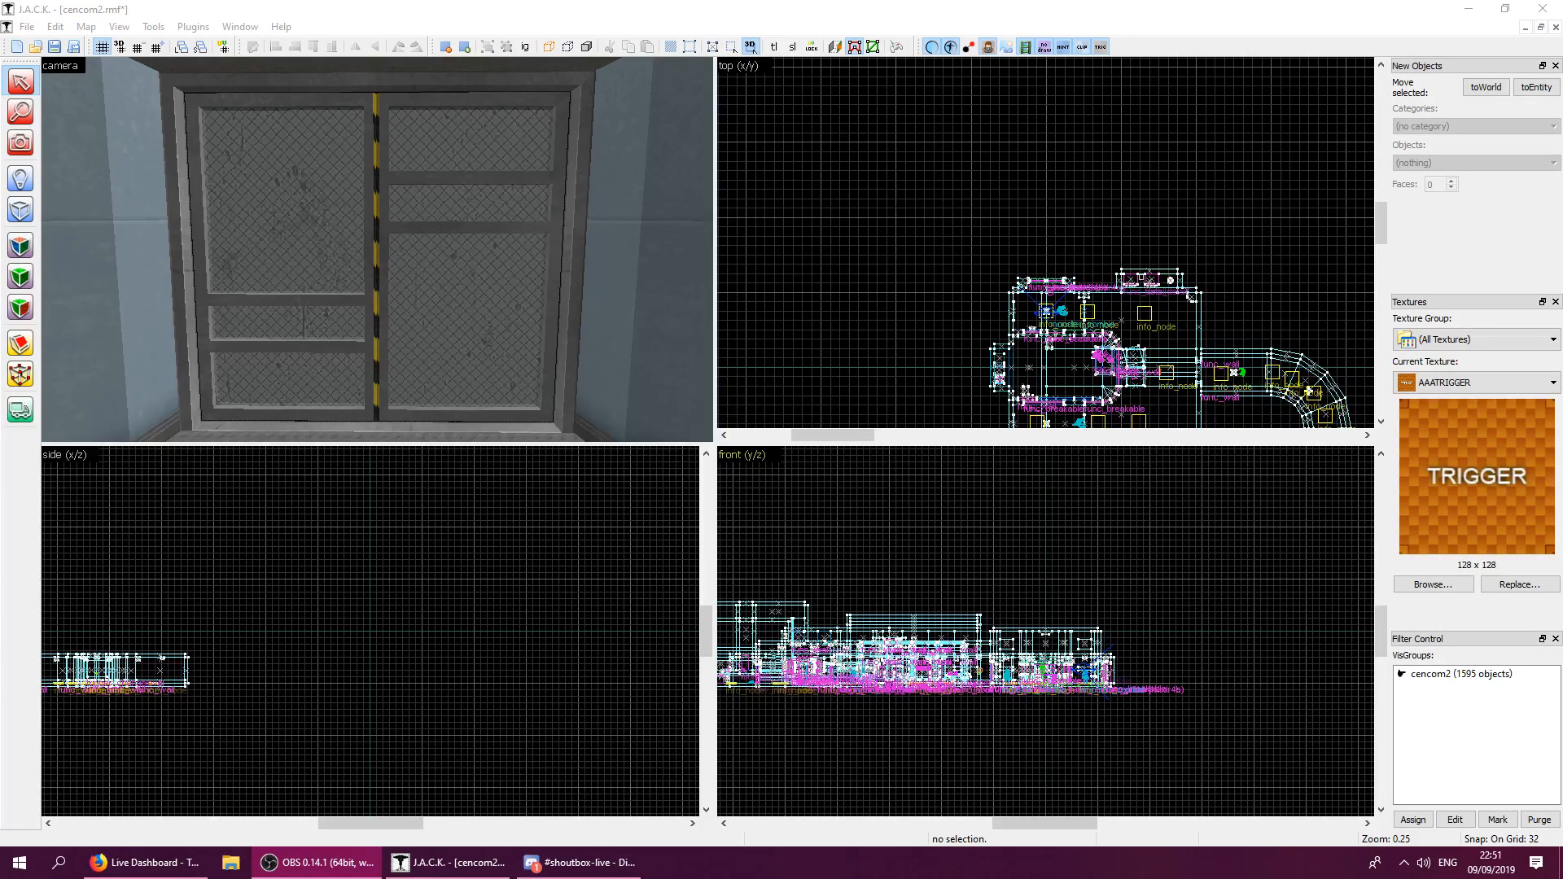
# Examine the closed double door and the surrounding security corridor in the 3D camera view.
pyautogui.click(769, 144)
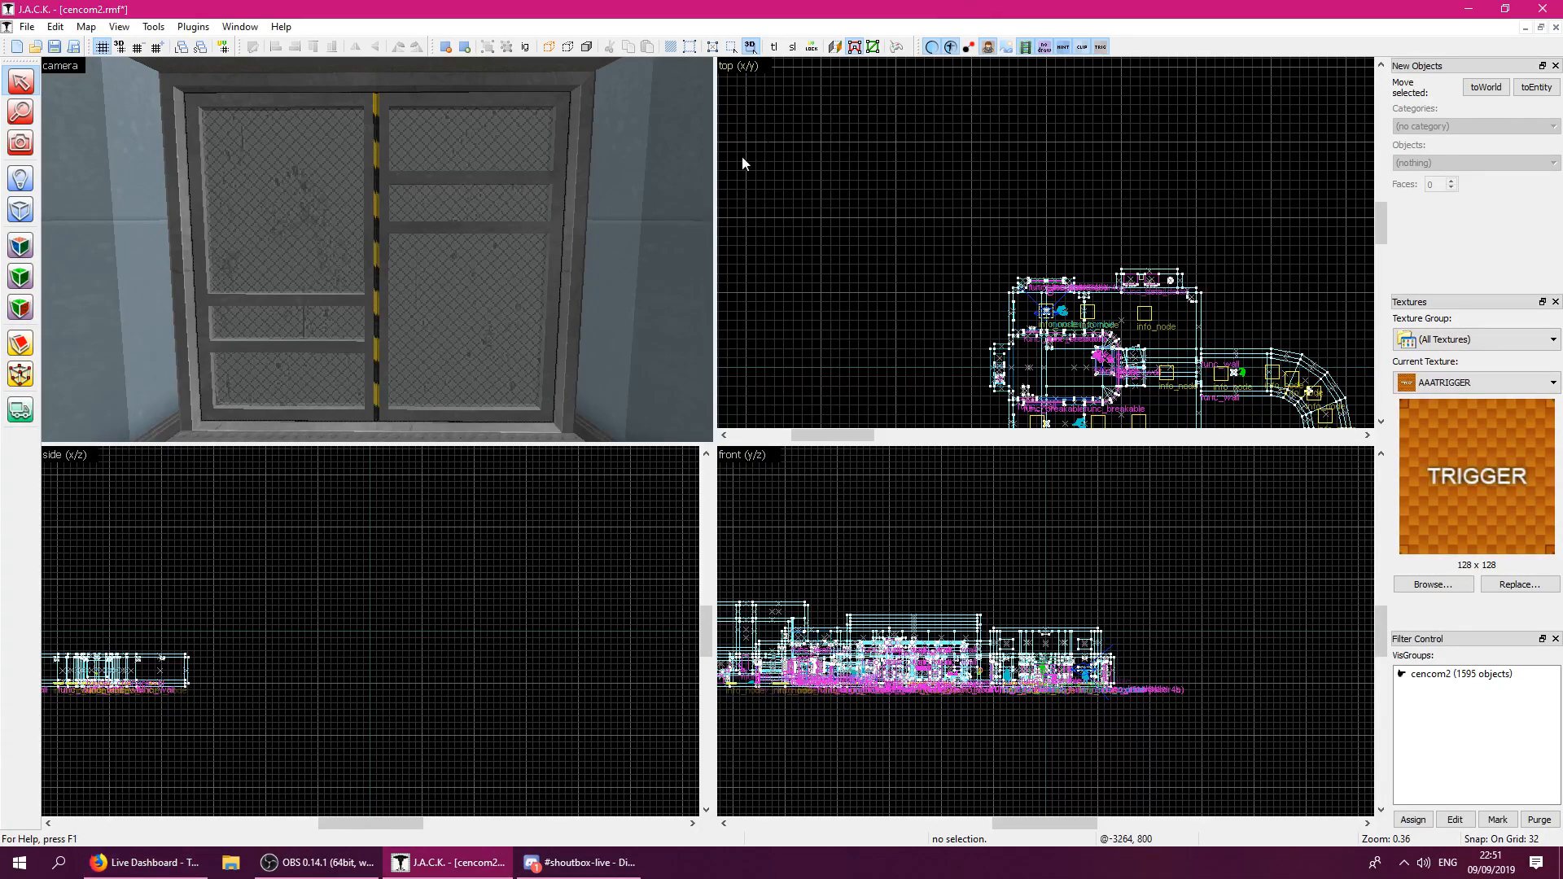
pyautogui.press('z')
pyautogui.press('w')
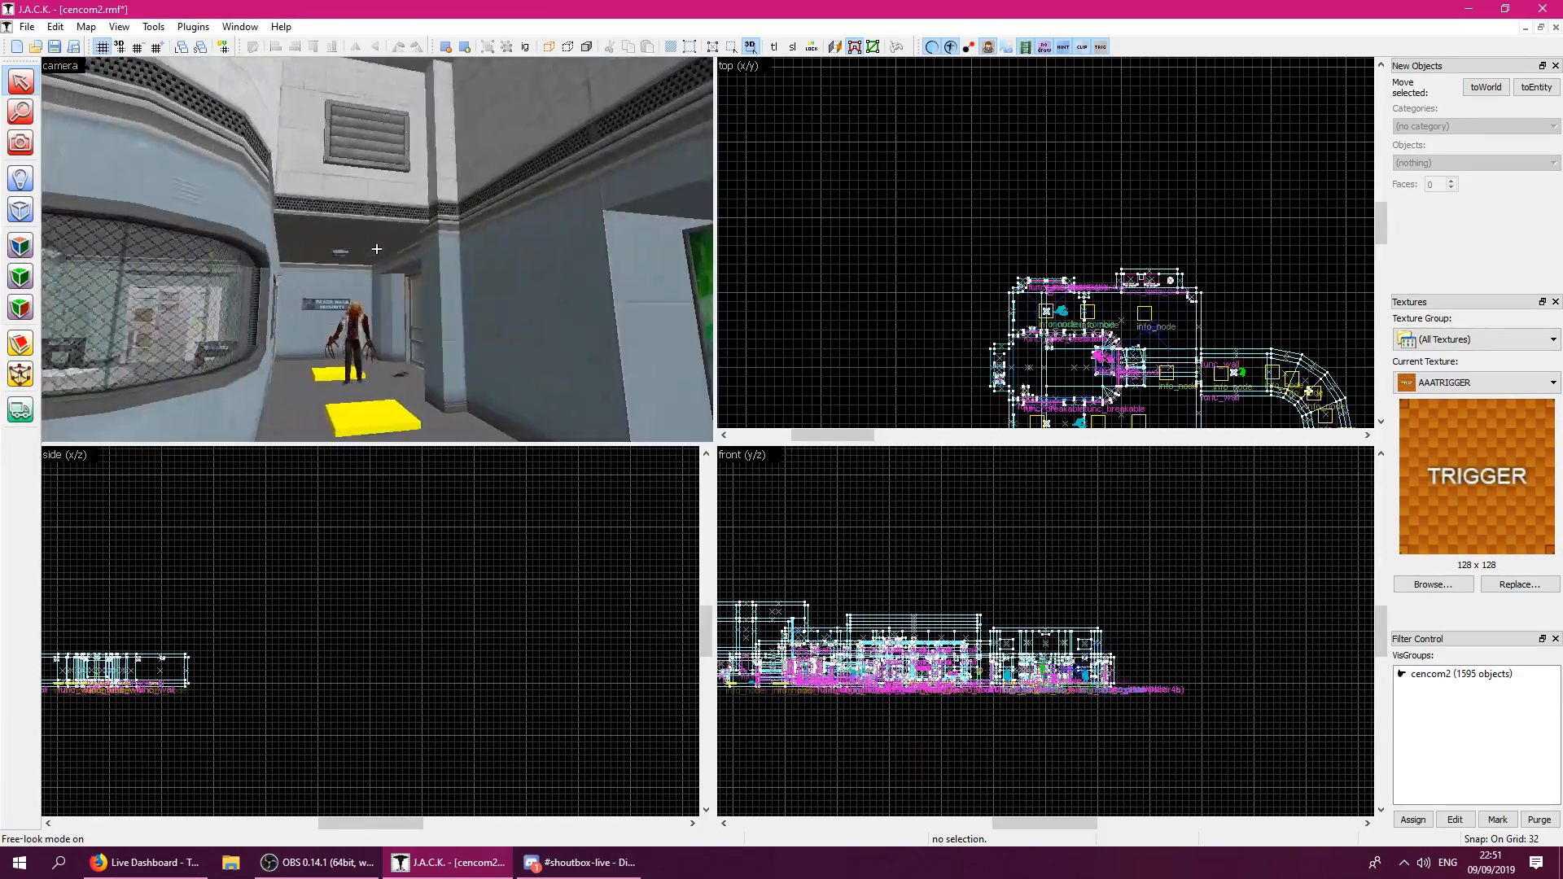
pyautogui.press('w')
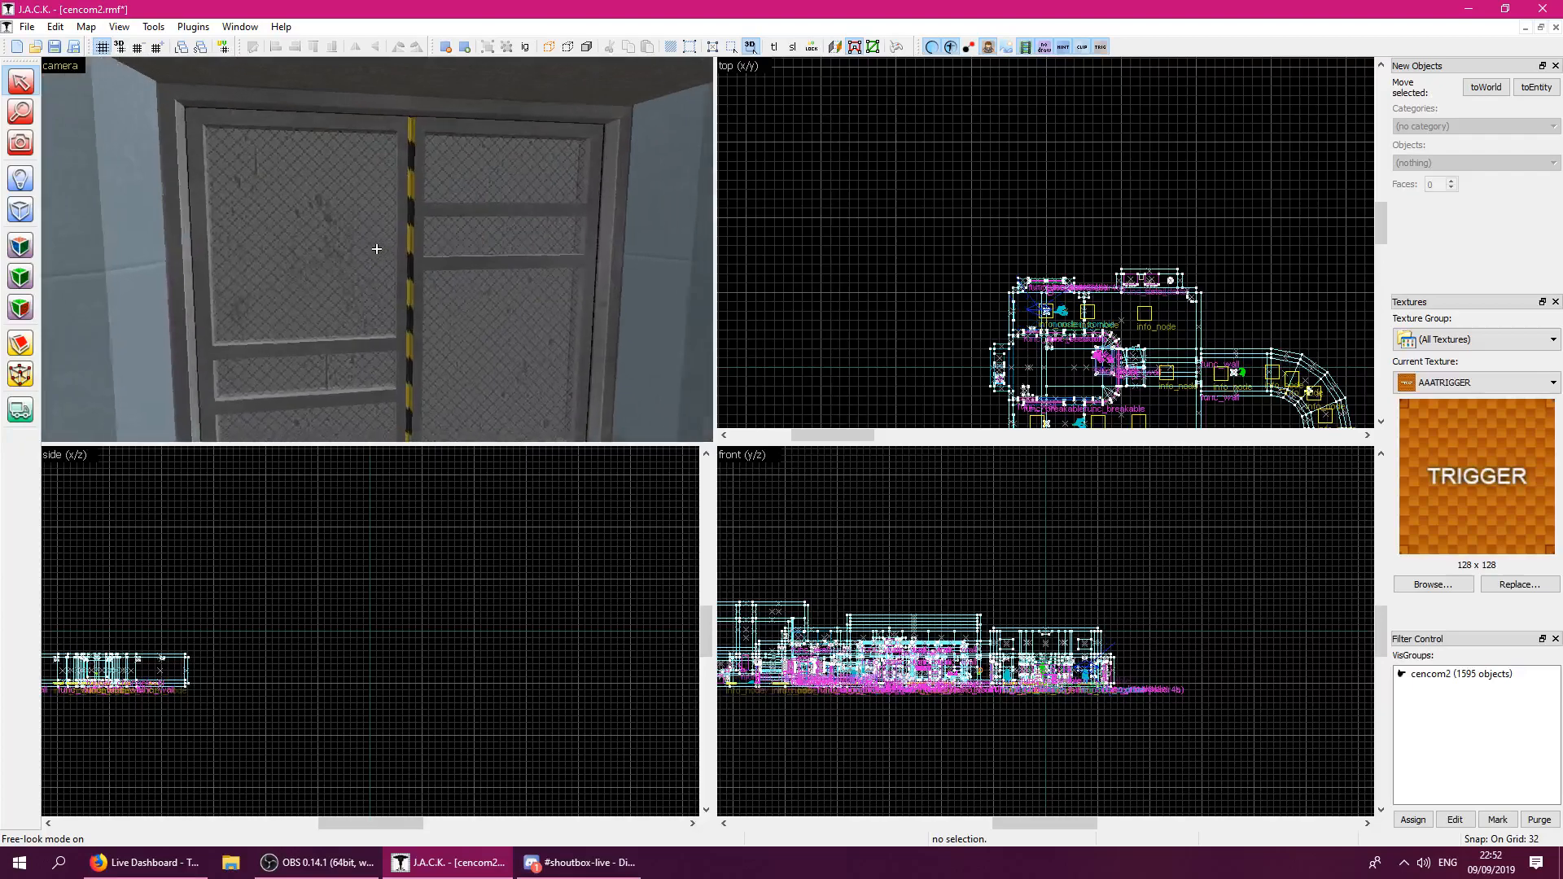
pyautogui.press('s')
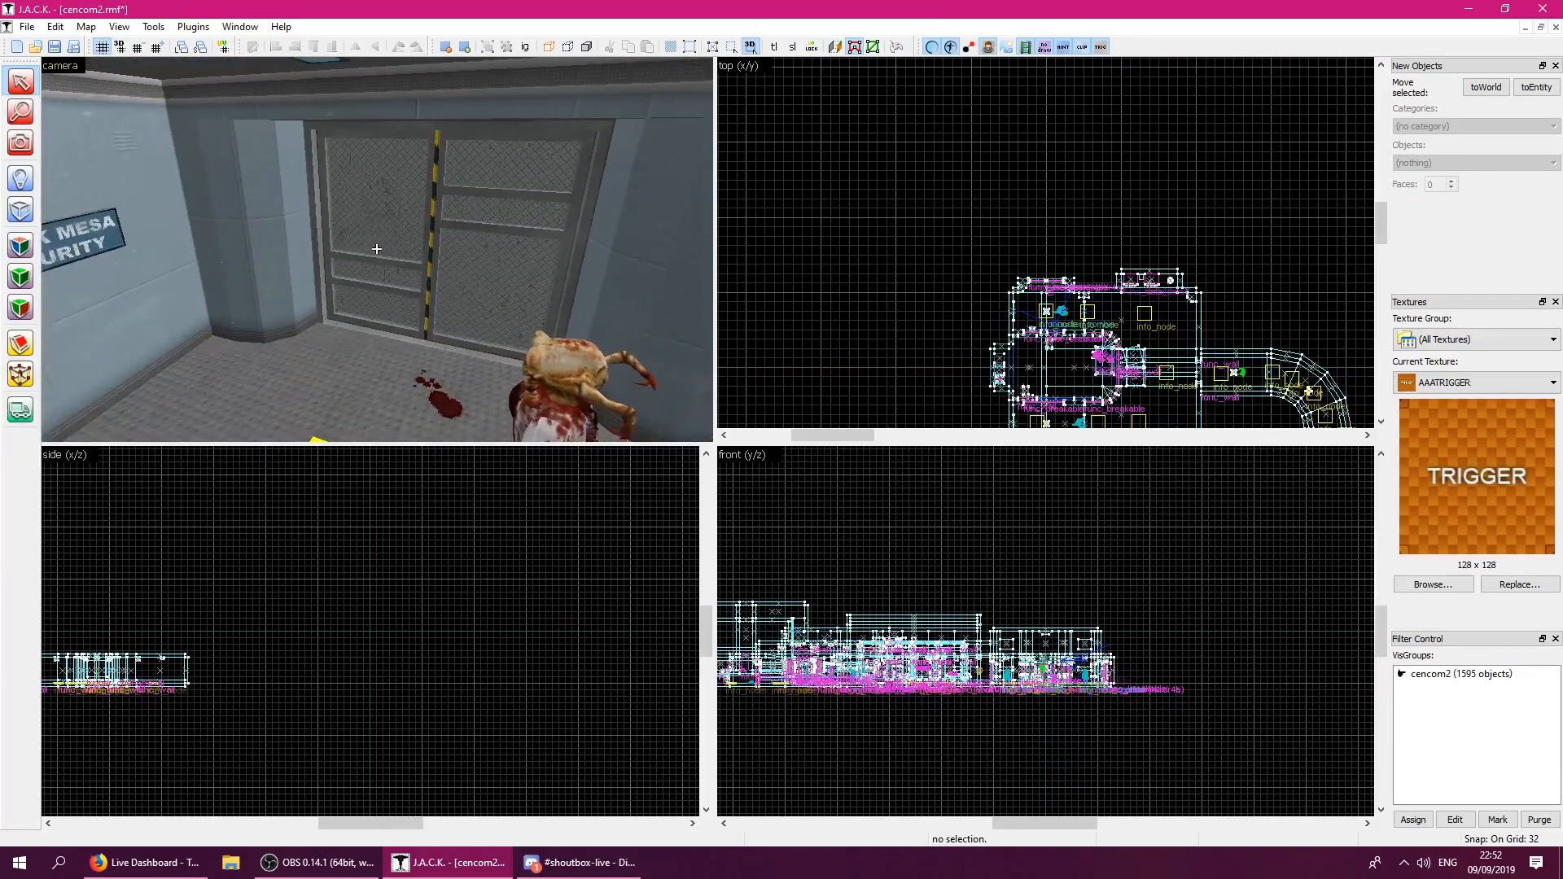
pyautogui.press('w')
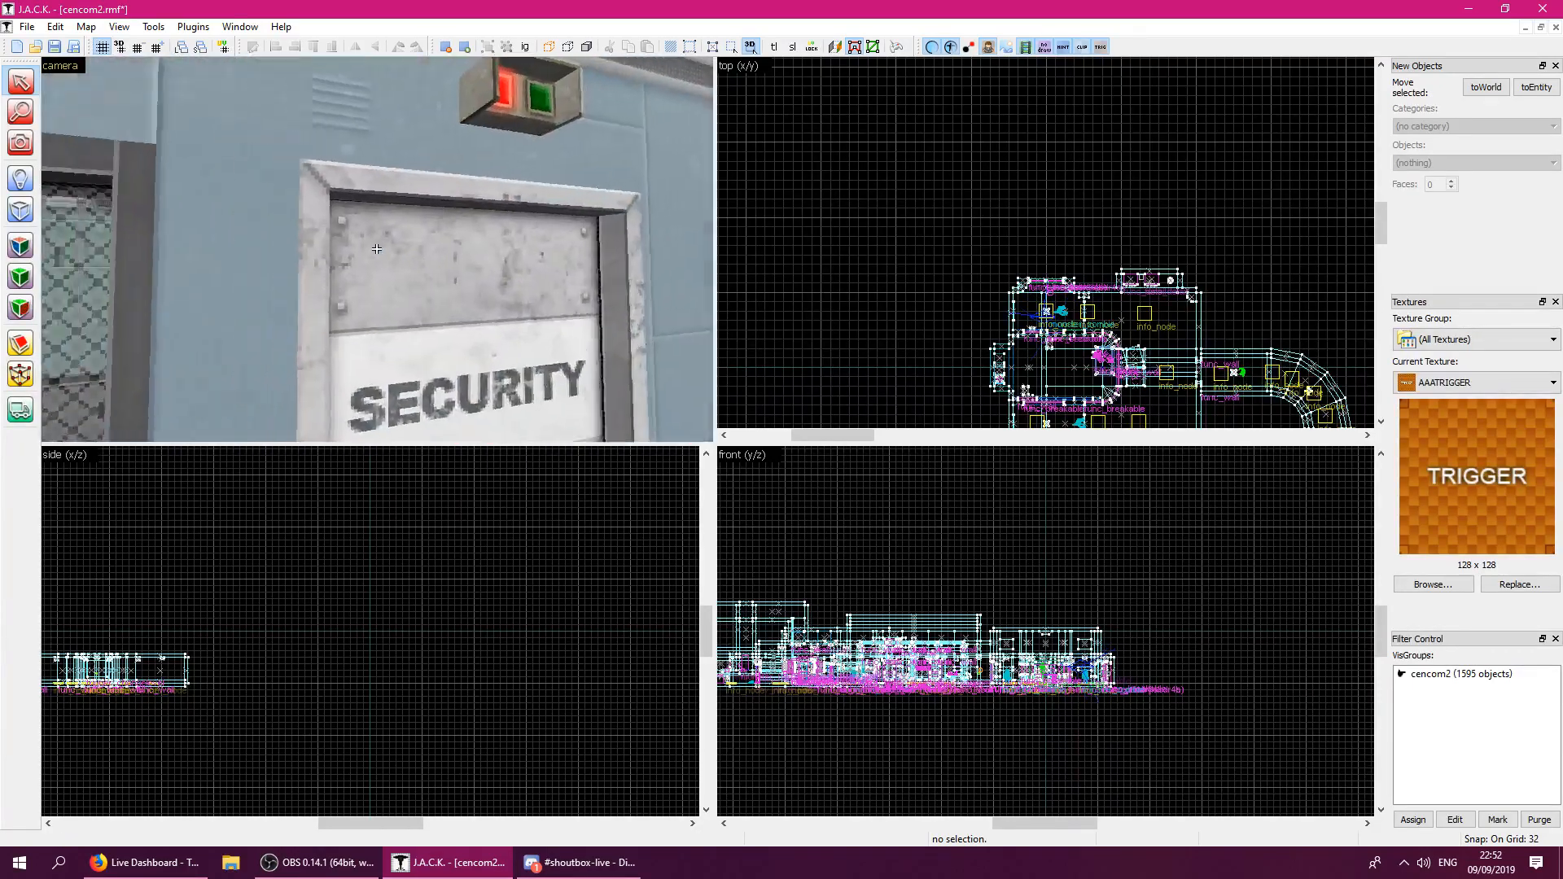
pyautogui.press('s')
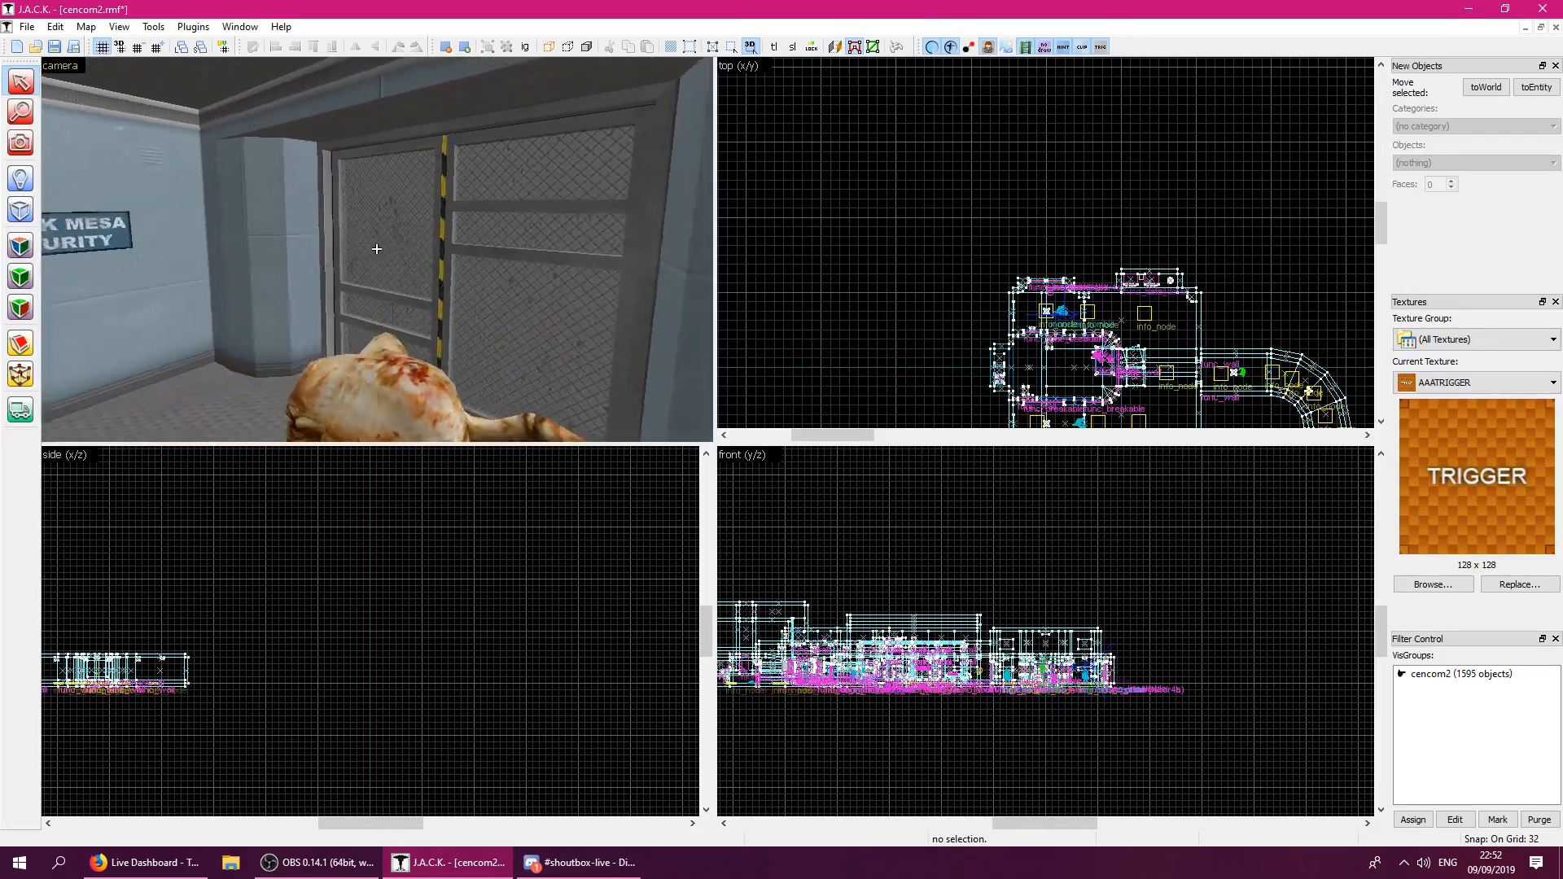
pyautogui.press('a')
pyautogui.press('z')
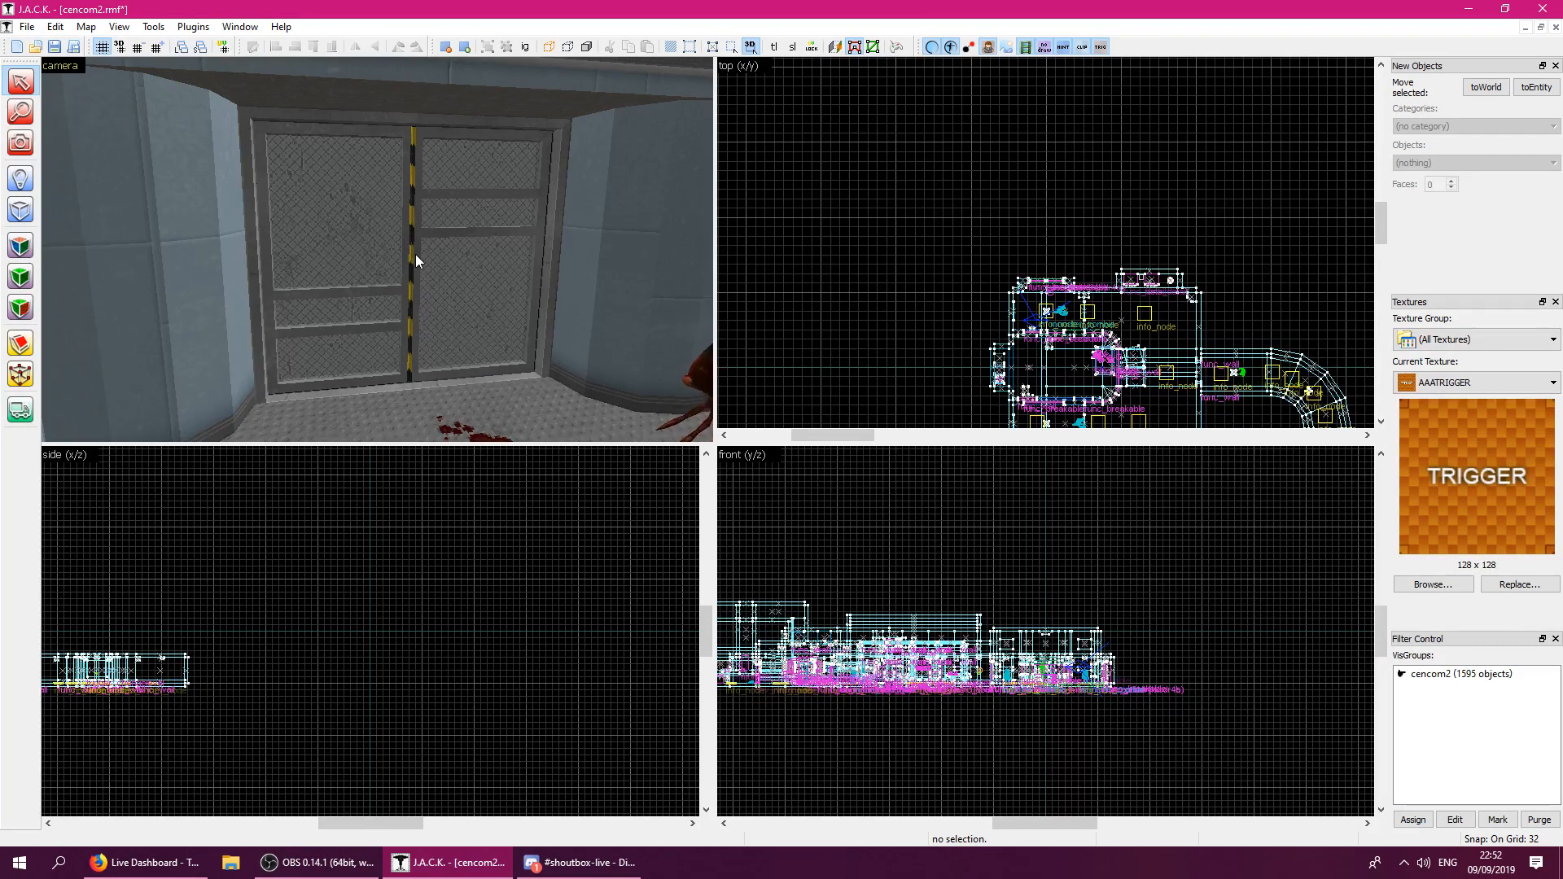
pyautogui.press('z')
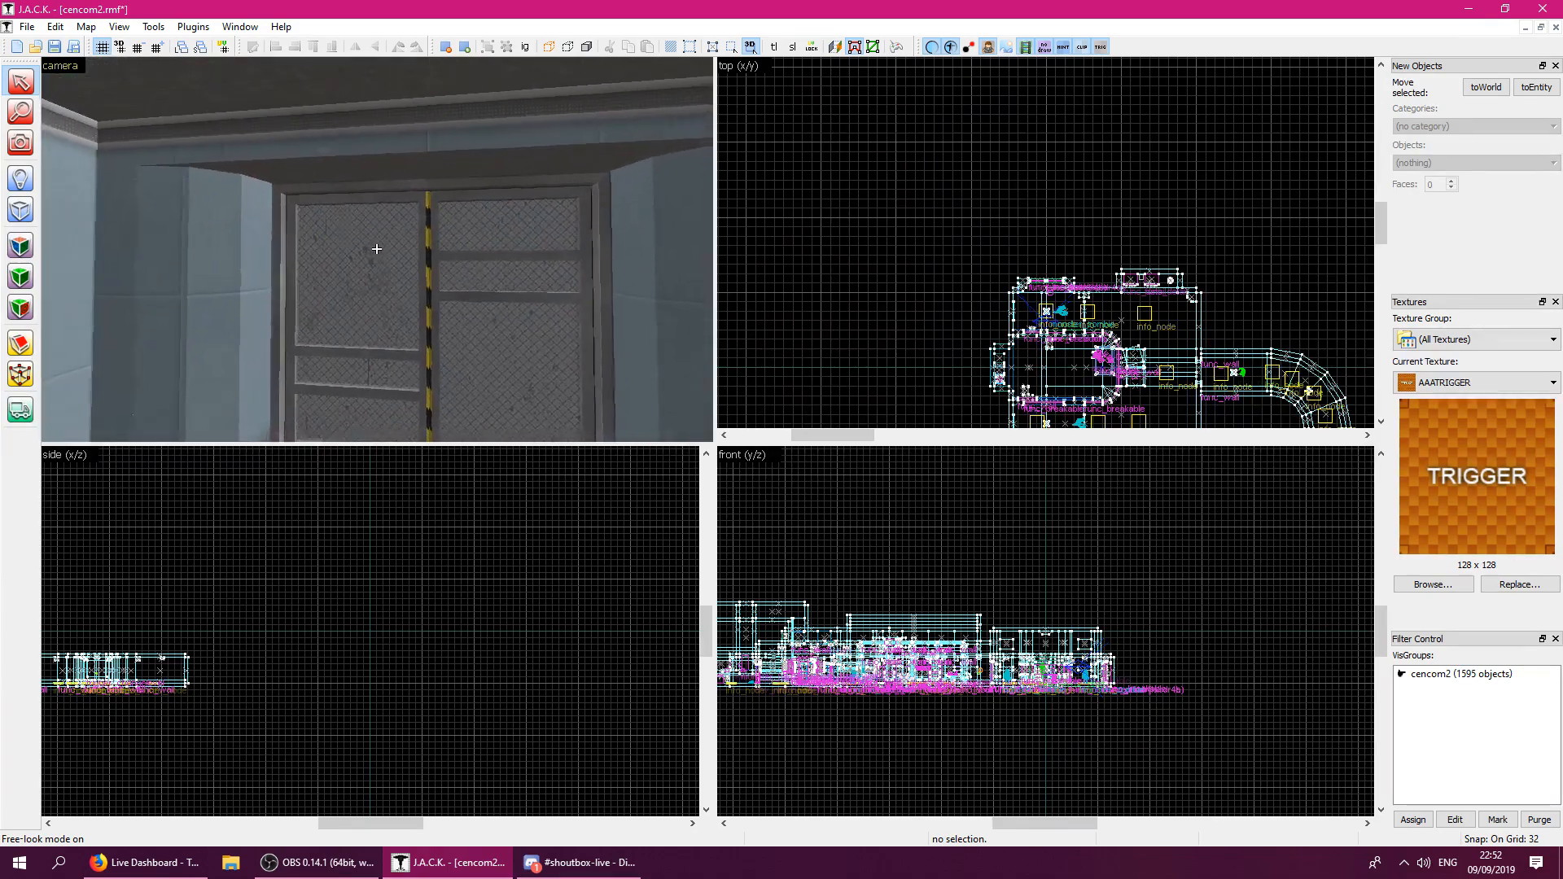
pyautogui.press('w')
pyautogui.press('w')
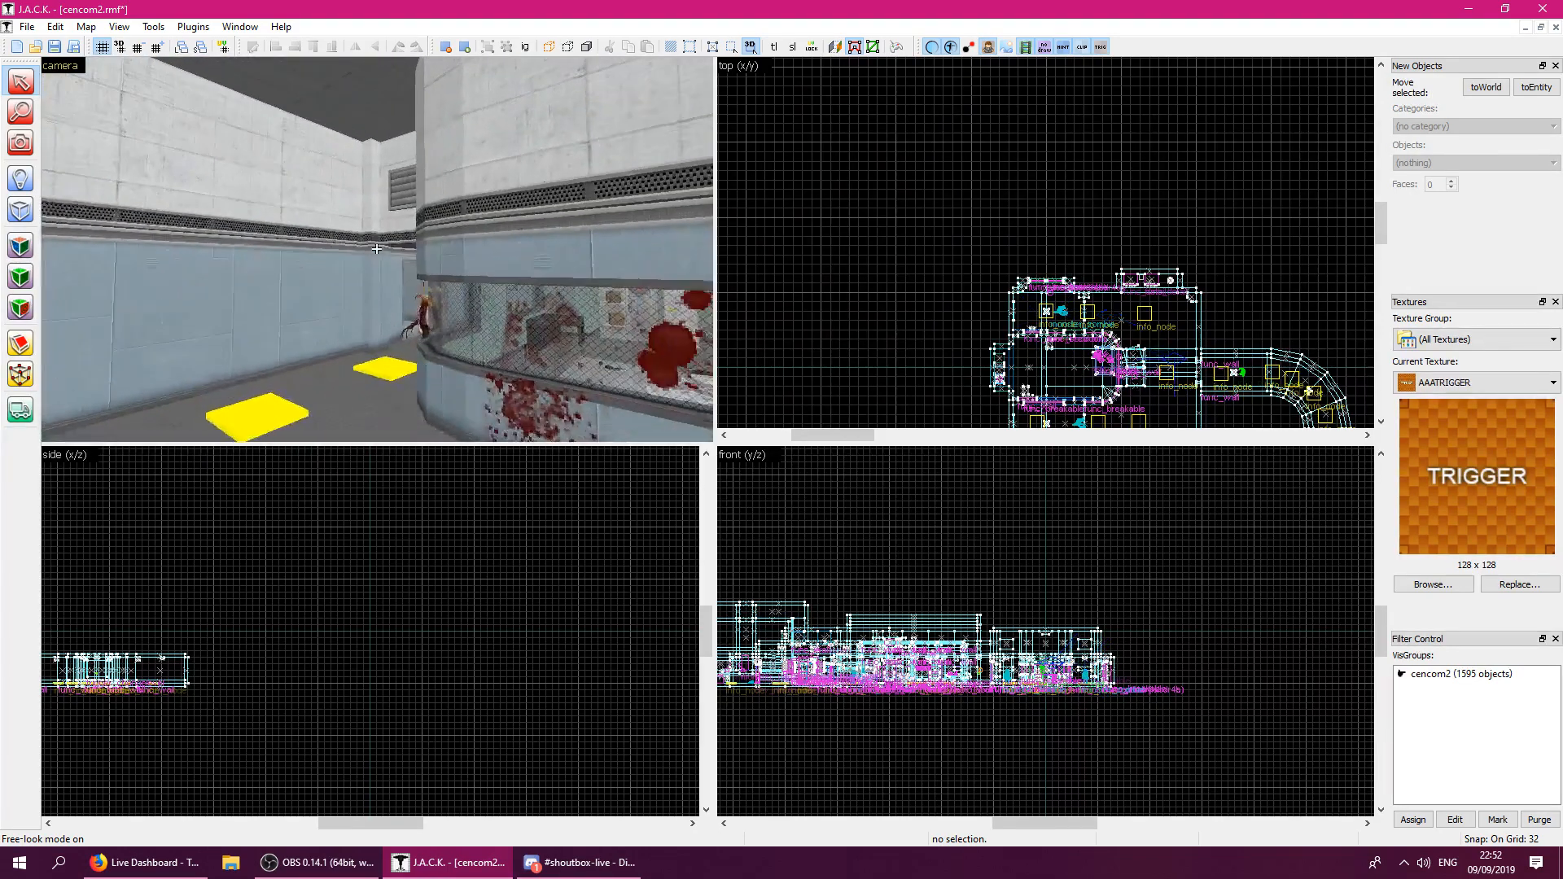
pyautogui.press('w')
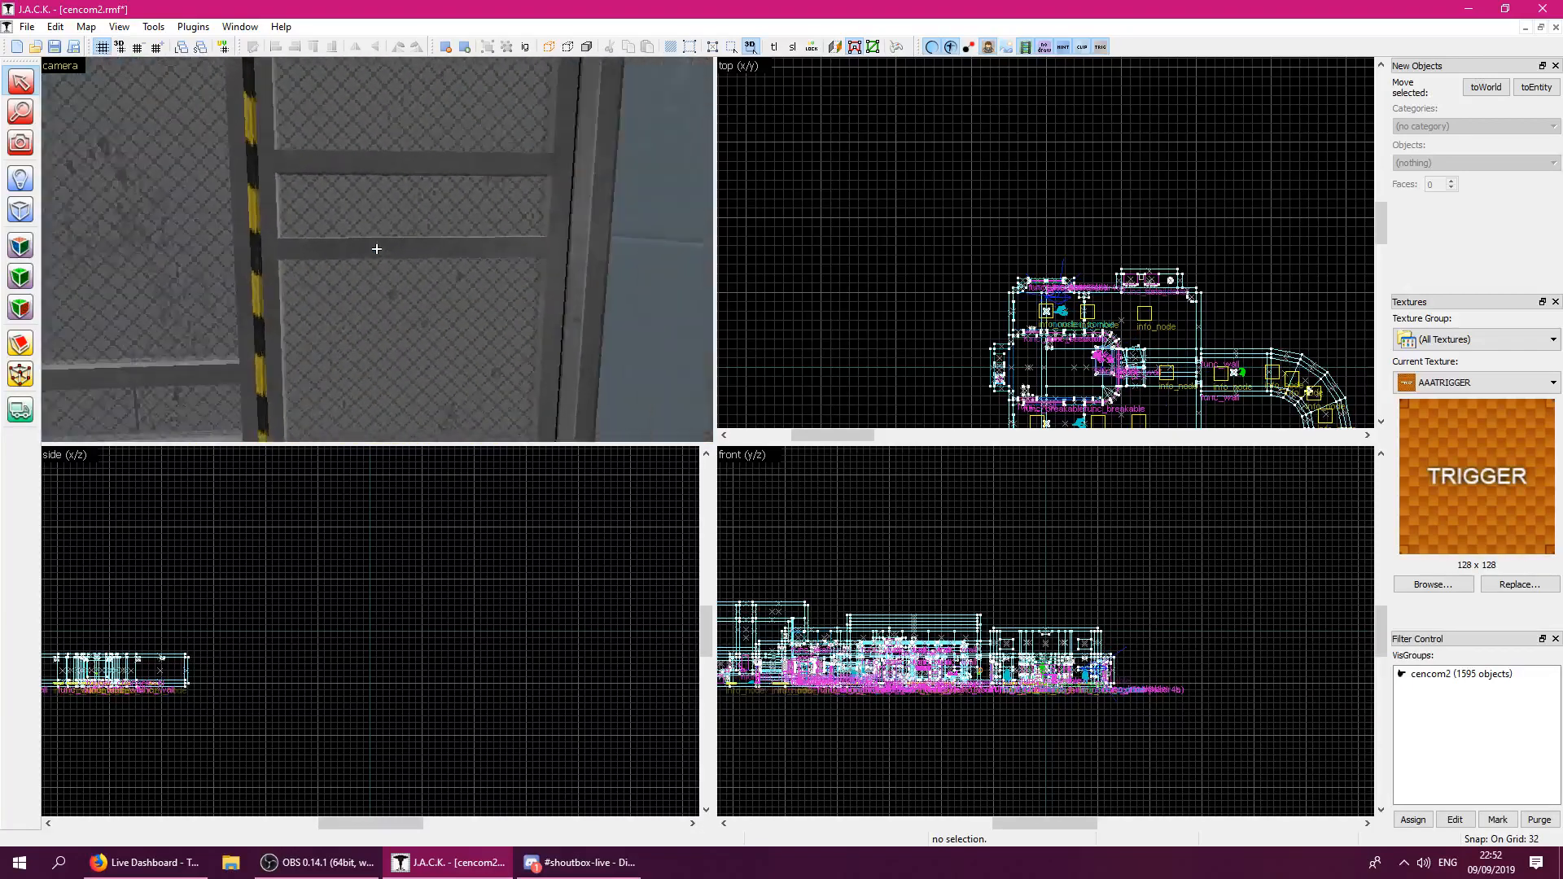
pyautogui.press('s')
pyautogui.press('z')
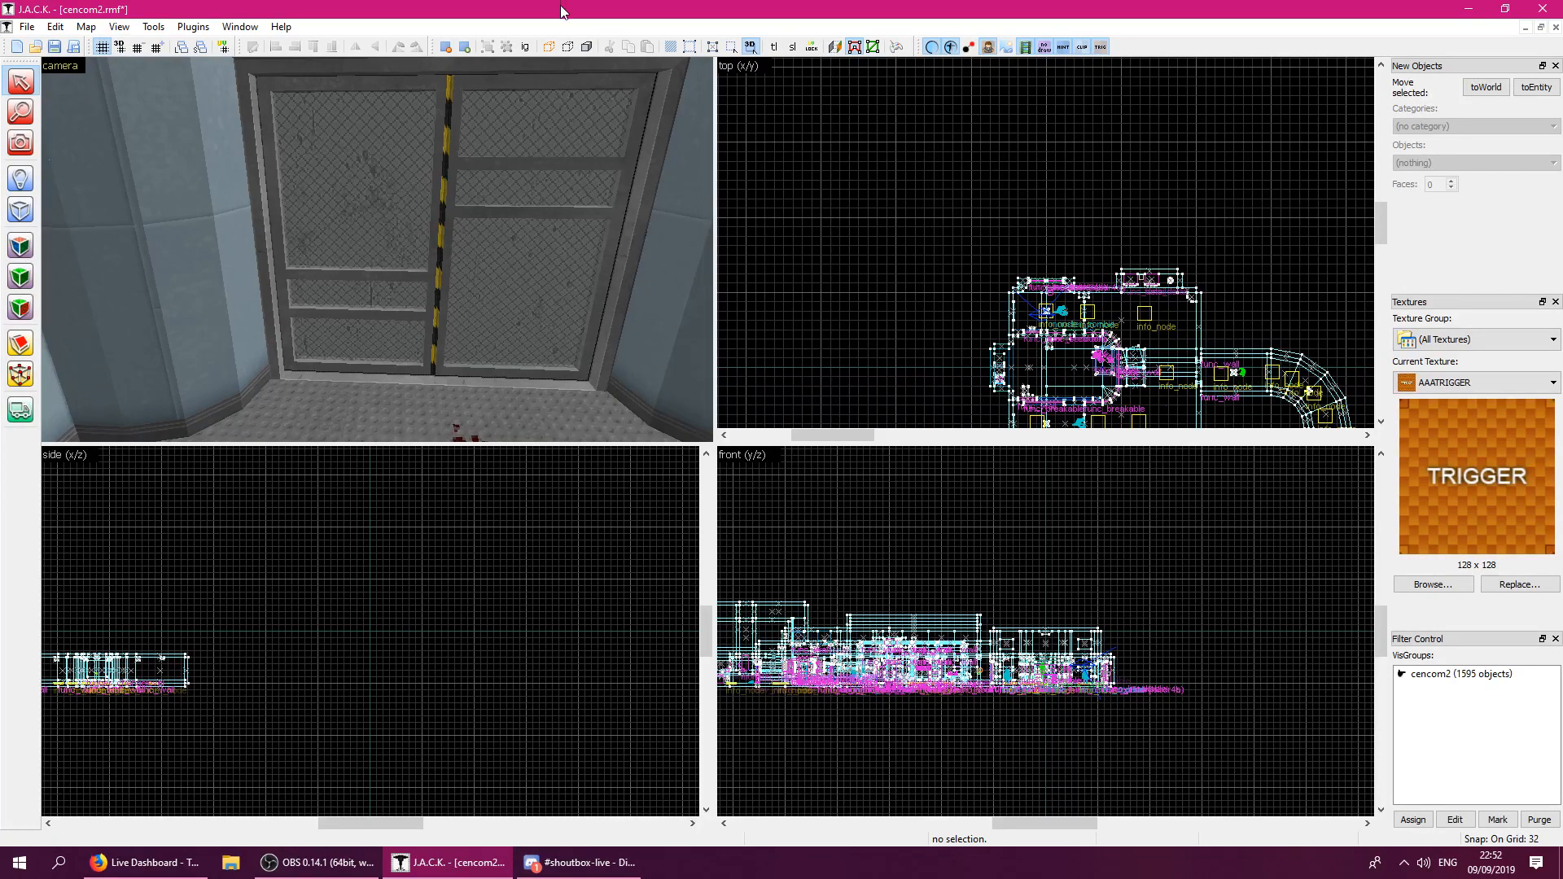
# Pick up the NULL texture from the wall surface behind the double door as the current texture.
pyautogui.press('z')
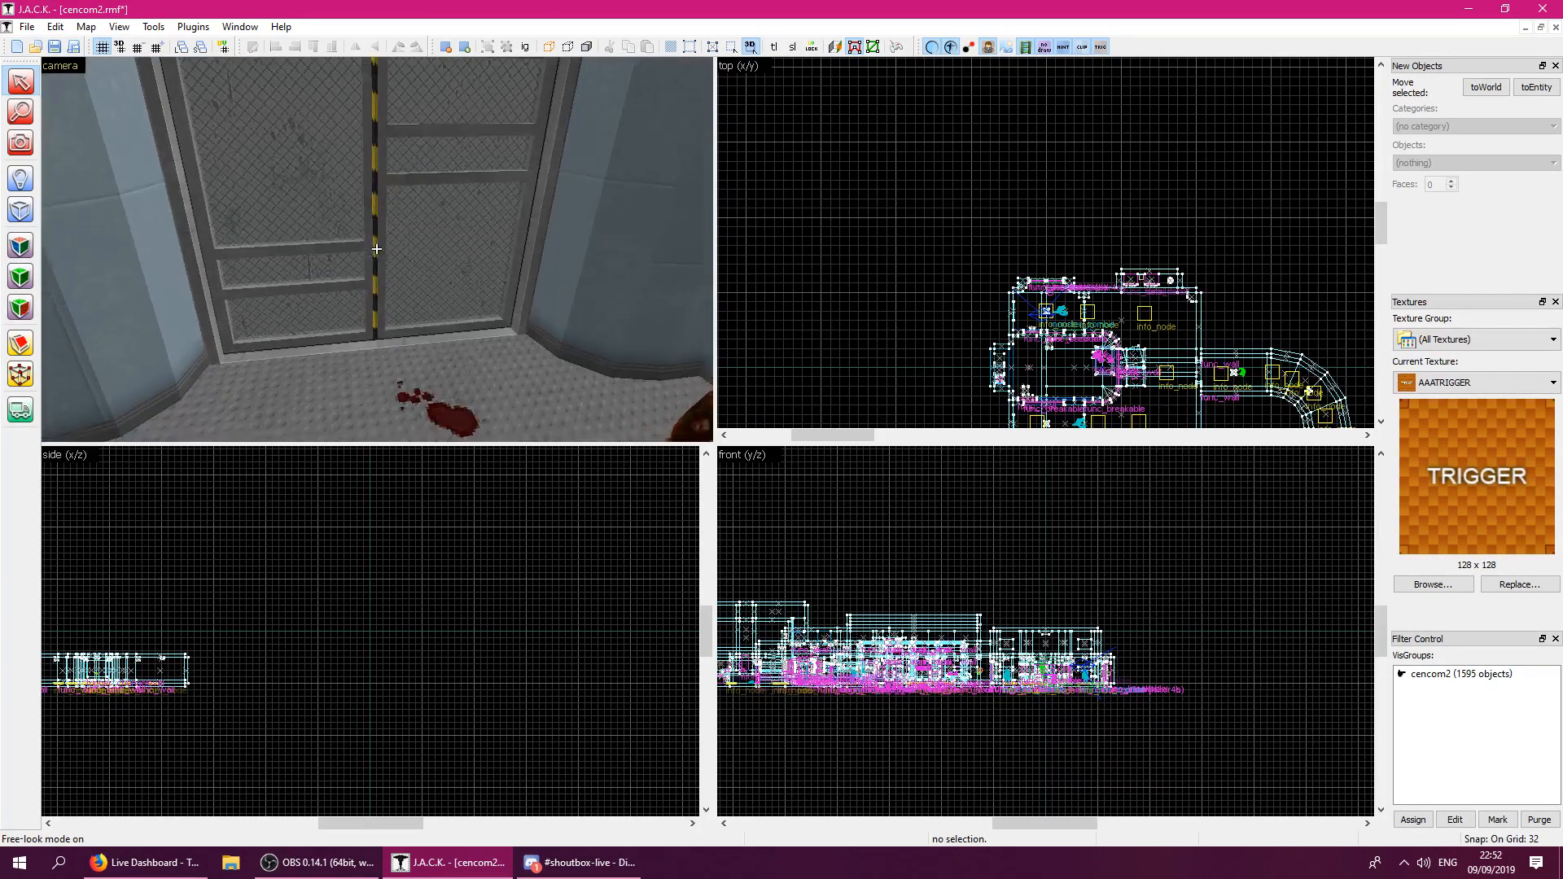
pyautogui.press('a')
pyautogui.press('z')
pyautogui.click(20, 246)
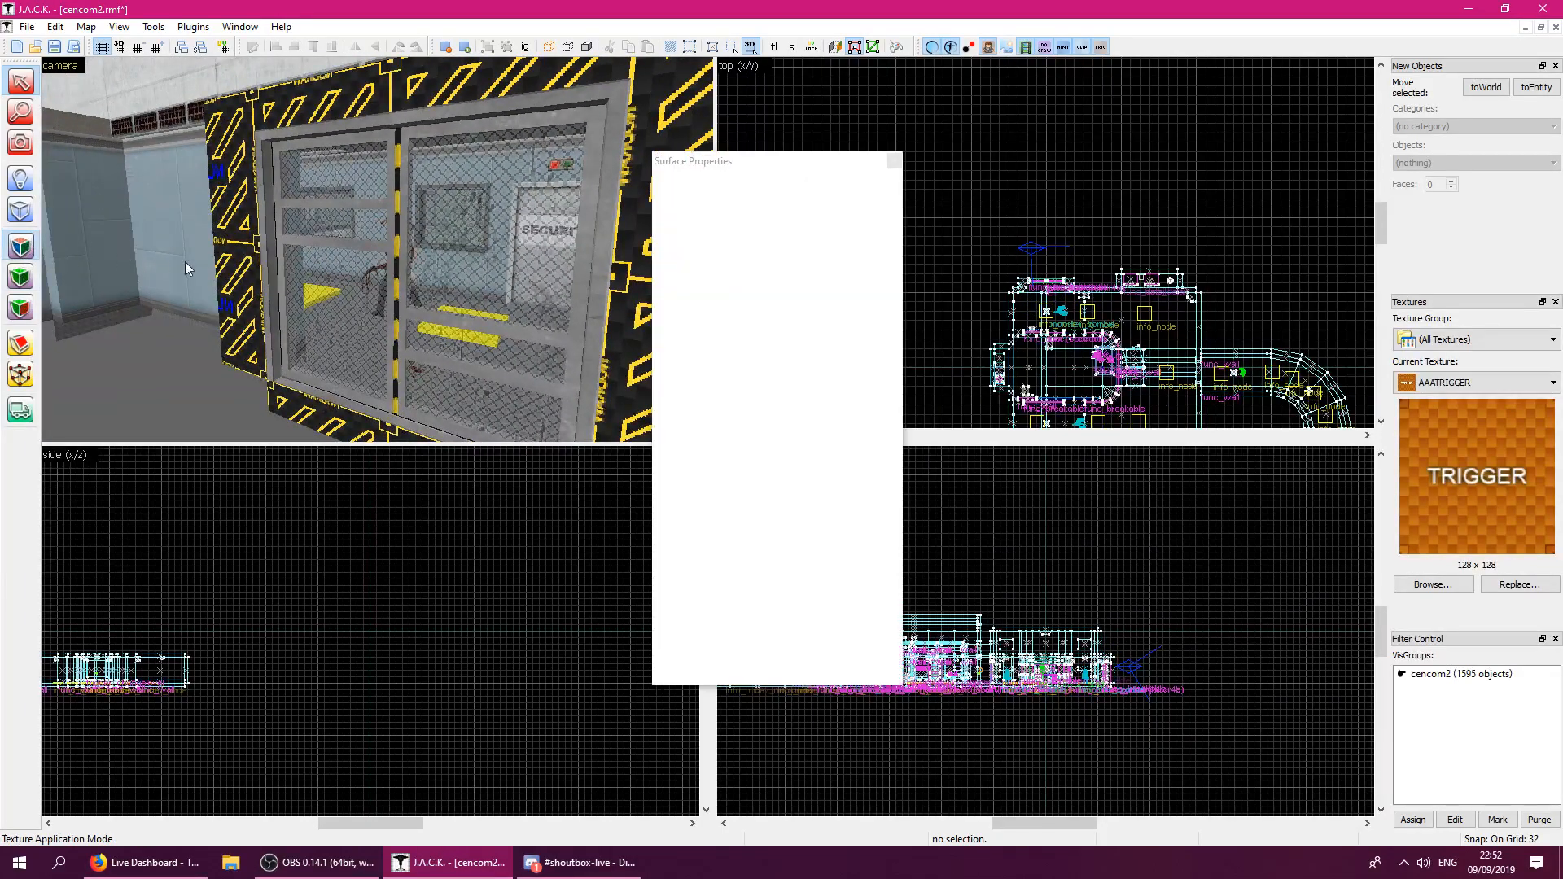
pyautogui.click(236, 258)
pyautogui.click(895, 162)
# Set the grid to 16 and create a 16-unit-thick NULL block on each side of the double door's frame.
pyautogui.press('z')
pyautogui.press('w')
pyautogui.press('z')
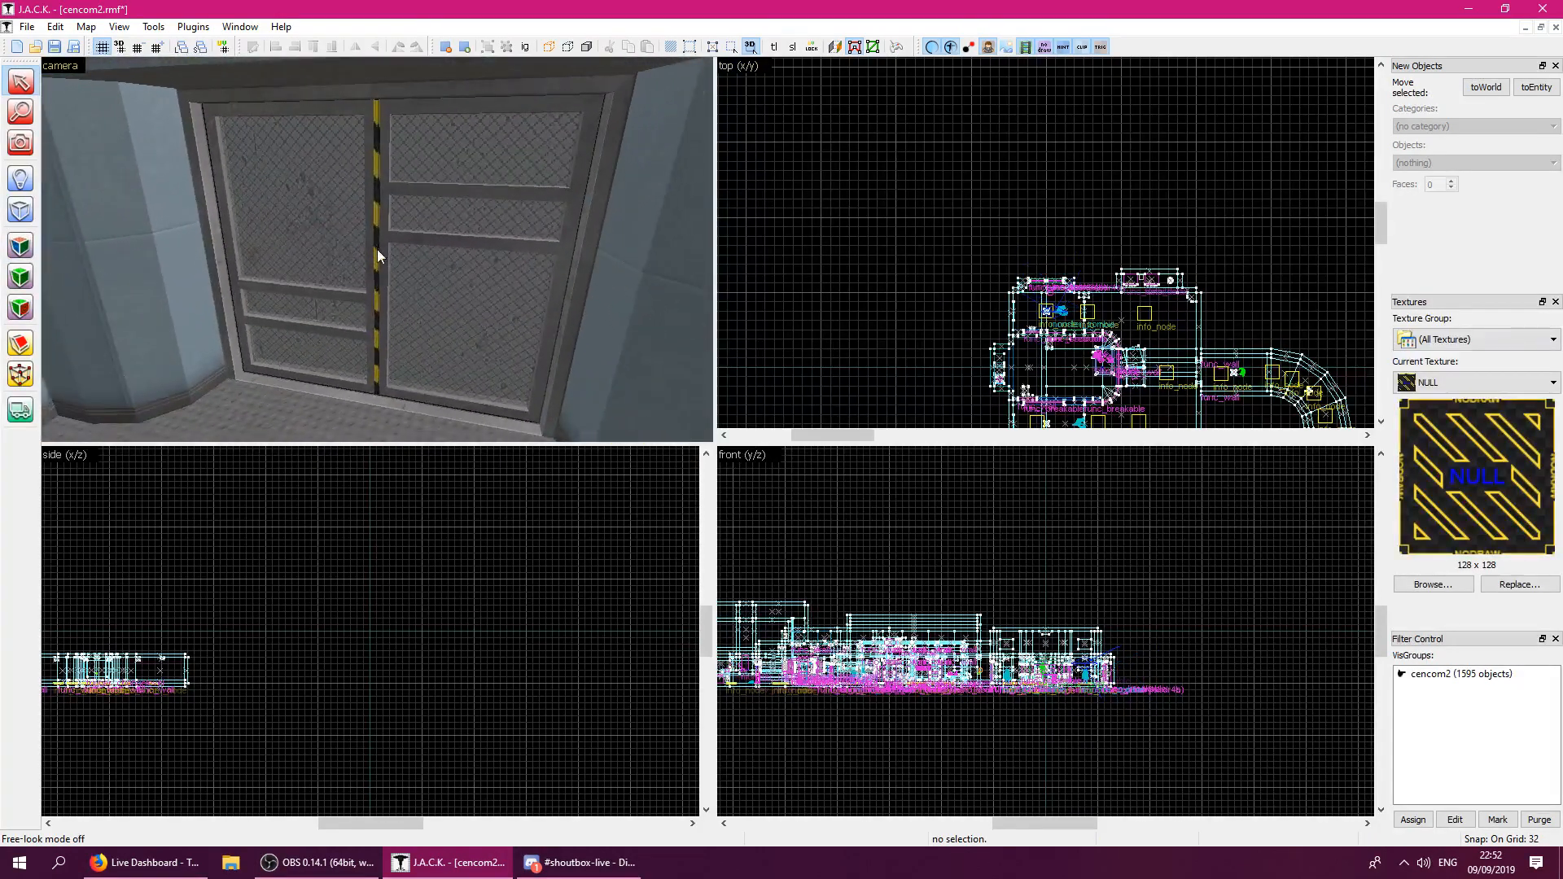
pyautogui.scroll(3, 1059, 268)
pyautogui.press('[')
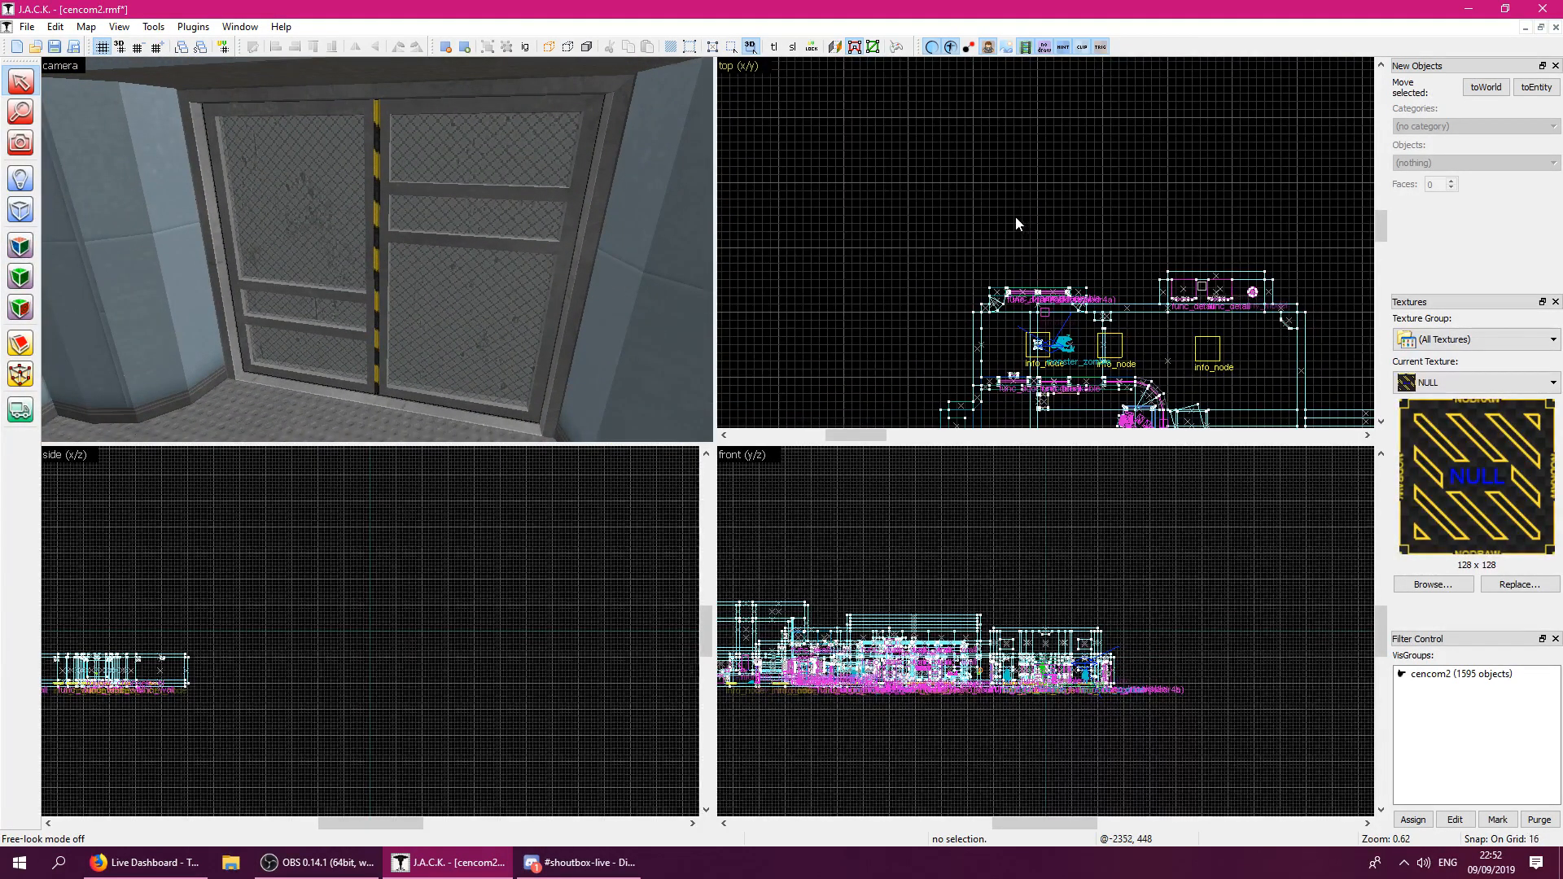
pyautogui.scroll(2, 1039, 218)
pyautogui.scroll(-2, 575, 249)
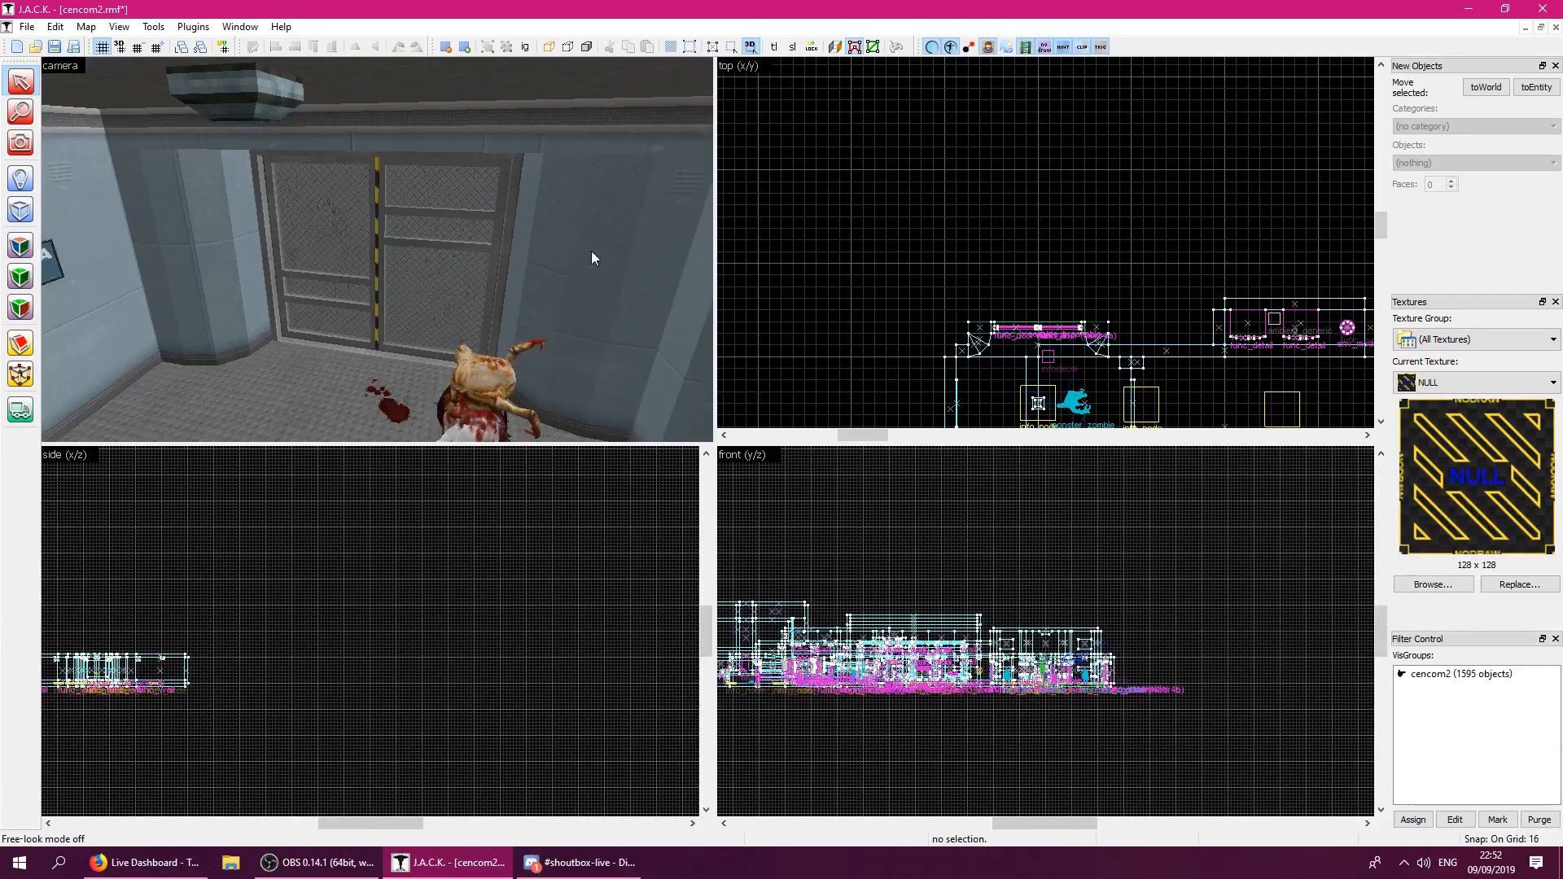
pyautogui.click(20, 210)
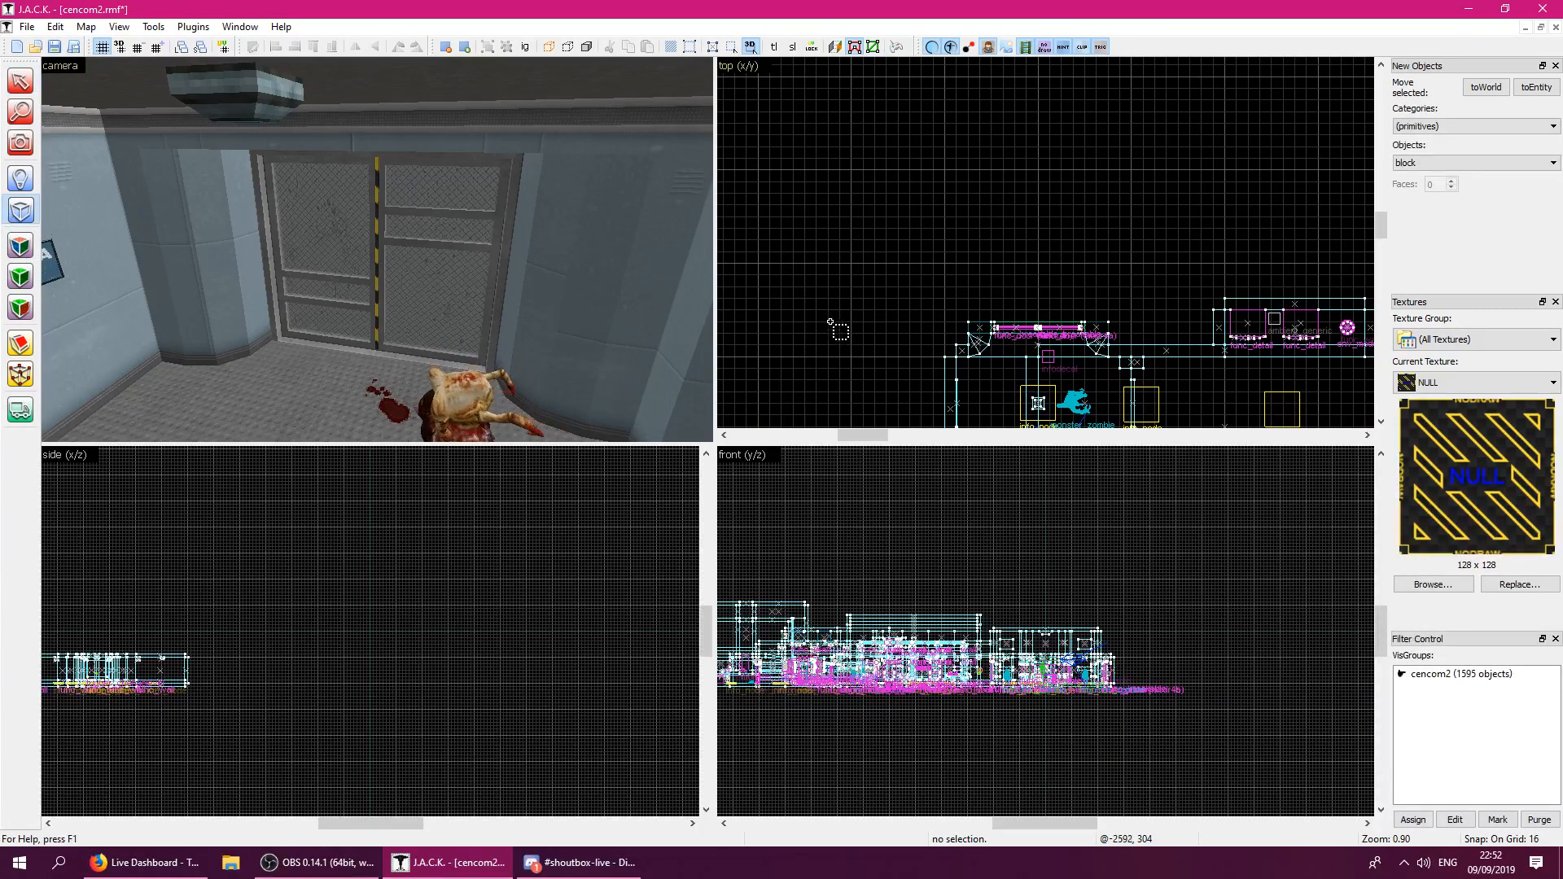
pyautogui.moveTo(974, 334); pyautogui.dragTo(969, 334)
pyautogui.scroll(-3, 974, 705)
pyautogui.scroll(12, 1010, 655)
pyautogui.moveTo(976, 544); pyautogui.dragTo(1065, 526)
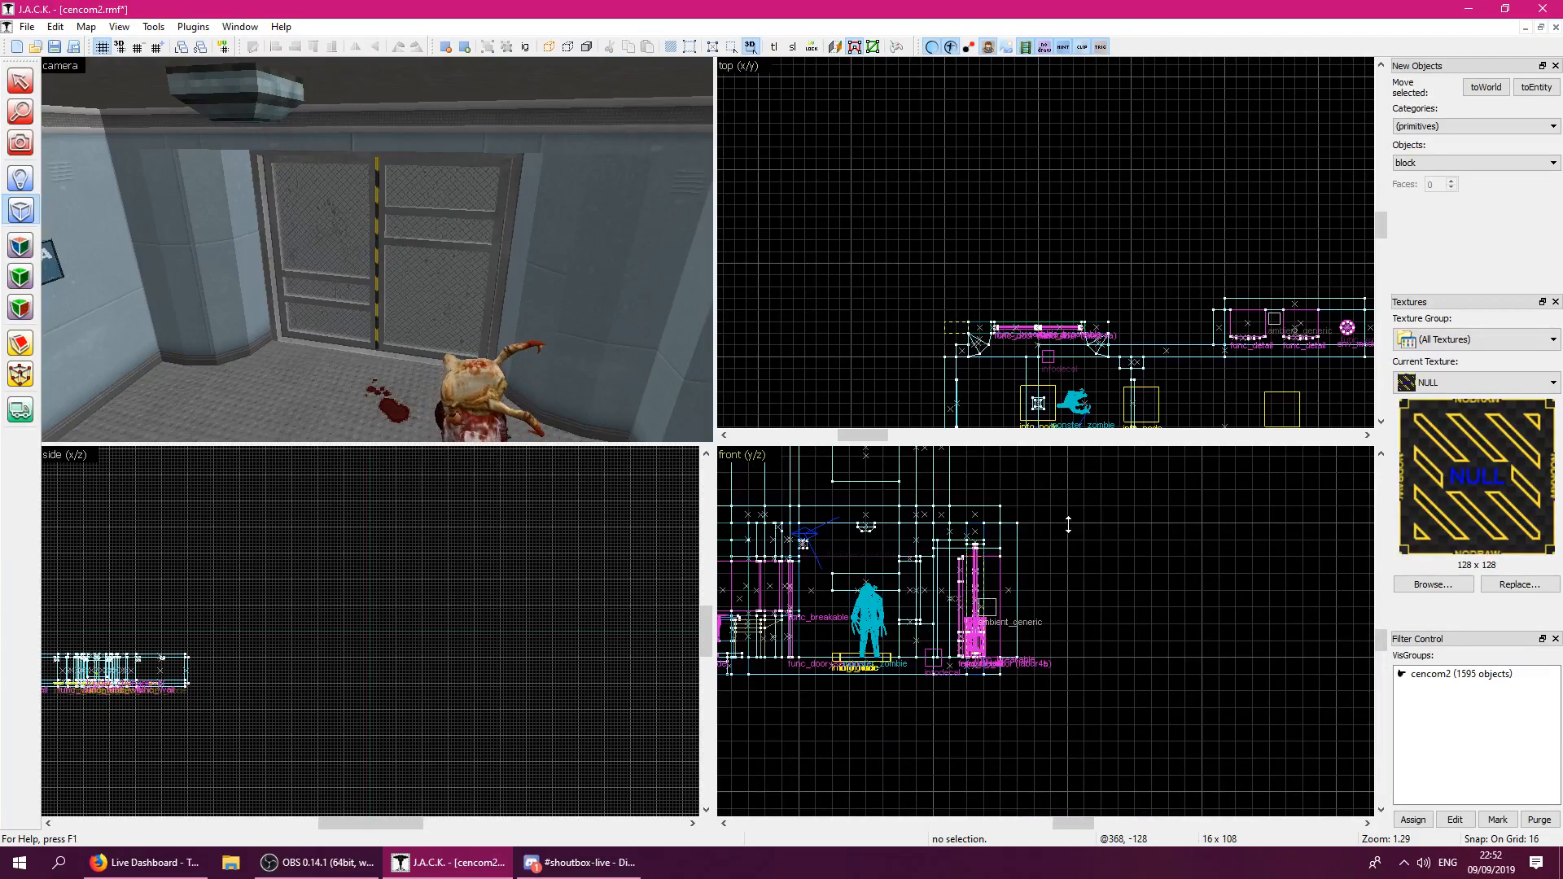
pyautogui.press('Return')
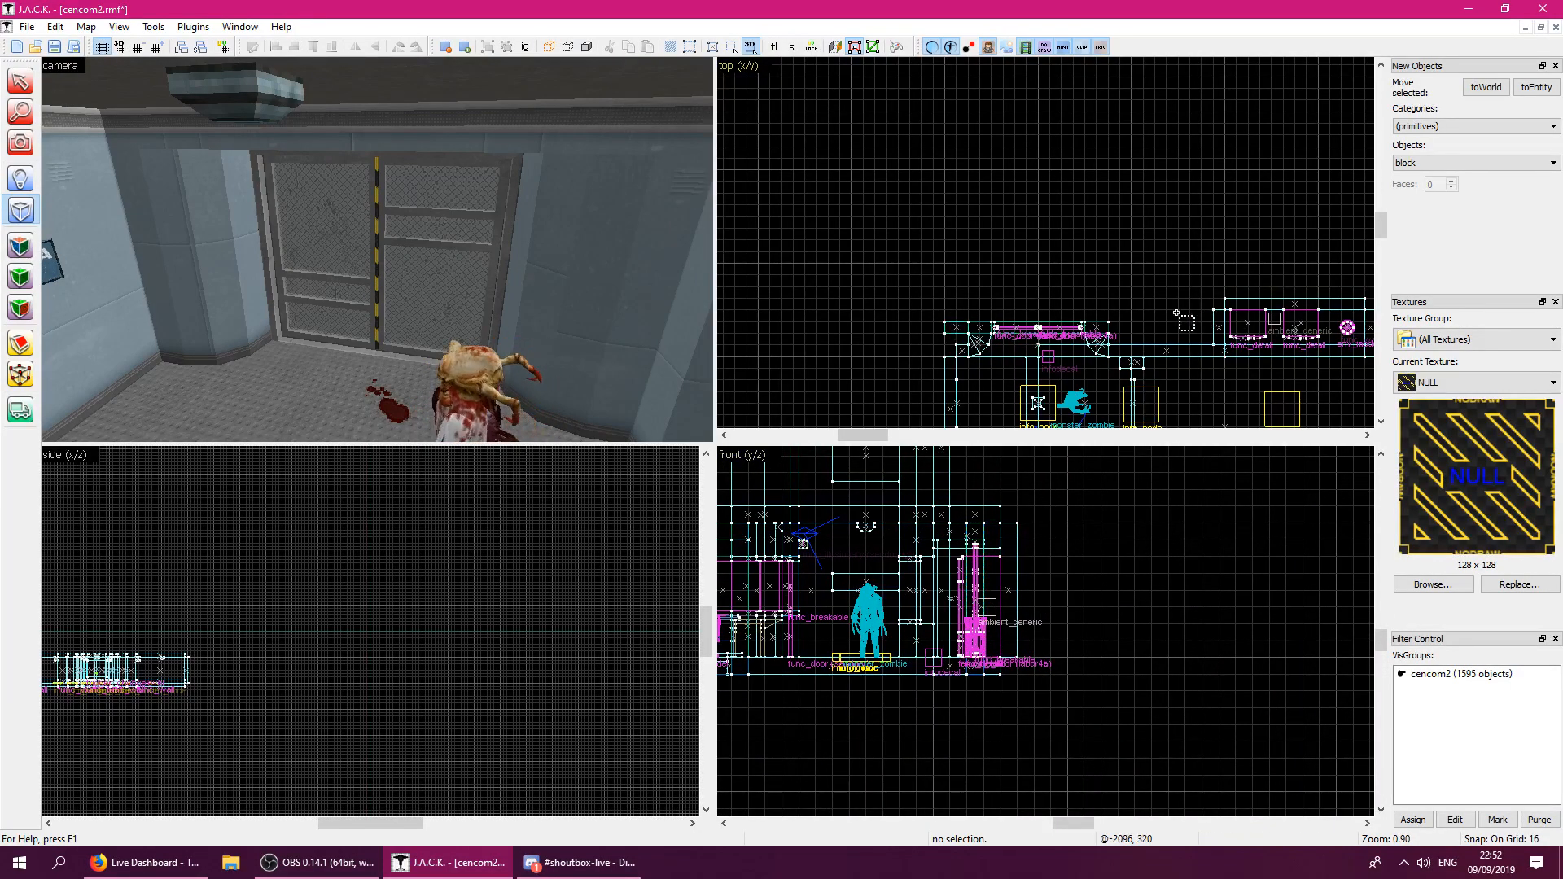
pyautogui.scroll(-1, 949, 306)
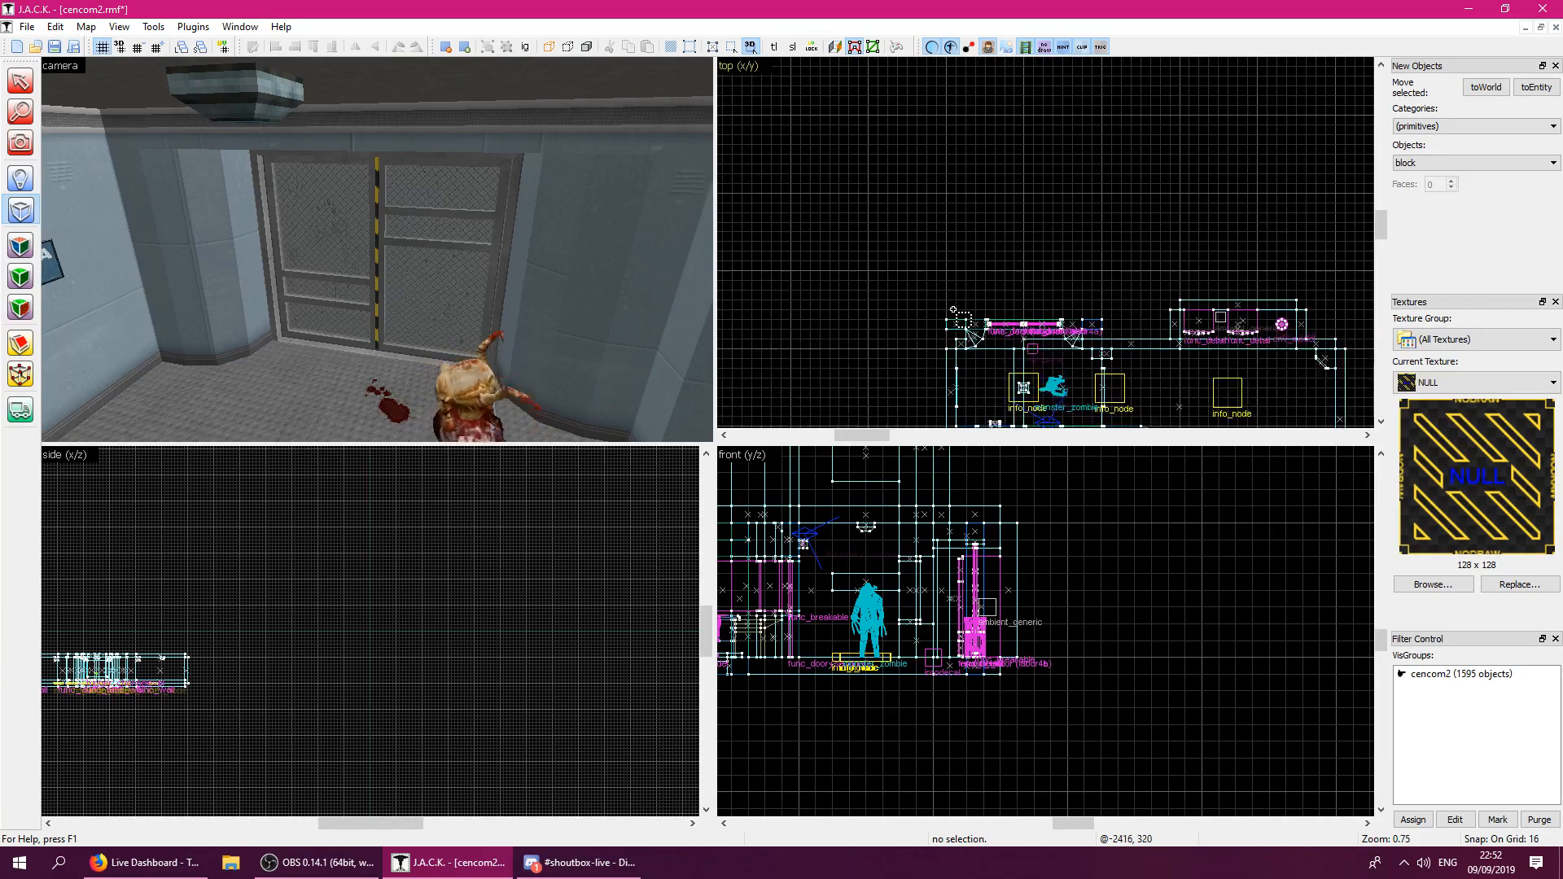
# Create two parallel NULL walls behind the door, each 16 units thick, 464 long and 124 high, one at each outer edge.
pyautogui.moveTo(937, 84); pyautogui.dragTo(935, 124)
pyautogui.moveTo(932, 52); pyautogui.dragTo(940, 91)
pyautogui.press('Return')
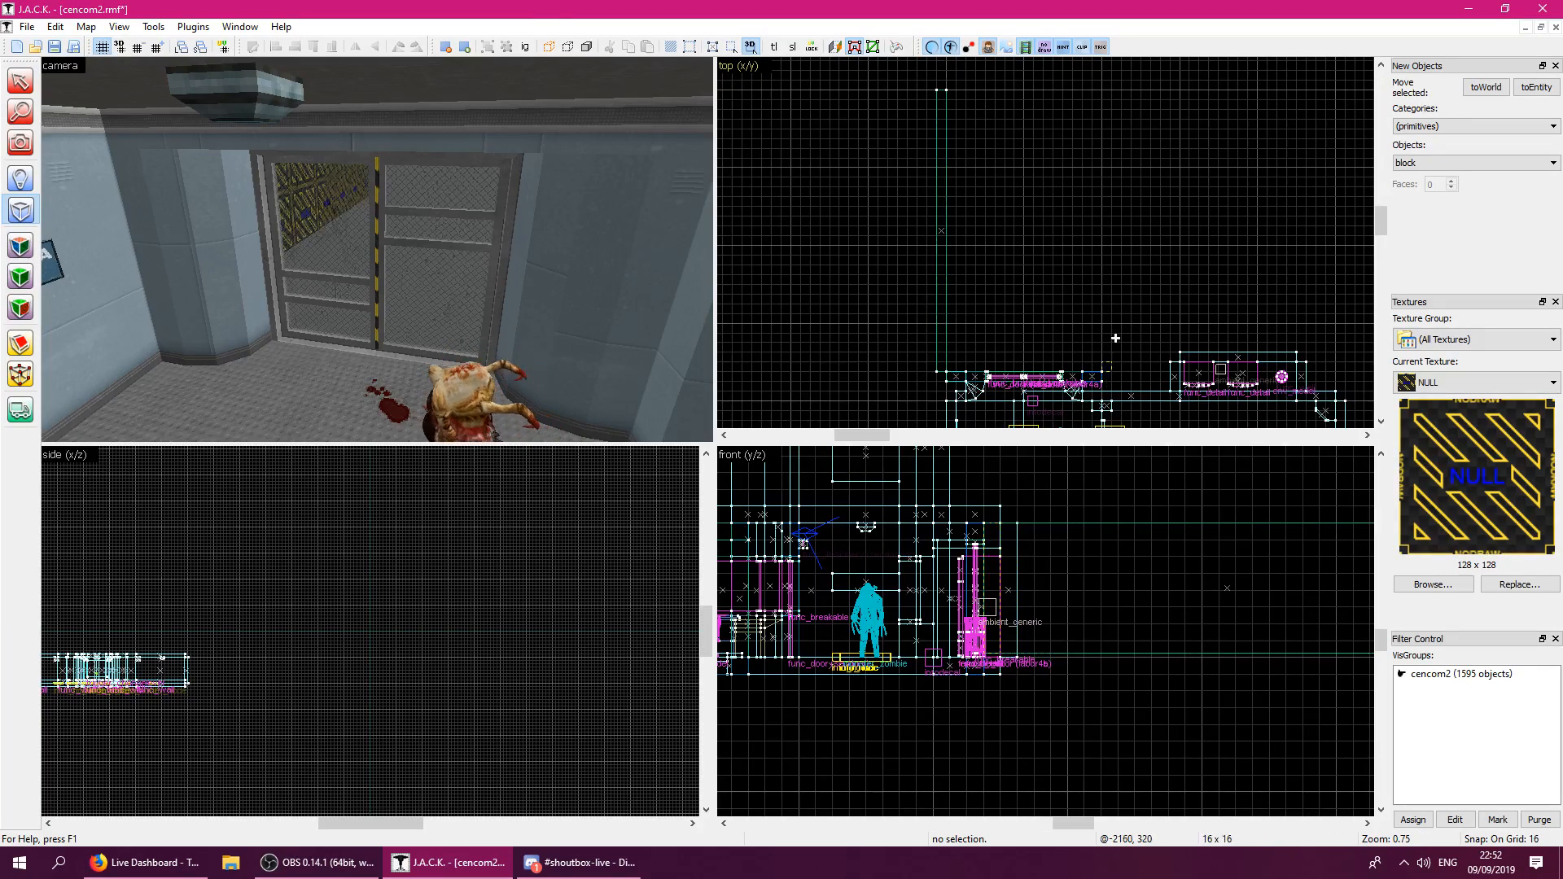
pyautogui.moveTo(1104, 141); pyautogui.dragTo(1119, 91)
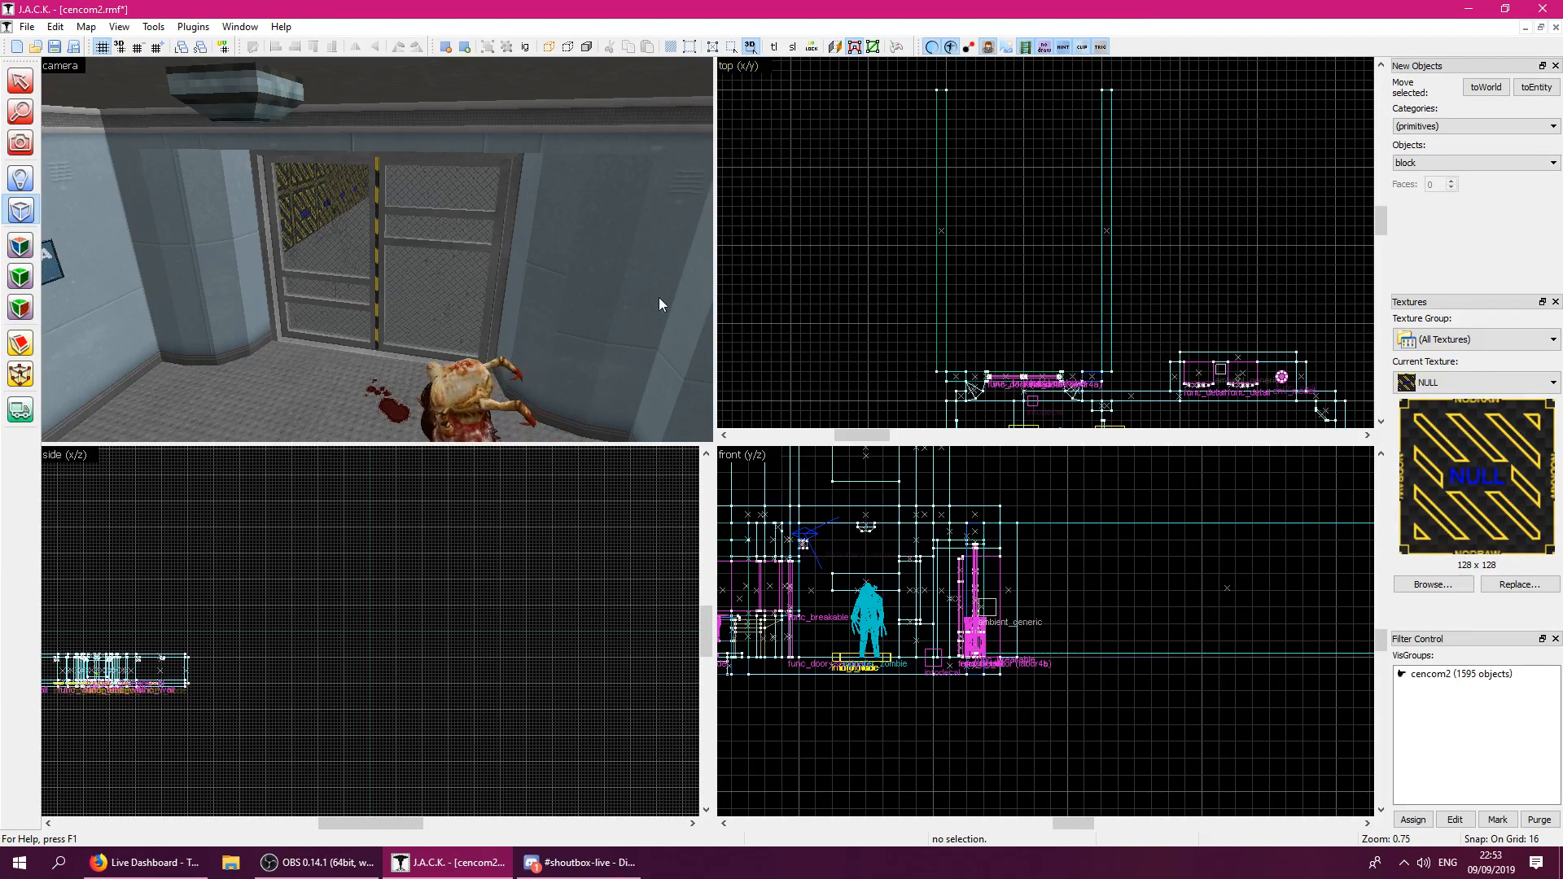
# Inspect the new NULL walls and the back of the double door from inside the enclosure.
pyautogui.press('z')
pyautogui.press('w')
pyautogui.press('w')
pyautogui.press('s')
pyautogui.press('w')
pyautogui.press('d')
pyautogui.press('w')
pyautogui.press('w')
pyautogui.press('d')
pyautogui.press('a')
pyautogui.press('z')
# Select both long NULL walls and extend them downward to a height of 128 units.
pyautogui.click(20, 81)
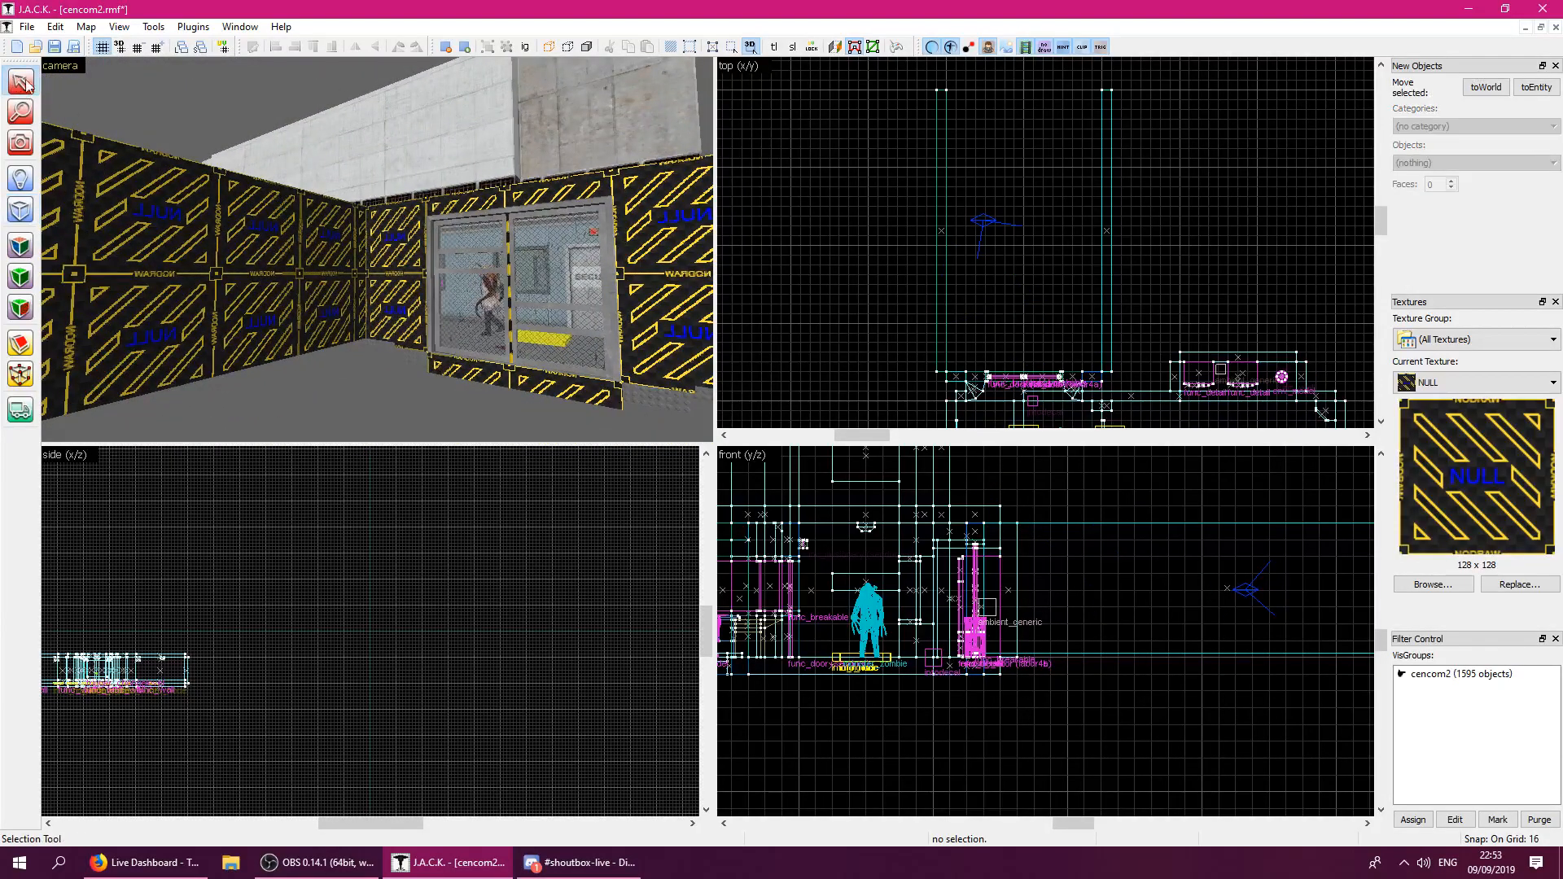
pyautogui.click(243, 246)
pyautogui.press('z')
pyautogui.press('a')
pyautogui.press('z')
pyautogui.keyDown('ctrl'); pyautogui.click(381, 247); pyautogui.keyUp('ctrl')
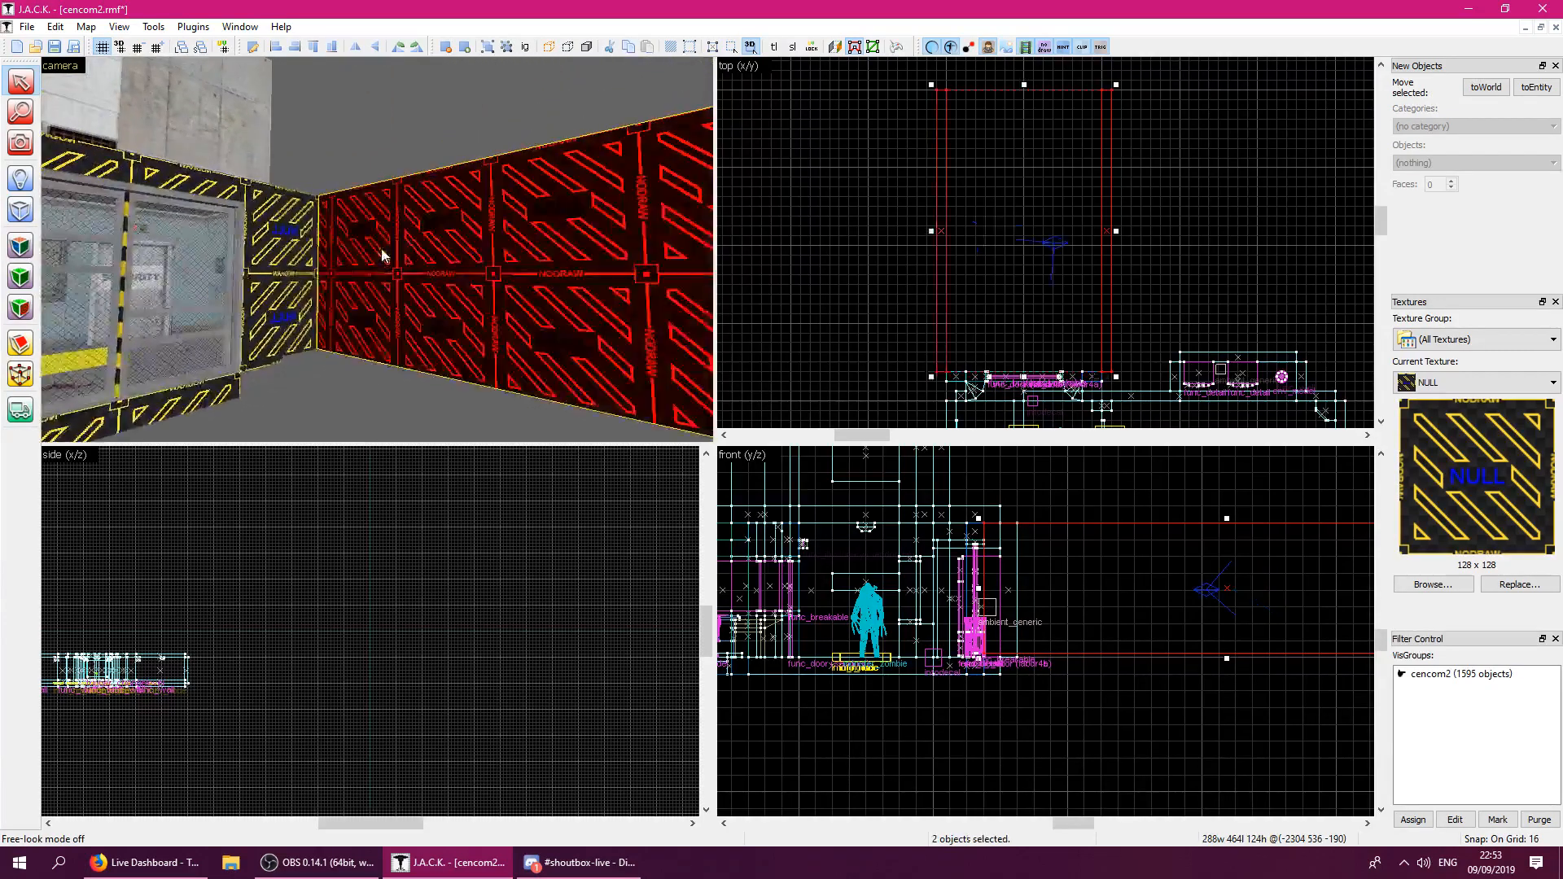
pyautogui.scroll(-2, 1194, 600)
pyautogui.scroll(3, 1236, 597)
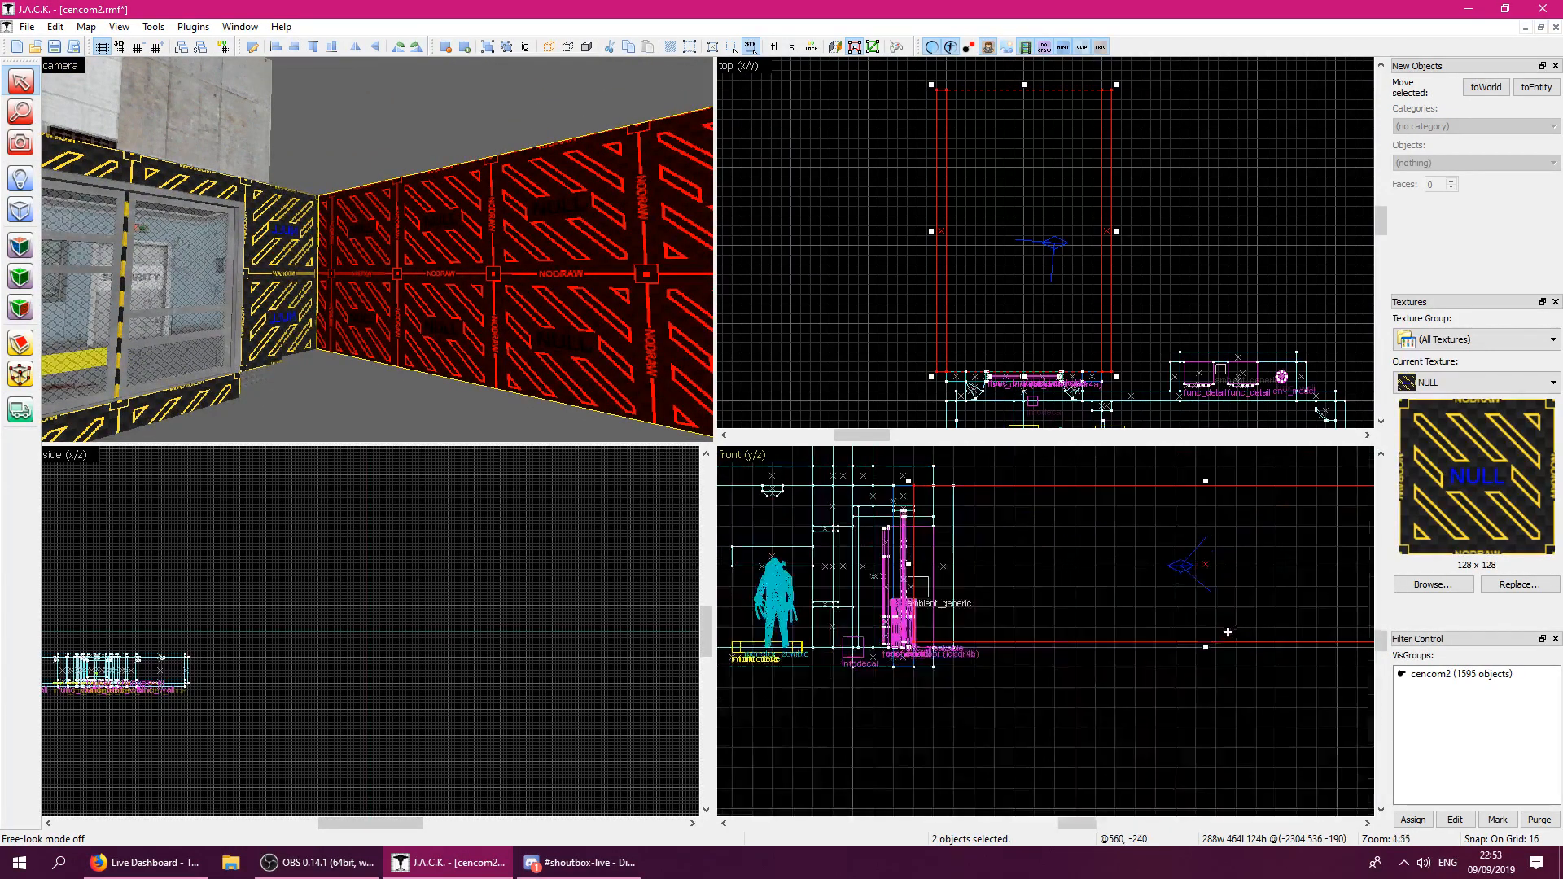
pyautogui.moveTo(1204, 649); pyautogui.dragTo(1206, 652)
# Select the two NULL blocks beside the door and extend them downward to a height of 128 units.
pyautogui.click(312, 330)
pyautogui.press('z')
pyautogui.press('z')
pyautogui.keyDown('ctrl'); pyautogui.click(203, 244); pyautogui.keyUp('ctrl')
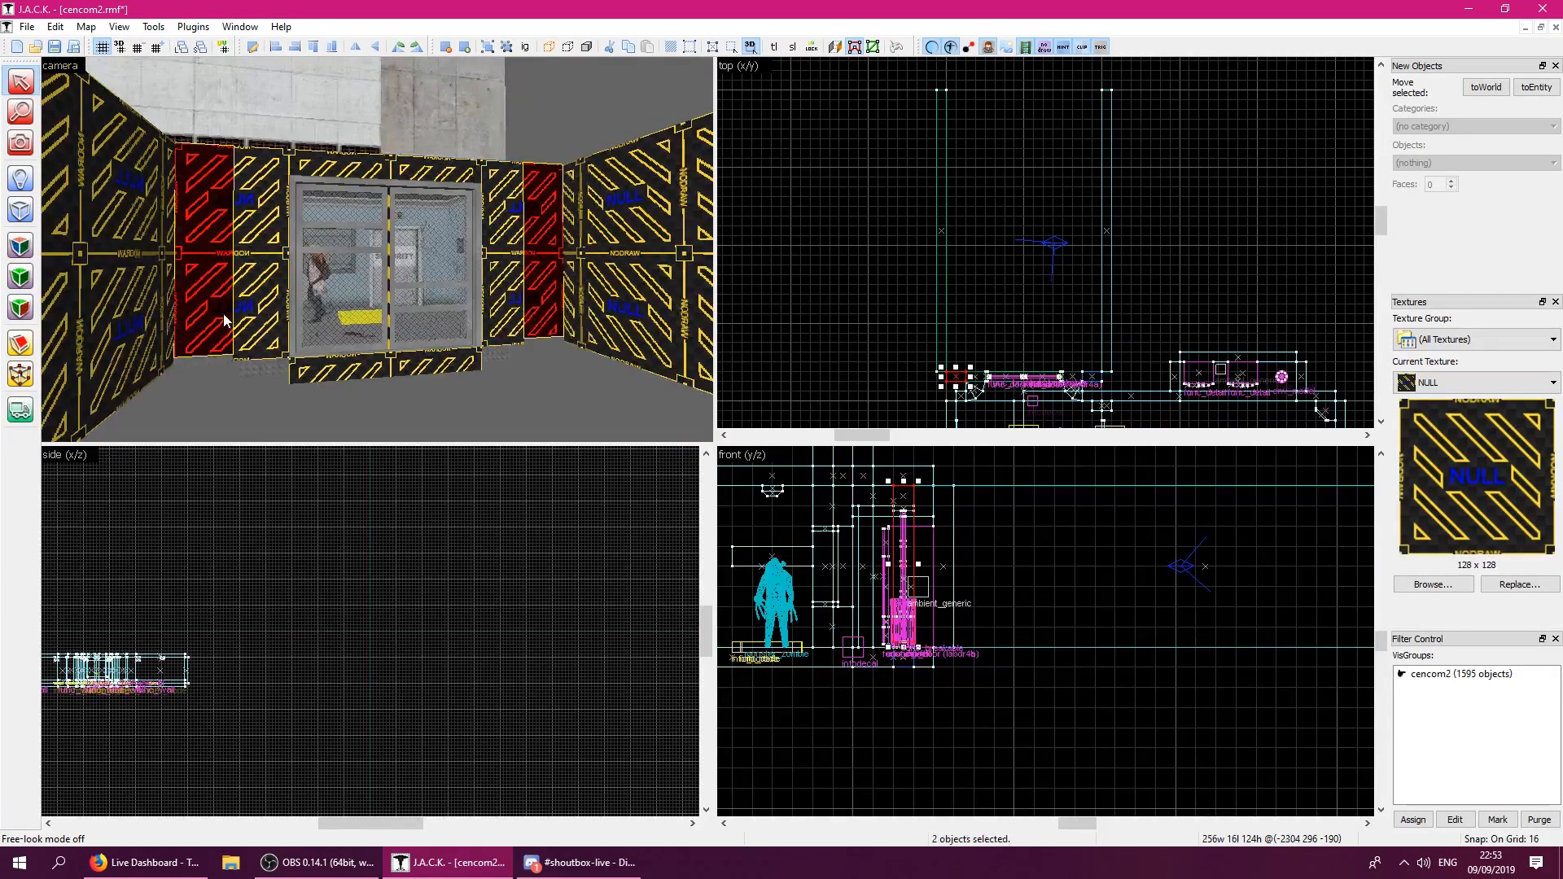
pyautogui.scroll(3, 899, 647)
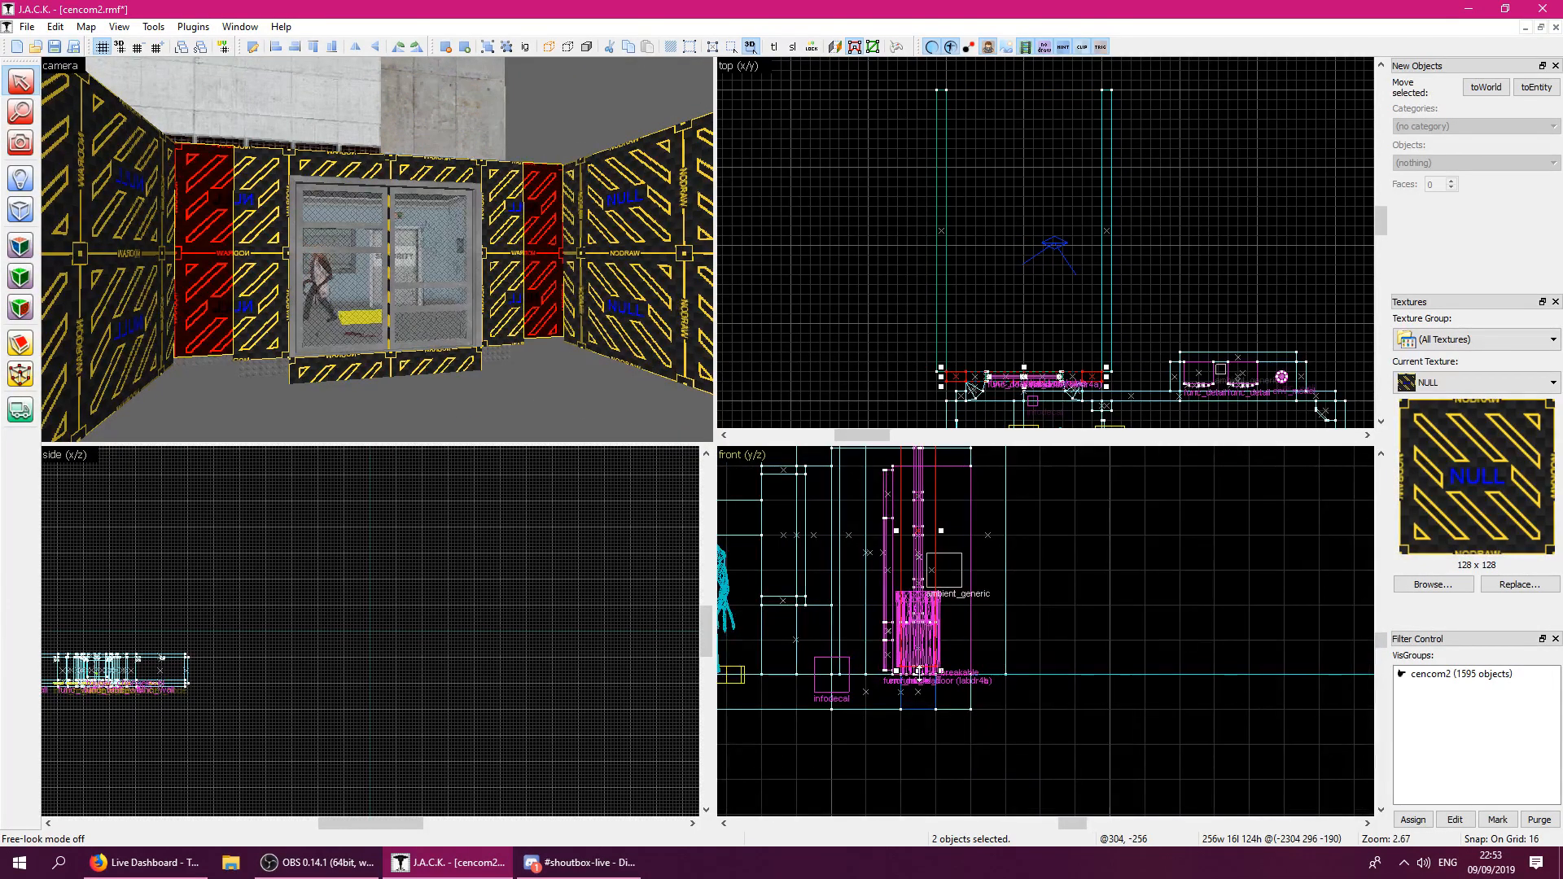
pyautogui.scroll(-2, 948, 656)
pyautogui.scroll(-1, 948, 656)
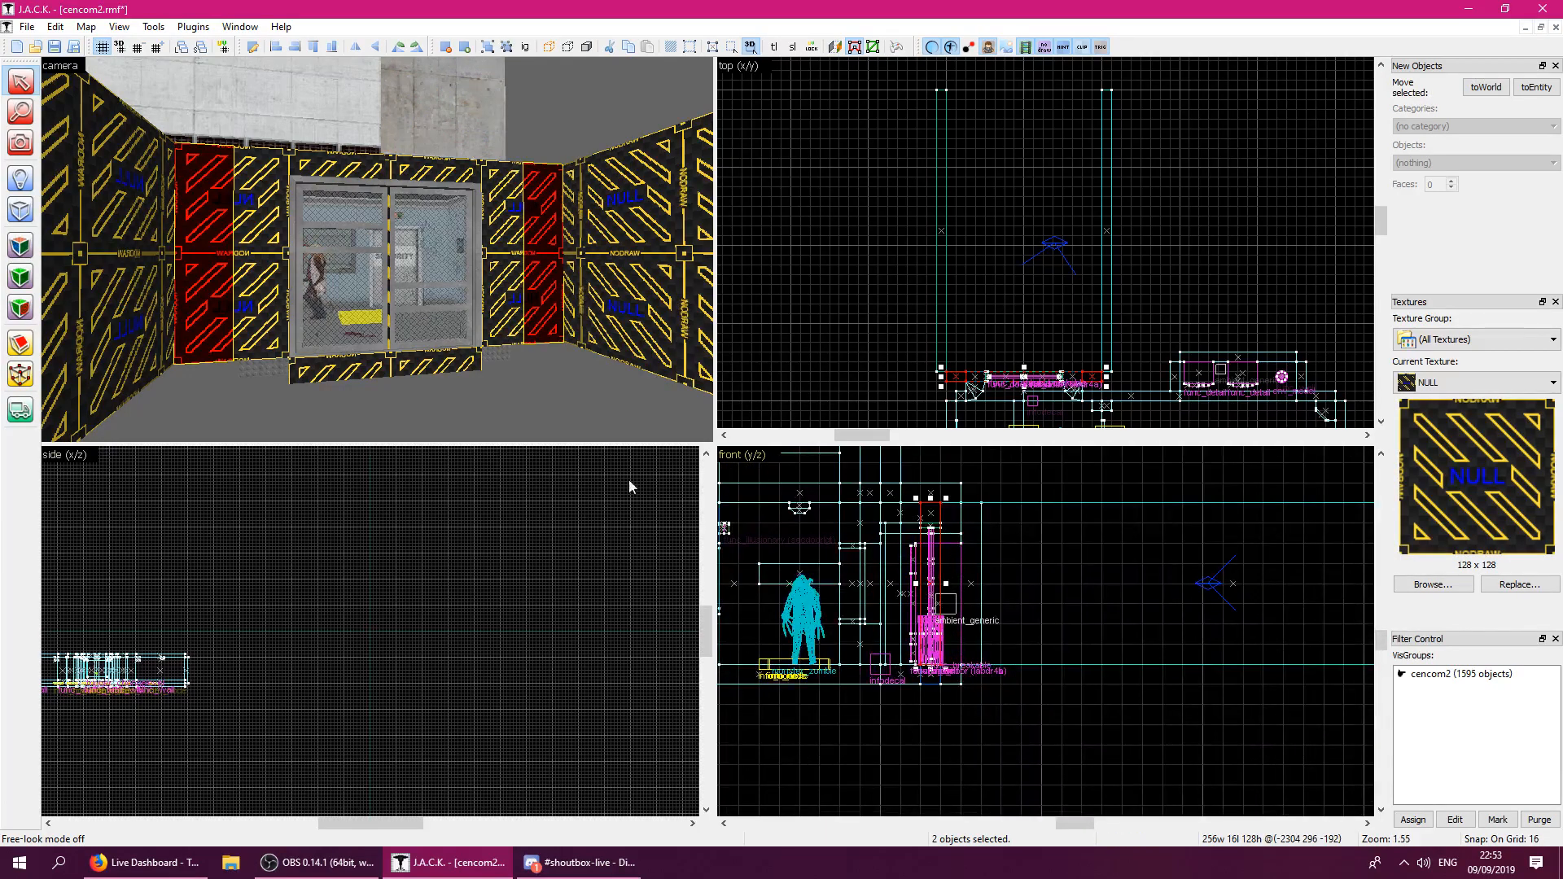
pyautogui.press('z')
pyautogui.press('w')
pyautogui.press('s')
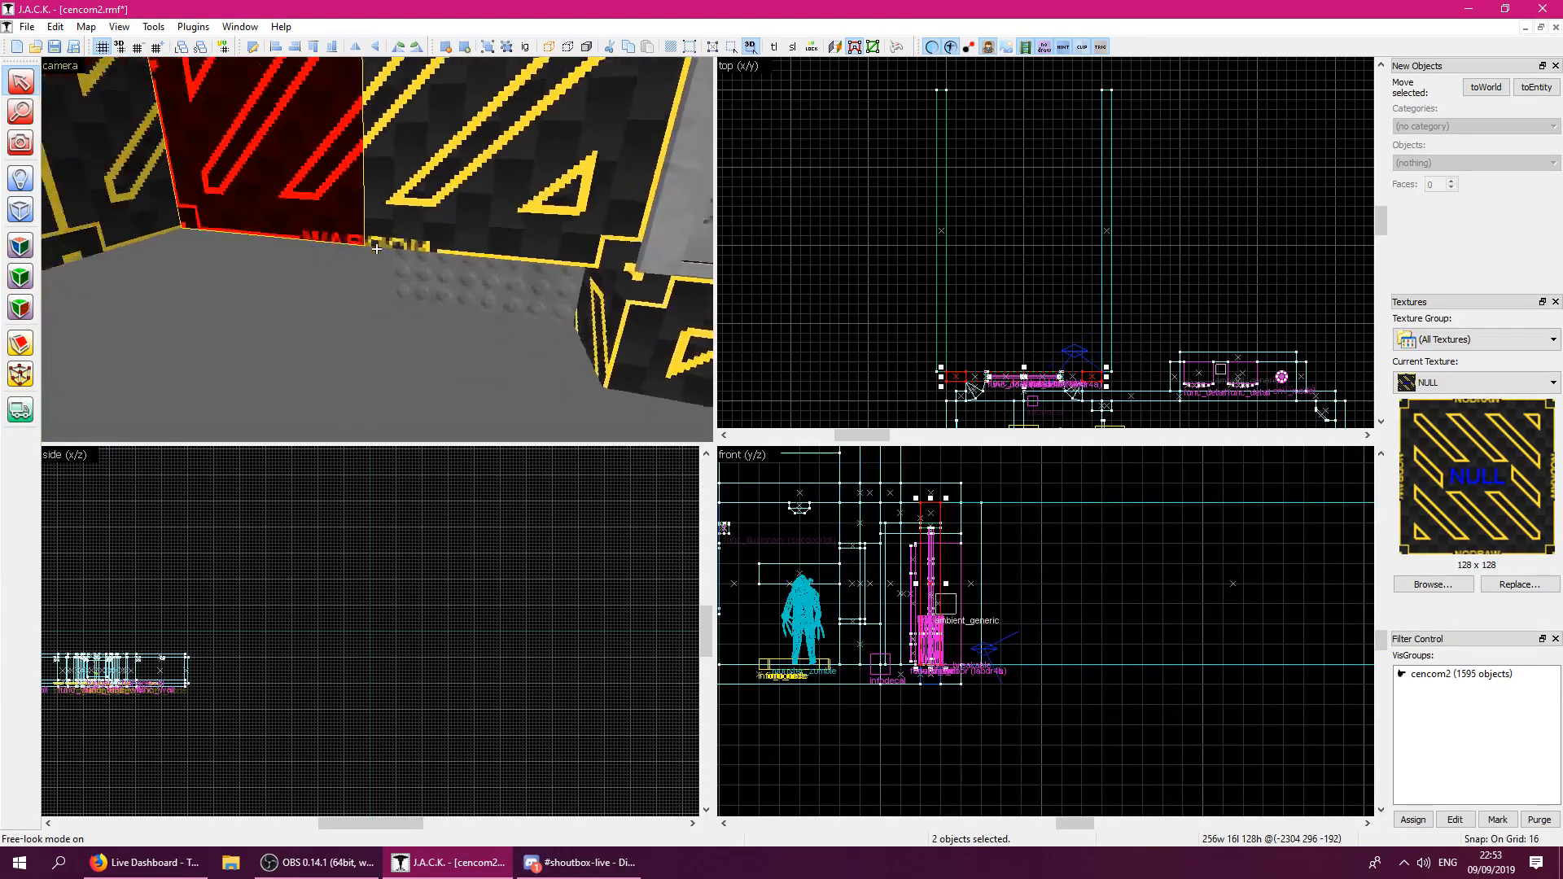
pyautogui.press('z')
# Copy both long NULL walls upward and resize the copies to 32 units high, resting on the originals.
pyautogui.click(377, 256)
pyautogui.press('z')
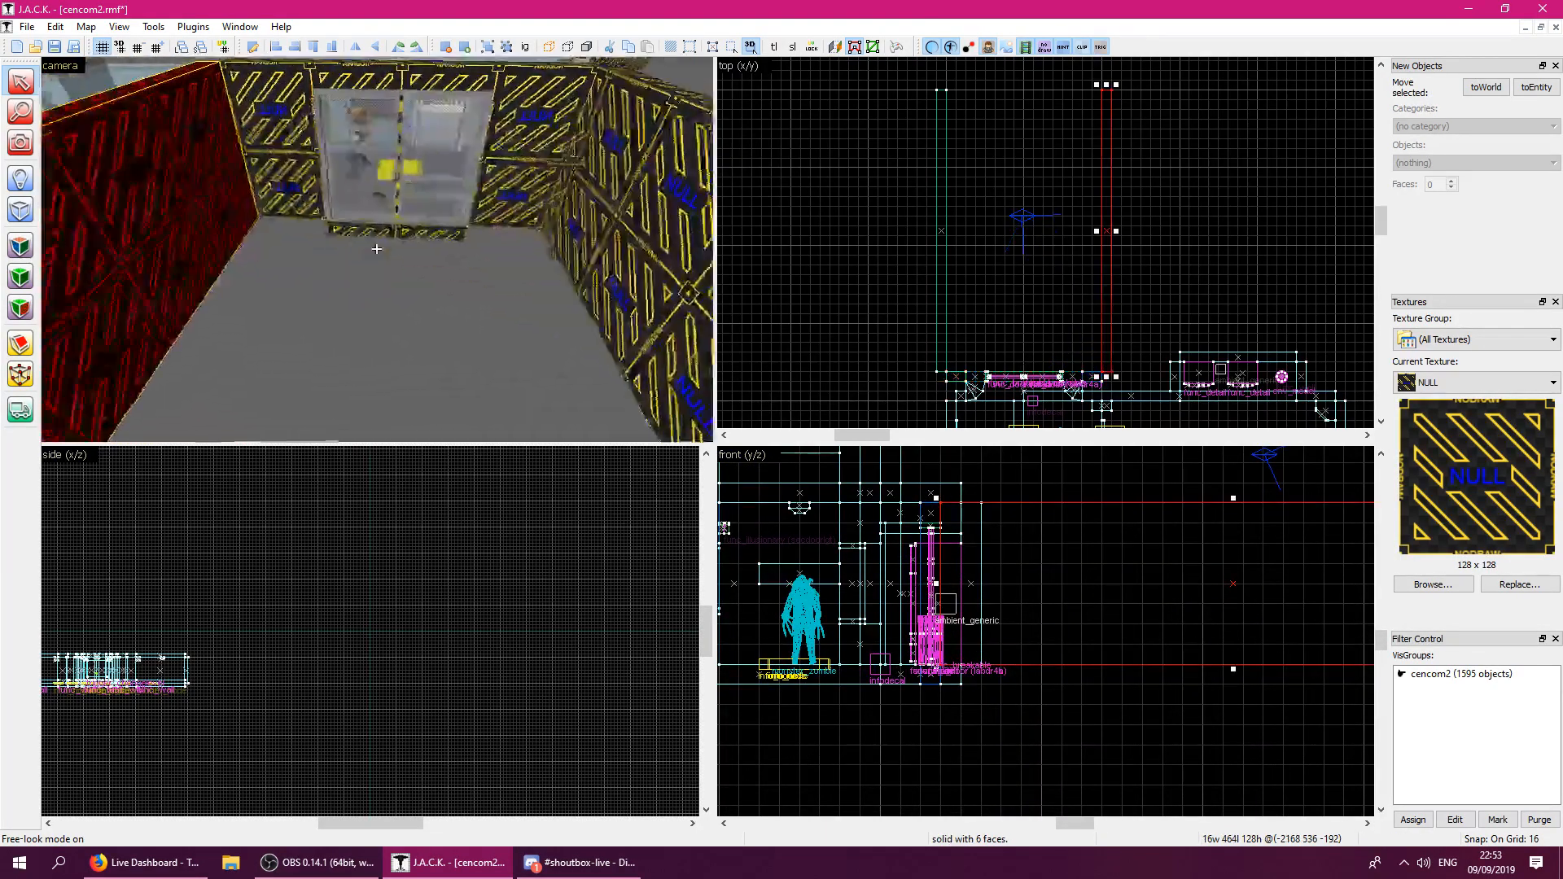
pyautogui.press('s')
pyautogui.press('z')
pyautogui.keyDown('ctrl'); pyautogui.click(398, 268); pyautogui.keyUp('ctrl')
pyautogui.scroll(-2, 996, 564)
pyautogui.moveTo(1142, 579); pyautogui.dragTo(1138, 550)
pyautogui.moveTo(1164, 613); pyautogui.dragTo(1161, 529)
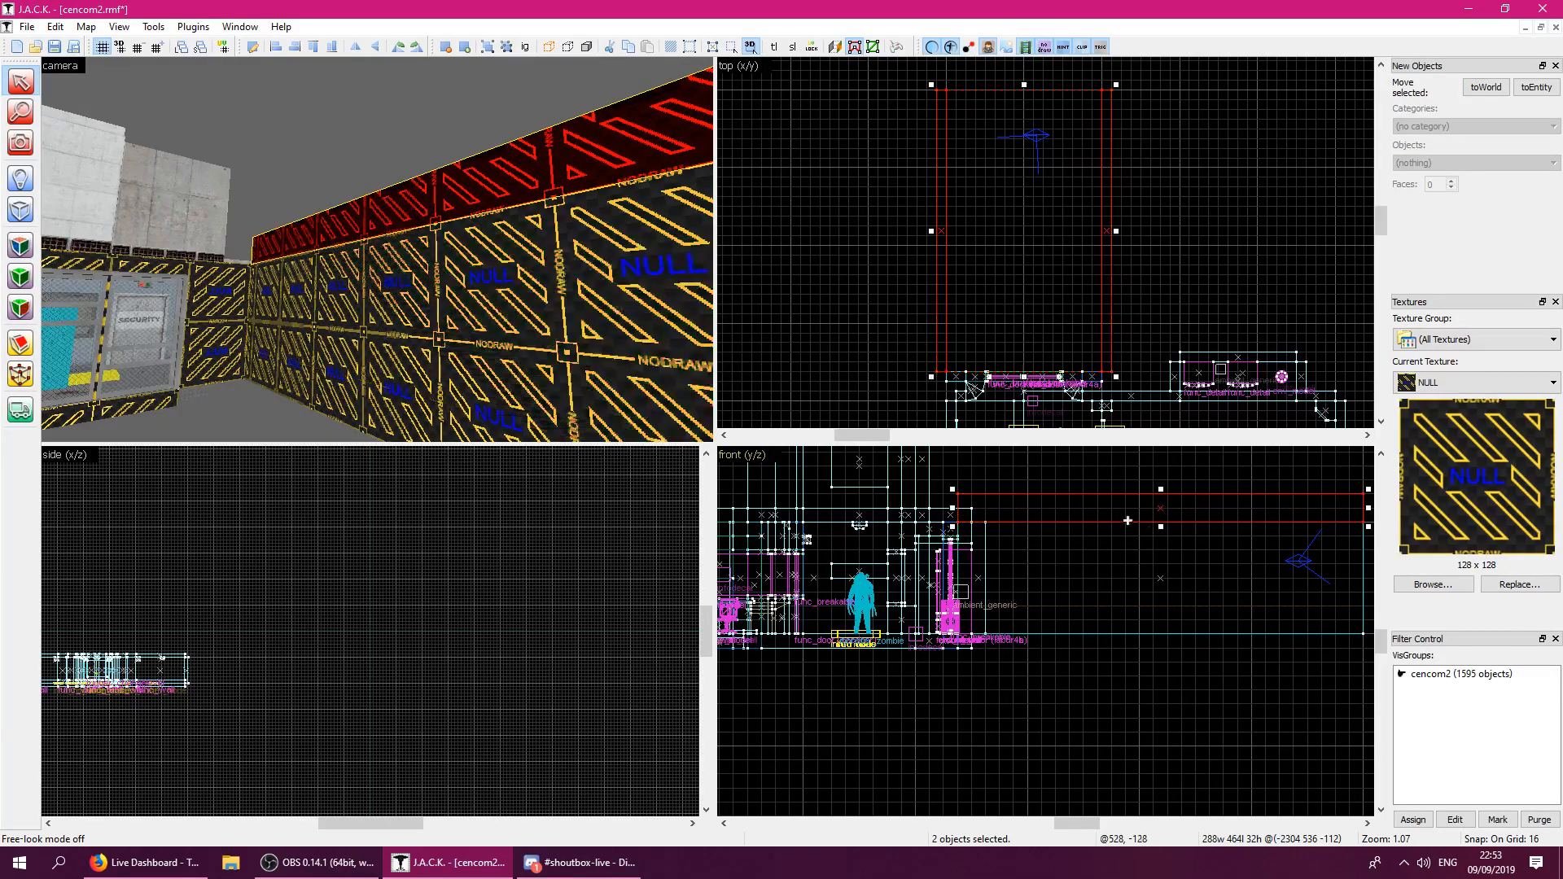
# Add a NULL block above the double door that spans the gap between the two raised side walls.
pyautogui.press('z')
pyautogui.press('w')
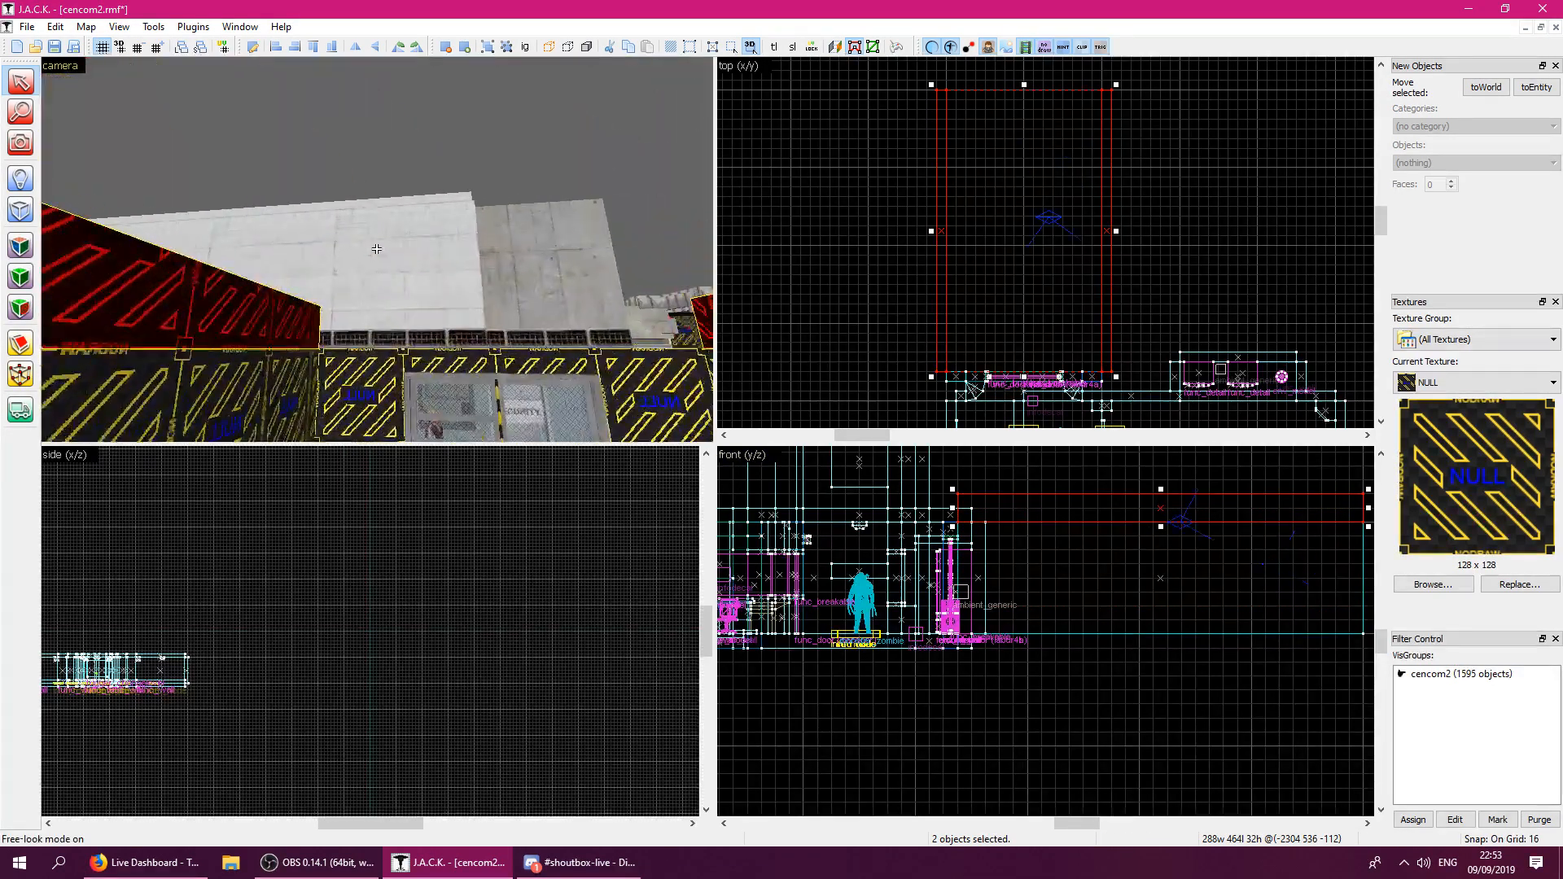
pyautogui.press('z')
pyautogui.click(700, 315)
pyautogui.moveTo(938, 223); pyautogui.dragTo(948, 232)
pyautogui.moveTo(962, 95); pyautogui.dragTo(1109, 373)
pyautogui.click(1138, 336)
# Select the lower and raised pieces of both long NULL side walls and shorten them to 336 units long.
pyautogui.press('z')
pyautogui.press('w')
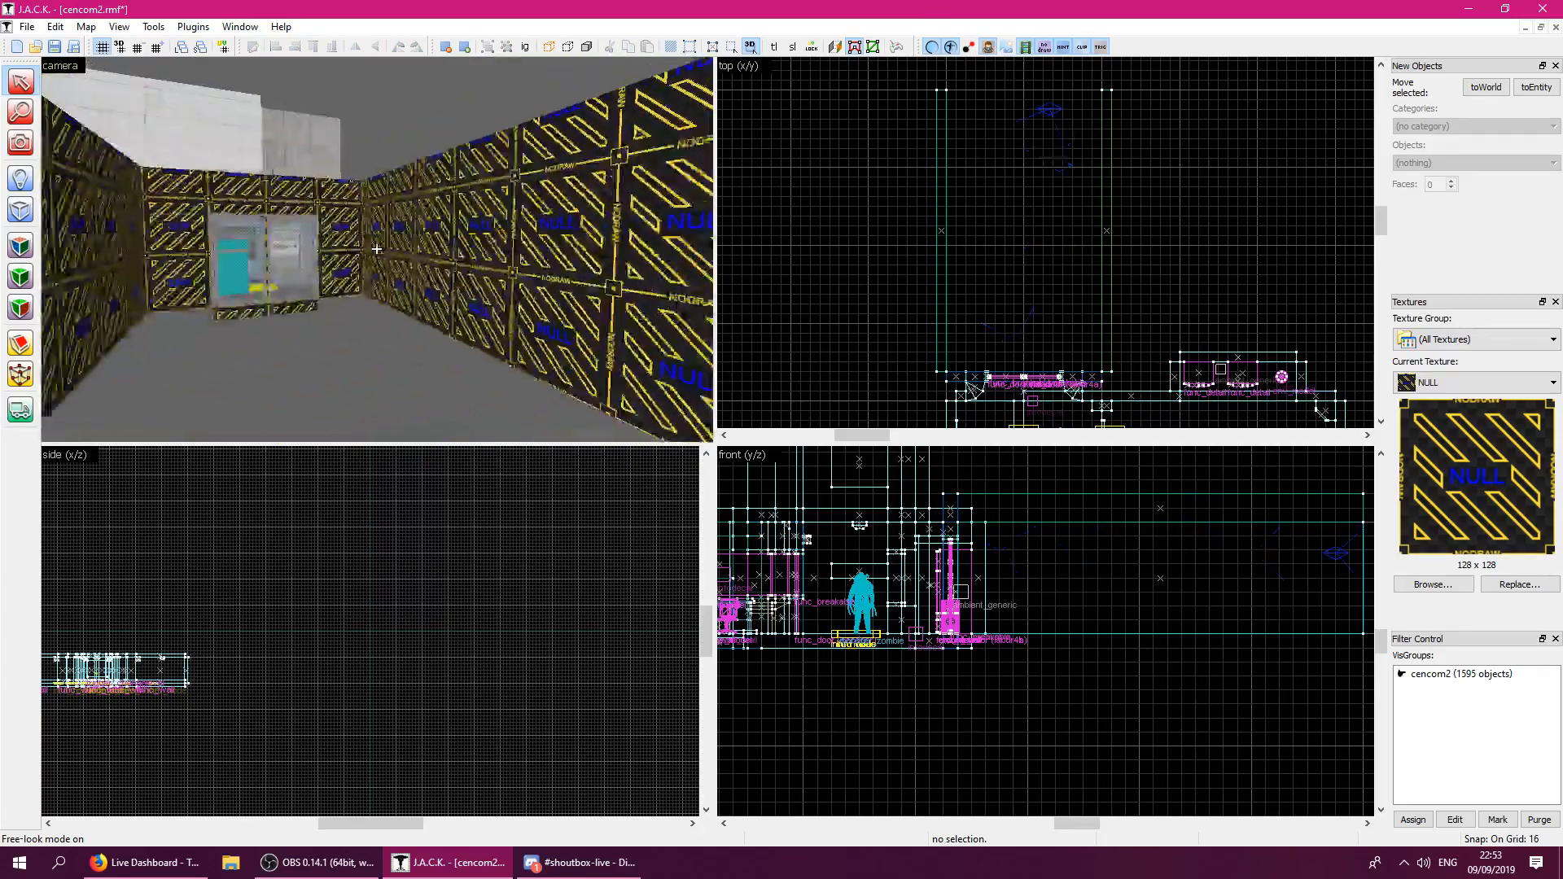
pyautogui.press('z')
pyautogui.click(241, 208)
pyautogui.scroll(-2, 985, 285)
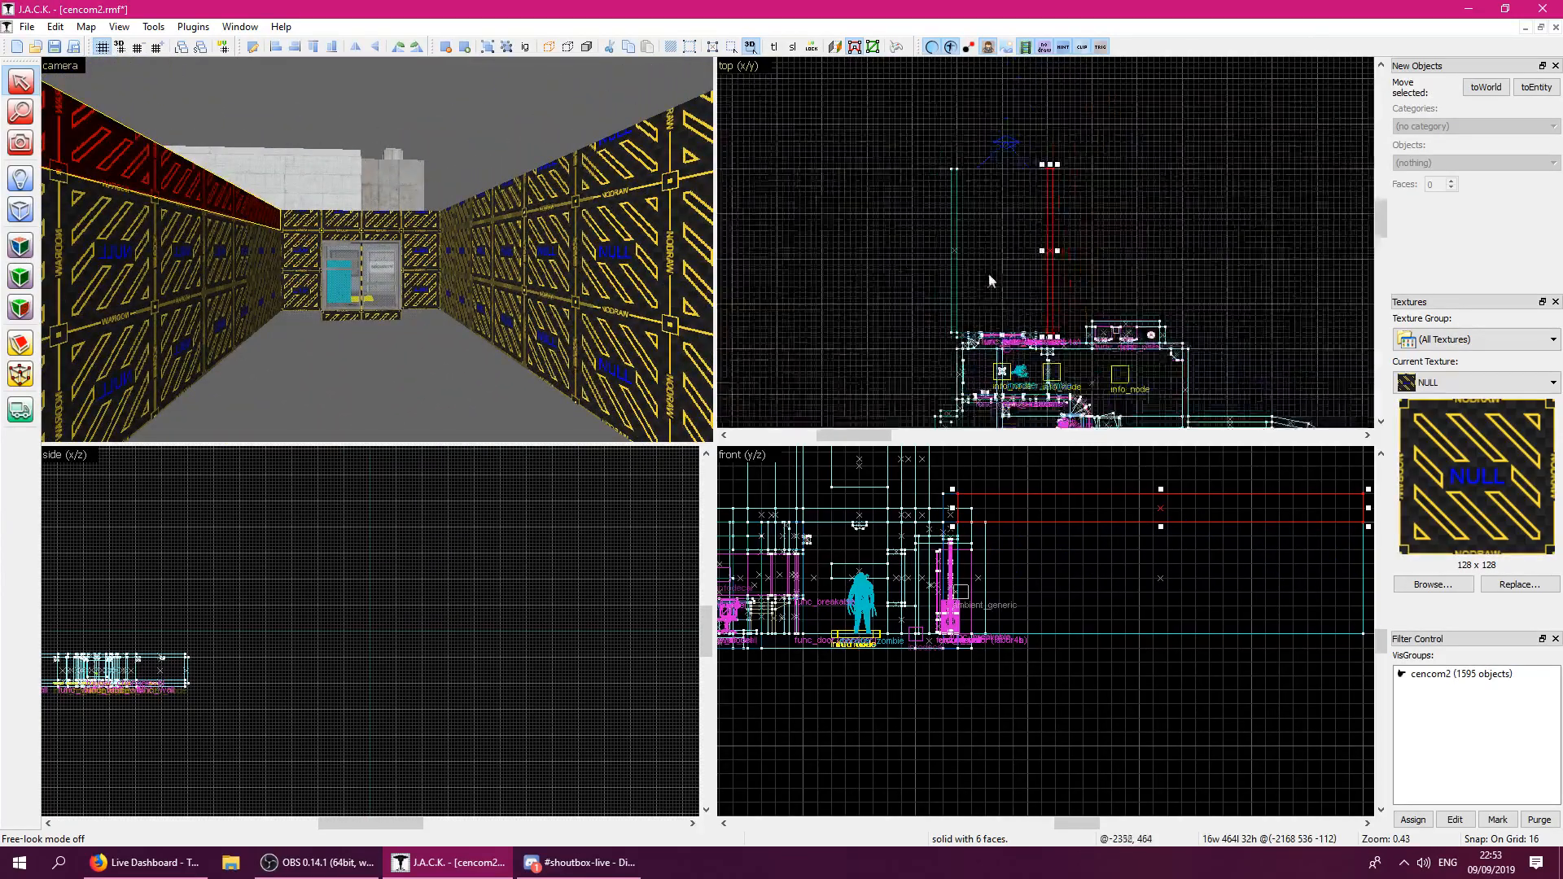
pyautogui.moveTo(880, 106)
pyautogui.mouseDown()
pyautogui.moveTo(890, 129)
pyautogui.moveTo(1137, 243)
pyautogui.mouseUp()
pyautogui.press('Return')
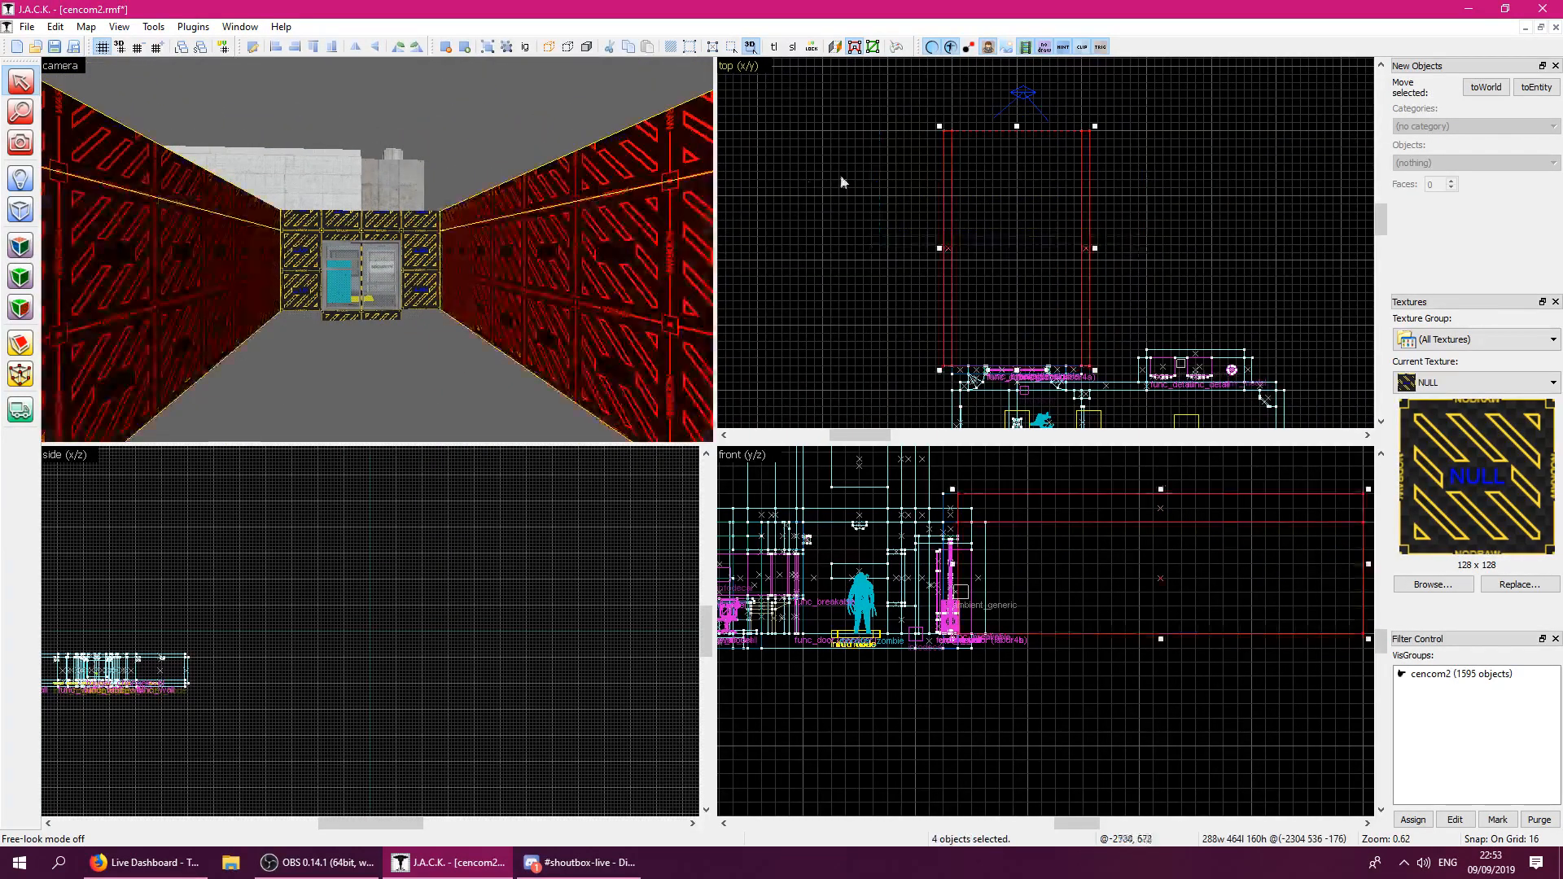
pyautogui.moveTo(1017, 126)
pyautogui.mouseDown()
pyautogui.moveTo(1017, 227)
pyautogui.moveTo(1017, 196)
pyautogui.mouseUp()
pyautogui.press('Escape')
# Examine the NULL corridor and the existing room beyond the double door.
pyautogui.press('z')
pyautogui.press('w')
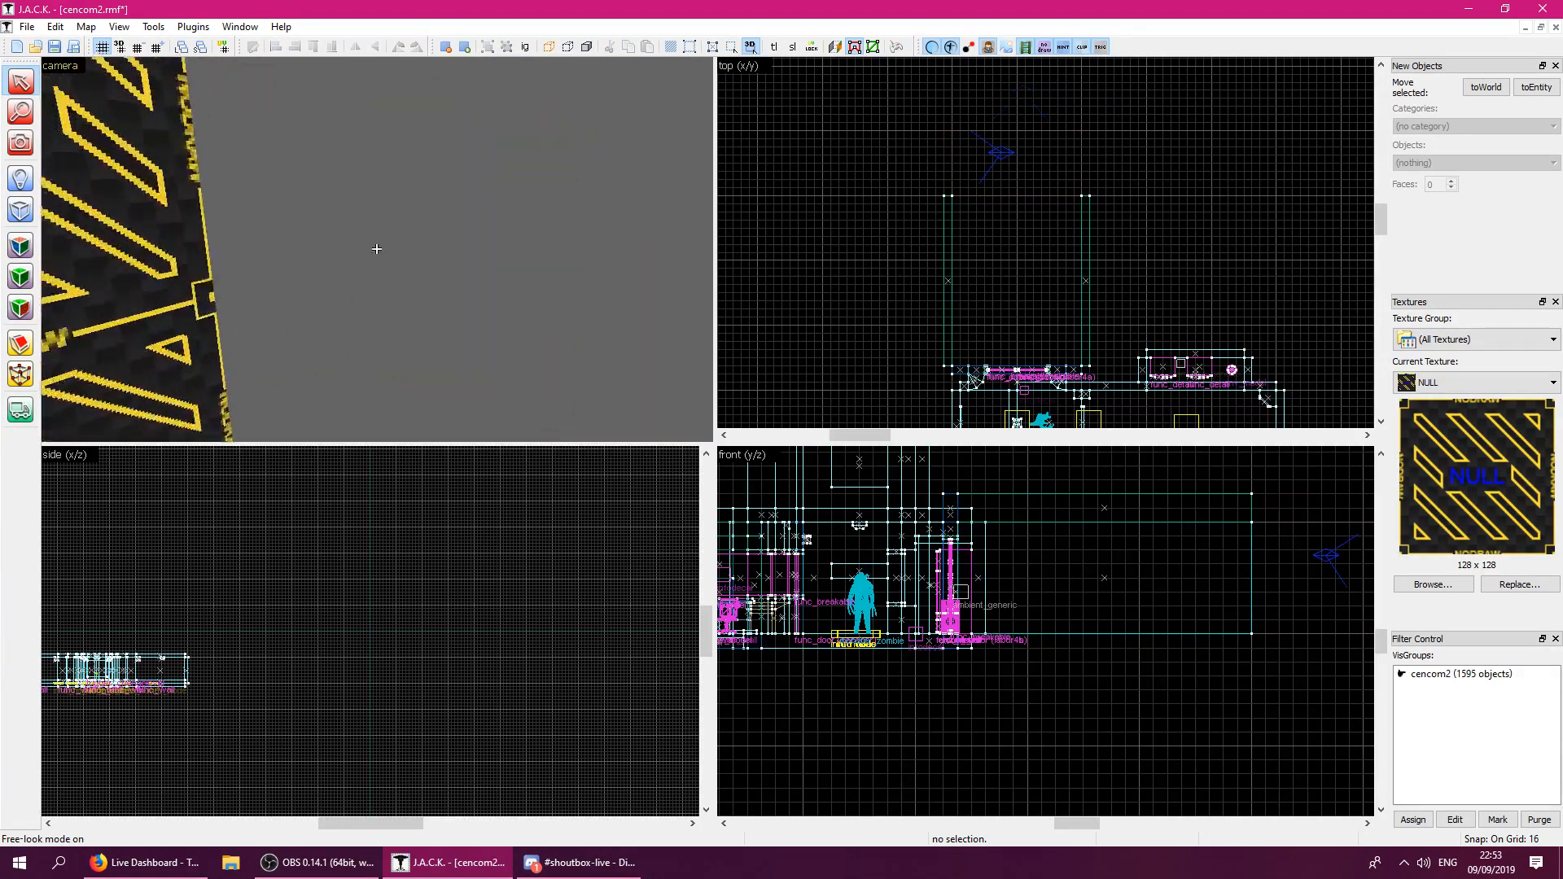
pyautogui.press('w')
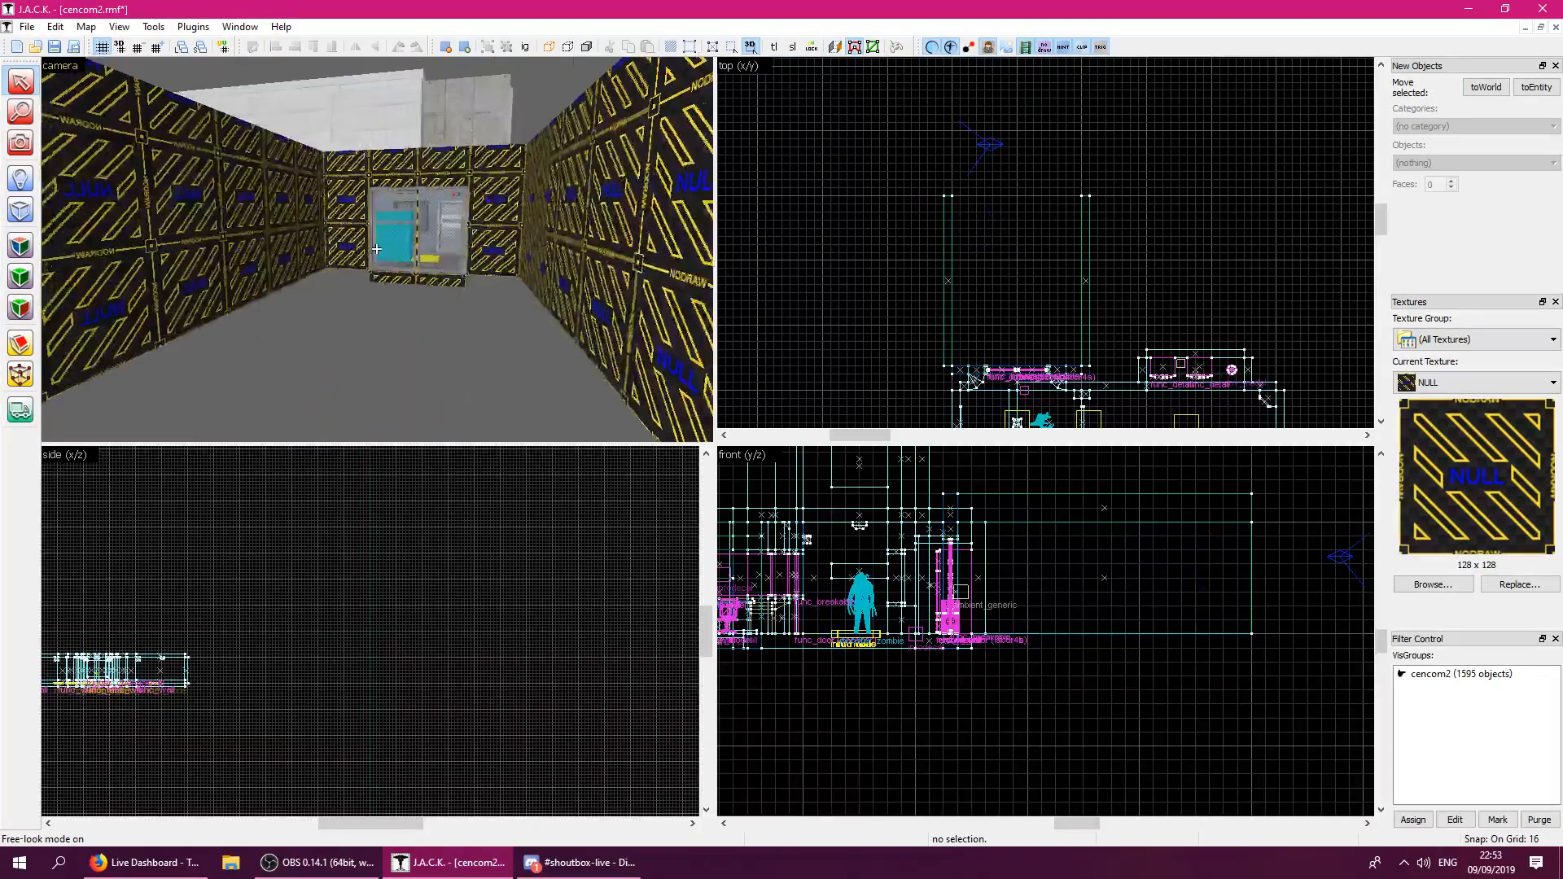
pyautogui.press('w')
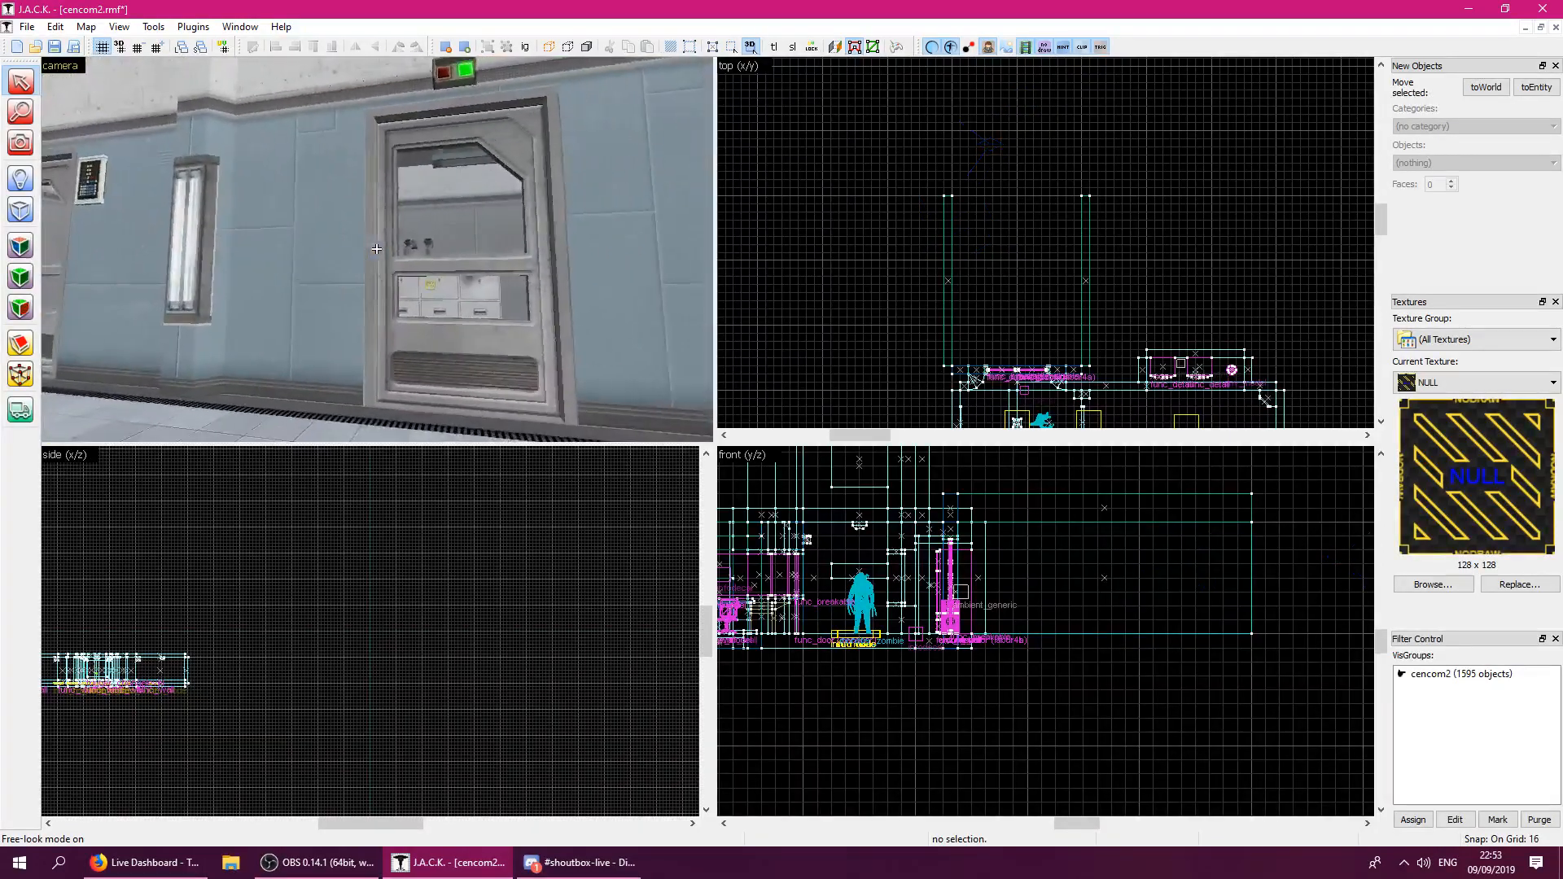
pyautogui.press('w')
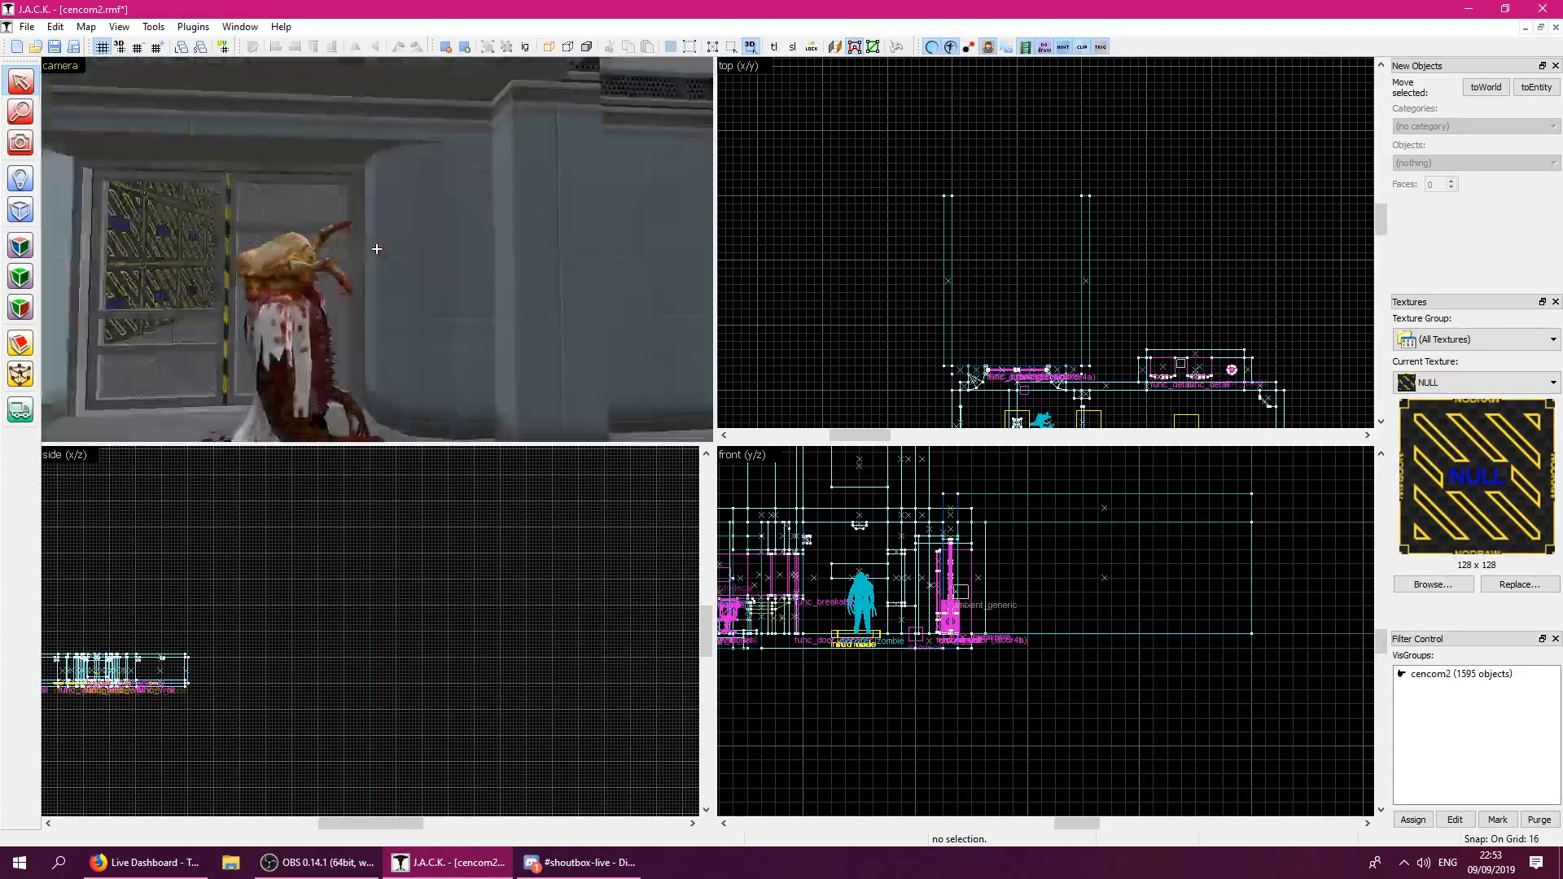
pyautogui.press('z')
pyautogui.click(426, 261)
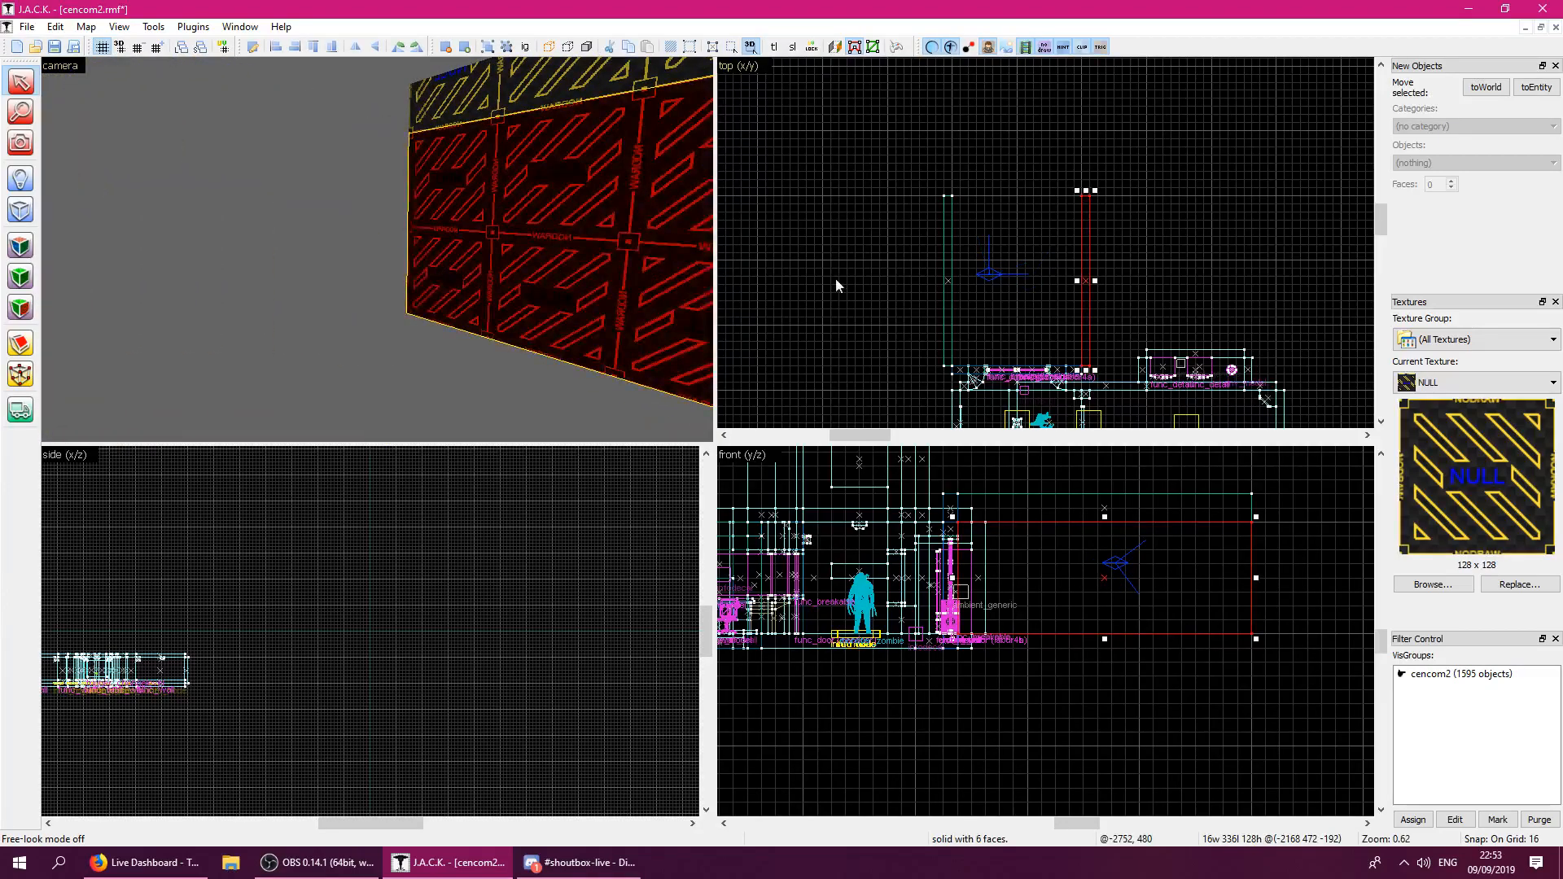
pyautogui.press('Escape')
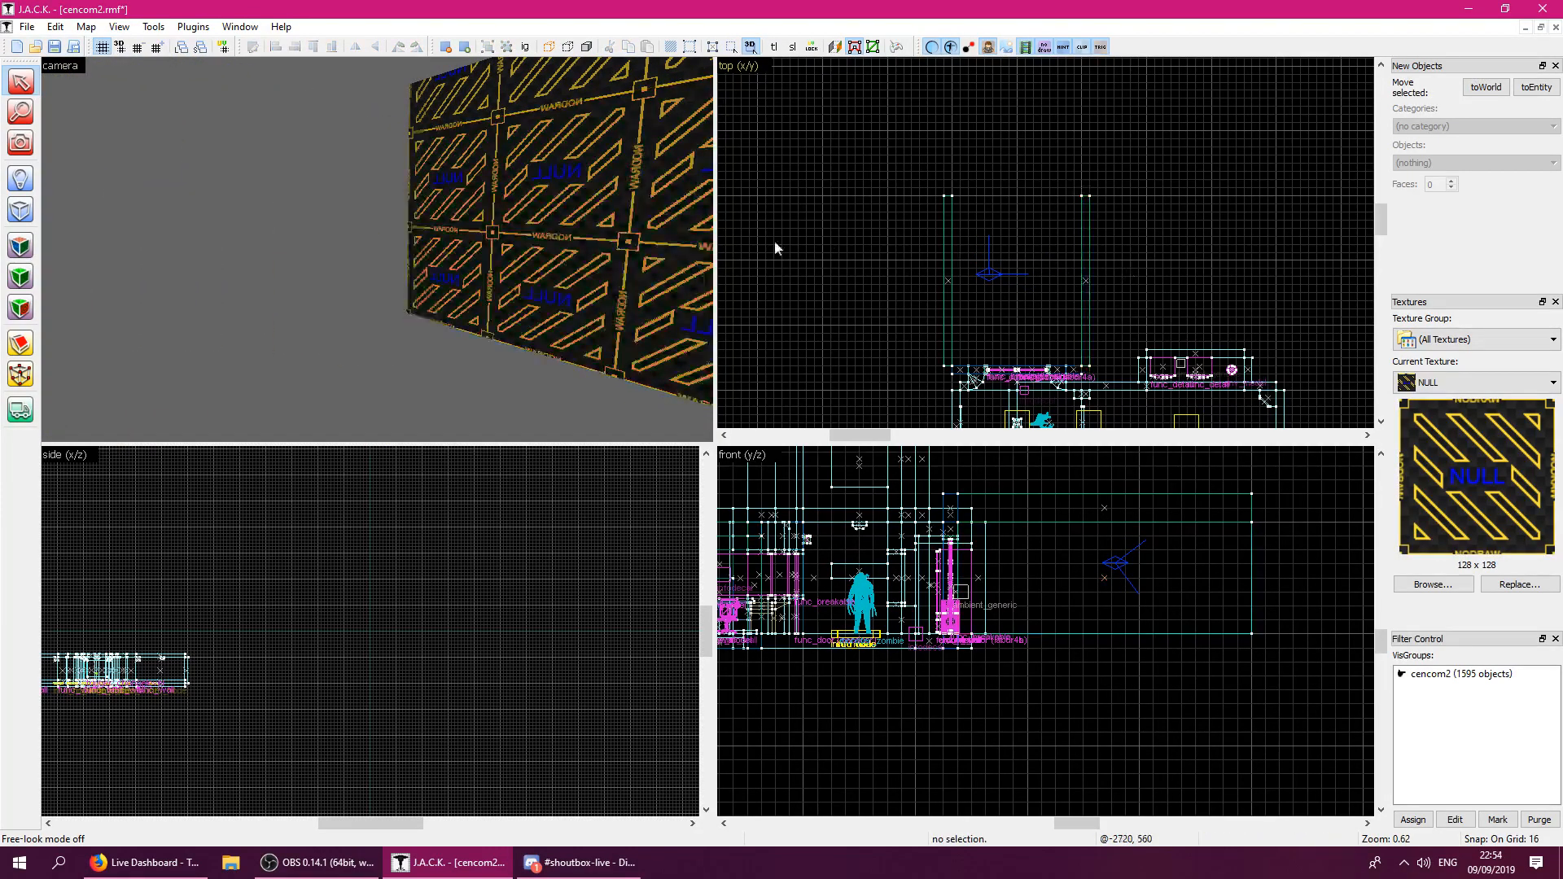
# Shorten the lower and upper pieces of the west side wall to 272 units long.
pyautogui.press('z')
pyautogui.press('z')
pyautogui.click(273, 248)
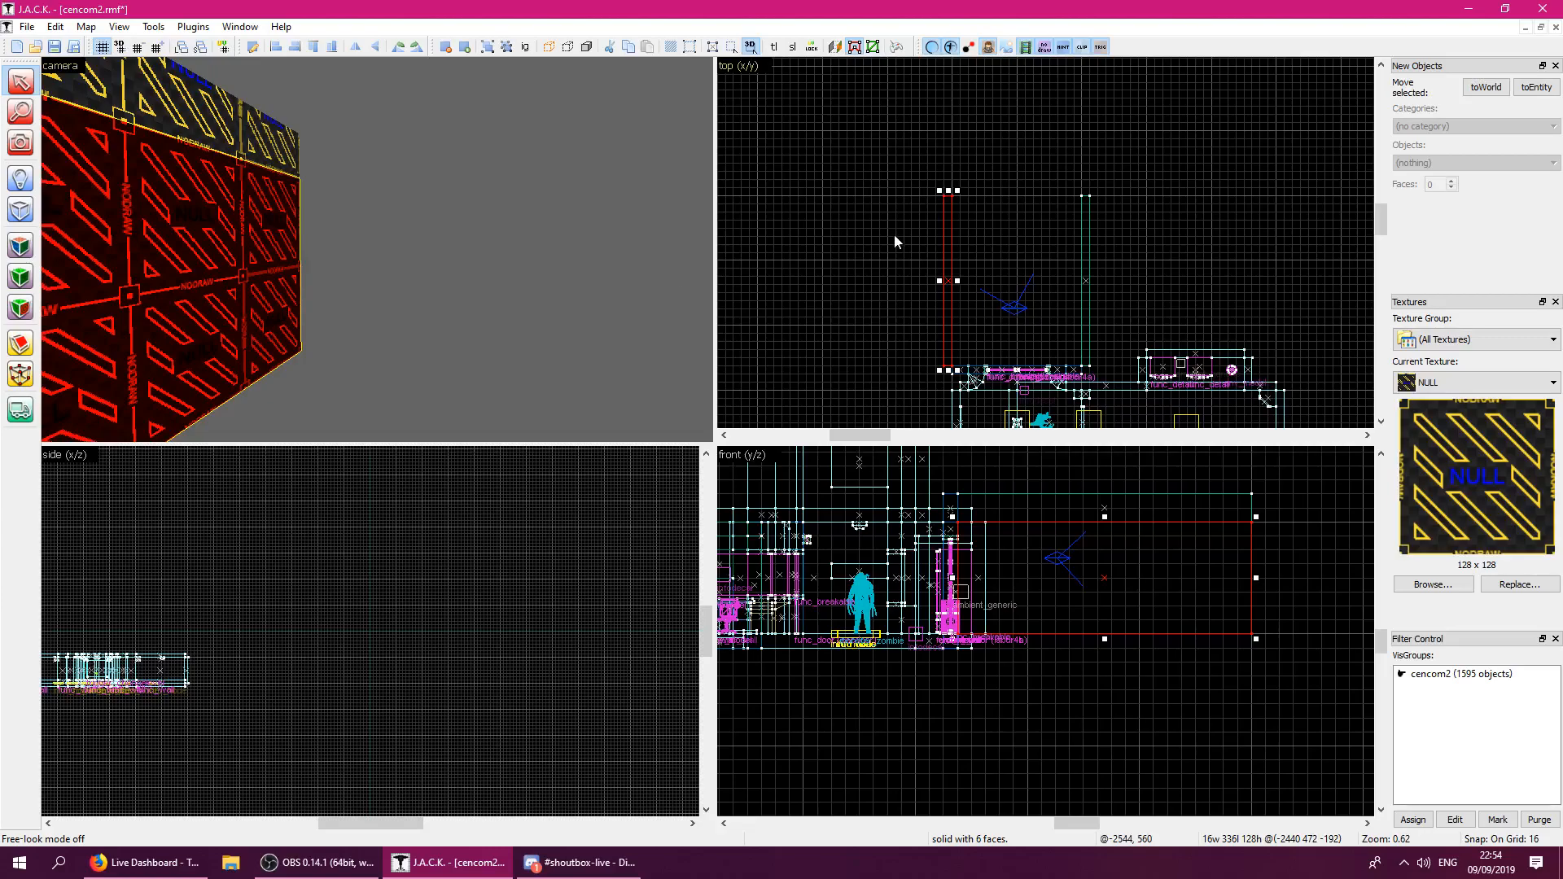
pyautogui.keyDown('ctrl'); pyautogui.click(248, 147); pyautogui.keyUp('ctrl')
pyautogui.moveTo(947, 190); pyautogui.dragTo(979, 224)
pyautogui.press('Escape')
# Outline a 64 by 64 unit volume, 160 units high, at the shortened west wall's end and choose the arch primitive.
pyautogui.scroll(3, 967, 237)
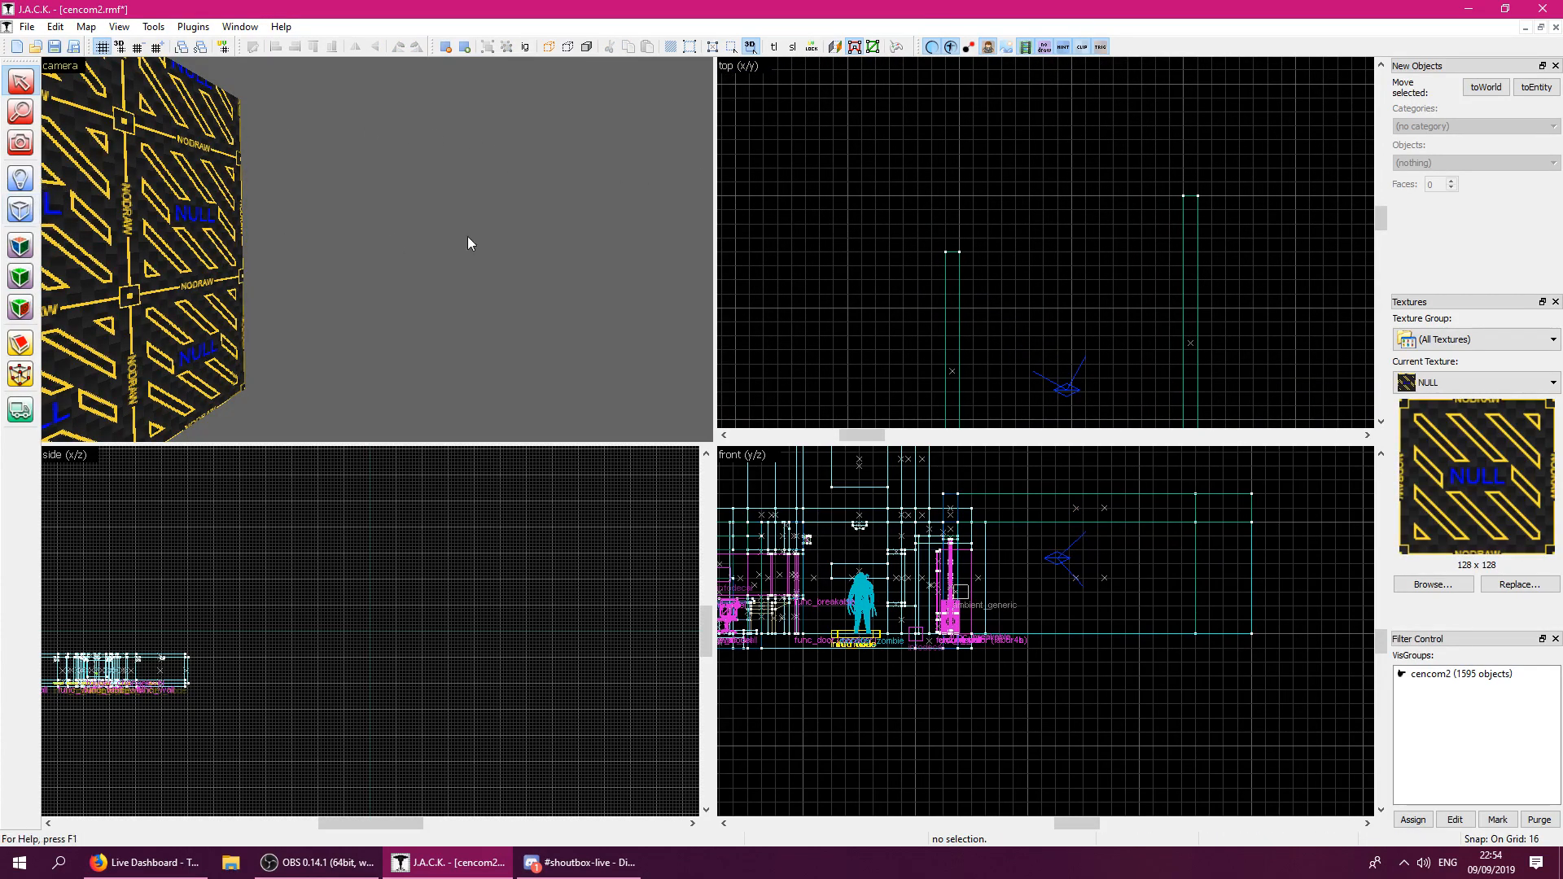
pyautogui.click(21, 212)
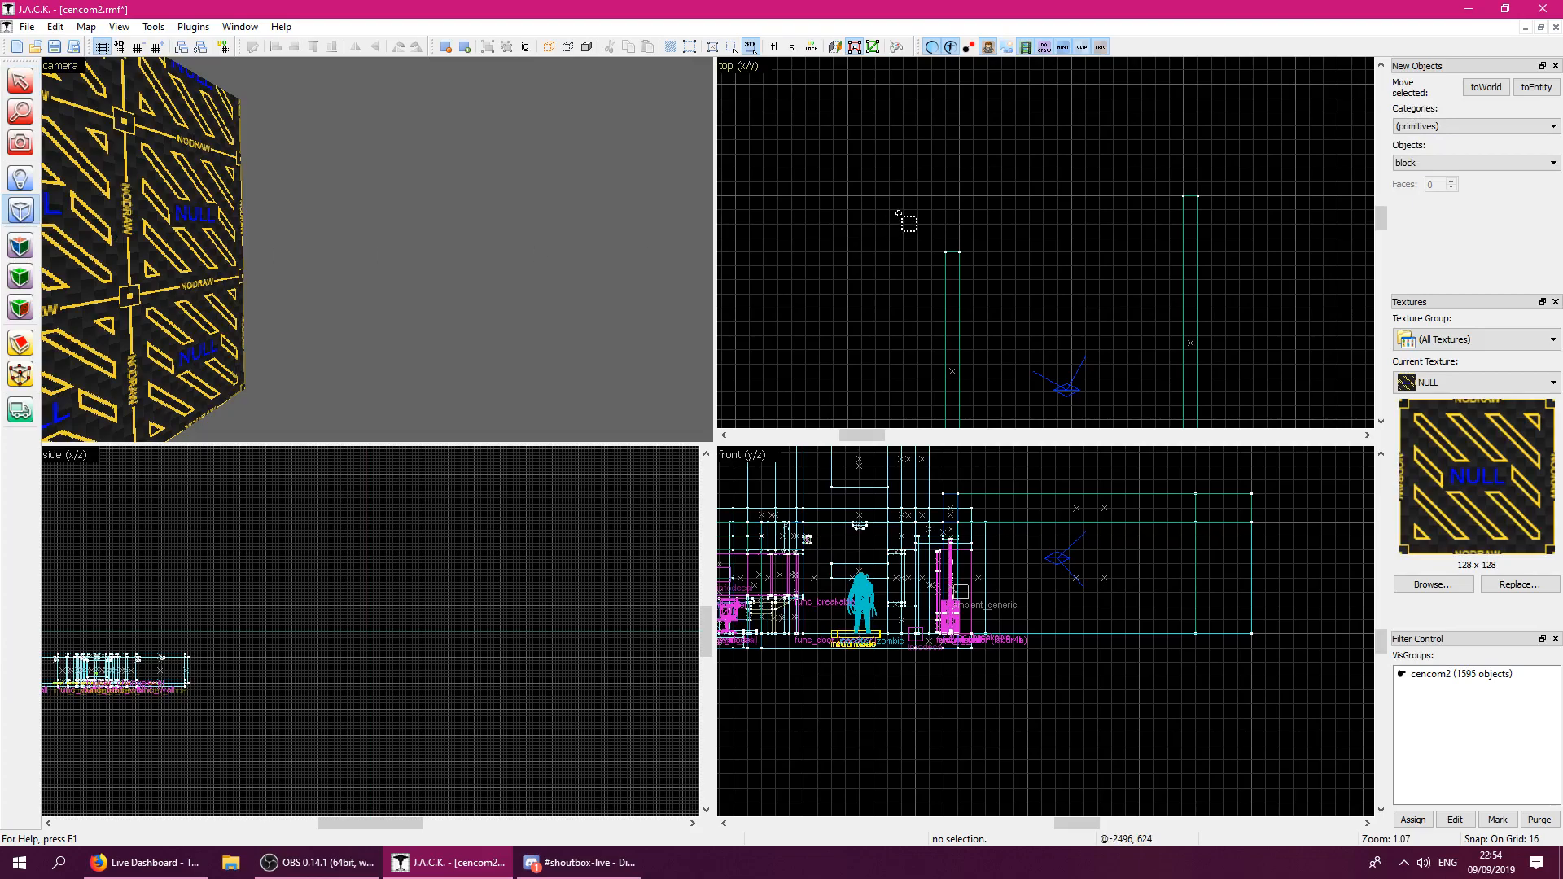
pyautogui.moveTo(958, 198); pyautogui.dragTo(899, 248)
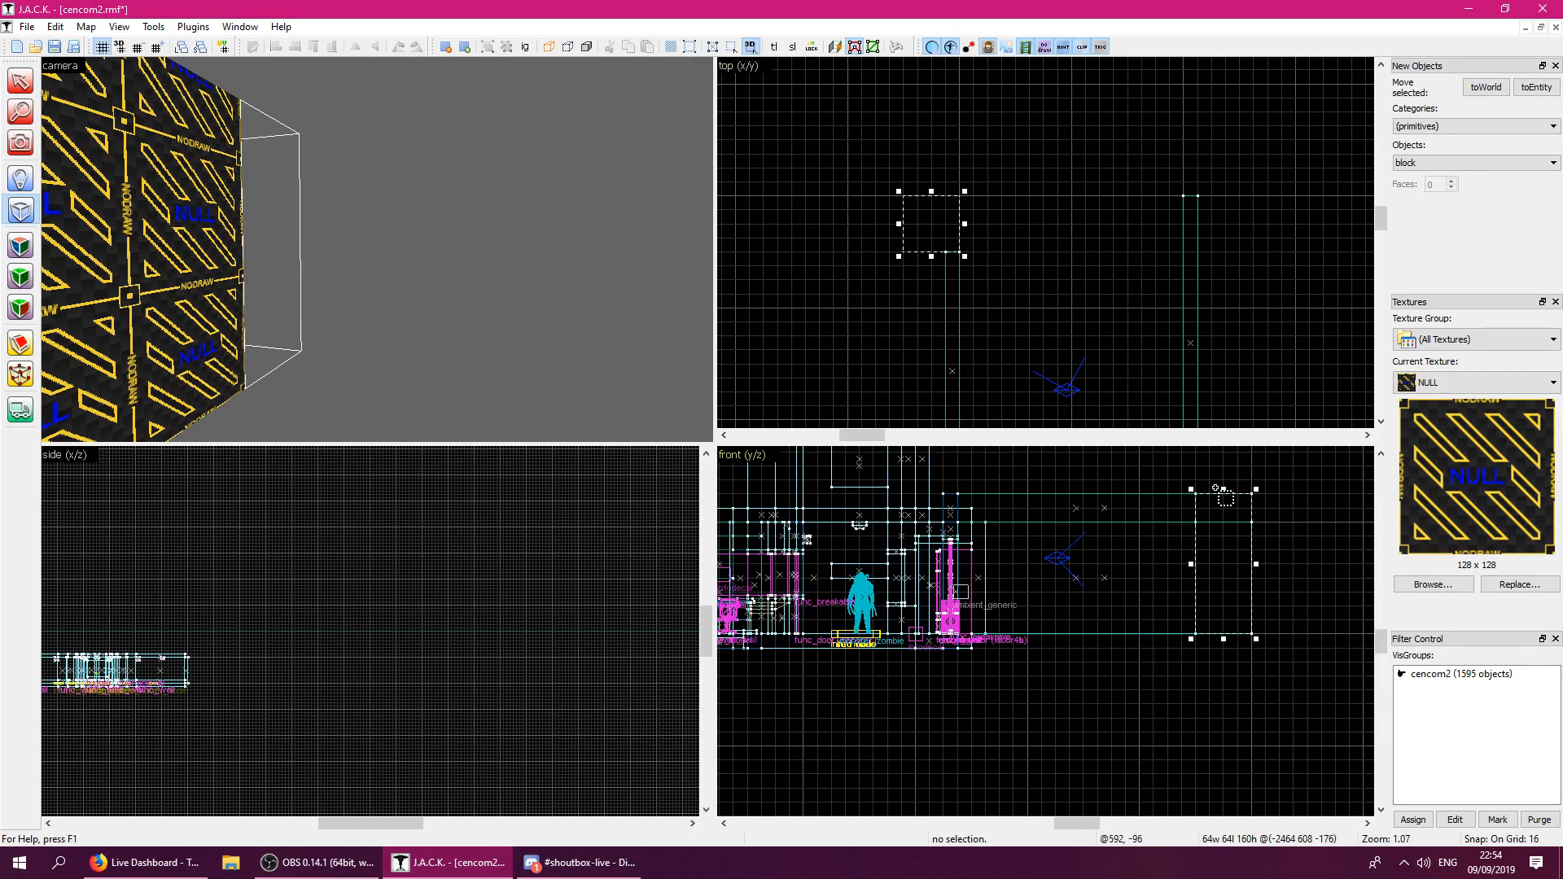
pyautogui.click(1552, 162)
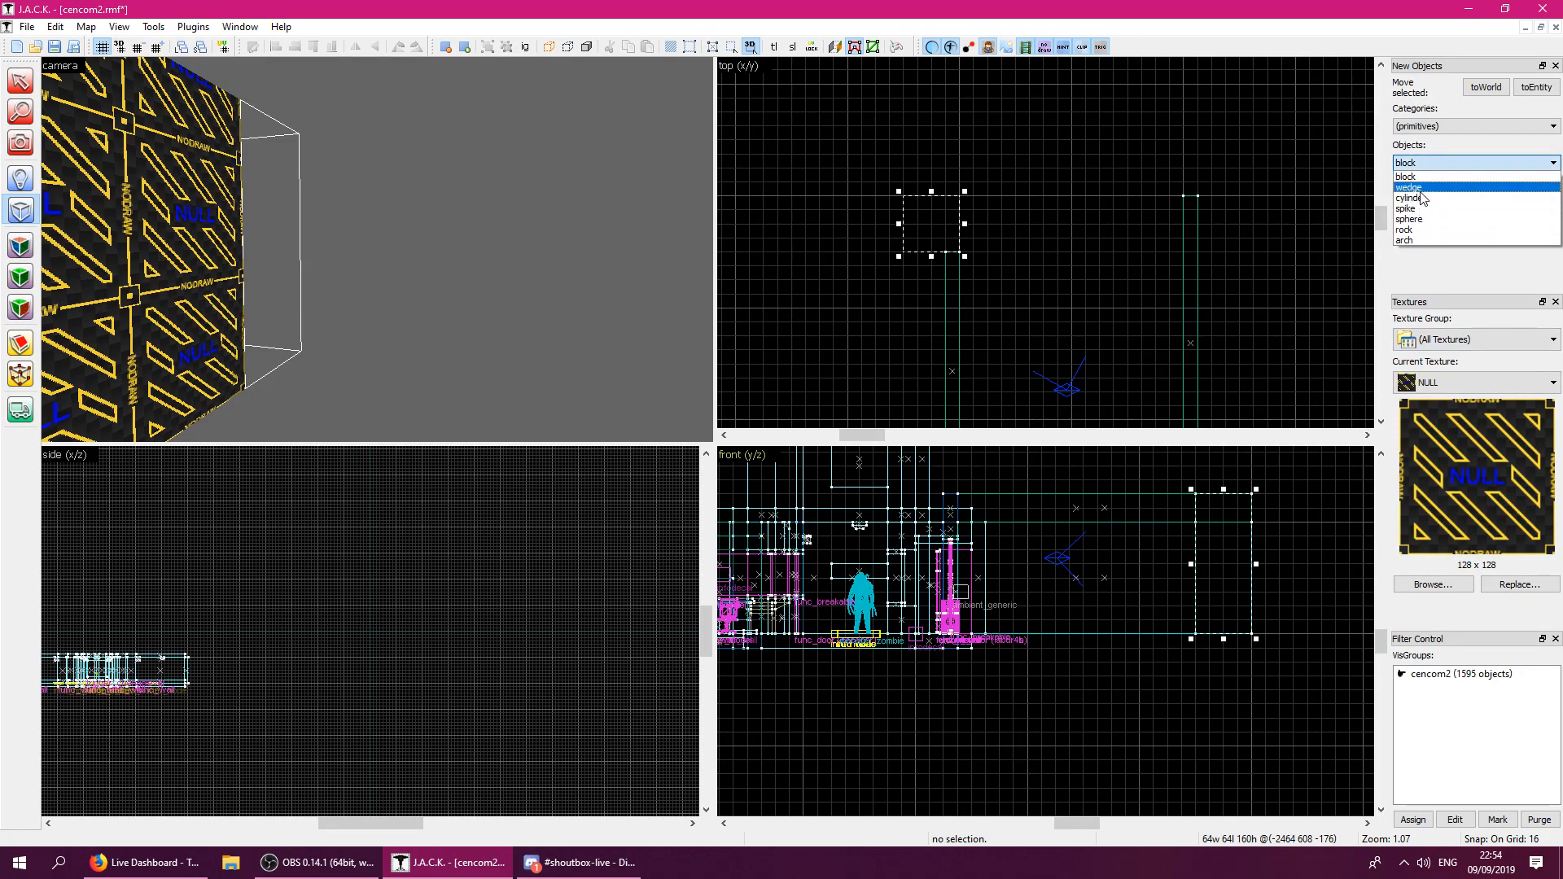
pyautogui.click(1408, 240)
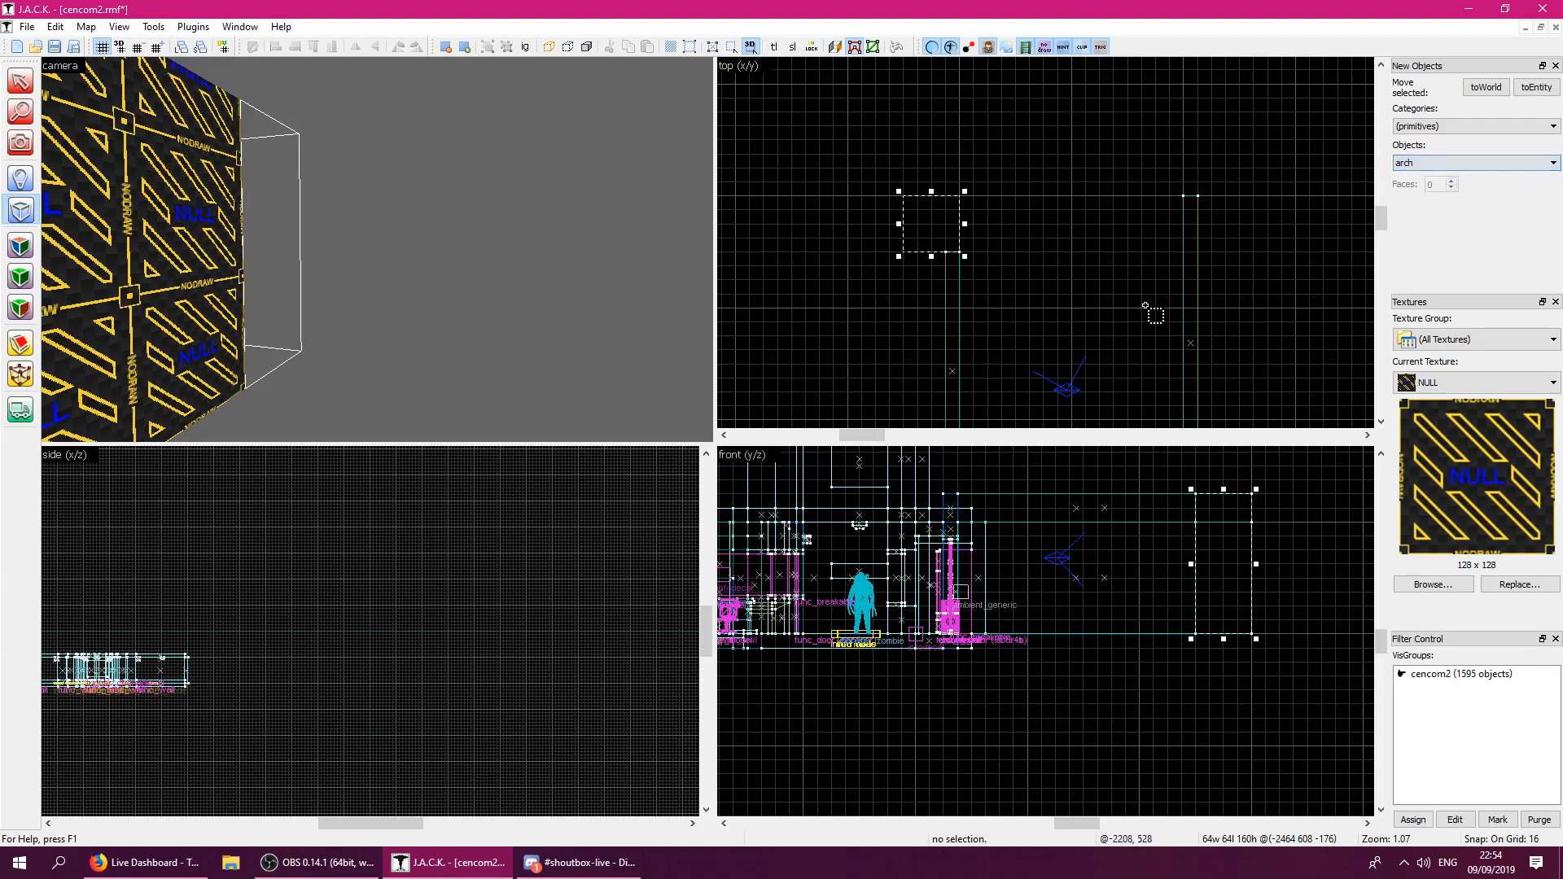
# Create the NULL arch with wall width 8, 5 sides and a 90-degree arc, fitted to the selection.
pyautogui.press('Return')
pyautogui.moveTo(906, 366); pyautogui.dragTo(841, 372)
pyautogui.write('5')
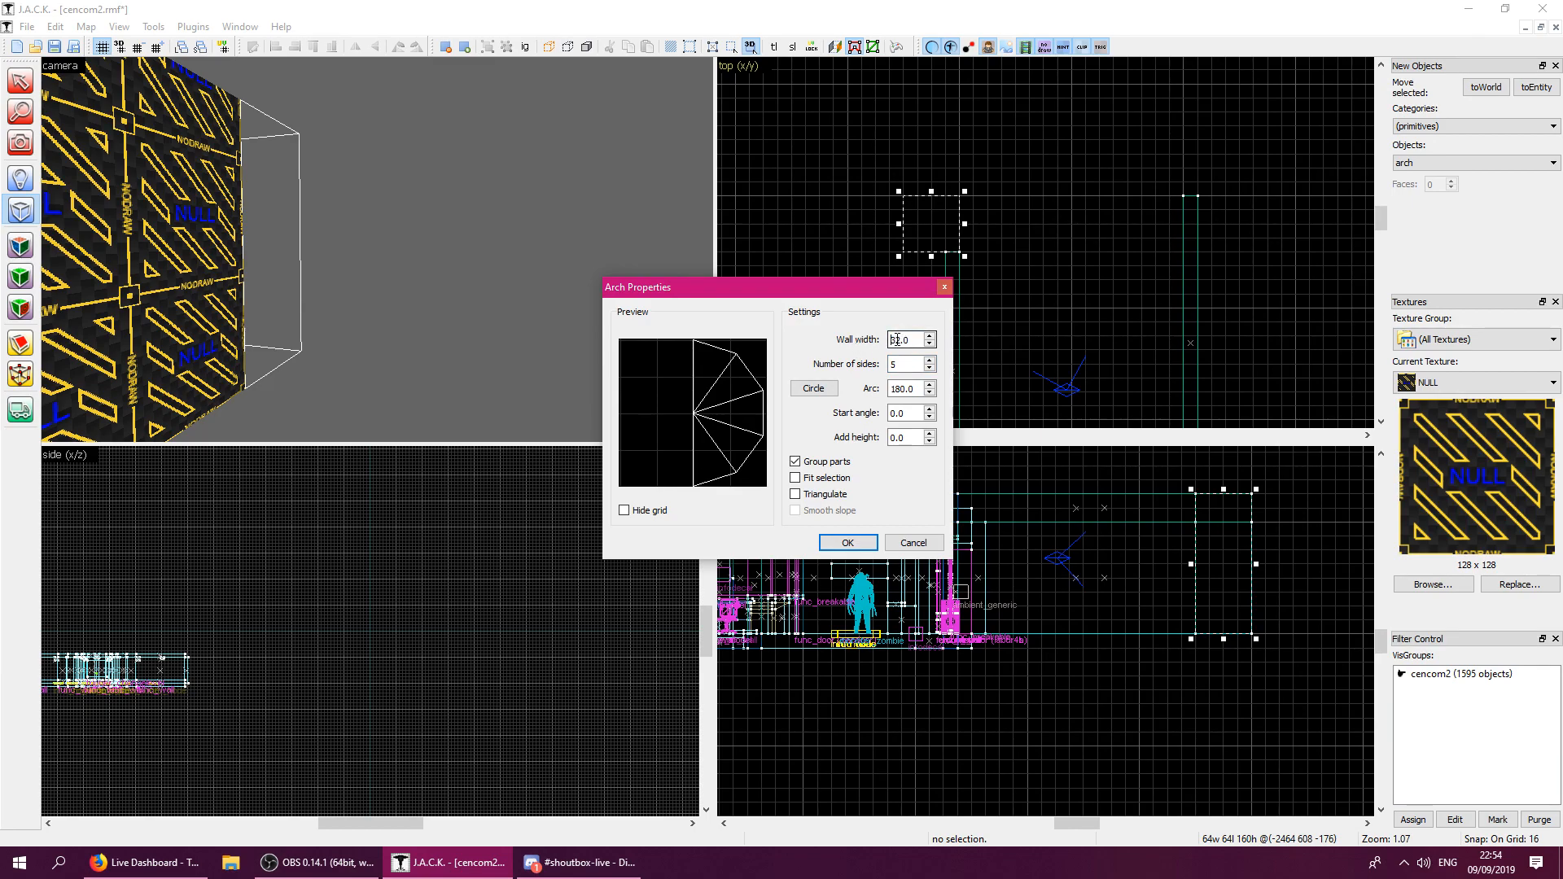
pyautogui.doubleClick(901, 341)
pyautogui.write('8')
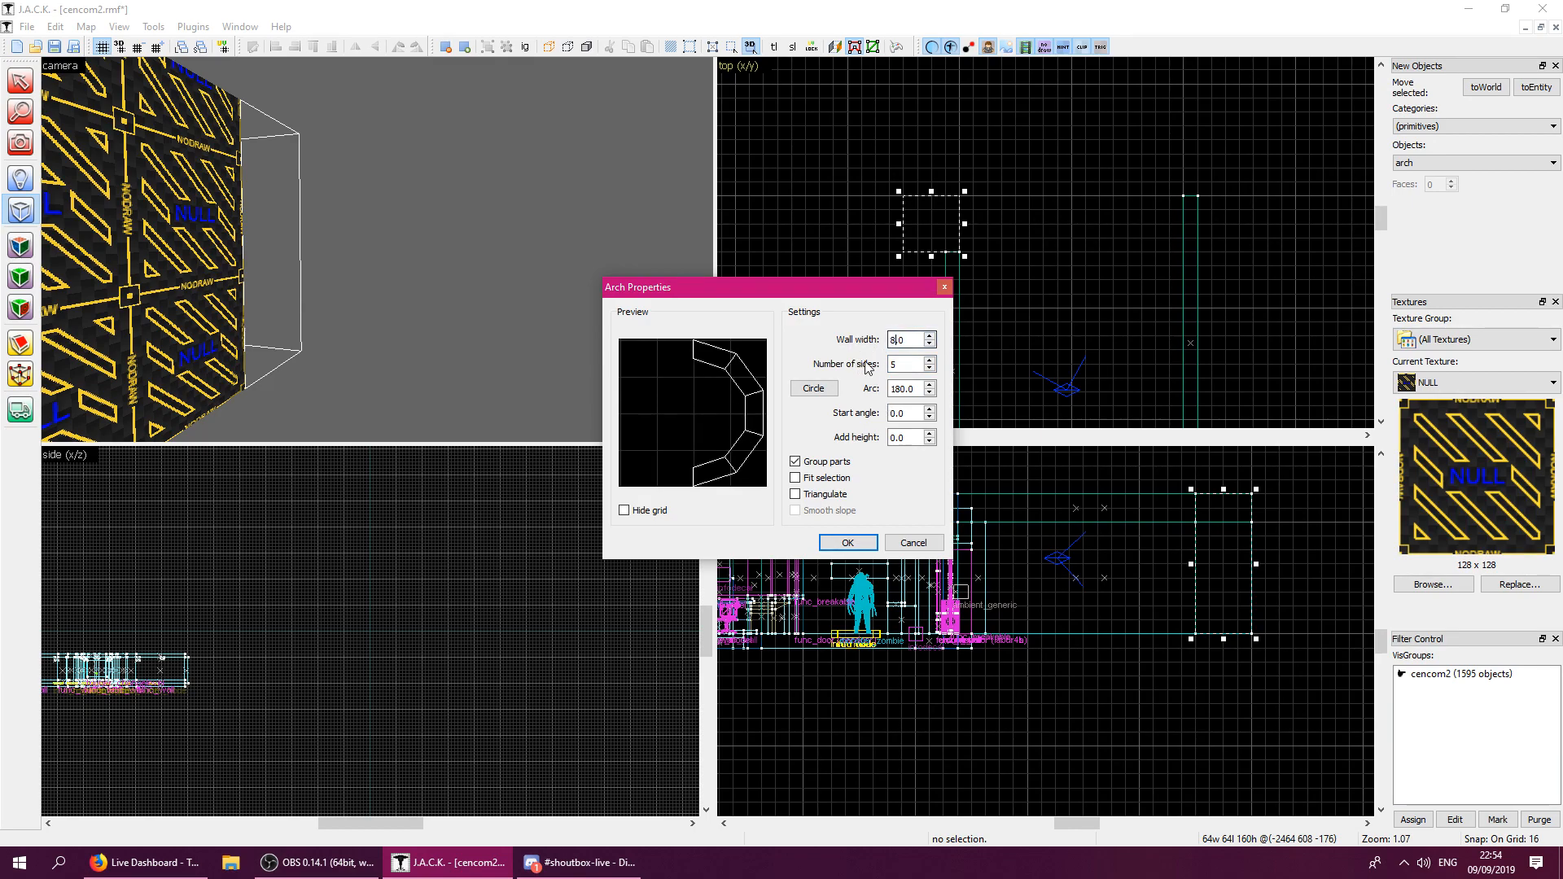
pyautogui.click(820, 481)
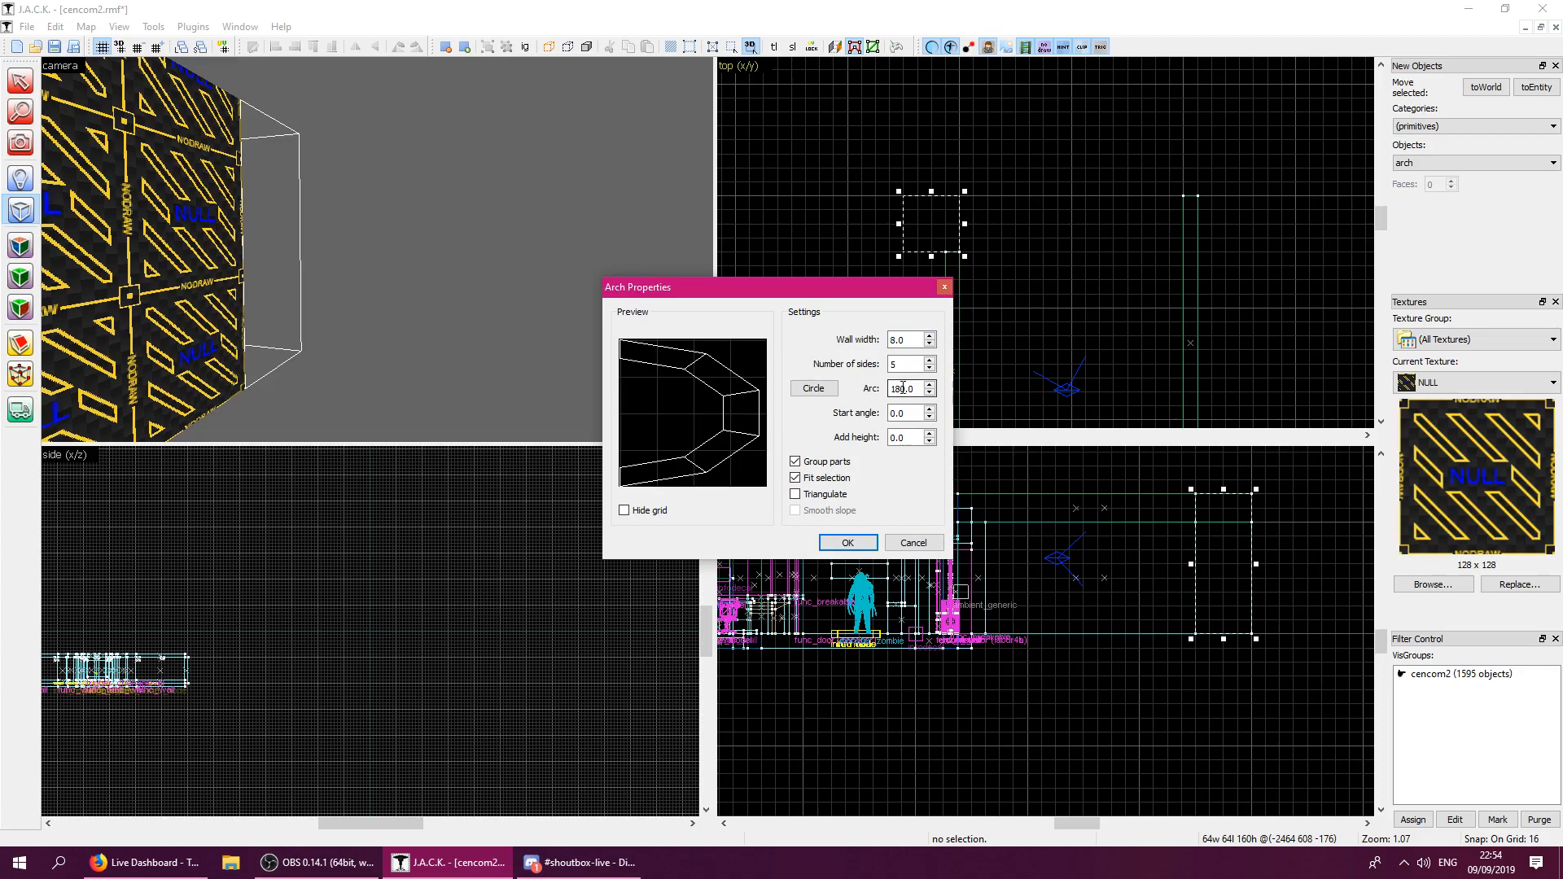
pyautogui.write('9')
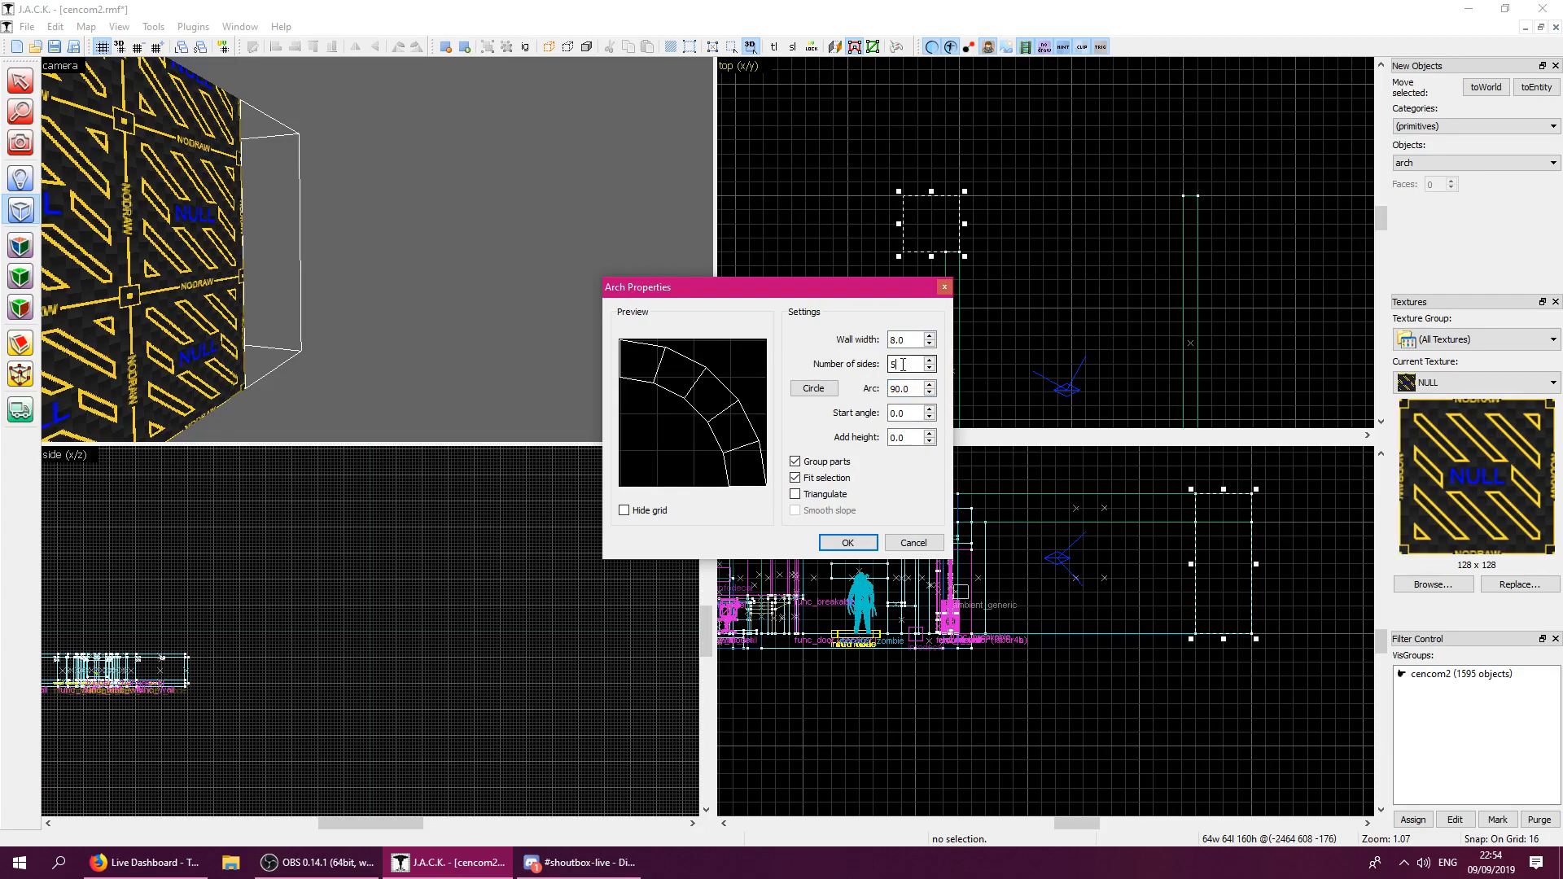
pyautogui.click(849, 544)
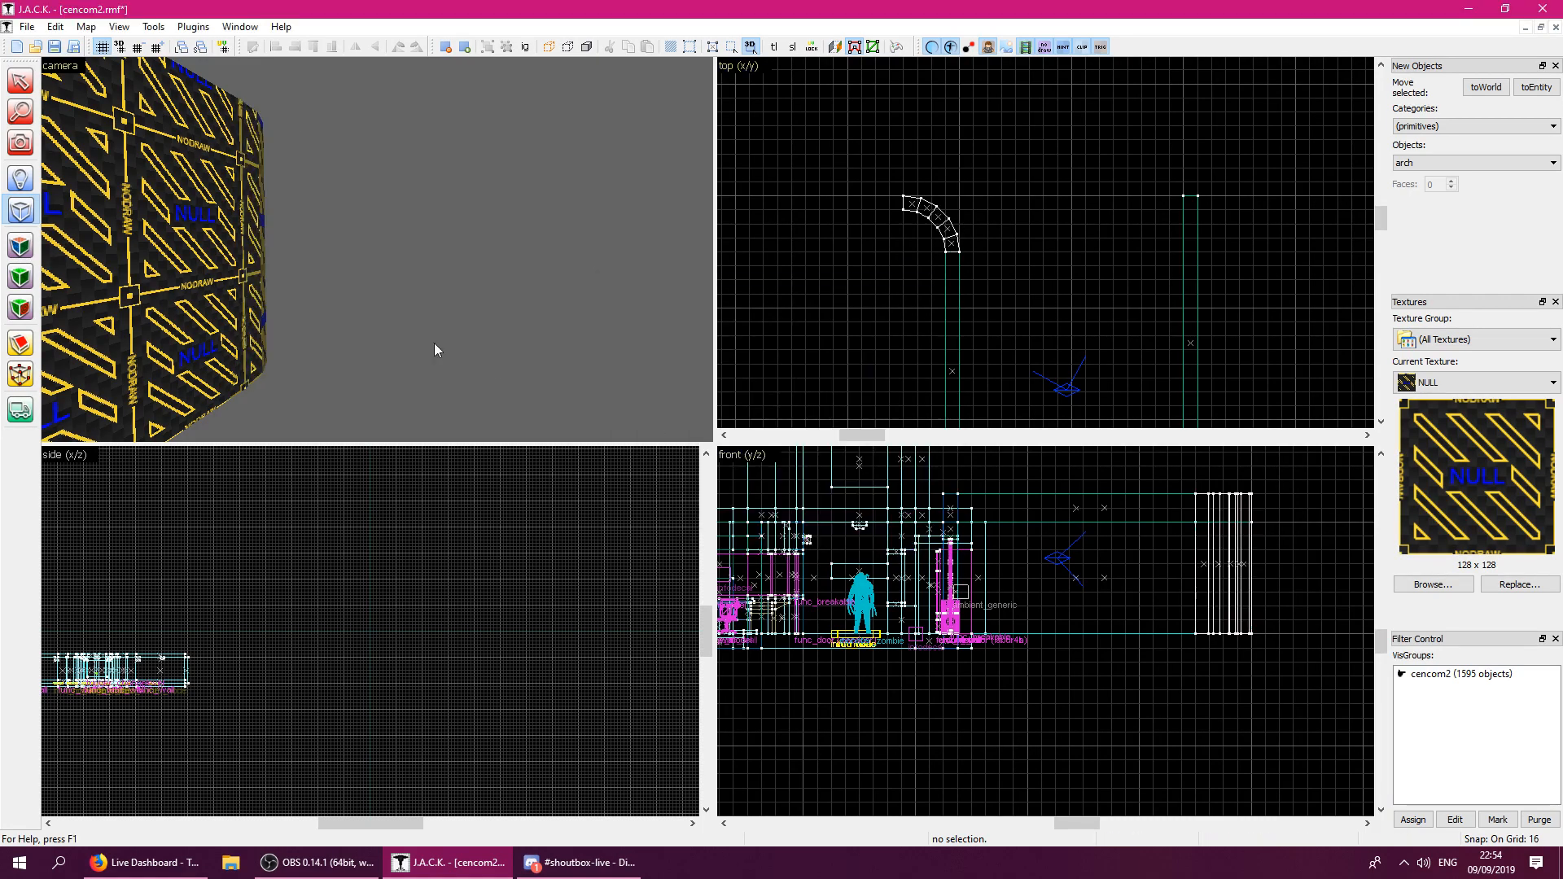
# Clip the arch group horizontally at the side wall's seam, keeping both the lower and upper parts.
pyautogui.press('z')
pyautogui.press('d')
pyautogui.press('z')
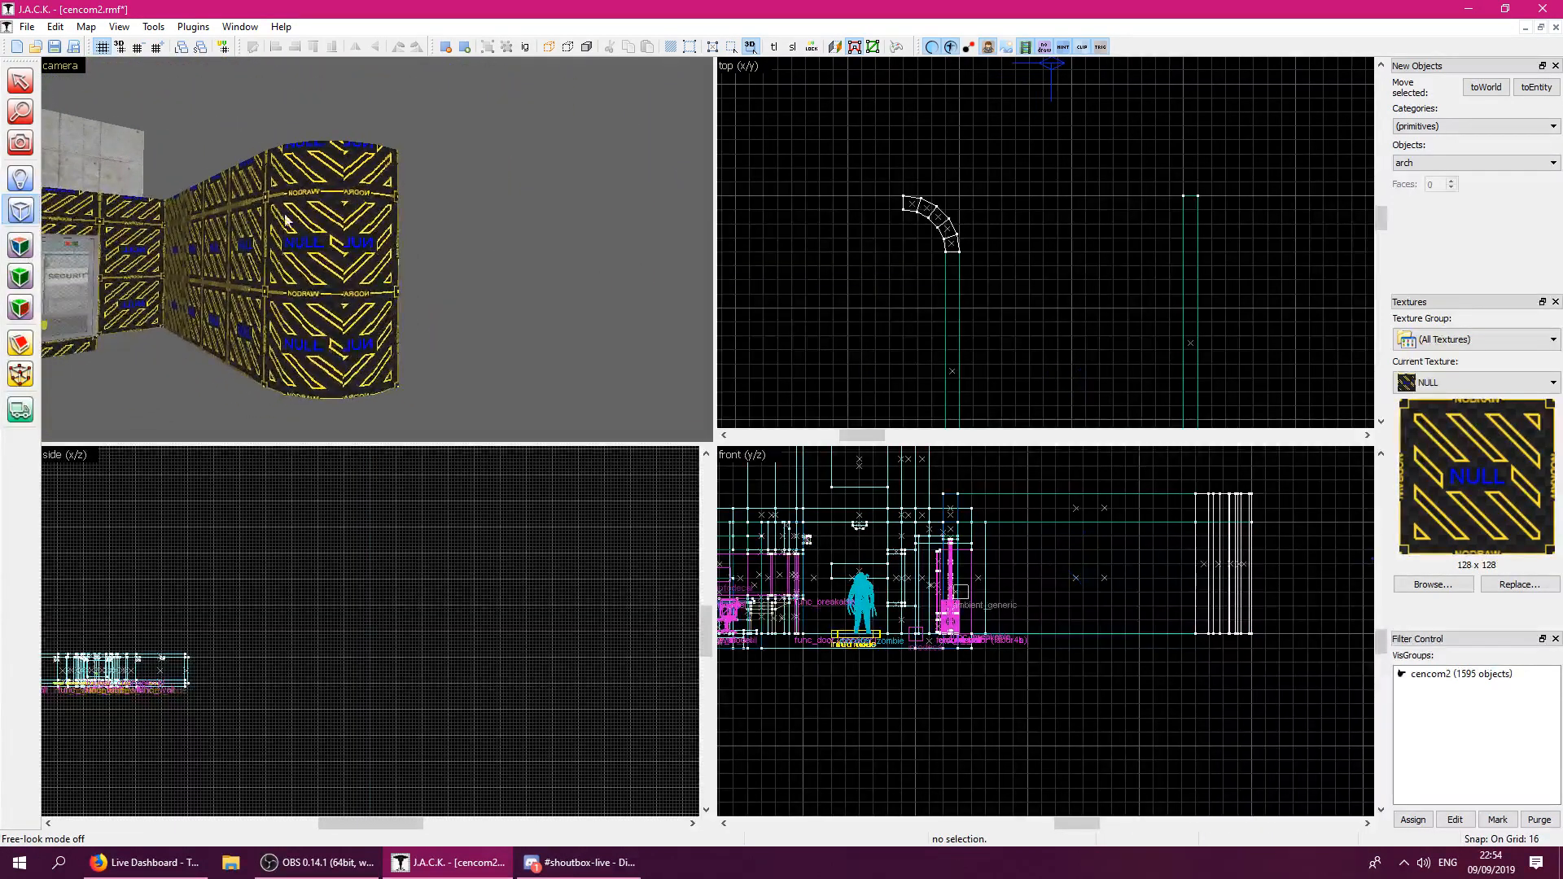
pyautogui.click(20, 82)
pyautogui.click(277, 252)
pyautogui.click(13, 349)
pyautogui.moveTo(1279, 528); pyautogui.dragTo(1291, 526)
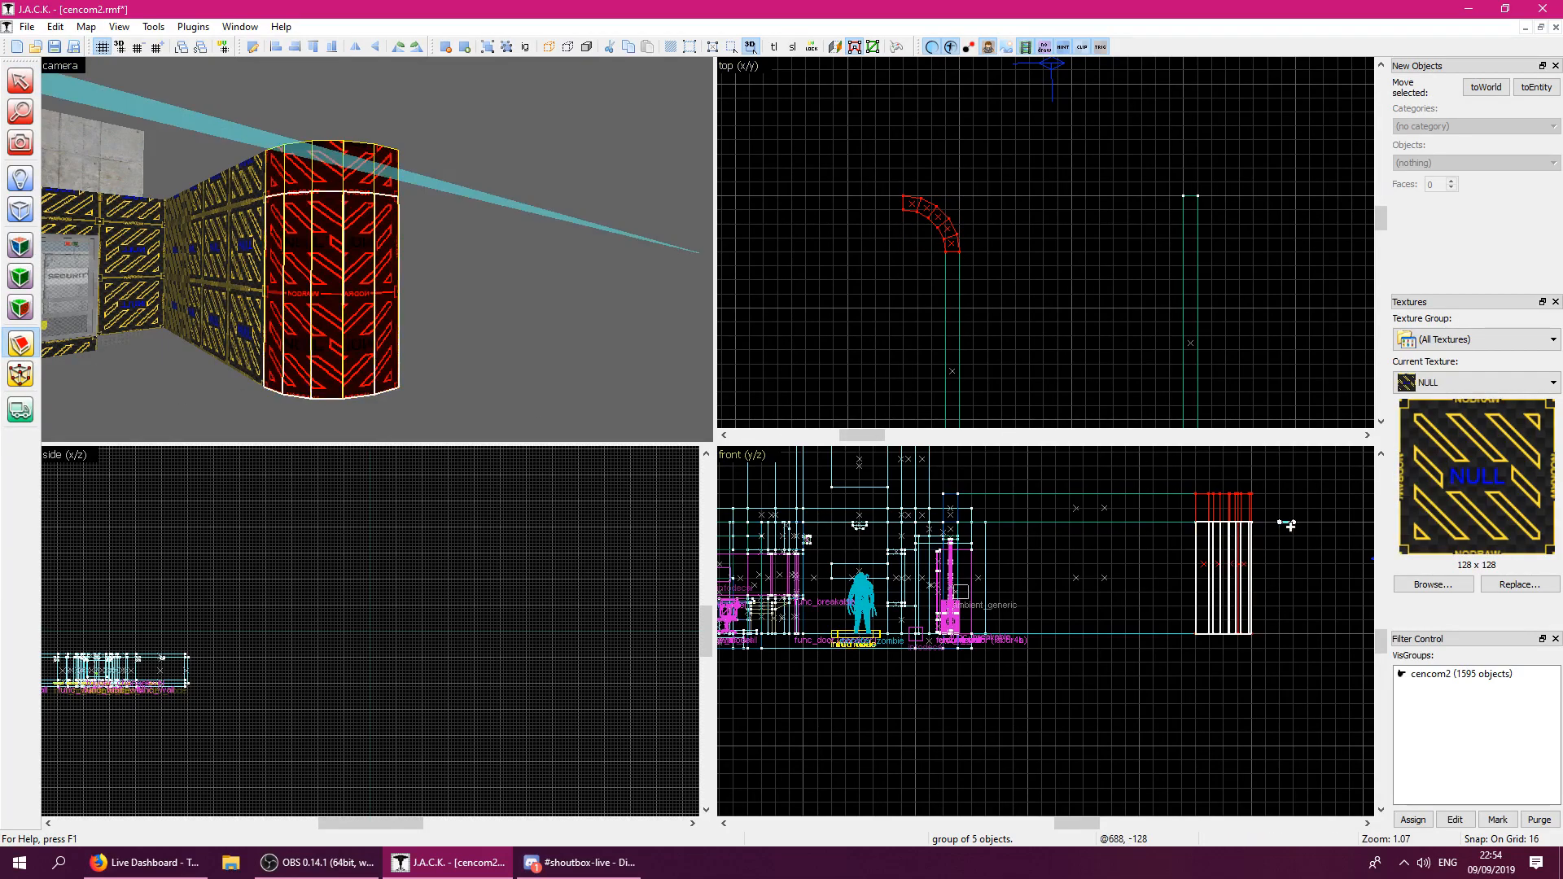
pyautogui.press('Return')
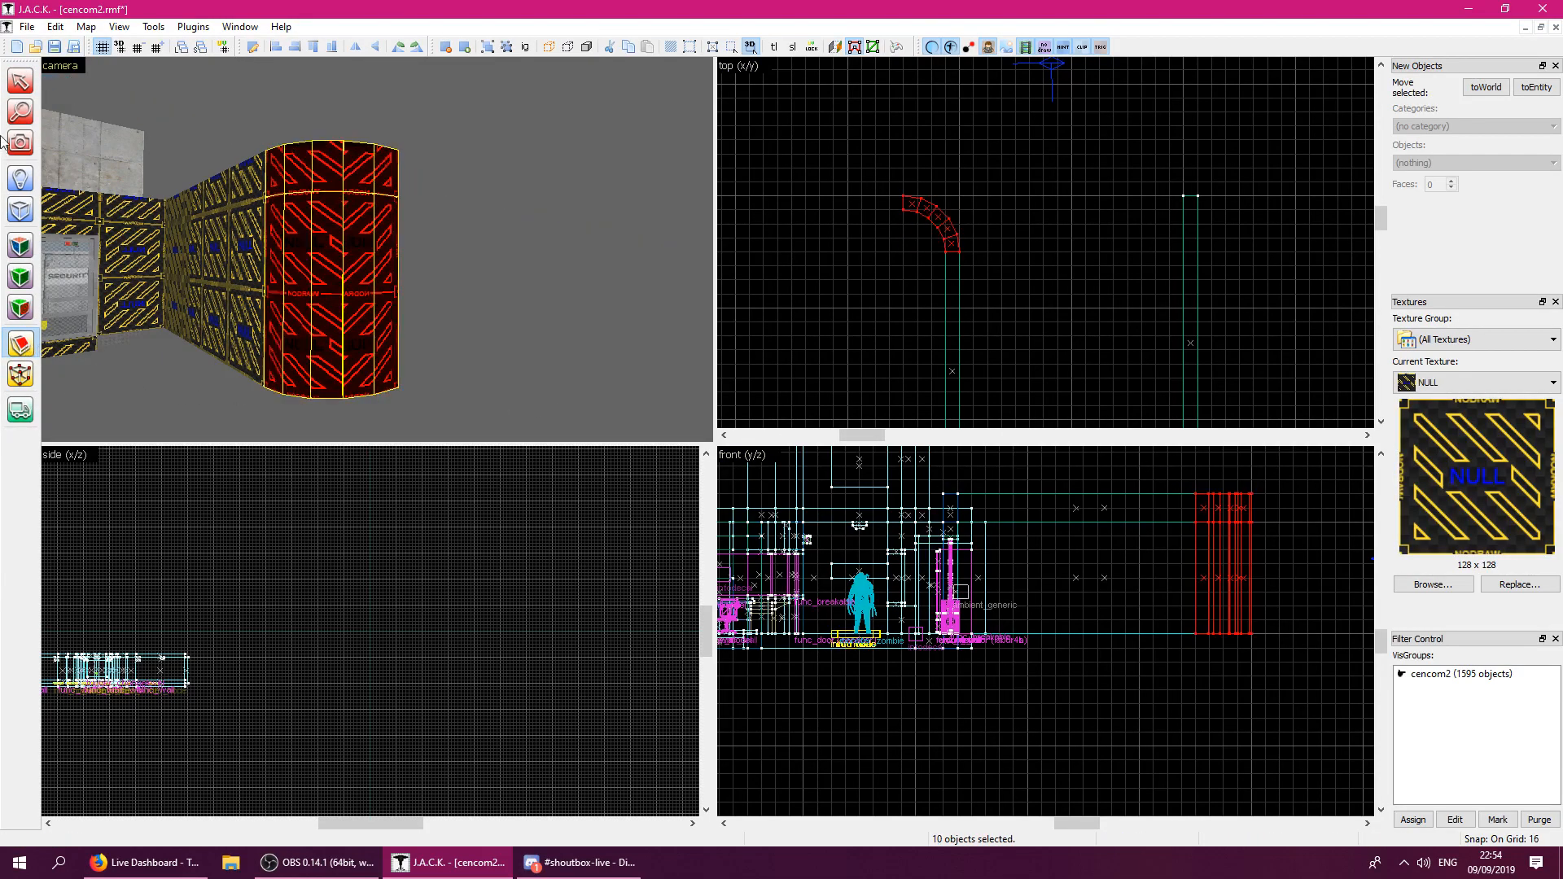
# Copy both west wall pieces, rotate the copy 90 degrees and place it extending west from the arch's outer end.
pyautogui.click(20, 82)
pyautogui.click(224, 241)
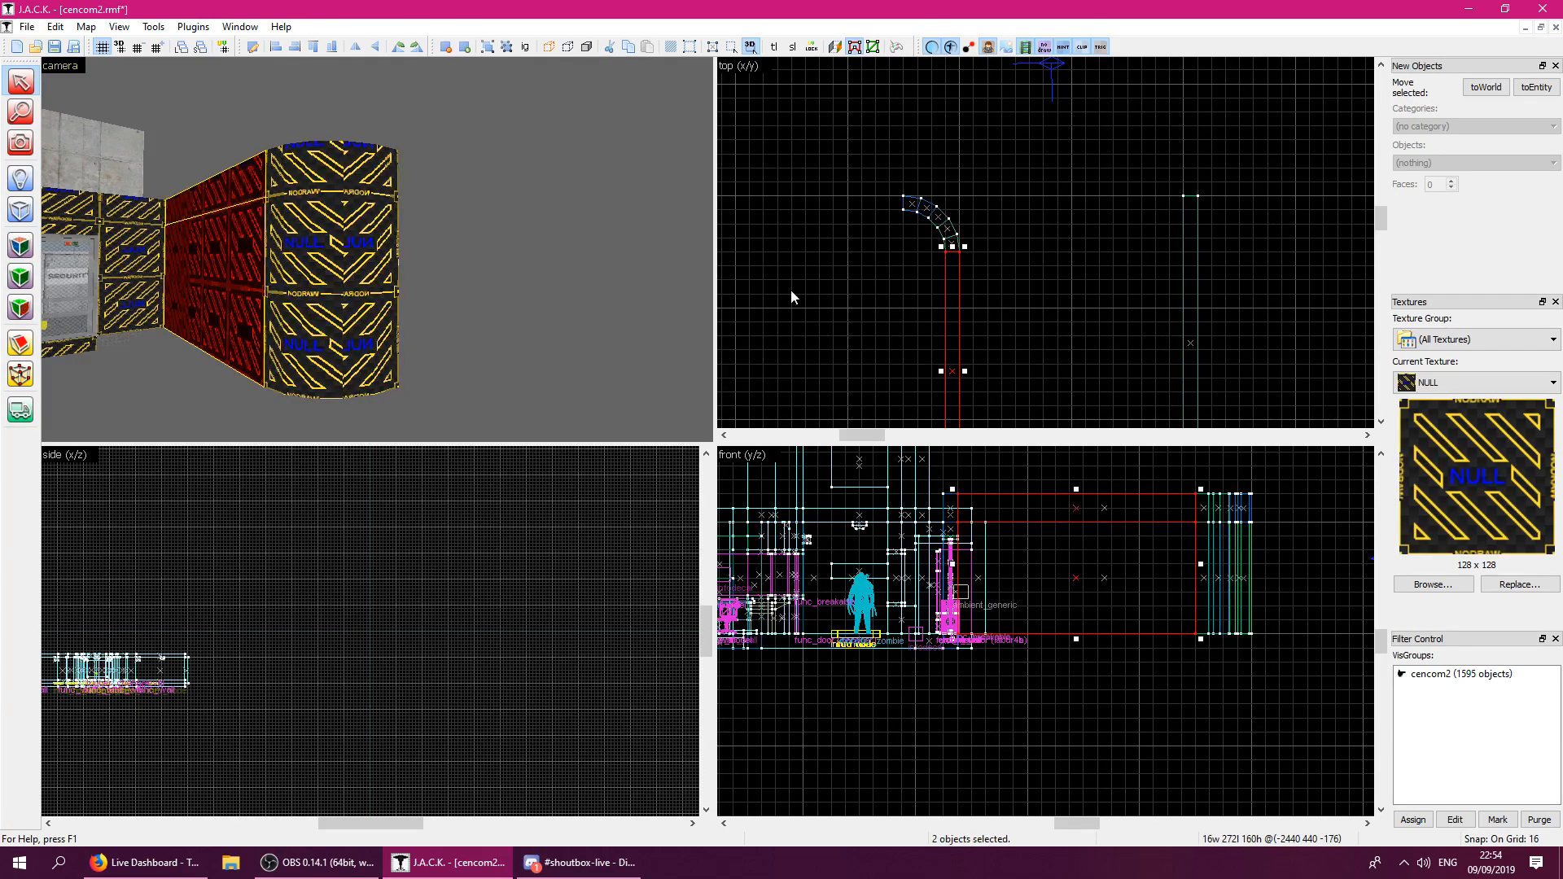
pyautogui.moveTo(943, 320)
pyautogui.mouseDown()
pyautogui.moveTo(925, 261)
pyautogui.moveTo(891, 267)
pyautogui.mouseUp()
pyautogui.scroll(-2, 890, 309)
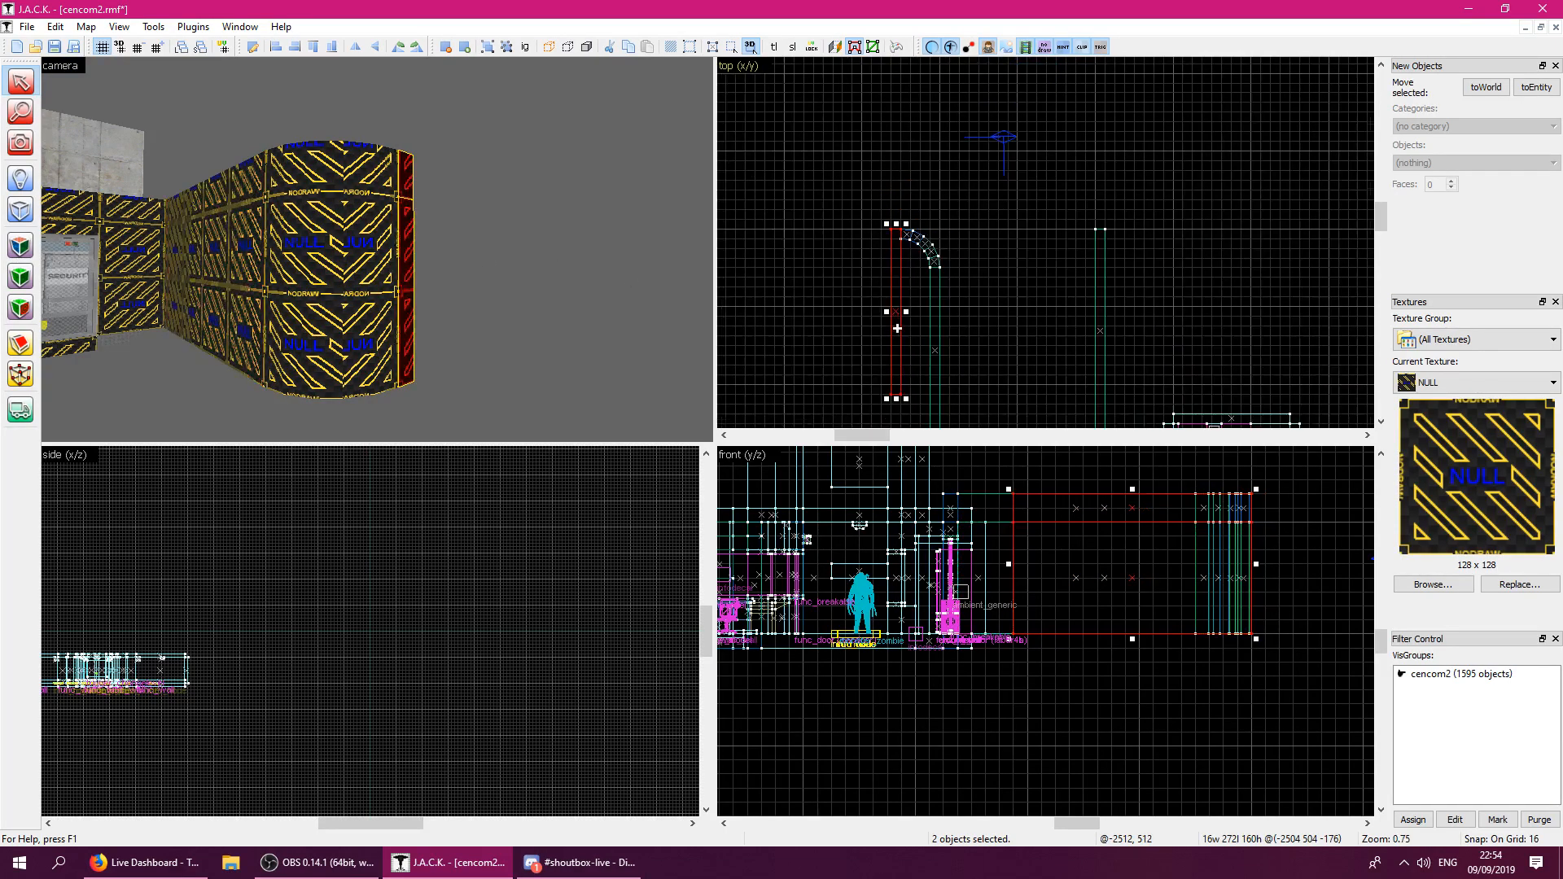
pyautogui.moveTo(888, 389); pyautogui.dragTo(795, 259)
pyautogui.click(857, 313)
# Shorten the lower and upper pieces of the east side wall to match the west wall's length.
pyautogui.press('z')
pyautogui.press('s')
pyautogui.press('z')
pyautogui.click(327, 238)
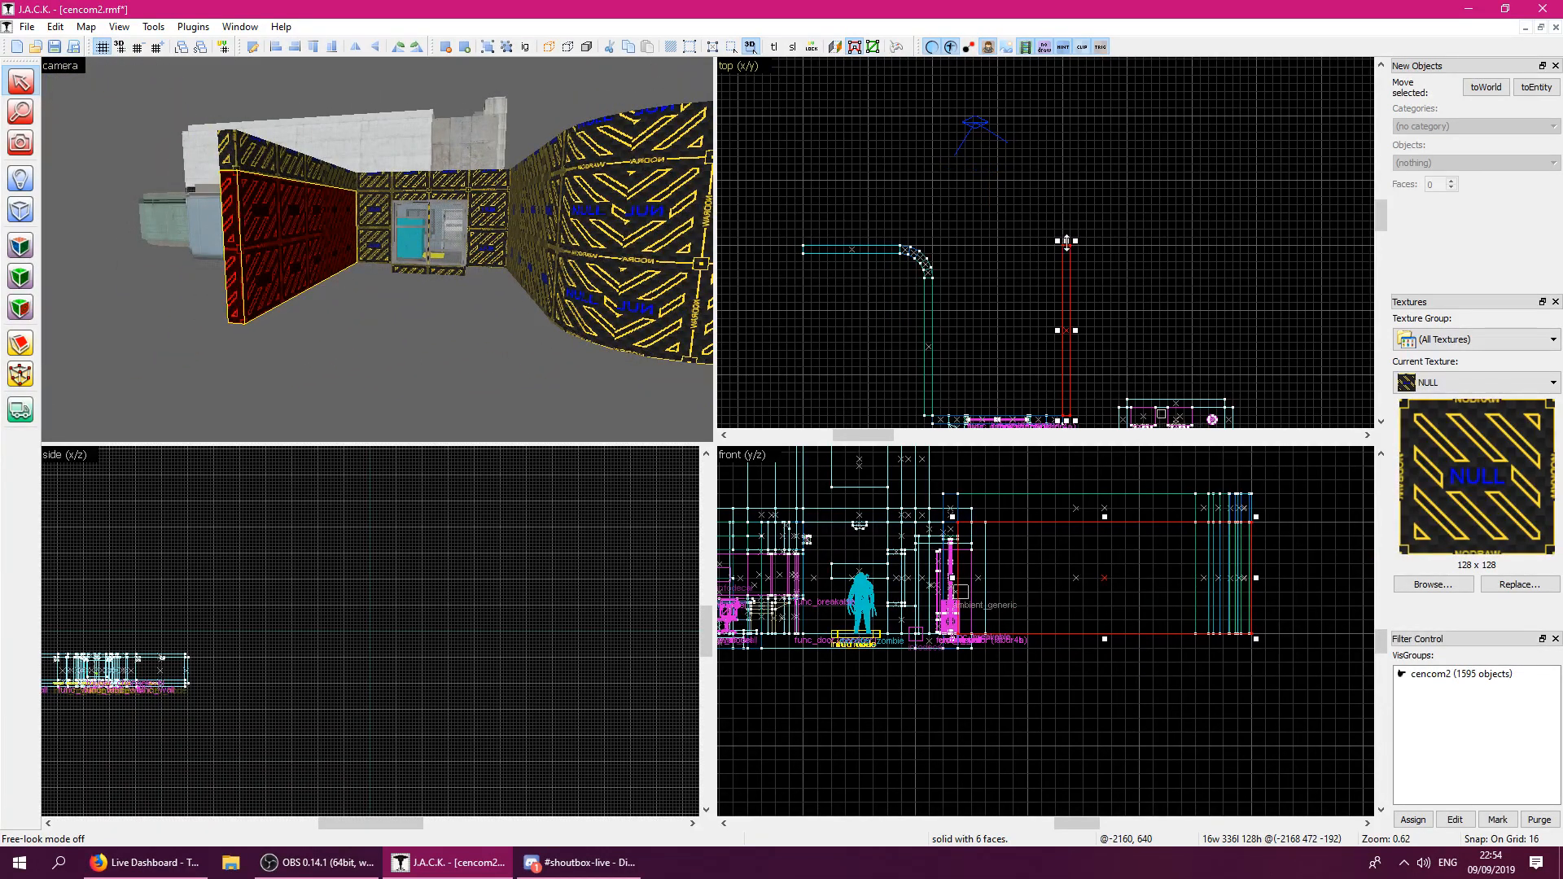
pyautogui.moveTo(1066, 239)
pyautogui.mouseDown()
pyautogui.moveTo(1083, 268)
pyautogui.moveTo(952, 275)
pyautogui.mouseUp()
pyautogui.click(278, 175)
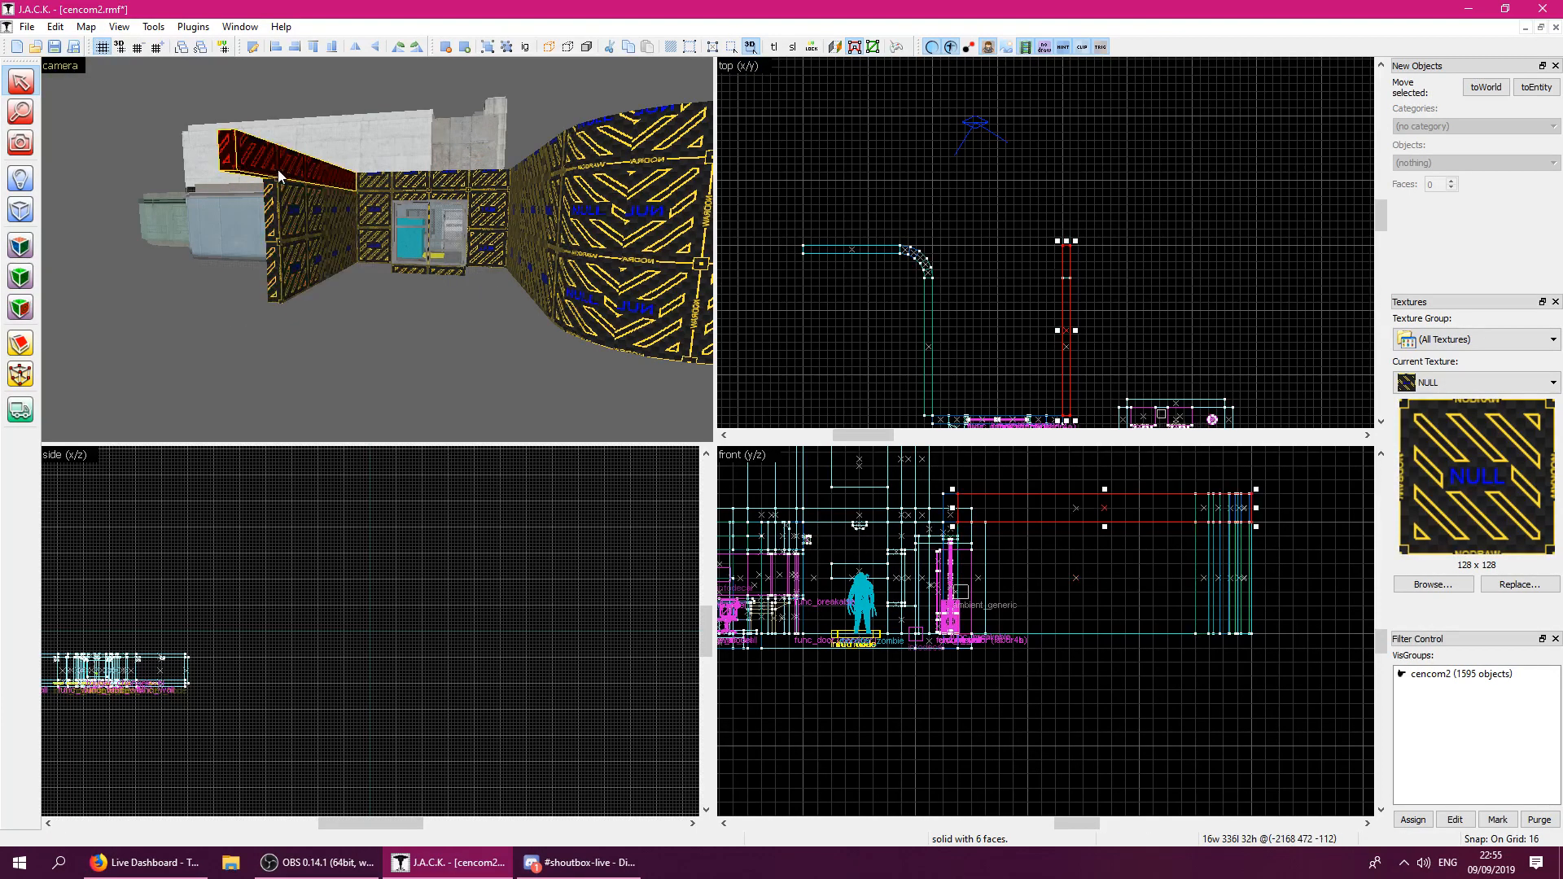
pyautogui.moveTo(1068, 245); pyautogui.dragTo(1095, 283)
pyautogui.press('Escape')
pyautogui.click(588, 180)
pyautogui.keyDown('ctrl'); pyautogui.click(604, 156); pyautogui.keyUp('ctrl')
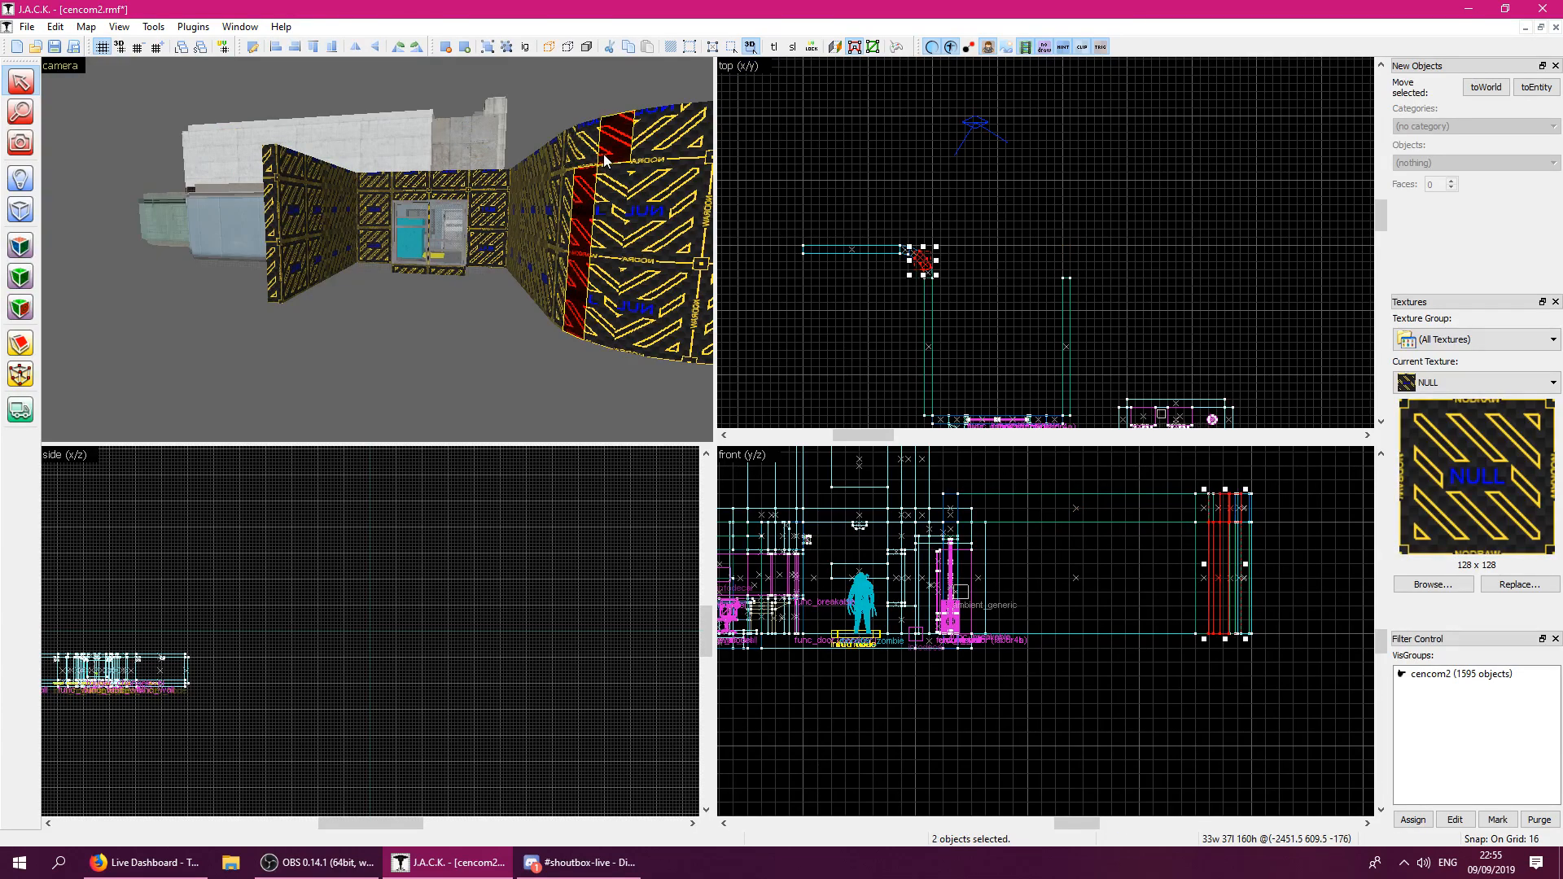
pyautogui.click(586, 147)
pyautogui.click(625, 192)
# Select the five lower segments of the clipped arch and group them.
pyautogui.press('z')
pyautogui.press('a')
pyautogui.press('z')
pyautogui.click(341, 235)
pyautogui.keyDown('ctrl'); pyautogui.click(355, 232); pyautogui.keyUp('ctrl')
pyautogui.keyDown('ctrl'); pyautogui.click(380, 233); pyautogui.keyUp('ctrl')
pyautogui.keyDown('ctrl'); pyautogui.click(404, 234); pyautogui.keyUp('ctrl')
pyautogui.keyDown('ctrl'); pyautogui.click(416, 235); pyautogui.keyUp('ctrl')
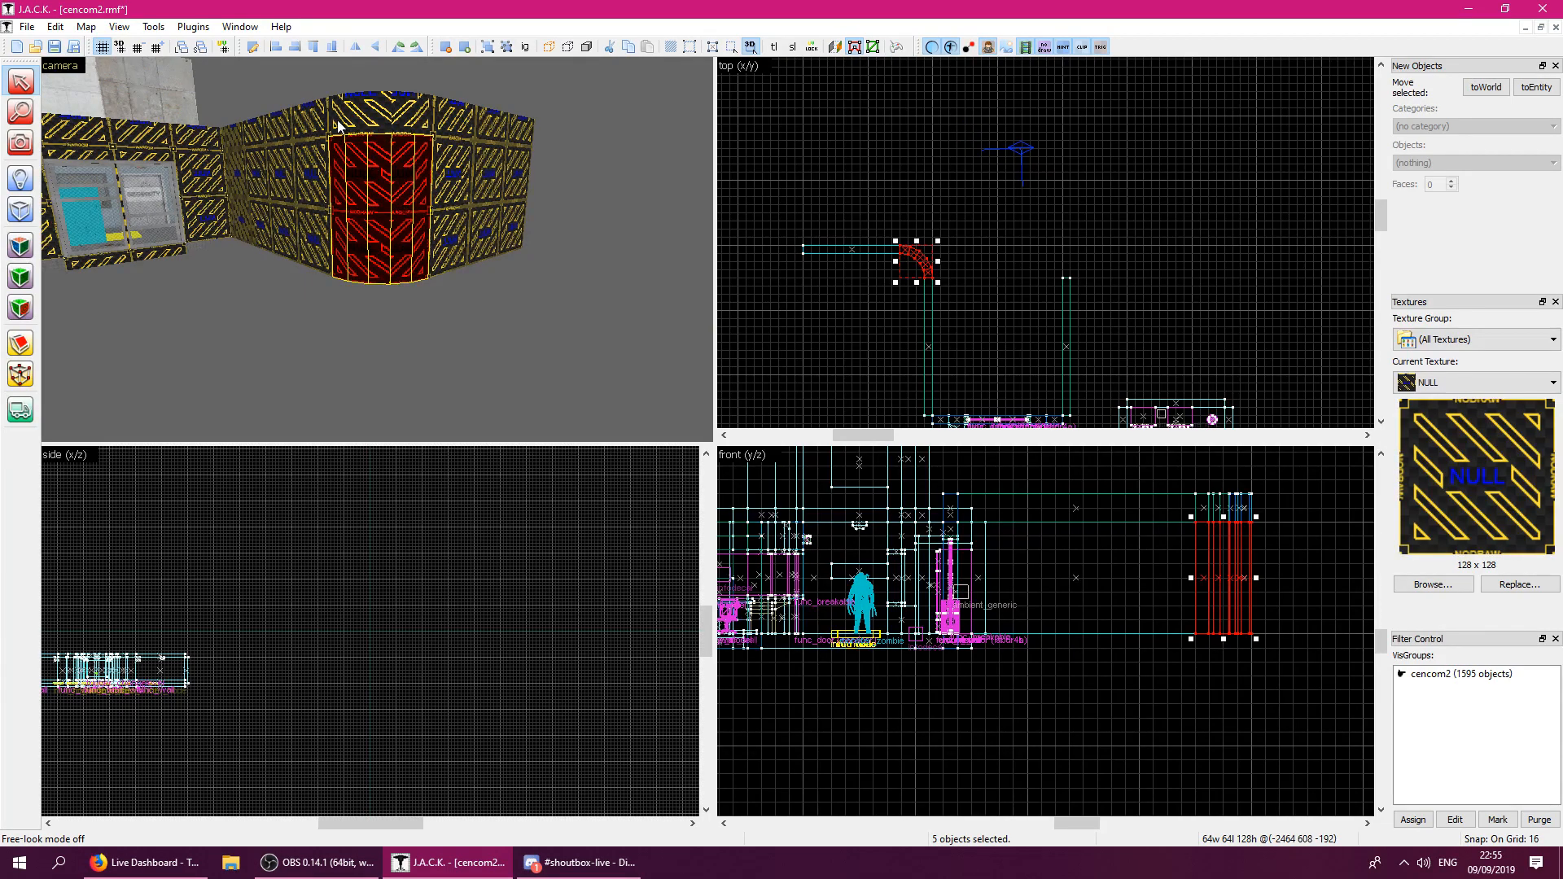
# Select the five upper segments of the clipped arch and group them.
pyautogui.click(339, 126)
pyautogui.keyDown('ctrl'); pyautogui.click(356, 124); pyautogui.keyUp('ctrl')
pyautogui.keyDown('ctrl'); pyautogui.click(379, 124); pyautogui.keyUp('ctrl')
pyautogui.keyDown('ctrl'); pyautogui.click(403, 125); pyautogui.keyUp('ctrl')
pyautogui.keyDown('ctrl'); pyautogui.click(421, 131); pyautogui.keyUp('ctrl')
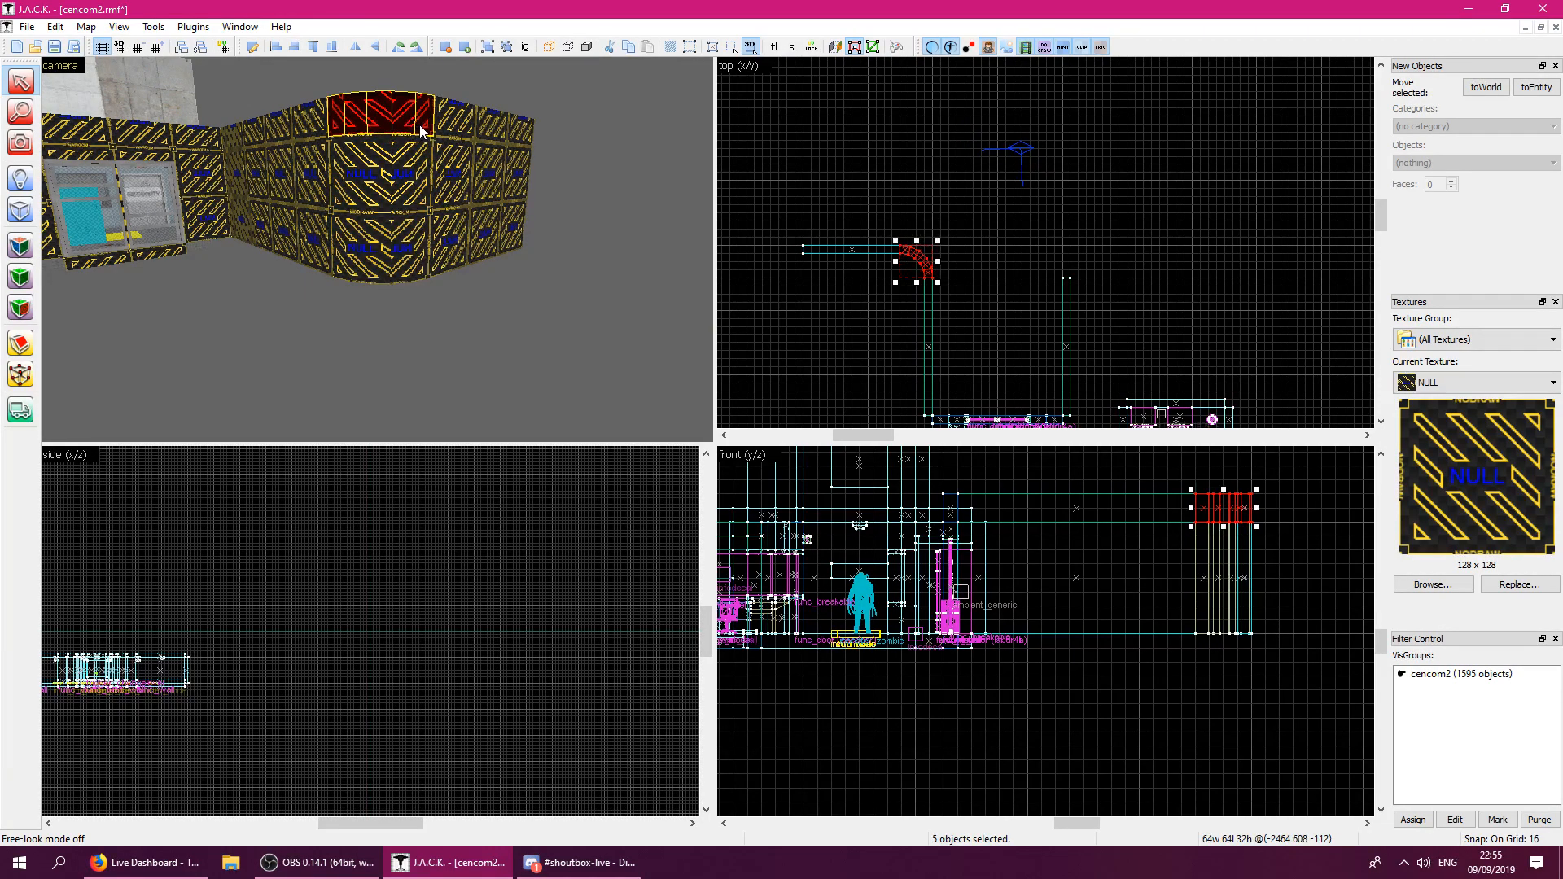
# Copy both arch groups to the end of the east side wall and mirror them so the corner curves east.
pyautogui.keyDown('ctrl'); pyautogui.click(398, 165); pyautogui.keyUp('ctrl')
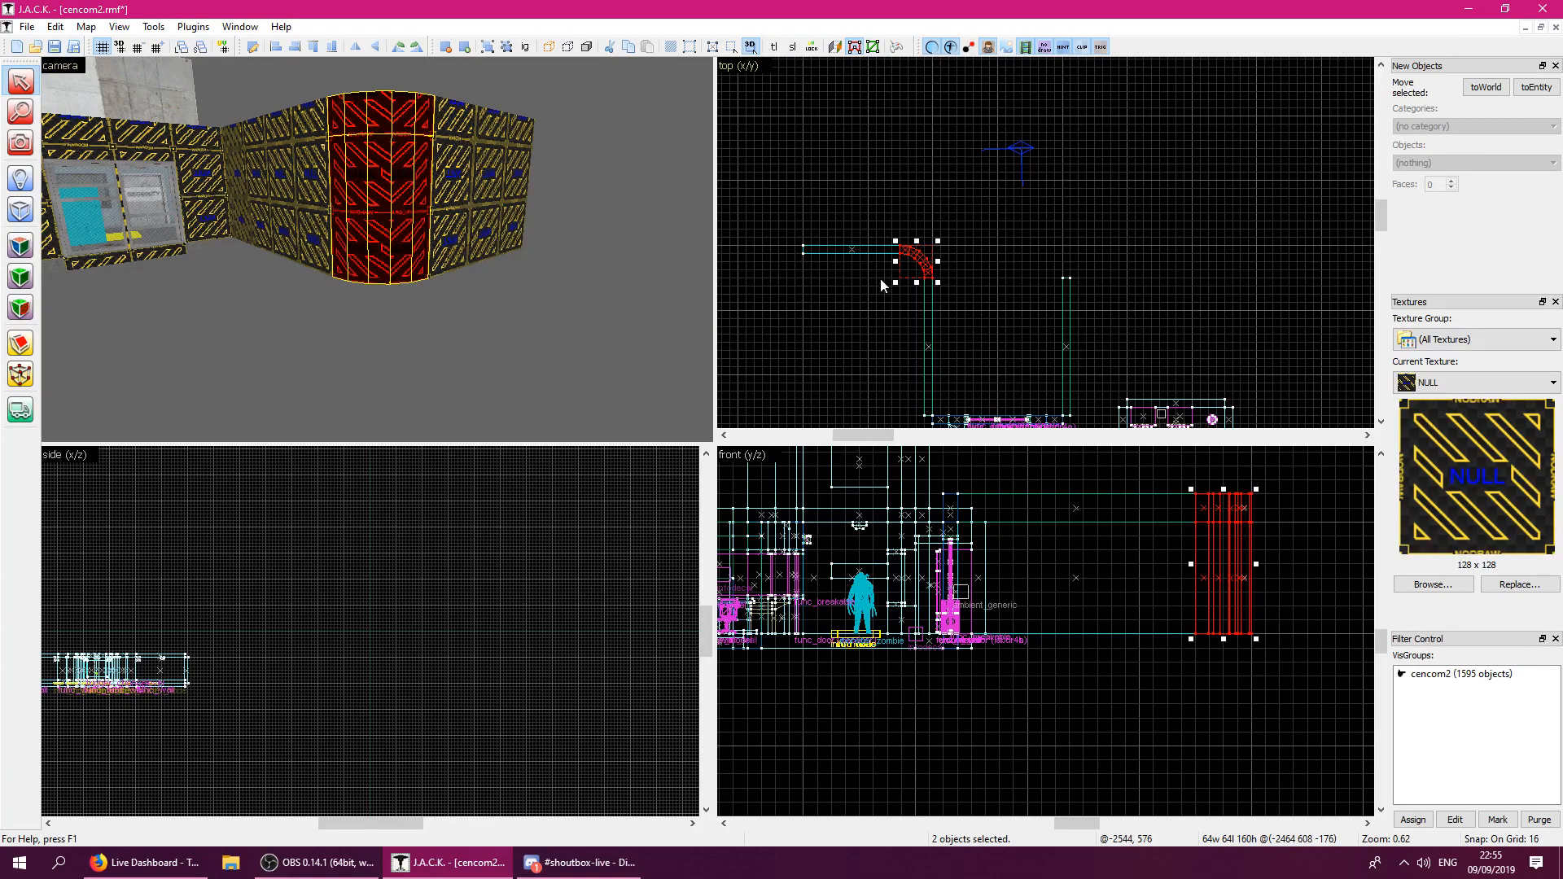
pyautogui.moveTo(902, 257)
pyautogui.mouseDown()
pyautogui.moveTo(1083, 265)
pyautogui.moveTo(1165, 247)
pyautogui.moveTo(1129, 236)
pyautogui.moveTo(1085, 257)
pyautogui.mouseUp()
pyautogui.click(1137, 275)
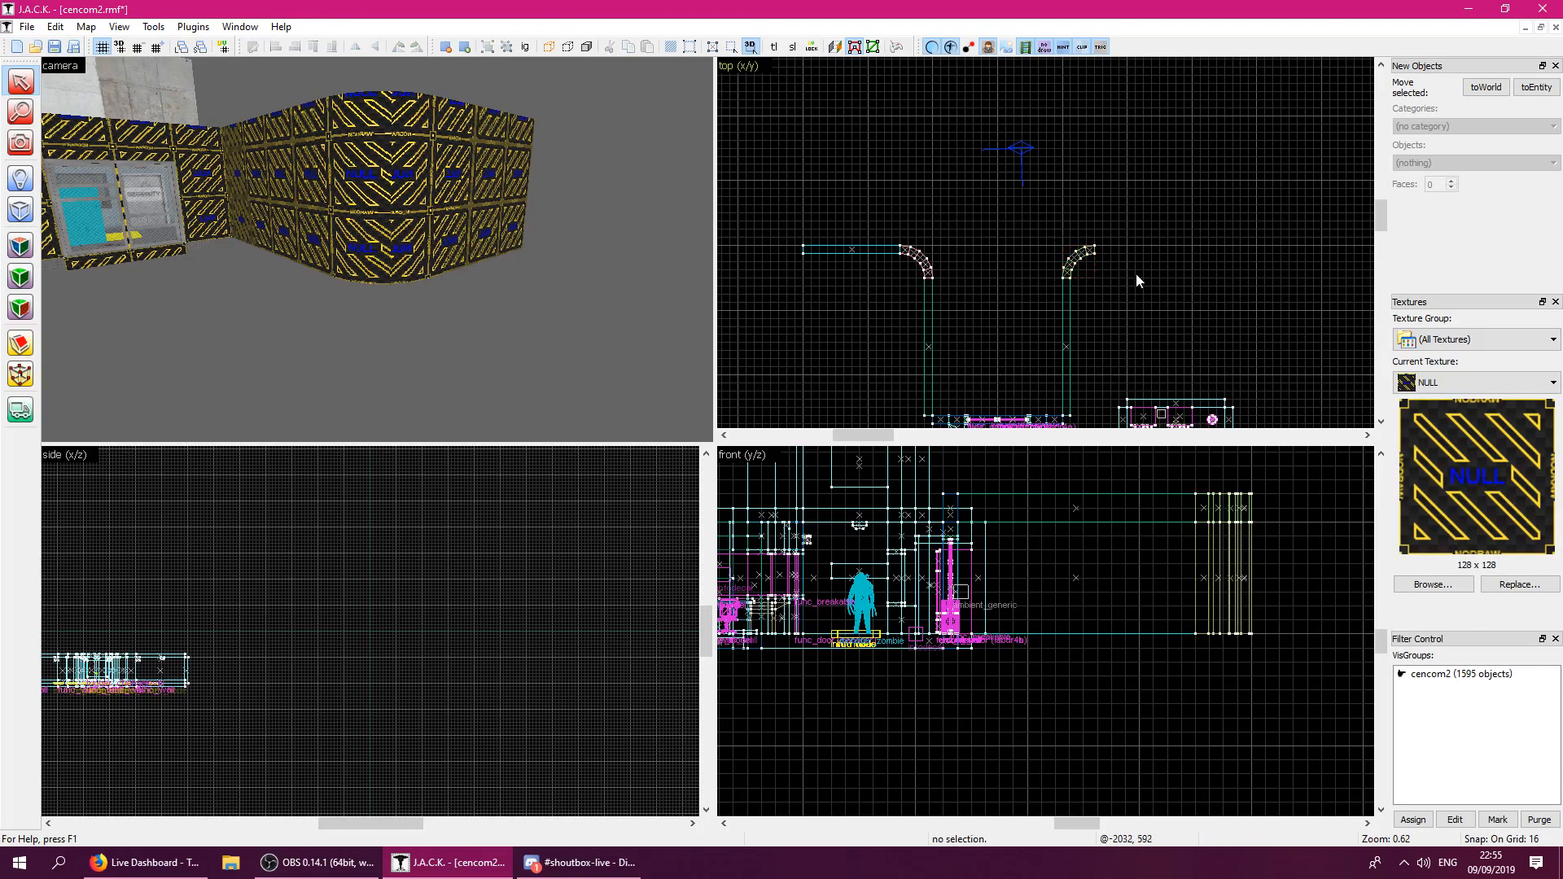
# Copy both pieces of the west perpendicular wall to the east arch's outer end and shorten the copy to 64 units.
pyautogui.press('z')
pyautogui.press('s')
pyautogui.press('z')
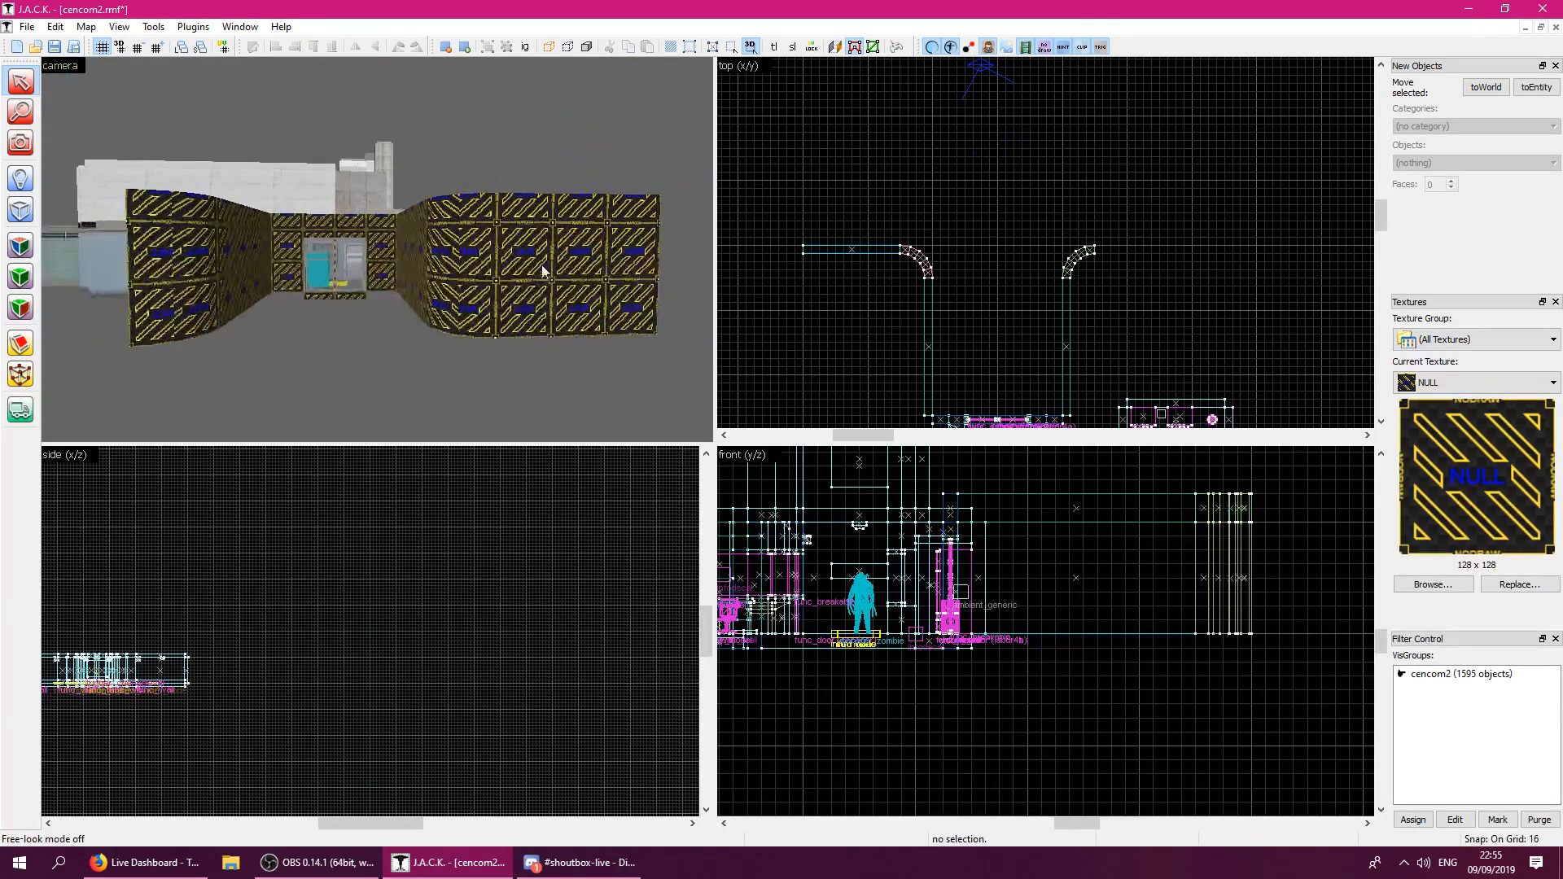
pyautogui.click(538, 264)
pyautogui.keyDown('ctrl'); pyautogui.click(560, 207); pyautogui.keyUp('ctrl')
pyautogui.moveTo(858, 250)
pyautogui.mouseDown()
pyautogui.moveTo(1214, 249)
pyautogui.moveTo(1194, 250)
pyautogui.mouseUp()
pyautogui.press('Delete')
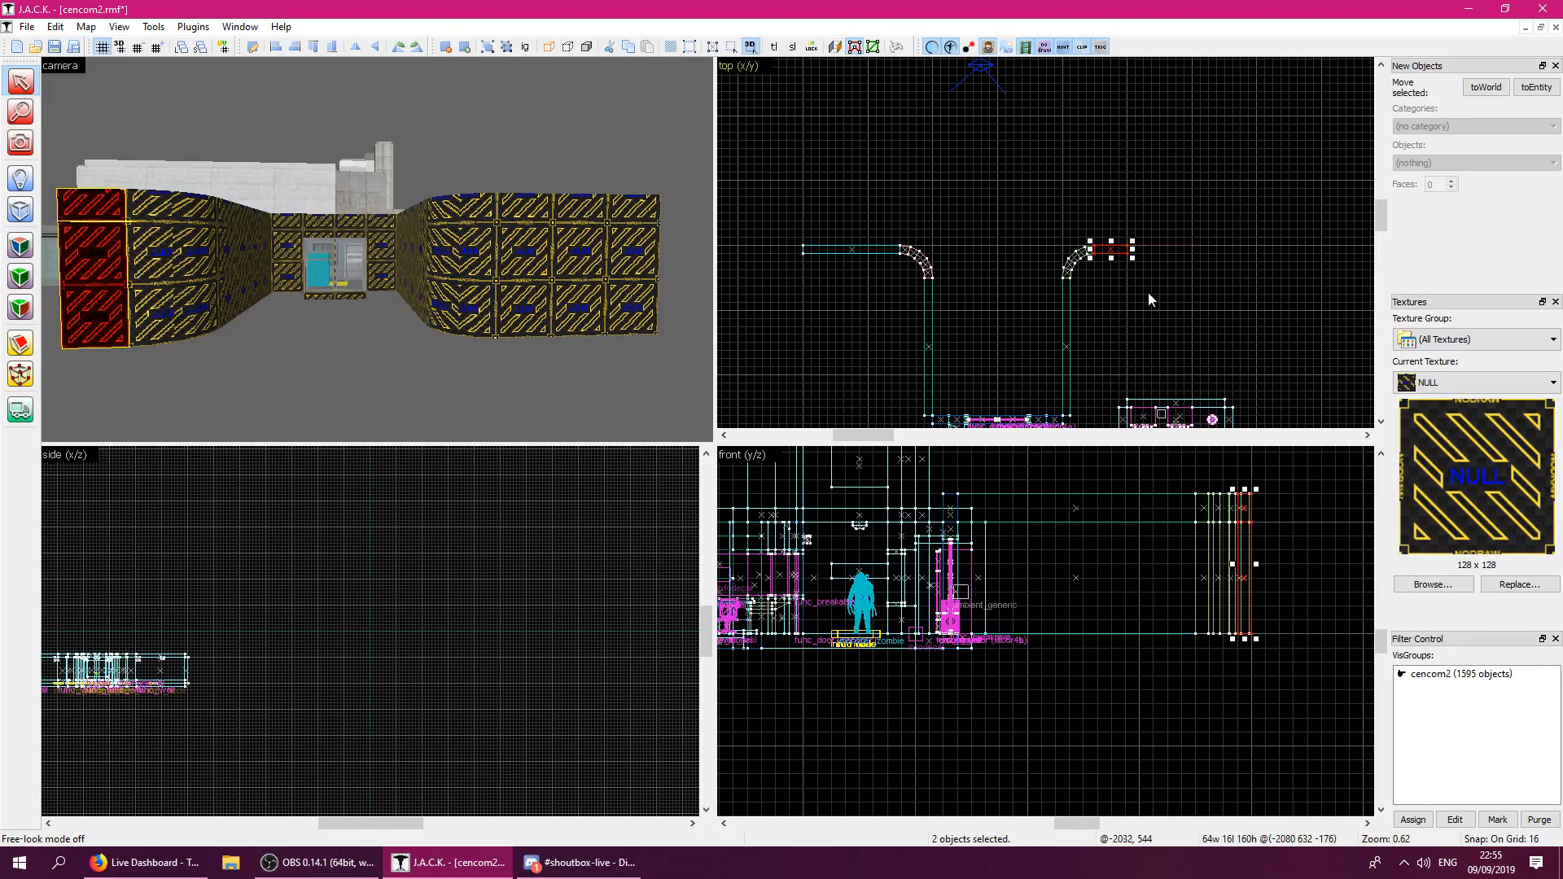
# Add 16-unit-thick, 128-unit-long walls running north from the outer ends of the east and west perpendicular walls, using copies.
pyautogui.click(103, 230)
pyautogui.moveTo(1117, 249)
pyautogui.mouseDown()
pyautogui.moveTo(1122, 177)
pyautogui.moveTo(772, 196)
pyautogui.moveTo(805, 197)
pyautogui.mouseUp()
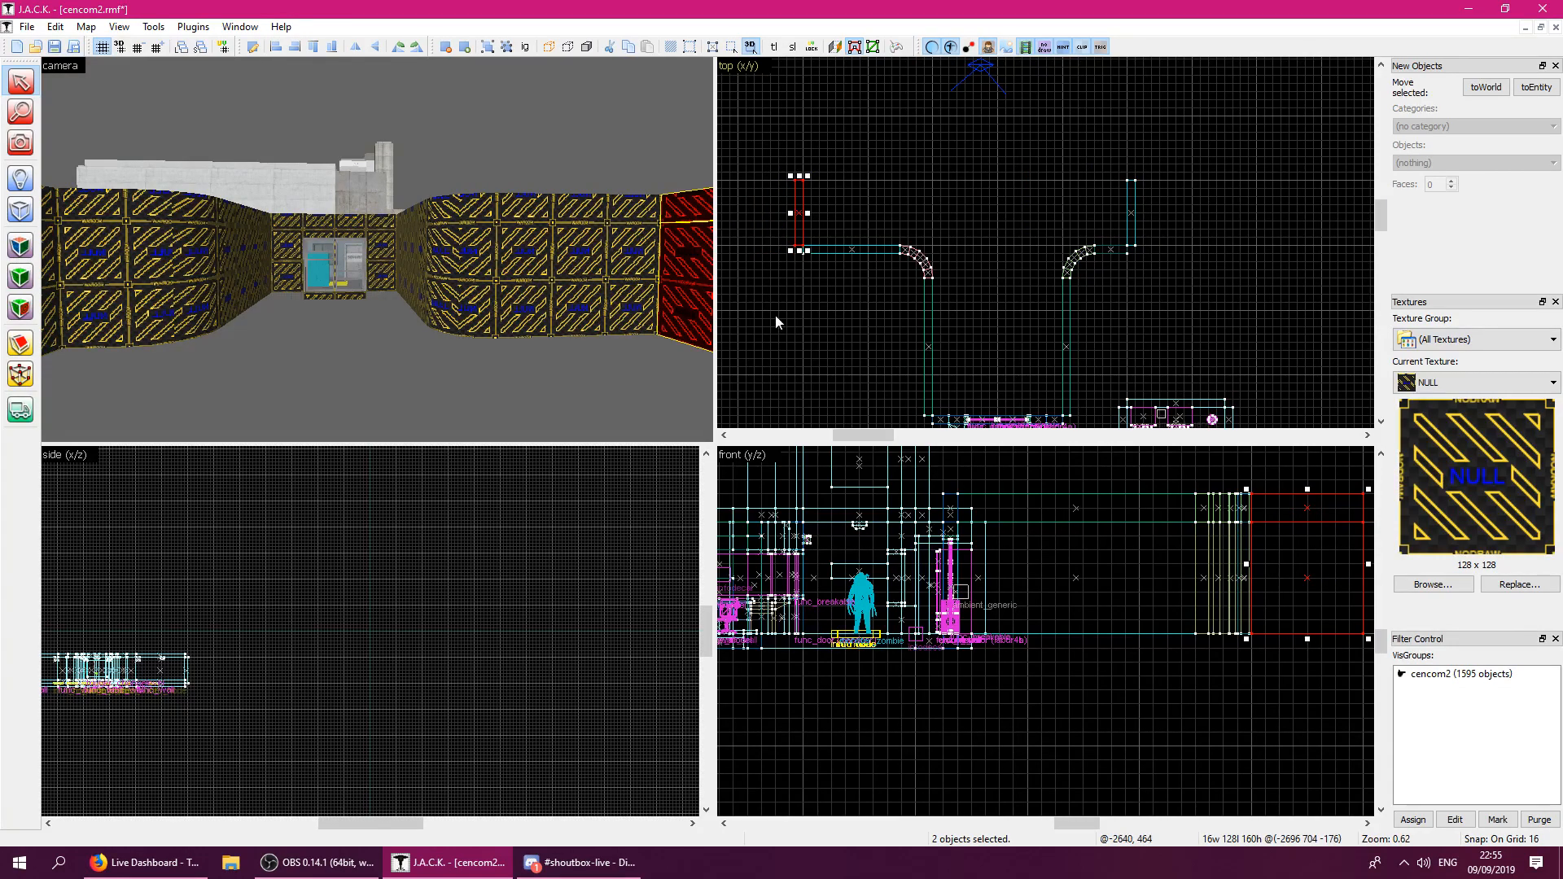
# Inspect the new corridor through the double door and check the width of the existing hallway's tiled floor.
pyautogui.press('z')
pyautogui.press('s')
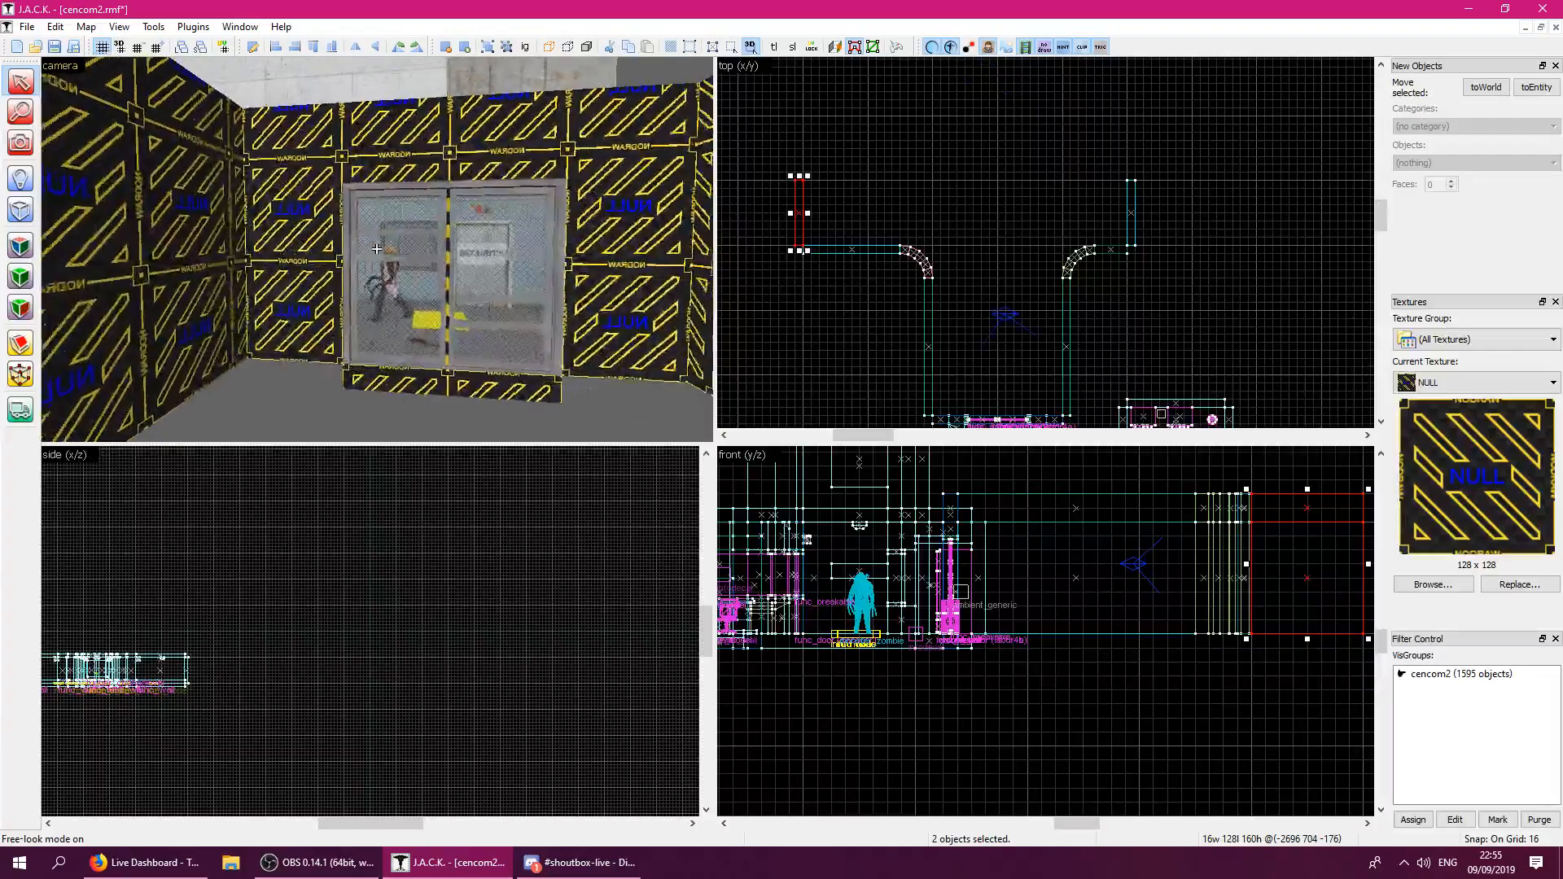
pyautogui.press('w')
pyautogui.press('w')
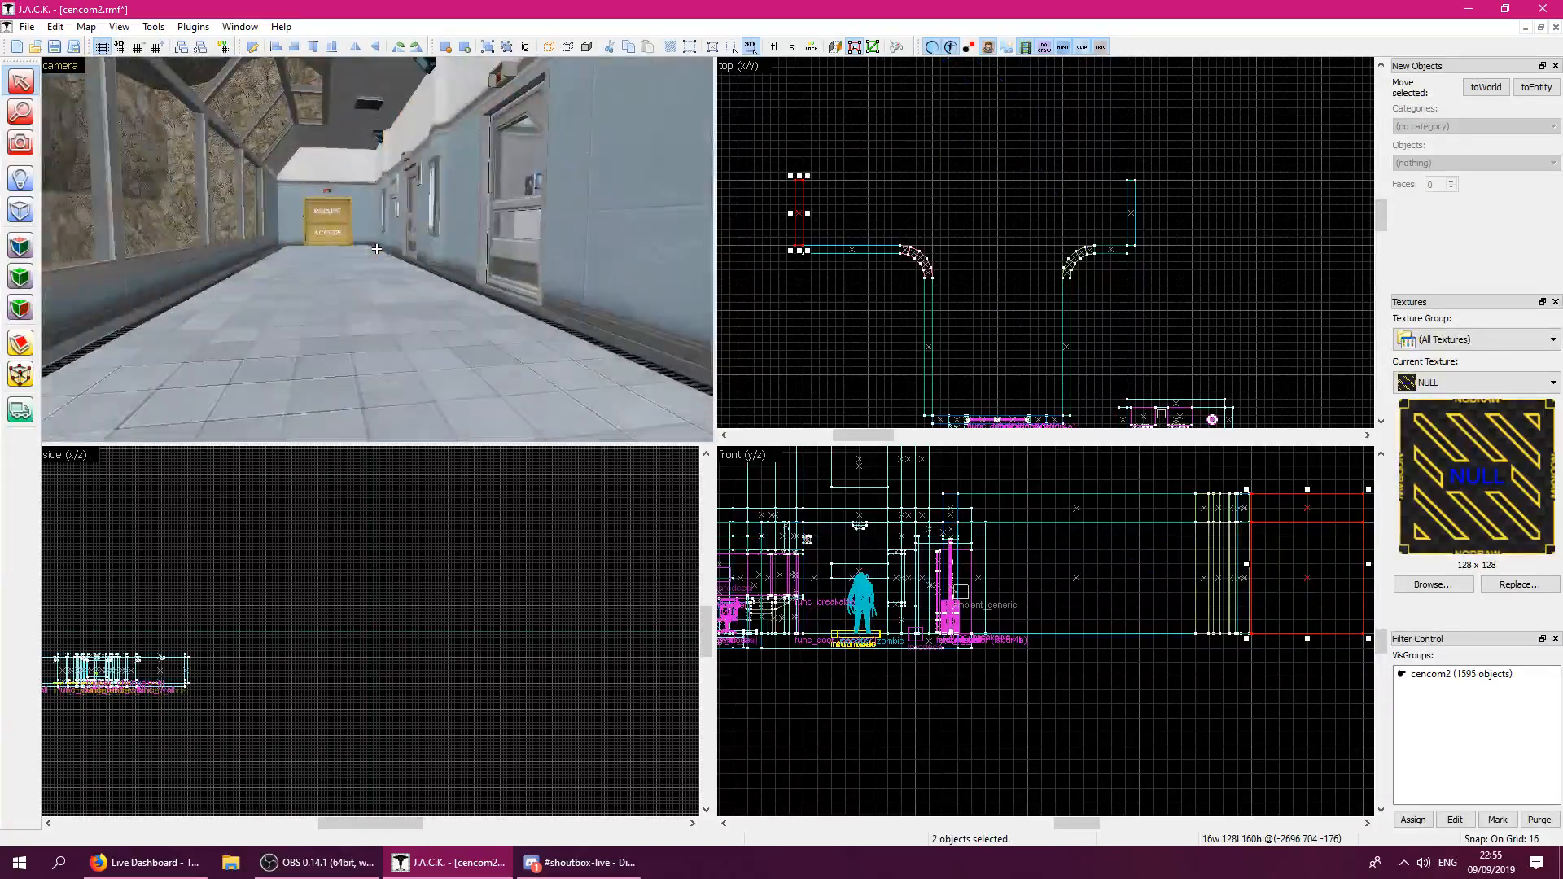
pyautogui.press('s')
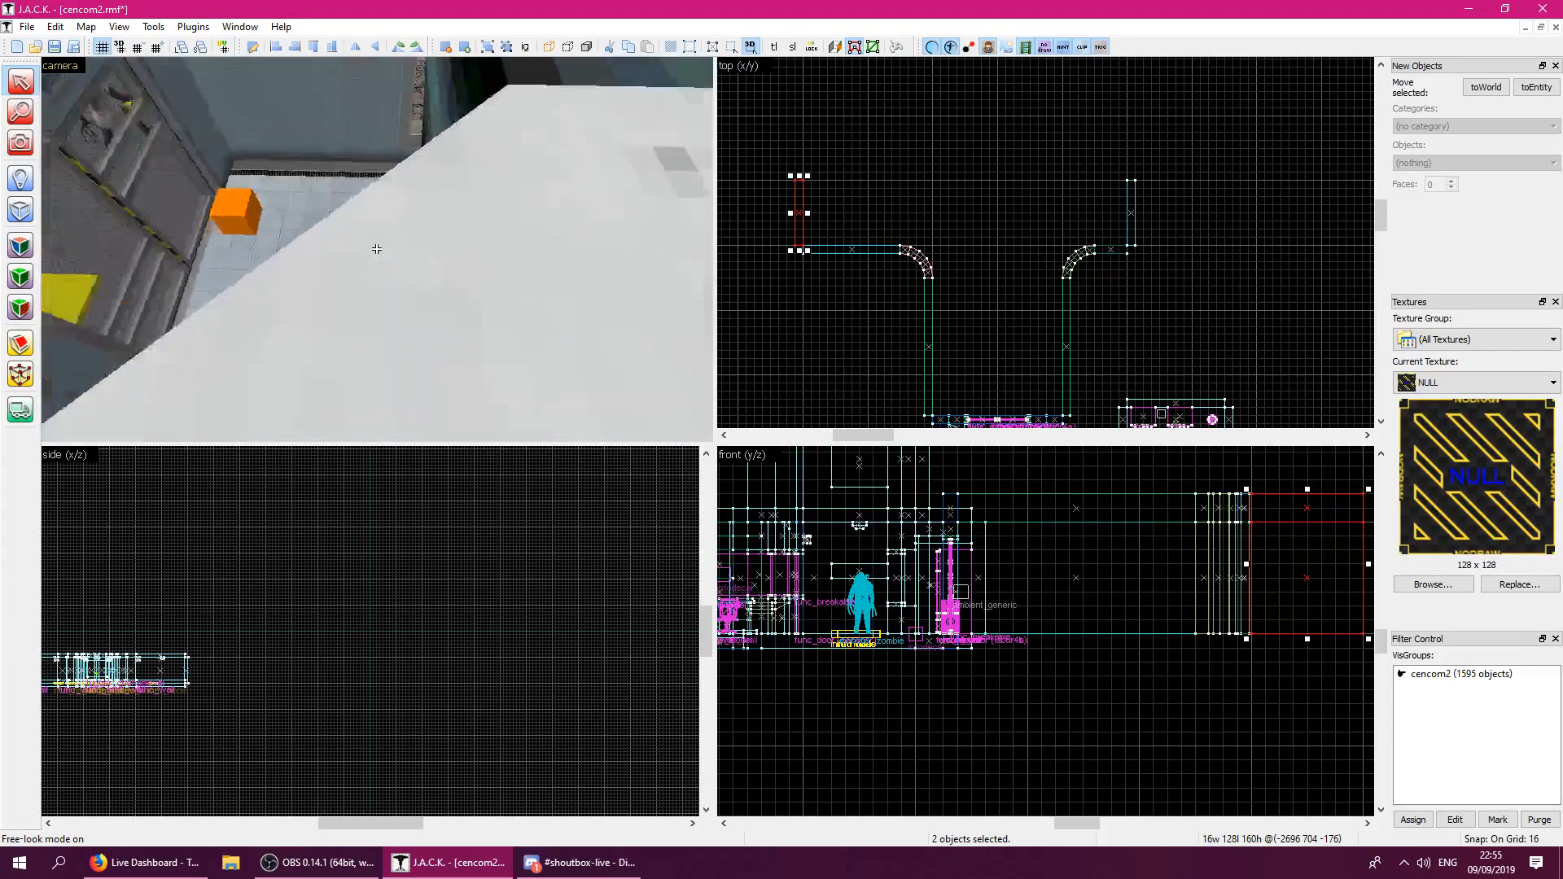
pyautogui.press('w')
pyautogui.press('z')
pyautogui.scroll(-3, 1279, 338)
pyautogui.moveTo(1381, 191); pyautogui.dragTo(1381, 253)
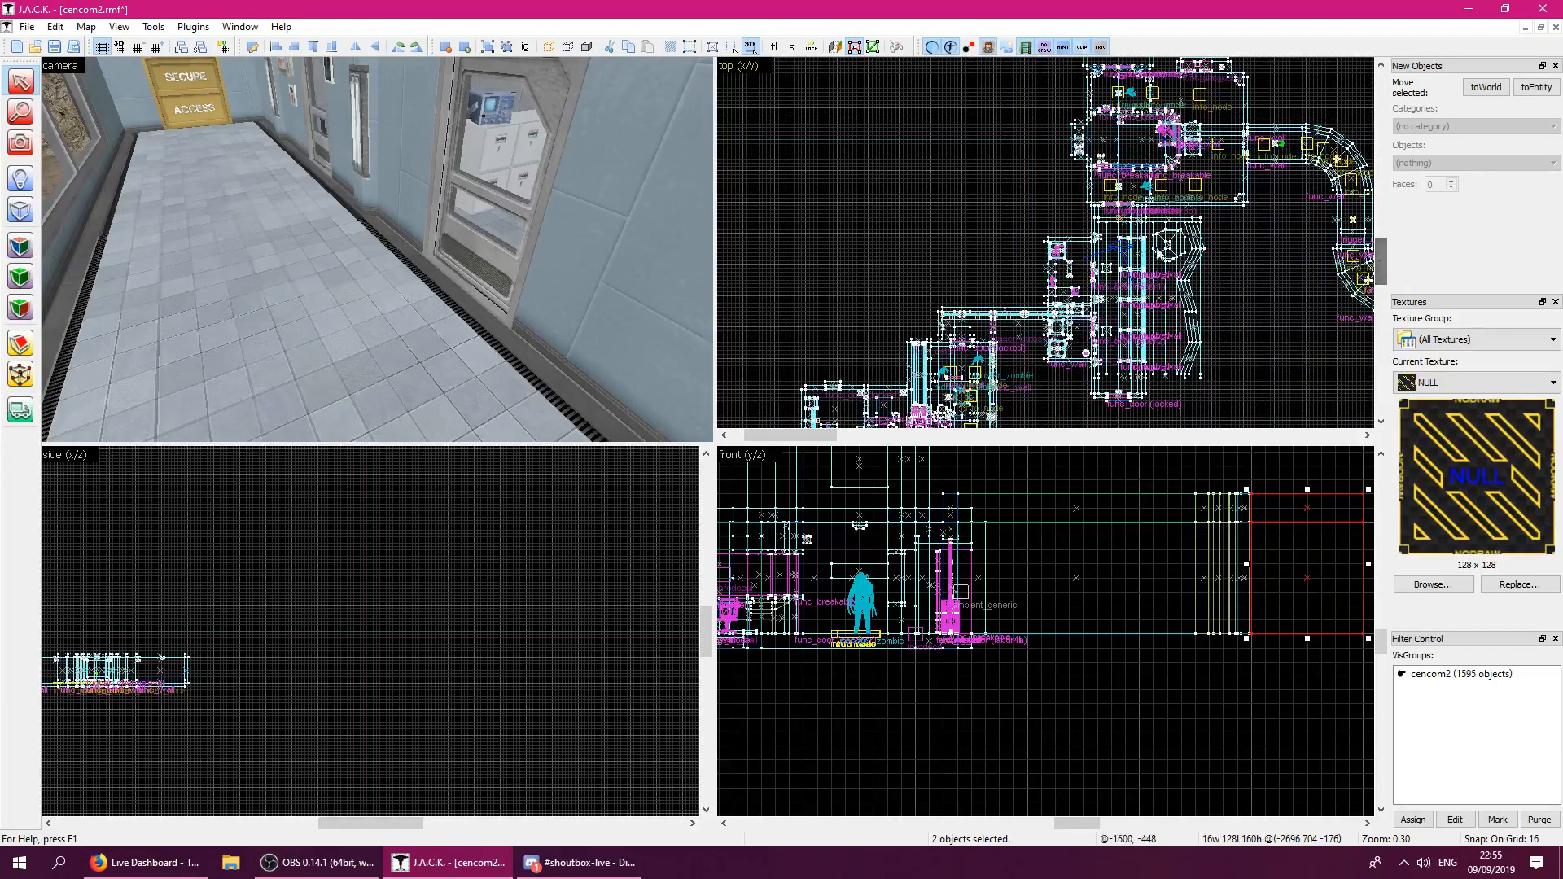
pyautogui.click(412, 333)
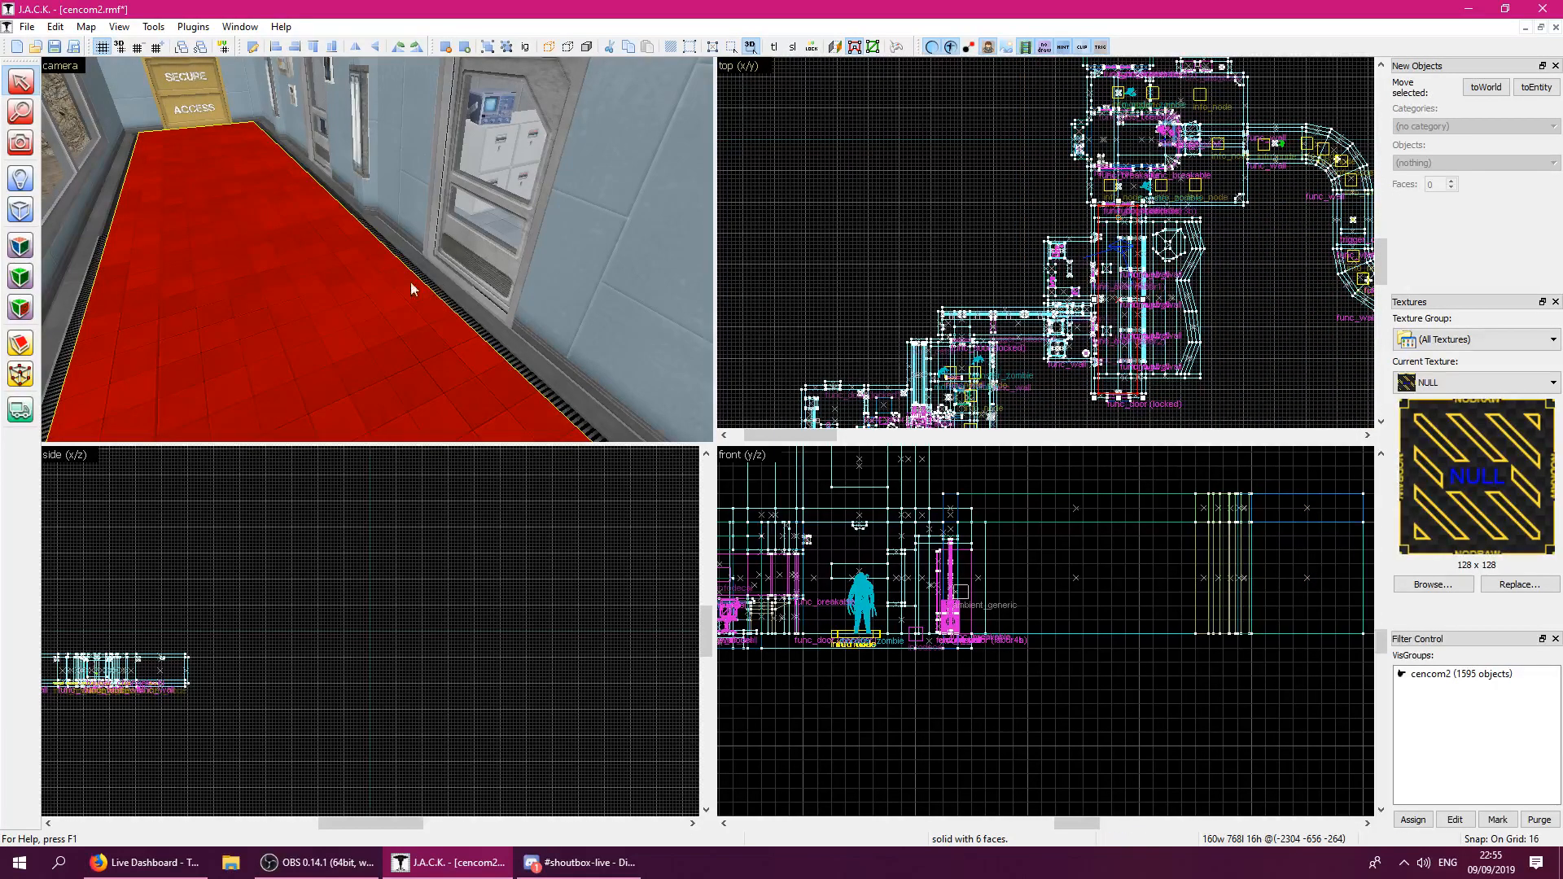
pyautogui.press('w')
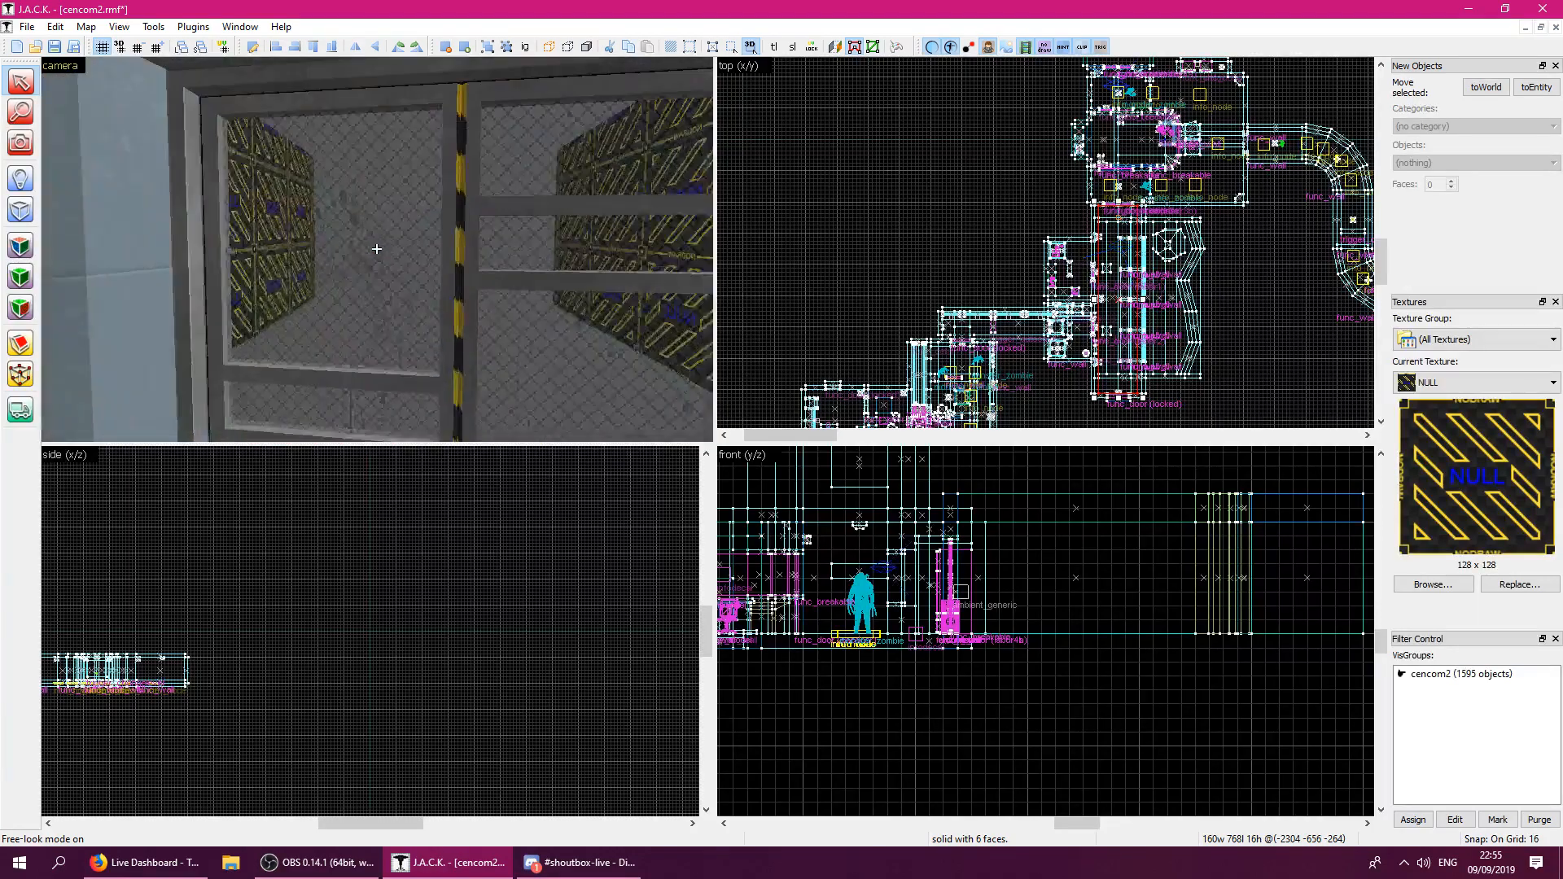
pyautogui.press('z')
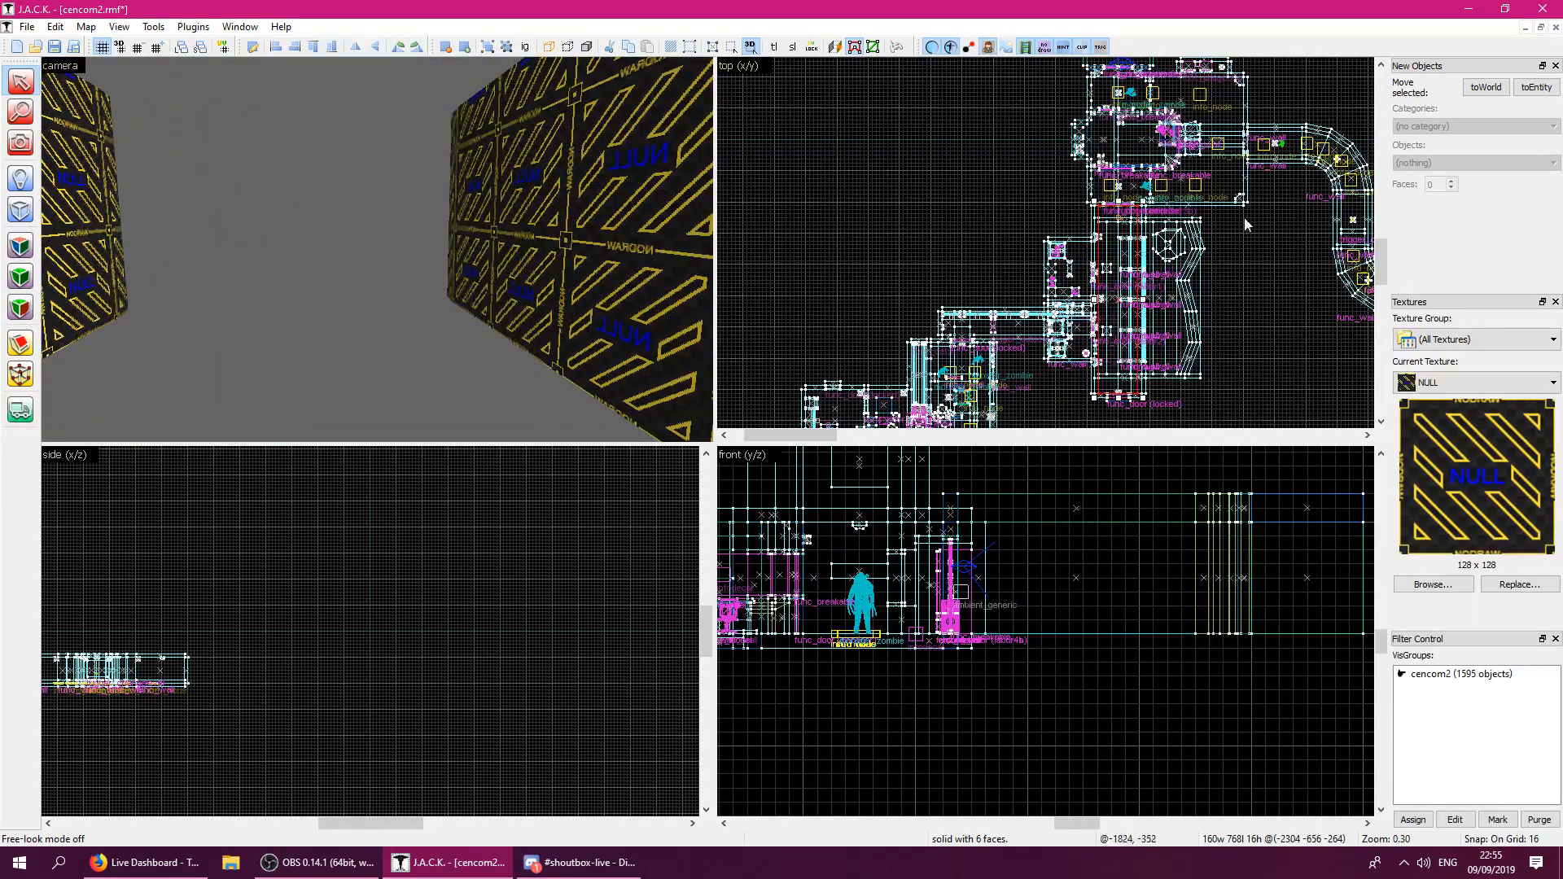
# Delete the two lower filler walls between the double door's frame and the corridor side walls.
pyautogui.scroll(6, 1241, 222)
pyautogui.press('z')
pyautogui.press('s')
pyautogui.press('z')
pyautogui.click(377, 250)
pyautogui.click(324, 340)
pyautogui.press('z')
pyautogui.press('z')
pyautogui.keyDown('ctrl'); pyautogui.click(496, 267); pyautogui.keyUp('ctrl')
pyautogui.press('Delete')
# Select the upper and lower pieces of both corridor side walls together with the header above the double door.
pyautogui.click(516, 198)
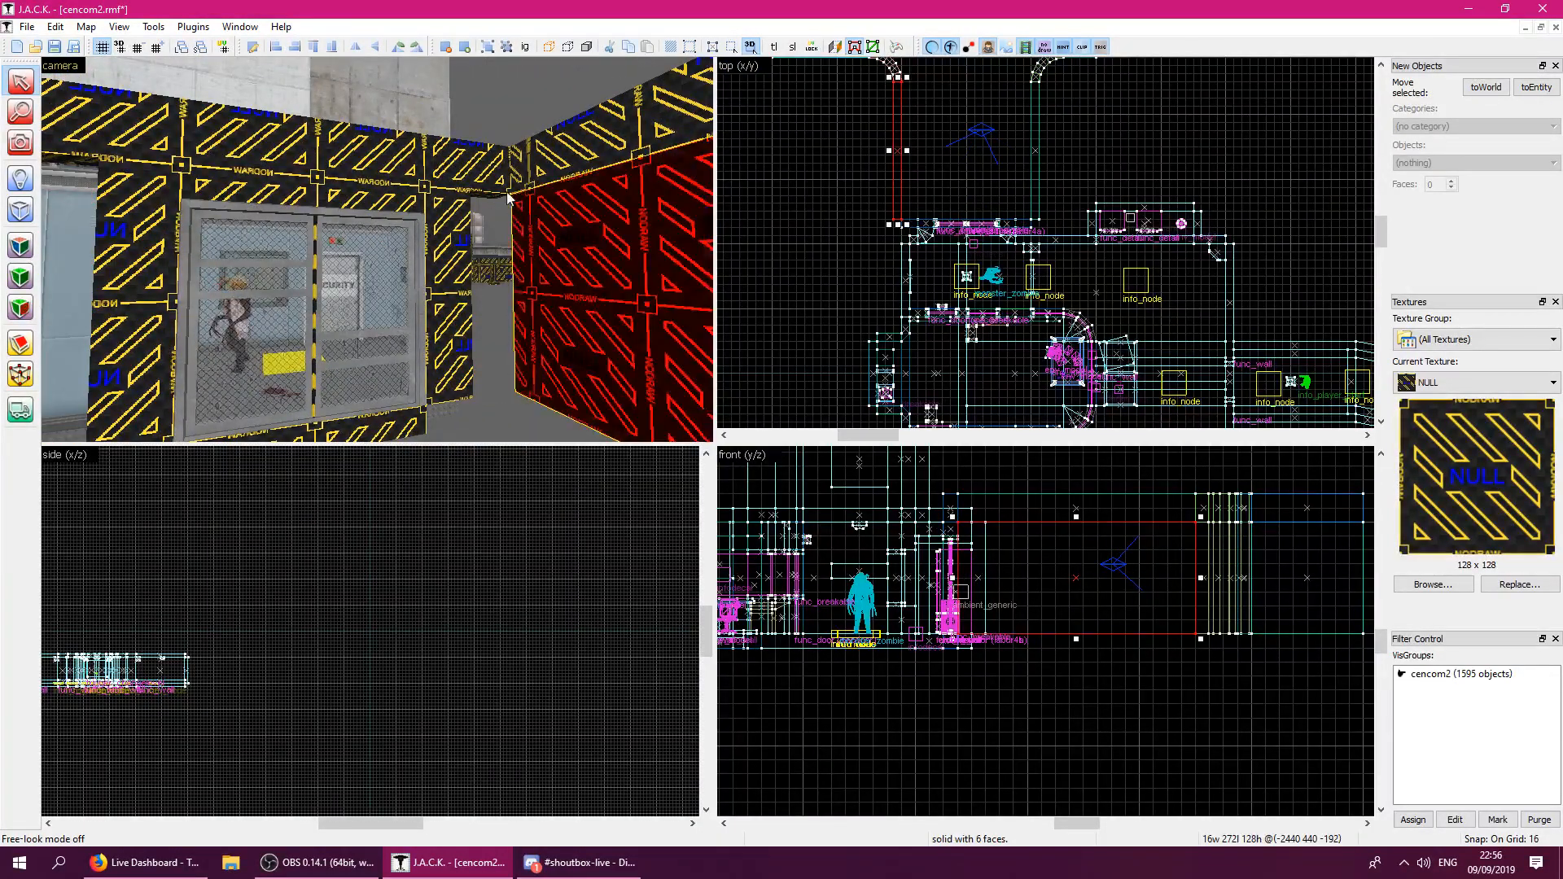
pyautogui.click(481, 180)
pyautogui.keyDown('ctrl'); pyautogui.click(558, 254); pyautogui.keyUp('ctrl')
pyautogui.keyDown('ctrl'); pyautogui.click(560, 148); pyautogui.keyUp('ctrl')
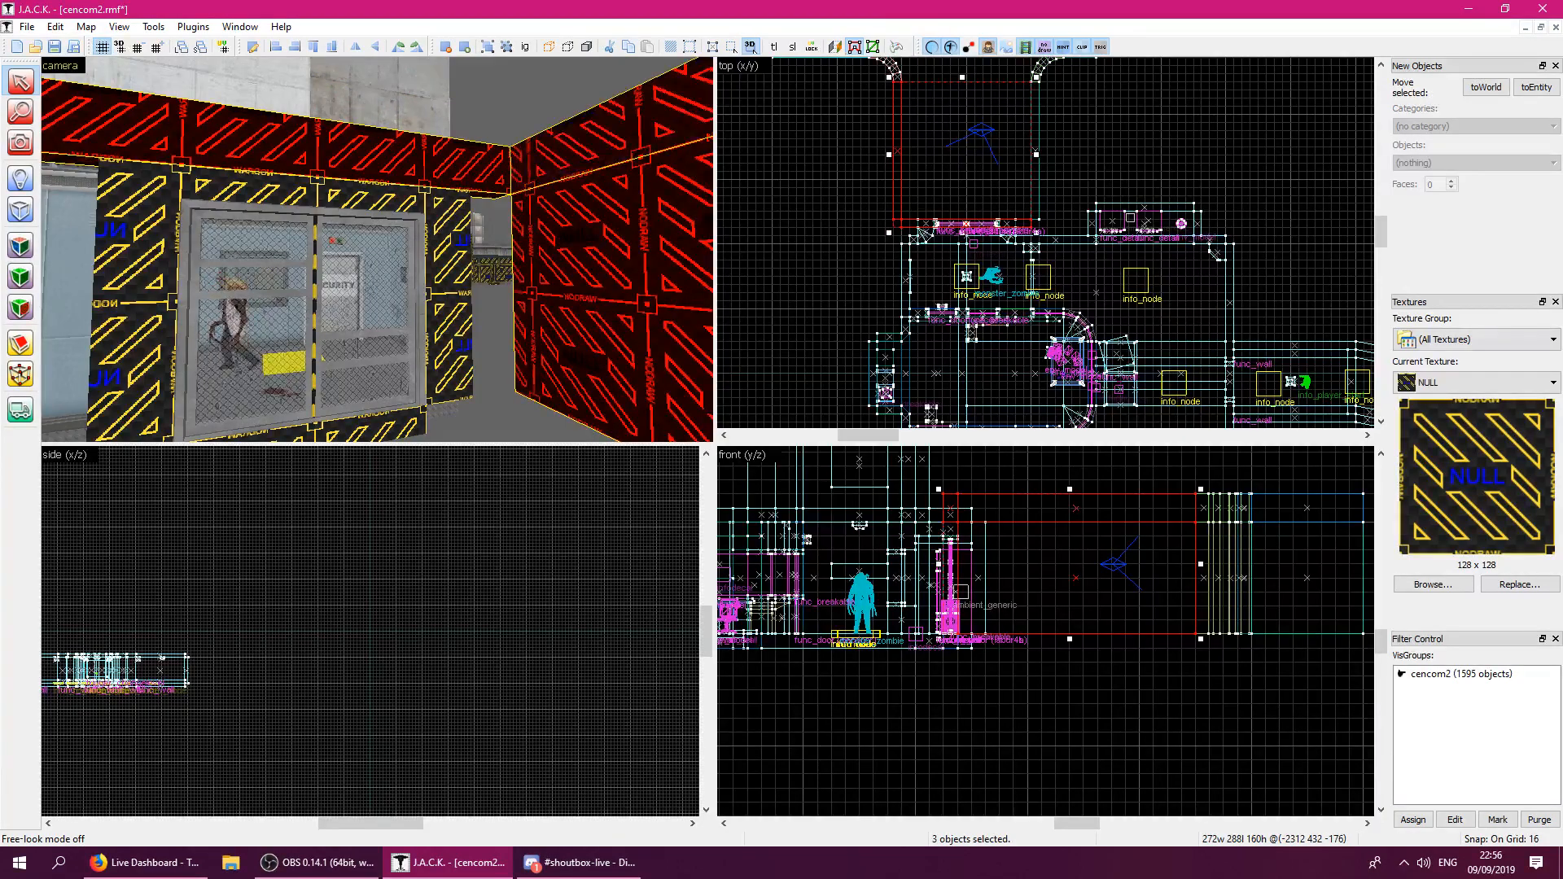
pyautogui.press('z')
pyautogui.press('z')
pyautogui.keyDown('ctrl'); pyautogui.click(323, 213); pyautogui.keyUp('ctrl')
pyautogui.keyDown('ctrl'); pyautogui.click(316, 232); pyautogui.keyUp('ctrl')
pyautogui.keyDown('ctrl'); pyautogui.click(321, 140); pyautogui.keyUp('ctrl')
pyautogui.keyDown('ctrl'); pyautogui.click(308, 259); pyautogui.keyUp('ctrl')
# Add both curved corners and the upper and lower pieces of both perpendicular walls to the selection.
pyautogui.press('z')
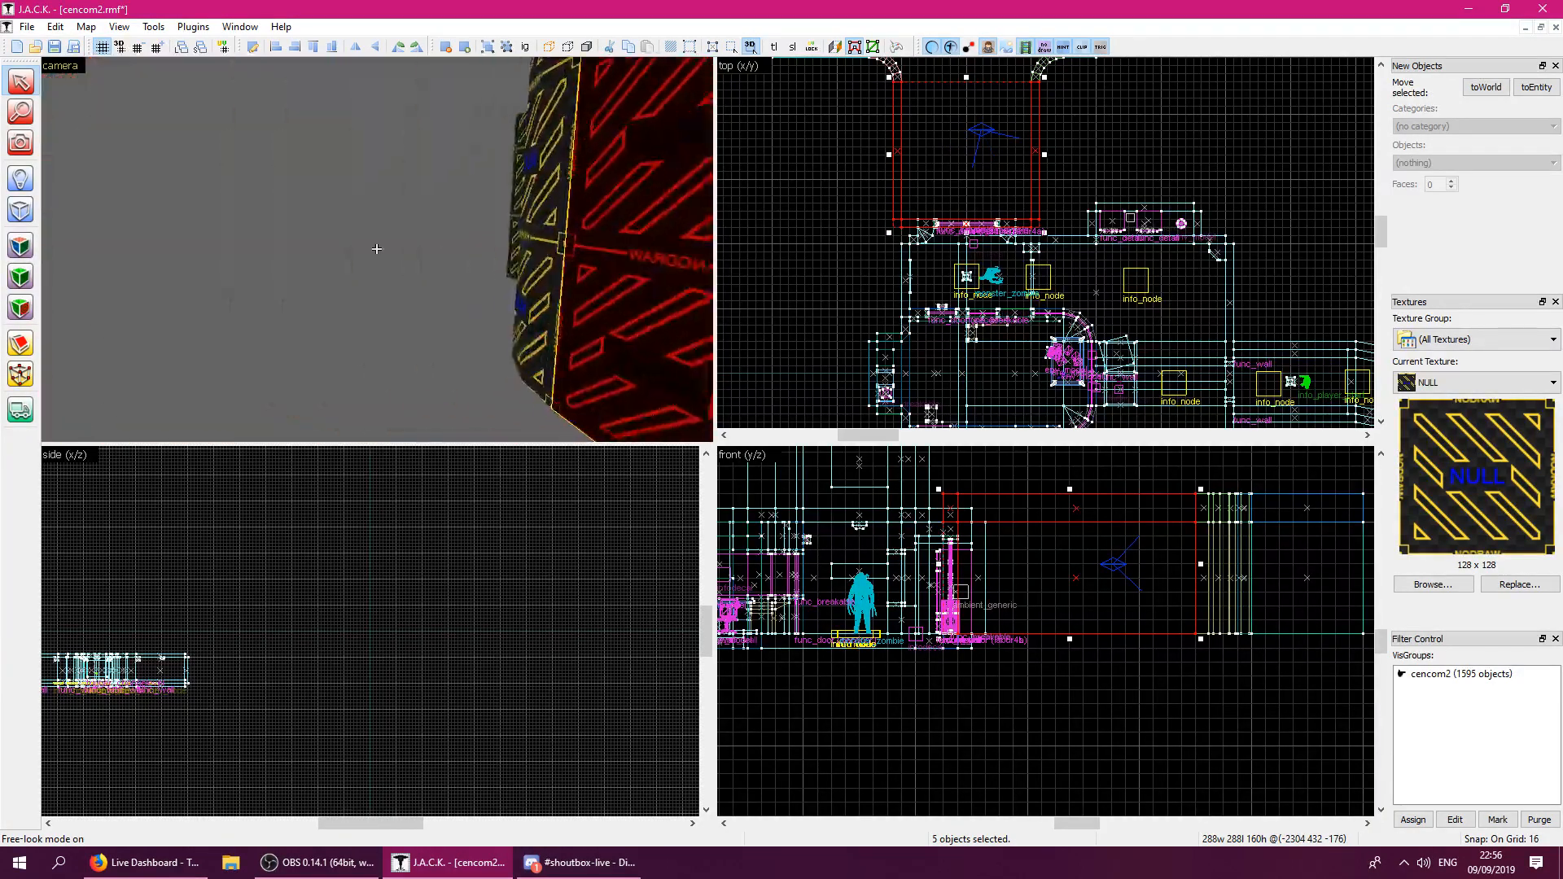
pyautogui.press('z')
pyautogui.keyDown('ctrl'); pyautogui.click(422, 260); pyautogui.keyUp('ctrl')
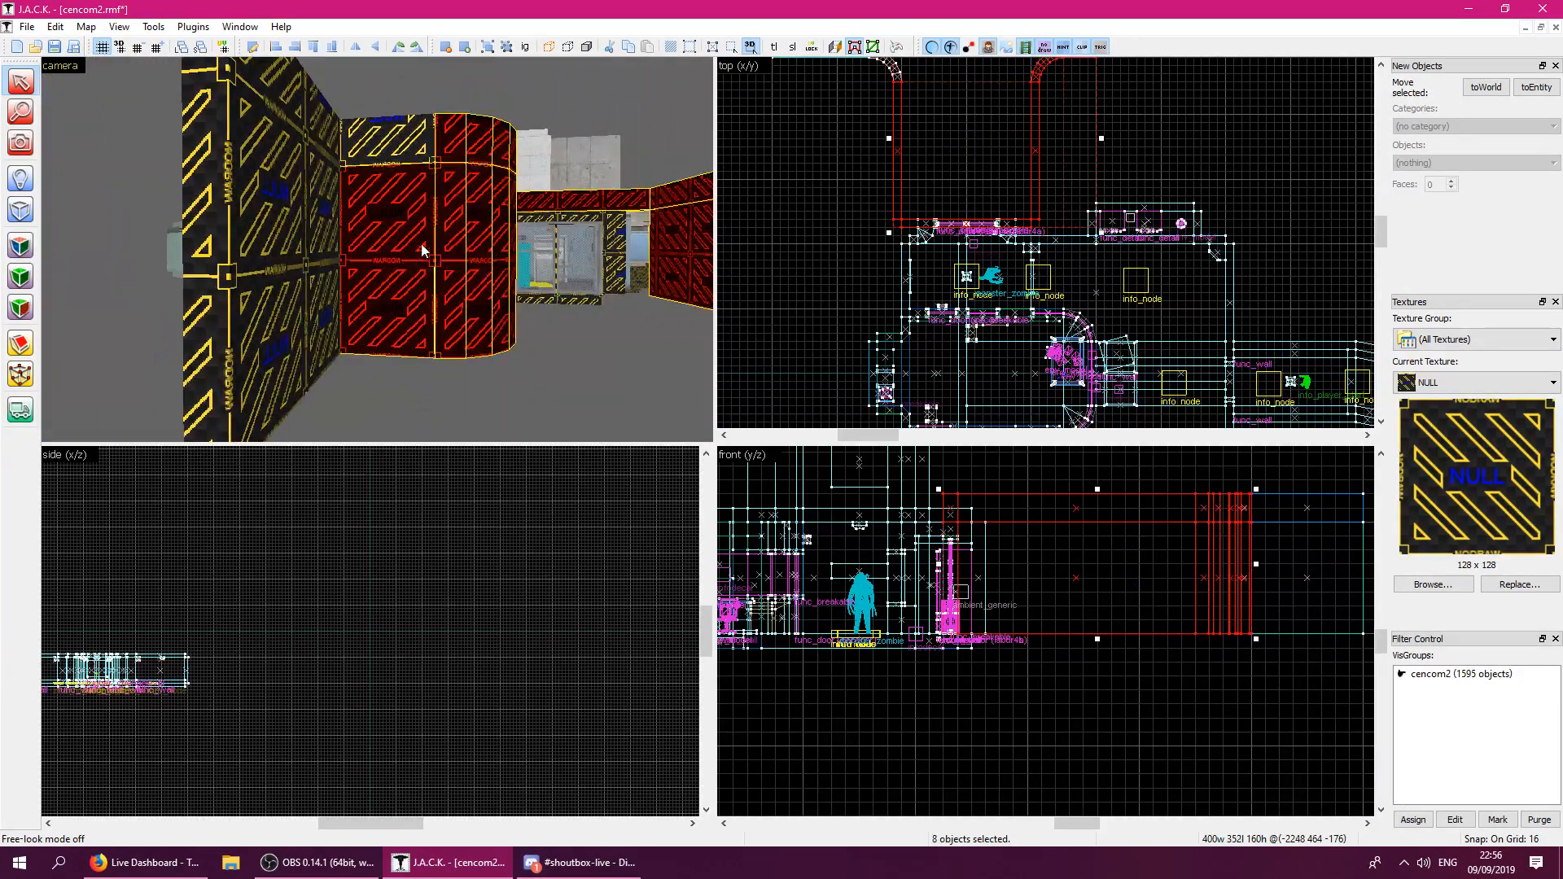
pyautogui.keyDown('ctrl'); pyautogui.click(416, 157); pyautogui.keyUp('ctrl')
pyautogui.press('z')
pyautogui.press('z')
pyautogui.keyDown('ctrl'); pyautogui.click(441, 176); pyautogui.keyUp('ctrl')
pyautogui.keyDown('ctrl'); pyautogui.click(449, 204); pyautogui.keyUp('ctrl')
pyautogui.keyDown('ctrl'); pyautogui.click(489, 218); pyautogui.keyUp('ctrl')
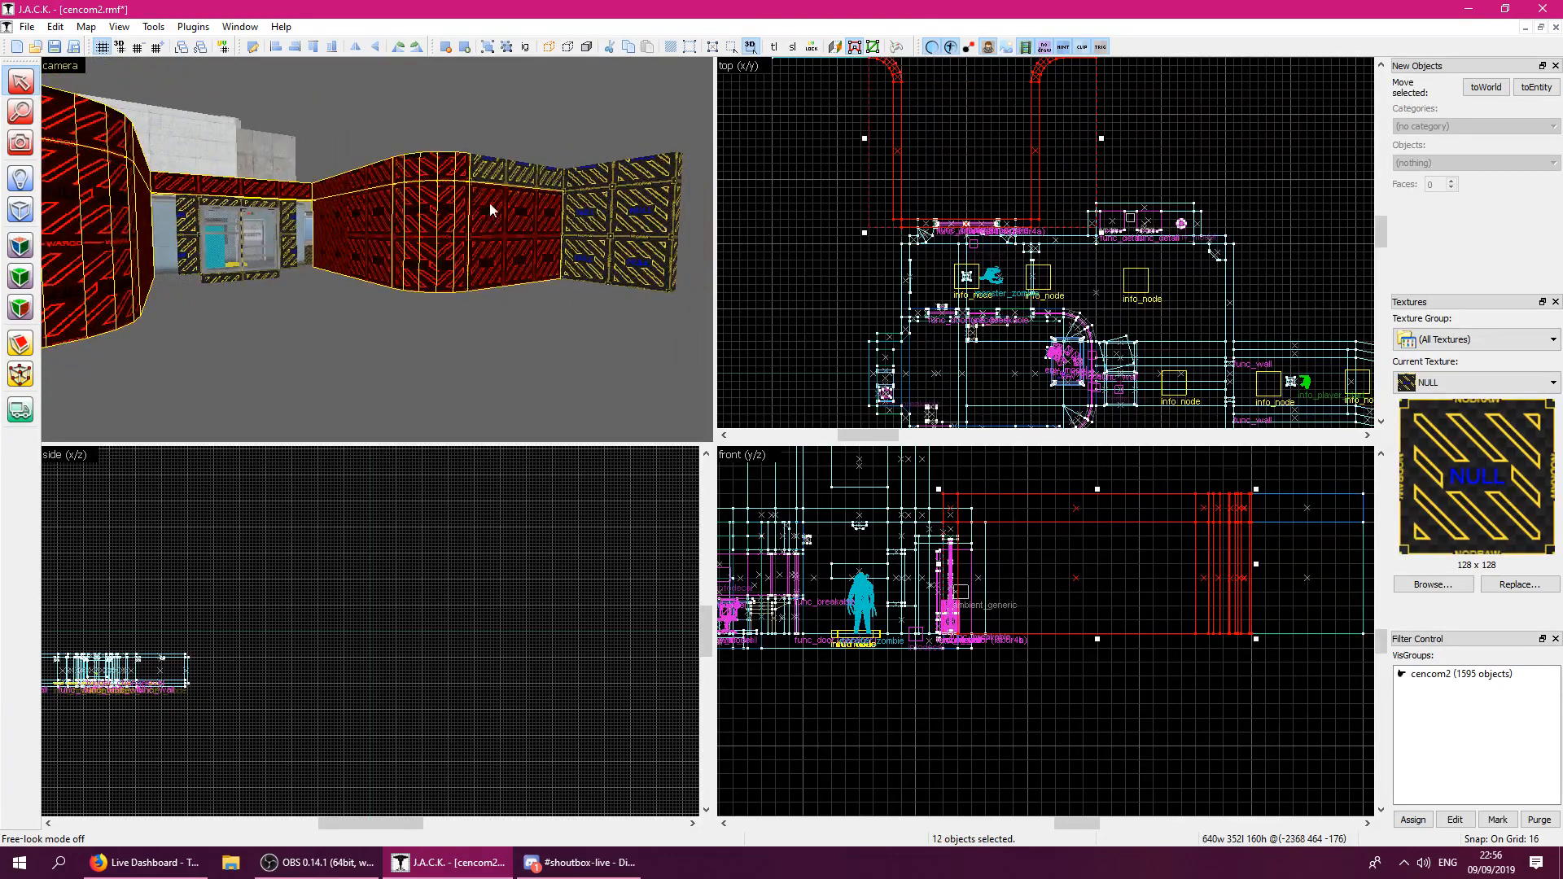
pyautogui.keyDown('ctrl'); pyautogui.click(498, 175); pyautogui.keyUp('ctrl')
# Narrow the corridor by moving the vertices of the west and east side walls and arches 32 units inward each, then deselect everything.
pyautogui.scroll(-5, 1059, 298)
pyautogui.scroll(5, 1042, 248)
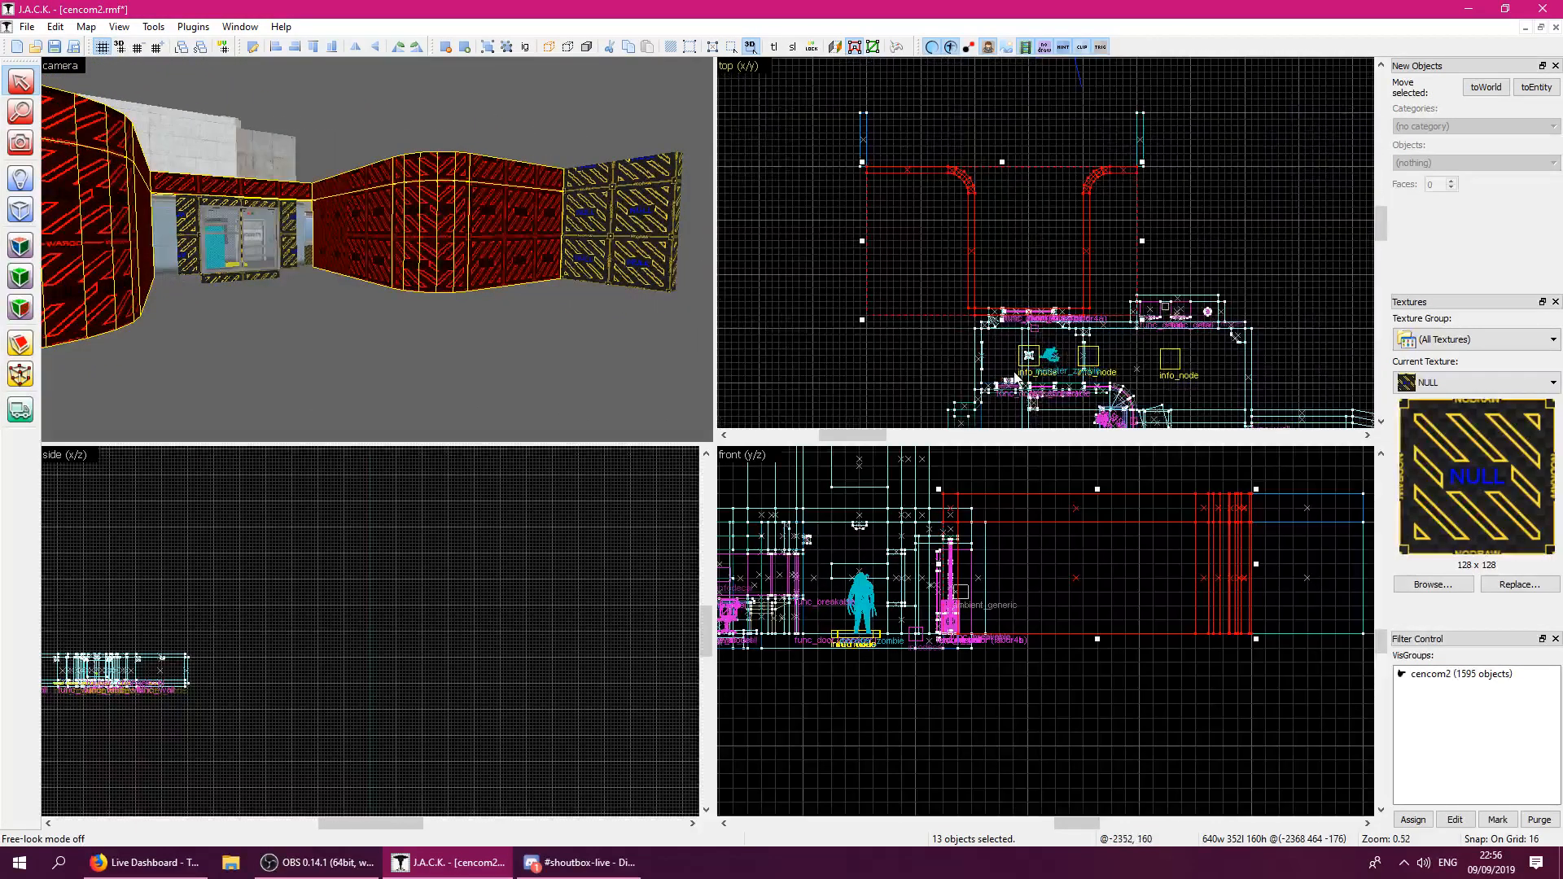
pyautogui.hotkey('shift', 'v')
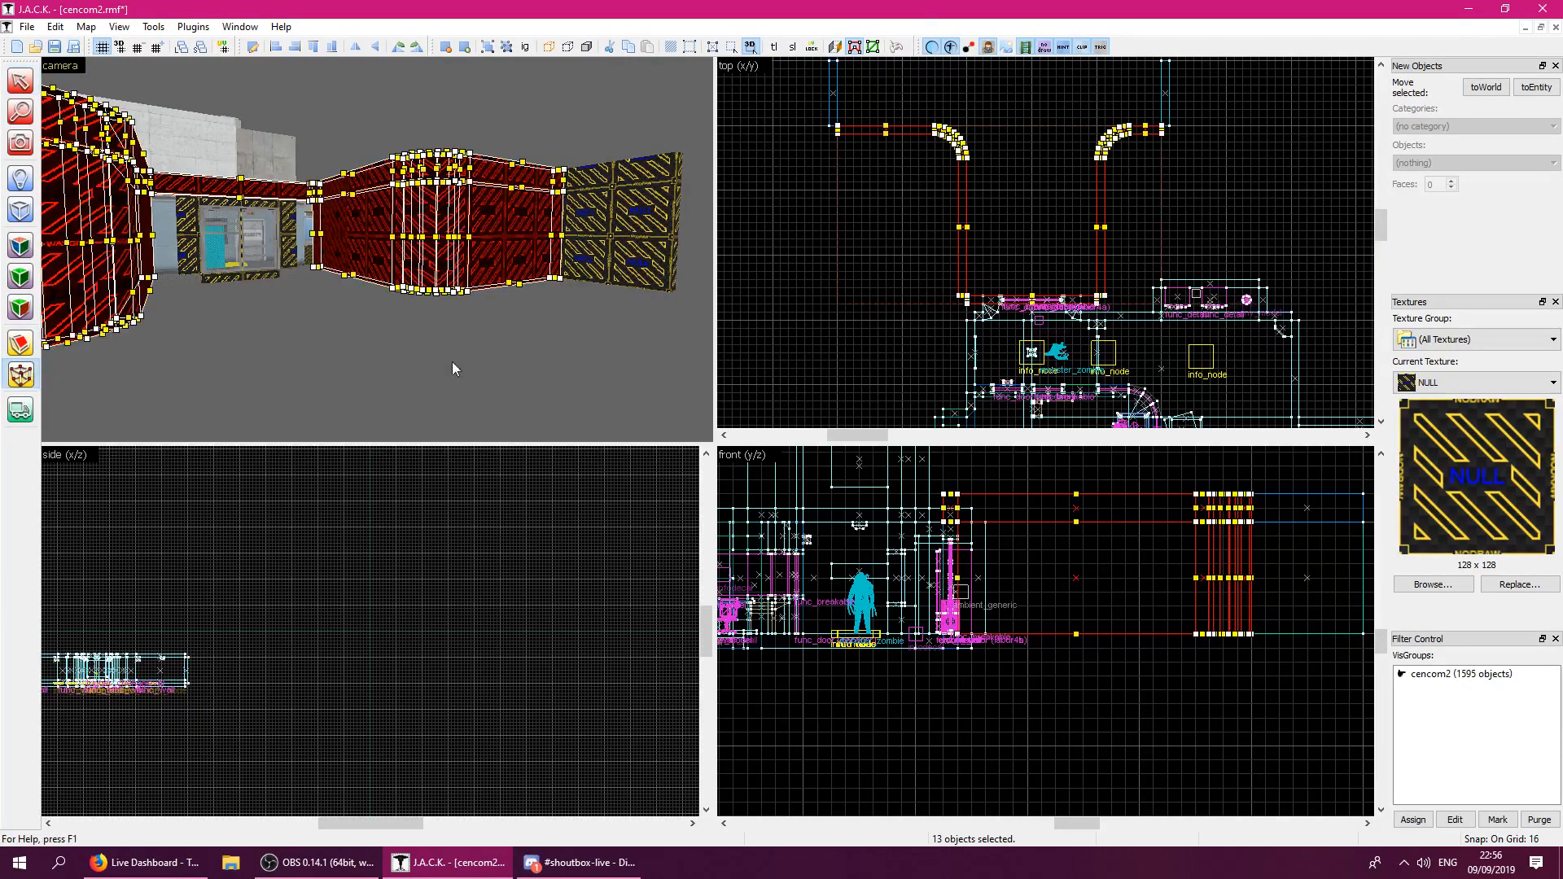
pyautogui.moveTo(908, 93); pyautogui.dragTo(976, 291)
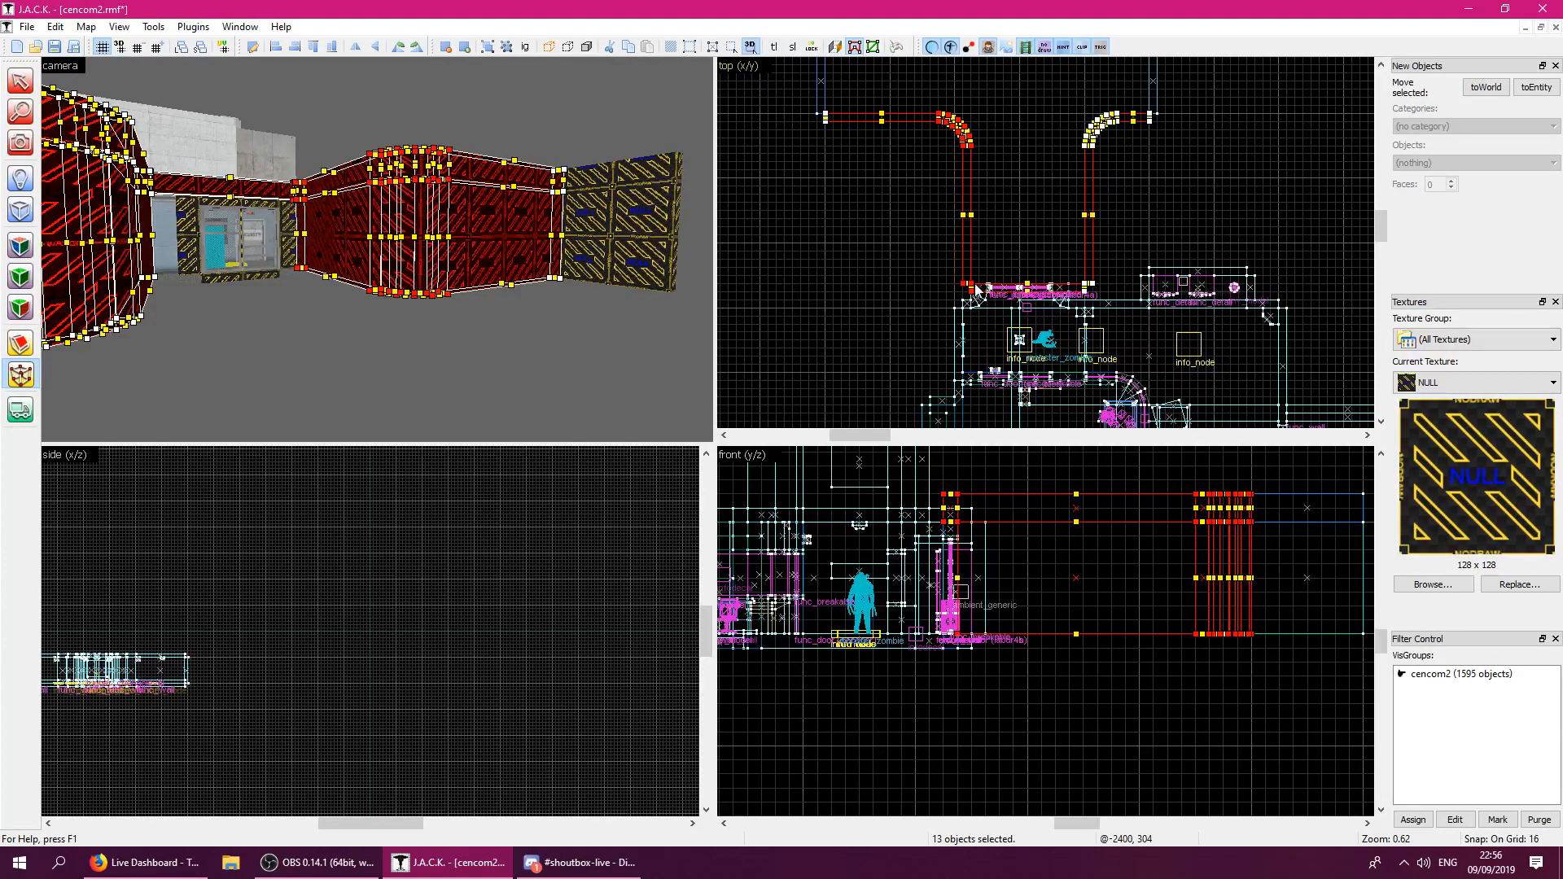
pyautogui.moveTo(1068, 97); pyautogui.dragTo(1072, 290)
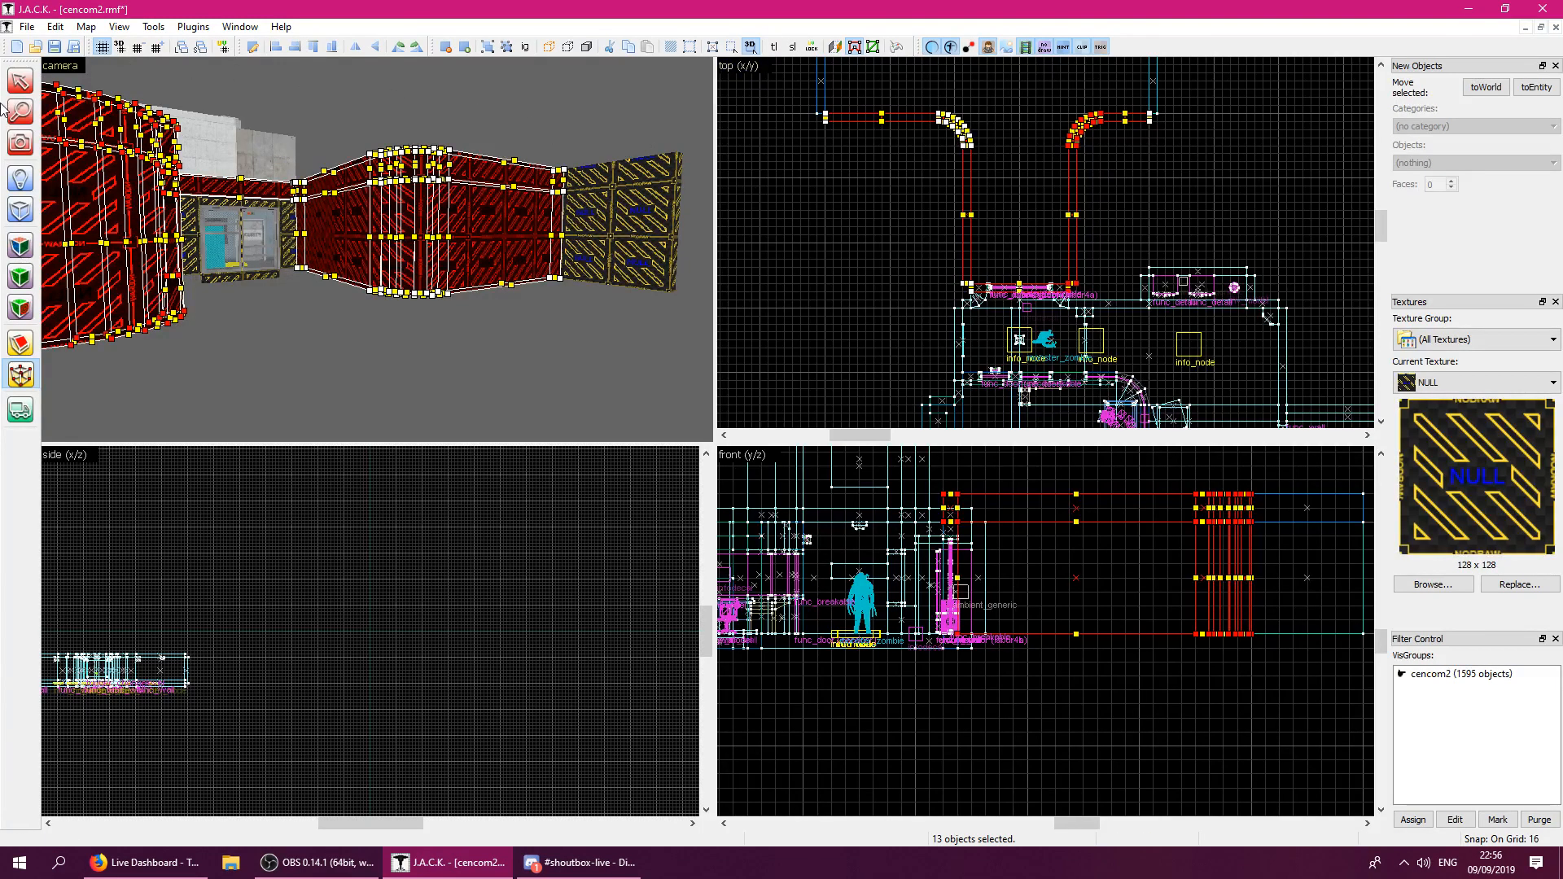
pyautogui.click(21, 82)
pyautogui.click(797, 244)
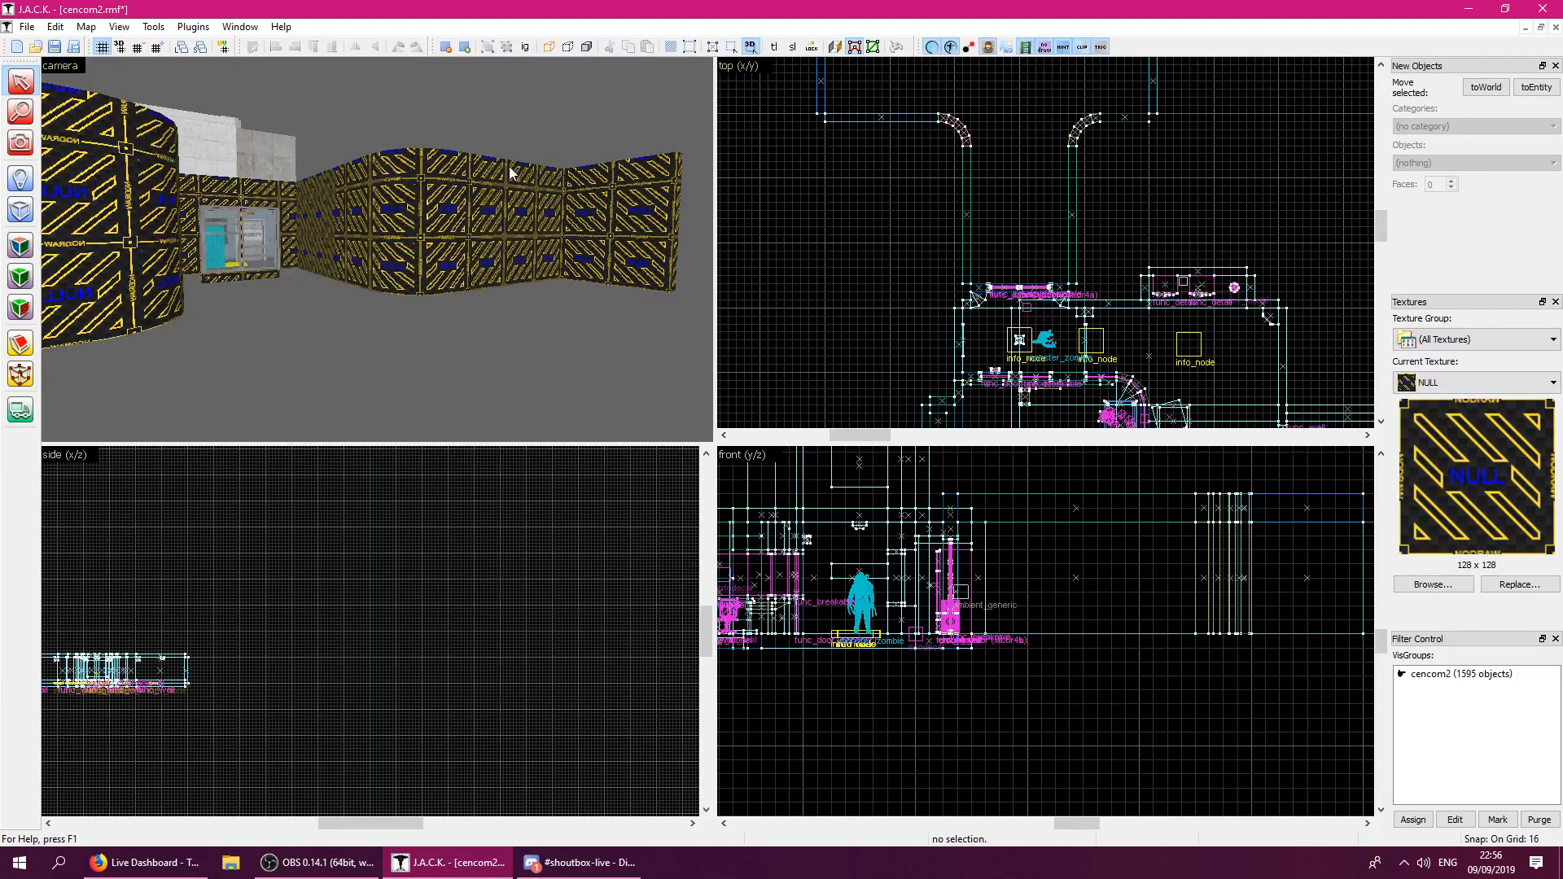
# Measure the narrowed corridor's inner width between its side walls.
pyautogui.scroll(3, 1053, 235)
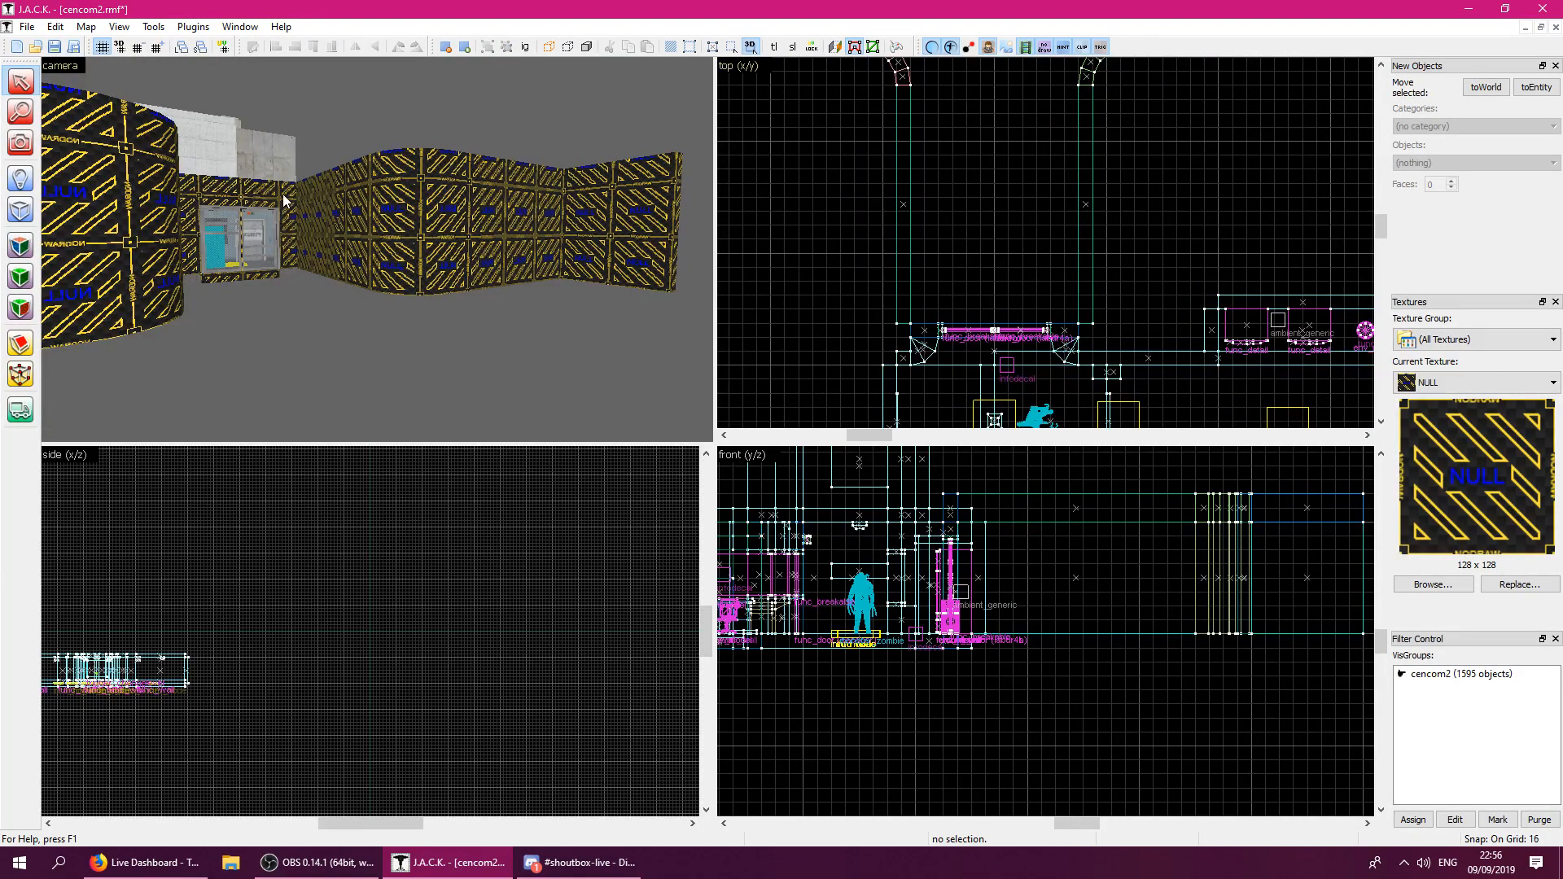
pyautogui.press('w')
pyautogui.press('z')
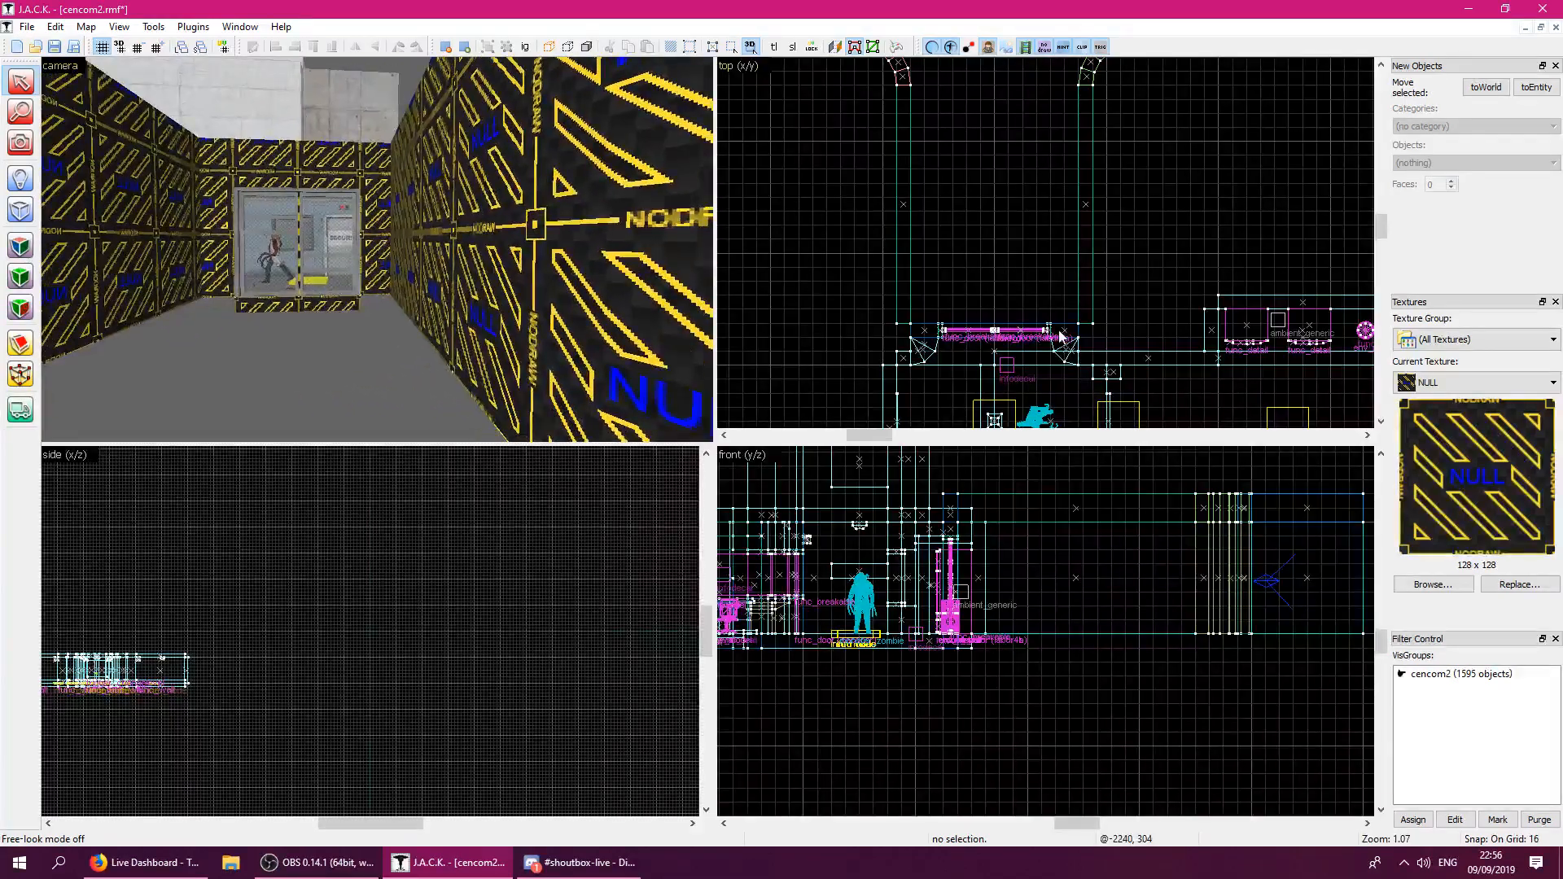
pyautogui.click(918, 262)
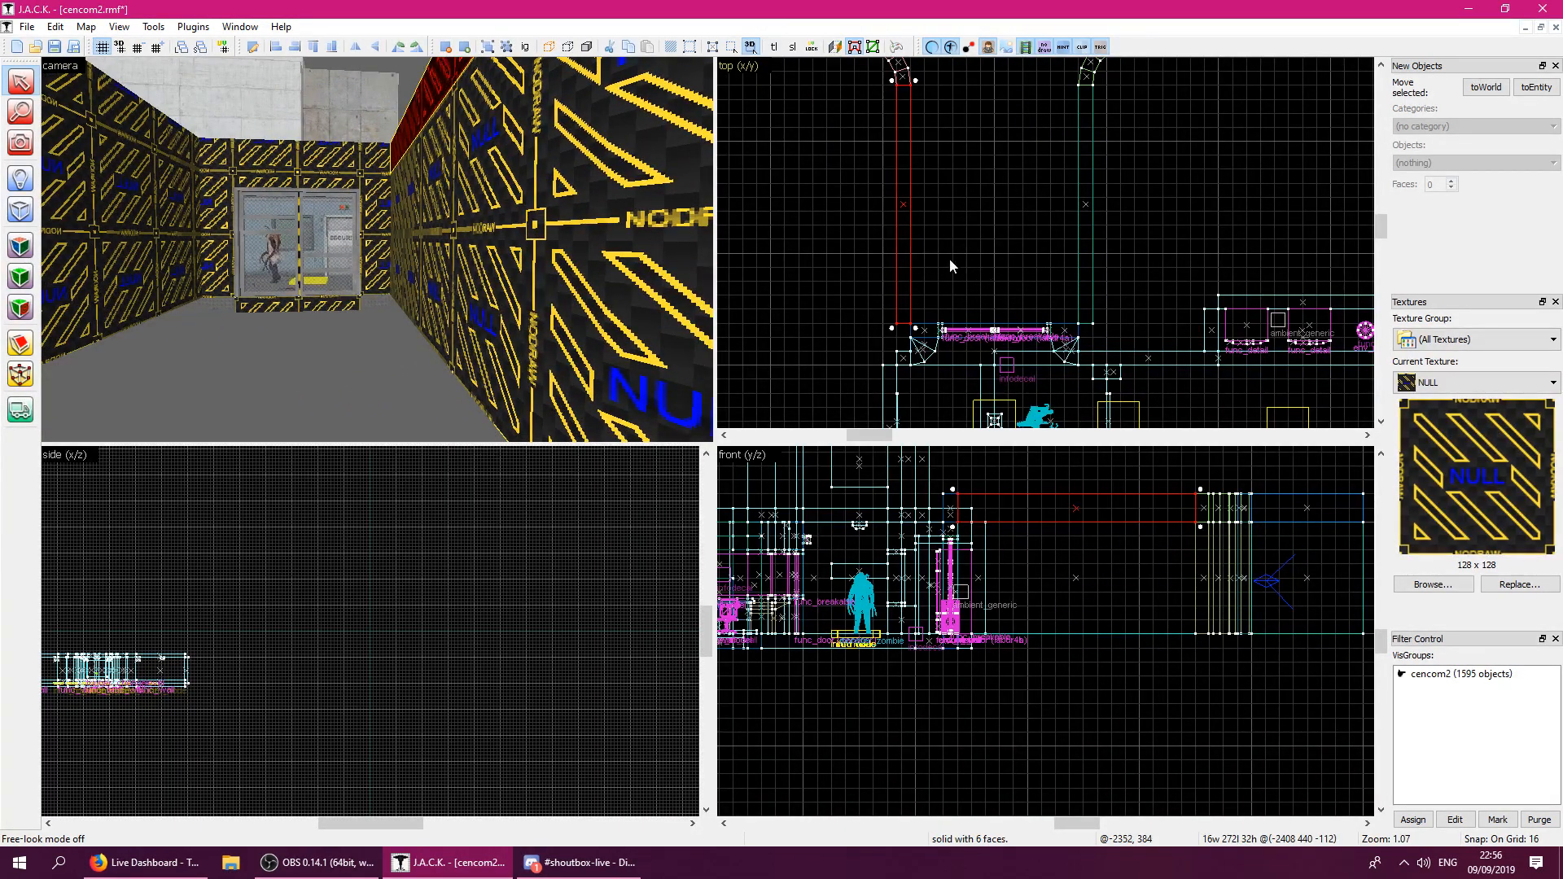
pyautogui.click(918, 257)
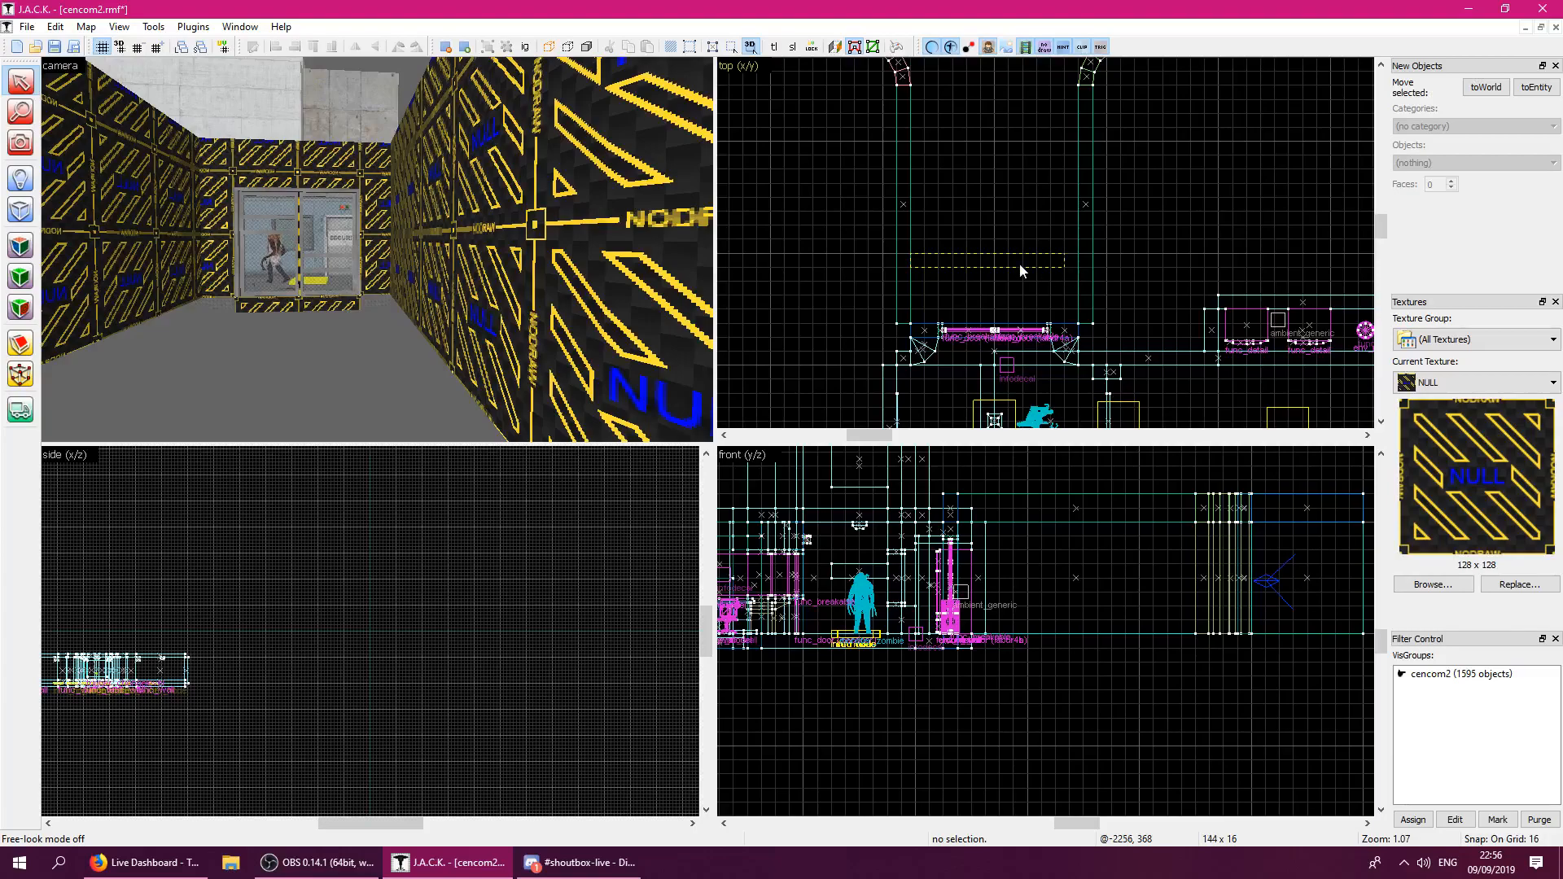
pyautogui.click(980, 259)
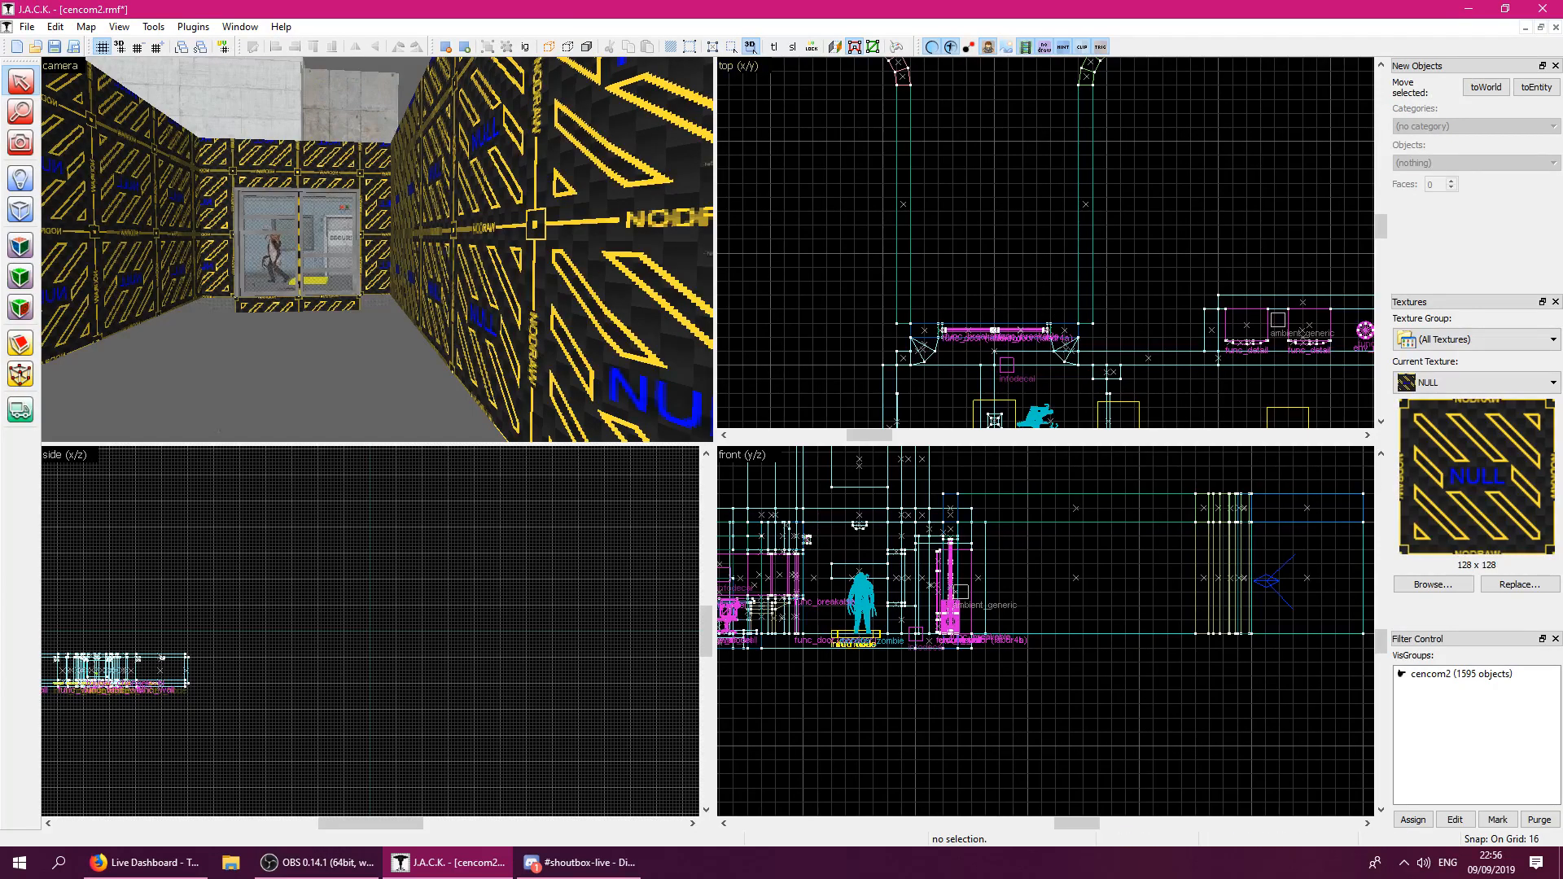
# Extend both north-running end walls northward to a length of about 192 units.
pyautogui.press('z')
pyautogui.press('w')
pyautogui.press('z')
pyautogui.scroll(-3, 1018, 138)
pyautogui.scroll(2, 858, 104)
pyautogui.moveTo(1269, 262); pyautogui.dragTo(1273, 260)
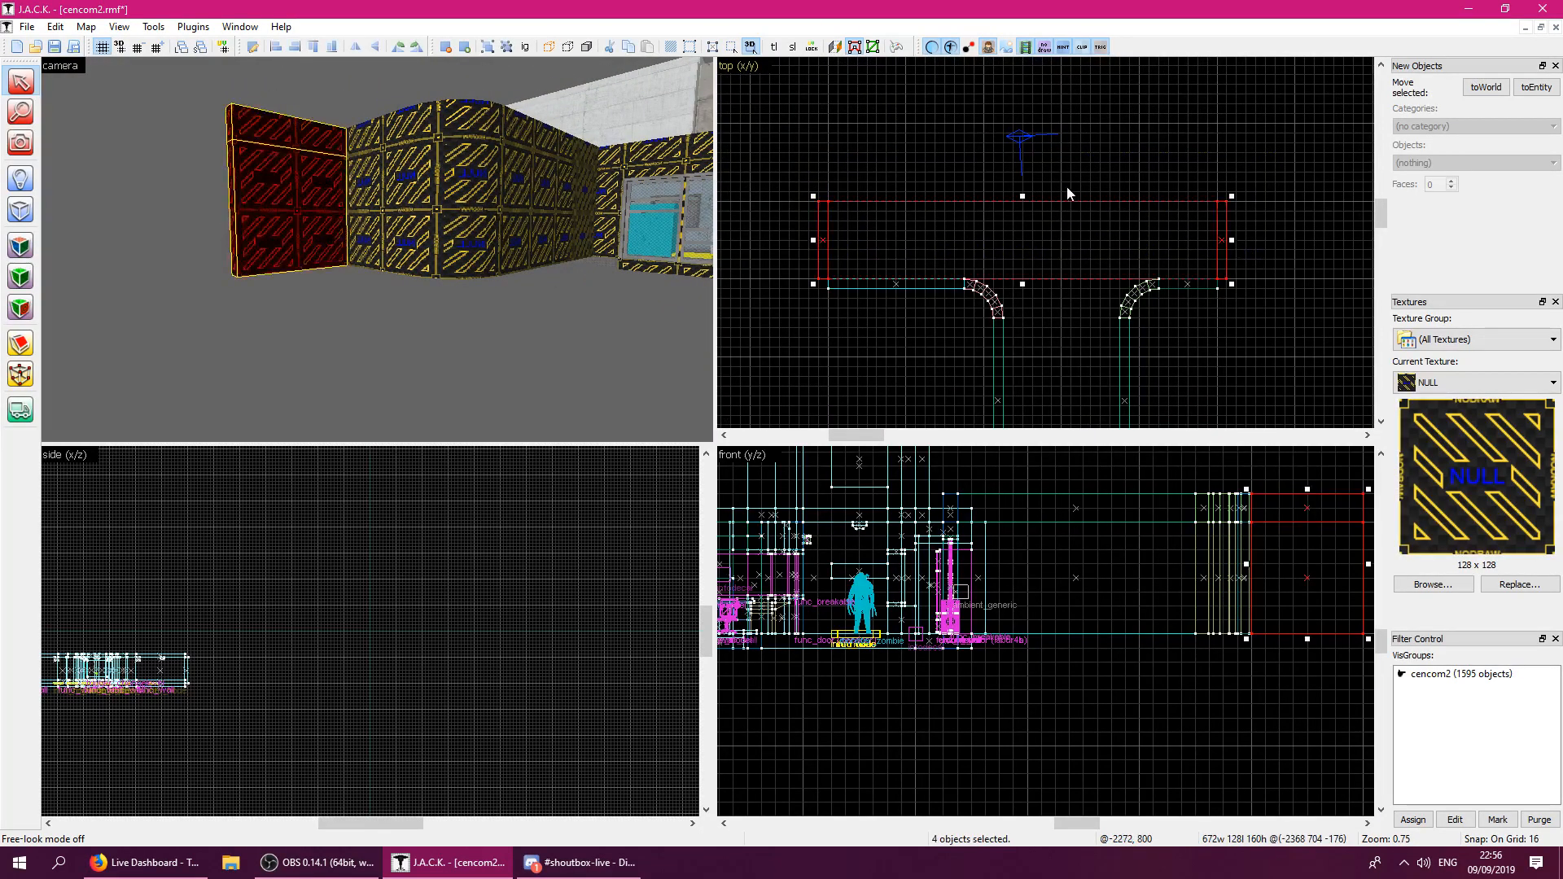
pyautogui.moveTo(1024, 197); pyautogui.dragTo(1018, 151)
# Copy both pieces of the east perpendicular wall to the room's north edge and stretch them across to close the room.
pyautogui.click(1165, 295)
pyautogui.click(399, 176)
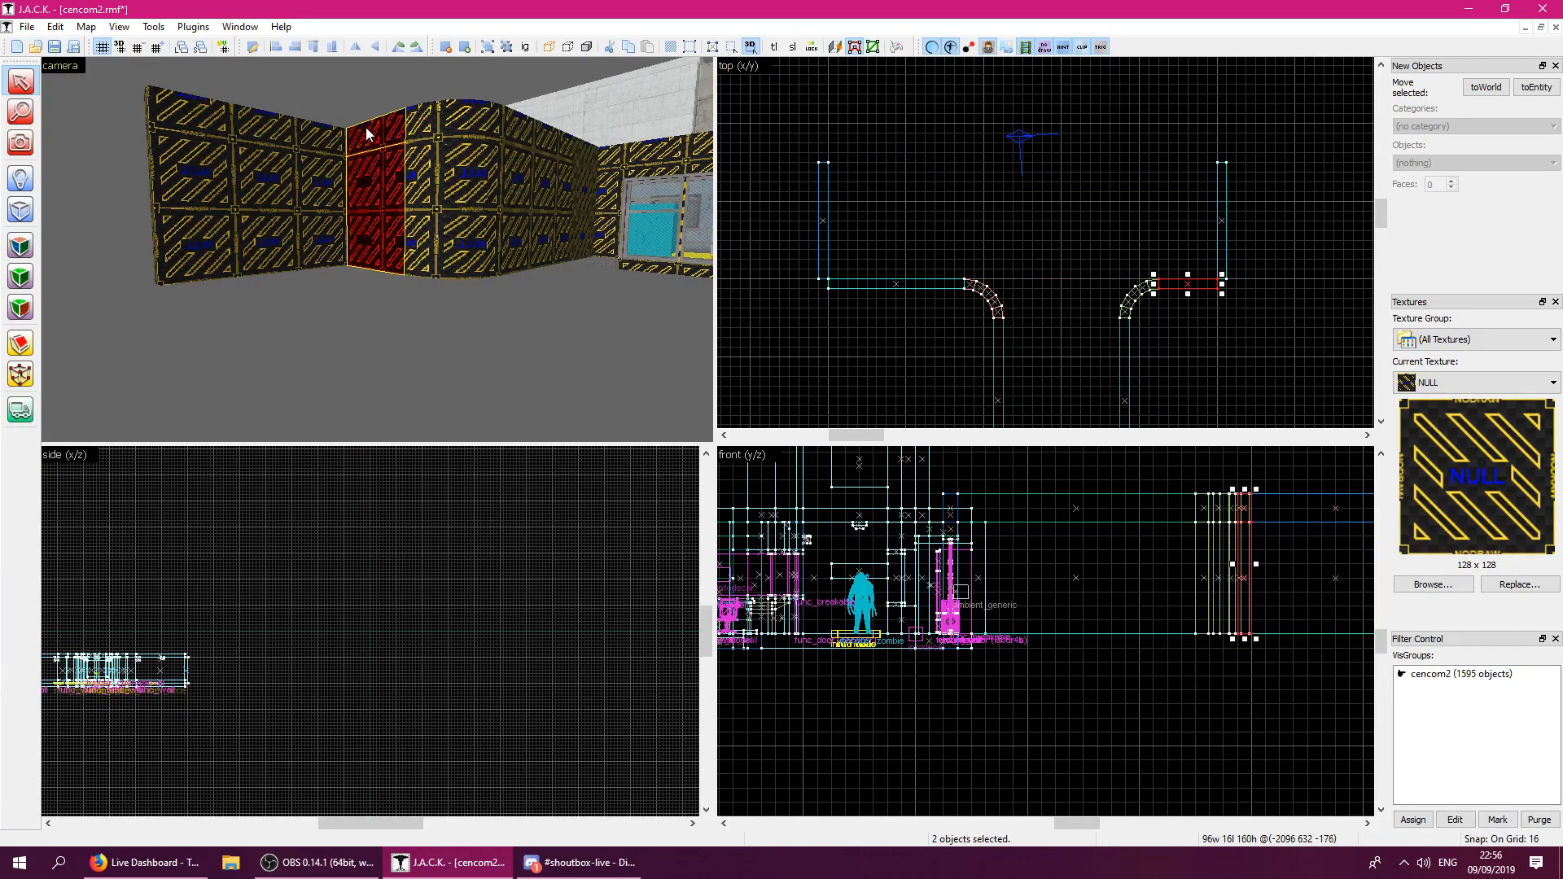
pyautogui.moveTo(1180, 283)
pyautogui.mouseDown()
pyautogui.moveTo(1102, 237)
pyautogui.moveTo(848, 154)
pyautogui.moveTo(1225, 196)
pyautogui.mouseUp()
pyautogui.click(1297, 228)
pyautogui.scroll(-2, 848, 246)
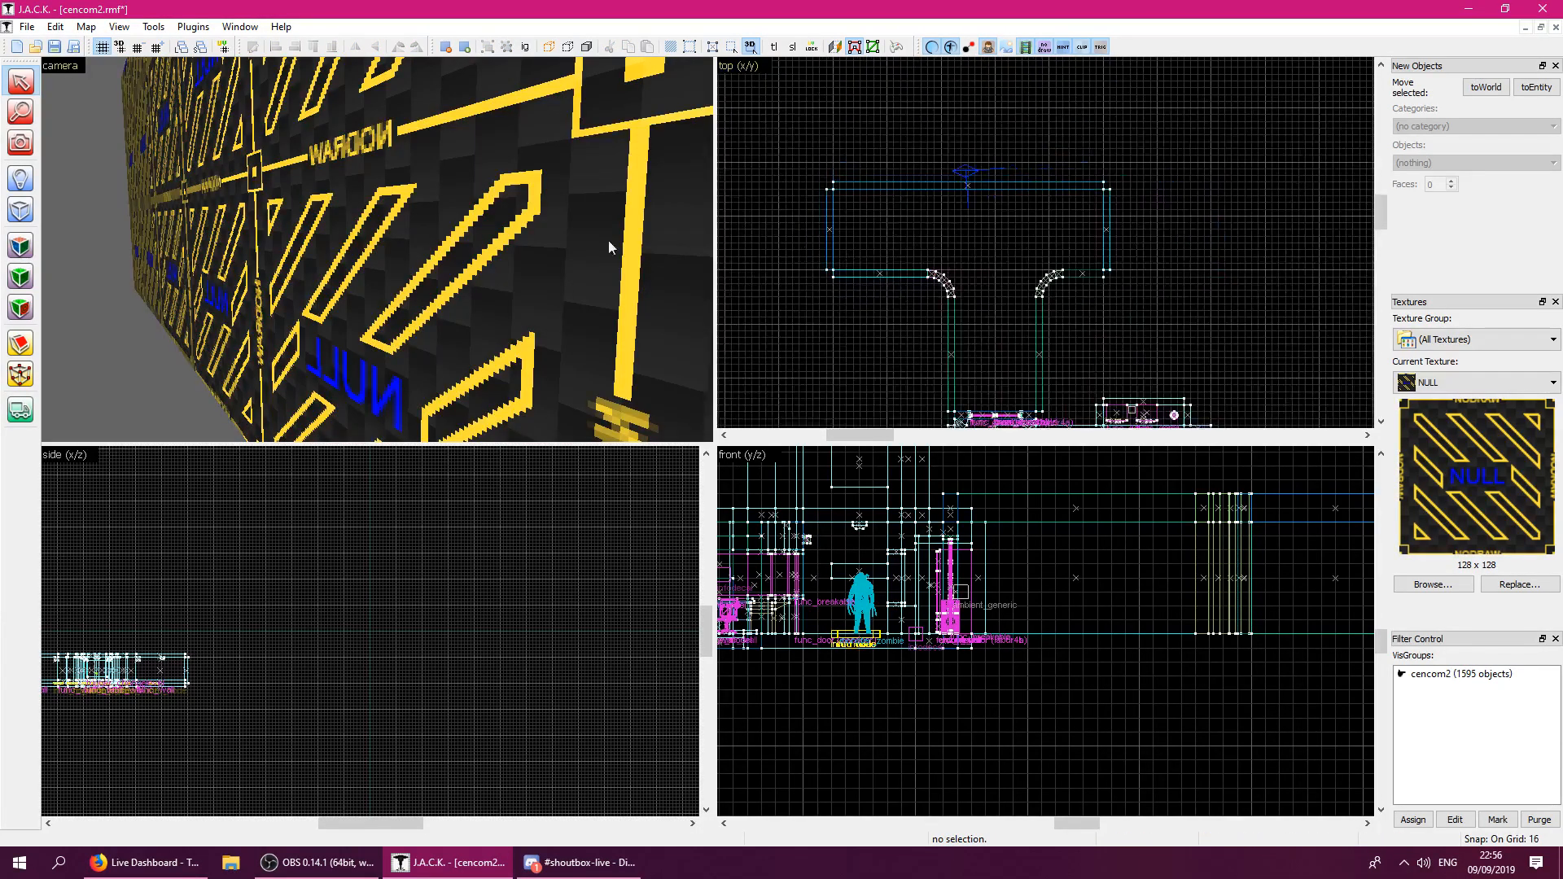
# Inspect the enclosed room and corridor in the camera view, checking the proportions from the door and from both ends.
pyautogui.press('z')
pyautogui.press('w')
pyautogui.press('s')
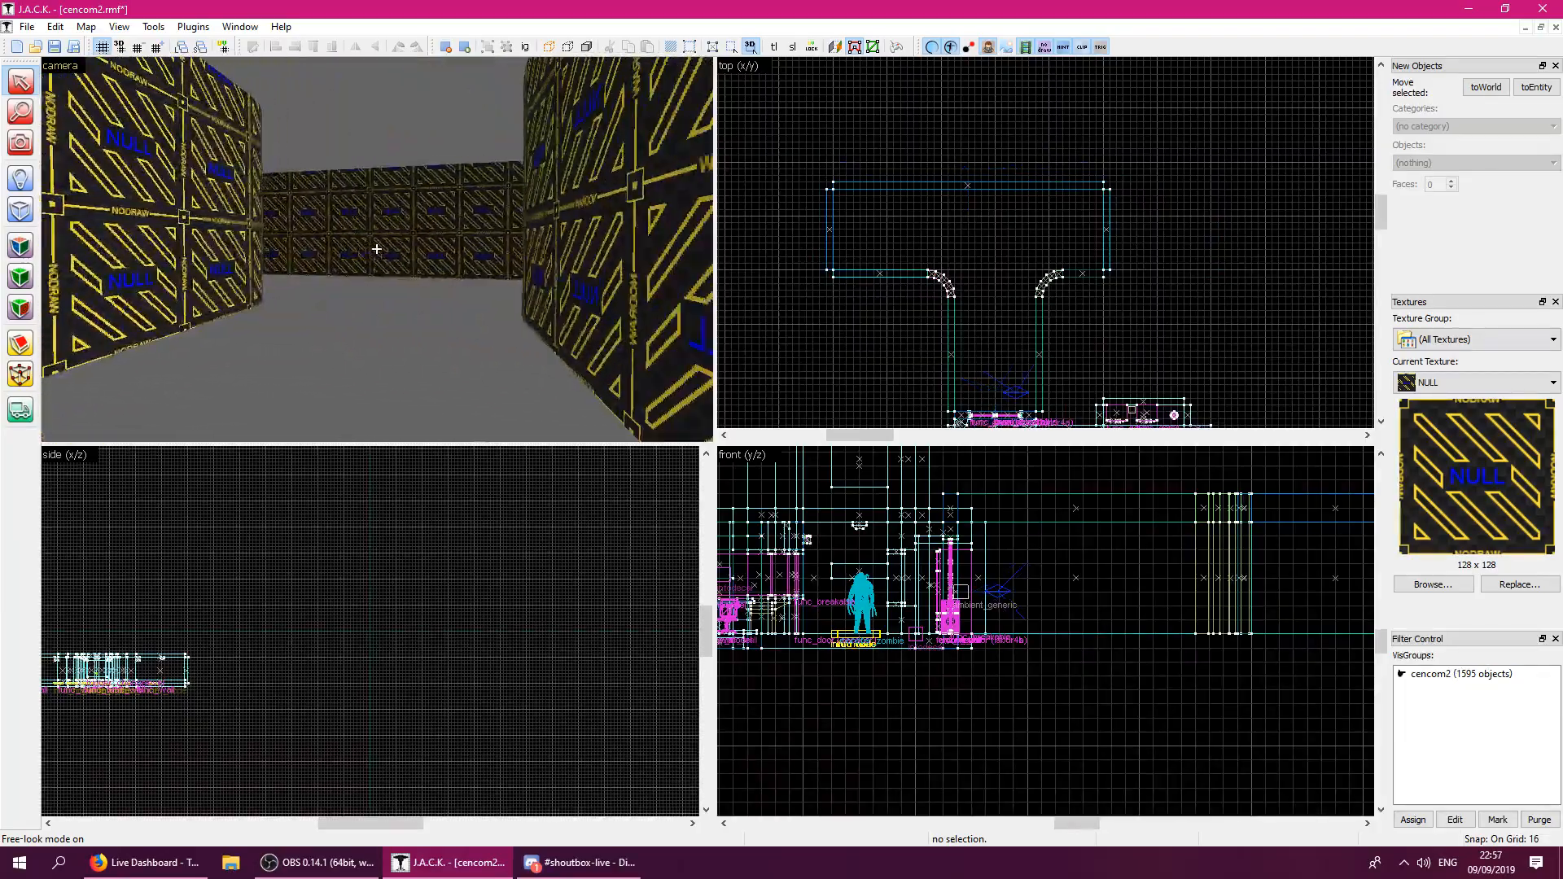
pyautogui.press('s')
pyautogui.press('w')
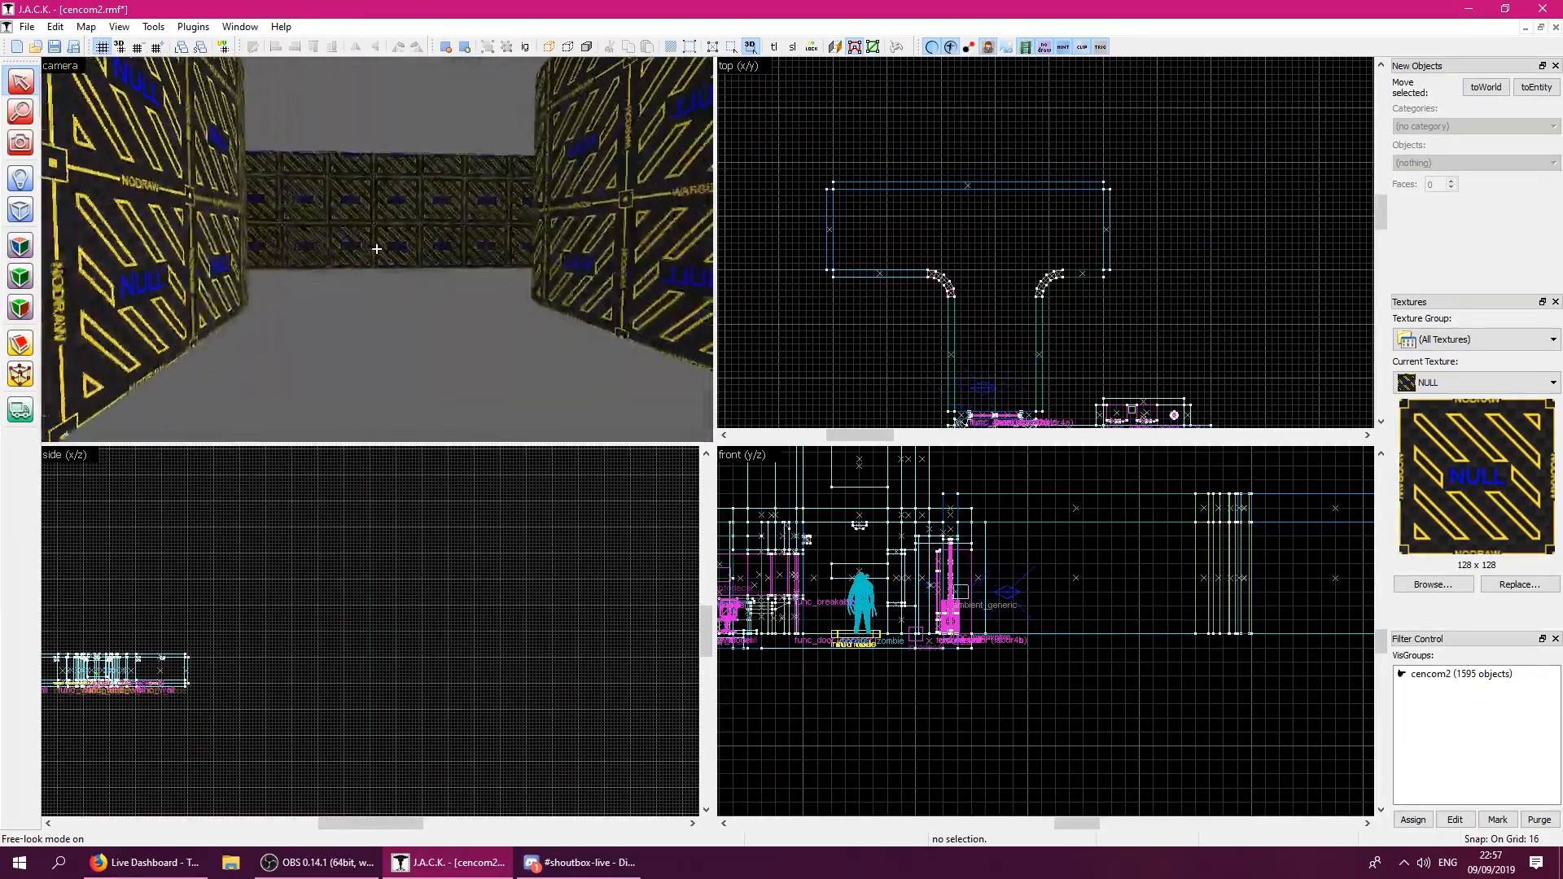
pyautogui.press('w')
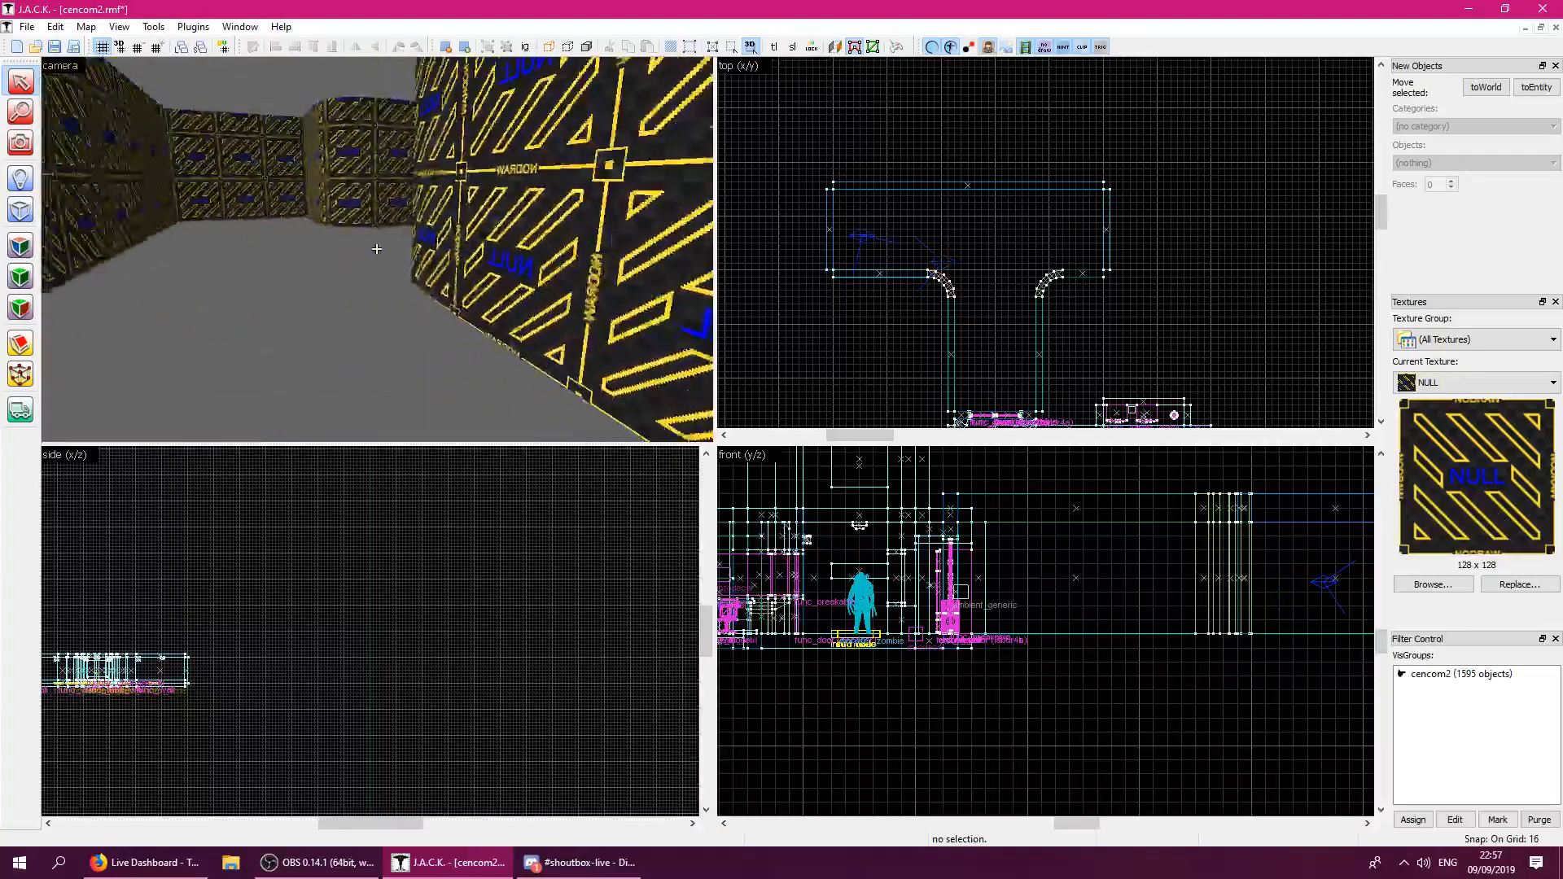
pyautogui.press('s')
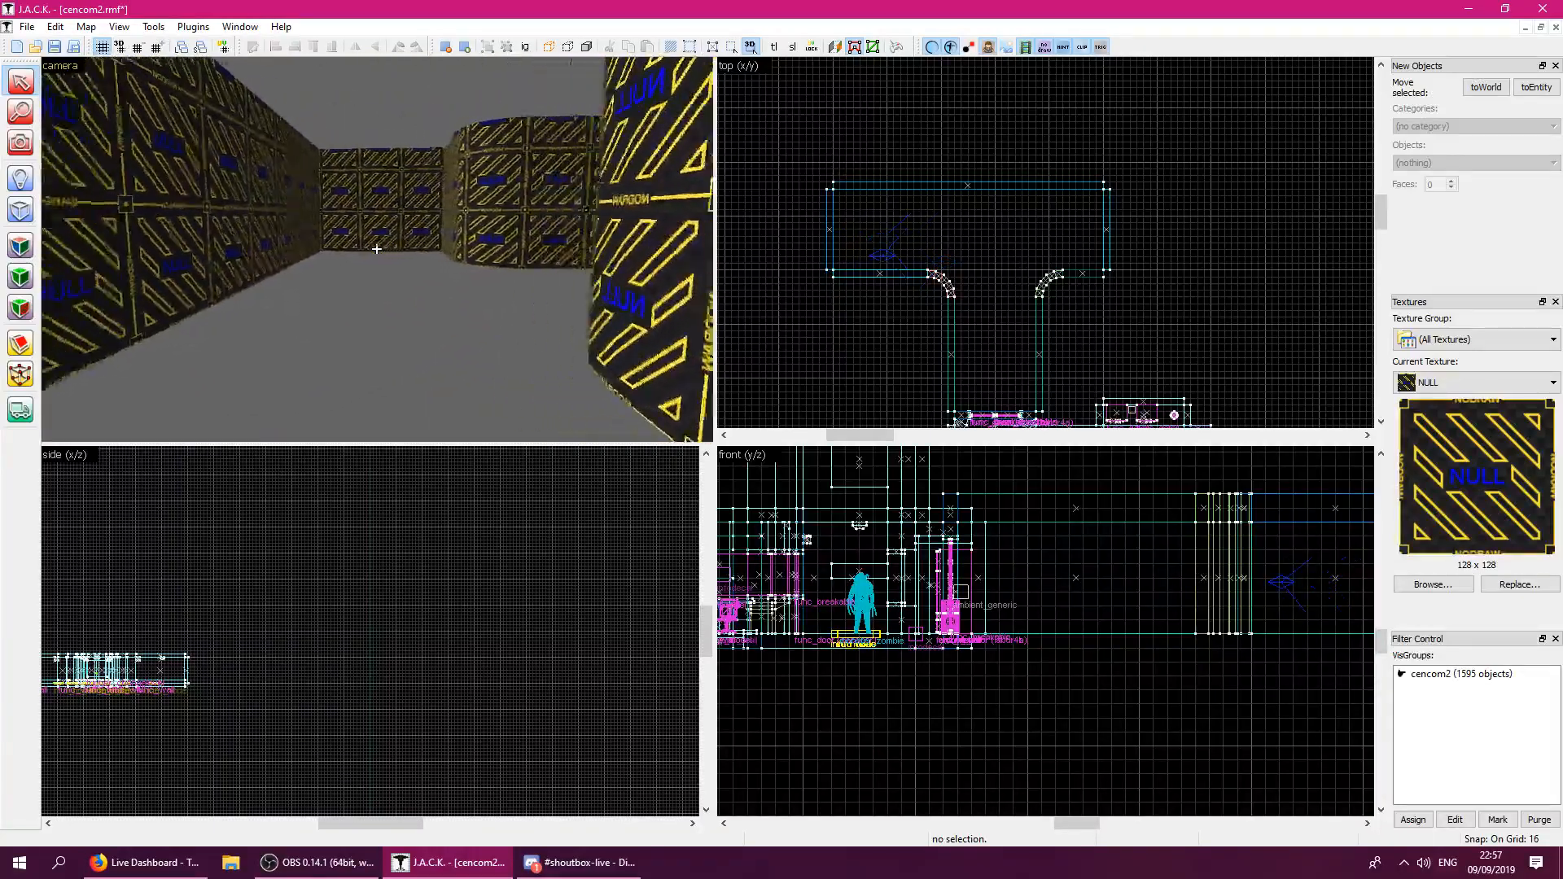
pyautogui.press('s')
pyautogui.press('a')
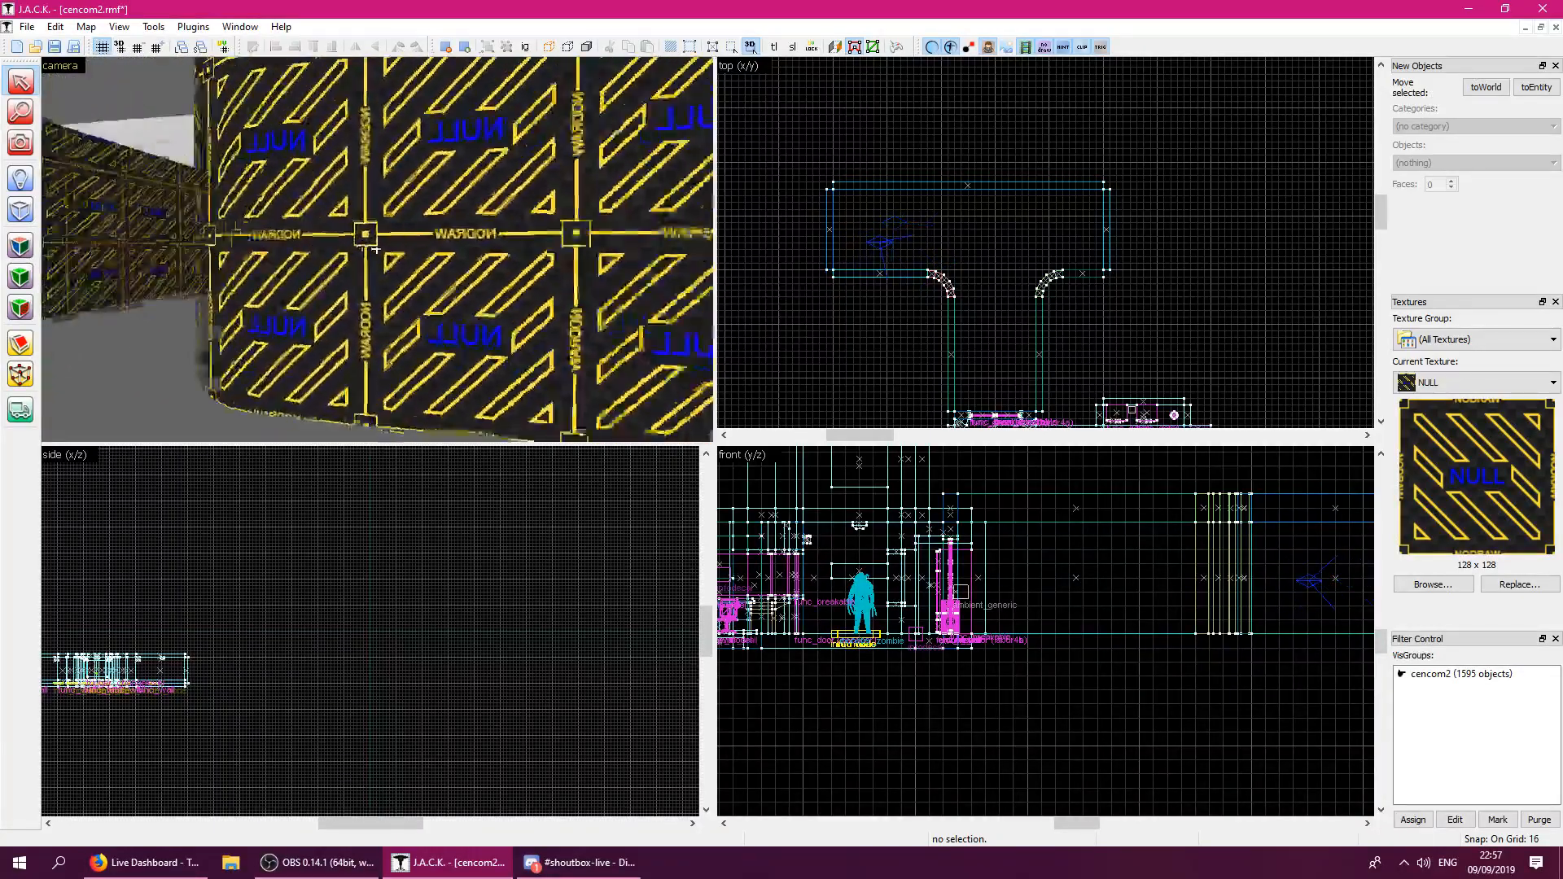
pyautogui.press('w')
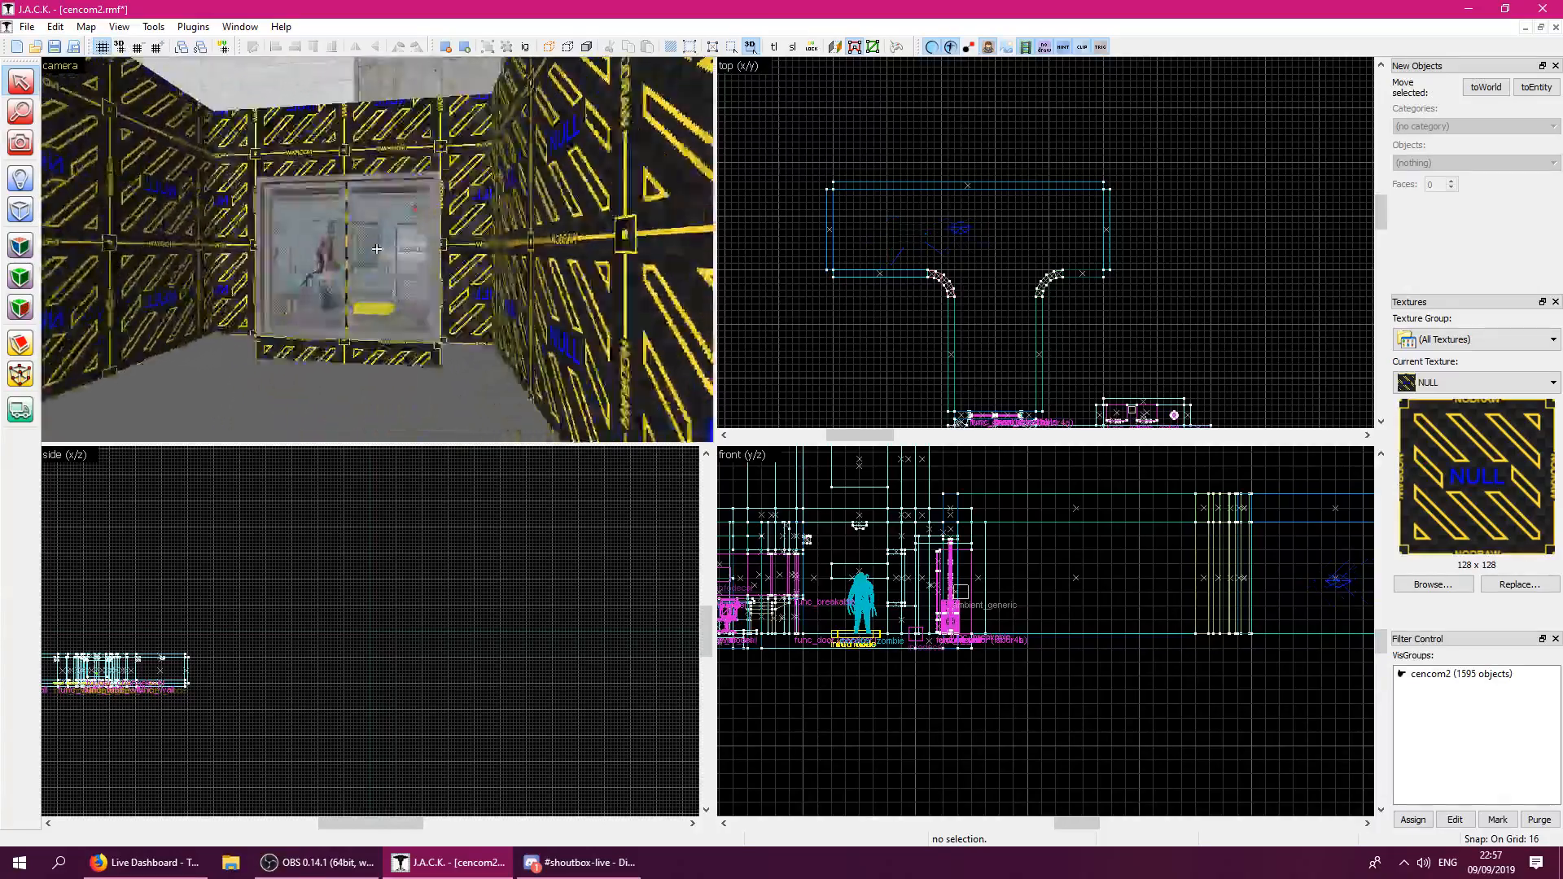
pyautogui.press('w')
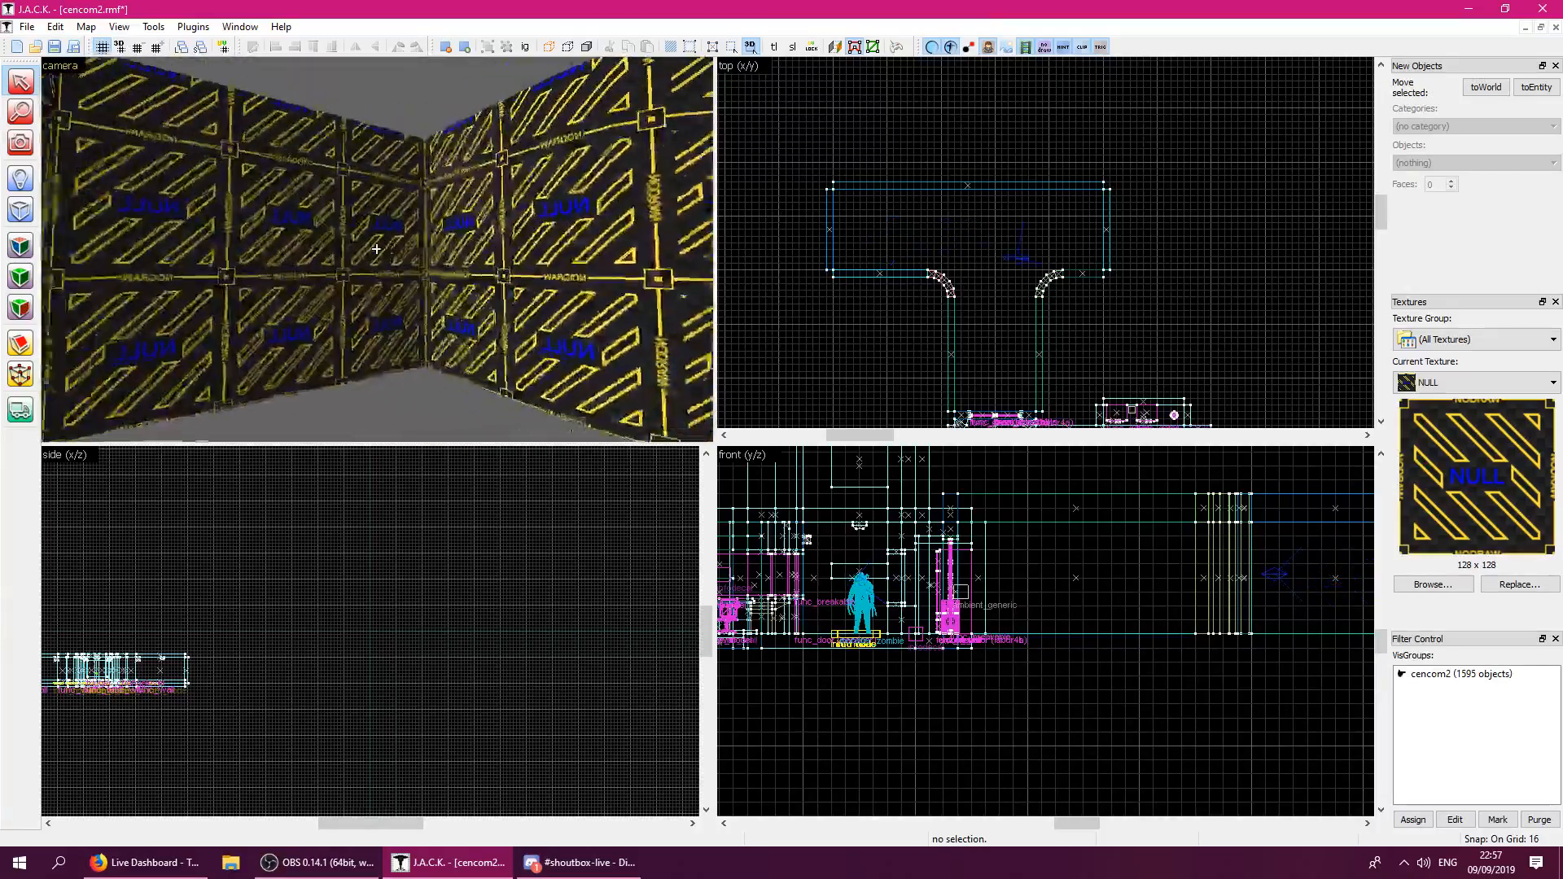
pyautogui.press('w')
pyautogui.press('z')
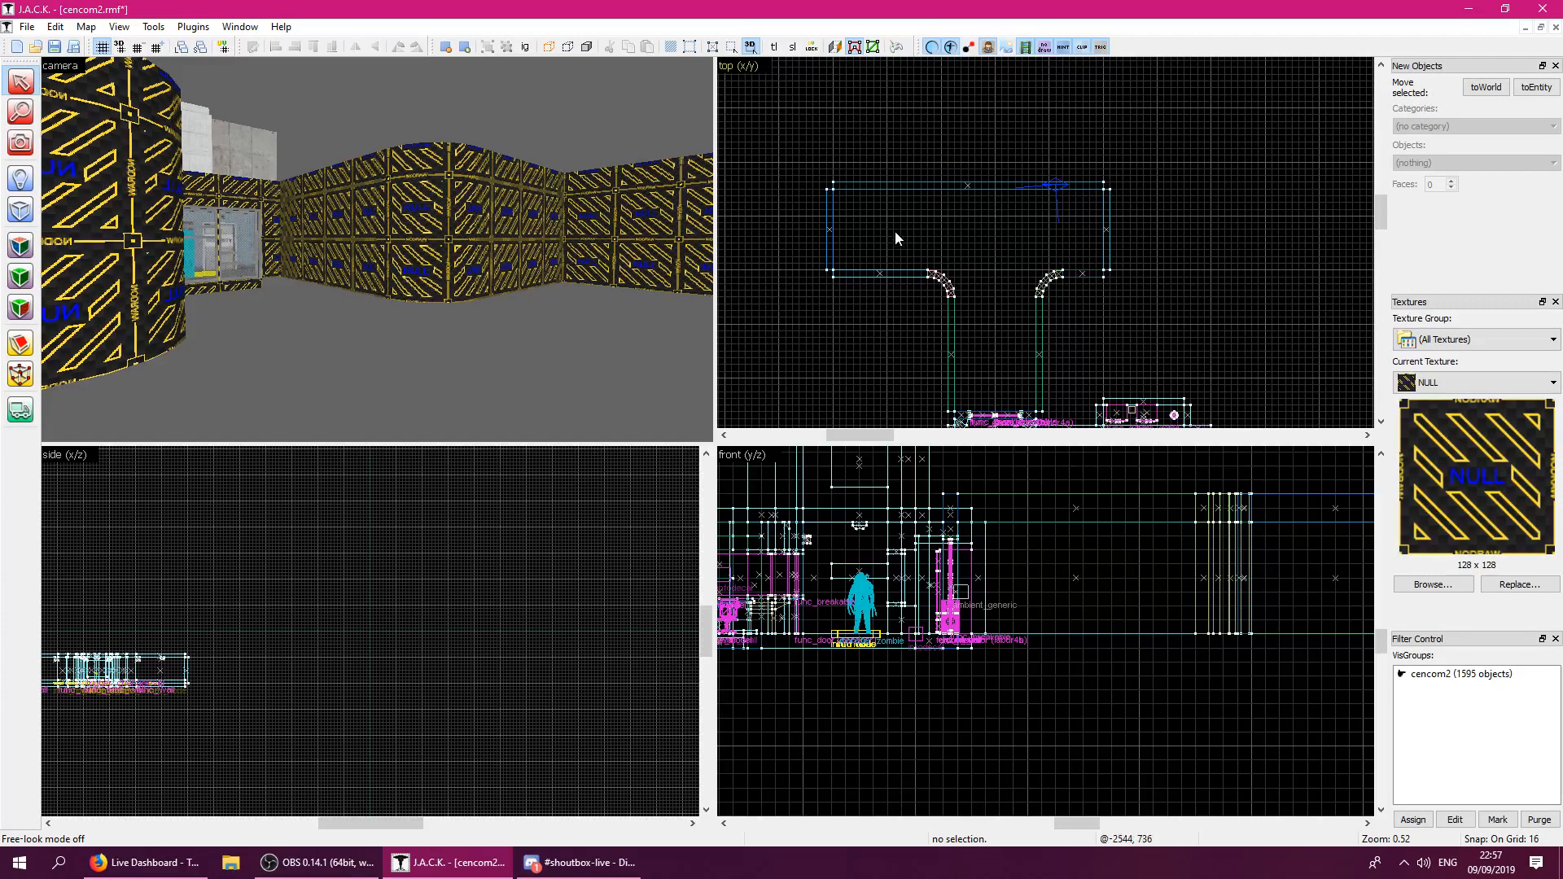
pyautogui.press('z')
pyautogui.press('w')
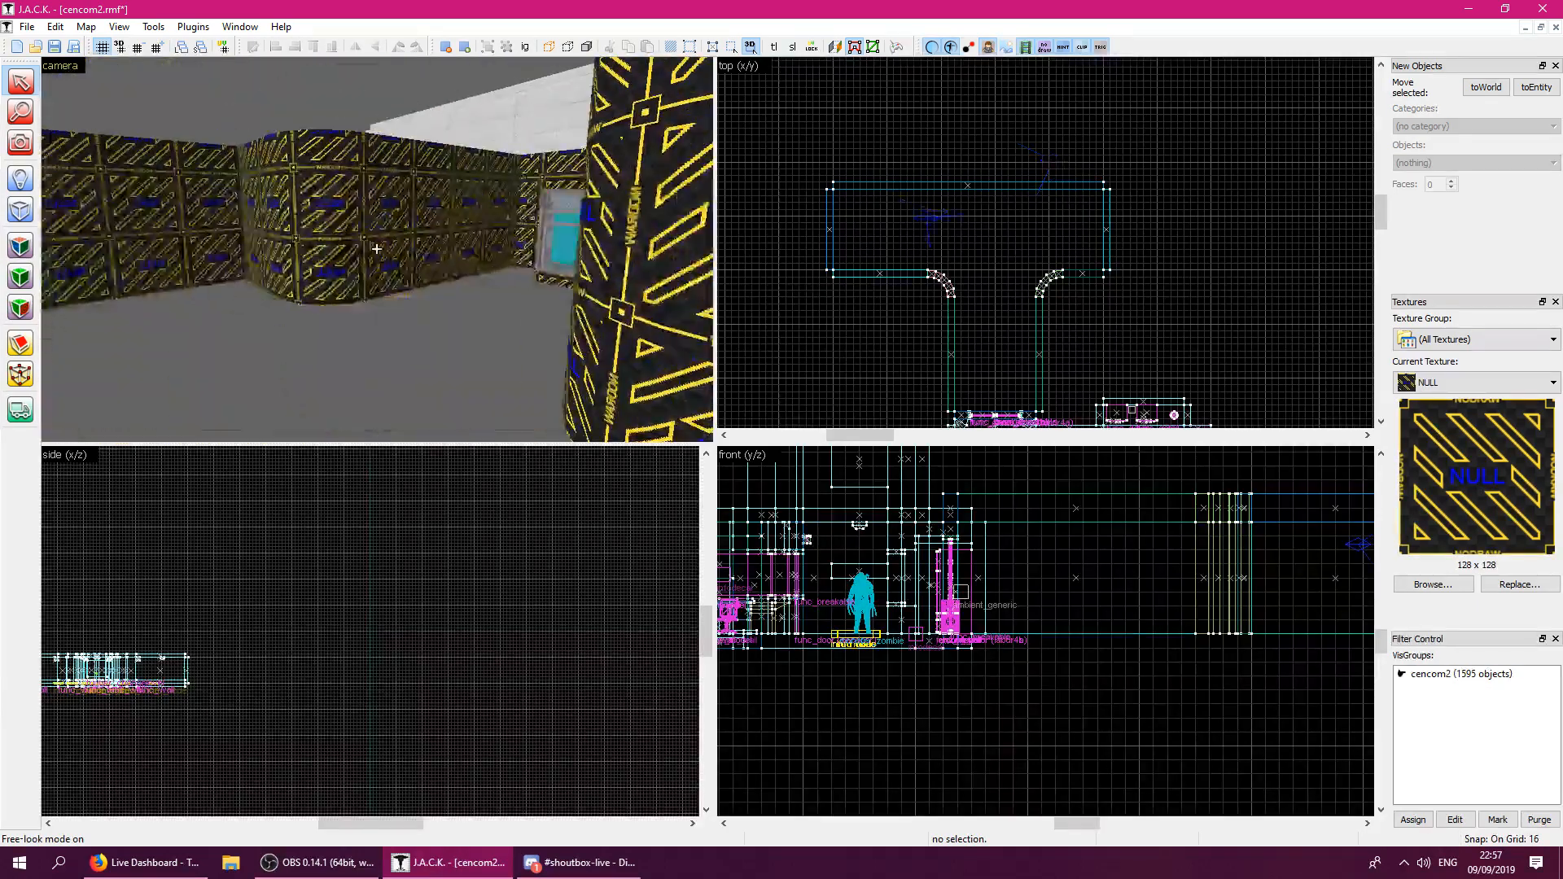
pyautogui.press('z')
pyautogui.click(18, 207)
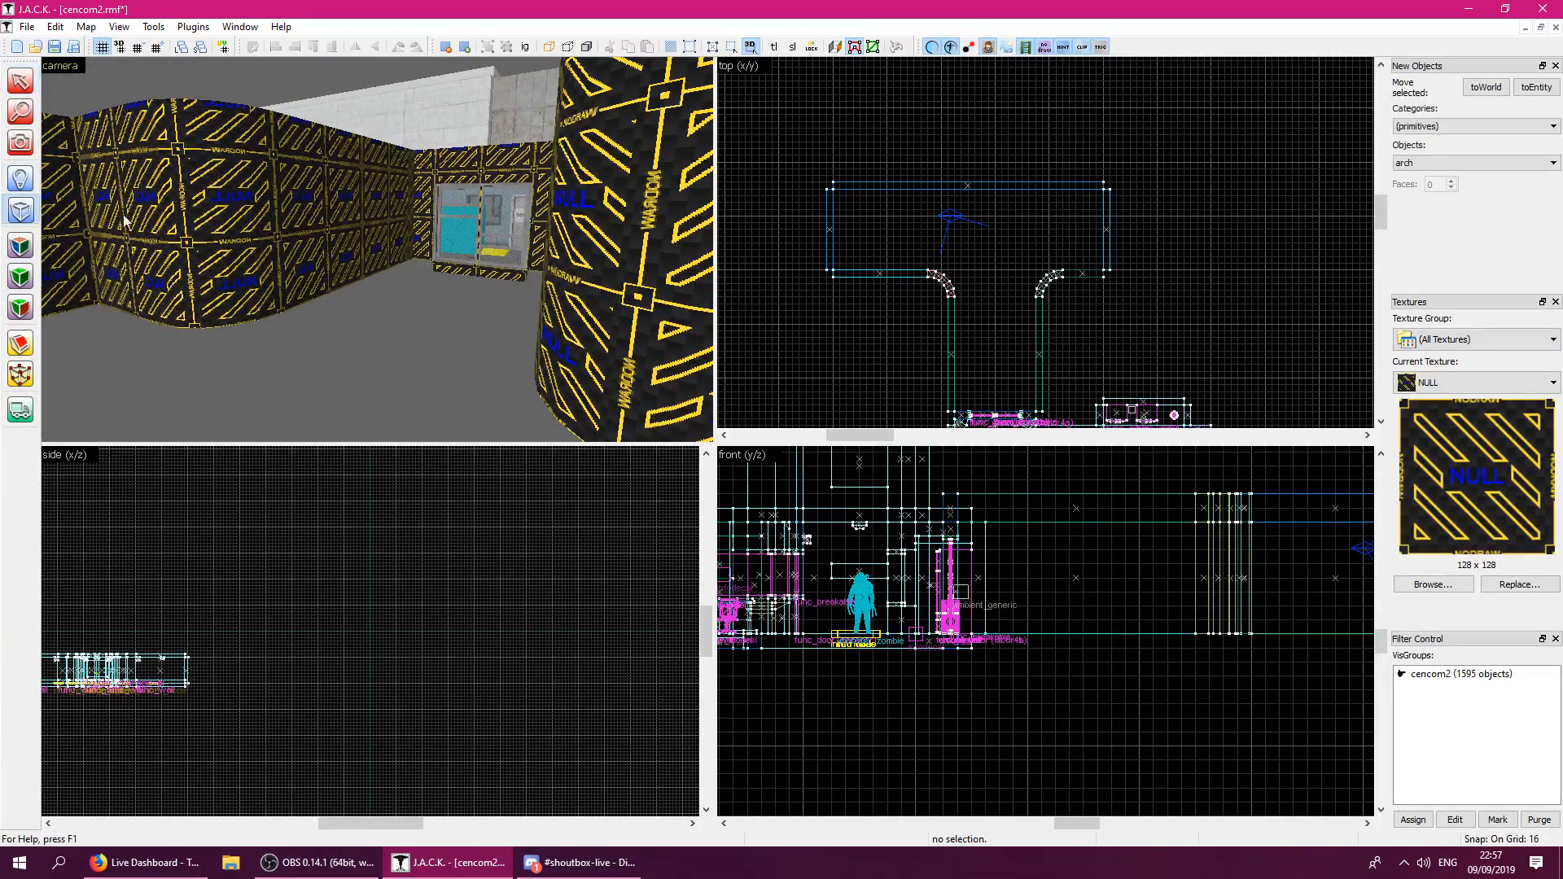
pyautogui.moveTo(993, 376); pyautogui.dragTo(1034, 269)
pyautogui.moveTo(1114, 554); pyautogui.dragTo(1114, 567)
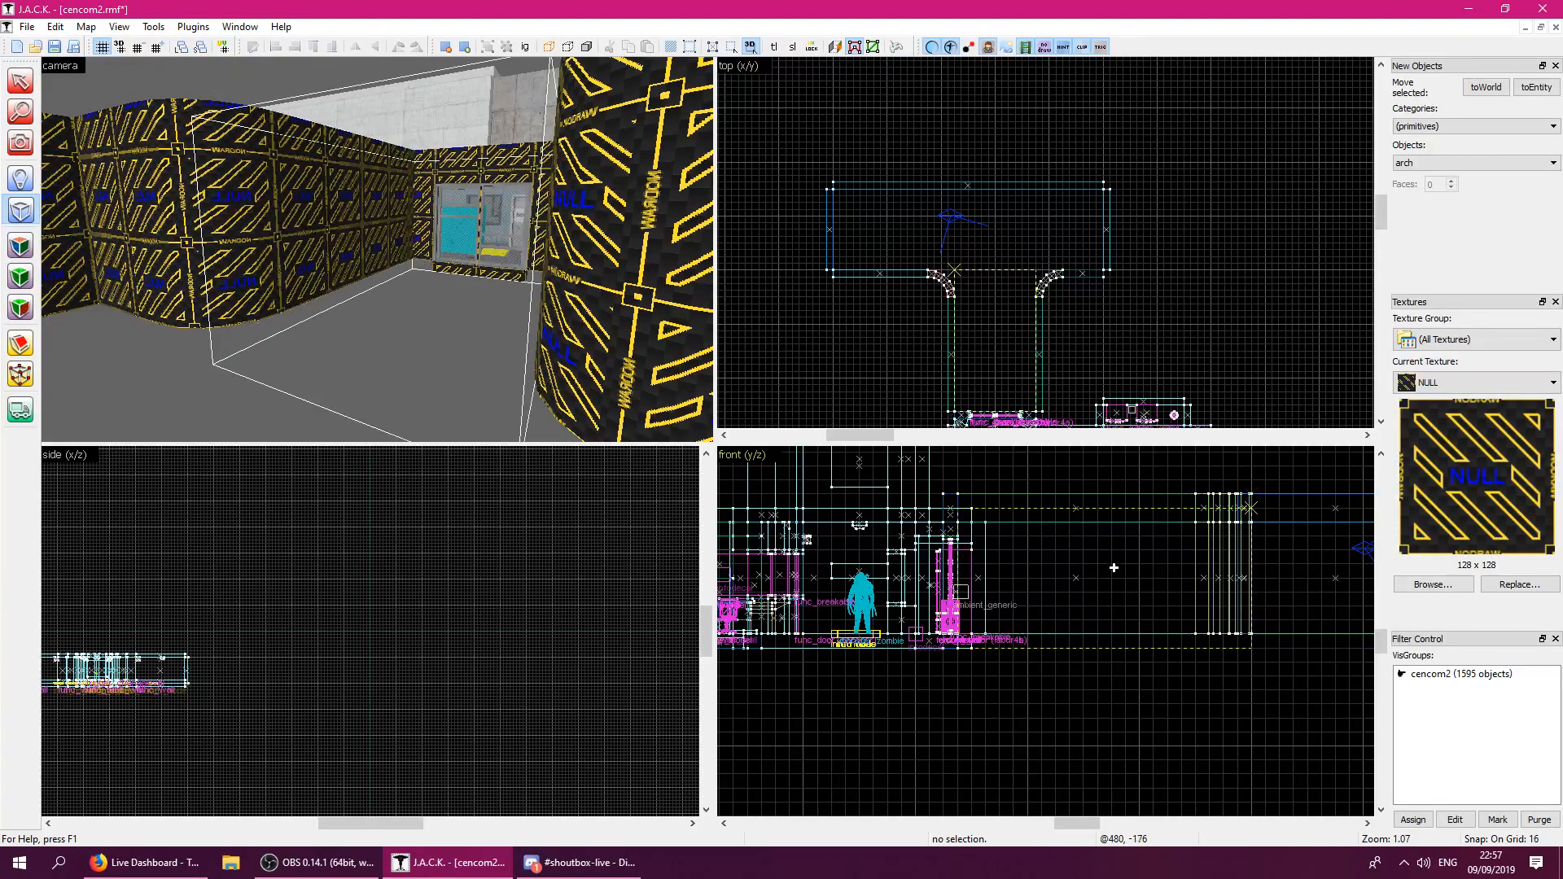
pyautogui.moveTo(1107, 500); pyautogui.dragTo(1124, 632)
pyautogui.press('Return')
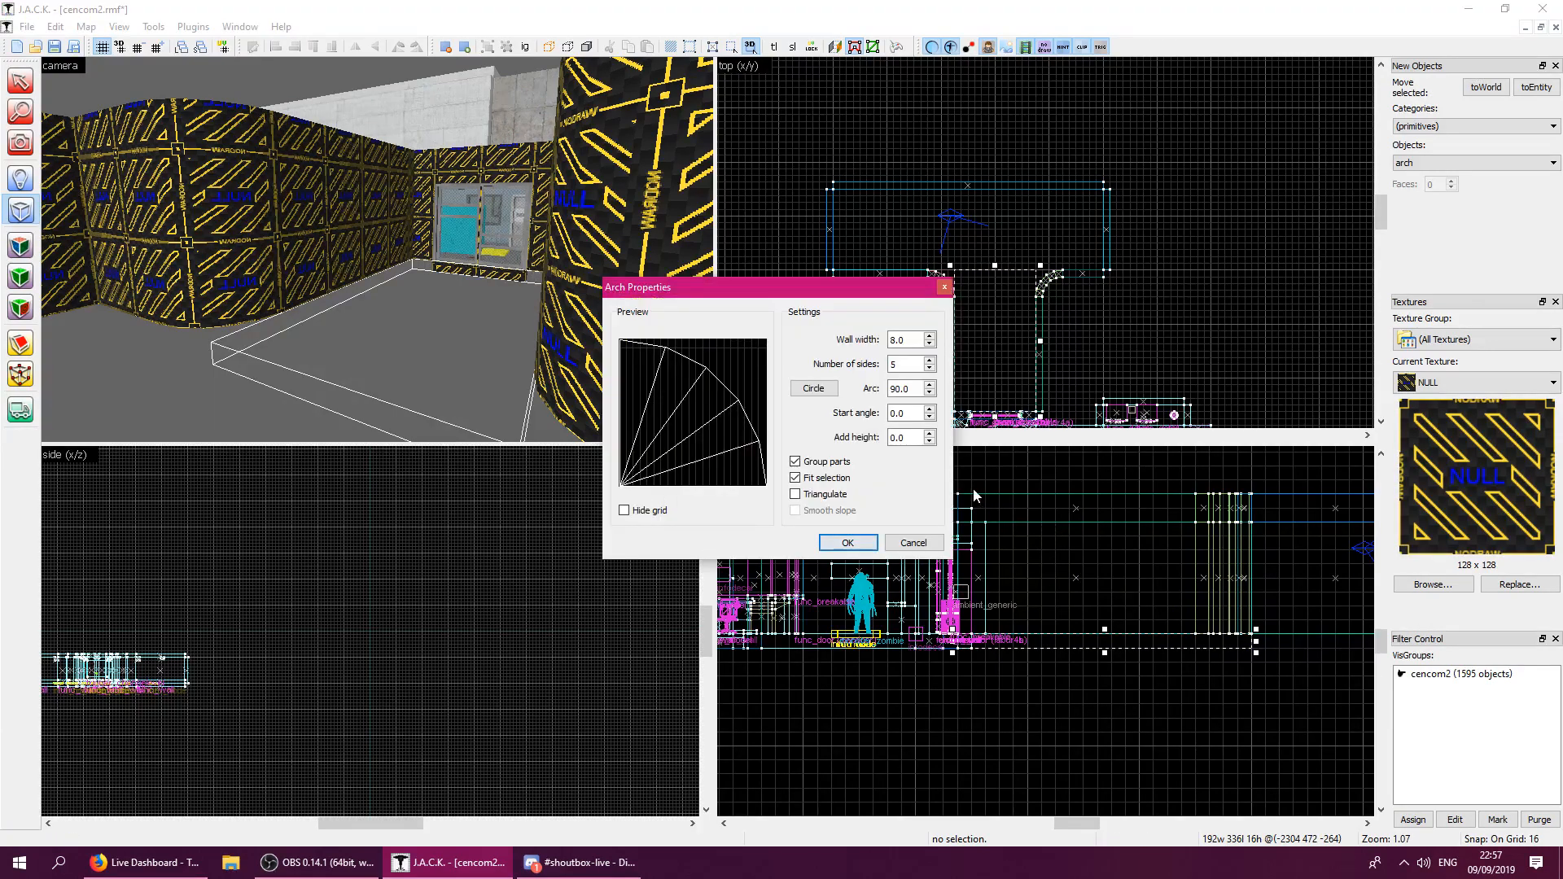
pyautogui.click(924, 540)
# Create 16-unit-thick NULL floor blocks for the corridor (192 by 336 units) and the adjoining room (640 by 192 units).
pyautogui.click(1456, 166)
pyautogui.click(1446, 188)
pyautogui.moveTo(961, 413); pyautogui.dragTo(1017, 291)
pyautogui.moveTo(1125, 533); pyautogui.dragTo(1124, 545)
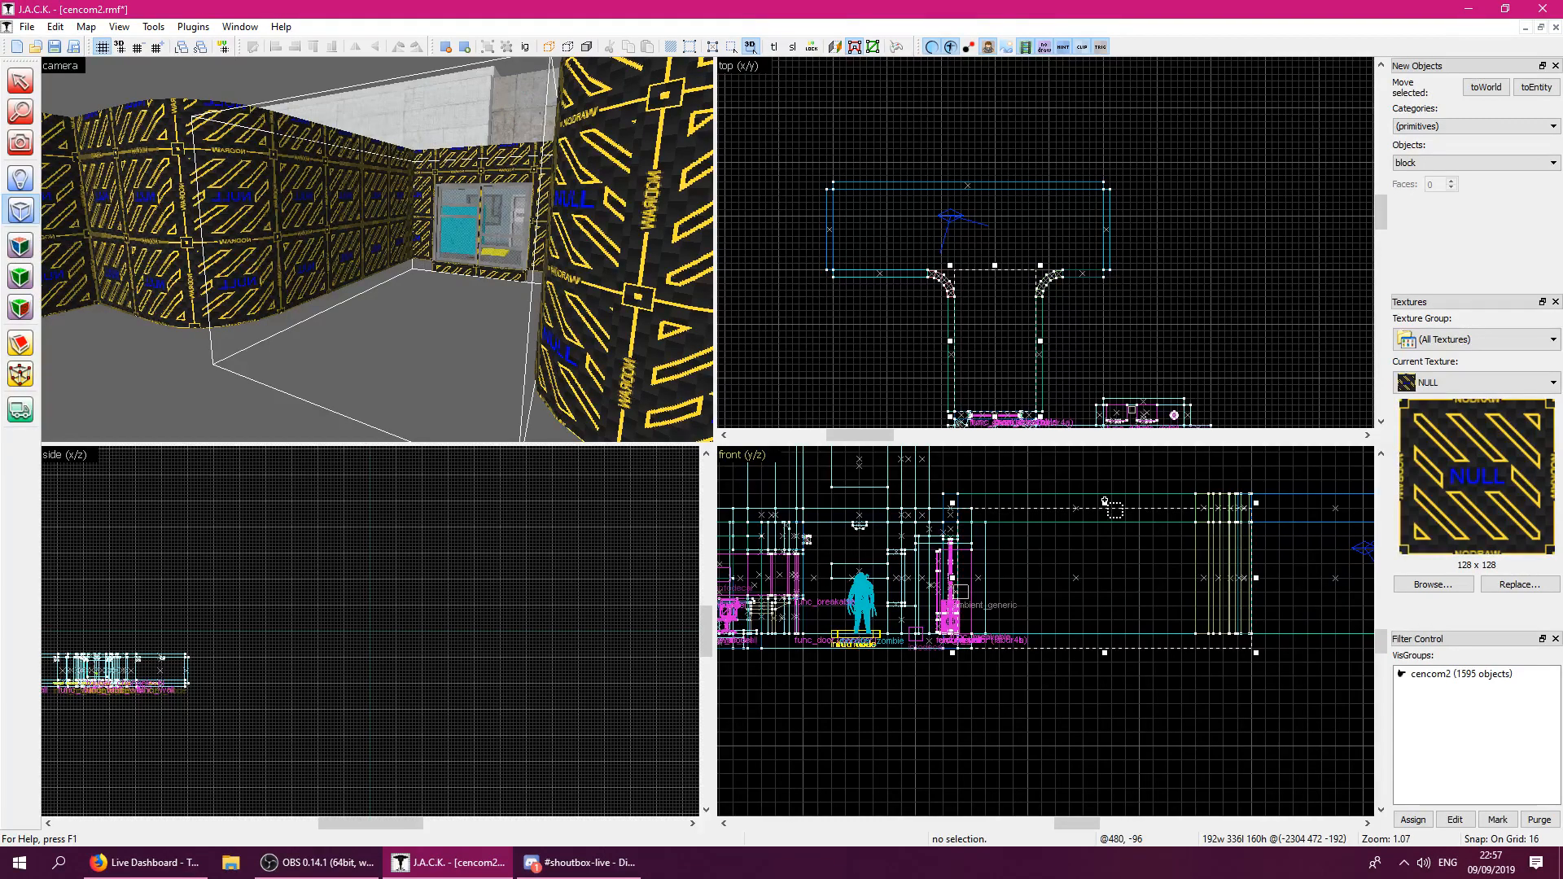
pyautogui.moveTo(1106, 506); pyautogui.dragTo(1122, 633)
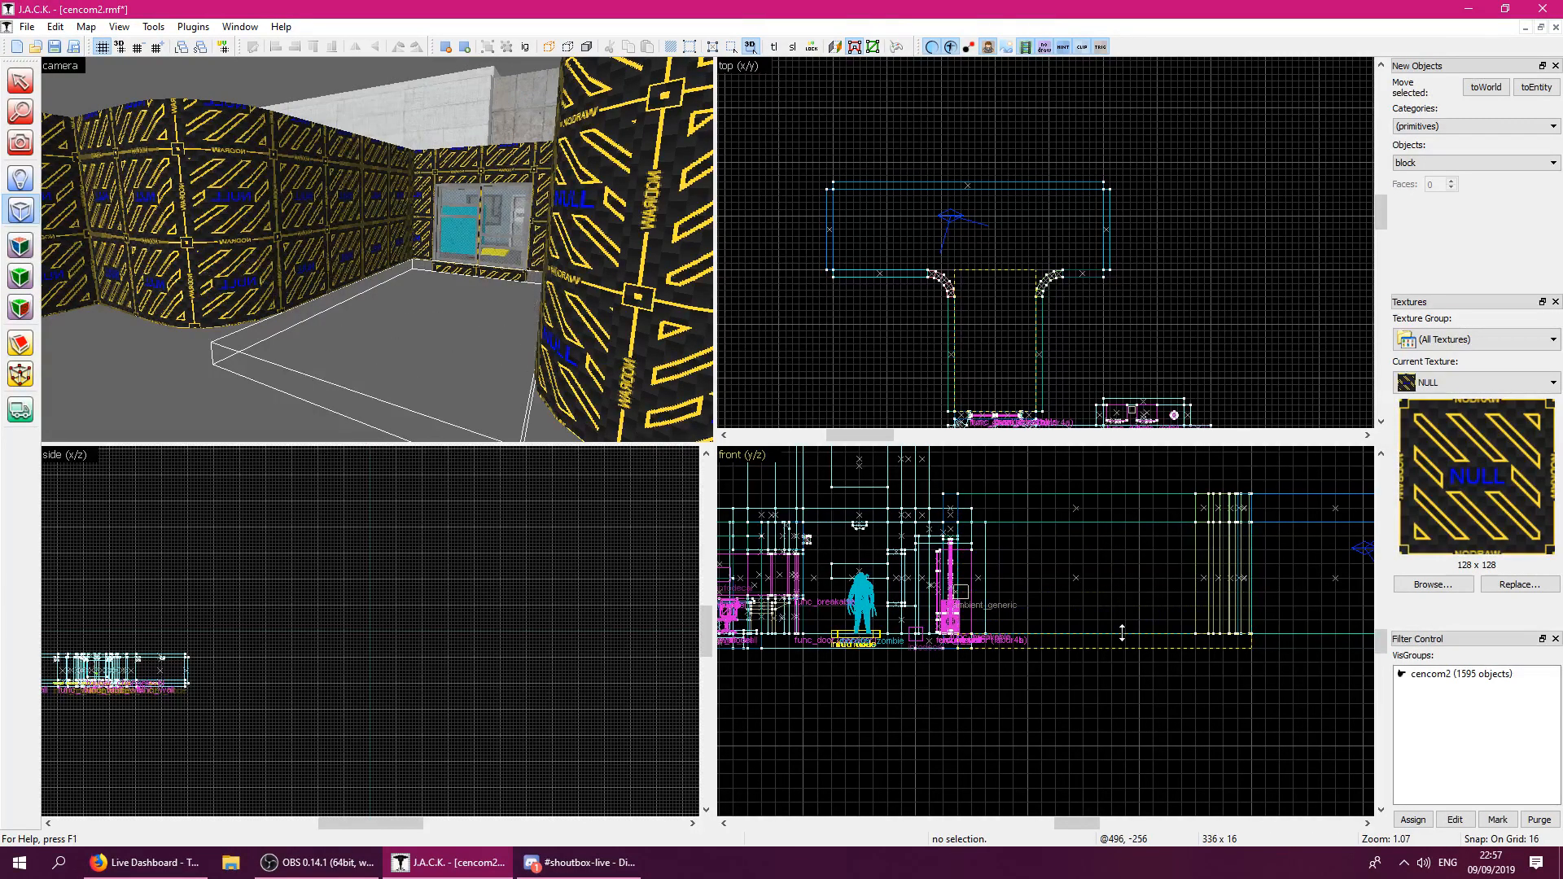
pyautogui.press('Return')
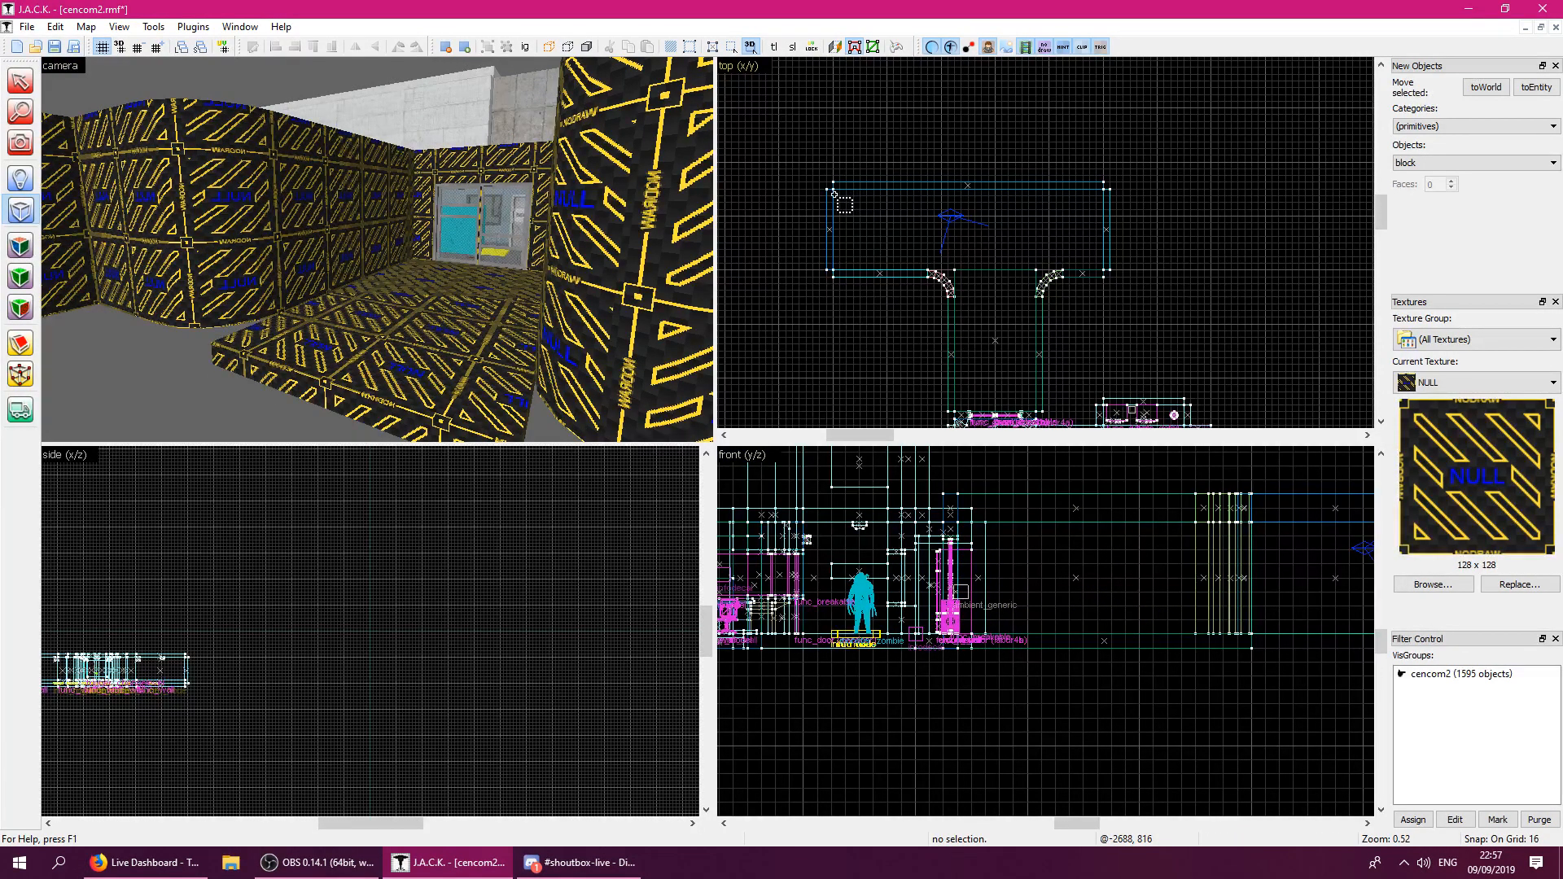
pyautogui.moveTo(911, 226); pyautogui.dragTo(1100, 268)
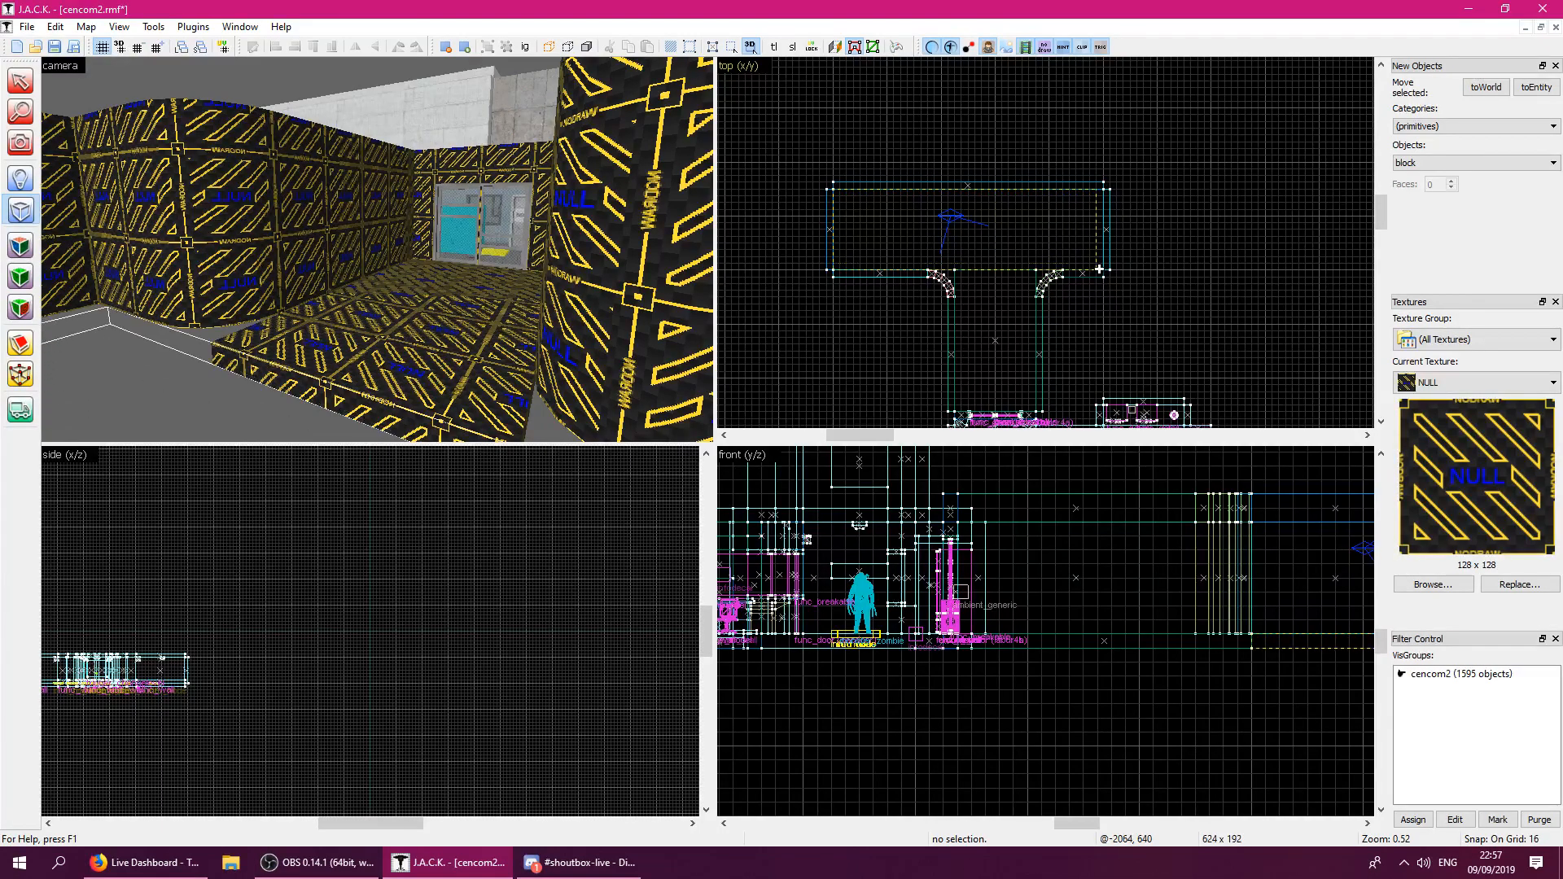
pyautogui.press('Return')
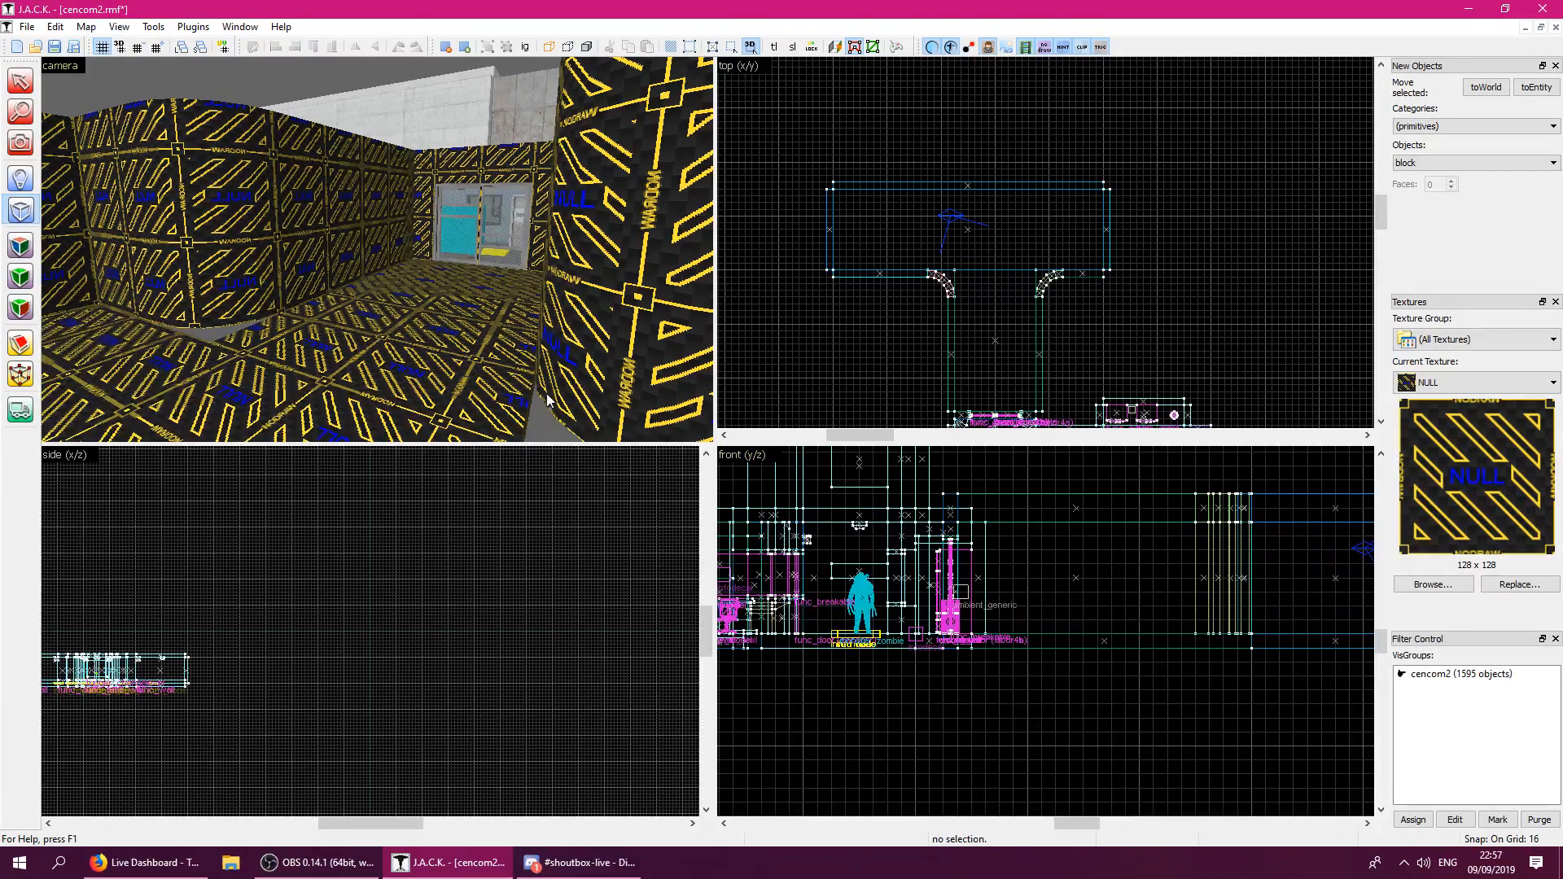
# Copy the corridor and room floor blocks up to the top of the walls to form the ceiling.
pyautogui.click(33, 91)
pyautogui.click(314, 387)
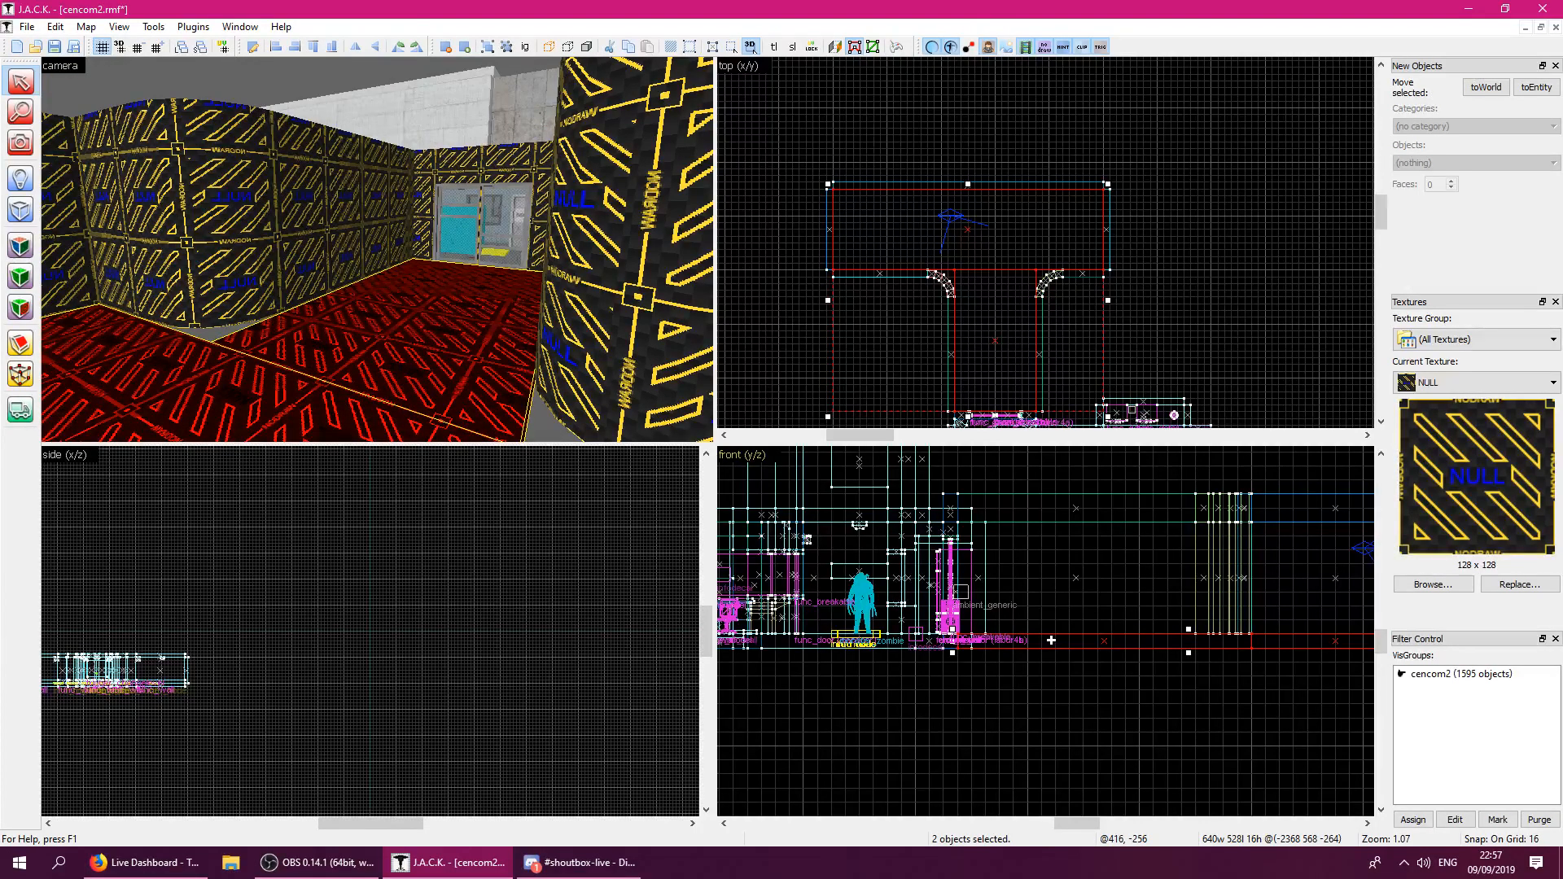
pyautogui.click(1005, 352)
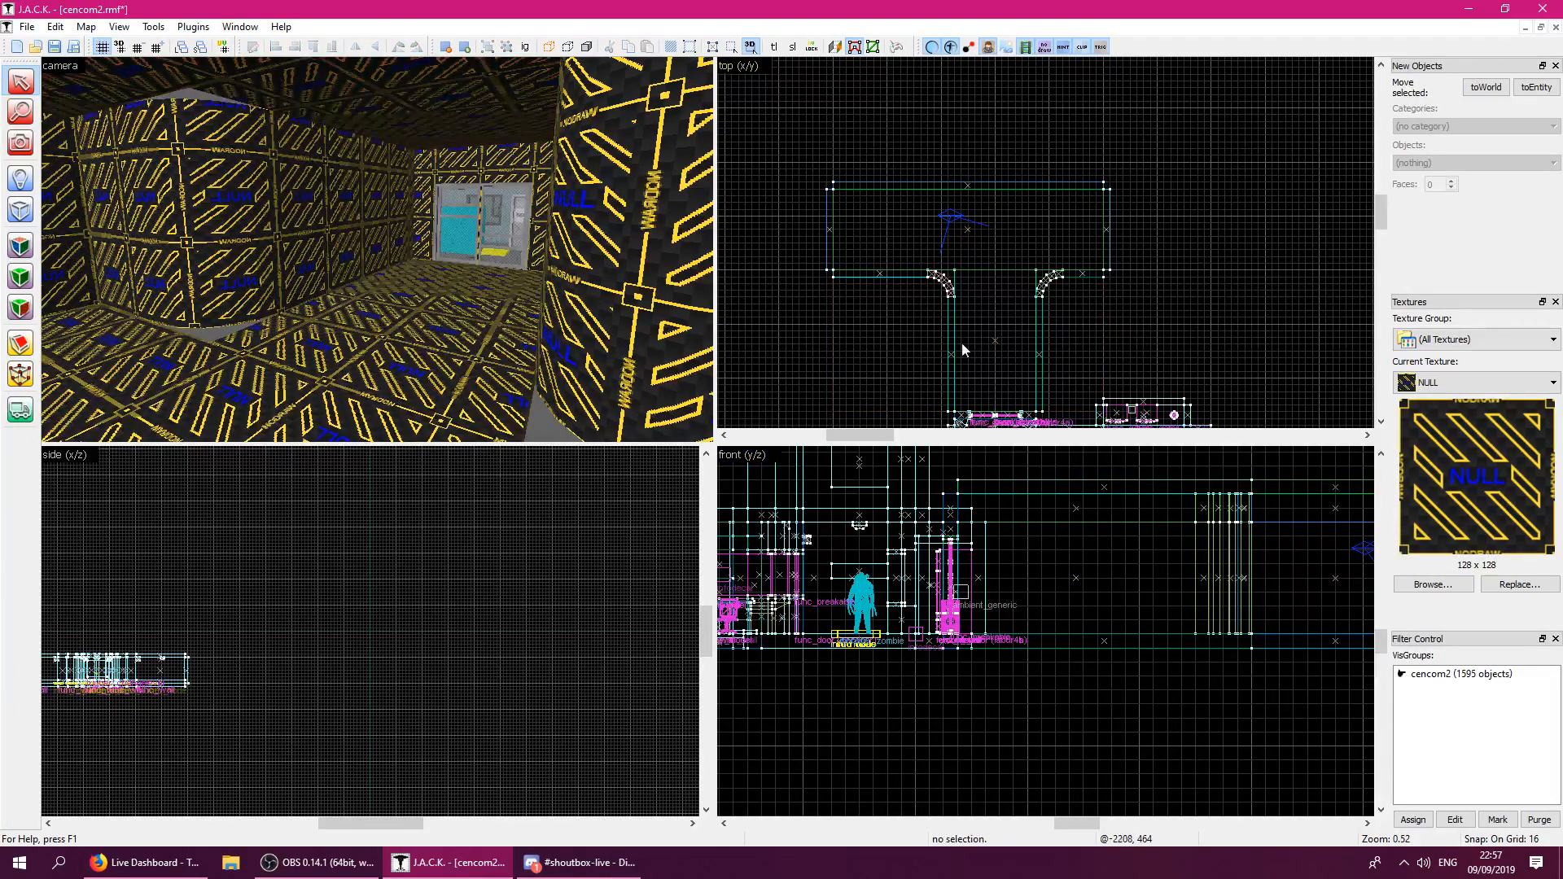
# Fill the floor gaps under both curved corners with 64 by 64 unit copies of the corridor floor block.
pyautogui.press('z')
pyautogui.click(990, 319)
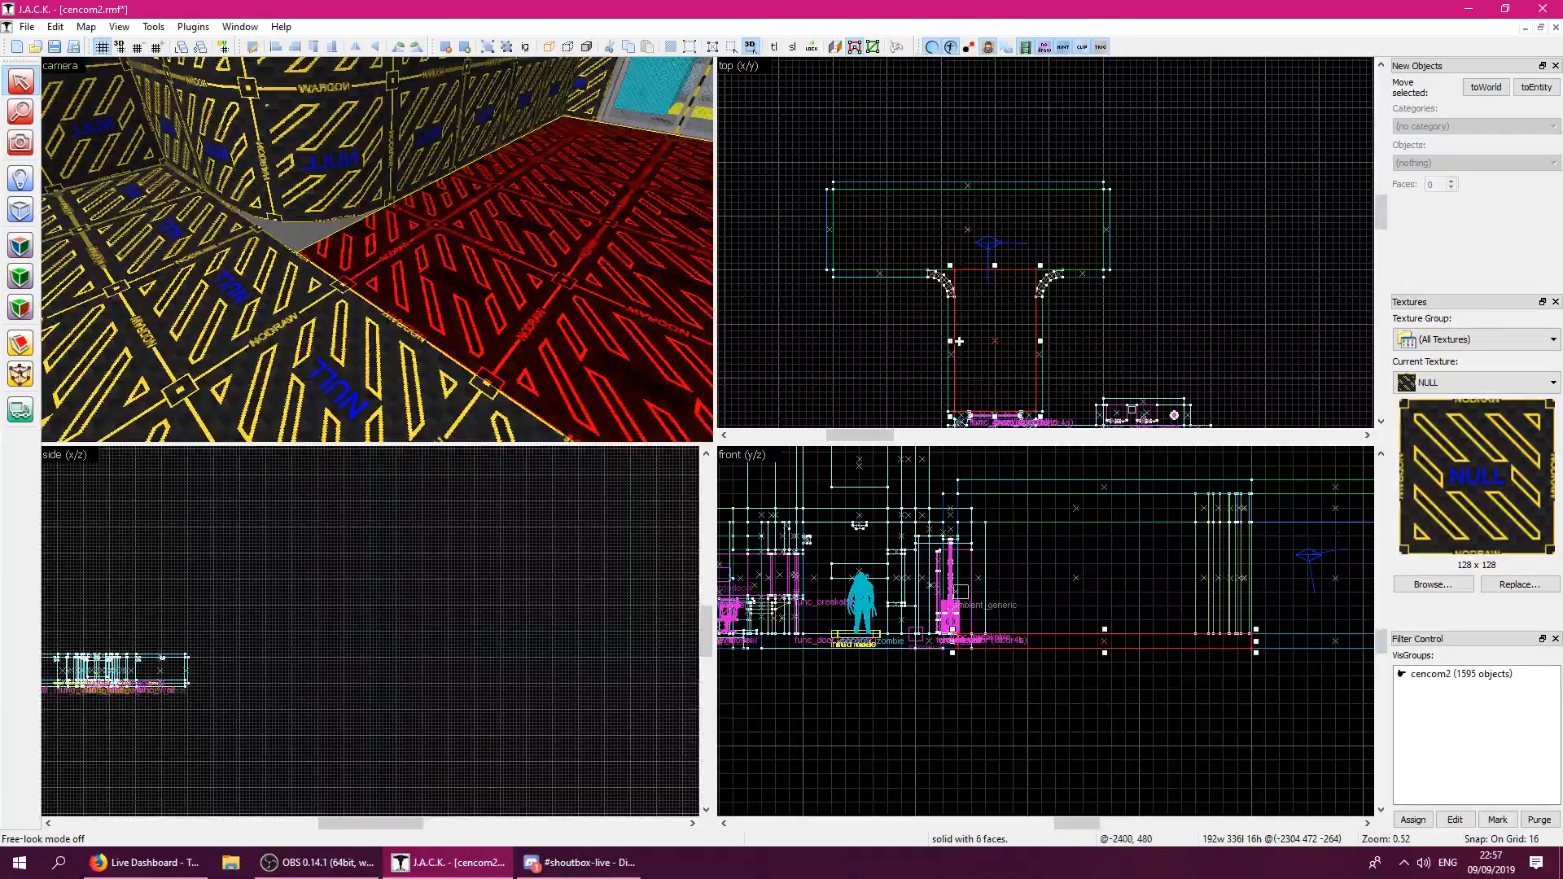
pyautogui.click(1007, 314)
pyautogui.click(1028, 307)
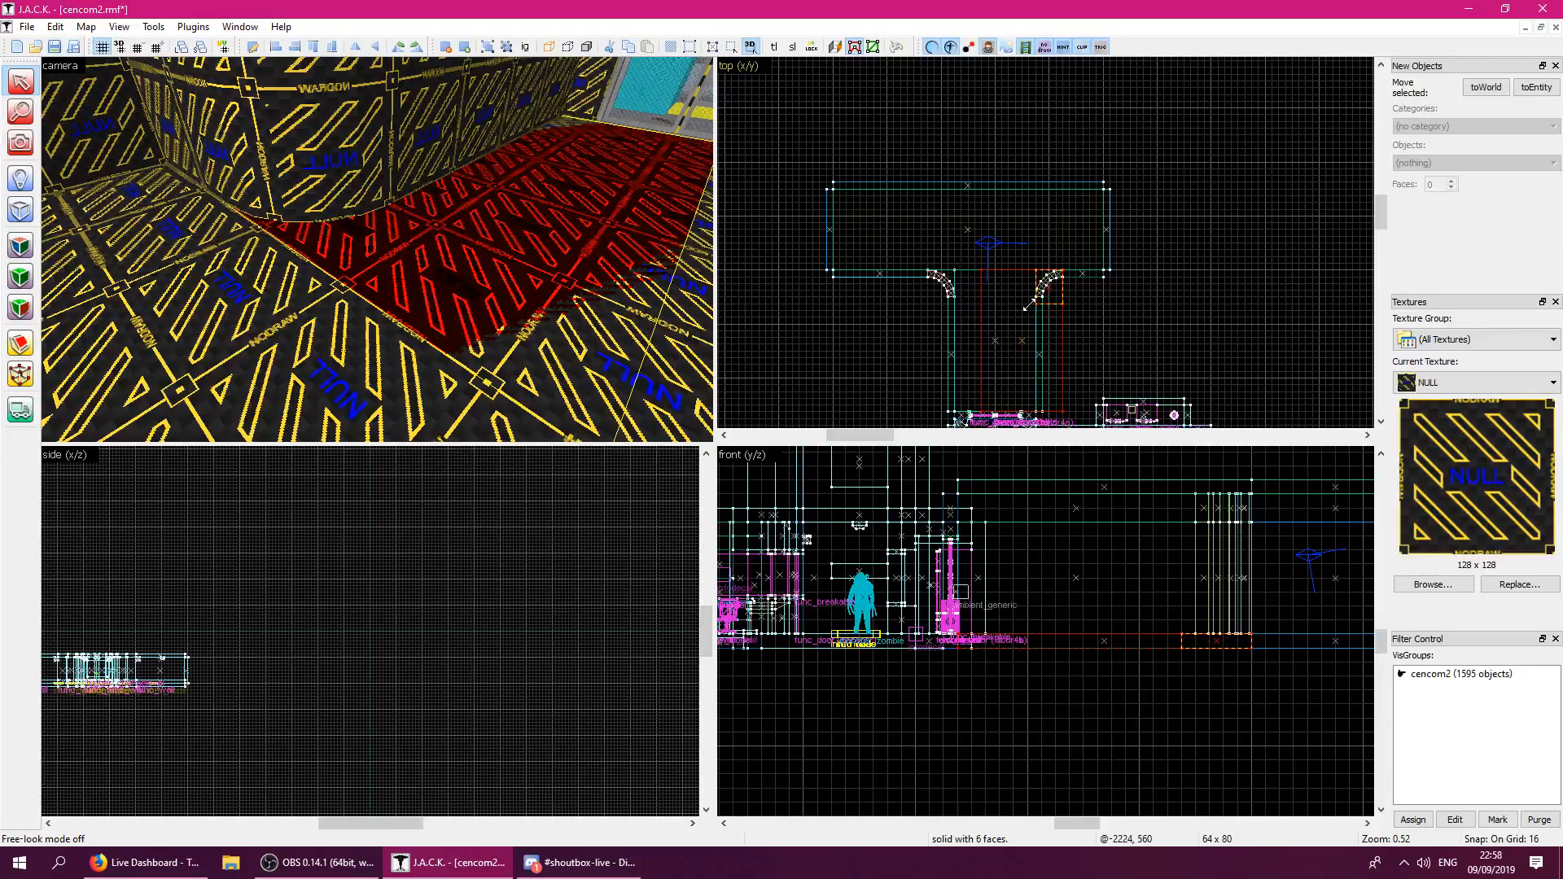
pyautogui.click(941, 283)
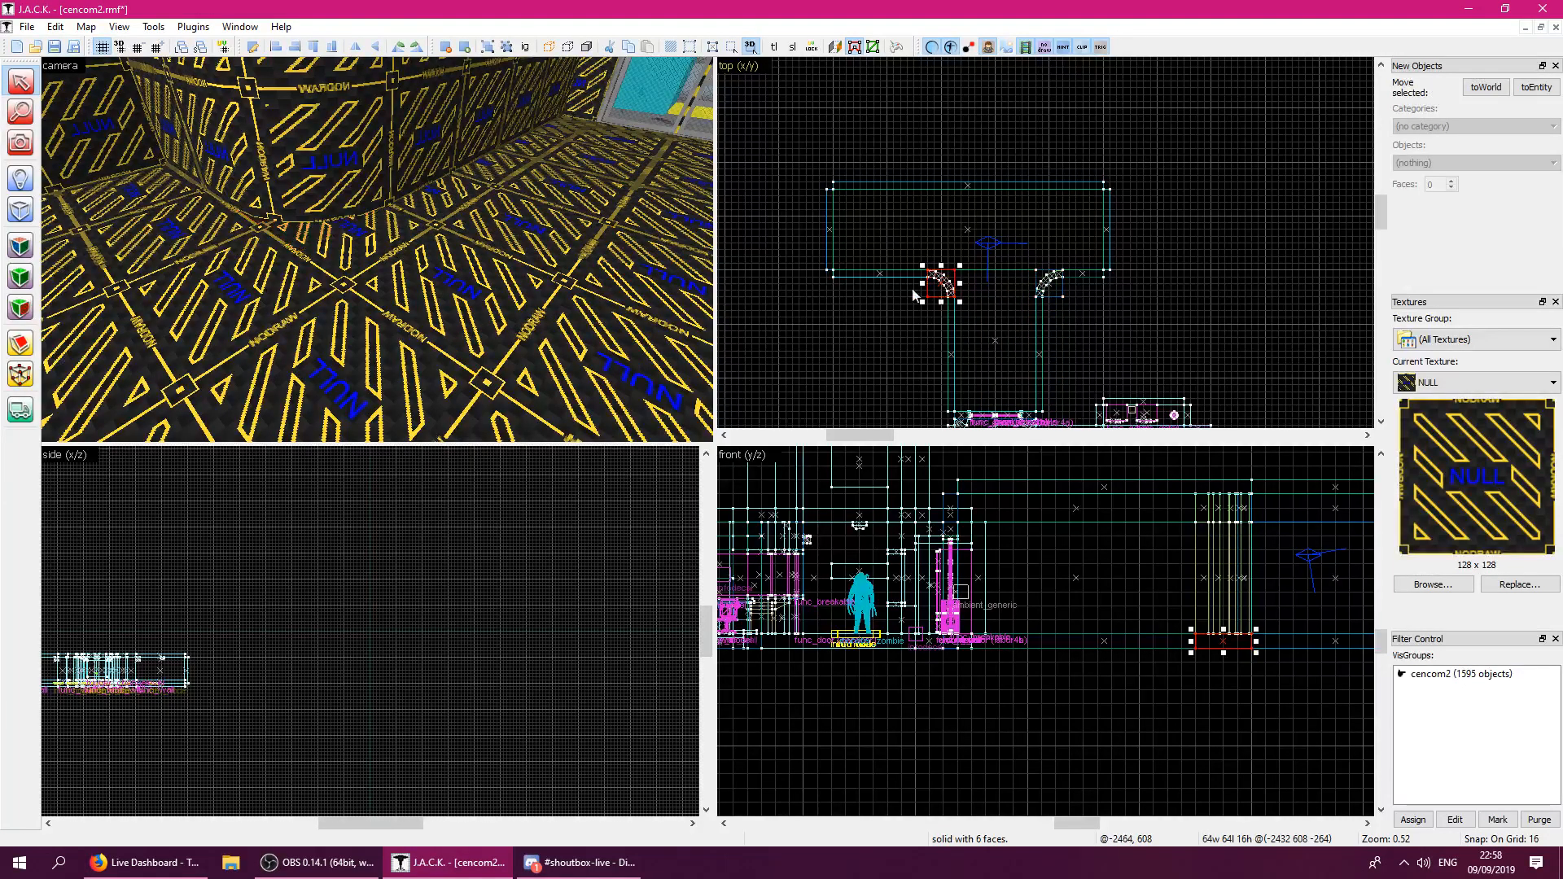
# Copy both corner floor pieces up to ceiling level to close the gaps above the curved corners.
pyautogui.press('z')
pyautogui.press('z')
pyautogui.keyDown('ctrl'); pyautogui.click(384, 292); pyautogui.keyUp('ctrl')
pyautogui.press('z')
pyautogui.press('z')
pyautogui.press('z')
pyautogui.press('z')
pyautogui.moveTo(1224, 623); pyautogui.dragTo(1226, 607)
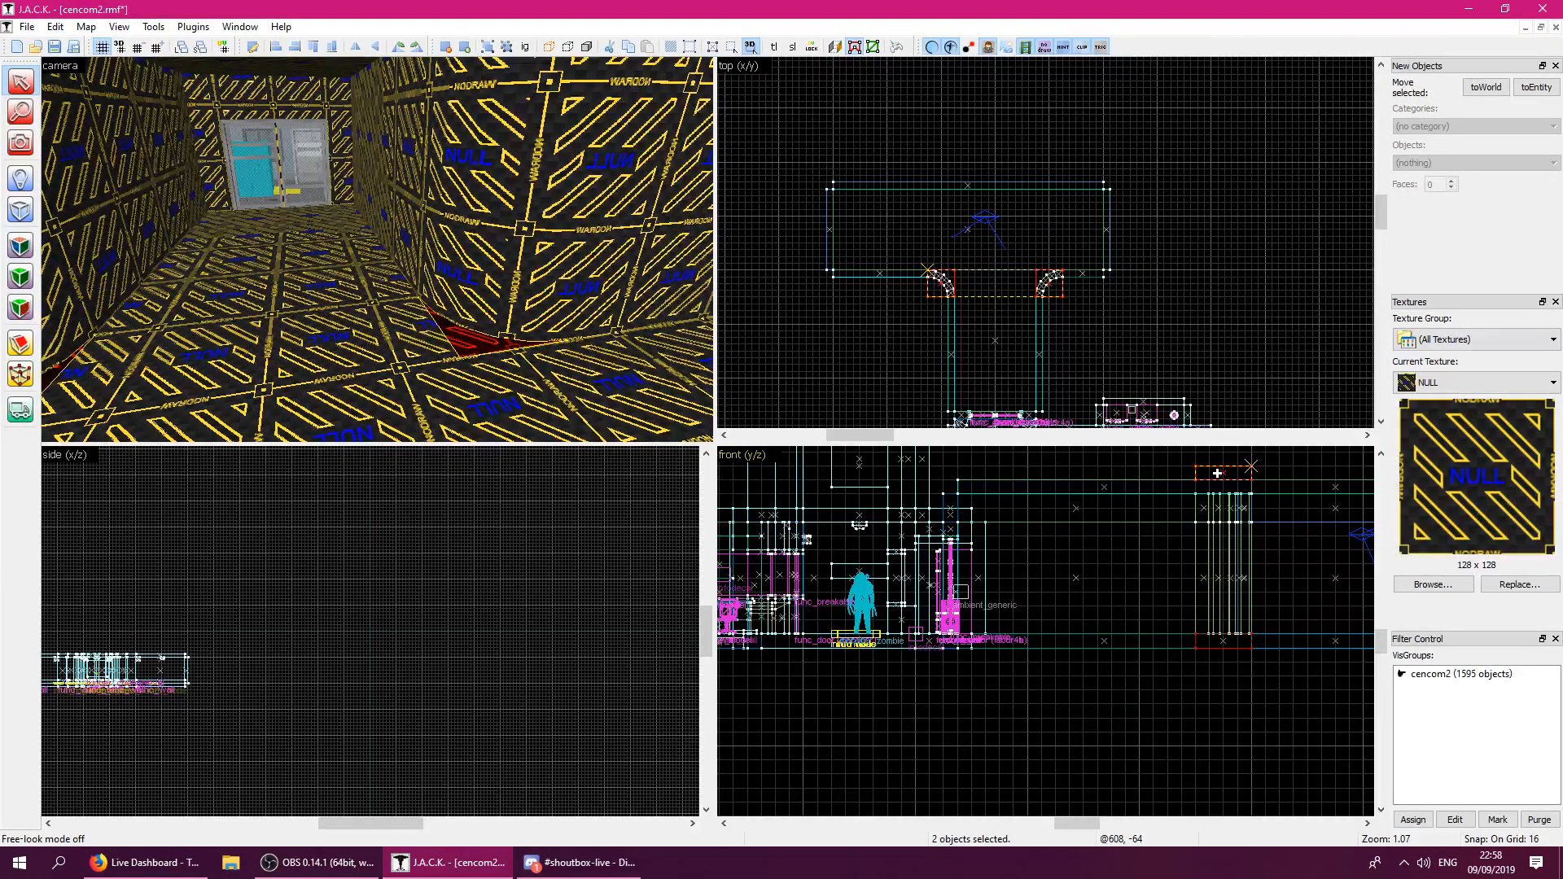
pyautogui.keyDown('shift'); pyautogui.moveTo(1217, 473); pyautogui.dragTo(1219, 483); pyautogui.keyUp('shift')
pyautogui.click(1224, 317)
# Pick up the TC_ULABWALL1 texture from the blue walls of the security area next to the double door.
pyautogui.press('z')
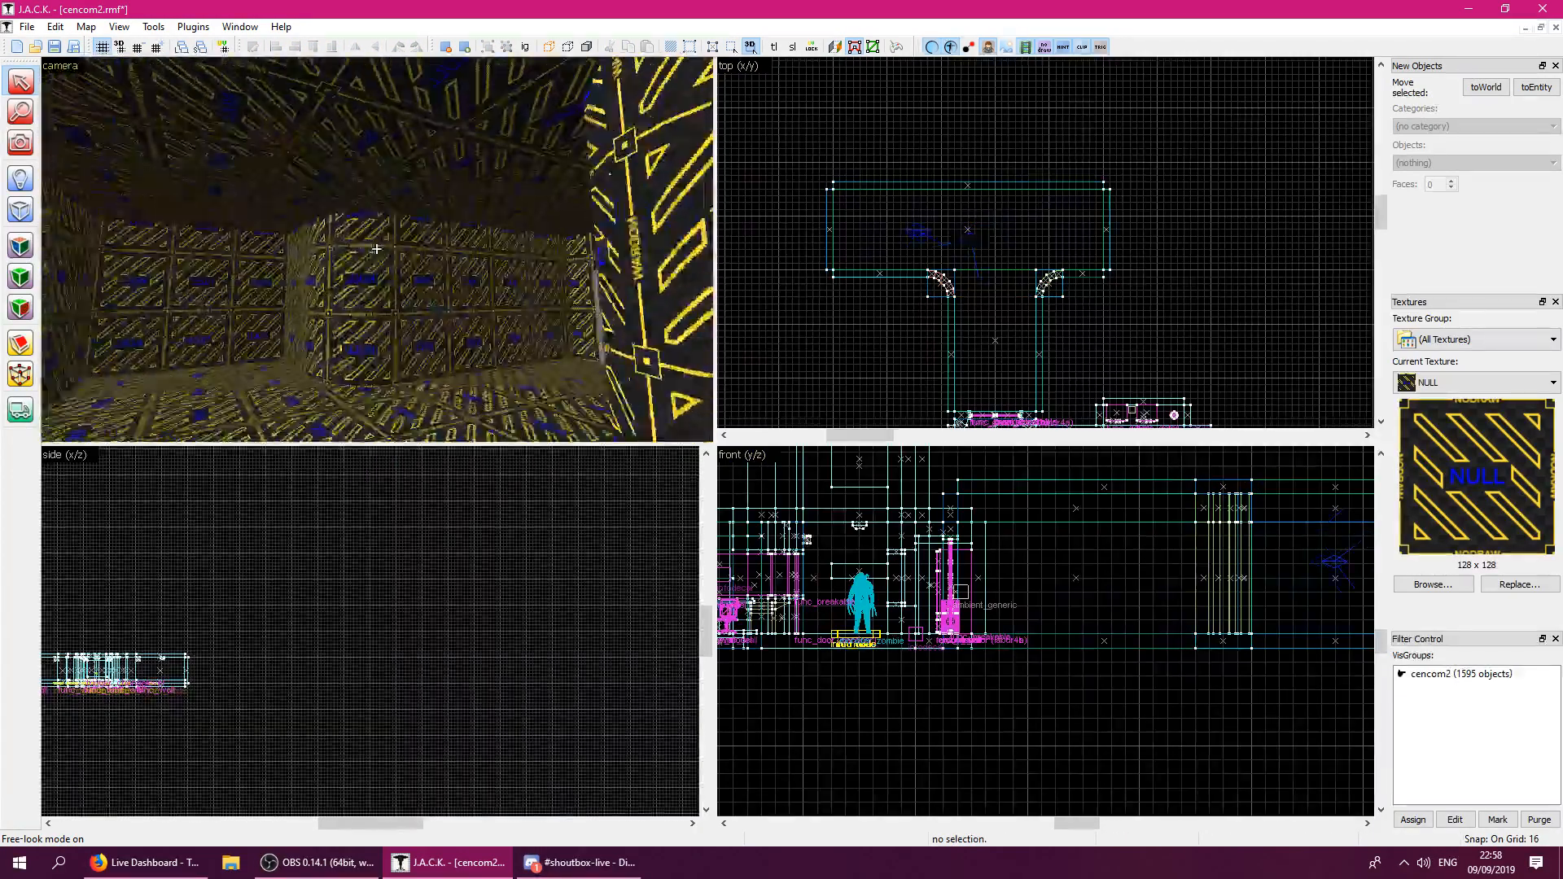
pyautogui.press('w')
pyautogui.press('w')
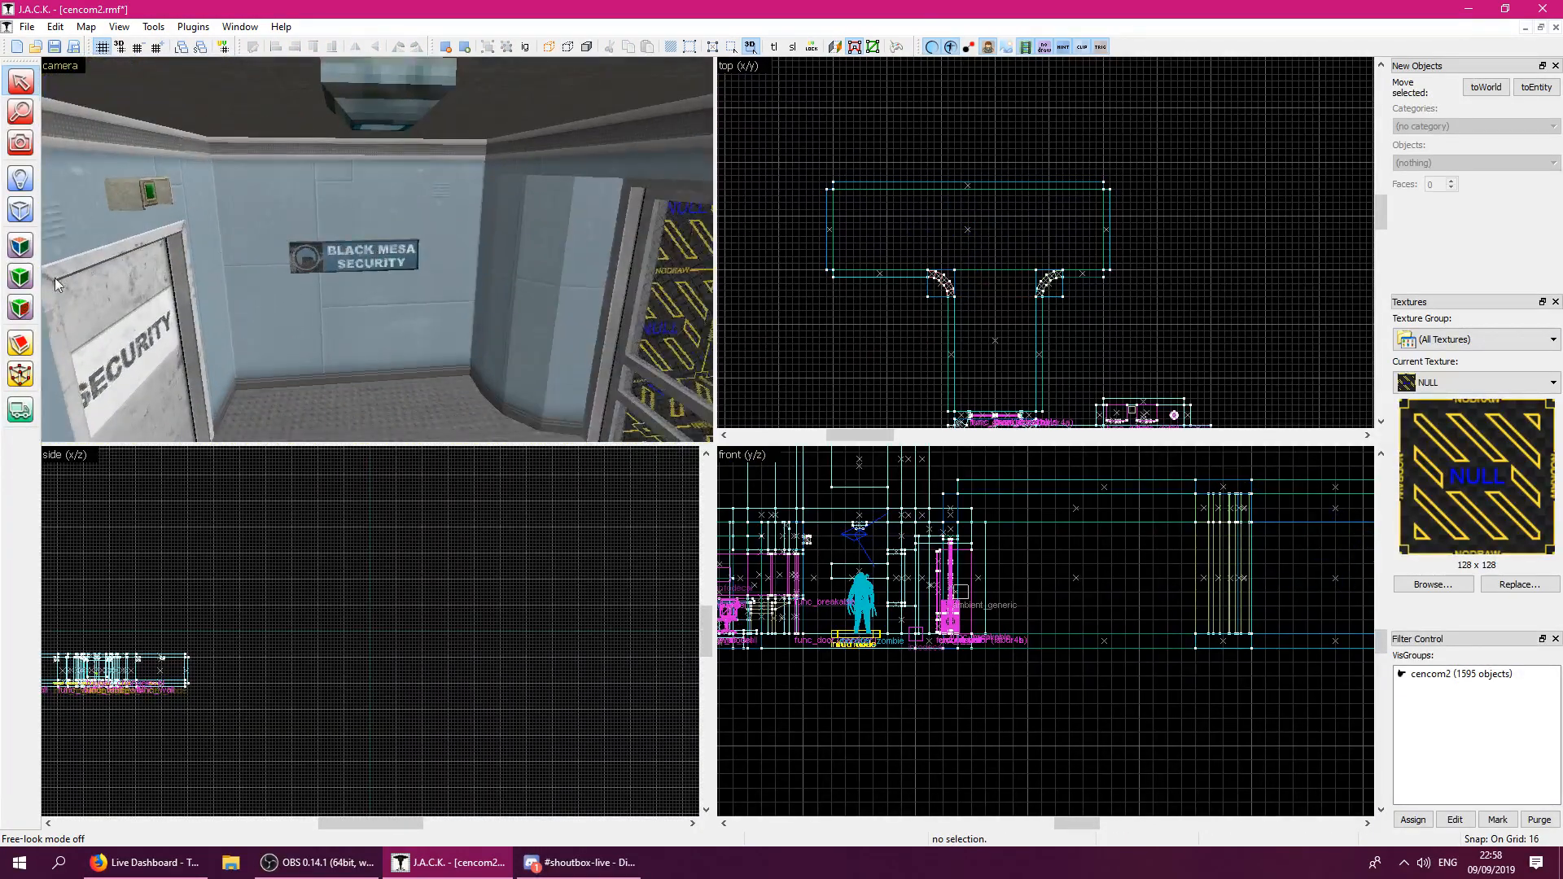
pyautogui.click(31, 248)
pyautogui.click(309, 304)
pyautogui.press('z')
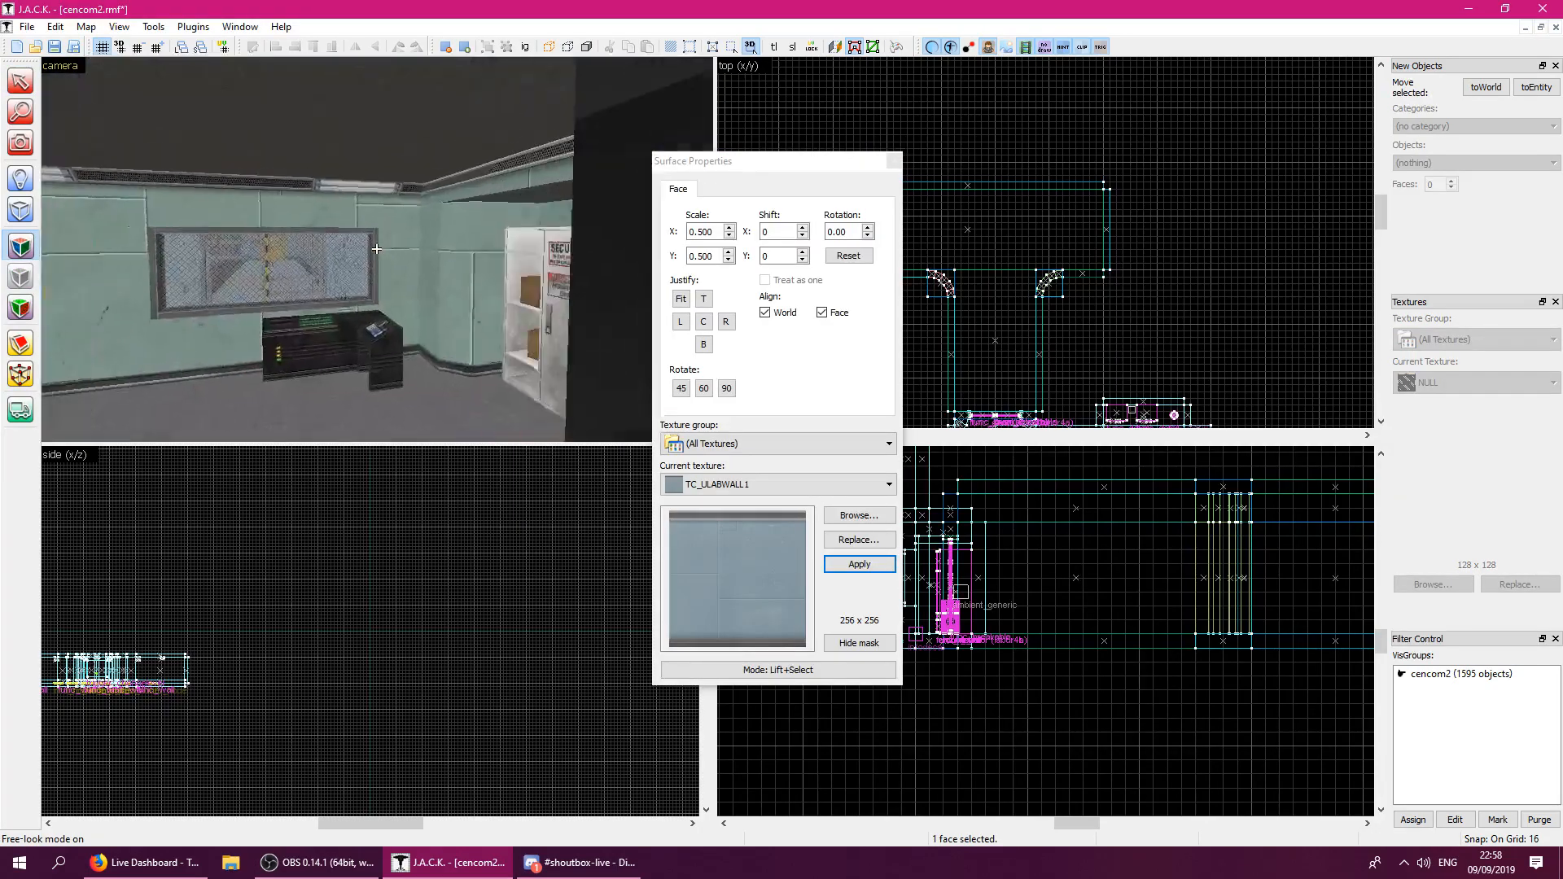
pyautogui.click(376, 249)
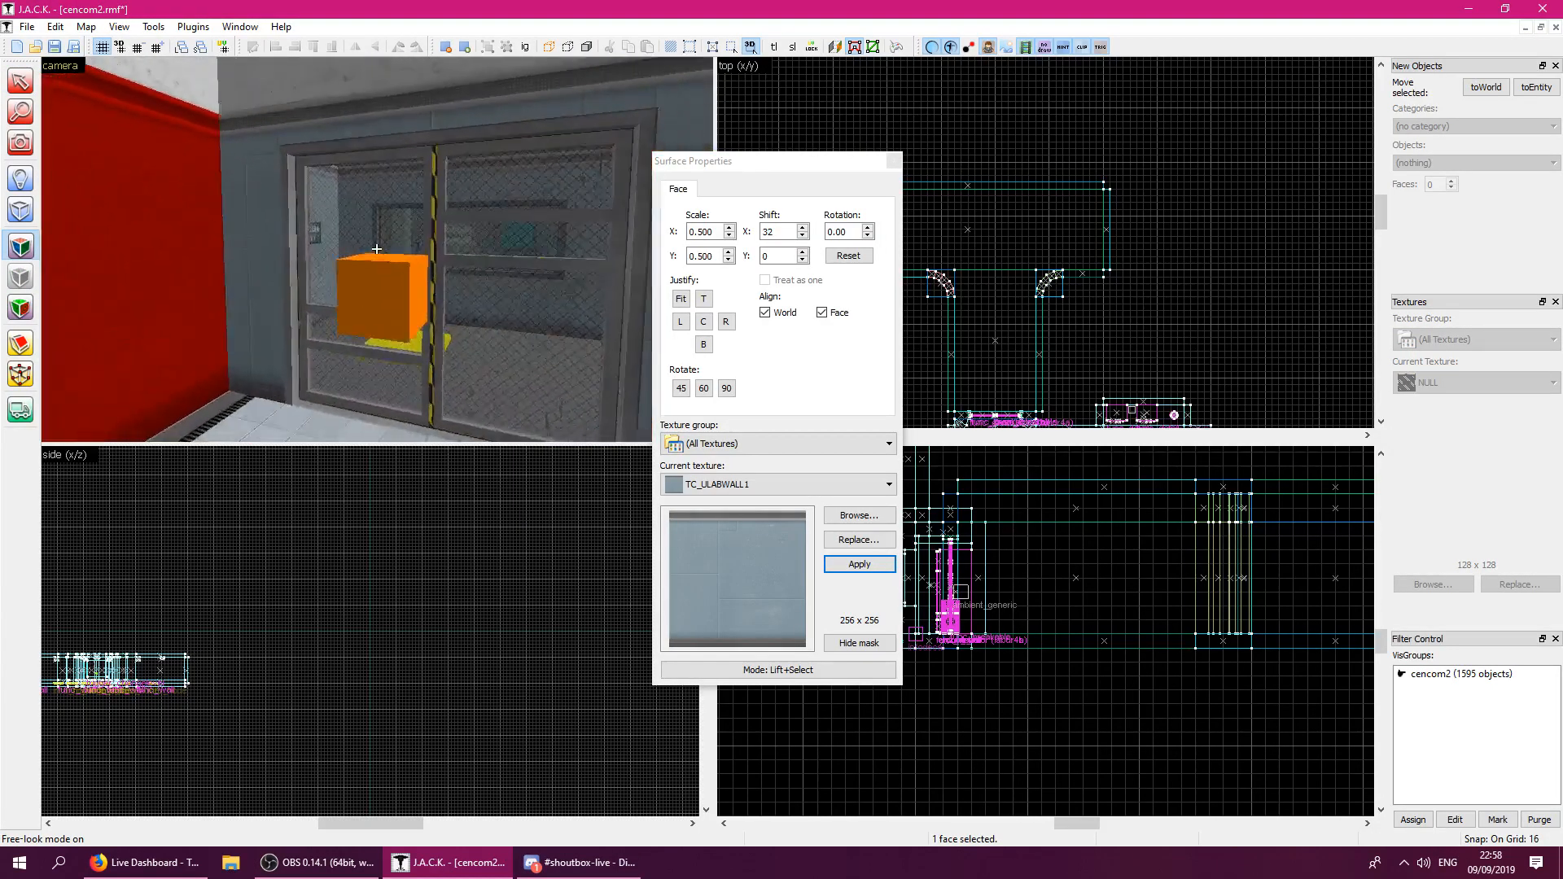
# Apply the TC_ULABWALL1 texture to the NULL wall faces beside the double door on the corridor side.
pyautogui.press('w')
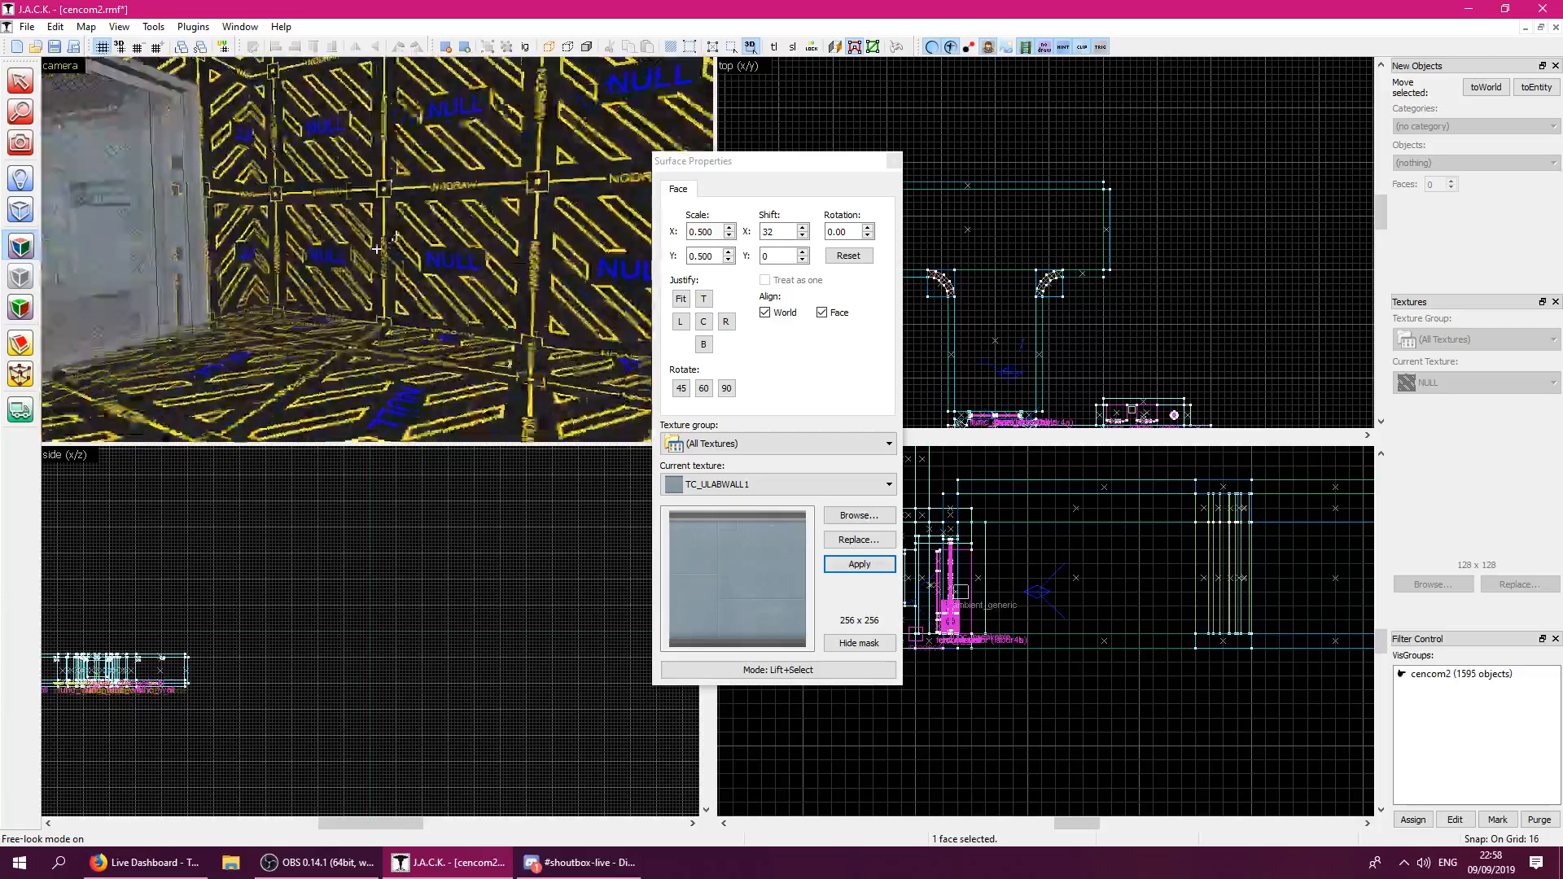
pyautogui.press('z')
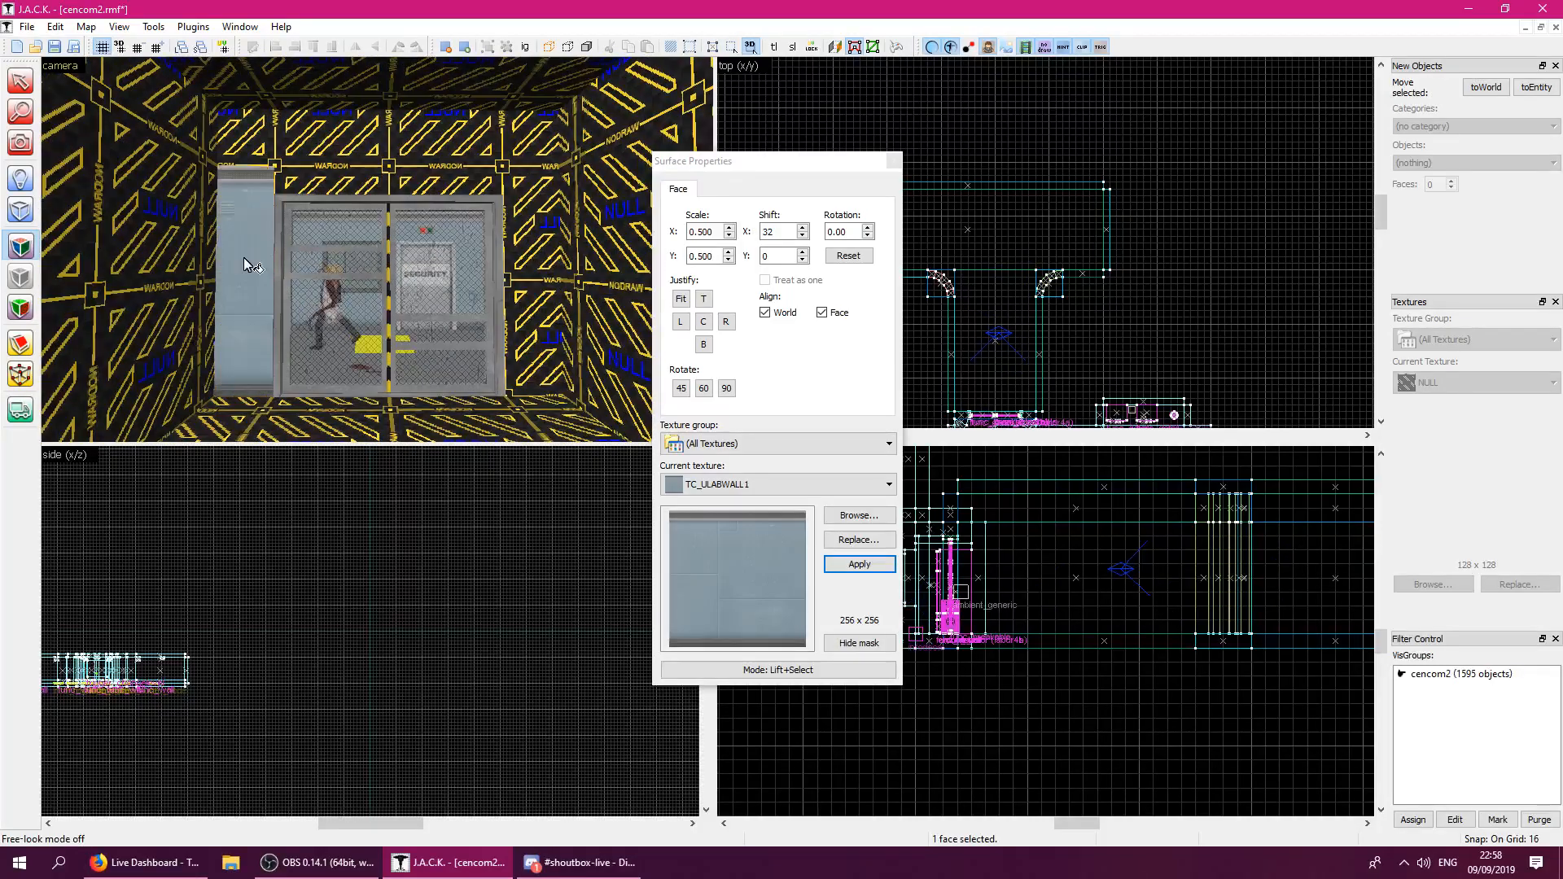
pyautogui.rightClick(527, 206)
pyautogui.press('z')
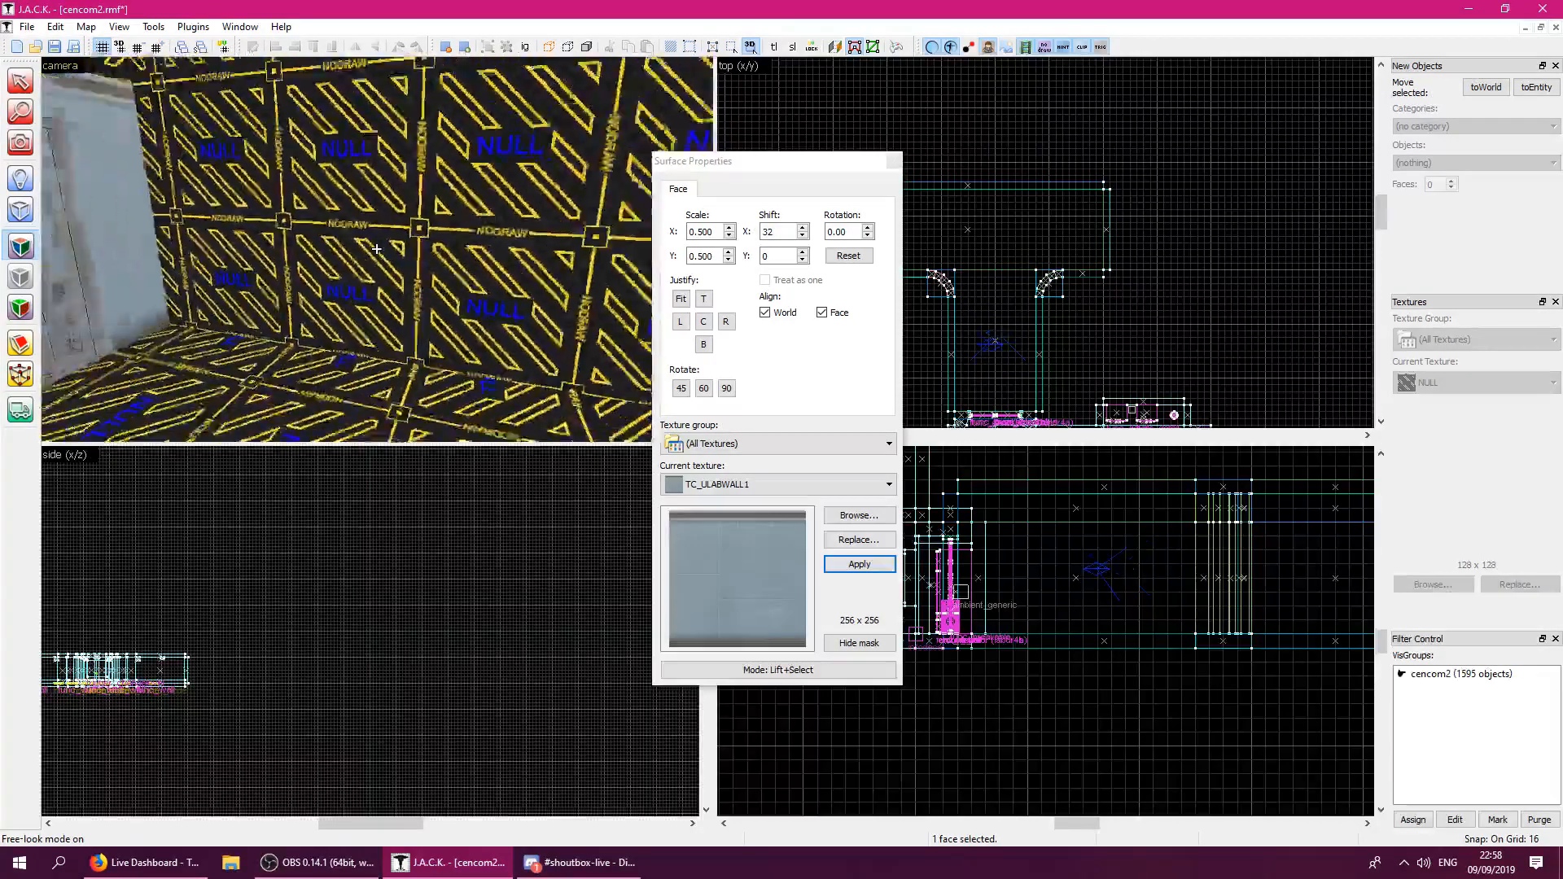
pyautogui.press('z')
pyautogui.rightClick(371, 250)
# Select the lower wall faces of the corridor, curved corners and room, and apply TC_ULABWALL1 to them all.
pyautogui.press('z')
pyautogui.press('d')
pyautogui.press('z')
pyautogui.keyDown('ctrl'); pyautogui.moveTo(177, 264); pyautogui.dragTo(482, 245); pyautogui.keyUp('ctrl')
pyautogui.press('z')
pyautogui.press('w')
pyautogui.press('z')
pyautogui.keyDown('ctrl'); pyautogui.click(339, 274); pyautogui.keyUp('ctrl')
pyautogui.press('z')
pyautogui.press('z')
pyautogui.keyDown('ctrl'); pyautogui.moveTo(277, 269); pyautogui.dragTo(582, 282); pyautogui.keyUp('ctrl')
pyautogui.press('z')
pyautogui.press('z')
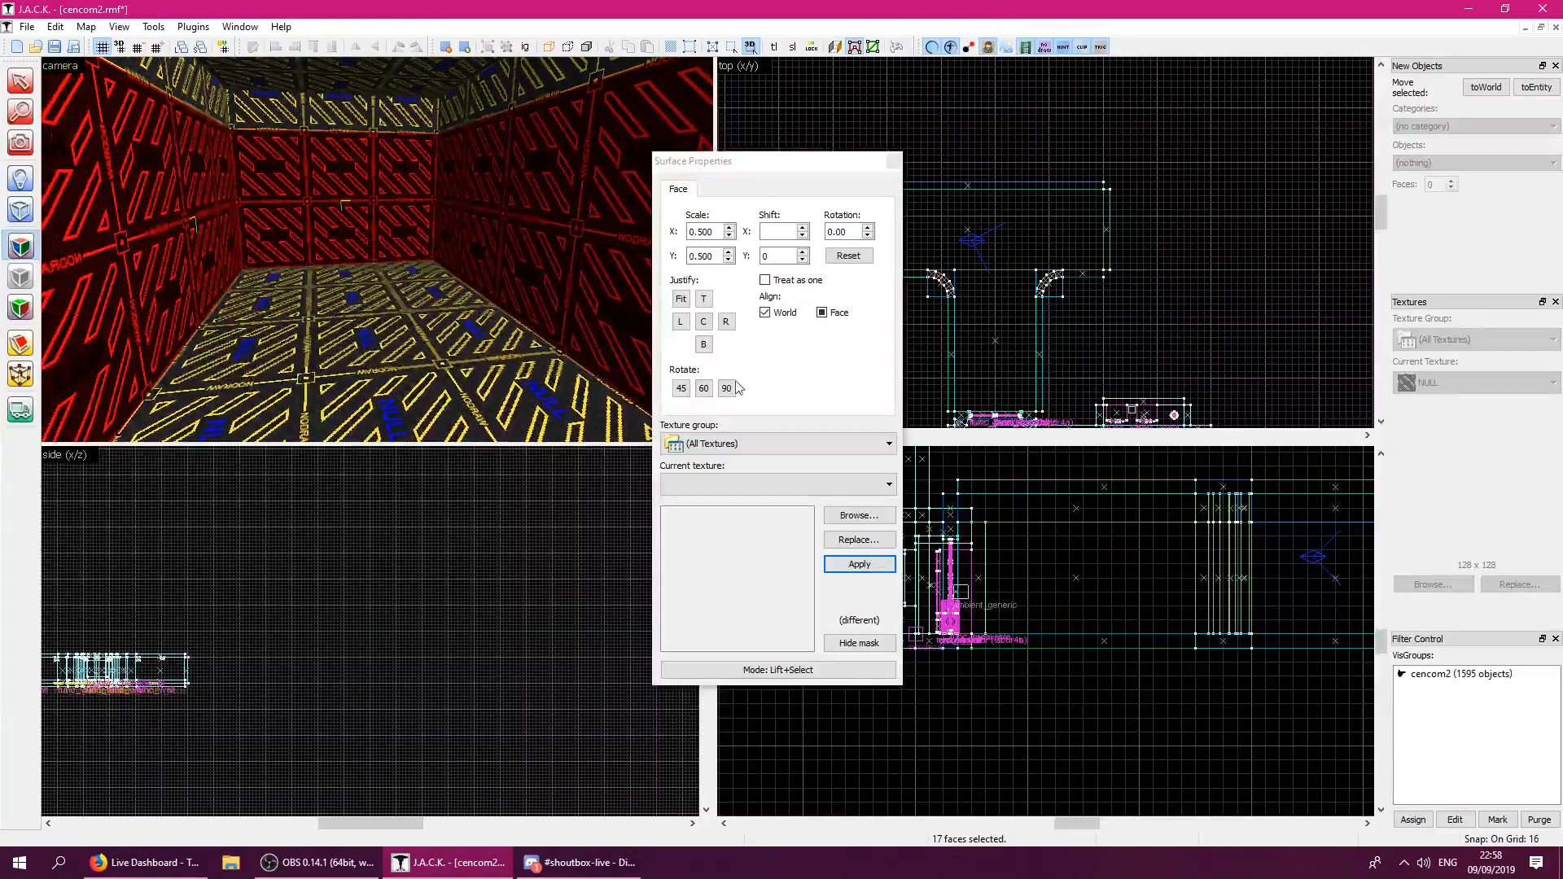
pyautogui.click(880, 485)
pyautogui.click(810, 516)
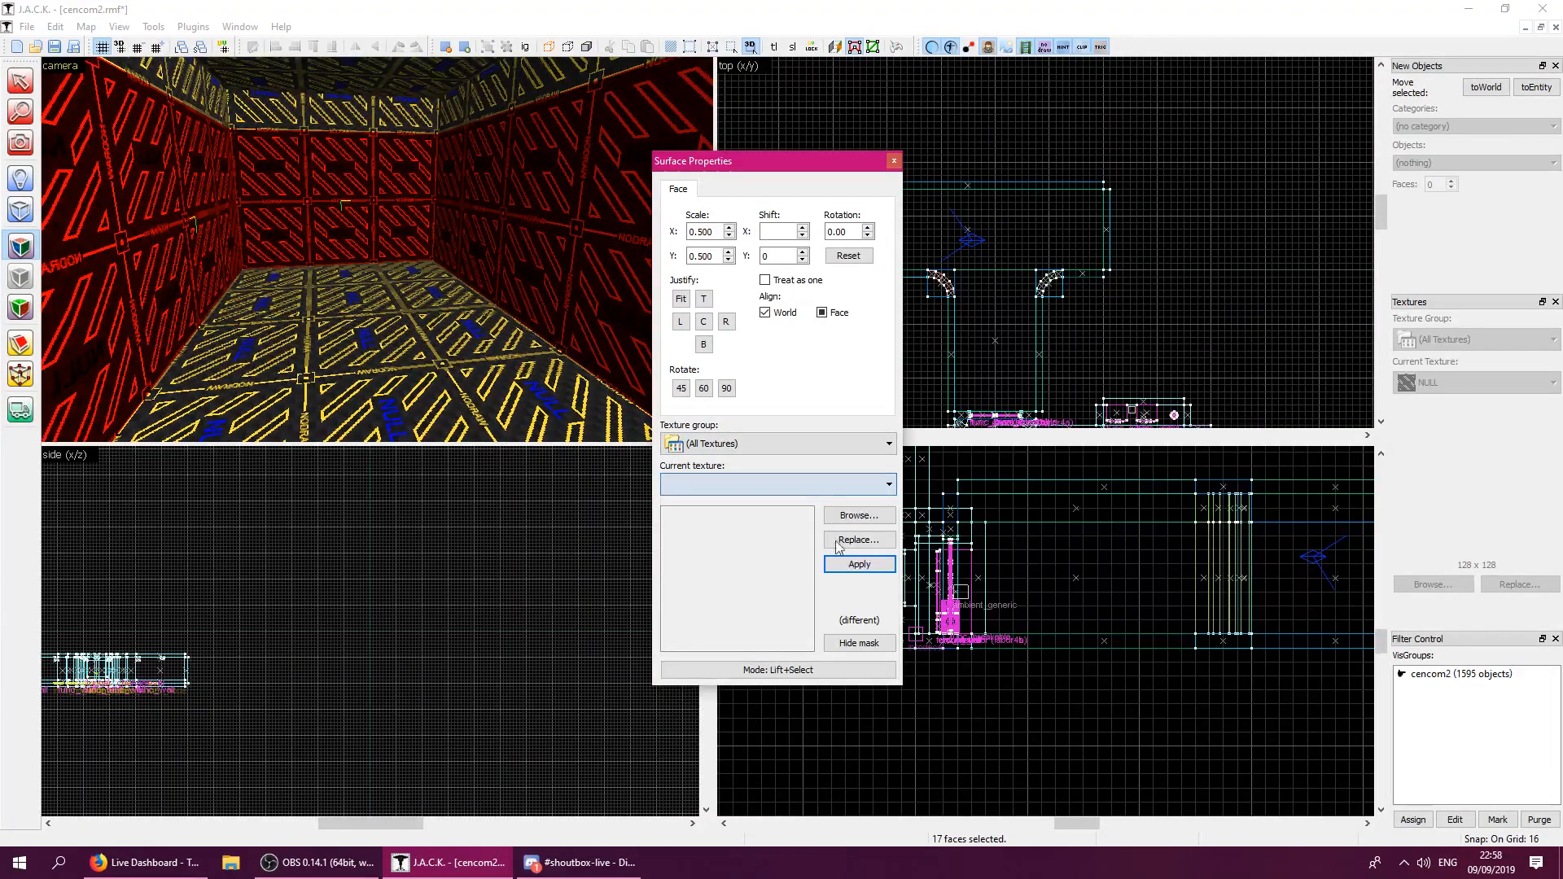
pyautogui.click(860, 563)
pyautogui.click(895, 160)
# Sample the security area's ceiling texture and examine how upper walls and ceilings are finished in the neighbouring parts of the map.
pyautogui.press('z')
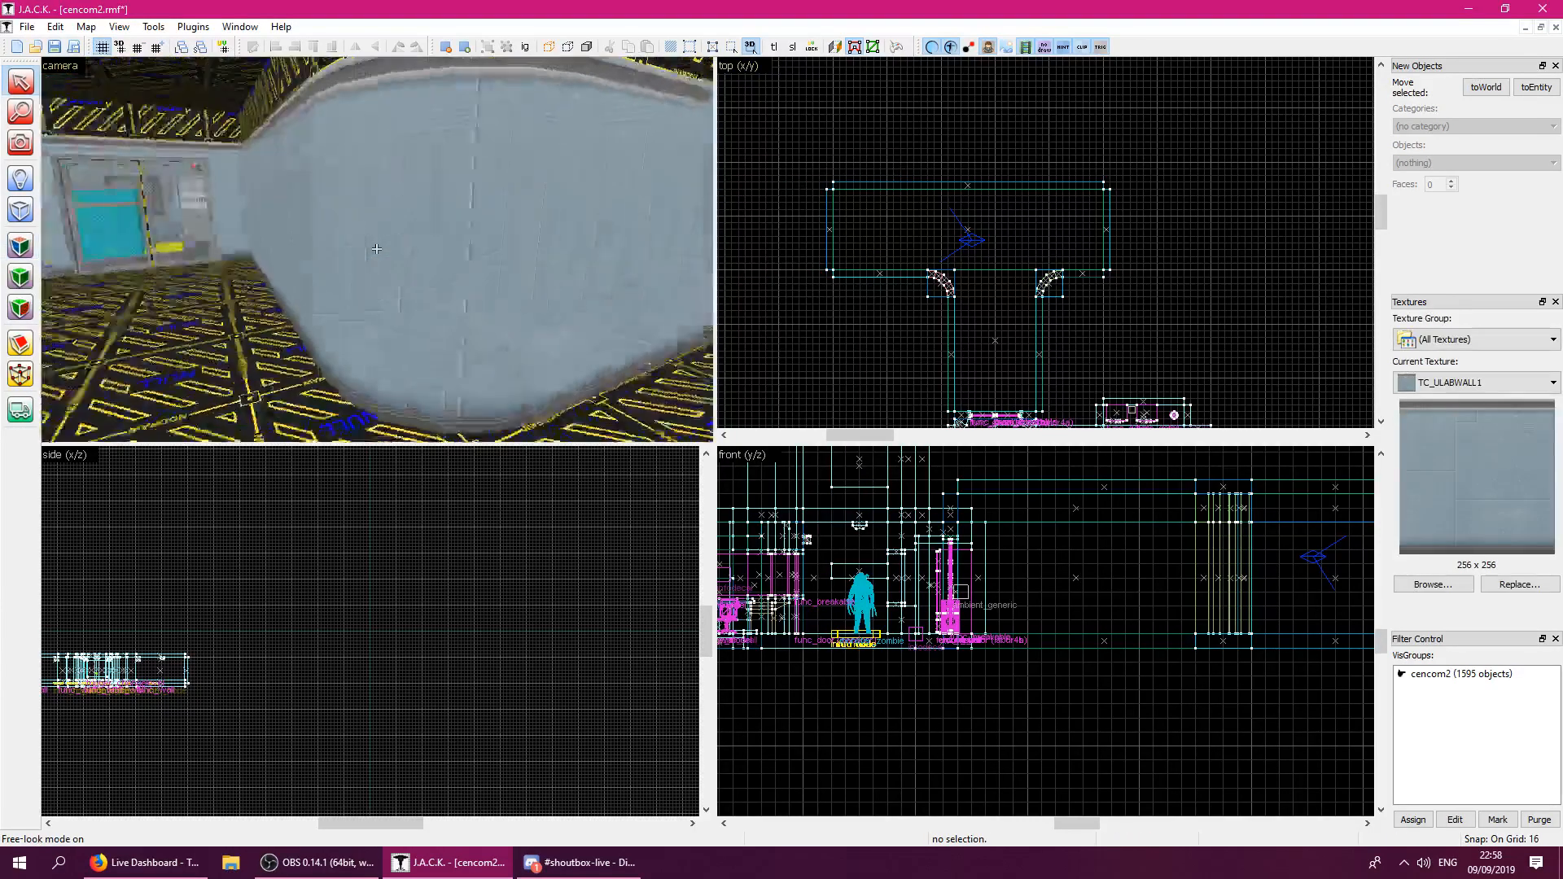
pyautogui.press('w')
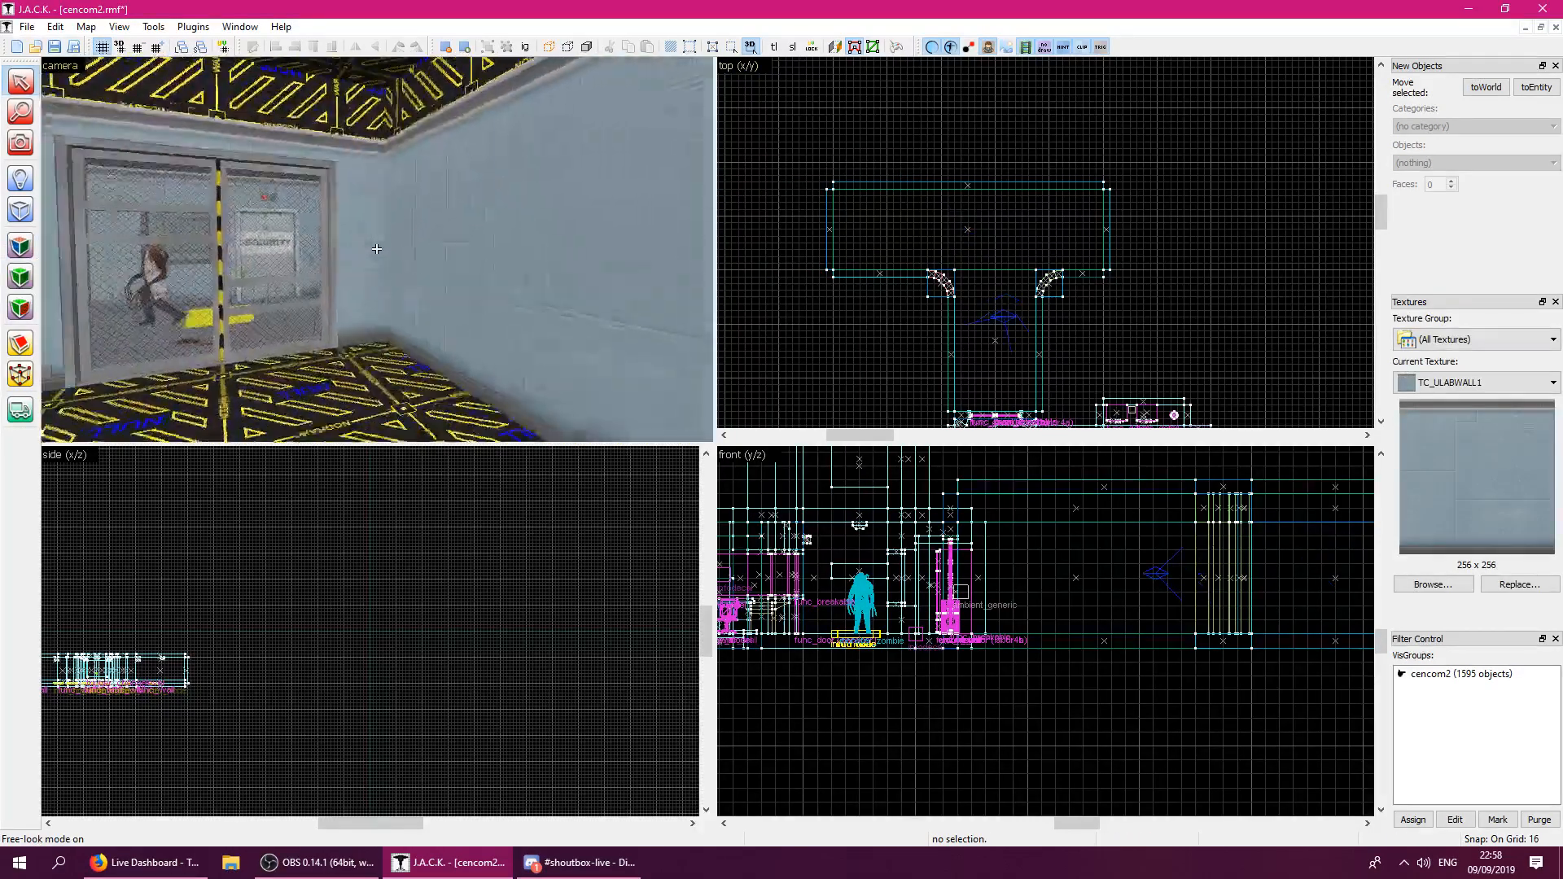
pyautogui.press('z')
pyautogui.click(20, 245)
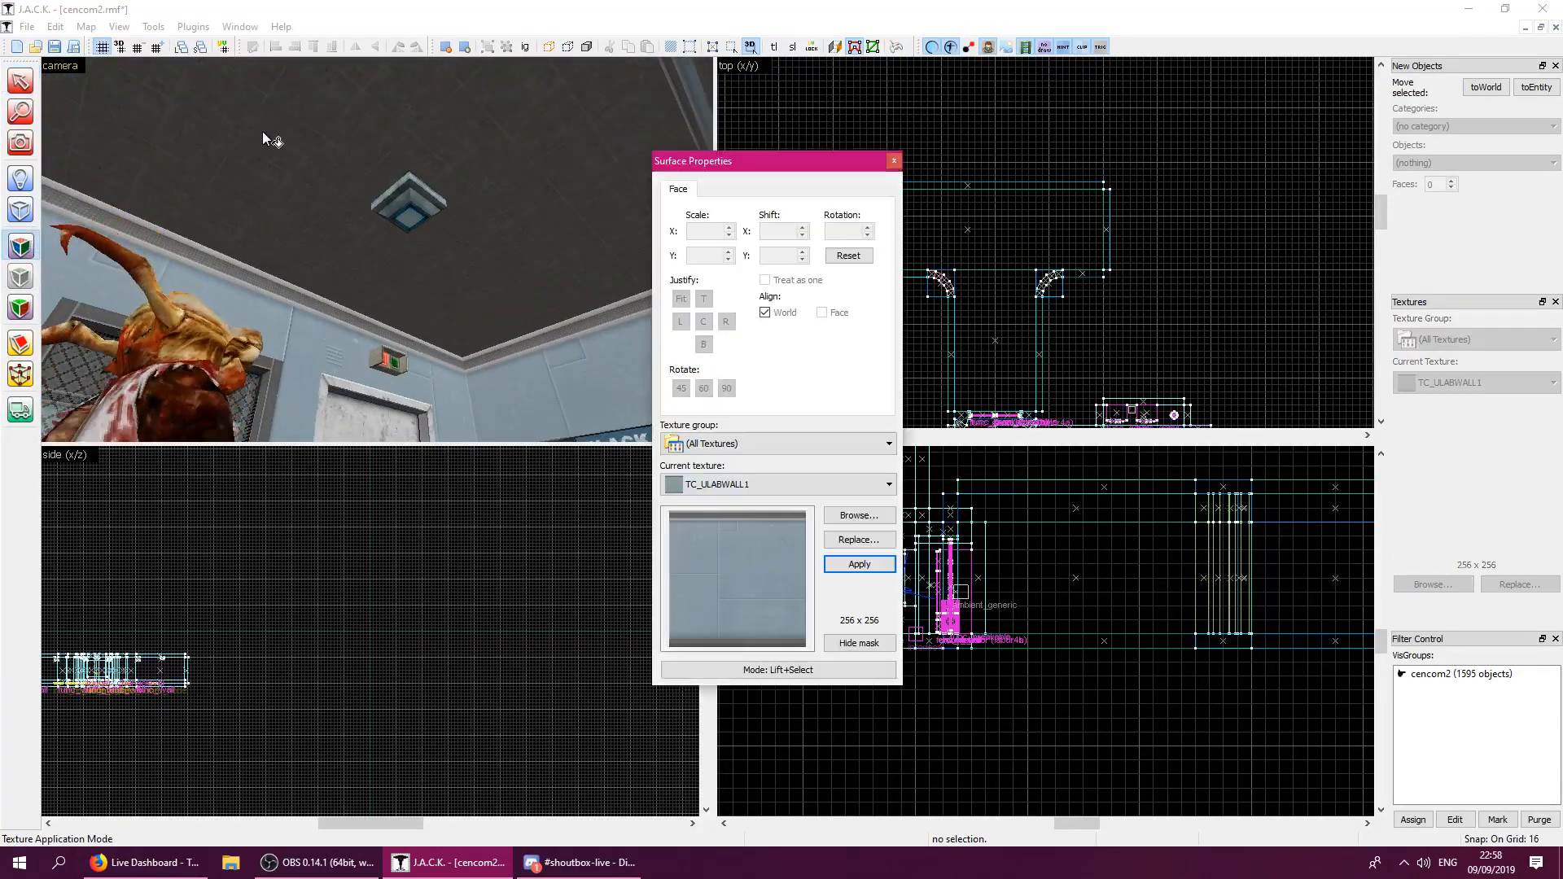
pyautogui.click(270, 142)
pyautogui.press('z')
pyautogui.press('w')
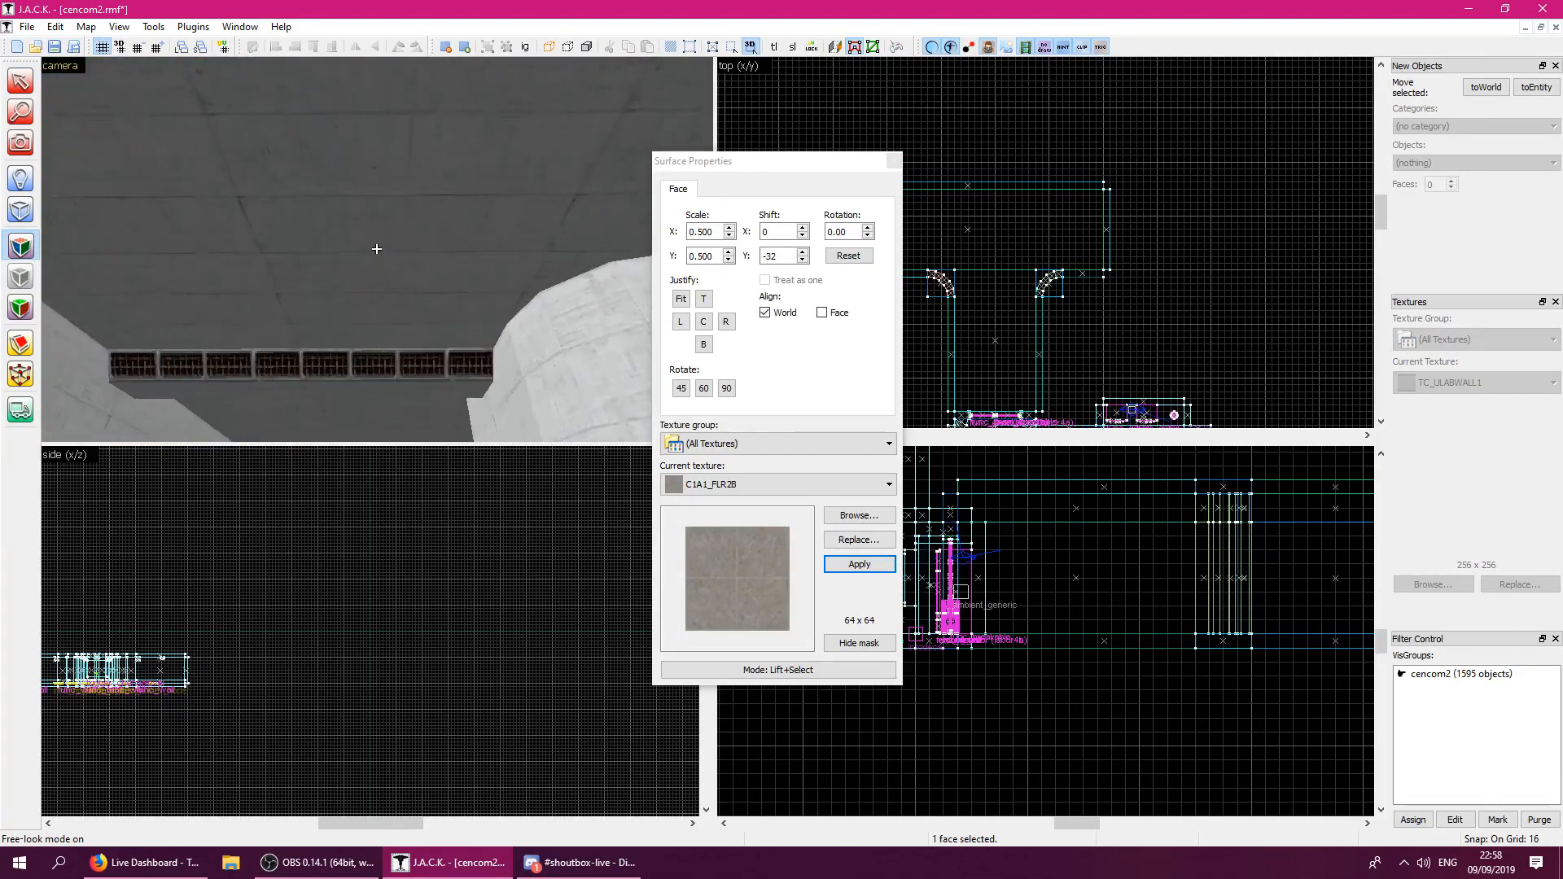
pyautogui.click(376, 249)
pyautogui.click(376, 248)
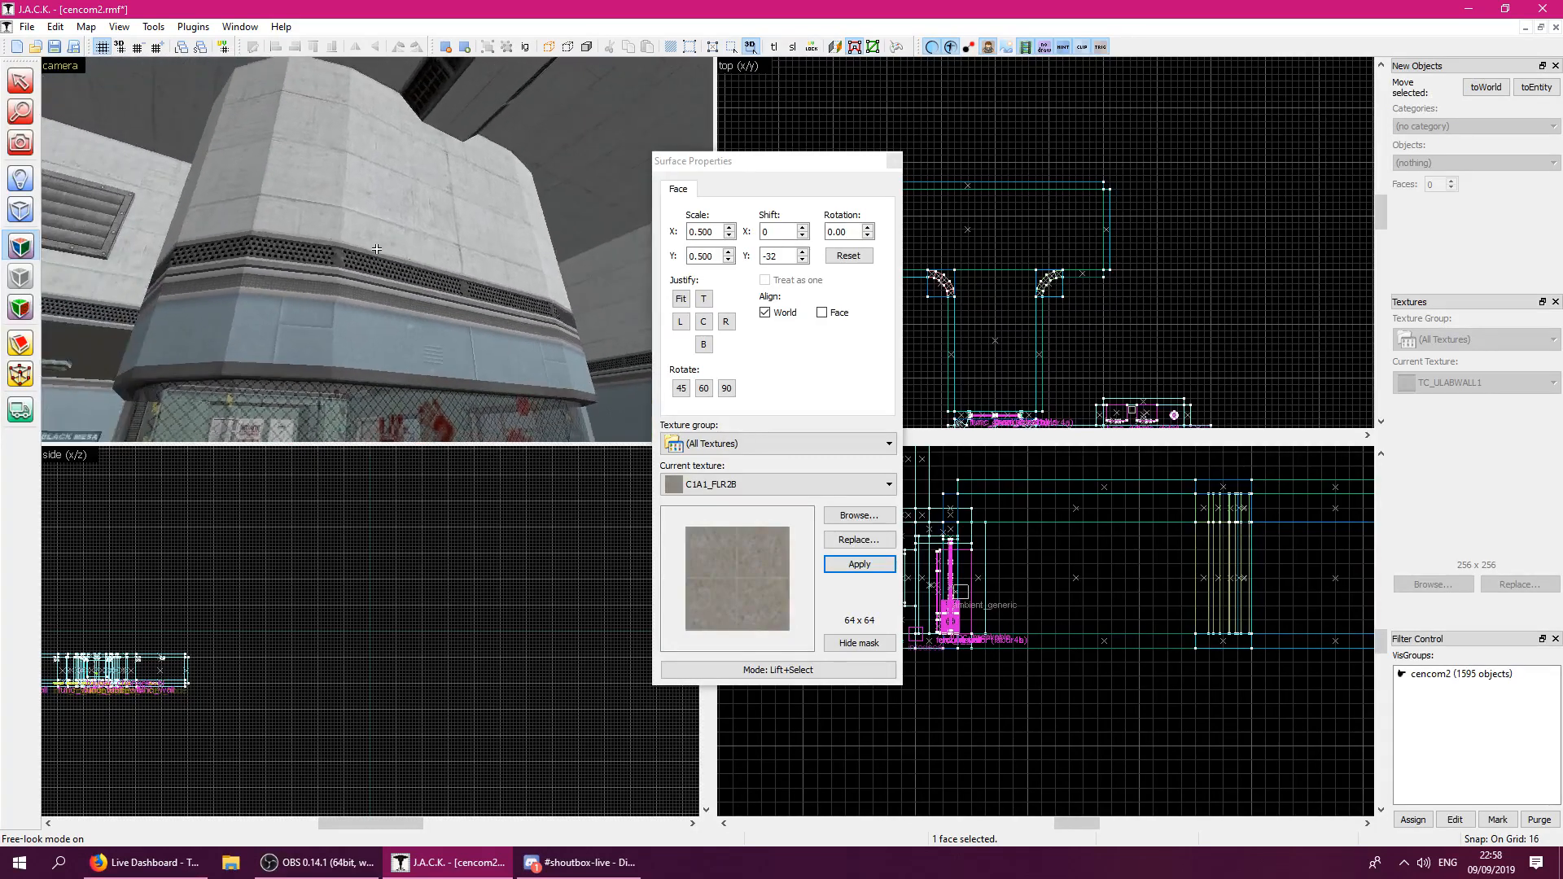
pyautogui.press('w')
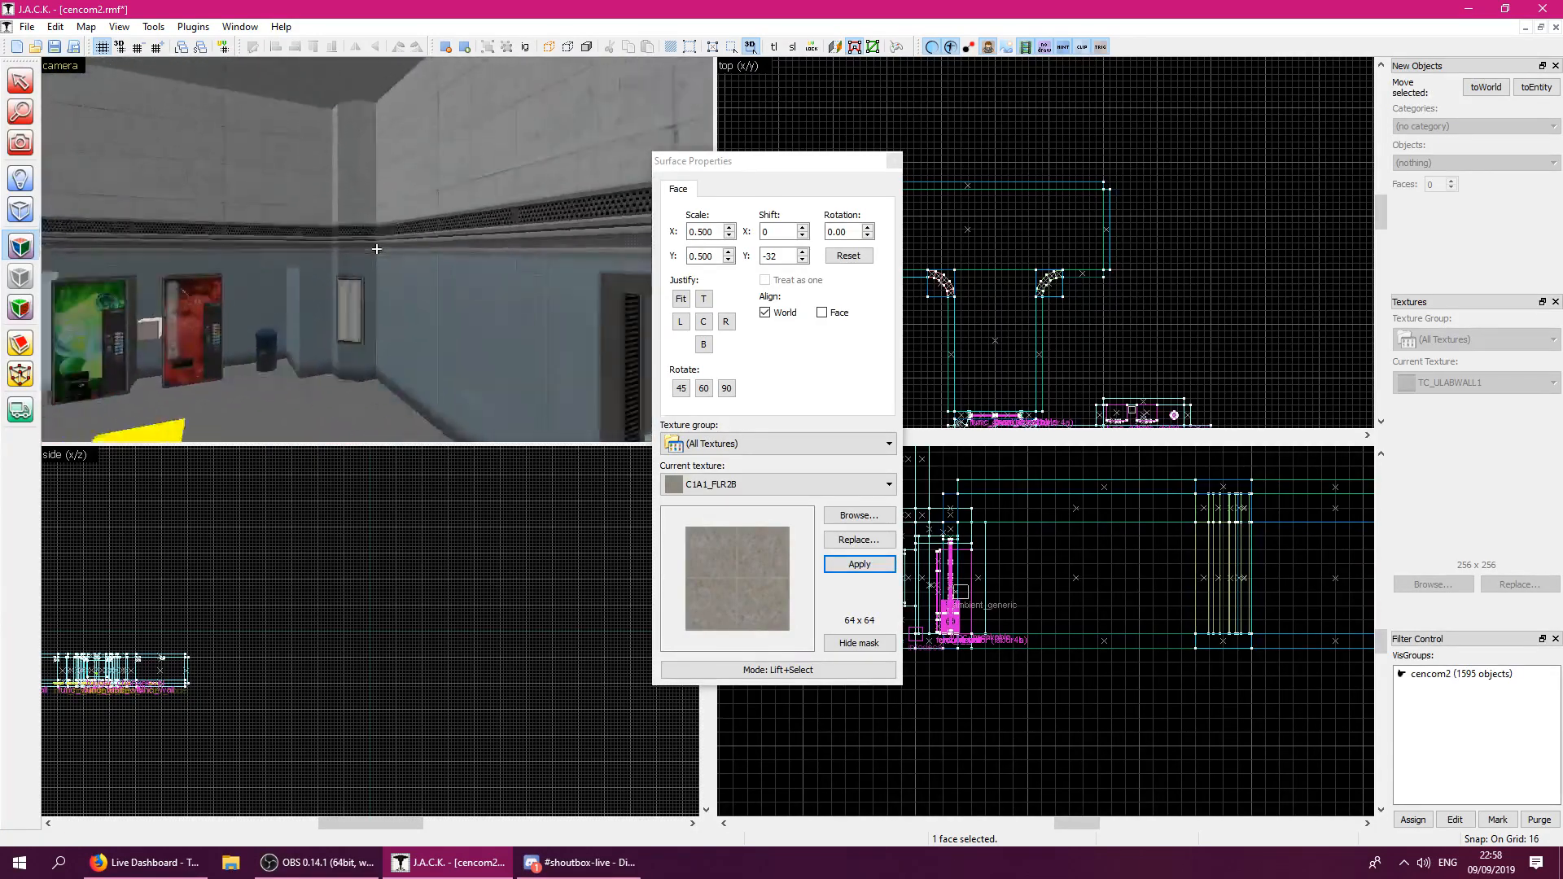
pyautogui.press('w')
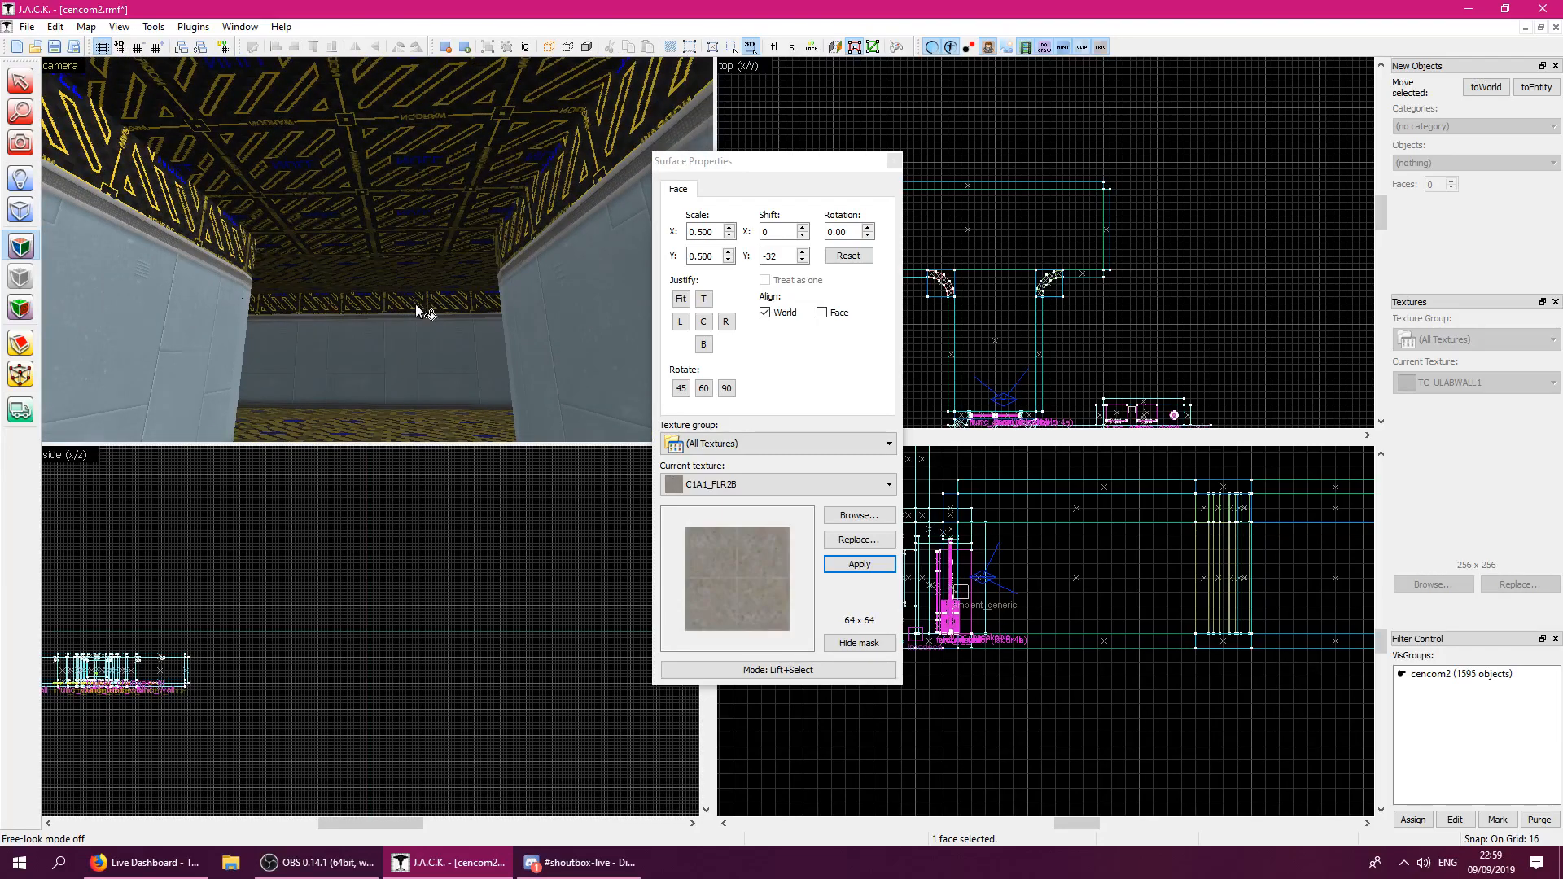
# Select the NULL upper wall faces around the corridor, curved corners and room, and apply the TC_ABOVEHALF3A texture to them.
pyautogui.click(326, 373)
pyautogui.press('z')
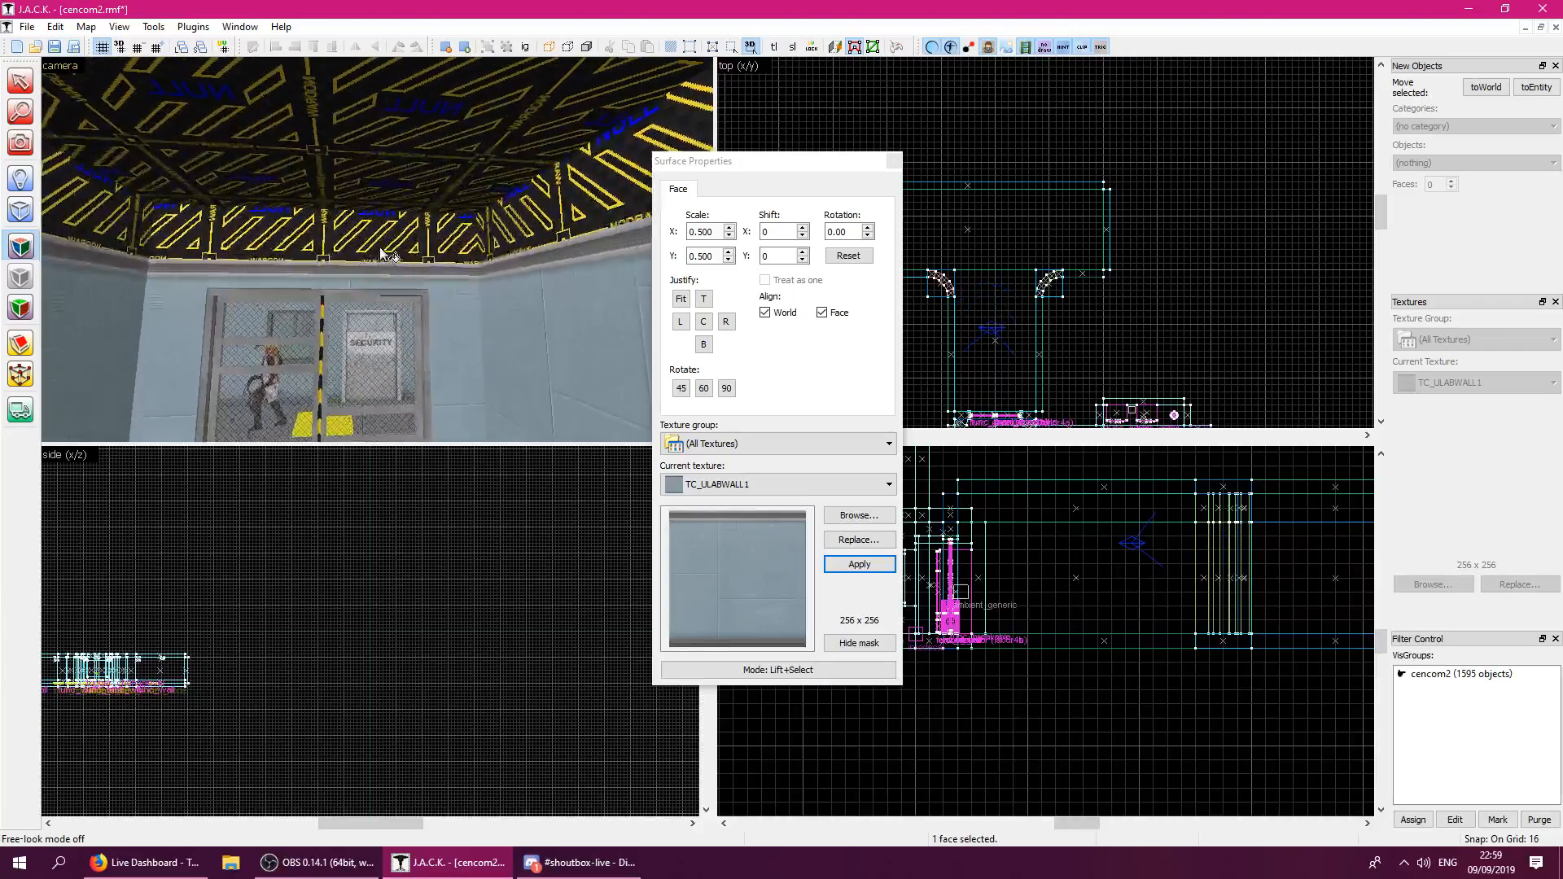
pyautogui.keyDown('ctrl'); pyautogui.click(377, 249); pyautogui.keyUp('ctrl')
pyautogui.press('w')
pyautogui.press('z')
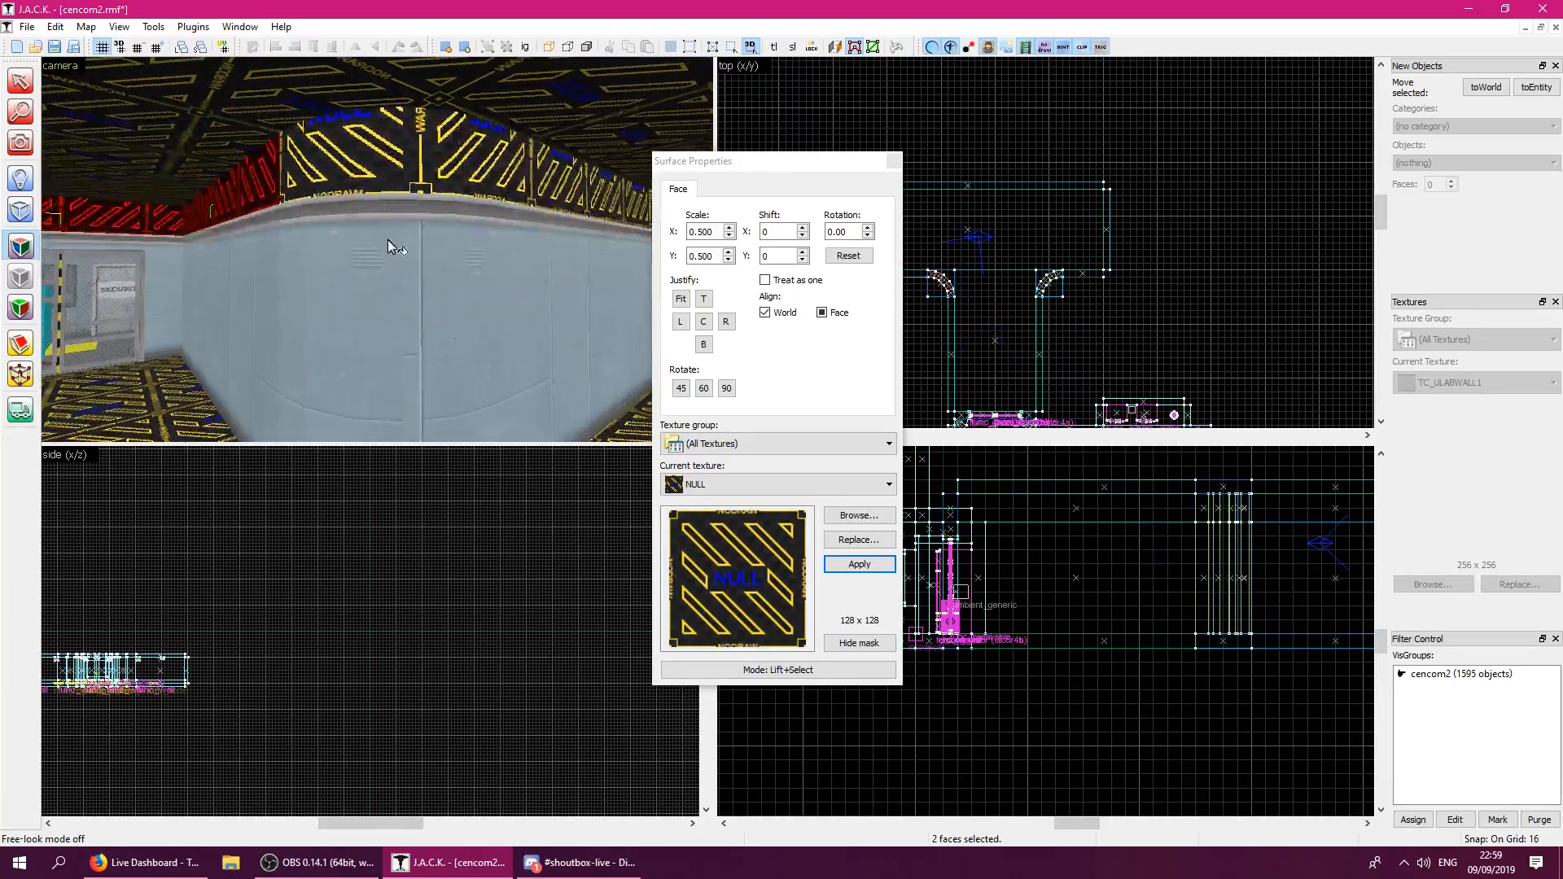
pyautogui.keyDown('ctrl'); pyautogui.click(393, 166); pyautogui.keyUp('ctrl')
pyautogui.keyDown('ctrl'); pyautogui.click(506, 161); pyautogui.keyUp('ctrl')
pyautogui.press('z')
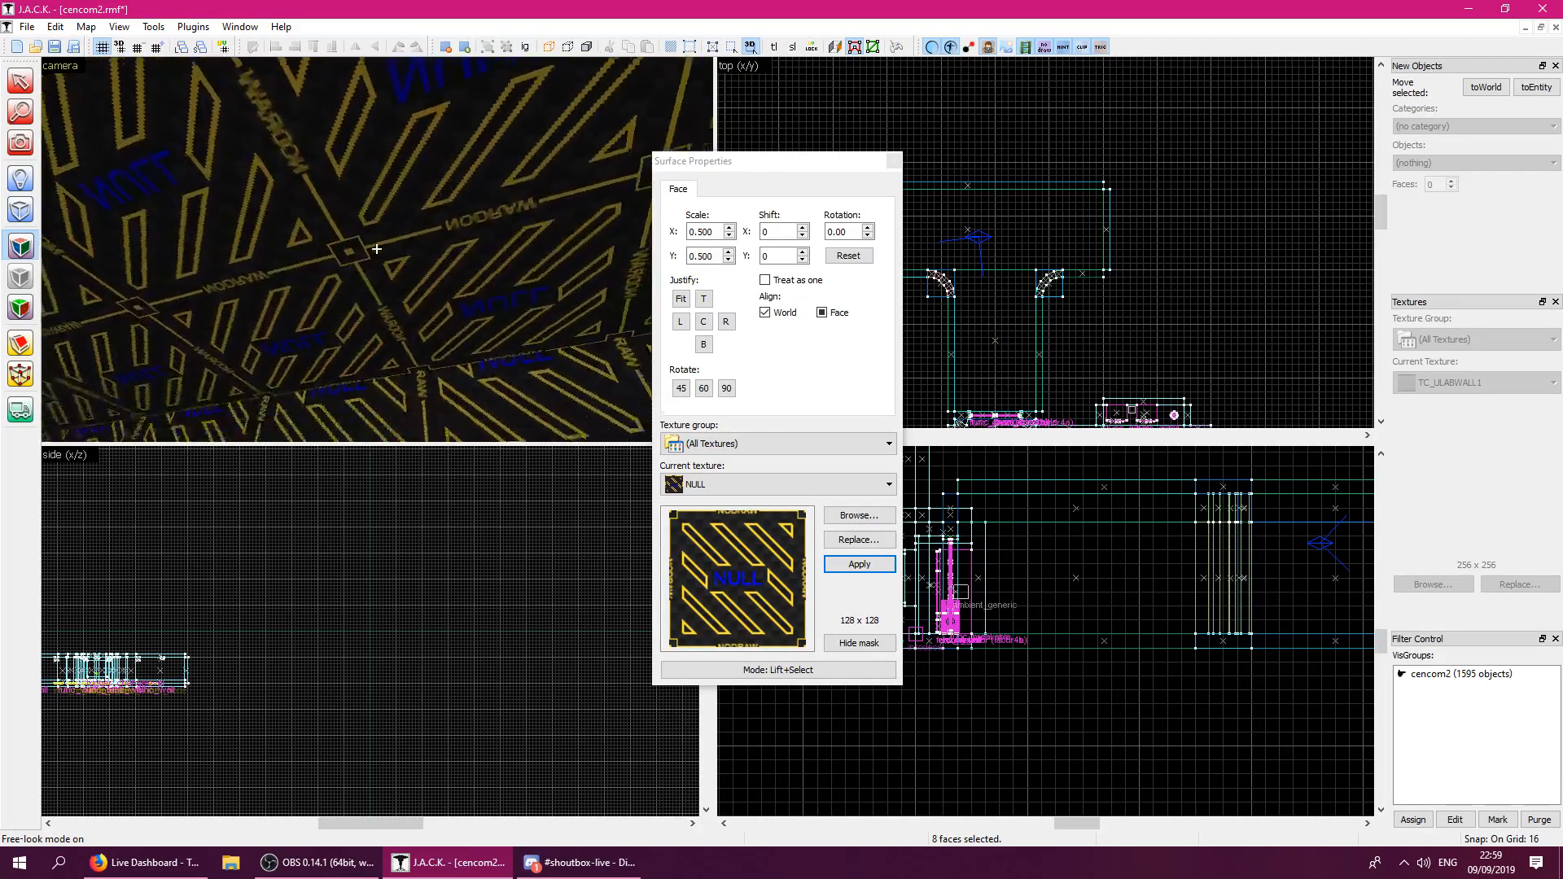
pyautogui.press('z')
pyautogui.keyDown('ctrl'); pyautogui.click(396, 244); pyautogui.keyUp('ctrl')
pyautogui.keyDown('ctrl'); pyautogui.click(456, 233); pyautogui.keyUp('ctrl')
pyautogui.press('z')
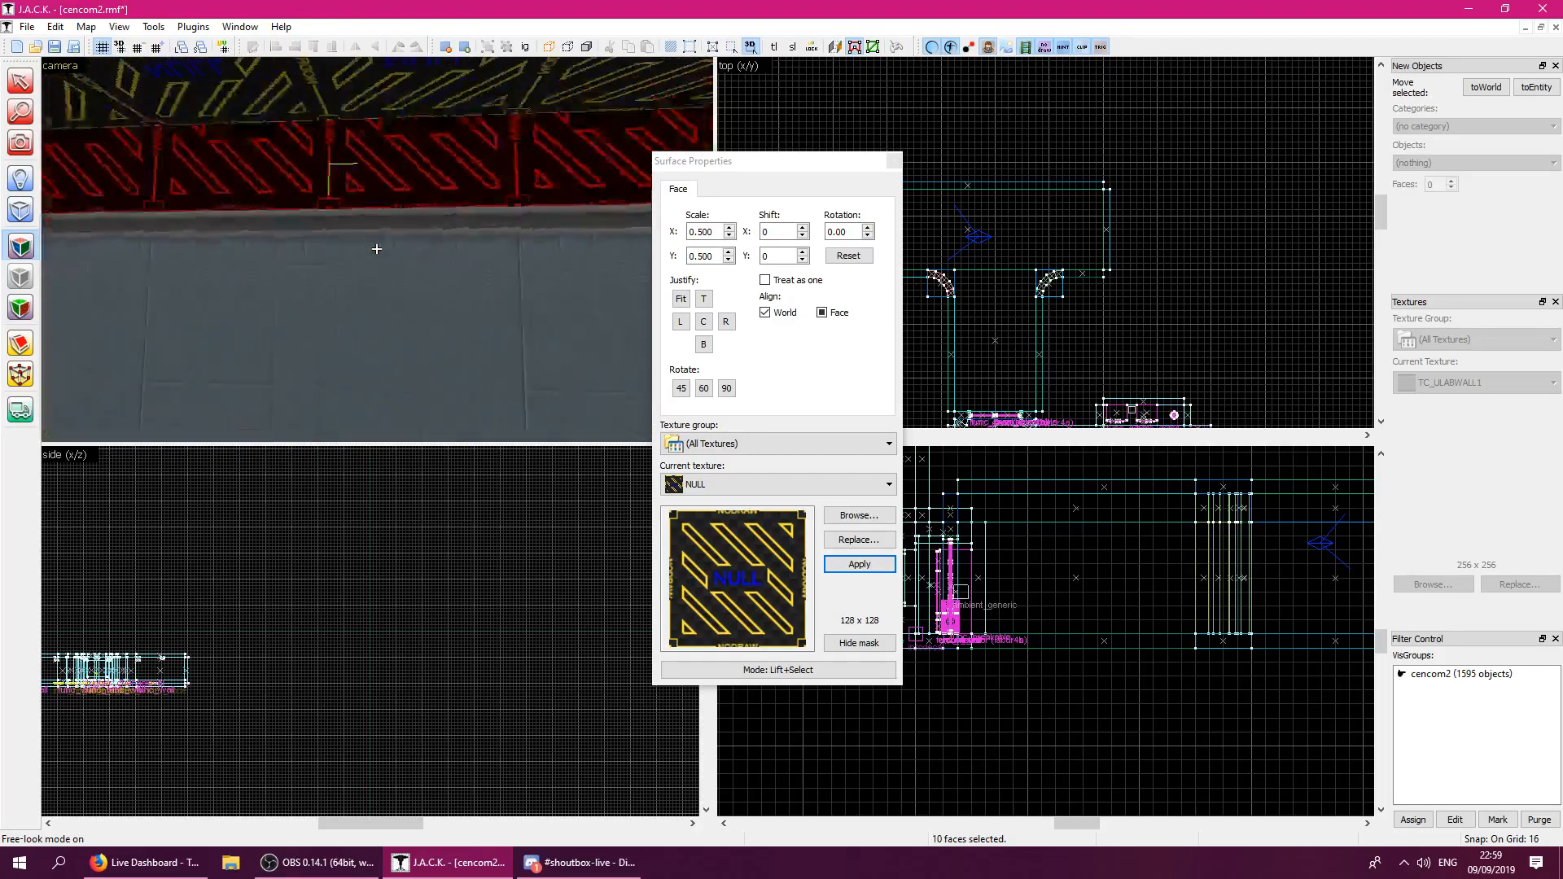
pyautogui.press('a')
pyautogui.press('z')
pyautogui.keyDown('ctrl'); pyautogui.click(390, 234); pyautogui.keyUp('ctrl')
pyautogui.keyDown('ctrl'); pyautogui.click(449, 229); pyautogui.keyUp('ctrl')
pyautogui.press('z')
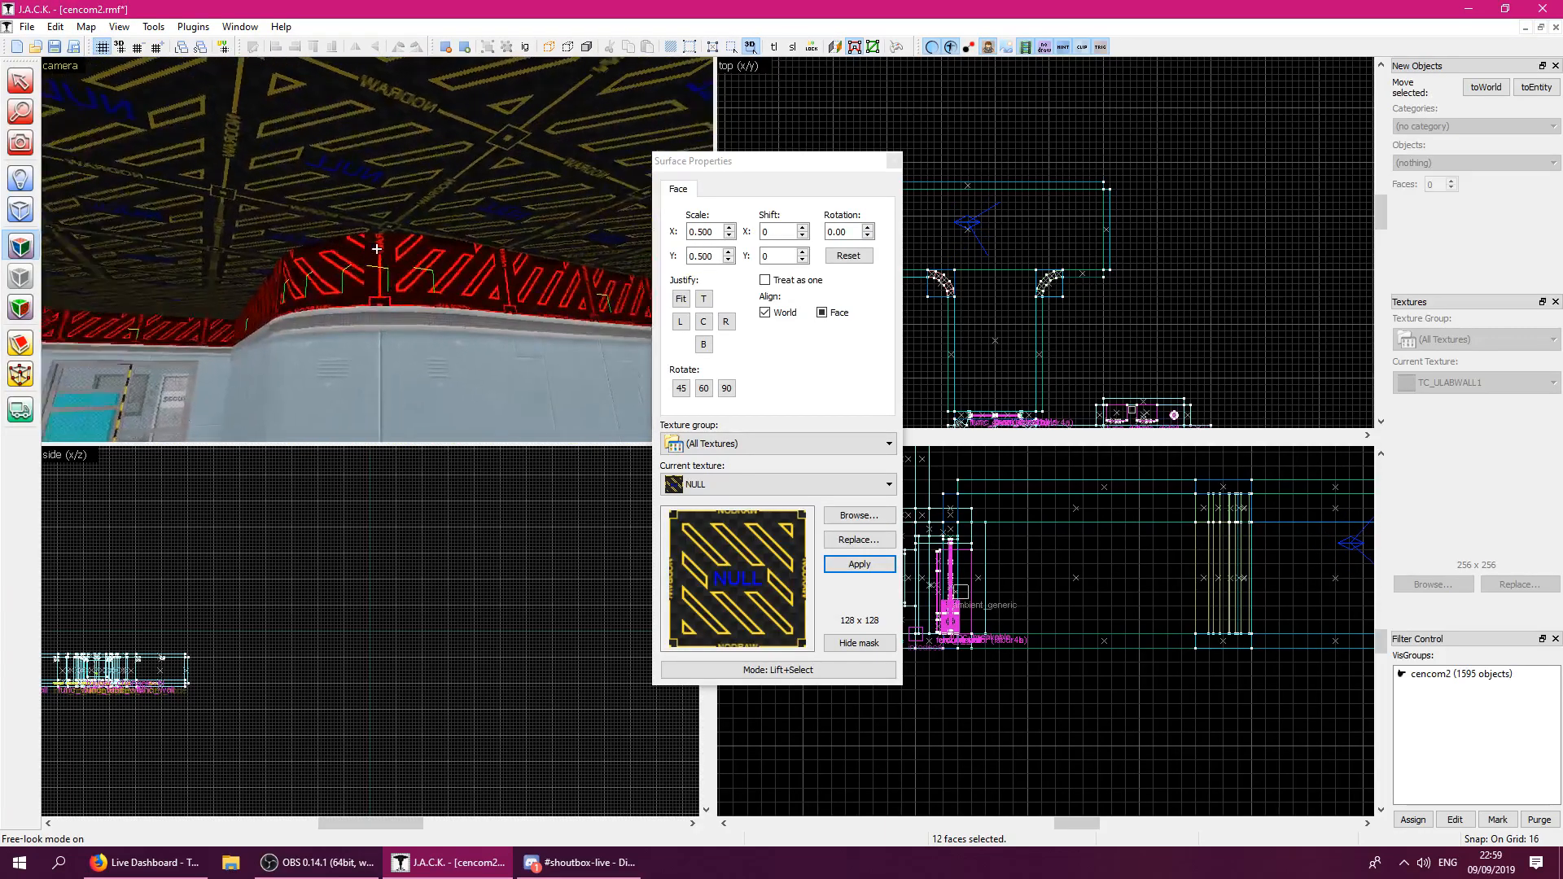
pyautogui.keyDown('ctrl'); pyautogui.click(377, 249); pyautogui.keyUp('ctrl')
pyautogui.press('z')
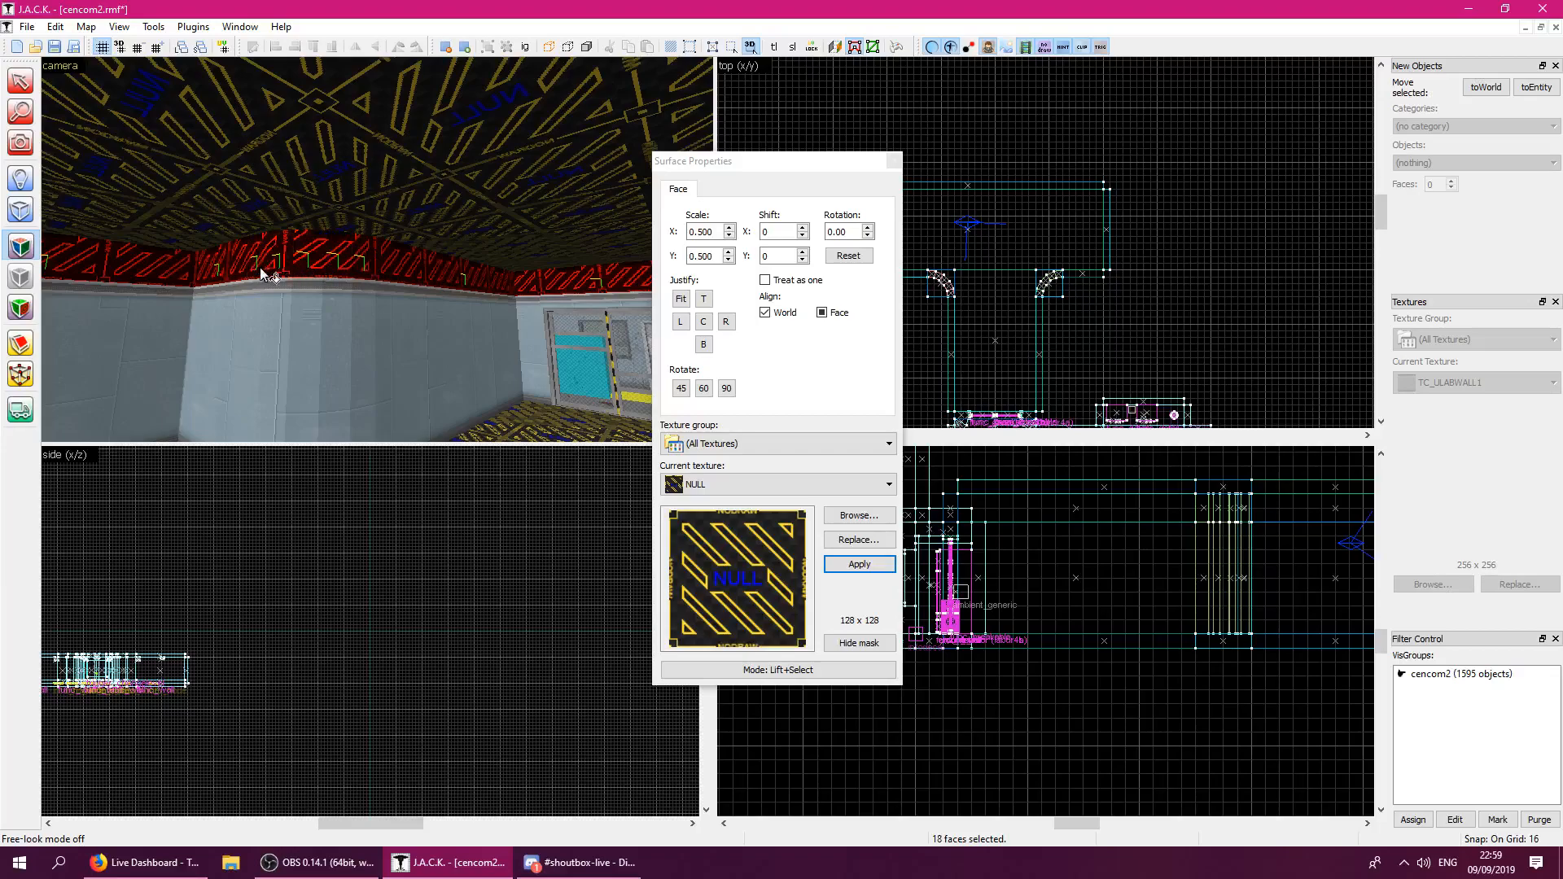
pyautogui.click(866, 521)
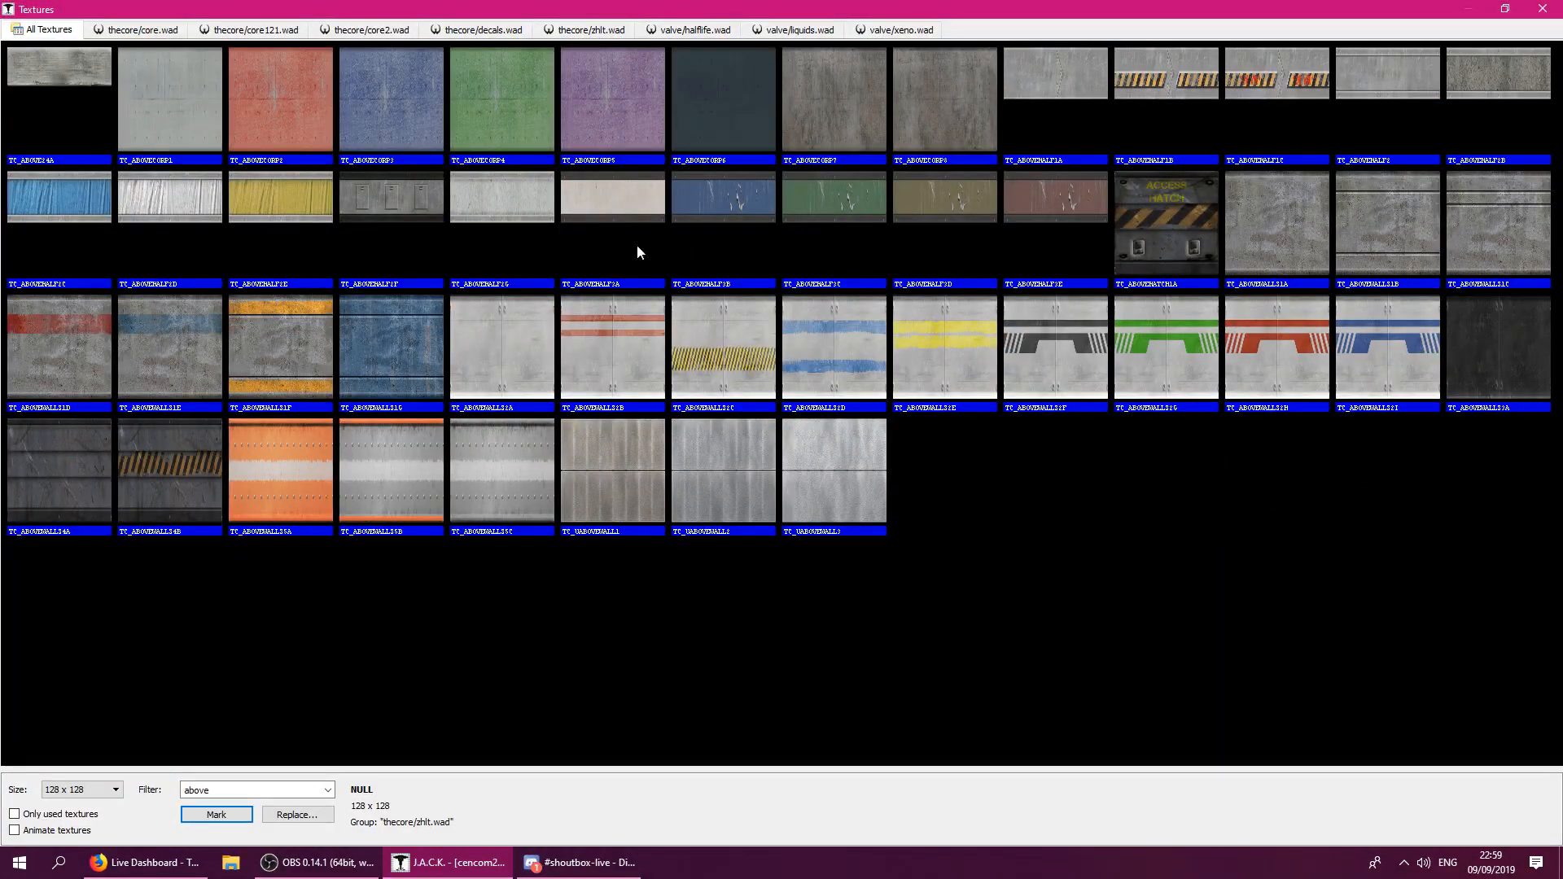
pyautogui.doubleClick(613, 222)
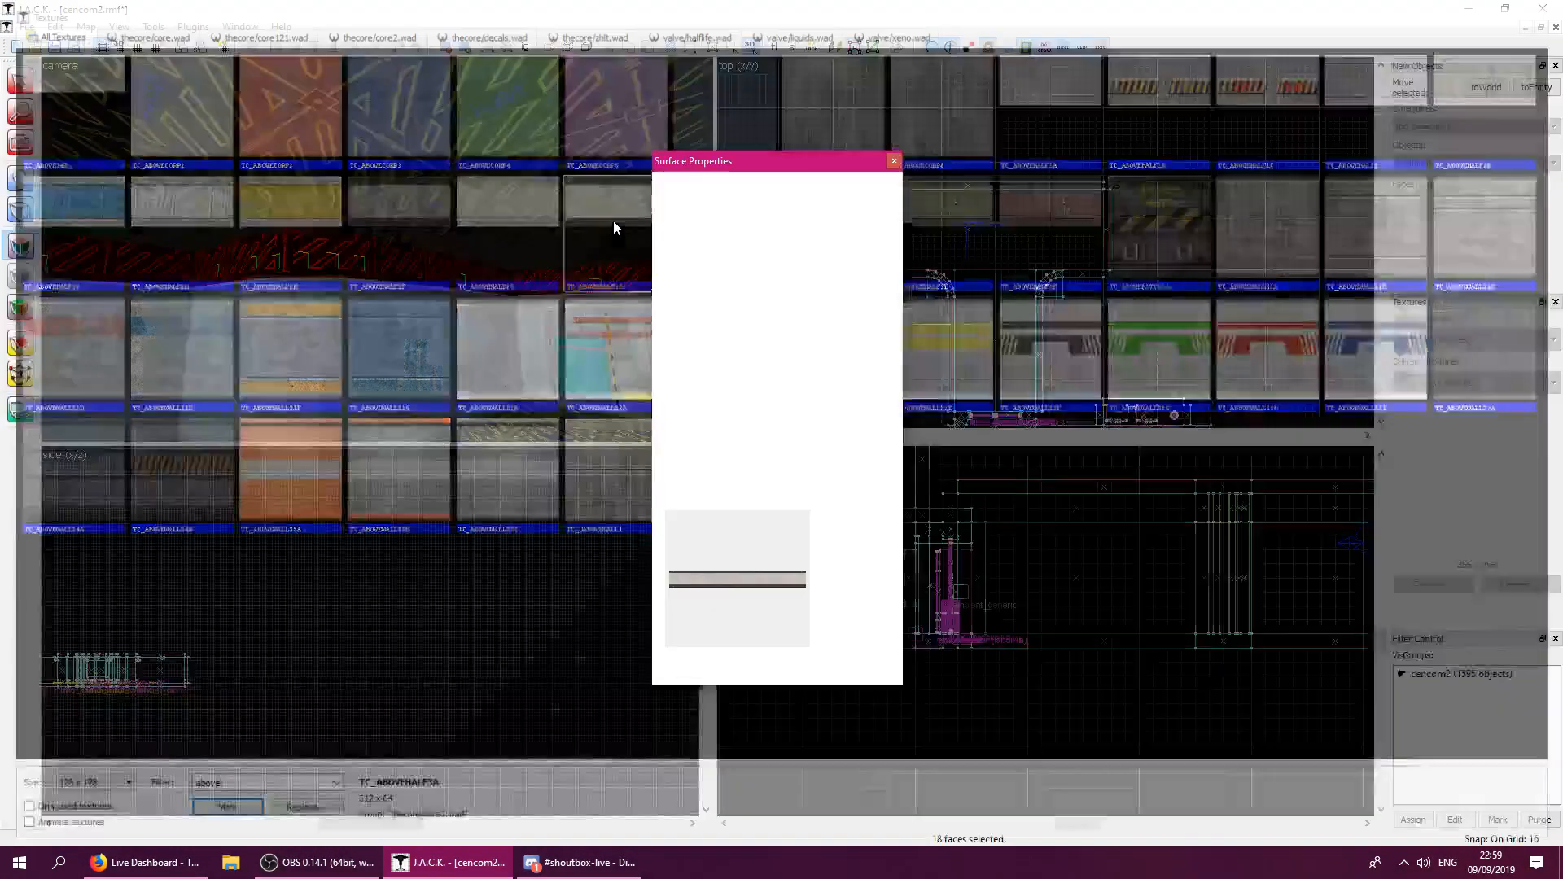
pyautogui.click(894, 160)
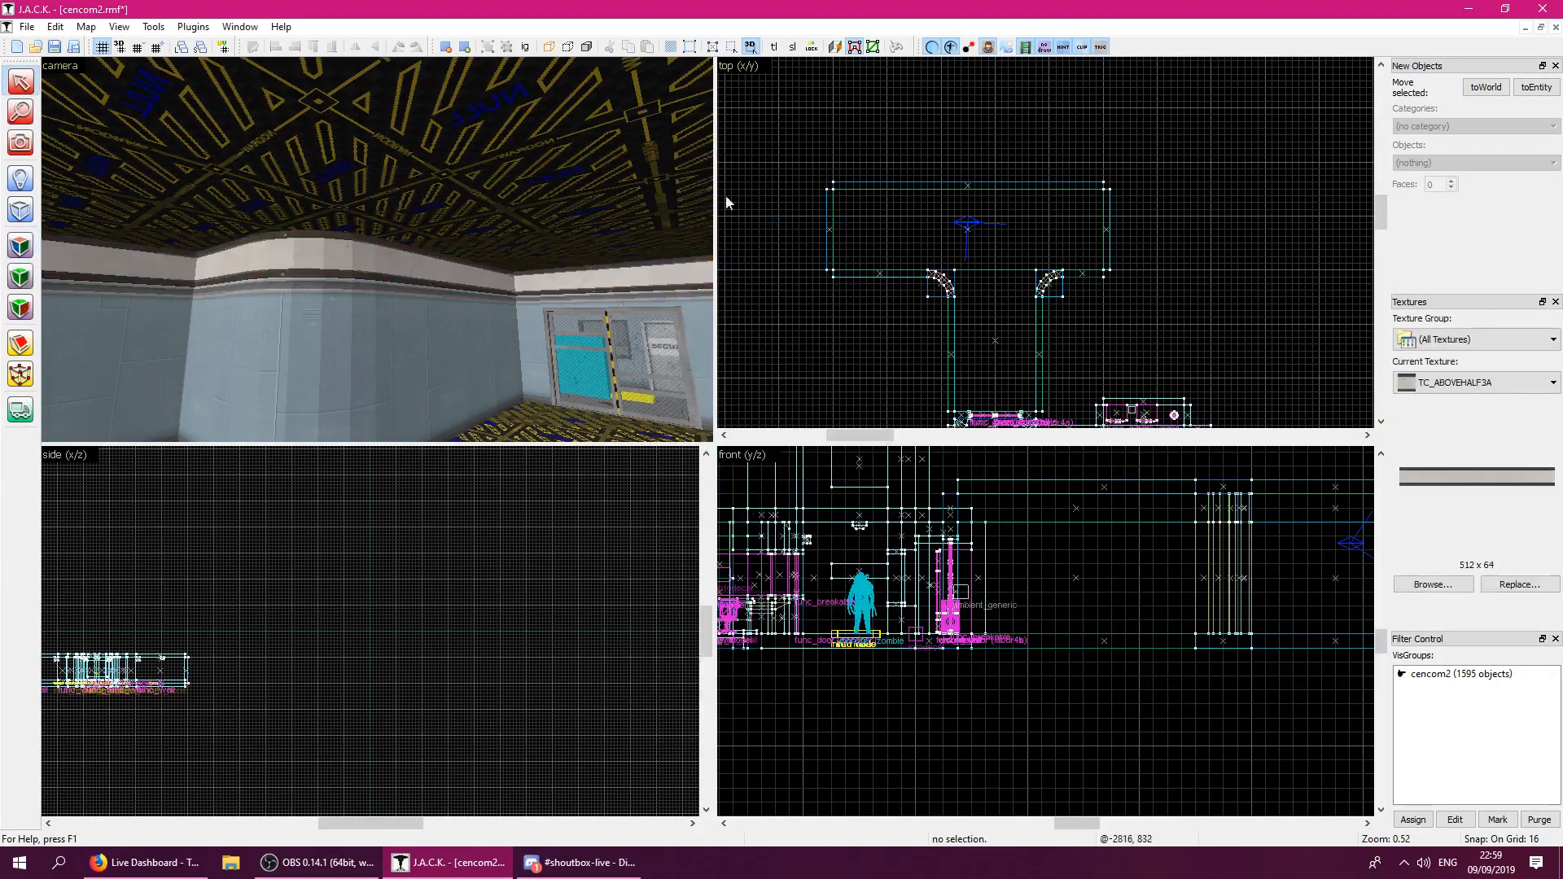
# Select the ceiling faces of the corridor and room, filter the textures by "ceil", and apply TC_CEILTILE2 to them.
pyautogui.press('z')
pyautogui.press('z')
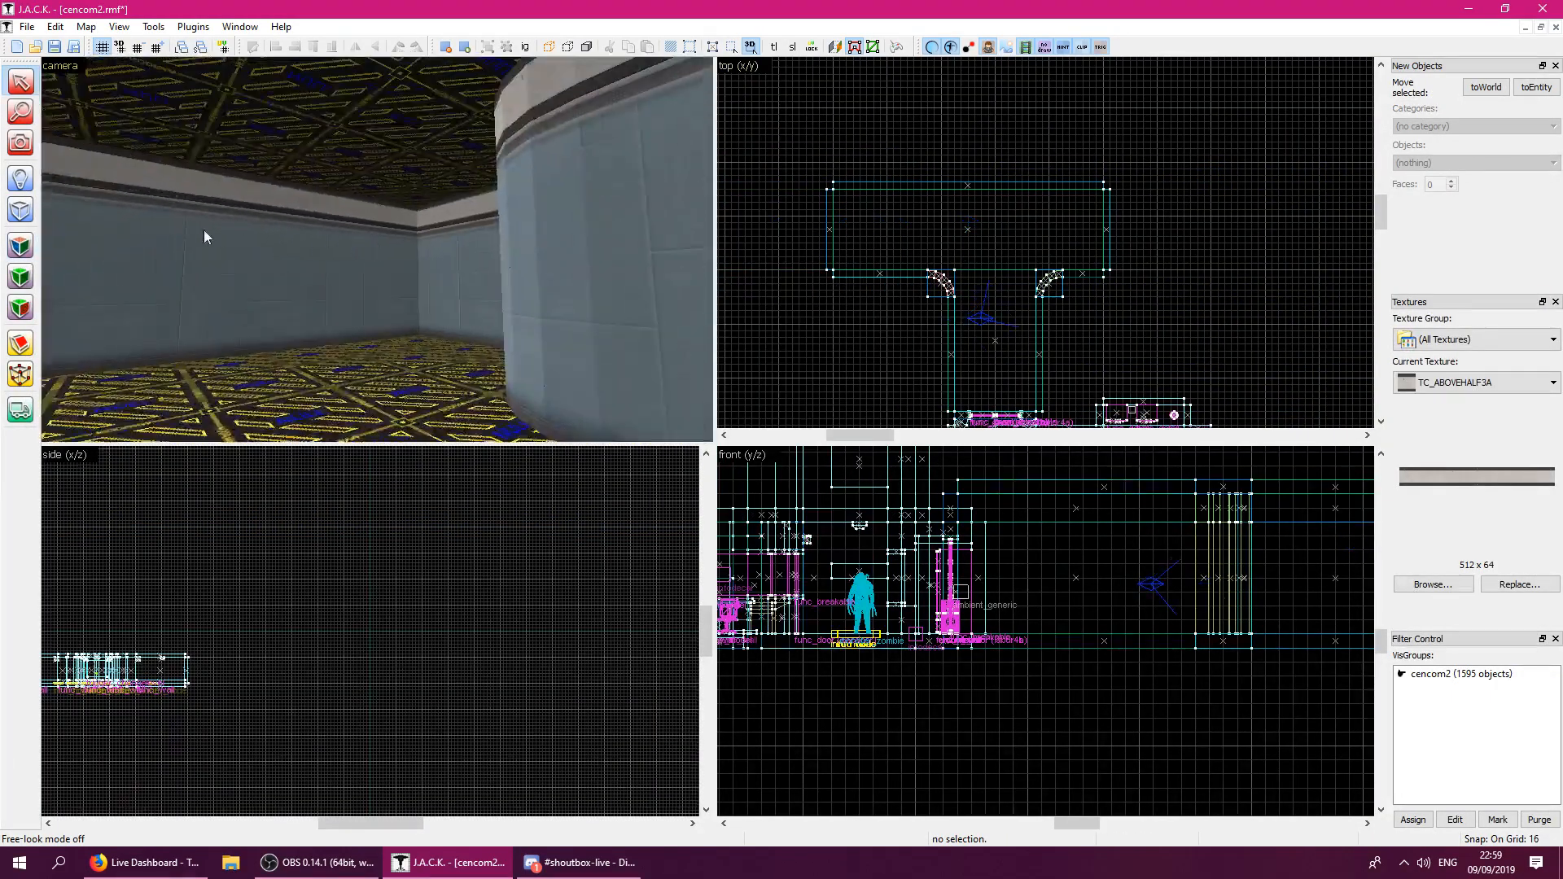
pyautogui.click(31, 251)
pyautogui.click(393, 182)
pyautogui.press('z')
pyautogui.press('a')
pyautogui.press('z')
pyautogui.keyDown('ctrl'); pyautogui.click(366, 248); pyautogui.keyUp('ctrl')
pyautogui.keyDown('ctrl'); pyautogui.click(187, 277); pyautogui.keyUp('ctrl')
pyautogui.press('z')
pyautogui.press('z')
pyautogui.keyDown('ctrl'); pyautogui.click(531, 199); pyautogui.keyUp('ctrl')
pyautogui.press('z')
pyautogui.press('w')
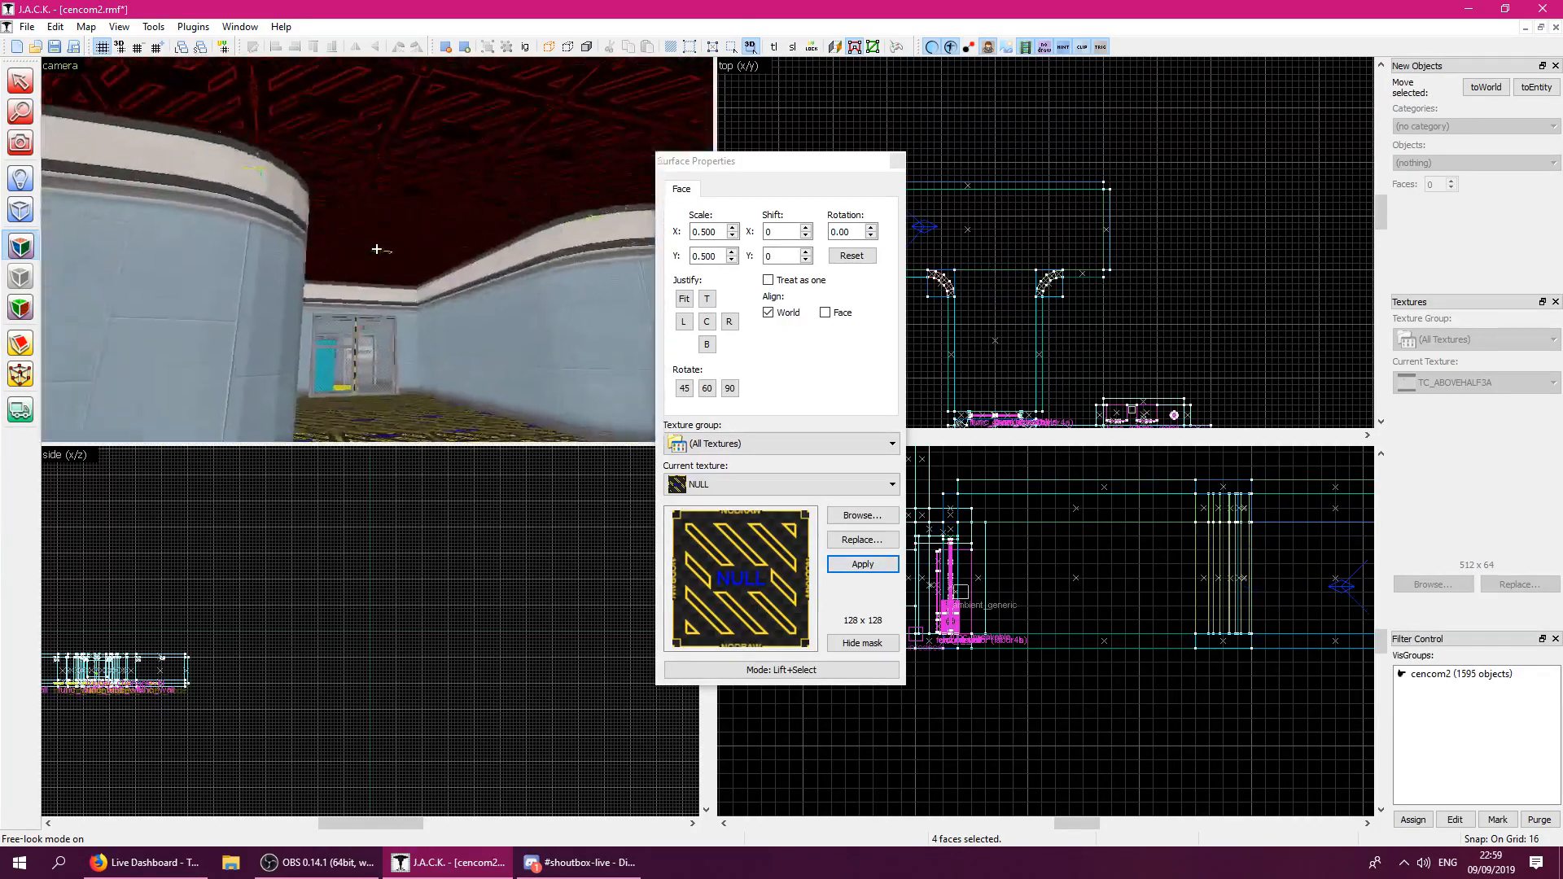
pyautogui.press('w')
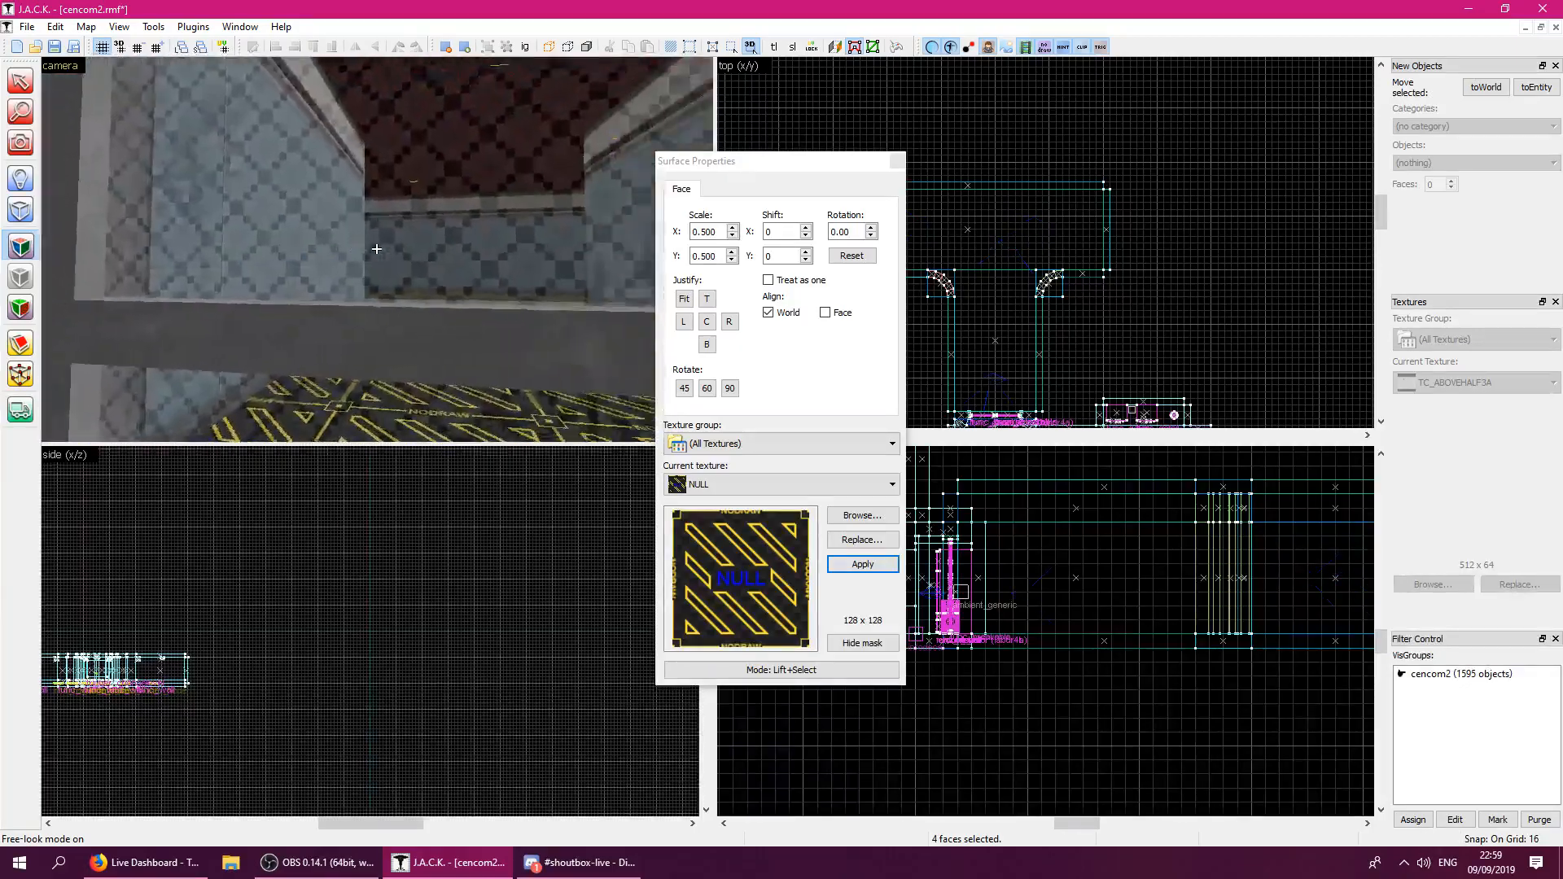
pyautogui.press('w')
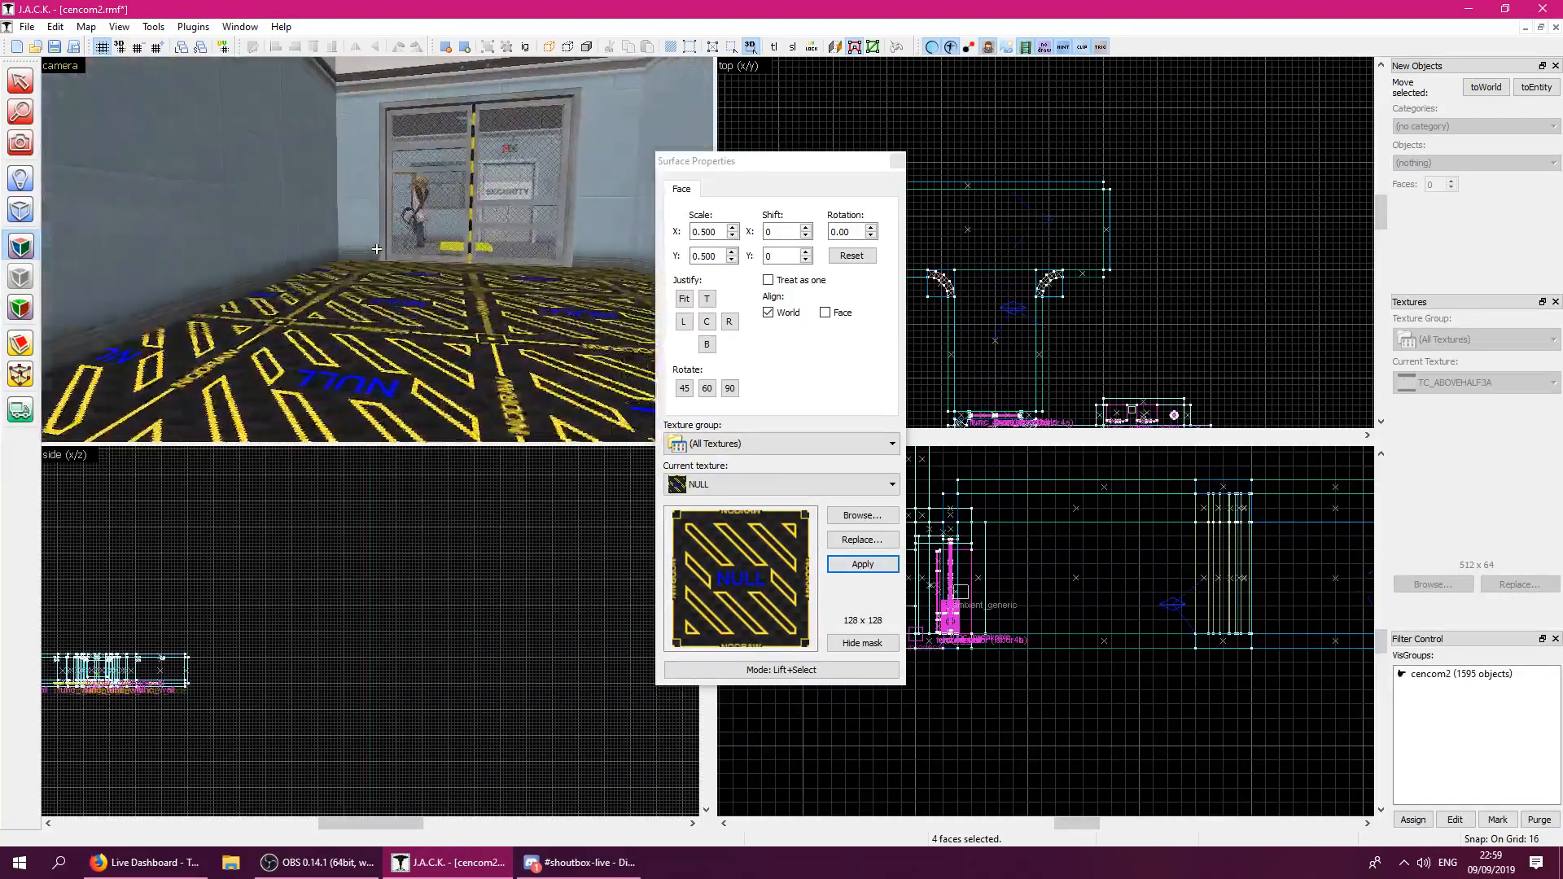
pyautogui.press('w')
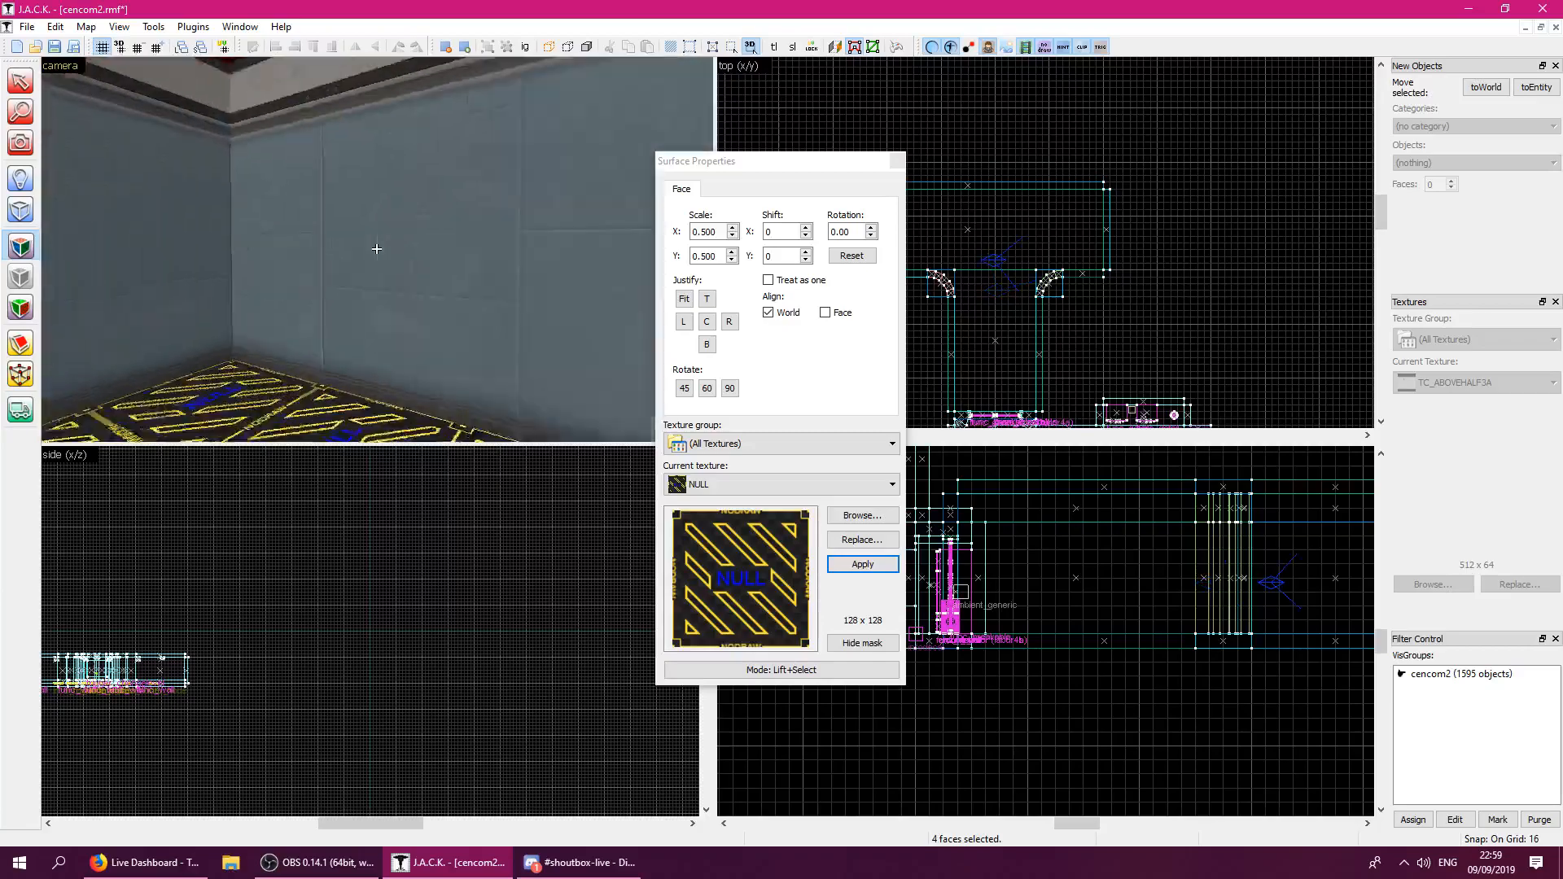
pyautogui.press('w')
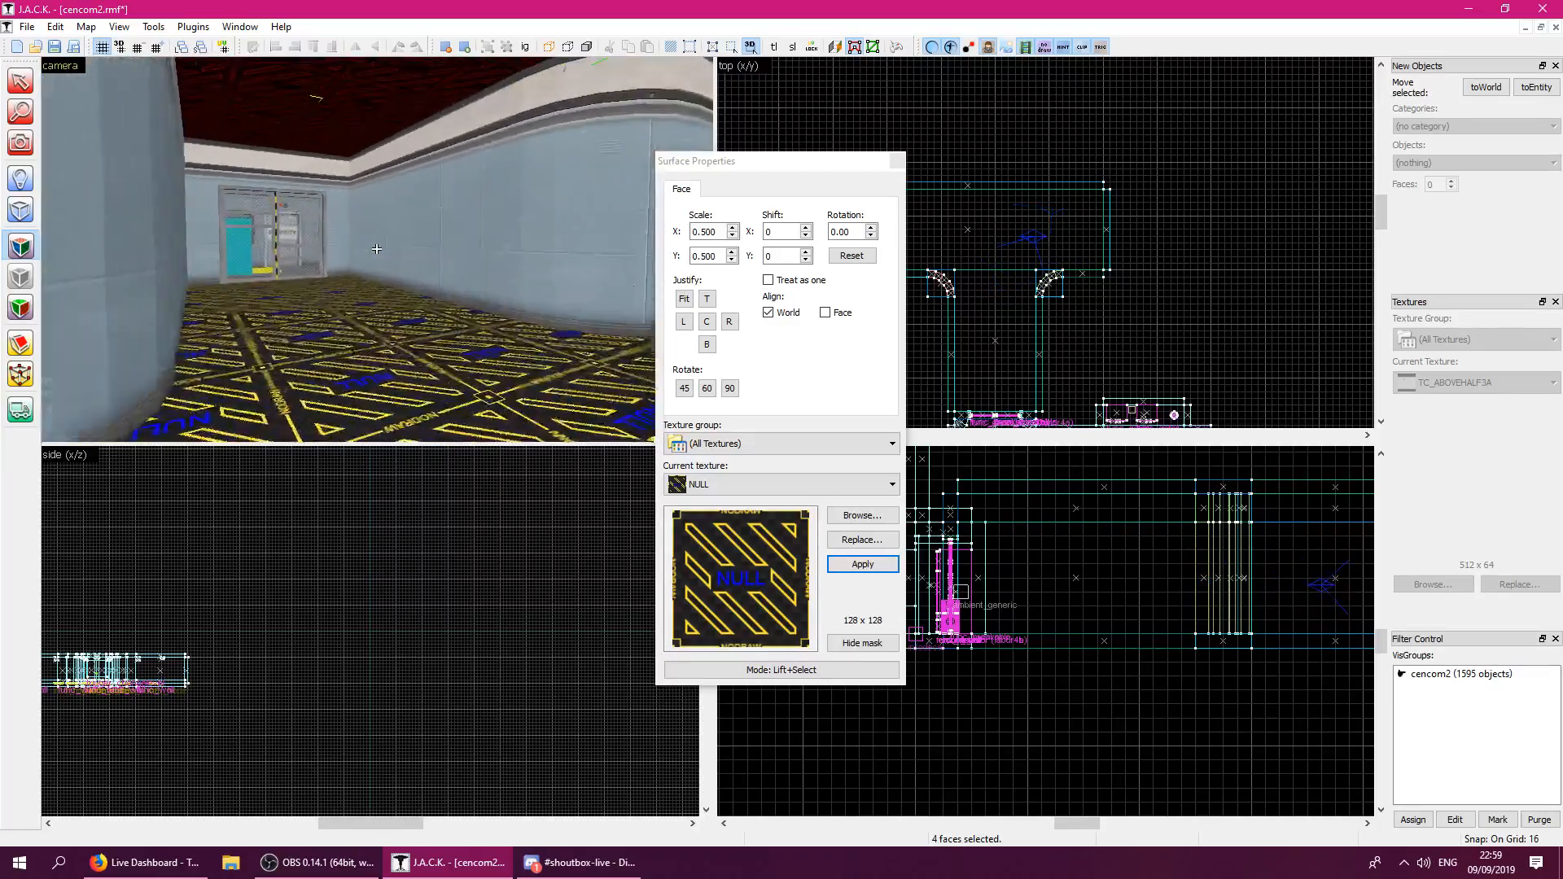
pyautogui.press('z')
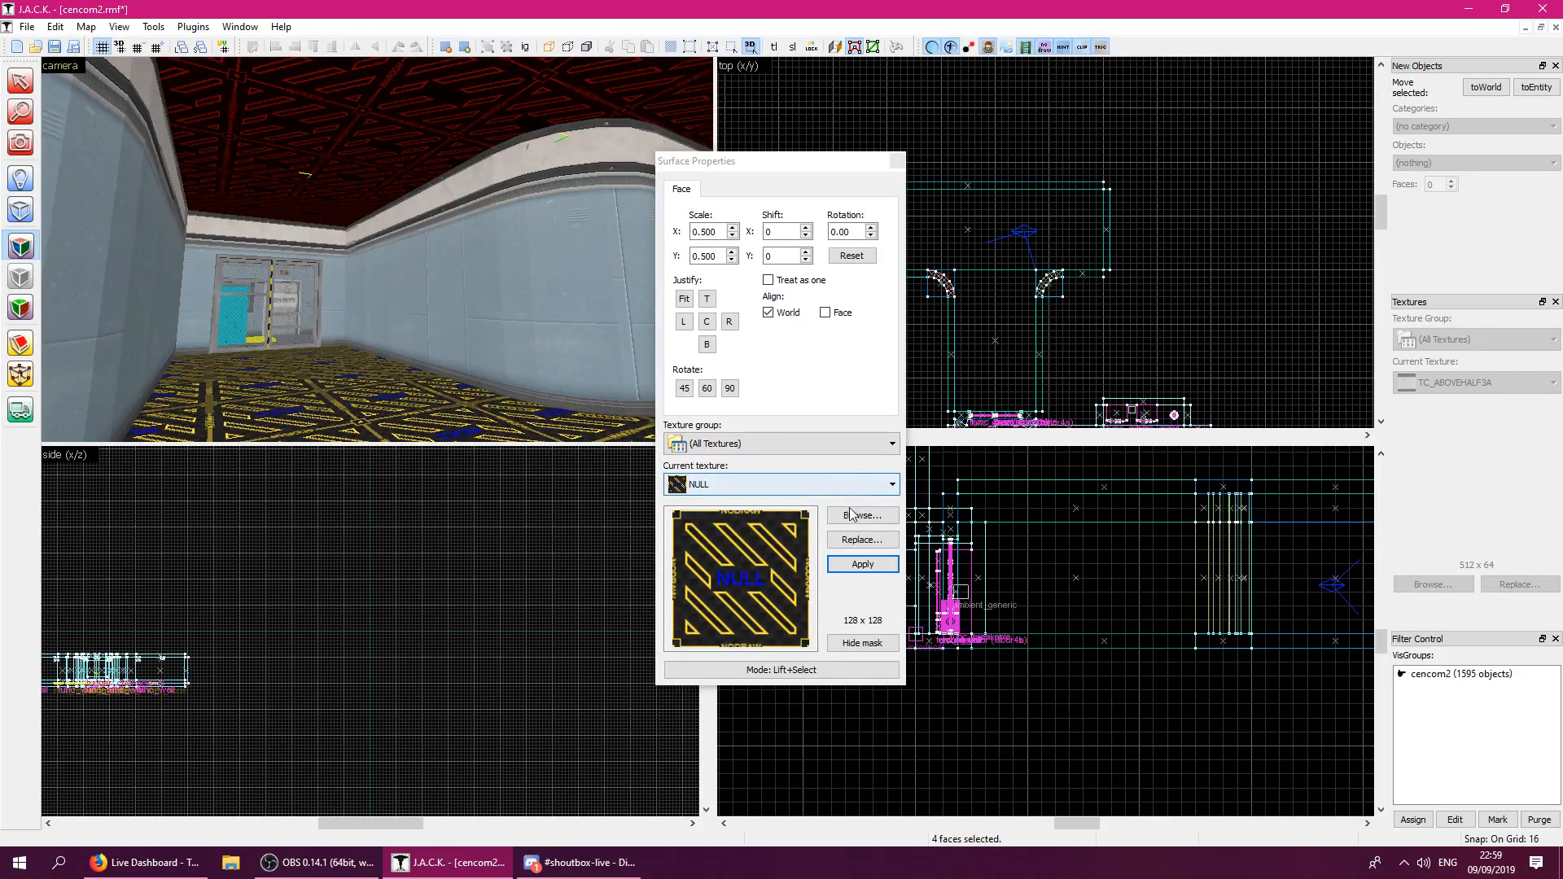
pyautogui.click(856, 513)
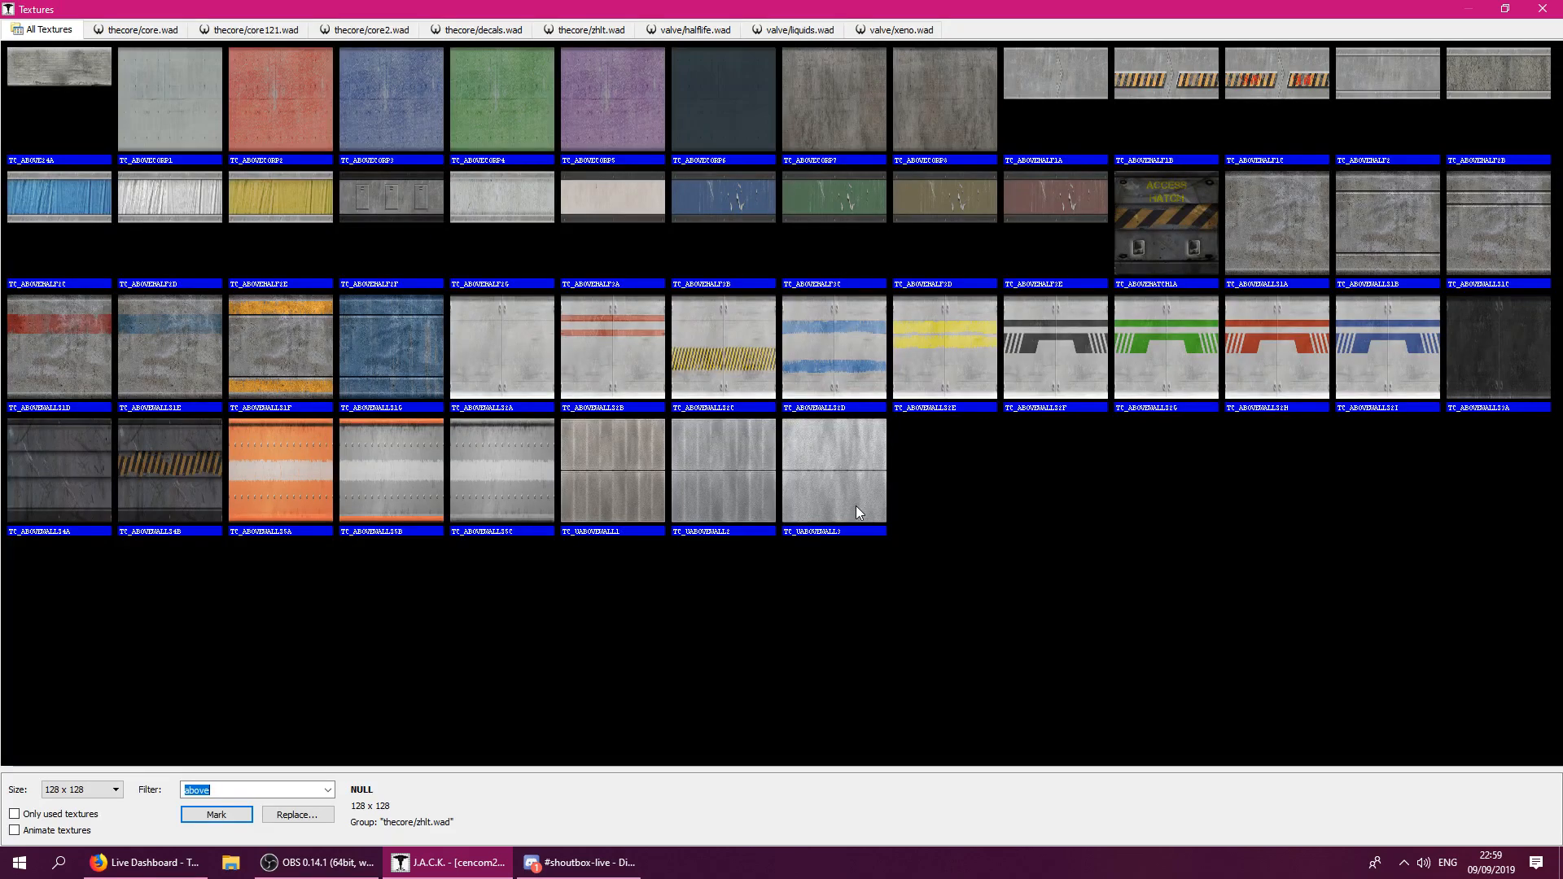
pyautogui.write('cei')
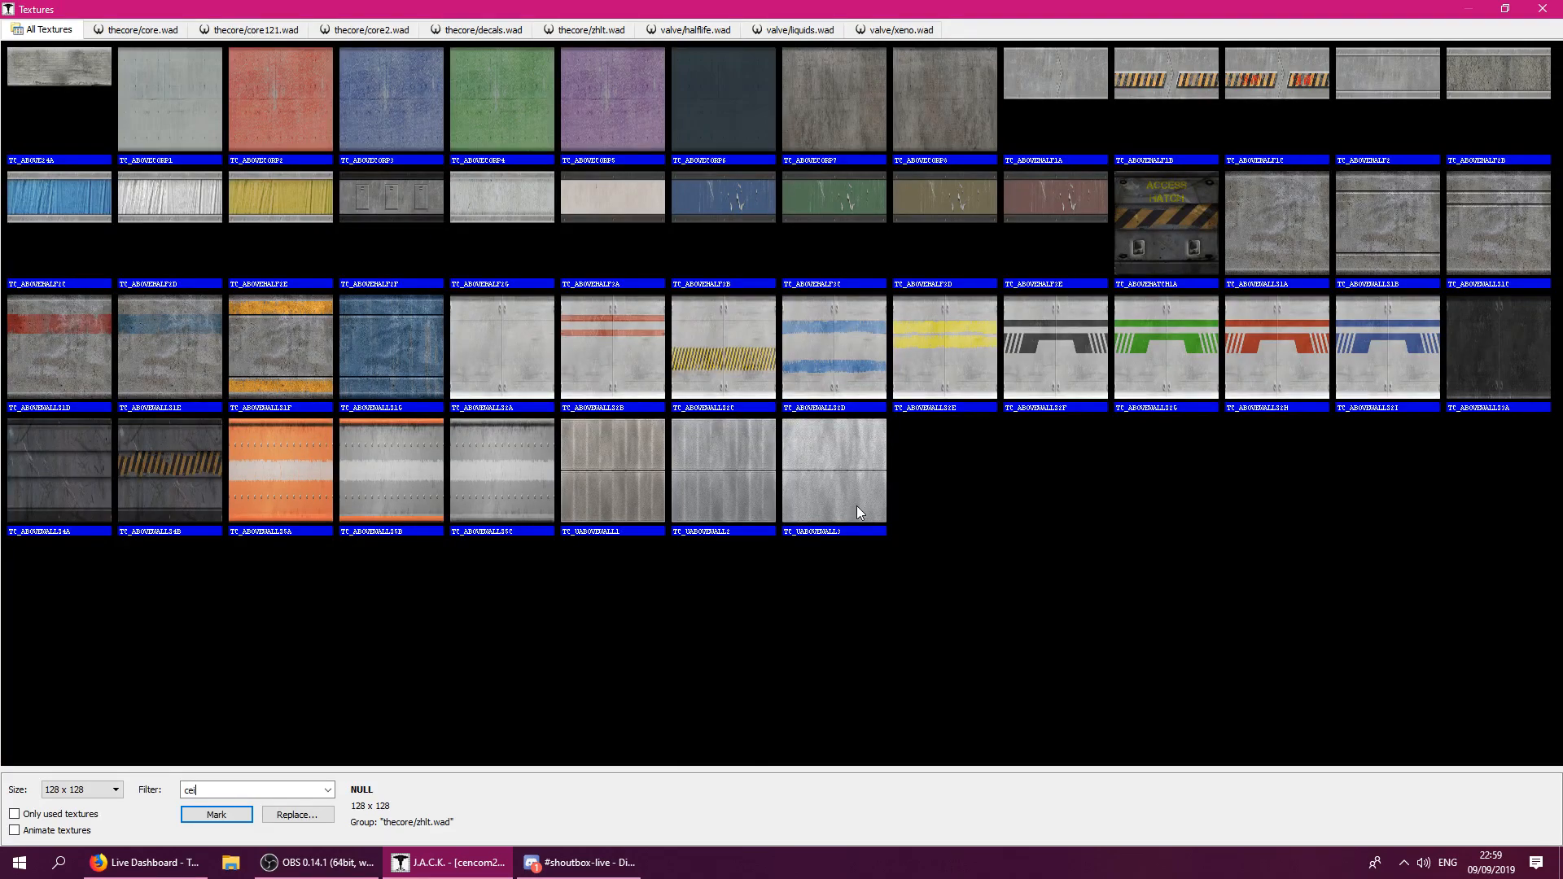
pyautogui.write('l')
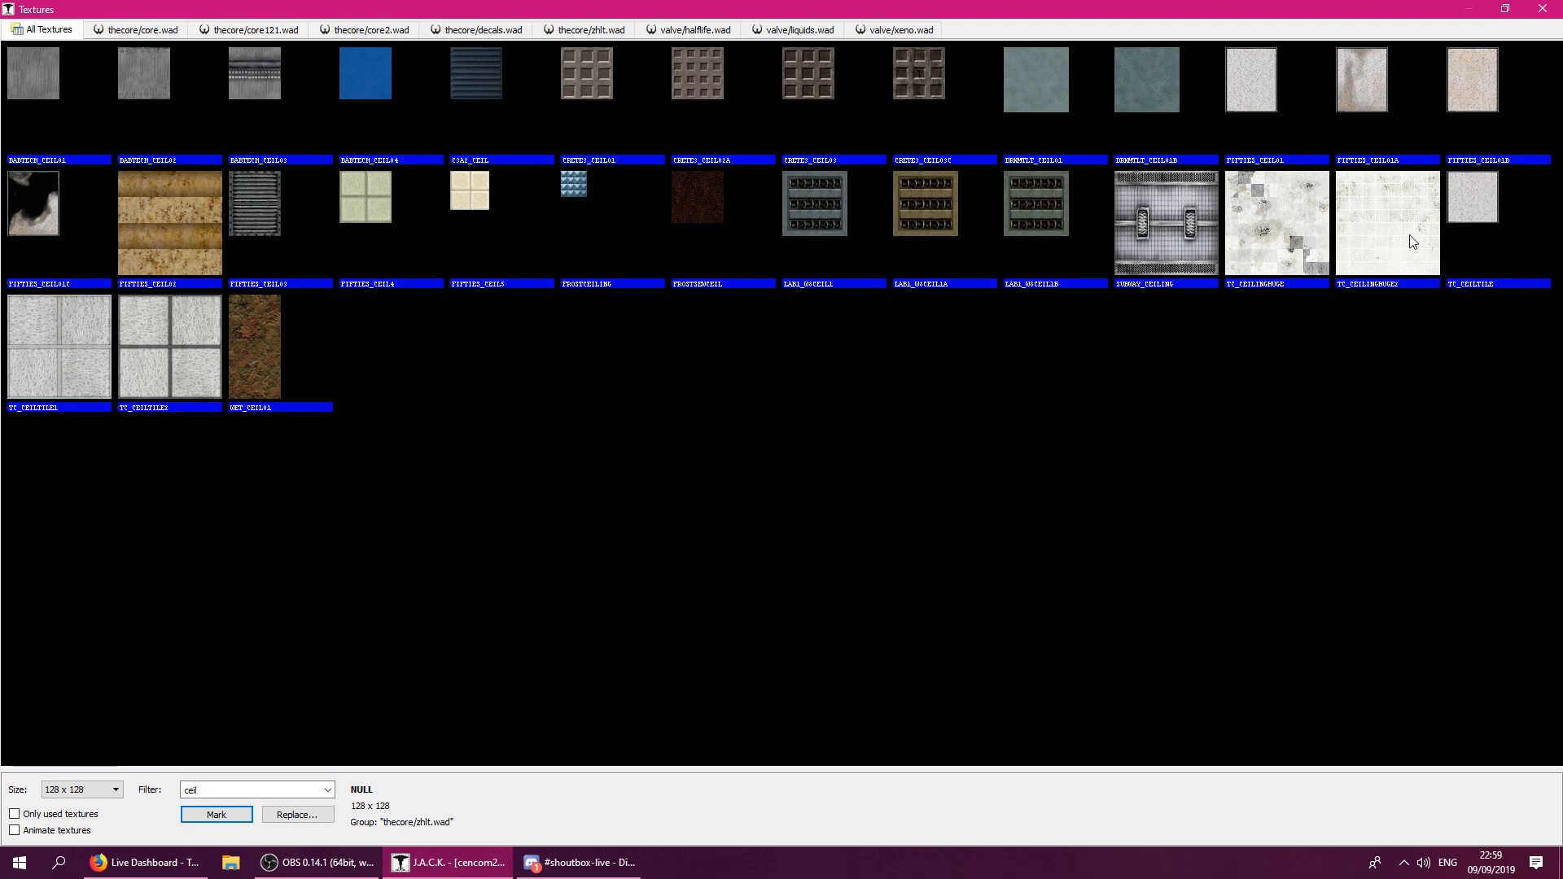
pyautogui.doubleClick(178, 381)
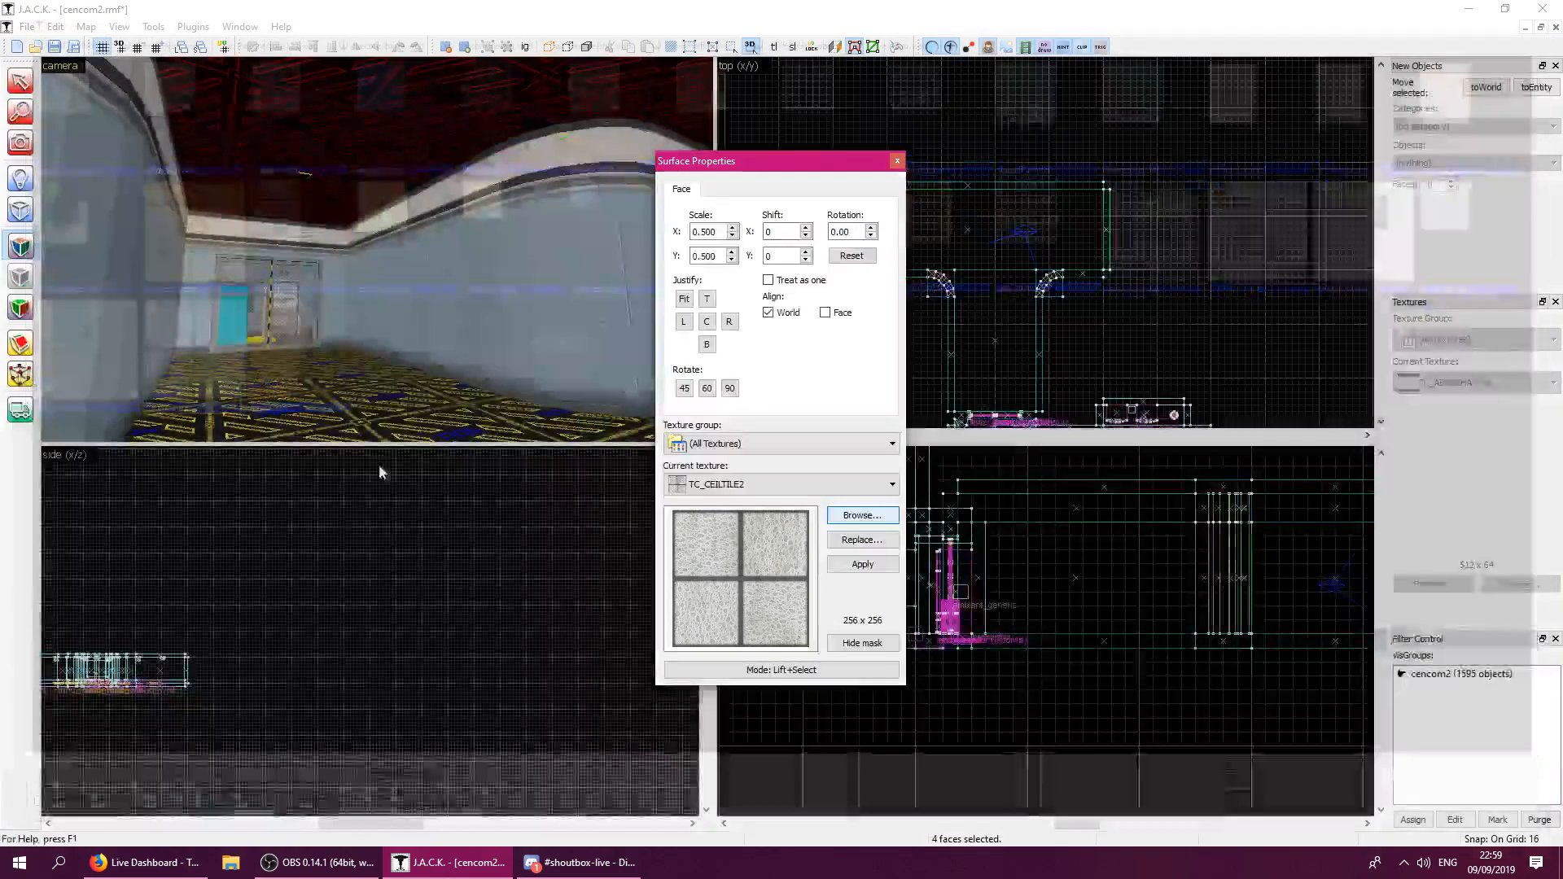
pyautogui.click(865, 566)
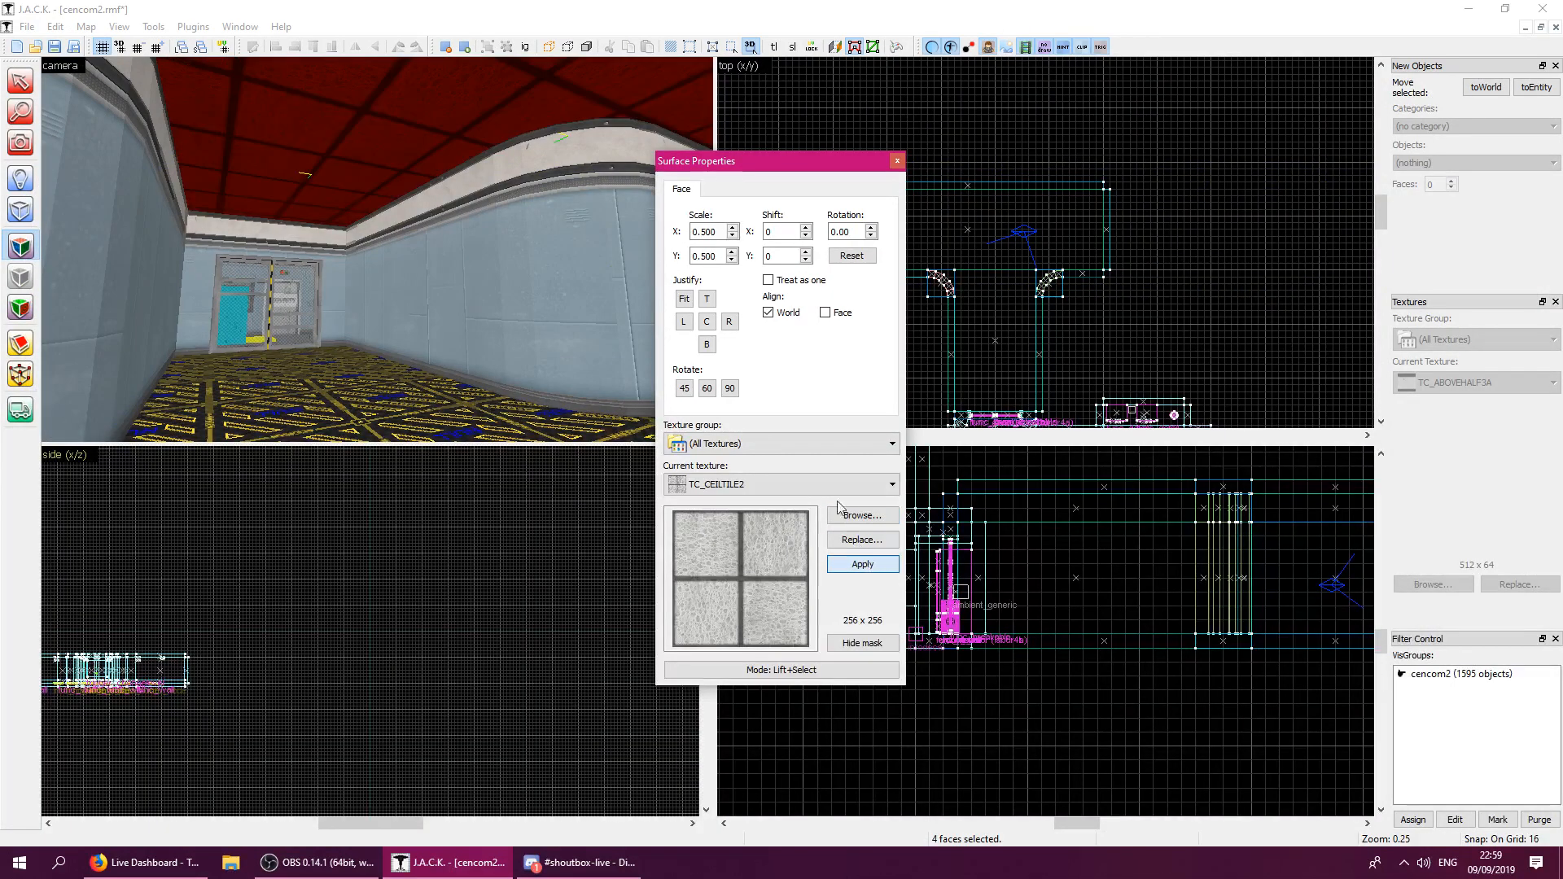
pyautogui.click(899, 164)
# Justify the TC_CEILTILE2 texture to the right on the corridor's ceiling face.
pyautogui.press('z')
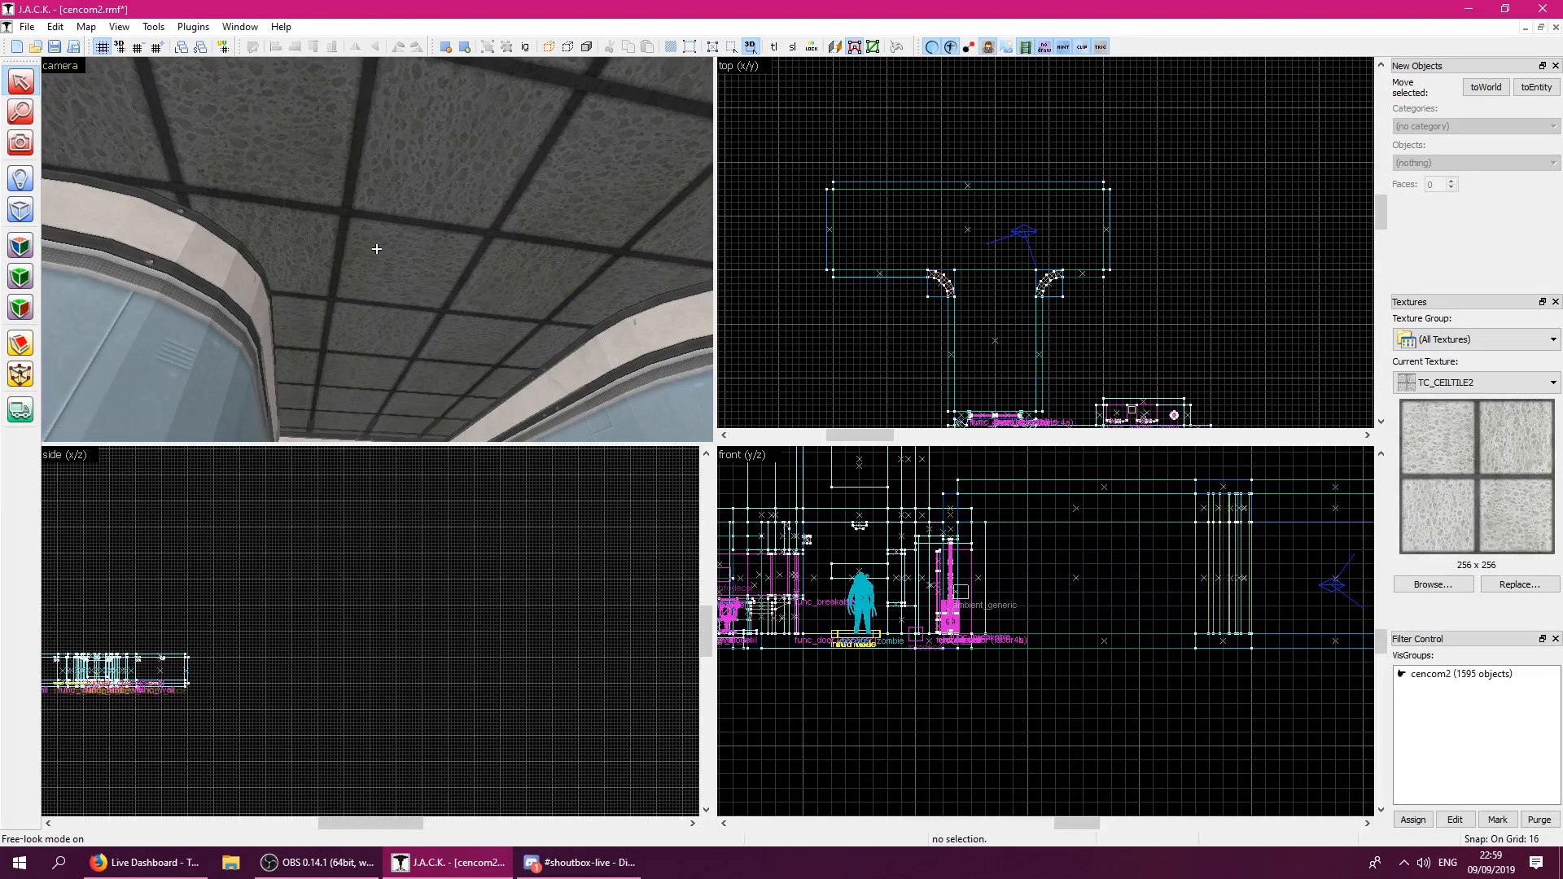
pyautogui.press('w')
pyautogui.press('s')
pyautogui.press('a')
pyautogui.press('d')
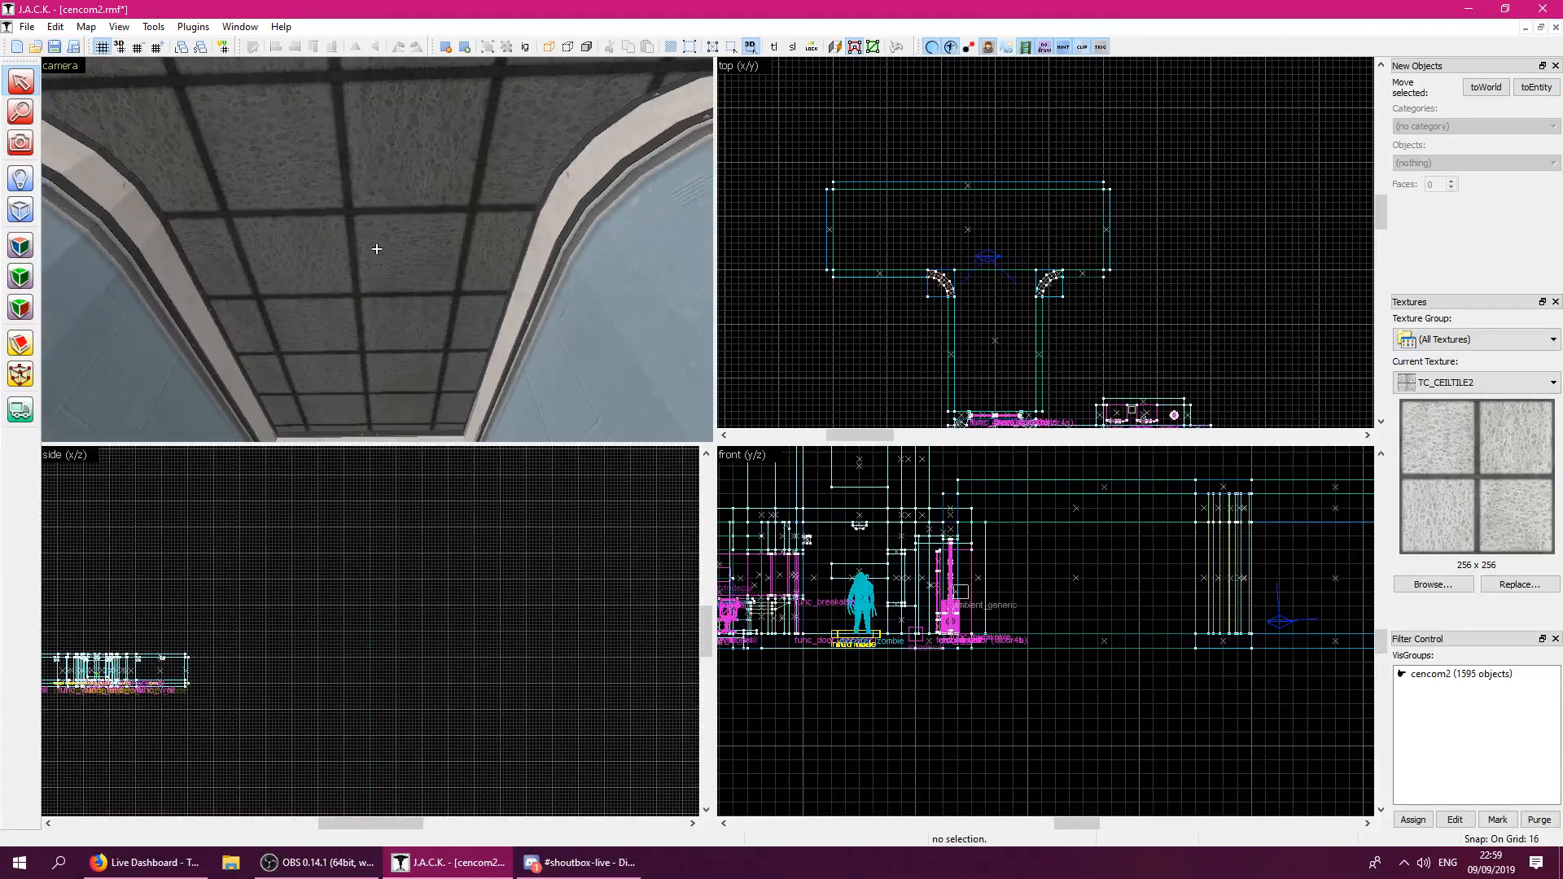
pyautogui.click(47, 246)
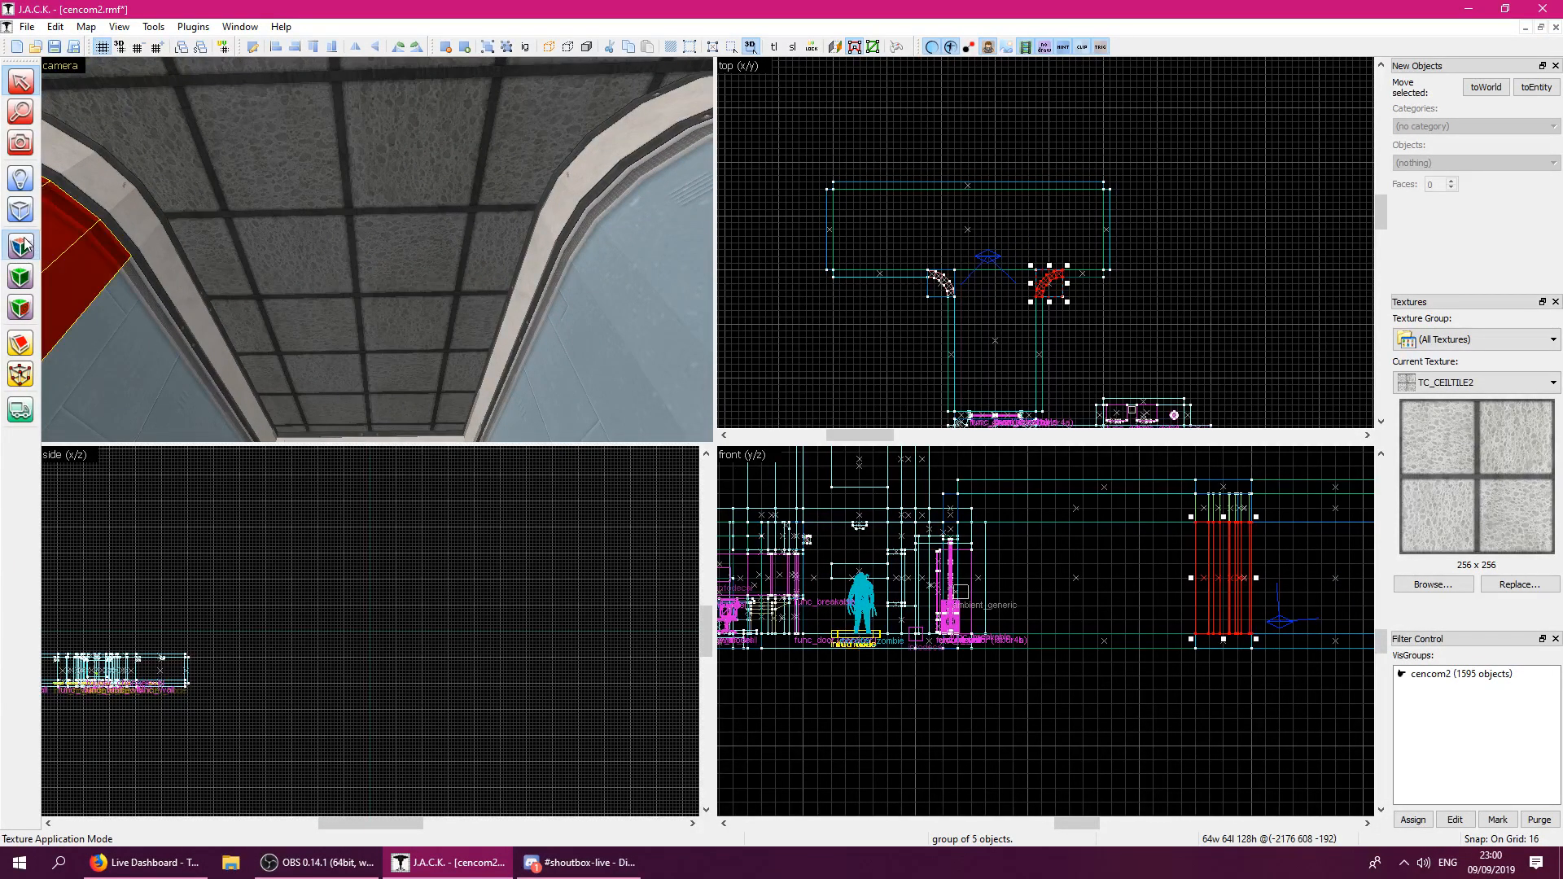
pyautogui.click(20, 246)
pyautogui.click(186, 151)
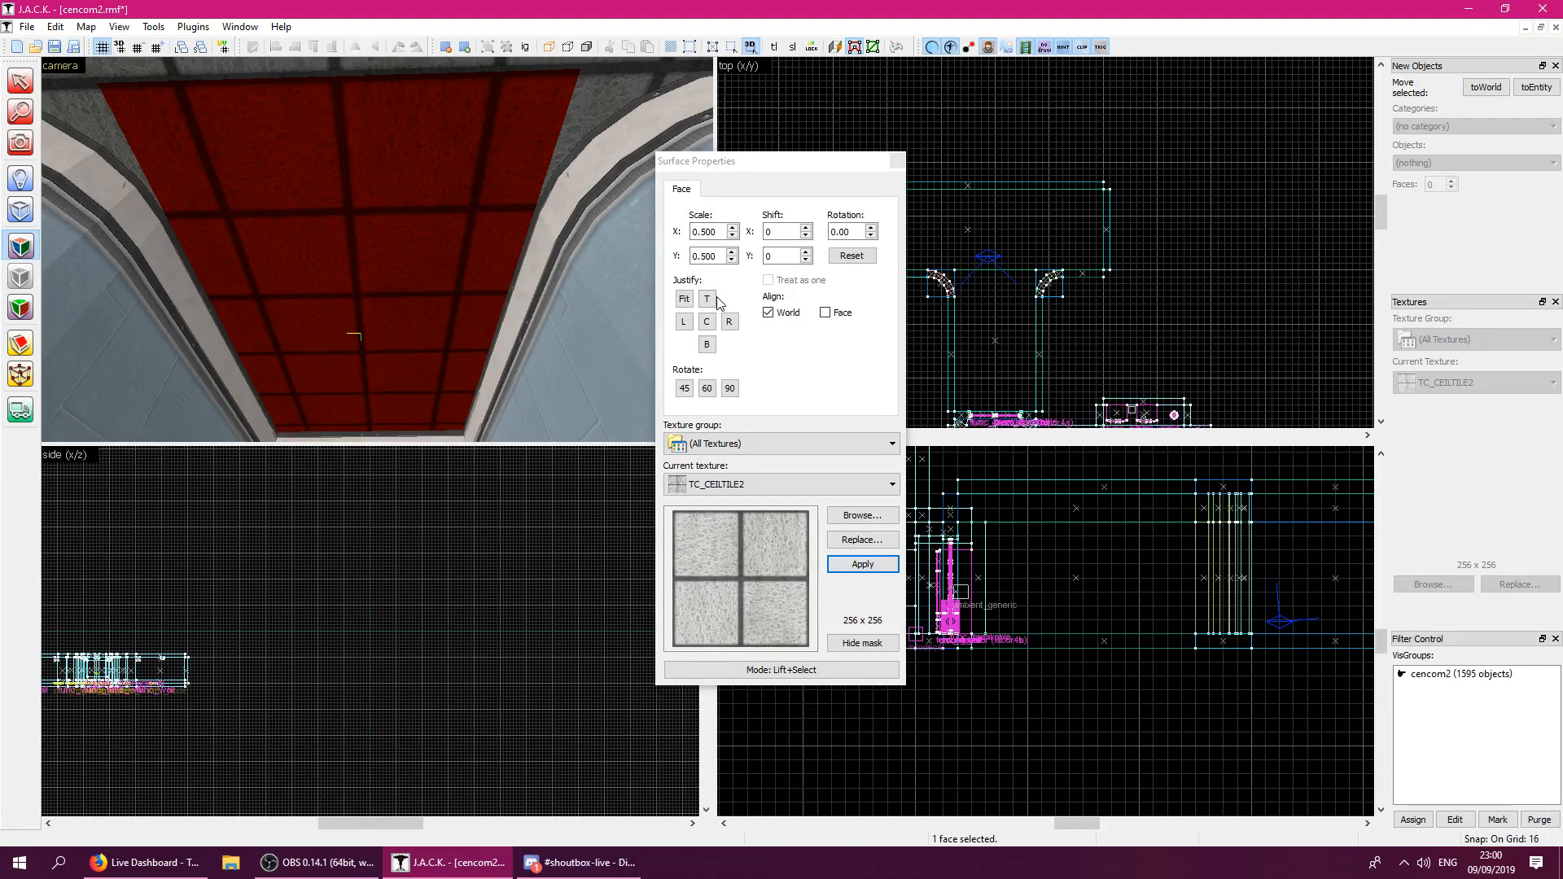
pyautogui.click(730, 323)
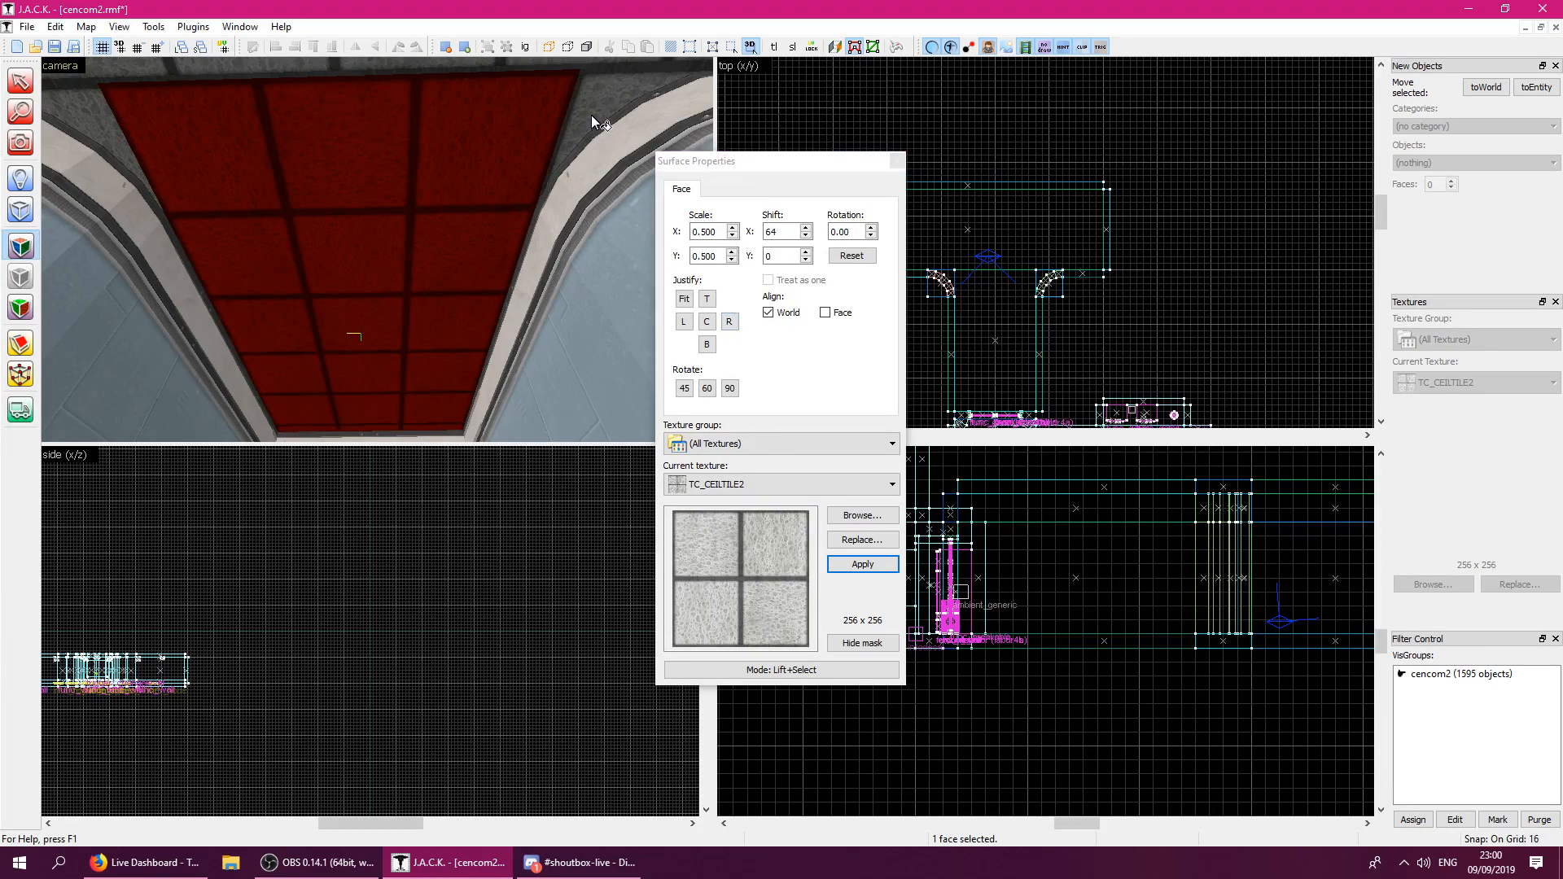
pyautogui.click(893, 159)
# Examine the ceiling tile alignment where the corridor meets the room, along with the wall trim and remaining NULL floor.
pyautogui.press('z')
pyautogui.press('w')
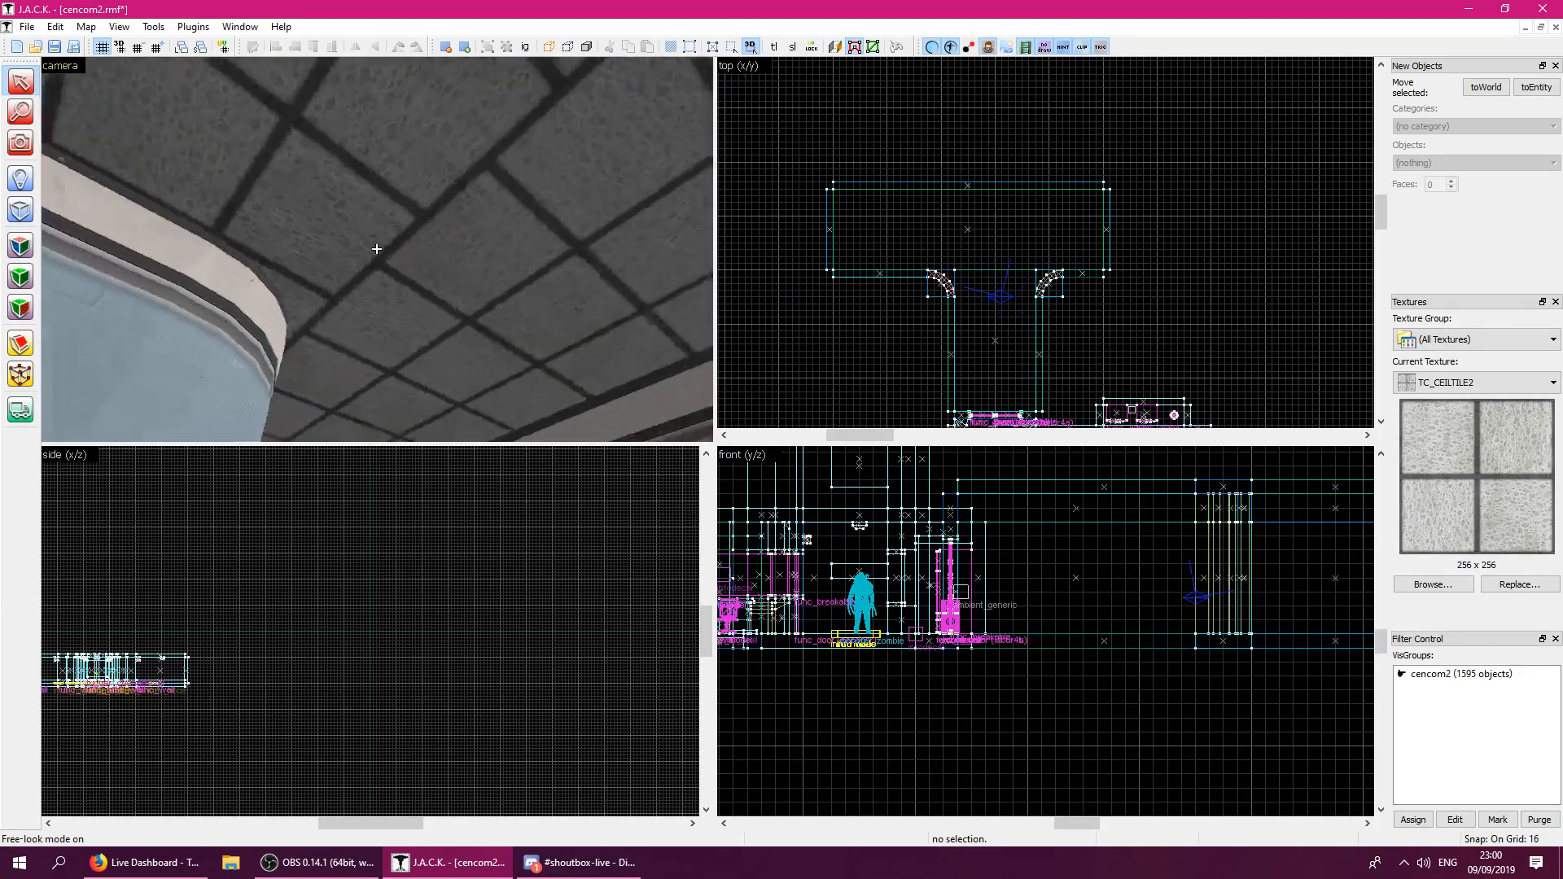
pyautogui.press('s')
pyautogui.press('w')
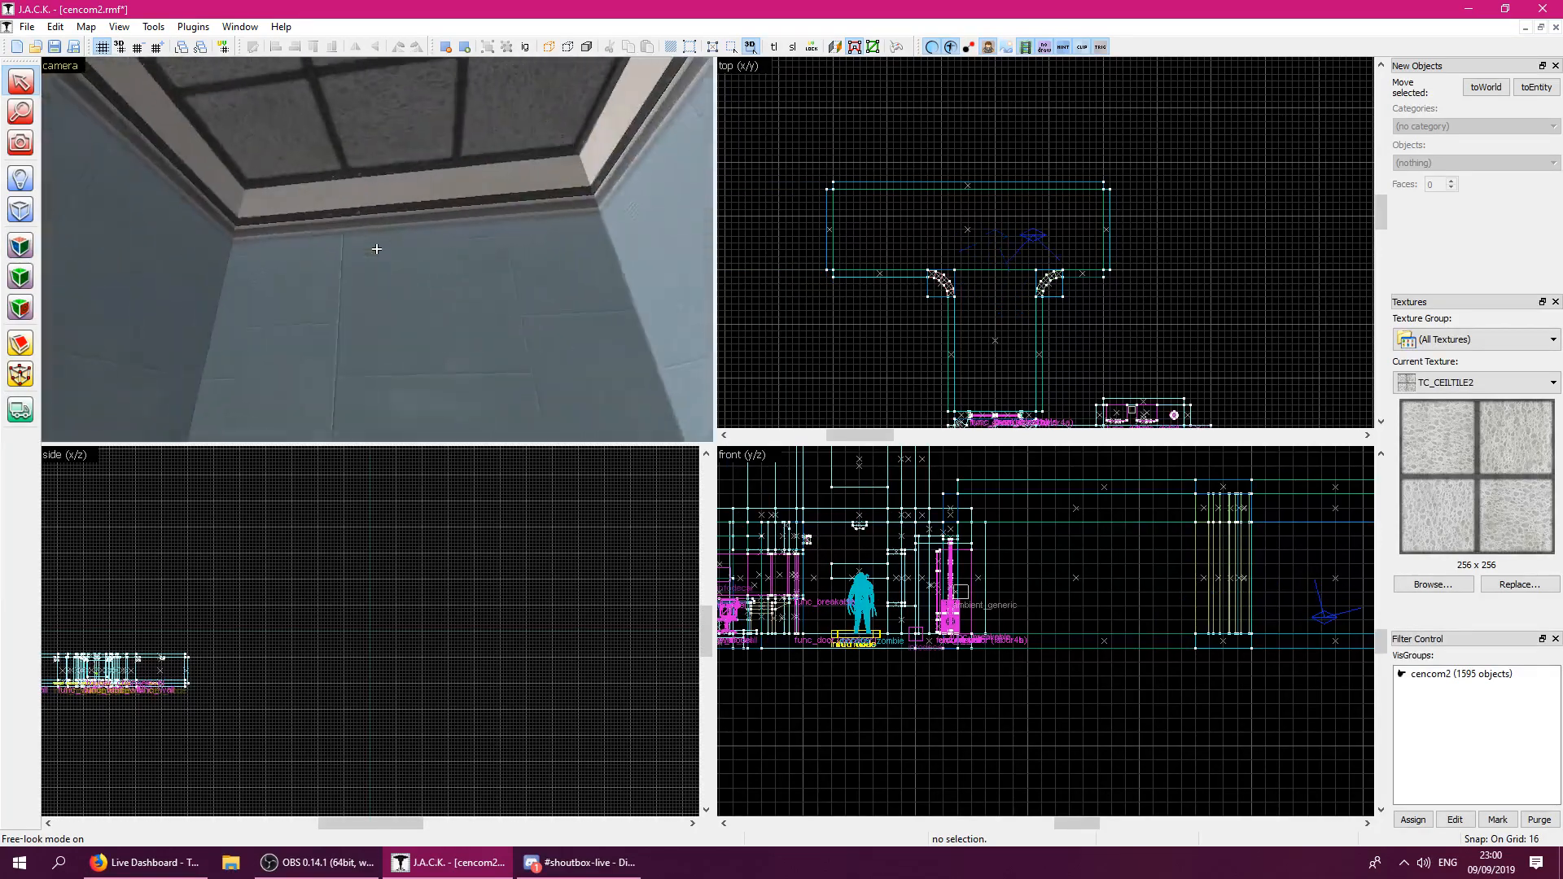
pyautogui.press('w')
pyautogui.press('d')
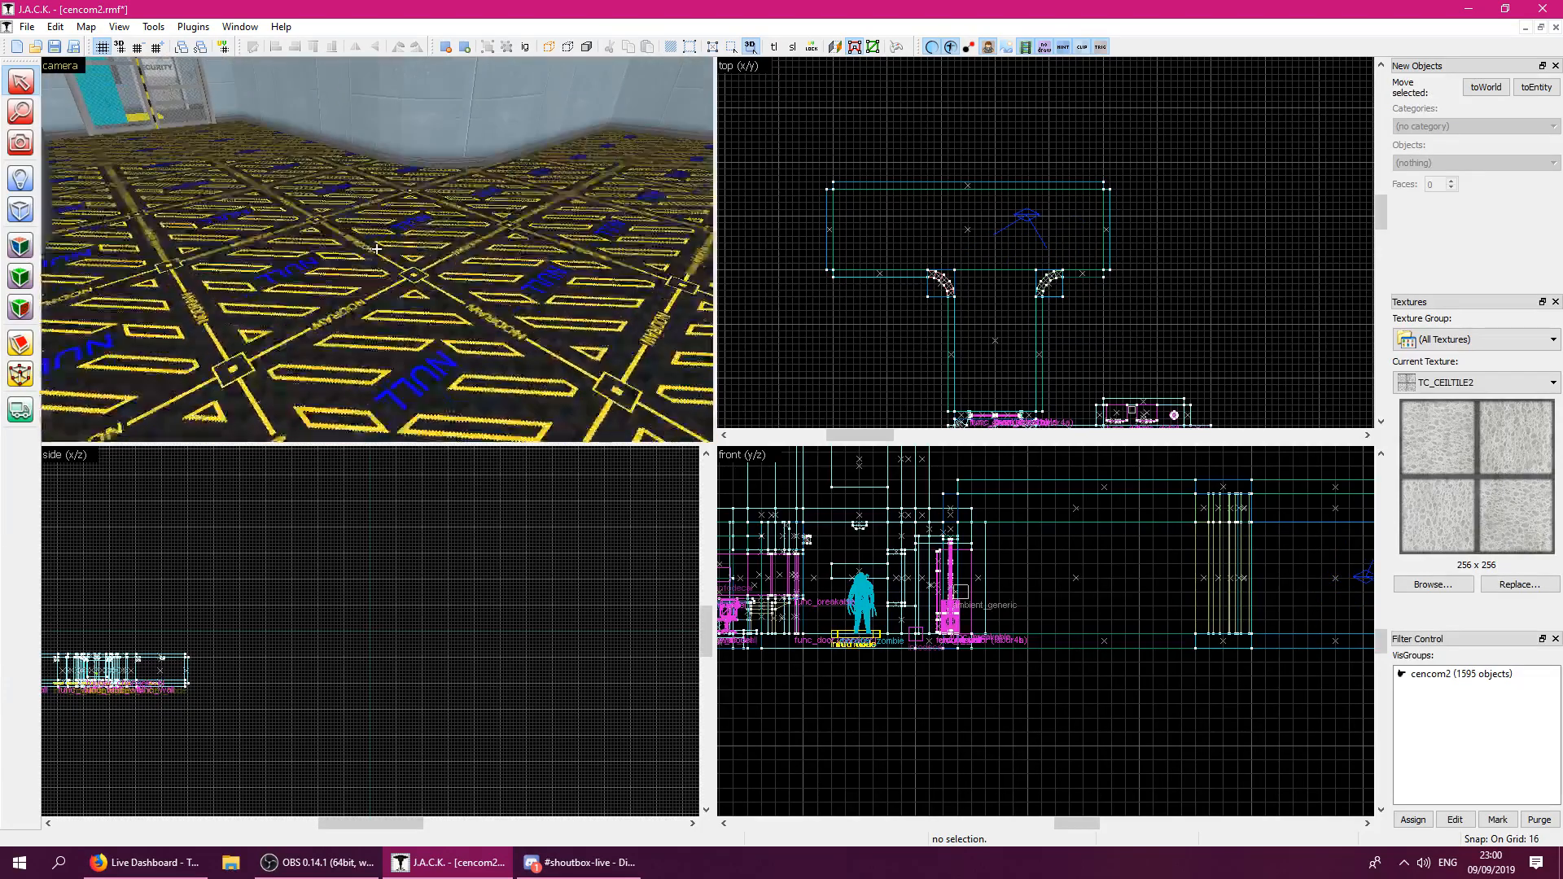
pyautogui.press('w')
pyautogui.press('w')
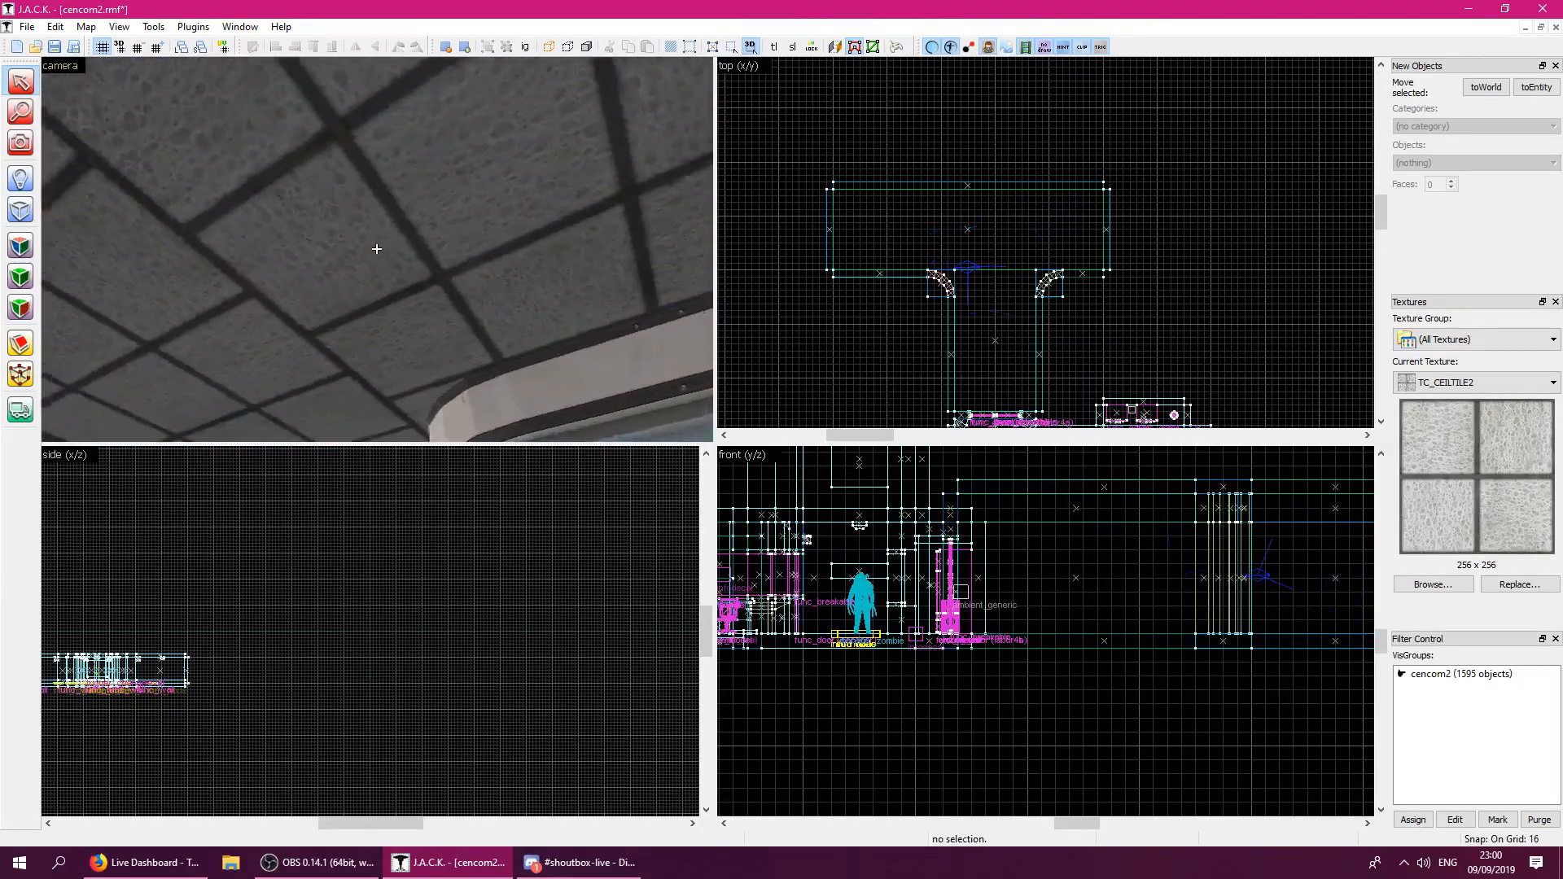
pyautogui.press('d')
pyautogui.press('s')
pyautogui.press('w')
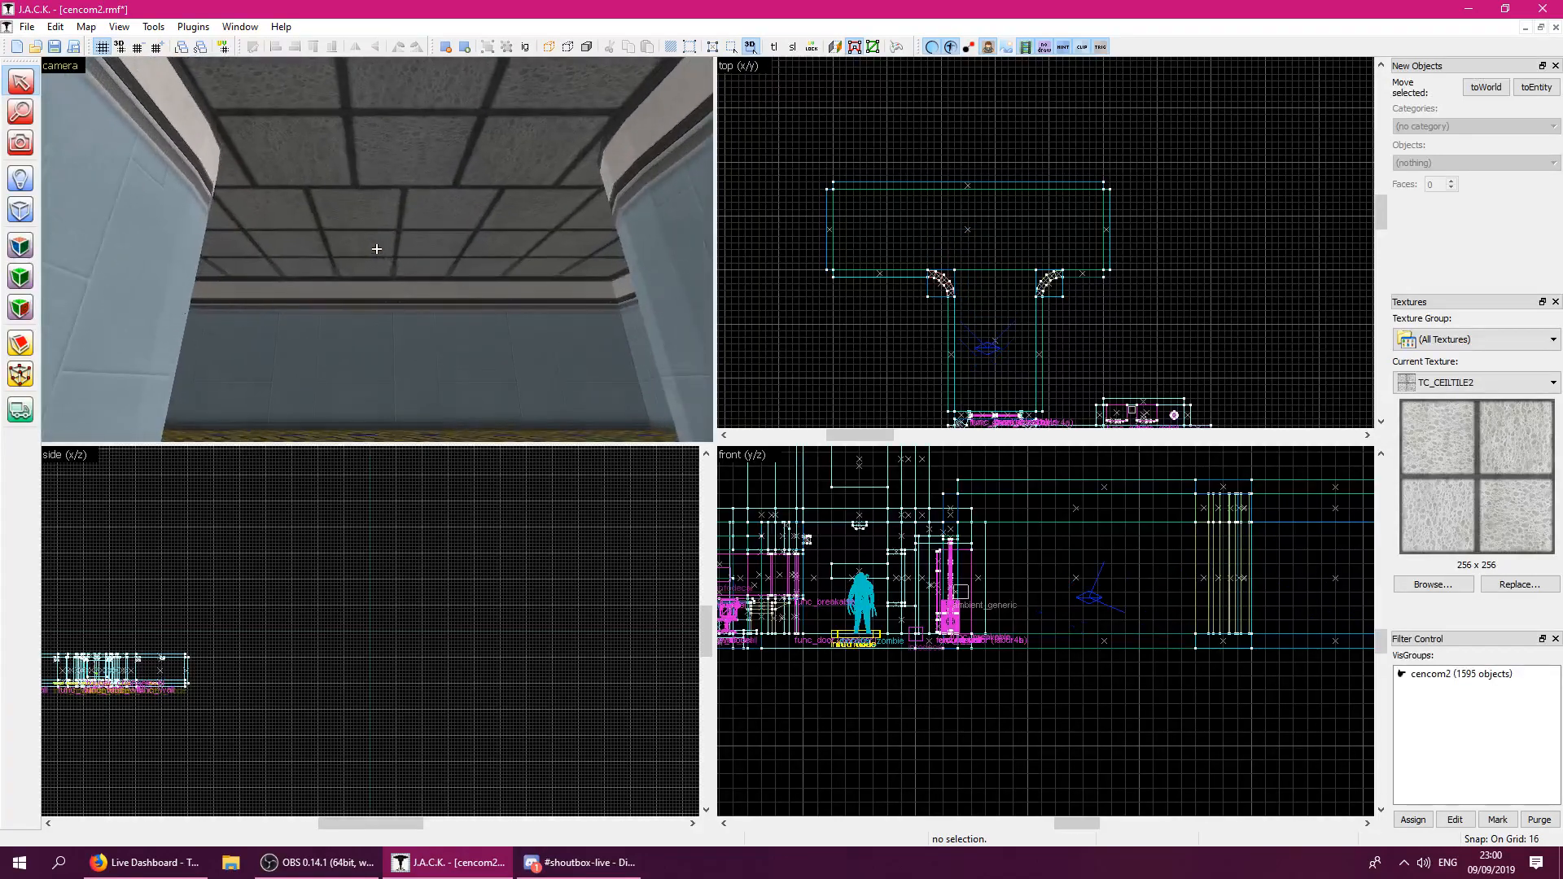
pyautogui.press('w')
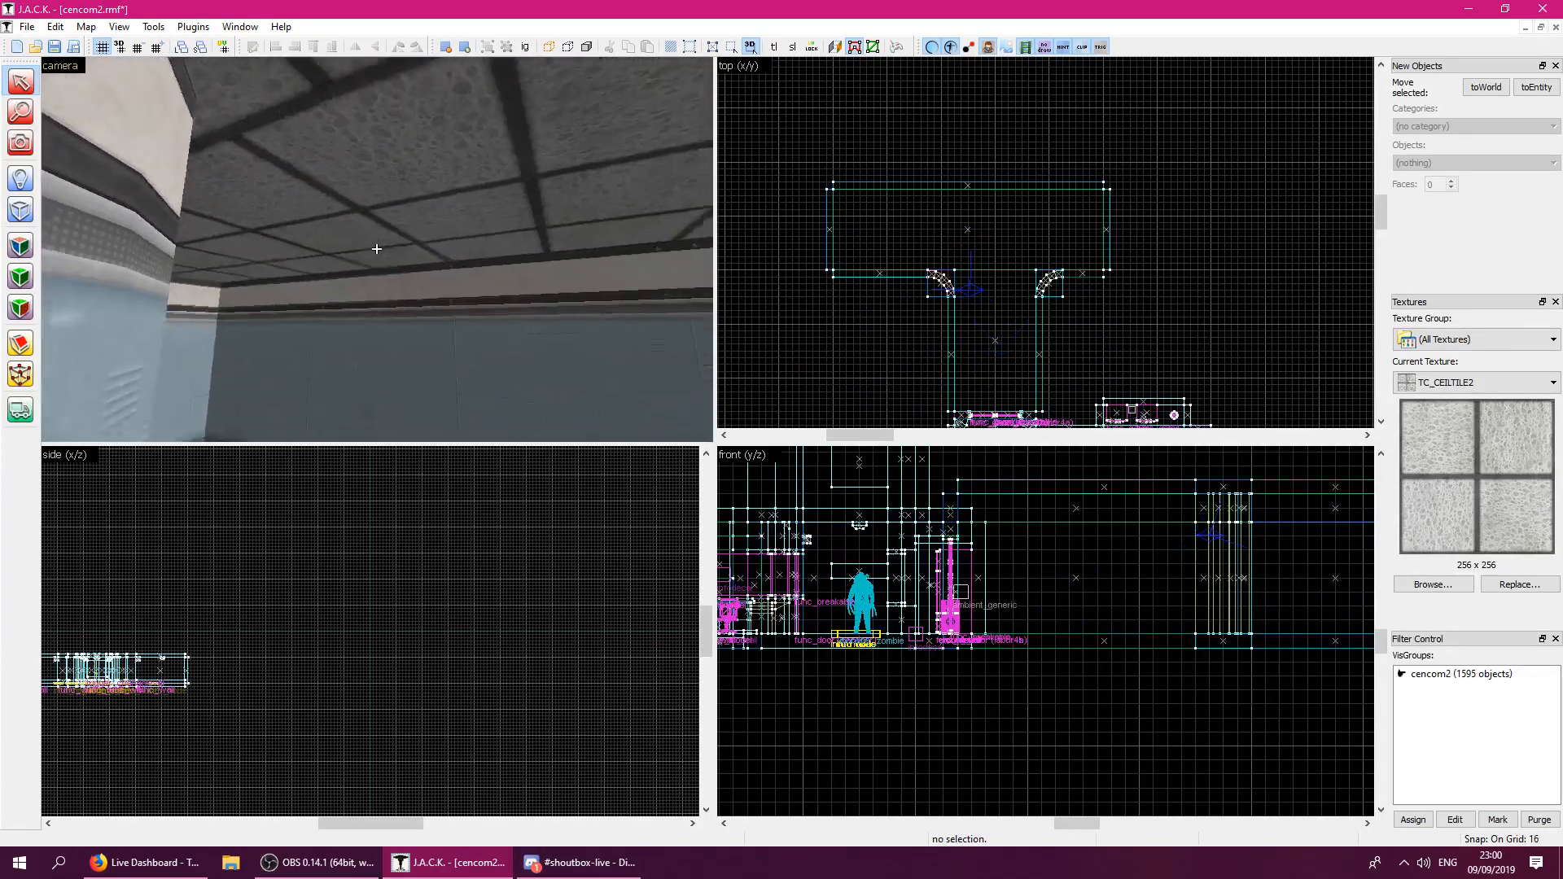
pyautogui.press('w')
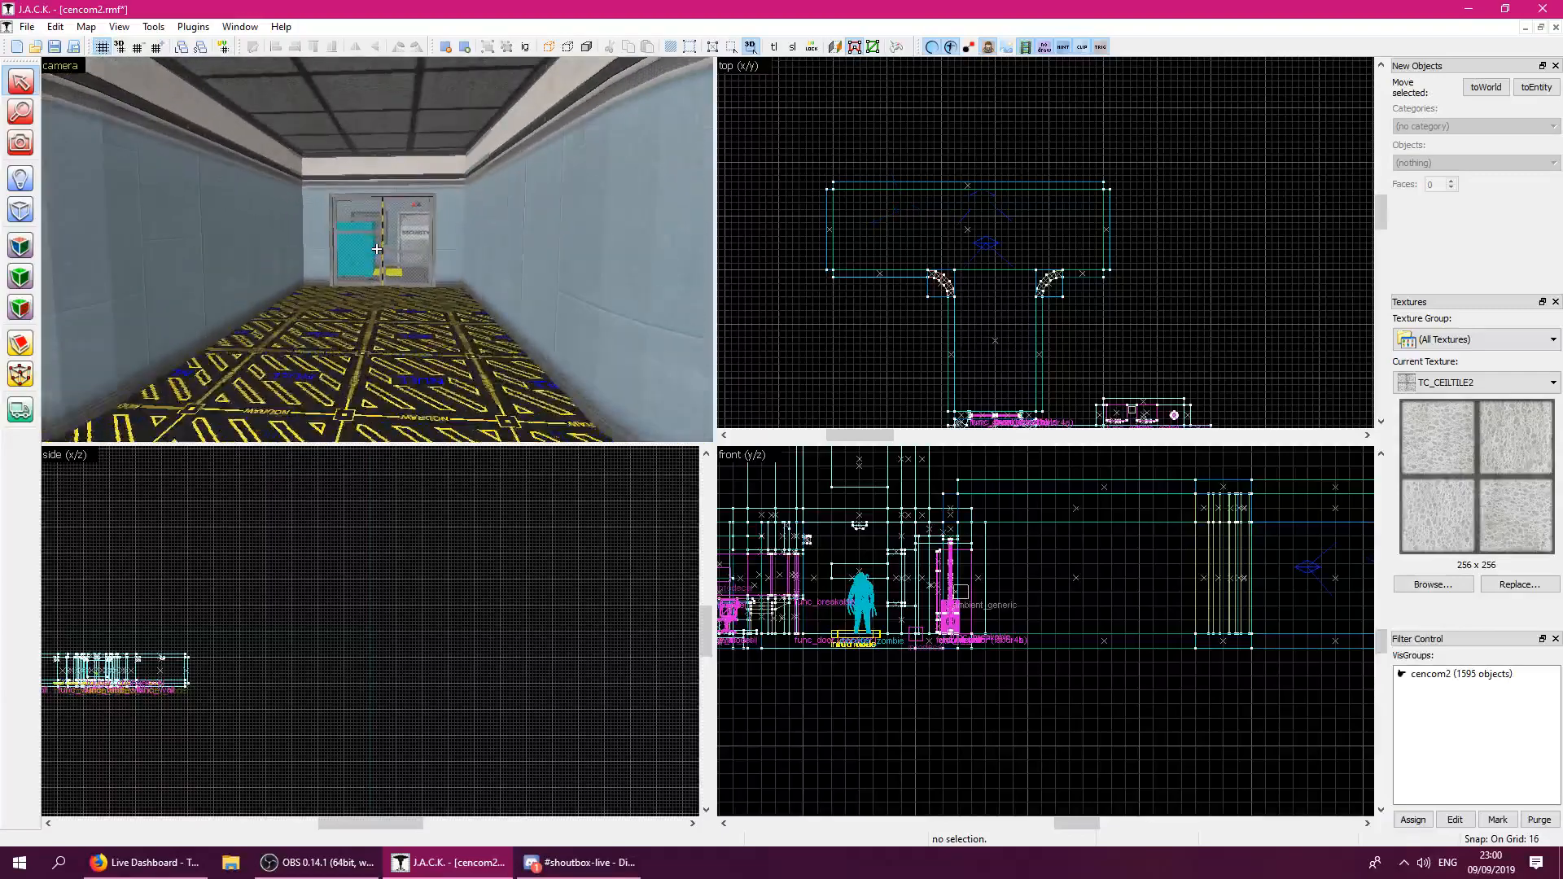
pyautogui.press('z')
pyautogui.click(370, 252)
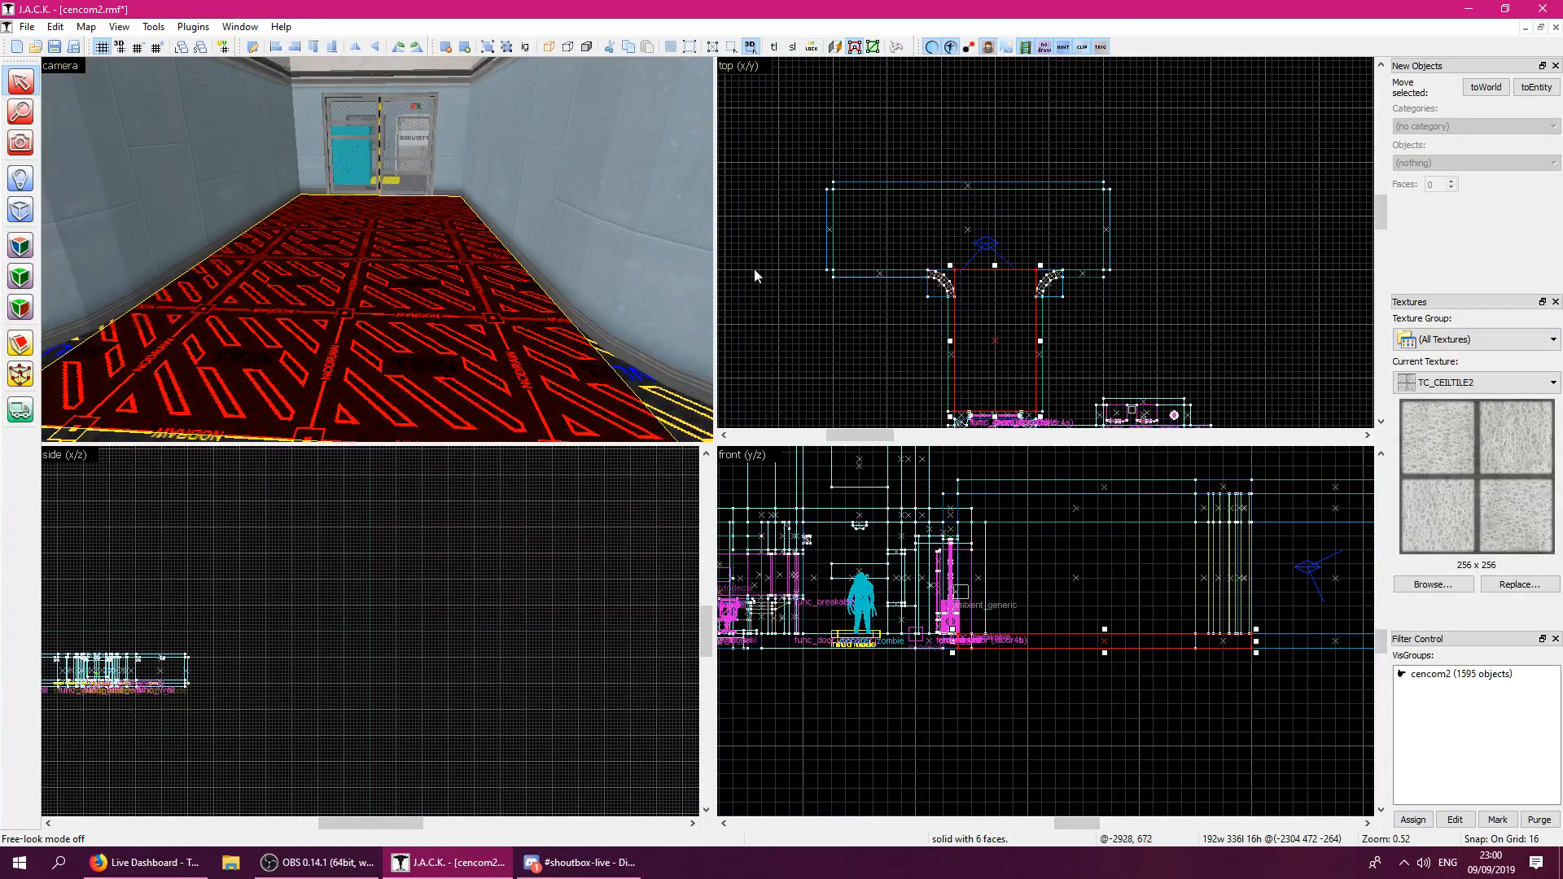
pyautogui.press('Escape')
pyautogui.press('z')
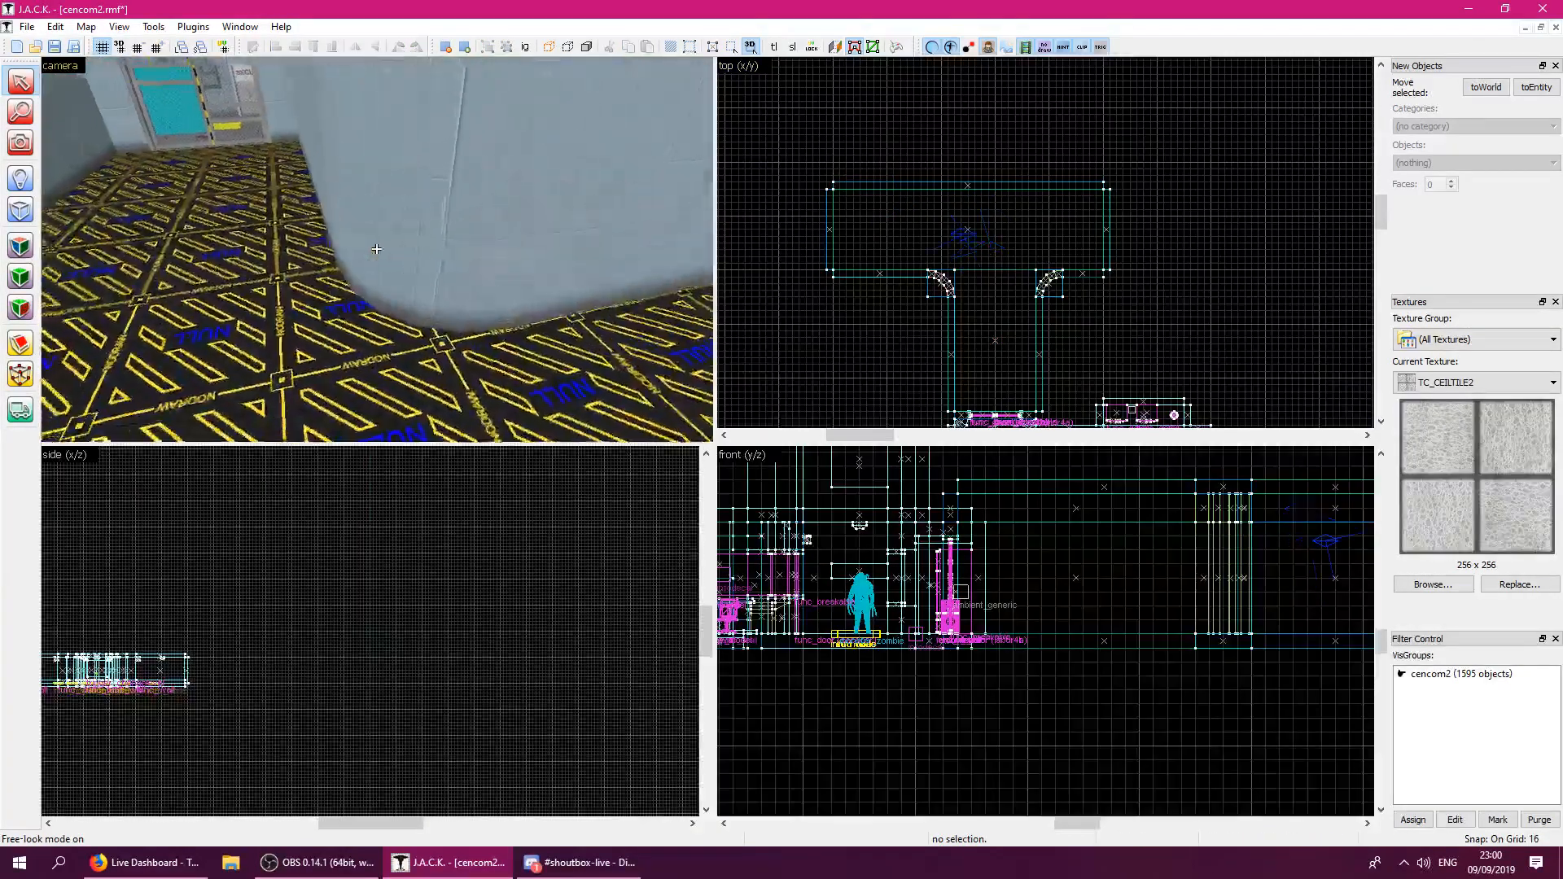
# Select the NULL floor faces of the corridor, room and curved corners, filter the textures by "lino", and apply TC_LINO5 to them.
pyautogui.press('z')
pyautogui.click(362, 265)
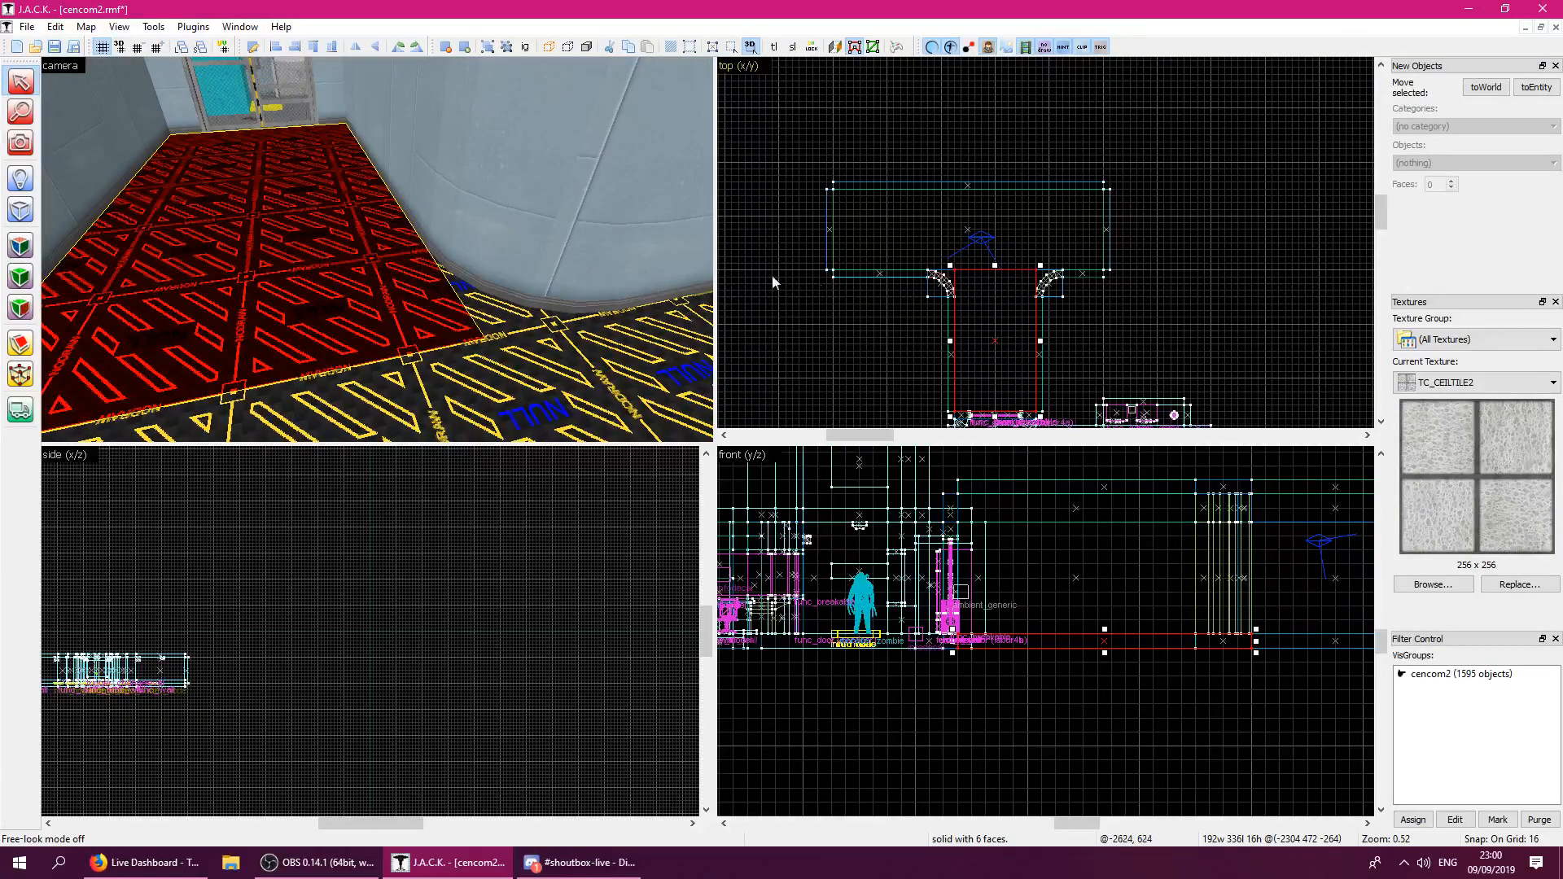
pyautogui.click(461, 374)
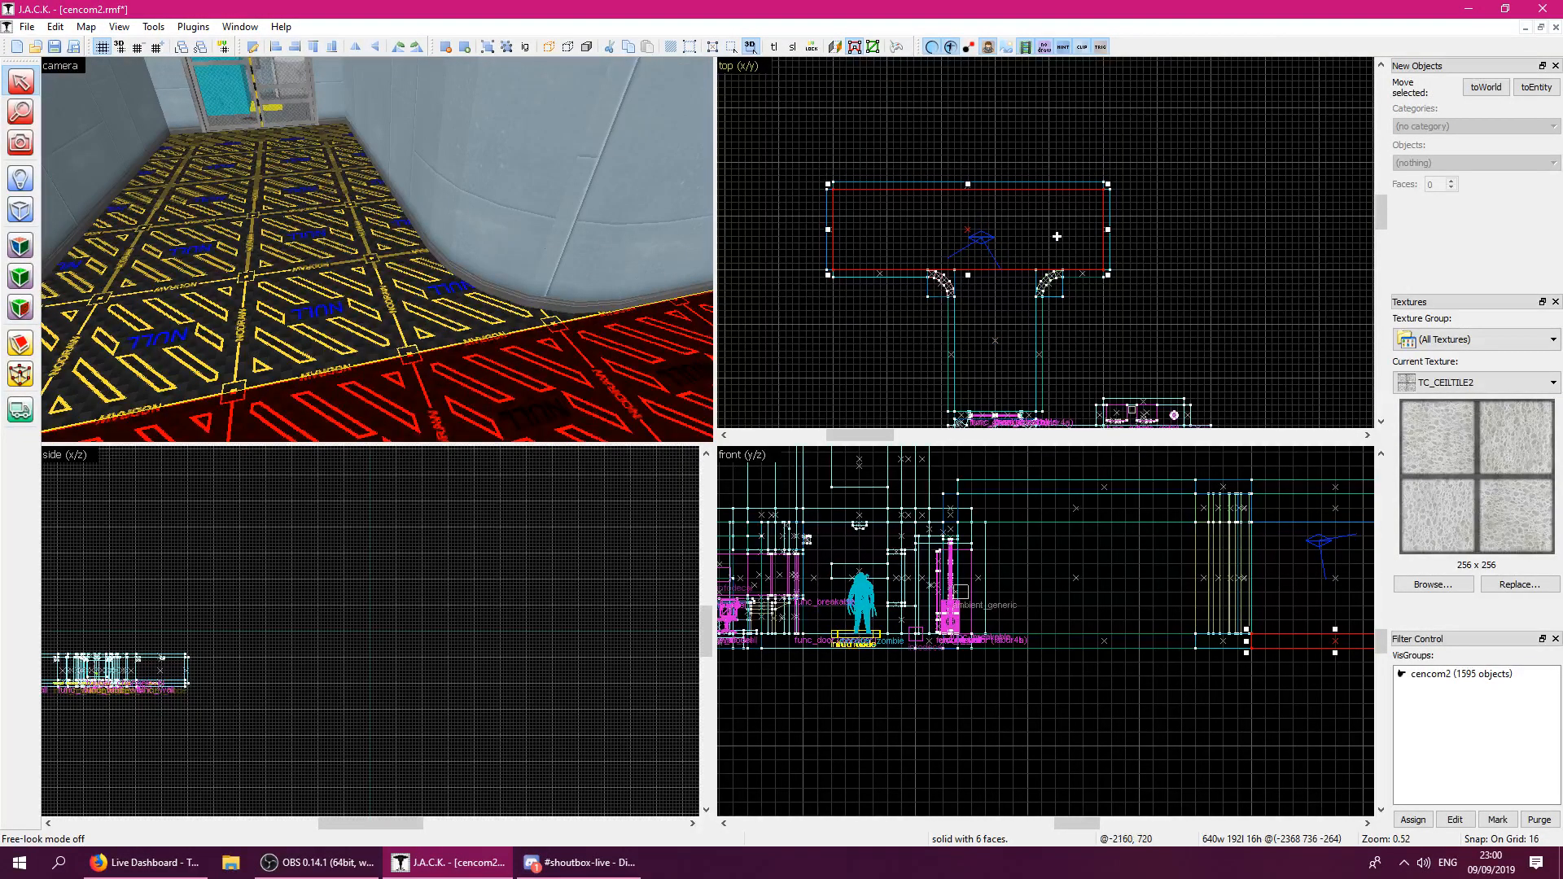
pyautogui.scroll(2, 1057, 236)
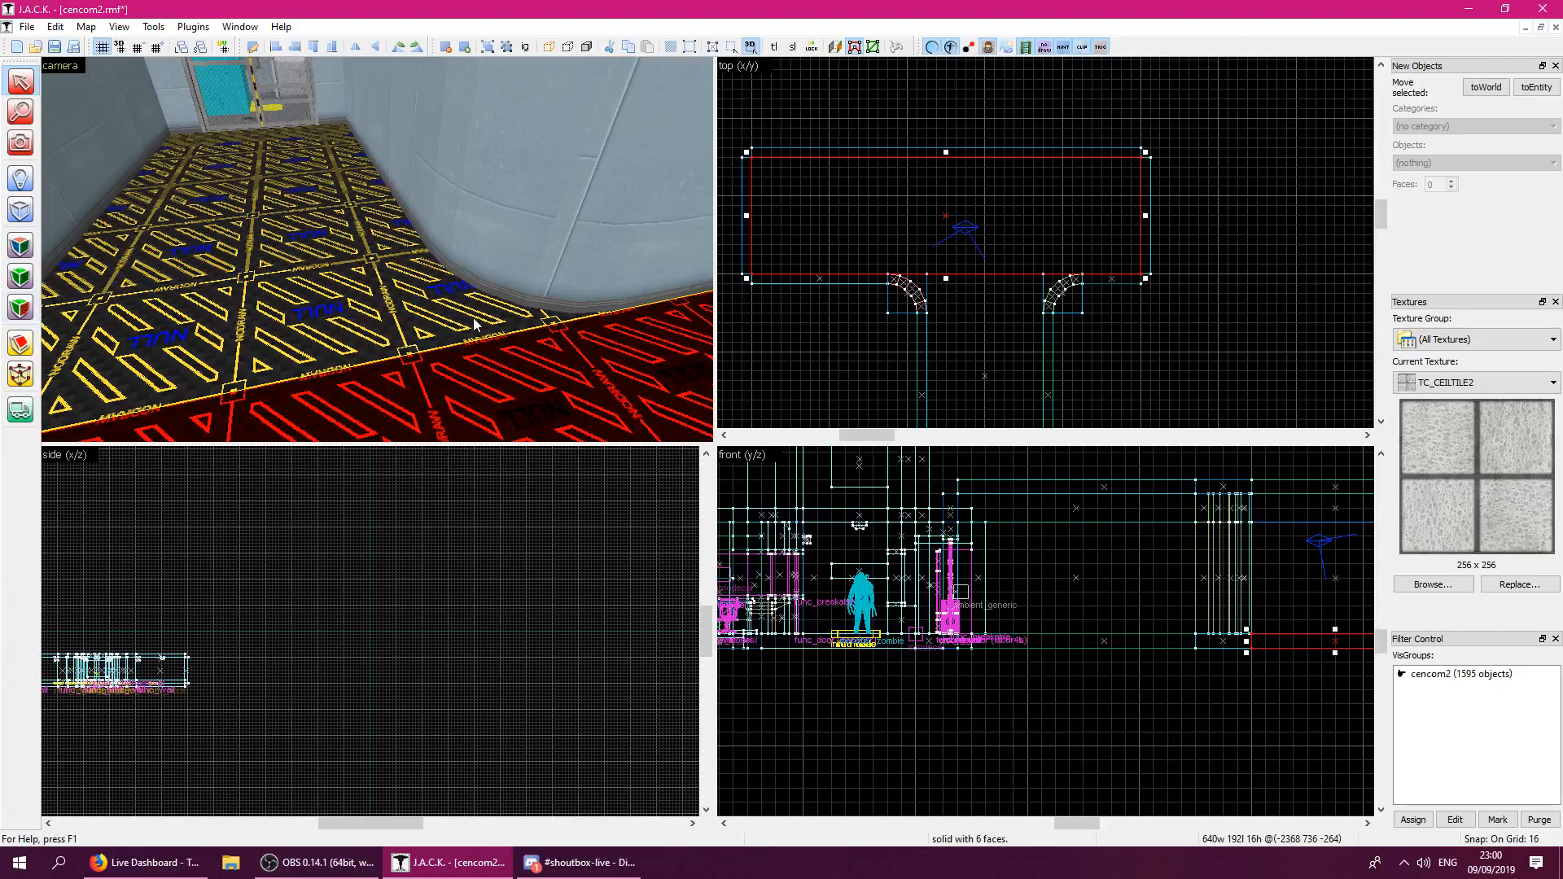
pyautogui.click(18, 257)
pyautogui.click(388, 302)
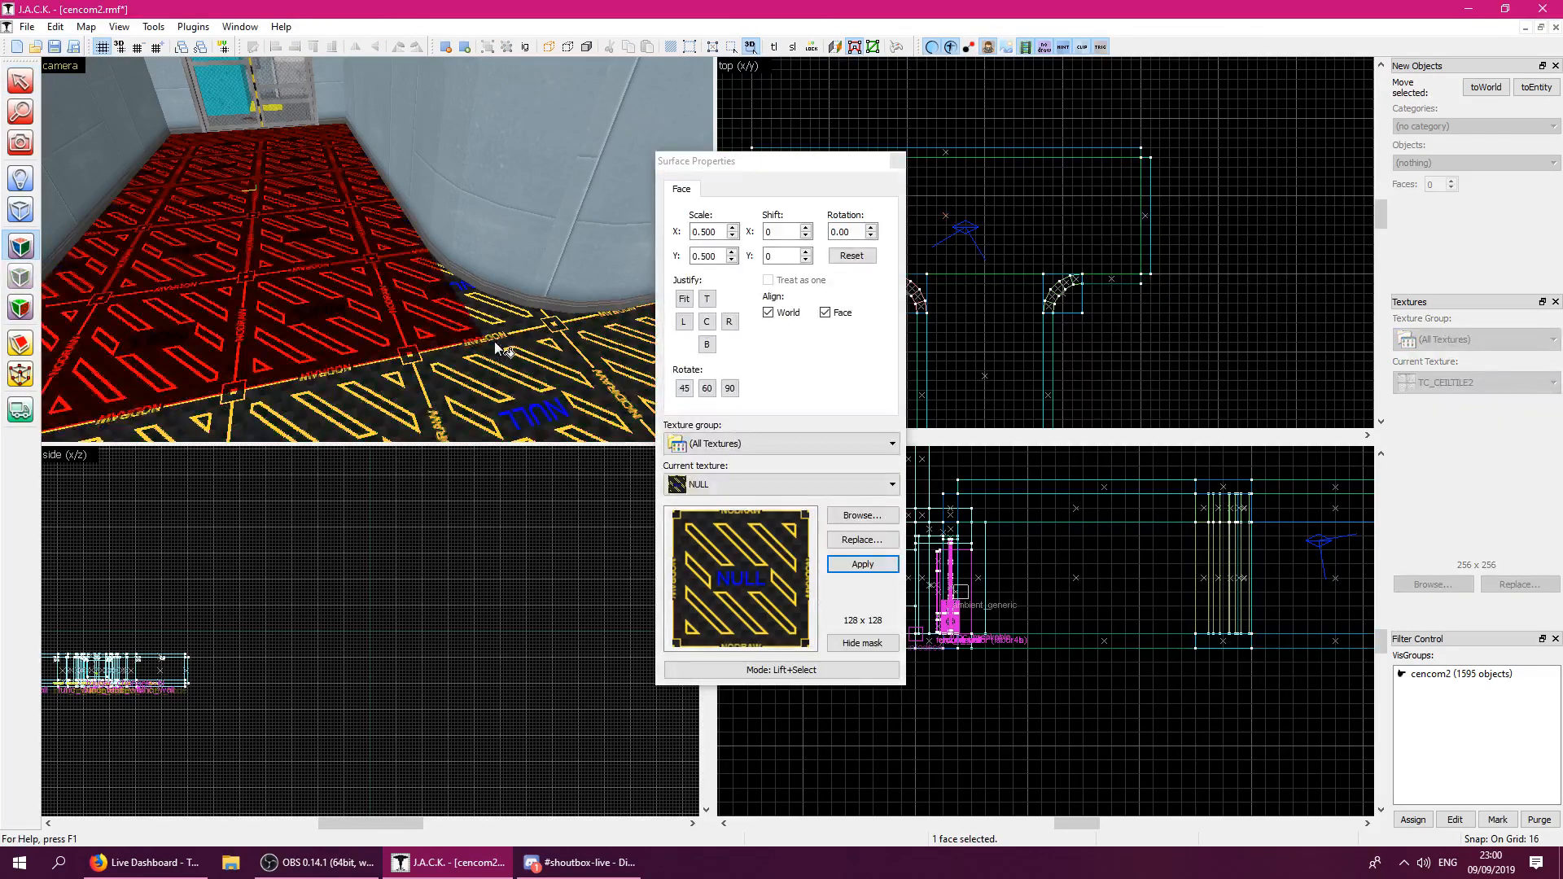
pyautogui.keyDown('ctrl'); pyautogui.click(494, 363); pyautogui.keyUp('ctrl')
pyautogui.press('z')
pyautogui.press('z')
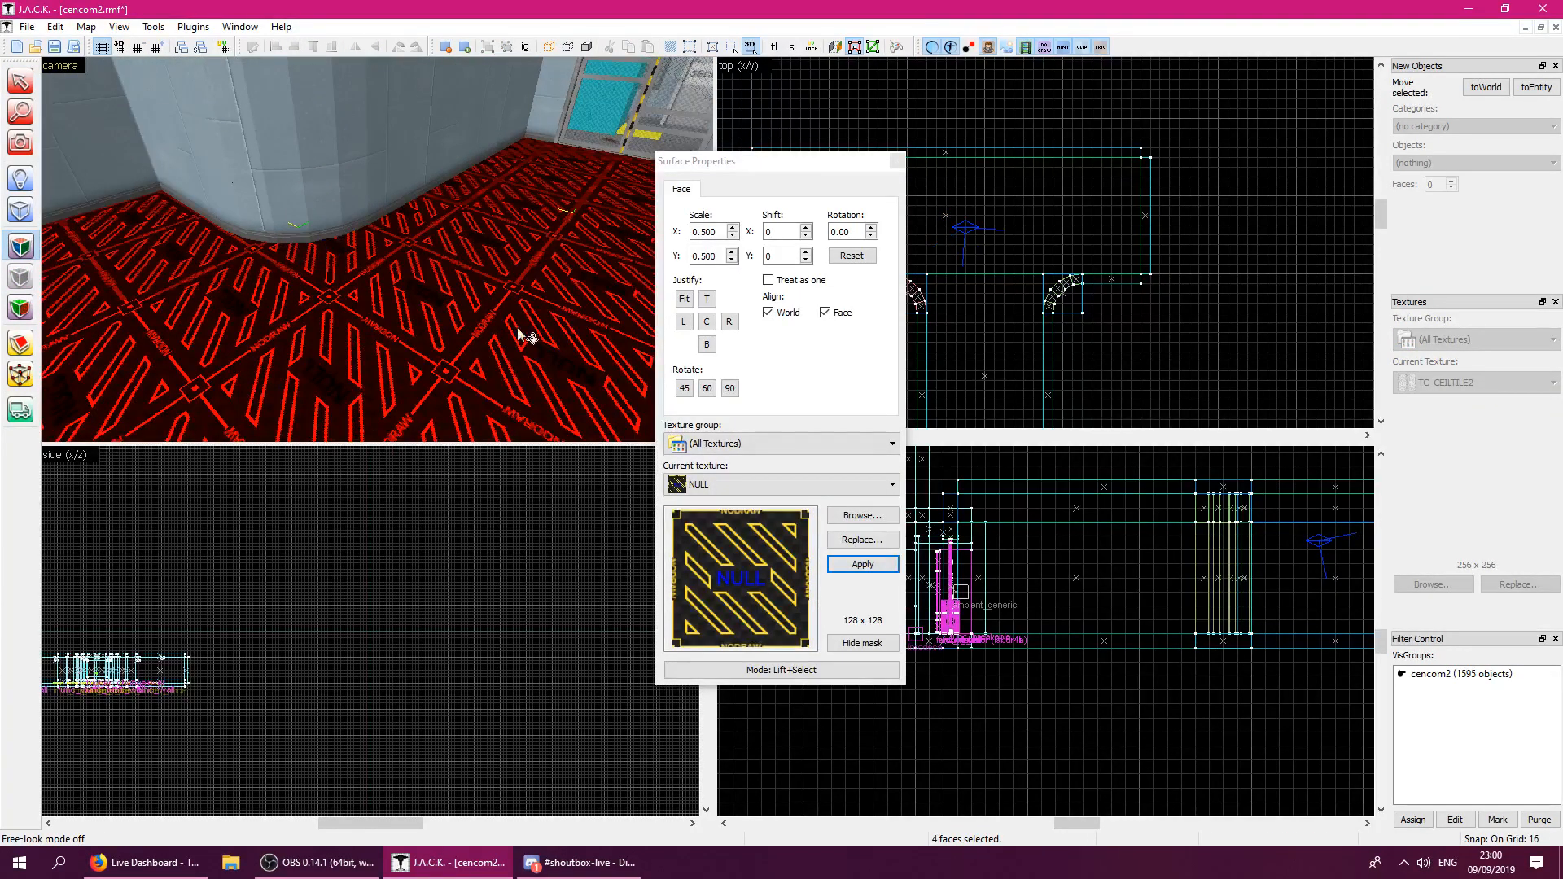
pyautogui.click(845, 518)
pyautogui.write('lin')
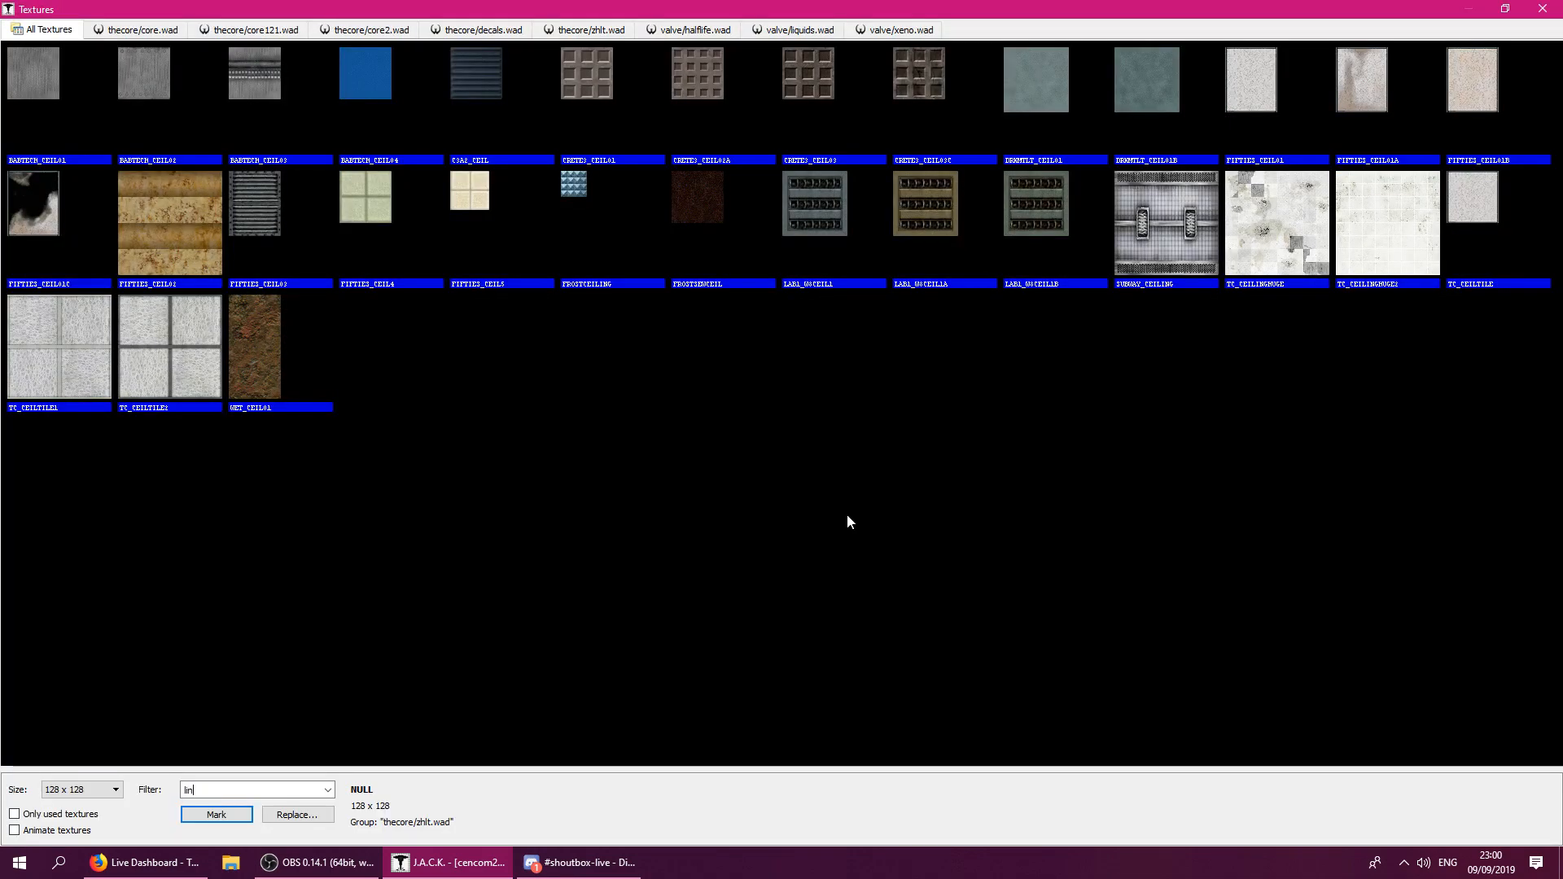
pyautogui.write('o')
pyautogui.doubleClick(639, 118)
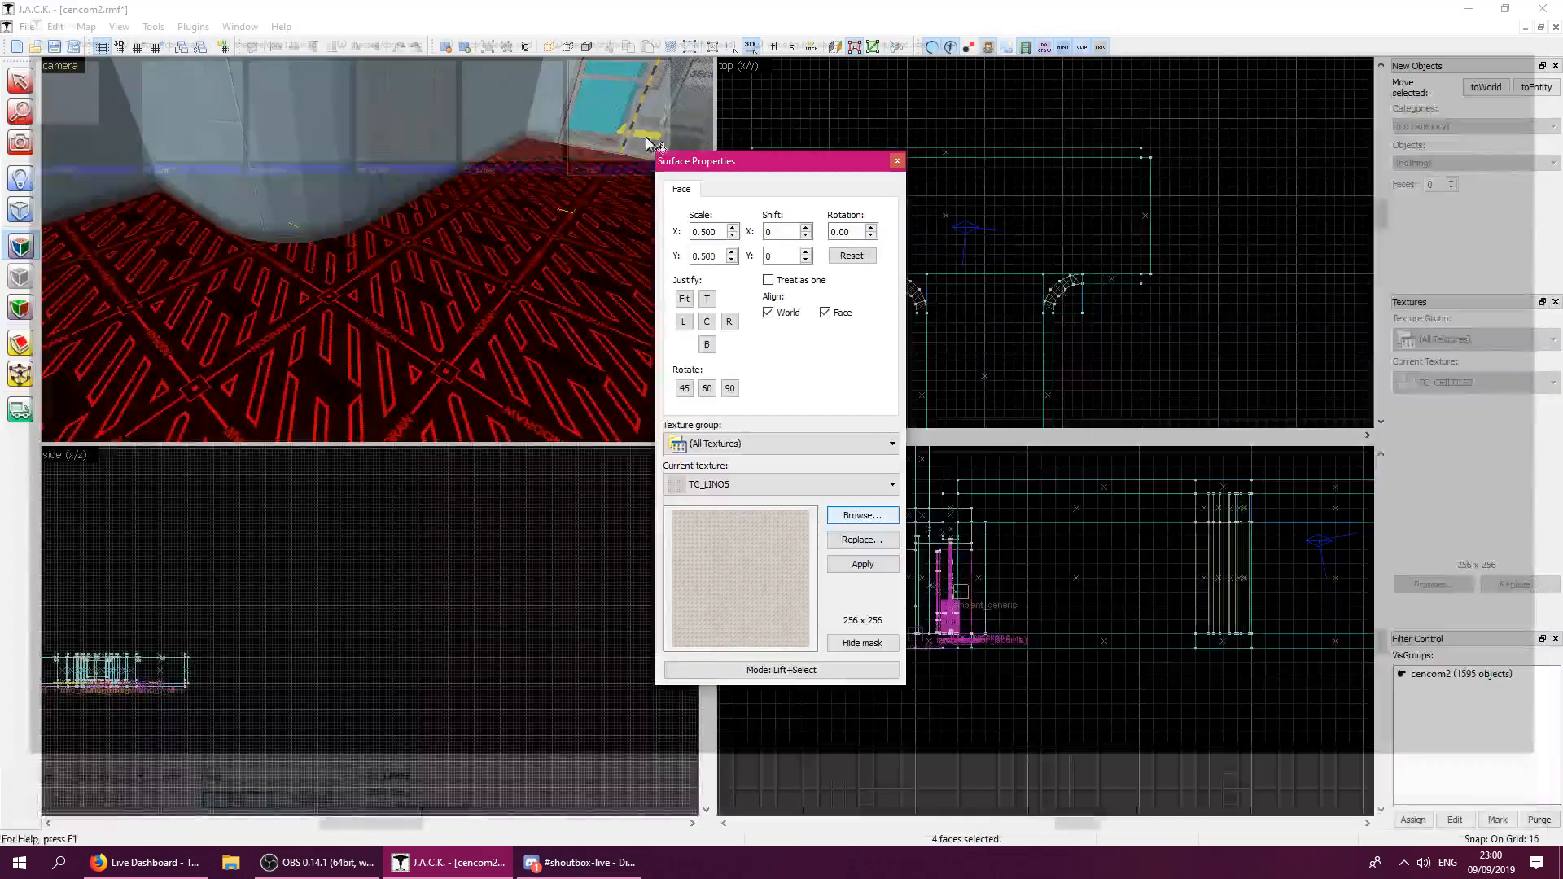
pyautogui.click(897, 163)
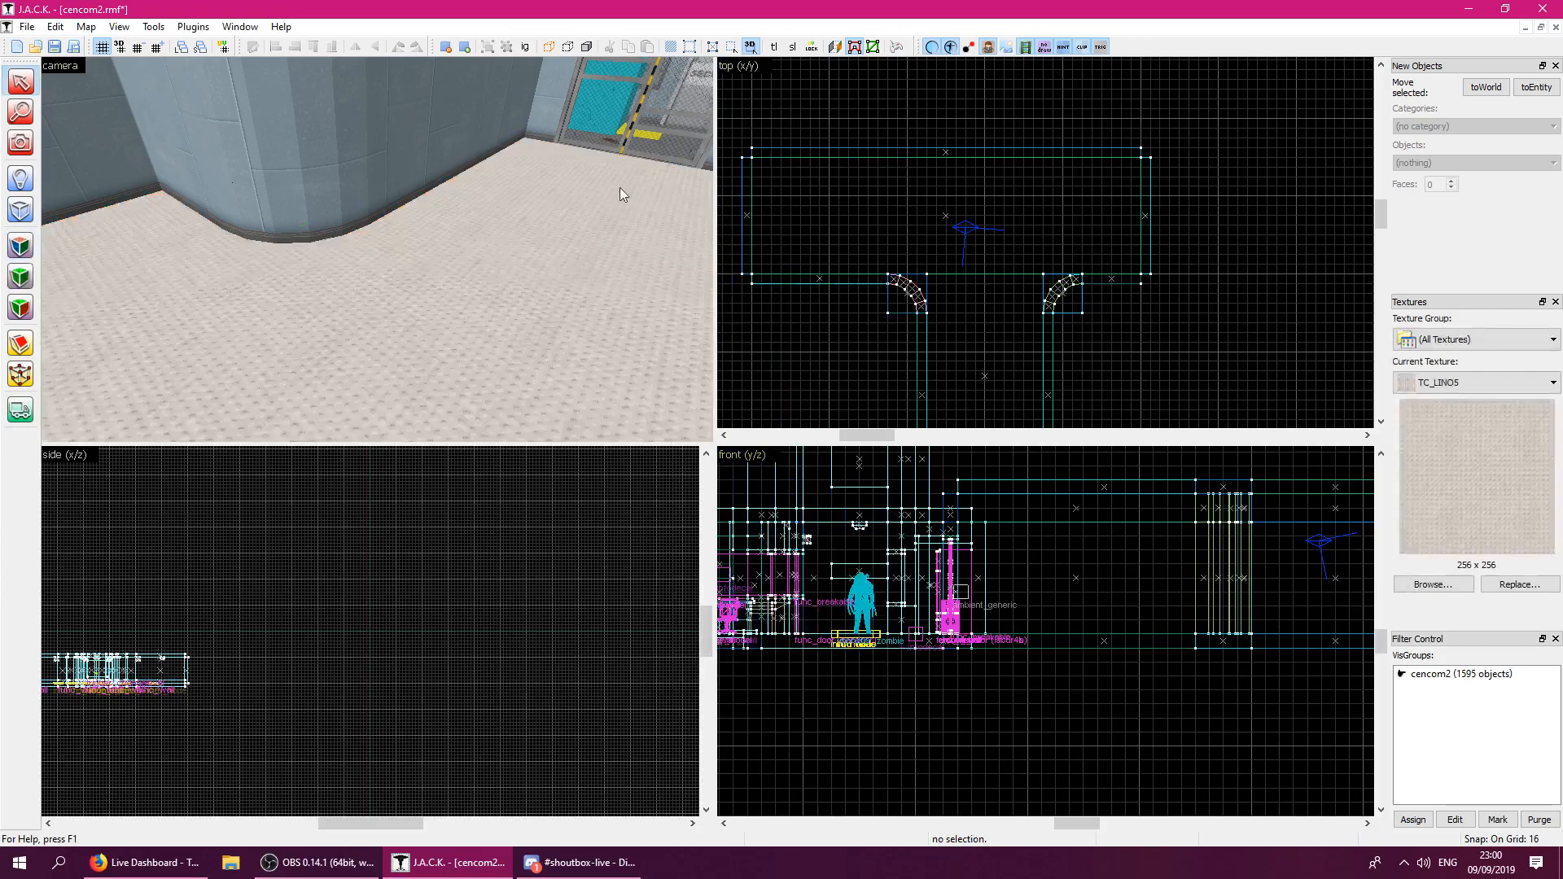
# Select the two curved-corner floor faces, filter the textures by "stone", and apply TC_STONETILES1 to them.
pyautogui.press('z')
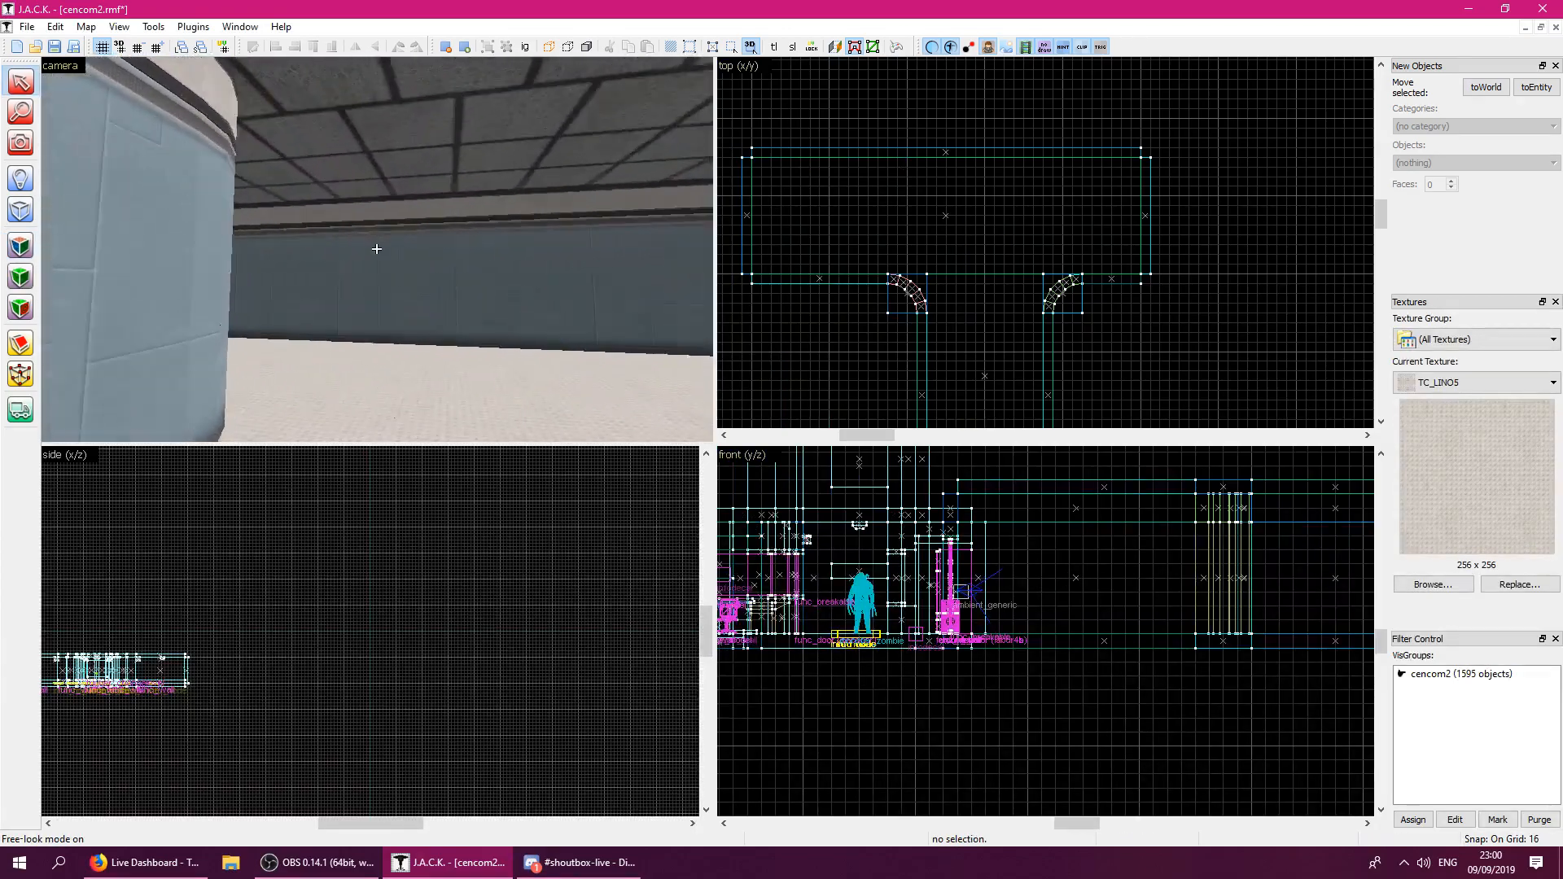
pyautogui.press('z')
pyautogui.click(429, 341)
pyautogui.keyDown('ctrl'); pyautogui.click(456, 381); pyautogui.keyUp('ctrl')
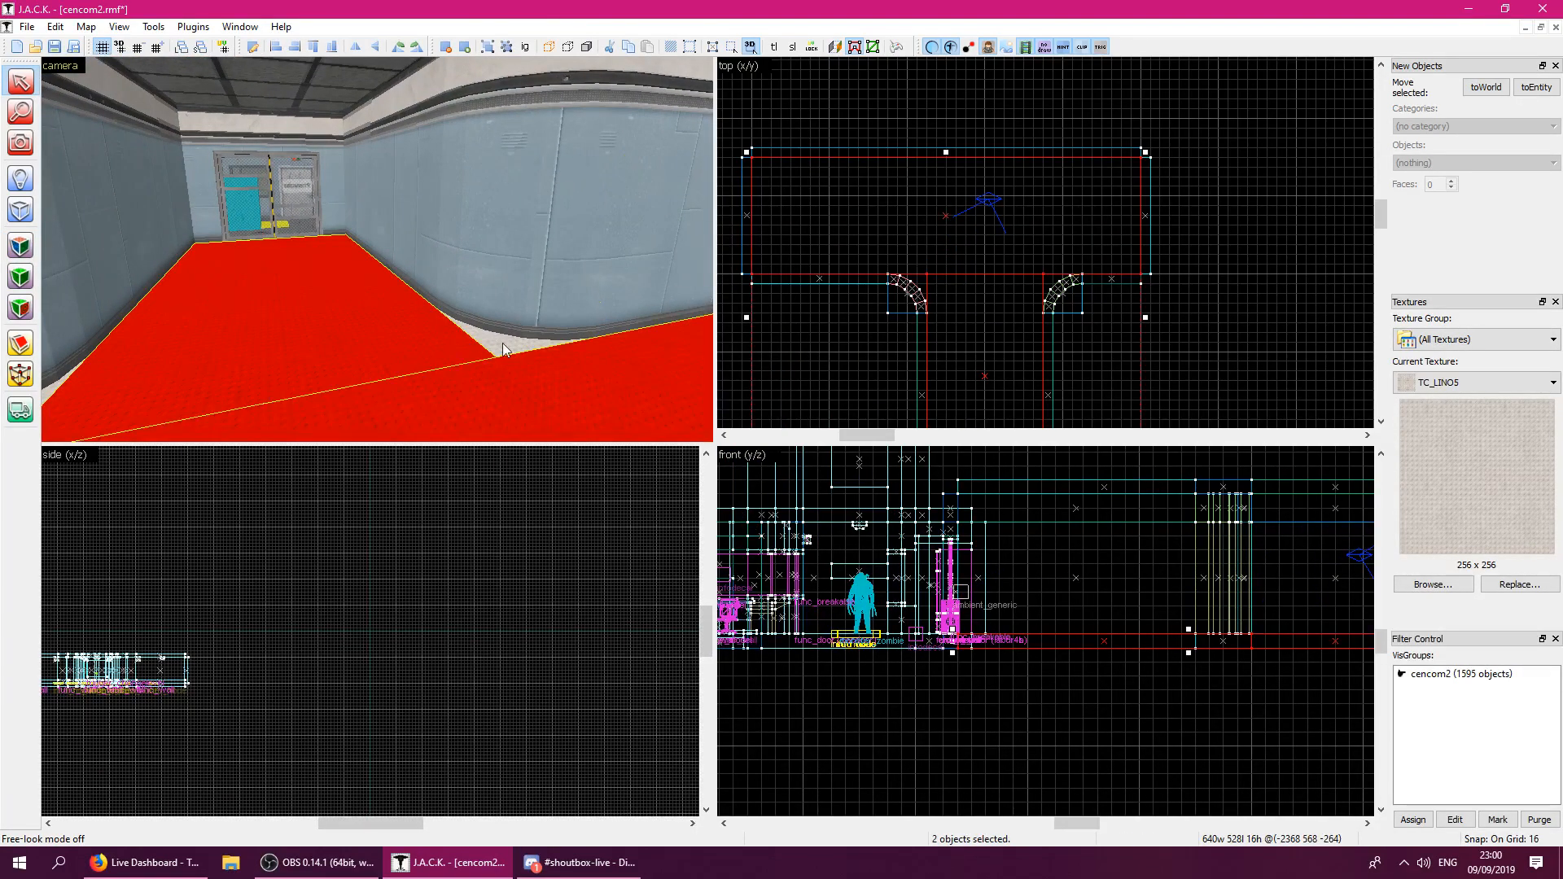
pyautogui.keyDown('ctrl'); pyautogui.click(502, 344); pyautogui.keyUp('ctrl')
pyautogui.press('z')
pyautogui.press('z')
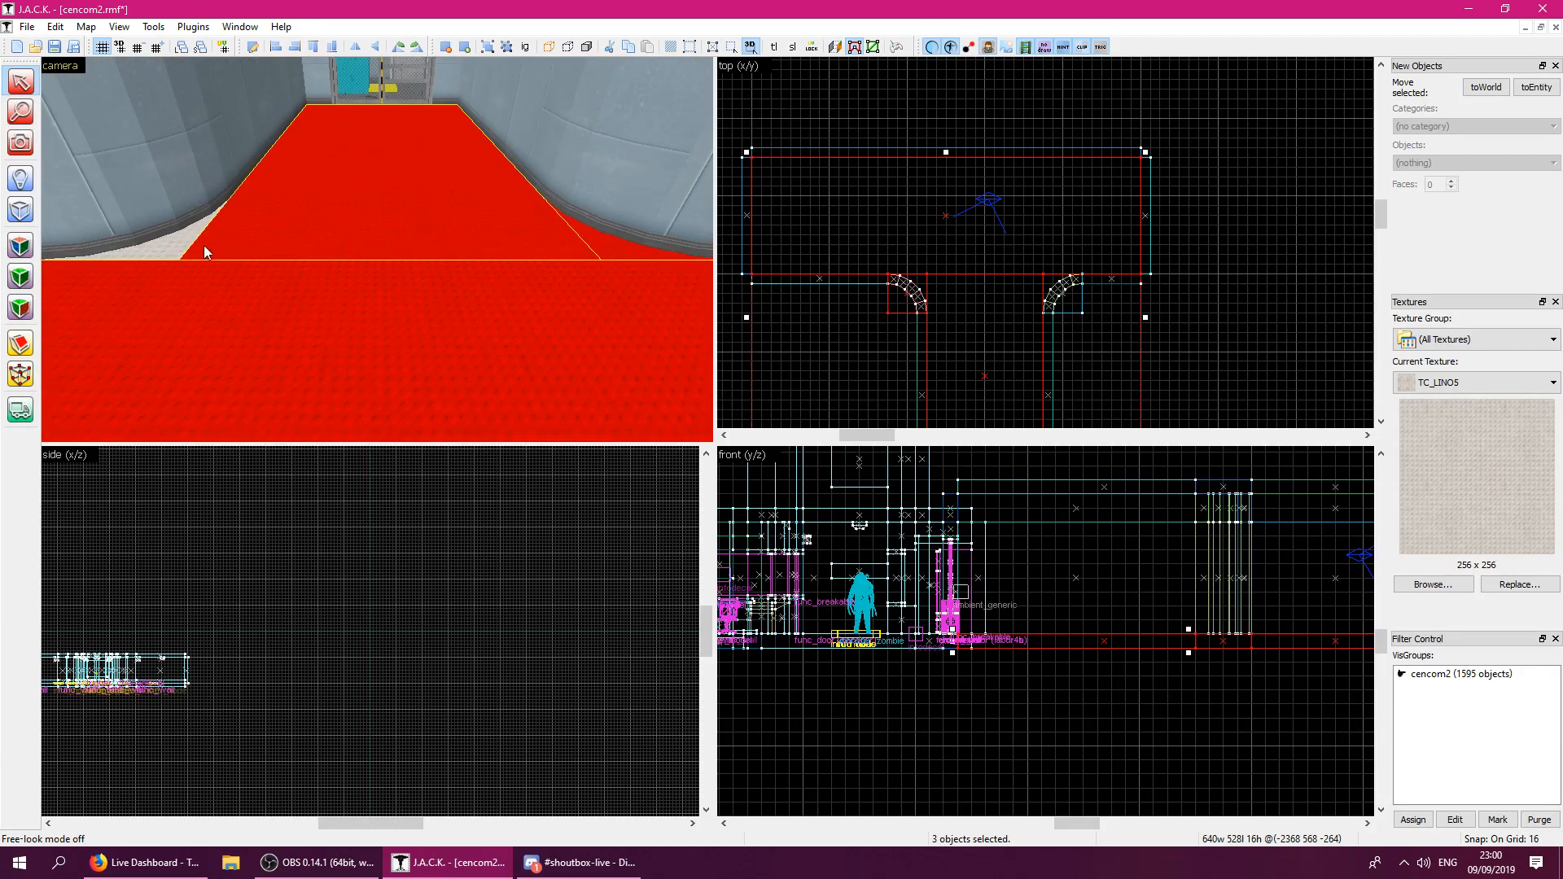
pyautogui.click(24, 249)
pyautogui.click(165, 245)
pyautogui.keyDown('ctrl'); pyautogui.click(589, 236); pyautogui.keyUp('ctrl')
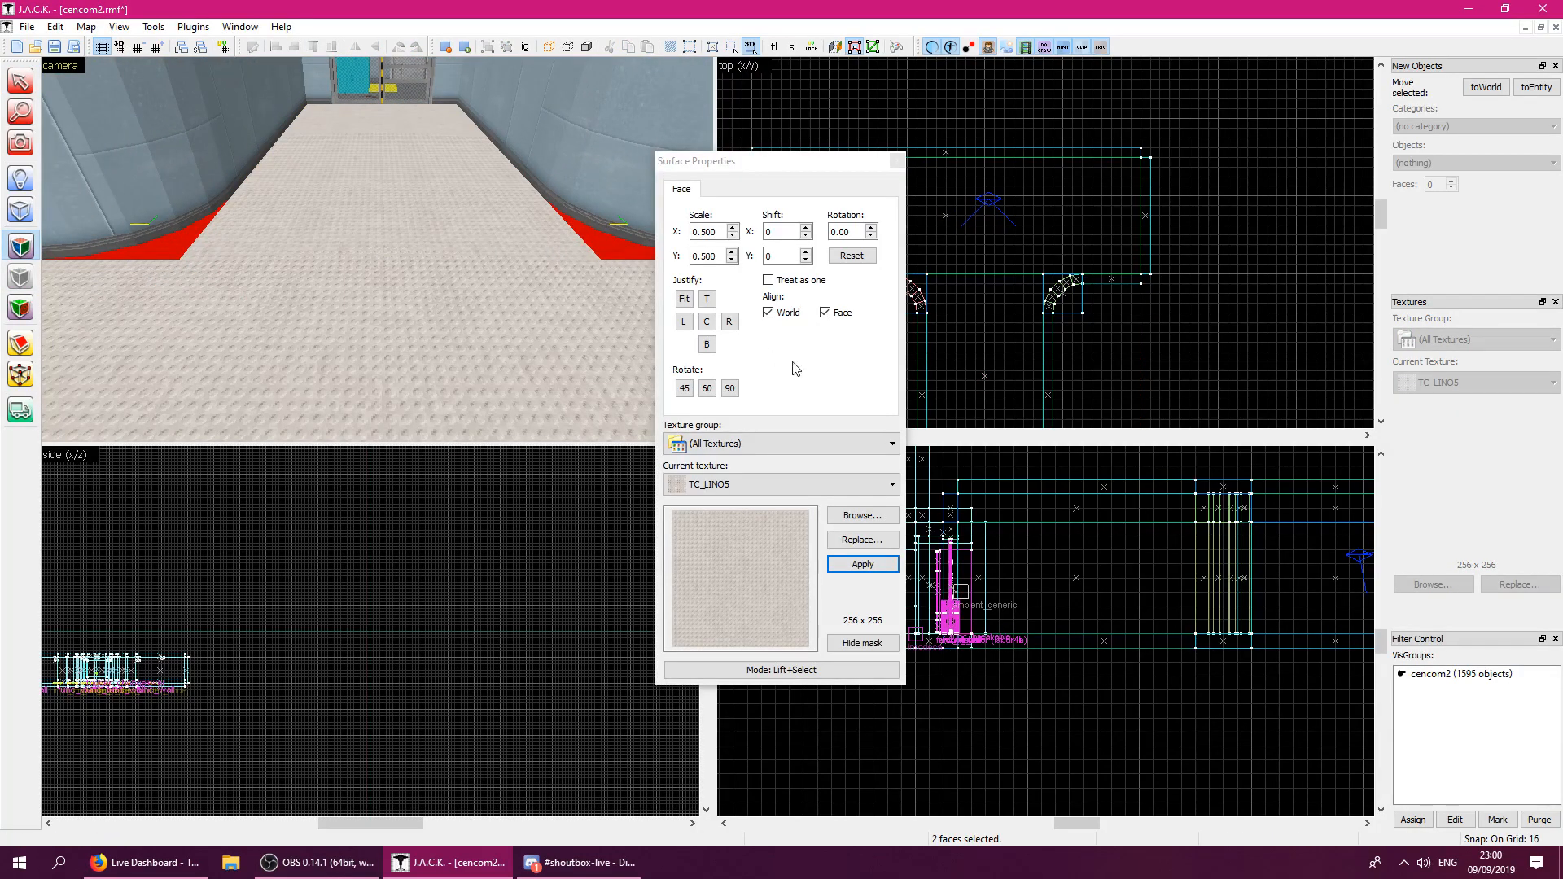
pyautogui.click(861, 515)
pyautogui.write('stone')
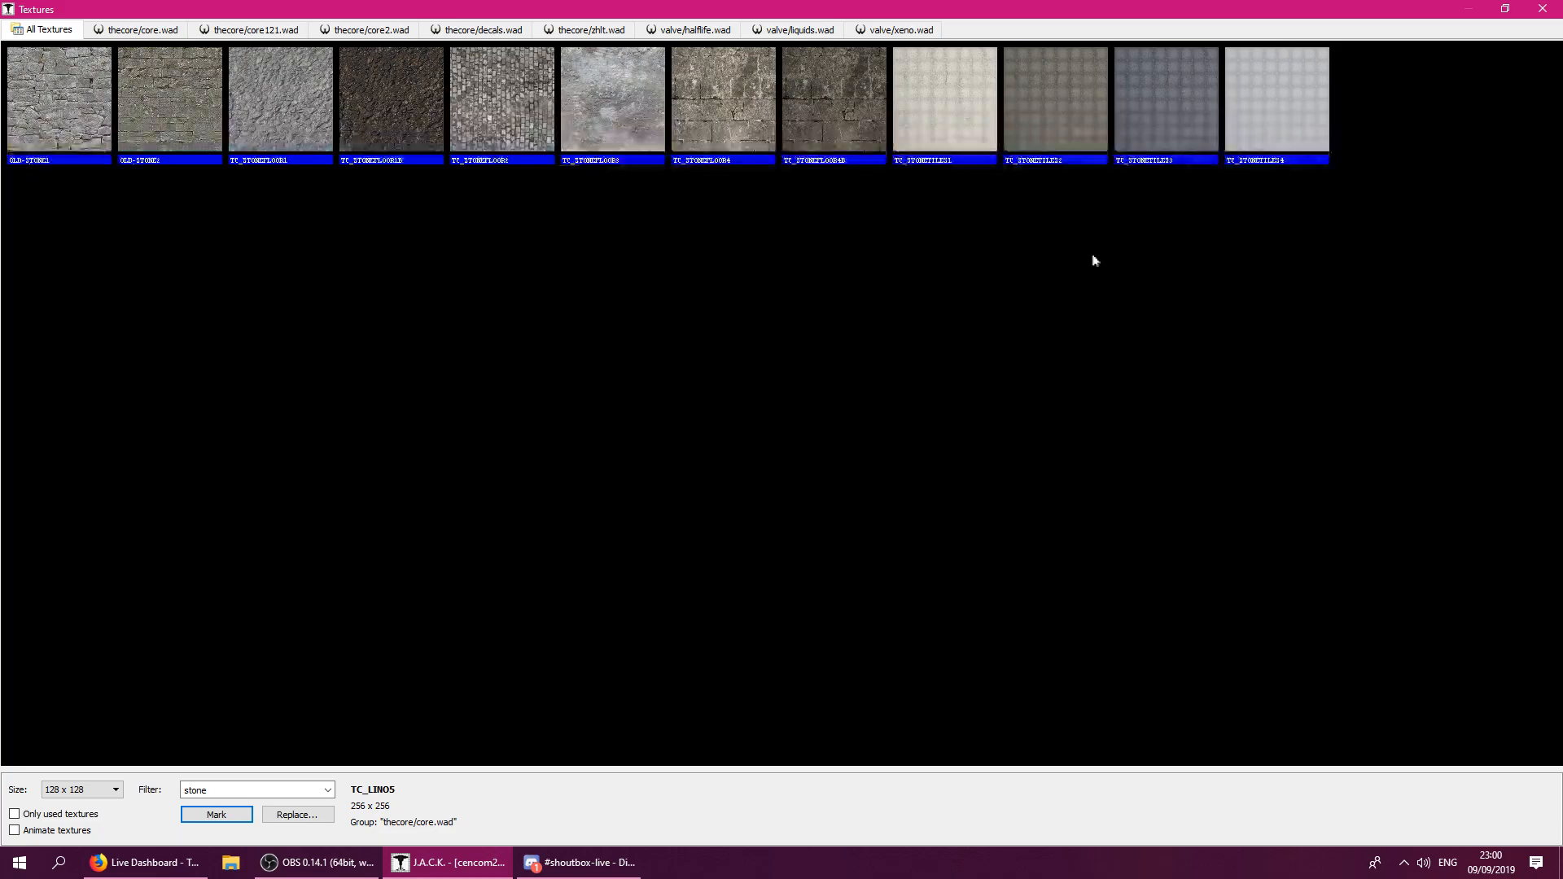
pyautogui.doubleClick(961, 122)
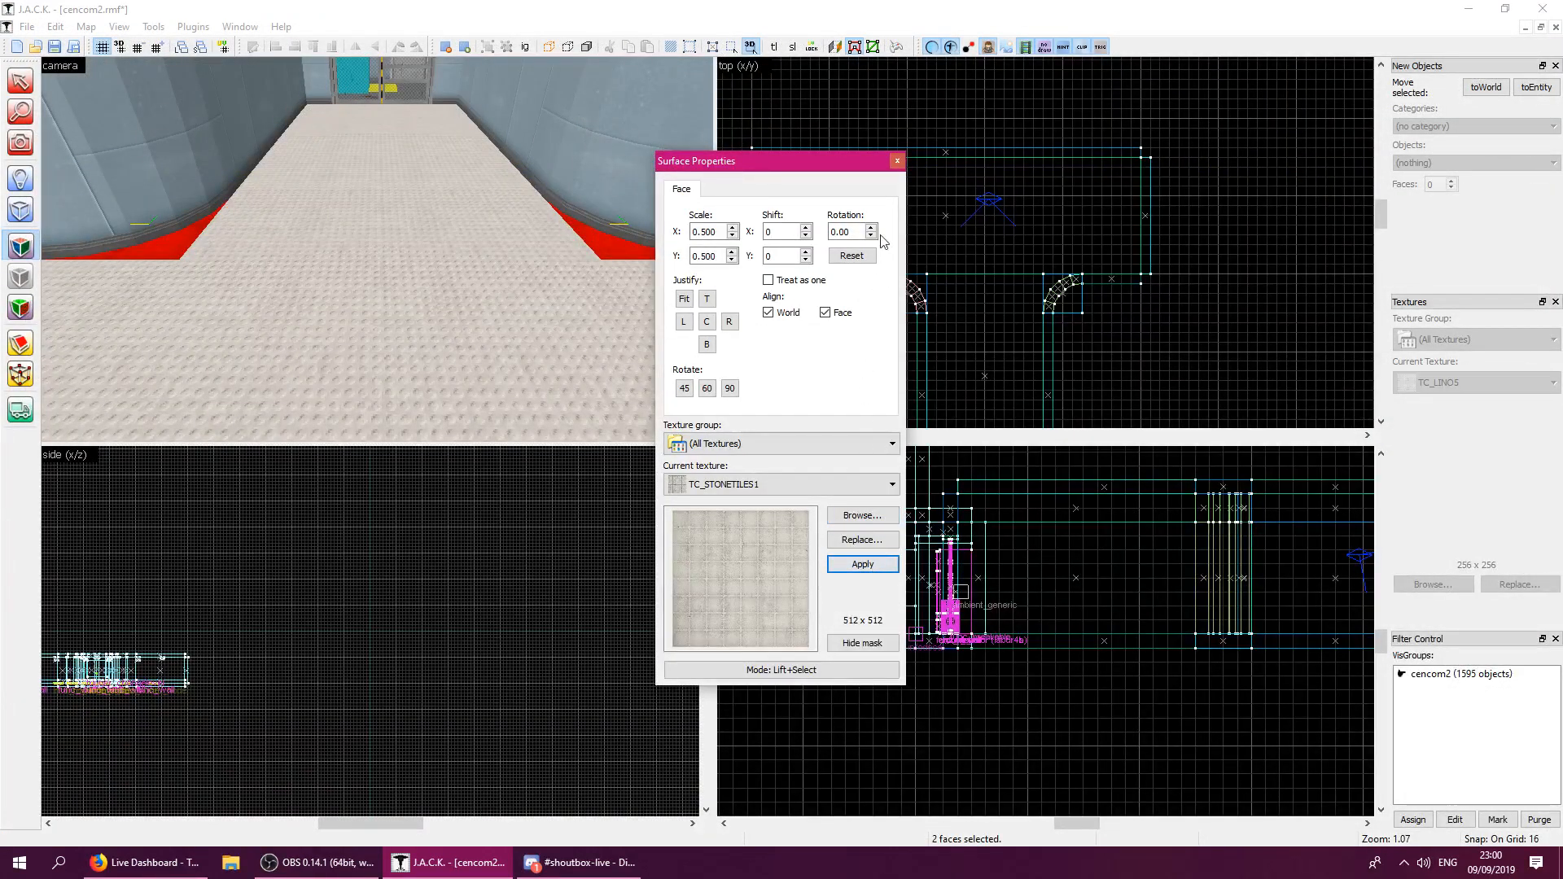
pyautogui.click(896, 162)
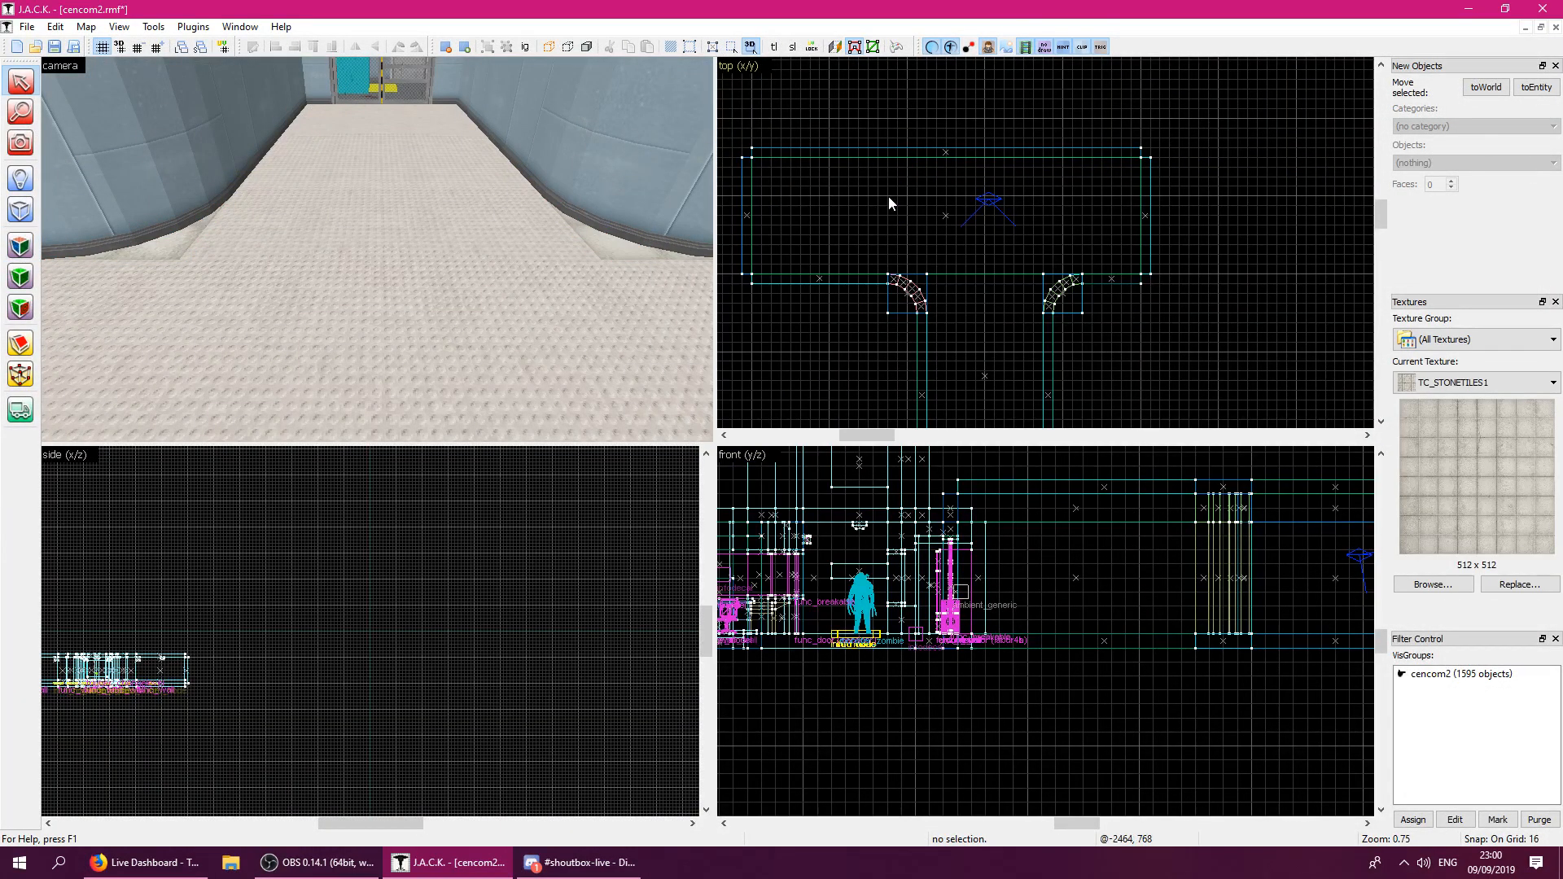
# Clip the corridor floor lengthwise into a central strip 128 units wide and two narrow side strips.
pyautogui.press('z')
pyautogui.click(379, 267)
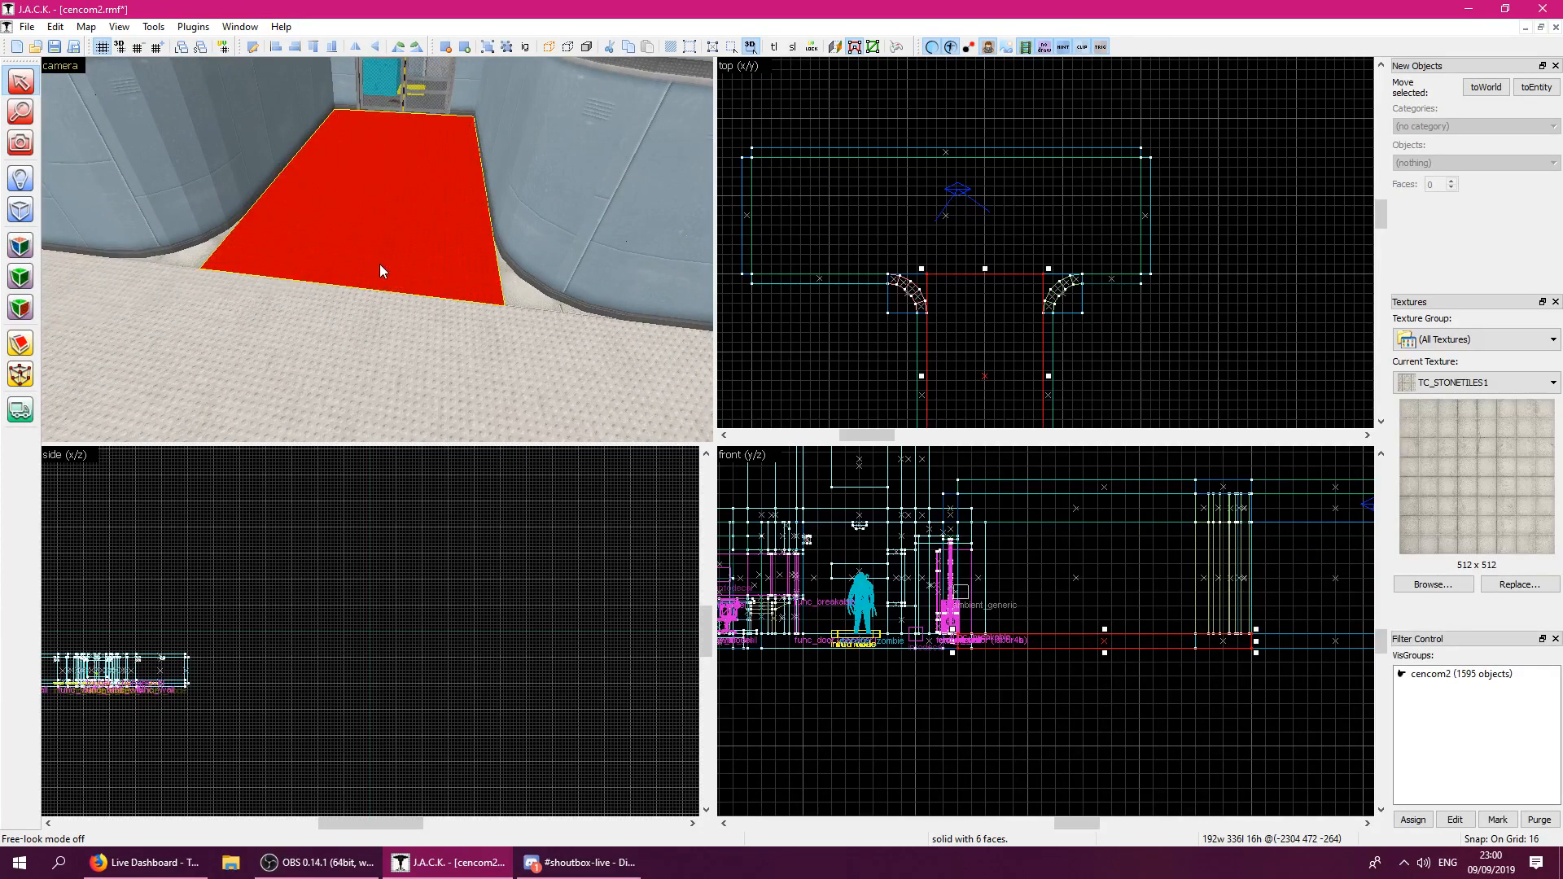
pyautogui.click(20, 343)
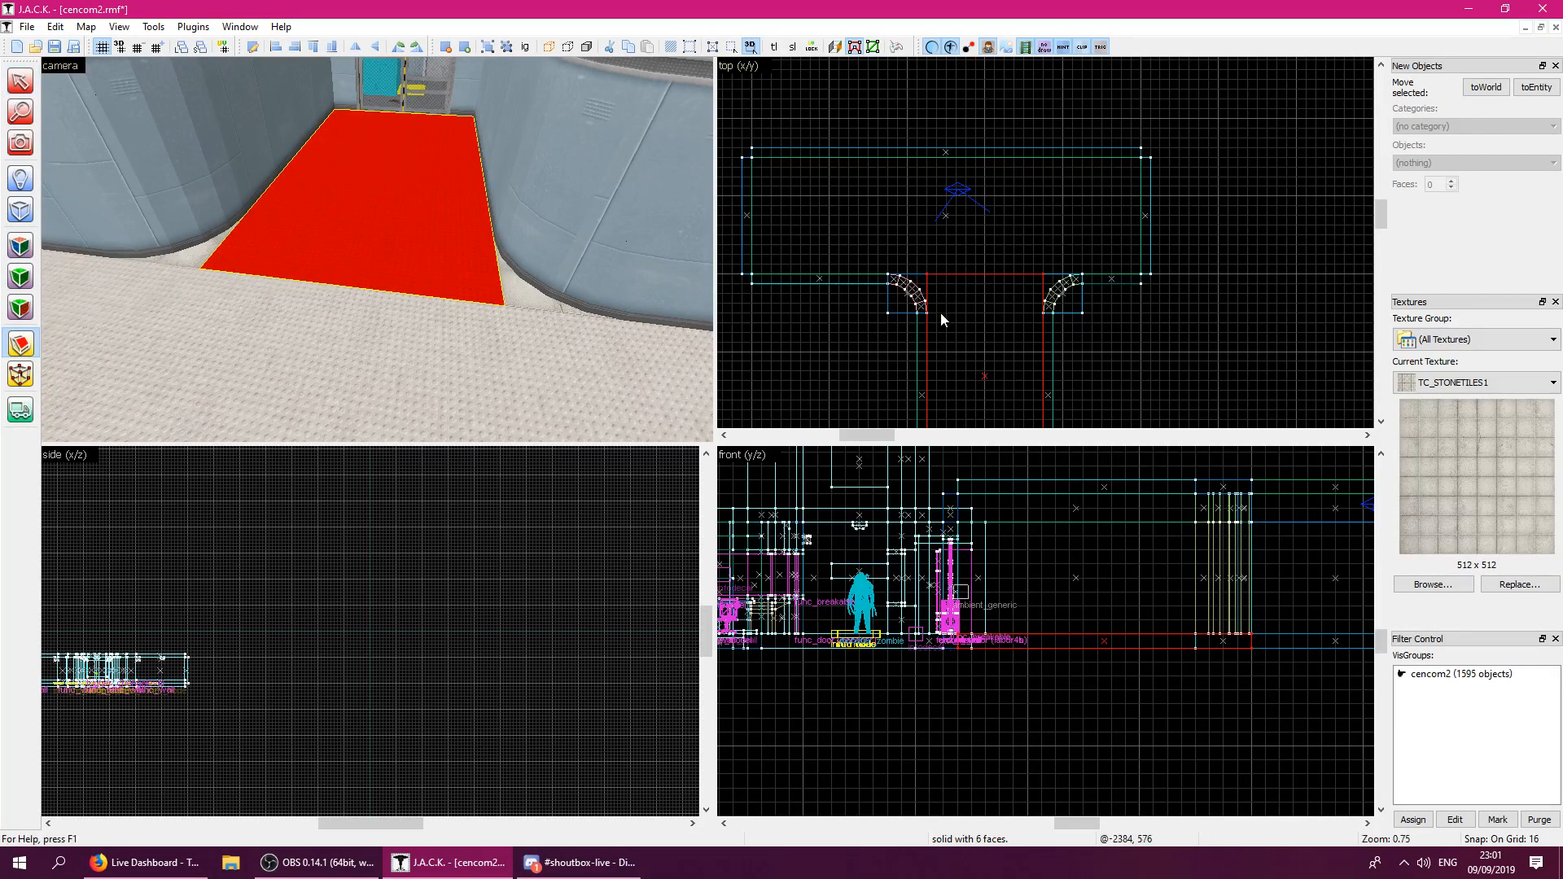
pyautogui.moveTo(946, 303); pyautogui.dragTo(1028, 325)
pyautogui.press('Return')
pyautogui.press('Return')
pyautogui.moveTo(1376, 215); pyautogui.dragTo(1379, 224)
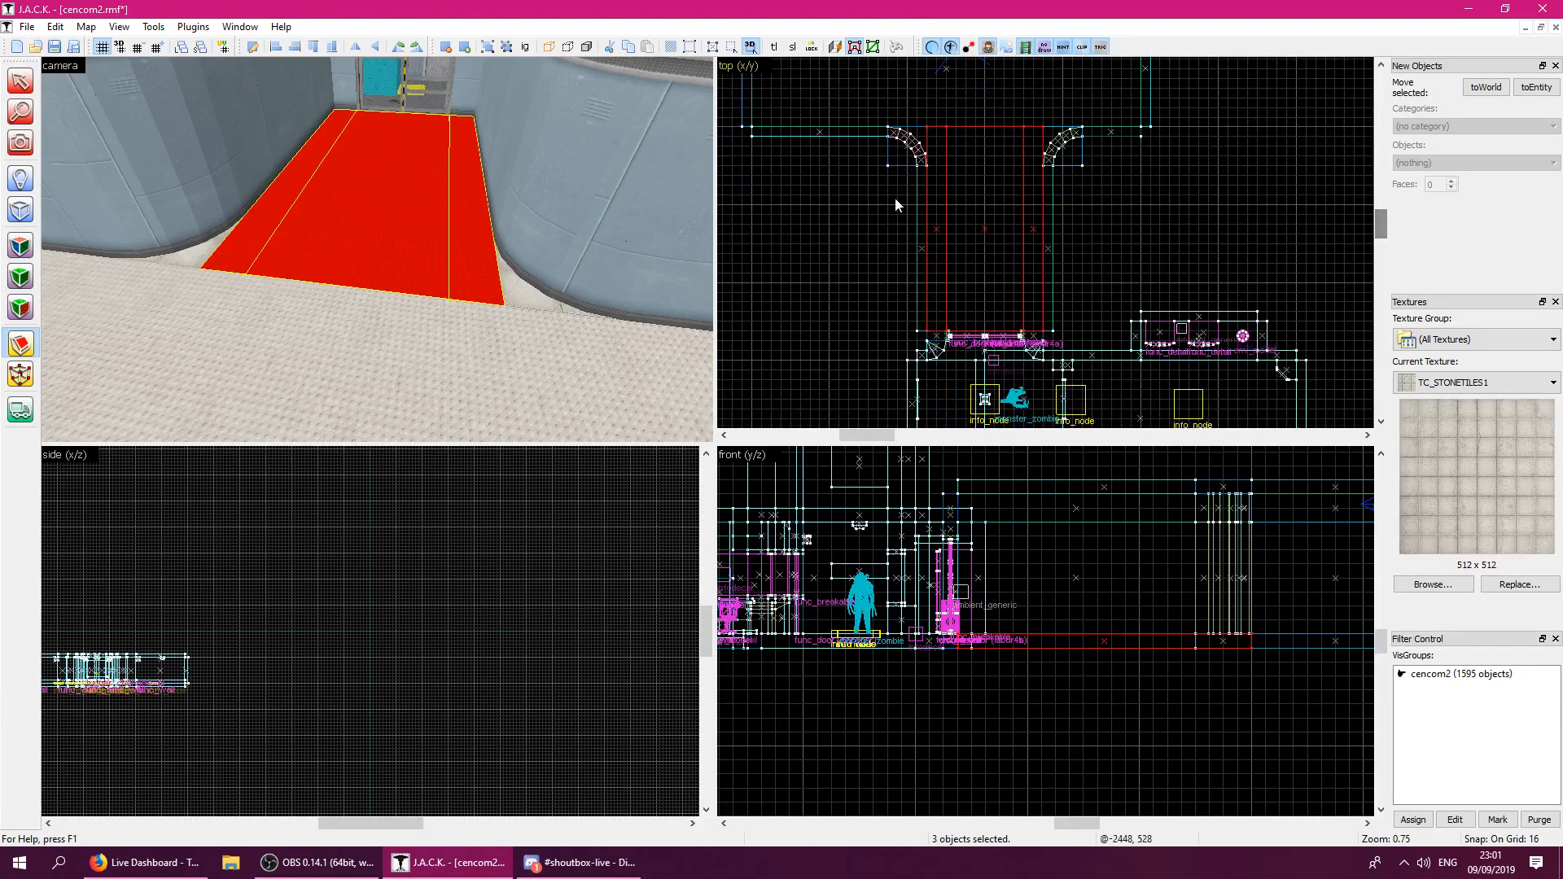
# Clip a section 32 units long off the central floor strip at the double-door end.
pyautogui.click(366, 225)
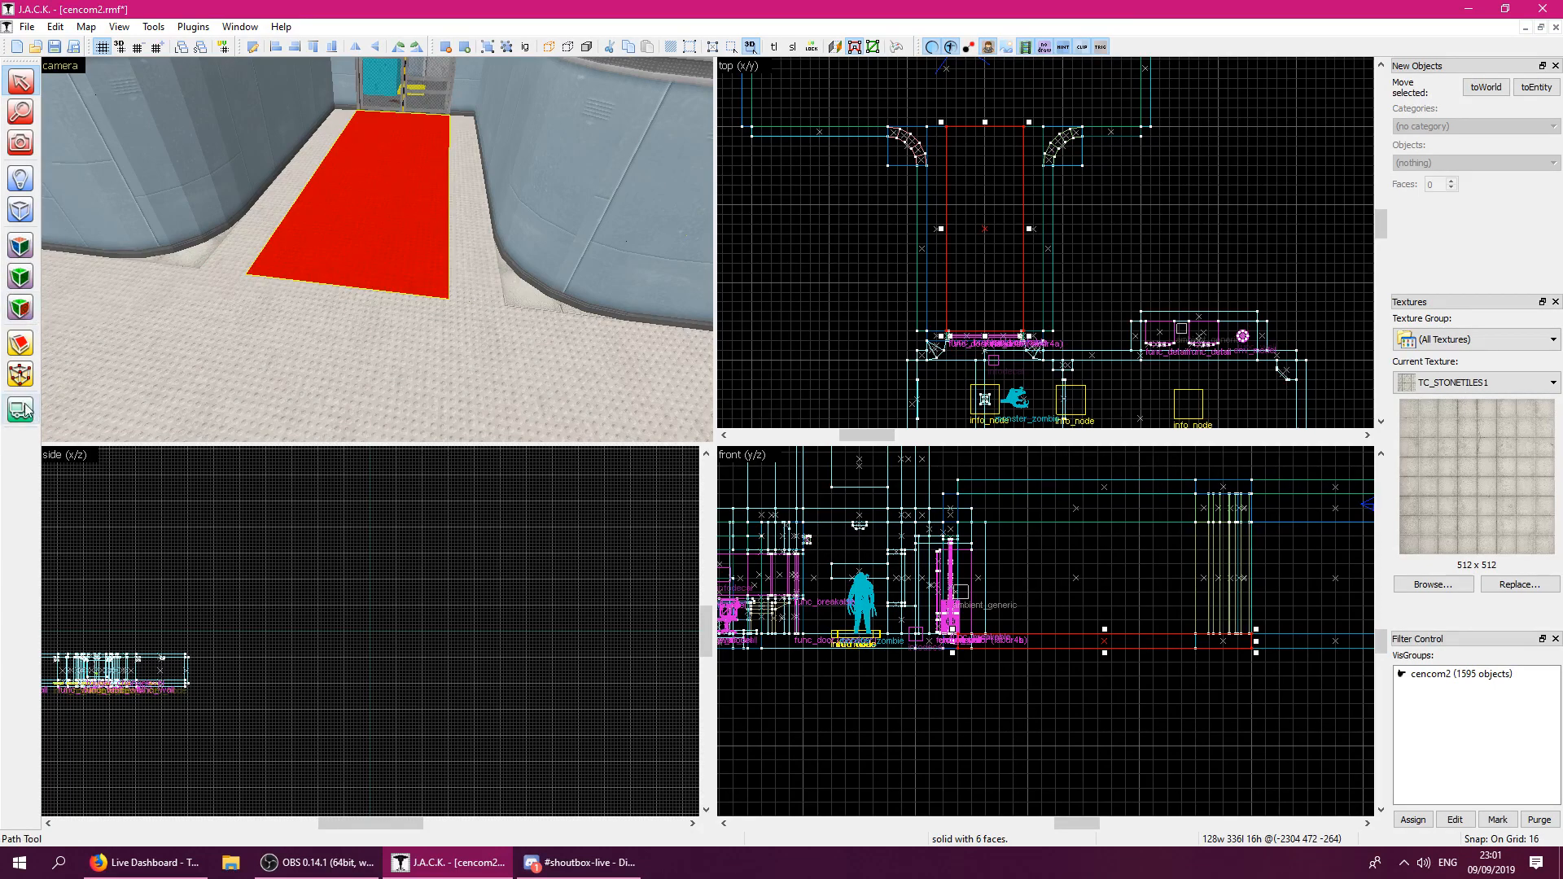
pyautogui.click(18, 380)
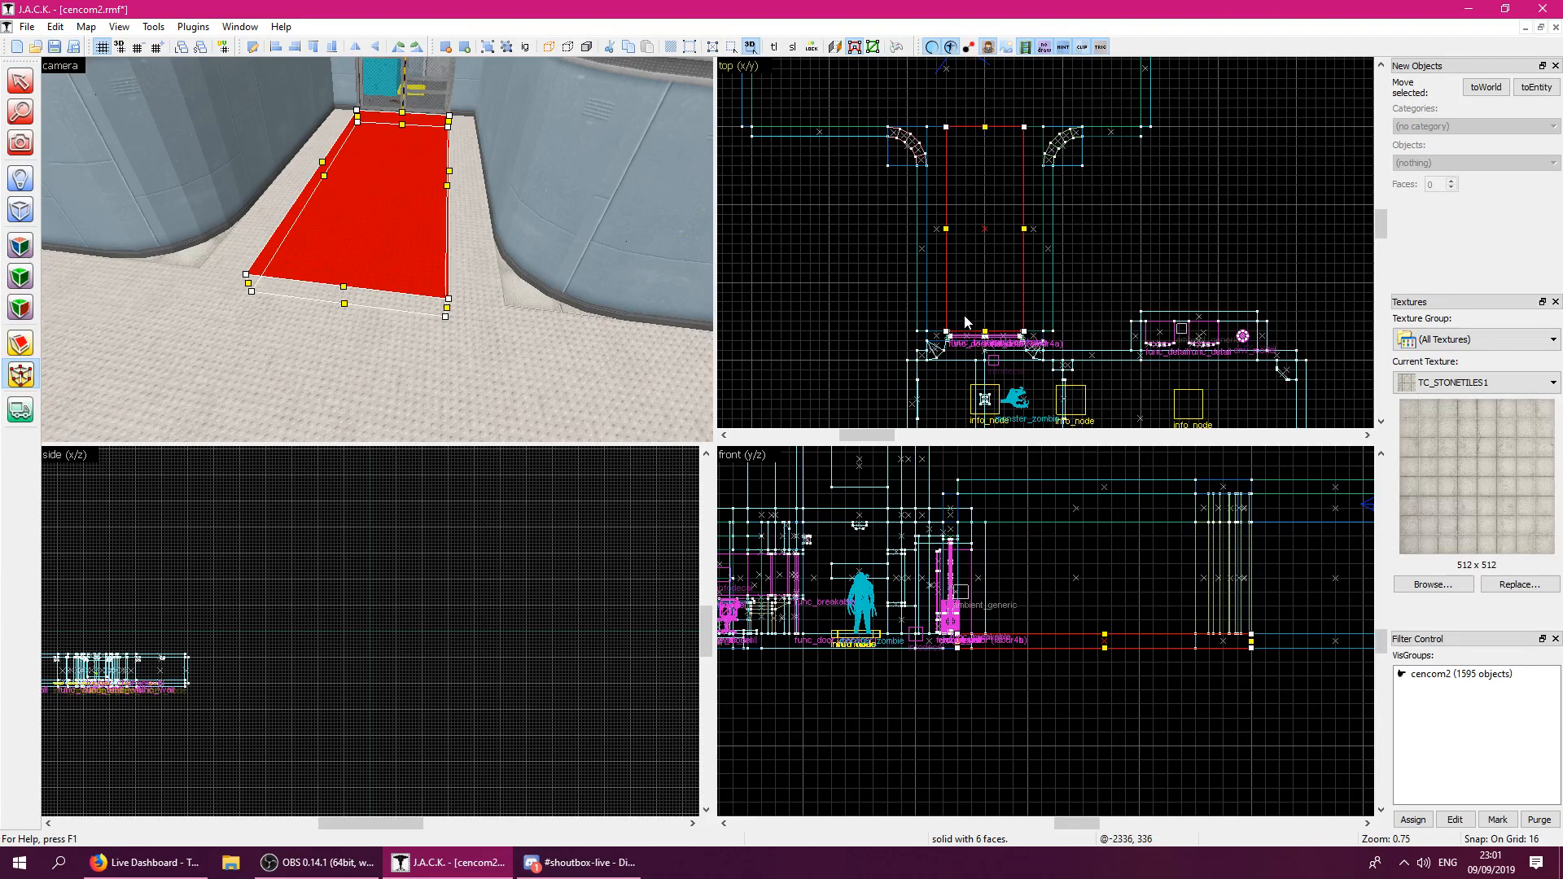
pyautogui.click(20, 345)
pyautogui.moveTo(967, 314); pyautogui.dragTo(979, 315)
pyautogui.press('Return')
# Copy the TC_STONETILES1 texture from a curved-corner floor face onto both side strips and the floor section at the door.
pyautogui.click(20, 246)
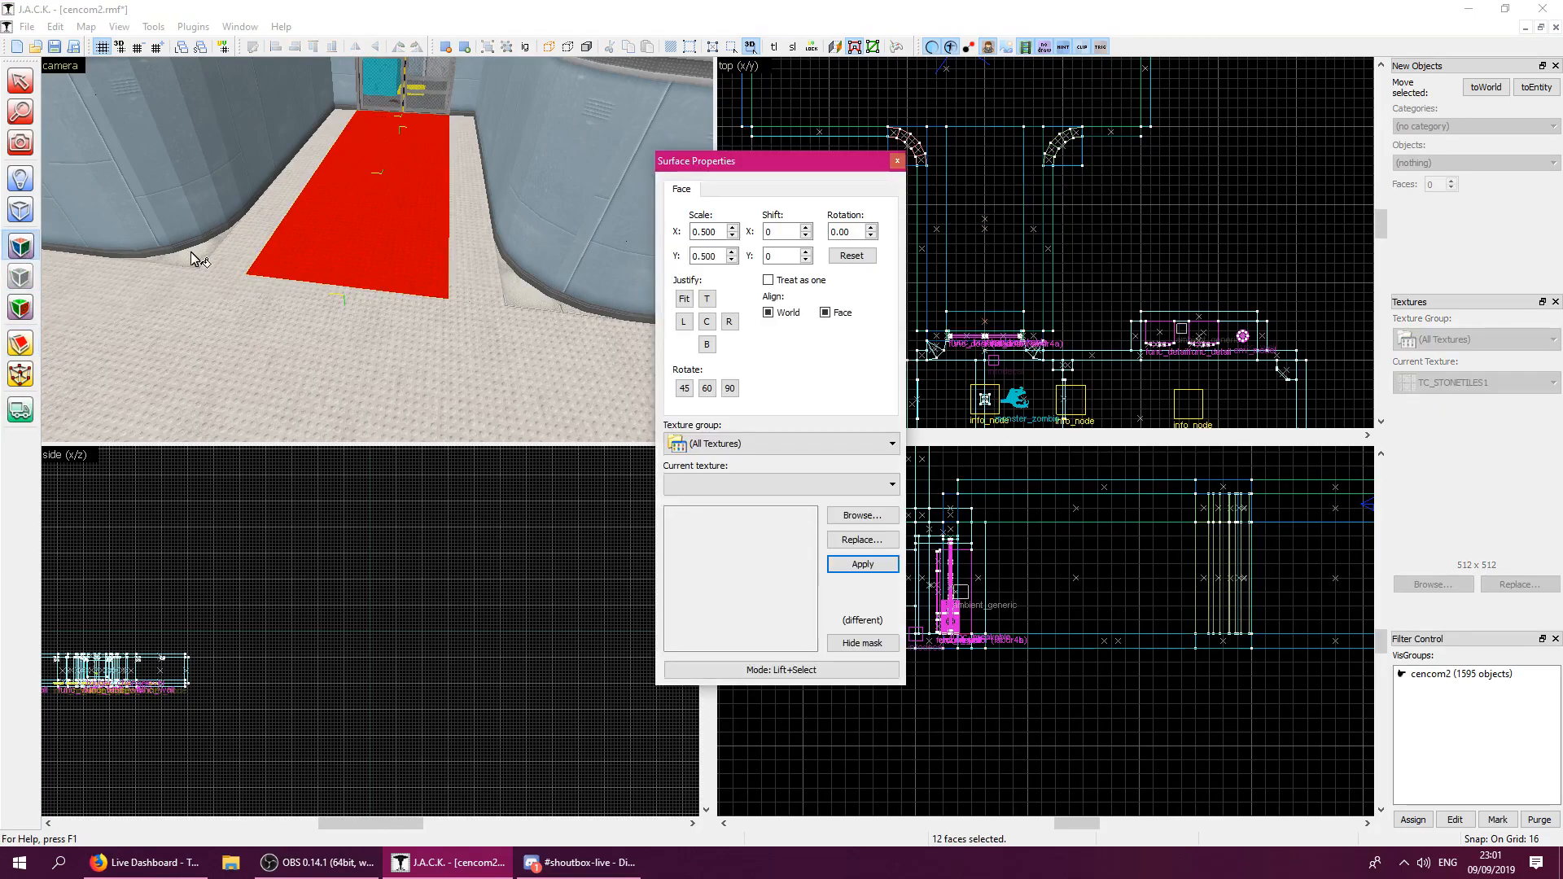
pyautogui.click(195, 253)
pyautogui.rightClick(233, 251)
pyautogui.rightClick(470, 278)
pyautogui.press('z')
pyautogui.press('w')
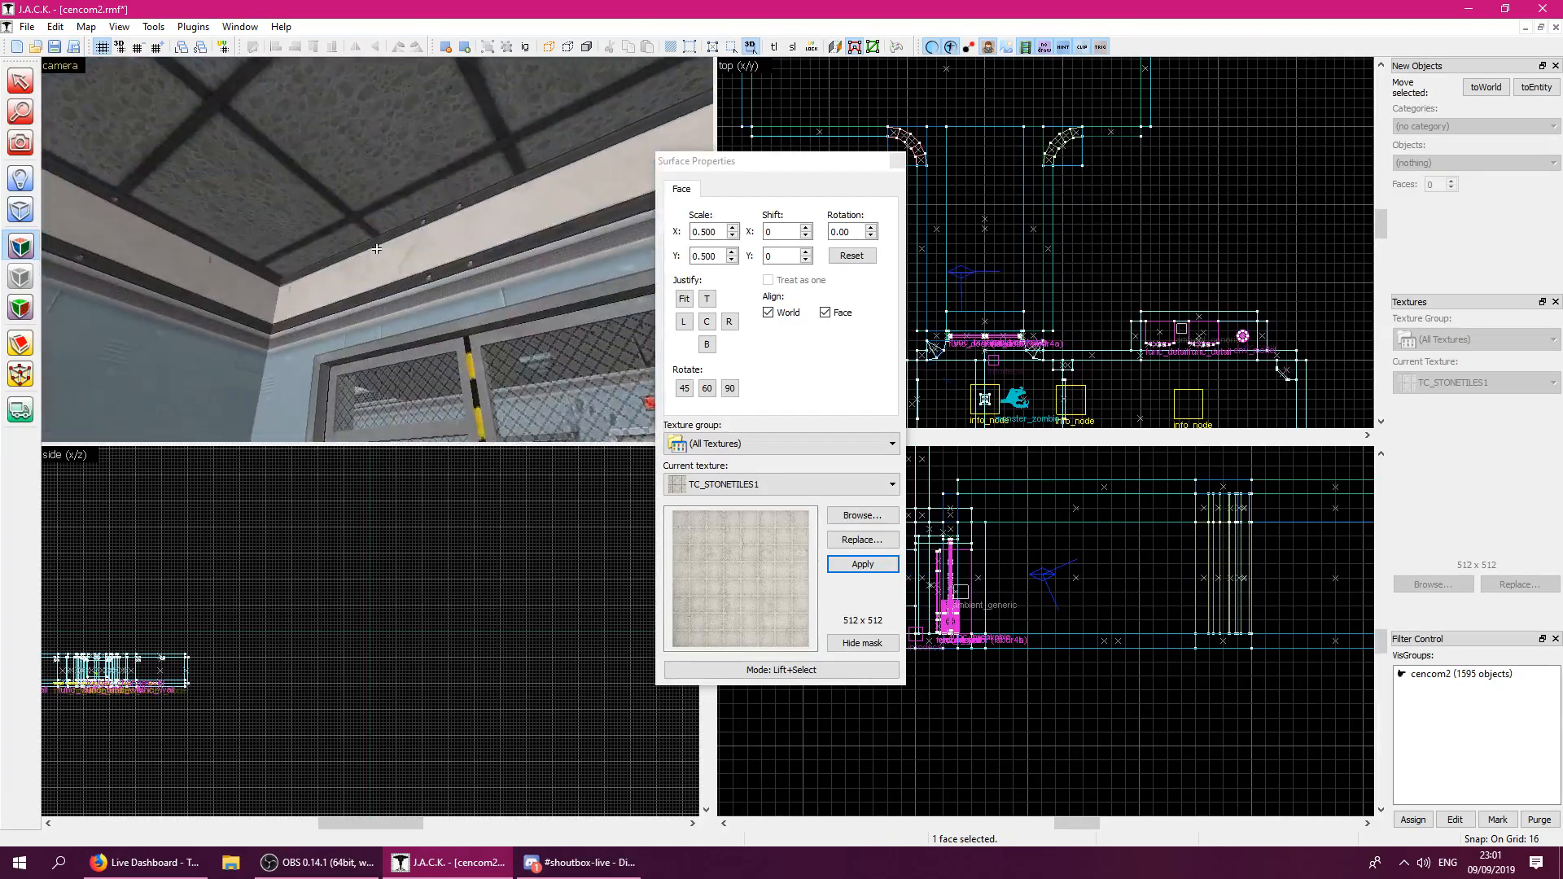
pyautogui.press('s')
pyautogui.press('a')
pyautogui.press('z')
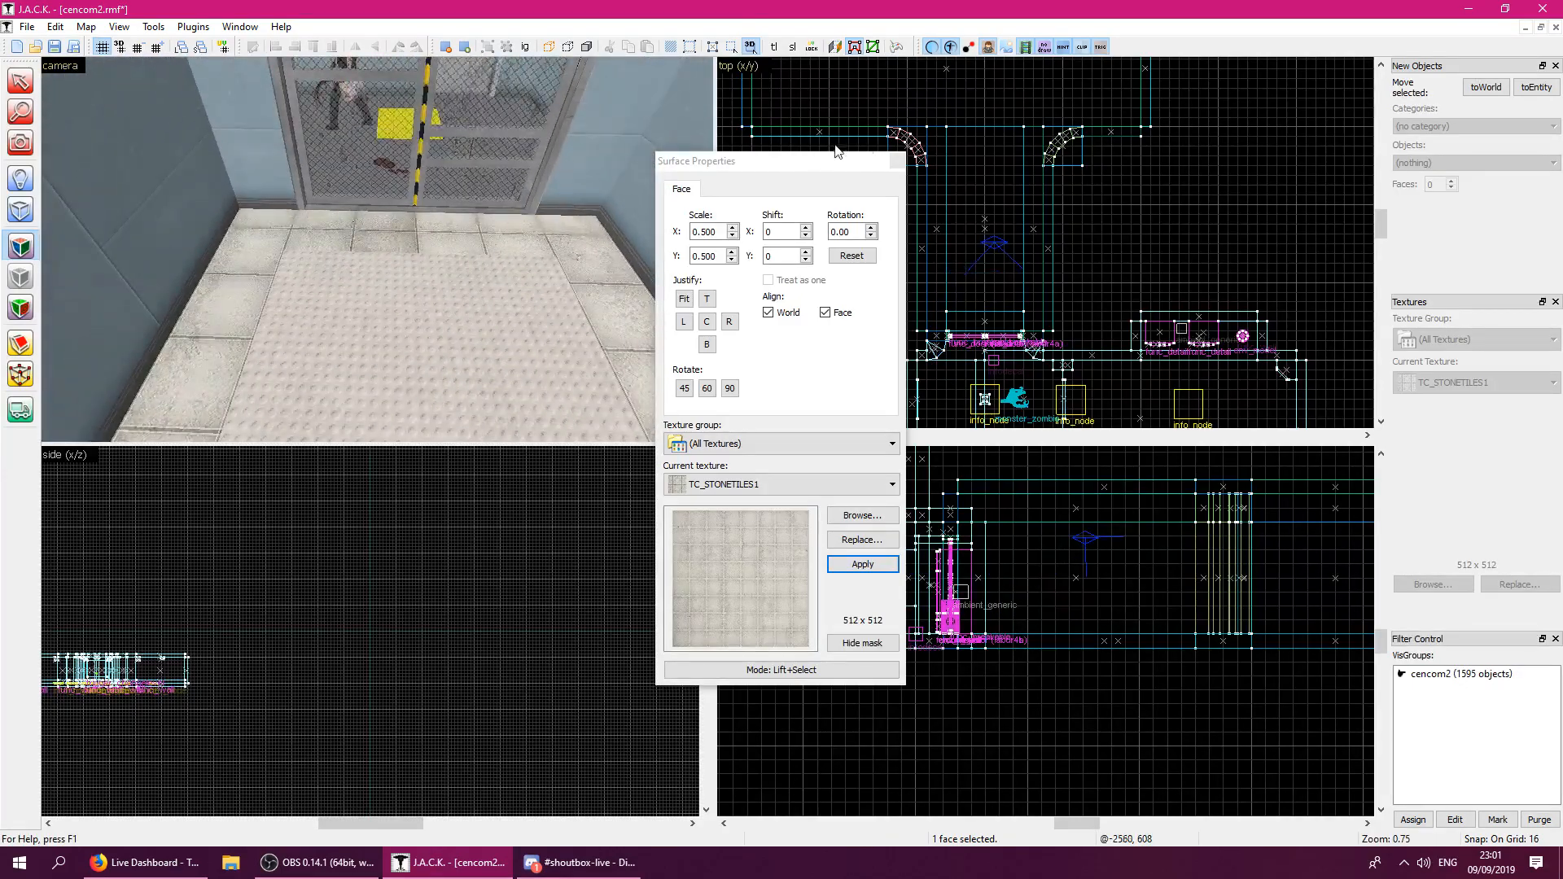
pyautogui.click(897, 160)
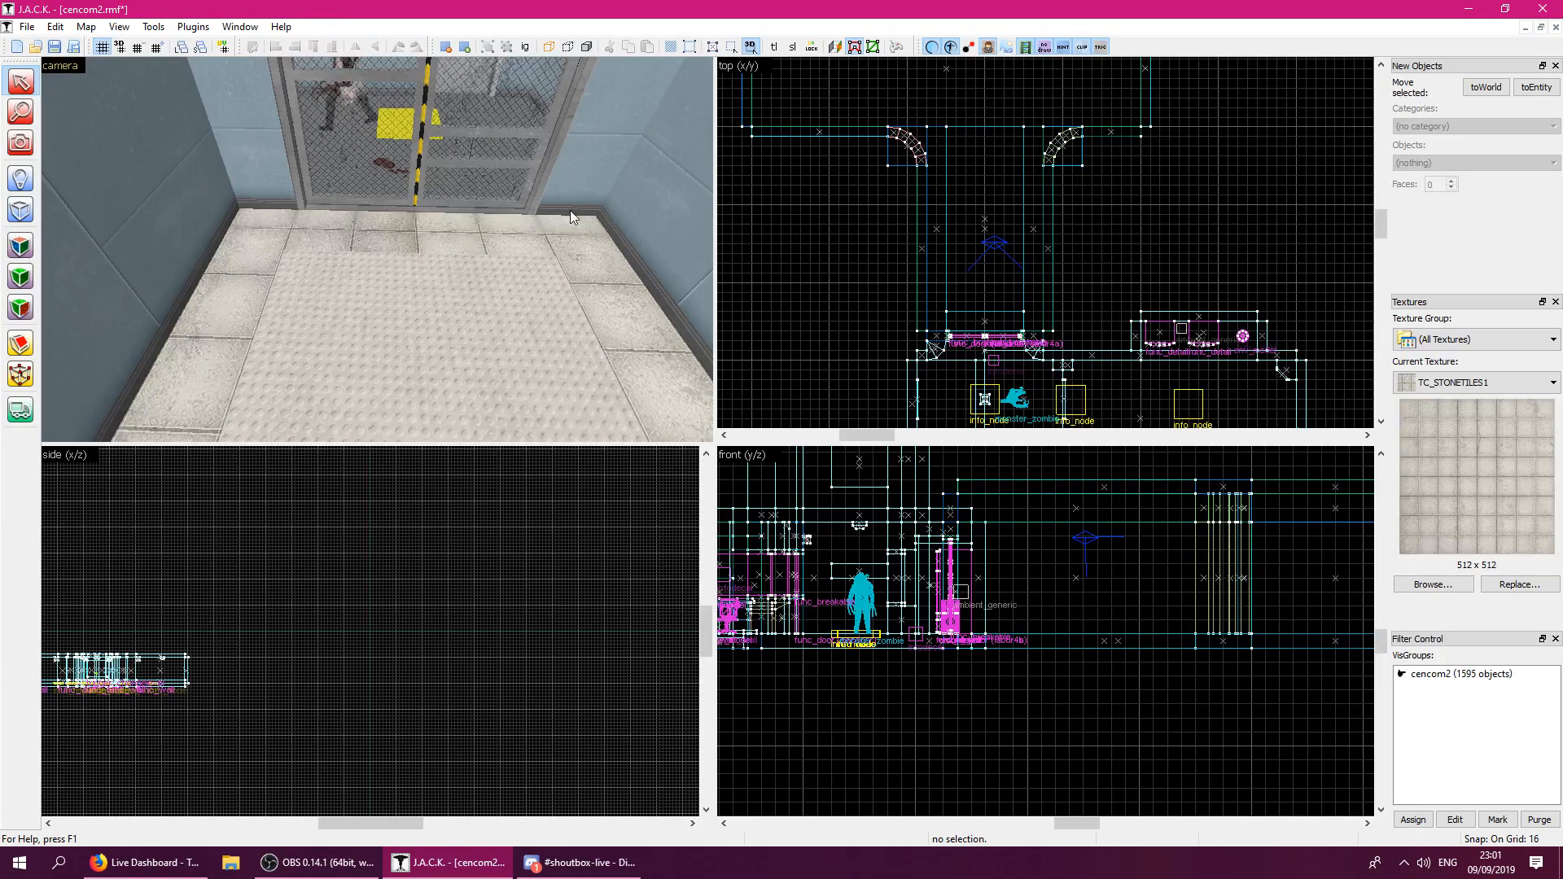
# Select the four corridor floor pieces and pull their door-end vertices back about 16 units from the double door.
pyautogui.press('z')
pyautogui.press('z')
pyautogui.click(376, 295)
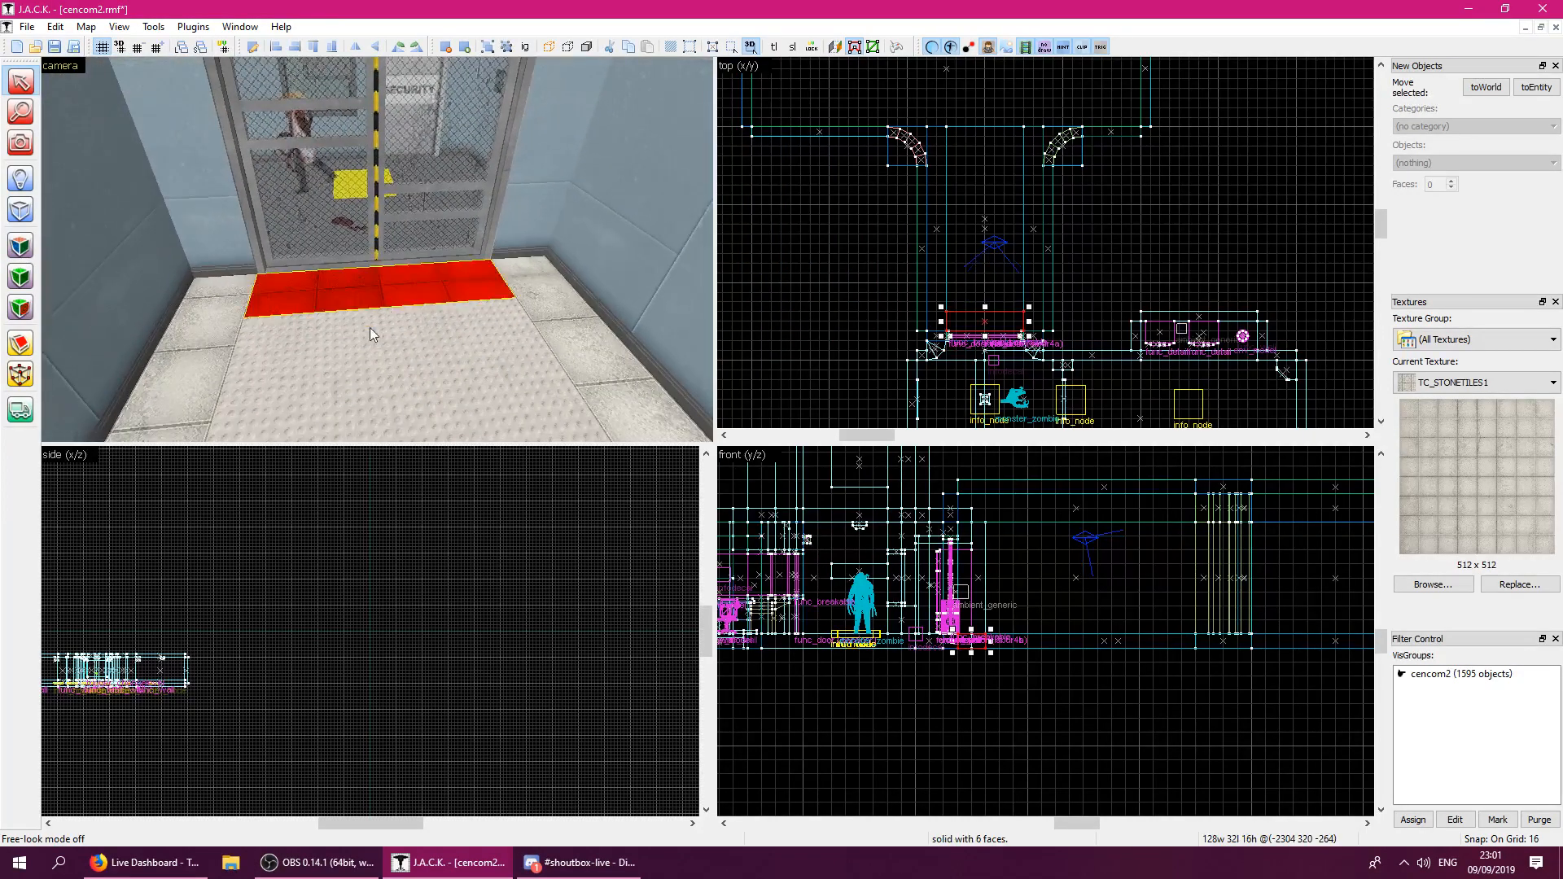
pyautogui.keyDown('ctrl'); pyautogui.click(373, 320); pyautogui.keyUp('ctrl')
pyautogui.hotkey('shift', 'v')
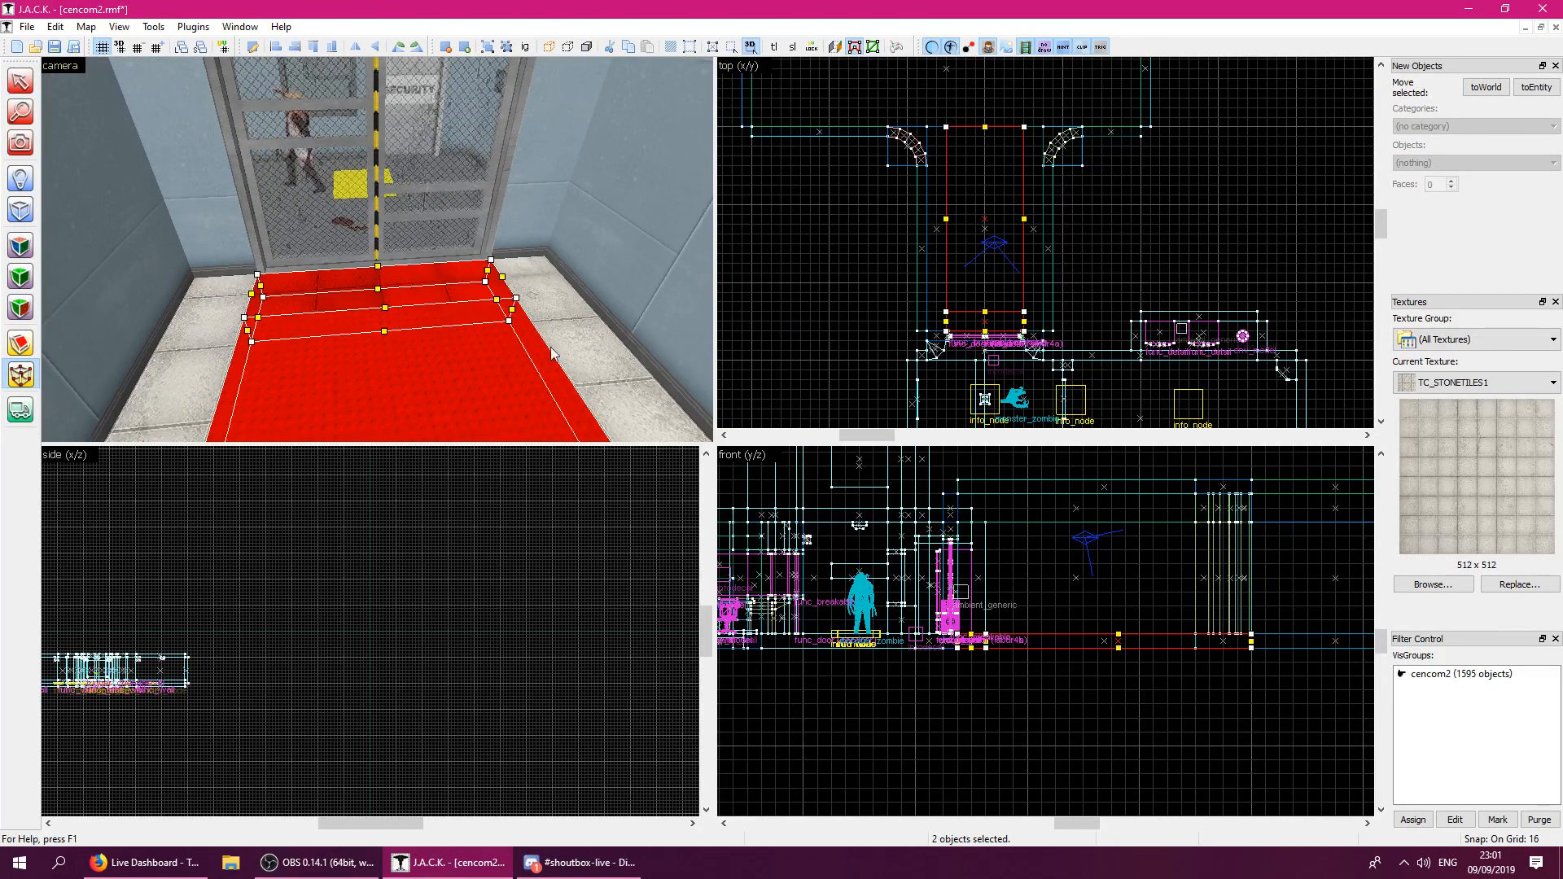
pyautogui.keyDown('ctrl'); pyautogui.click(202, 329); pyautogui.keyUp('ctrl')
pyautogui.keyDown('ctrl'); pyautogui.click(590, 279); pyautogui.keyUp('ctrl')
pyautogui.keyDown('ctrl'); pyautogui.click(566, 303); pyautogui.keyUp('ctrl')
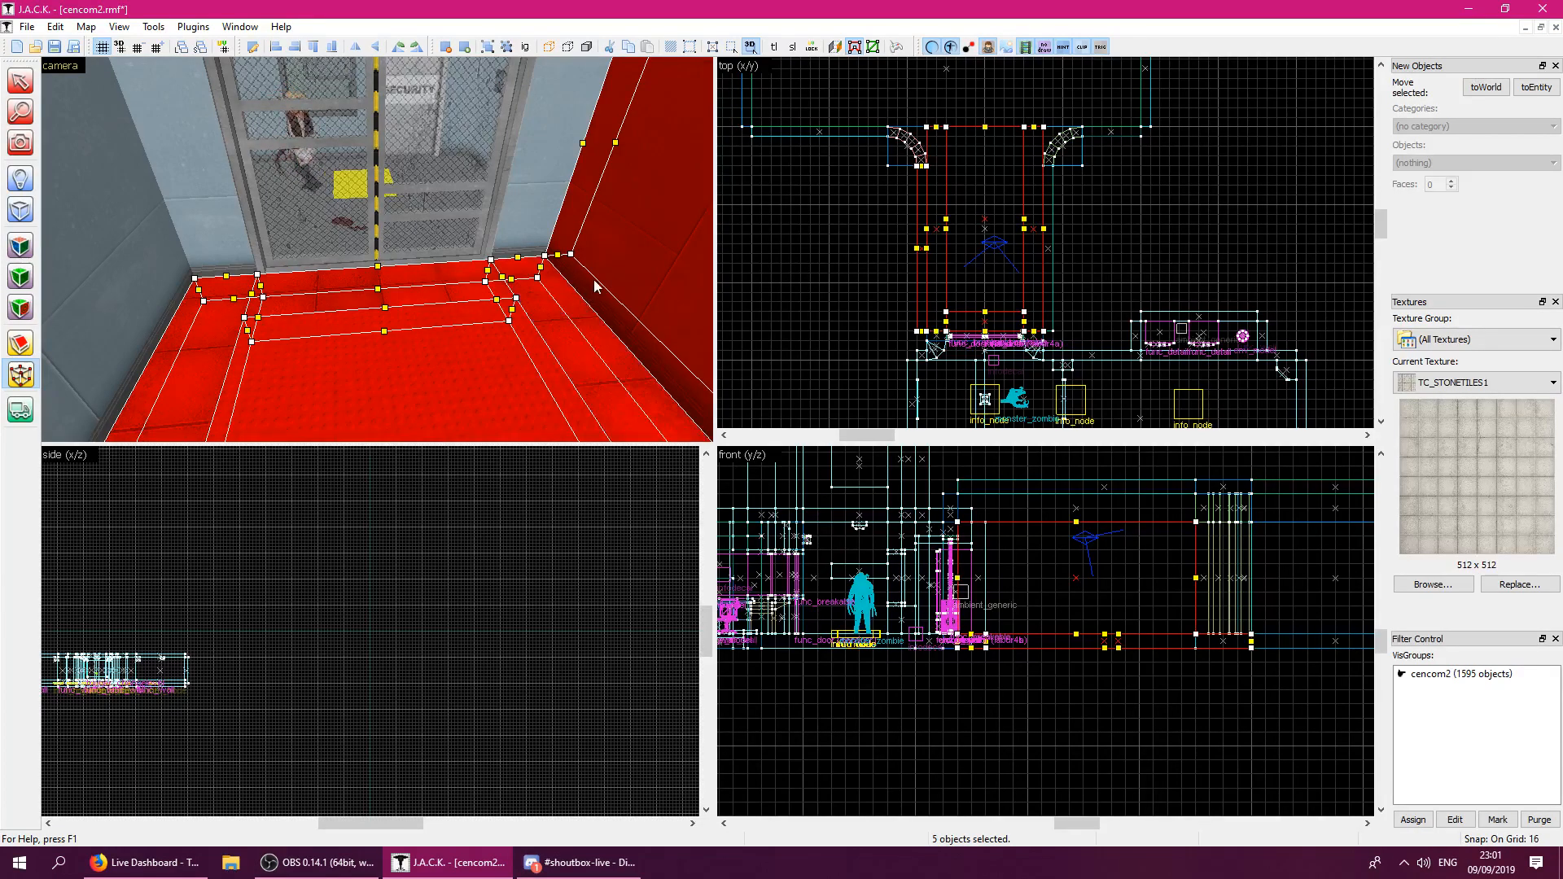
pyautogui.keyDown('ctrl'); pyautogui.click(594, 280); pyautogui.keyUp('ctrl')
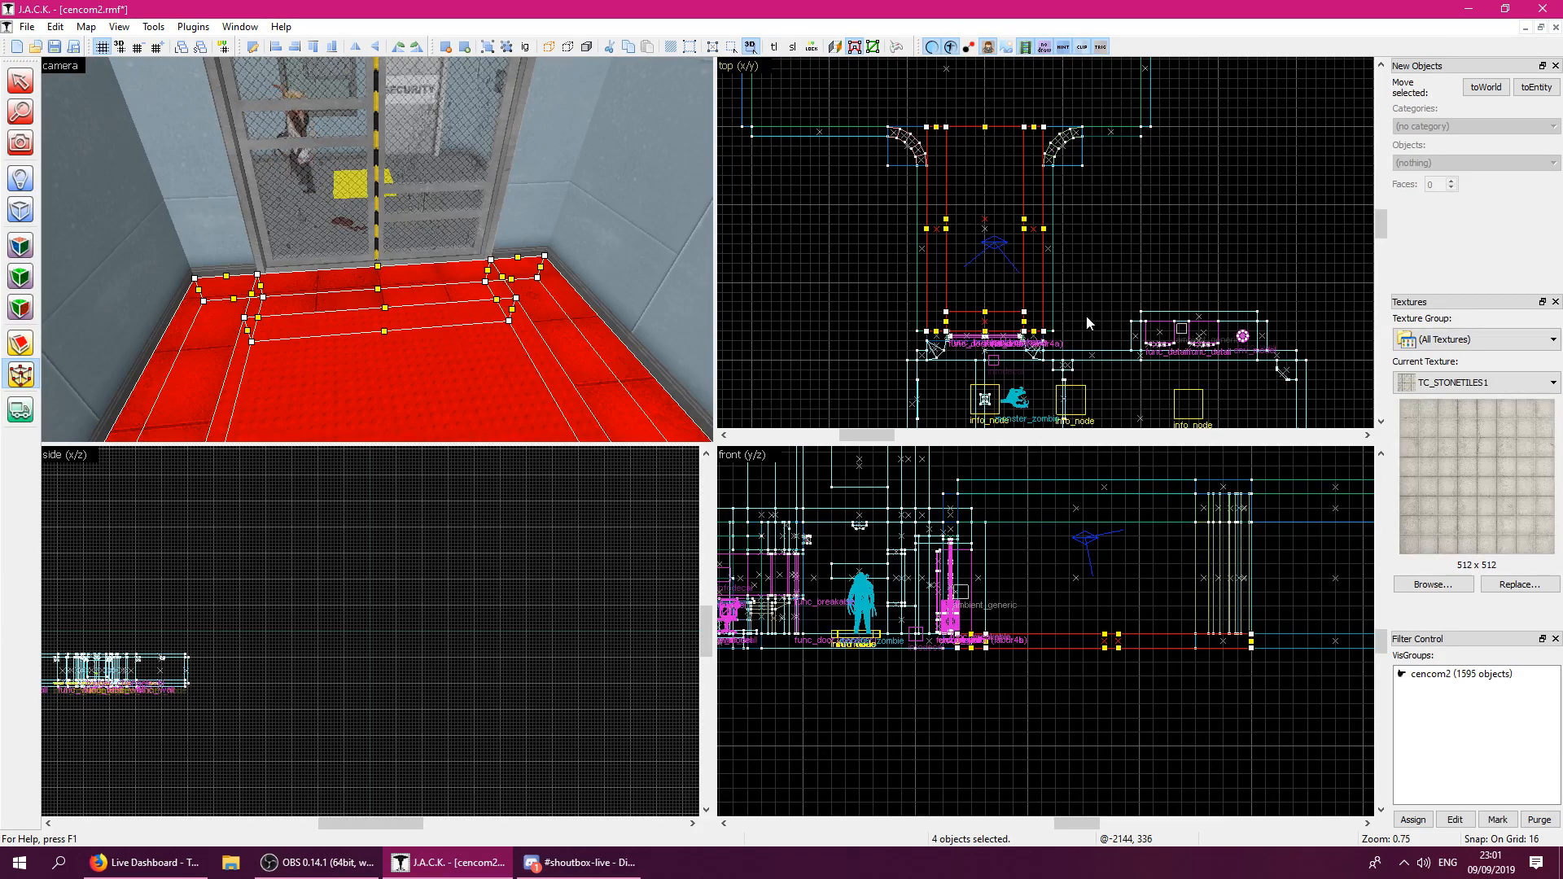
pyautogui.moveTo(1047, 281)
pyautogui.mouseDown()
pyautogui.moveTo(935, 313)
pyautogui.moveTo(896, 350)
pyautogui.moveTo(945, 326)
pyautogui.mouseUp()
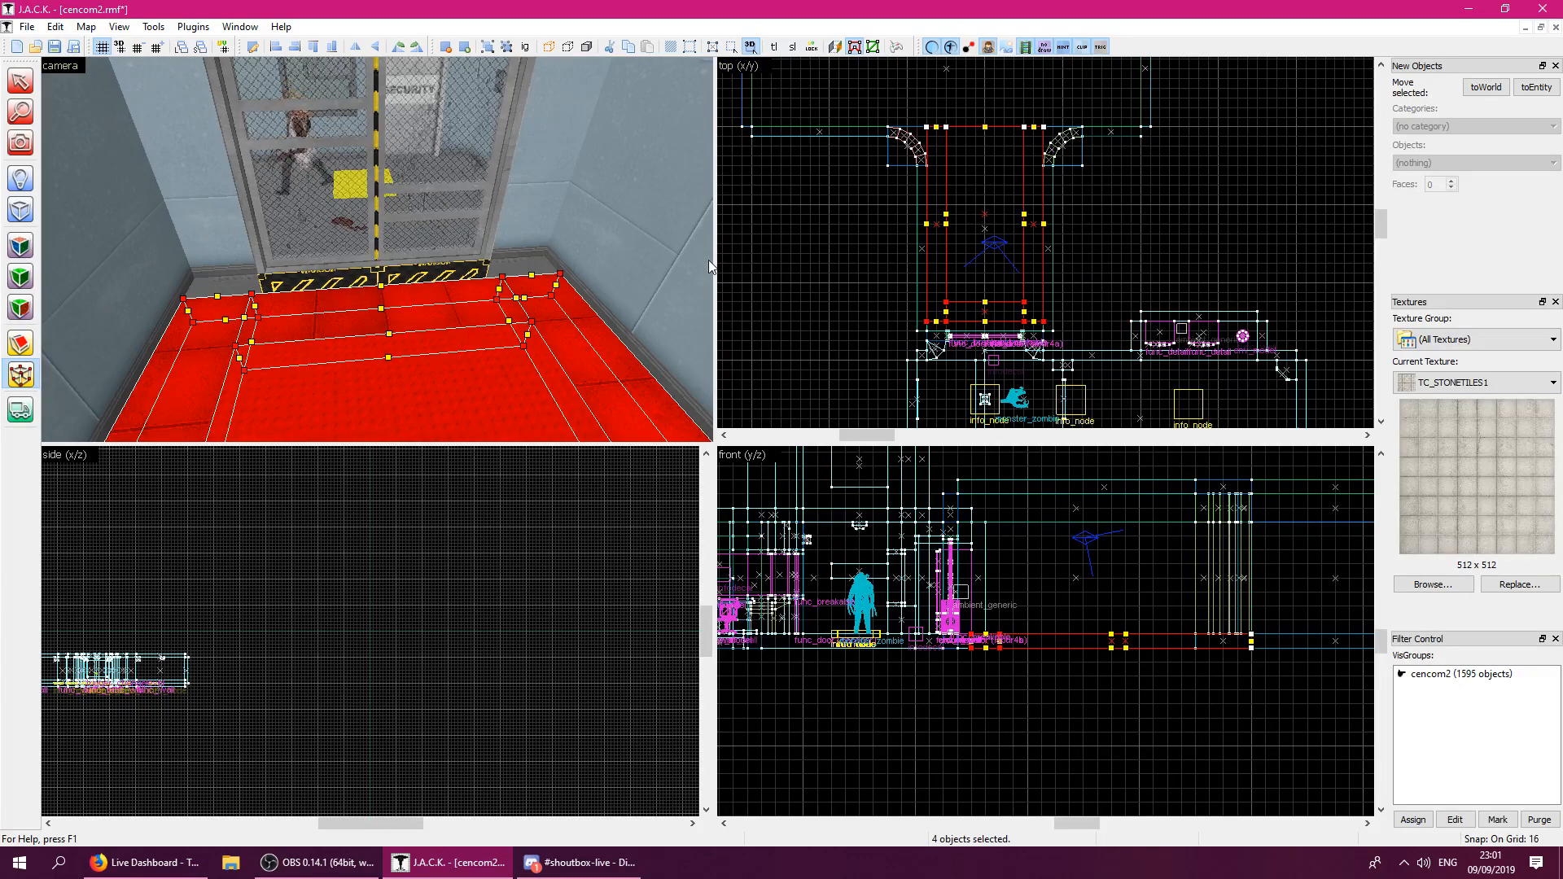
# Select the three wall pieces beside and above the double door and extend them toward the corridor to meet the shortened floor.
pyautogui.click(21, 81)
pyautogui.click(155, 124)
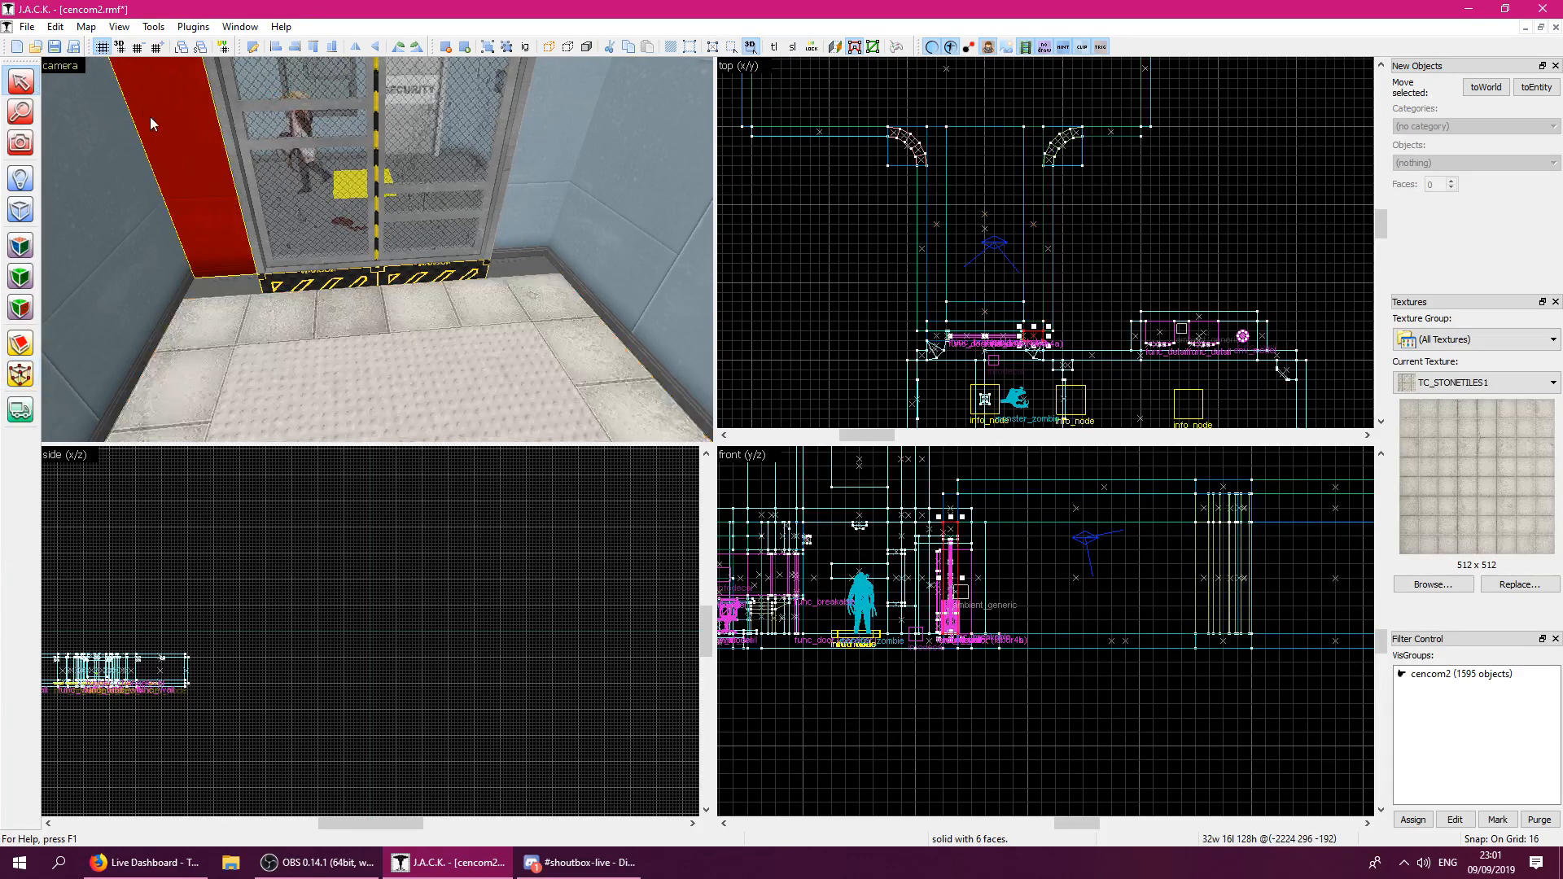
pyautogui.press('z')
pyautogui.press('z')
pyautogui.keyDown('ctrl'); pyautogui.click(613, 310); pyautogui.keyUp('ctrl')
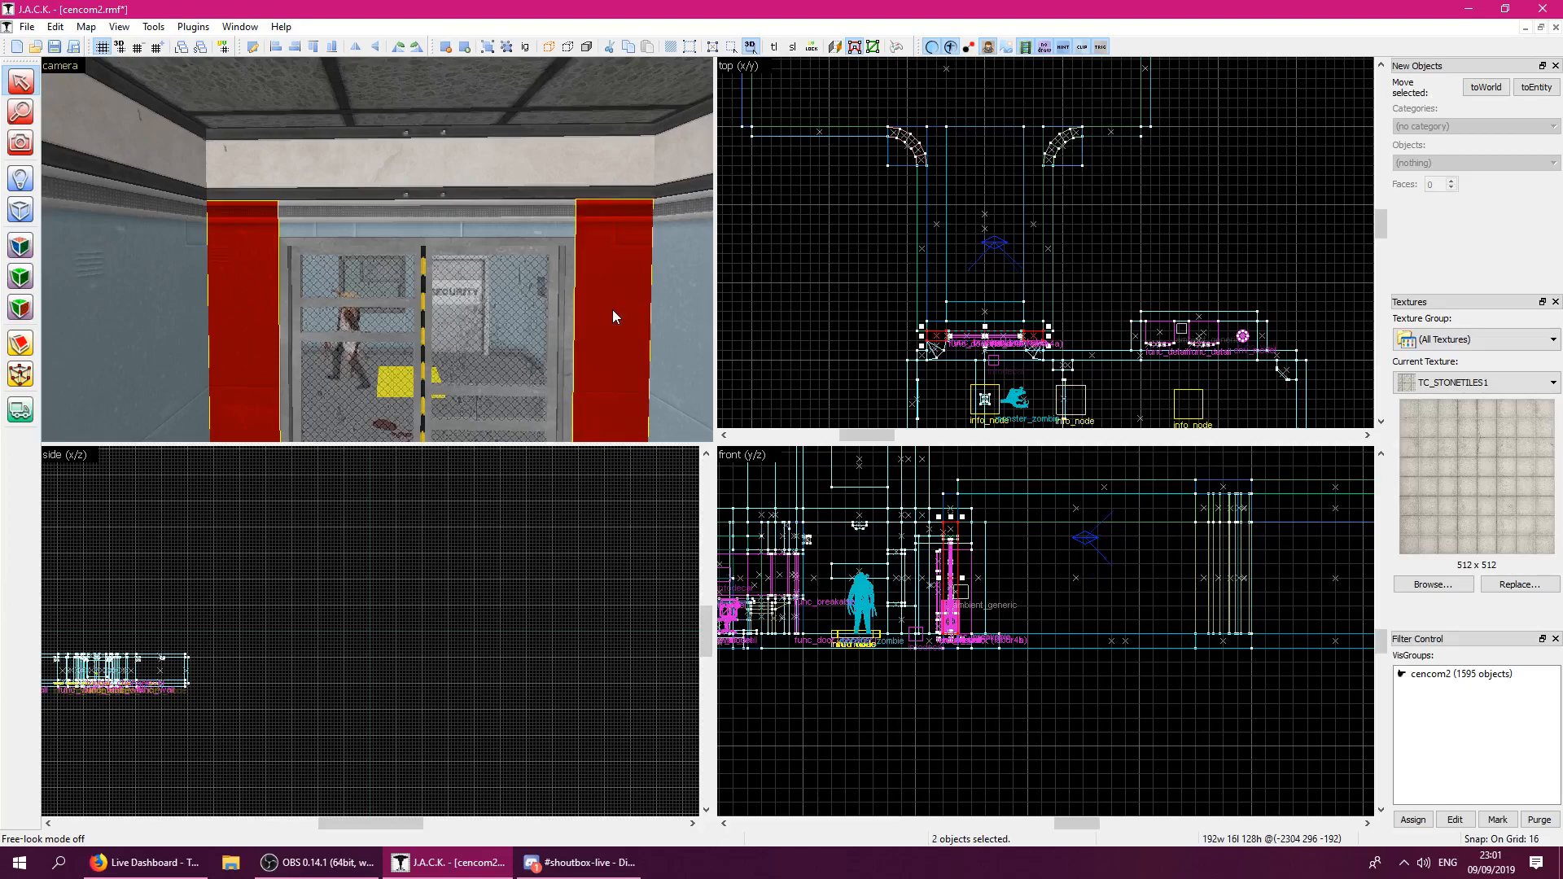
pyautogui.keyDown('ctrl'); pyautogui.click(524, 232); pyautogui.keyUp('ctrl')
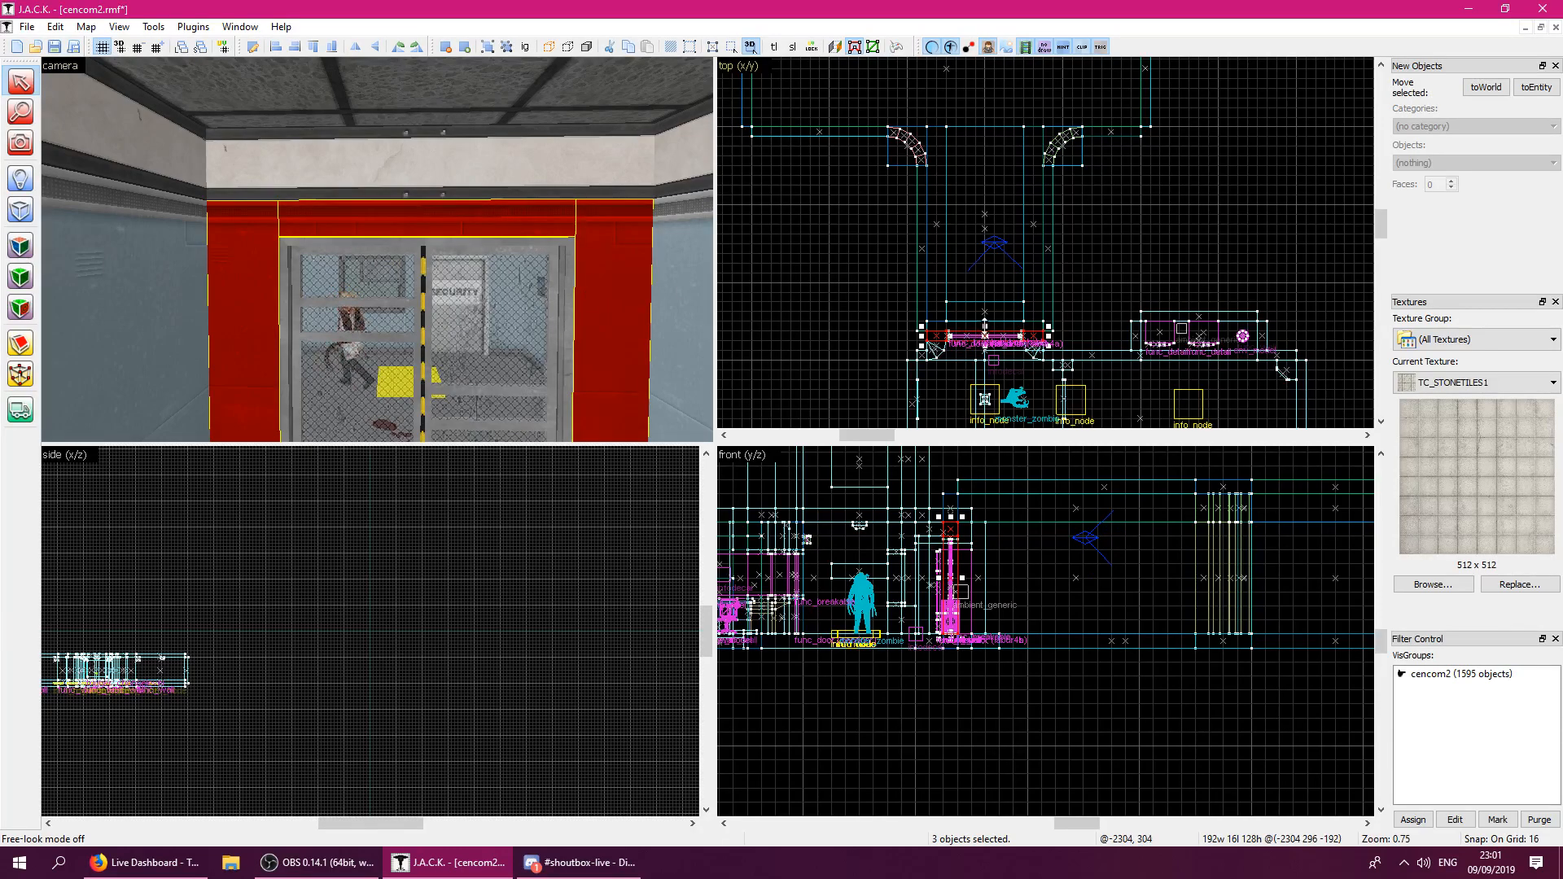
pyautogui.moveTo(985, 321); pyautogui.dragTo(985, 322)
# Select the three upper wall bands at the door end and move their end vertices in line with the extended door wall.
pyautogui.click(691, 275)
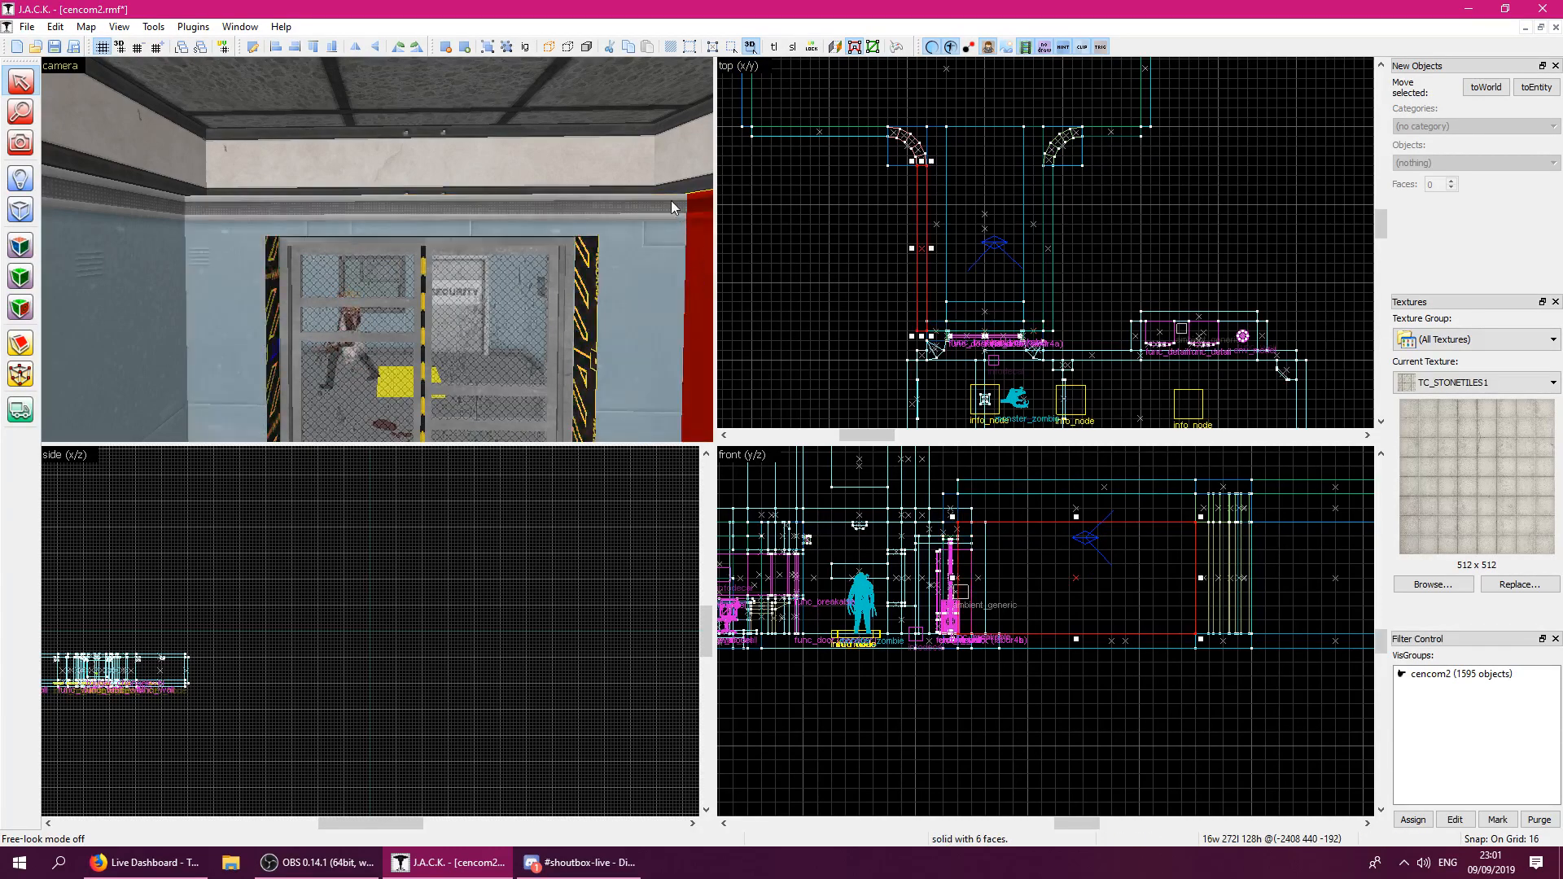
pyautogui.click(653, 168)
pyautogui.keyDown('ctrl'); pyautogui.click(668, 174); pyautogui.keyUp('ctrl')
pyautogui.keyDown('ctrl'); pyautogui.click(200, 173); pyautogui.keyUp('ctrl')
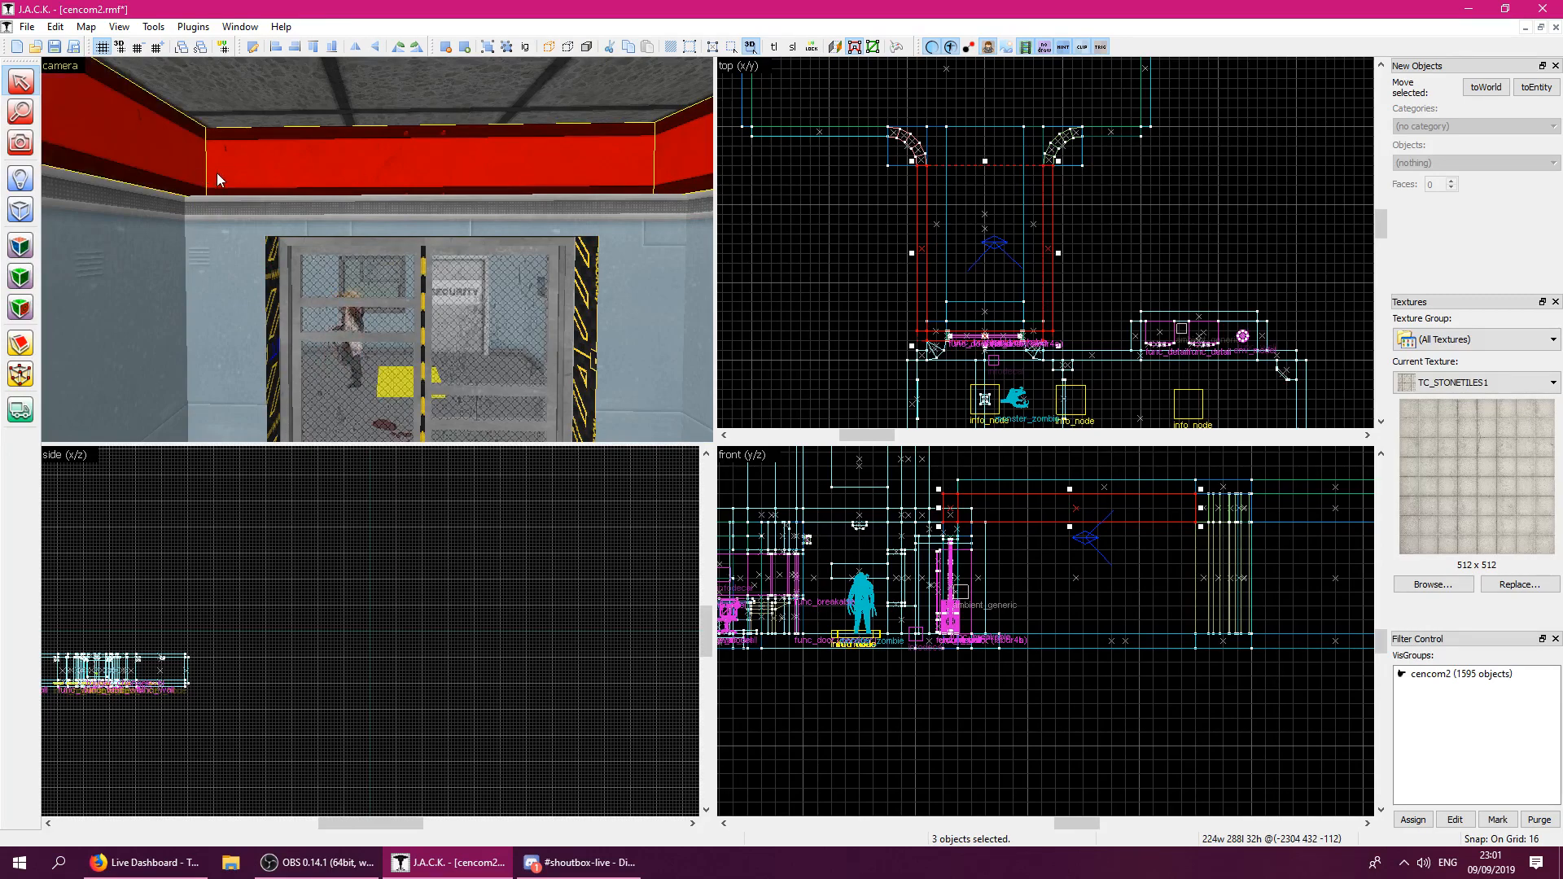
pyautogui.click(21, 376)
pyautogui.moveTo(897, 301)
pyautogui.mouseDown()
pyautogui.moveTo(1036, 313)
pyautogui.moveTo(1066, 336)
pyautogui.moveTo(1045, 328)
pyautogui.mouseUp()
pyautogui.click(21, 81)
pyautogui.press('Escape')
pyautogui.press('z')
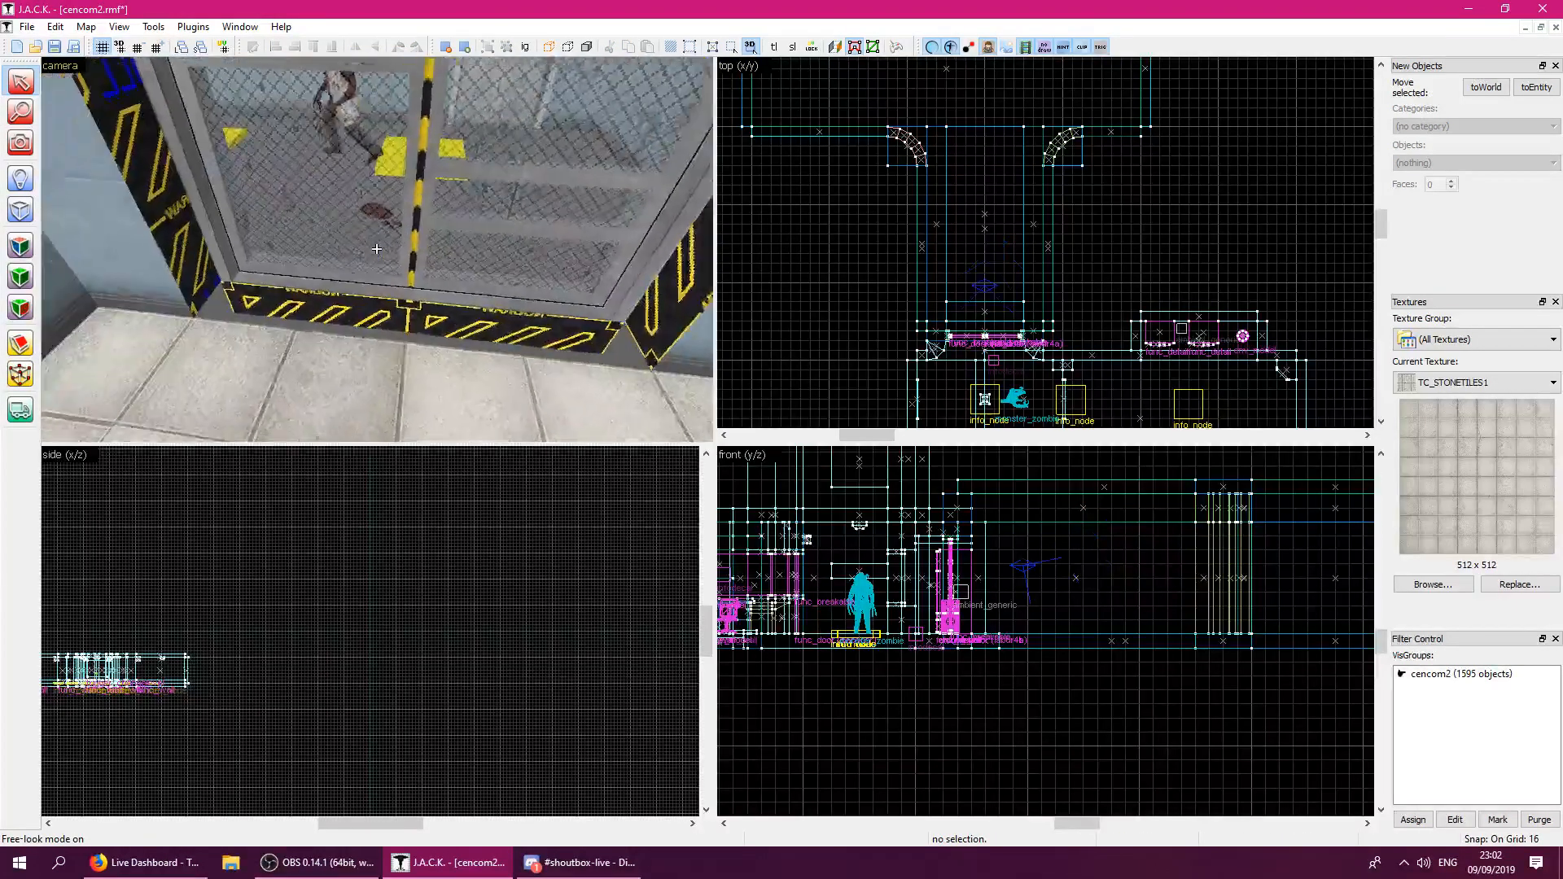
# Try to move the threshold block beneath the double door 16 units toward the corridor.
pyautogui.click(376, 249)
pyautogui.press('z')
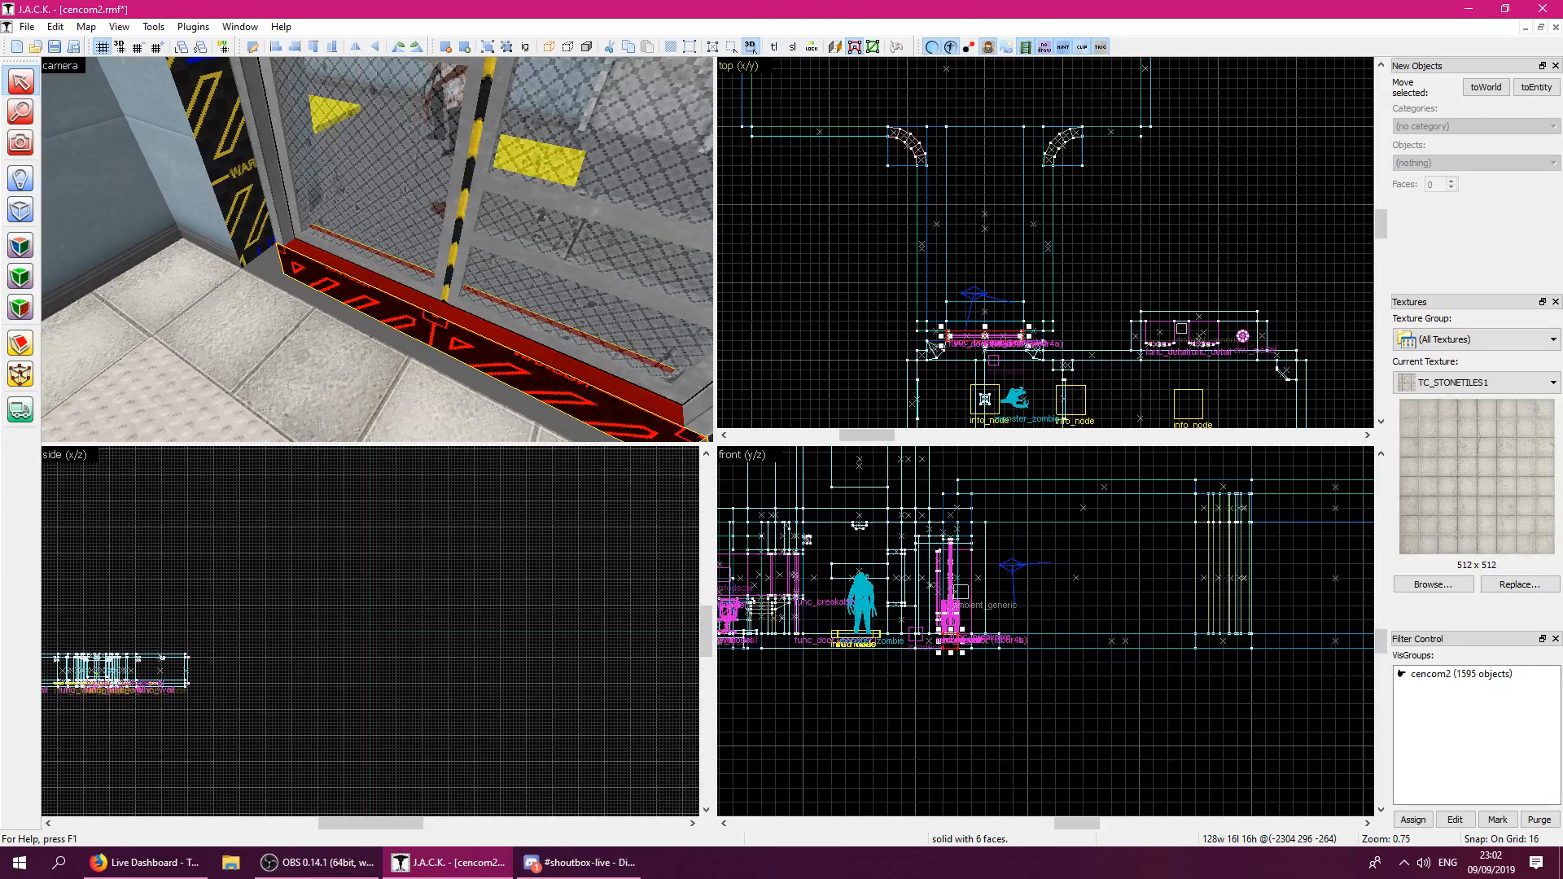
pyautogui.click(744, 331)
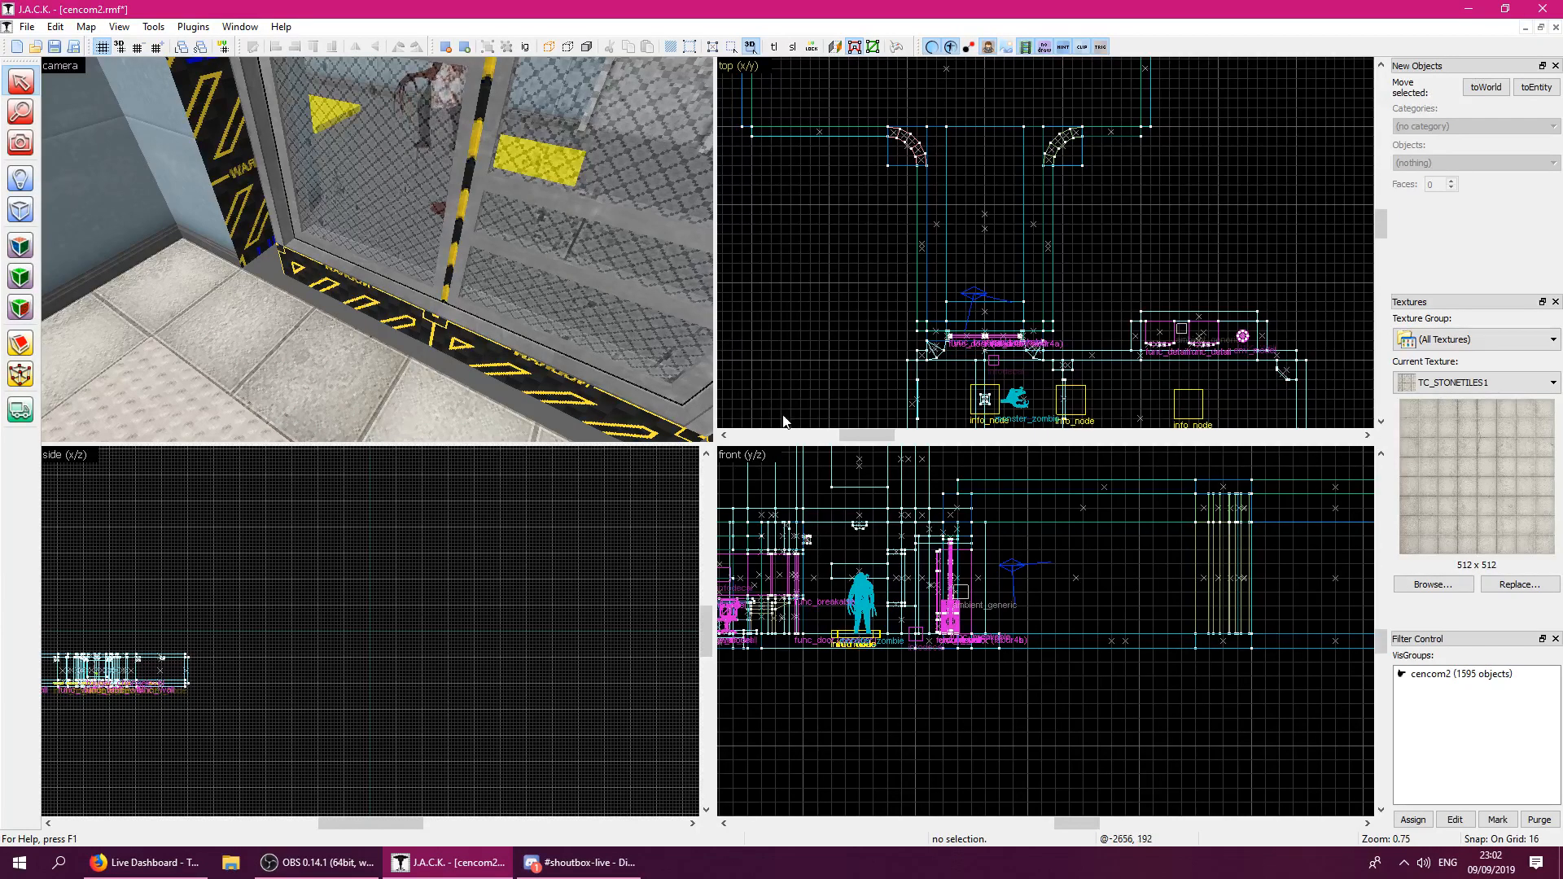
pyautogui.press('z')
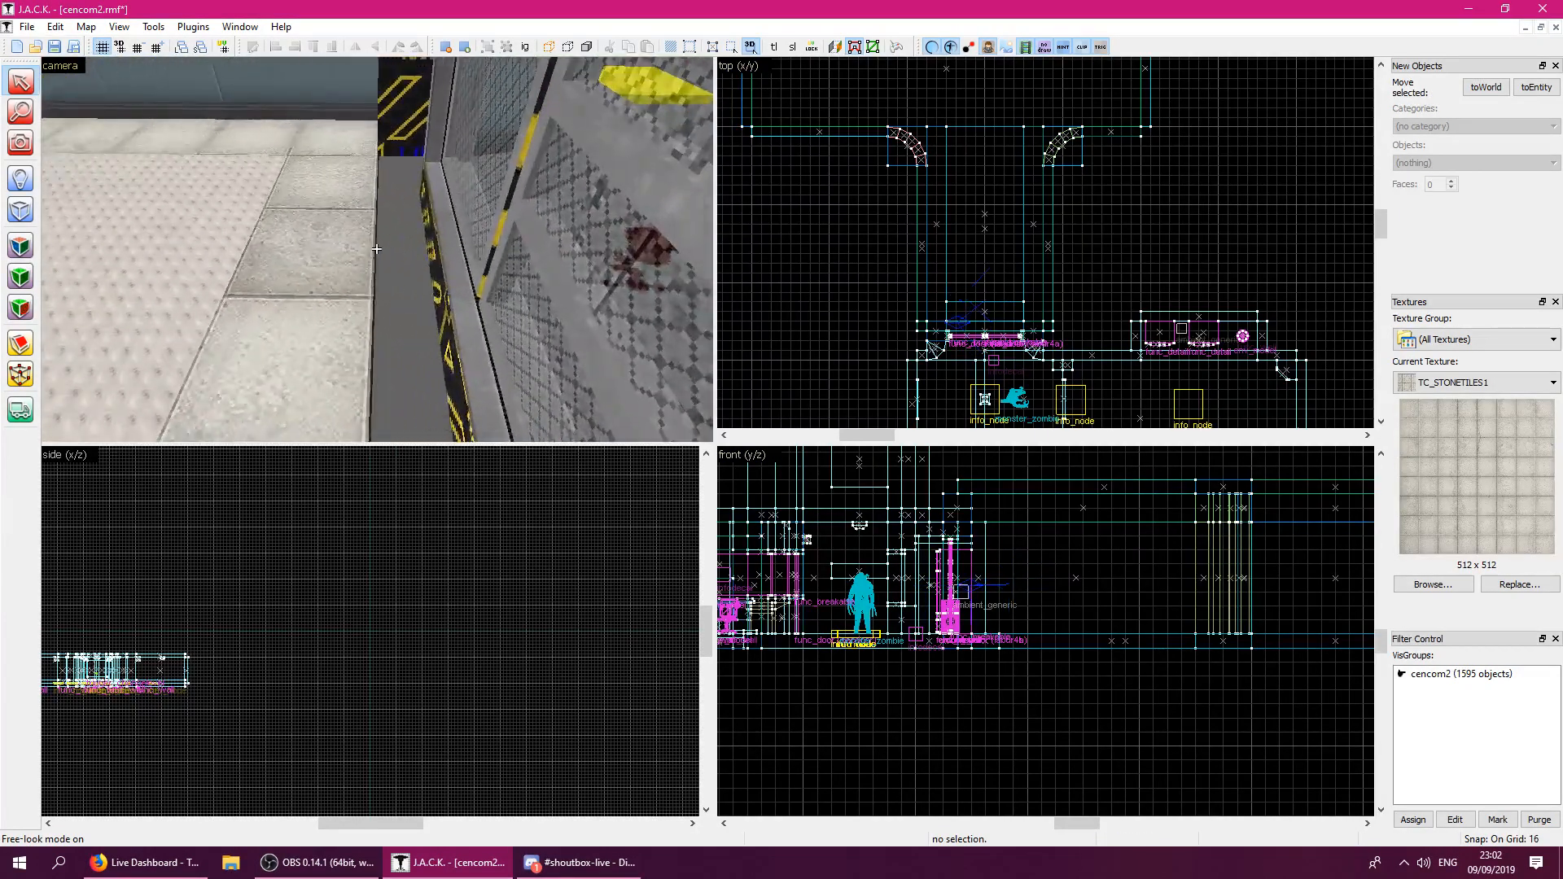
pyautogui.press('z')
pyautogui.click(379, 257)
pyautogui.scroll(3, 1008, 314)
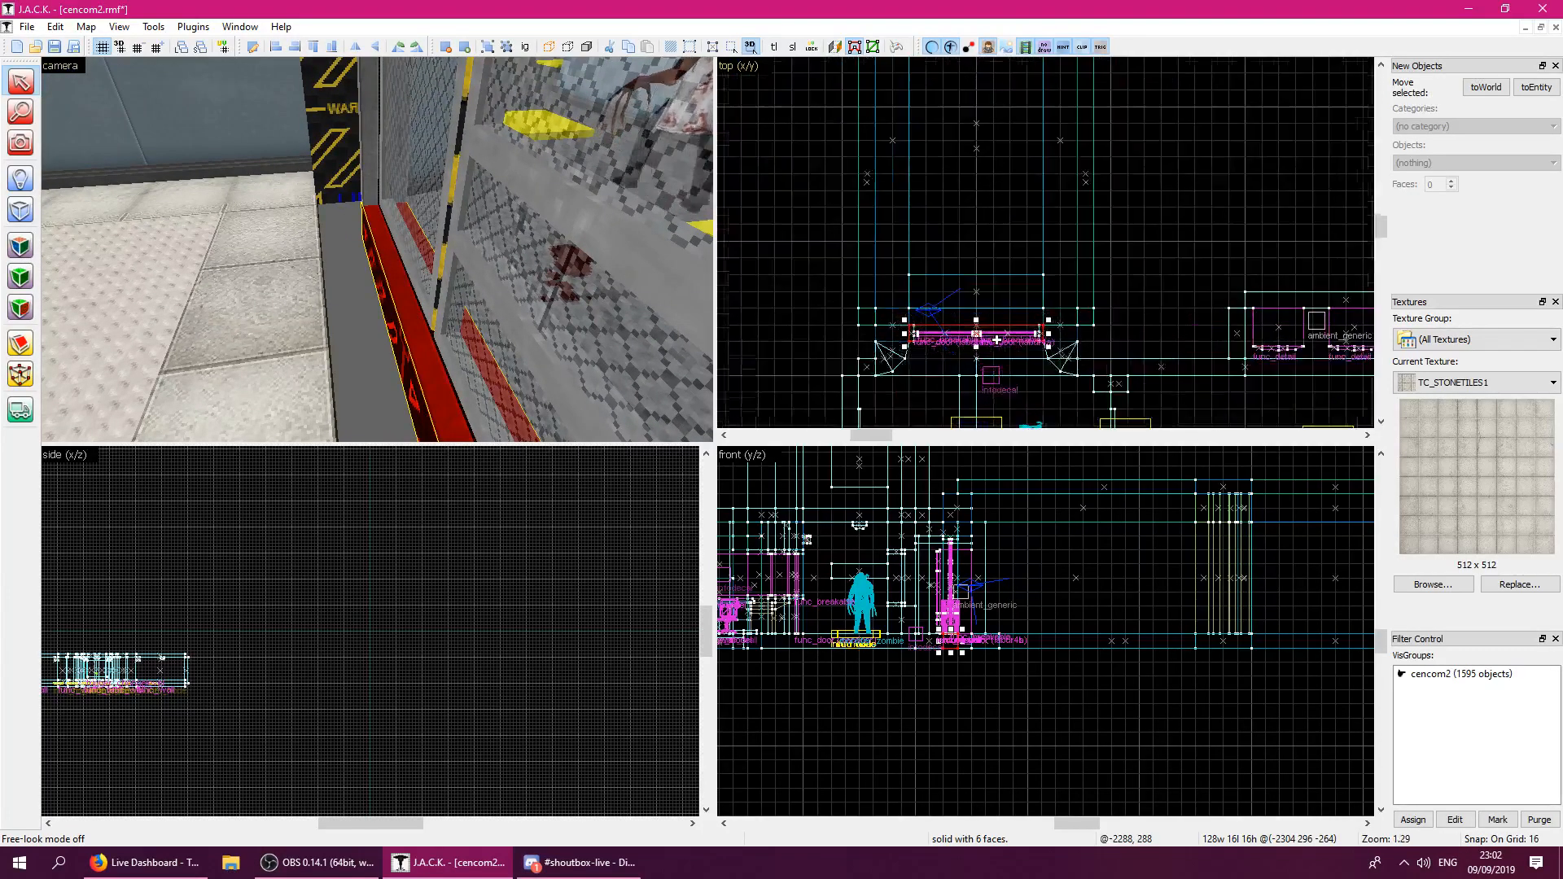
pyautogui.click(946, 307)
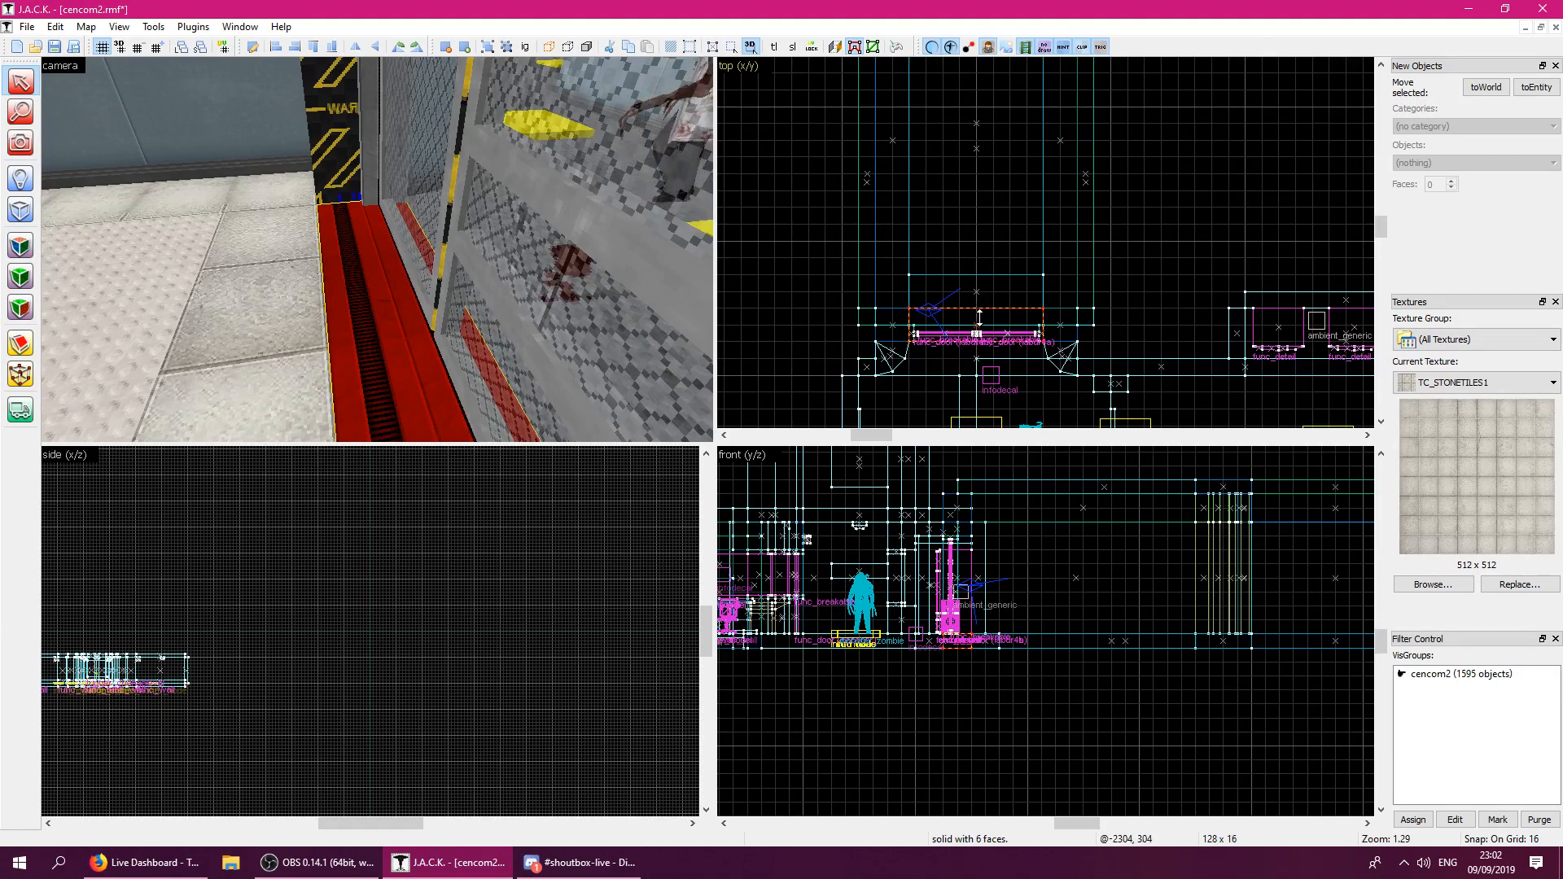
pyautogui.moveTo(980, 316); pyautogui.dragTo(979, 326)
# Add the surrounding frame pieces and both door leaves to the threshold selection and move the whole door assembly 16 units toward the corridor.
pyautogui.press('z')
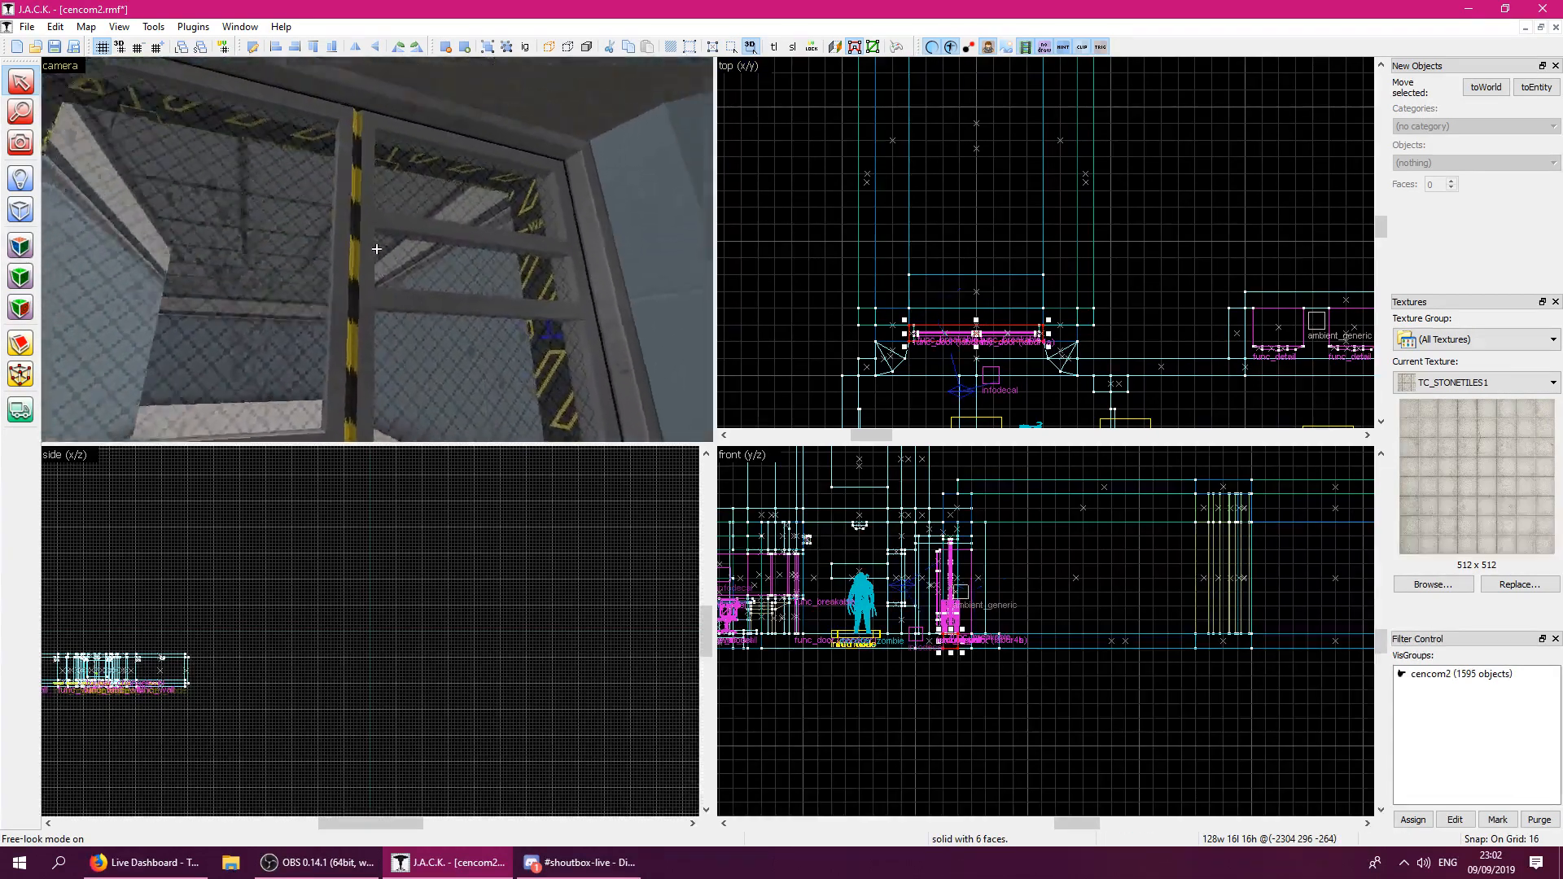
pyautogui.press('d')
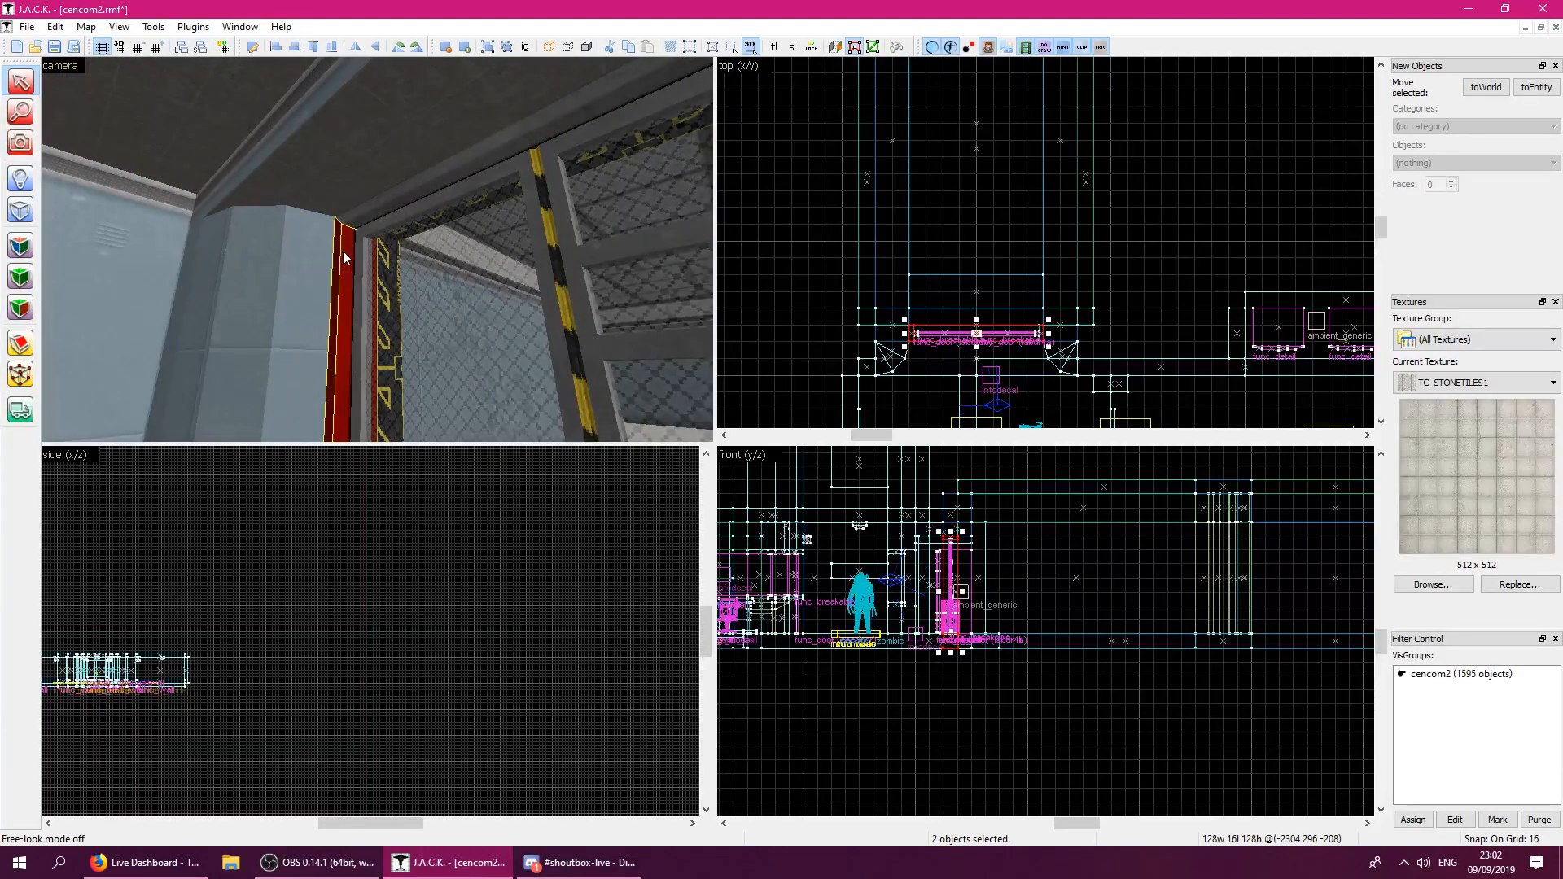
pyautogui.keyDown('ctrl'); pyautogui.click(414, 247); pyautogui.keyUp('ctrl')
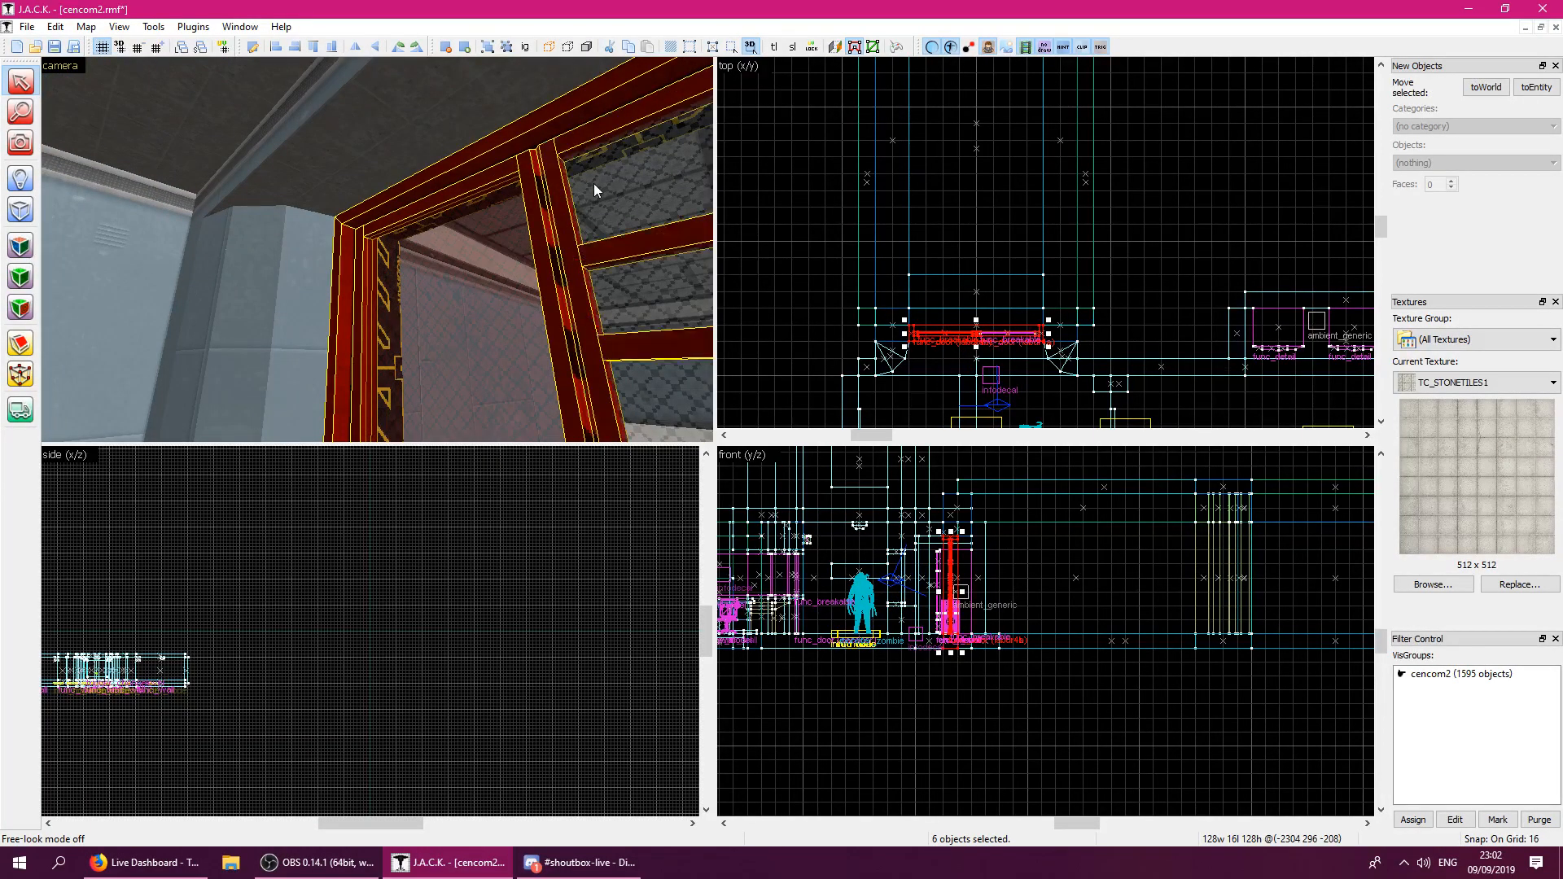
pyautogui.keyDown('ctrl'); pyautogui.click(593, 184); pyautogui.keyUp('ctrl')
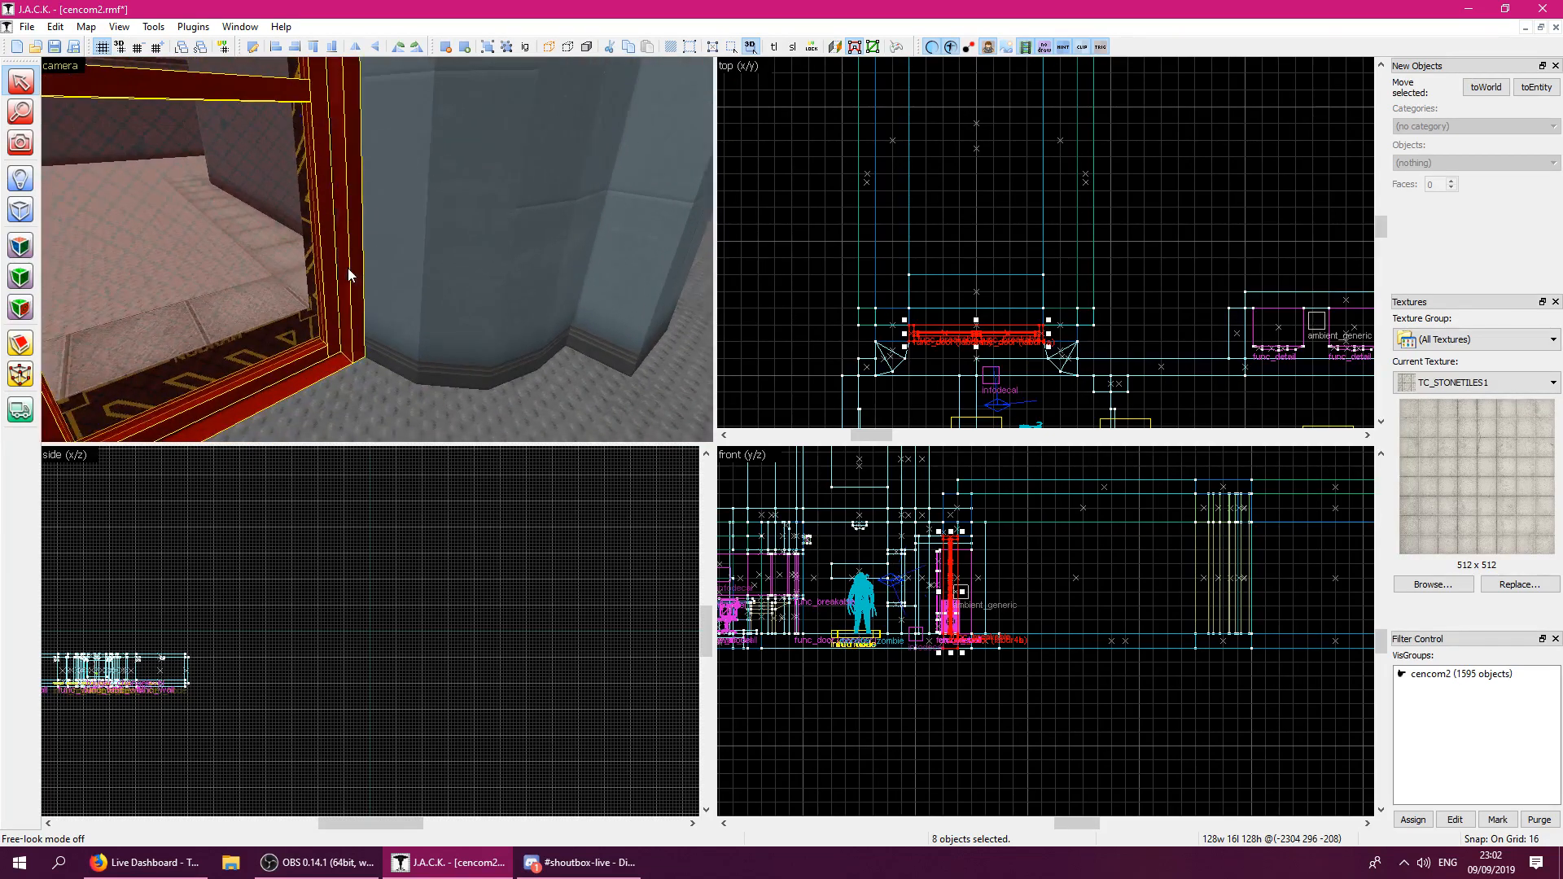
pyautogui.press('z')
pyautogui.press('z')
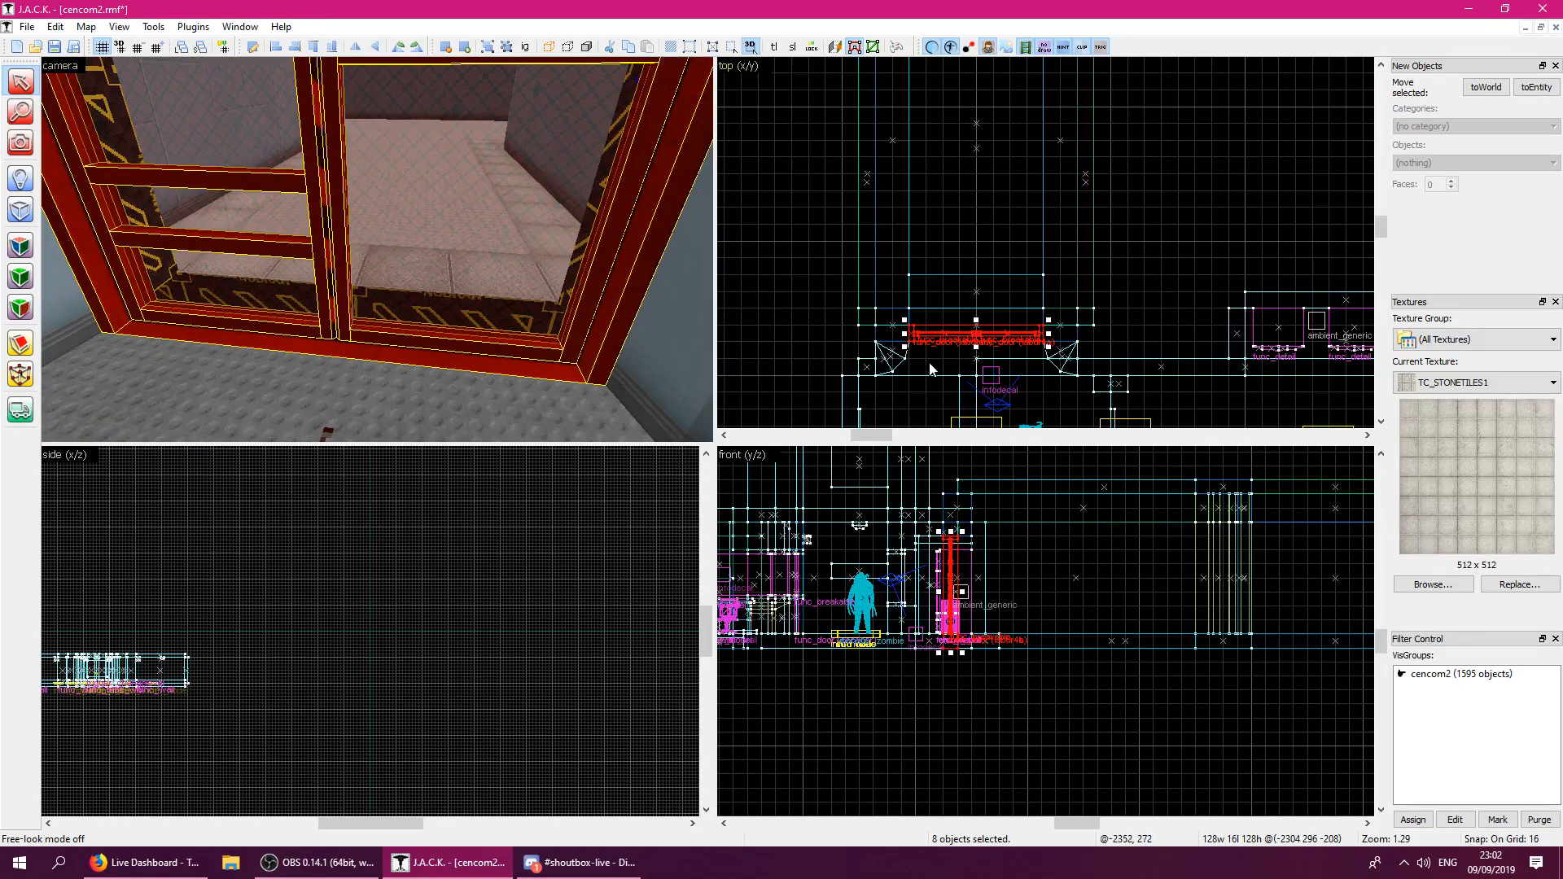
pyautogui.scroll(3, 928, 365)
pyautogui.moveTo(929, 302); pyautogui.dragTo(929, 302)
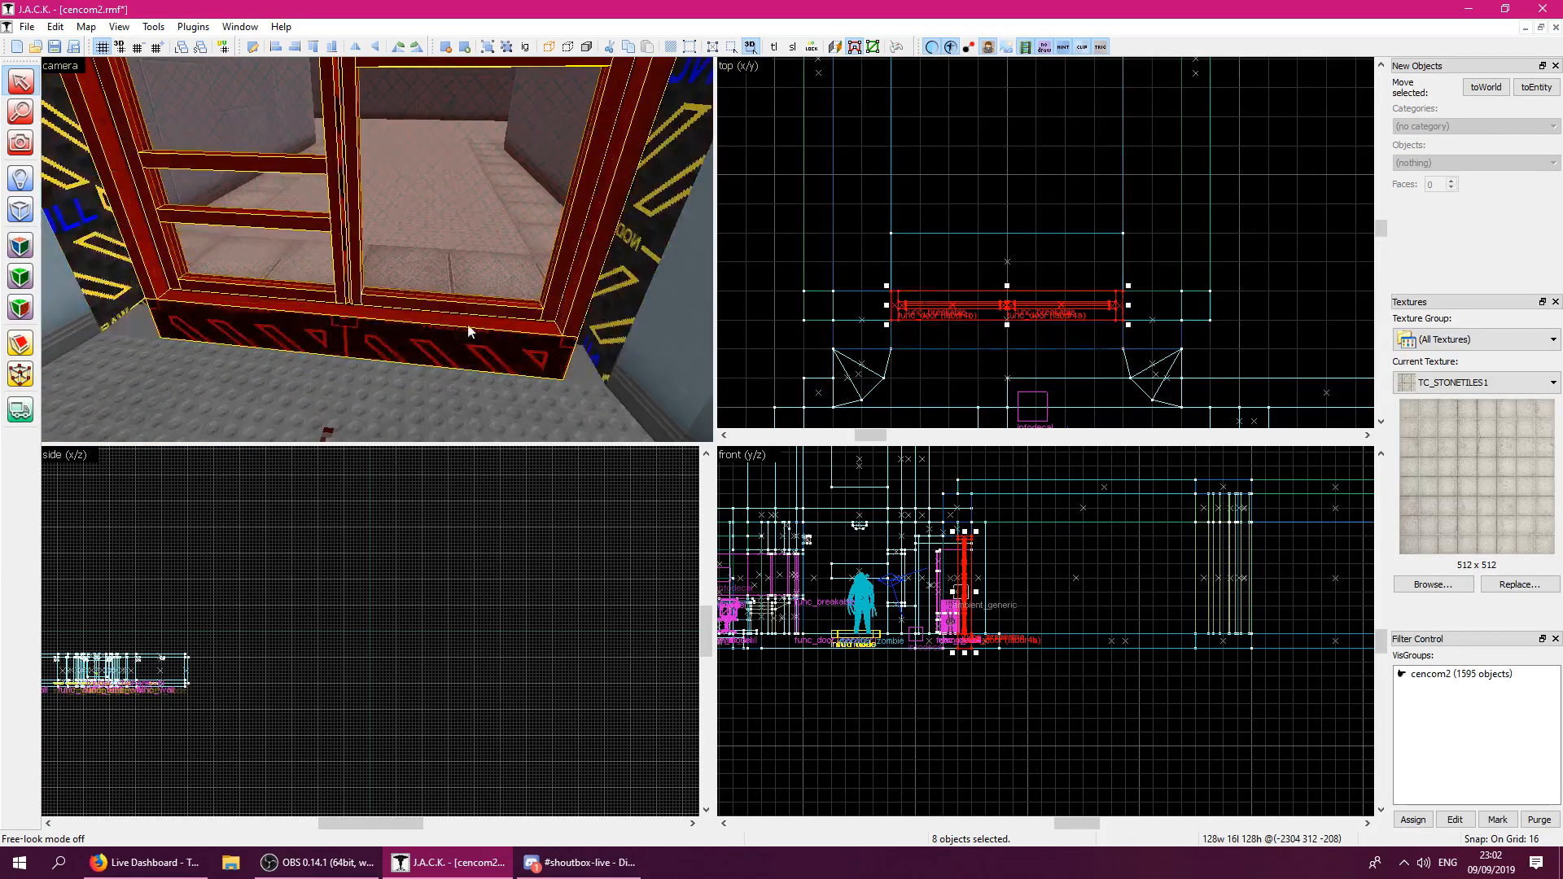
# Rebuild the metal floor in front of the double door as a centre section reaching the doors and a 32 by 32 unit piece at each side.
pyautogui.press('z')
pyautogui.press('s')
pyautogui.press('z')
pyautogui.click(383, 329)
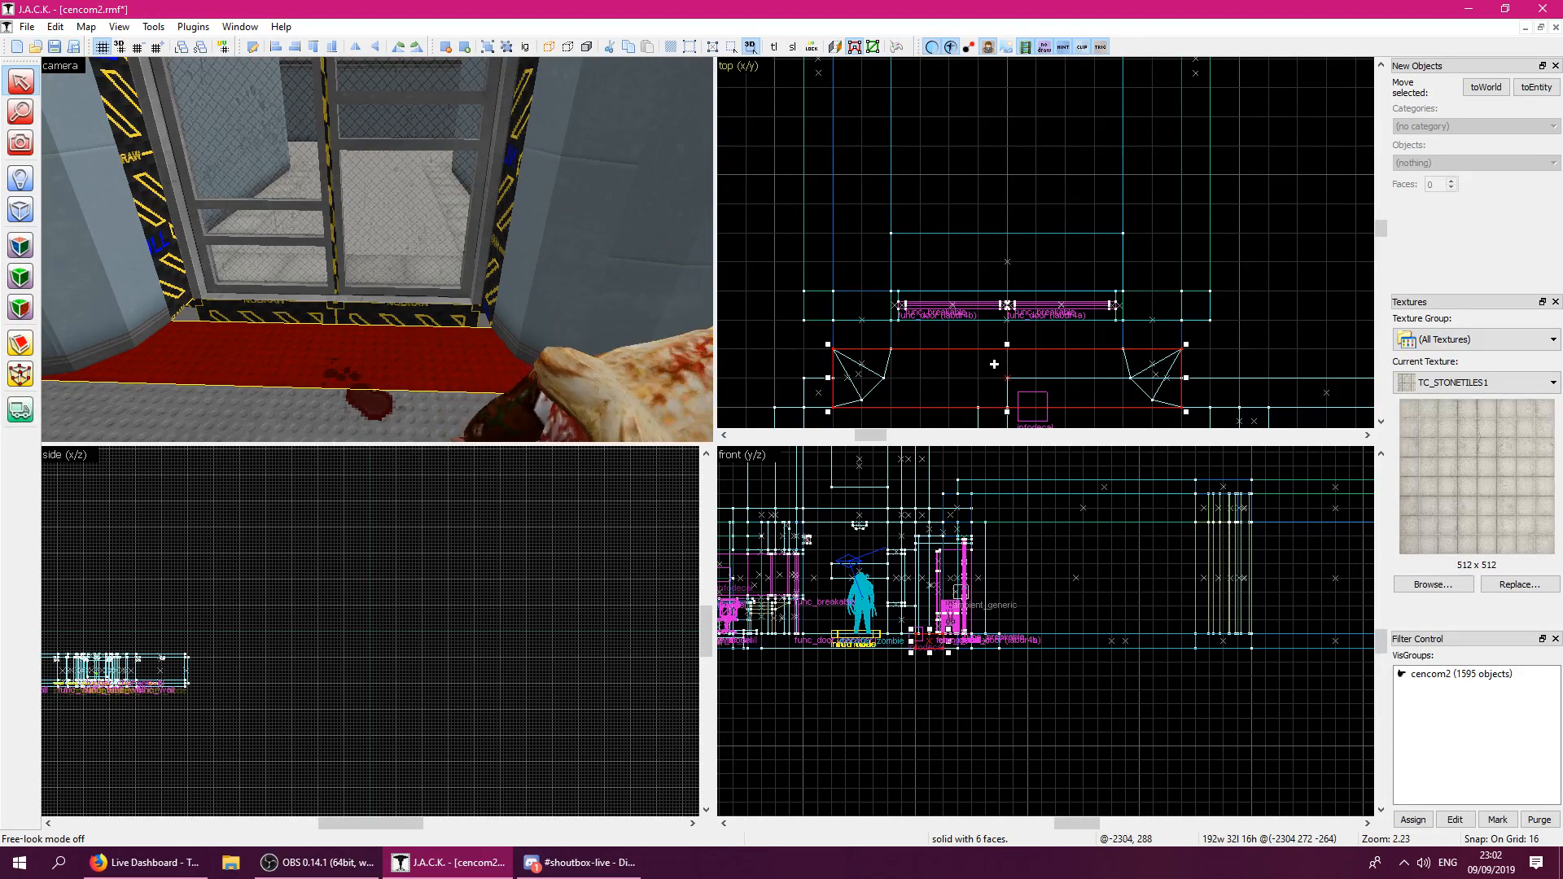
pyautogui.press('Return')
pyautogui.moveTo(1244, 380); pyautogui.dragTo(1134, 409)
pyautogui.hotkey('ctrl', 'z')
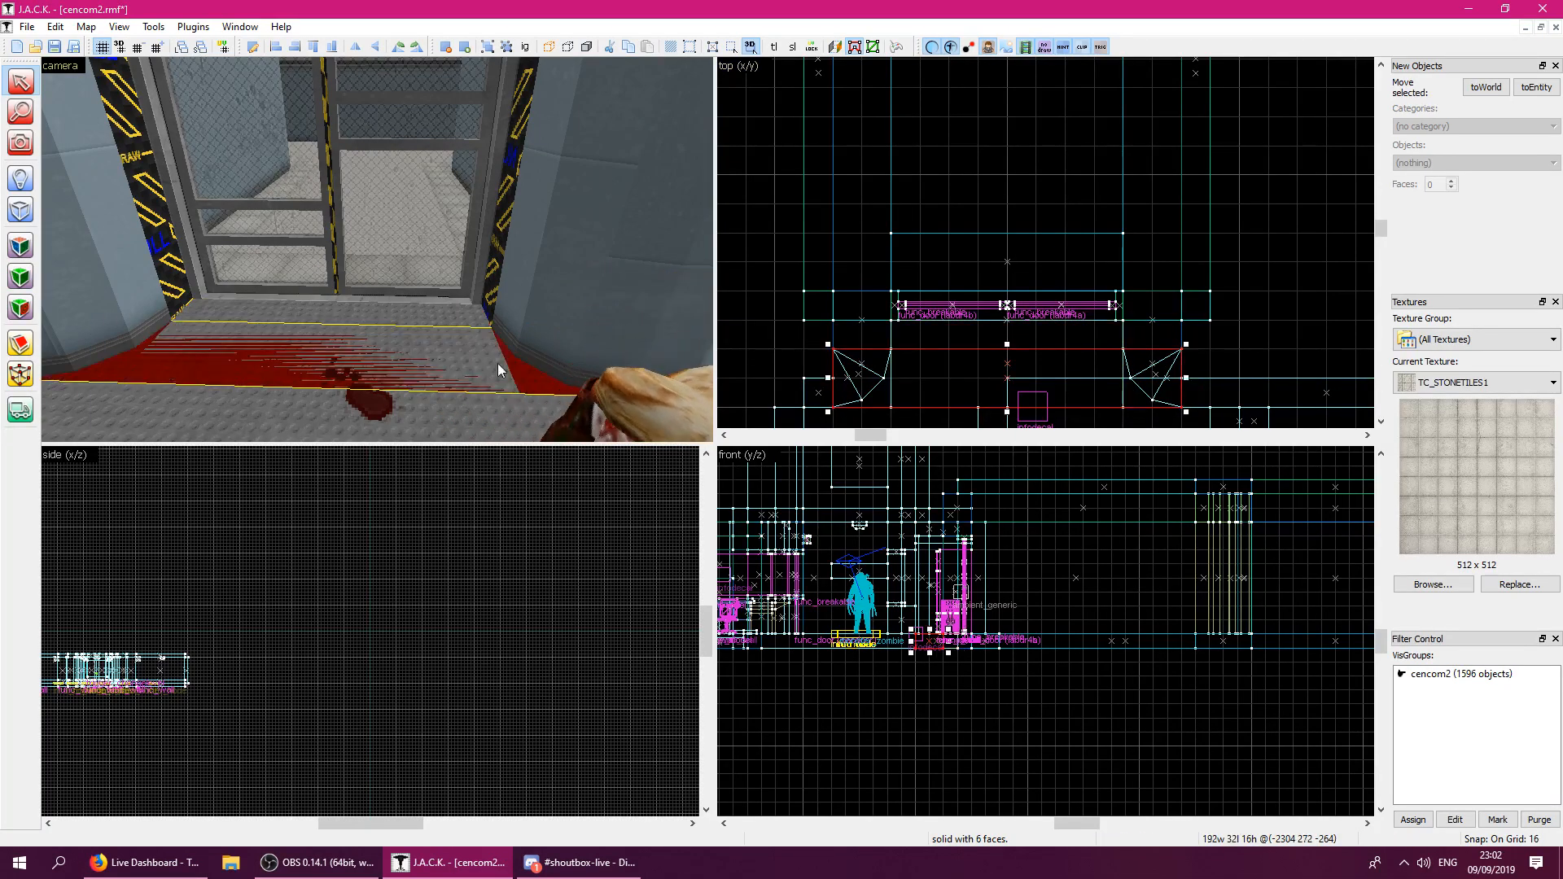
pyautogui.moveTo(882, 400)
pyautogui.mouseDown()
pyautogui.moveTo(1179, 378)
pyautogui.moveTo(1153, 377)
pyautogui.mouseUp()
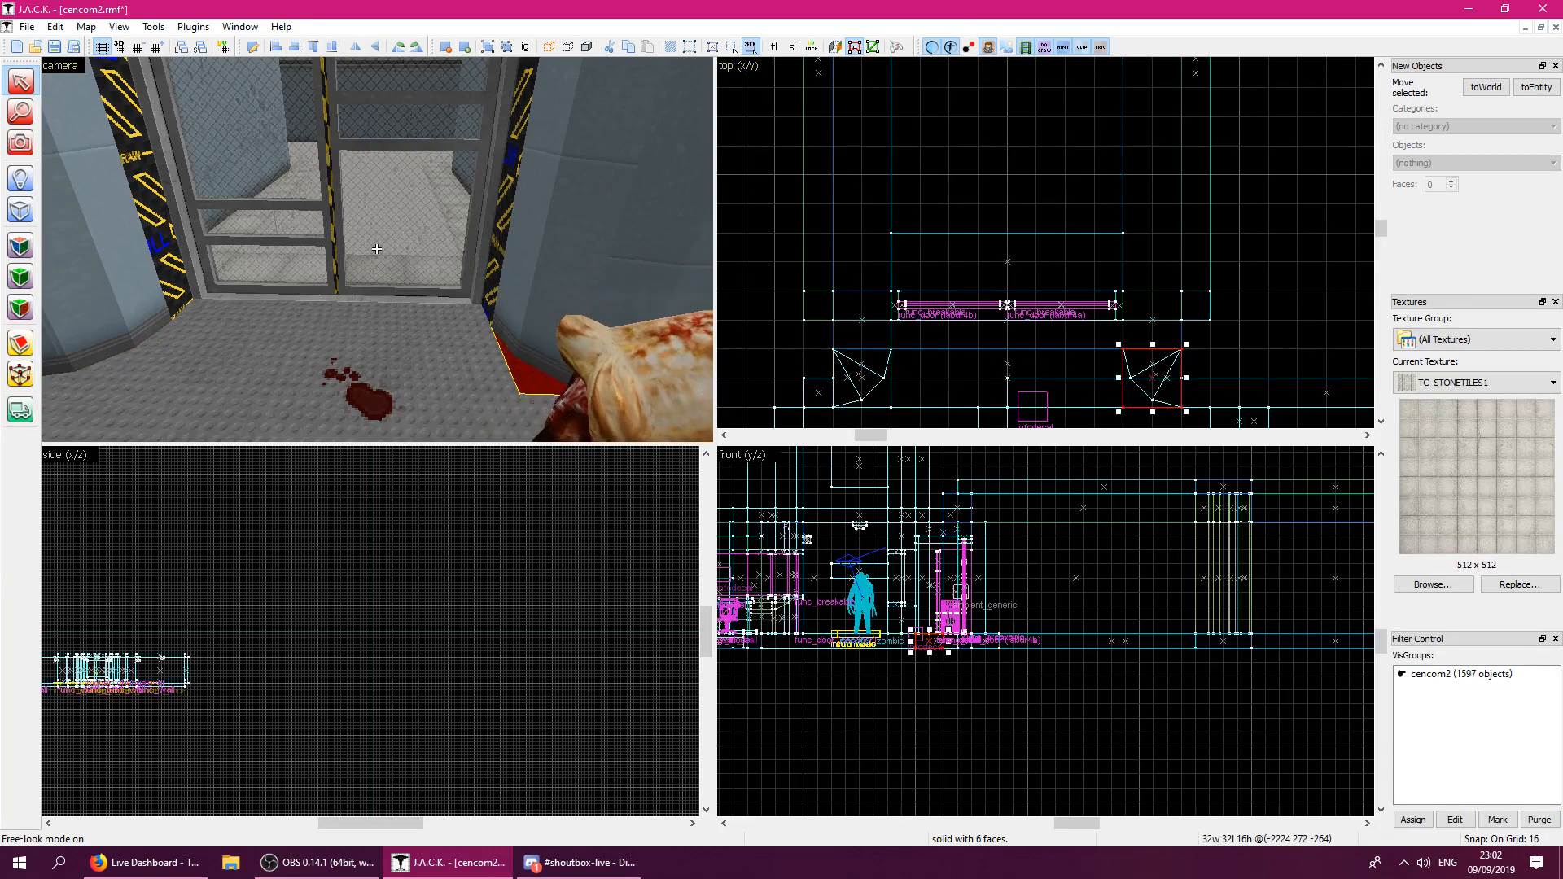
# Check the new floor pieces, the rounded columns and the untextured faces around the double door.
pyautogui.press('a')
pyautogui.press('z')
pyautogui.click(323, 302)
pyautogui.click(273, 322)
pyautogui.click(415, 303)
pyautogui.click(635, 243)
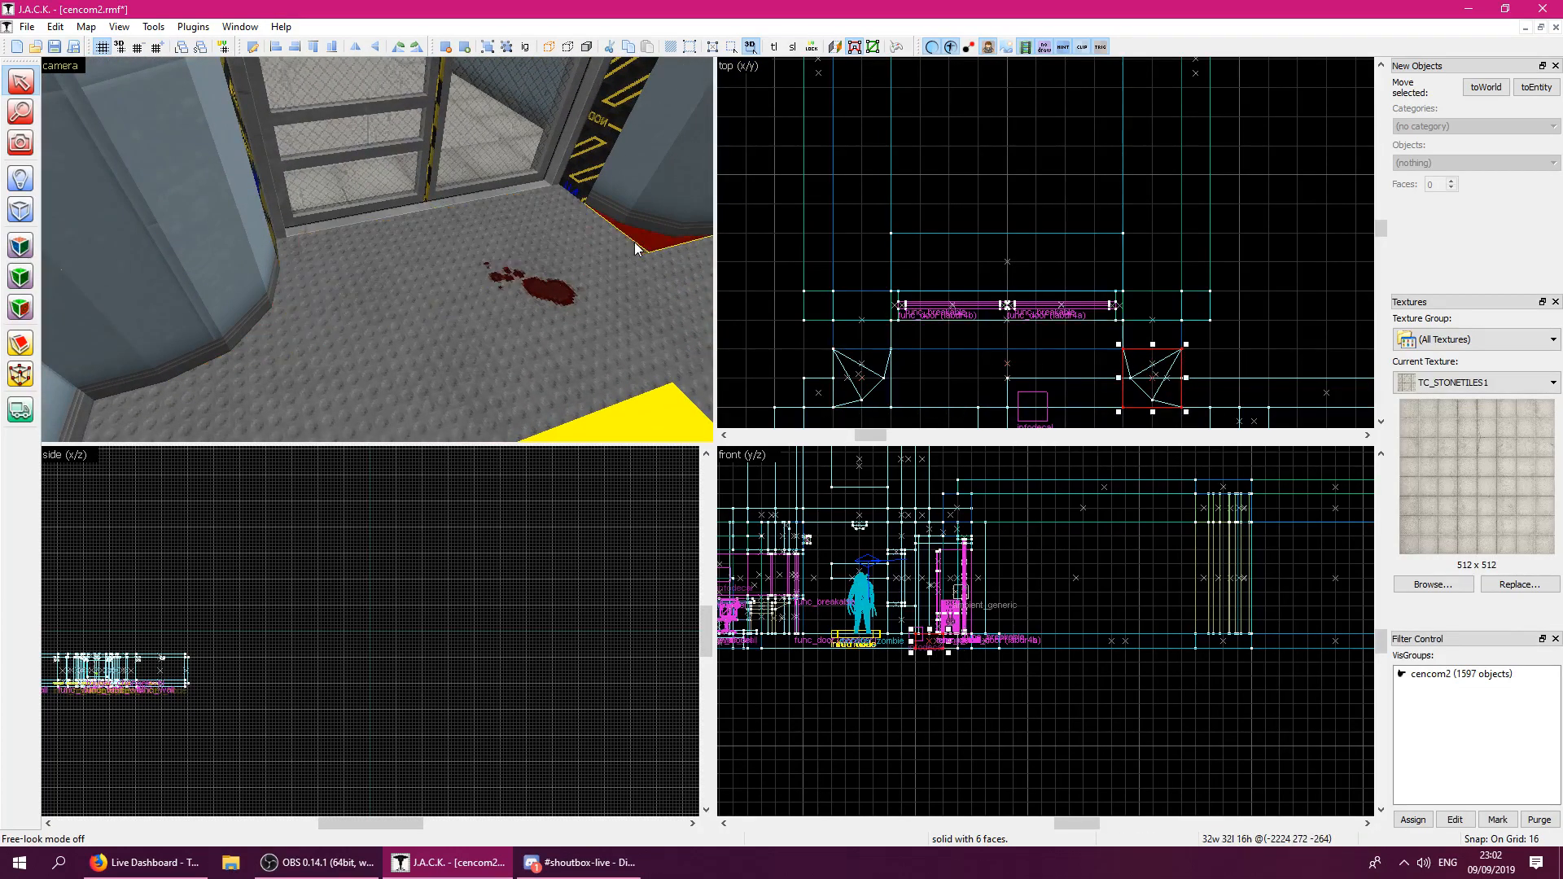
pyautogui.click(594, 249)
pyautogui.click(635, 186)
pyautogui.press('z')
pyautogui.press('z')
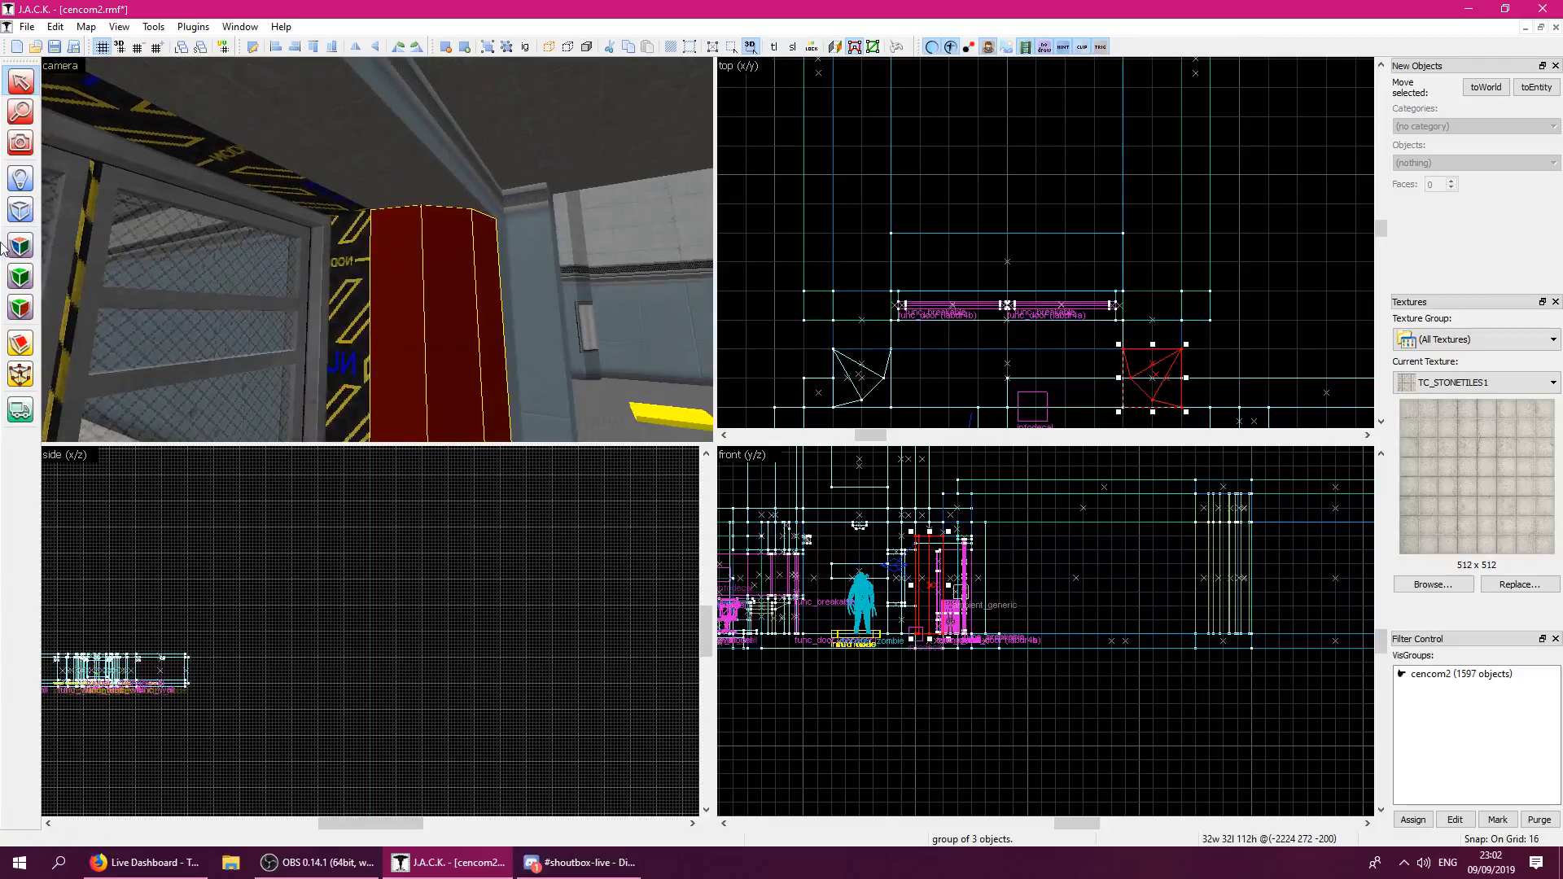
# Texture the exposed NODRAW faces around the double door with TC_ULABWALL1 on the sides and C1A1_FLR2B overhead.
pyautogui.click(17, 259)
pyautogui.click(362, 303)
pyautogui.press('z')
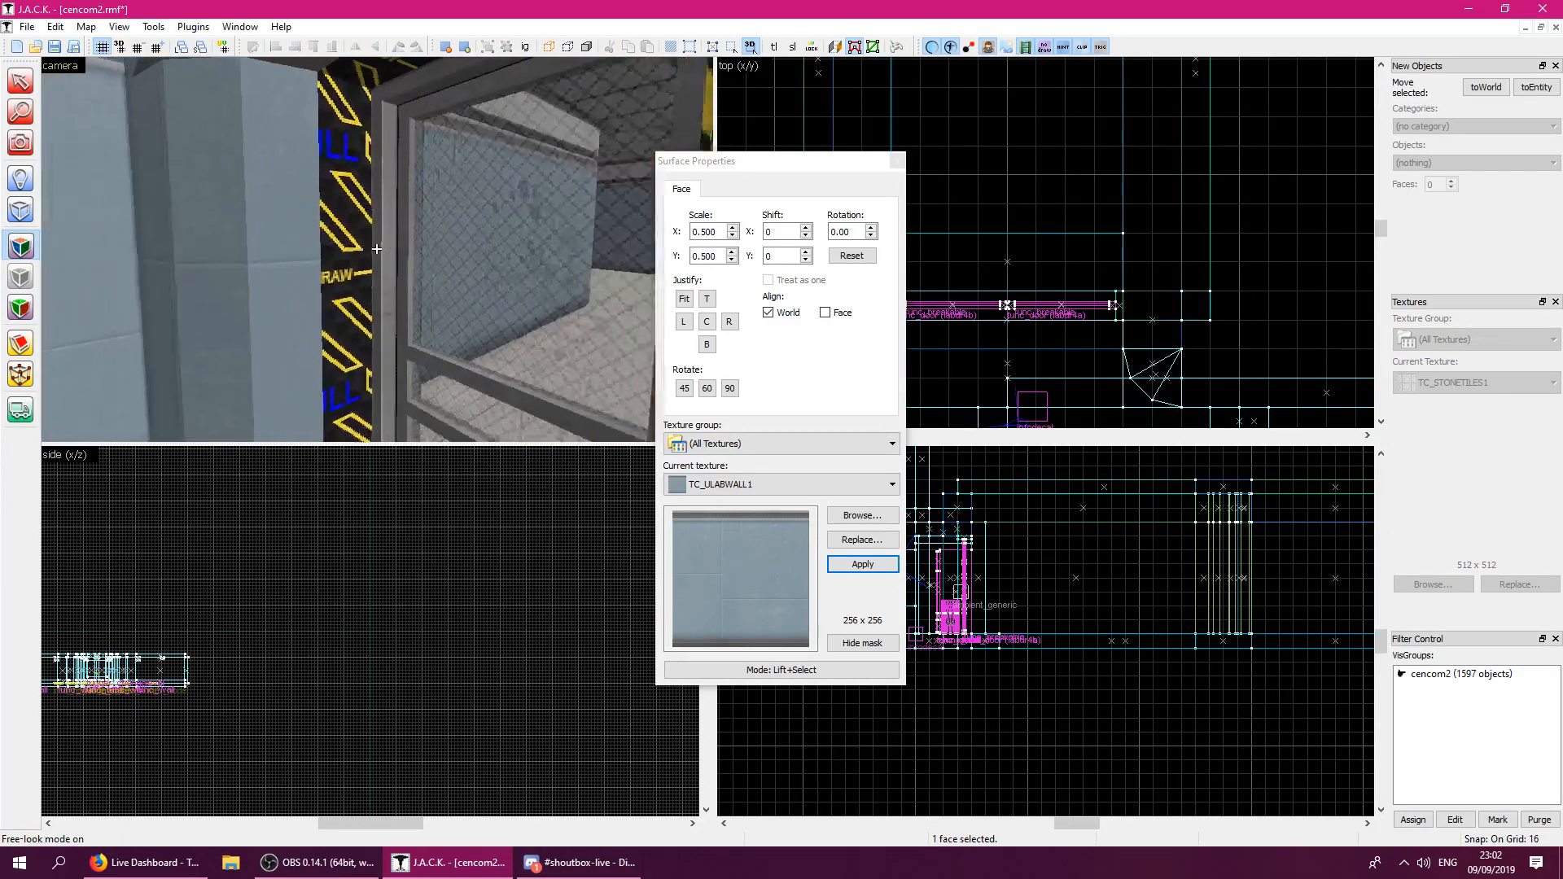
pyautogui.click(376, 248)
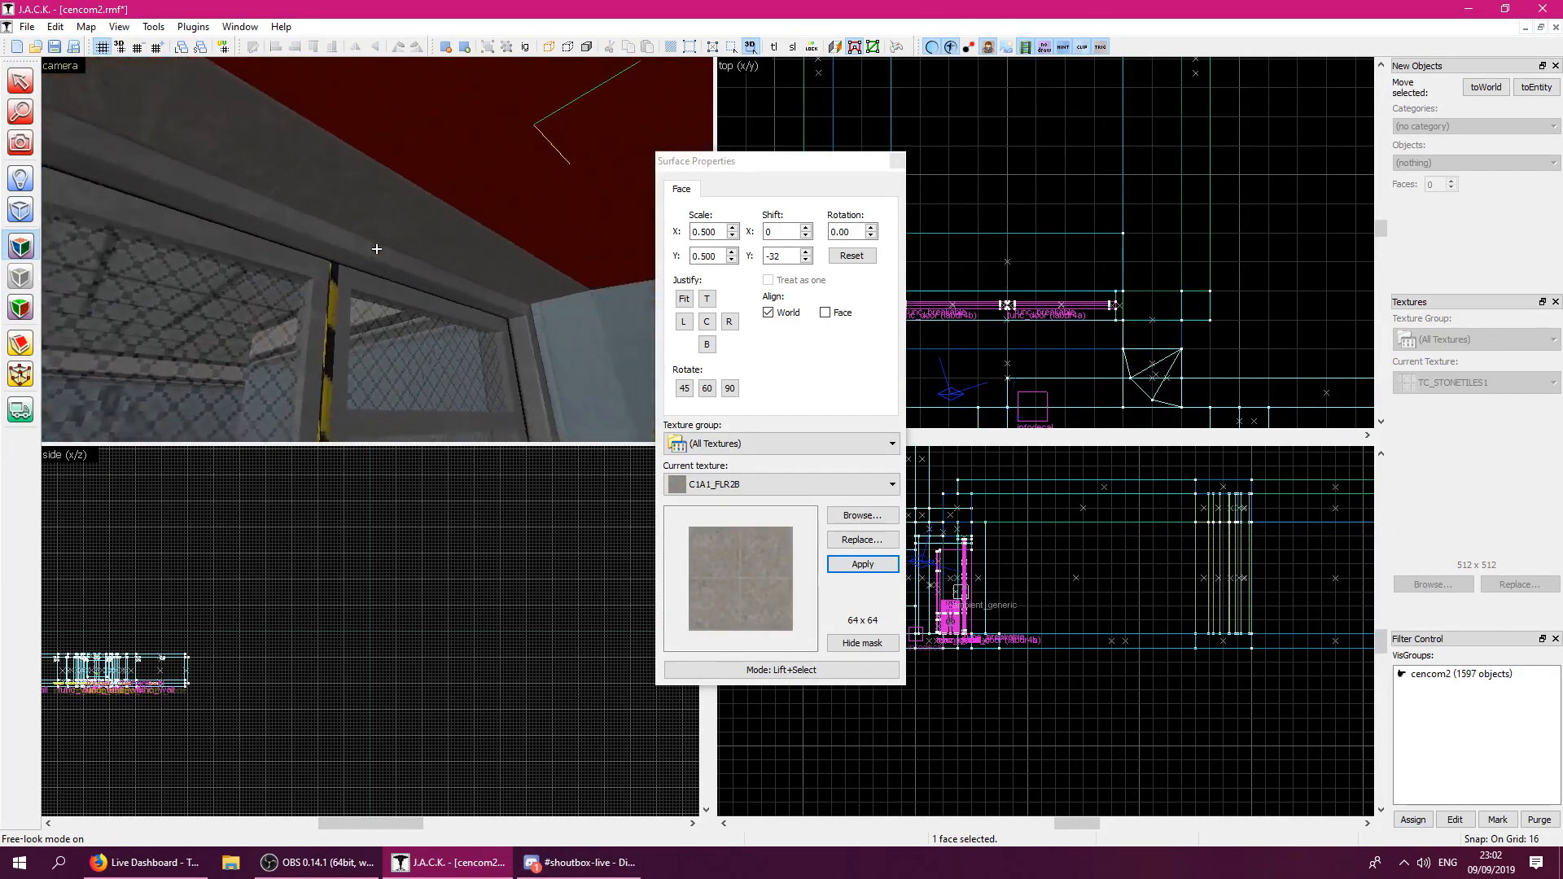
pyautogui.press('w')
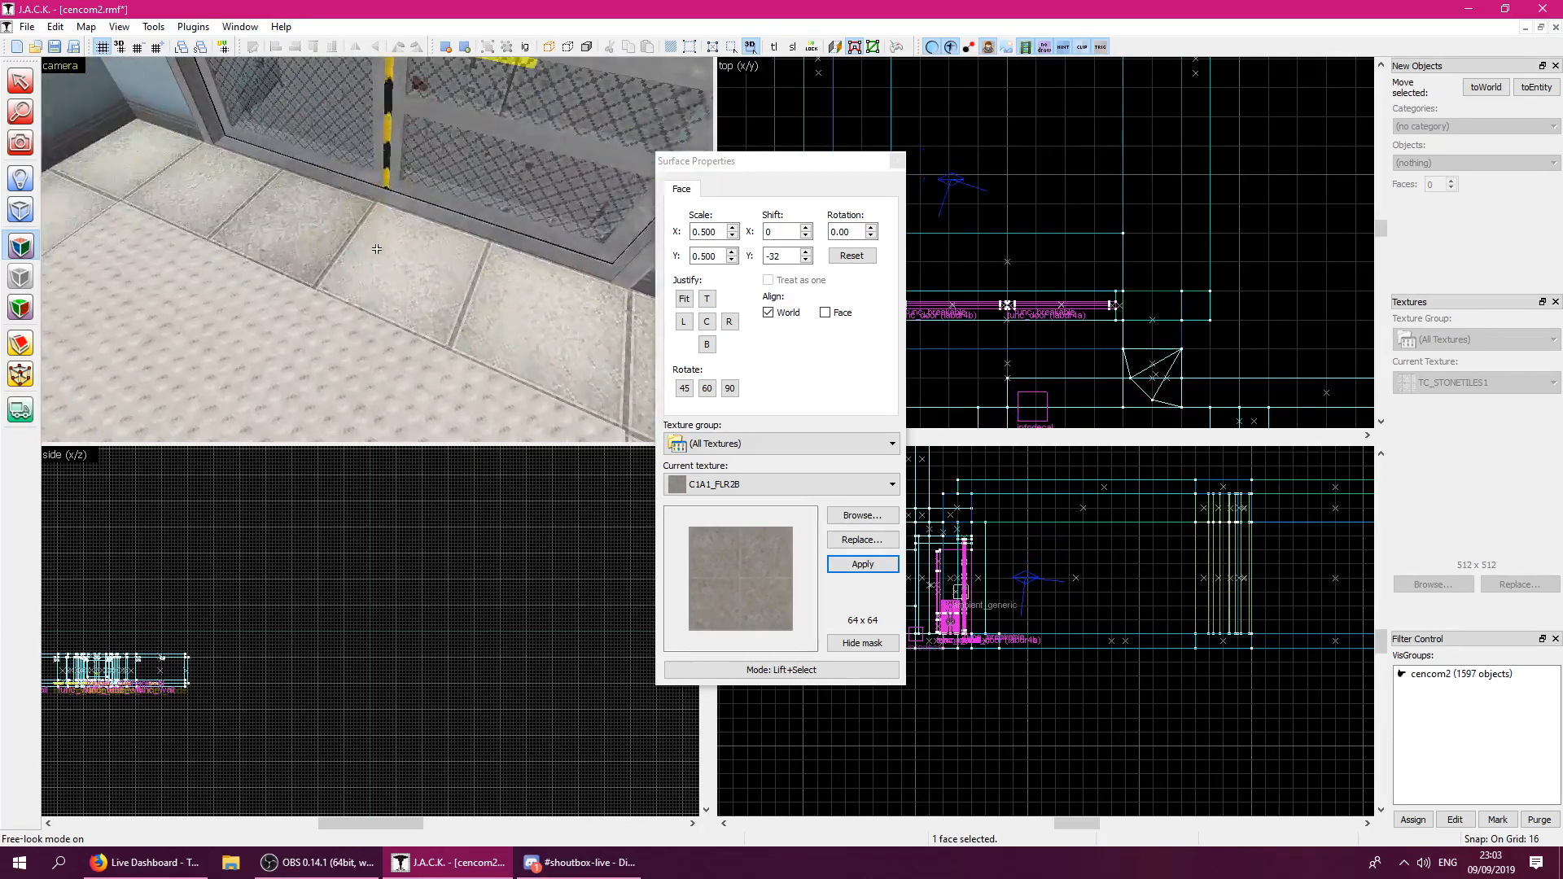
pyautogui.press('z')
pyautogui.click(897, 162)
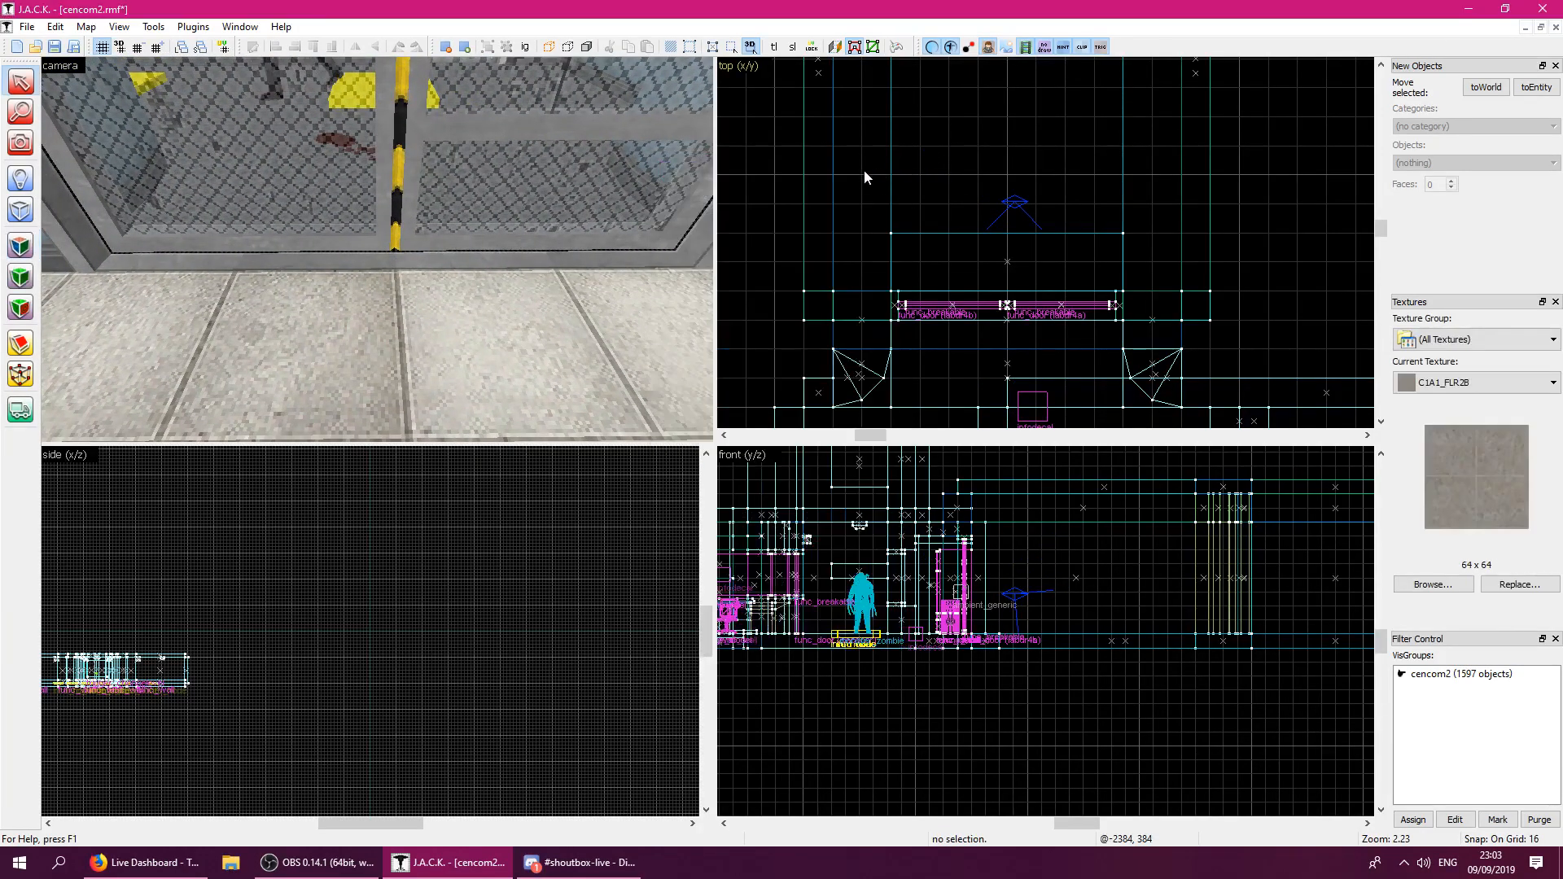
# Inspect the repositioned double door, its threshold and the surrounding walls and floor from both sides.
pyautogui.press('z')
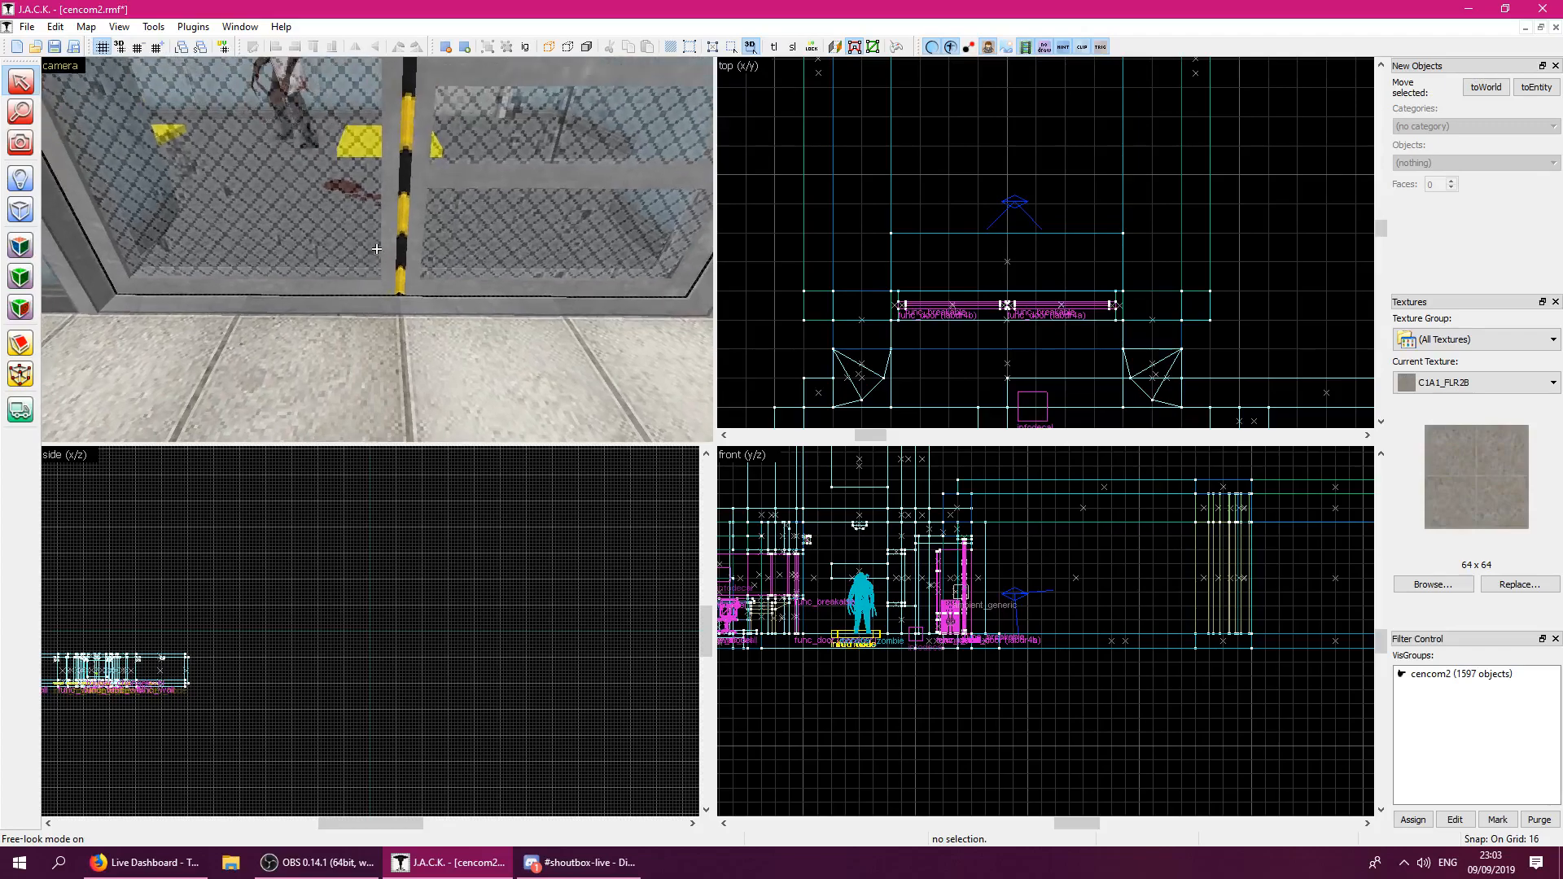
pyautogui.press('w')
pyautogui.press('w')
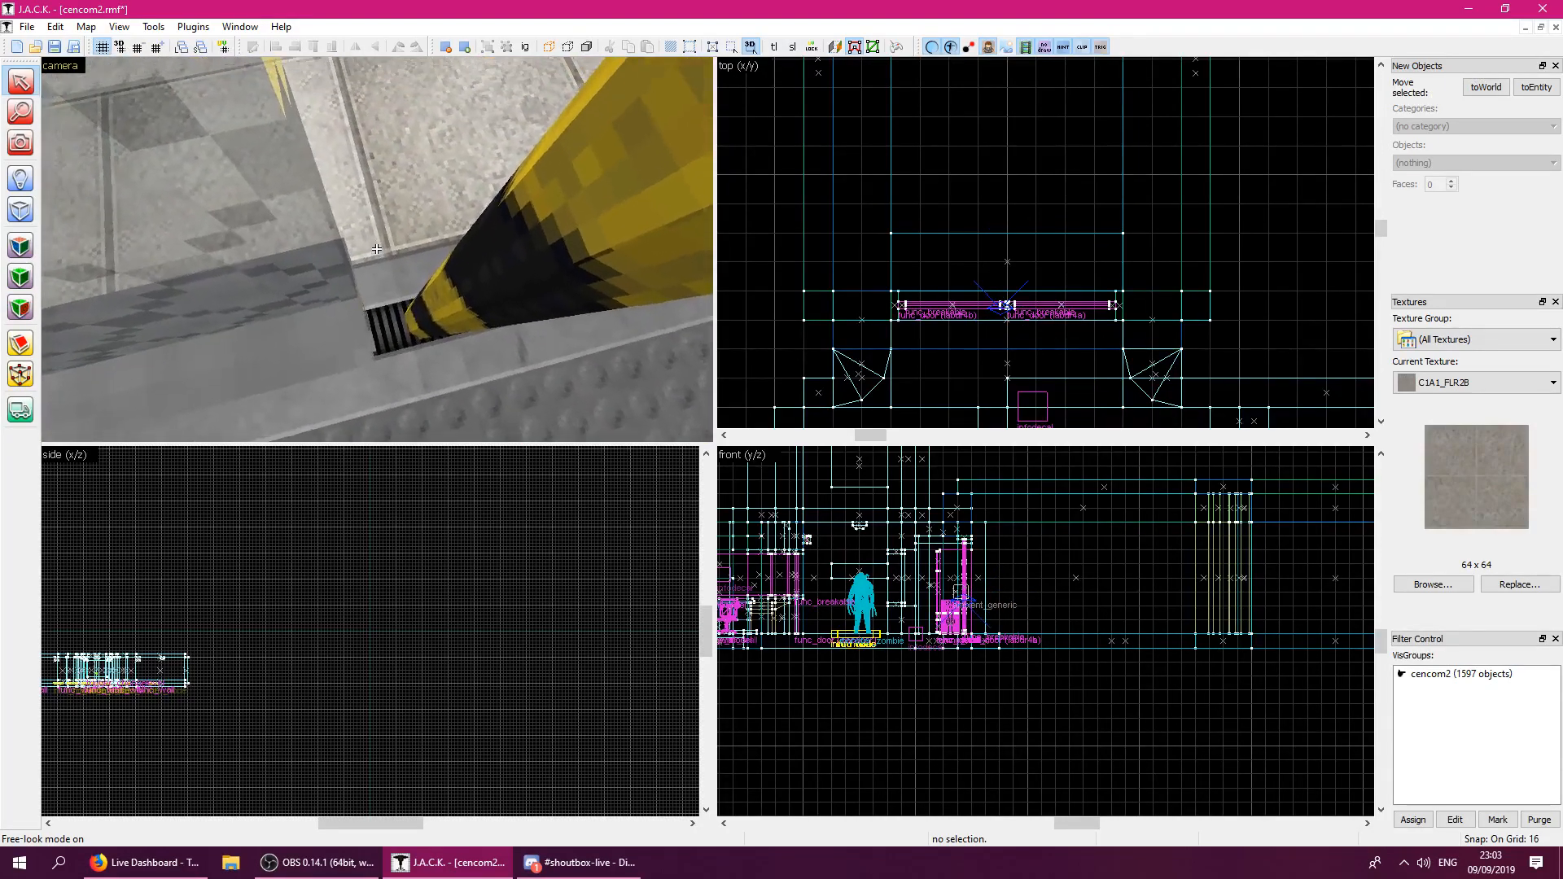
pyautogui.press('s')
pyautogui.press('w')
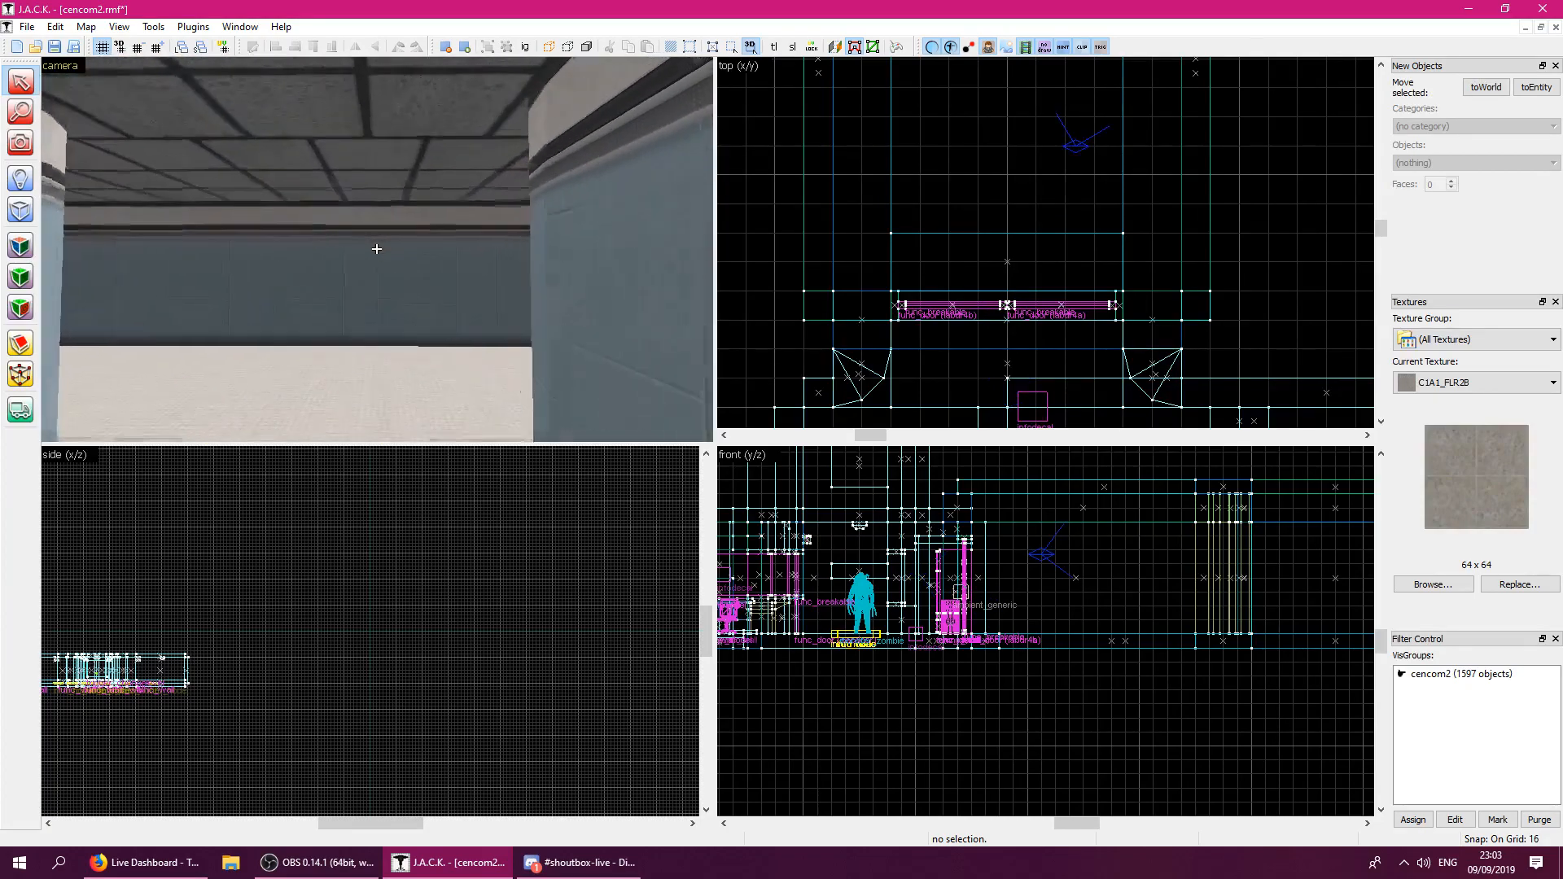
pyautogui.press('w')
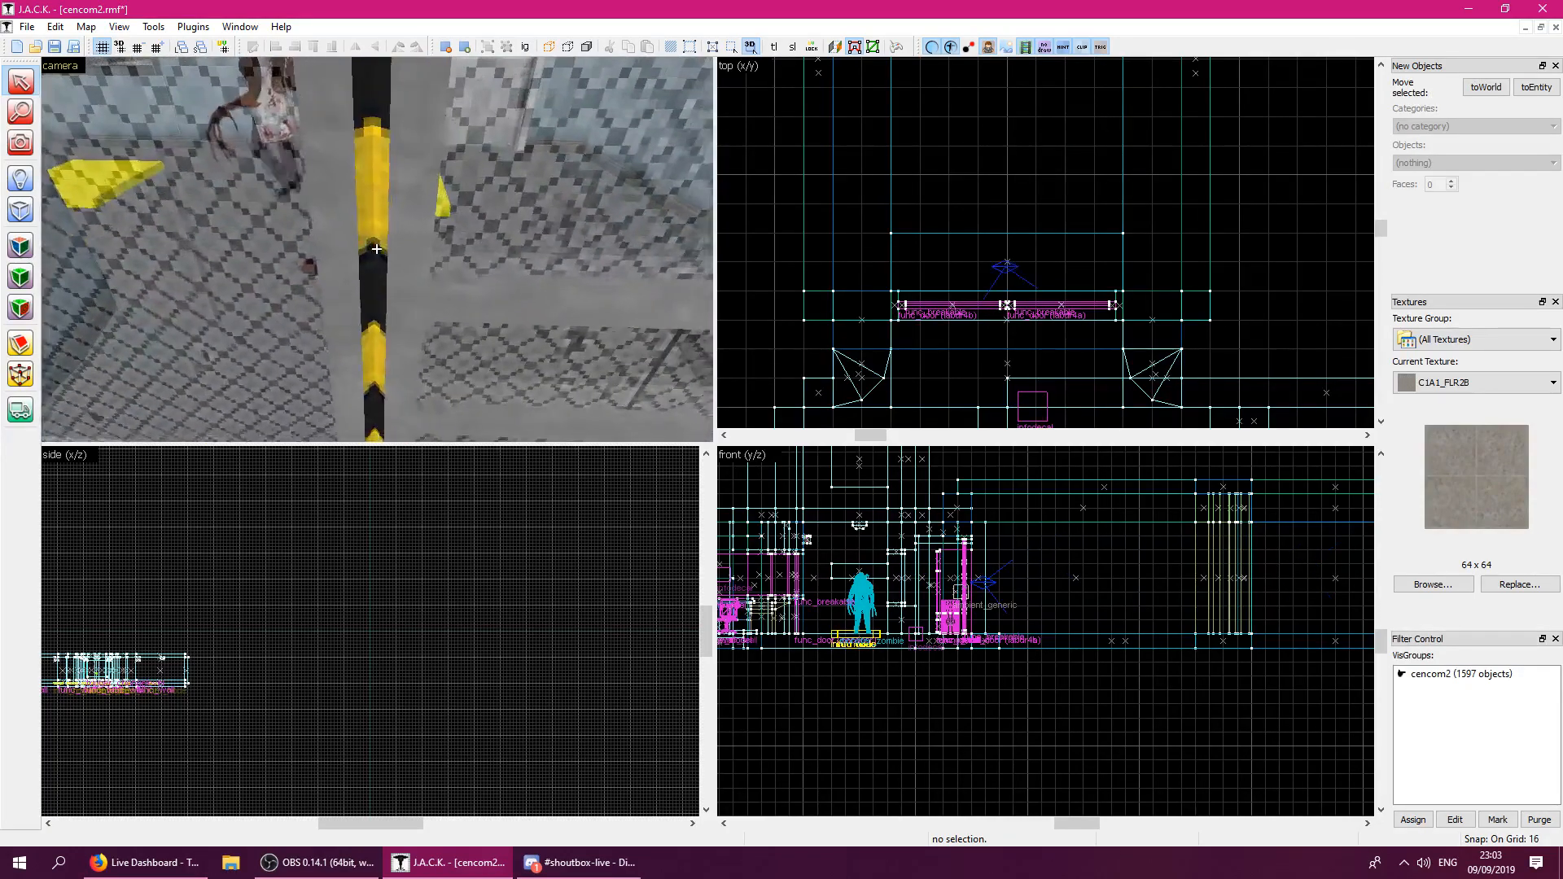
pyautogui.press('w')
pyautogui.press('w')
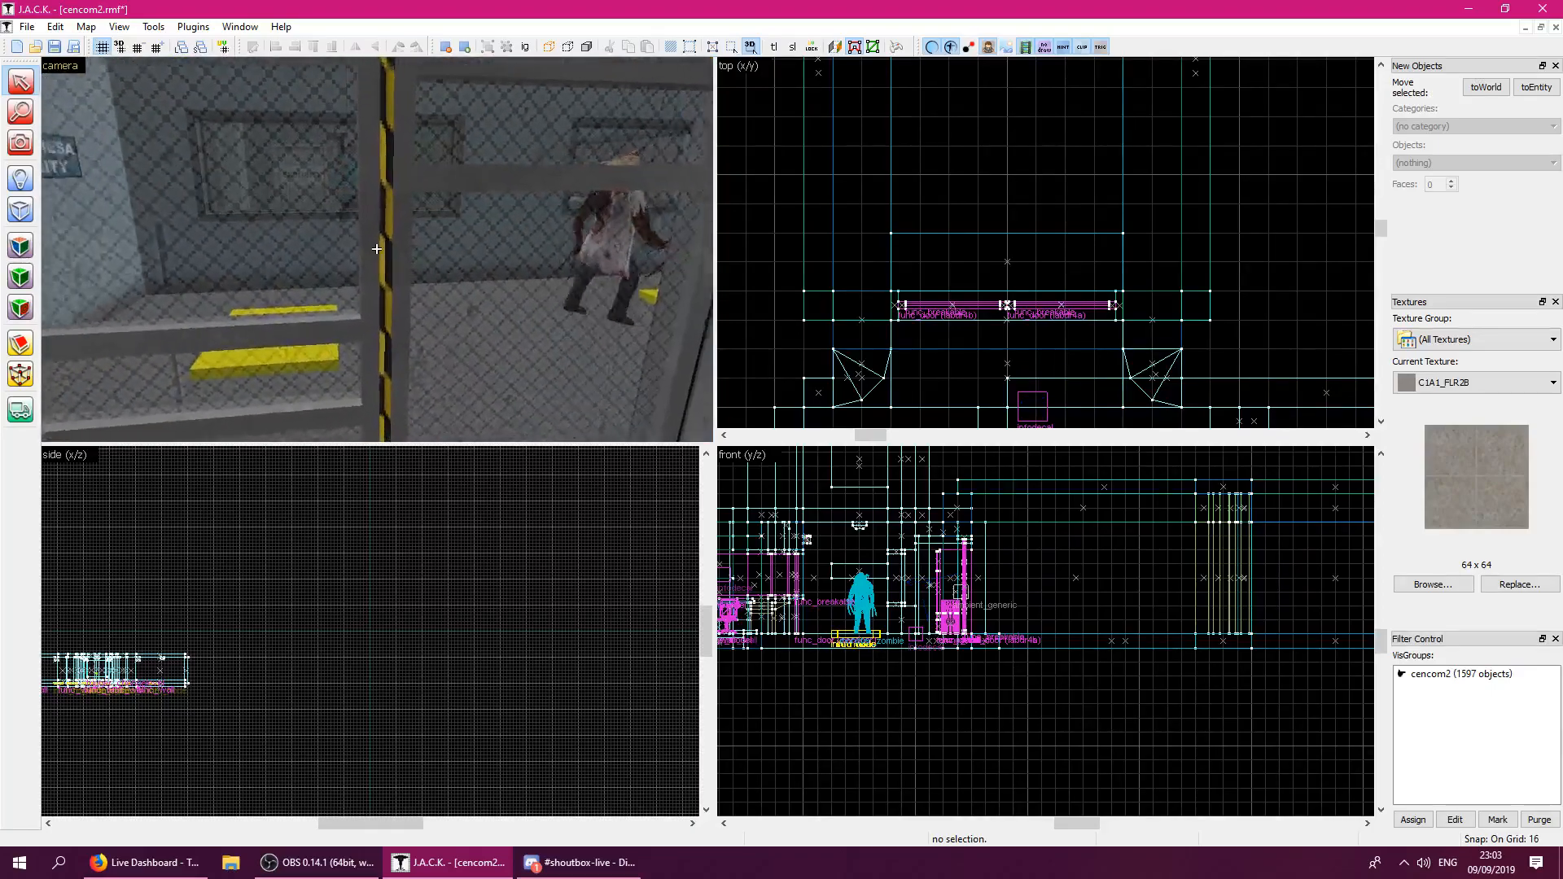
pyautogui.press('w')
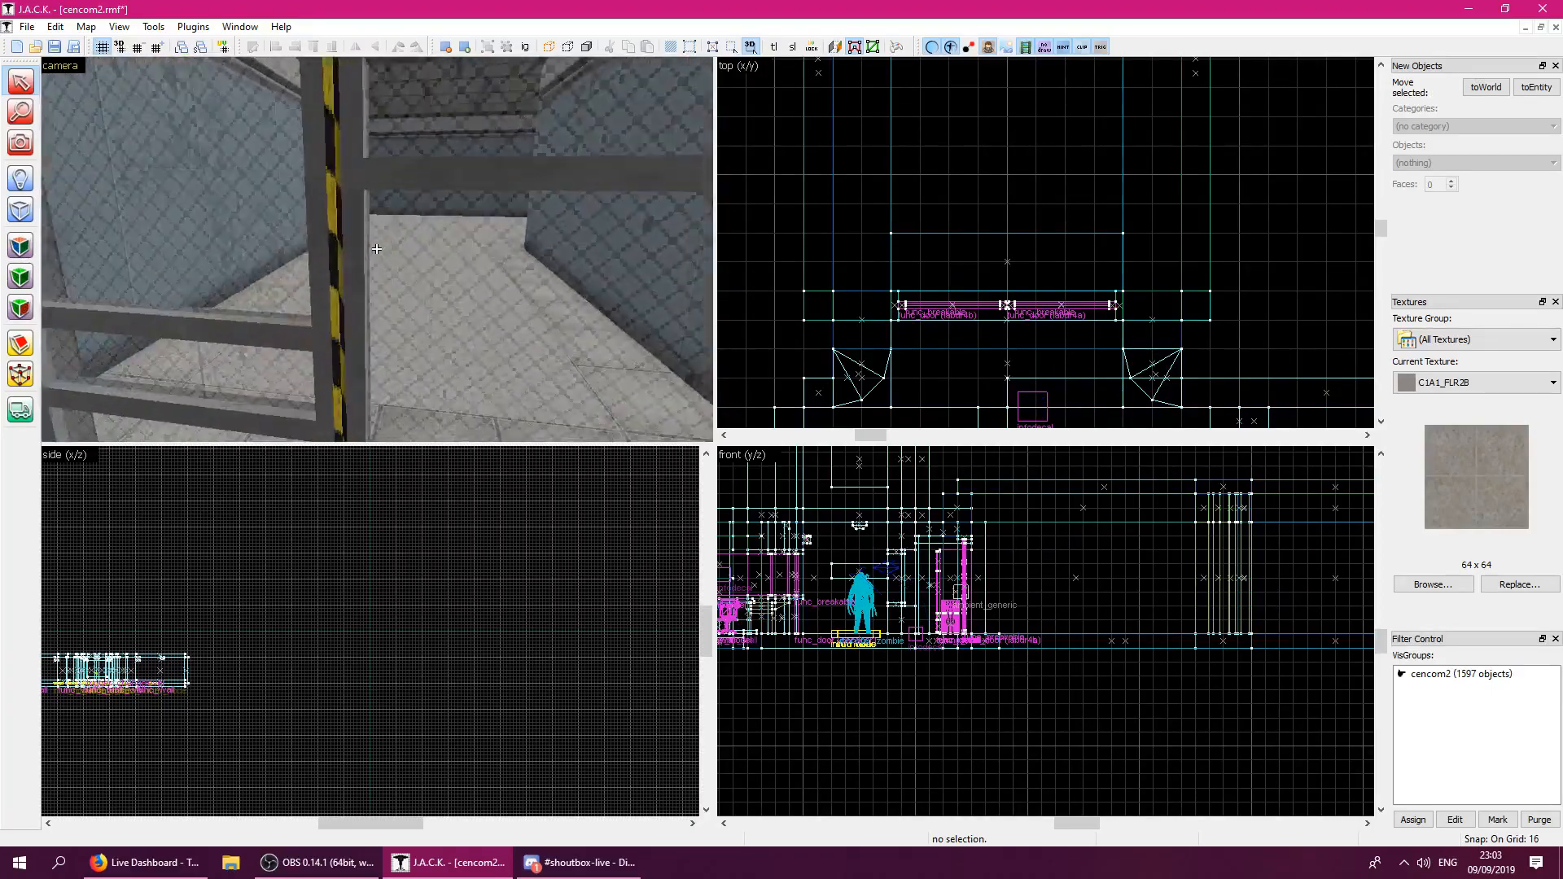
pyautogui.press('w')
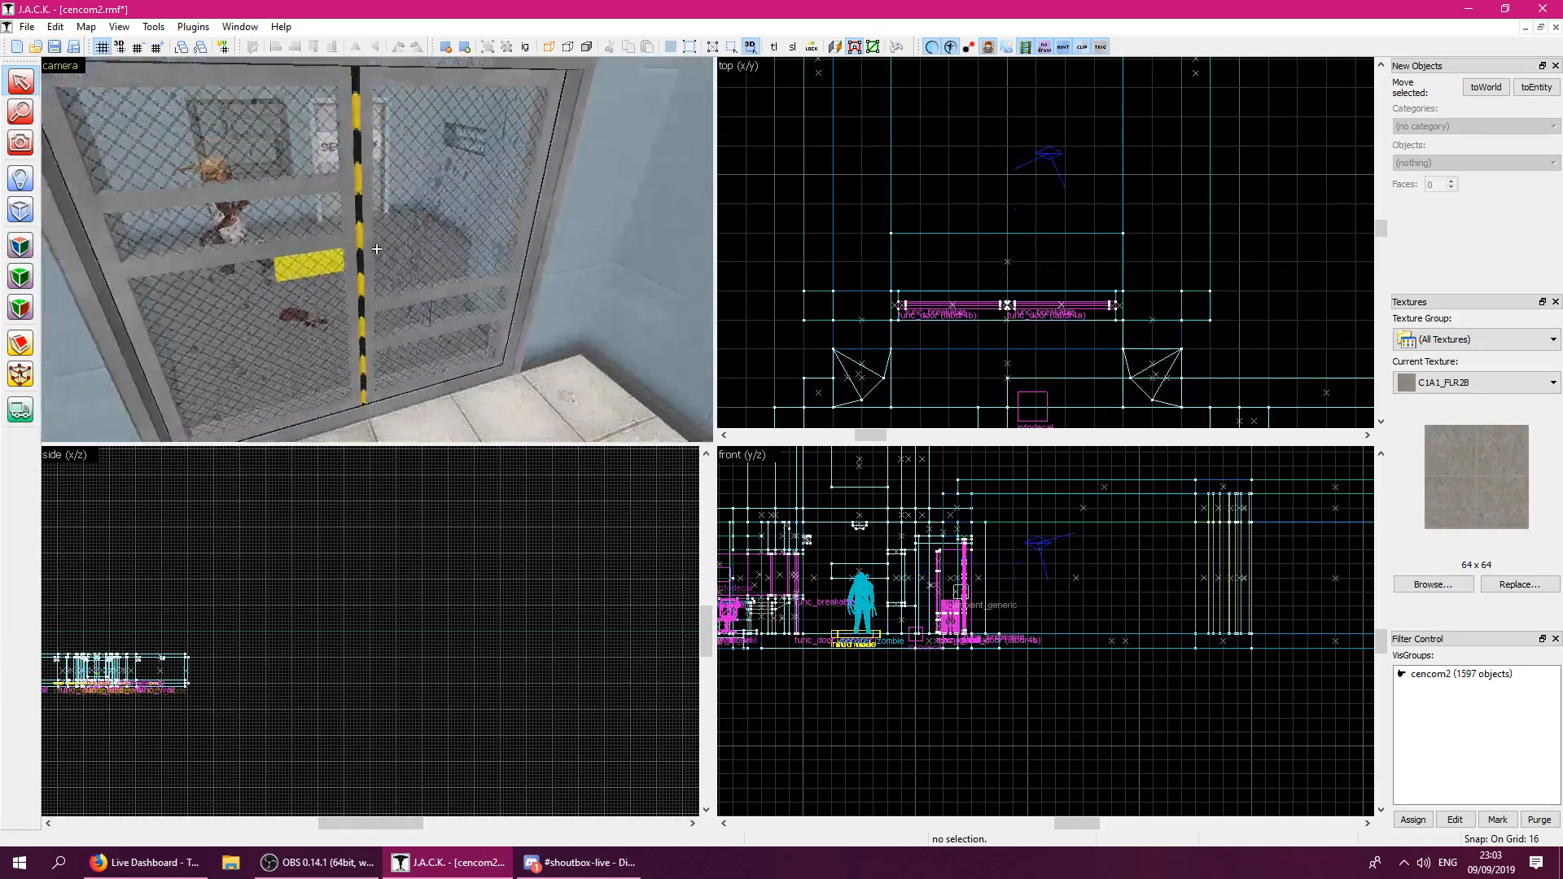
pyautogui.press('w')
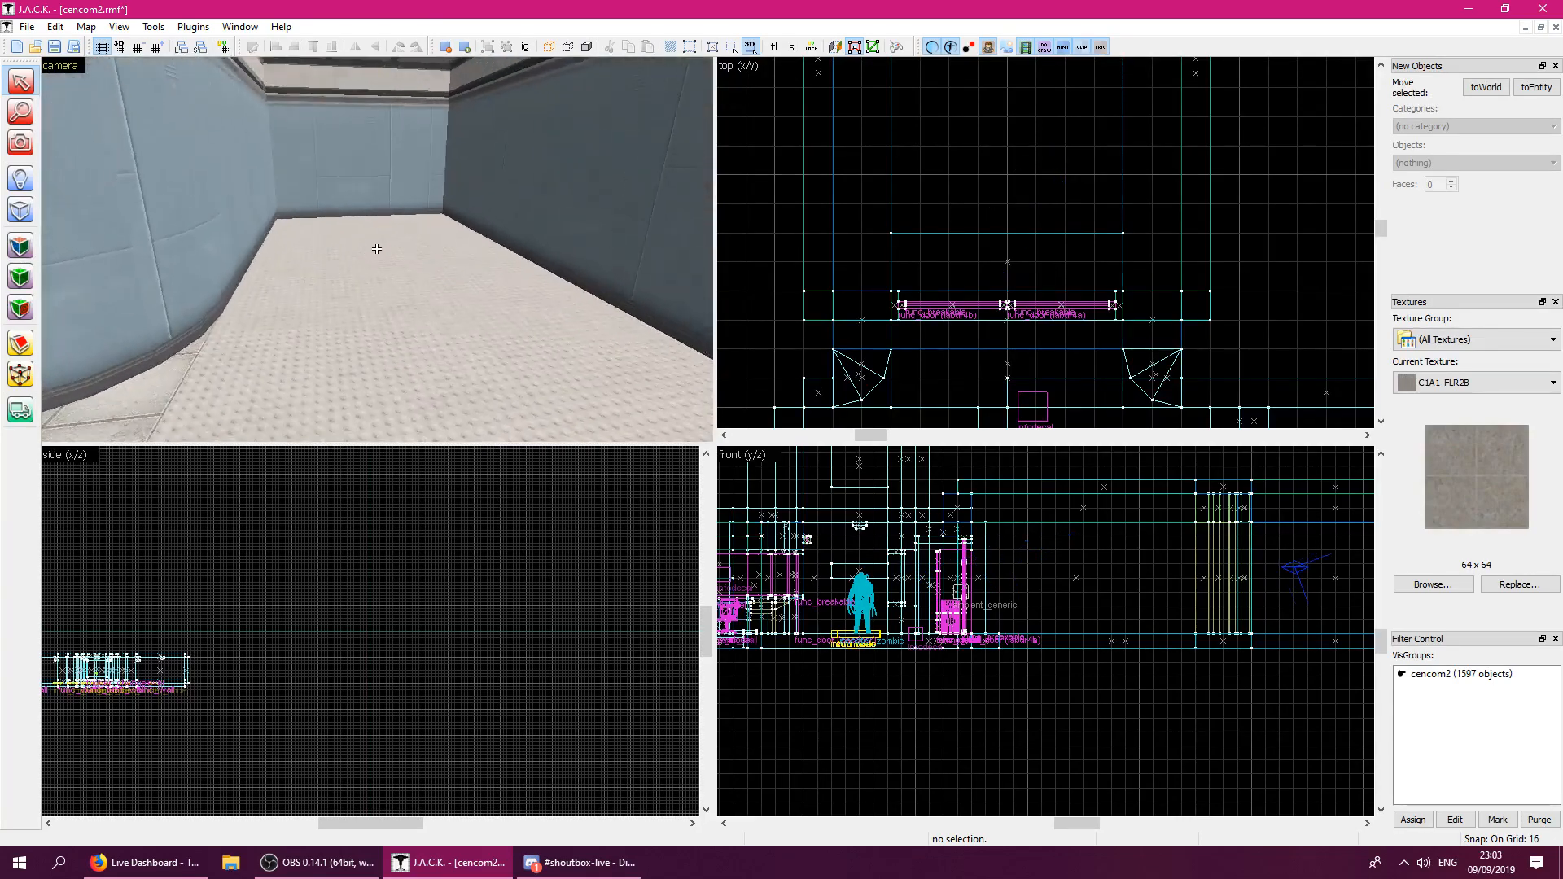
# Clip the wide room's floor along both long sides to separate two 32-unit border strips from the central section.
pyautogui.click(377, 249)
pyautogui.press('z')
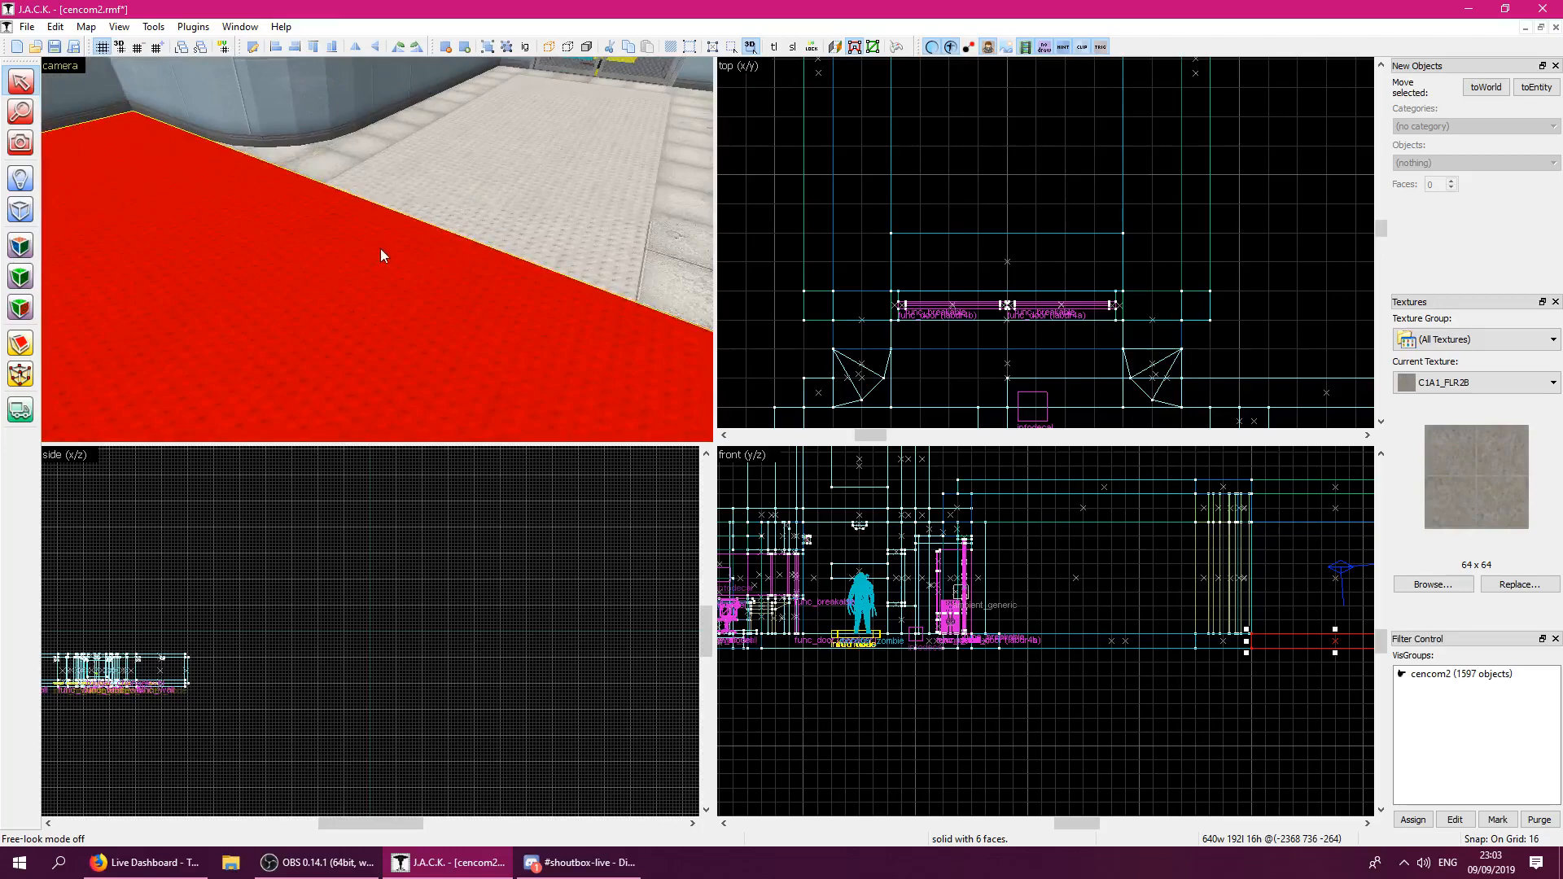
pyautogui.scroll(-11, 1033, 251)
pyautogui.scroll(5, 1056, 90)
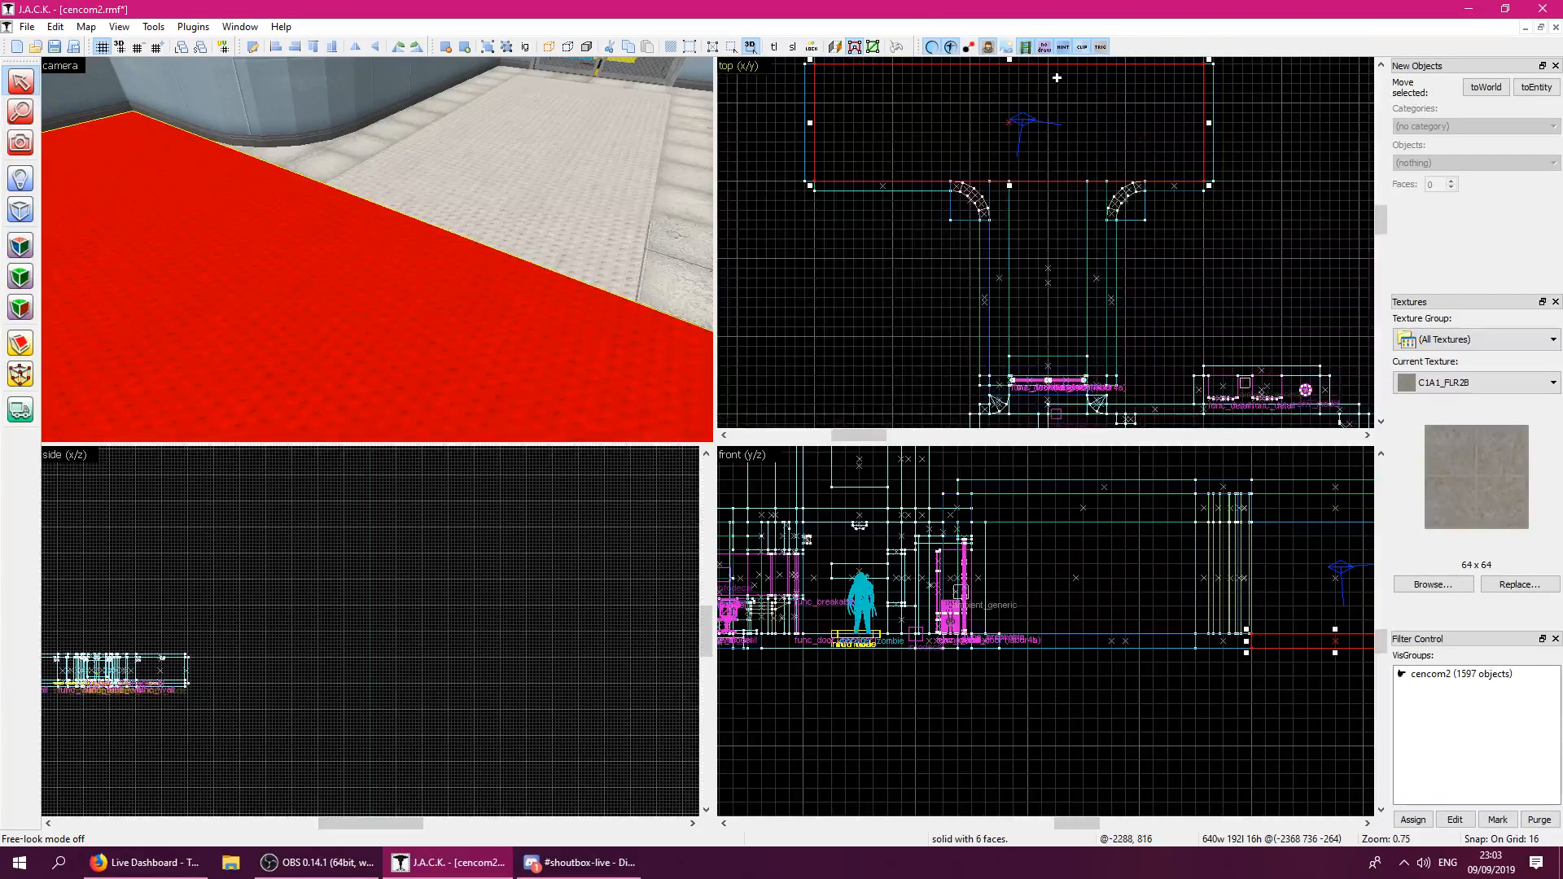
pyautogui.scroll(4, 1060, 152)
pyautogui.scroll(-4, 1131, 193)
pyautogui.scroll(3, 1186, 119)
pyautogui.scroll(-3, 1159, 126)
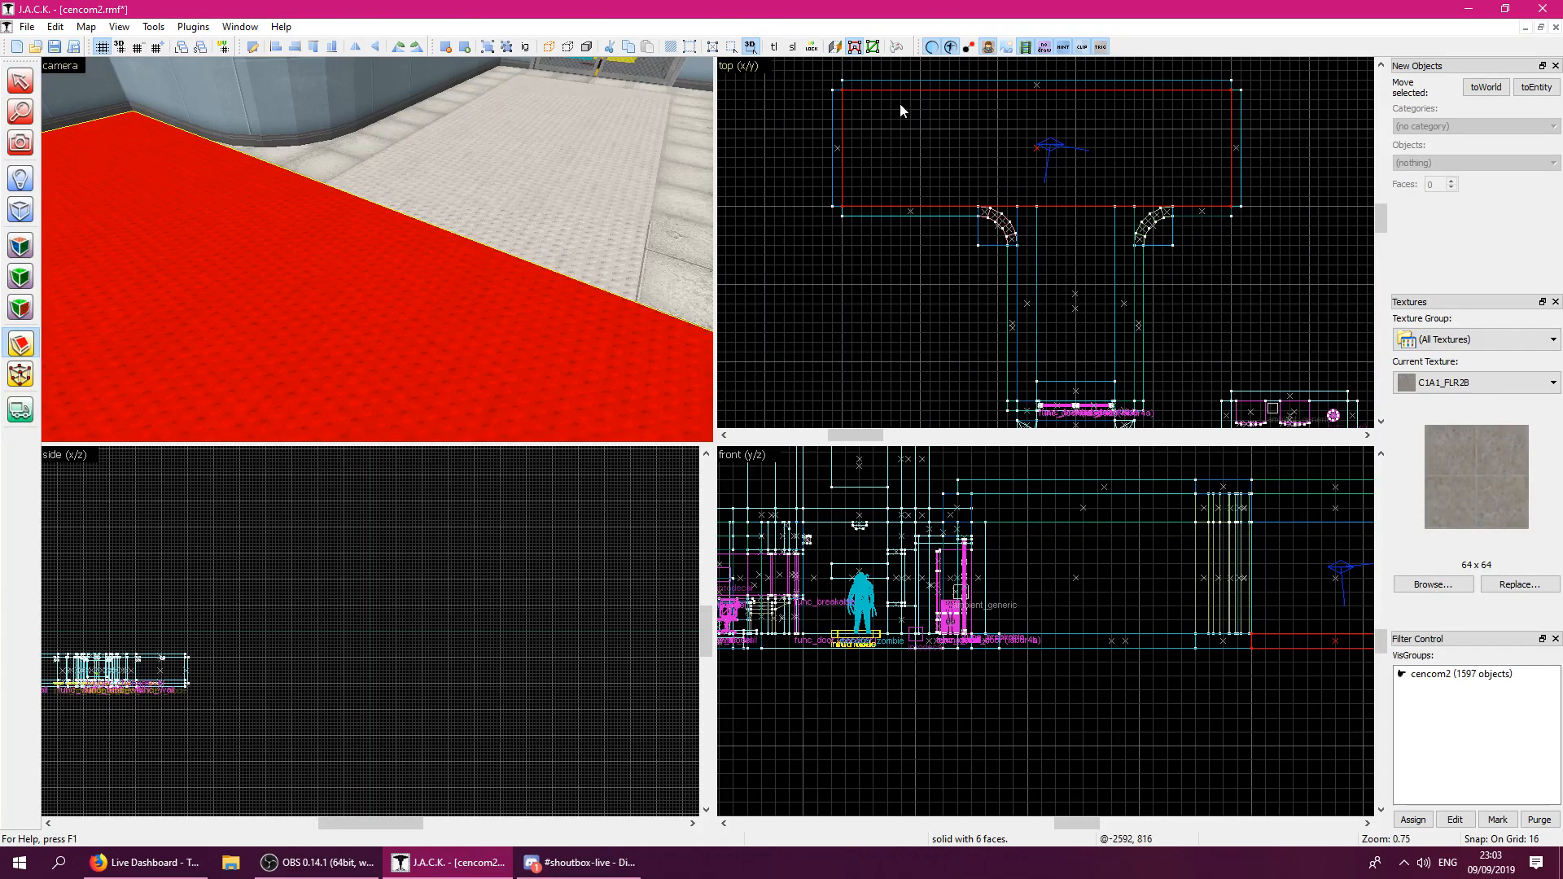
pyautogui.moveTo(900, 99); pyautogui.dragTo(912, 109)
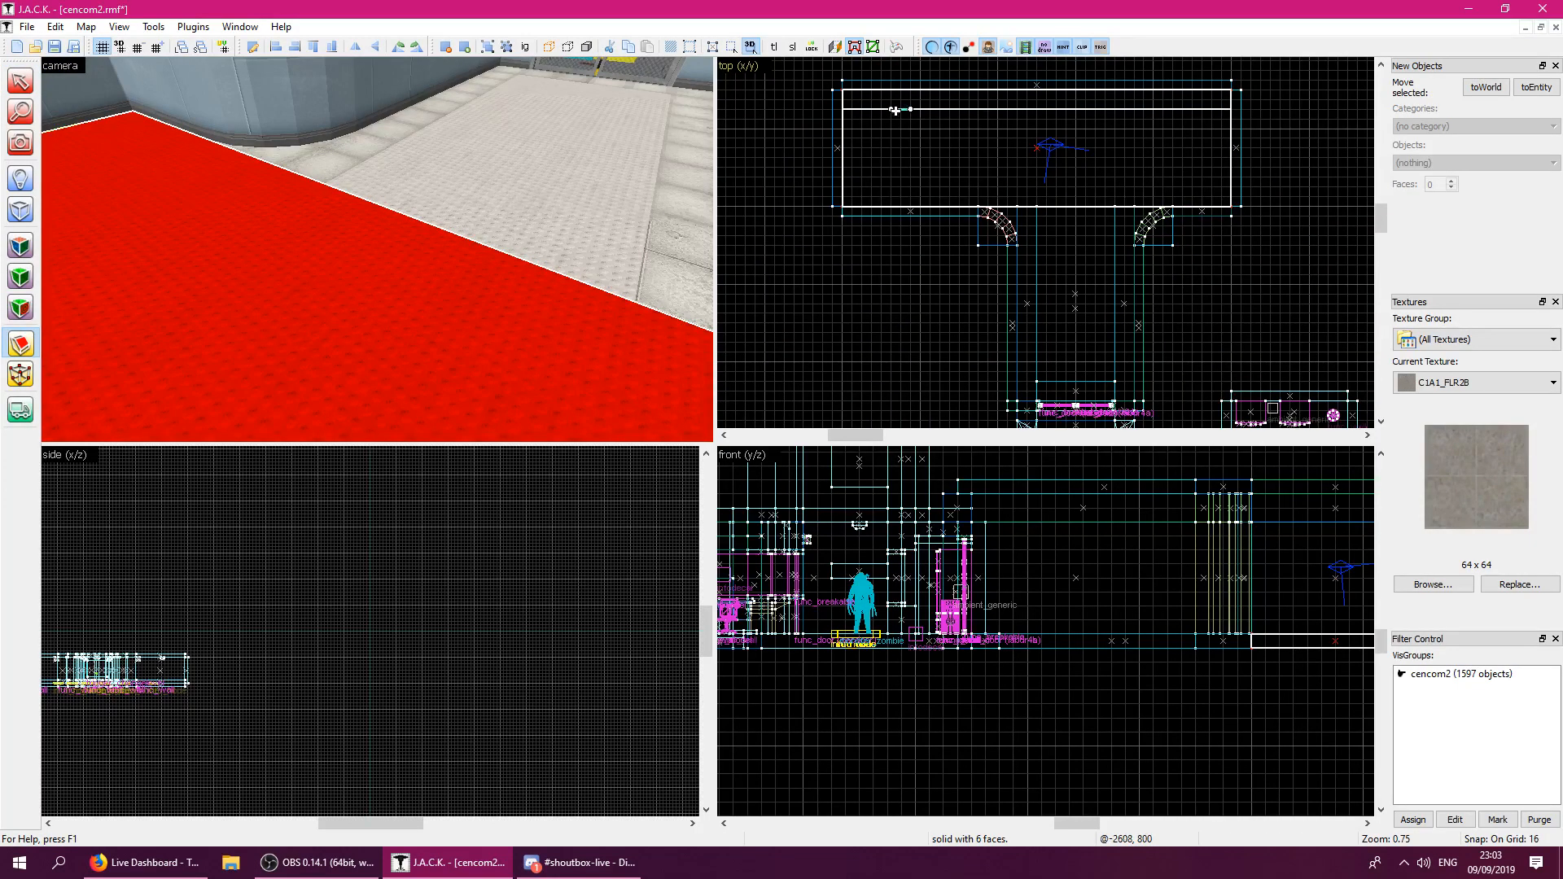
pyautogui.moveTo(920, 187); pyautogui.dragTo(929, 188)
pyautogui.press('Return')
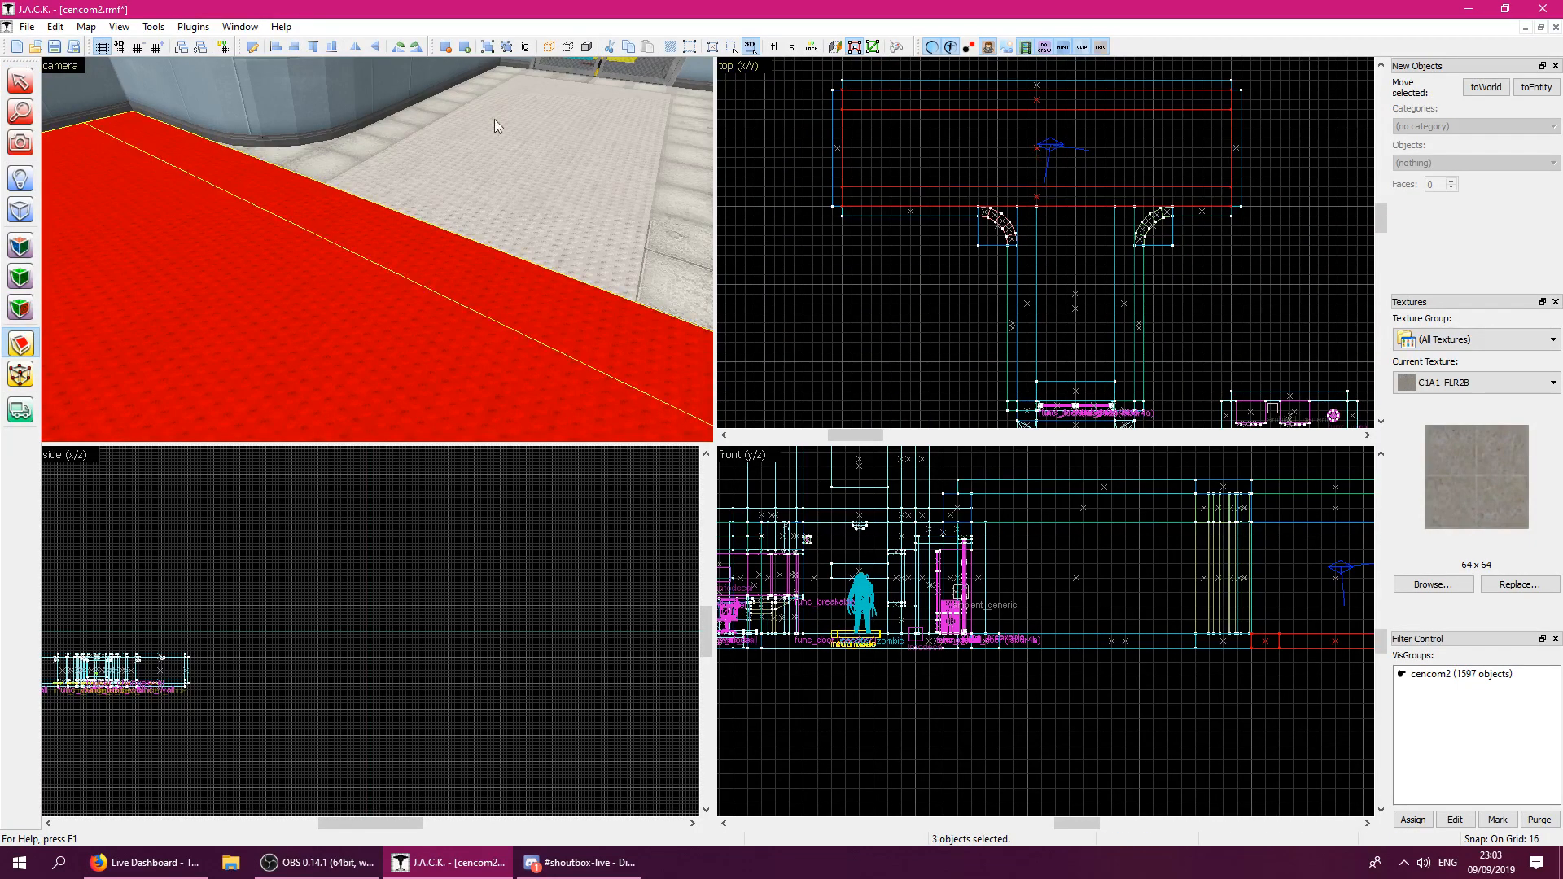
# Clip the room floor's central section at both short ends to separate two 32-unit border strips.
pyautogui.click(65, 329)
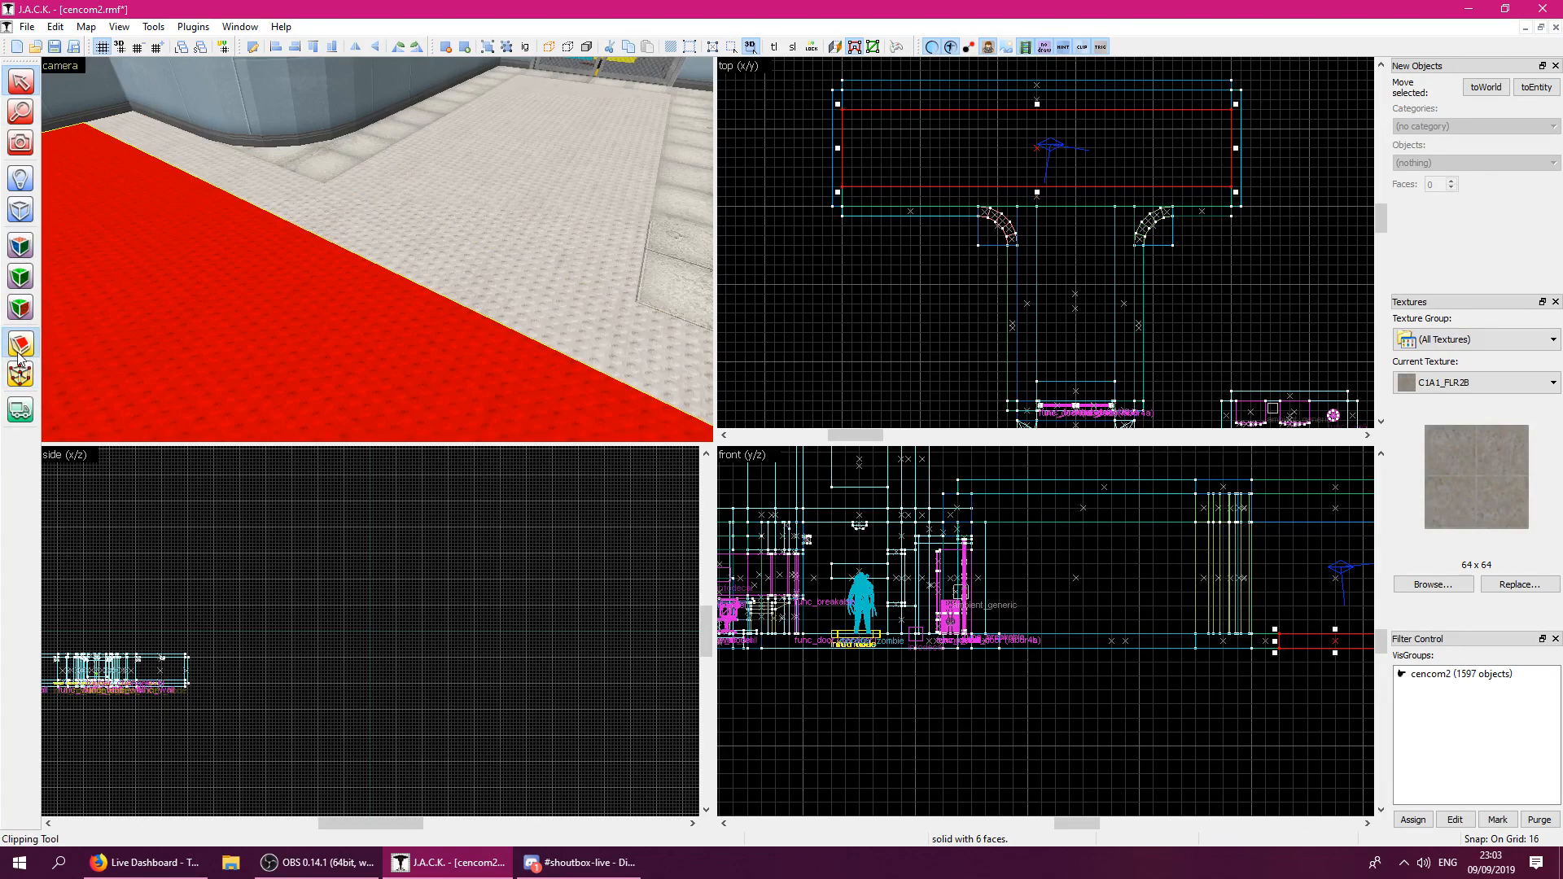
pyautogui.moveTo(861, 120); pyautogui.dragTo(862, 147)
pyautogui.press('Return')
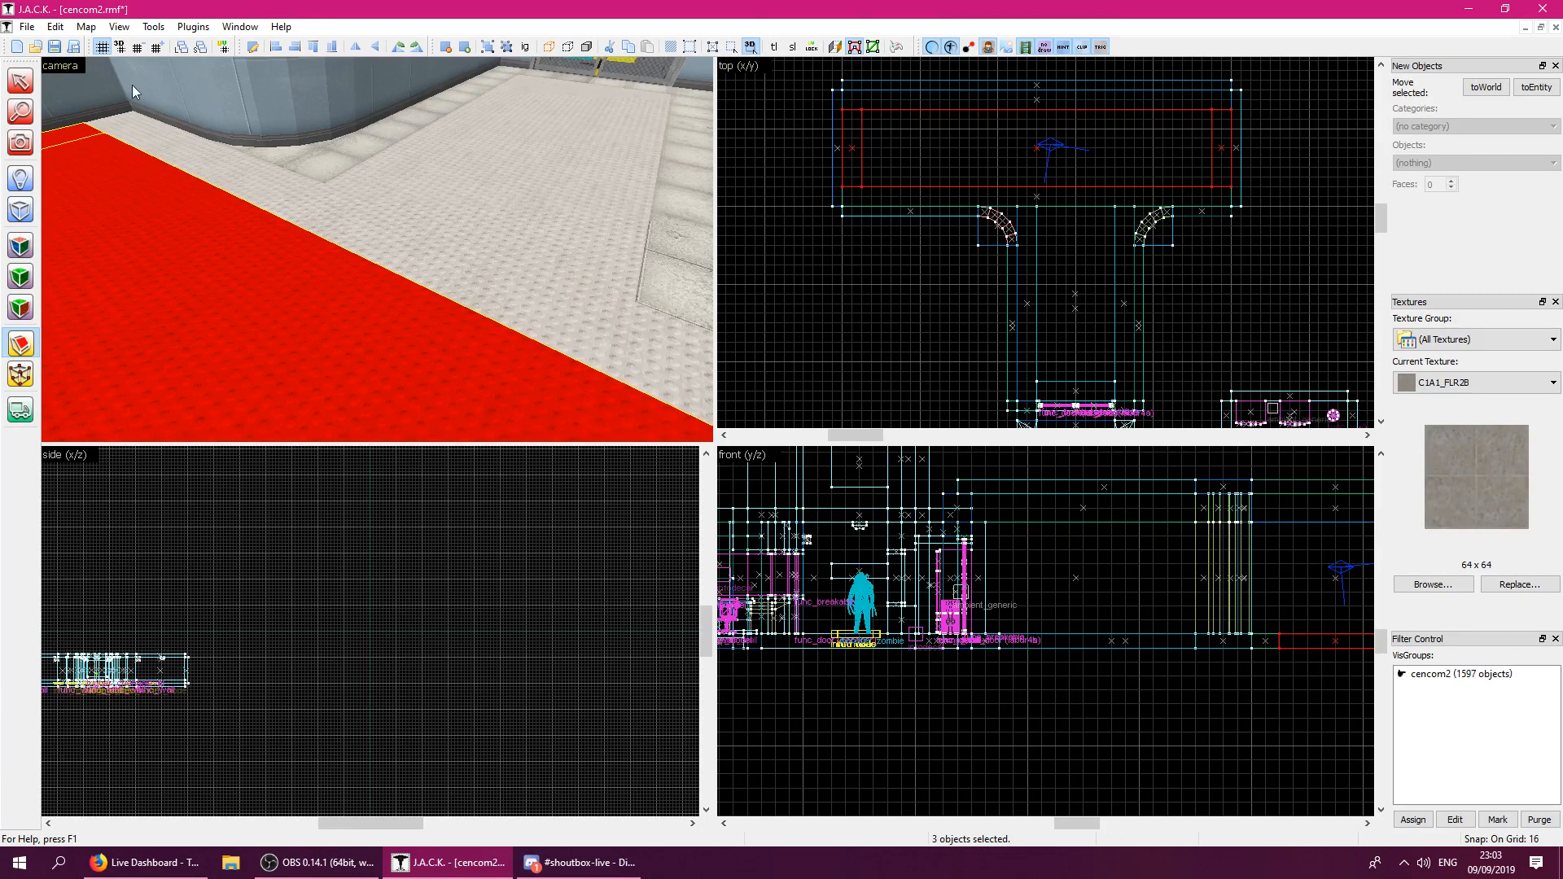
# Split the corridor-side border strip at the corridor's central floor and extend that floor through the gap to the room's central section.
pyautogui.click(328, 208)
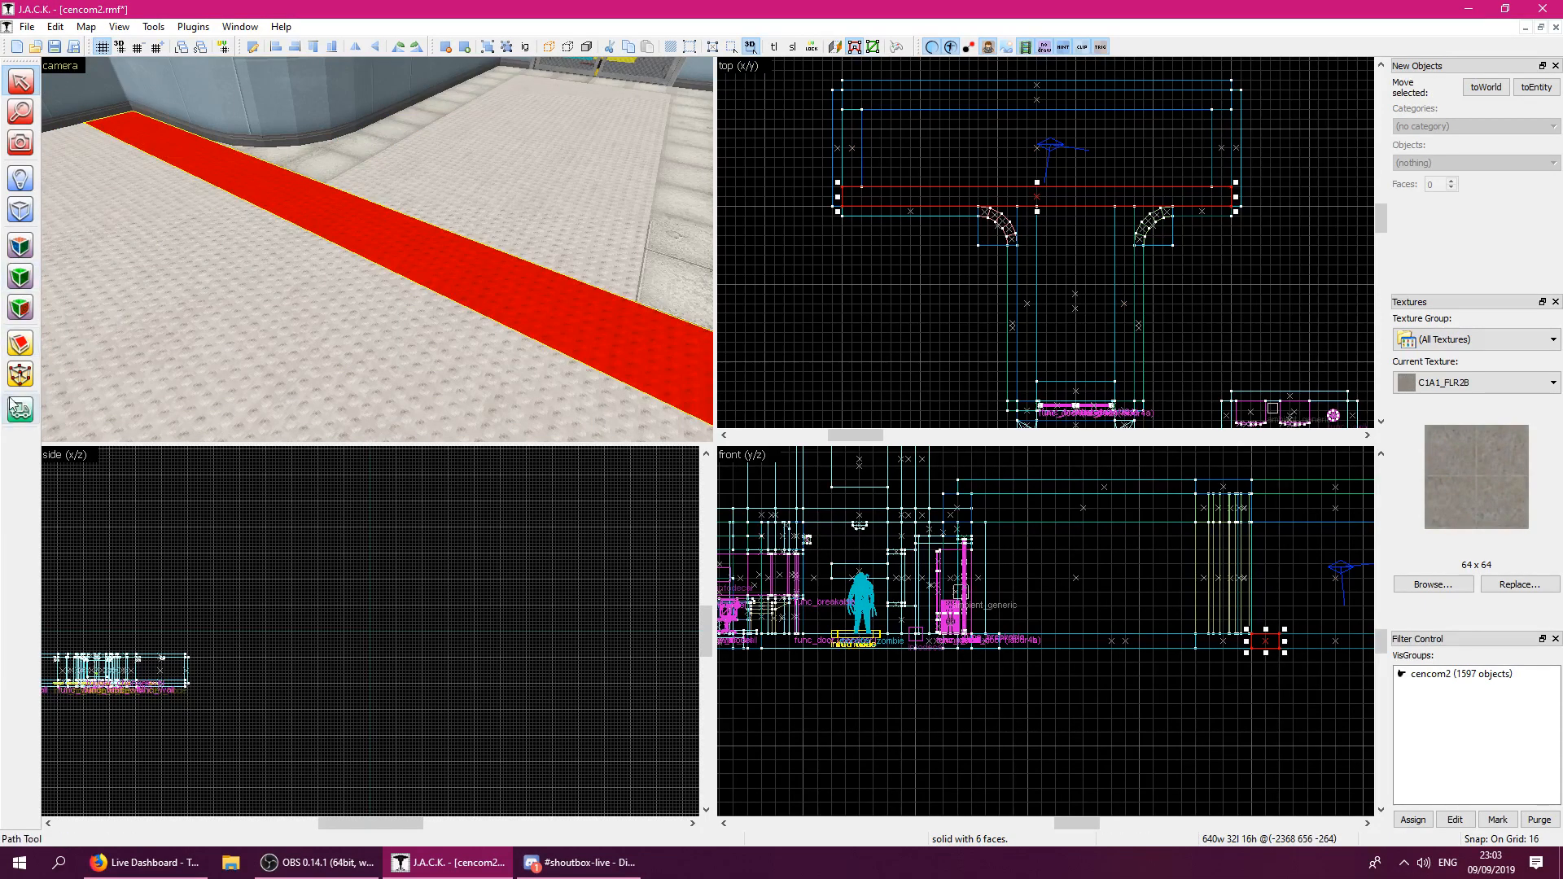
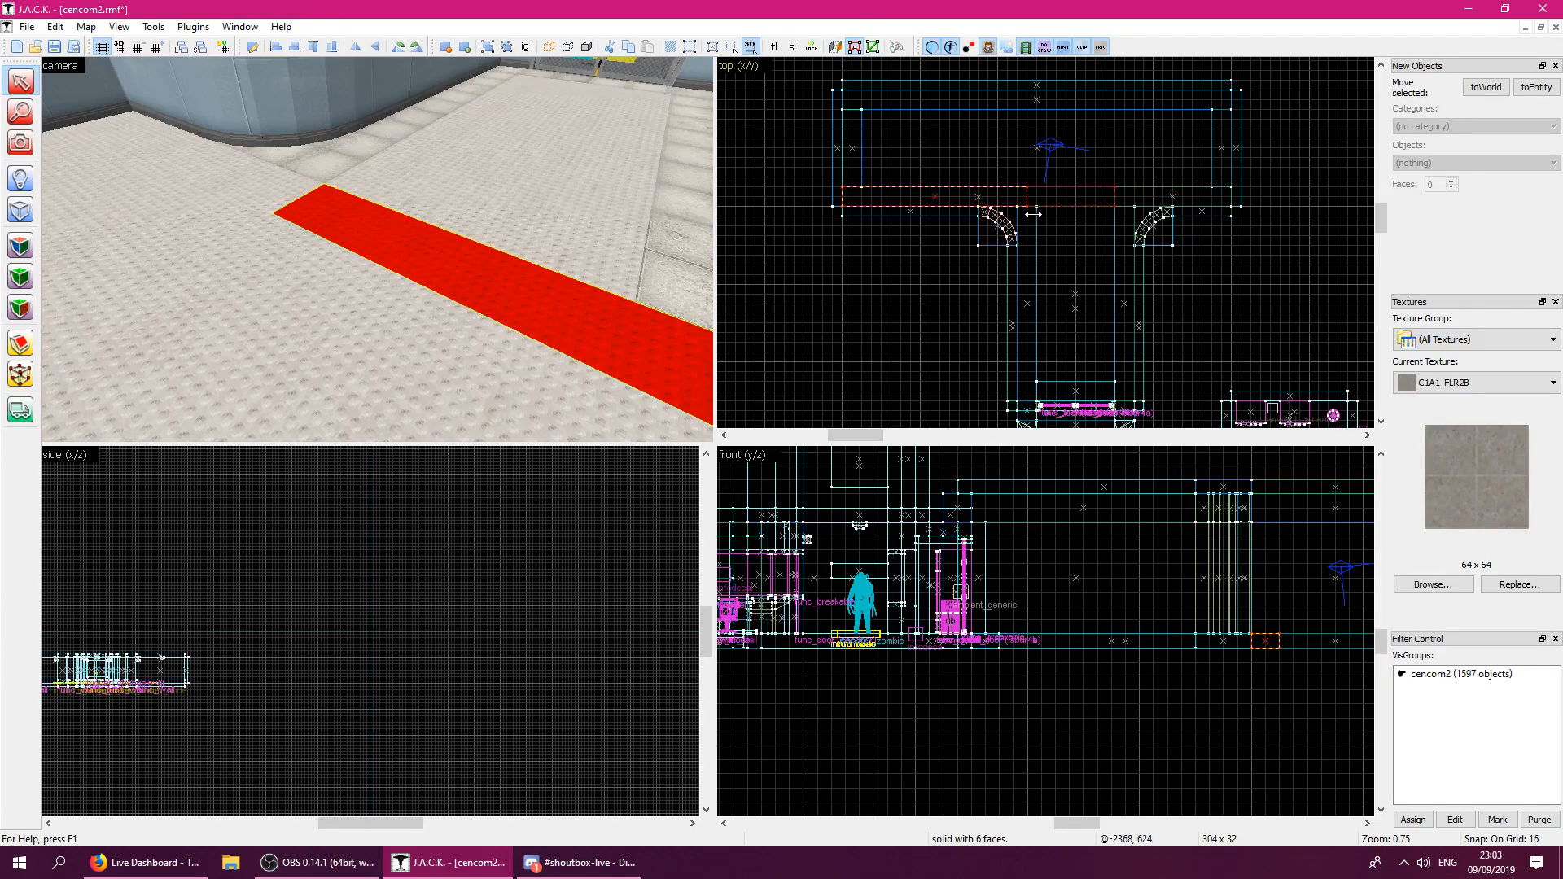
pyautogui.moveTo(1043, 214); pyautogui.dragTo(1042, 215)
pyautogui.click(559, 263)
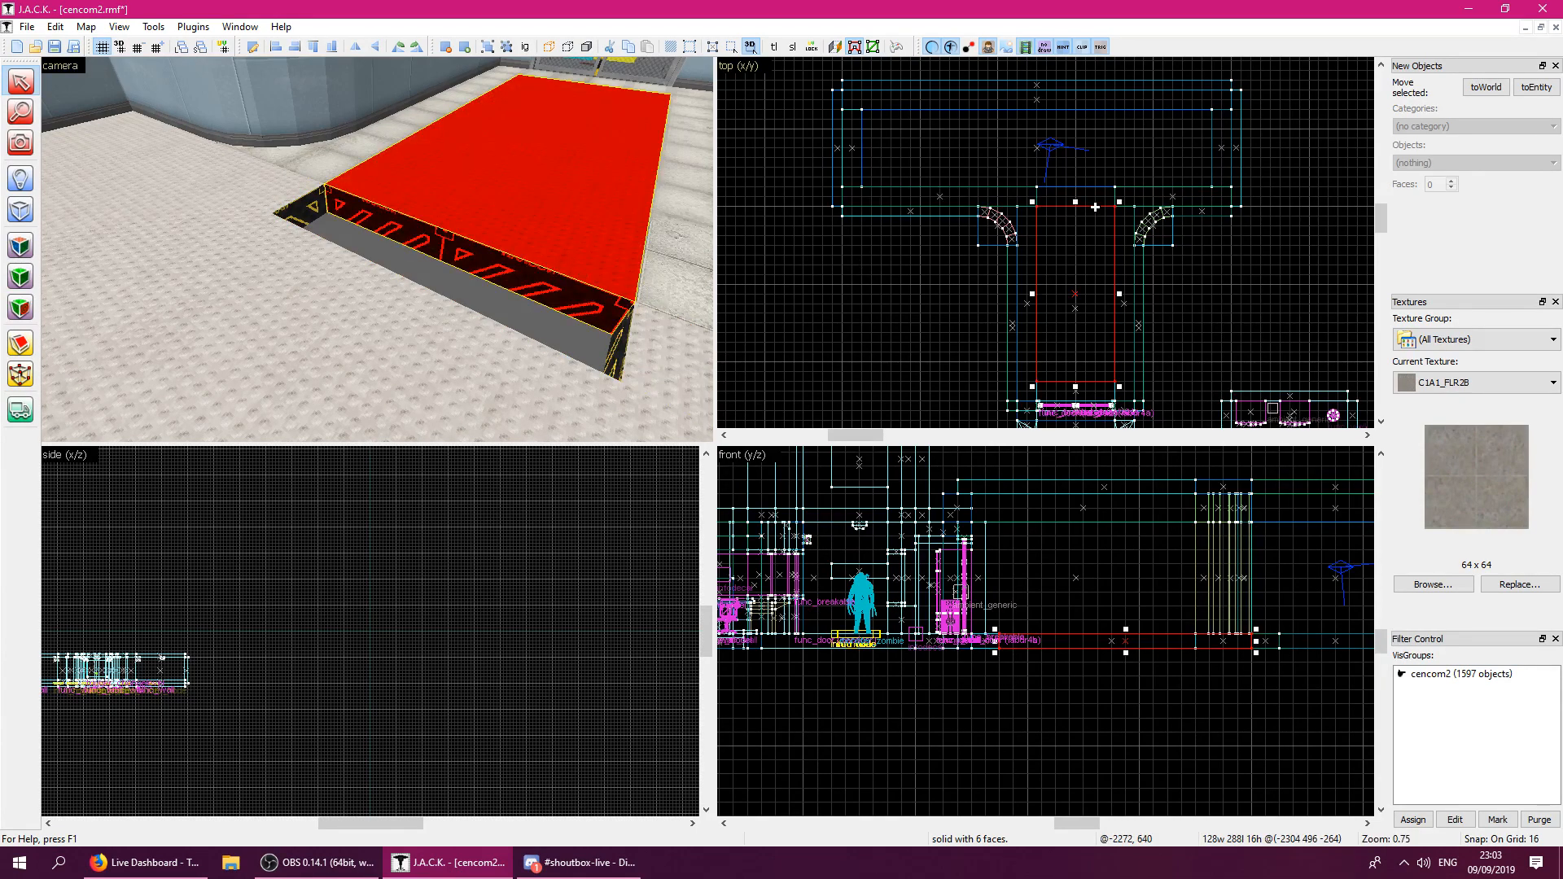
pyautogui.click(1203, 270)
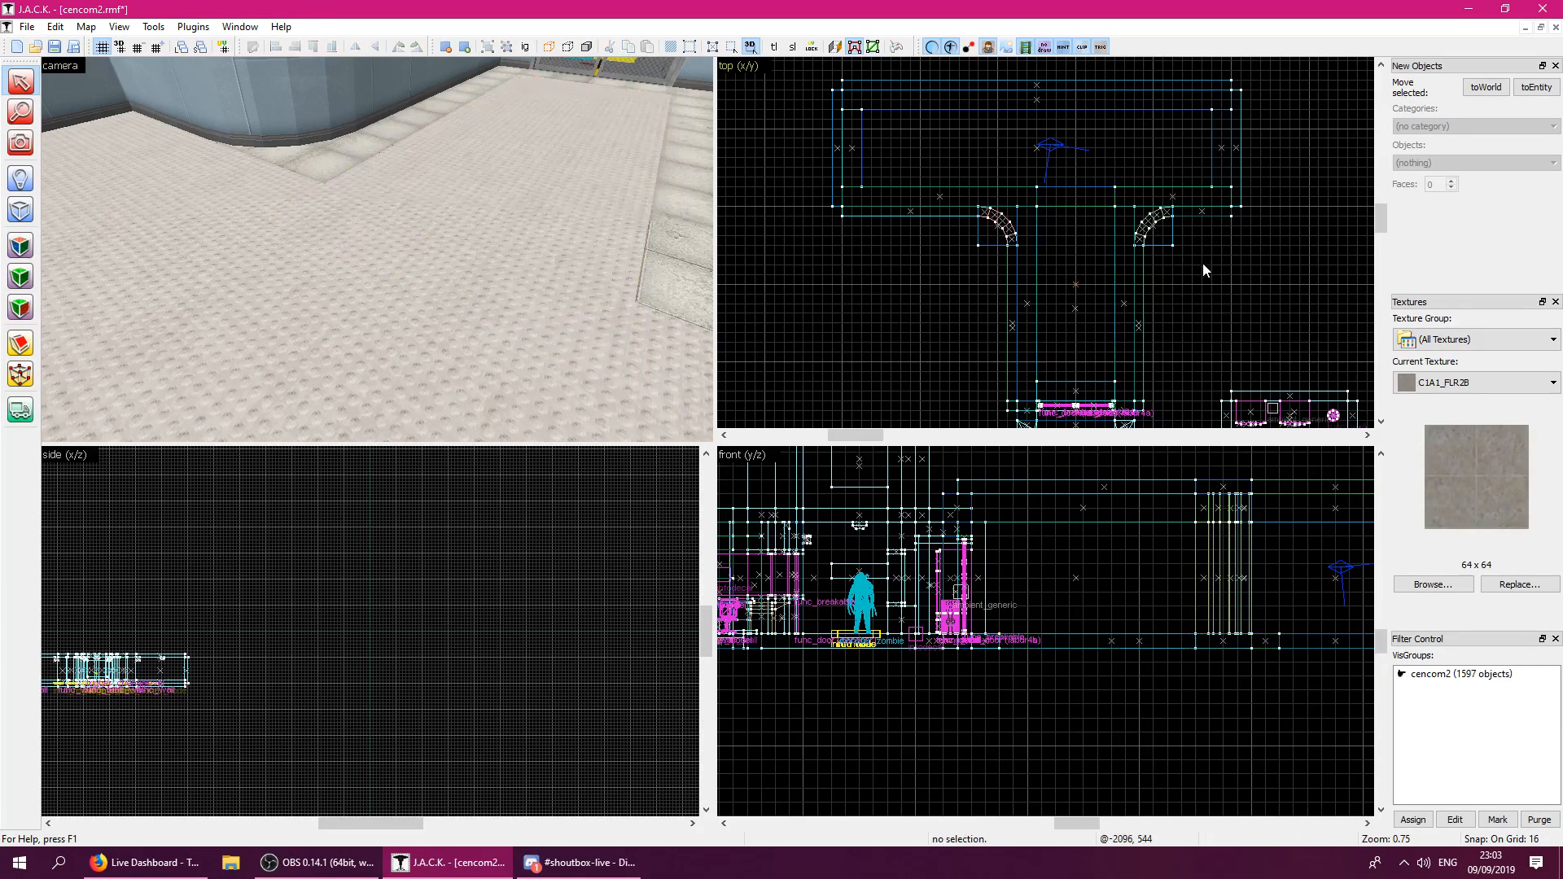
# Apply the TC_STONETILES1 texture at 0.5 scale to the border strips around the wide room's floor.
pyautogui.click(21, 247)
pyautogui.click(255, 179)
pyautogui.press('z')
pyautogui.press('s')
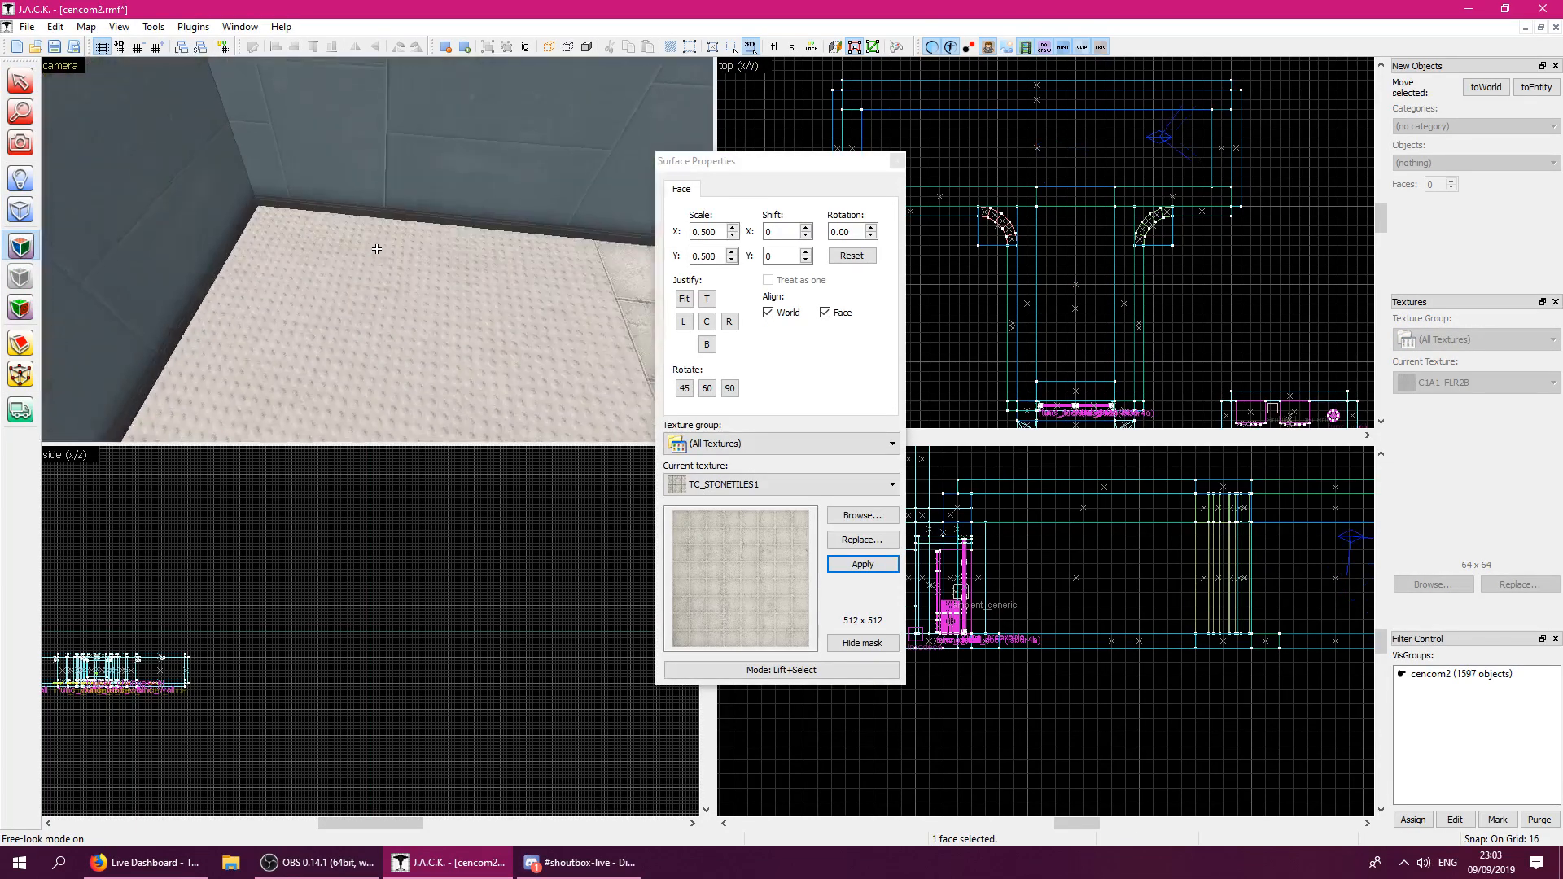
pyautogui.press('z')
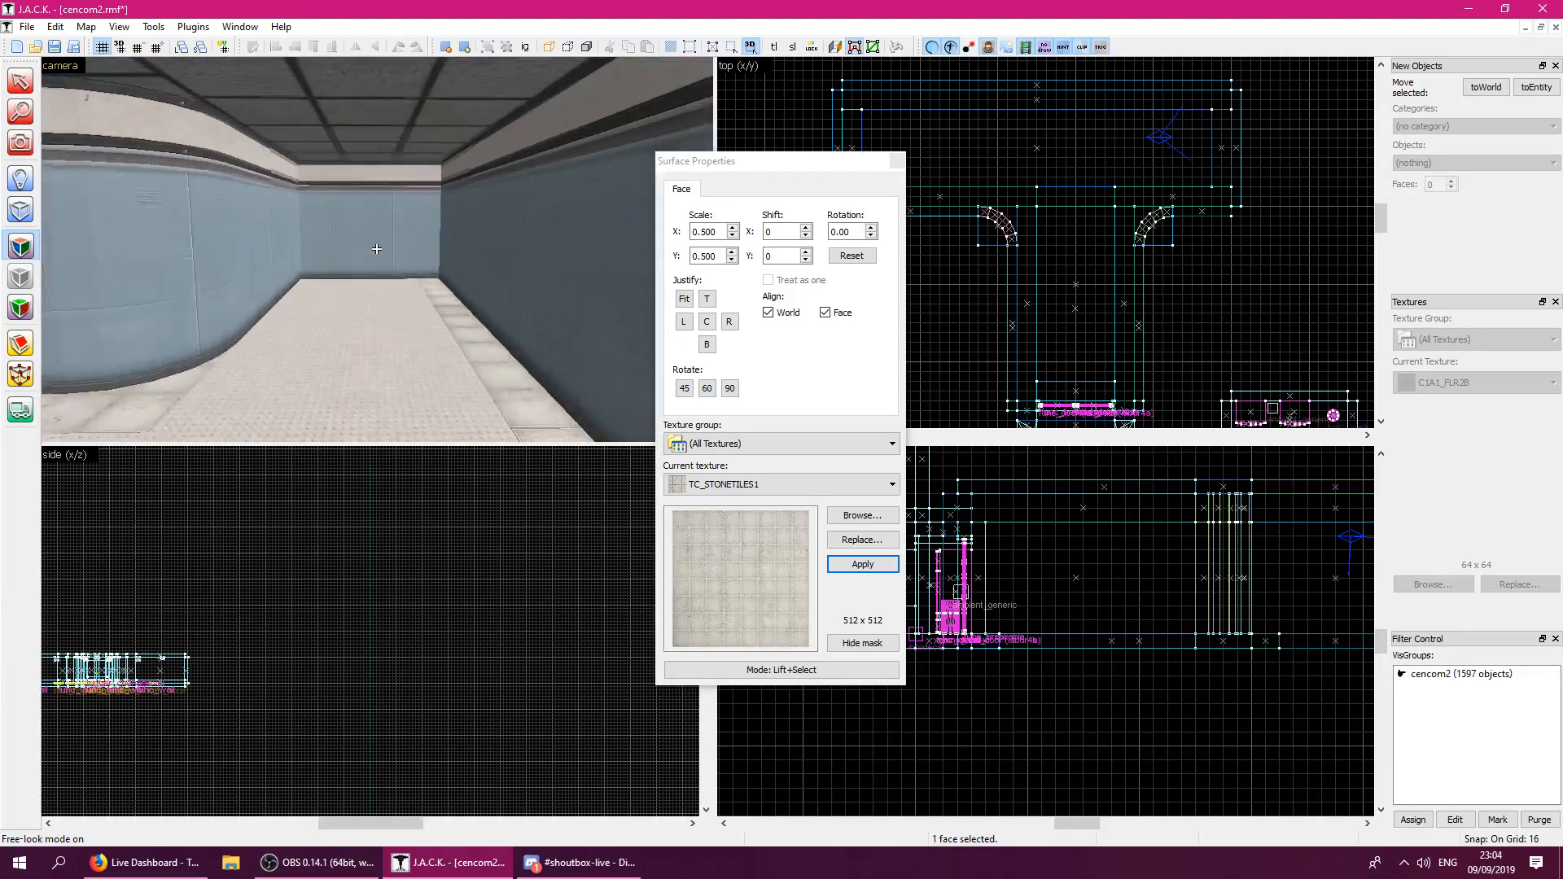
pyautogui.press('w')
pyautogui.press('z')
pyautogui.rightClick(424, 255)
pyautogui.press('z')
pyautogui.press('w')
pyautogui.press('z')
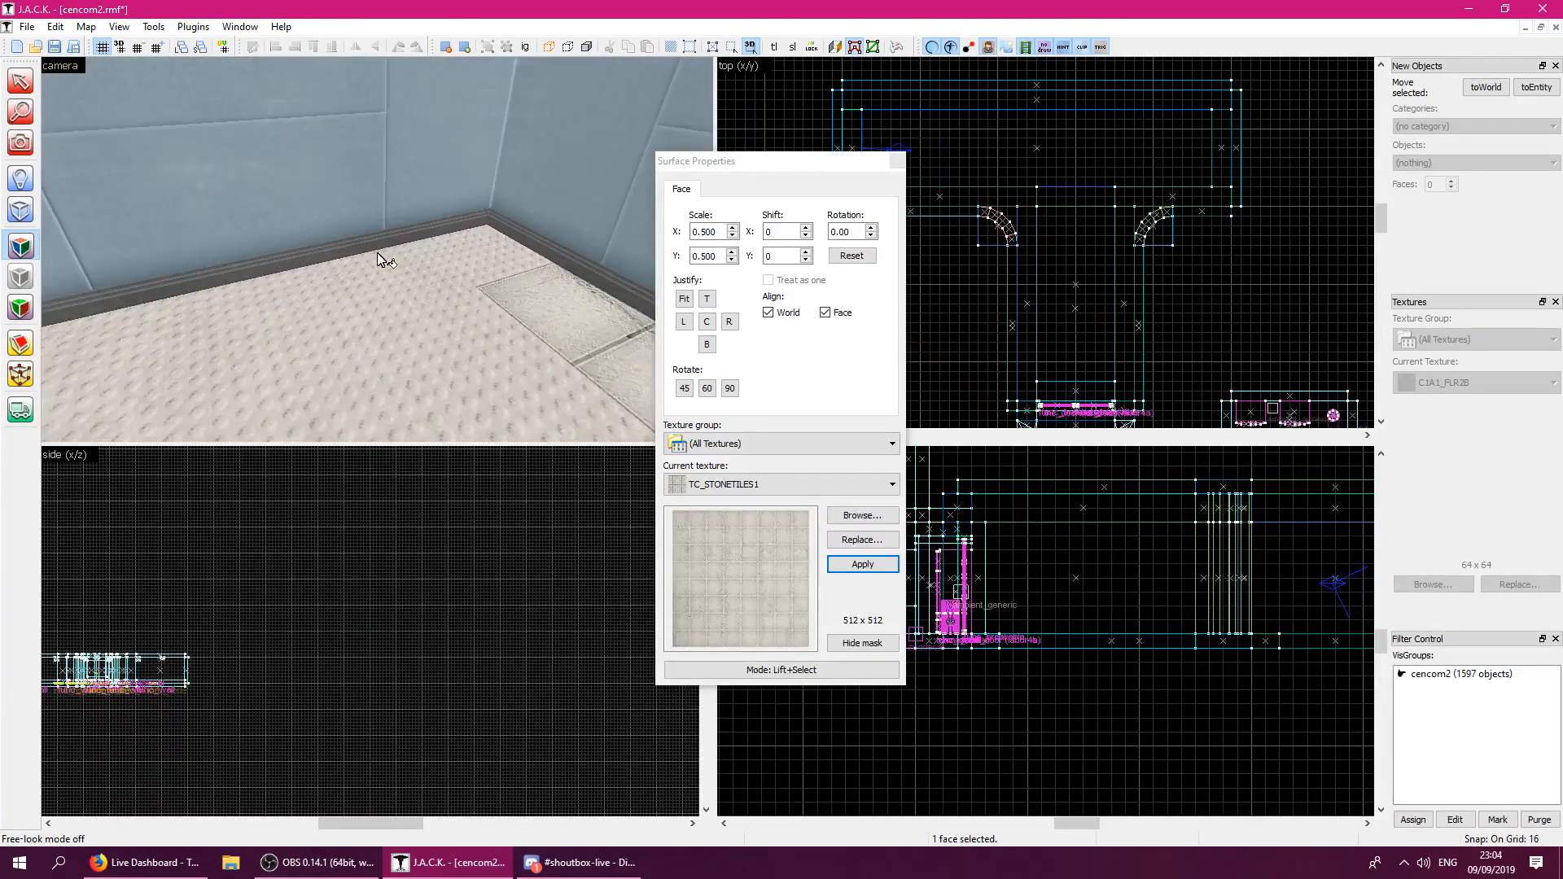
pyautogui.click(897, 161)
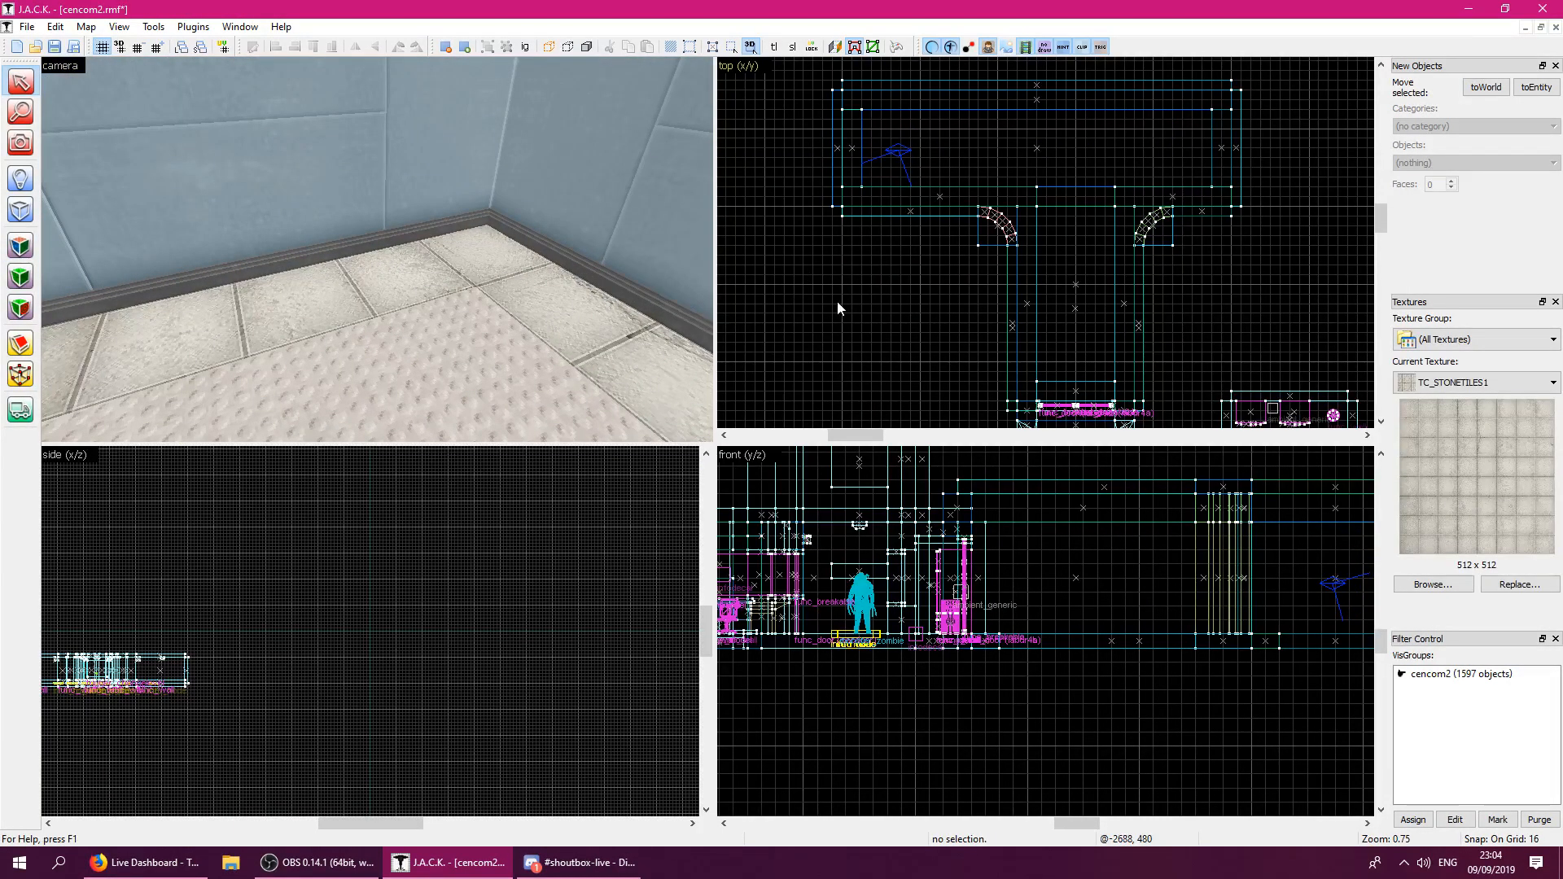
# Examine the tiled floor borders through the room and corridor, and compare them with the security area beyond the double door.
pyautogui.press('z')
pyautogui.press('w')
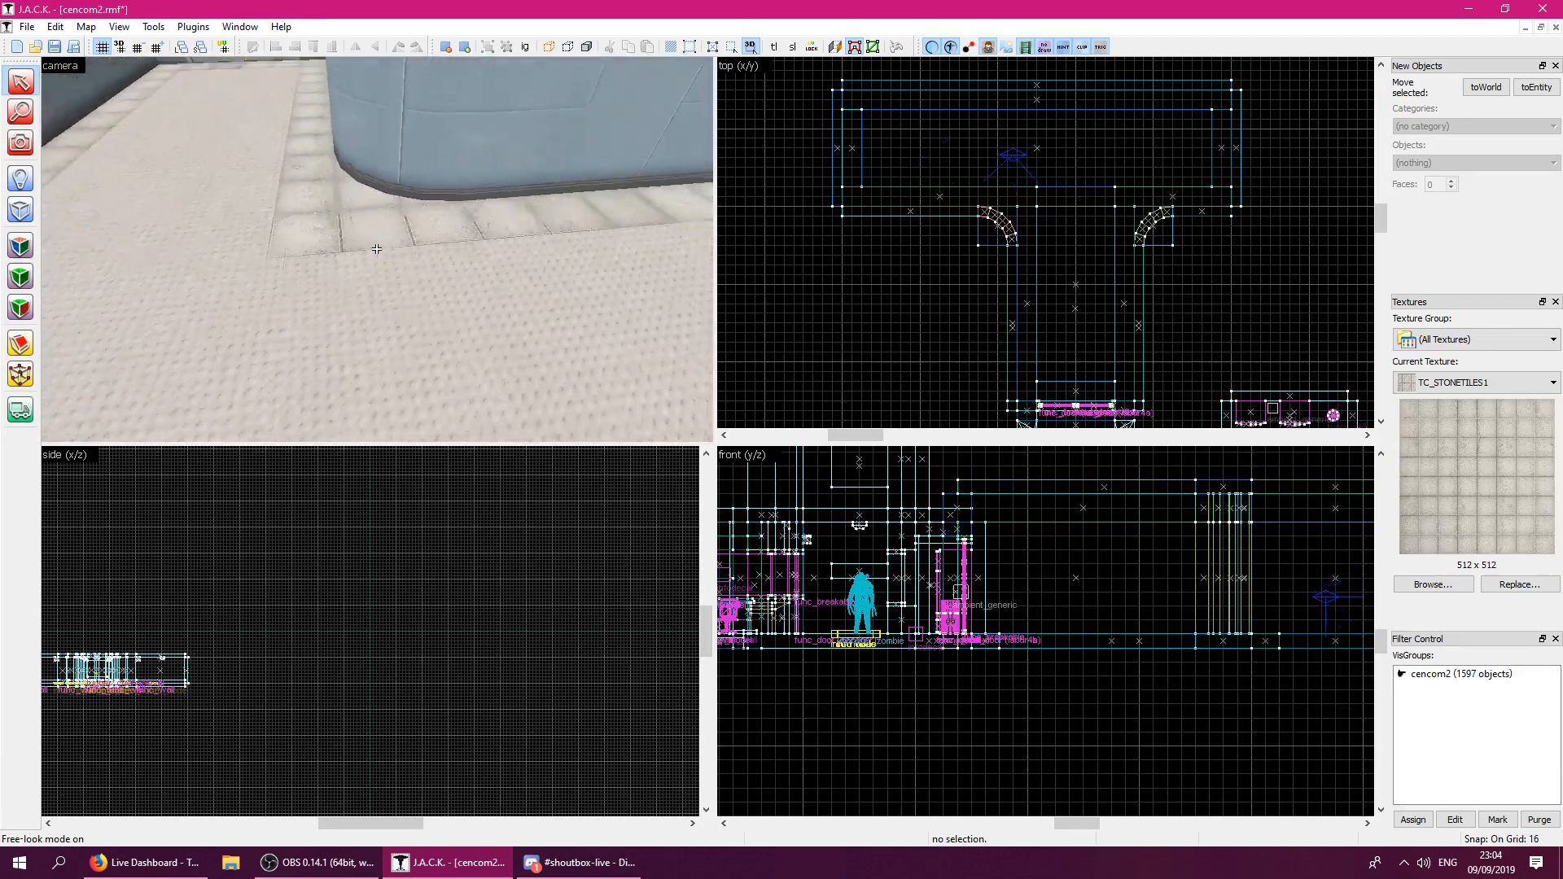
pyautogui.press('w')
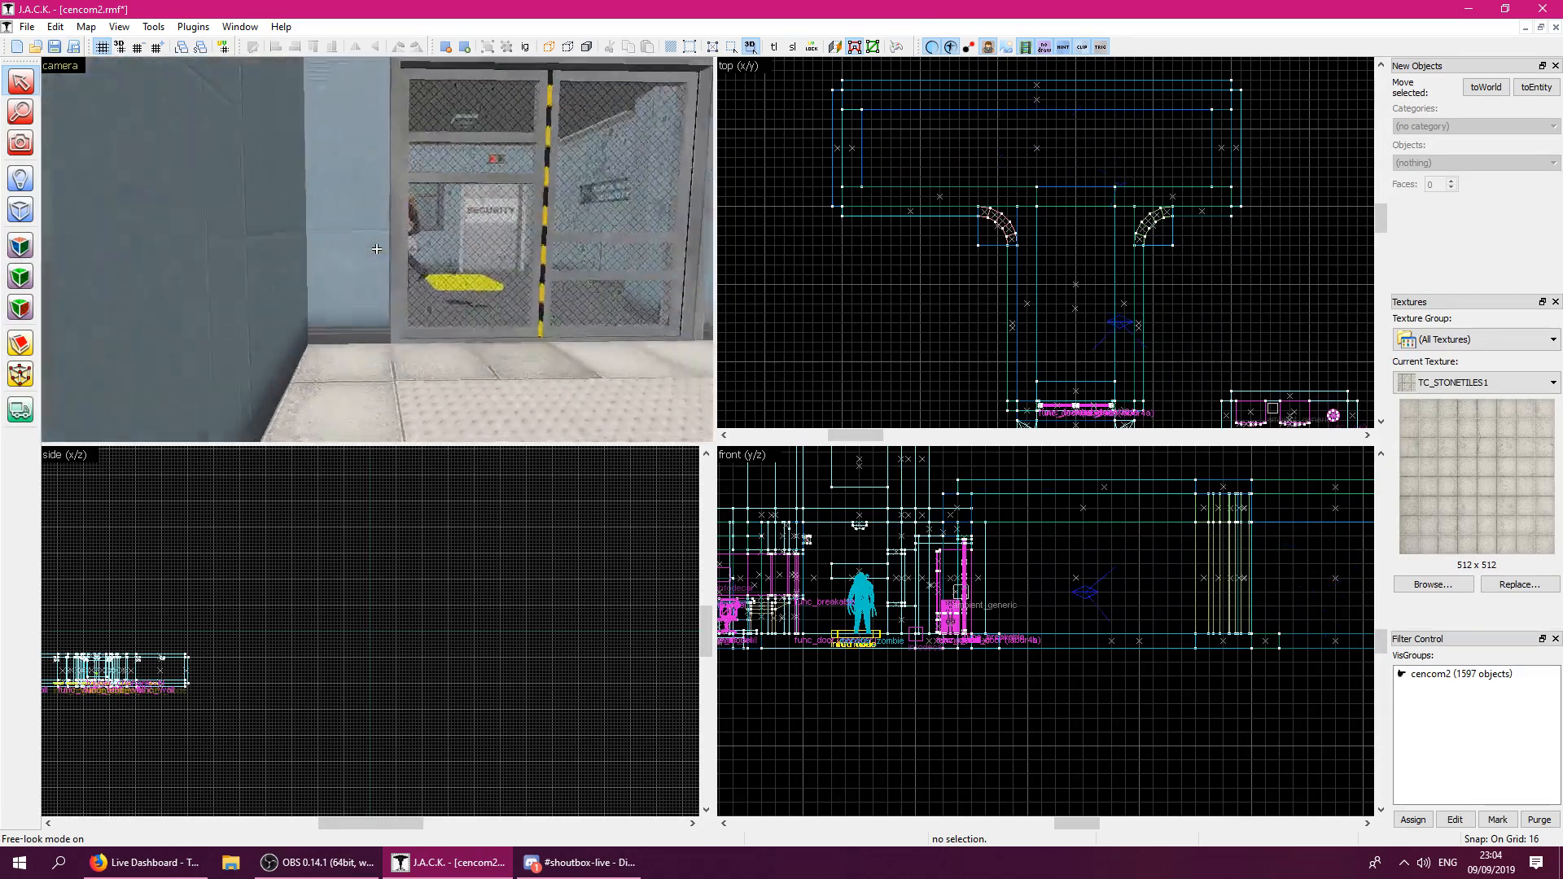
pyautogui.press('w')
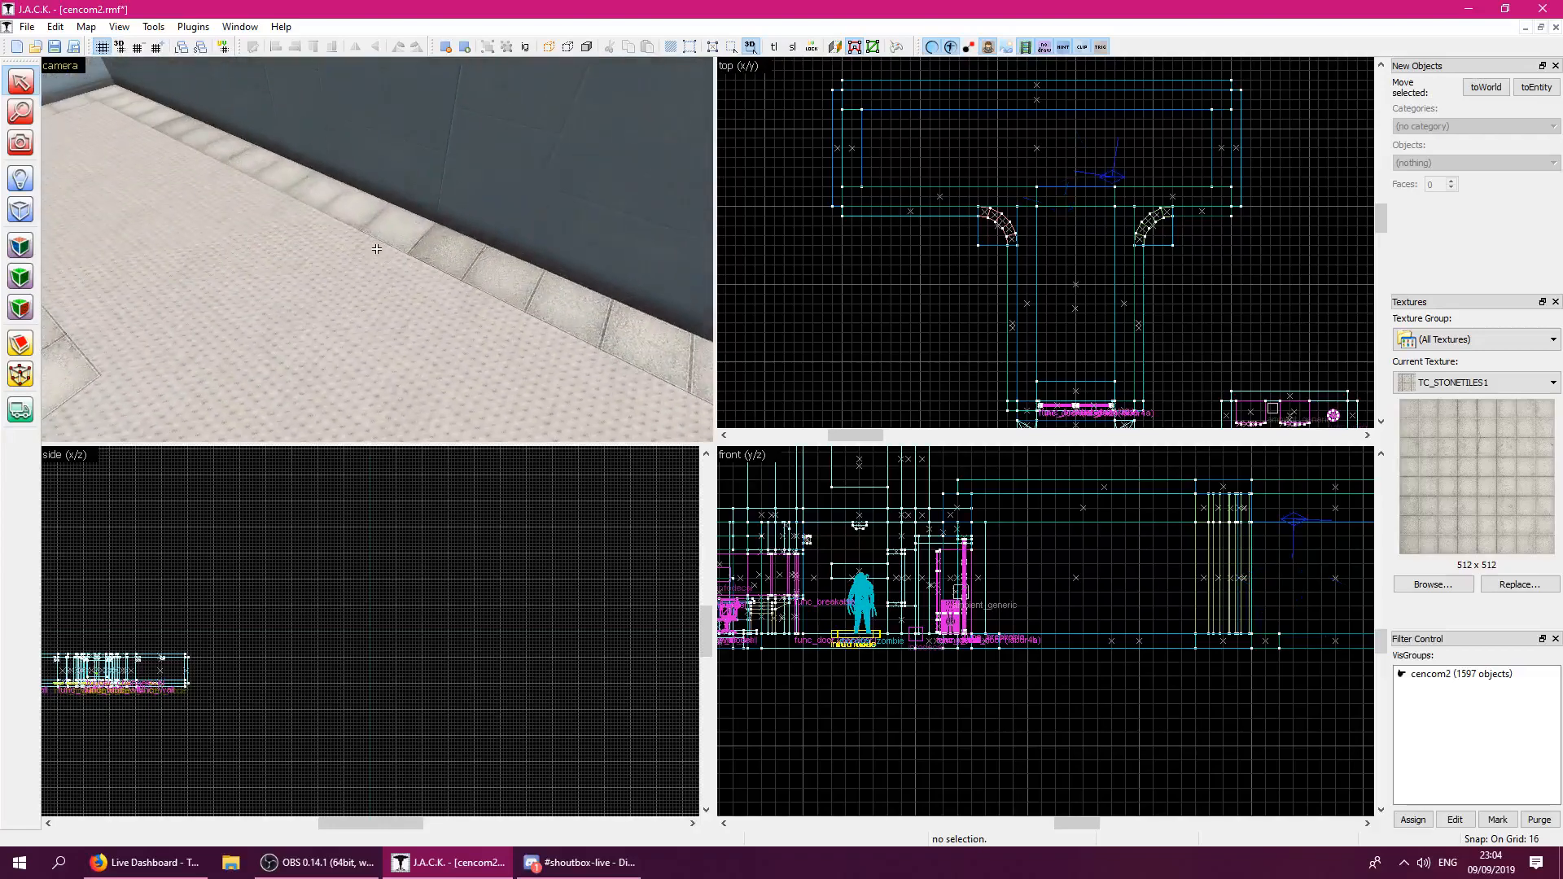
pyautogui.press('w')
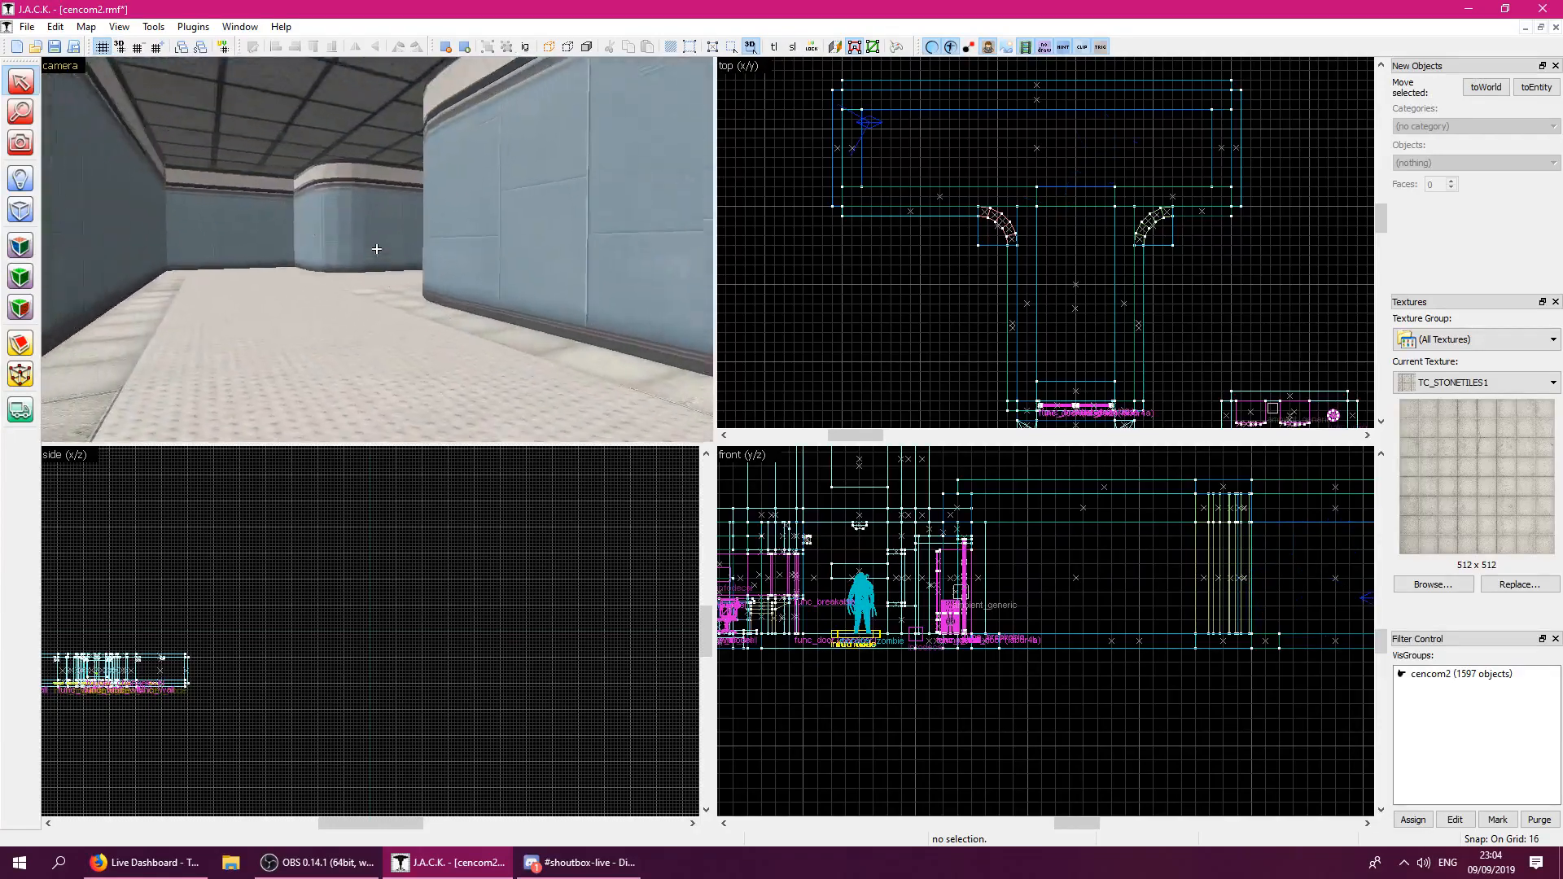
pyautogui.press('w')
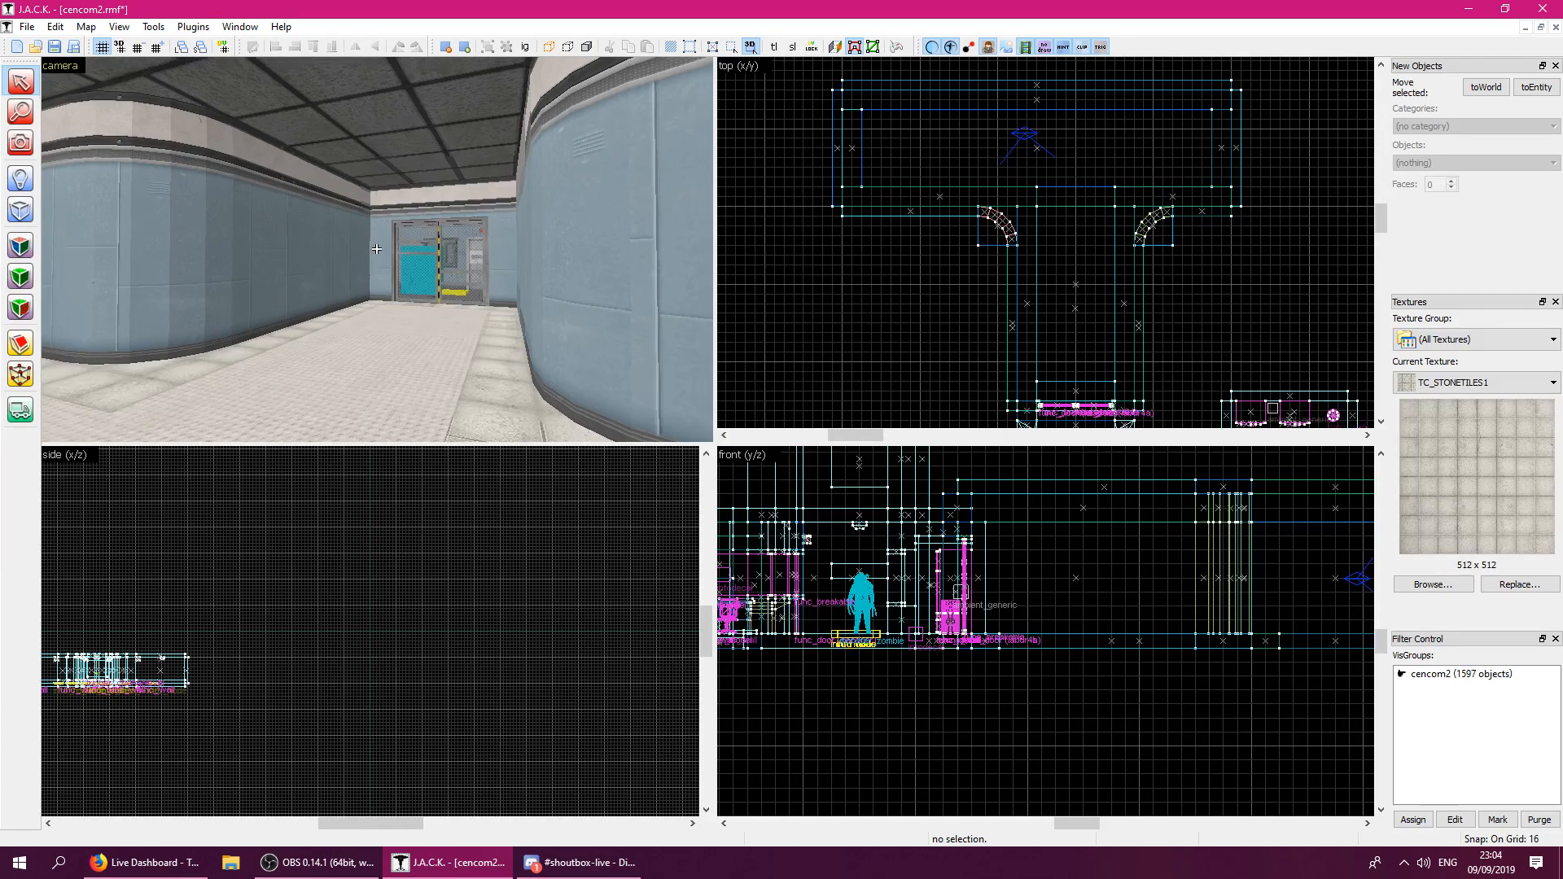
pyautogui.press('w')
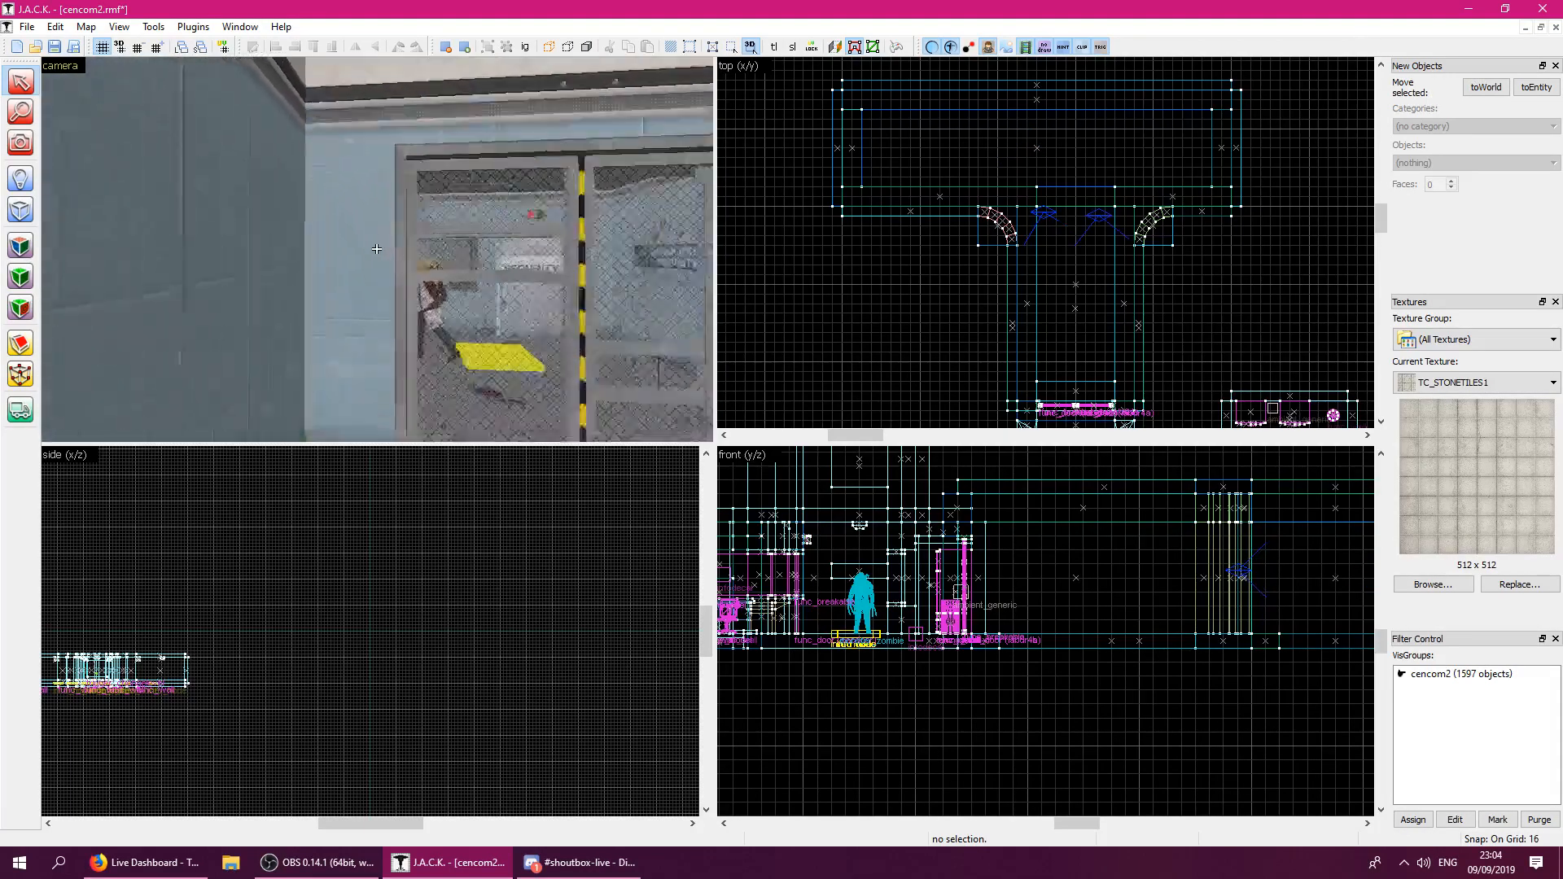
pyautogui.press('w')
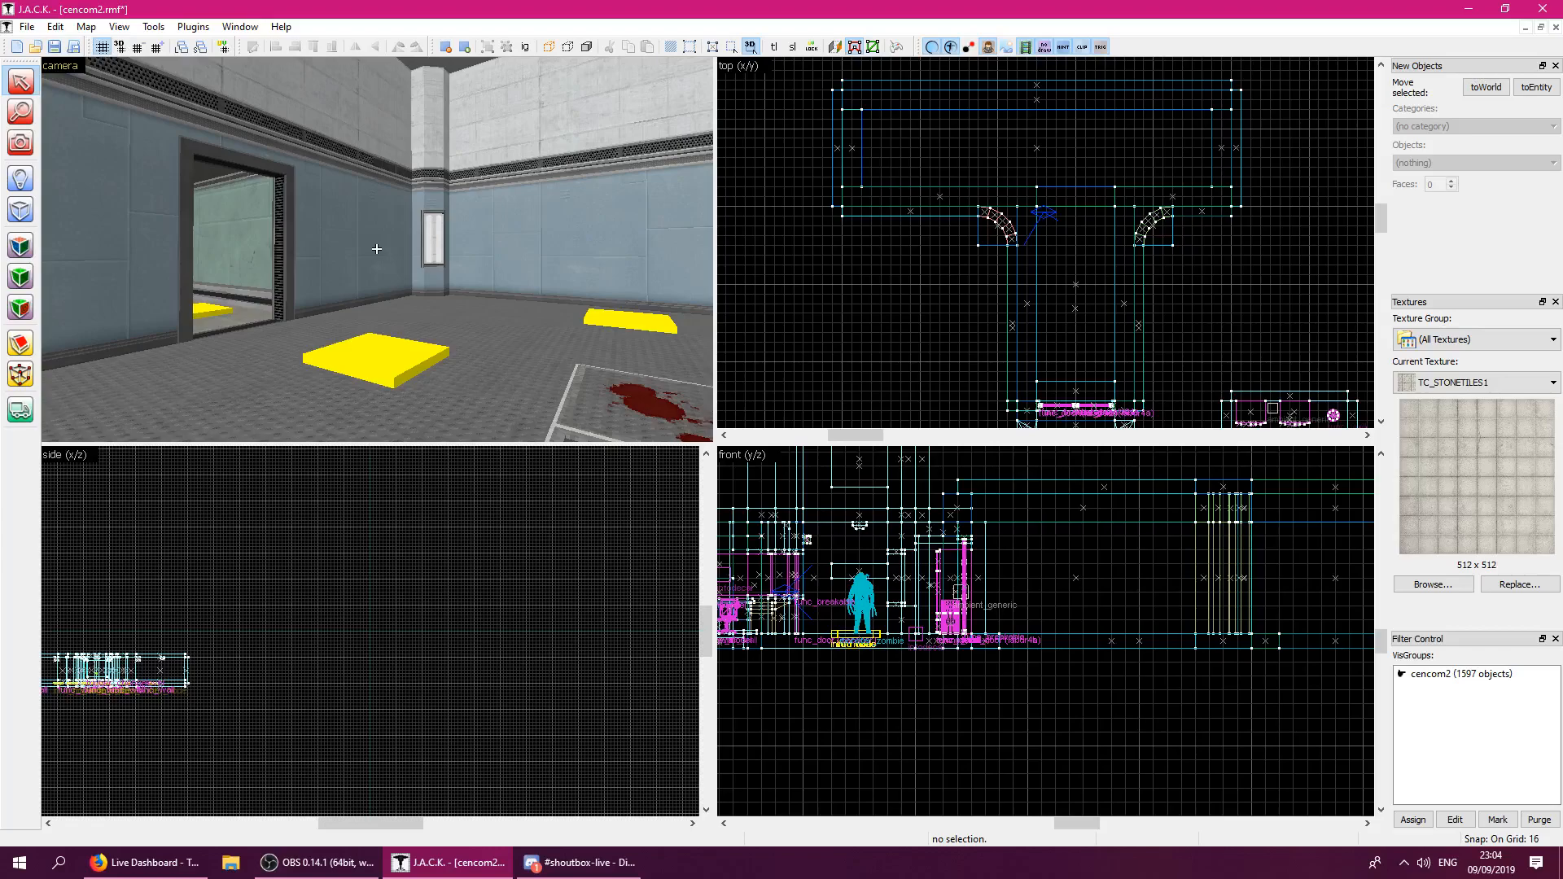
pyautogui.press('w')
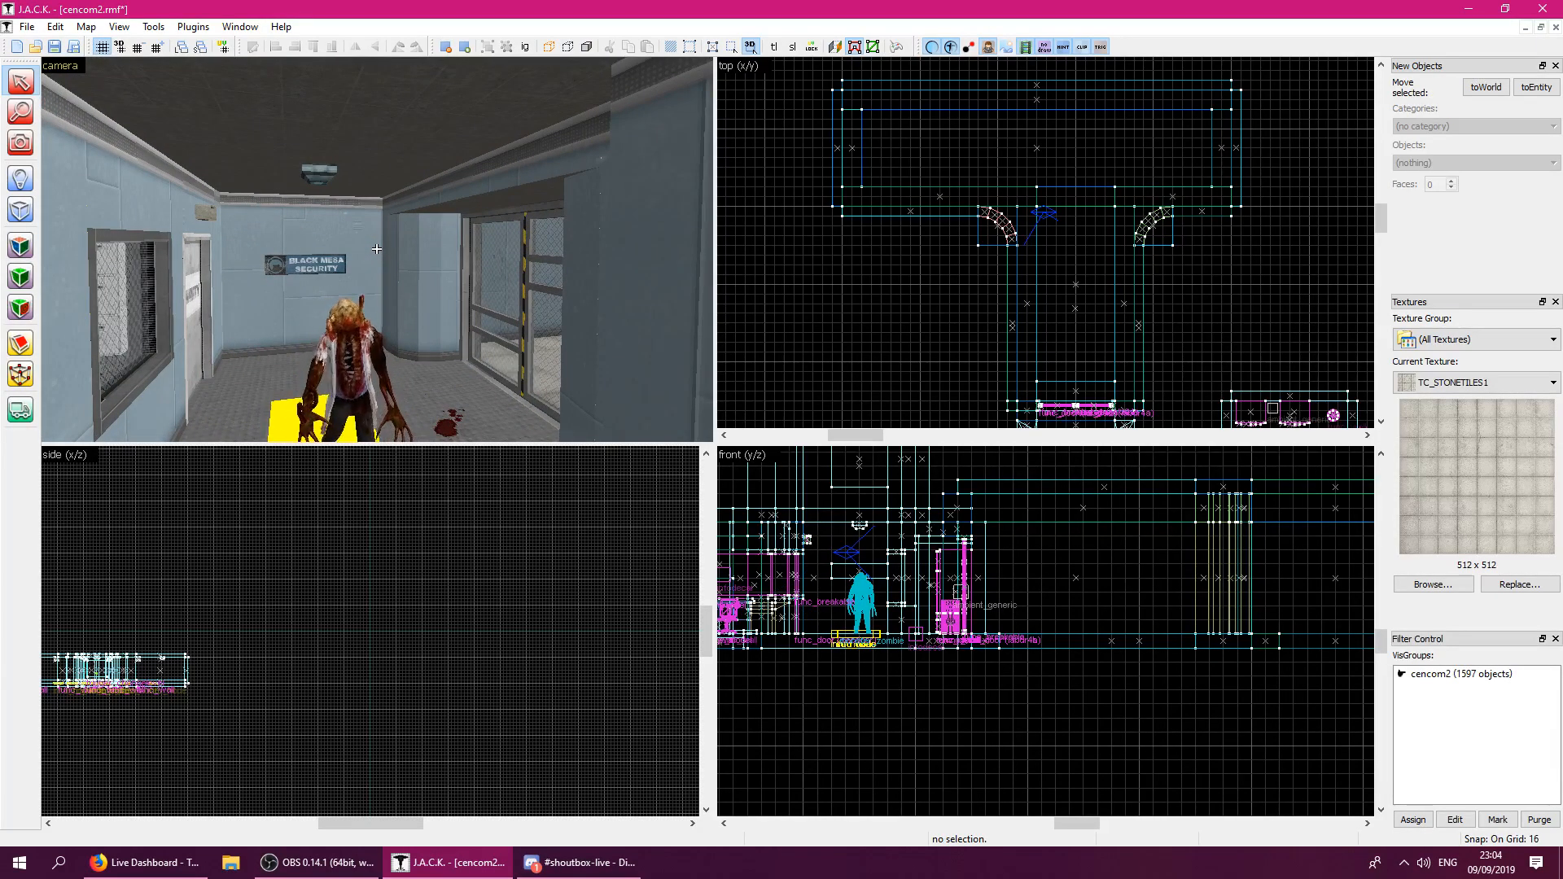
pyautogui.press('Right')
pyautogui.press('w')
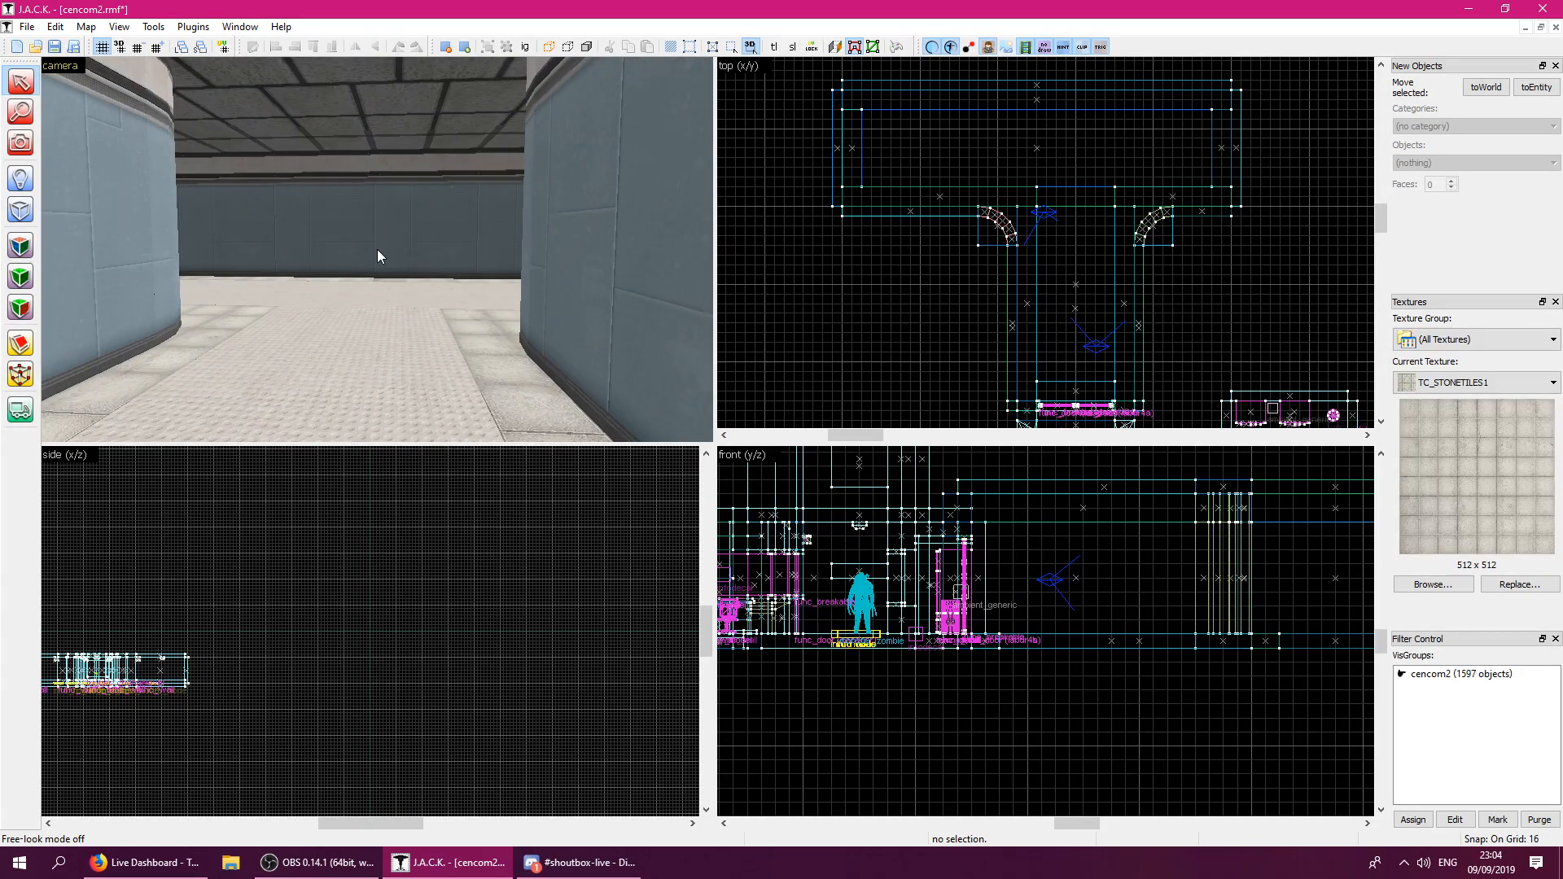
# Review the room's walls and ceiling trim and the corridor's approach to the double door.
pyautogui.press('z')
pyautogui.press('w')
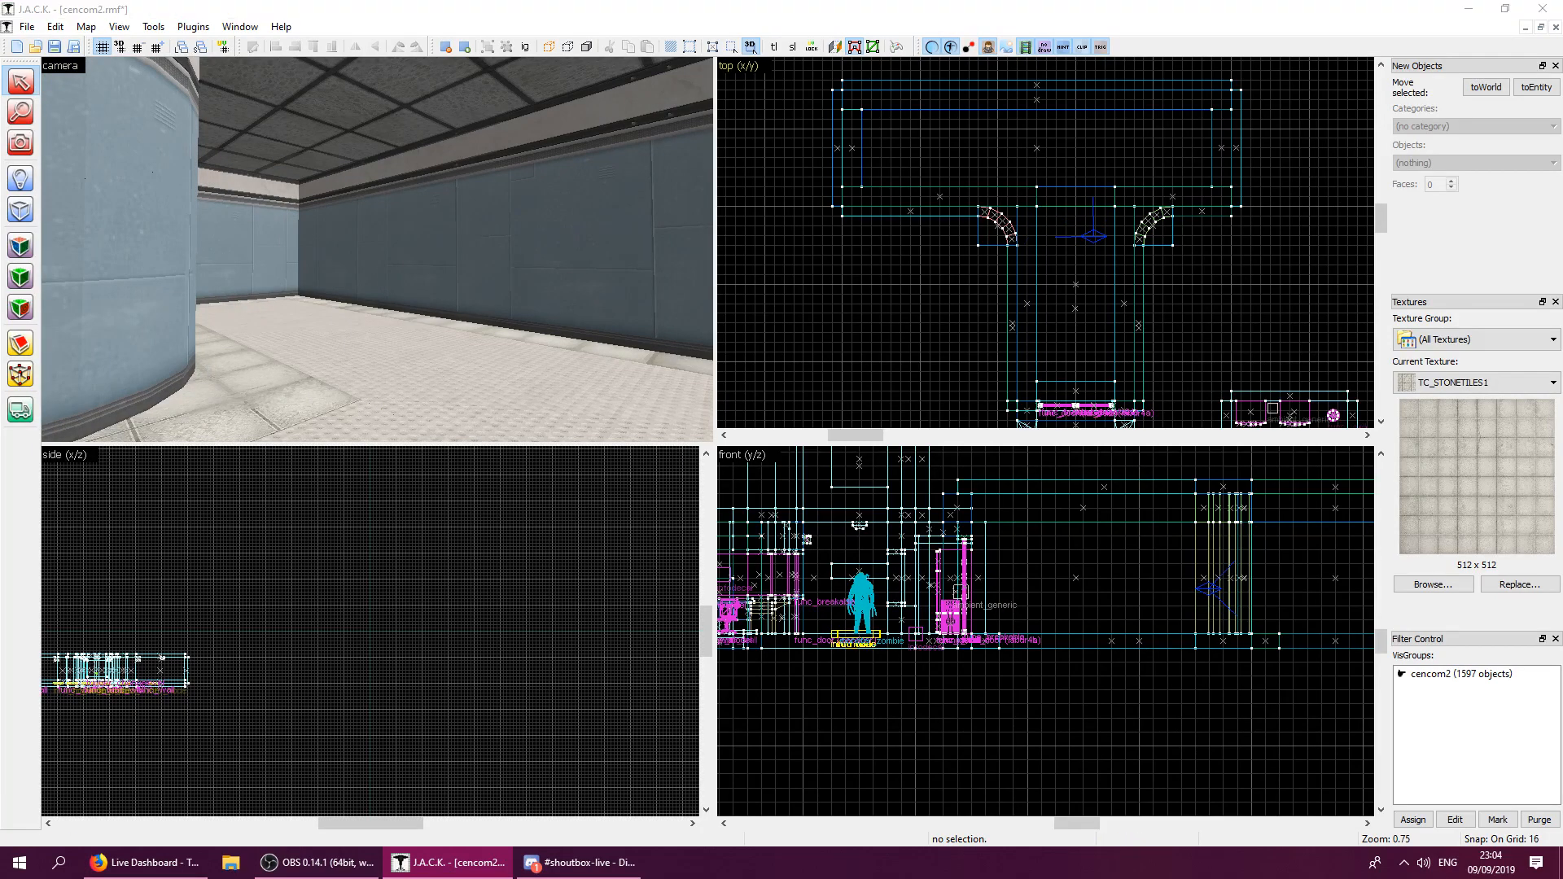
pyautogui.click(749, 8)
pyautogui.press('z')
pyautogui.press('w')
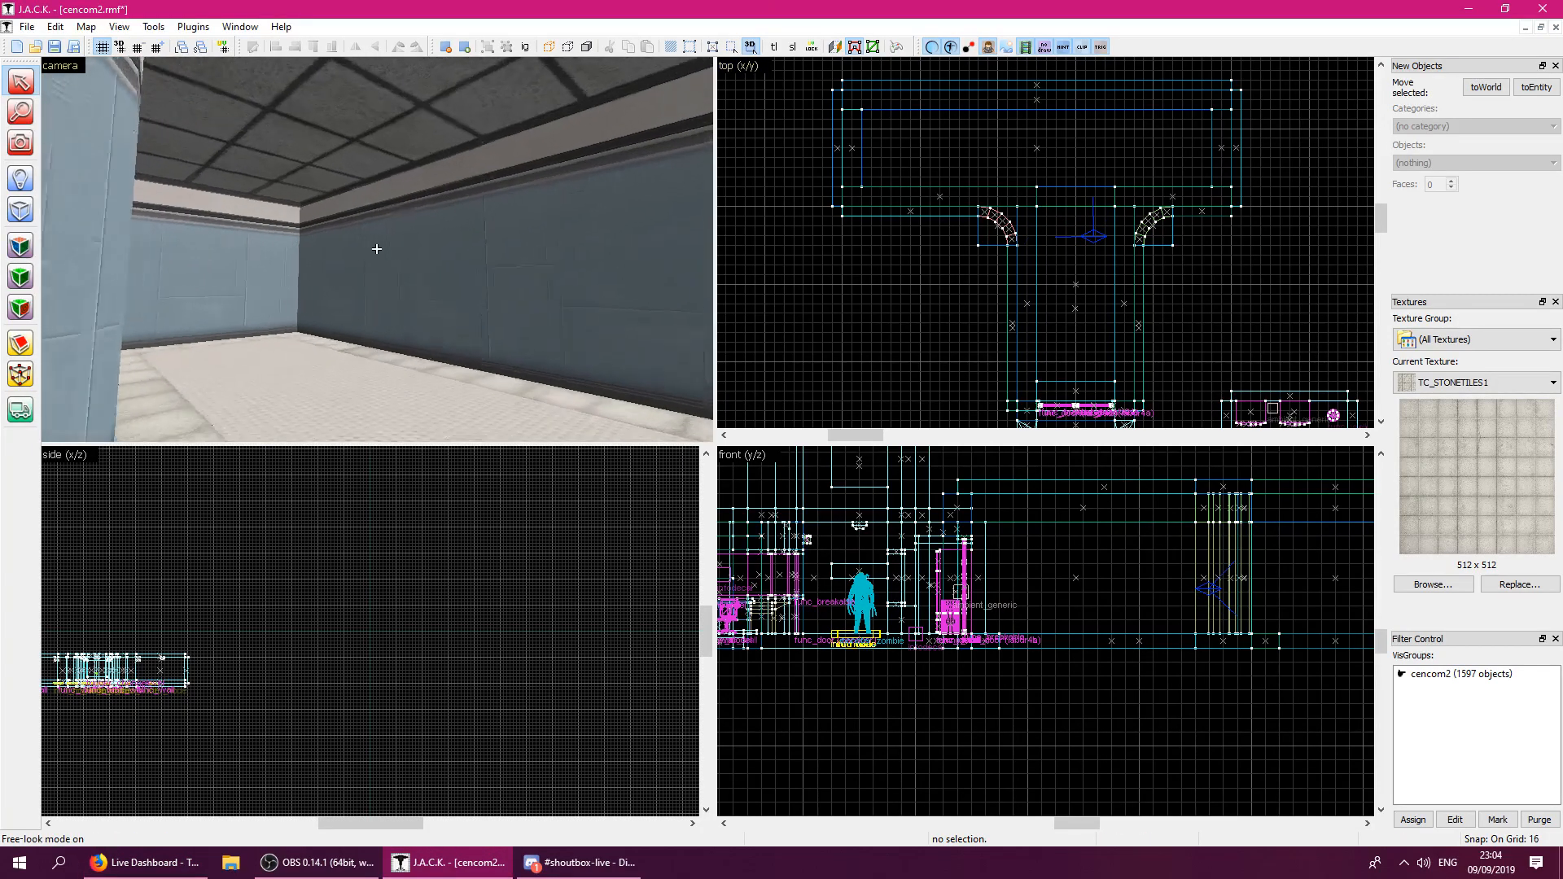
pyautogui.press('w')
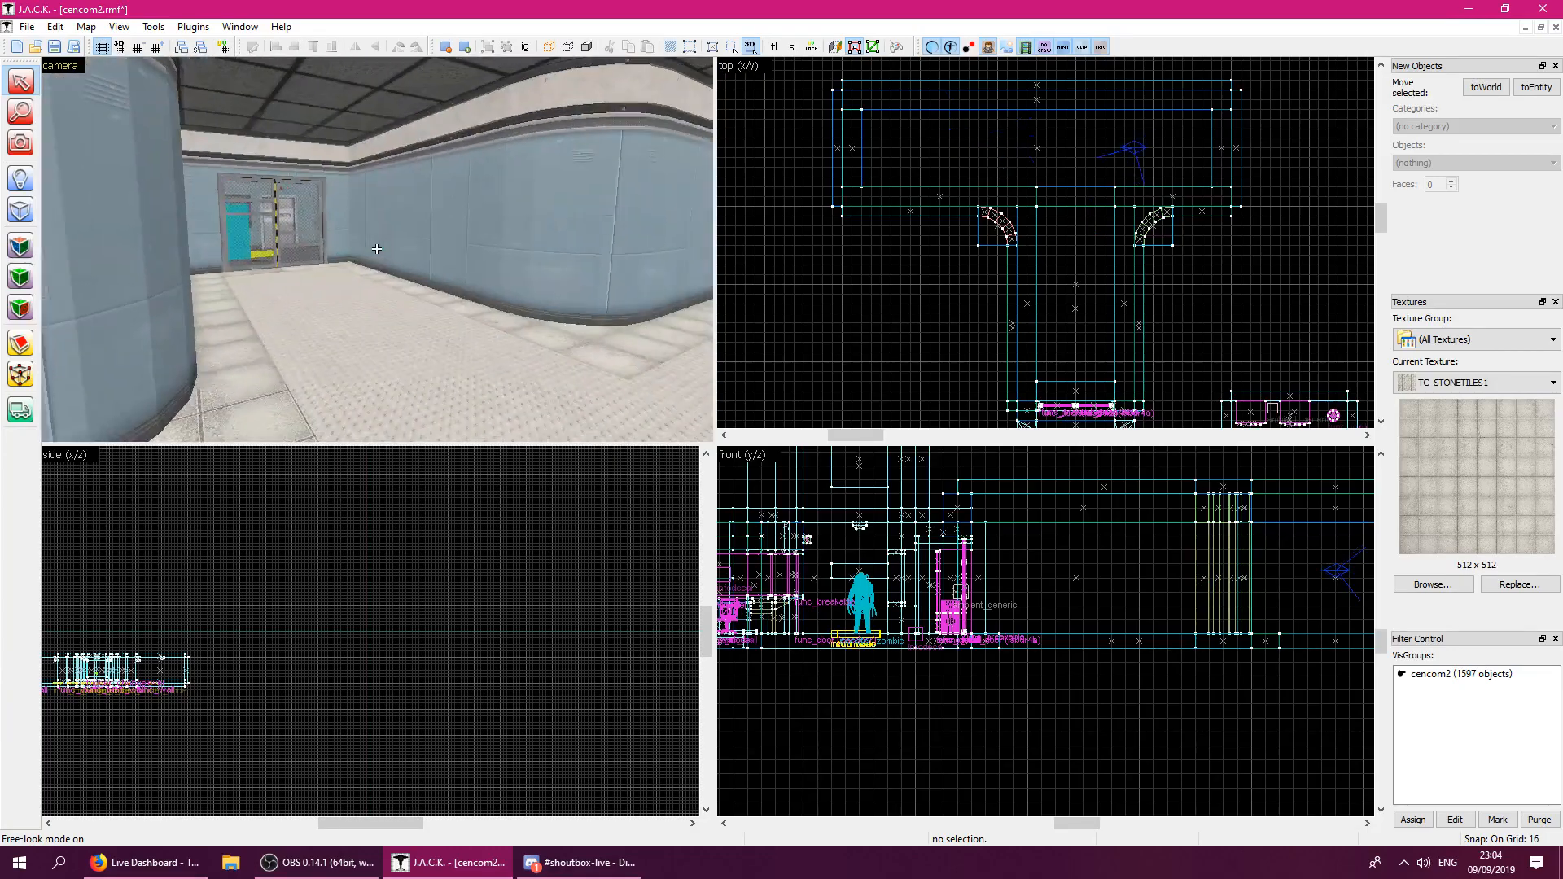
pyautogui.press('w')
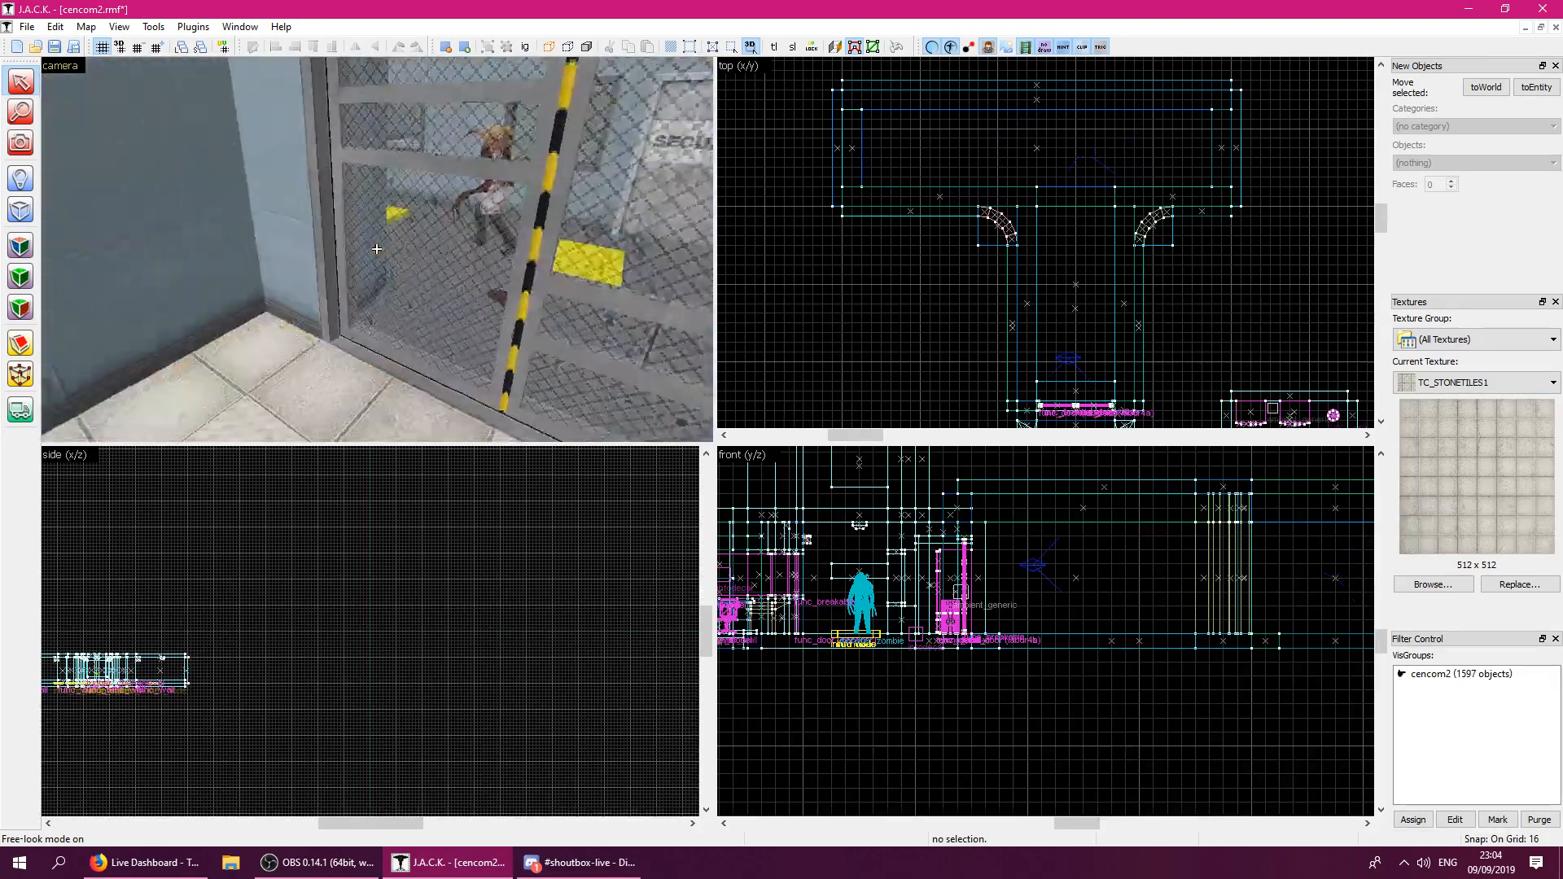
pyautogui.press('w')
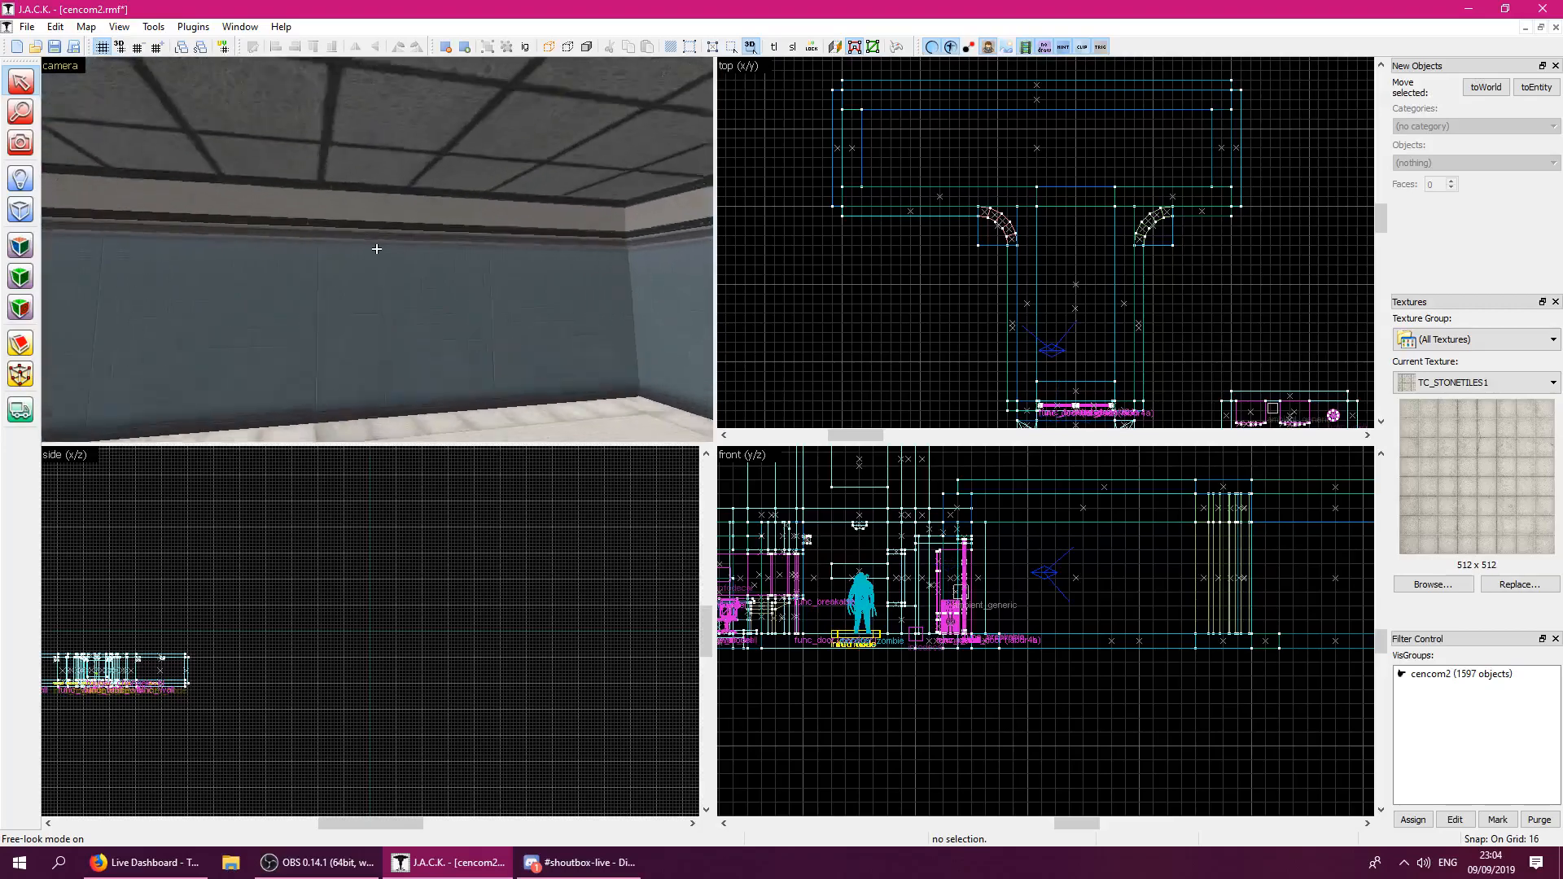
pyautogui.press('w')
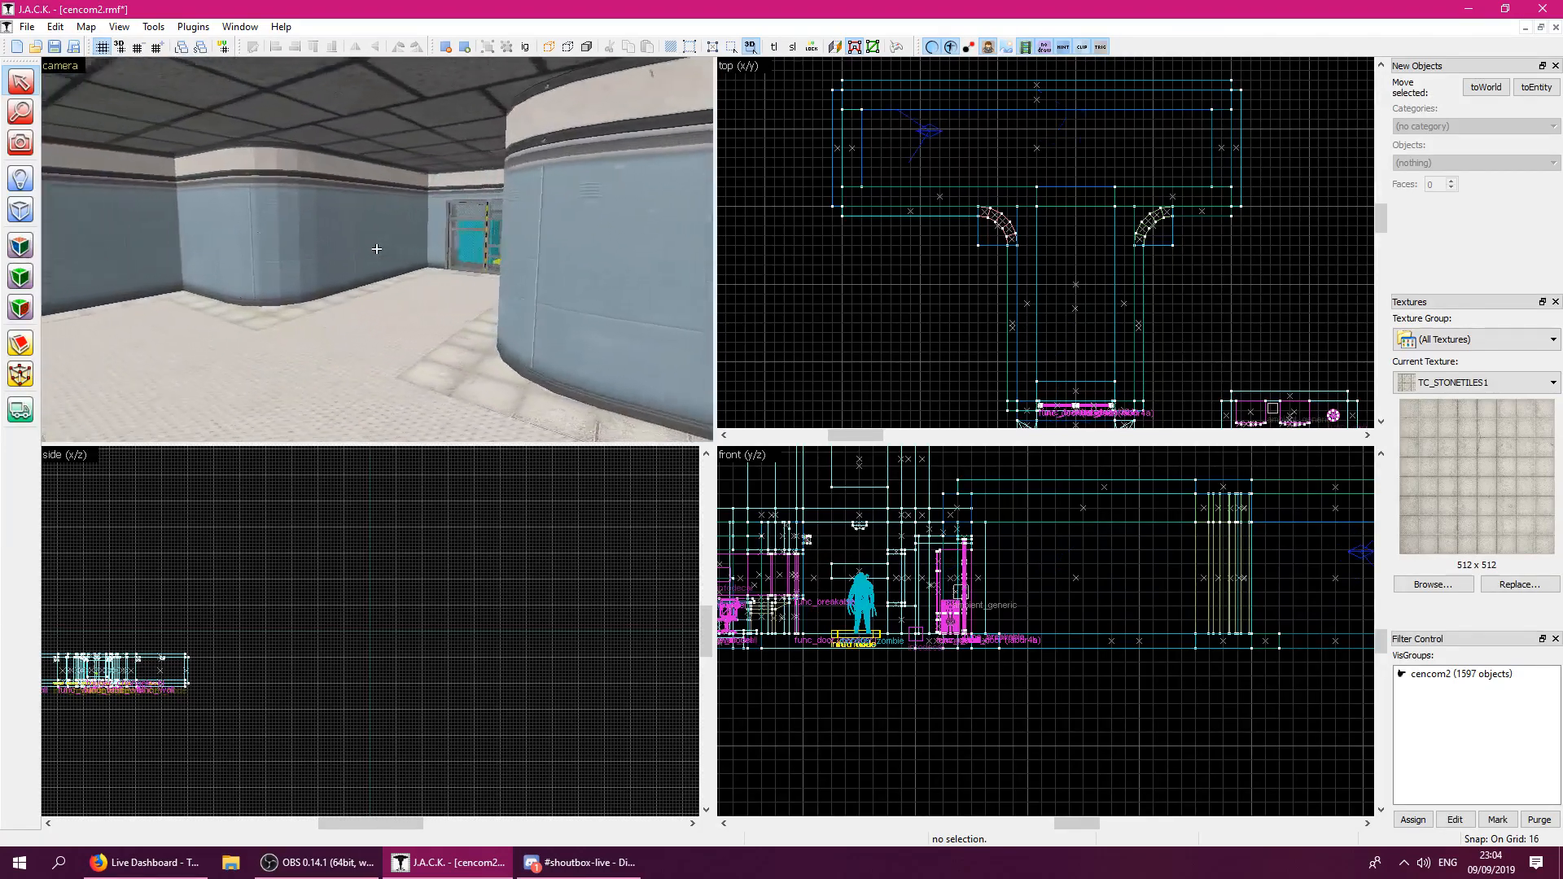
pyautogui.press('w')
pyautogui.press('w')
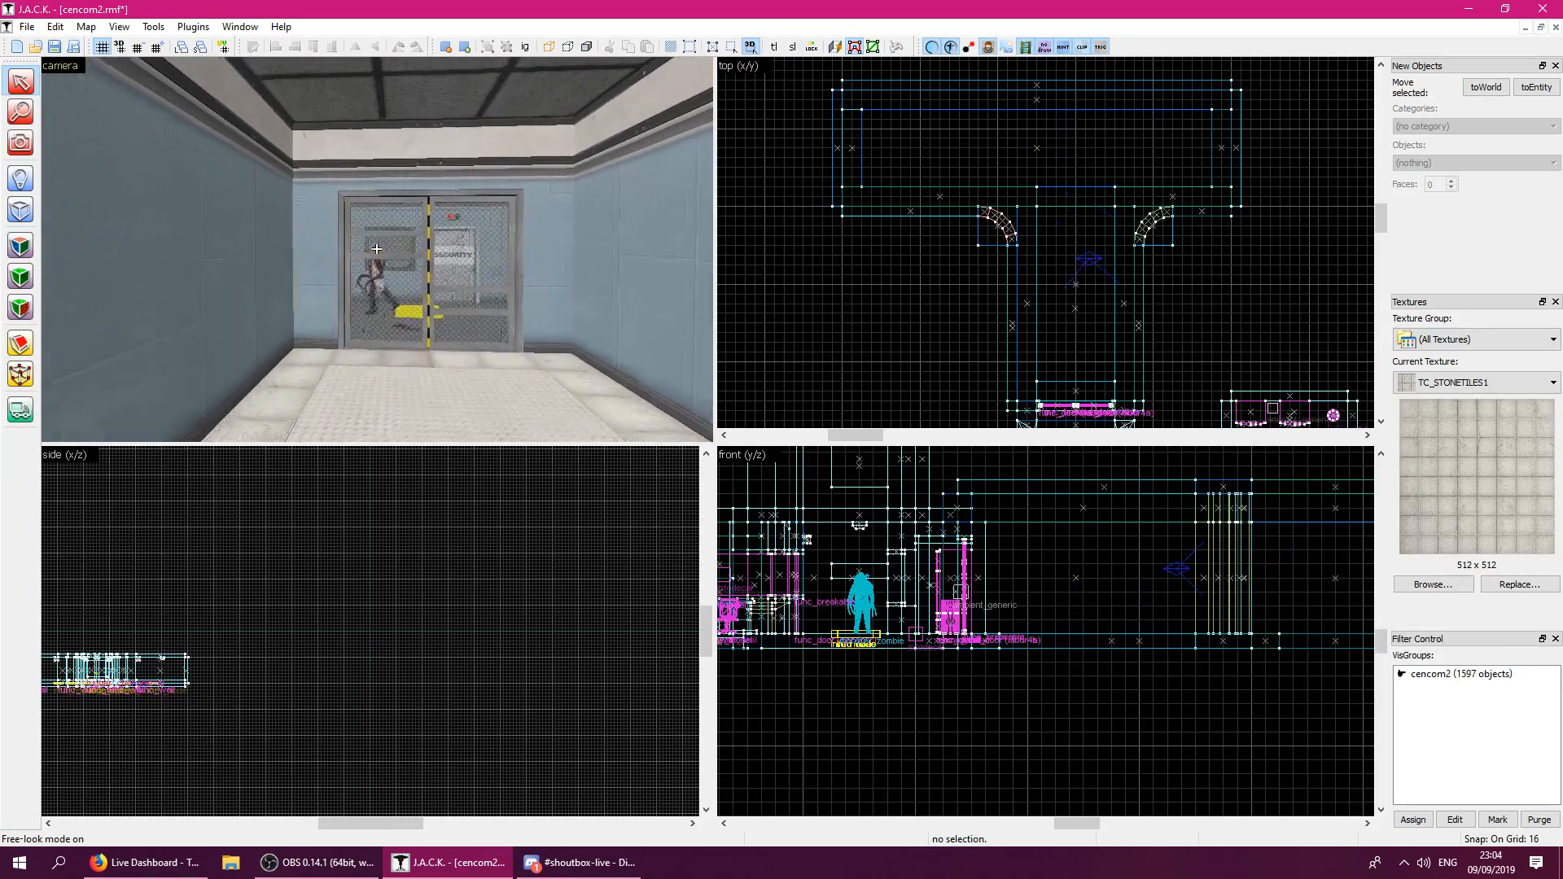
pyautogui.press('w')
pyautogui.press('z')
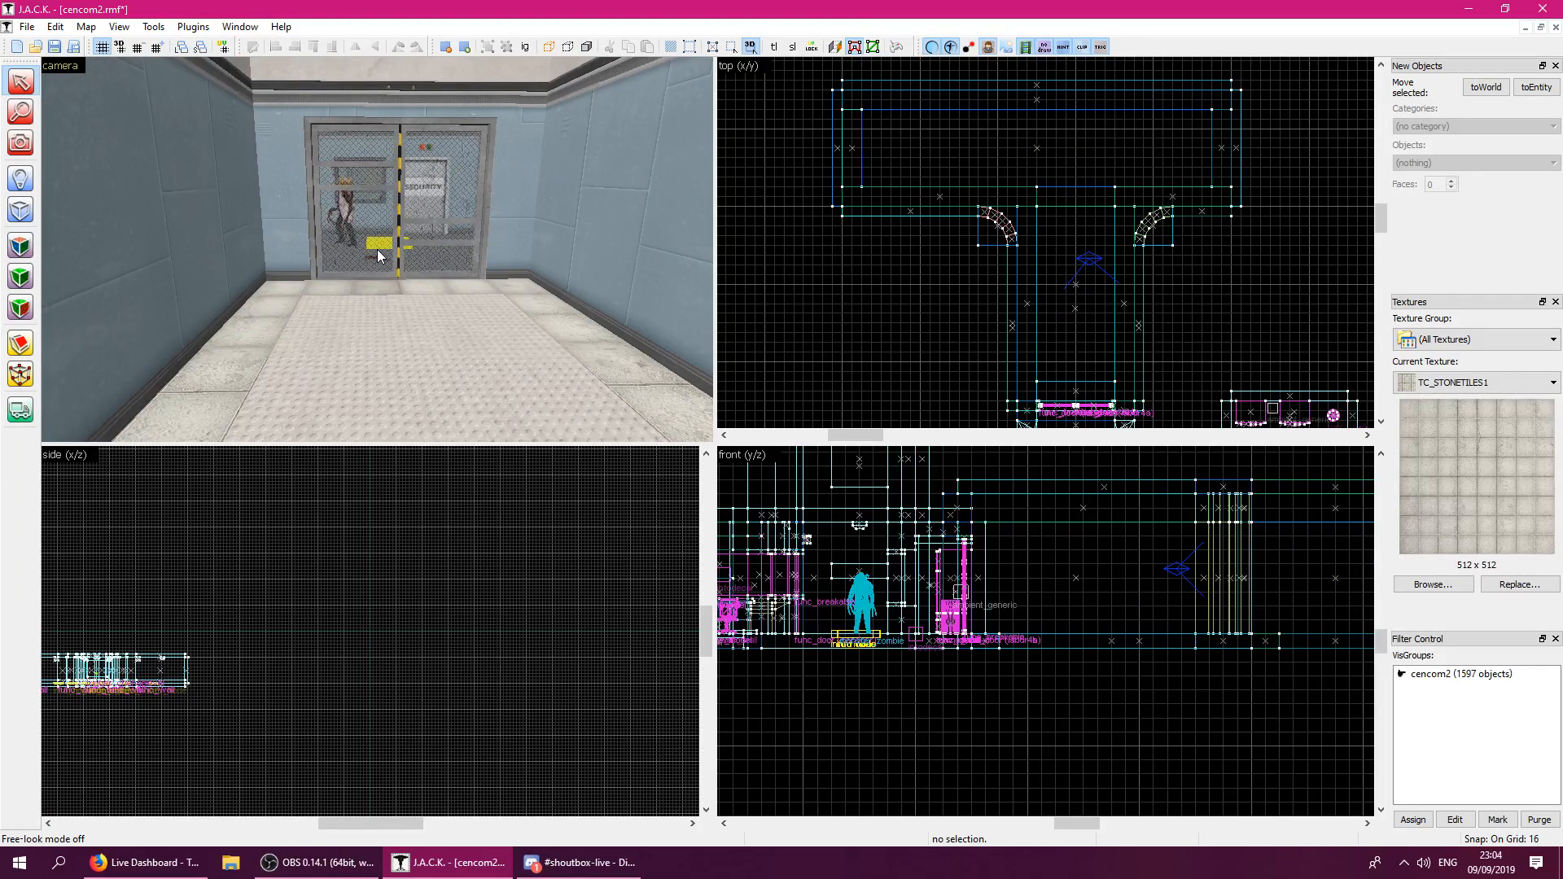
# Examine the curved wall corners and the floor border around them where the corridor meets the room, in 3D and from above.
pyautogui.press('w')
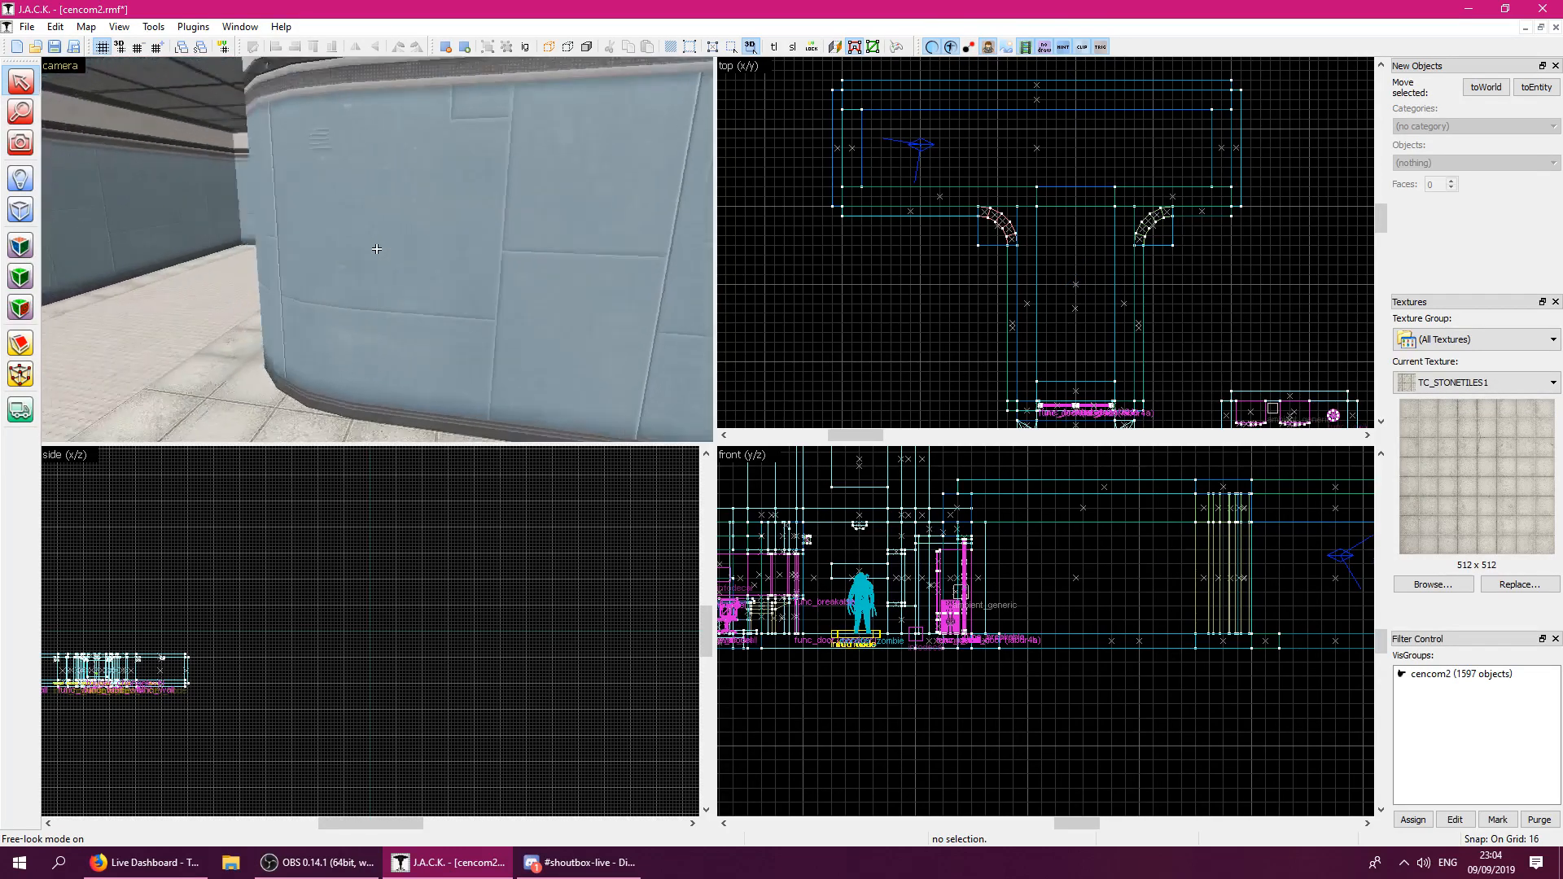
pyautogui.press('w')
pyautogui.press('w')
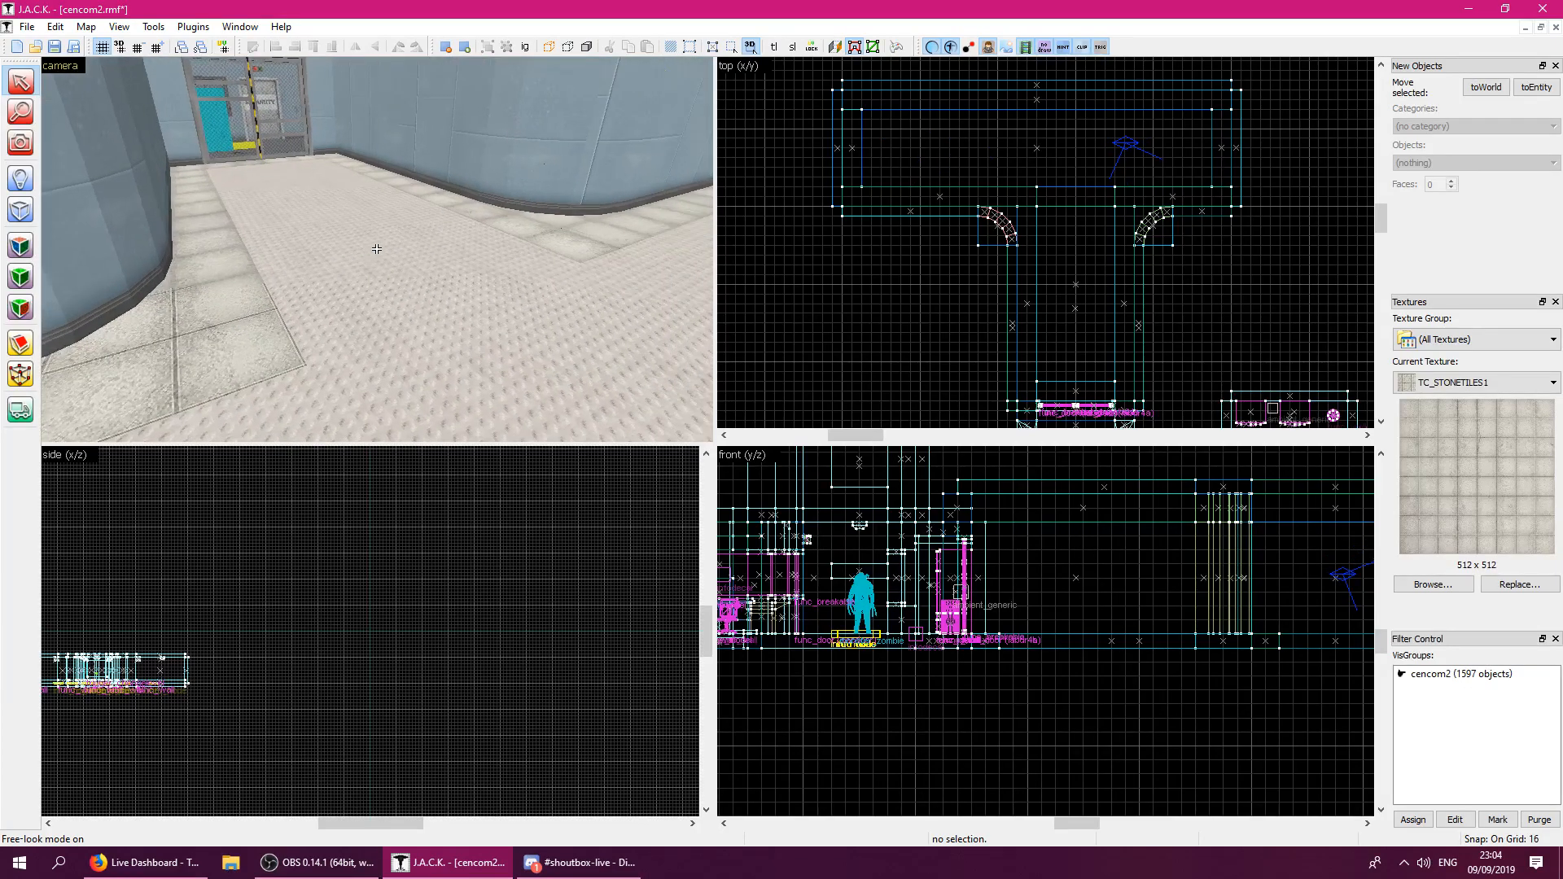
pyautogui.press('z')
pyautogui.click(583, 192)
pyautogui.click(798, 268)
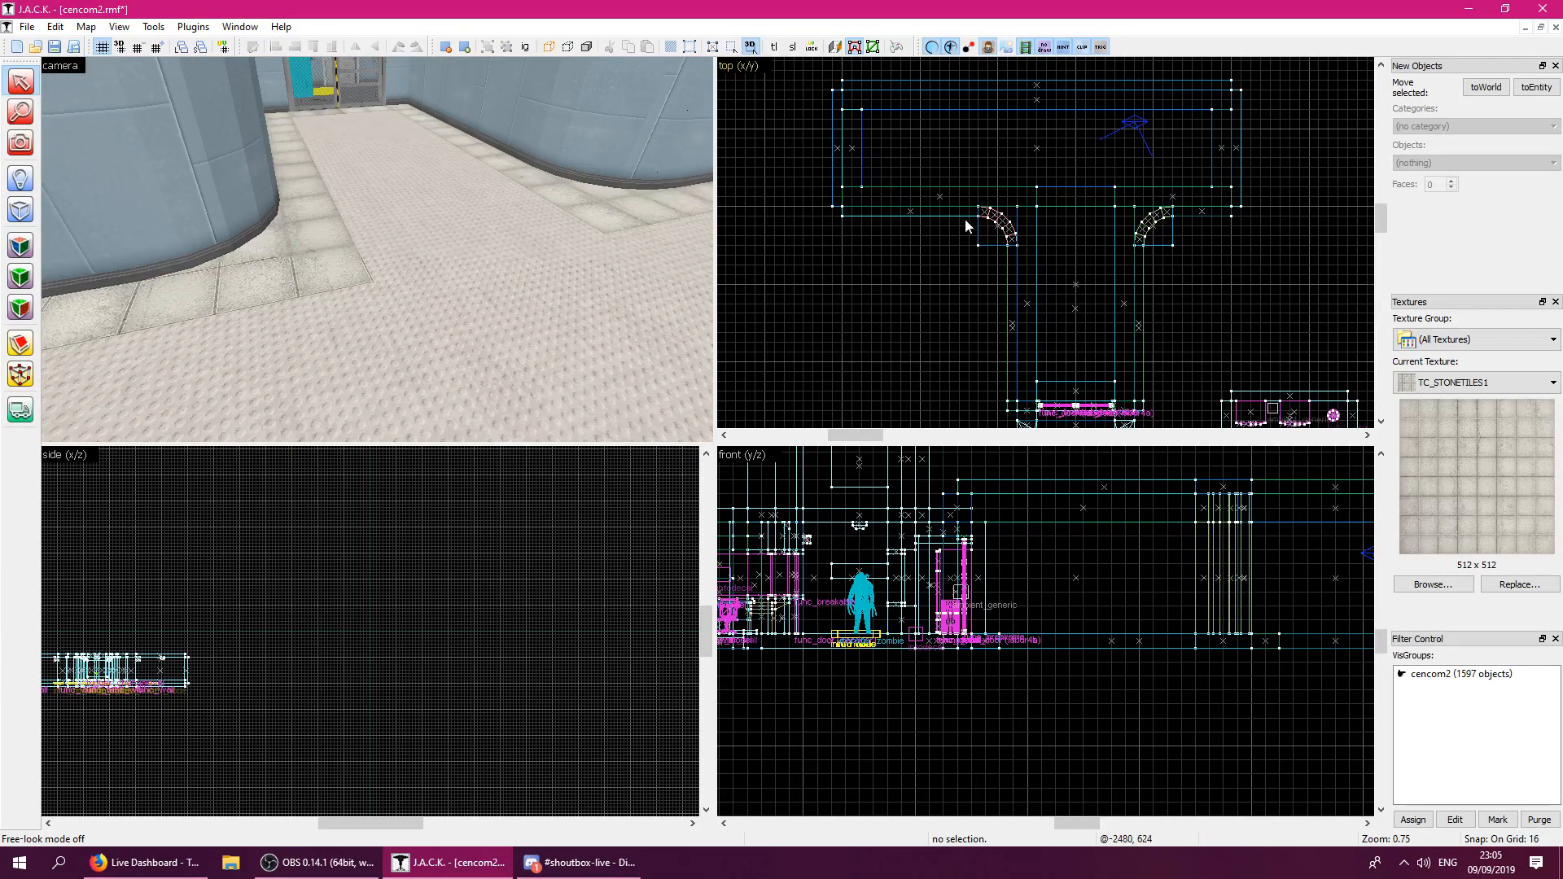
pyautogui.scroll(6, 977, 231)
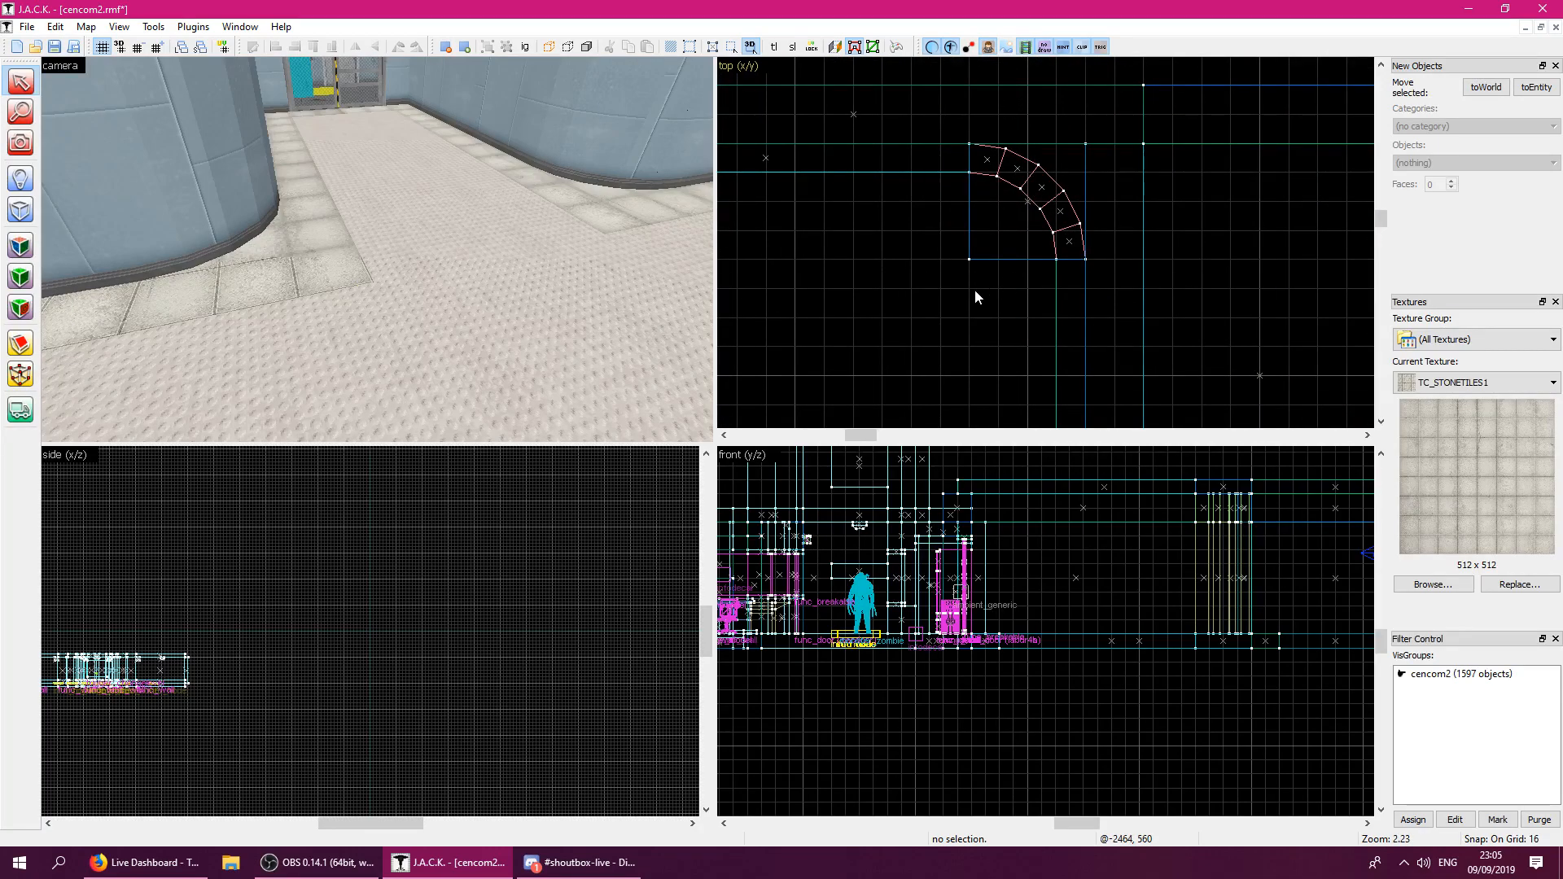
pyautogui.press('z')
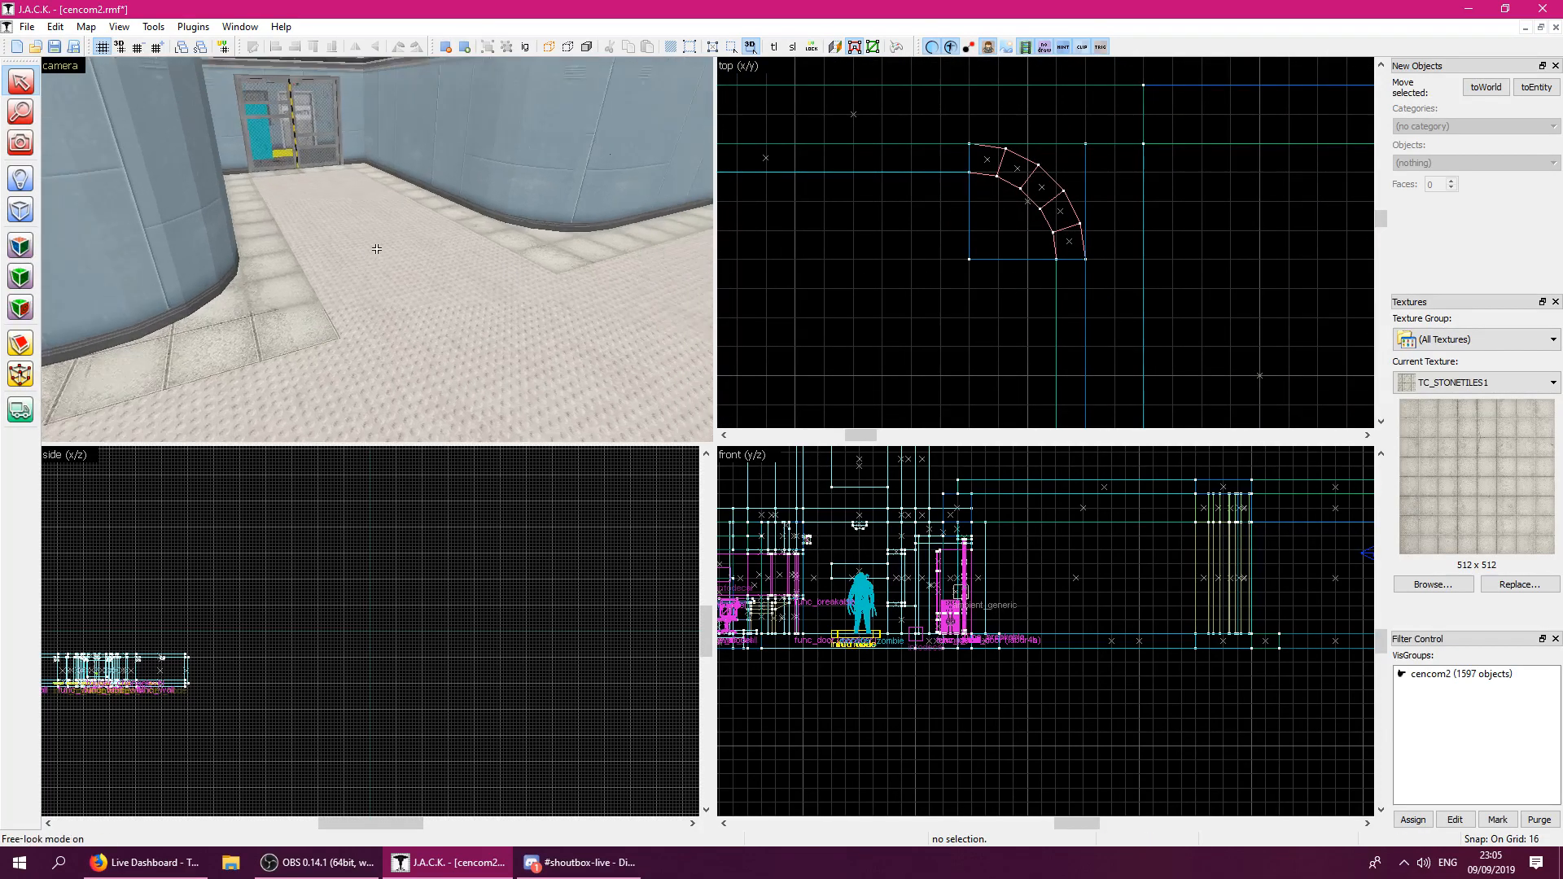
pyautogui.press('w')
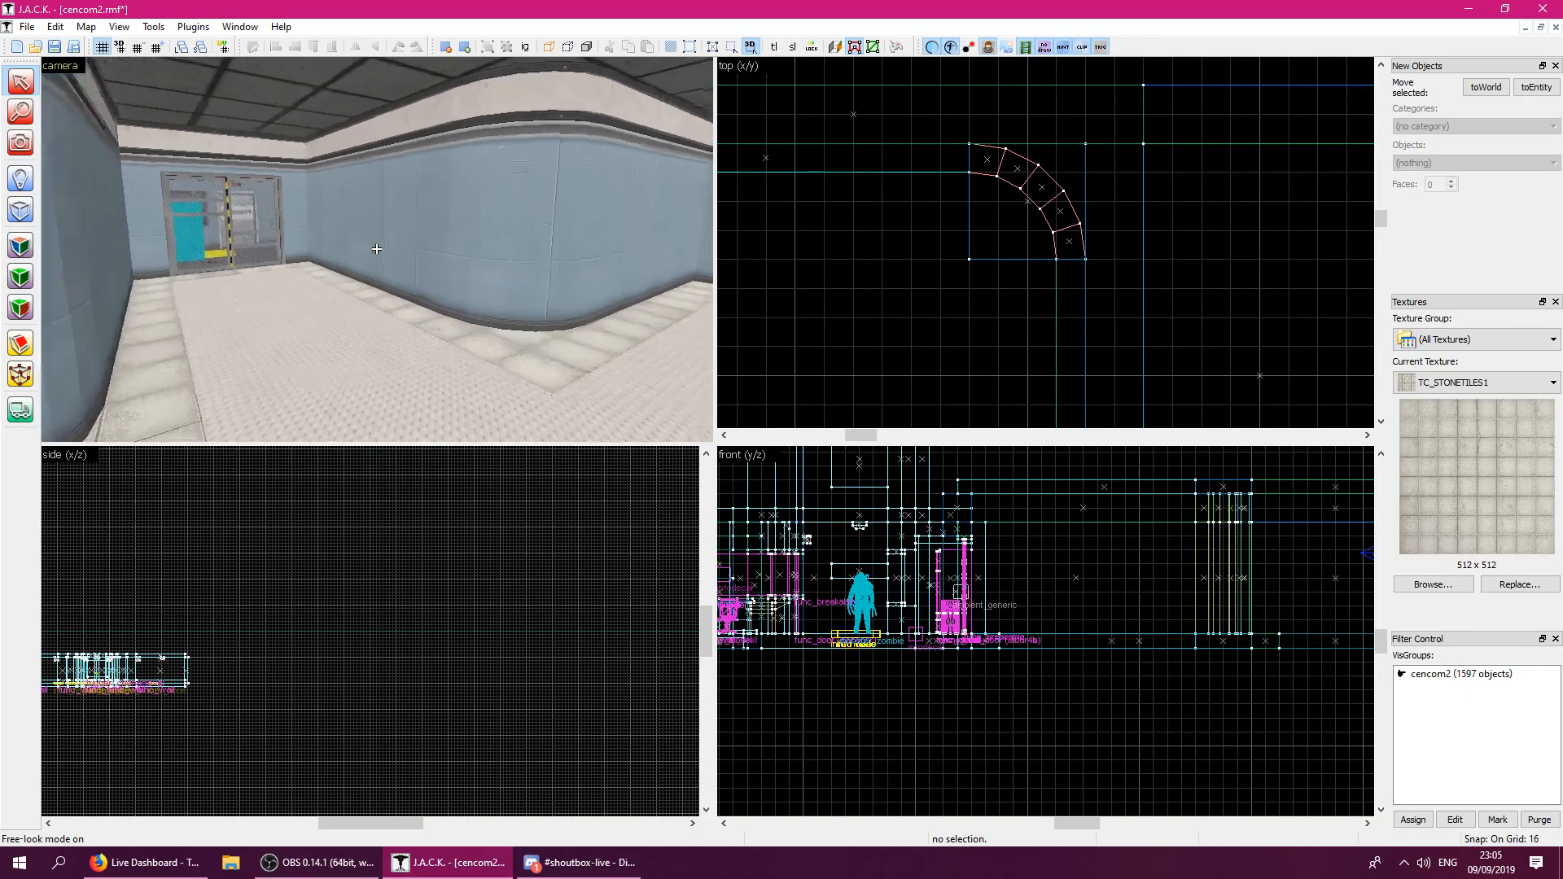
pyautogui.press('w')
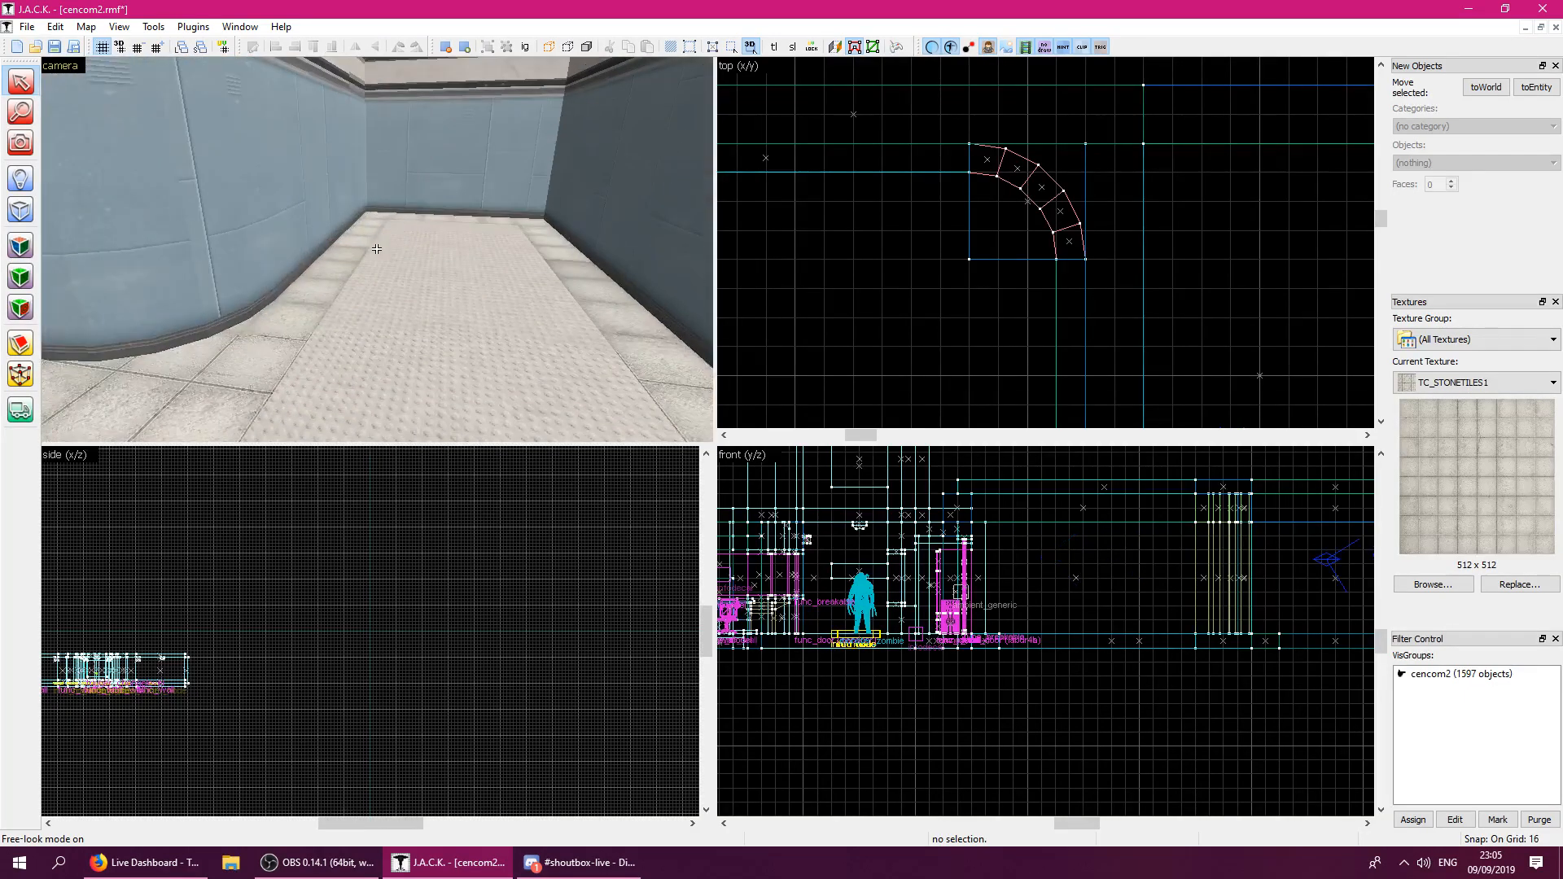
pyautogui.press('w')
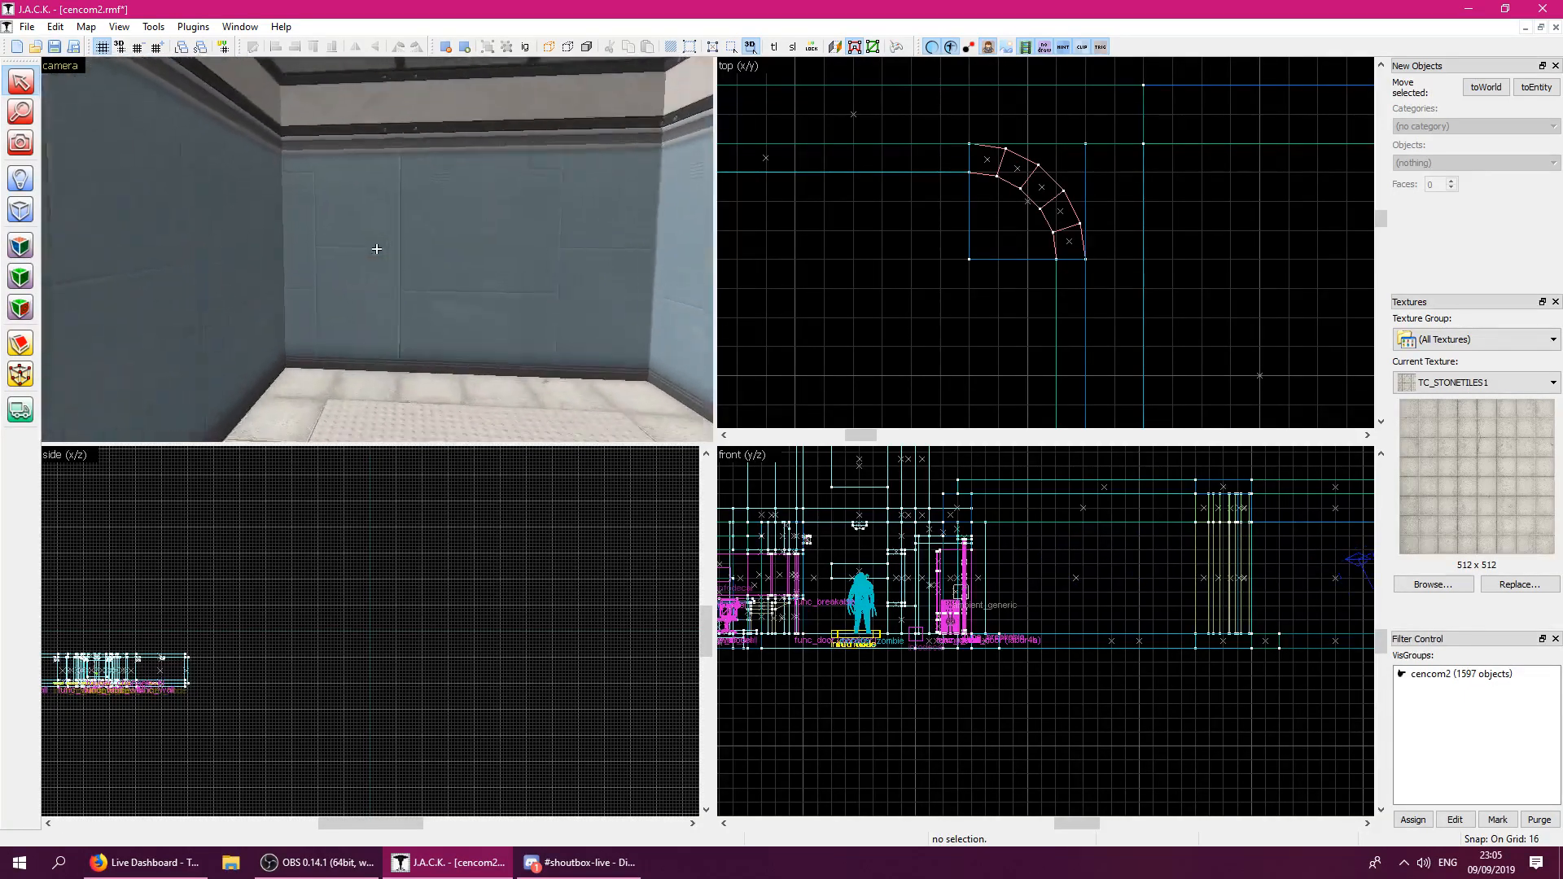
pyautogui.press('z')
pyautogui.scroll(-6, 1156, 375)
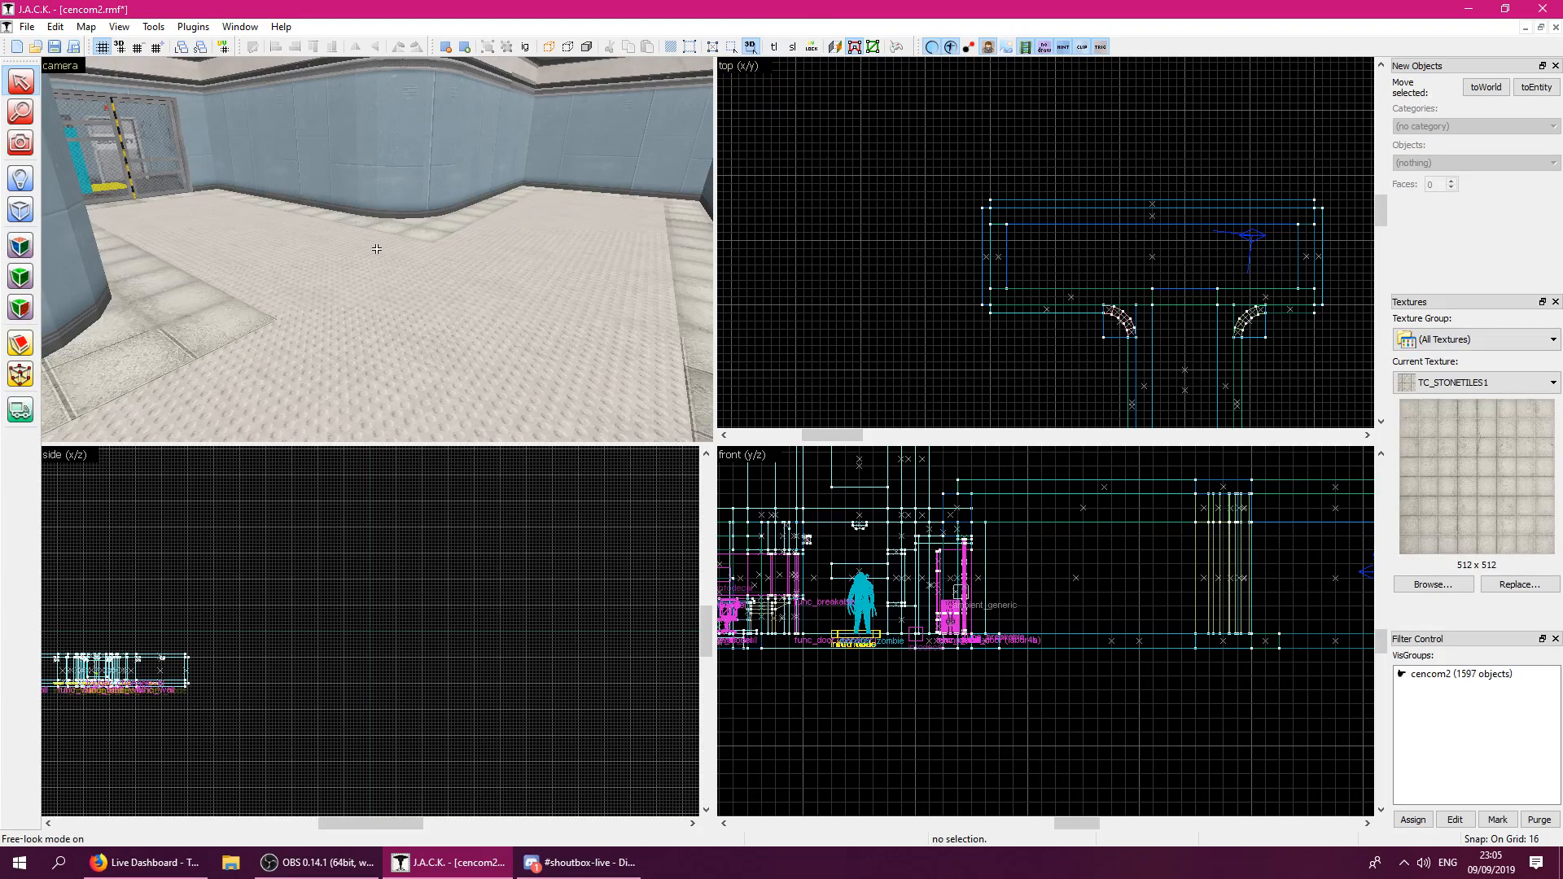
pyautogui.press('w')
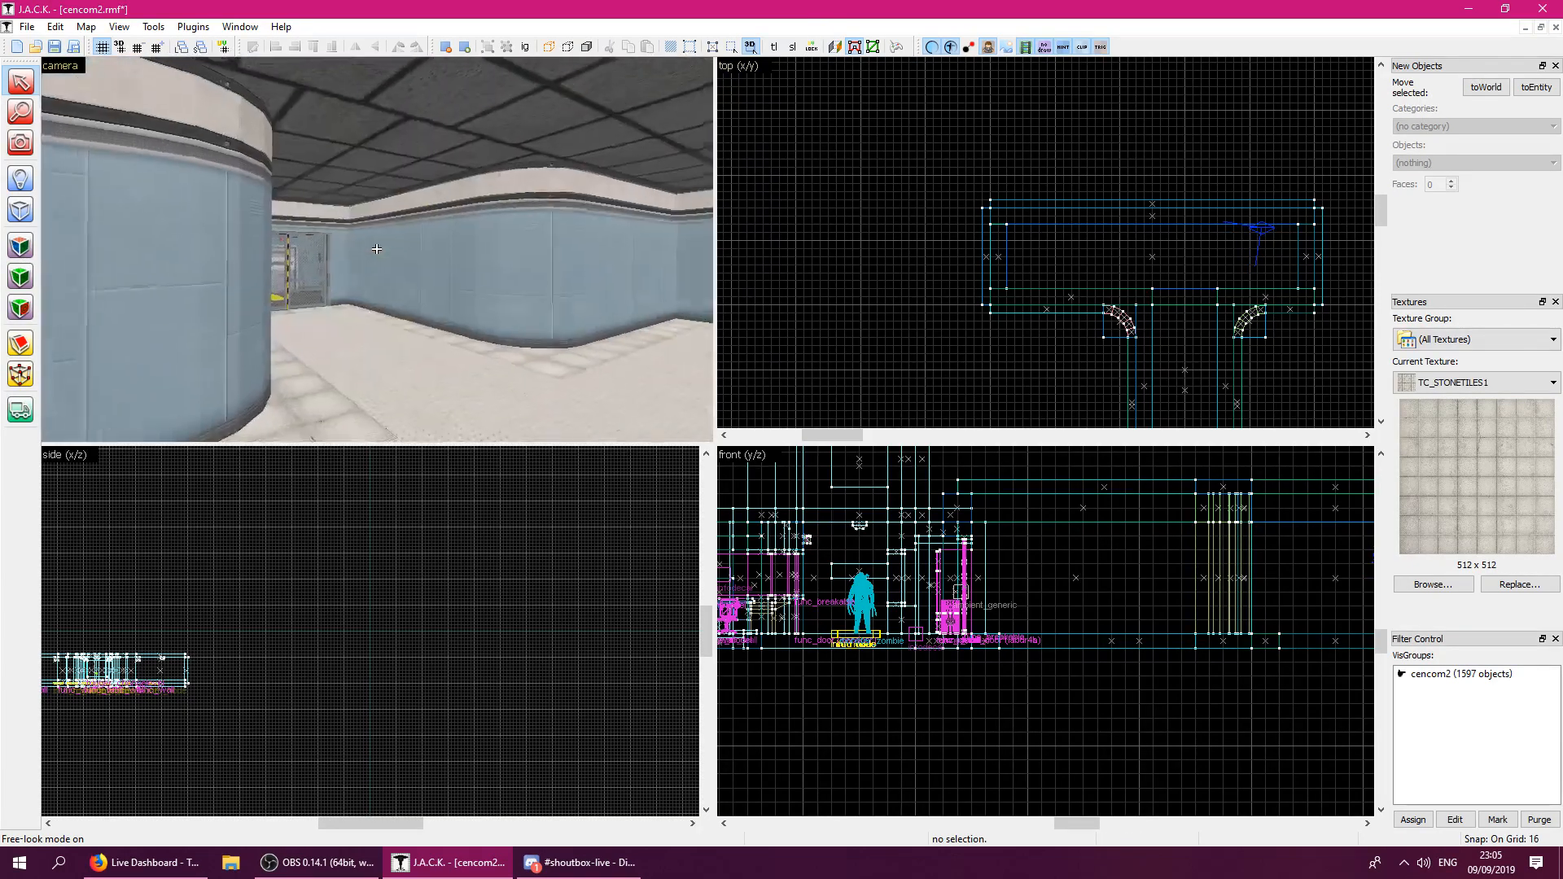
# Examine the room's far ends, its floor borders and the corridor down to the double door, in 3D and from above.
pyautogui.press('w')
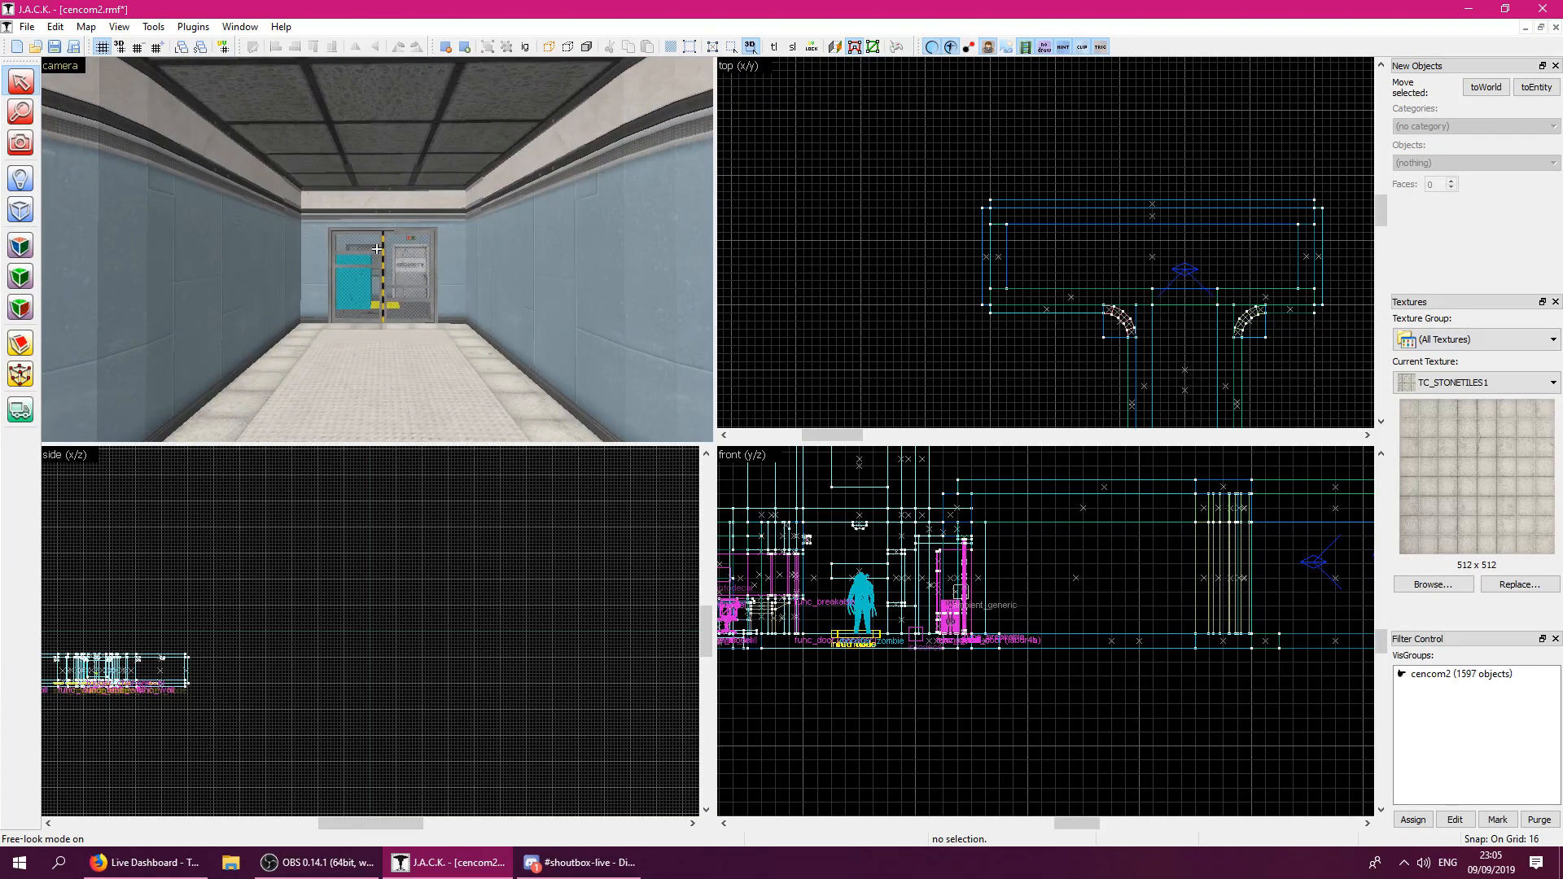
pyautogui.press('w')
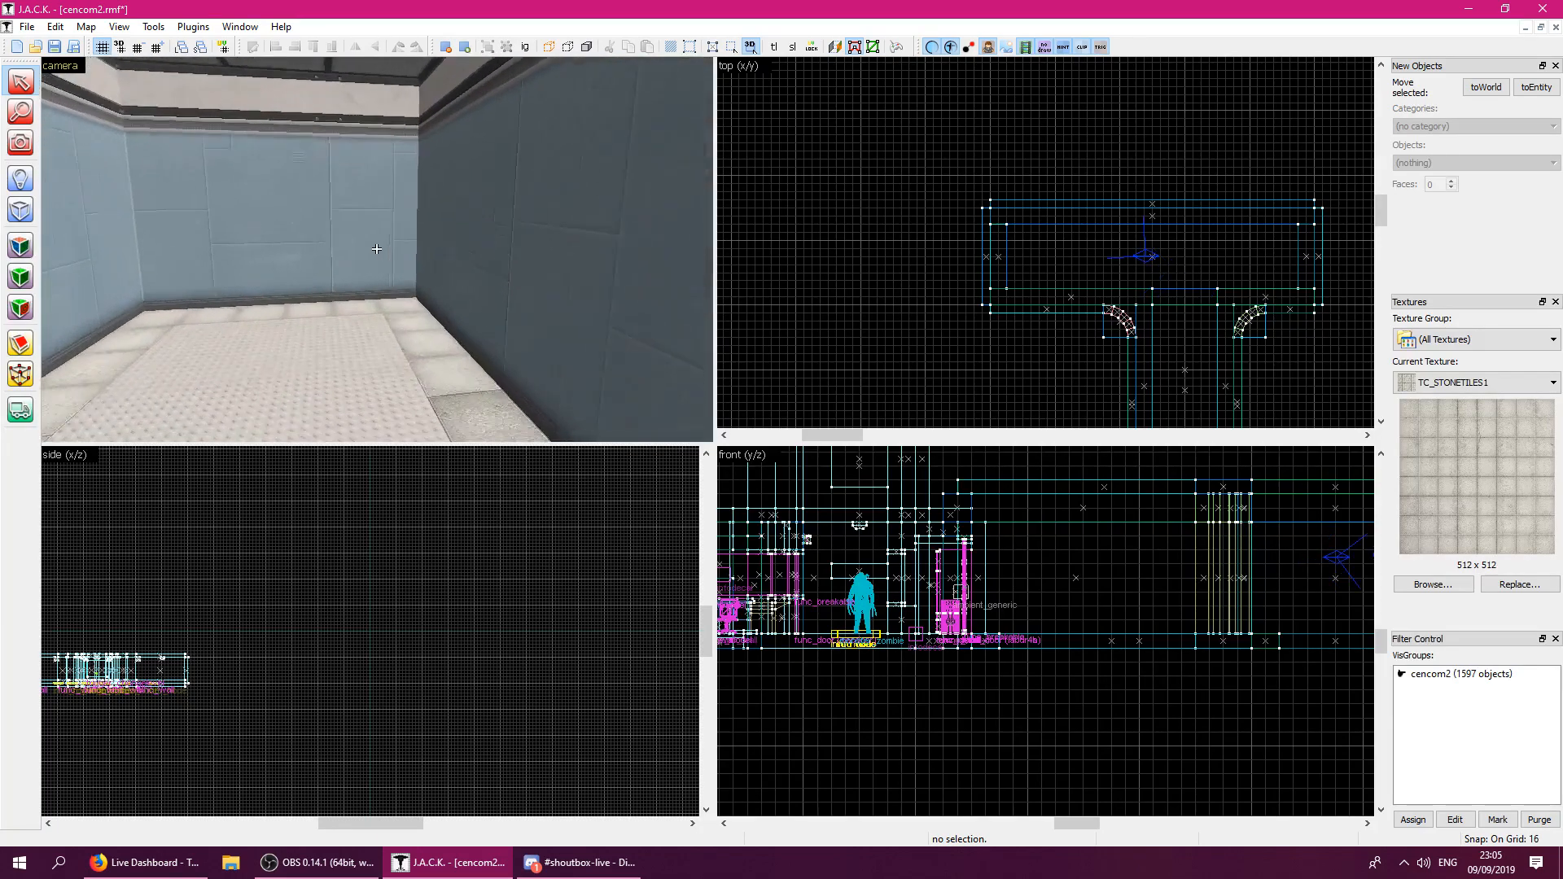
pyautogui.press('w')
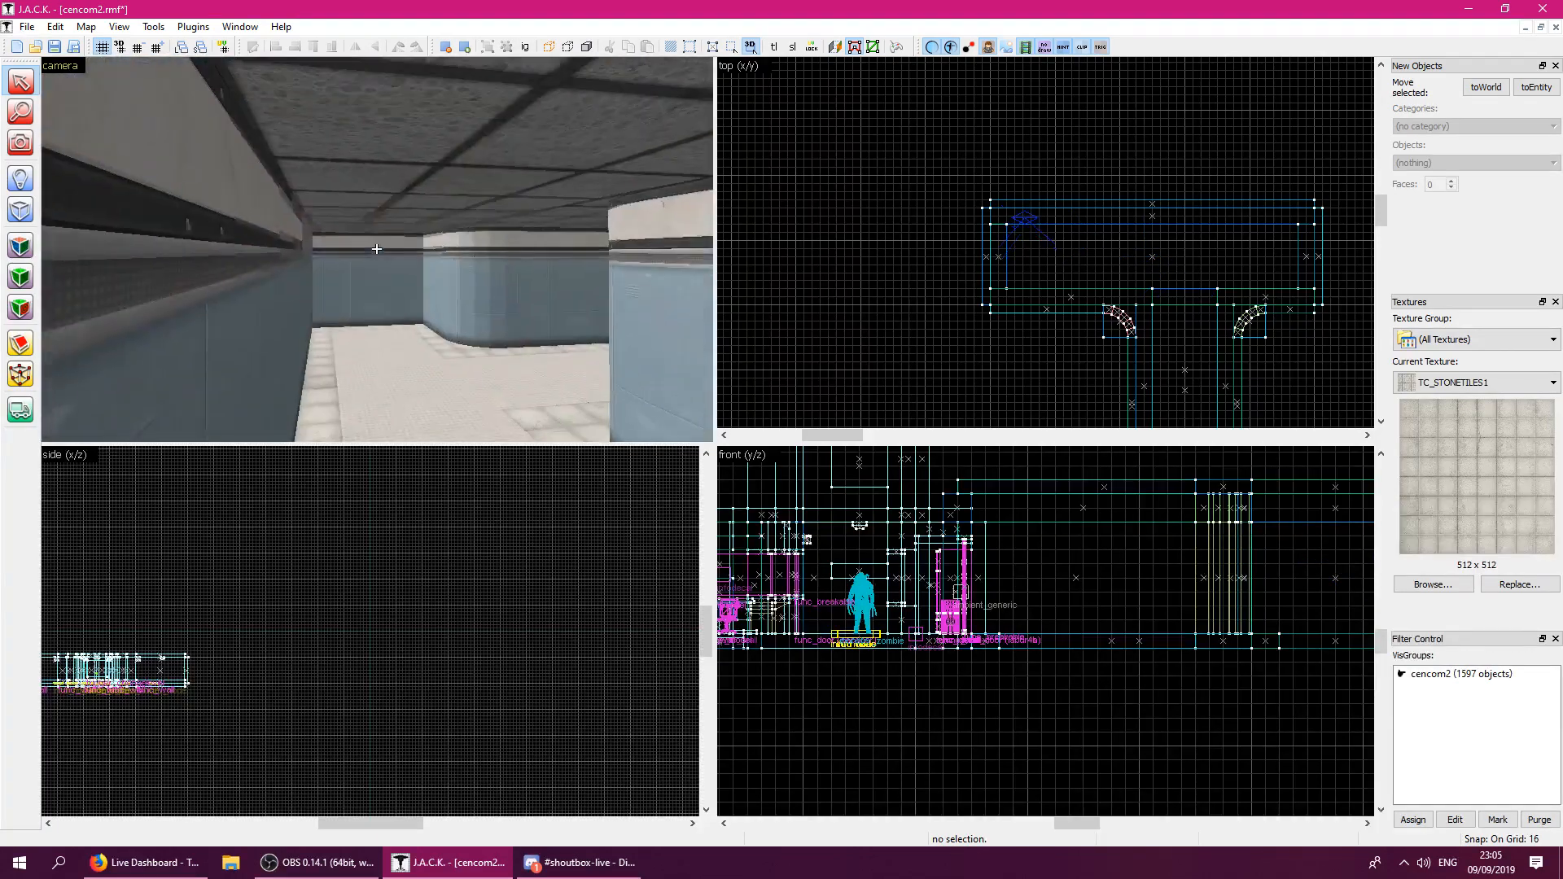
pyautogui.press('w')
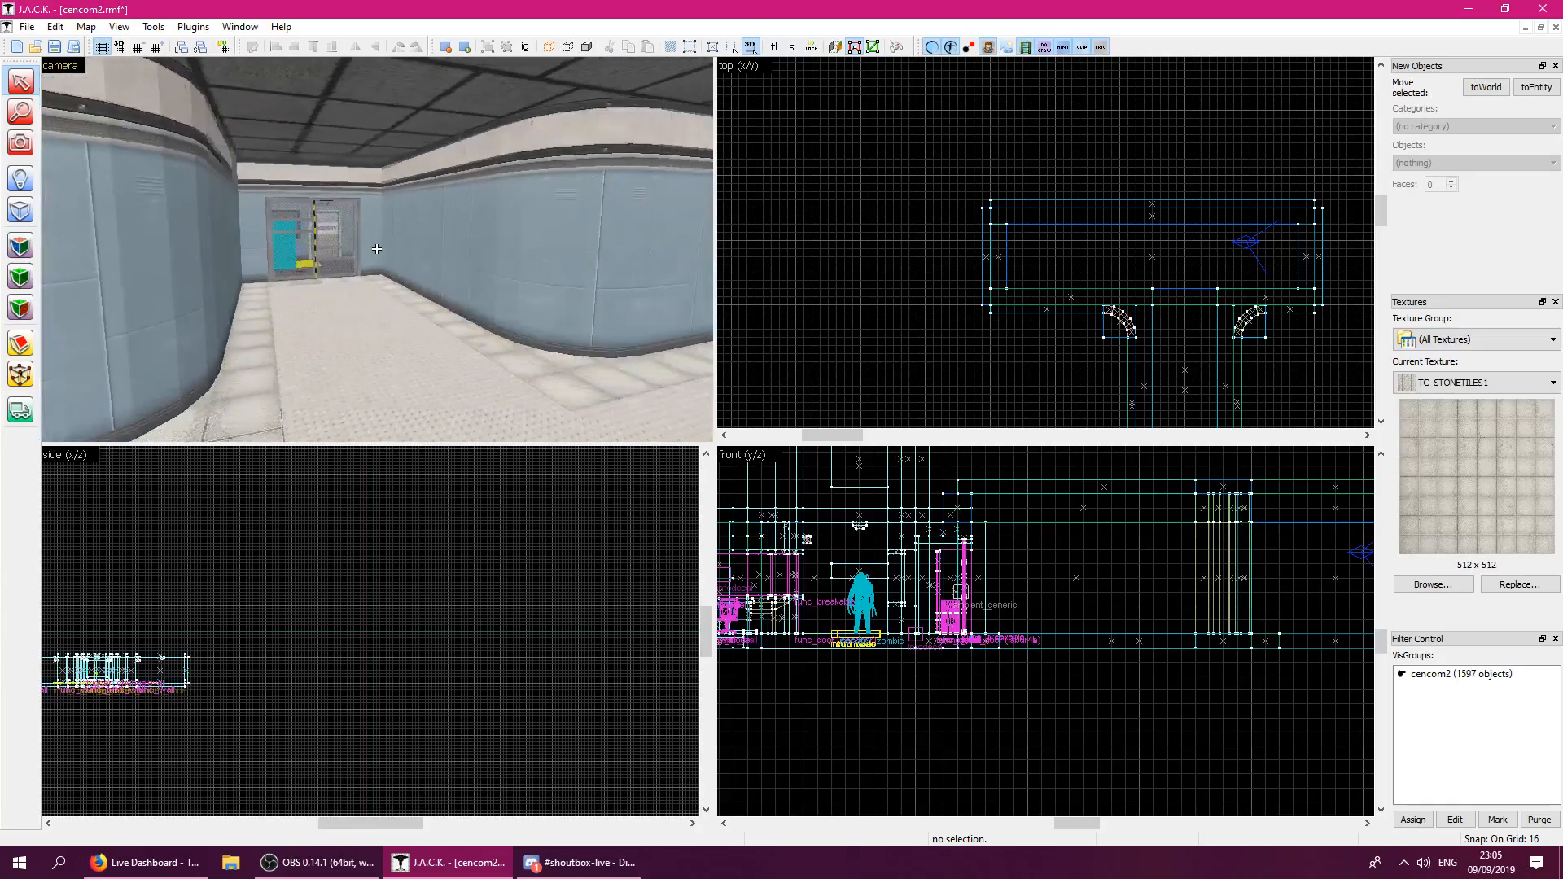
pyautogui.press('w')
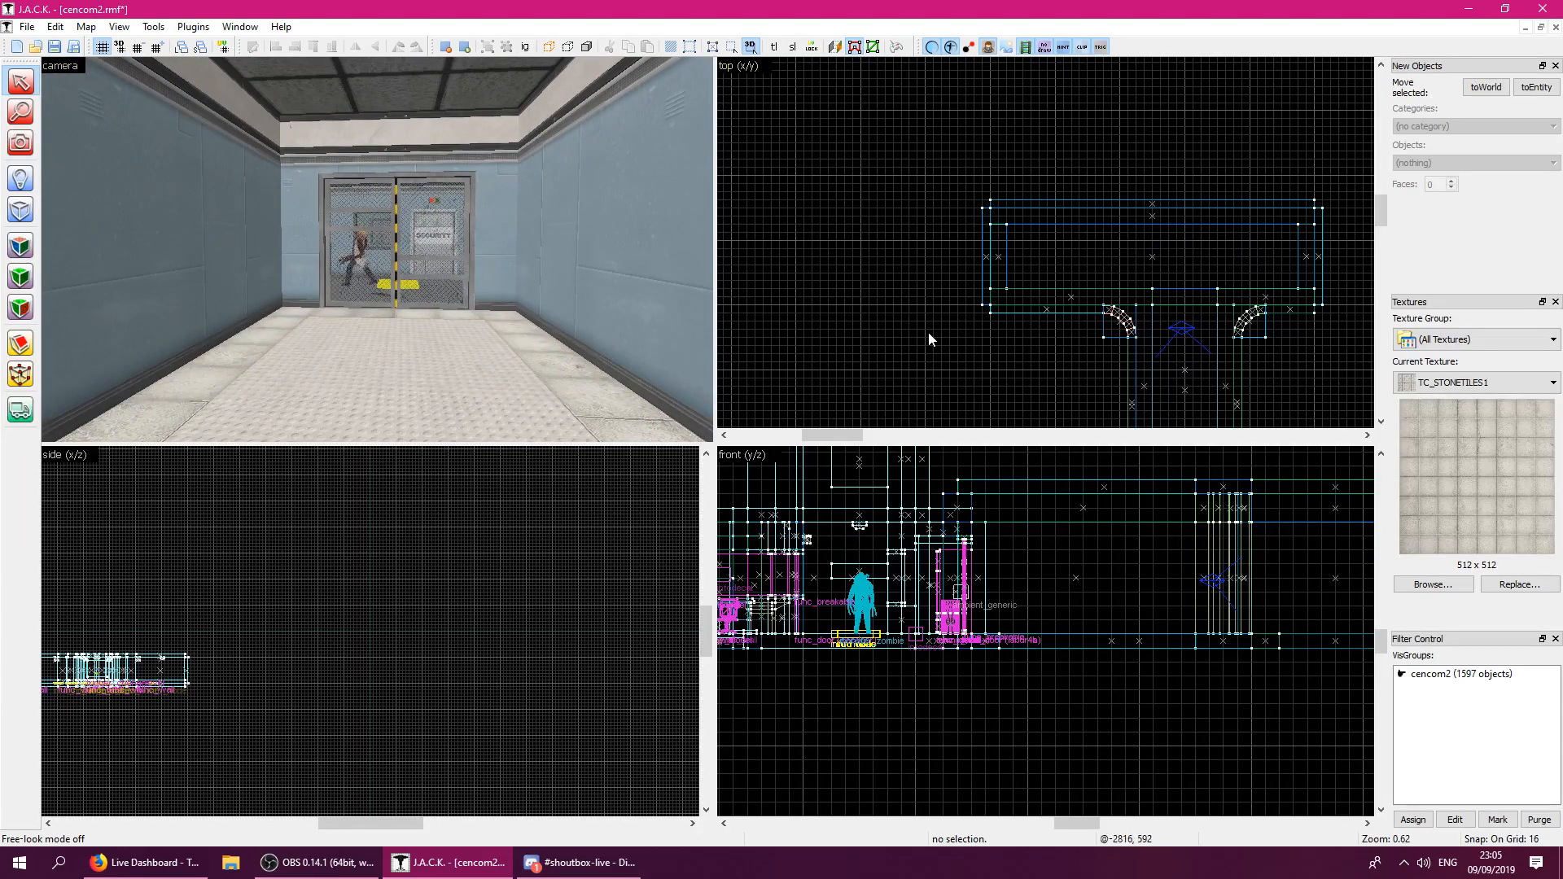
pyautogui.click(656, 334)
pyautogui.scroll(-3, 1159, 413)
pyautogui.moveTo(1386, 190); pyautogui.dragTo(1384, 204)
pyautogui.scroll(3, 1266, 291)
pyautogui.click(1121, 301)
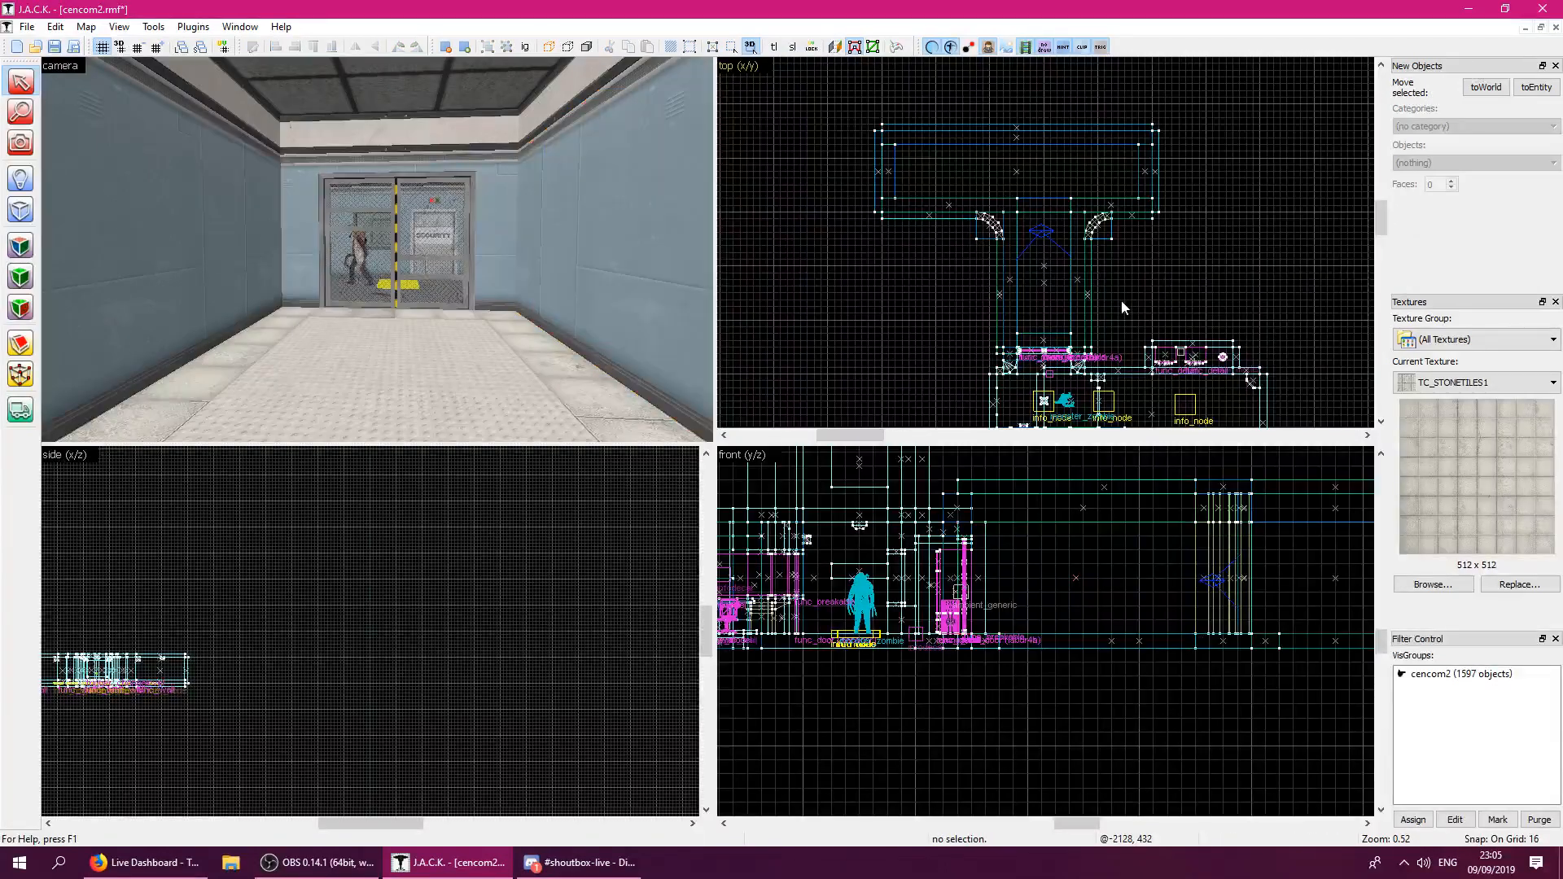
# Select both side walls of the corridor and shorten them together at the double-door end to a length of 256 units.
pyautogui.click(628, 262)
pyautogui.scroll(4, 1044, 303)
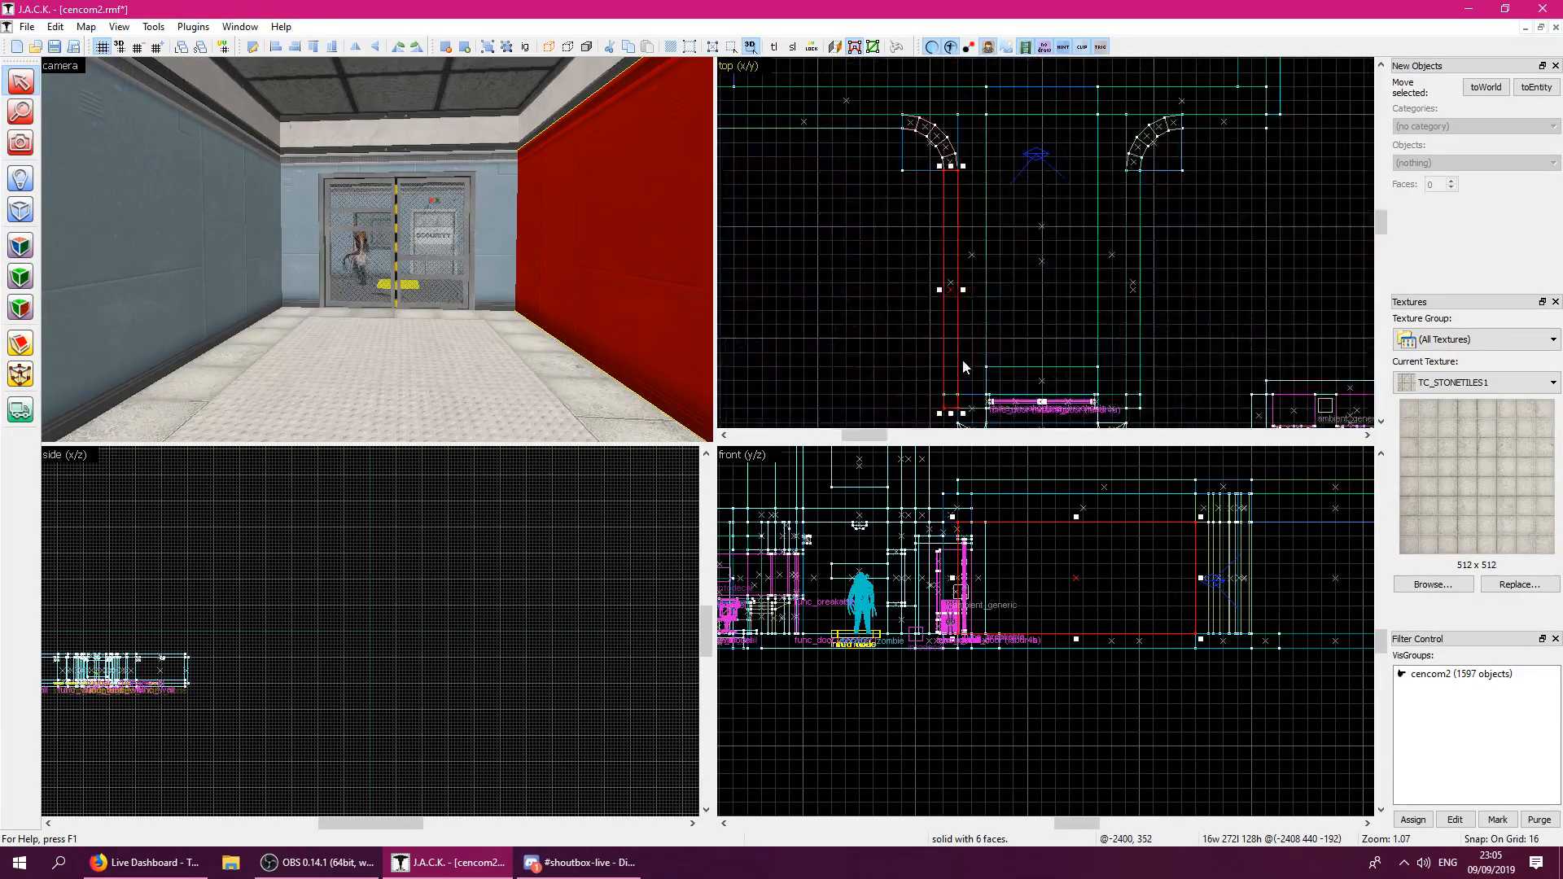
pyautogui.press('z')
pyautogui.press('w')
pyautogui.press('a')
pyautogui.press('z')
pyautogui.press('z')
pyautogui.press('z')
pyautogui.keyDown('ctrl'); pyautogui.click(370, 243); pyautogui.keyUp('ctrl')
pyautogui.press('z')
pyautogui.press('w')
pyautogui.press('z')
pyautogui.click(378, 249)
pyautogui.press('z')
pyautogui.press('z')
pyautogui.keyDown('ctrl'); pyautogui.click(378, 249); pyautogui.keyUp('ctrl')
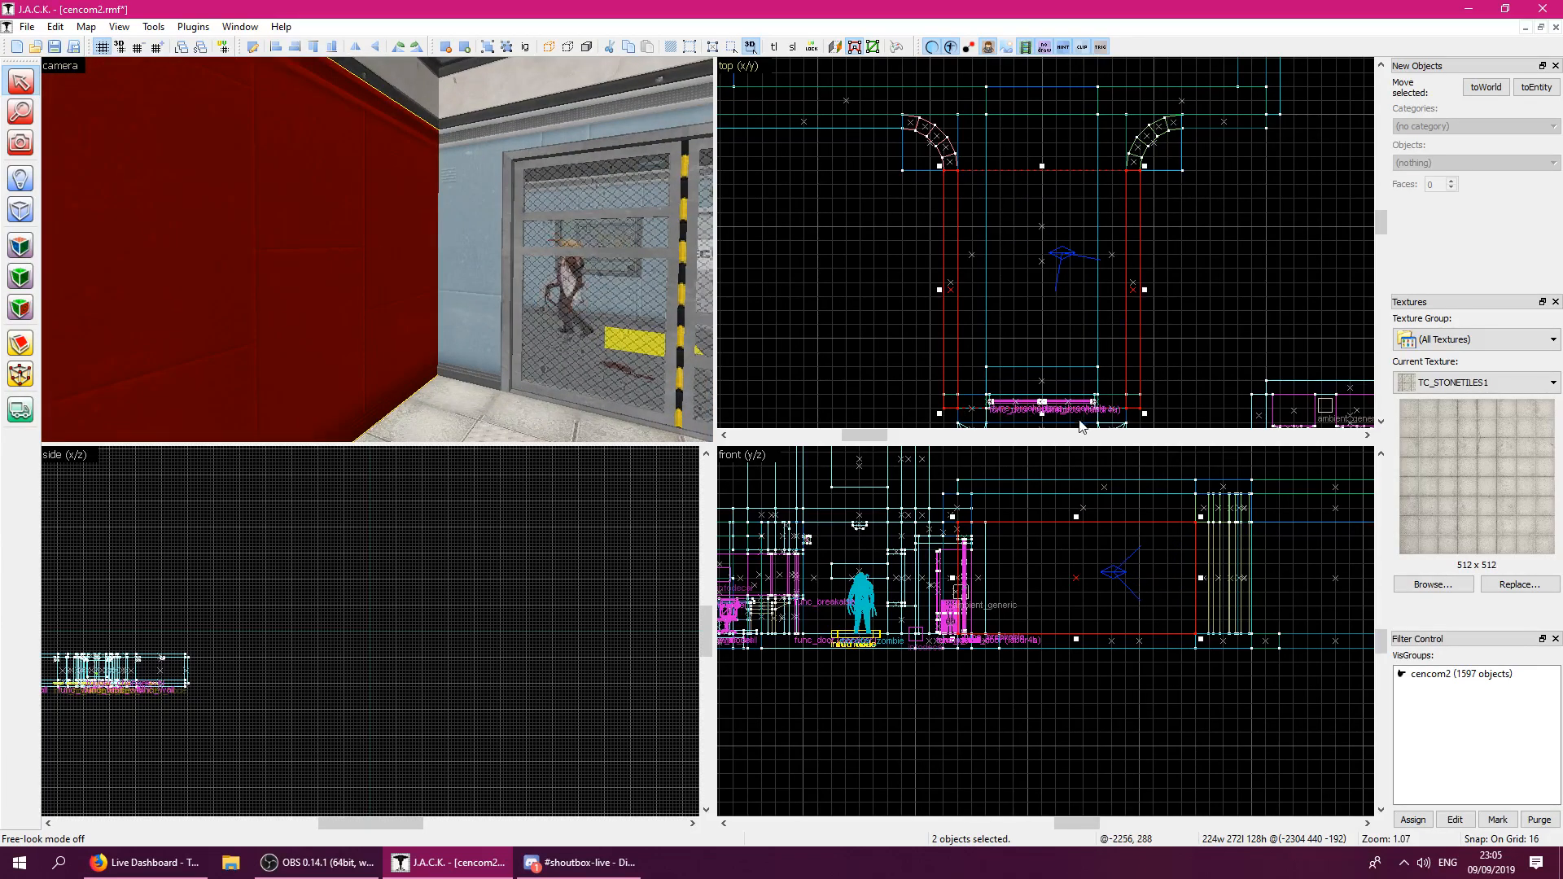
pyautogui.moveTo(1043, 414); pyautogui.dragTo(1043, 400)
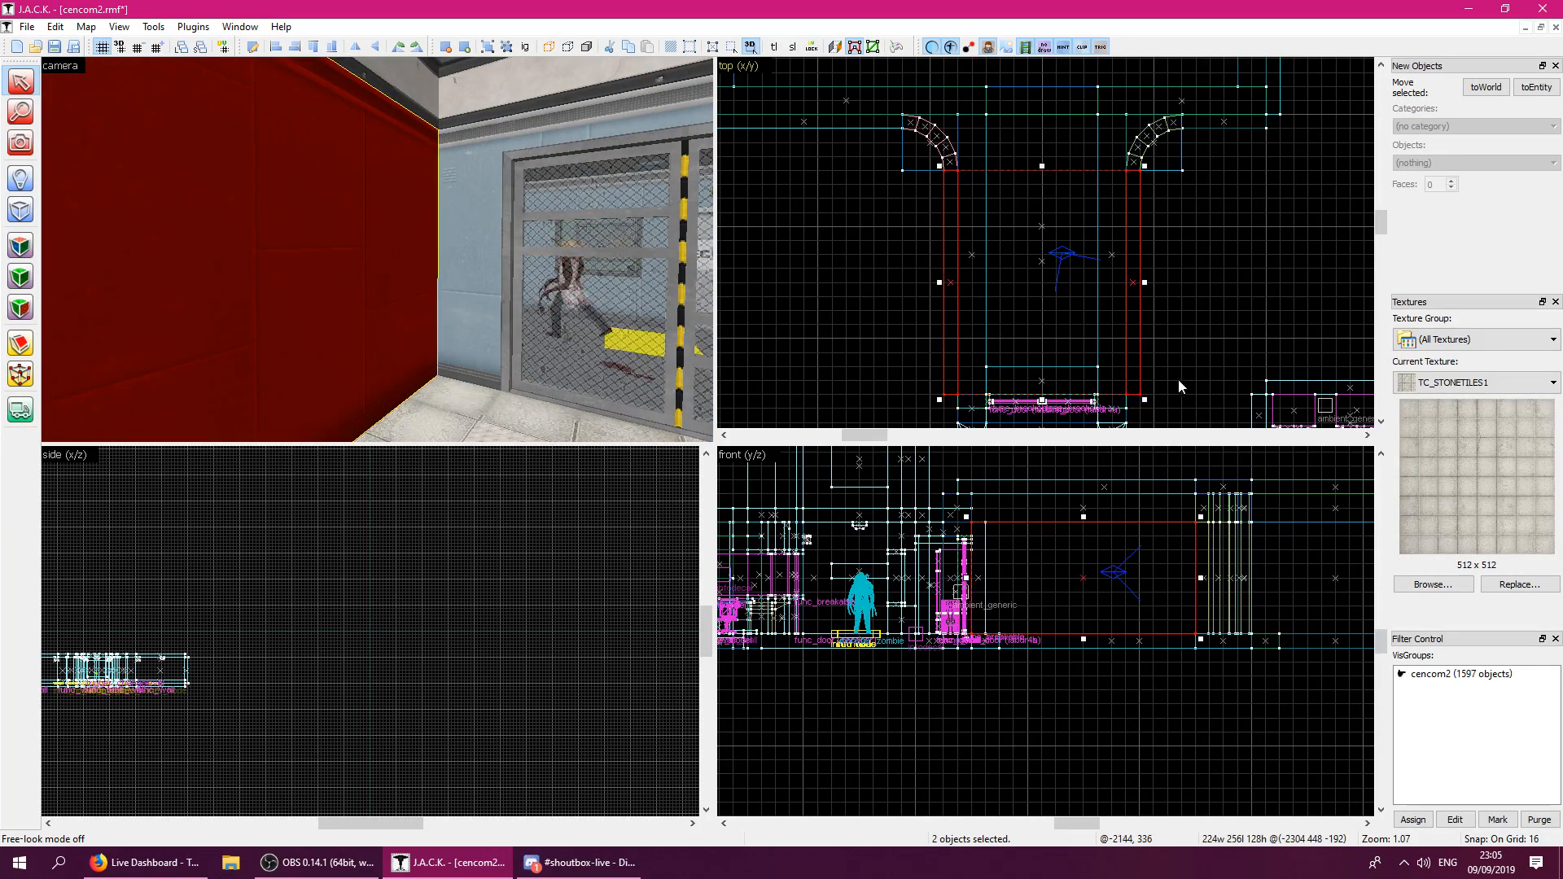
pyautogui.click(1176, 379)
# Check the shortened corridor side walls where they meet the double-door wall and the curved room corners.
pyautogui.press('z')
pyautogui.press('w')
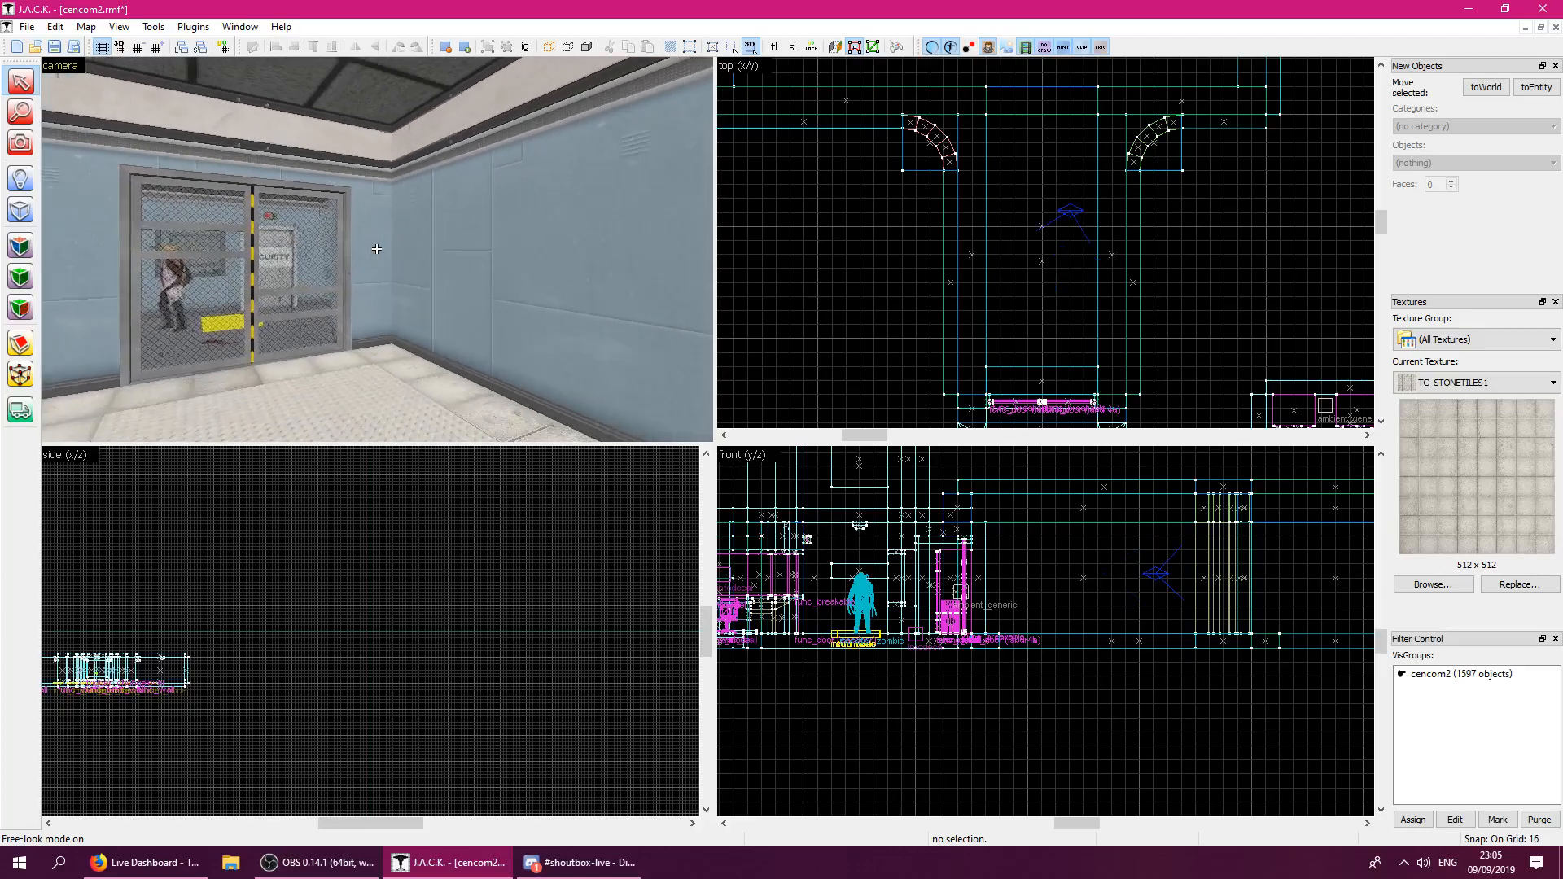
pyautogui.press('w')
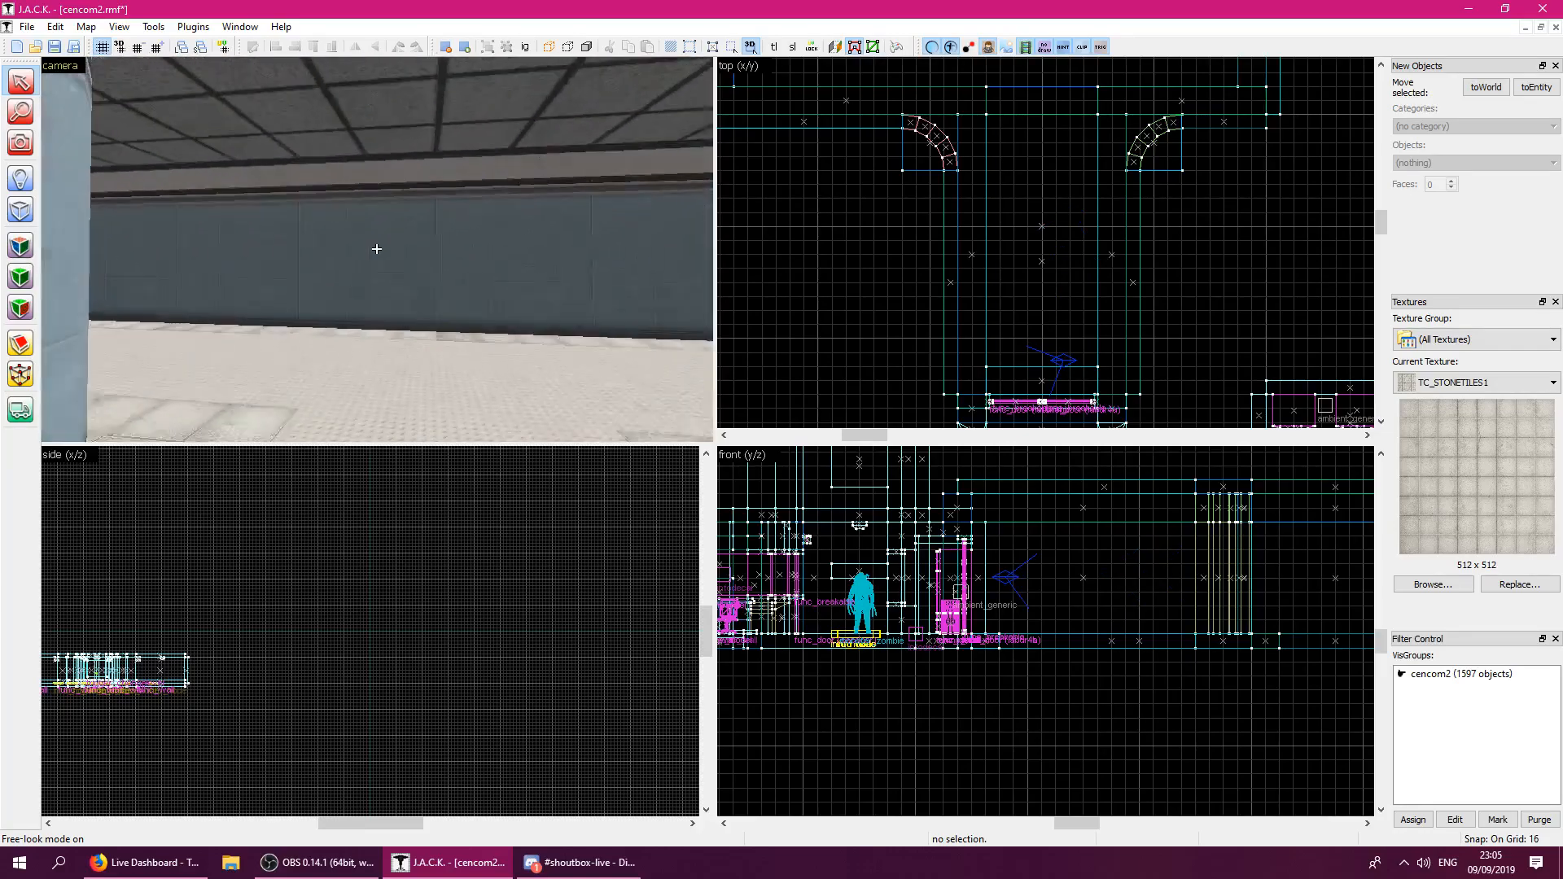
pyautogui.click(376, 249)
pyautogui.press('z')
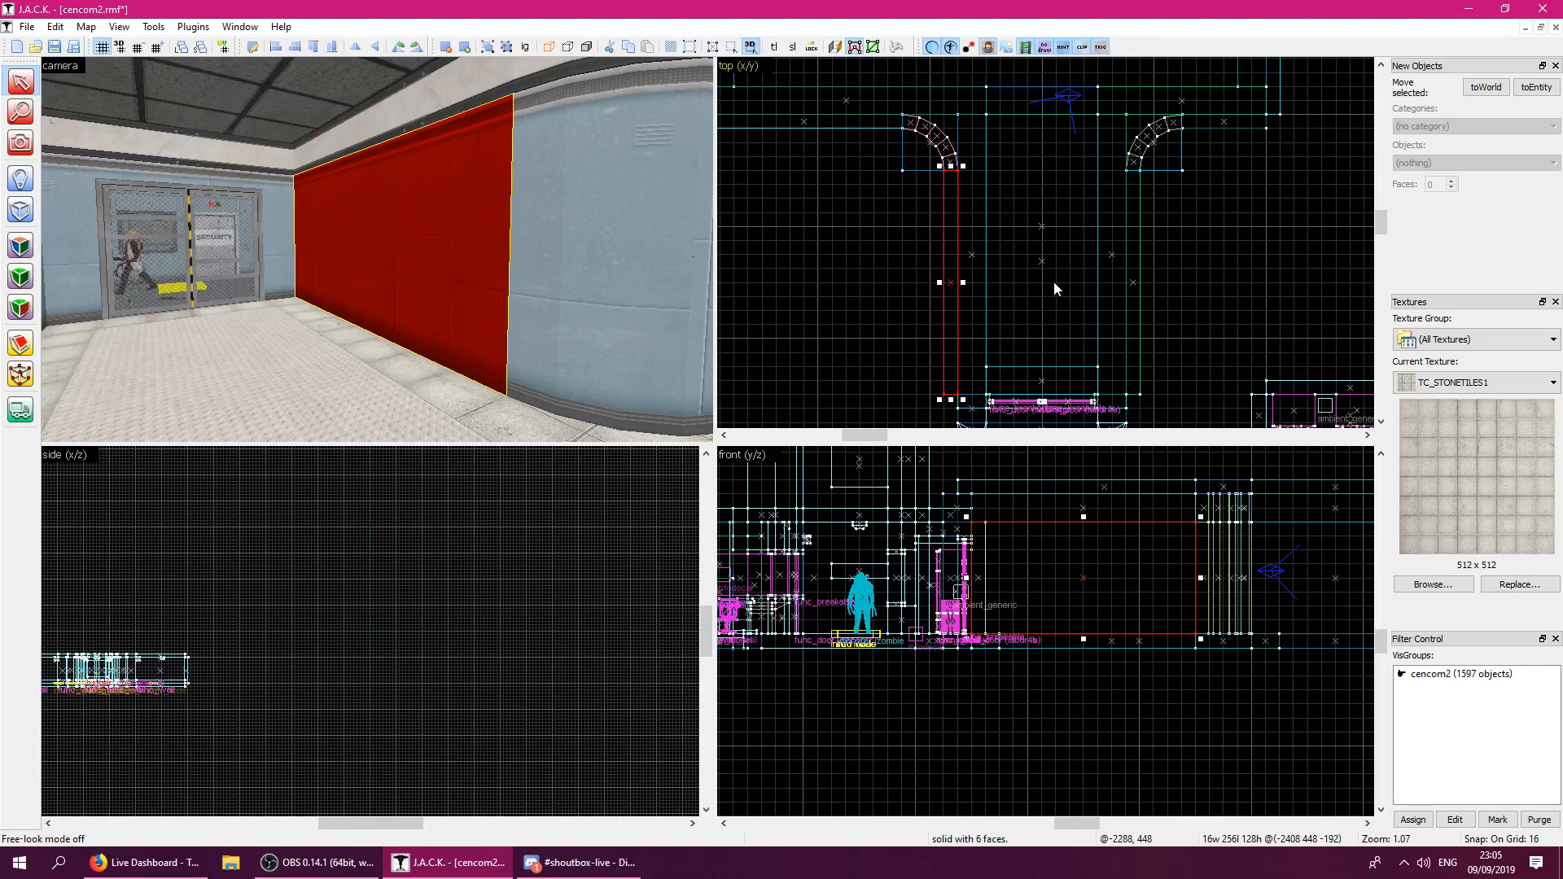
pyautogui.press('Escape')
pyautogui.press('z')
pyautogui.press('w')
pyautogui.press('s')
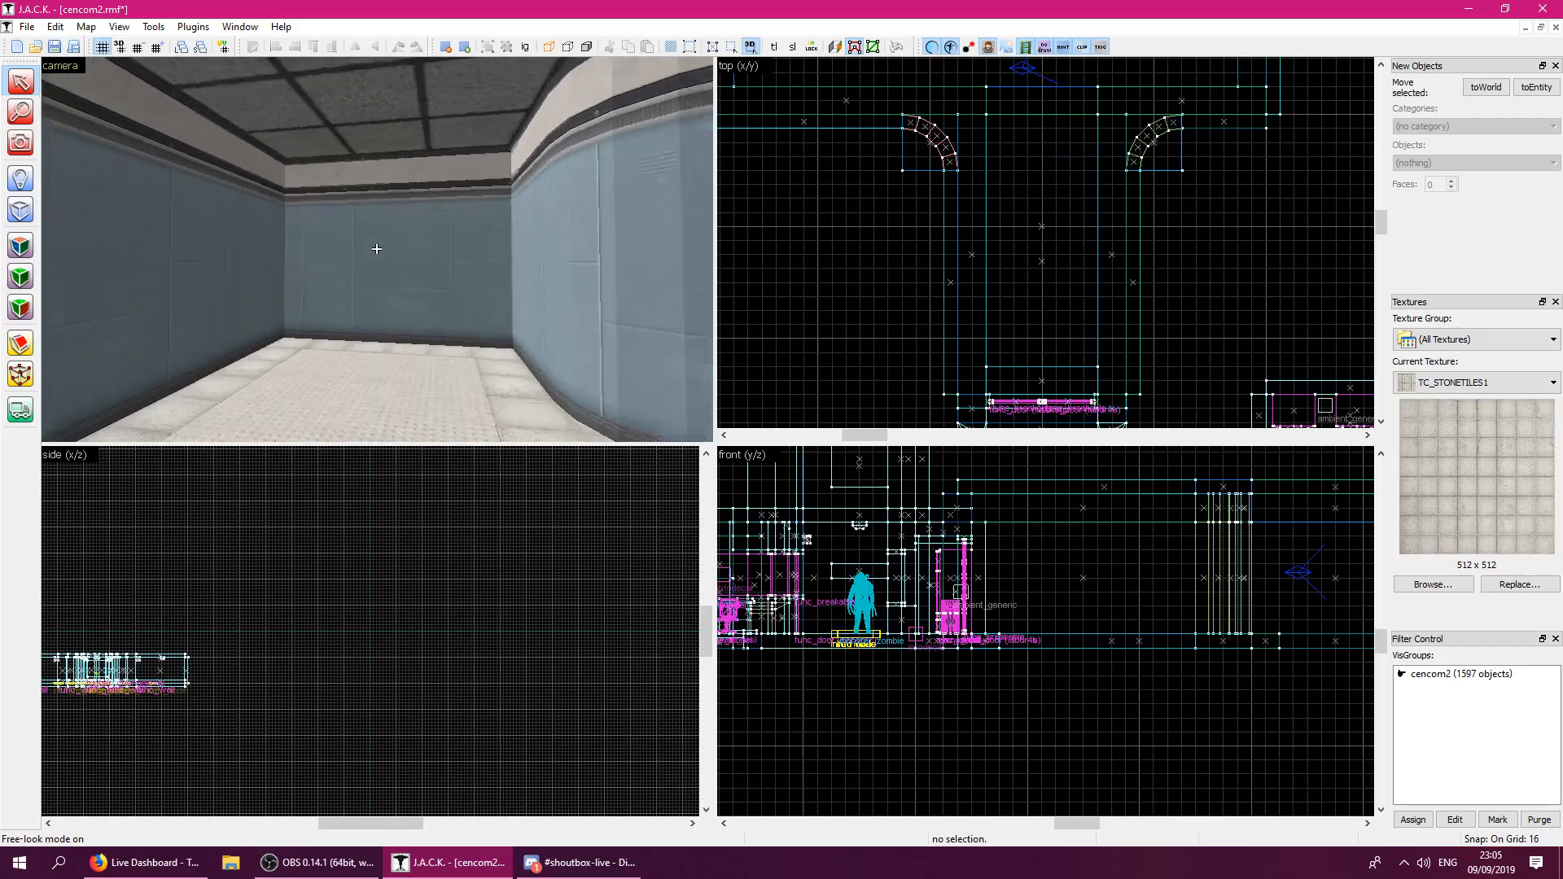
# Look along the corridor from both ends, including the view through the double door's mesh from the security area.
pyautogui.press('w')
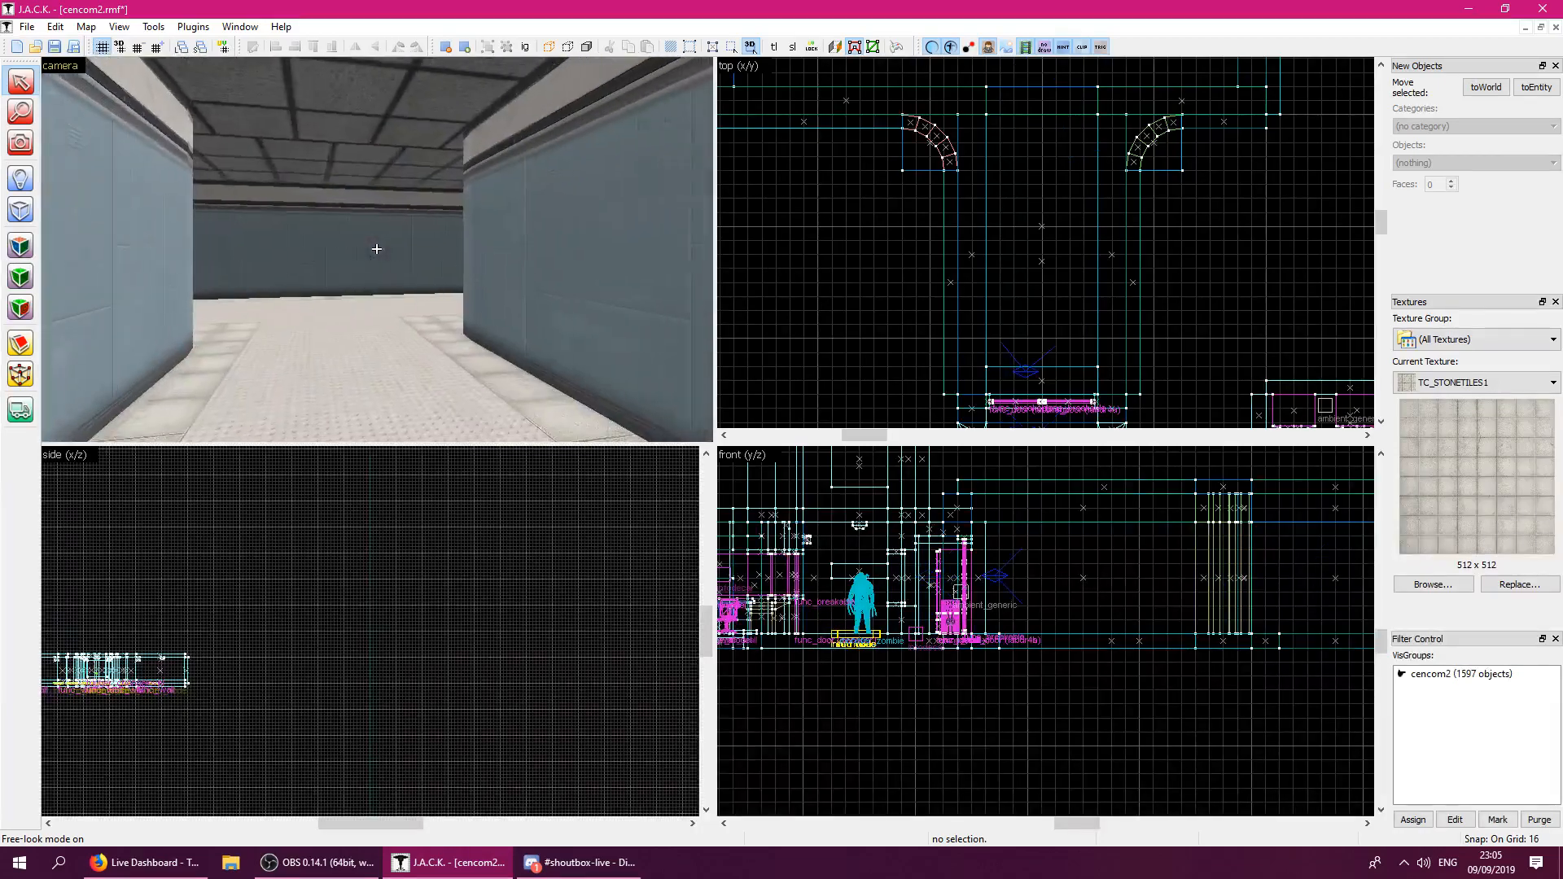
pyautogui.press('w')
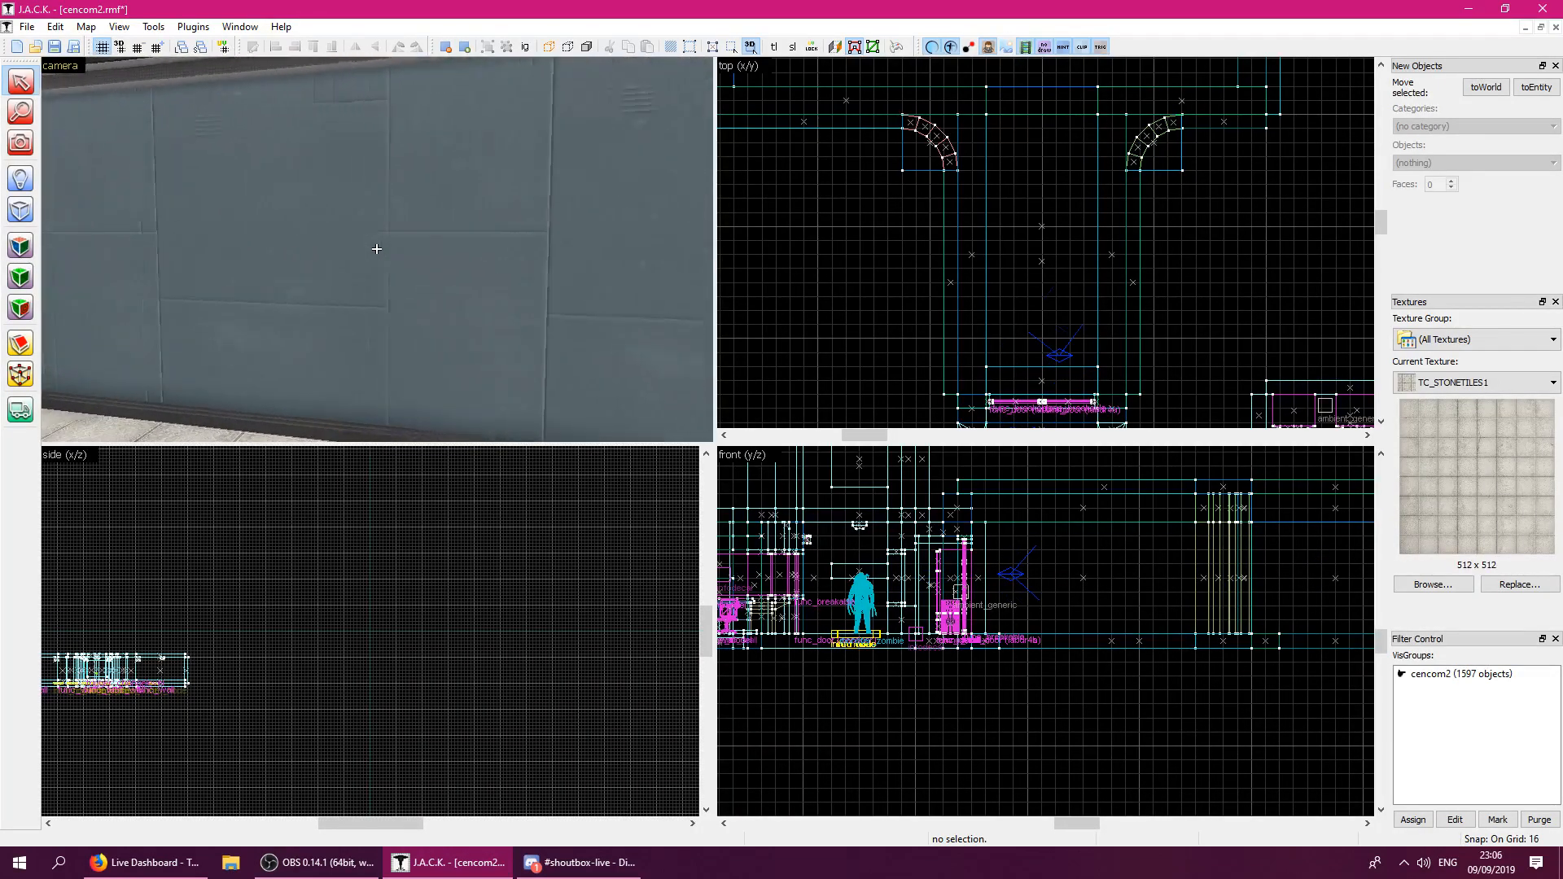
pyautogui.press('w')
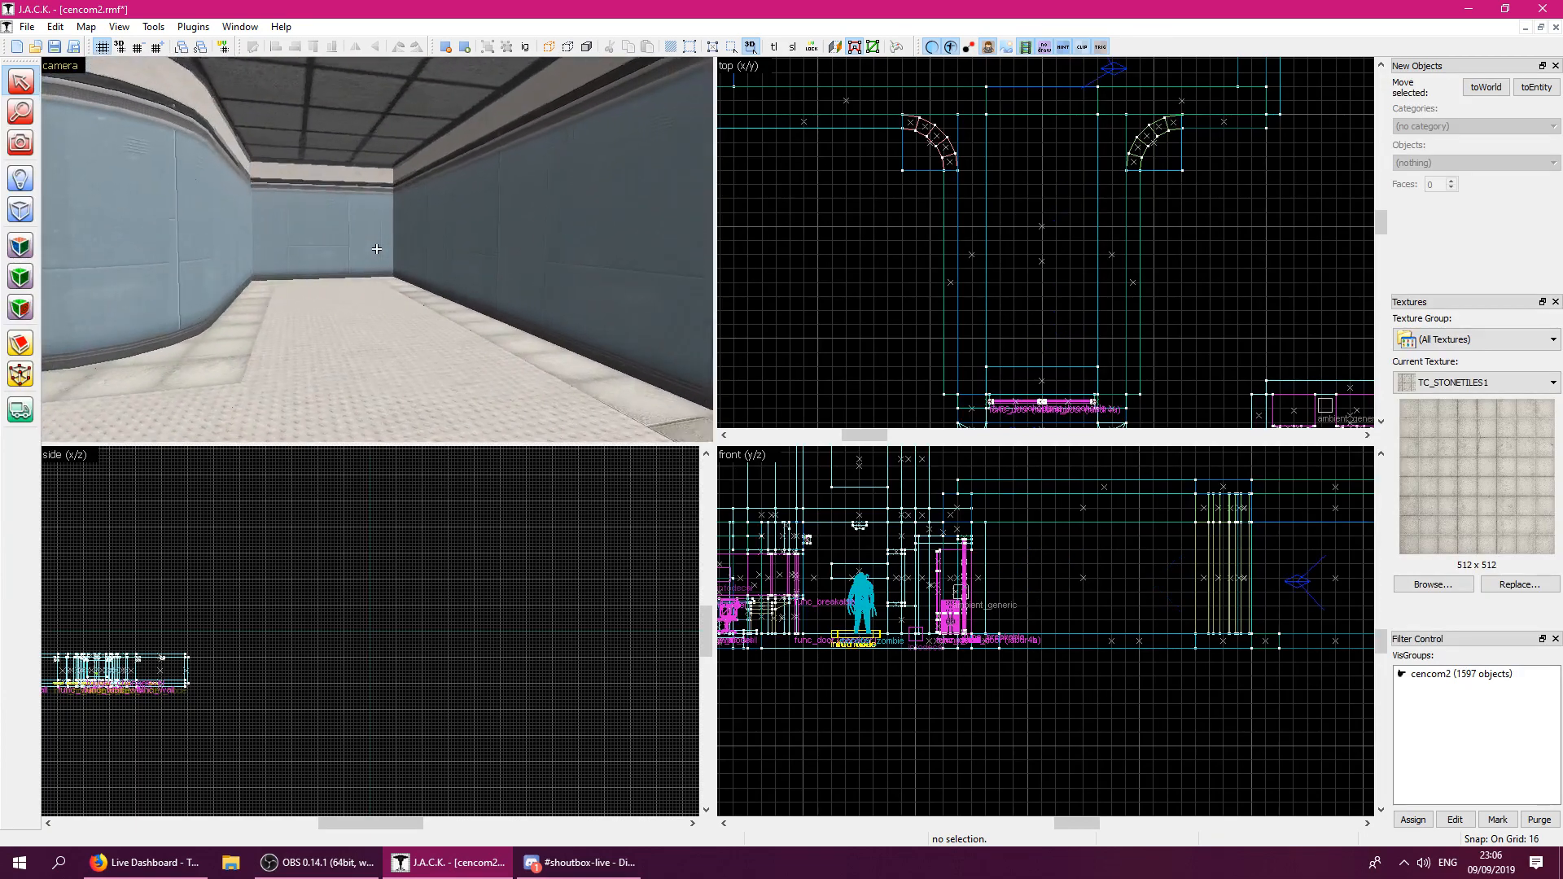
pyautogui.press('w')
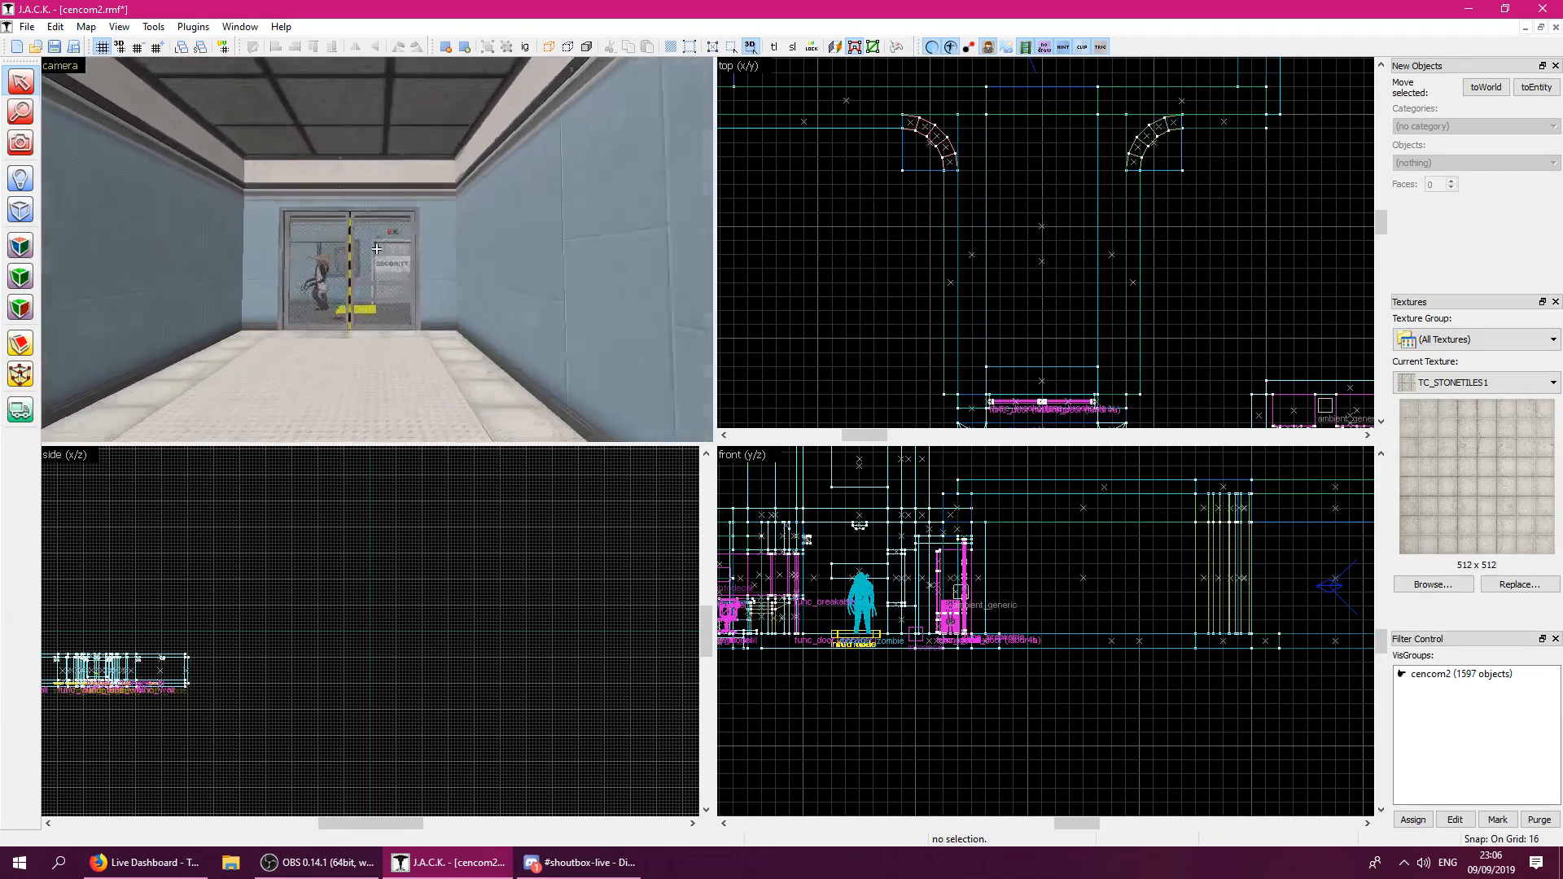
pyautogui.press('z')
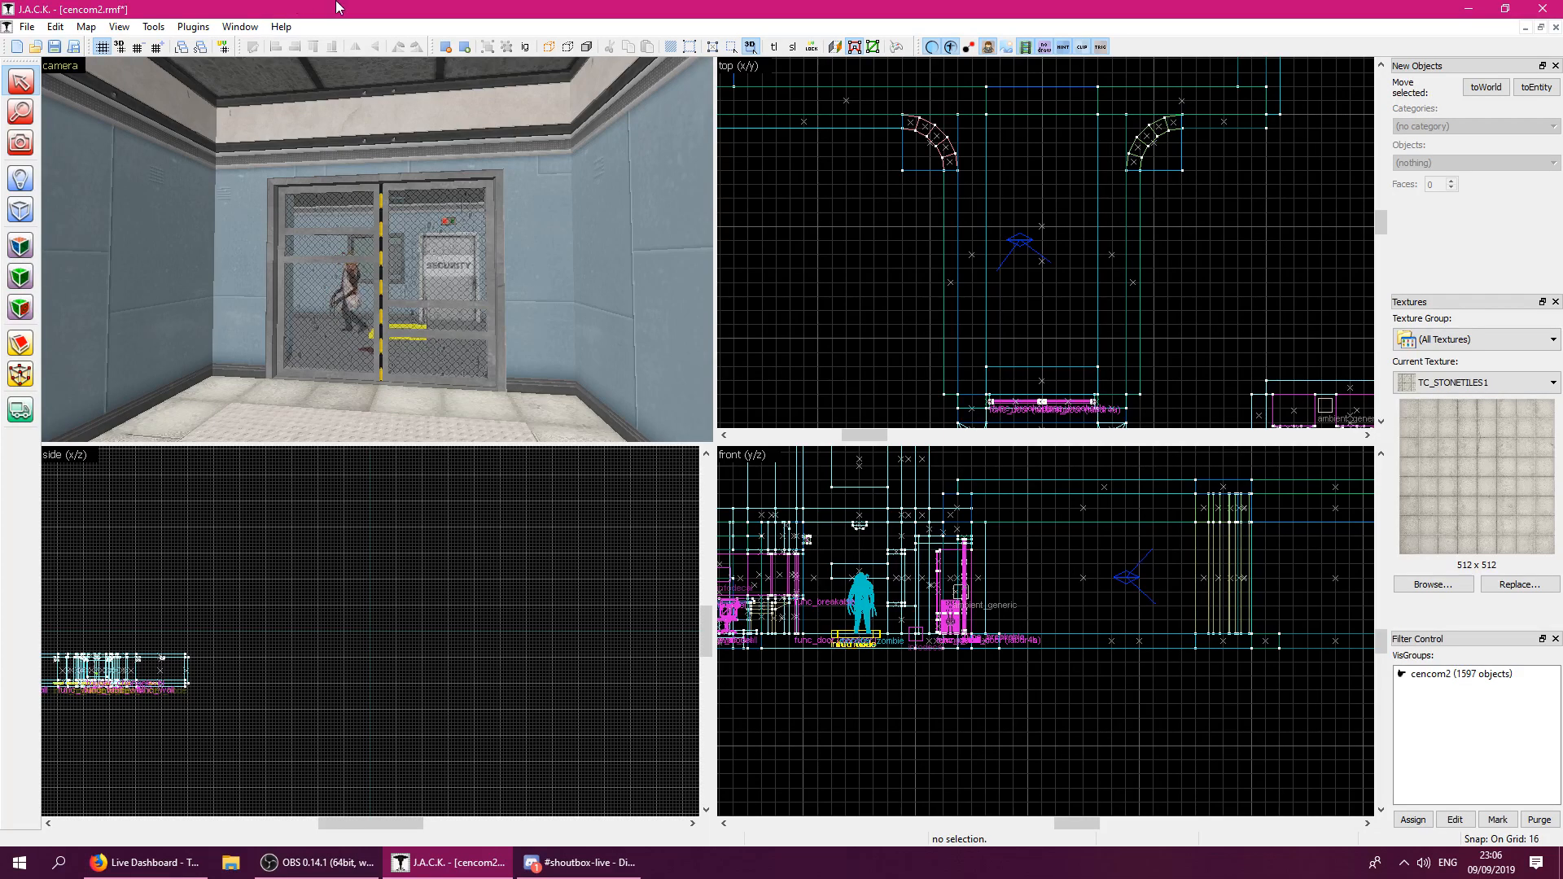
pyautogui.press('z')
pyautogui.press('w')
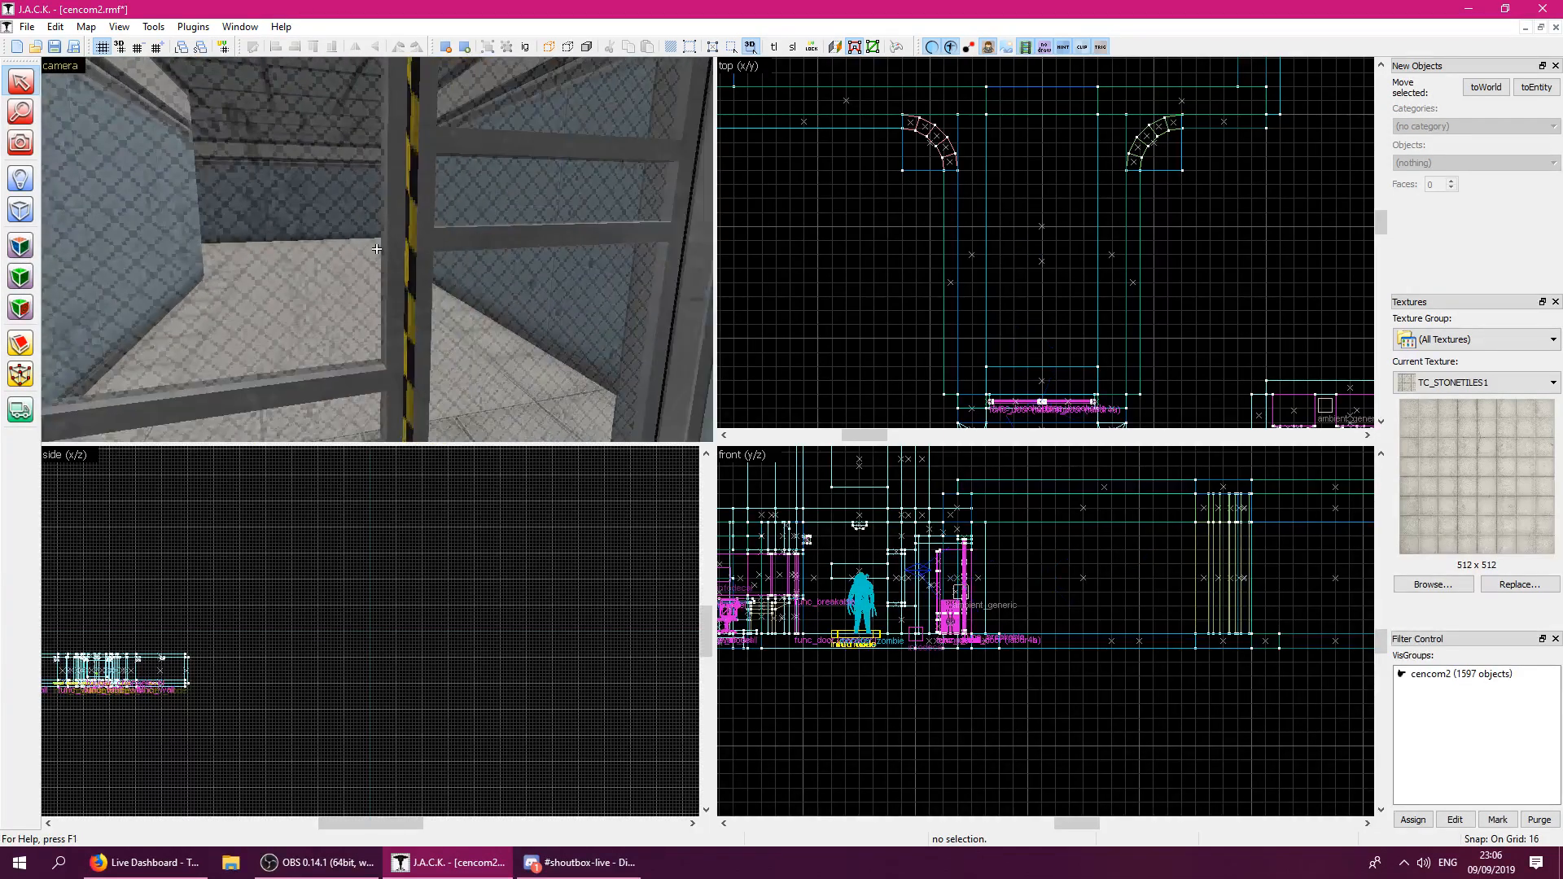
pyautogui.press('w')
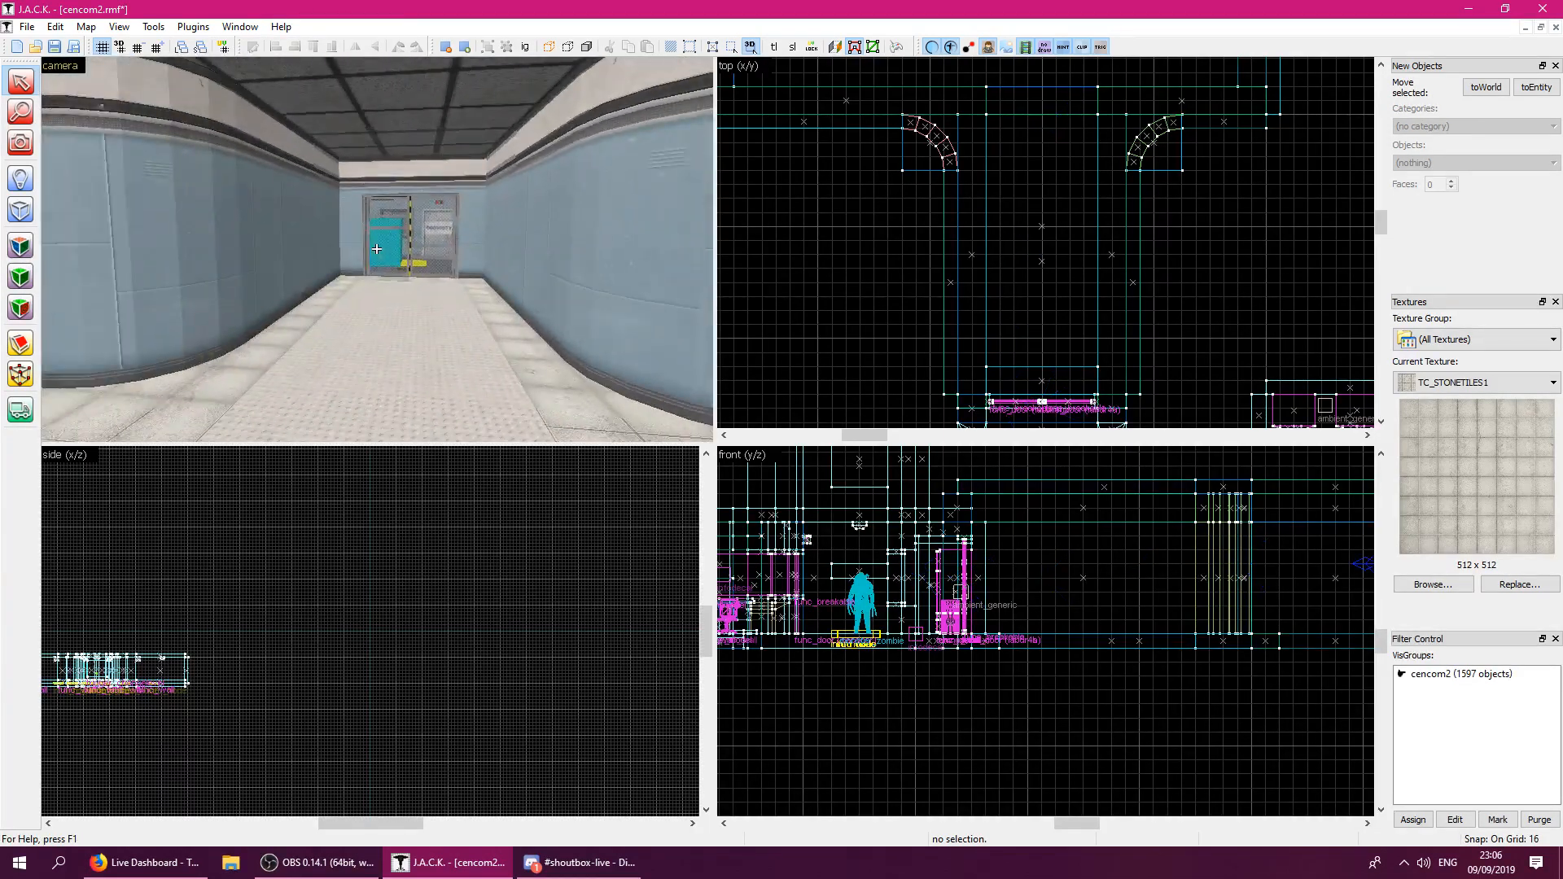
pyautogui.press('z')
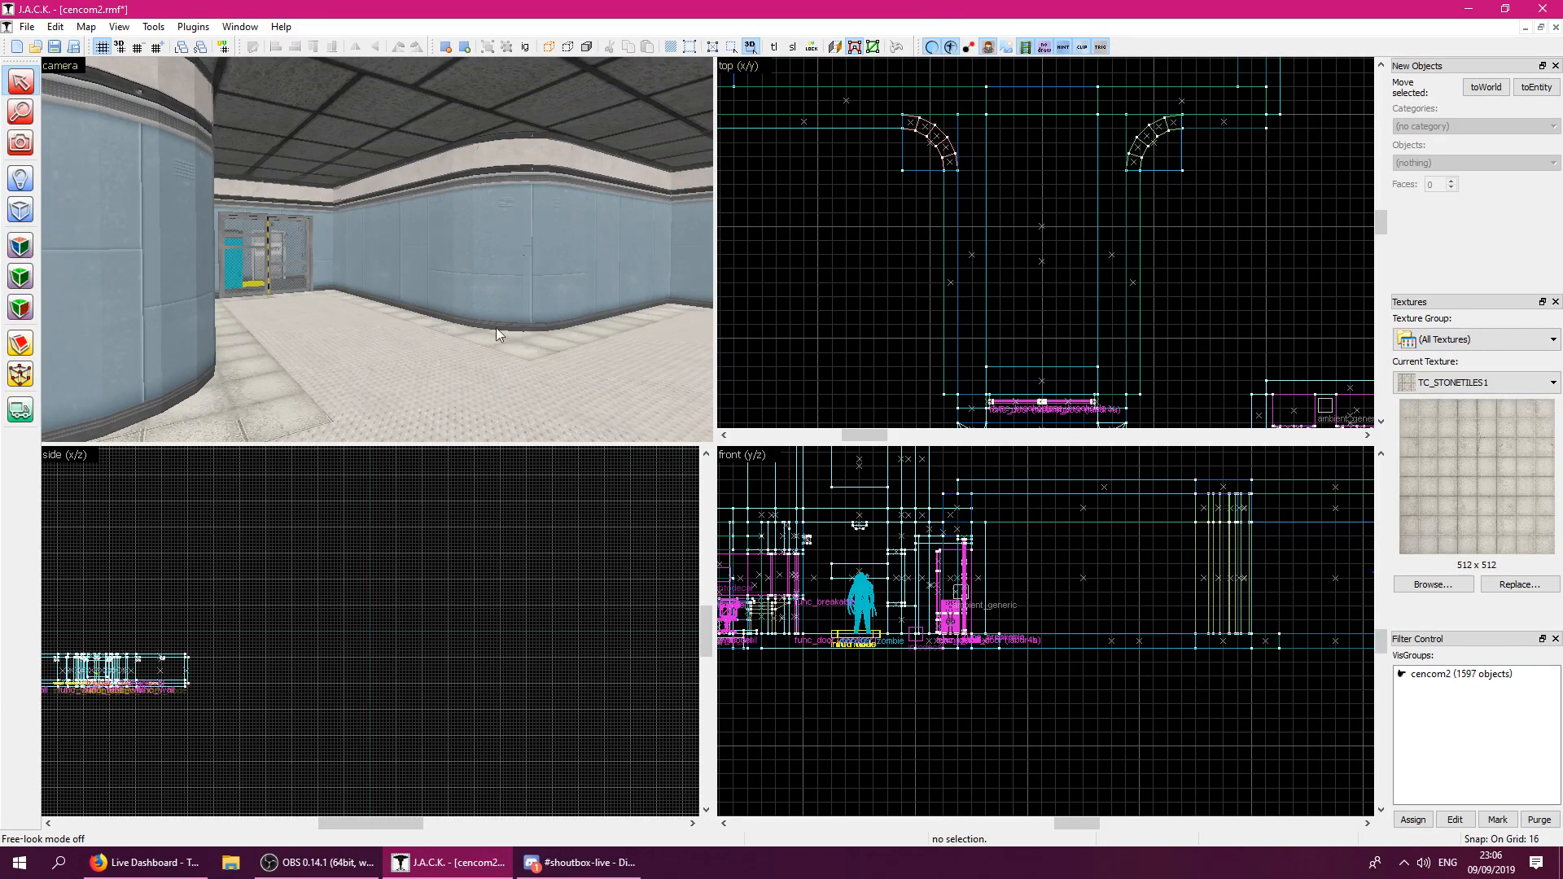
# Cut one corridor side wall crosswise with the clipping tool at 64 and 128 units from its room end, making three sections.
pyautogui.click(426, 286)
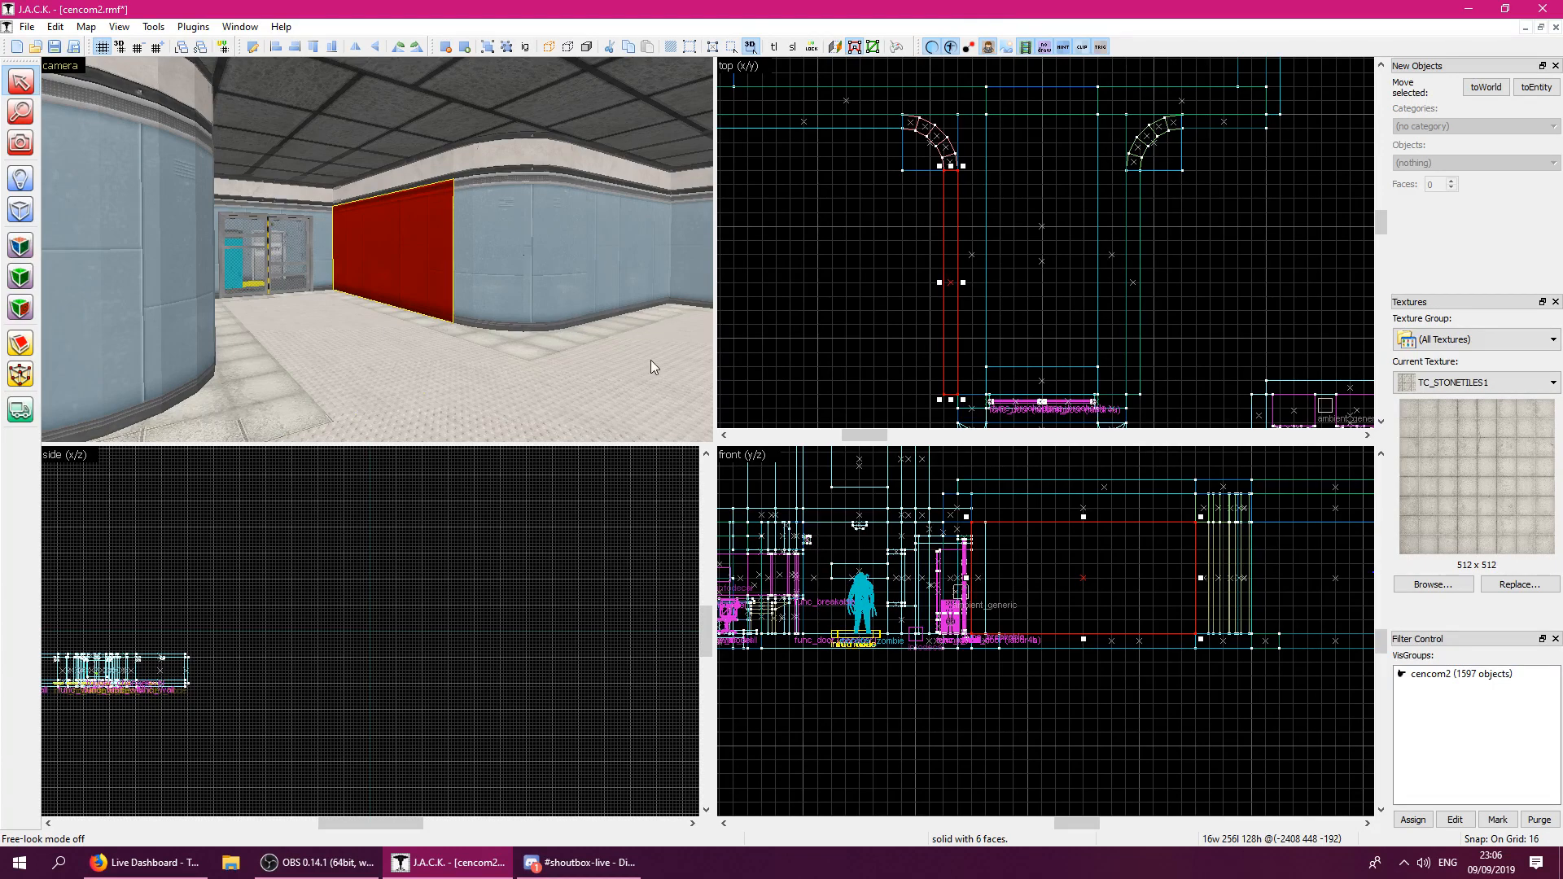
pyautogui.click(825, 373)
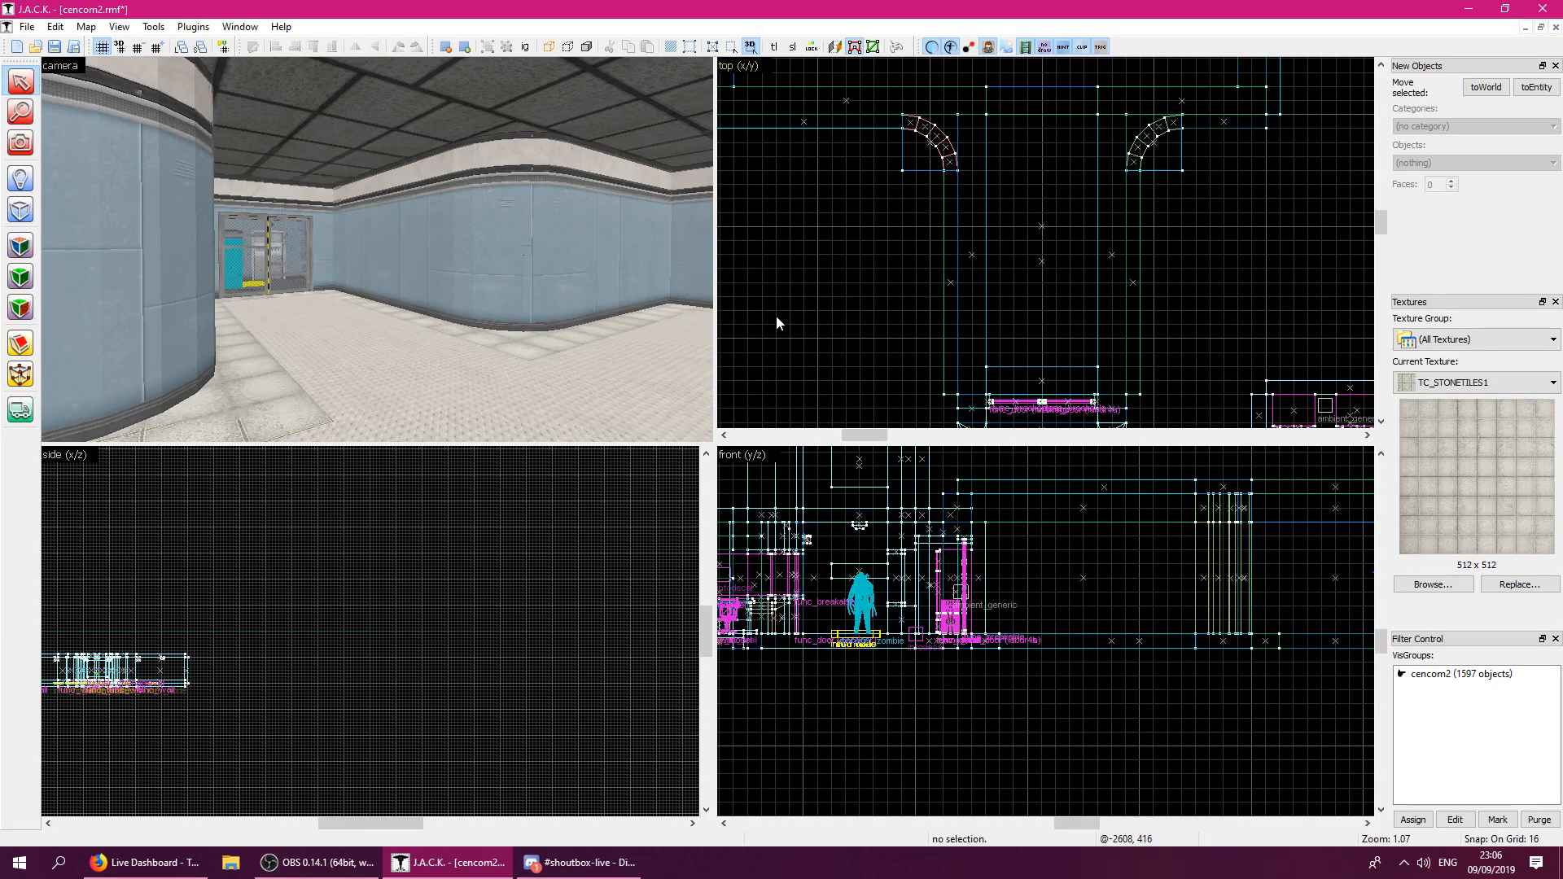
pyautogui.click(424, 275)
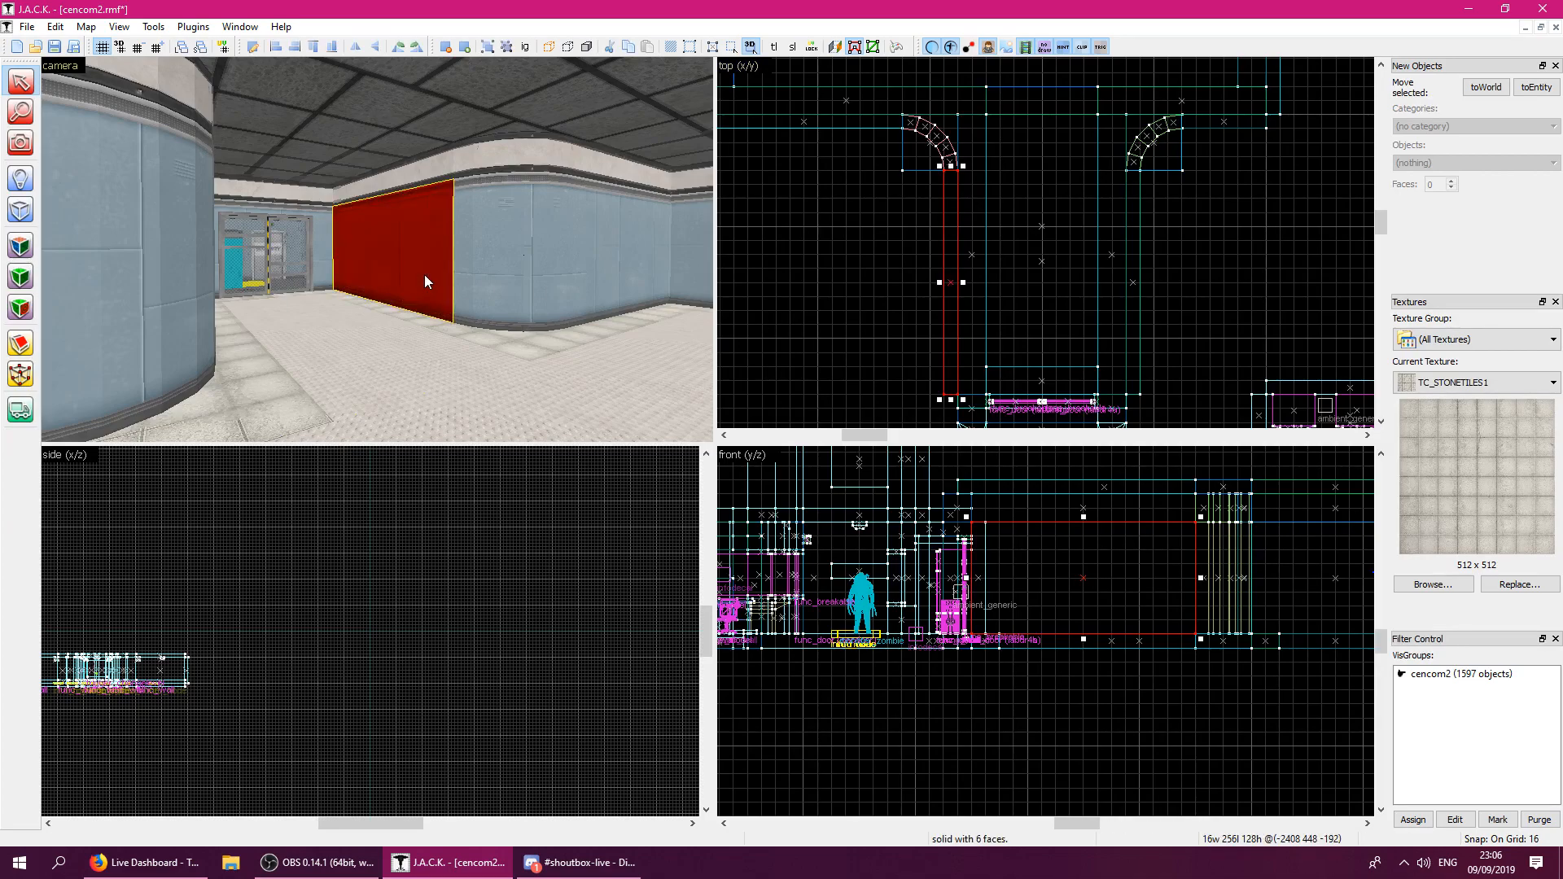
pyautogui.click(829, 345)
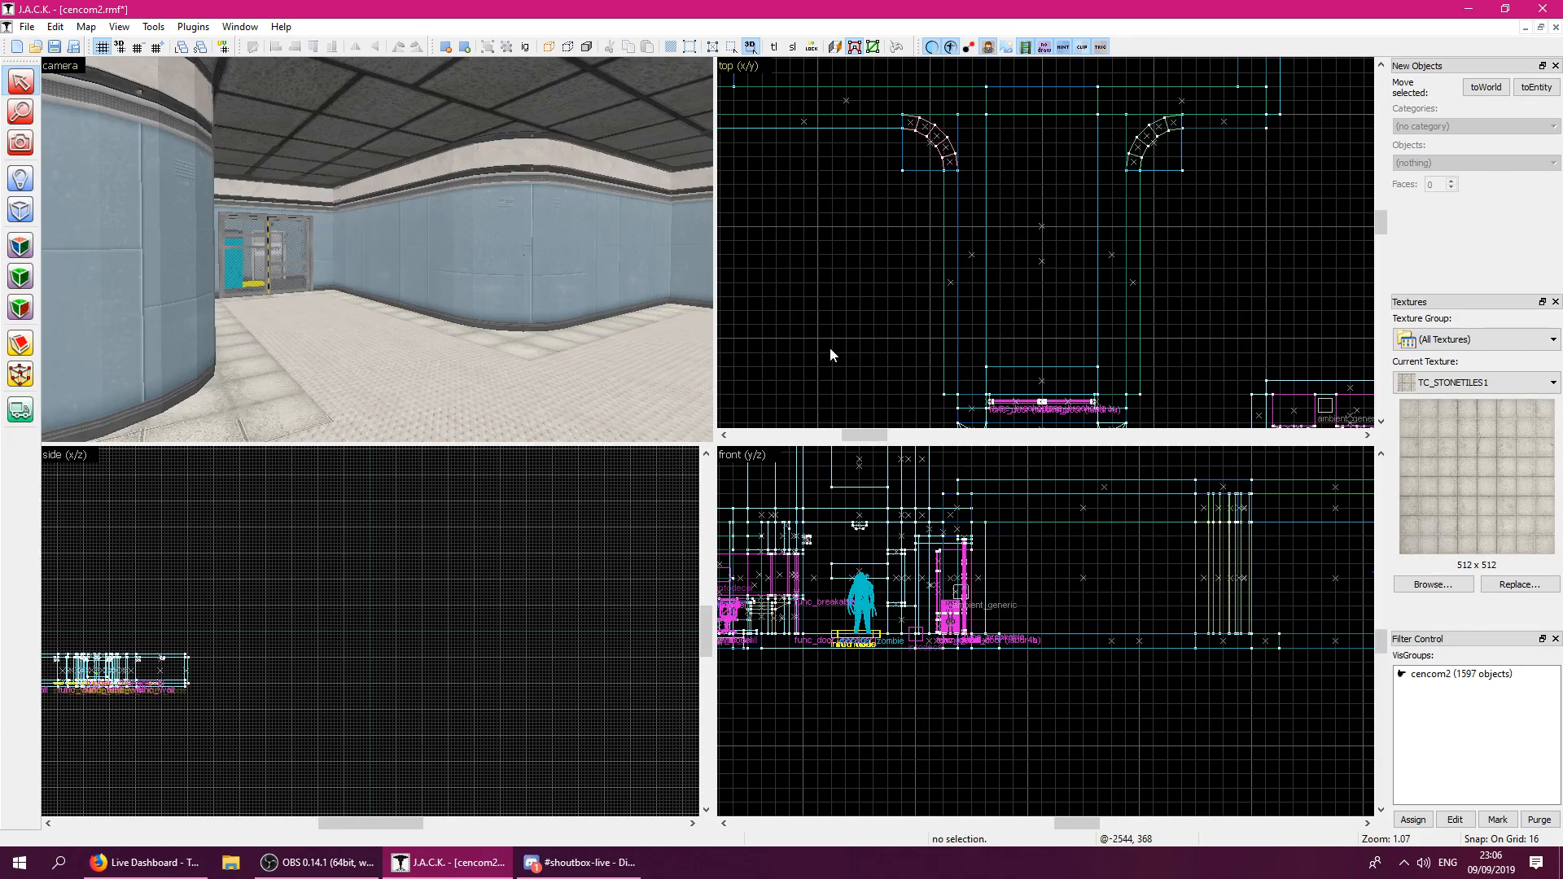
pyautogui.click(438, 267)
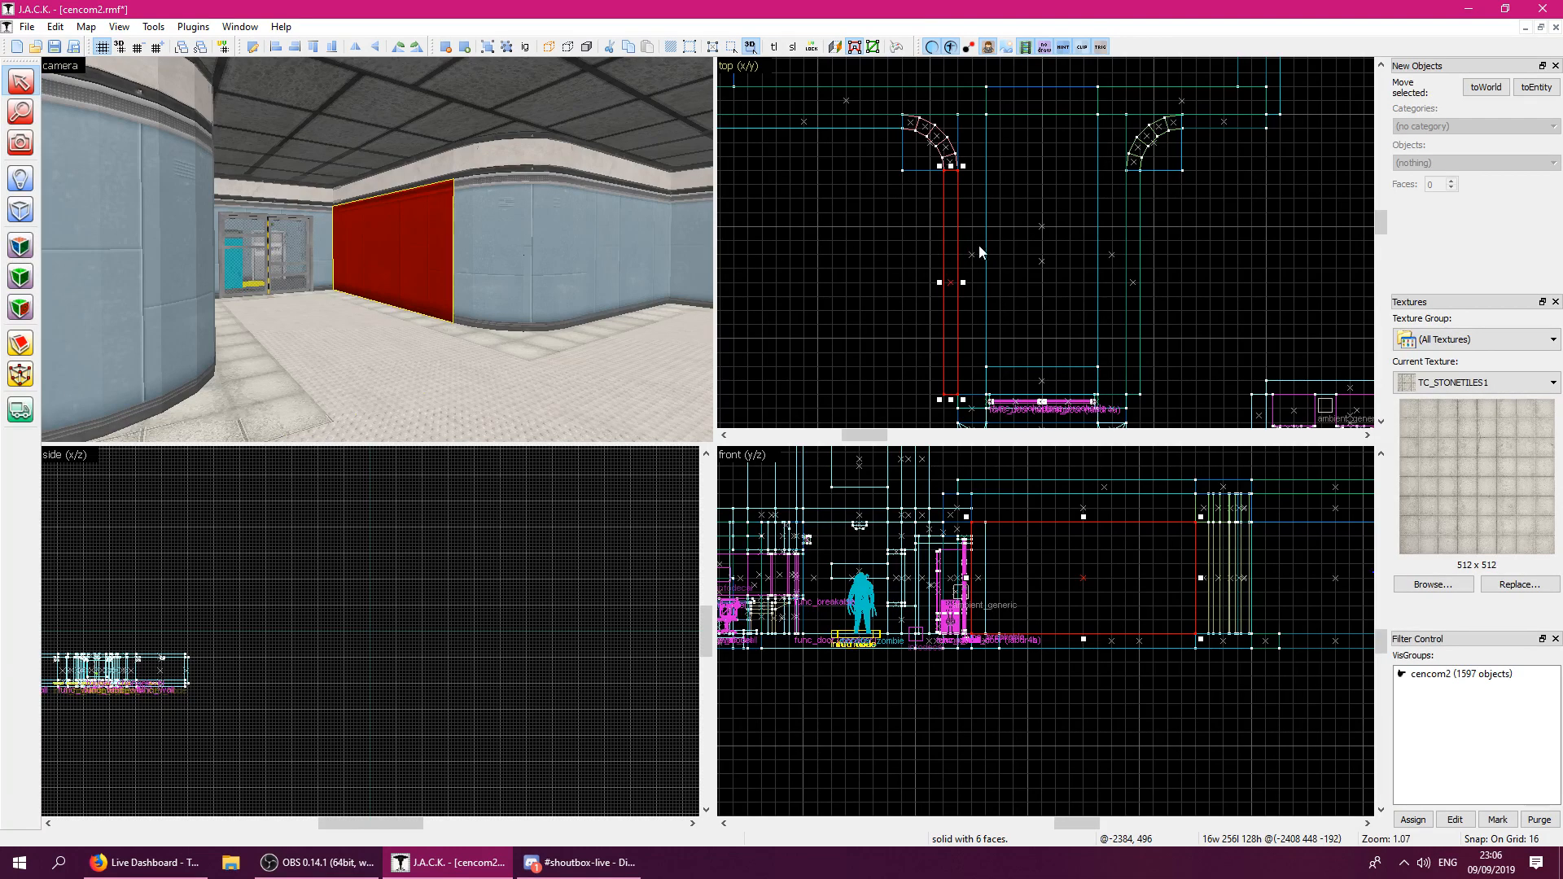
pyautogui.click(20, 344)
pyautogui.press('Return')
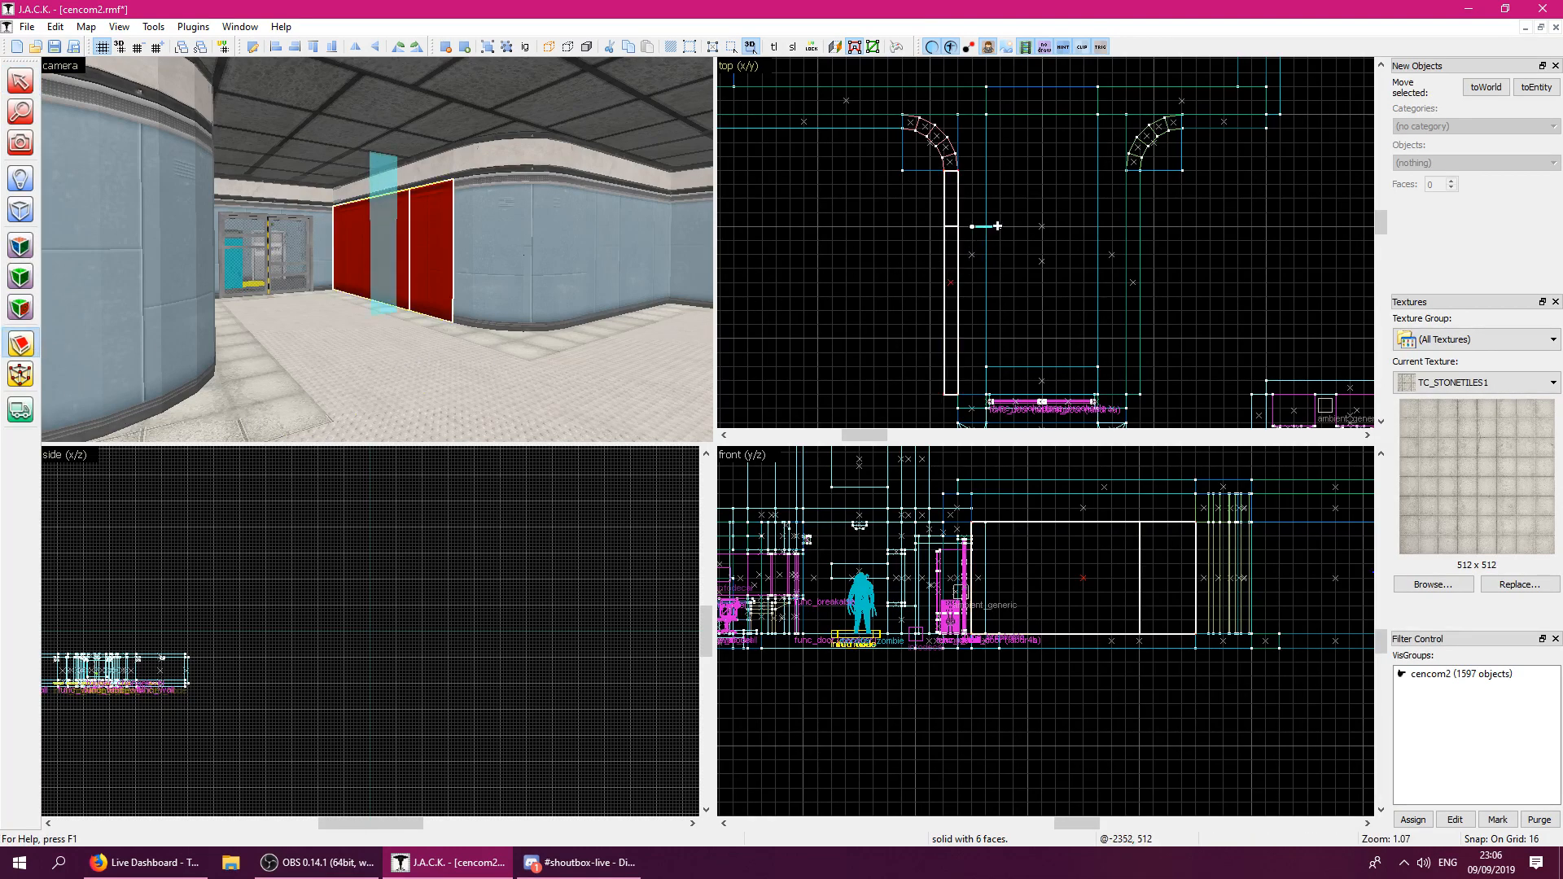
pyautogui.moveTo(964, 289); pyautogui.dragTo(969, 287)
pyautogui.press('Return')
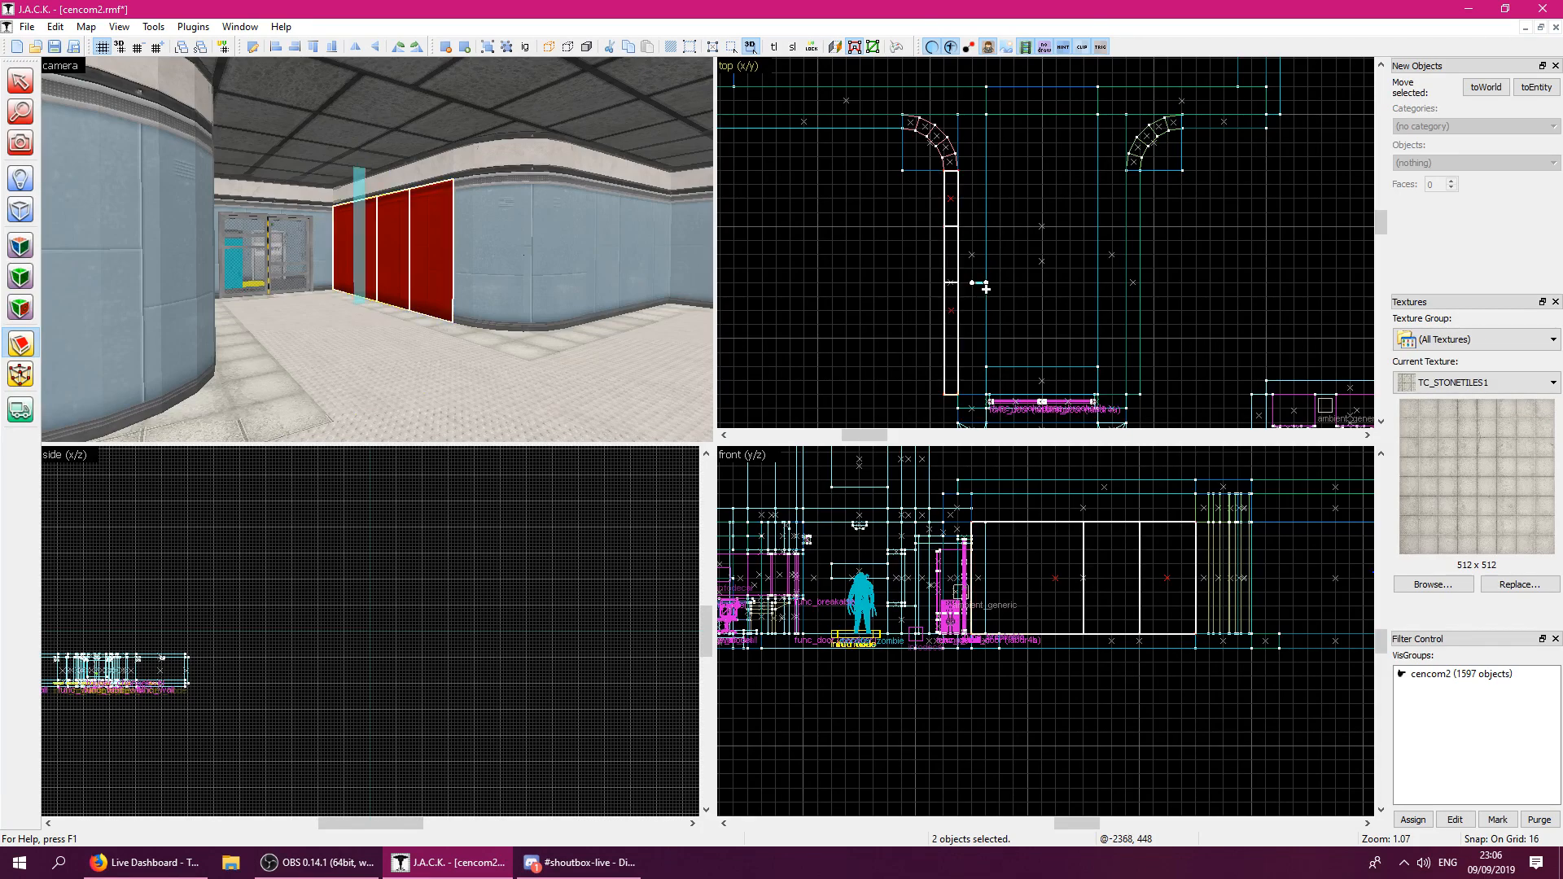
# Shift the cut wall's 64-unit middle section 32 units toward the room by moving its vertices together with the neighbouring sections' shared edges.
pyautogui.click(12, 85)
pyautogui.click(12, 84)
pyautogui.click(388, 257)
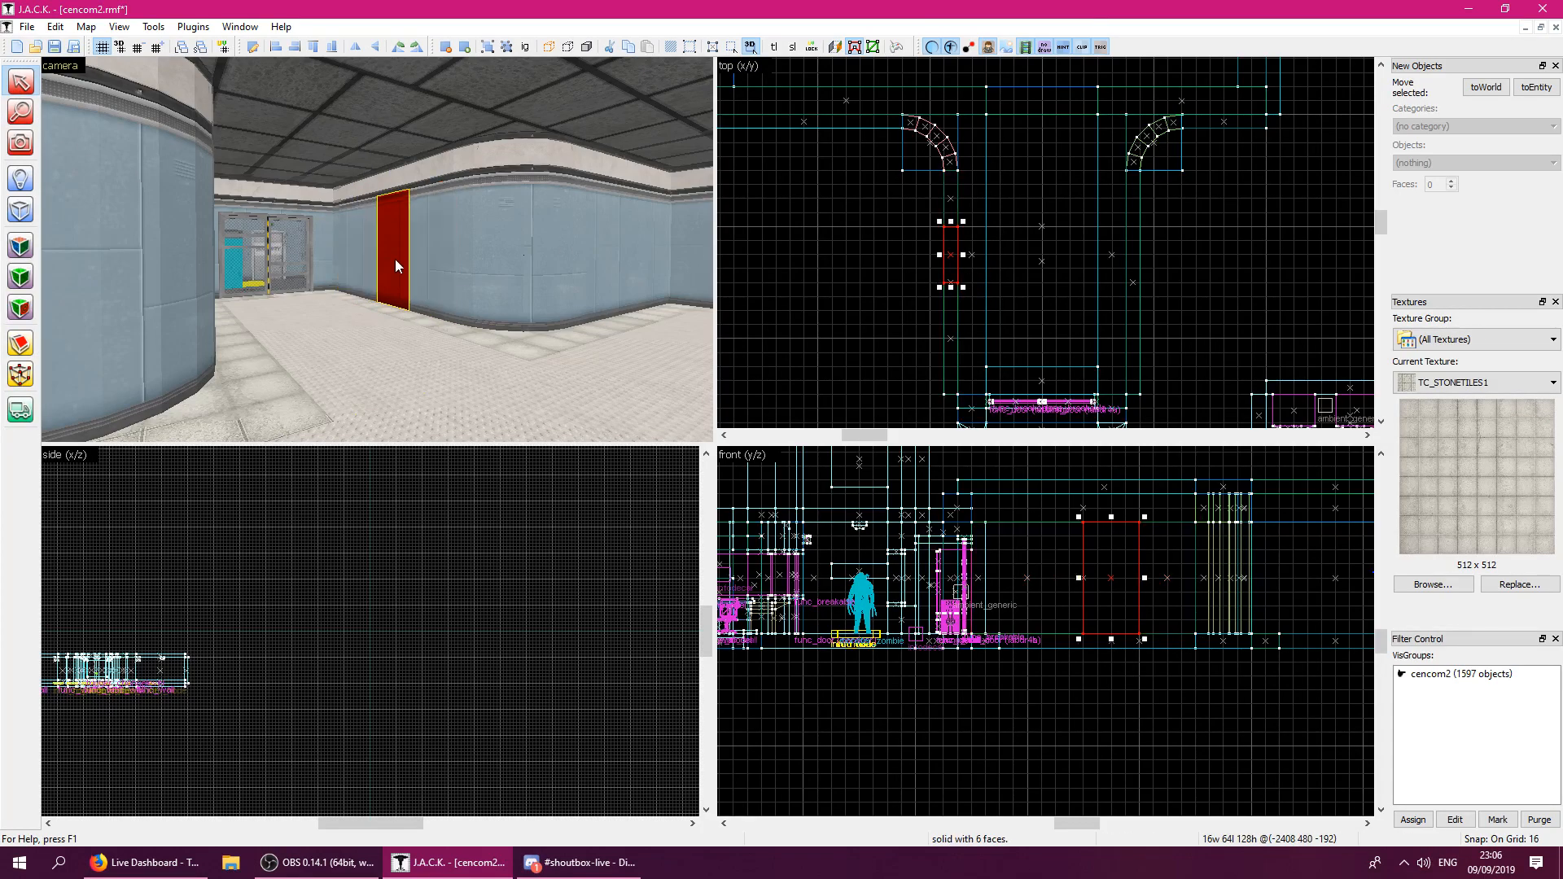
pyautogui.keyDown('ctrl'); pyautogui.click(427, 244); pyautogui.keyUp('ctrl')
pyautogui.keyDown('ctrl'); pyautogui.click(360, 247); pyautogui.keyUp('ctrl')
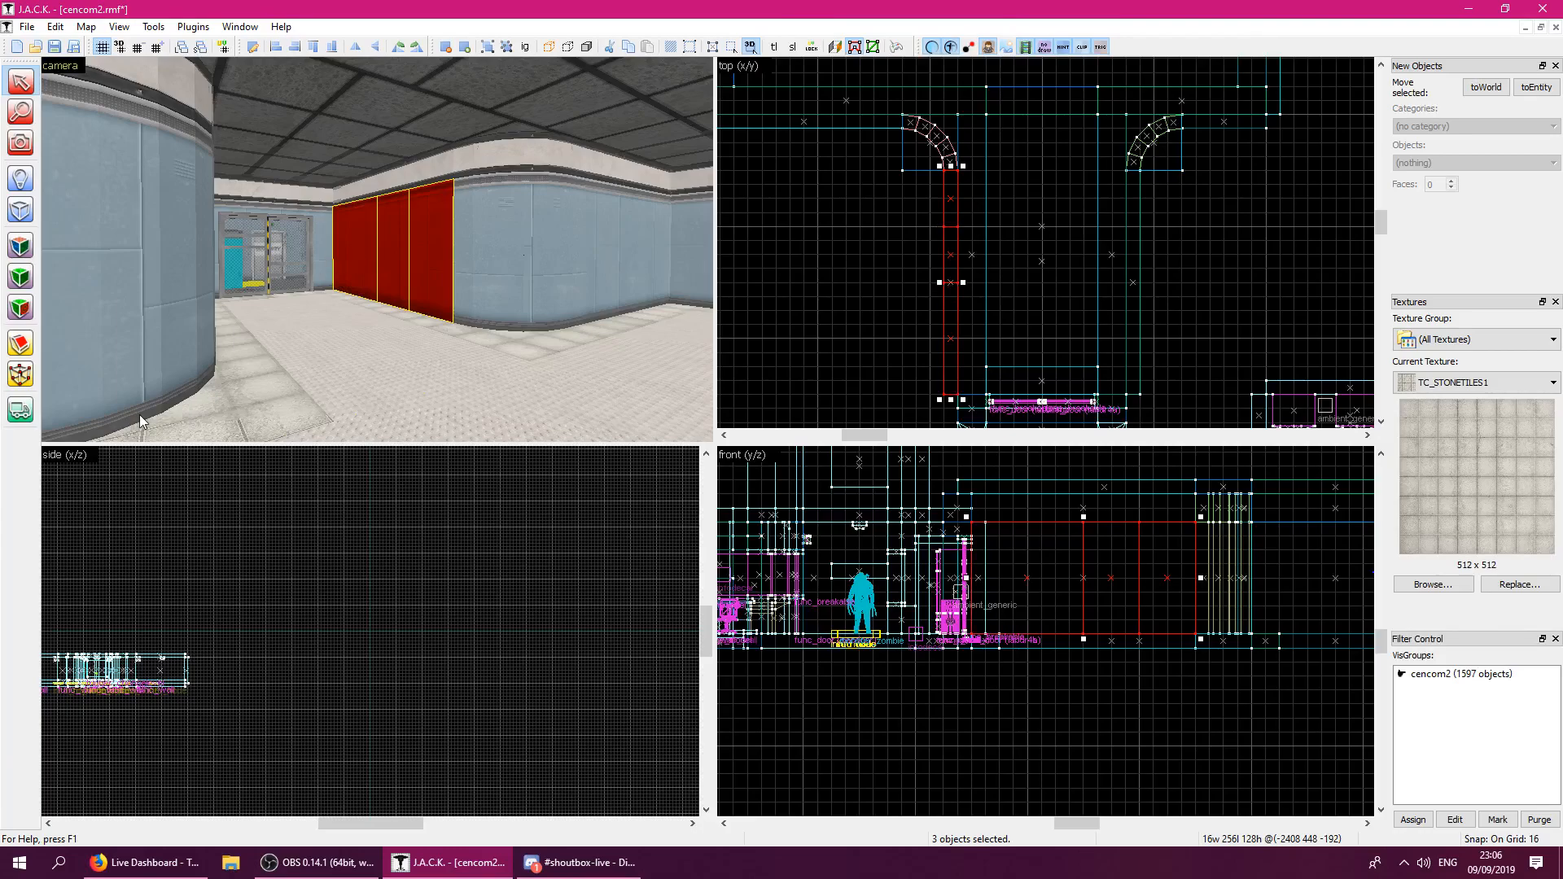
pyautogui.click(21, 375)
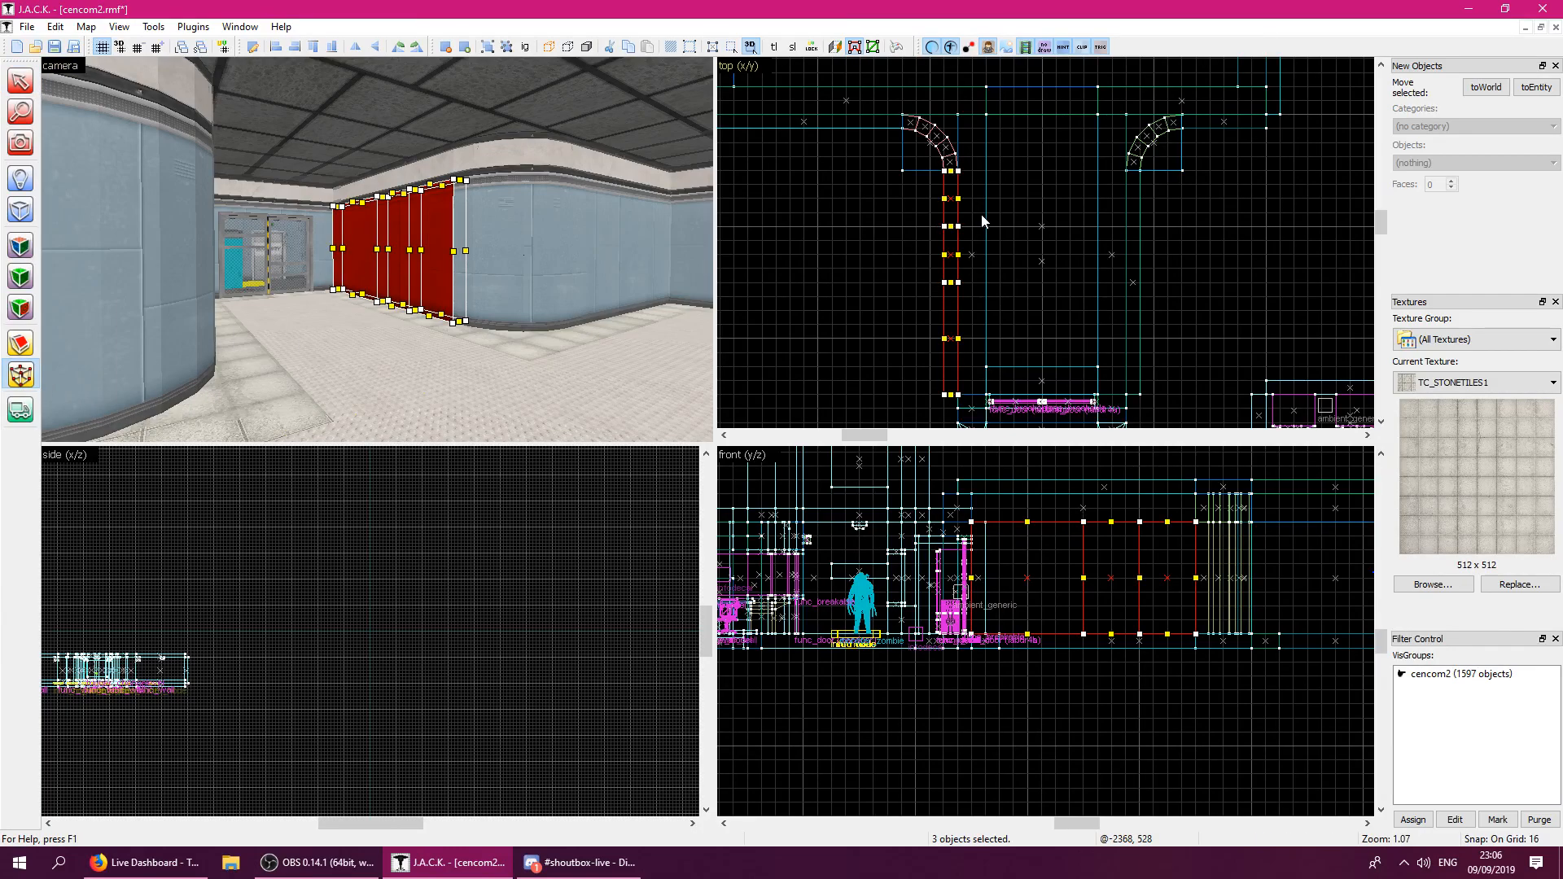
pyautogui.click(958, 288)
pyautogui.keyDown('ctrl'); pyautogui.click(397, 246); pyautogui.keyUp('ctrl')
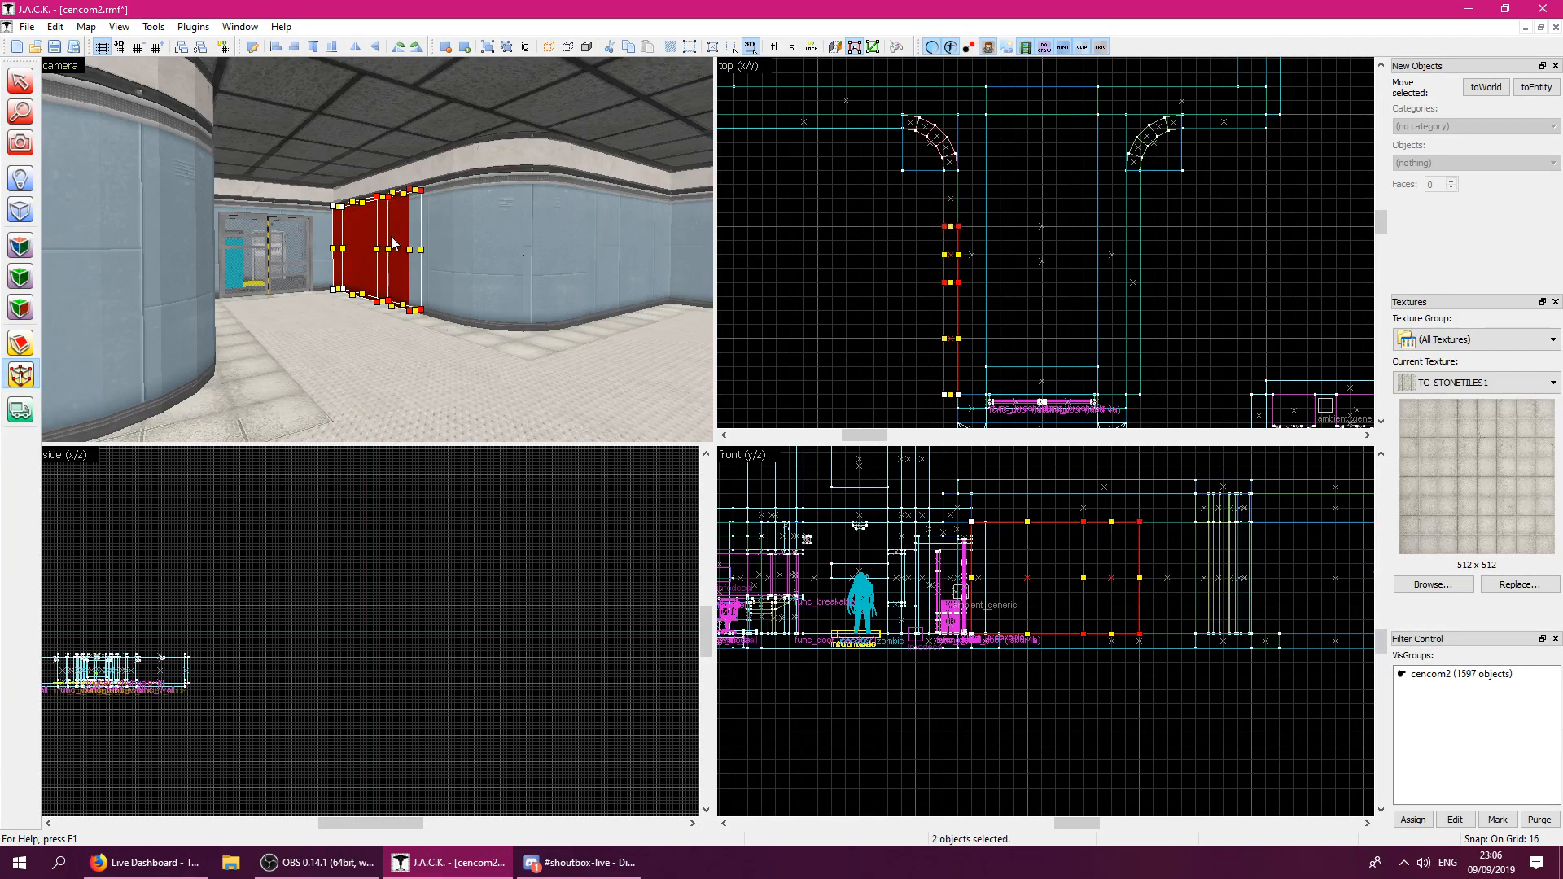
pyautogui.keyDown('ctrl'); pyautogui.click(417, 244); pyautogui.keyUp('ctrl')
pyautogui.moveTo(945, 227); pyautogui.dragTo(942, 199)
pyautogui.click(21, 82)
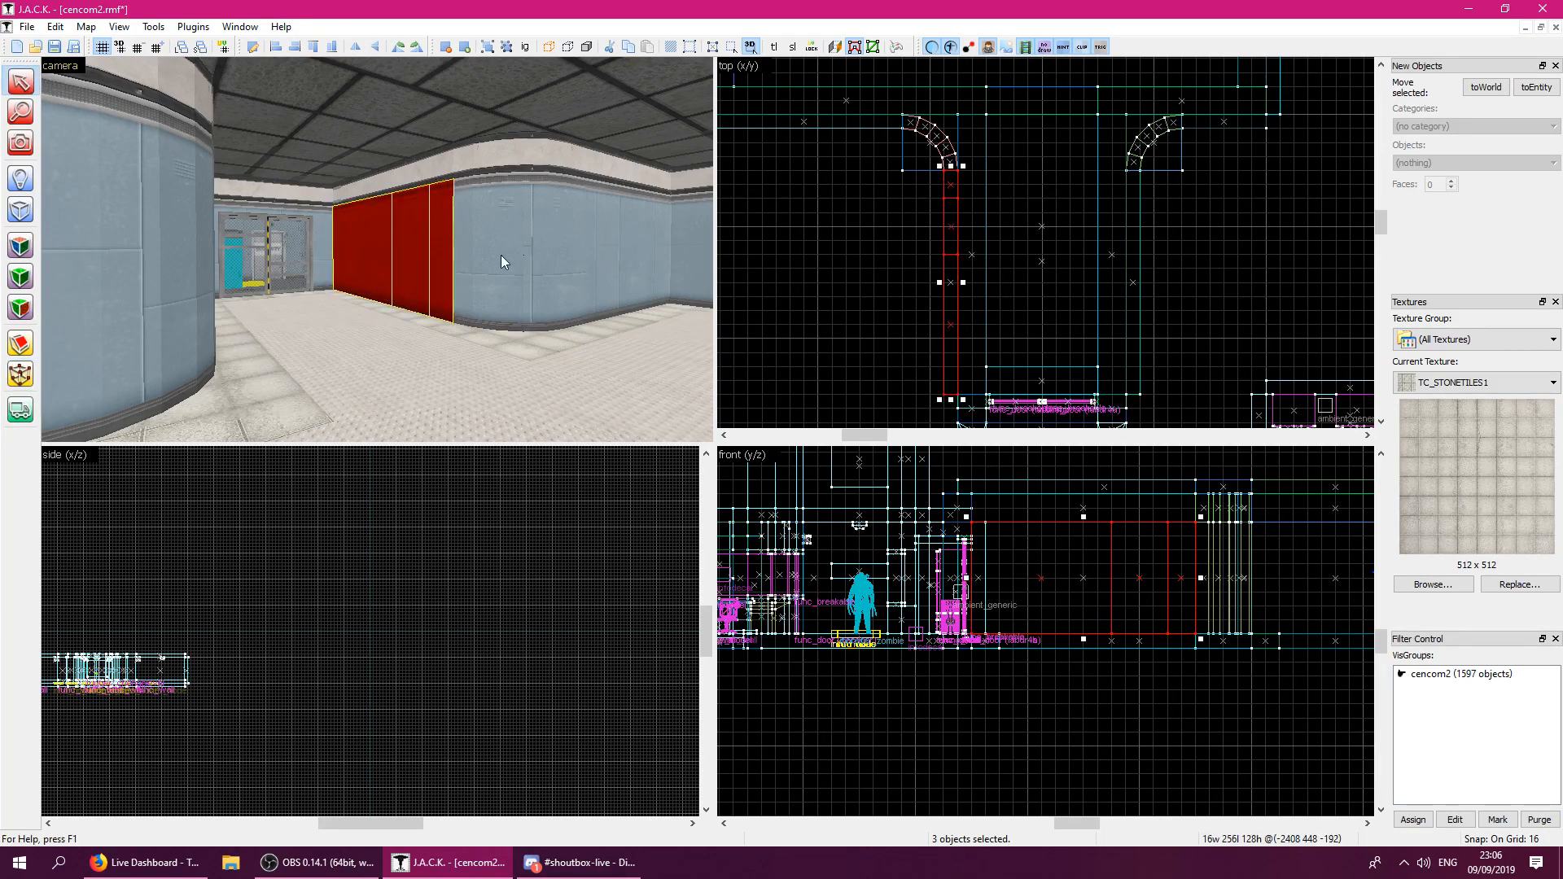
# Cut the wall's middle section horizontally 96 units above the floor and select the lower, doorway-sized piece.
pyautogui.click(397, 256)
pyautogui.click(20, 344)
pyautogui.moveTo(1140, 551); pyautogui.dragTo(1155, 551)
pyautogui.press('Return')
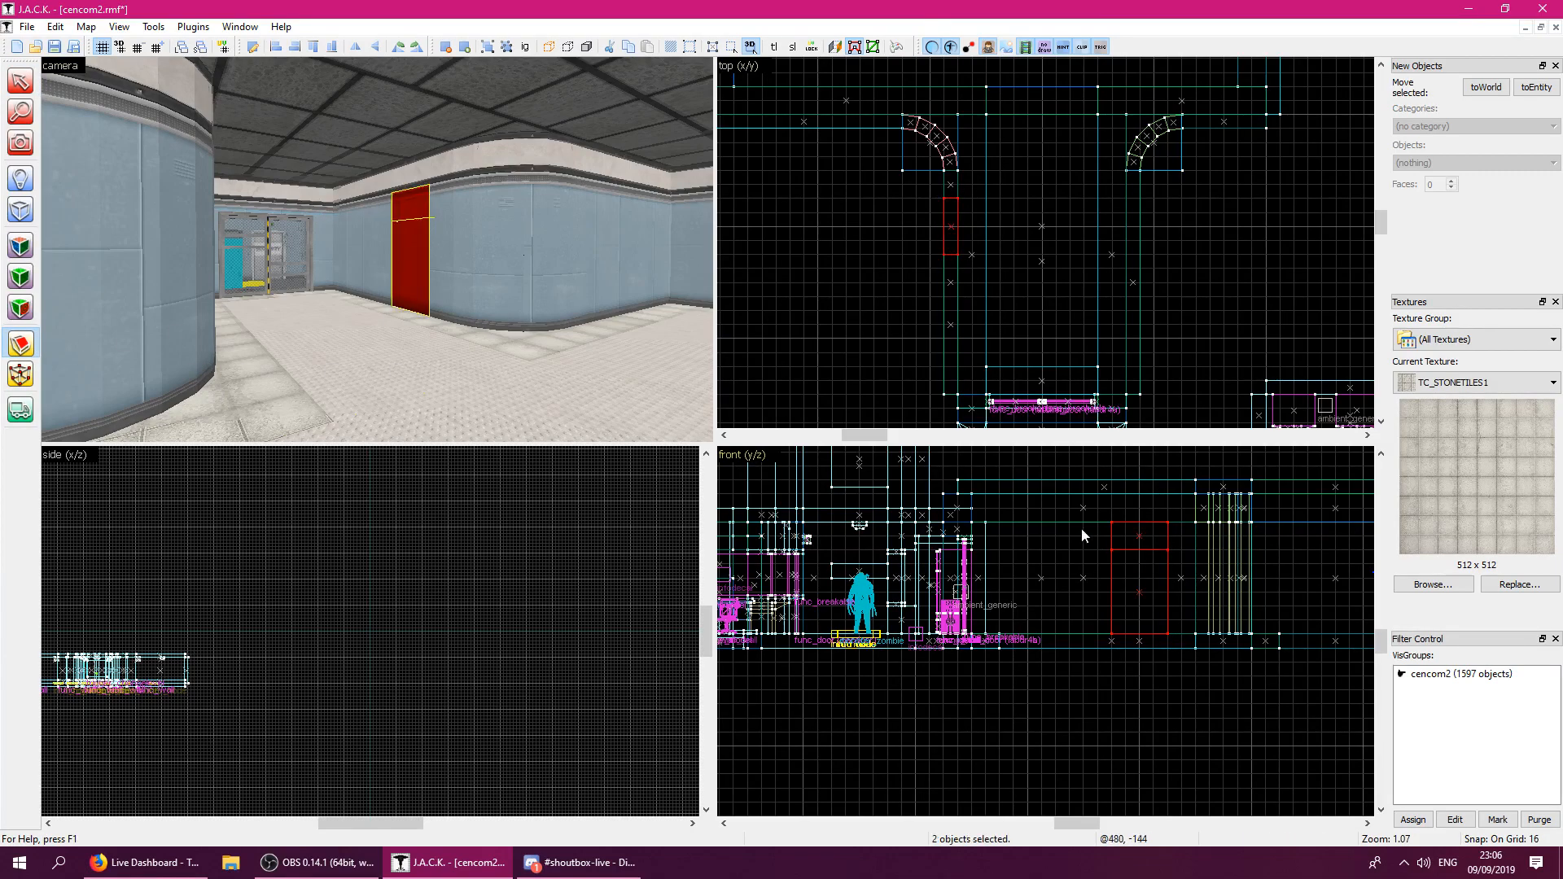
pyautogui.click(29, 82)
pyautogui.click(420, 261)
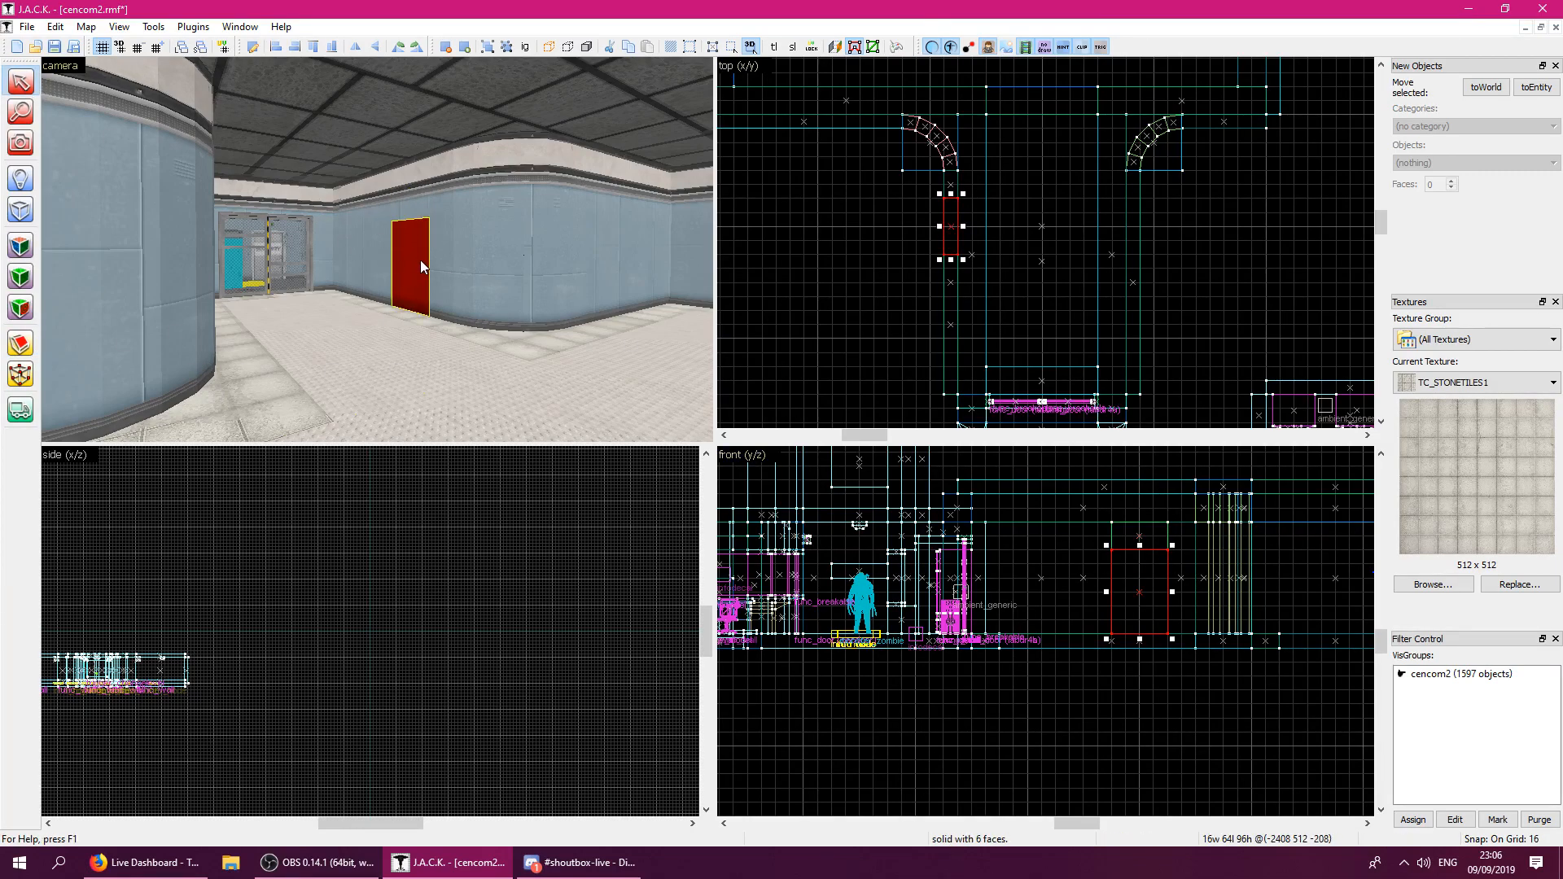
# Delete the selected doorway-sized wall piece to open the doorway, and save the map.
pyautogui.press('Delete')
pyautogui.press('z')
pyautogui.press('w')
pyautogui.press('a')
pyautogui.press('z')
pyautogui.hotkey('ctrl', 's')
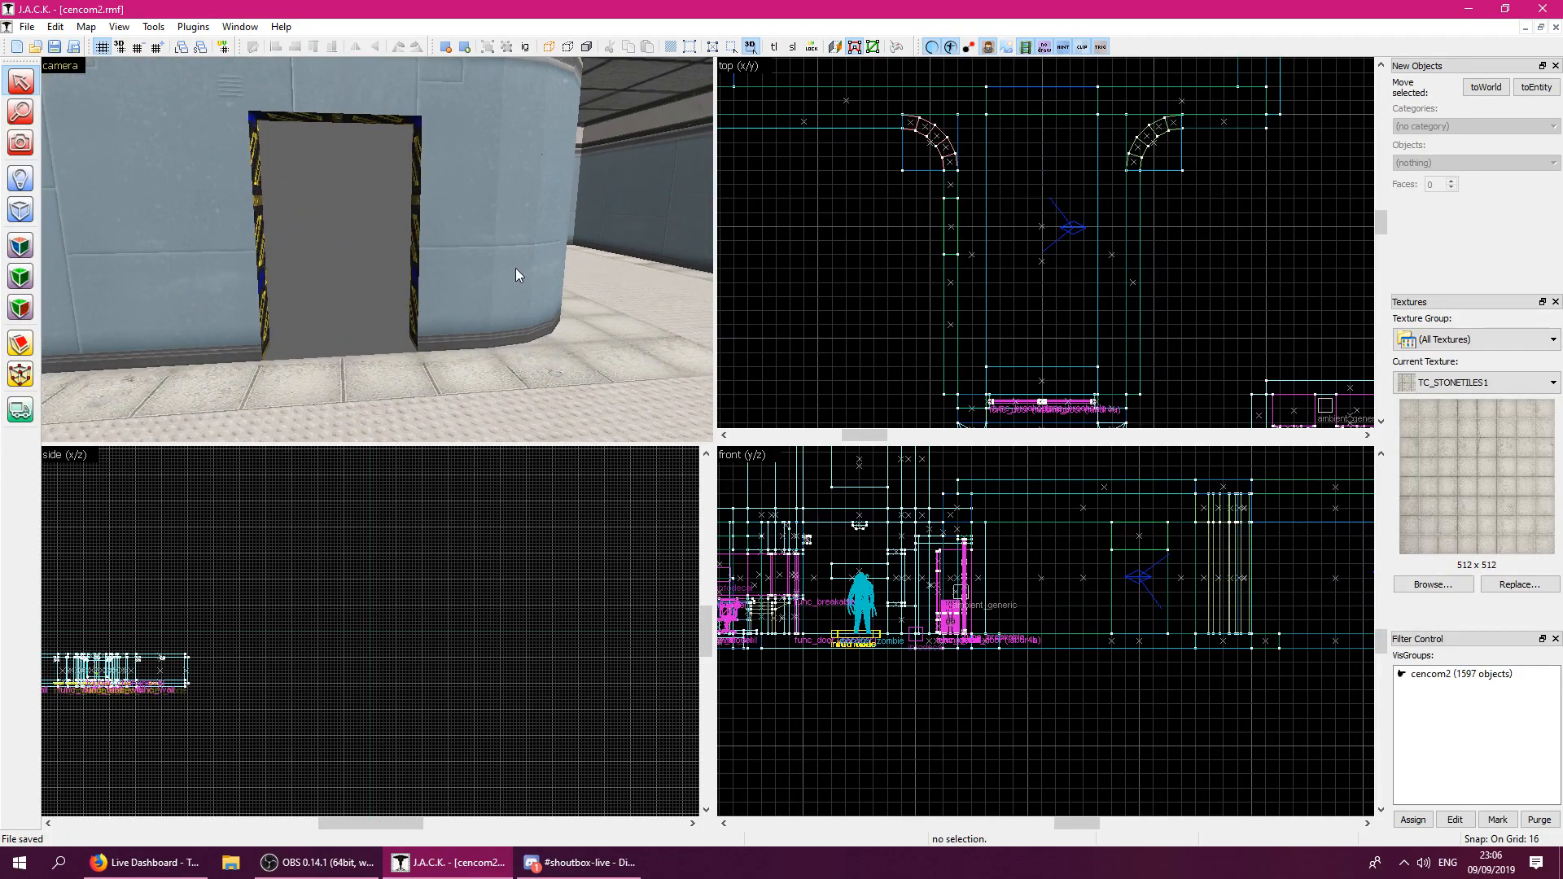
# Open the tc_prefabs.rmf map from the RMFs folder.
pyautogui.click(27, 26)
pyautogui.click(44, 63)
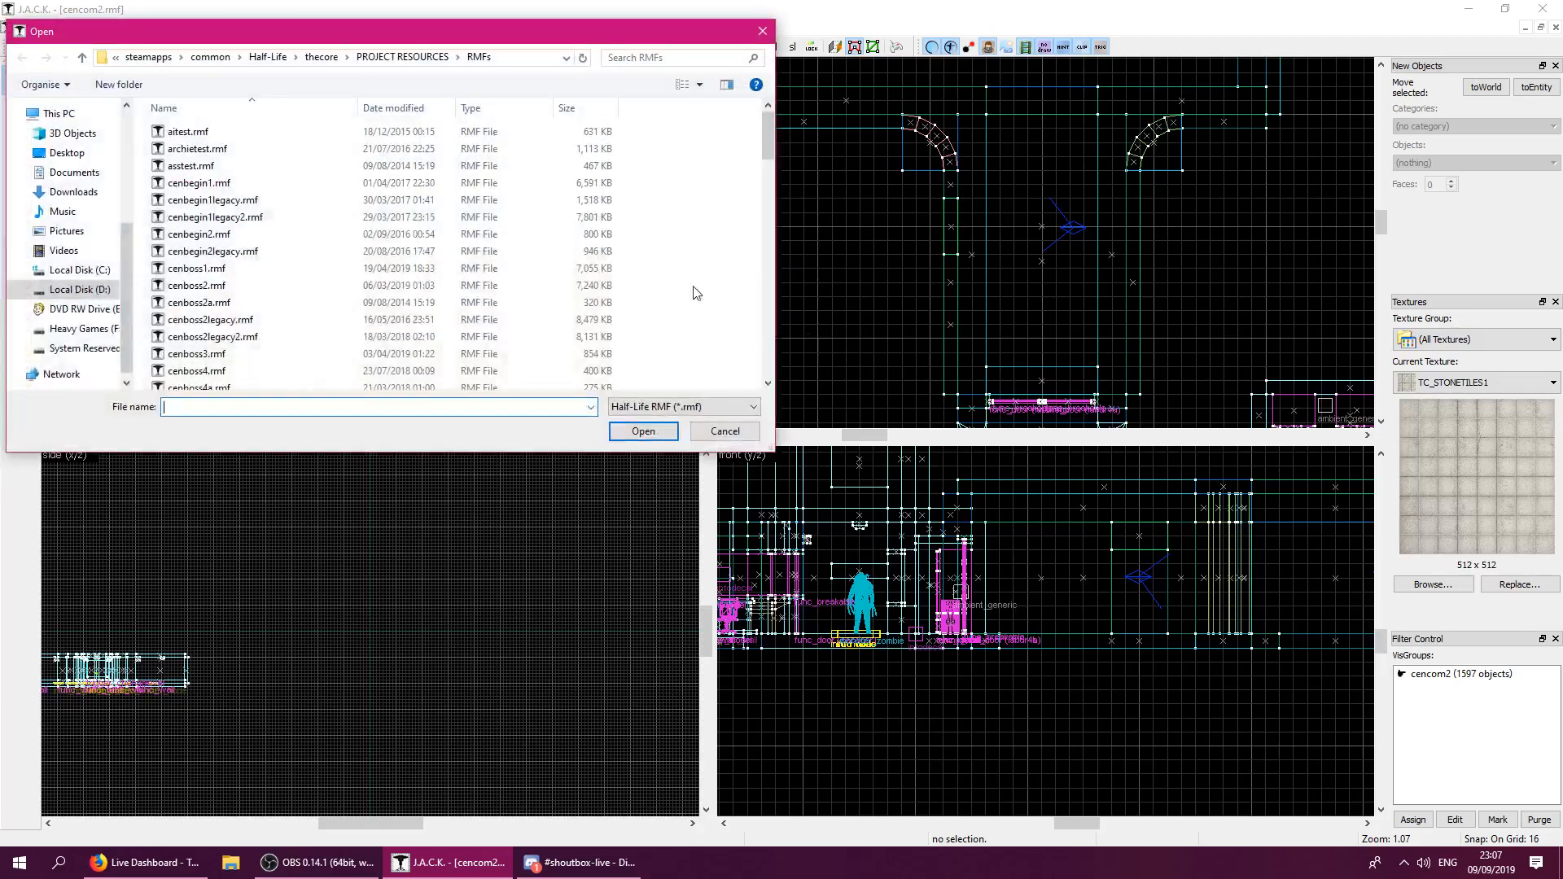
pyautogui.moveTo(352, 40); pyautogui.dragTo(942, 149)
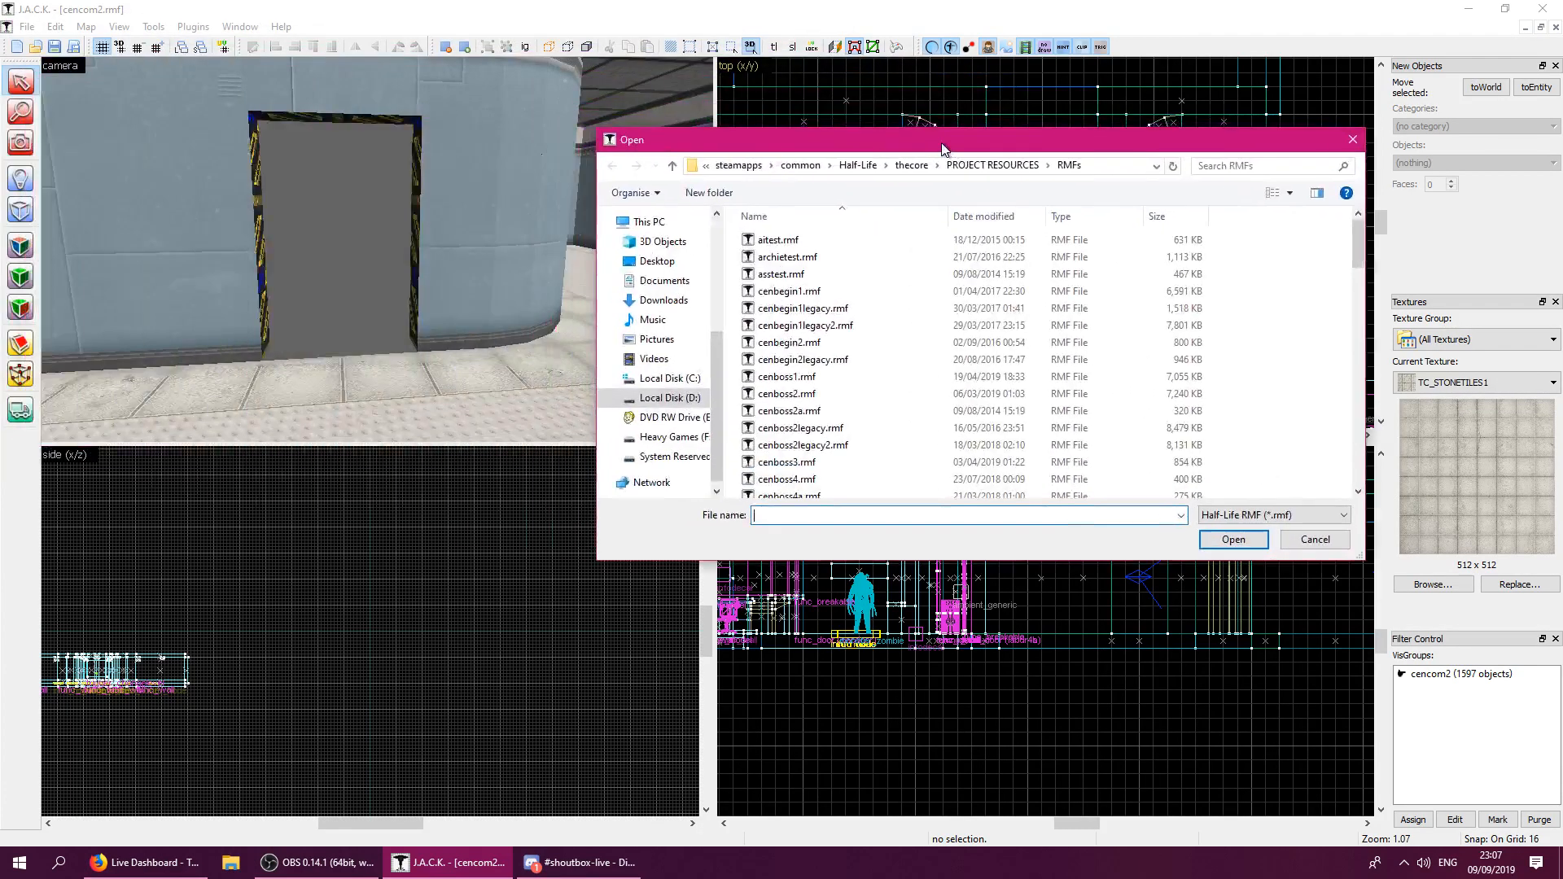
pyautogui.scroll(-20, 817, 385)
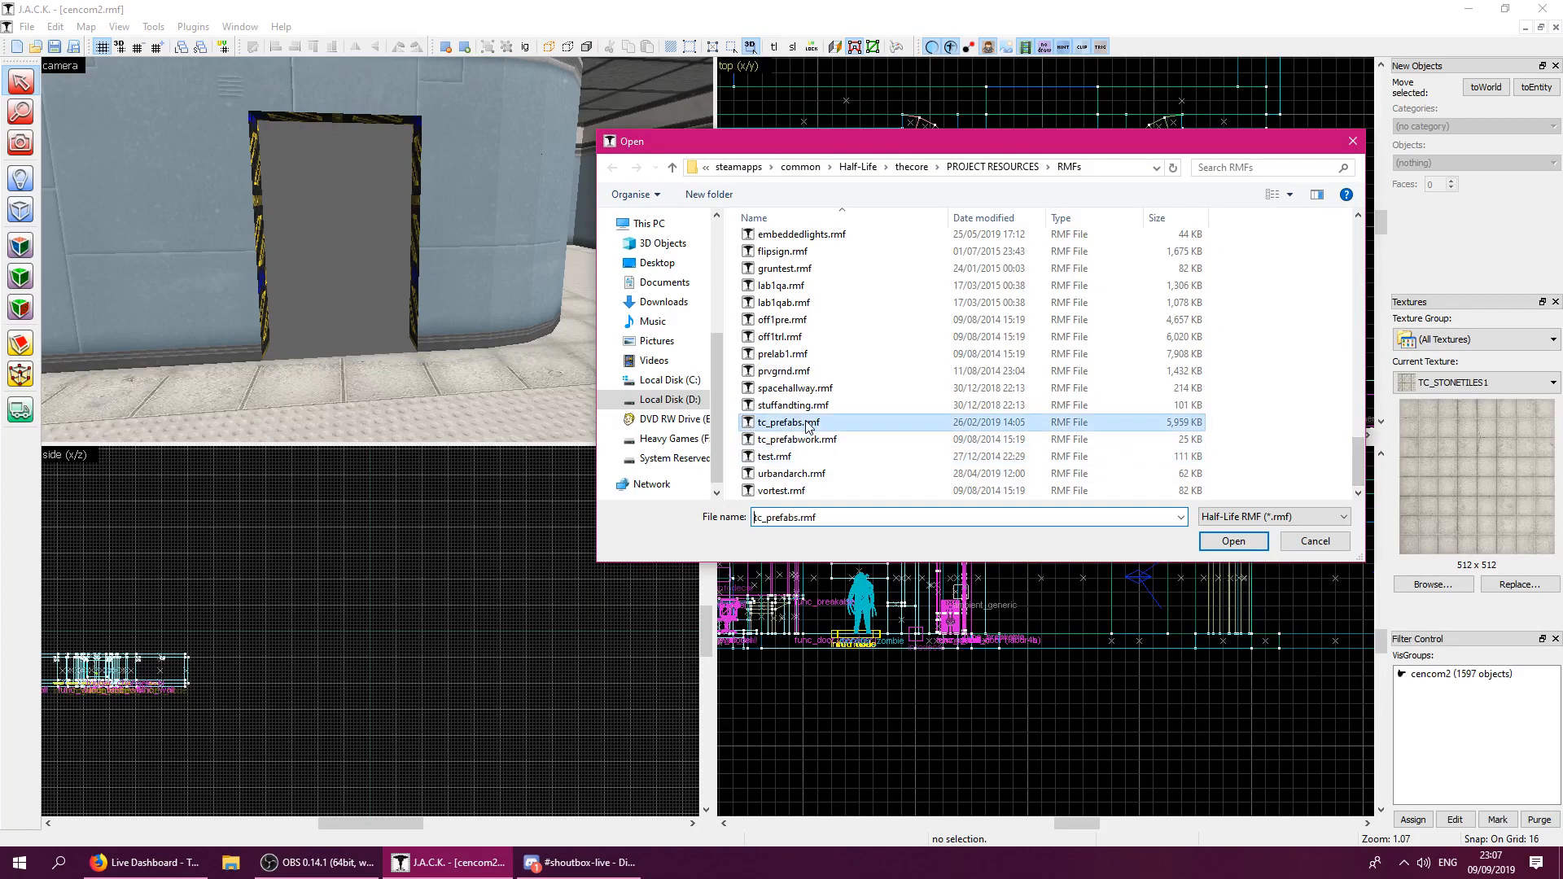
pyautogui.doubleClick(786, 423)
pyautogui.doubleClick(741, 422)
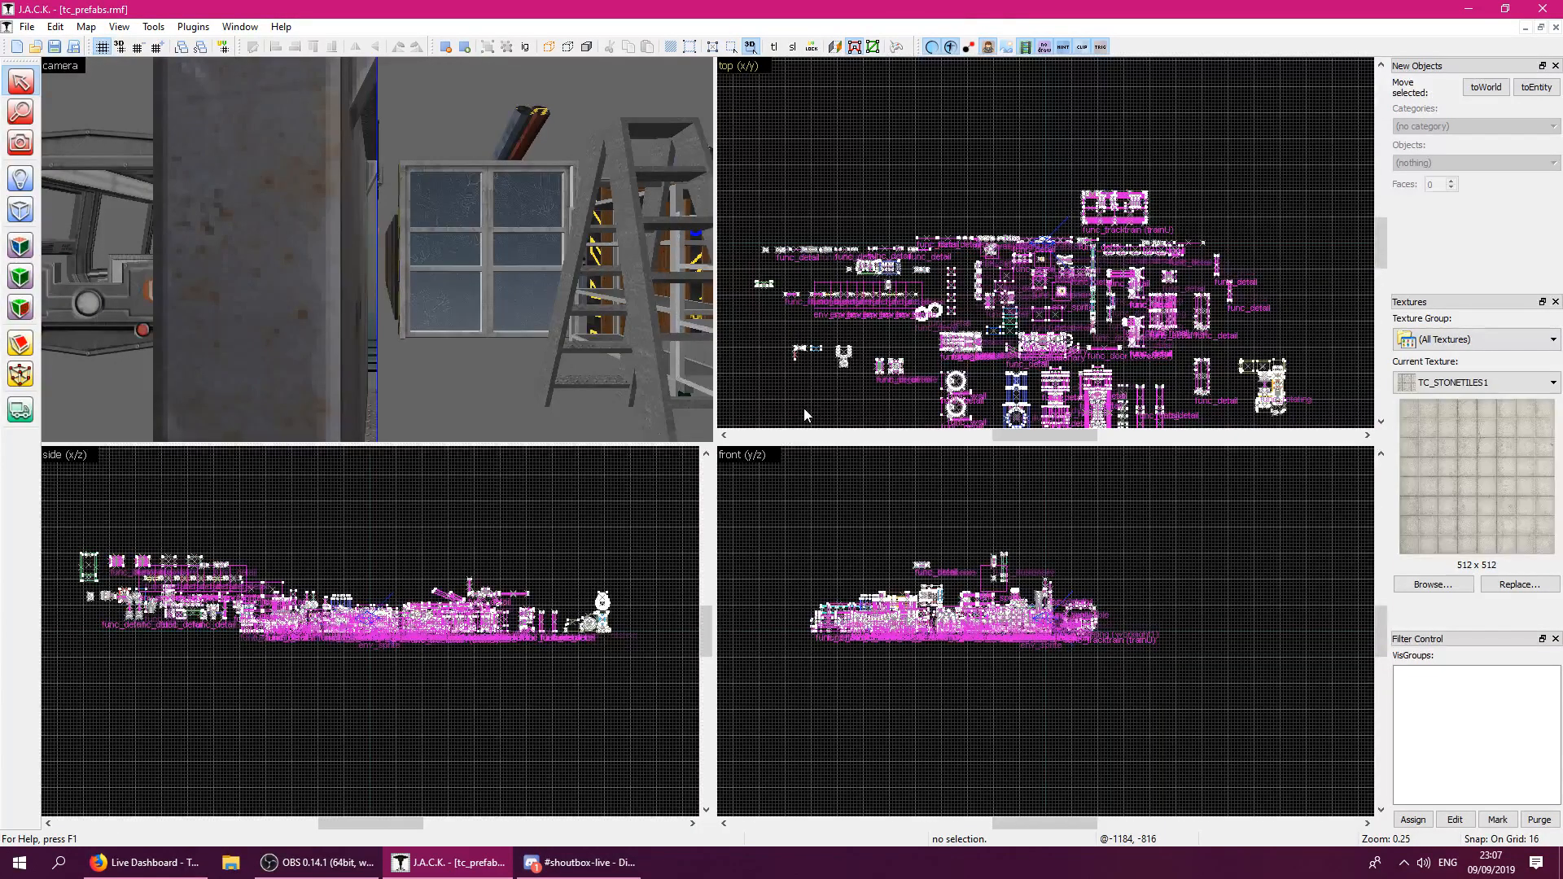
# Fly over the prefab collection, from the grey cabinets past the large machinery to the coloured light fixtures.
pyautogui.press('z')
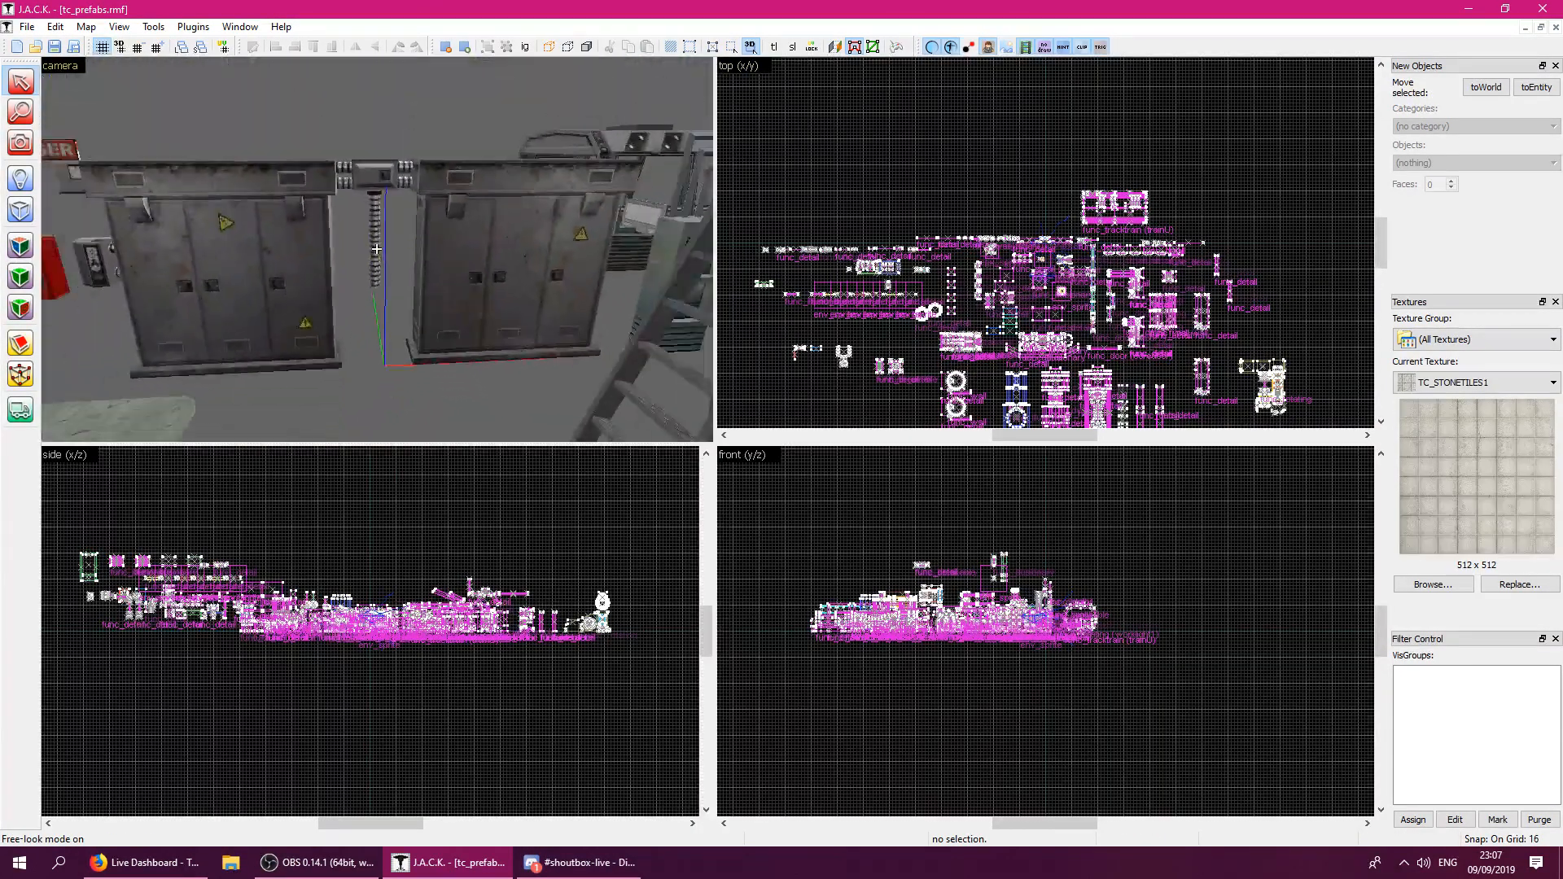
pyautogui.press('w')
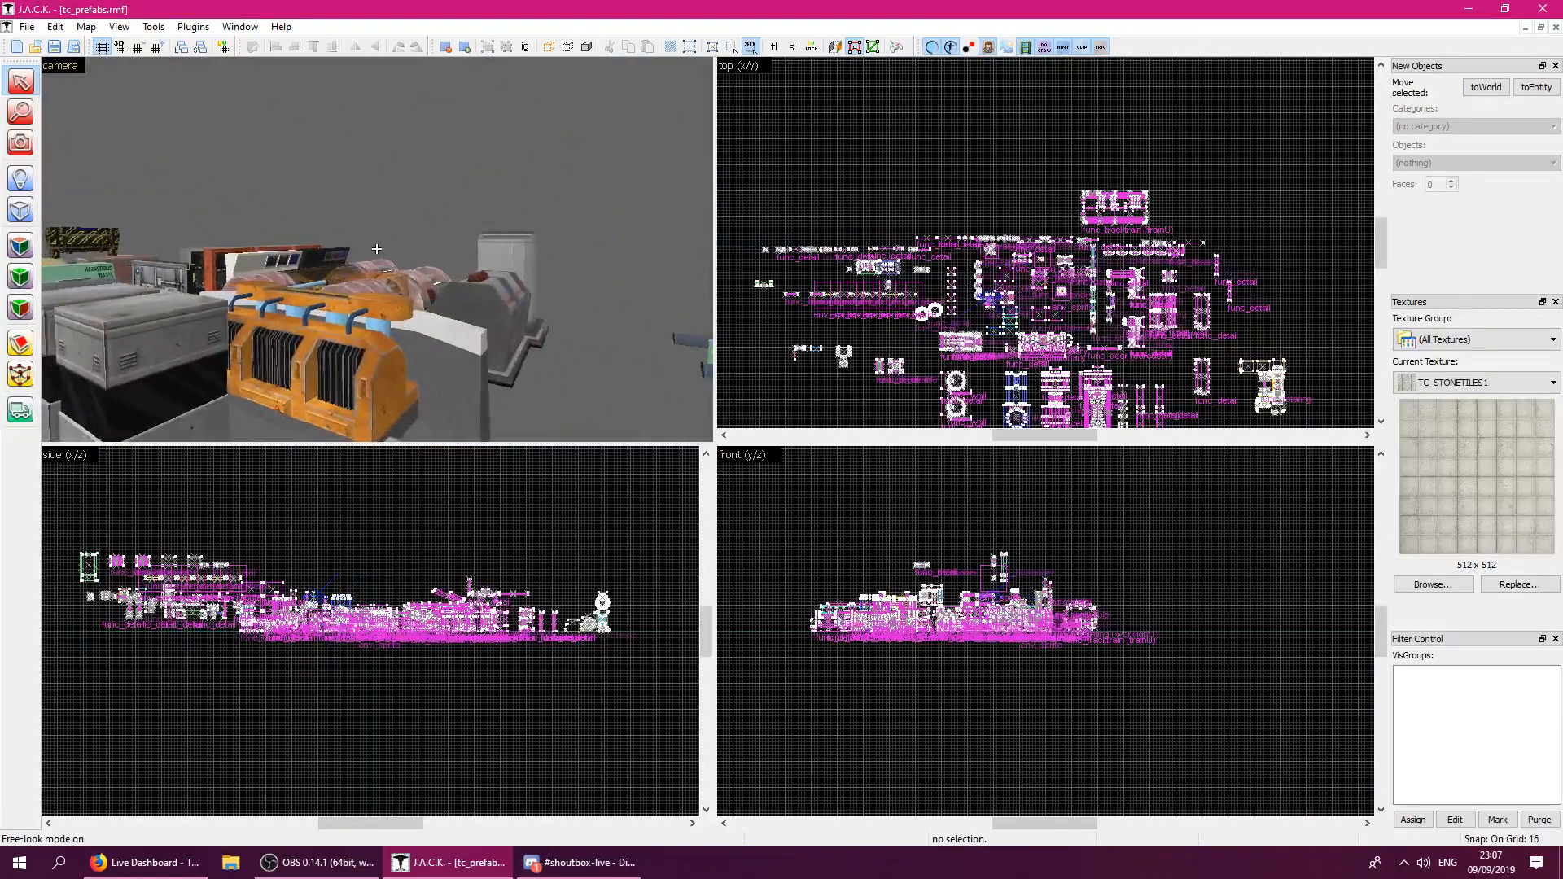
pyautogui.press('w')
pyautogui.press('z')
pyautogui.press('z')
pyautogui.press('w')
pyautogui.press('w')
pyautogui.press('z')
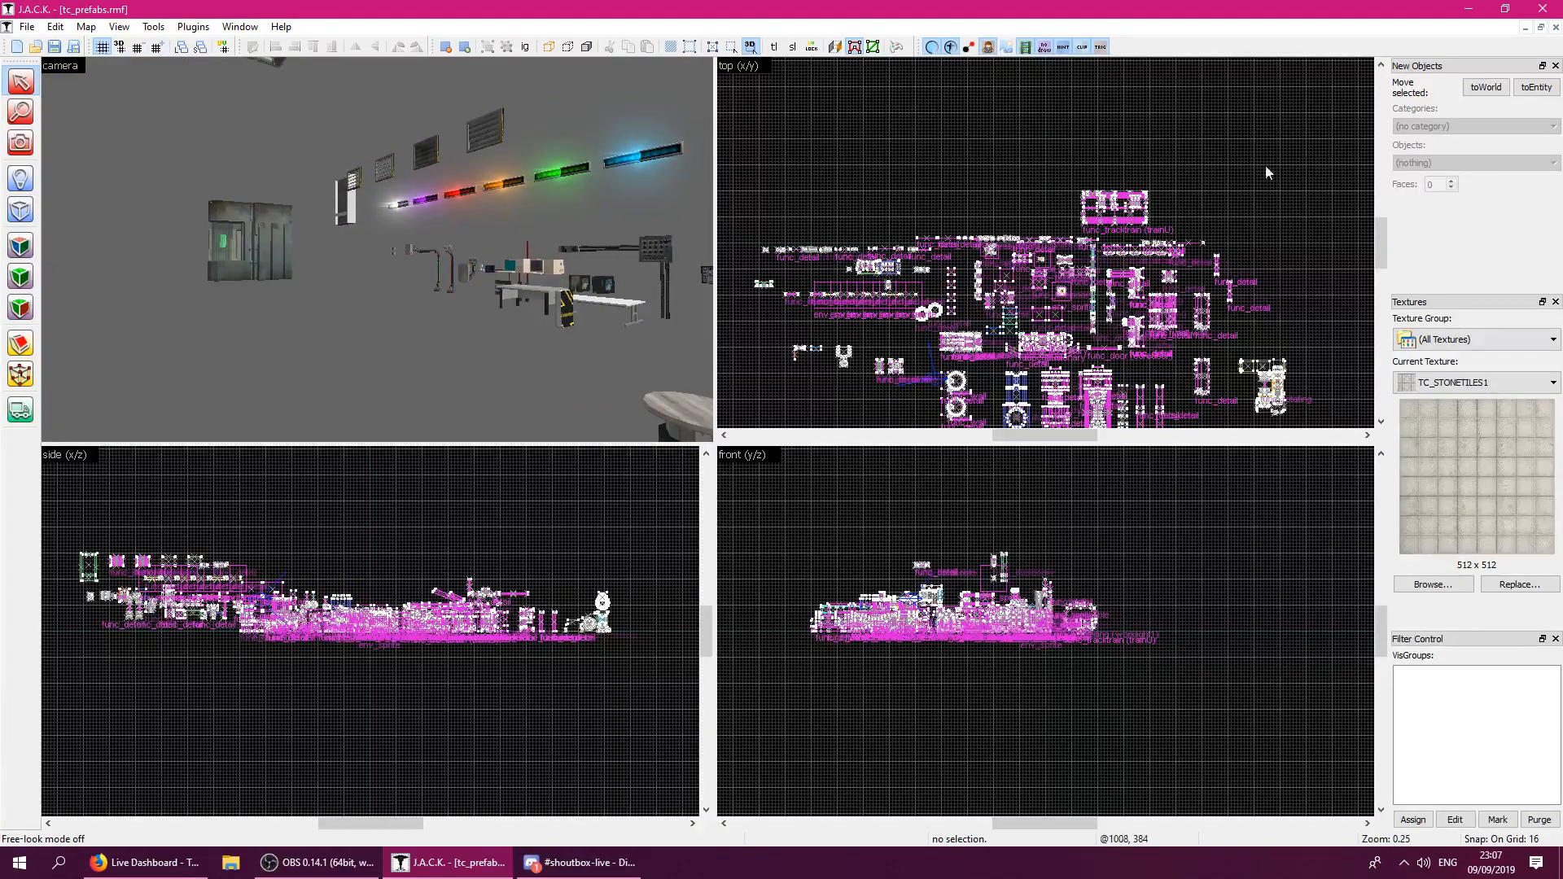
# Switch to Firefox to read the Colony 42 game description on the Verdict Studios page, and return to J.A.C.K.
pyautogui.hotkey('alt', 'Tab')
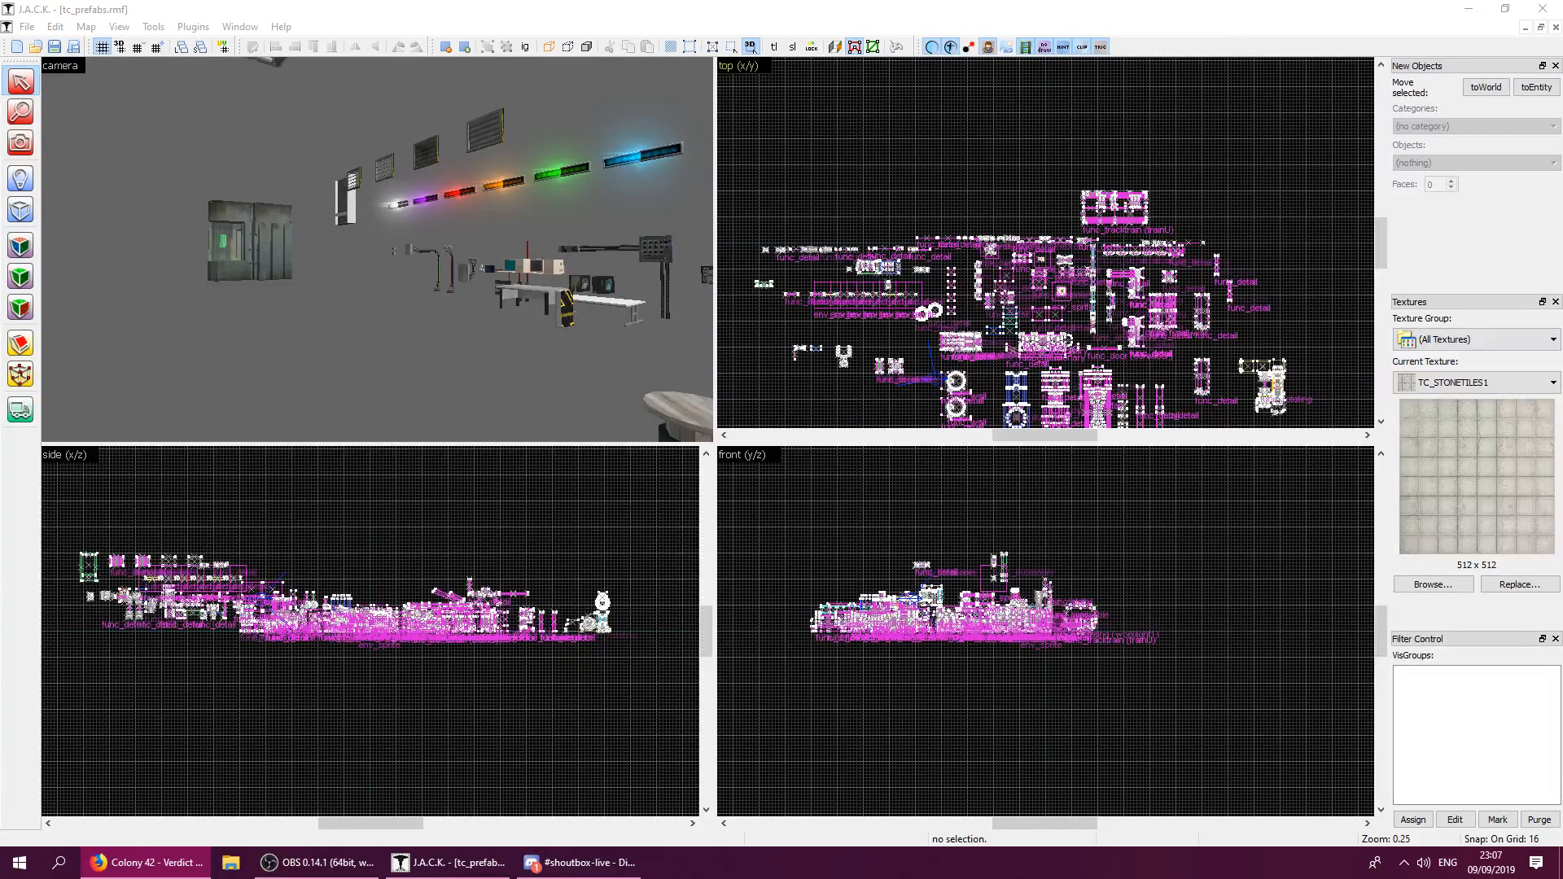
pyautogui.hotkey('alt', 'Tab')
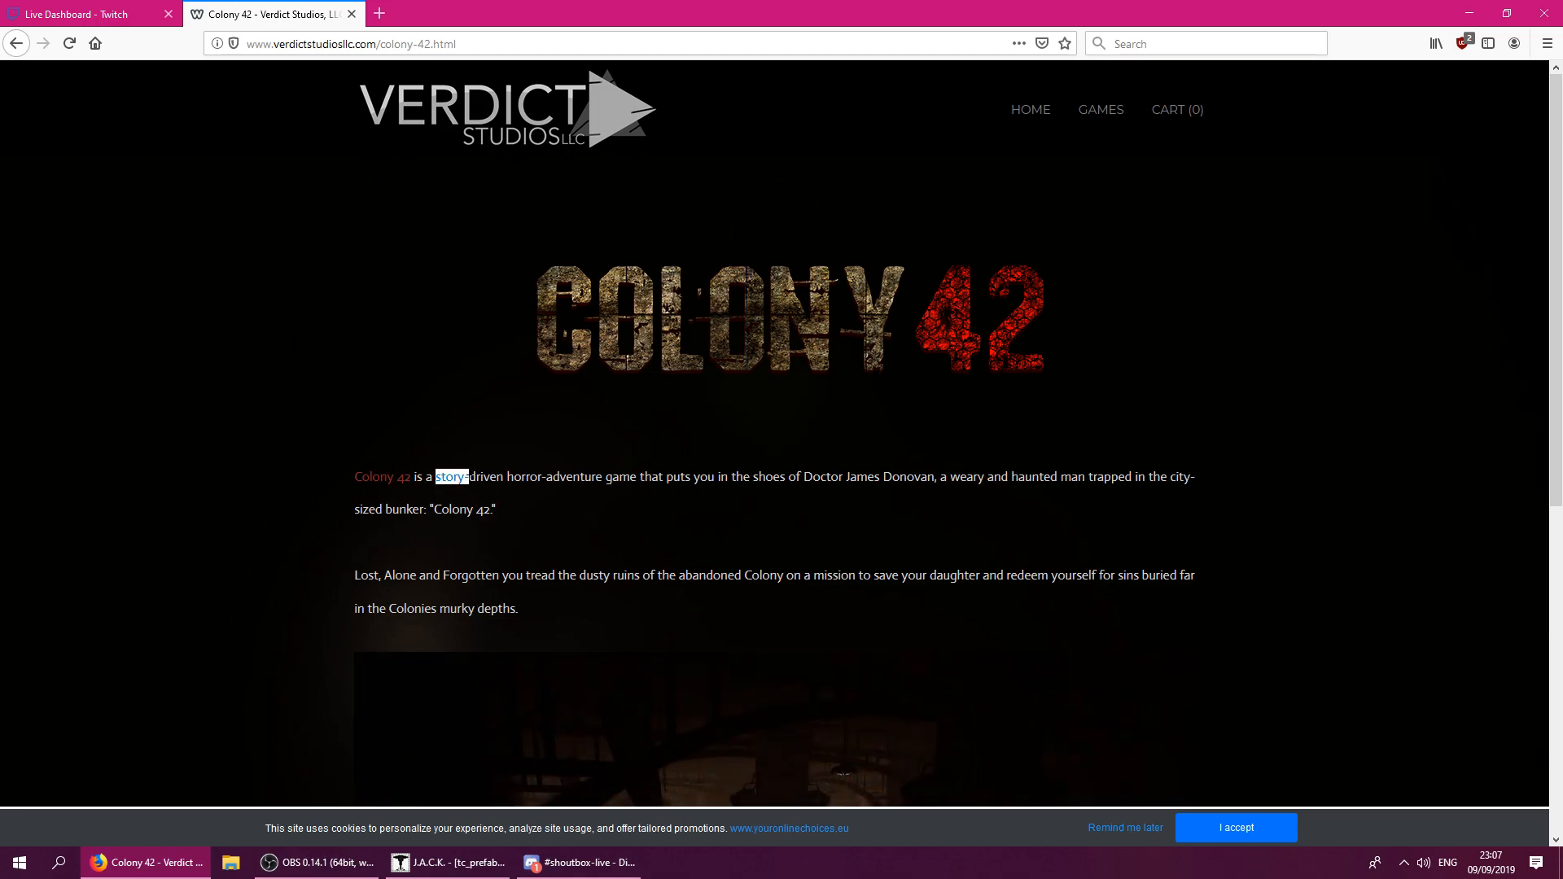
pyautogui.moveTo(553, 479); pyautogui.dragTo(631, 479)
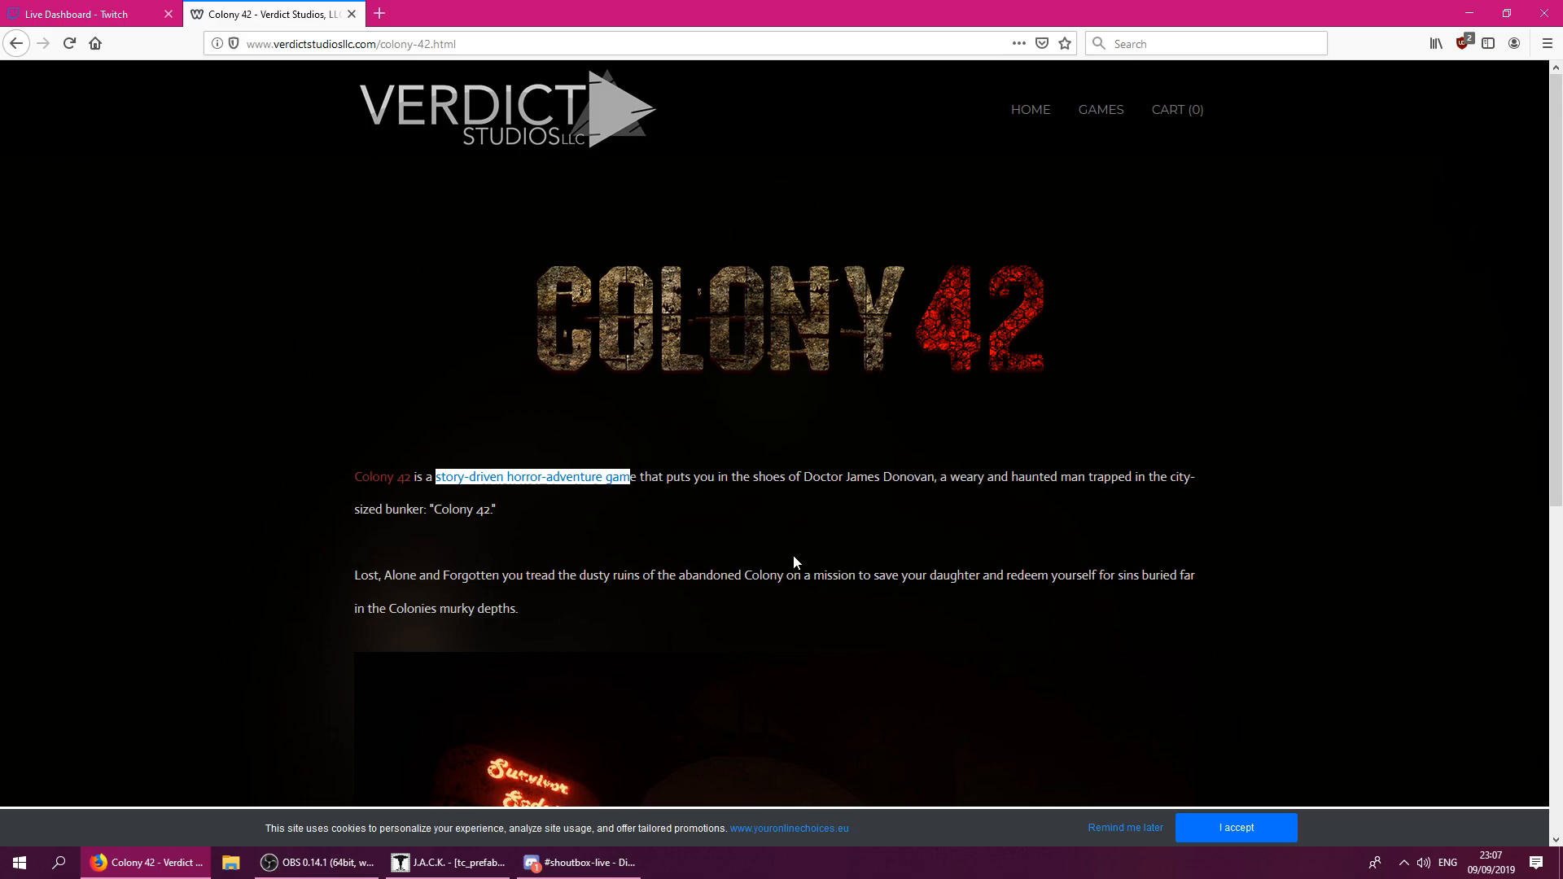
pyautogui.moveTo(666, 18); pyautogui.dragTo(1562, 220)
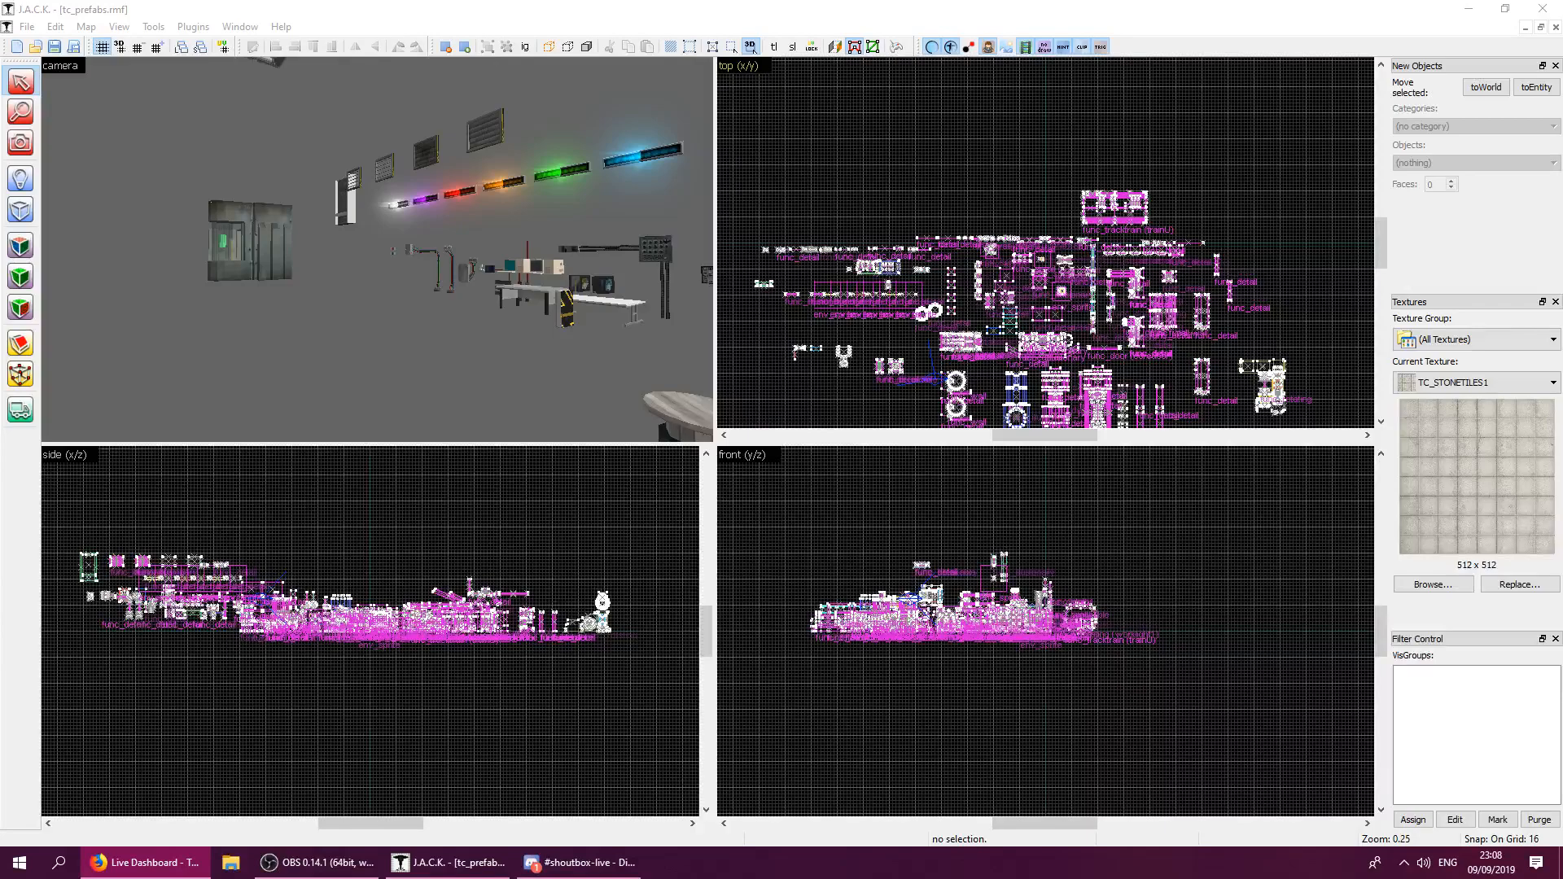
pyautogui.click(870, 8)
# Examine the prefabs from the wall vents and light fixtures across to the vending machines, yellow loader and generators.
pyautogui.press('z')
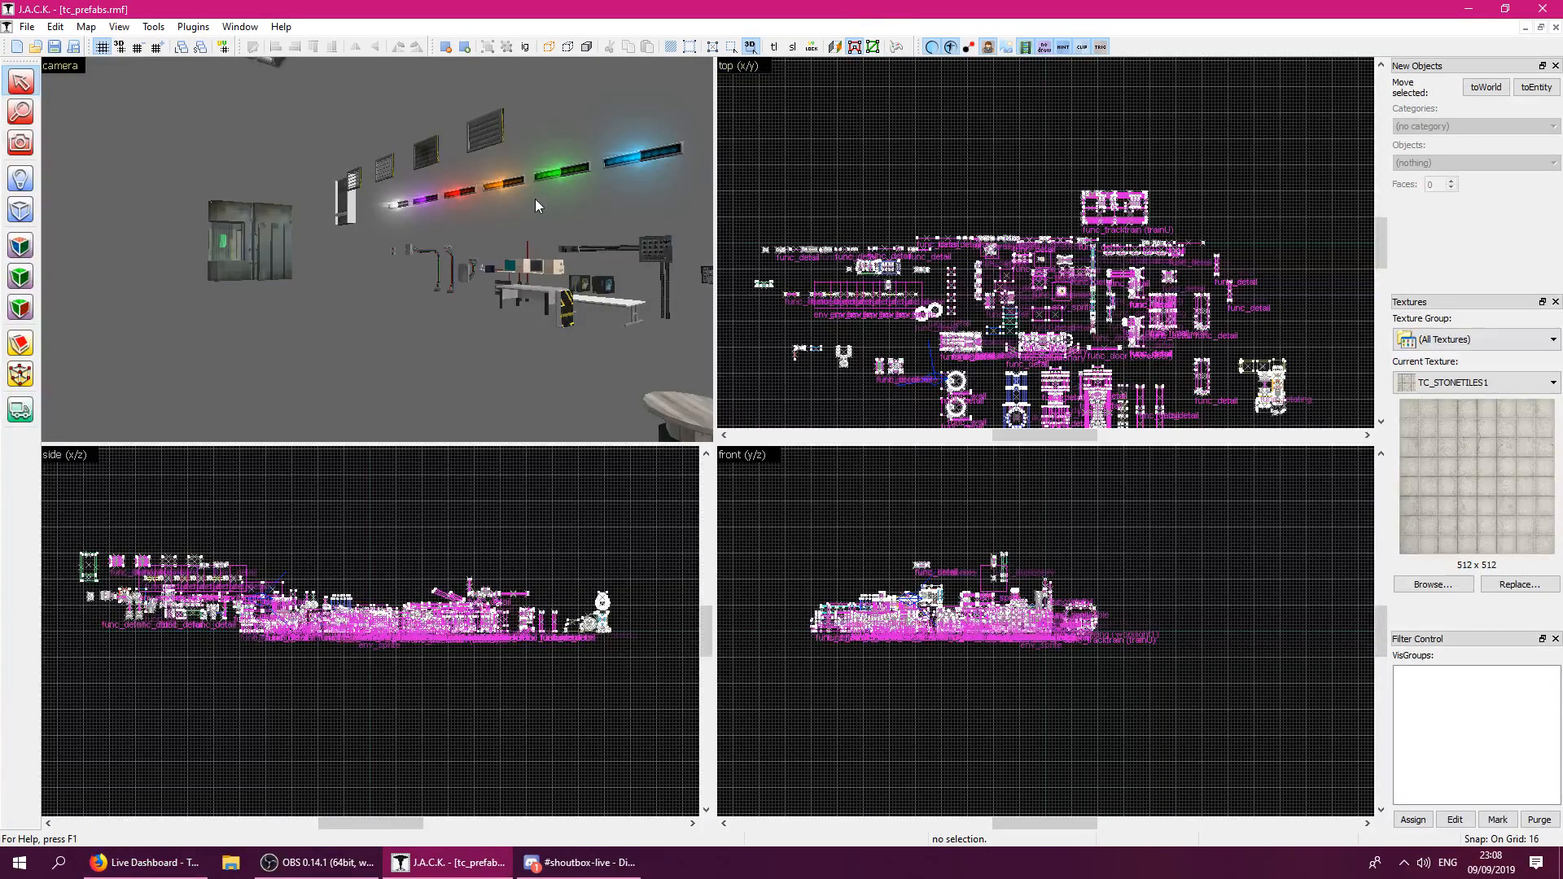
pyautogui.press('w')
pyautogui.press('s')
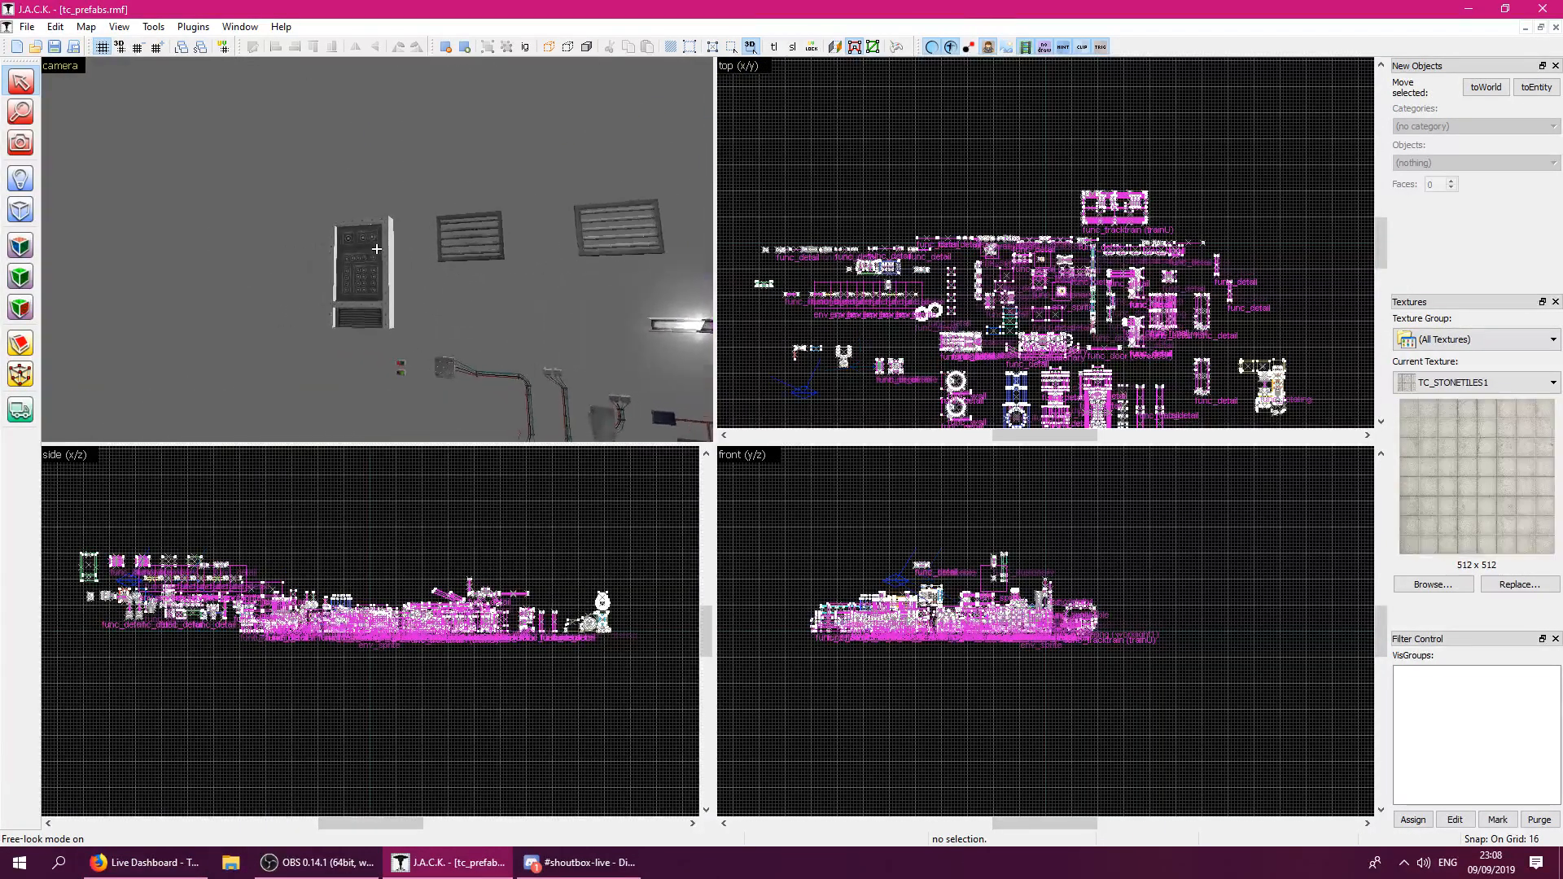
pyautogui.press('d')
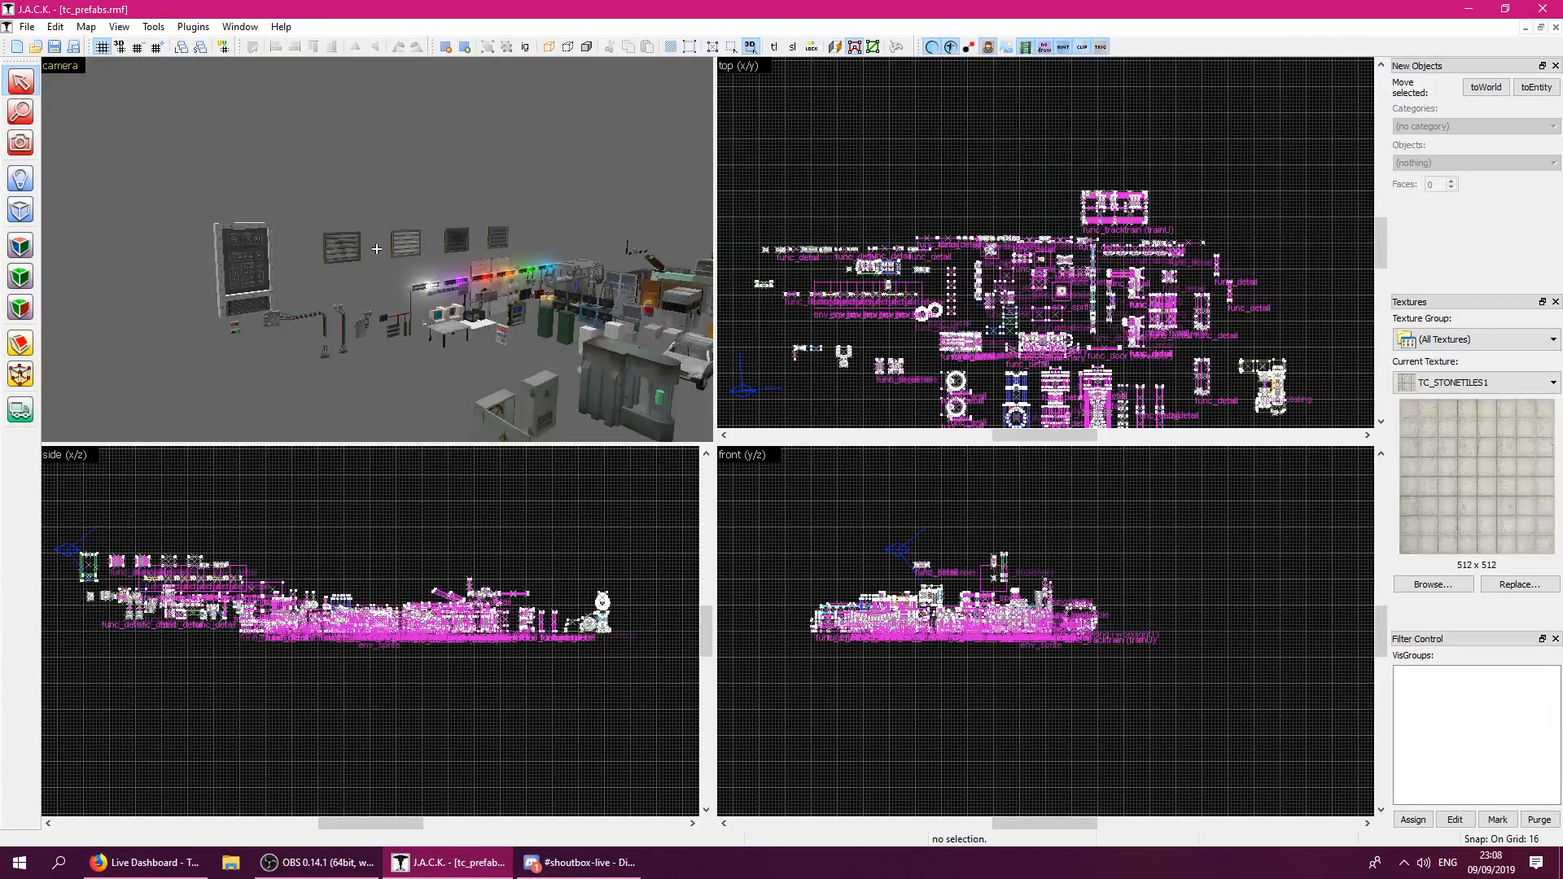
pyautogui.press('w')
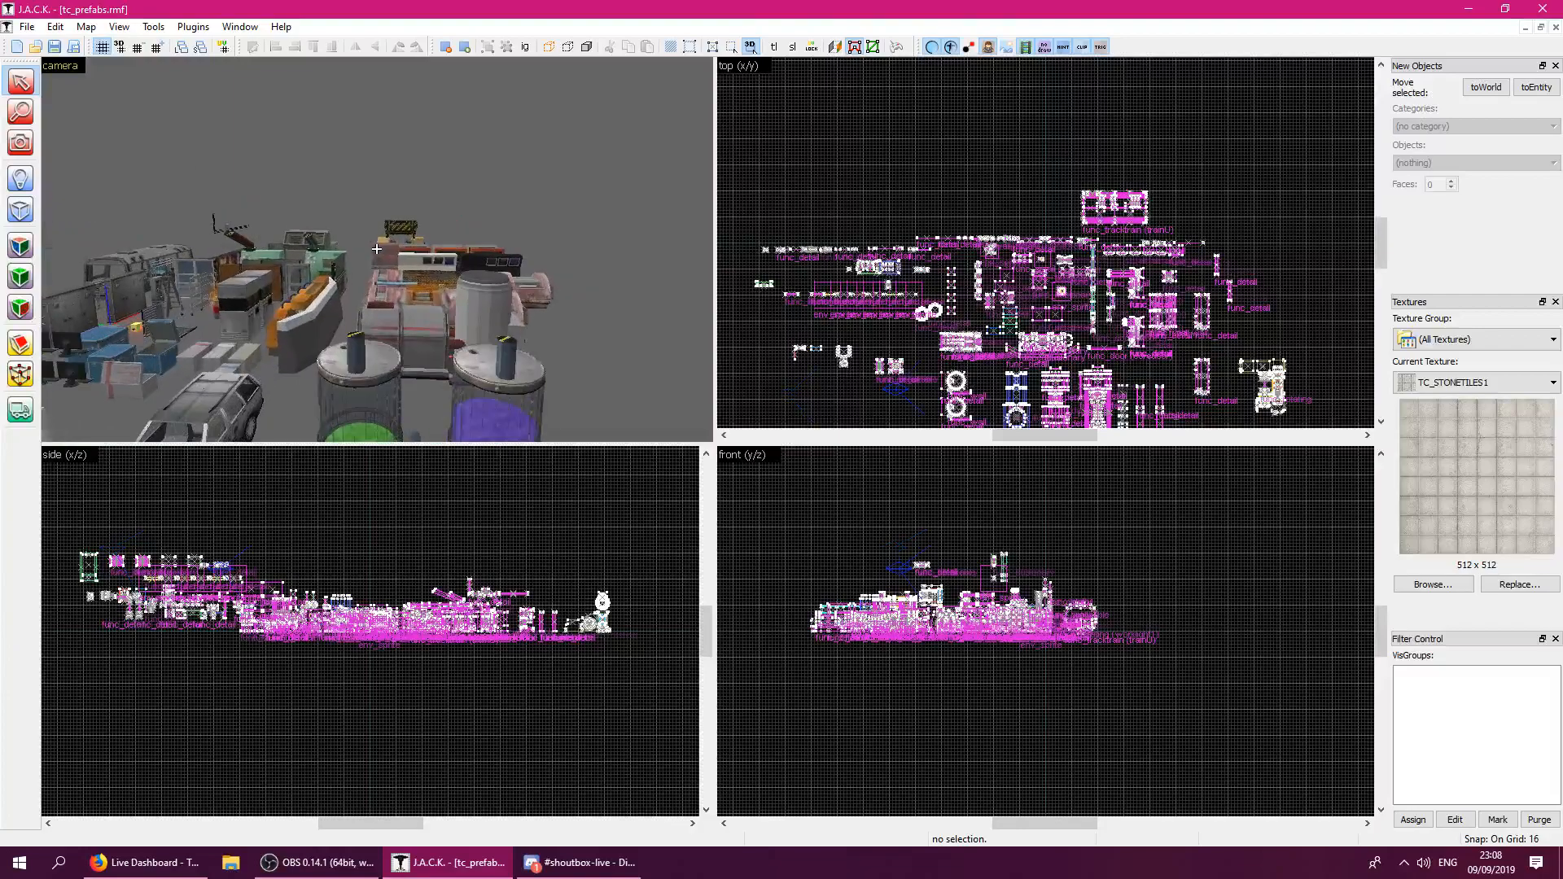
pyautogui.press('w')
pyautogui.press('w')
pyautogui.press('w')
pyautogui.press('w')
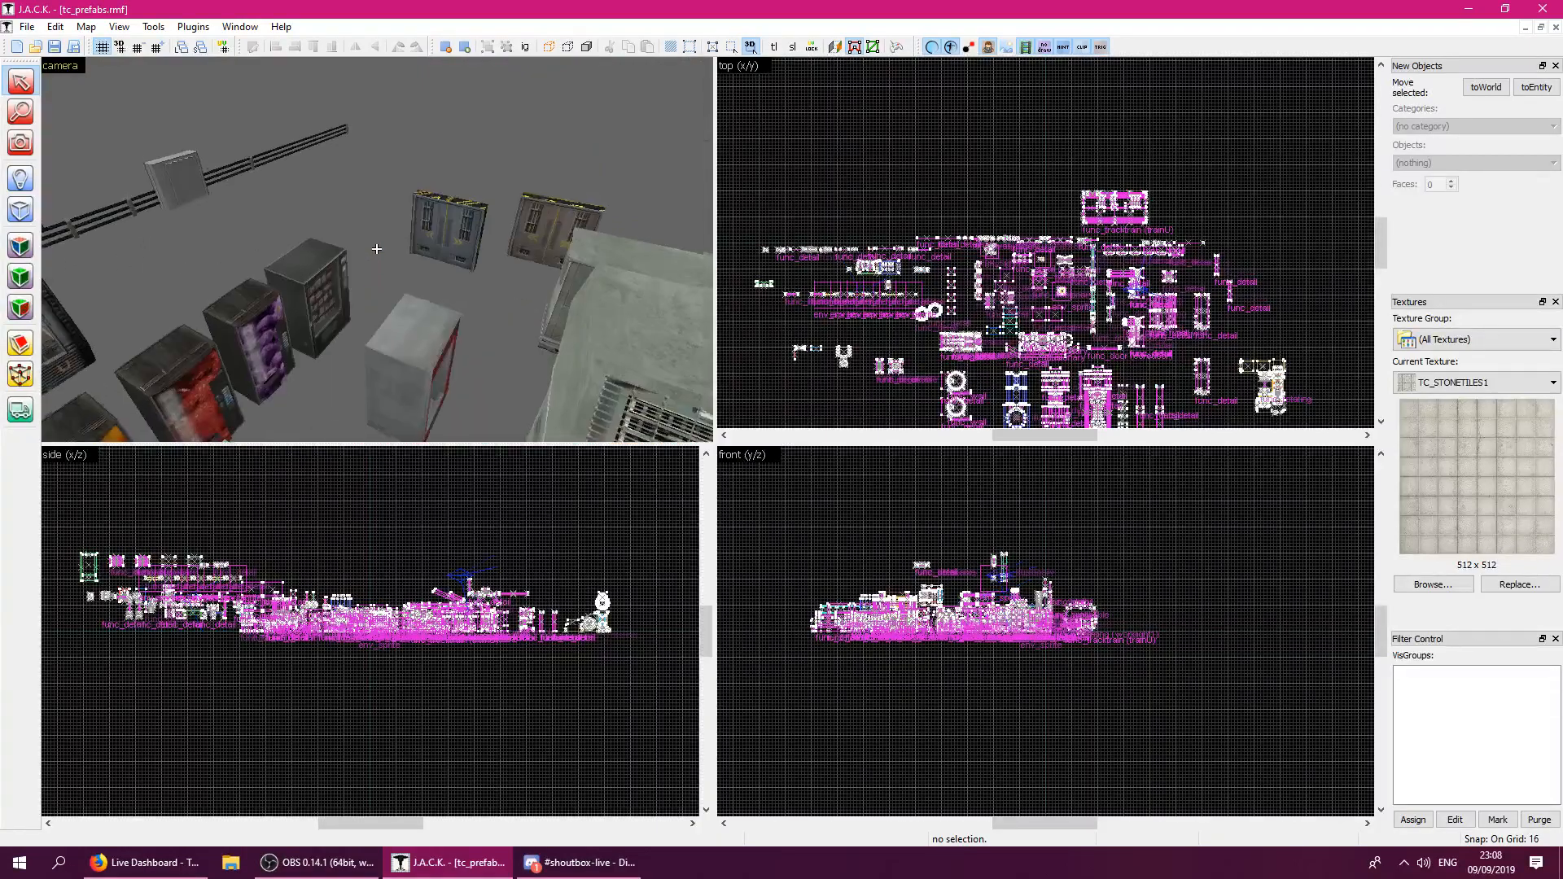
pyautogui.press('w')
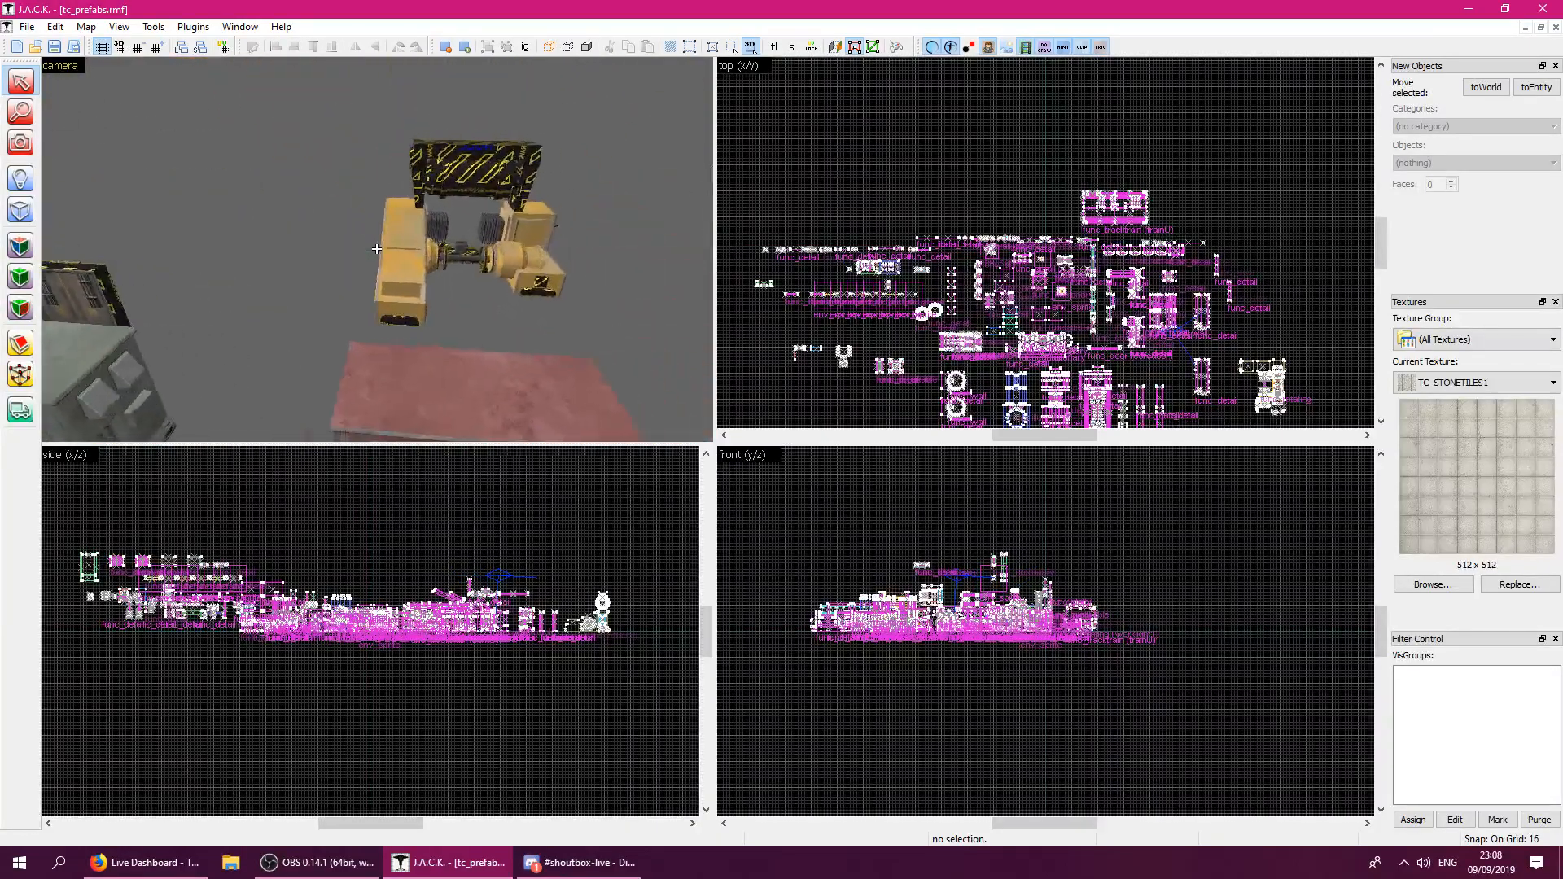
pyautogui.press('w')
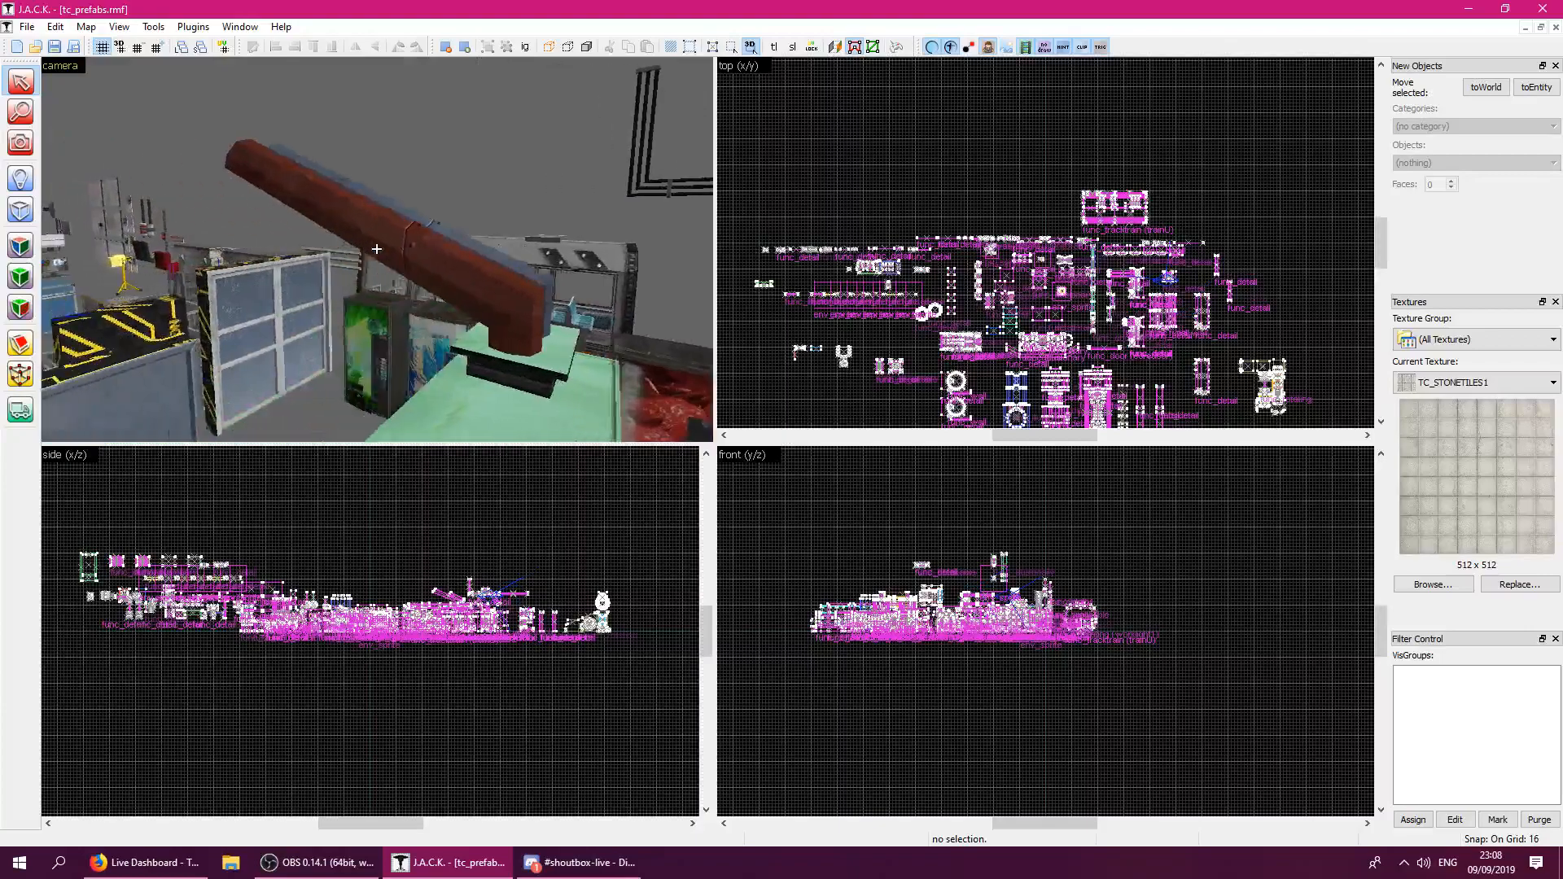
# Survey the doors, crates, generators and heavy machinery prefabs from above and from the far end of the collection.
pyautogui.press('s')
pyautogui.press('a')
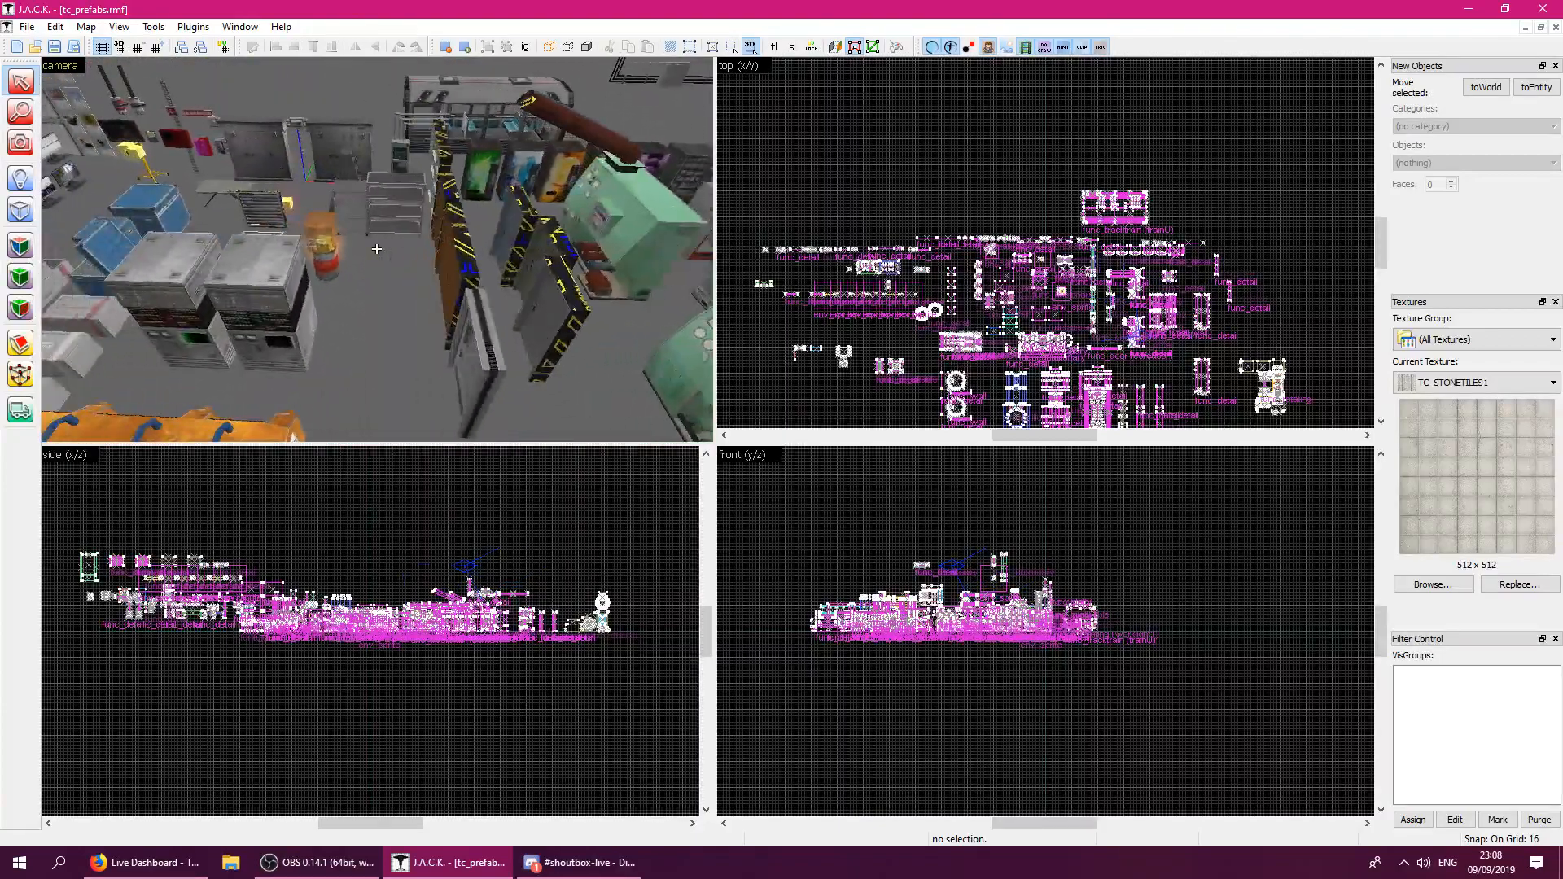
pyautogui.press('w')
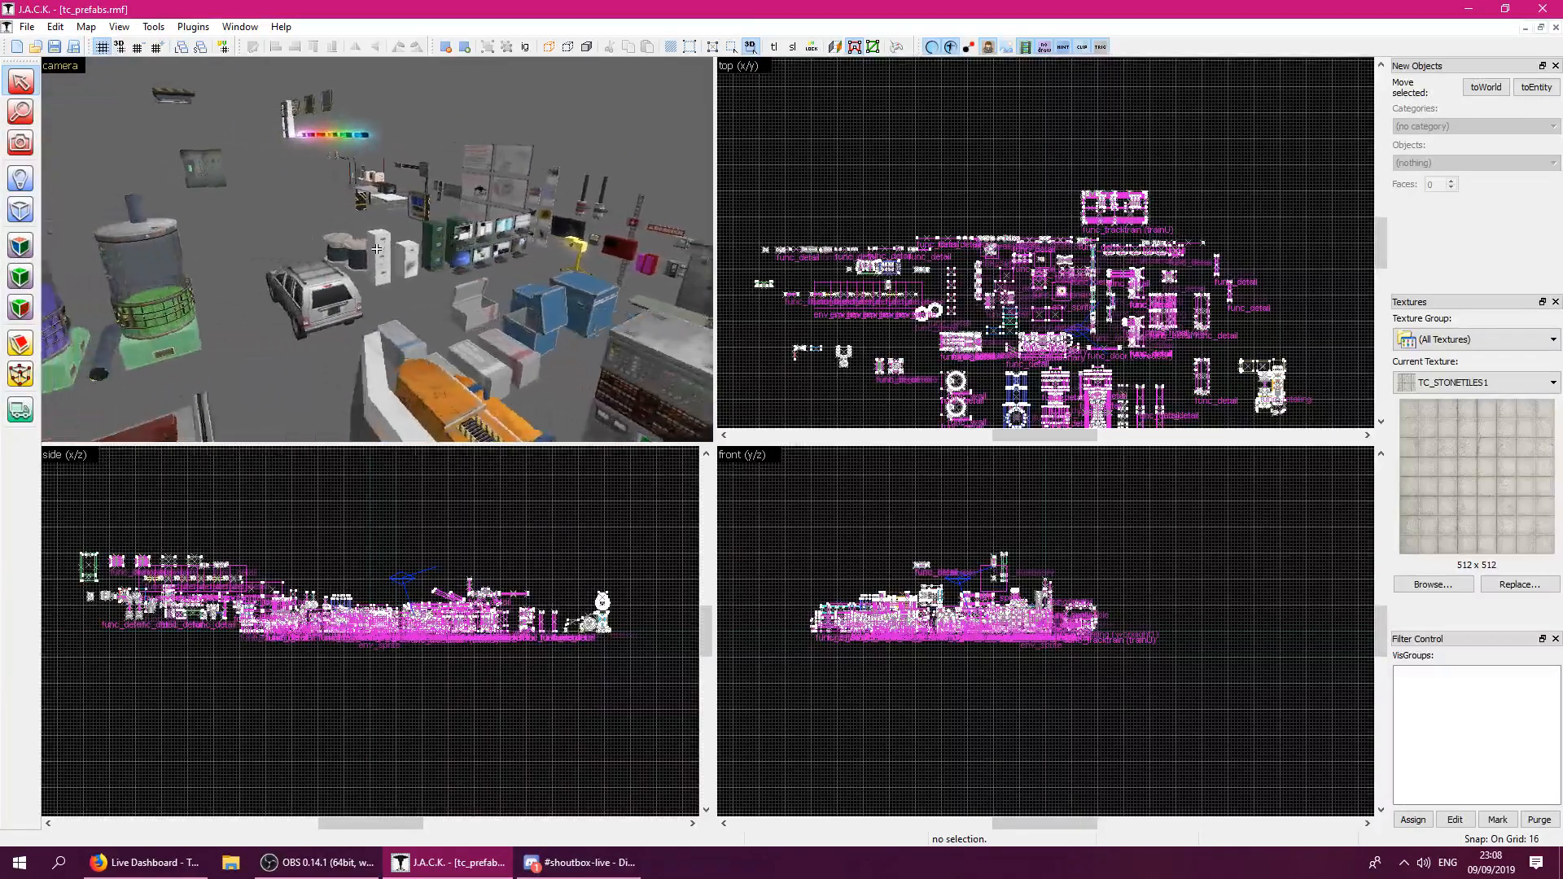
pyautogui.press('w')
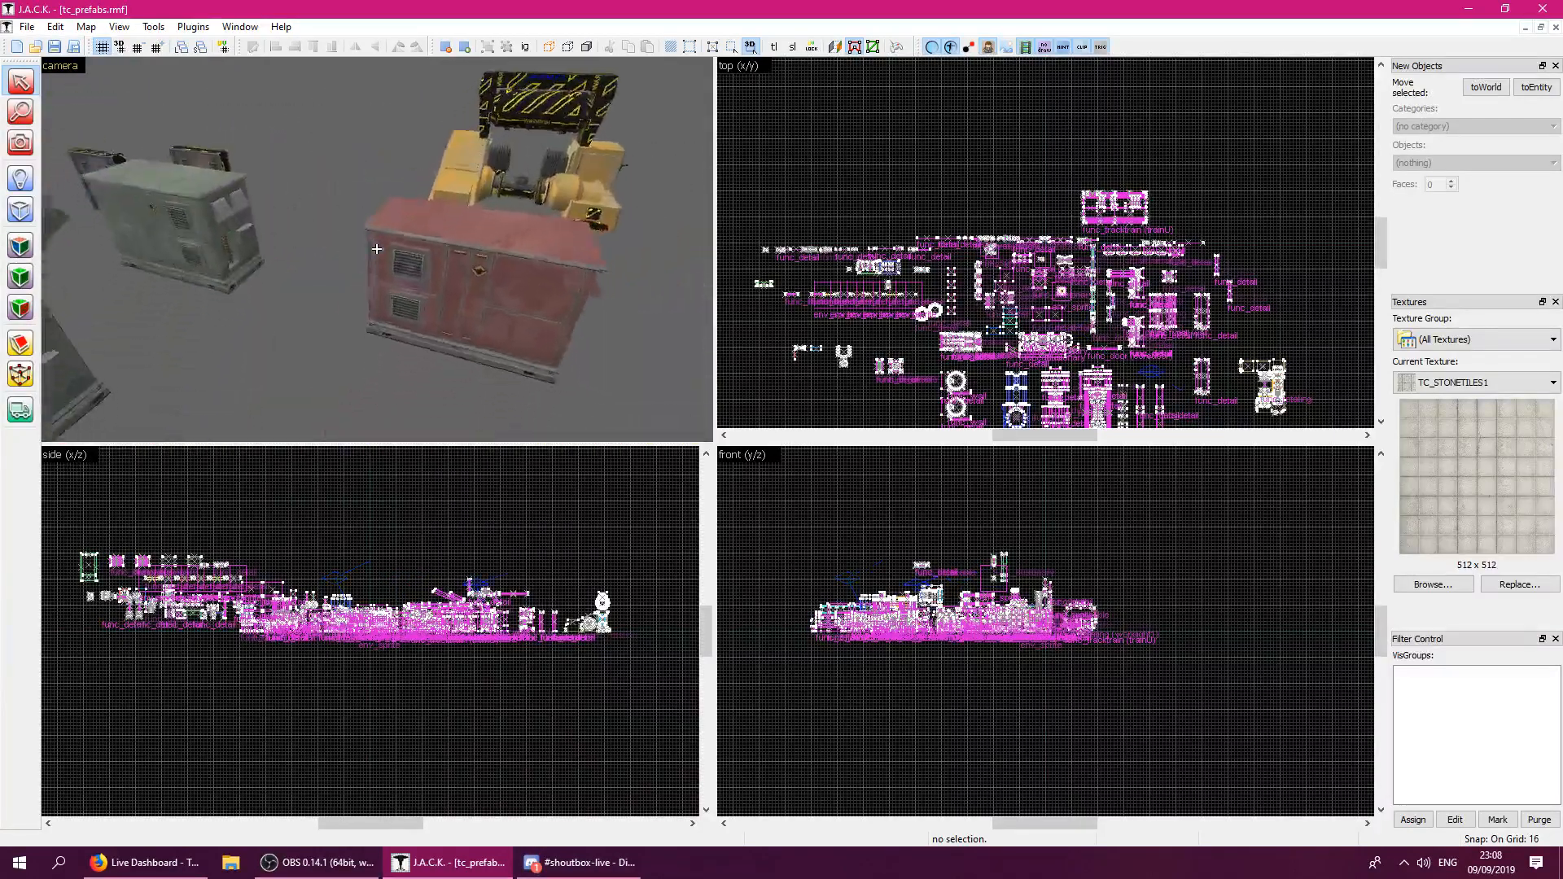
pyautogui.press('s')
pyautogui.press('w')
pyautogui.press('d')
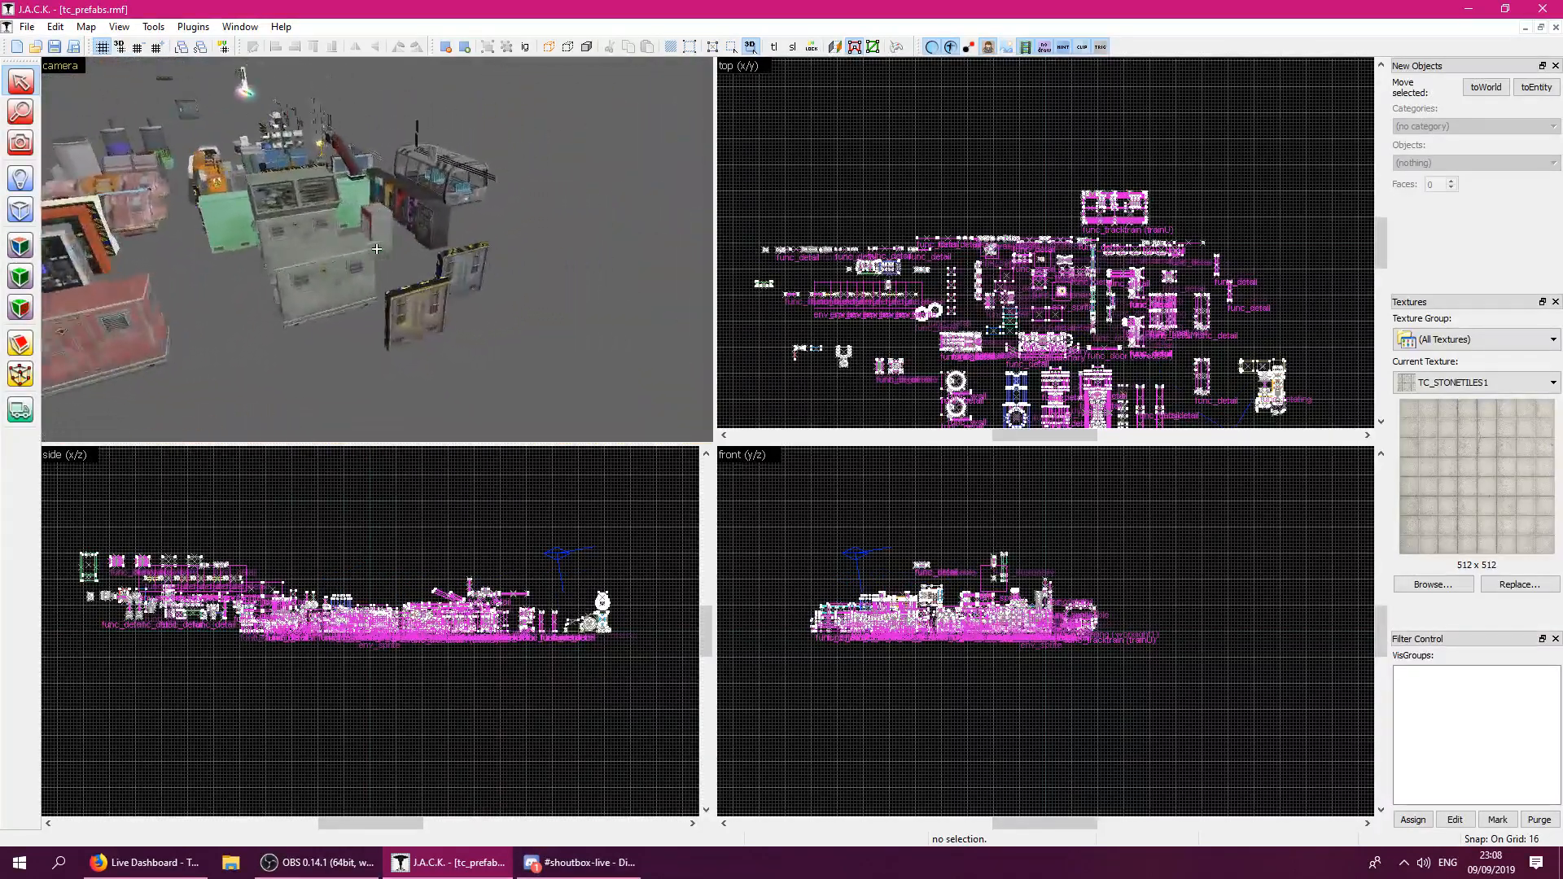
pyautogui.press('w')
pyautogui.press('s')
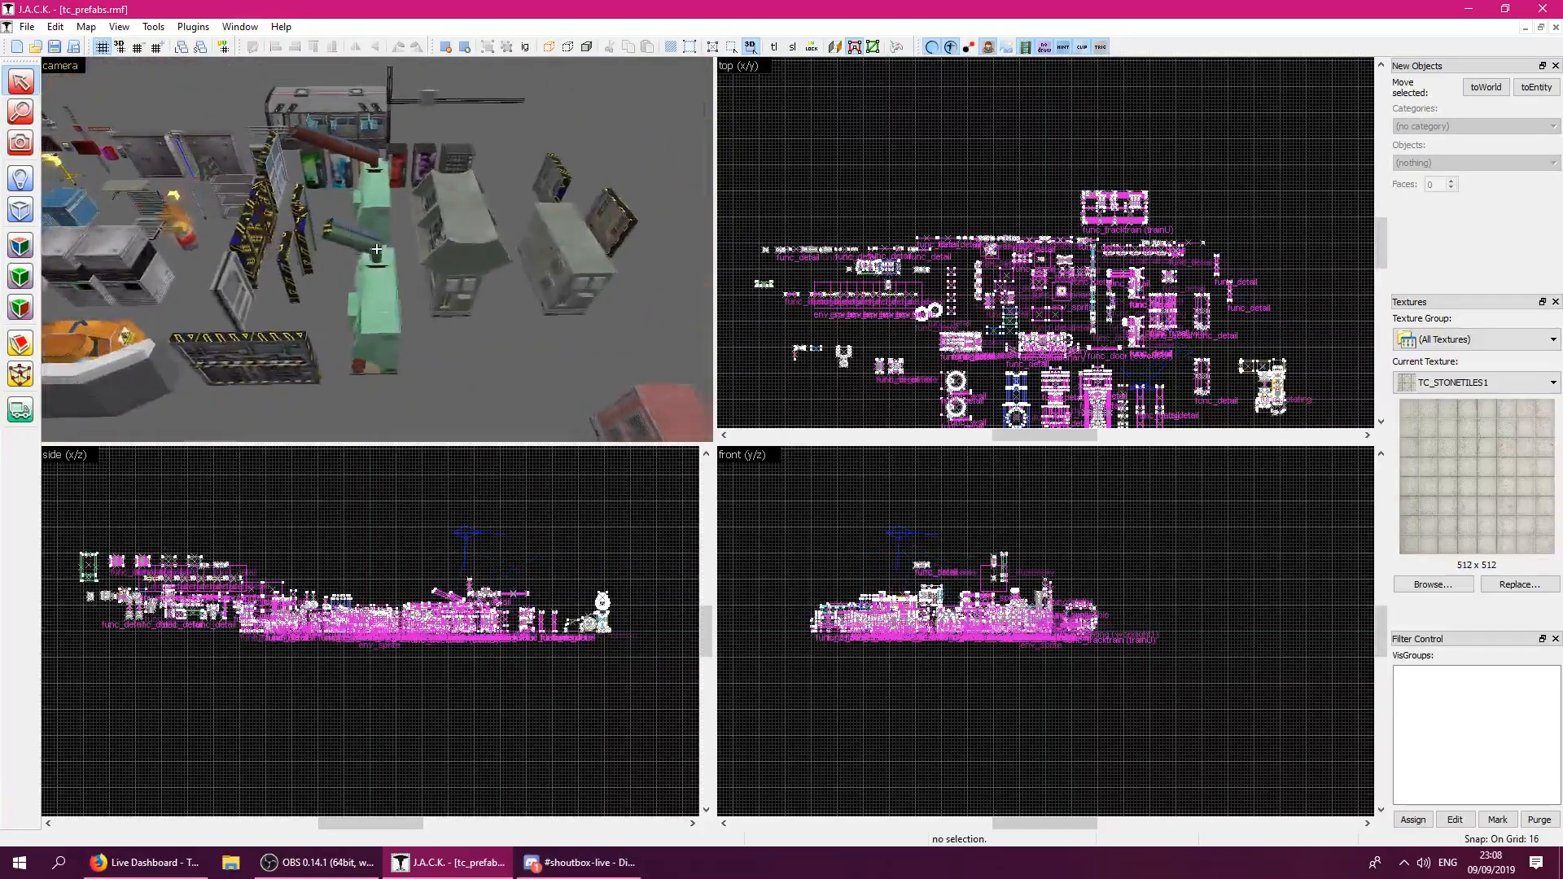
# Look over the vehicle, filing cabinet, electrical box and blue crate prefabs for suitable furnishings.
pyautogui.press('w')
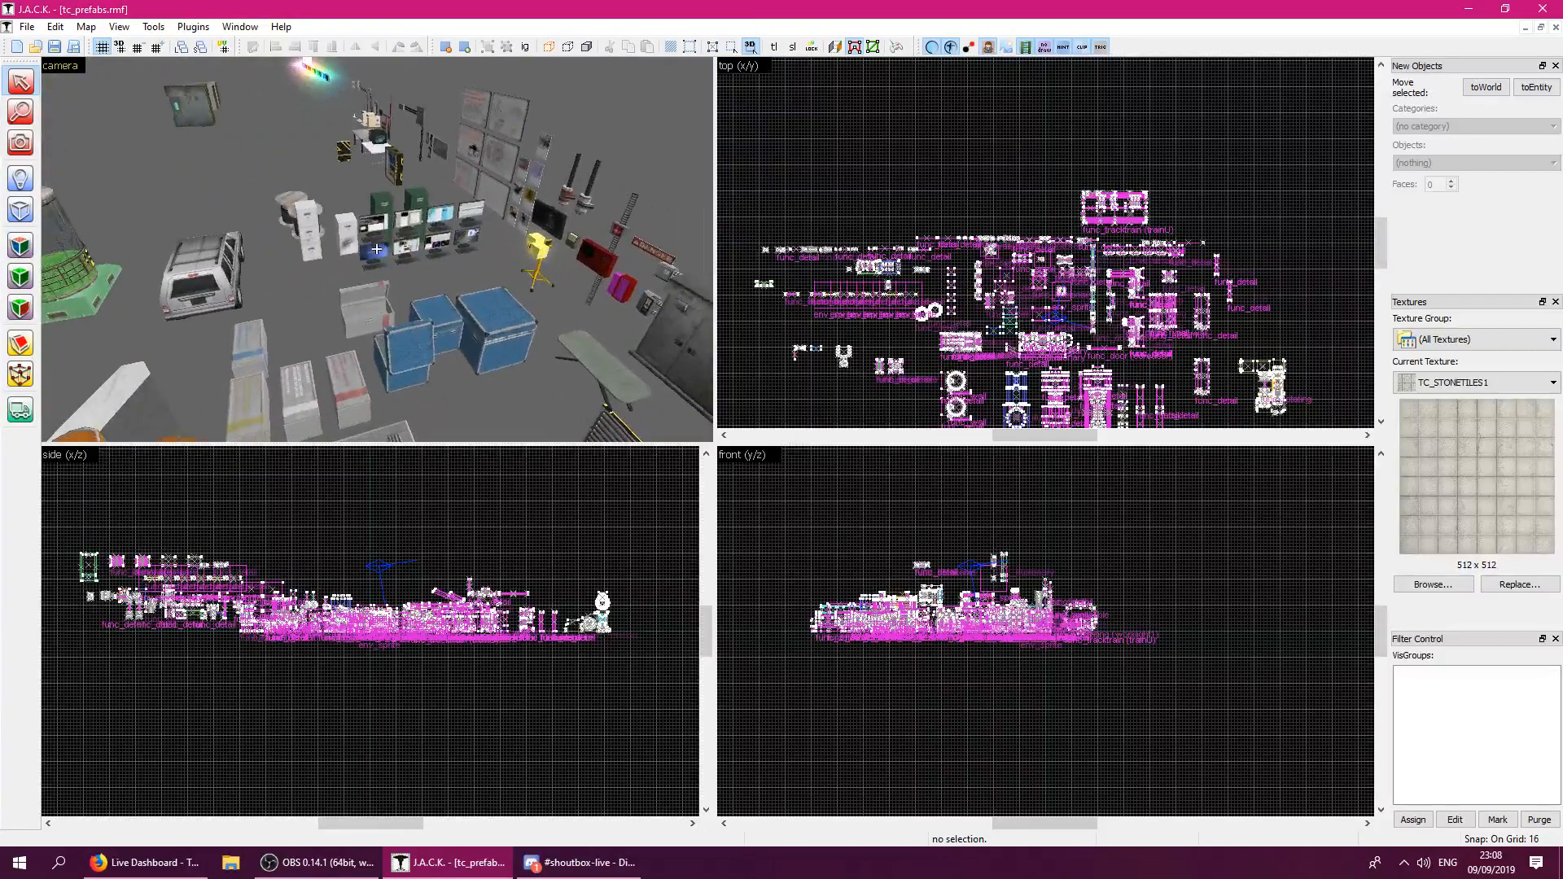
pyautogui.press('a')
pyautogui.press('w')
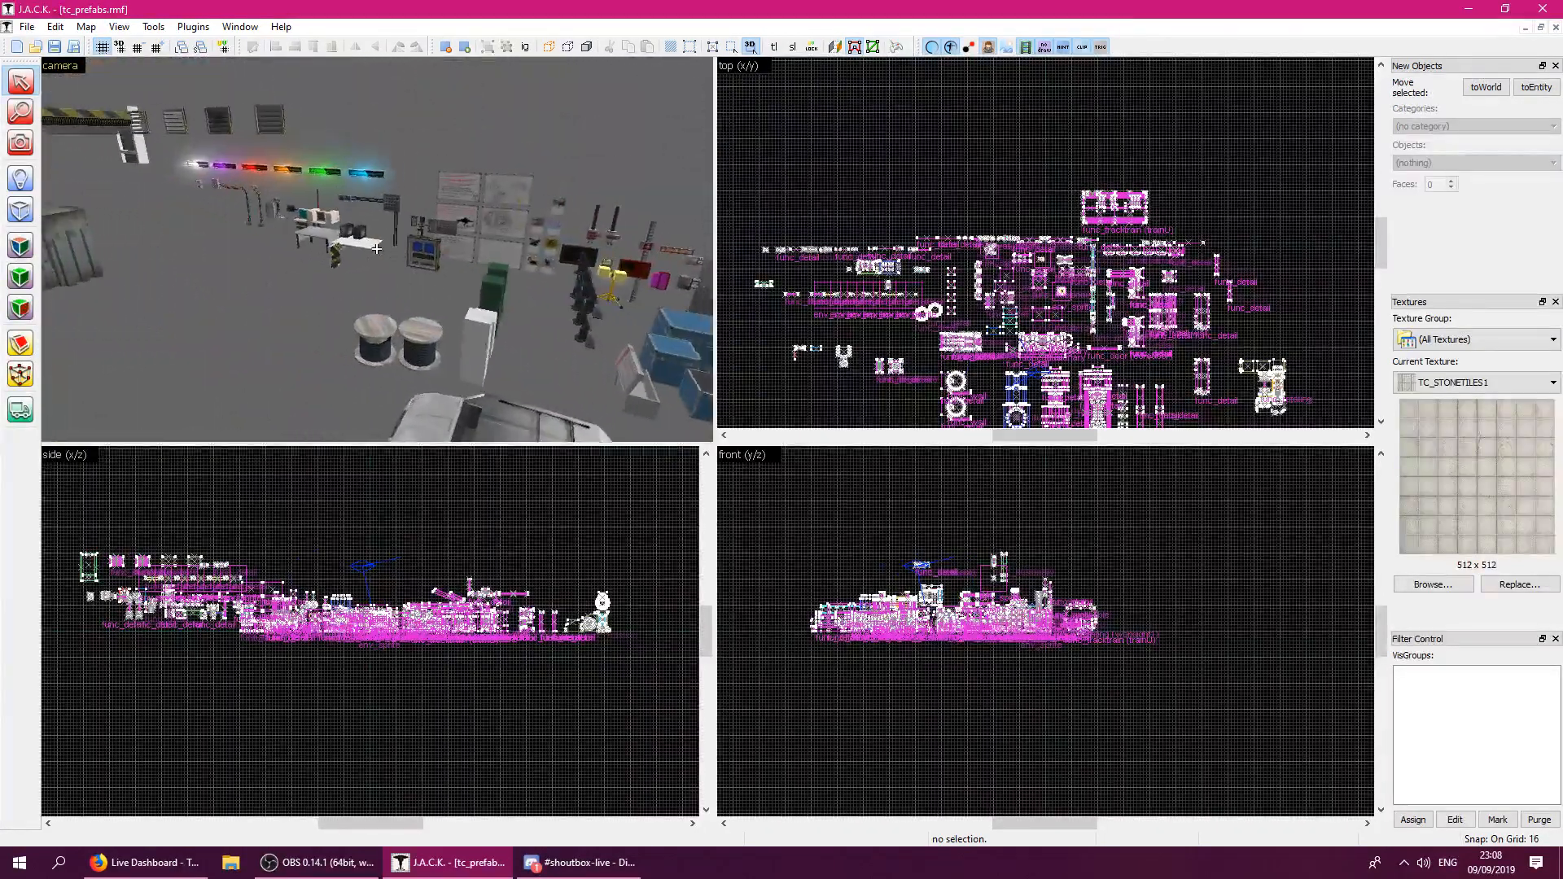
pyautogui.press('w')
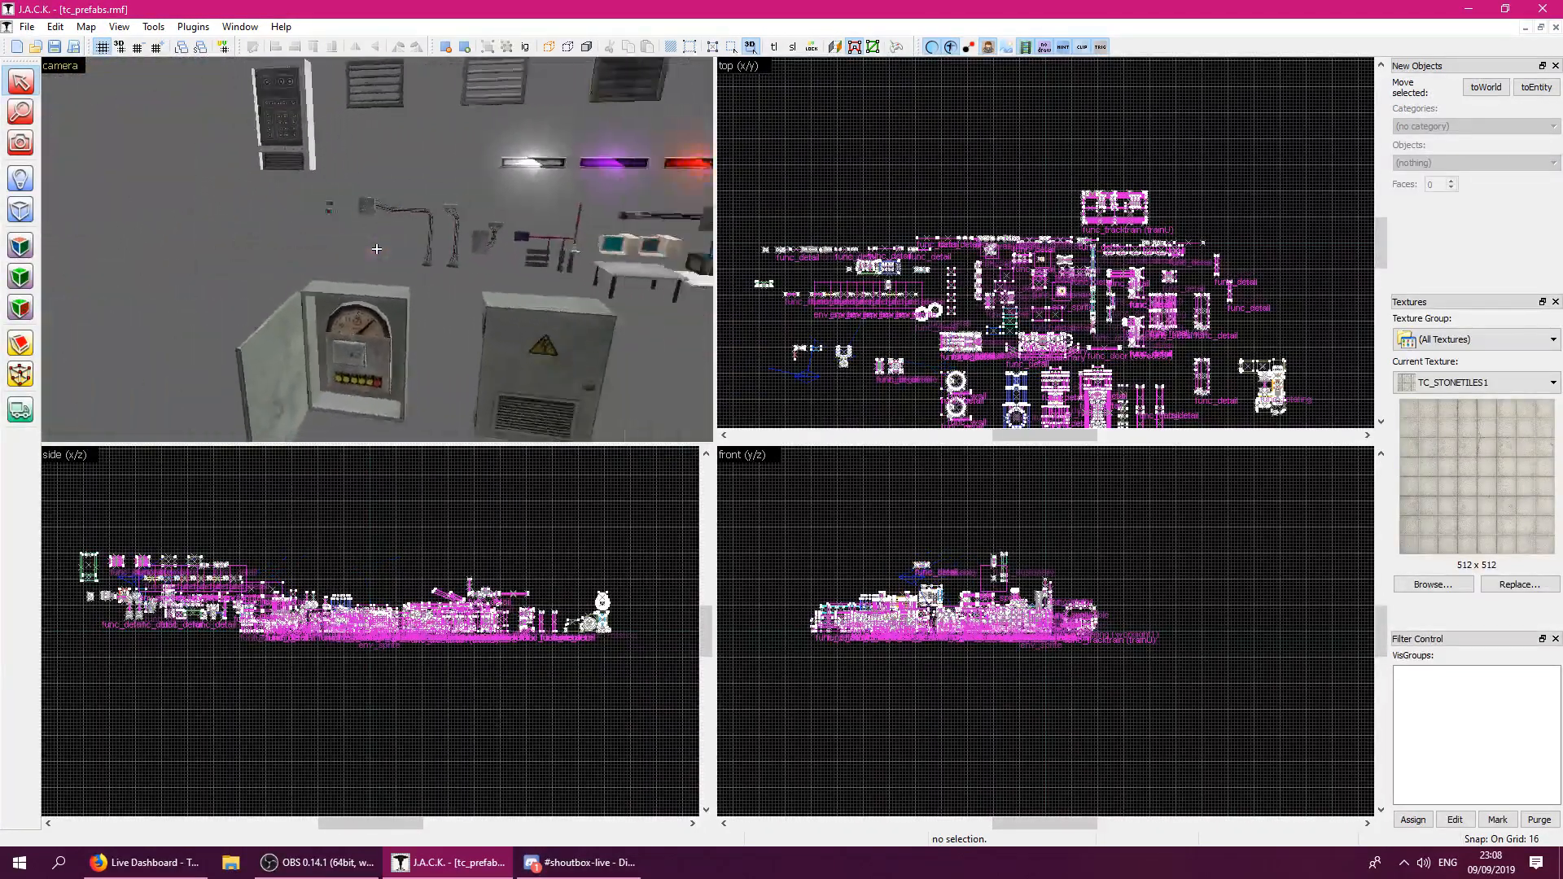
pyautogui.press('w')
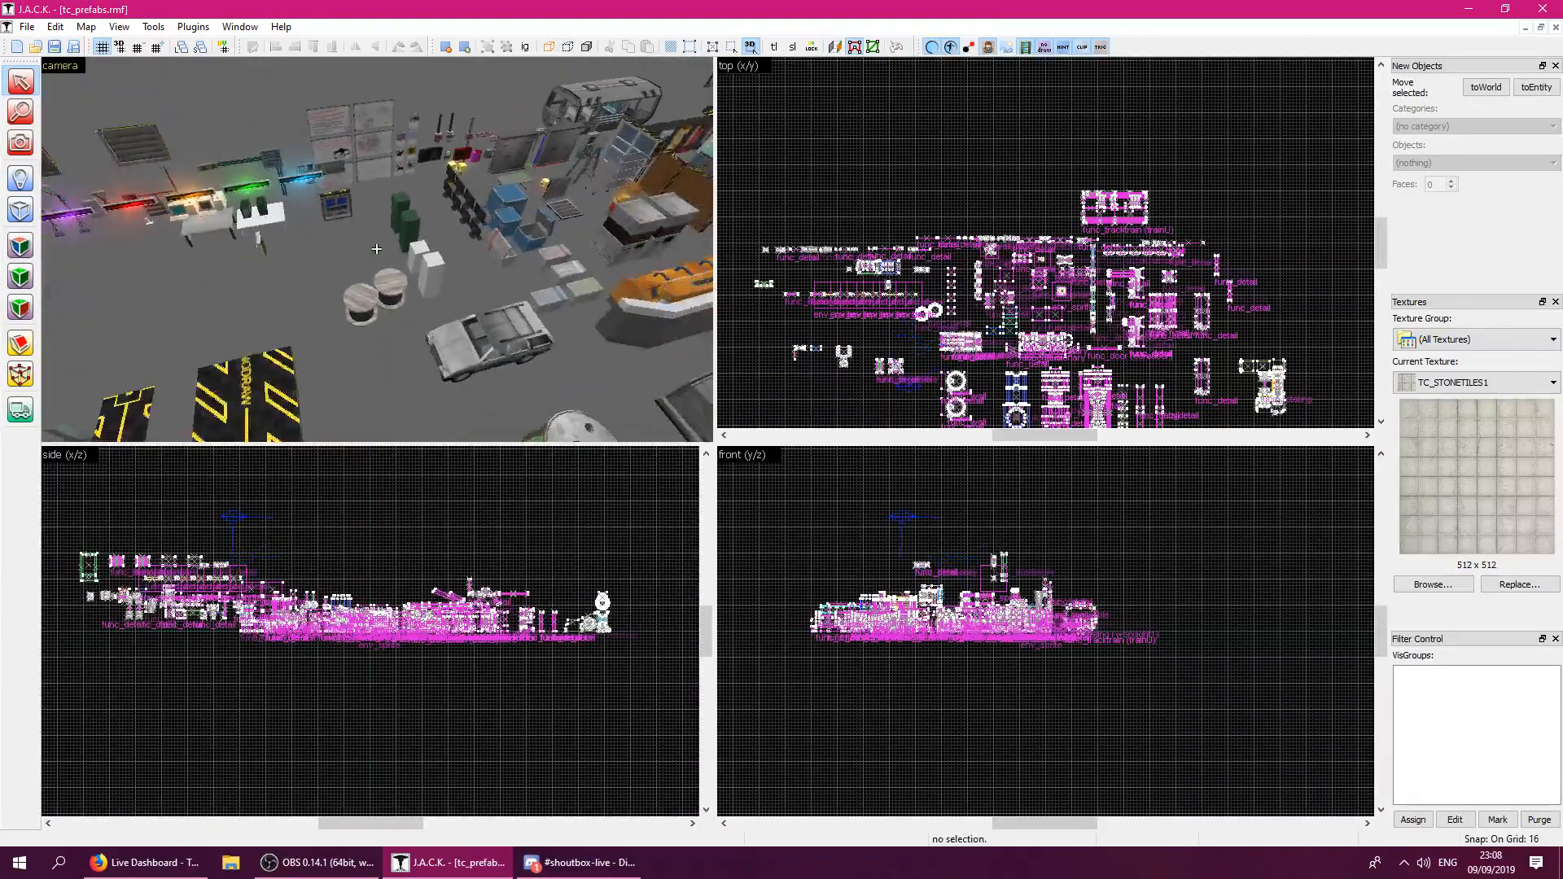
pyautogui.press('w')
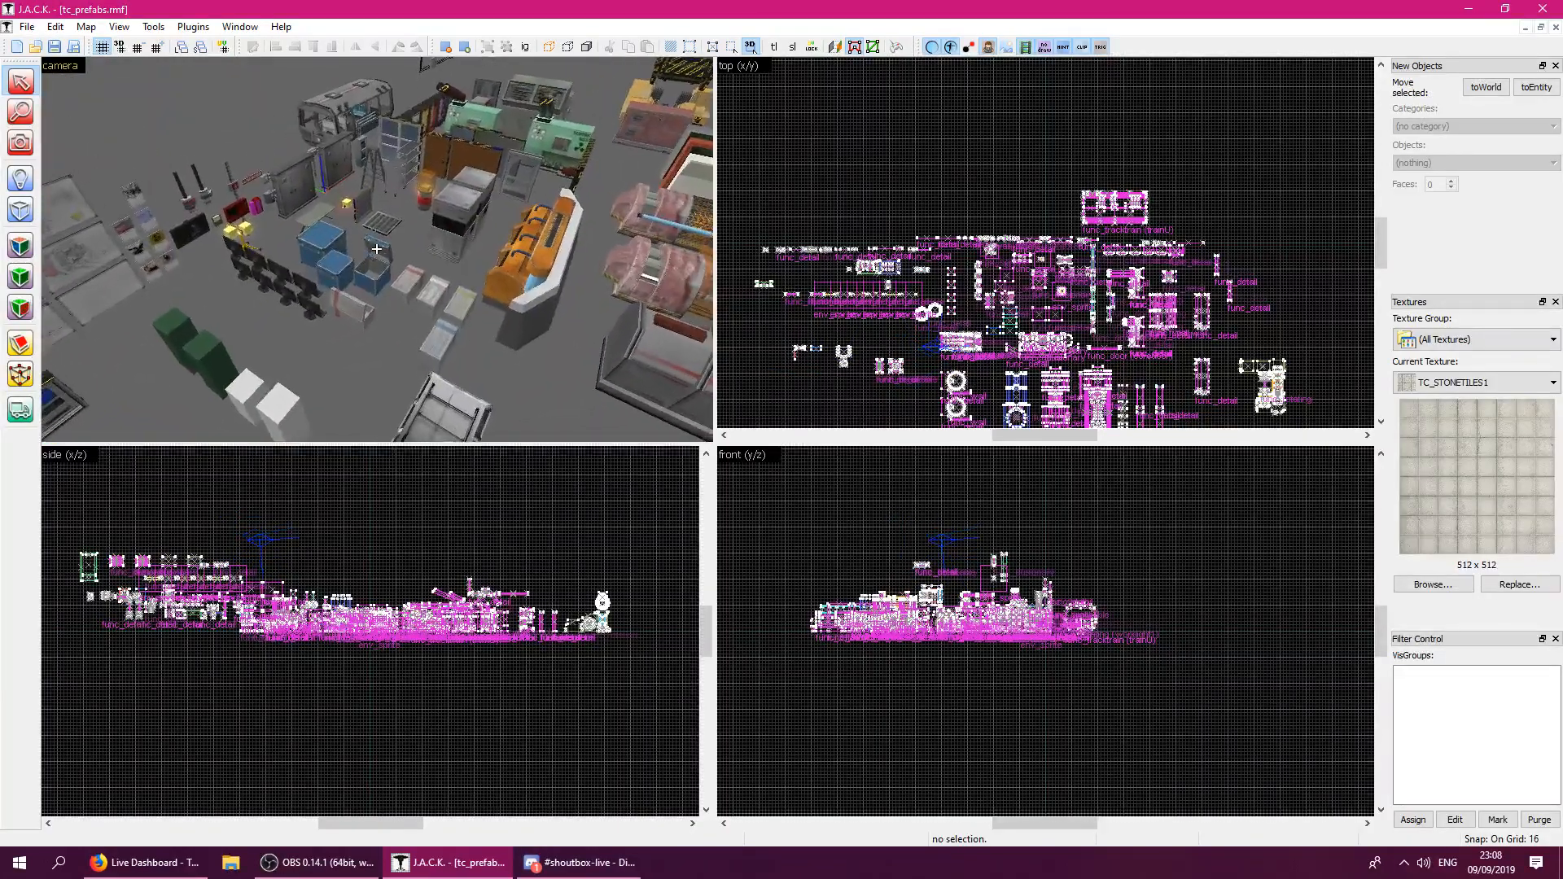
pyautogui.press('w')
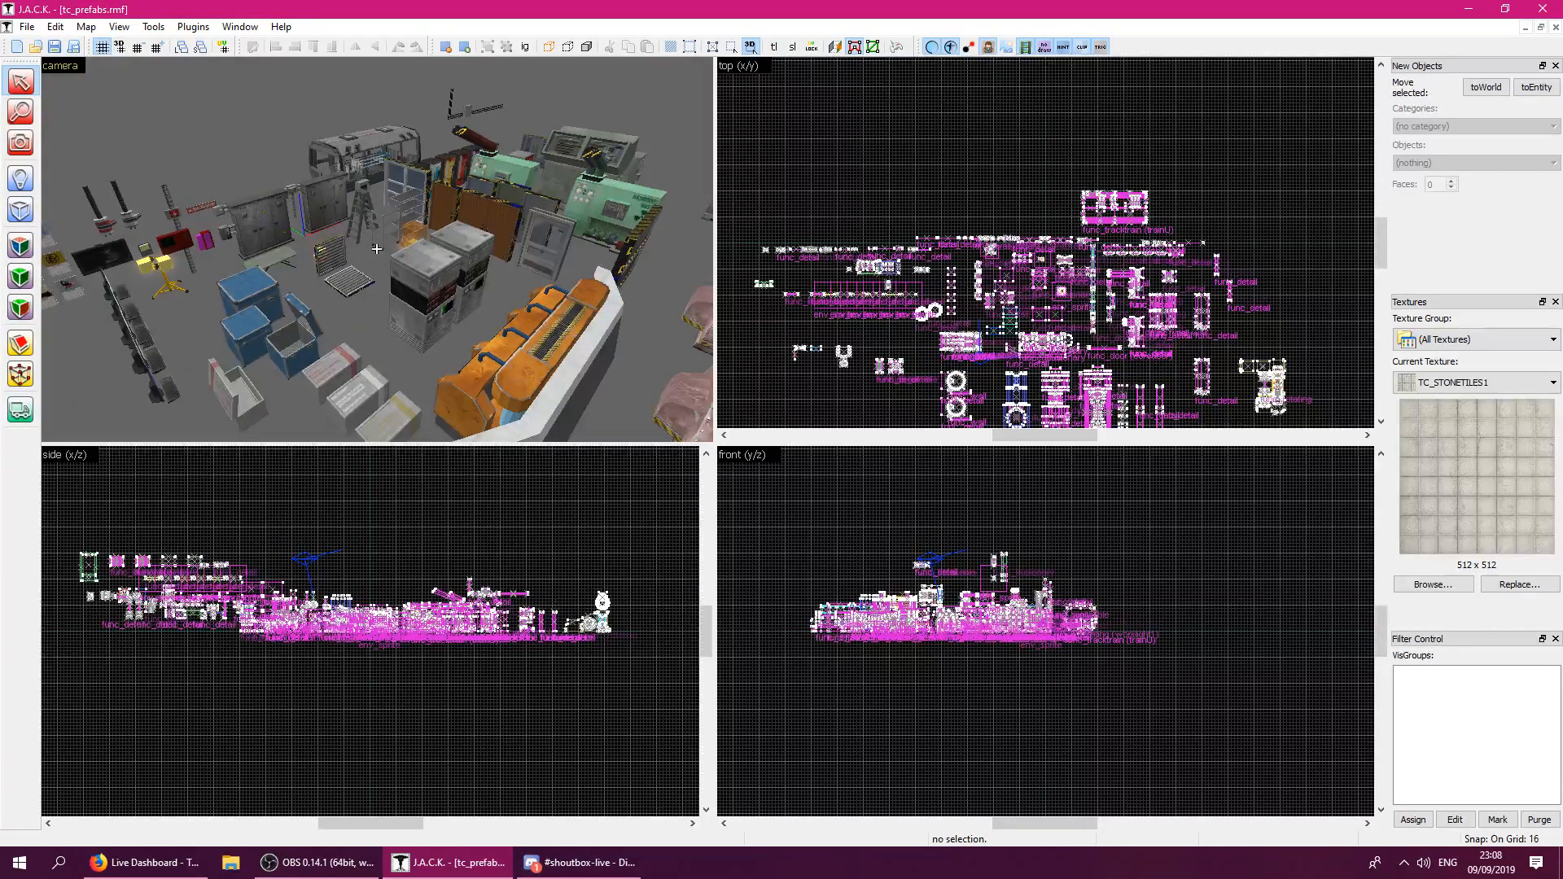
# Select the grouped white table prefab beneath the two dark computer monitors.
pyautogui.scroll(5, 376, 249)
pyautogui.press('a')
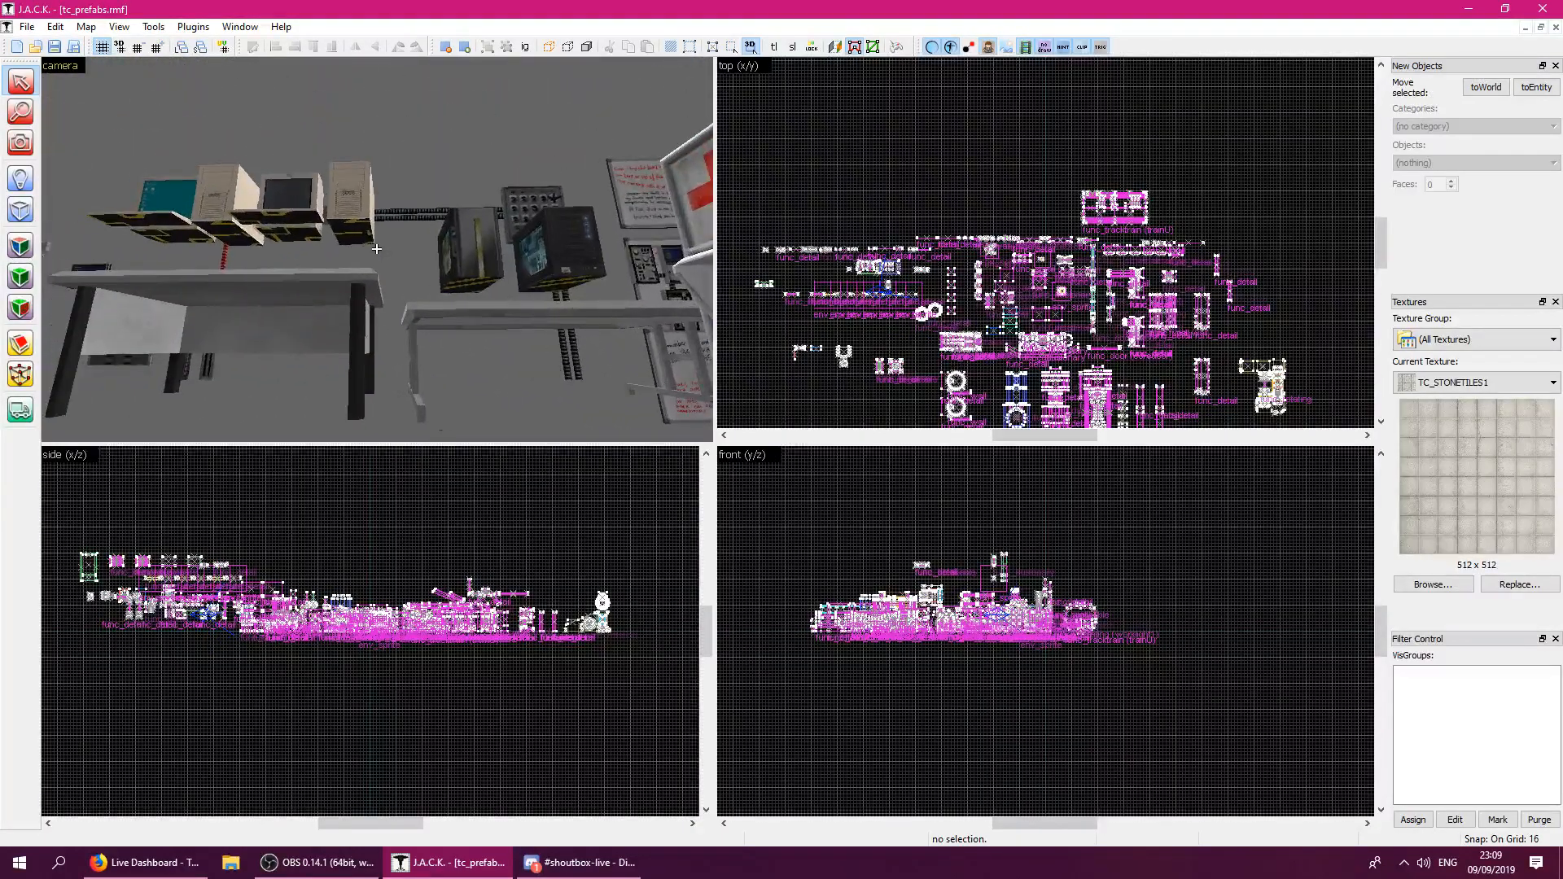
pyautogui.press('s')
pyautogui.press('w')
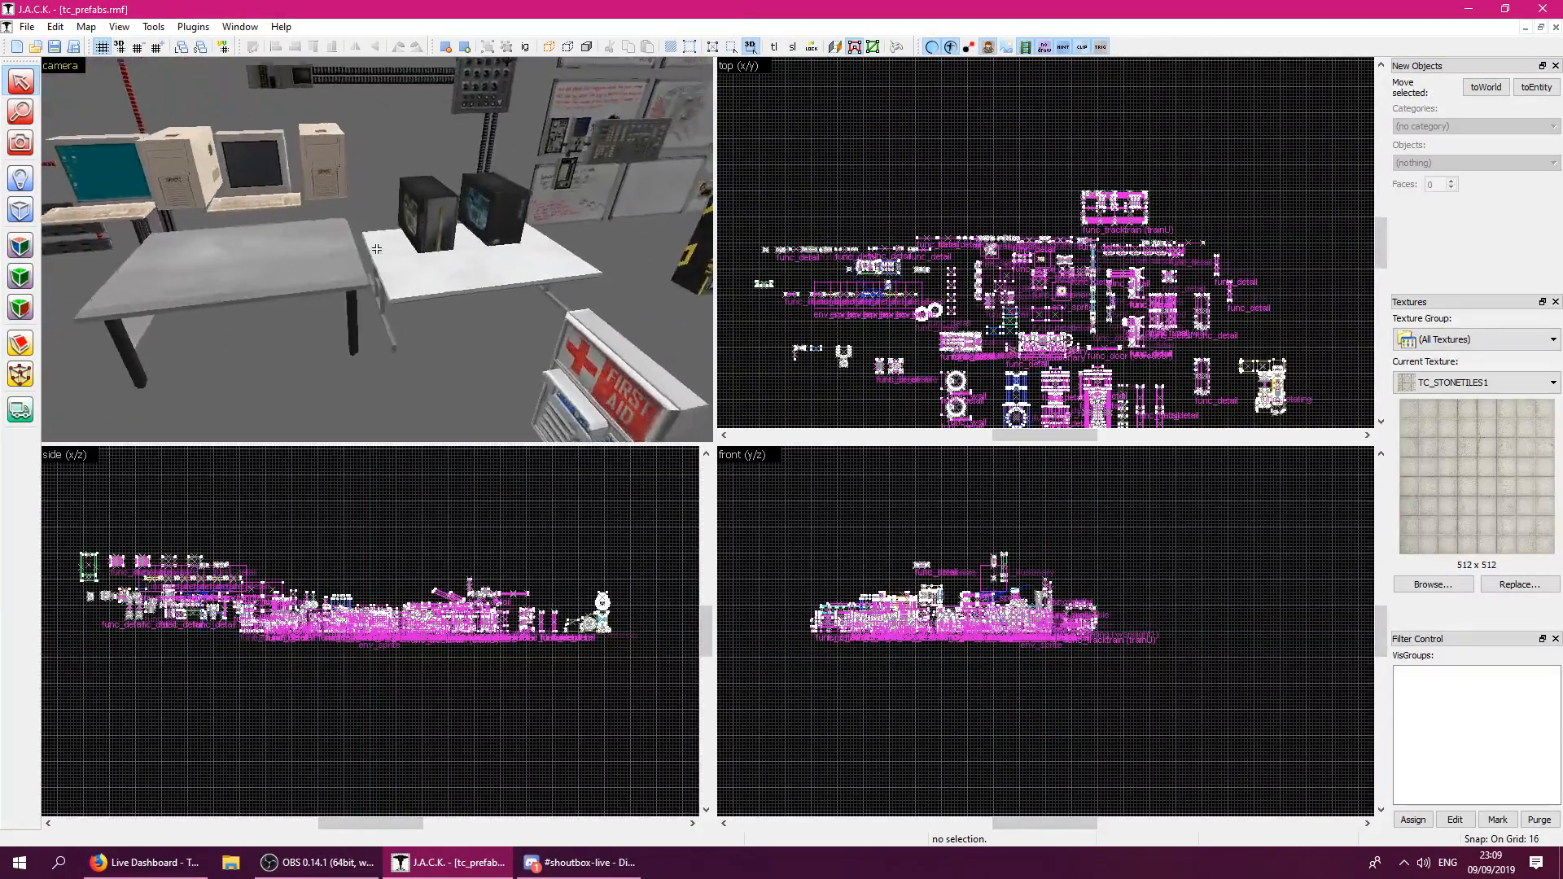
pyautogui.press('z')
pyautogui.click(379, 257)
pyautogui.click(446, 233)
# Examine the selected white table and the two dark computer cases on it from several angles.
pyautogui.press('z')
pyautogui.press('w')
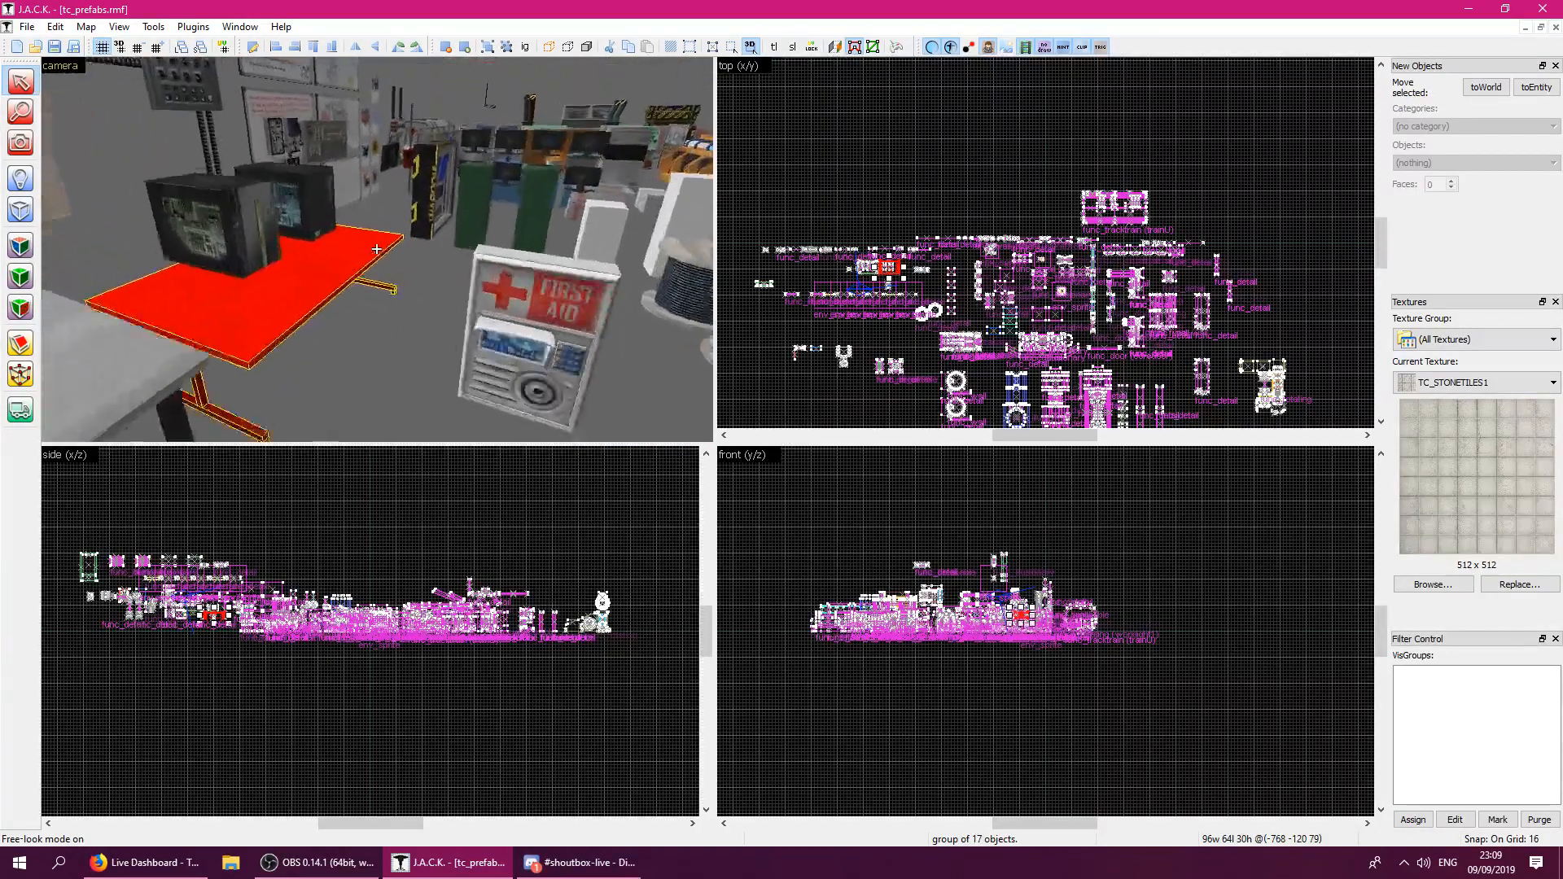
pyautogui.press('d')
pyautogui.press('s')
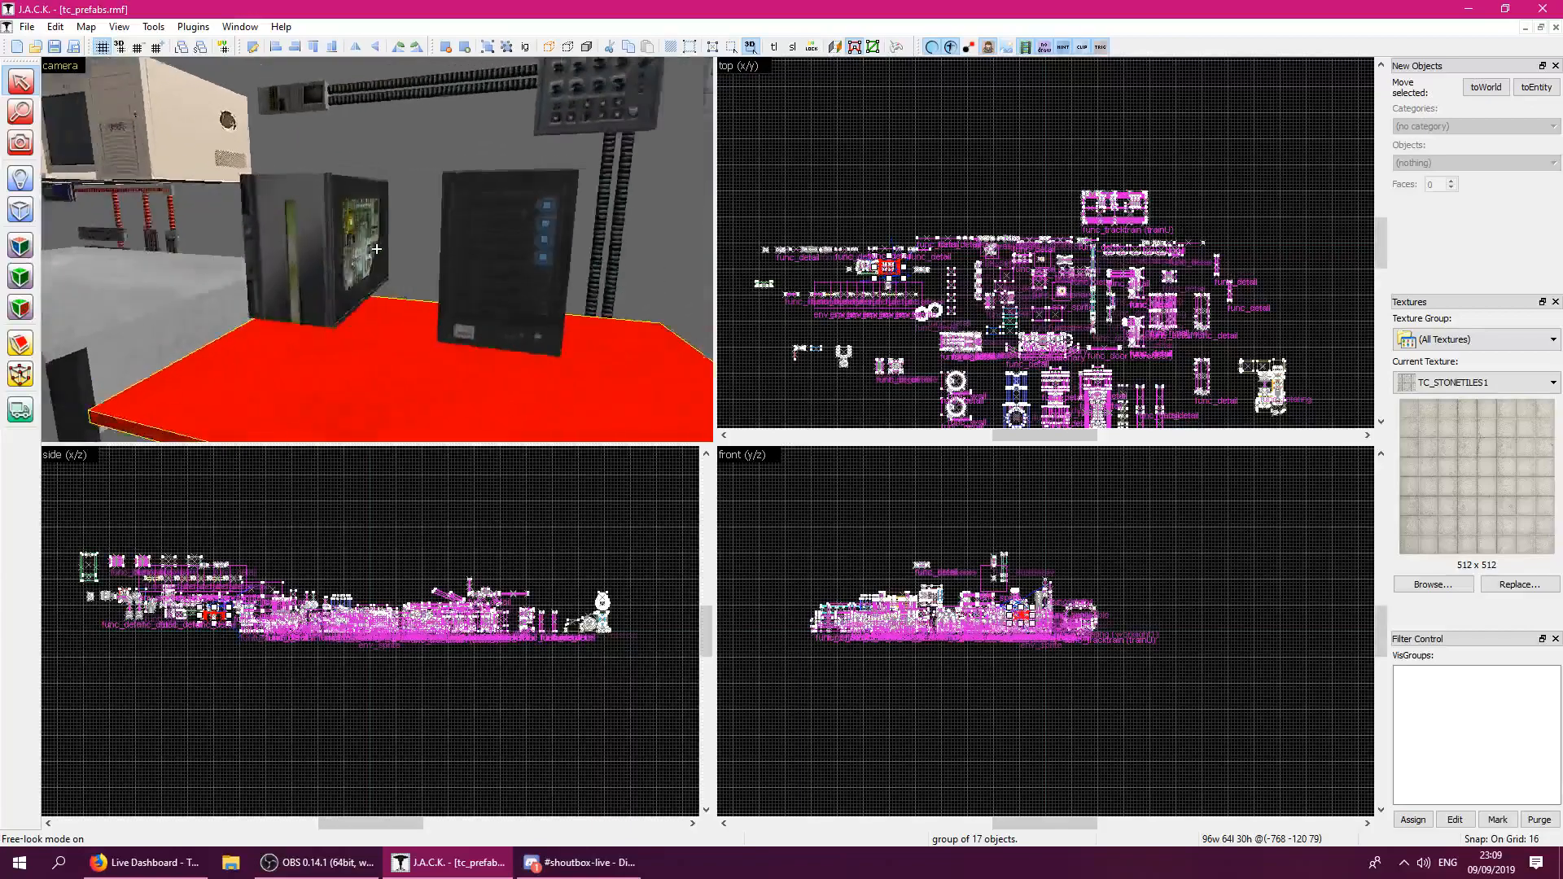
pyautogui.press('a')
pyautogui.press('d')
pyautogui.press('d')
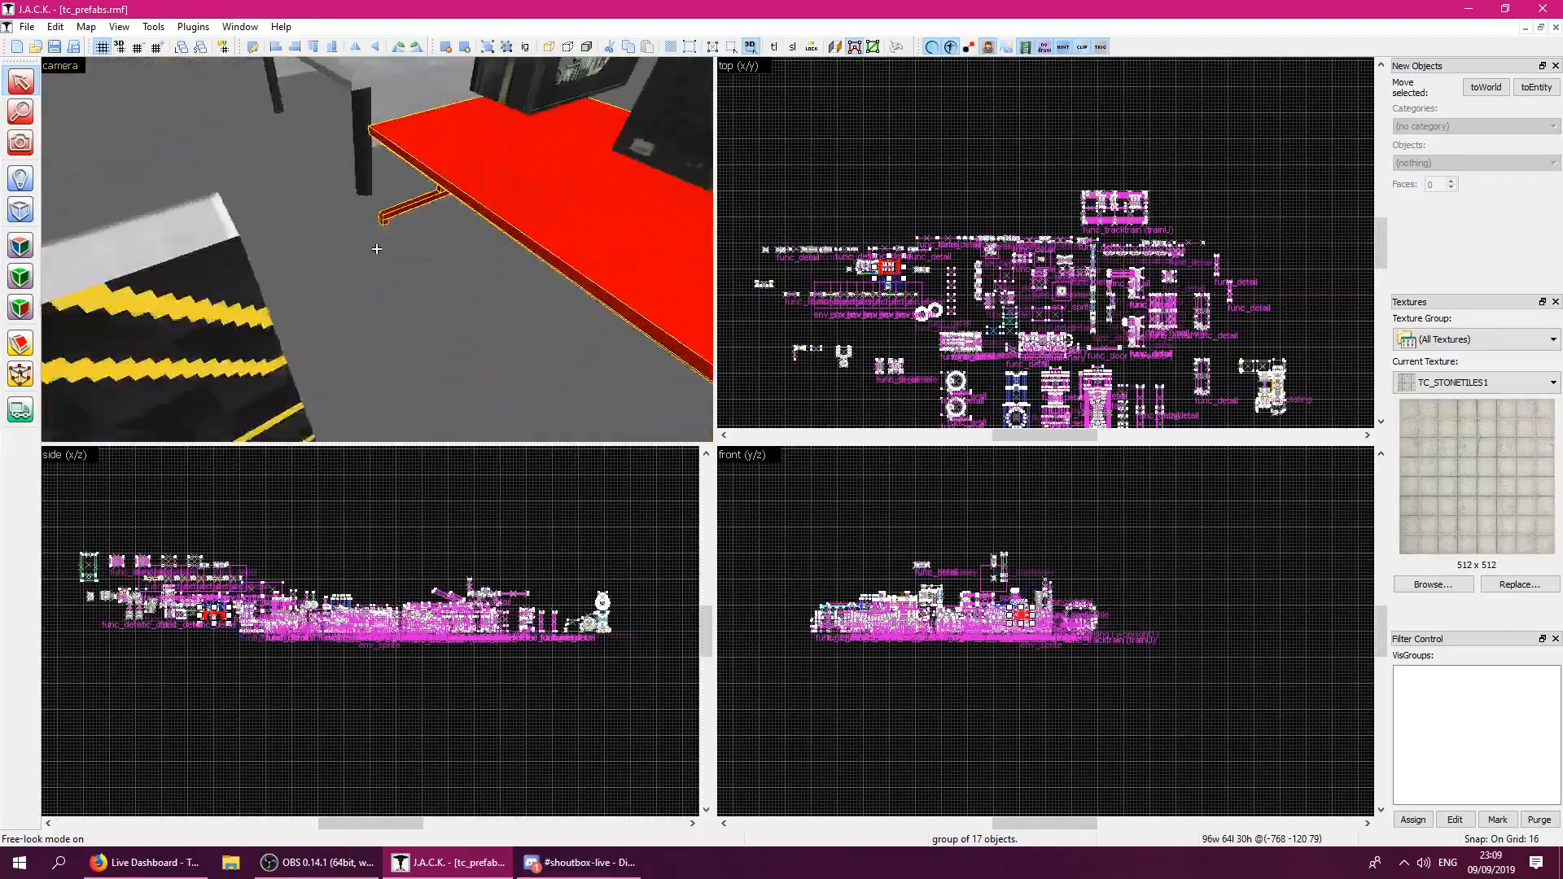
pyautogui.press('a')
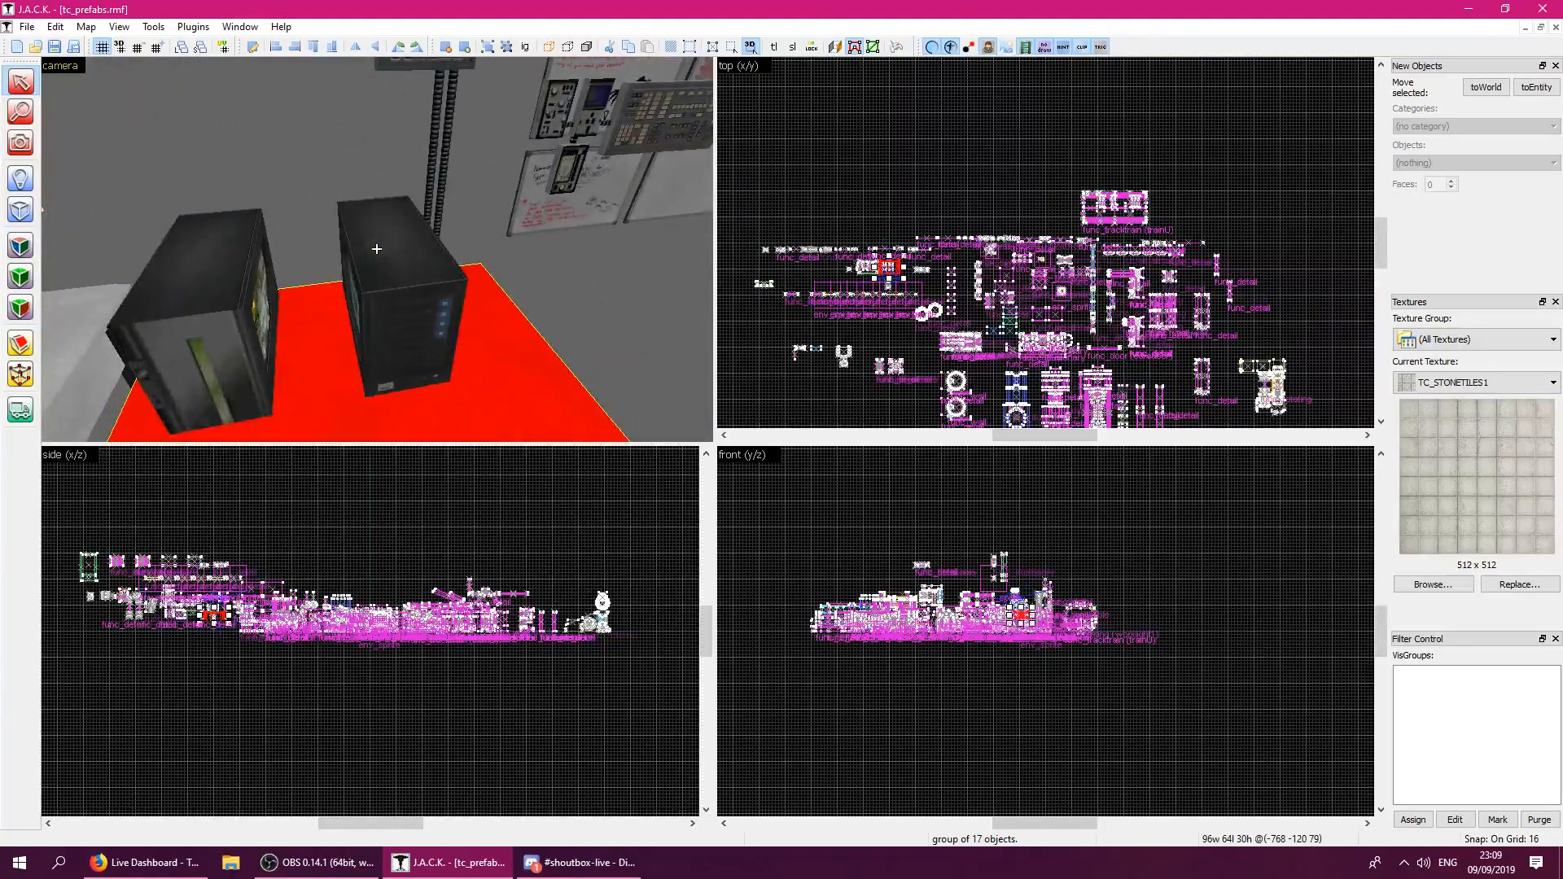
pyautogui.press('w')
pyautogui.press('s')
pyautogui.press('w')
pyautogui.press('s')
pyautogui.press('w')
# Inspect the beige computer's monitor, keyboard and tower by selecting them individually, and clear the selection.
pyautogui.press('z')
pyautogui.click(381, 262)
pyautogui.click(408, 346)
pyautogui.click(480, 294)
pyautogui.click(374, 277)
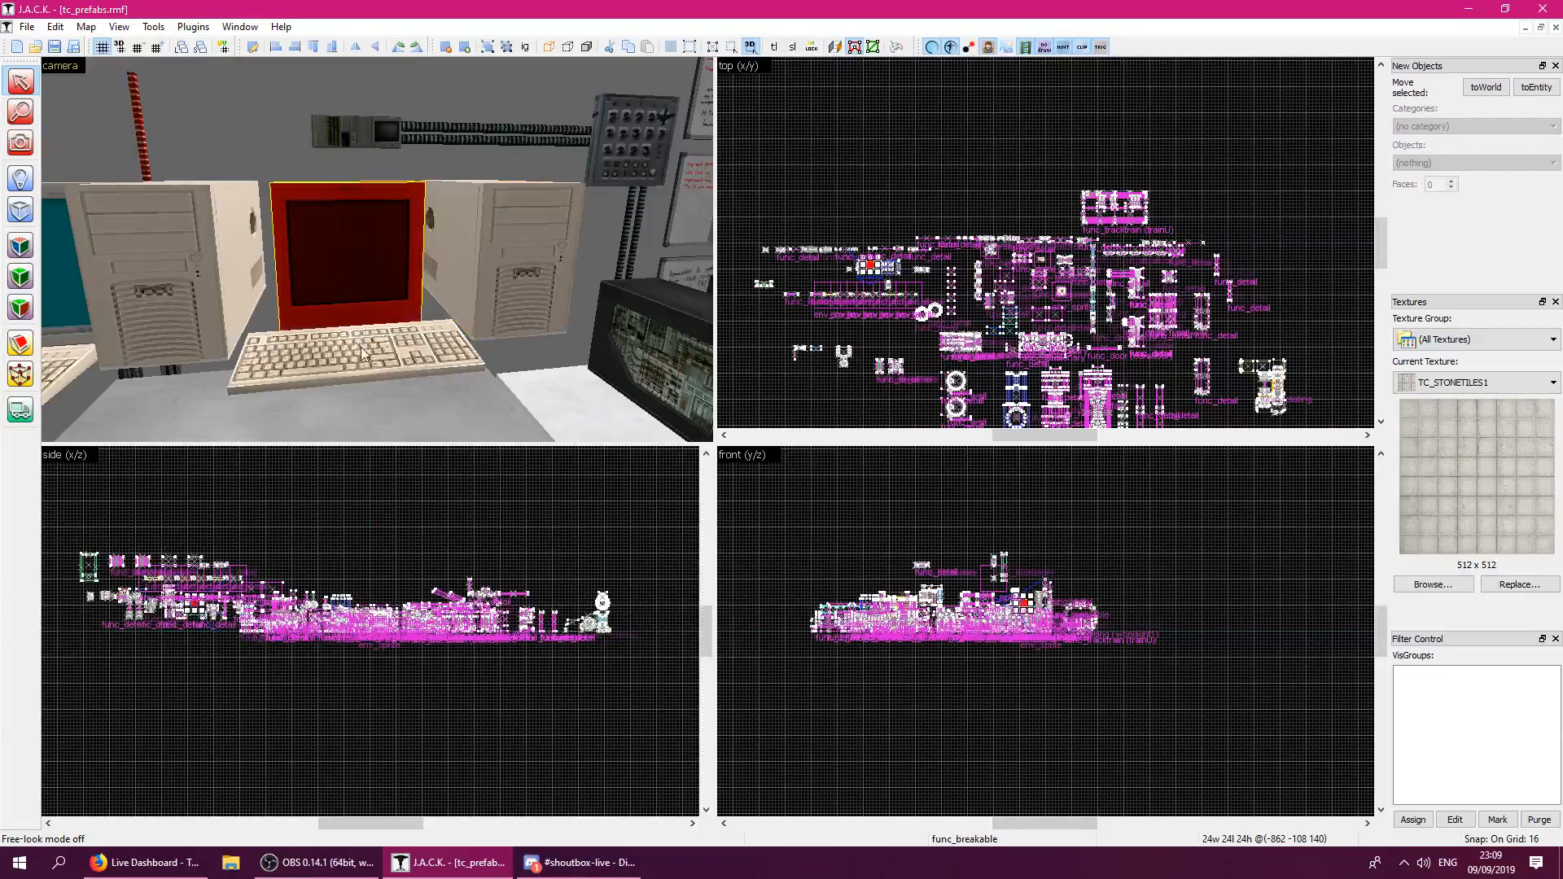
pyautogui.click(370, 350)
pyautogui.press('z')
pyautogui.press('a')
pyautogui.press('z')
pyautogui.click(378, 250)
pyautogui.press('z')
pyautogui.press('a')
pyautogui.press('d')
pyautogui.press('z')
pyautogui.click(467, 281)
pyautogui.click(378, 265)
pyautogui.click(378, 334)
pyautogui.click(766, 192)
# Check the beige computer as a set by selecting its monitor, keyboard and tower together, and deselect everything.
pyautogui.press('z')
pyautogui.press('d')
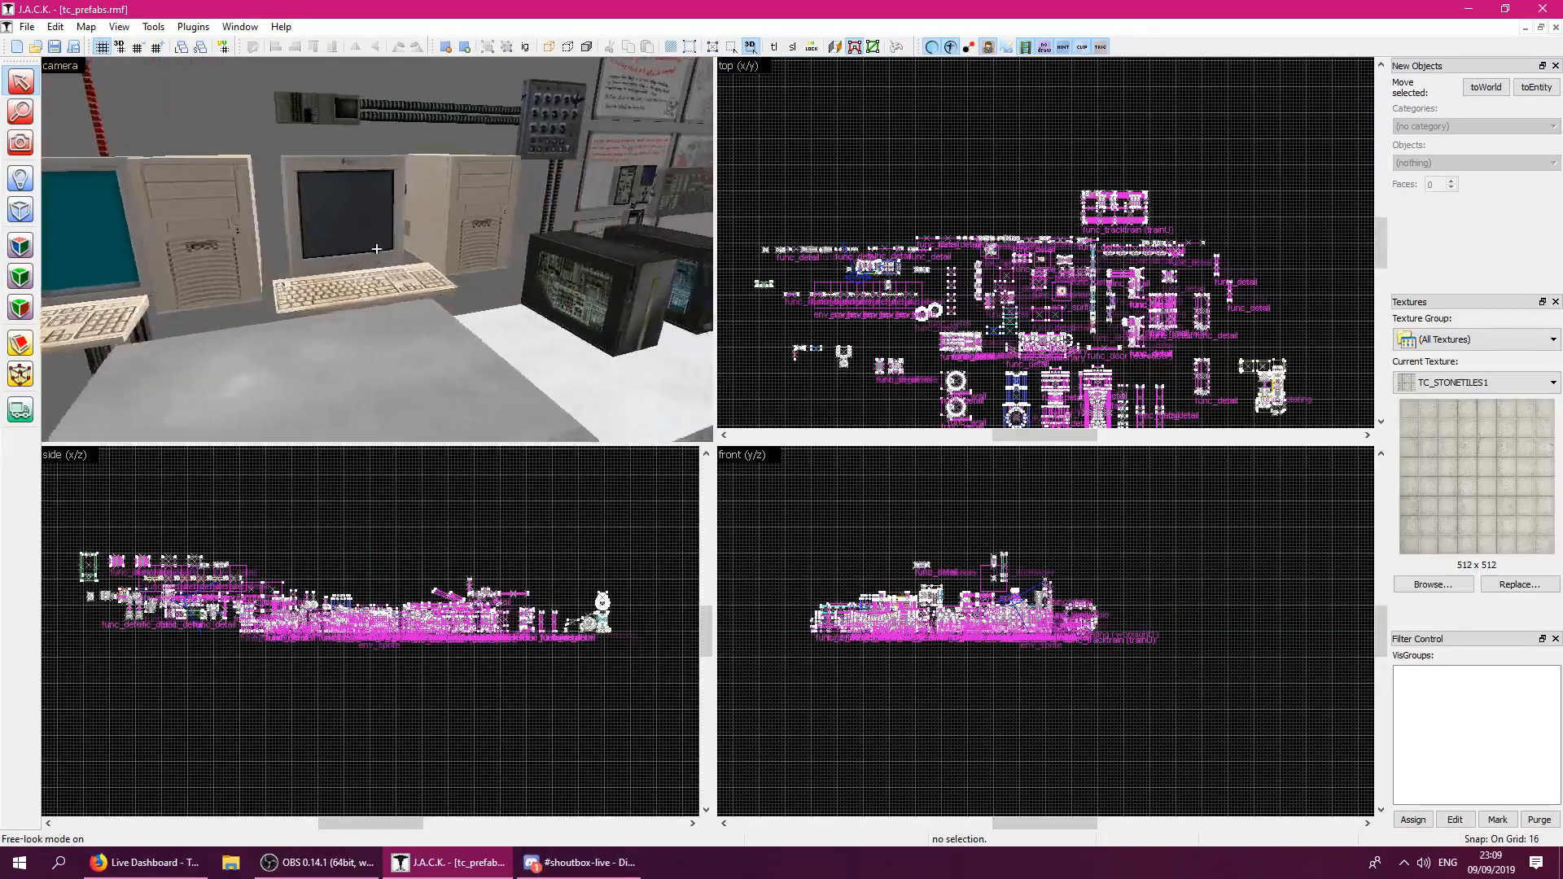
pyautogui.press('z')
pyautogui.click(378, 250)
pyautogui.click(471, 268)
pyautogui.keyDown('ctrl'); pyautogui.click(482, 246); pyautogui.keyUp('ctrl')
pyautogui.keyDown('ctrl'); pyautogui.click(422, 247); pyautogui.keyUp('ctrl')
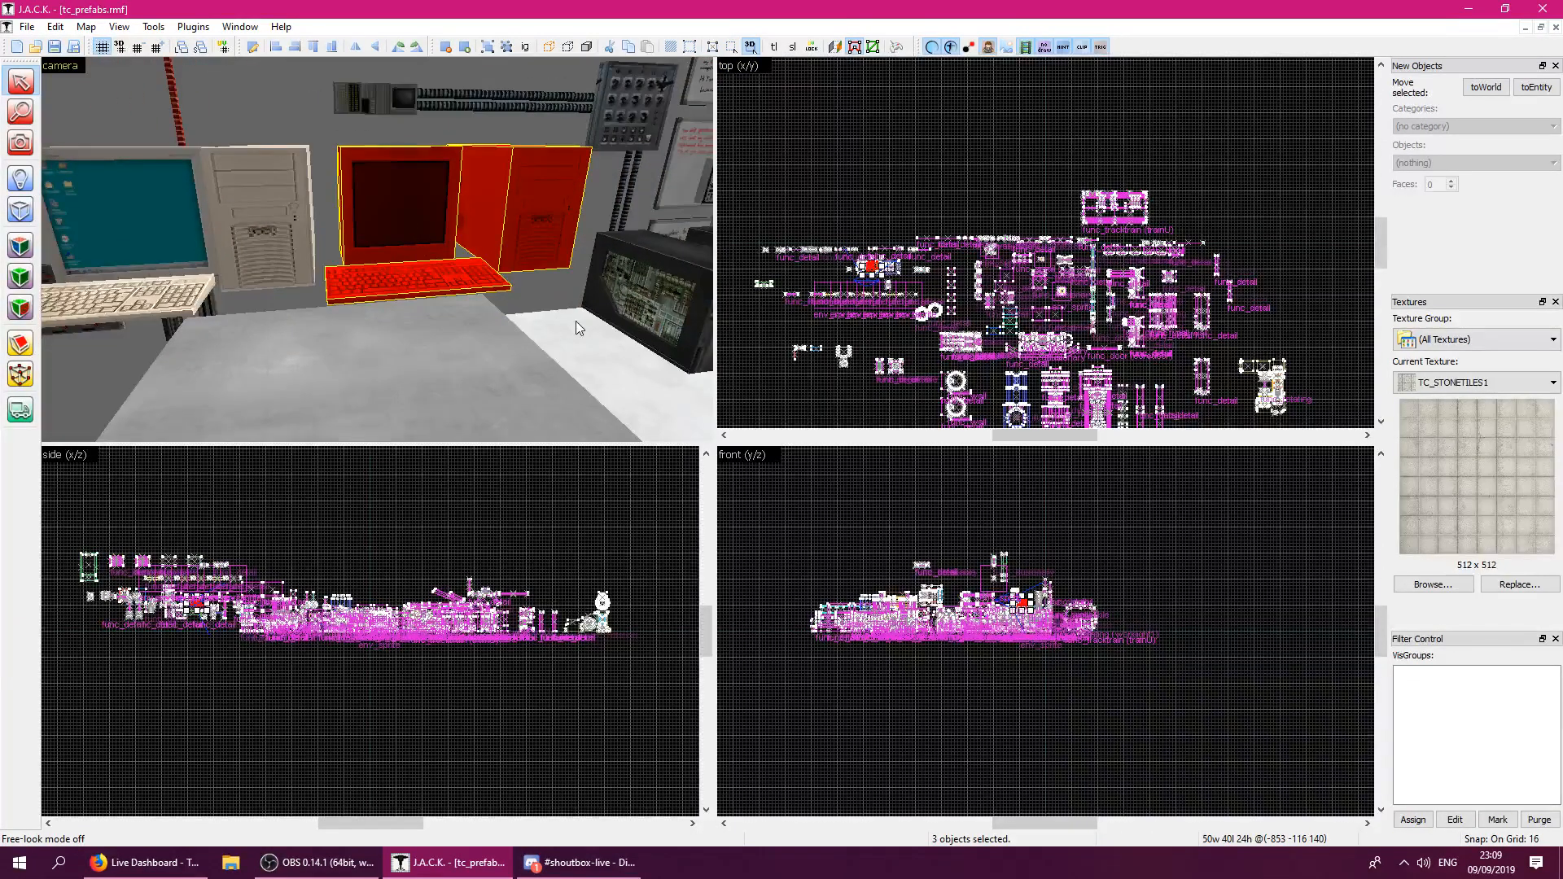
pyautogui.click(814, 195)
# Inspect the texture mapping on the handset and base faces of the white and blue desk phone.
pyautogui.press('z')
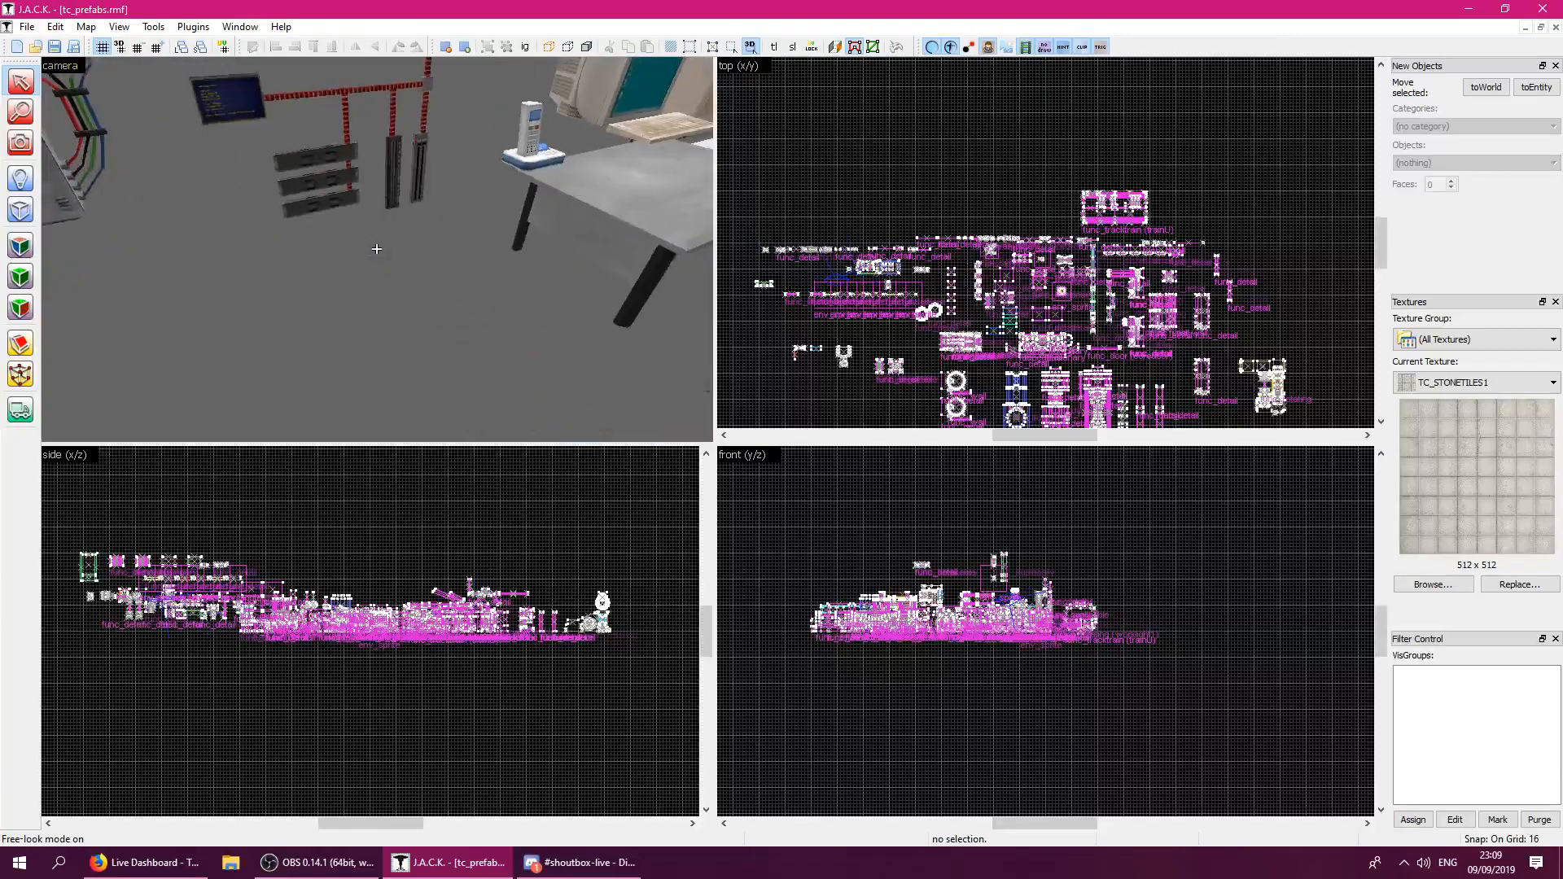
pyautogui.press('w')
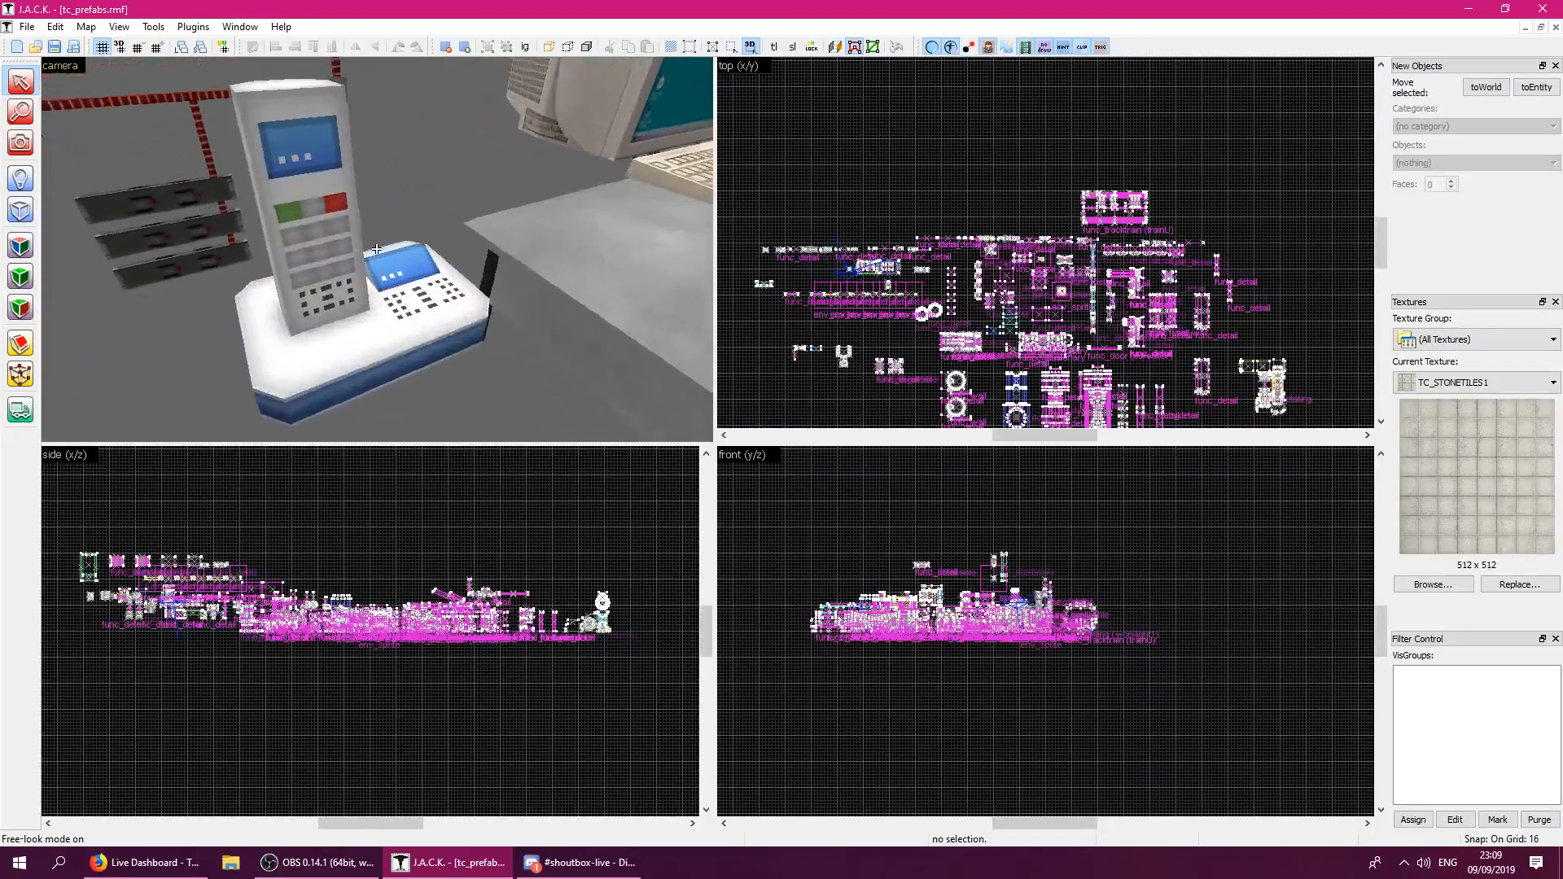
pyautogui.press('a')
pyautogui.press('d')
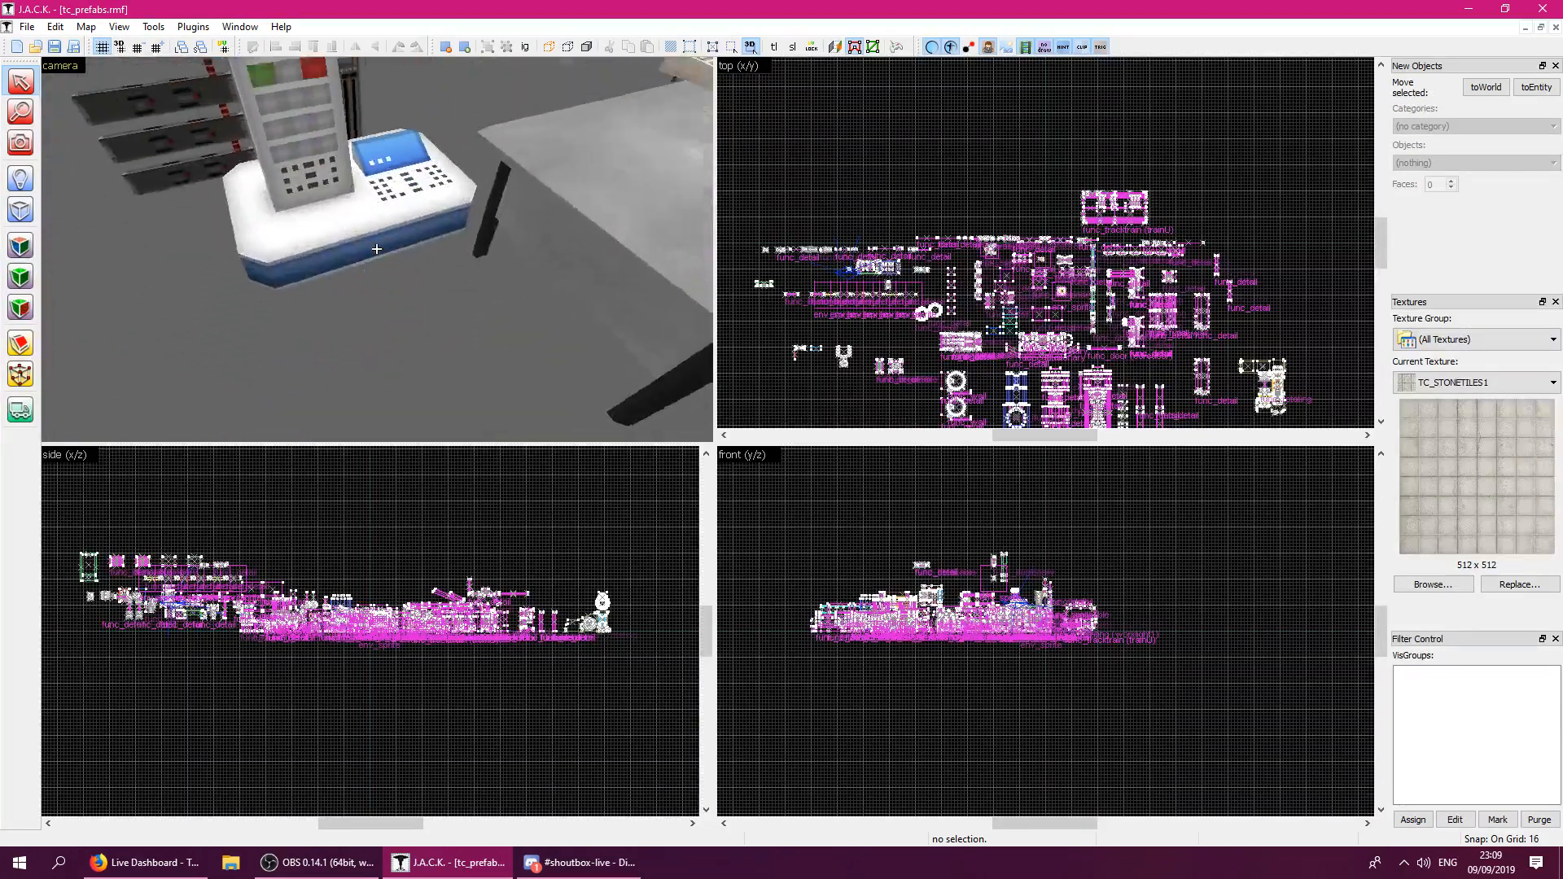
pyautogui.press('z')
pyautogui.click(21, 246)
pyautogui.click(339, 290)
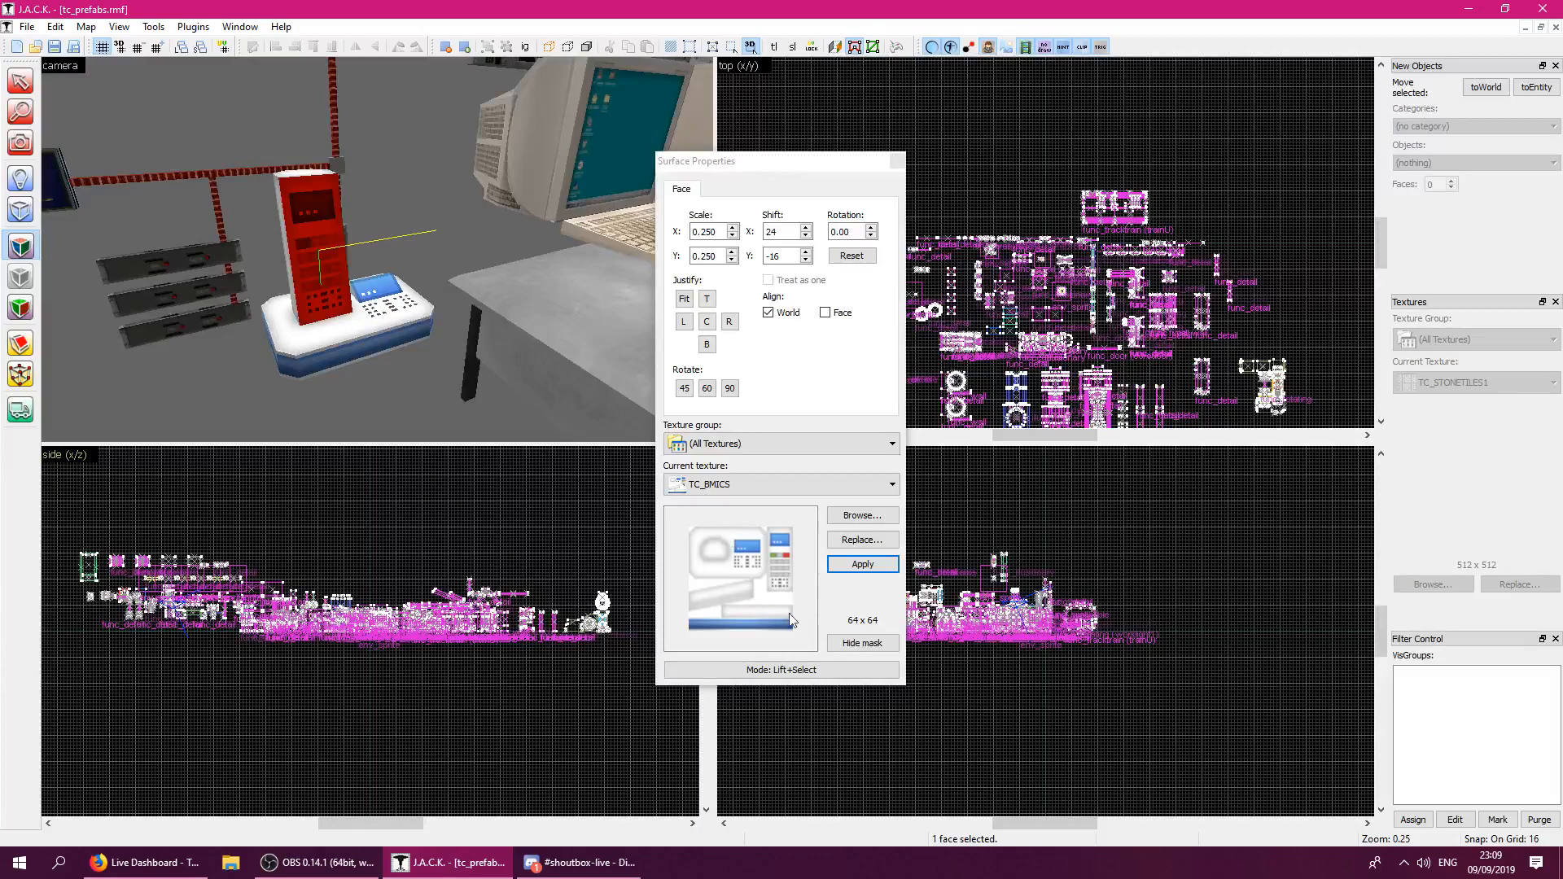
pyautogui.click(368, 325)
pyautogui.click(376, 290)
pyautogui.click(335, 291)
pyautogui.keyDown('shift'); pyautogui.click(329, 349); pyautogui.keyUp('shift')
pyautogui.click(319, 364)
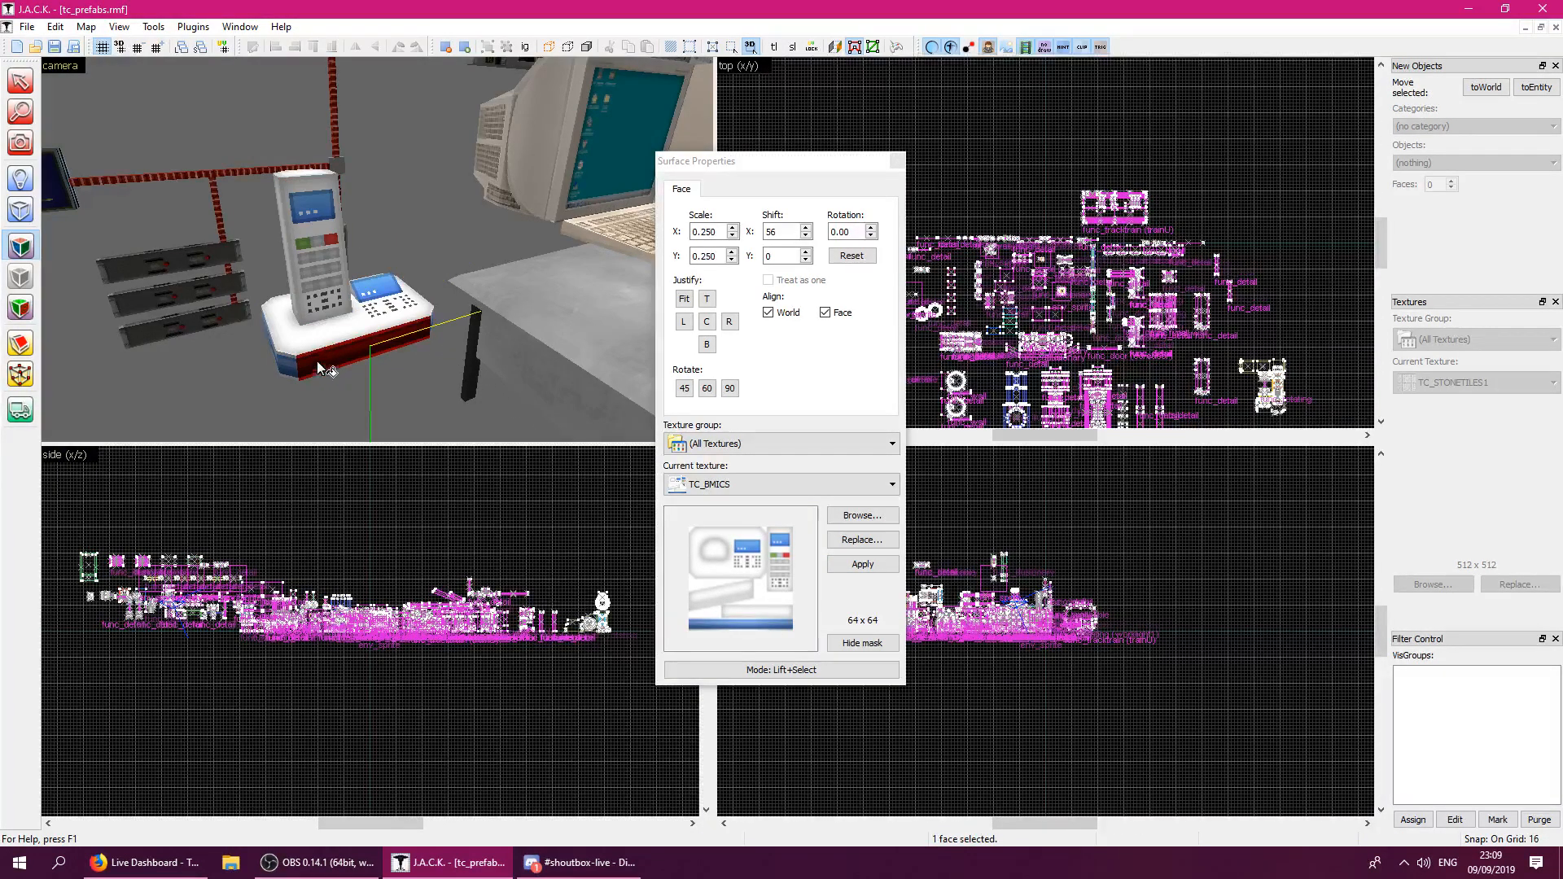
pyautogui.click(896, 161)
# Look over the tall metal electrical cabinets and the beige computers above the grey table.
pyautogui.press('z')
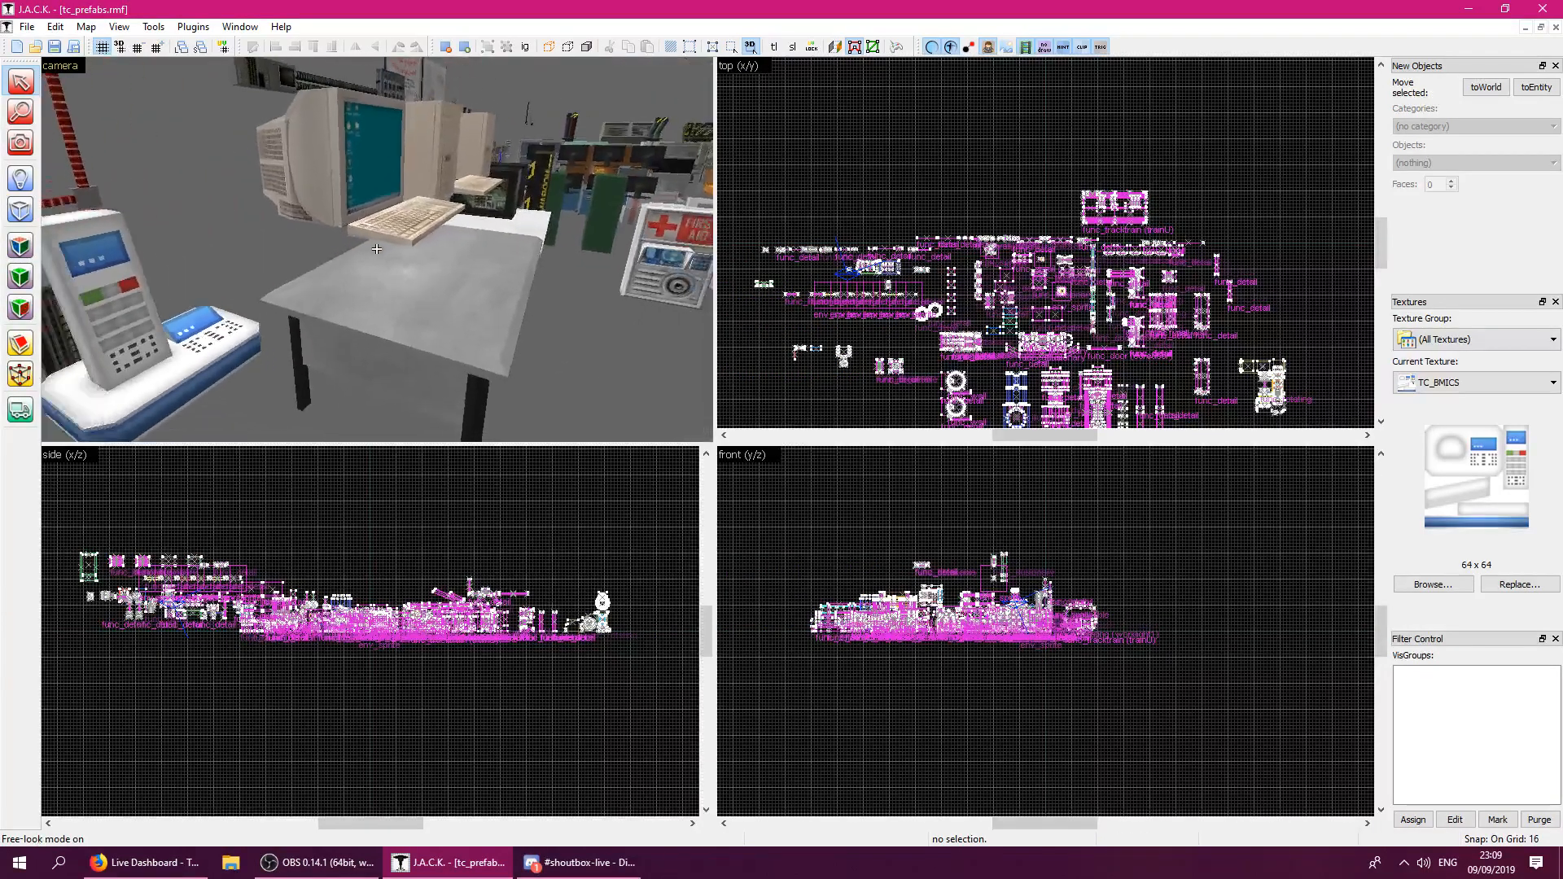
pyautogui.press('w')
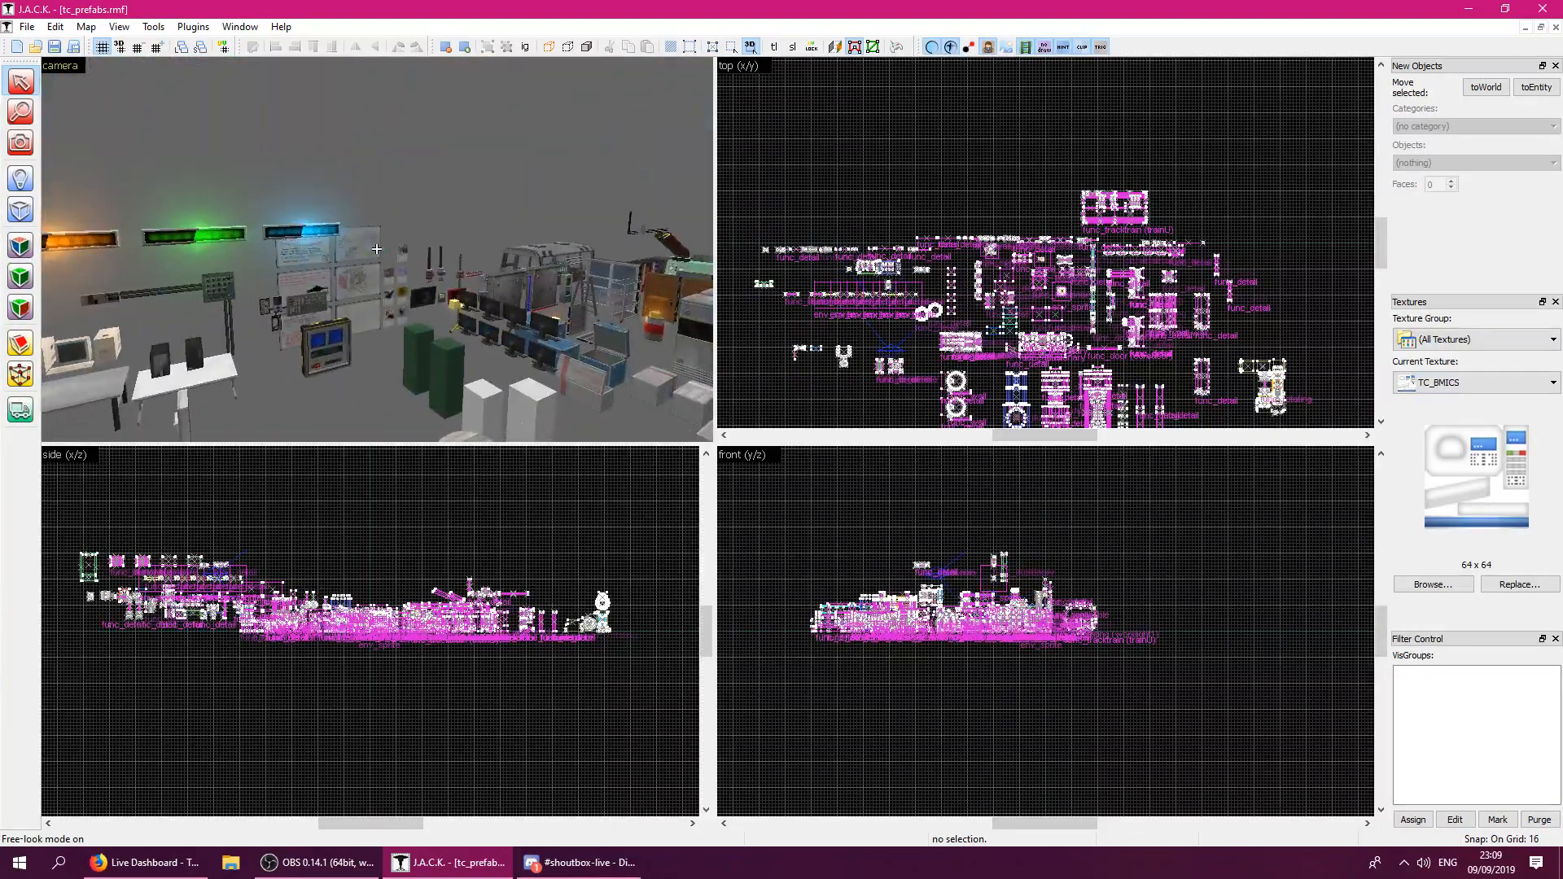
pyautogui.press('w')
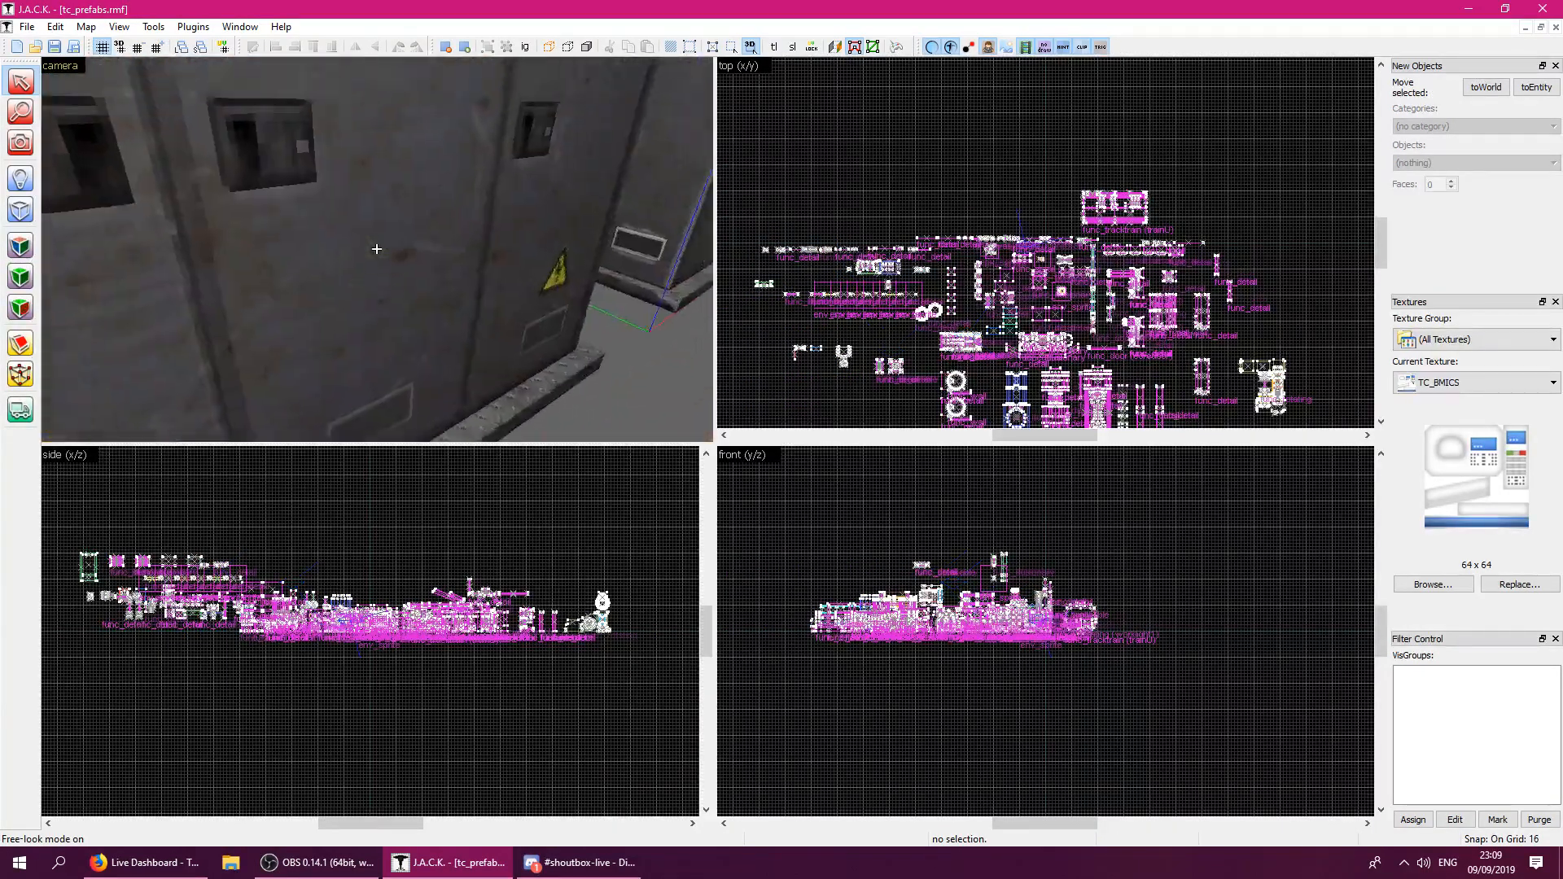
pyautogui.press('w')
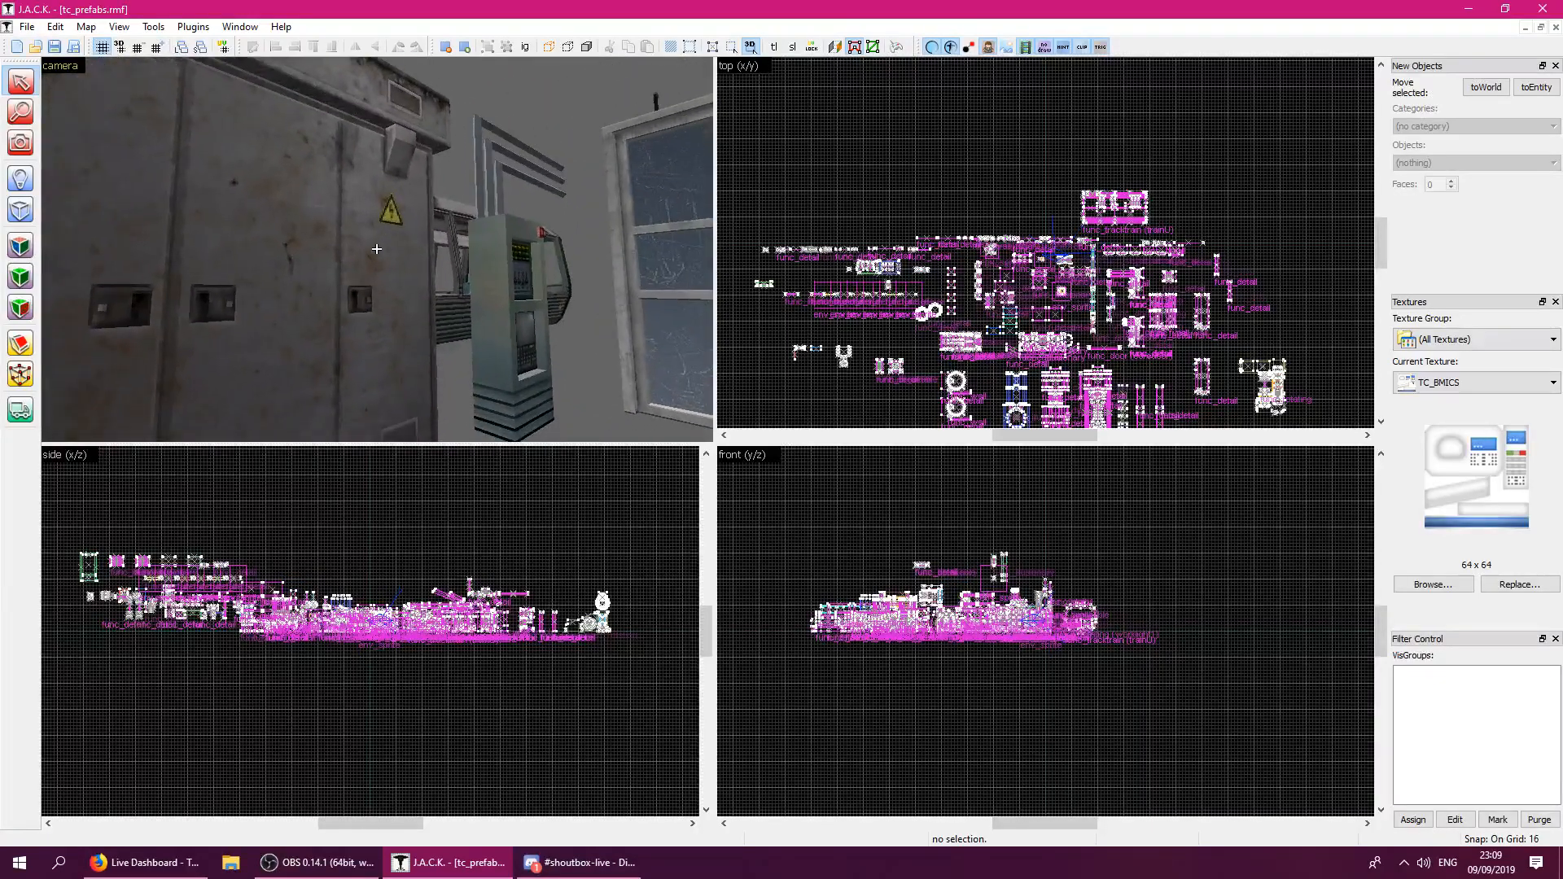
pyautogui.press('w')
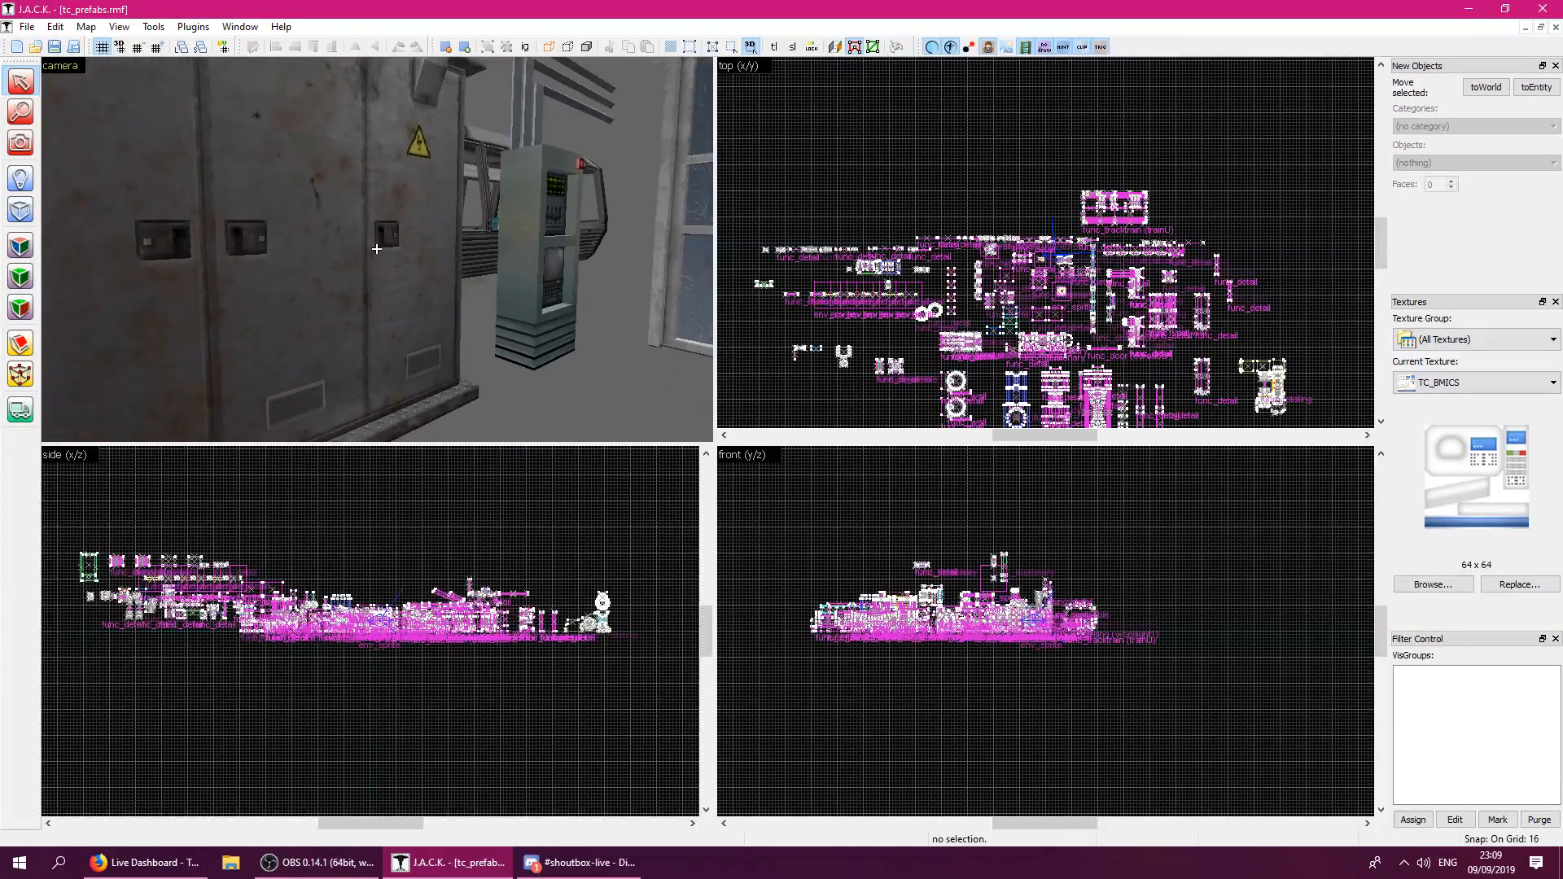
pyautogui.press('w')
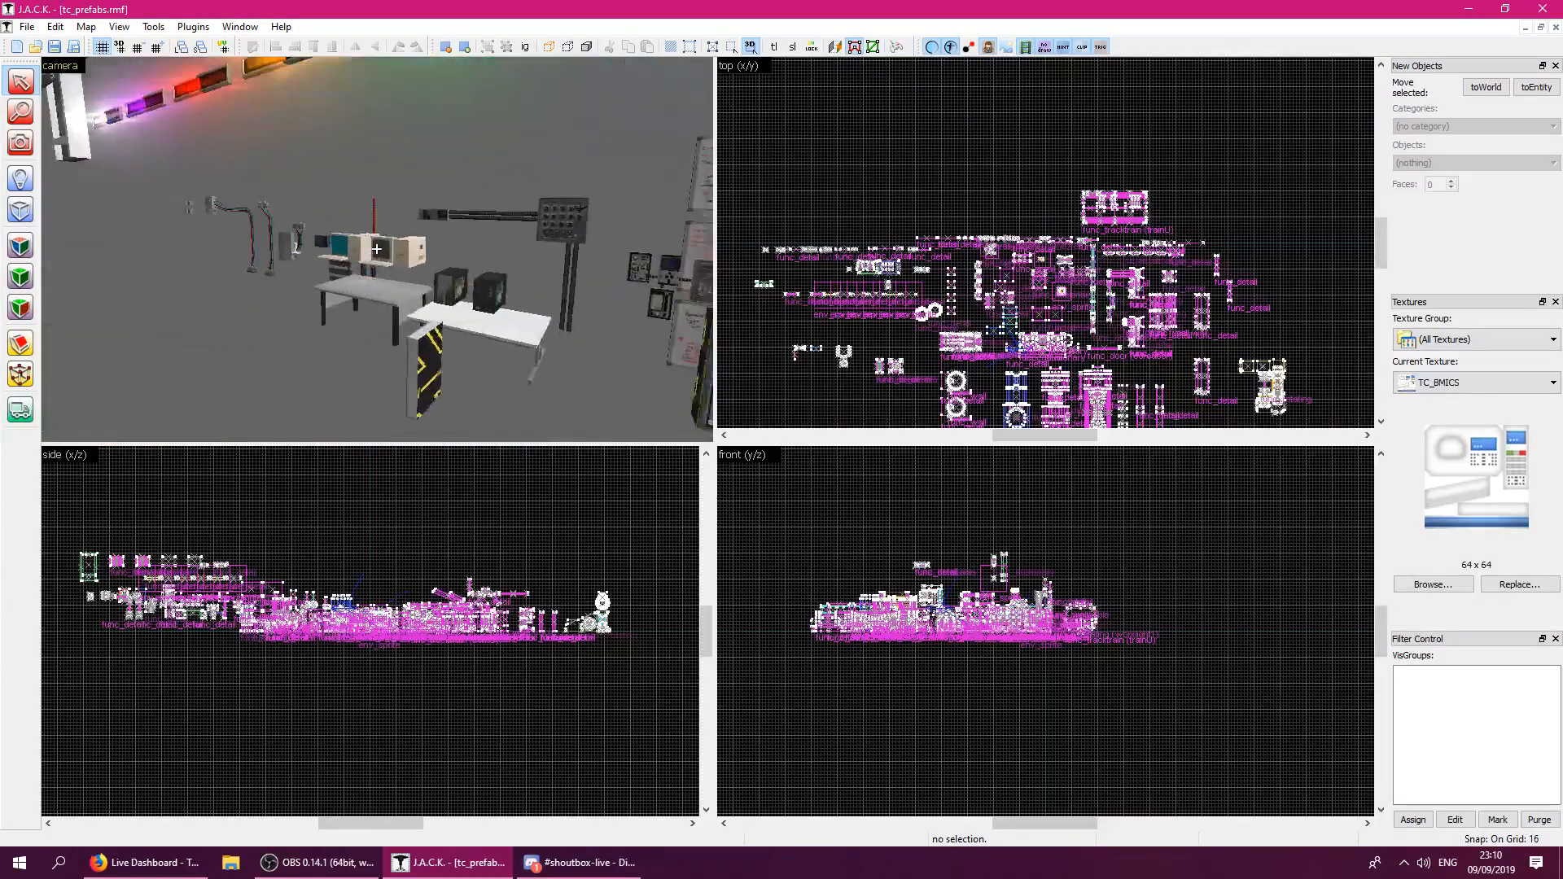
pyautogui.press('w')
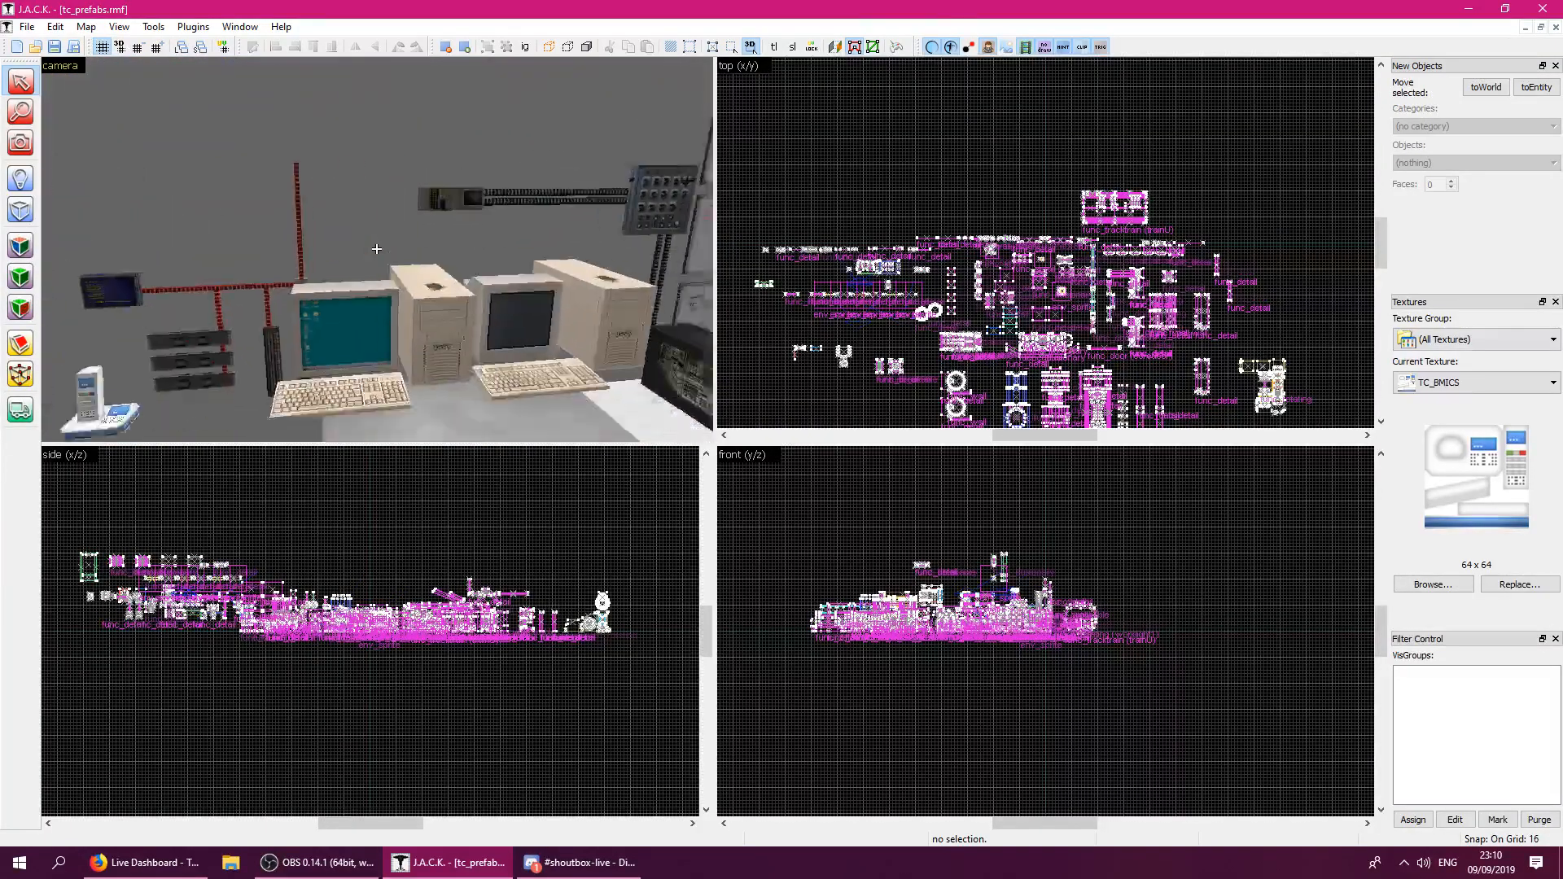
pyautogui.press('s')
pyautogui.press('w')
pyautogui.press('w')
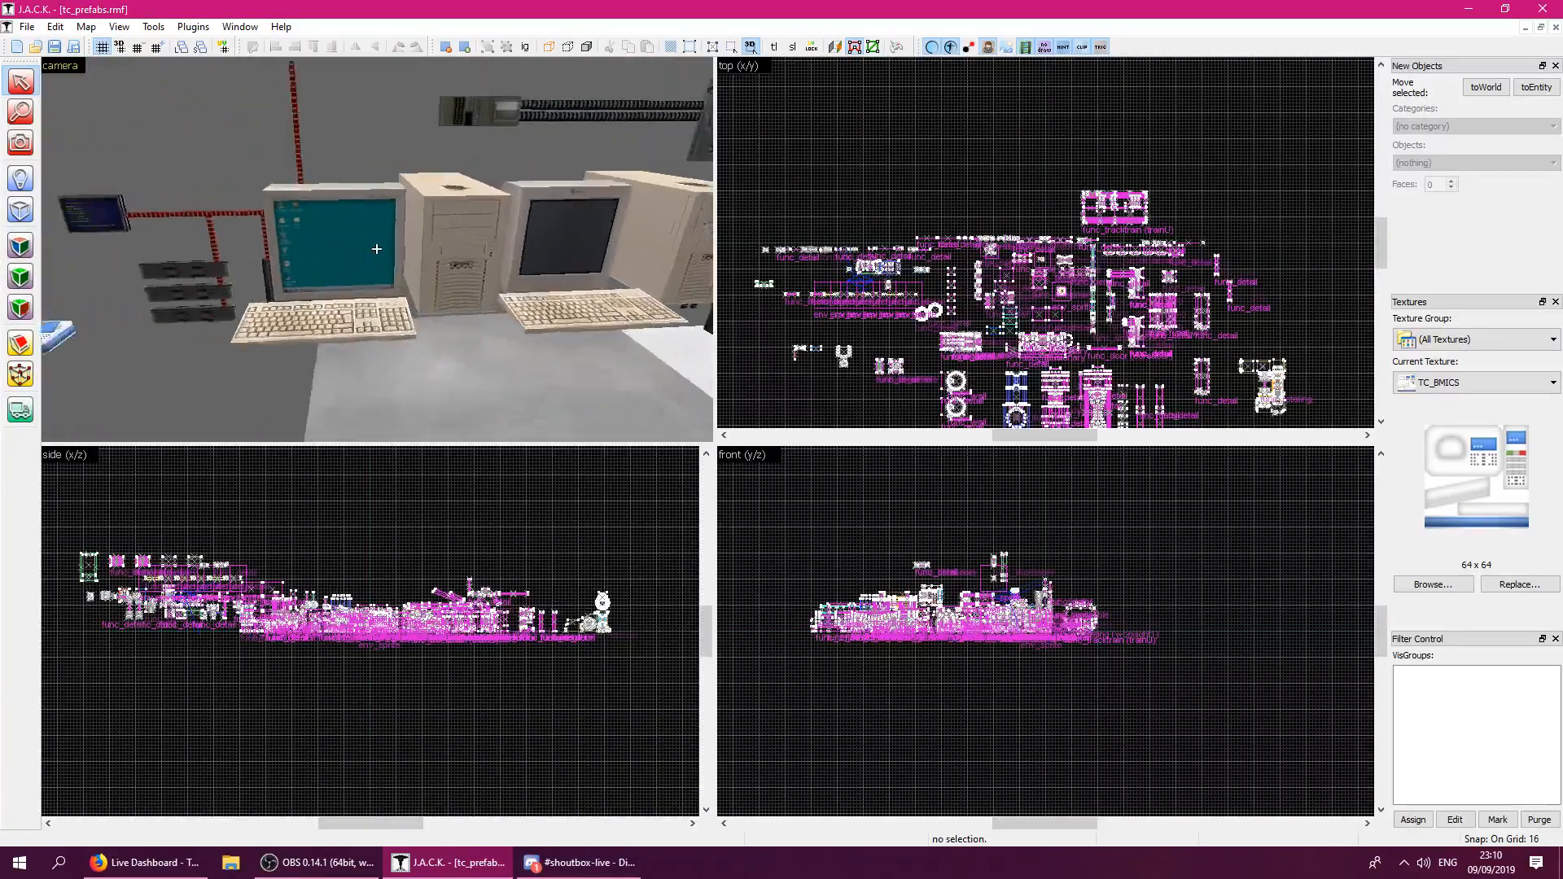
pyautogui.press('s')
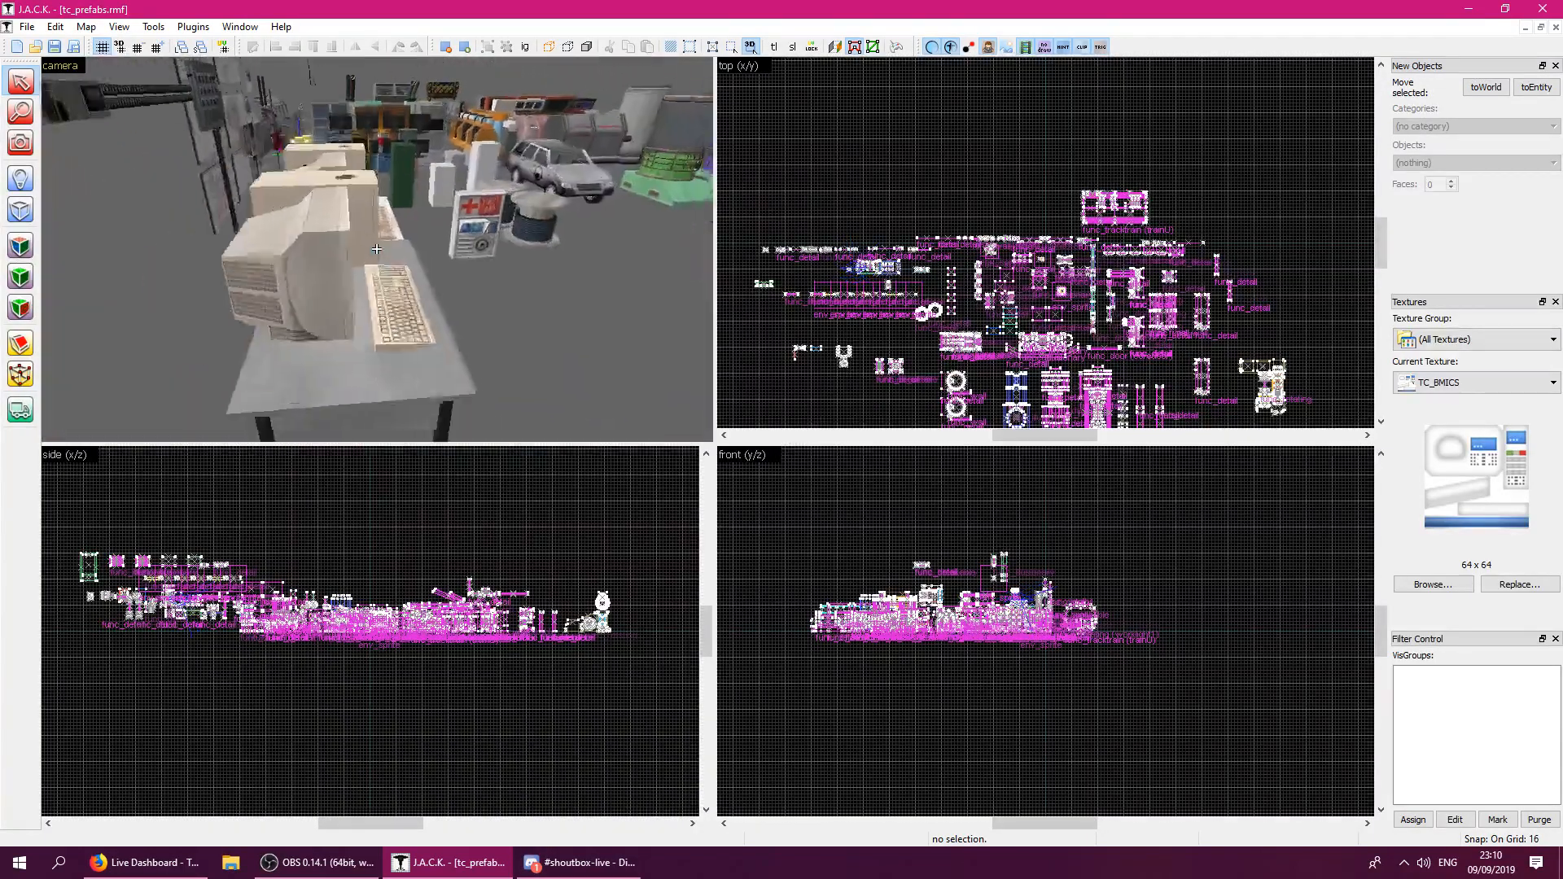
pyautogui.press('w')
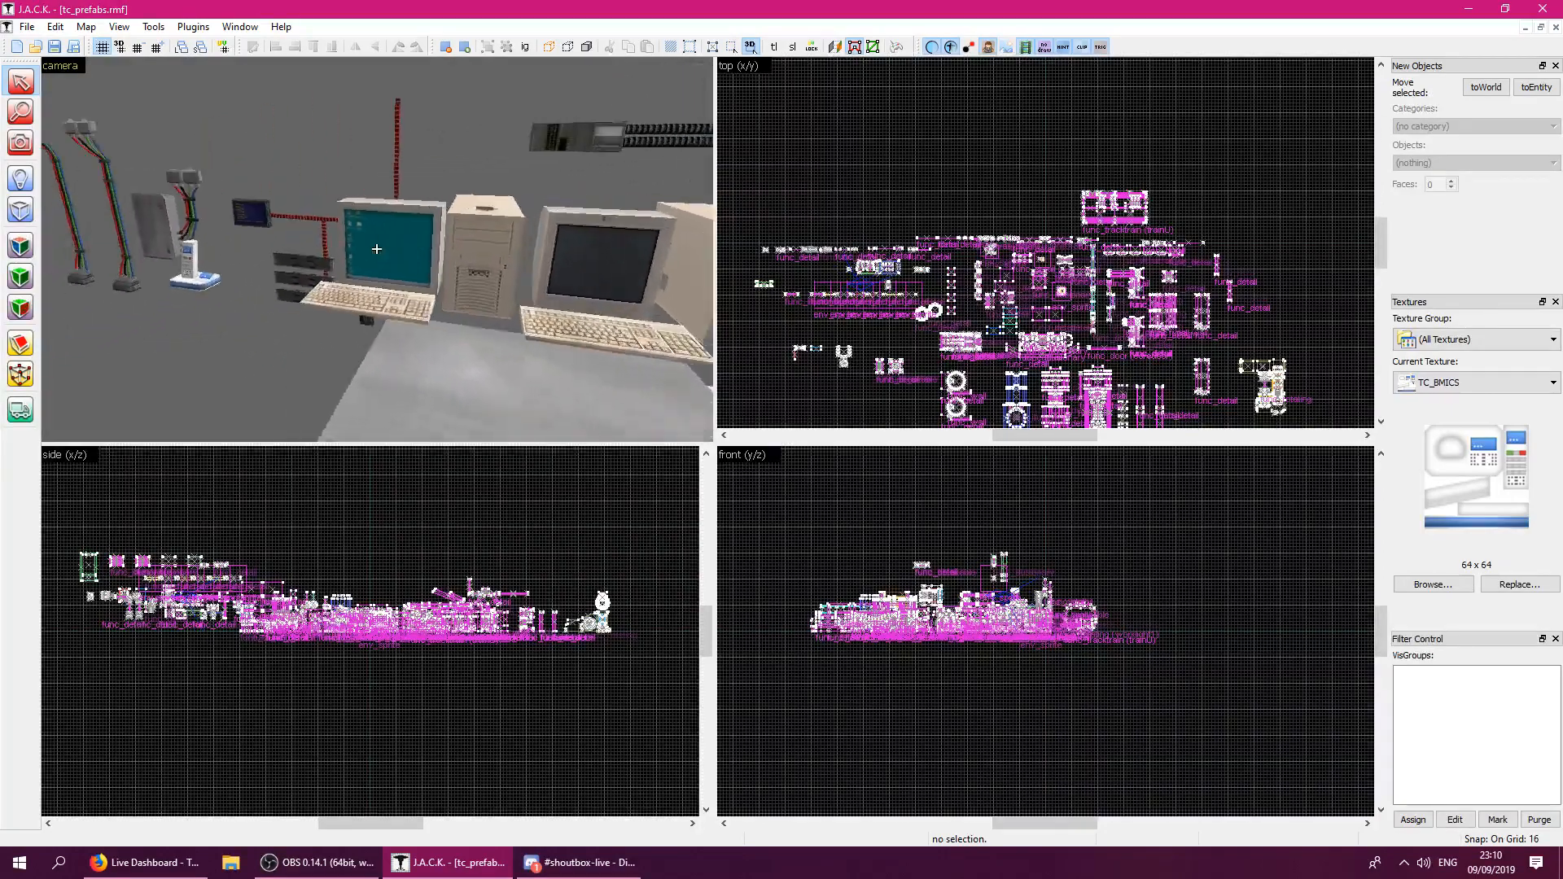
# Examine the two rows of flat-screen computers, including a close look at the Scotch & Coffee desktop and its keyboard.
pyautogui.press('w')
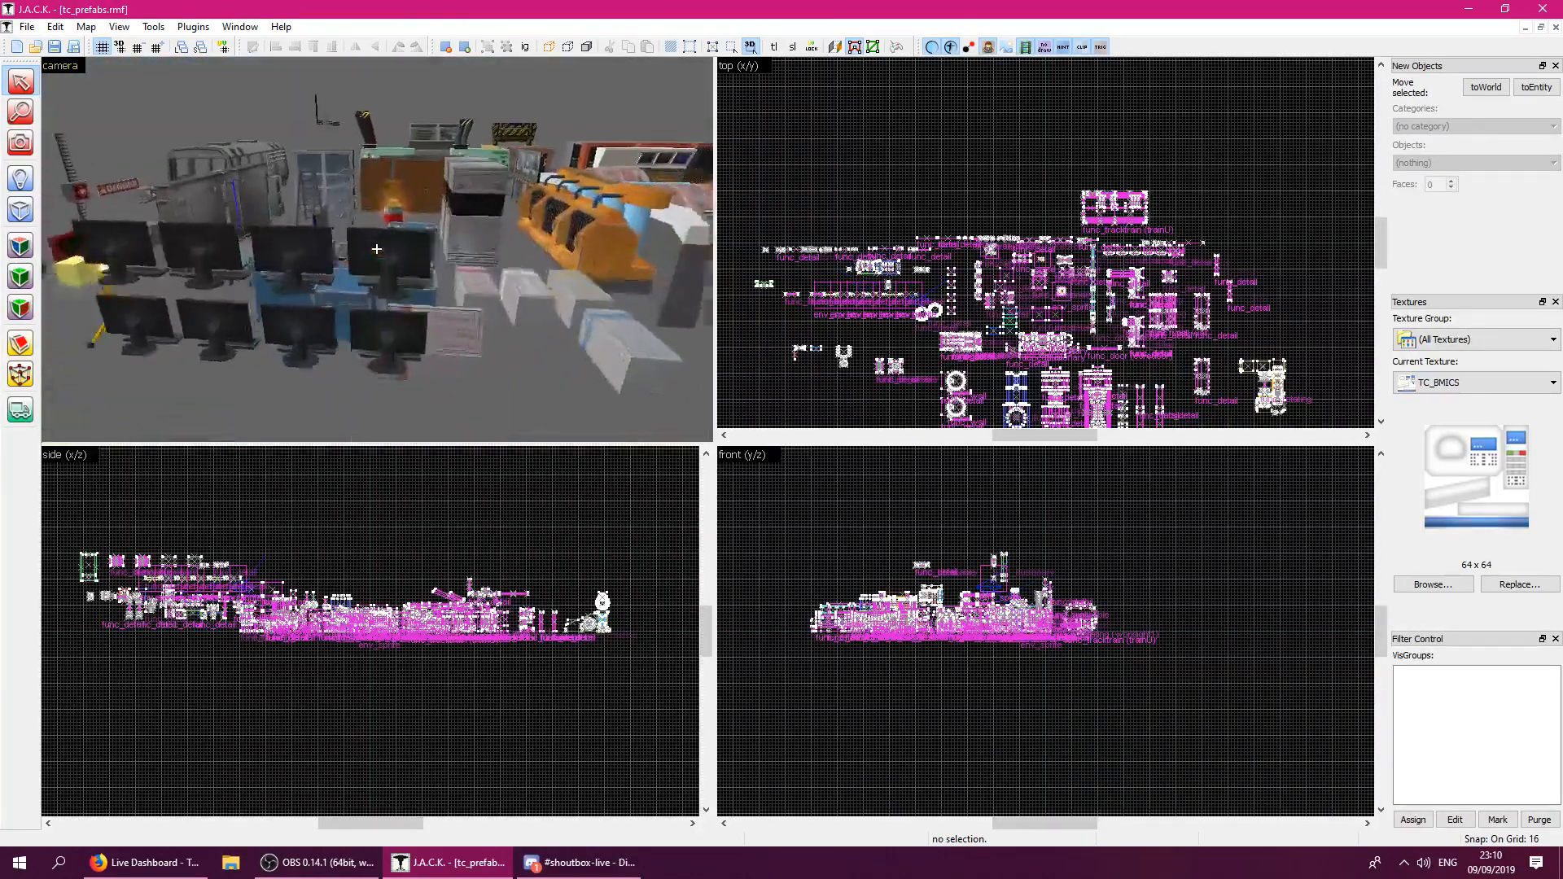
pyautogui.press('s')
pyautogui.press('w')
pyautogui.press('s')
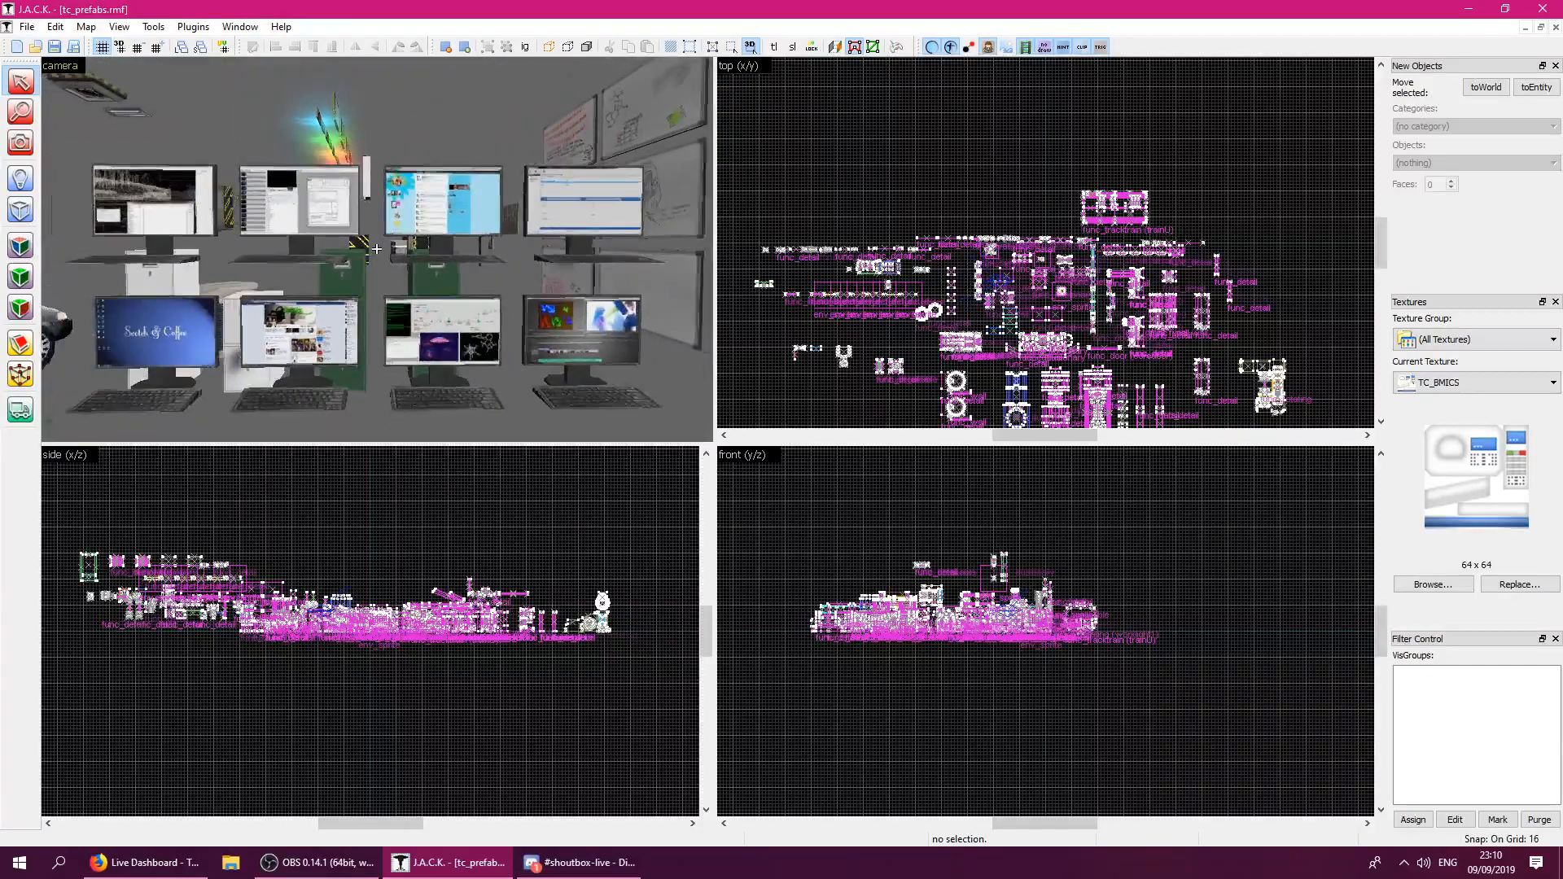
pyautogui.press('z')
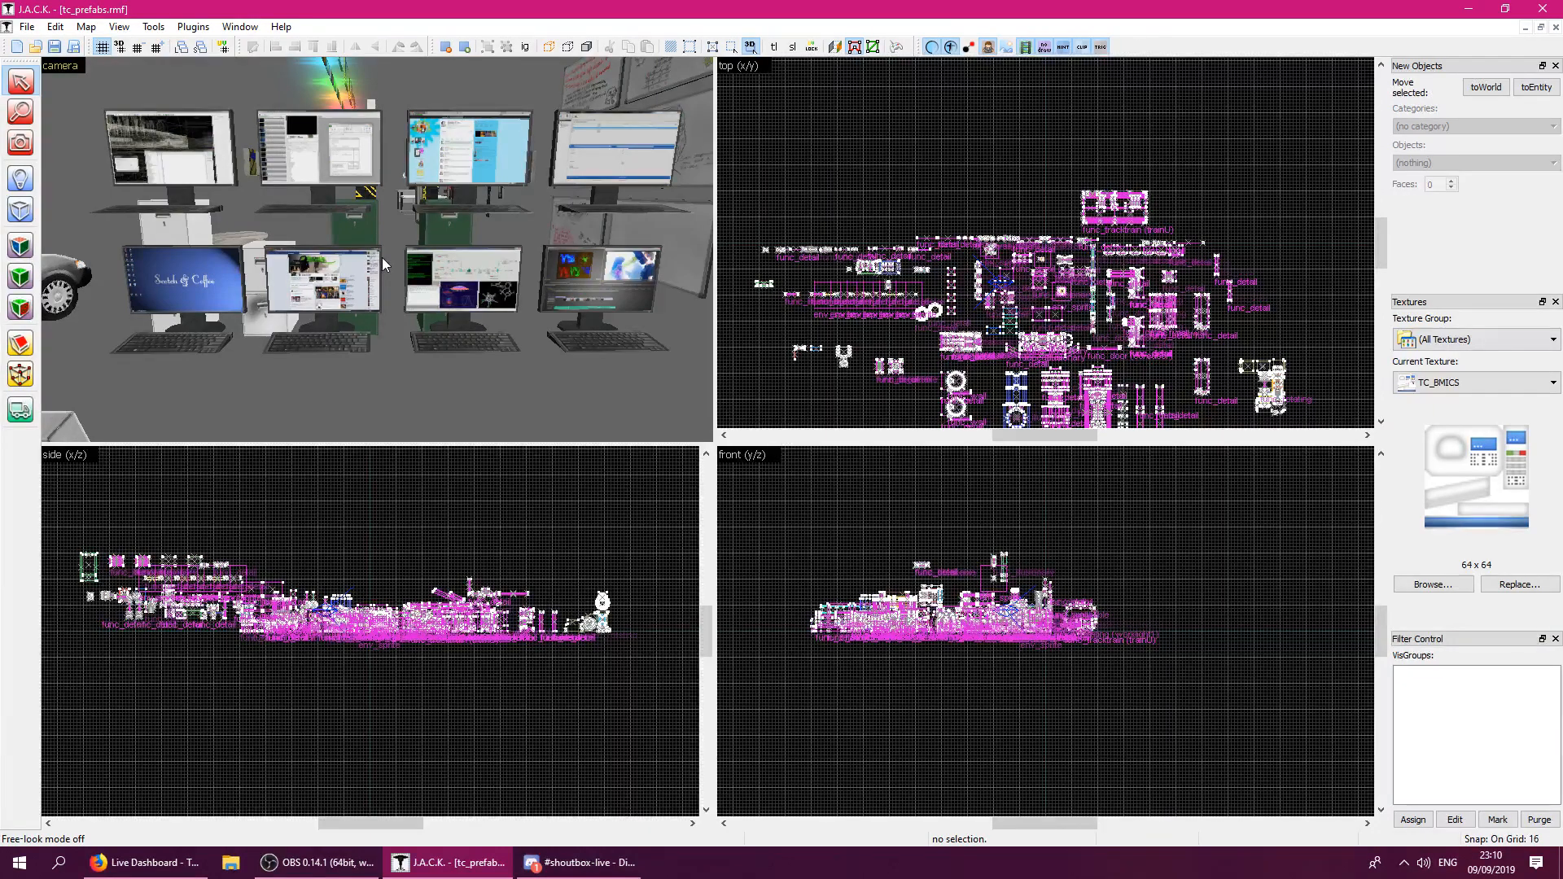
pyautogui.press('z')
pyautogui.press('w')
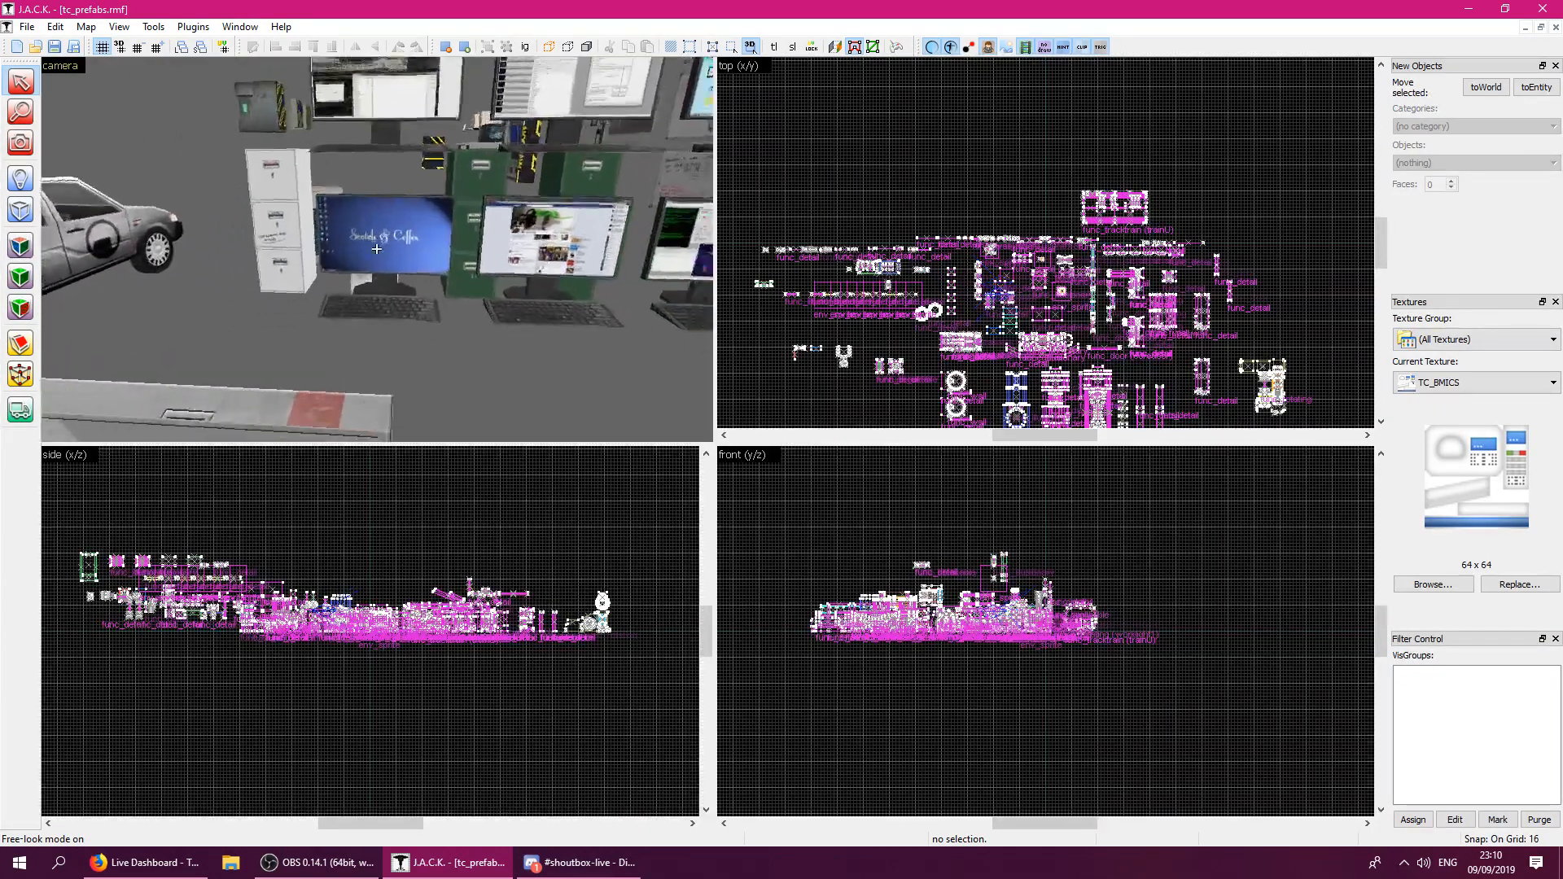
pyautogui.press('w')
pyautogui.press('s')
pyautogui.press('s')
pyautogui.press('w')
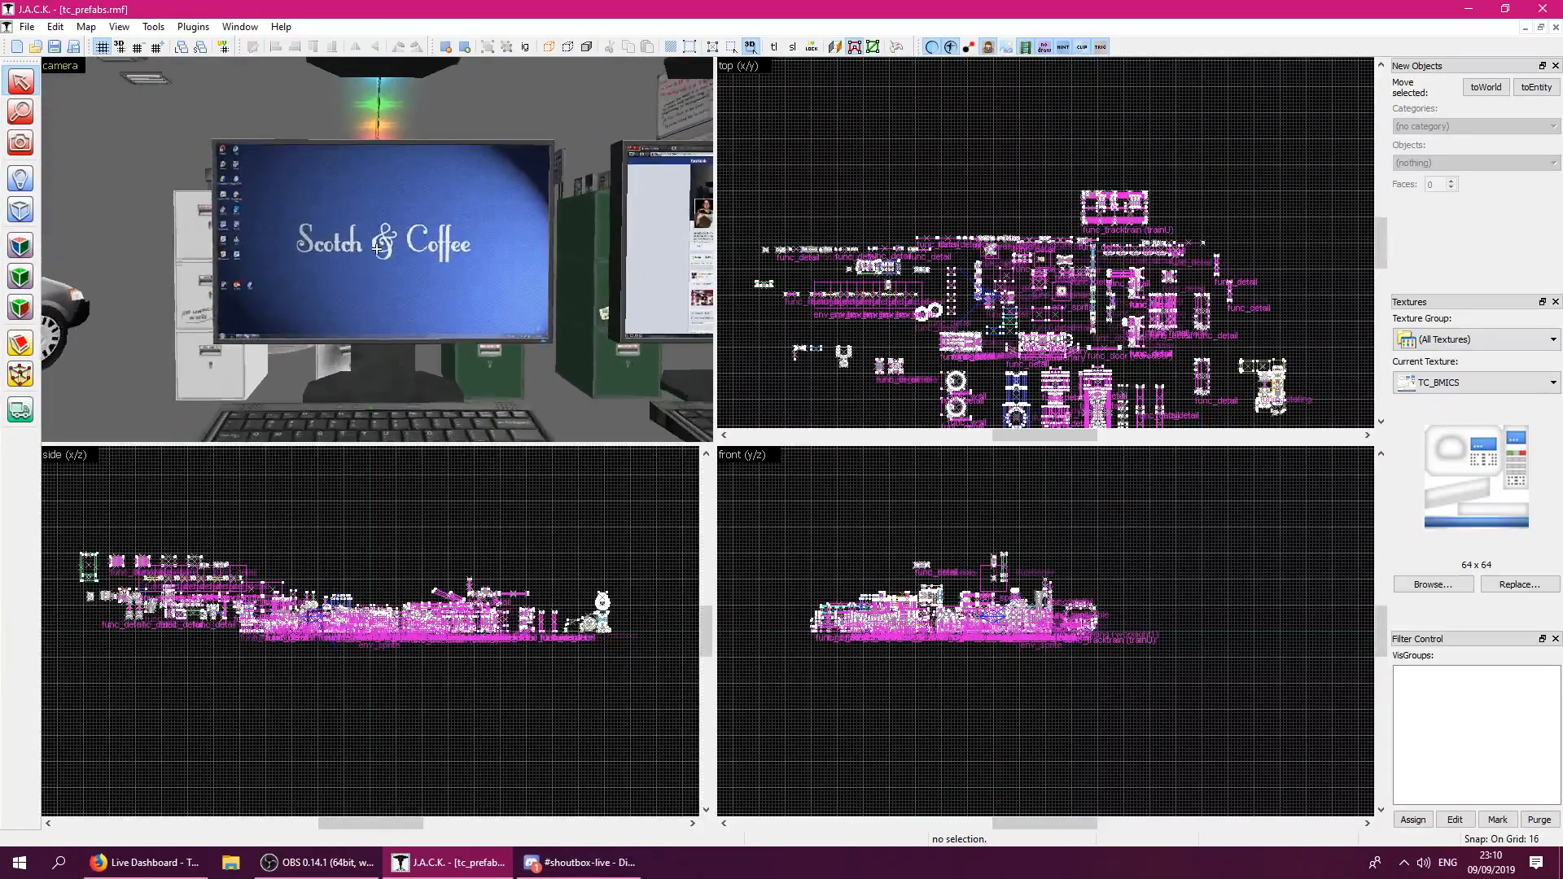
pyautogui.press('z')
pyautogui.press('z')
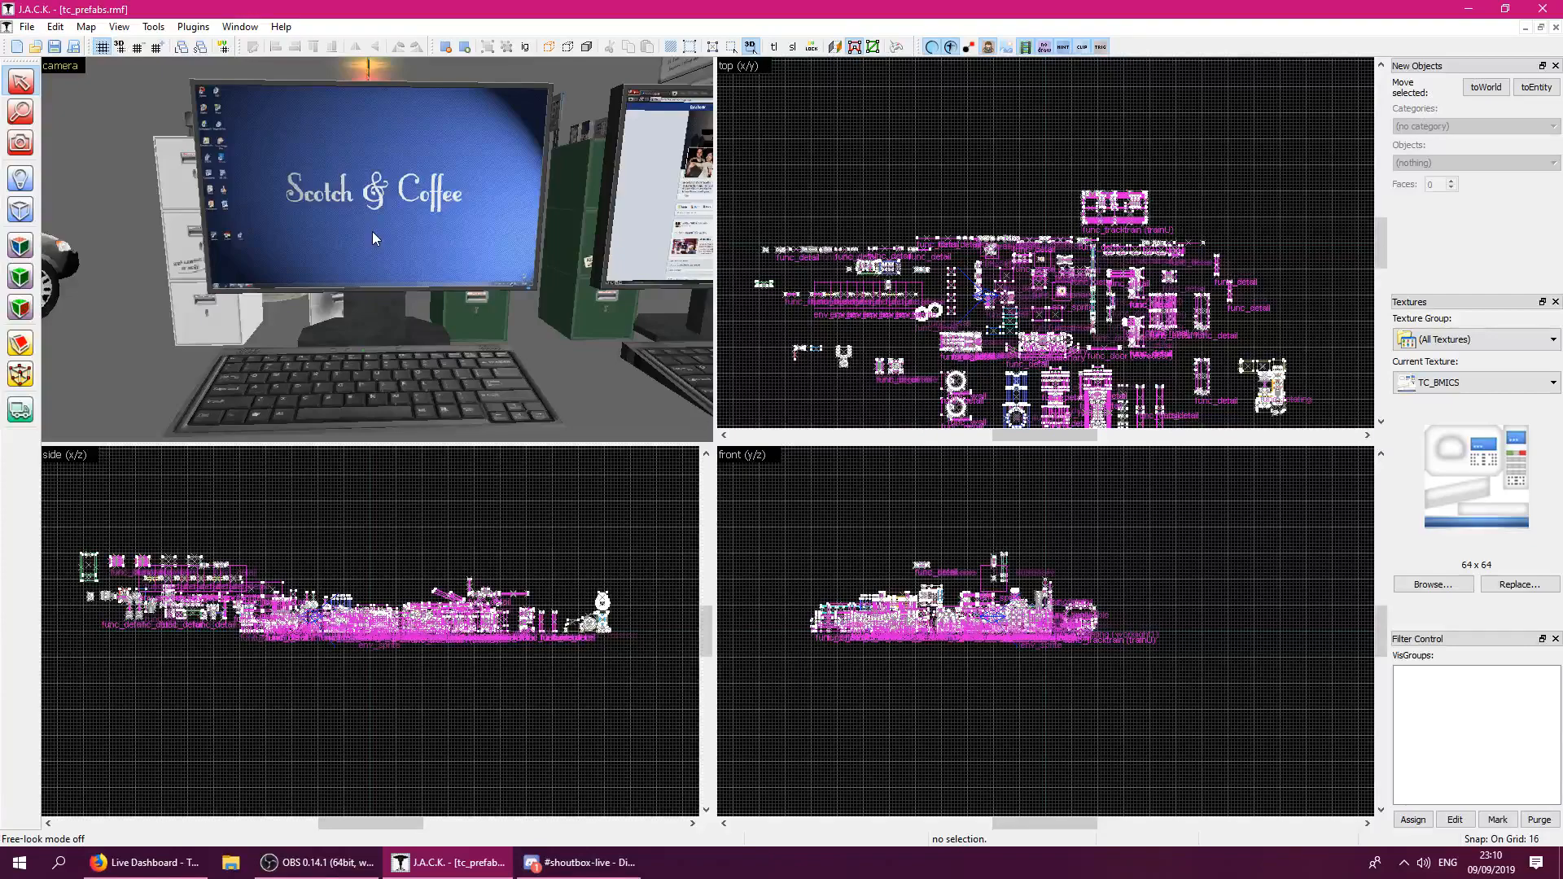
pyautogui.press('z')
pyautogui.press('w')
pyautogui.press('w')
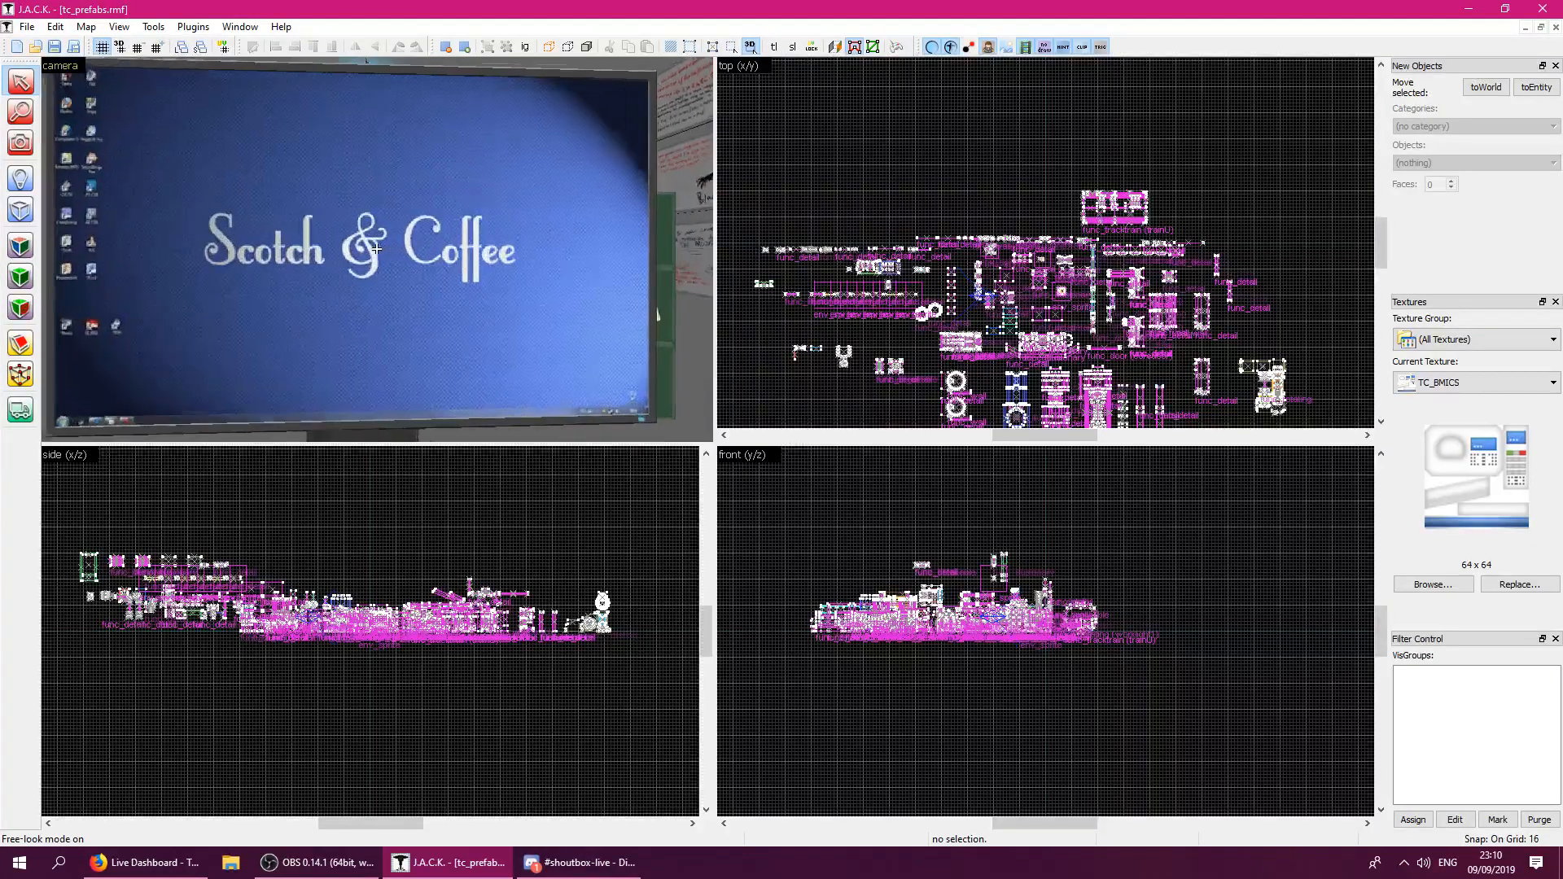
pyautogui.press('s')
pyautogui.press('w')
pyautogui.press('s')
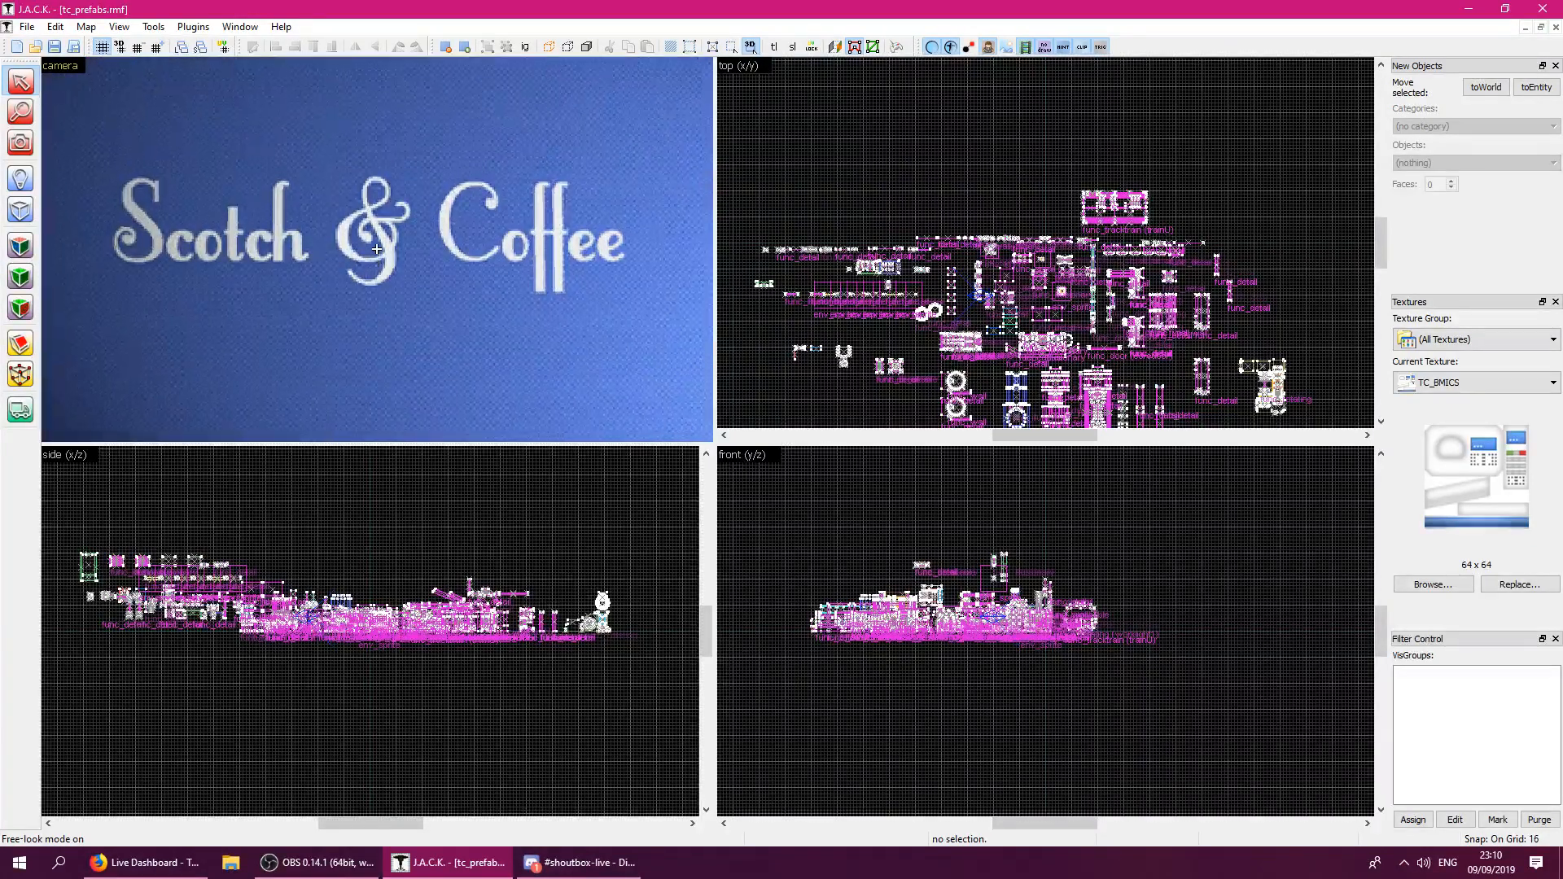
pyautogui.press('s')
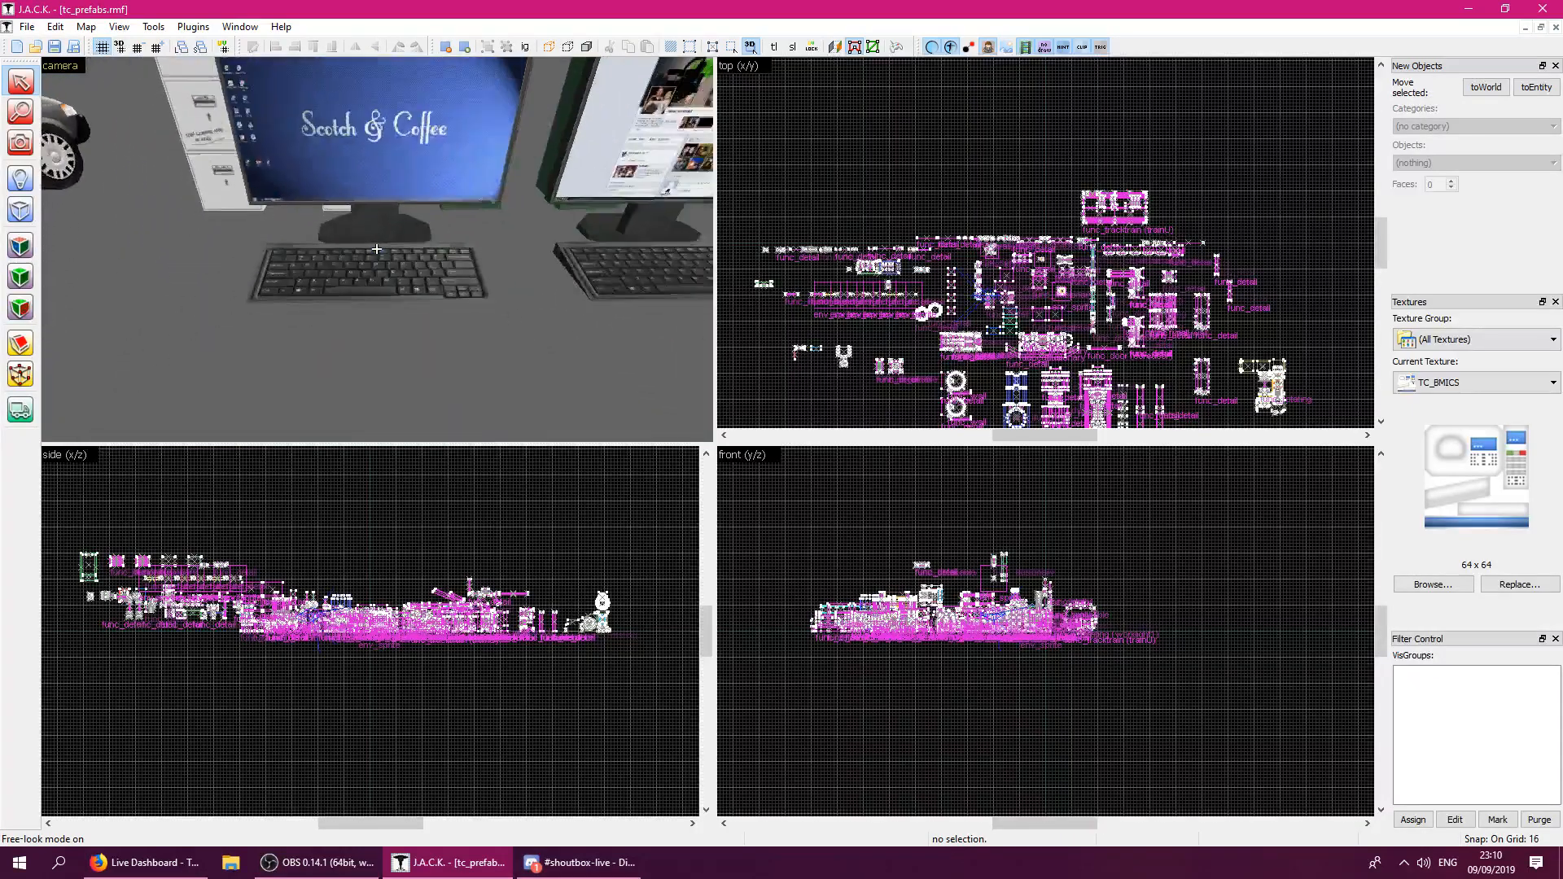
# Review the flat-screen group from the side and go back to the grey and white tables with the older computers.
pyautogui.press('w')
pyautogui.press('s')
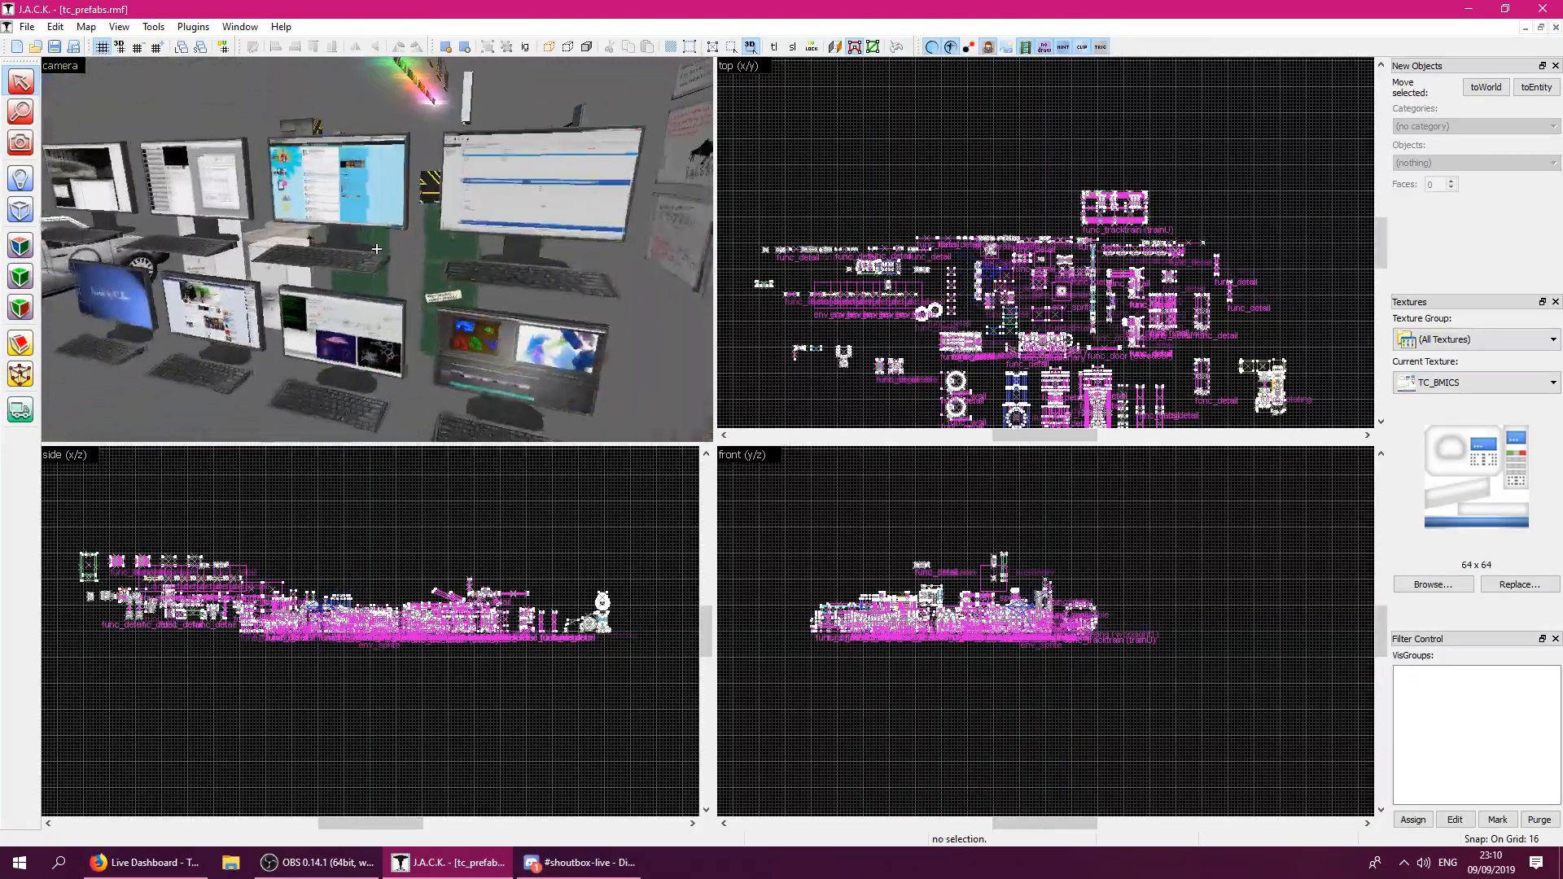
pyautogui.press('w')
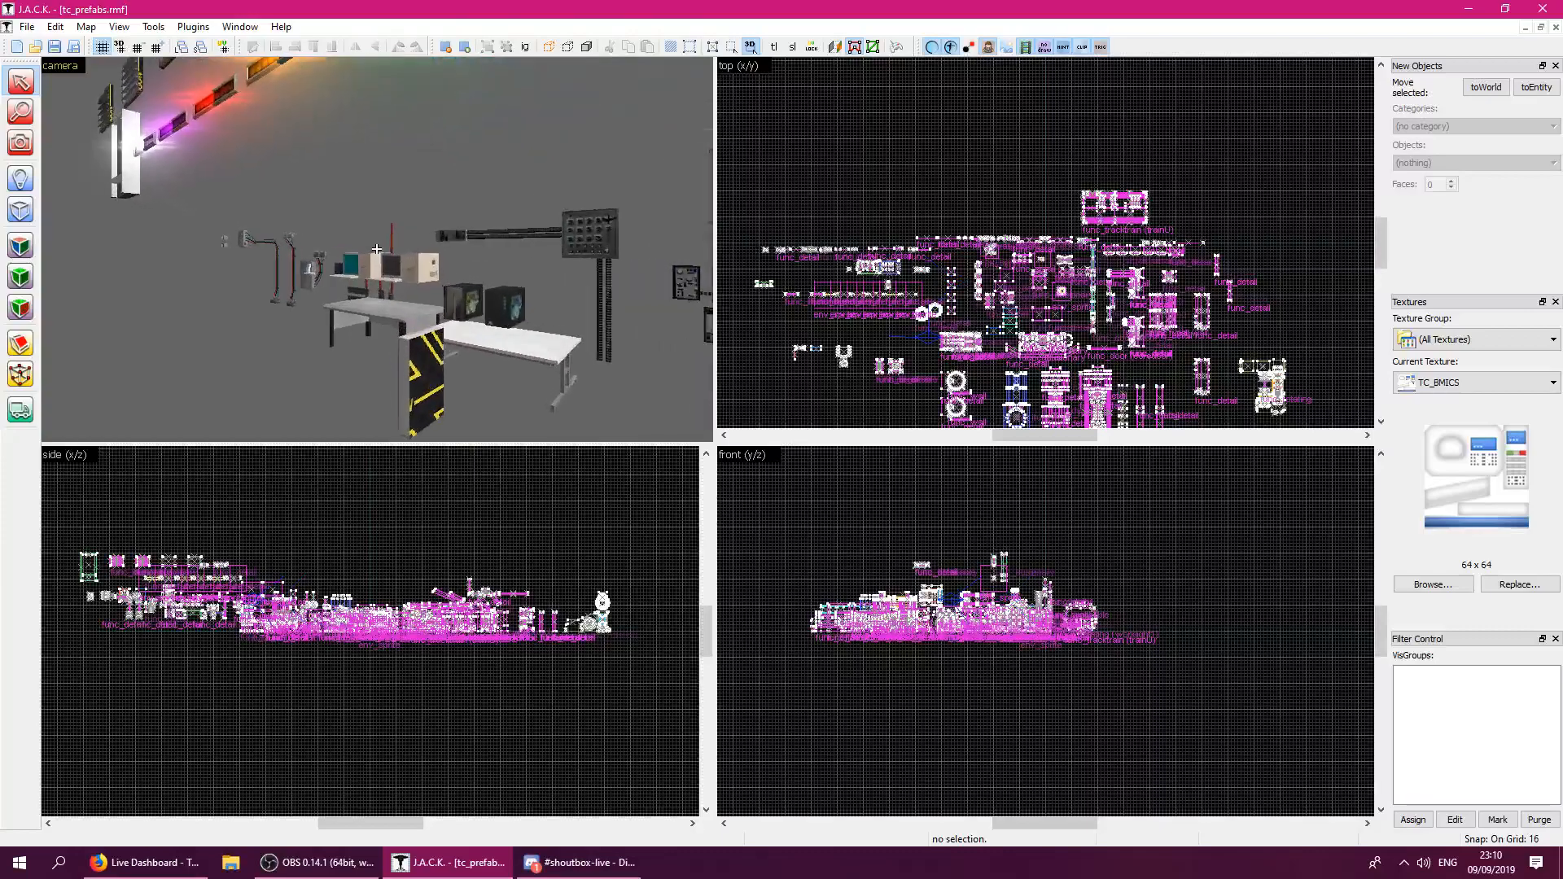
pyautogui.press('a')
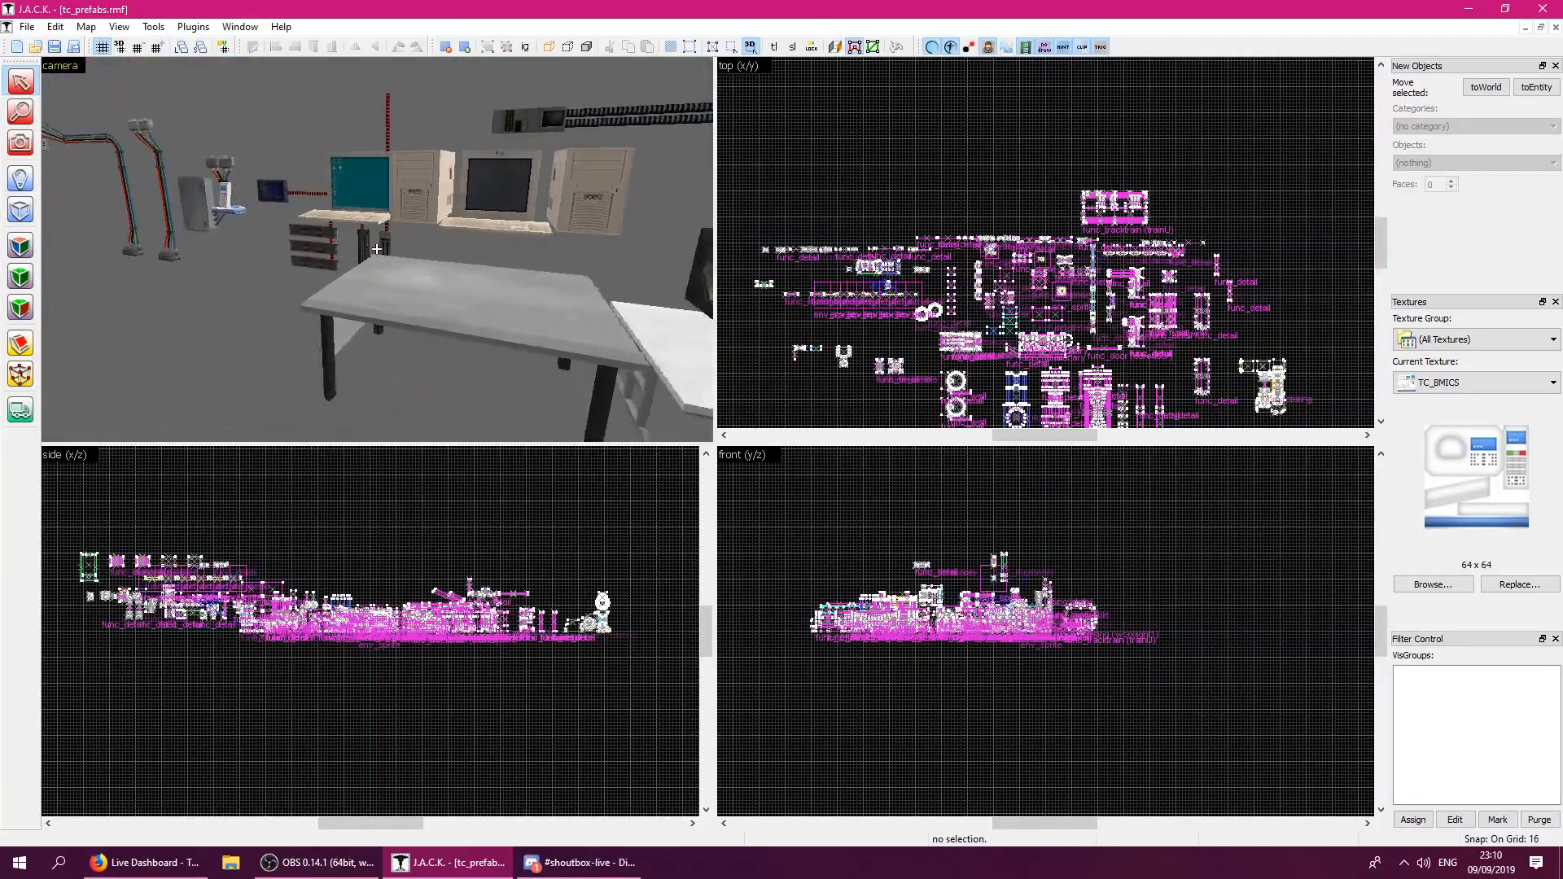
pyautogui.press('s')
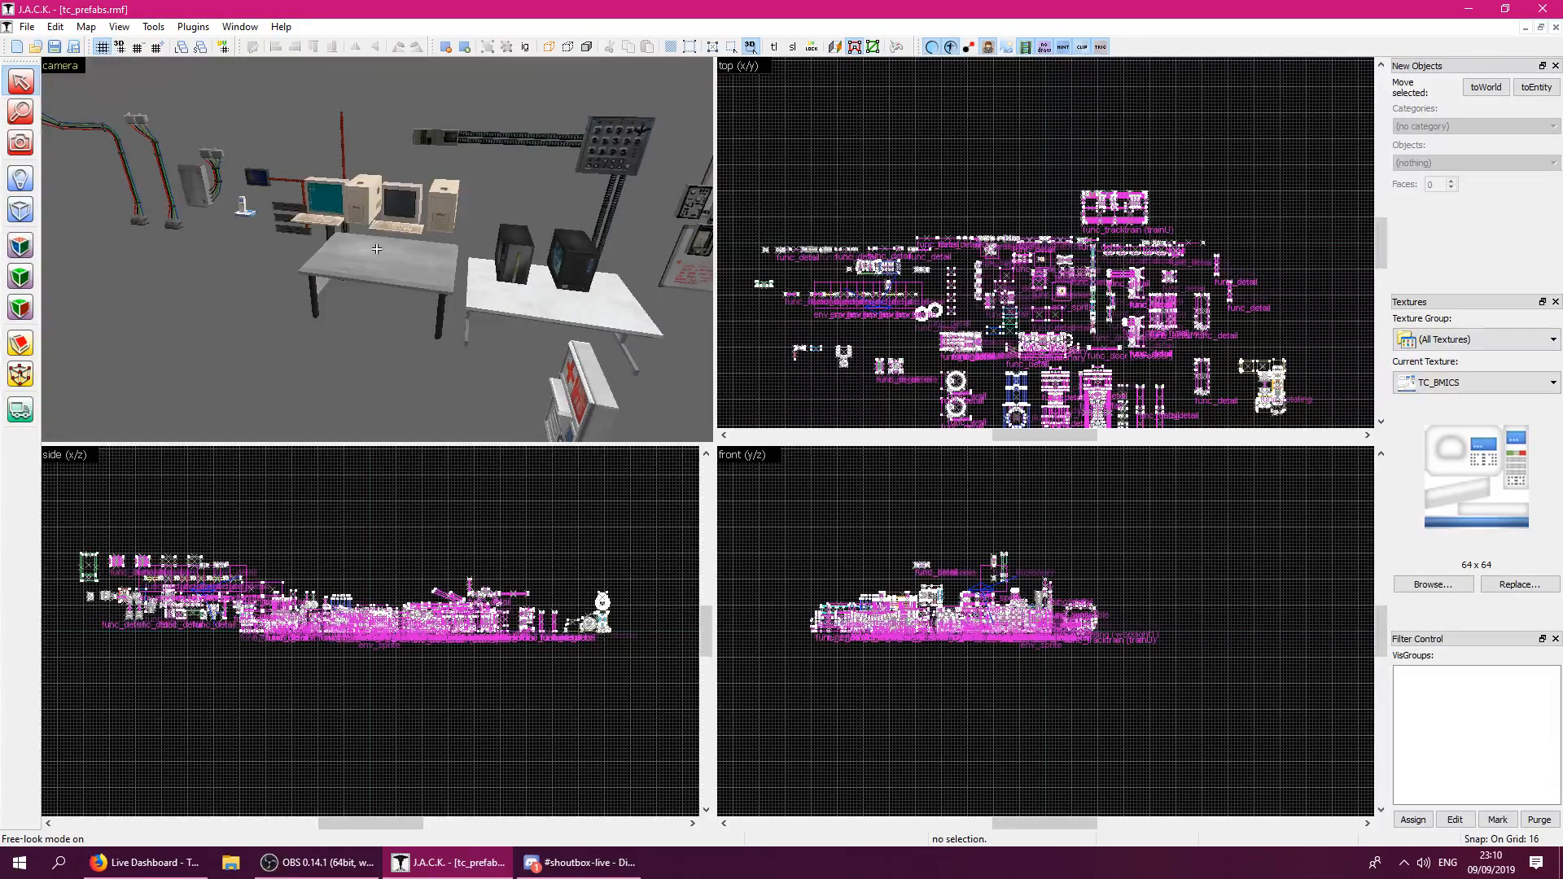
# Look over the wall cables, whiteboards, vehicles and crates around the computer tables in the prefab map.
pyautogui.press('w')
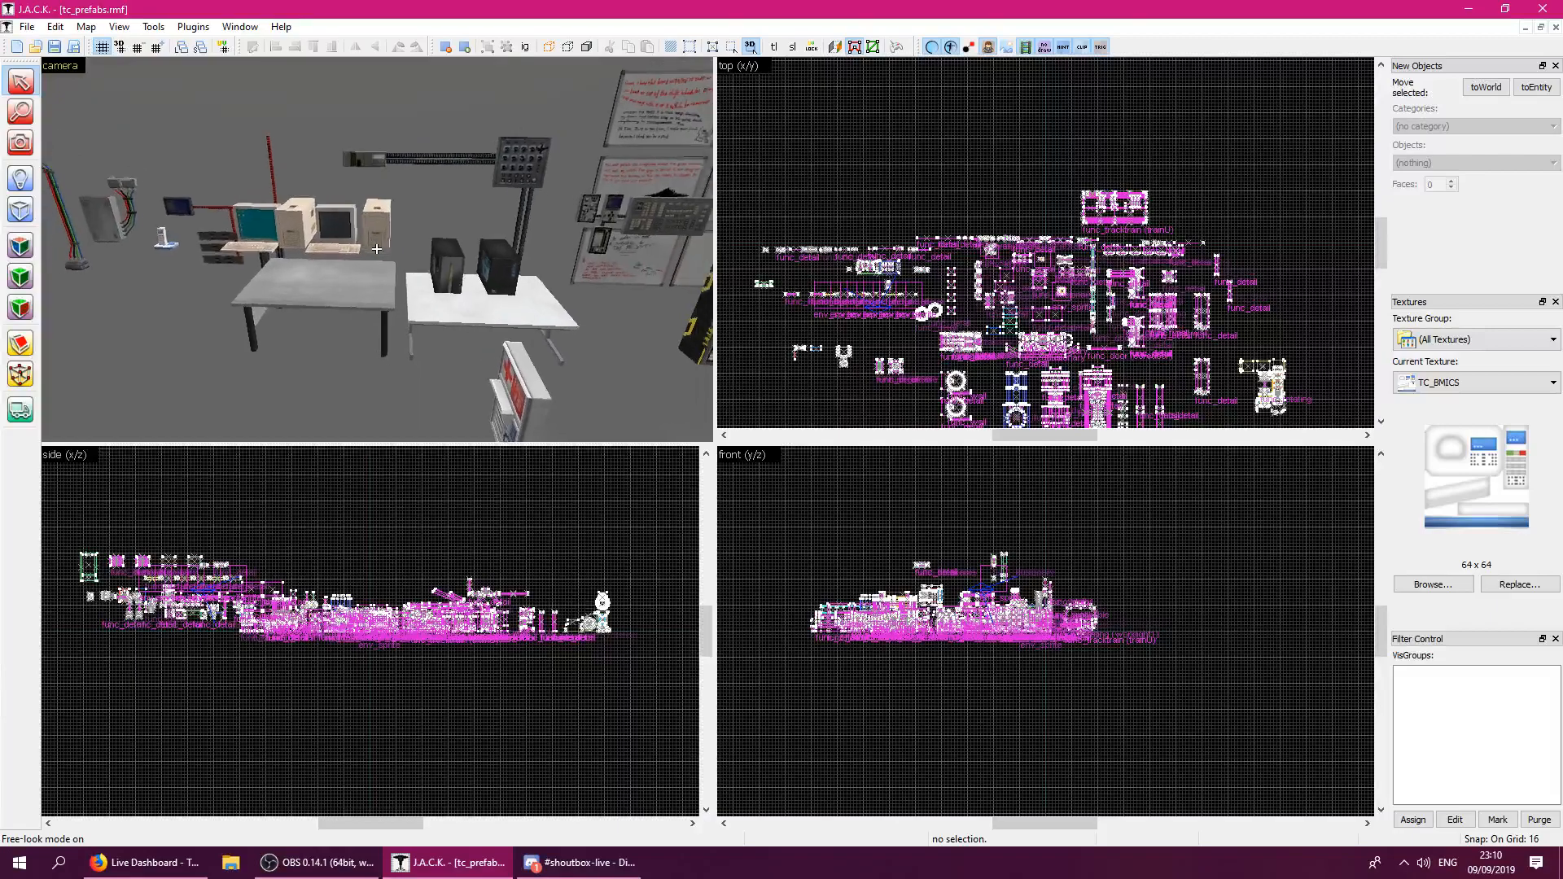
pyautogui.press('s')
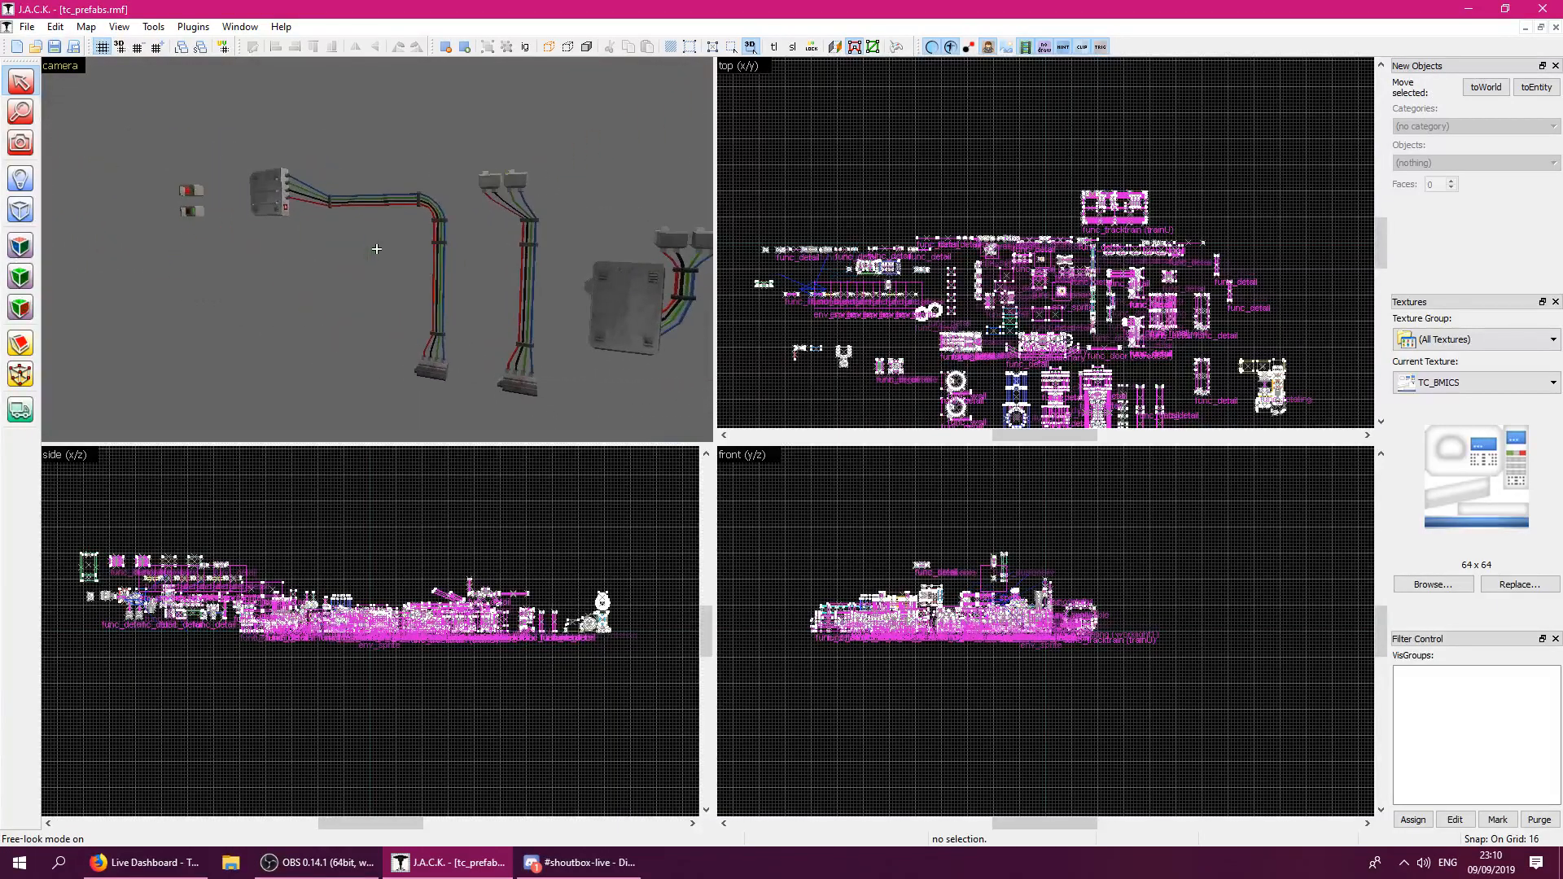
pyautogui.press('w')
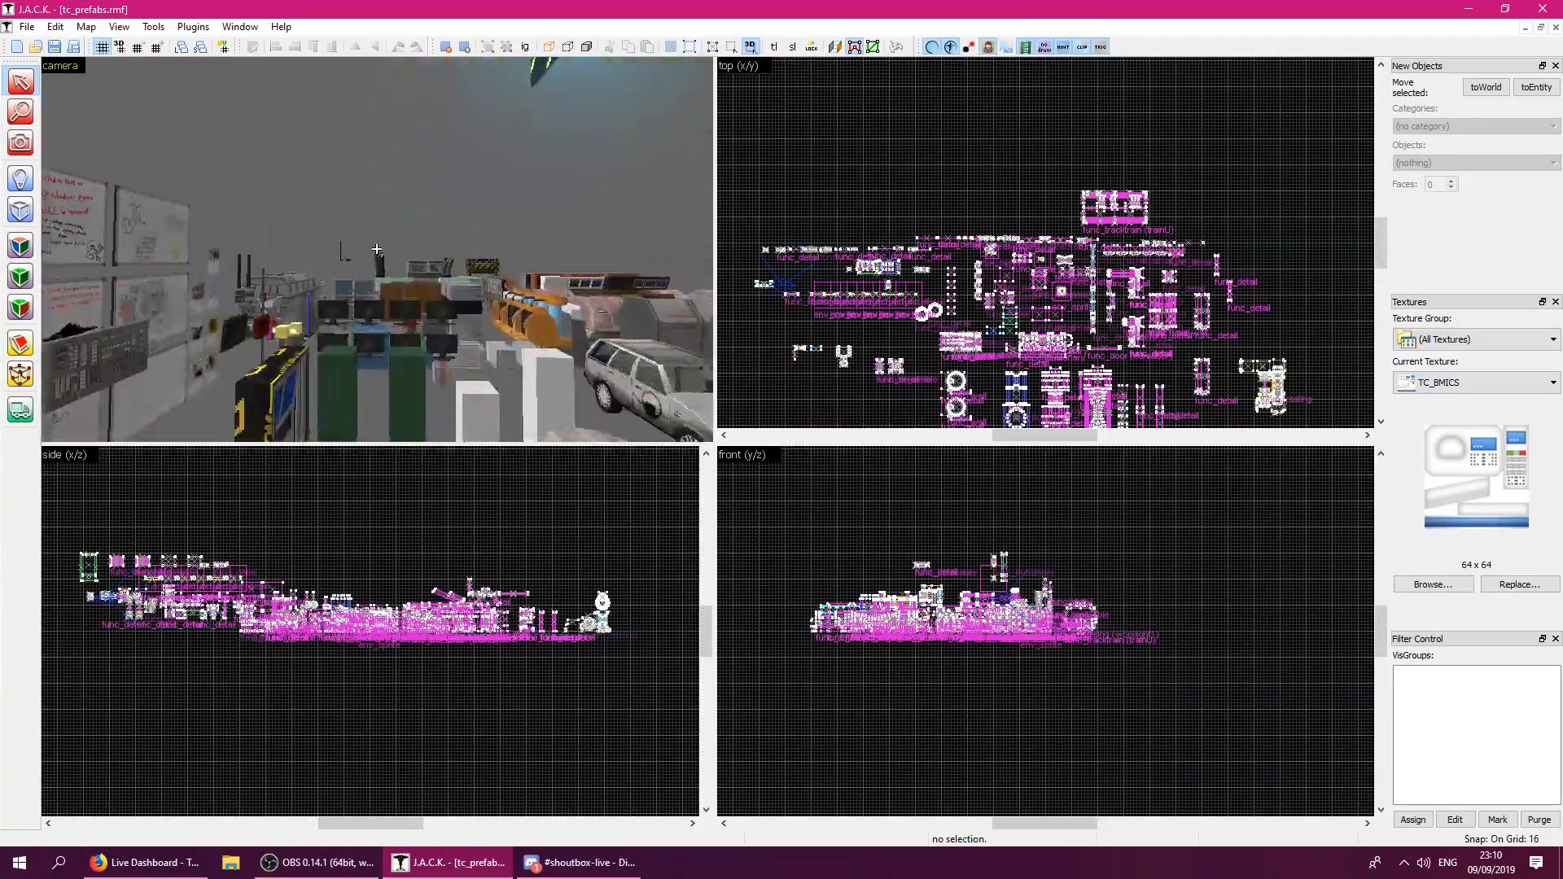
pyautogui.press('s')
pyautogui.press('z')
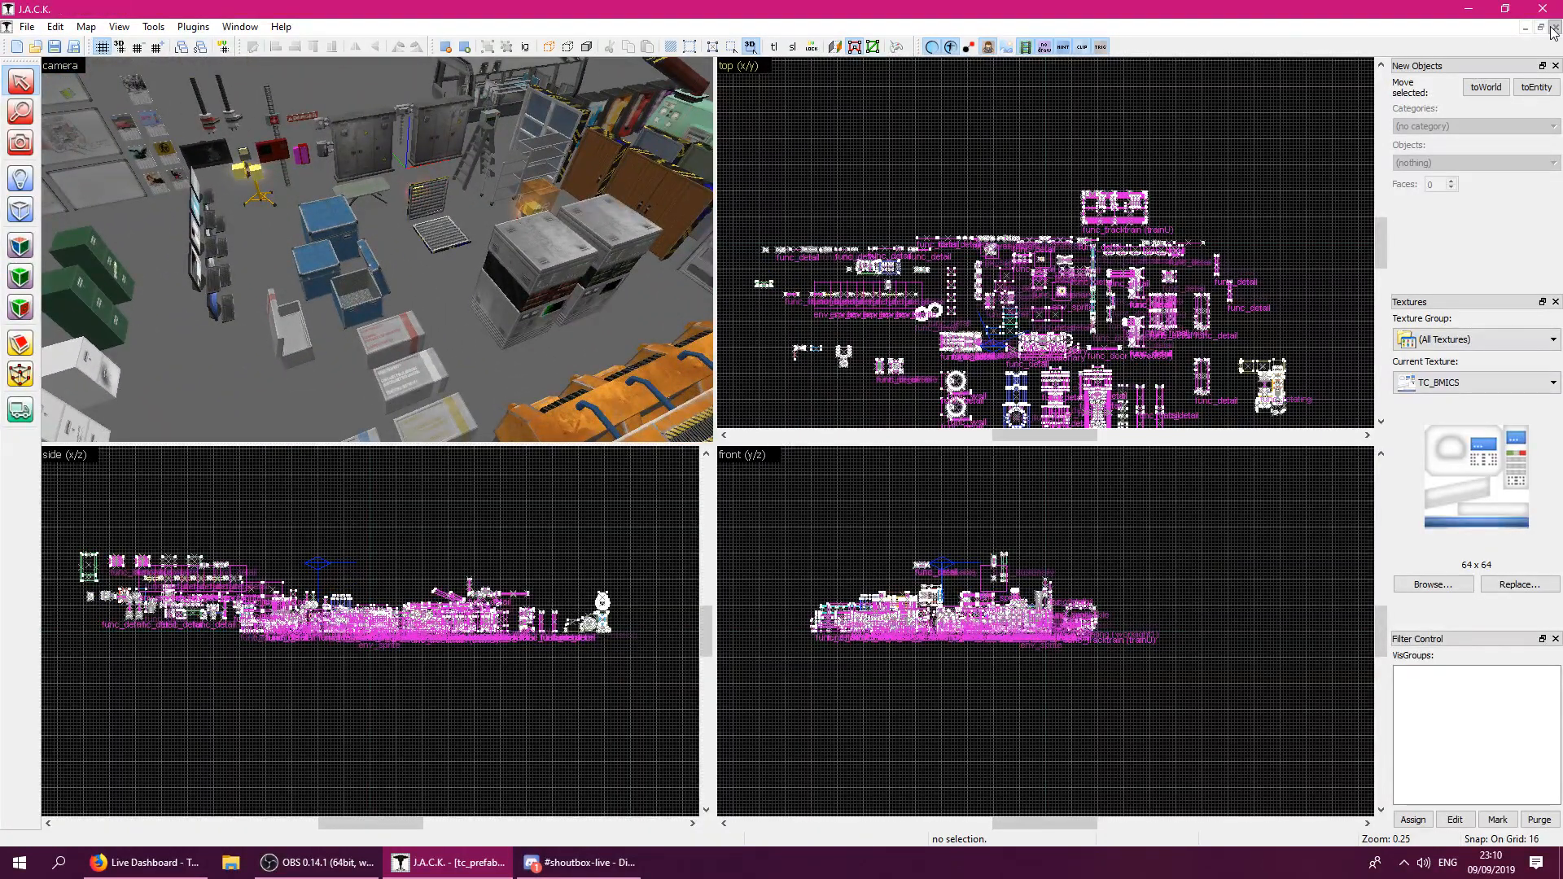
# Close tc_prefabs to return to cencom2 and view the empty side doorway and the corridor's security gate.
pyautogui.click(1555, 28)
pyautogui.press('z')
pyautogui.press('w')
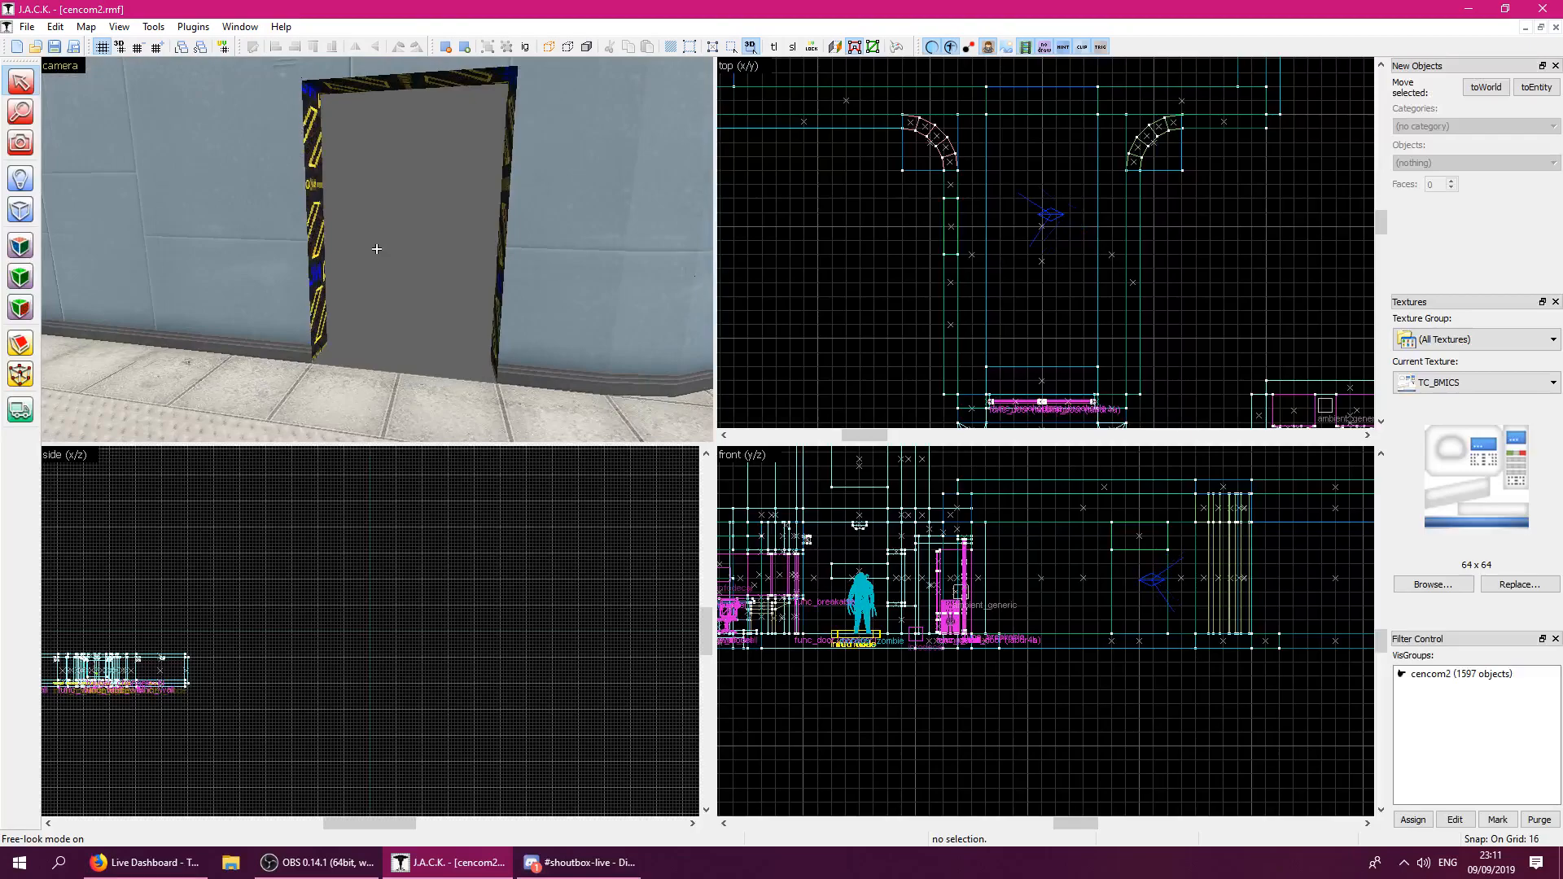
pyautogui.press('z')
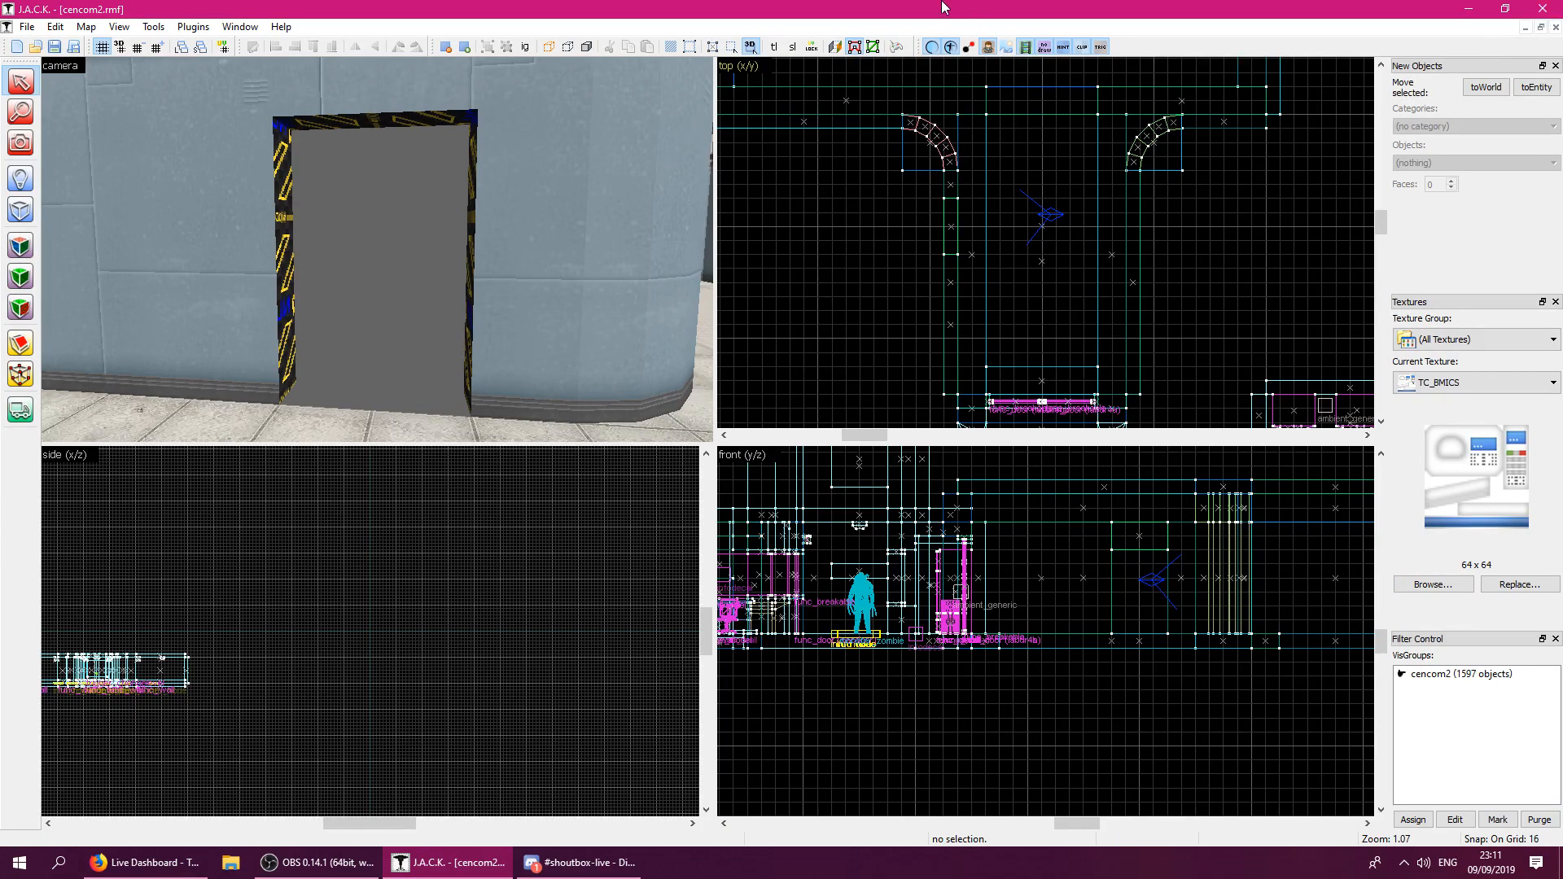
pyautogui.press('z')
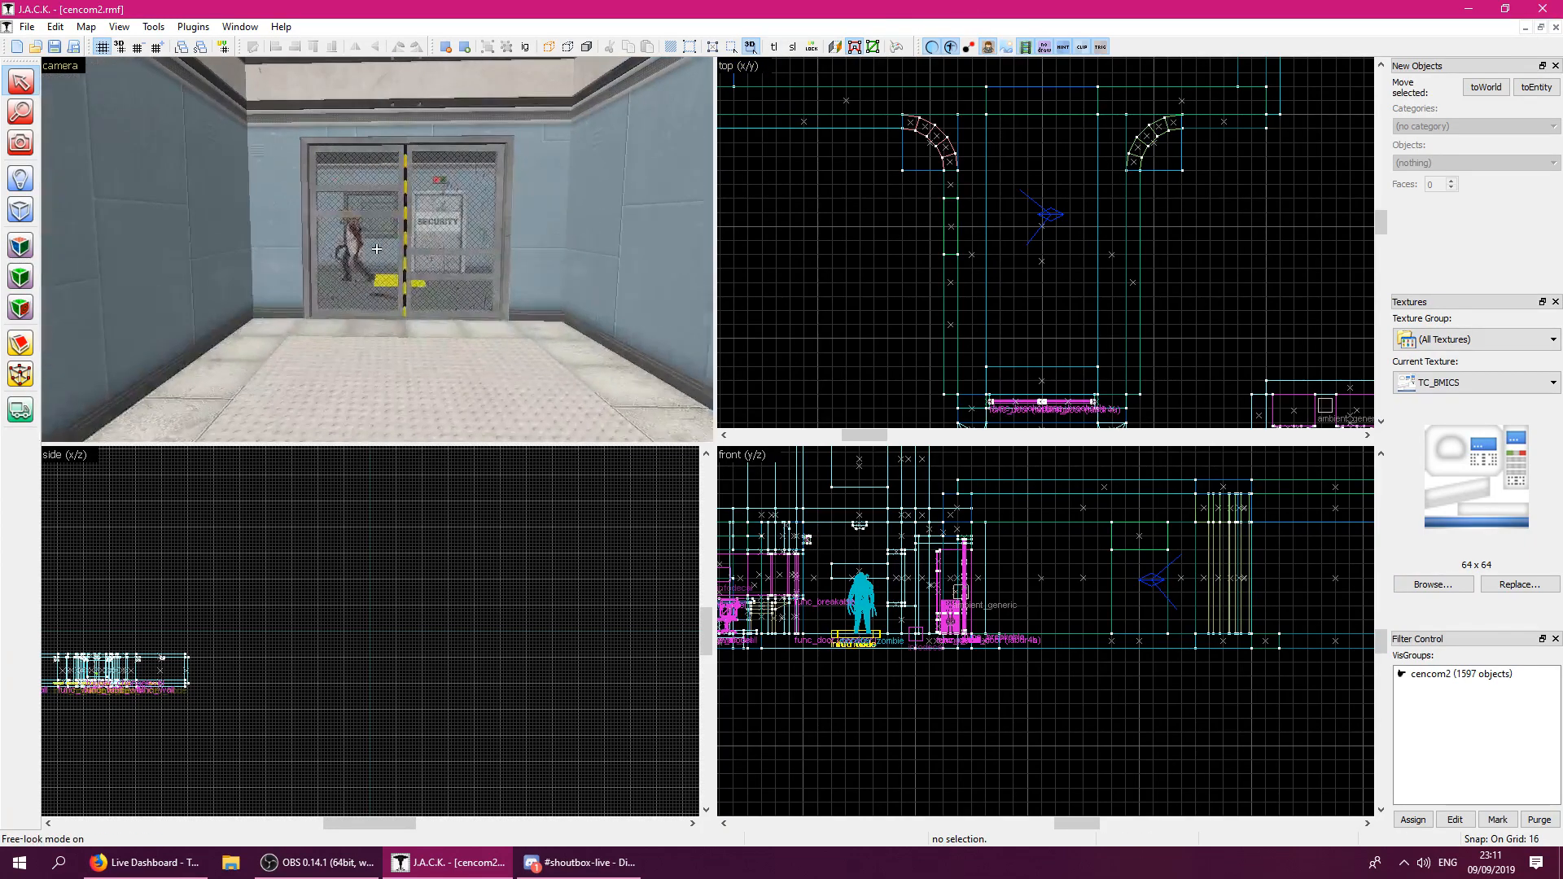
pyautogui.press('z')
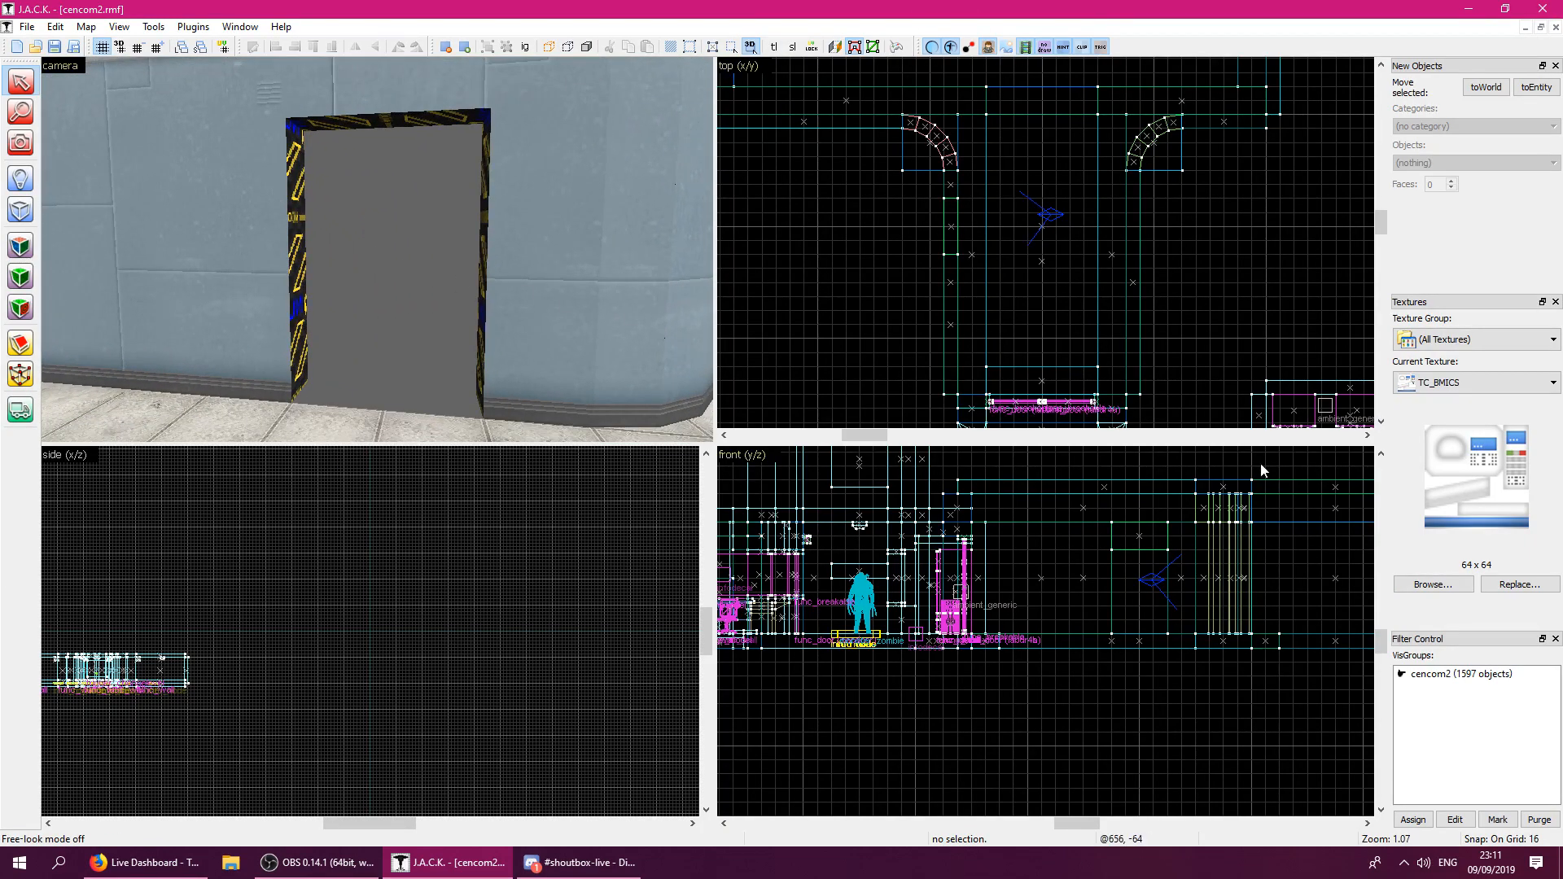
# Choose the TC_SUPURDORE1 texture from the "dore" textures and prepare a block for the side doorway with the grid at 8.
pyautogui.click(1438, 585)
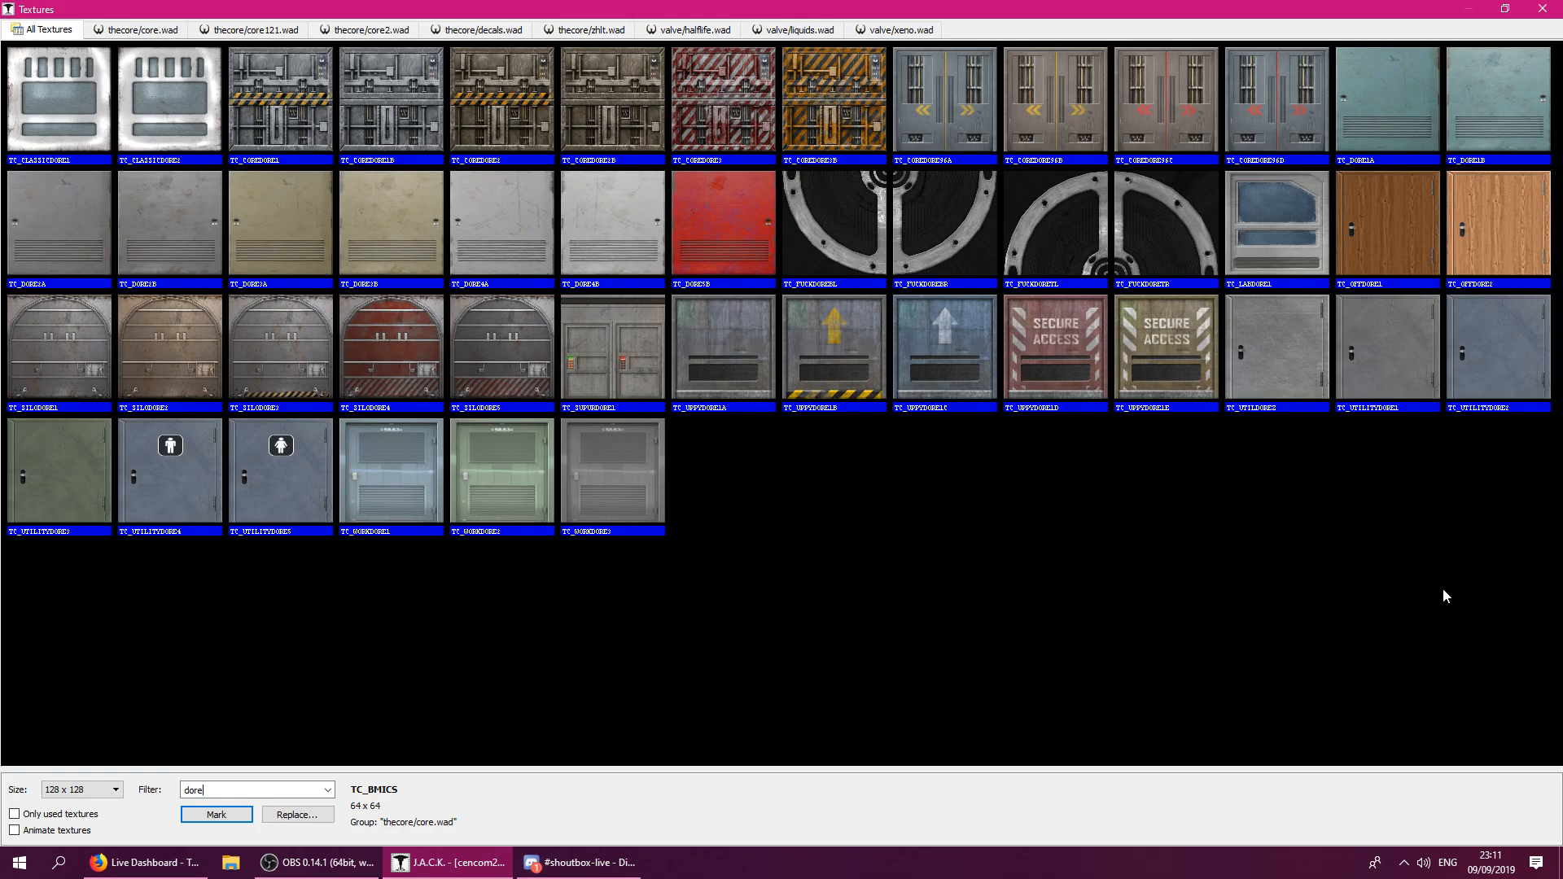
pyautogui.doubleClick(604, 345)
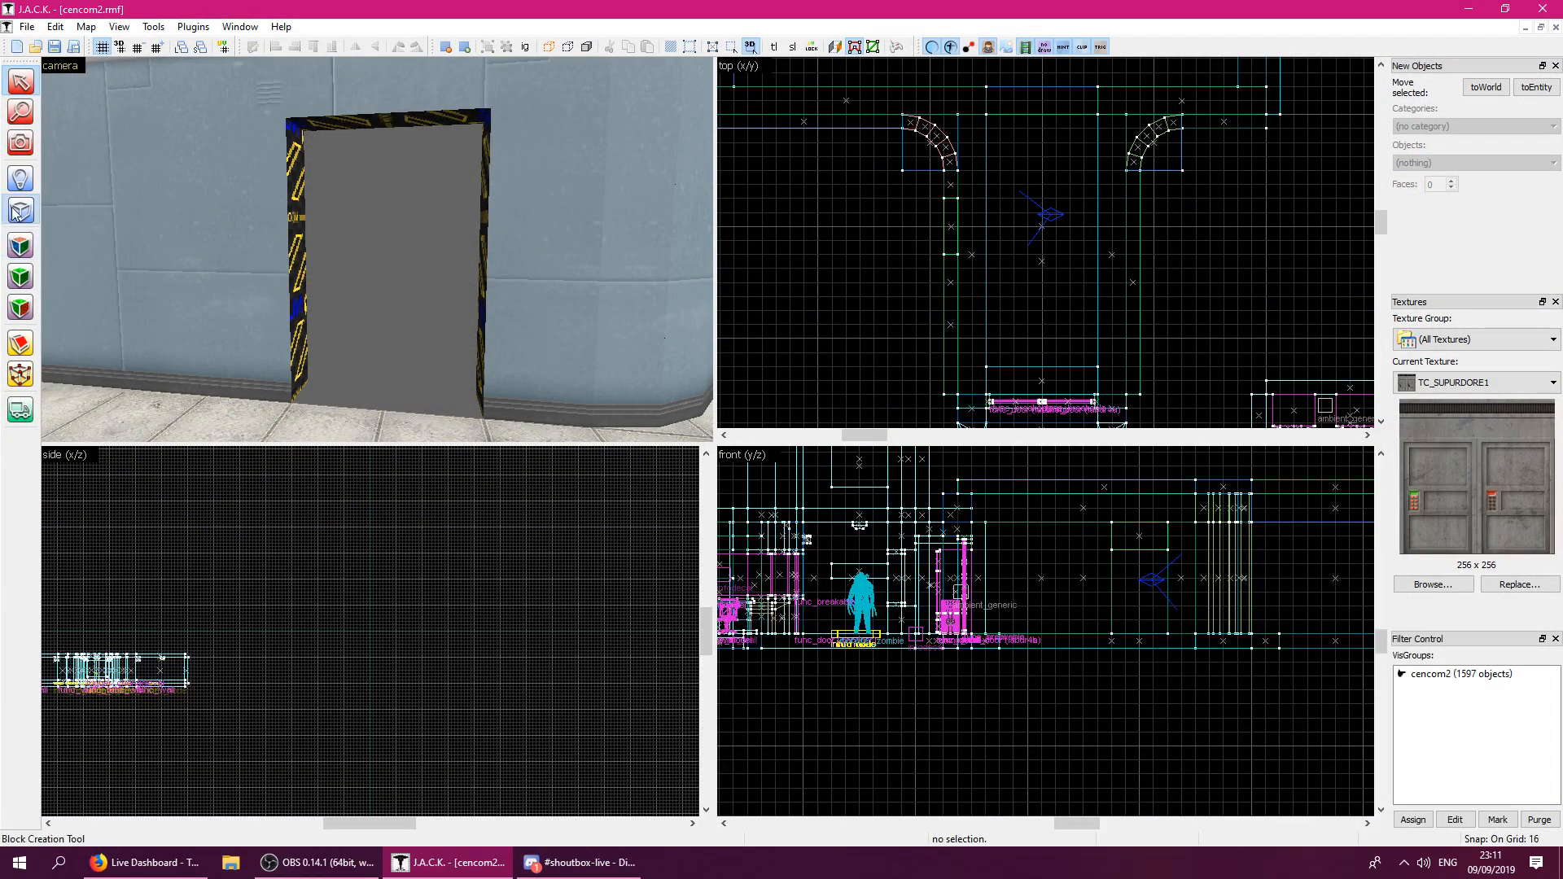
pyautogui.click(17, 211)
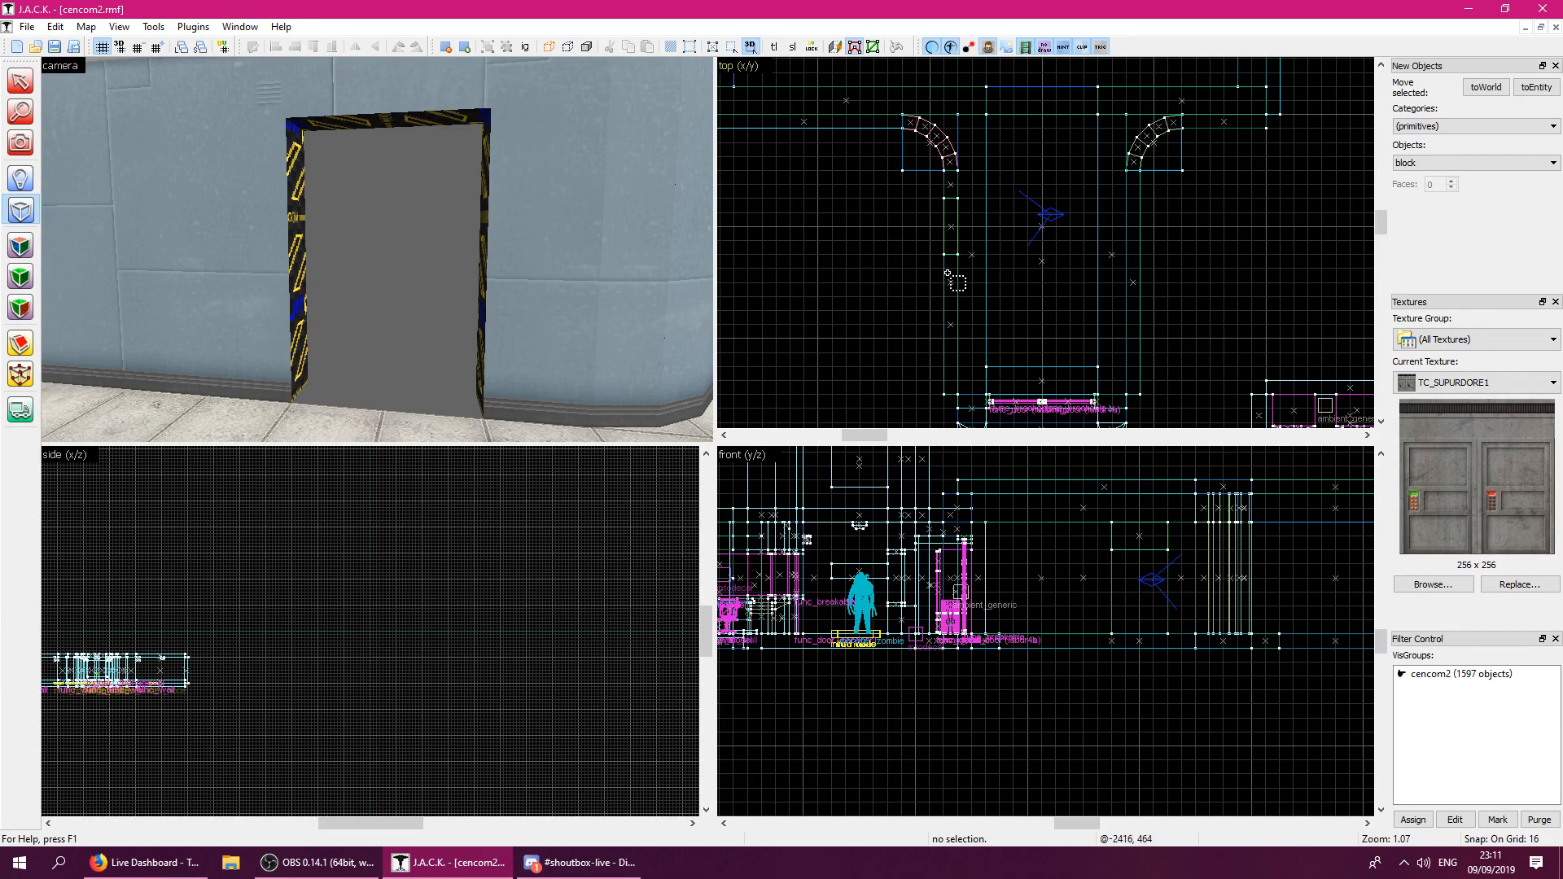
pyautogui.scroll(4, 1172, 591)
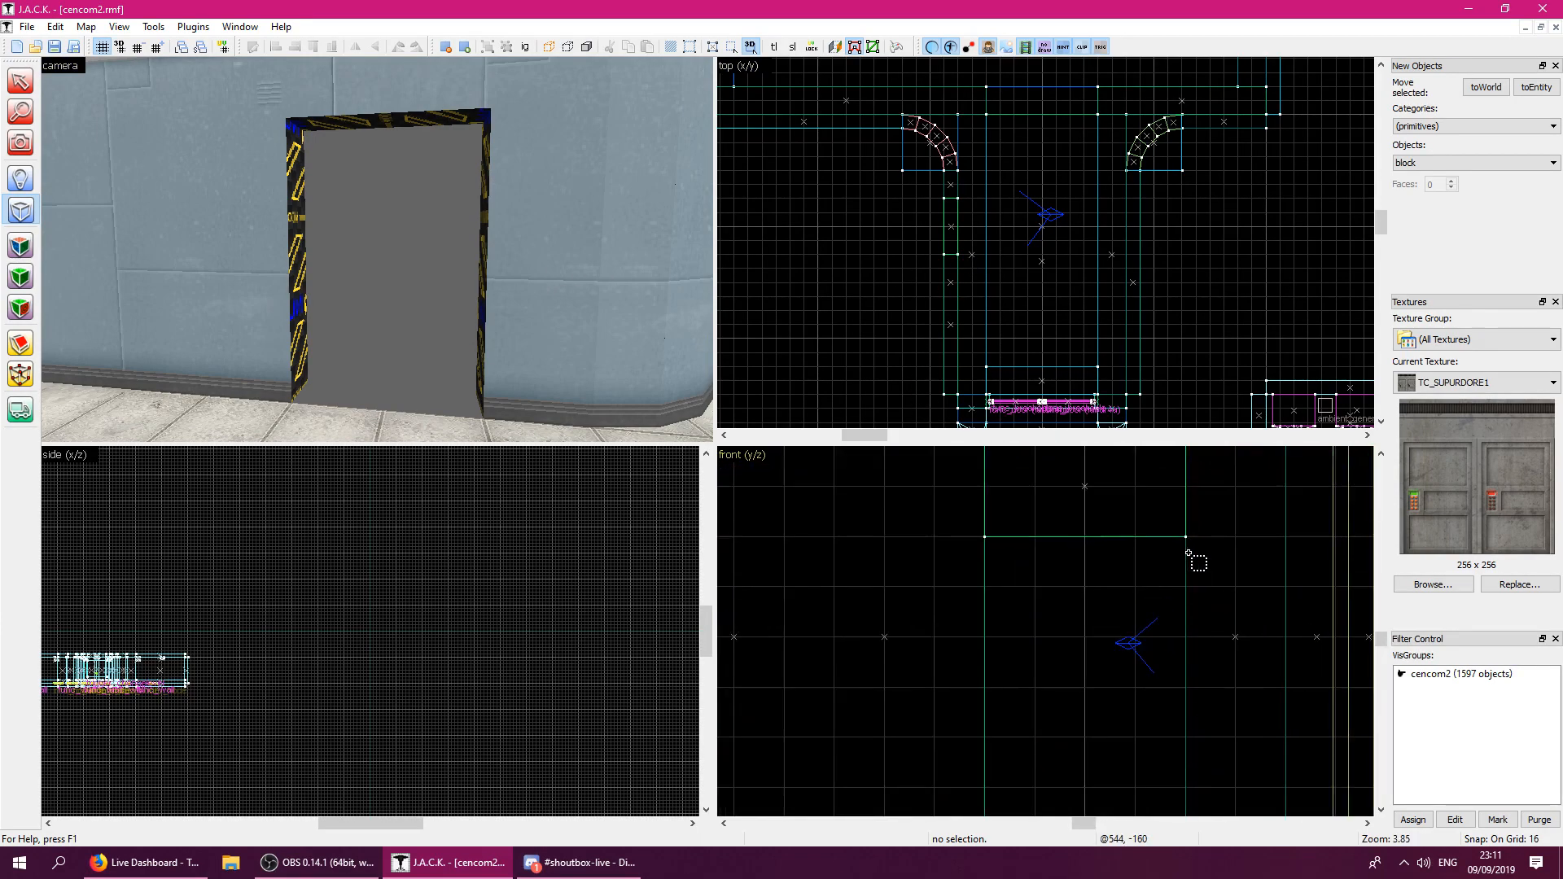
pyautogui.press('[')
pyautogui.press('[')
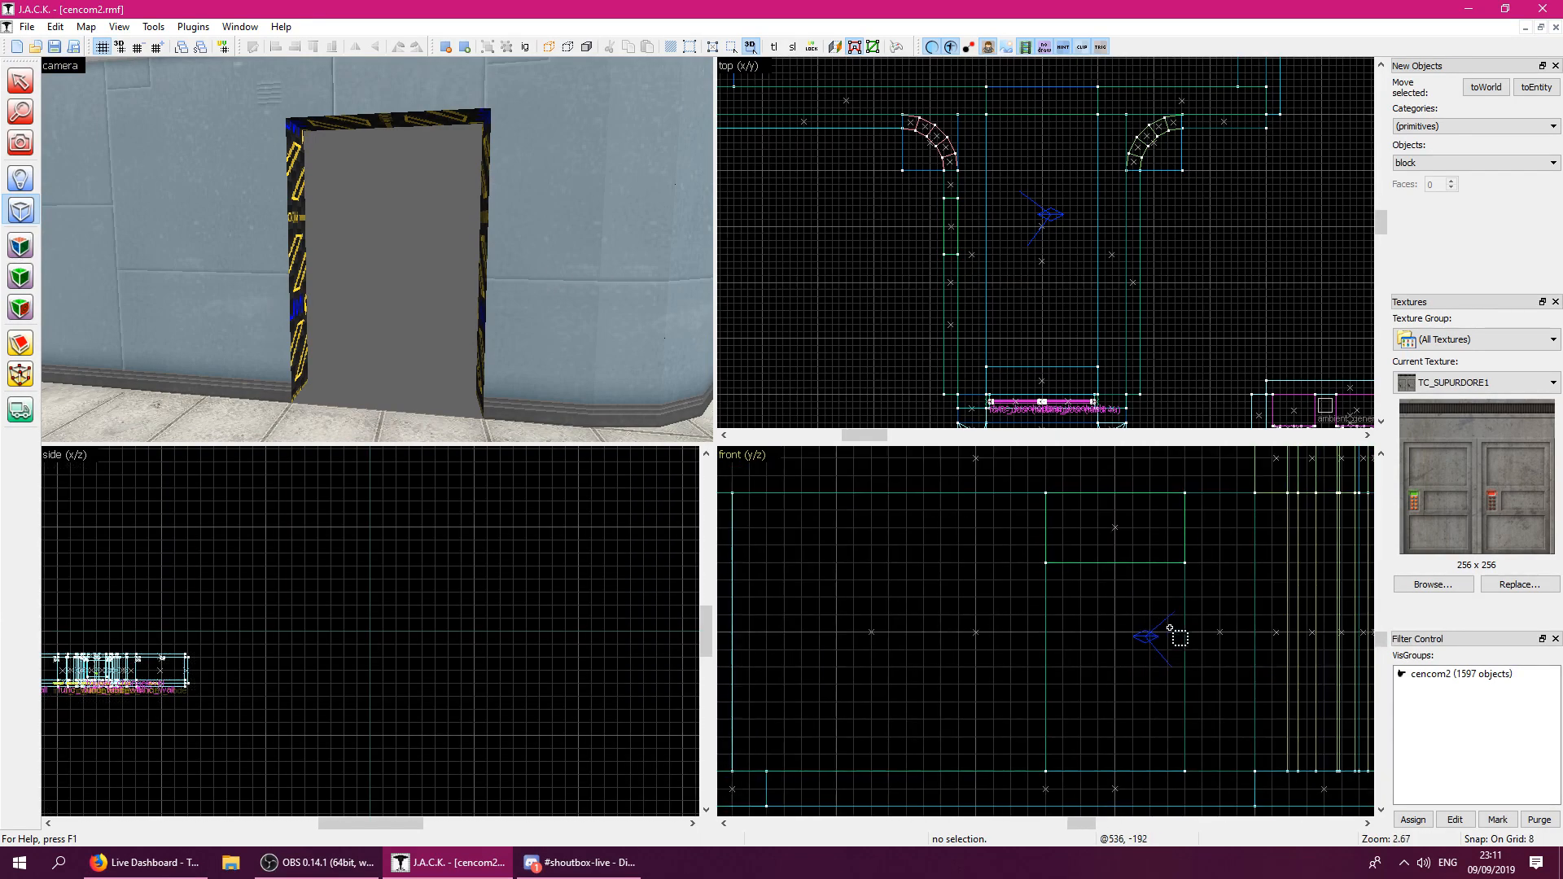
# Create a top beam and two side posts, each 4 units thick, as a door frame inside the wall opening.
pyautogui.scroll(2, 1135, 611)
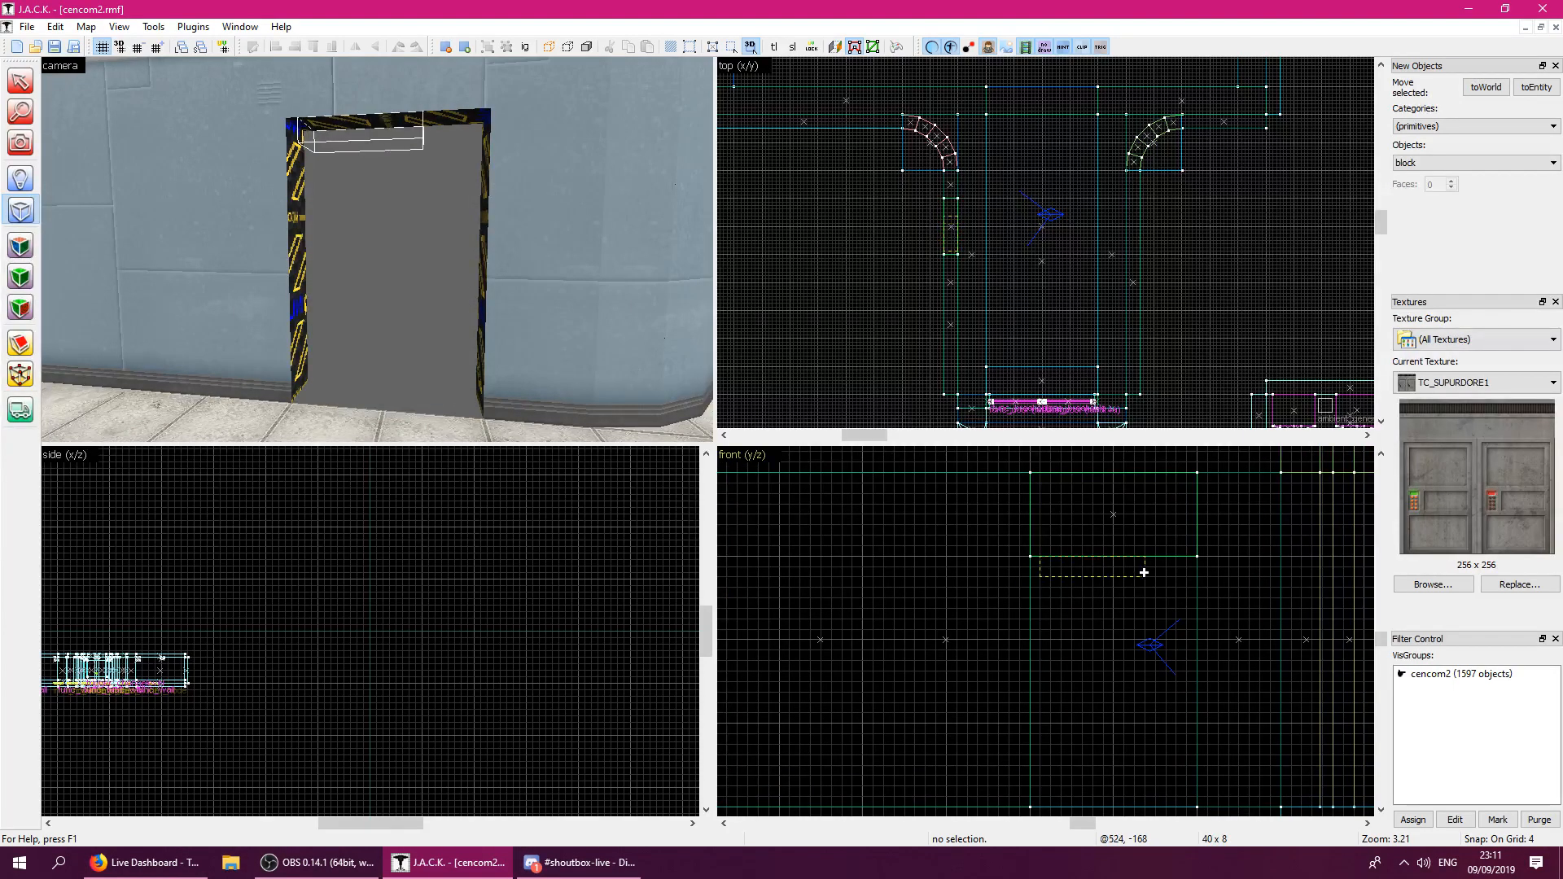
pyautogui.press('Return')
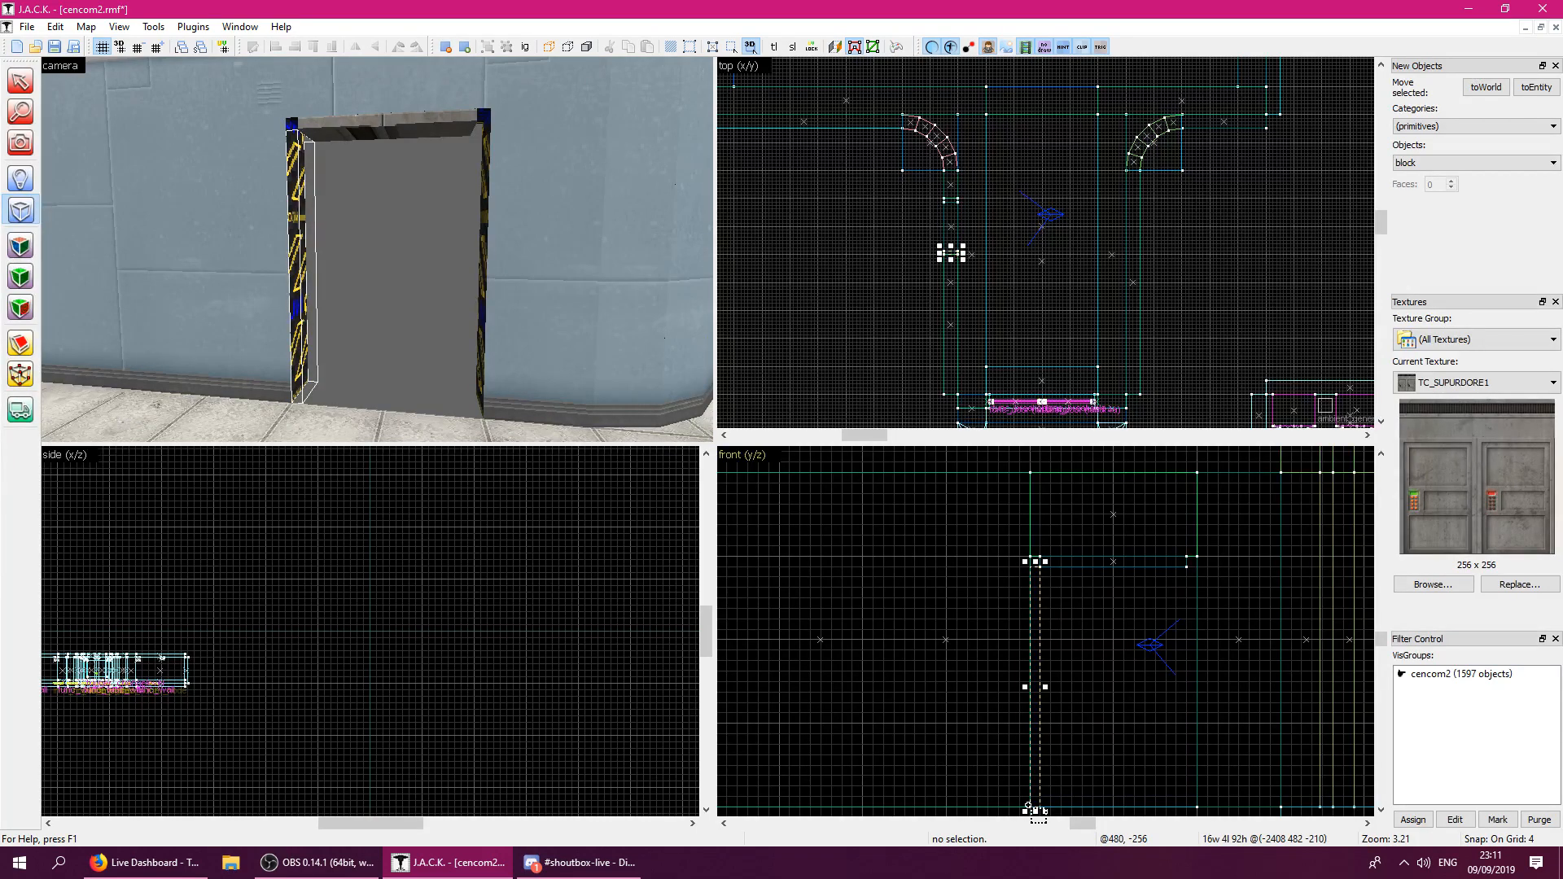
pyautogui.press('Return')
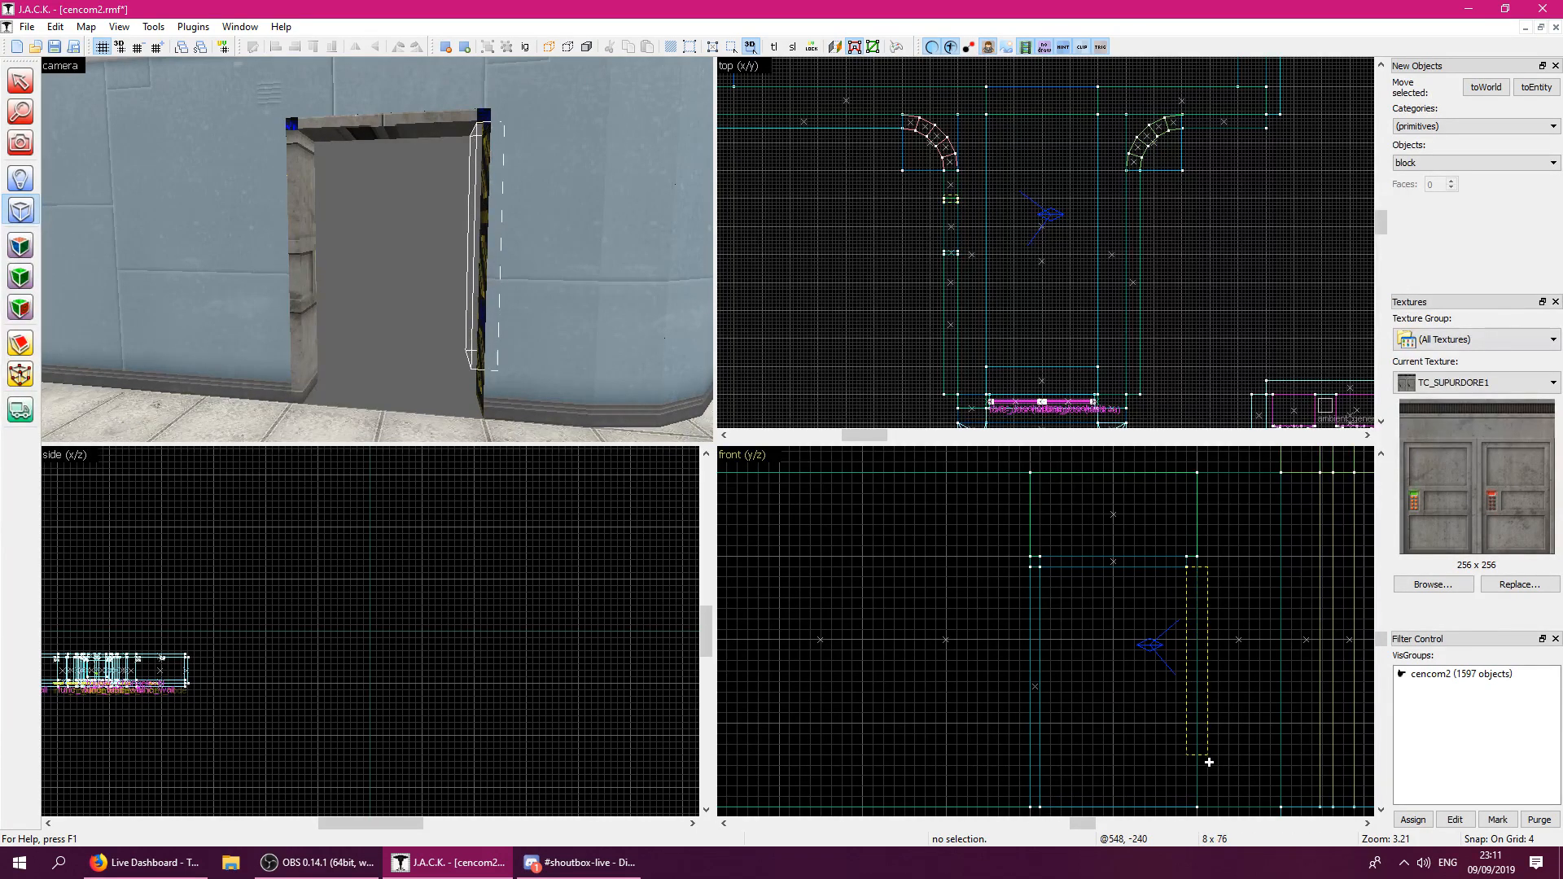
pyautogui.press('Return')
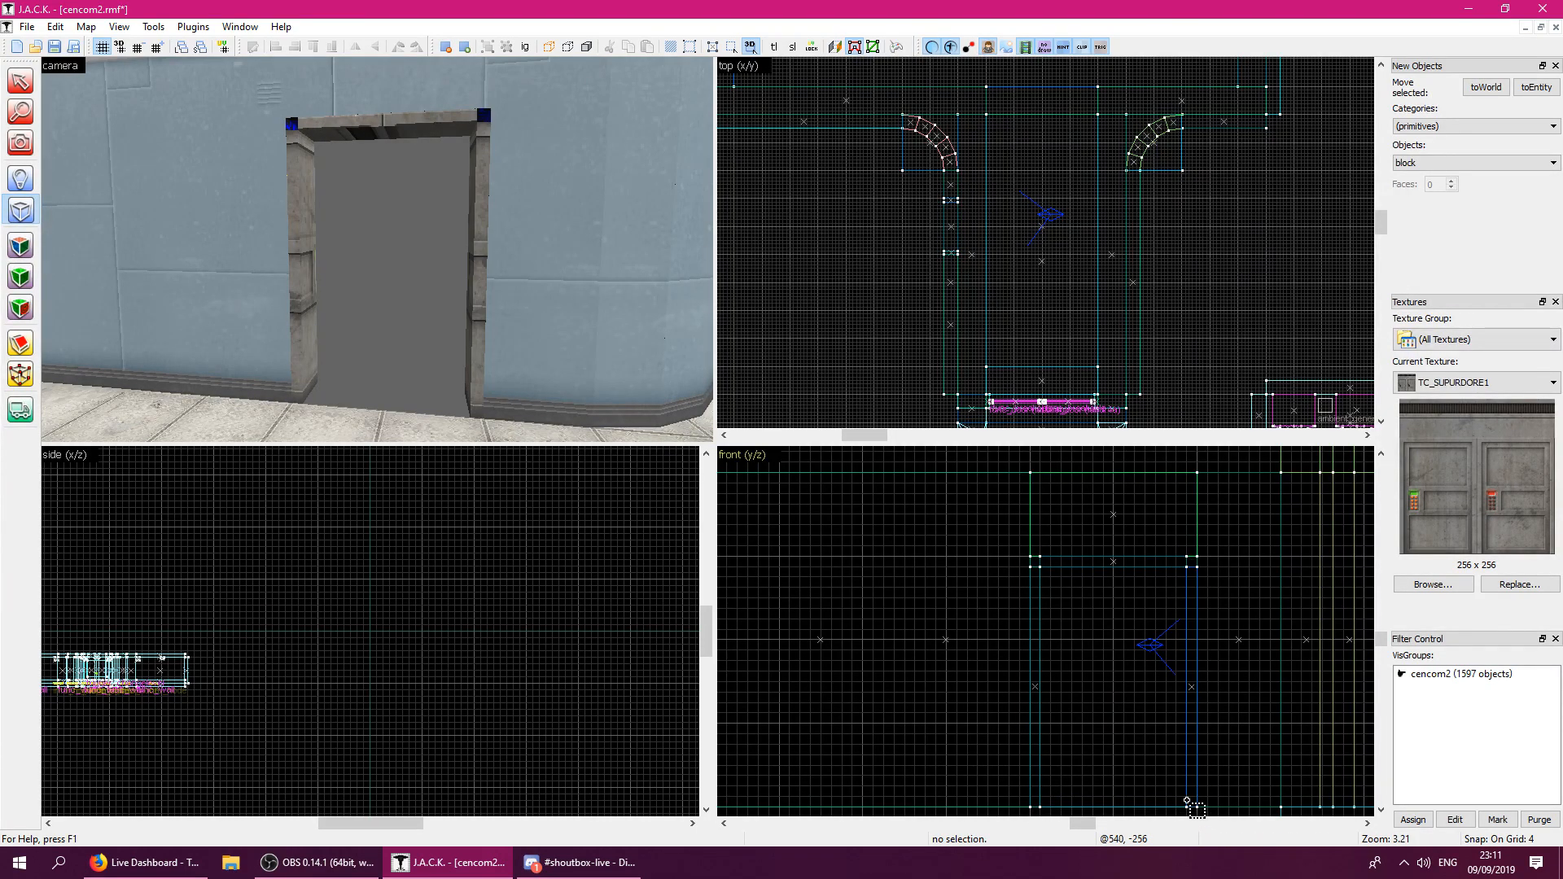
pyautogui.click(22, 88)
pyautogui.click(312, 218)
pyautogui.keyDown('ctrl'); pyautogui.click(390, 126); pyautogui.keyUp('ctrl')
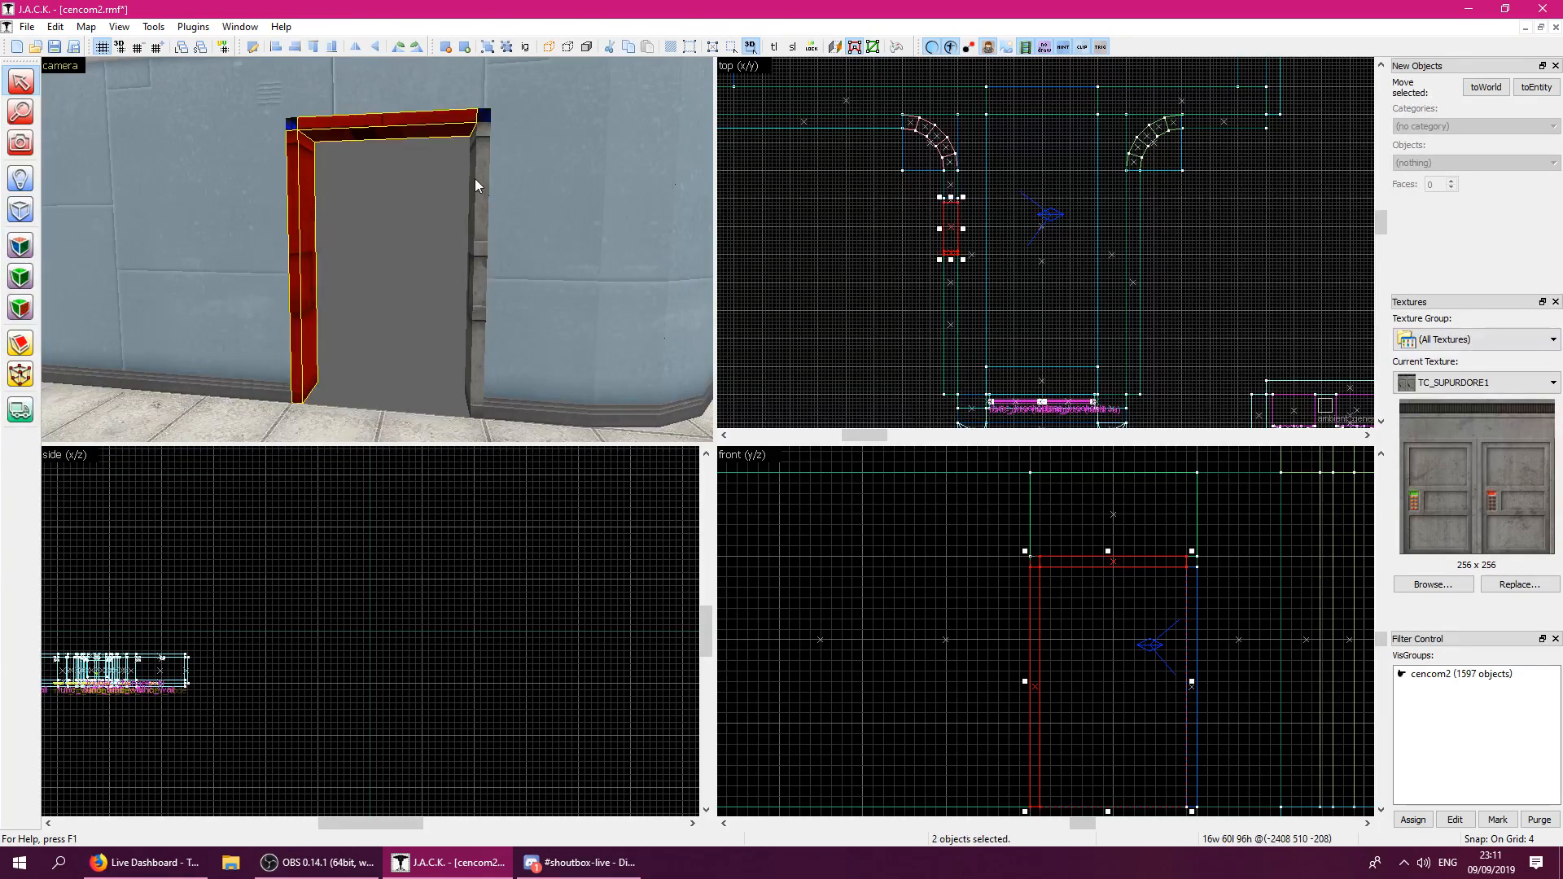
pyautogui.keyDown('ctrl'); pyautogui.click(478, 181); pyautogui.keyUp('ctrl')
pyautogui.click(16, 247)
pyautogui.click(245, 257)
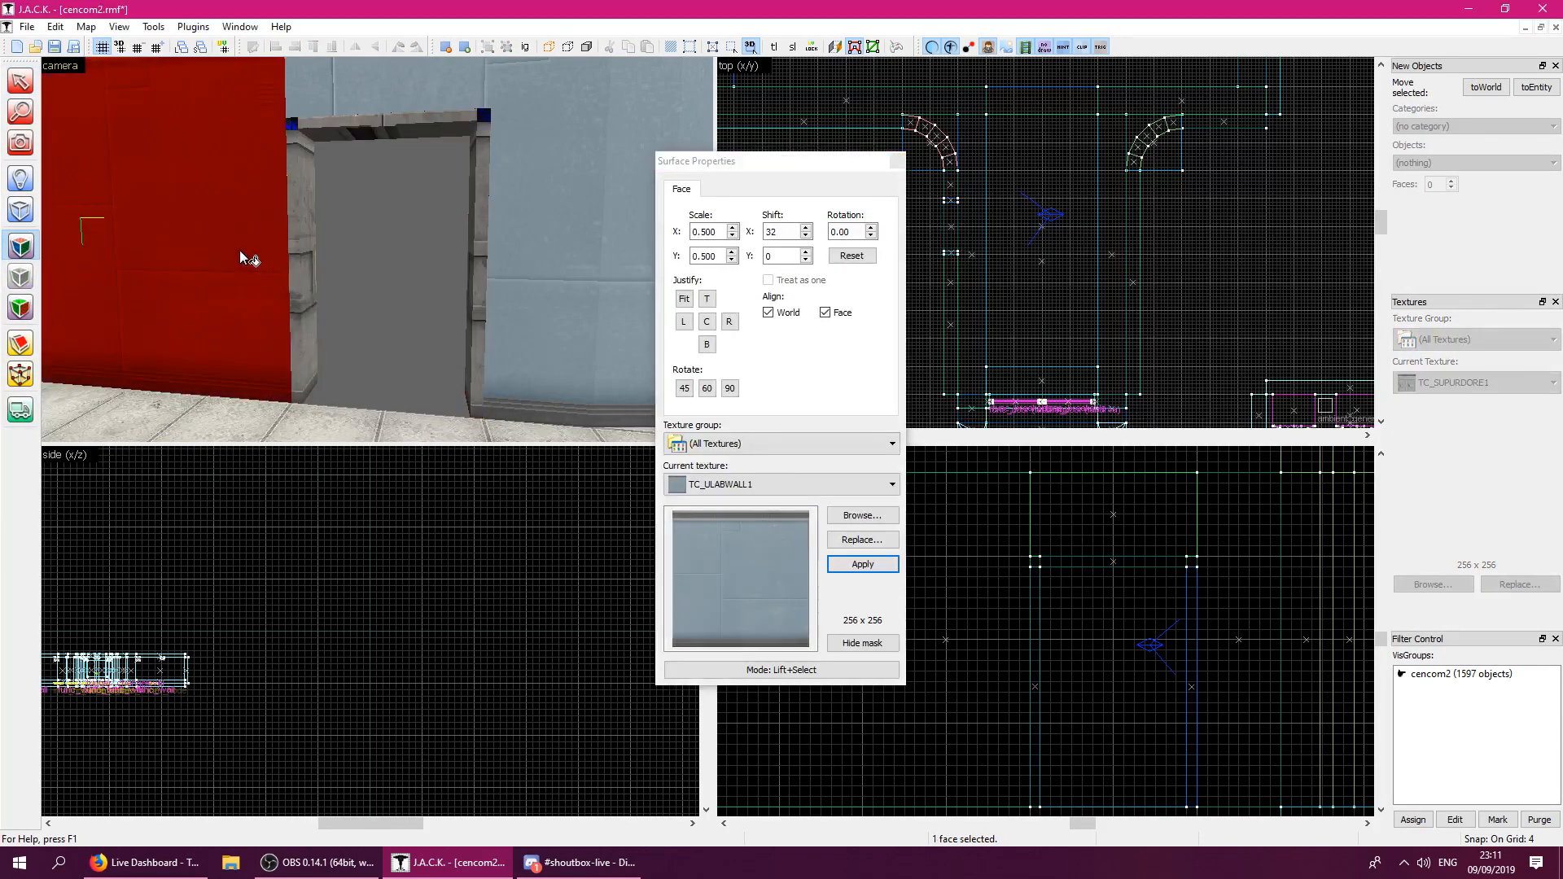
pyautogui.press('z')
pyautogui.press('w')
pyautogui.press('z')
pyautogui.click(897, 160)
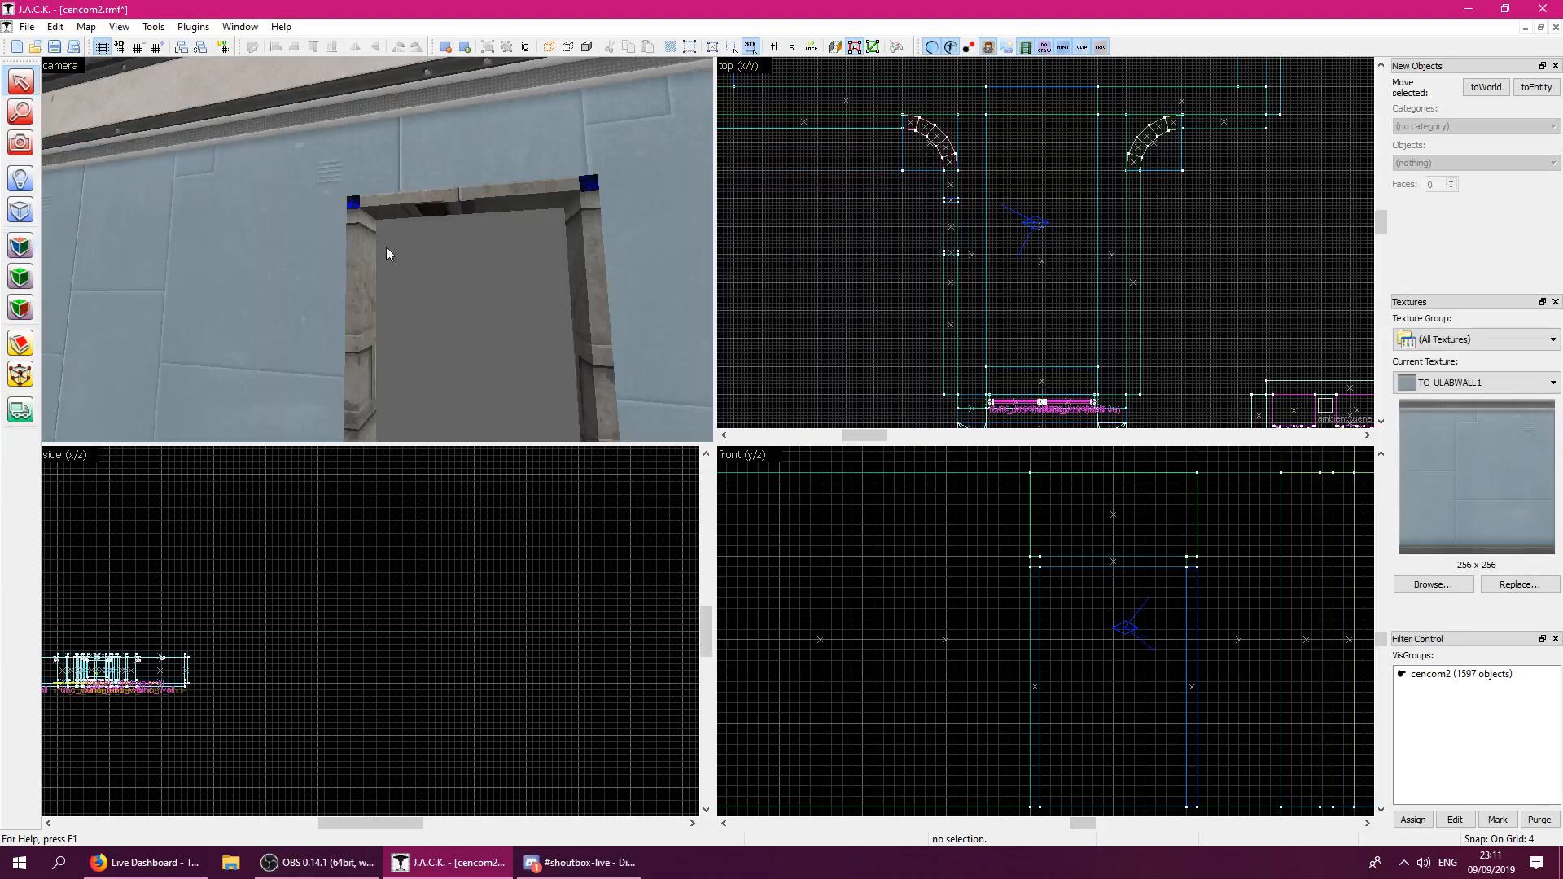
# Apply the NULL texture to the three door frame blocks.
pyautogui.click(366, 254)
pyautogui.keyDown('ctrl'); pyautogui.click(440, 209); pyautogui.keyUp('ctrl')
pyautogui.keyDown('ctrl'); pyautogui.click(583, 238); pyautogui.keyUp('ctrl')
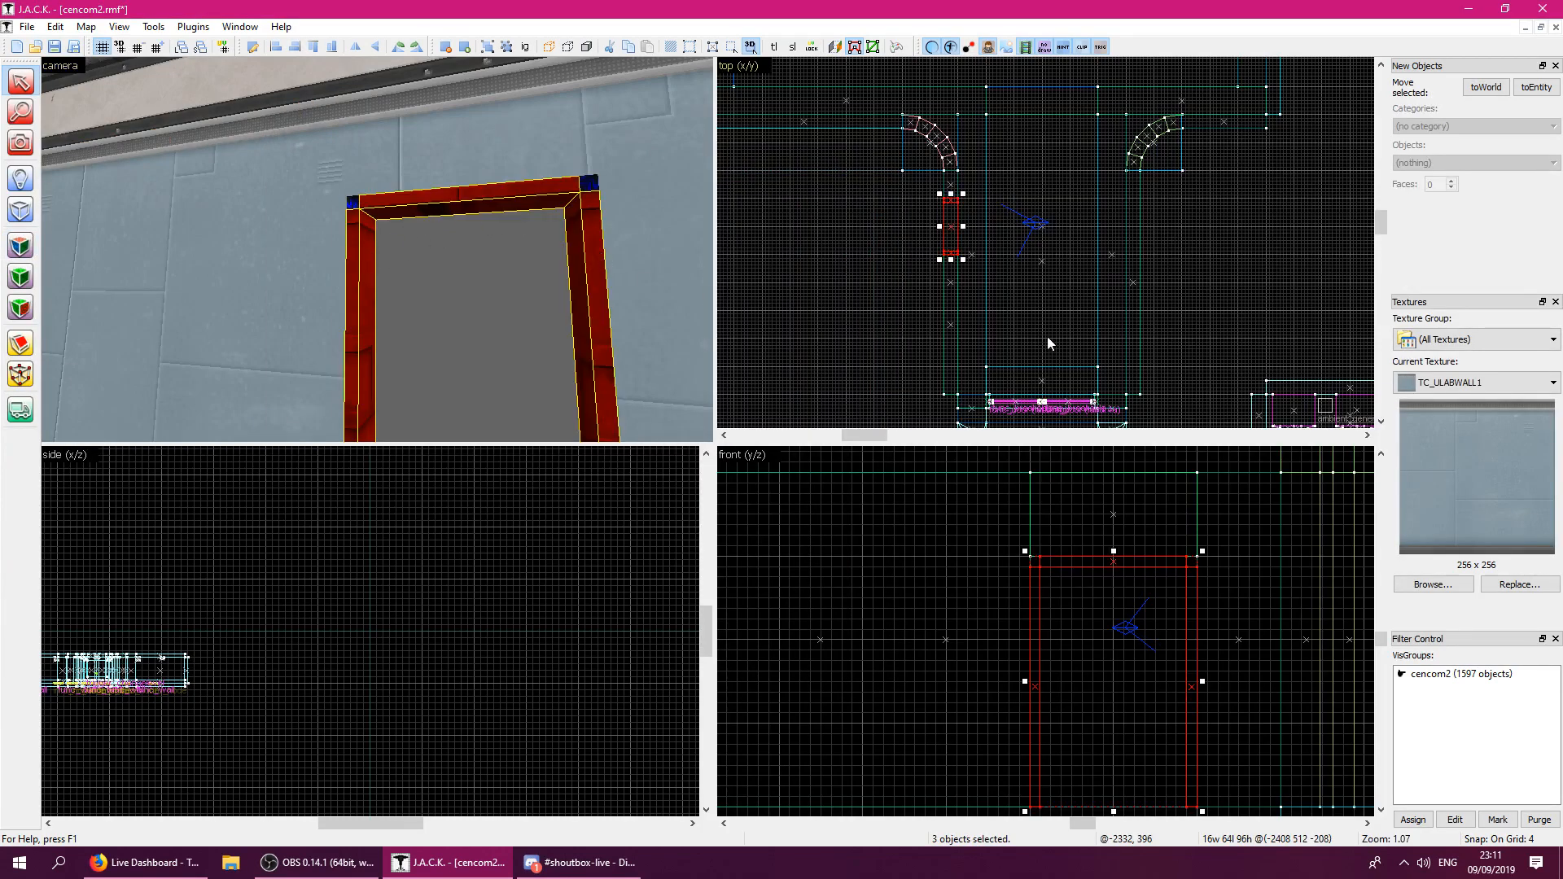
pyautogui.click(1432, 585)
pyautogui.write('null')
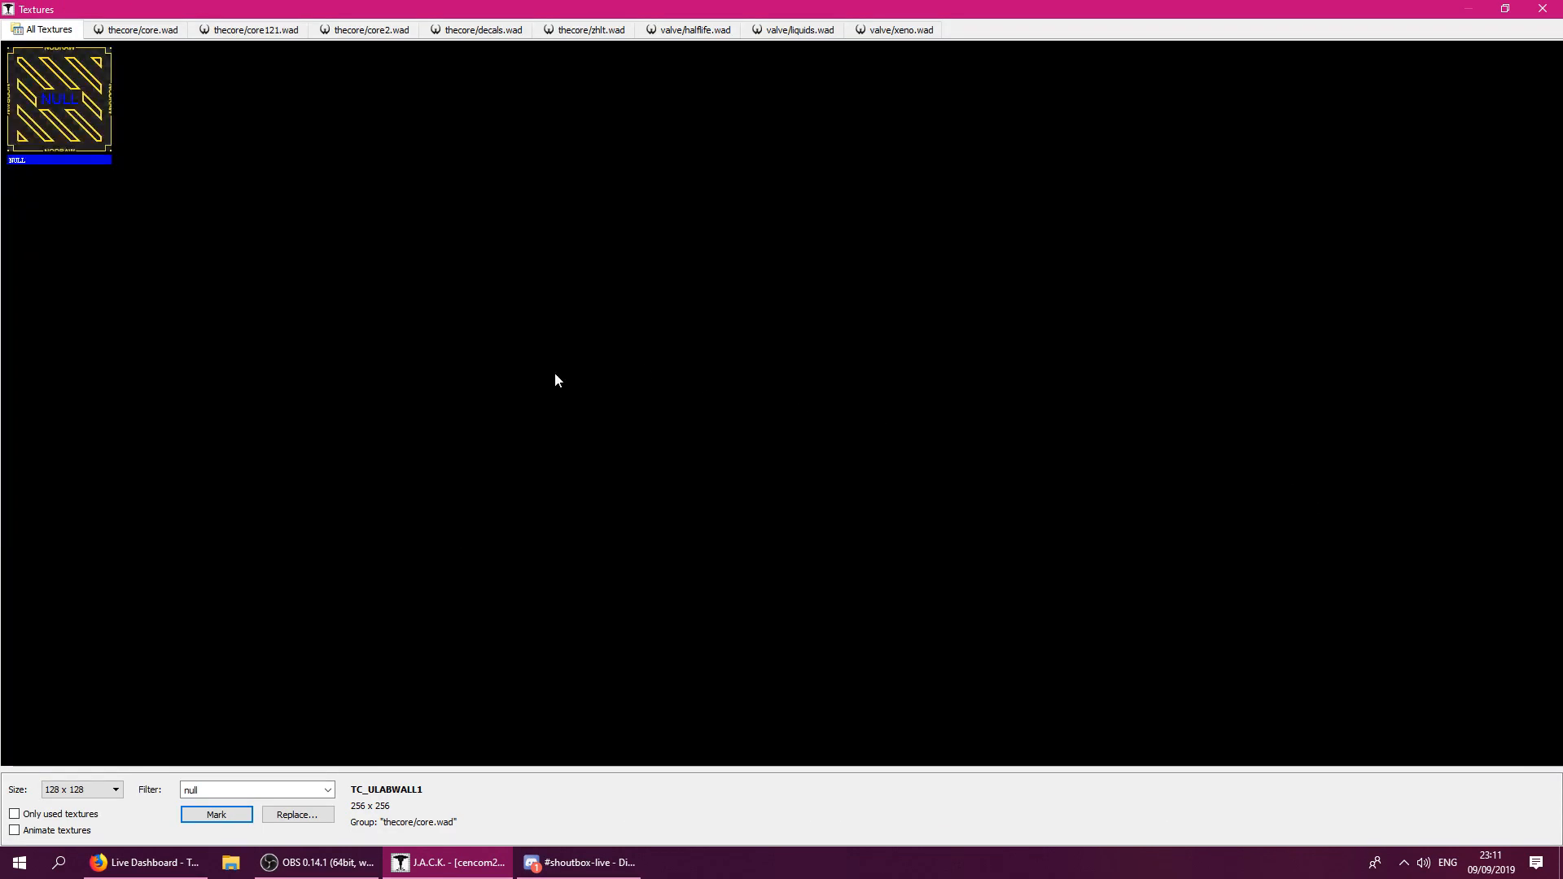
pyautogui.doubleClick(66, 140)
pyautogui.click(25, 283)
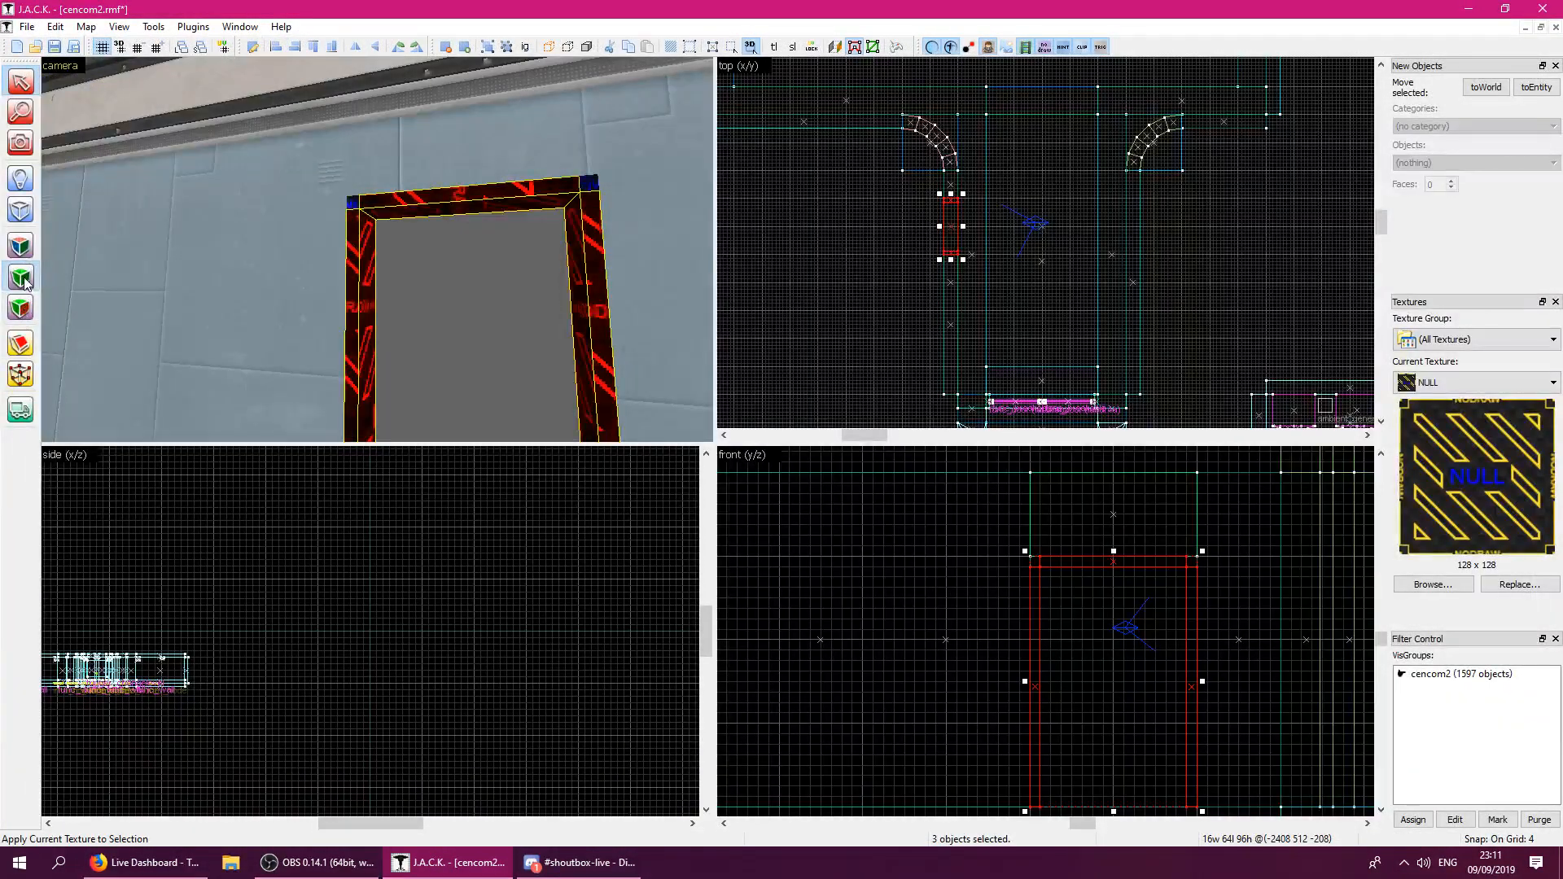
# Mitre both top corners of the door frame by moving the vertices where the side posts meet the top beam.
pyautogui.click(398, 228)
pyautogui.keyDown('ctrl'); pyautogui.click(368, 322); pyautogui.keyUp('ctrl')
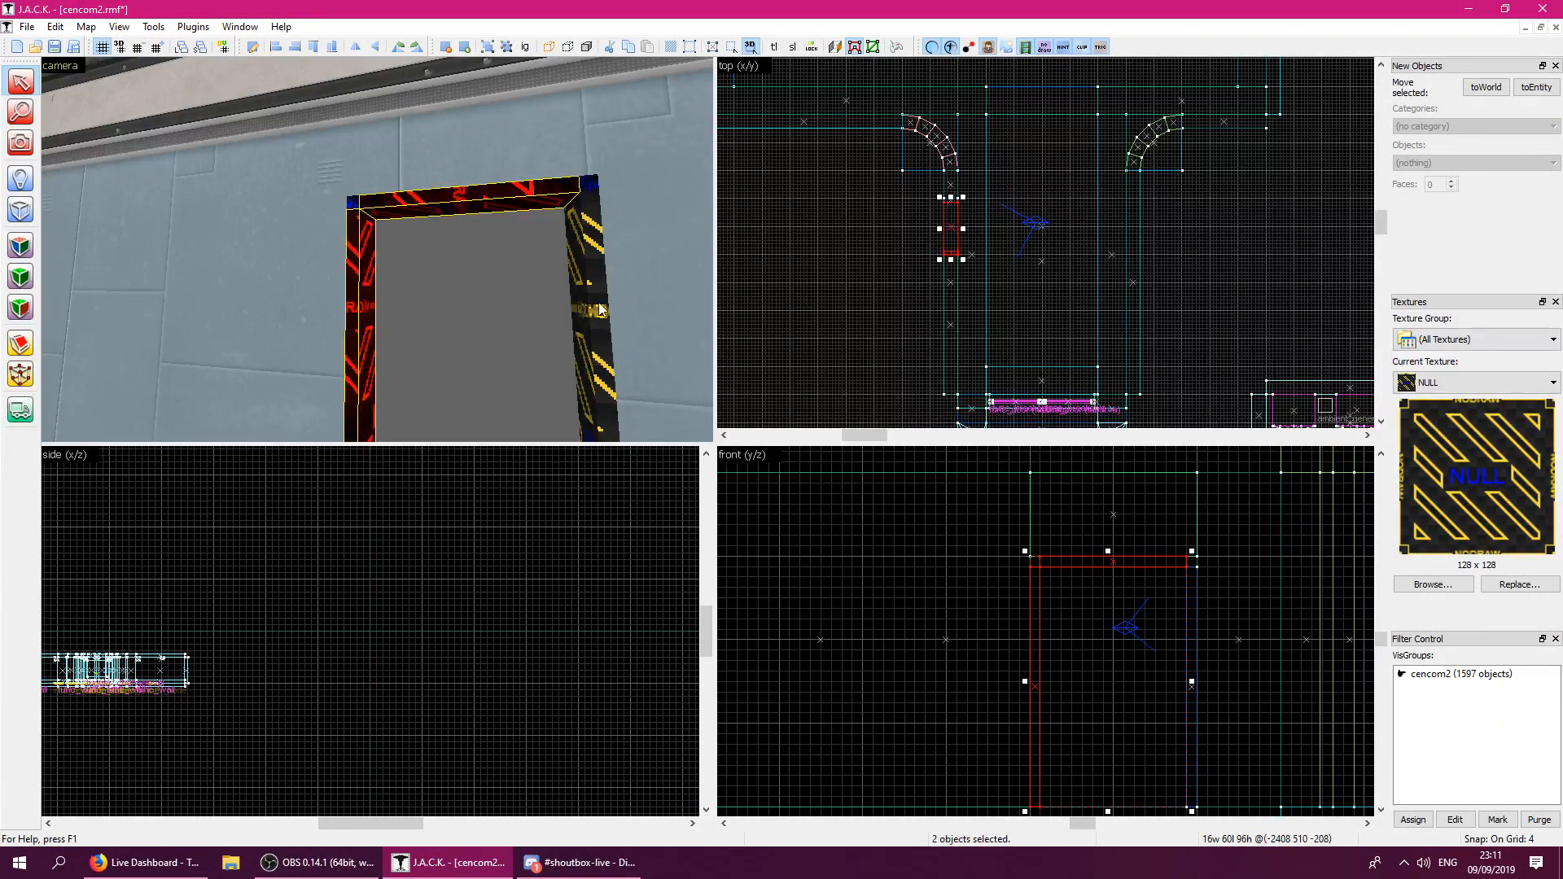
pyautogui.keyDown('ctrl'); pyautogui.click(592, 303); pyautogui.keyUp('ctrl')
pyautogui.click(21, 374)
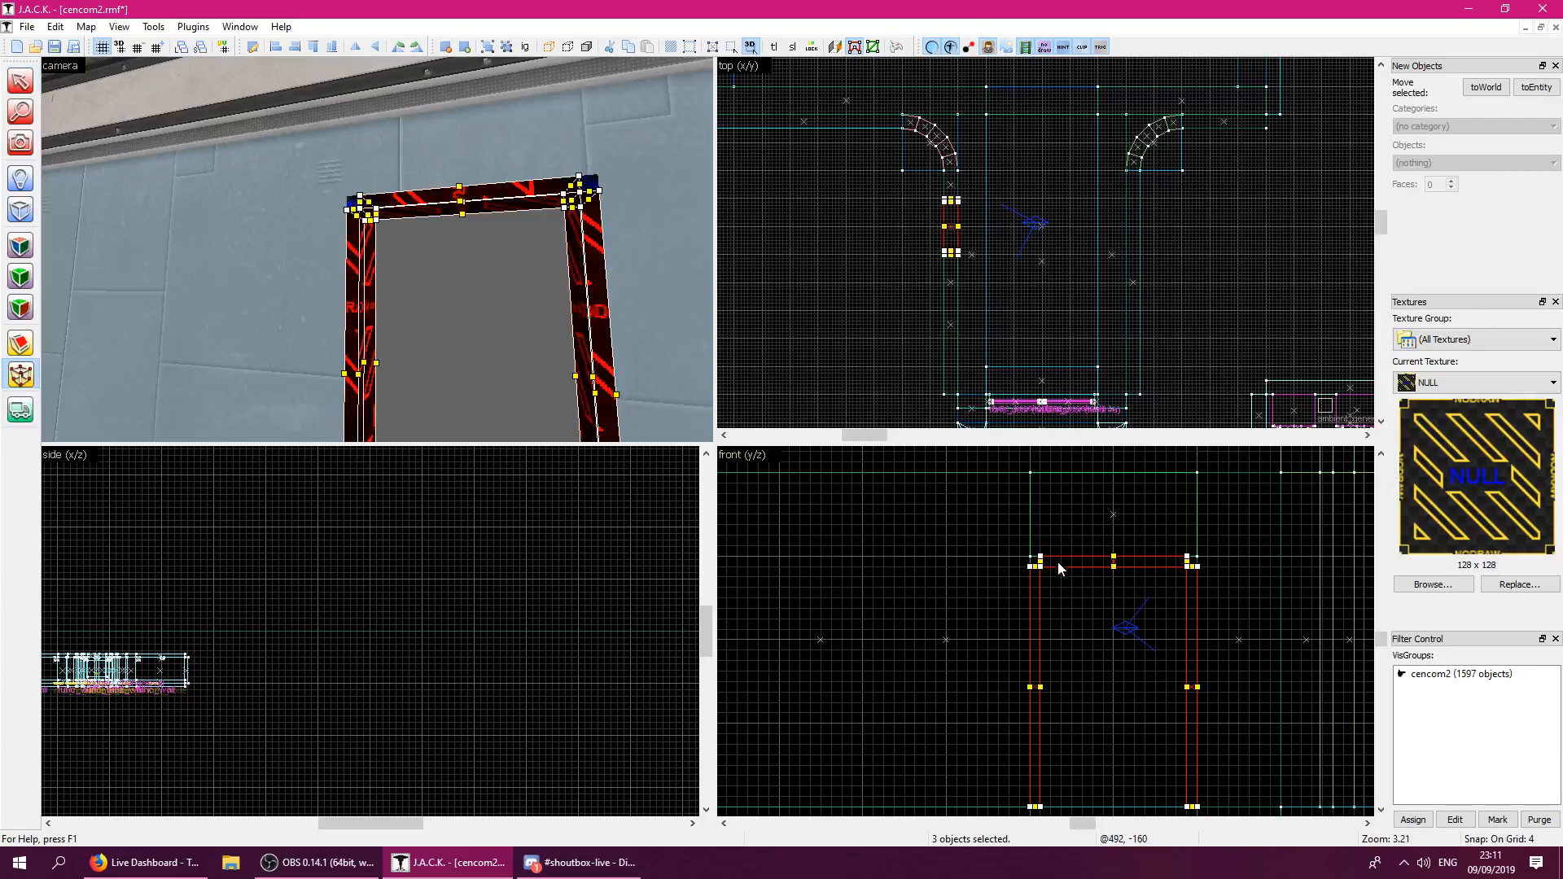
pyautogui.click(1028, 568)
pyautogui.press('Up')
pyautogui.press('Up')
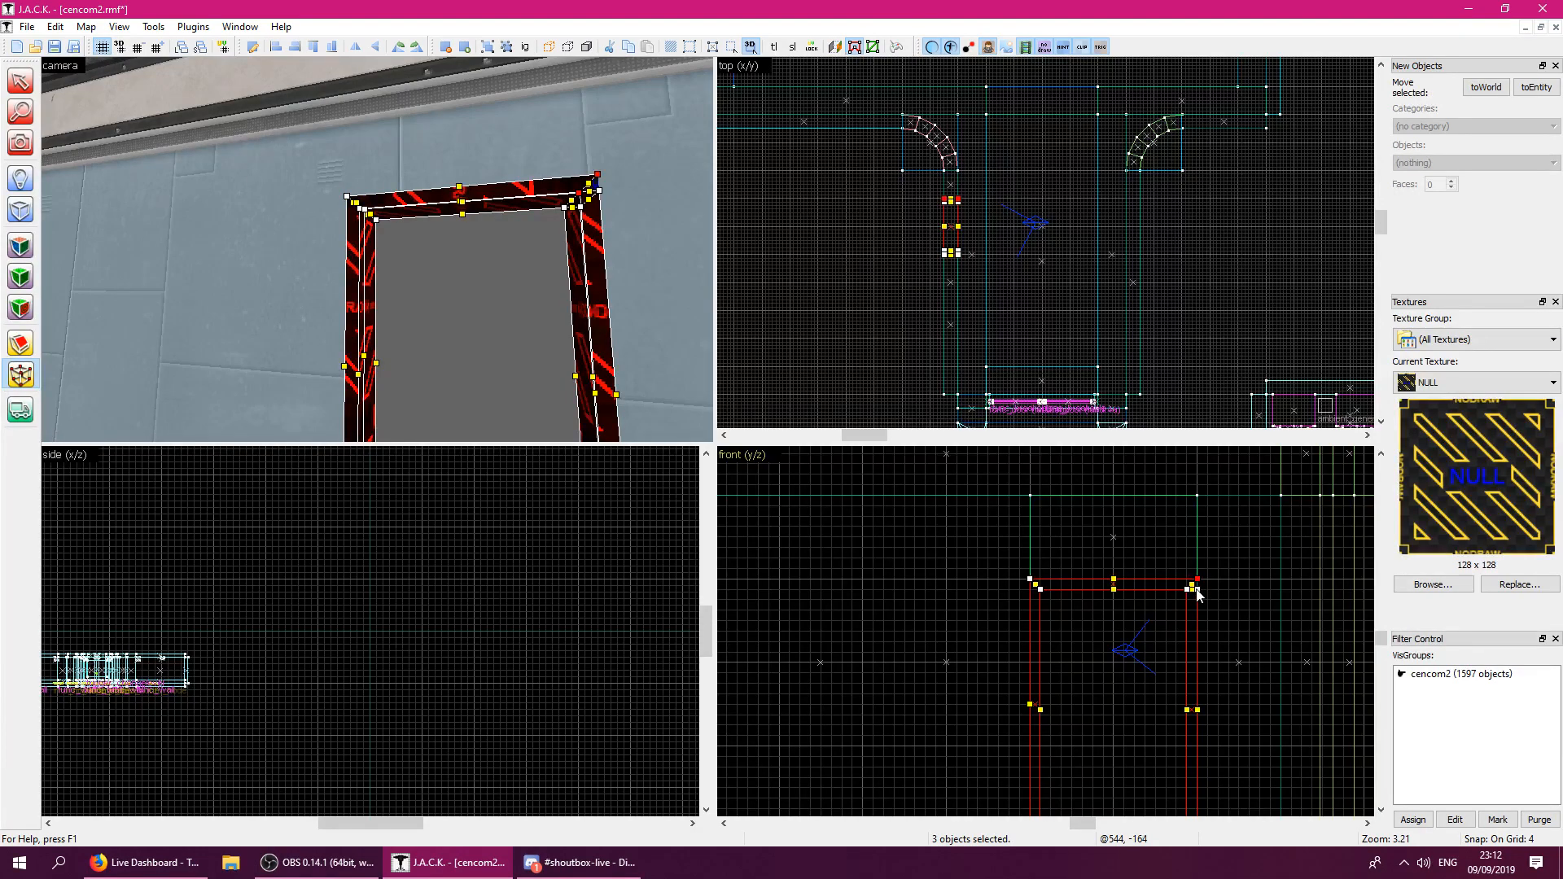
pyautogui.click(15, 80)
pyautogui.click(417, 207)
pyautogui.click(360, 301)
pyautogui.press('Escape')
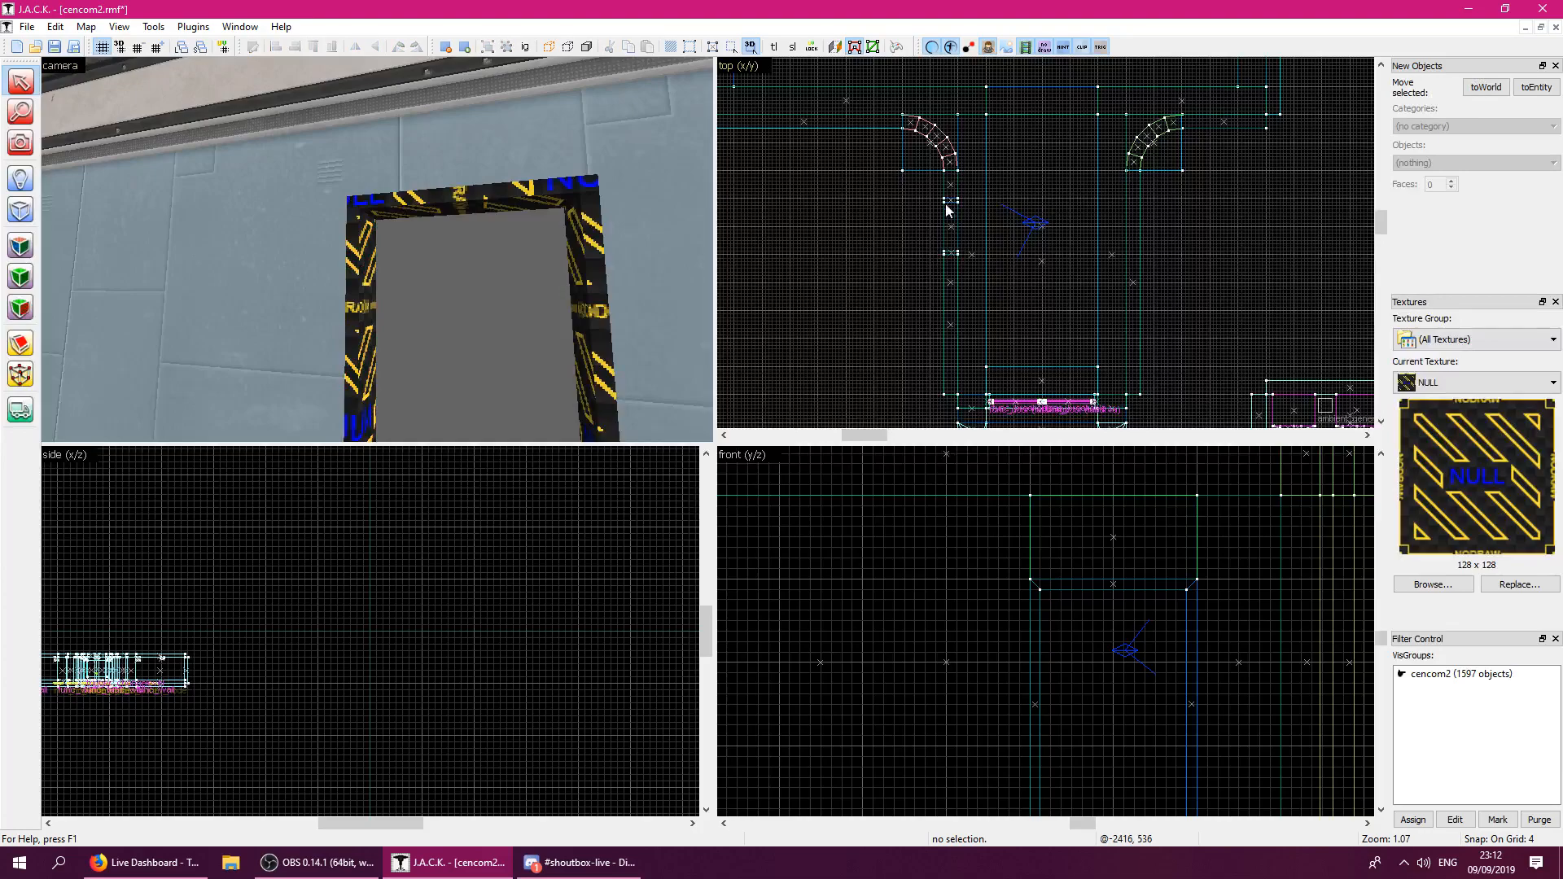
# Create a thin NULL-textured door block, 56 units wide and 92 high, centred within the depth of the frame.
pyautogui.scroll(4, 942, 218)
pyautogui.click(21, 208)
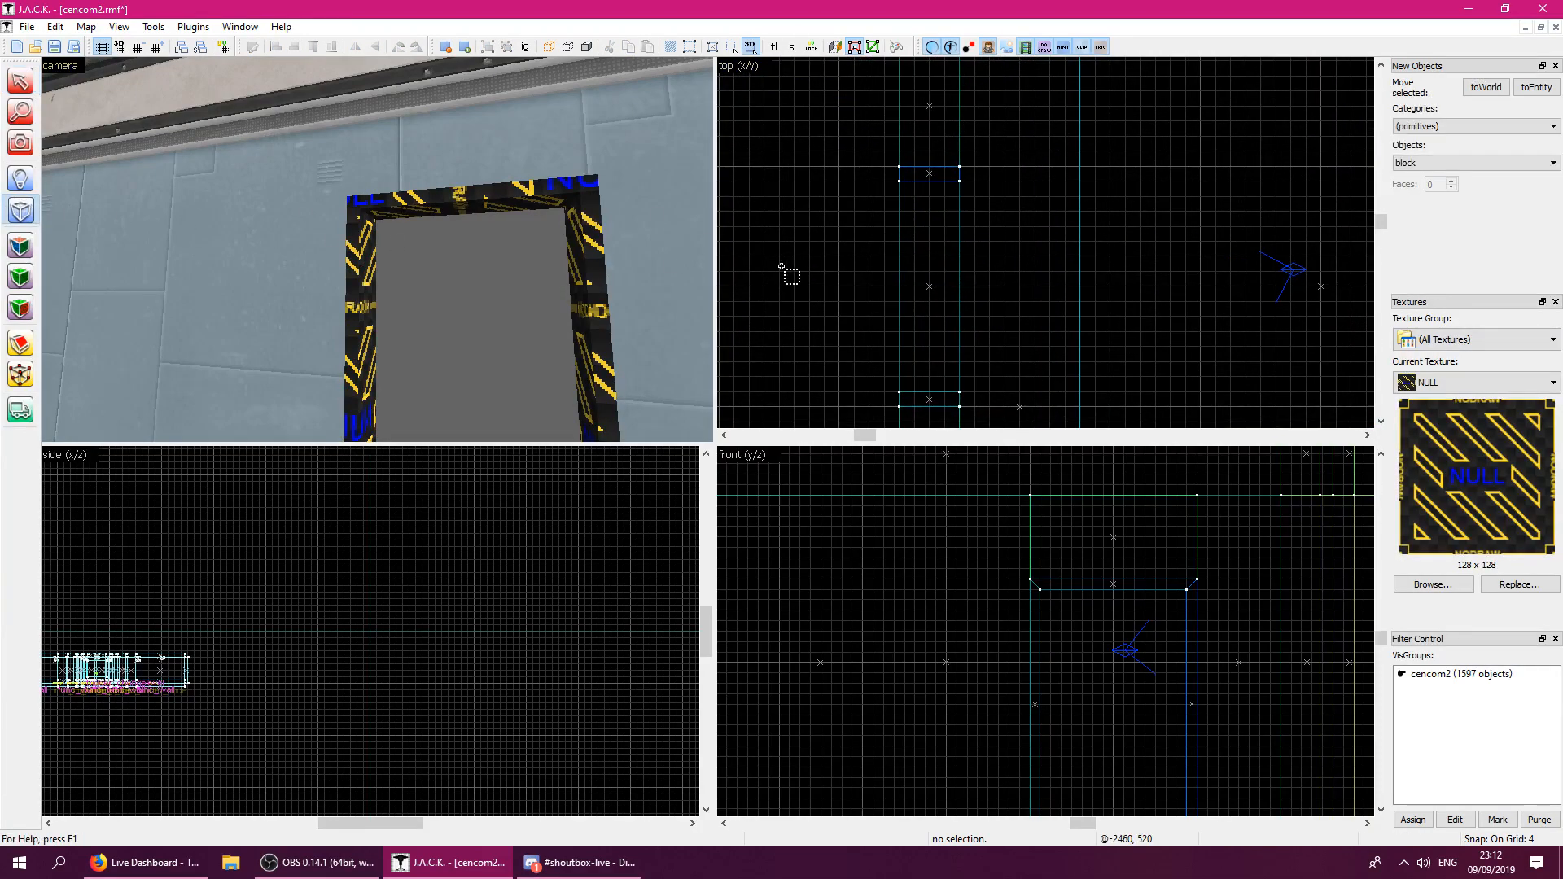
pyautogui.press(']')
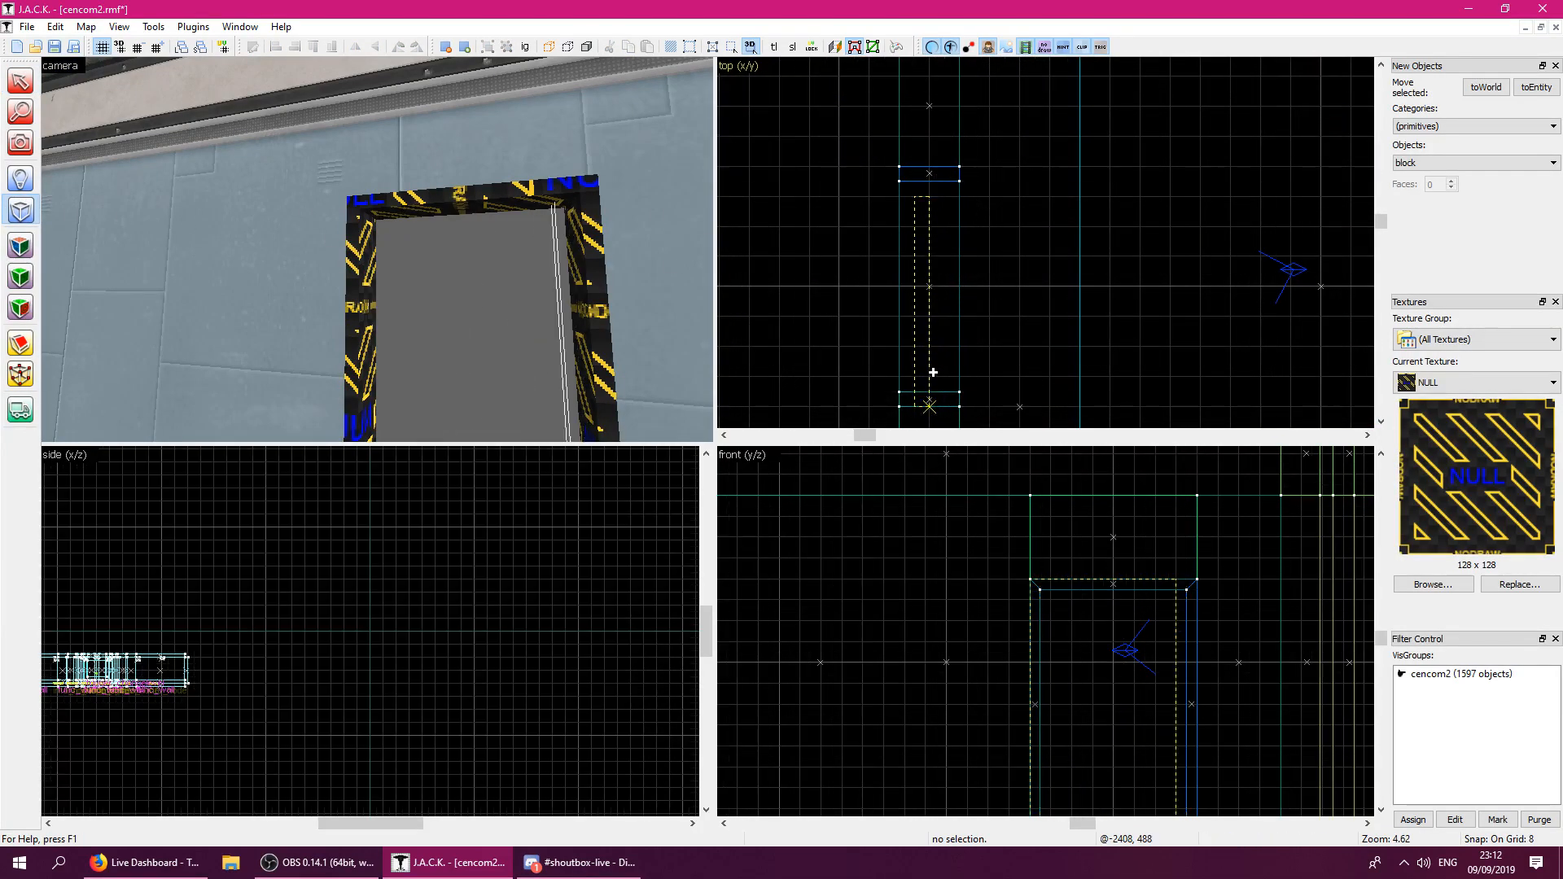
pyautogui.press('[')
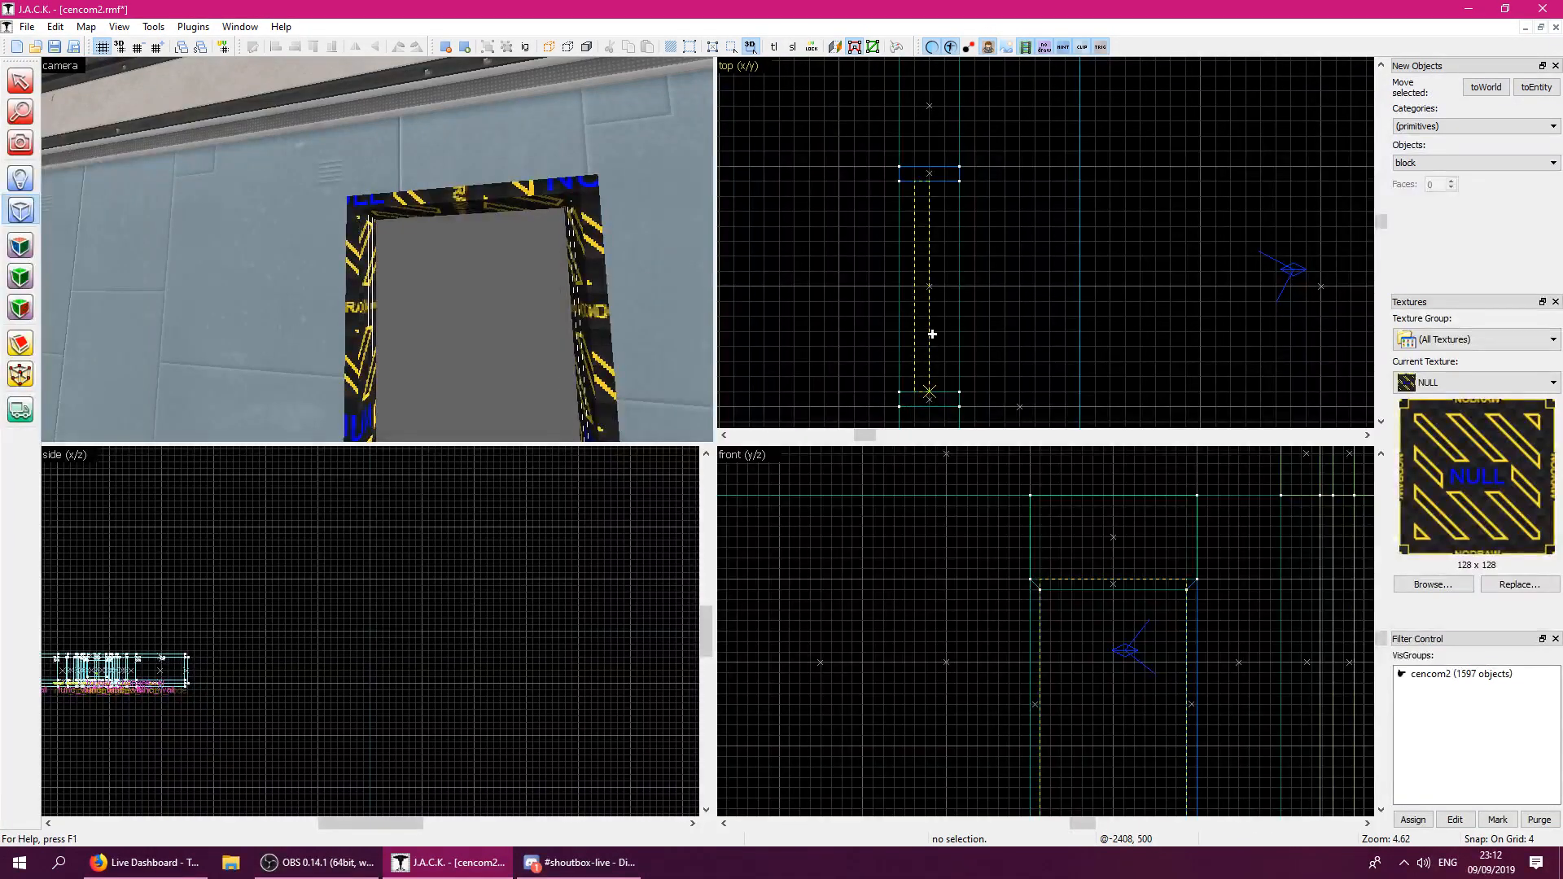
pyautogui.press('[')
pyautogui.scroll(-1, 1140, 643)
pyautogui.scroll(1, 1144, 676)
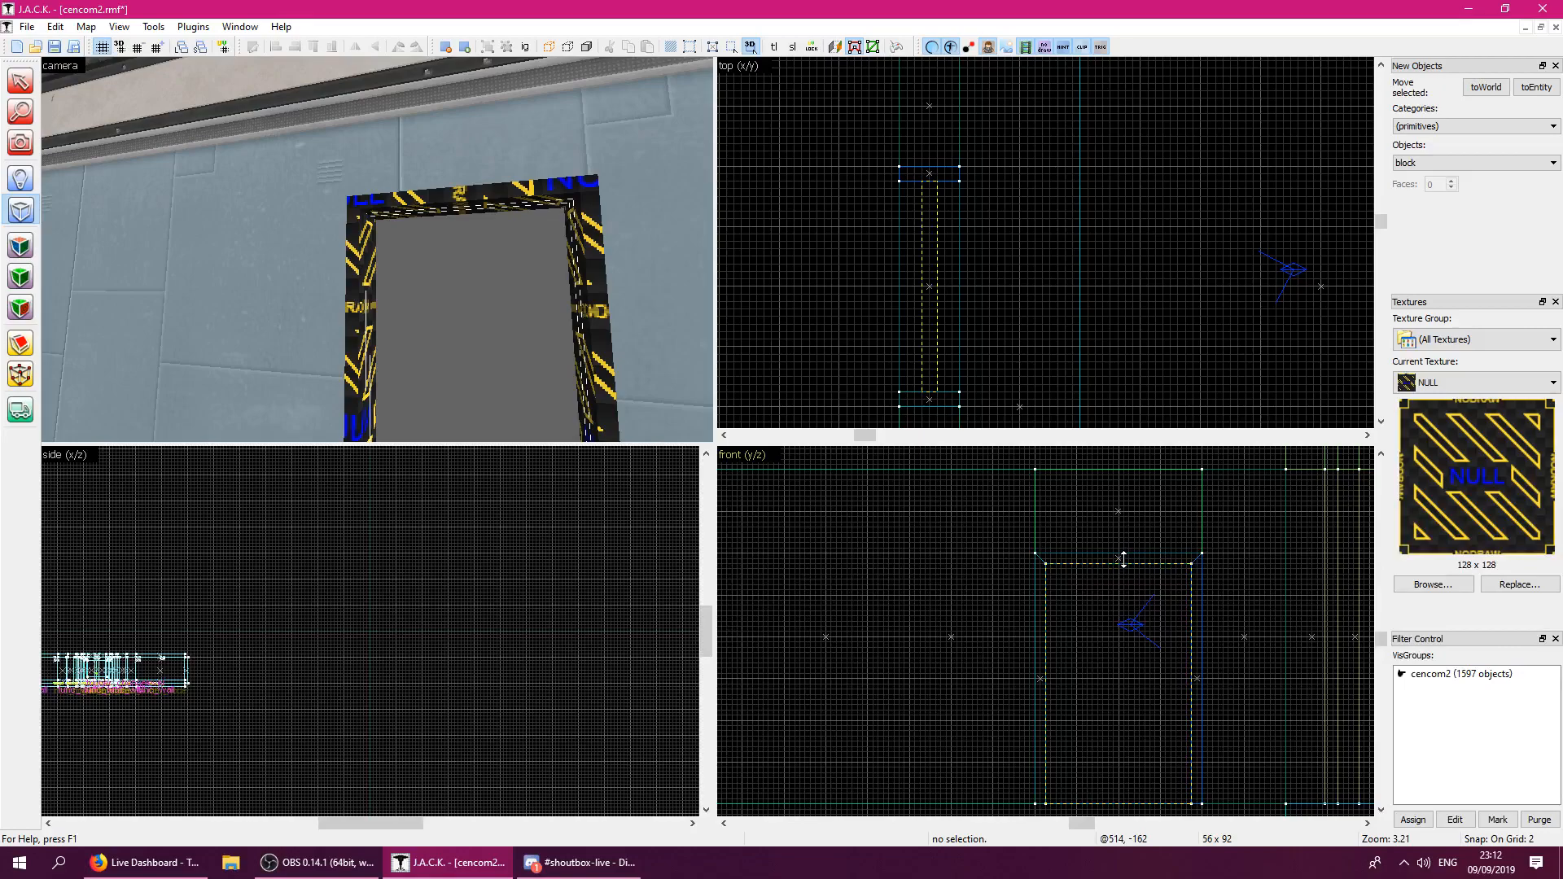
pyautogui.press('Return')
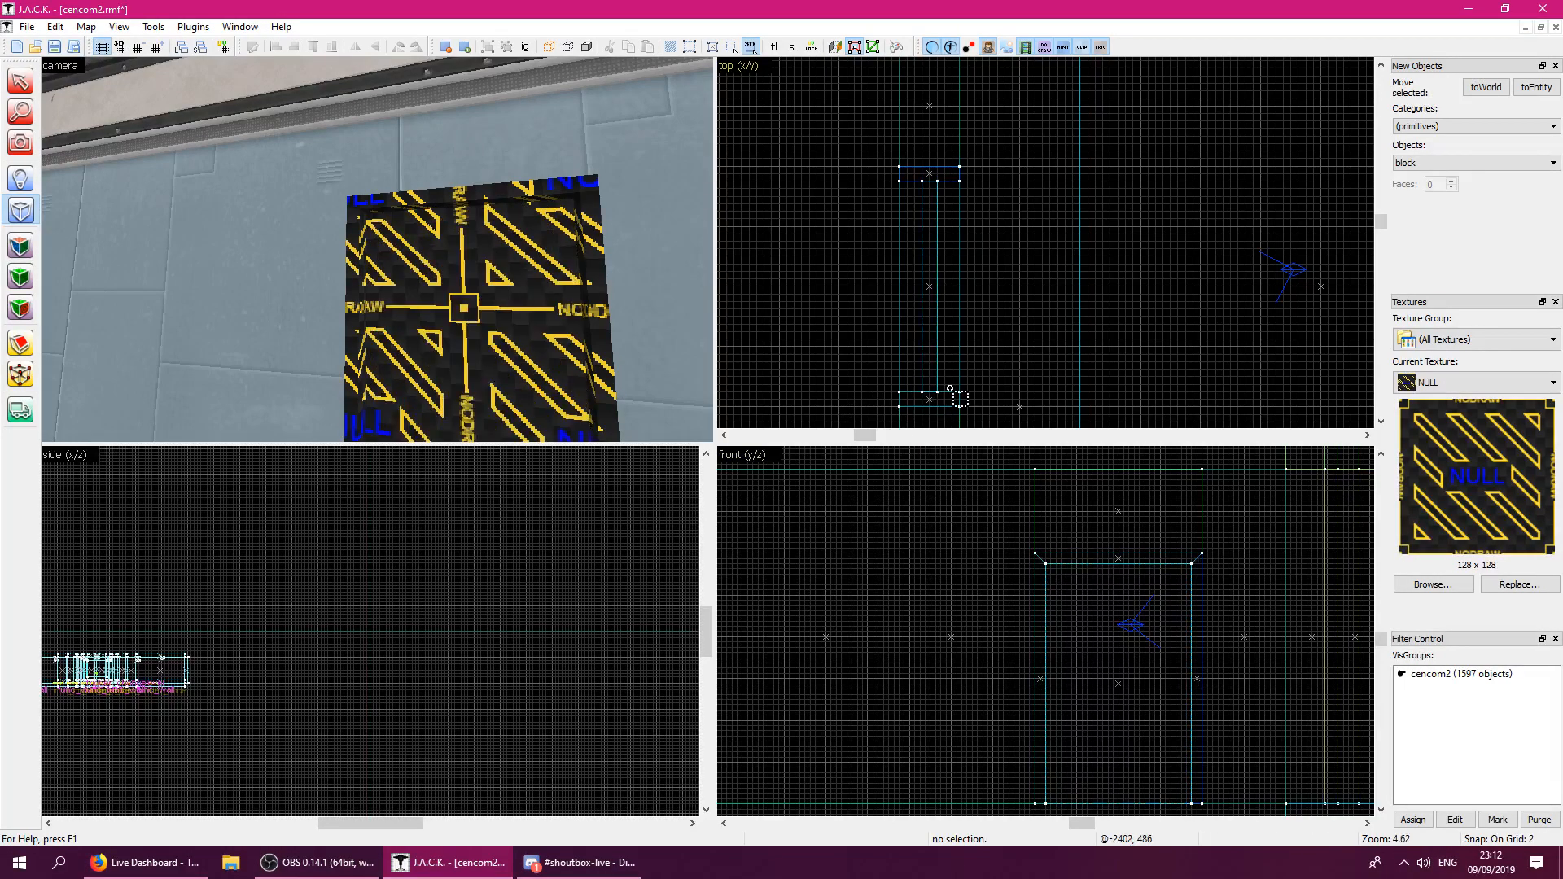
# Apply the TC_SUPURDORE1 texture to the front faces of the door and the three frame blocks.
pyautogui.click(20, 246)
pyautogui.click(481, 378)
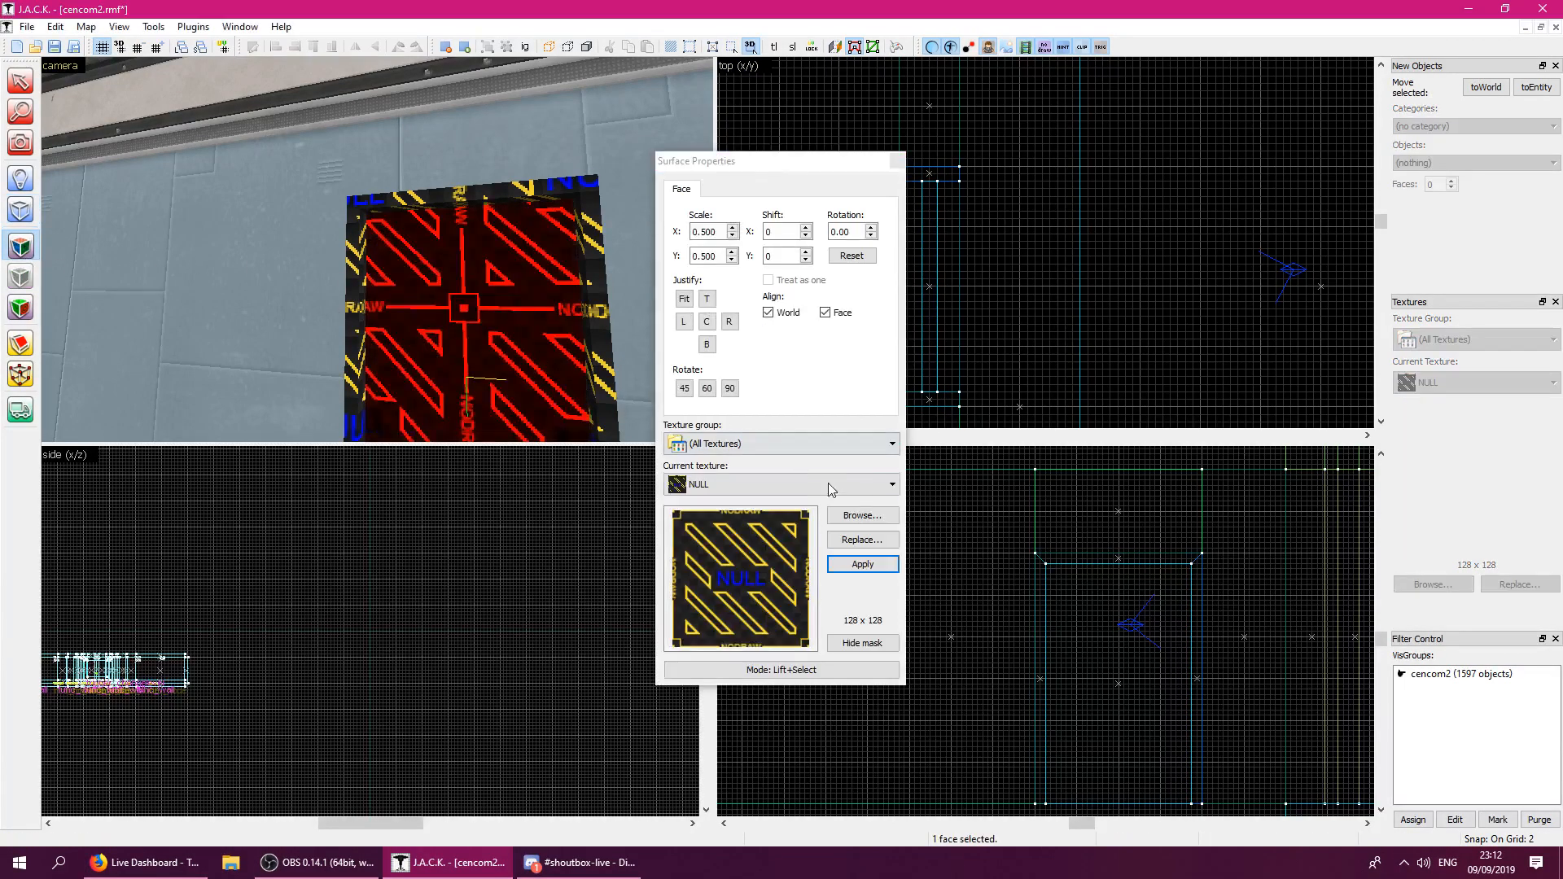
pyautogui.click(353, 327)
pyautogui.keyDown('ctrl'); pyautogui.click(378, 312); pyautogui.keyUp('ctrl')
pyautogui.keyDown('ctrl'); pyautogui.click(535, 198); pyautogui.keyUp('ctrl')
pyautogui.keyDown('ctrl'); pyautogui.click(598, 254); pyautogui.keyUp('ctrl')
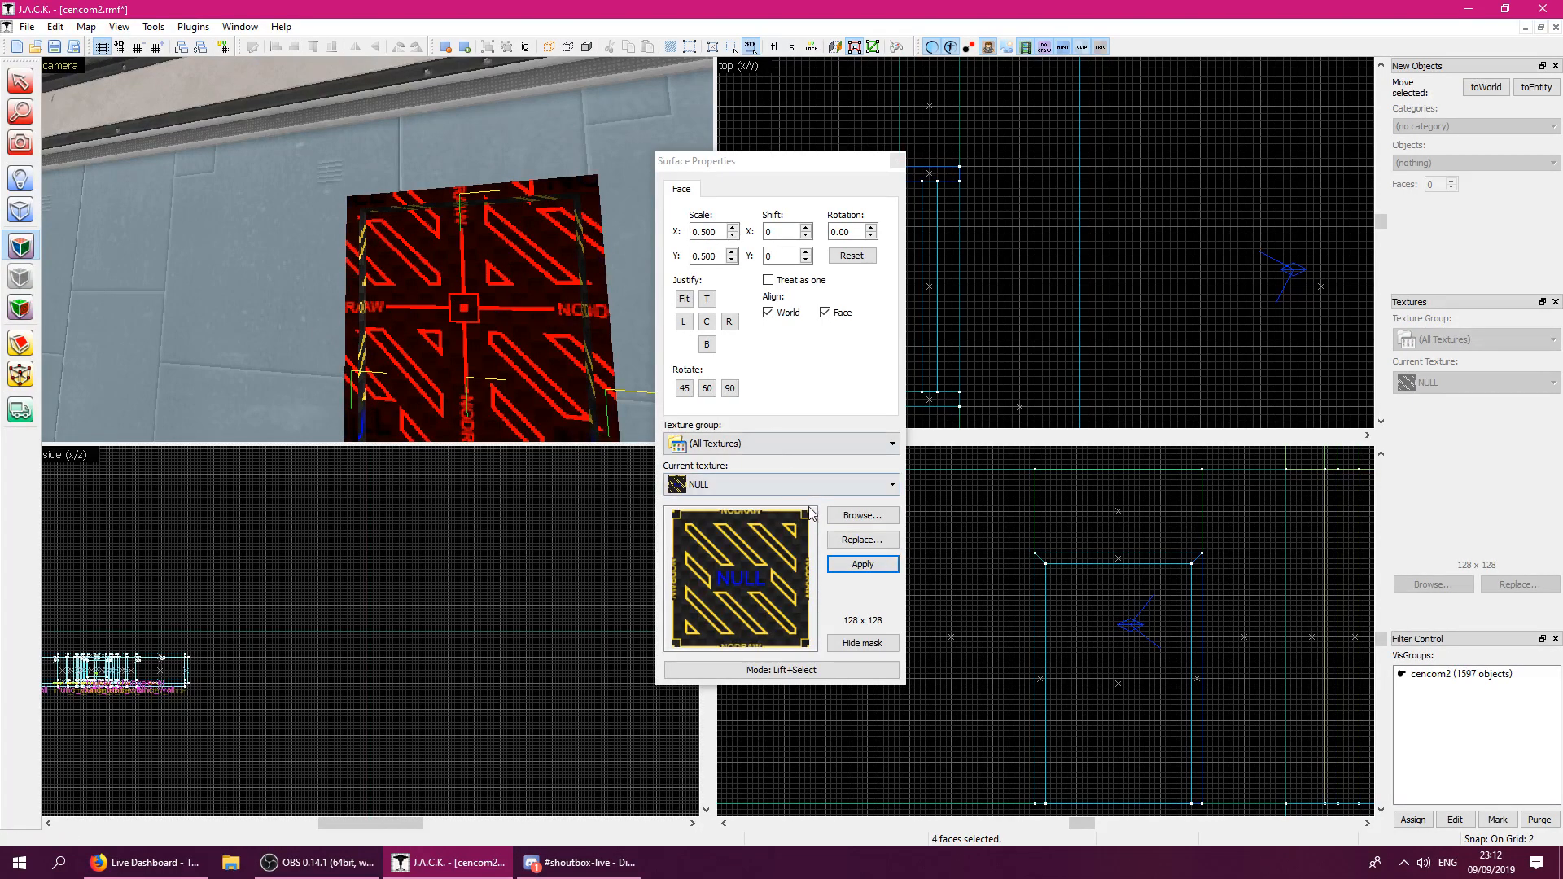
pyautogui.click(865, 519)
pyautogui.write('supurdore')
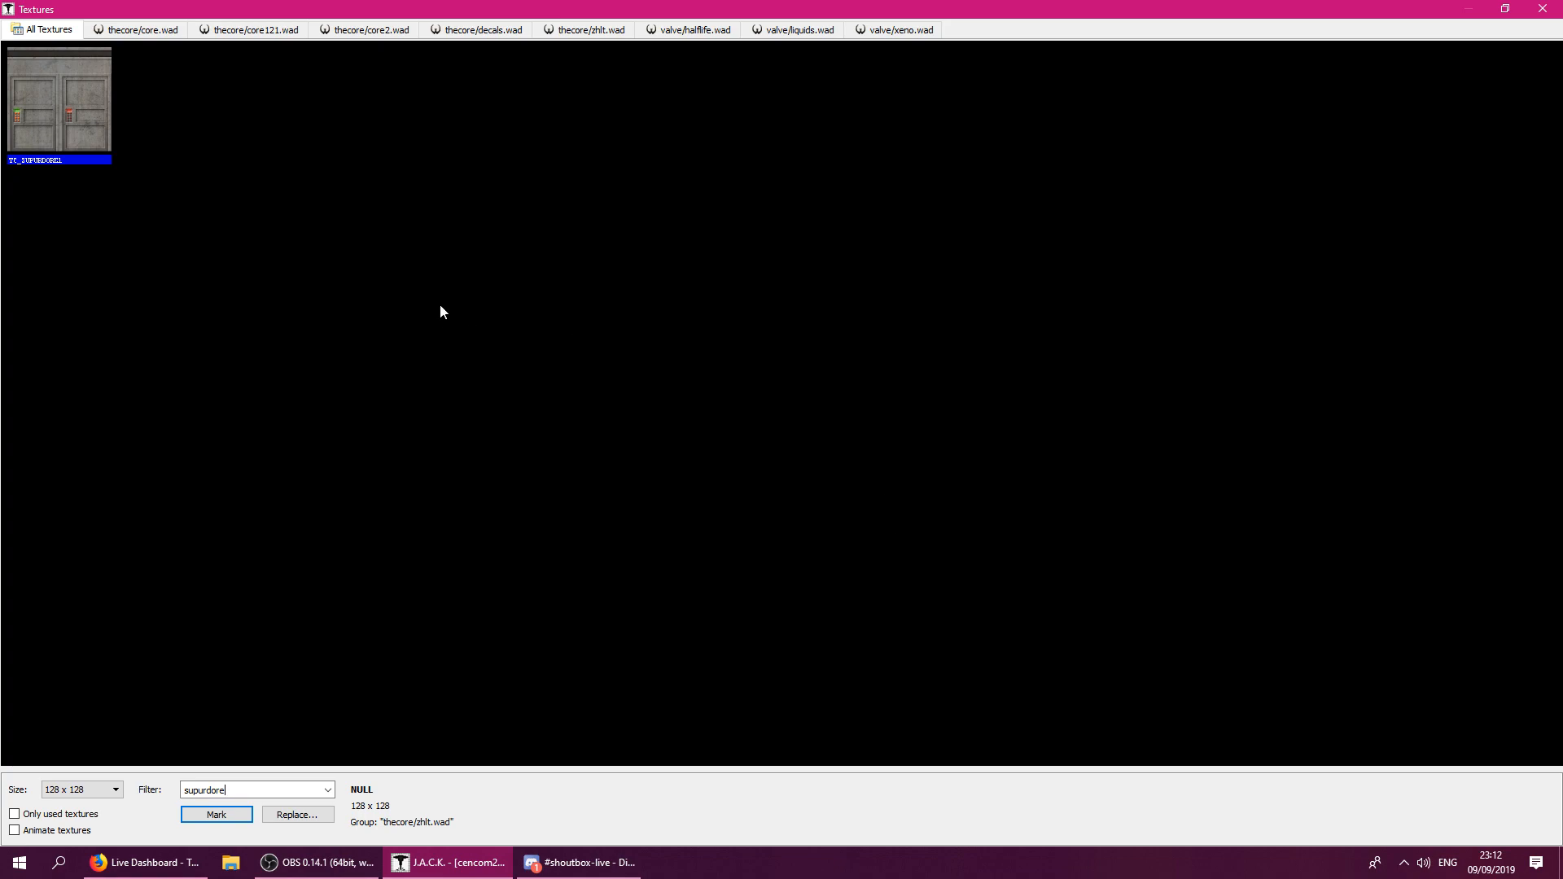
pyautogui.doubleClick(80, 124)
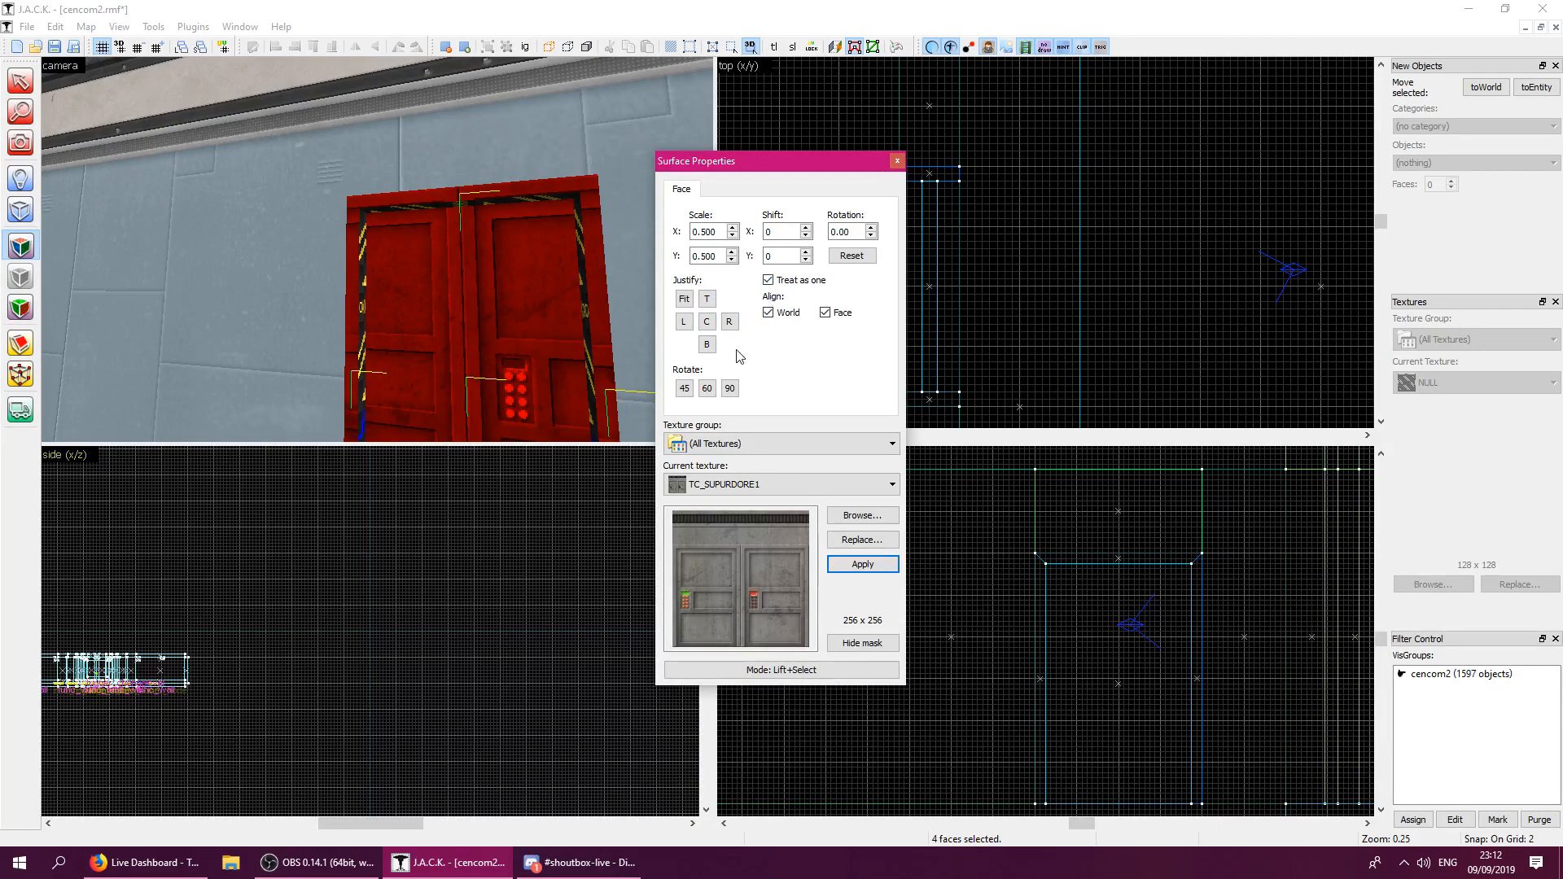
# Justify the door texture to the left across the four front faces treated as one and inspect the door.
pyautogui.click(684, 323)
pyautogui.click(562, 297)
pyautogui.press('z')
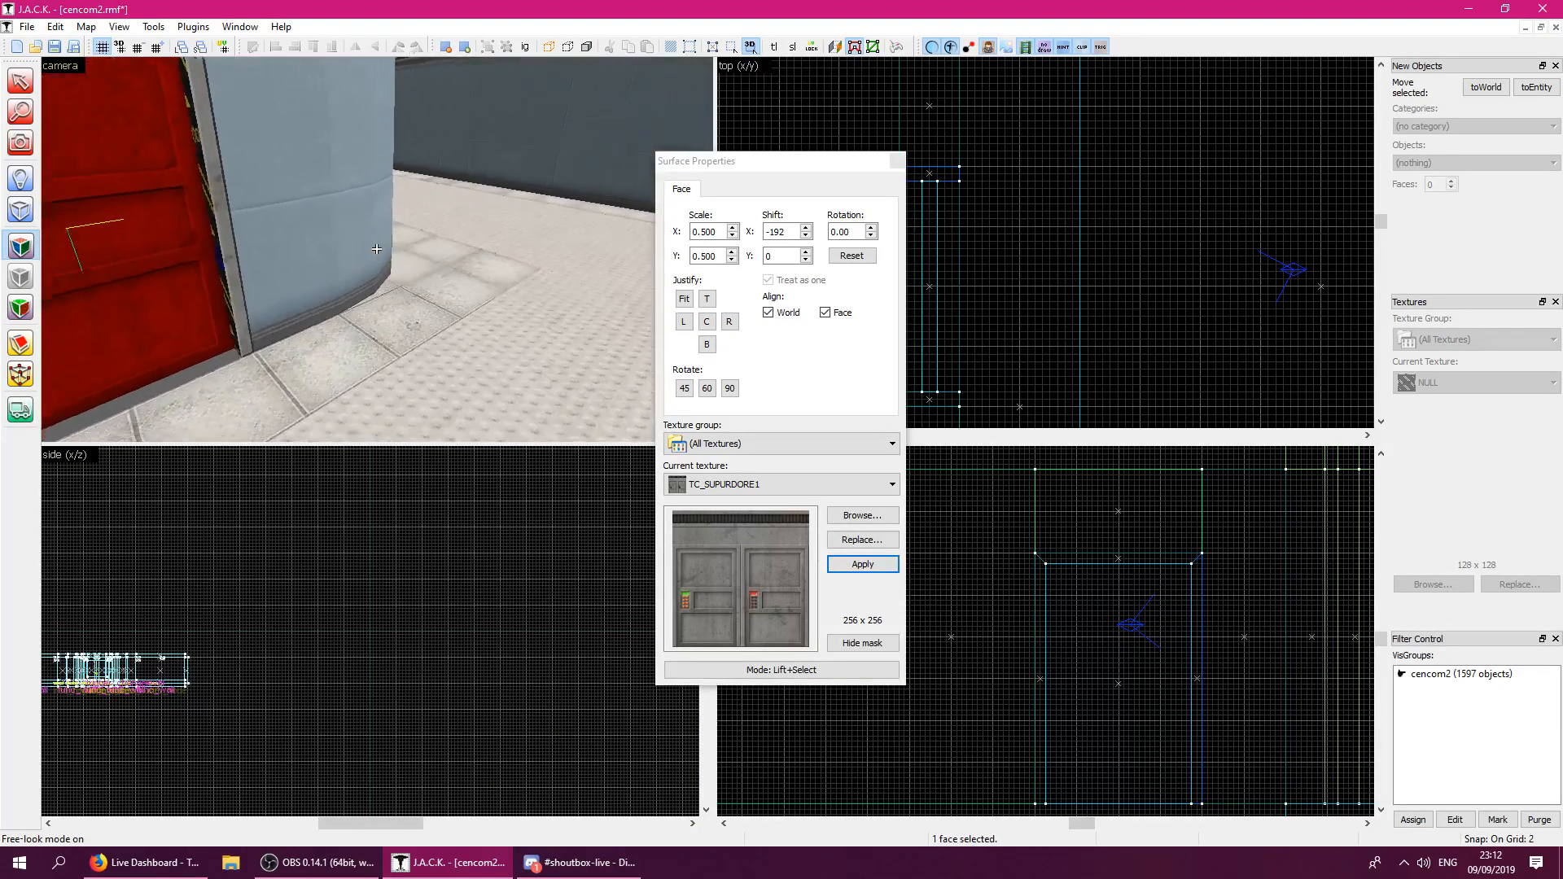
pyautogui.press('z')
pyautogui.click(436, 252)
pyautogui.press('z')
pyautogui.press('z')
pyautogui.click(377, 251)
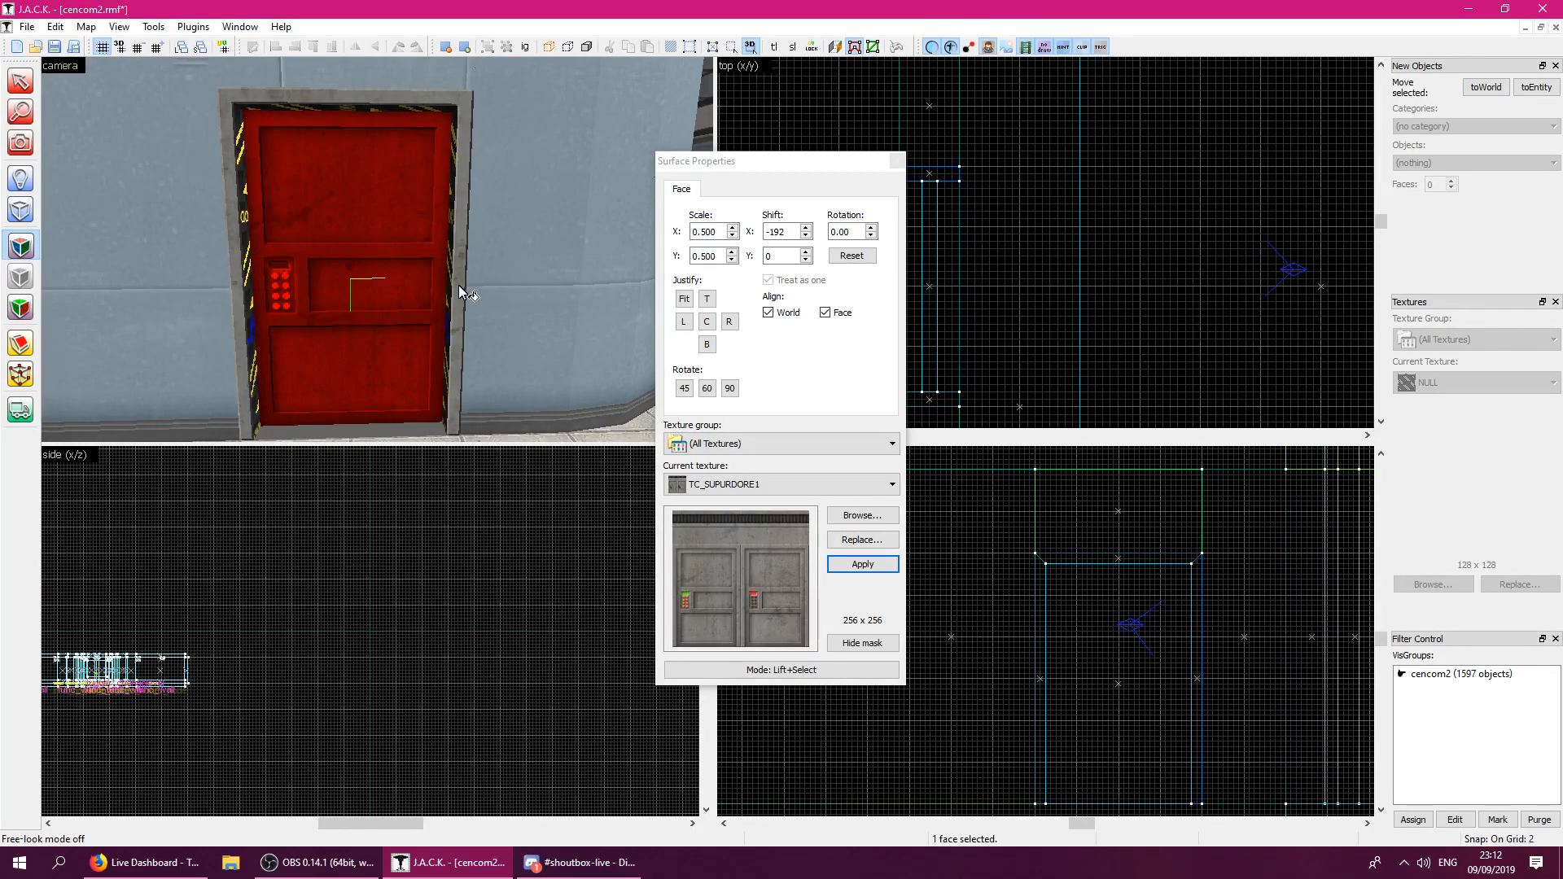
# Justify the texture to the right across the front faces of the door and frame, treated as one.
pyautogui.keyDown('ctrl'); pyautogui.click(464, 292); pyautogui.keyUp('ctrl')
pyautogui.keyDown('ctrl'); pyautogui.click(349, 95); pyautogui.keyUp('ctrl')
pyautogui.keyDown('ctrl'); pyautogui.click(238, 285); pyautogui.keyUp('ctrl')
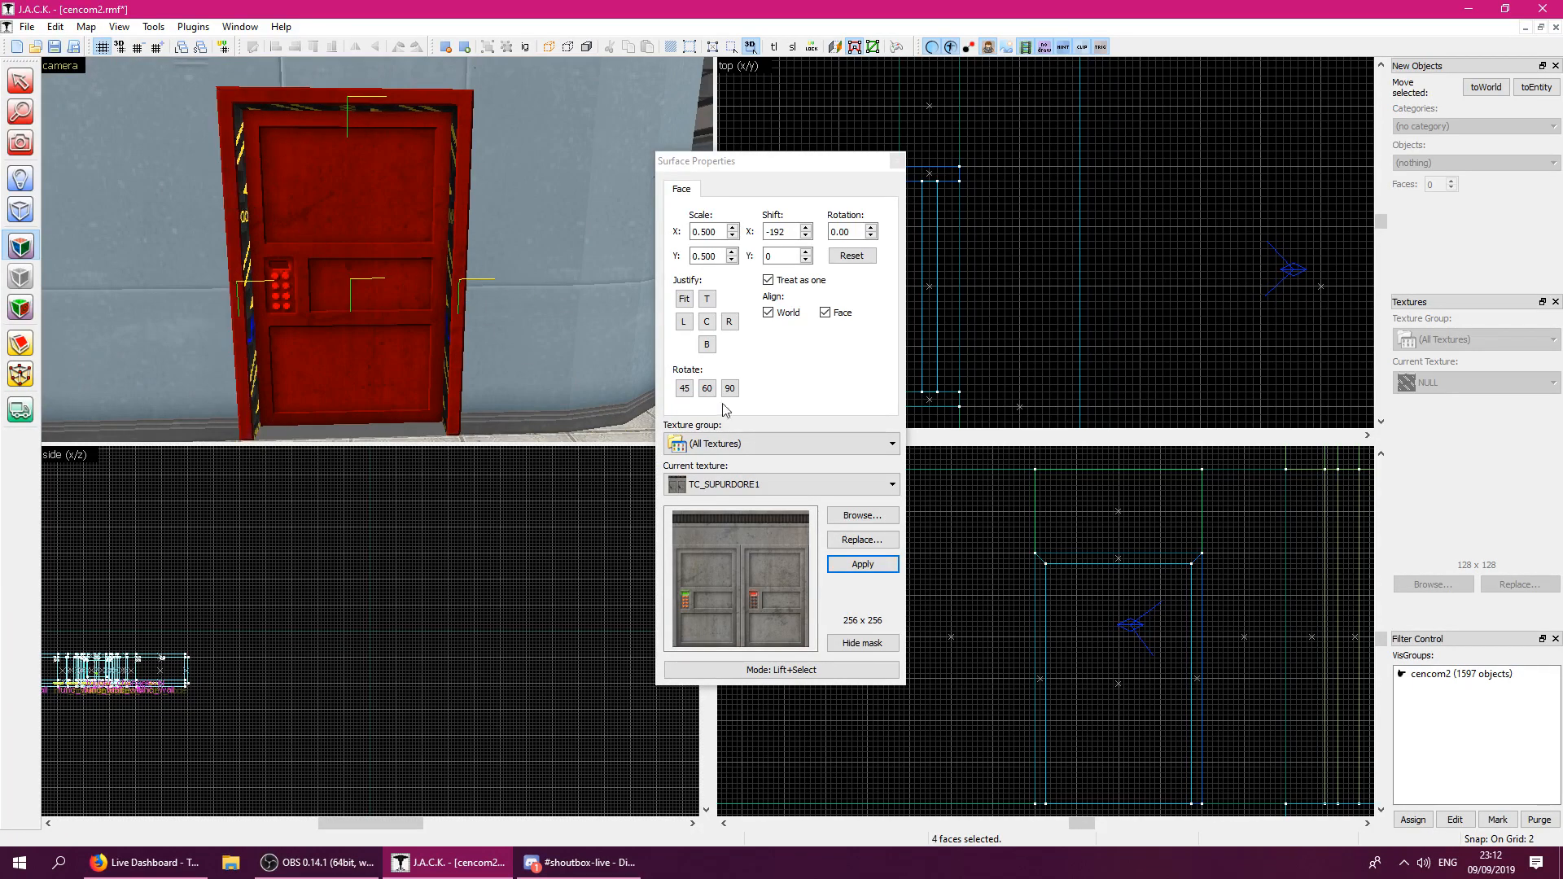
pyautogui.click(729, 322)
pyautogui.click(899, 161)
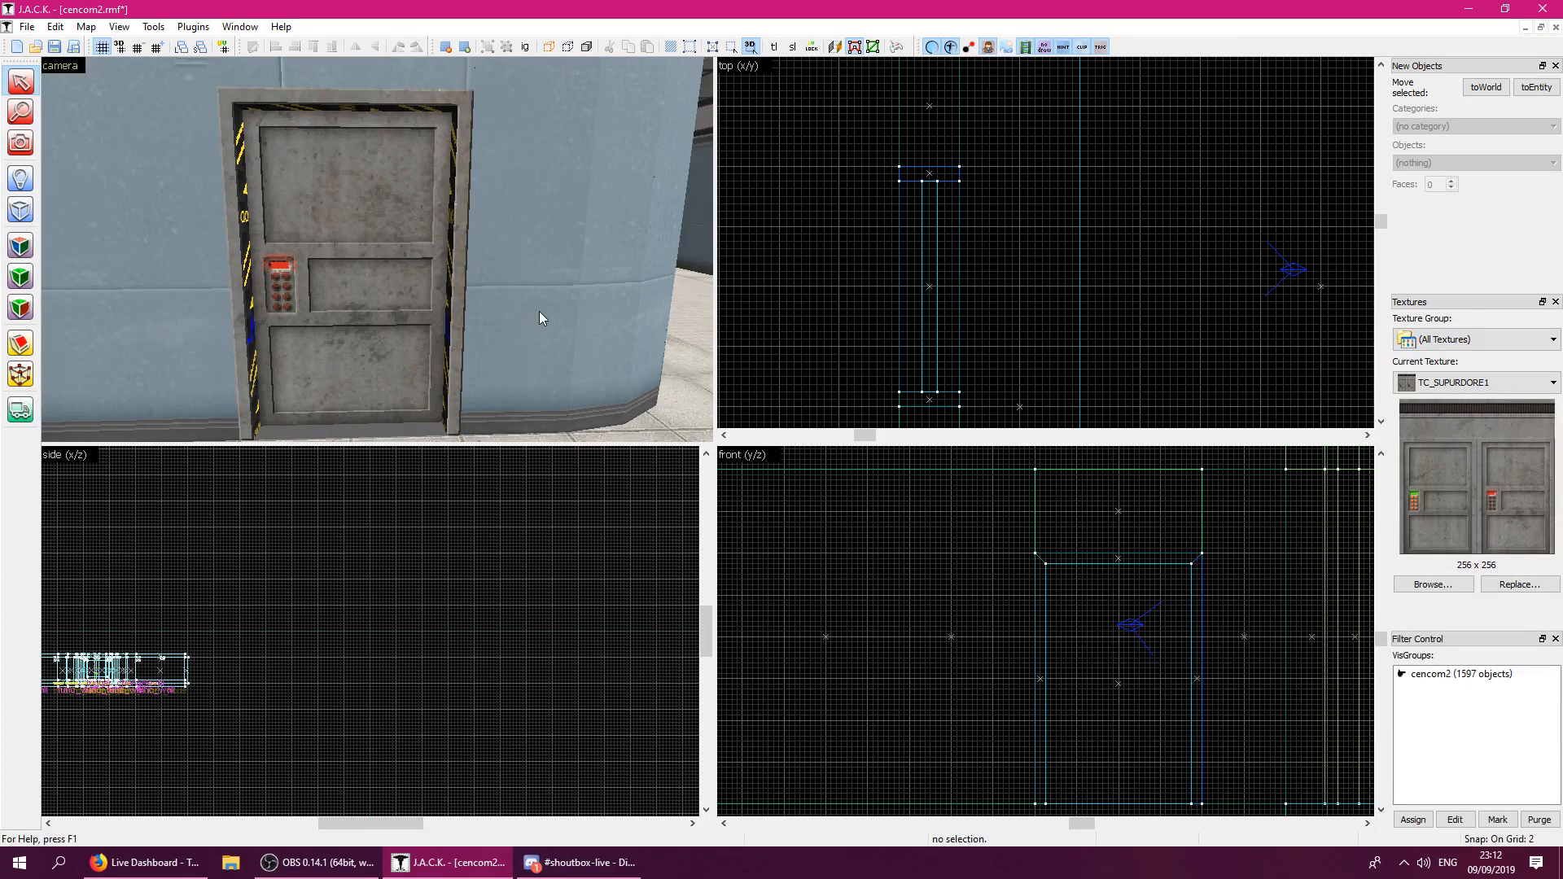
# Texture an inner face of the door frame with TC_SUPURDORE1, rotated 270 degrees and justified to the top.
pyautogui.click(28, 248)
pyautogui.click(323, 276)
pyautogui.press('z')
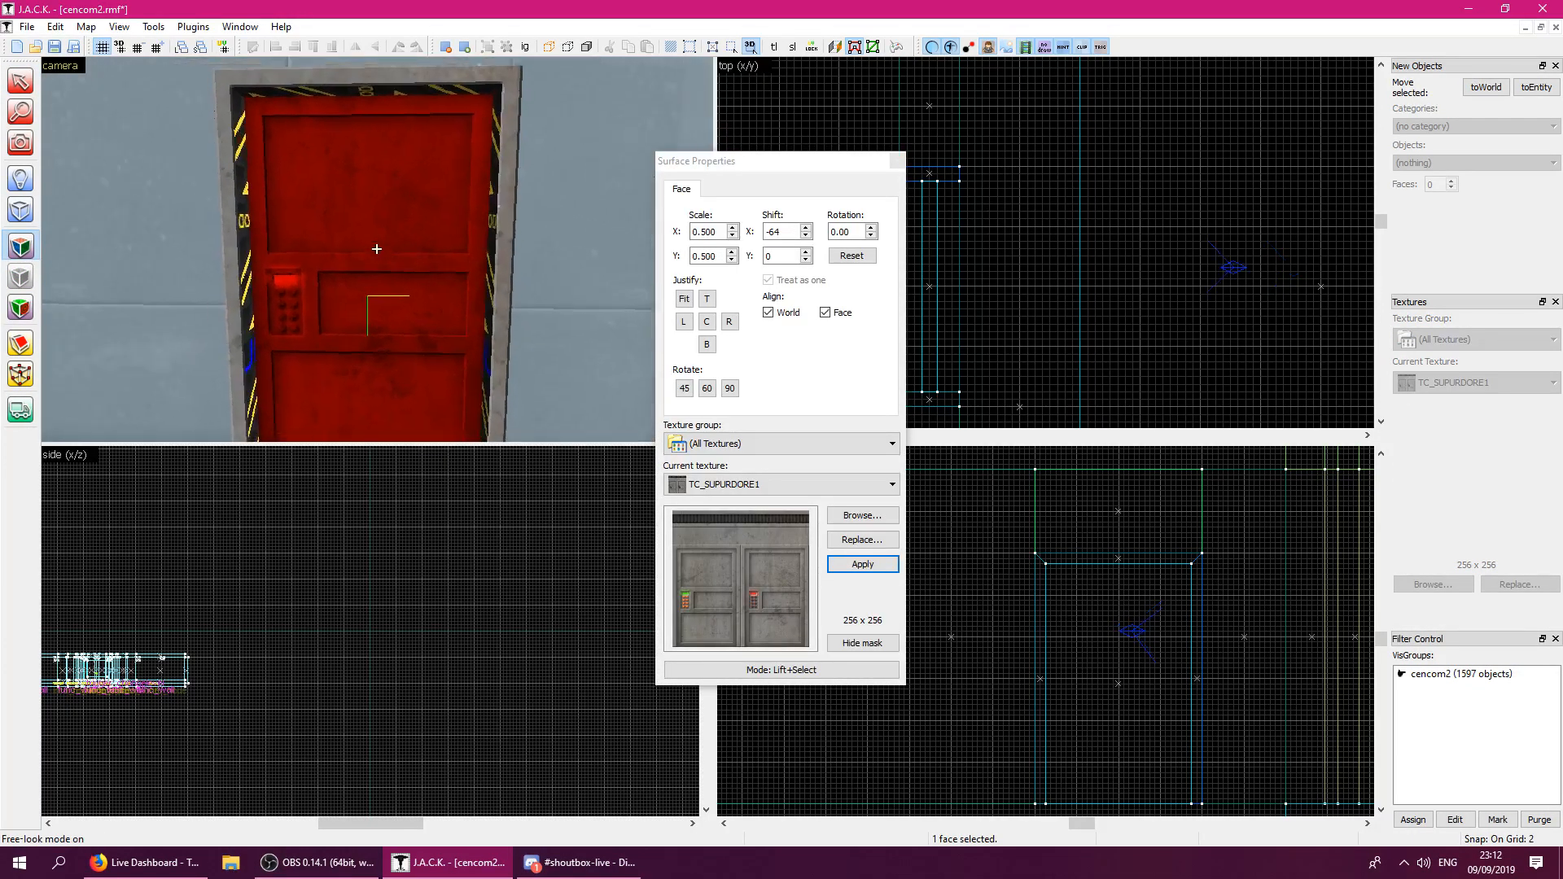
pyautogui.press('w')
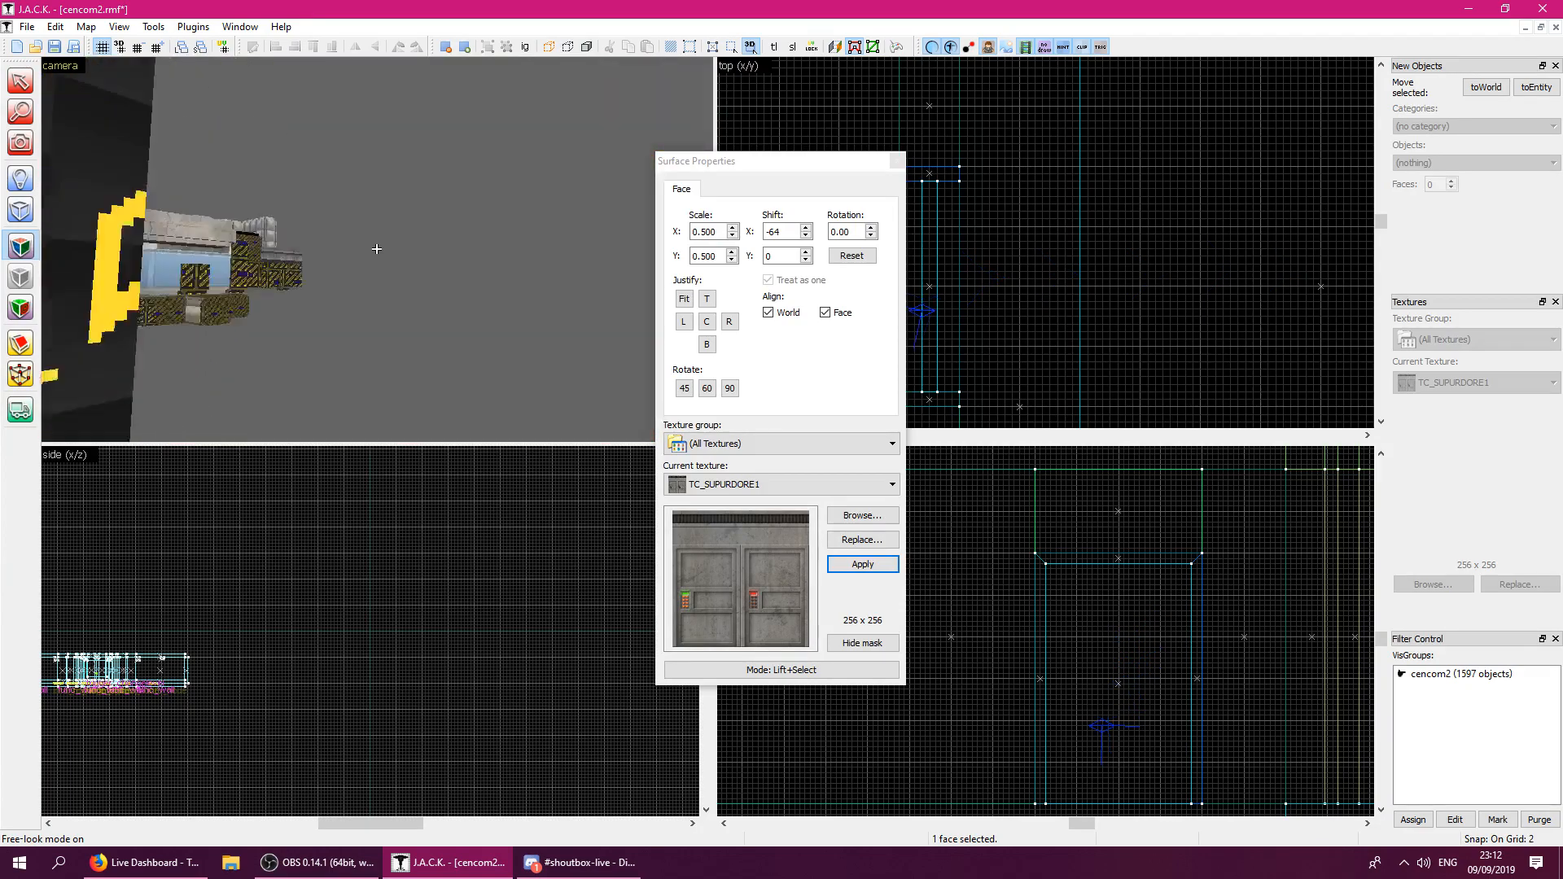
pyautogui.press('s')
pyautogui.click(377, 249)
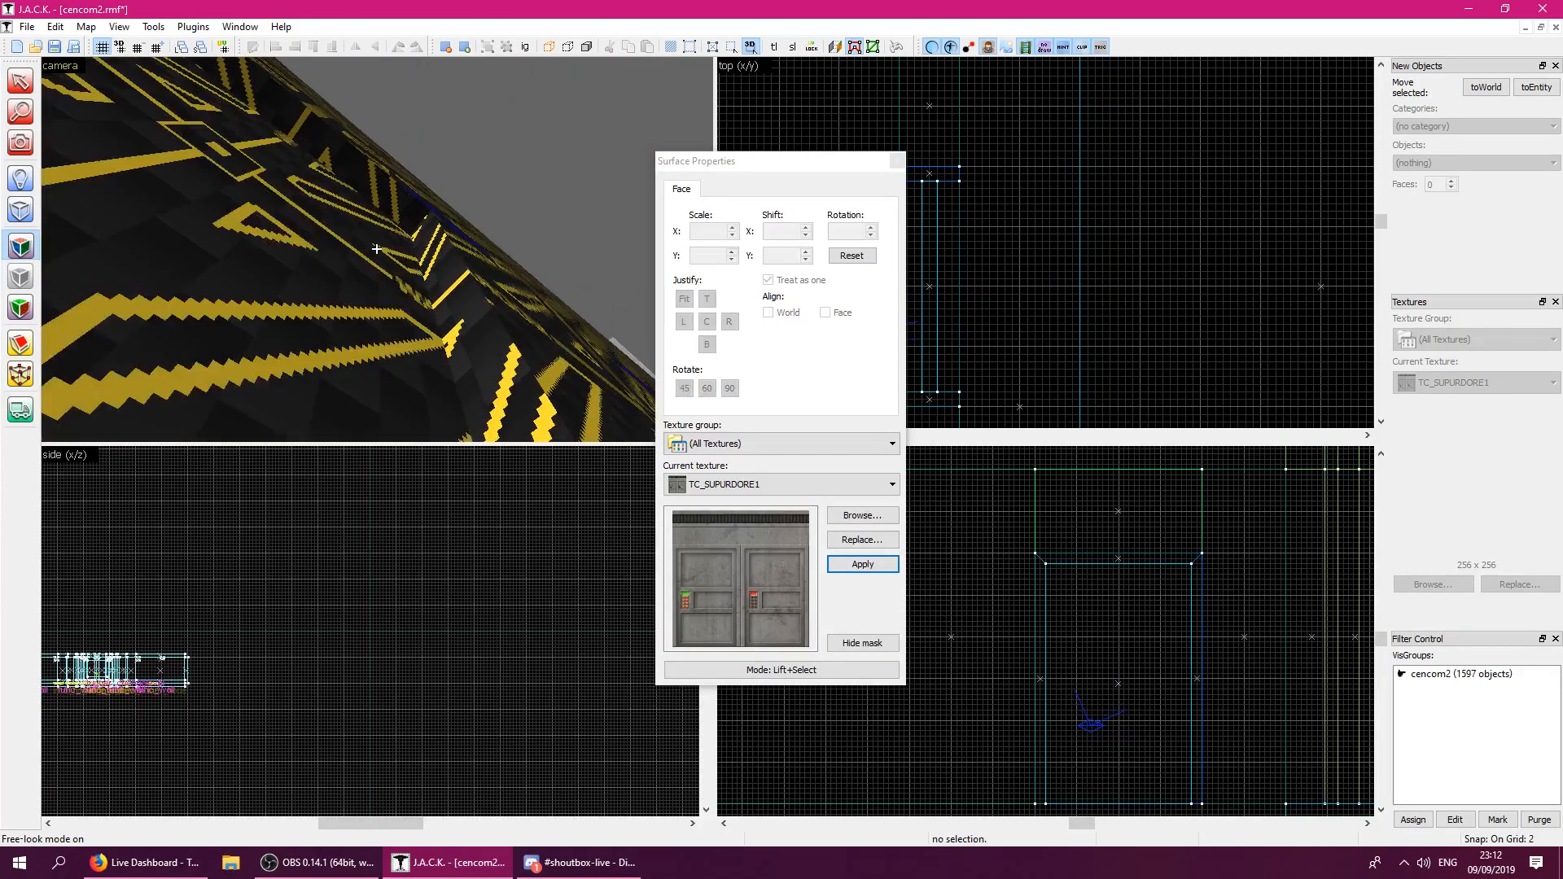
pyautogui.click(380, 252)
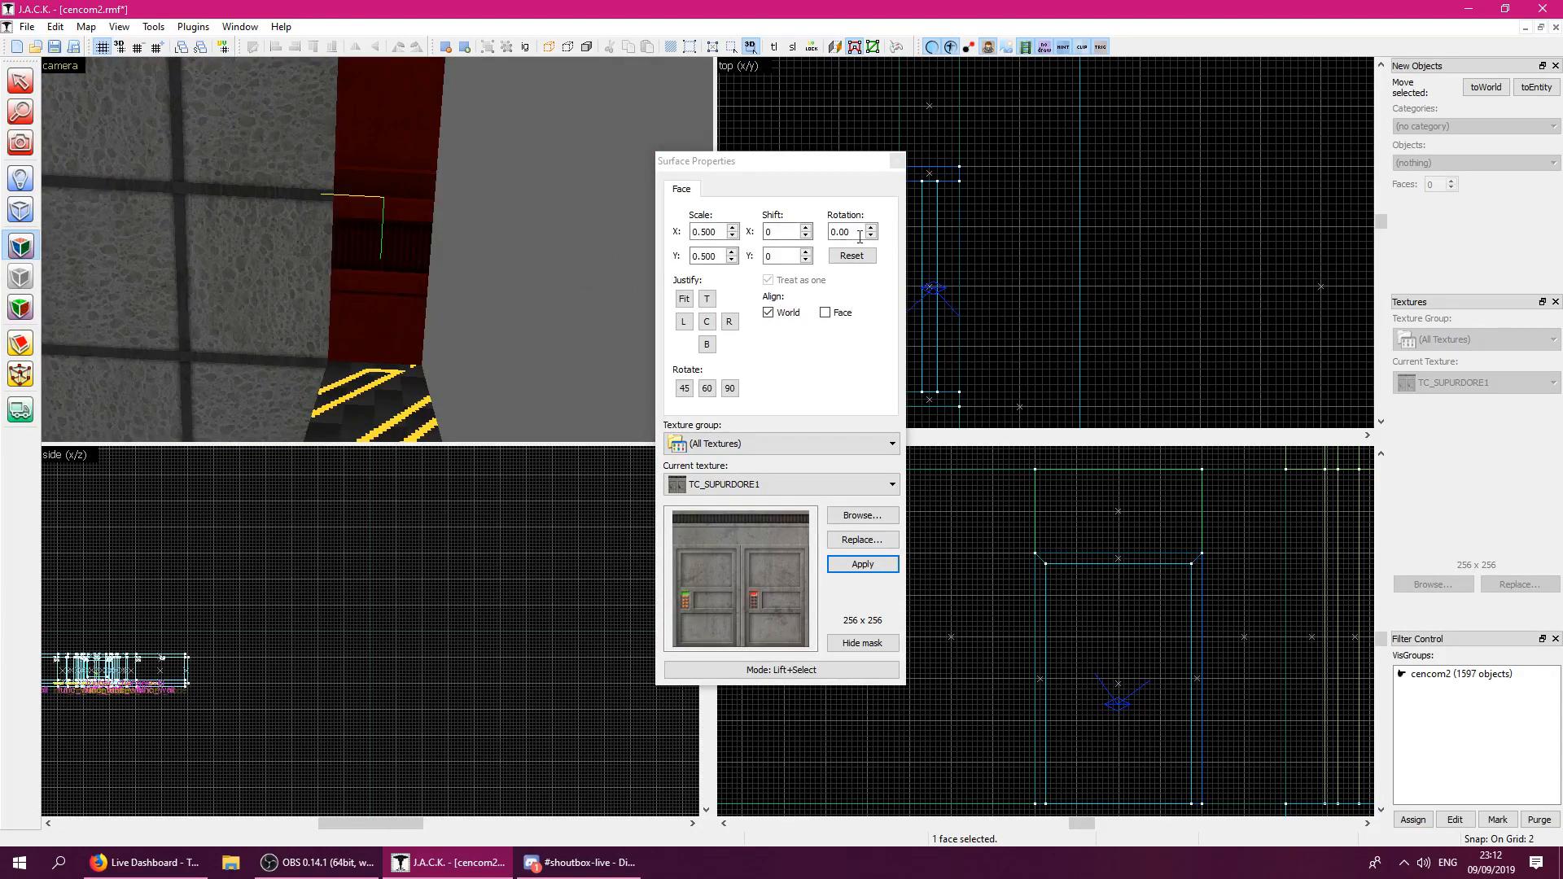
pyautogui.click(833, 232)
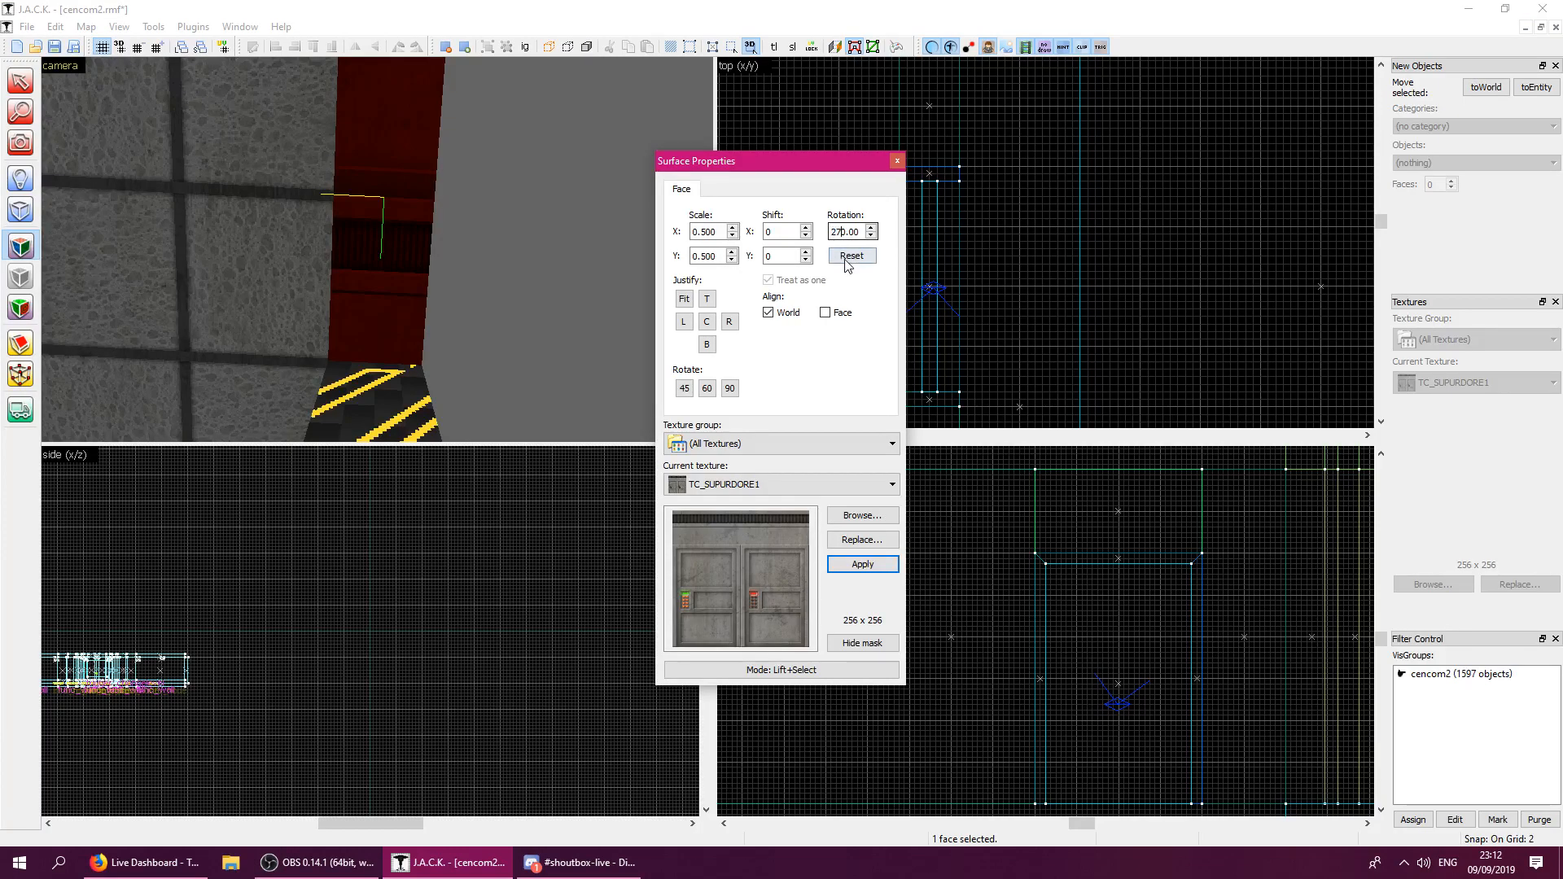
pyautogui.press('Return')
pyautogui.click(708, 300)
# Carry the rotated trim texture over to the adjoining inner face of the frame and inspect the finished doorway.
pyautogui.click(398, 355)
pyautogui.press('z')
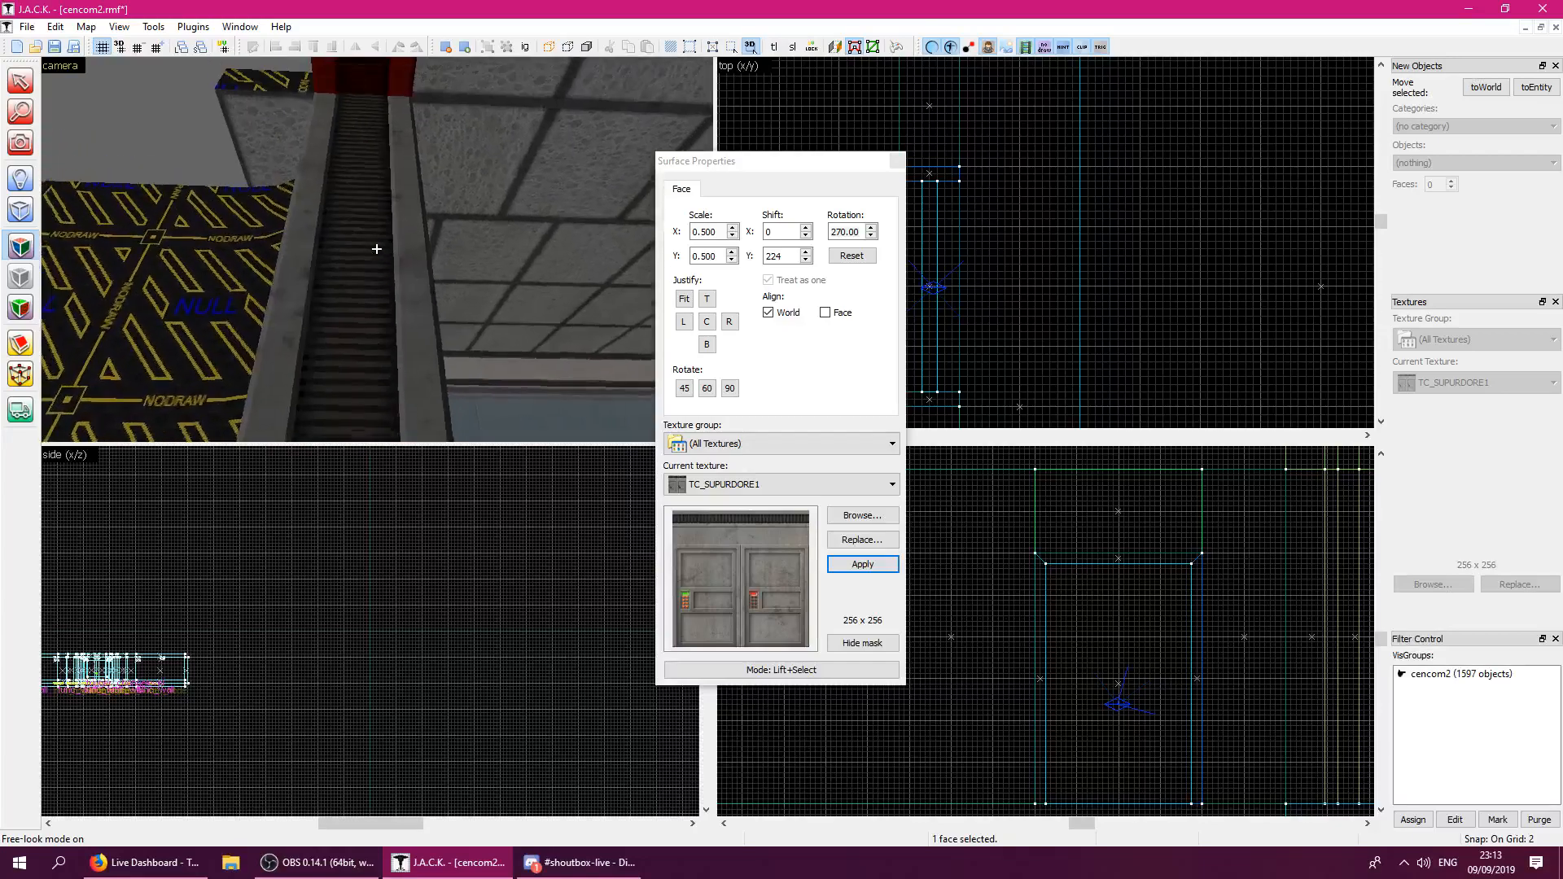
pyautogui.press('z')
pyautogui.click(896, 160)
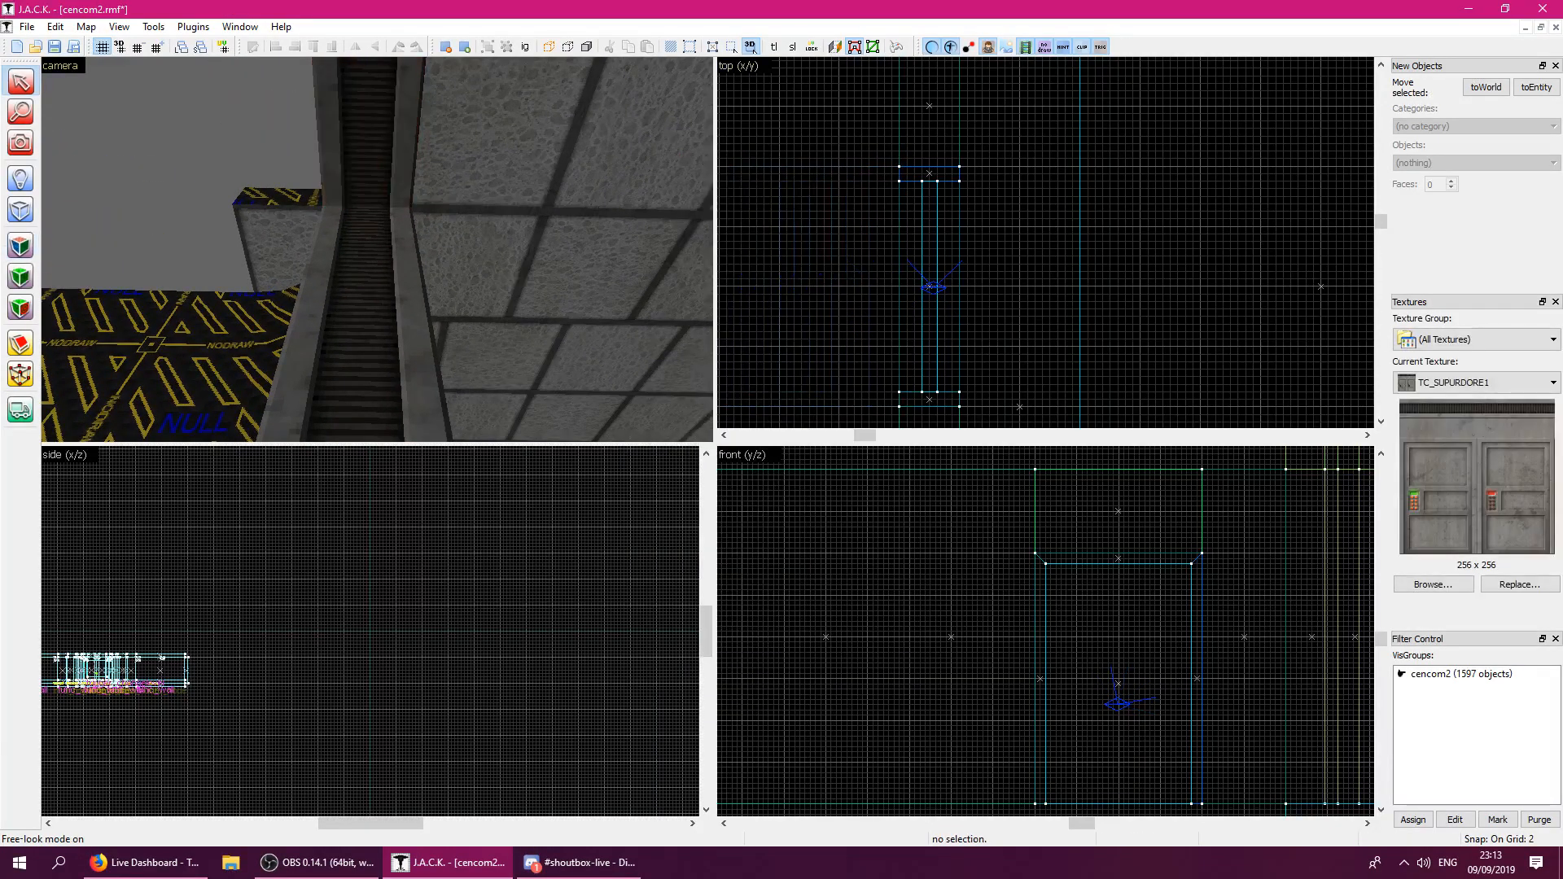
pyautogui.press('z')
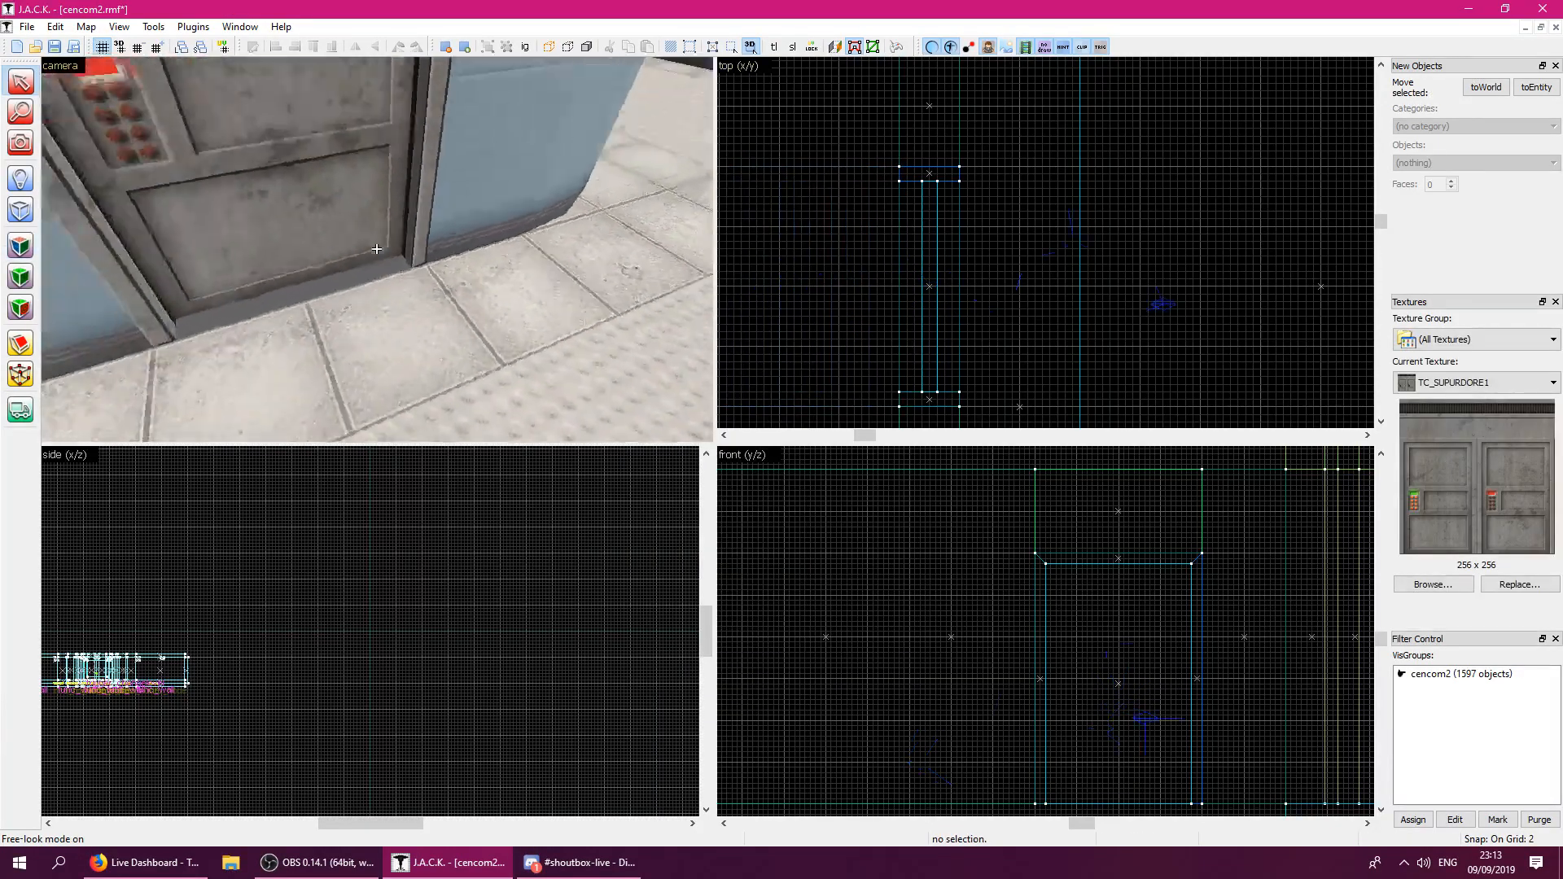
# Thicken the door brush to 10 units by extending it to the edge of the frame.
pyautogui.click(378, 251)
pyautogui.press('z')
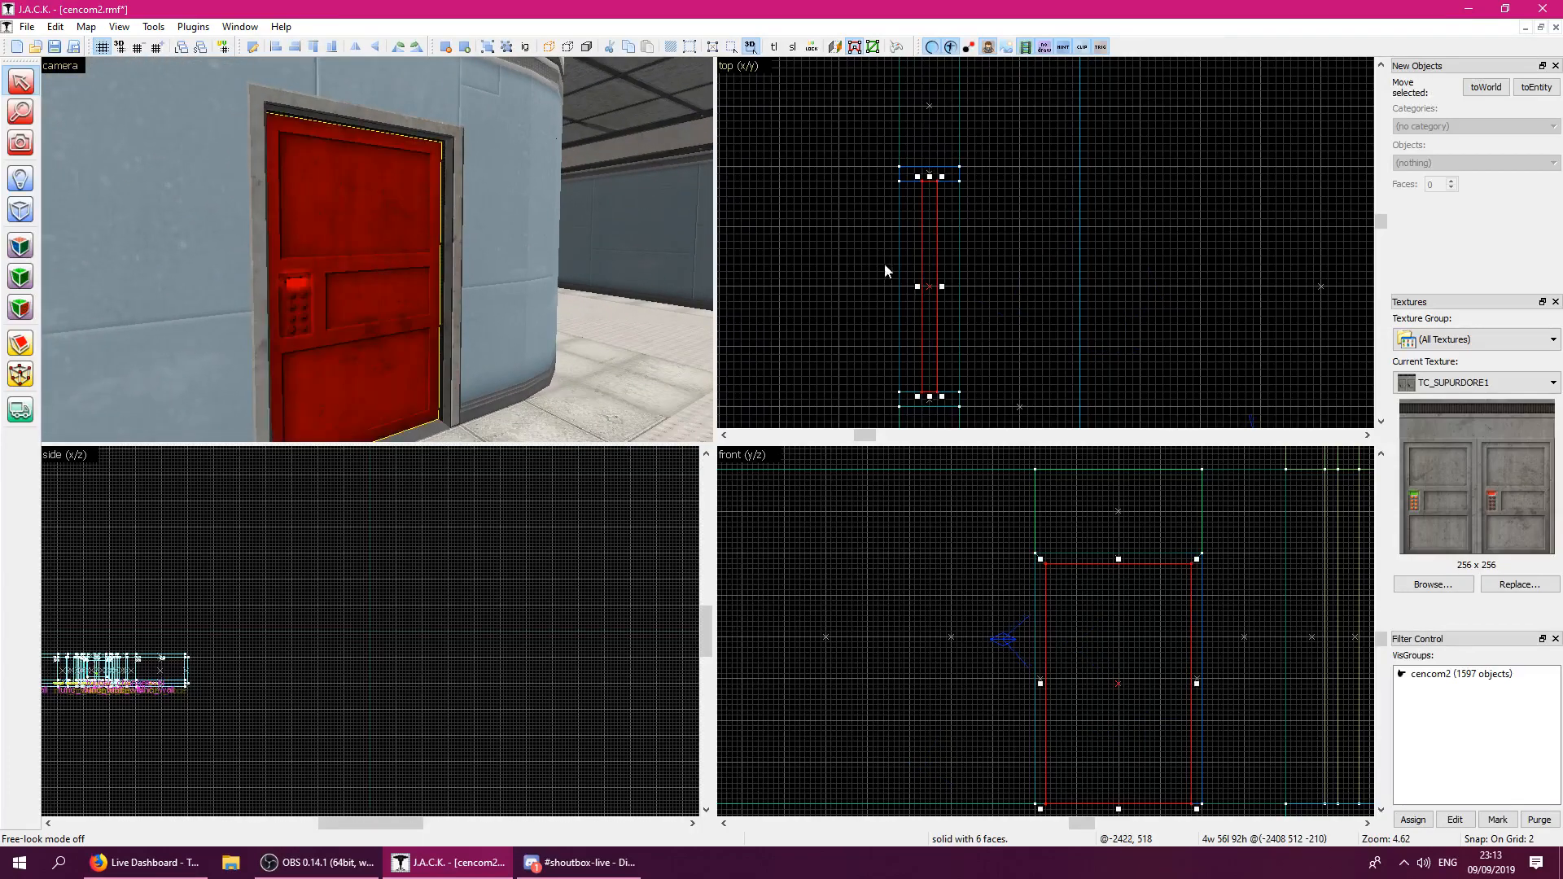
pyautogui.moveTo(918, 289); pyautogui.dragTo(885, 288)
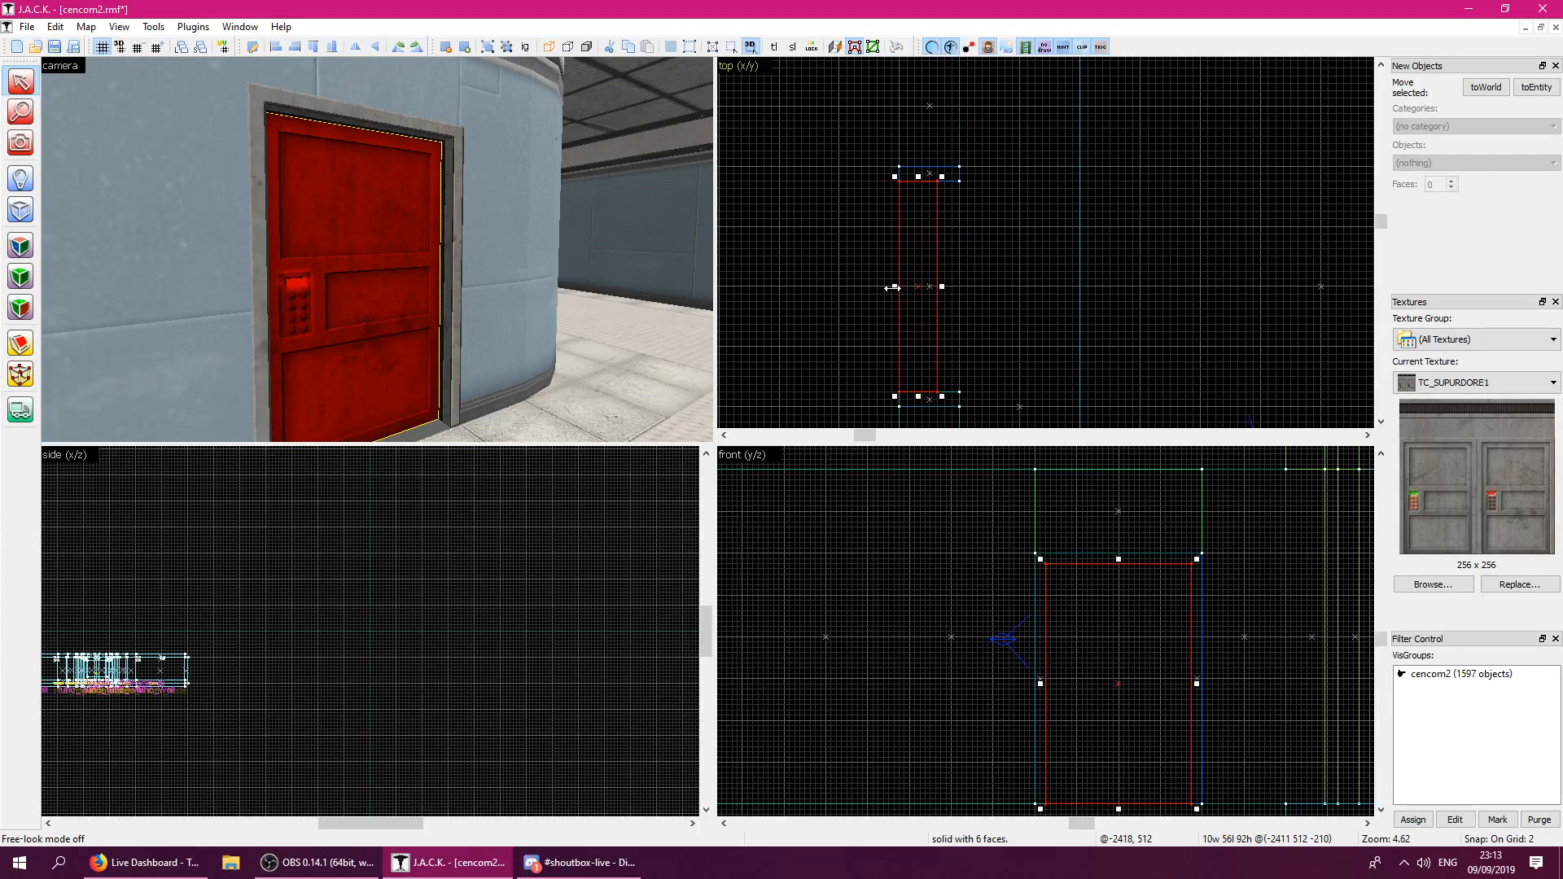
# Turn the door brush into a func_door entity and name it locked.
pyautogui.hotkey('ctrl', 't')
pyautogui.click(756, 351)
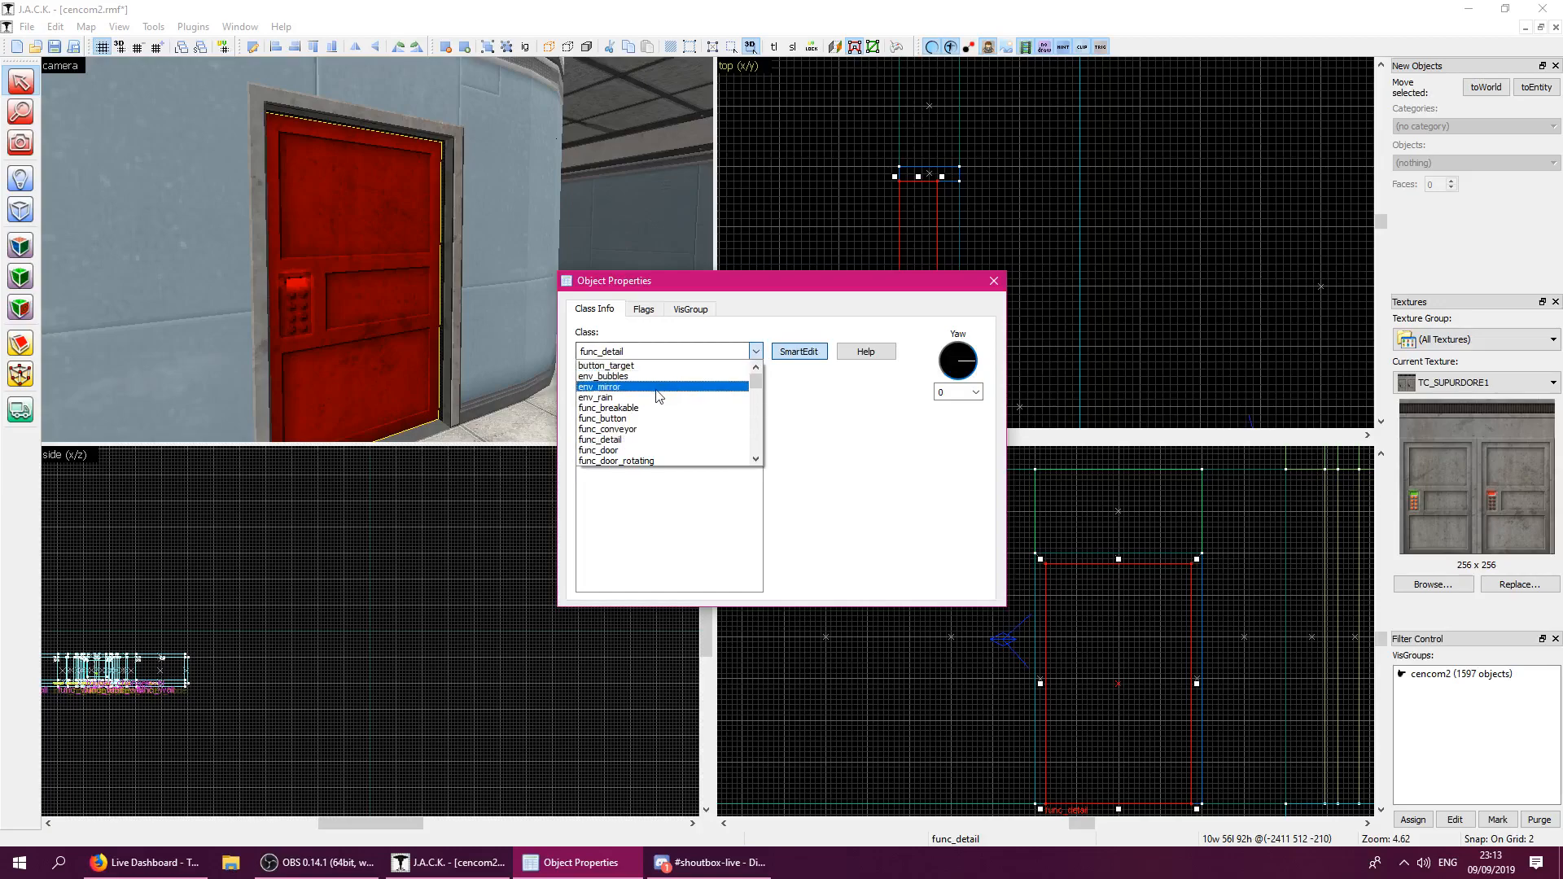
pyautogui.click(631, 450)
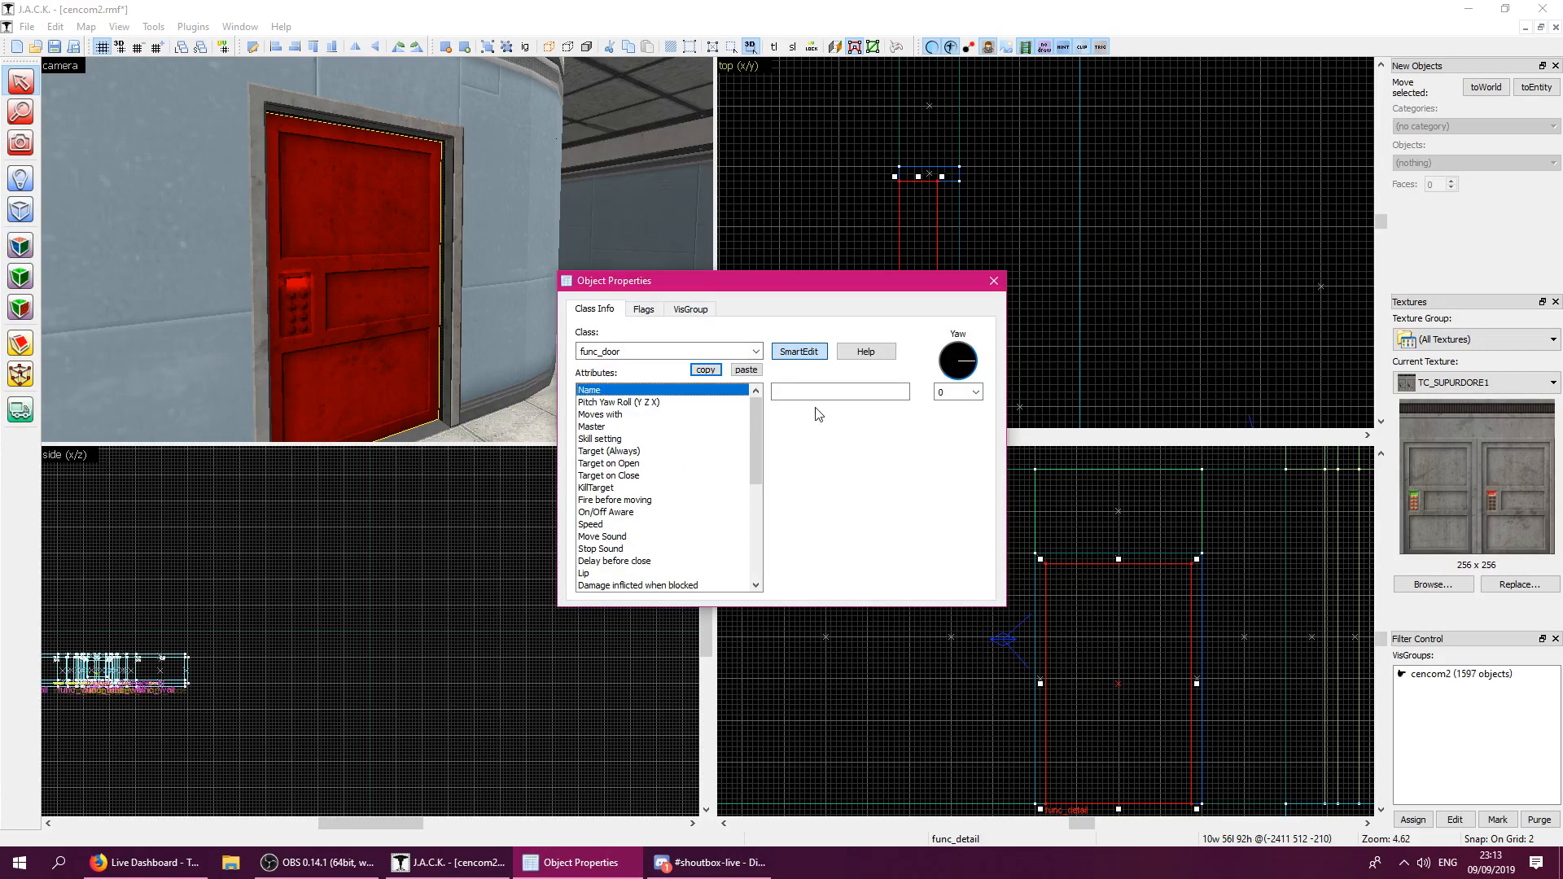
pyautogui.click(822, 393)
# Set the door entity's locked sound to Buzz (10) and deselect the door.
pyautogui.moveTo(750, 423); pyautogui.dragTo(751, 516)
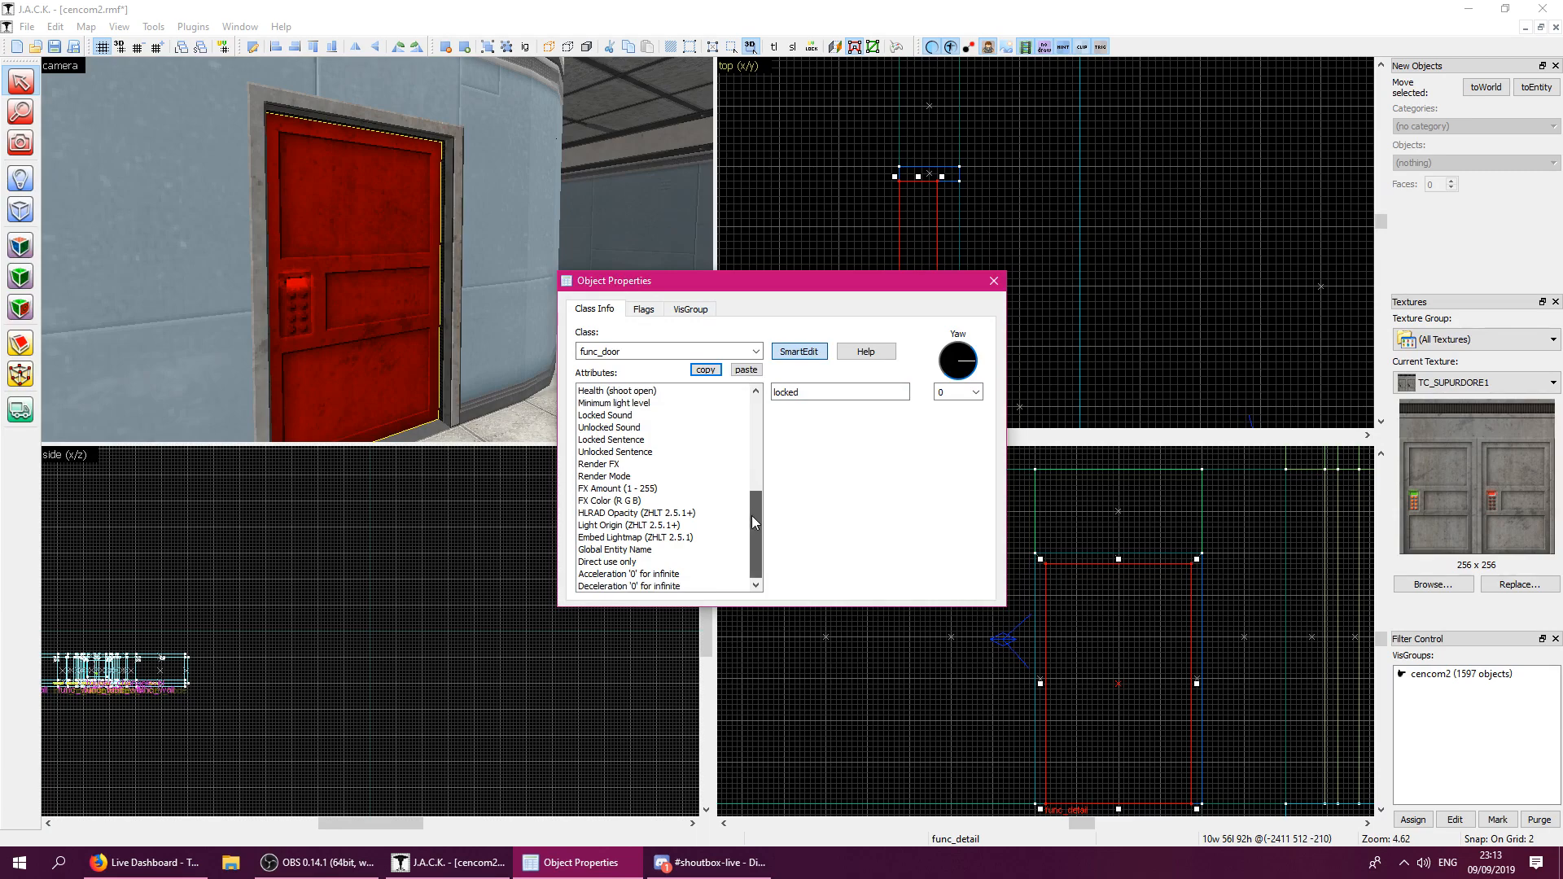
pyautogui.click(616, 416)
pyautogui.click(902, 393)
pyautogui.click(797, 437)
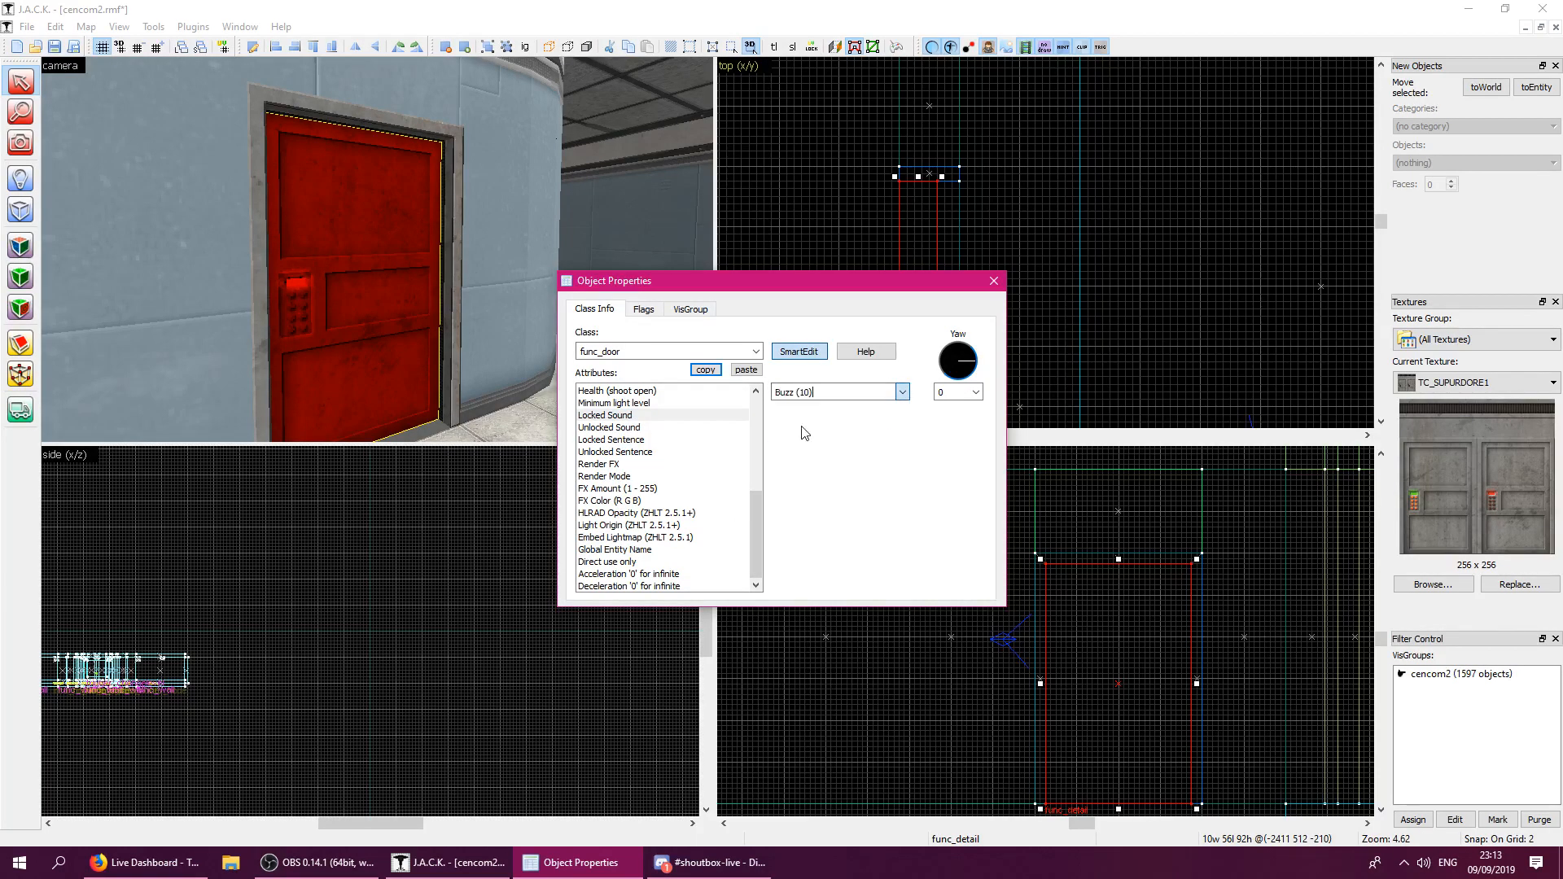
pyautogui.click(994, 281)
pyautogui.click(1047, 258)
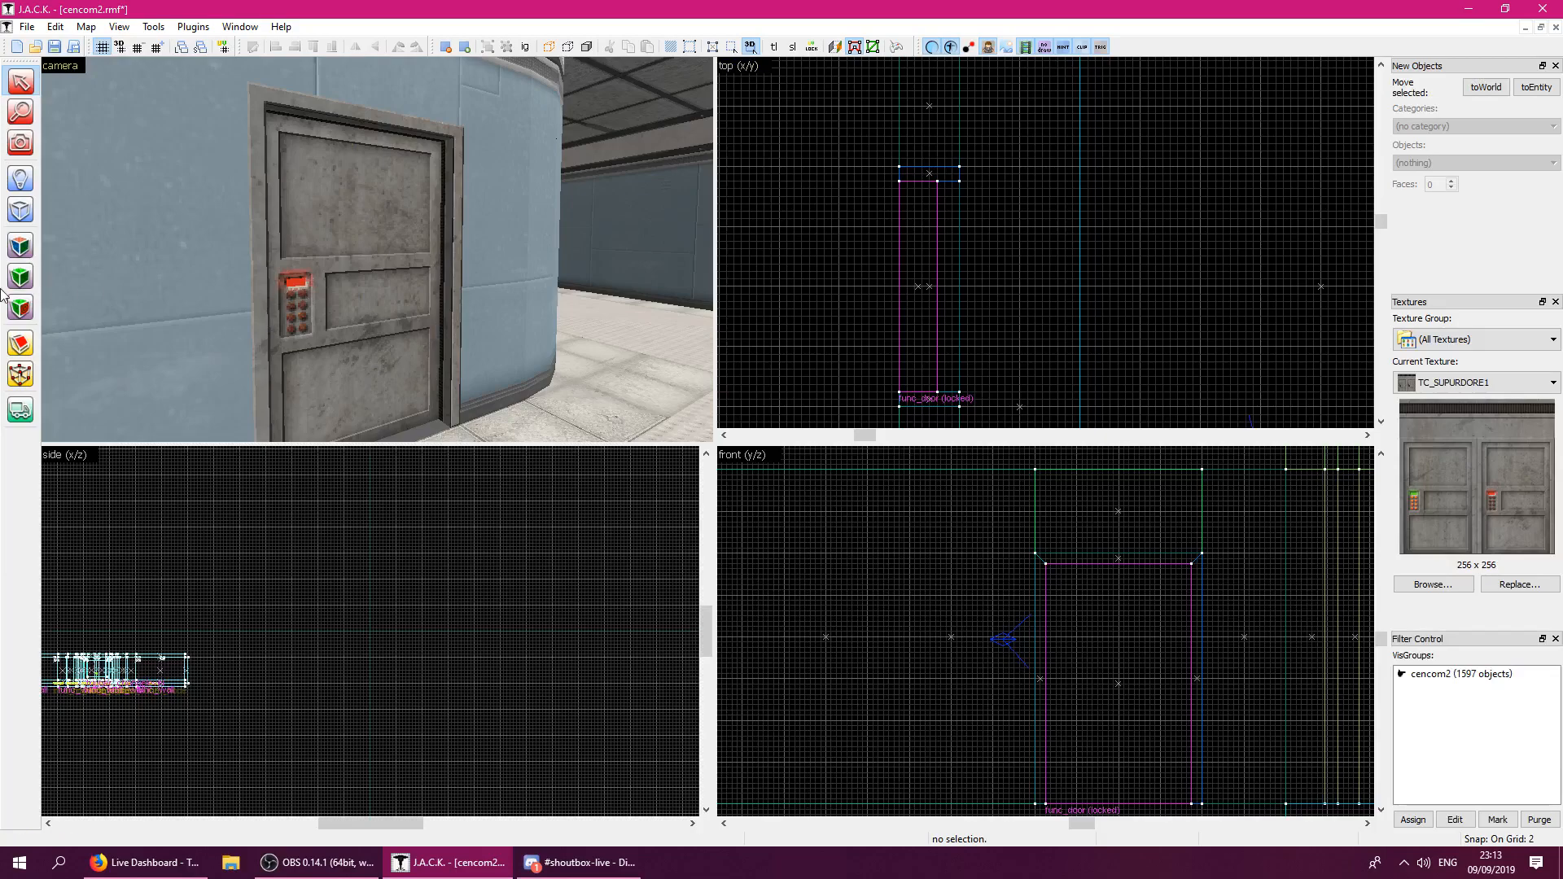
# Pick up the NULL texture from an existing face of the map as the current texture.
pyautogui.click(25, 261)
pyautogui.click(456, 274)
pyautogui.press('a')
pyautogui.press('z')
pyautogui.press('w')
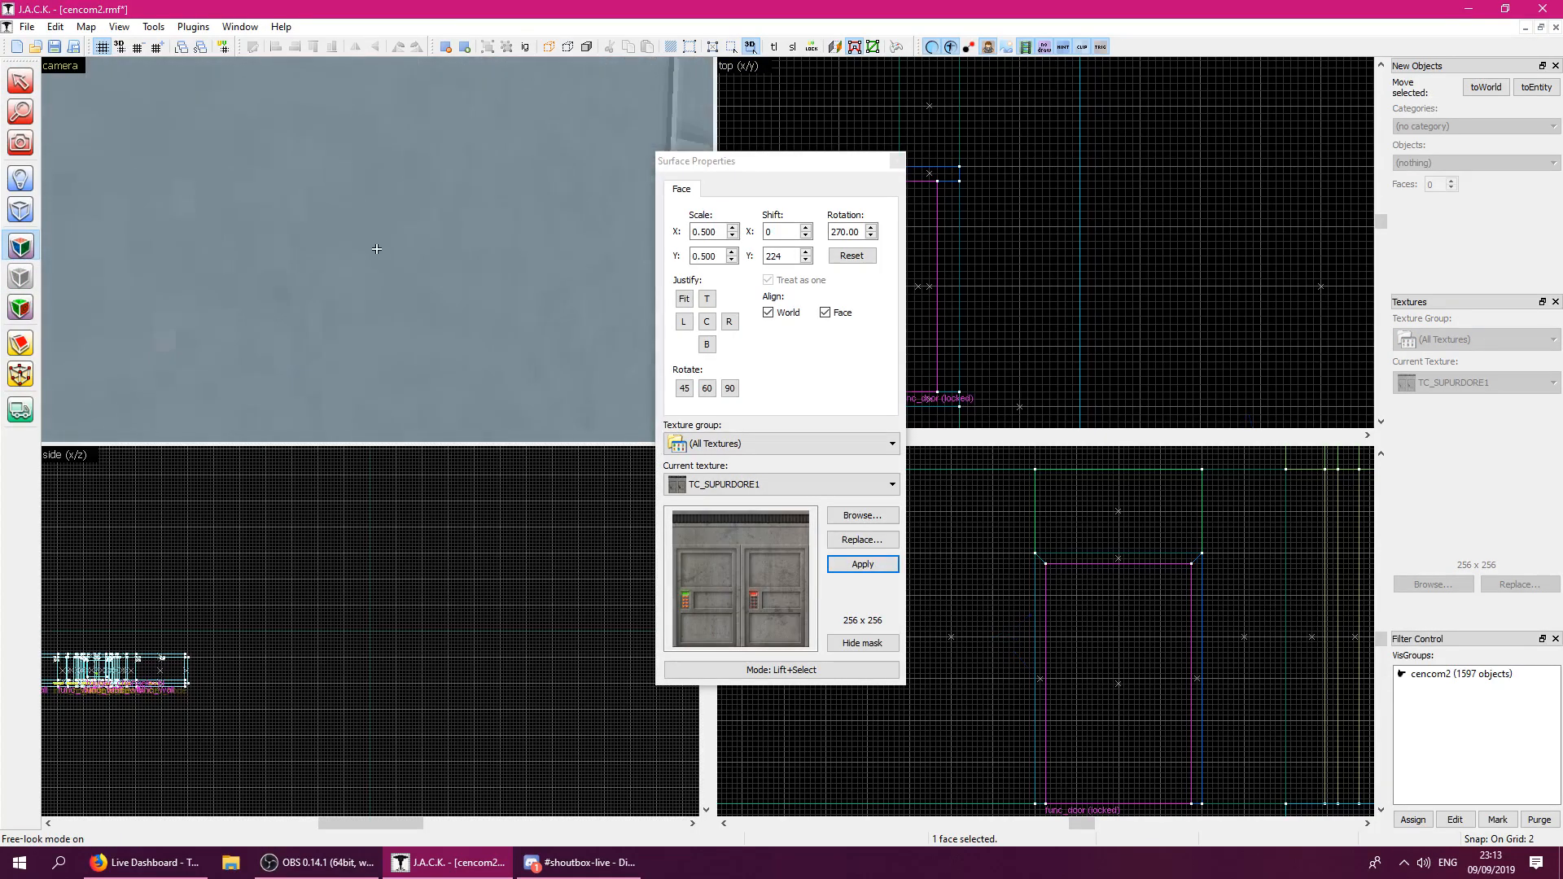
pyautogui.click(376, 249)
pyautogui.press('s')
pyautogui.press('z')
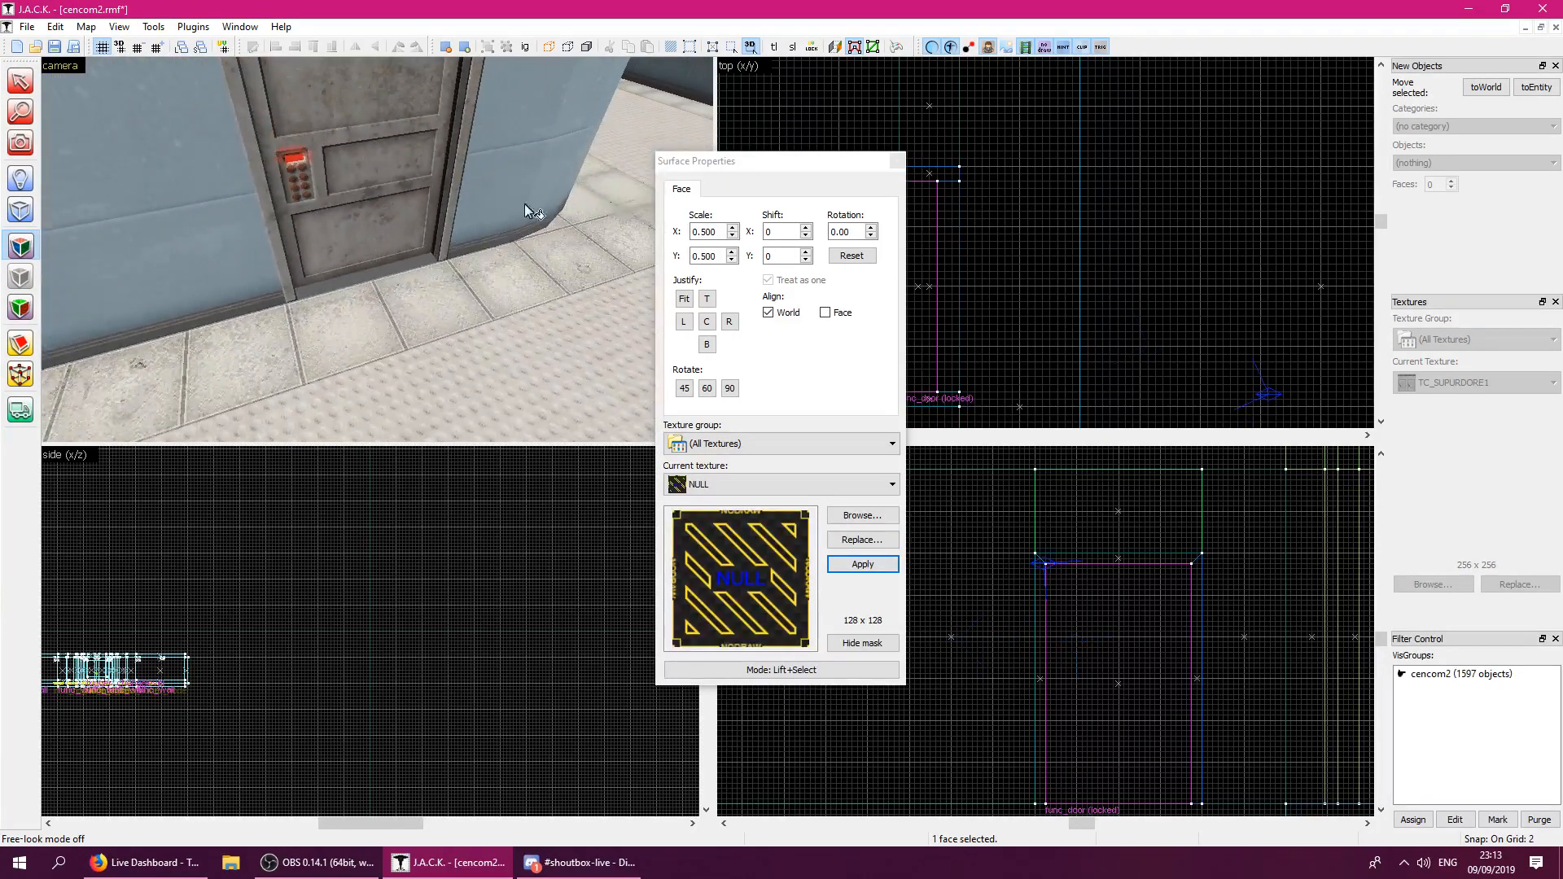
pyautogui.click(895, 161)
# Create a NULL-textured threshold block beneath the door, 16 by 64 units and 16 units high, on a 16-unit grid.
pyautogui.click(20, 210)
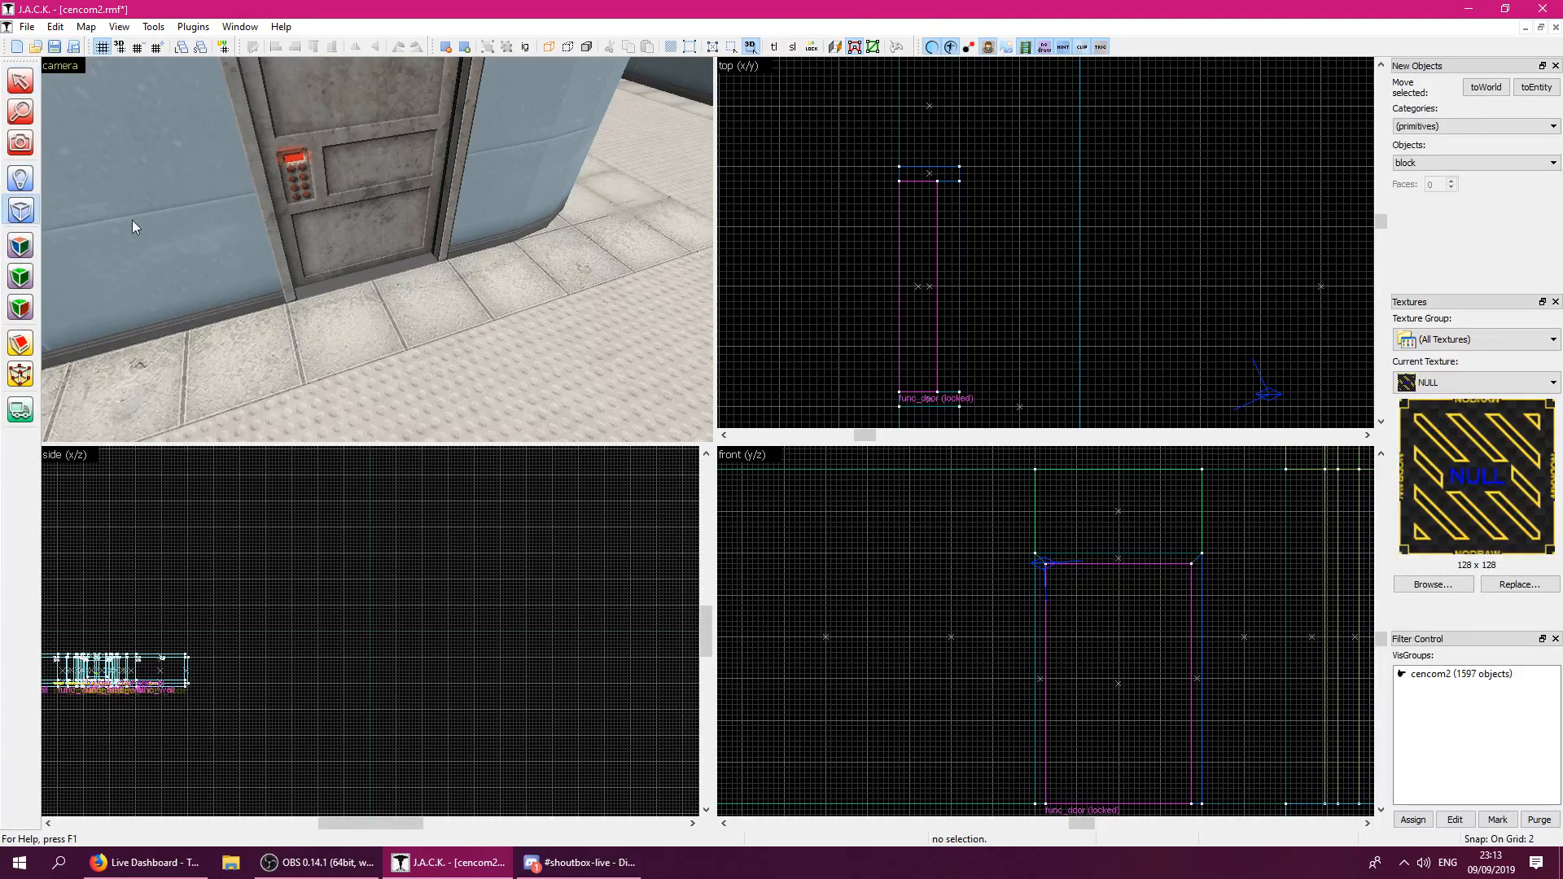
pyautogui.press(']')
pyautogui.press(']')
pyautogui.press(']')
pyautogui.moveTo(902, 168); pyautogui.dragTo(965, 401)
pyautogui.scroll(-4, 1129, 605)
pyautogui.moveTo(1137, 684); pyautogui.dragTo(1136, 706)
pyautogui.moveTo(1122, 593); pyautogui.dragTo(1136, 690)
pyautogui.press('Return')
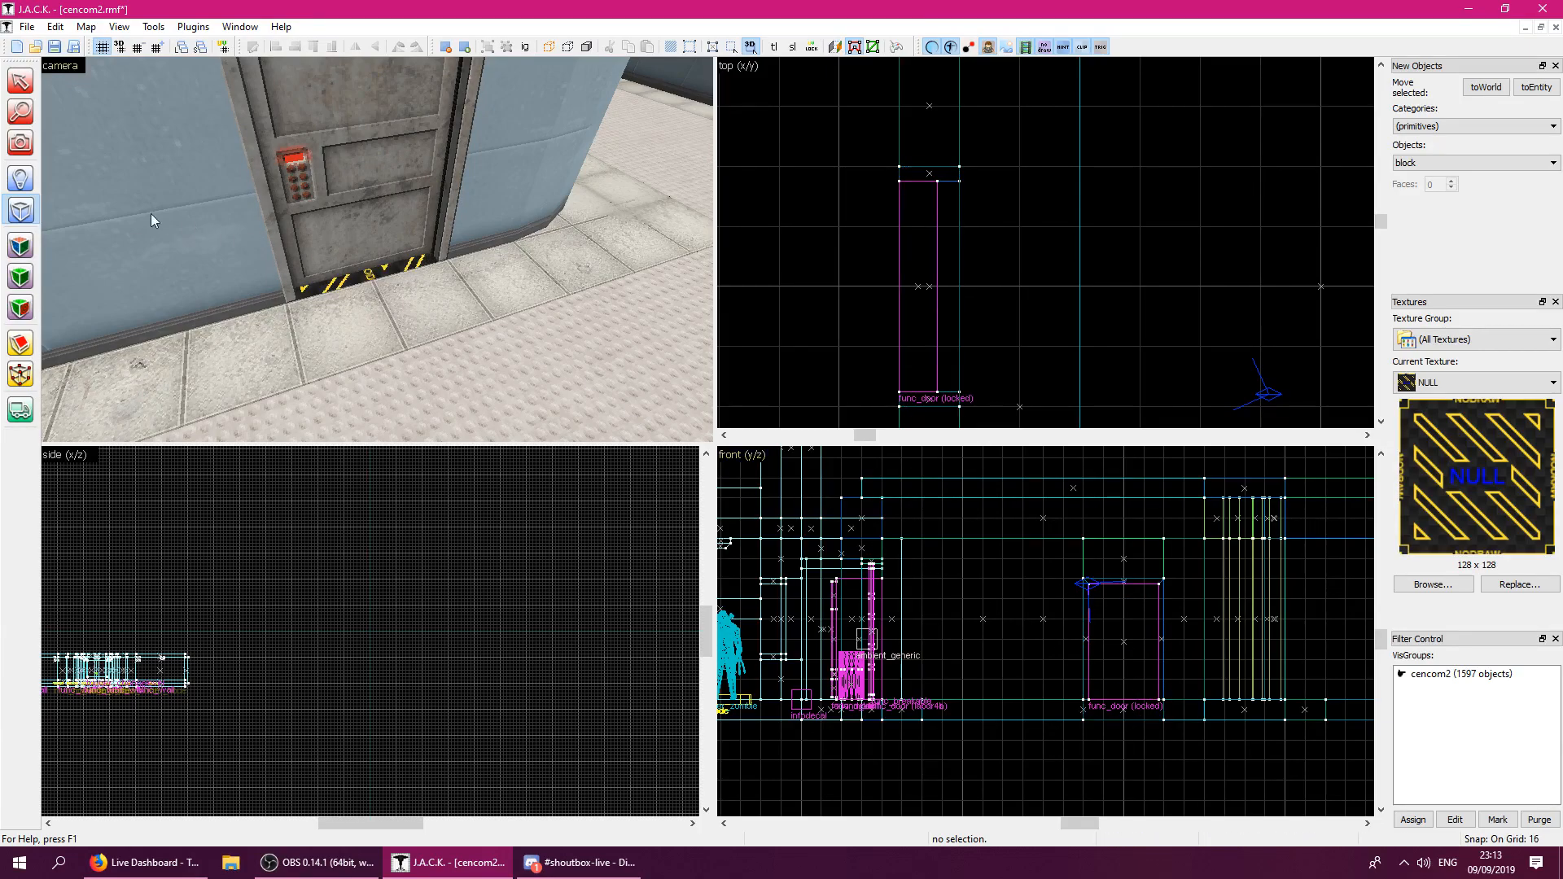
# Texture the top of the threshold block with the neighbouring floor's TC_STONETILES1.
pyautogui.click(22, 245)
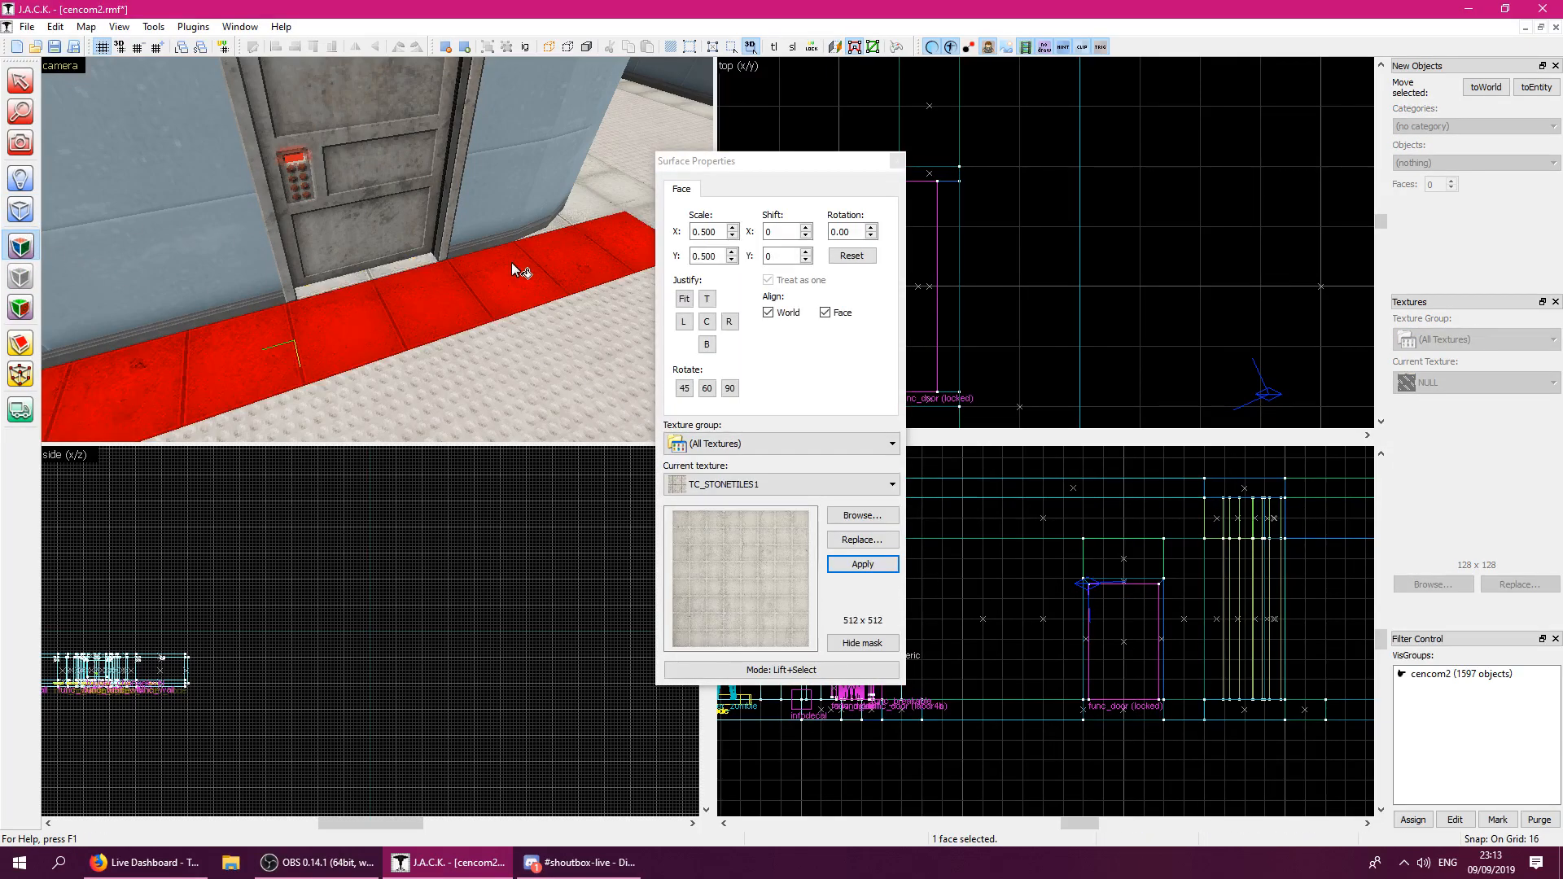
pyautogui.click(899, 159)
pyautogui.hotkey('shift', 's')
pyautogui.press('z')
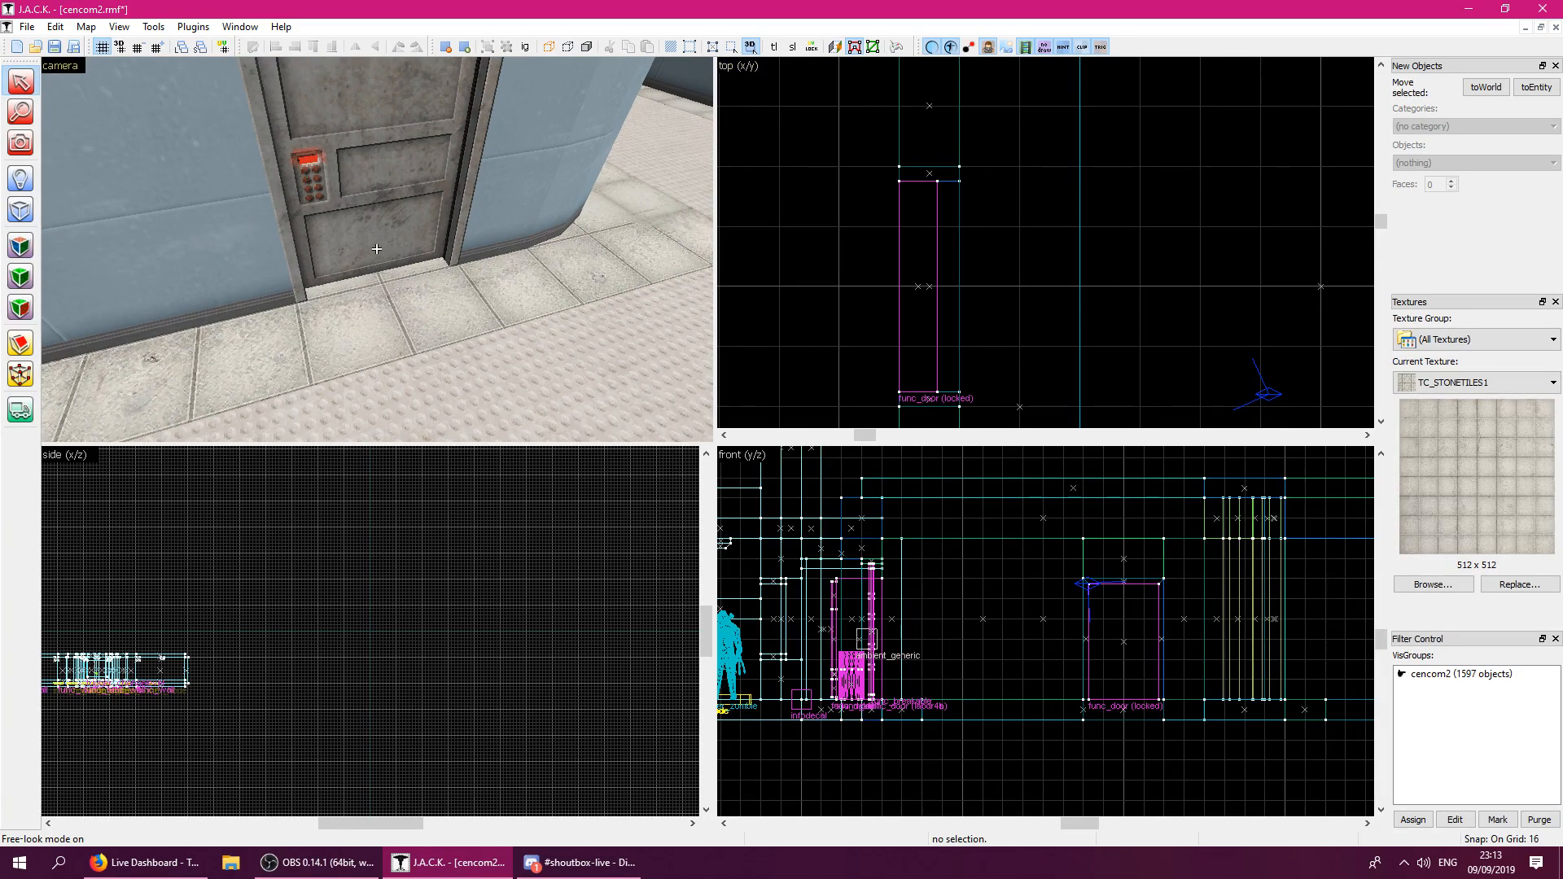
# Examine the door, its frame and the threshold up close from the corridor.
pyautogui.press('w')
pyautogui.press('s')
pyautogui.press('d')
pyautogui.press('w')
pyautogui.press('s')
pyautogui.press('w')
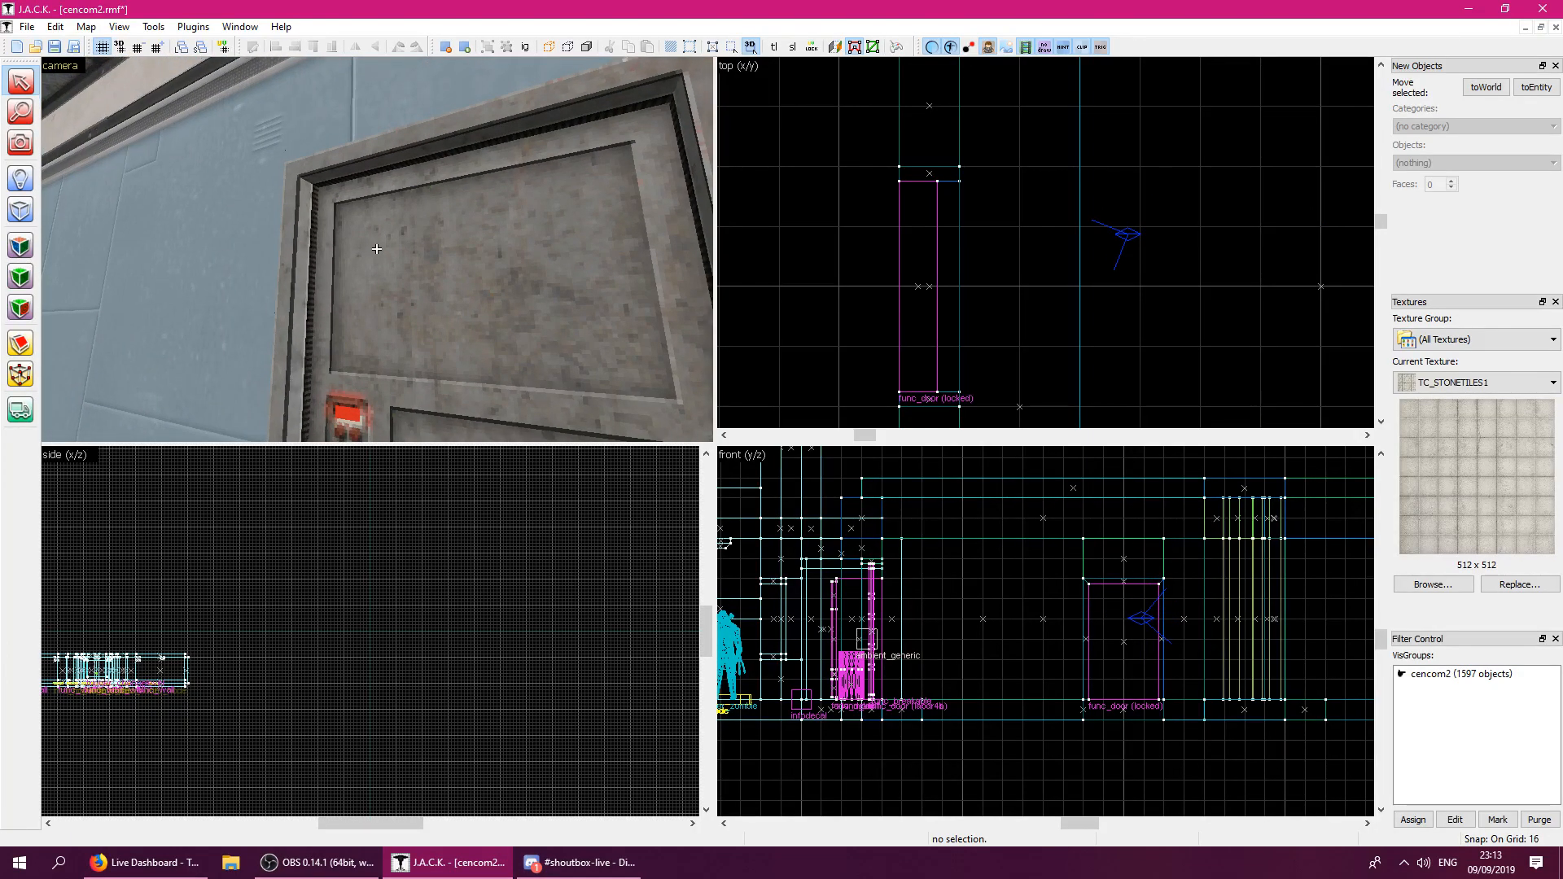
pyautogui.press('z')
pyautogui.press('s')
# Reduce the locked door's thickness to 4 units with the grid set to 2.
pyautogui.press('z')
pyautogui.click(377, 252)
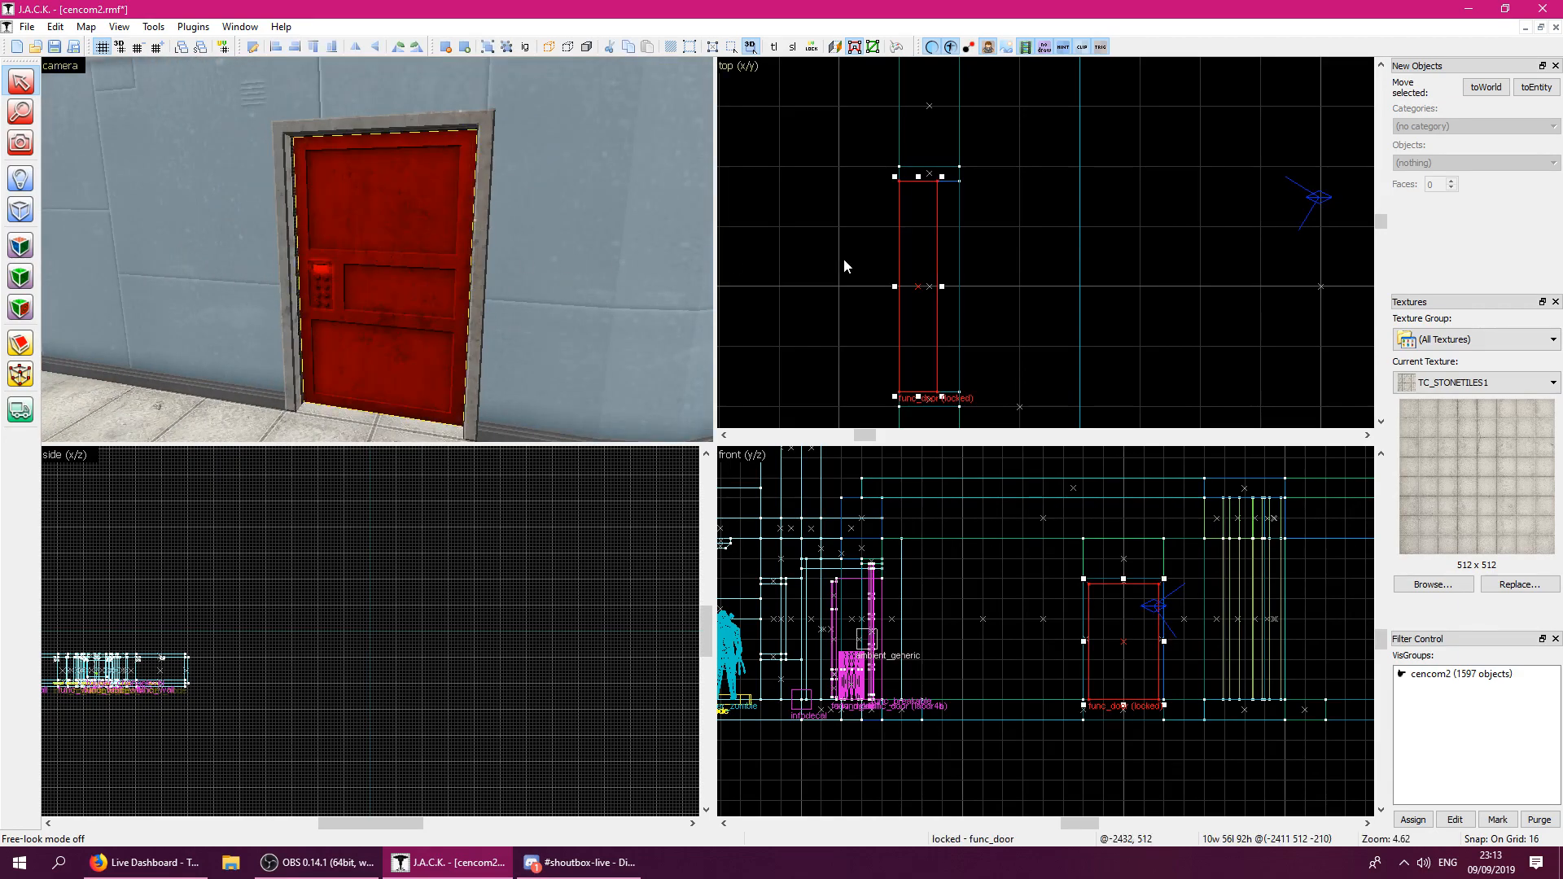
pyautogui.press('[')
pyautogui.press('[')
pyautogui.press('[')
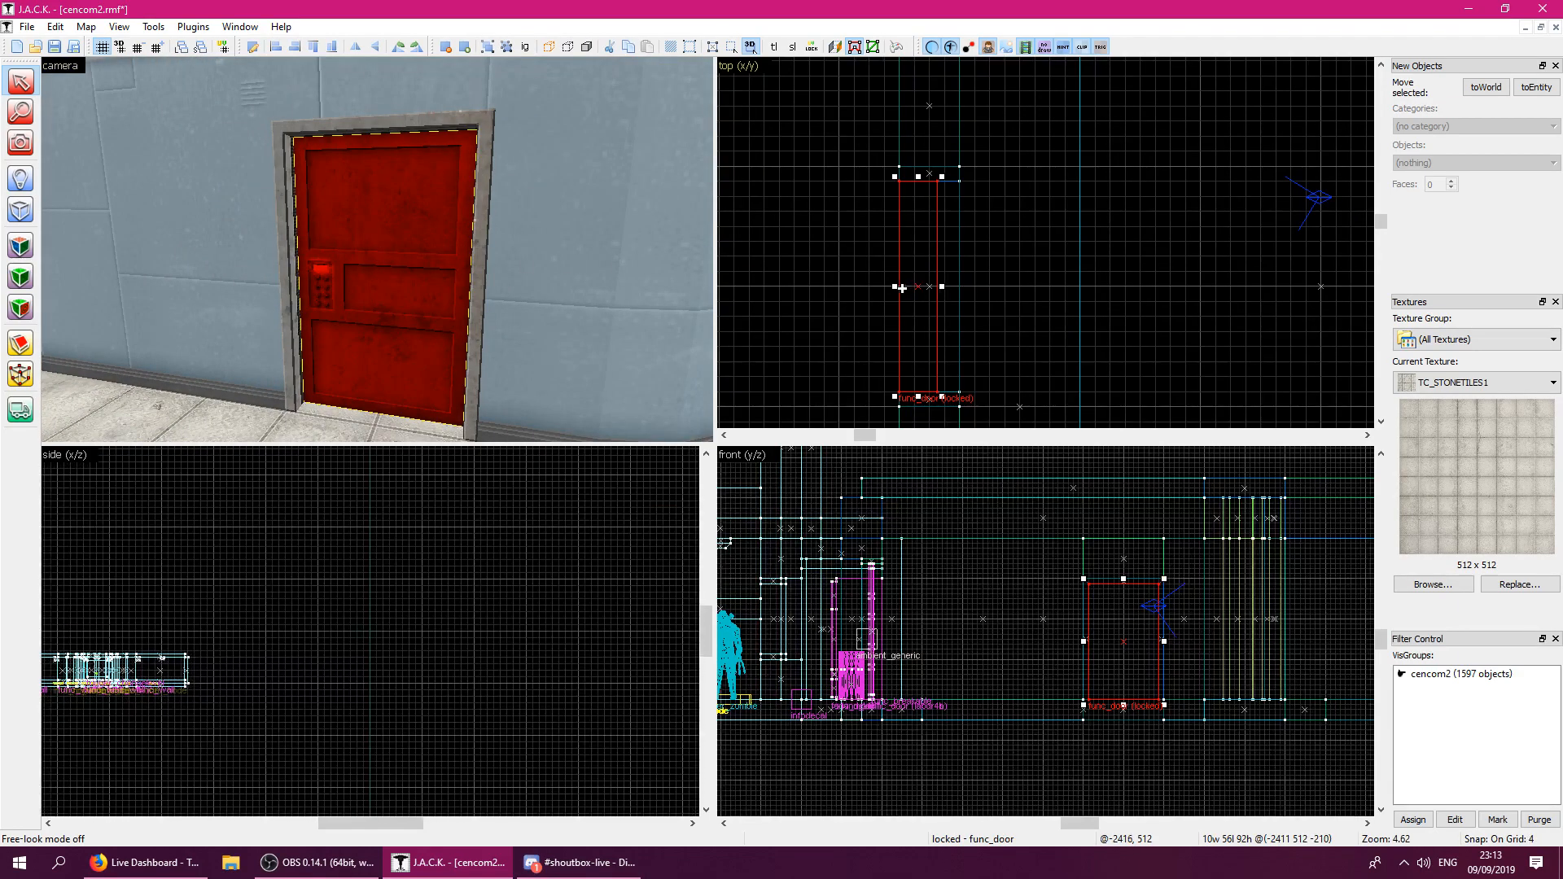
pyautogui.moveTo(893, 287); pyautogui.dragTo(917, 286)
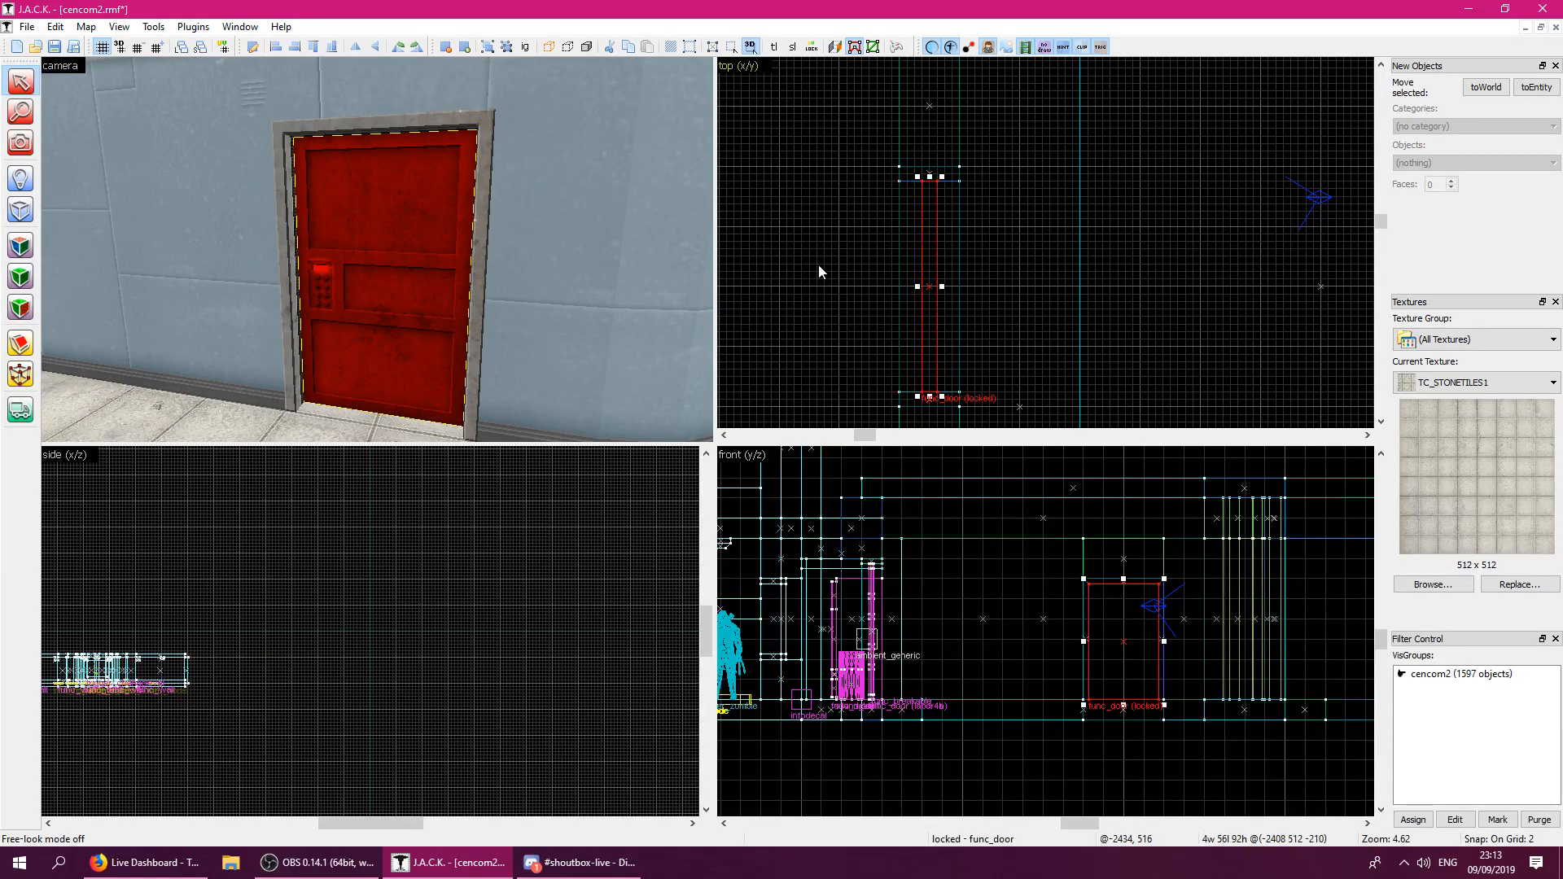
# Apply the door's TC_SUPURDORE1 texture to the back face of the jamb farther from the keypad.
pyautogui.click(20, 246)
pyautogui.press('z')
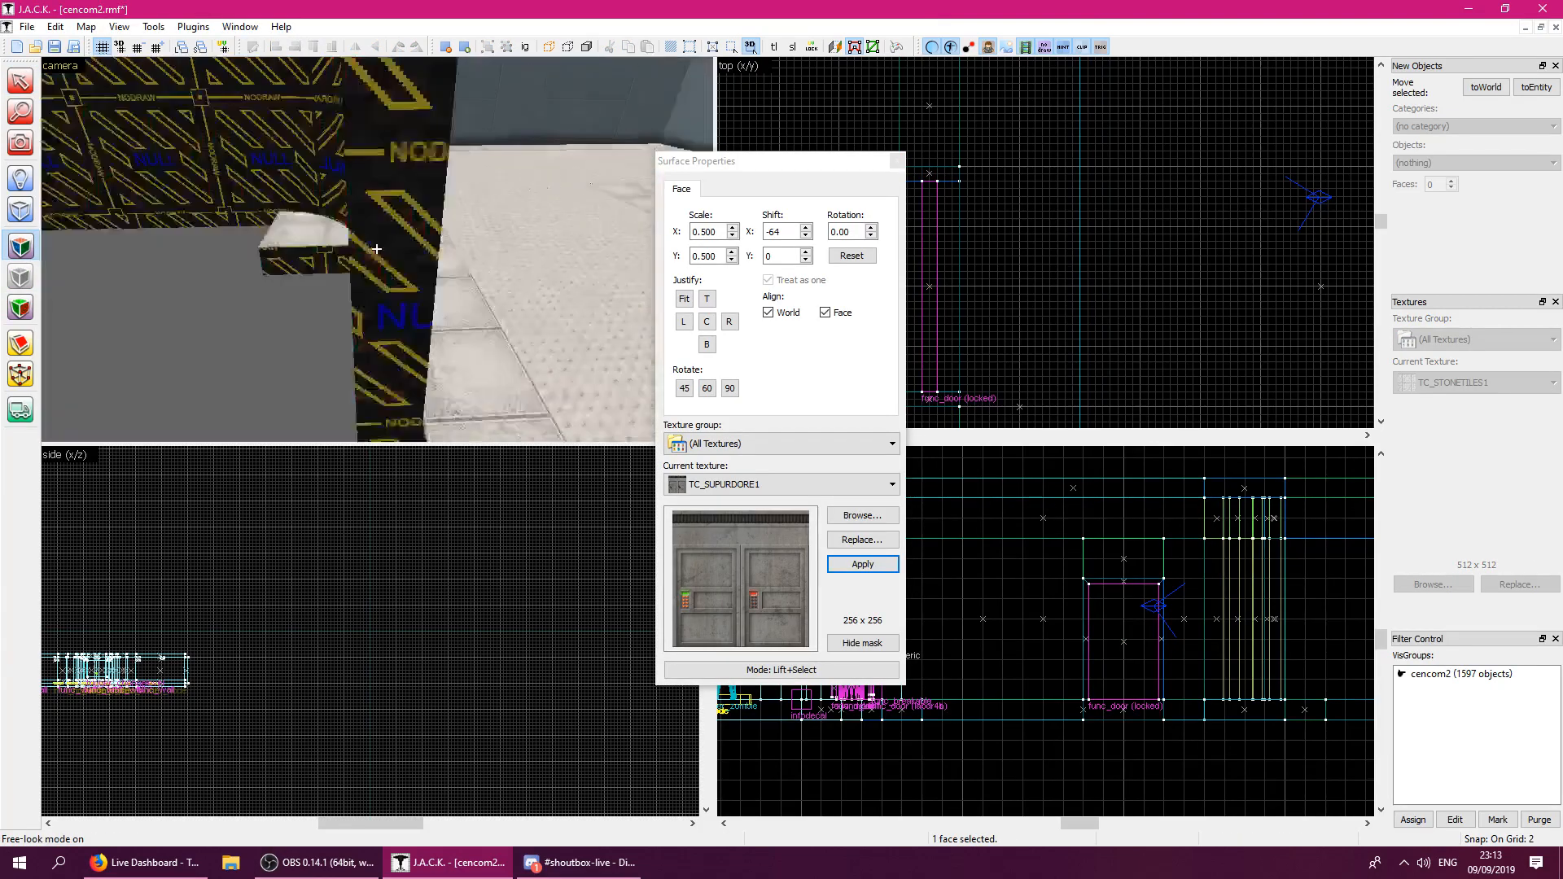
pyautogui.press('z')
pyautogui.rightClick(377, 255)
pyautogui.rightClick(205, 193)
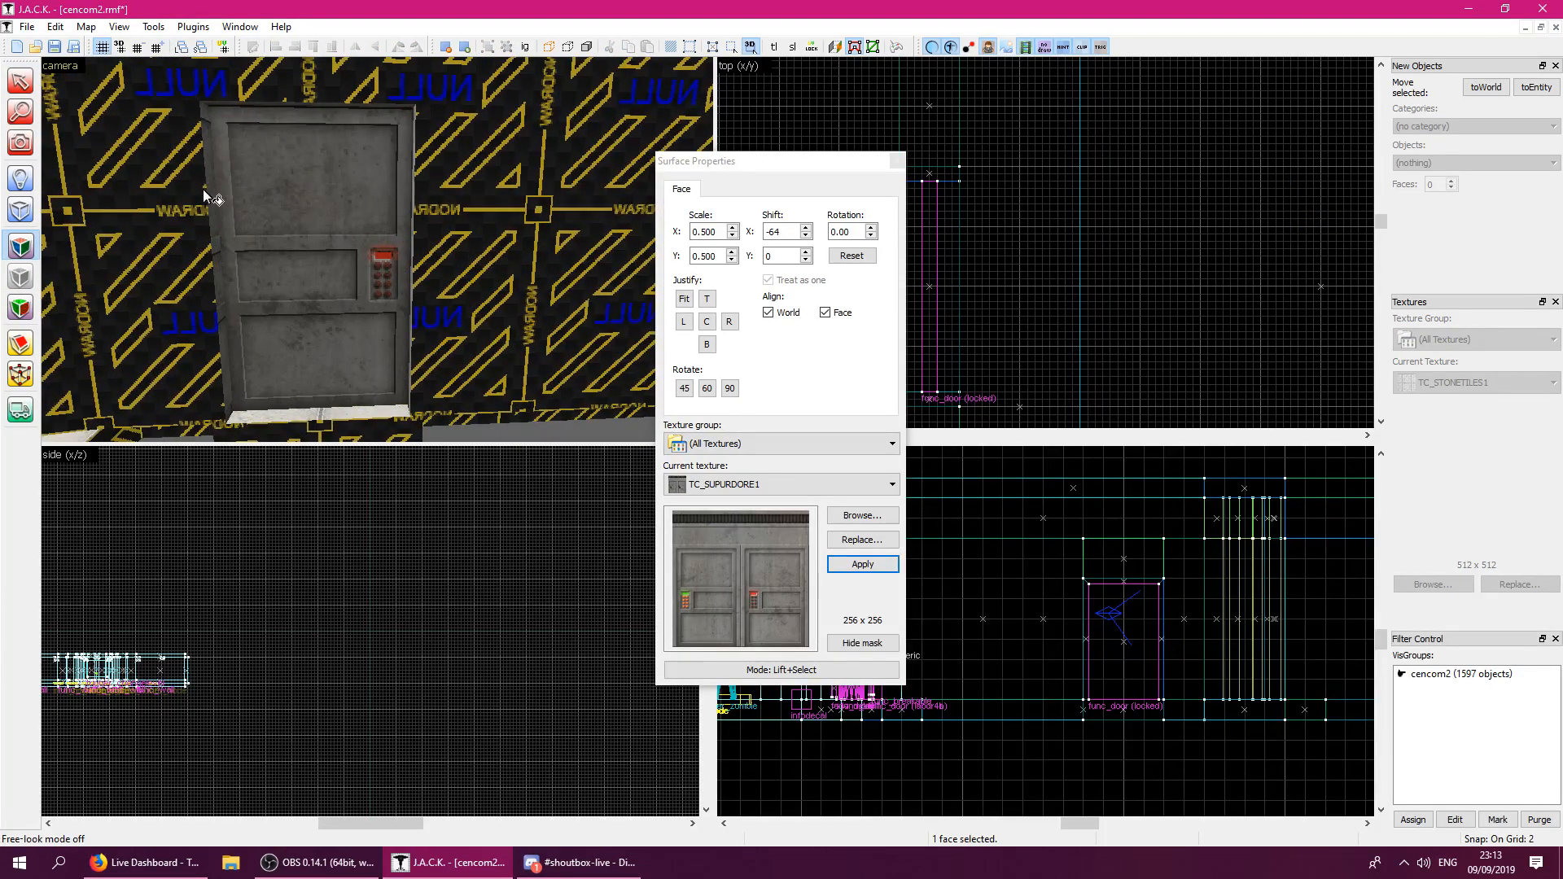
pyautogui.click(270, 226)
pyautogui.rightClick(201, 233)
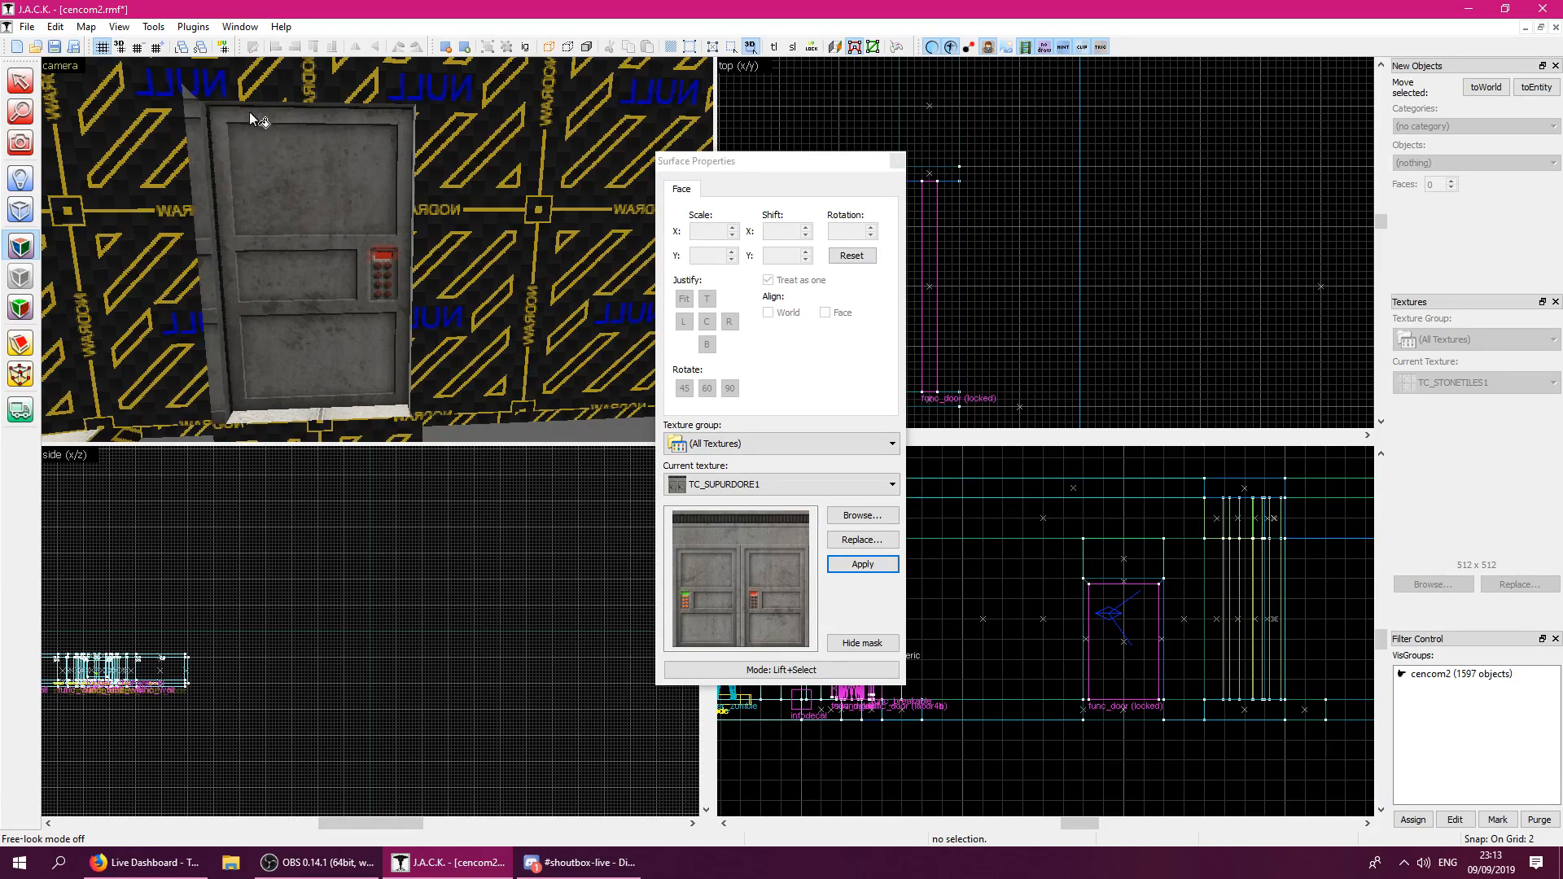
# Carry the door's TC_SUPURDORE1 texture over to the header and the keypad-side jamb on the back of the frame.
pyautogui.click(236, 135)
pyautogui.rightClick(192, 155)
pyautogui.rightClick(227, 99)
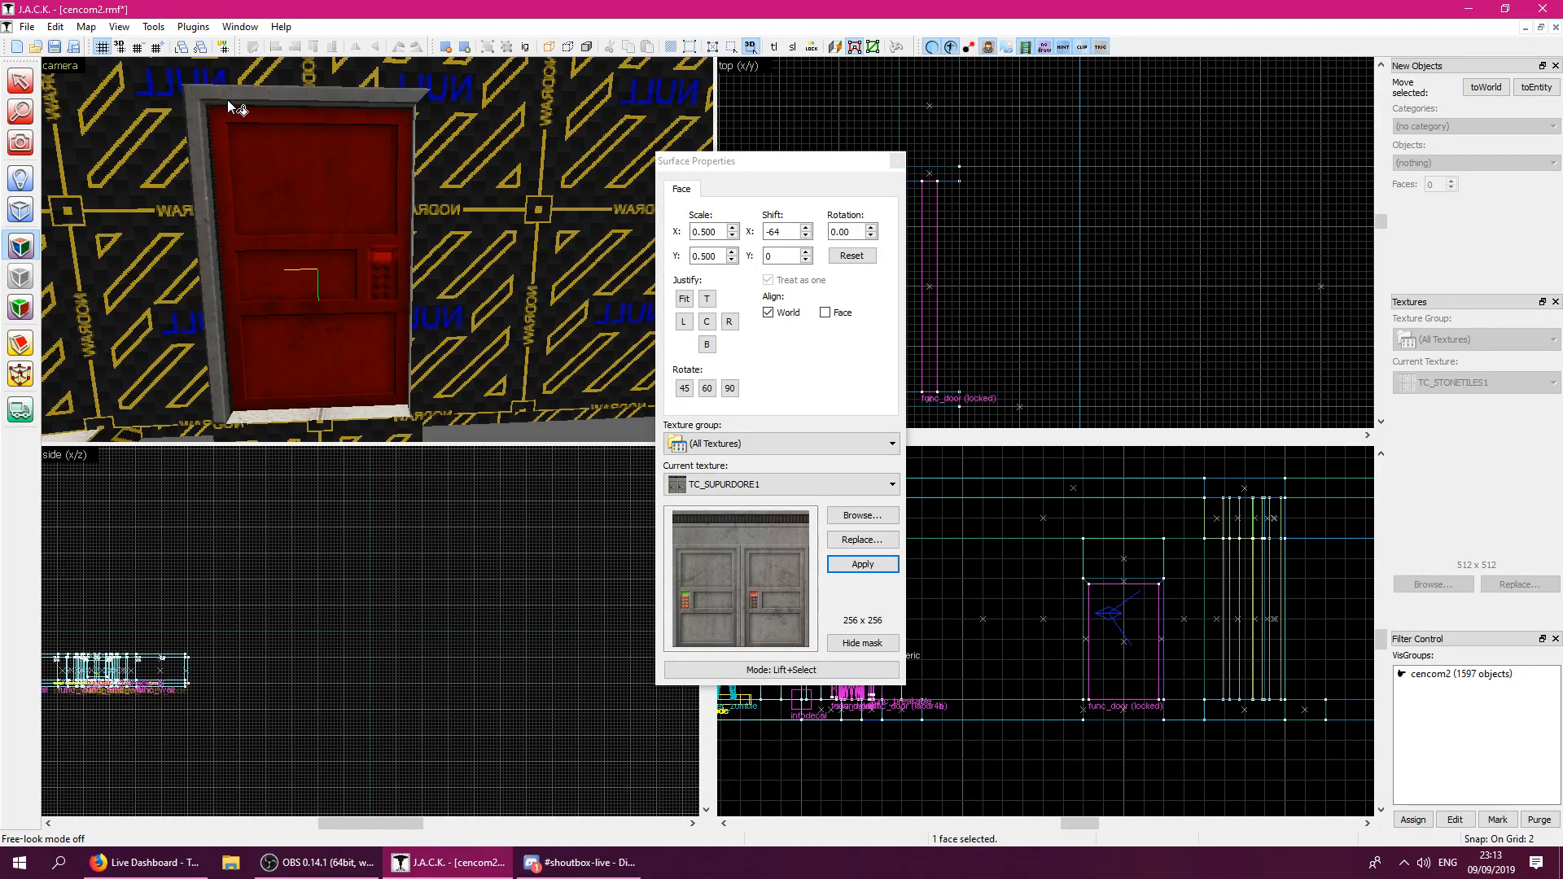
pyautogui.rightClick(415, 149)
pyautogui.press('z')
pyautogui.click(897, 160)
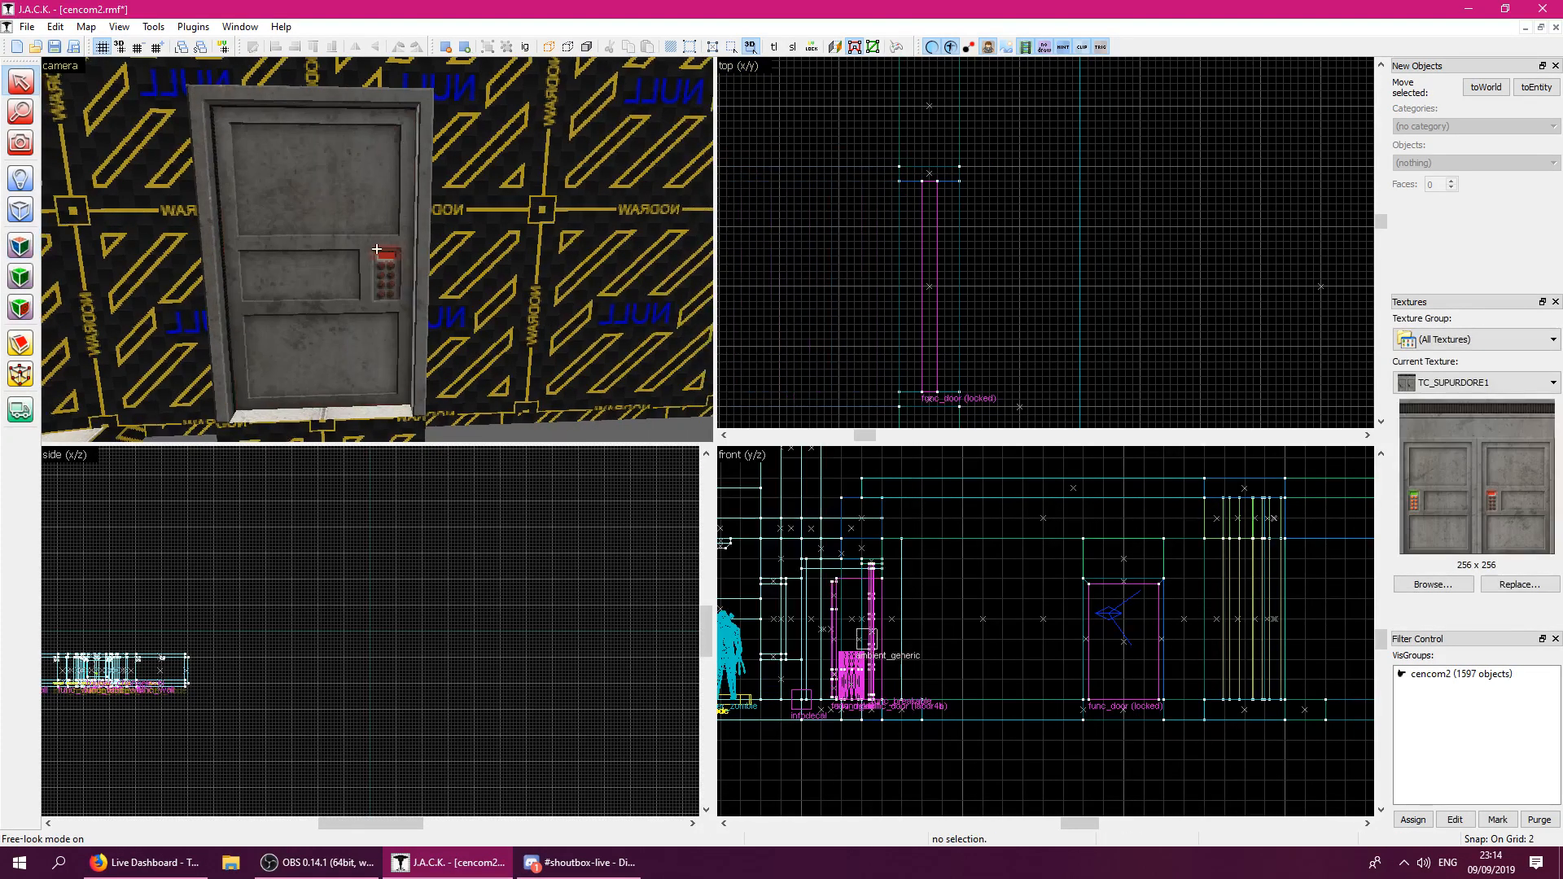
# Texture the top of the threshold with TC_SUPURDORE1 rotated 270 degrees, matching the frame's inner faces.
pyautogui.press('w')
pyautogui.press('d')
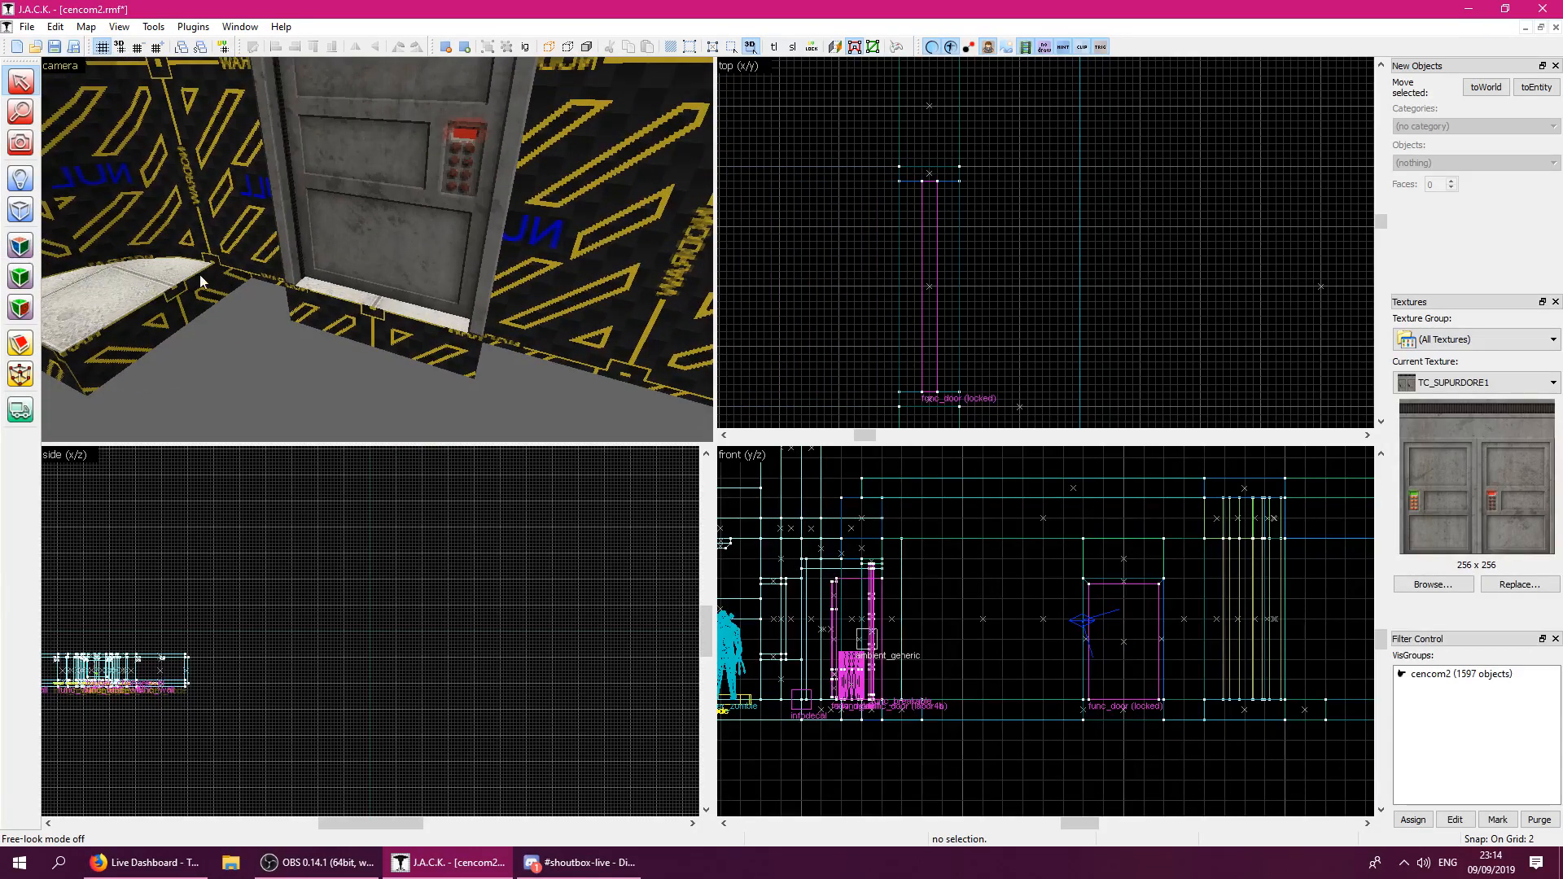
pyautogui.click(20, 246)
pyautogui.click(378, 304)
pyautogui.press('z')
pyautogui.press('w')
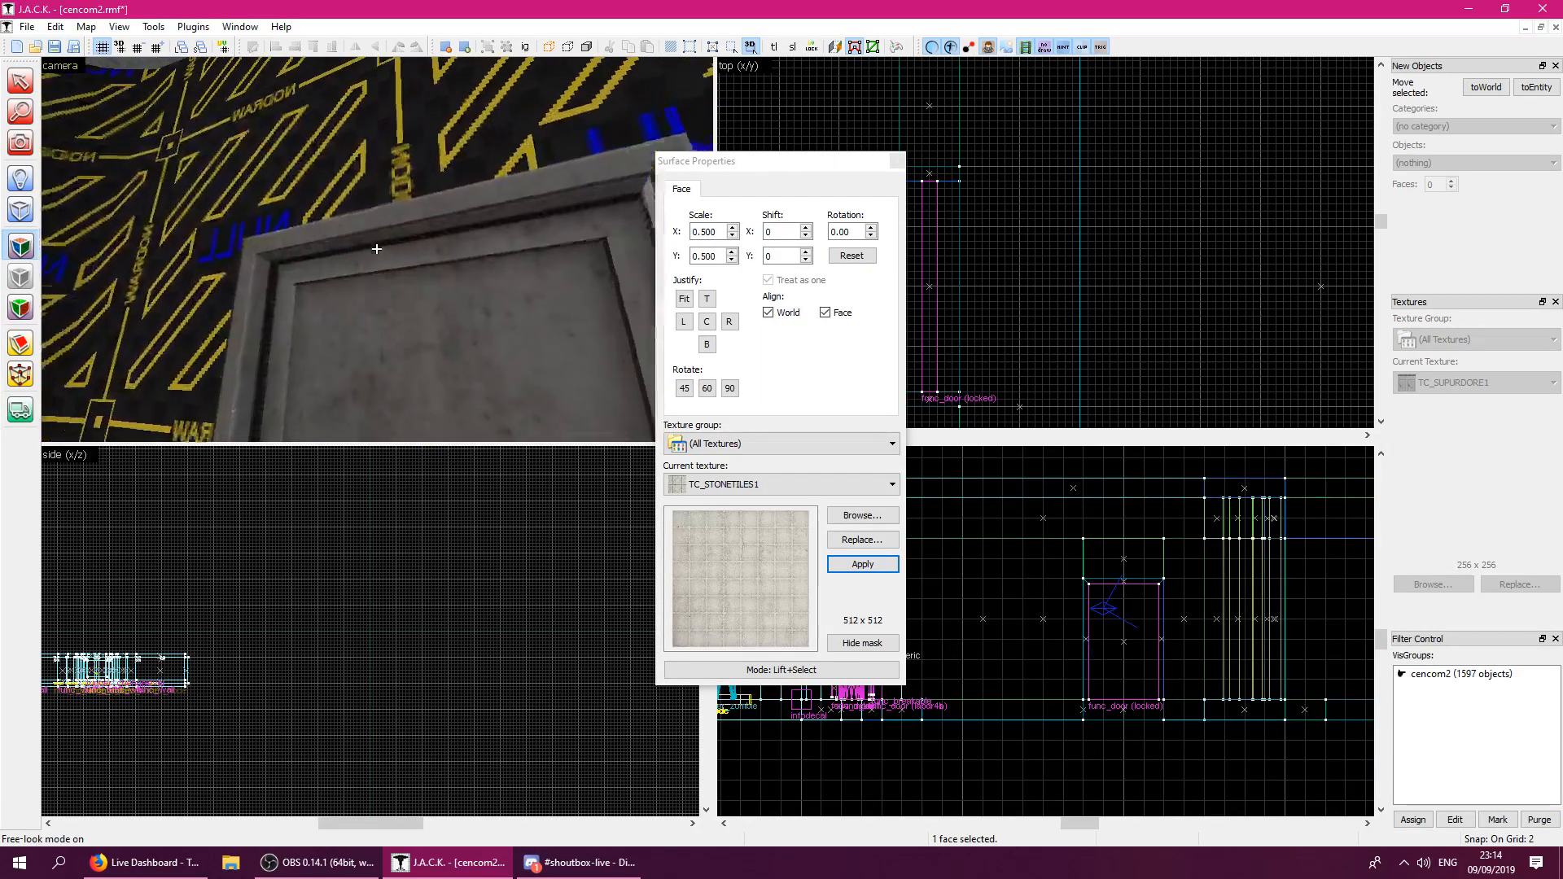
pyautogui.click(376, 249)
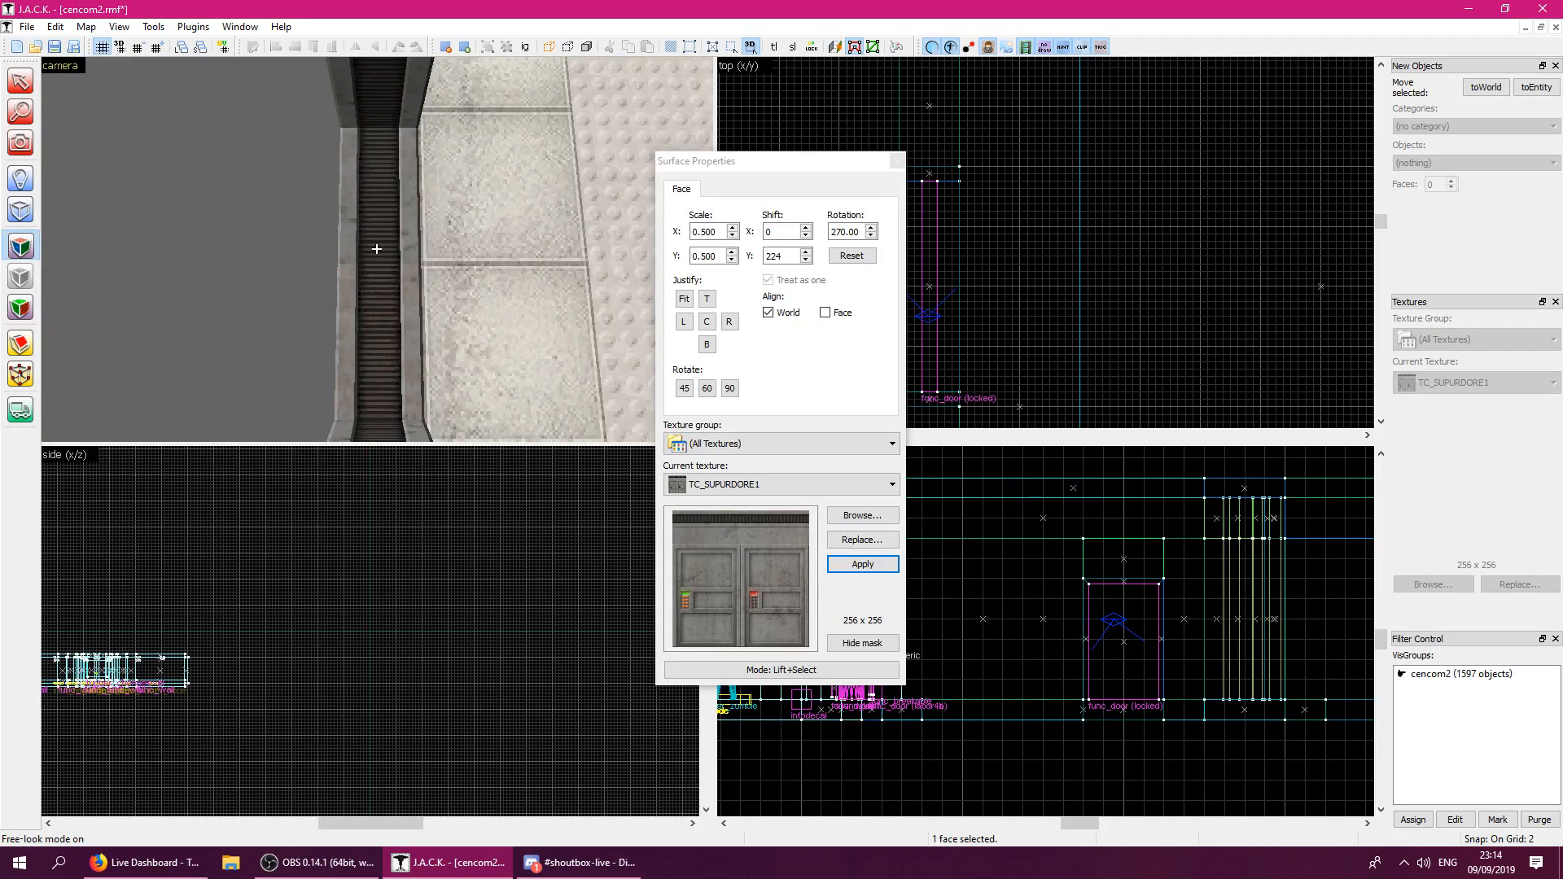
pyautogui.hotkey('shift', 's')
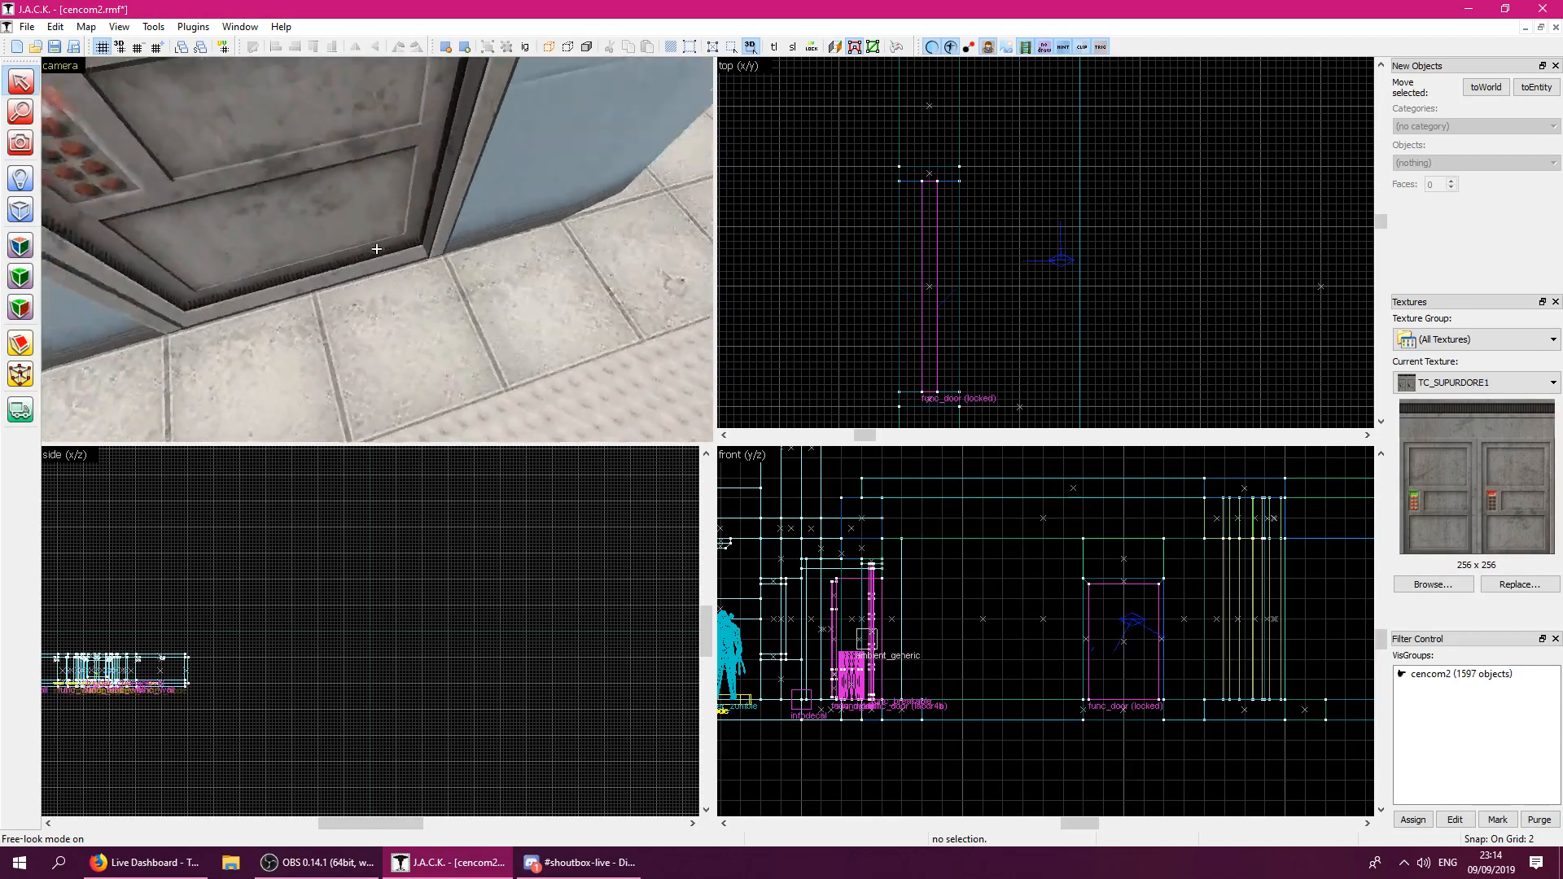
pyautogui.press('z')
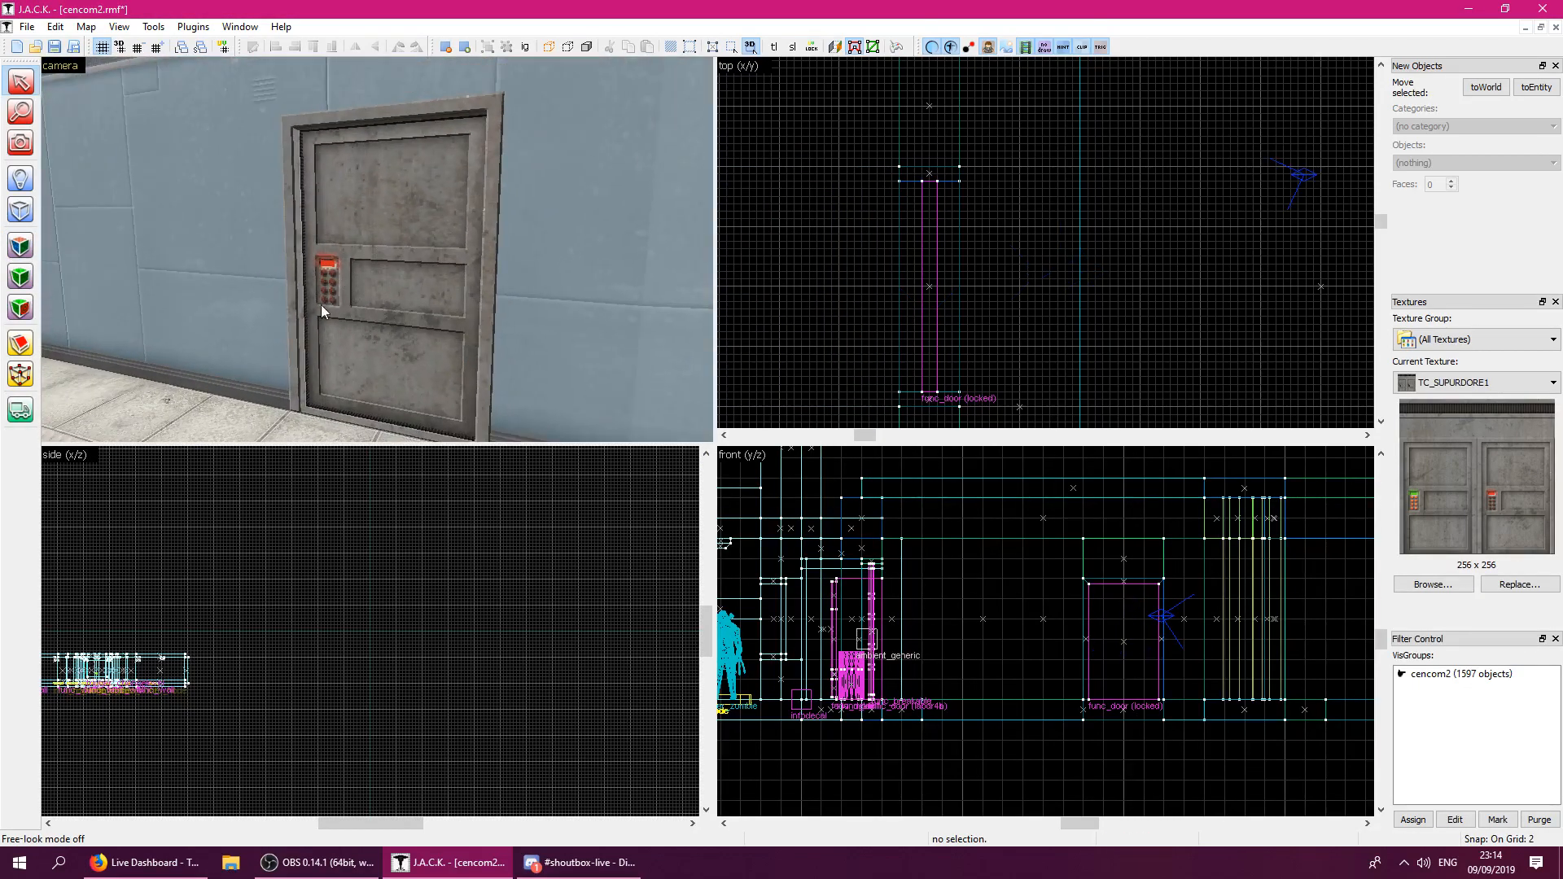
# Copy the door together with its three frame pieces and the threshold block, and clear the selection.
pyautogui.click(298, 397)
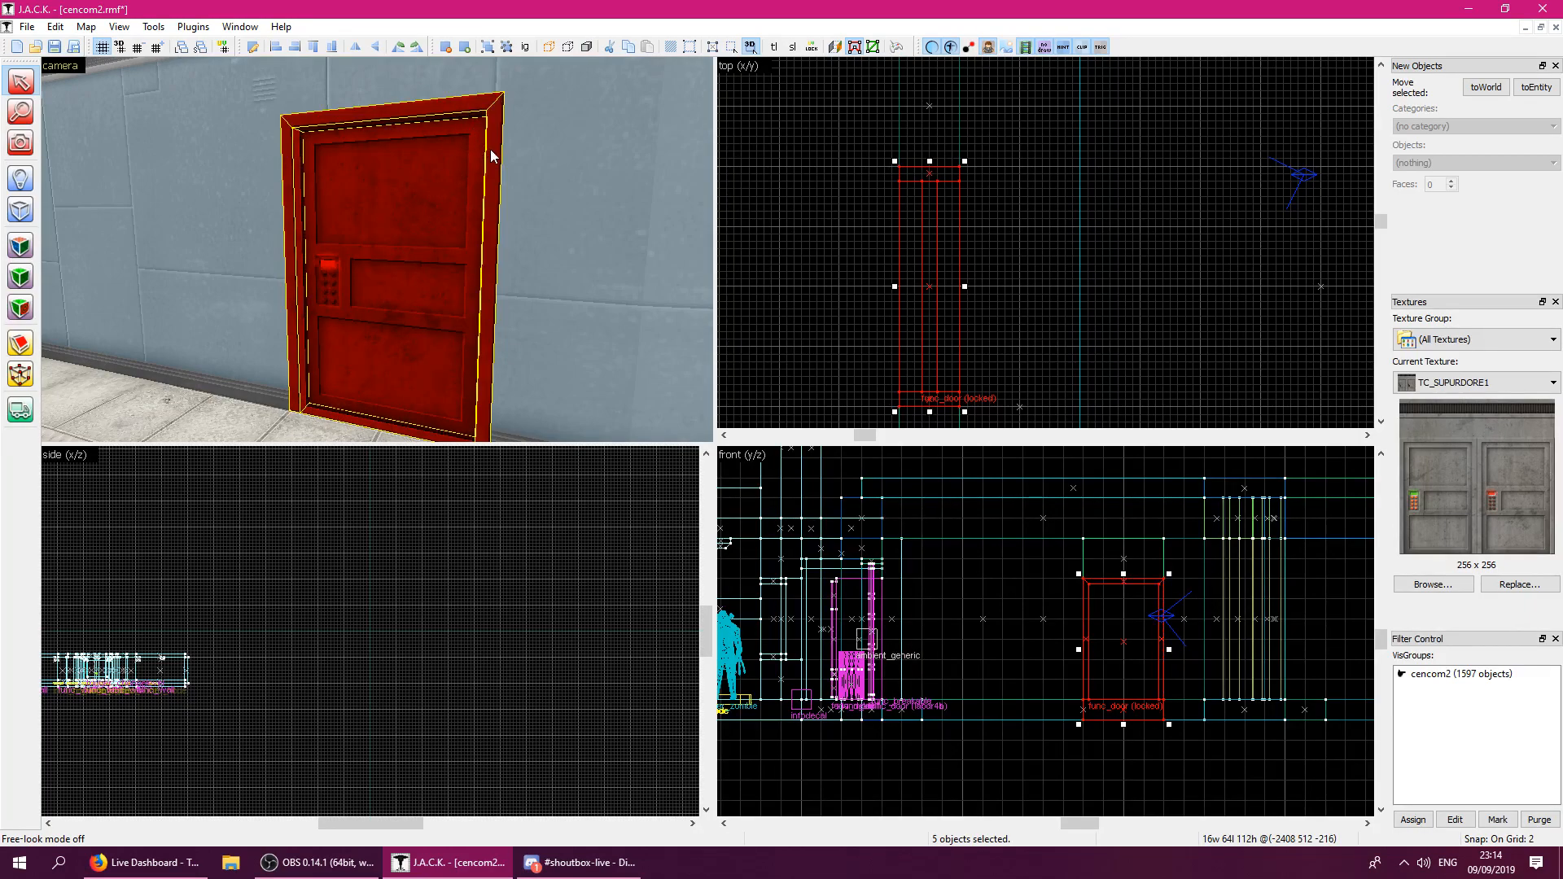
pyautogui.hotkey('ctrl', 'c')
pyautogui.click(815, 128)
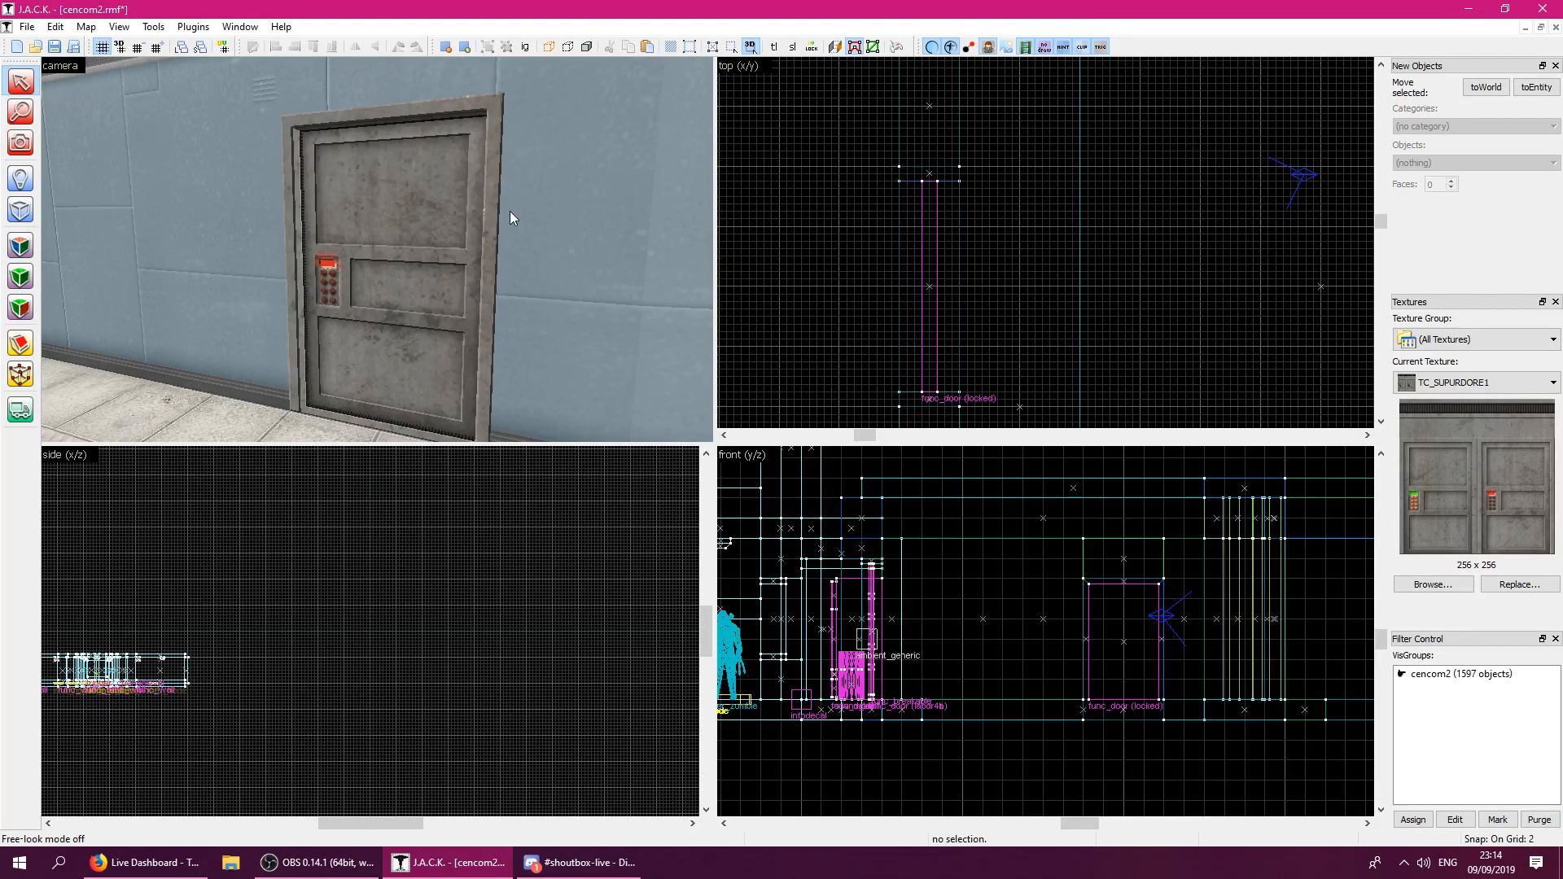
# Open the recent map tc_prefabs.rmf alongside cencom2 and maximize its window.
pyautogui.click(1540, 28)
pyautogui.moveTo(246, 70); pyautogui.dragTo(450, 182)
pyautogui.click(13, 26)
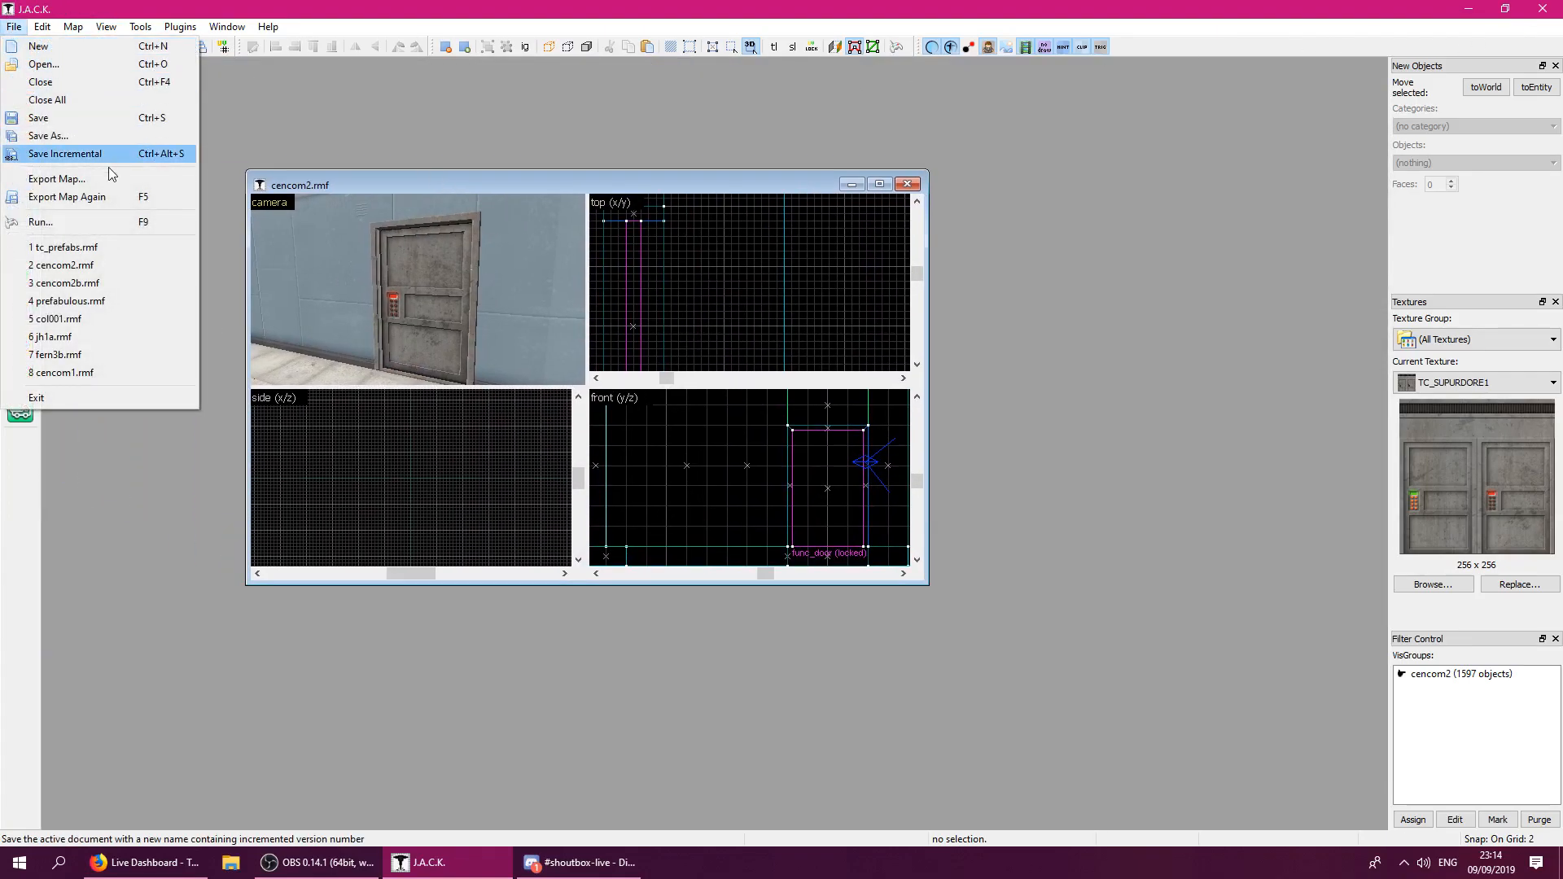
pyautogui.click(98, 247)
pyautogui.doubleClick(727, 416)
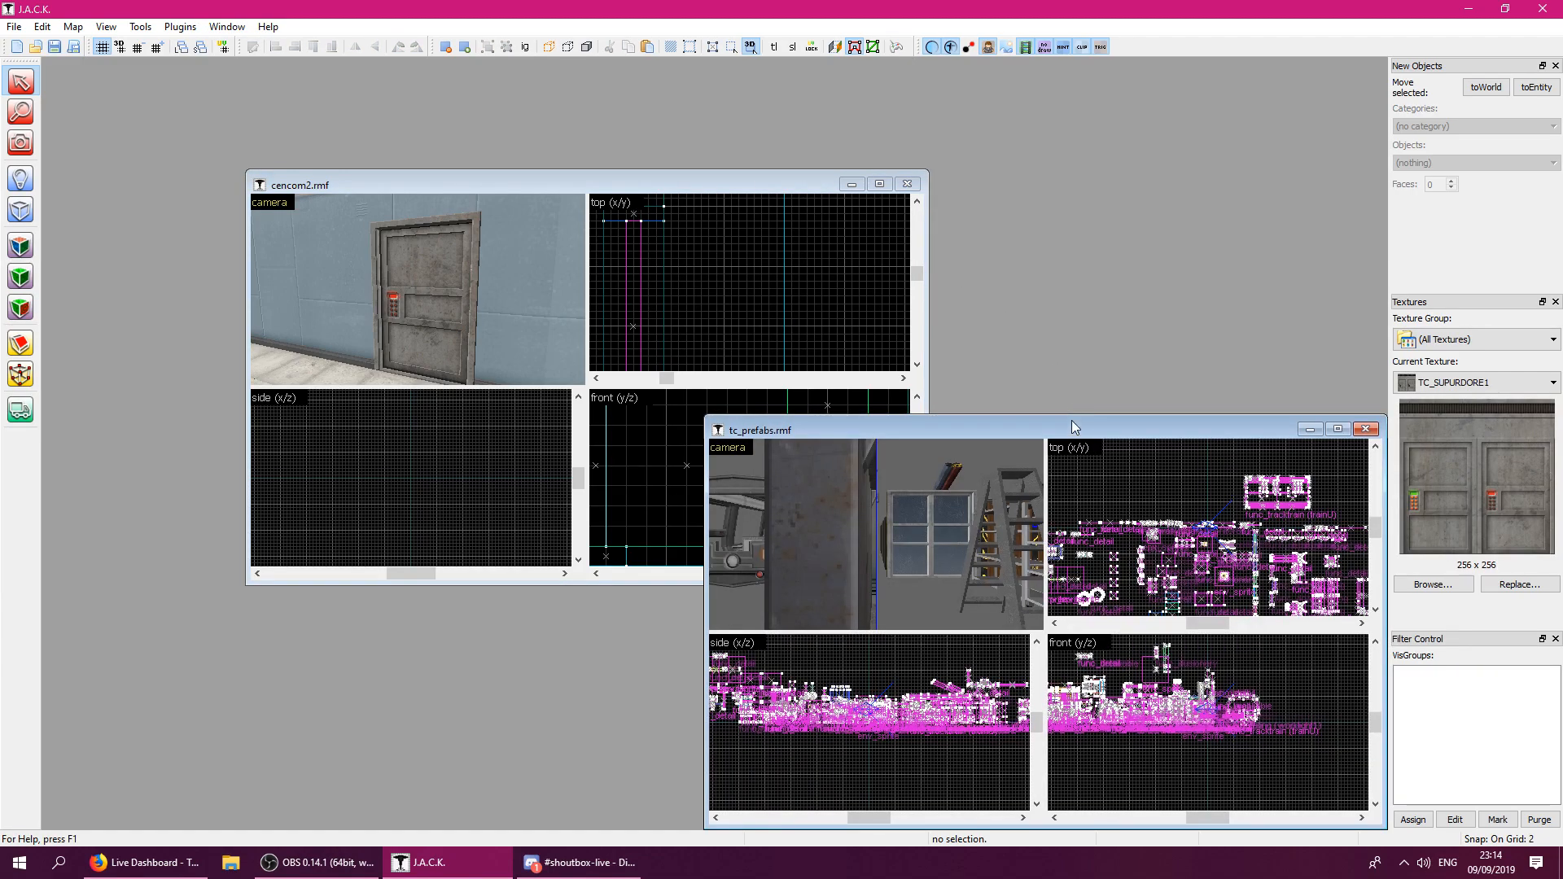
pyautogui.doubleClick(1067, 429)
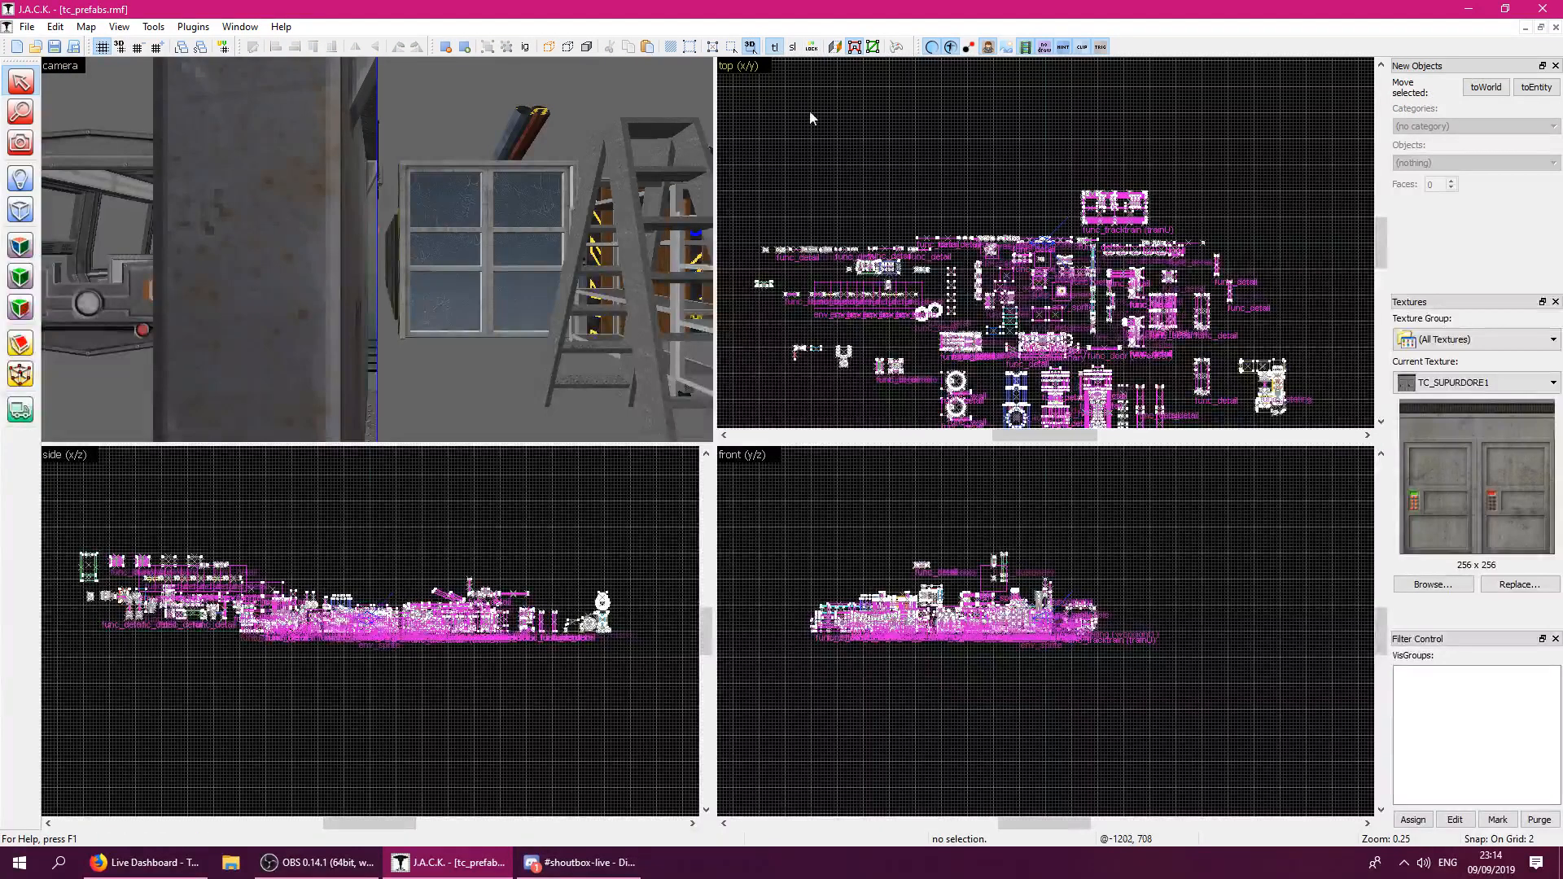
# Paste the copied door assembly into the tc_prefabs map among the existing prefabs.
pyautogui.press('z')
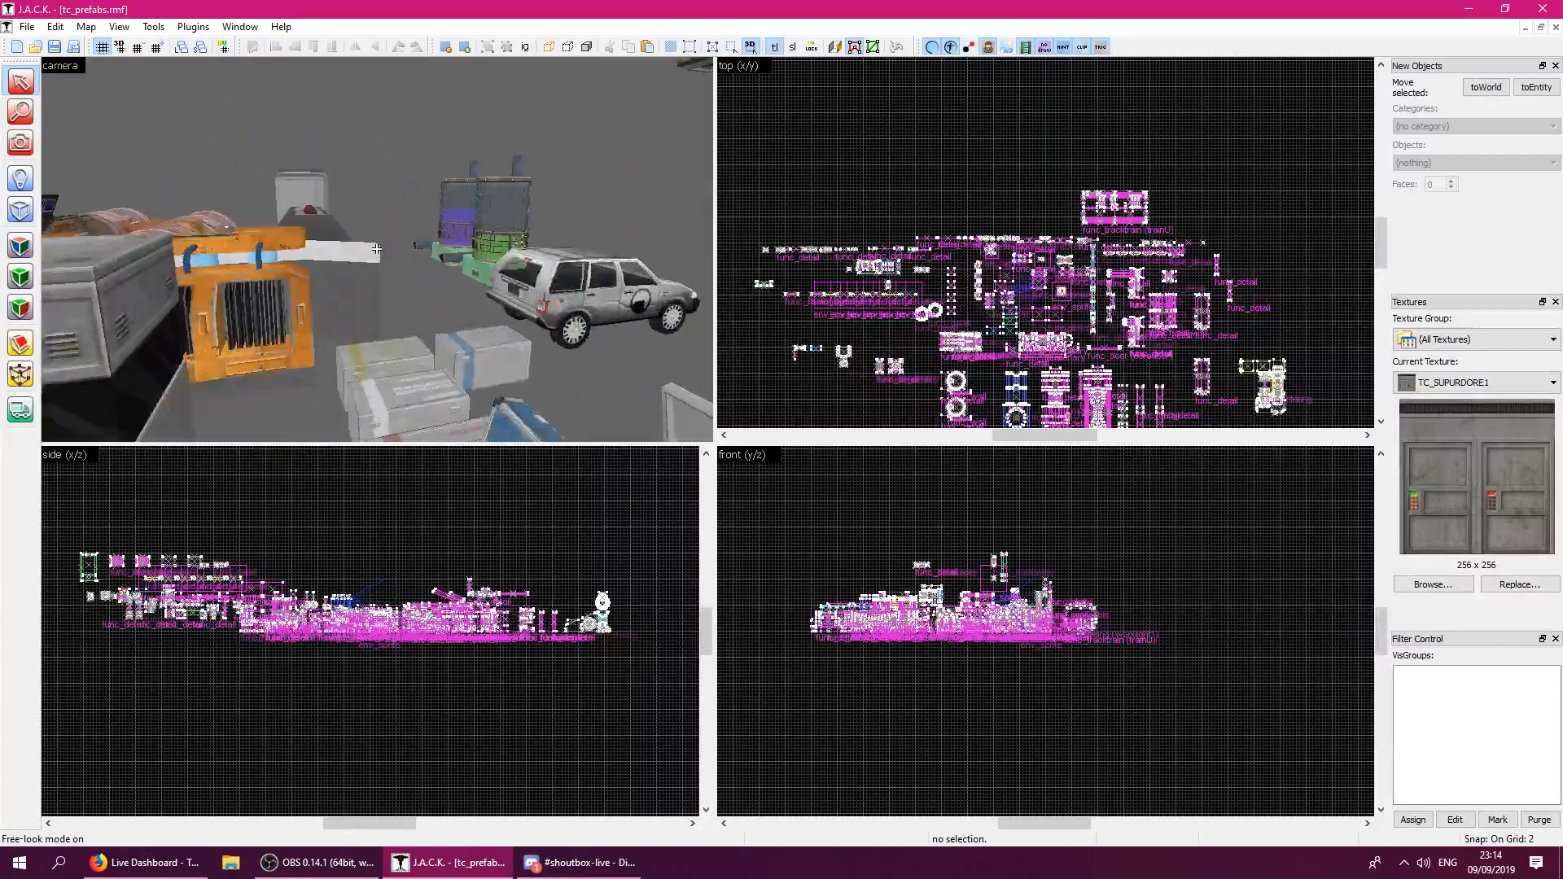
pyautogui.press('s')
pyautogui.press('w')
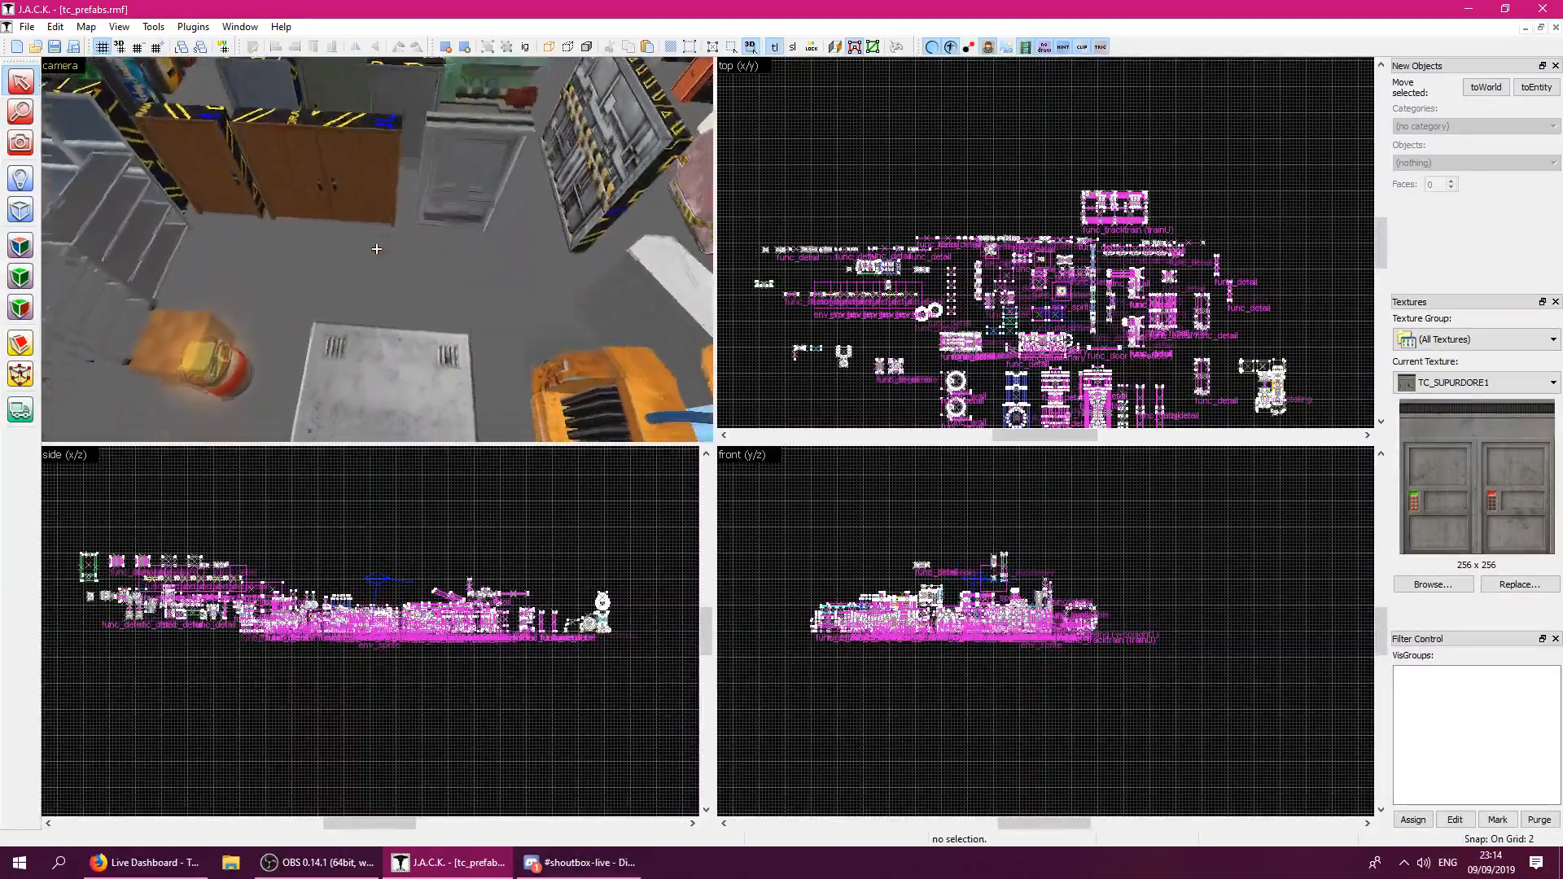
pyautogui.press('z')
pyautogui.click(370, 163)
pyautogui.scroll(2, 1085, 305)
pyautogui.scroll(2, 1085, 305)
pyautogui.rightClick(1065, 286)
pyautogui.click(1083, 301)
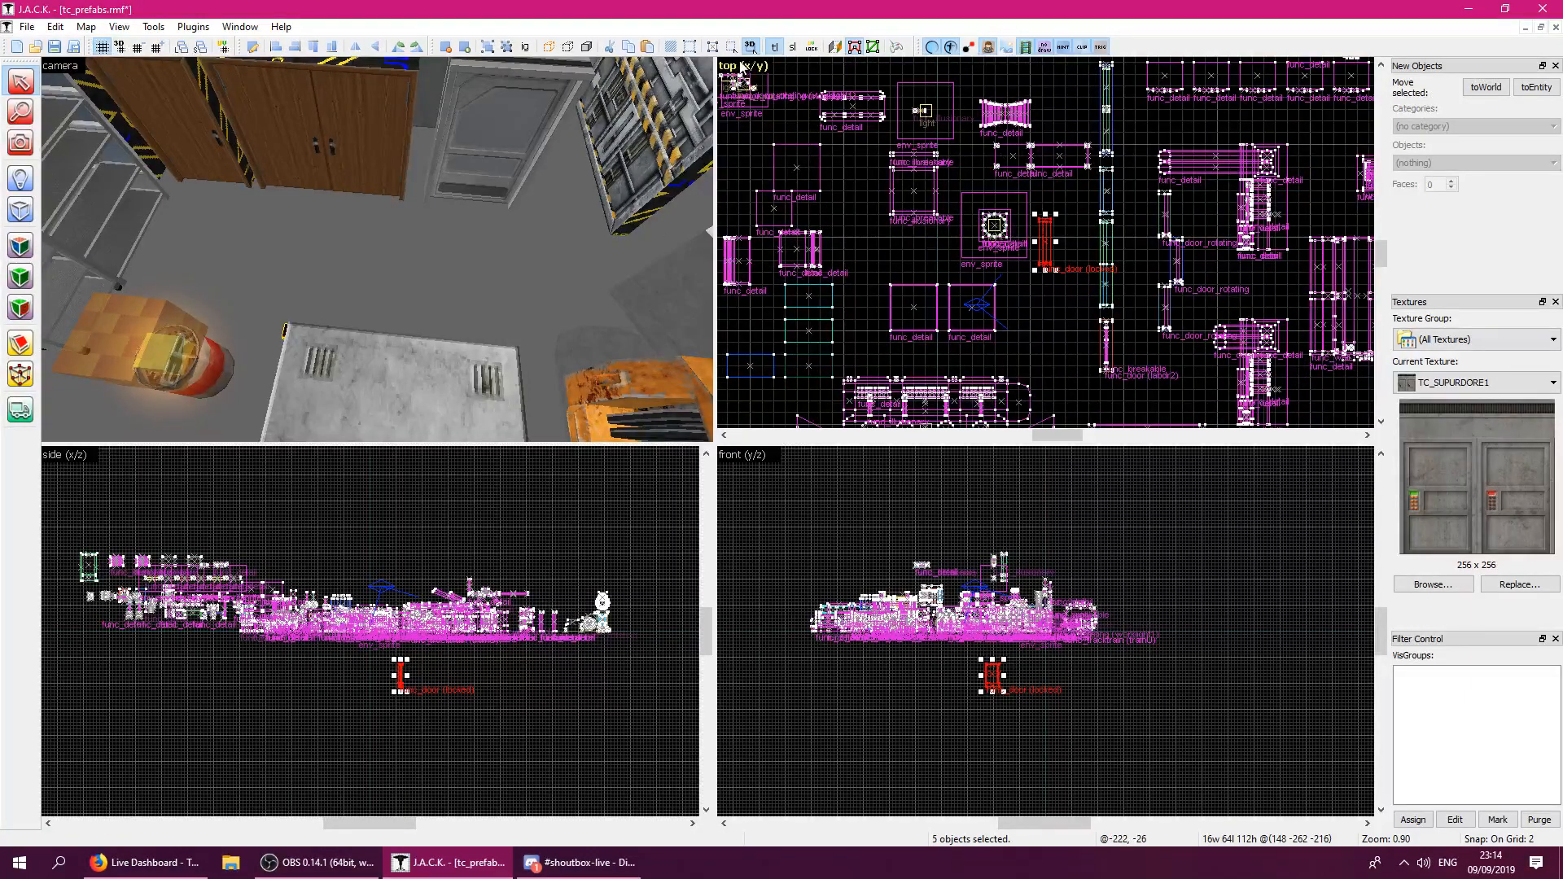
# Reposition the pasted door assembly in a clear spot among the prefabs in the top view and set the grid to 16.
pyautogui.scroll(4, 1106, 228)
pyautogui.moveTo(985, 252); pyautogui.dragTo(995, 178)
pyautogui.press(']')
pyautogui.press(']')
pyautogui.press(']')
# Select only the three frame pieces and the threshold block of the pasted door and group them.
pyautogui.click(895, 316)
pyautogui.press('z')
pyautogui.press('z')
pyautogui.click(301, 305)
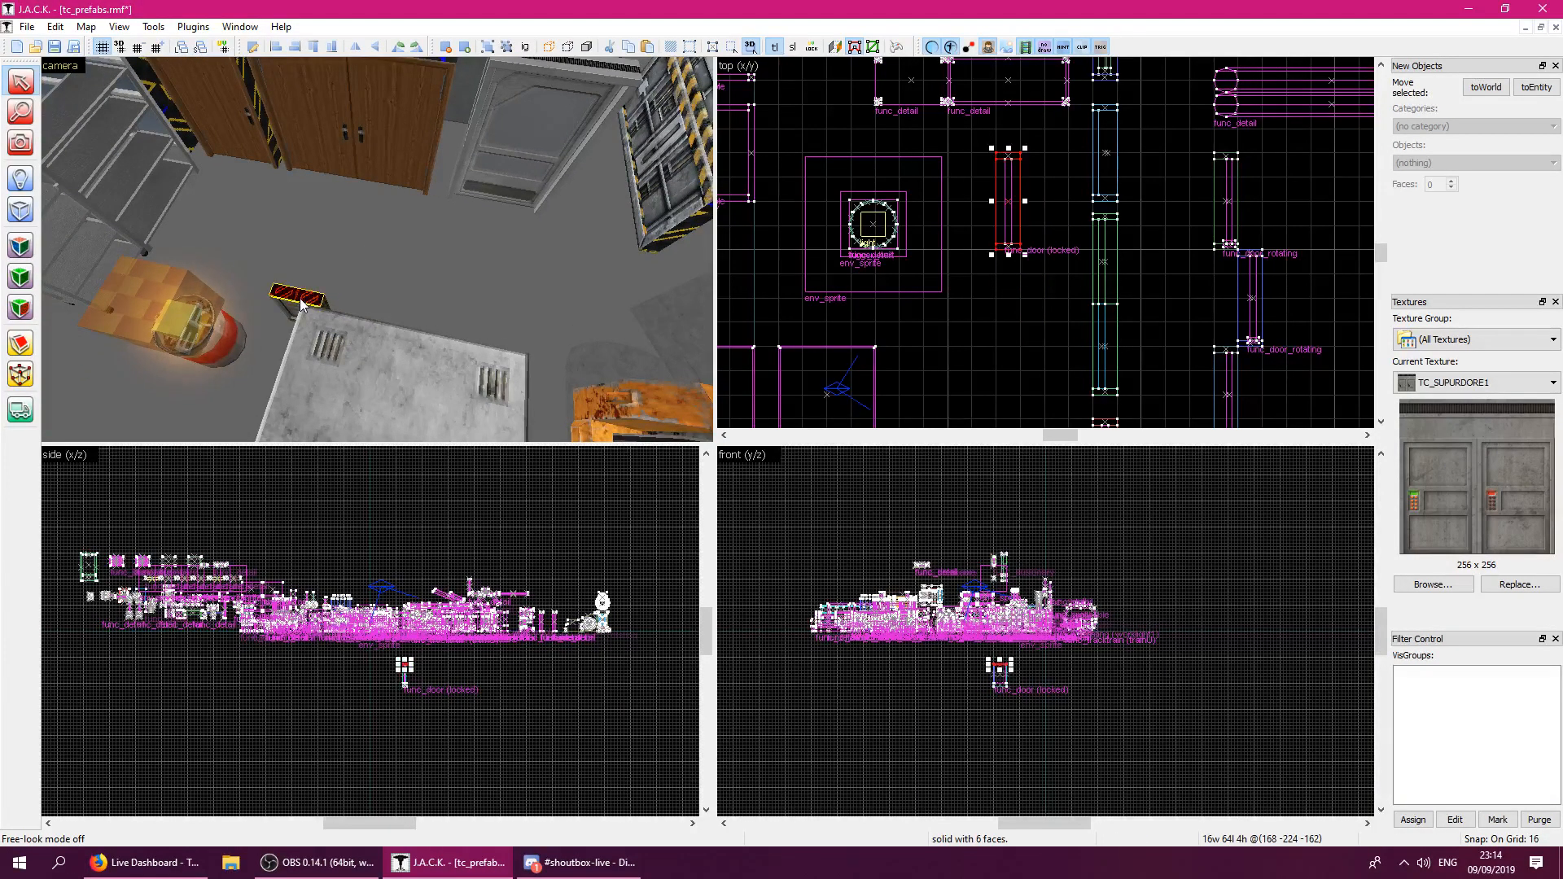
pyautogui.press('z')
pyautogui.press('z')
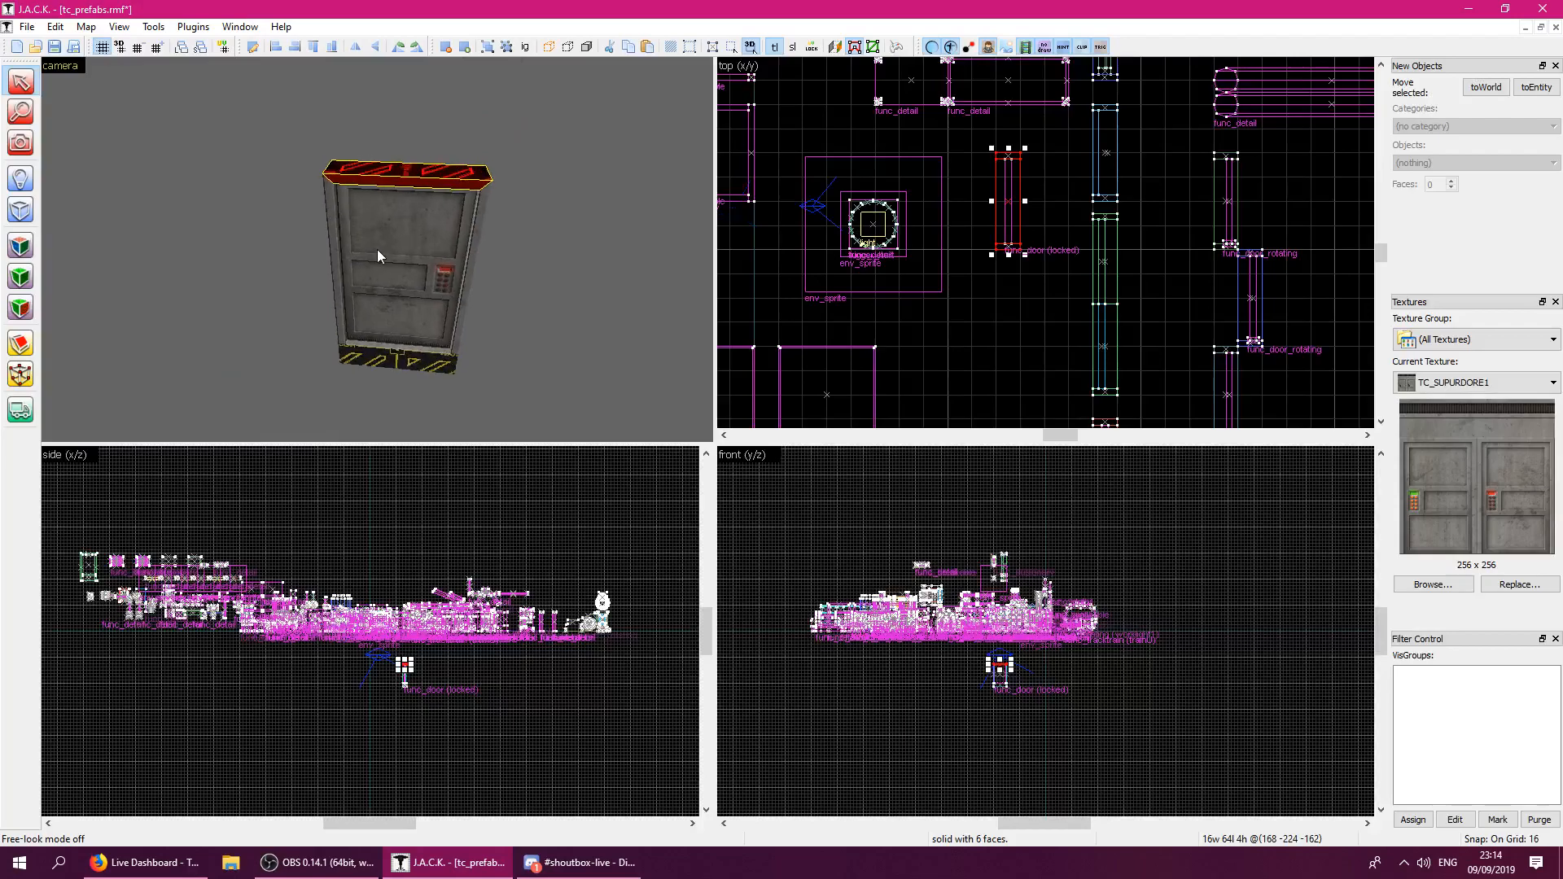
pyautogui.keyDown('ctrl'); pyautogui.click(375, 358); pyautogui.keyUp('ctrl')
pyautogui.keyDown('ctrl'); pyautogui.click(462, 310); pyautogui.keyUp('ctrl')
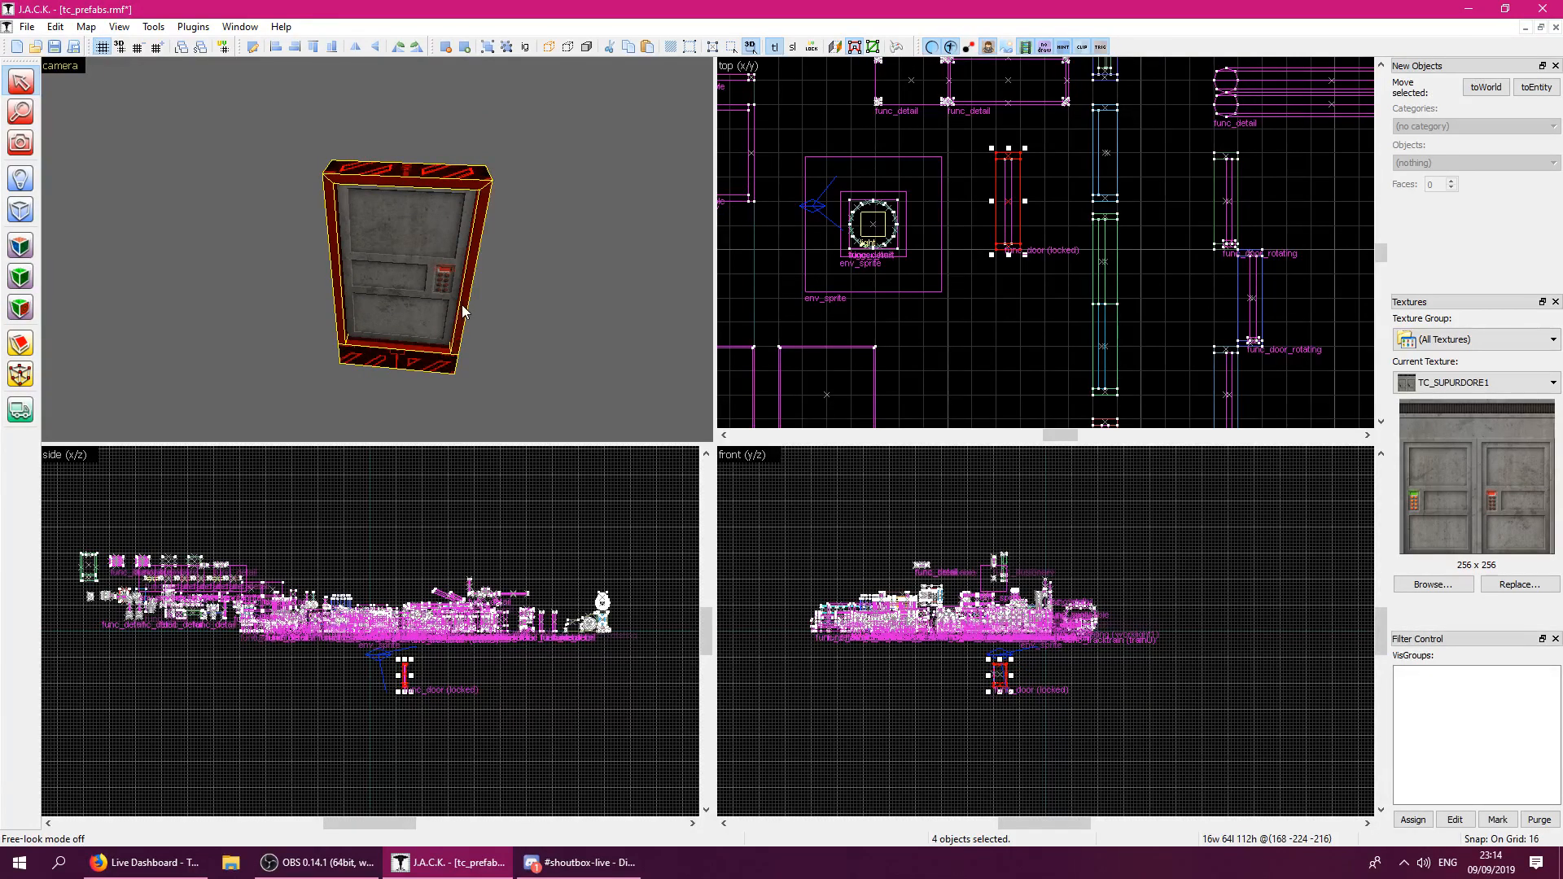
# Select the func_door together with its frame group and raise both to the floor level of the other prefabs.
pyautogui.keyDown('ctrl'); pyautogui.click(415, 310); pyautogui.keyUp('ctrl')
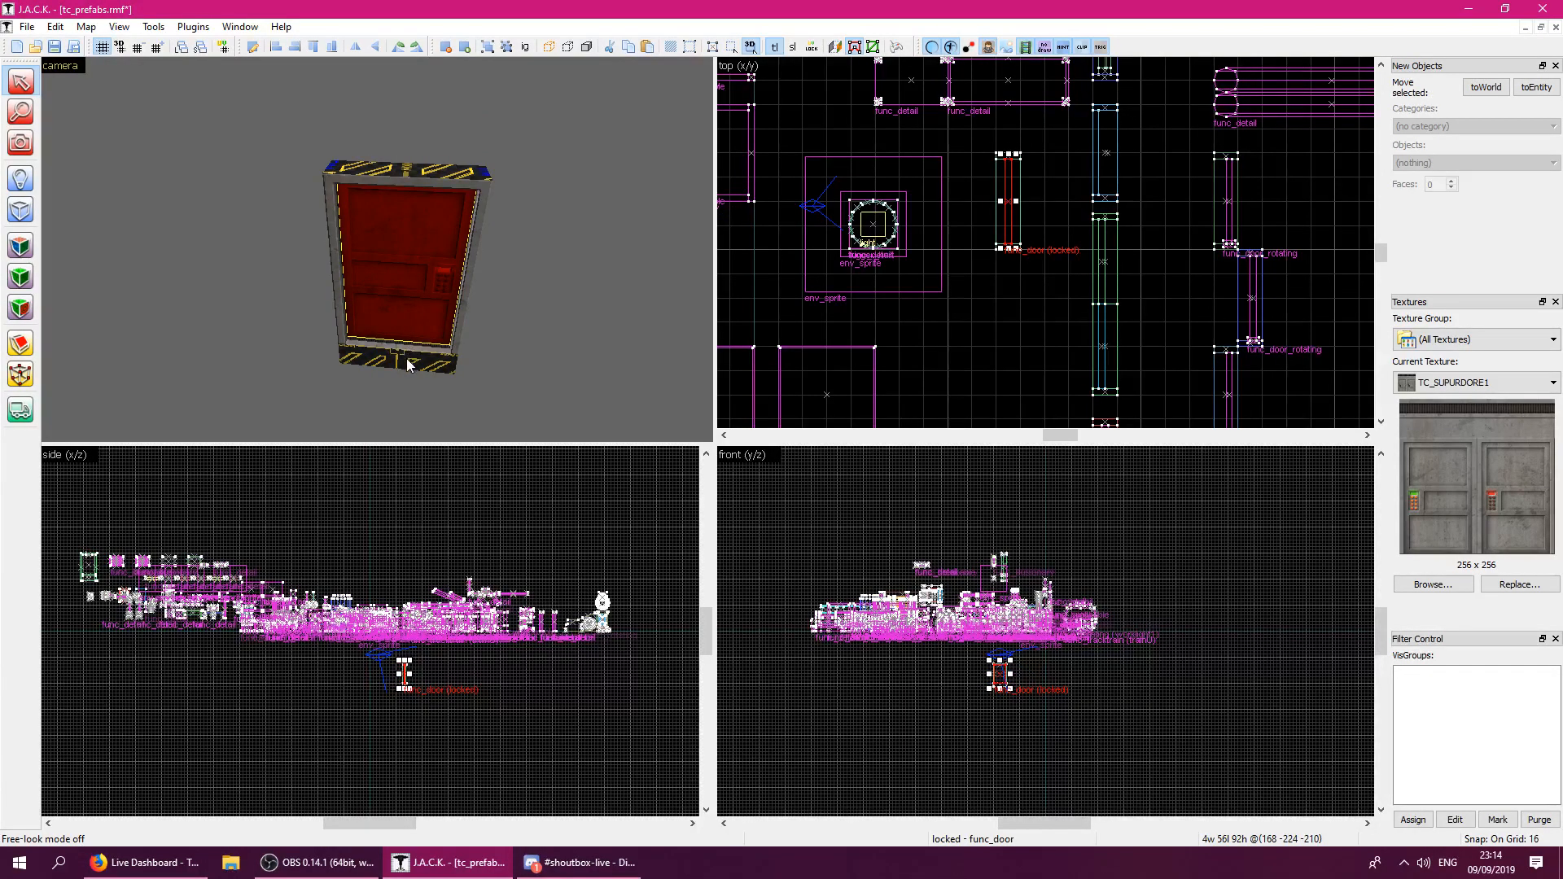
pyautogui.scroll(10, 411, 684)
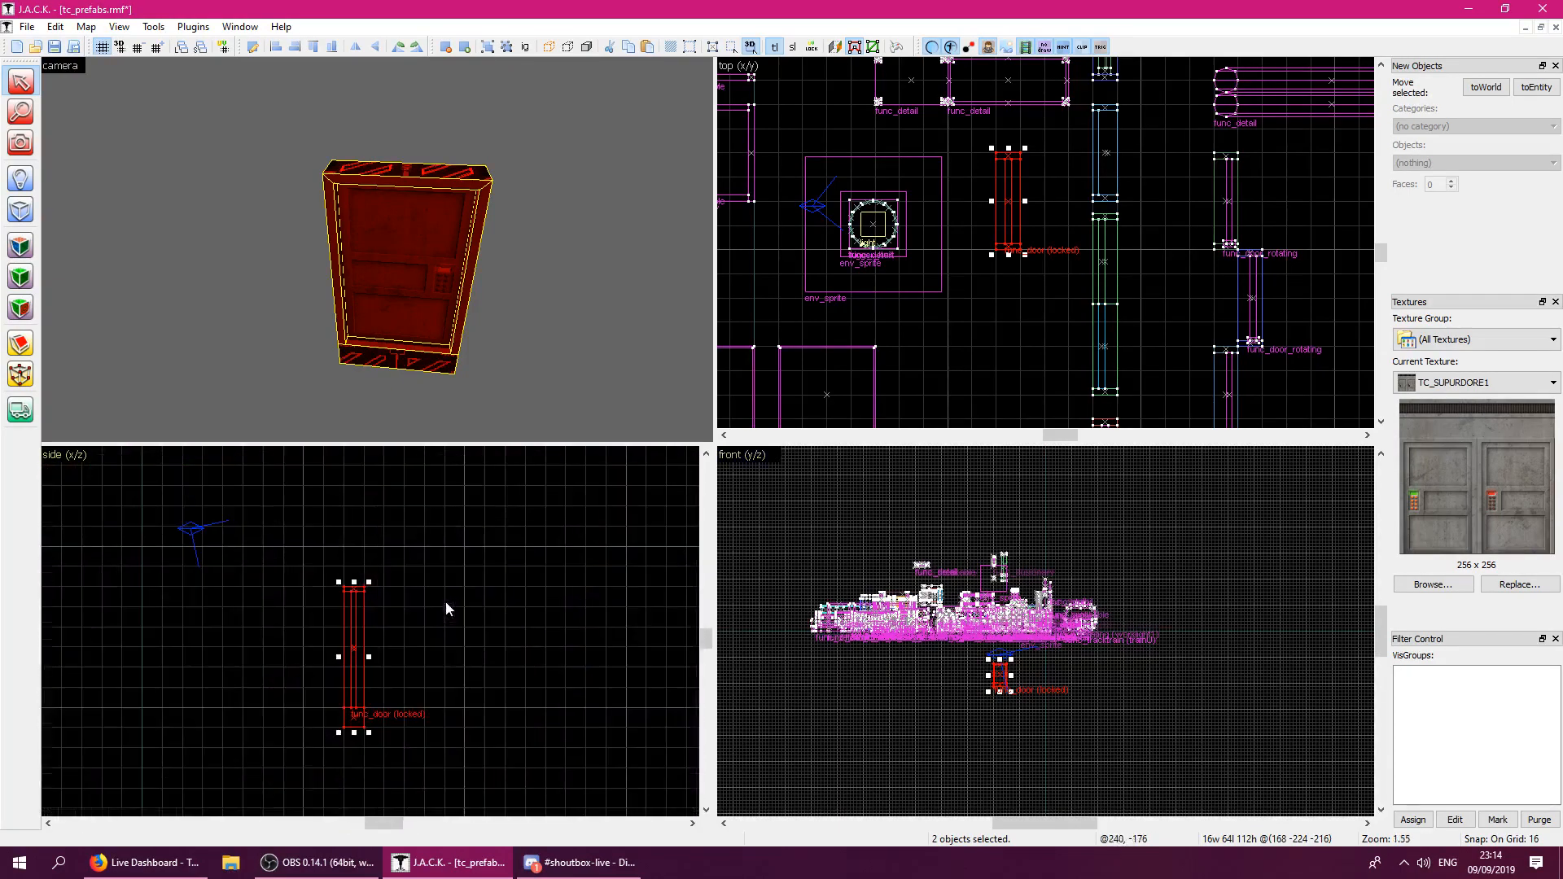
pyautogui.scroll(3, 978, 706)
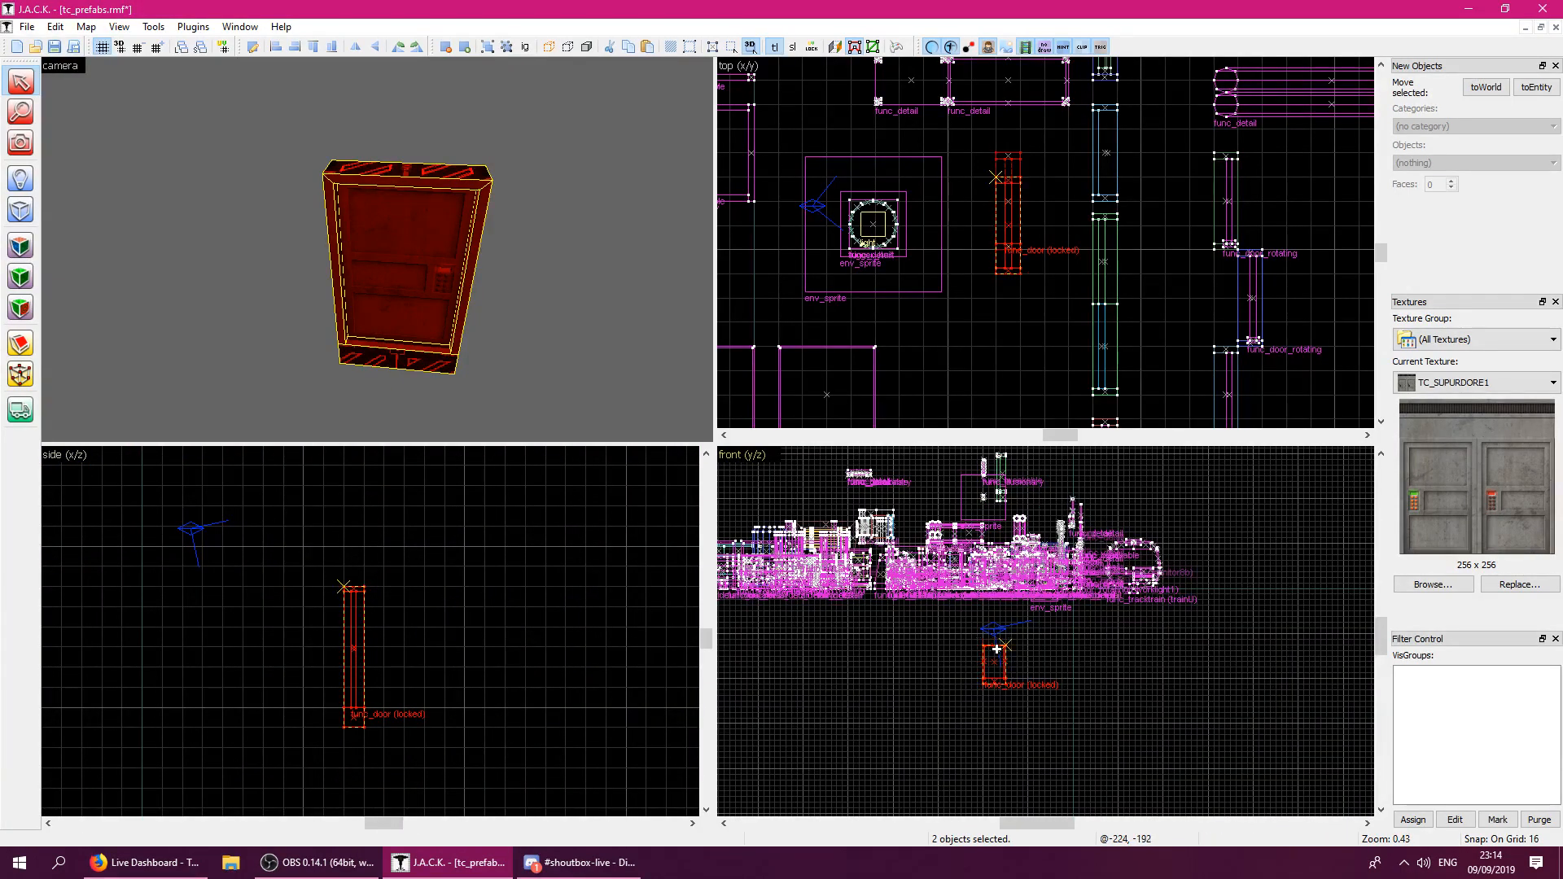
pyautogui.moveTo(1003, 565); pyautogui.dragTo(1003, 565)
pyautogui.press('z')
pyautogui.press('w')
pyautogui.press('z')
pyautogui.scroll(5, 987, 575)
pyautogui.moveTo(987, 583); pyautogui.dragTo(987, 583)
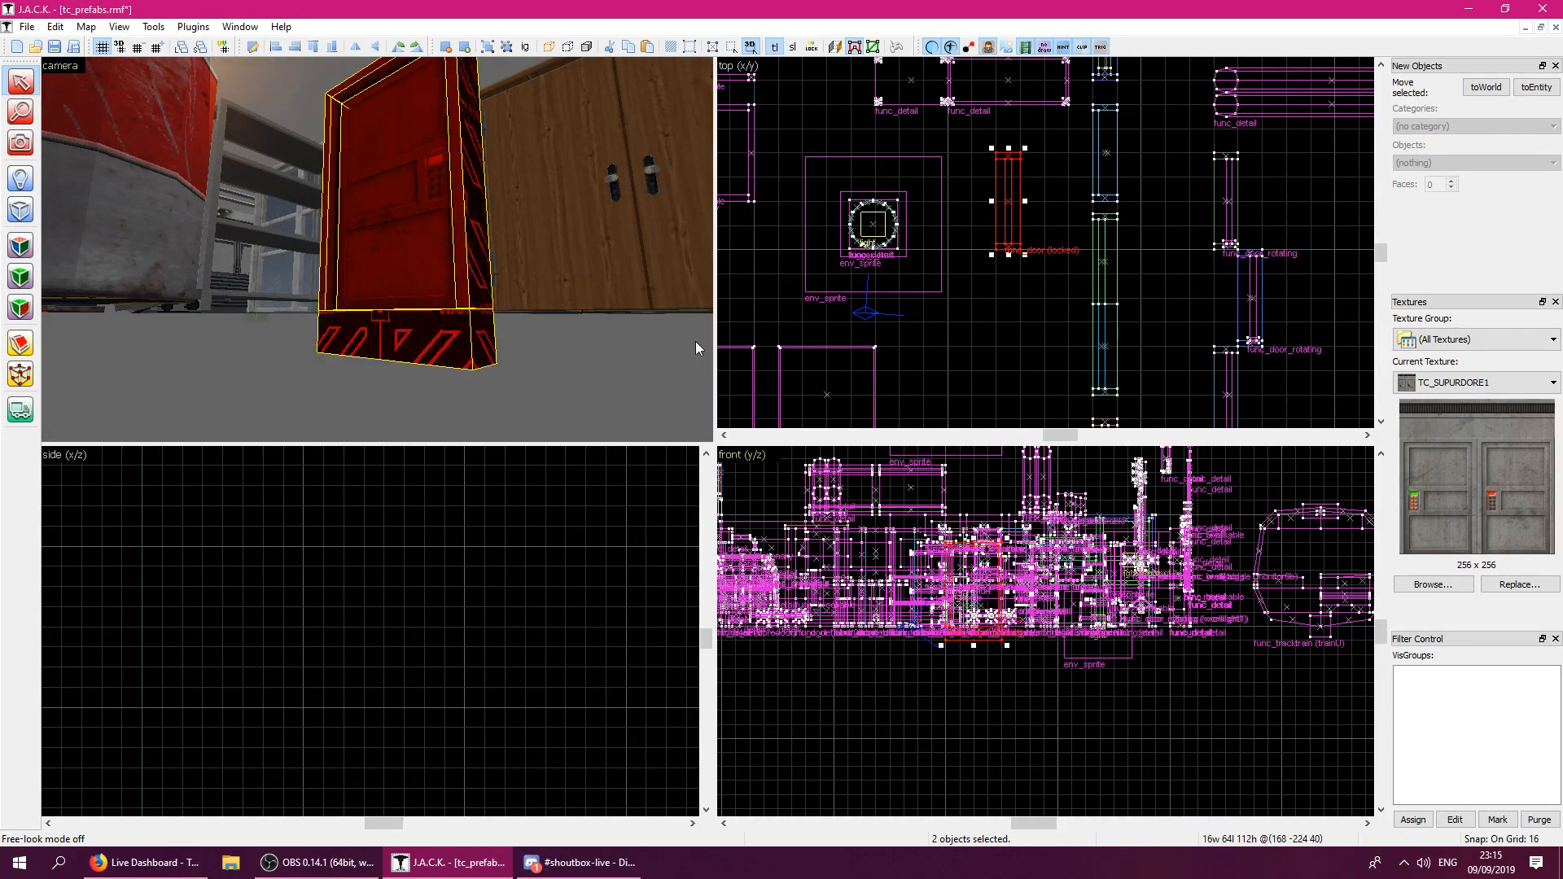
# Clear the selection, save the tc_prefabs map and inspect the placed keypad door among the neighbouring prefabs.
pyautogui.click(911, 338)
pyautogui.press('z')
pyautogui.press('w')
pyautogui.press('s')
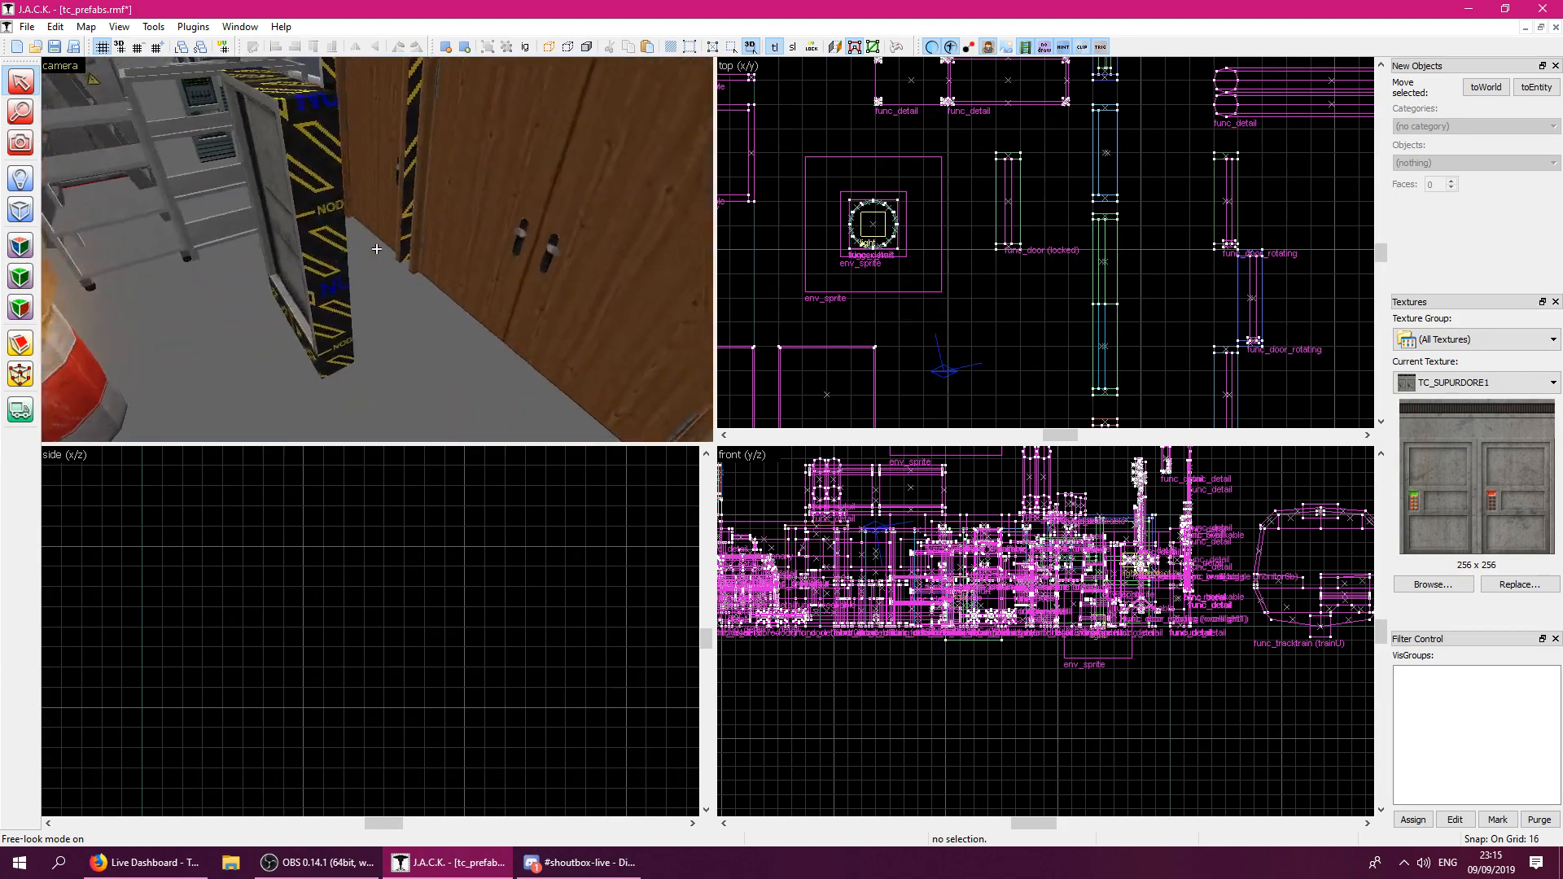
pyautogui.press('w')
pyautogui.press('s')
pyautogui.press('z')
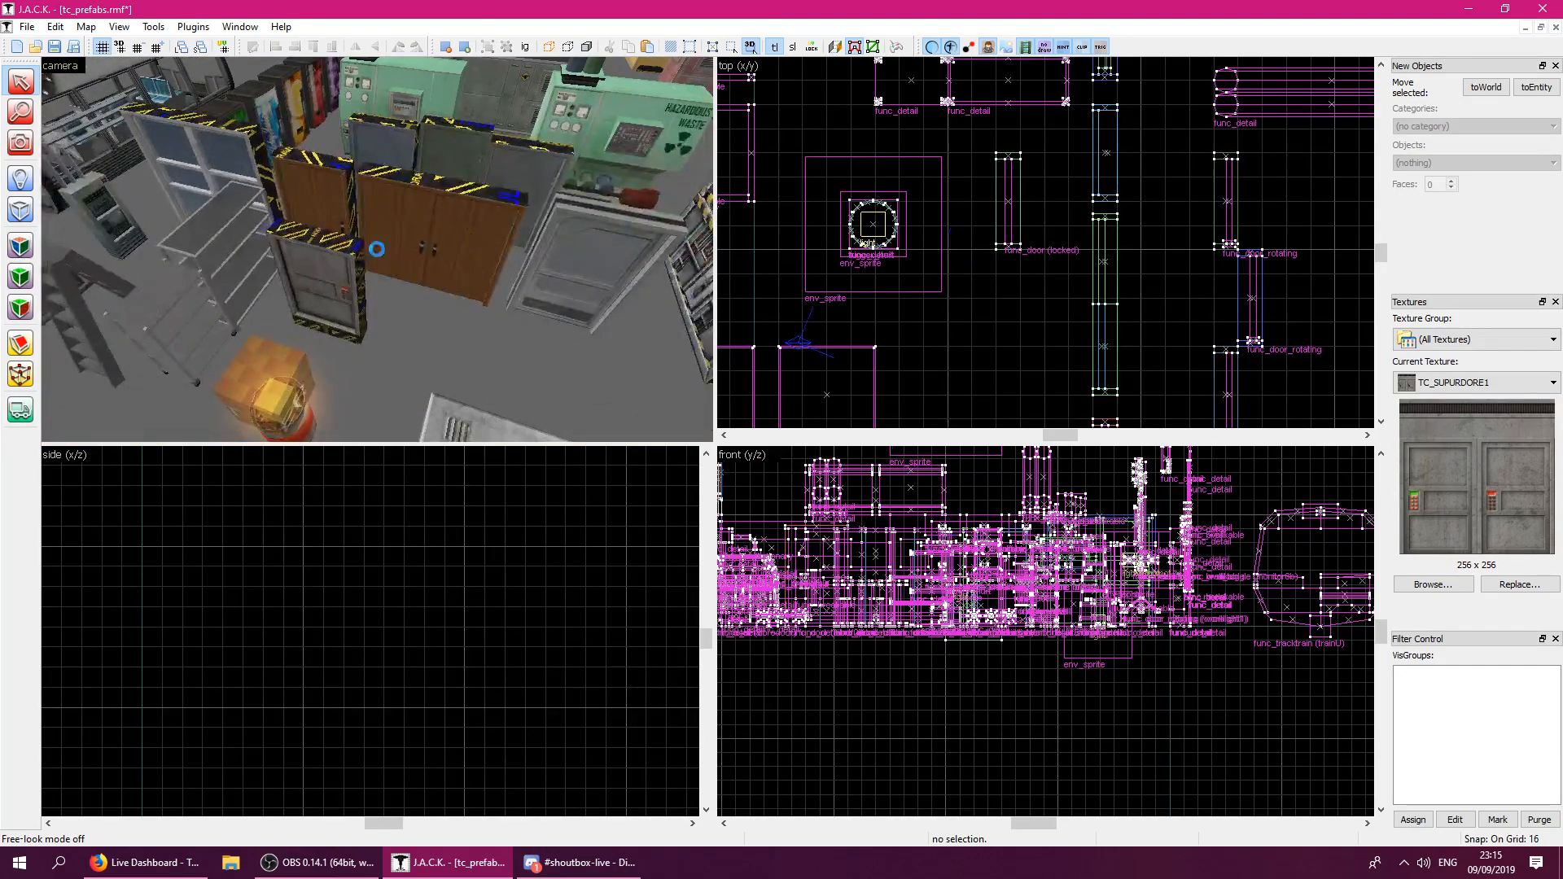
pyautogui.press('z')
pyautogui.press('w')
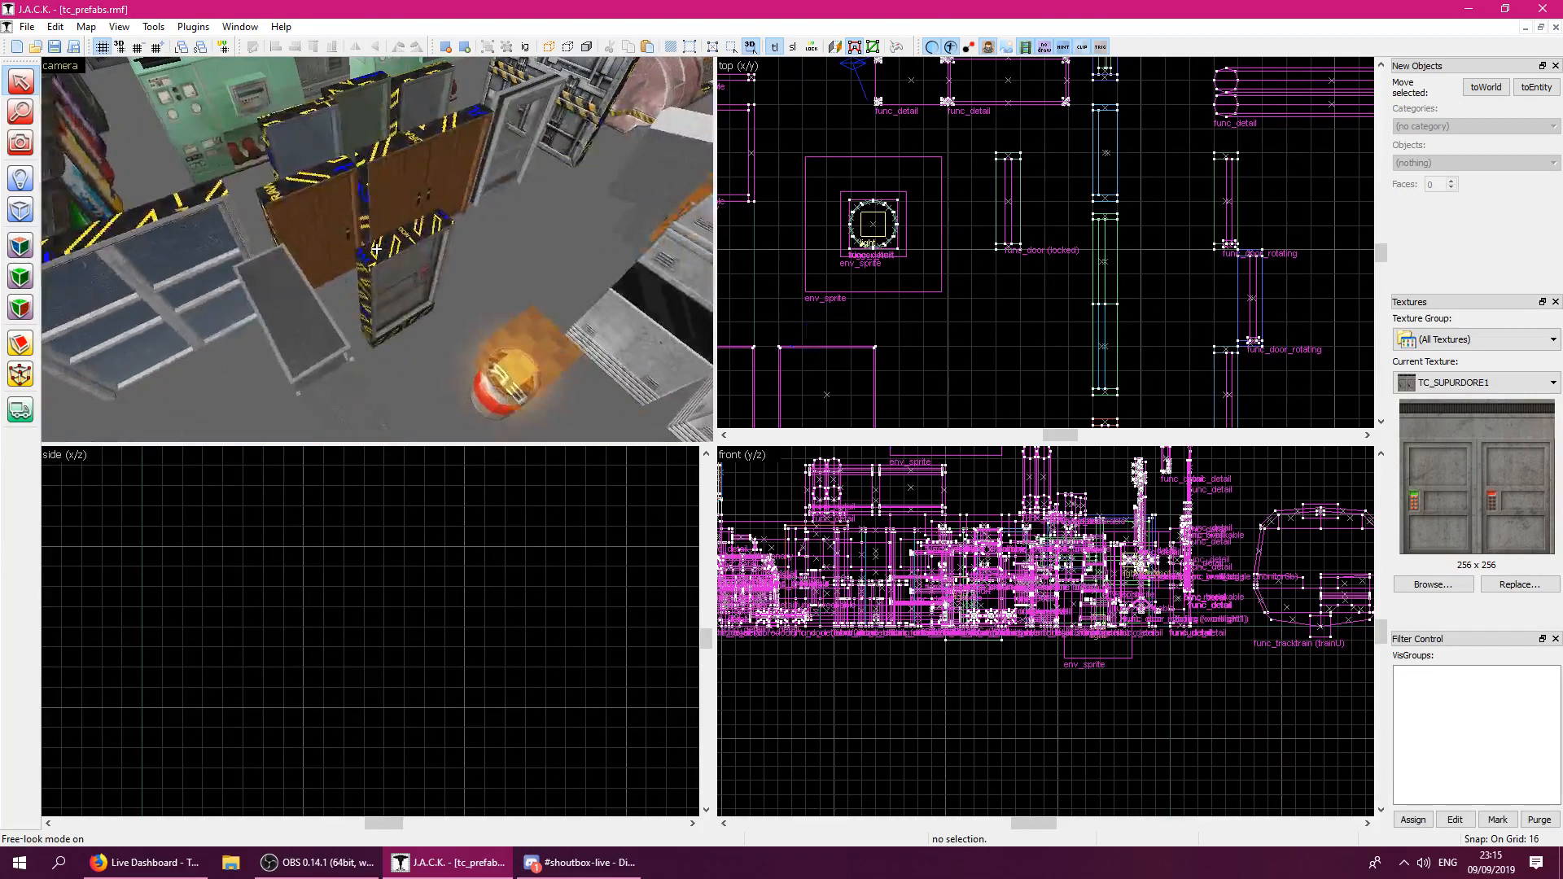
pyautogui.press('s')
pyautogui.press('z')
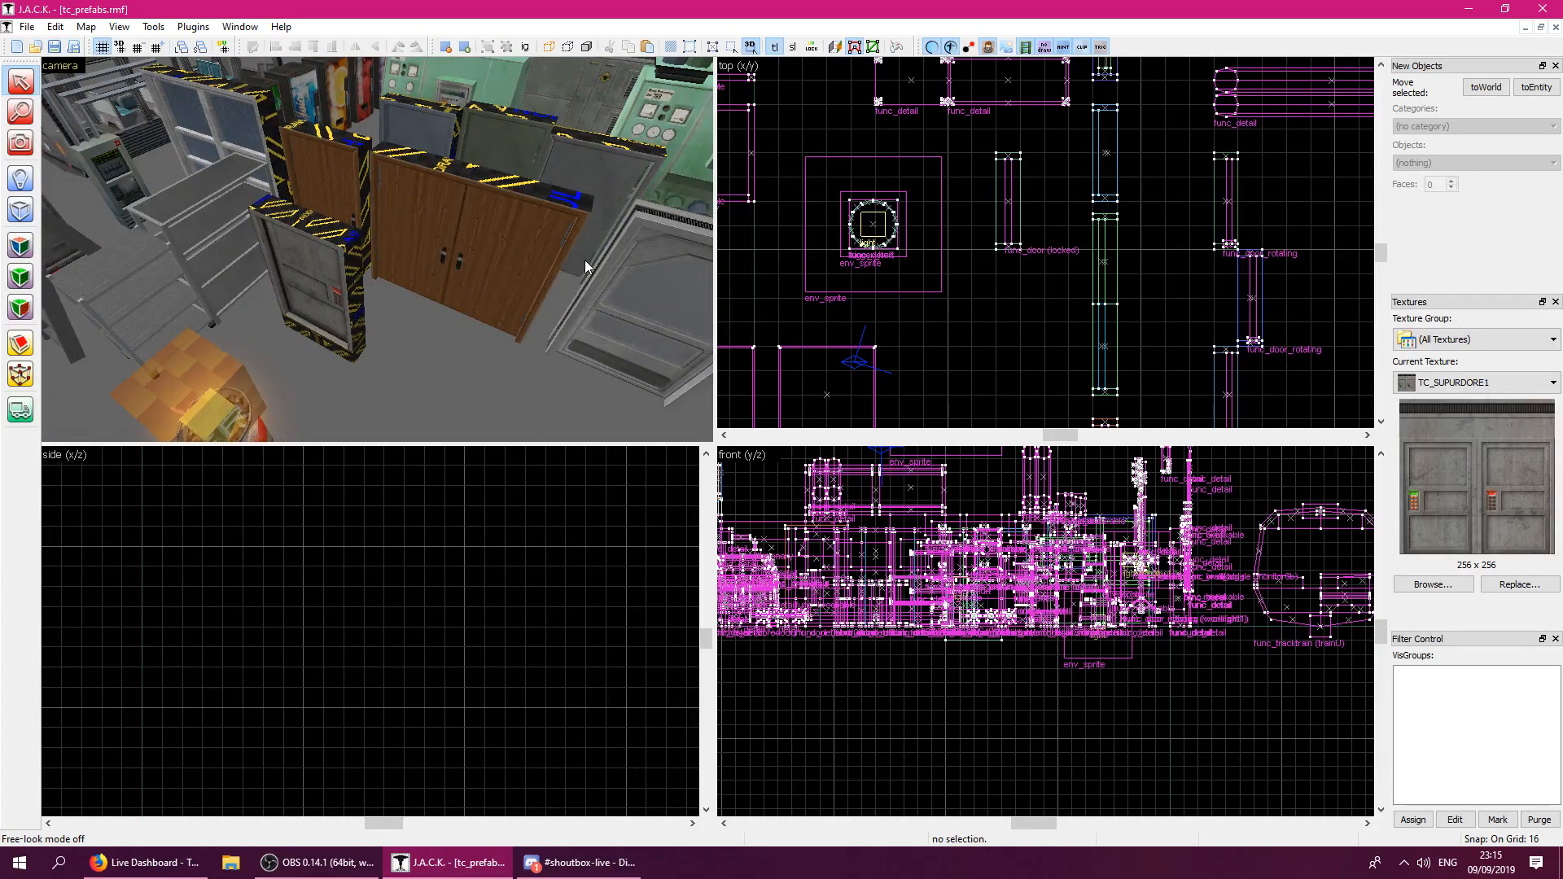
# Review the object properties of the keypad door, its frame group and the adjacent shelf, and close the tc_prefabs map.
pyautogui.doubleClick(320, 306)
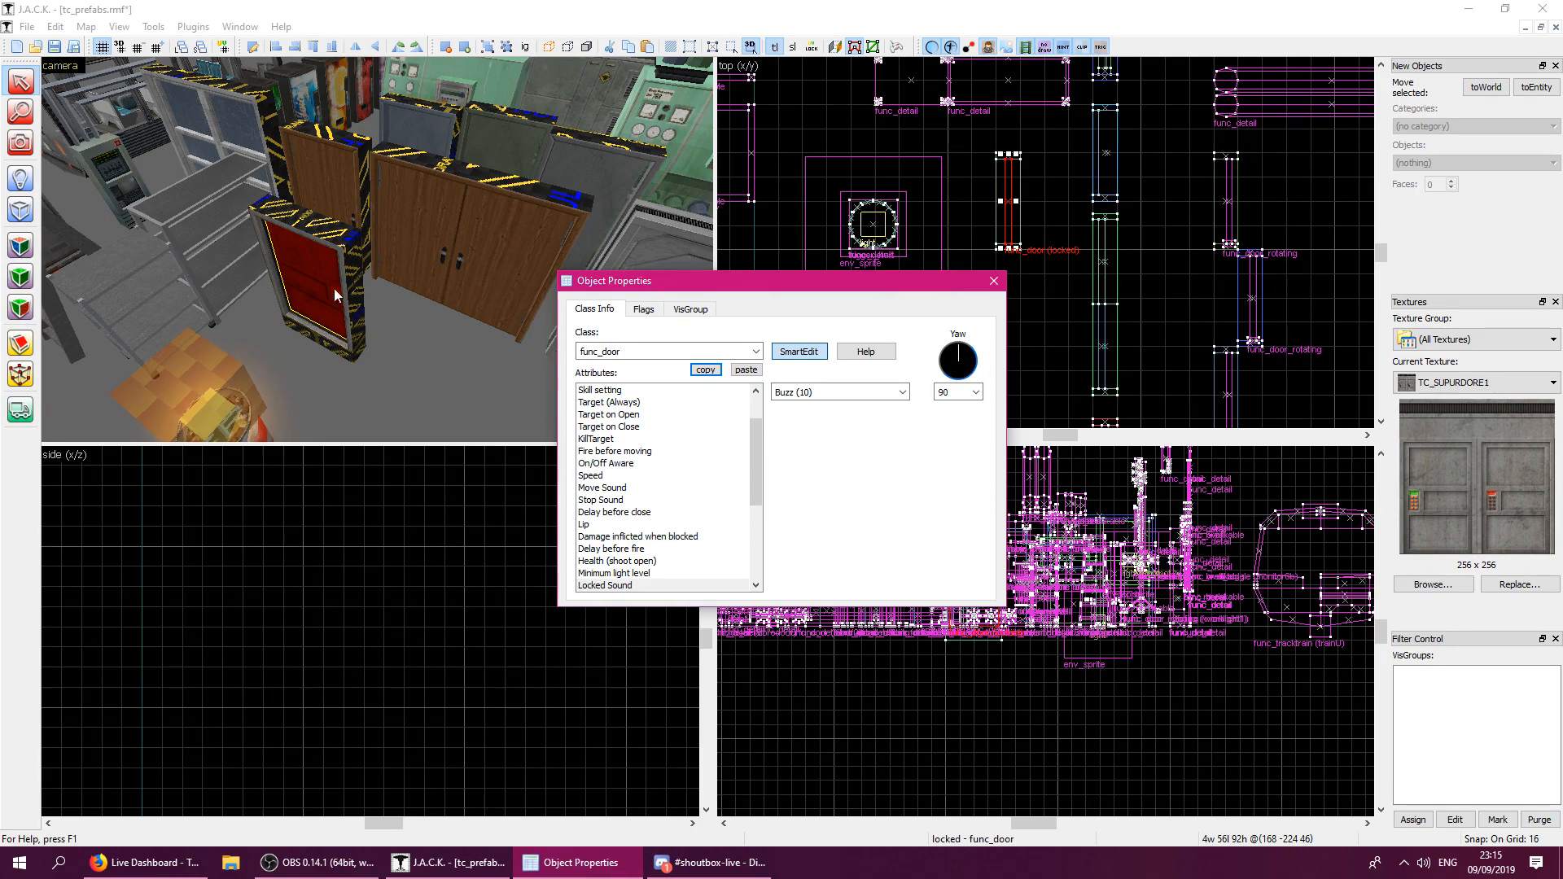
pyautogui.click(351, 268)
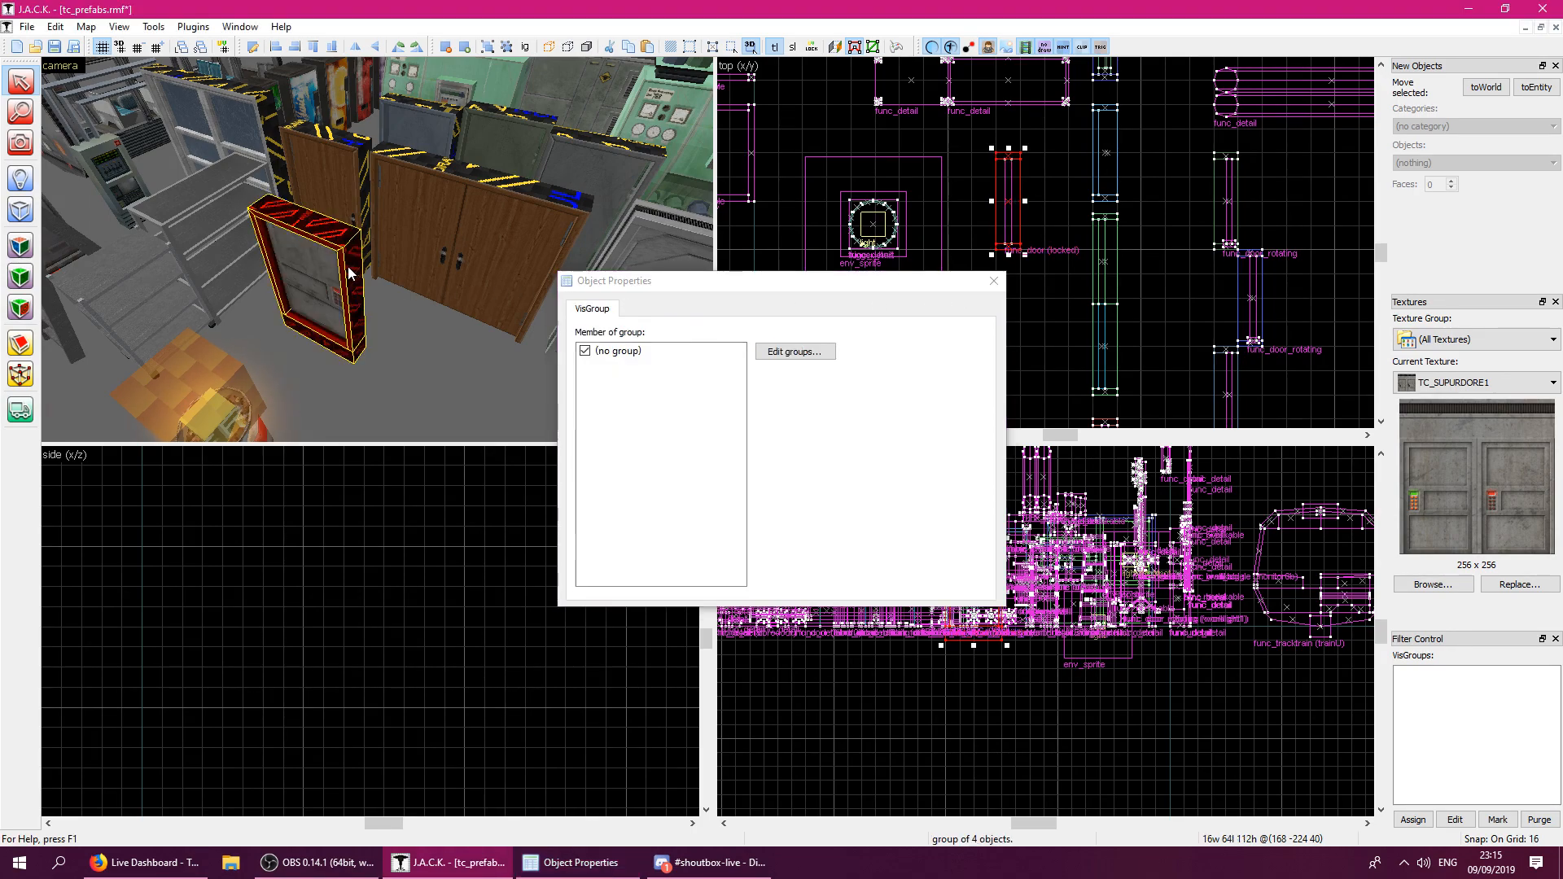
pyautogui.click(224, 228)
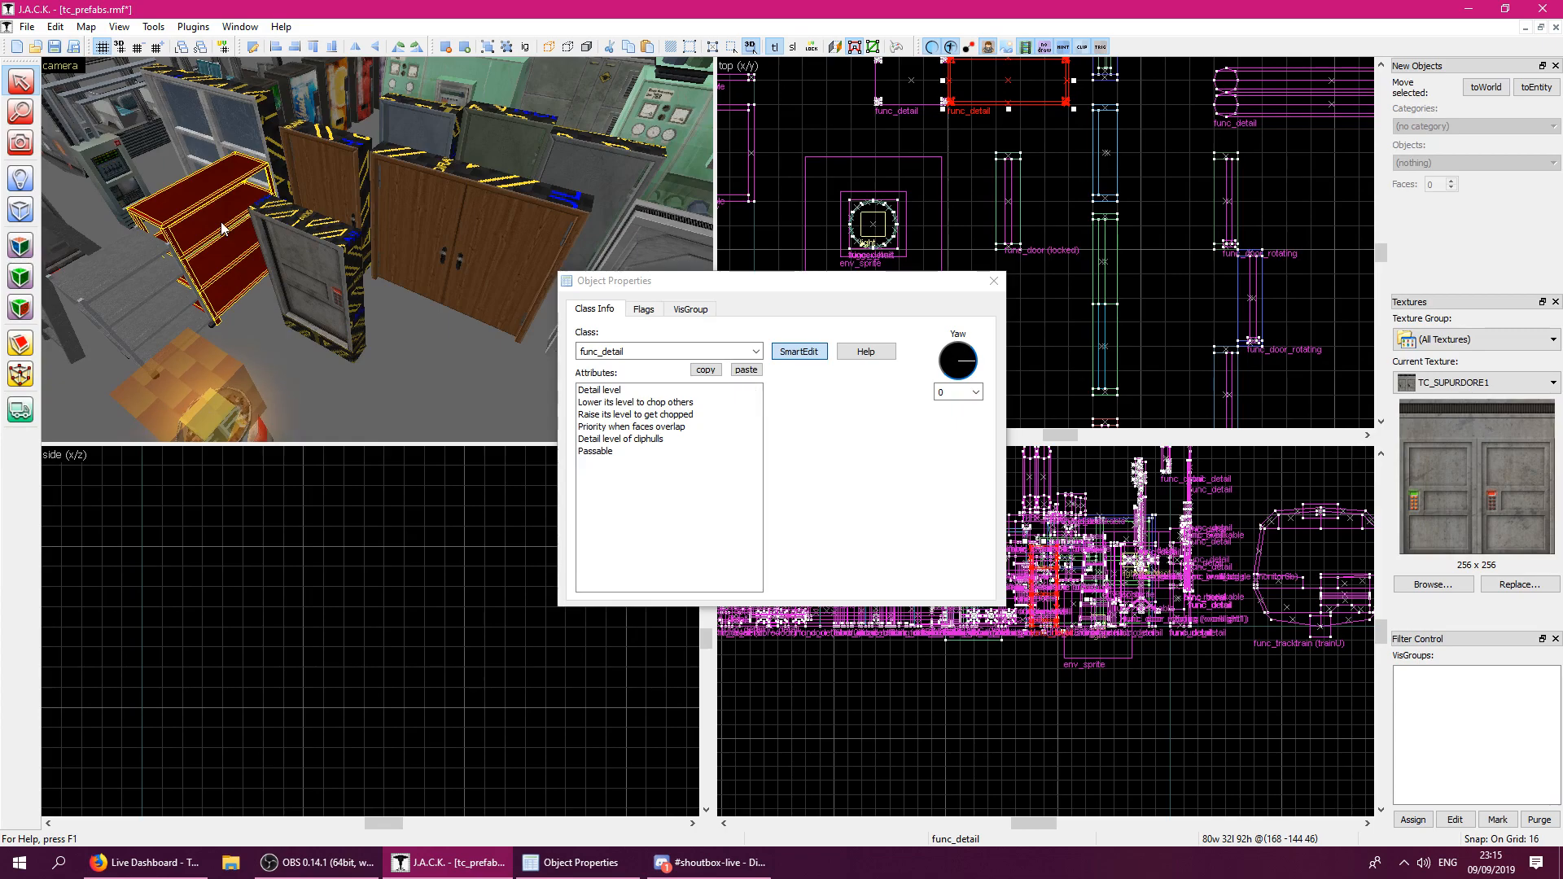
pyautogui.click(311, 258)
pyautogui.click(1008, 292)
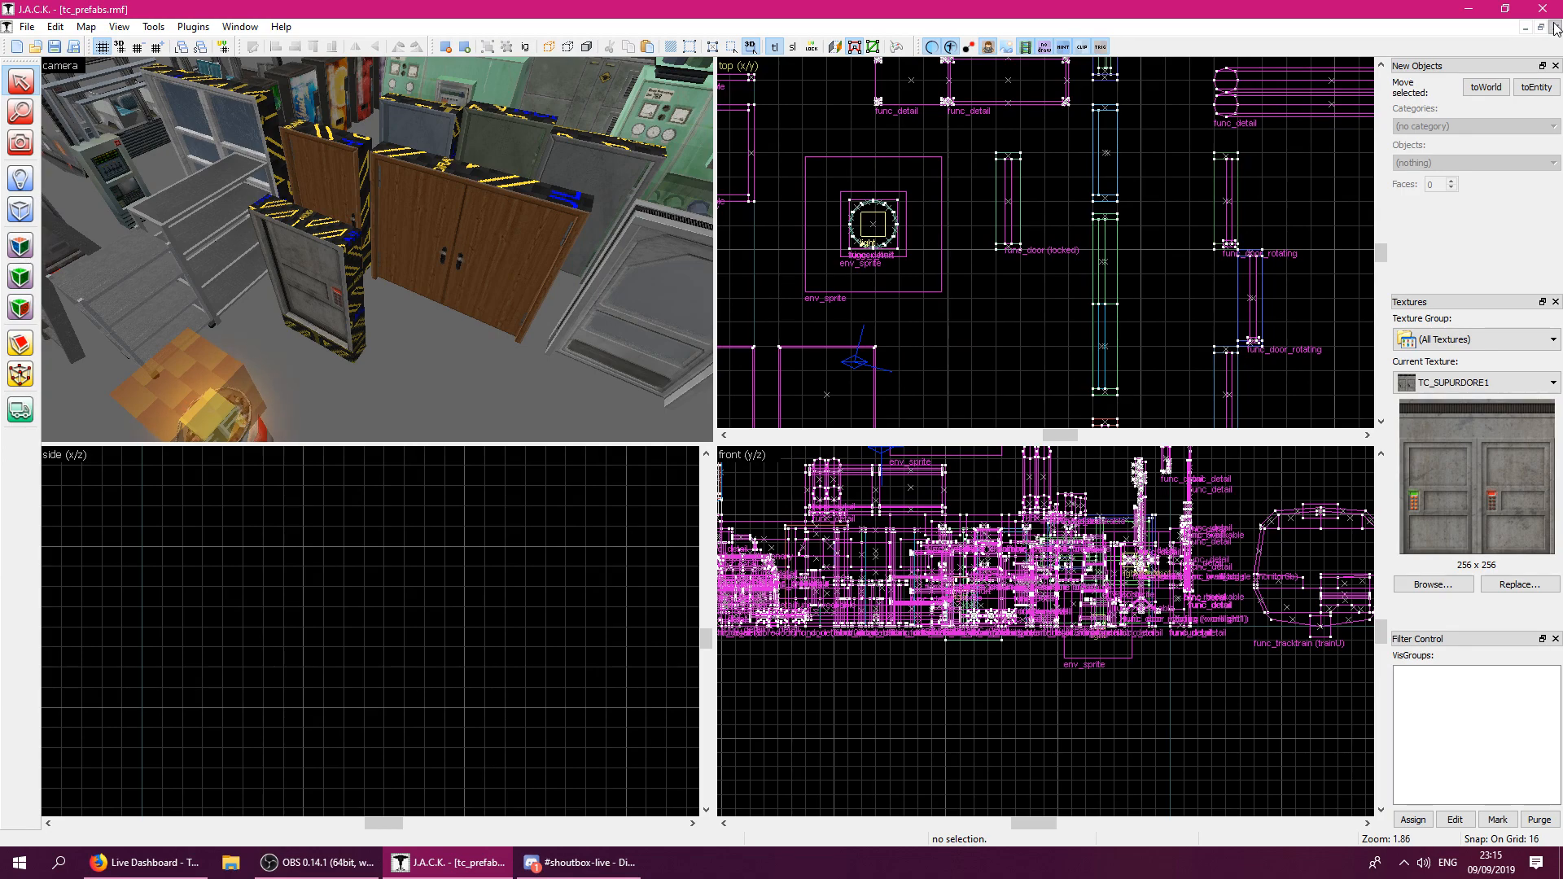
pyautogui.click(1555, 28)
# Review the keypad func_door's object properties in cencom2, deselect the door and save the map.
pyautogui.doubleClick(417, 247)
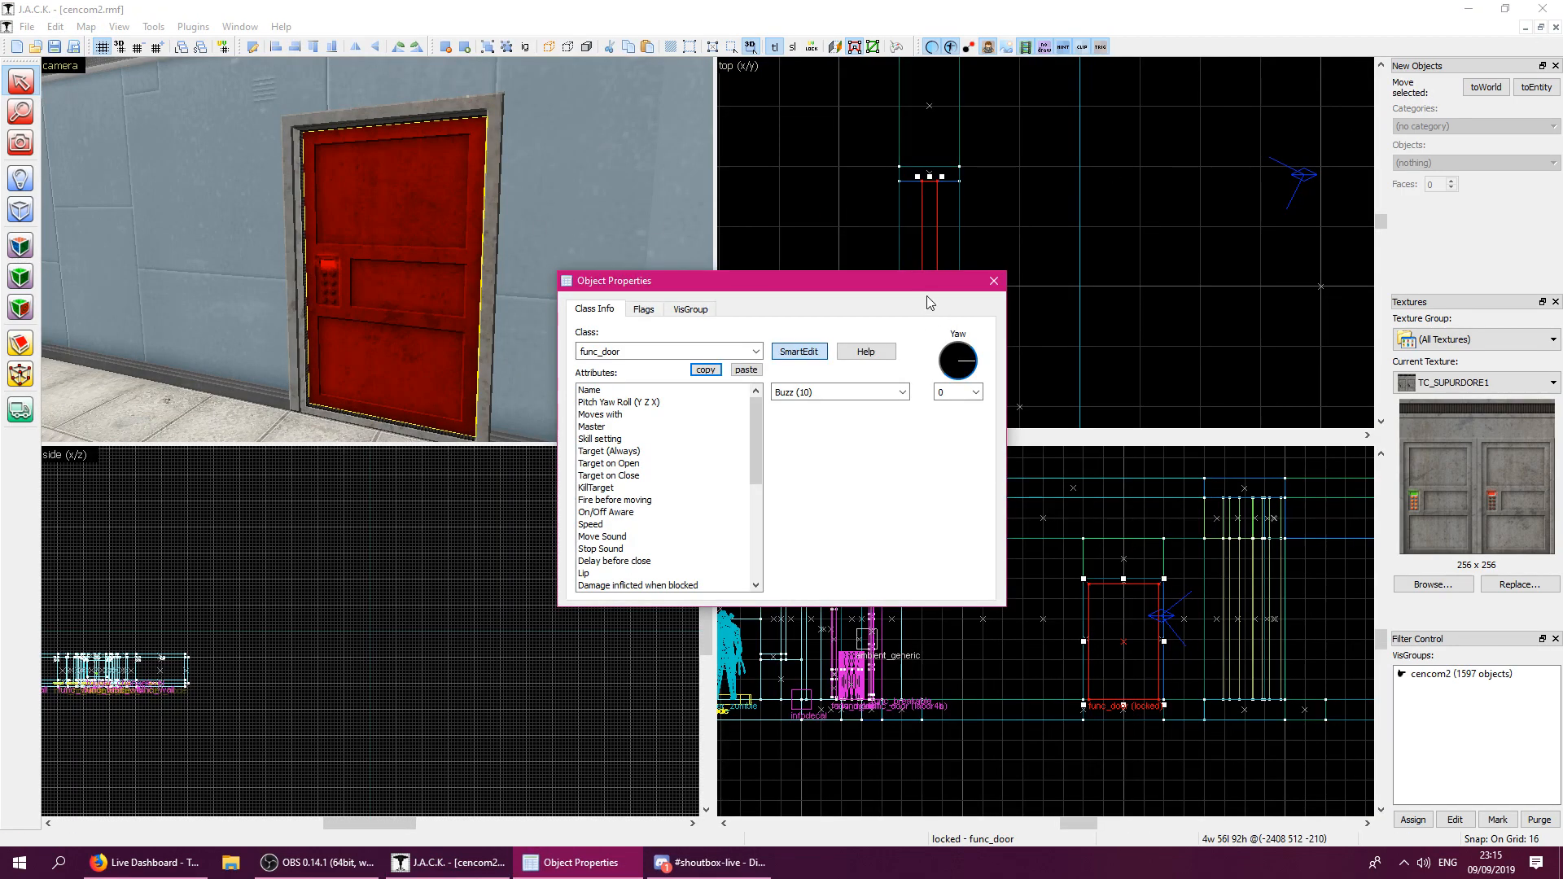
pyautogui.click(531, 235)
pyautogui.click(423, 241)
pyautogui.click(993, 280)
pyautogui.press('z')
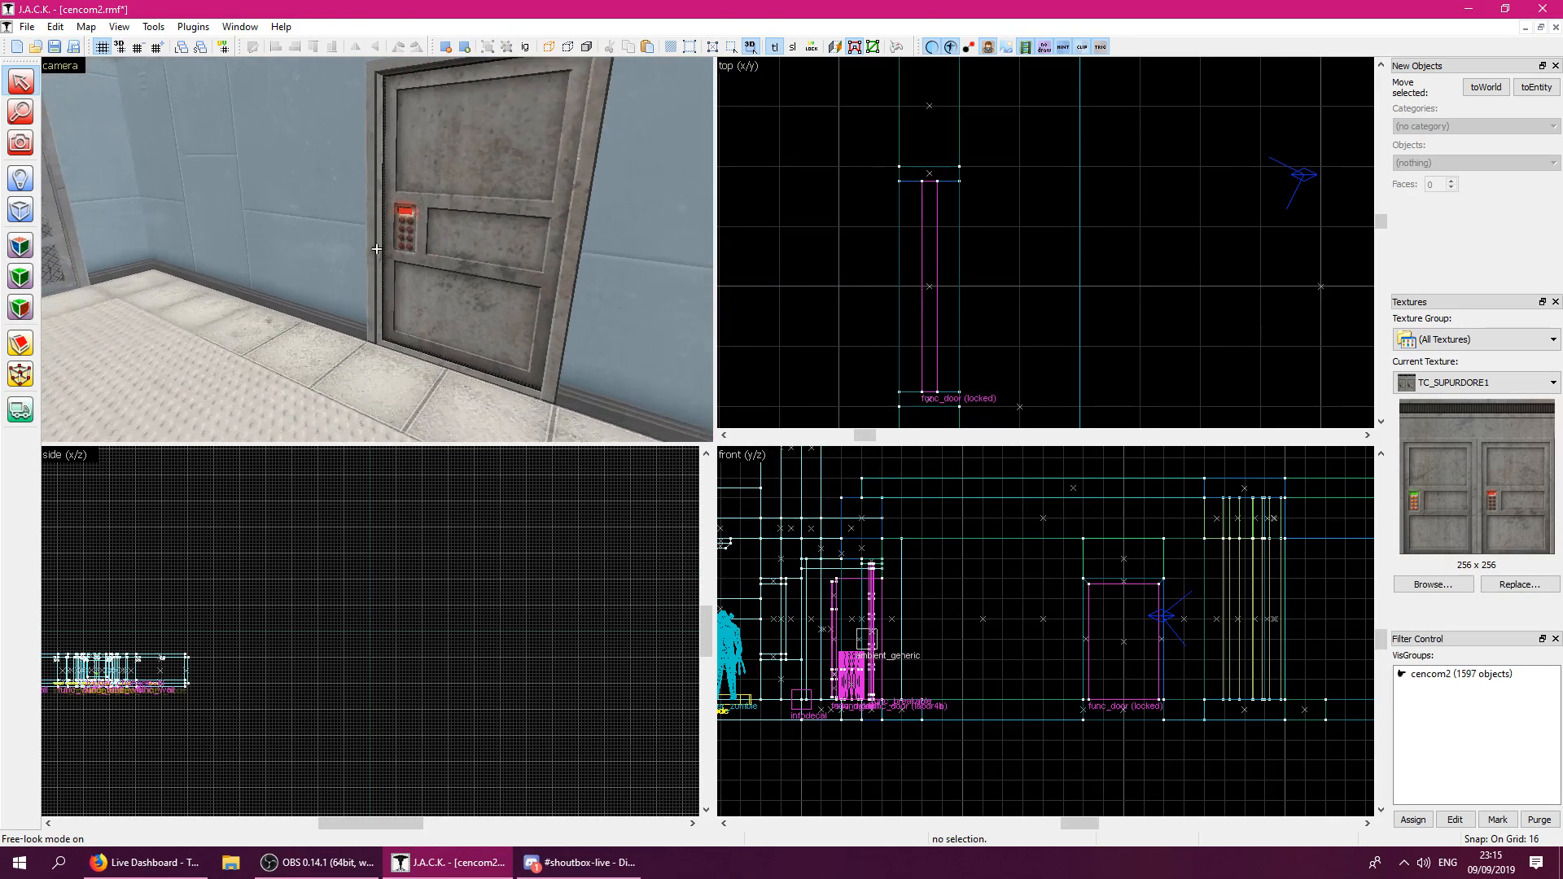
pyautogui.press('s')
pyautogui.press('z')
pyautogui.hotkey('ctrl', 's')
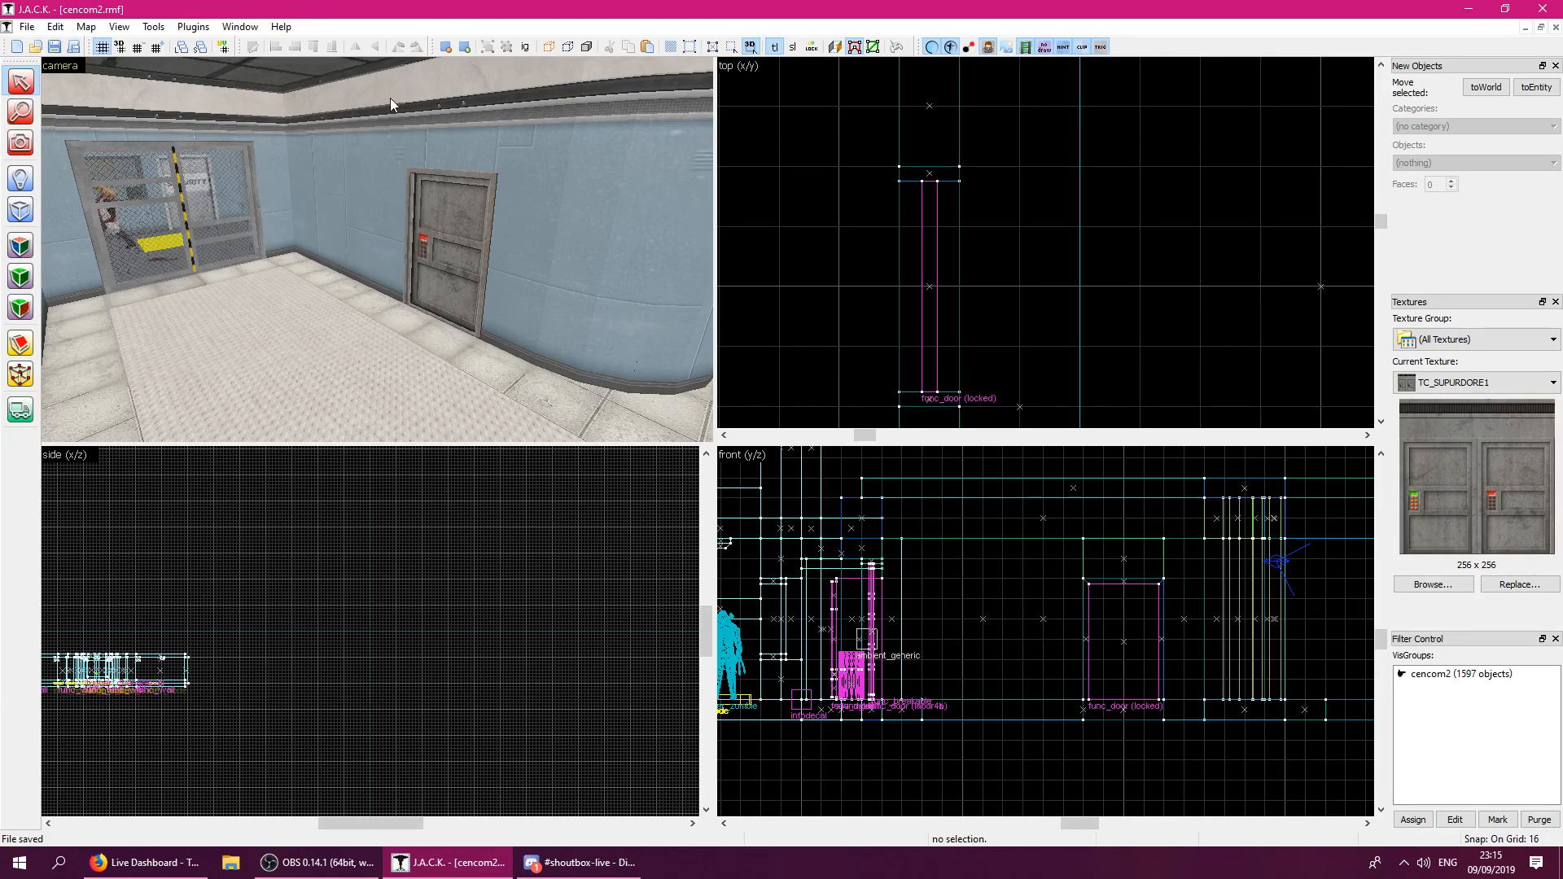
# Lift the ceiling face's TC_CEILTILE2 texture and search the texture browser using the filters "flor" and "seal".
pyautogui.press('z')
pyautogui.press('z')
pyautogui.hotkey('shift', 'a')
pyautogui.click(342, 245)
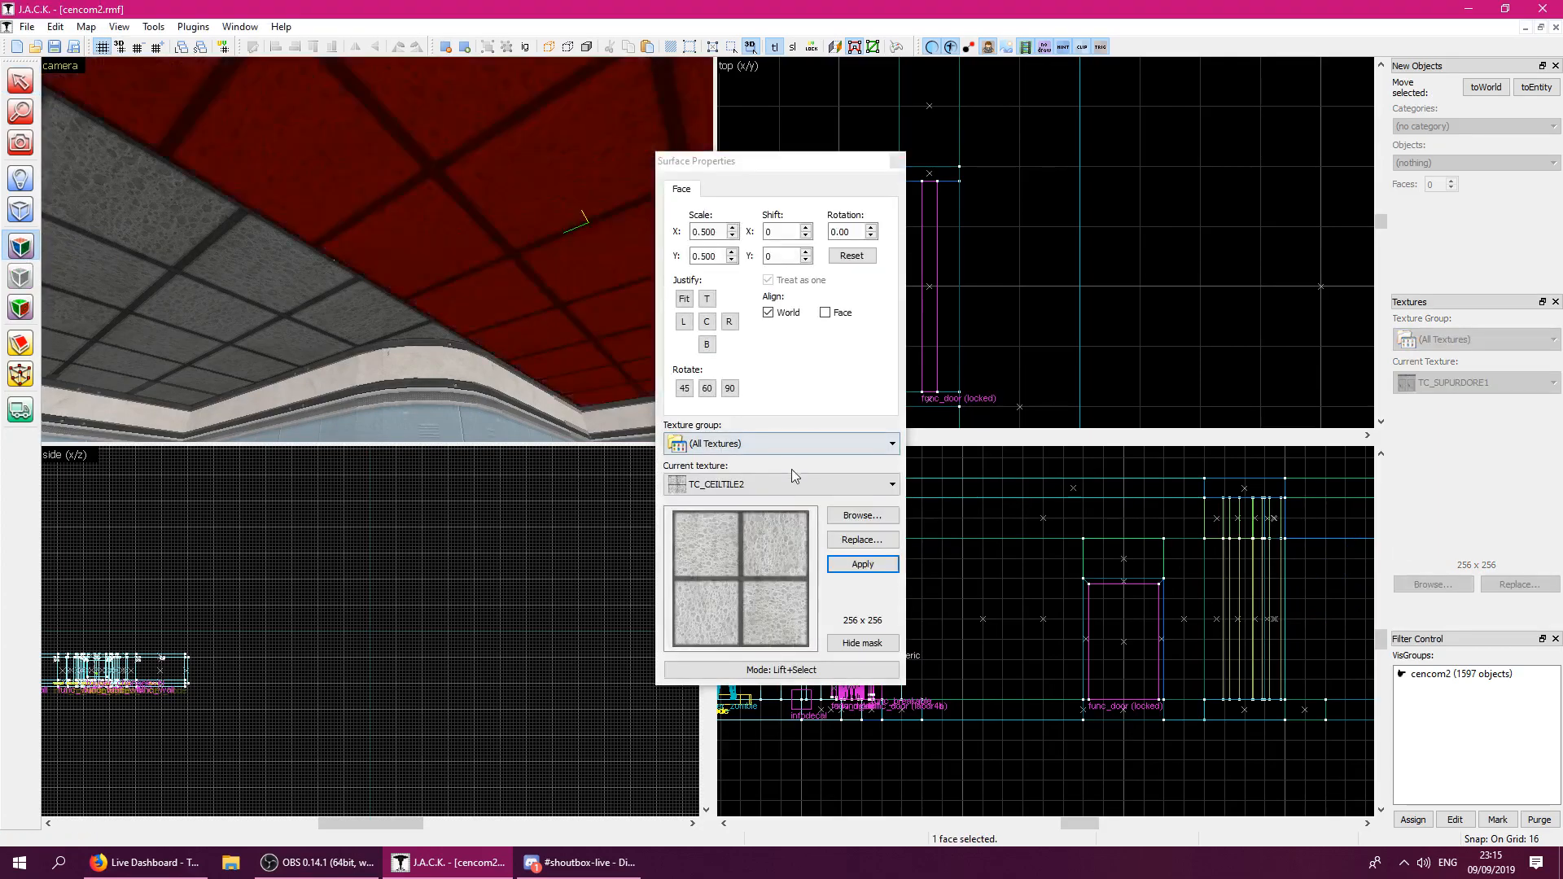
pyautogui.click(880, 512)
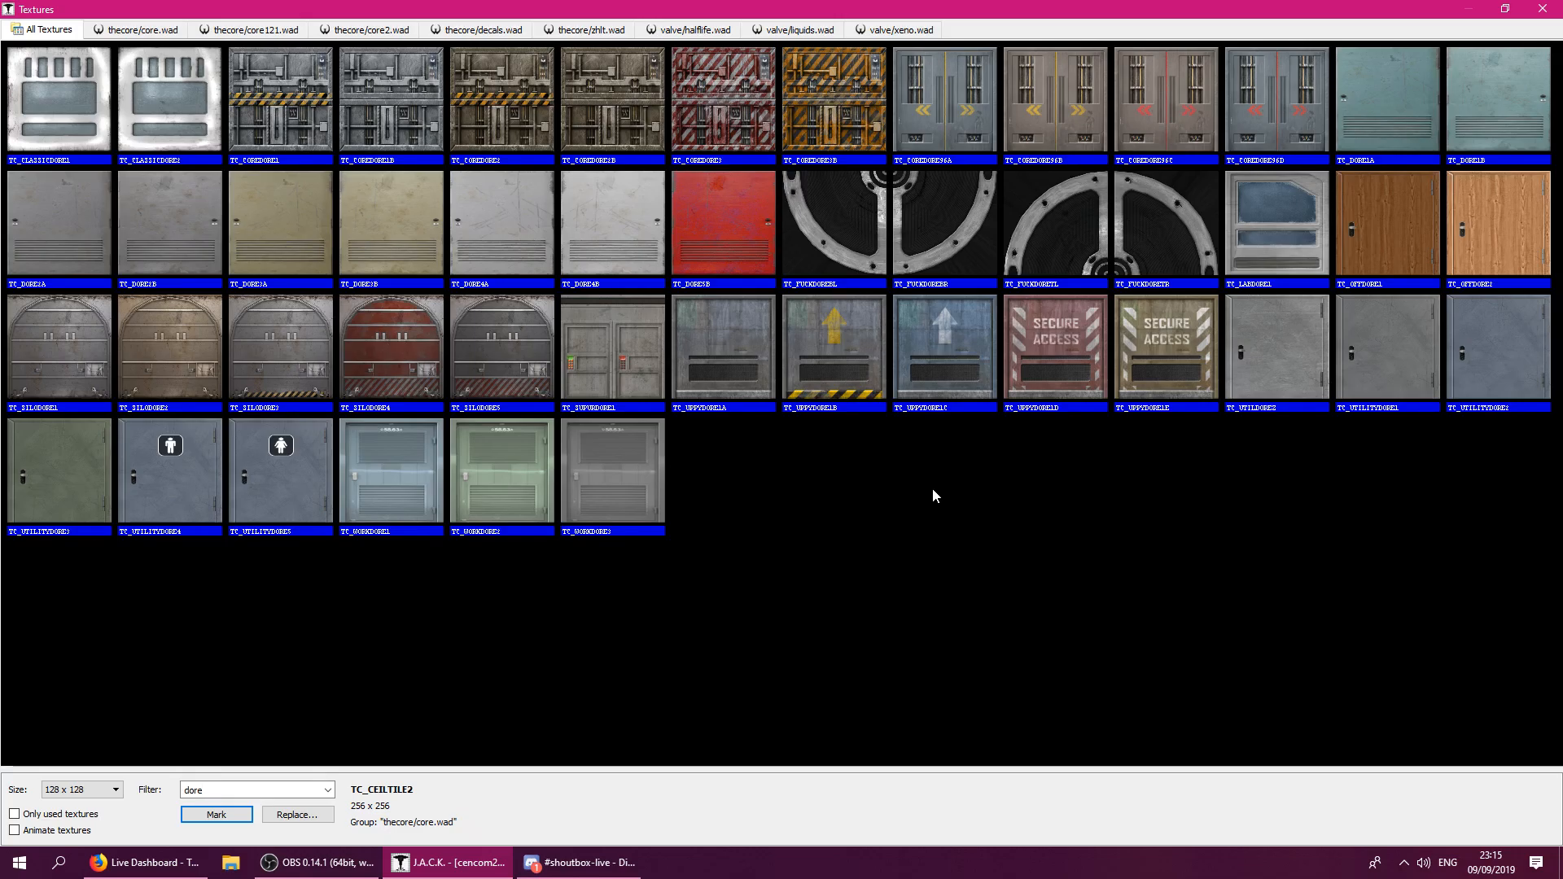
pyautogui.write('flore')
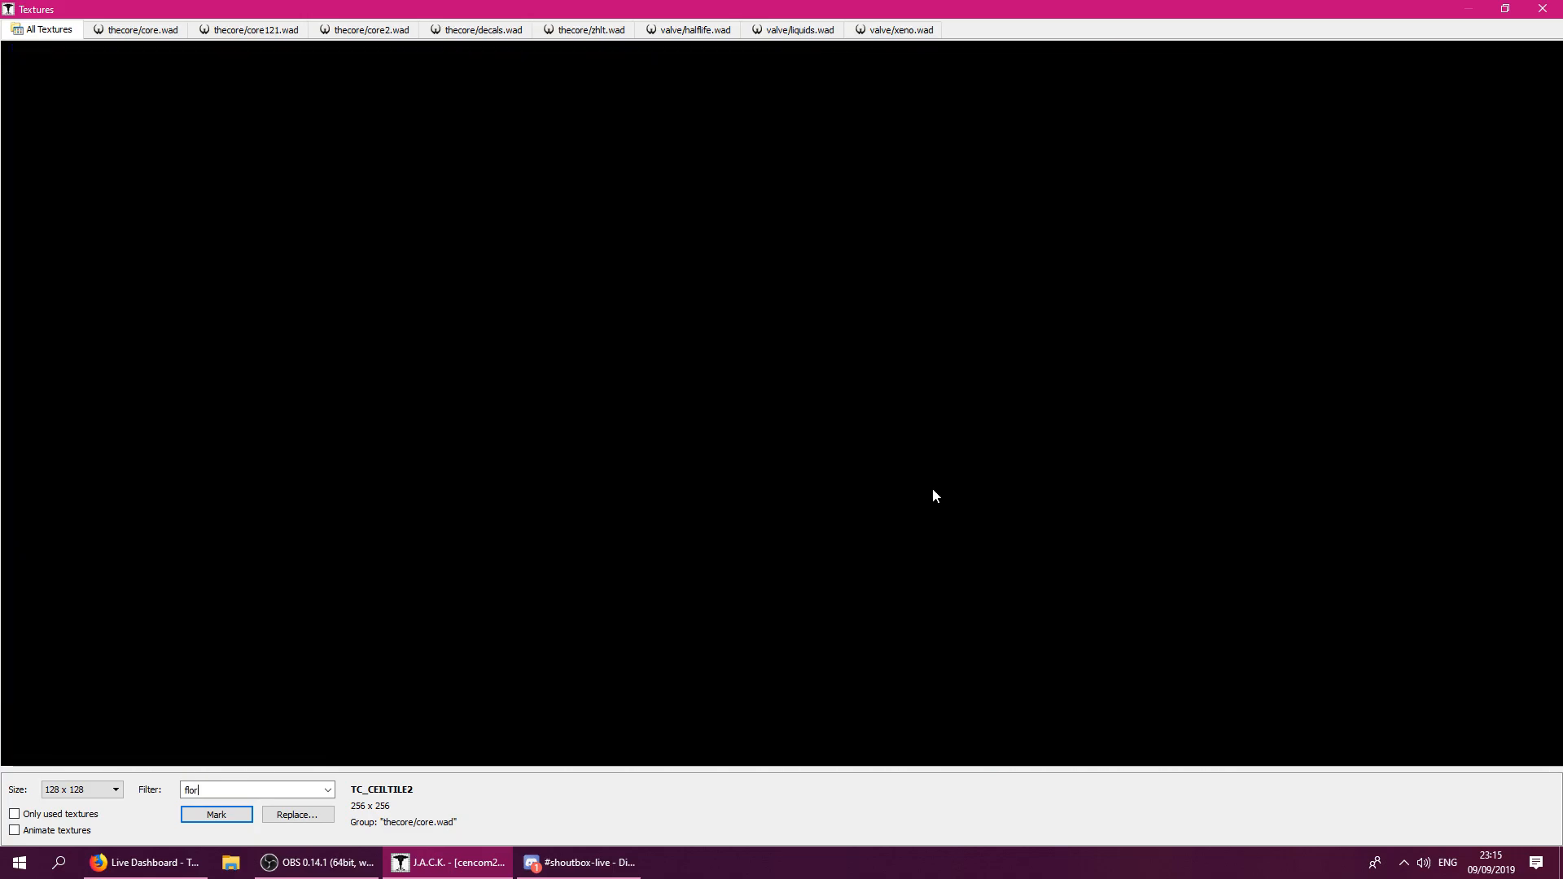
pyautogui.press('BackSpace')
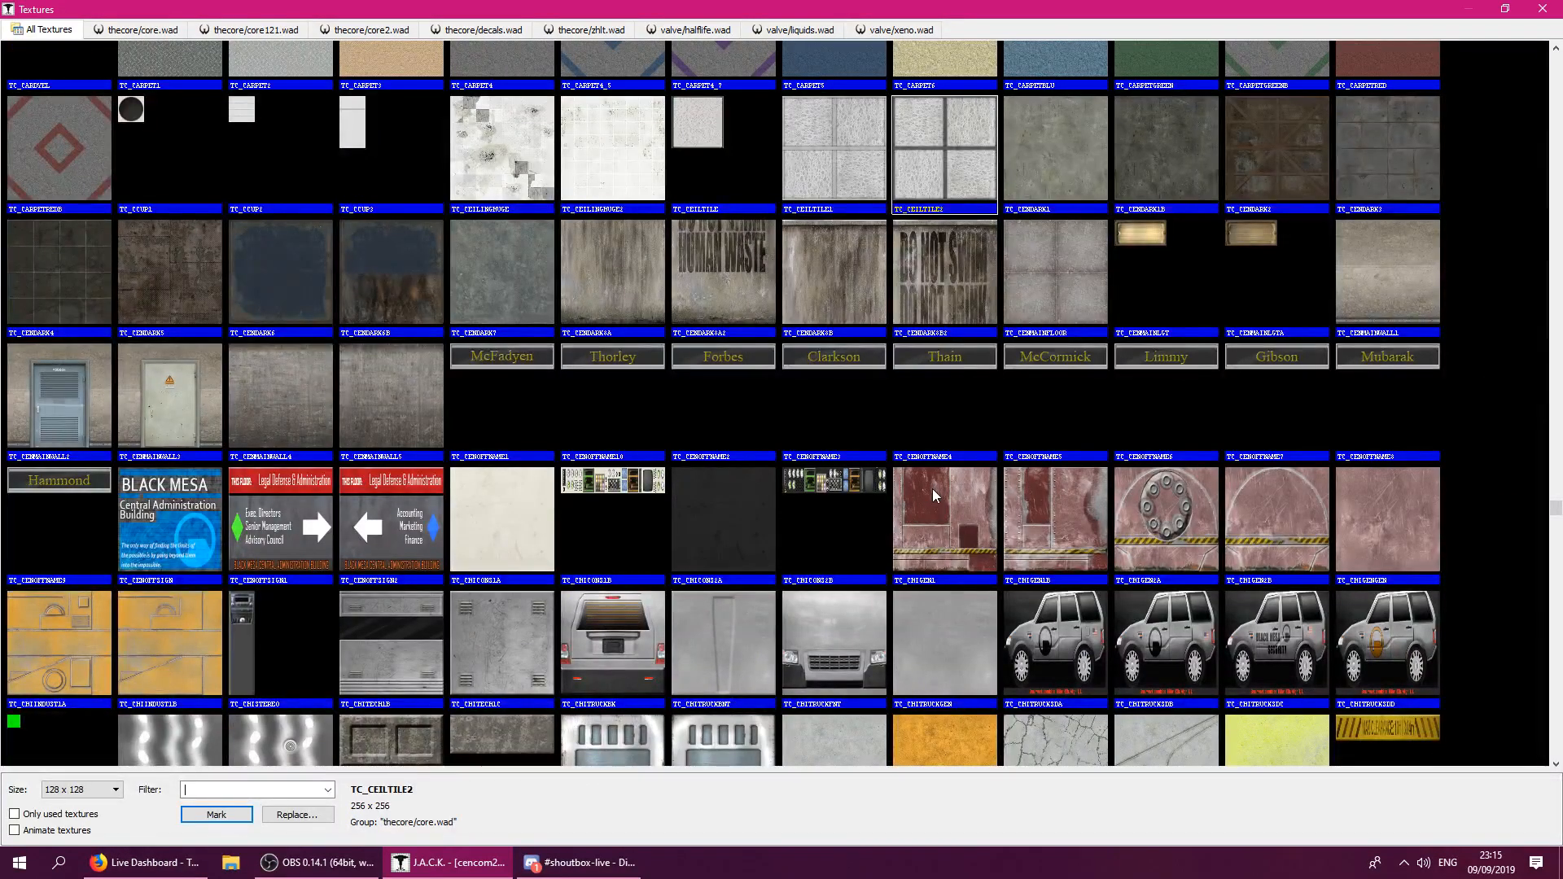
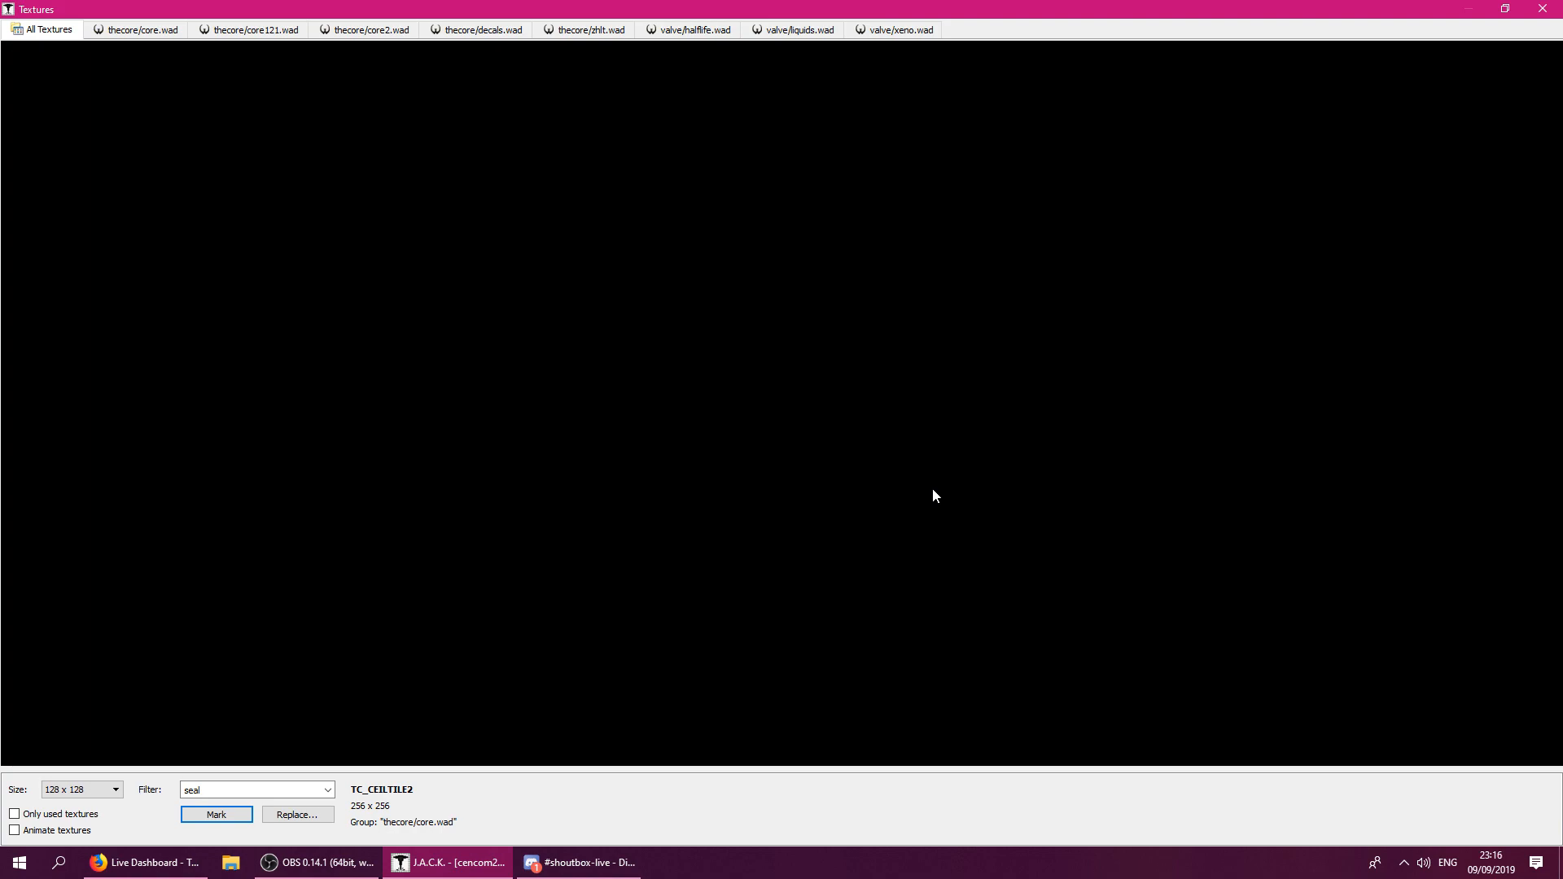
pyautogui.press('BackSpace')
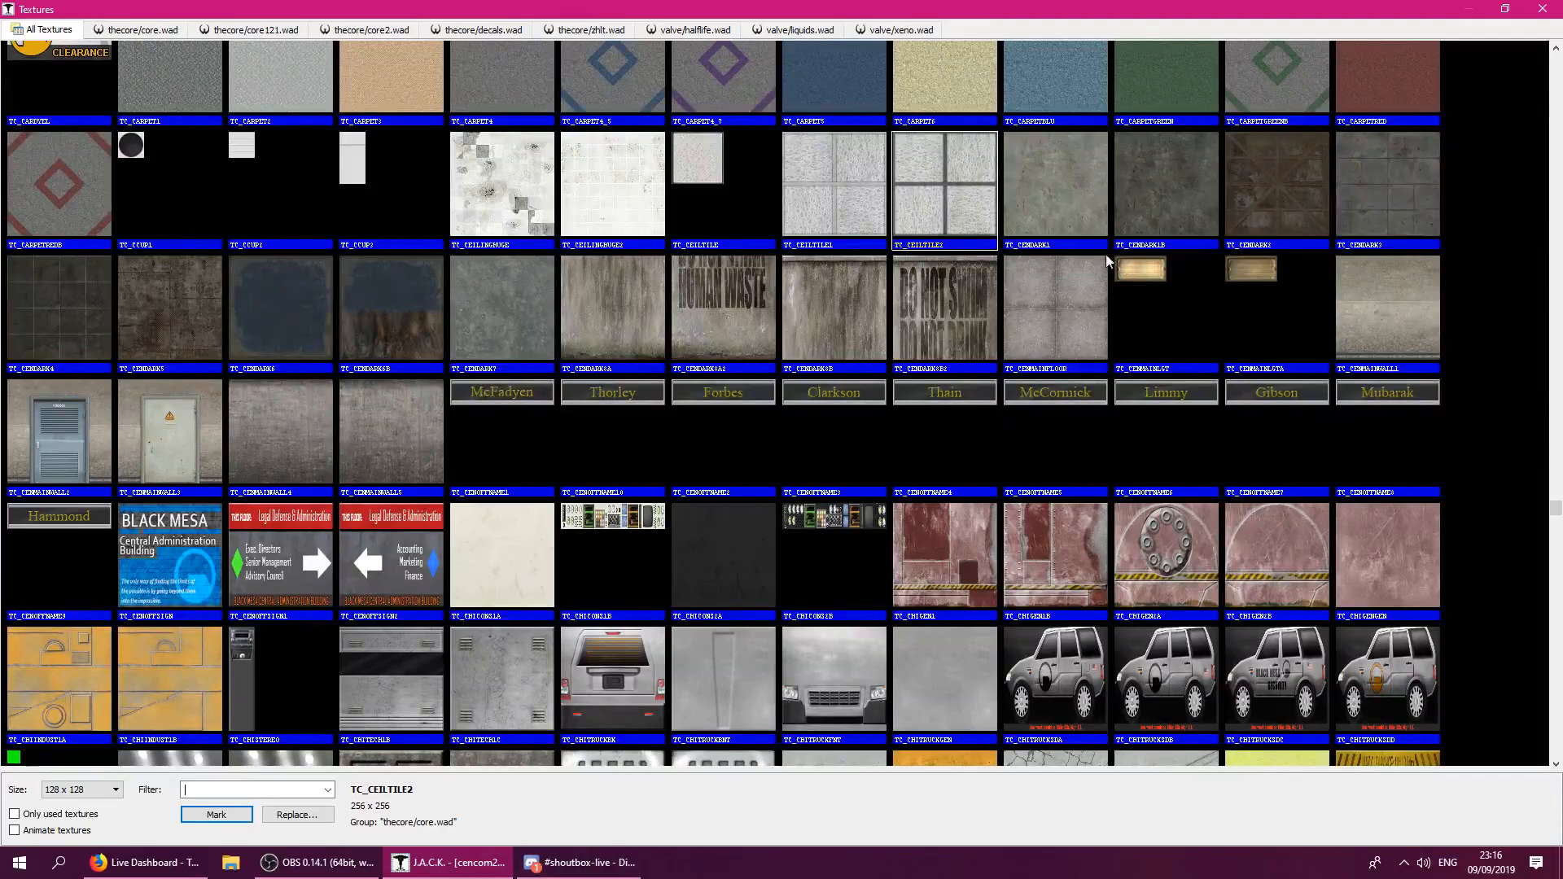
pyautogui.click(1542, 9)
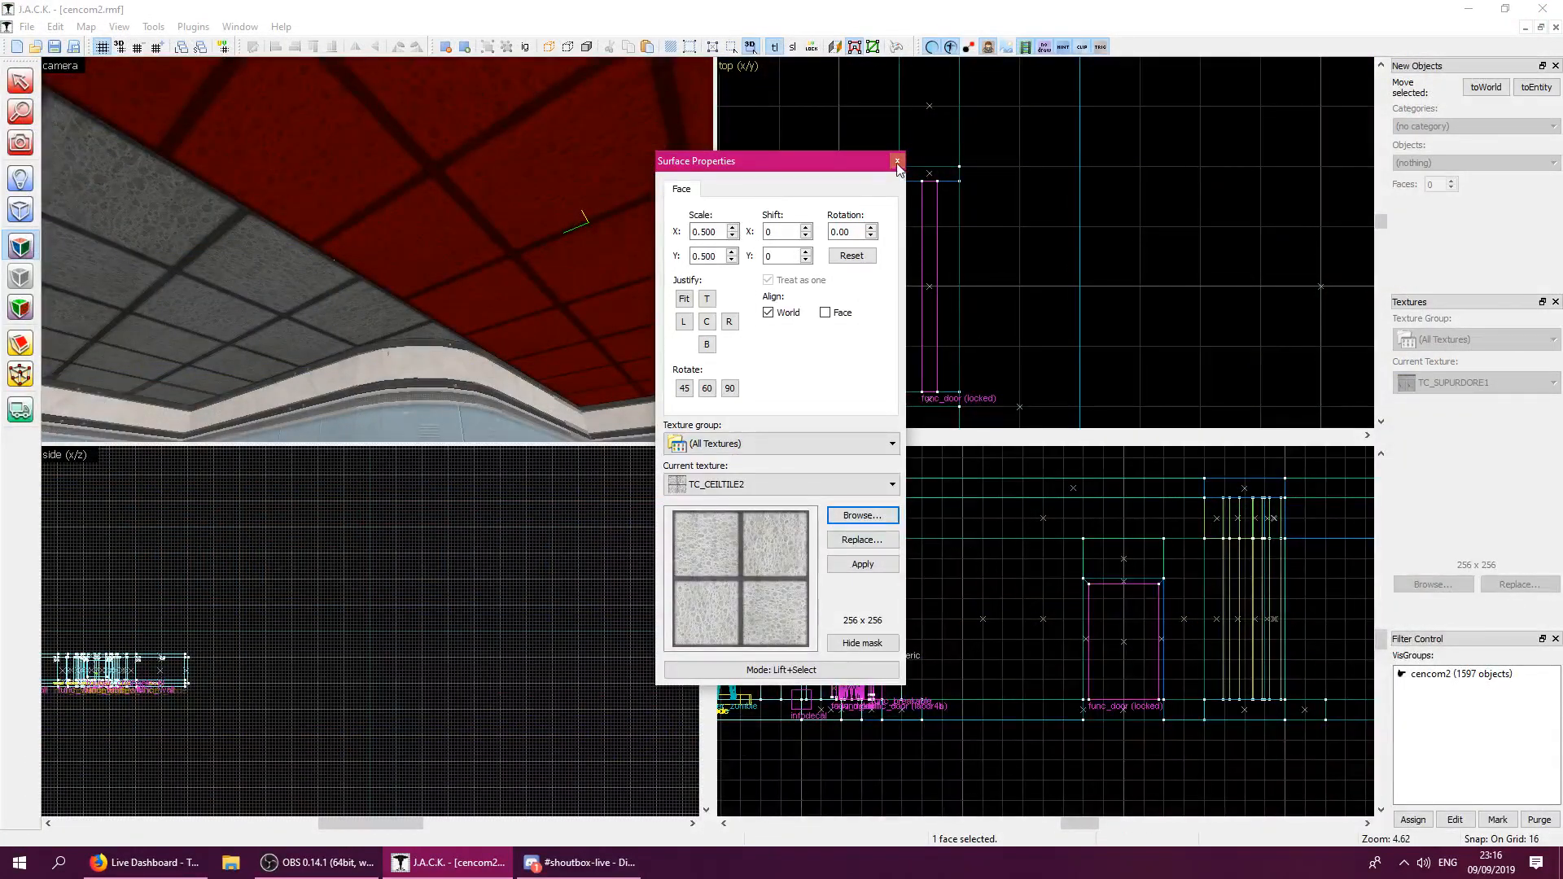
pyautogui.click(897, 161)
# Examine the corridor around the keypad door, including its ceiling, curved corners, glazed entrance and the adjoining cross hall.
pyautogui.press('z')
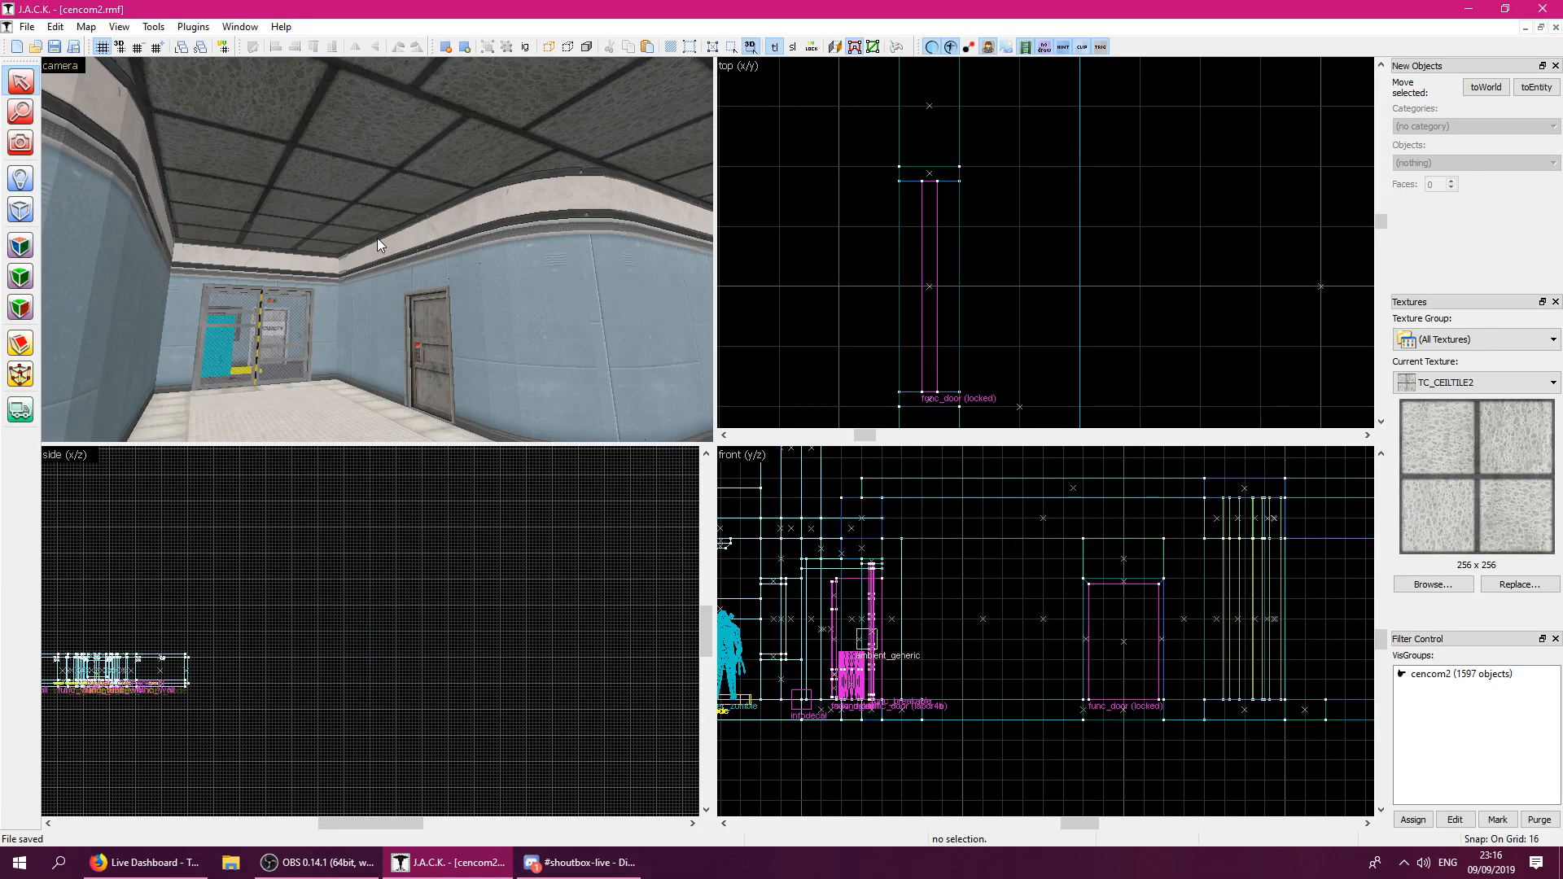
pyautogui.press('z')
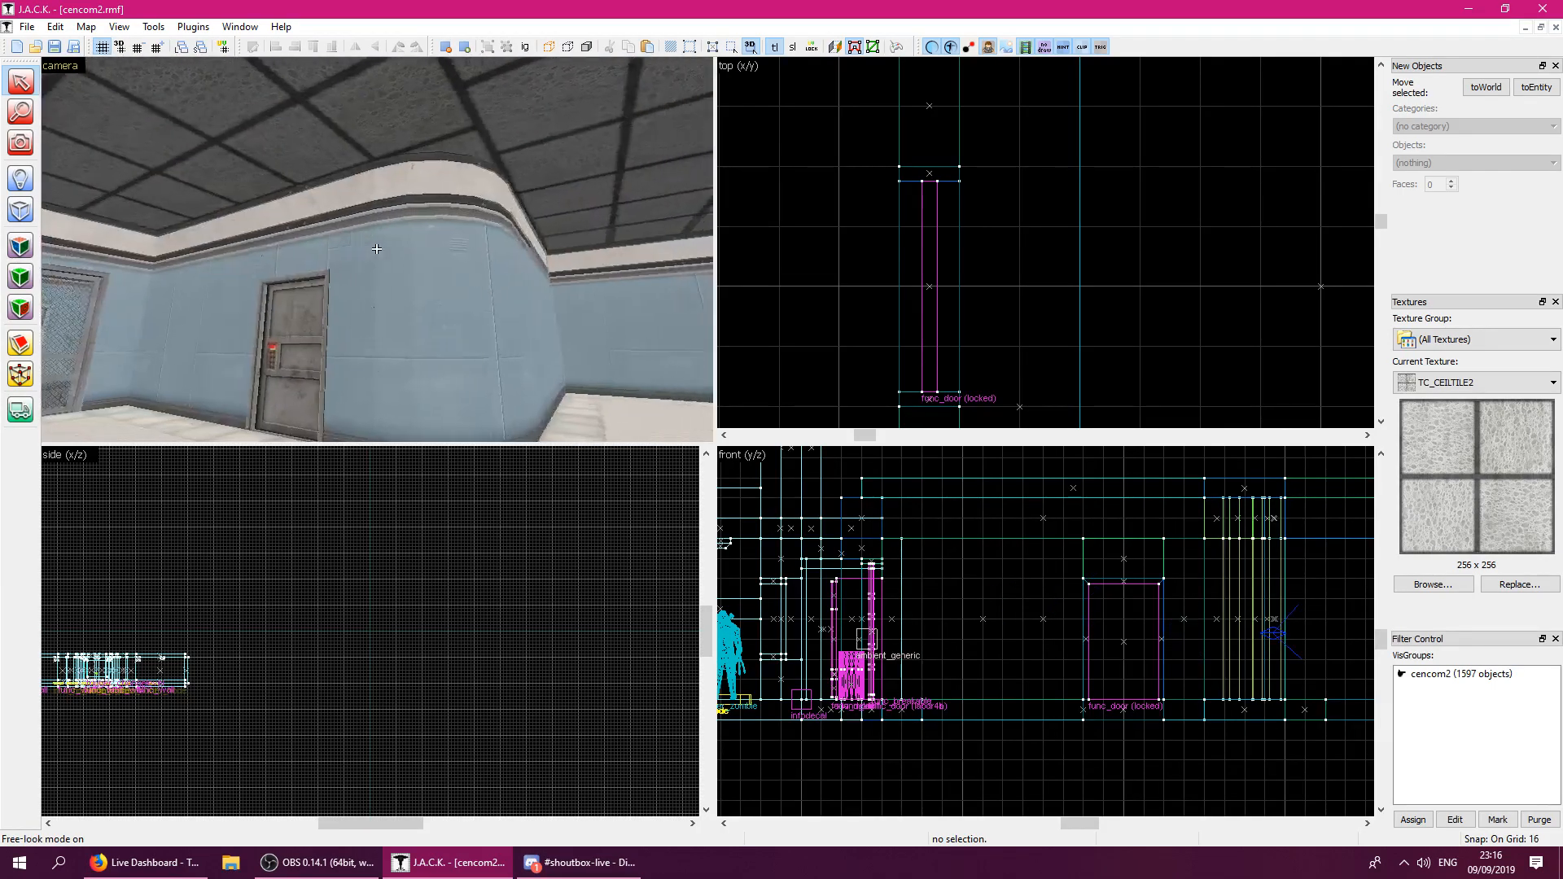
pyautogui.press('w')
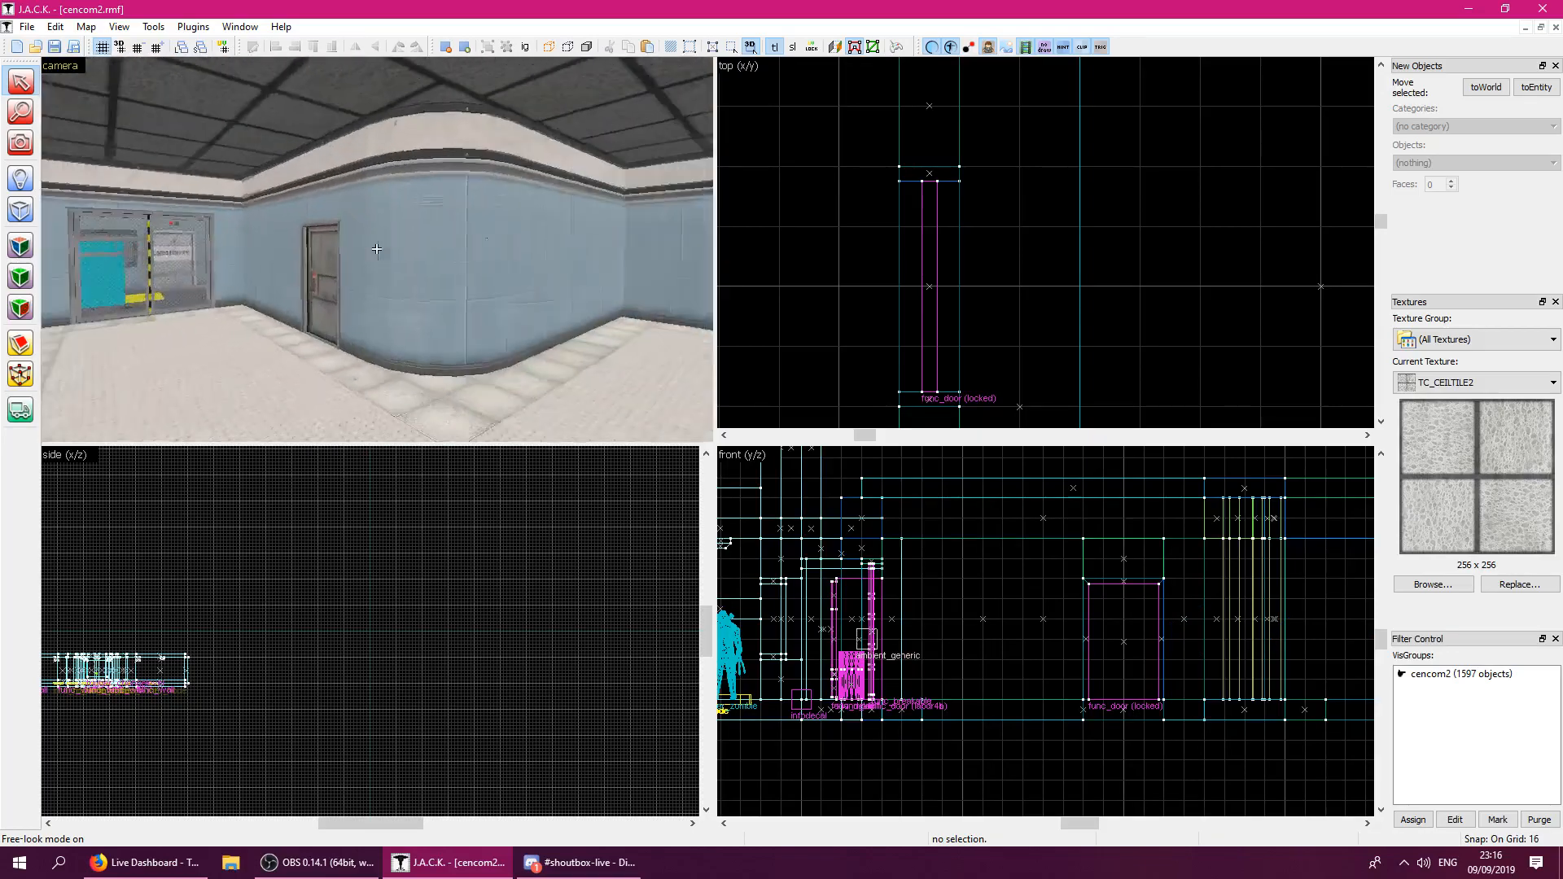
pyautogui.press('w')
pyautogui.press('z')
pyautogui.press('z')
pyautogui.press('w')
pyautogui.press('w')
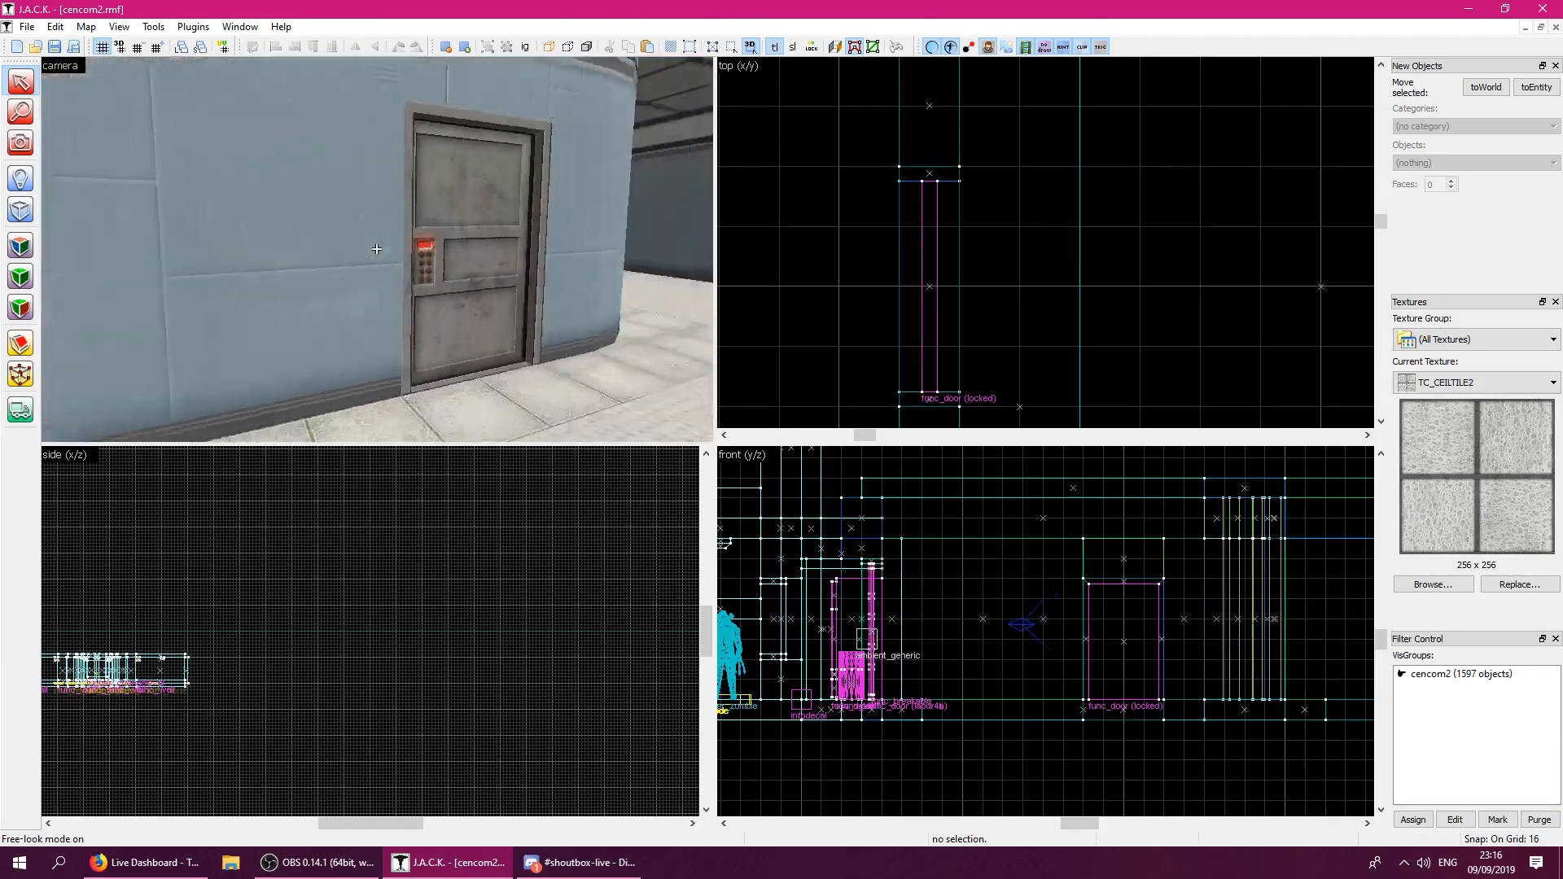
pyautogui.press('z')
pyautogui.scroll(-10, 848, 319)
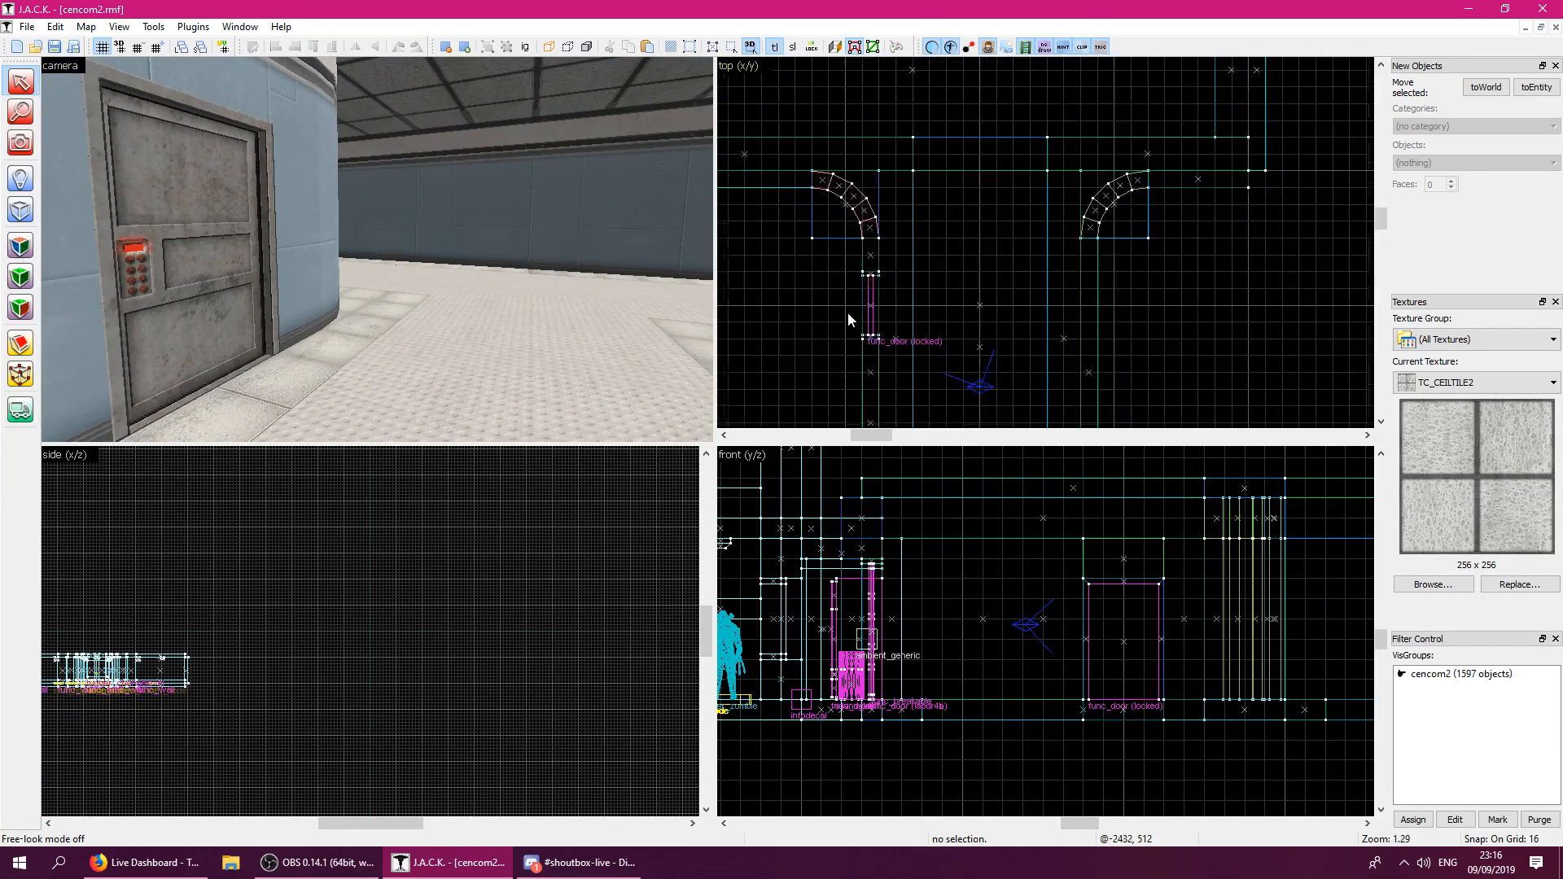
pyautogui.press('w')
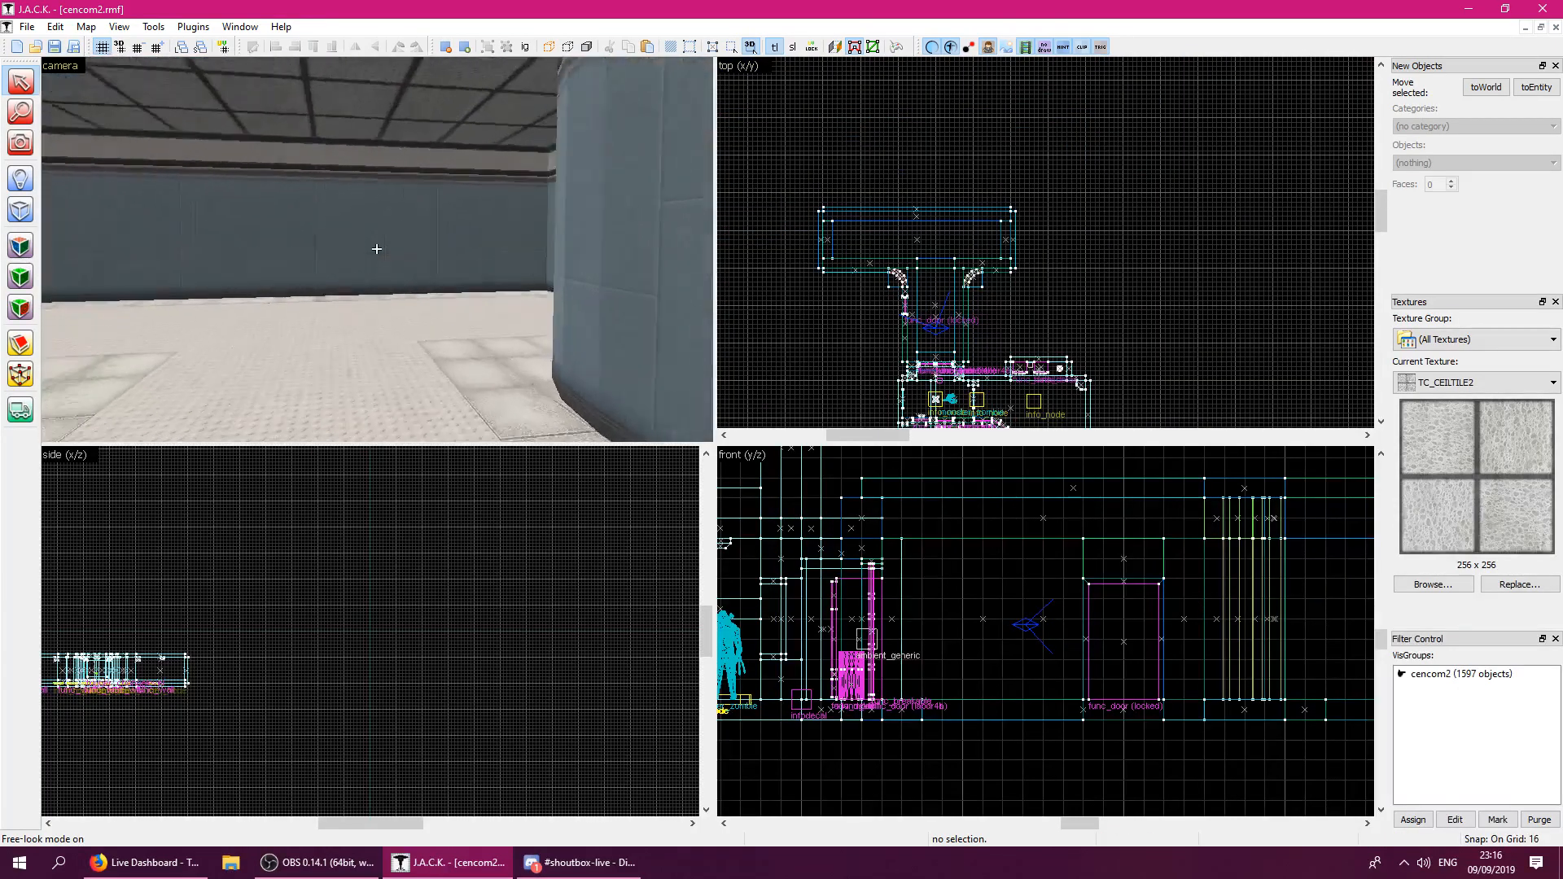
pyautogui.press('s')
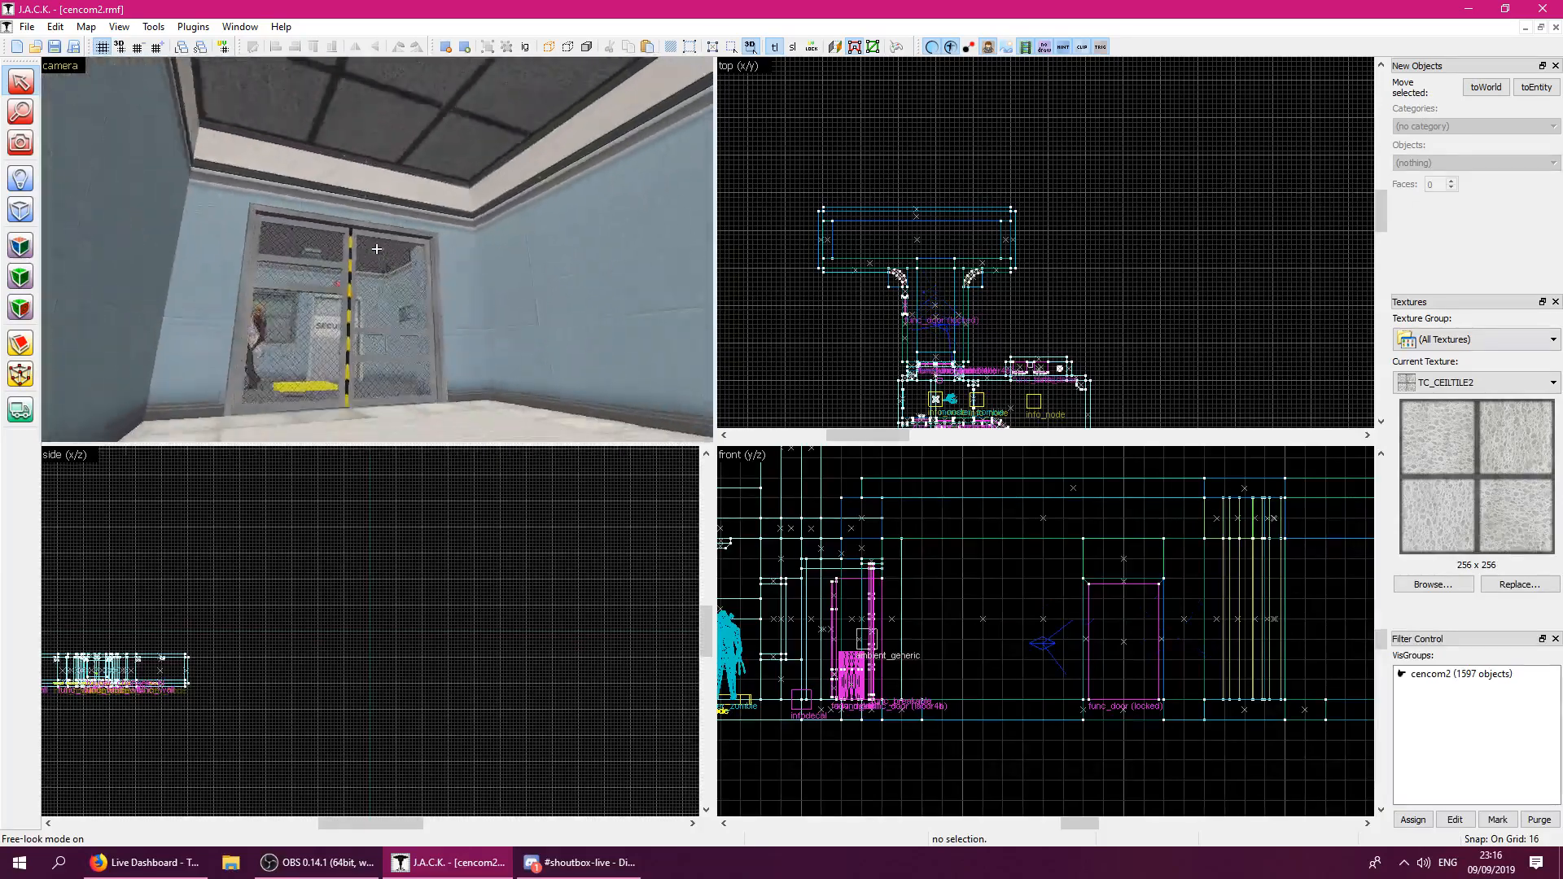
pyautogui.press('d')
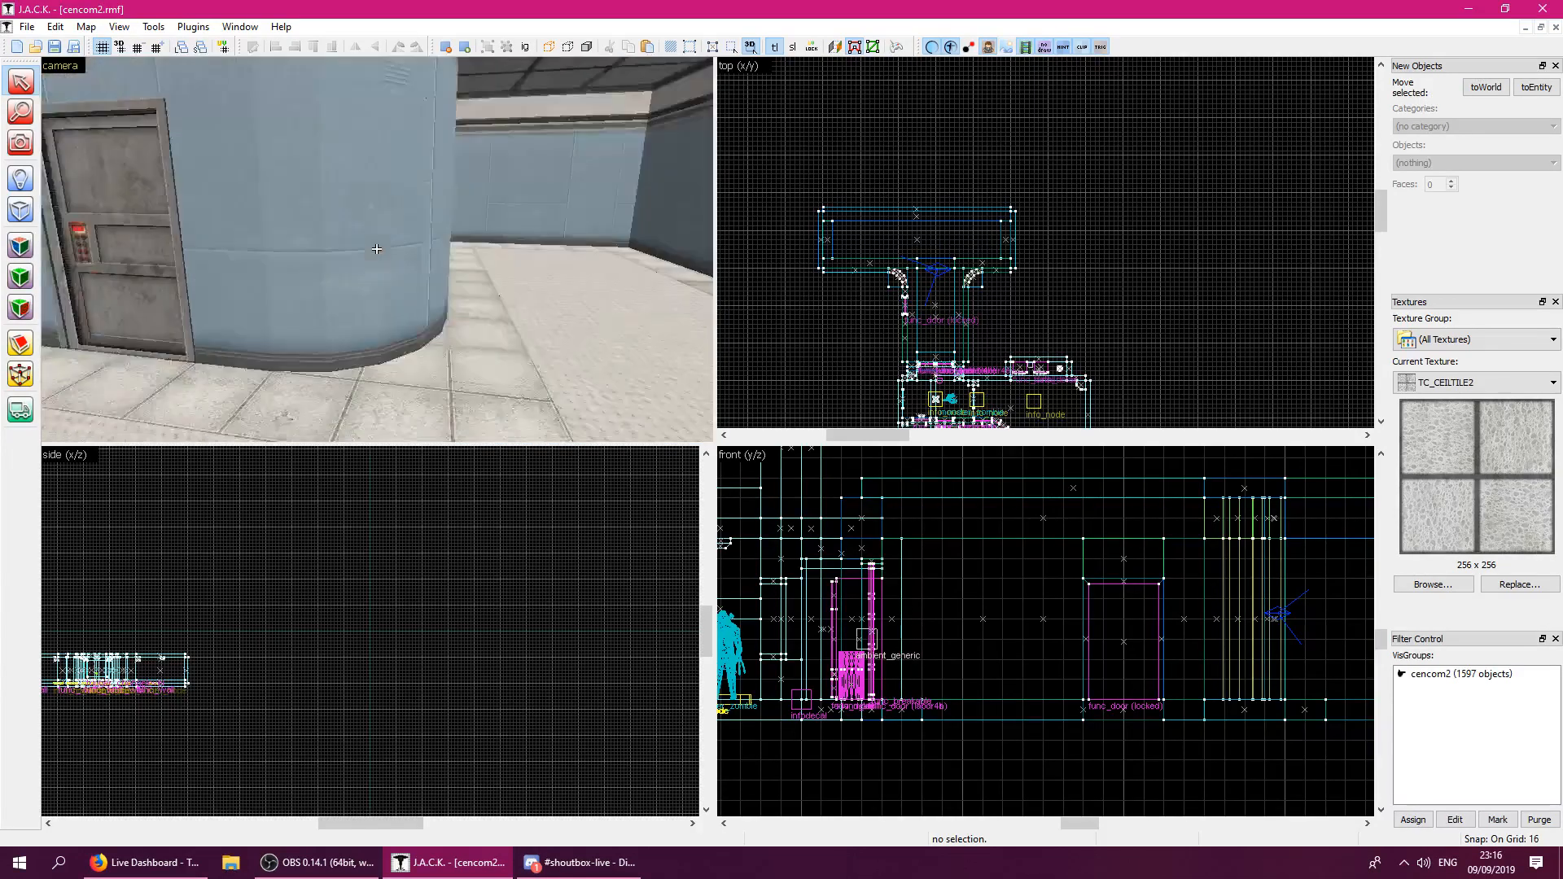
pyautogui.press('w')
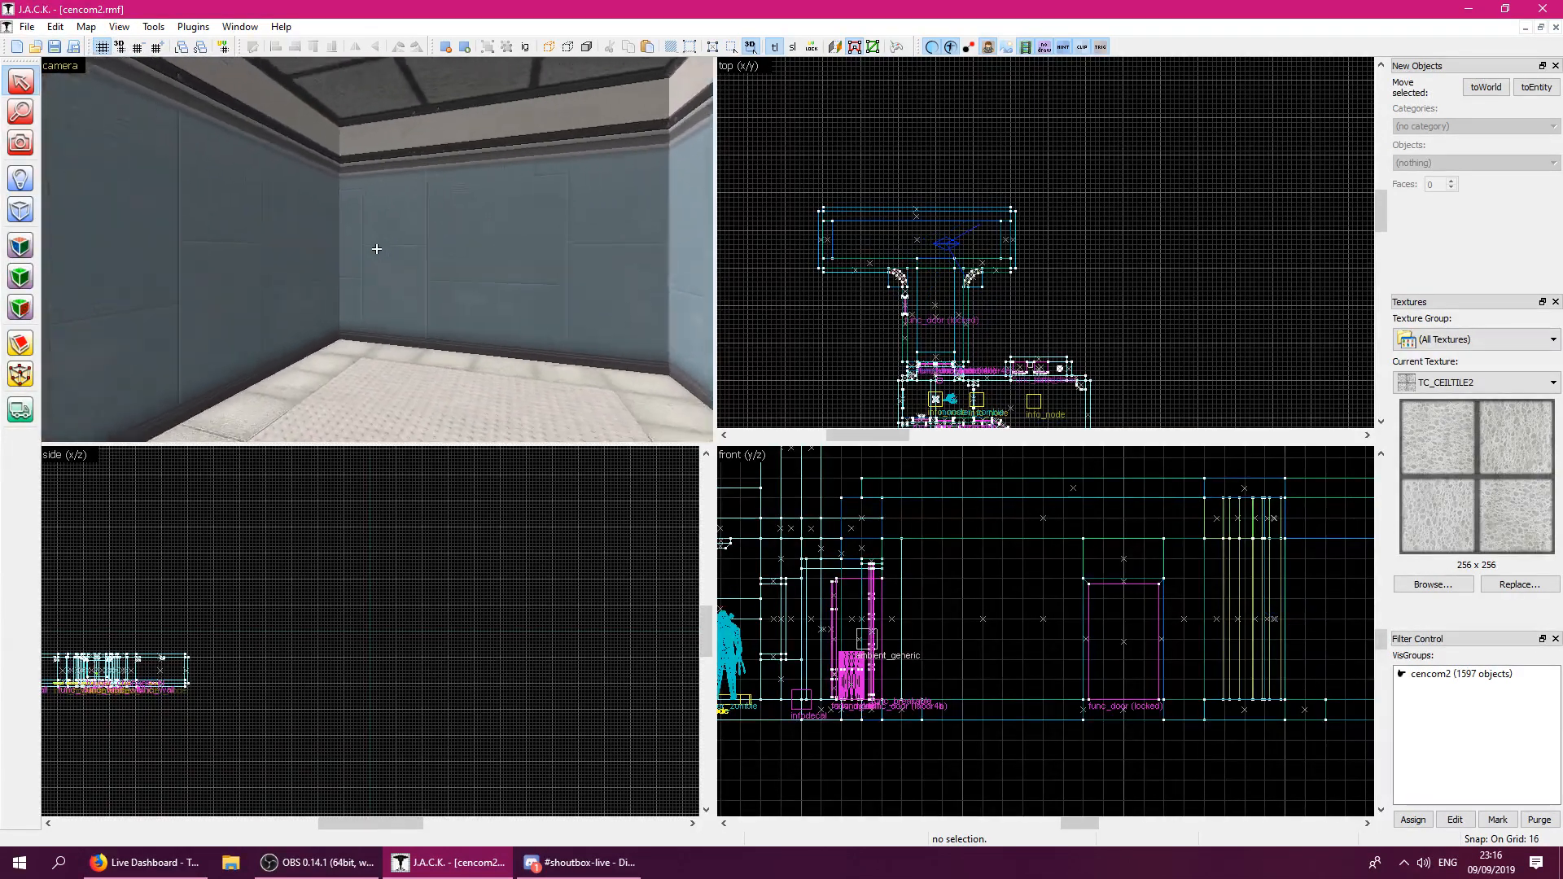
pyautogui.press('s')
pyautogui.press('w')
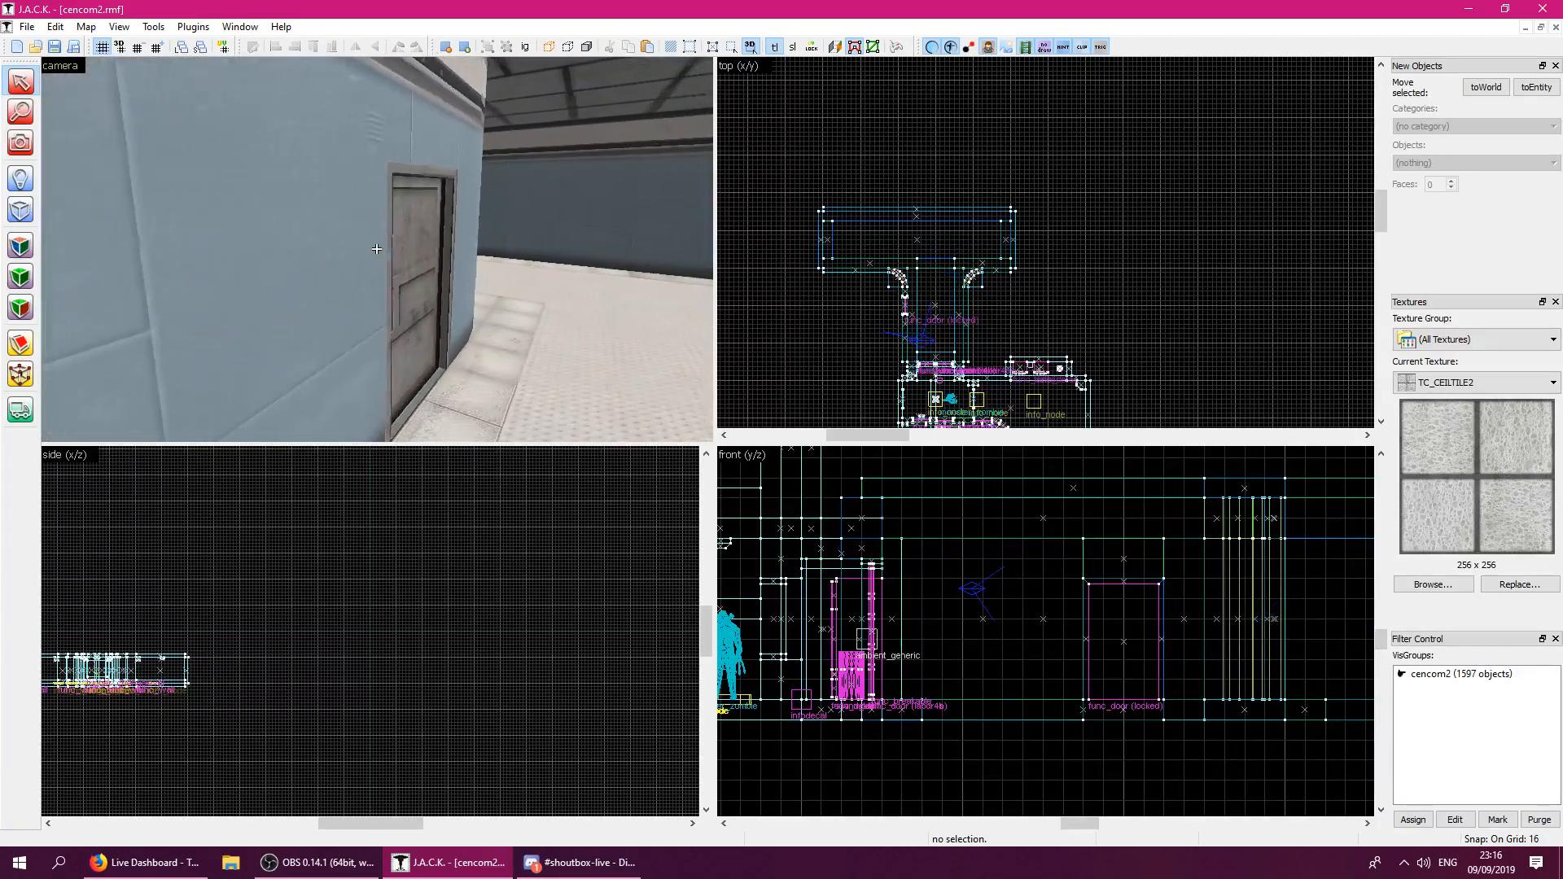
# Examine the cross hall, its ceiling tiles and curved corners, and the corridor back towards the glazed entrance.
pyautogui.press('s')
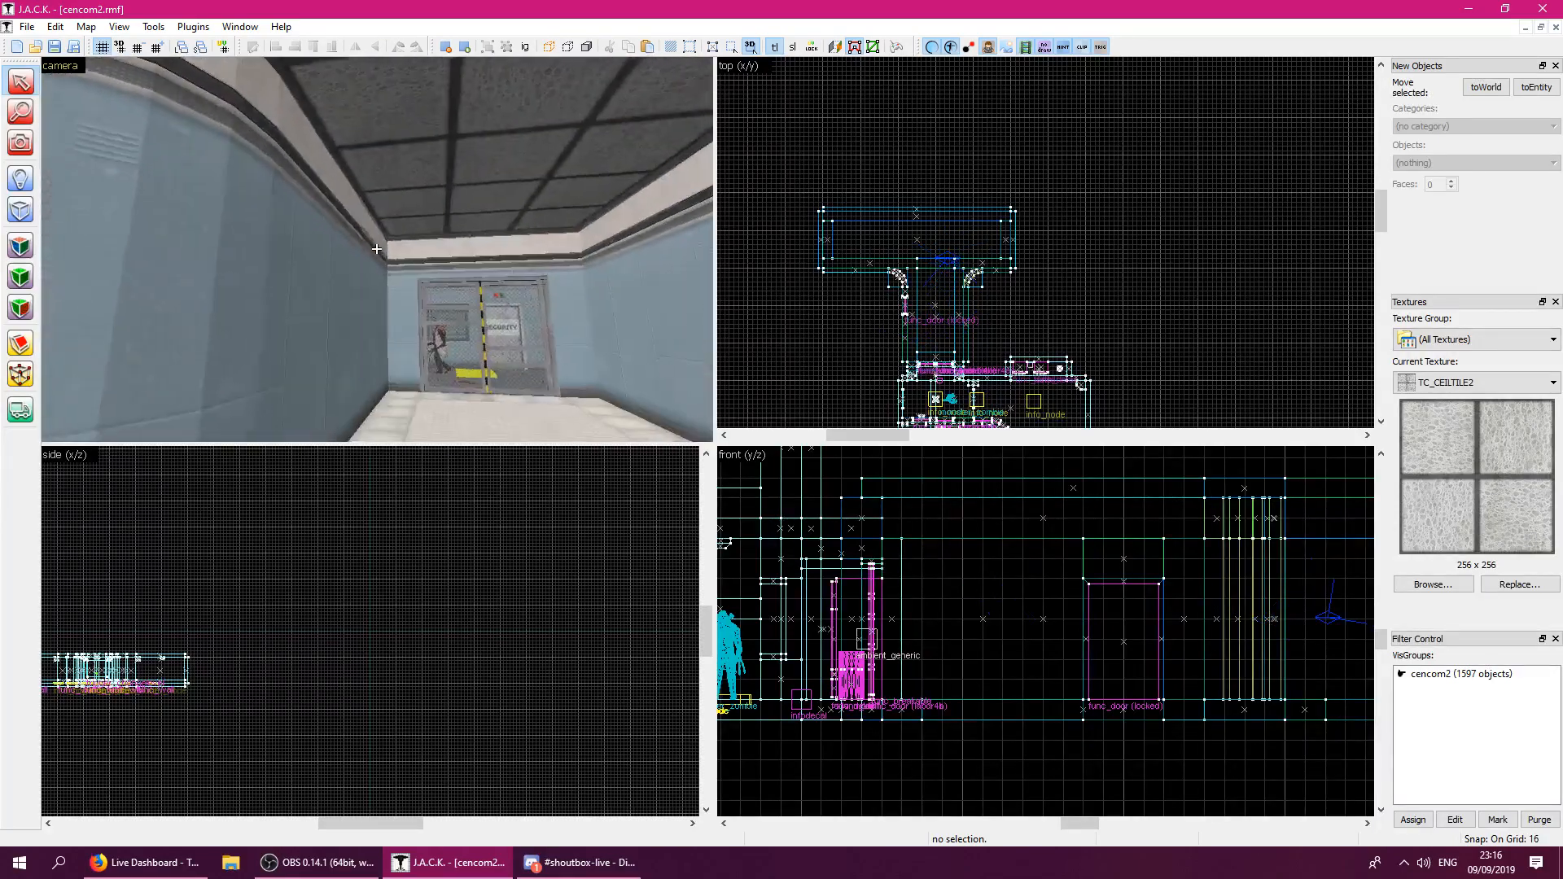
pyautogui.press('w')
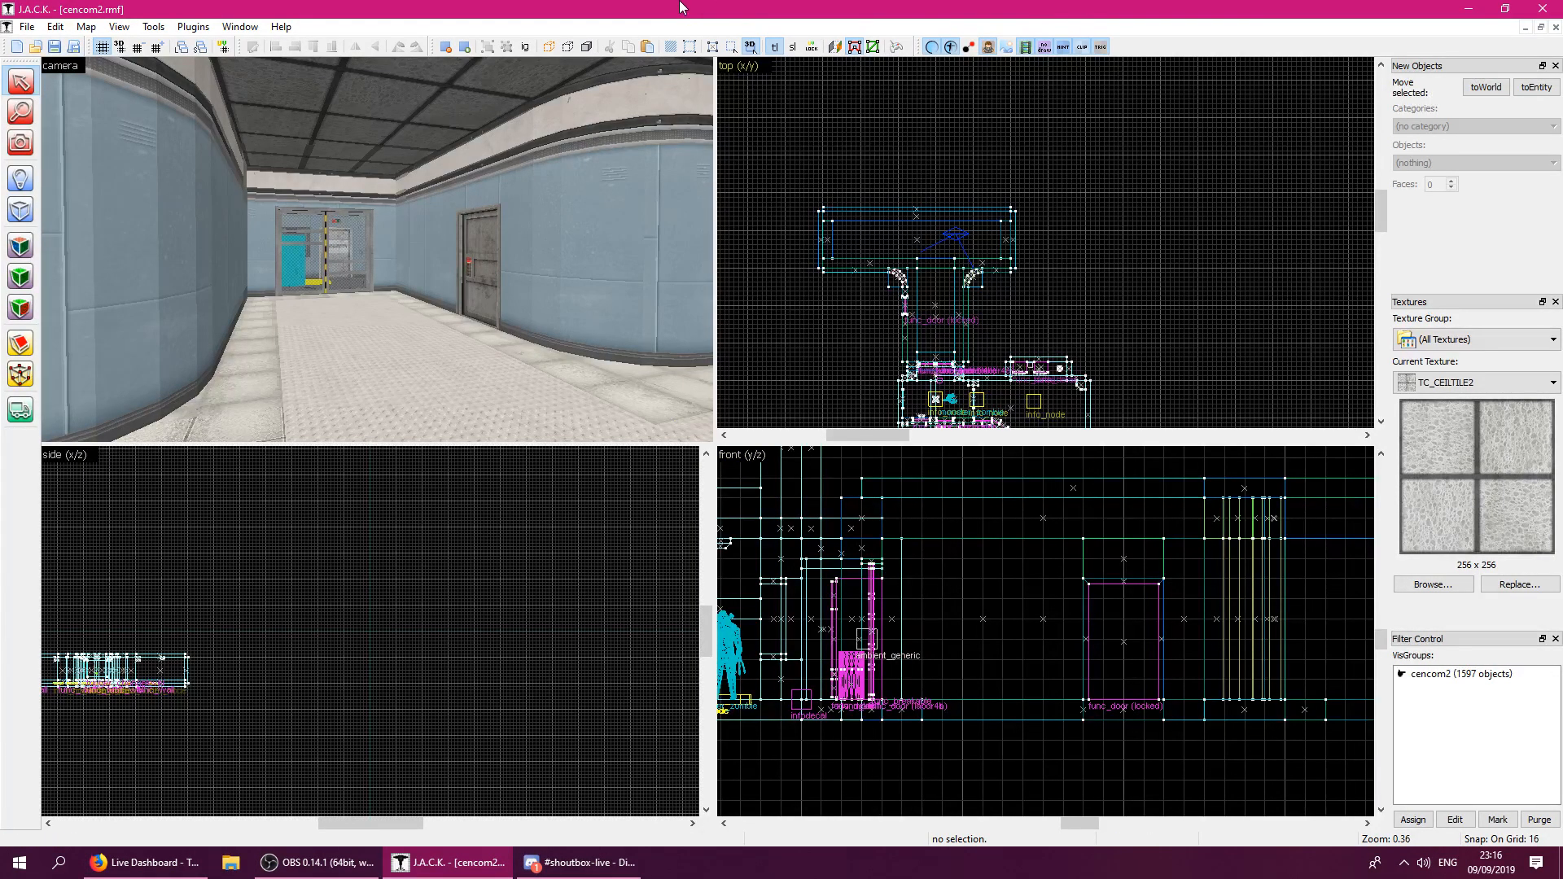
pyautogui.press('z')
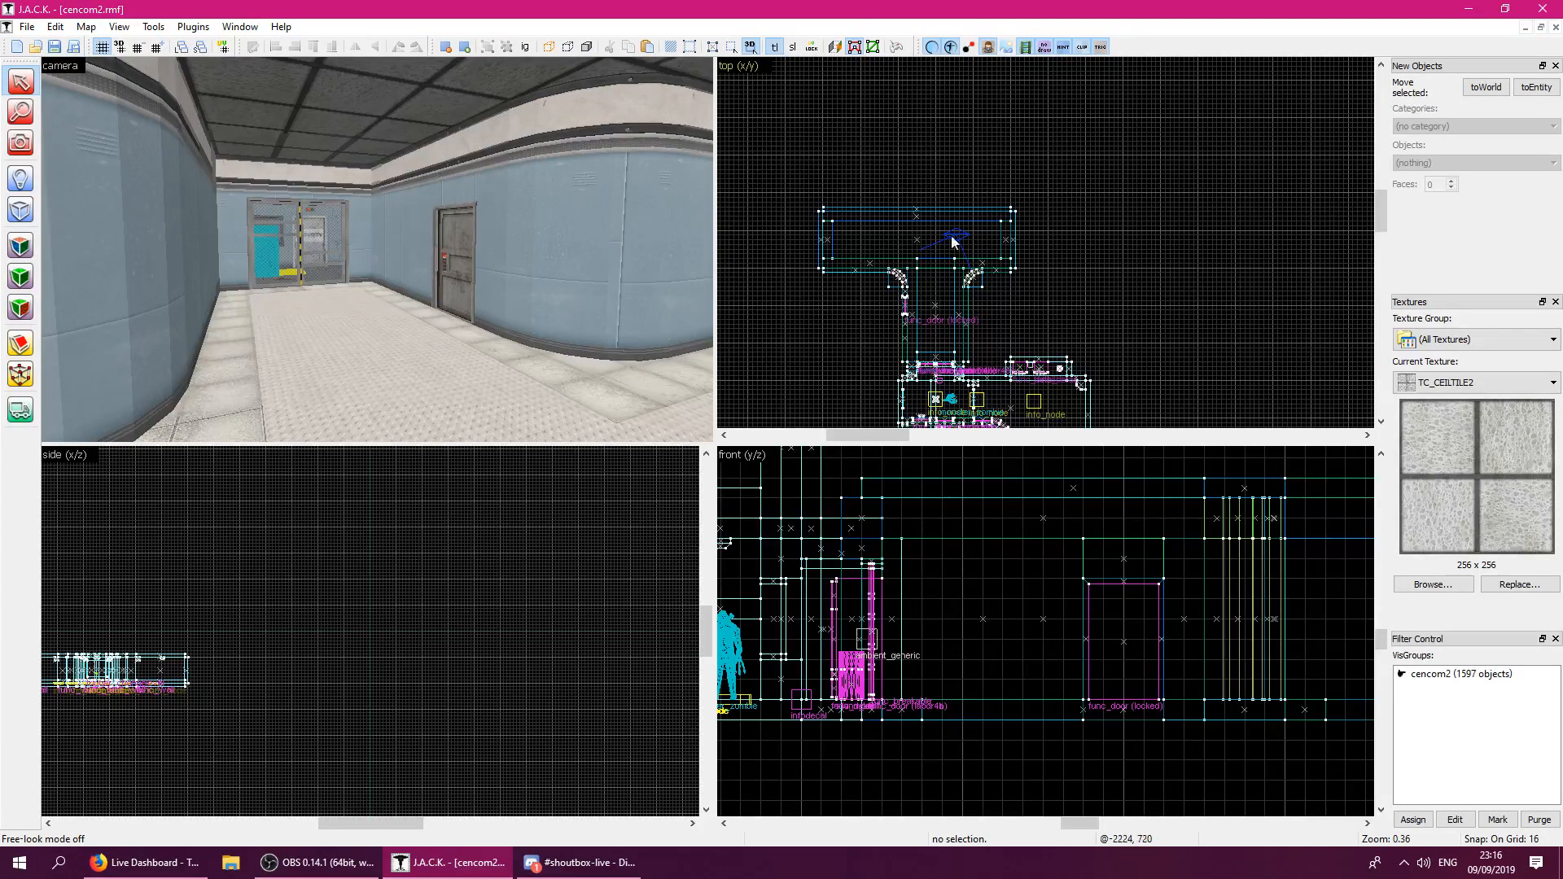
pyautogui.scroll(3, 906, 240)
pyautogui.press('z')
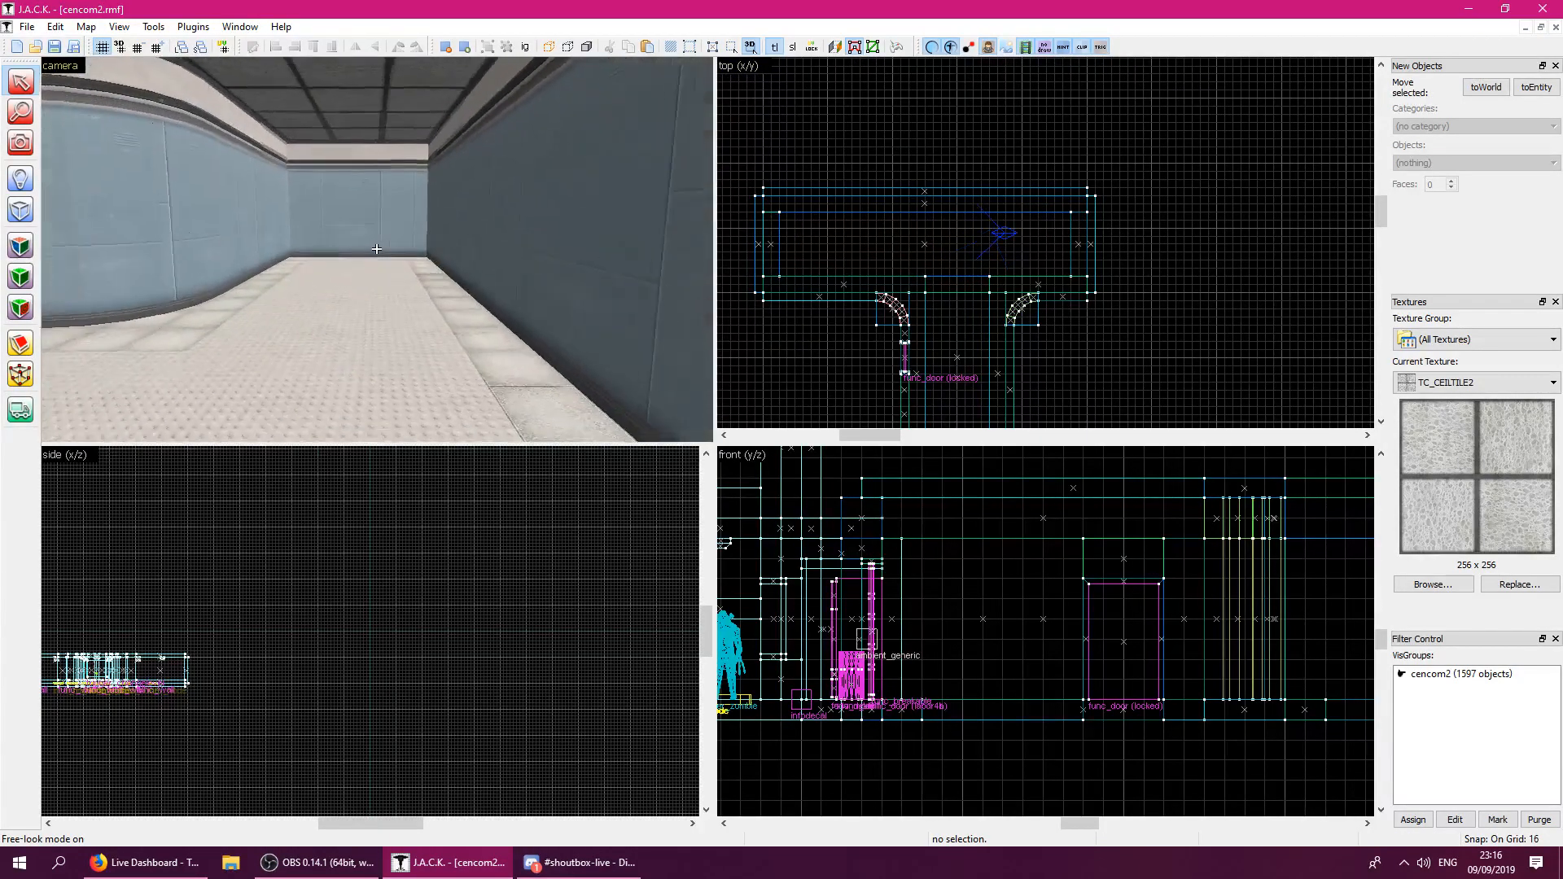
pyautogui.press('s')
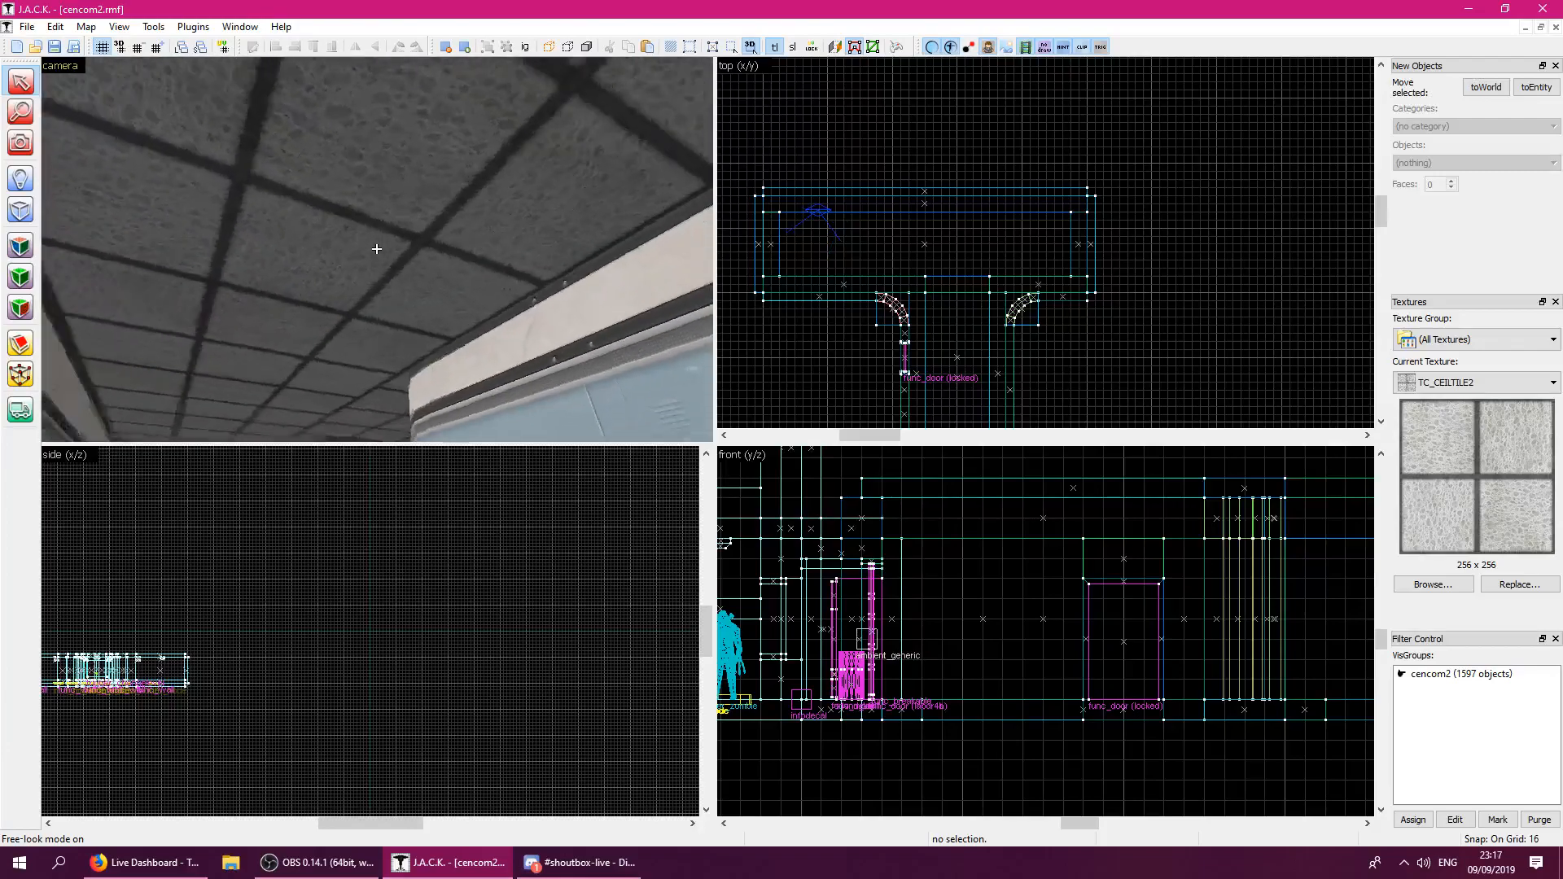
pyautogui.press('w')
pyautogui.press('z')
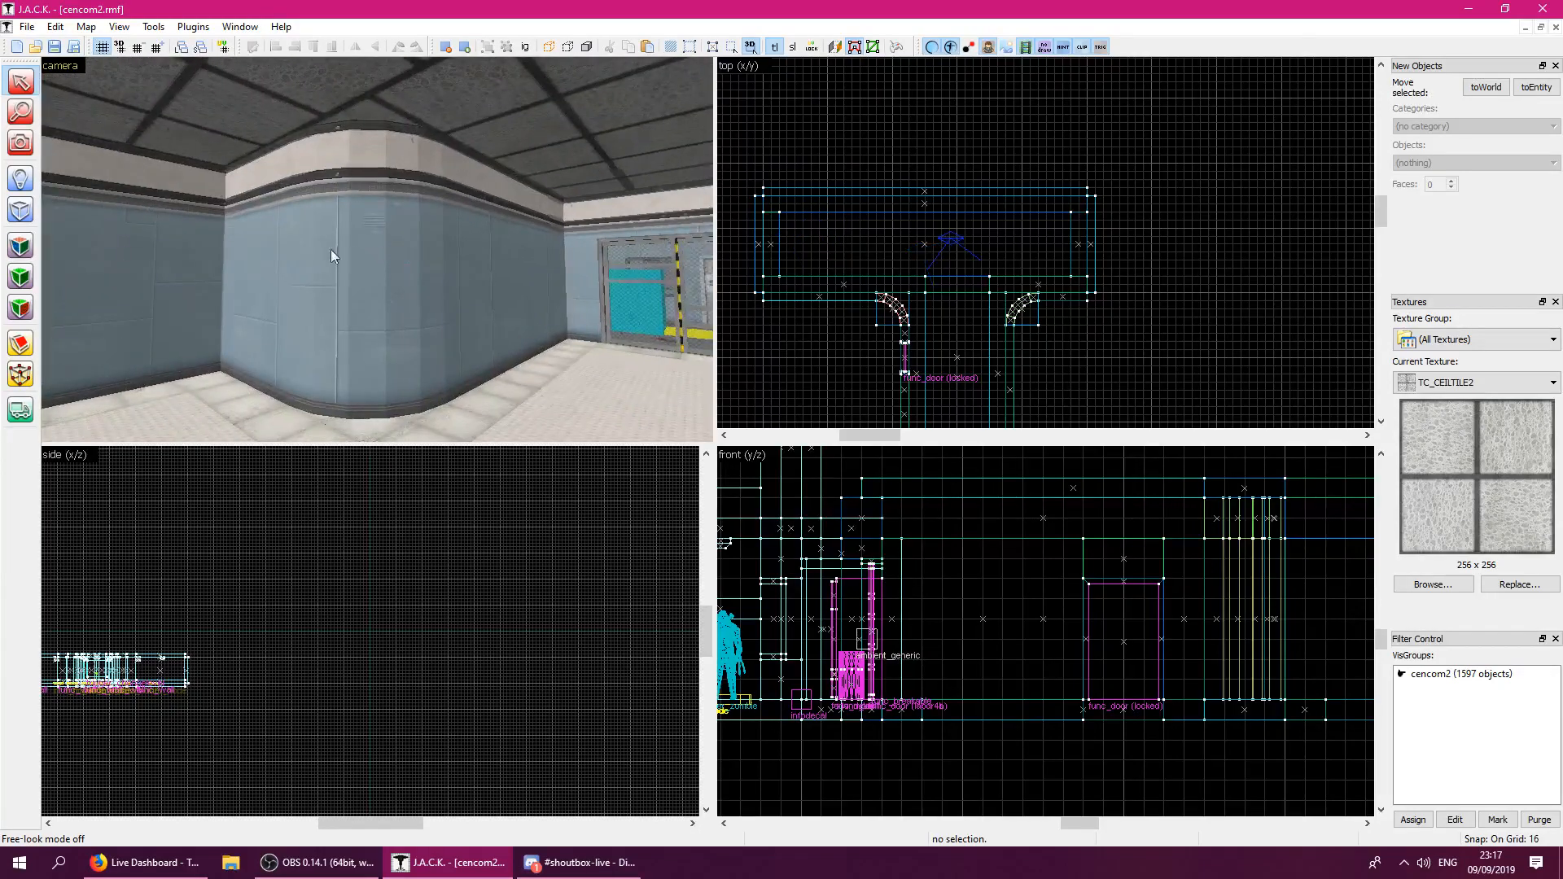
# Inspect the face textures of the curved corner wall, the central floor strip and the surrounding corridor surfaces.
pyautogui.click(12, 248)
pyautogui.click(336, 304)
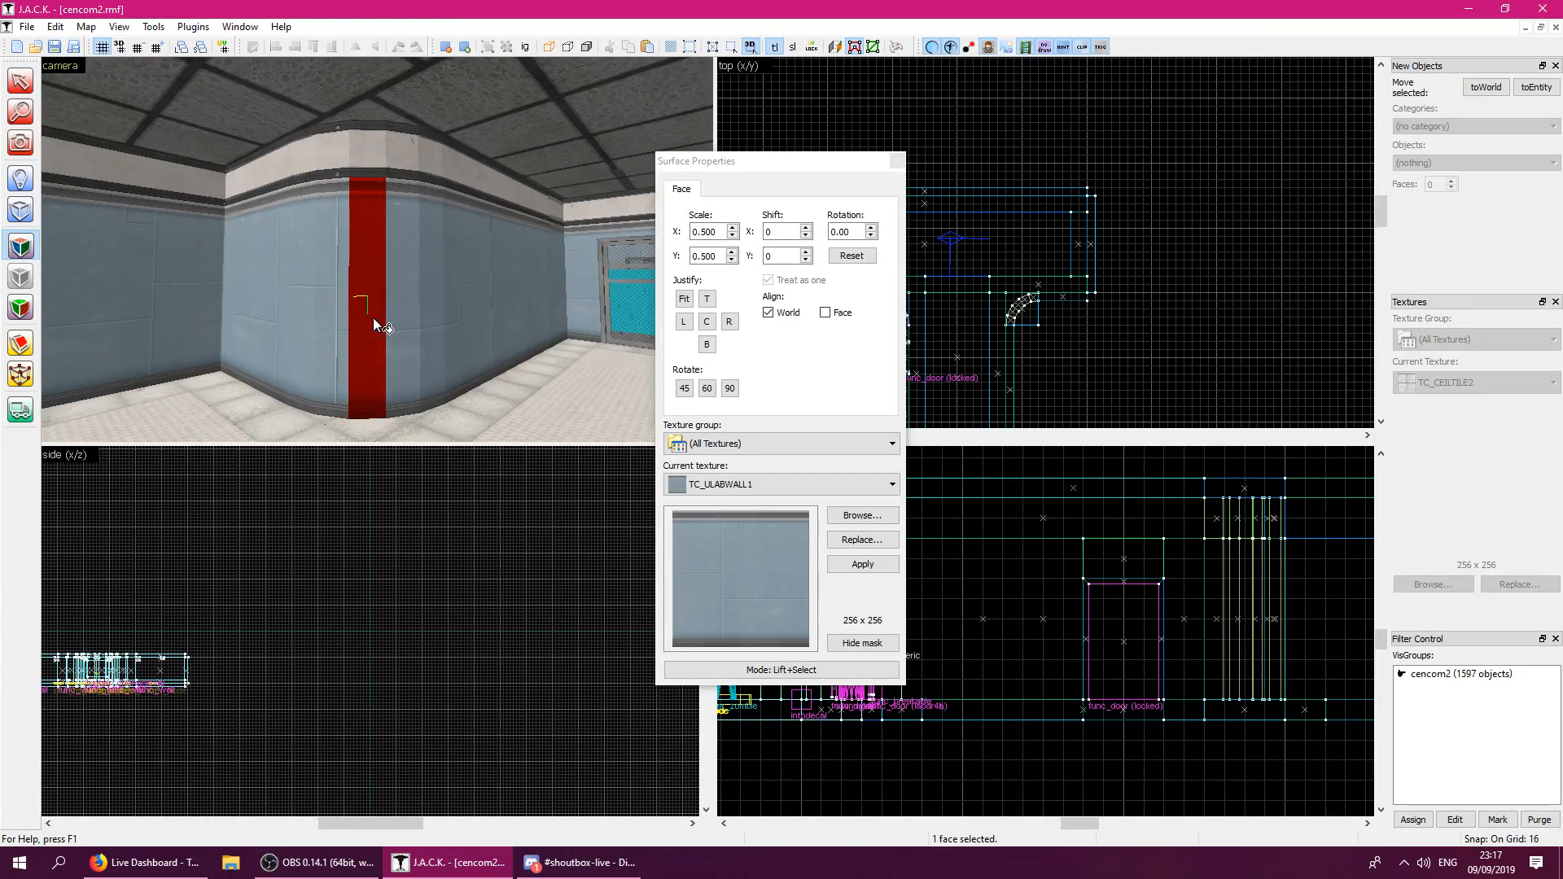
pyautogui.click(403, 387)
pyautogui.press('z')
pyautogui.press('z')
pyautogui.click(421, 306)
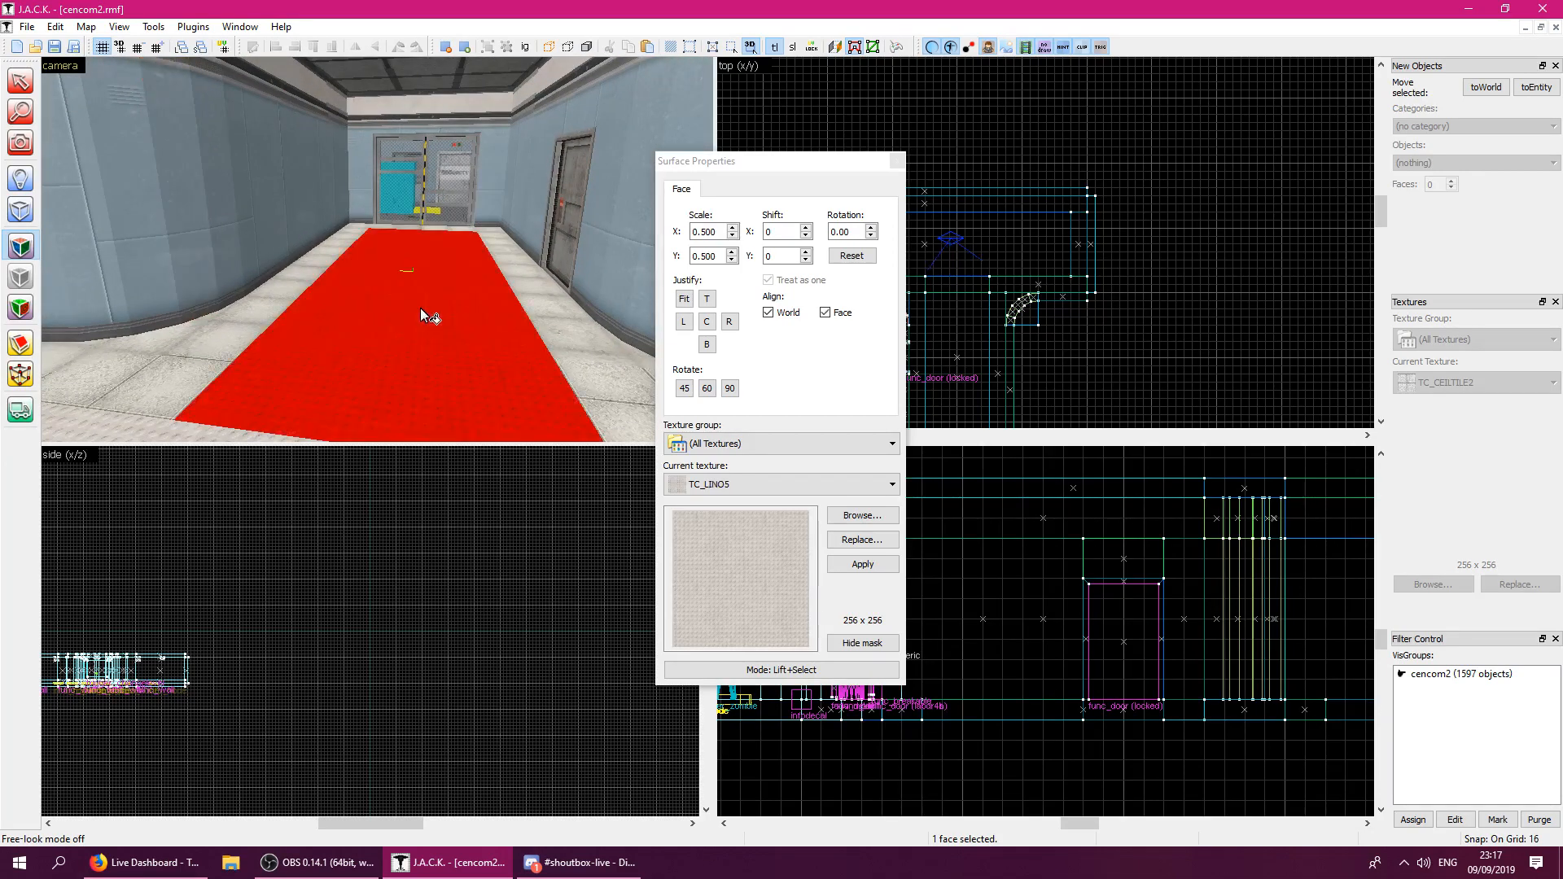
pyautogui.click(241, 313)
pyautogui.click(205, 202)
pyautogui.click(158, 202)
pyautogui.click(249, 191)
pyautogui.click(169, 186)
pyautogui.click(447, 255)
# Inspect the face textures of the glazed entrance's metal frame, its adjoining trim and the SECURITY door.
pyautogui.press('z')
pyautogui.press('w')
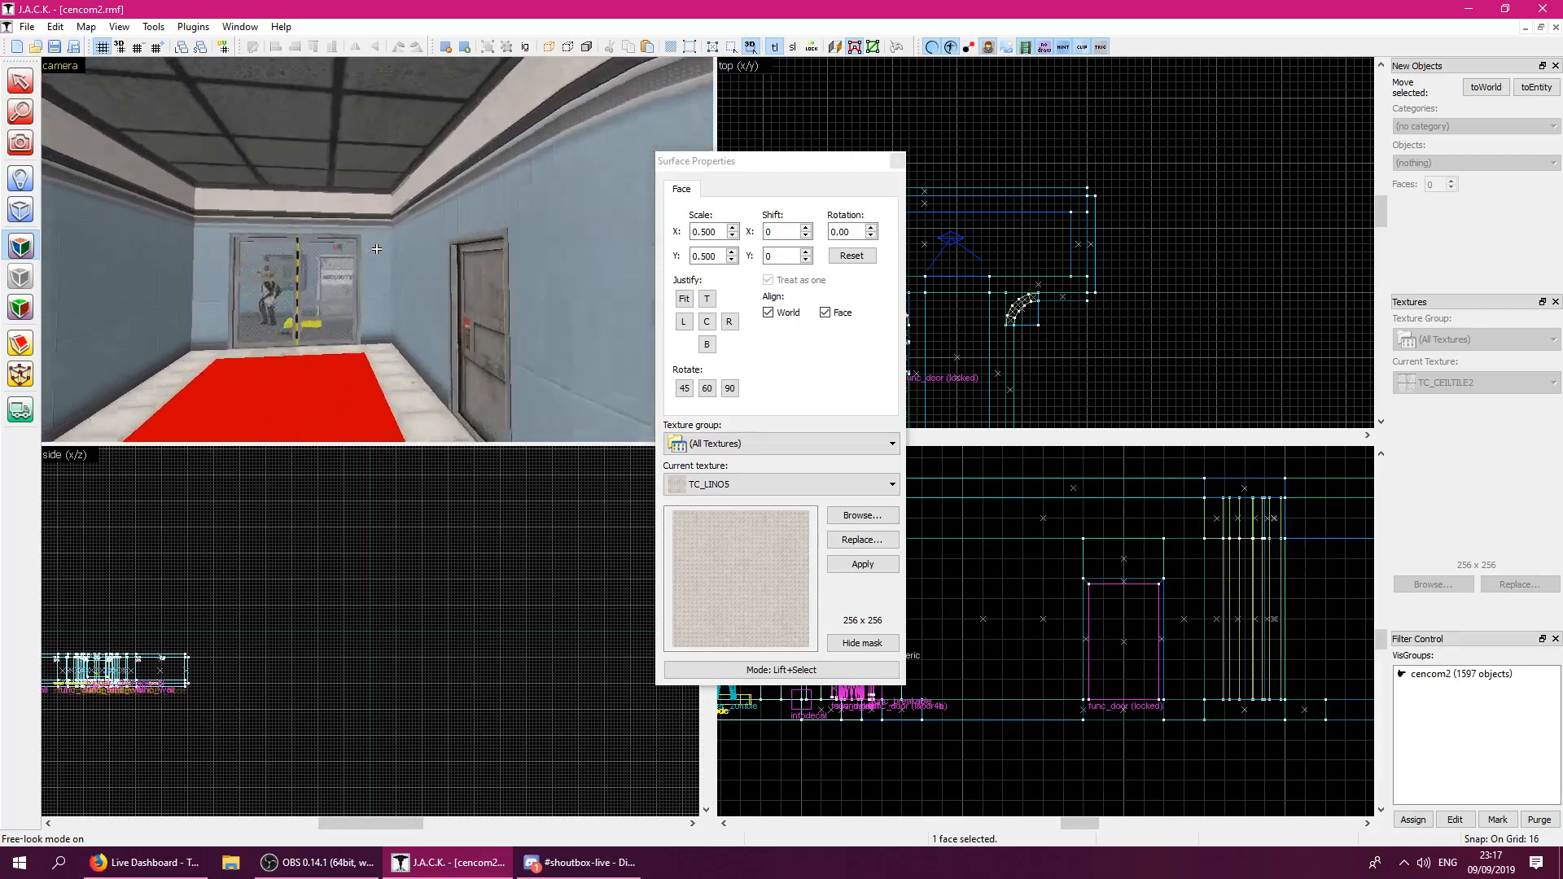
pyautogui.press('z')
pyautogui.click(383, 255)
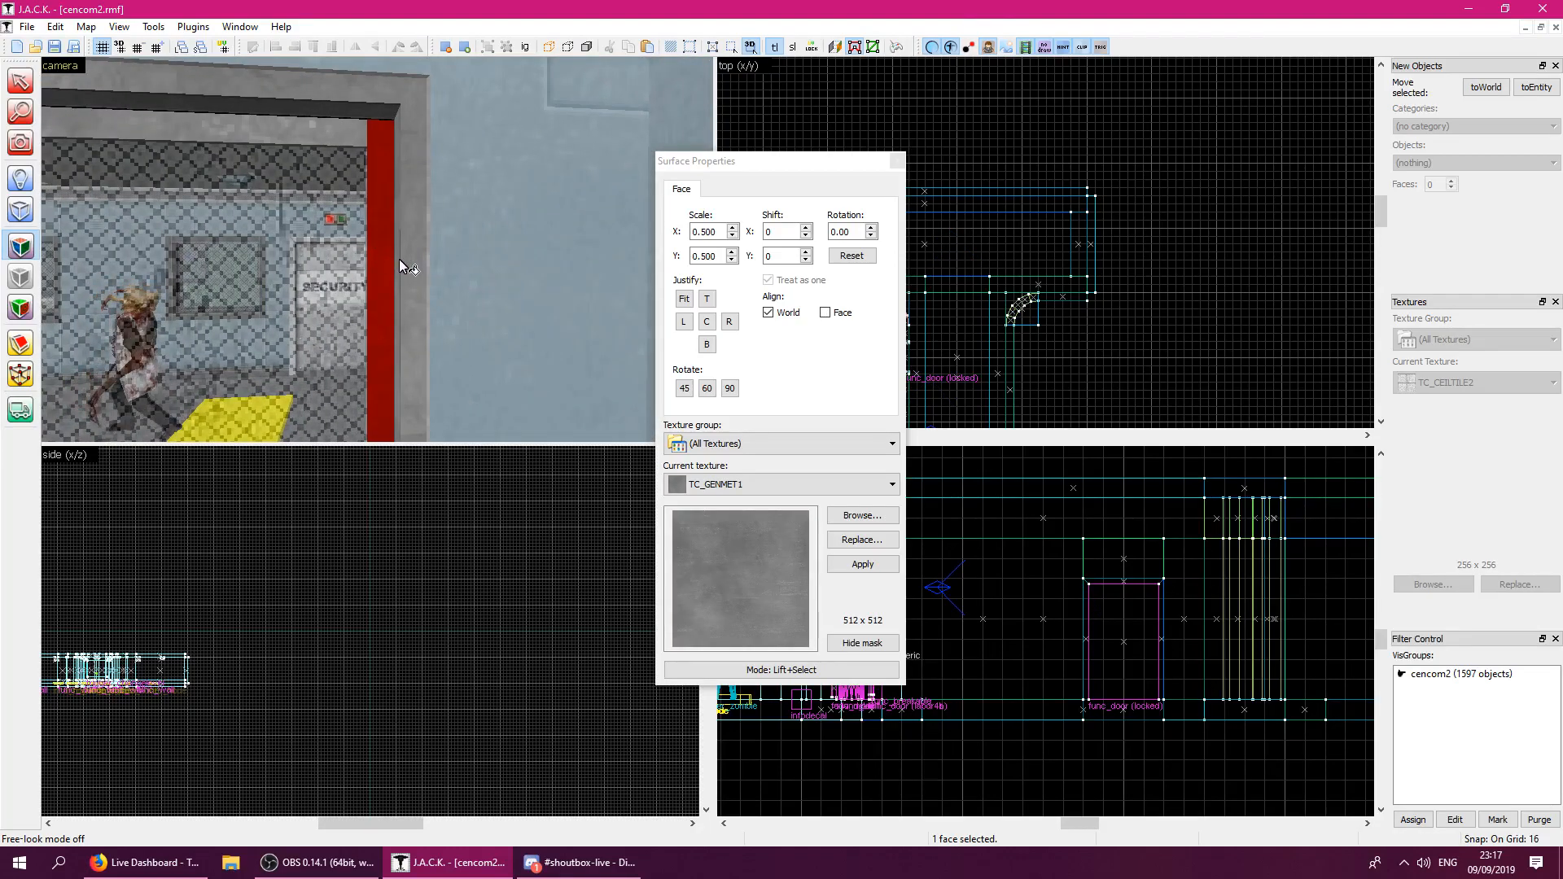
pyautogui.click(403, 271)
pyautogui.press('z')
pyautogui.press('w')
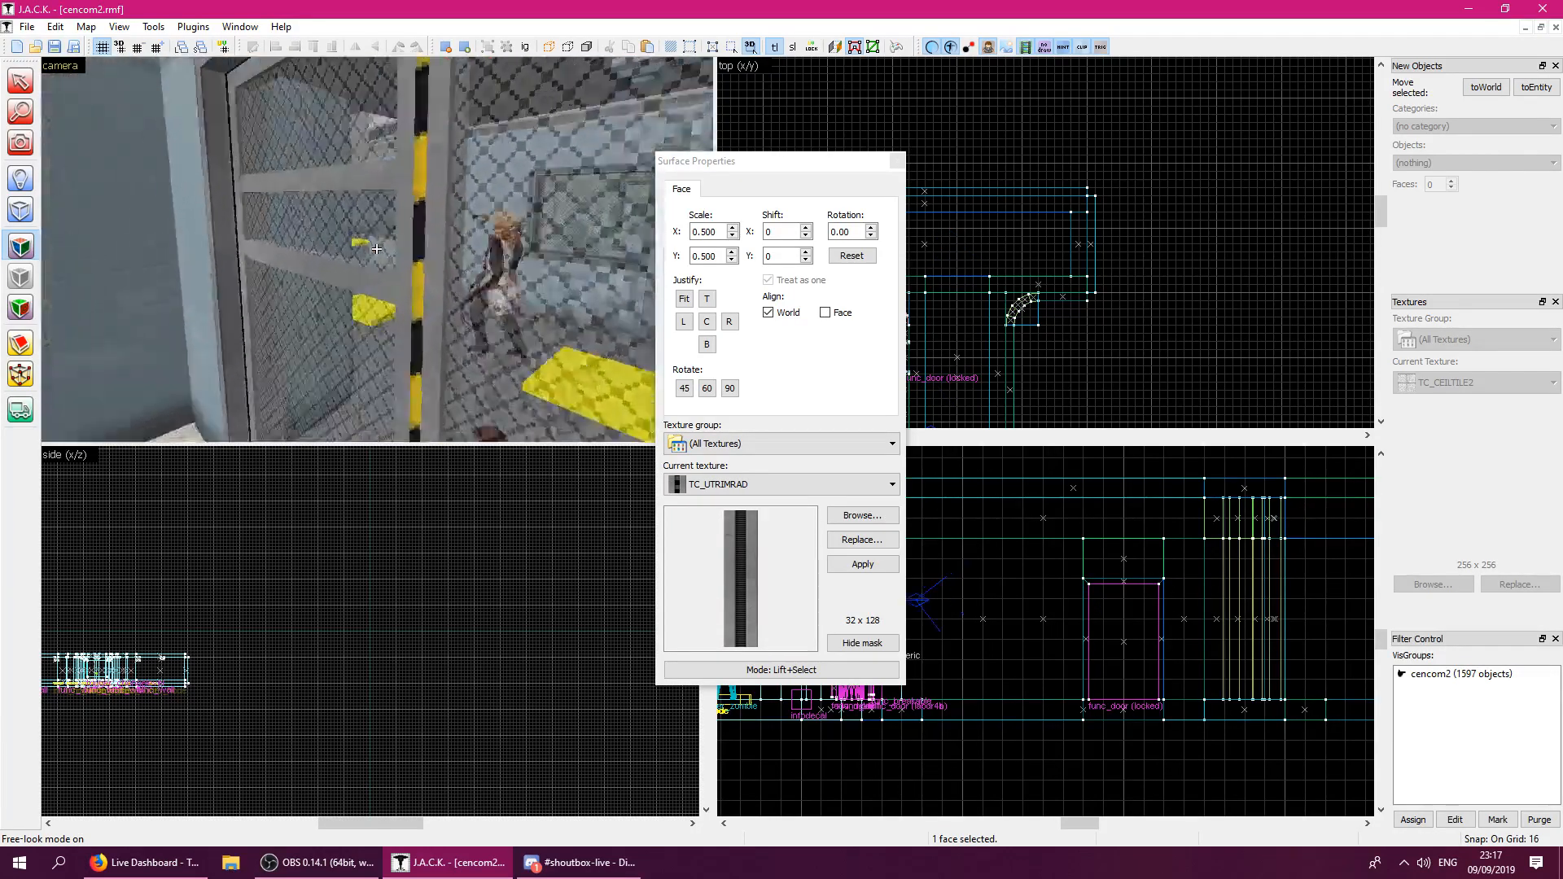
pyautogui.click(377, 248)
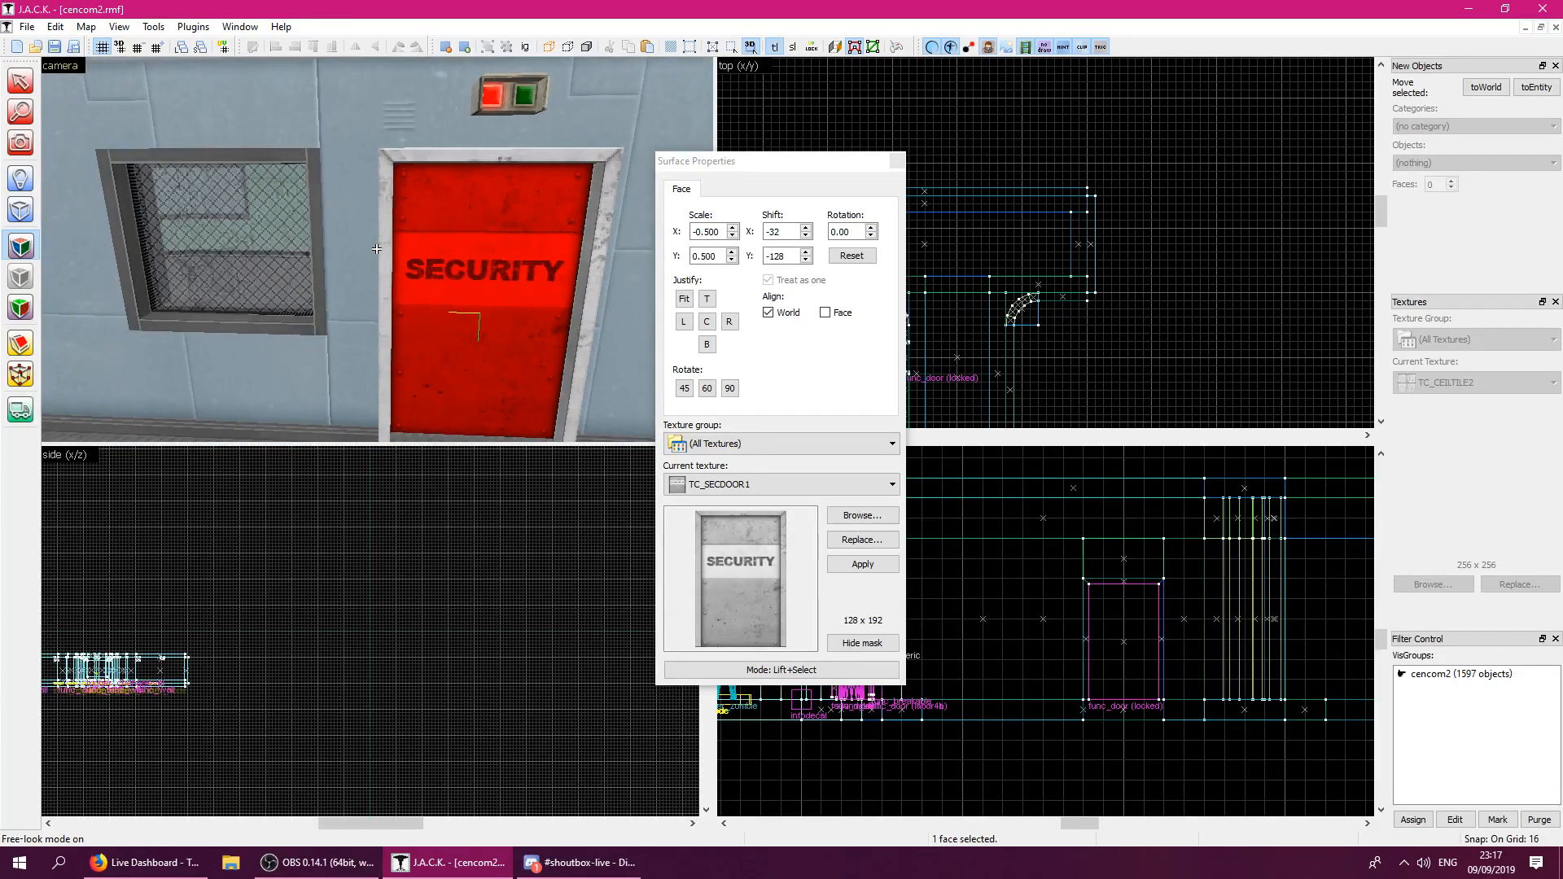
# Inspect the face textures of the security office window, the green and red vending machines, and the recessed wall light.
pyautogui.press('z')
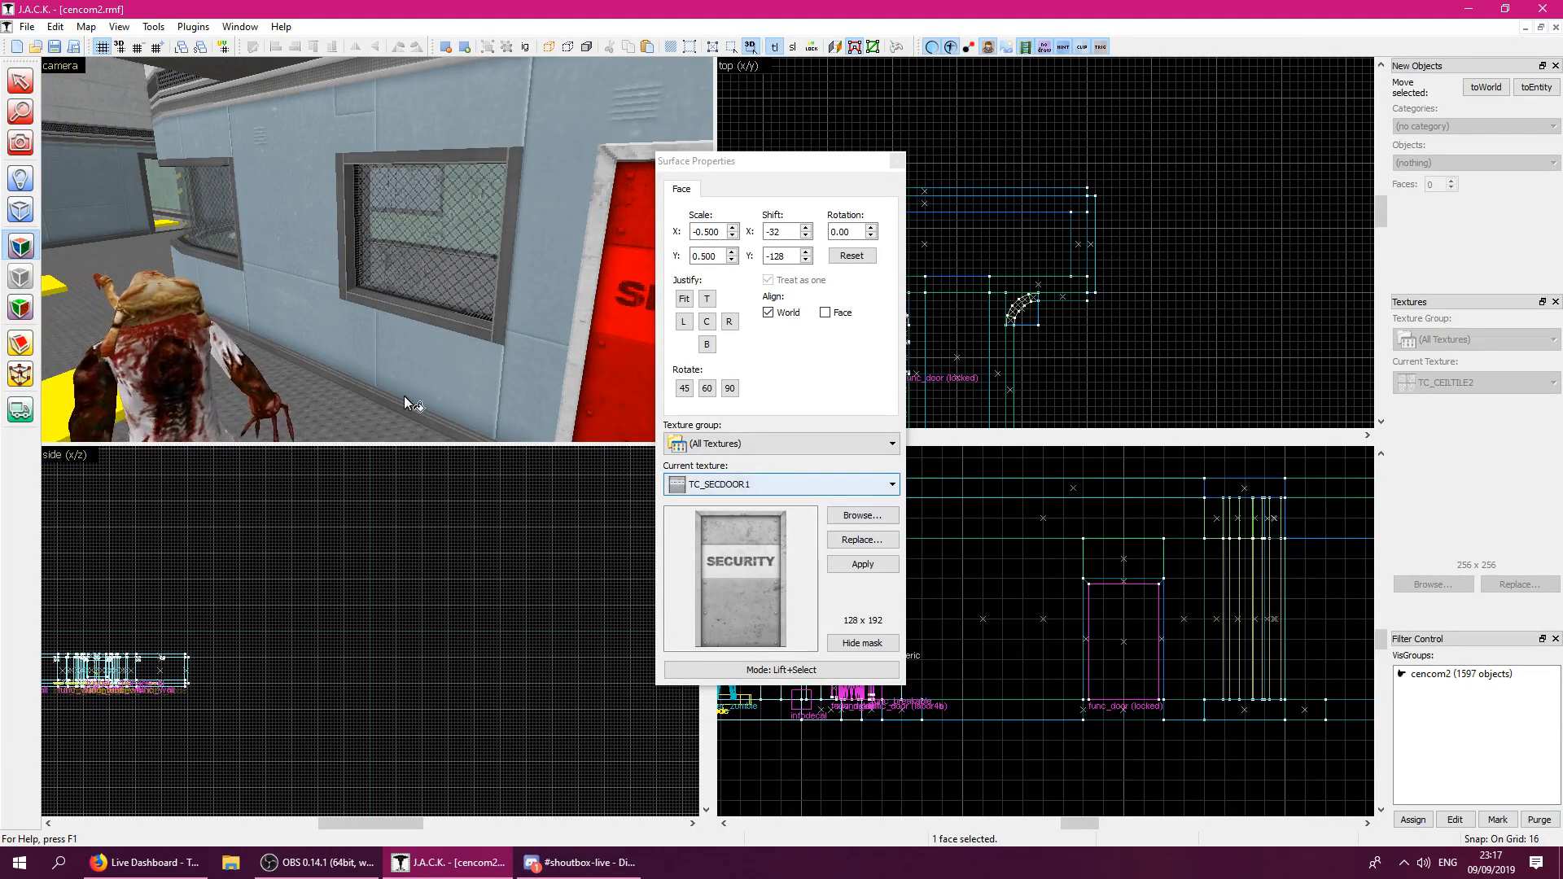
pyautogui.press('z')
pyautogui.press('w')
pyautogui.click(376, 249)
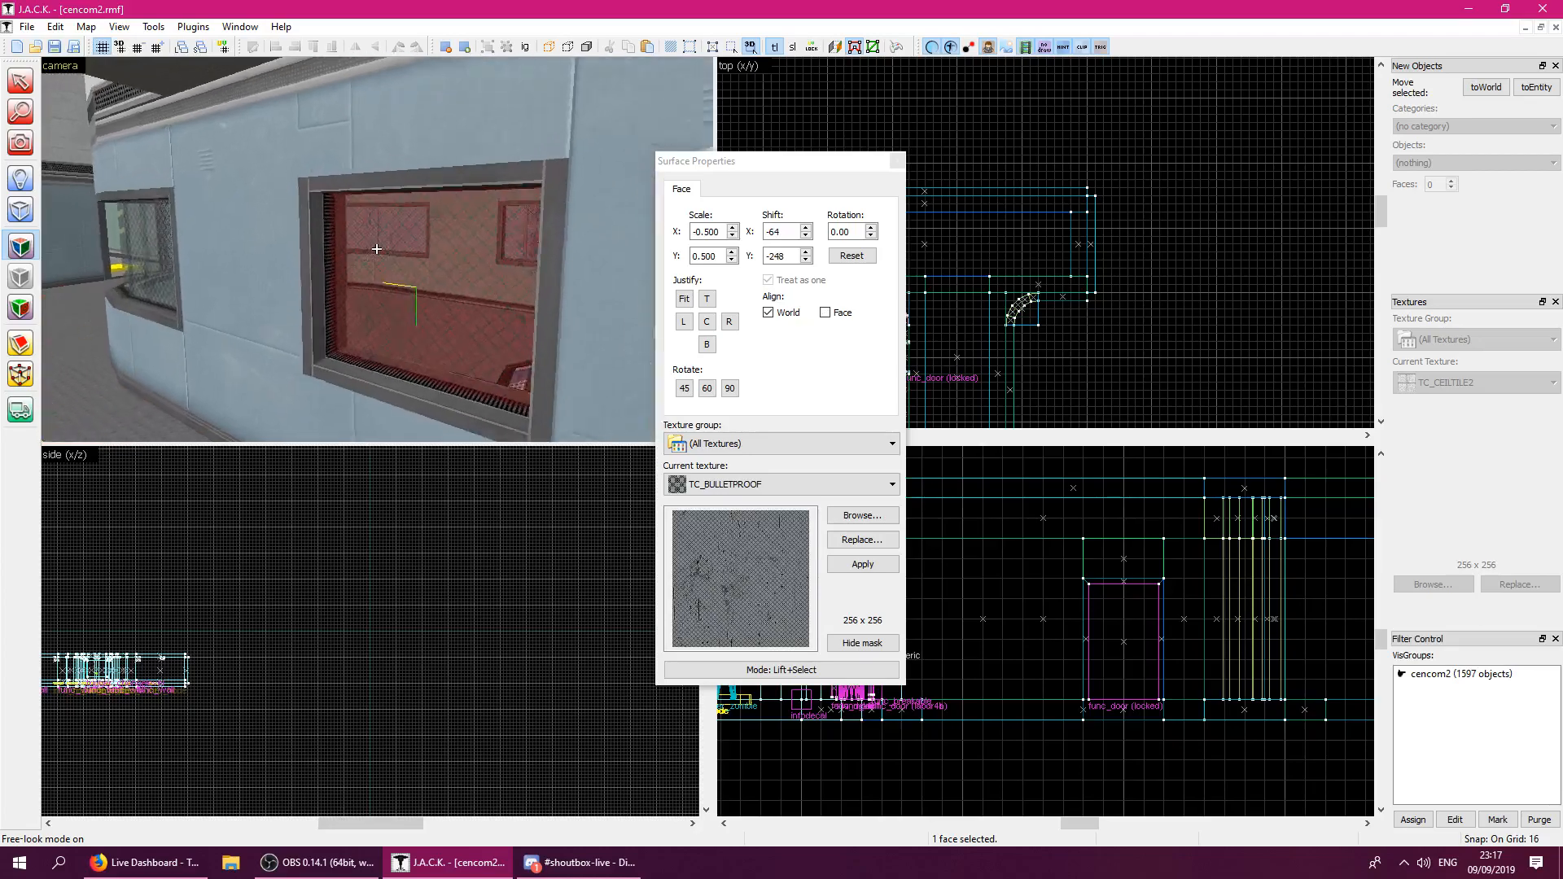
pyautogui.press('w')
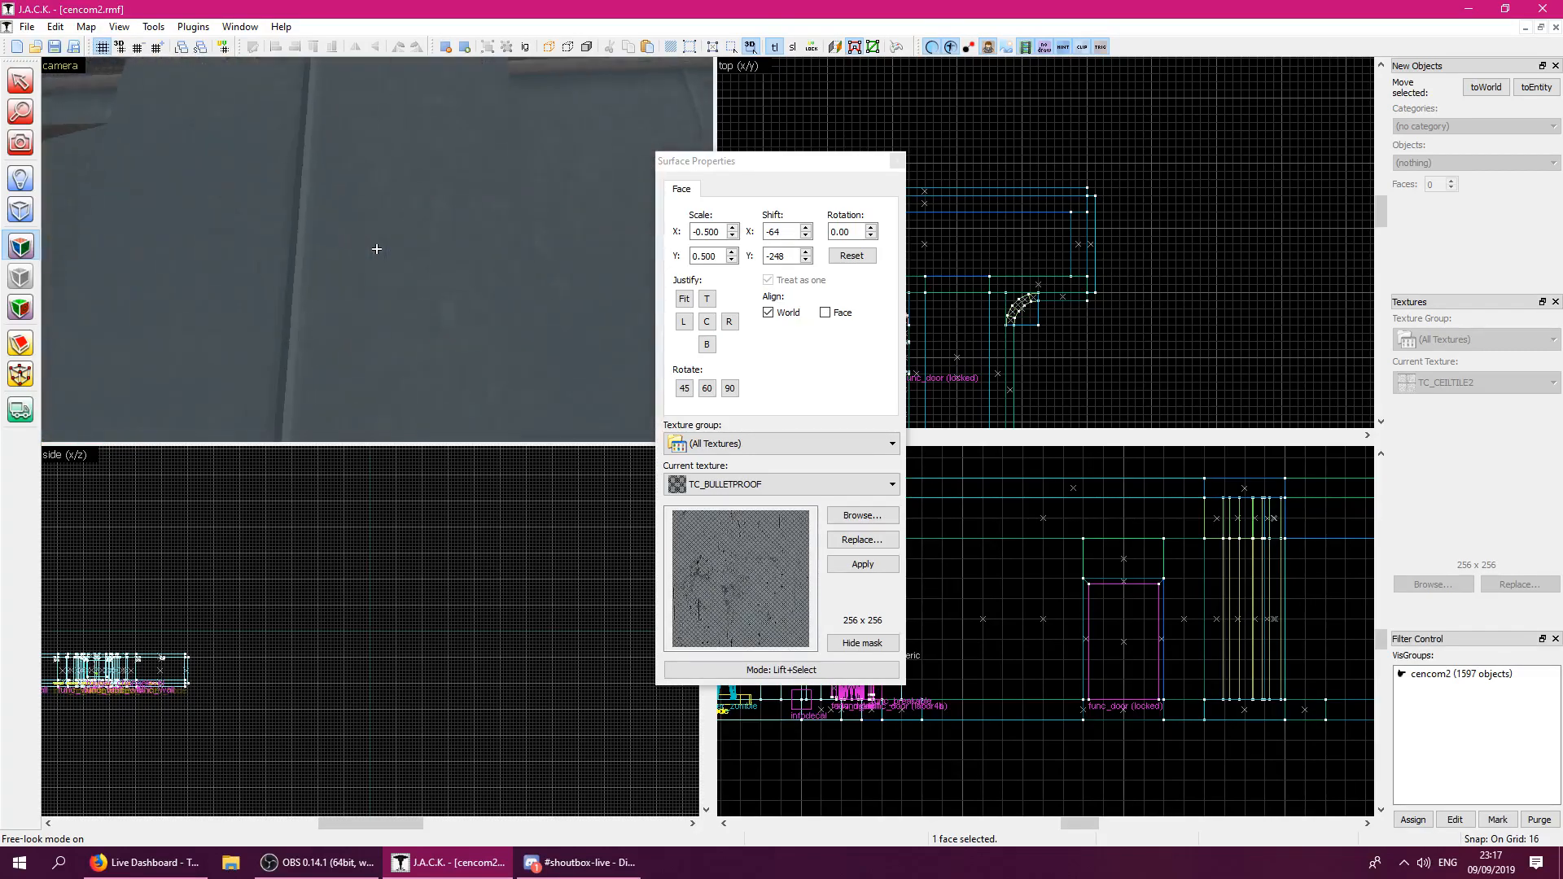
pyautogui.press('z')
pyautogui.click(350, 250)
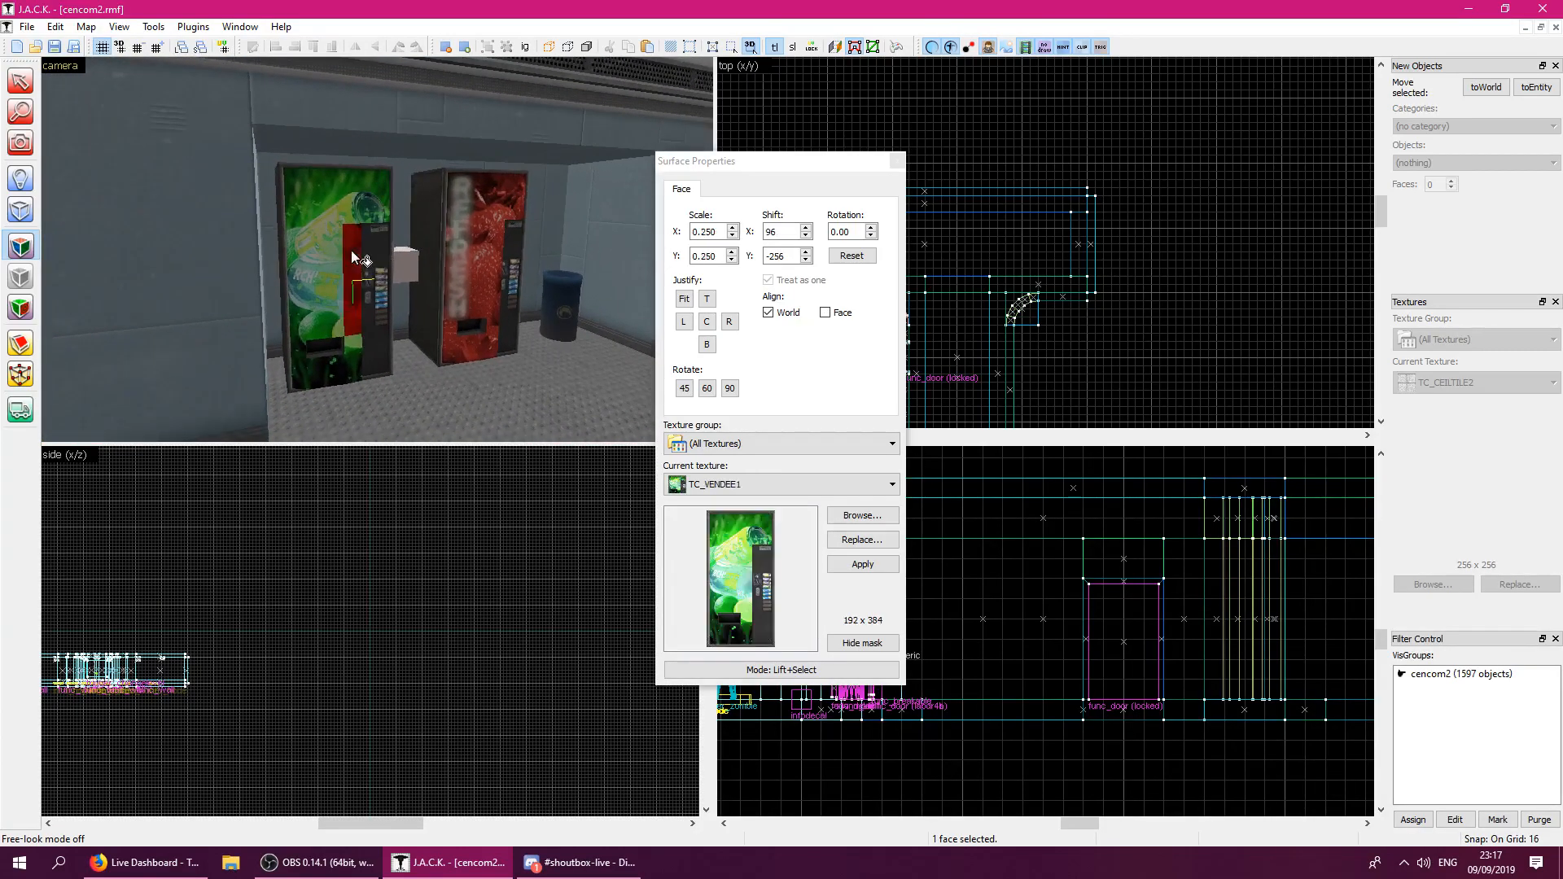
pyautogui.click(472, 258)
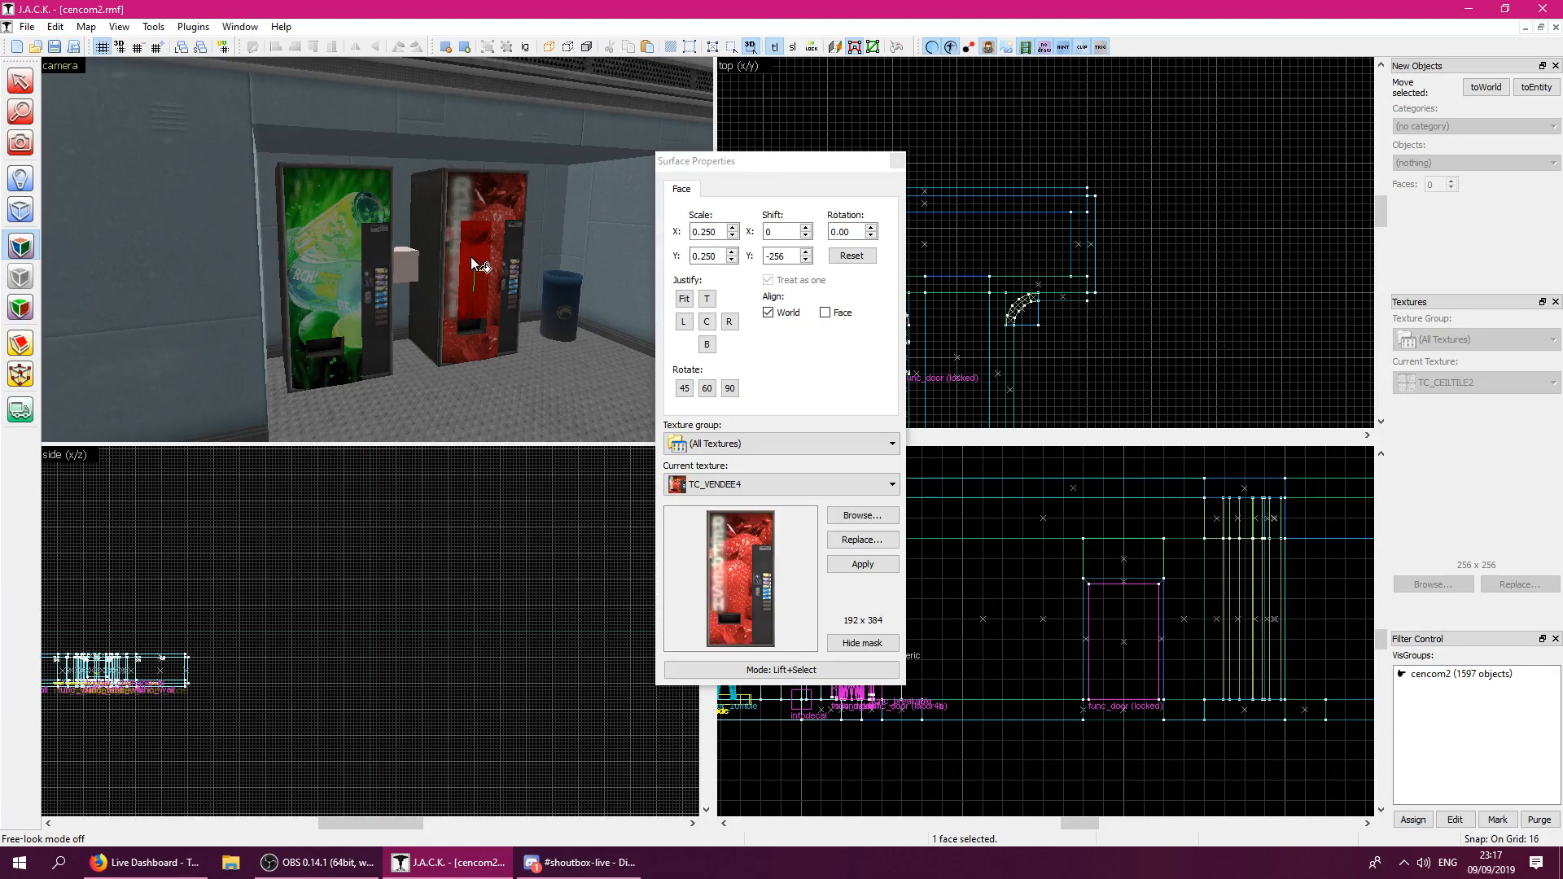
pyautogui.press('z')
pyautogui.click(377, 248)
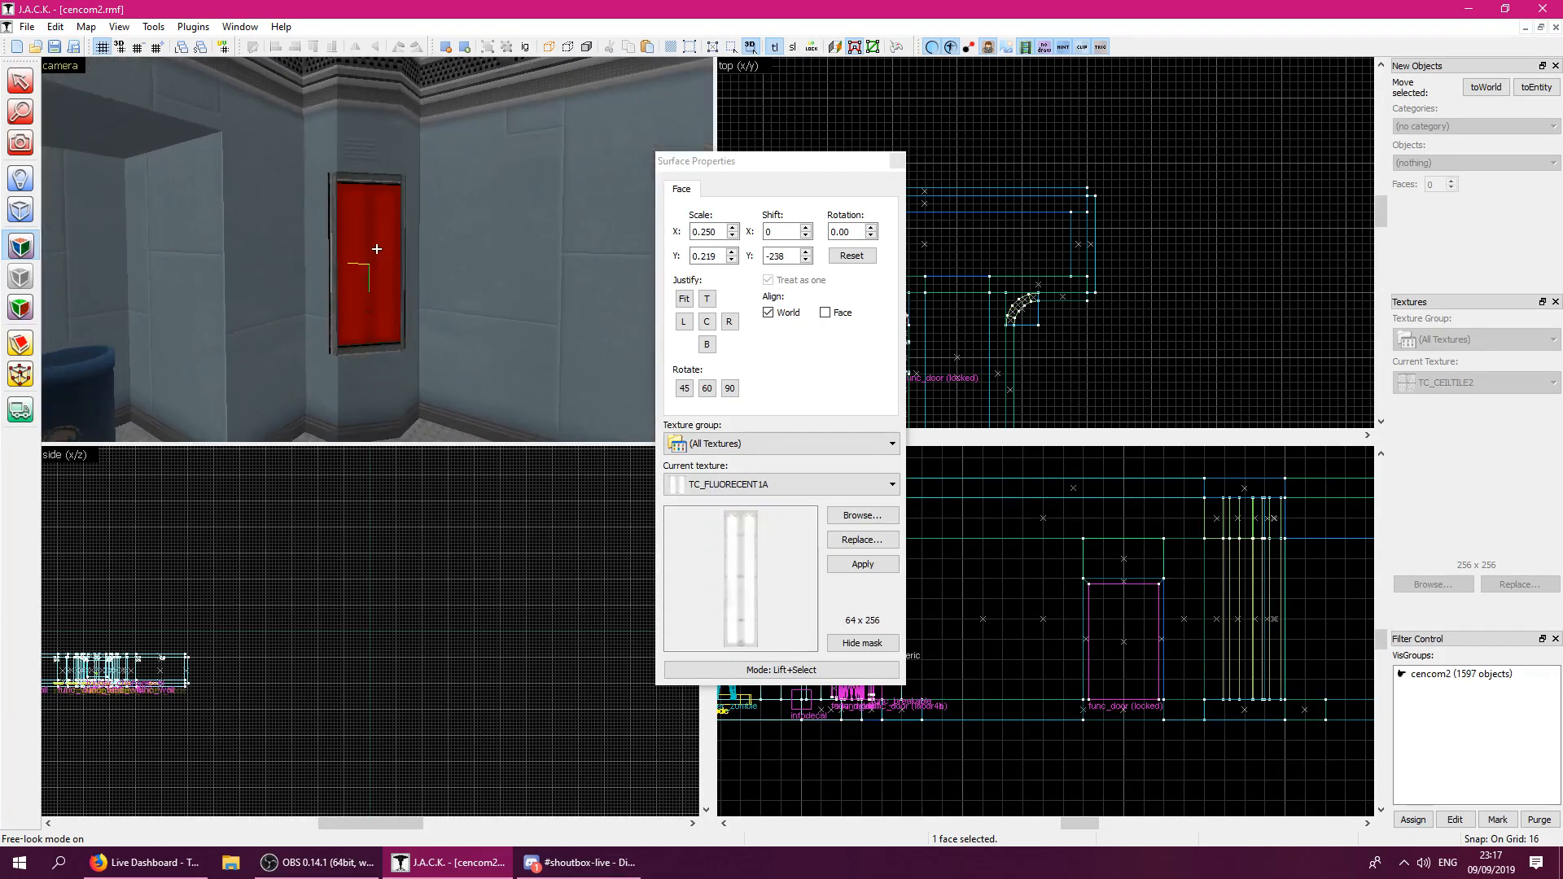
# Lift the TC_ULABWALL1 texture from the lobby's far wall and close the surface properties.
pyautogui.press('z')
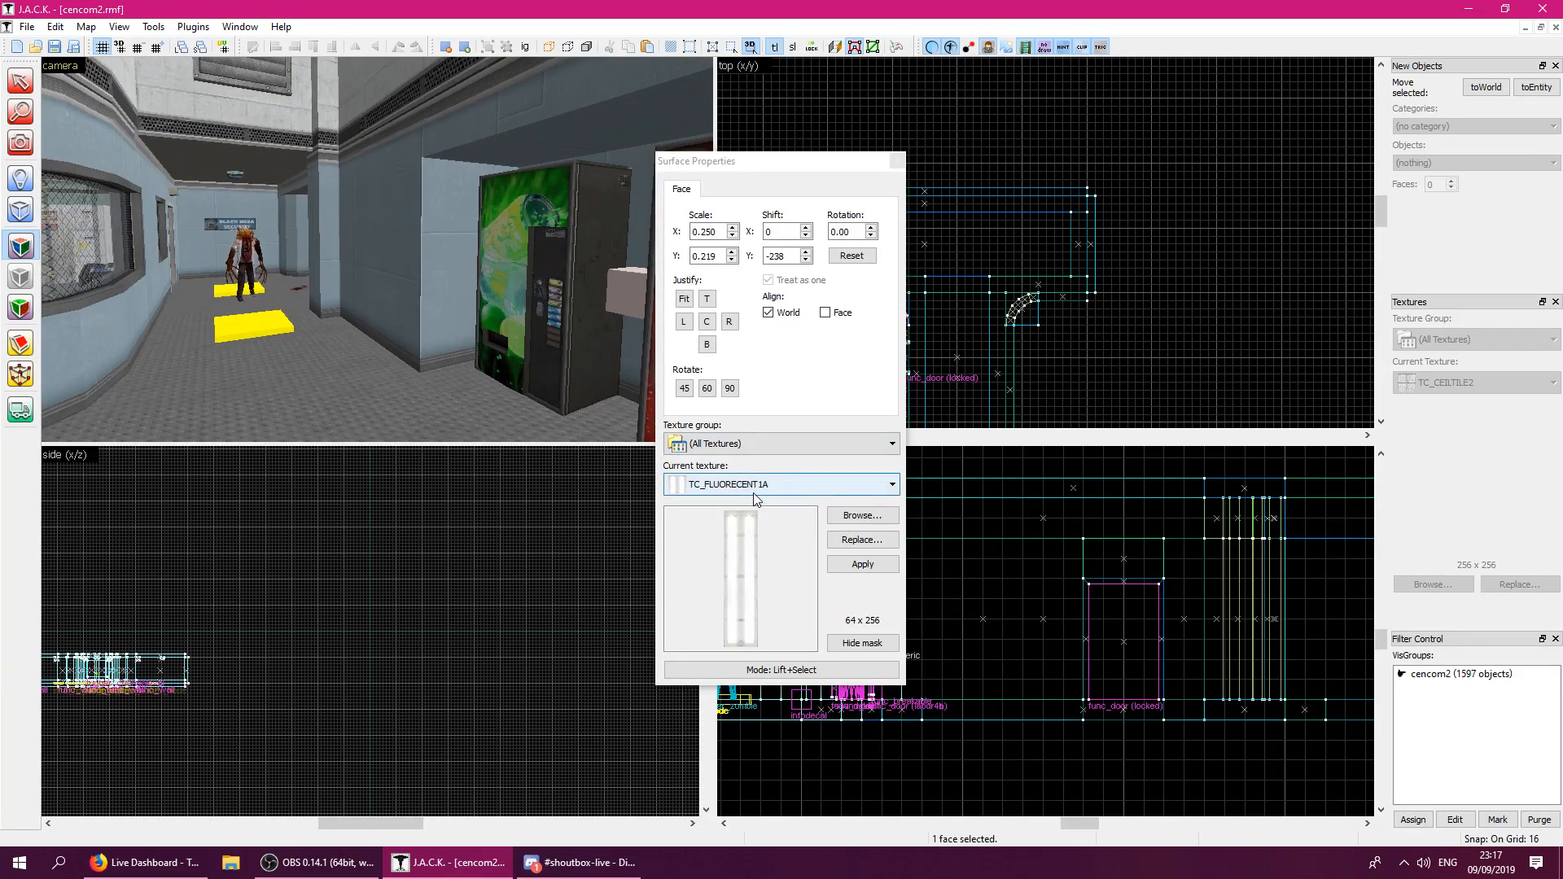
pyautogui.click(122, 244)
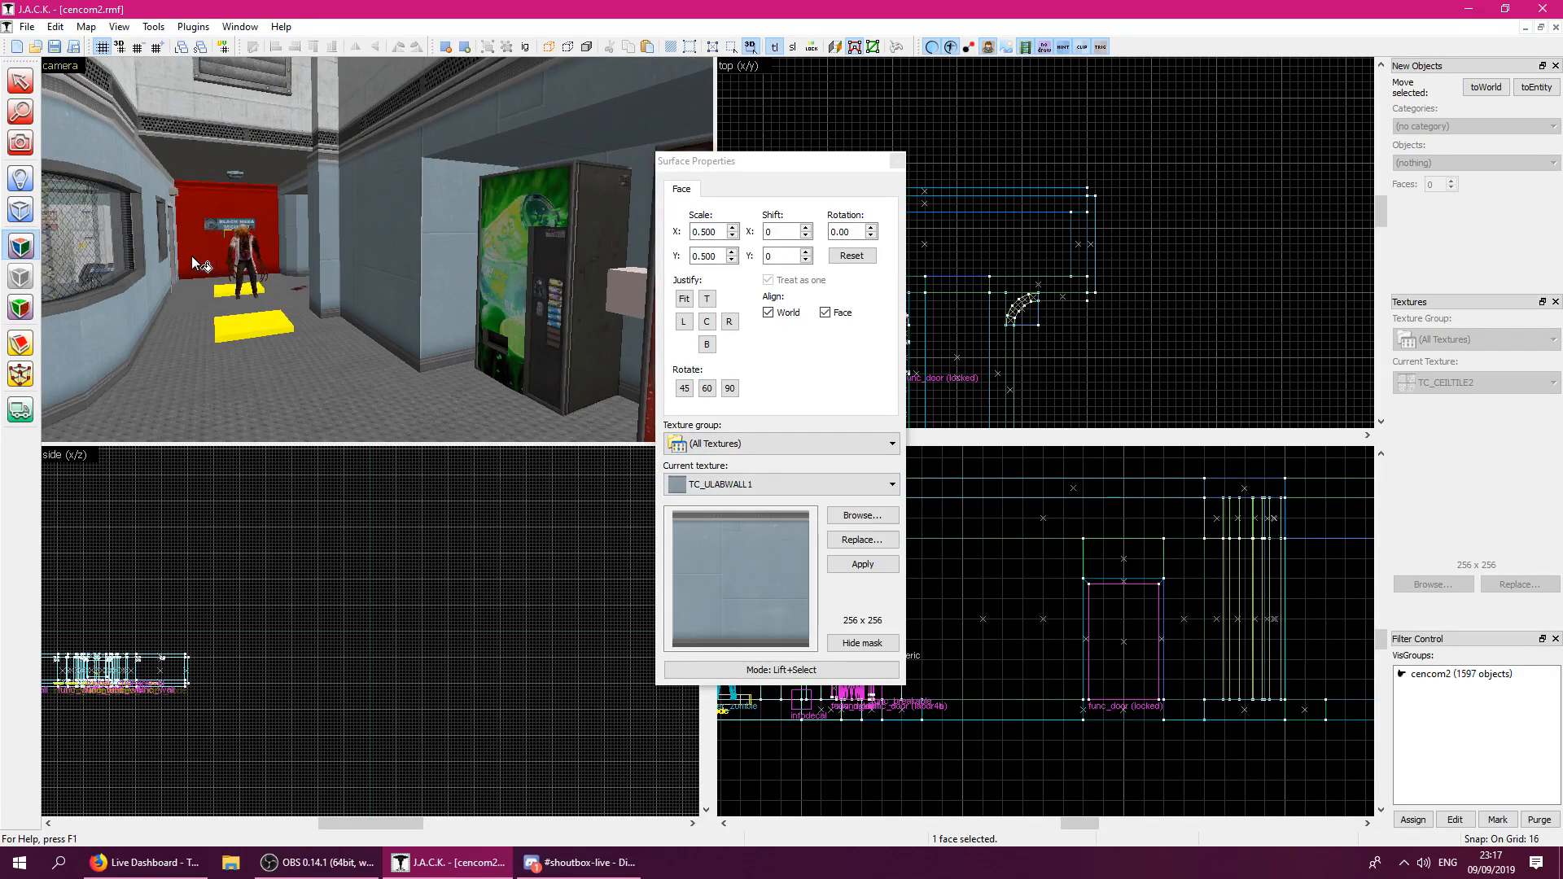
pyautogui.press('z')
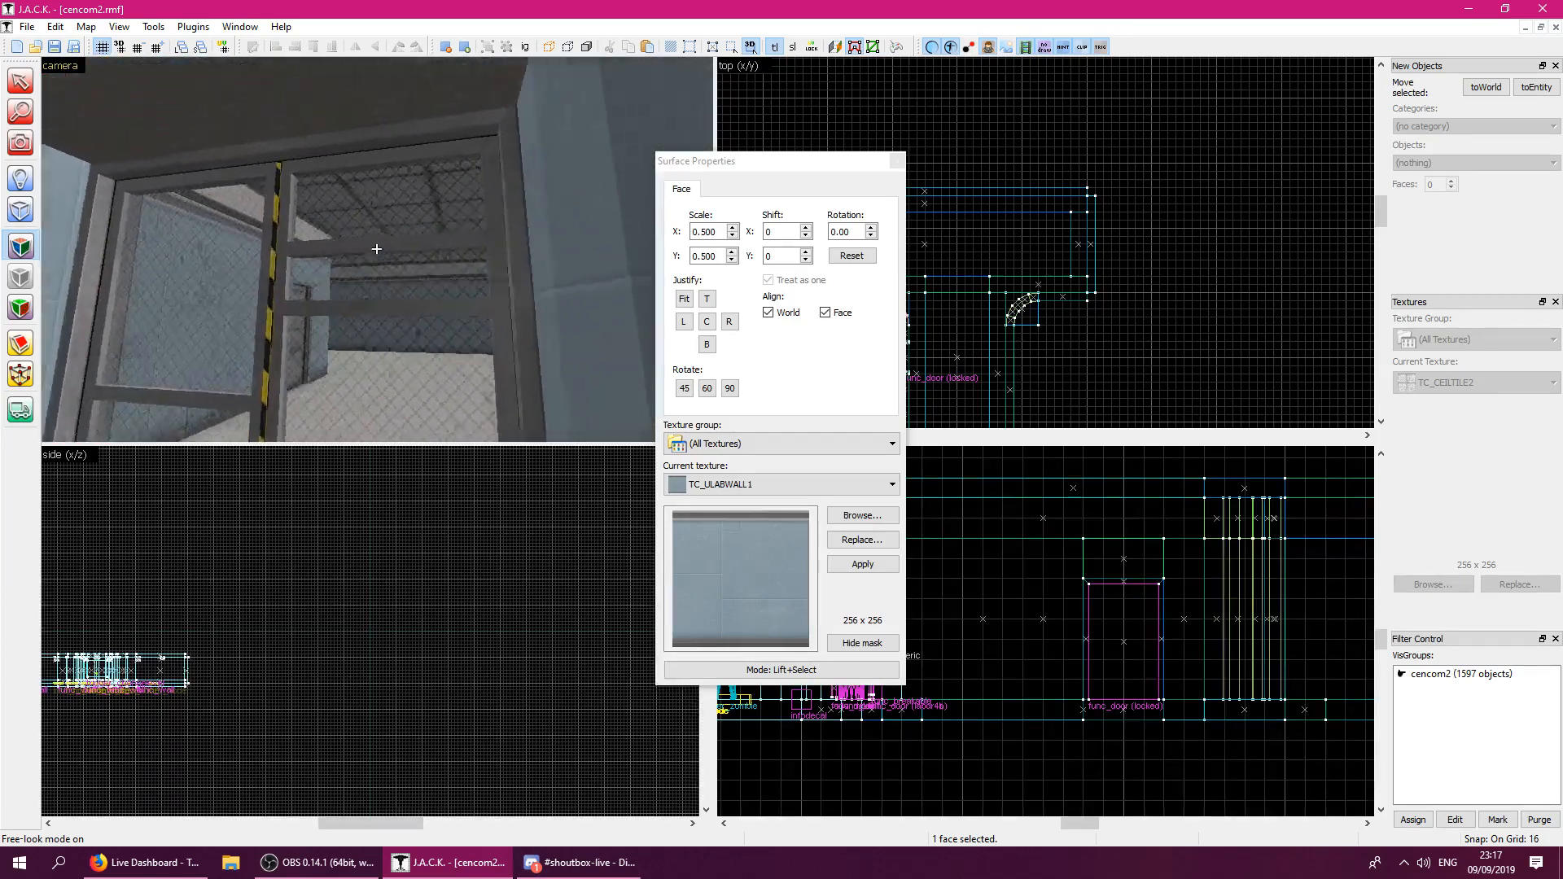
pyautogui.press('z')
pyautogui.click(896, 161)
pyautogui.click(897, 161)
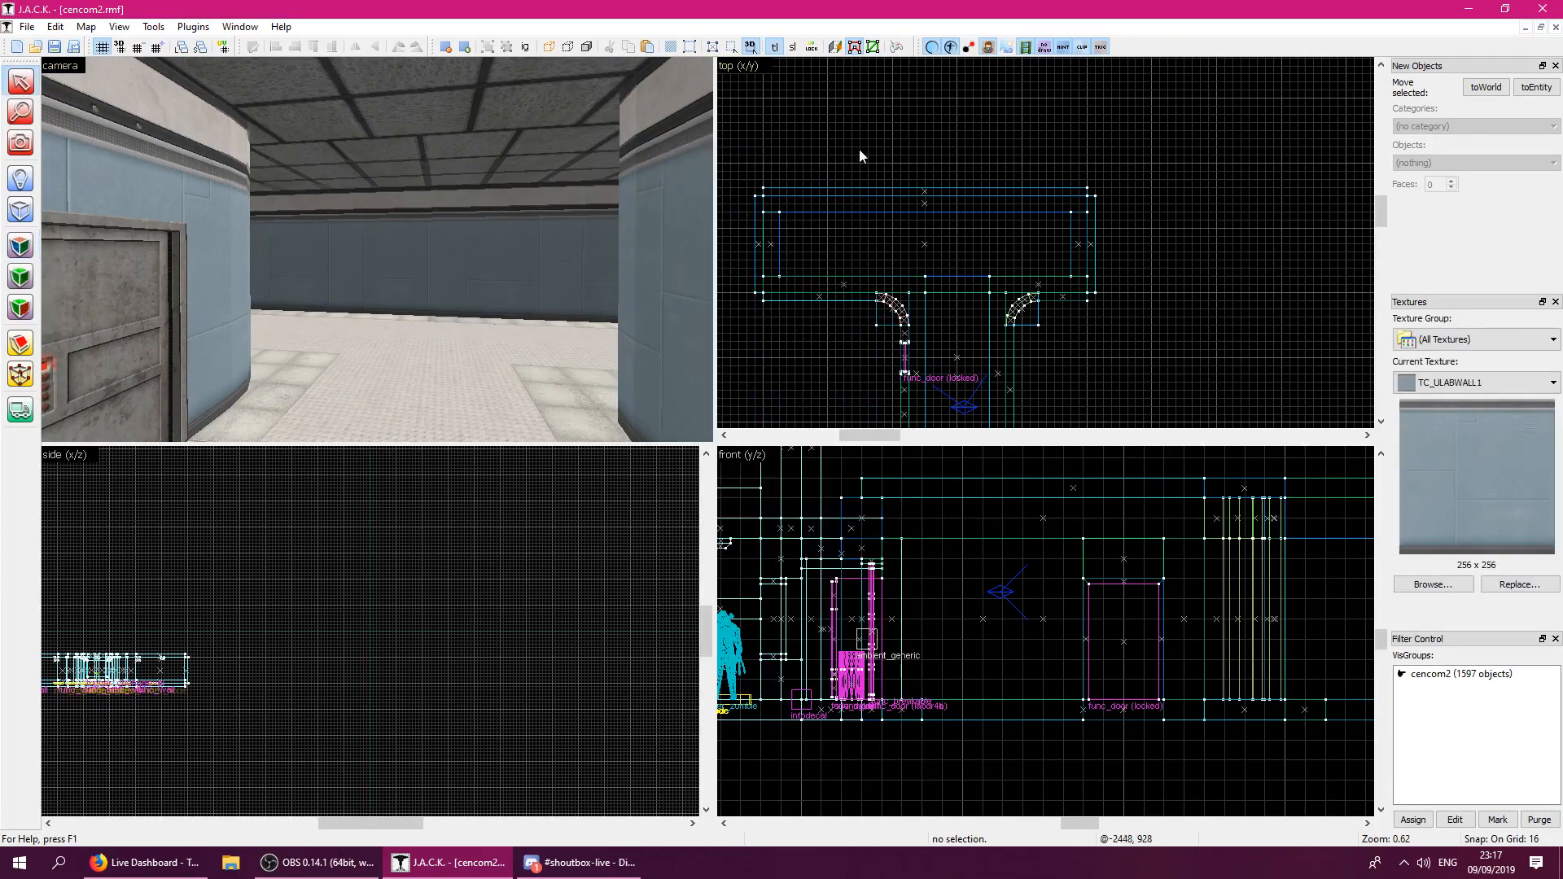
# Examine the cross hall, the corridor ceiling and the blank walls beside and opposite the keypad door.
pyautogui.press('z')
pyautogui.press('w')
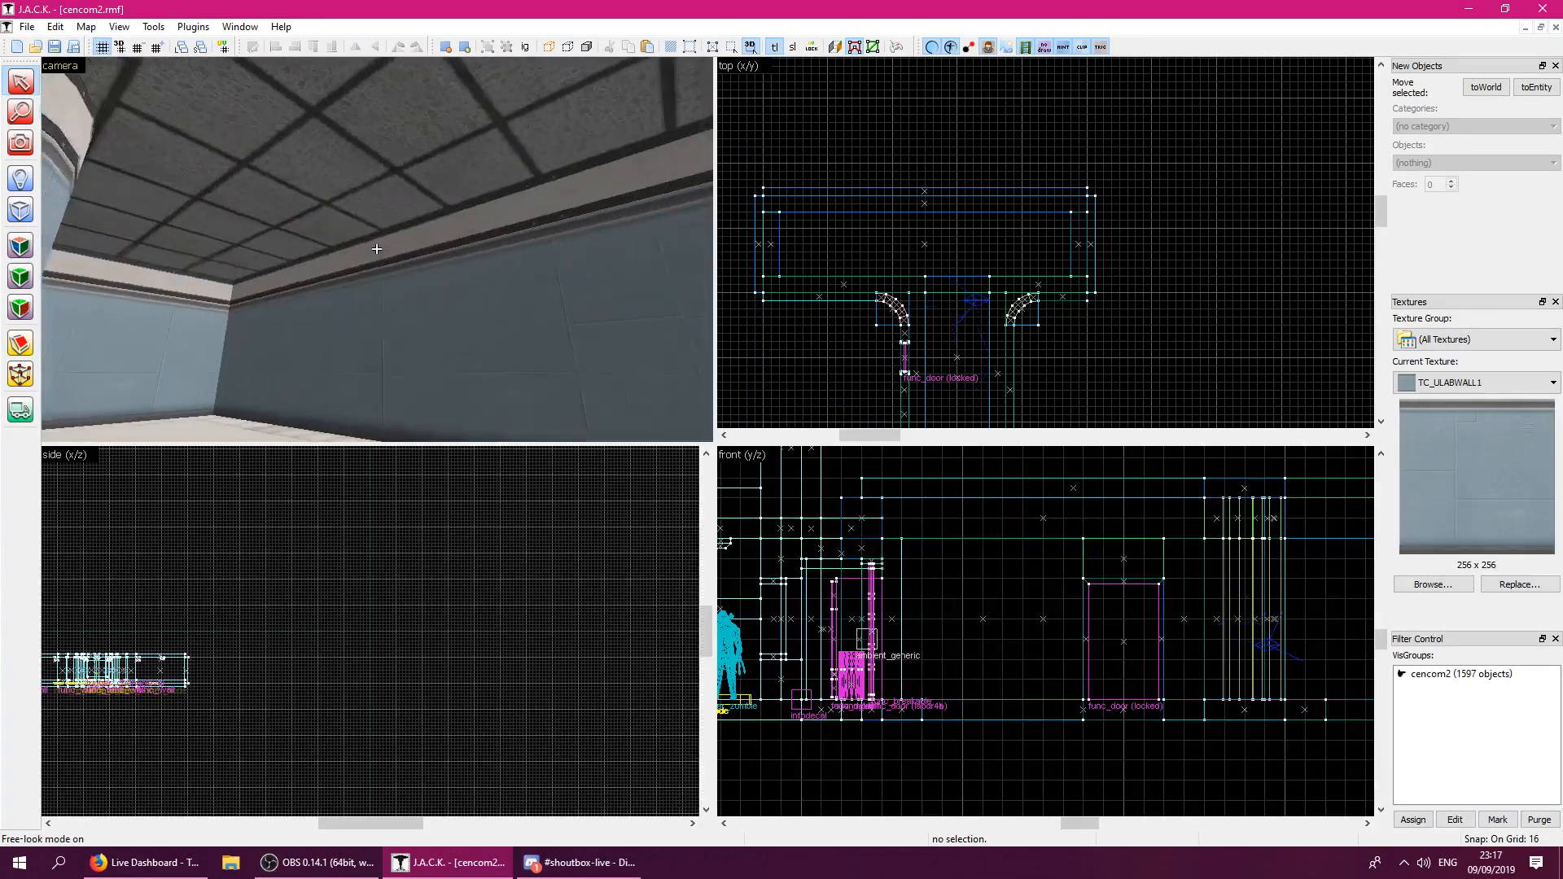
pyautogui.press('w')
pyautogui.click(377, 249)
pyautogui.press('w')
pyautogui.press('z')
pyautogui.press('w')
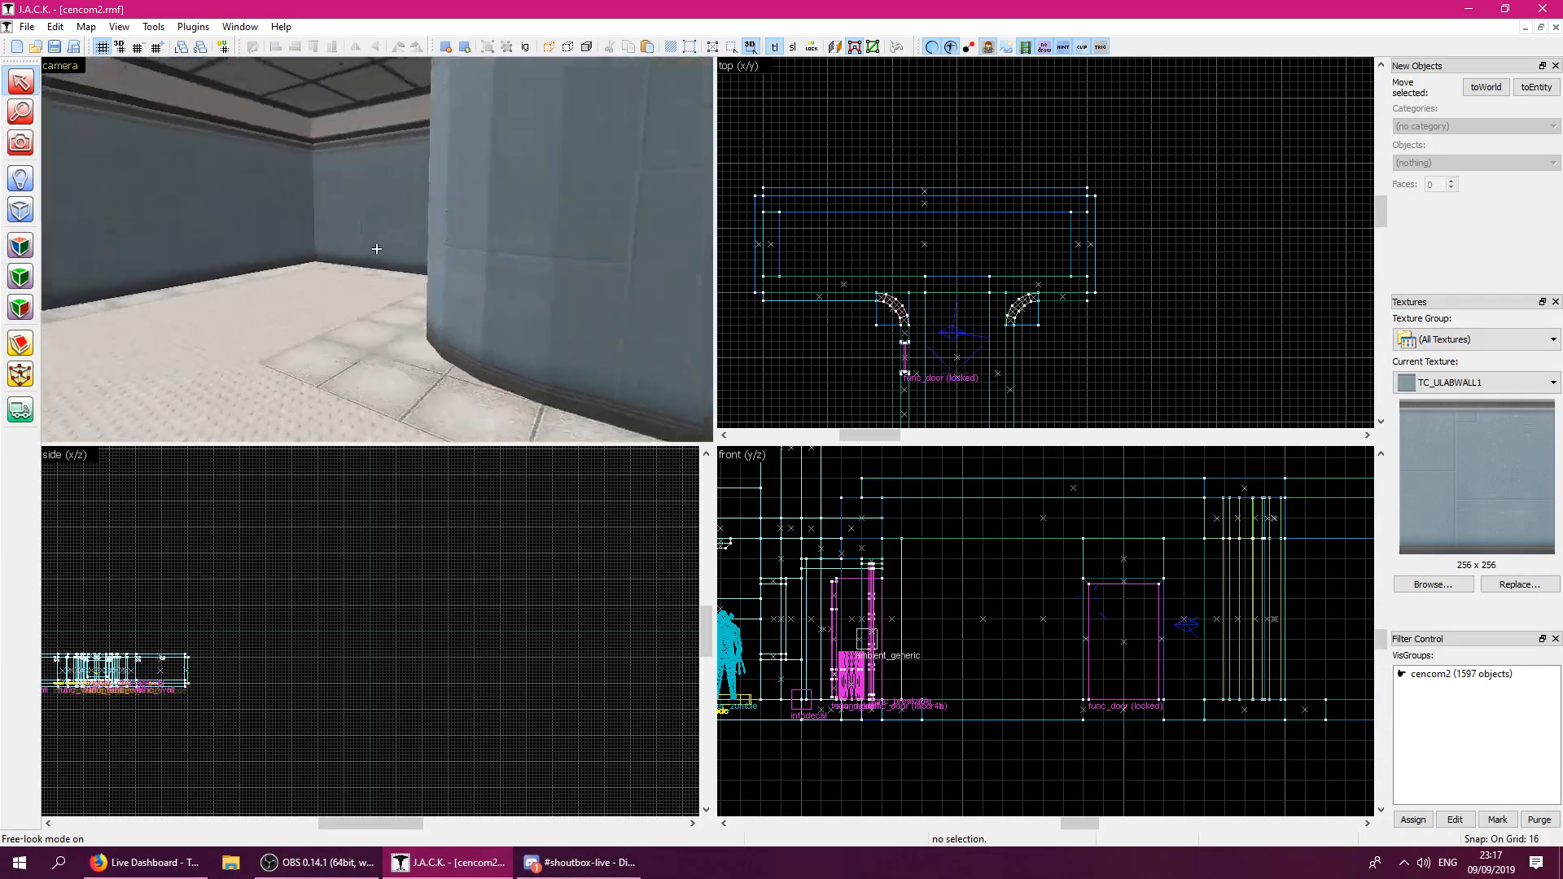
pyautogui.press('w')
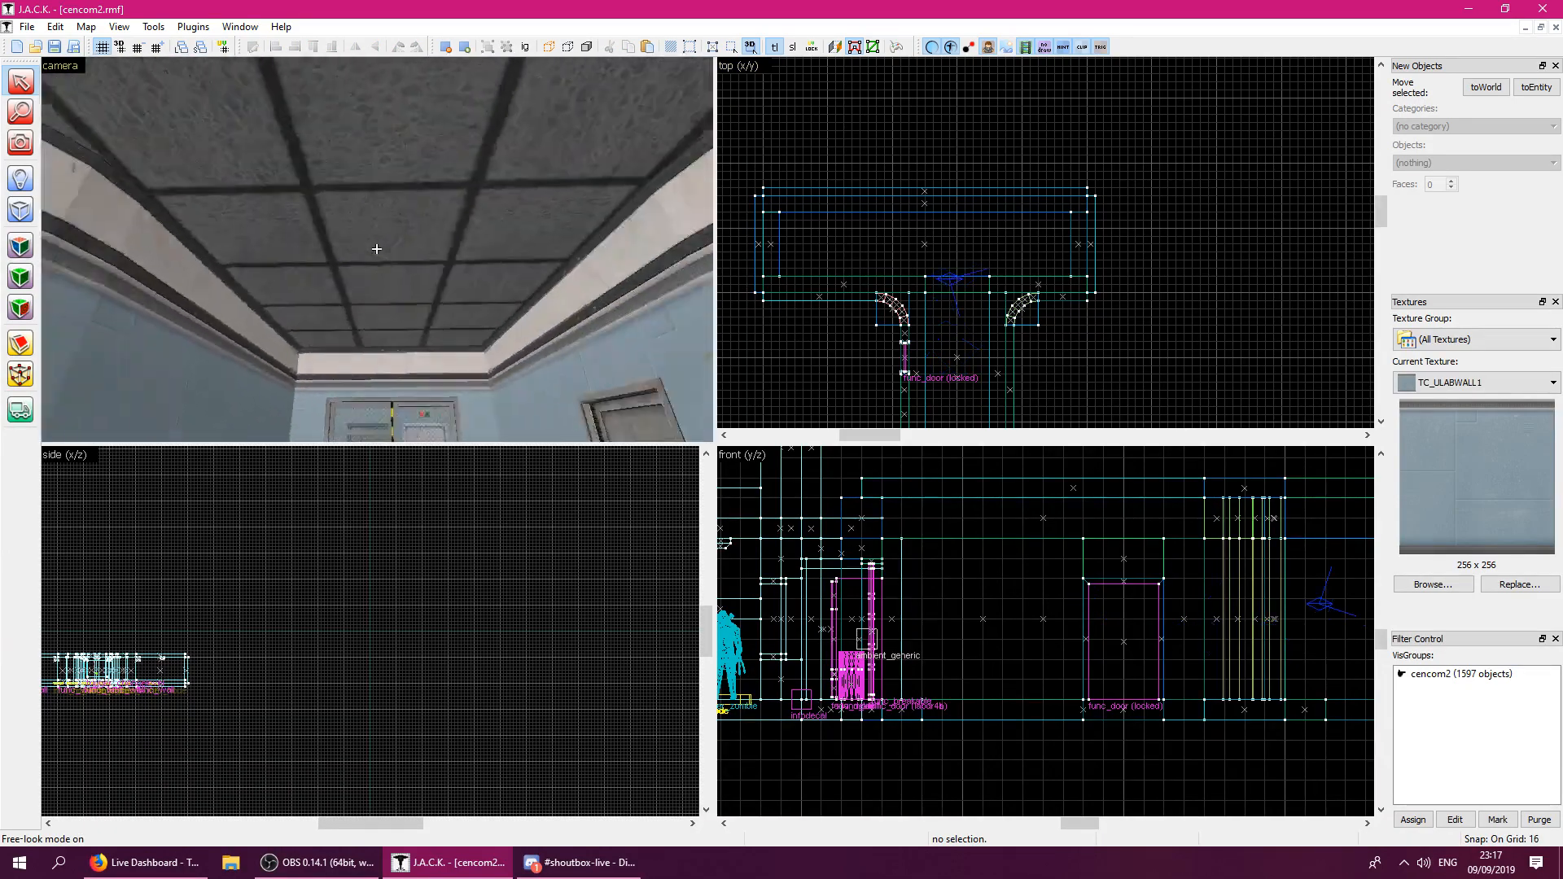
pyautogui.press('w')
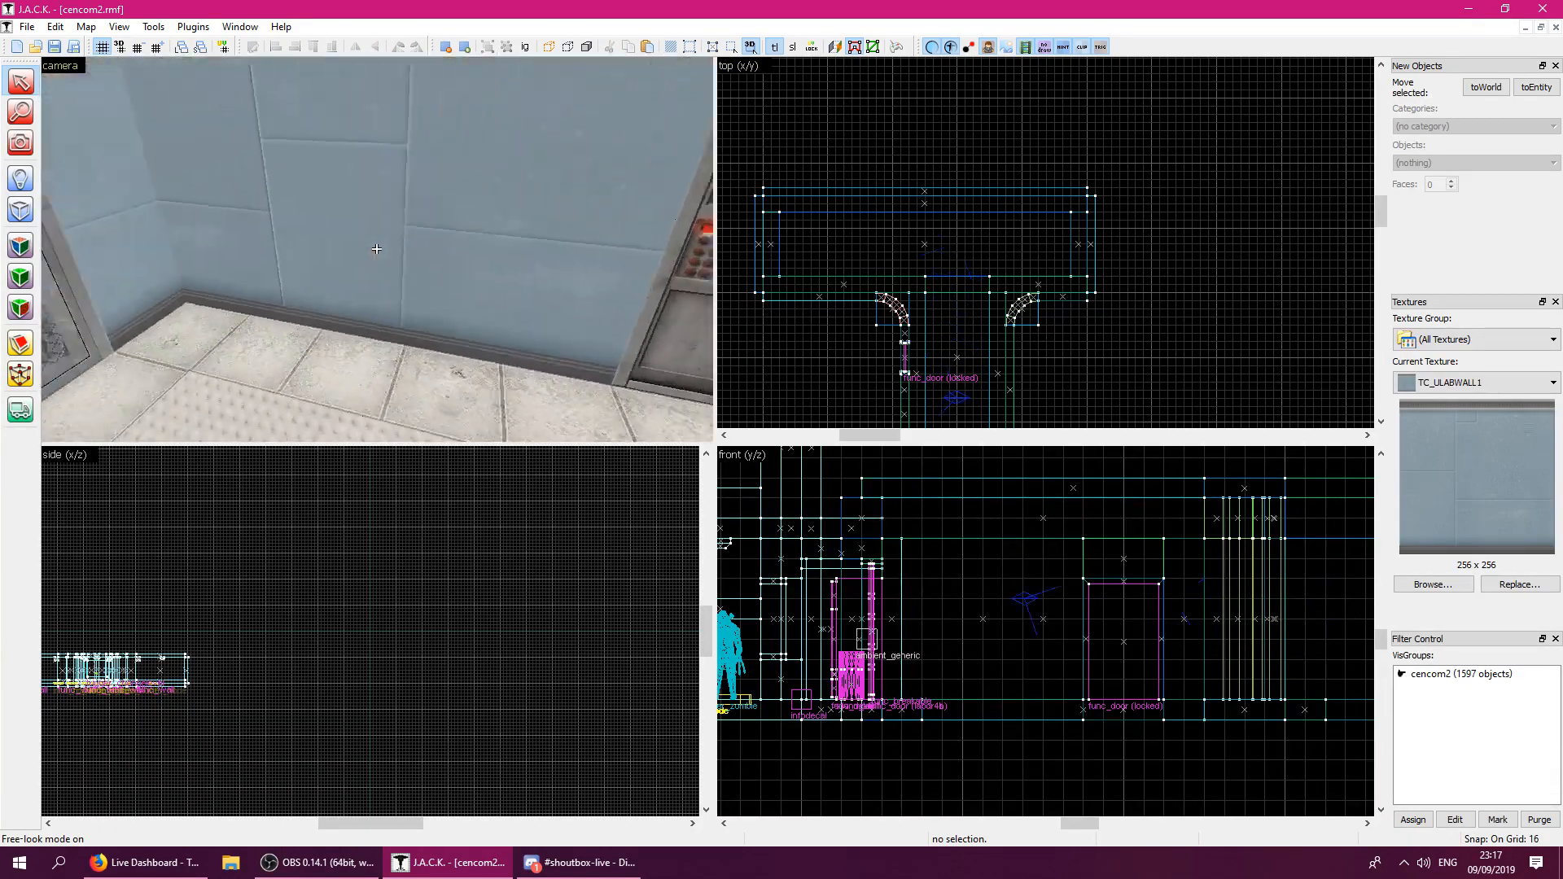
pyautogui.press('s')
pyautogui.press('w')
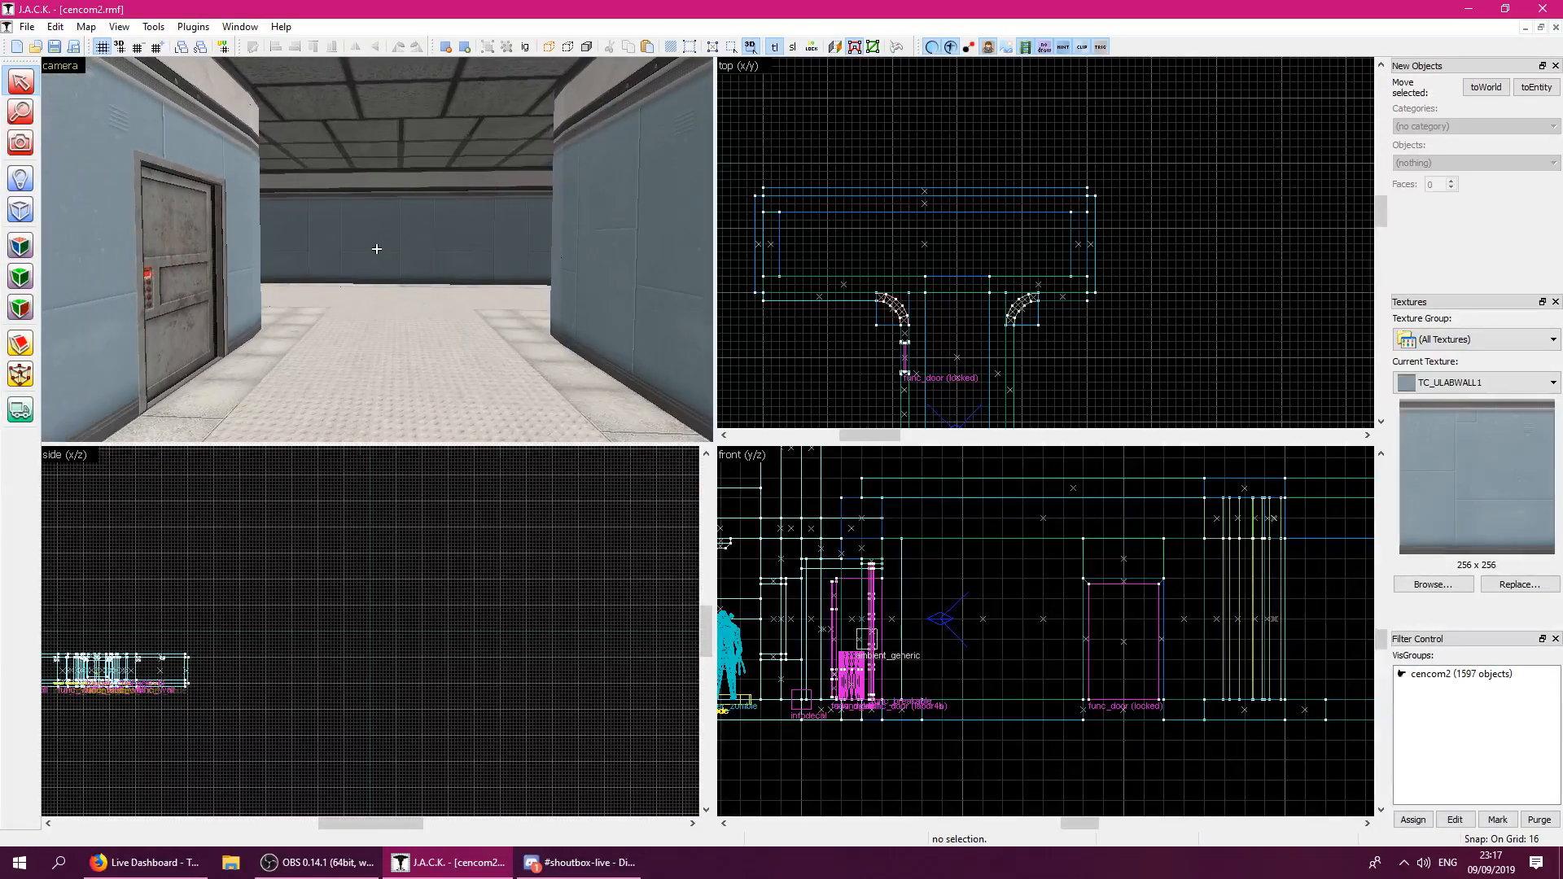
pyautogui.press('z')
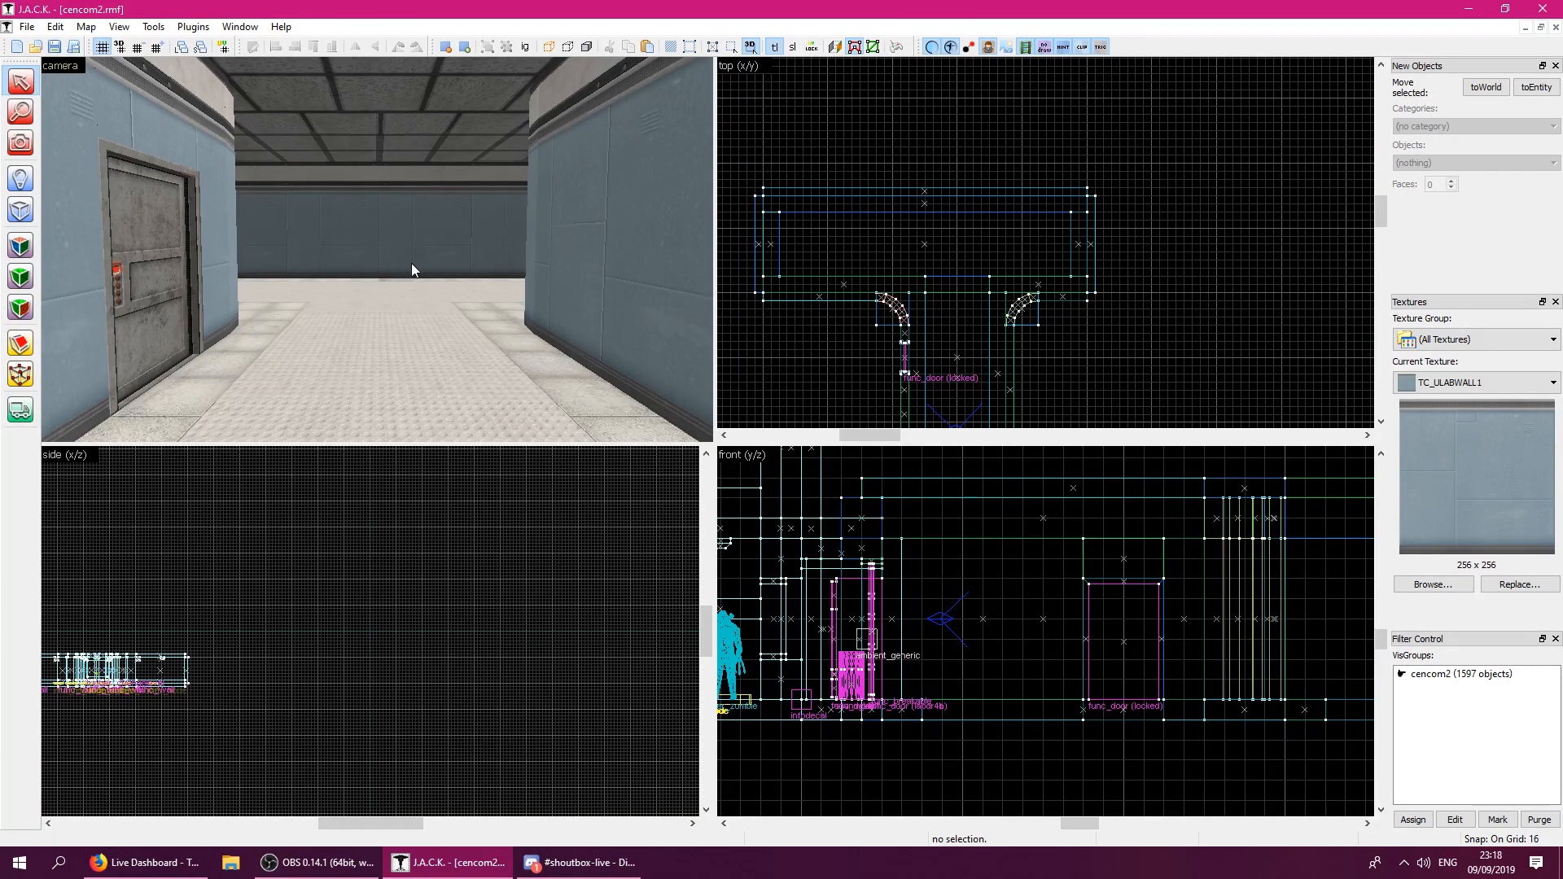
pyautogui.click(318, 863)
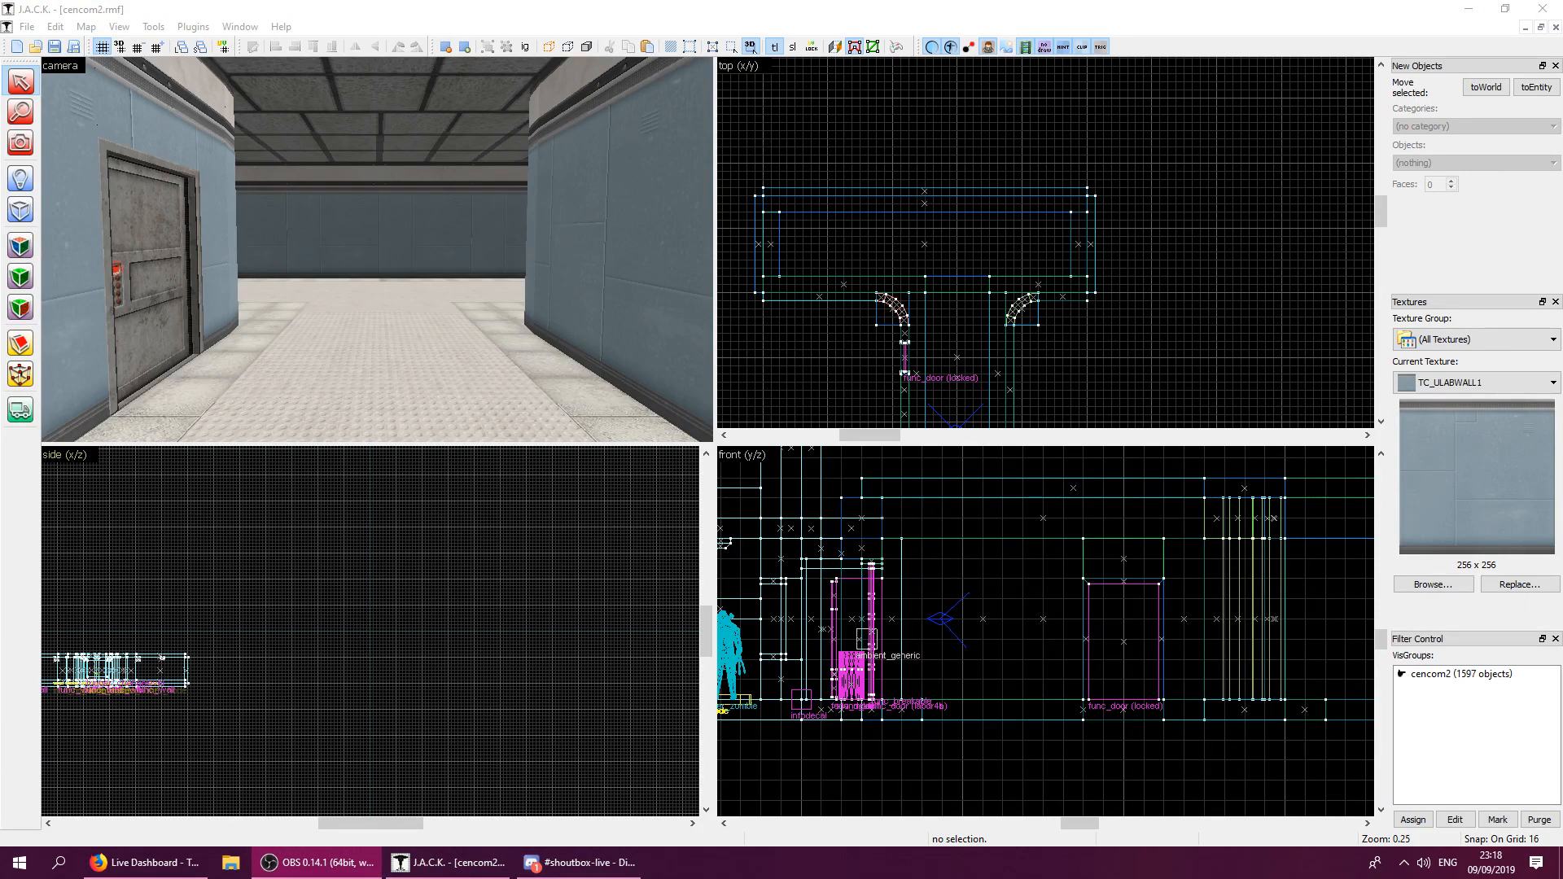
pyautogui.click(147, 863)
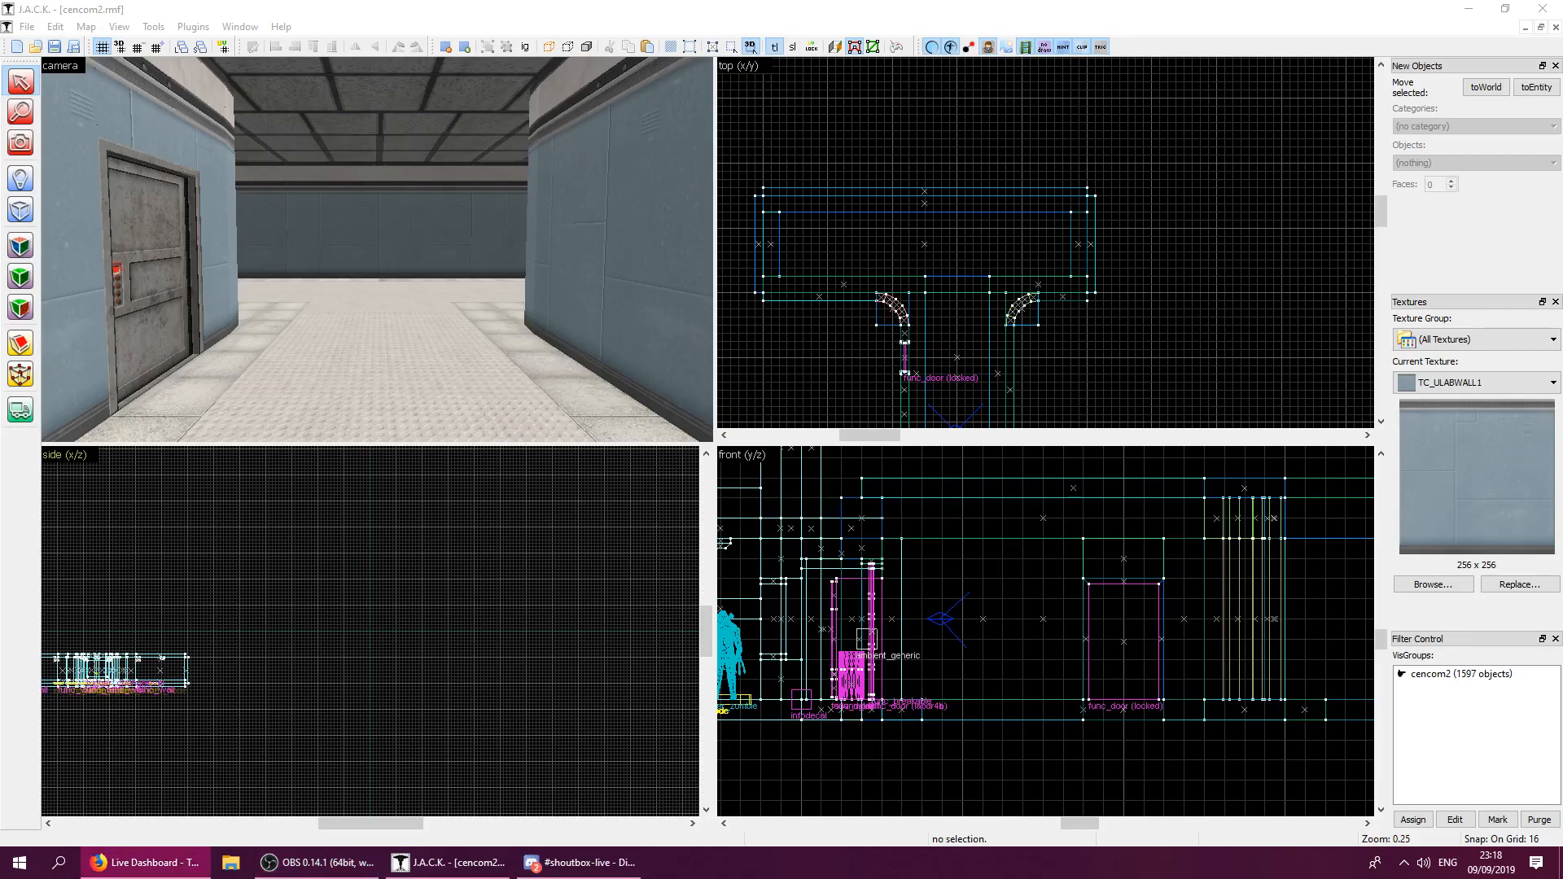
pyautogui.click(489, 7)
# Examine the corridor's blank walls, ceiling and cross hall, comparing them with the vending machine lobby and the adjoining windowed rooms.
pyautogui.press('z')
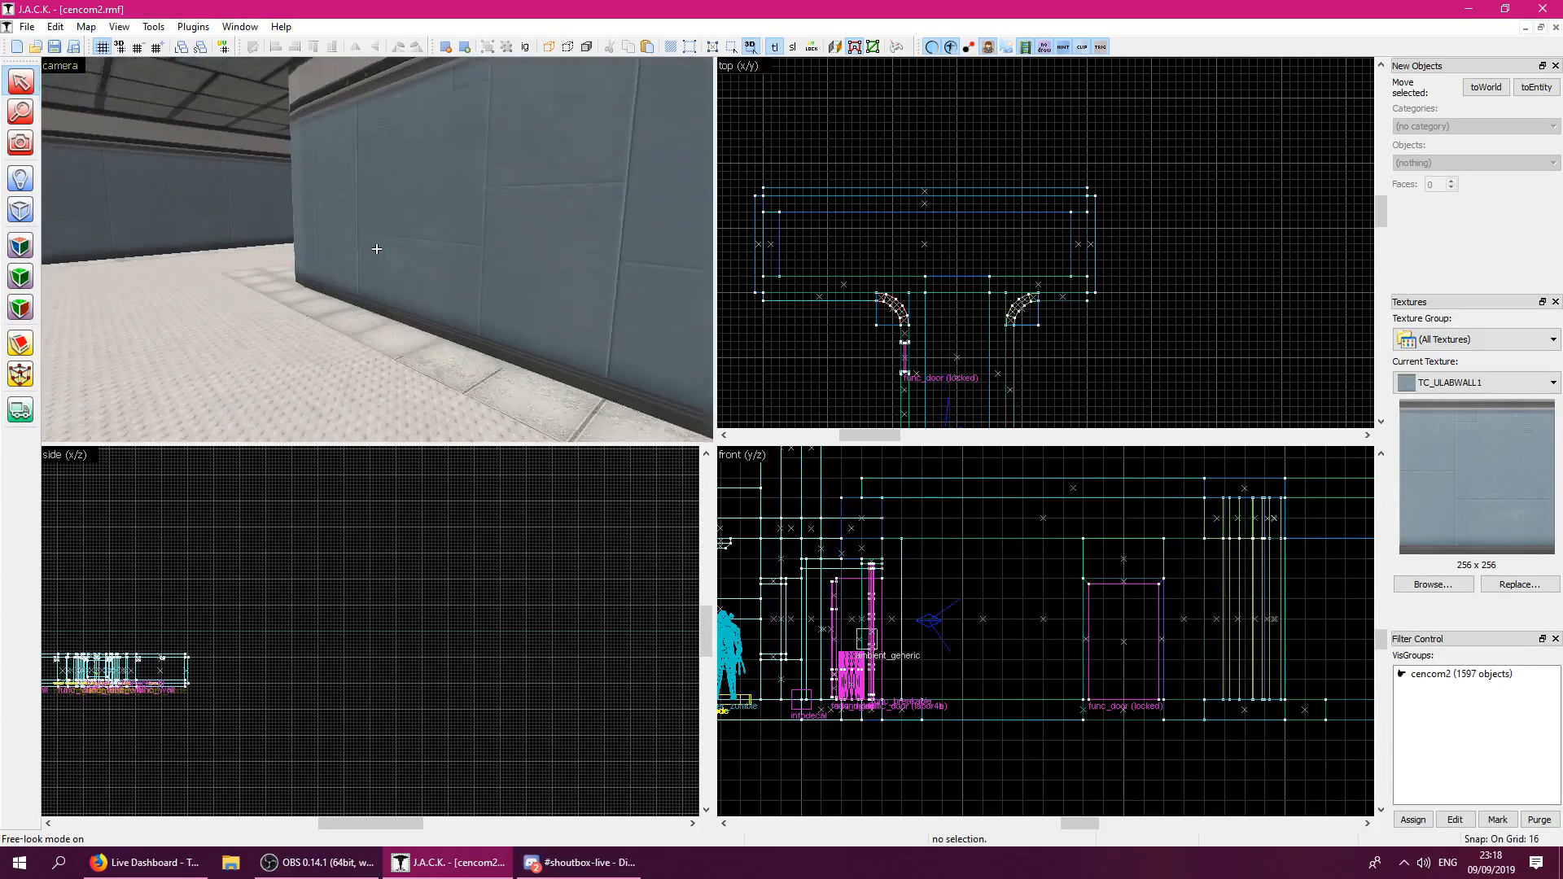
pyautogui.press('s')
pyautogui.press('z')
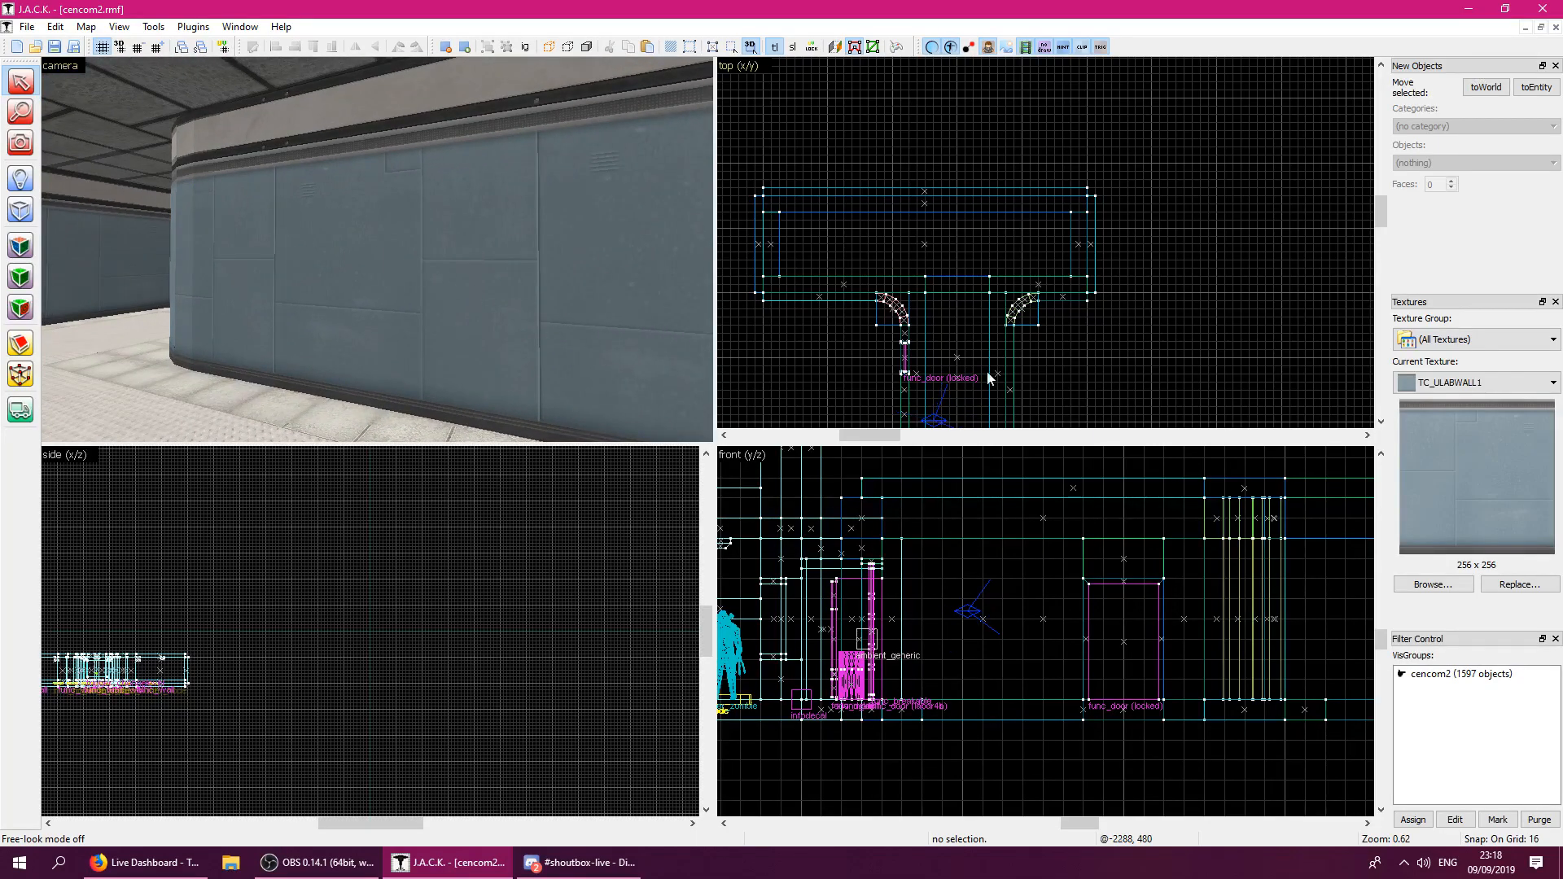
pyautogui.press('z')
pyautogui.press('s')
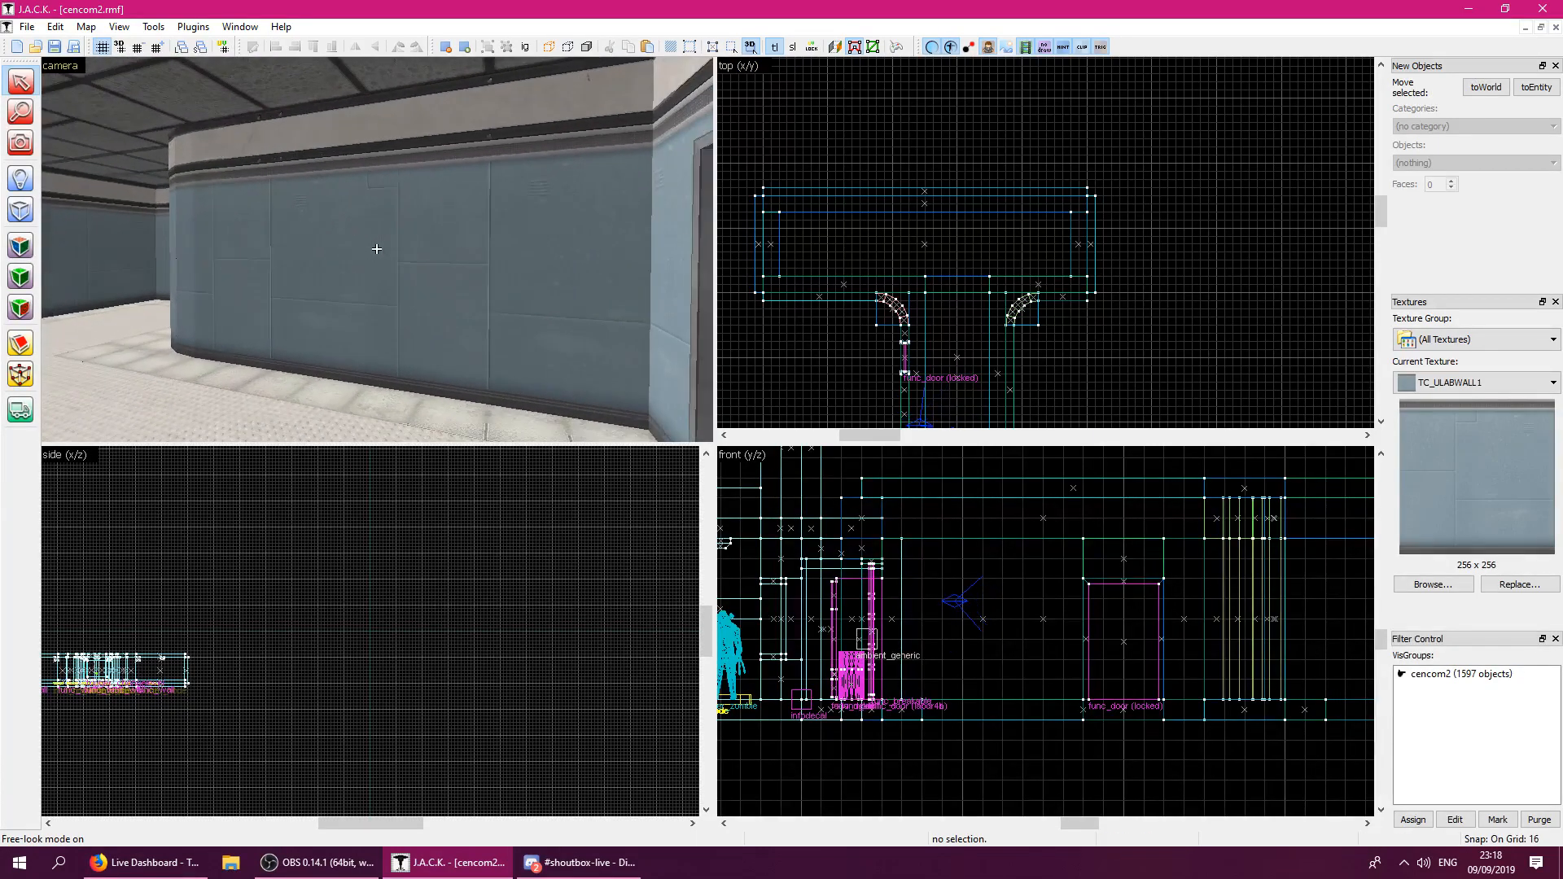
pyautogui.press('z')
pyautogui.click(531, 312)
pyautogui.click(1129, 363)
pyautogui.press('z')
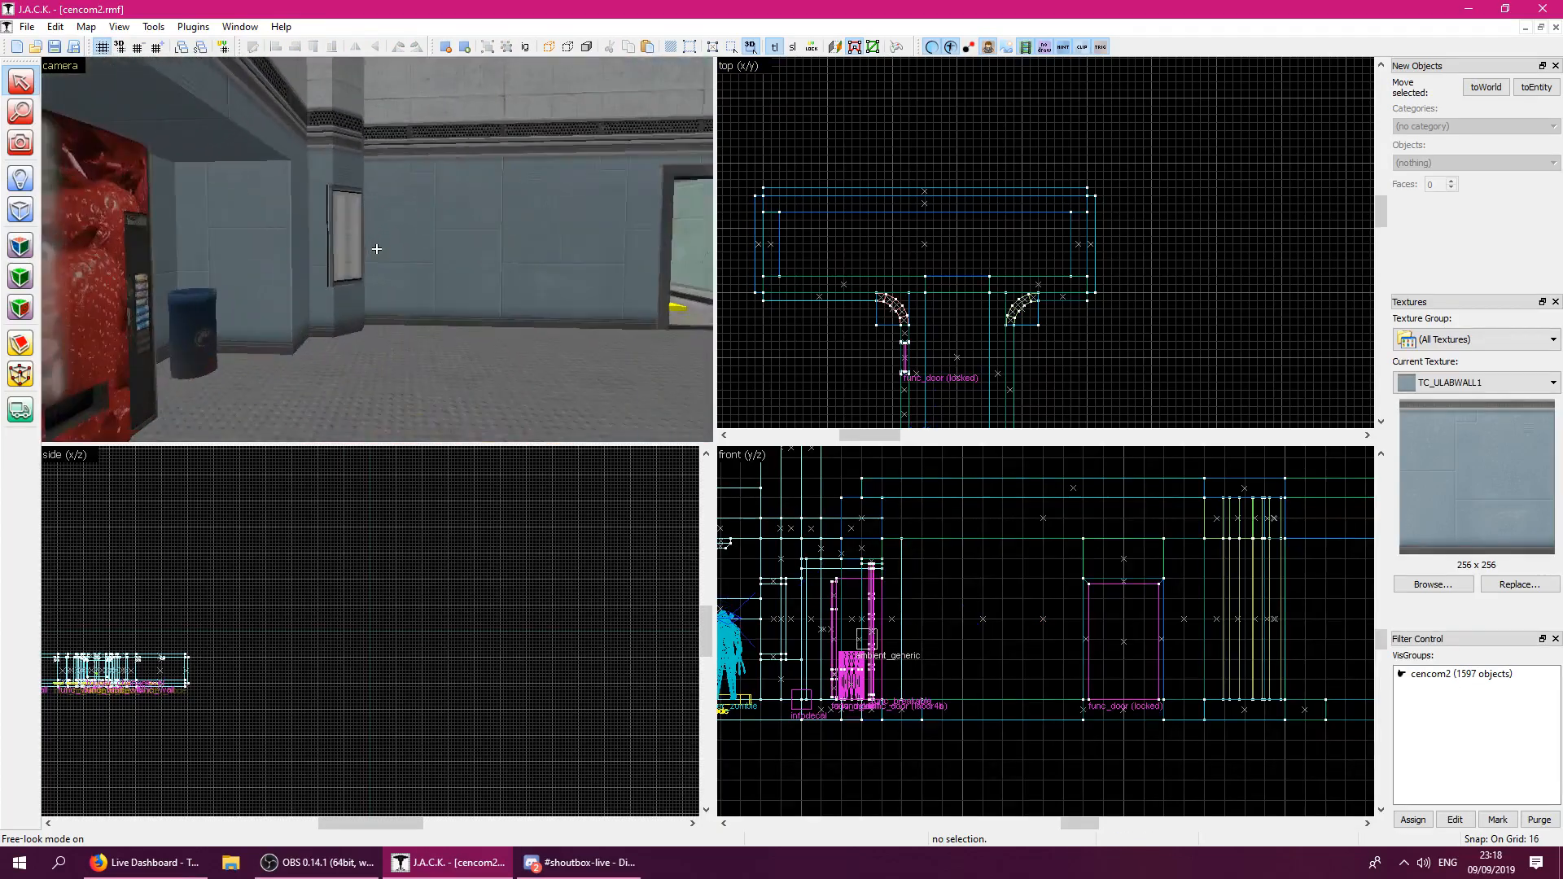
pyautogui.press('s')
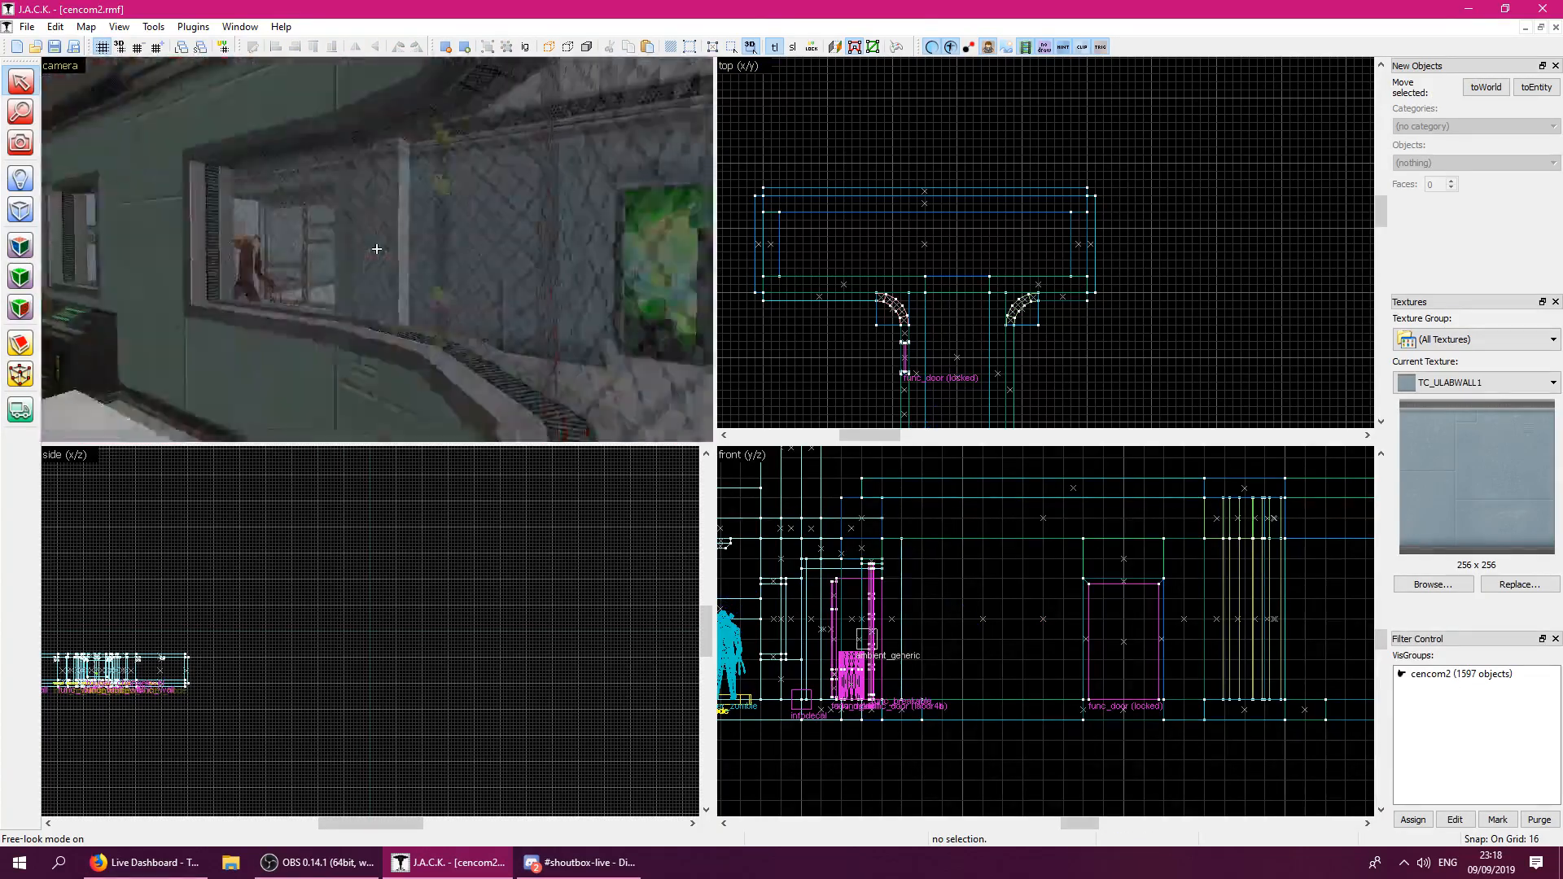
pyautogui.press('w')
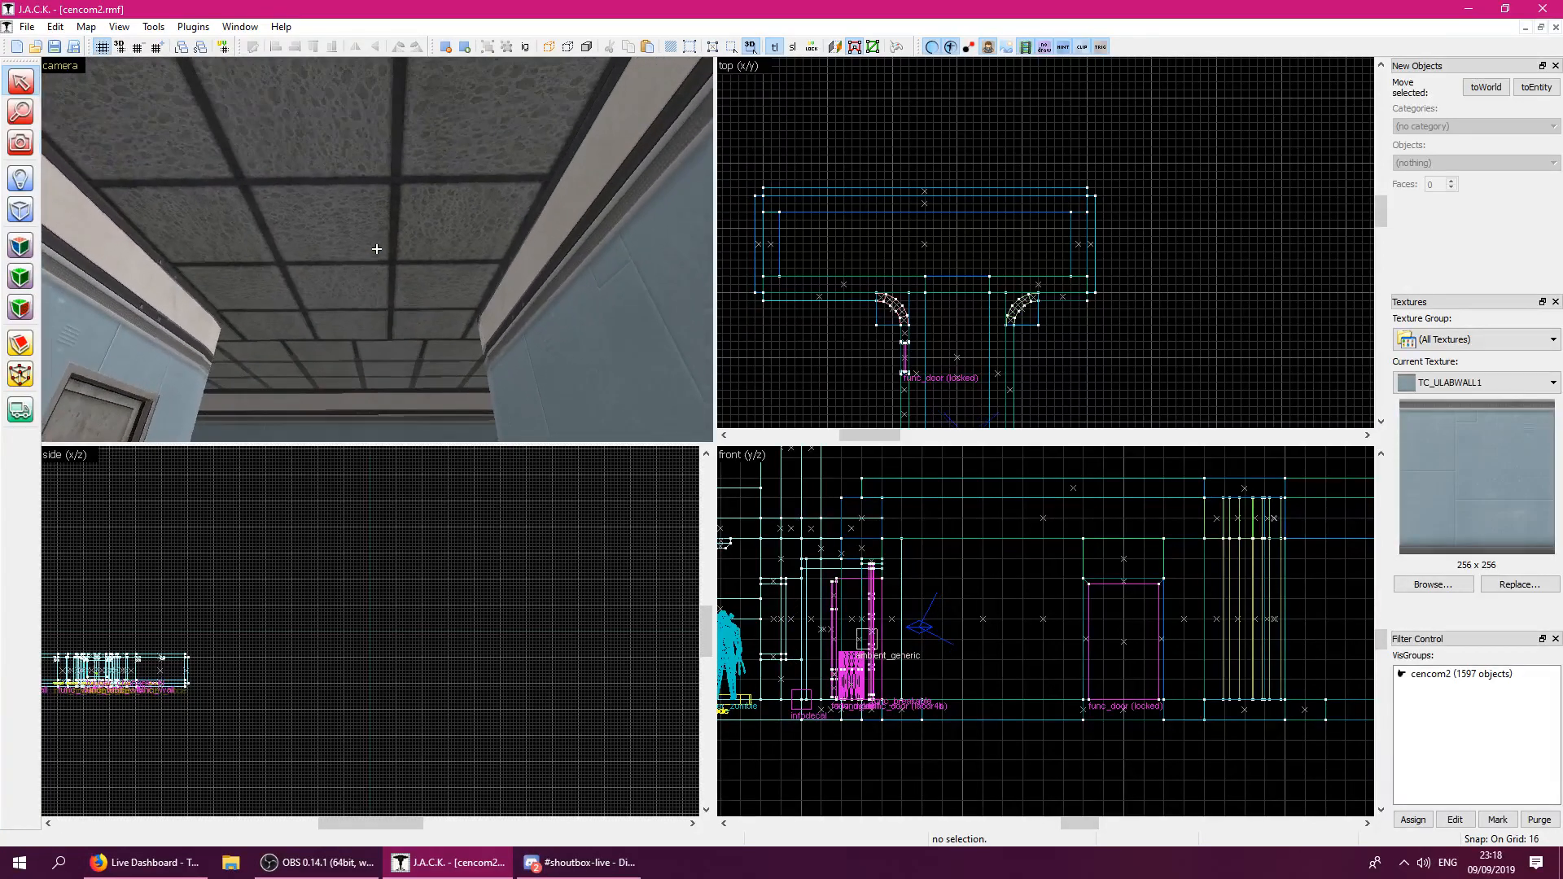
pyautogui.press('w')
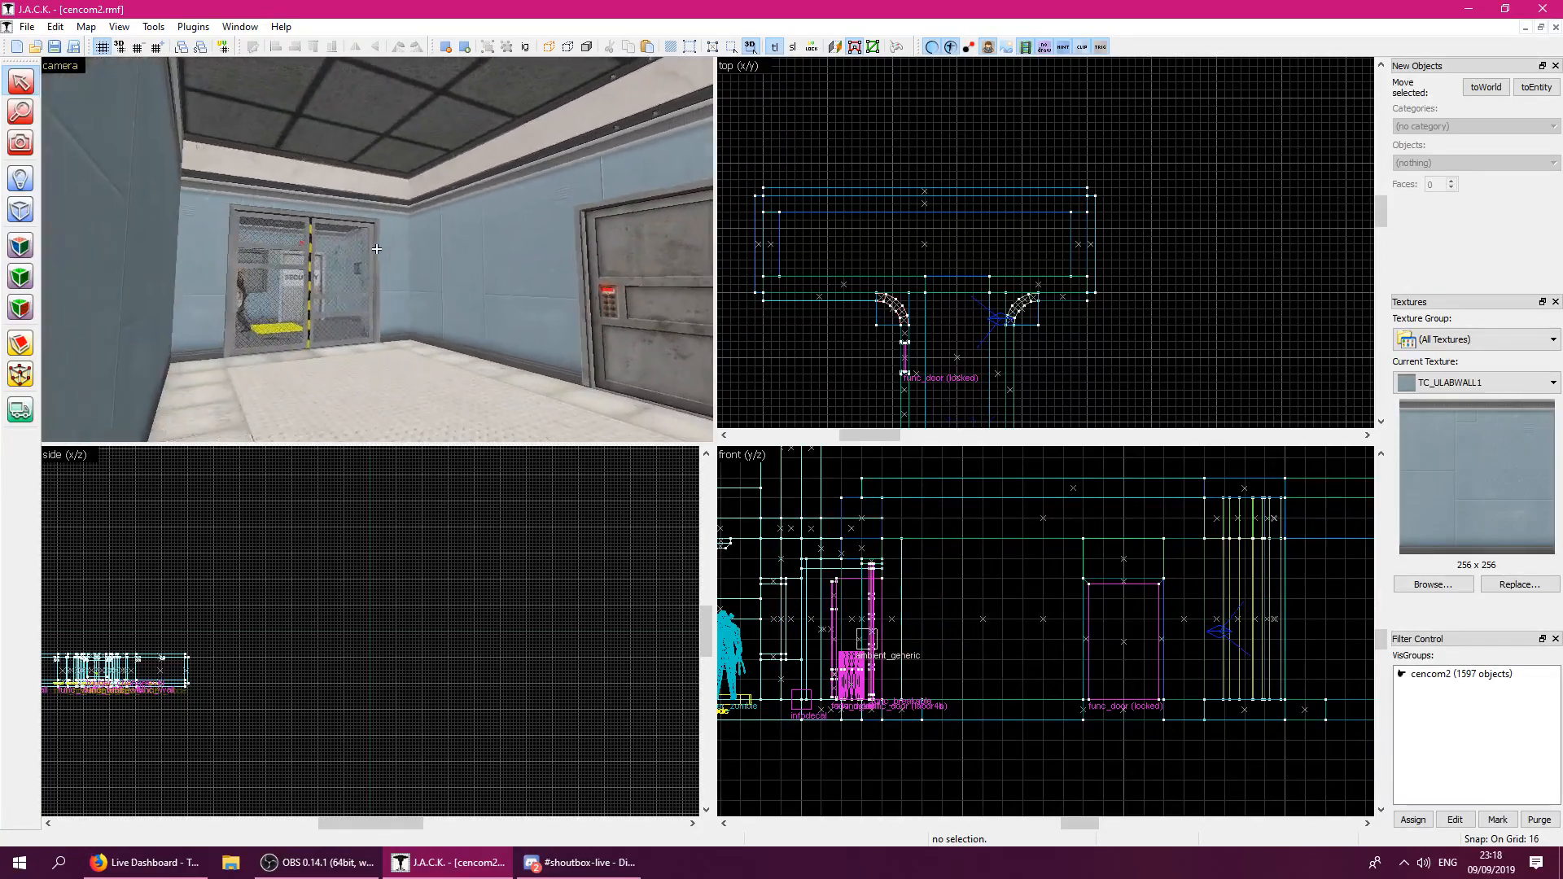
pyautogui.press('w')
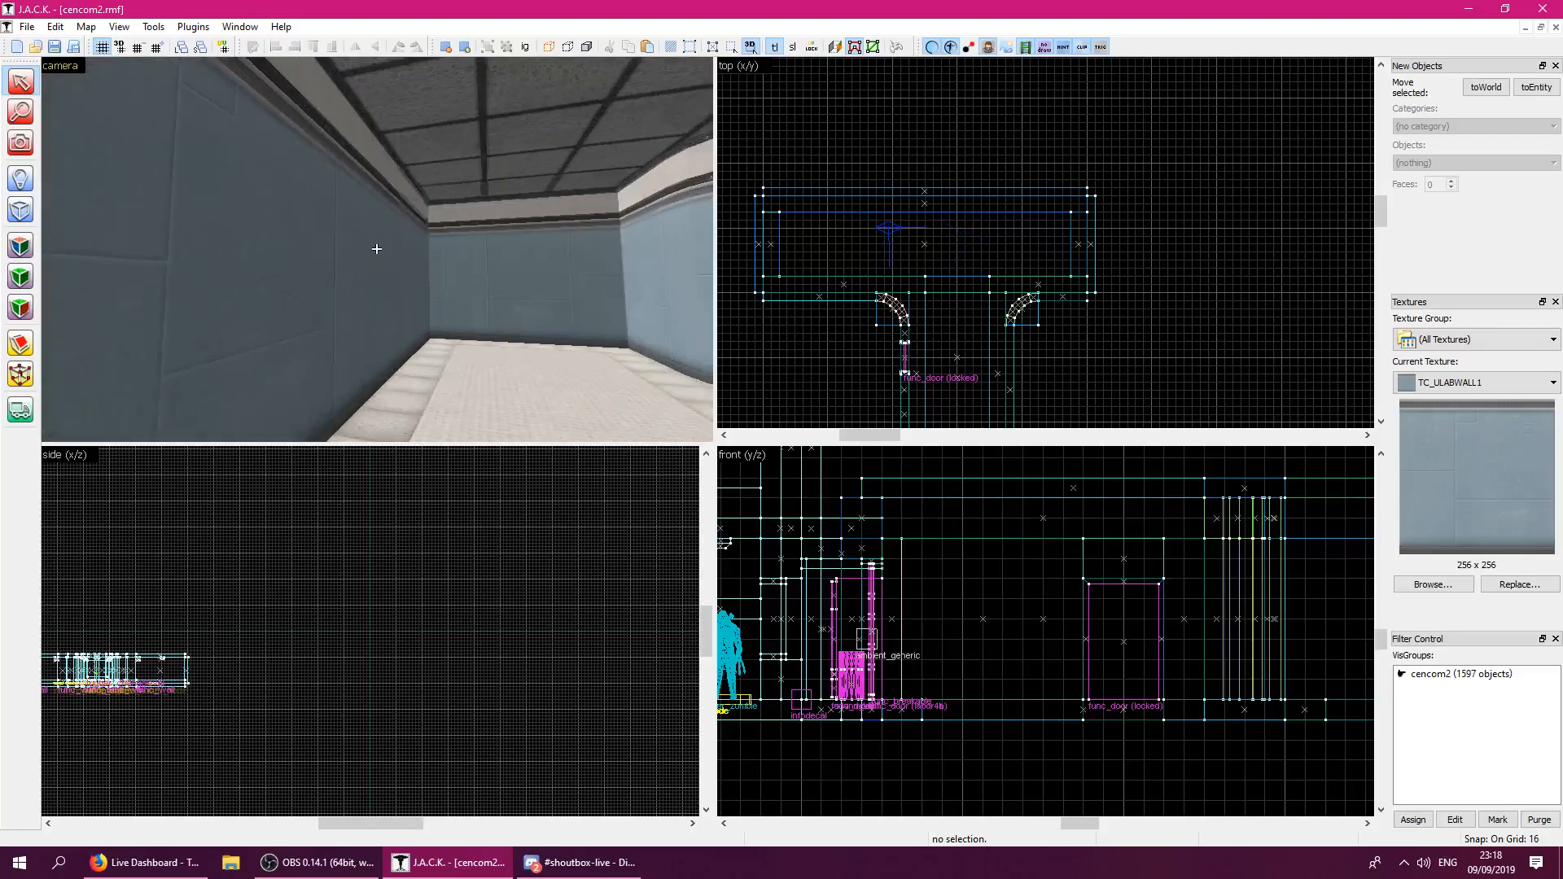
pyautogui.press('w')
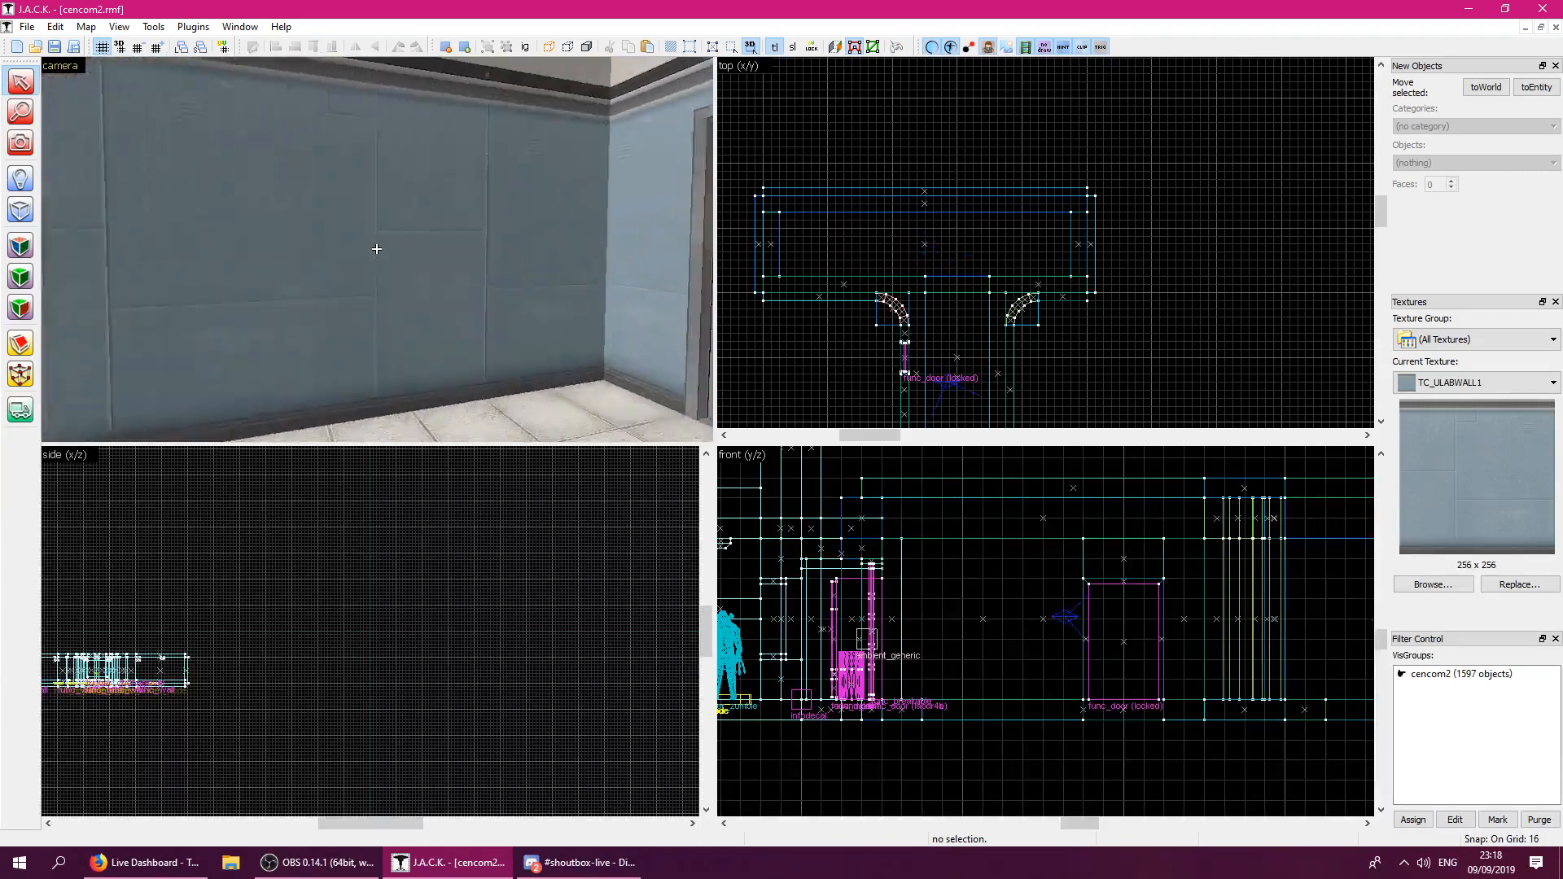
pyautogui.press('w')
pyautogui.press('w')
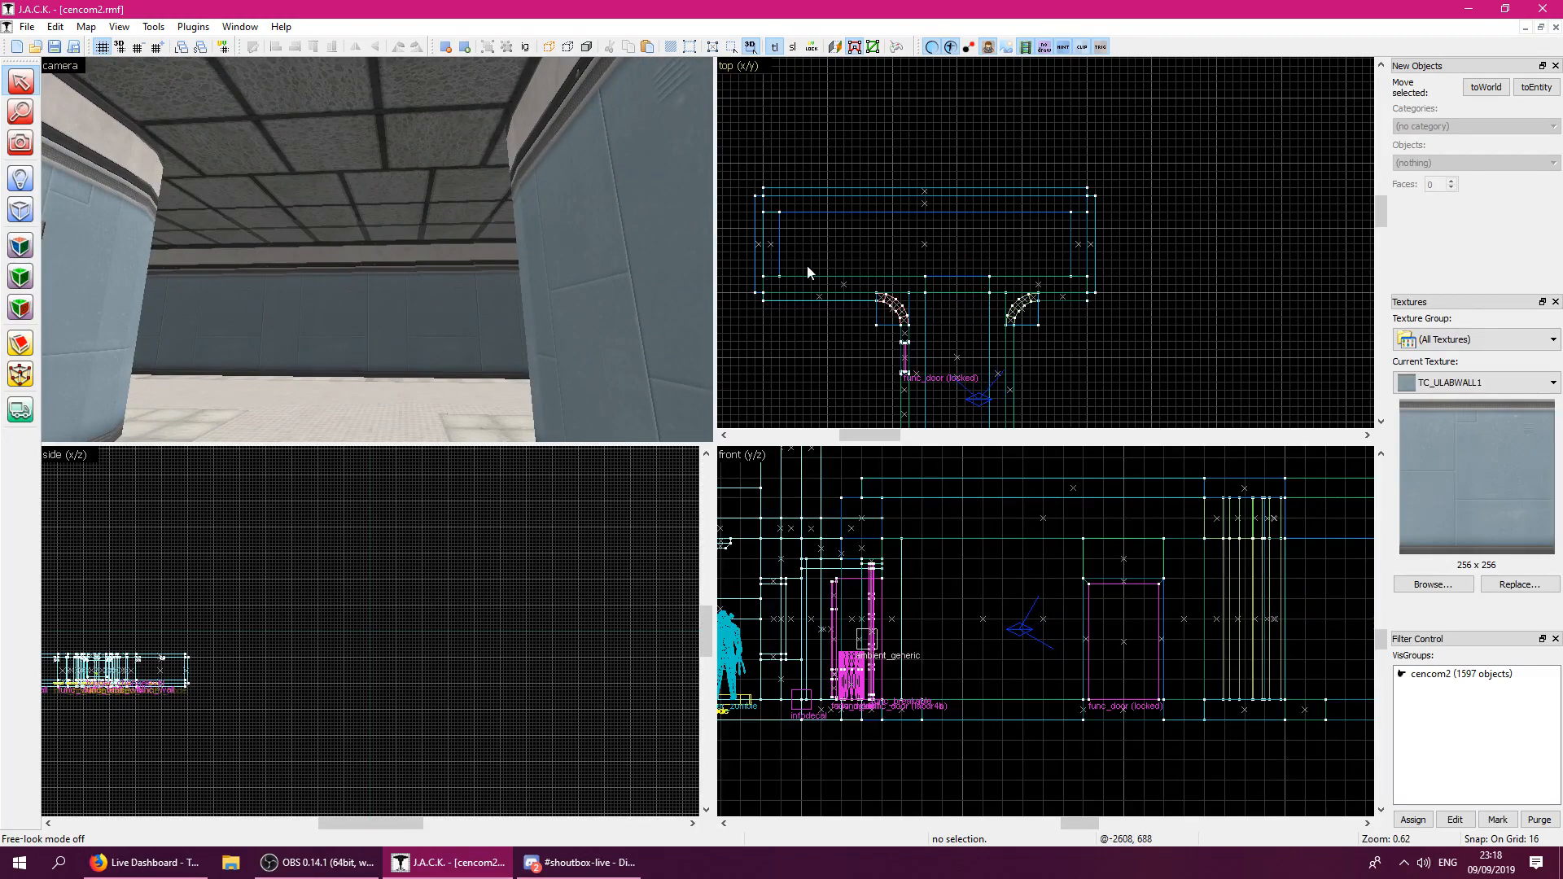
# Search the textures for light and lgt, and make +0~FIFTIES_LGT2 the current texture.
pyautogui.click(1423, 536)
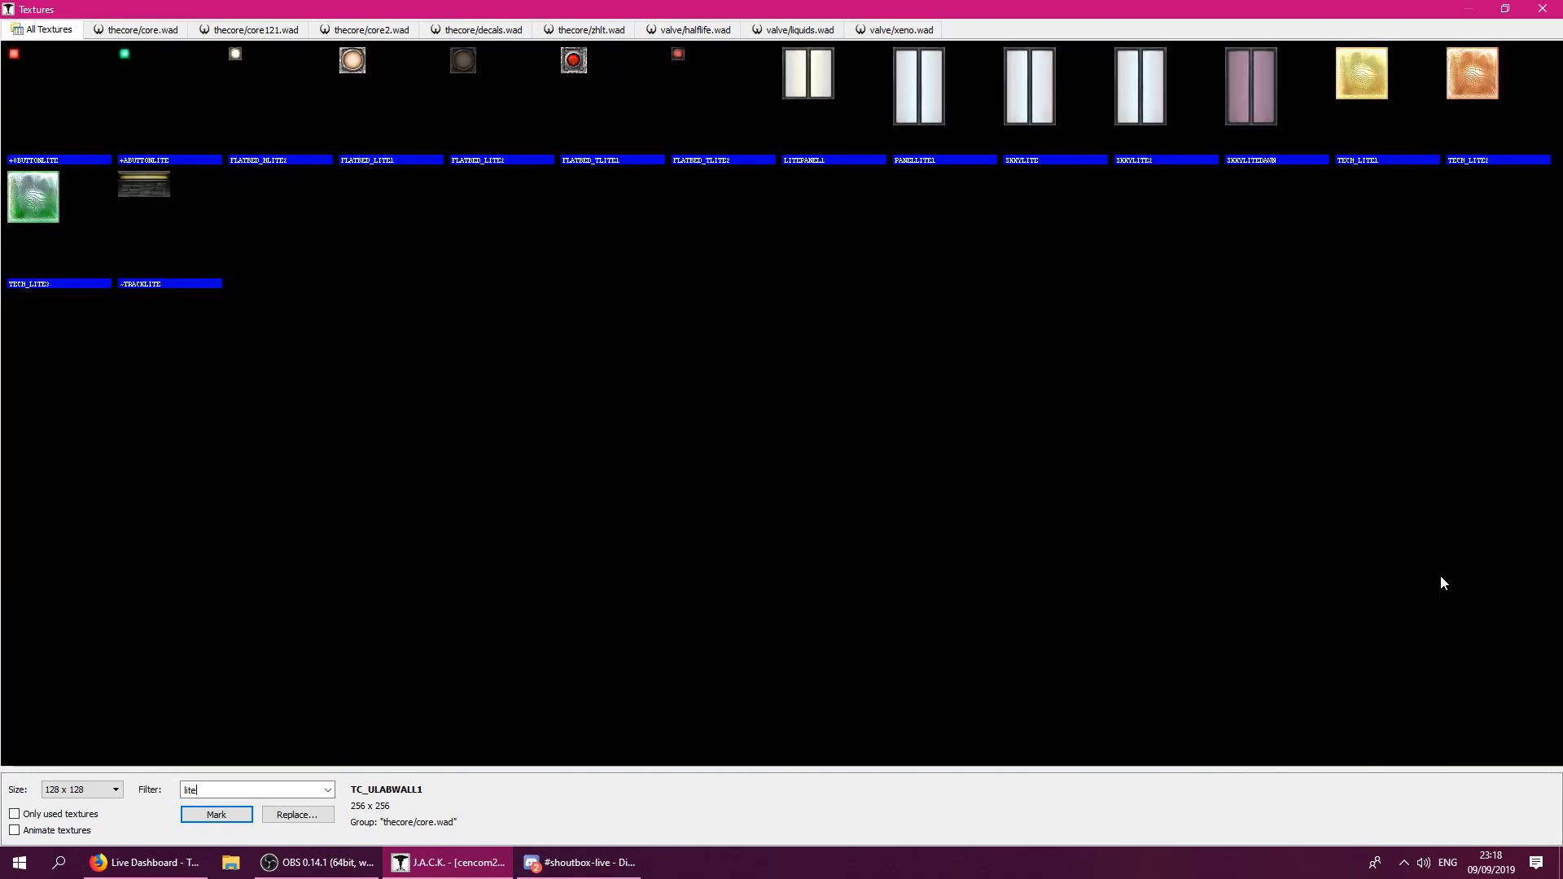
pyautogui.press('BackSpace')
pyautogui.press('BackSpace')
pyautogui.write('l')
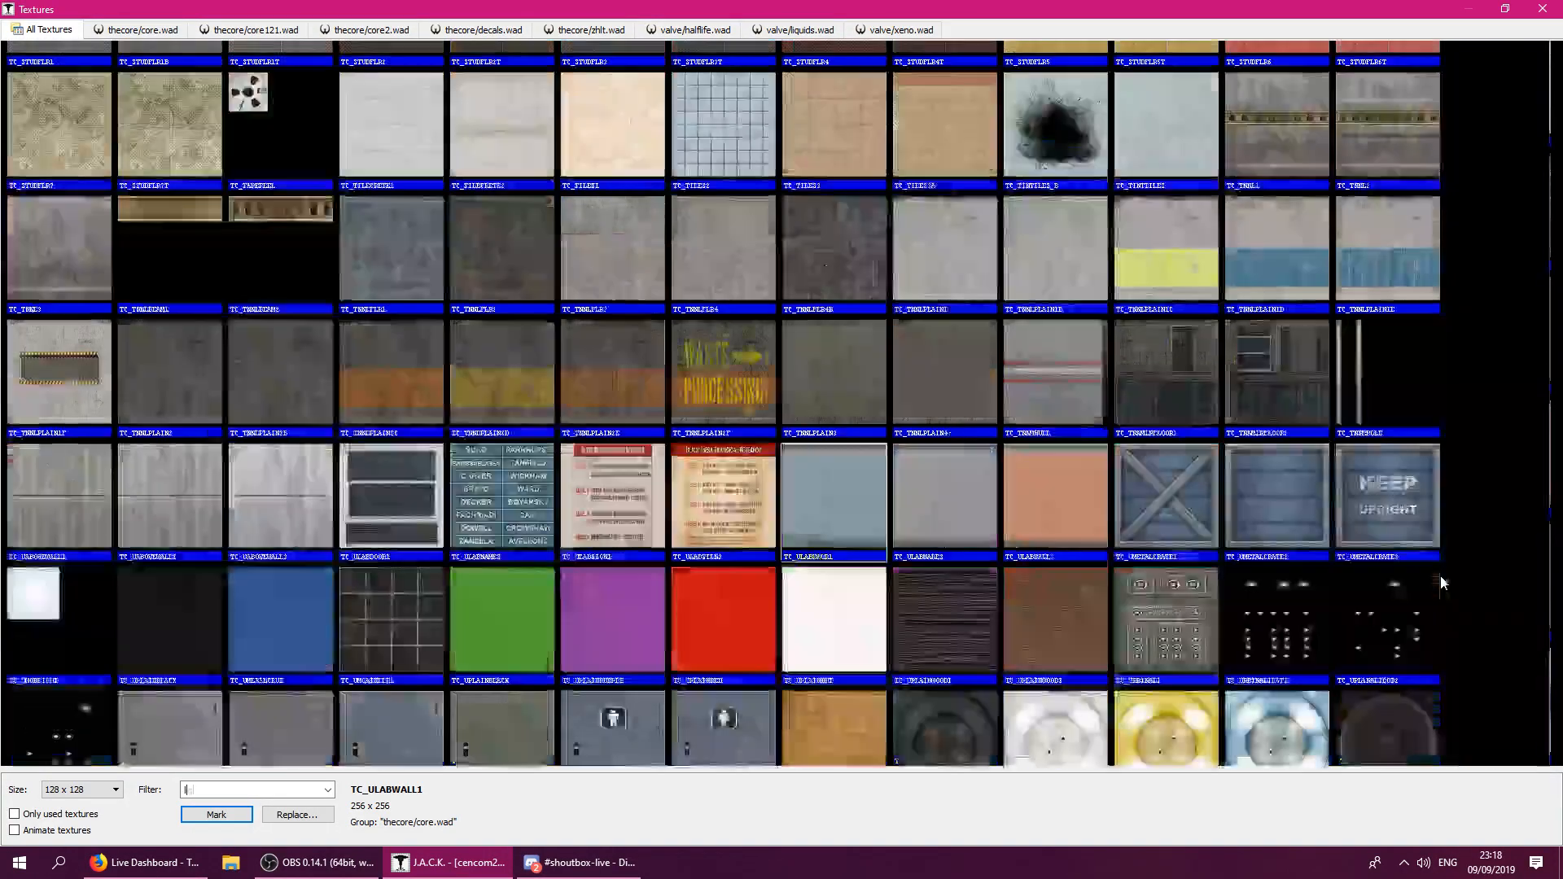
pyautogui.write('ghtight')
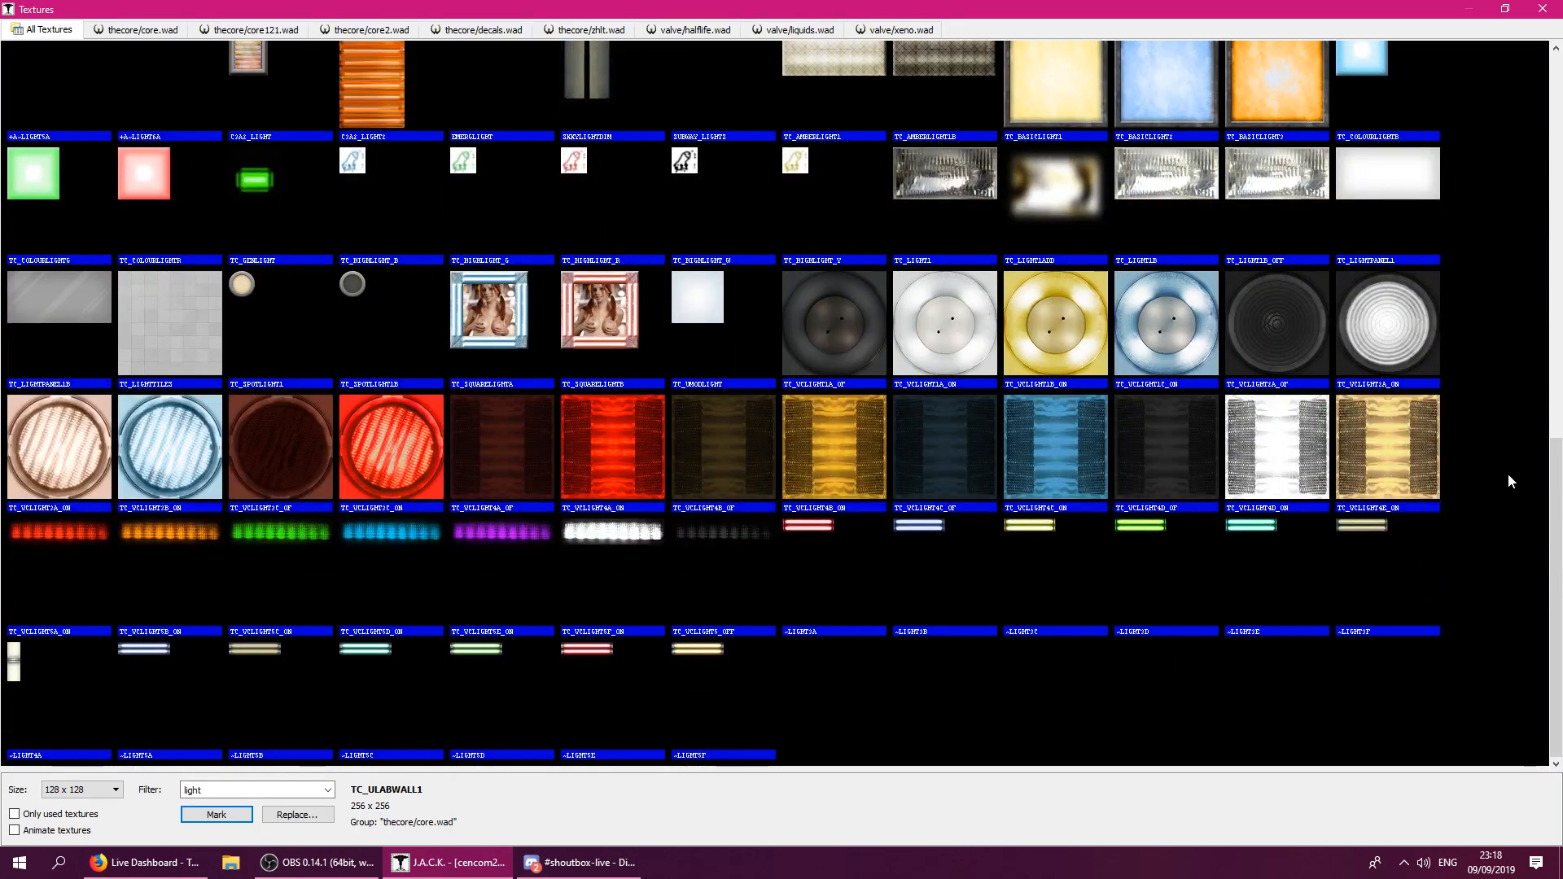
pyautogui.moveTo(1561, 545); pyautogui.dragTo(1554, 434)
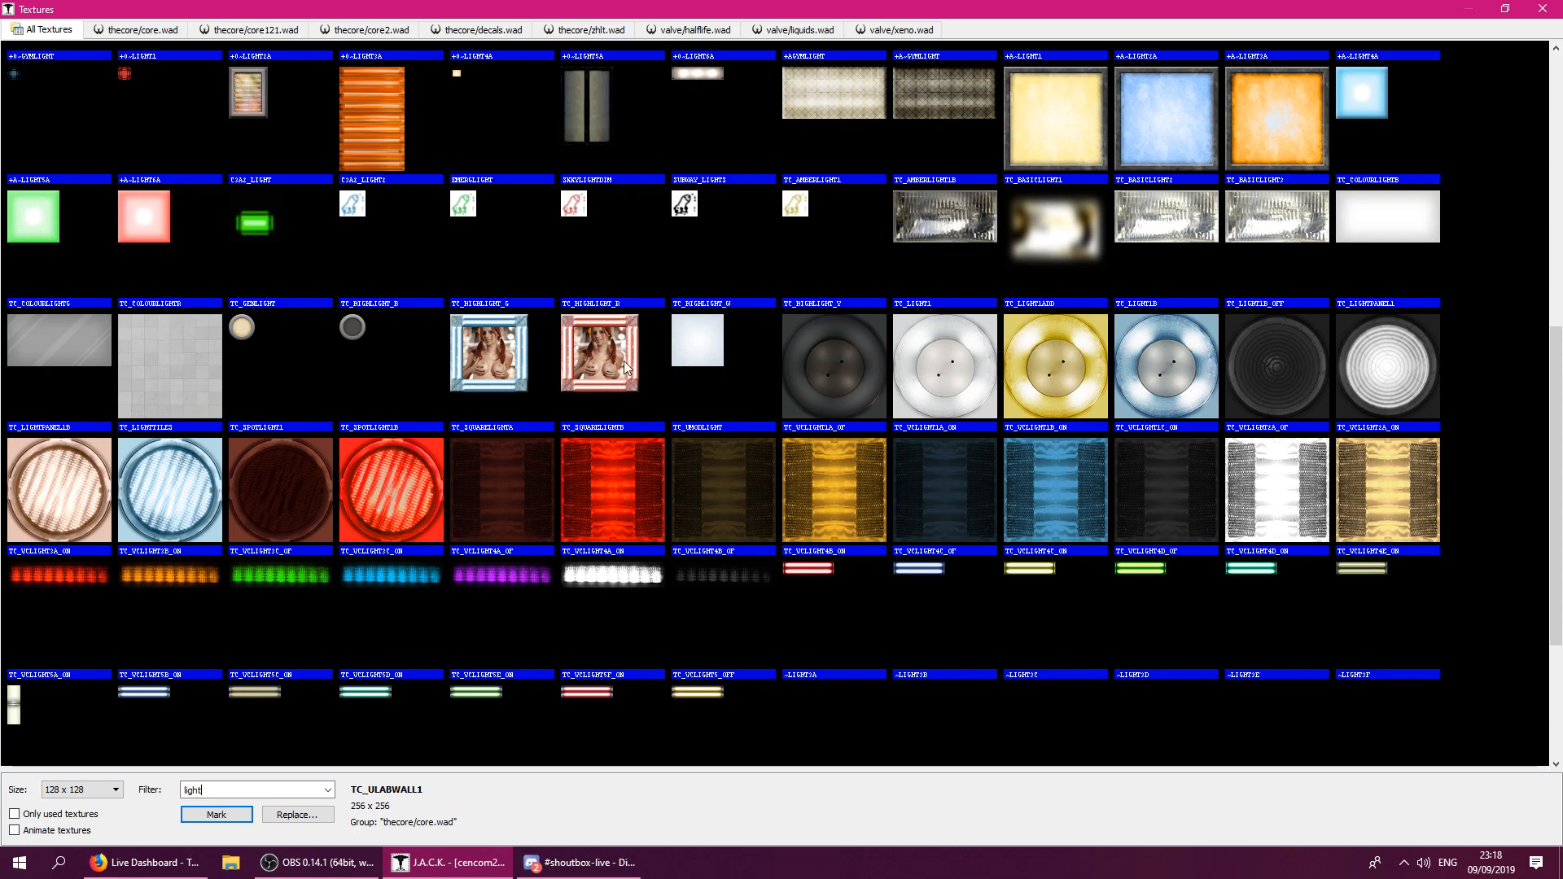
pyautogui.moveTo(1555, 595); pyautogui.dragTo(1498, 6)
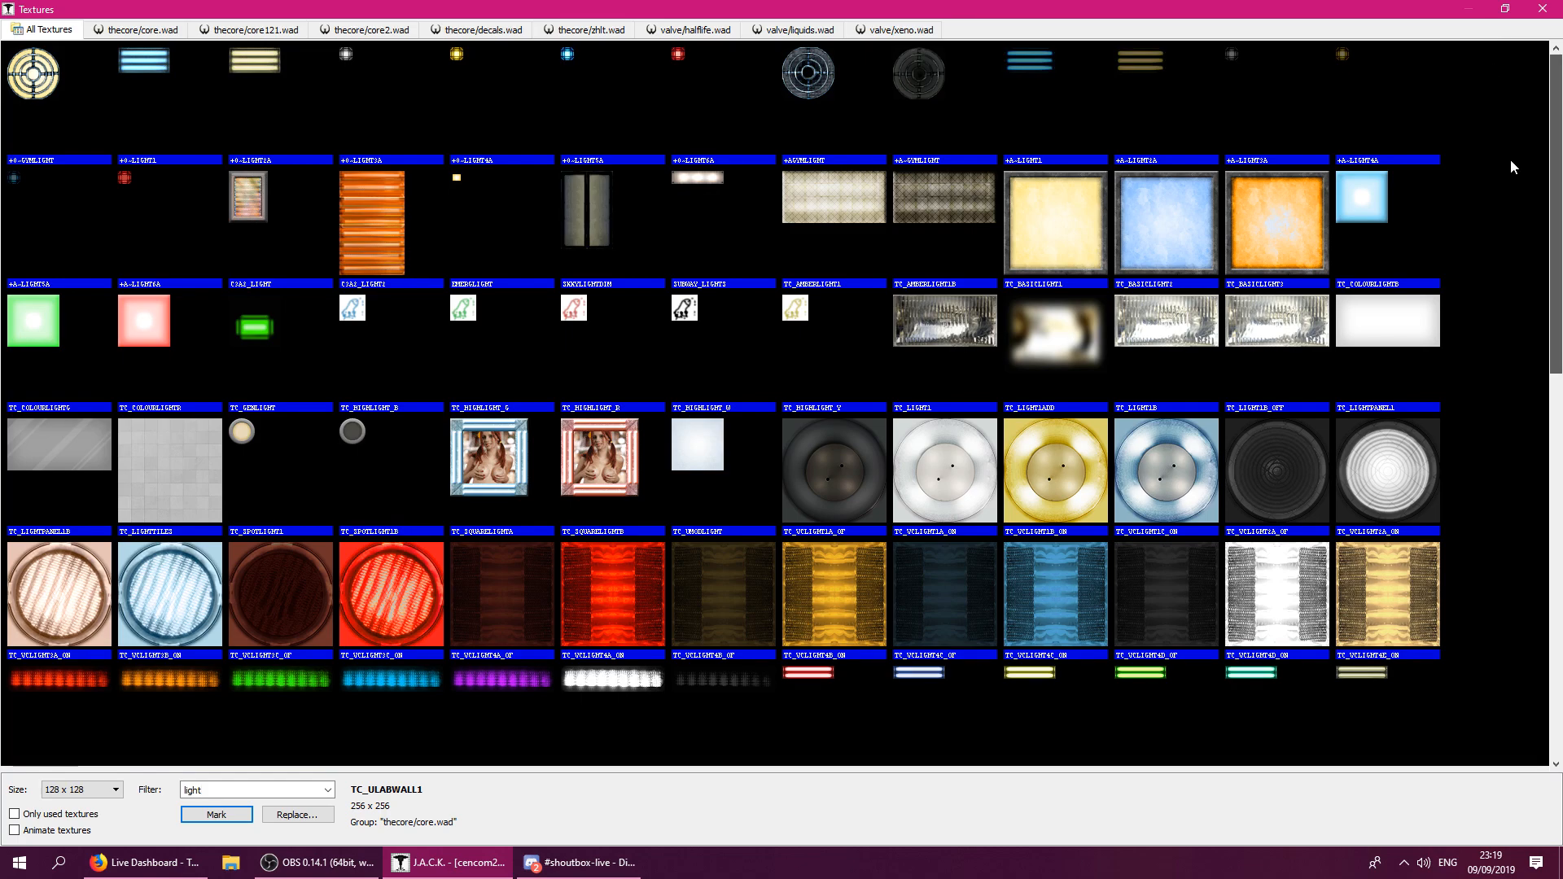
pyautogui.scroll(-3, 778, 403)
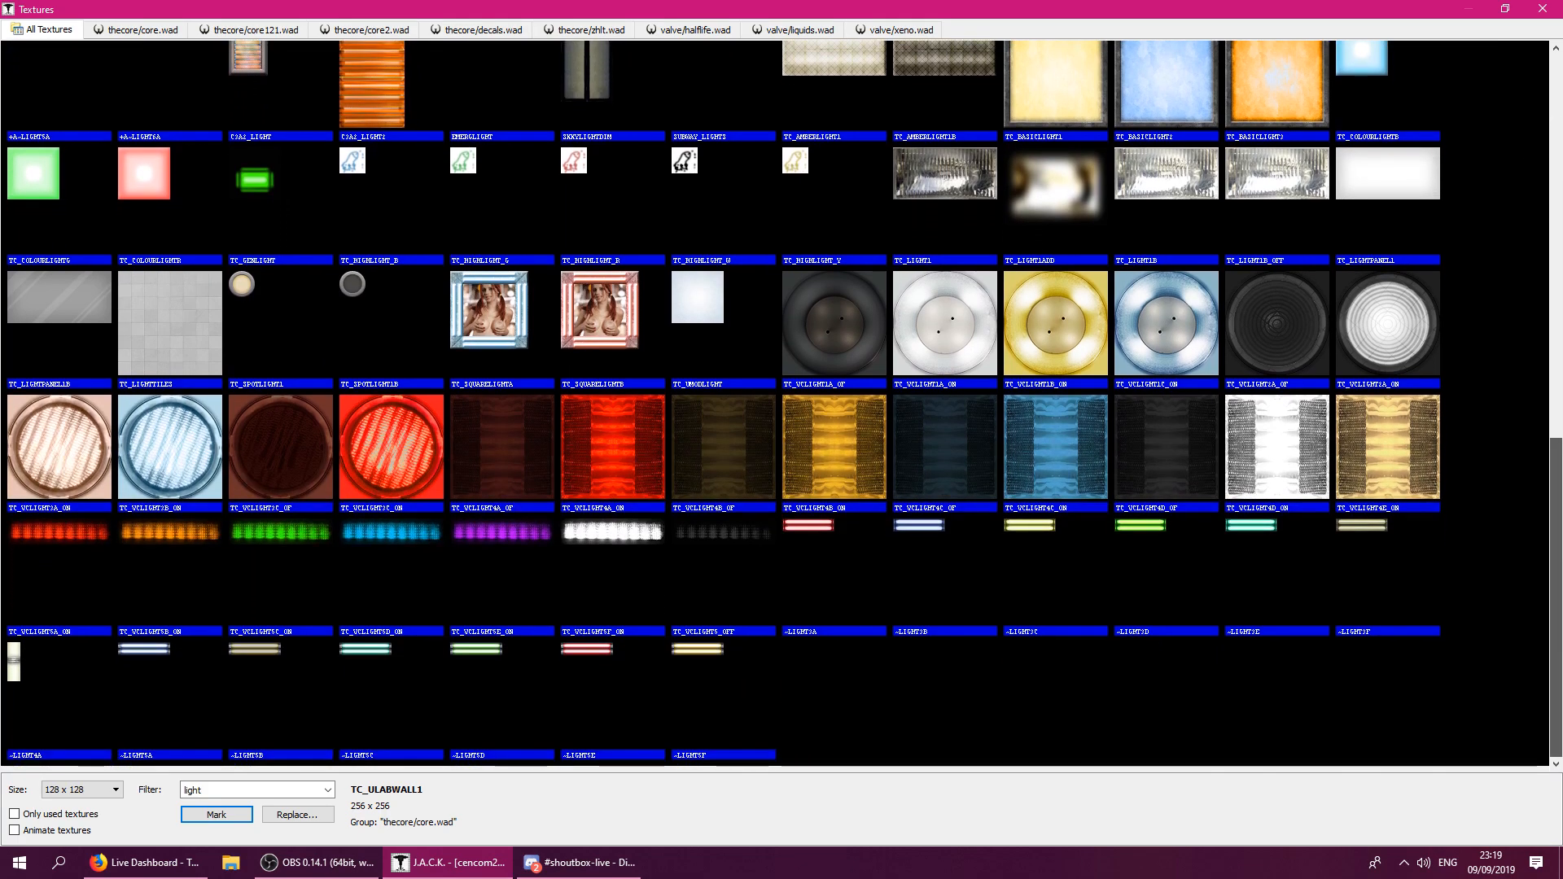
pyautogui.scroll(3, 1039, 220)
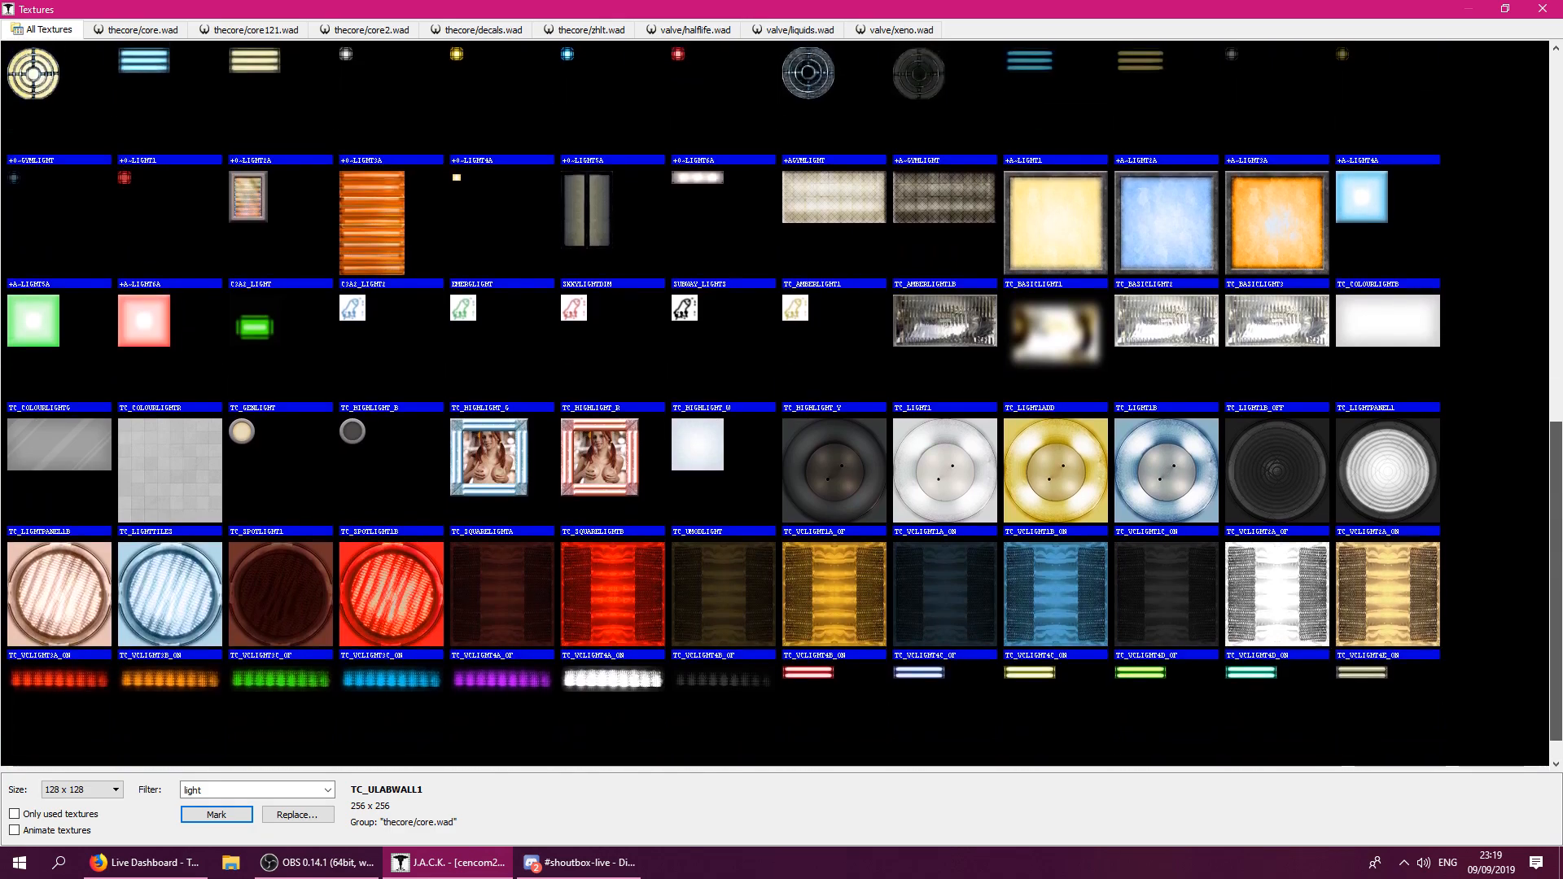
pyautogui.doubleClick(253, 791)
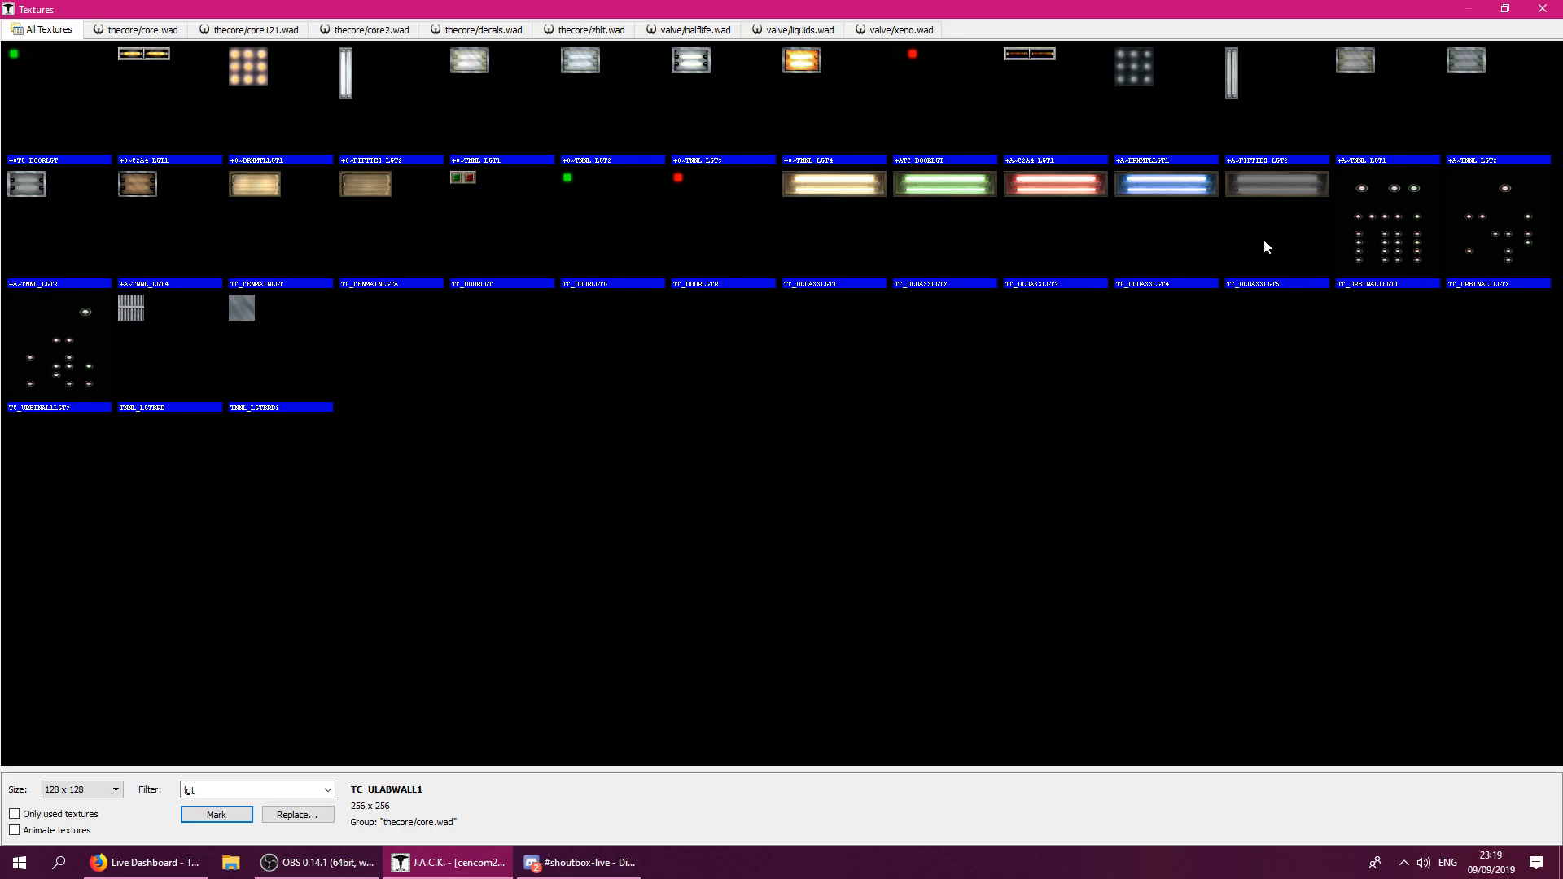
pyautogui.doubleClick(363, 112)
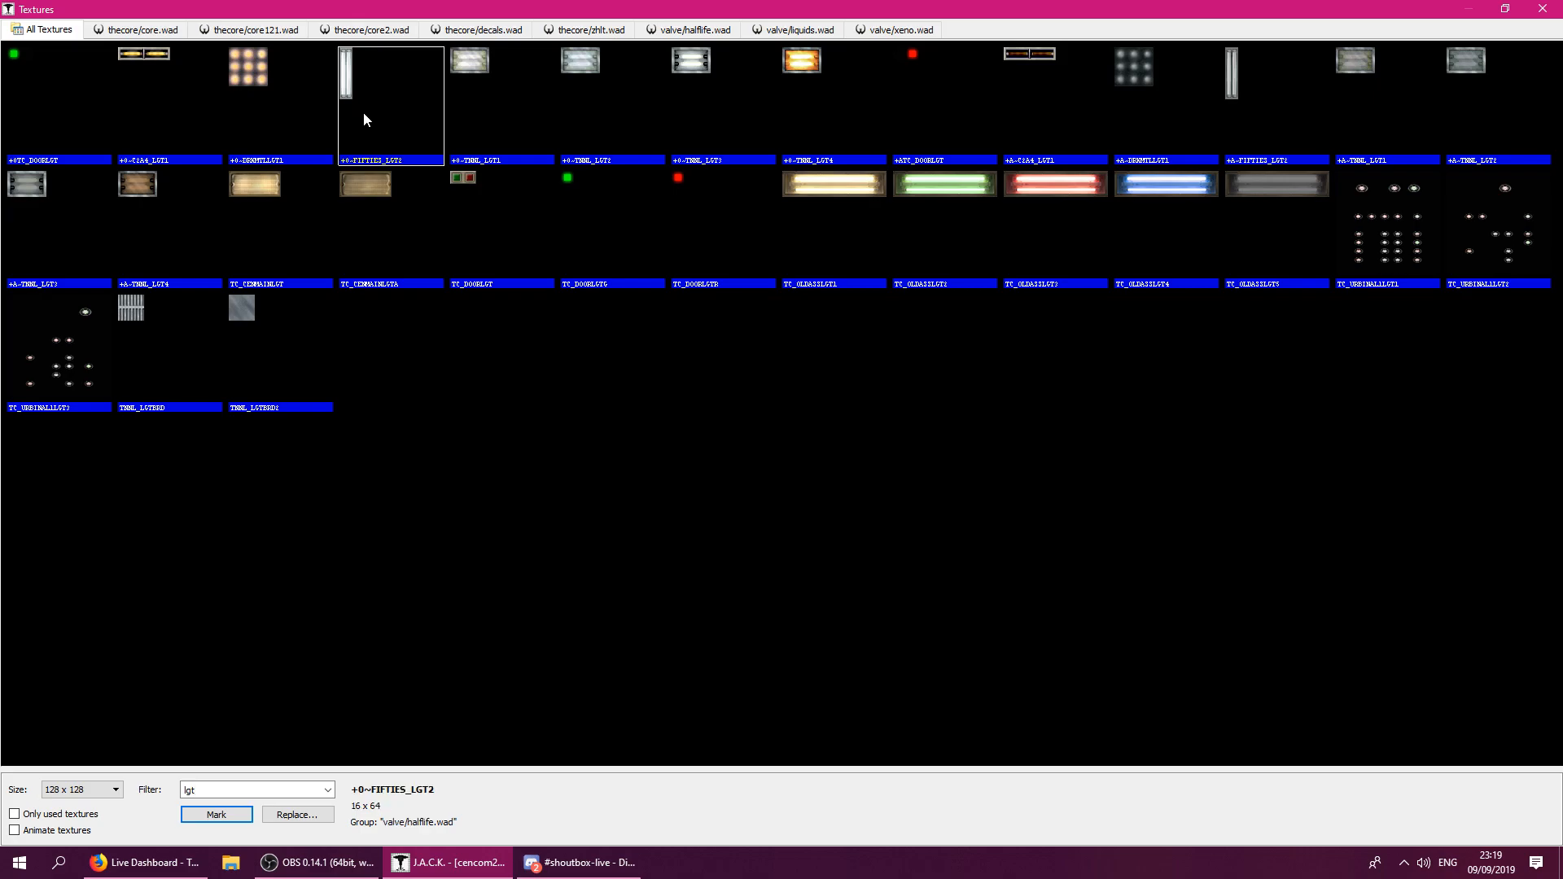
# Examine the tiled ceiling along the corridor and at the cross hall junction, checking the extent of the corridor's ceiling brush.
pyautogui.press('w')
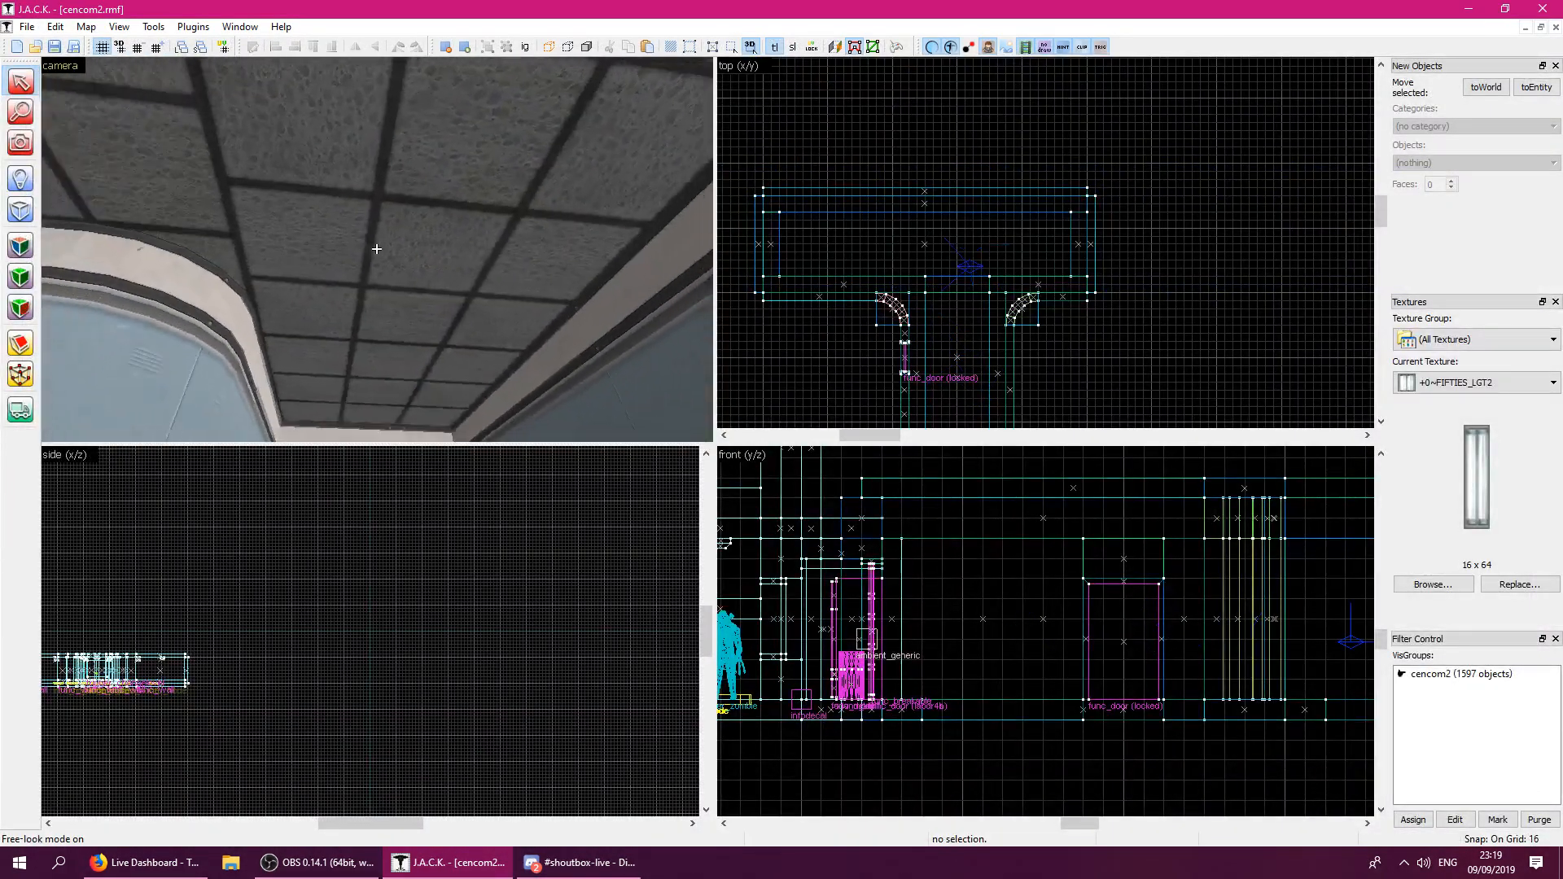
pyautogui.press('w')
pyautogui.press('w')
pyautogui.press('z')
pyautogui.press('z')
pyautogui.press('w')
pyautogui.press('s')
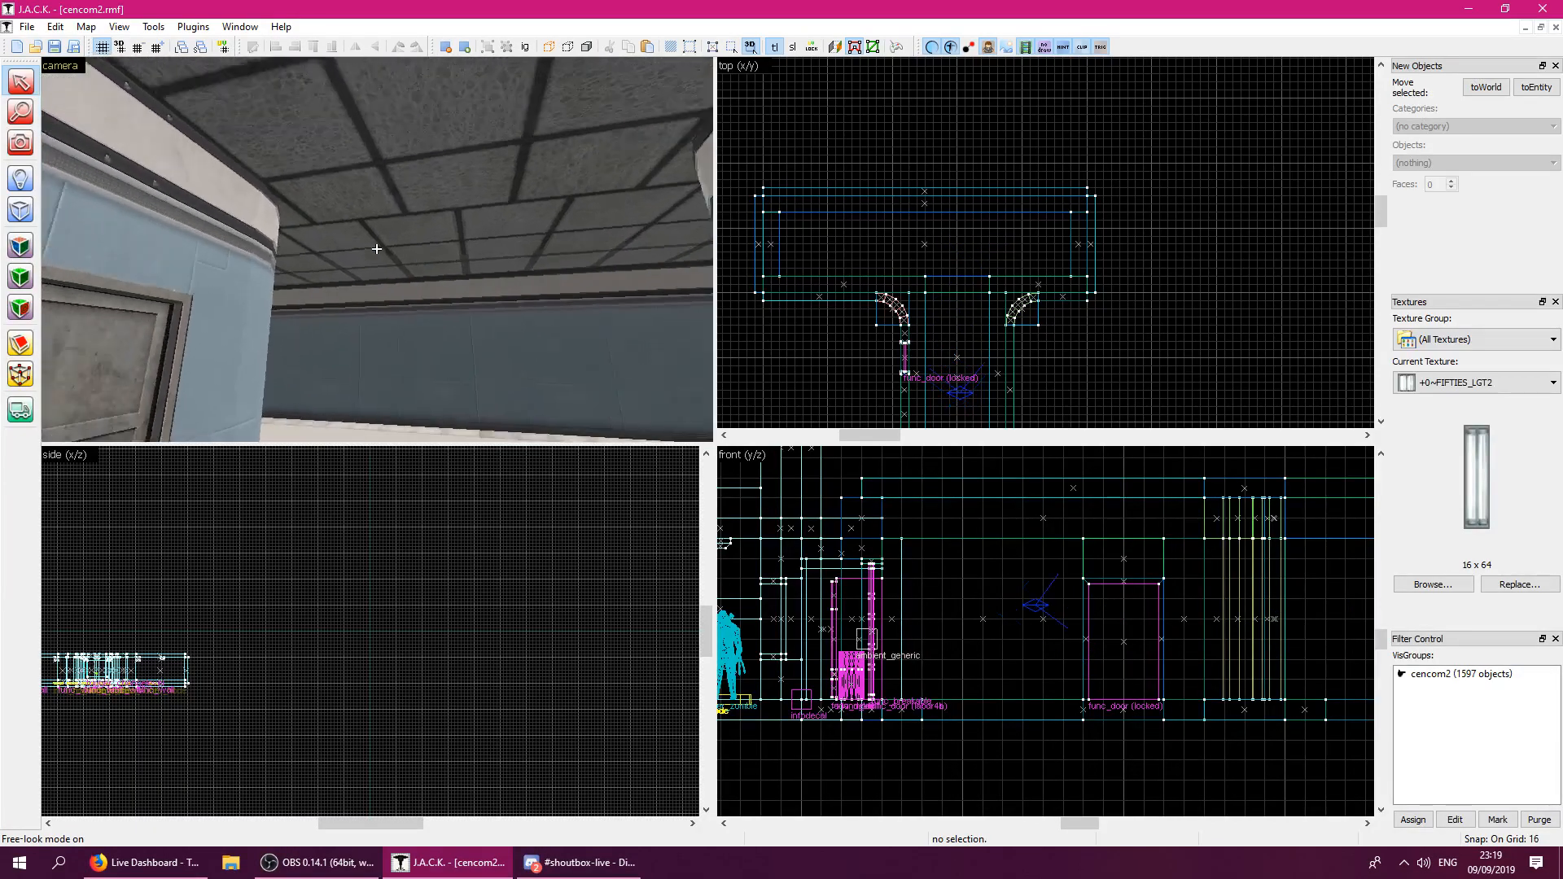
pyautogui.press('z')
pyautogui.click(389, 233)
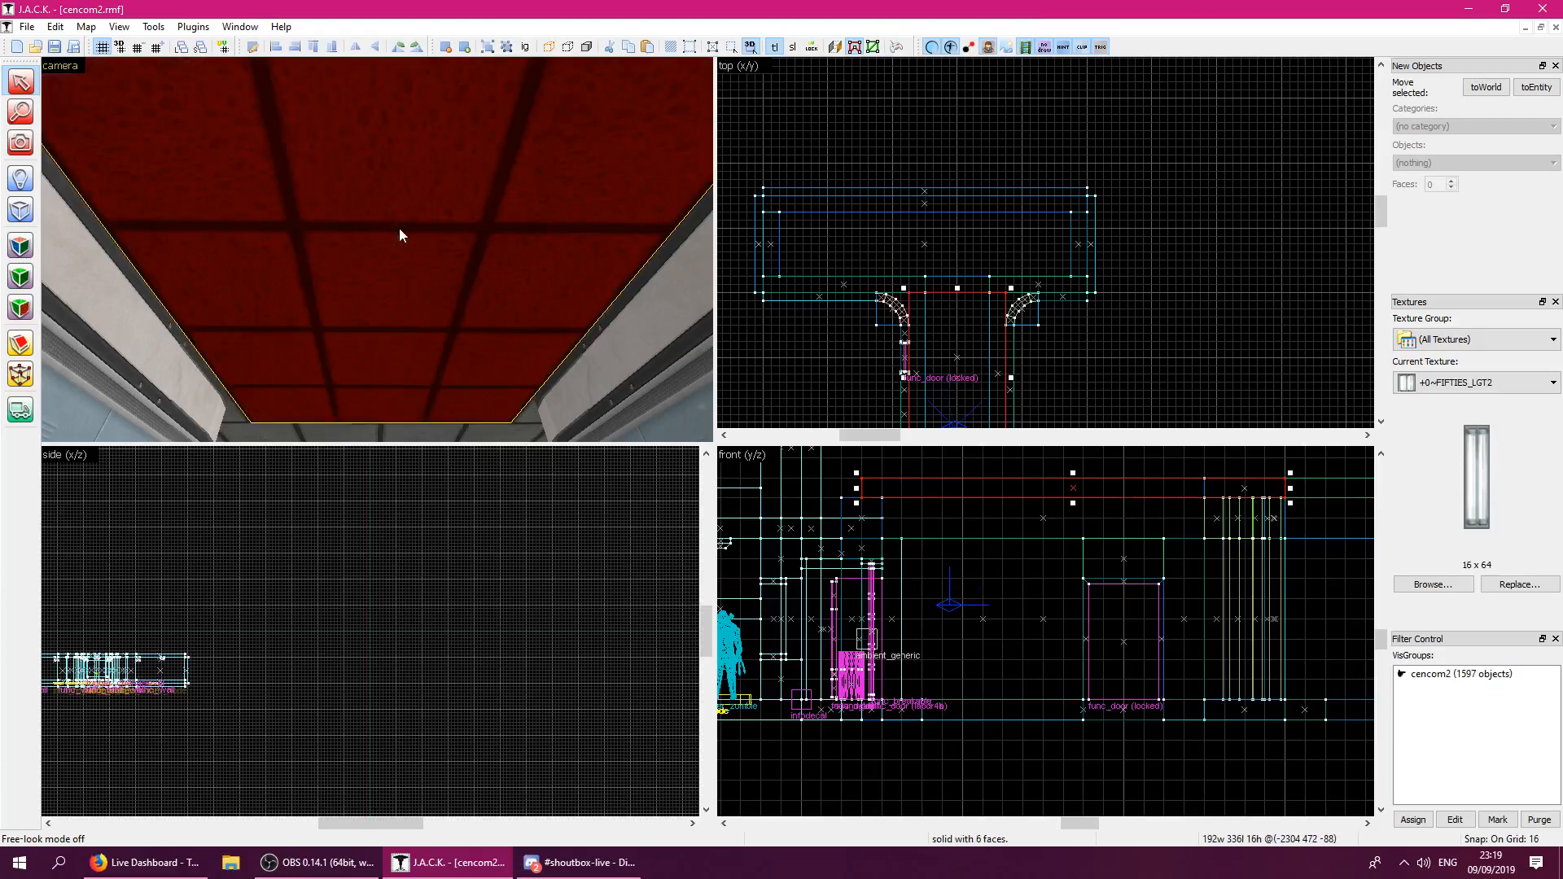
pyautogui.scroll(2, 970, 372)
pyautogui.press('Escape')
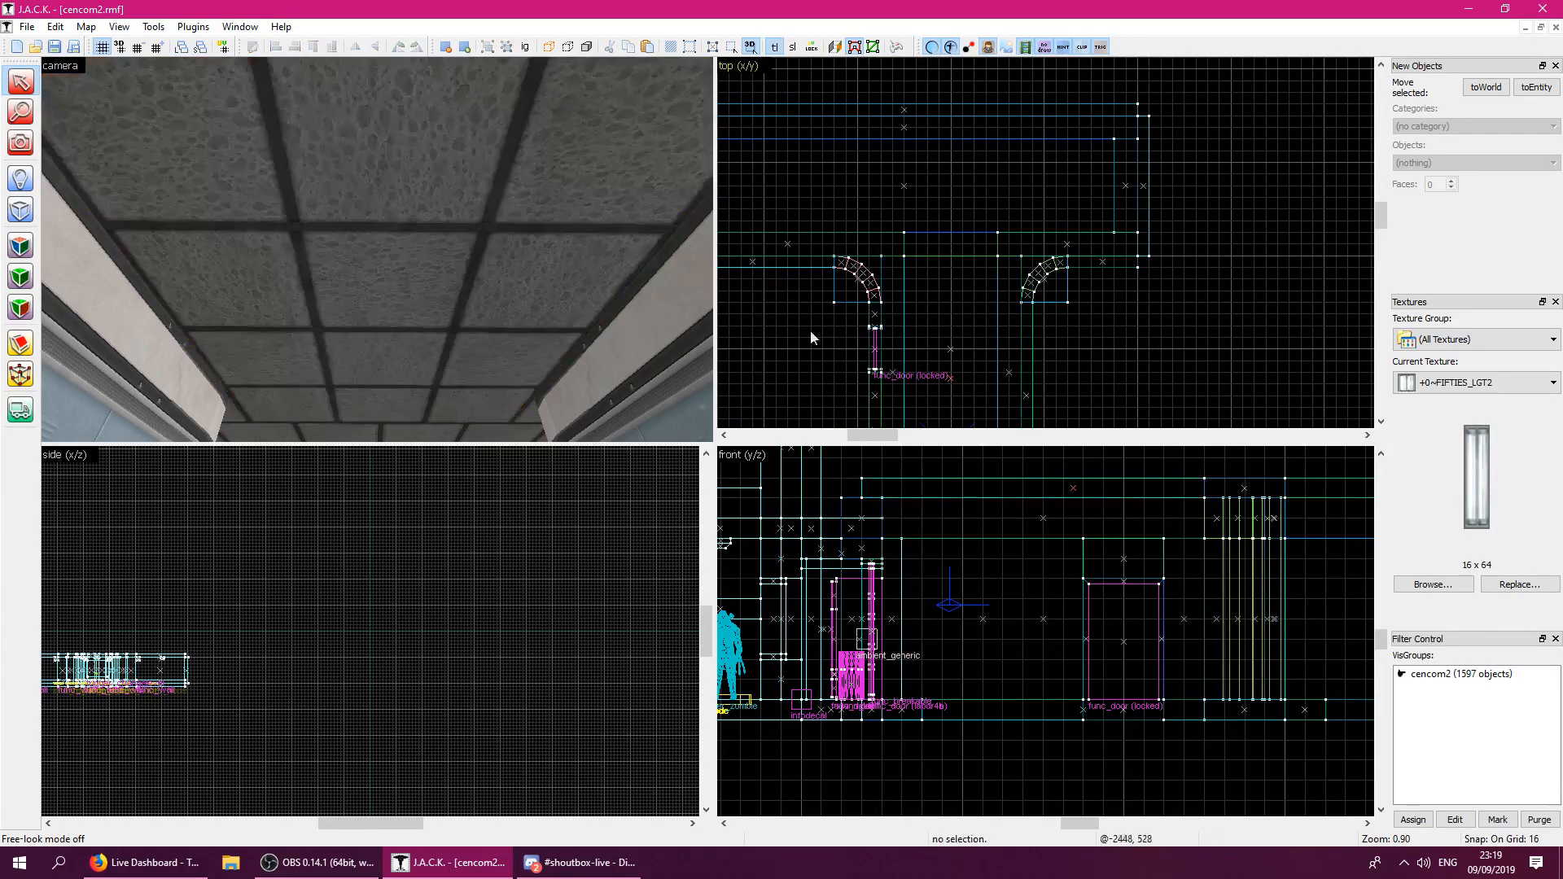
# Filter the textures by trim and make TC_METTRIM4B the current texture.
pyautogui.scroll(4, 1014, 364)
pyautogui.click(1434, 582)
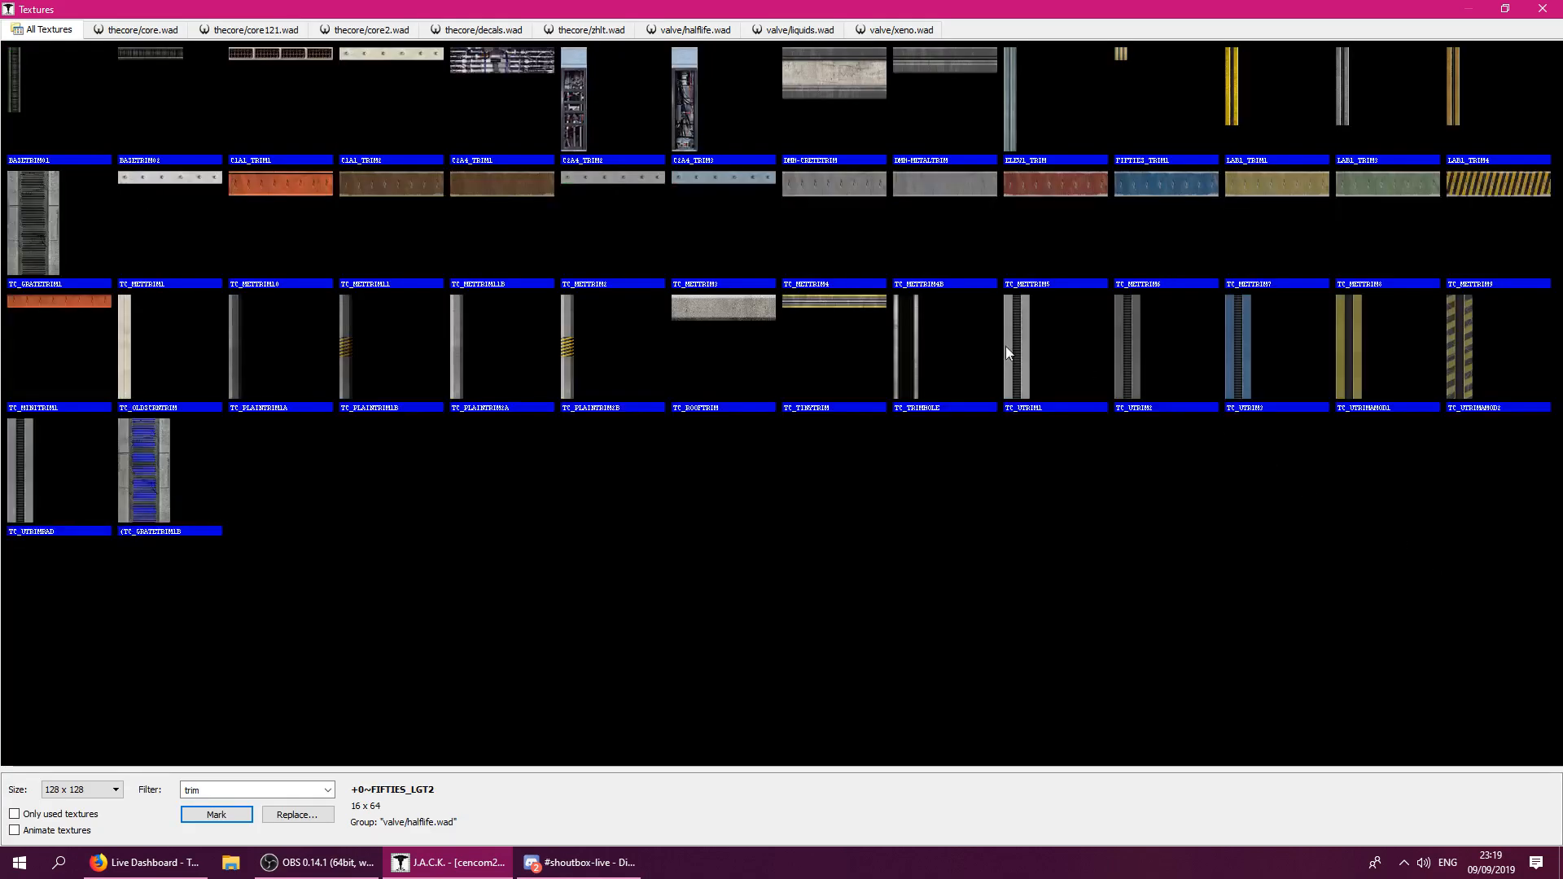
pyautogui.doubleClick(933, 215)
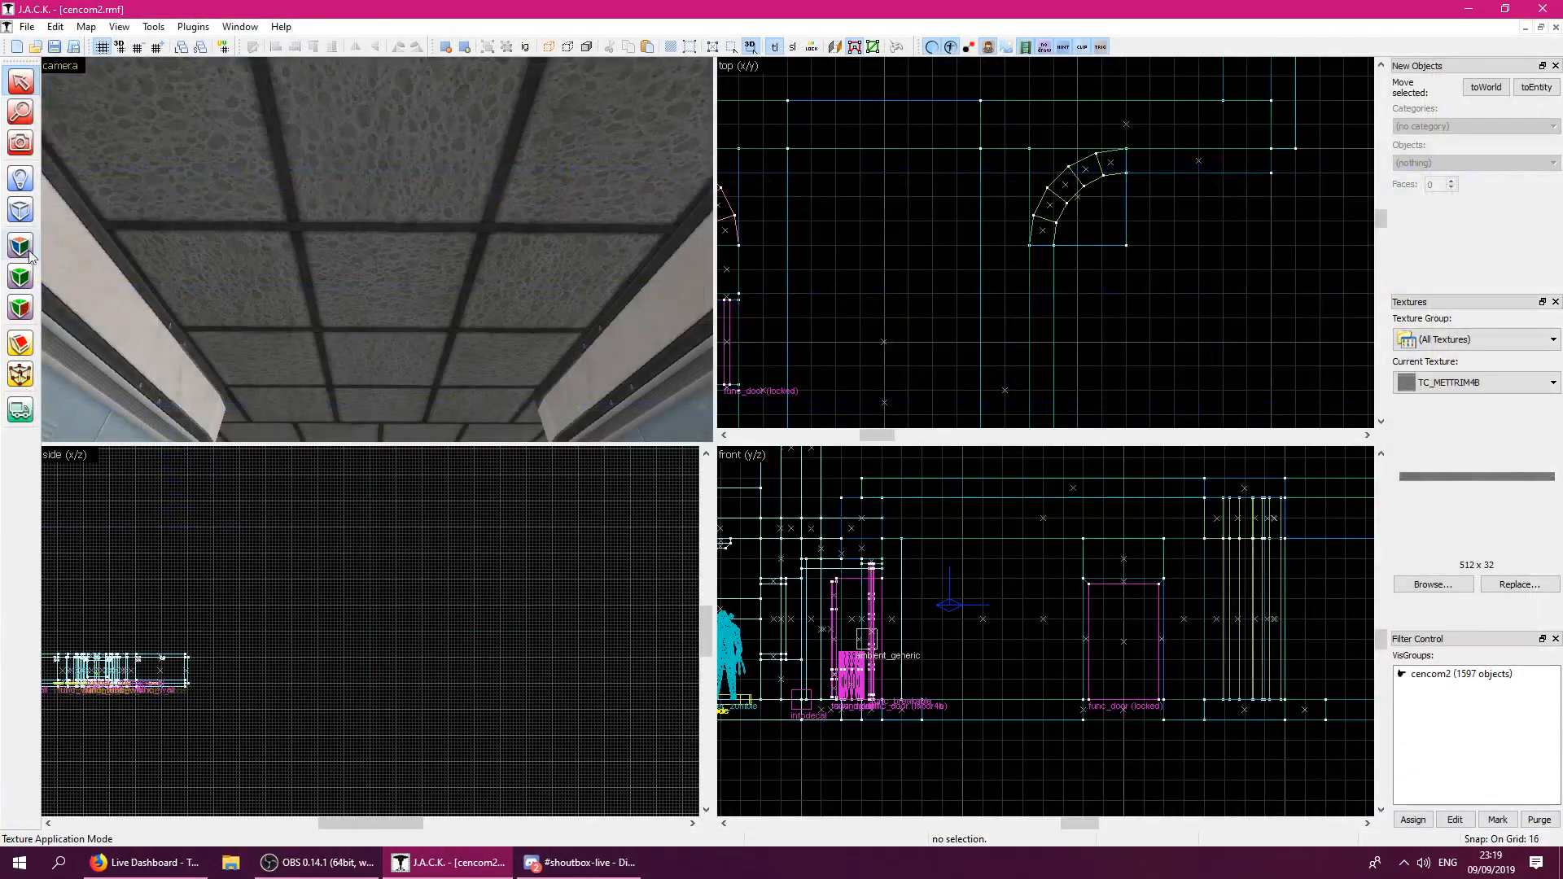
# Create a block about 64 × 16 units and 8 units thick on the underside of the corridor ceiling, near the keypad door.
pyautogui.click(21, 210)
pyautogui.scroll(3, 917, 342)
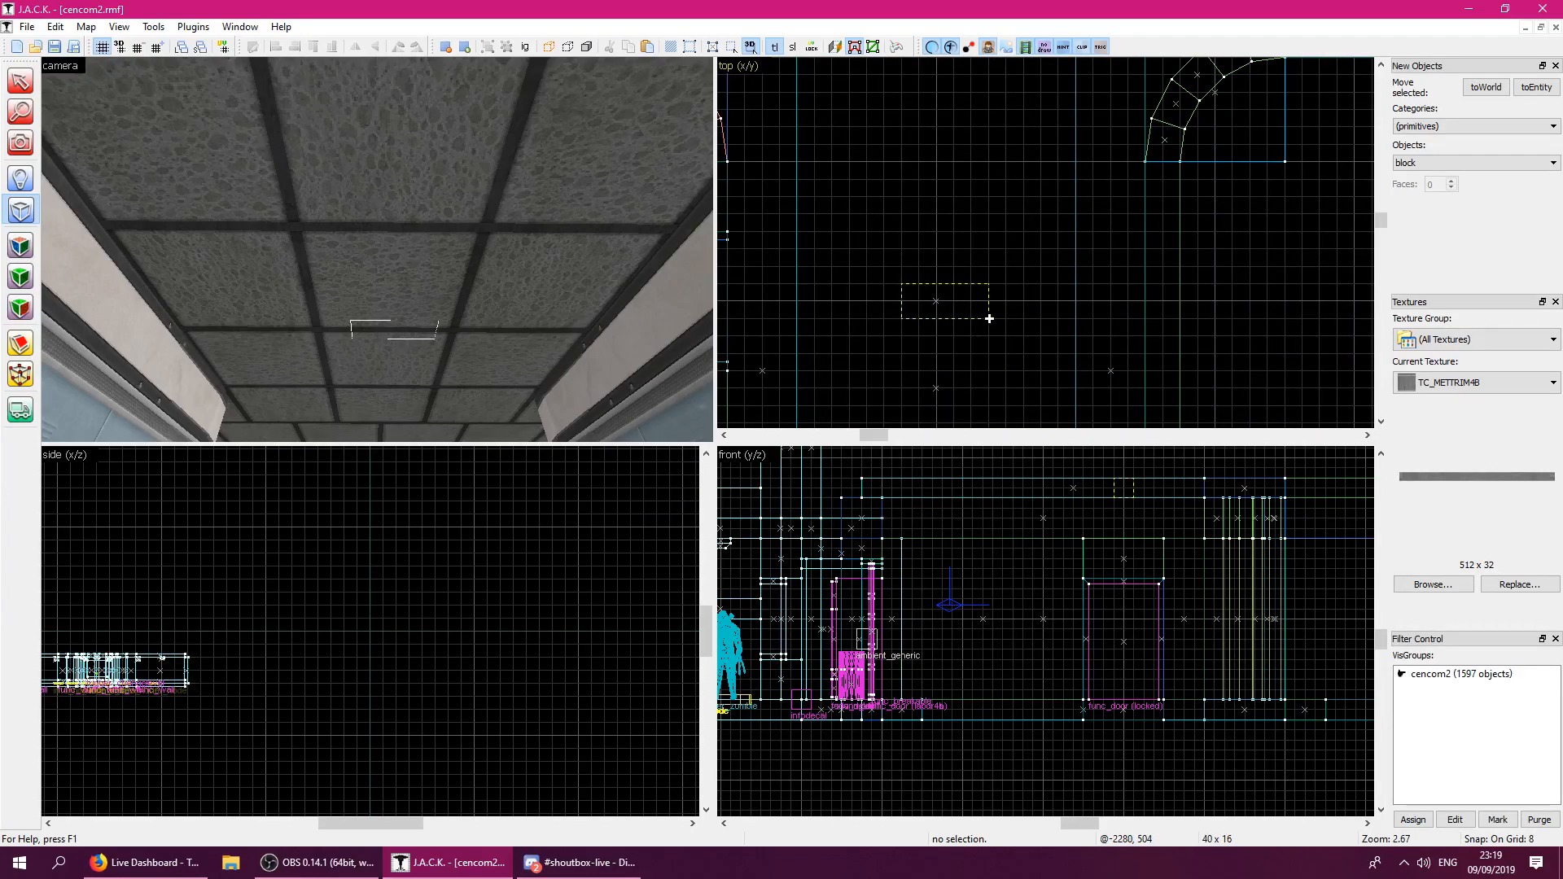
pyautogui.moveTo(997, 316)
pyautogui.mouseDown()
pyautogui.moveTo(980, 316)
pyautogui.moveTo(1017, 304)
pyautogui.moveTo(1001, 303)
pyautogui.mouseUp()
pyautogui.moveTo(1126, 502); pyautogui.dragTo(1132, 497)
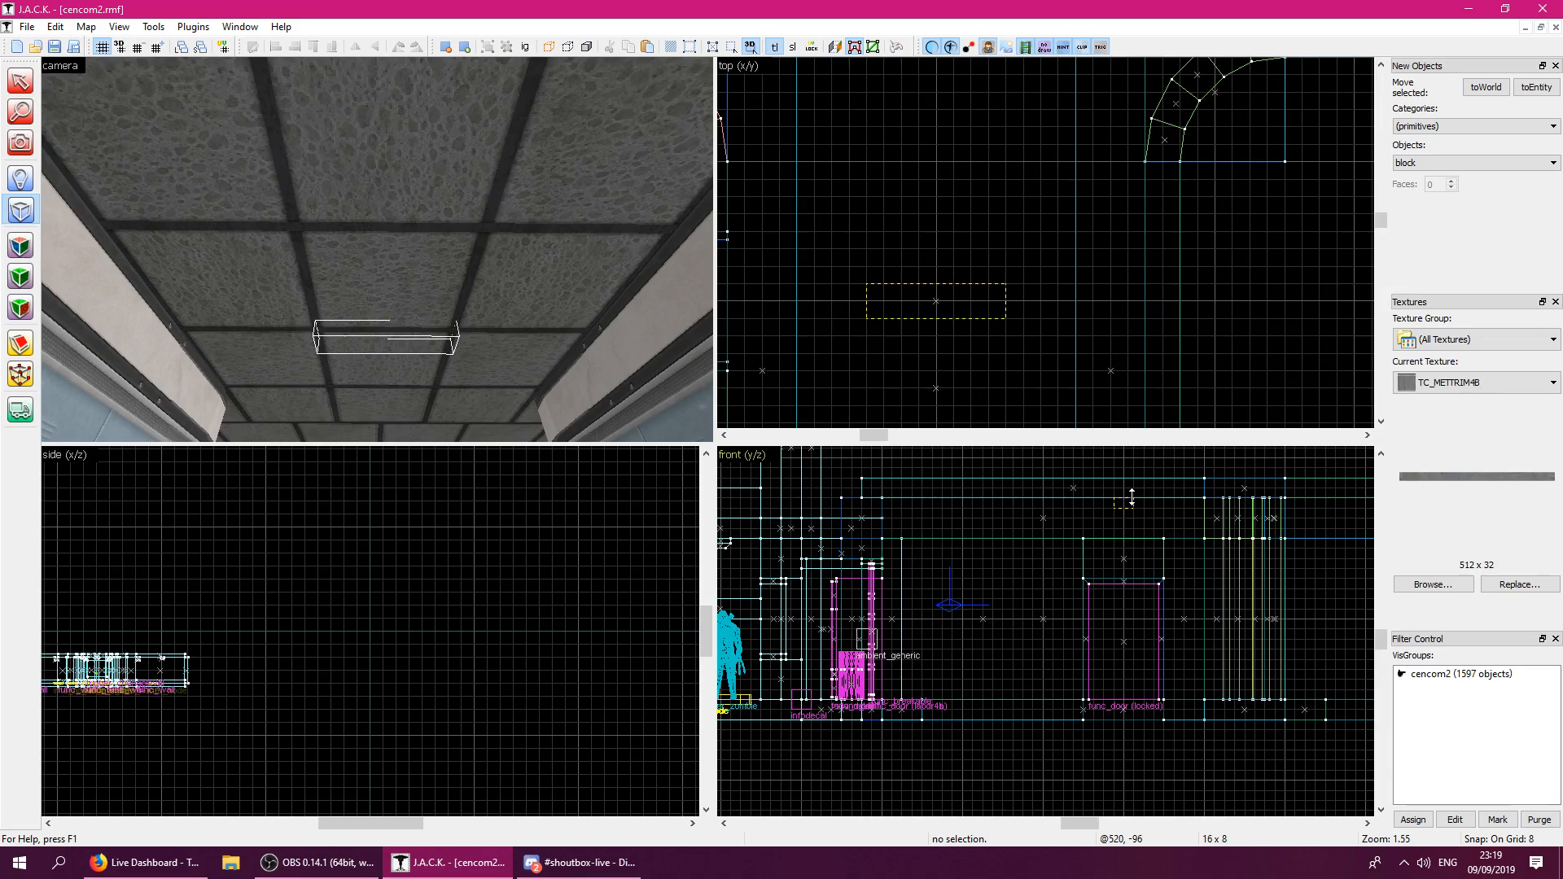
pyautogui.scroll(4, 1132, 496)
pyautogui.press('Return')
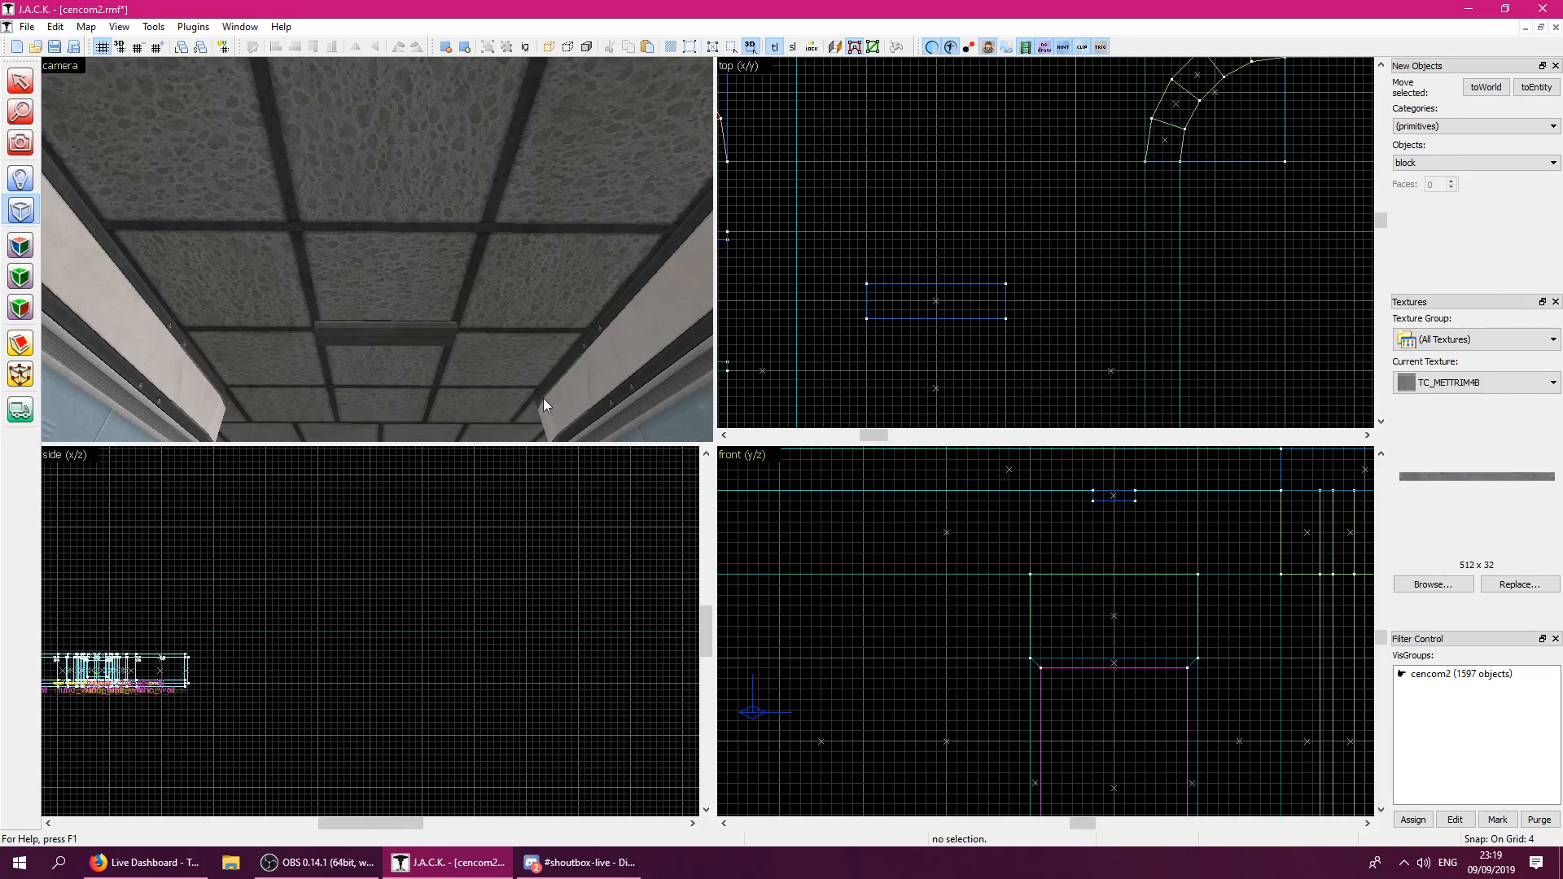
# Apply the +0~FIFTIES_LGT2 texture to the bottom face of the ceiling light block with a rotation of 270.
pyautogui.click(20, 245)
pyautogui.click(350, 326)
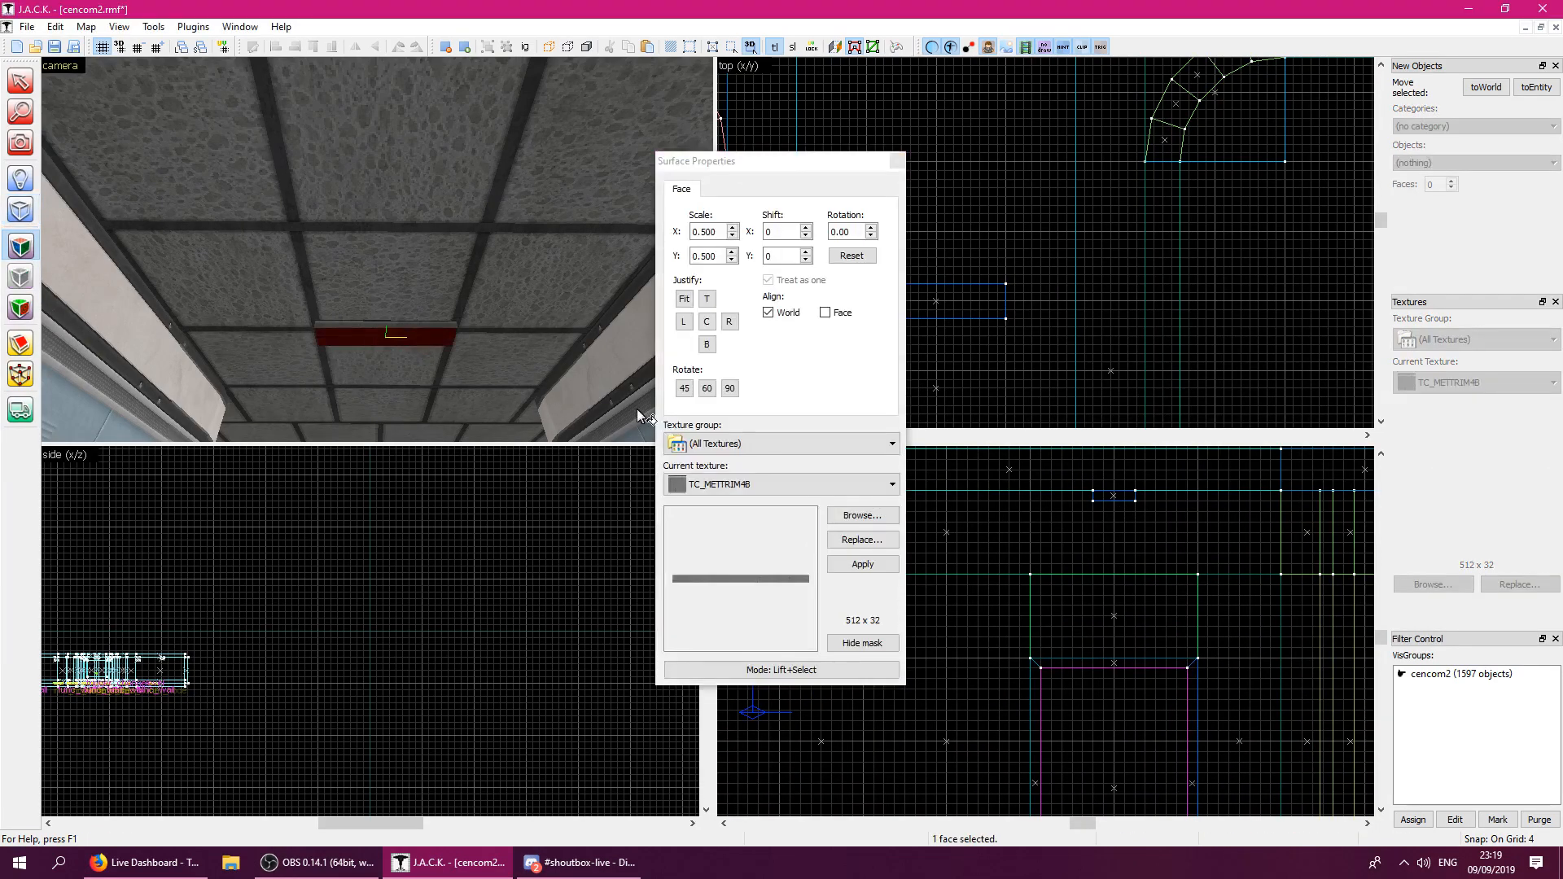
pyautogui.click(879, 487)
pyautogui.click(812, 526)
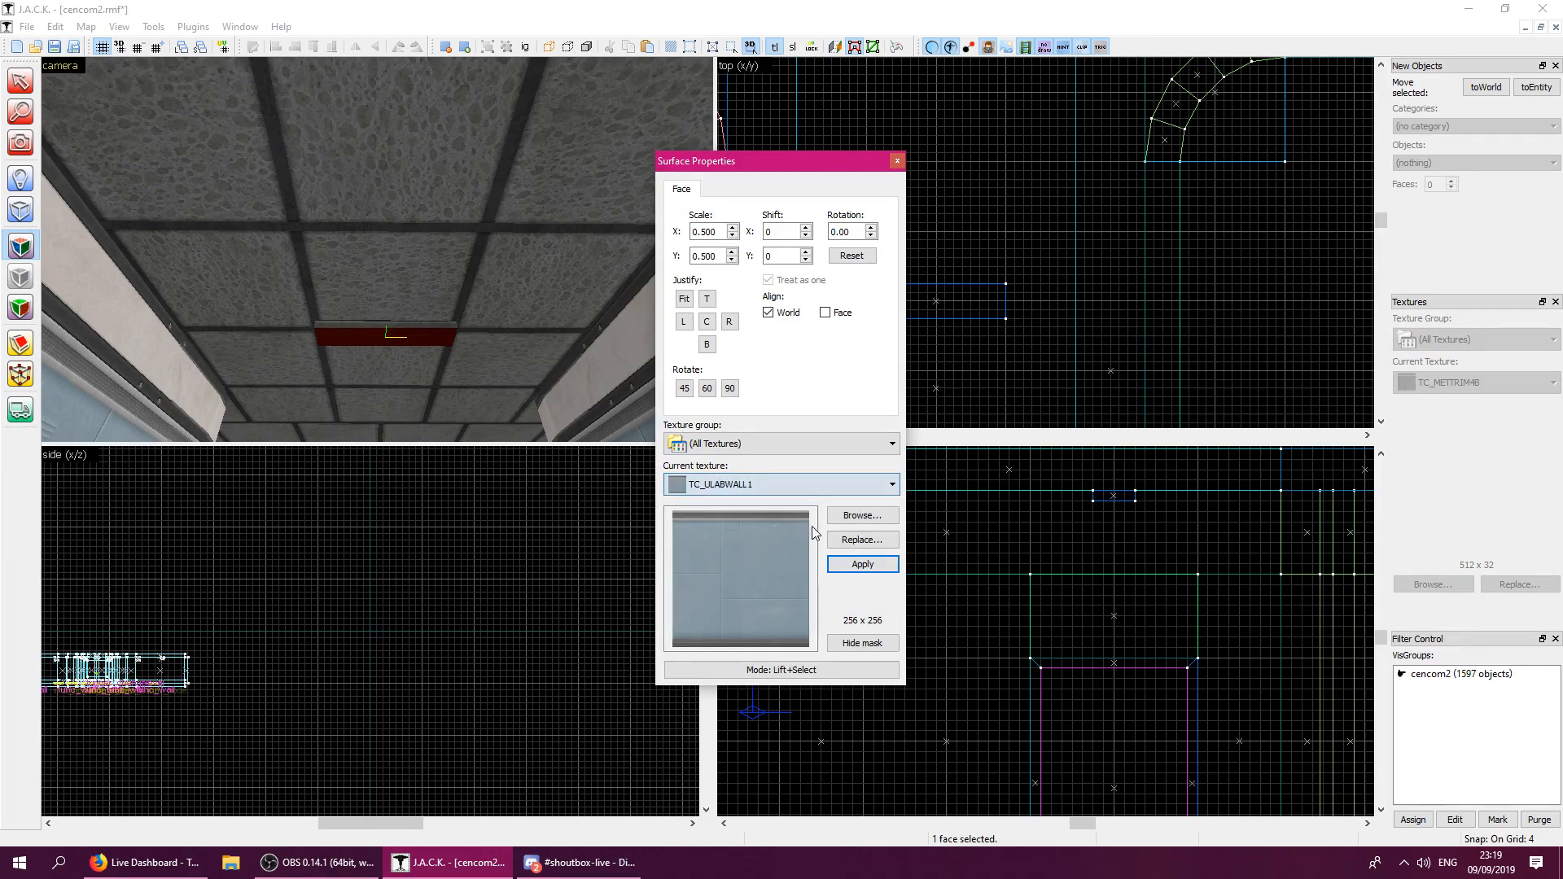
pyautogui.click(800, 487)
pyautogui.click(761, 545)
pyautogui.click(877, 565)
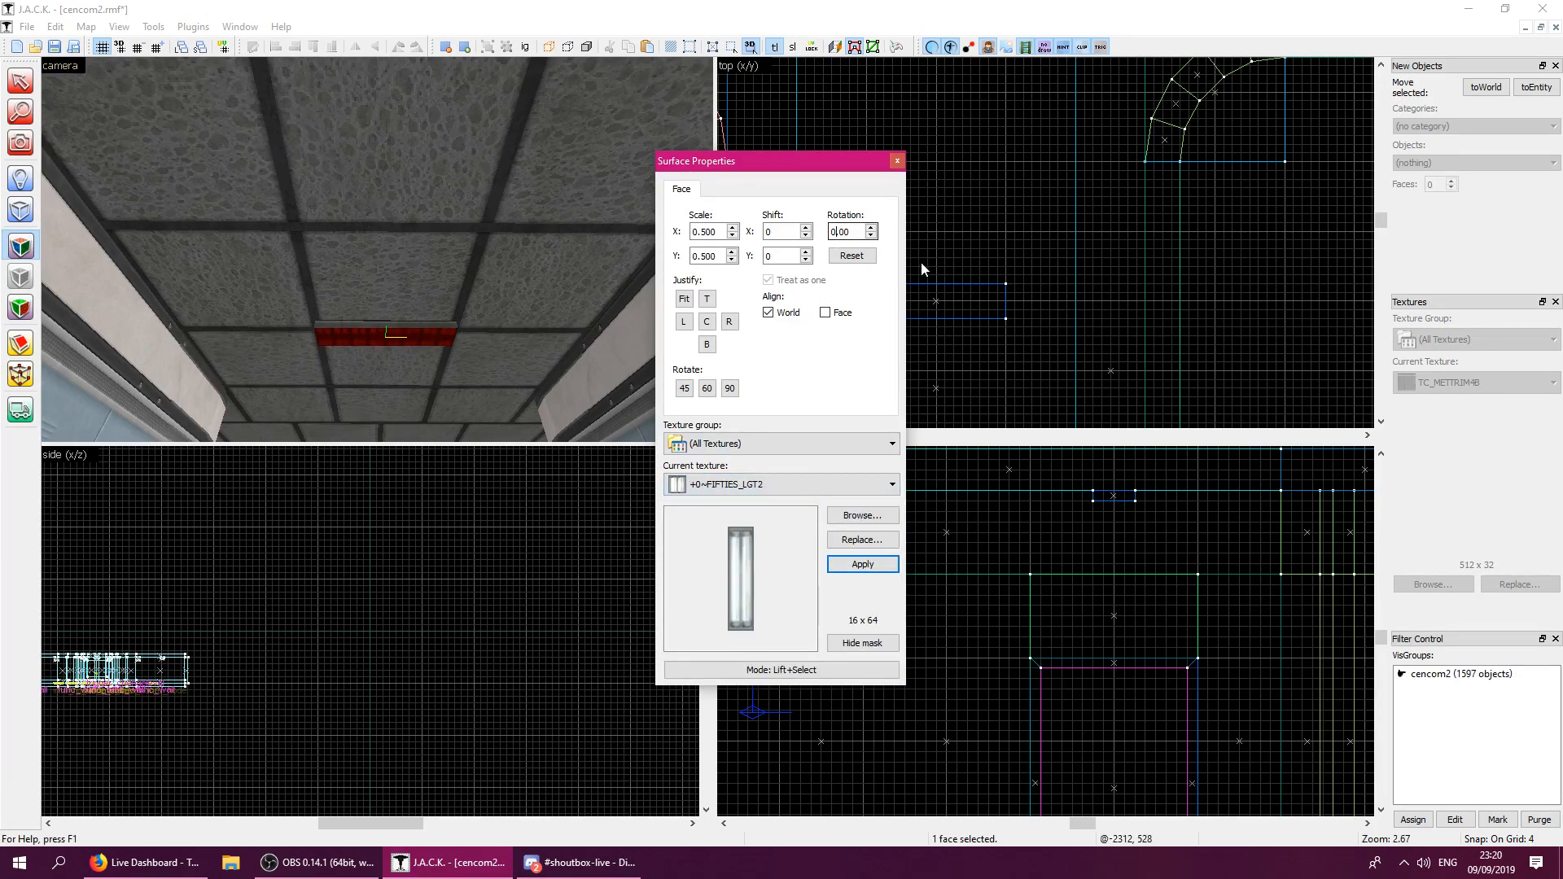
pyautogui.write('27')
pyautogui.press('Return')
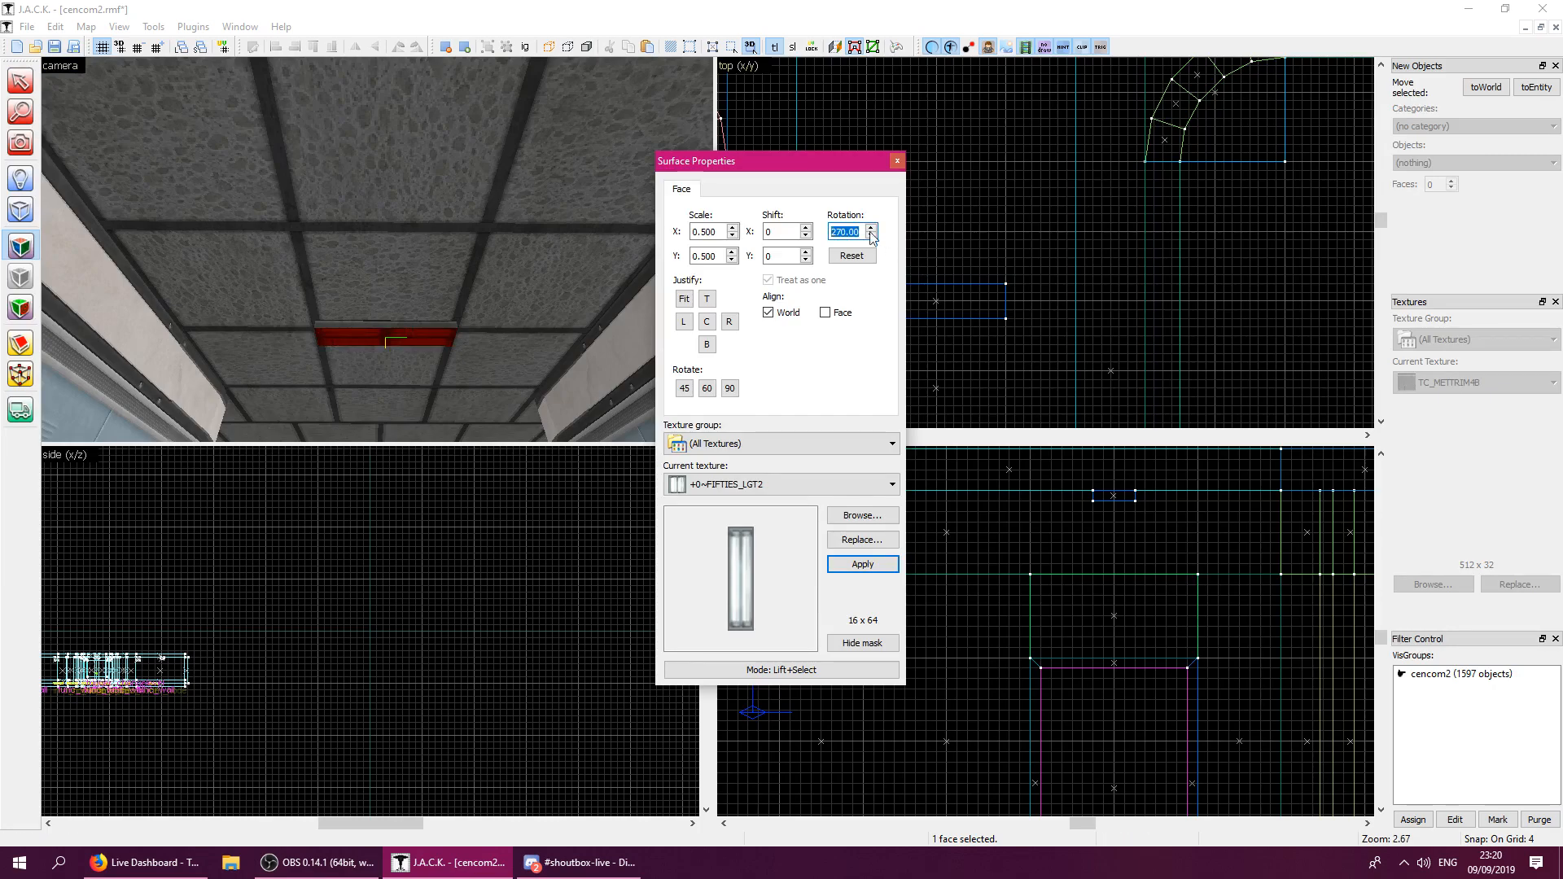
pyautogui.click(898, 164)
# Set the X and Y texture scale of the ceiling light's bottom face to 1 and close the surface properties.
pyautogui.press('z')
pyautogui.press('w')
pyautogui.press('z')
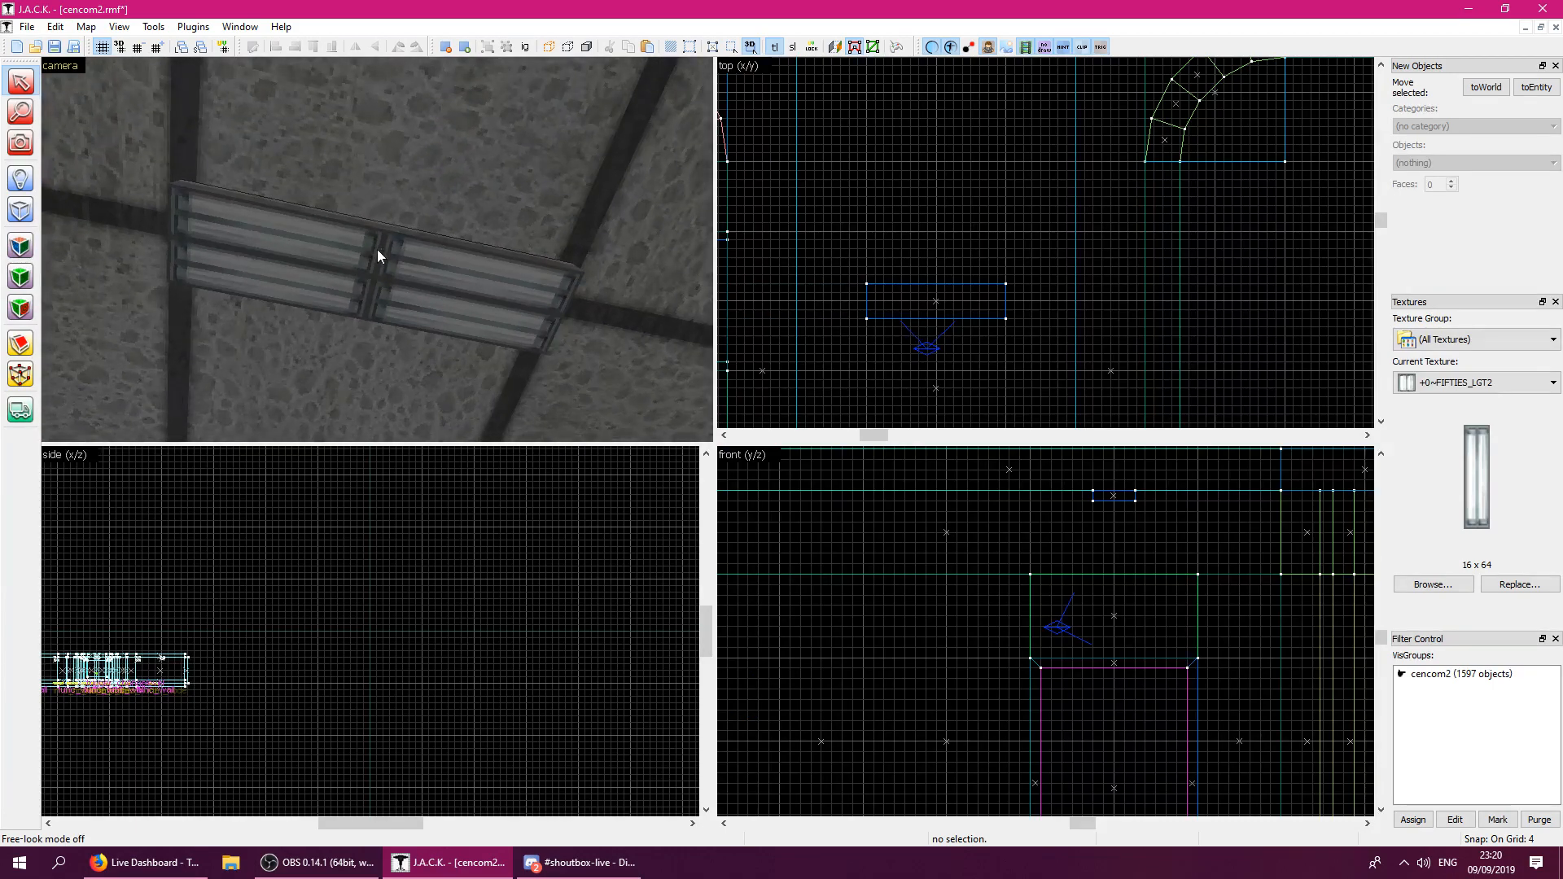
pyautogui.click(20, 247)
pyautogui.click(282, 262)
pyautogui.doubleClick(713, 232)
pyautogui.write('1')
pyautogui.doubleClick(711, 256)
pyautogui.write('1')
pyautogui.click(716, 235)
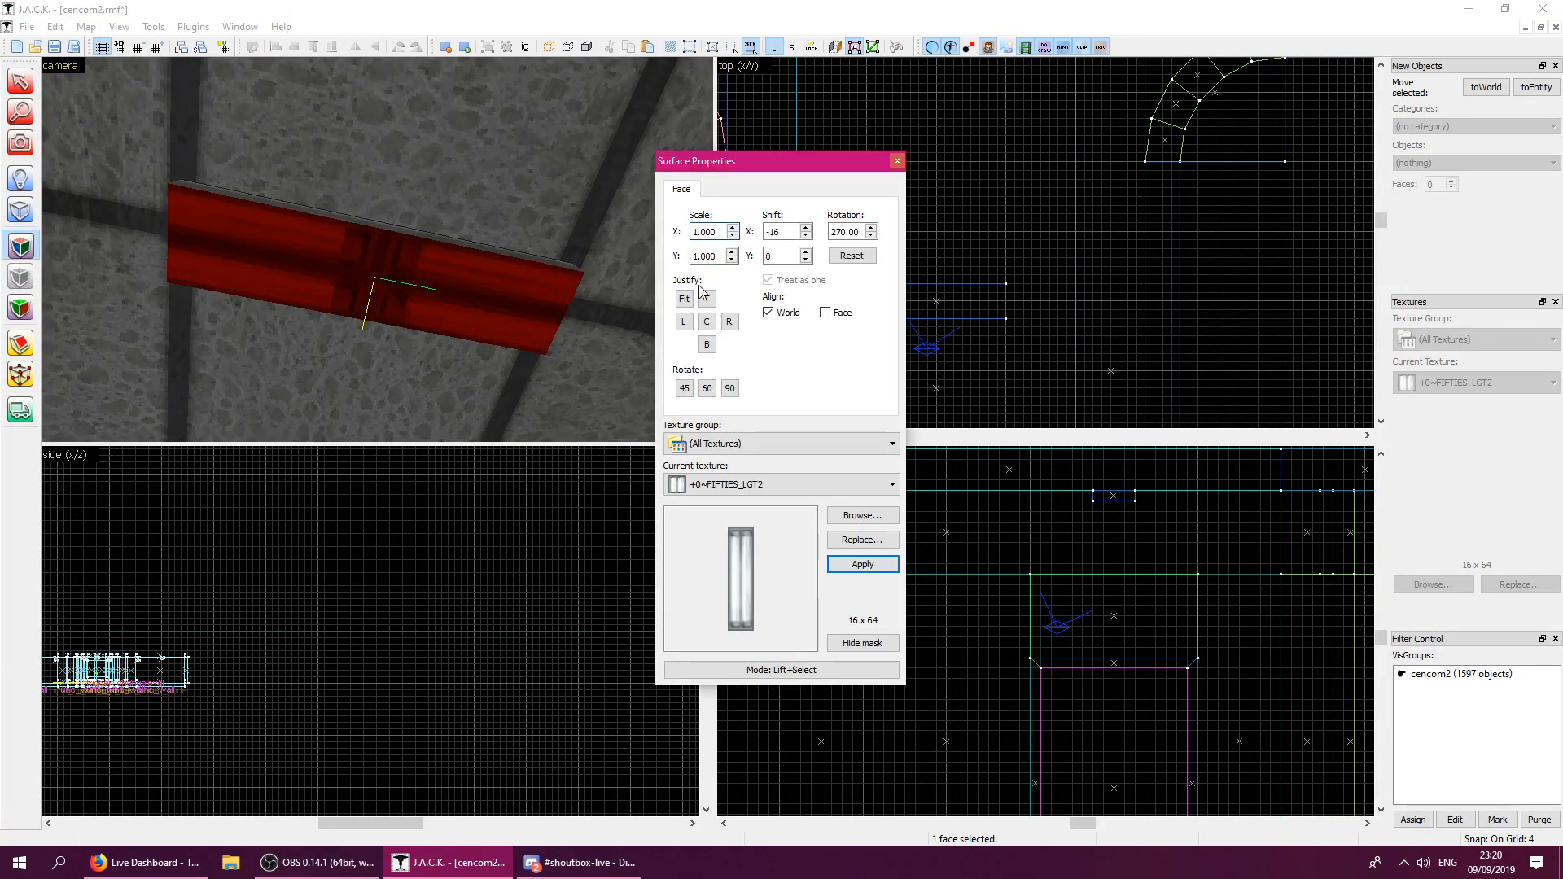
pyautogui.click(897, 161)
pyautogui.press('z')
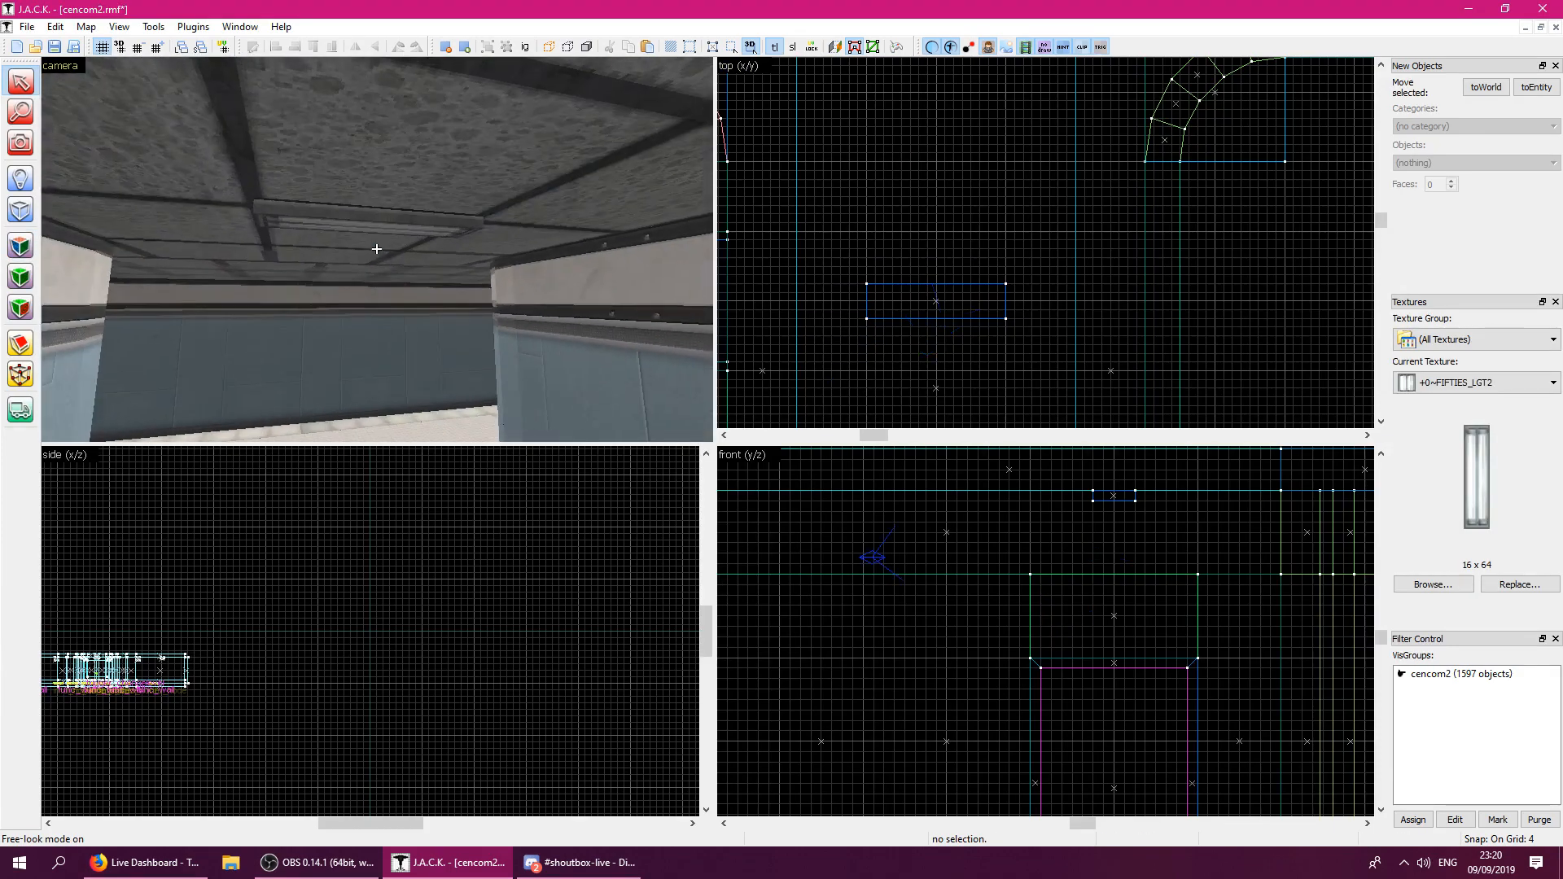
# Examine the ceiling light and its placement against the ceiling tiles from several sides of the corridor.
pyautogui.press('d')
pyautogui.press('w')
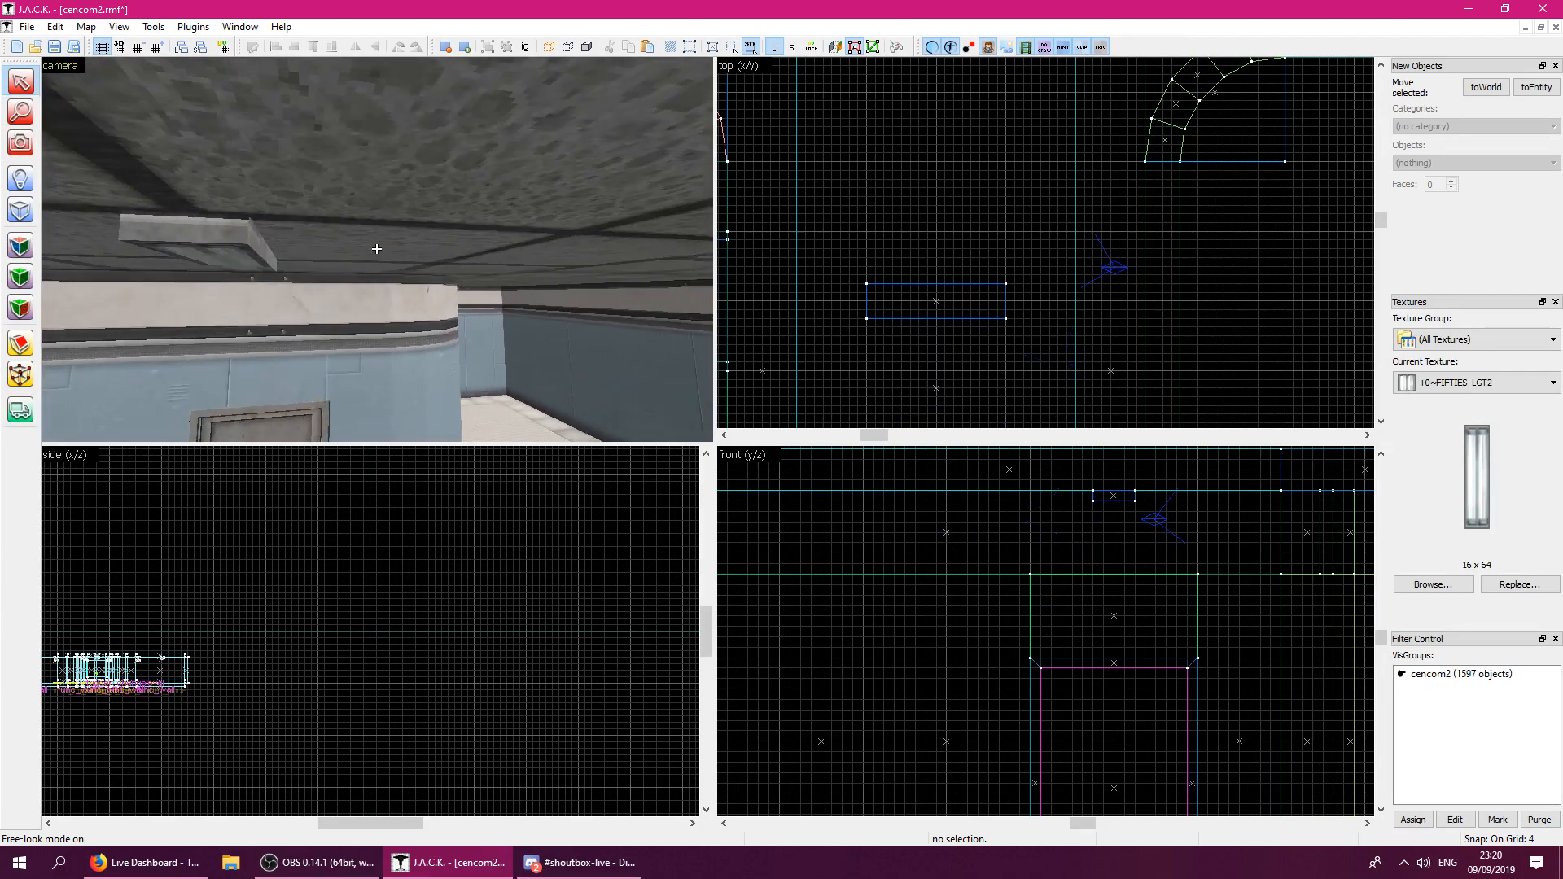
pyautogui.press('w')
pyautogui.press('s')
pyautogui.press('w')
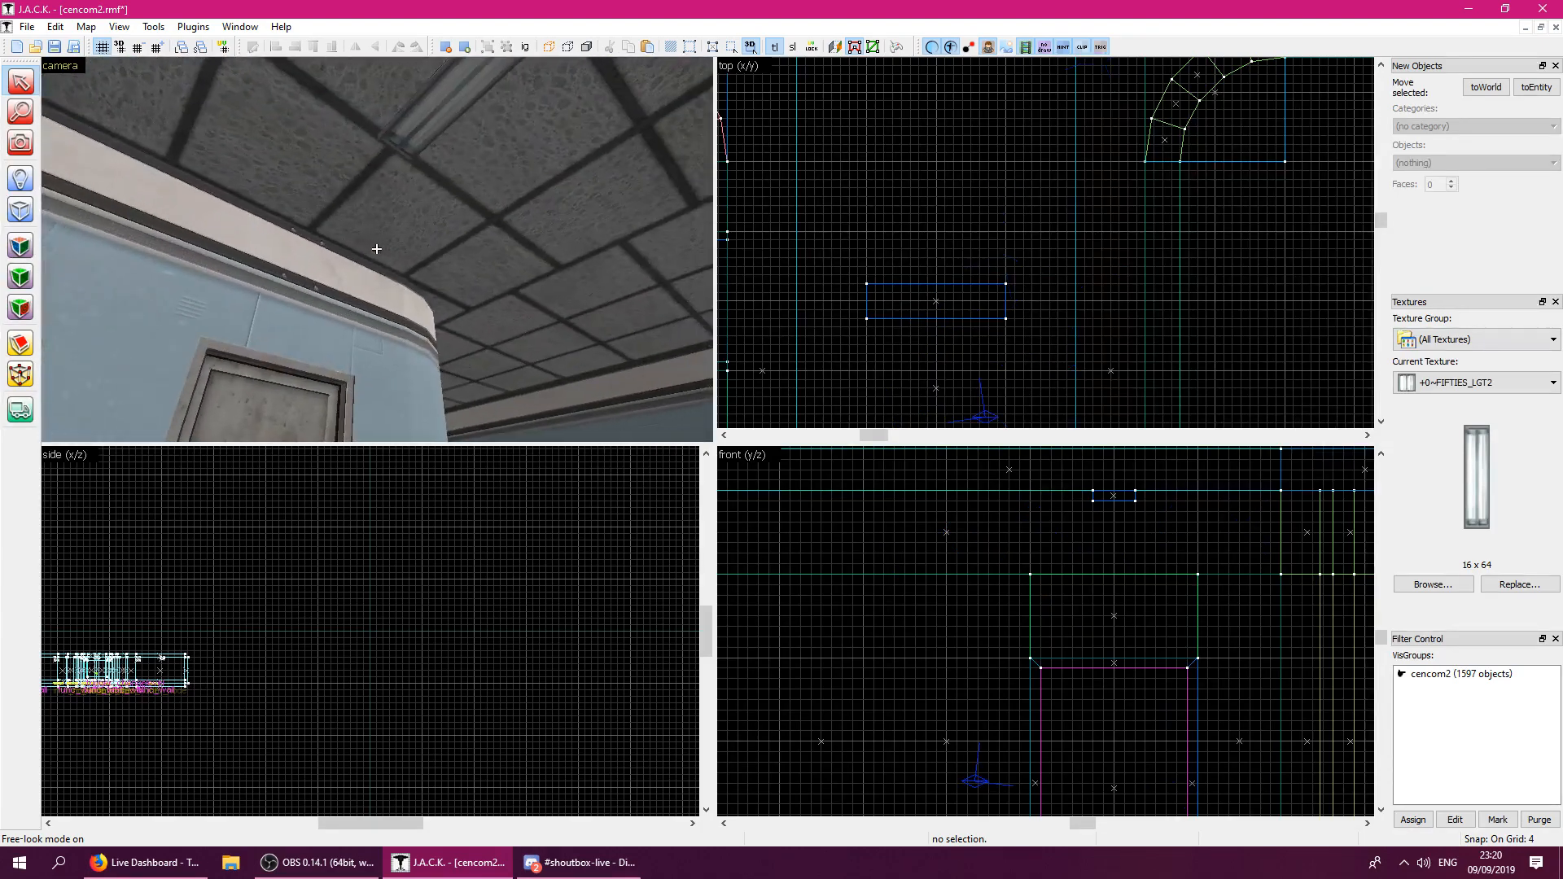
pyautogui.press('s')
pyautogui.press('z')
# Move the ceiling light block 32 units along the corridor, away from the junction, to line it up with the ceiling tiles.
pyautogui.click(388, 220)
pyautogui.press('z')
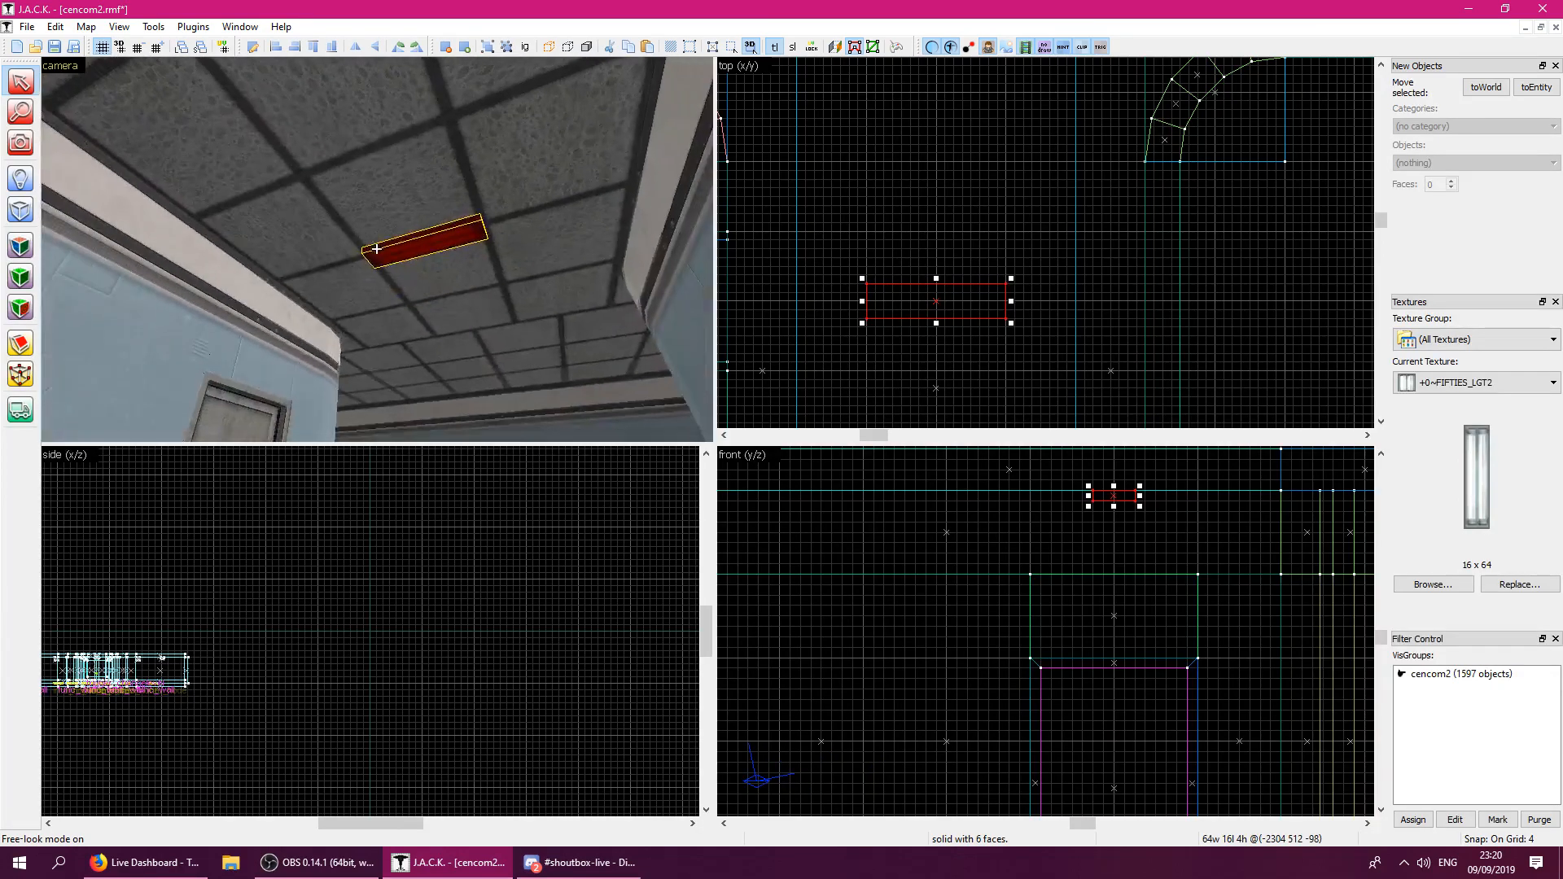
pyautogui.scroll(-3, 955, 373)
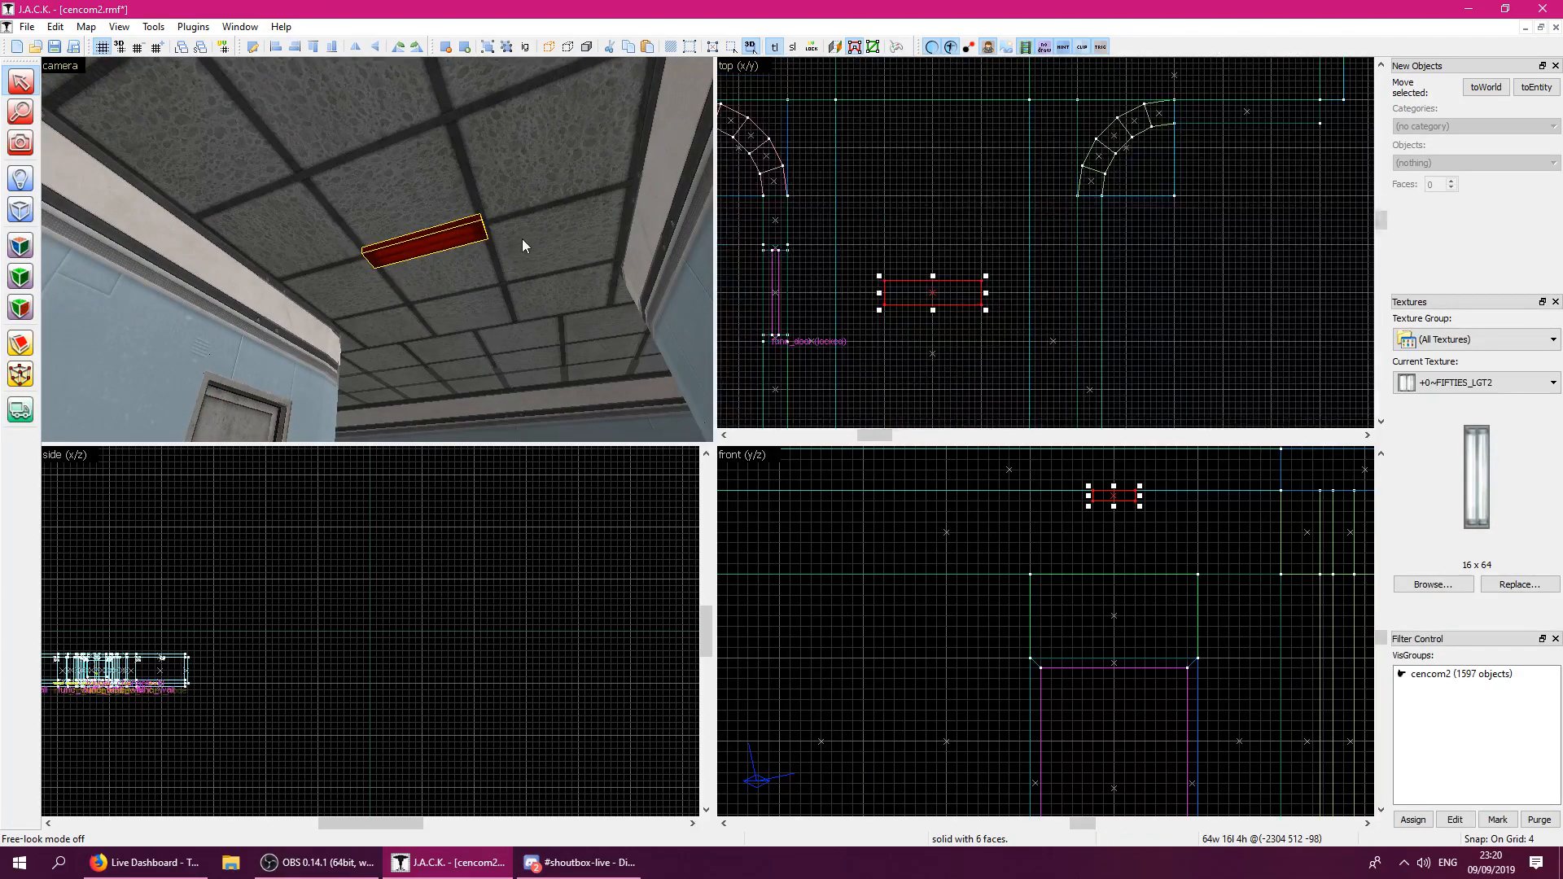
pyautogui.click(525, 240)
pyautogui.scroll(5, 959, 364)
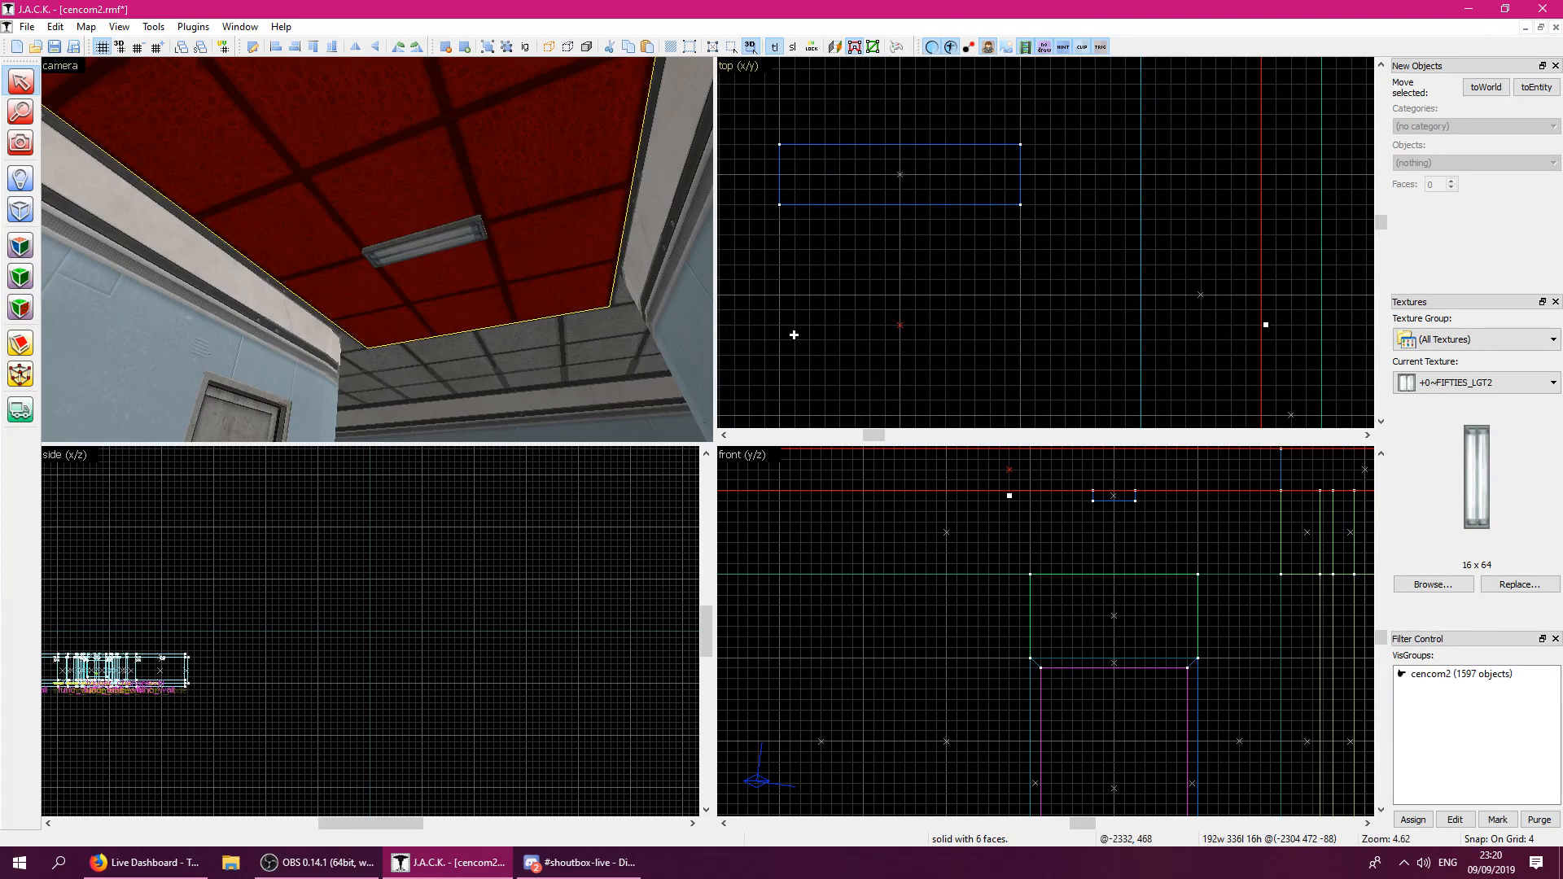
pyautogui.click(465, 247)
pyautogui.moveTo(916, 182); pyautogui.dragTo(918, 295)
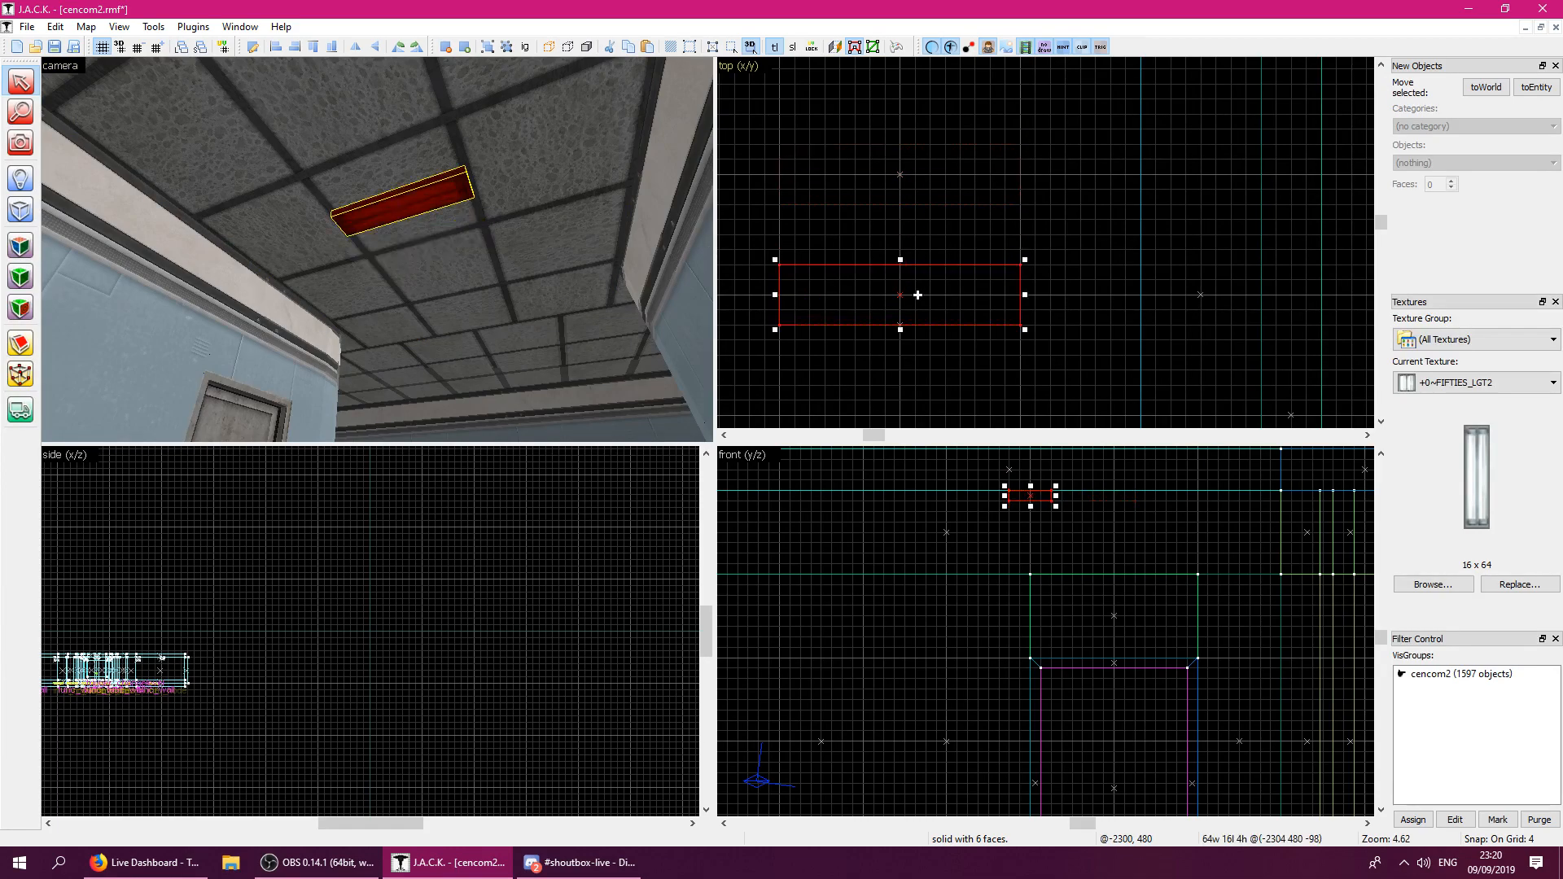
pyautogui.click(479, 249)
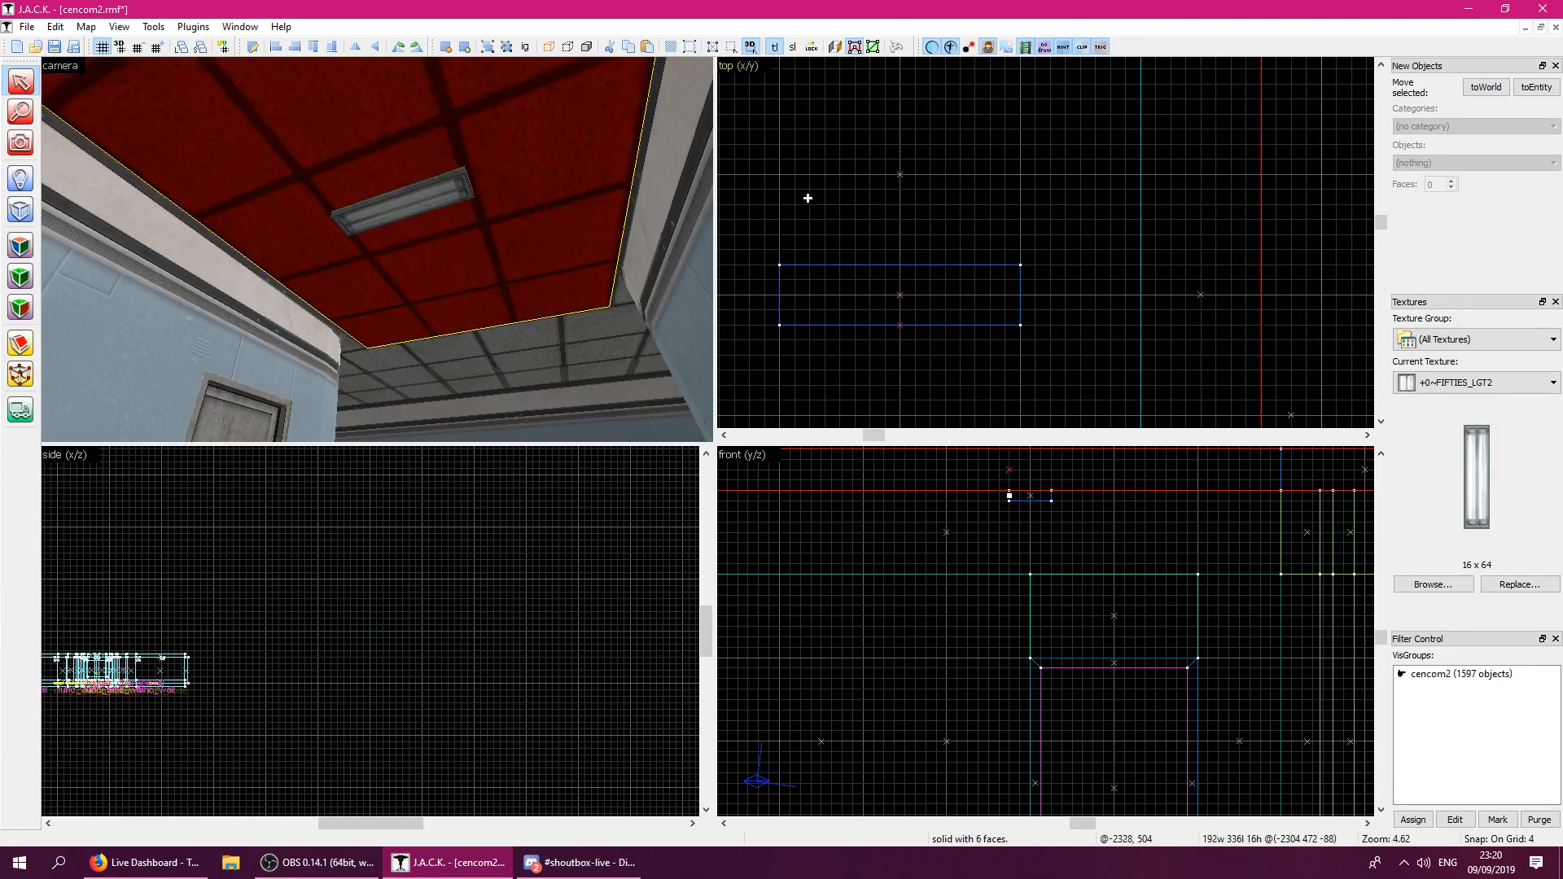
# Turn off texture lock and save the map.
pyautogui.click(776, 45)
pyautogui.press('z')
pyautogui.press('z')
pyautogui.hotkey('ctrl', 's')
pyautogui.press('z')
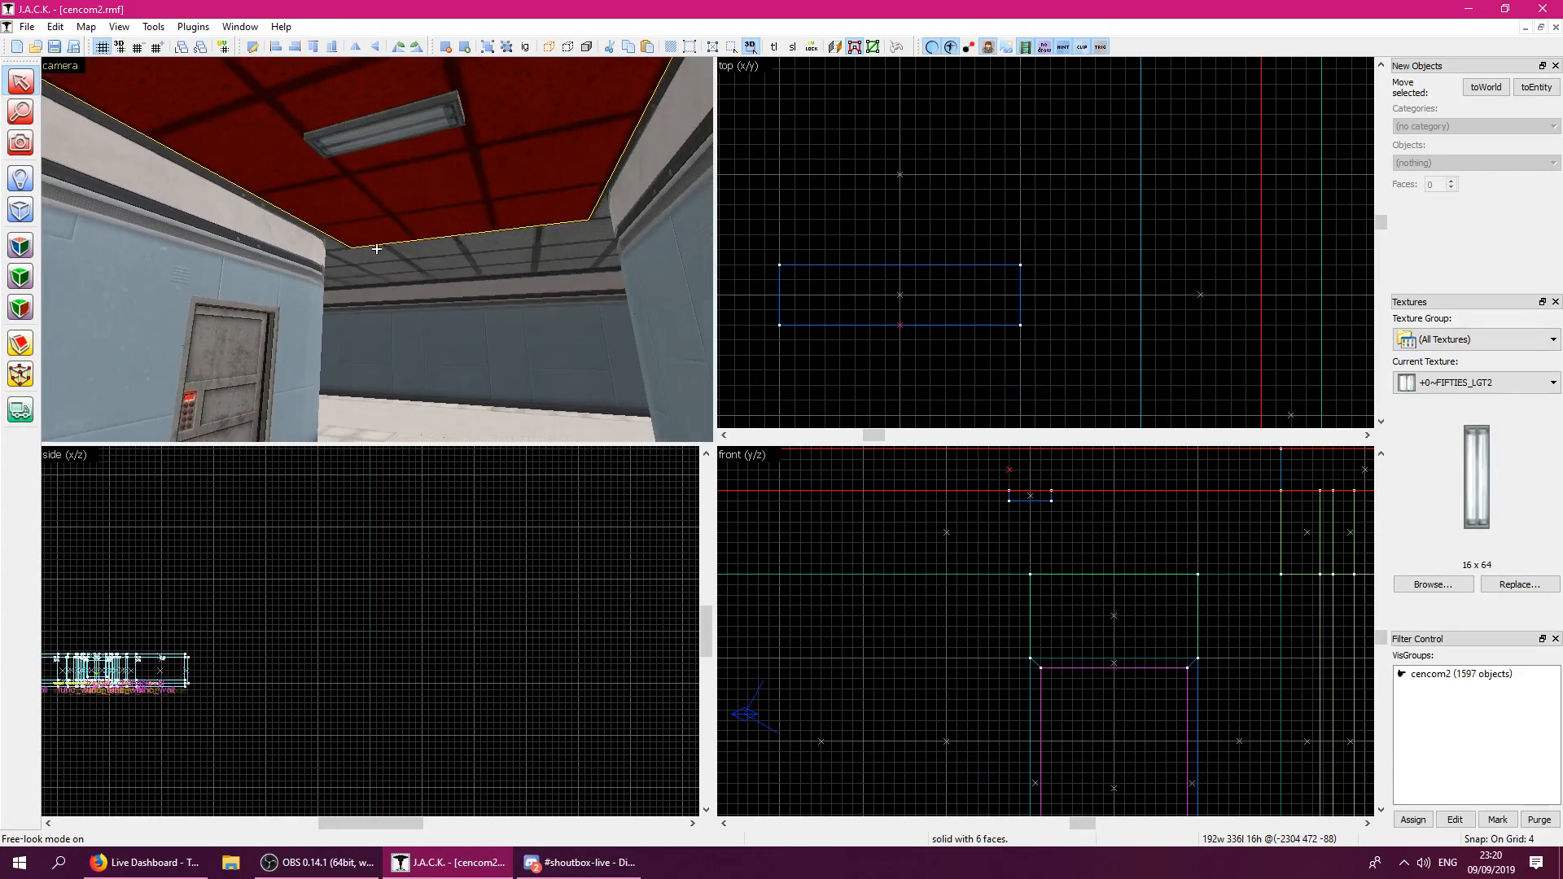
pyautogui.press('z')
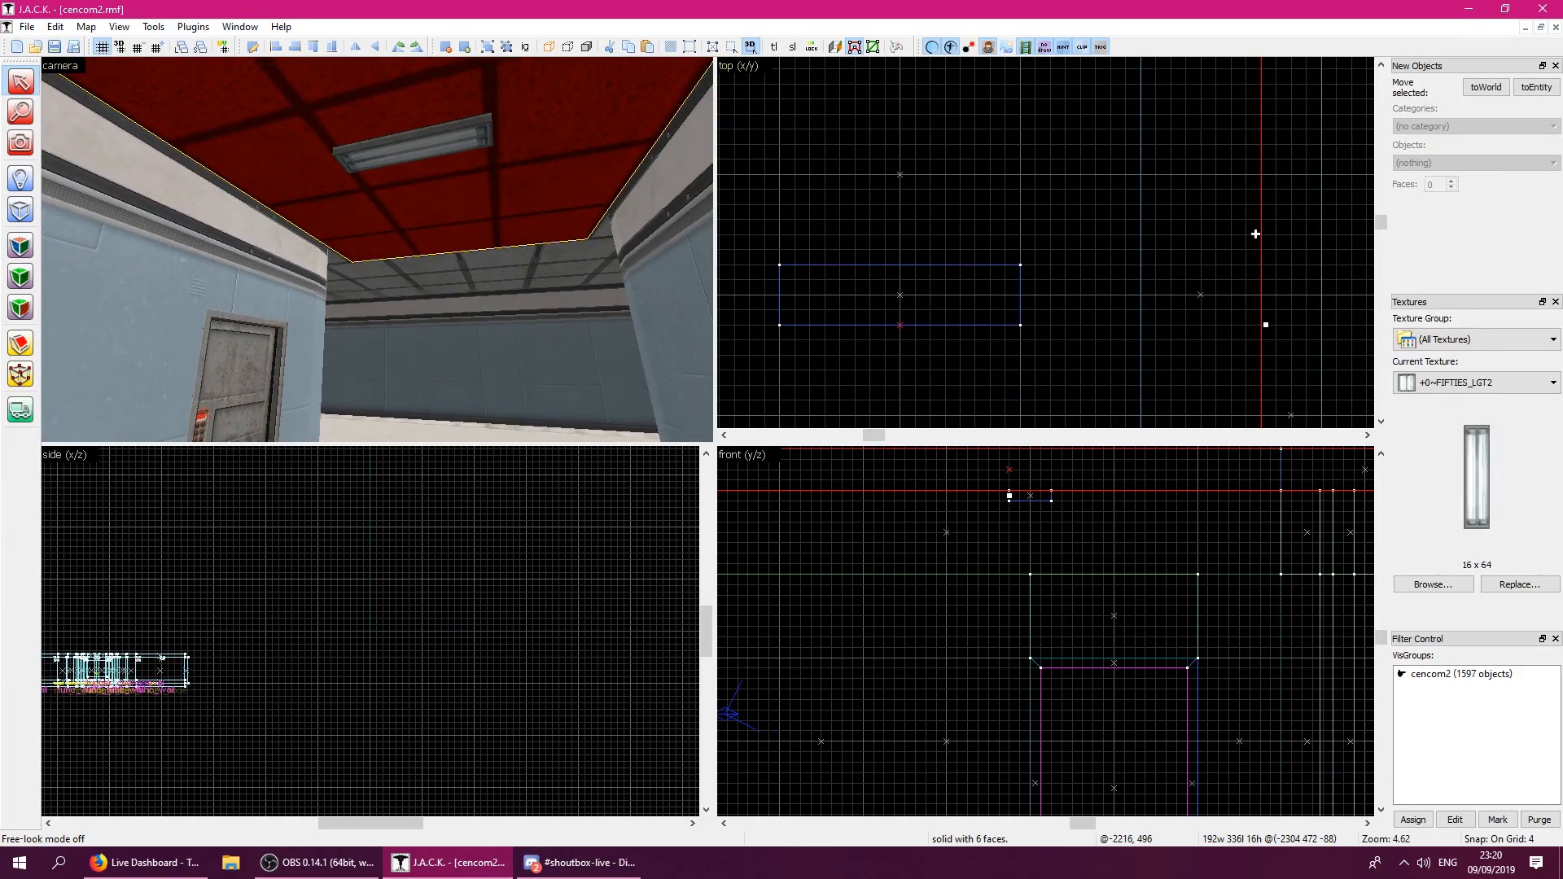
# Copy the ceiling light into the adjoining crossing corridor and rotate the copy 90 degrees so it spans that corridor's width.
pyautogui.click(1328, 247)
pyautogui.click(476, 142)
pyautogui.scroll(-15, 962, 334)
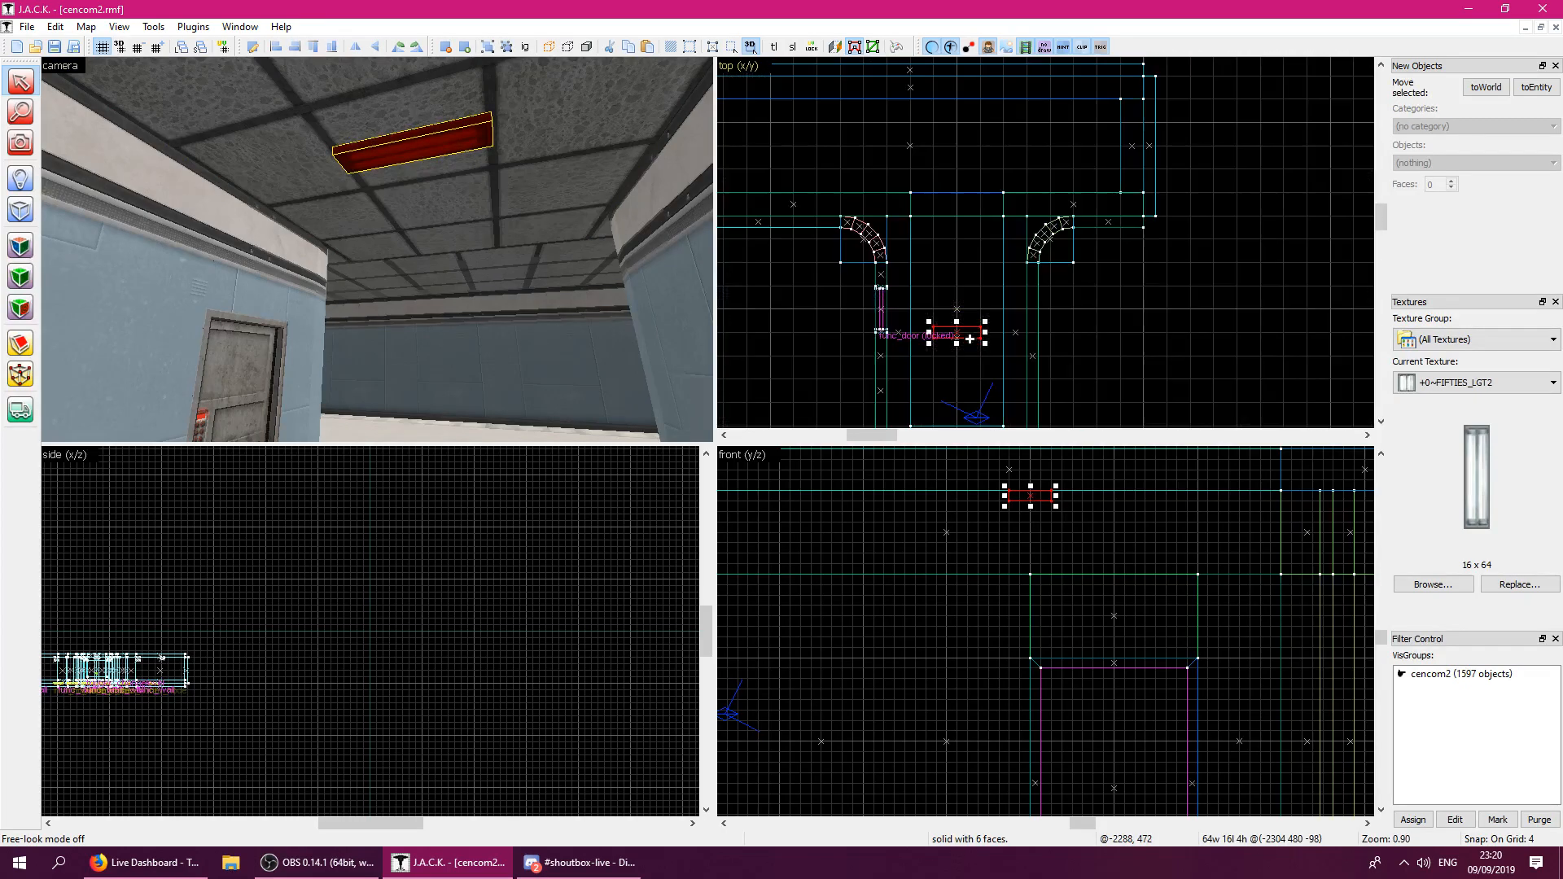
pyautogui.scroll(6, 969, 337)
pyautogui.scroll(1, 963, 333)
pyautogui.scroll(-2, 962, 334)
pyautogui.moveTo(965, 324)
pyautogui.mouseDown()
pyautogui.moveTo(847, 189)
pyautogui.moveTo(804, 173)
pyautogui.mouseUp()
pyautogui.scroll(3, 804, 174)
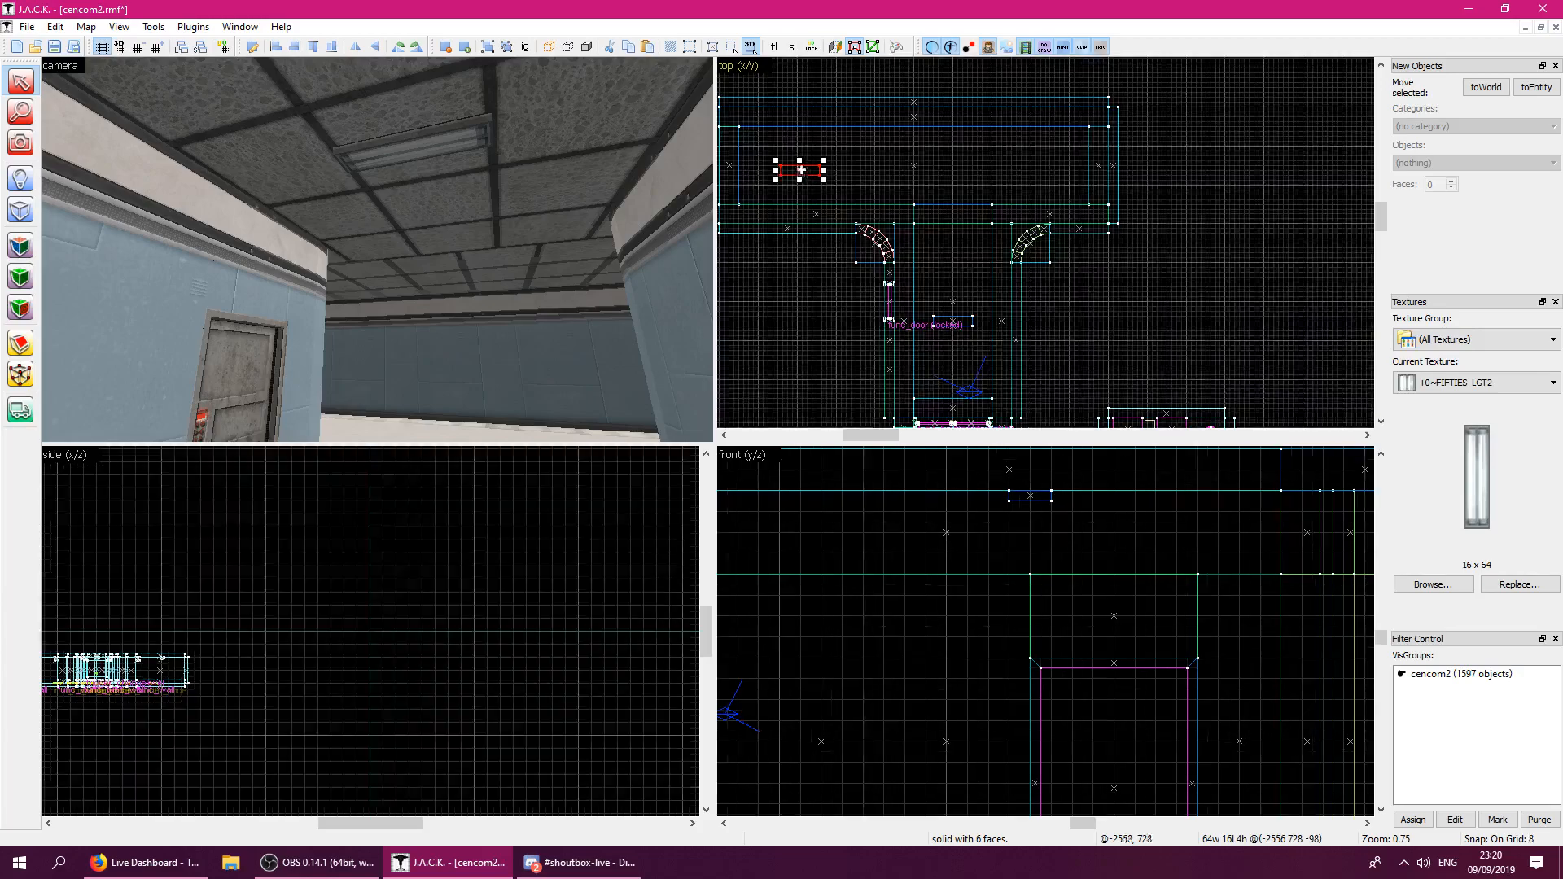
pyautogui.scroll(-1, 826, 191)
pyautogui.moveTo(829, 193)
pyautogui.mouseDown()
pyautogui.moveTo(998, 188)
pyautogui.moveTo(1016, 152)
pyautogui.mouseUp()
pyautogui.click(1052, 193)
# Set the texture rotation of the rotated light's bottom face to 0 and justify the texture to the top.
pyautogui.press('z')
pyautogui.press('w')
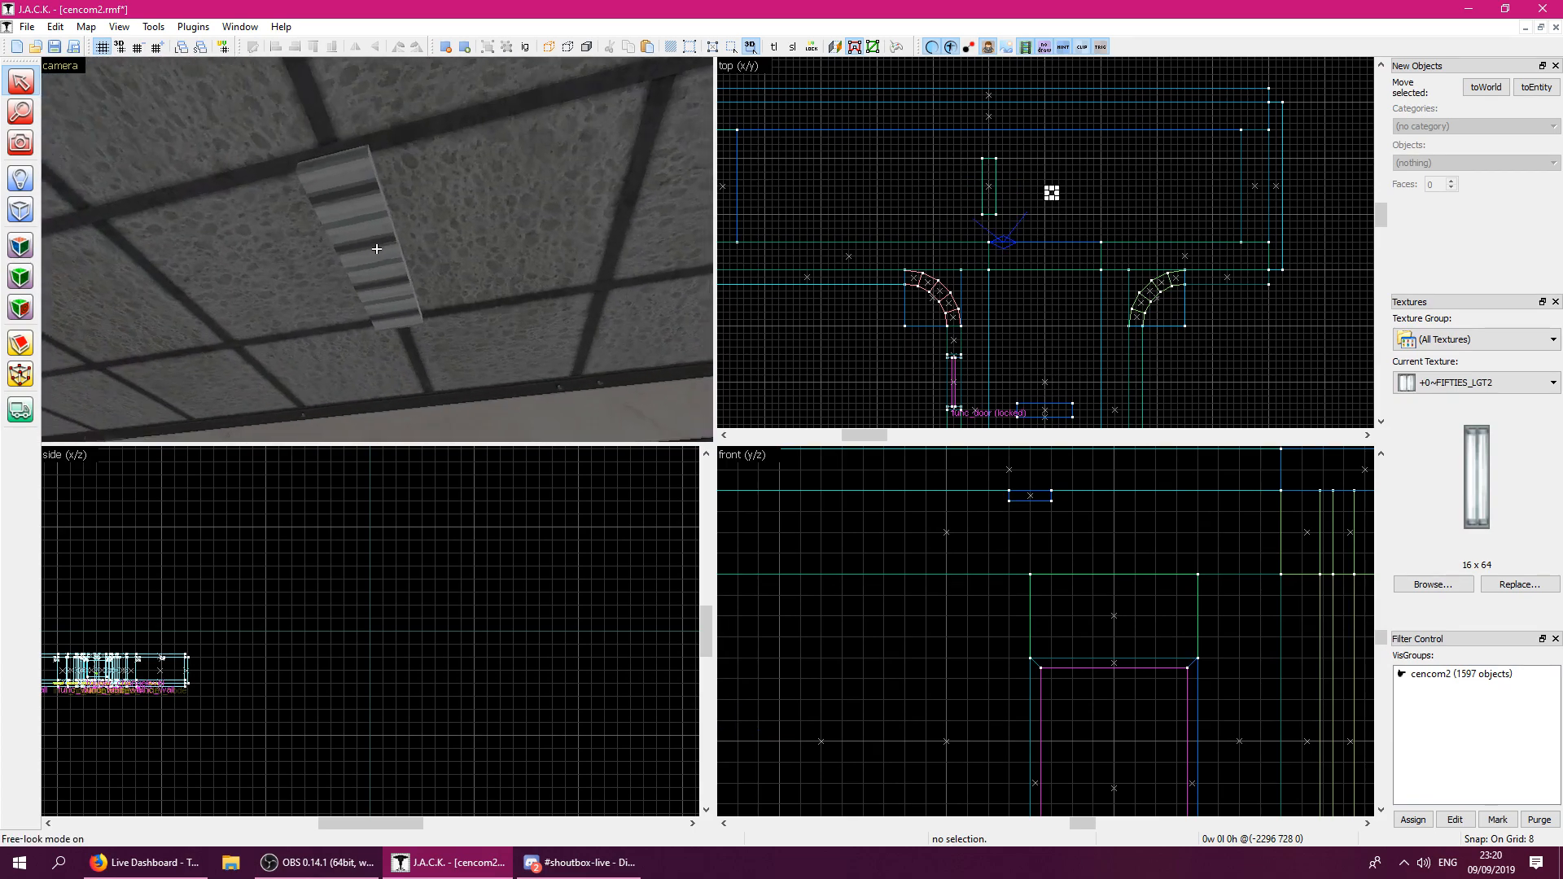
pyautogui.press('z')
pyautogui.click(18, 249)
pyautogui.click(487, 237)
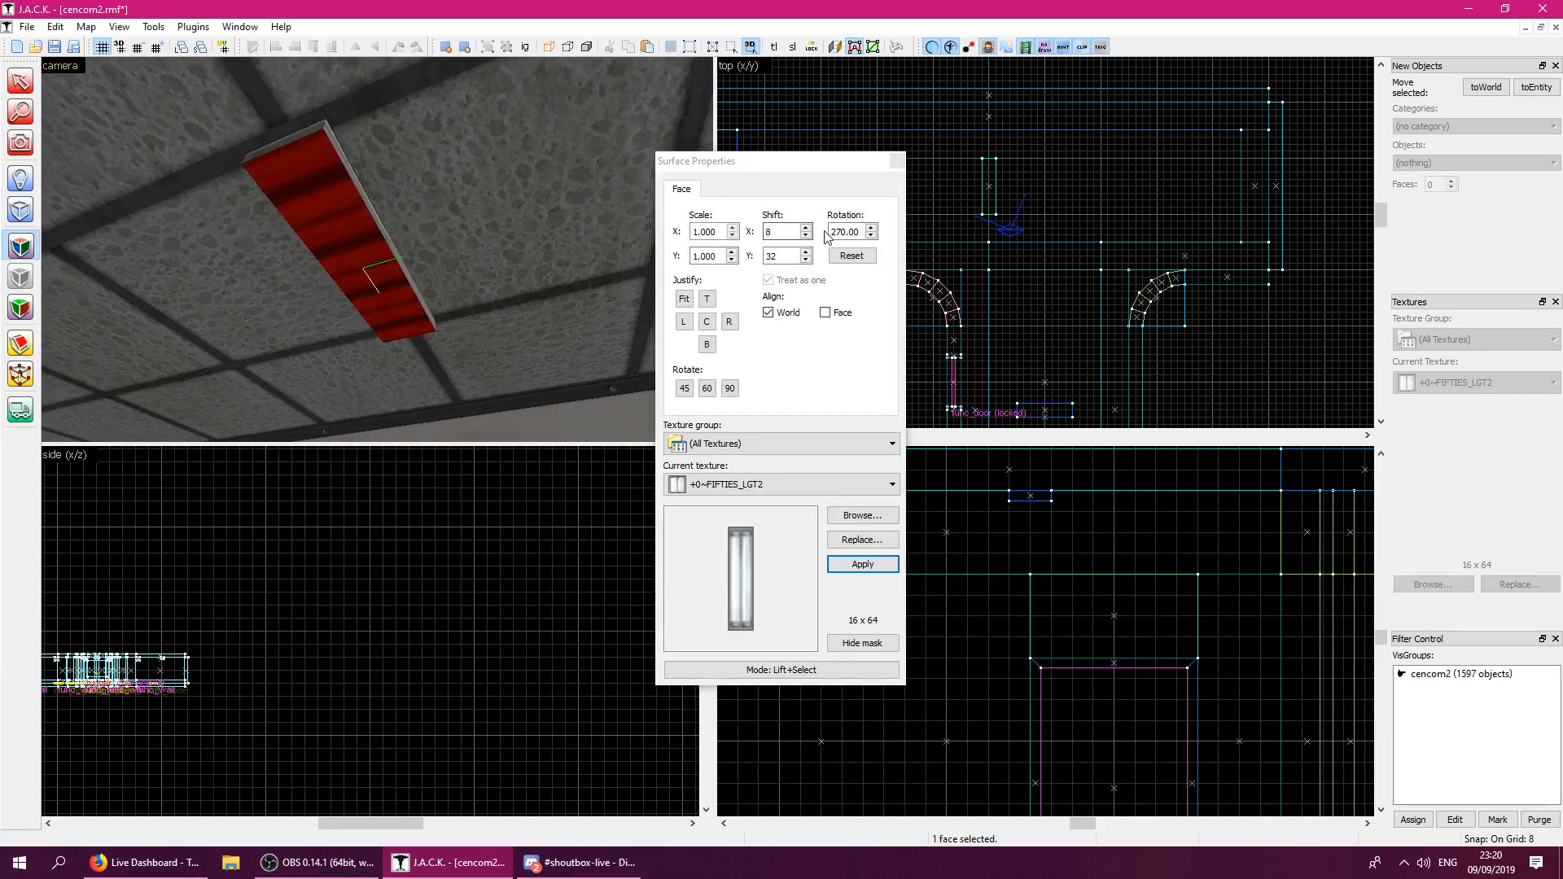
pyautogui.moveTo(858, 233); pyautogui.dragTo(796, 230)
pyautogui.write('0')
pyautogui.press('Return')
pyautogui.click(707, 299)
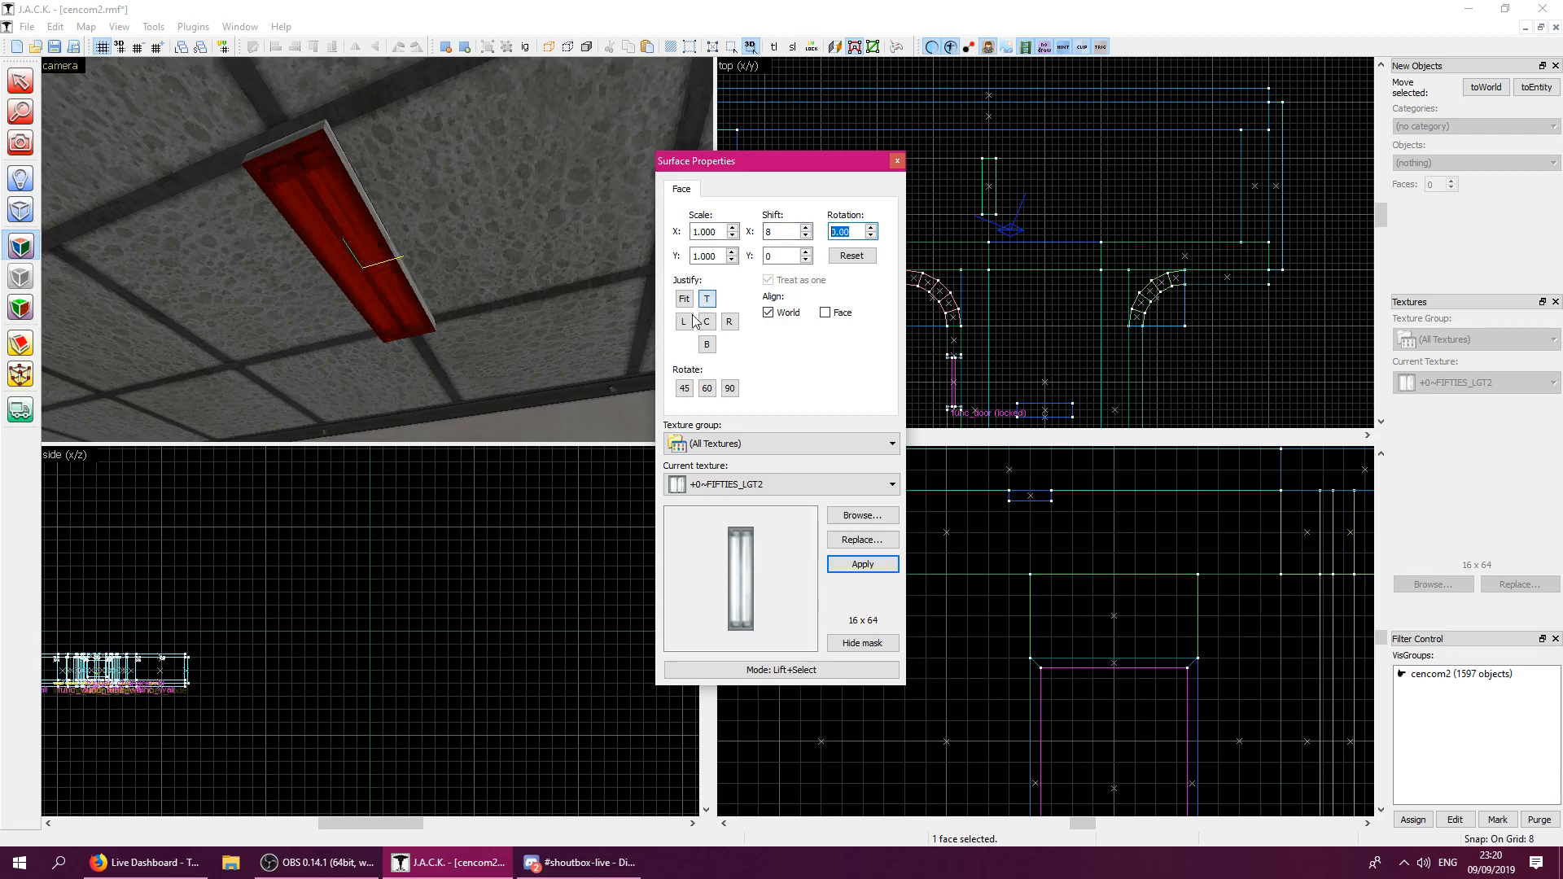
pyautogui.click(896, 161)
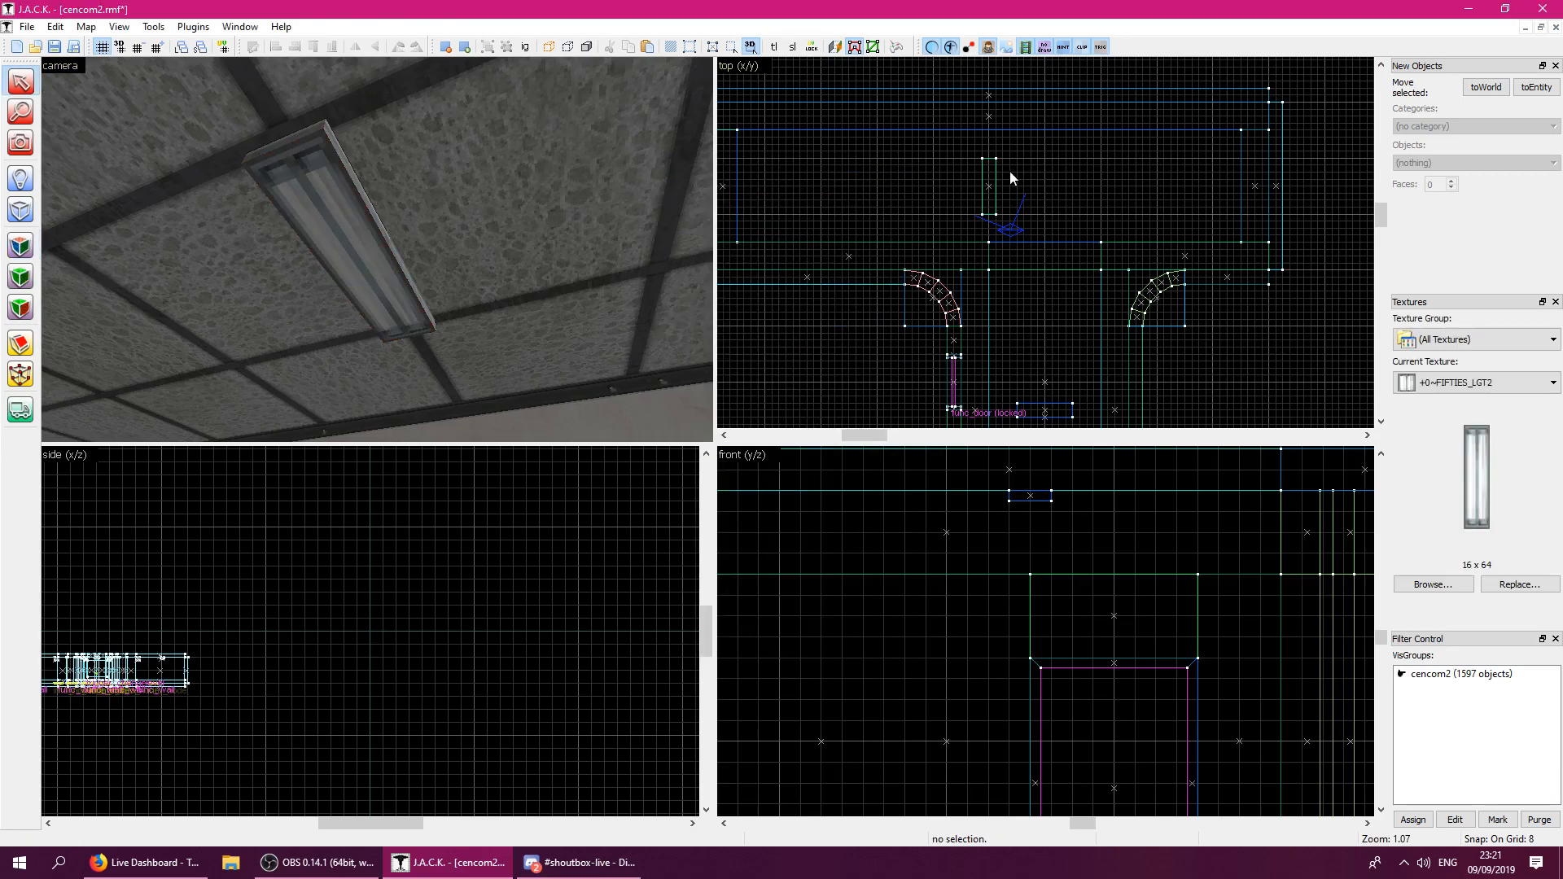
# Duplicate the rotated ceiling light to both sides along the crossing corridor, making an evenly spaced row of three.
pyautogui.click(983, 211)
pyautogui.moveTo(981, 201)
pyautogui.keyDown('shift'); pyautogui.mouseDown()
pyautogui.moveTo(821, 198)
pyautogui.moveTo(1212, 201)
pyautogui.moveTo(1159, 204)
pyautogui.mouseUp(); pyautogui.keyUp('shift')
pyautogui.press('Escape')
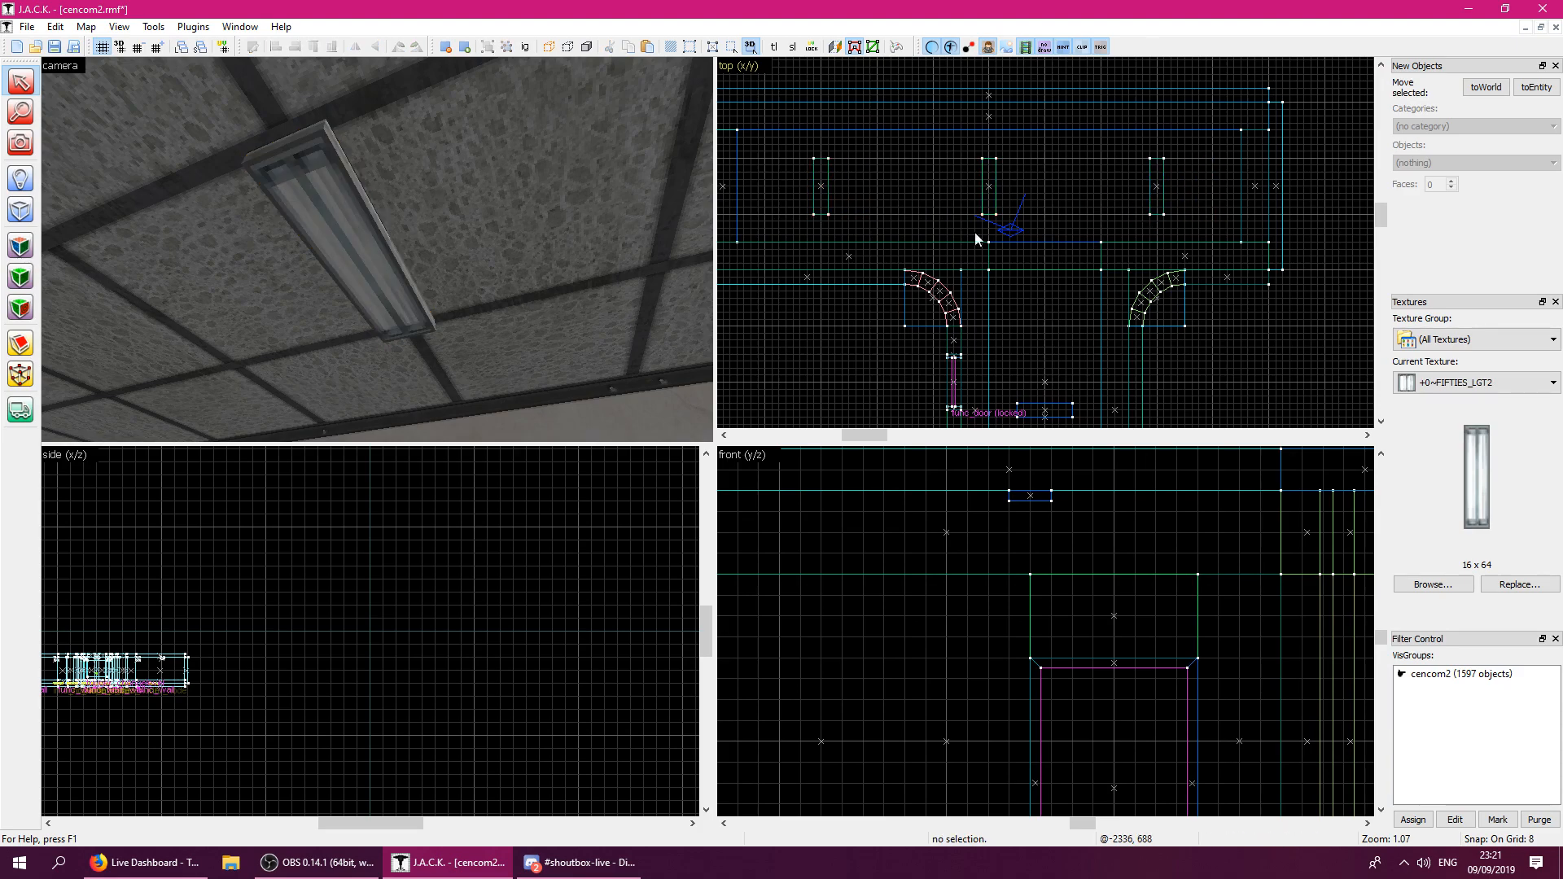
# Apply the unlit +A~FIFTIES_LGT2 texture to the bottom face of the light copy near the corridor's closed end.
pyautogui.press('z')
pyautogui.press('s')
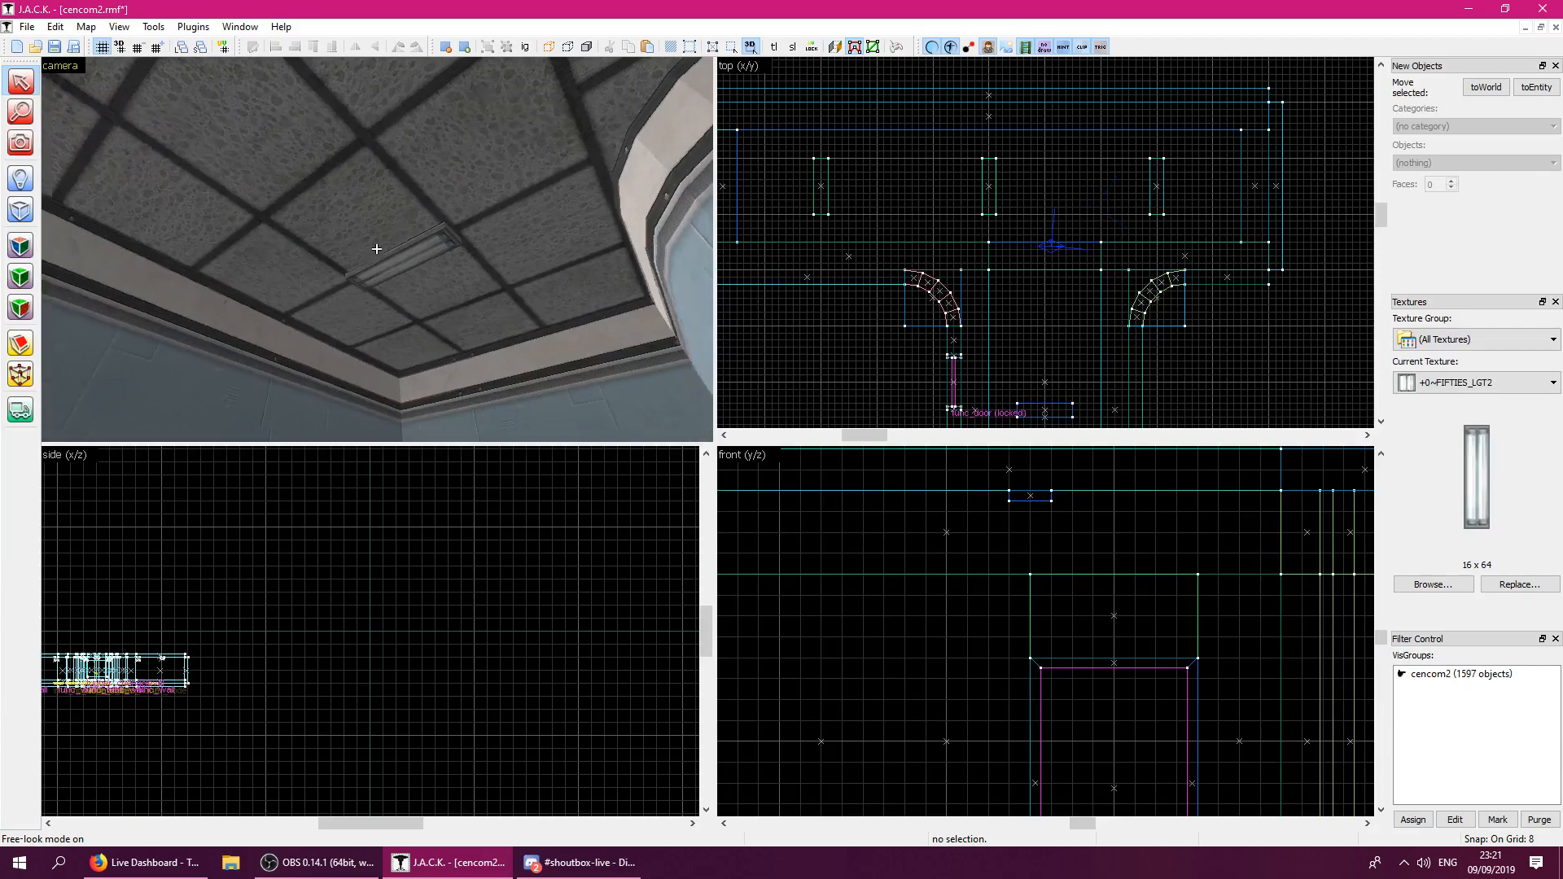
pyautogui.press('w')
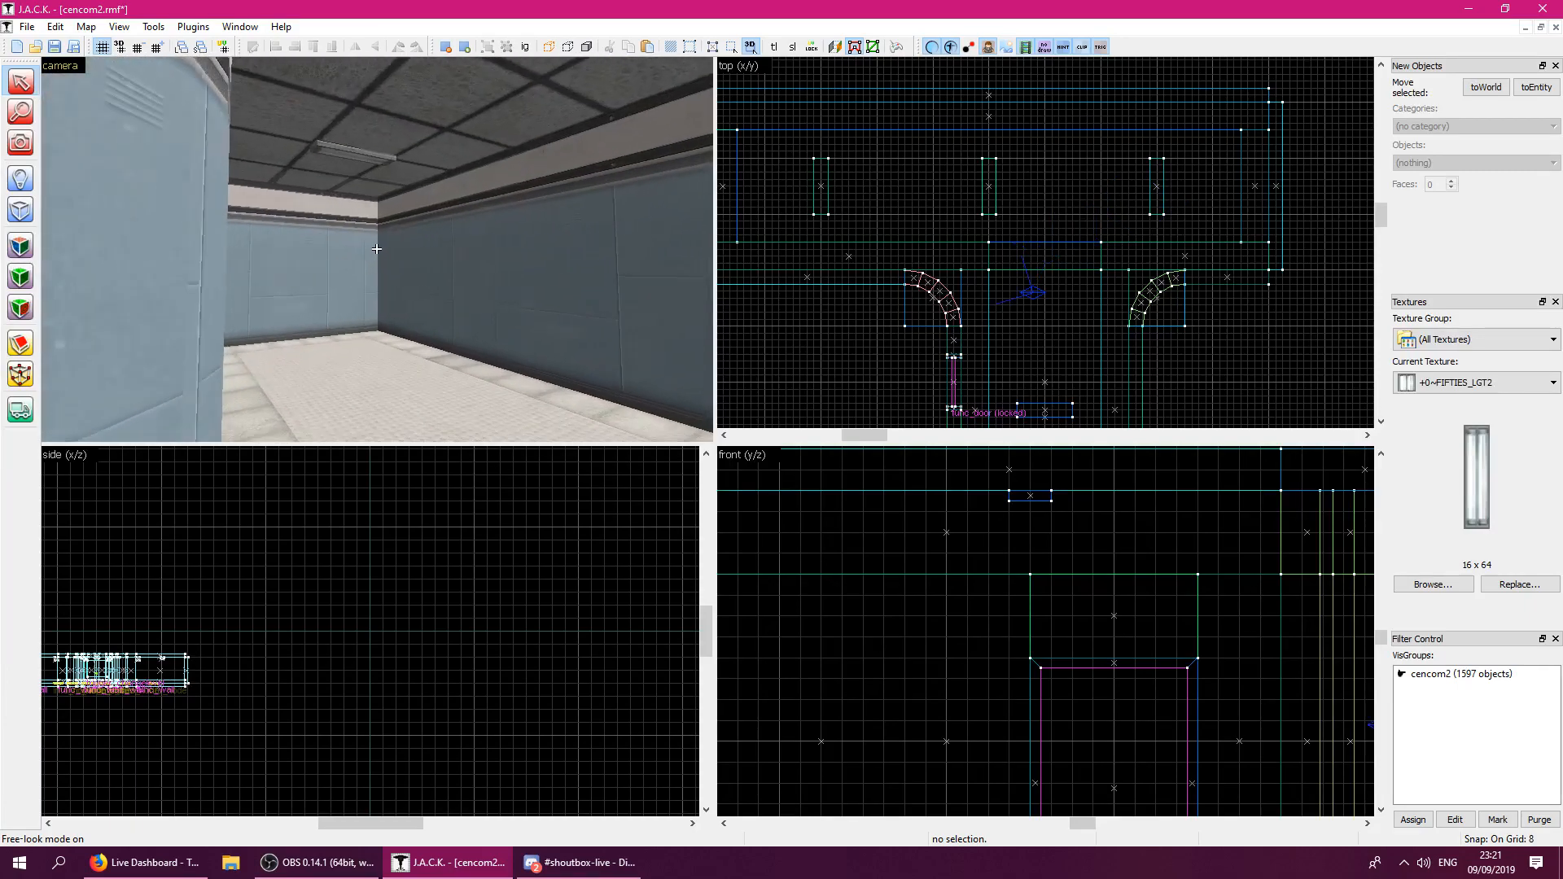
pyautogui.press('w')
pyautogui.press('z')
pyautogui.click(20, 246)
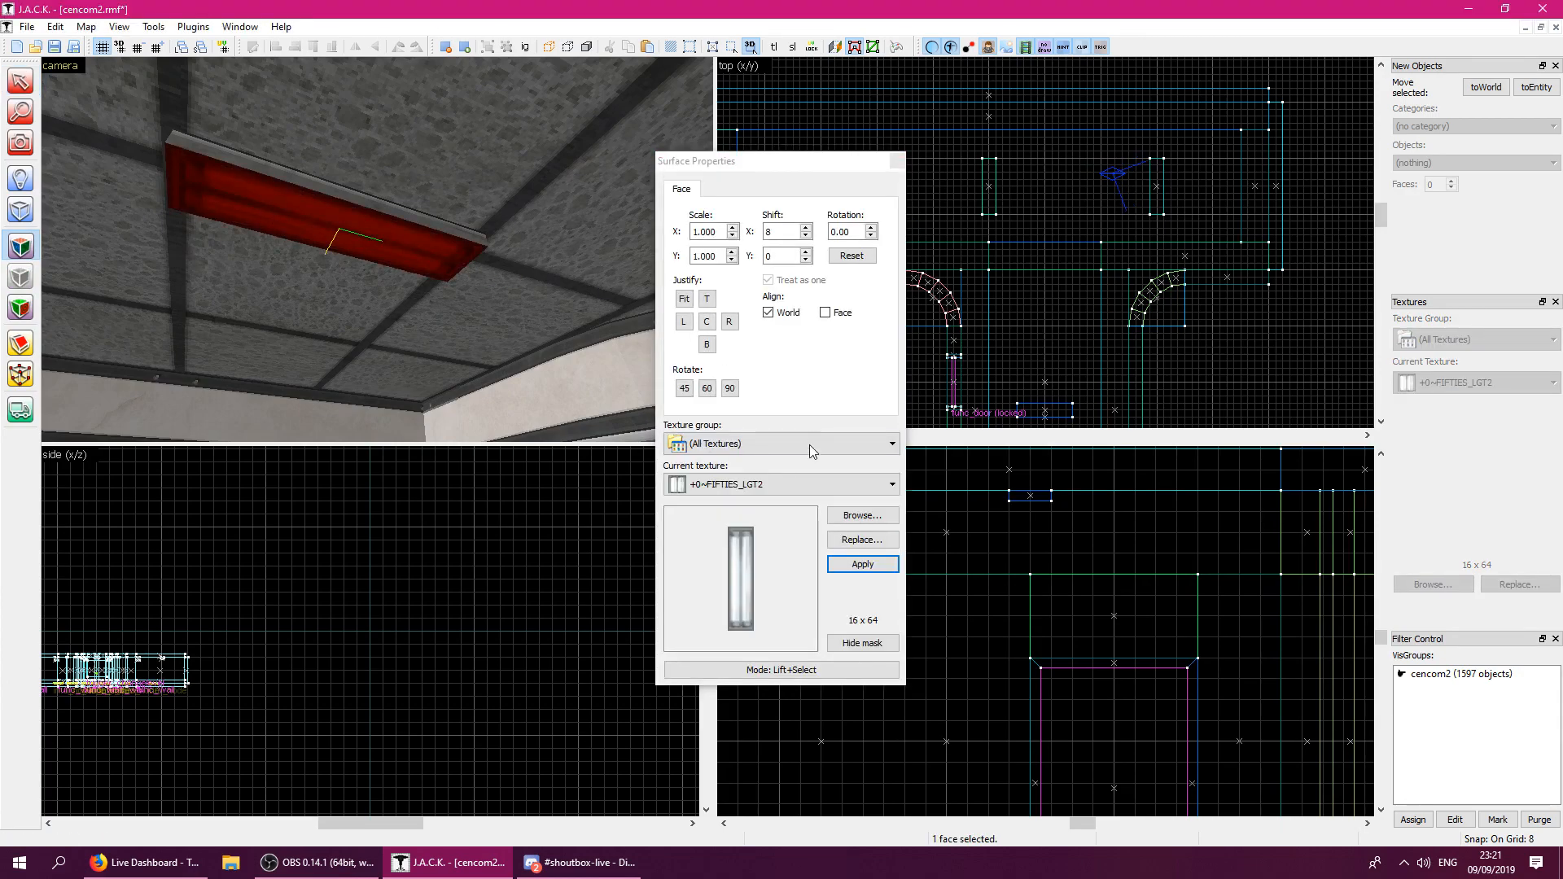
pyautogui.click(862, 515)
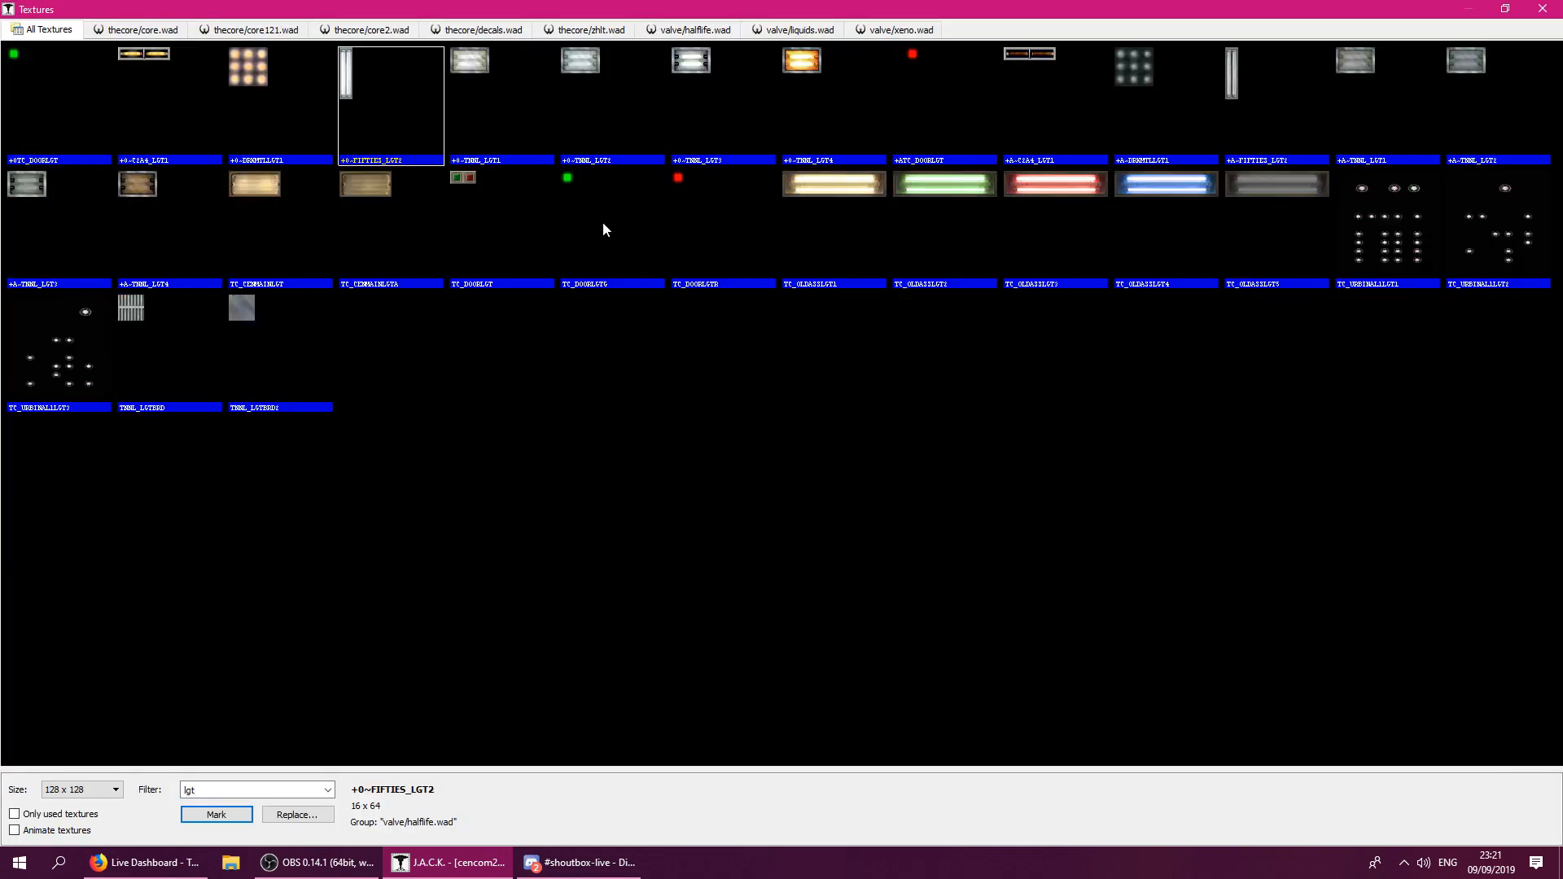
pyautogui.doubleClick(1243, 160)
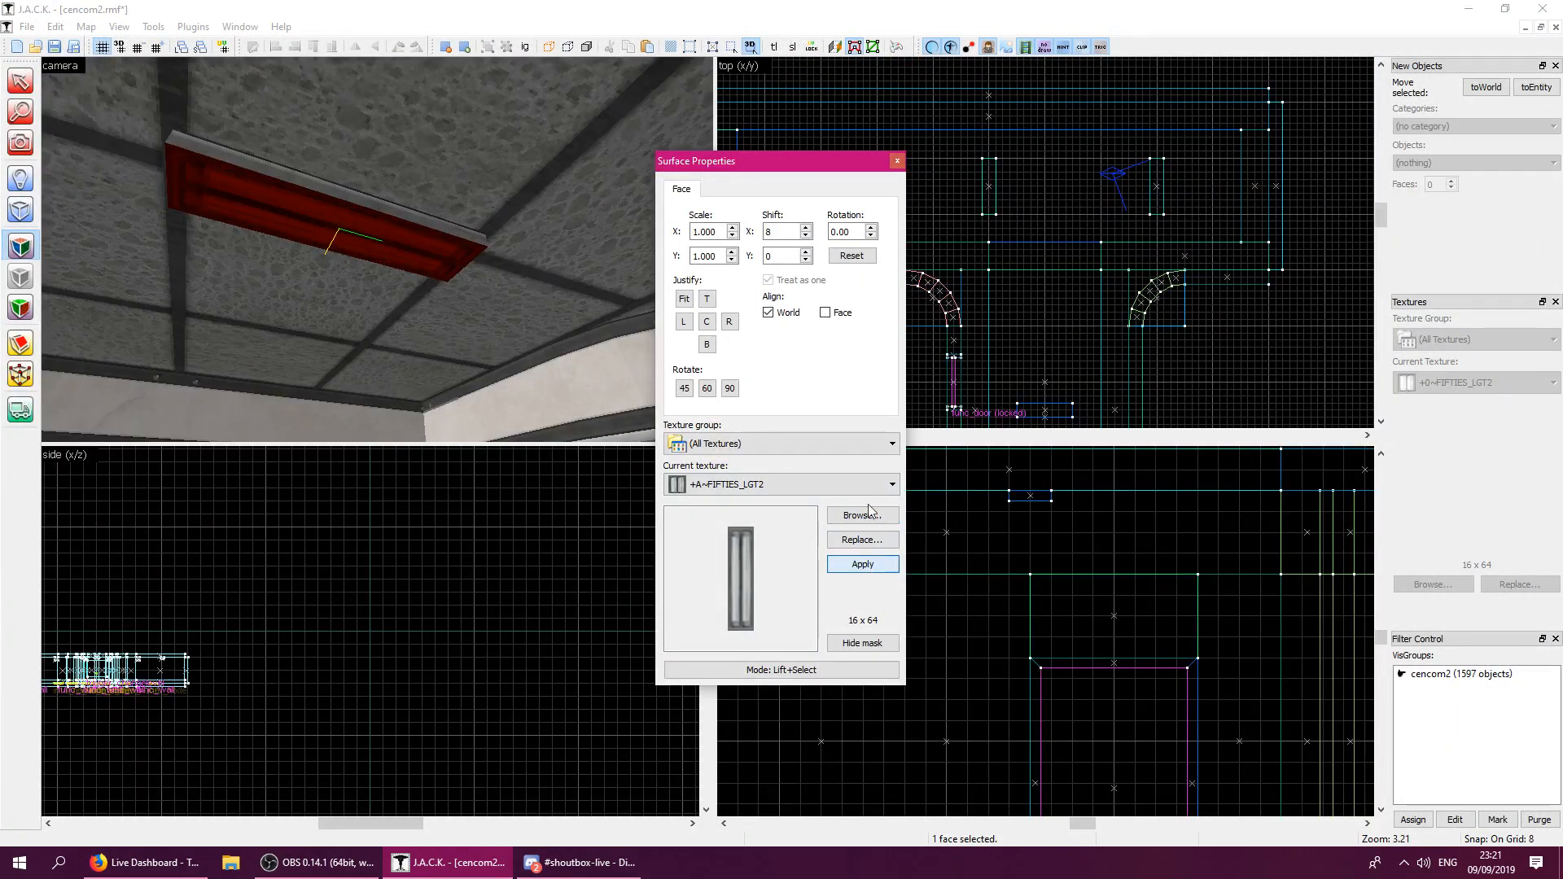
pyautogui.click(898, 161)
# Apply a {SMSCORCH1 decal to the middle of the unlit ceiling light's bottom face.
pyautogui.press('z')
pyautogui.press('s')
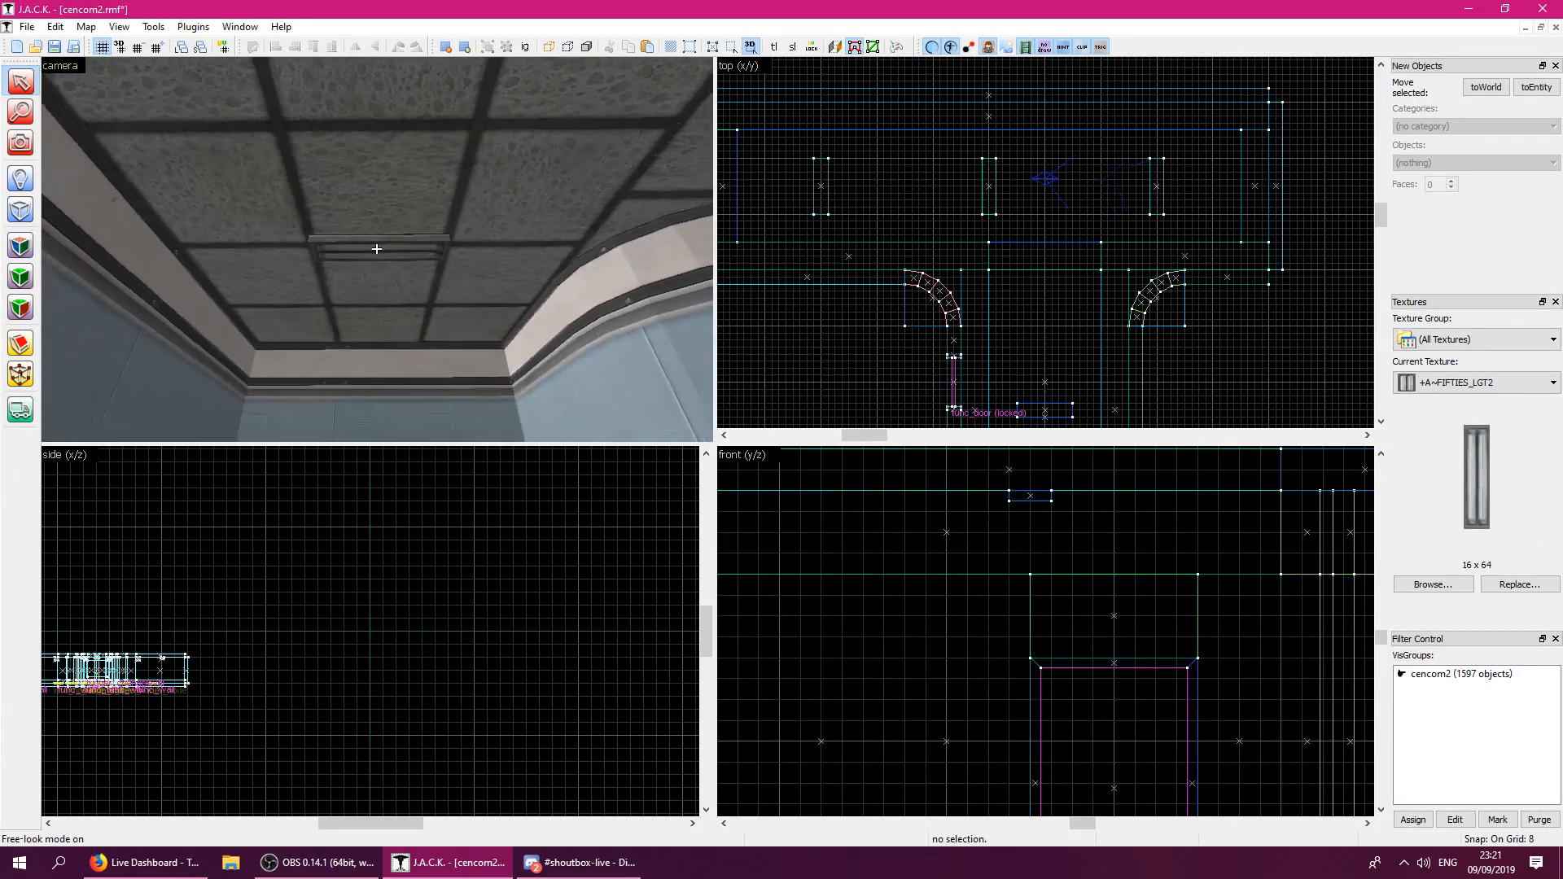
pyautogui.press('d')
pyautogui.press('w')
pyautogui.press('z')
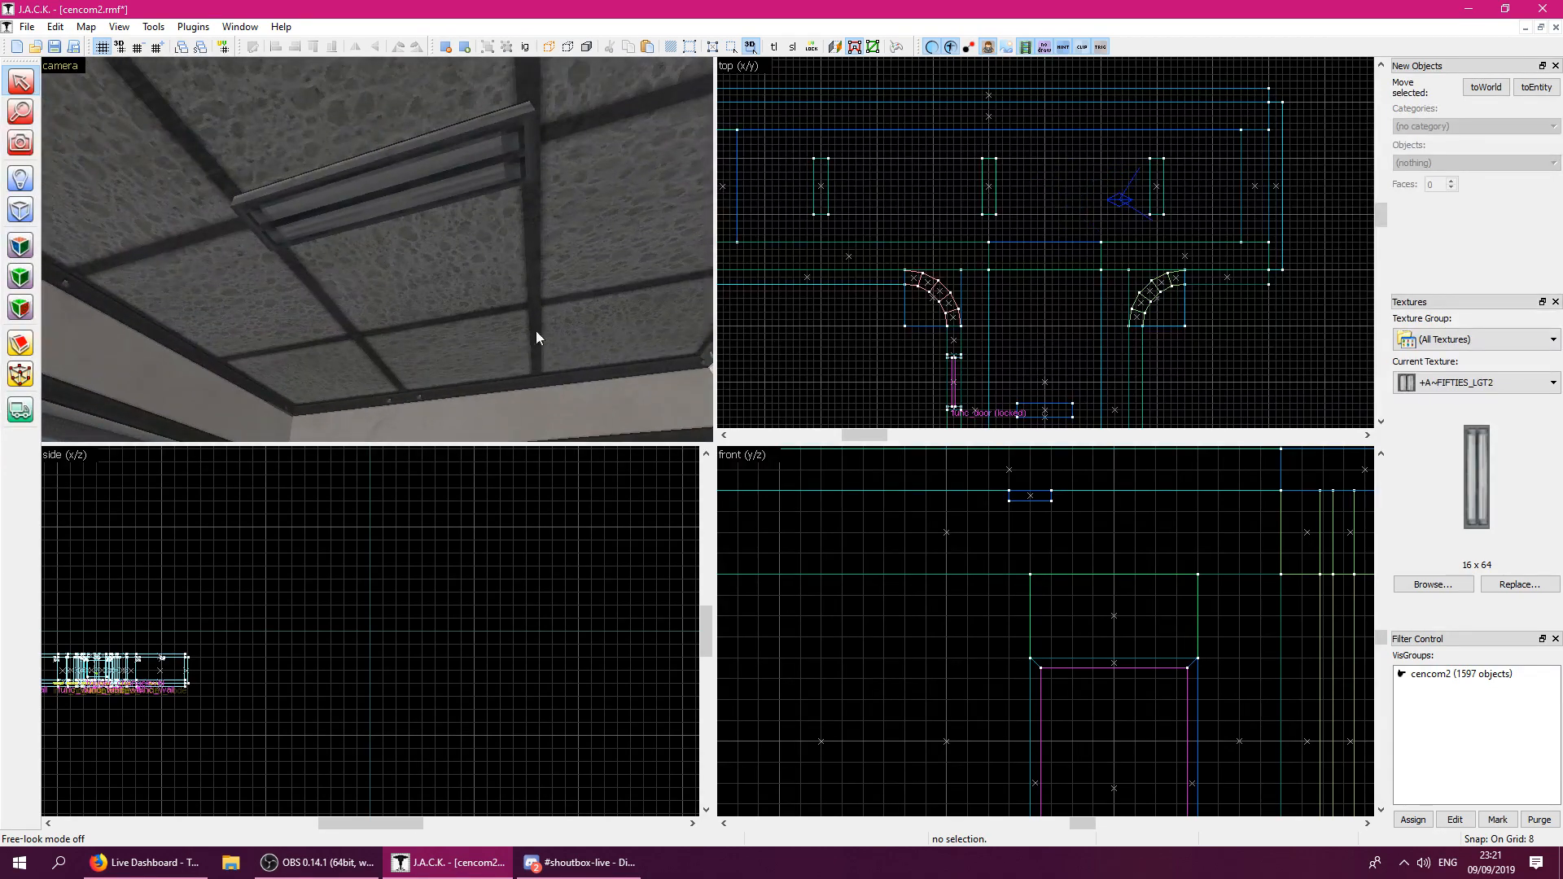
pyautogui.click(1411, 583)
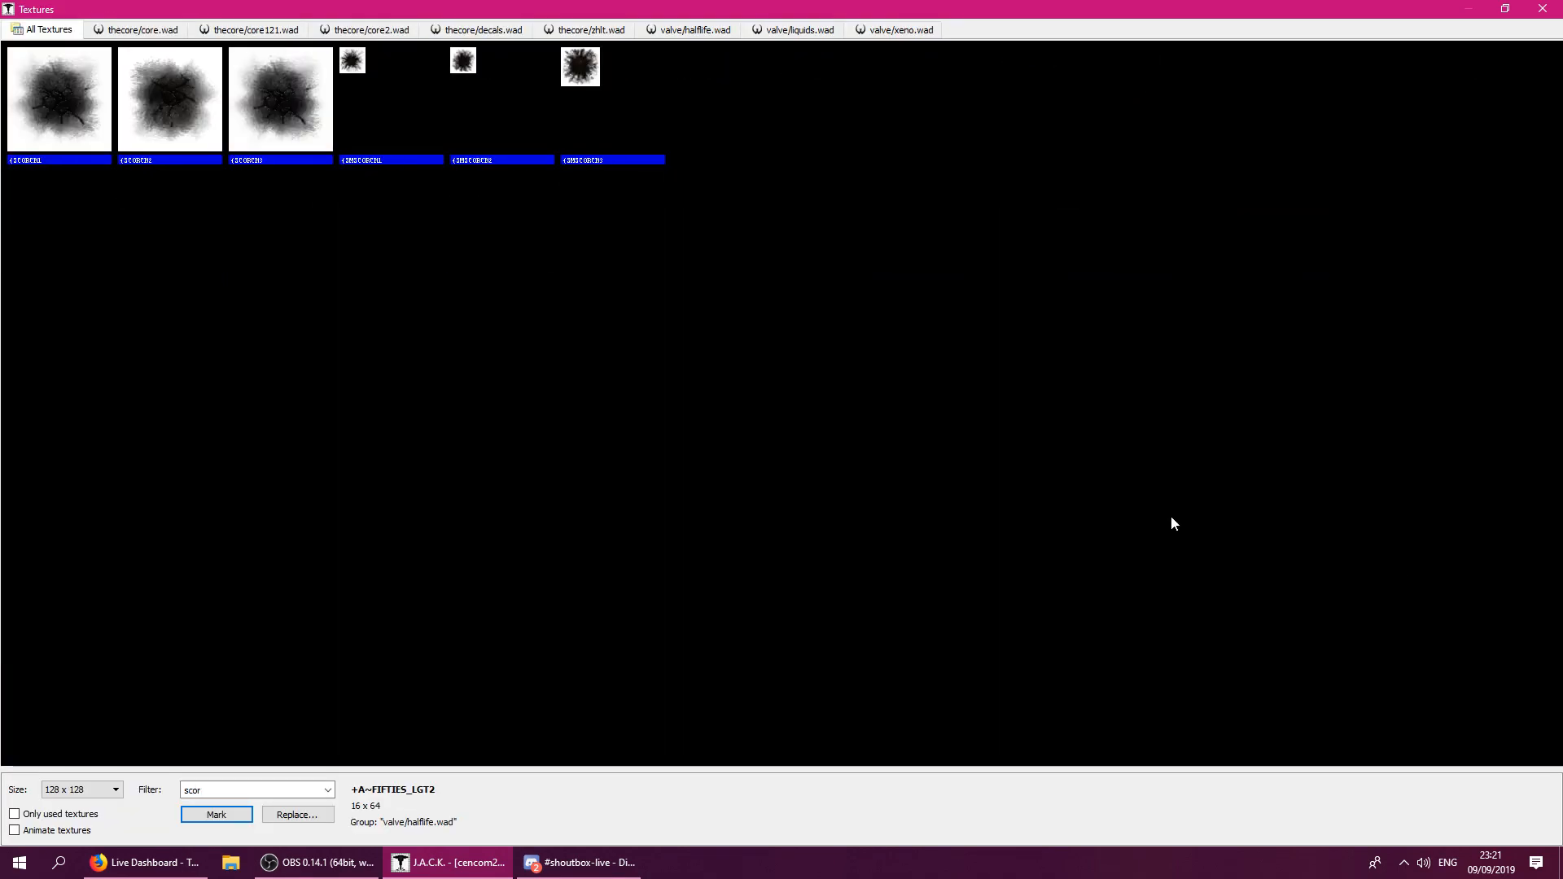
pyautogui.doubleClick(392, 106)
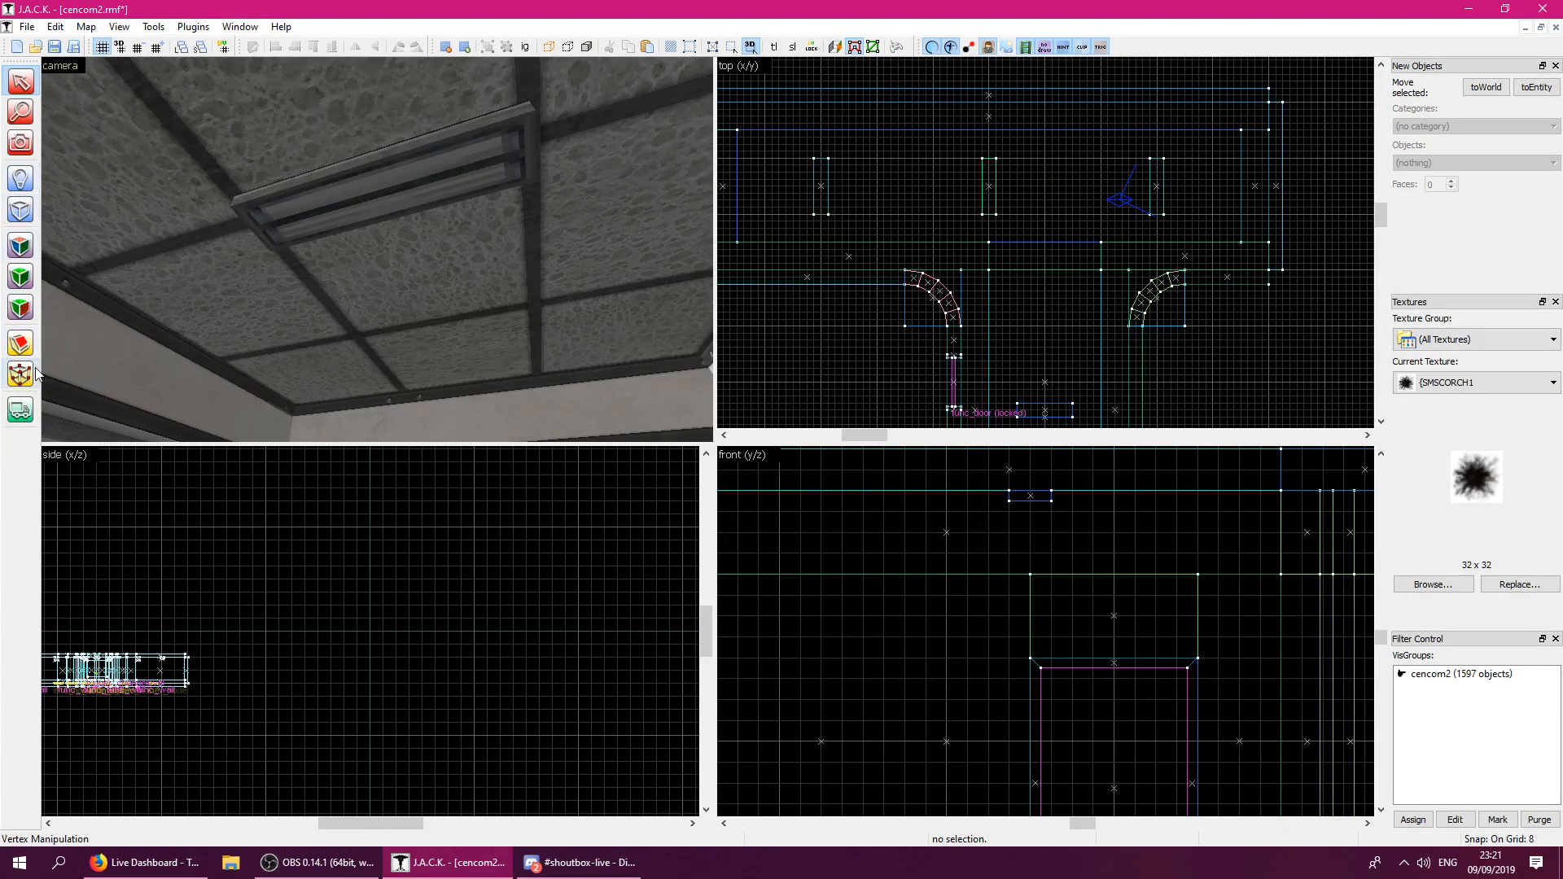
pyautogui.click(11, 308)
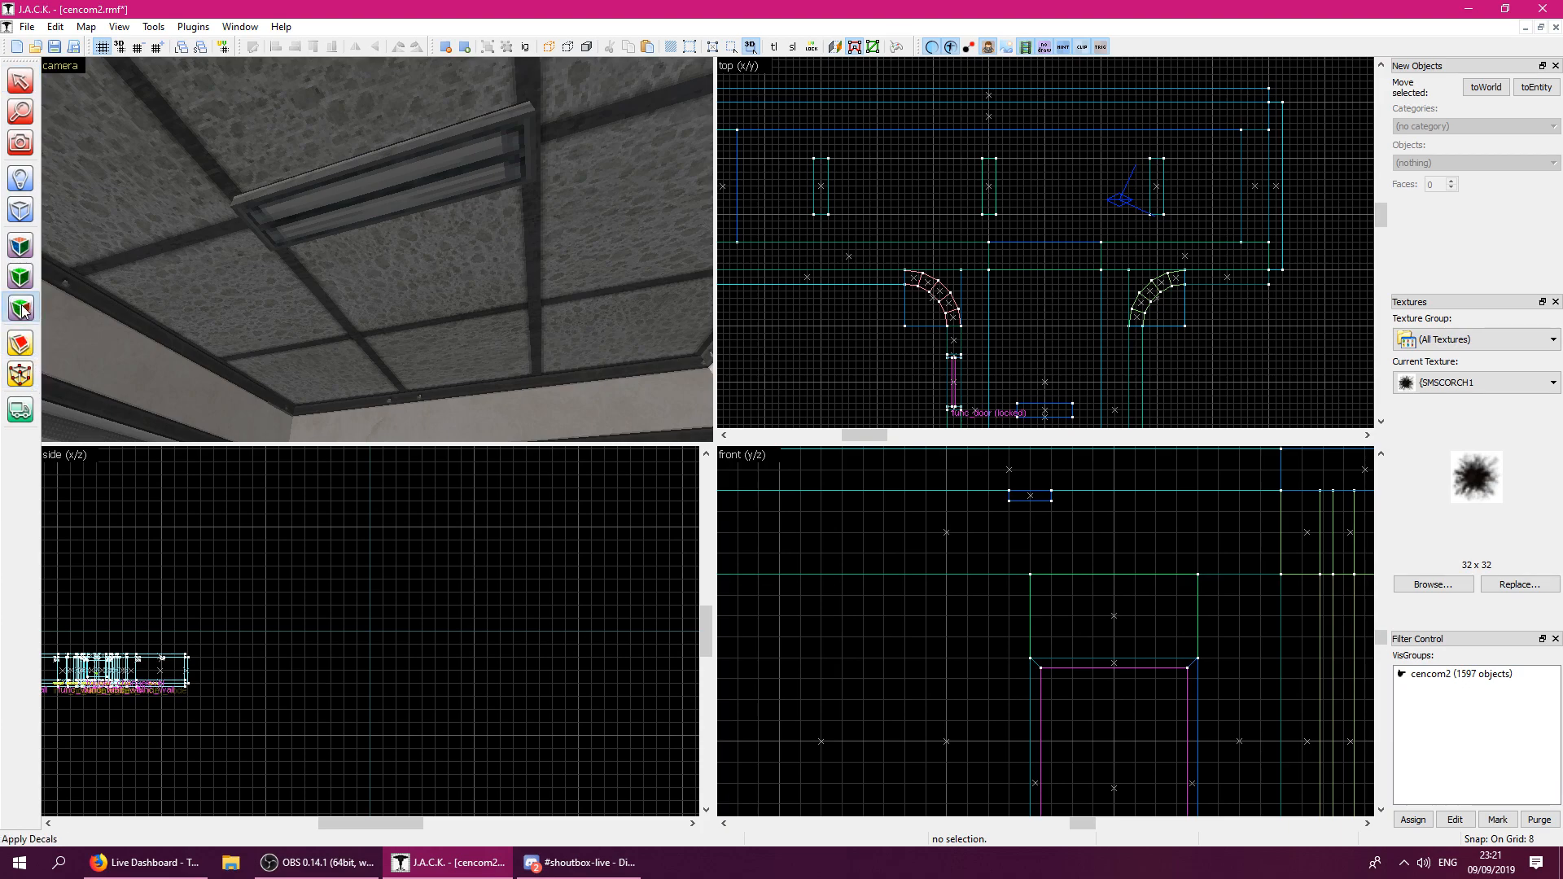
pyautogui.click(388, 202)
# Choose env_spark as the point entity for the scorched ceiling light.
pyautogui.press('z')
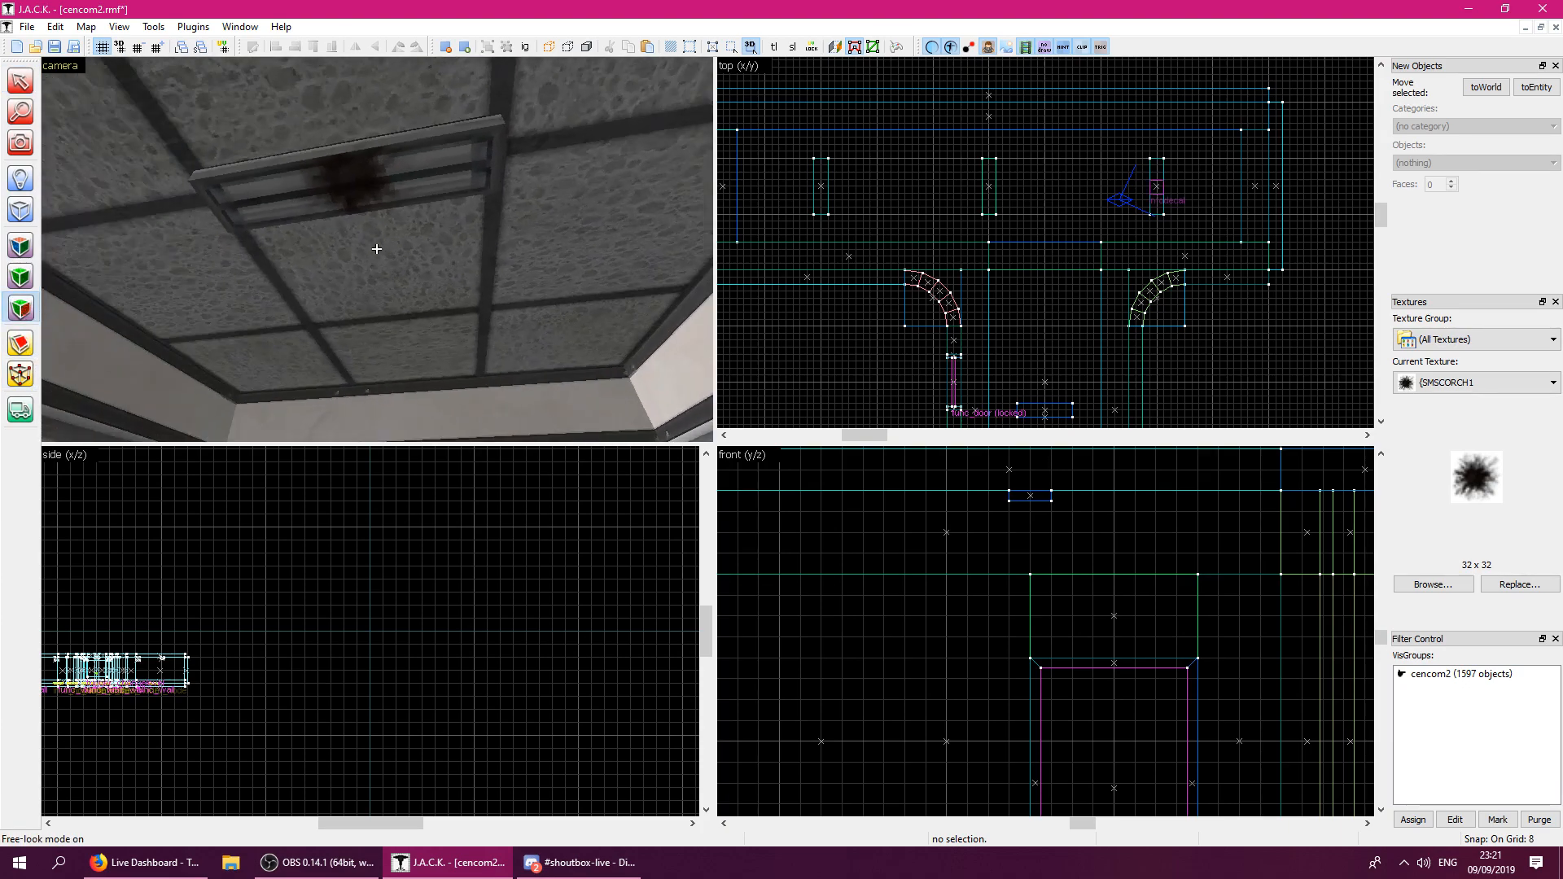
pyautogui.press('s')
pyautogui.press('w')
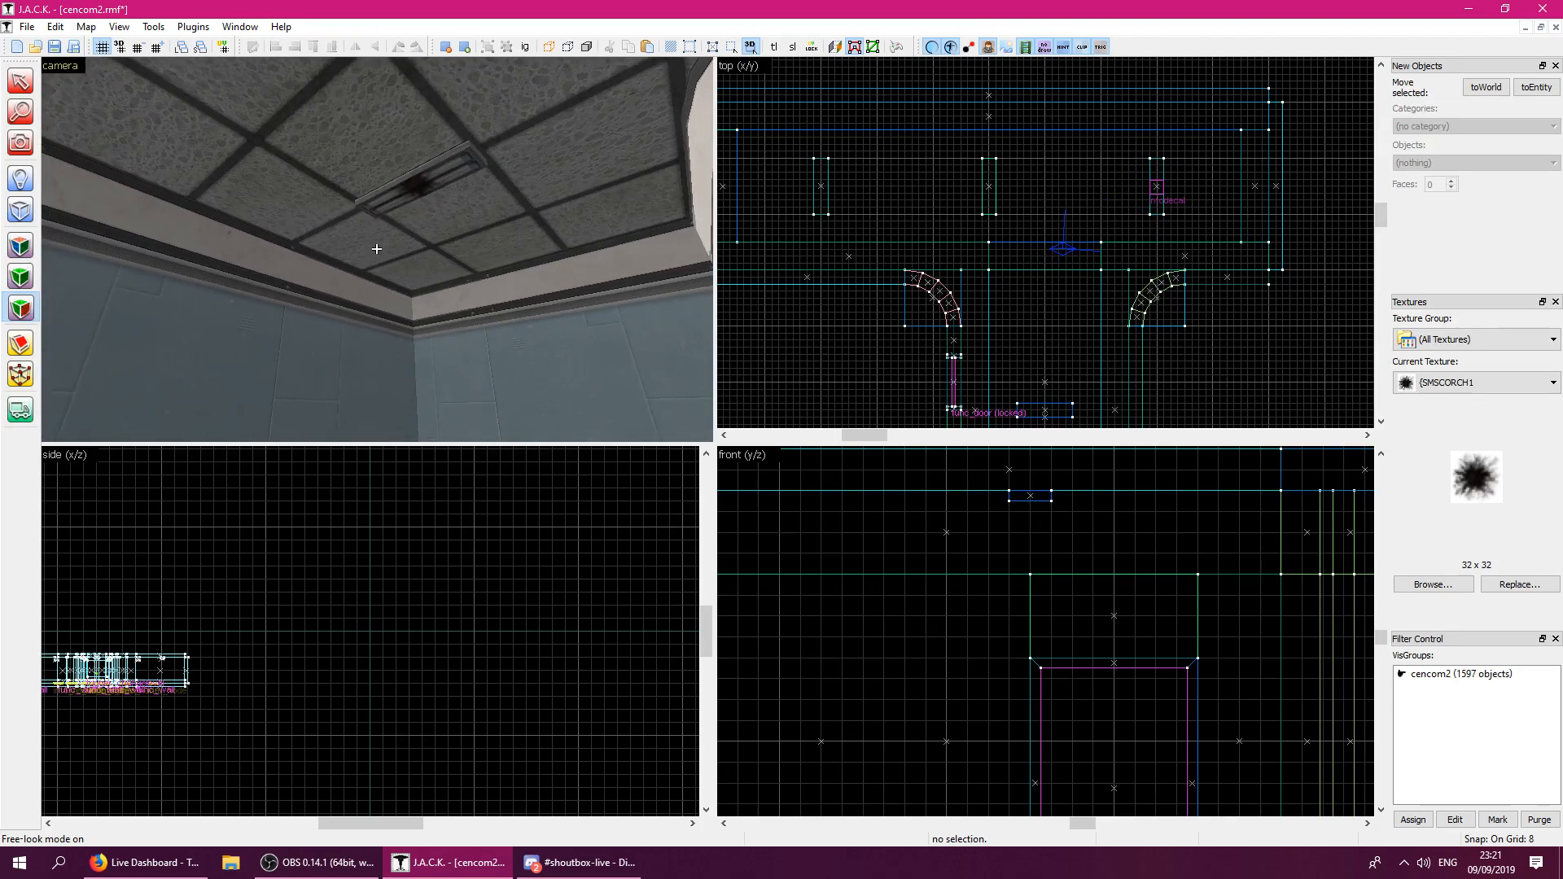
pyautogui.press('w')
pyautogui.press('w')
pyautogui.hotkey('shift', 'e')
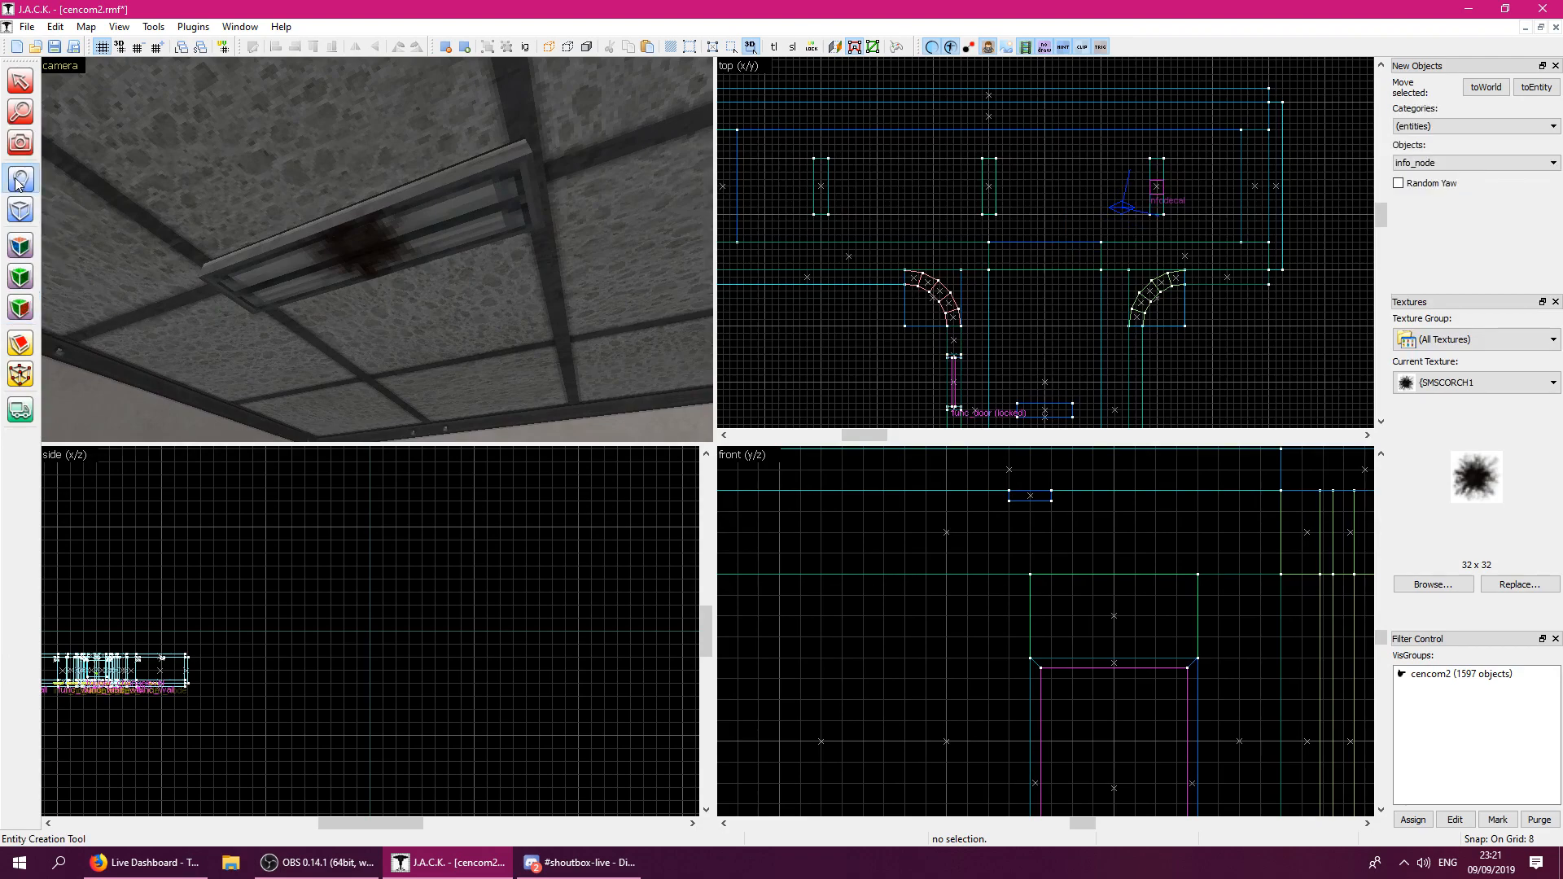
pyautogui.click(1454, 162)
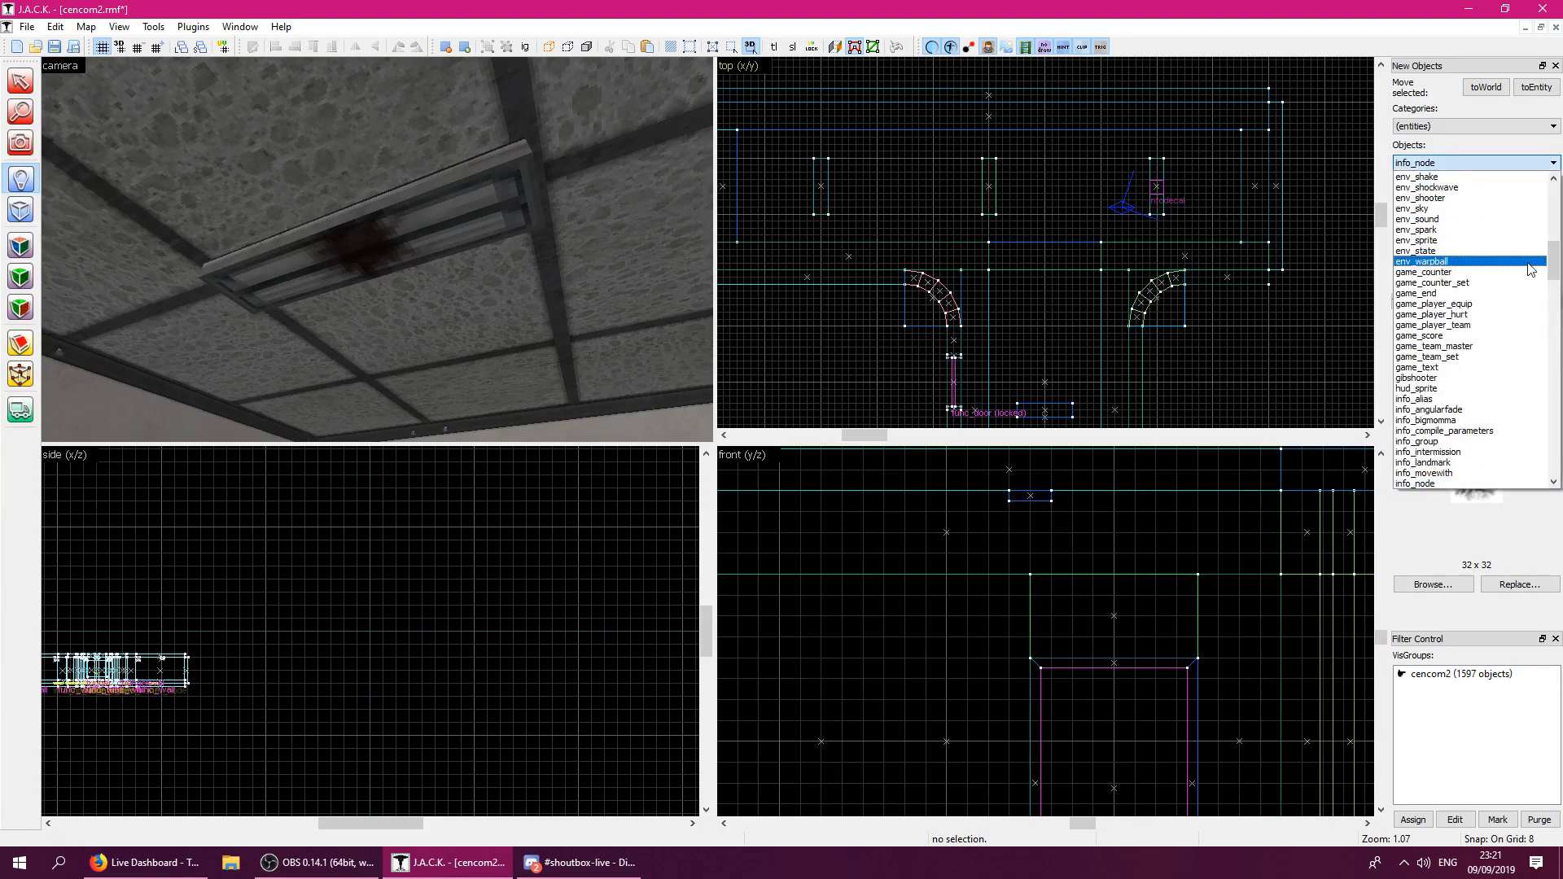
pyautogui.moveTo(1553, 272); pyautogui.dragTo(1557, 208)
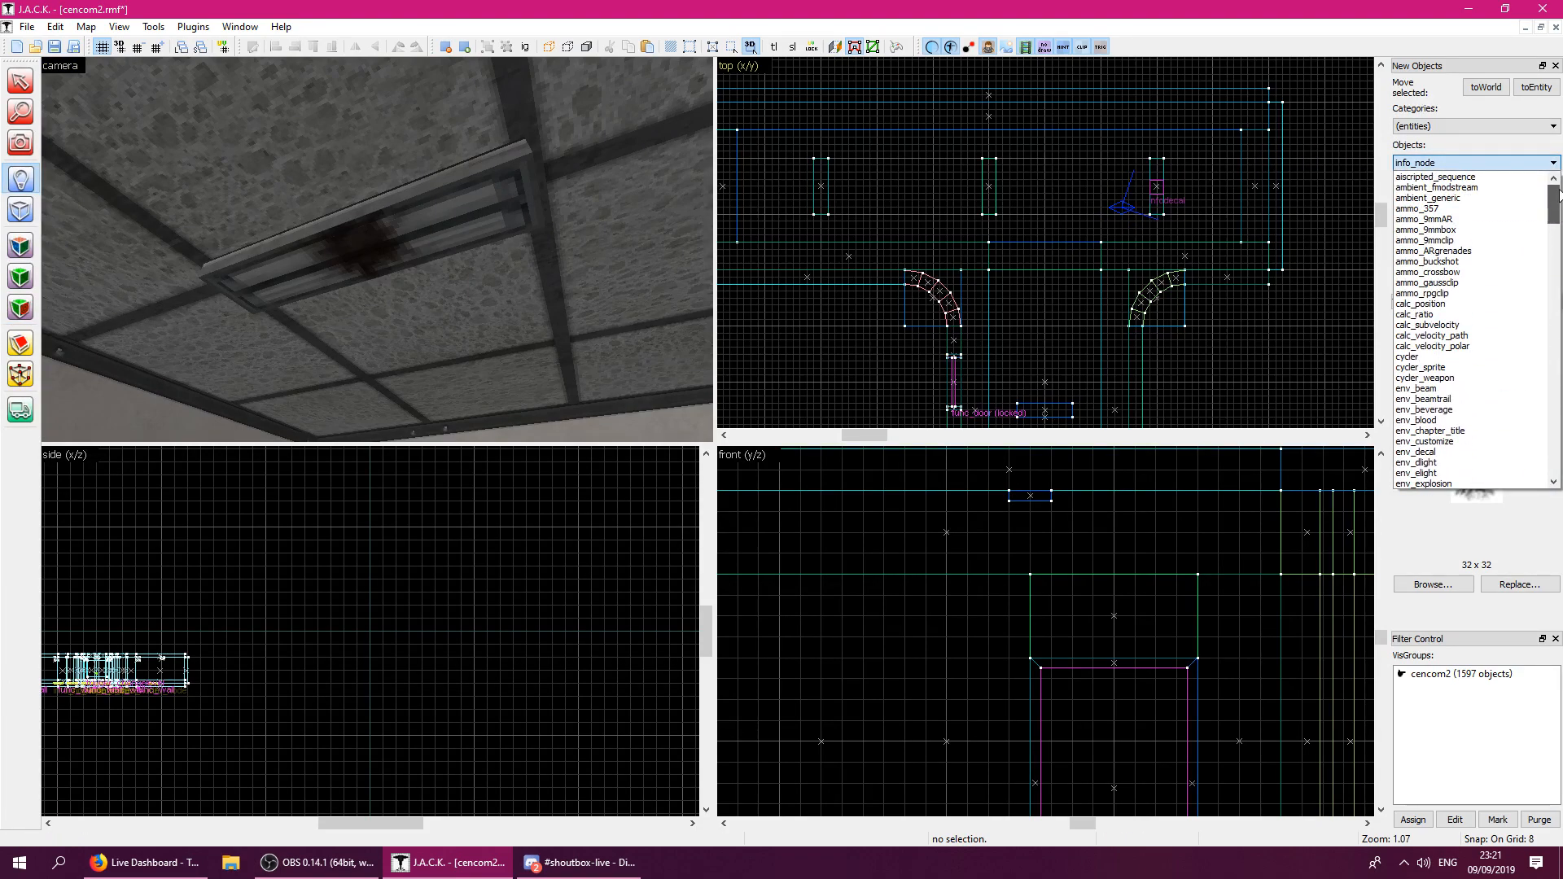
pyautogui.scroll(-5, 1557, 195)
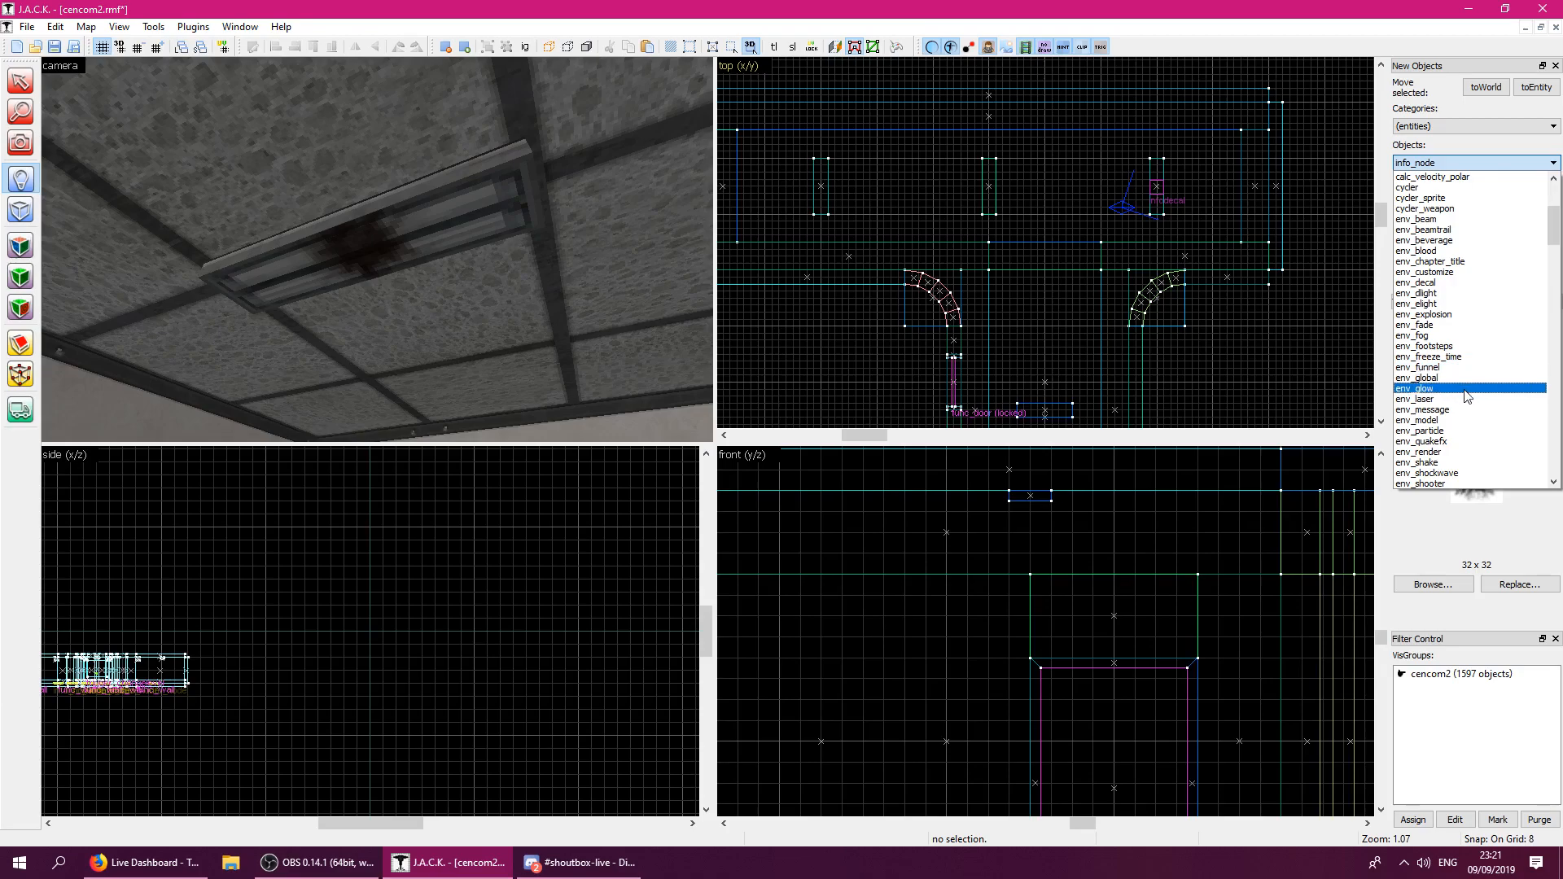
pyautogui.click(1555, 483)
pyautogui.click(1556, 483)
pyautogui.click(1459, 477)
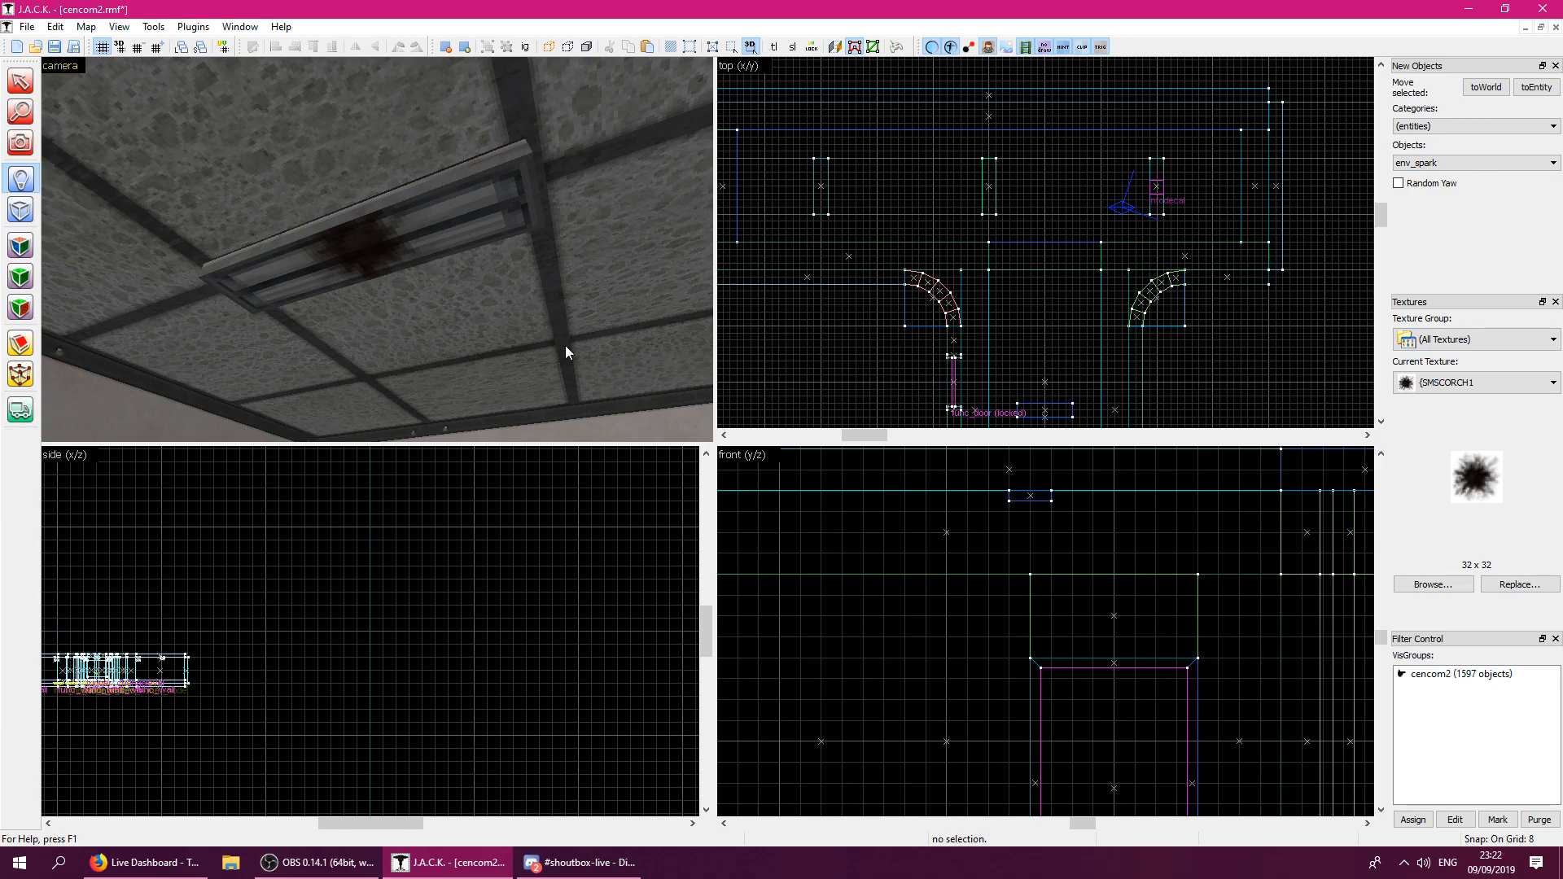
# Place the env_spark at the centre of the scorch decal on the broken light, at -2176, 736, -100, using a 4-unit grid.
pyautogui.scroll(5, 1172, 195)
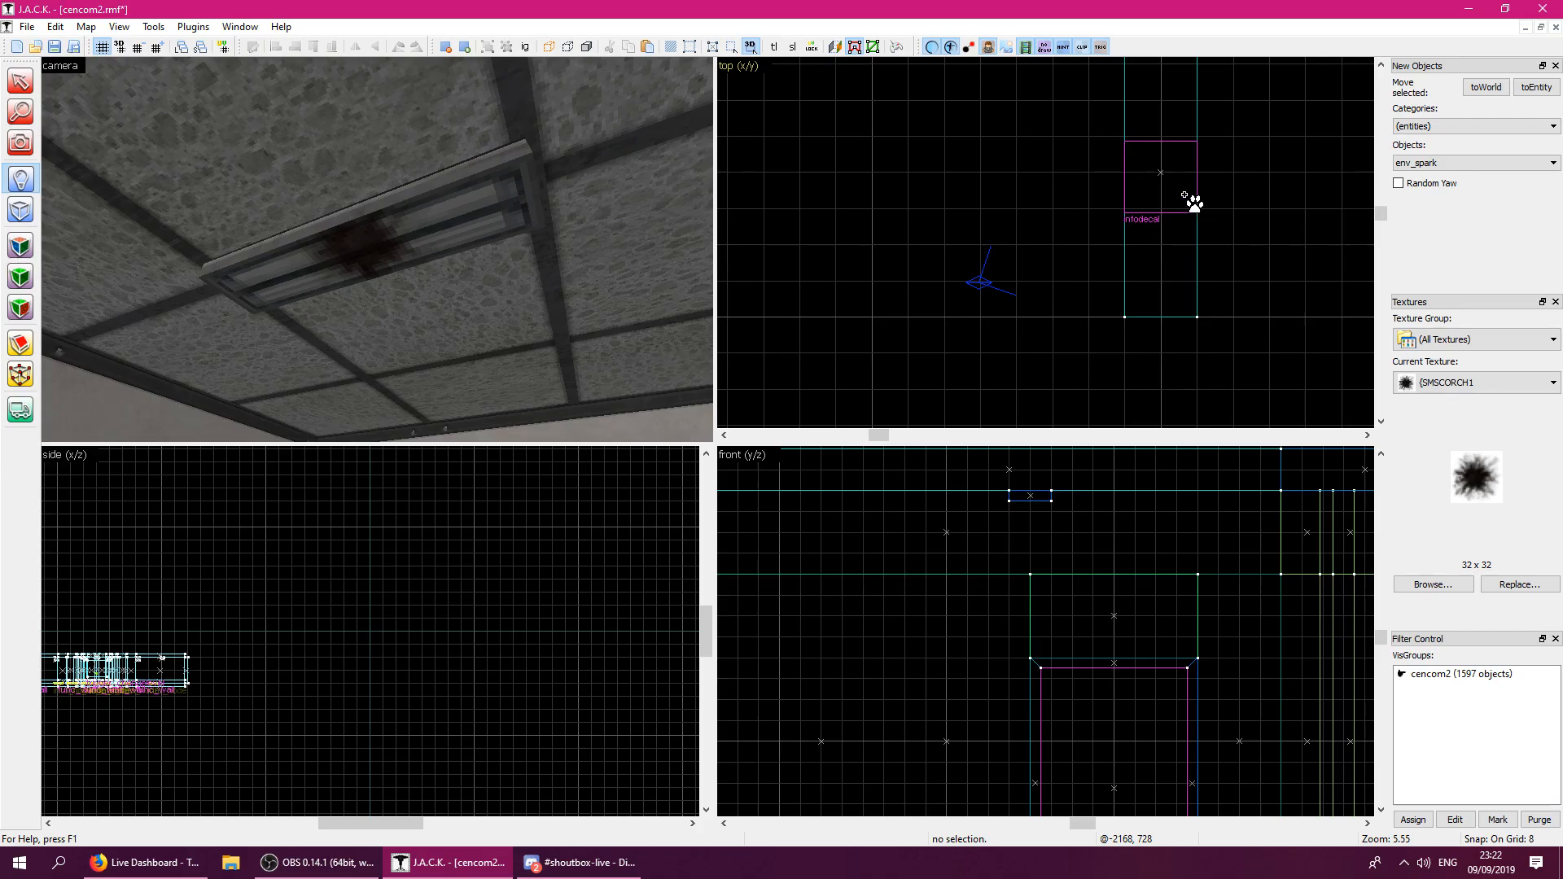
pyautogui.scroll(-2, 1205, 196)
pyautogui.click(1165, 172)
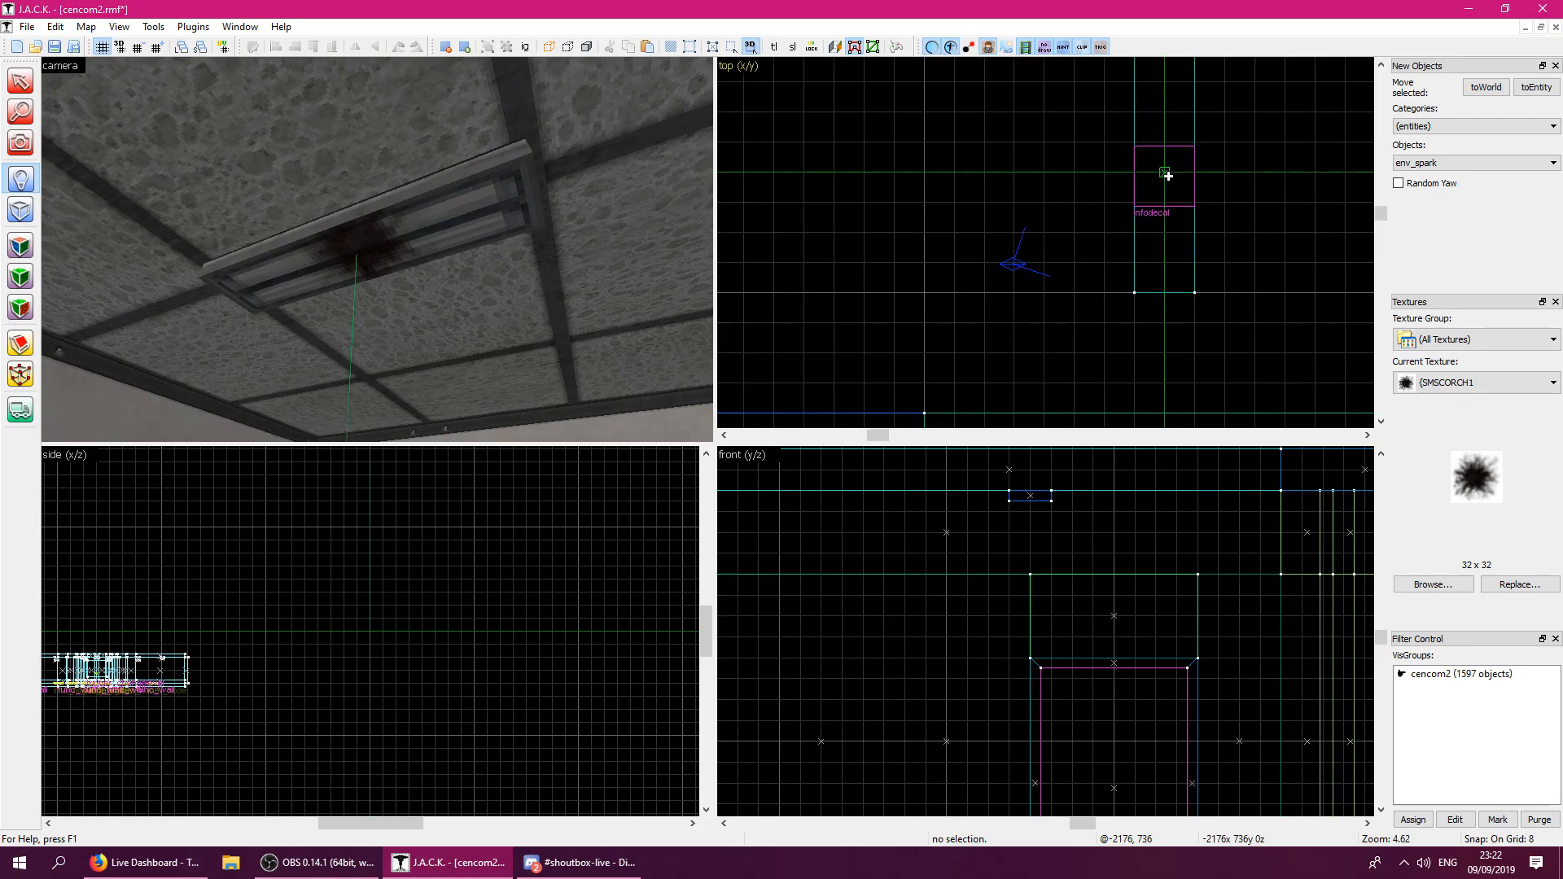
pyautogui.scroll(-5, 1014, 595)
pyautogui.scroll(-2, 1262, 596)
pyautogui.scroll(2, 1293, 554)
pyautogui.scroll(3, 1277, 567)
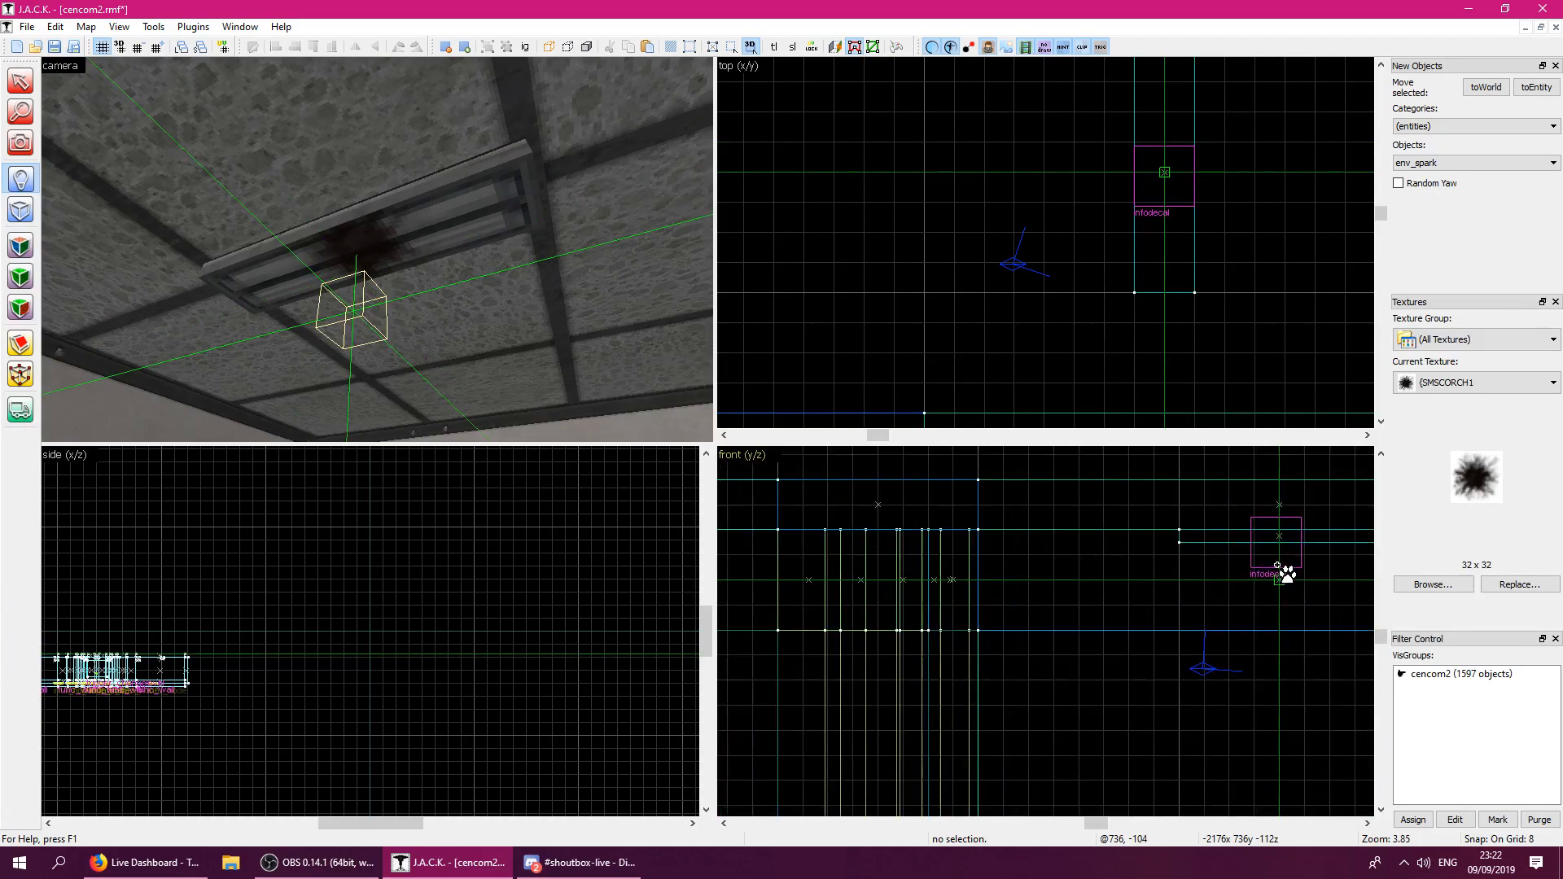
pyautogui.click(1279, 556)
pyautogui.scroll(4, 1279, 551)
pyautogui.press('[')
pyautogui.click(1280, 540)
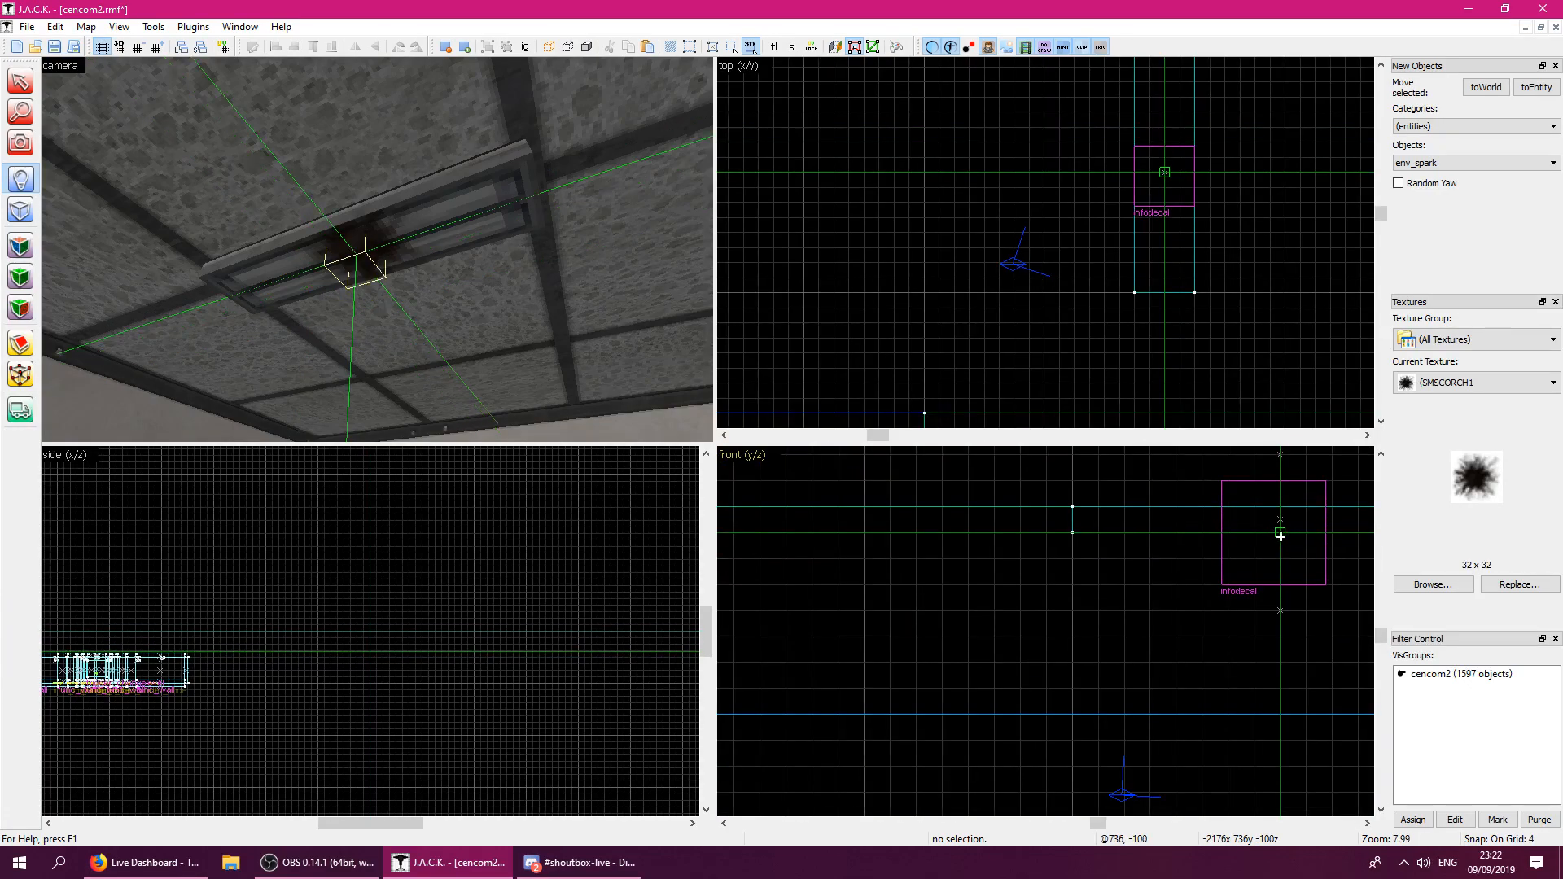
pyautogui.press('Return')
# Review the env_spark's name, movement and maximum time between sparks attributes.
pyautogui.click(25, 84)
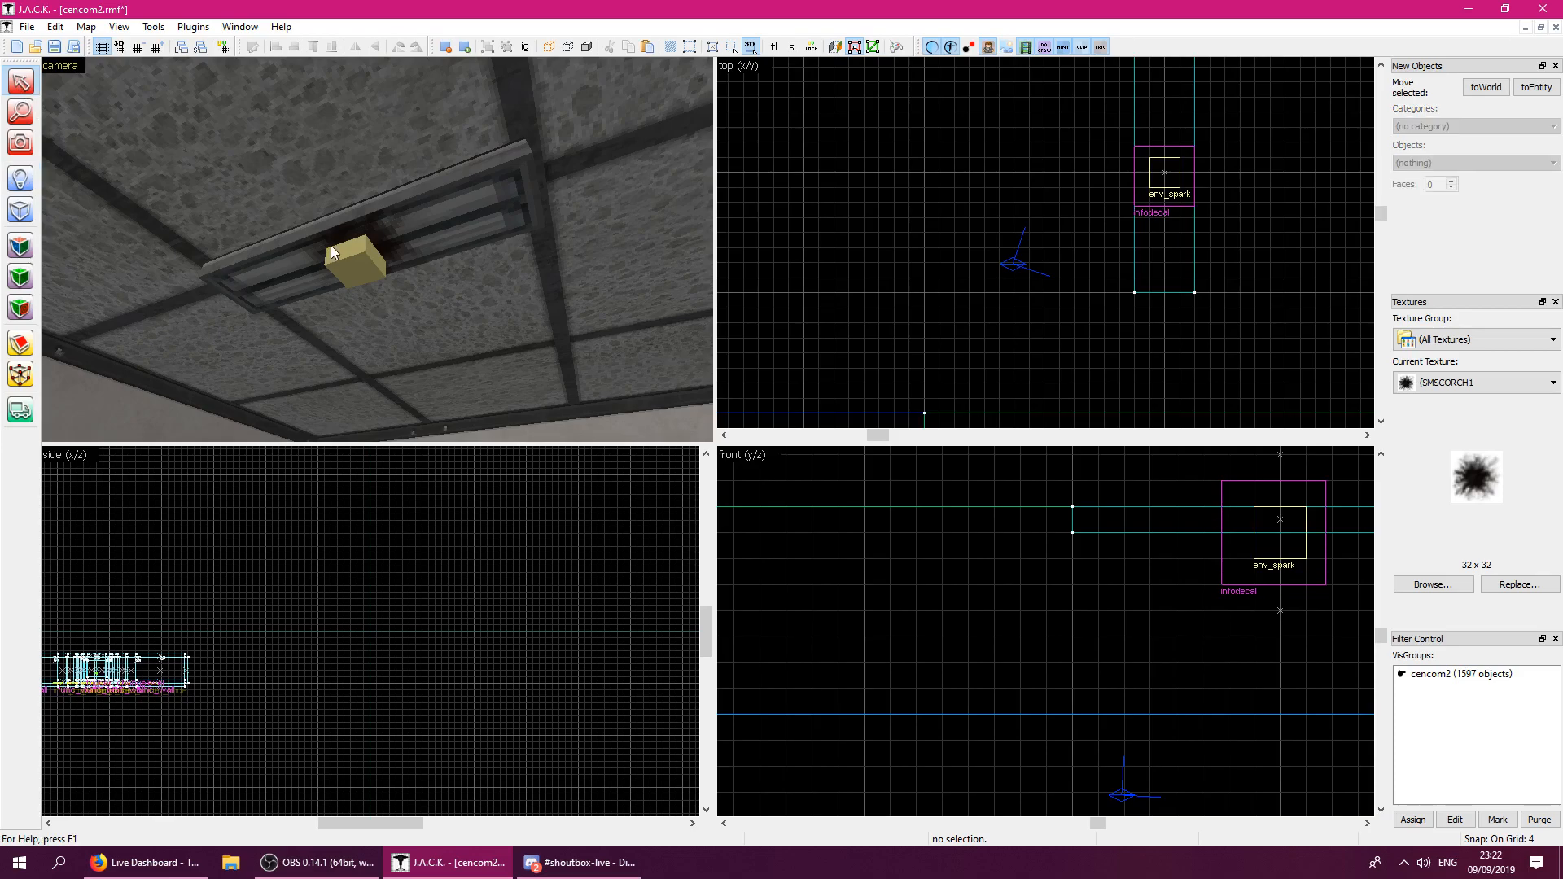
pyautogui.doubleClick(355, 254)
pyautogui.click(649, 439)
pyautogui.click(819, 392)
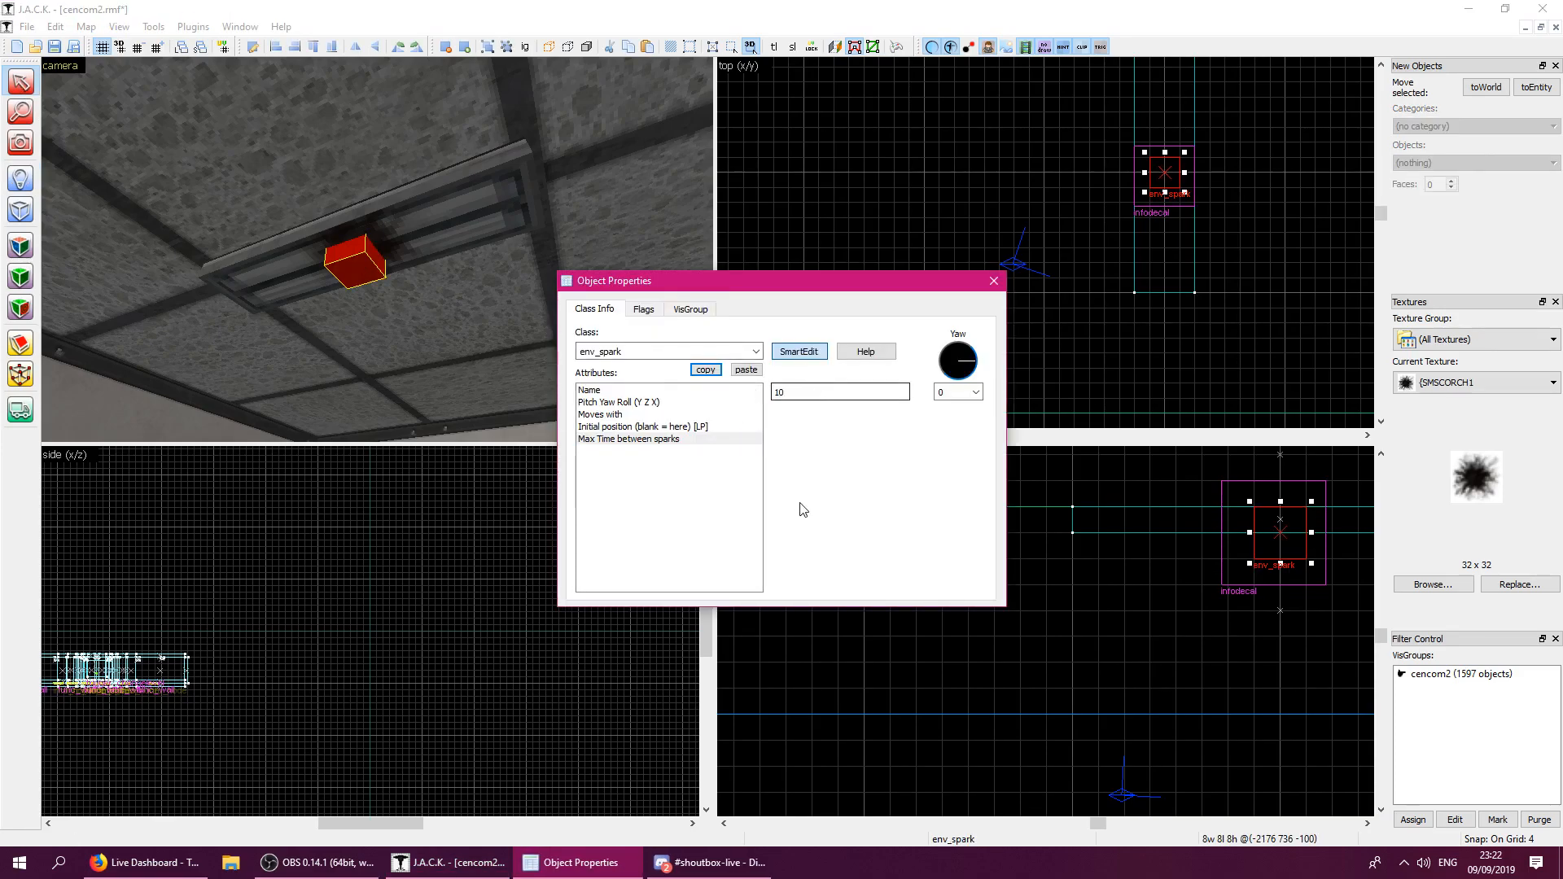
pyautogui.click(639, 414)
pyautogui.click(623, 390)
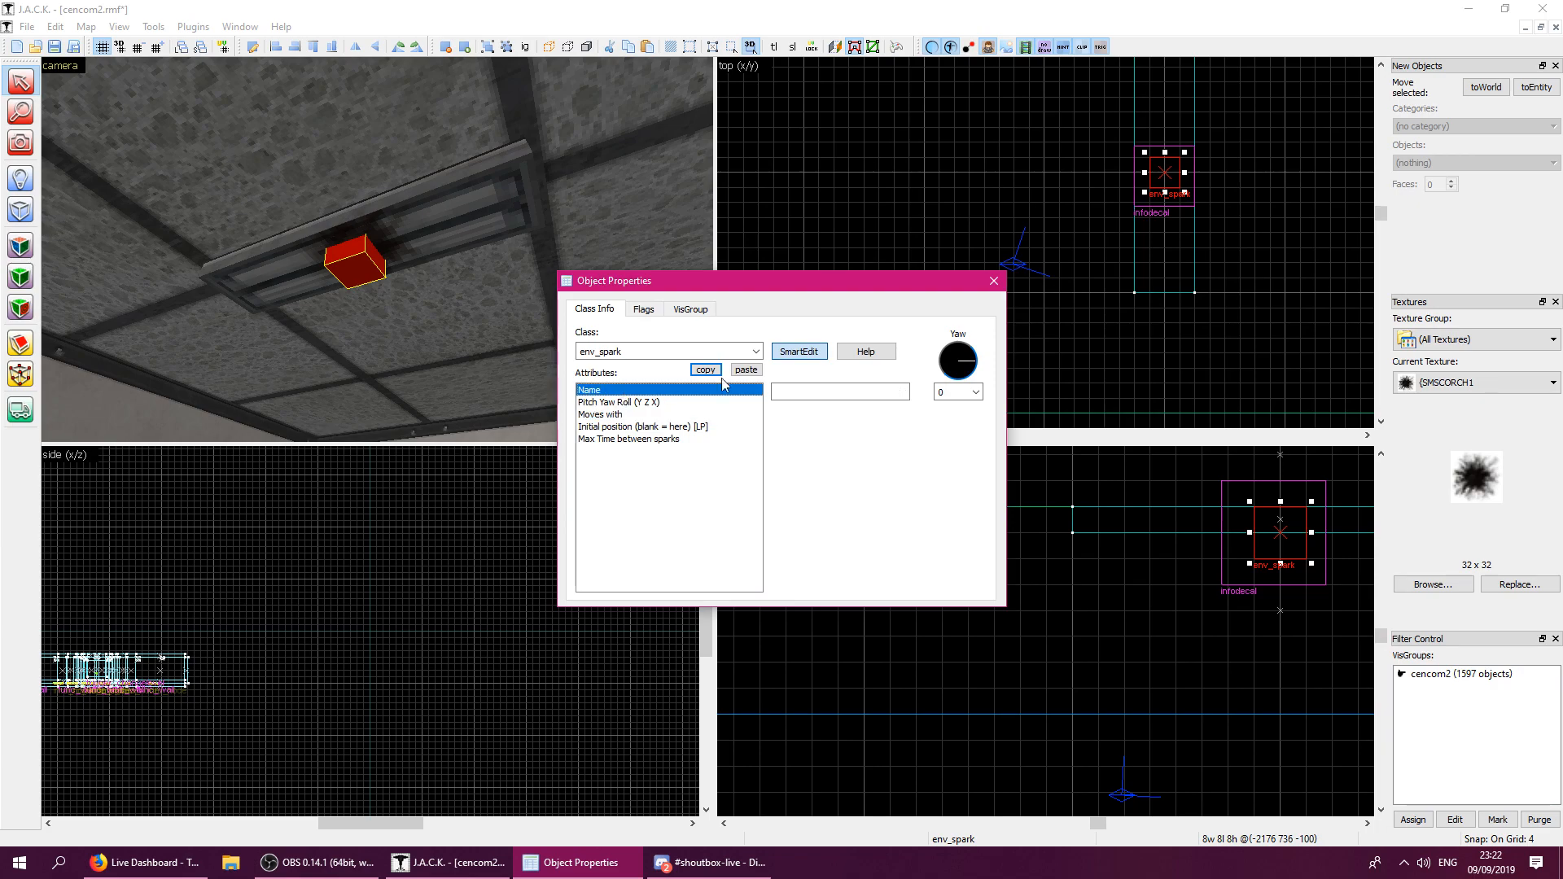
pyautogui.click(994, 281)
pyautogui.click(1087, 339)
pyautogui.press('z')
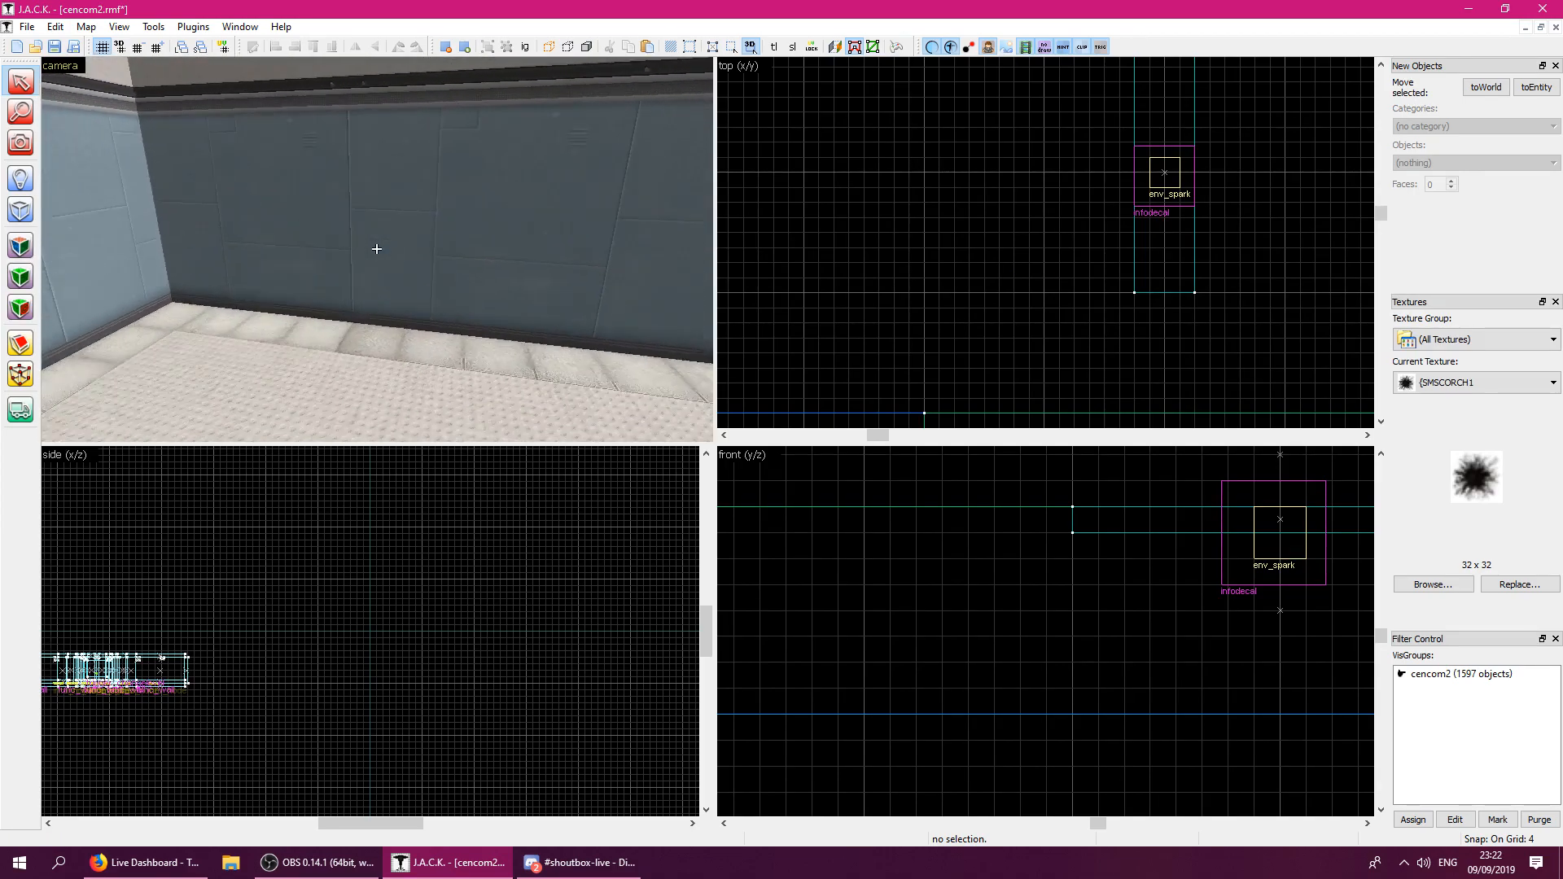
pyautogui.press('z')
pyautogui.hotkey('shift', 'e')
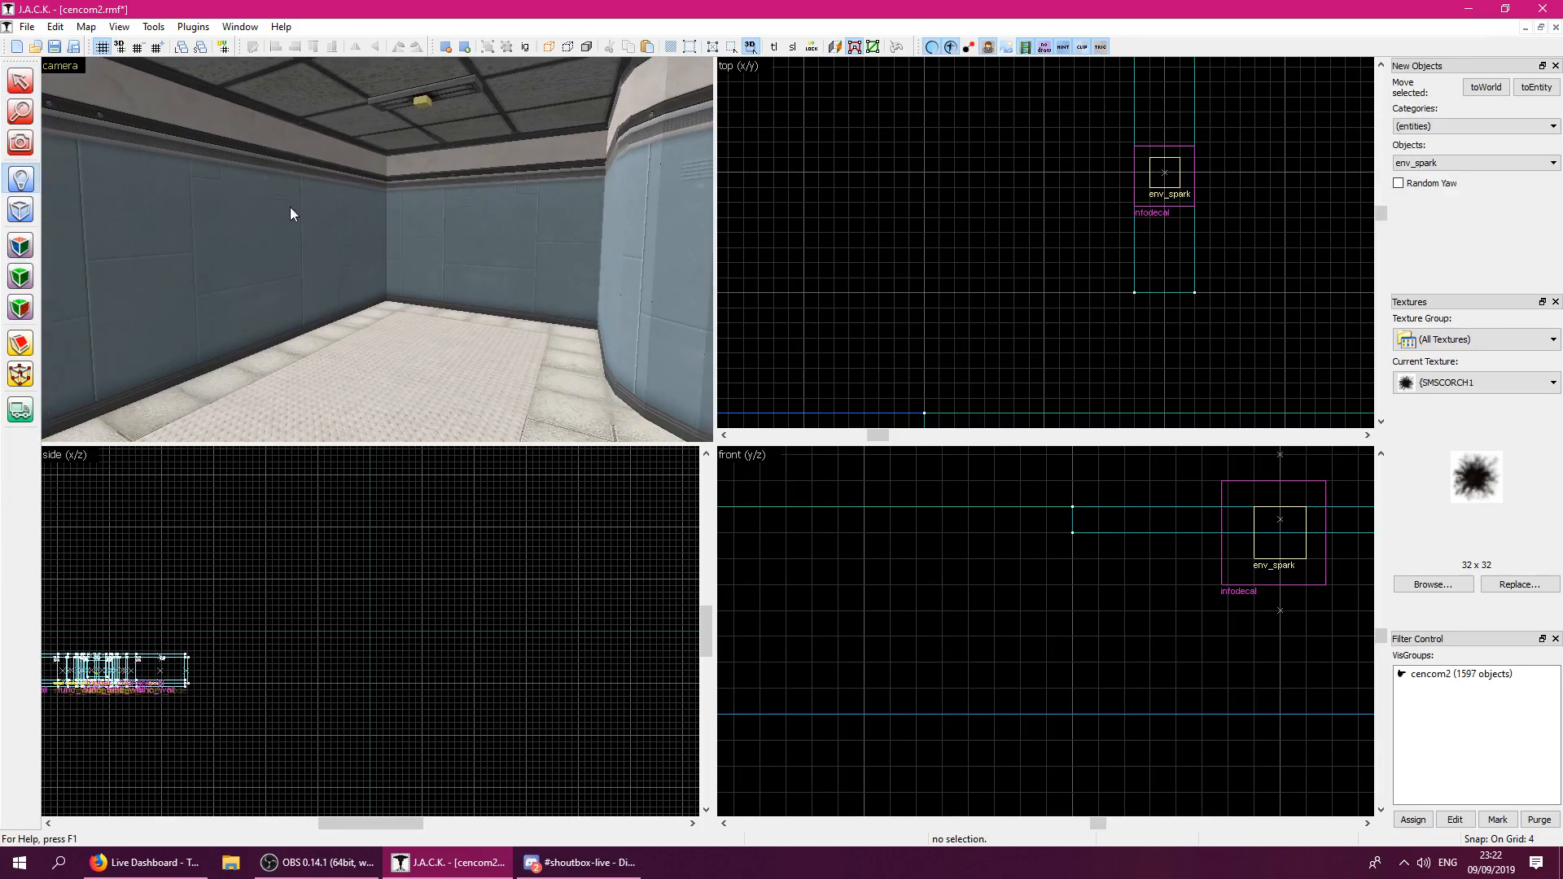
pyautogui.click(1451, 163)
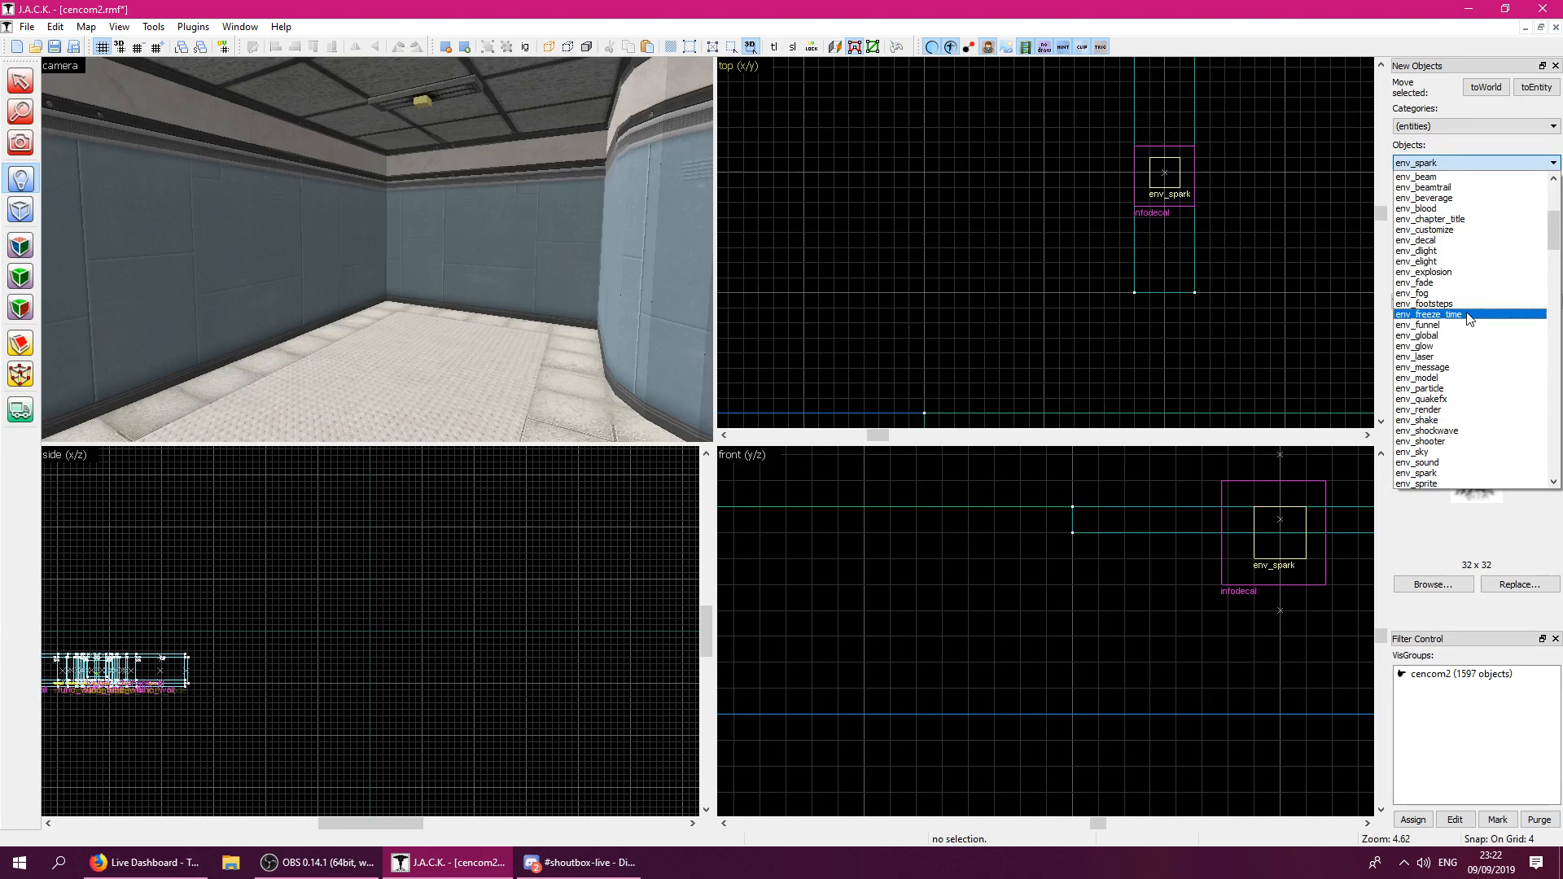
pyautogui.moveTo(1554, 232)
pyautogui.mouseDown()
pyautogui.moveTo(1555, 466)
pyautogui.moveTo(1552, 201)
pyautogui.mouseUp()
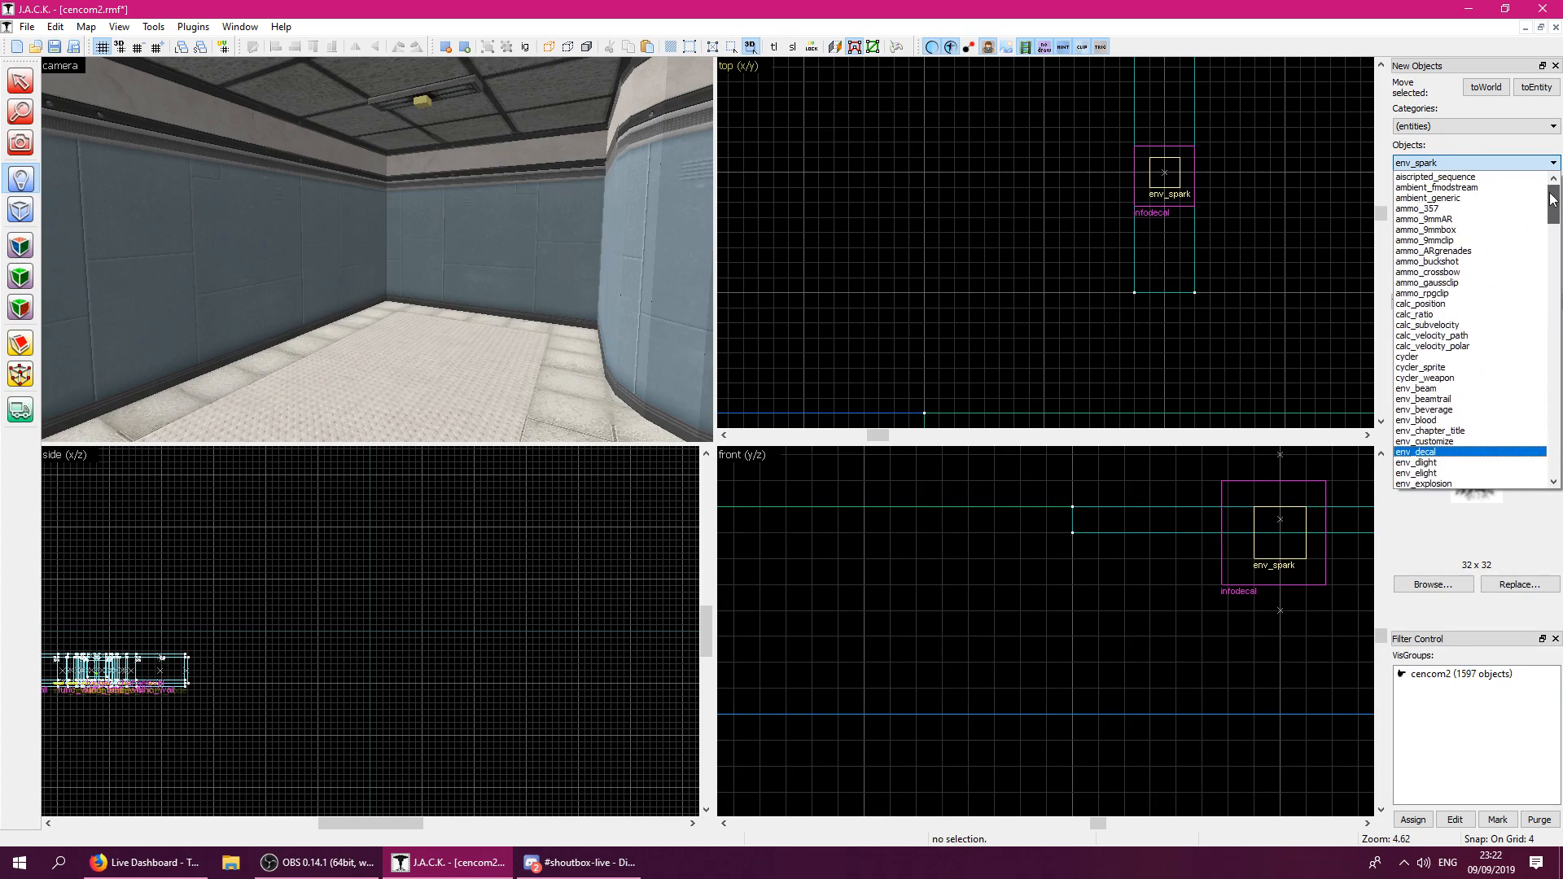
pyautogui.moveTo(1546, 137); pyautogui.dragTo(1542, 140)
pyautogui.click(6, 86)
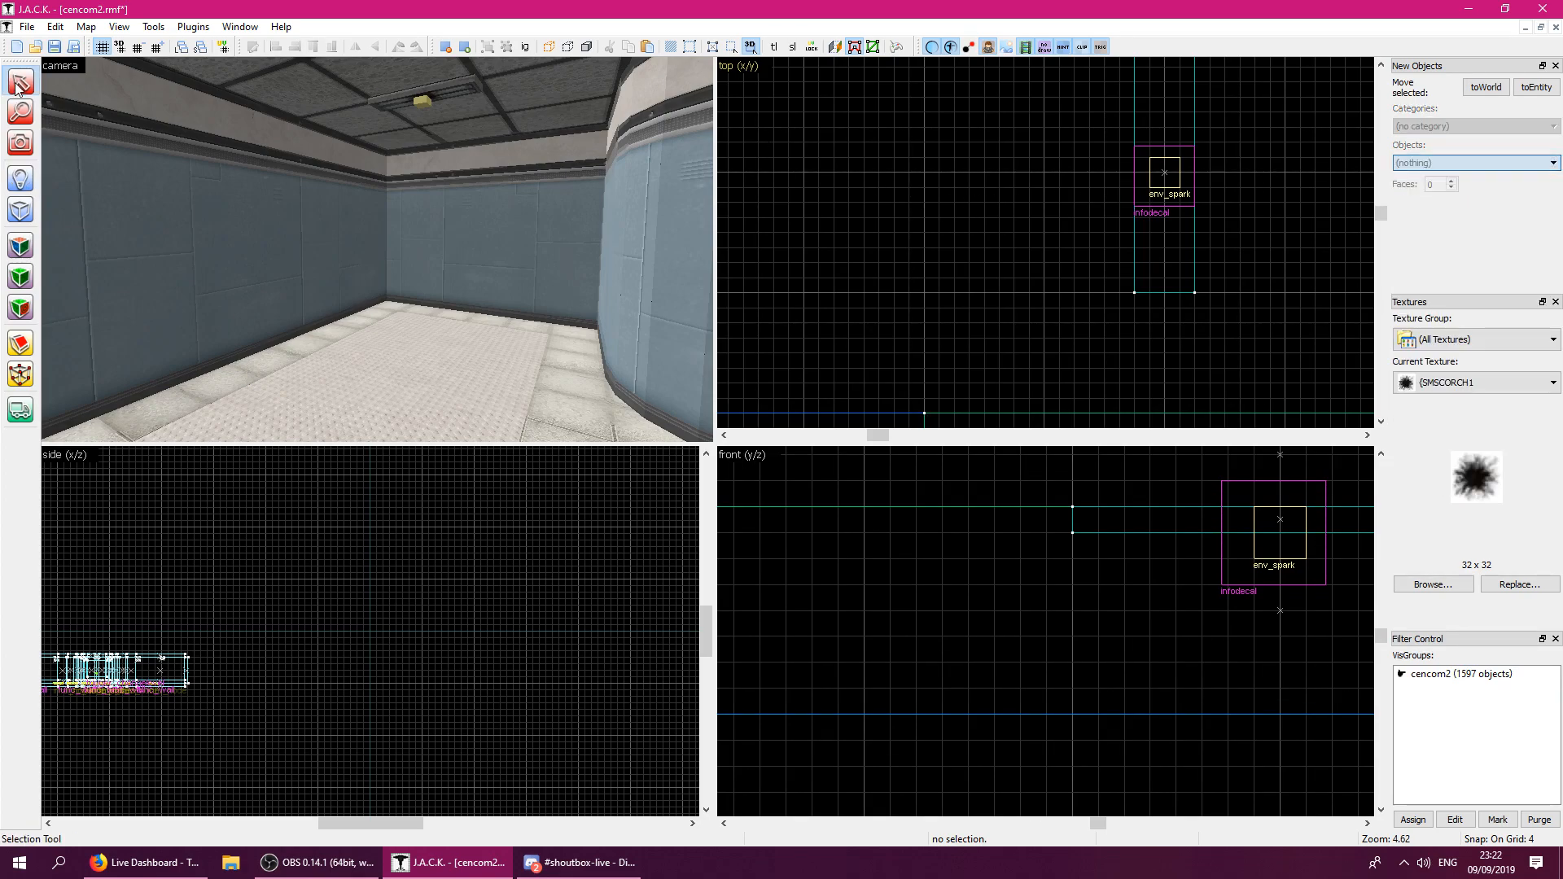
# Set the grid to 16 units and choose the NULL texture for a block behind the keypad door.
pyautogui.press('z')
pyautogui.press('w')
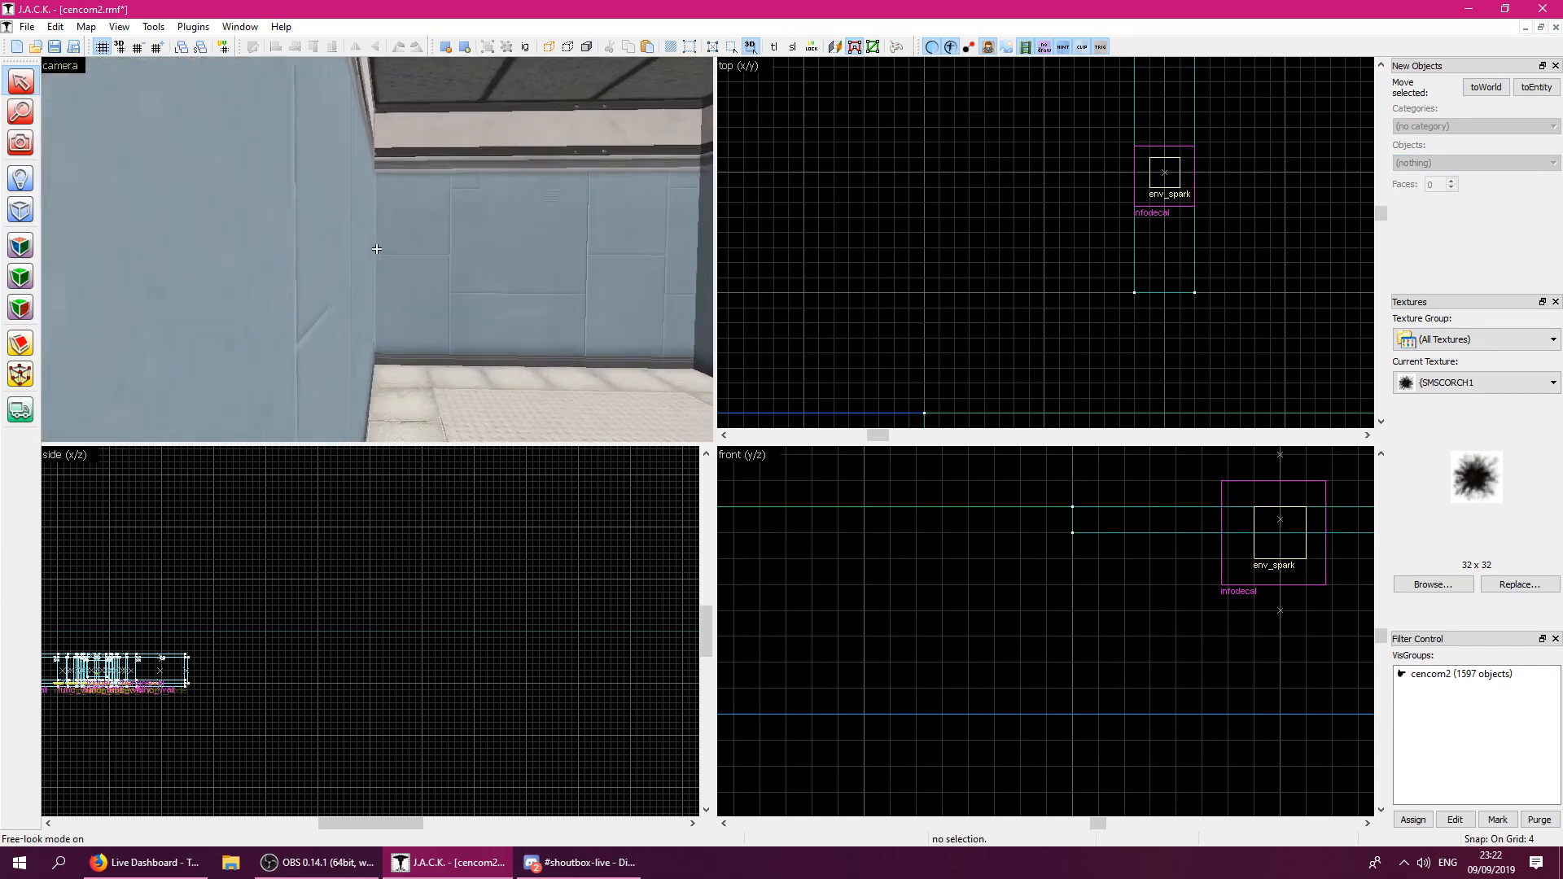
pyautogui.press('w')
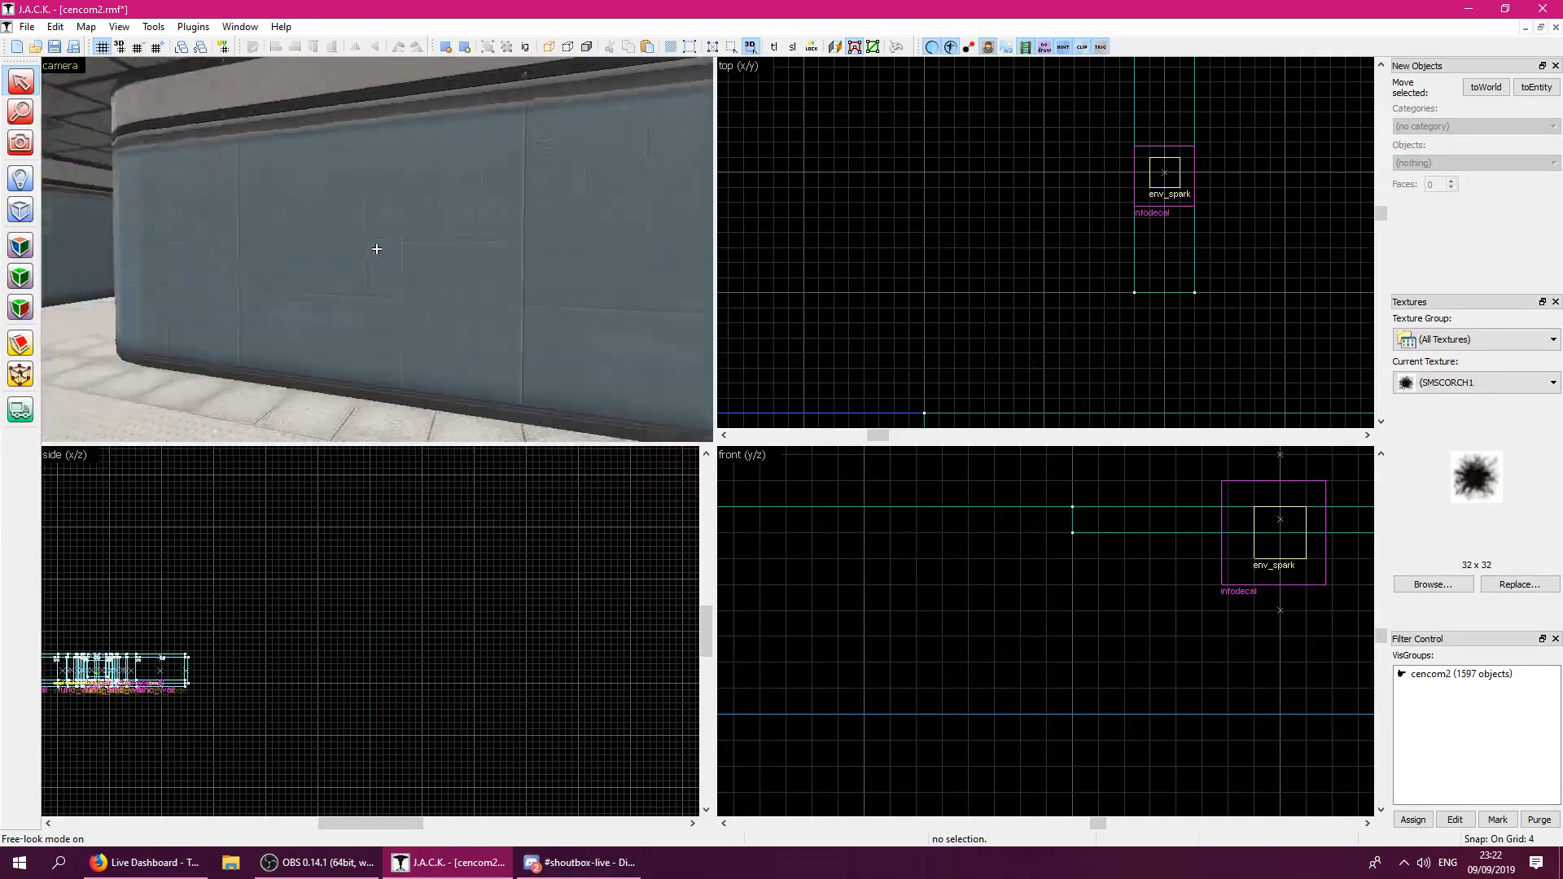
pyautogui.press('w')
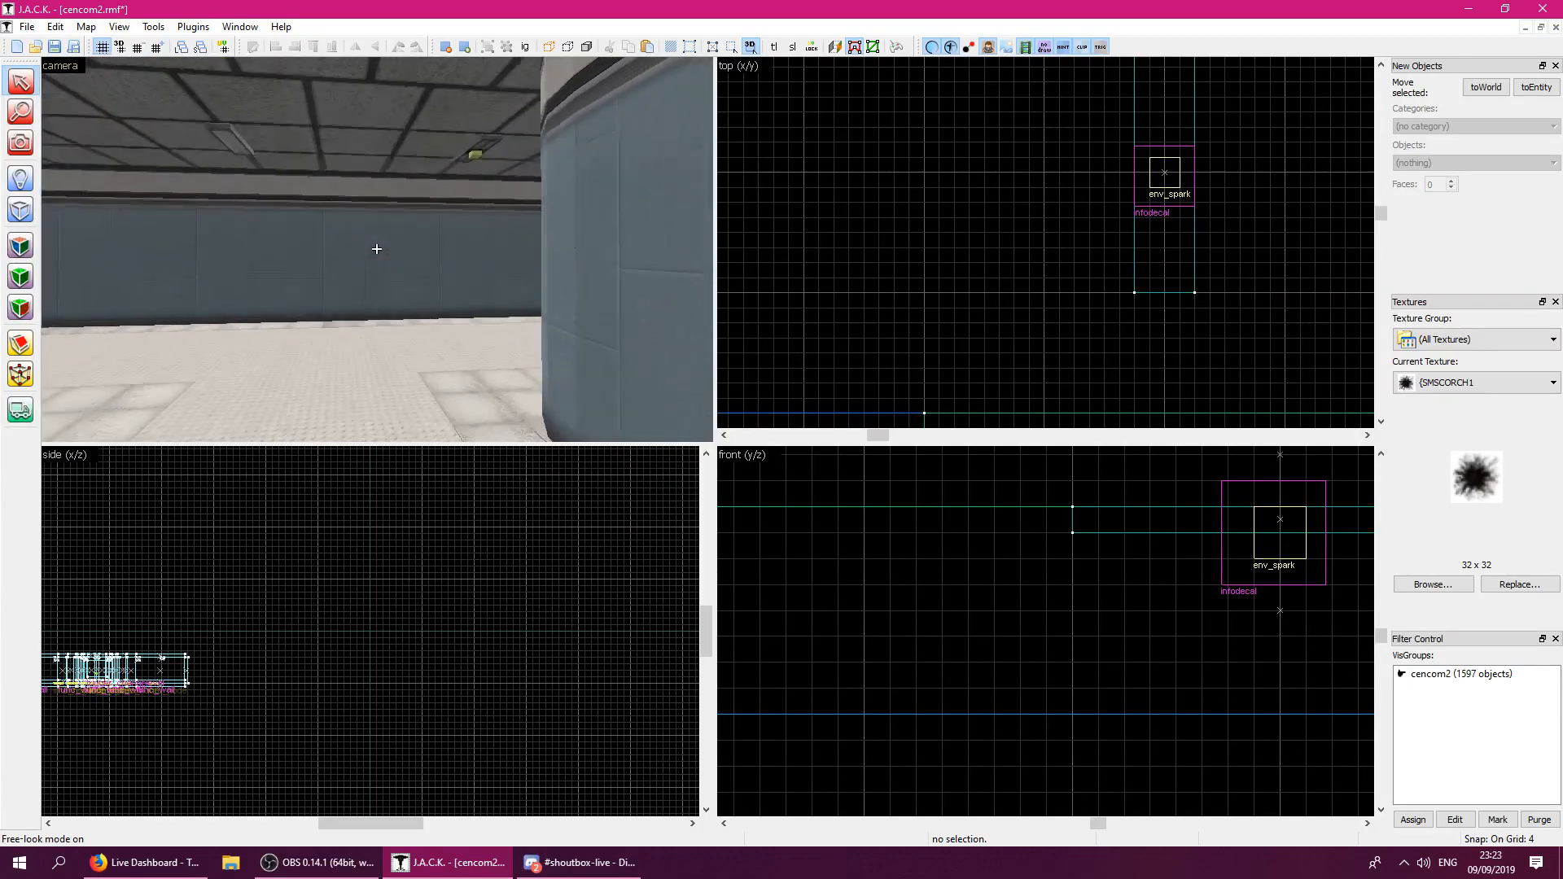
pyautogui.press('w')
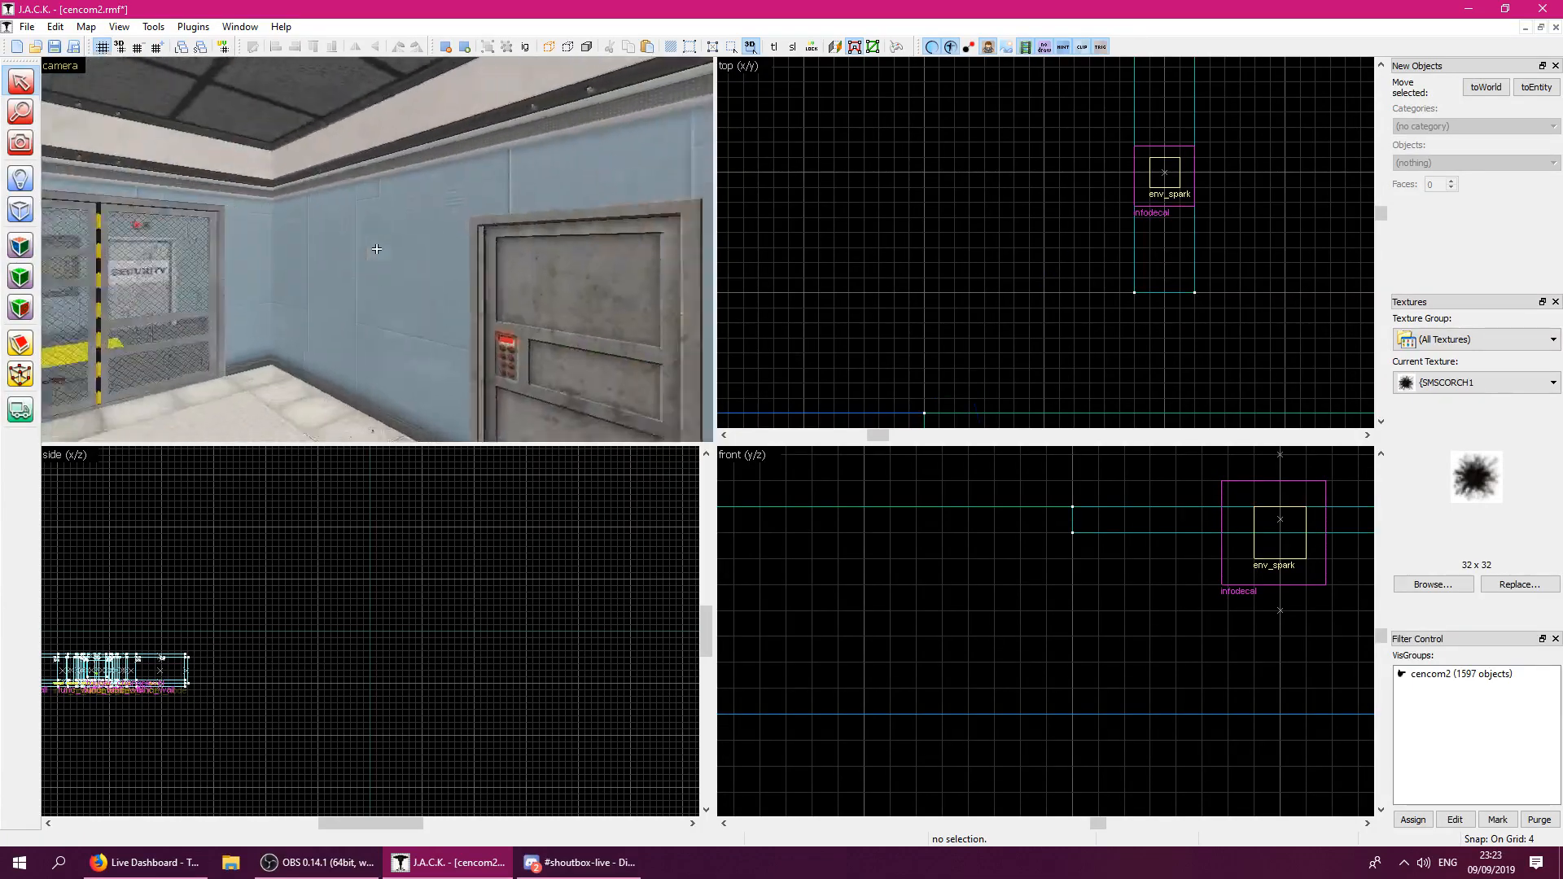
pyautogui.press('z')
pyautogui.scroll(-10, 929, 300)
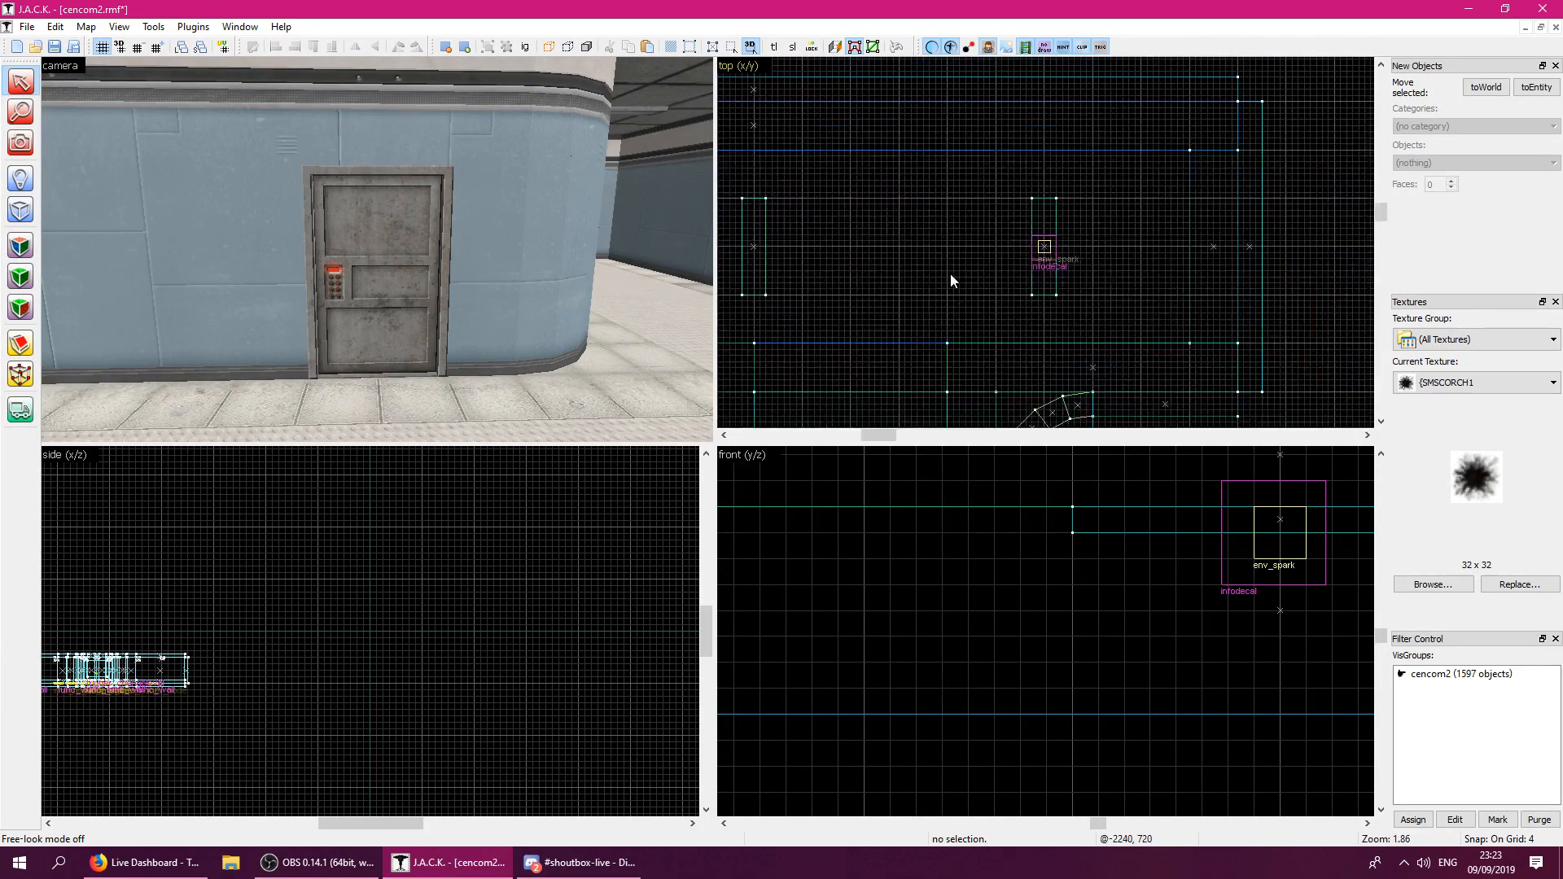
pyautogui.scroll(6, 861, 399)
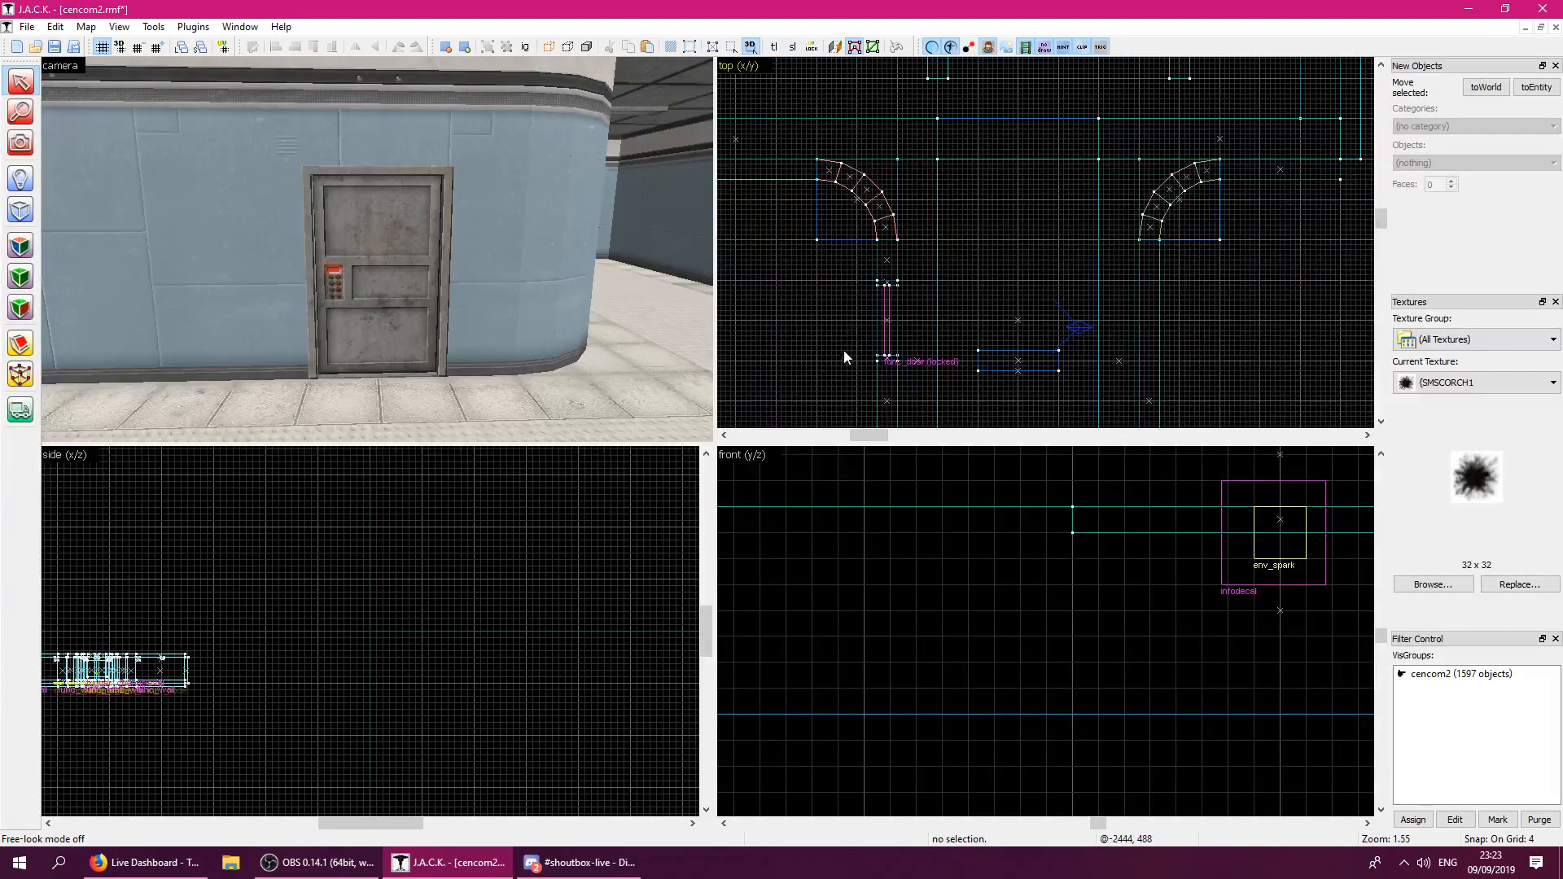
pyautogui.press(']')
pyautogui.press(']')
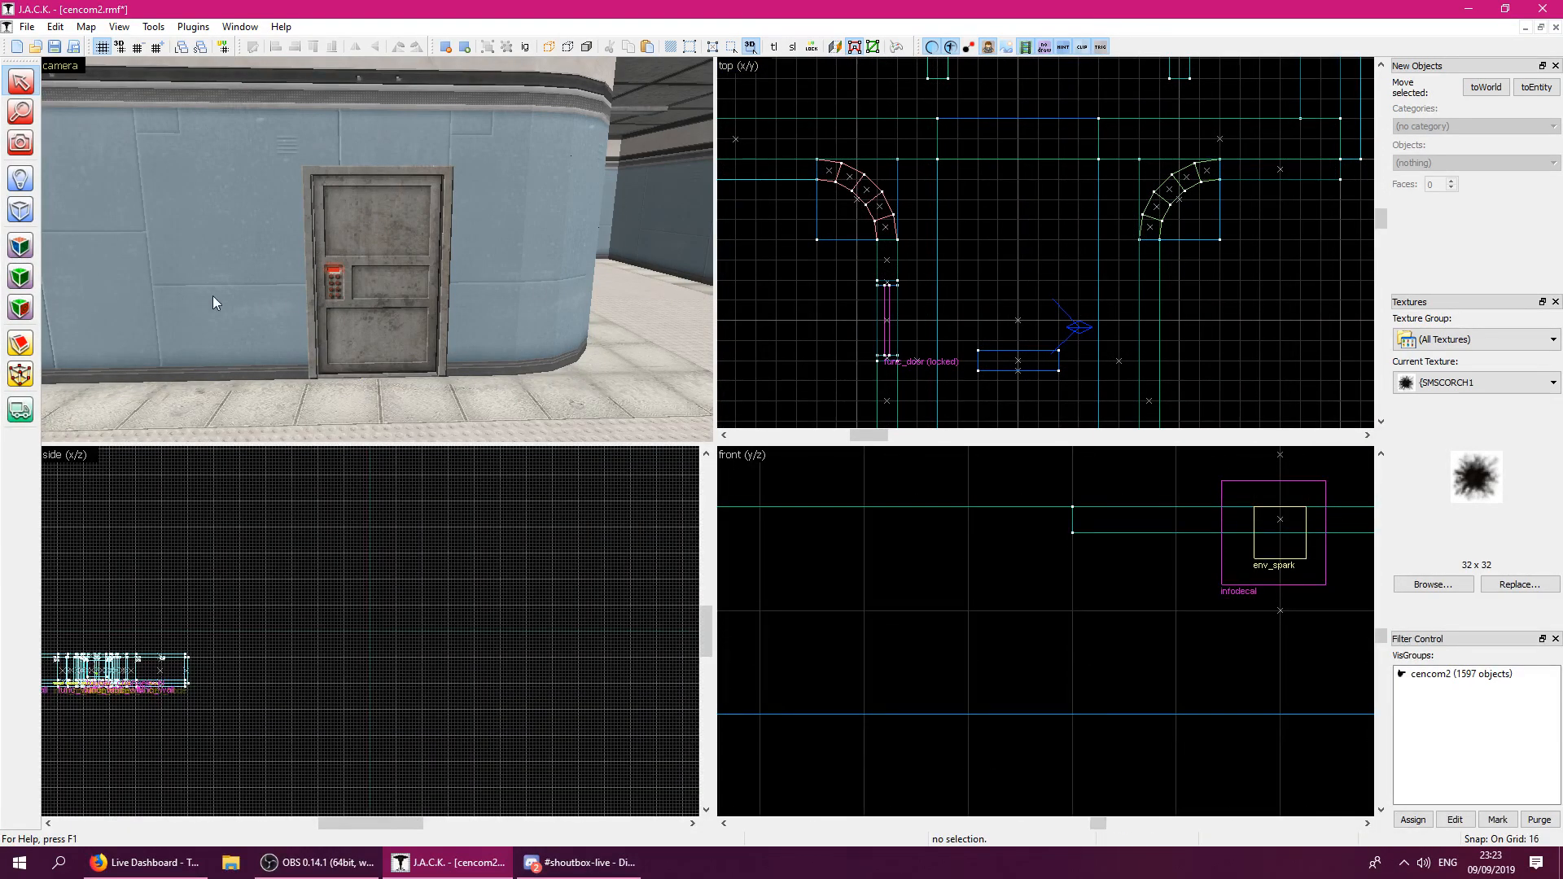
pyautogui.click(1422, 585)
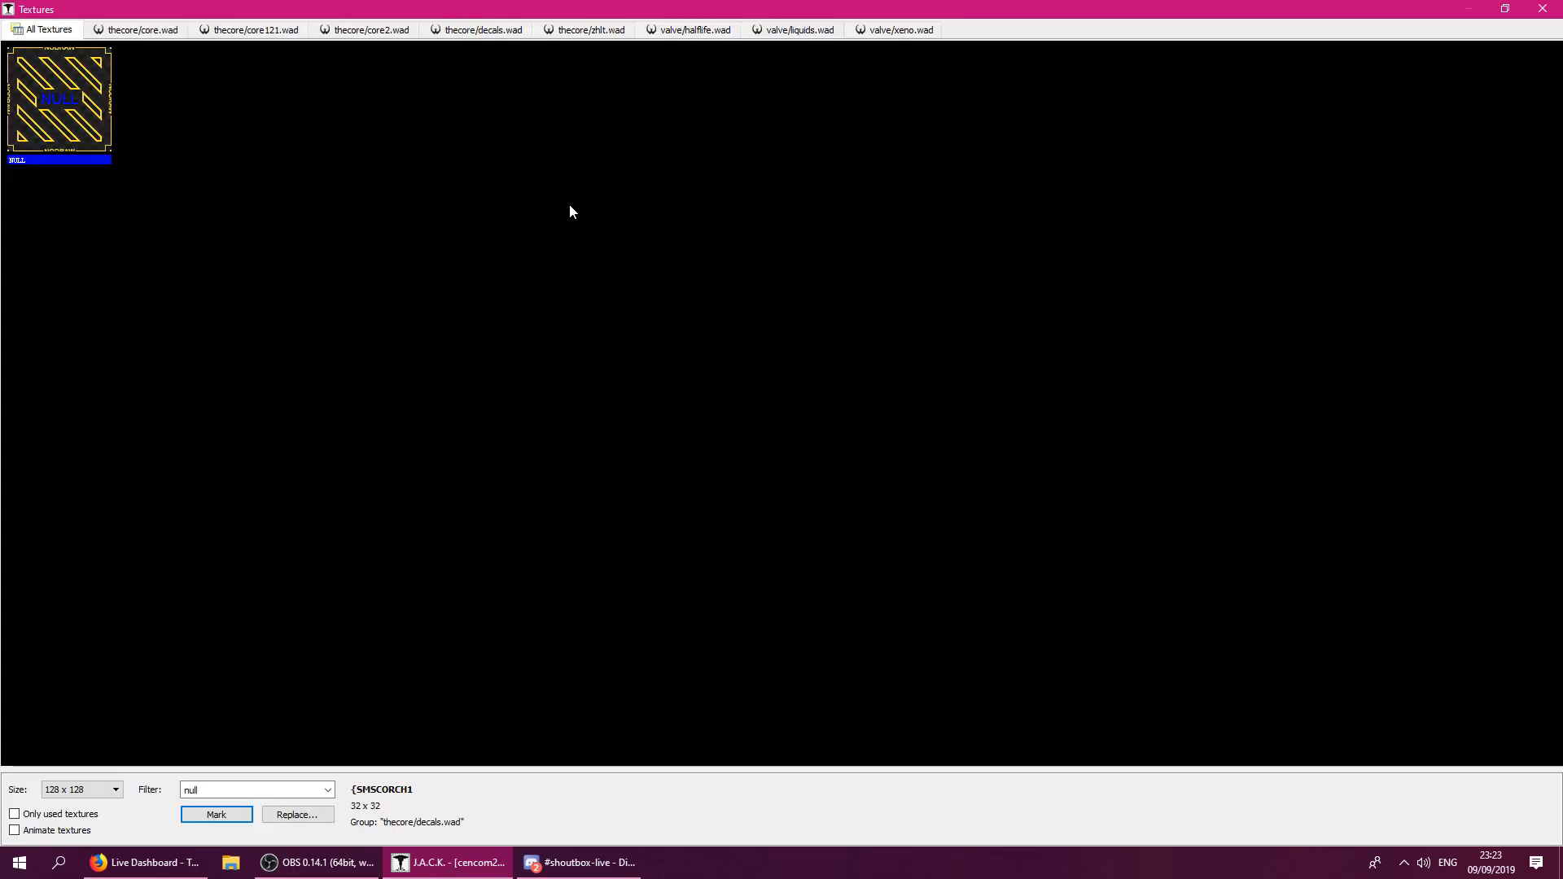
pyautogui.doubleClick(101, 99)
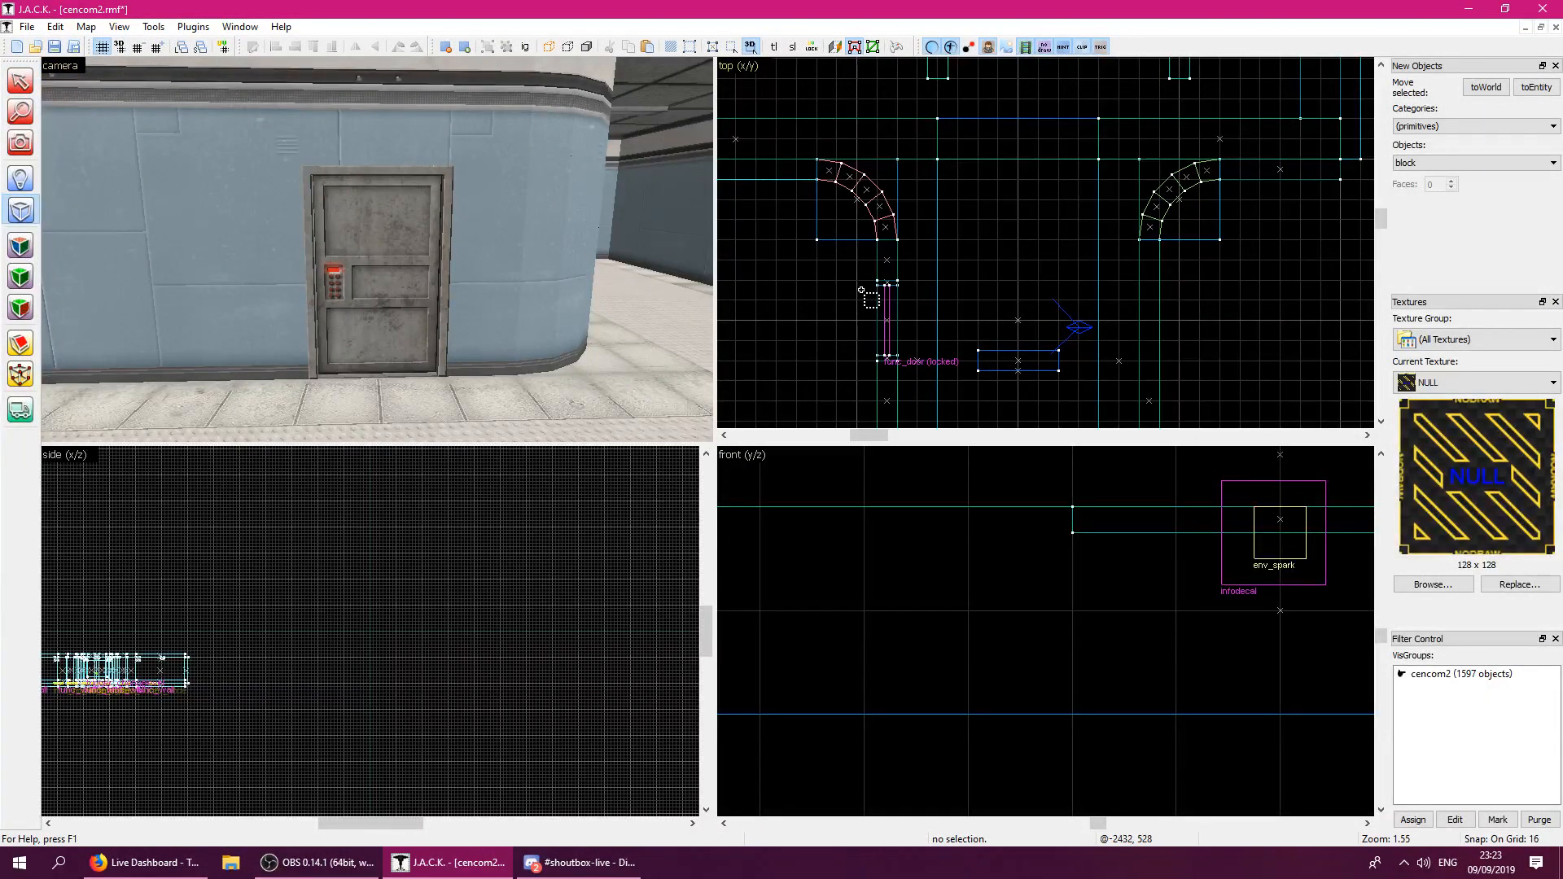
# Create a NULL block 16 units wide, 64 long and 96 high directly behind the keypad door, covering the framed opening.
pyautogui.moveTo(874, 357); pyautogui.dragTo(876, 360)
pyautogui.scroll(-5, 1035, 513)
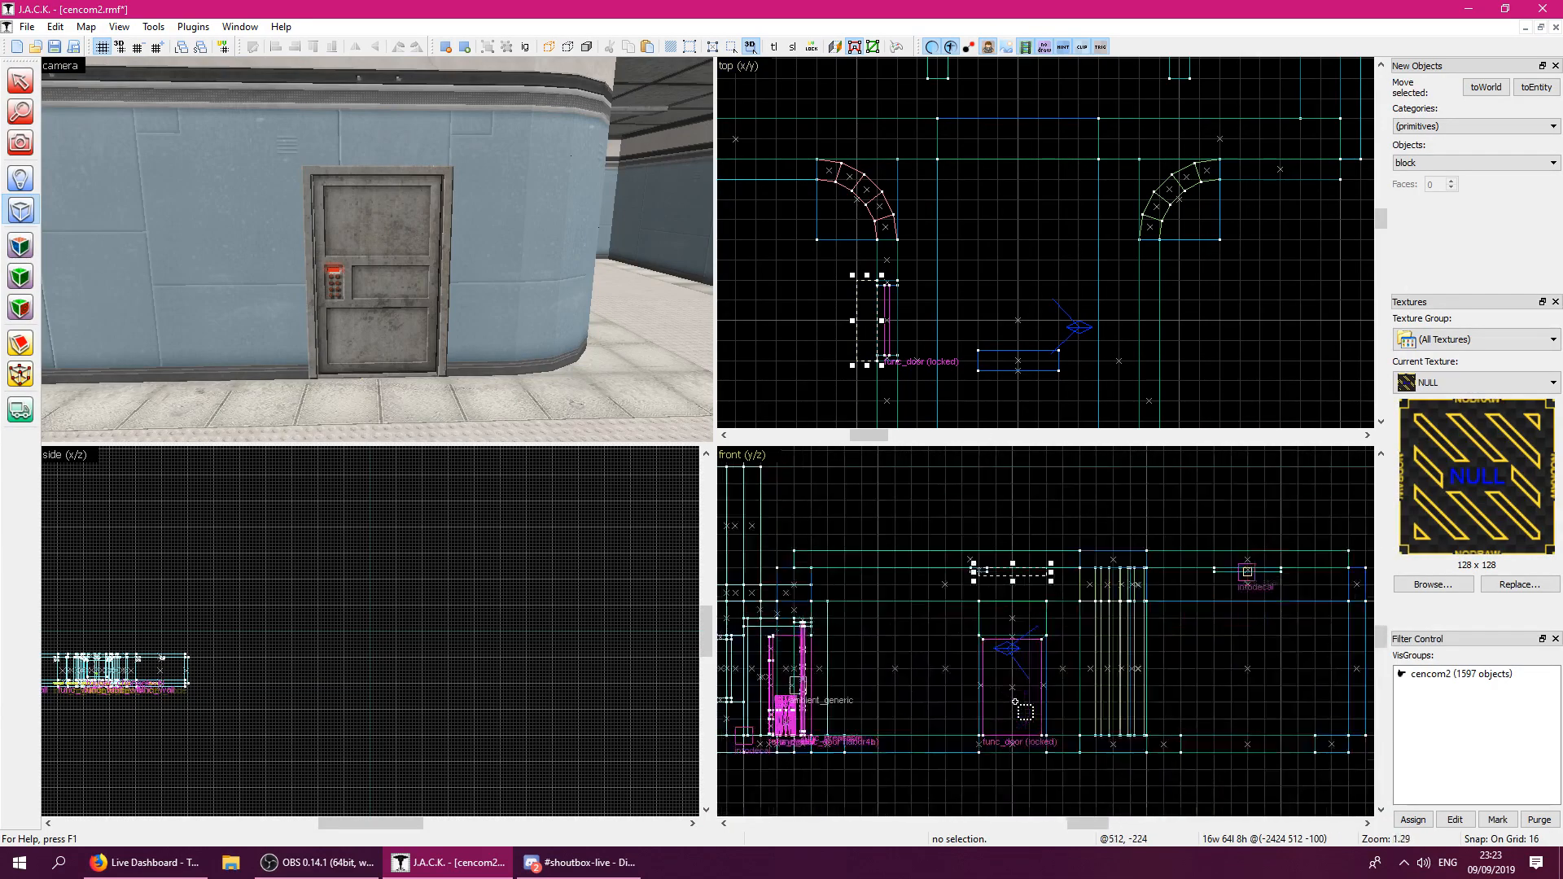
pyautogui.moveTo(1015, 535); pyautogui.dragTo(1042, 760)
pyautogui.press('Return')
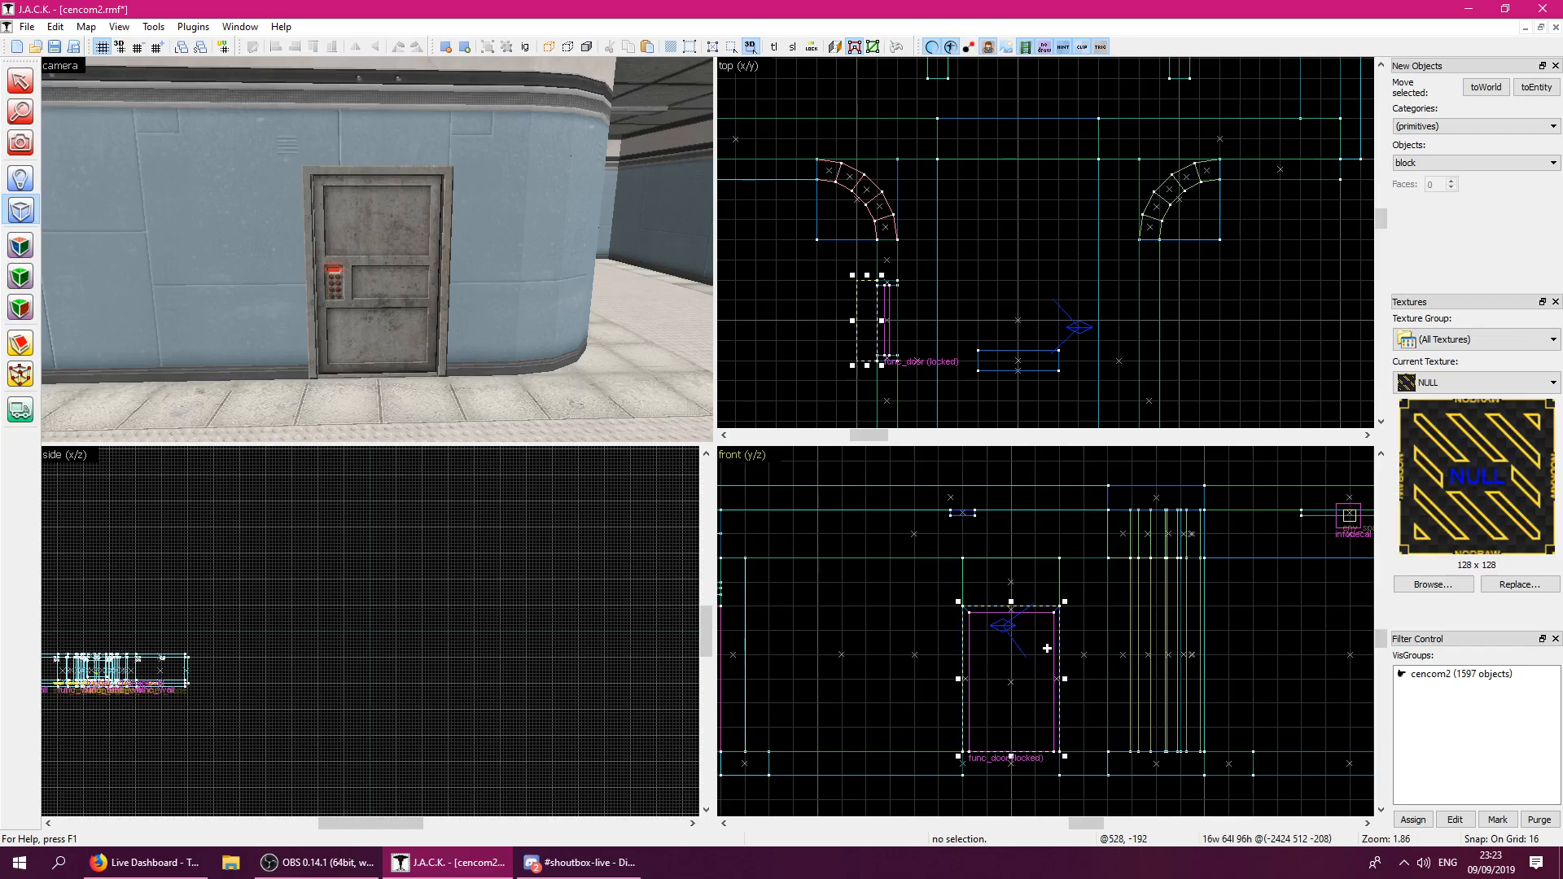
# Save the cencom2 map and inspect the NULL block behind the keypad door and the adjoining corridor.
pyautogui.press('z')
pyautogui.press('w')
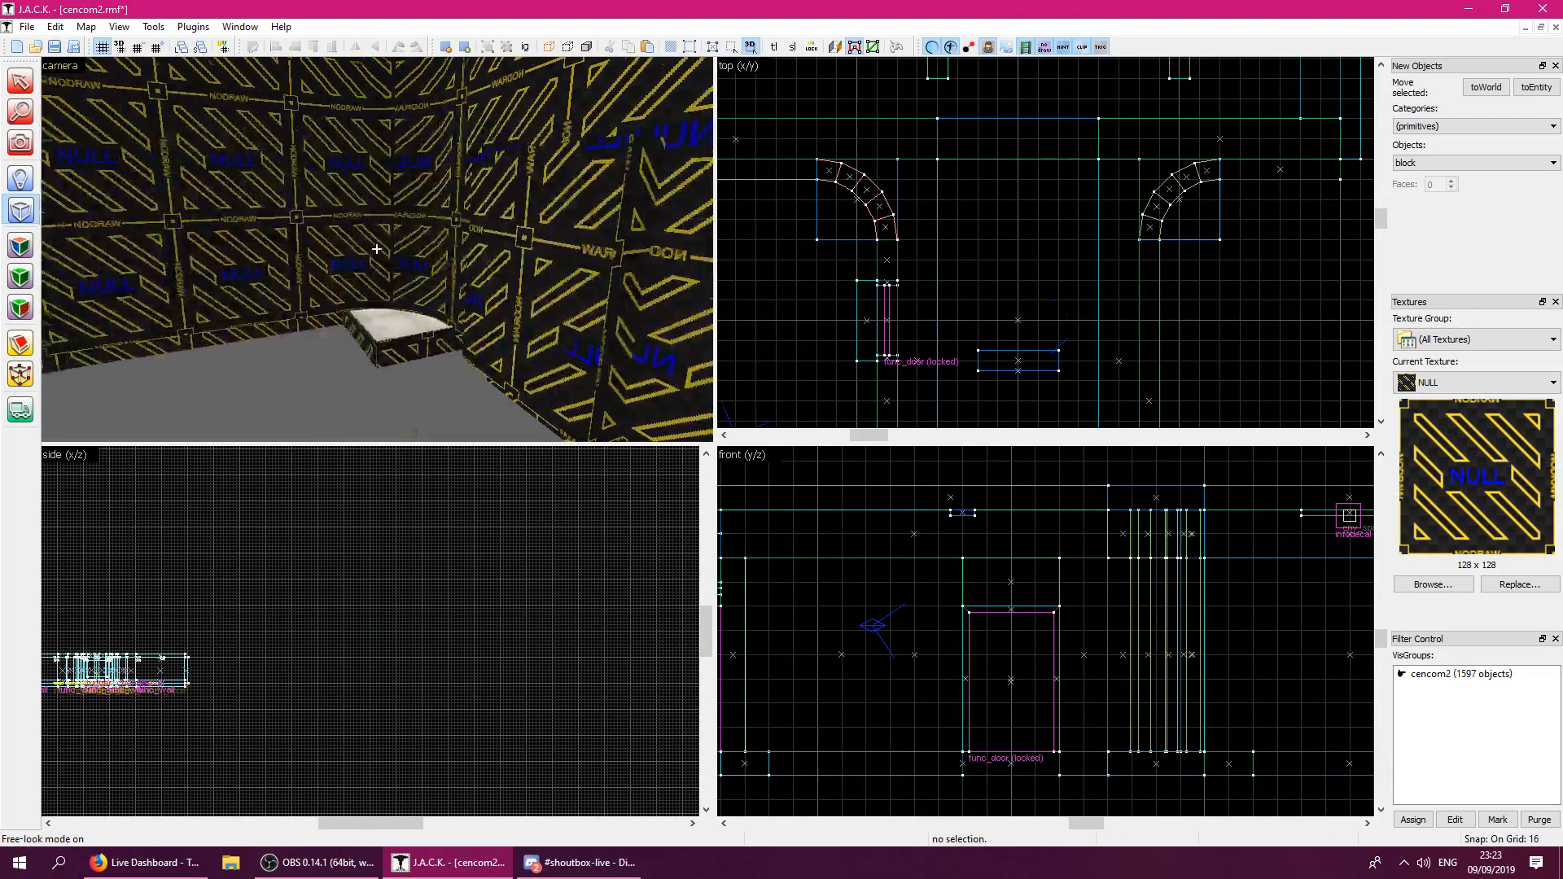
pyautogui.press('z')
pyautogui.press('w')
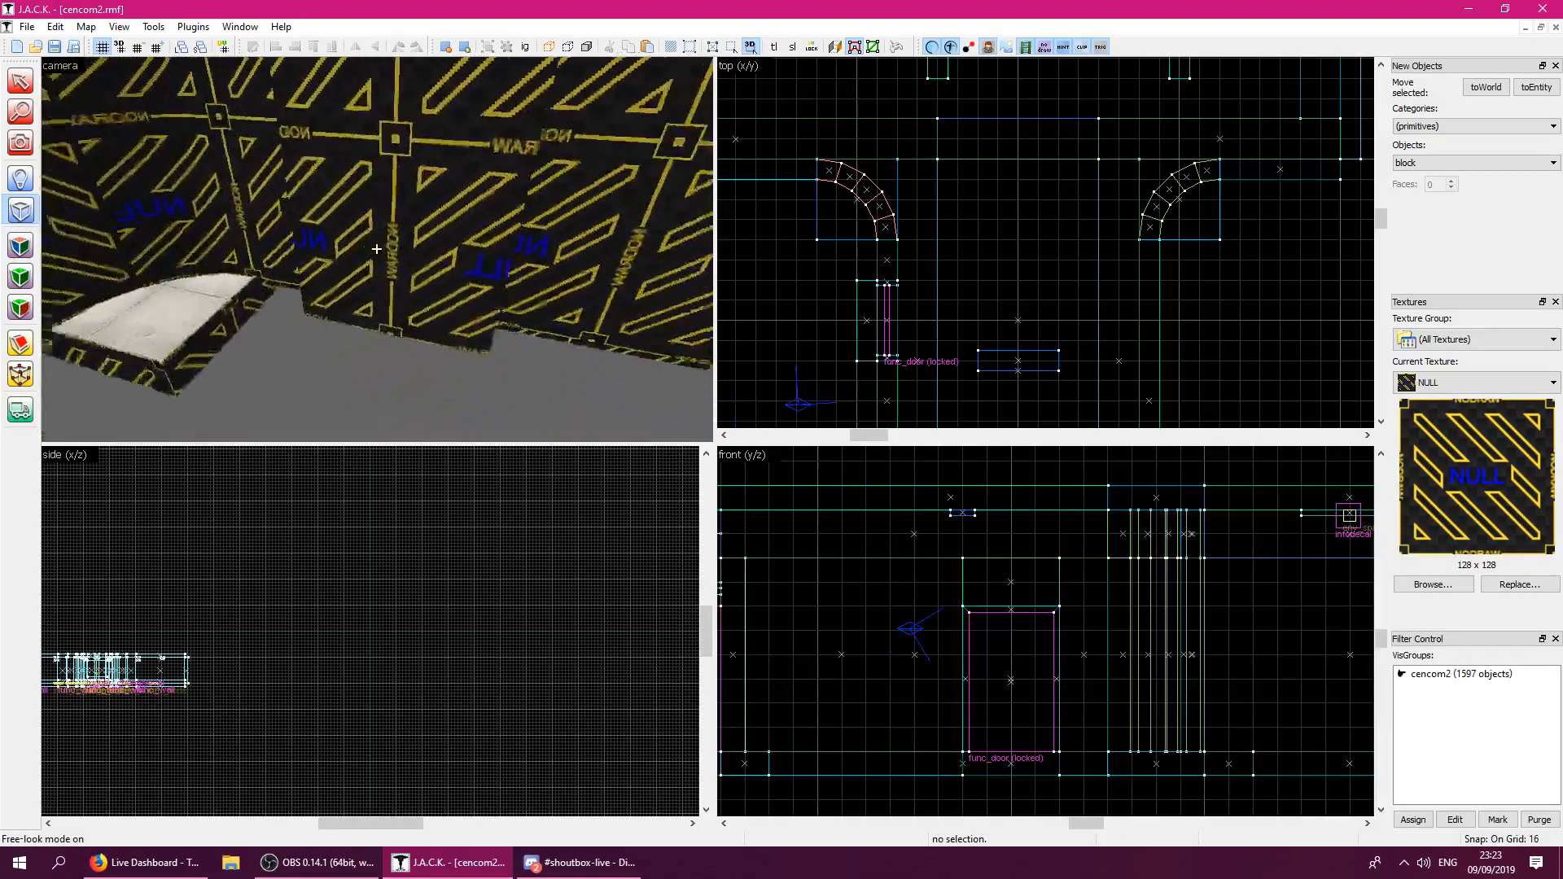
pyautogui.press('w')
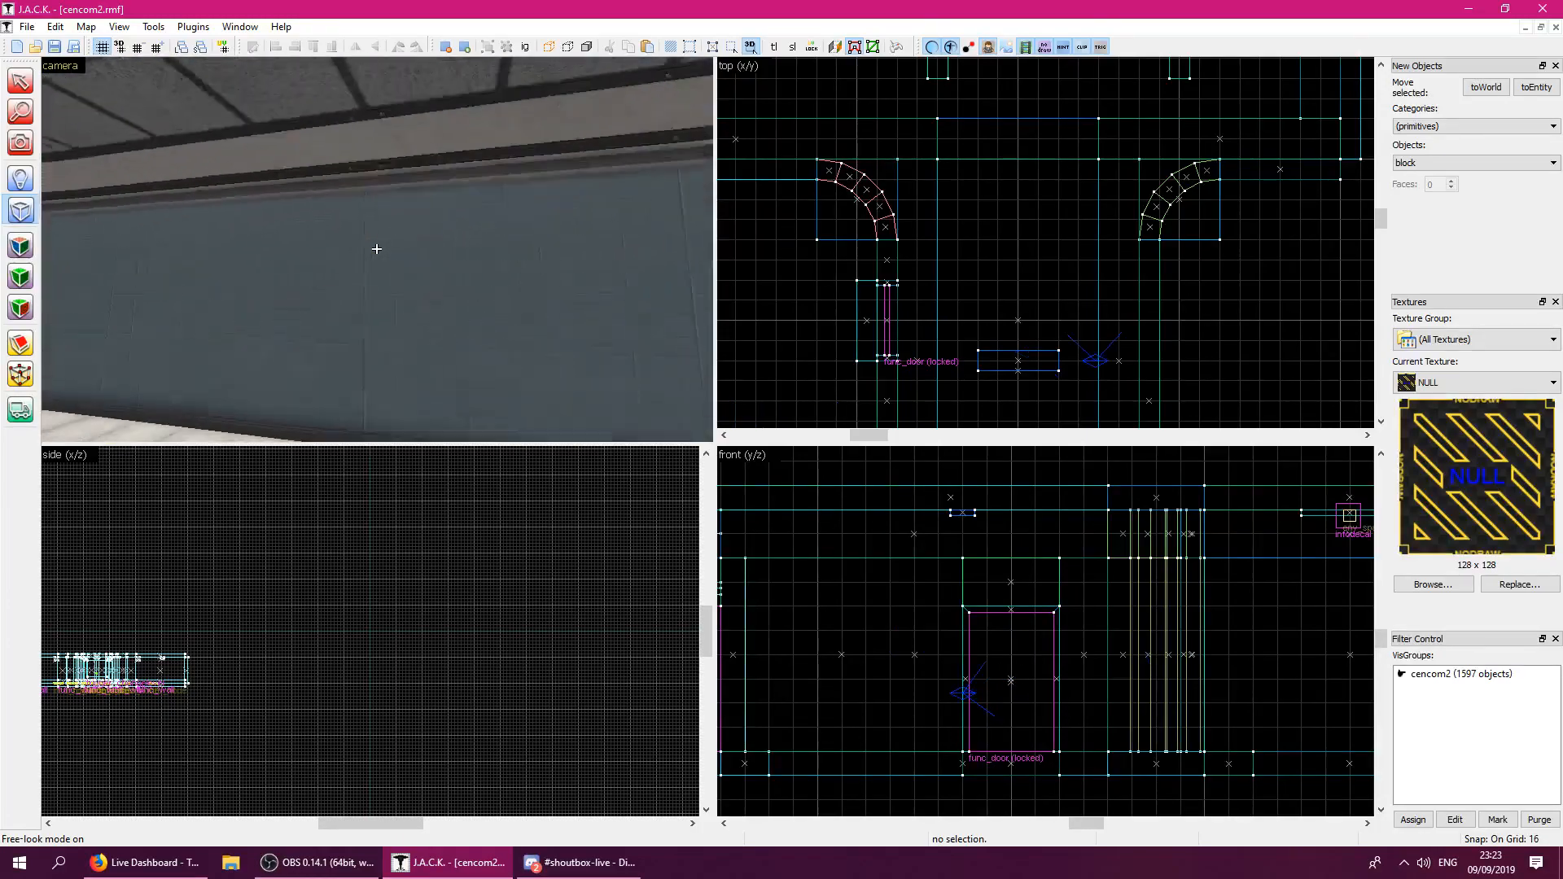
pyautogui.press('z')
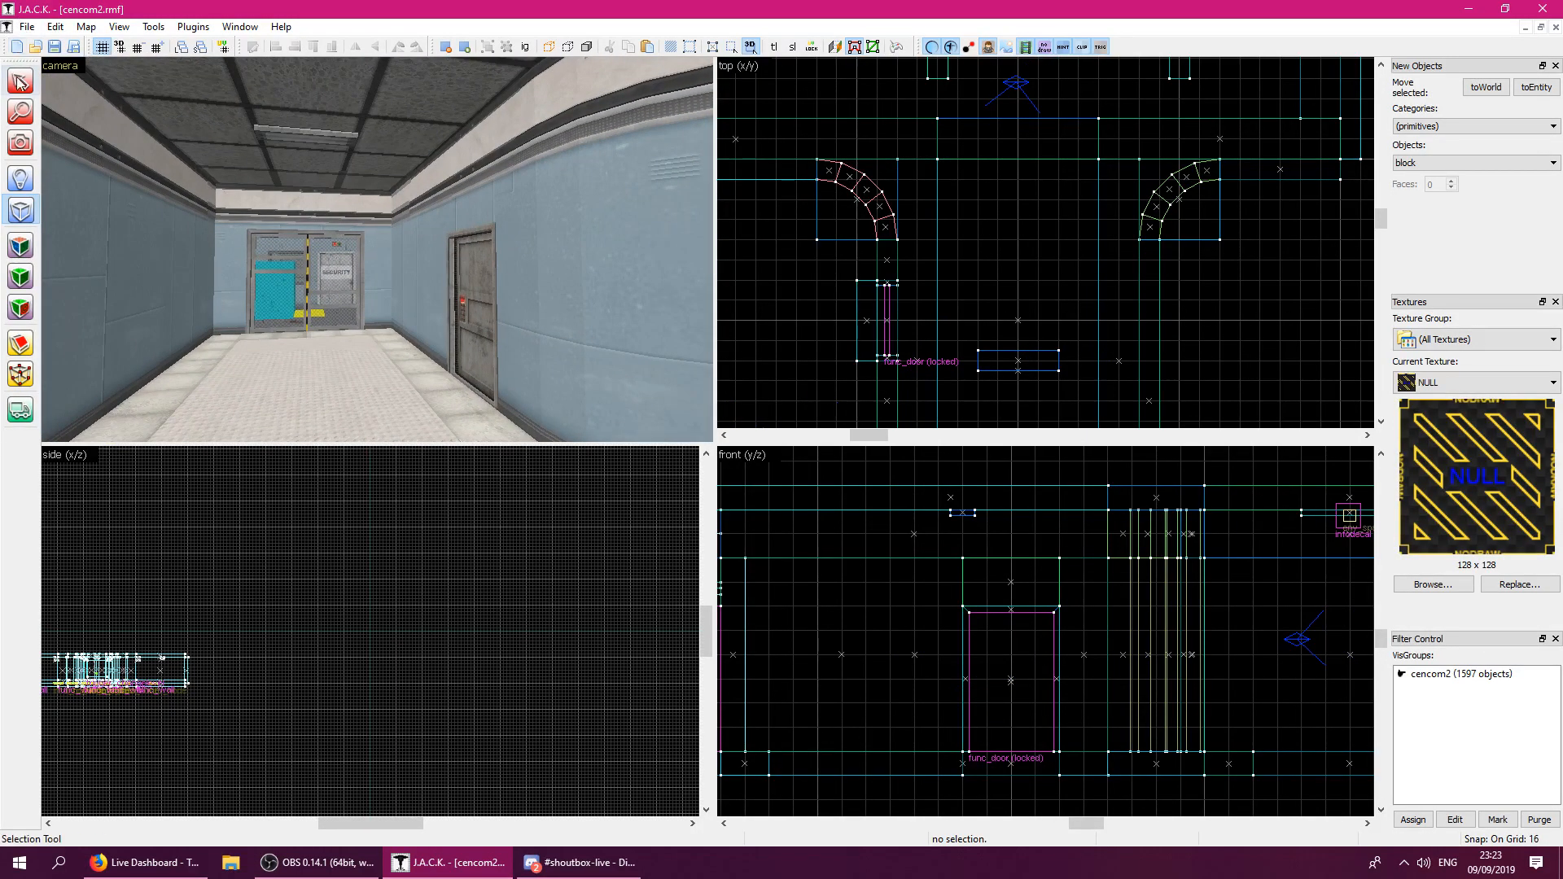
pyautogui.hotkey('shift', 's')
pyautogui.press('z')
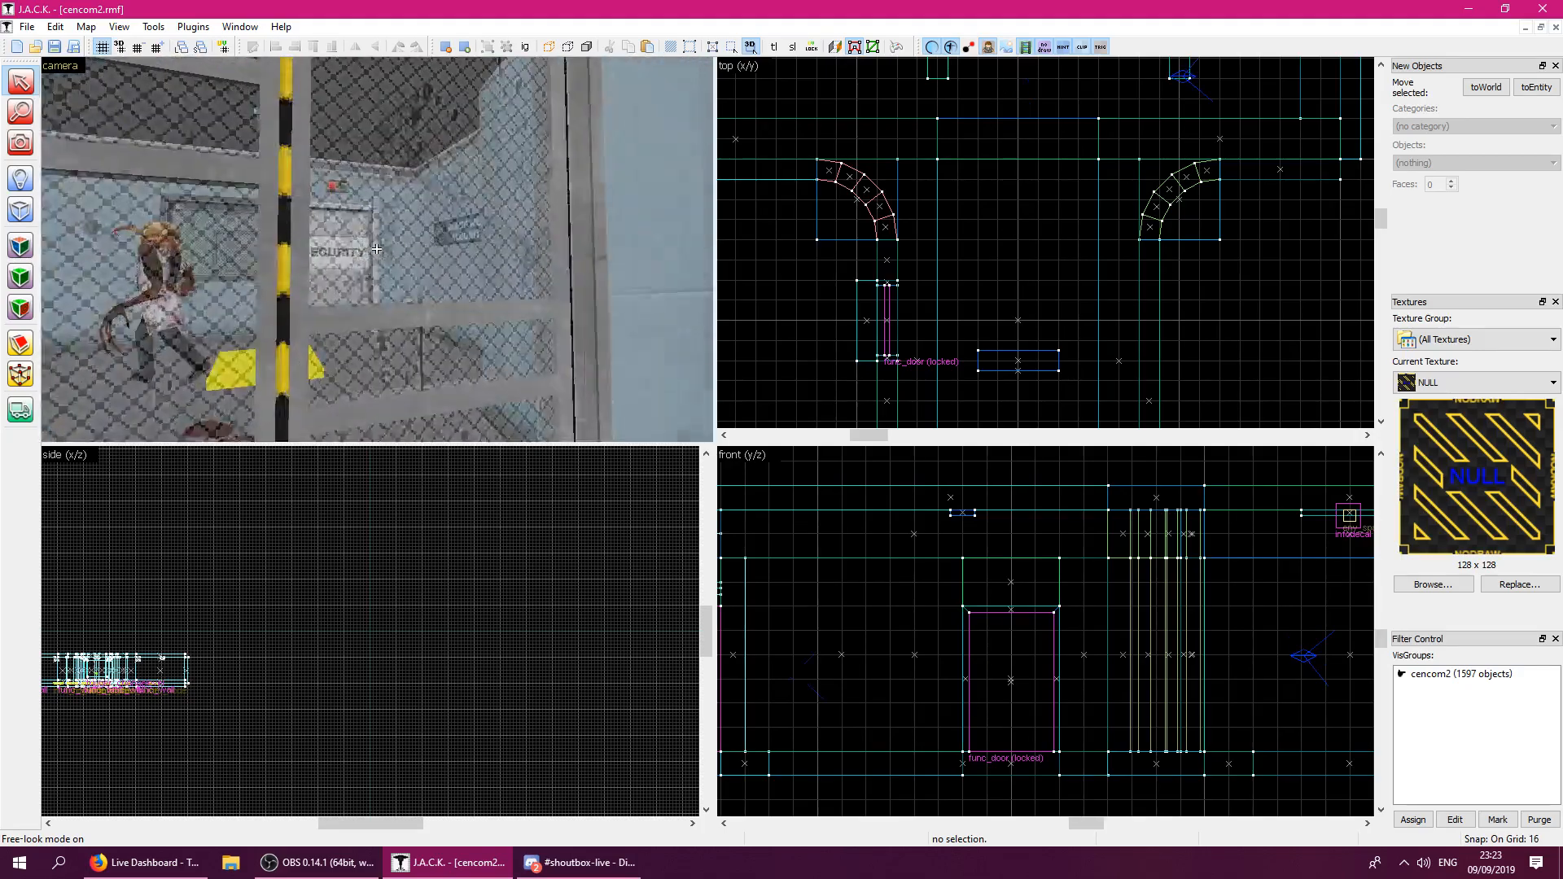
# Inspect the corridor junction's ceiling lights, rounded corners, walls and keypad door from several viewpoints.
pyautogui.press('w')
pyautogui.press('w')
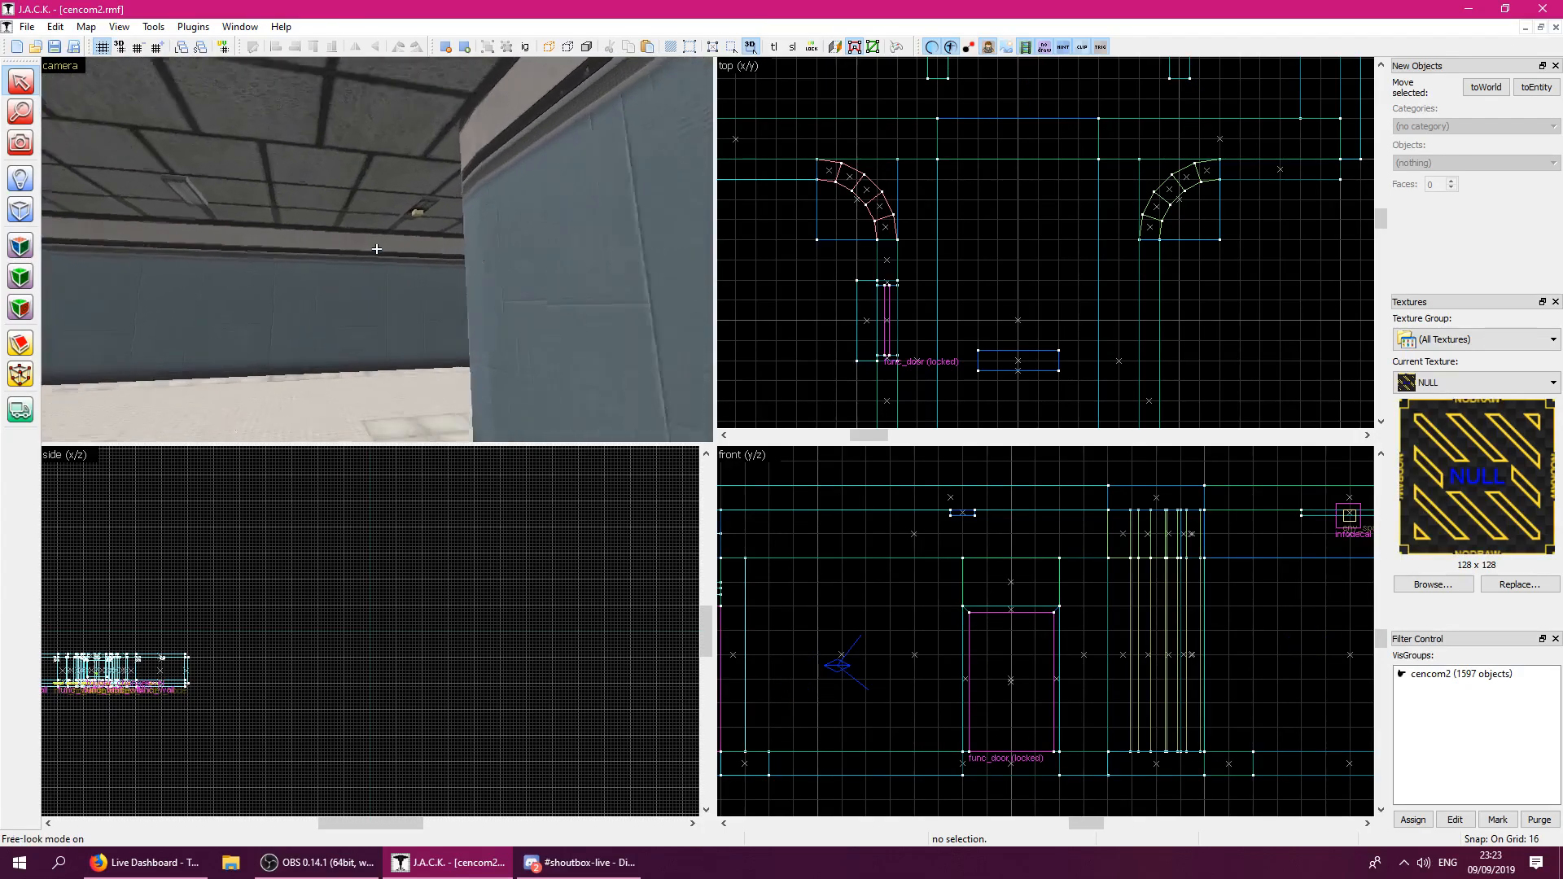
pyautogui.press('w')
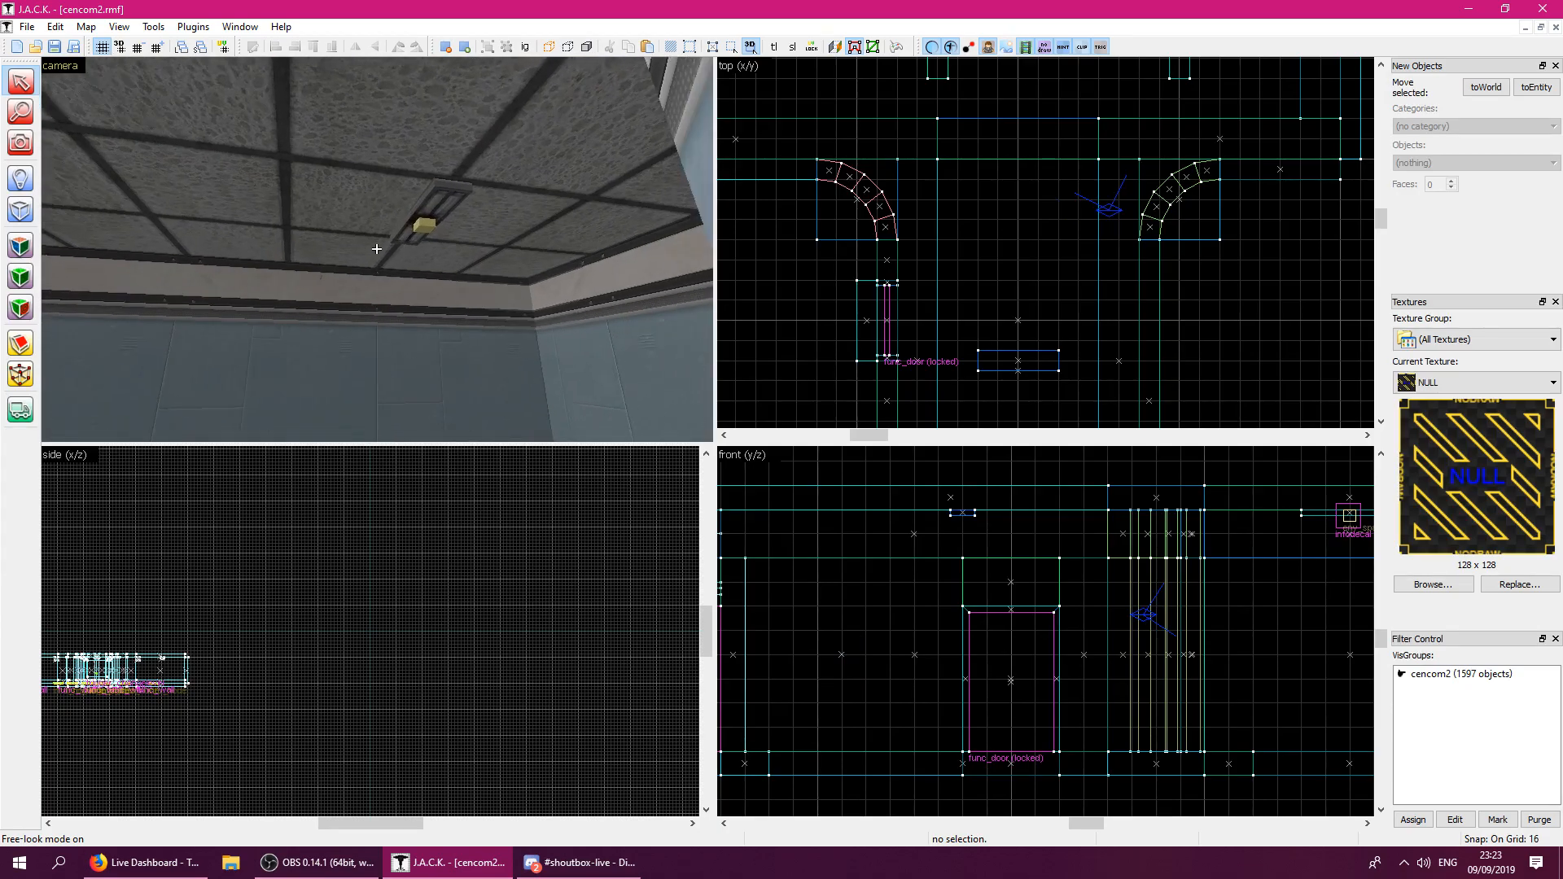
pyautogui.press('z')
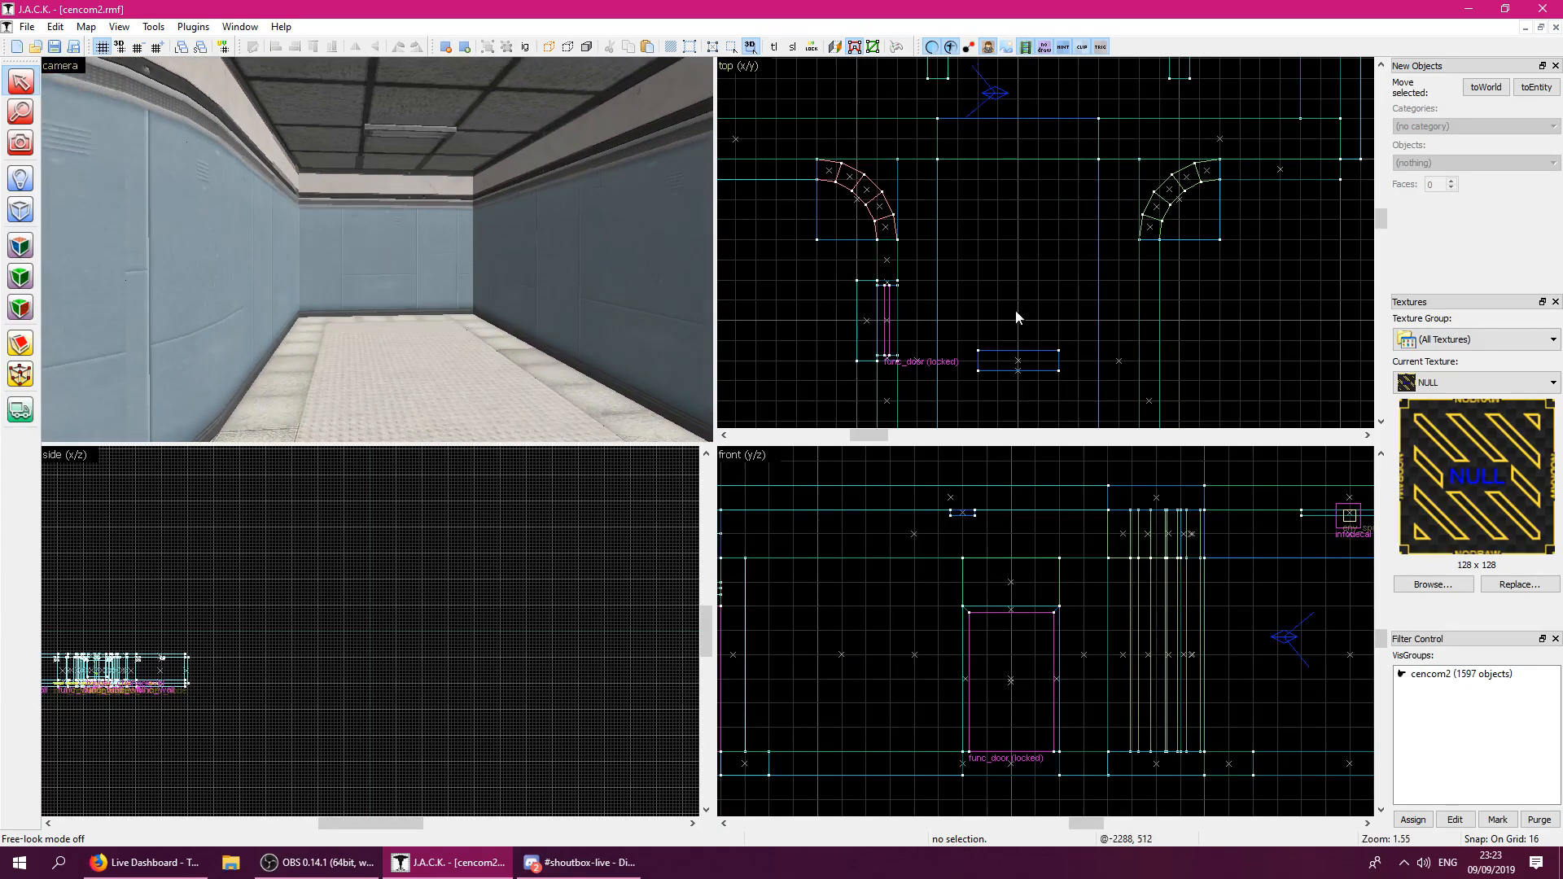
pyautogui.scroll(-4, 1030, 310)
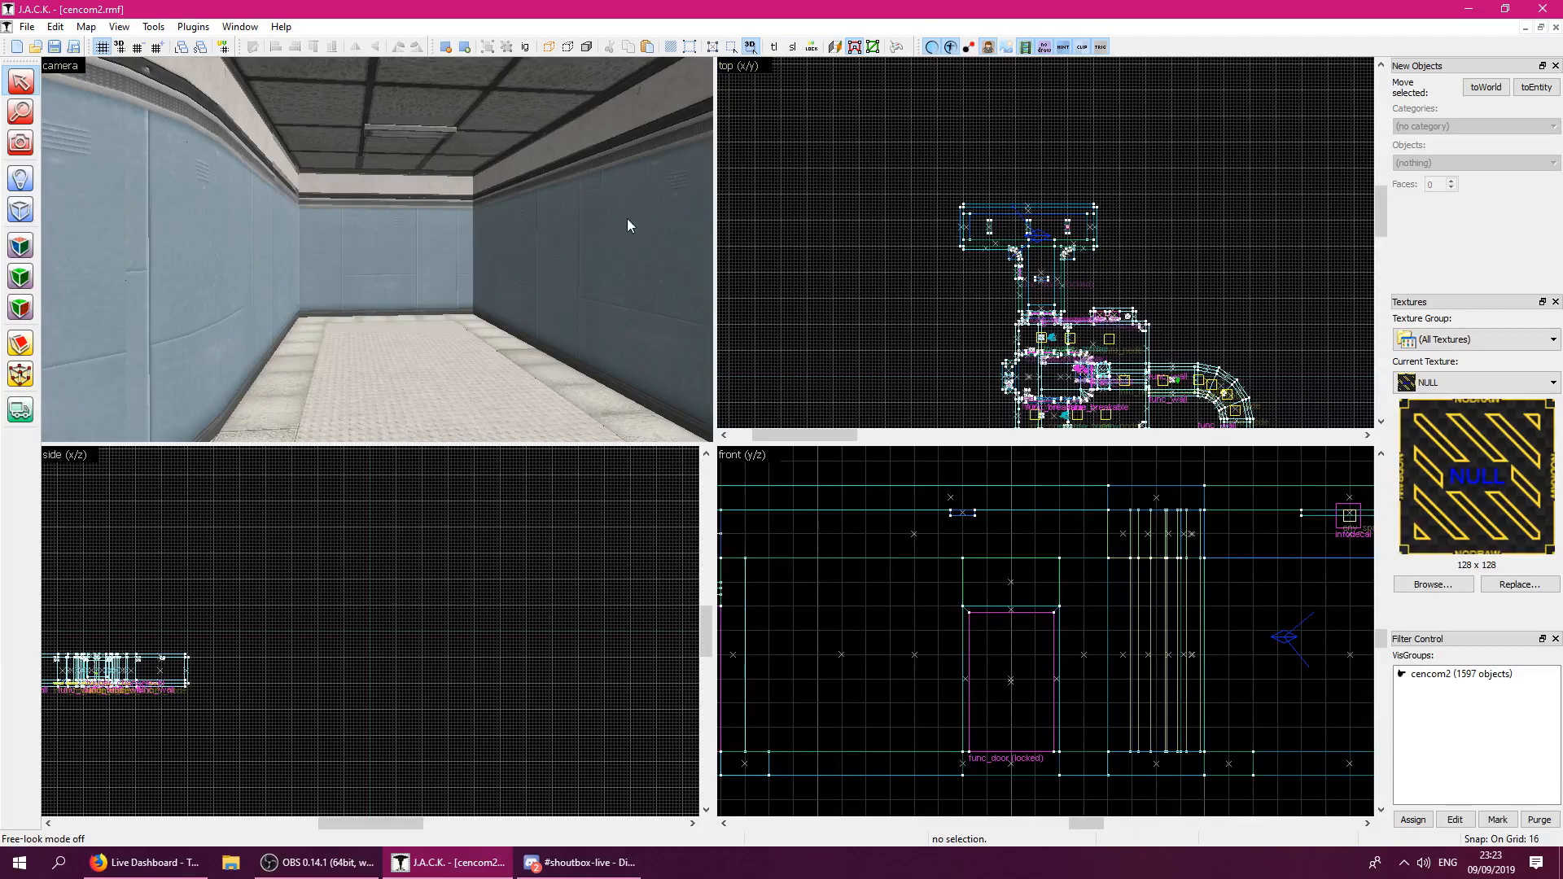
pyautogui.press('z')
pyautogui.press('w')
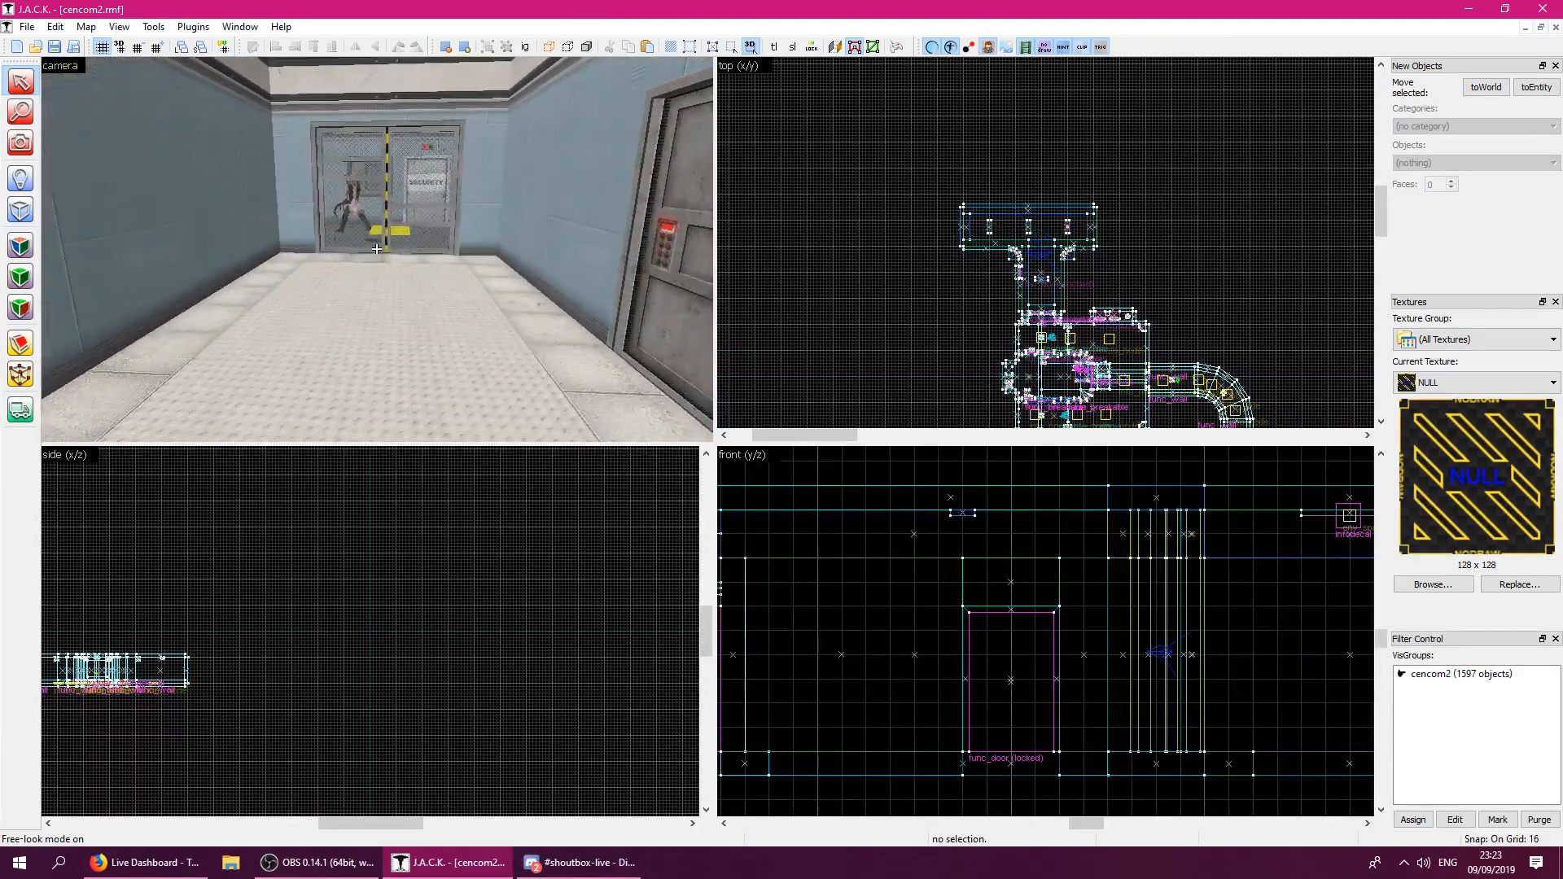
pyautogui.press('w')
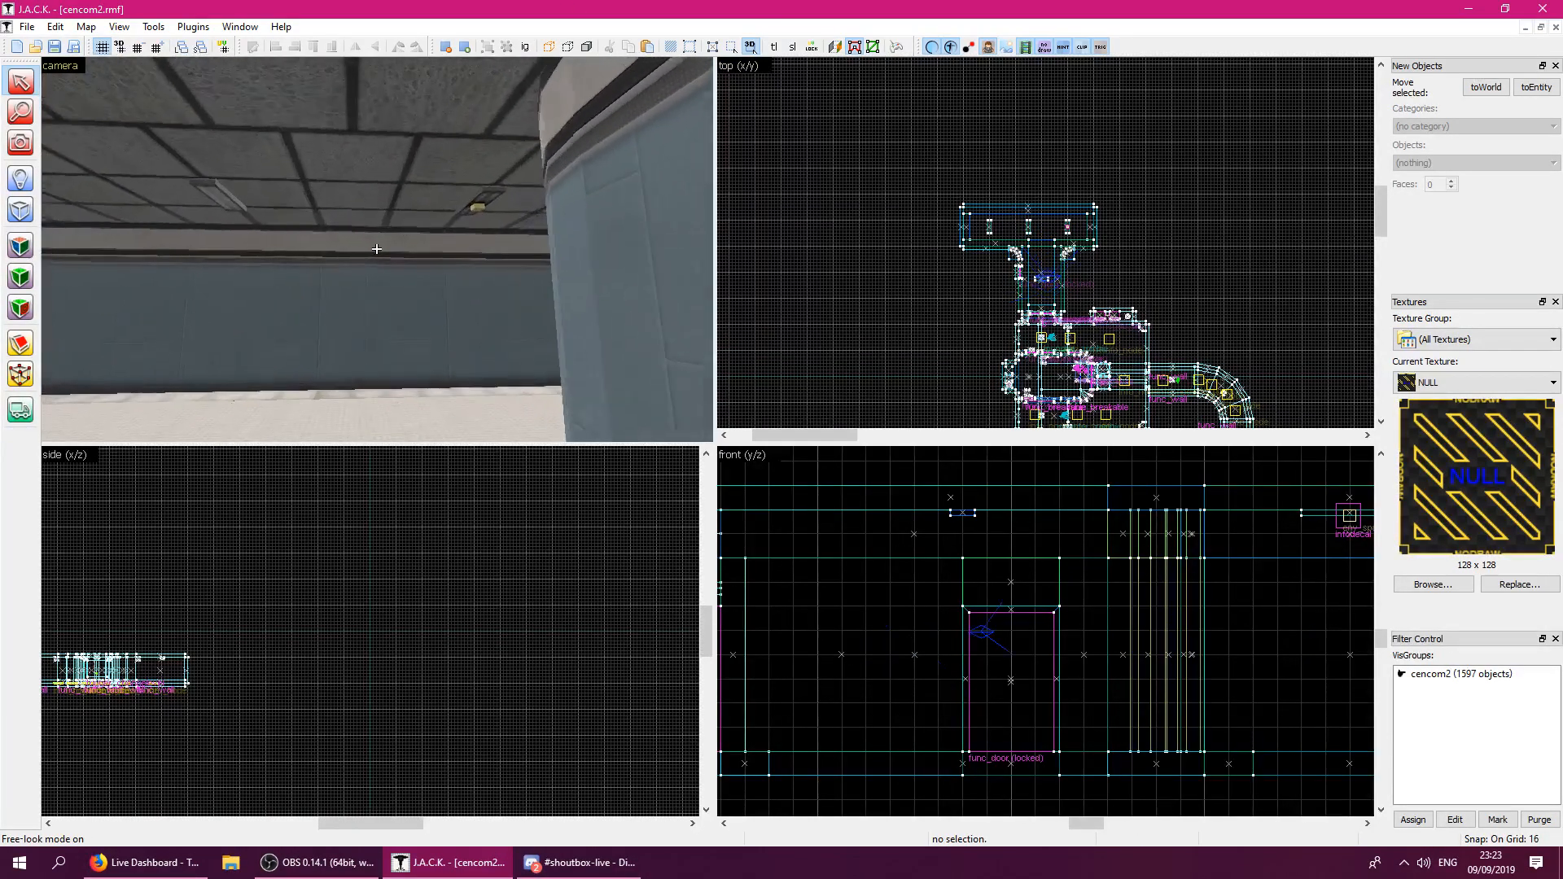
pyautogui.press('w')
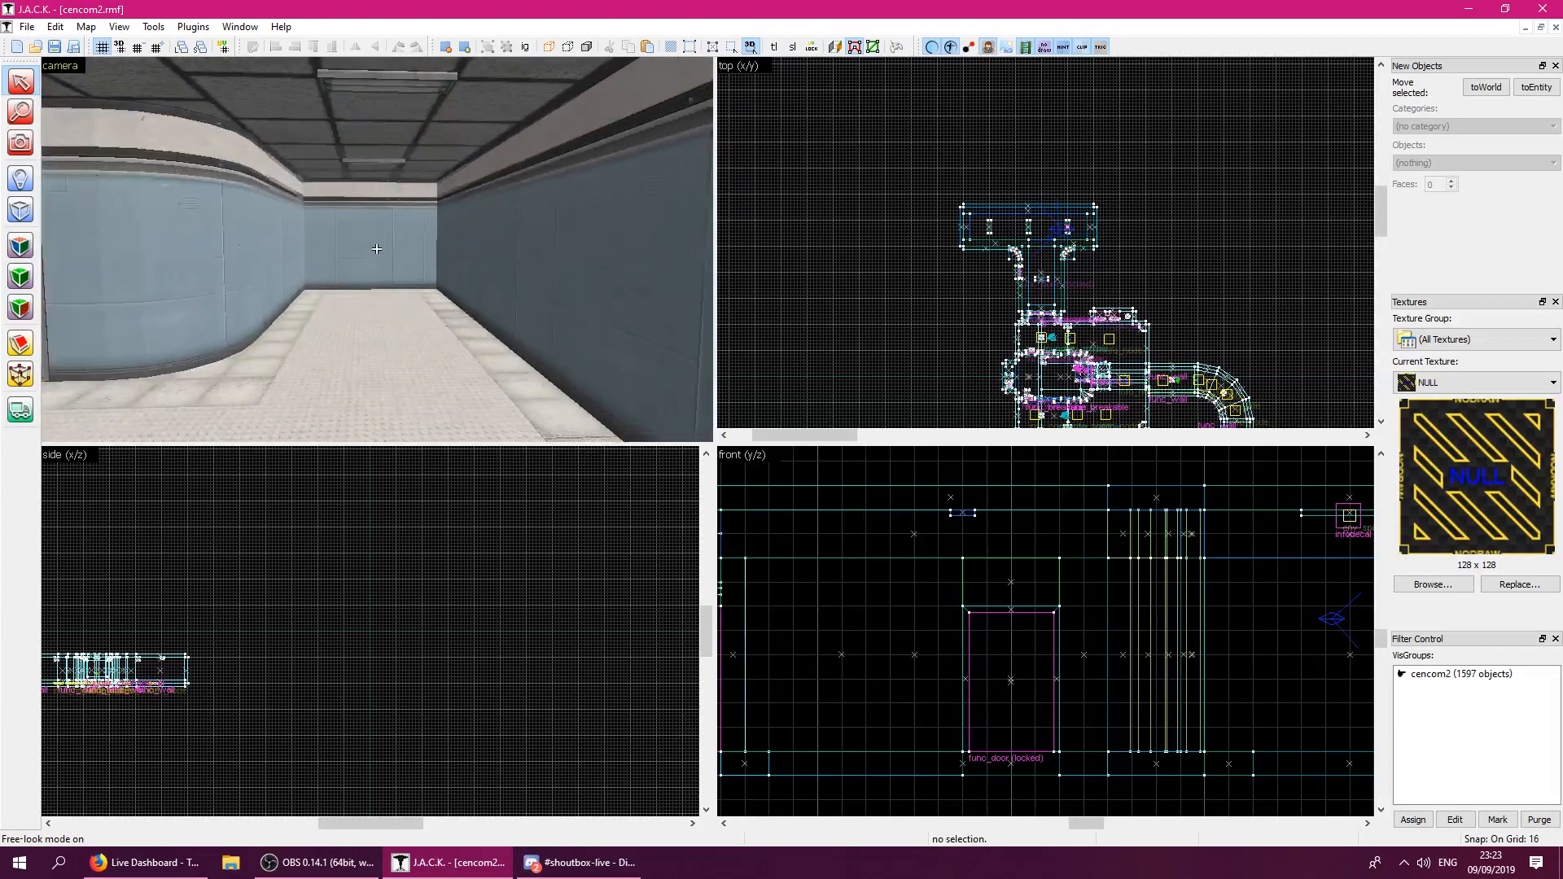
pyautogui.press('w')
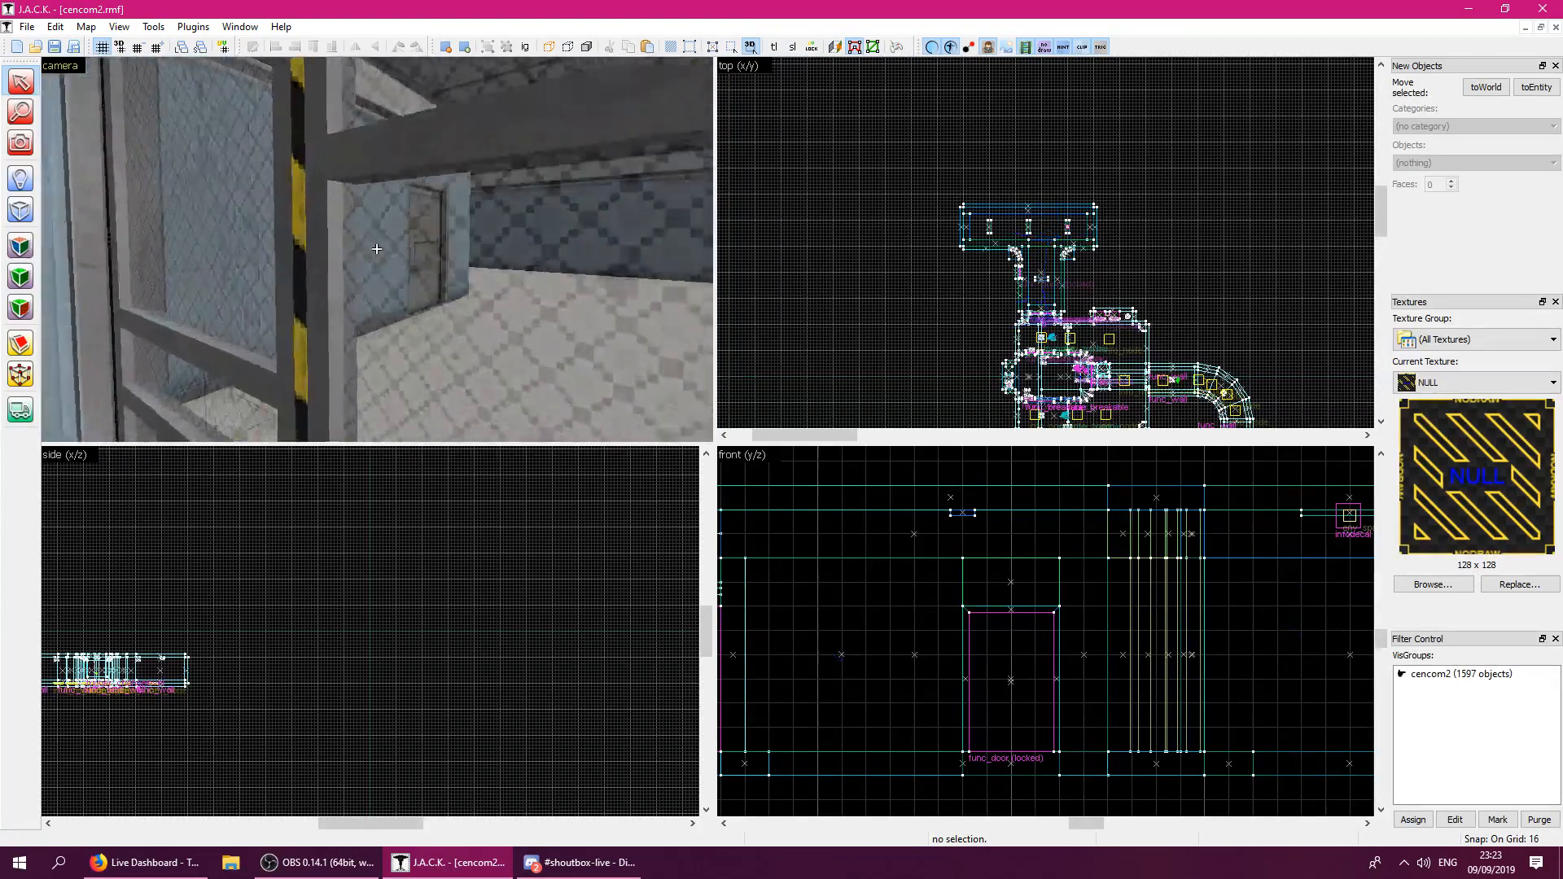
pyautogui.press('w')
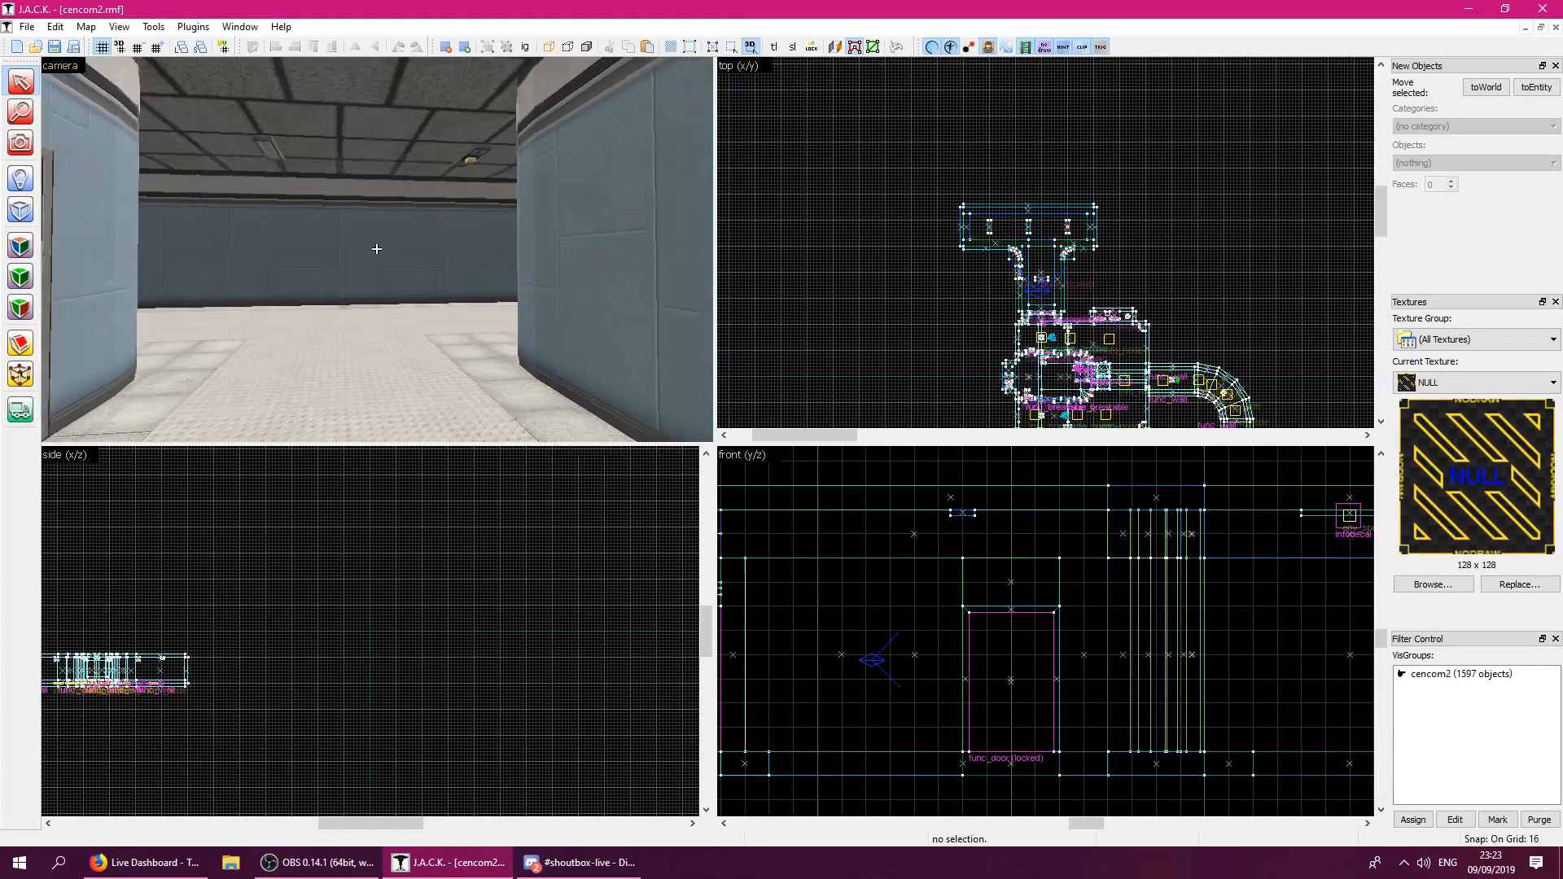
# Save the cencom2 map and examine the blank corridor wall opposite the keypad door.
pyautogui.press('z')
pyautogui.hotkey('ctrl', 's')
pyautogui.press('z')
pyautogui.press('w')
pyautogui.press('w')
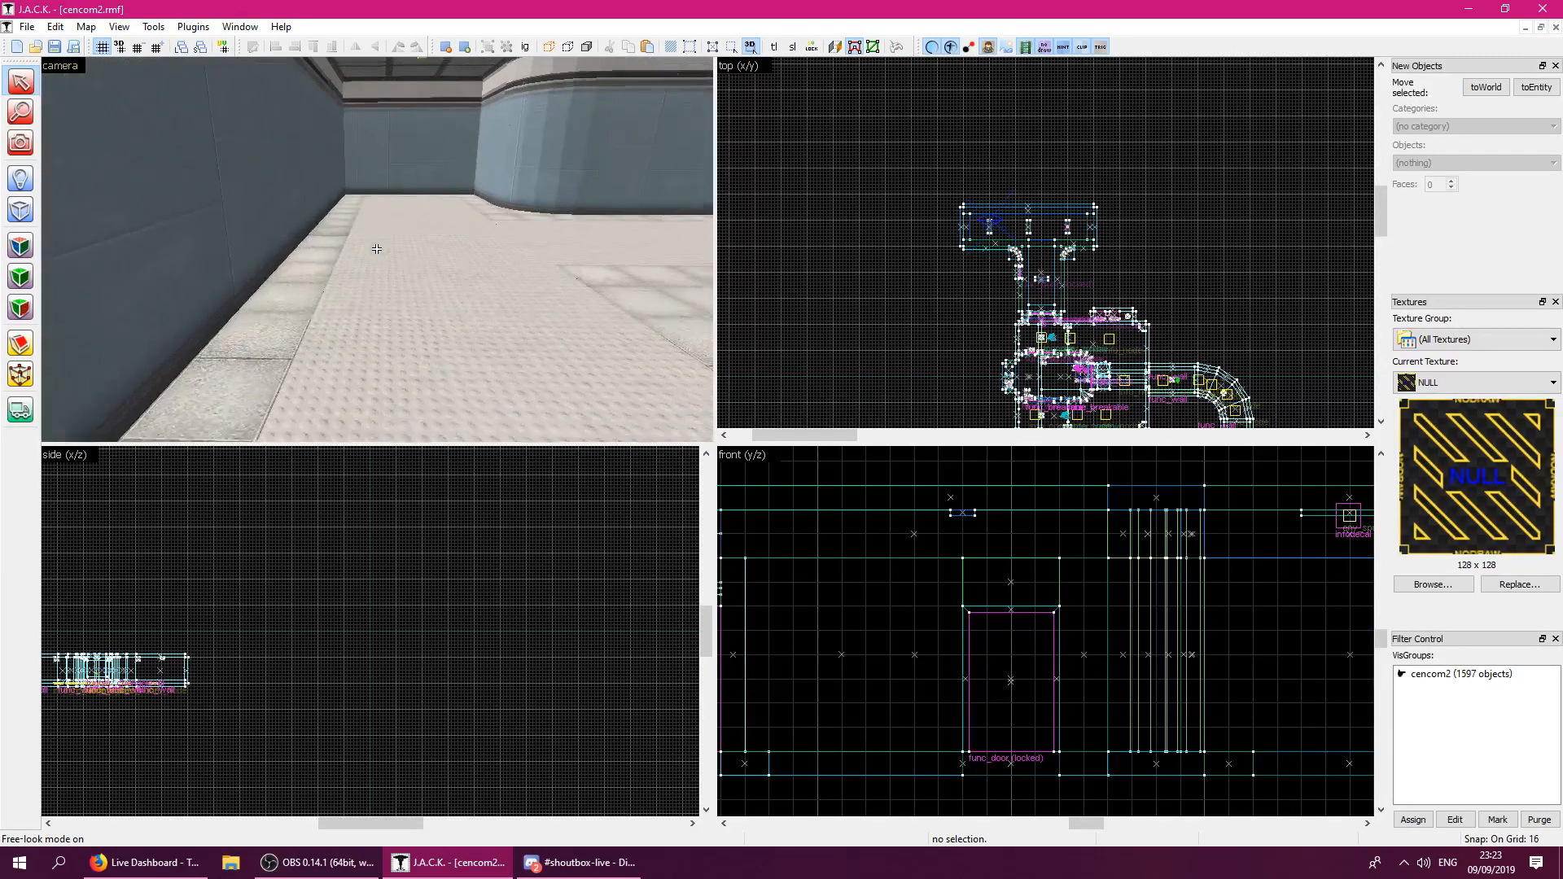
pyautogui.press('w')
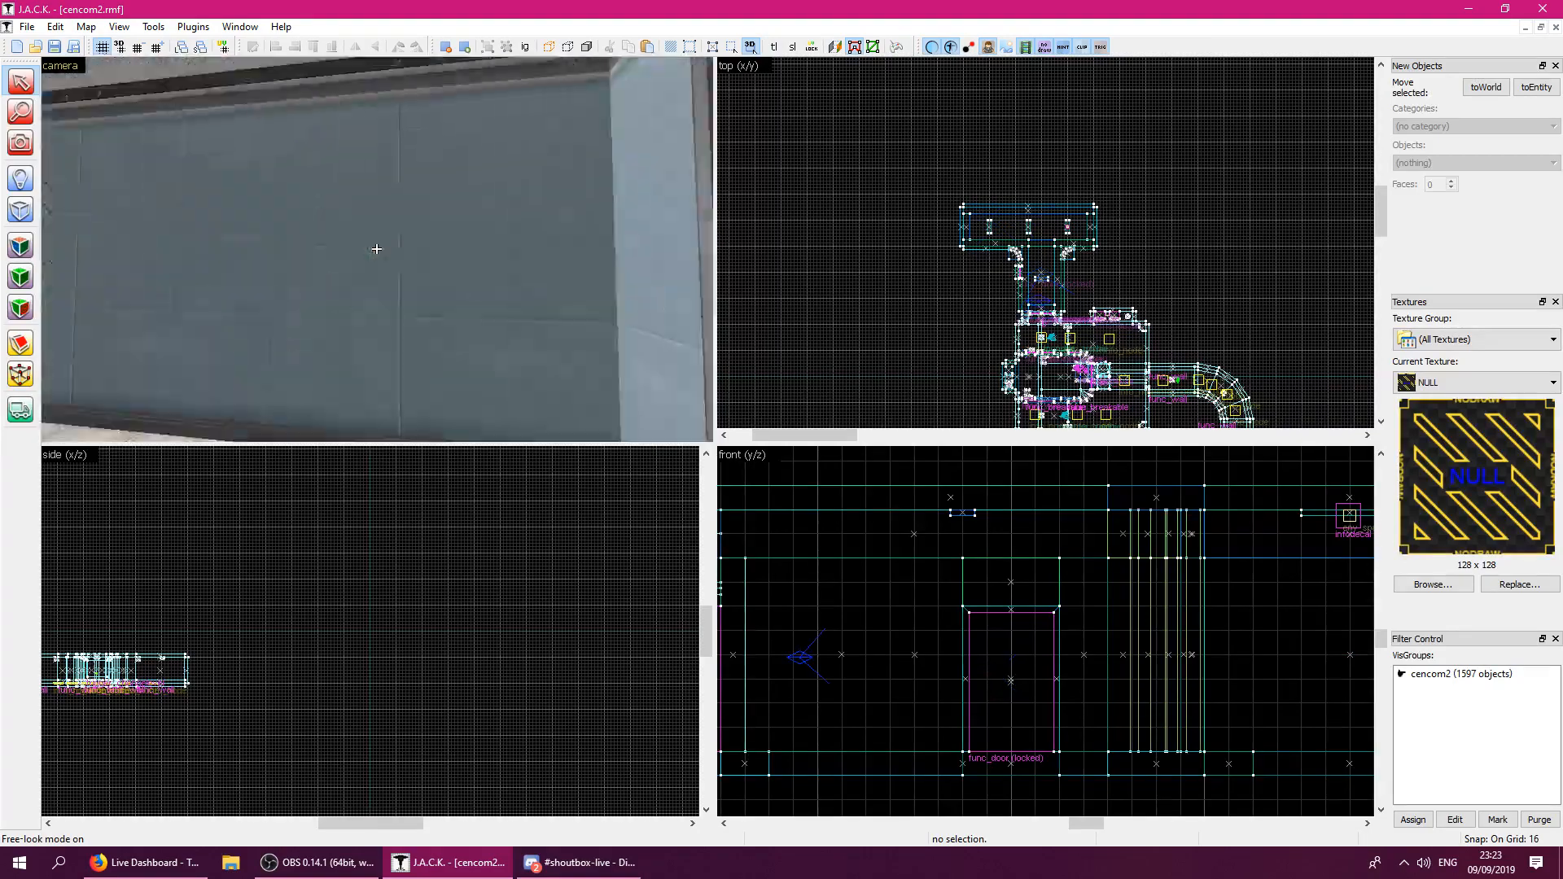
pyautogui.press('w')
pyautogui.press('w')
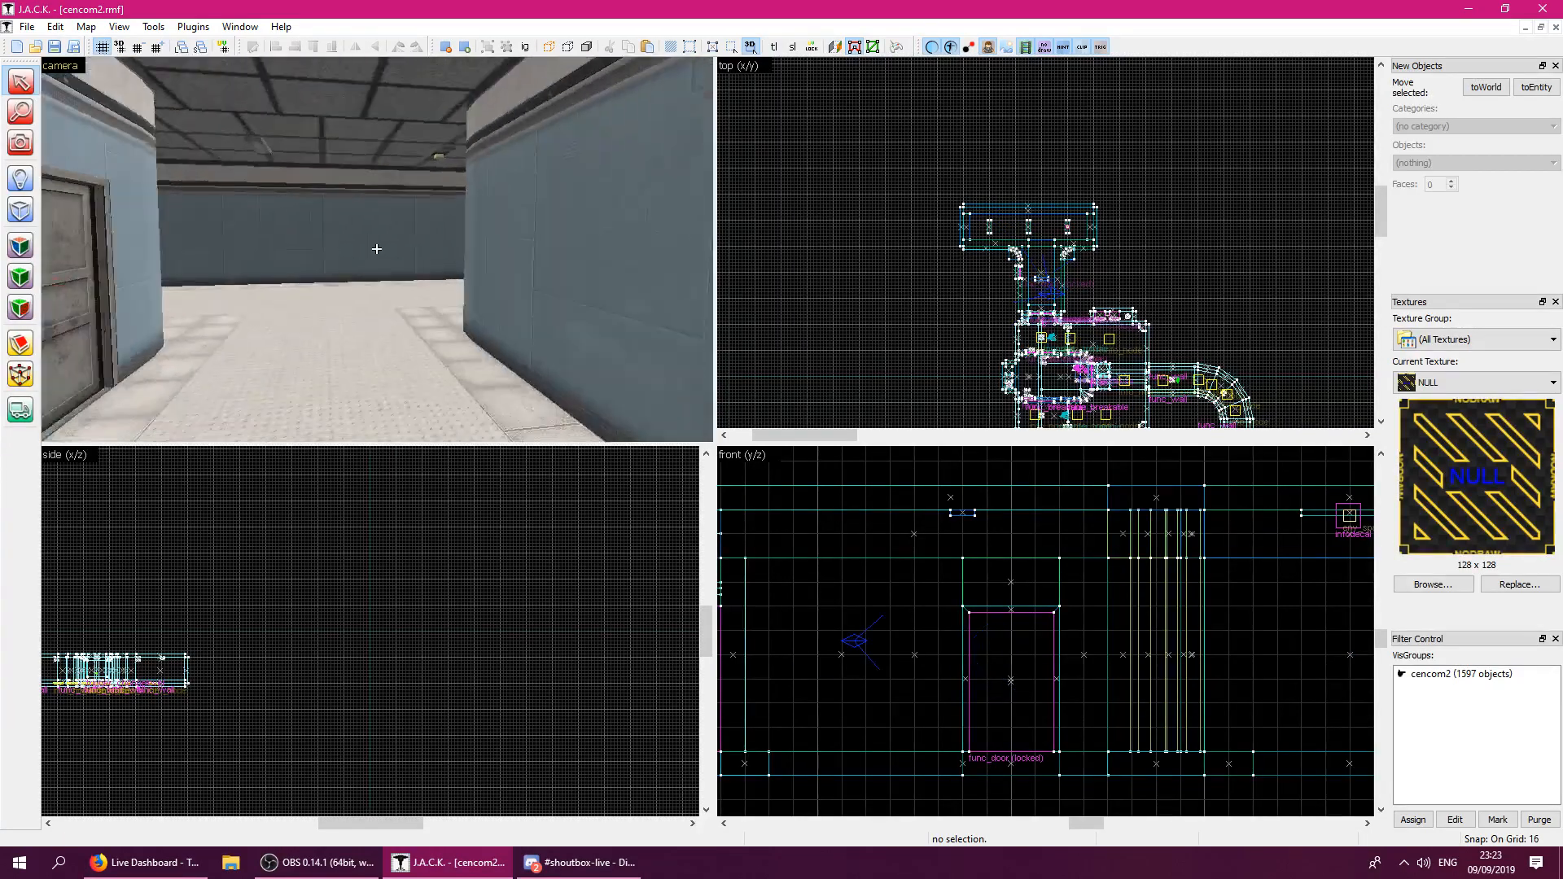
pyautogui.press('z')
pyautogui.click(701, 301)
pyautogui.scroll(2, 1145, 285)
pyautogui.press('Escape')
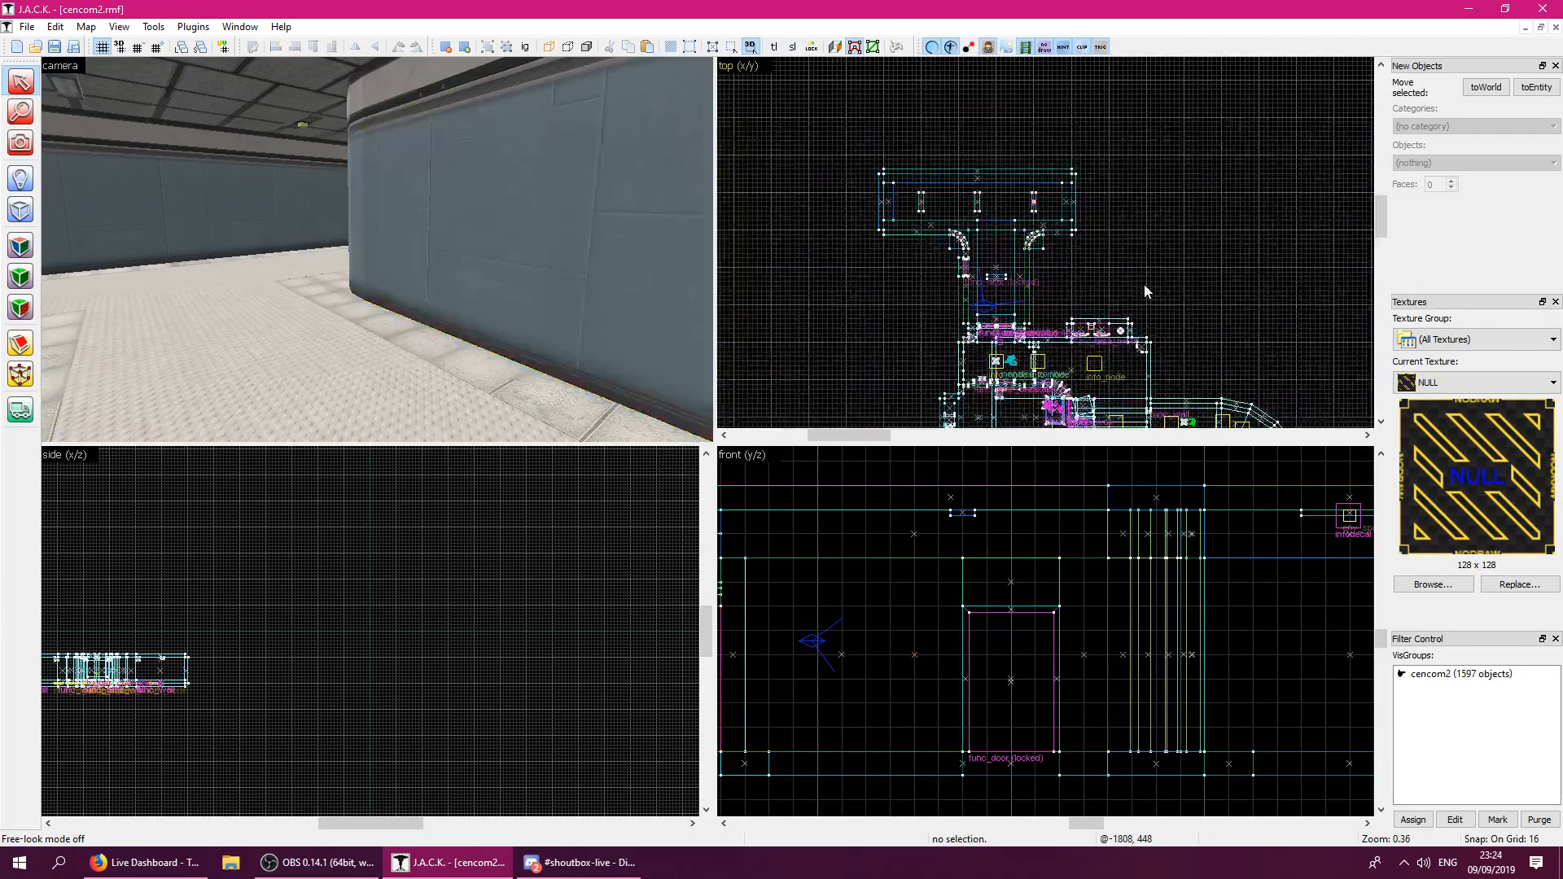
pyautogui.press('z')
pyautogui.press('w')
pyautogui.press('w')
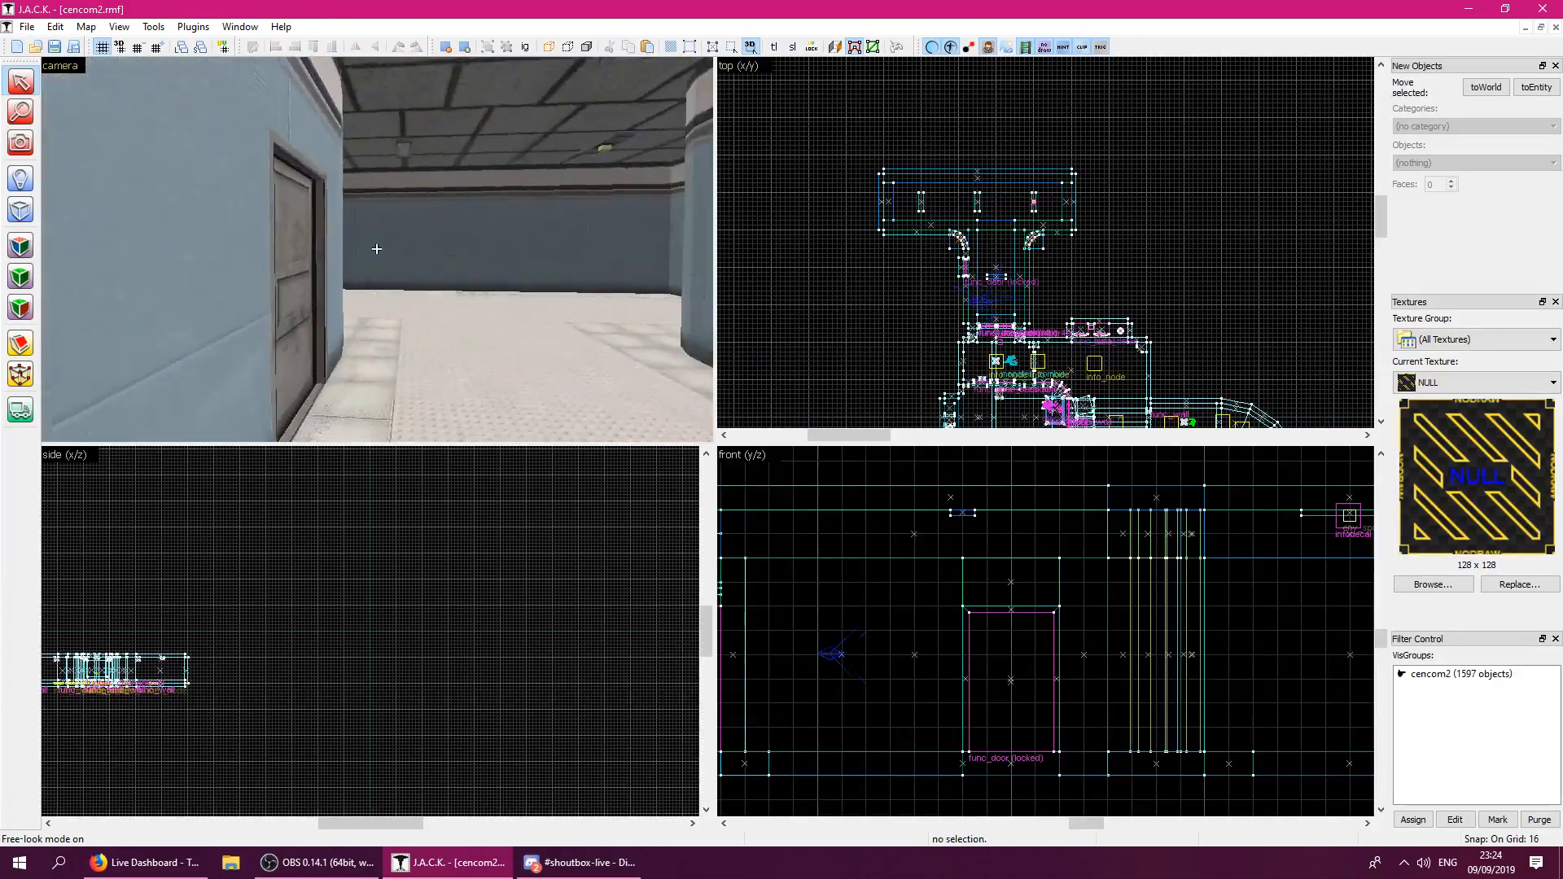
pyautogui.press('z')
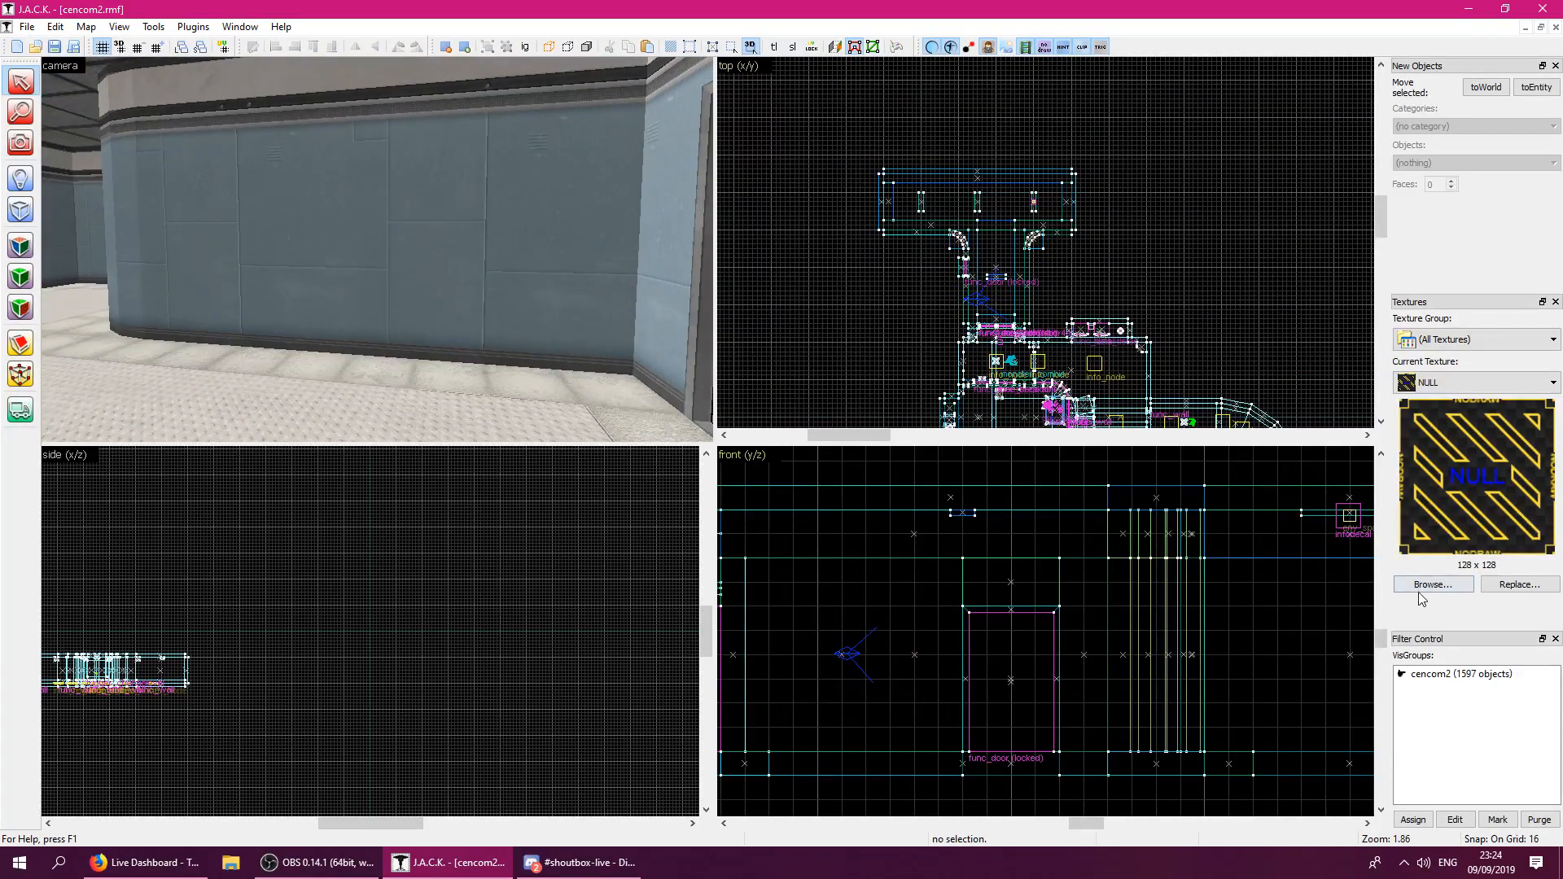
# Filter the textures by "brd", compare the whiteboard designs and choose the blank TC_WHTBRD1 texture.
pyautogui.click(1451, 583)
pyautogui.write('berr')
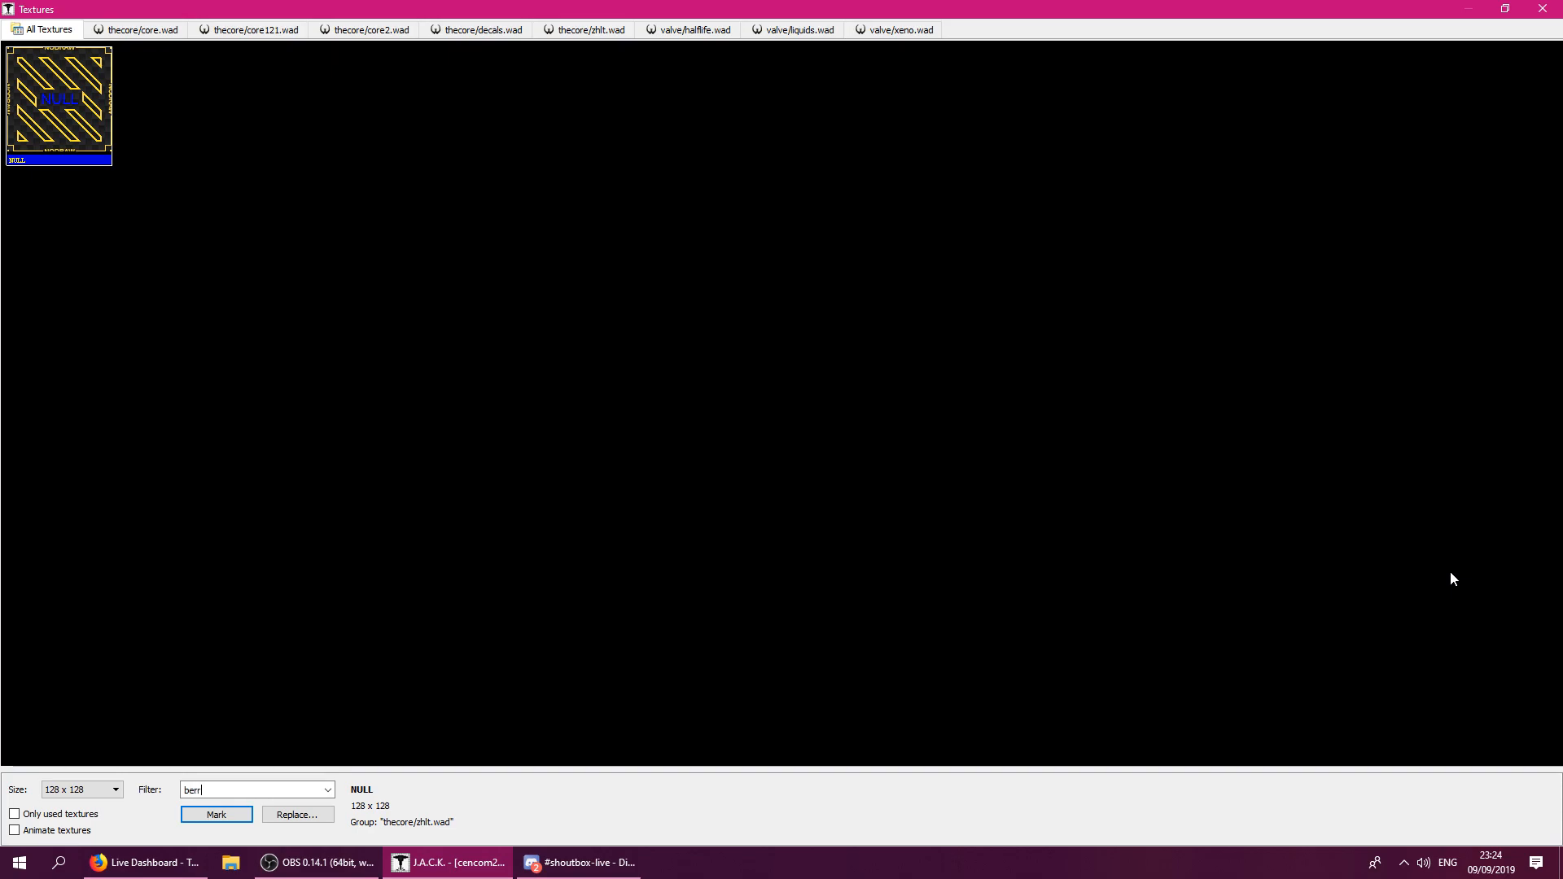
pyautogui.press('BackSpace')
pyautogui.press('BackSpace')
pyautogui.press('BackSpace')
pyautogui.write('rd')
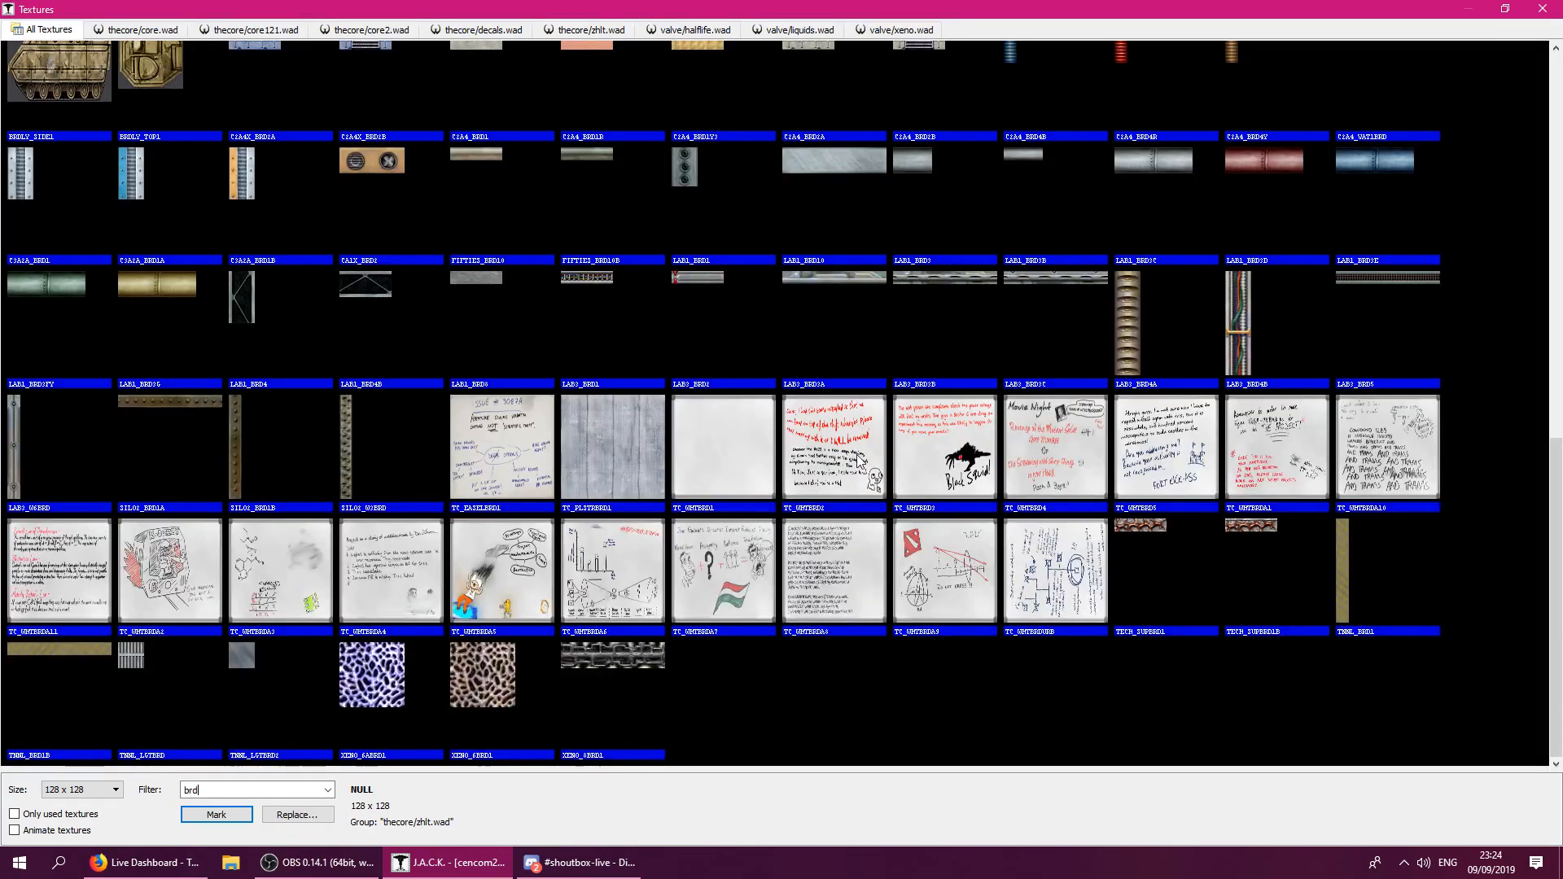
pyautogui.click(726, 478)
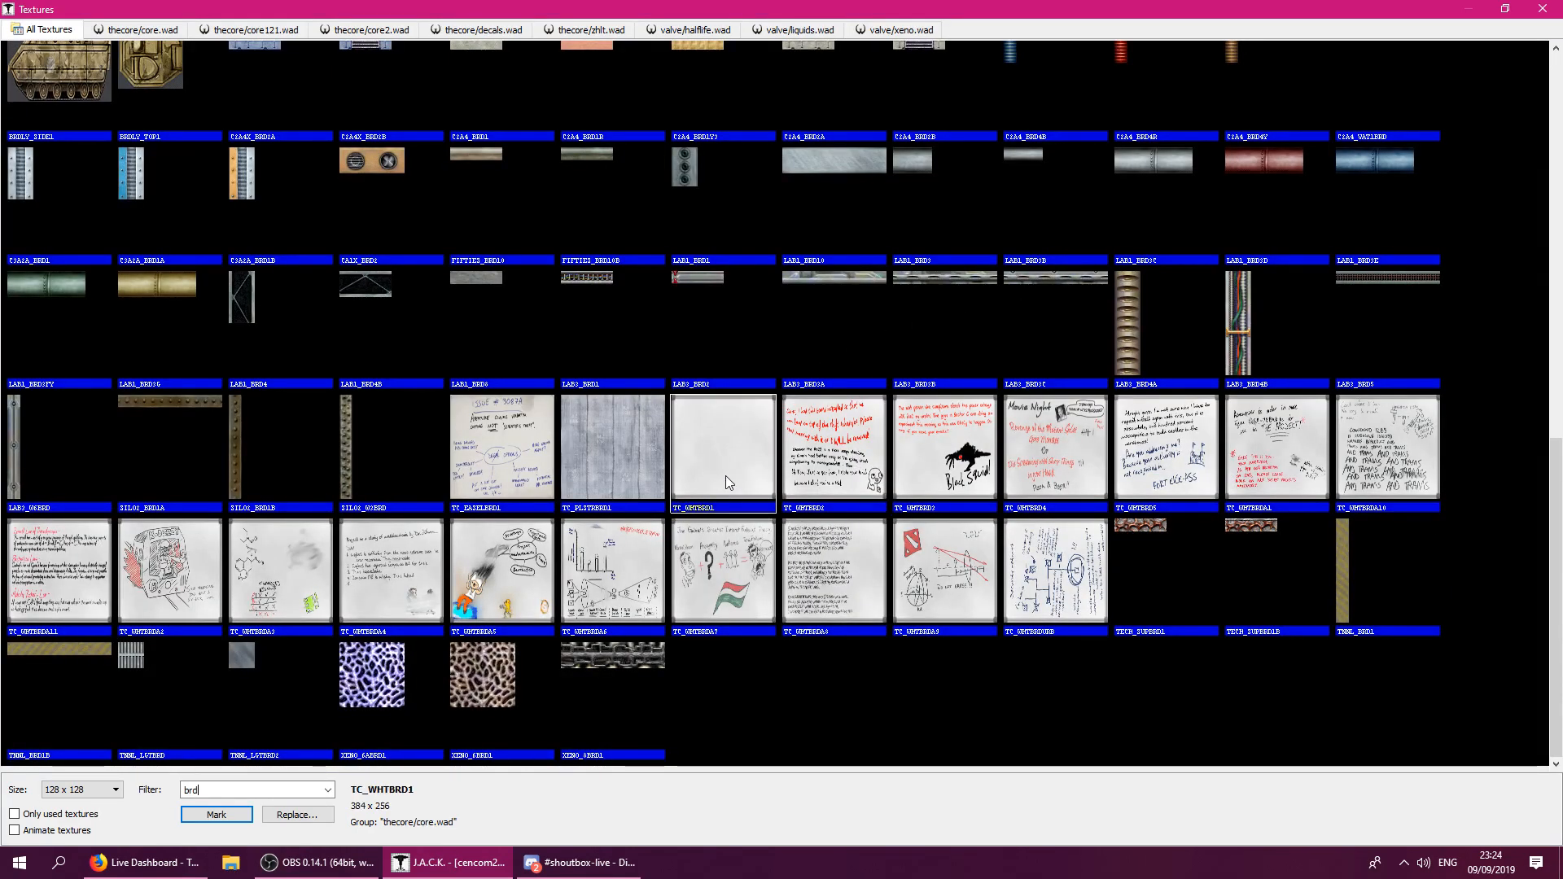
pyautogui.click(522, 476)
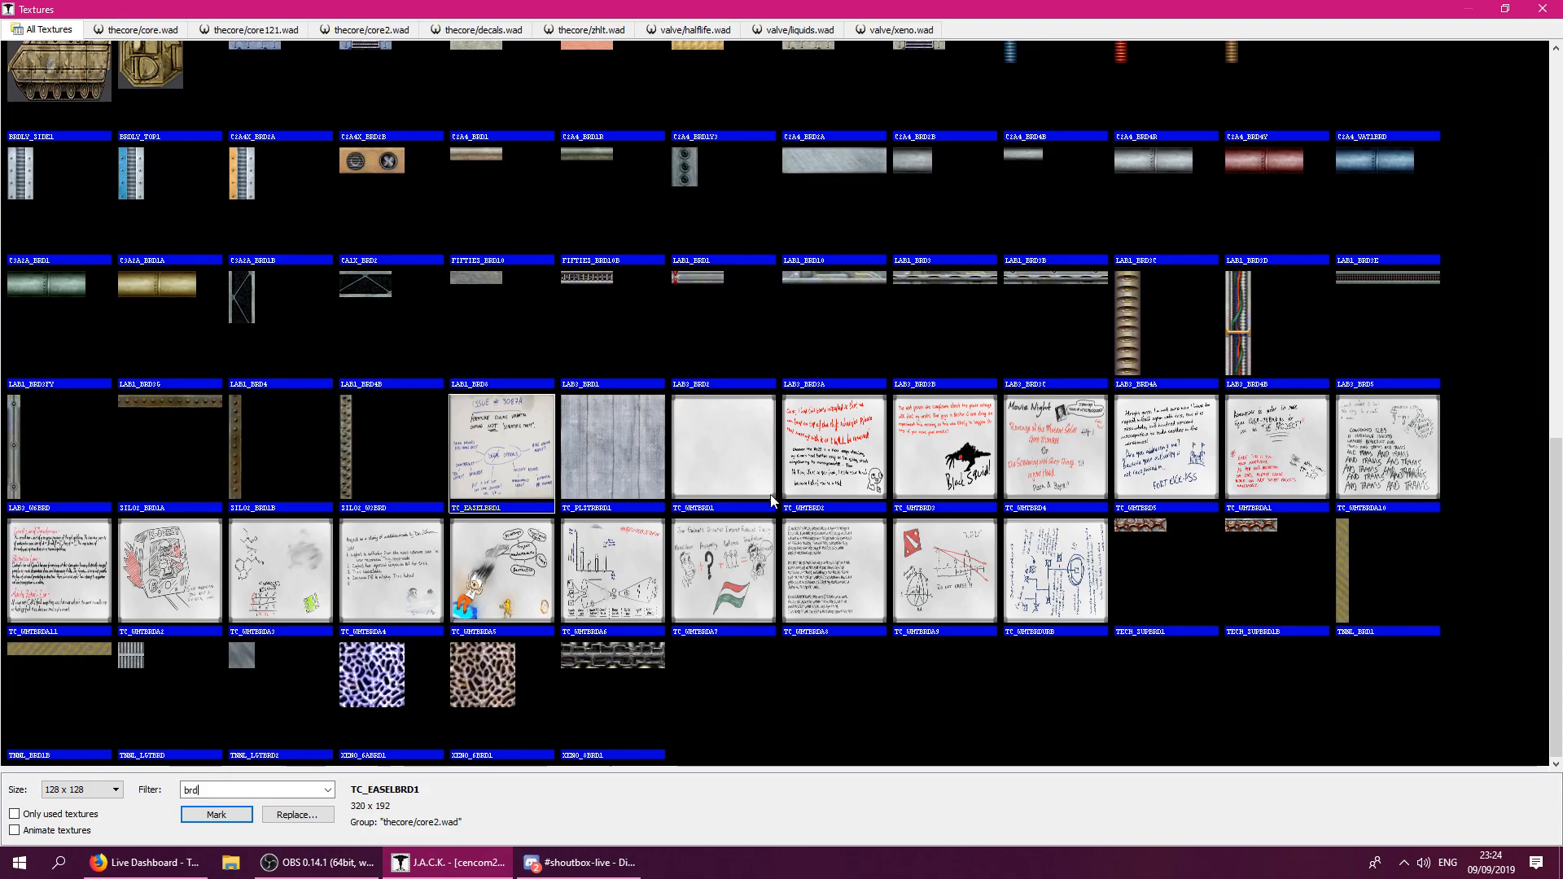
pyautogui.click(1195, 483)
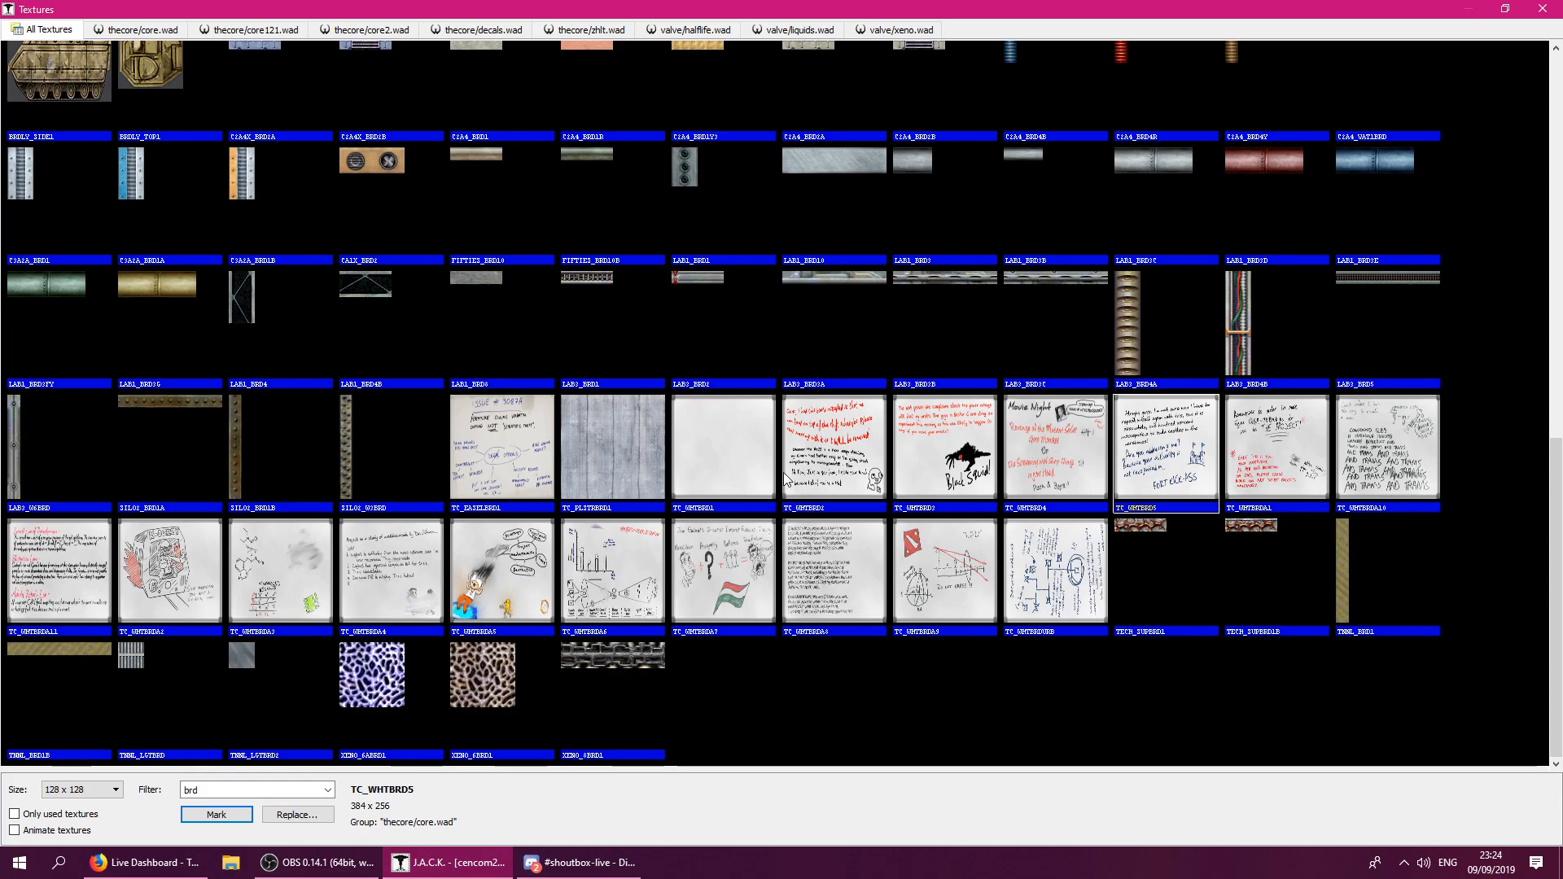
pyautogui.doubleClick(746, 456)
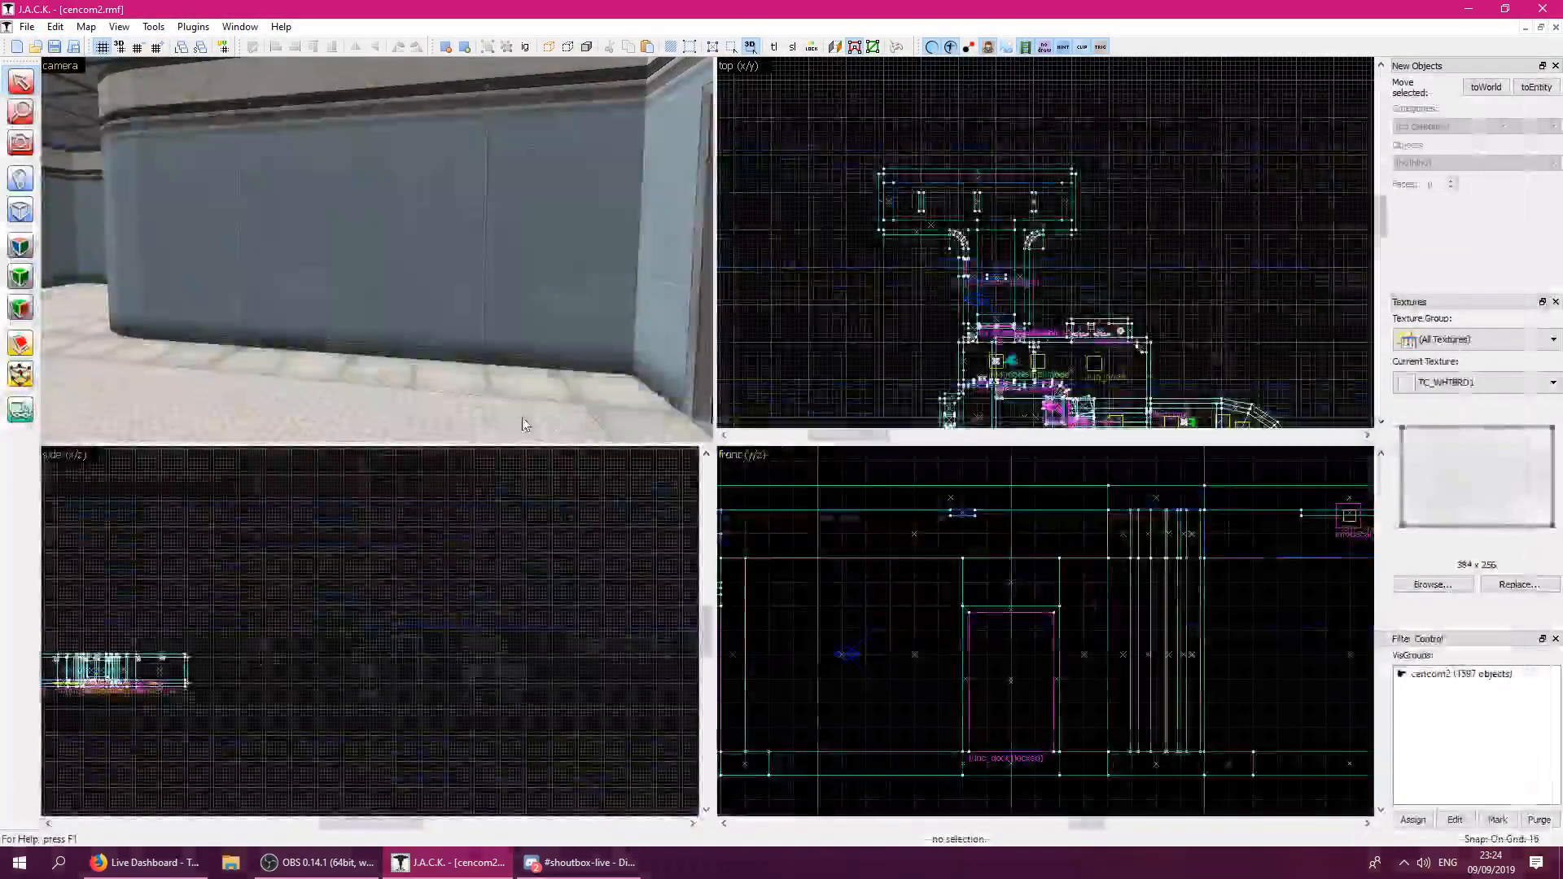
# Outline a block 16 units wide, 96 long and 64 high at mid-height on the corridor wall opposite the keypad door.
pyautogui.click(20, 211)
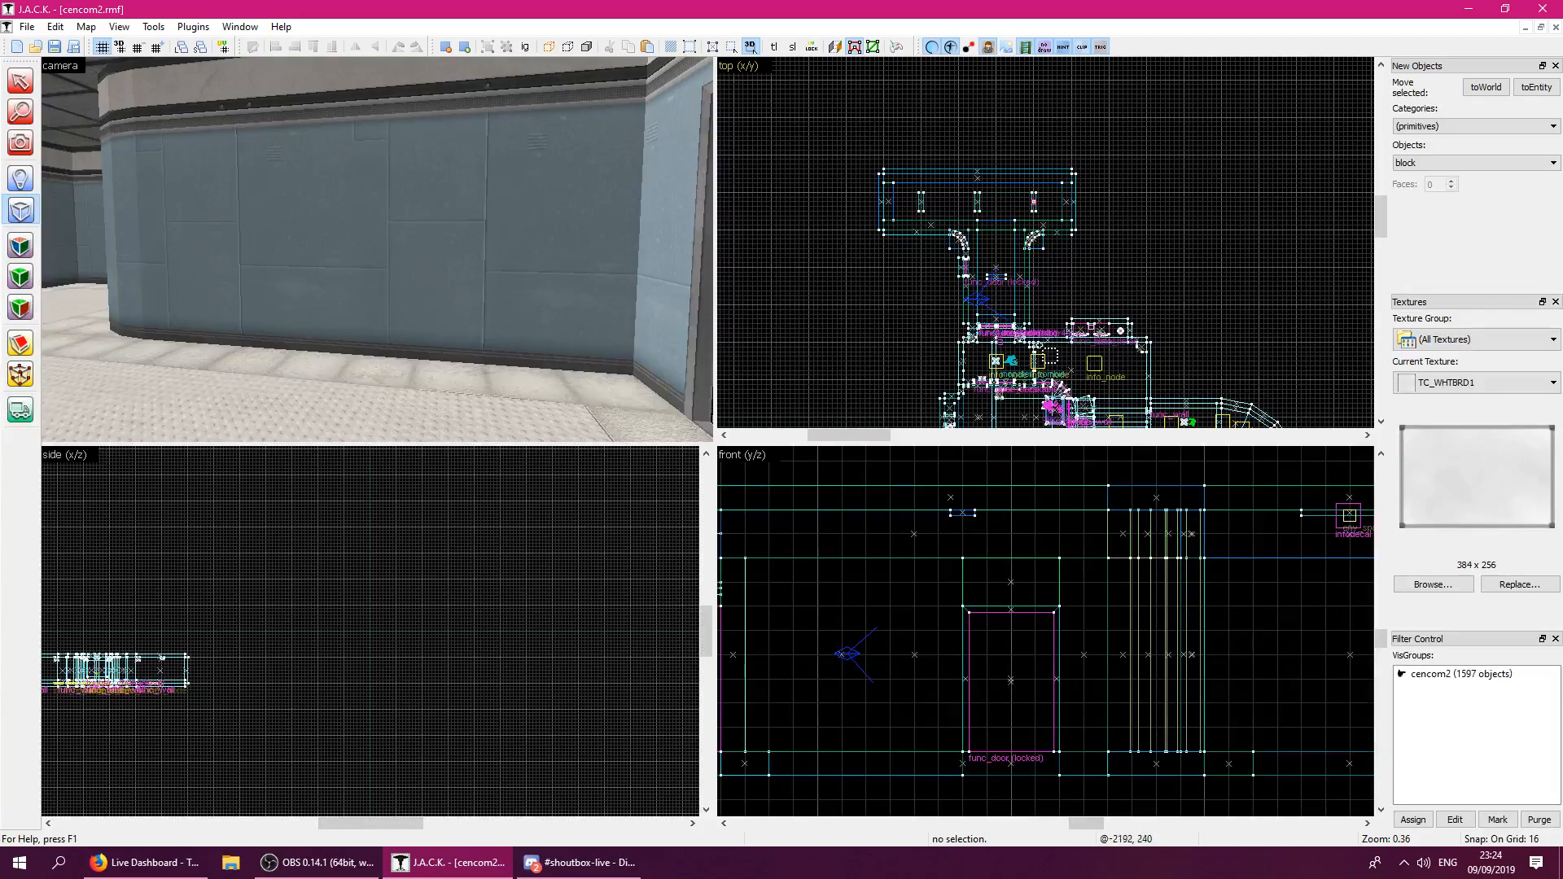
pyautogui.scroll(5, 1038, 301)
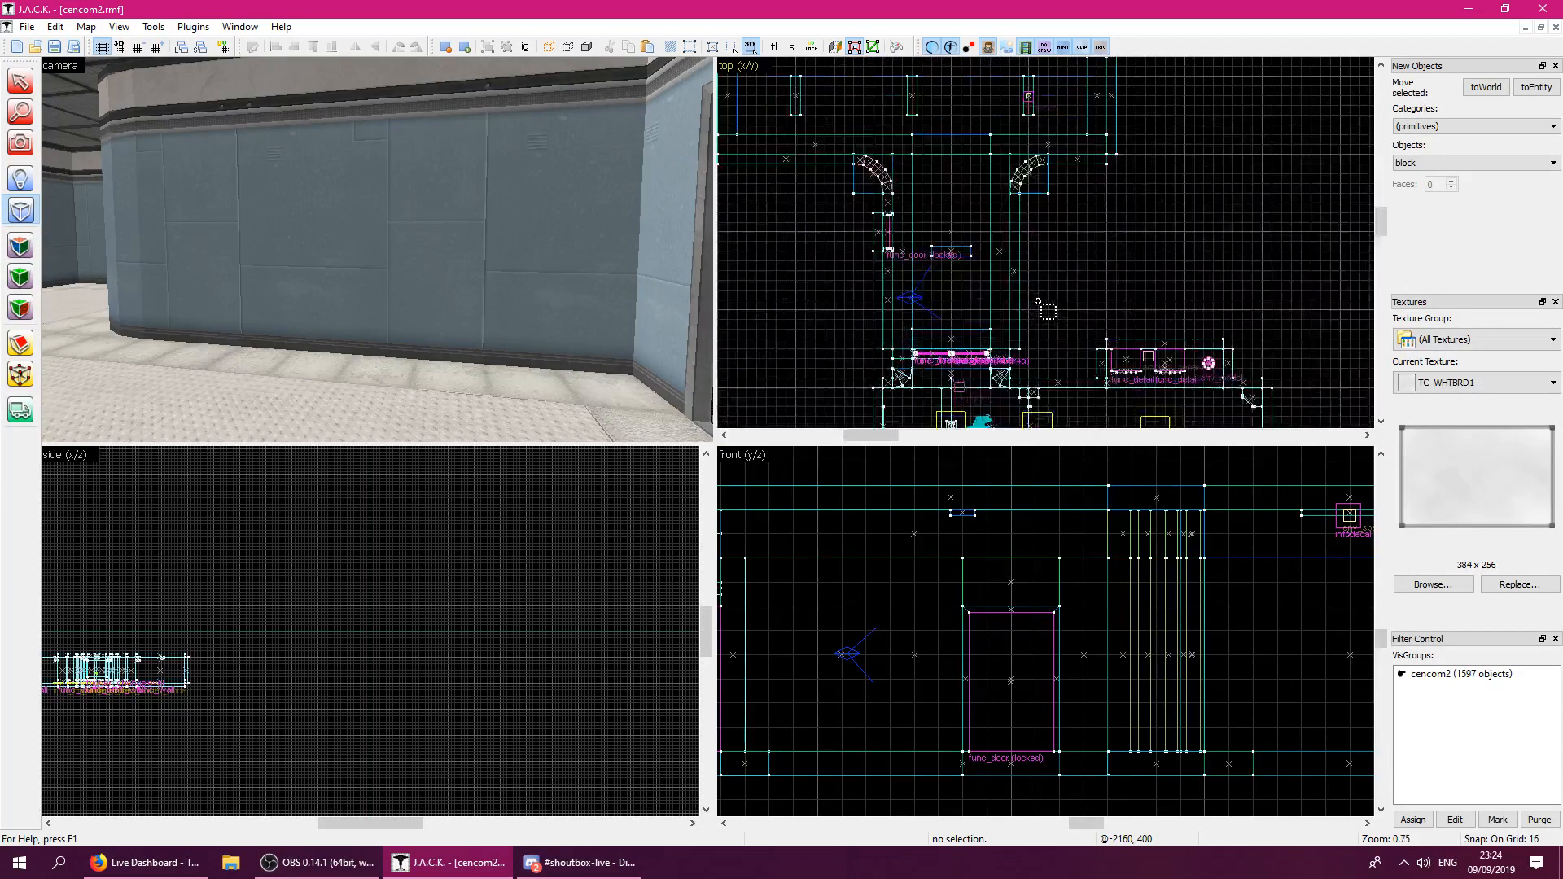
pyautogui.moveTo(989, 222); pyautogui.dragTo(1009, 312)
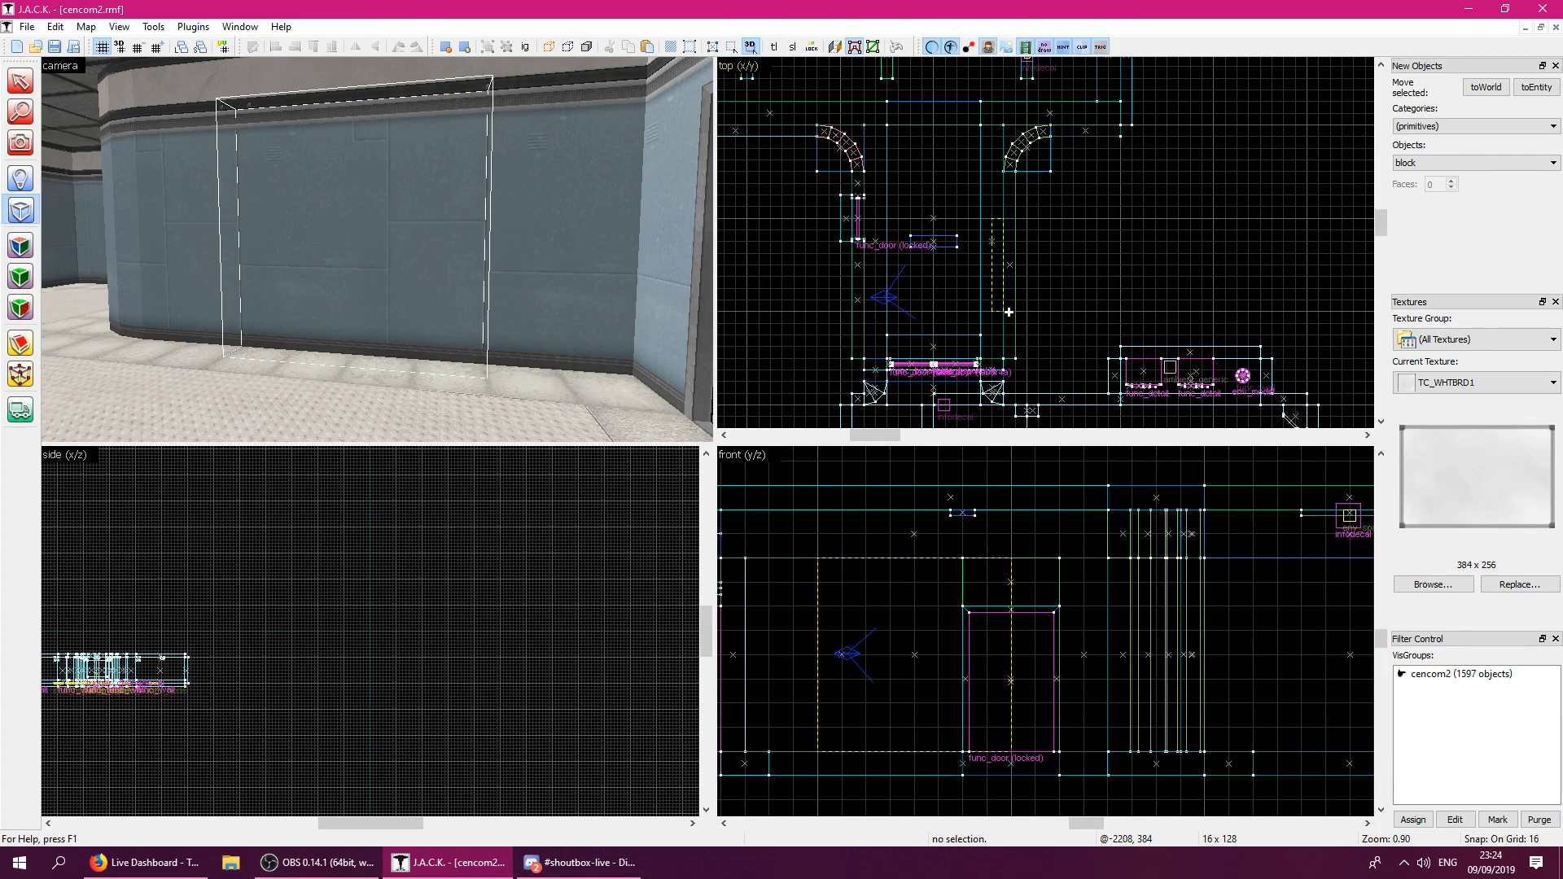
pyautogui.moveTo(1009, 312); pyautogui.dragTo(1009, 312)
pyautogui.moveTo(914, 552); pyautogui.dragTo(915, 567)
pyautogui.moveTo(916, 568); pyautogui.dragTo(920, 654)
pyautogui.moveTo(1015, 705); pyautogui.dragTo(969, 707)
pyautogui.moveTo(943, 704); pyautogui.dragTo(942, 654)
# Set the grid to 4 units, thin the block outline to 4 units against the wall and create the whiteboard.
pyautogui.scroll(4, 1001, 258)
pyautogui.press('[')
pyautogui.press('[')
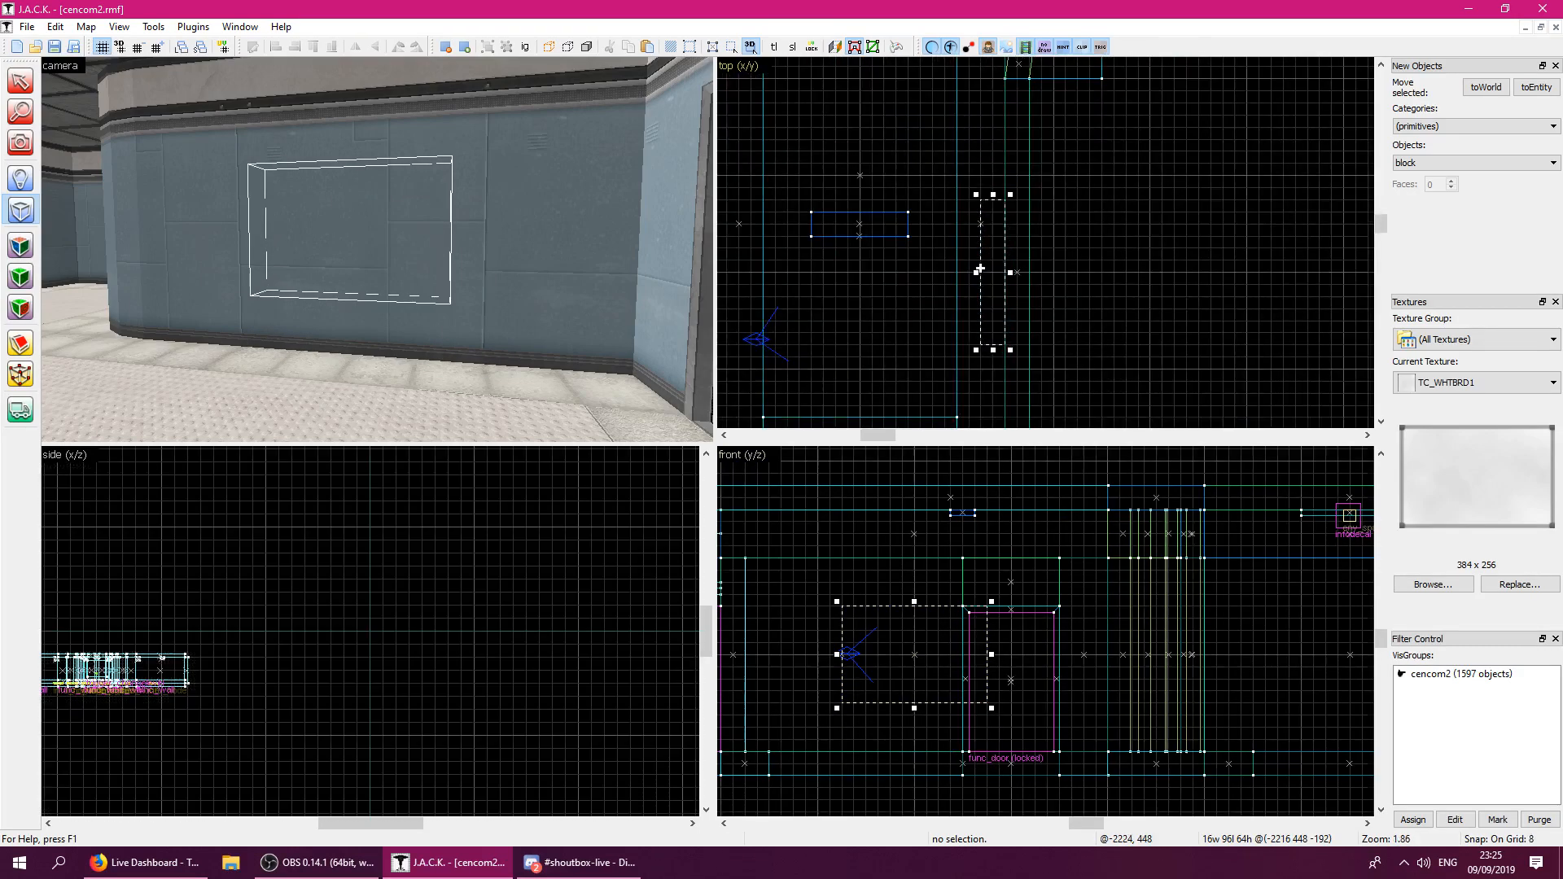
pyautogui.moveTo(975, 273); pyautogui.dragTo(1000, 274)
pyautogui.press('Return')
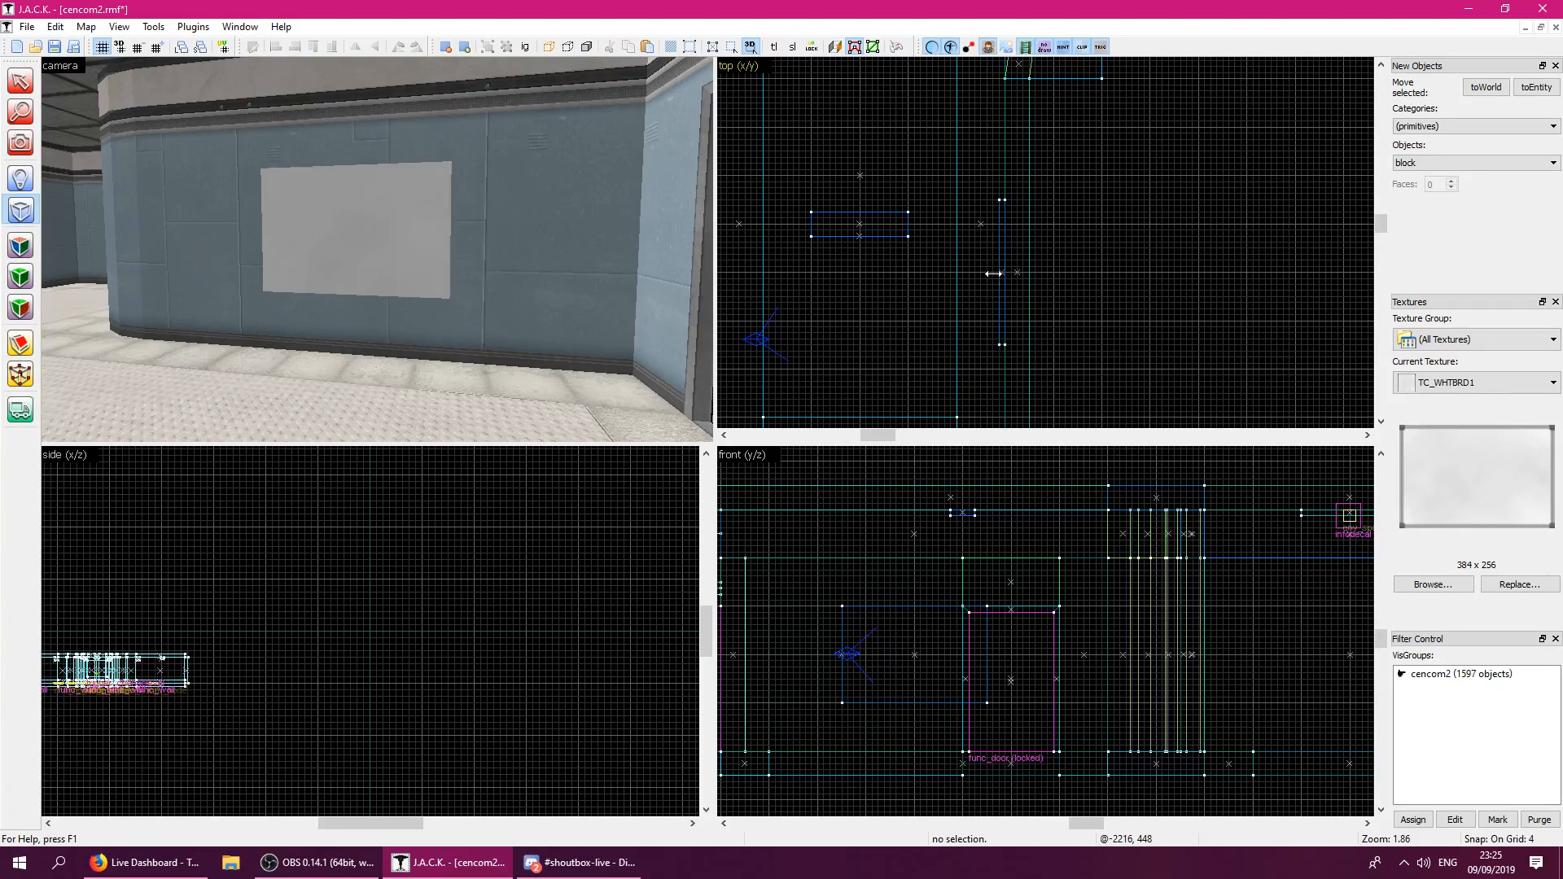
# Fit the TC_WHTBRD1 texture to the whiteboard's front face.
pyautogui.click(22, 246)
pyautogui.click(432, 248)
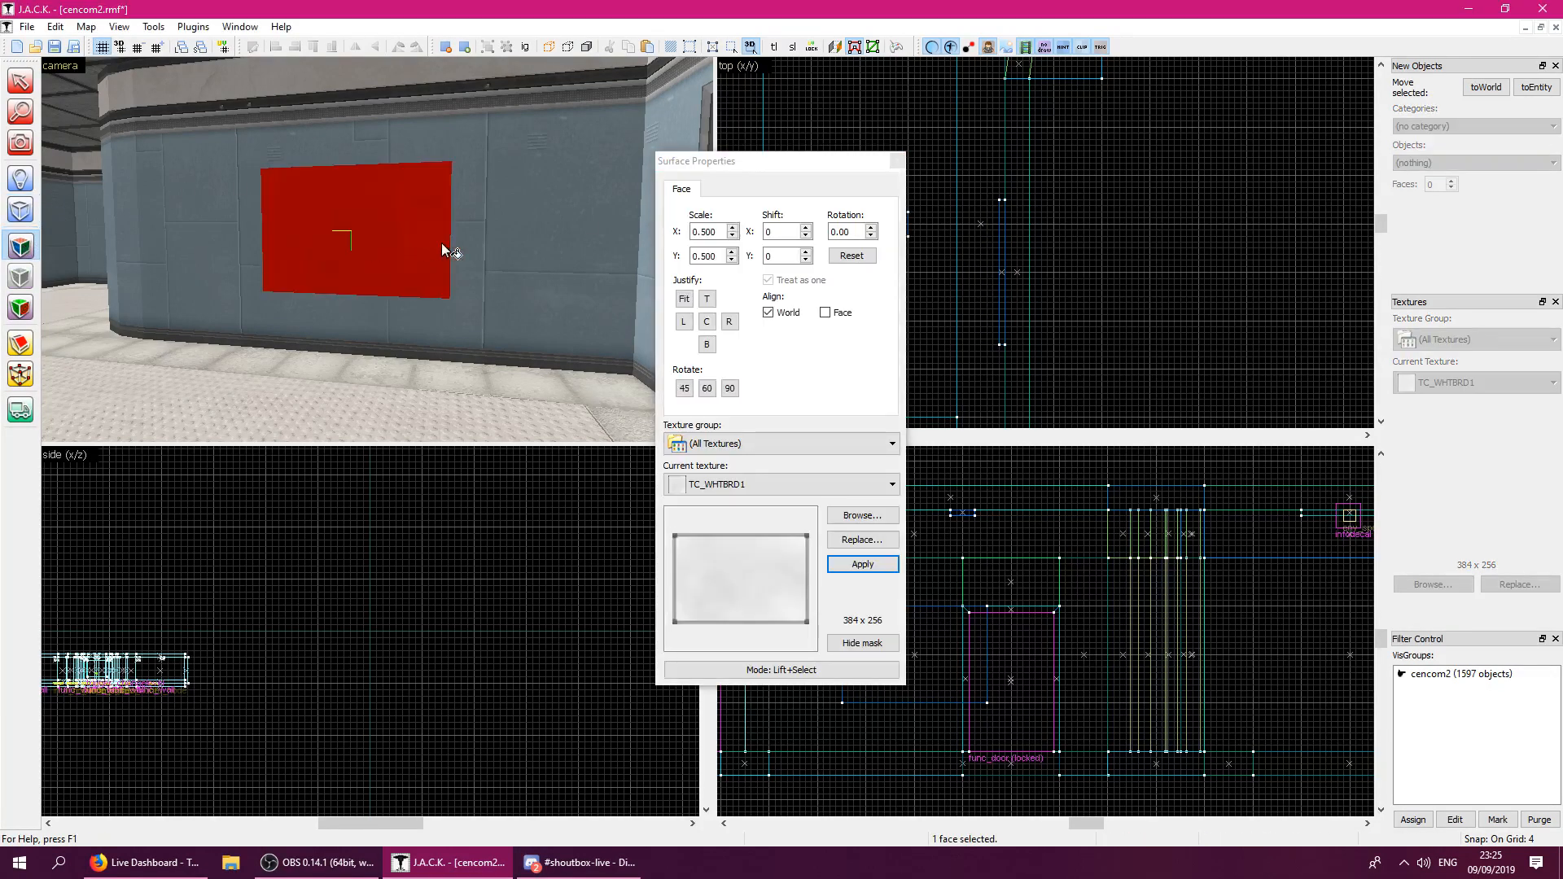
pyautogui.click(684, 299)
pyautogui.press('z')
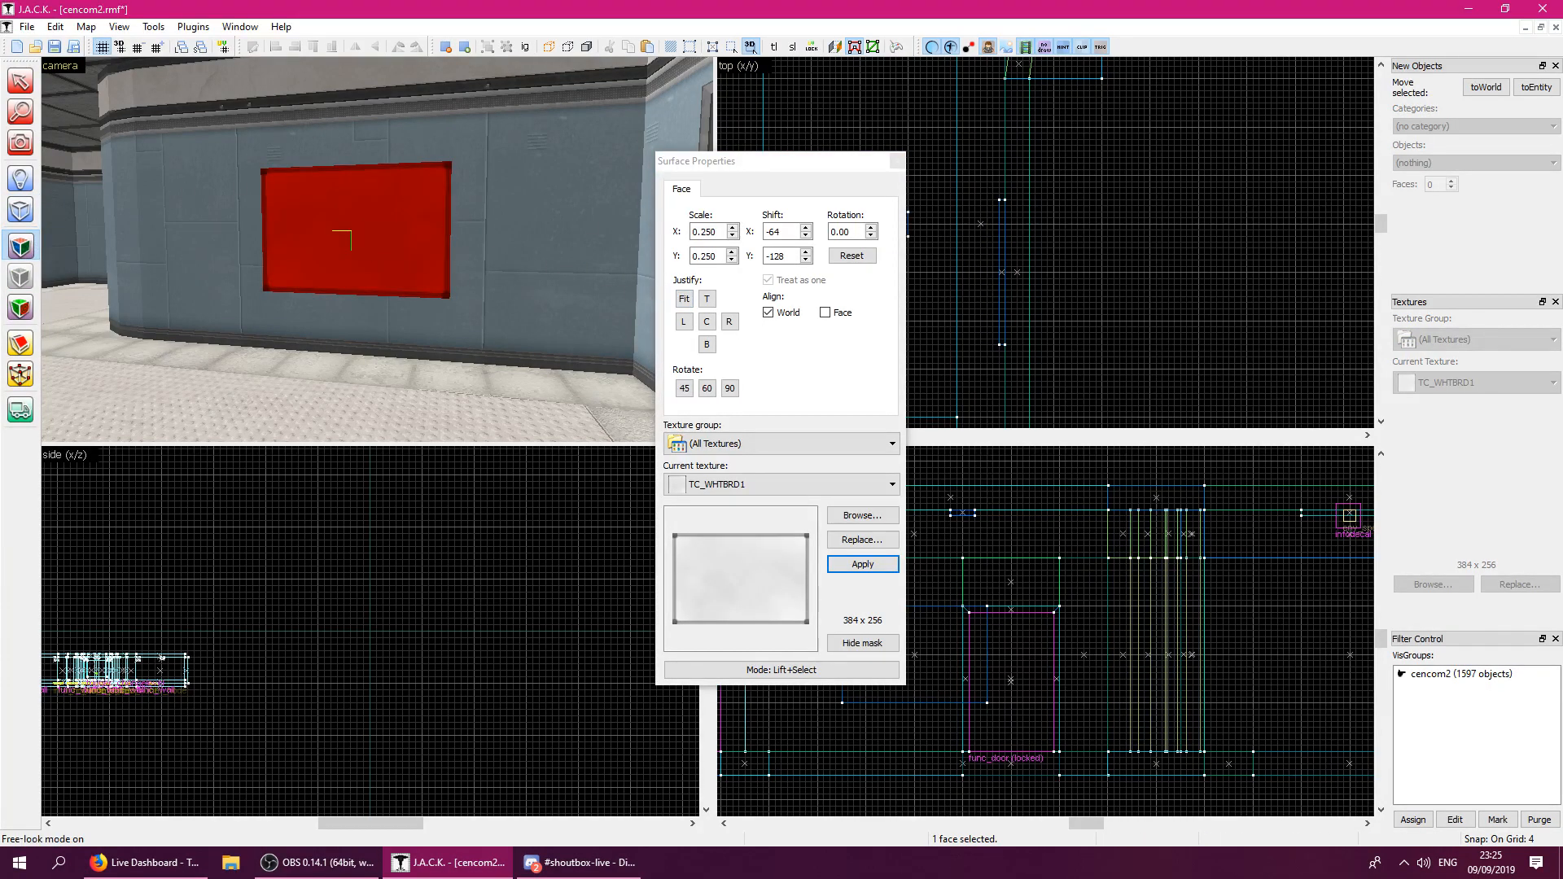
pyautogui.press('w')
pyautogui.press('w')
pyautogui.press('z')
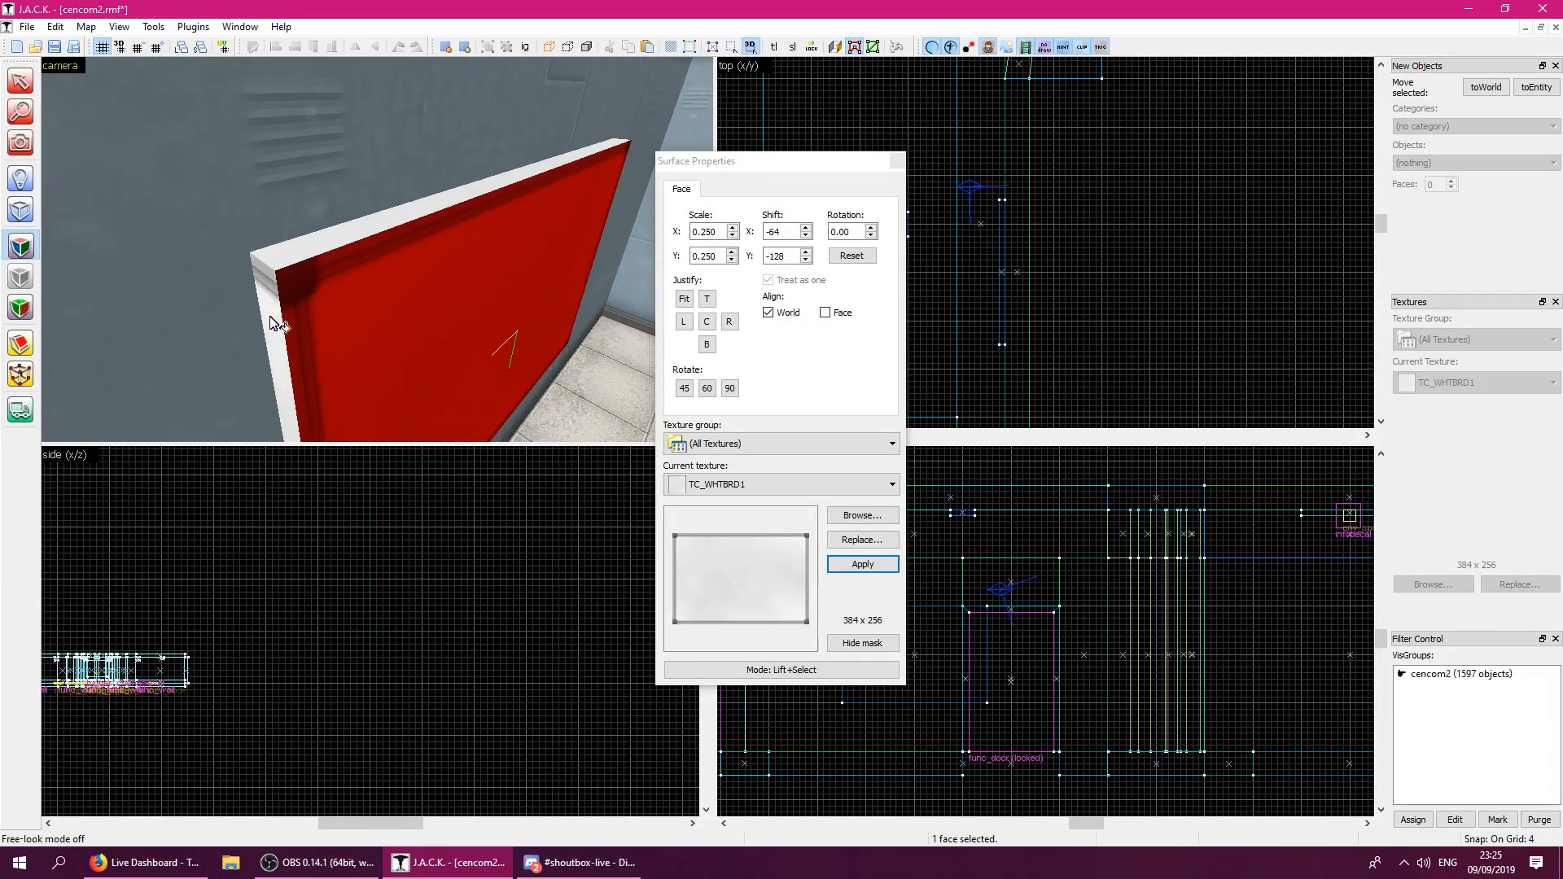
# Apply the front face's 0.25 texture scale to the whiteboard's end face and left-justify the texture.
pyautogui.press('z')
pyautogui.press('a')
pyautogui.press('z')
pyautogui.click(343, 322)
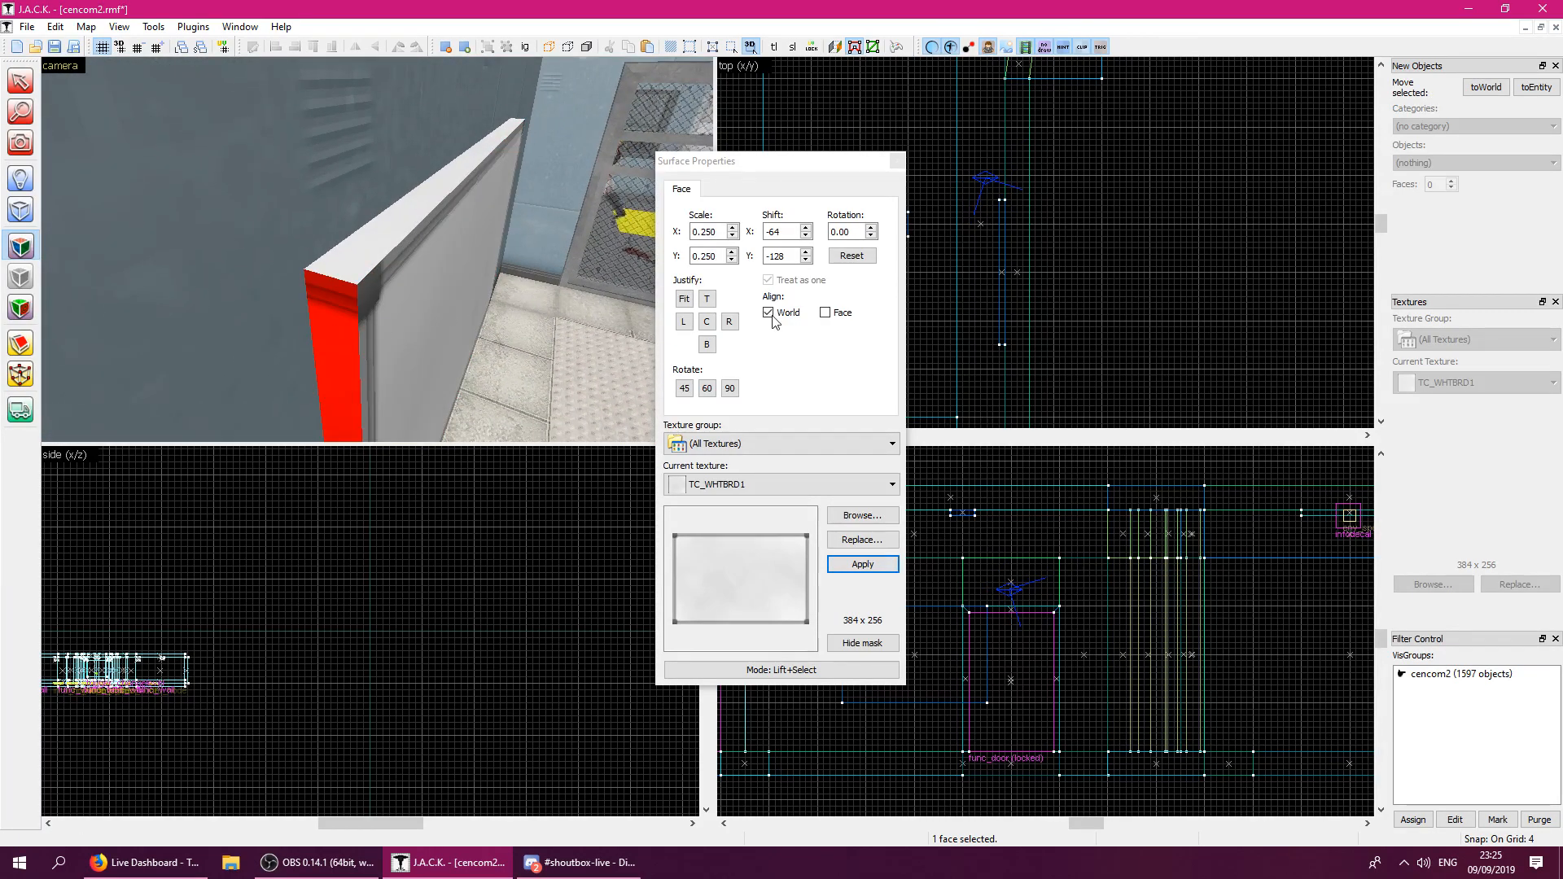
pyautogui.click(684, 322)
# Set the grid to 2 units and thin the whiteboard to 2 units, keeping it against the wall.
pyautogui.hotkey('shift', 'a')
pyautogui.click(457, 332)
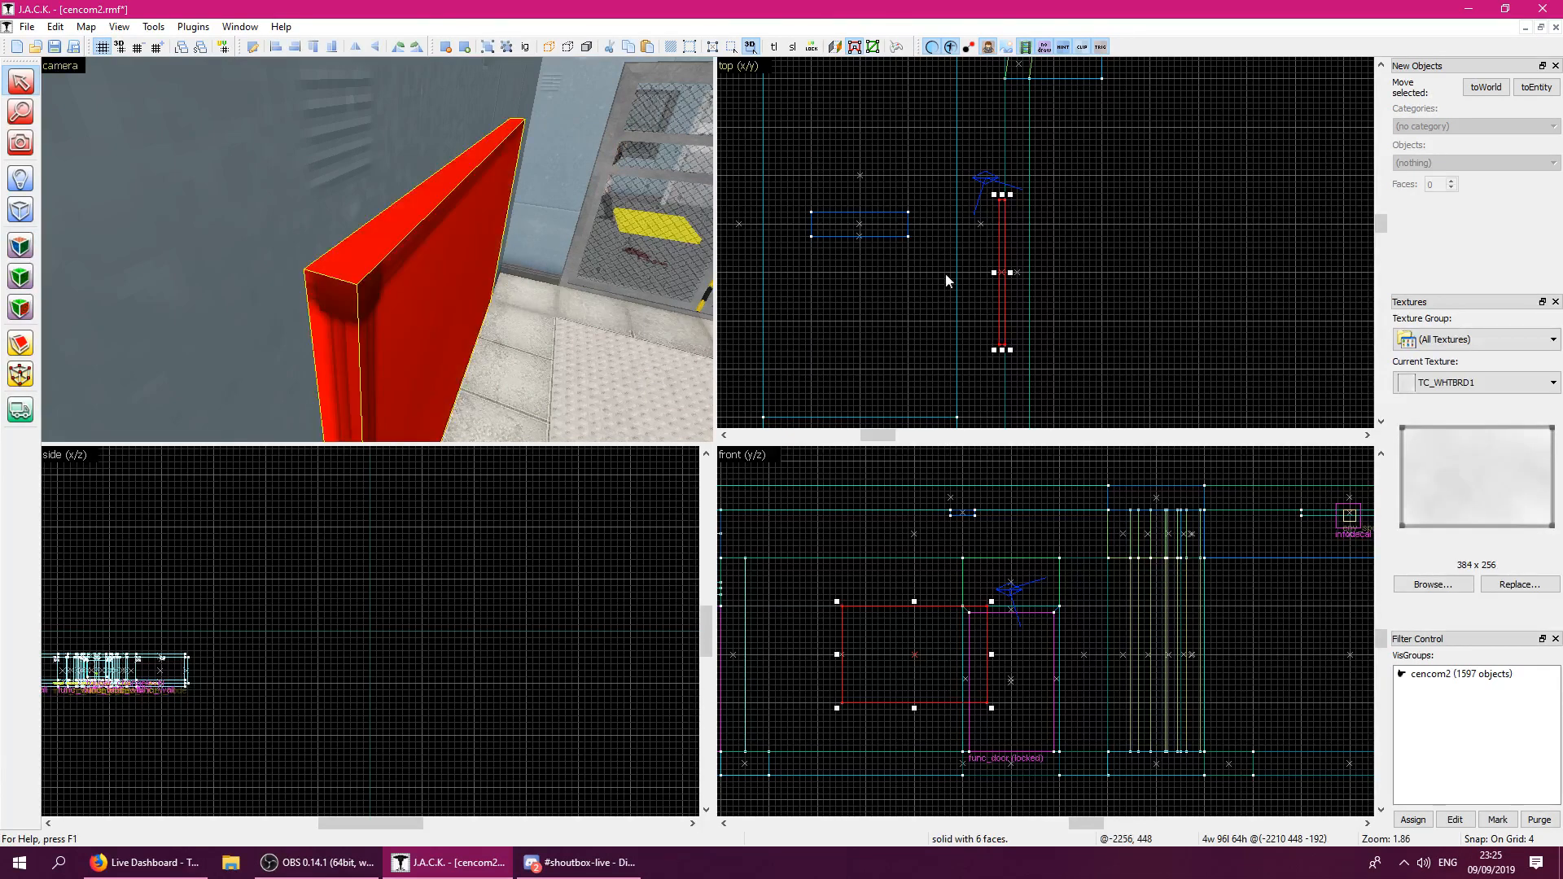
pyautogui.scroll(4, 1001, 269)
pyautogui.press('[')
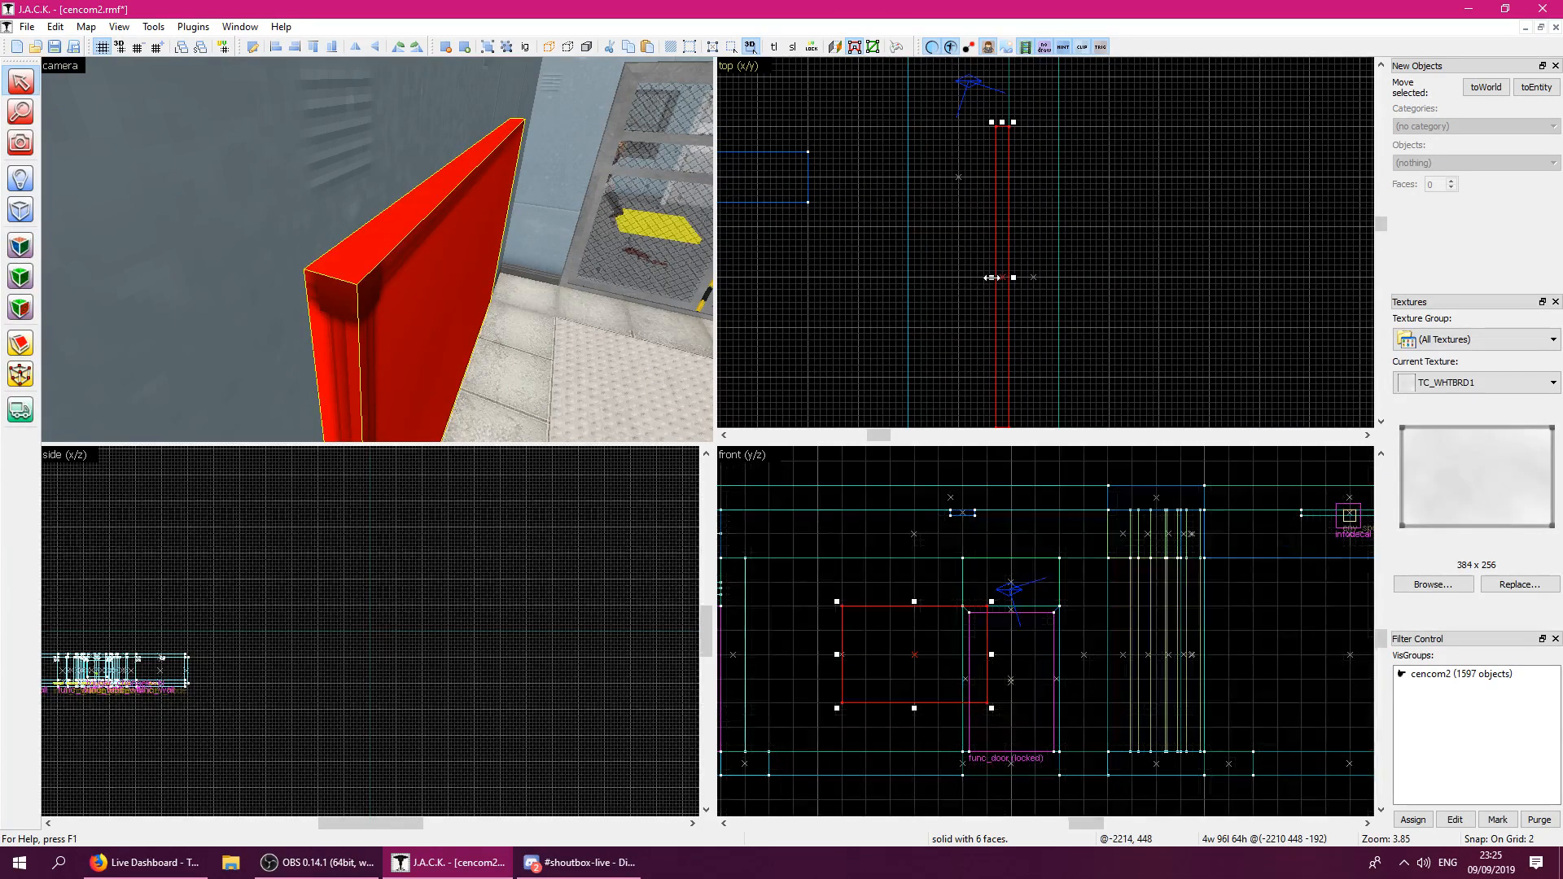
# Right-justify the texture on the end face of the thinned whiteboard.
pyautogui.click(21, 246)
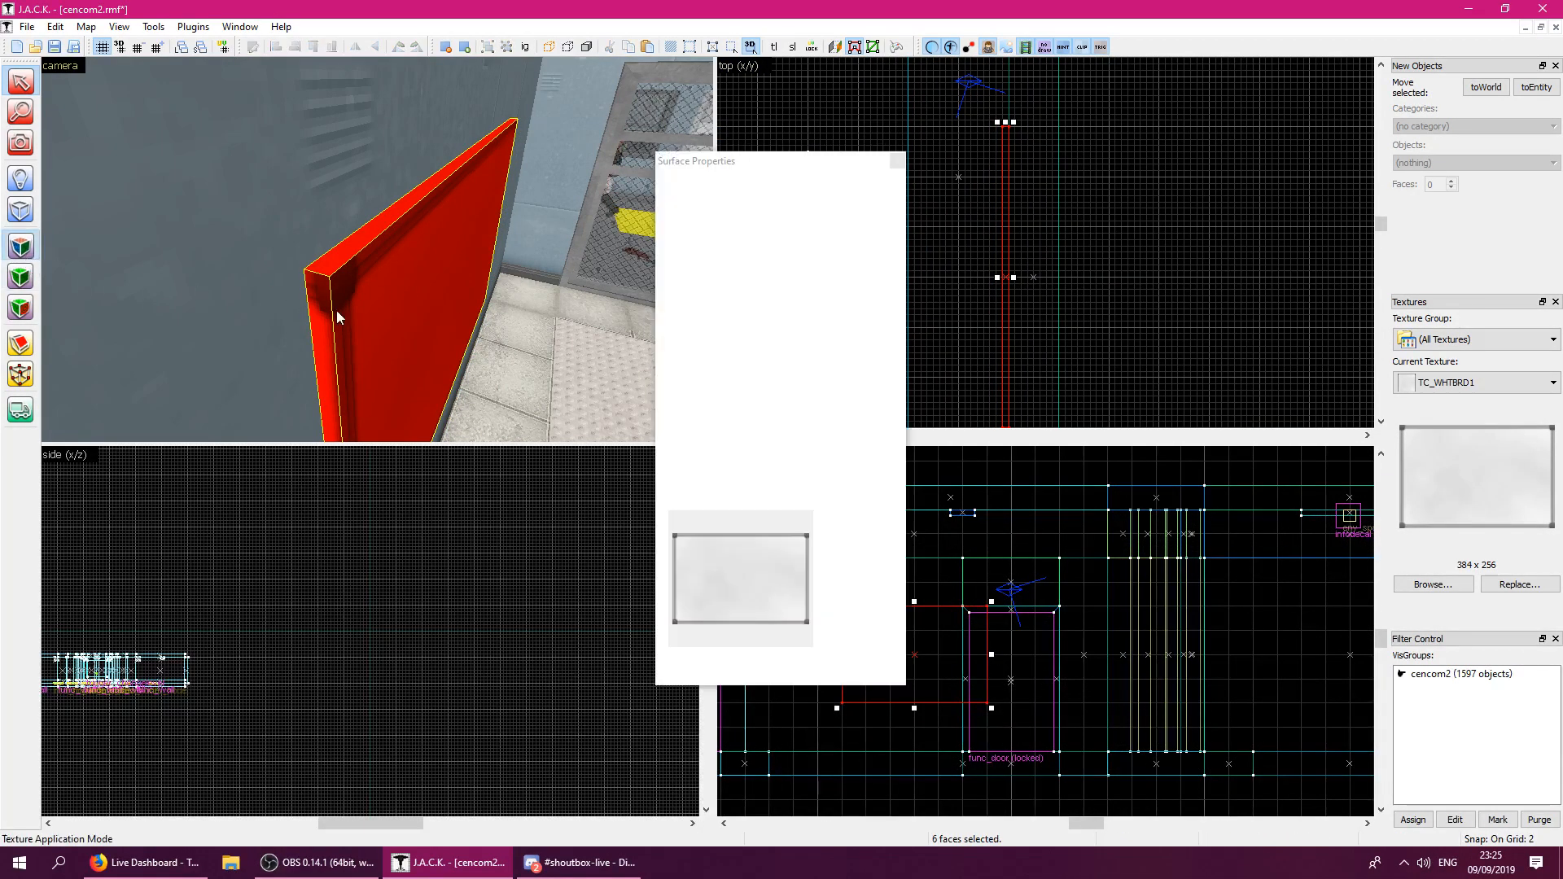
pyautogui.click(336, 313)
pyautogui.click(326, 315)
pyautogui.click(730, 323)
pyautogui.click(336, 308)
pyautogui.click(324, 308)
# Apply the whiteboard texture at 0.25 scale to its upper edge face and justify it to the top.
pyautogui.press('z')
pyautogui.press('d')
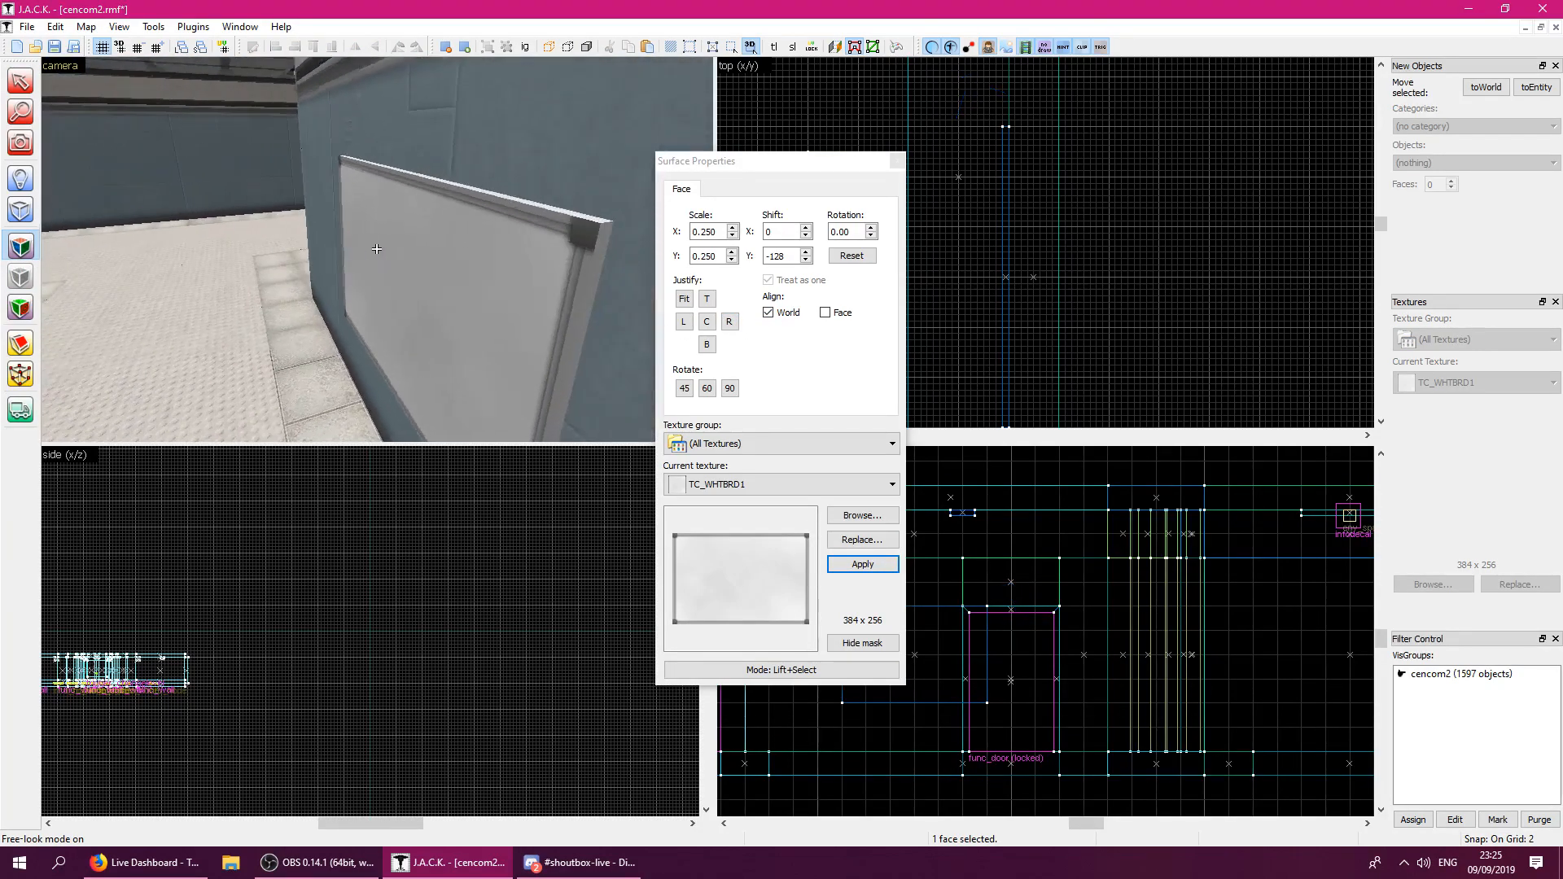
pyautogui.press('z')
pyautogui.click(321, 195)
pyautogui.click(334, 188)
pyautogui.click(713, 300)
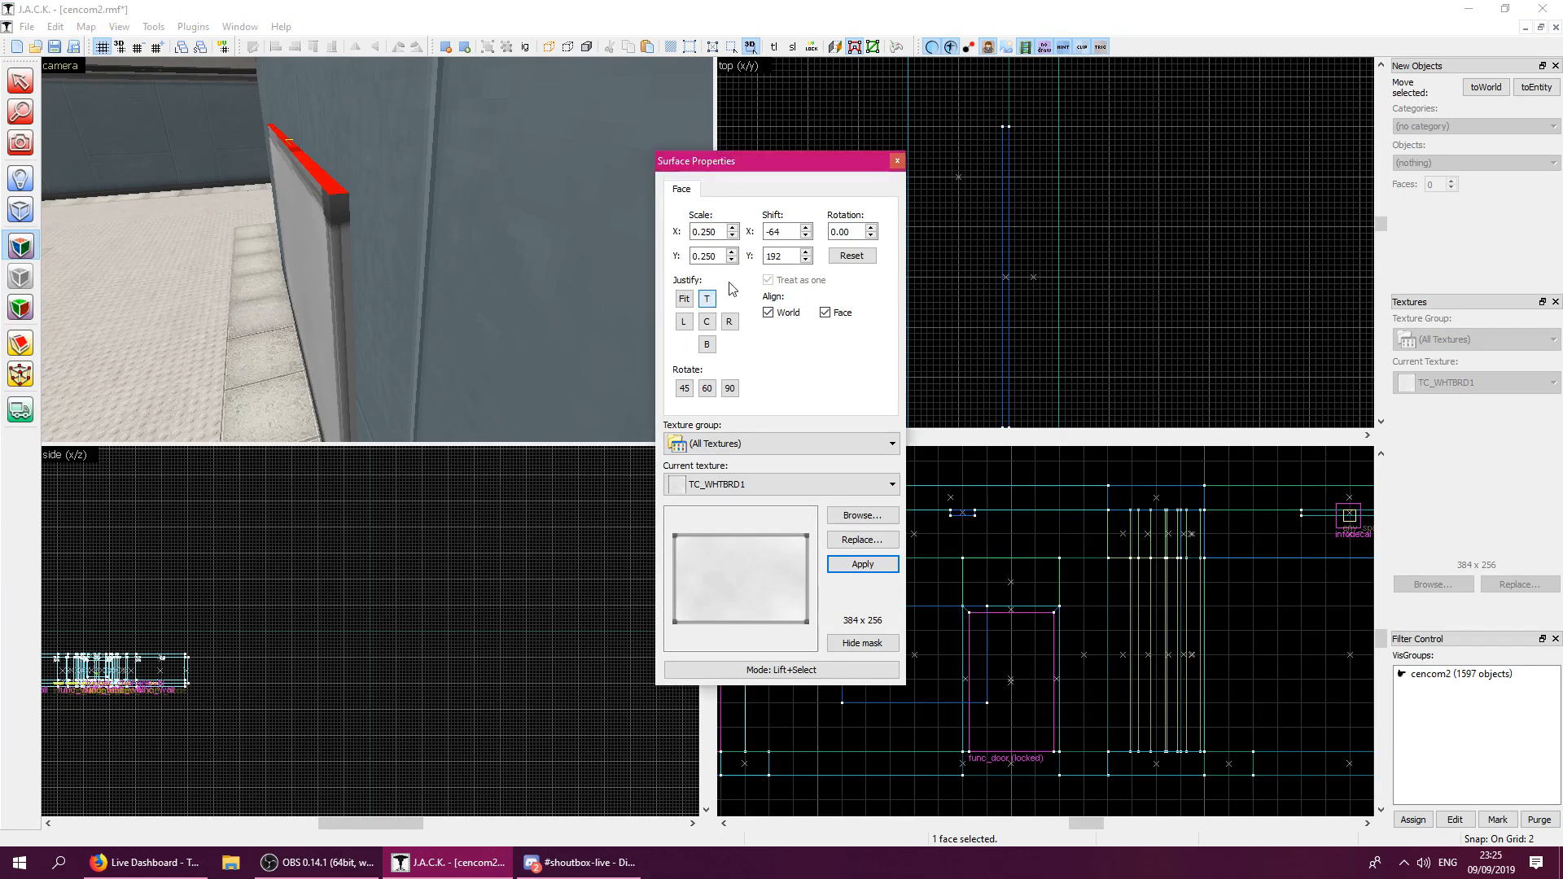
# Rotate the whiteboard texture to 270 on the board's upper edge face, with a Y shift of 136.
pyautogui.press('Return')
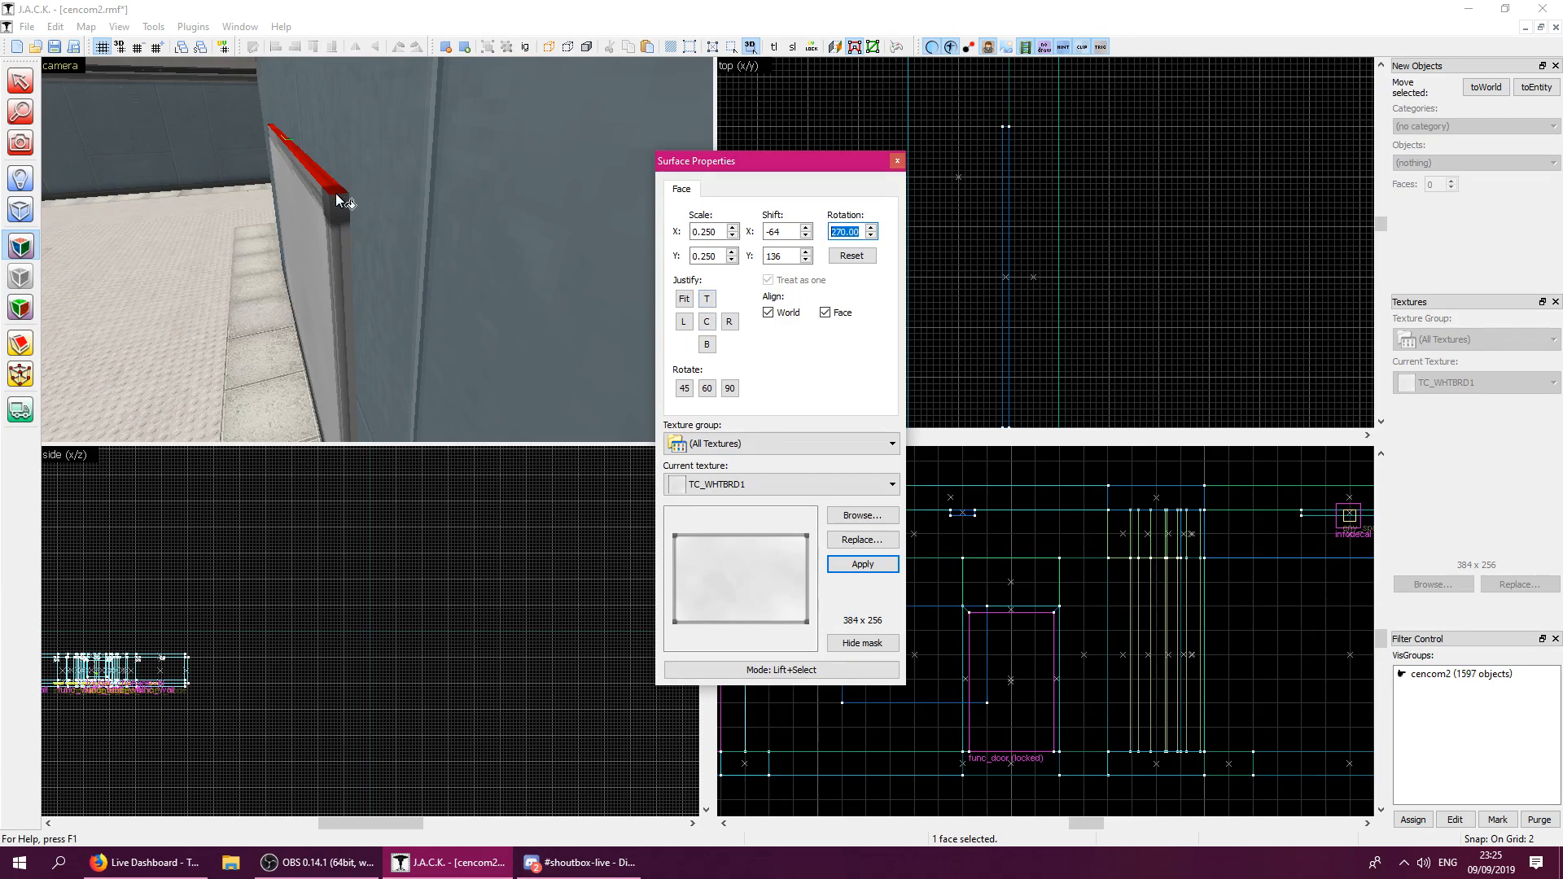
pyautogui.press('z')
pyautogui.press('w')
pyautogui.press('s')
pyautogui.press('z')
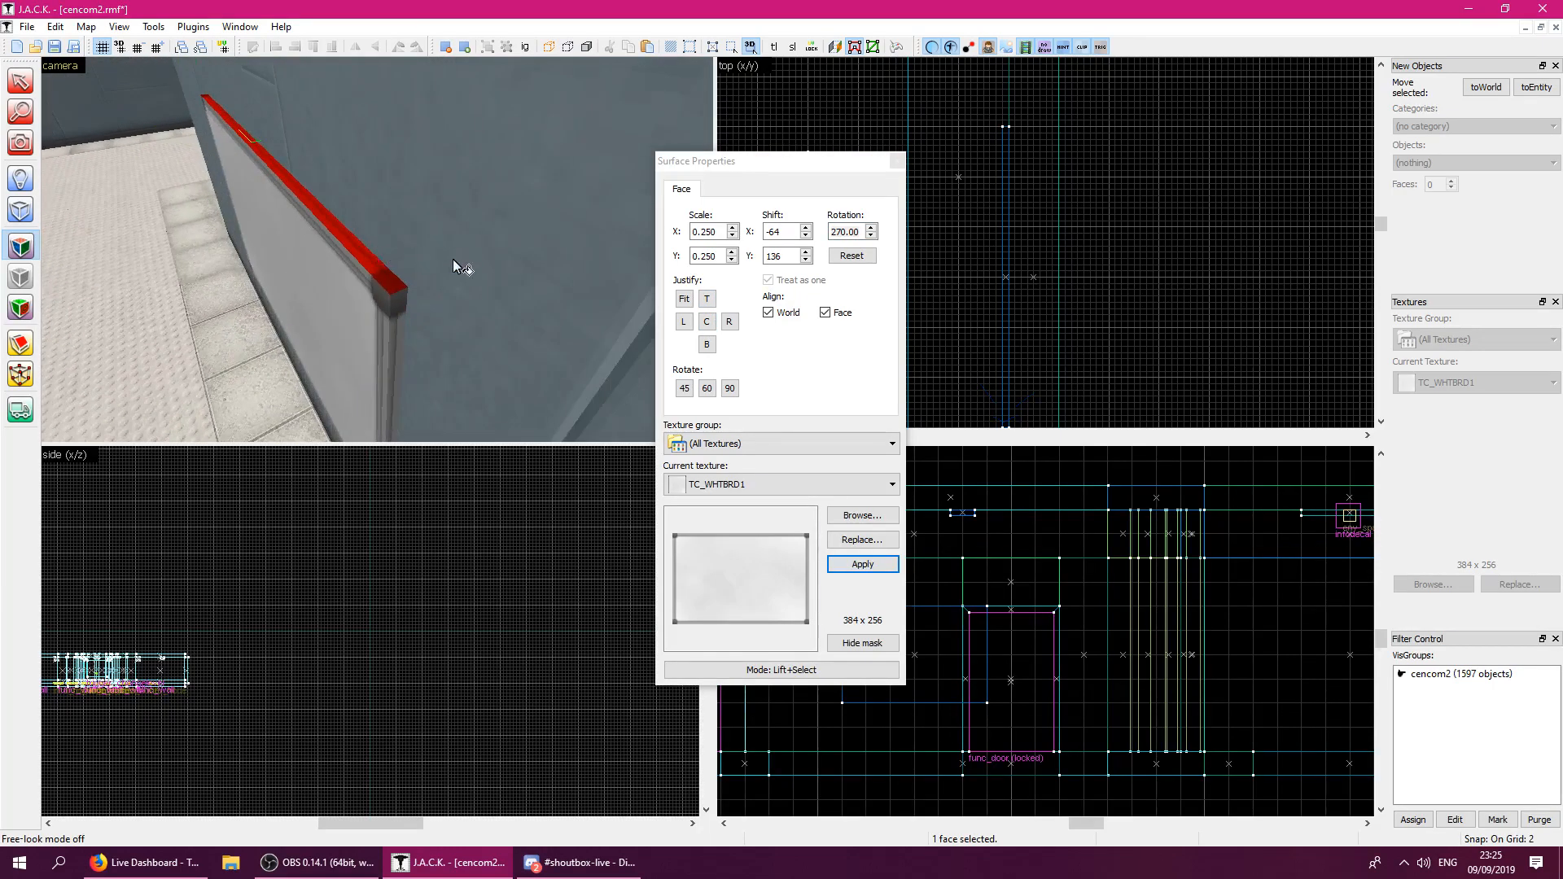
pyautogui.click(453, 260)
pyautogui.press('z')
pyautogui.press('w')
pyautogui.press('s')
pyautogui.press('z')
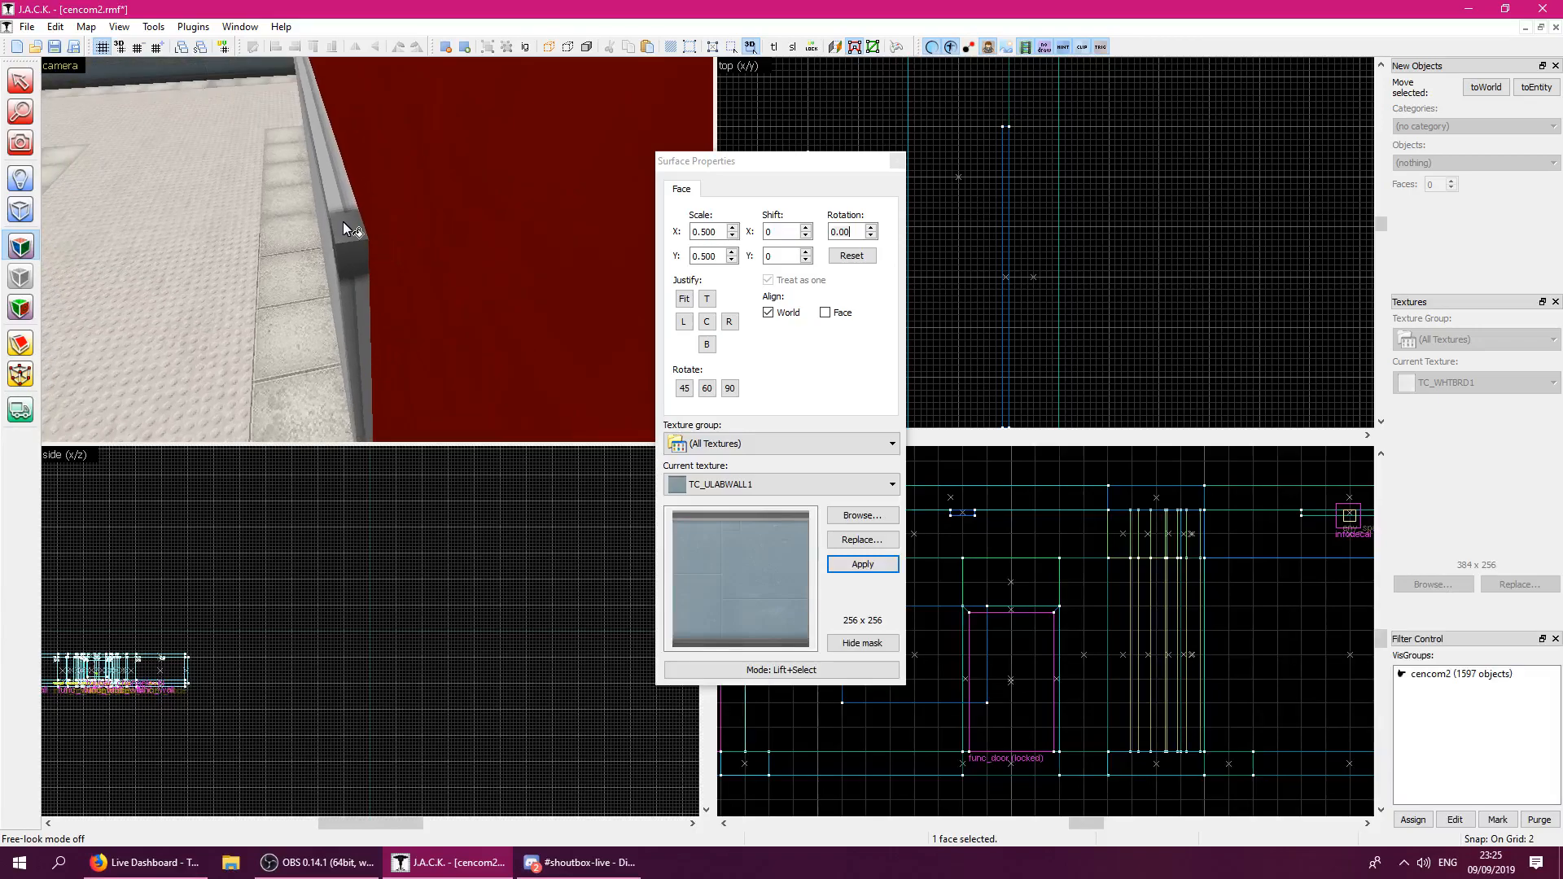
pyautogui.click(349, 232)
pyautogui.click(525, 274)
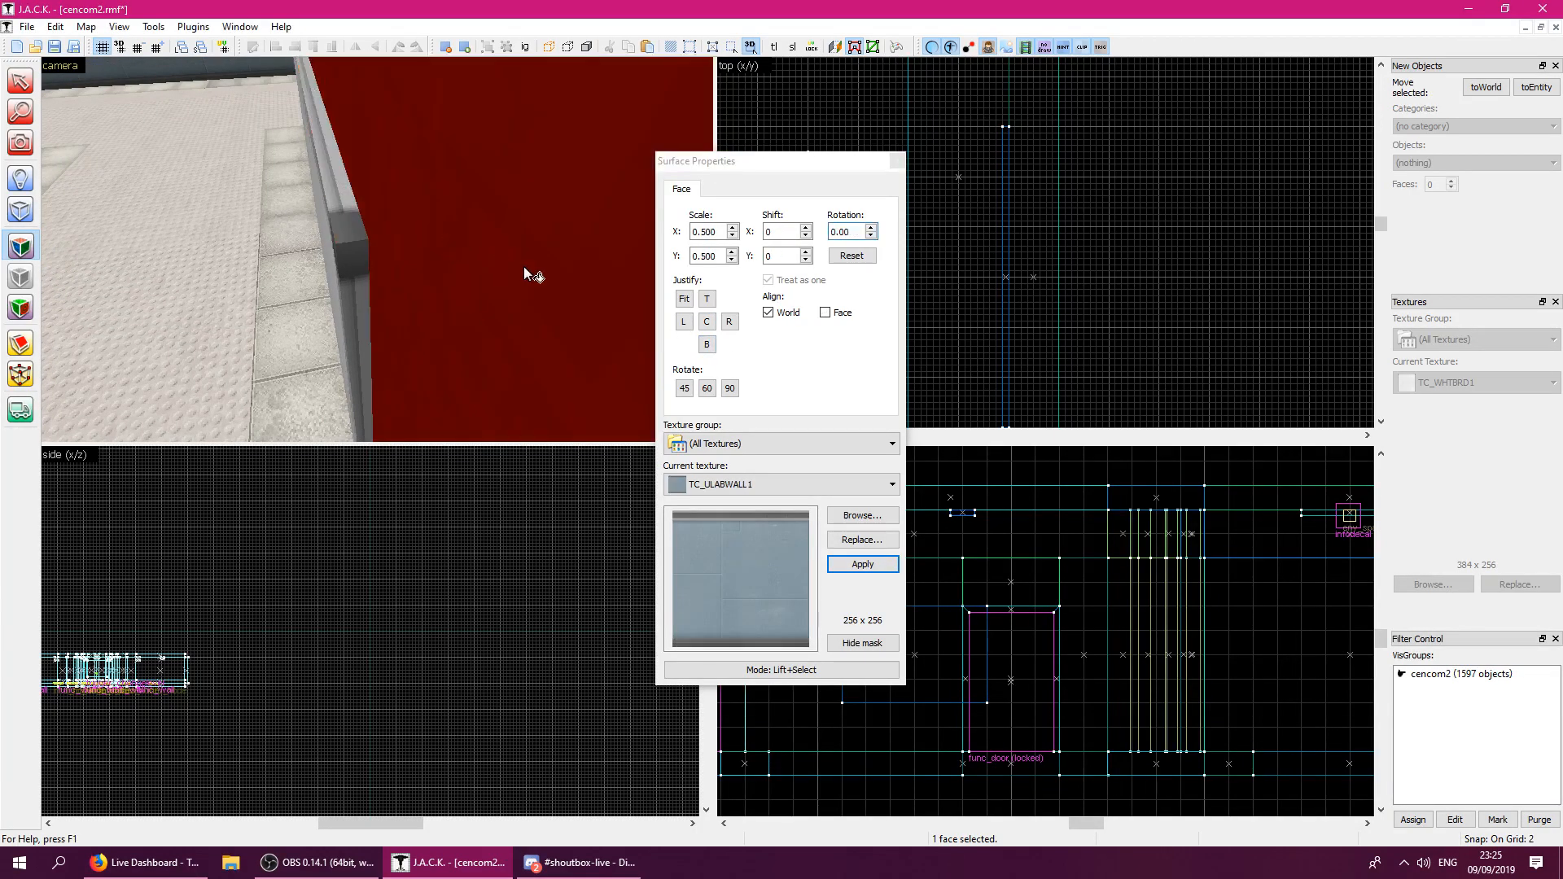
pyautogui.click(352, 254)
# Align the whiteboard texture on the board's lower edge face at 0.25 scale, with rotation 270 and Y shift 128.
pyautogui.press('z')
pyautogui.press('w')
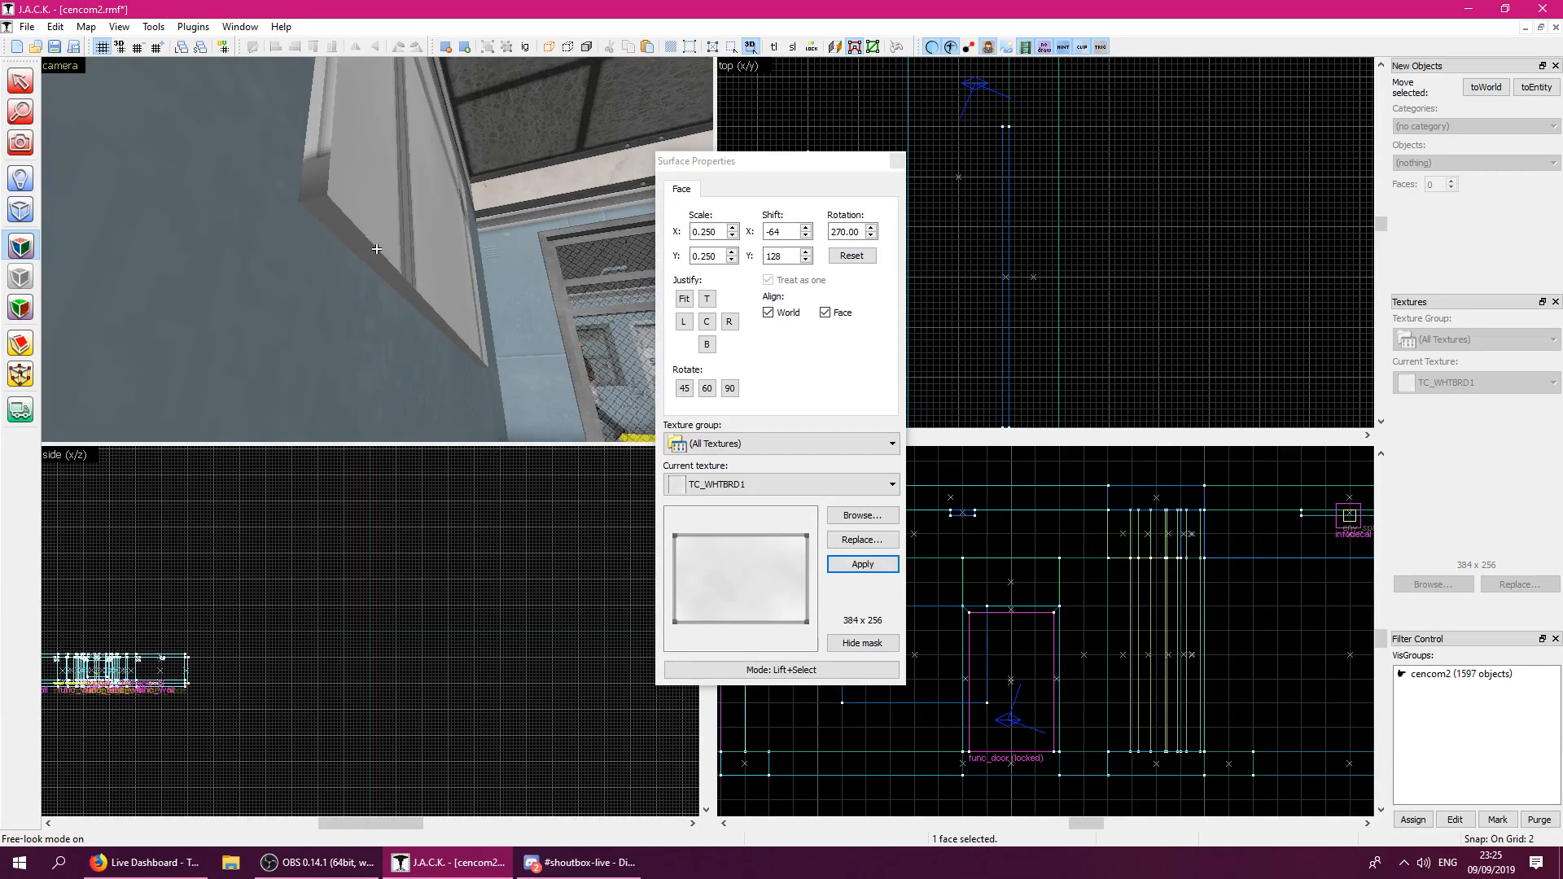
pyautogui.hotkey('ctrl', 'z')
pyautogui.press('w')
pyautogui.click(376, 249)
pyautogui.click(376, 248)
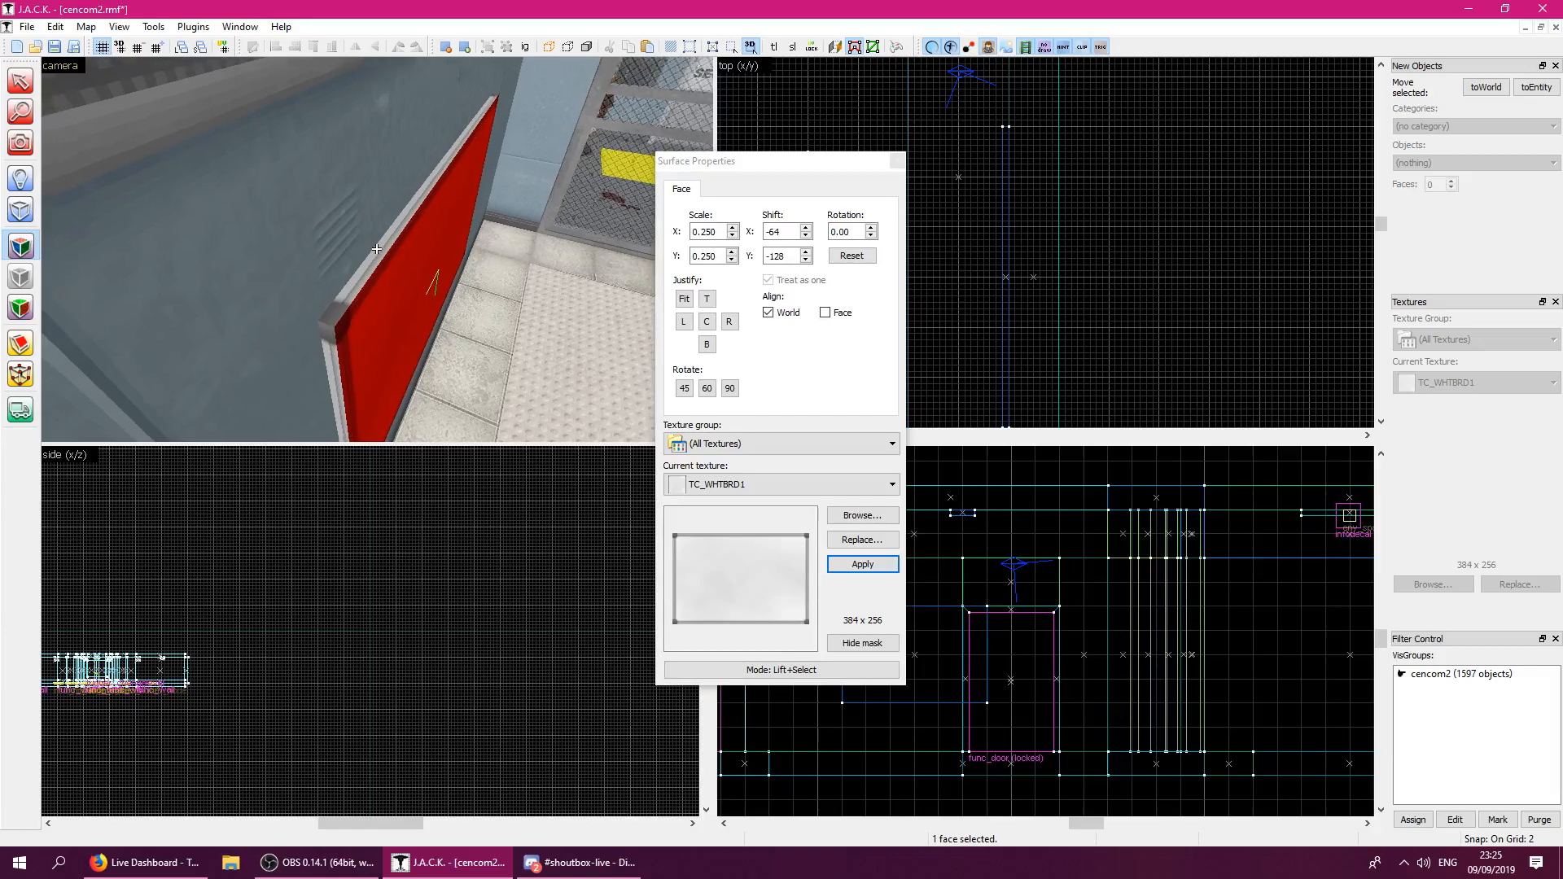
pyautogui.press('z')
pyautogui.press('w')
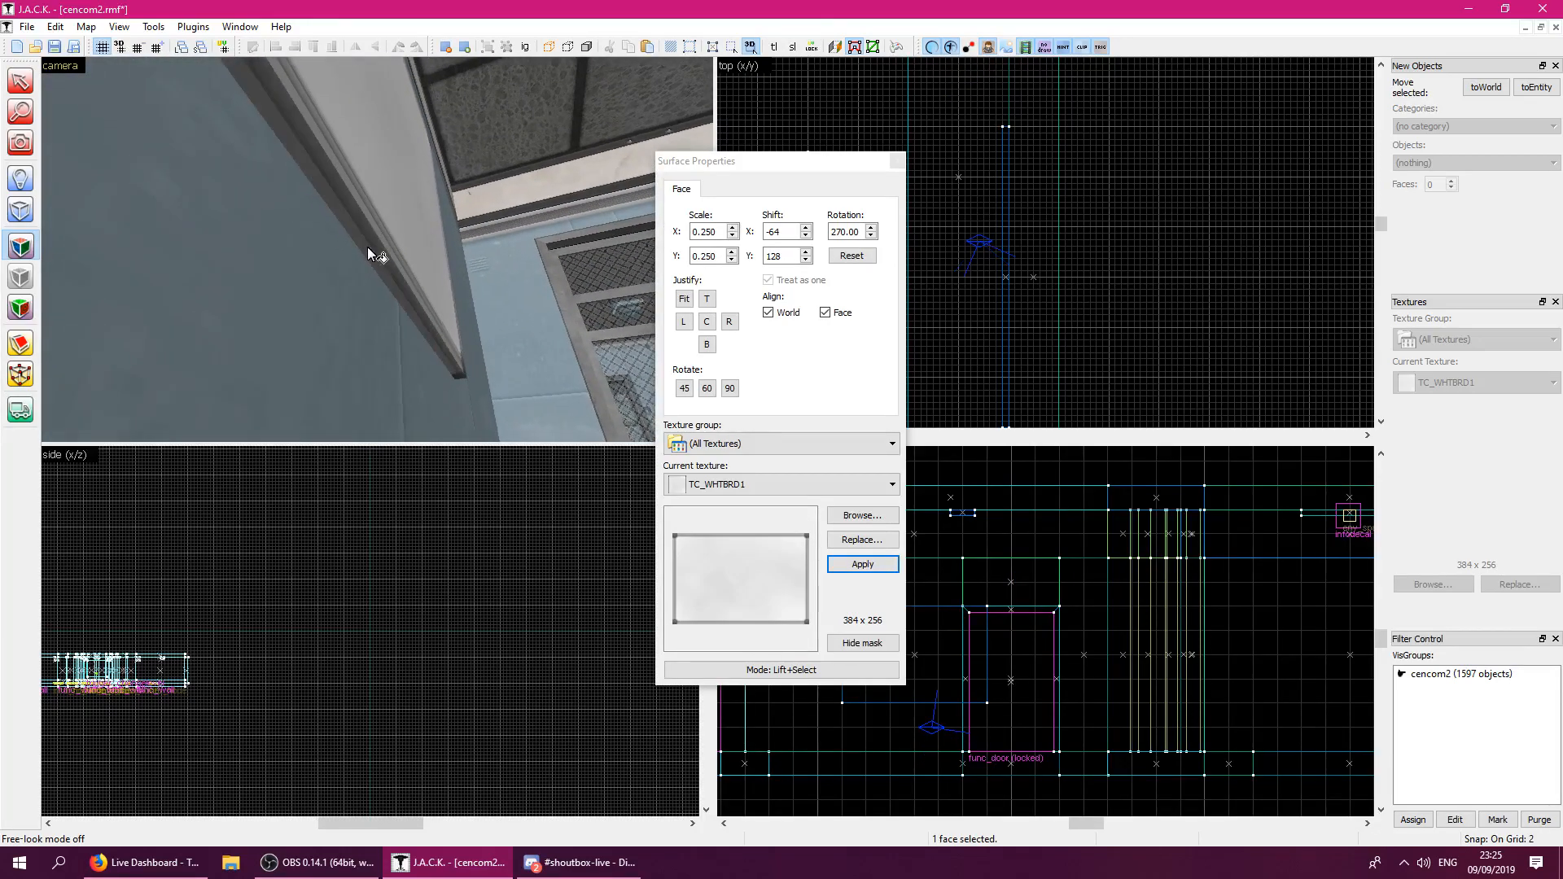
pyautogui.press('w')
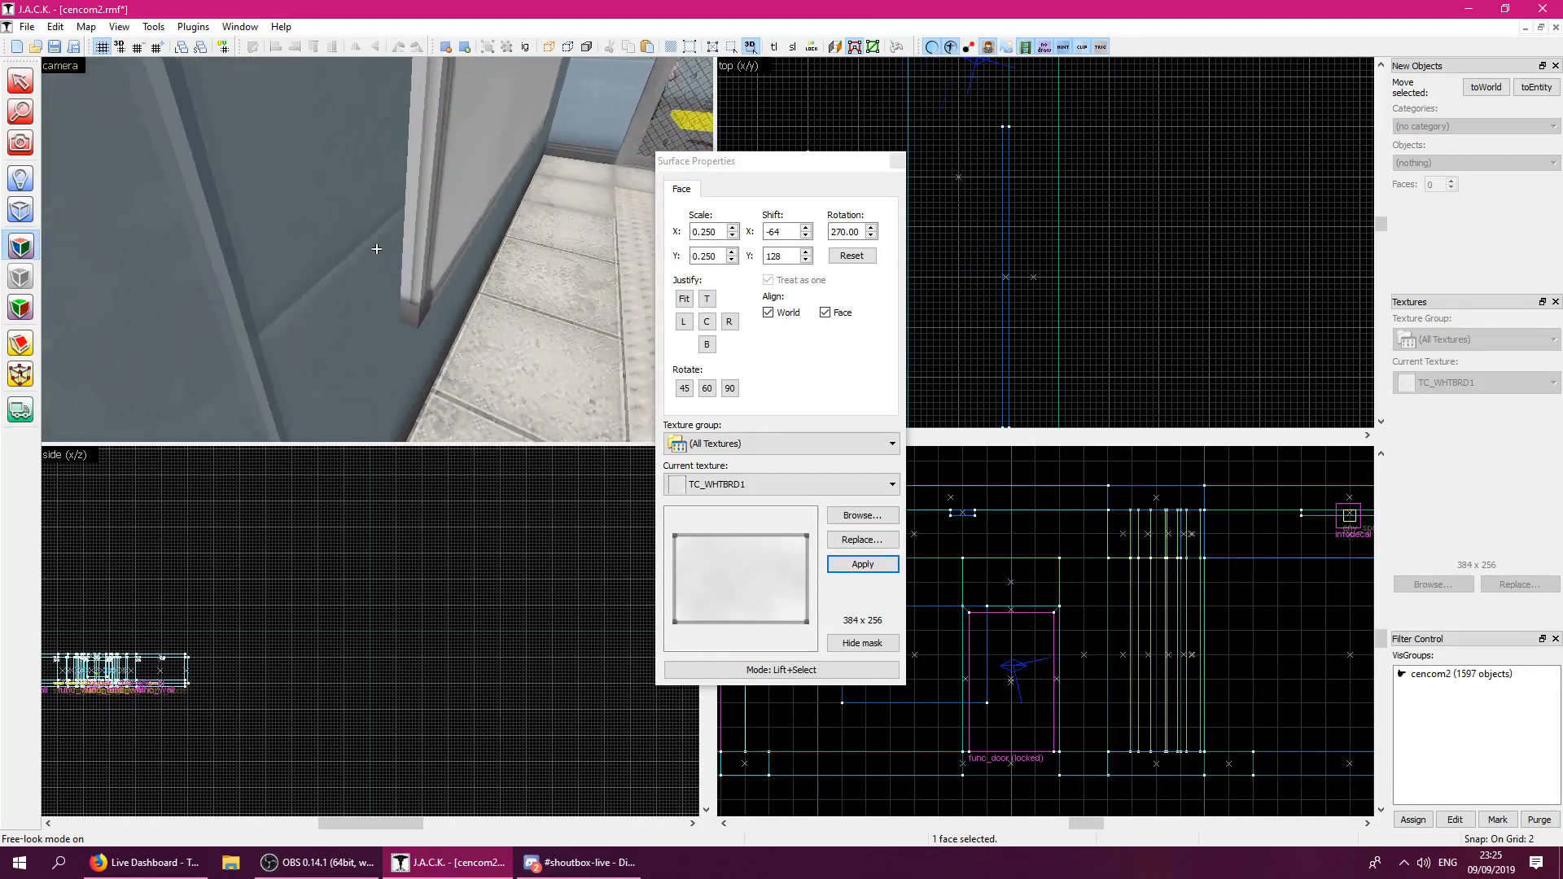
pyautogui.press('s')
pyautogui.press('z')
# Finish the face editing and turn the whiteboard brush into a func_detail entity.
pyautogui.click(895, 161)
pyautogui.click(509, 230)
pyautogui.hotkey('alt', 'Return')
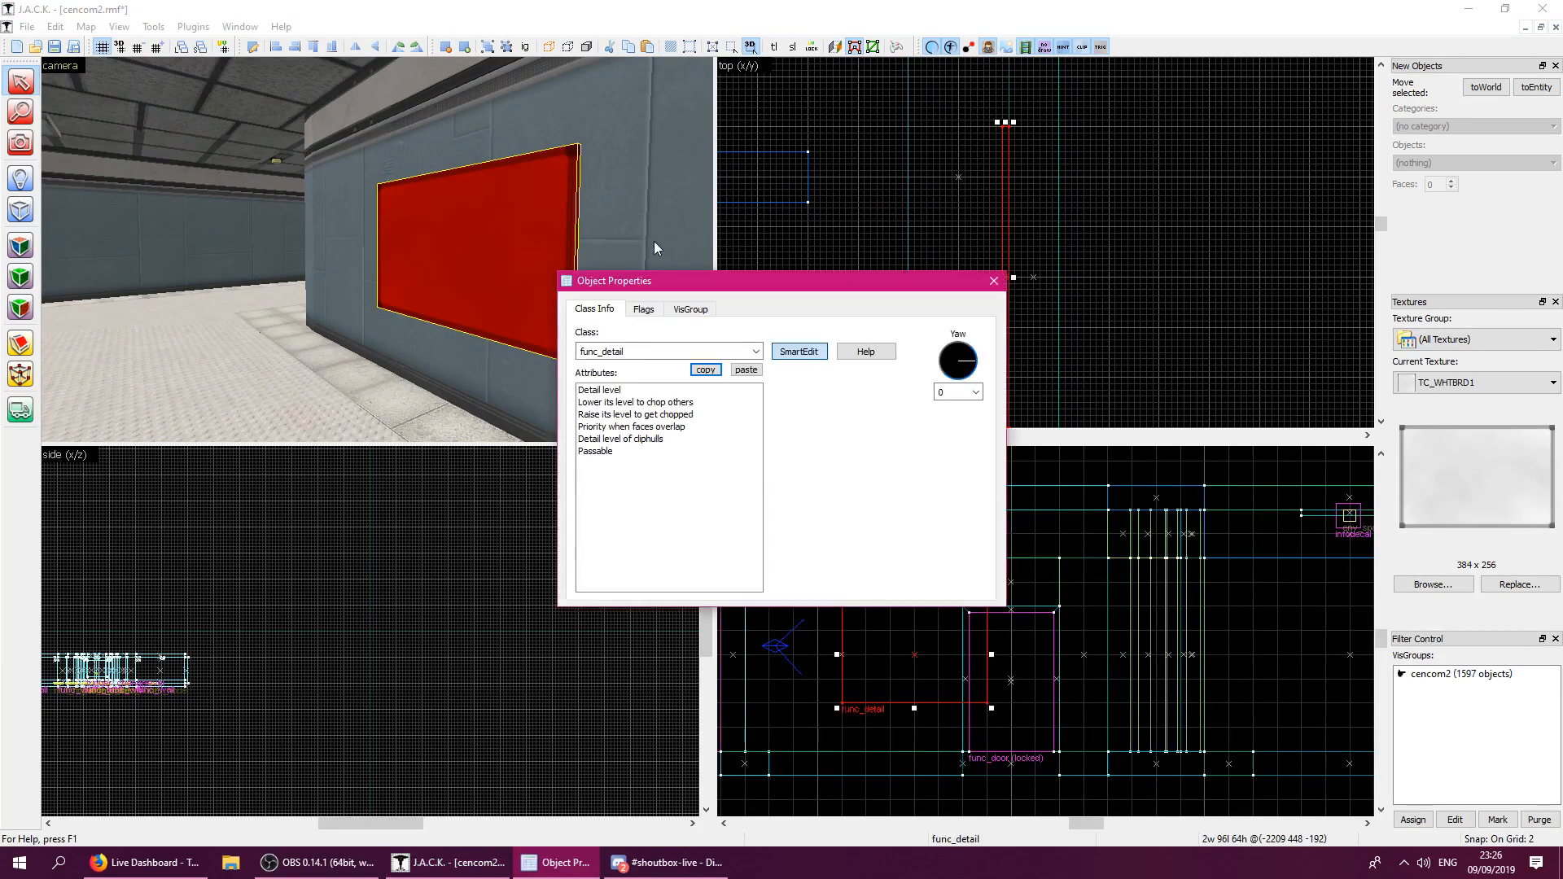
pyautogui.click(995, 287)
pyautogui.press('Escape')
# Convert the ceiling light brushes in both corridors into func_detail entities.
pyautogui.press('z')
pyautogui.press('z')
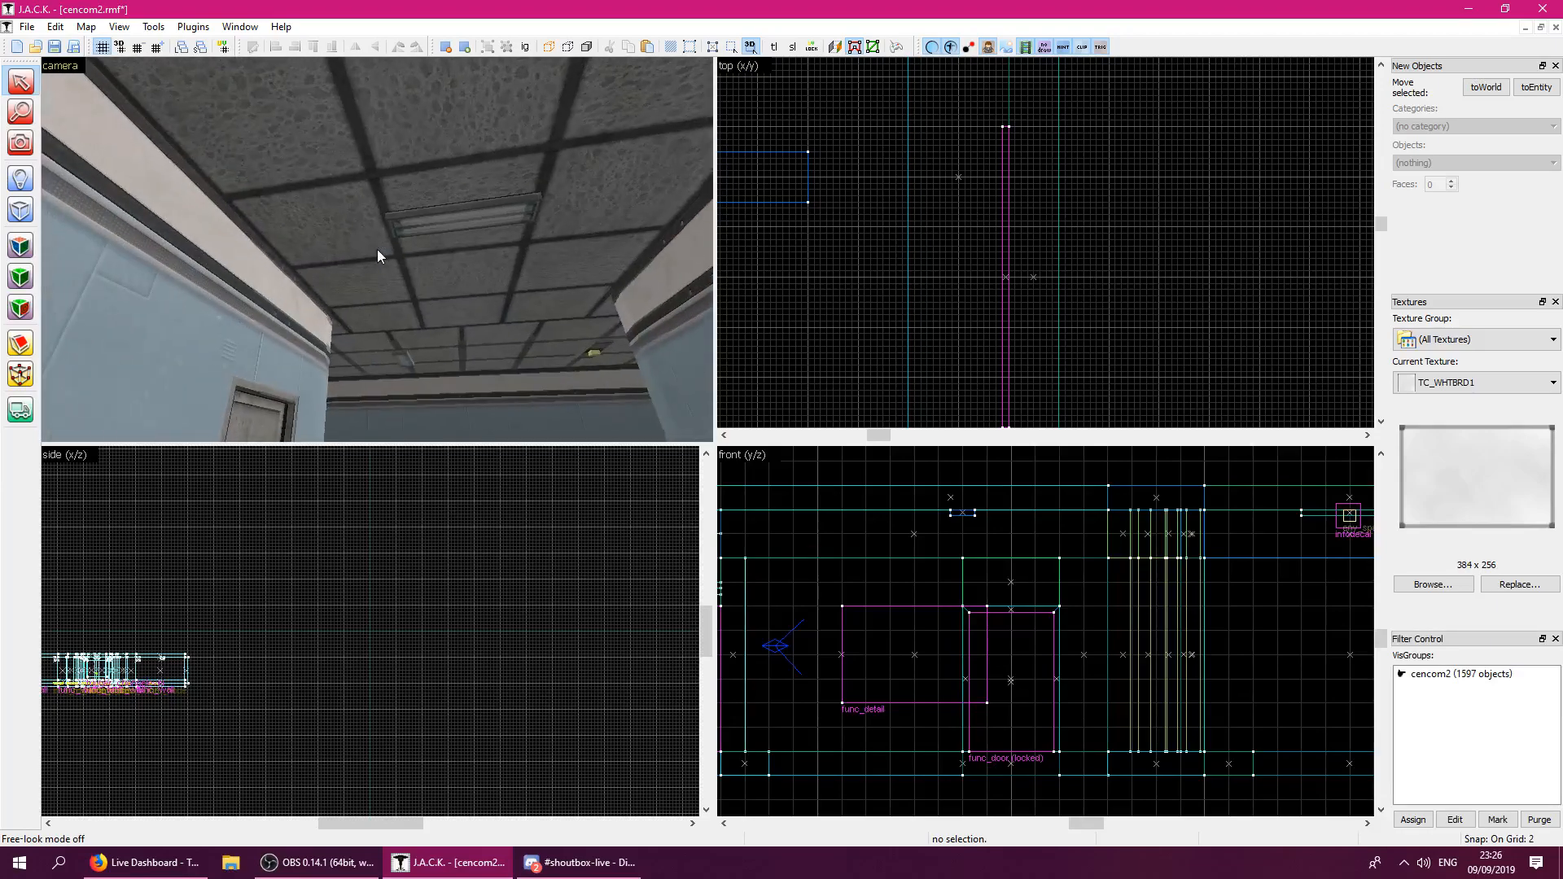
pyautogui.hotkey('alt', 'Return')
pyautogui.click(404, 365)
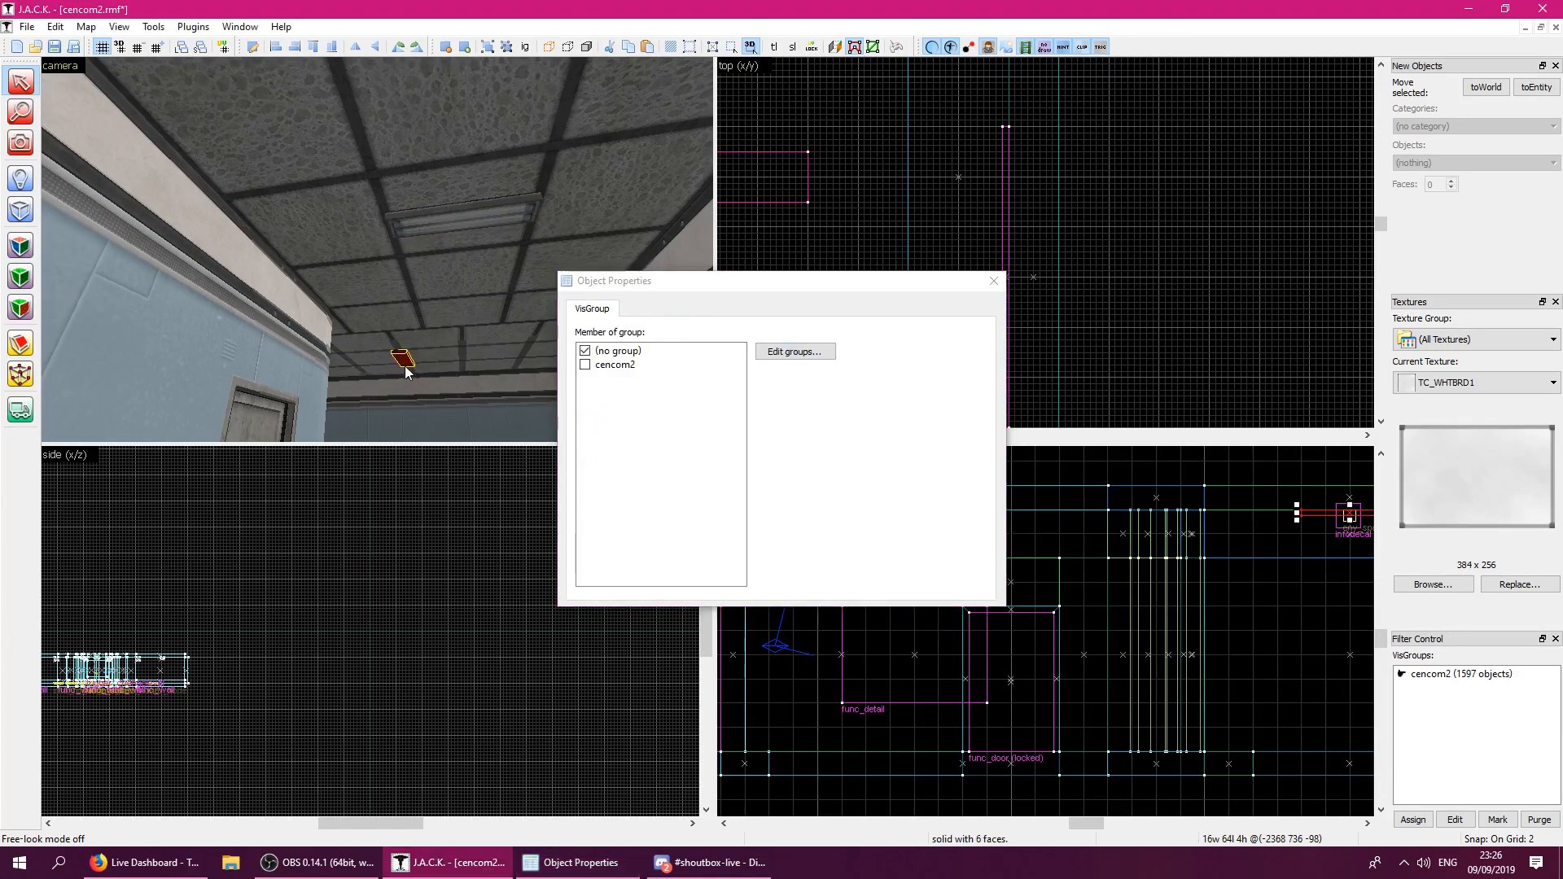
pyautogui.click(381, 365)
pyautogui.press('z')
pyautogui.press('w')
pyautogui.press('z')
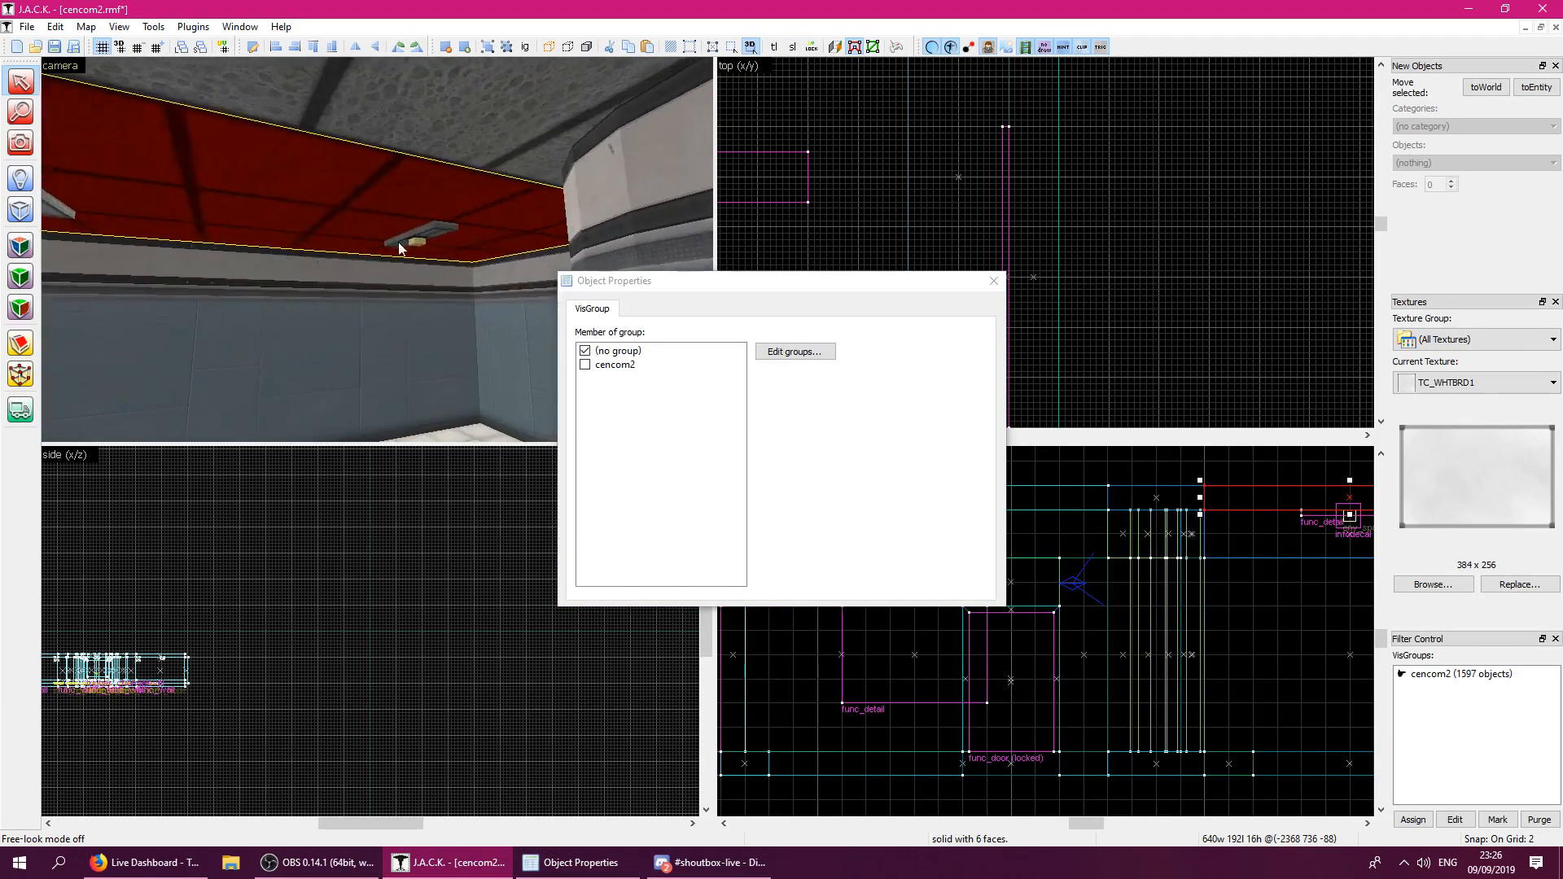
pyautogui.click(428, 230)
pyautogui.click(292, 250)
pyautogui.press('z')
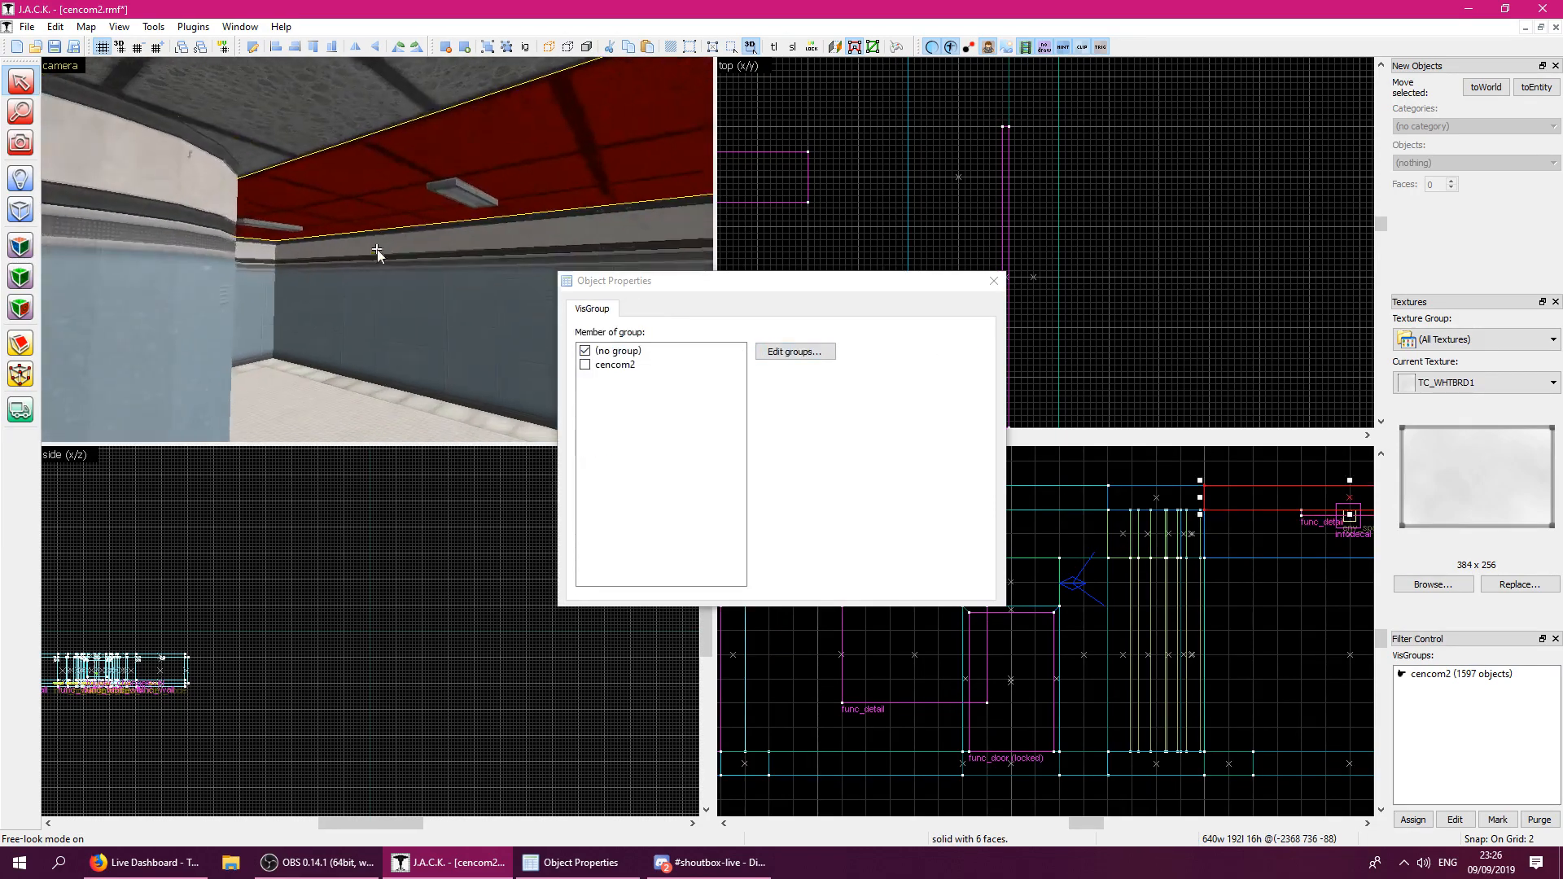
pyautogui.click(292, 228)
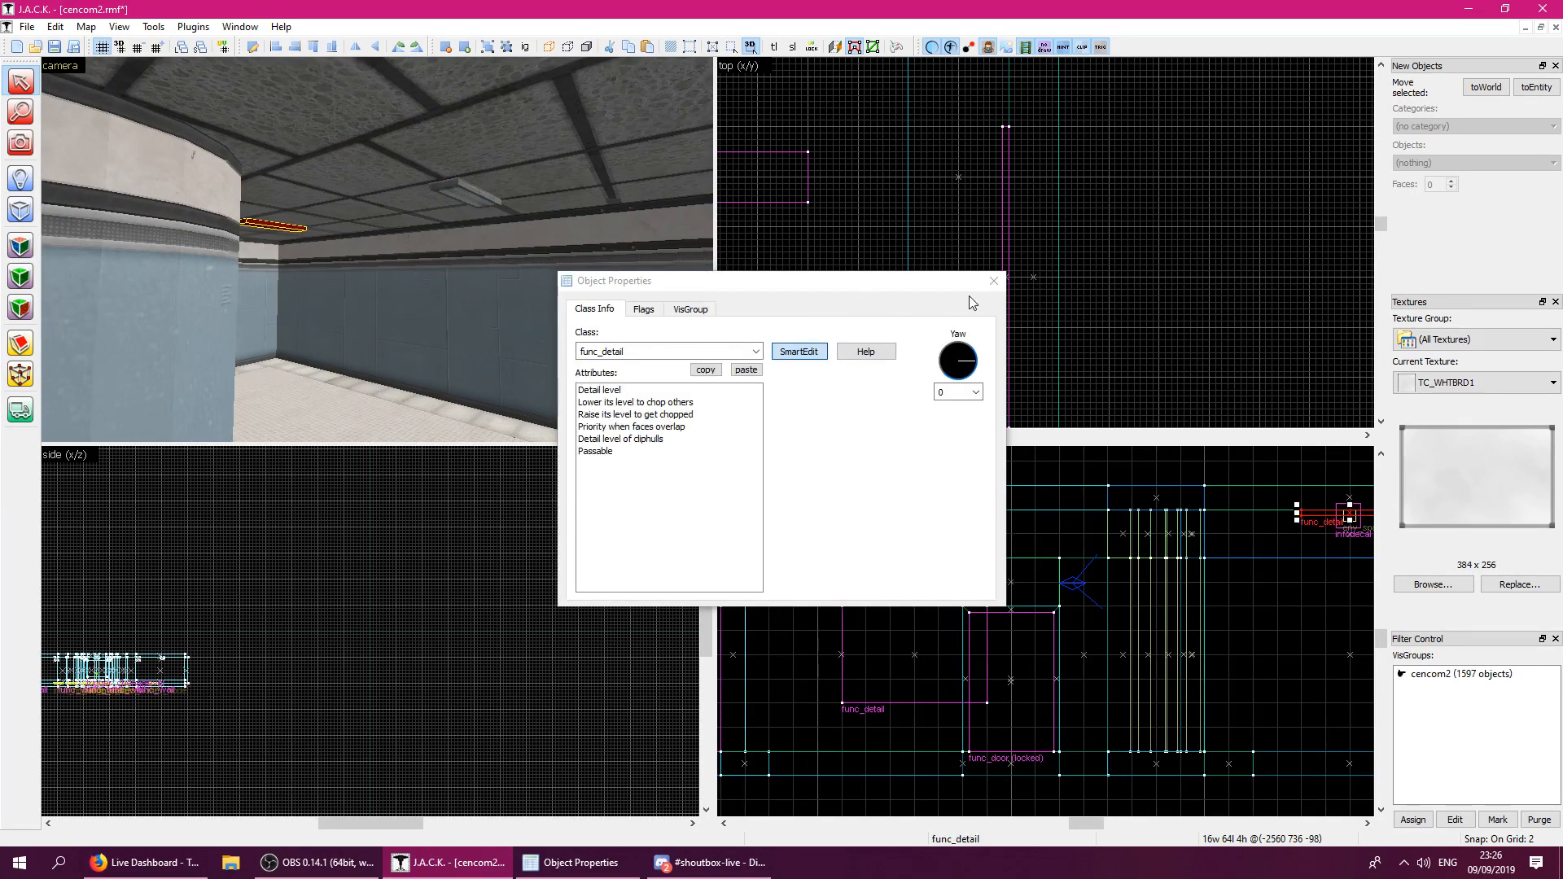
pyautogui.click(994, 281)
pyautogui.press('Escape')
# Inspect the whiteboard, keypad door and adjoining corridors from several angles.
pyautogui.press('z')
pyautogui.press('w')
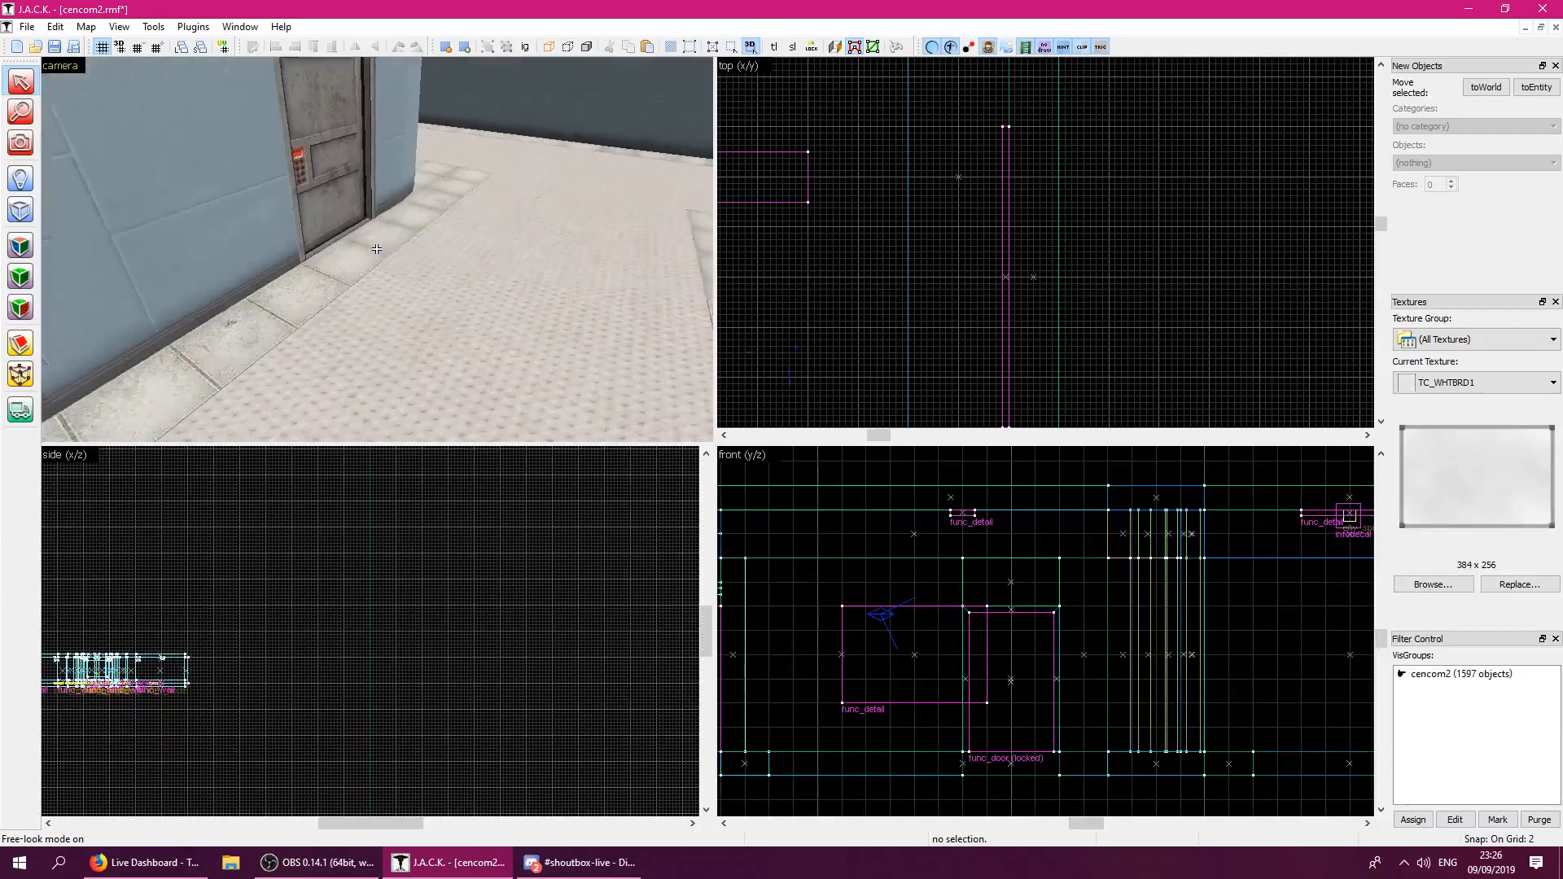
pyautogui.press('z')
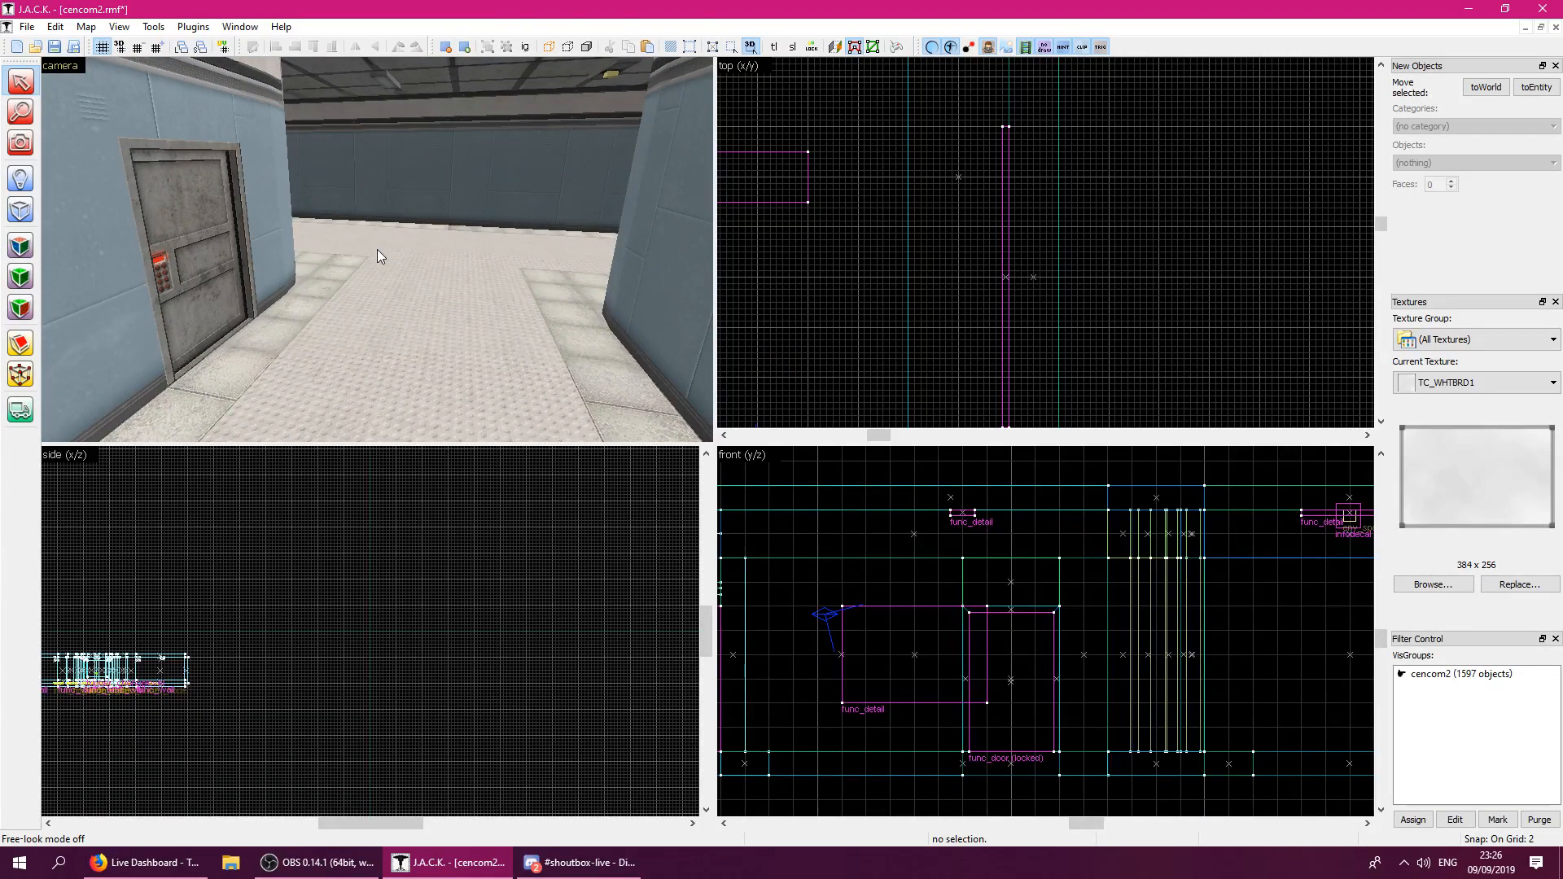
pyautogui.press('z')
pyautogui.press('w')
pyautogui.press('w')
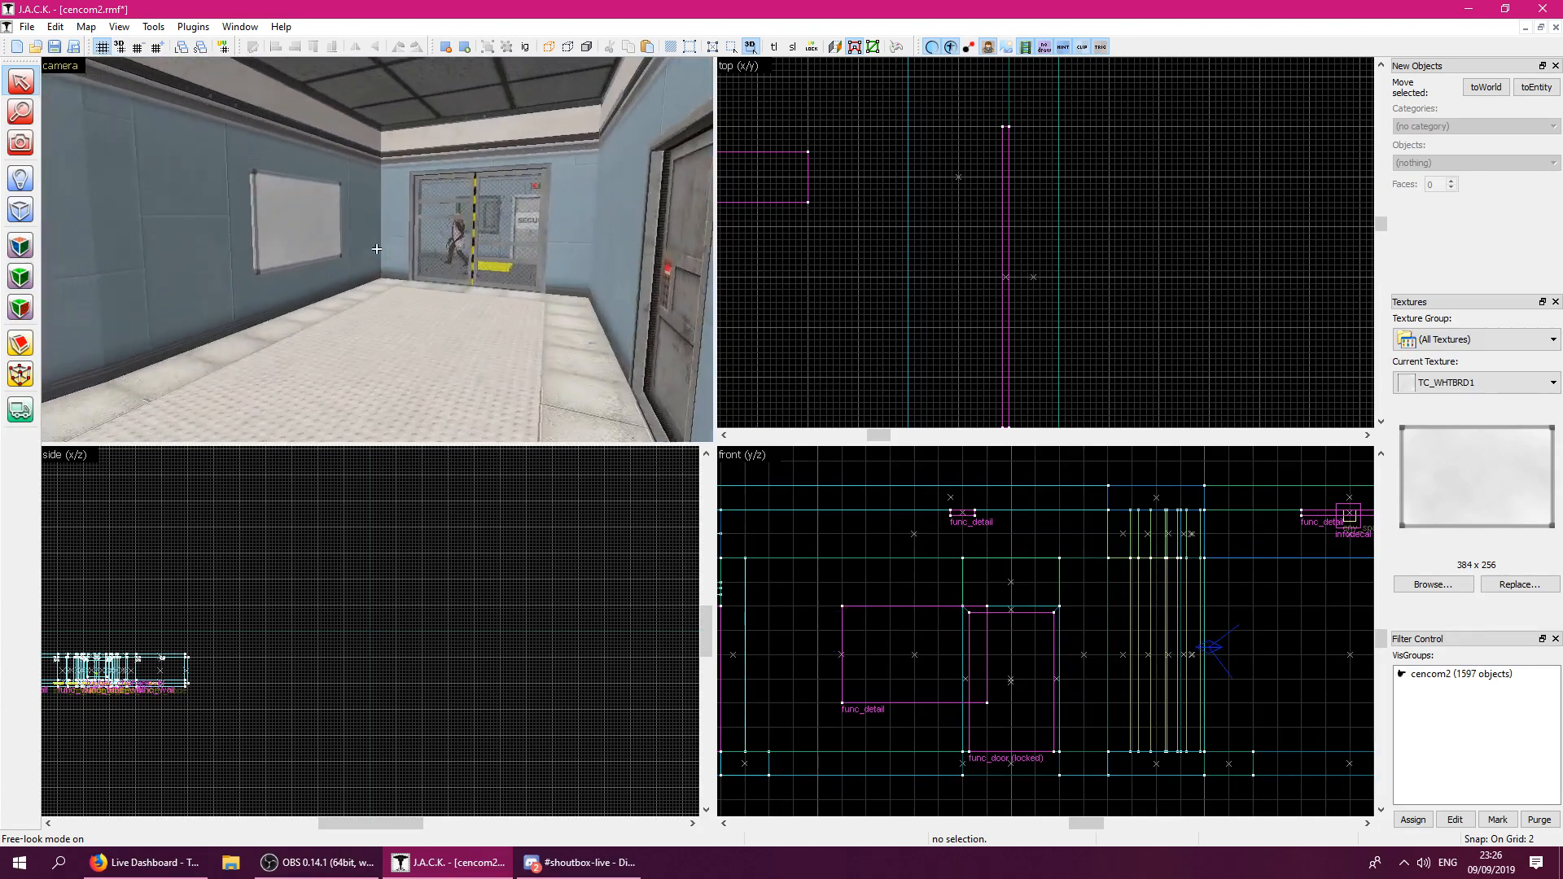
pyautogui.press('s')
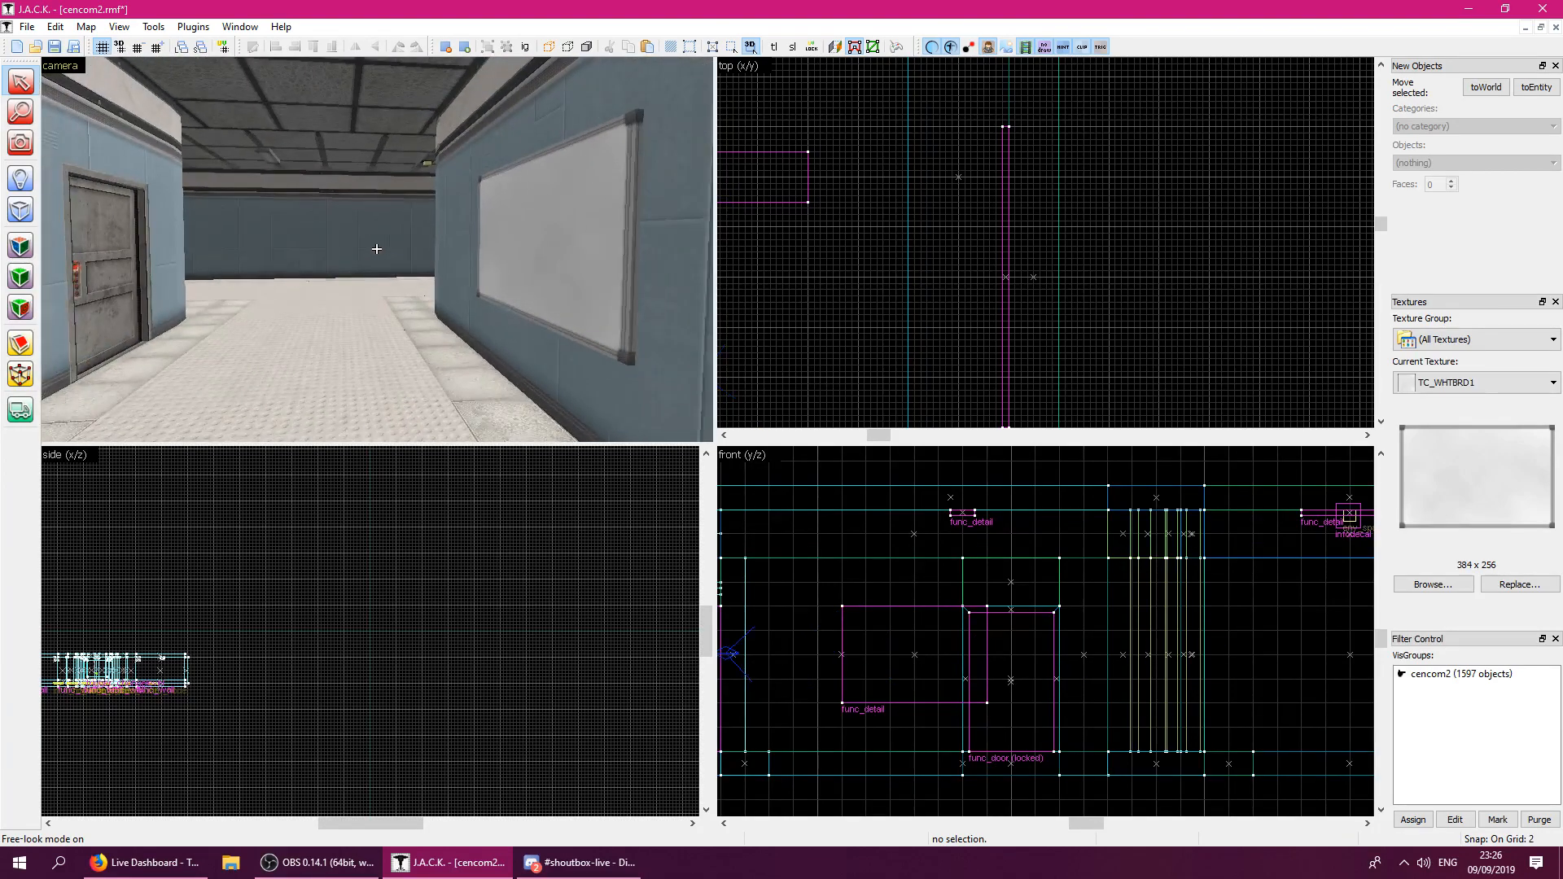
pyautogui.press('s')
pyautogui.press('w')
pyautogui.press('s')
pyautogui.press('w')
pyautogui.press('w')
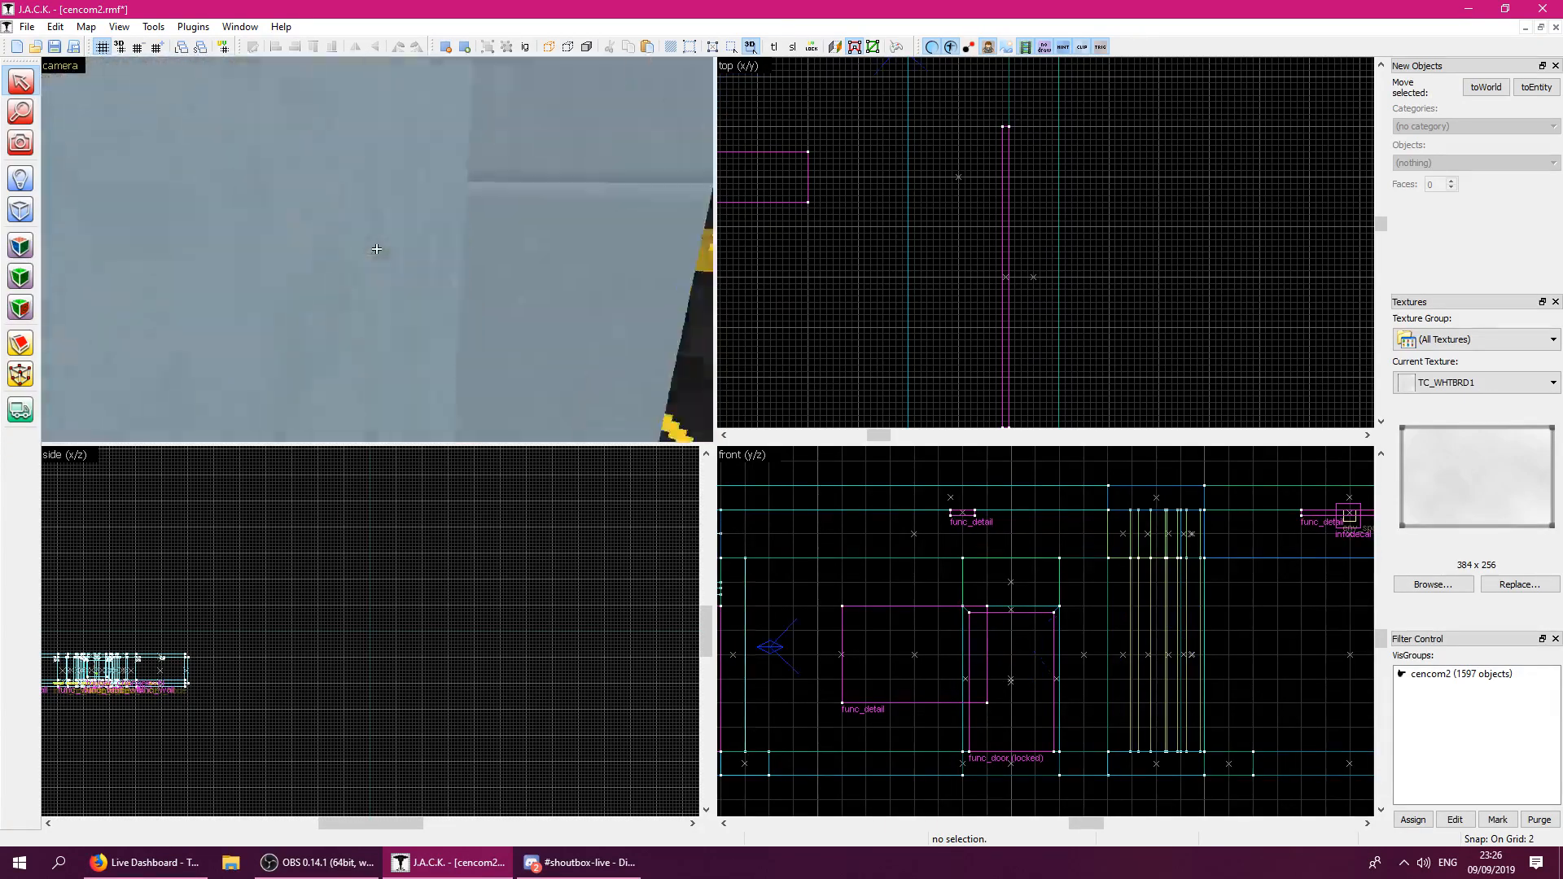
pyautogui.press('w')
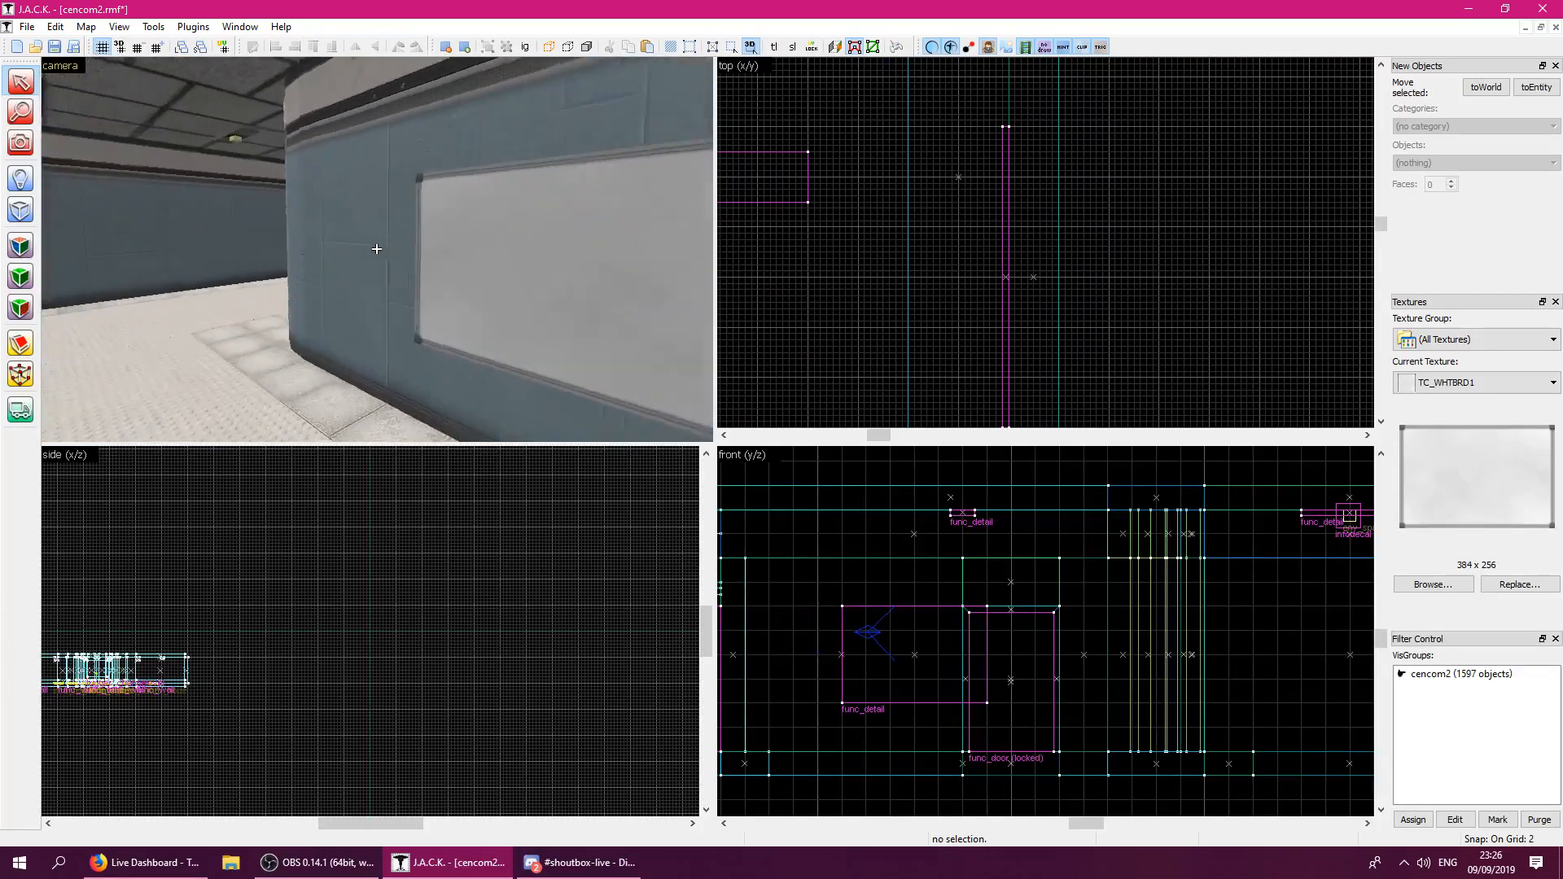
pyautogui.press('w')
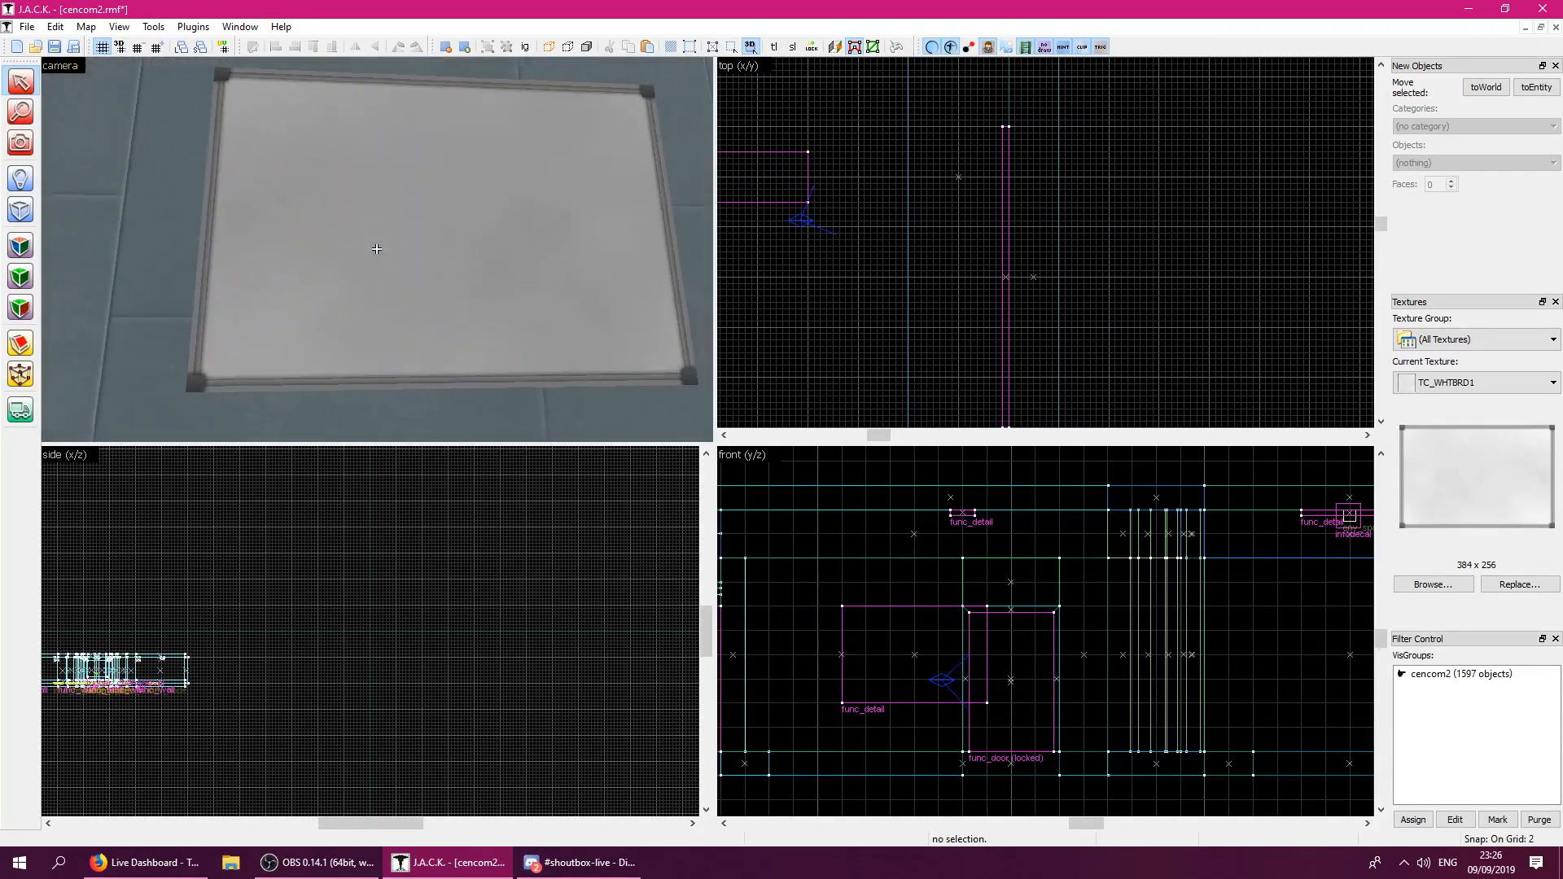
pyautogui.press('w')
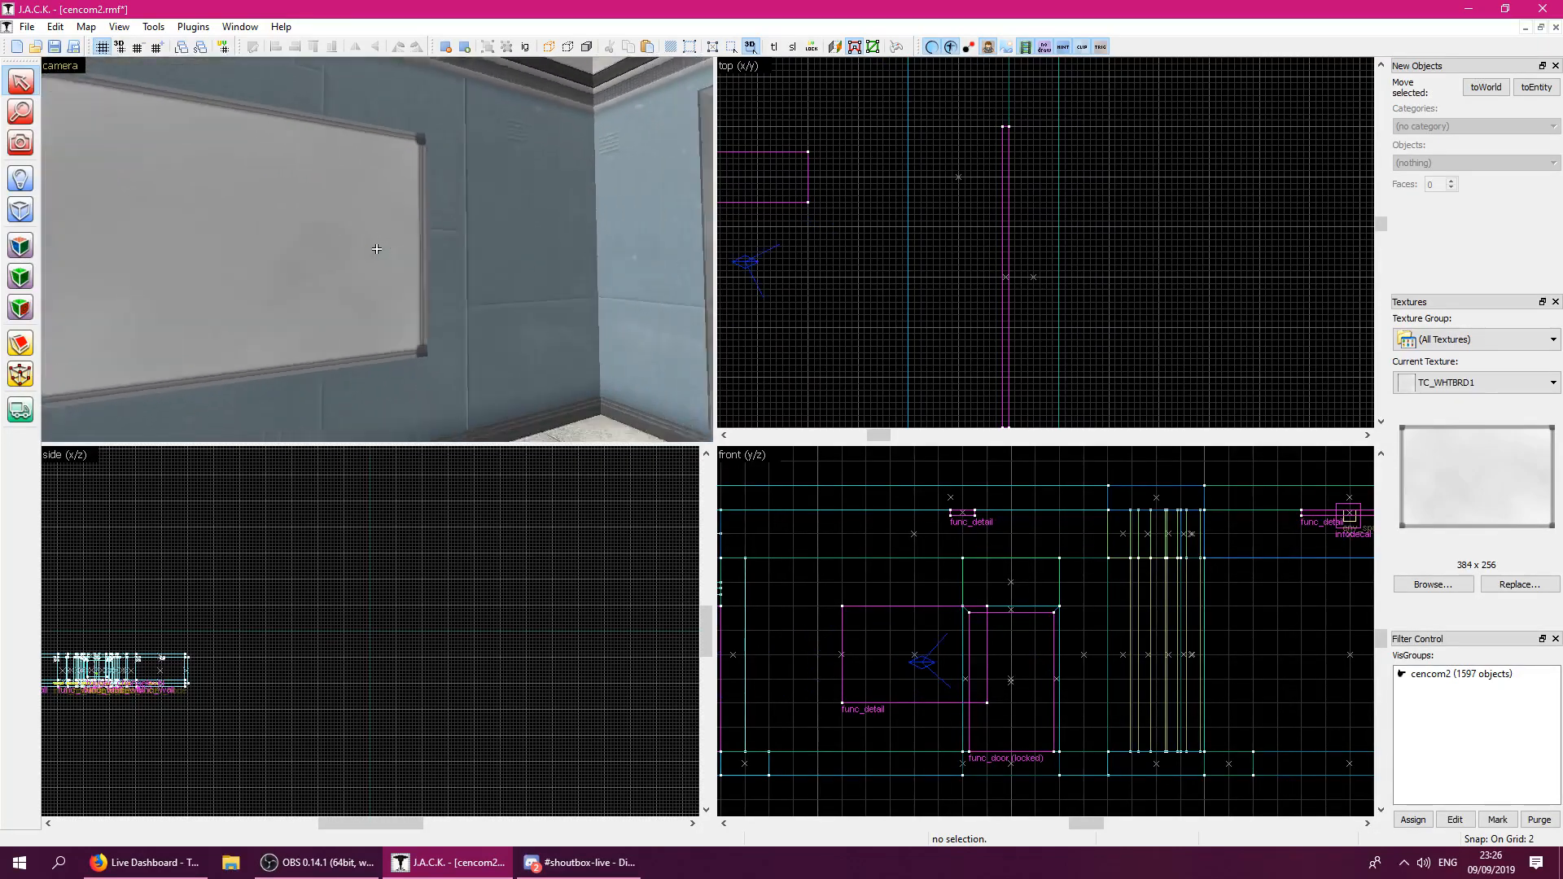
pyautogui.press('d')
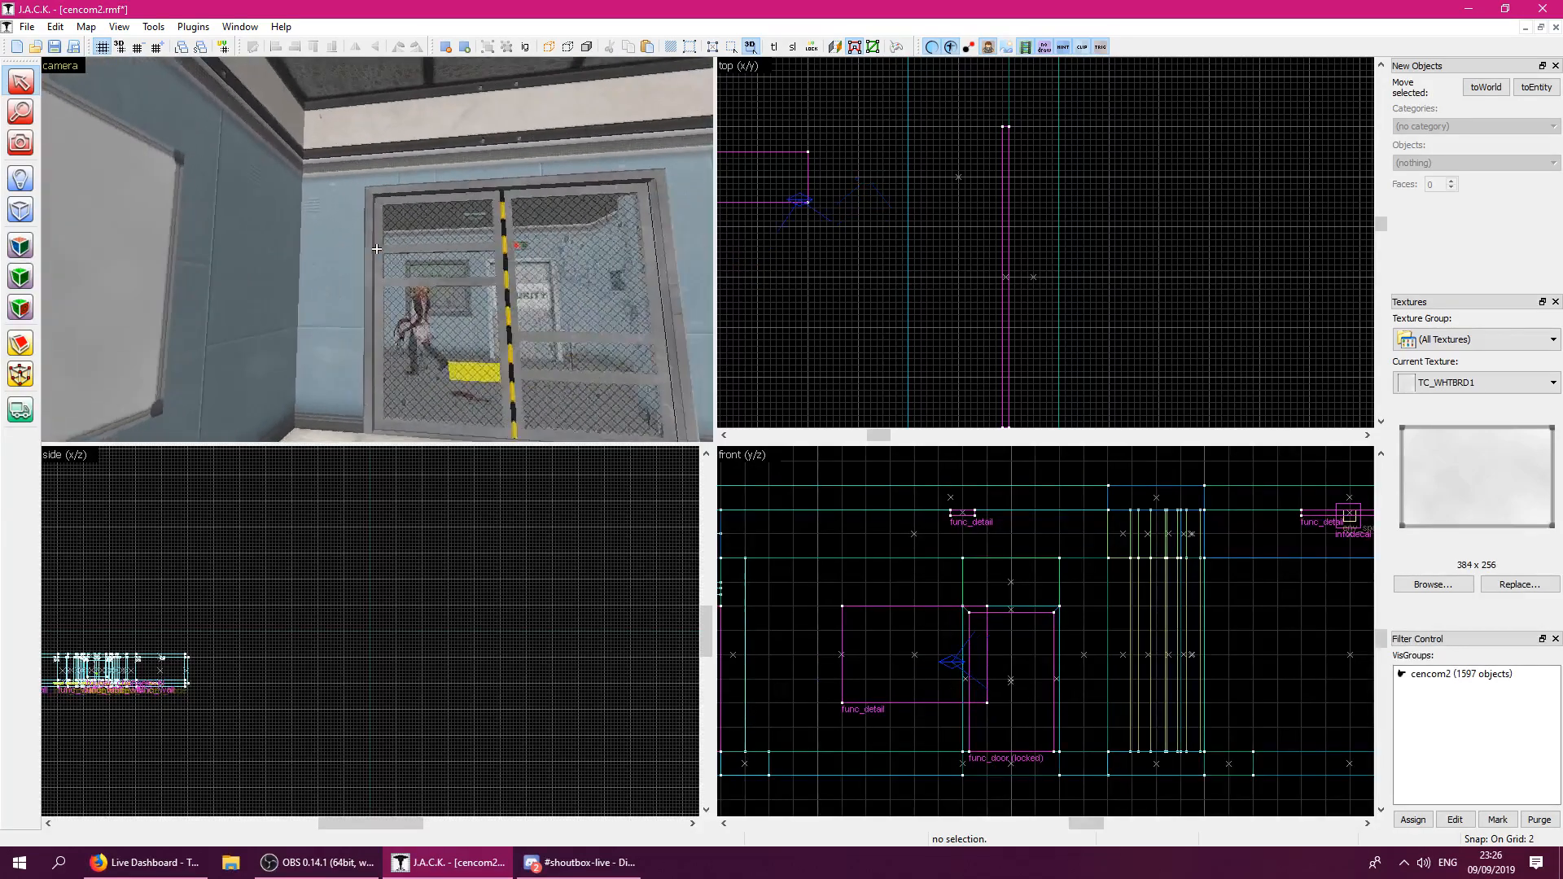
pyautogui.press('w')
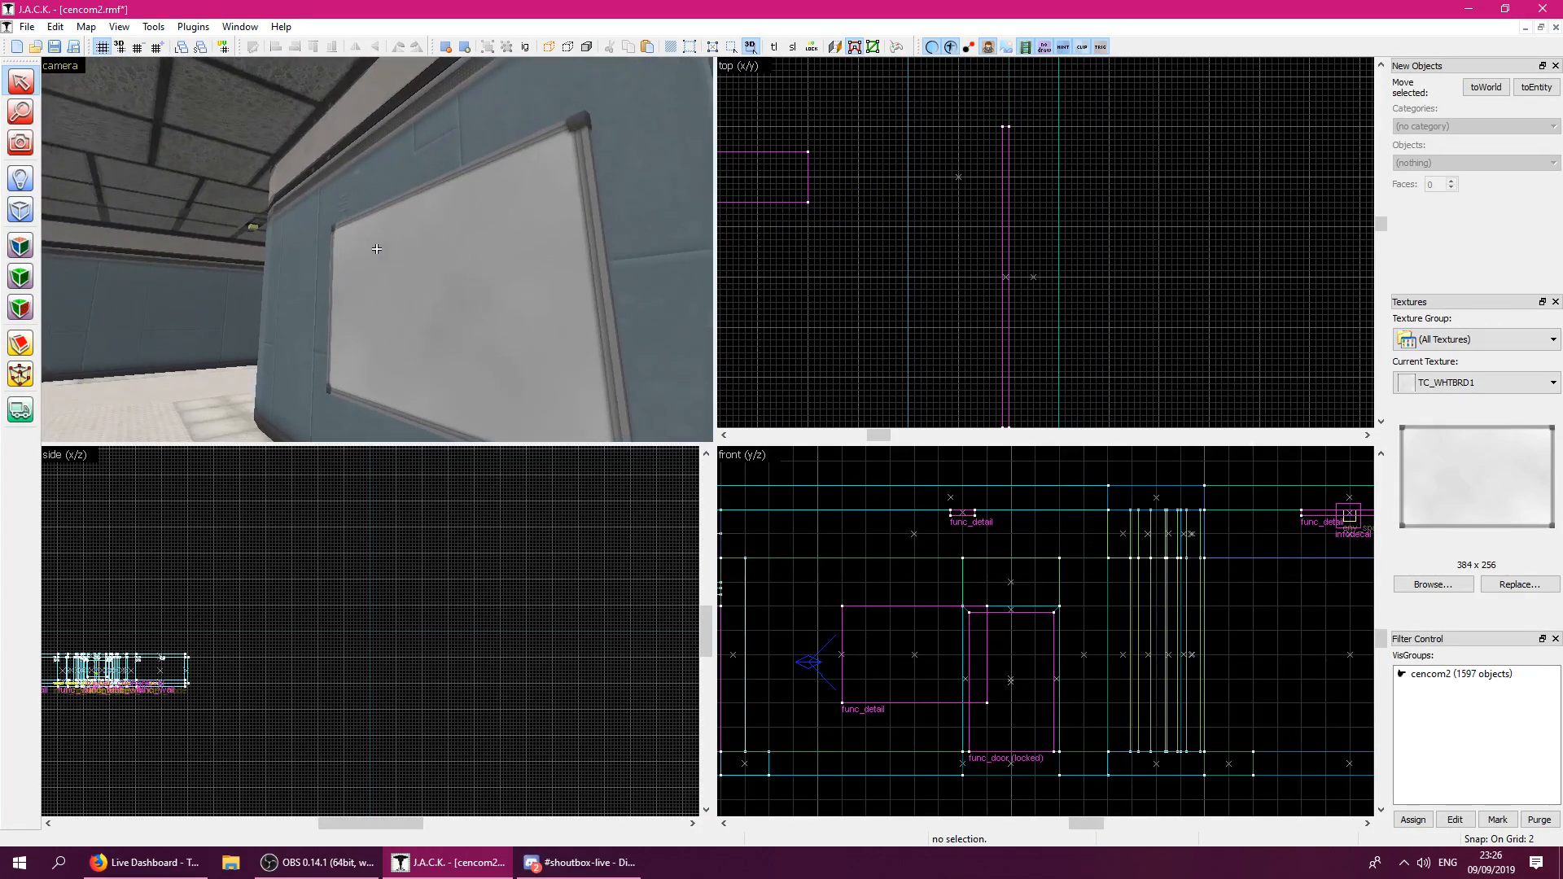
pyautogui.press('Right')
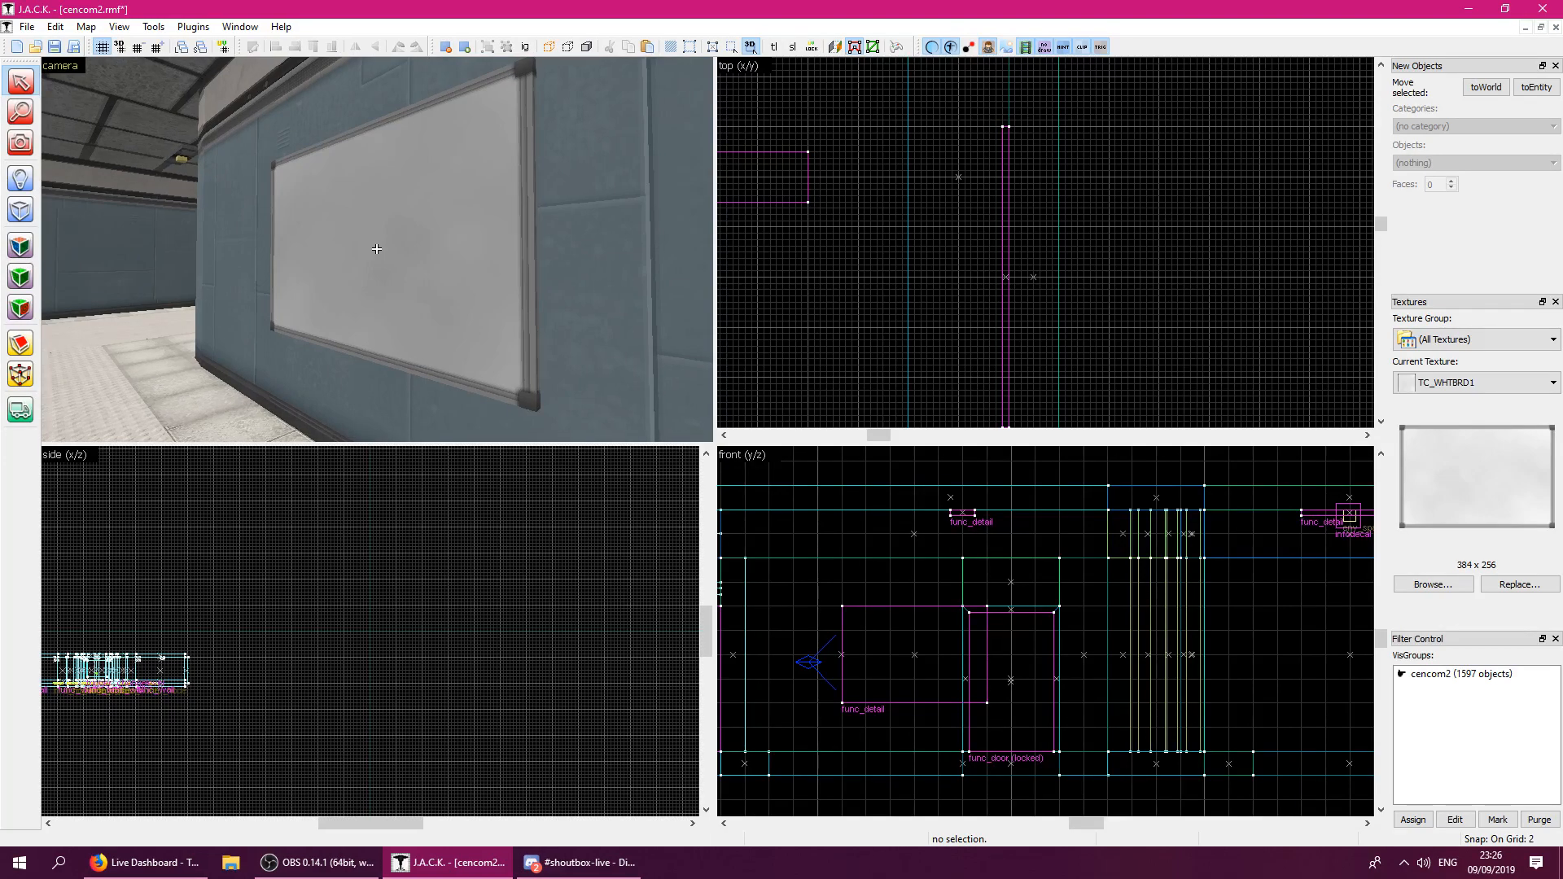
pyautogui.press('w')
pyautogui.press('d')
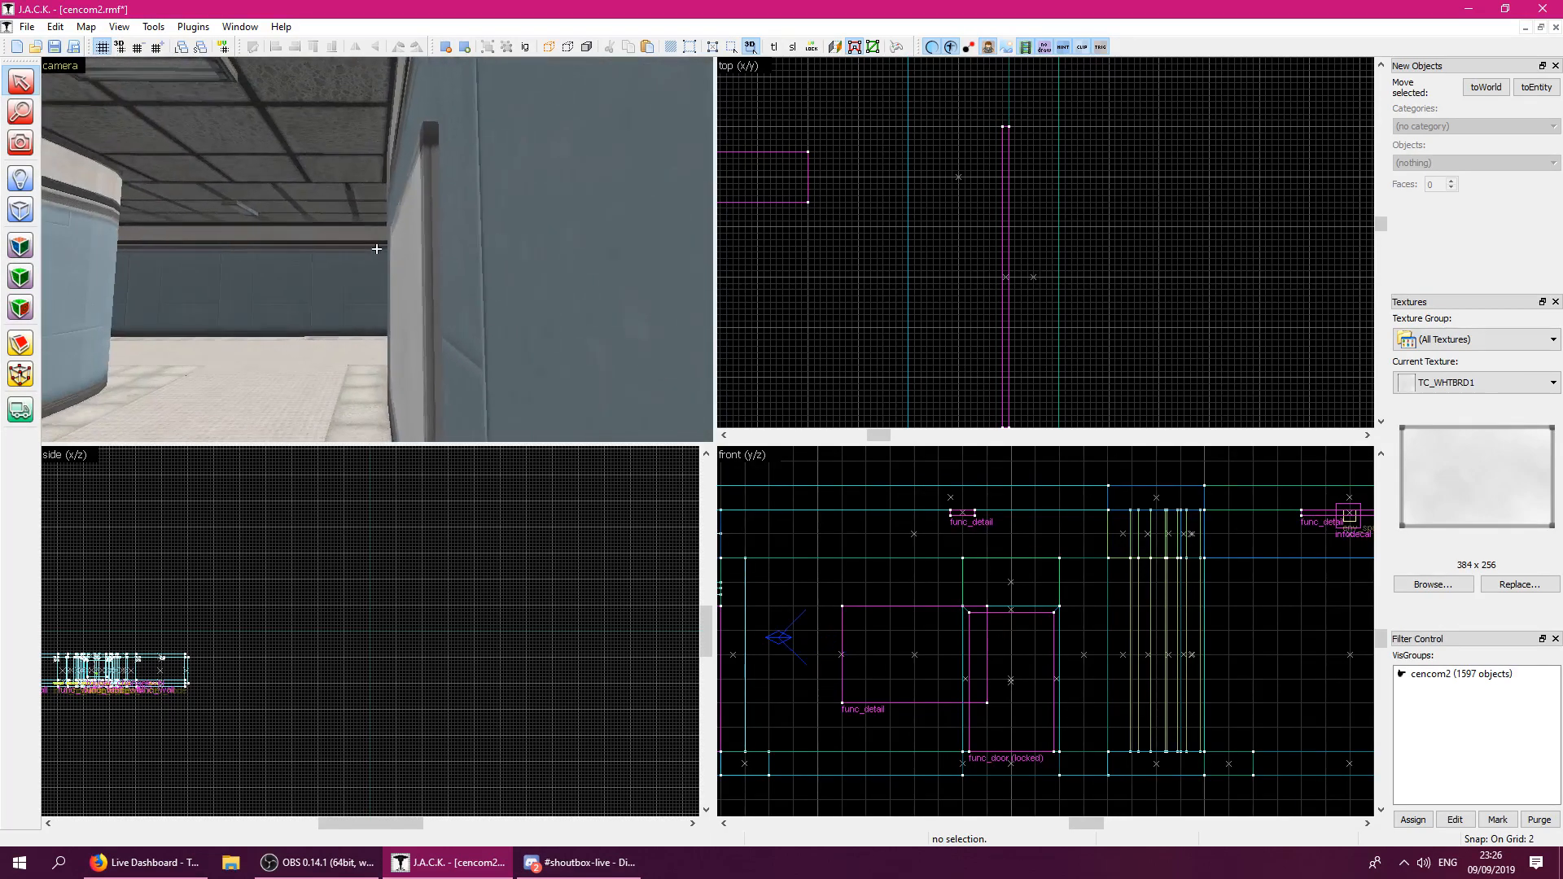
pyautogui.press('a')
pyautogui.press('w')
pyautogui.press('w')
pyautogui.press('w')
pyautogui.press('z')
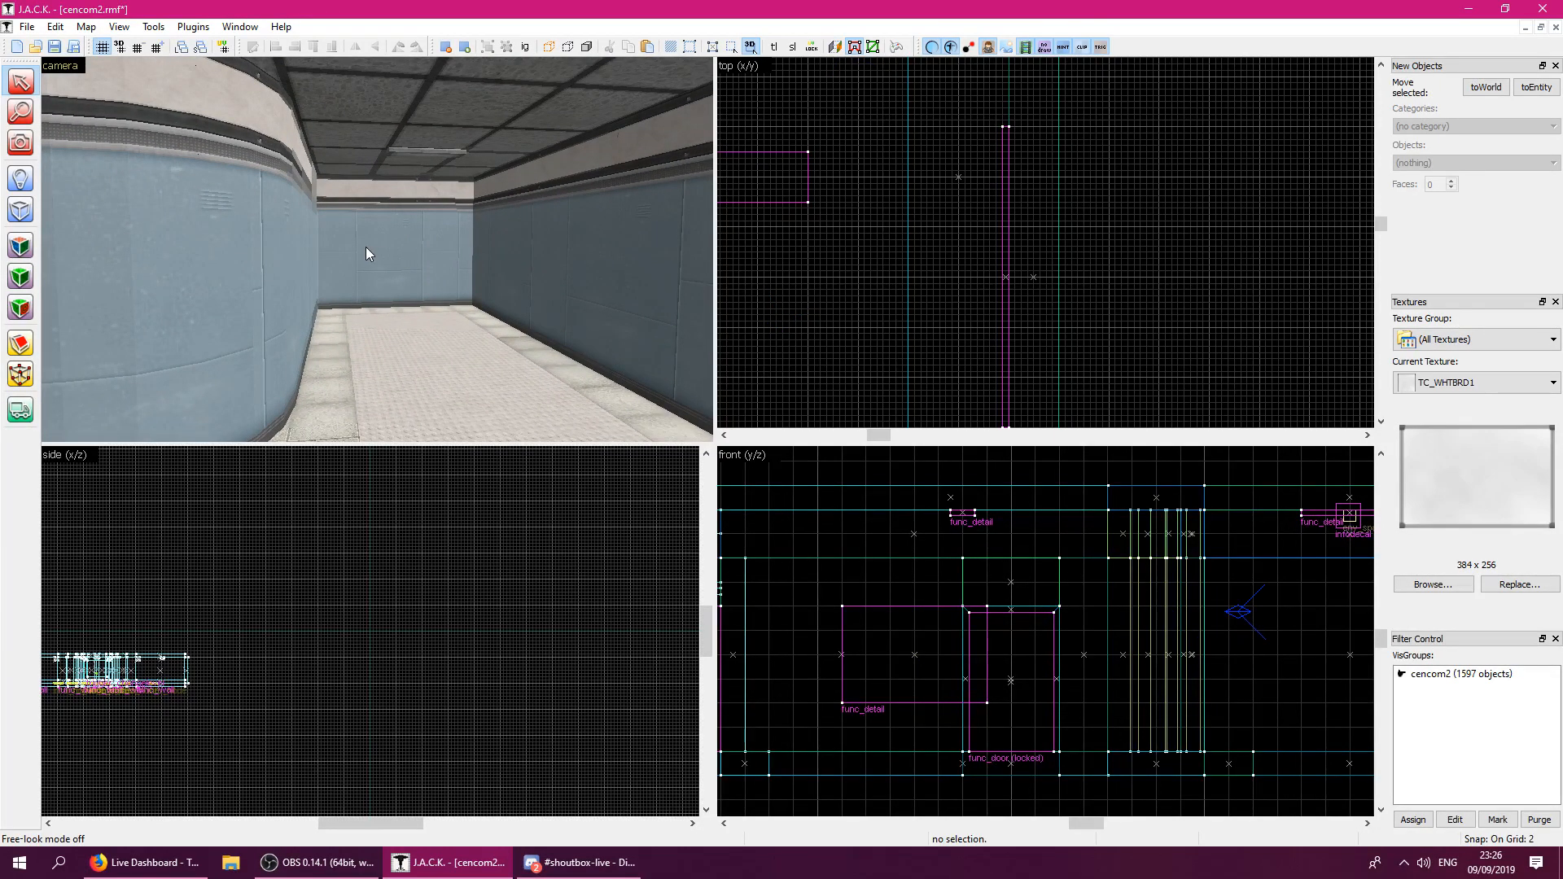
pyautogui.press('z')
pyautogui.press('w')
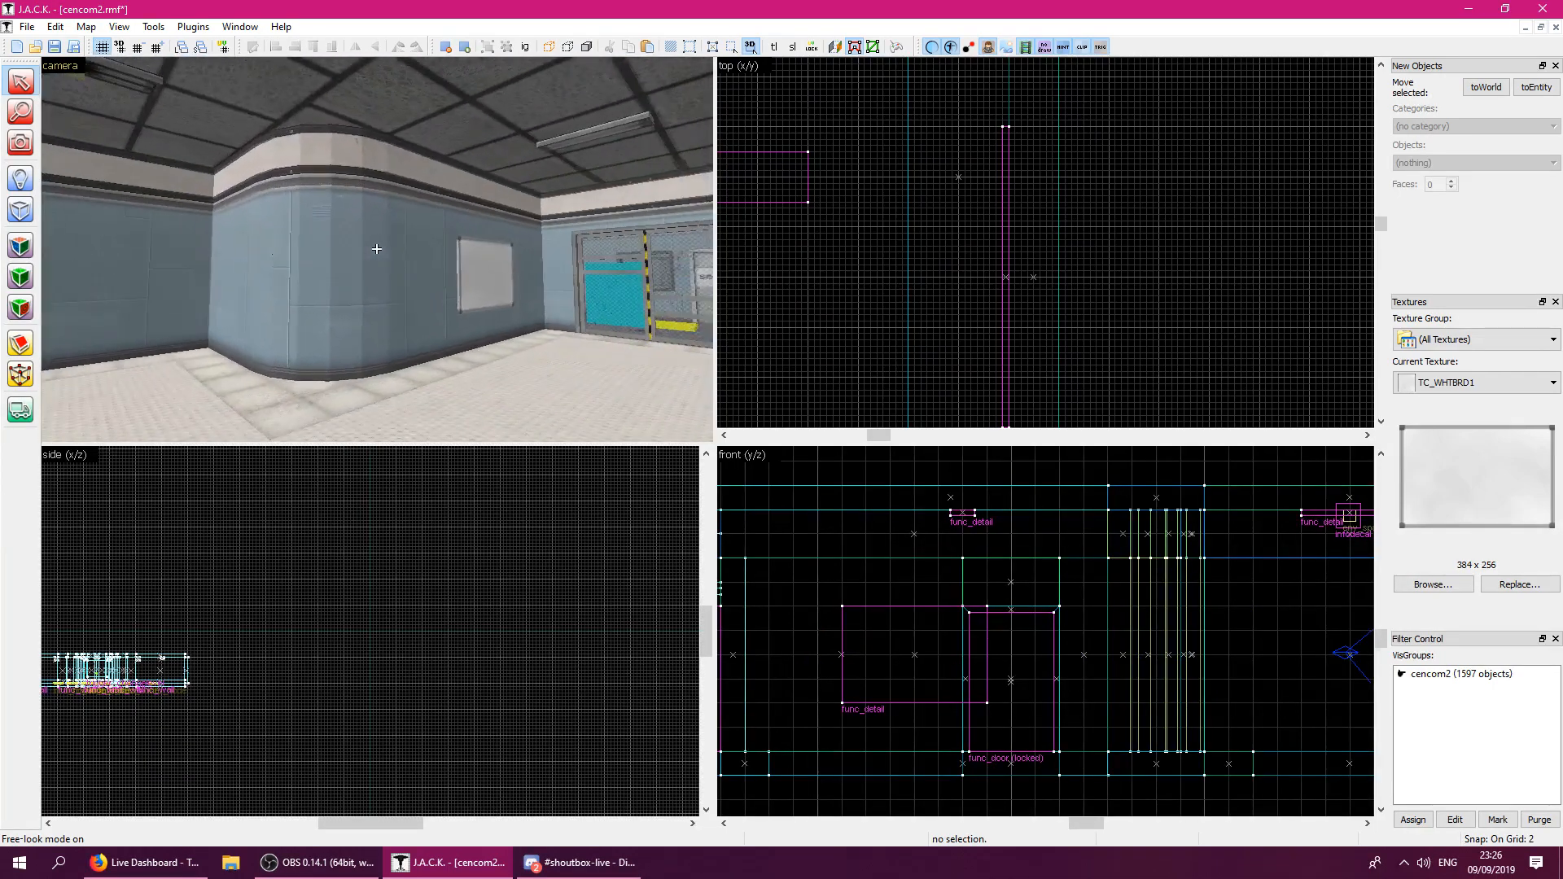
# Split the cross corridor's end wall into two side pieces and a 96 by 32 unit header around a doorway, on grid 16.
pyautogui.click(364, 253)
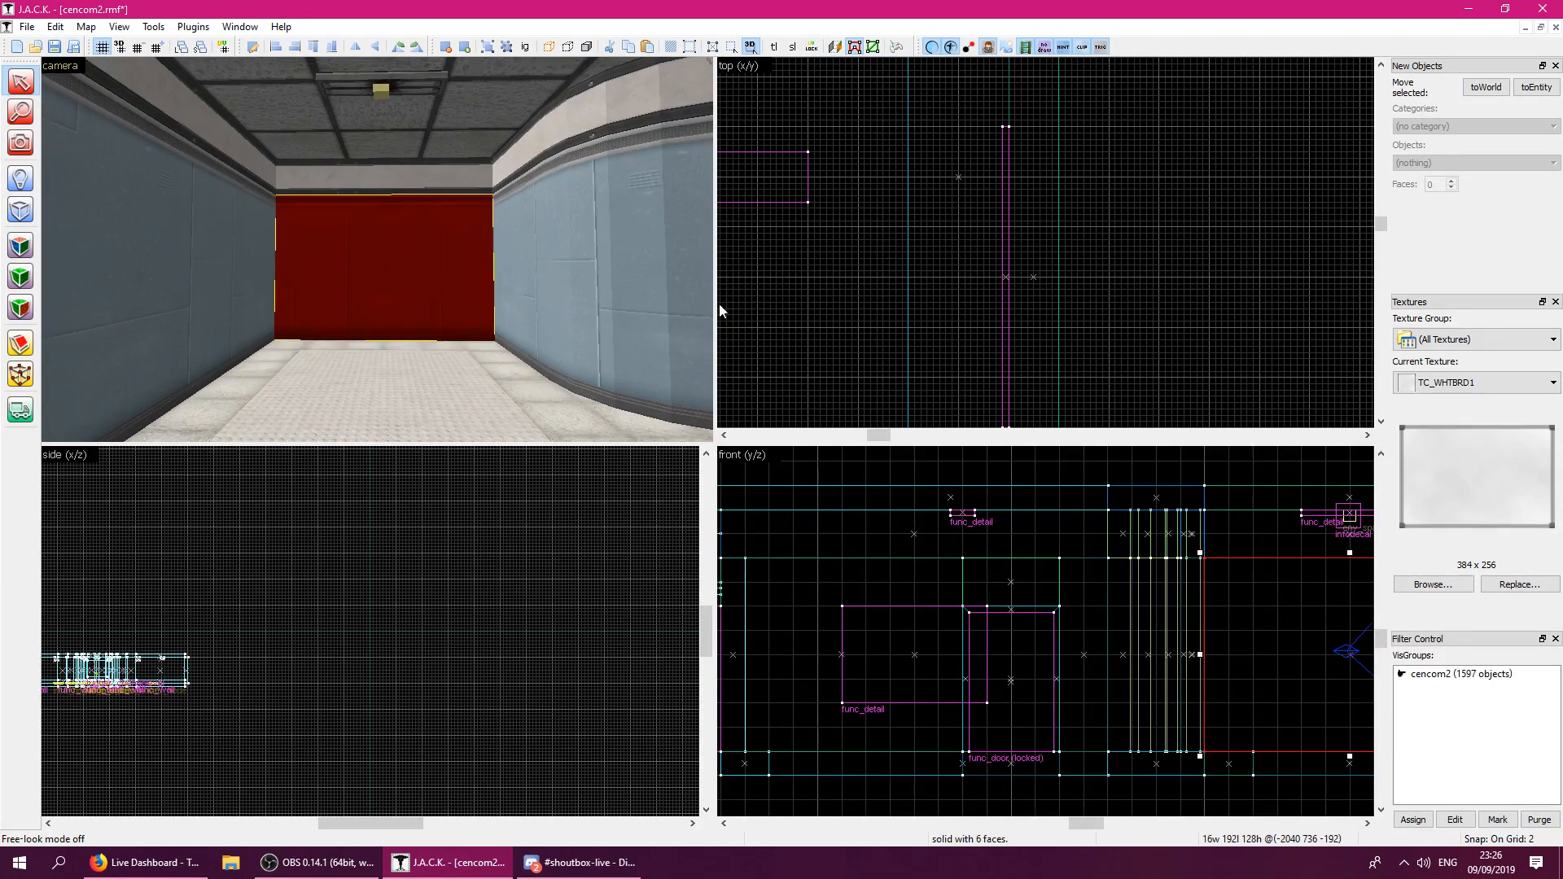
pyautogui.click(1098, 285)
pyautogui.press('z')
pyautogui.press('z')
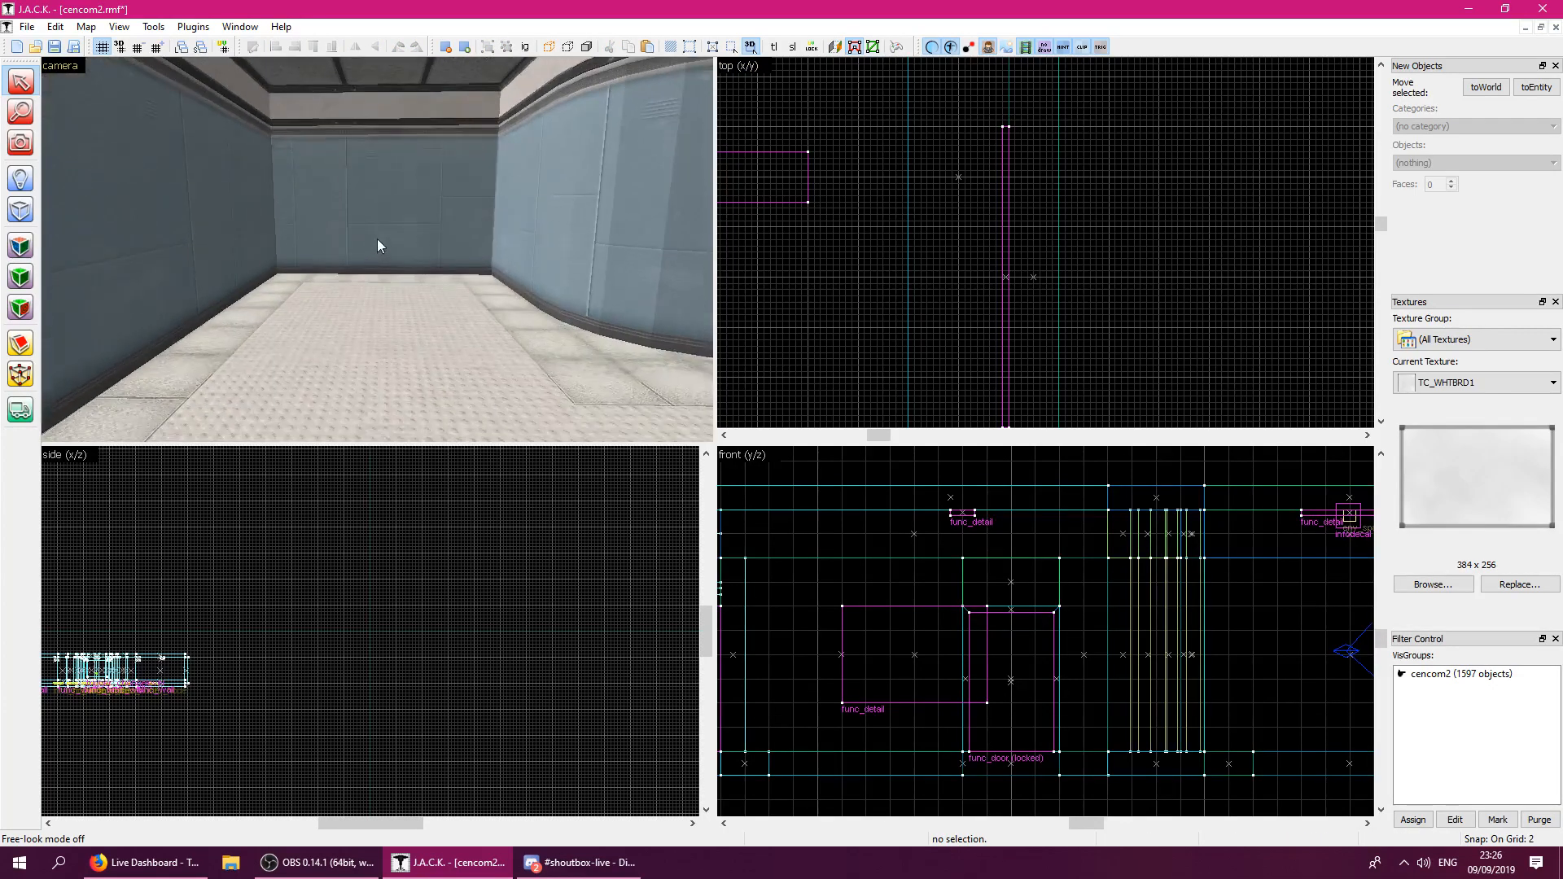
pyautogui.click(378, 244)
pyautogui.scroll(-6, 1180, 358)
pyautogui.scroll(-3, 1149, 364)
pyautogui.scroll(-6, 1340, 635)
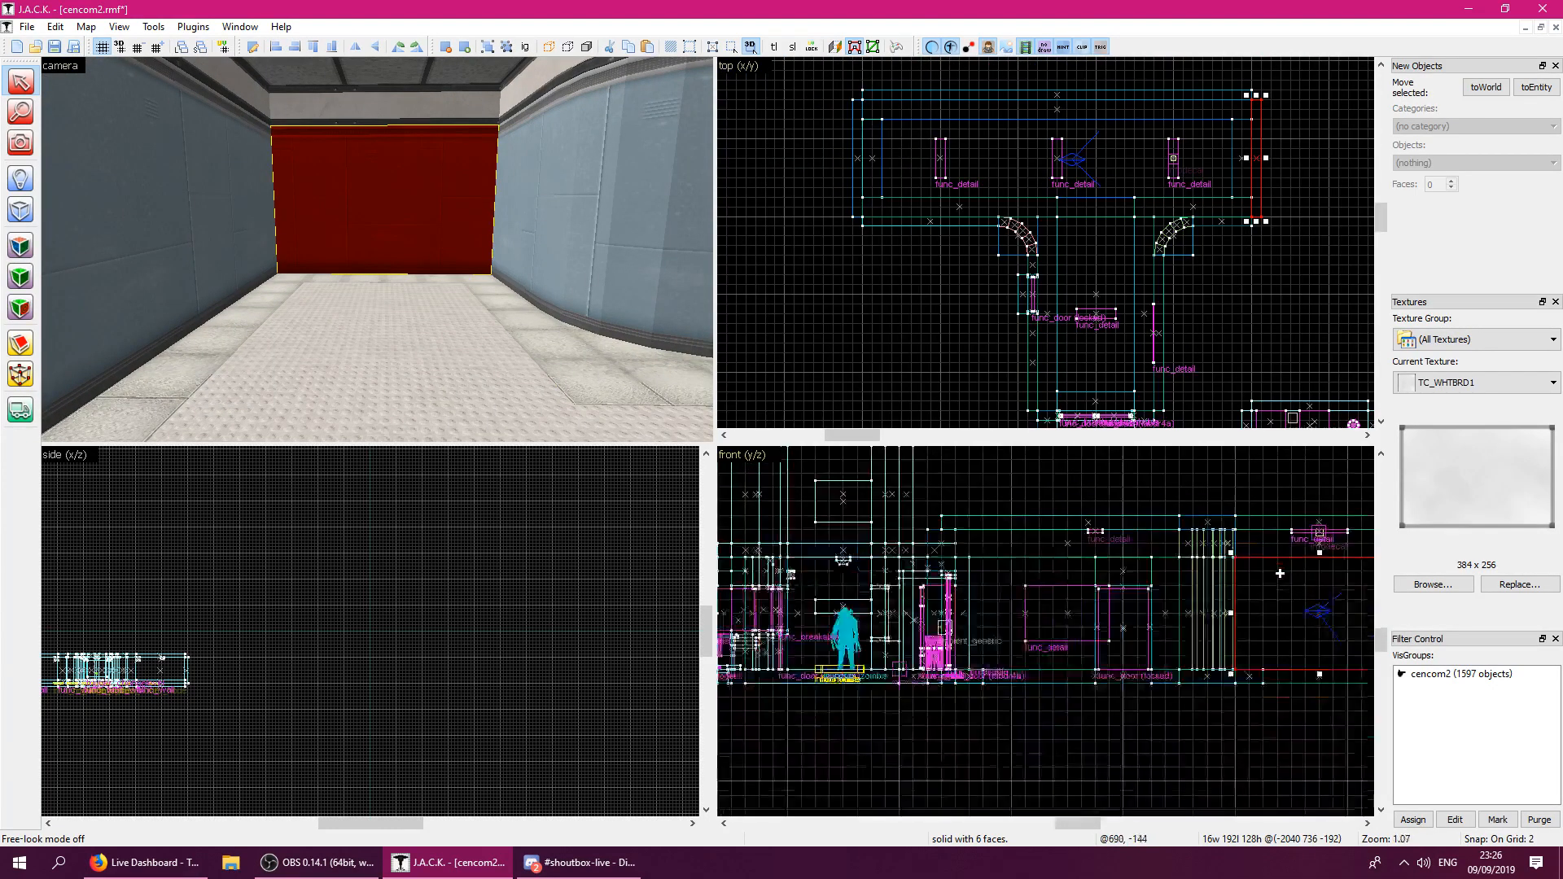
pyautogui.scroll(6, 1337, 631)
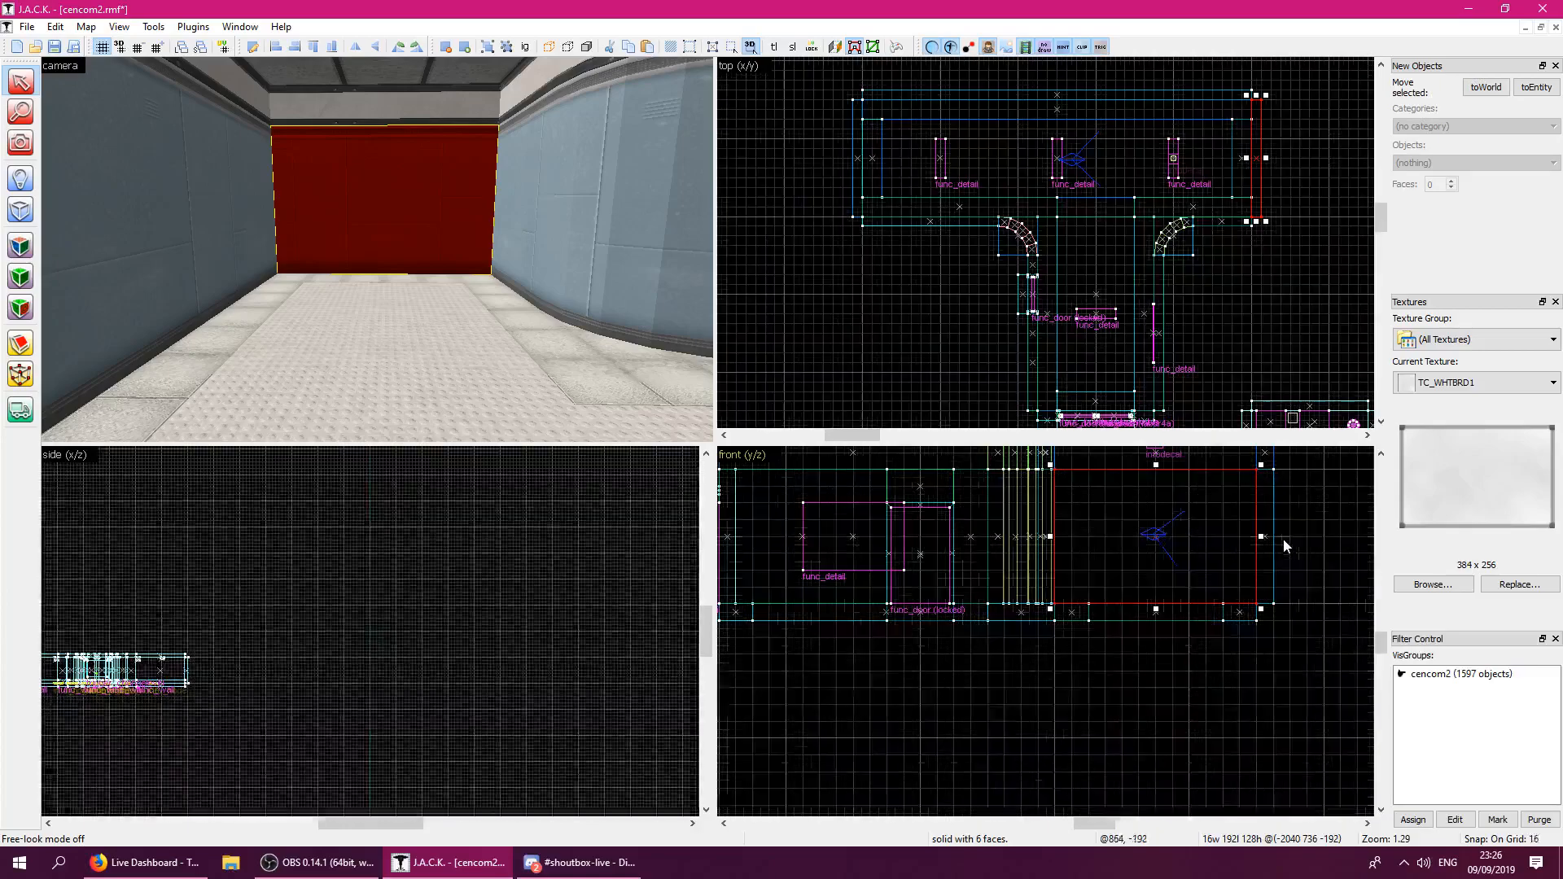
pyautogui.press(']')
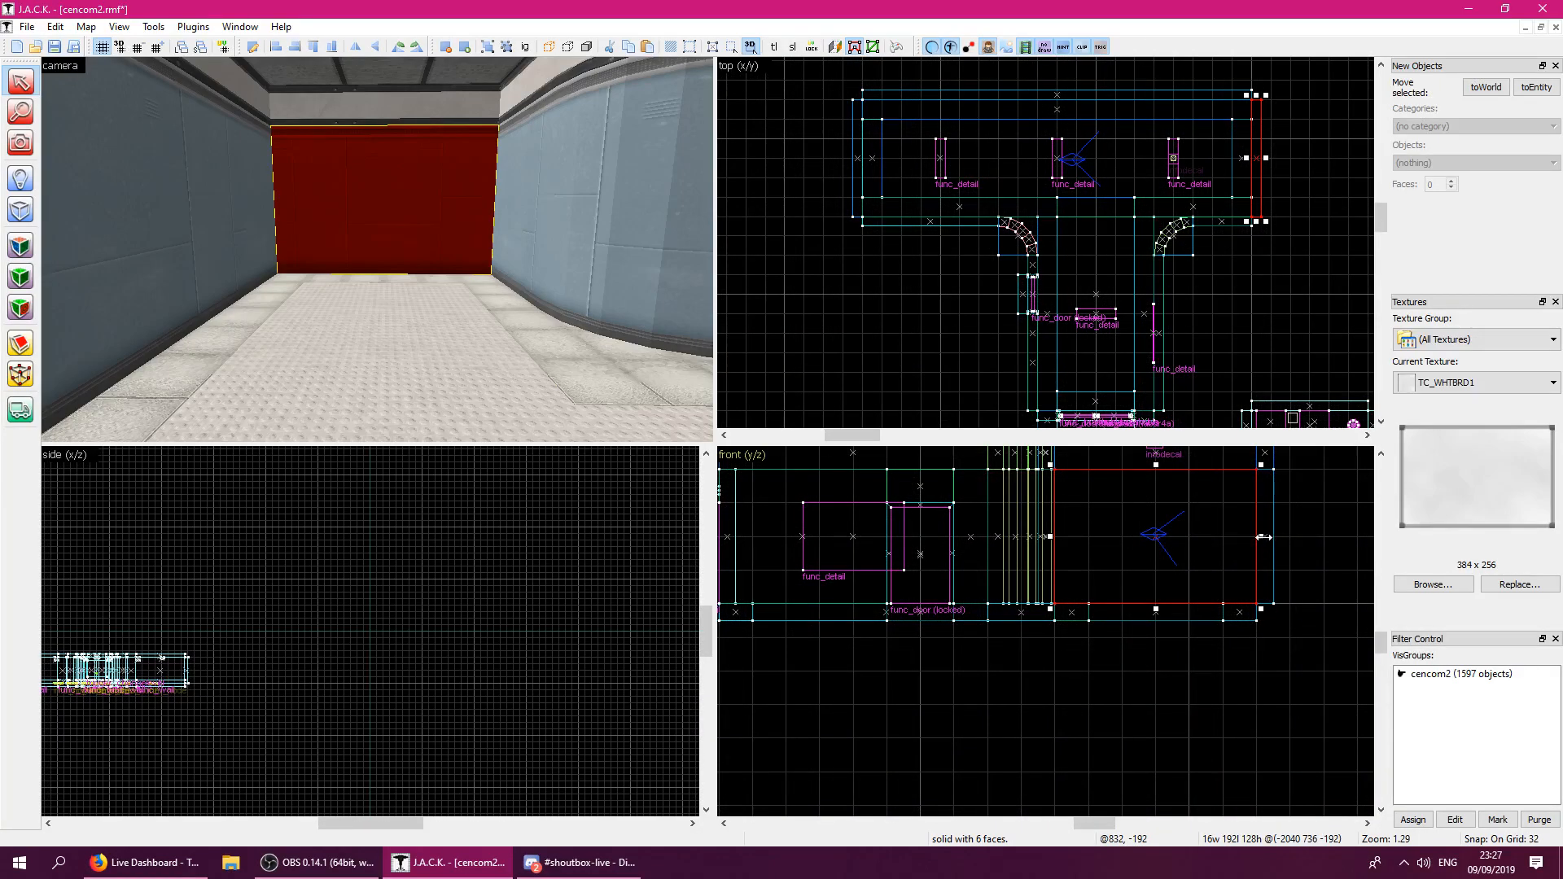
pyautogui.press('[')
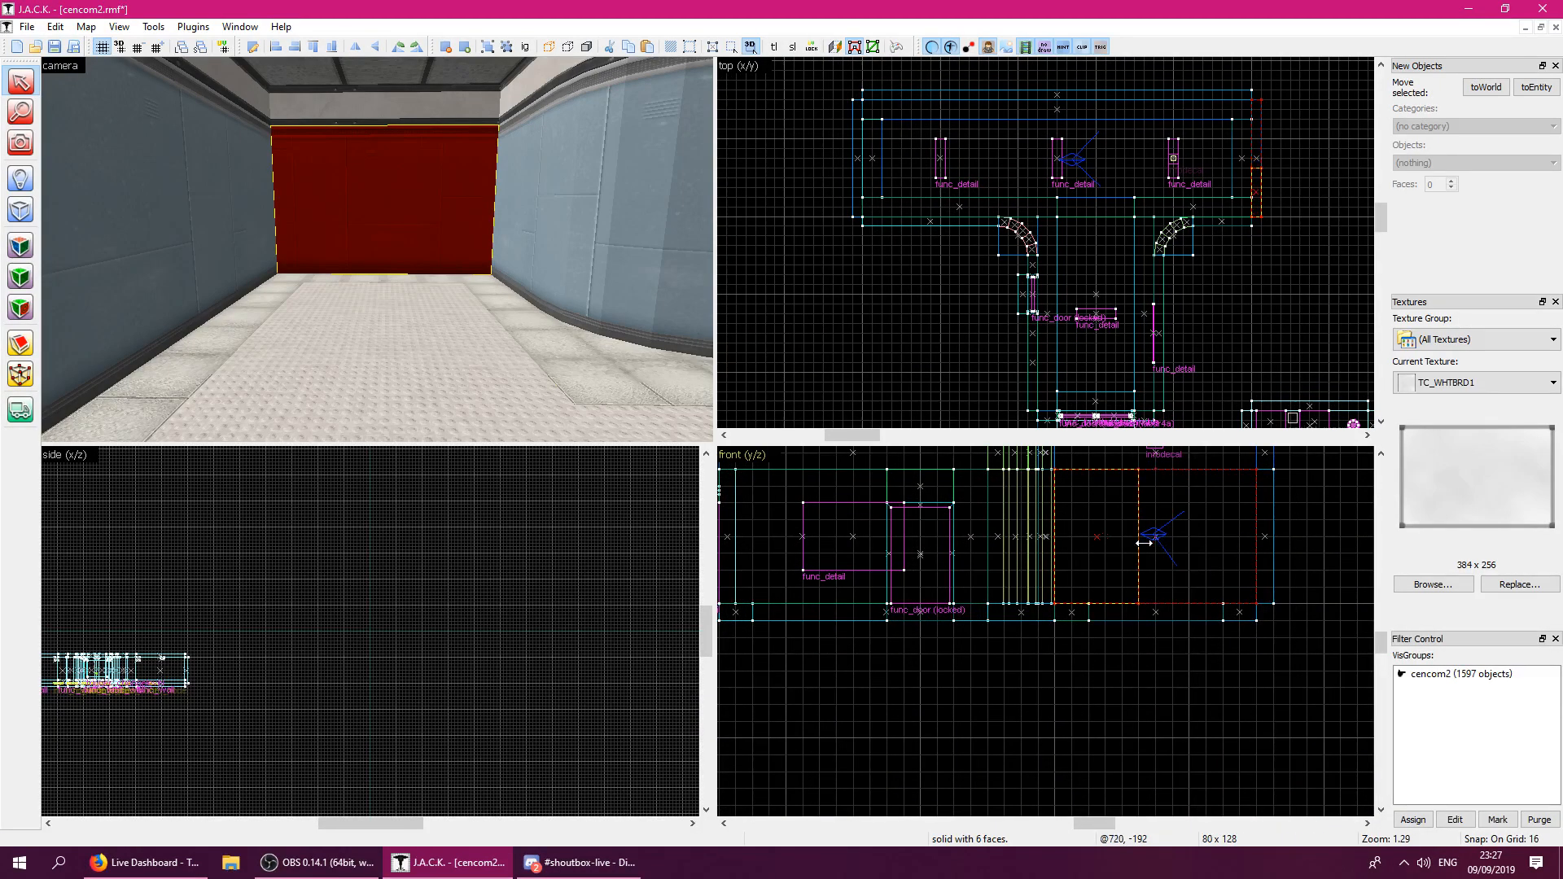
pyautogui.moveTo(1112, 541); pyautogui.dragTo(1109, 541)
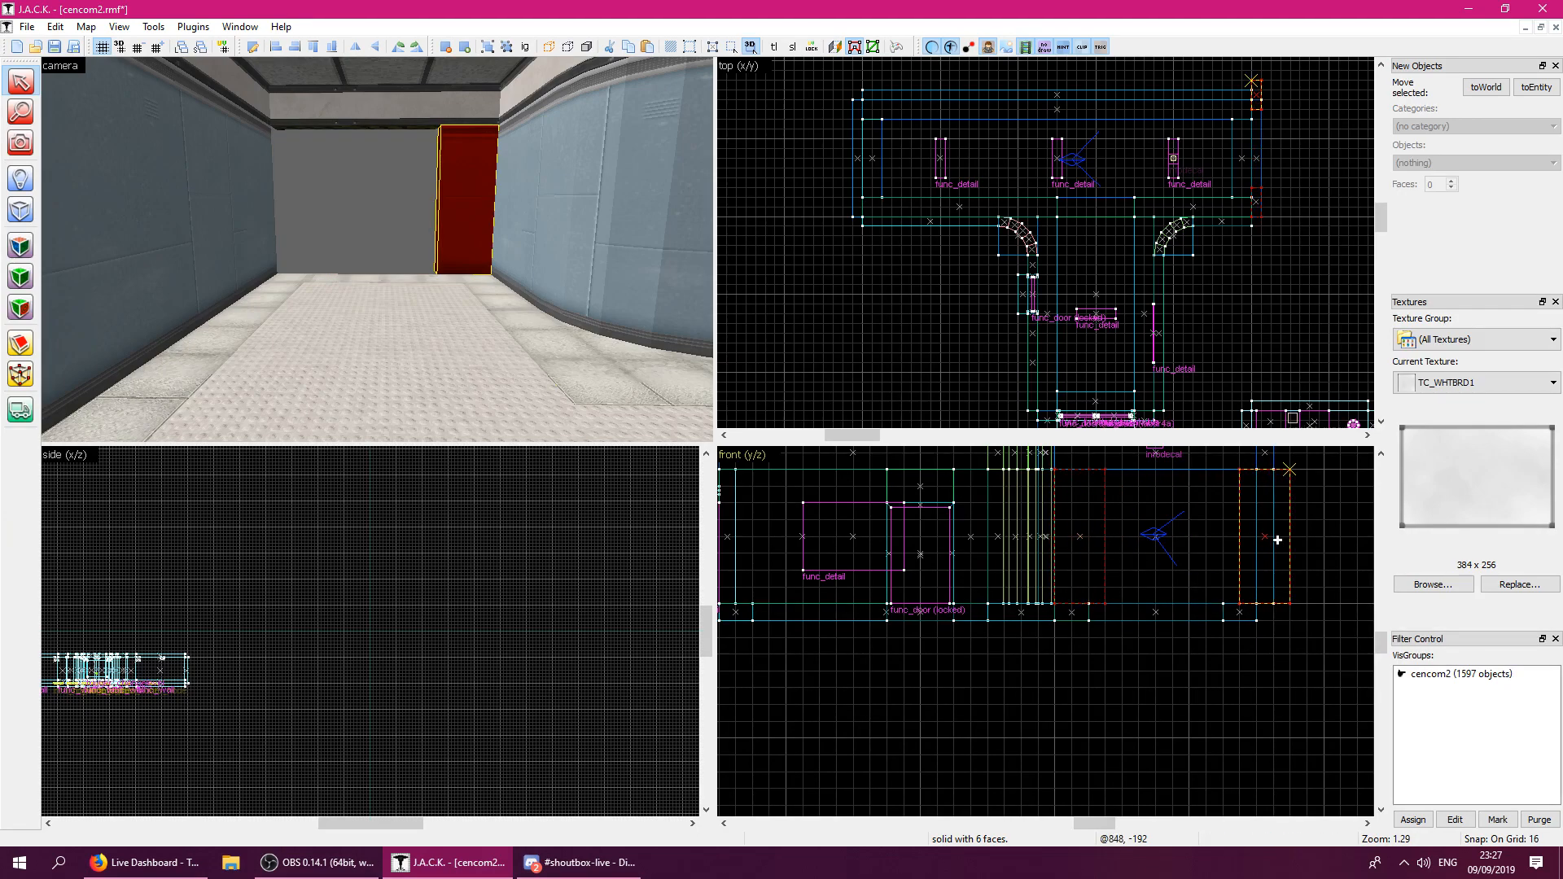
pyautogui.moveTo(1245, 542)
pyautogui.mouseDown()
pyautogui.moveTo(1173, 551)
pyautogui.moveTo(1185, 557)
pyautogui.mouseUp()
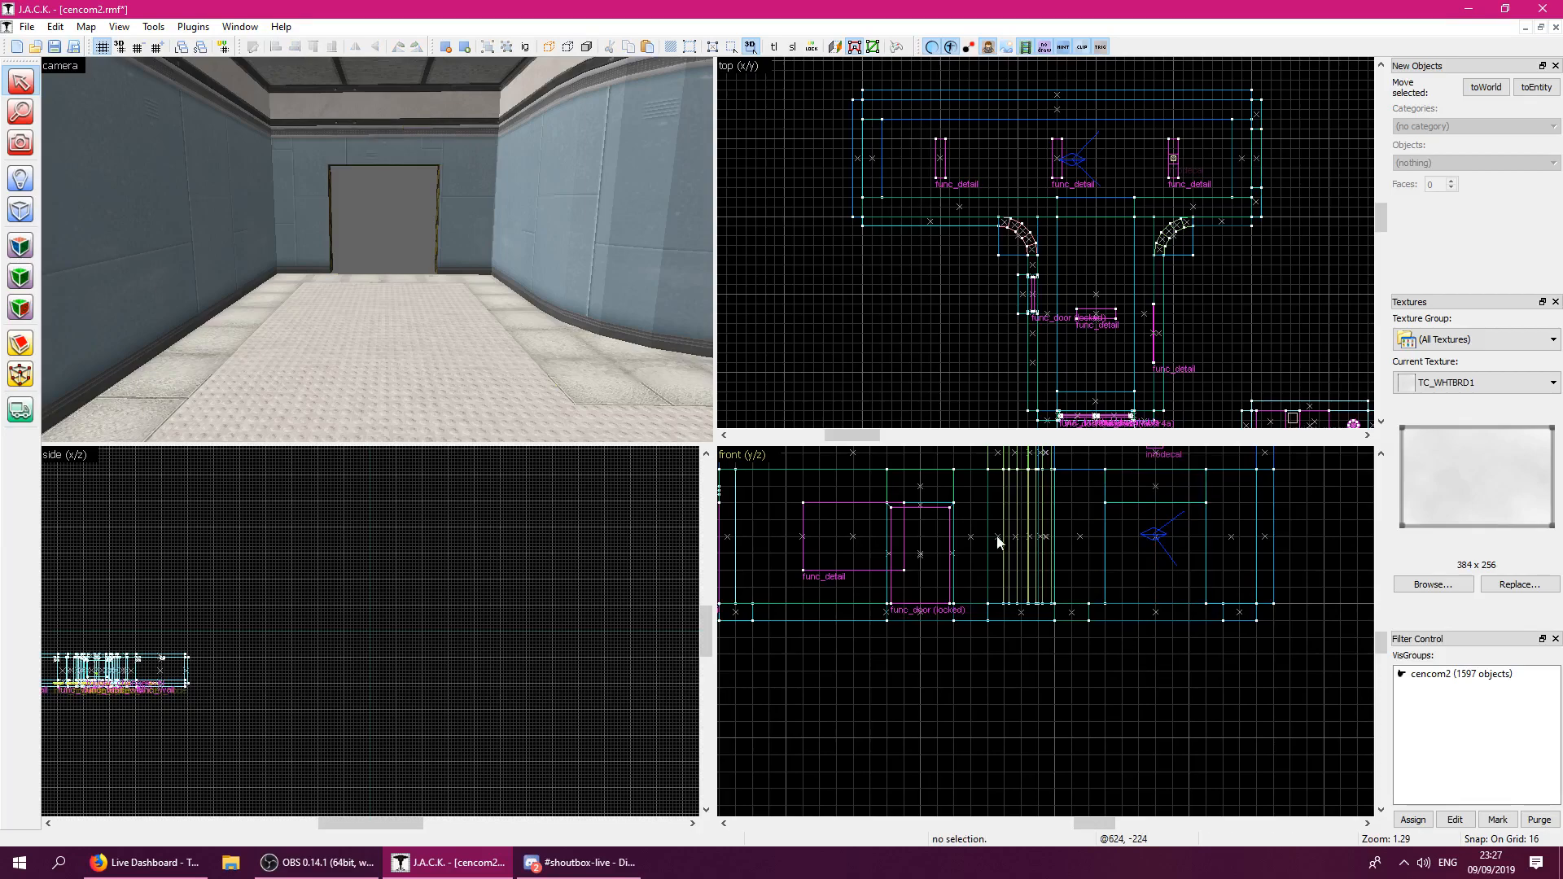
# Open the recent file tc_prefabs.rmf with The Core game configuration and enlarge its window.
pyautogui.click(1539, 28)
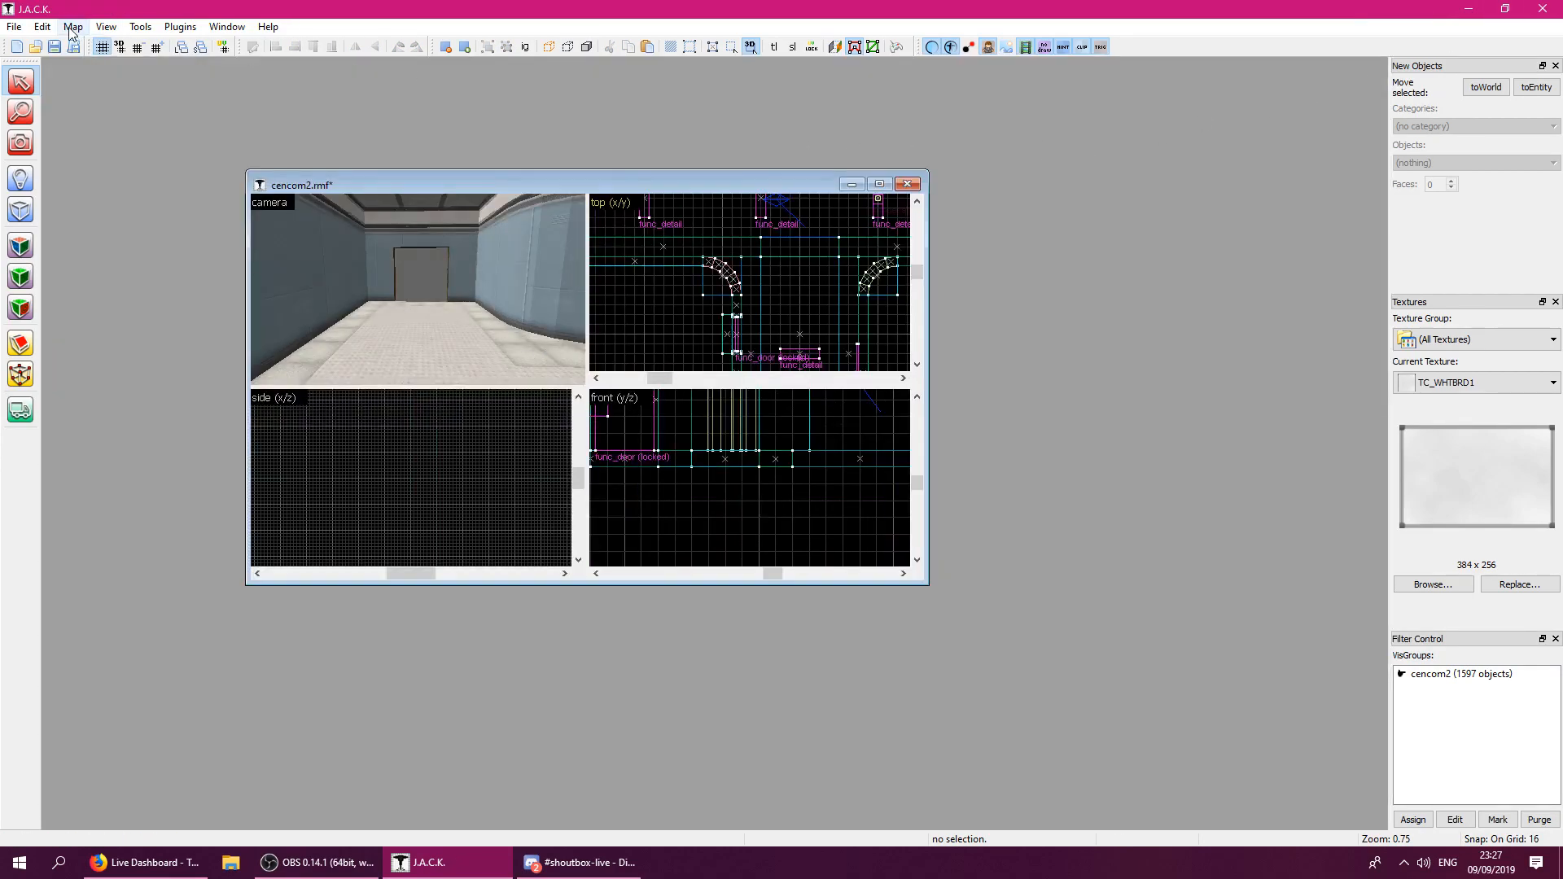
pyautogui.click(16, 28)
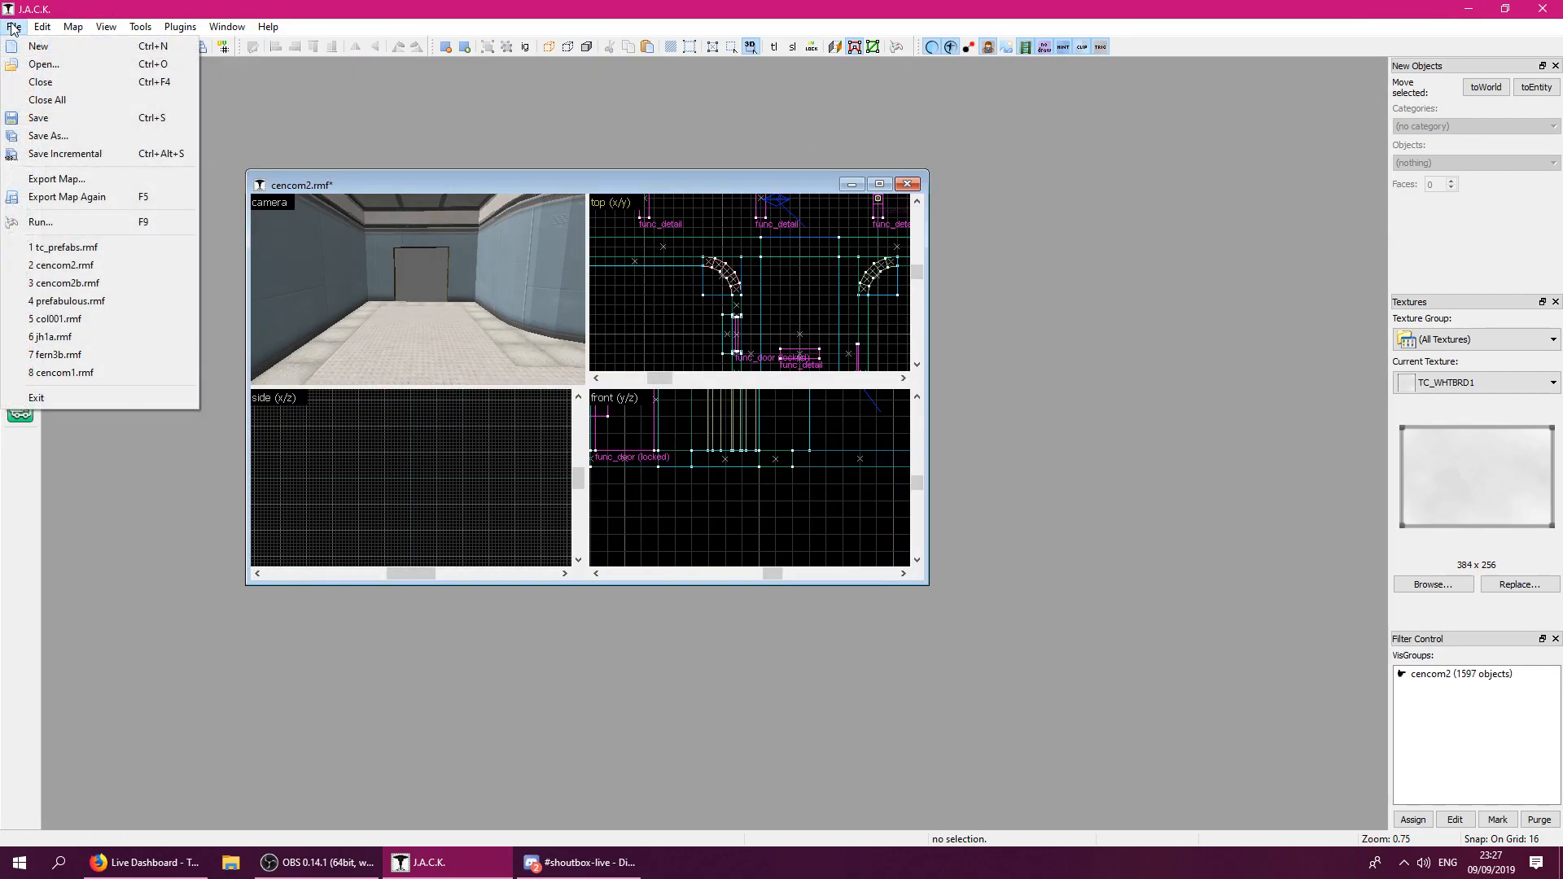
pyautogui.click(91, 252)
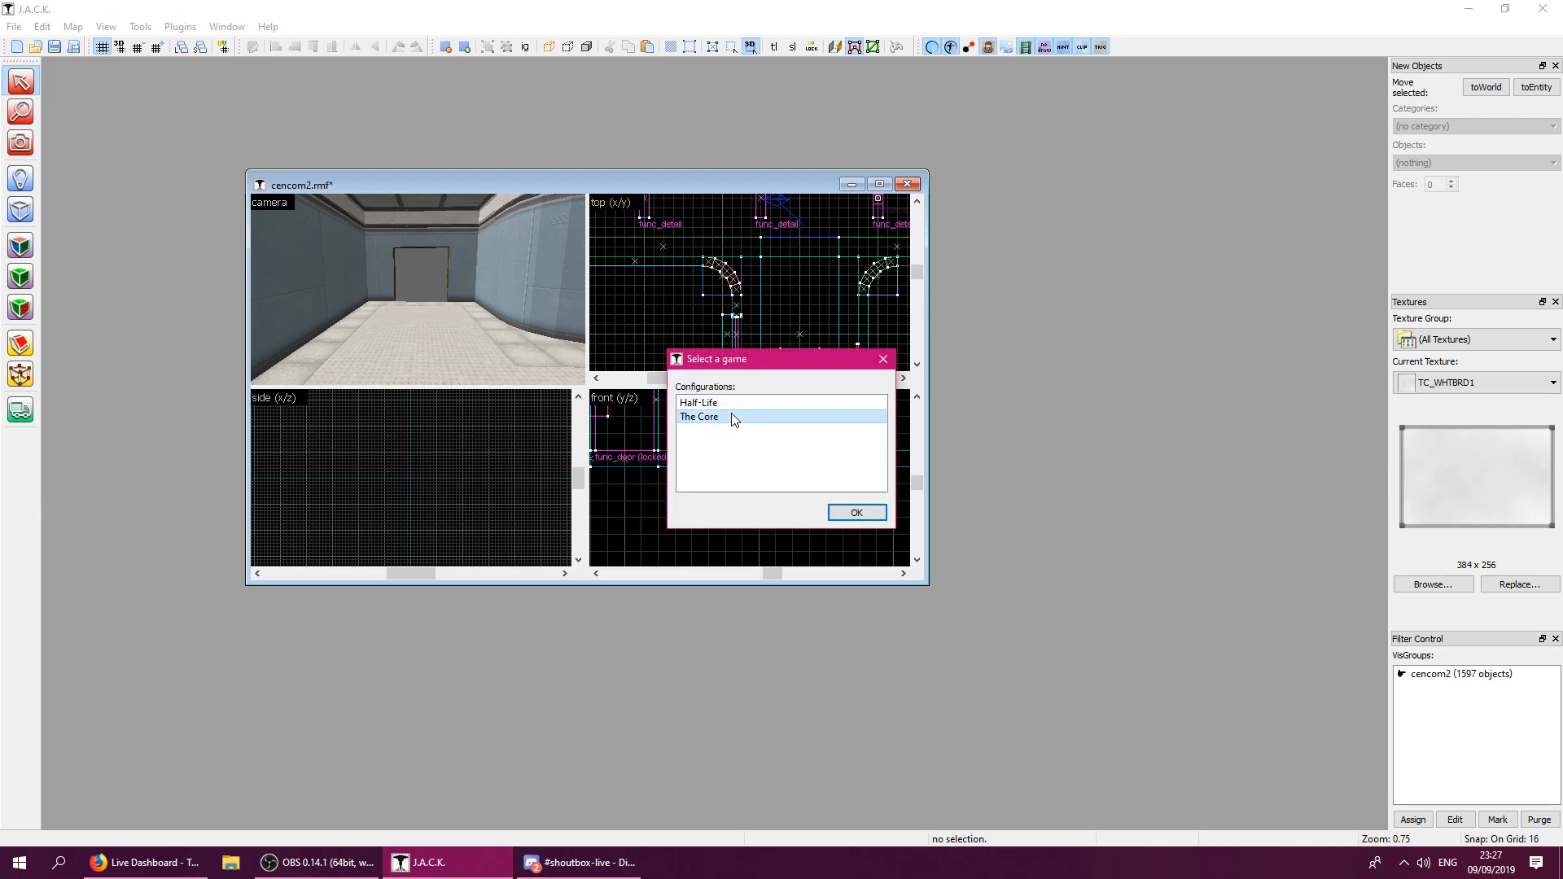
pyautogui.doubleClick(732, 417)
pyautogui.doubleClick(1041, 421)
# Examine the tram prefab from outside and through its interior seating area.
pyautogui.click(622, 330)
pyautogui.press('z')
pyautogui.press('w')
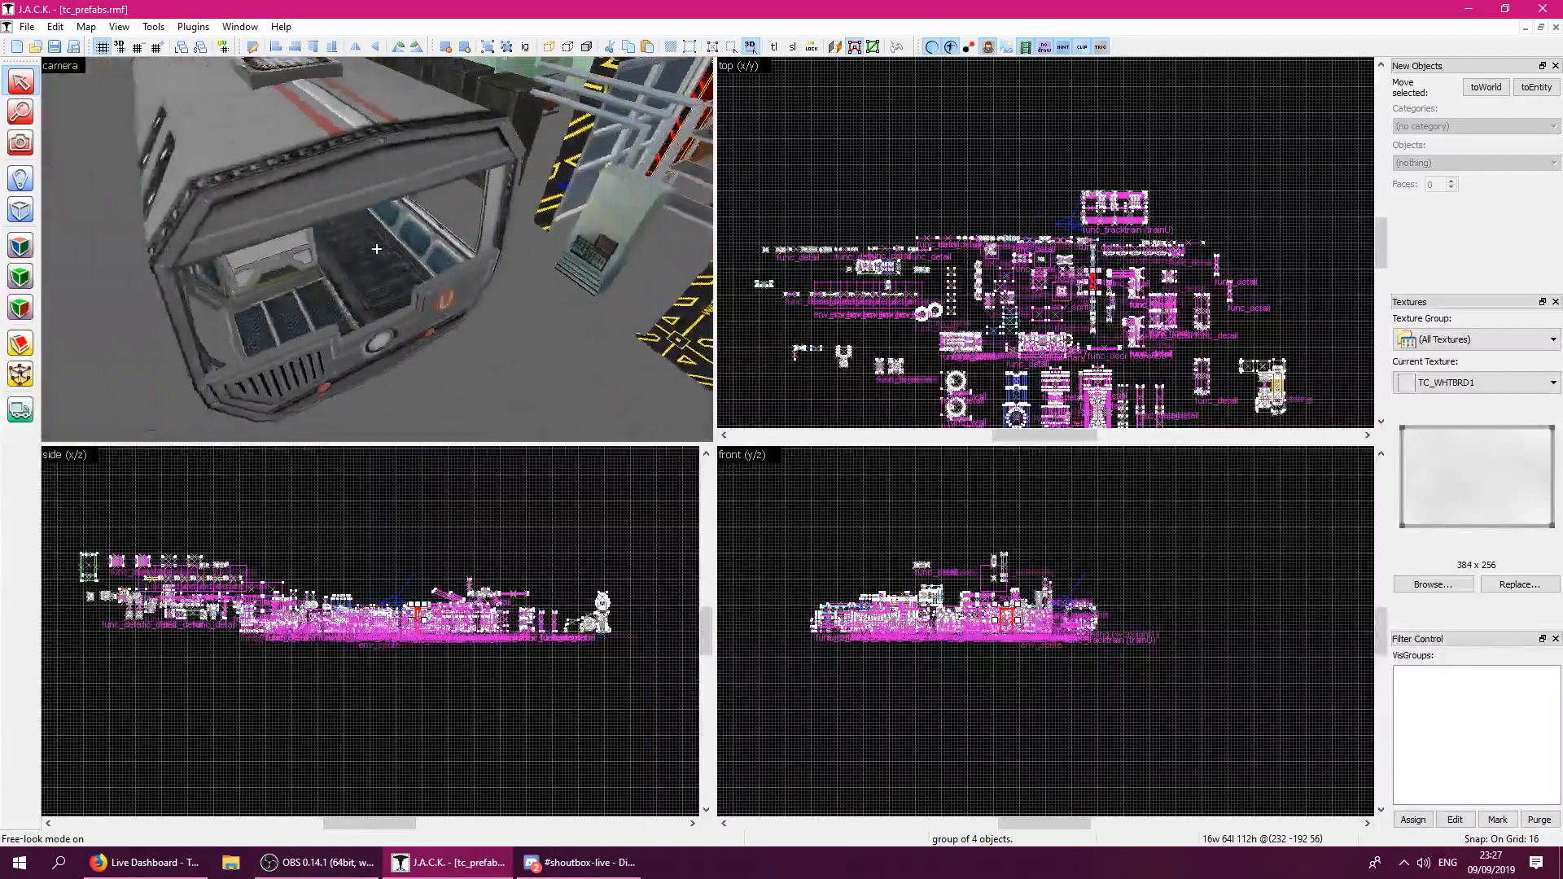
pyautogui.press('z')
pyautogui.click(379, 248)
pyautogui.click(792, 204)
pyautogui.press('z')
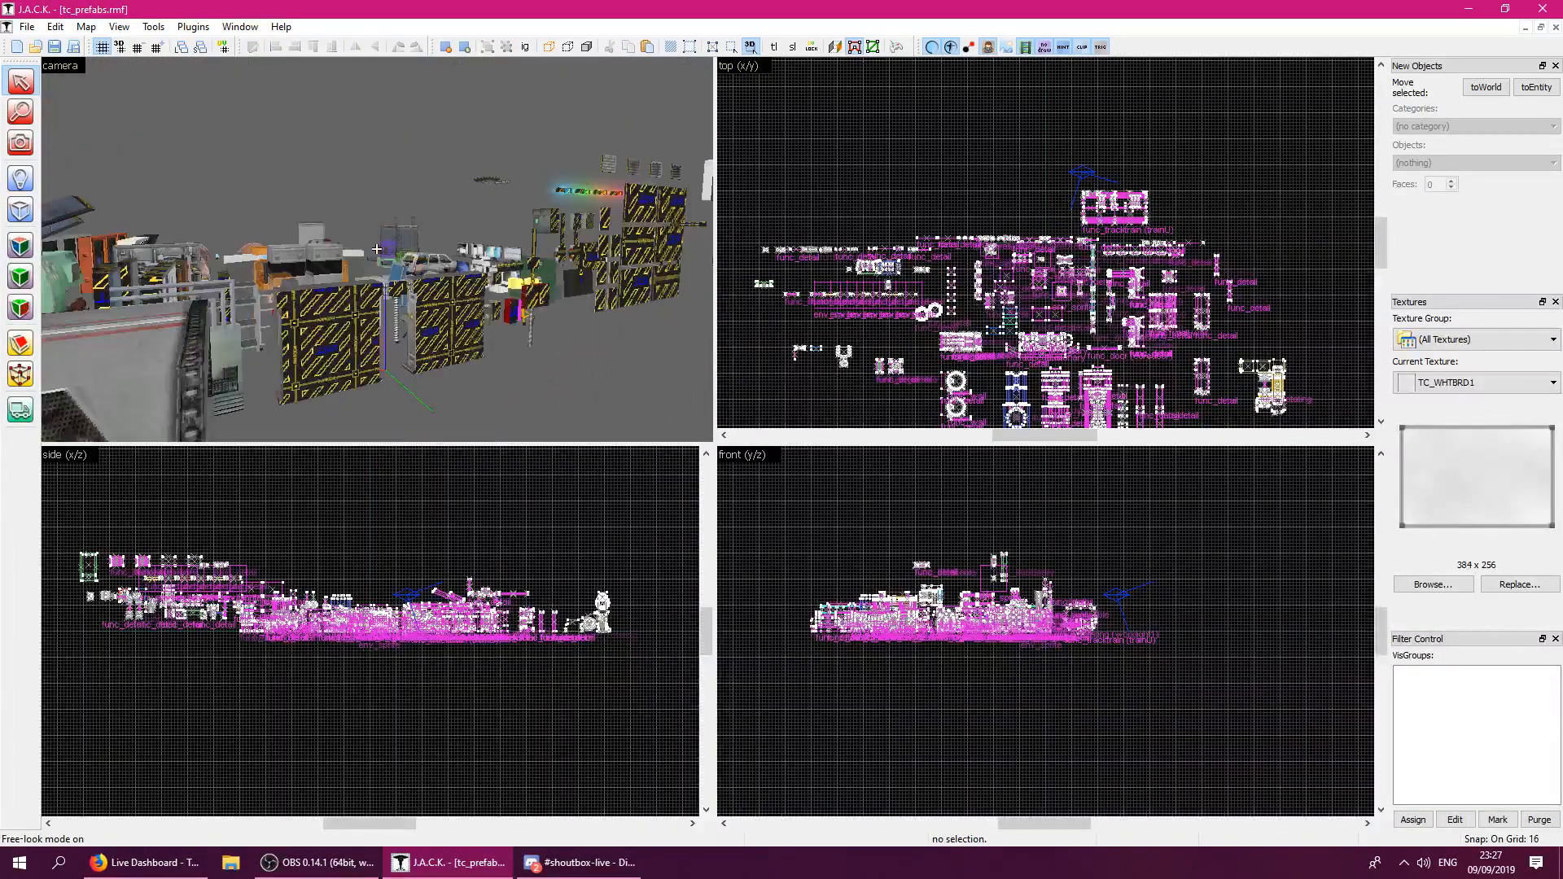
pyautogui.press('w')
pyautogui.press('w')
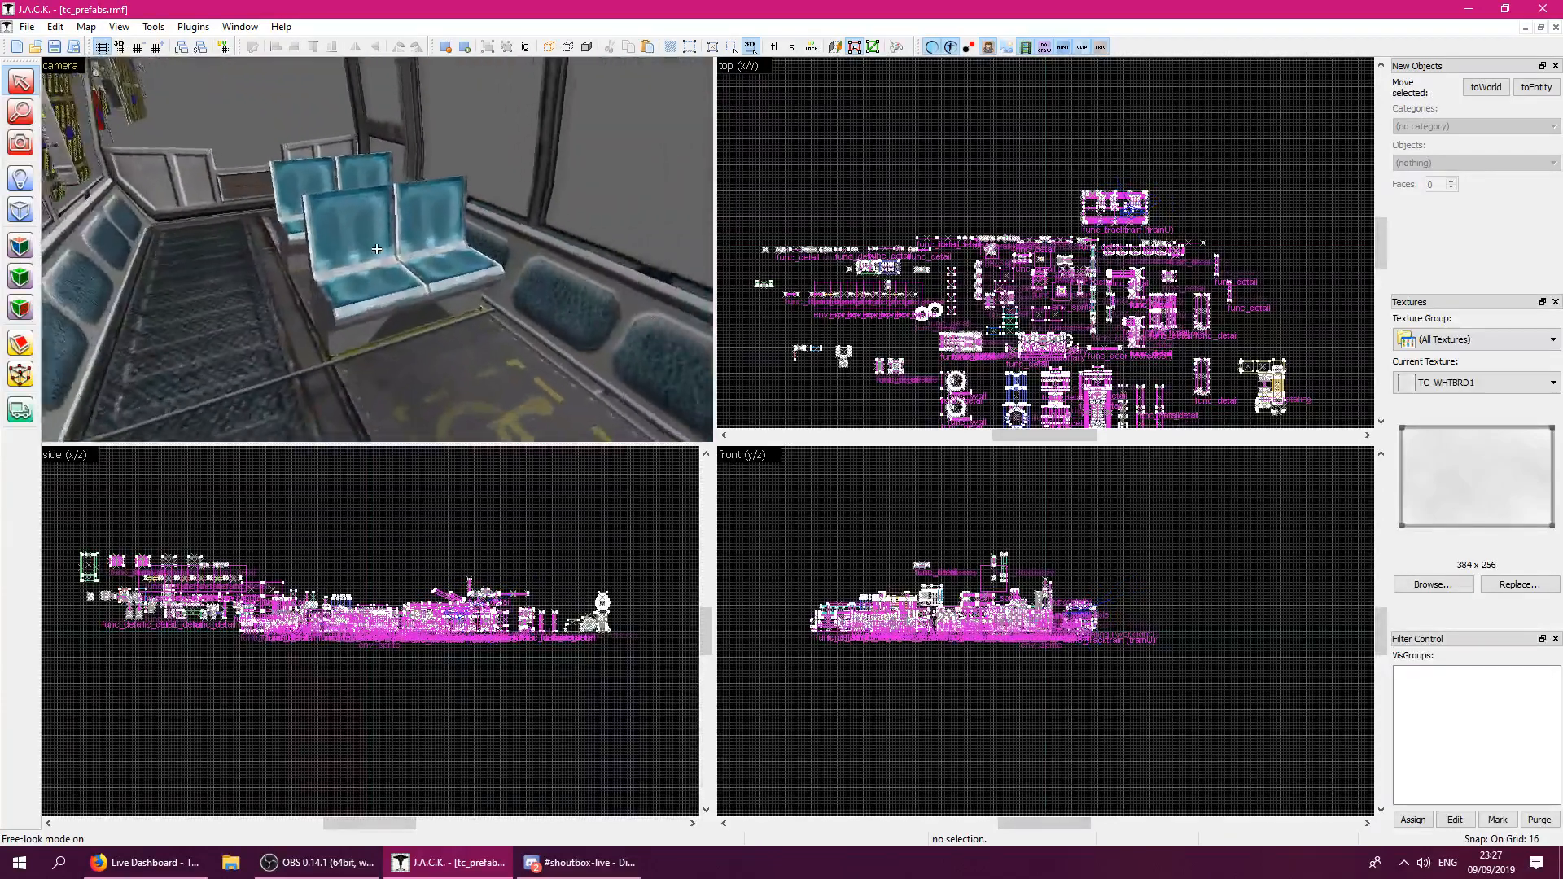
pyautogui.press('z')
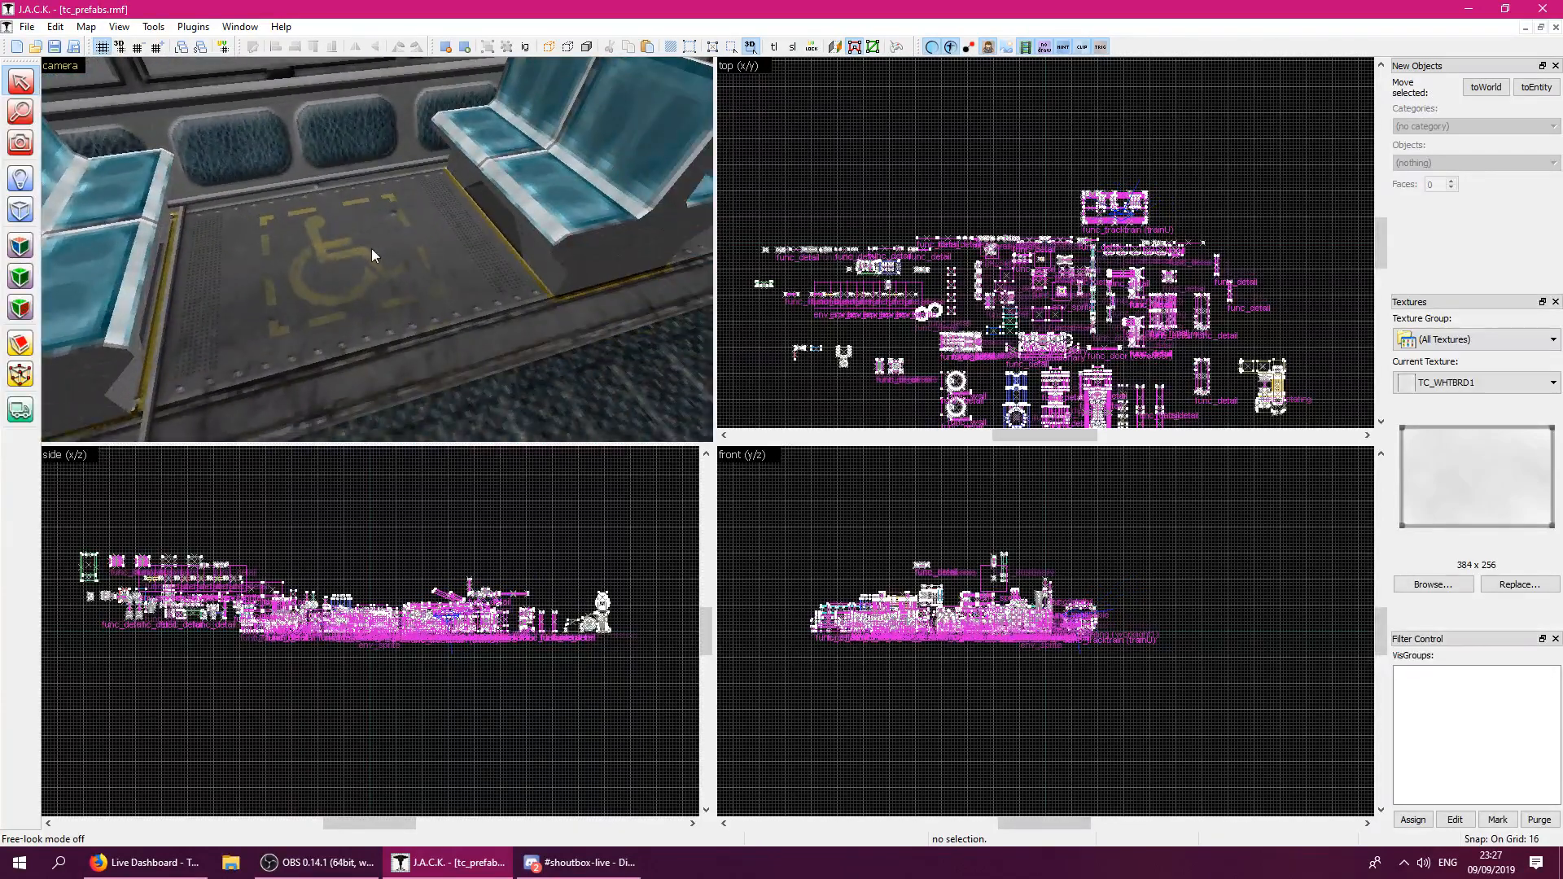
# Examine the texture settings of the tram's seat faces with the face editing tool.
pyautogui.click(21, 244)
pyautogui.click(466, 252)
pyautogui.click(564, 202)
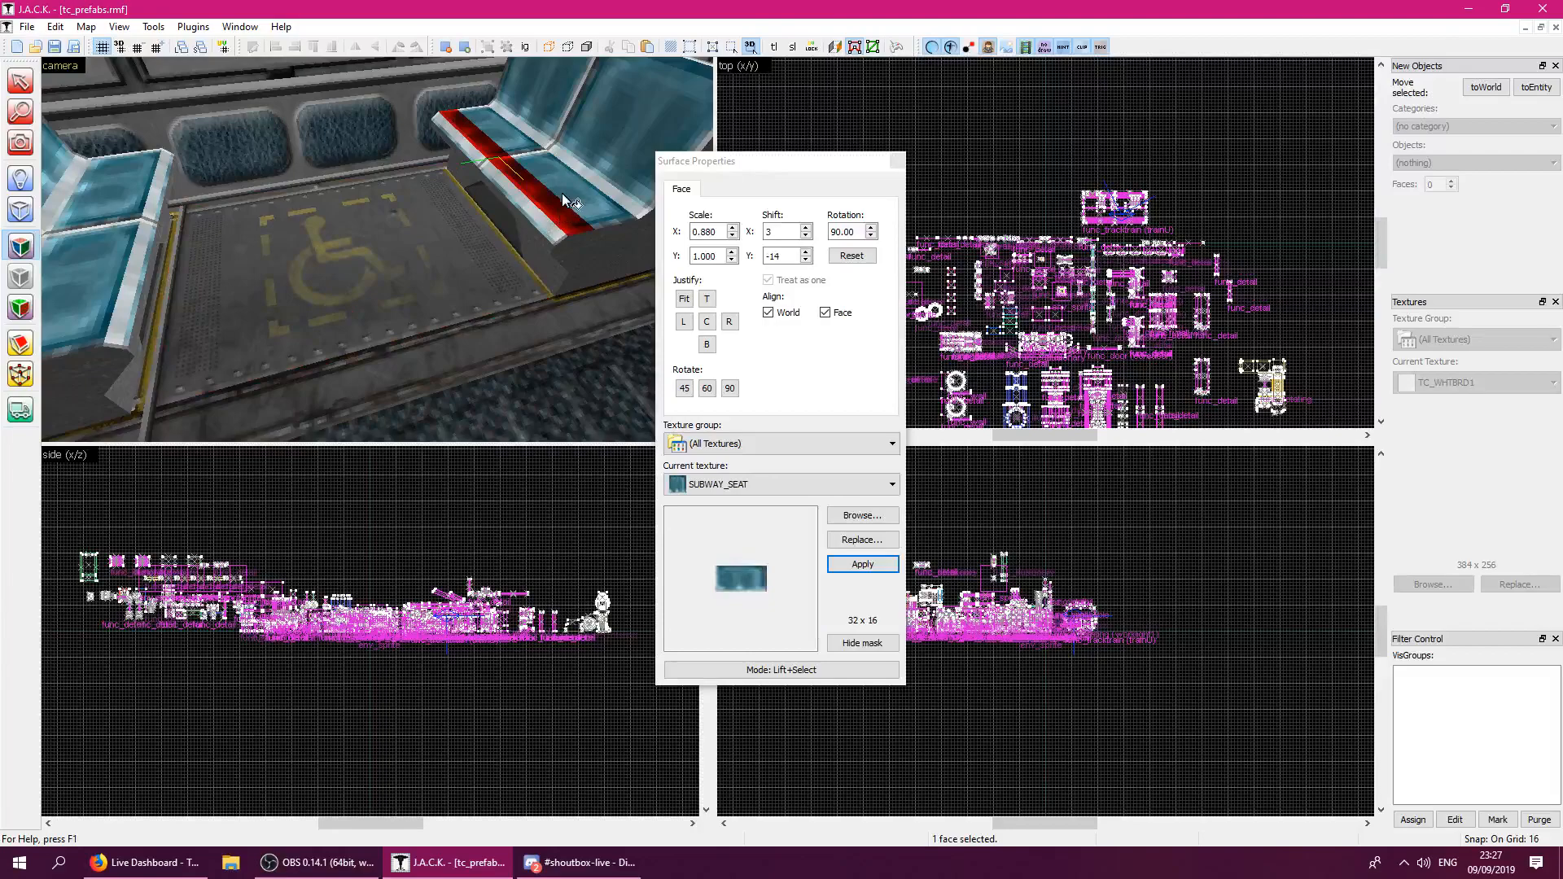
pyautogui.press('z')
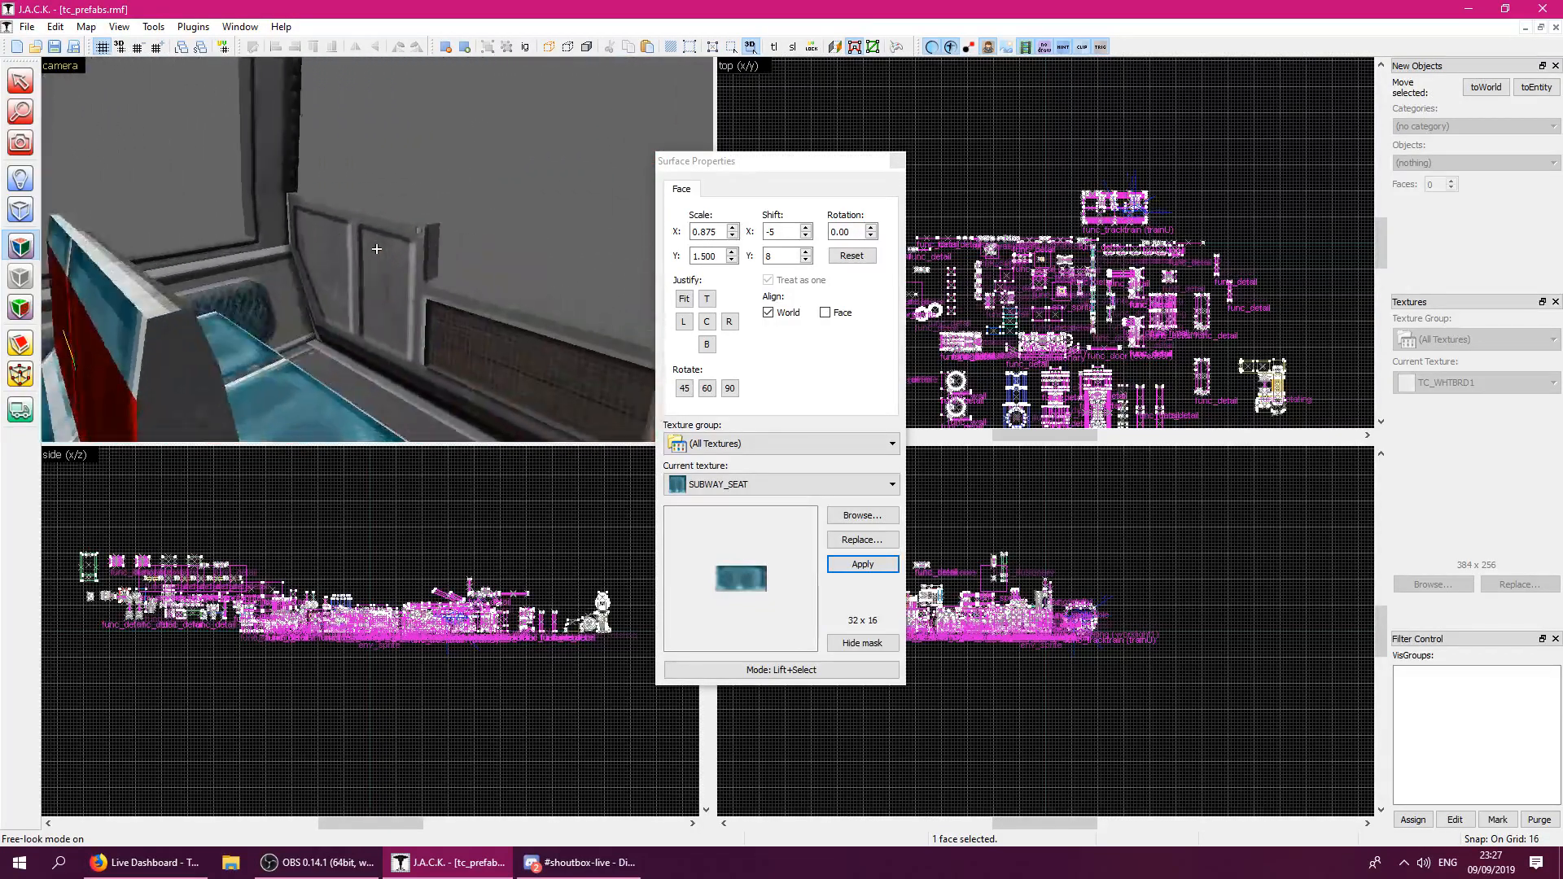
pyautogui.press('z')
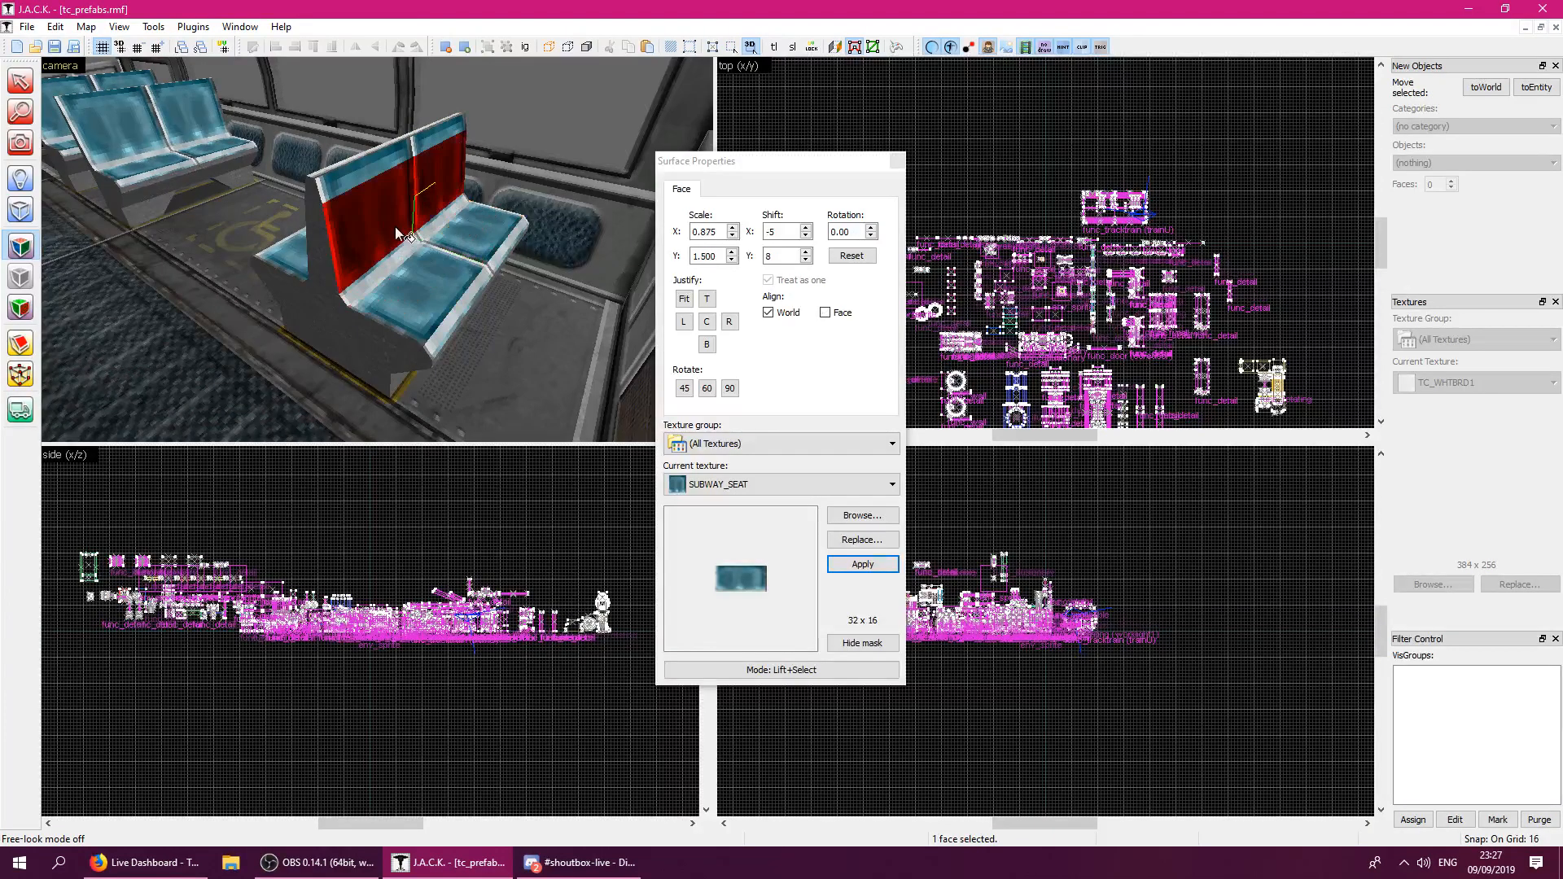
# Examine the textures applied to the tram's floor sections and door face, and finish with the surface properties.
pyautogui.press('z')
pyautogui.click(376, 250)
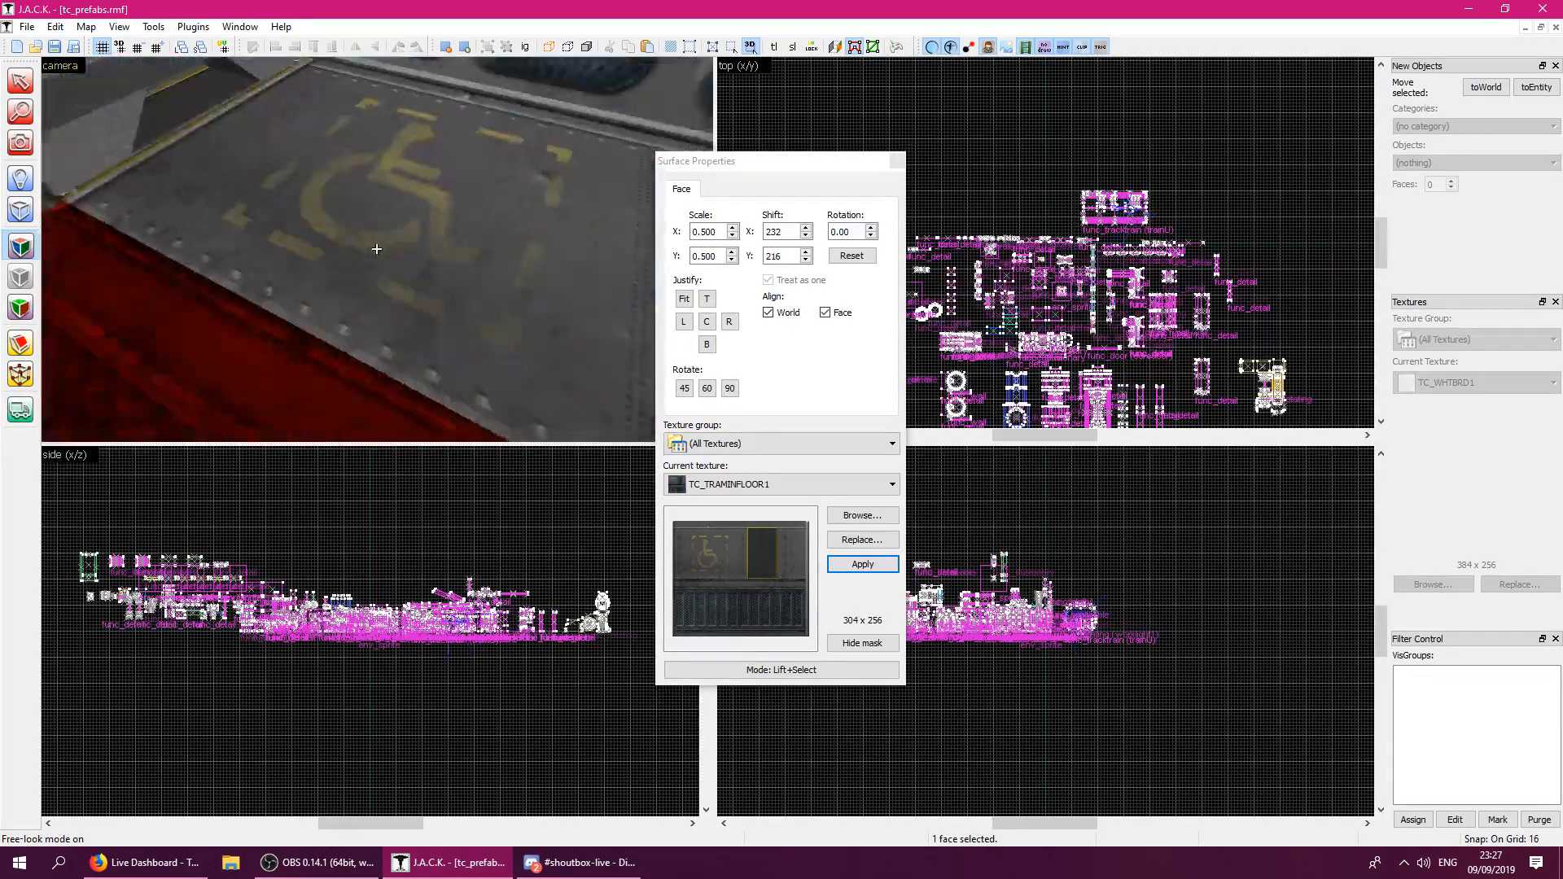
pyautogui.click(376, 250)
pyautogui.press('z')
pyautogui.press('z')
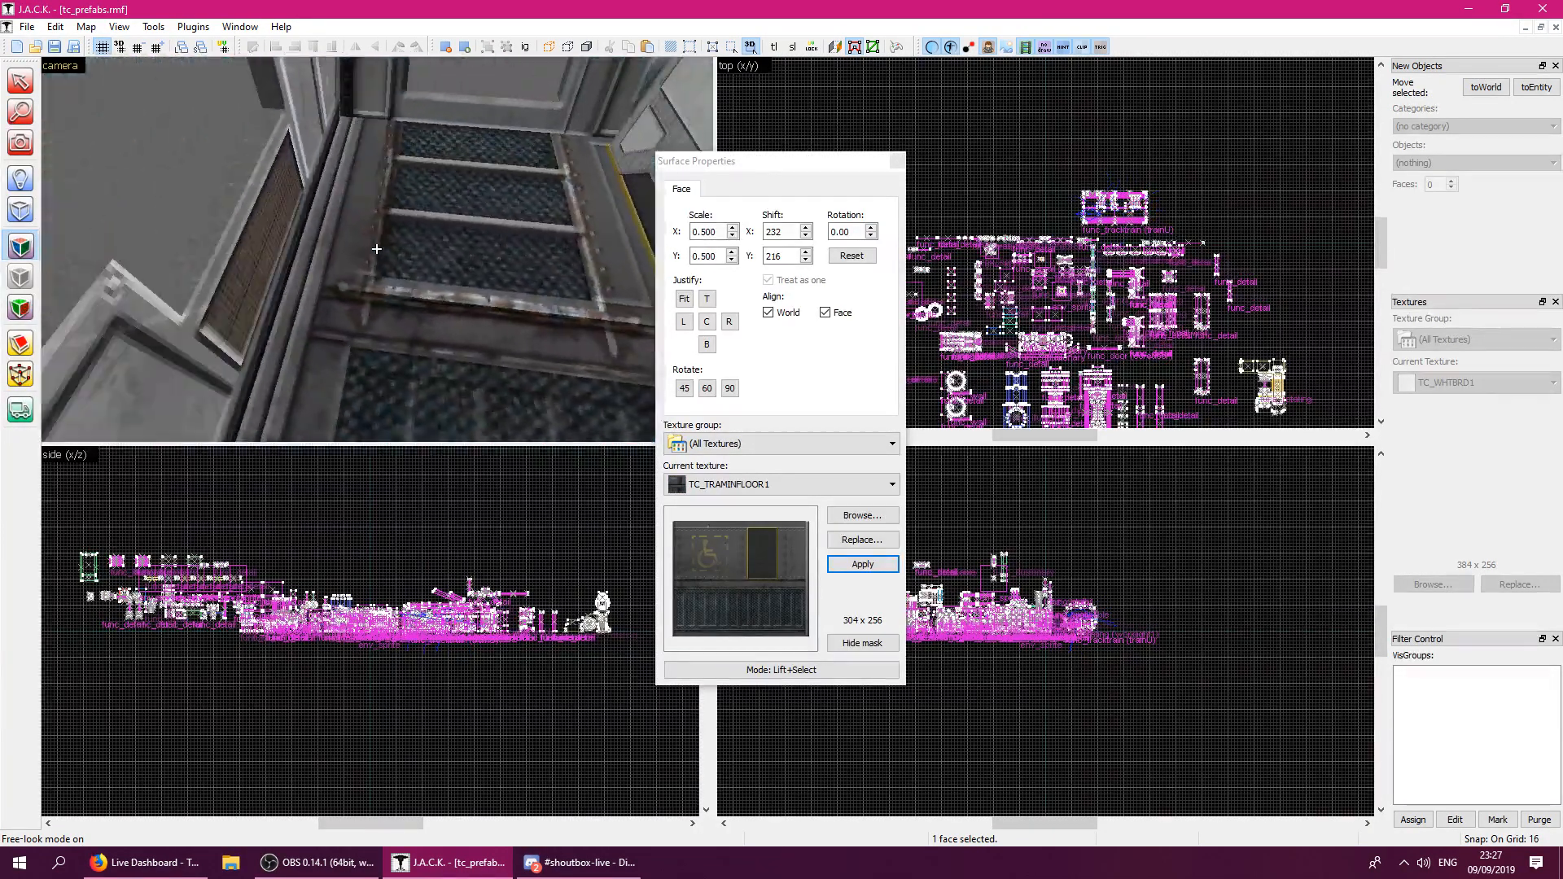
pyautogui.click(376, 249)
pyautogui.press('w')
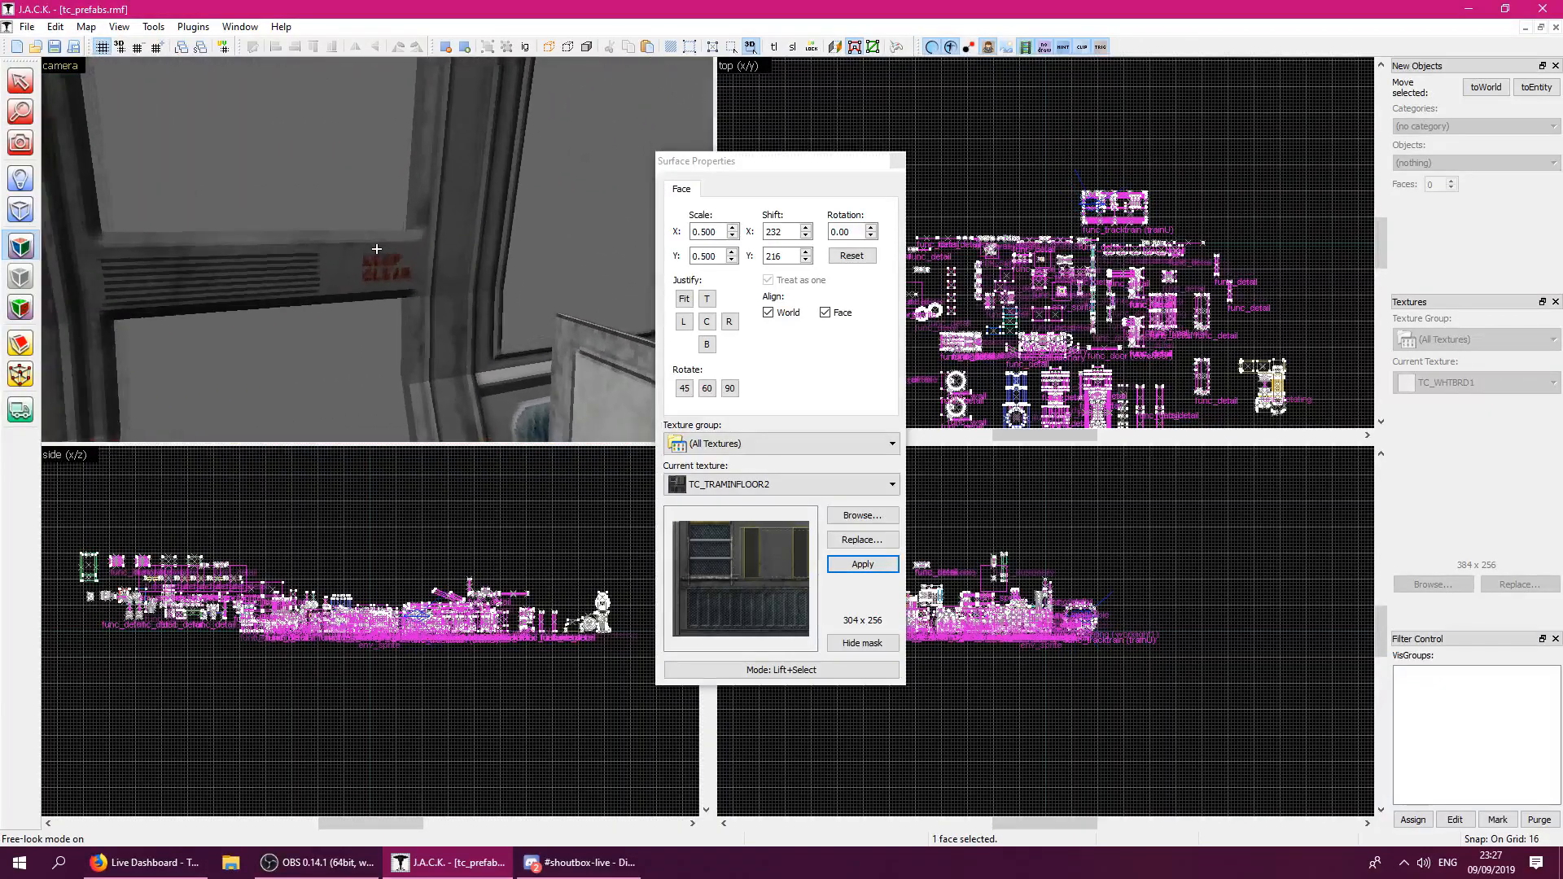
pyautogui.press('z')
pyautogui.click(377, 249)
pyautogui.press('z')
pyautogui.press('s')
pyautogui.press('z')
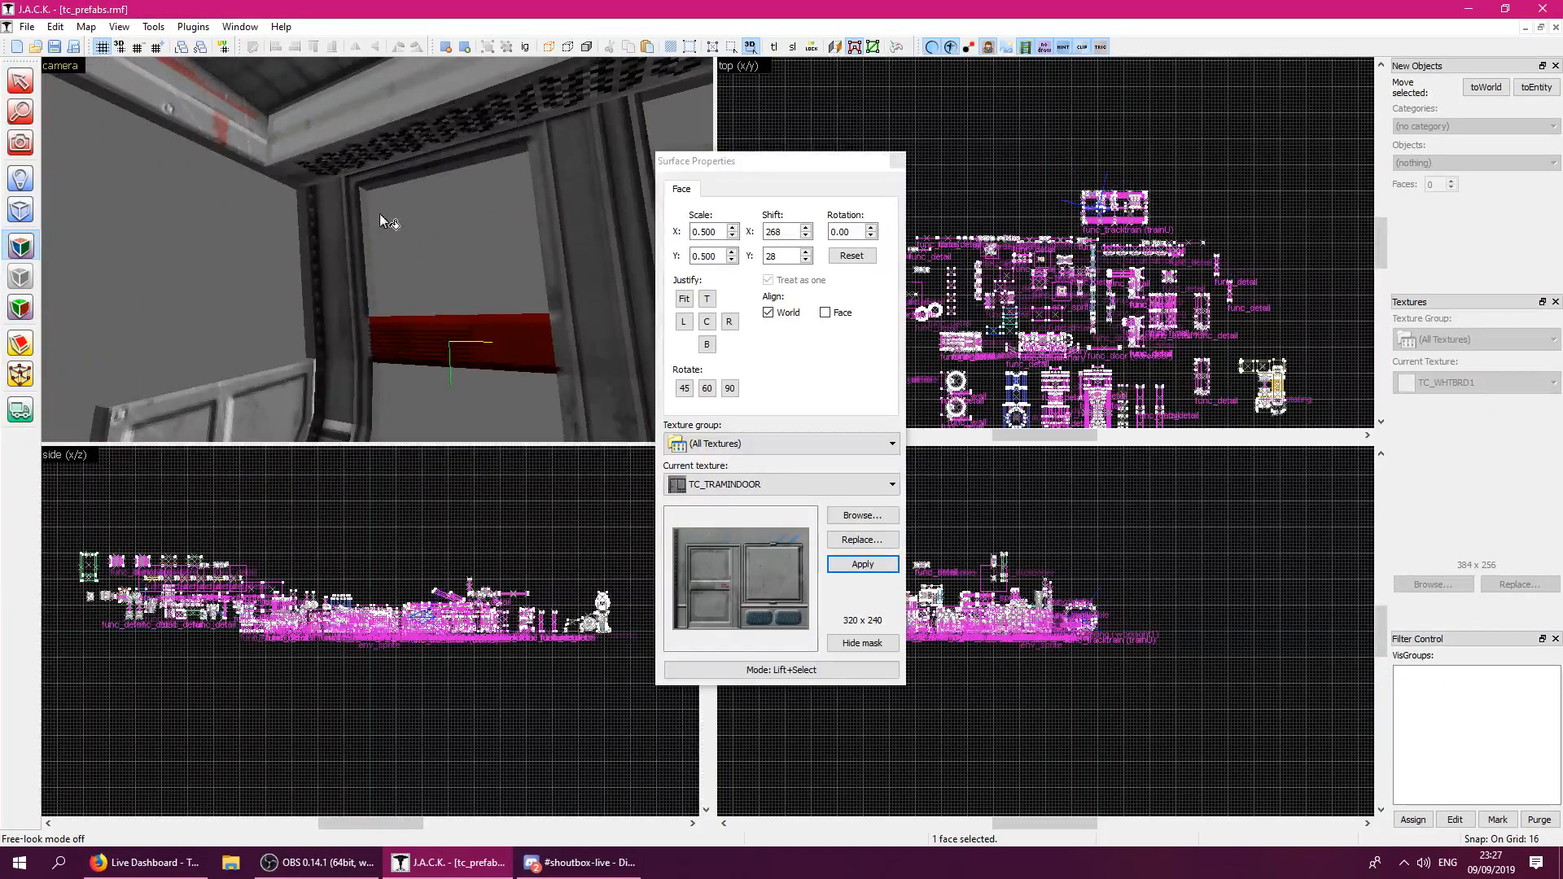
pyautogui.click(897, 161)
# Copy the blue-grey sliding double door prefab, including its hazard-striped frame and both door leaves.
pyautogui.press('z')
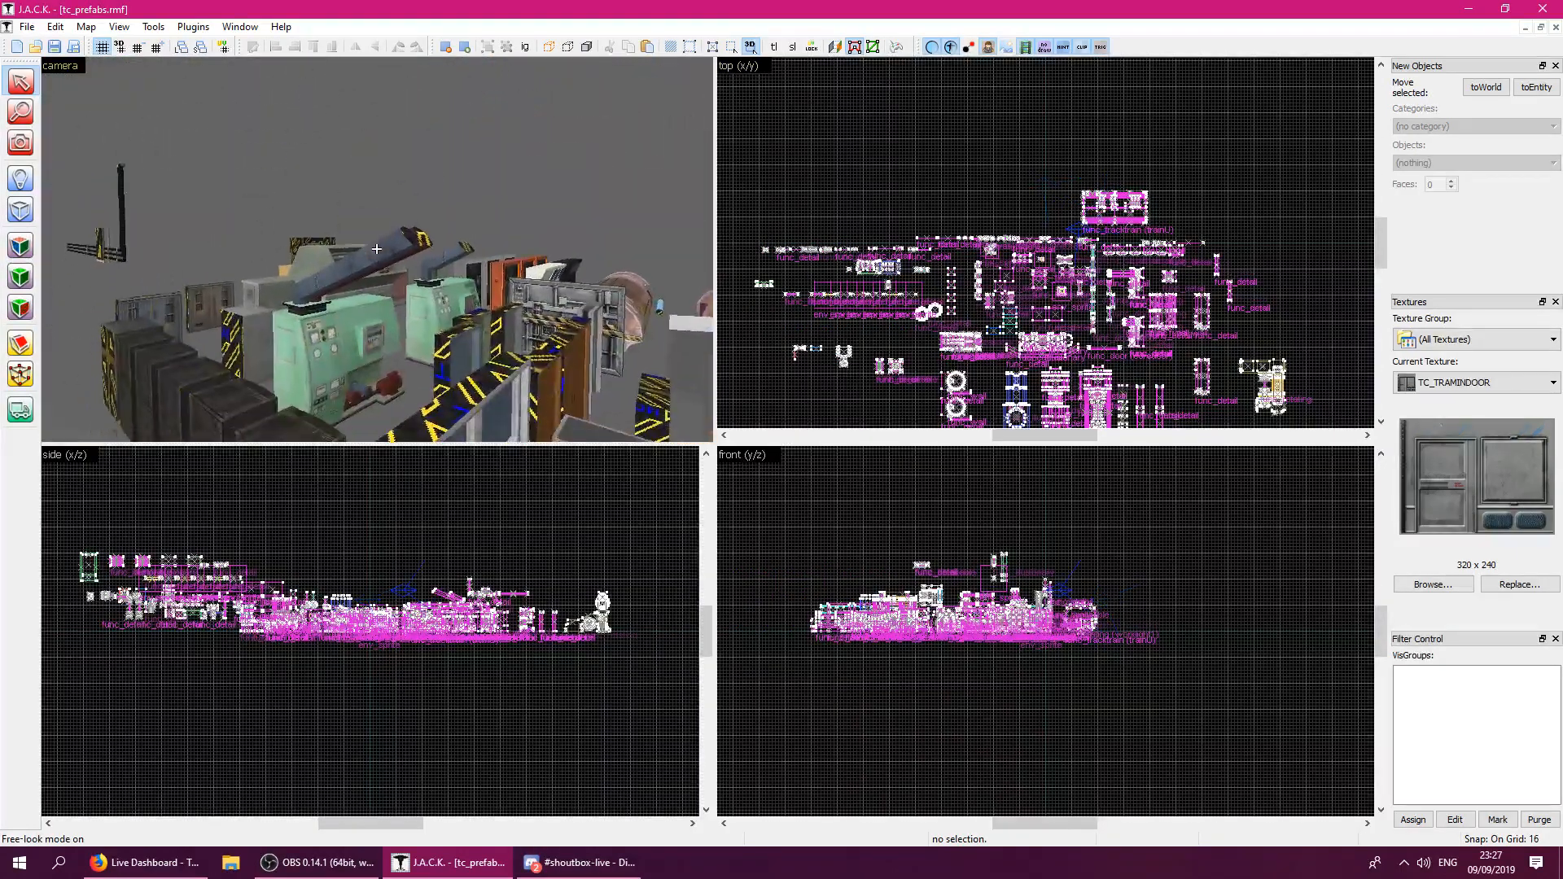
pyautogui.press('w')
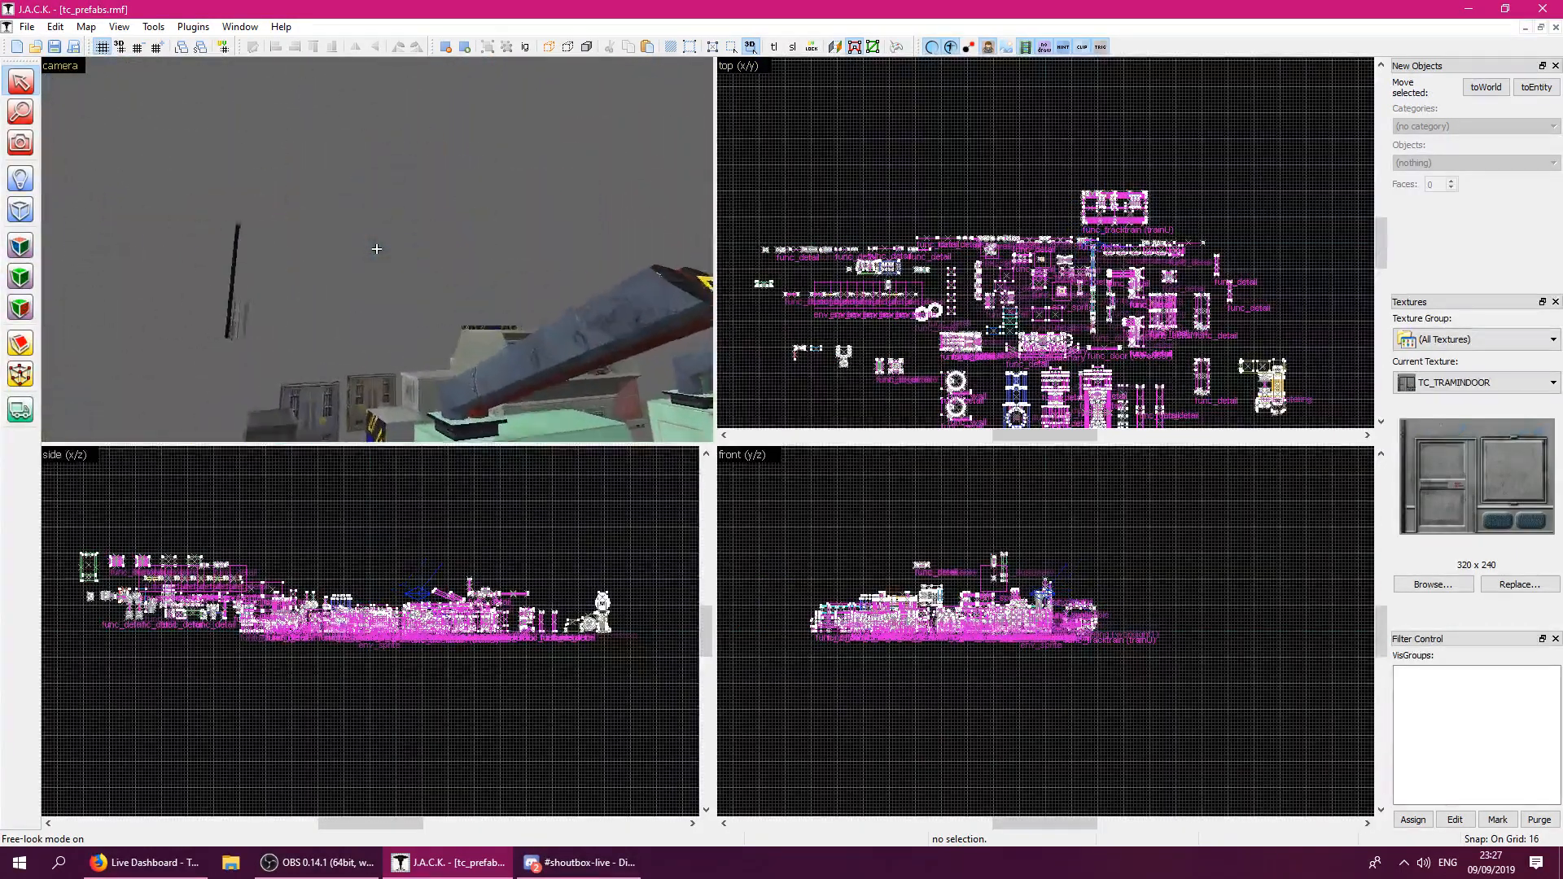
pyautogui.press('w')
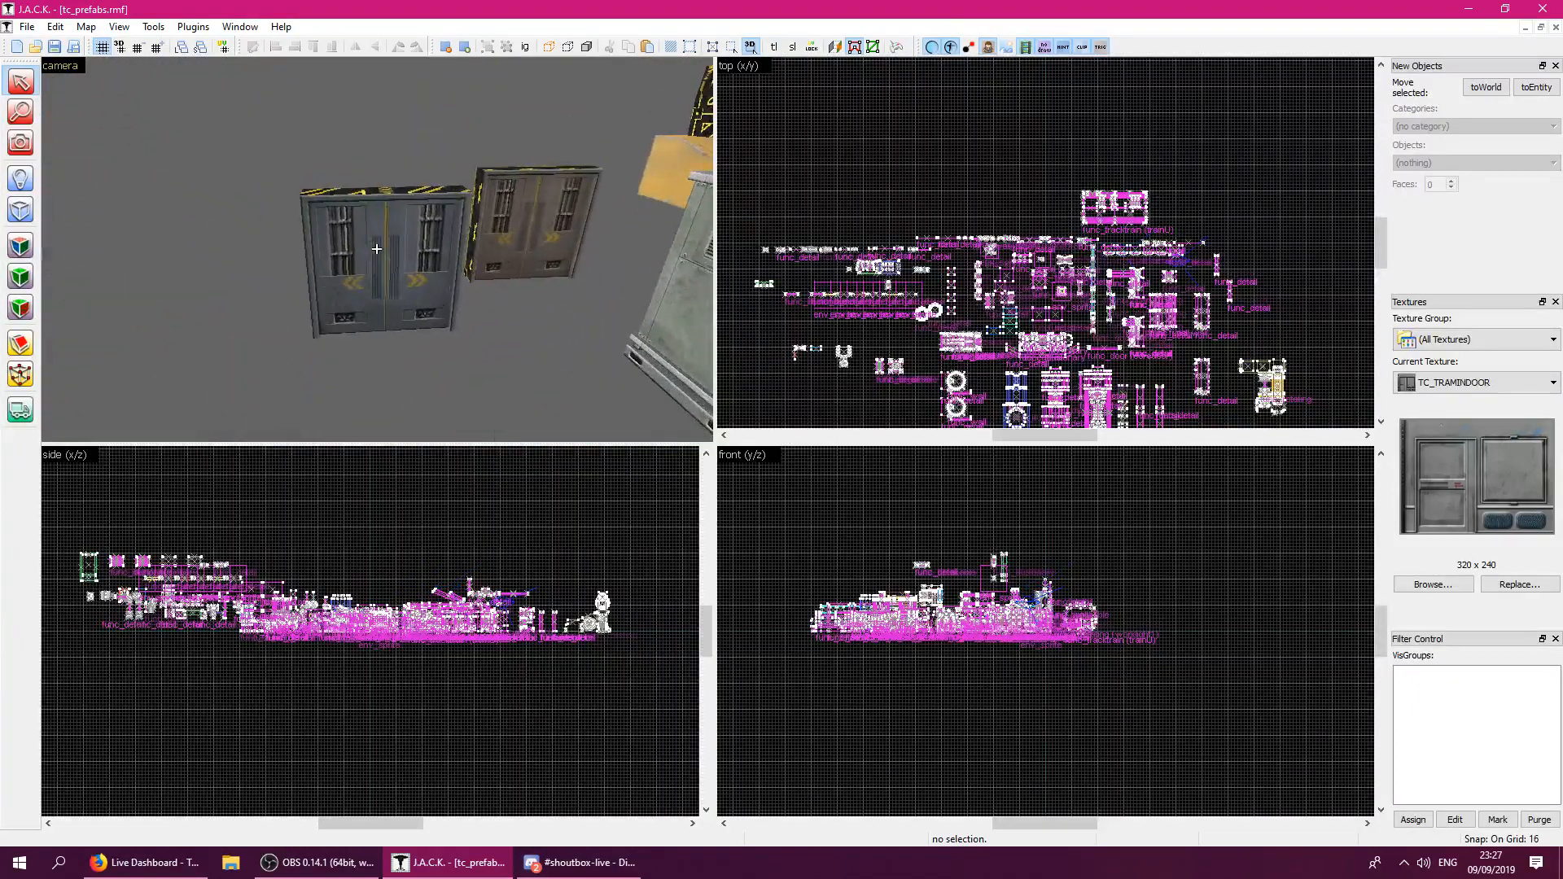
pyautogui.press('w')
pyautogui.press('s')
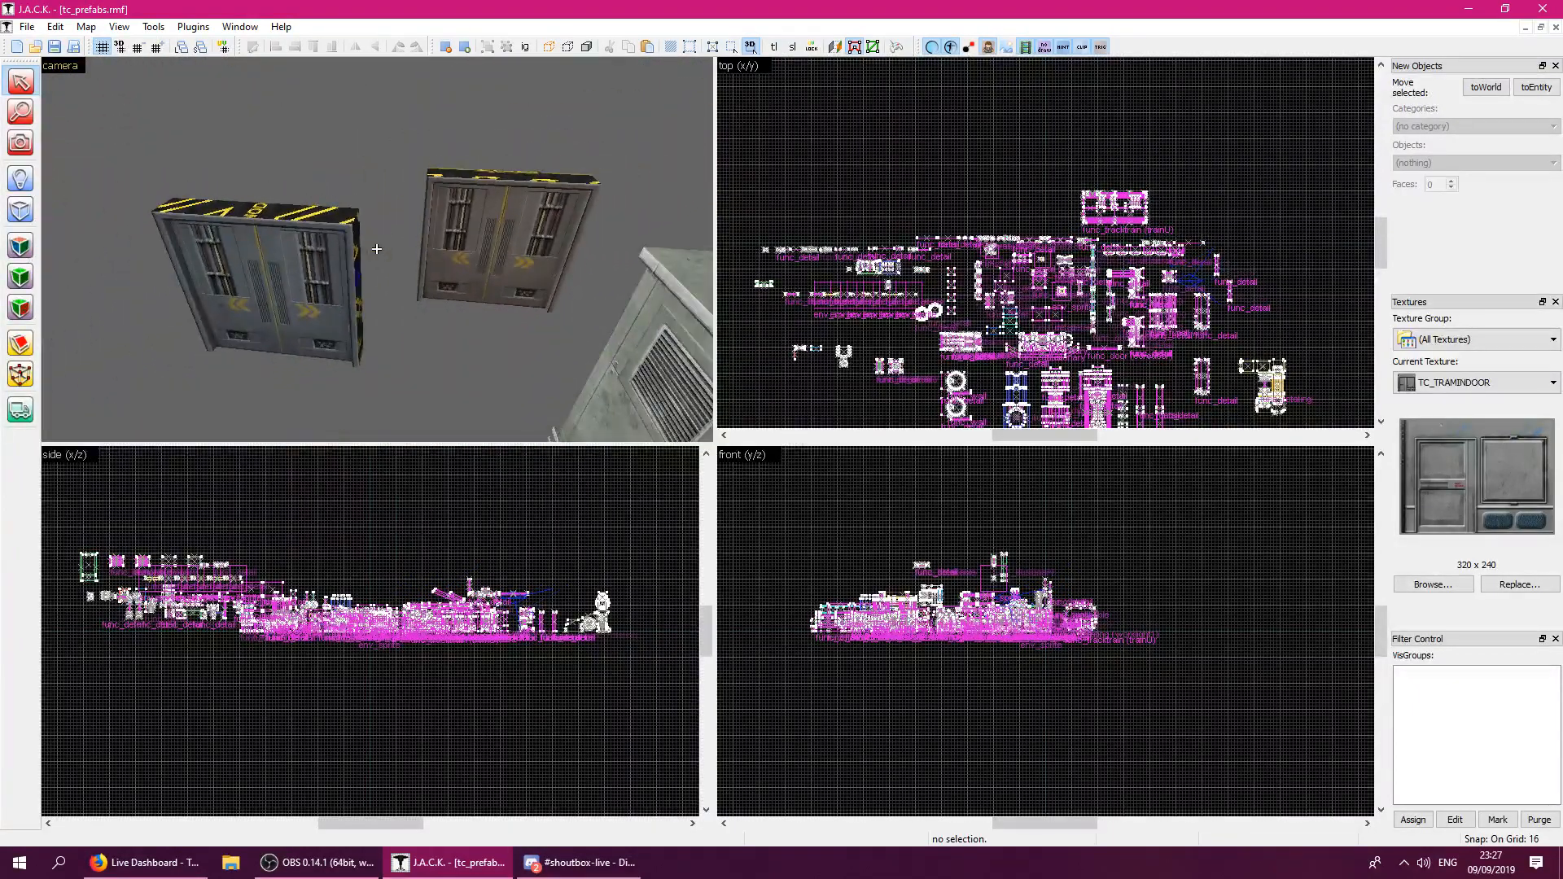
pyautogui.press('w')
pyautogui.click(492, 270)
pyautogui.click(272, 315)
pyautogui.click(179, 347)
pyautogui.click(168, 356)
pyautogui.keyDown('ctrl'); pyautogui.click(246, 342); pyautogui.keyUp('ctrl')
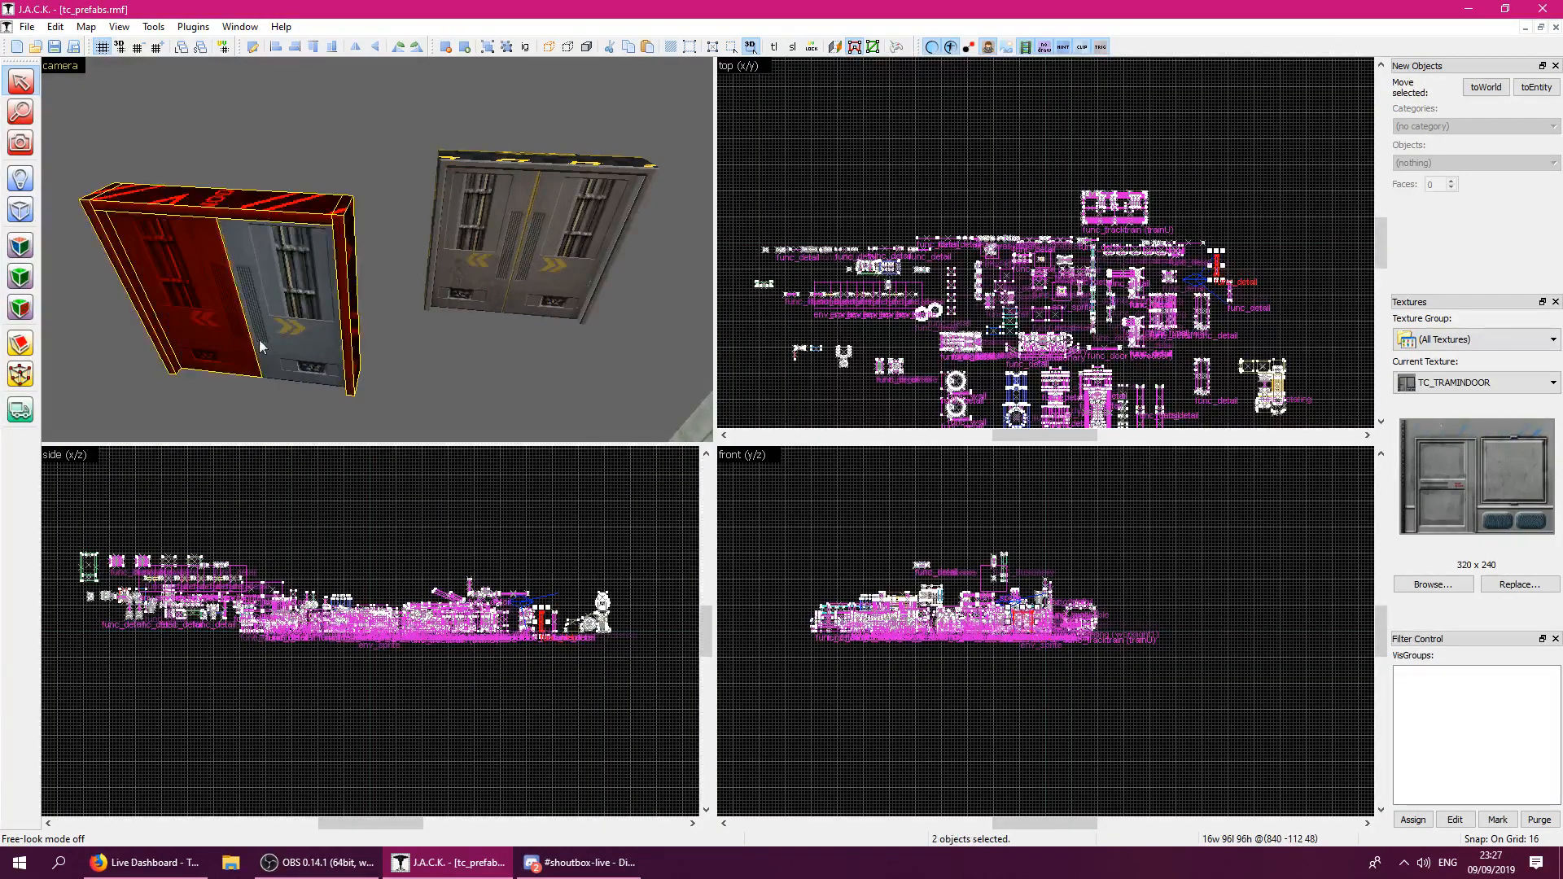
pyautogui.rightClick(299, 334)
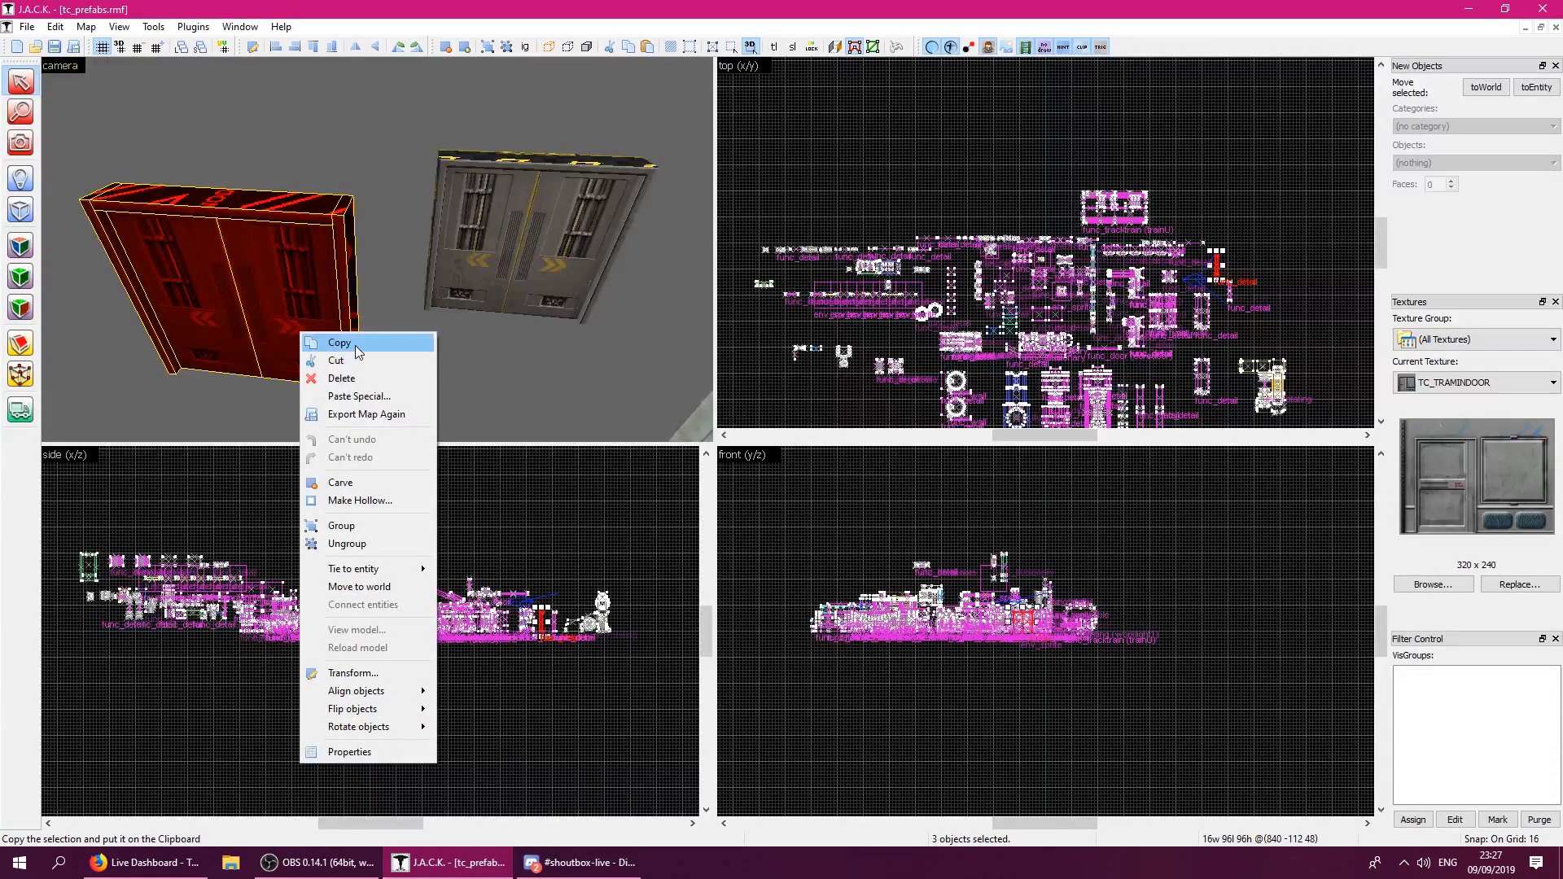
pyautogui.click(355, 346)
# Paste the double door into cencom2.rmf and fit it into the end wall's doorway at floor level.
pyautogui.click(1541, 27)
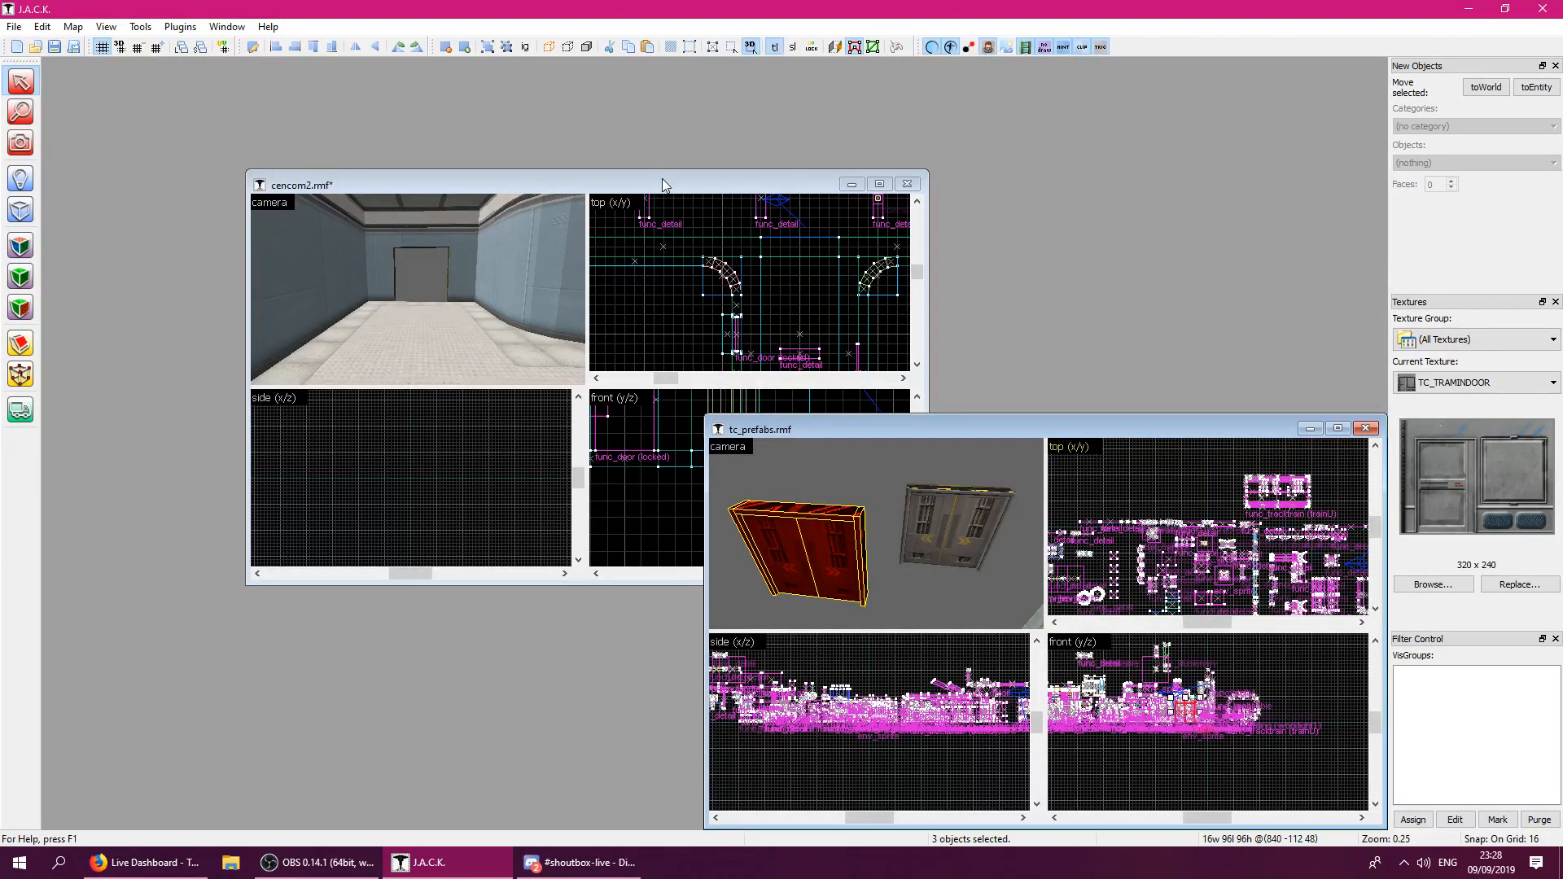
pyautogui.click(664, 183)
pyautogui.doubleClick(570, 183)
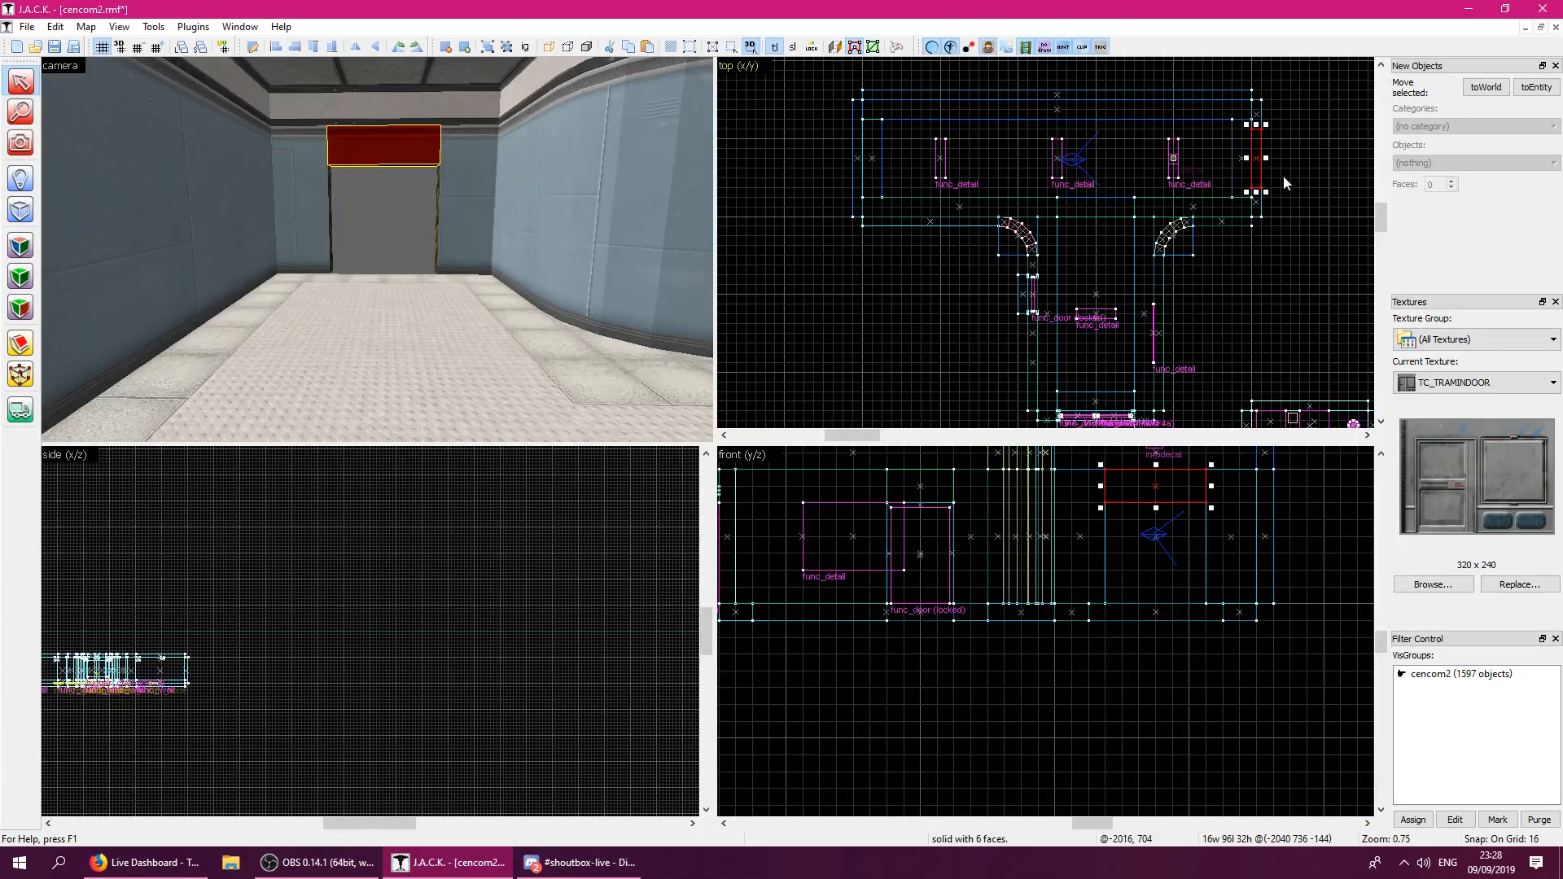
pyautogui.click(1340, 186)
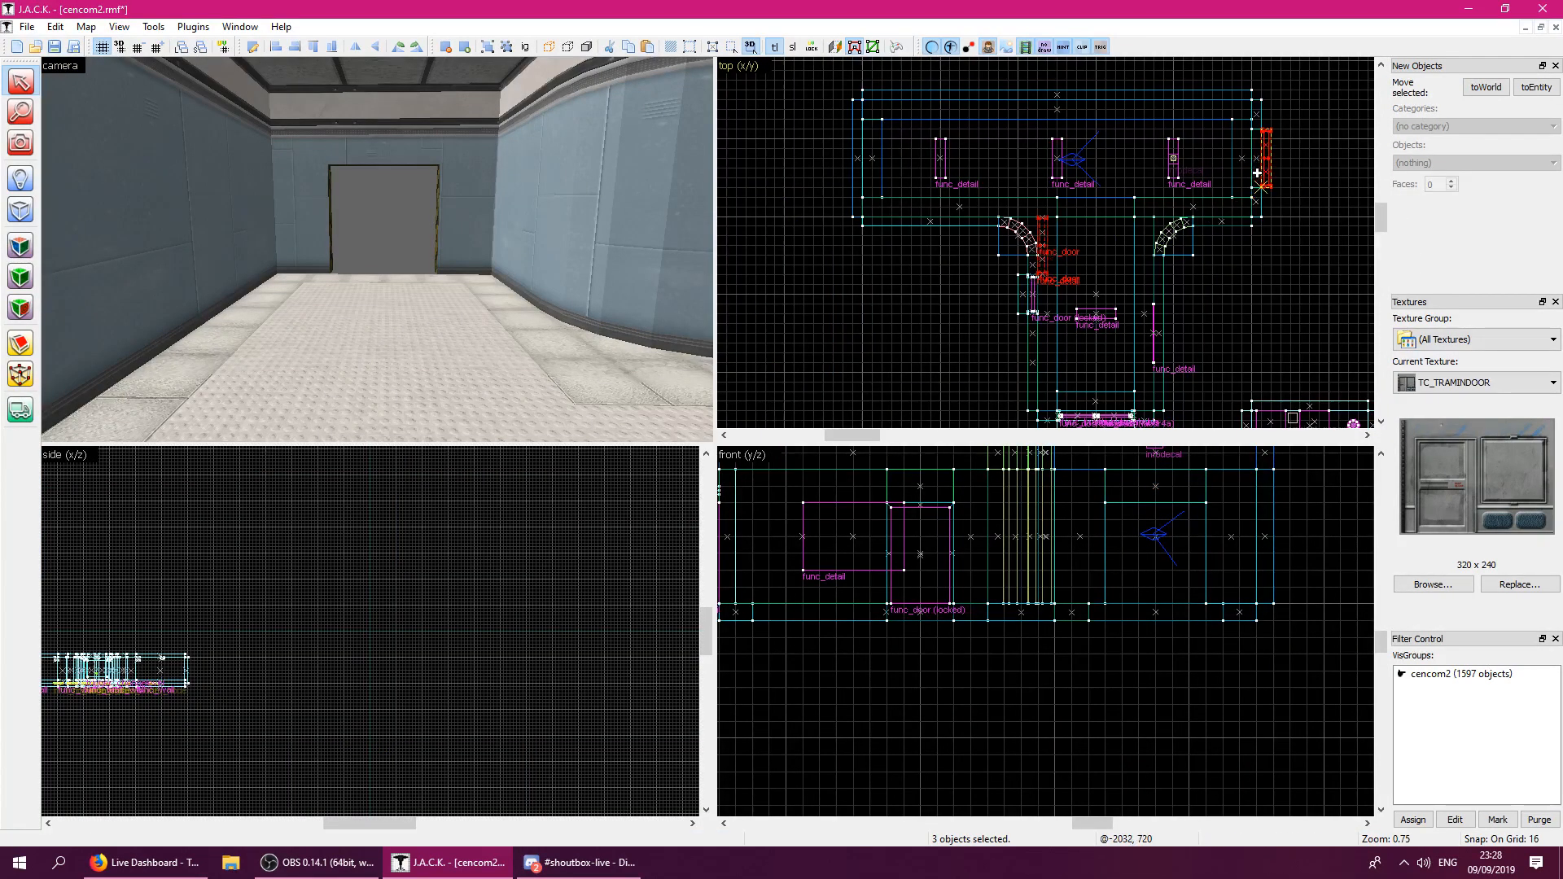
pyautogui.scroll(-3, 1247, 619)
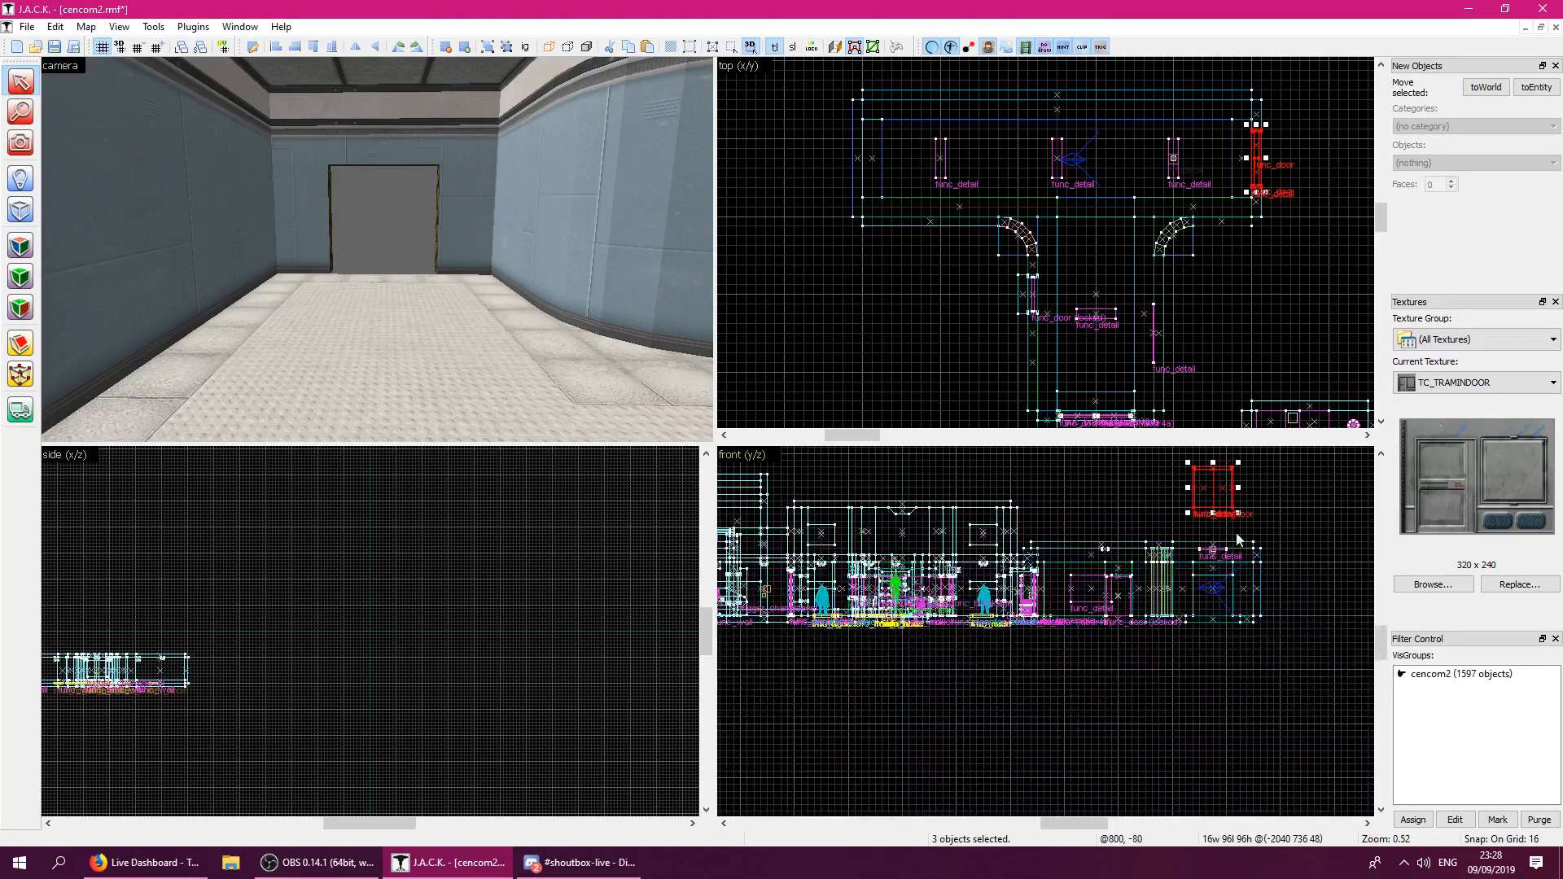
pyautogui.moveTo(1212, 587); pyautogui.dragTo(1212, 581)
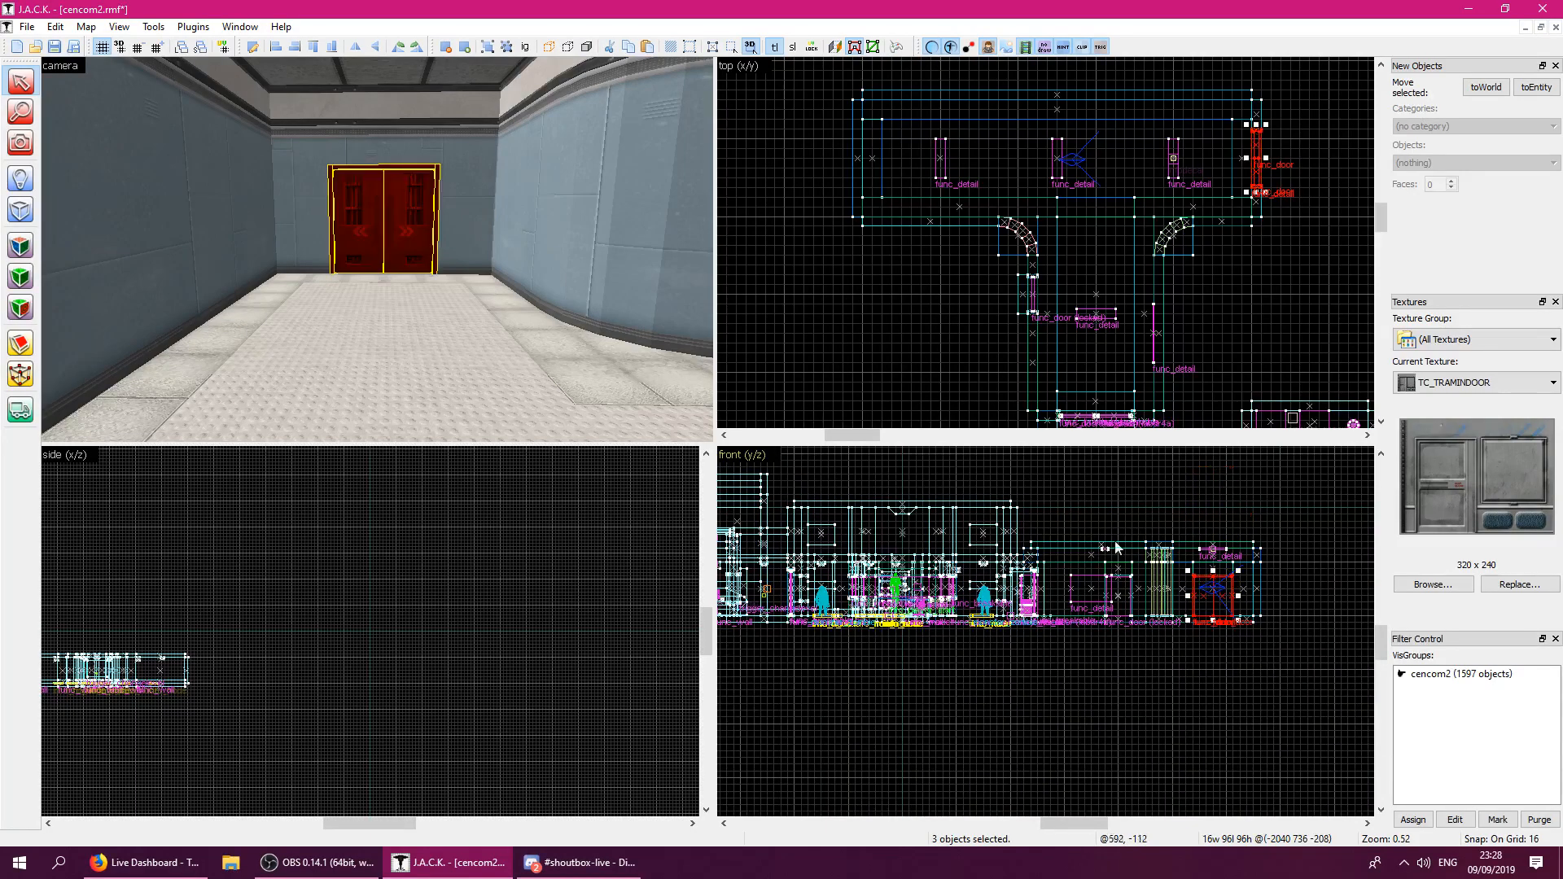
# Inspect the double door's fit in the corridor's end wall from close up.
pyautogui.press('z')
pyautogui.press('w')
pyautogui.press('z')
pyautogui.click(482, 363)
pyautogui.click(785, 325)
pyautogui.press('z')
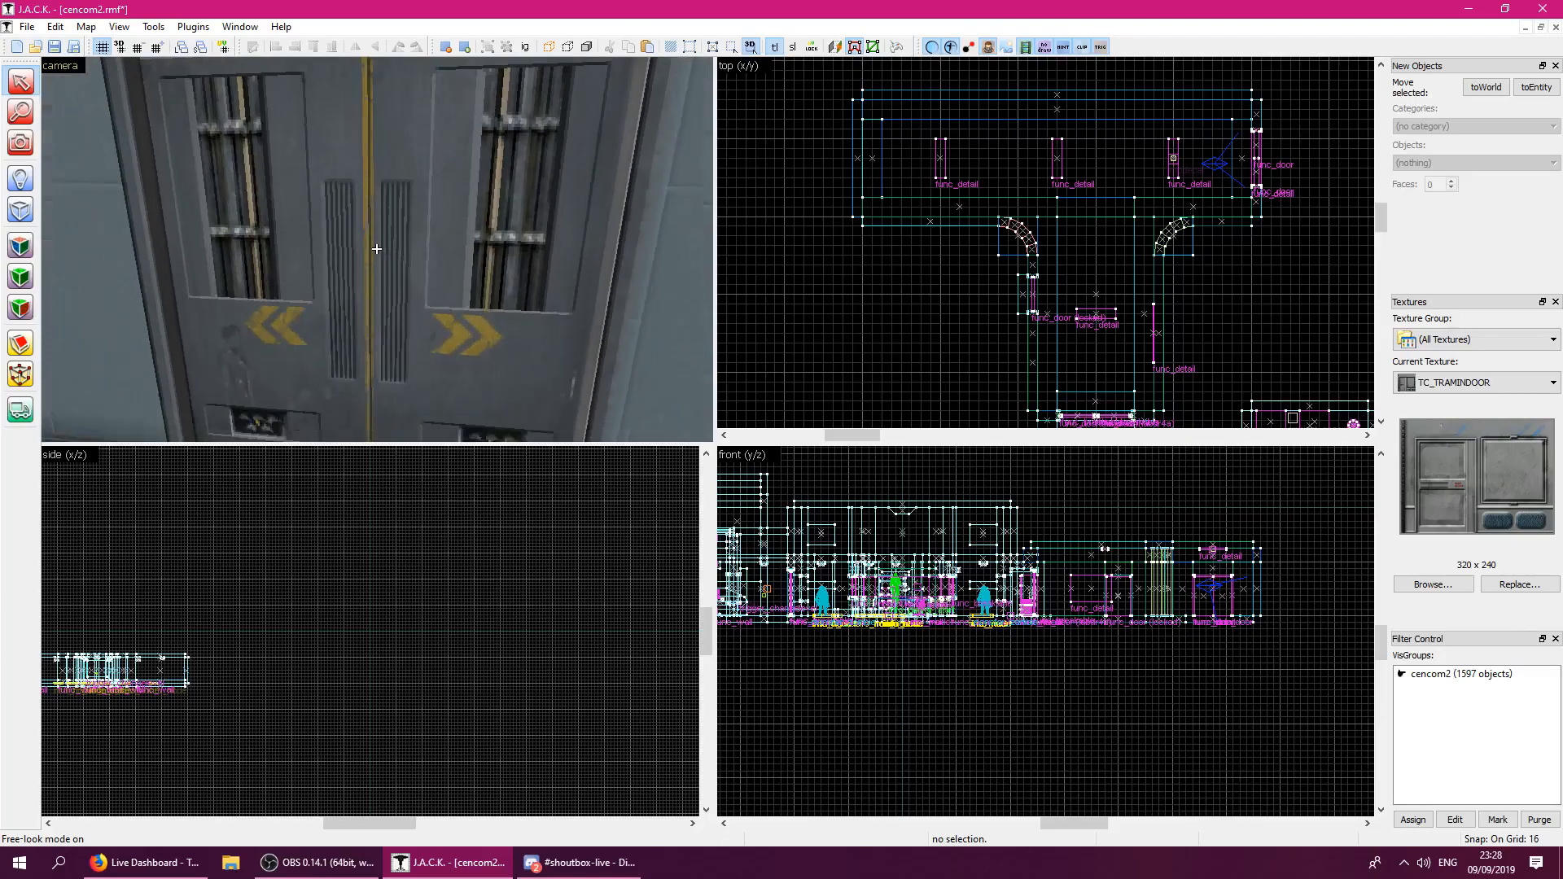
pyautogui.press('w')
pyautogui.press('d')
pyautogui.press('a')
# Name both leaves of the sliding double door "locked" and review their locked sound options.
pyautogui.press('z')
pyautogui.press('z')
pyautogui.press('s')
pyautogui.press('z')
pyautogui.doubleClick(378, 249)
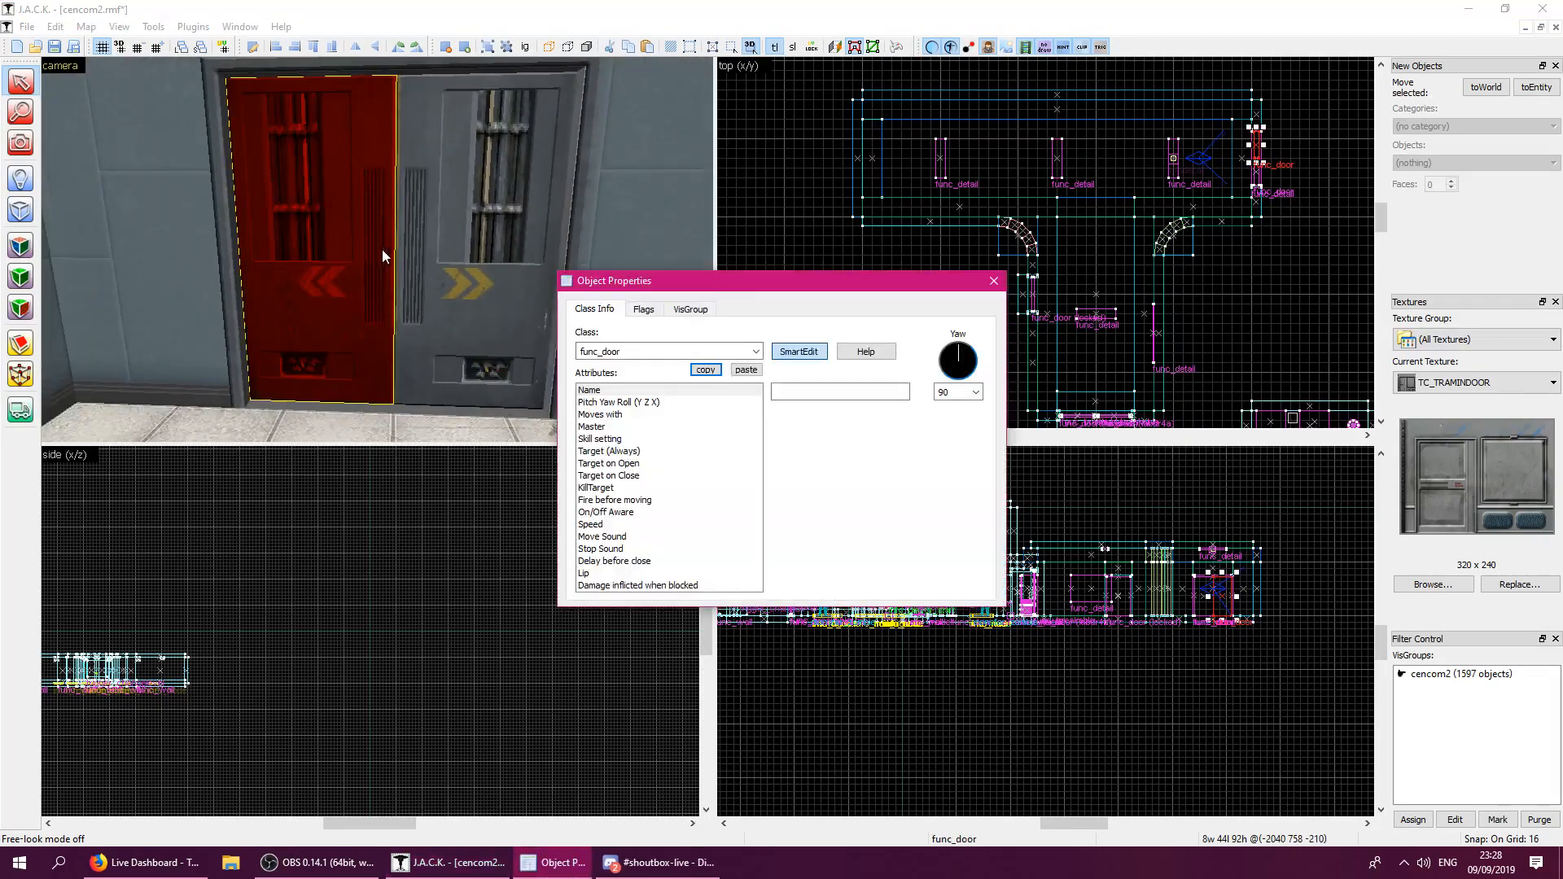
pyautogui.click(430, 249)
pyautogui.keyDown('ctrl'); pyautogui.click(334, 319); pyautogui.keyUp('ctrl')
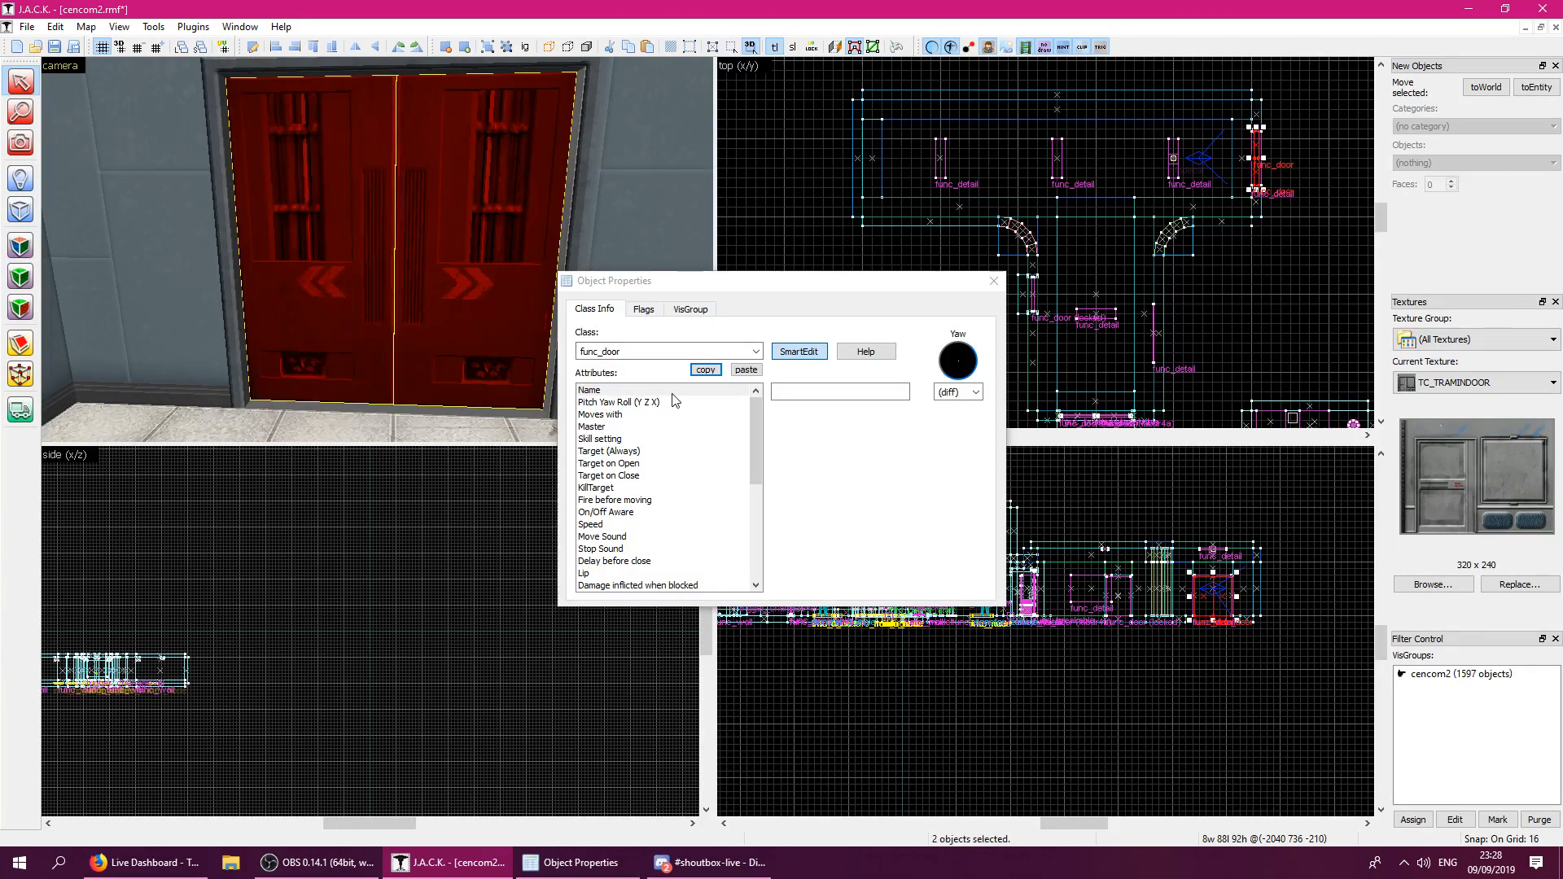
pyautogui.hotkey('ctrl', 't')
pyautogui.click(1129, 418)
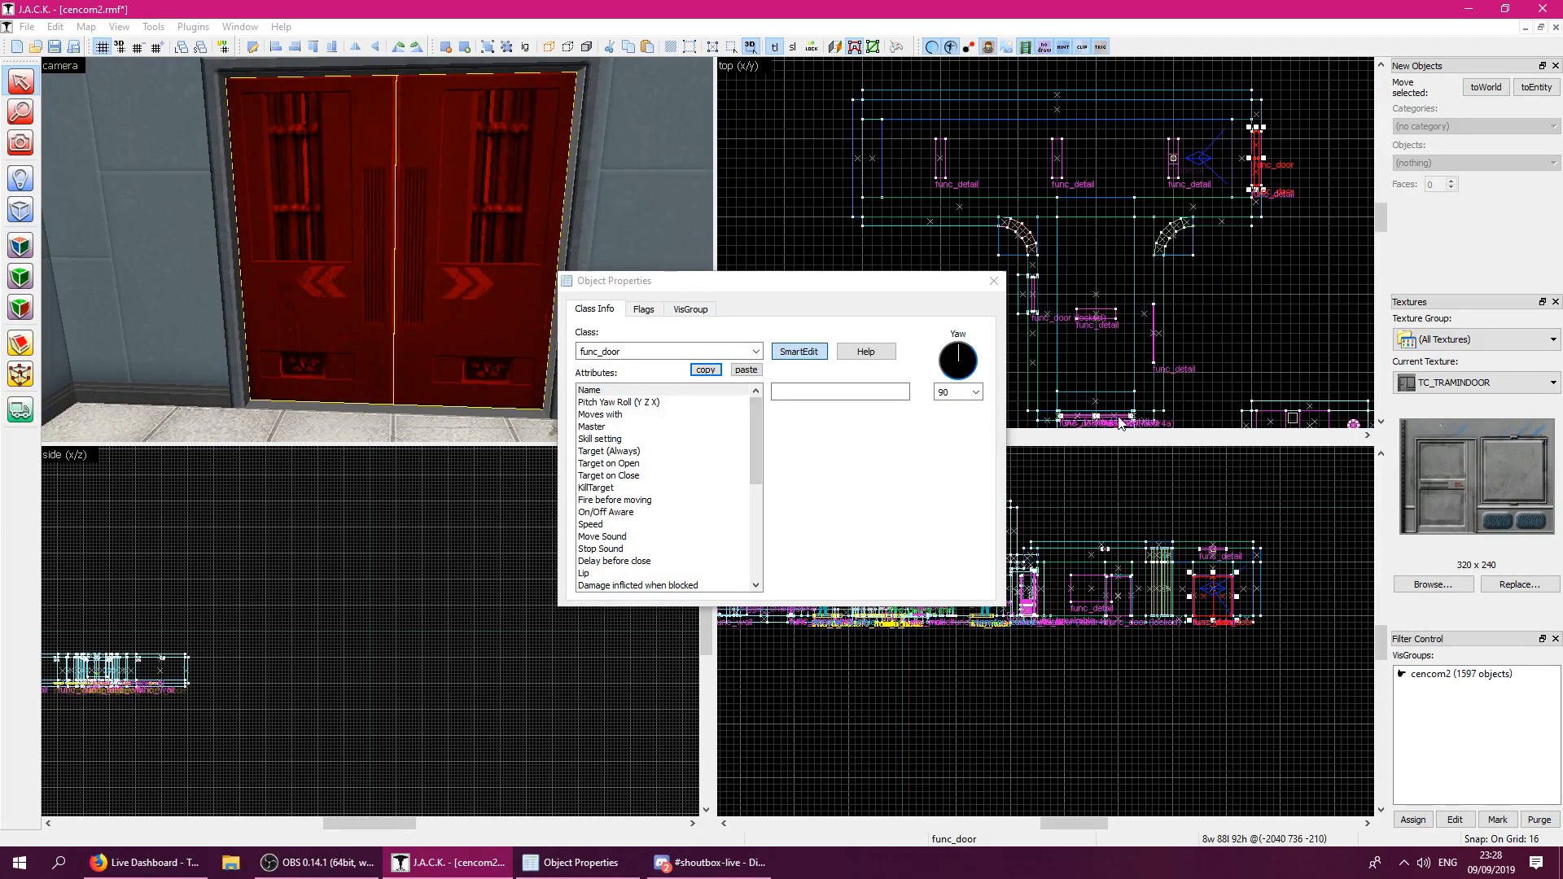
pyautogui.click(846, 395)
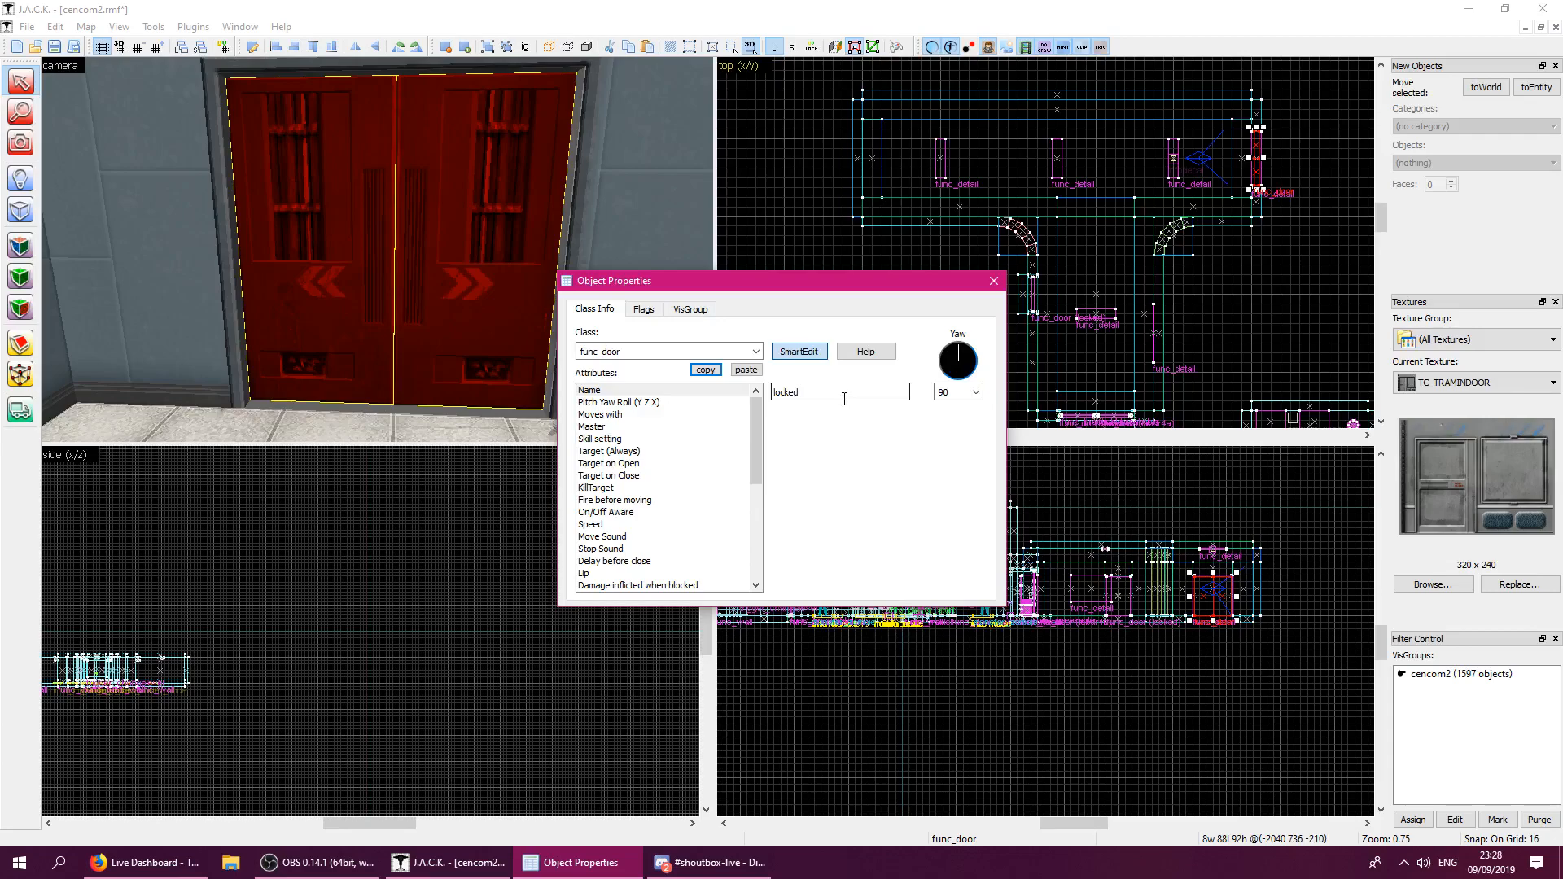
pyautogui.scroll(-10, 742, 509)
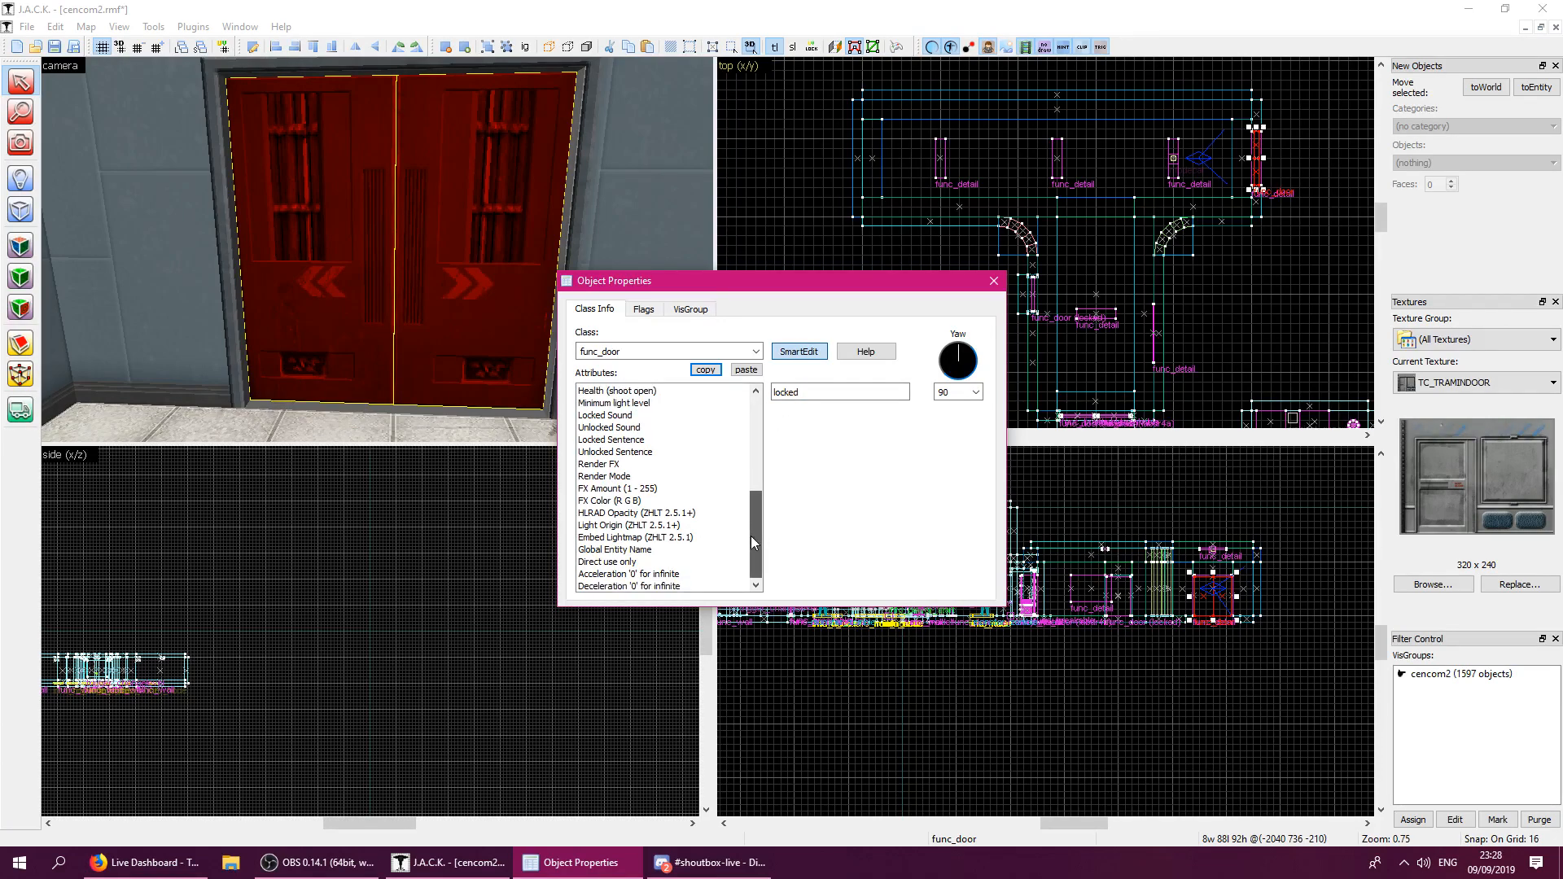
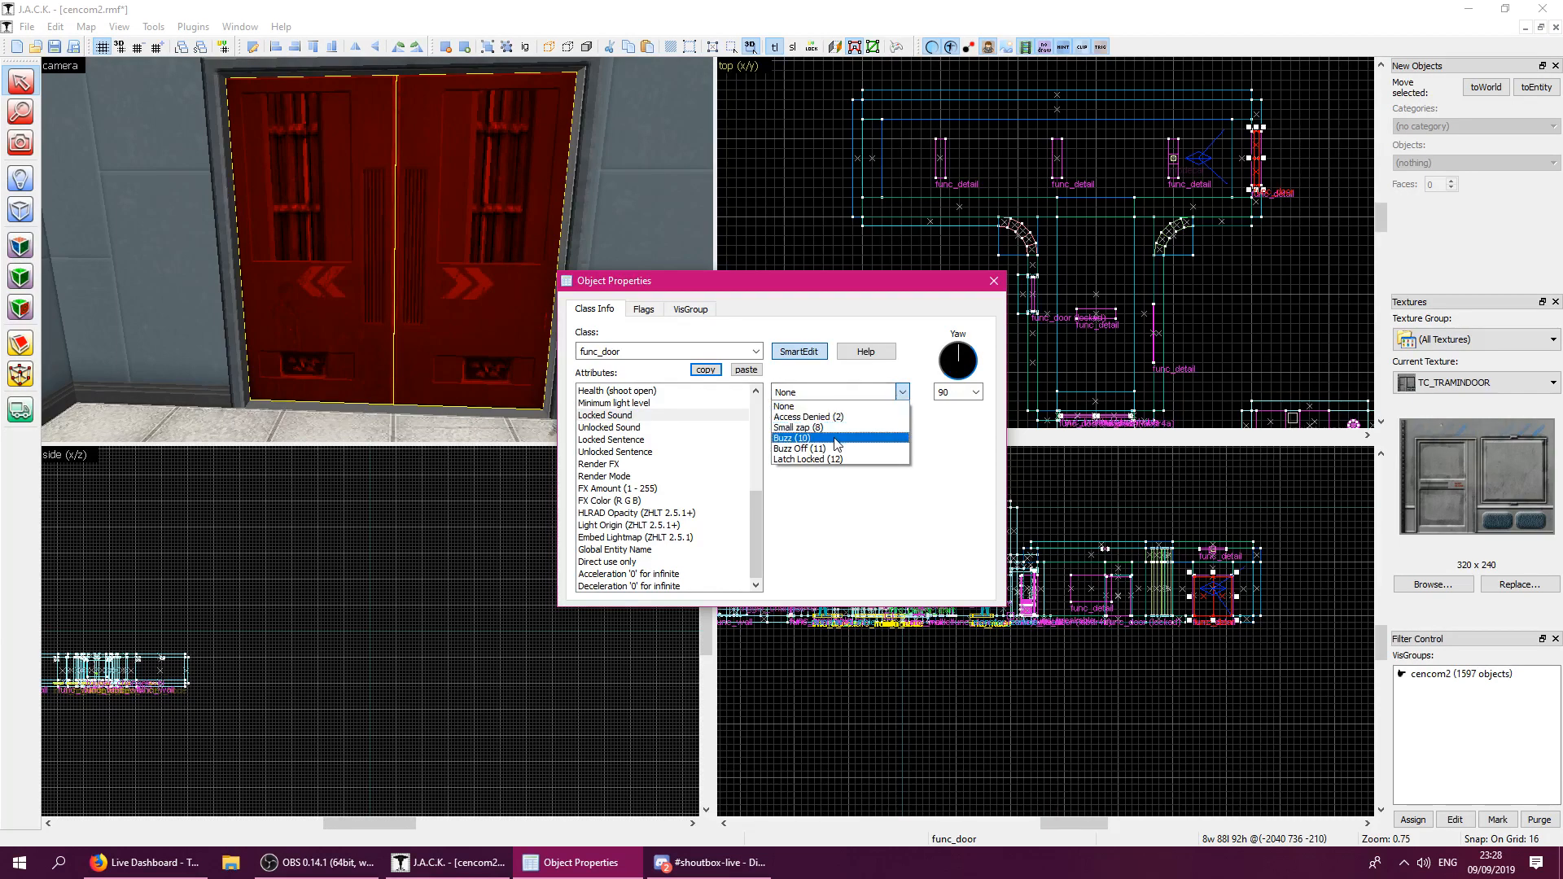
pyautogui.click(994, 281)
pyautogui.press('Escape')
# Check the double door from the corridor and examine the texture of the floor border beside it.
pyautogui.press('z')
pyautogui.press('s')
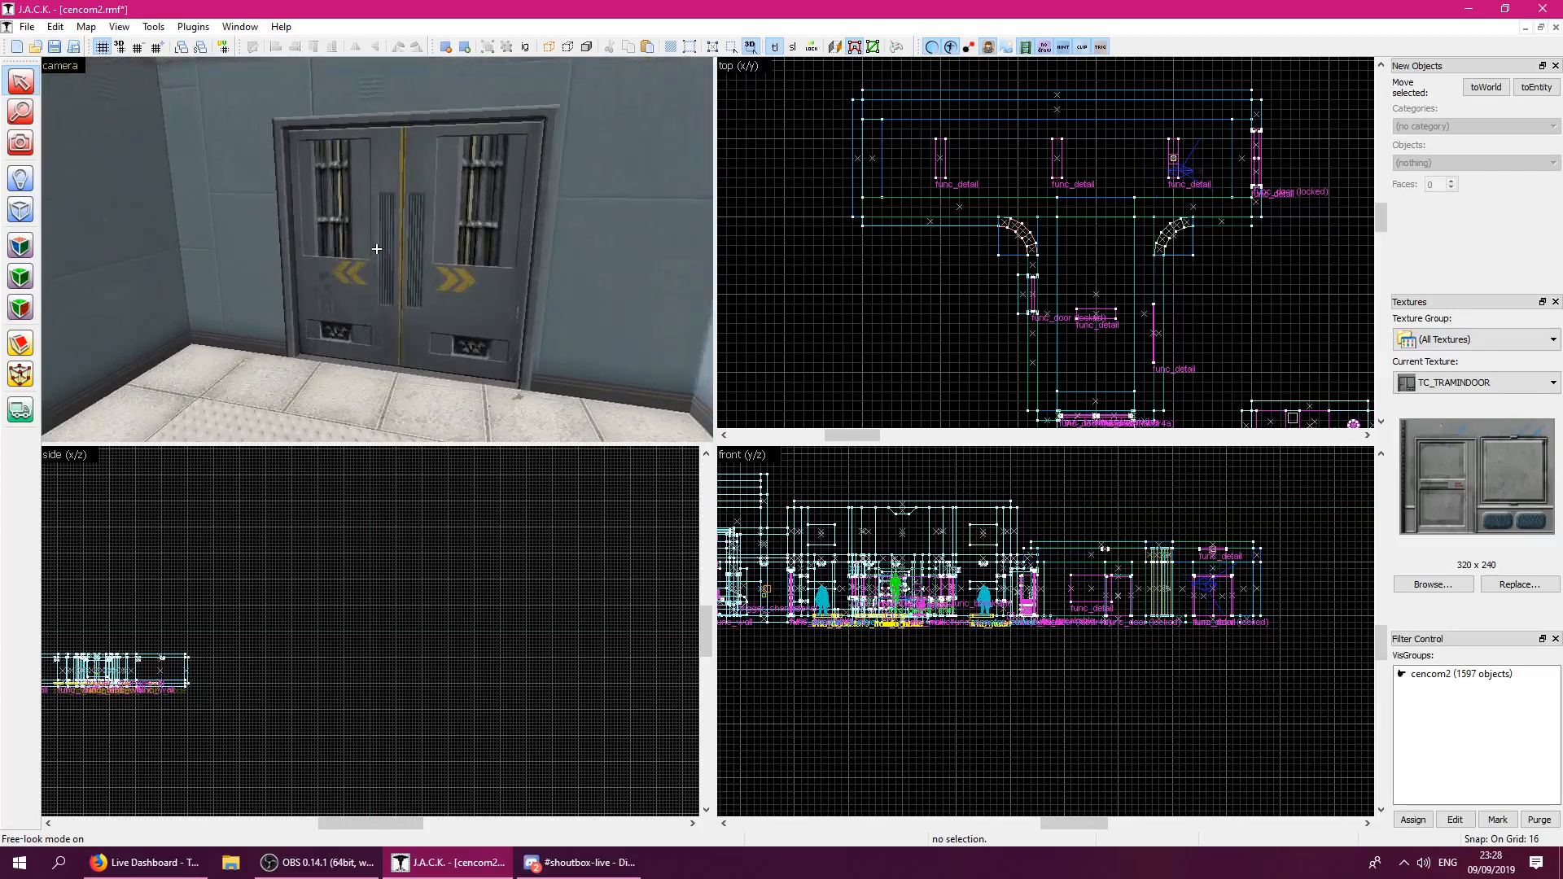
pyautogui.press('z')
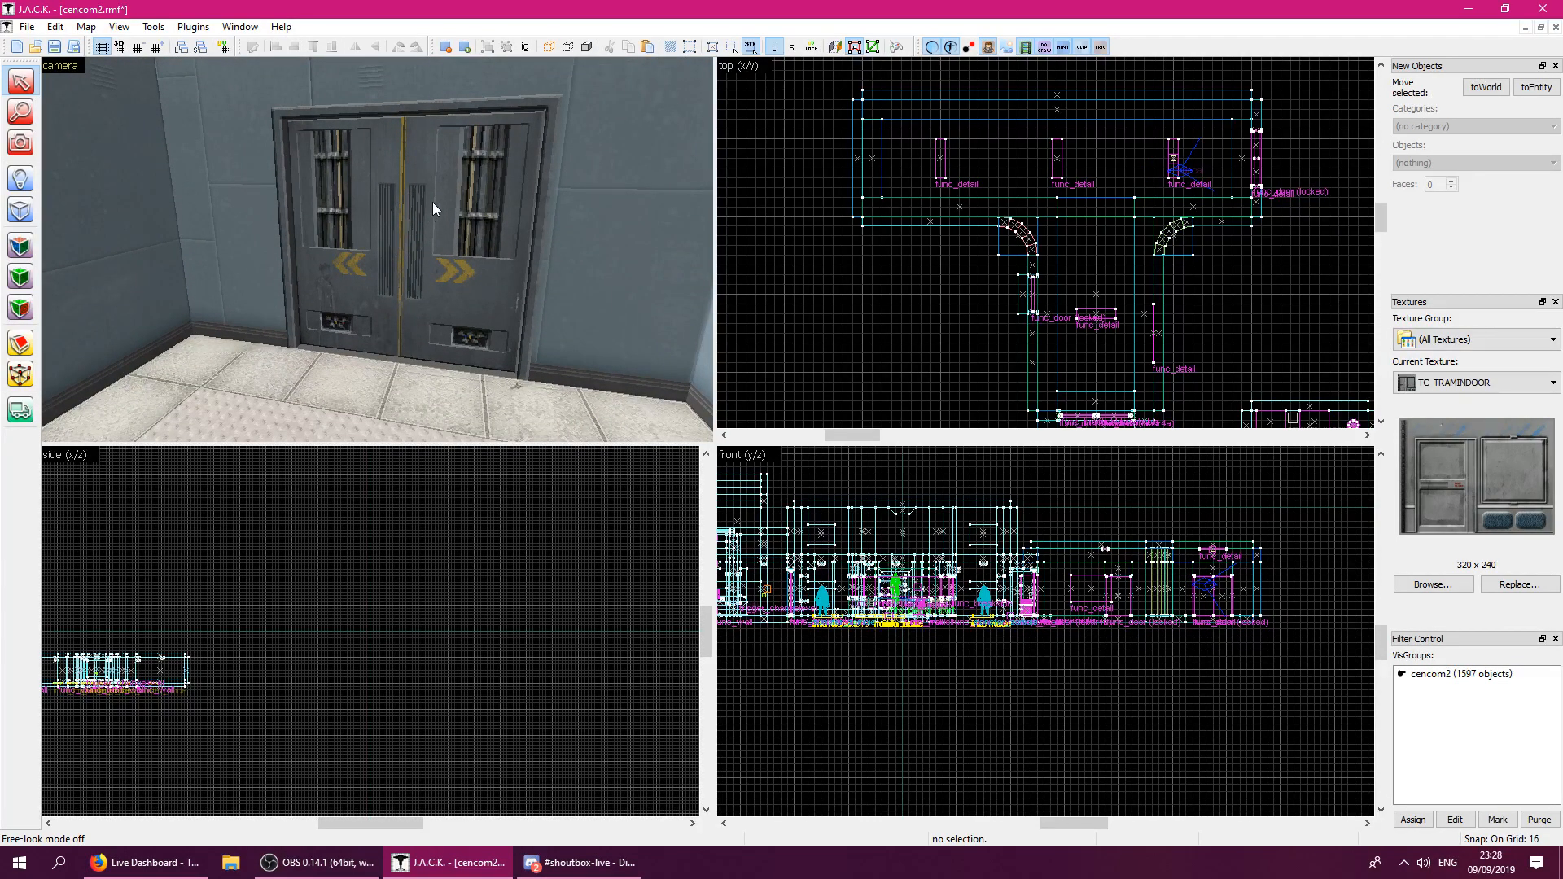
pyautogui.press('z')
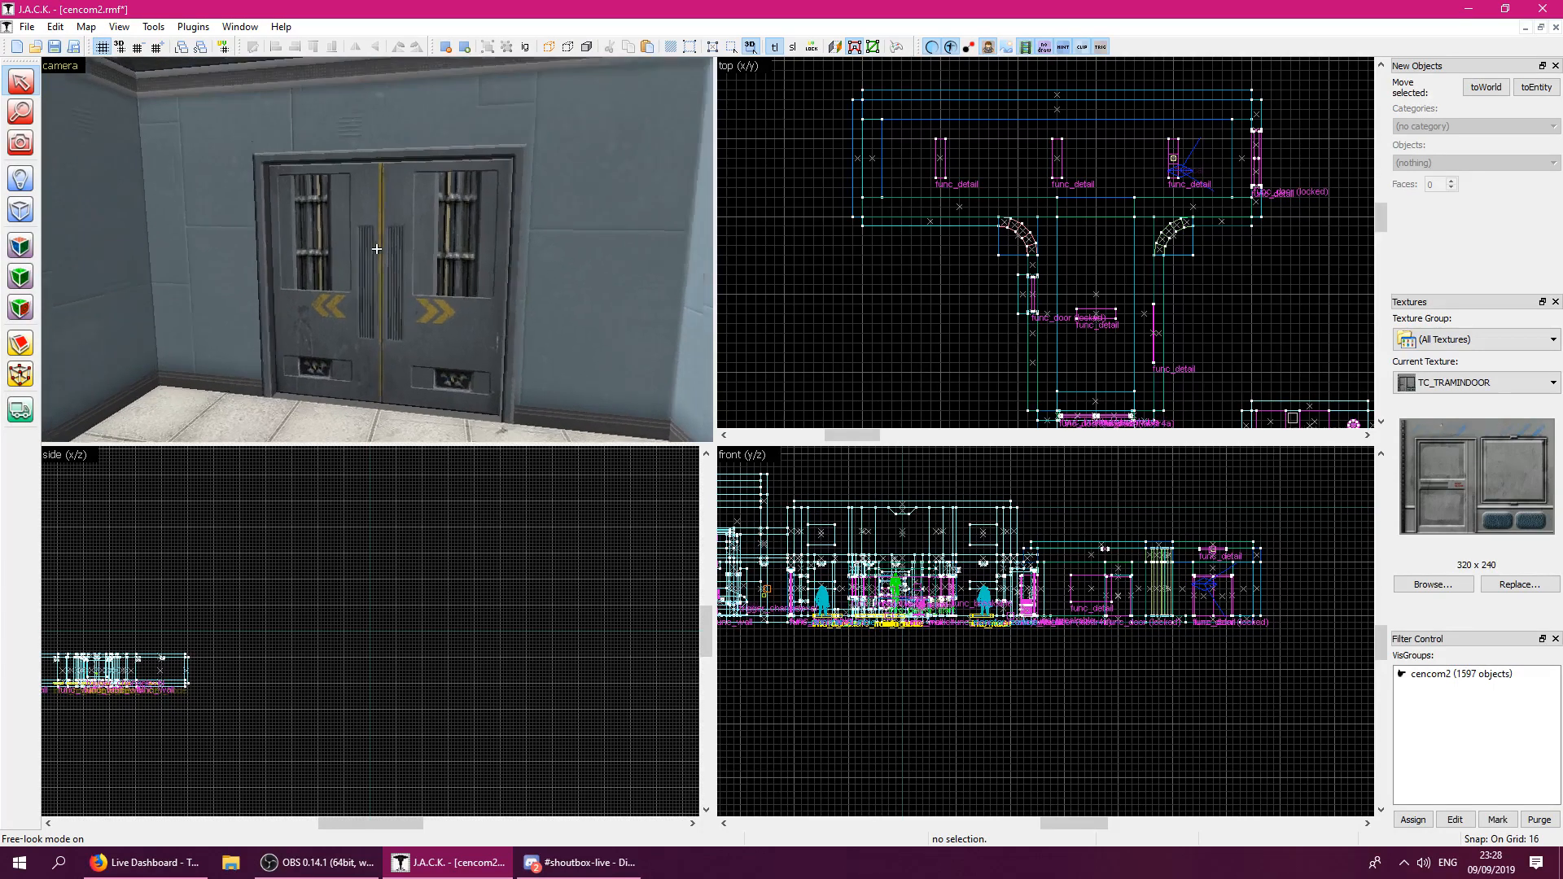
pyautogui.scroll(-2, 377, 248)
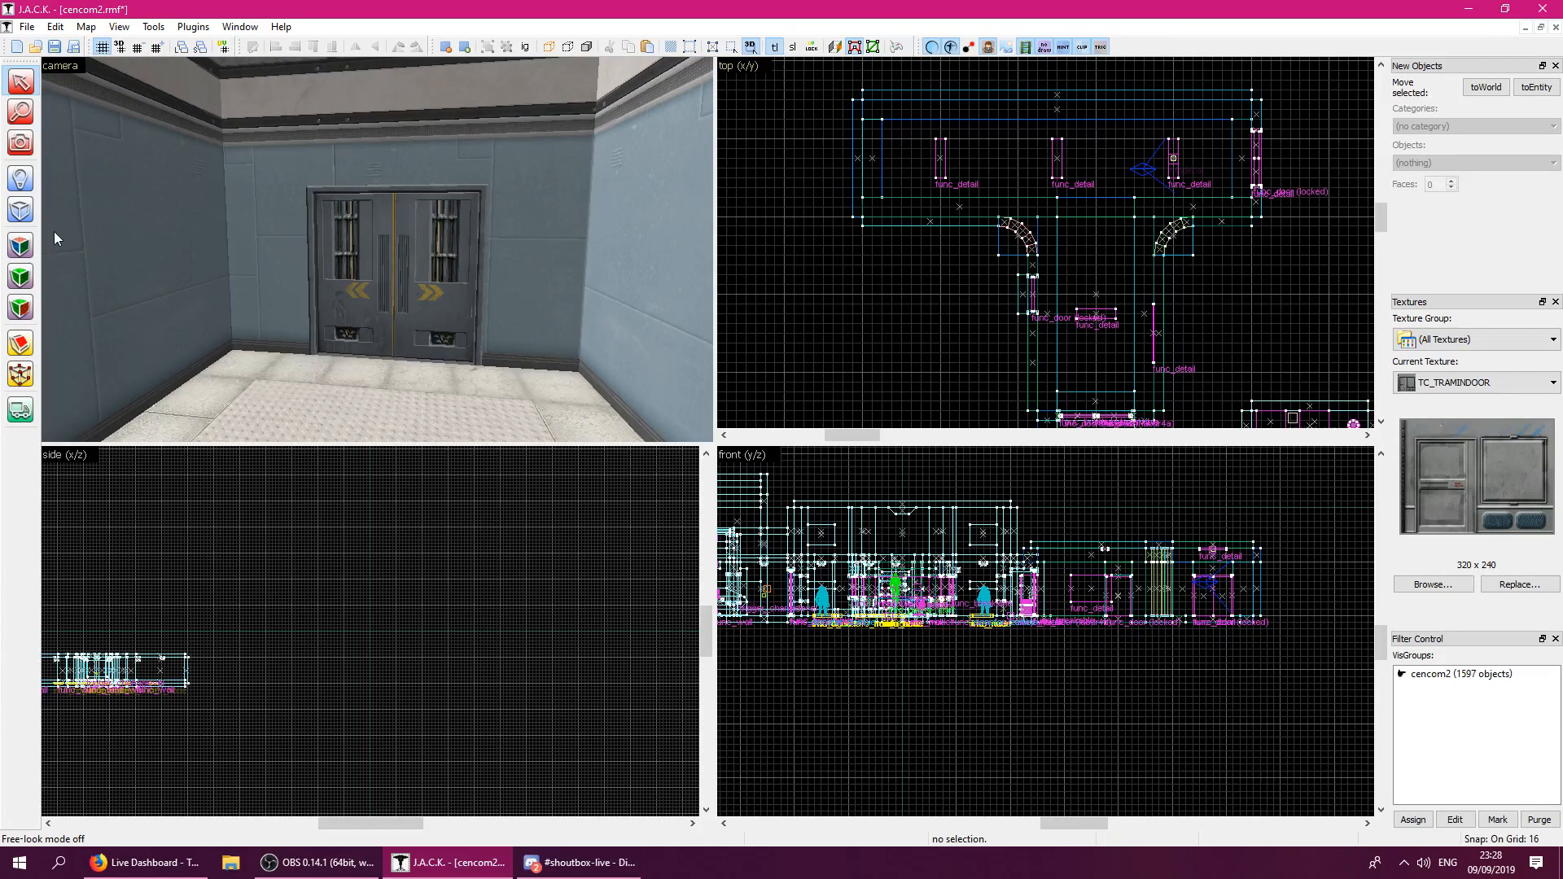
pyautogui.click(20, 246)
pyautogui.click(260, 365)
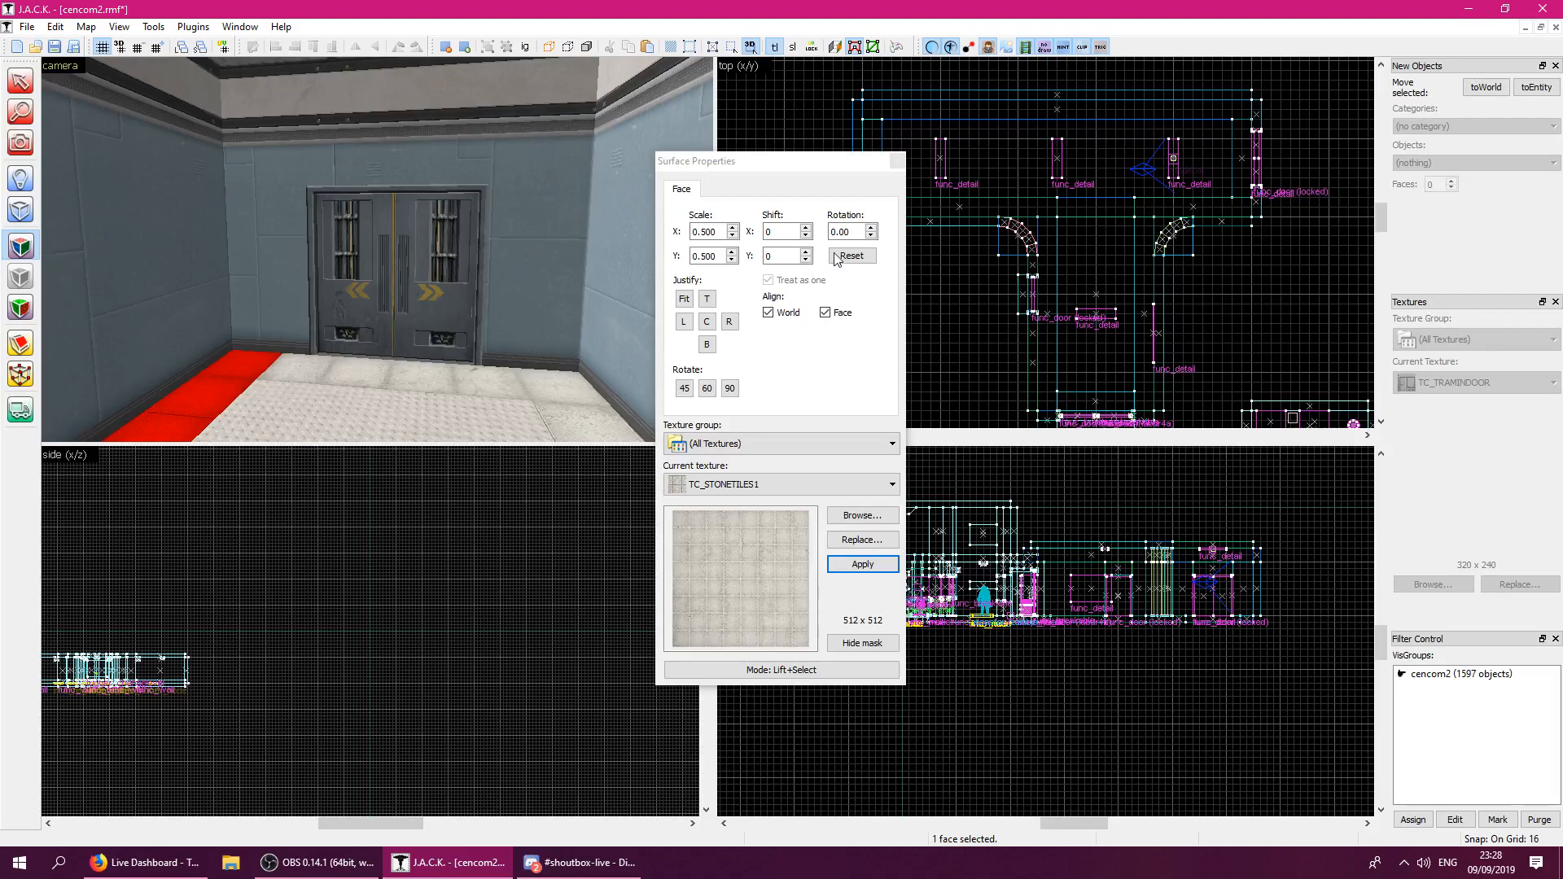
pyautogui.click(889, 165)
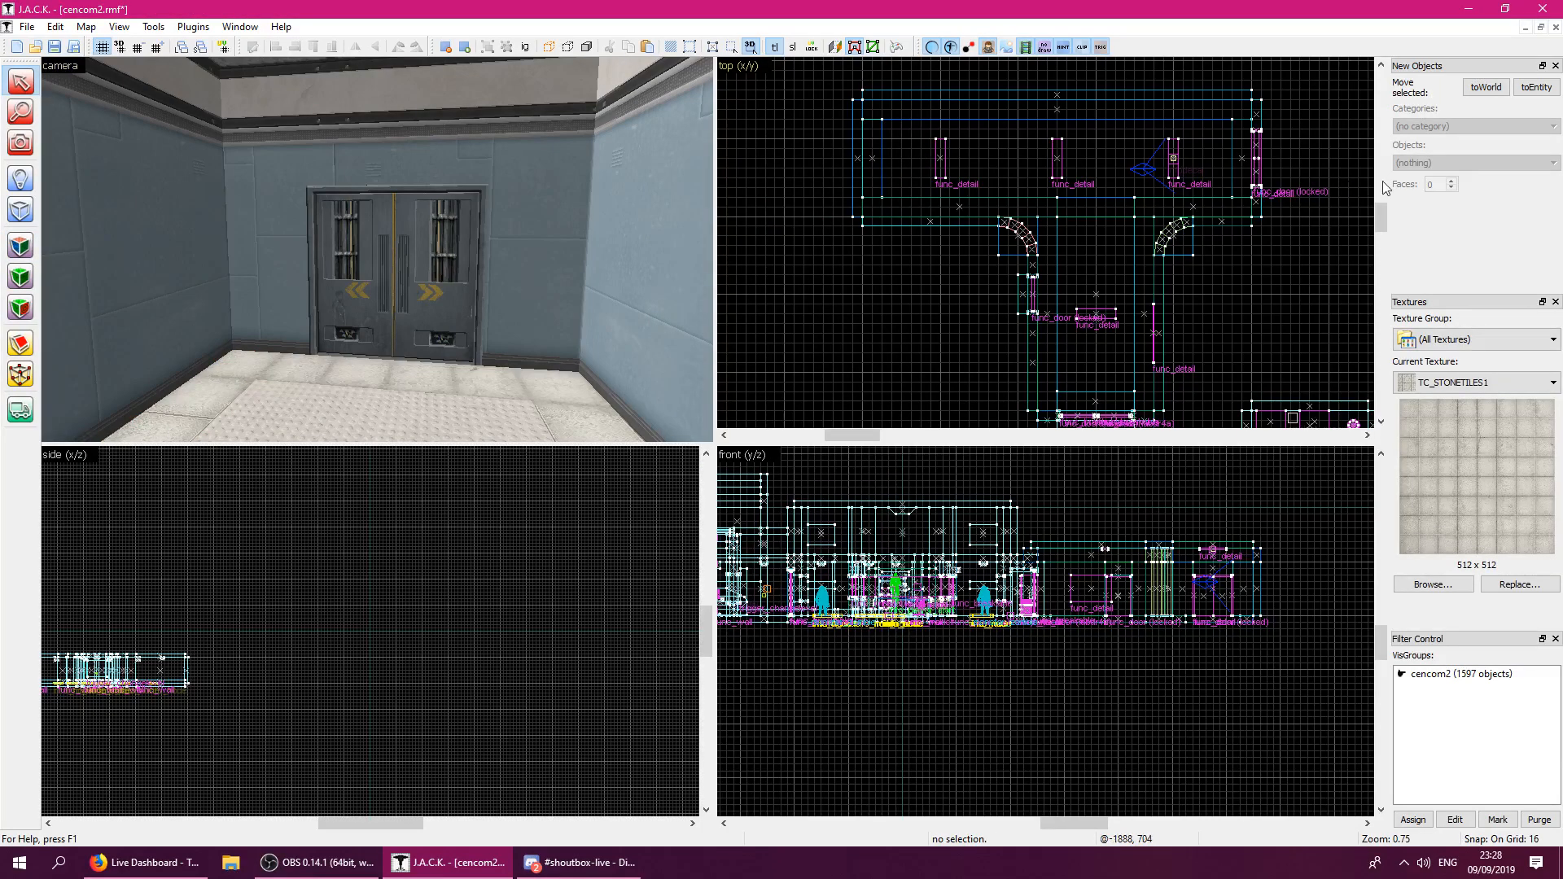
pyautogui.click(1423, 586)
pyautogui.write('null')
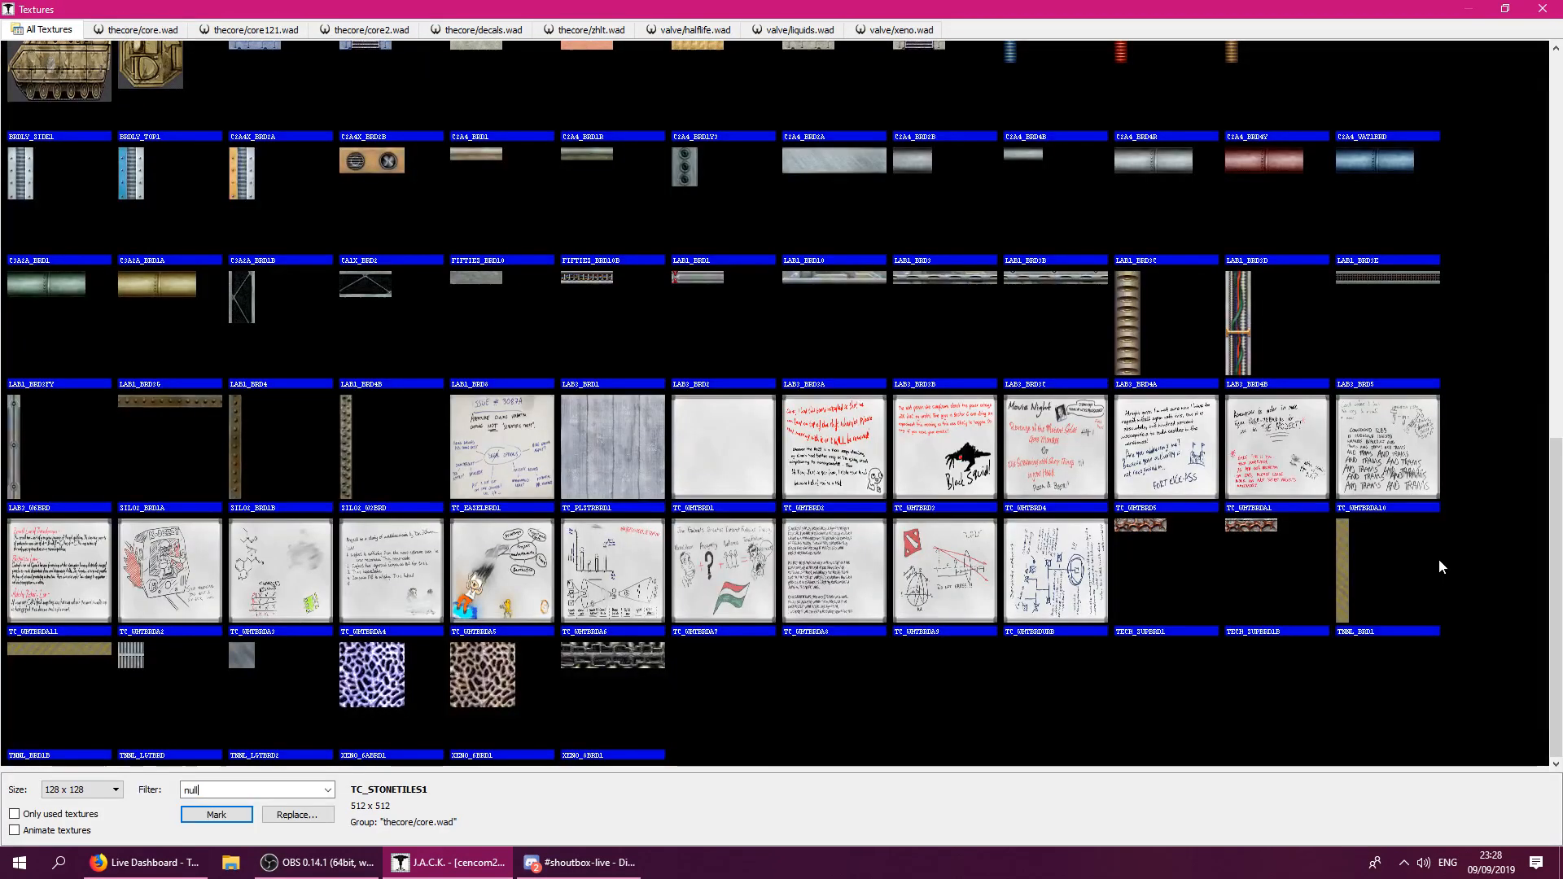
pyautogui.doubleClick(58, 103)
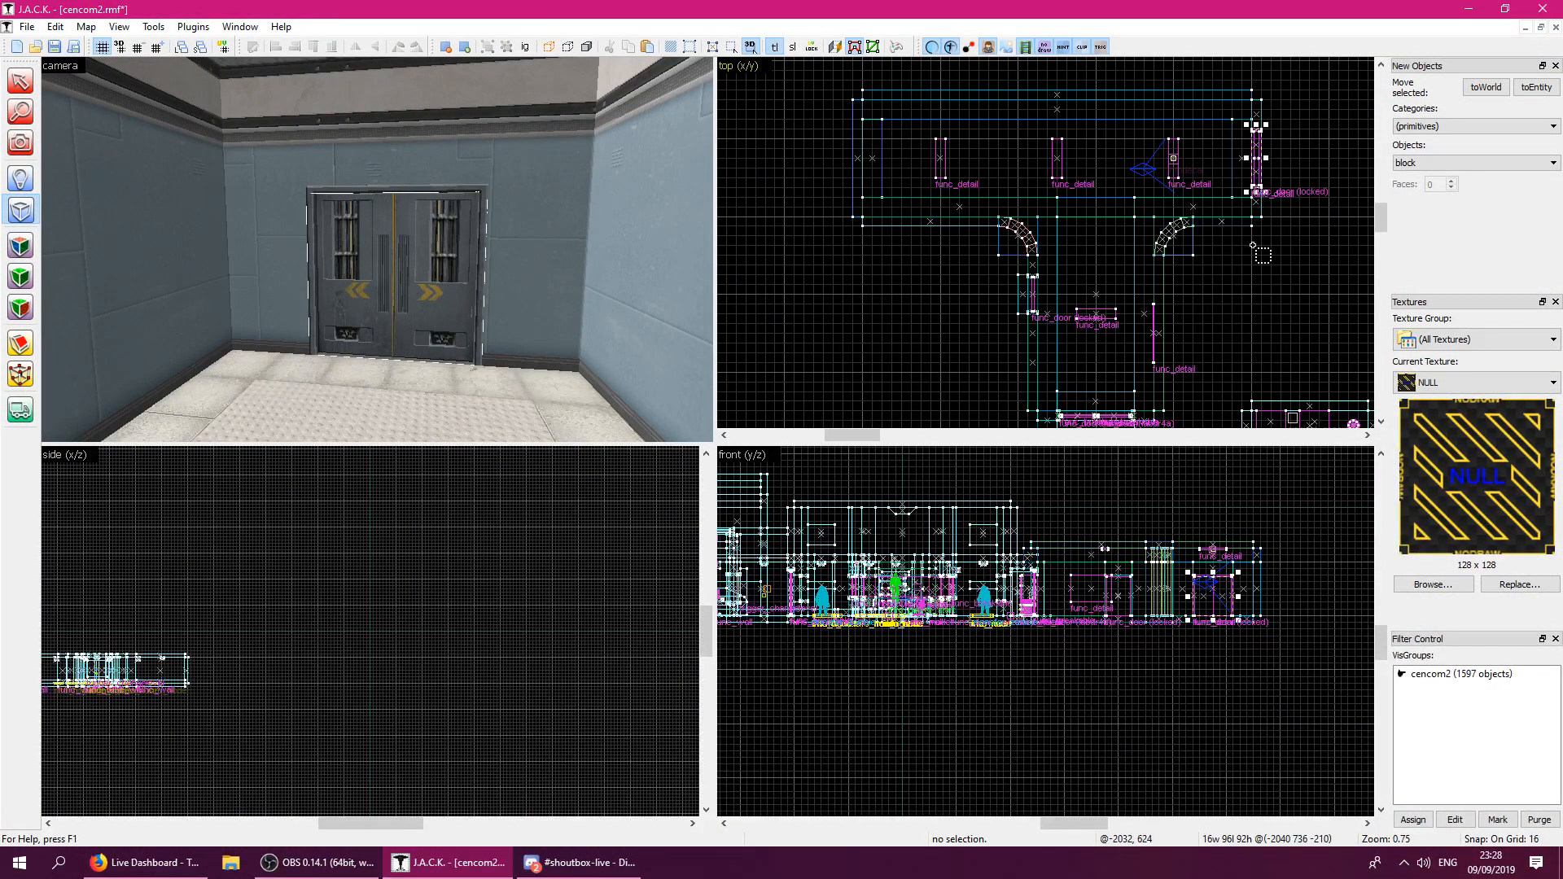
pyautogui.scroll(3, 1230, 642)
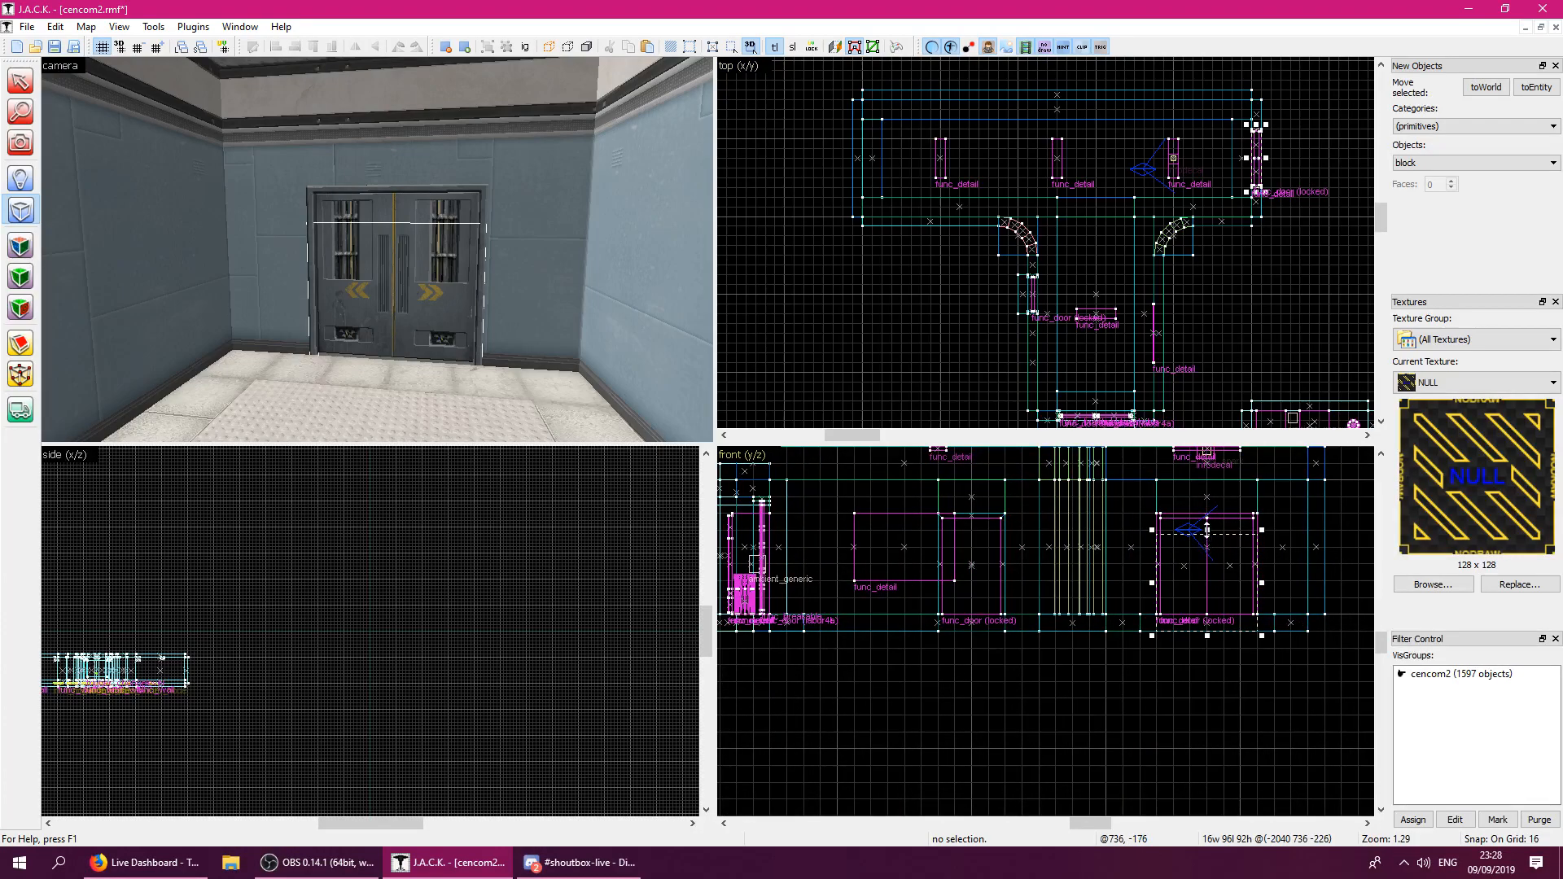
# Examine the textures of the floor in front of the double door and of its threshold, and finish with the surface properties.
pyautogui.click(26, 257)
pyautogui.click(350, 376)
pyautogui.press('z')
pyautogui.press('w')
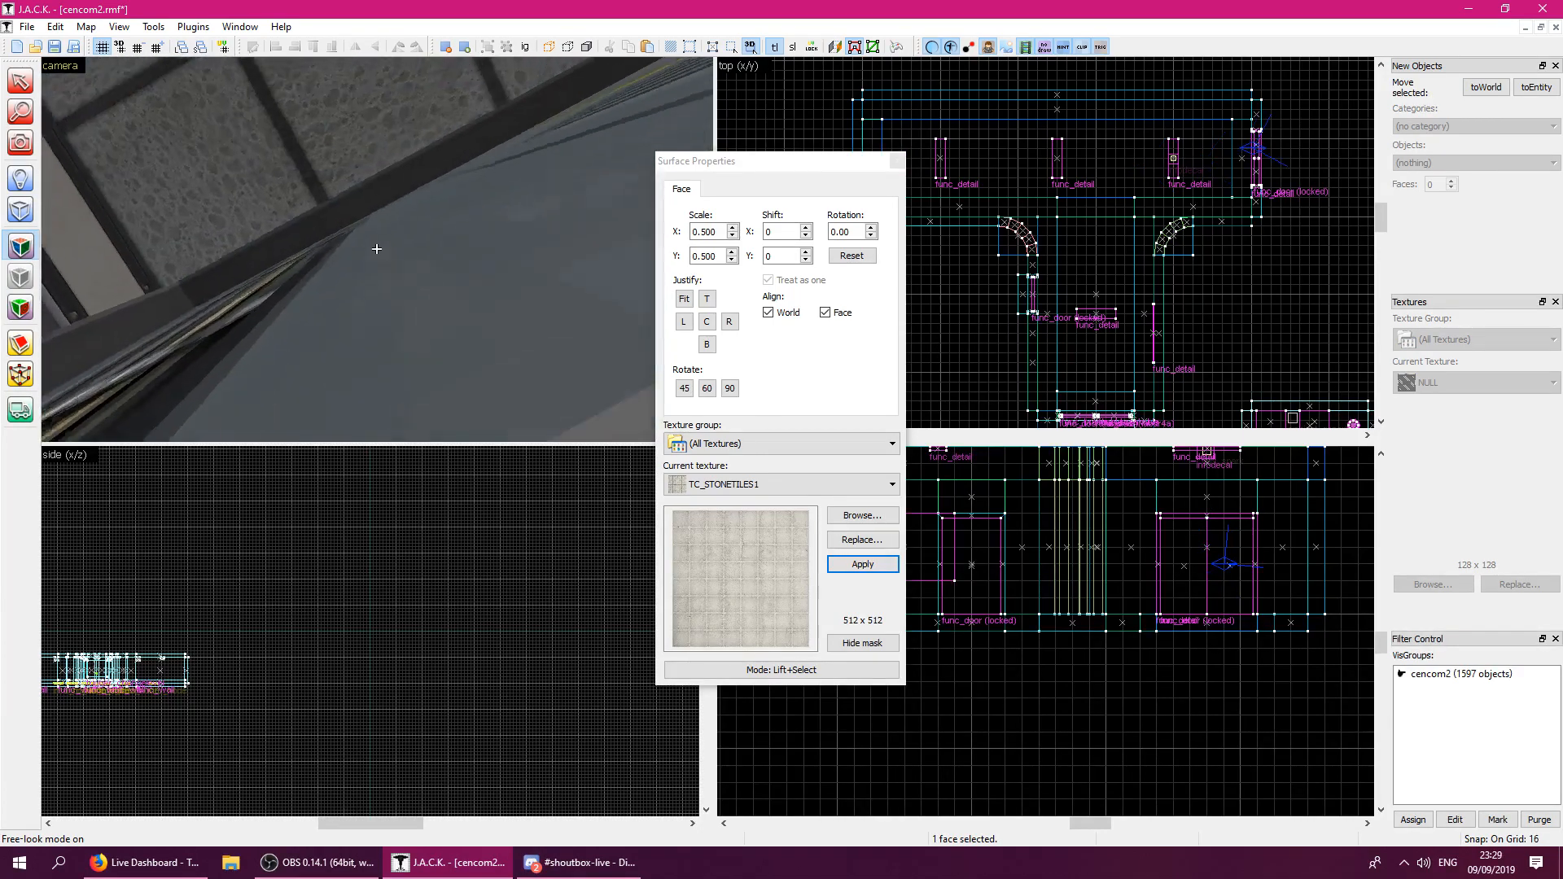
pyautogui.click(376, 248)
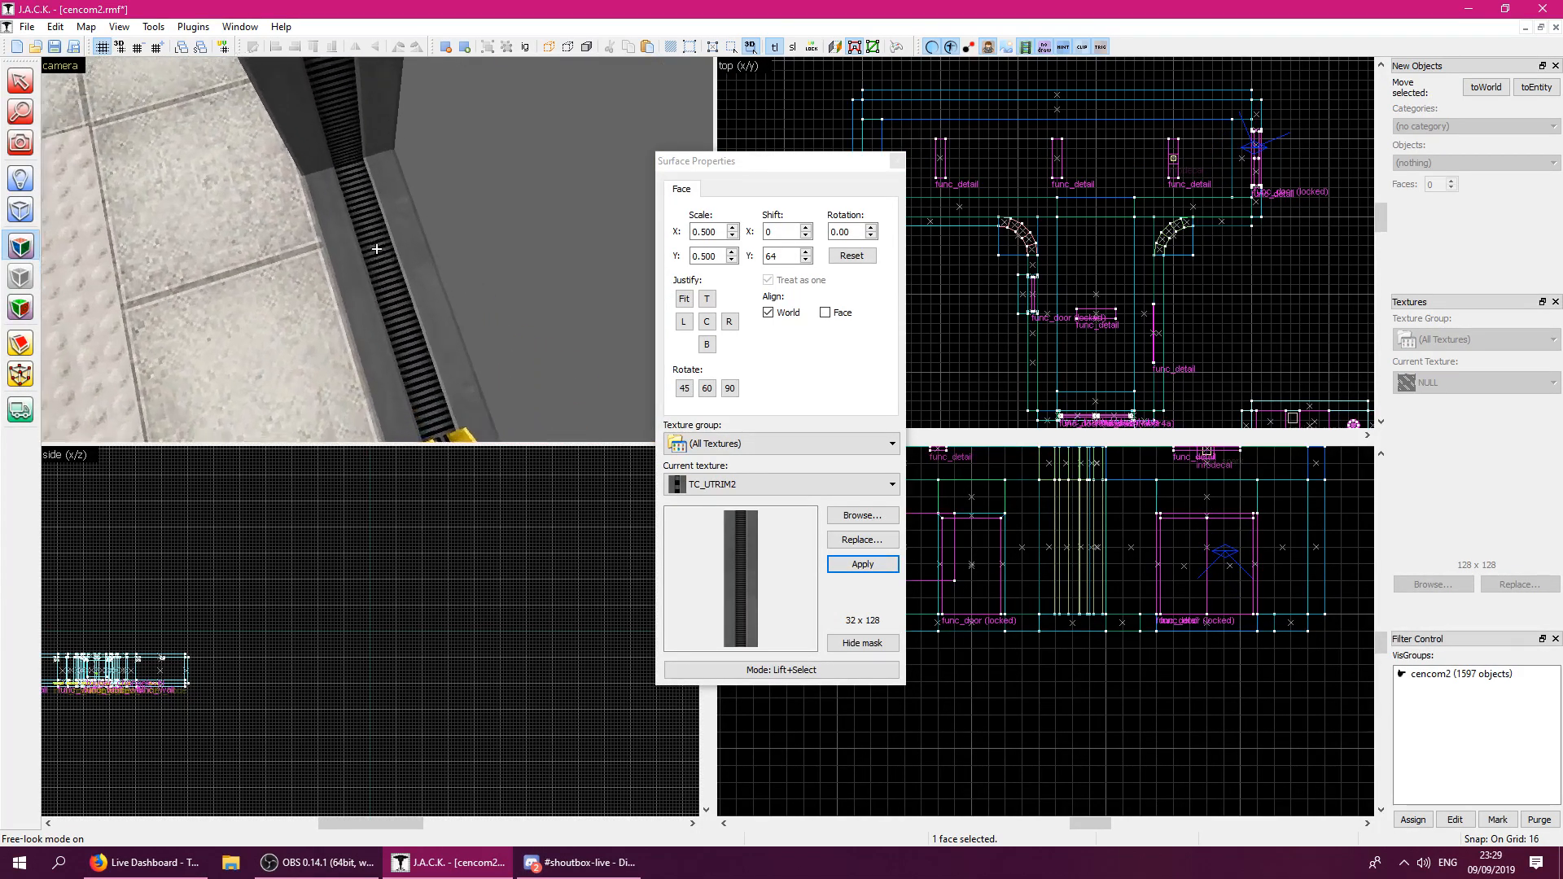
pyautogui.press('s')
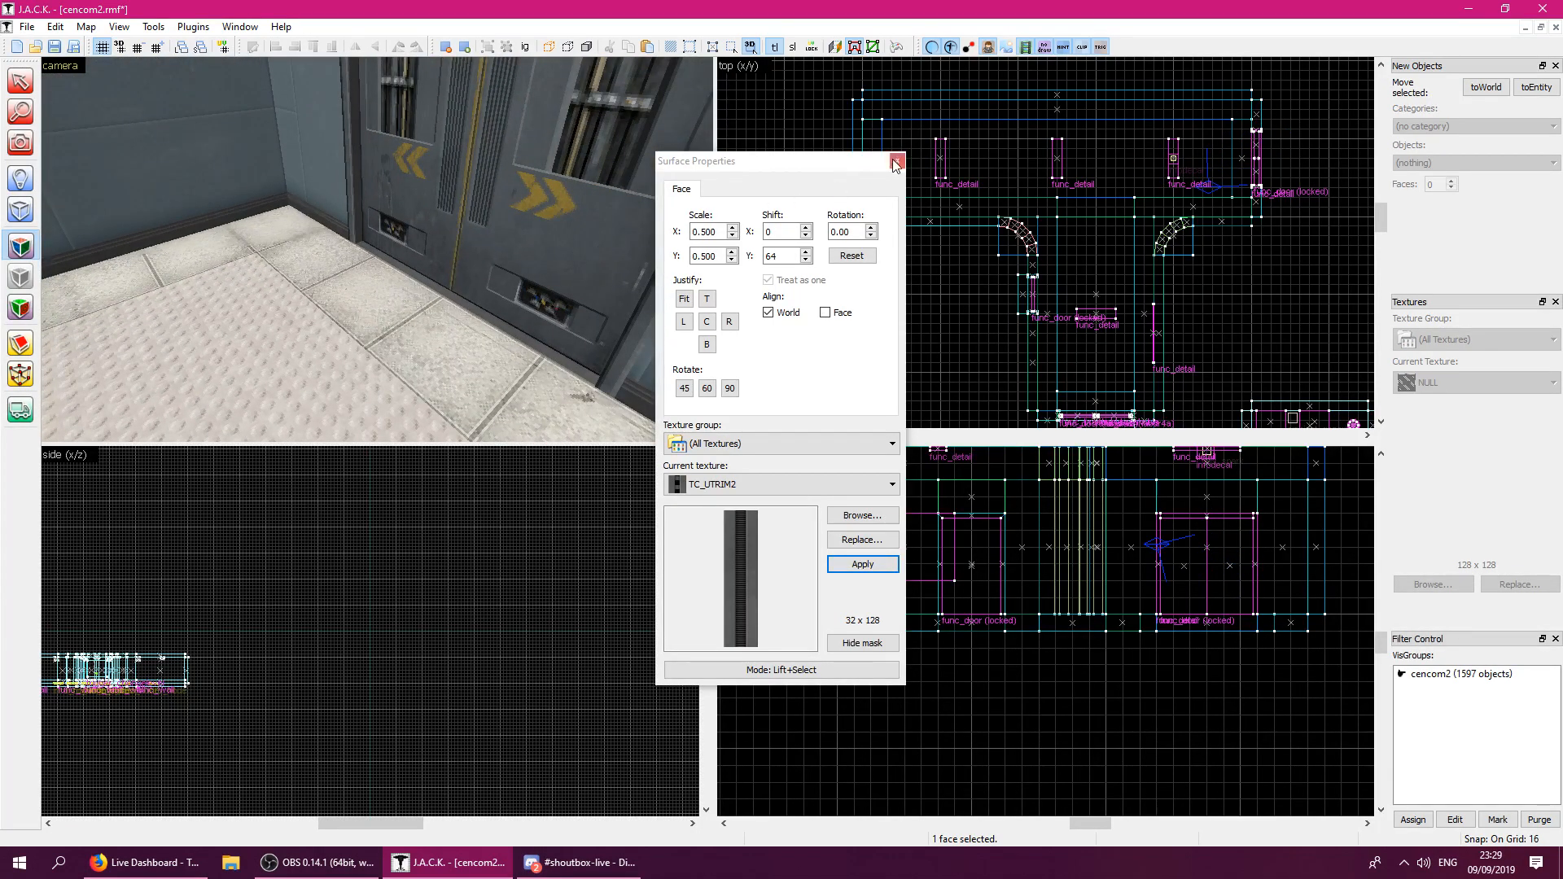
pyautogui.click(896, 162)
# Review the corridors from the double door past the keypad door and mesh door to the security room and back.
pyautogui.press('s')
pyautogui.press('w')
pyautogui.press('w')
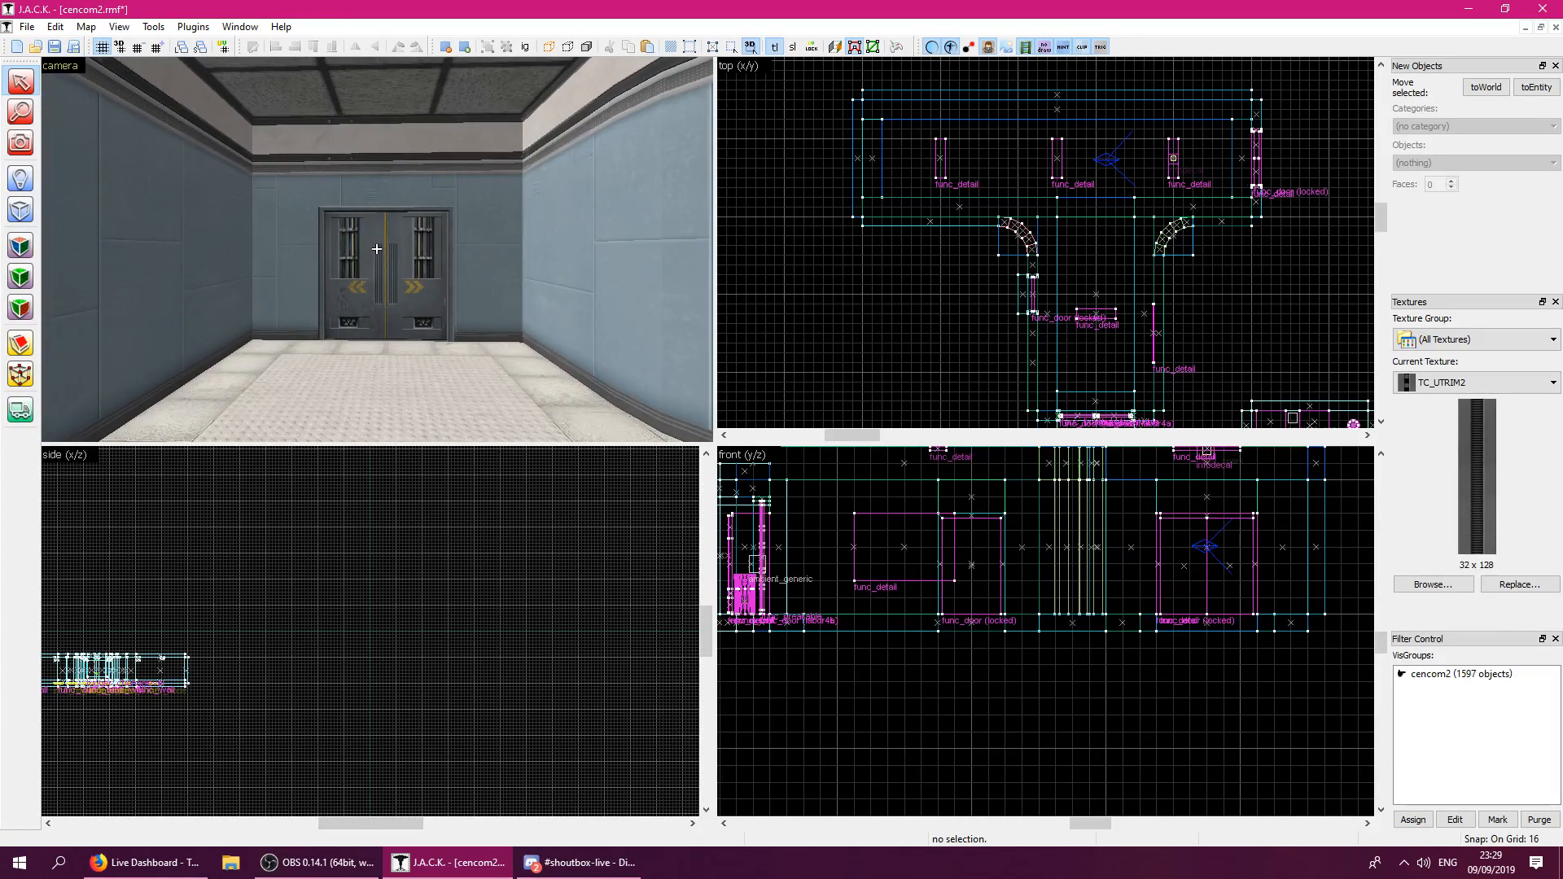
pyautogui.press('w')
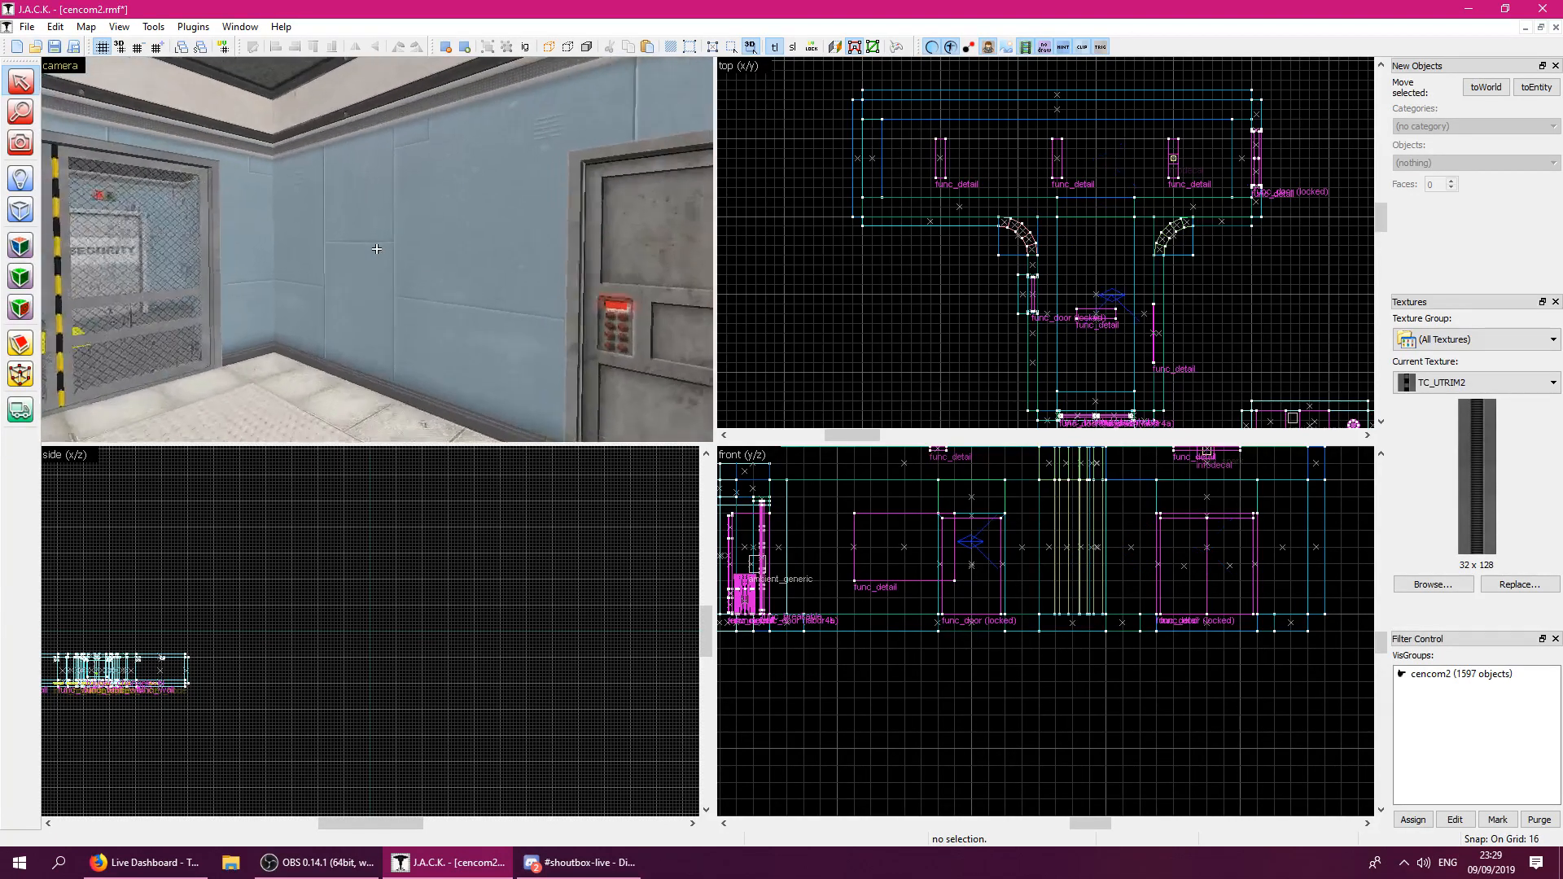
pyautogui.press('a')
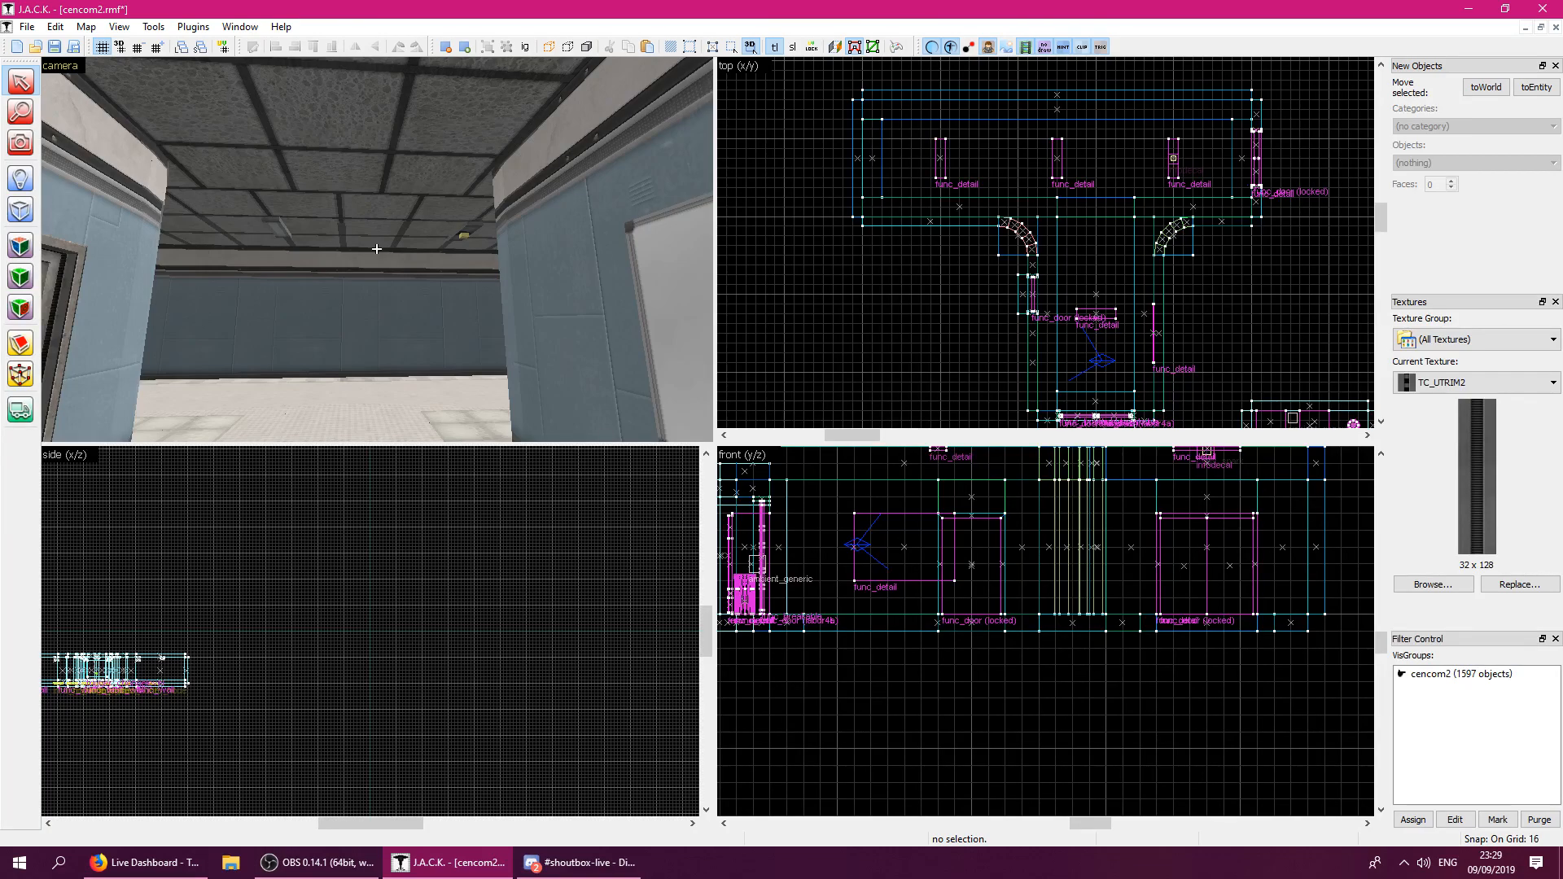
pyautogui.press('w')
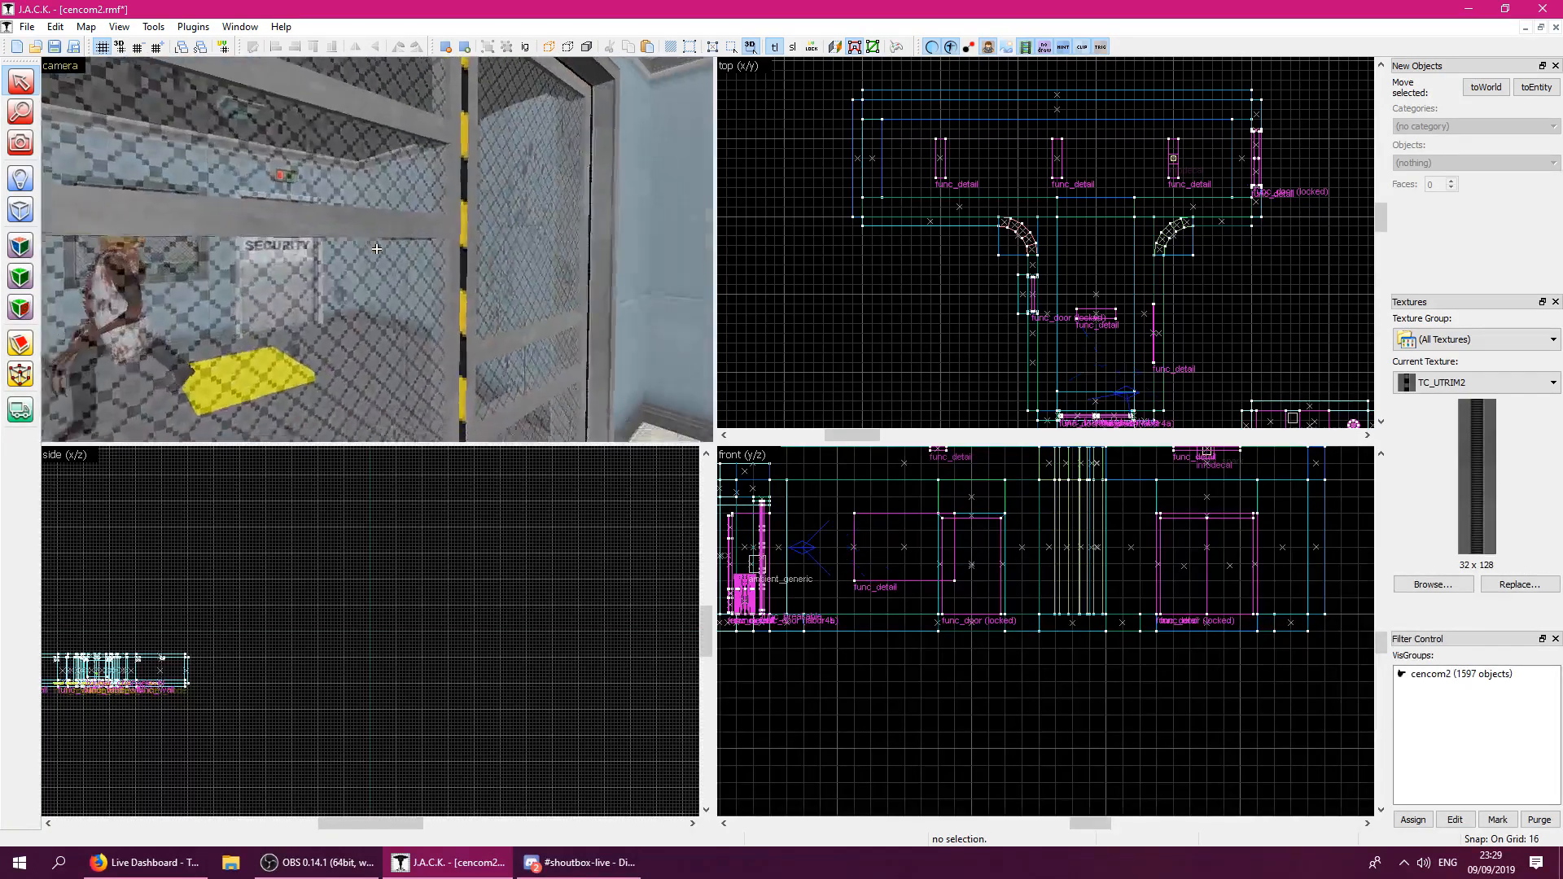
pyautogui.press('w')
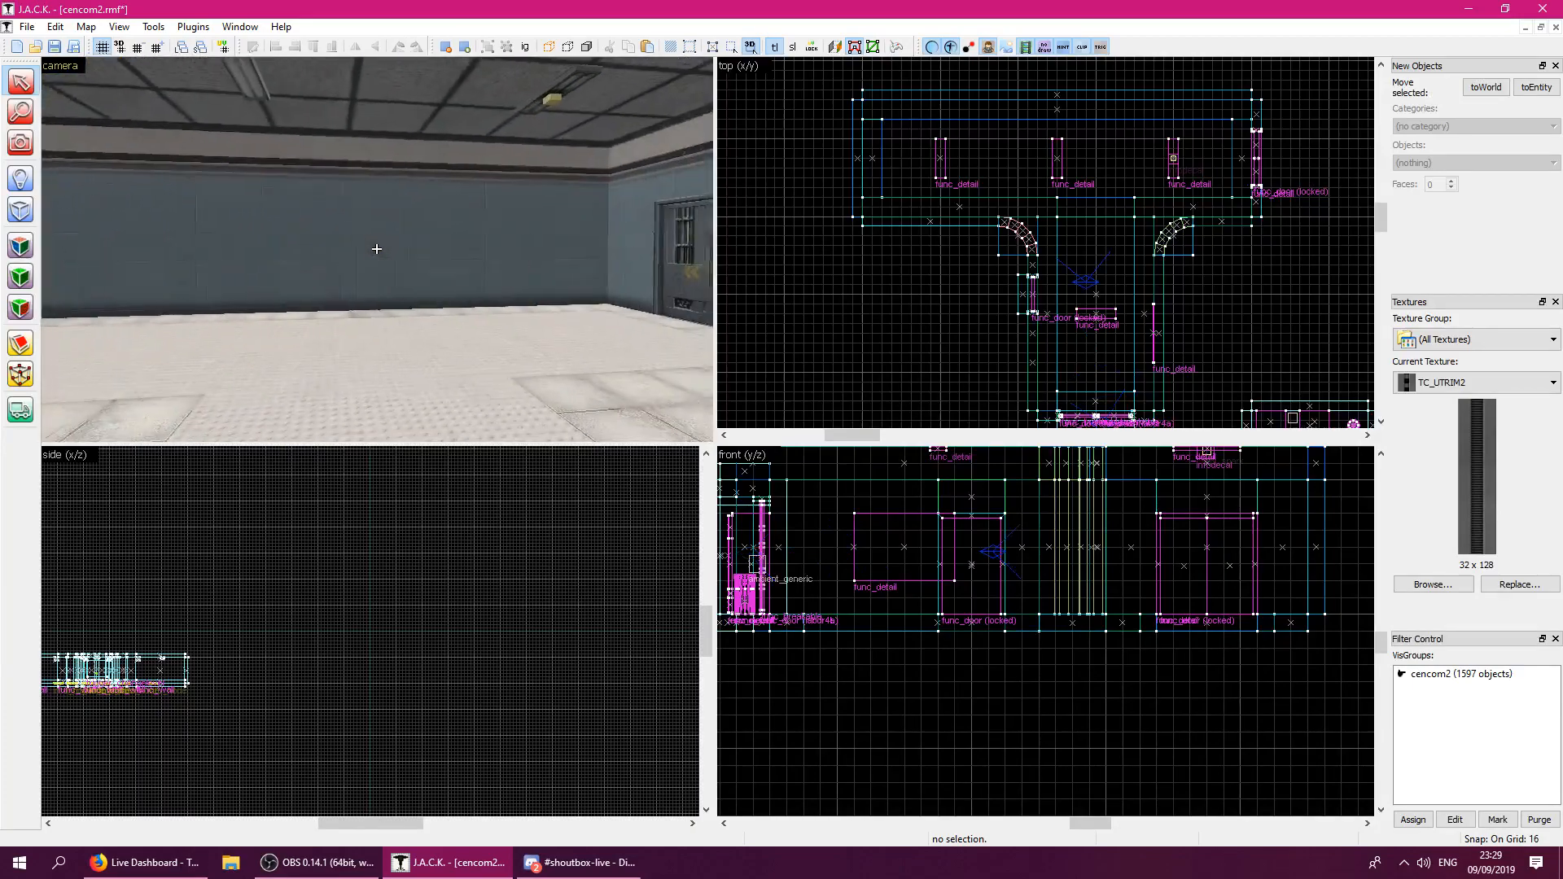
pyautogui.press('w')
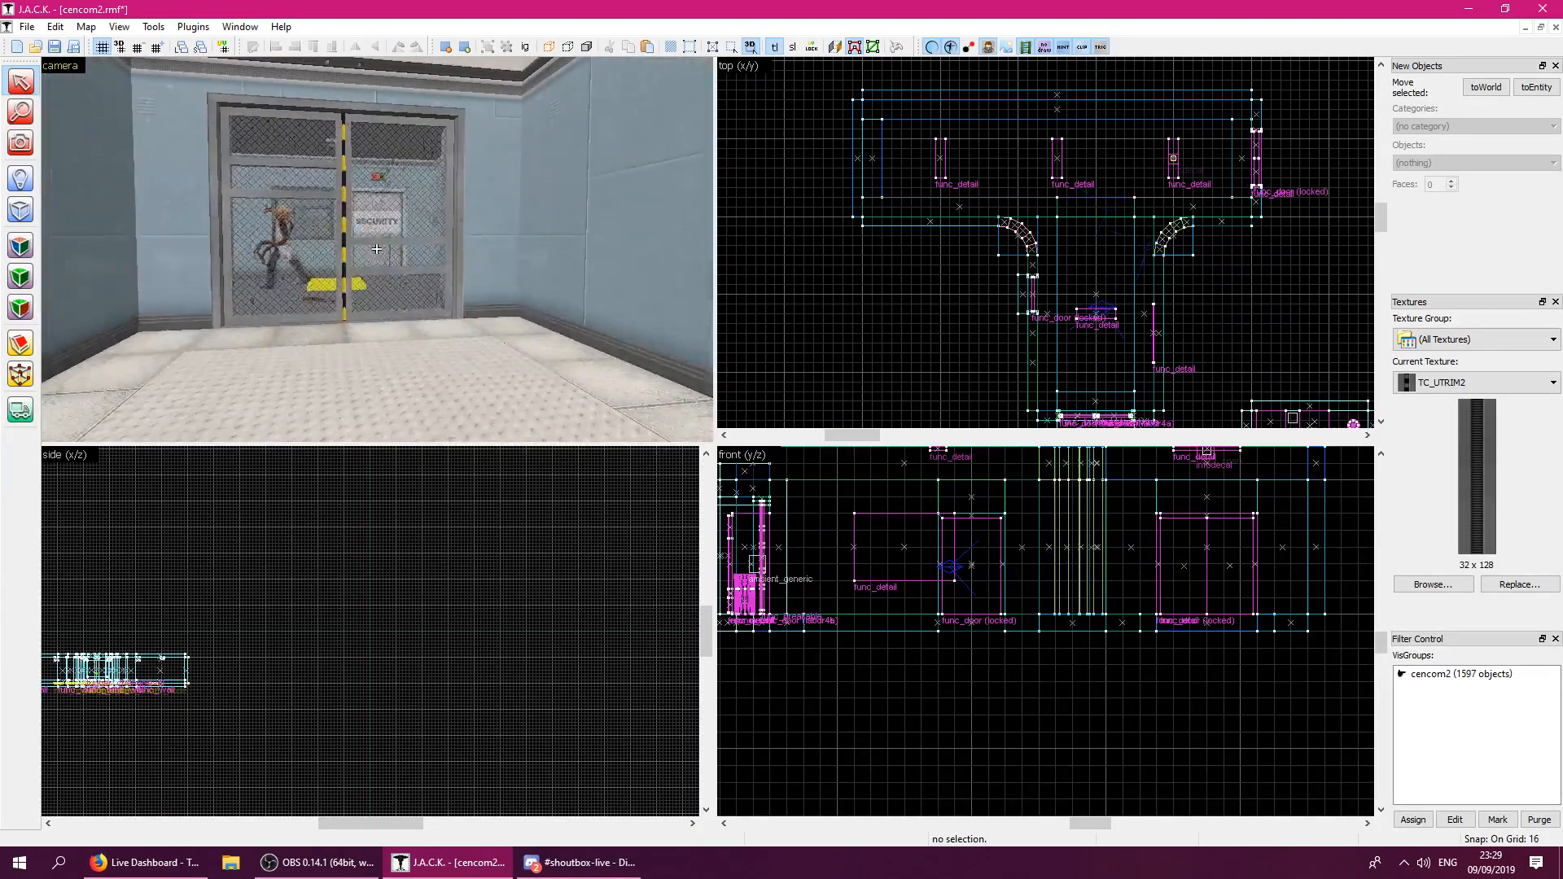
pyautogui.press('w')
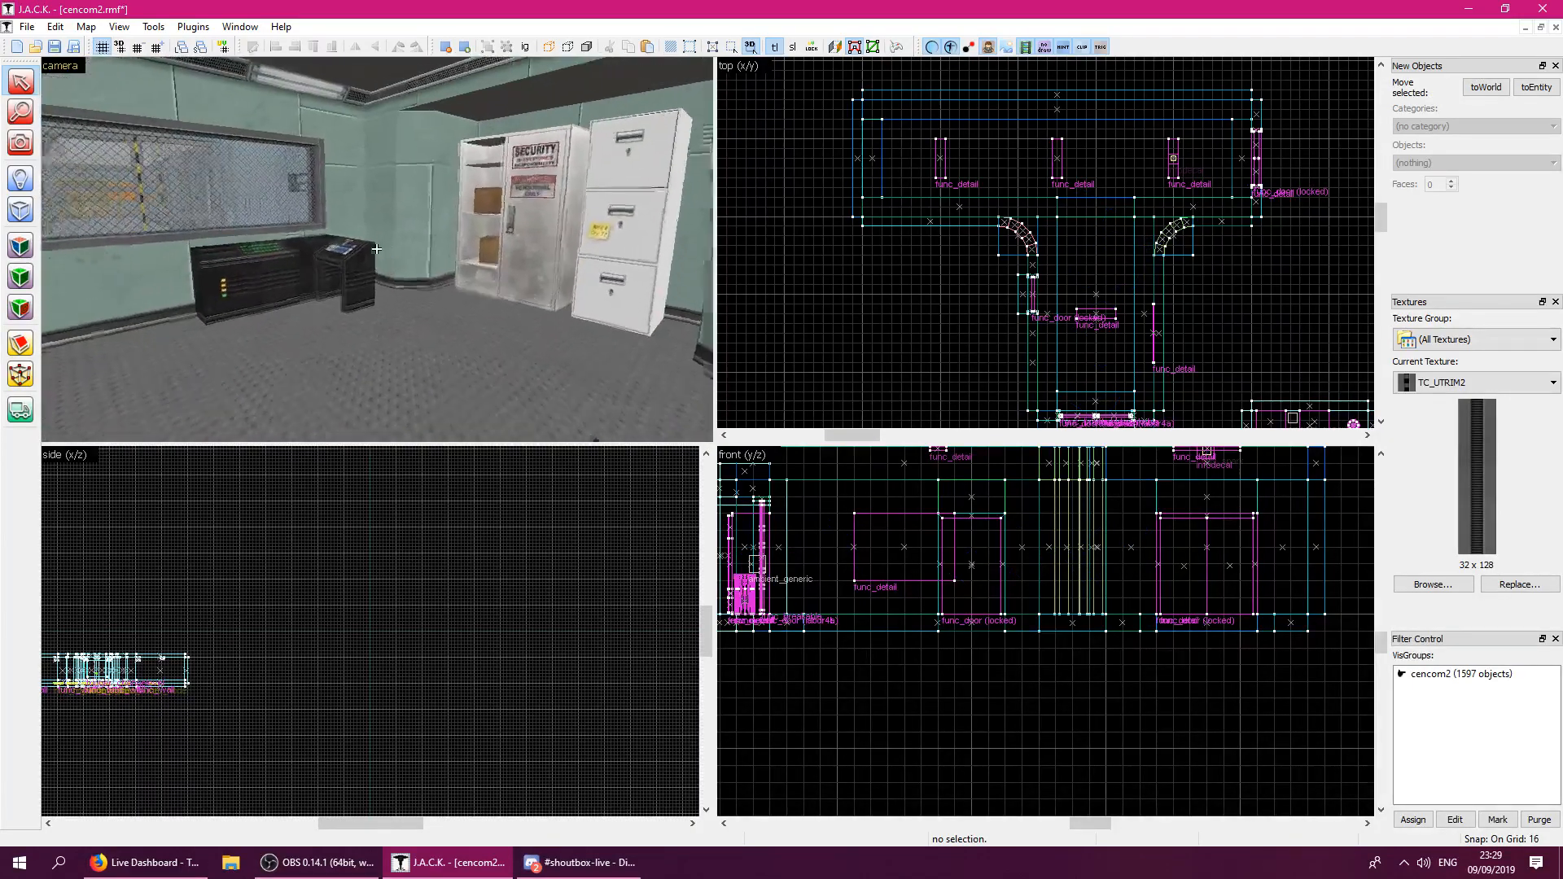
pyautogui.press('w')
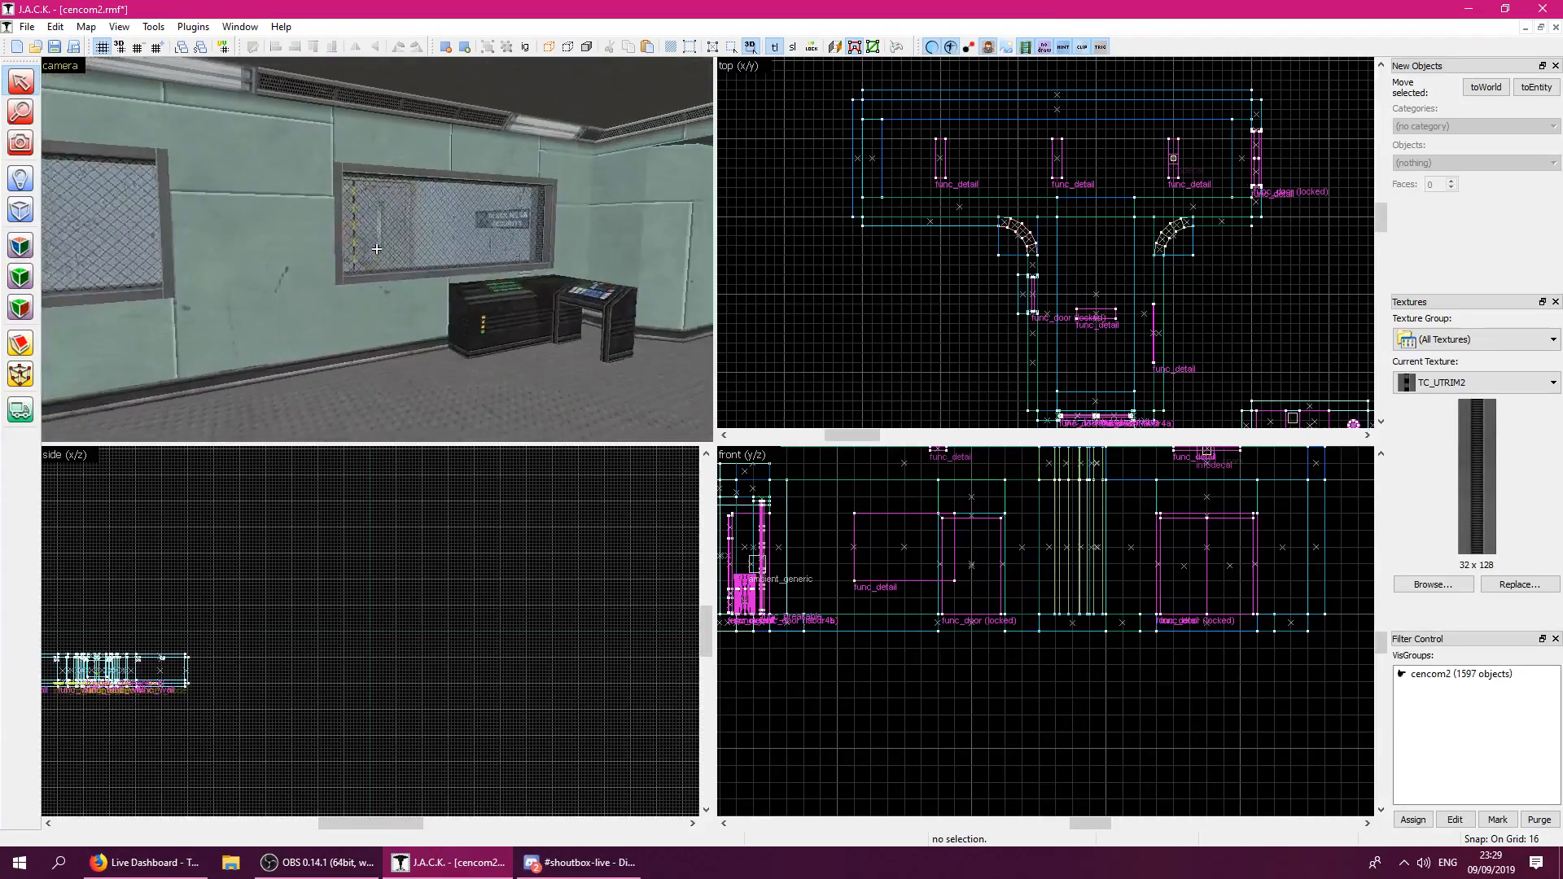
pyautogui.press('w')
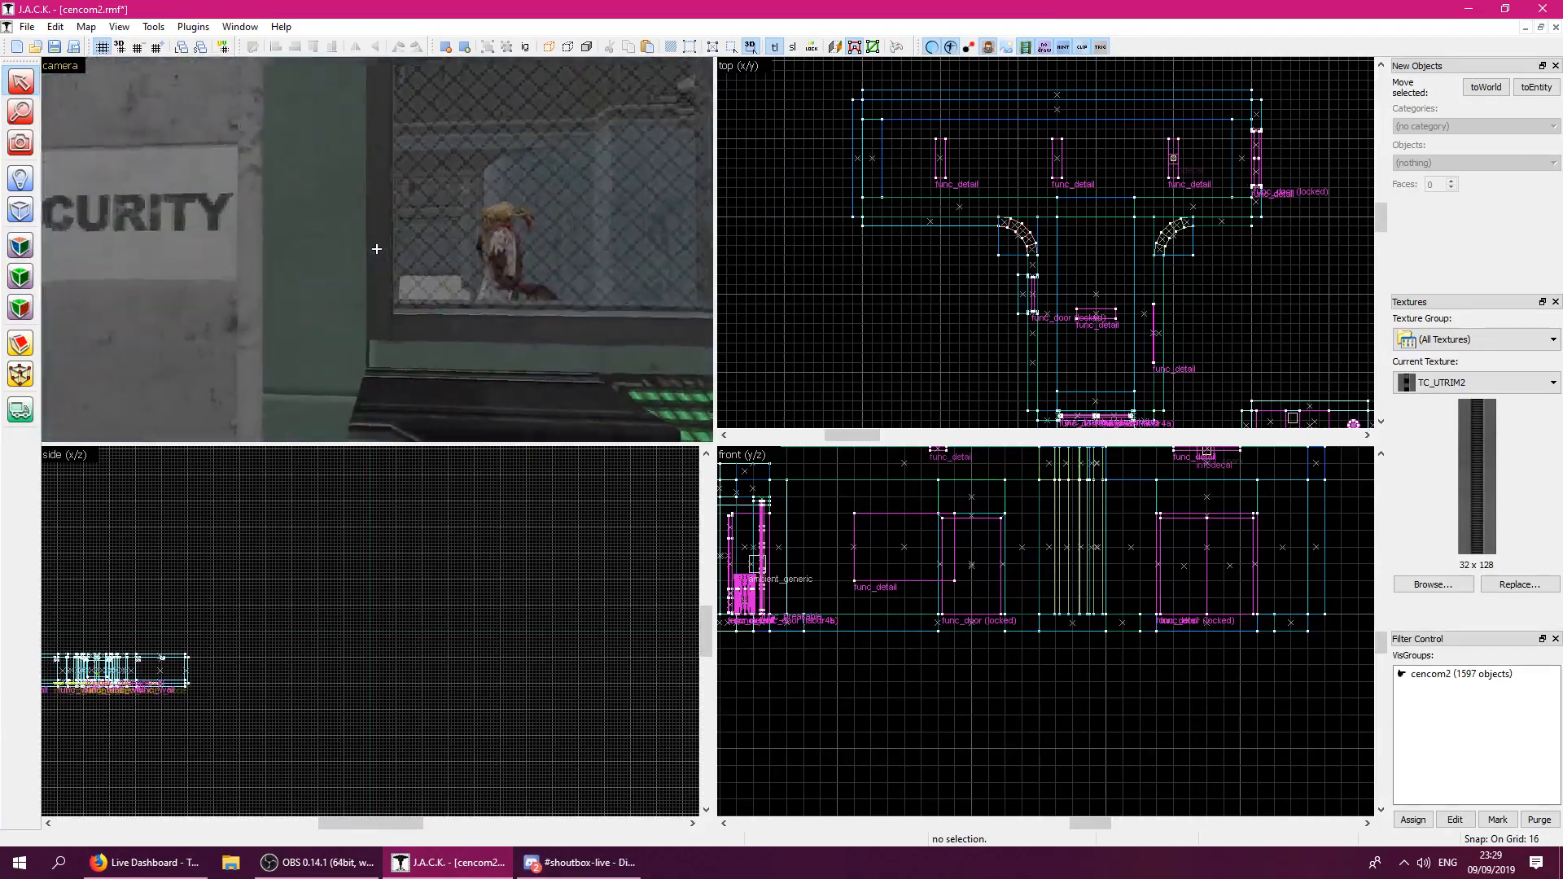
pyautogui.press('w')
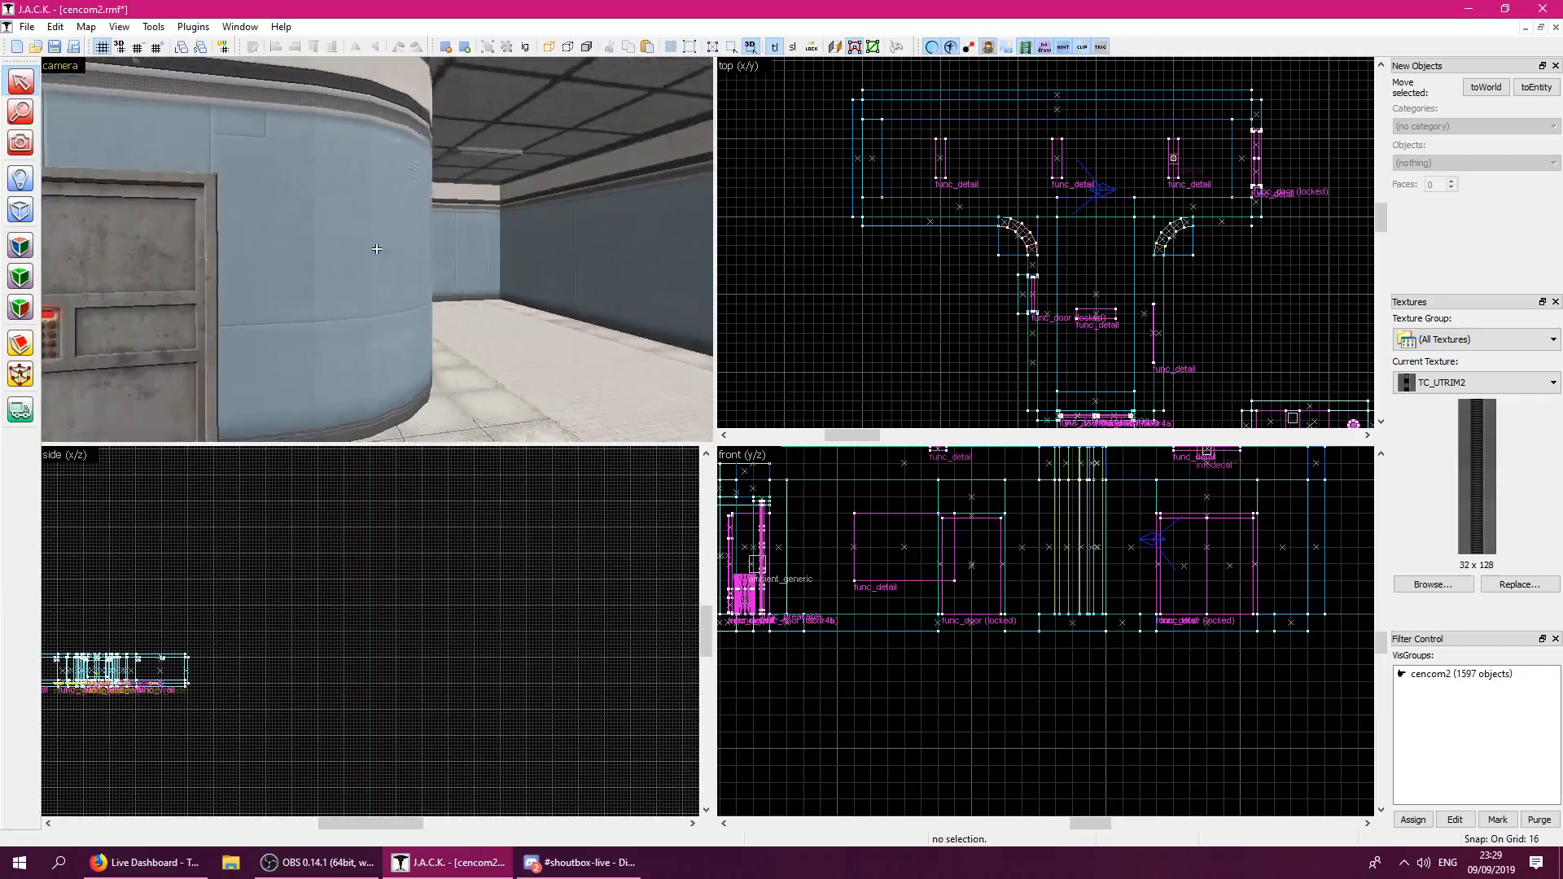
pyautogui.press('w')
pyautogui.press('Right')
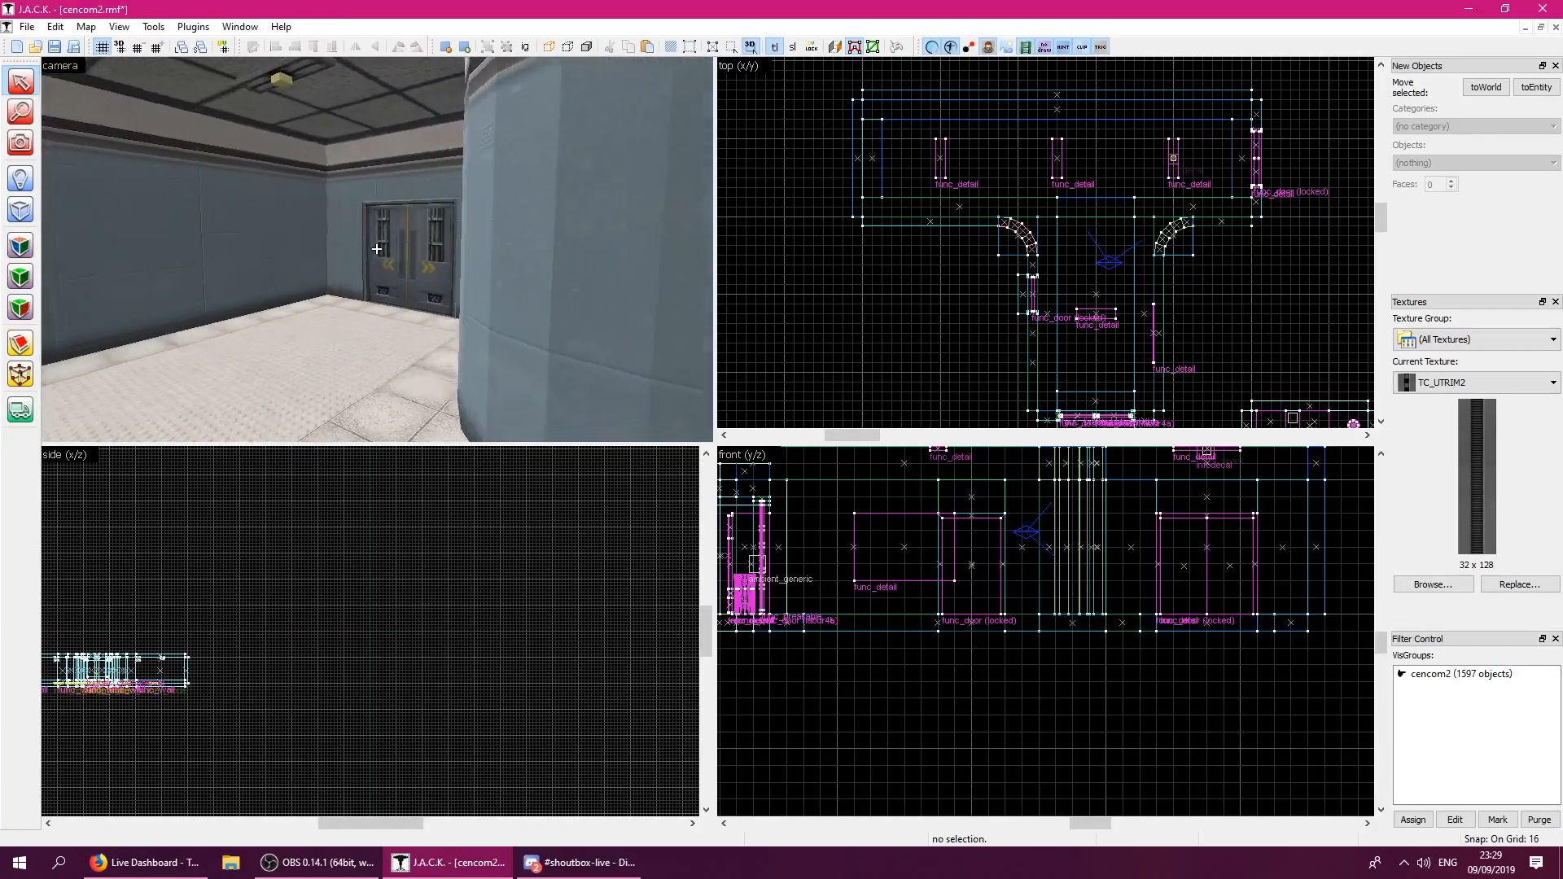
pyautogui.press('w')
pyautogui.press('a')
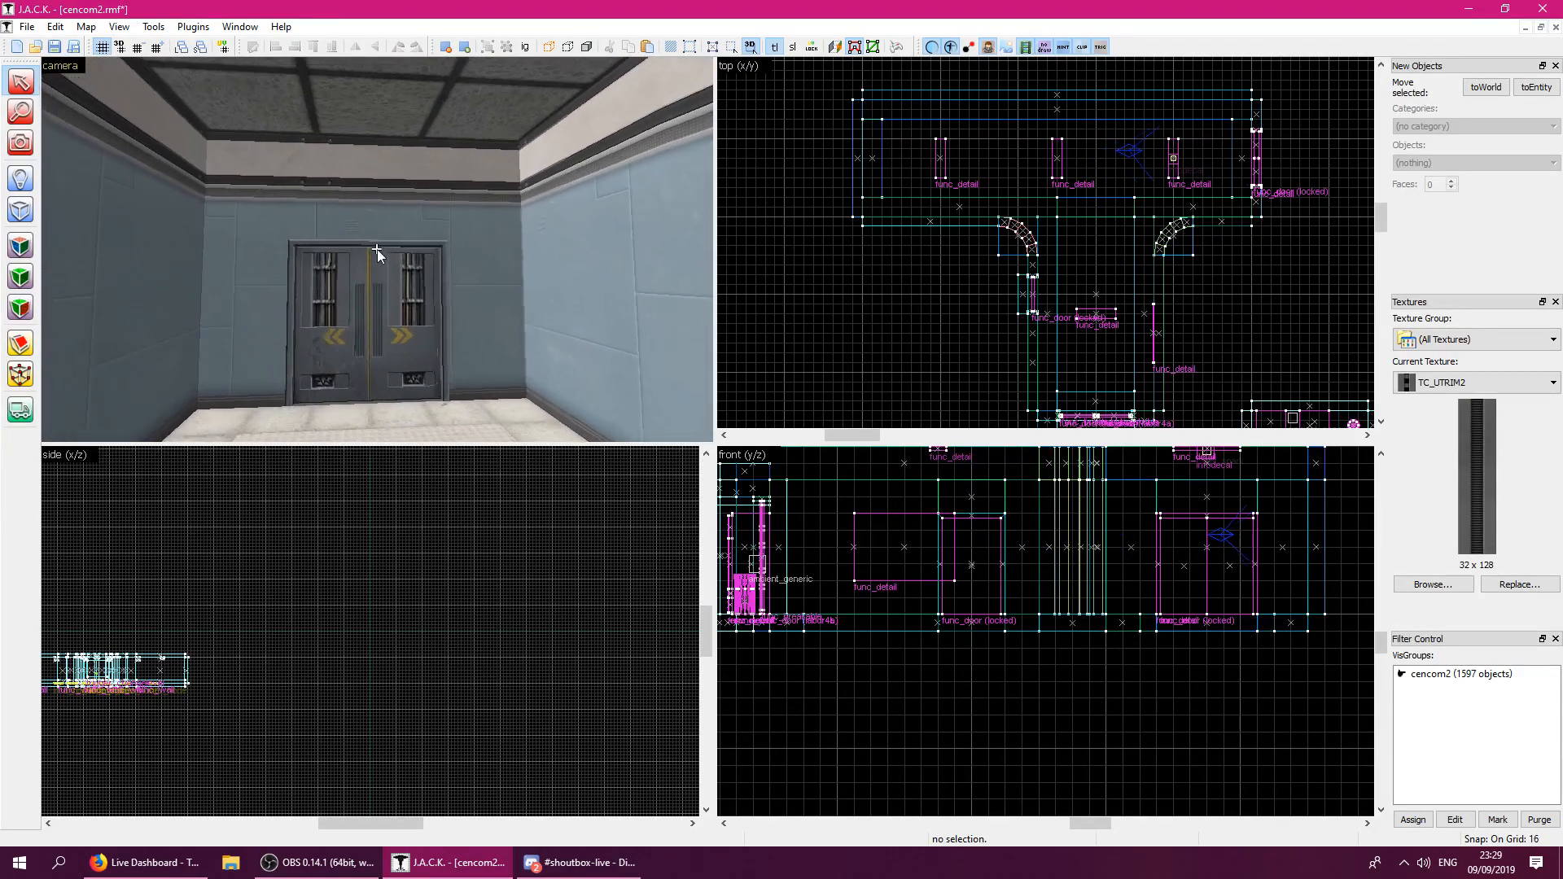
# Switch to the tc_prefabs map, select the upper red-and-green indicator light and enlarge the map's window to fill the workspace.
pyautogui.click(1540, 28)
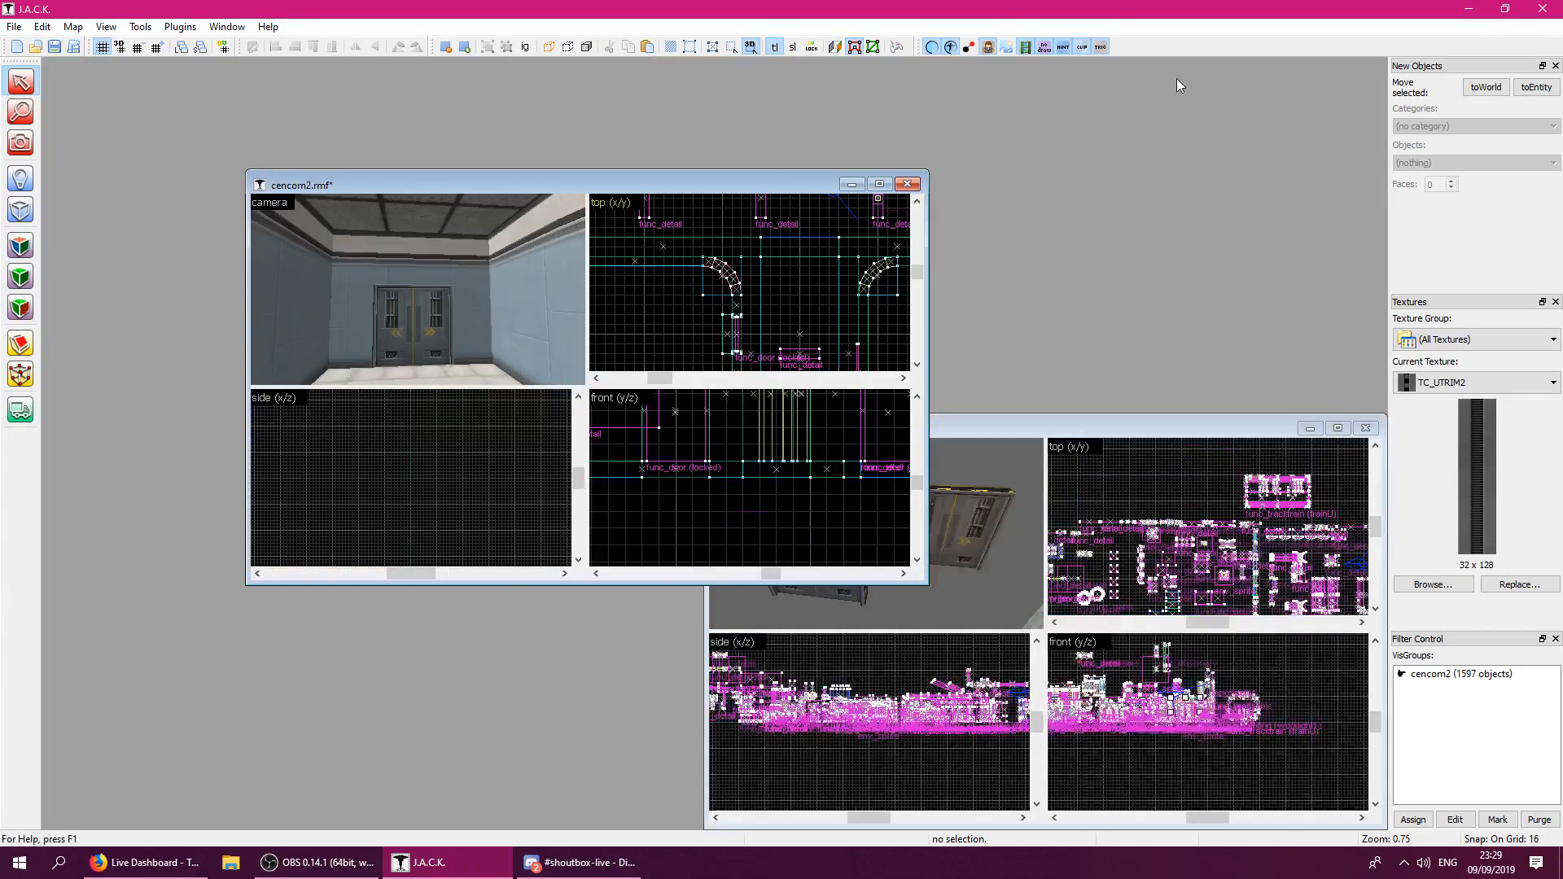
pyautogui.click(1149, 435)
pyautogui.press('z')
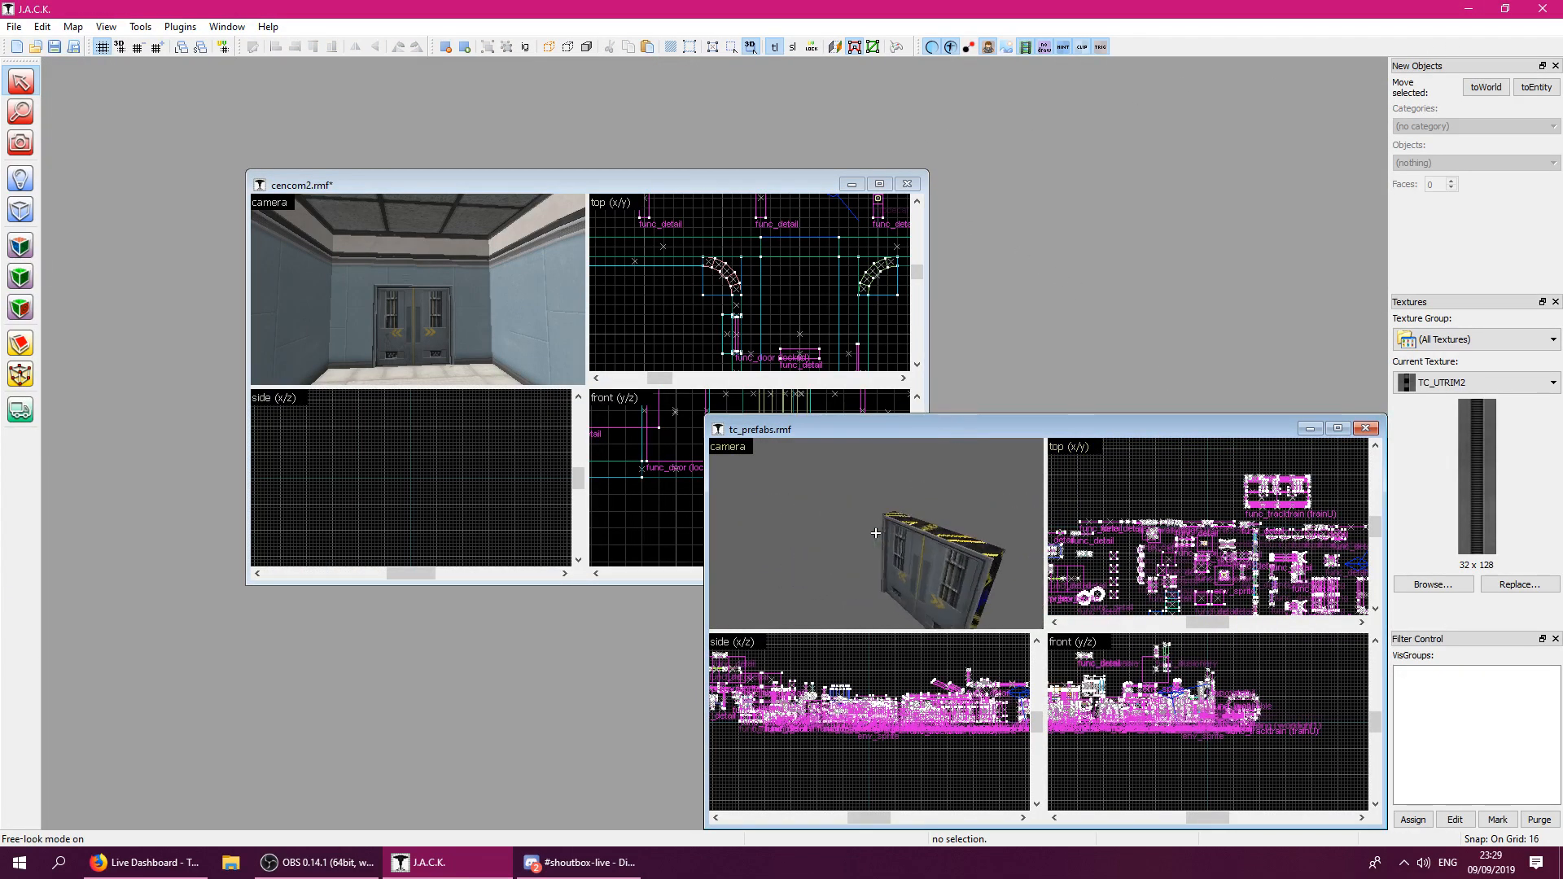
pyautogui.press('w')
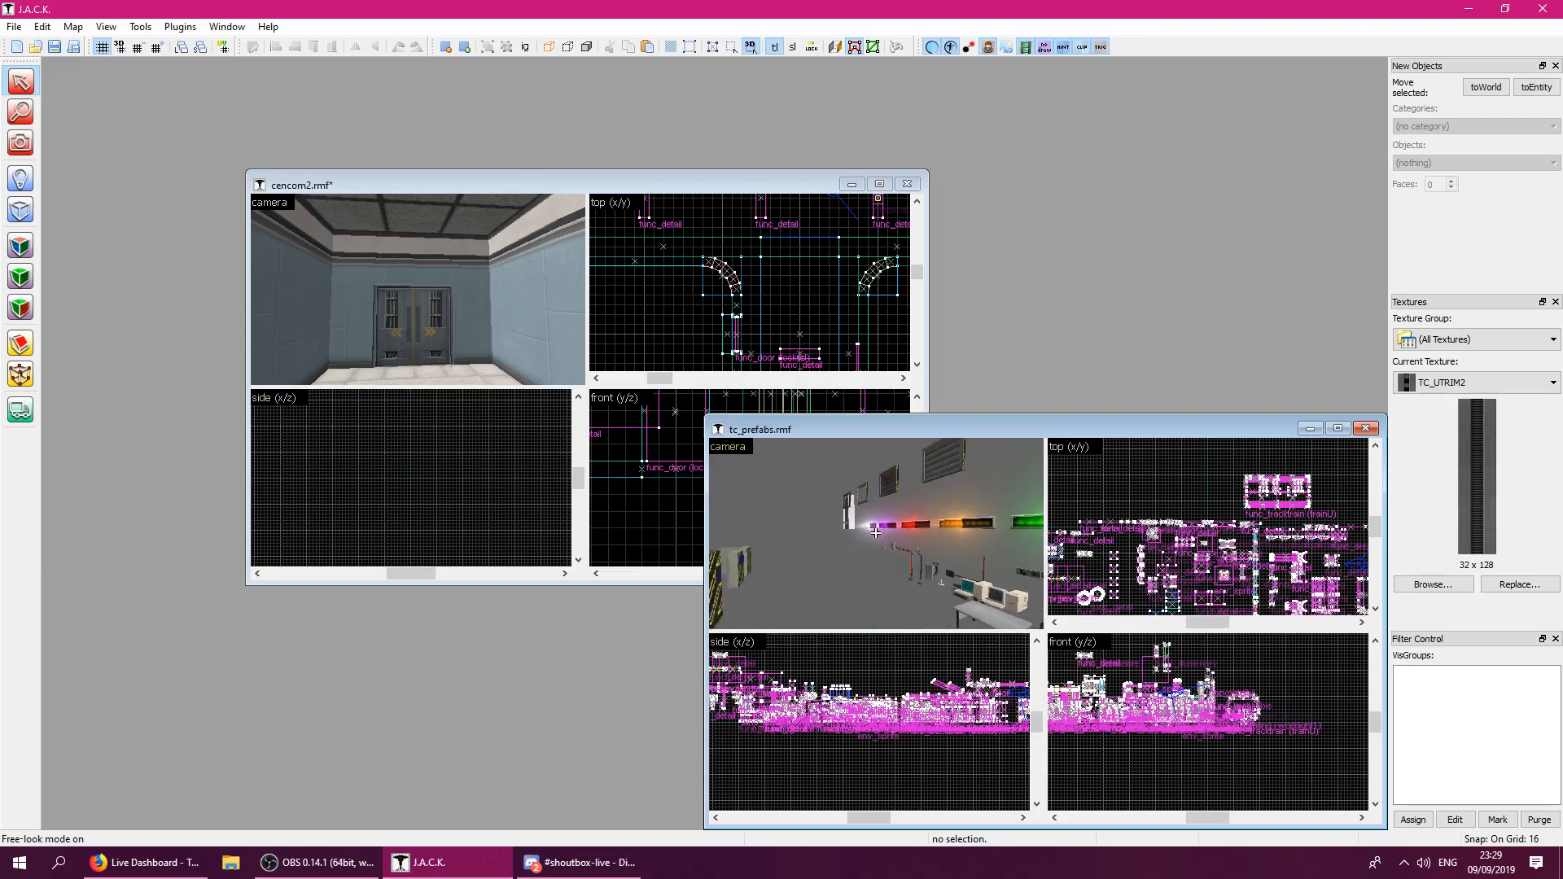
pyautogui.press('z')
pyautogui.click(852, 492)
pyautogui.scroll(-3, 859, 513)
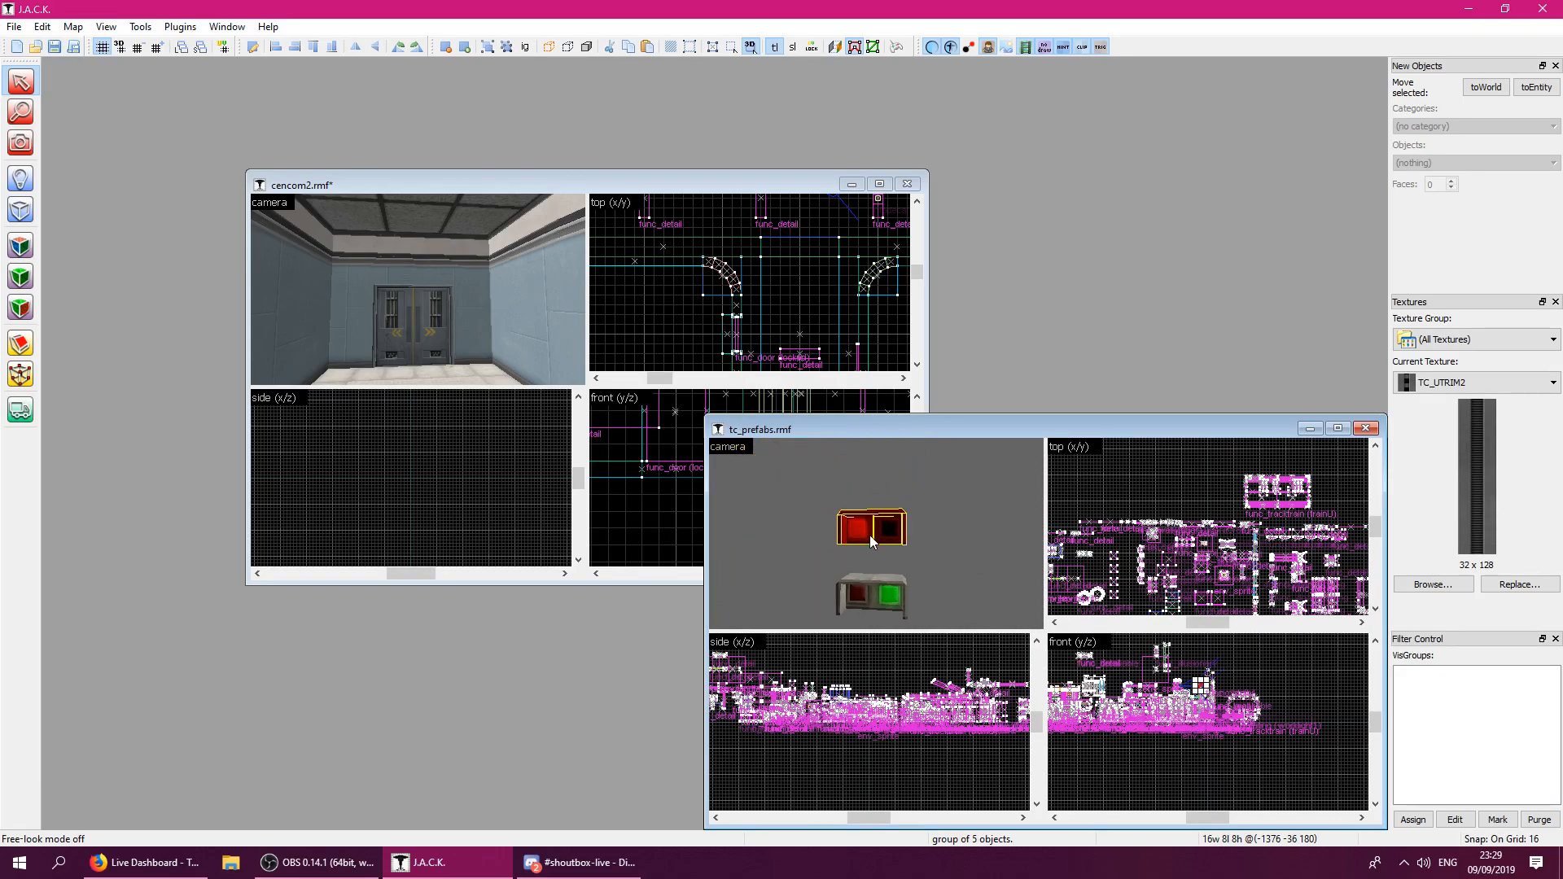
pyautogui.doubleClick(1012, 422)
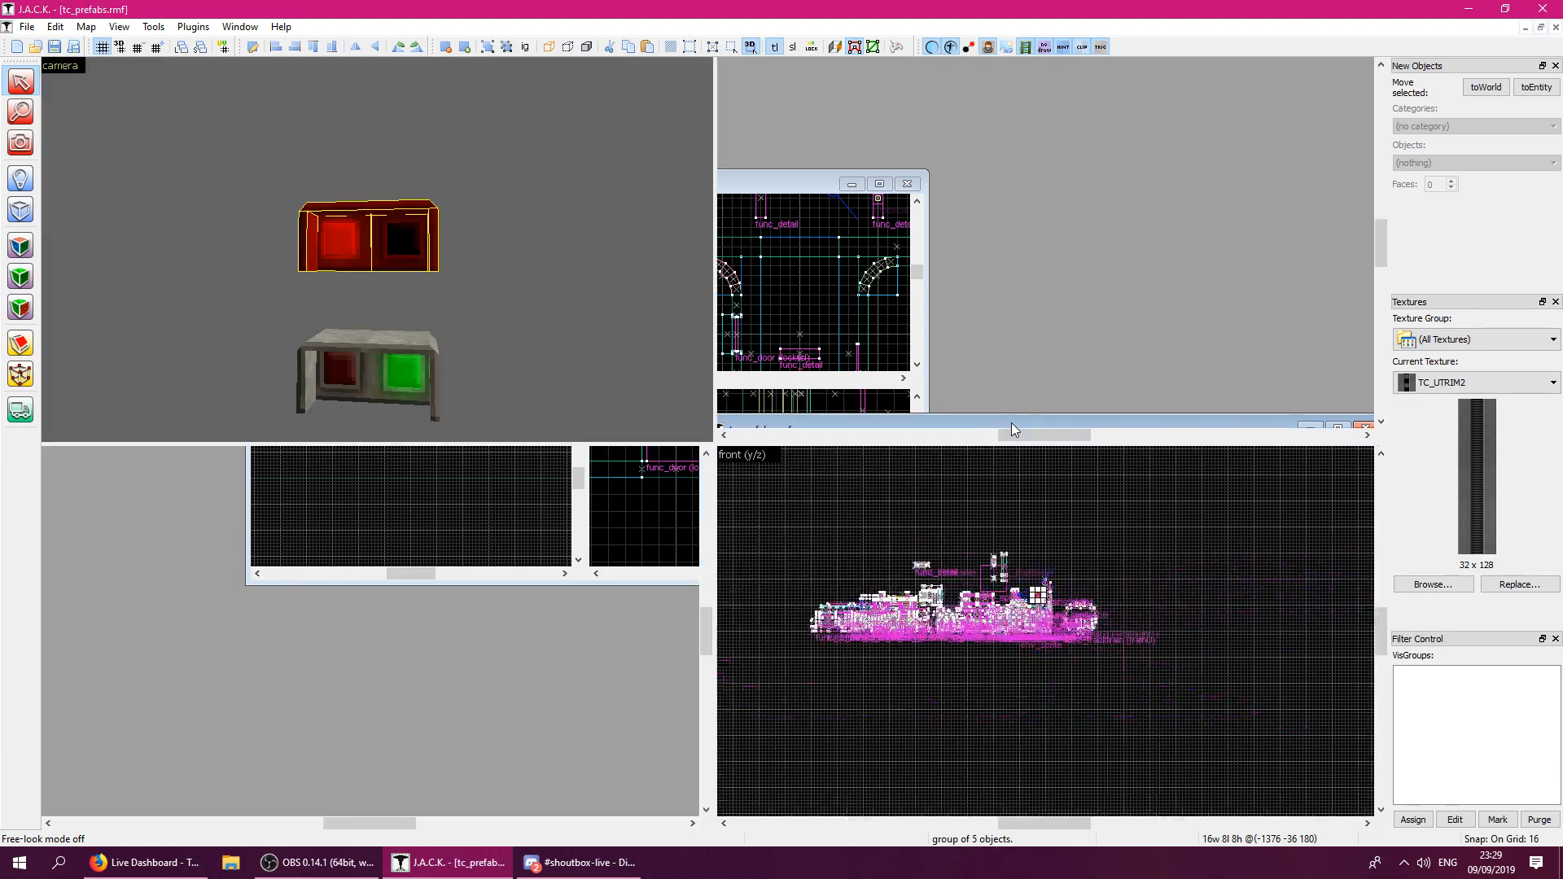
# Examine the face textures of the lamps on the upper and lower indicator lights.
pyautogui.click(20, 246)
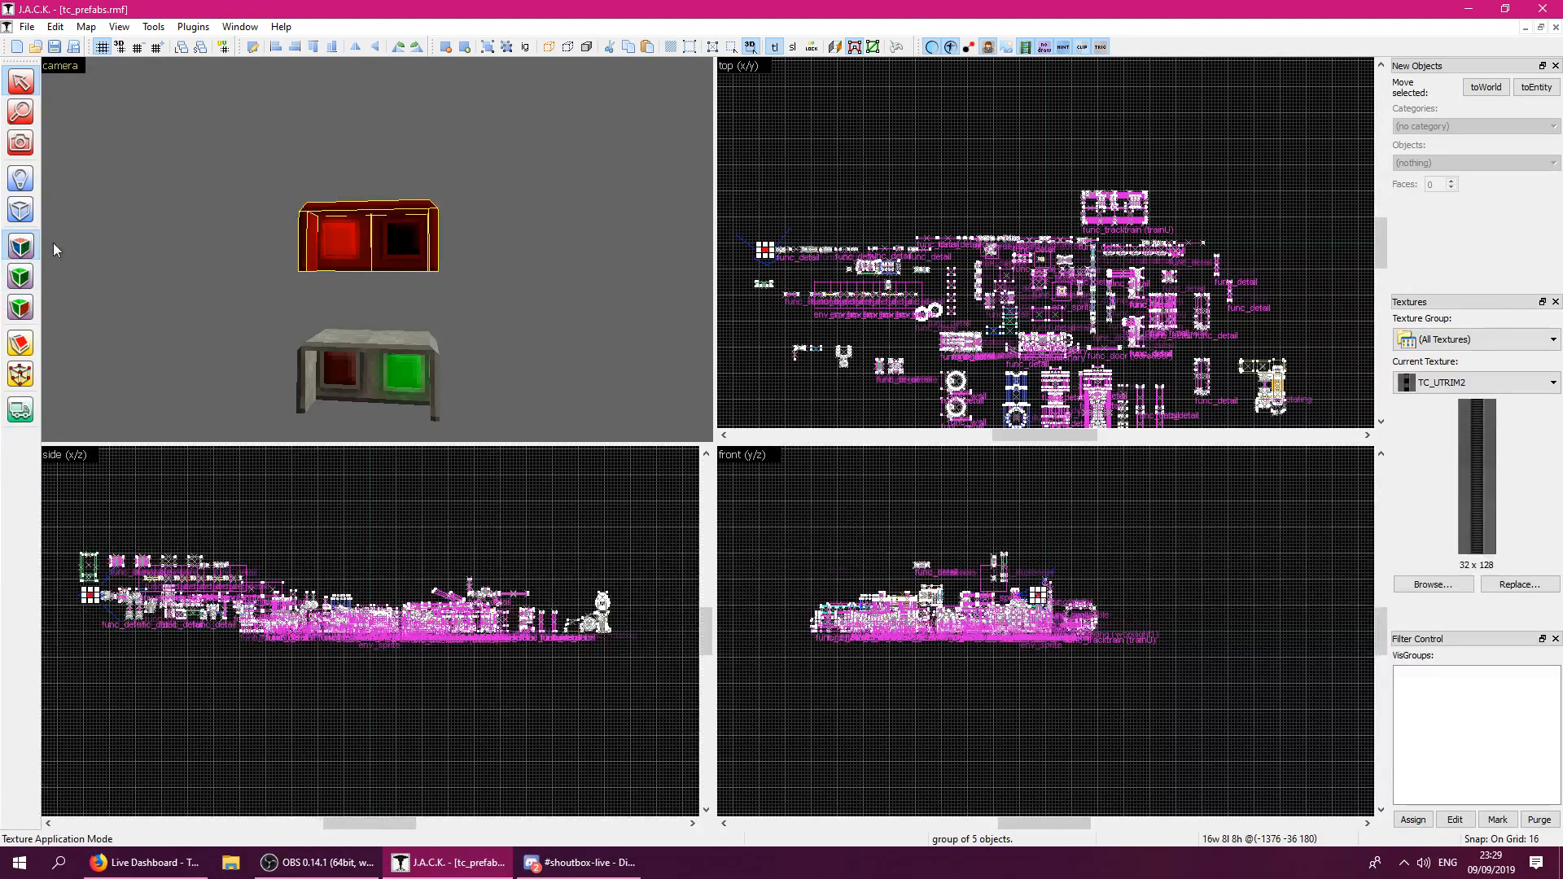
pyautogui.click(342, 245)
pyautogui.click(358, 388)
pyautogui.click(412, 383)
pyautogui.click(896, 160)
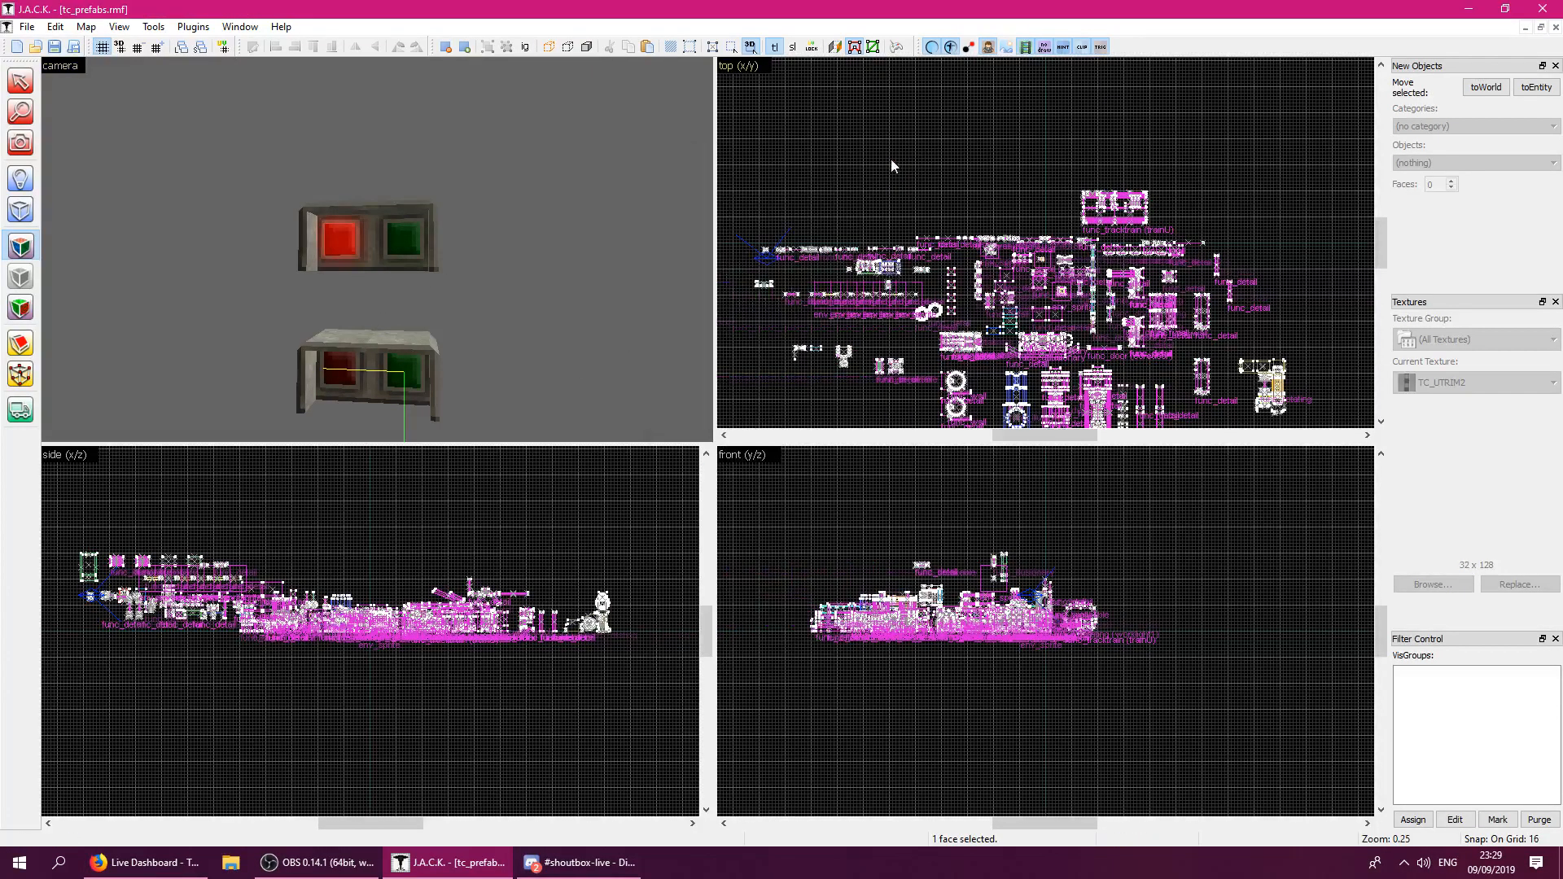
# Reduce the grid to 1 and stretch the glow brushes of the lower and upper indicator lights across both lamps by their vertices.
pyautogui.press('z')
pyautogui.press('w')
pyautogui.press('z')
pyautogui.click(427, 316)
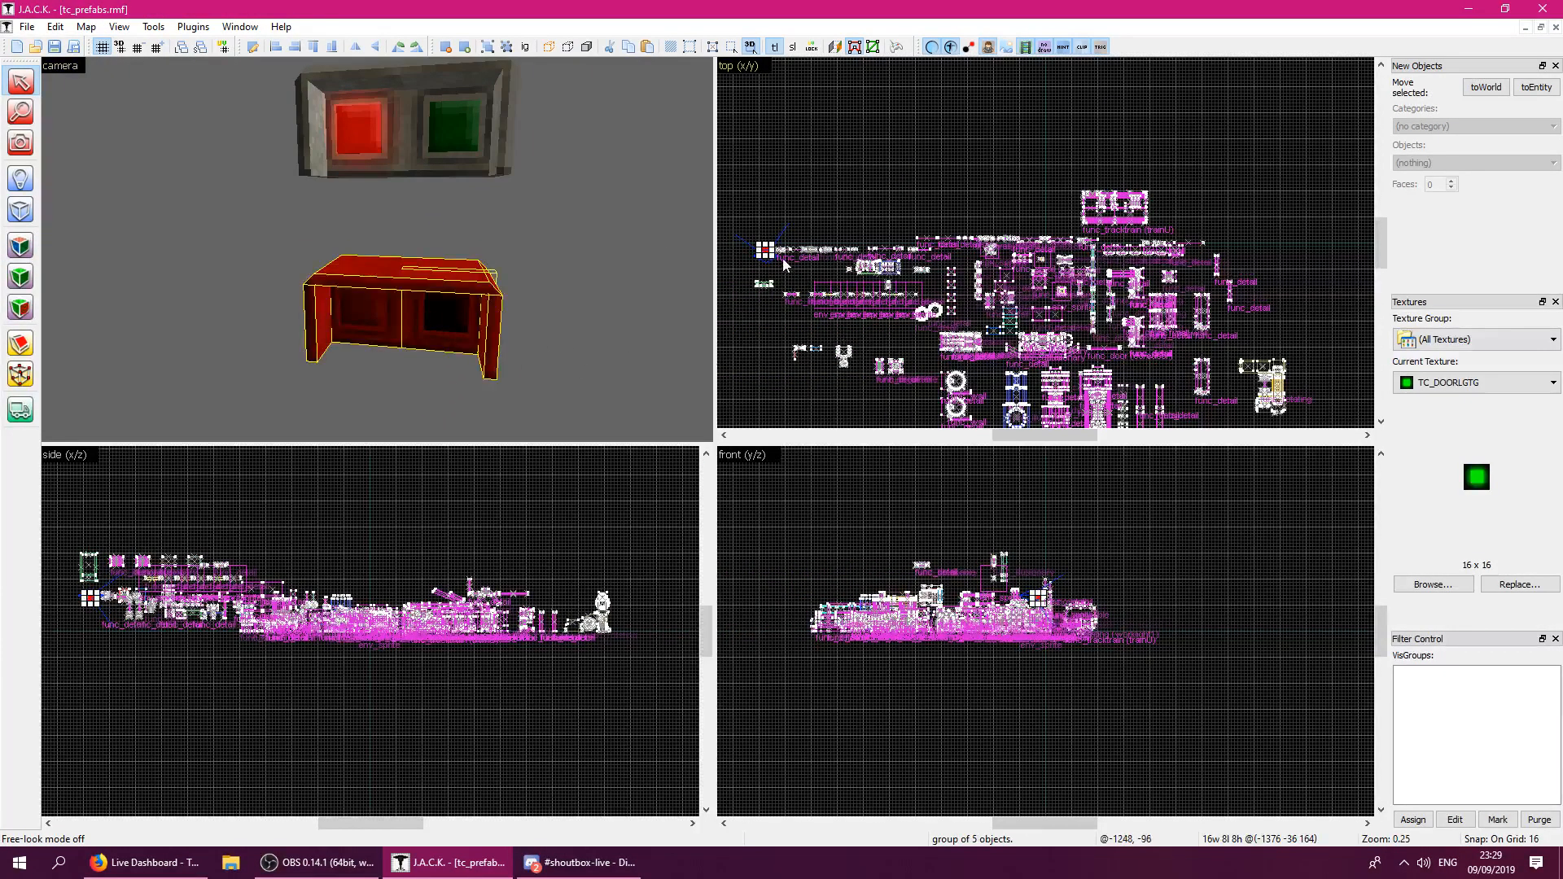
pyautogui.scroll(10, 767, 262)
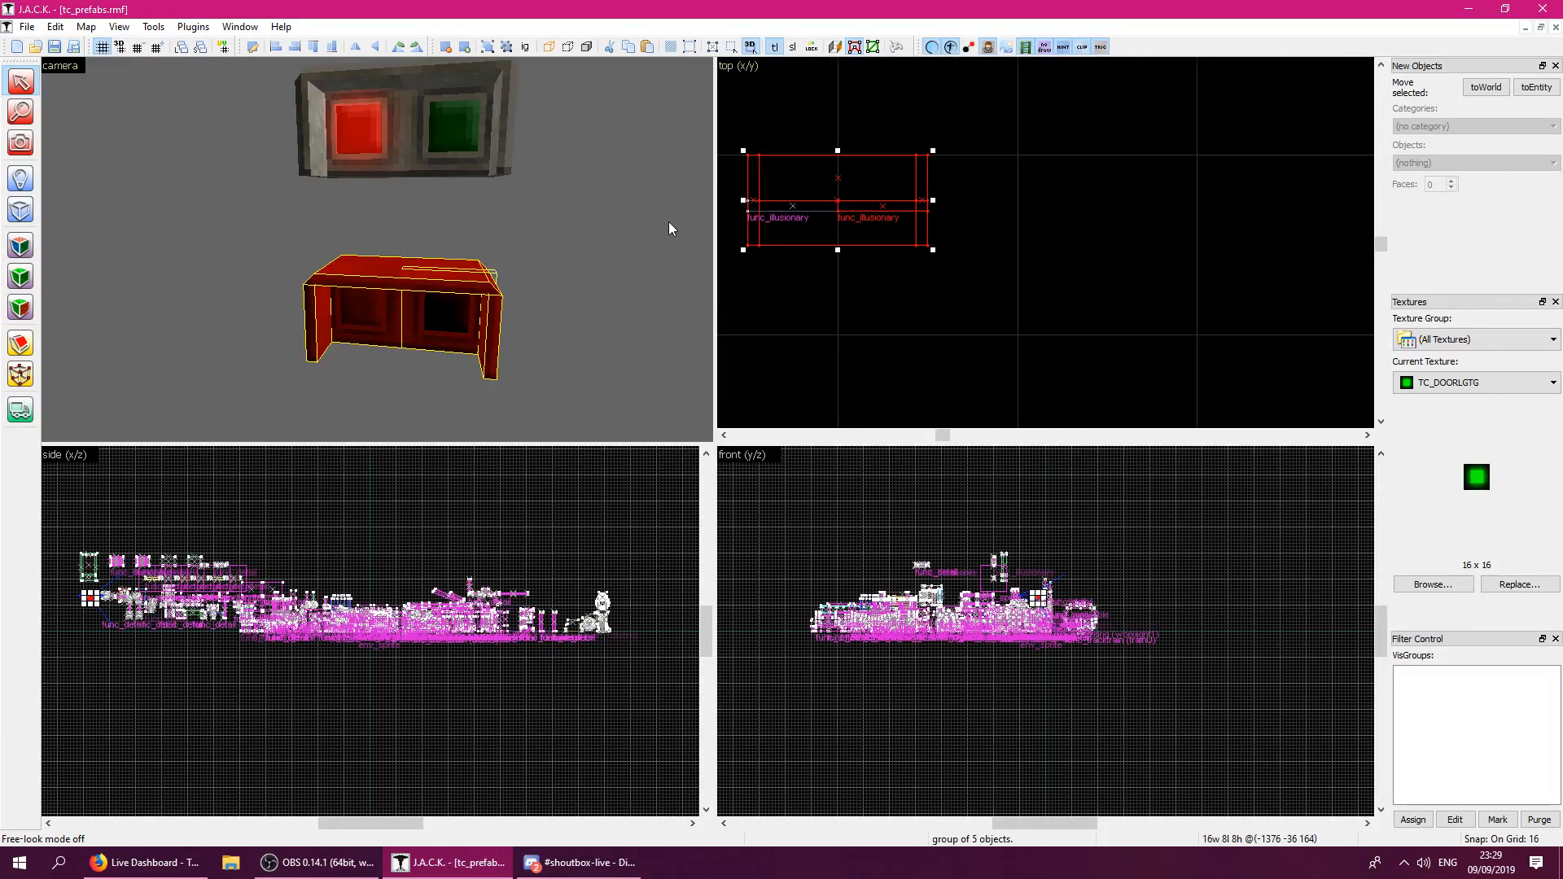
pyautogui.press('[')
pyautogui.press('[')
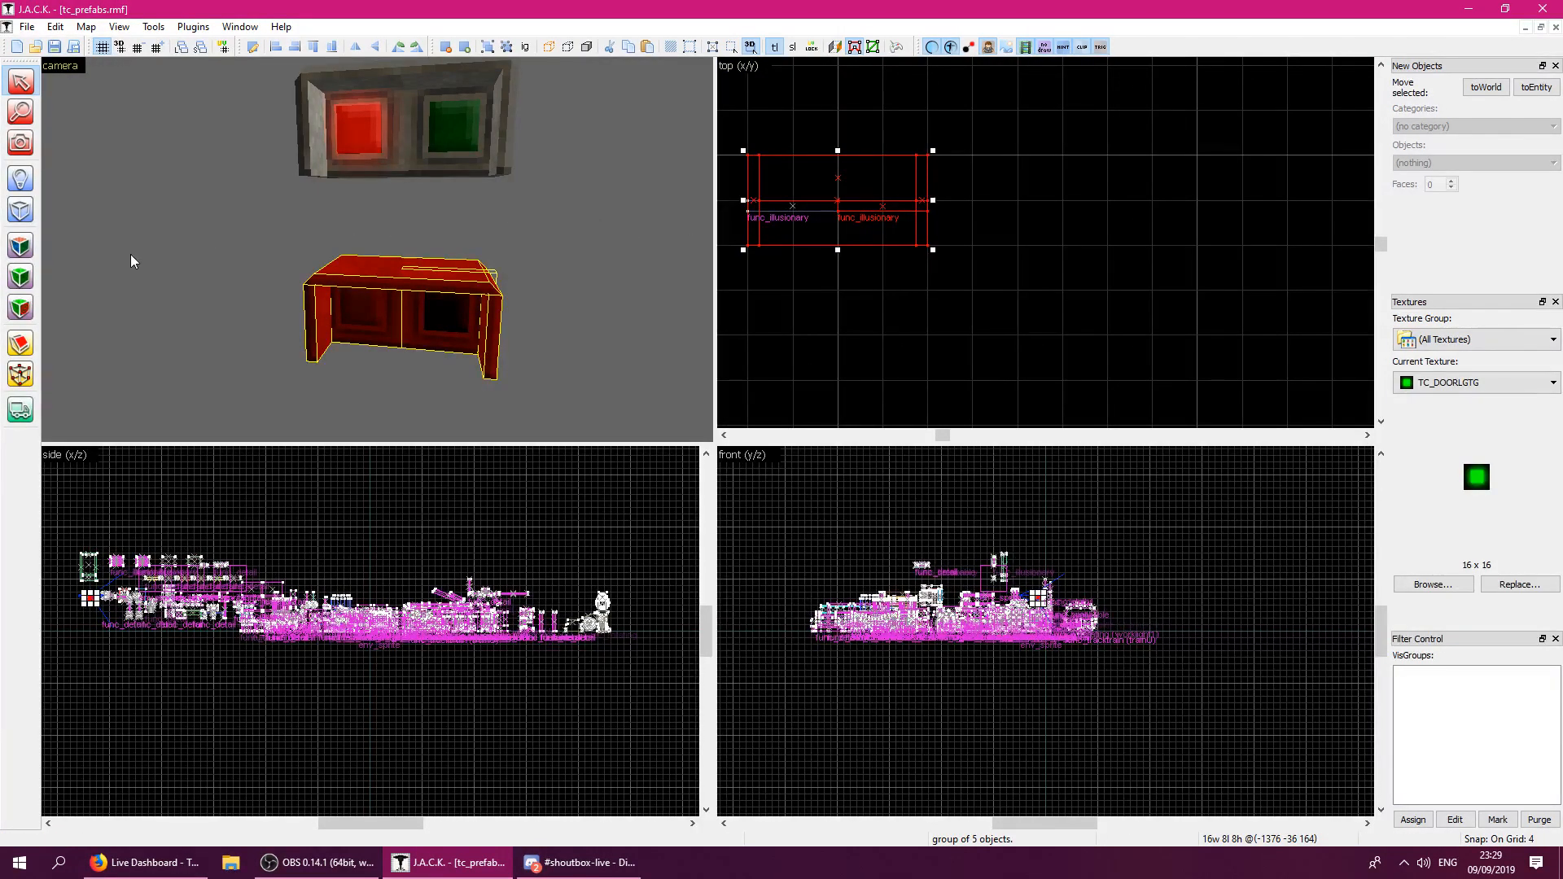
pyautogui.click(19, 375)
pyautogui.press('[')
pyautogui.press('[')
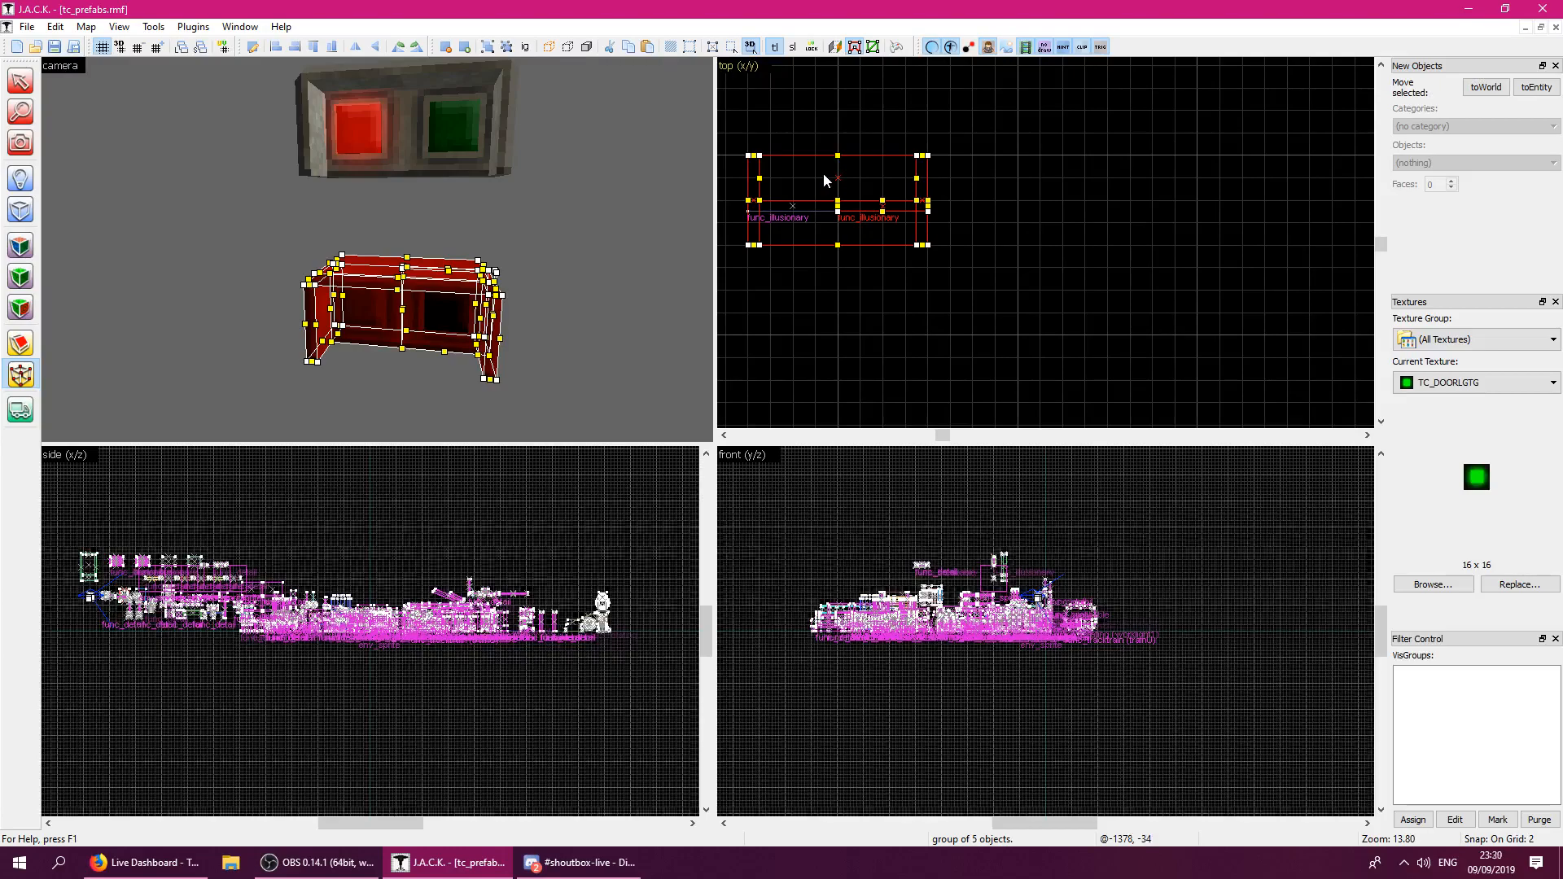
pyautogui.moveTo(828, 175)
pyautogui.mouseDown()
pyautogui.moveTo(844, 223)
pyautogui.moveTo(748, 234)
pyautogui.mouseUp()
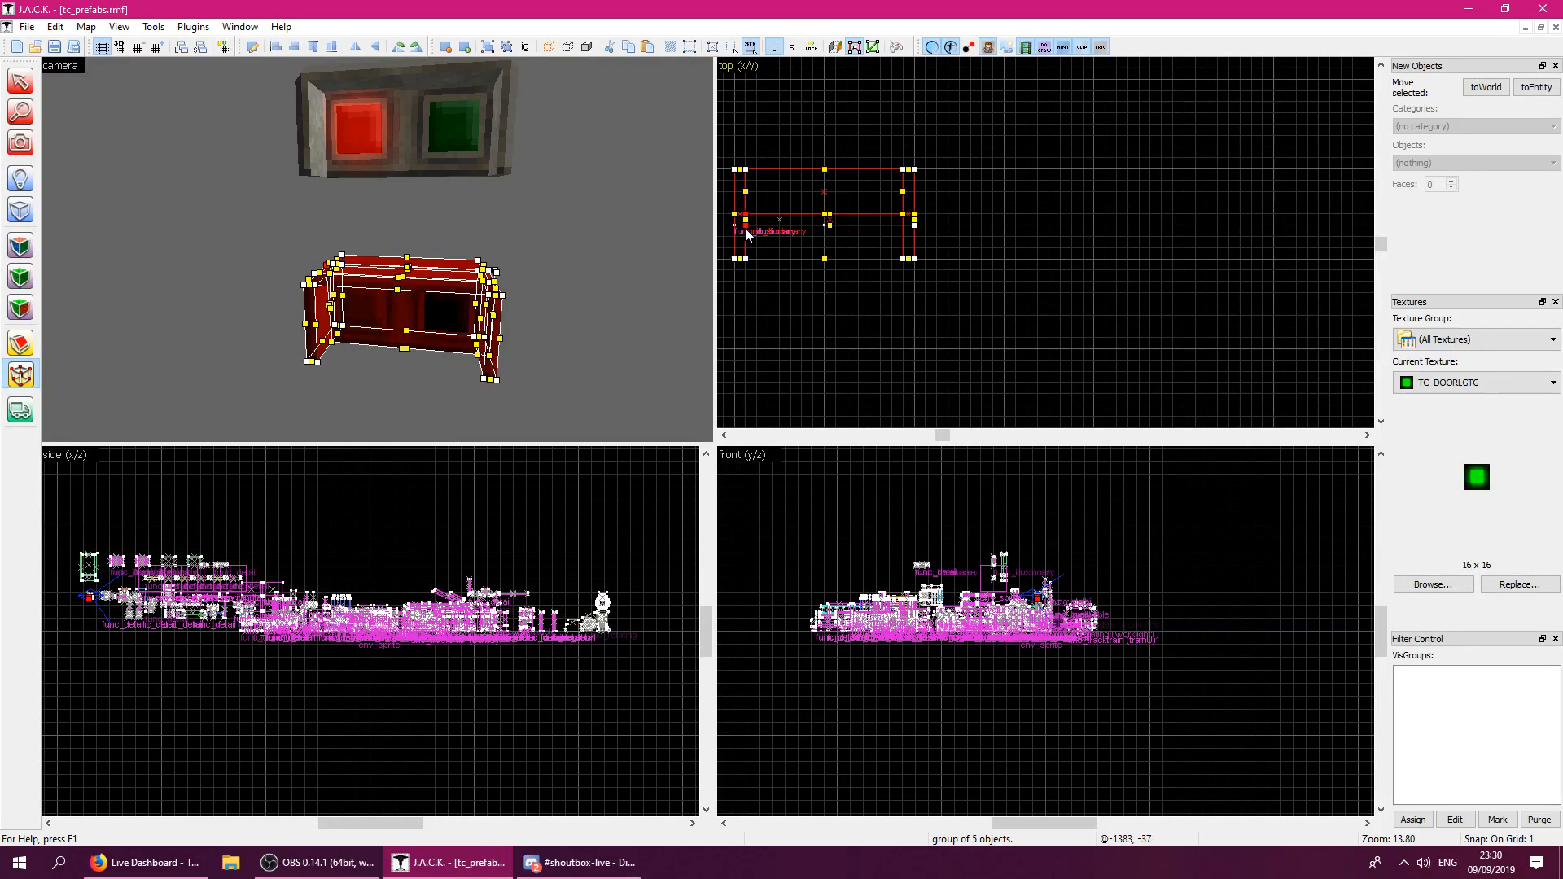
pyautogui.click(375, 141)
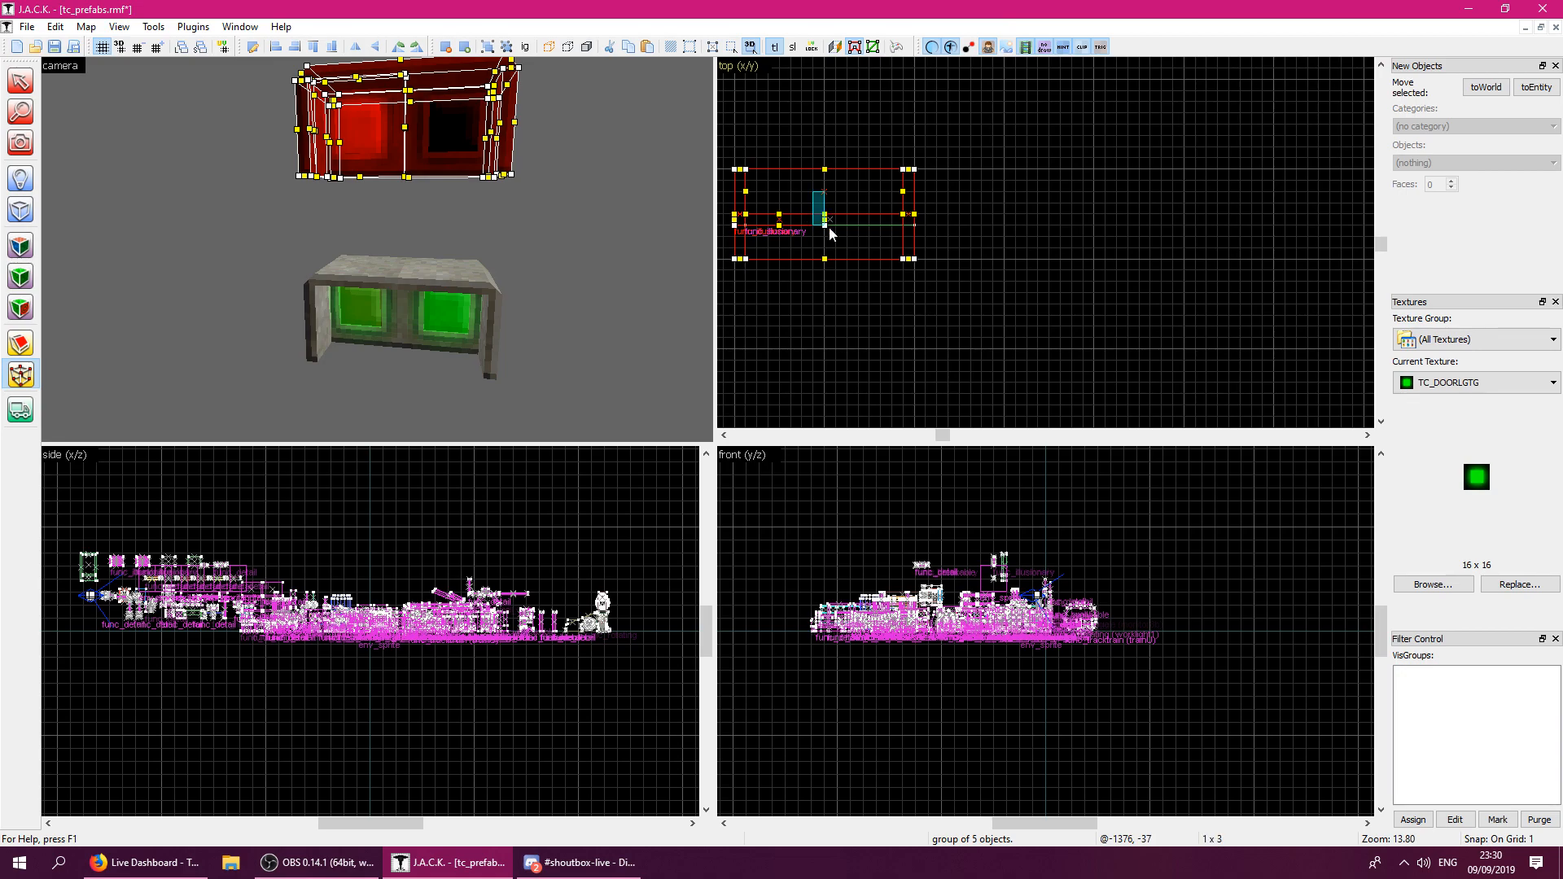
pyautogui.moveTo(832, 232); pyautogui.dragTo(903, 226)
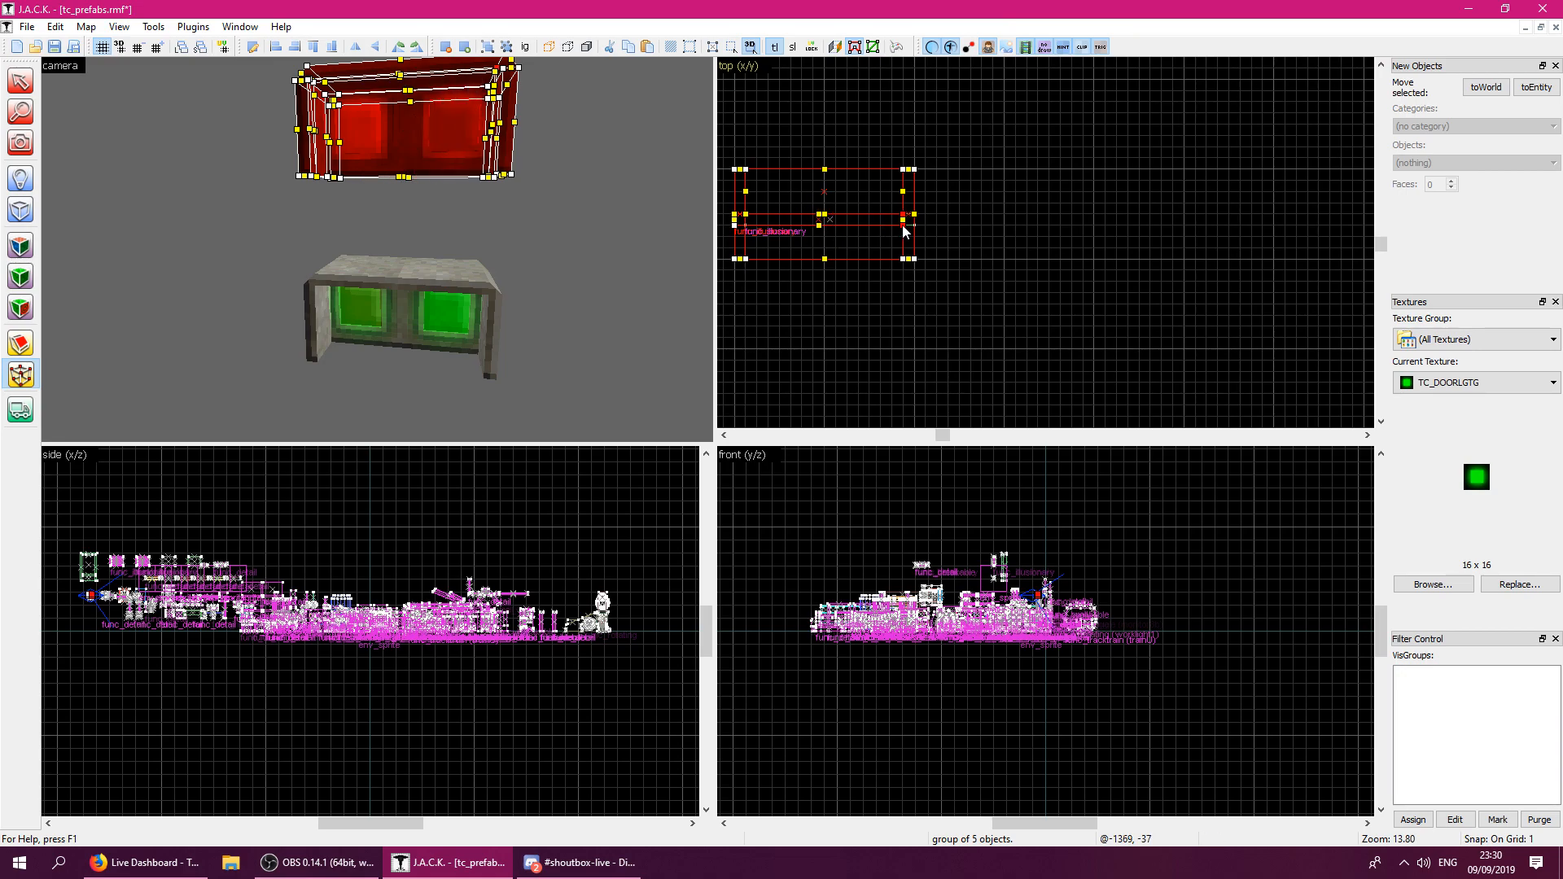
# Filter the textures by "lgt" and apply +ATC_DOORLGT to the glow face of the upper indicator light.
pyautogui.click(20, 245)
pyautogui.click(419, 148)
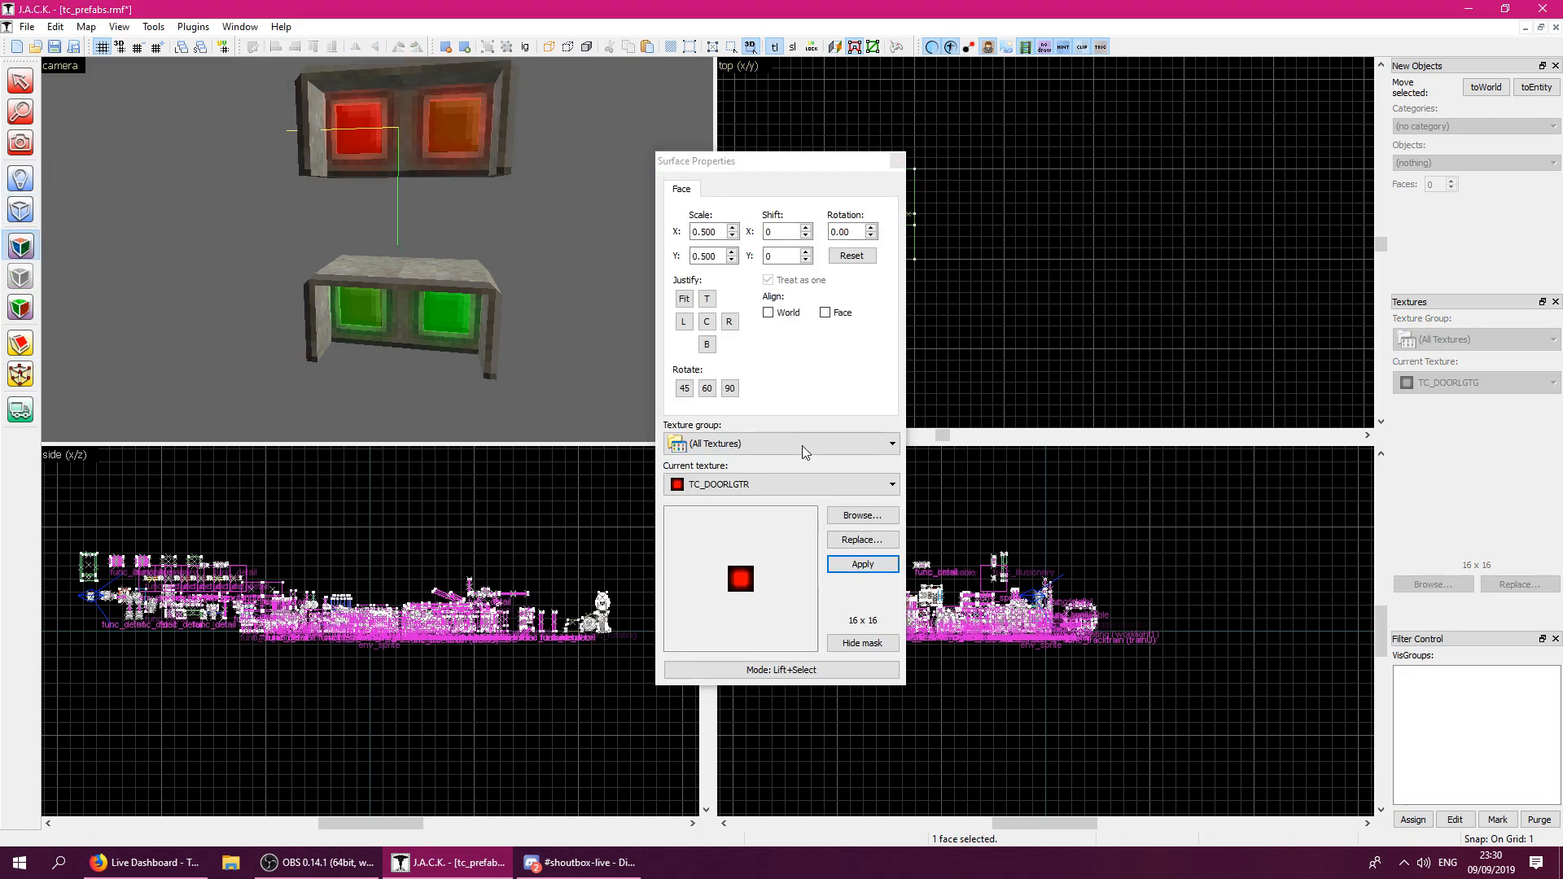
pyautogui.click(862, 516)
pyautogui.write('do')
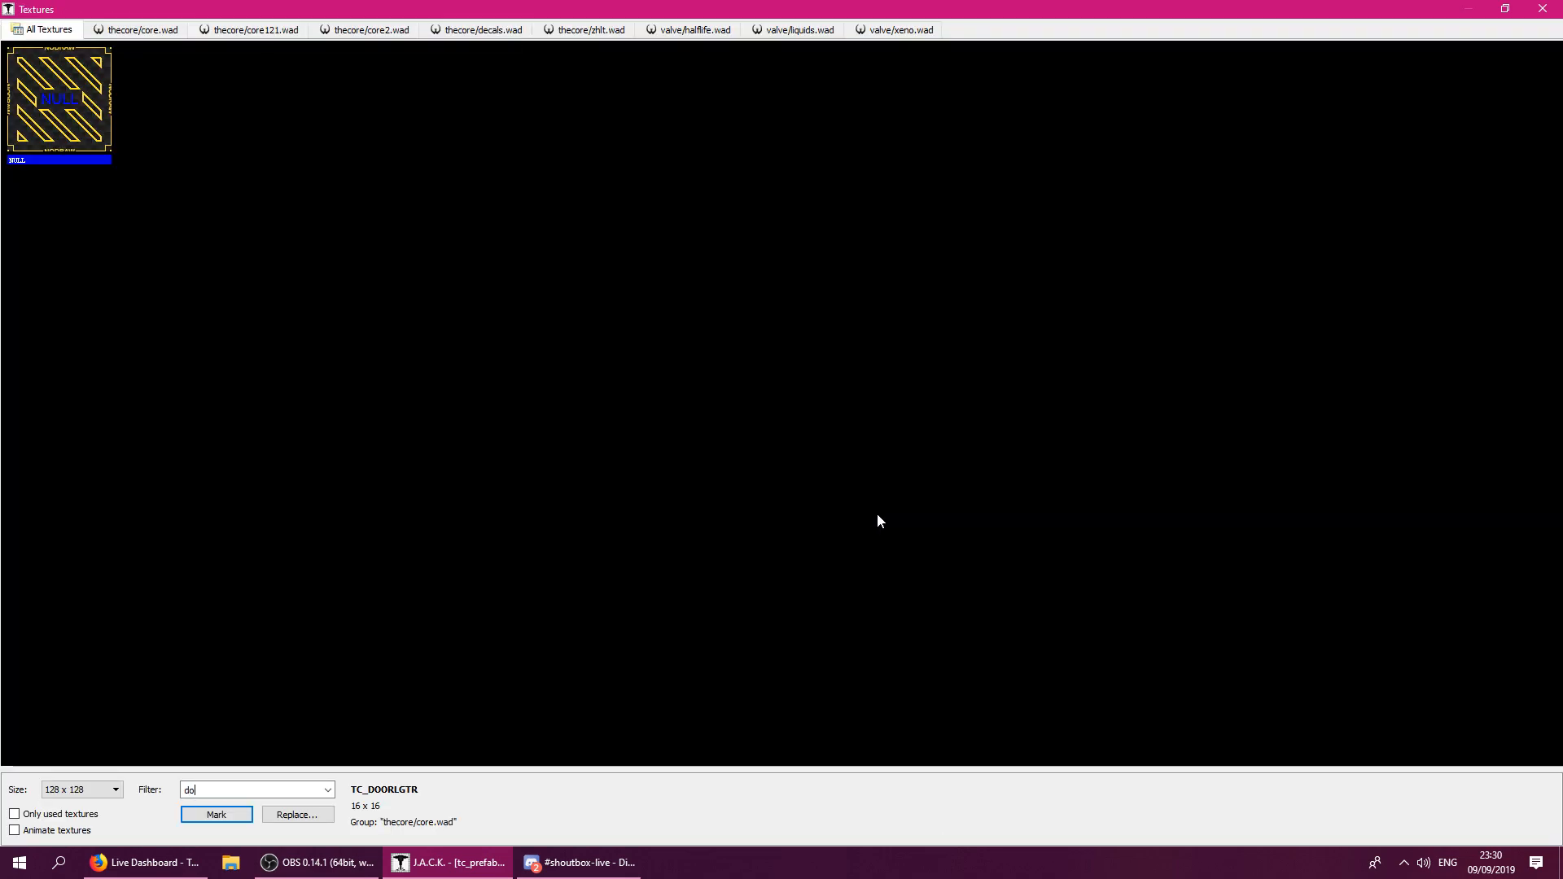
pyautogui.press('BackSpace')
pyautogui.press('BackSpace')
pyautogui.write('lgt')
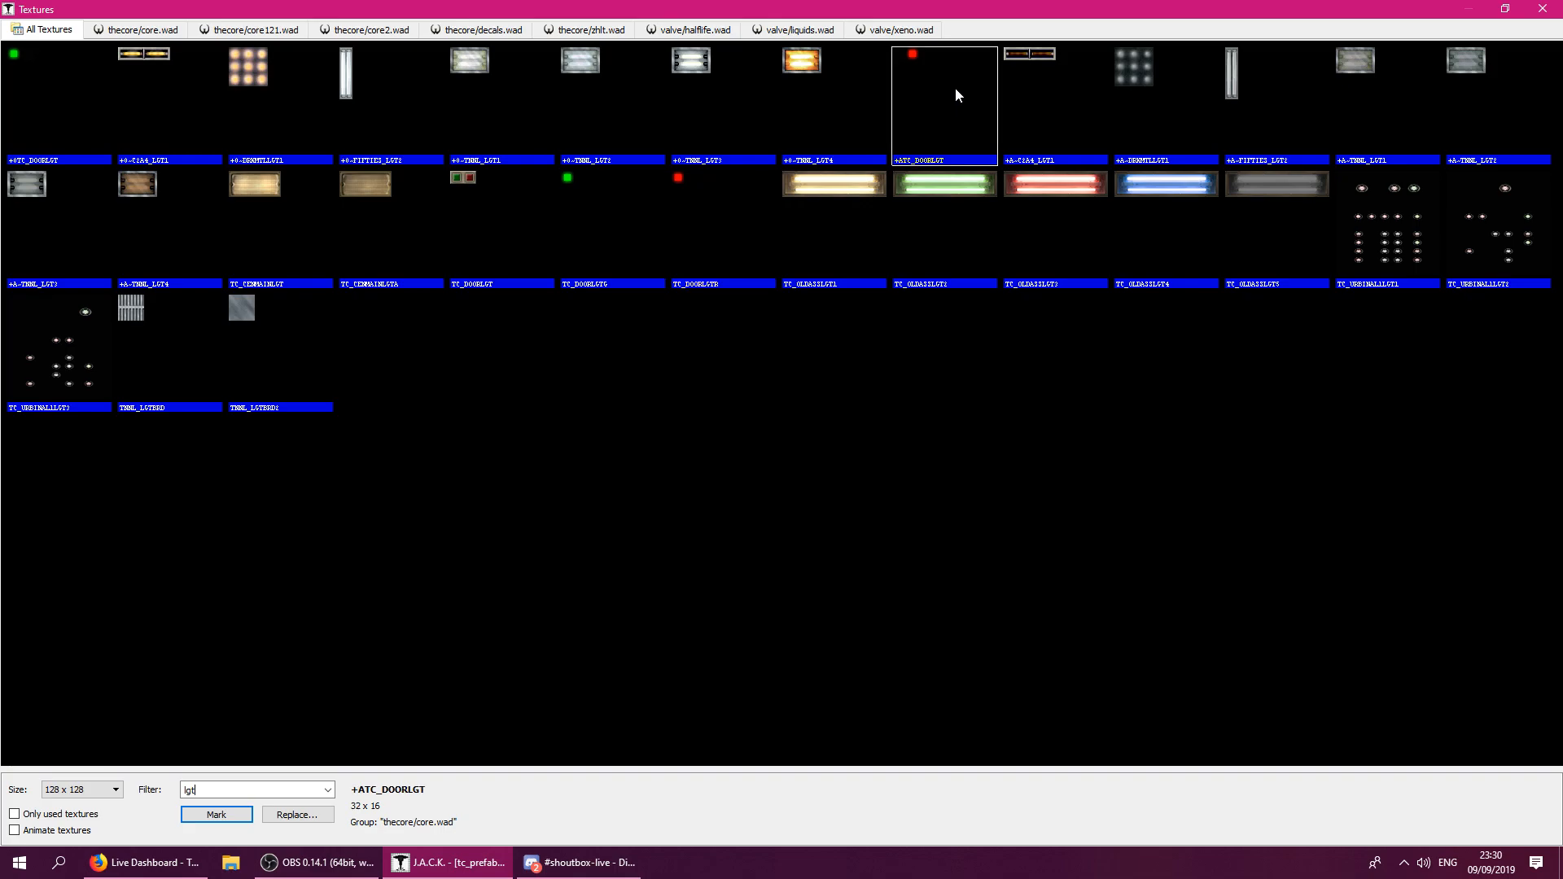
pyautogui.doubleClick(893, 74)
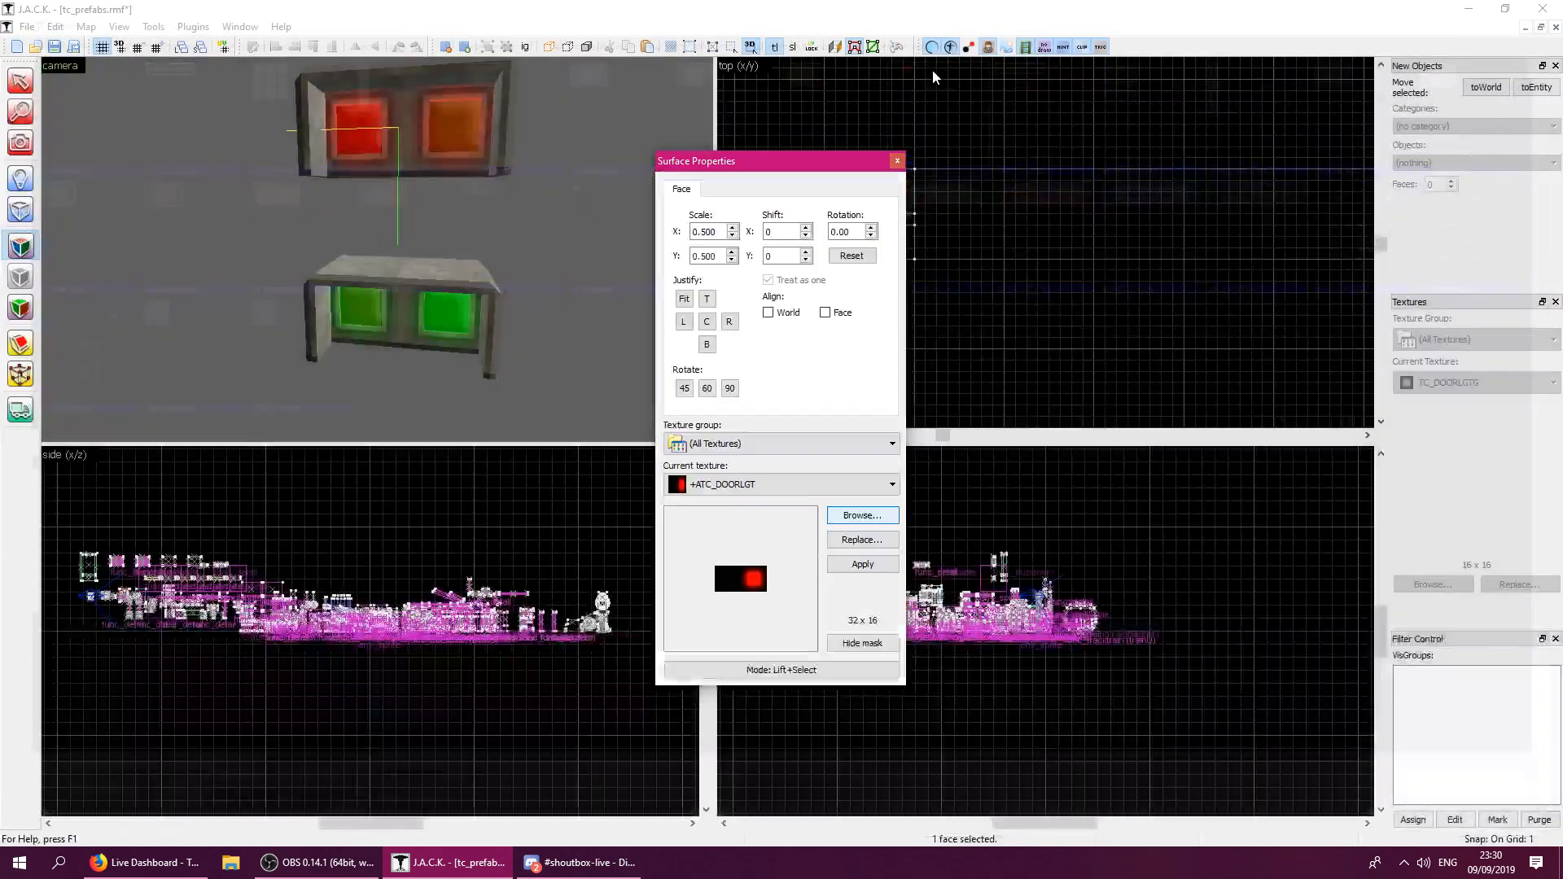
pyautogui.click(862, 565)
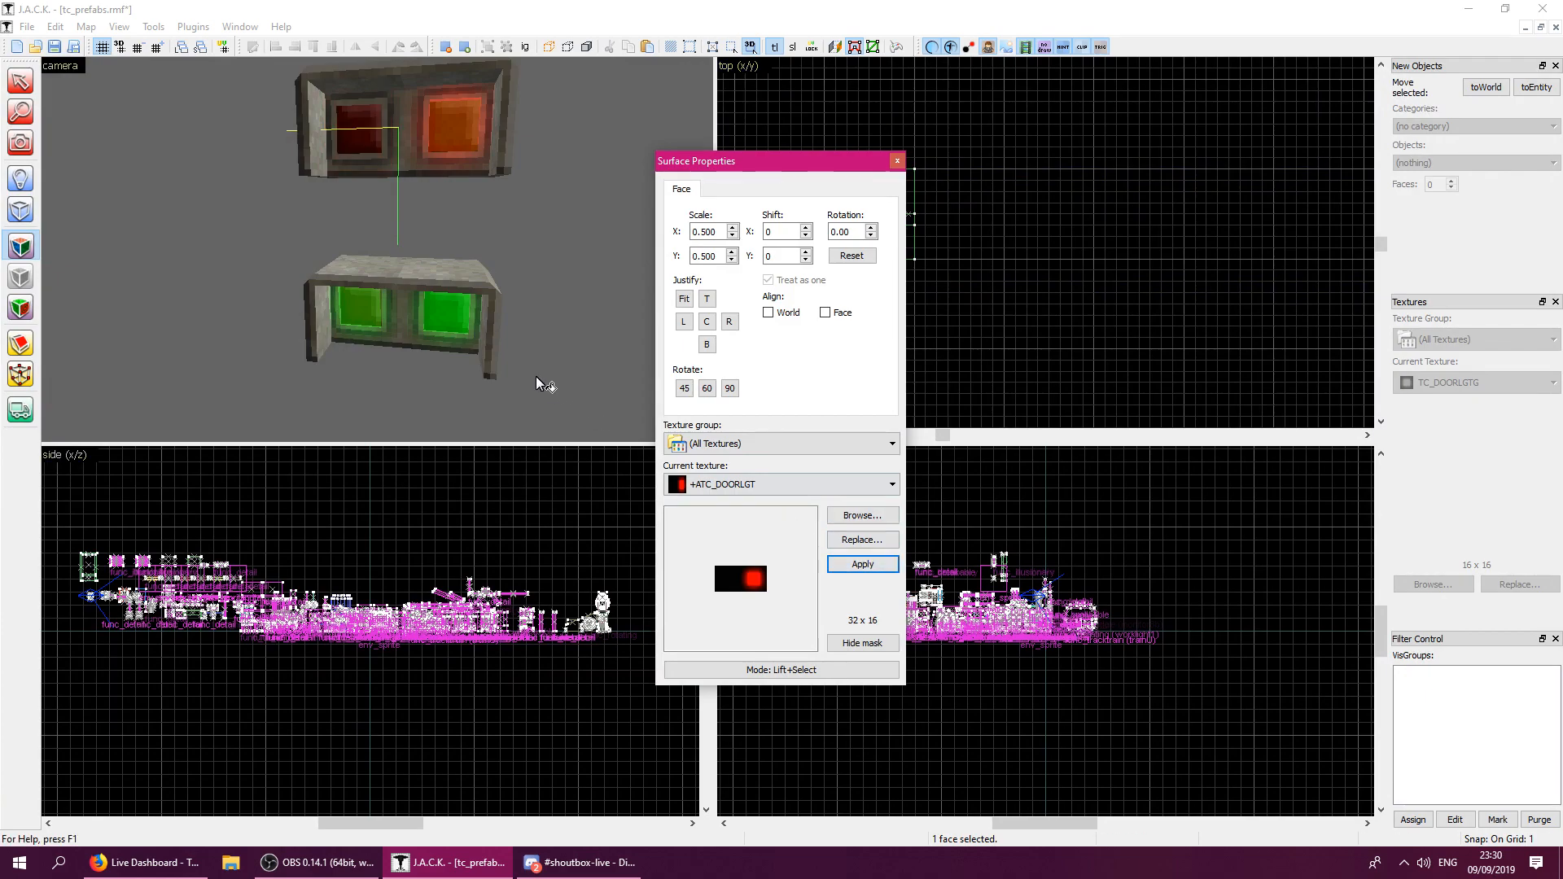
# Mirror the +ATC_DOORLGT texture horizontally on the upper indicator's glow face by making its X scale negative.
pyautogui.click(455, 361)
pyautogui.click(447, 142)
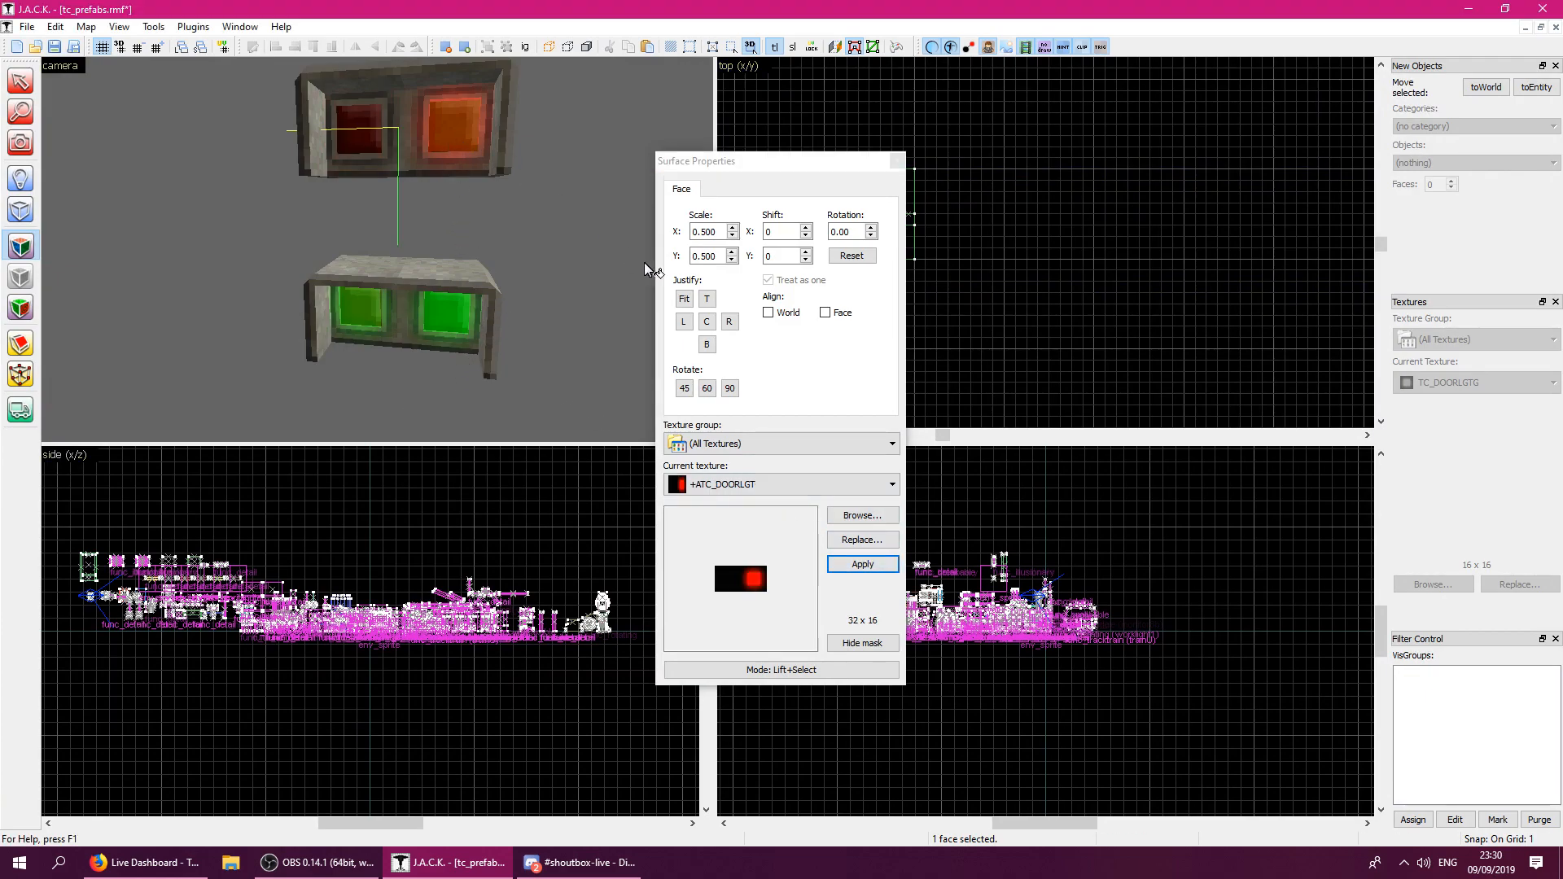
pyautogui.click(693, 232)
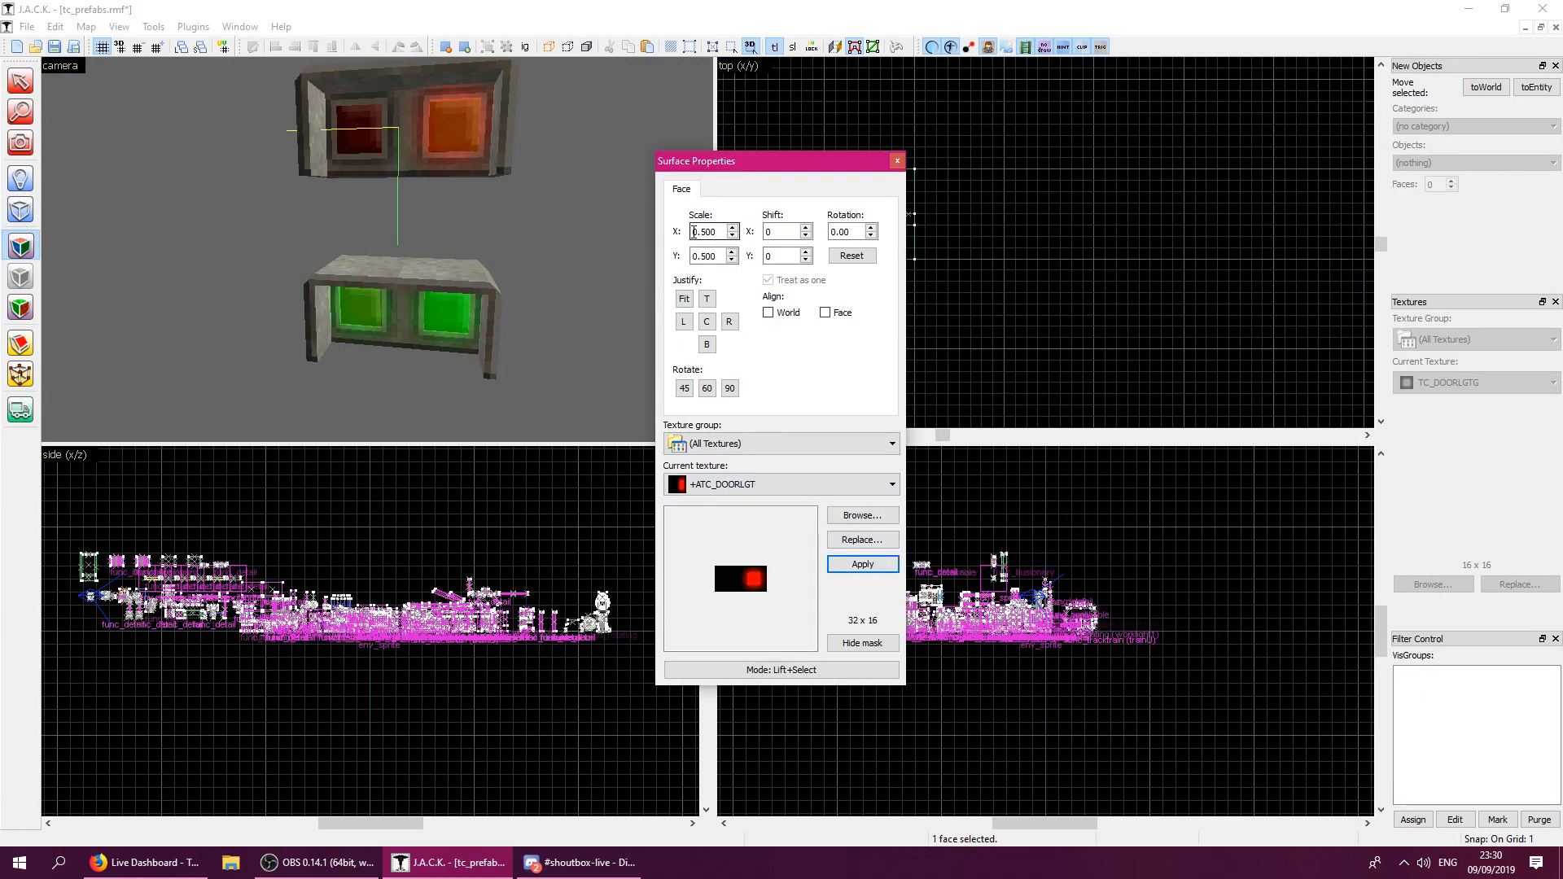
pyautogui.press('Delete')
# Apply +ATC_DOORLGT to the glow face of the lower indicator light and set its X scale to -0.500.
pyautogui.click(403, 286)
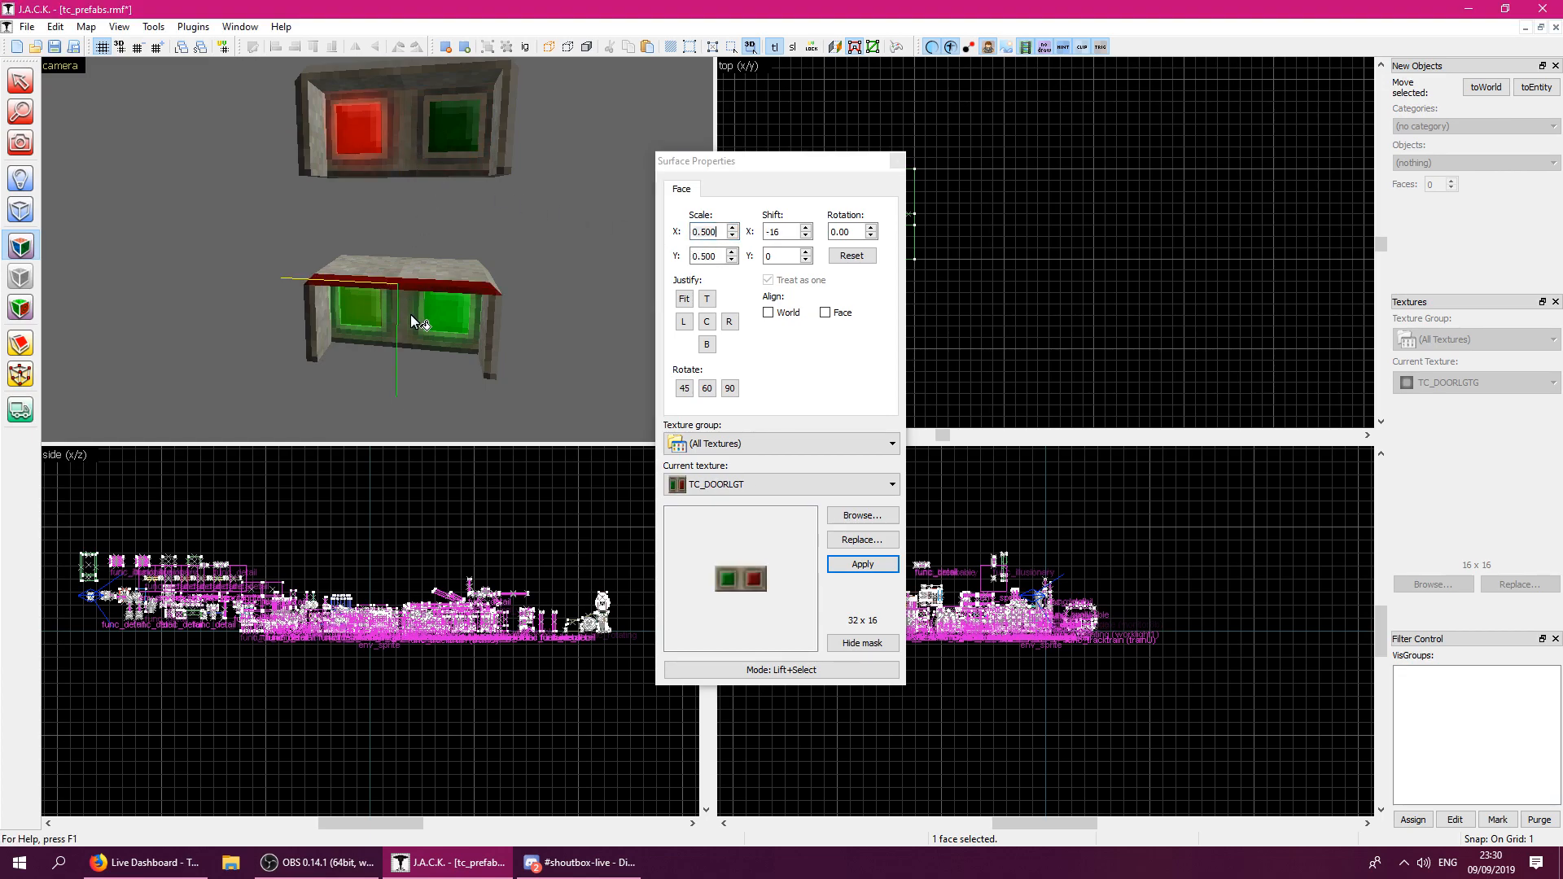
pyautogui.click(893, 489)
pyautogui.click(891, 486)
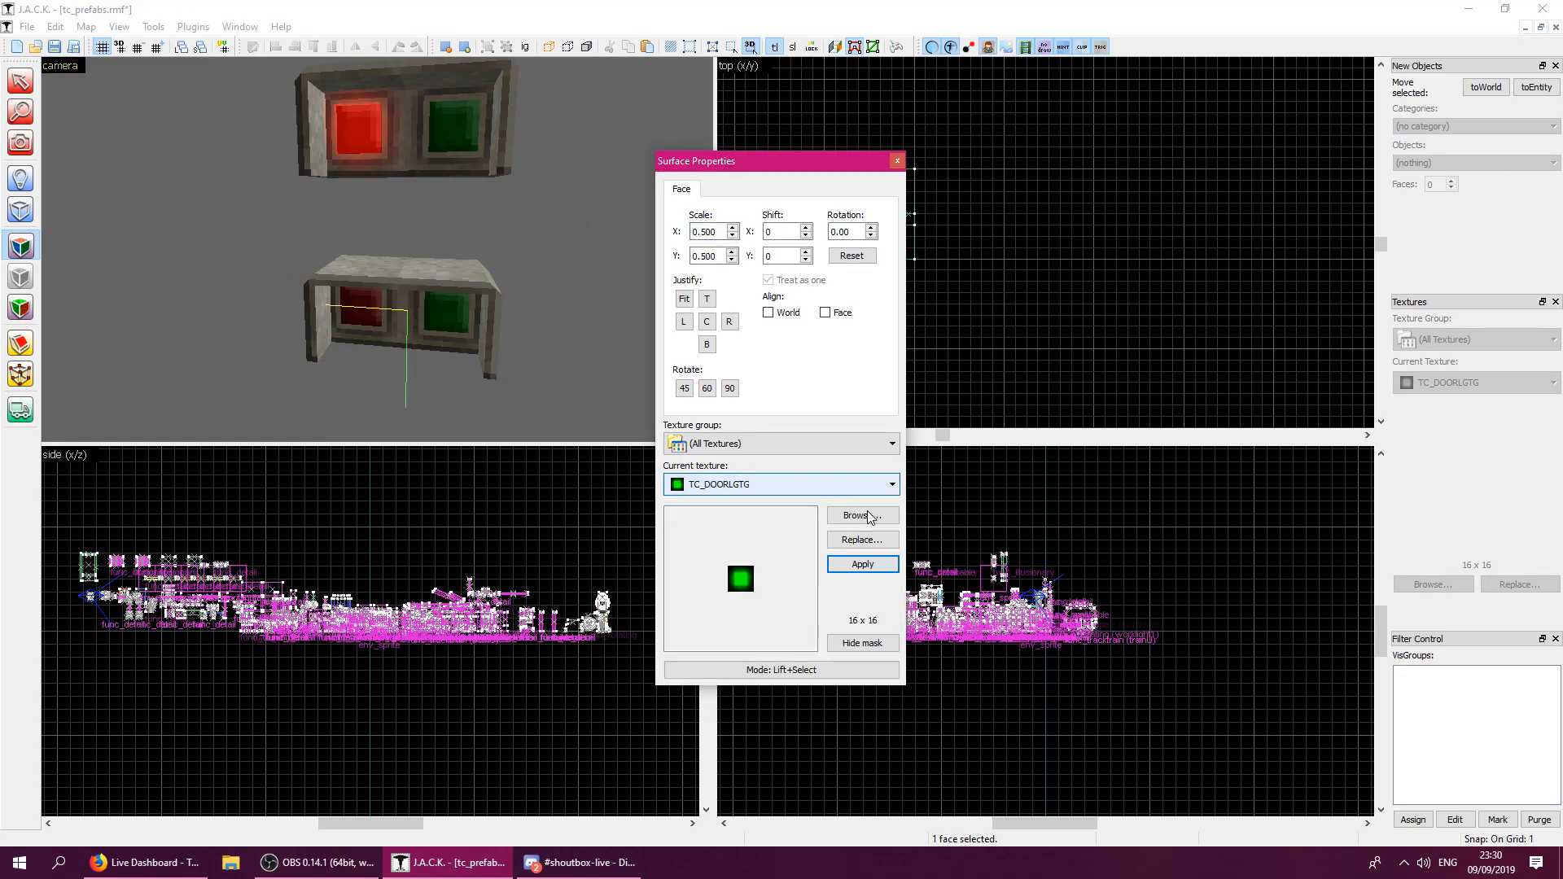
pyautogui.click(866, 515)
pyautogui.hotkey('shift', 't')
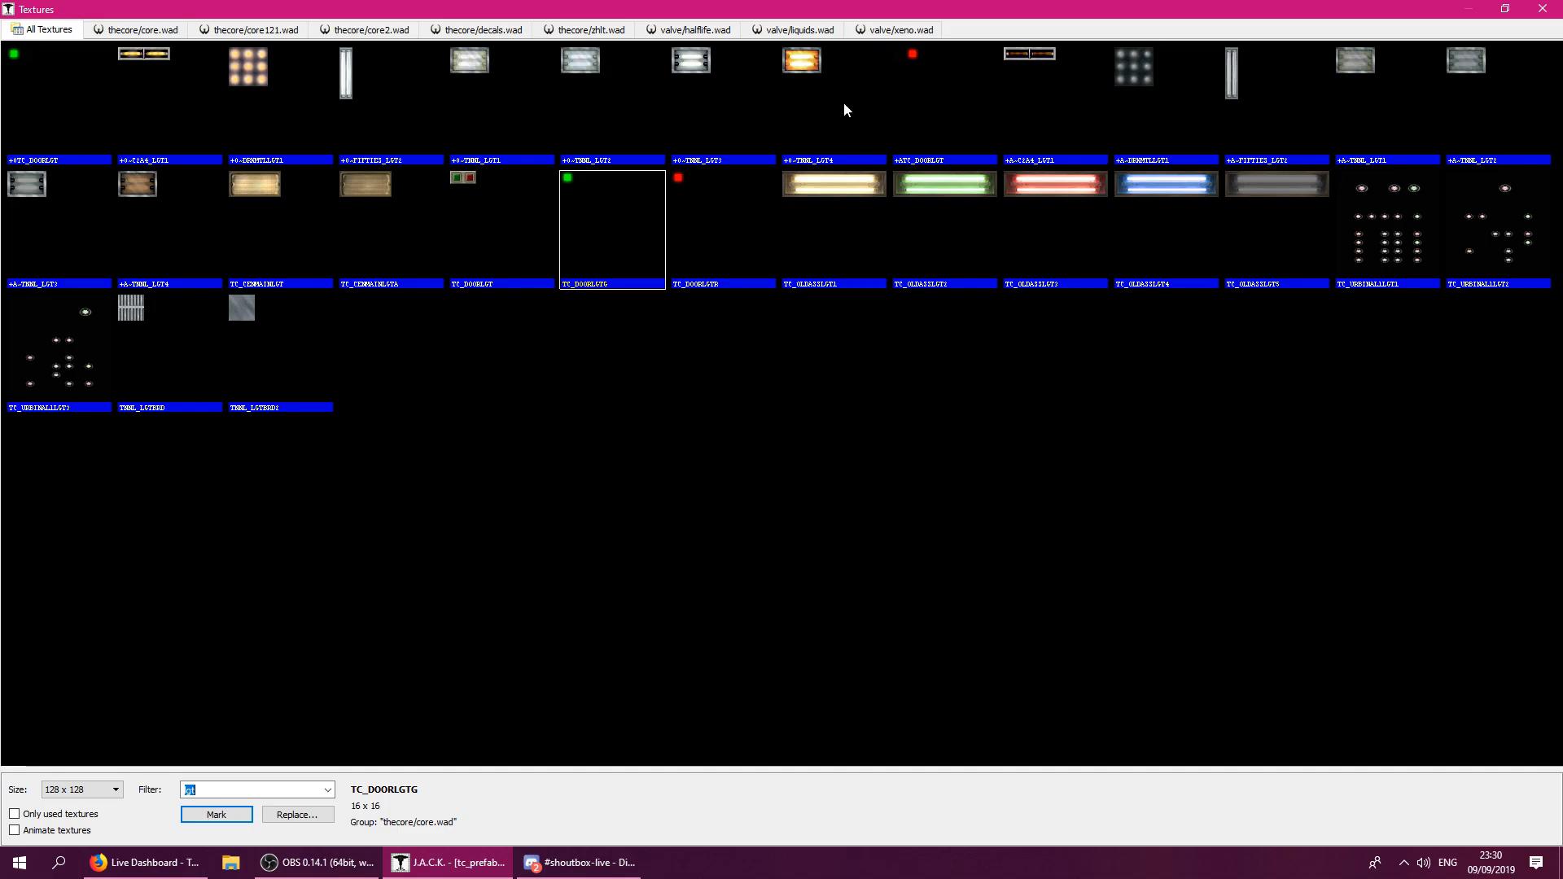
pyautogui.click(917, 105)
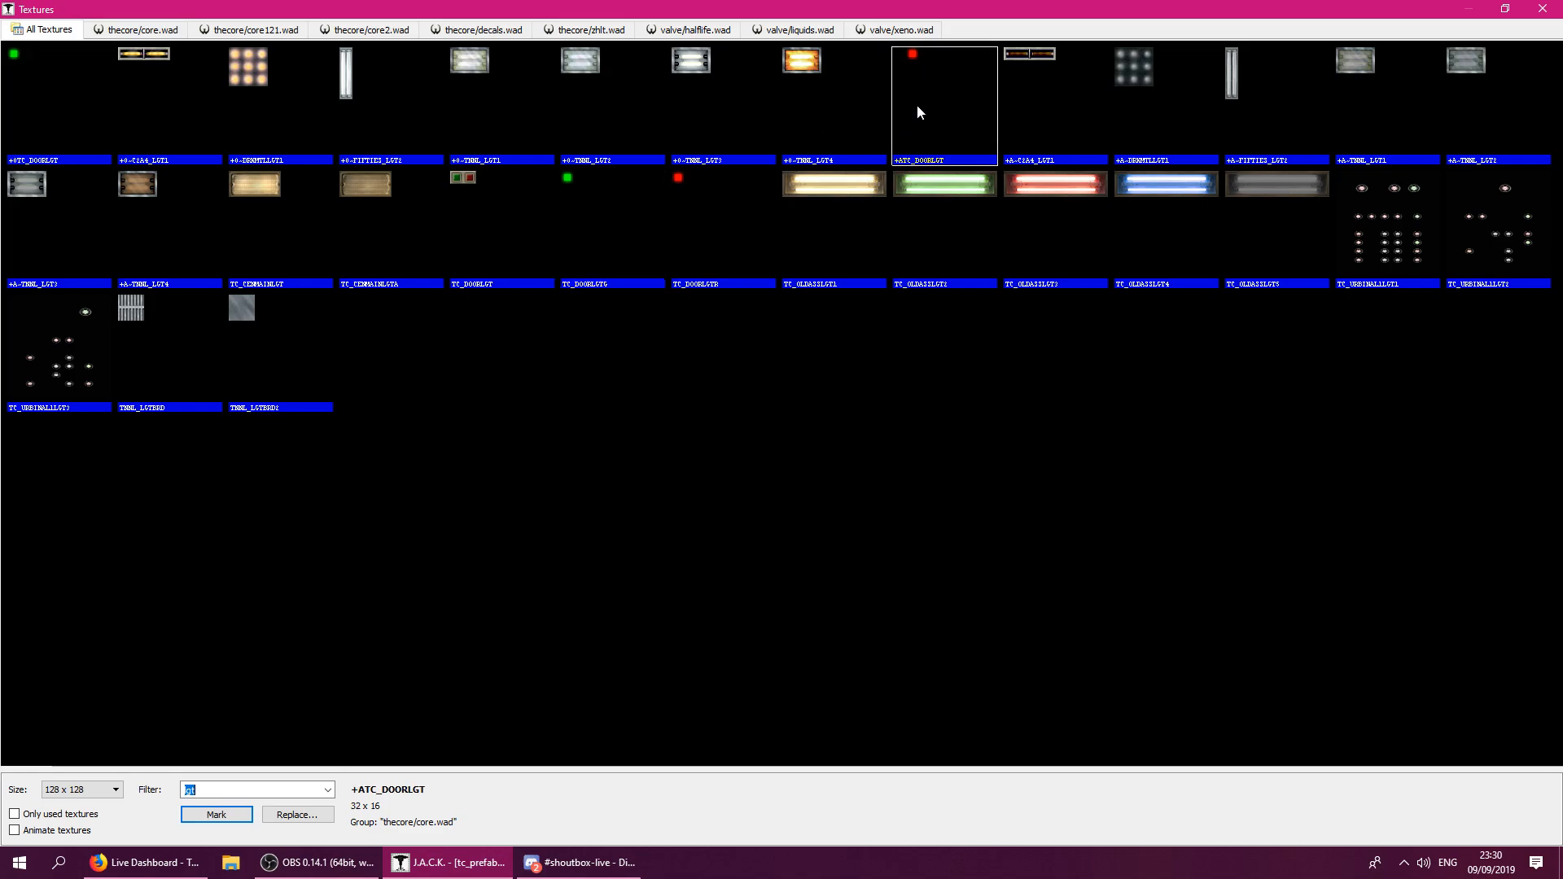
pyautogui.doubleClick(917, 104)
pyautogui.click(865, 565)
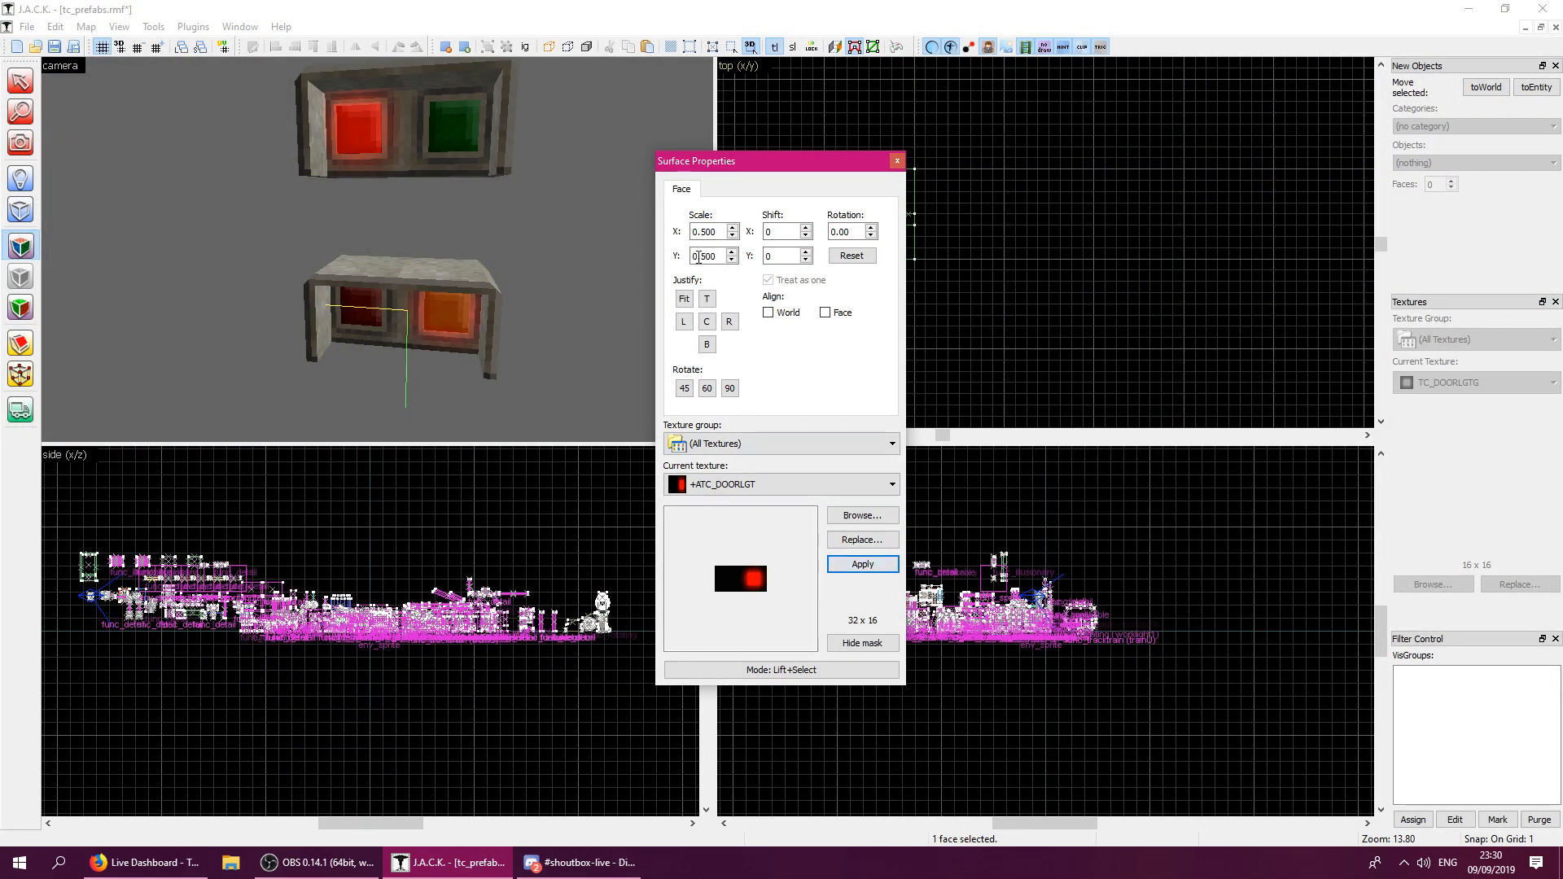
pyautogui.press('Return')
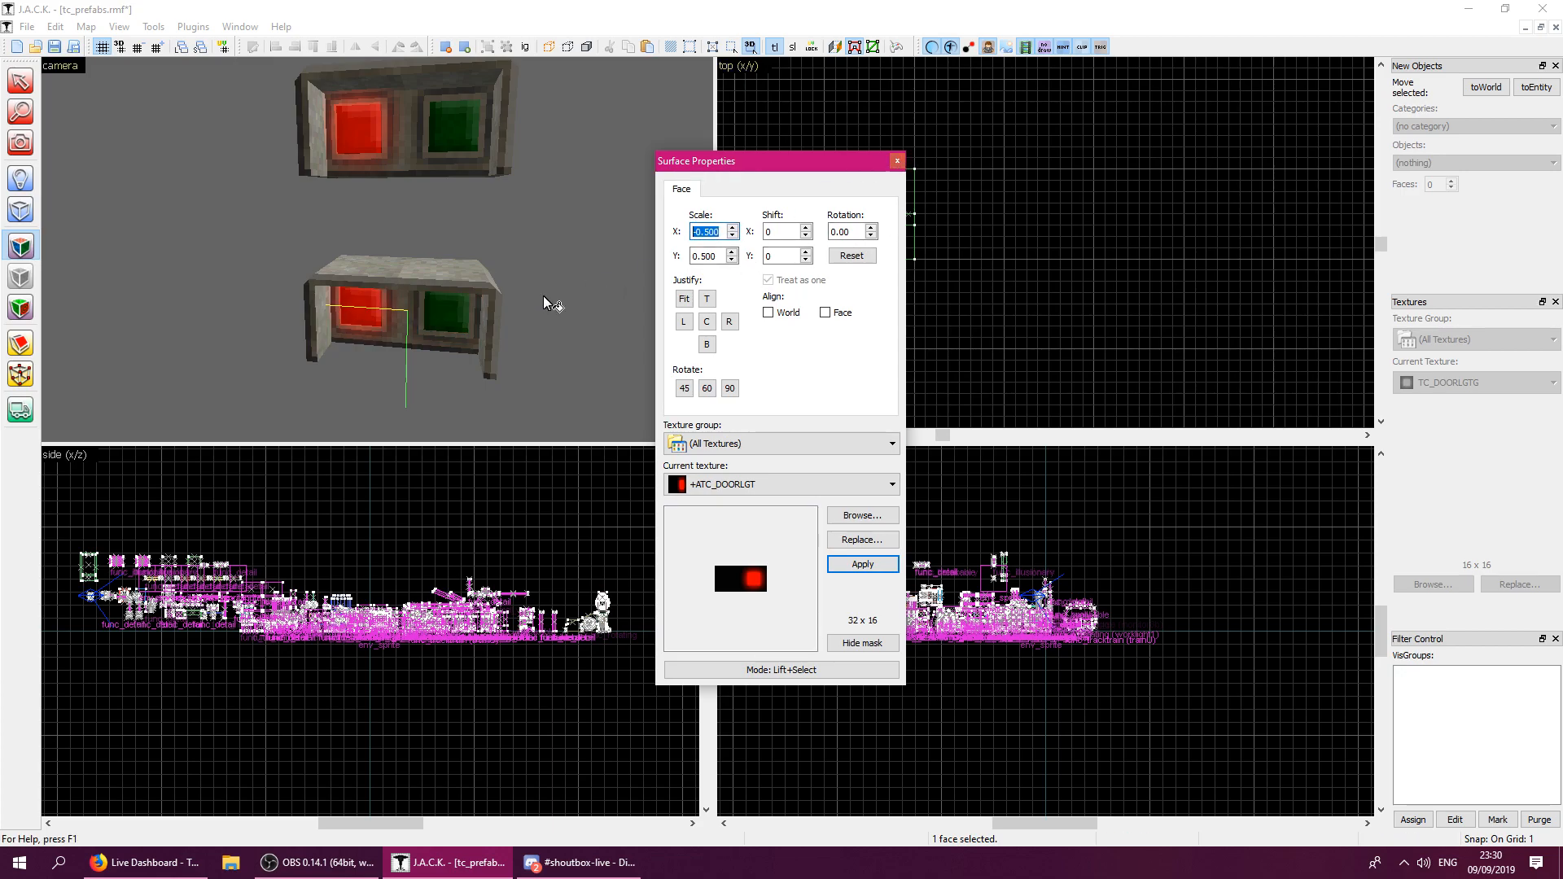
# Apply the +0TC_DOORLGT texture to the light face of the lower door-light box and finish face editing.
pyautogui.click(394, 326)
pyautogui.click(855, 516)
pyautogui.doubleClick(56, 97)
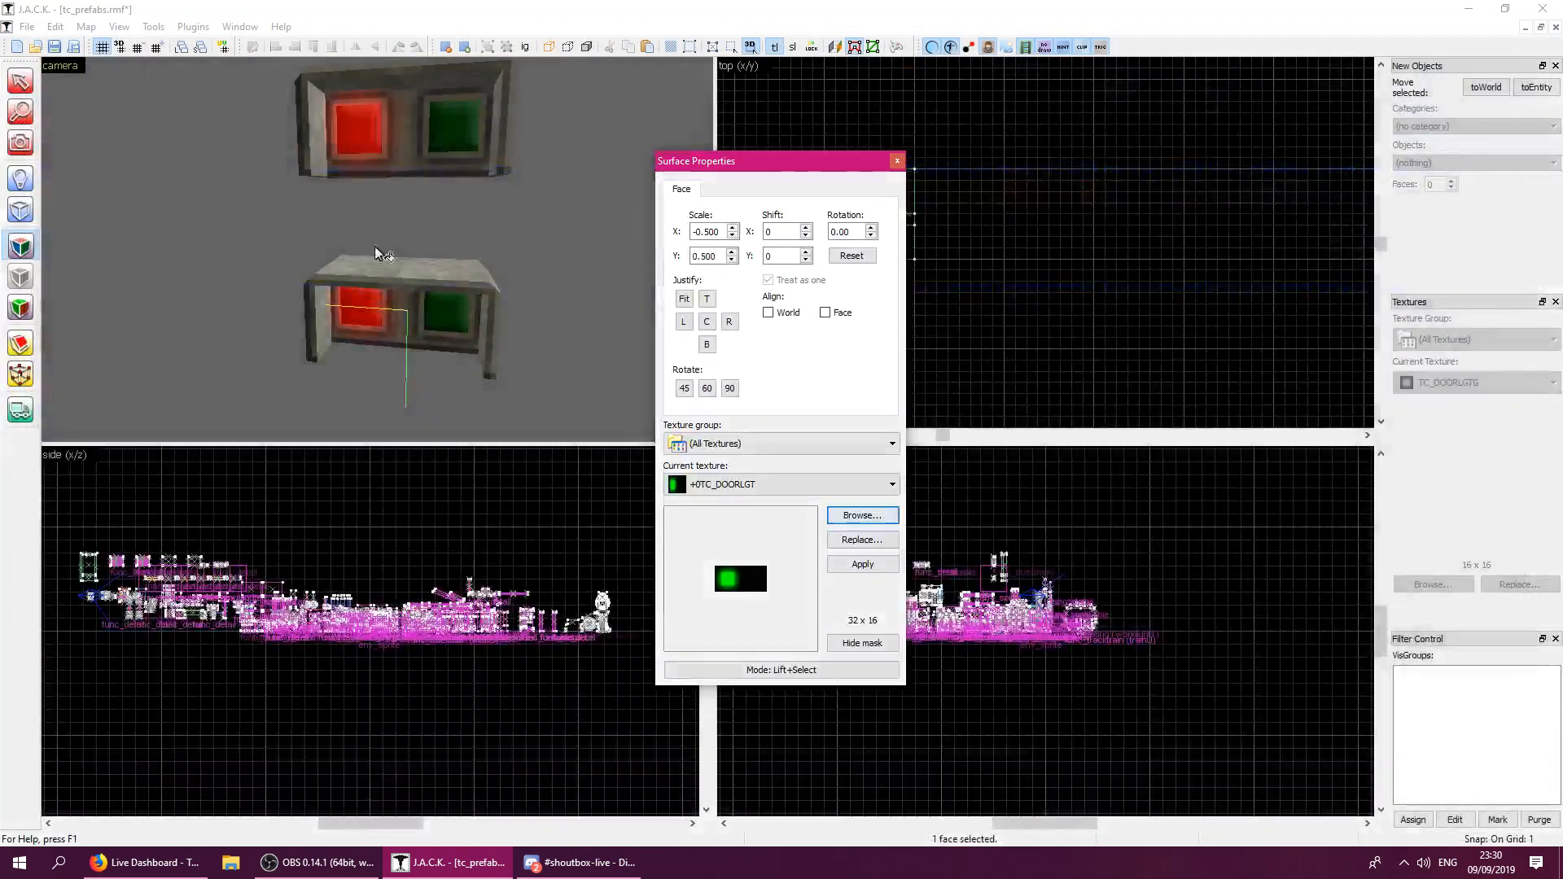
pyautogui.click(868, 566)
pyautogui.click(534, 347)
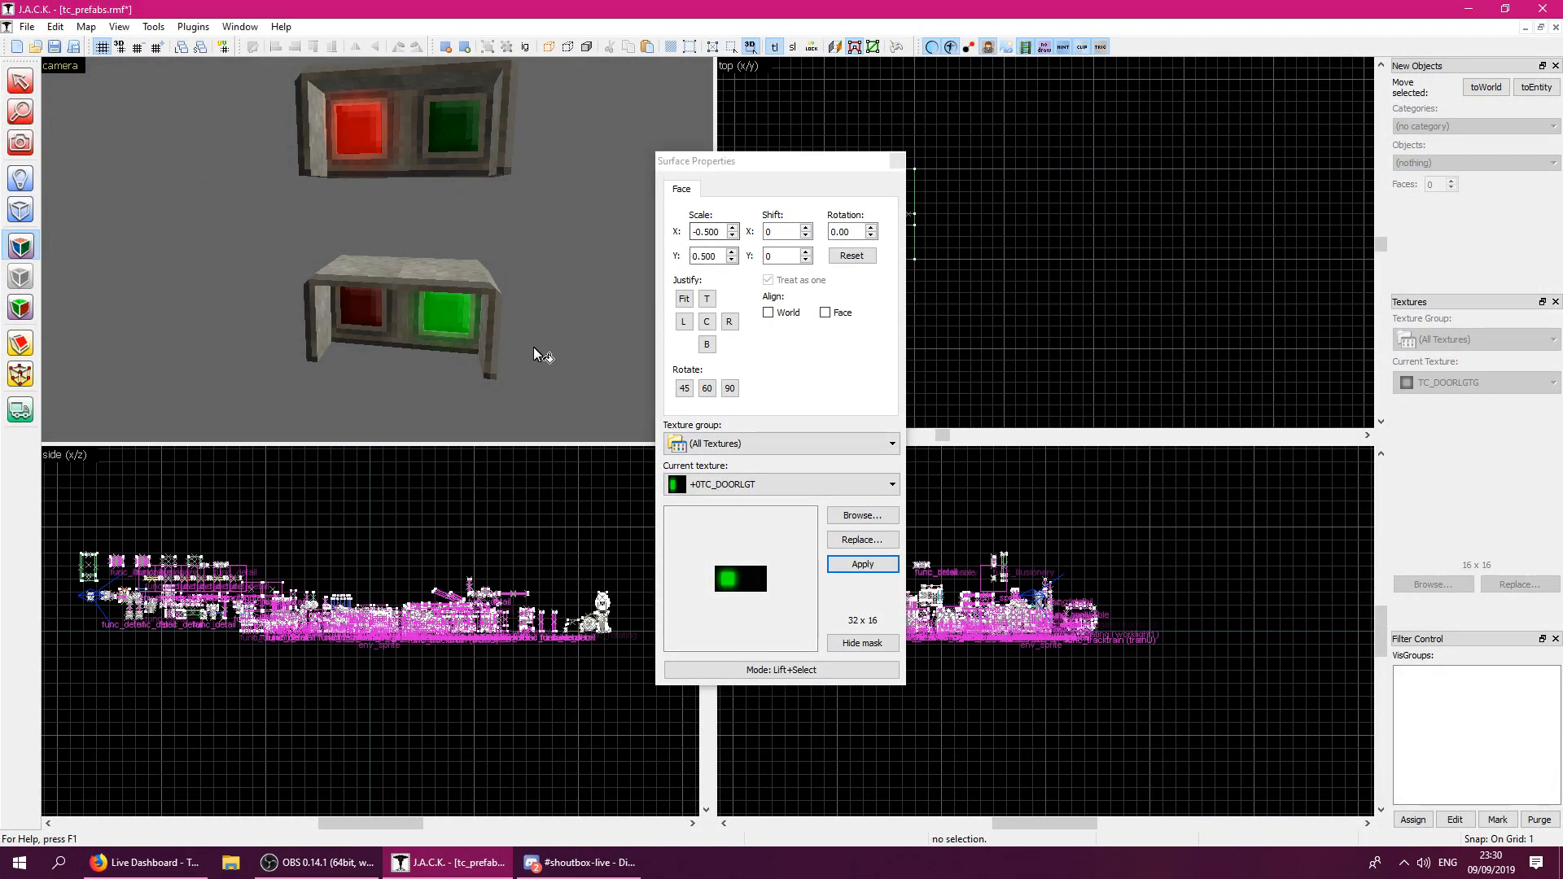
pyautogui.click(897, 160)
# Check both door-light prefabs from several angles and save the tc_prefabs map.
pyautogui.press('z')
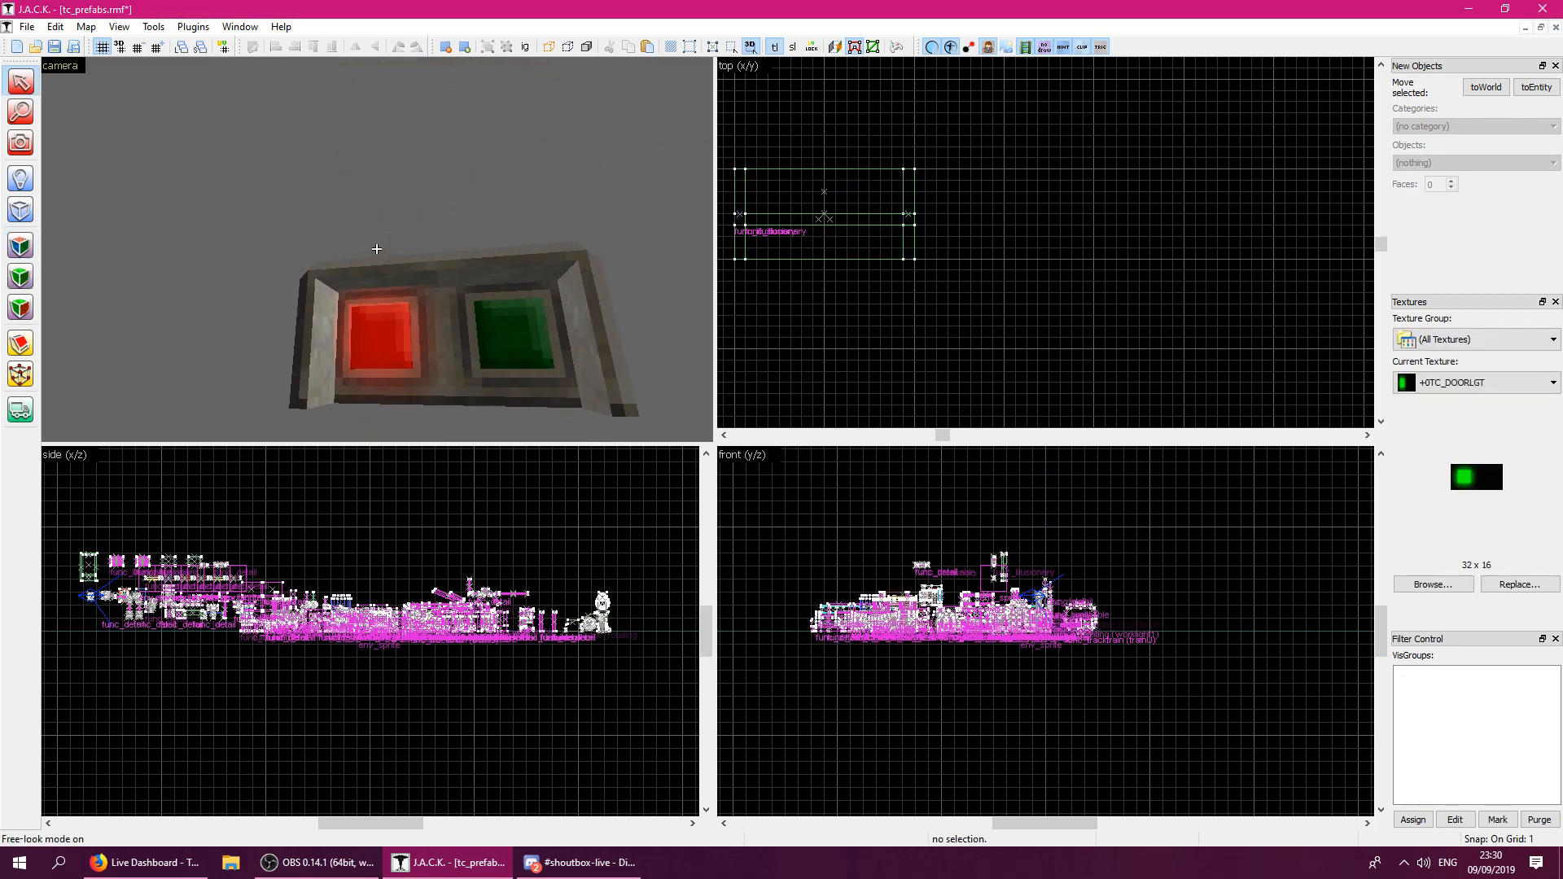
pyautogui.press('w')
pyautogui.press('s')
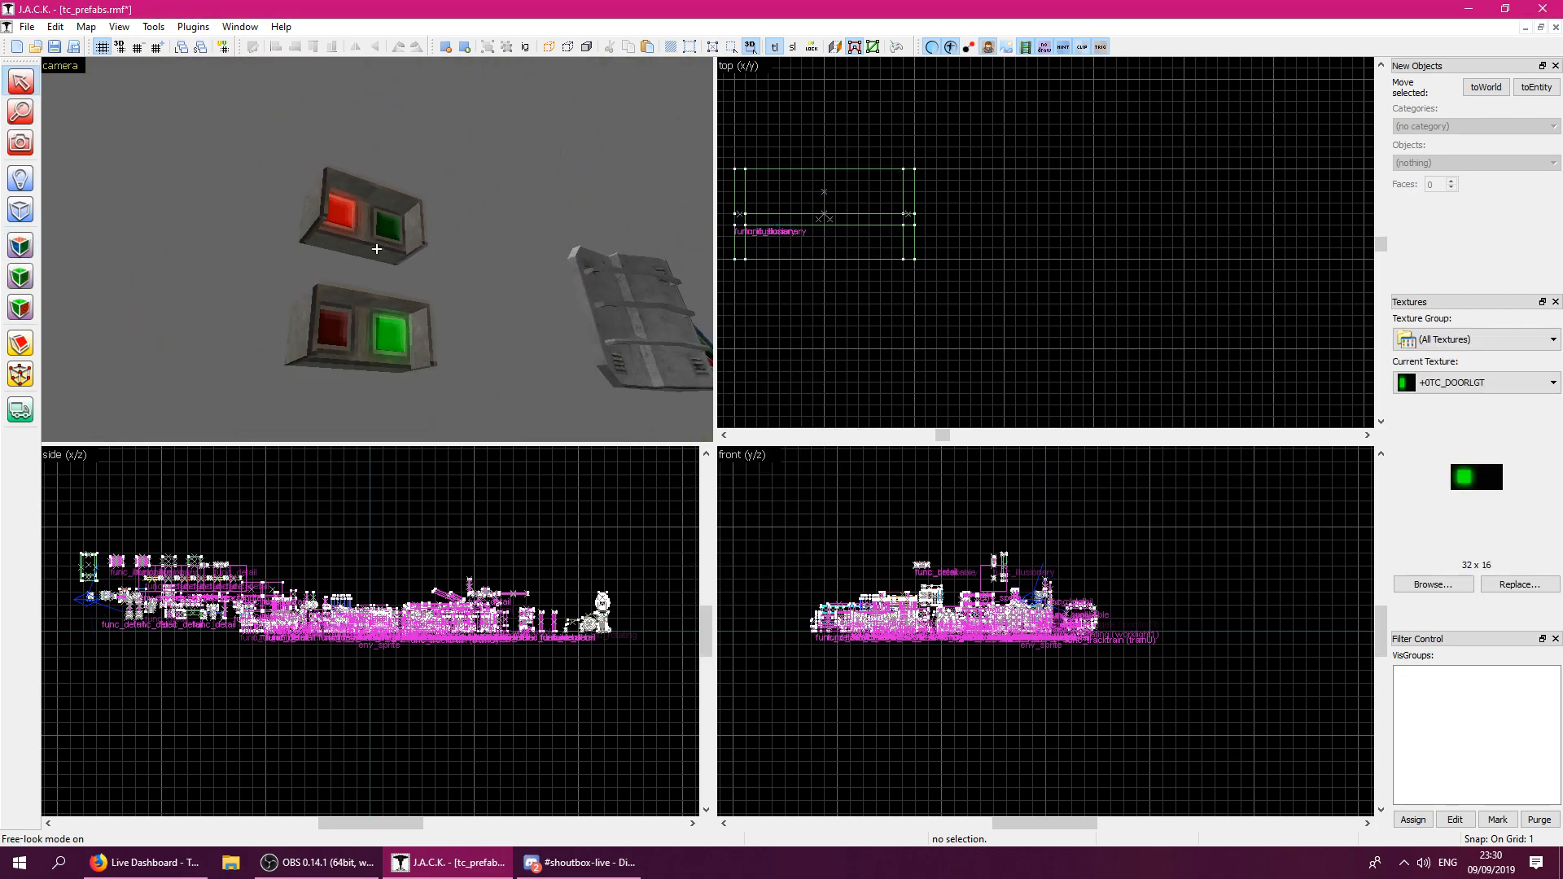
pyautogui.press('z')
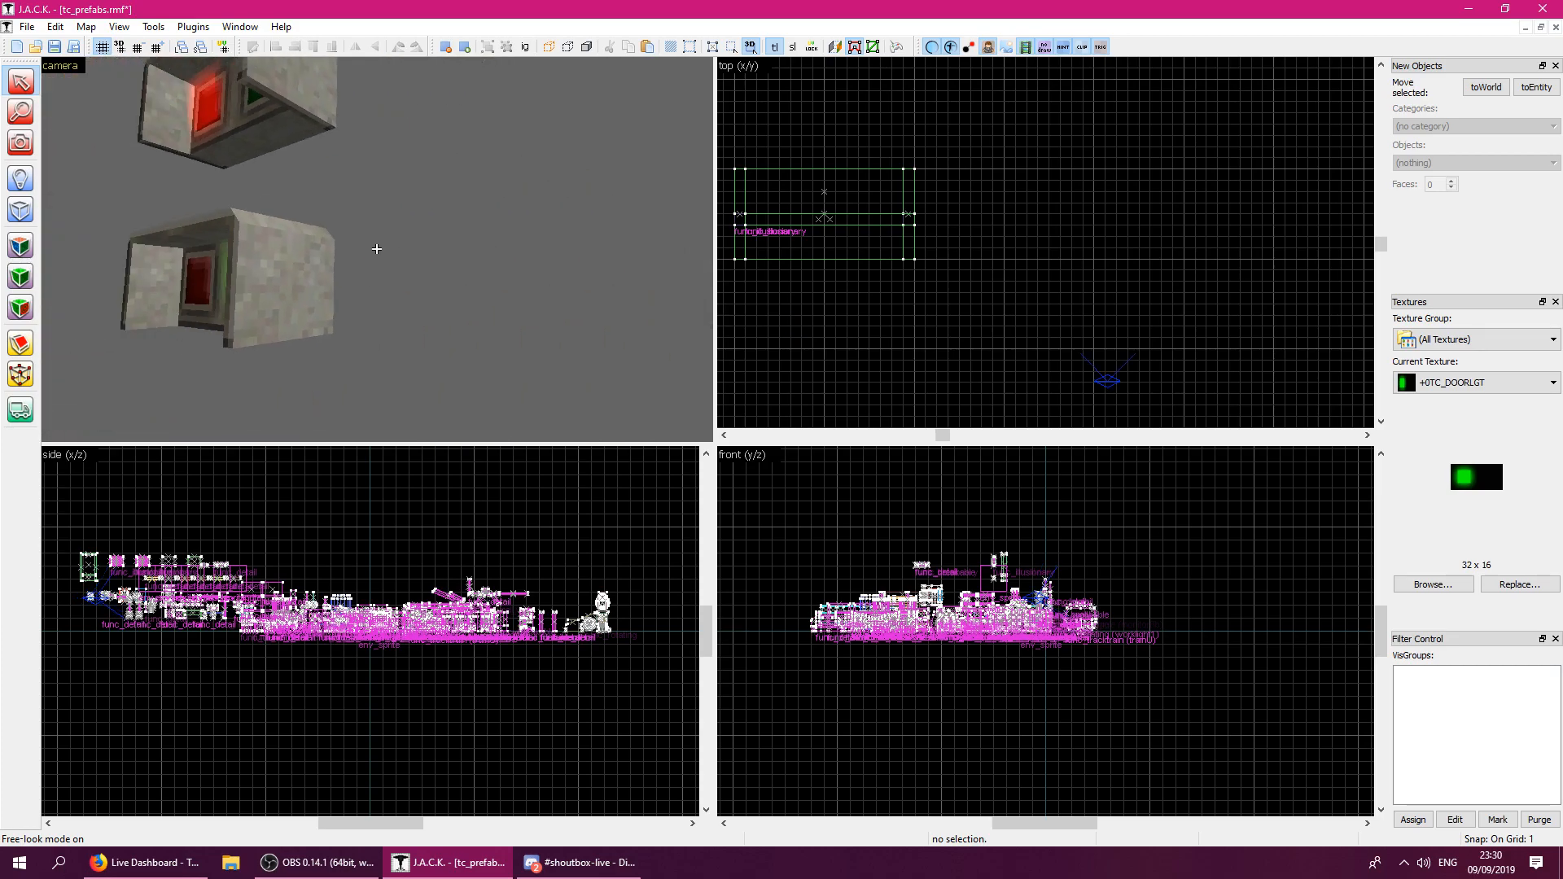
pyautogui.press('a')
pyautogui.press('s')
pyautogui.press('w')
pyautogui.hotkey('ctrl', 's')
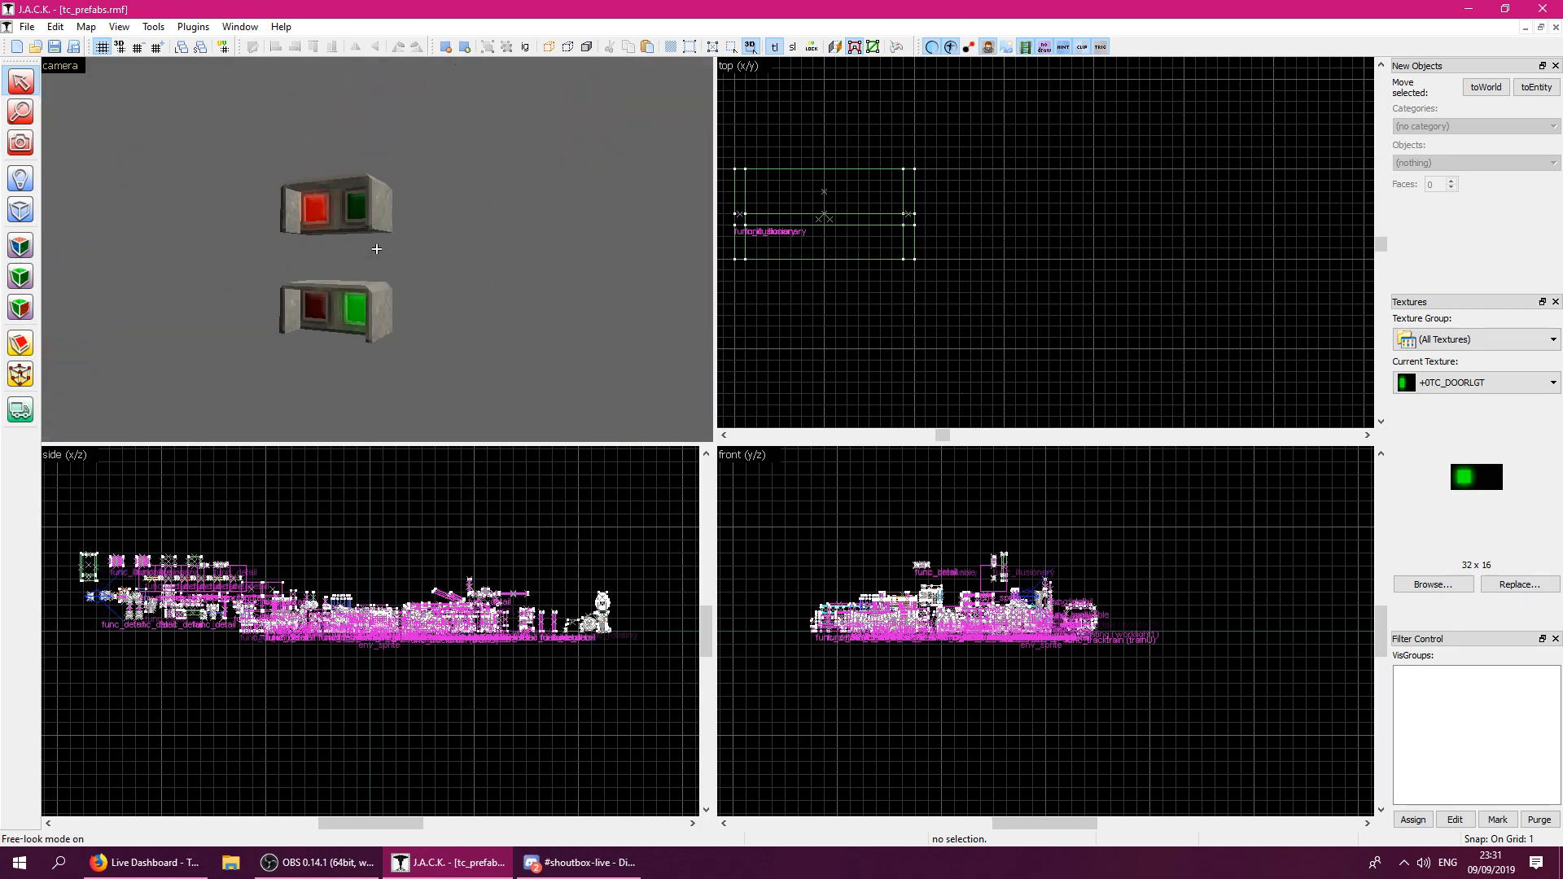
# Select the upper door-light group with the lit red lamp and copy it.
pyautogui.press('z')
pyautogui.click(331, 229)
pyautogui.click(290, 224)
pyautogui.click(285, 220)
pyautogui.rightClick(881, 202)
pyautogui.click(1075, 230)
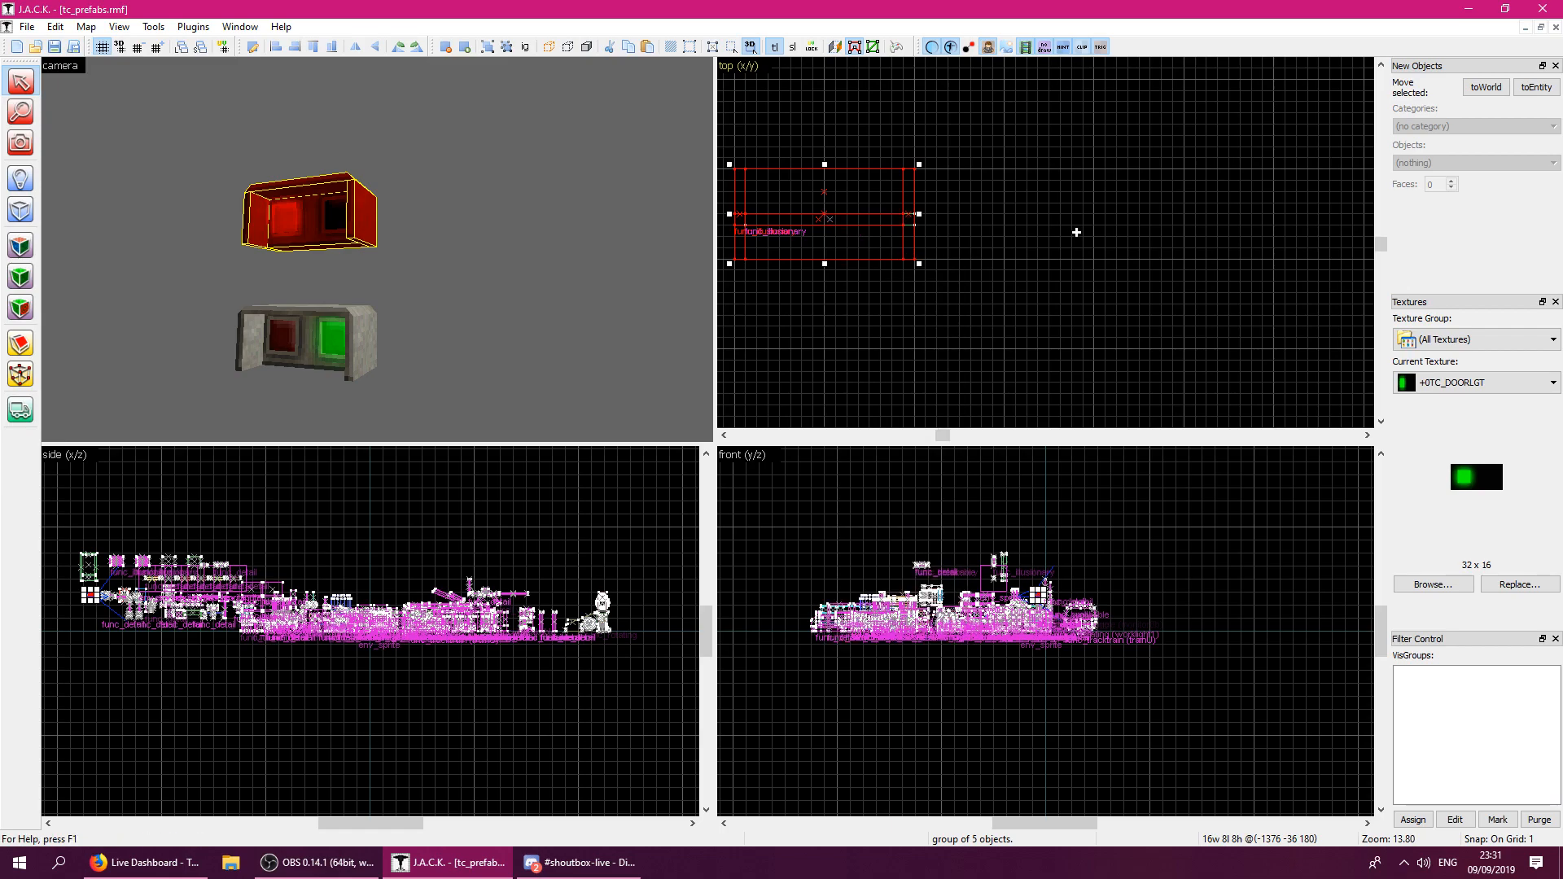
pyautogui.click(1072, 254)
pyautogui.click(301, 222)
pyautogui.rightClick(780, 216)
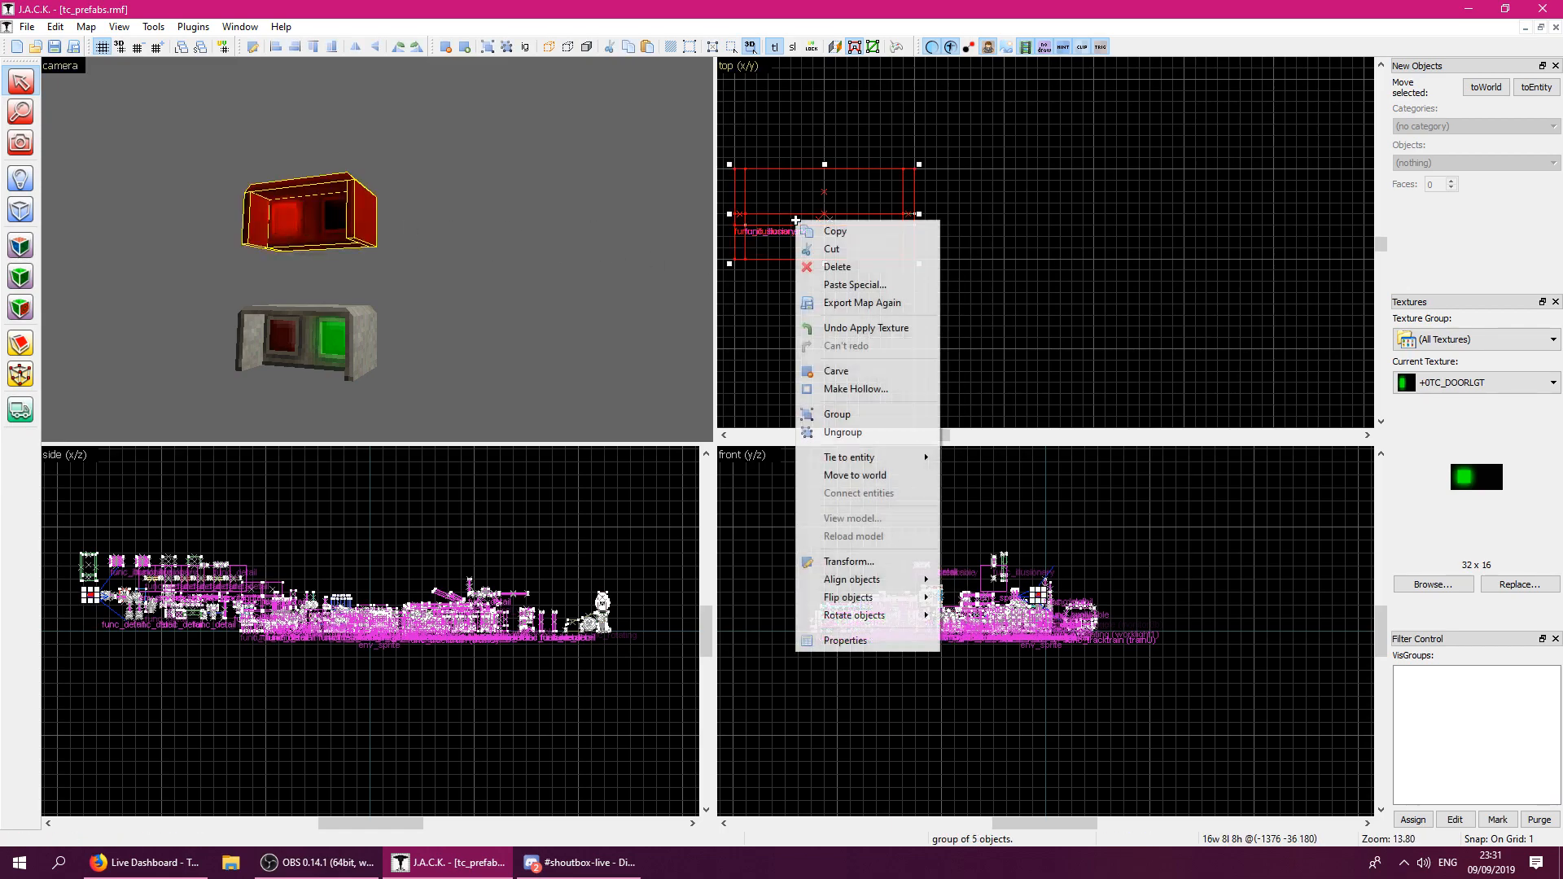
pyautogui.click(882, 237)
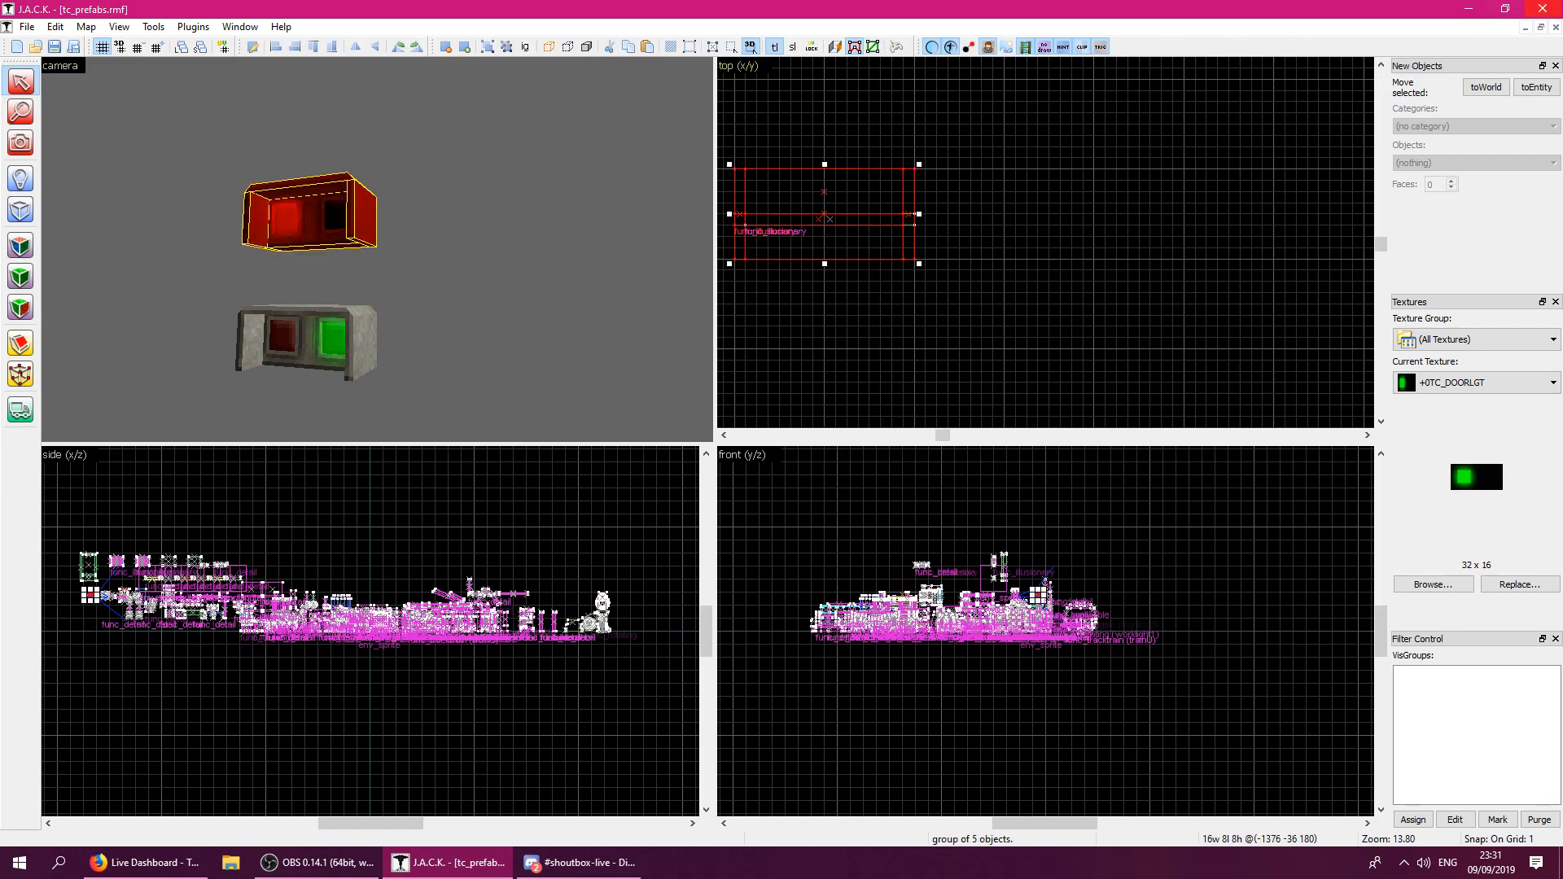
# Switch to the cencom2.rmf map, maximize it and paste the copied door light into it.
pyautogui.click(1541, 30)
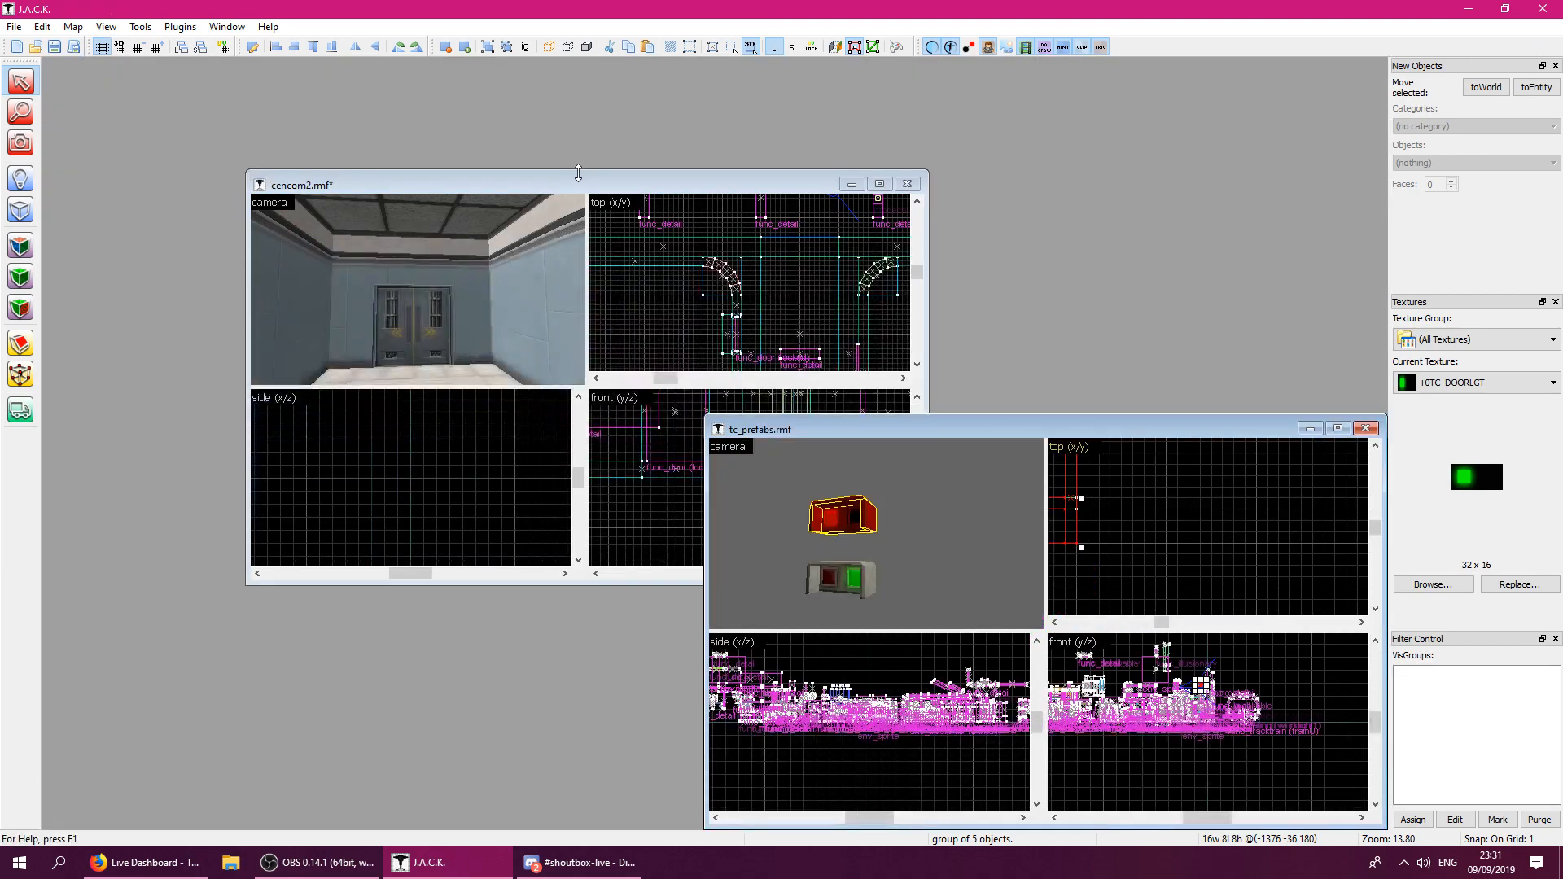
pyautogui.click(578, 183)
pyautogui.doubleClick(578, 182)
pyautogui.rightClick(1302, 264)
pyautogui.click(1322, 278)
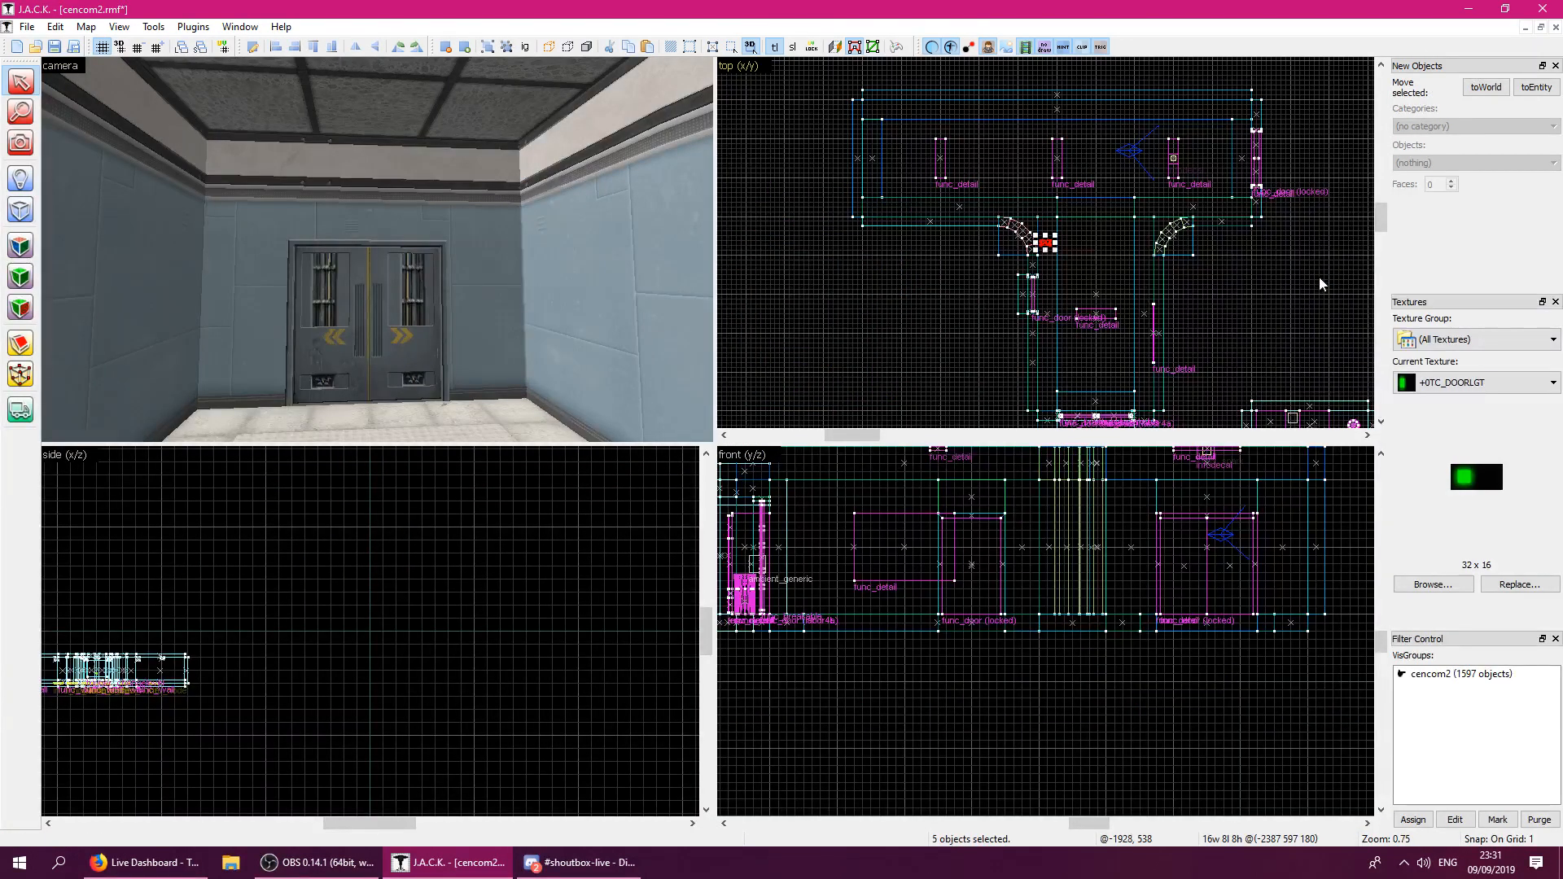
# Turn the pasted door light to face the corridor and move it against the double door's wall in plan, using grid size 8.
pyautogui.scroll(5, 1051, 255)
pyautogui.moveTo(1063, 221); pyautogui.dragTo(1313, 204)
pyautogui.press(']')
pyautogui.press(']')
pyautogui.press(']')
pyautogui.scroll(-6, 1201, 537)
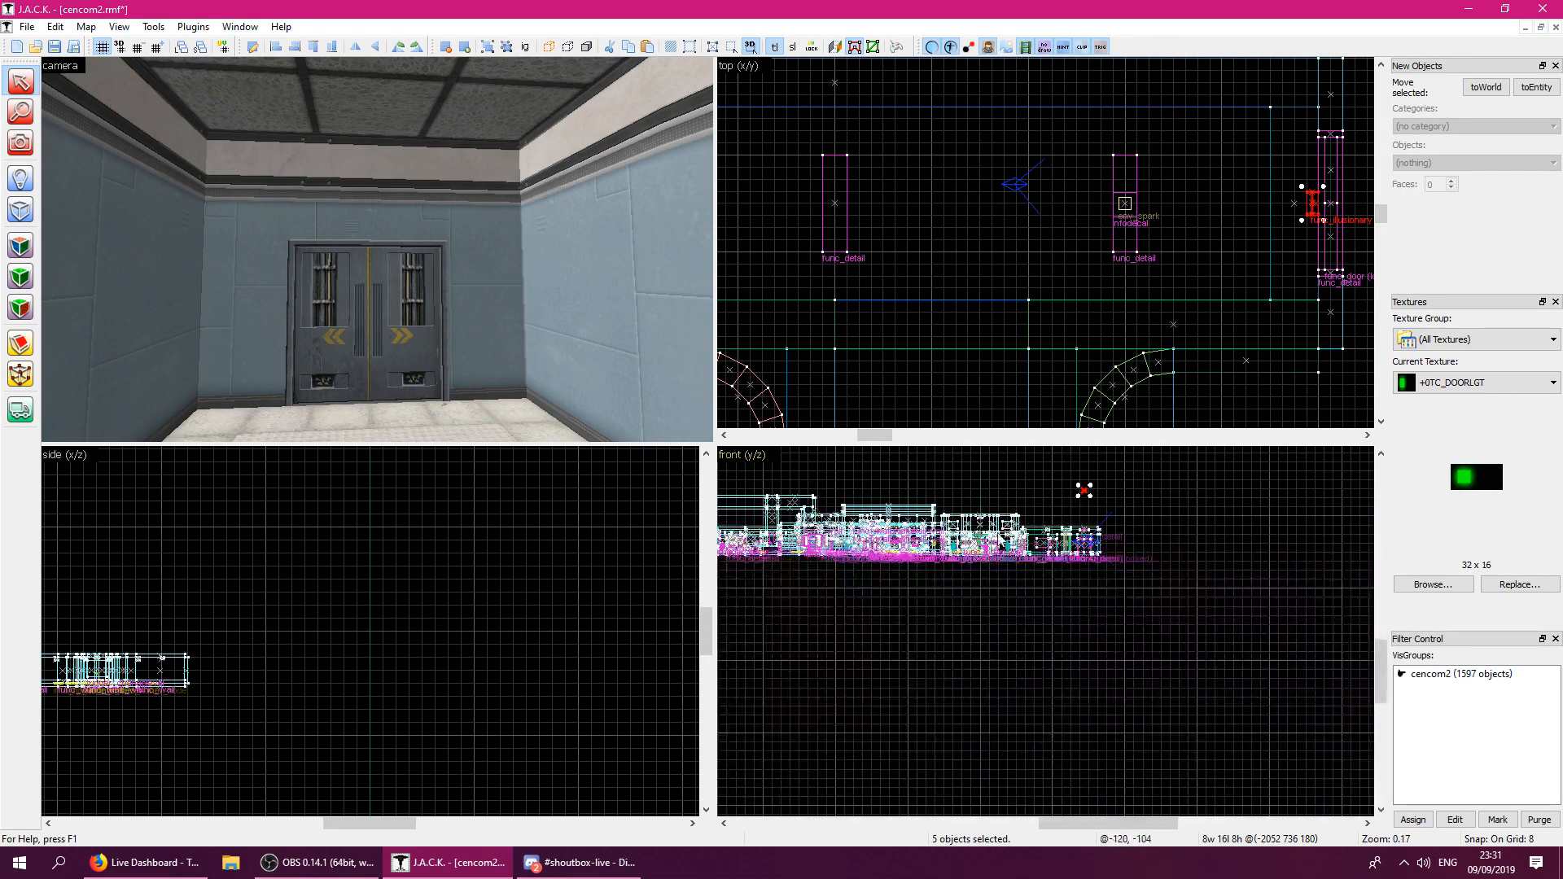
# Lower the door light to just above the double door, centred on it, and deselect it.
pyautogui.scroll(3, 1077, 492)
pyautogui.scroll(-1, 994, 590)
pyautogui.moveTo(1014, 493); pyautogui.dragTo(1002, 606)
pyautogui.scroll(5, 1016, 584)
pyautogui.click(955, 555)
# Check the door light above the double door from several angles and save the cencom2 map.
pyautogui.press('w')
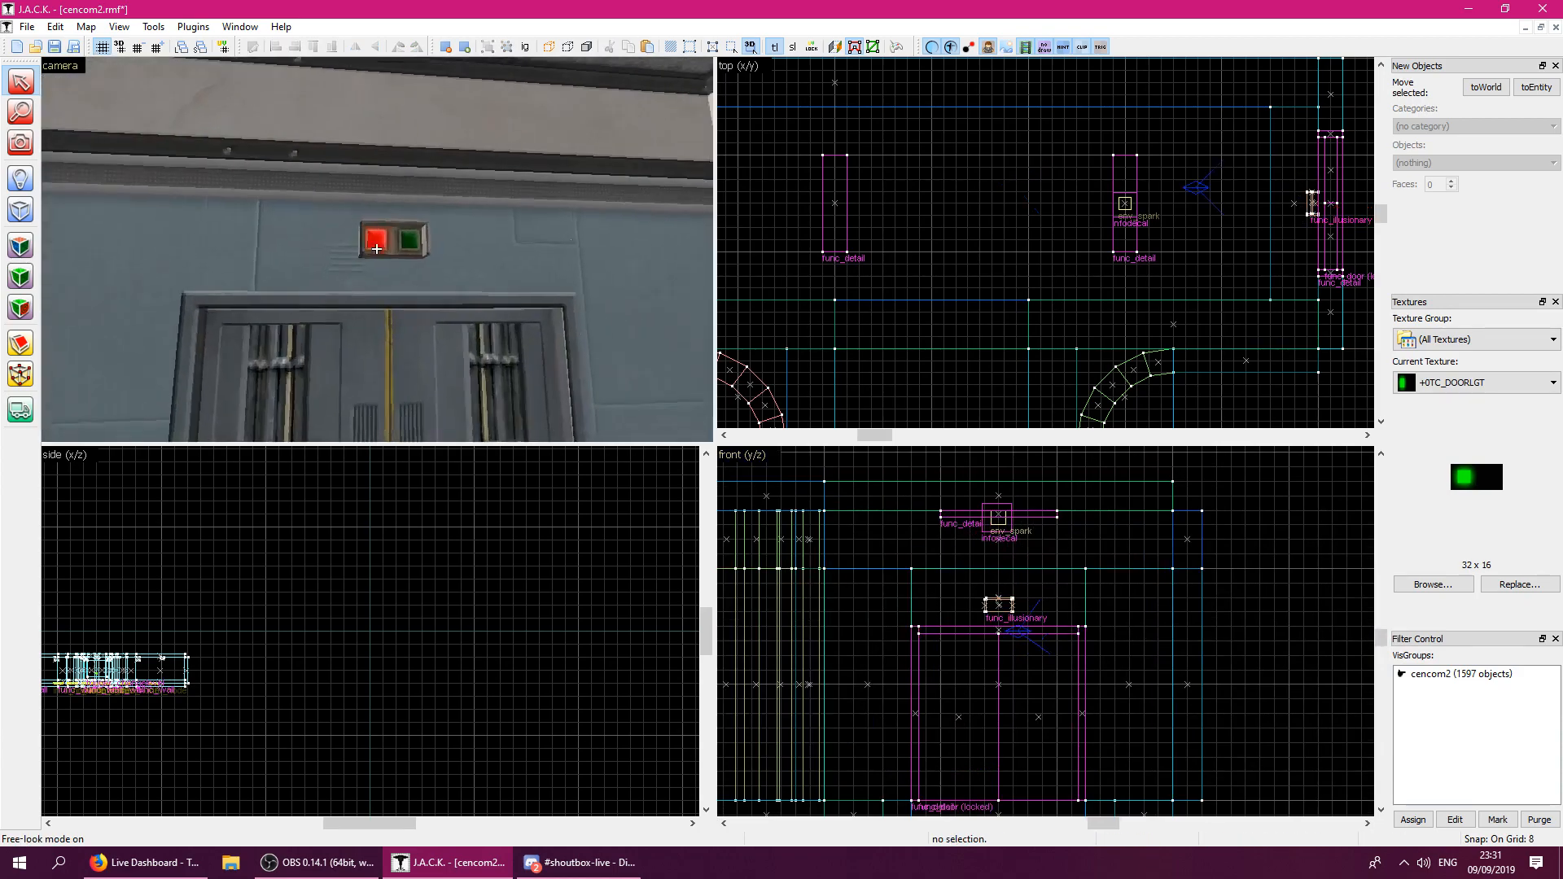
pyautogui.press('a')
pyautogui.press('s')
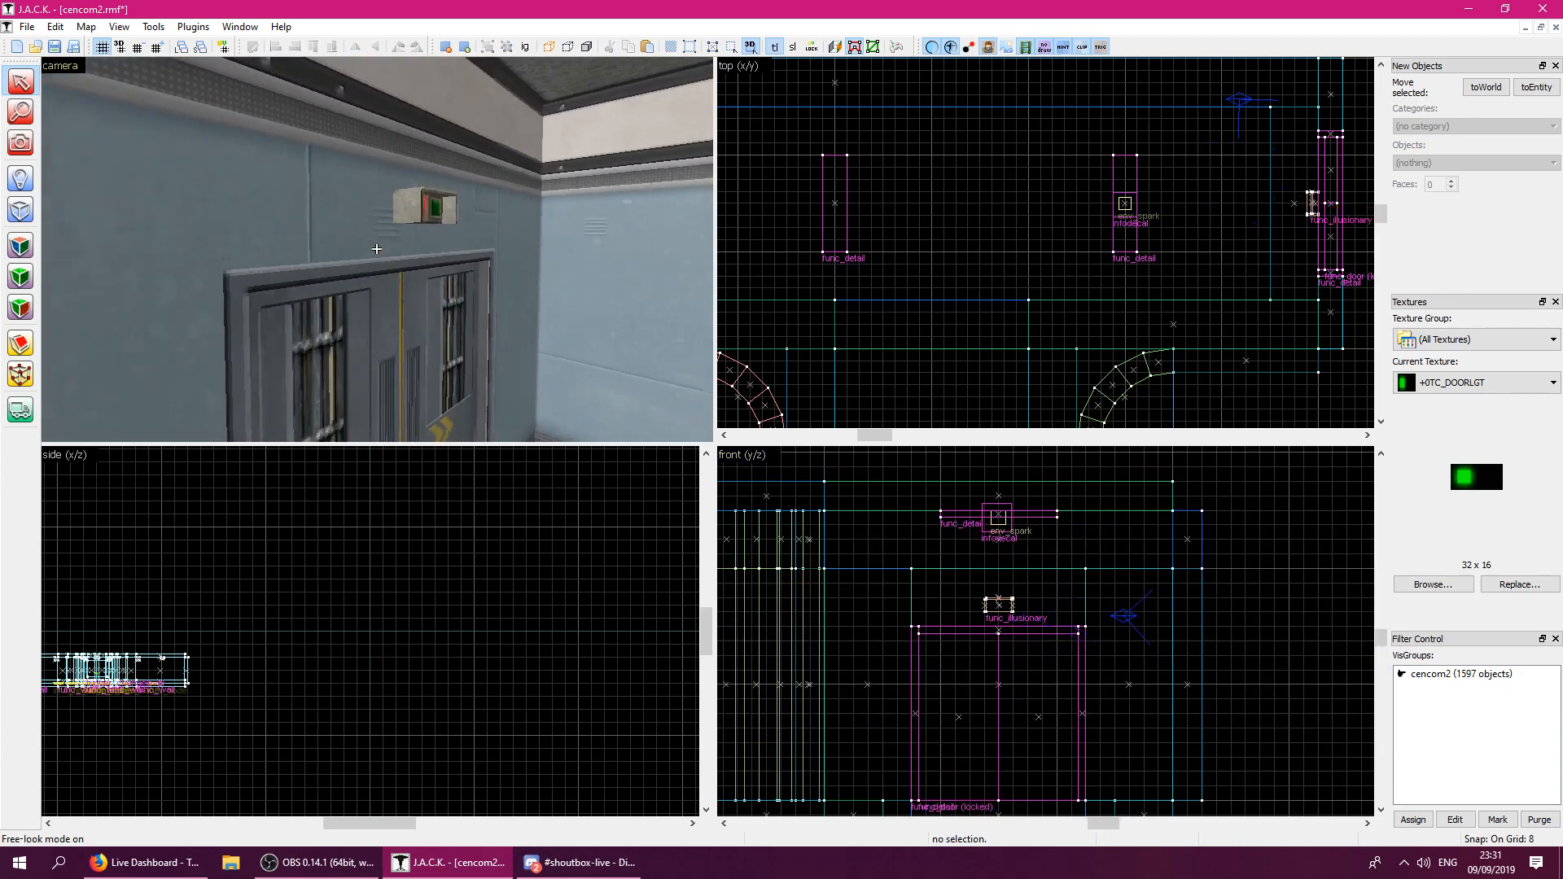
pyautogui.press('a')
pyautogui.press('d')
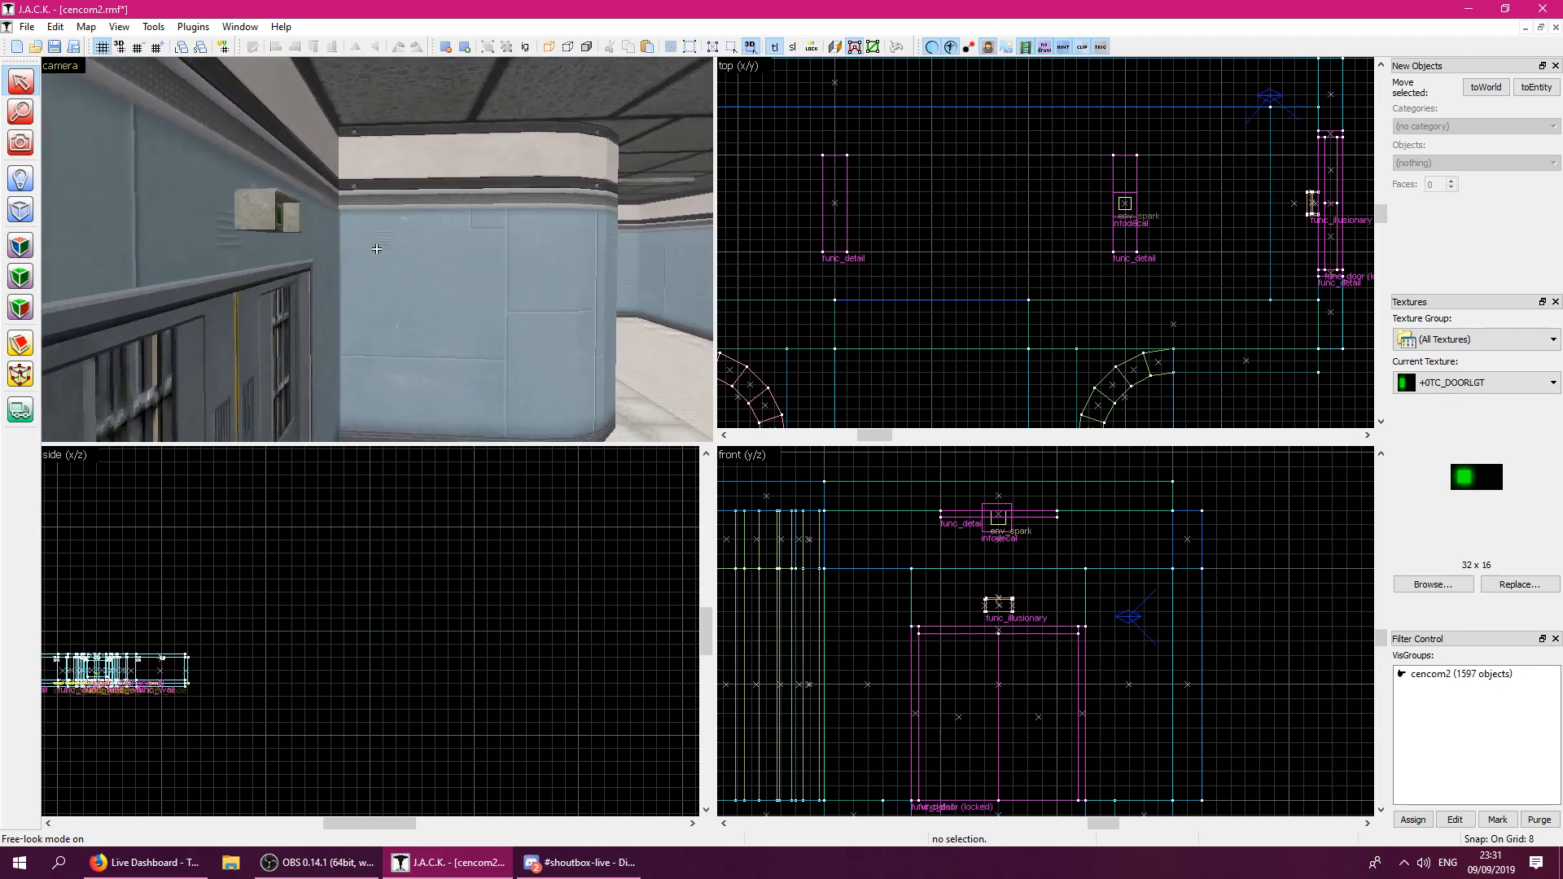
pyautogui.press('w')
pyautogui.press('s')
pyautogui.press('a')
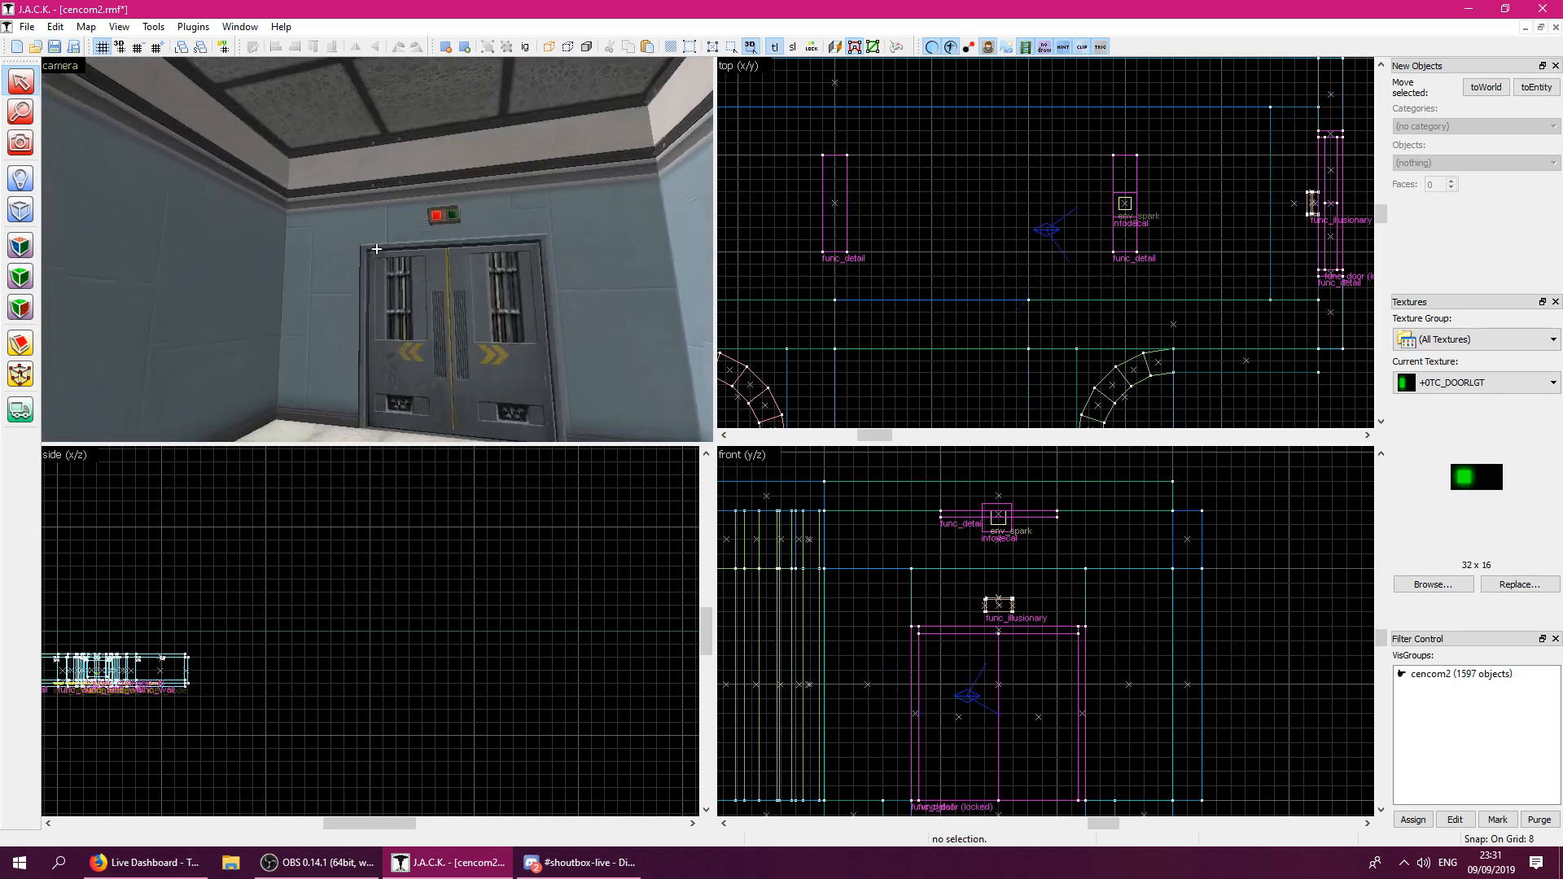
pyautogui.press('w')
pyautogui.press('z')
pyautogui.hotkey('ctrl', 's')
# Examine the corridor around the double door, including its bare walls, curved corners and the keypad door.
pyautogui.press('z')
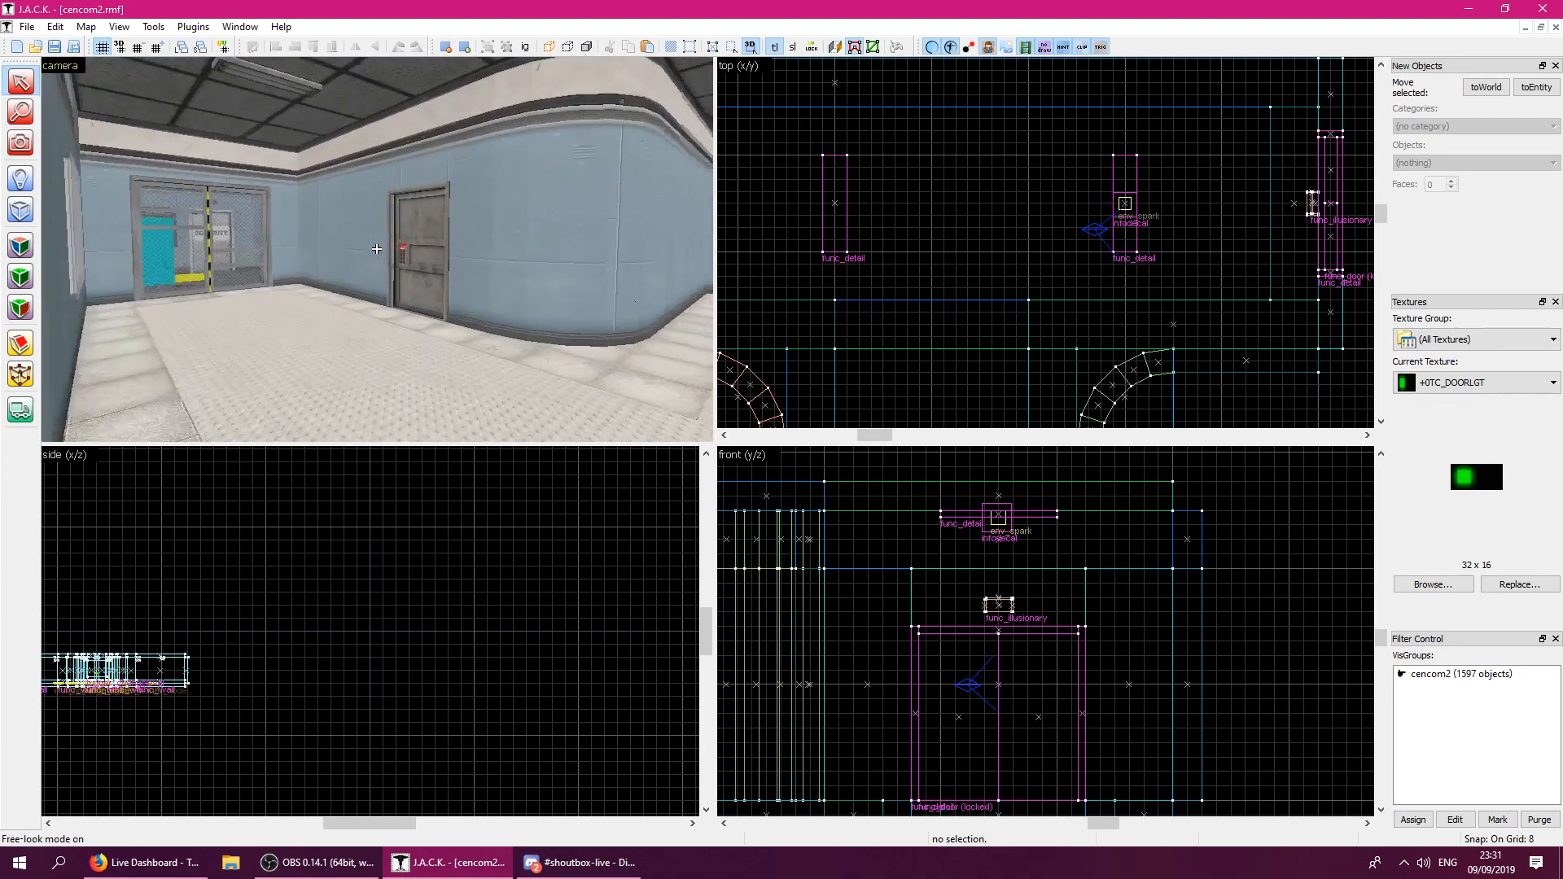
pyautogui.press('w')
pyautogui.press('s')
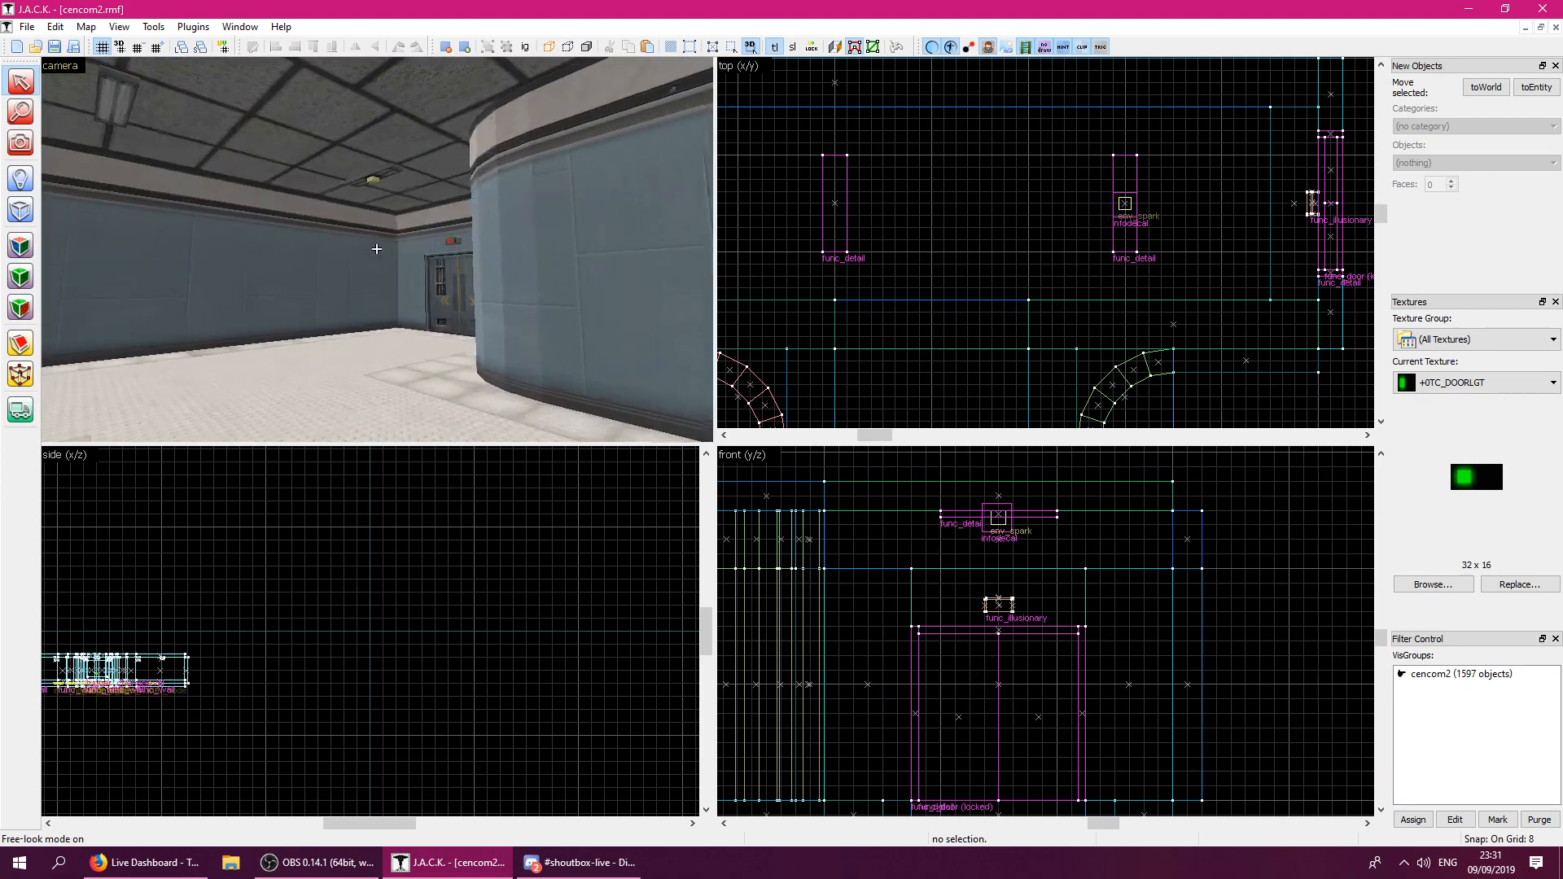
pyautogui.press('w')
pyautogui.press('w')
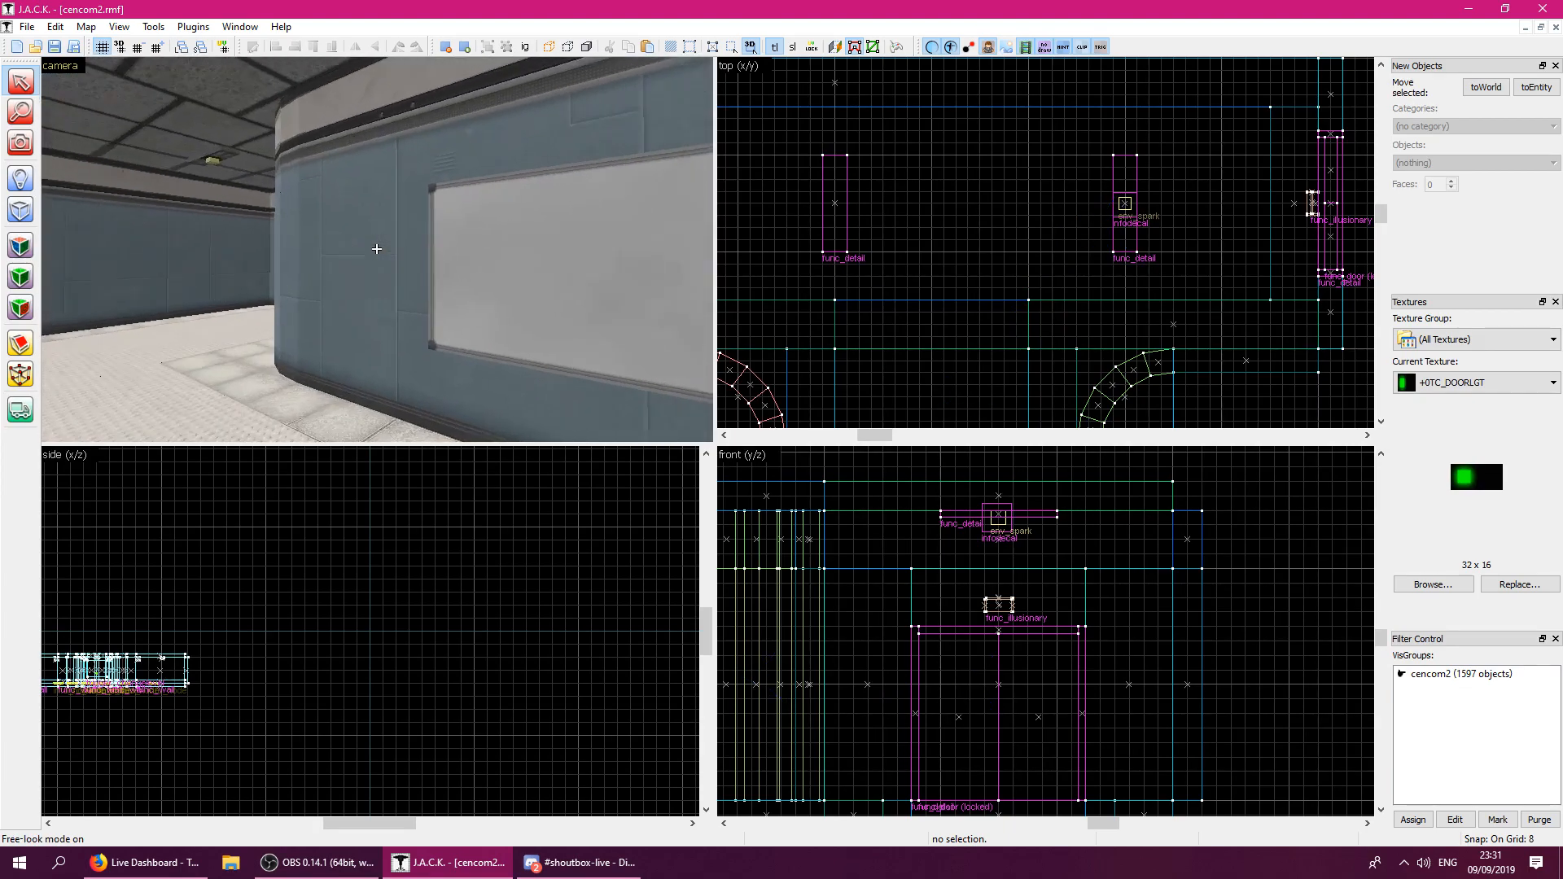
pyautogui.press('w')
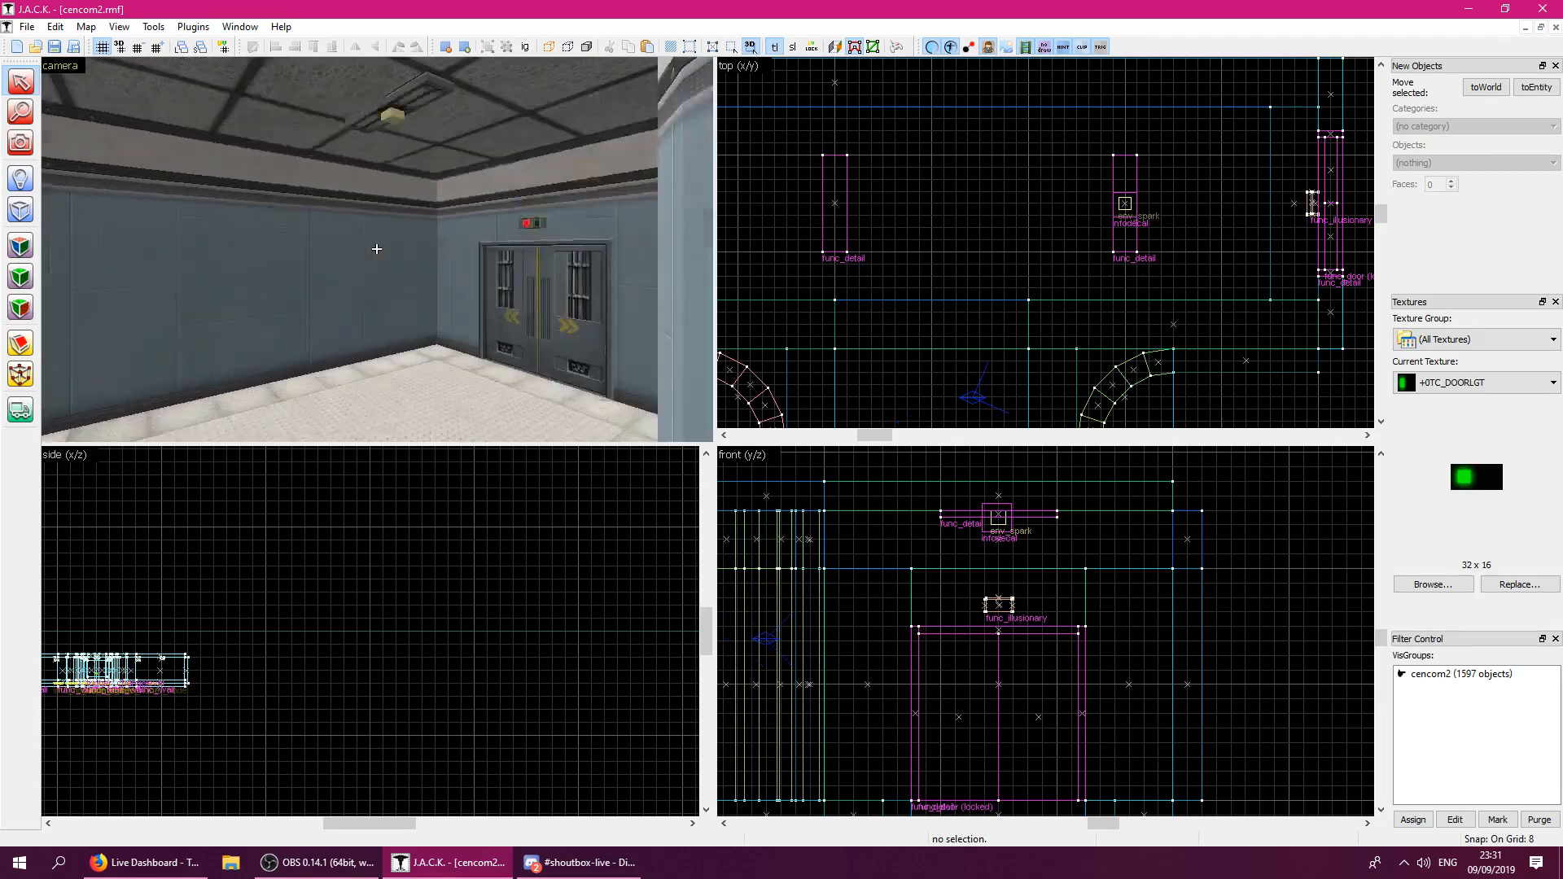
pyautogui.press('Left')
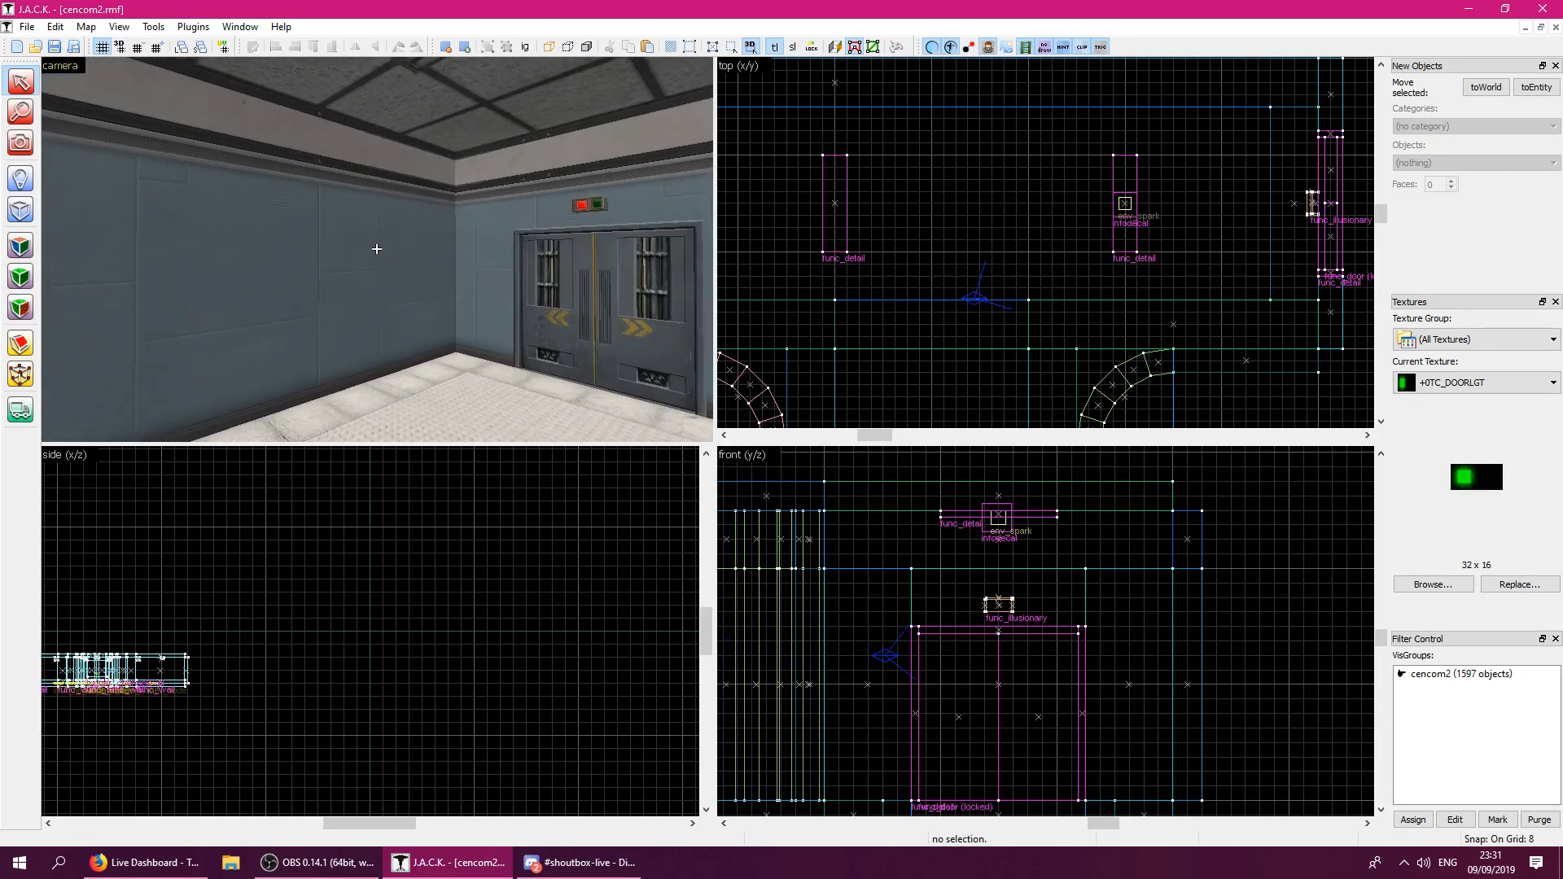
pyautogui.press('Left')
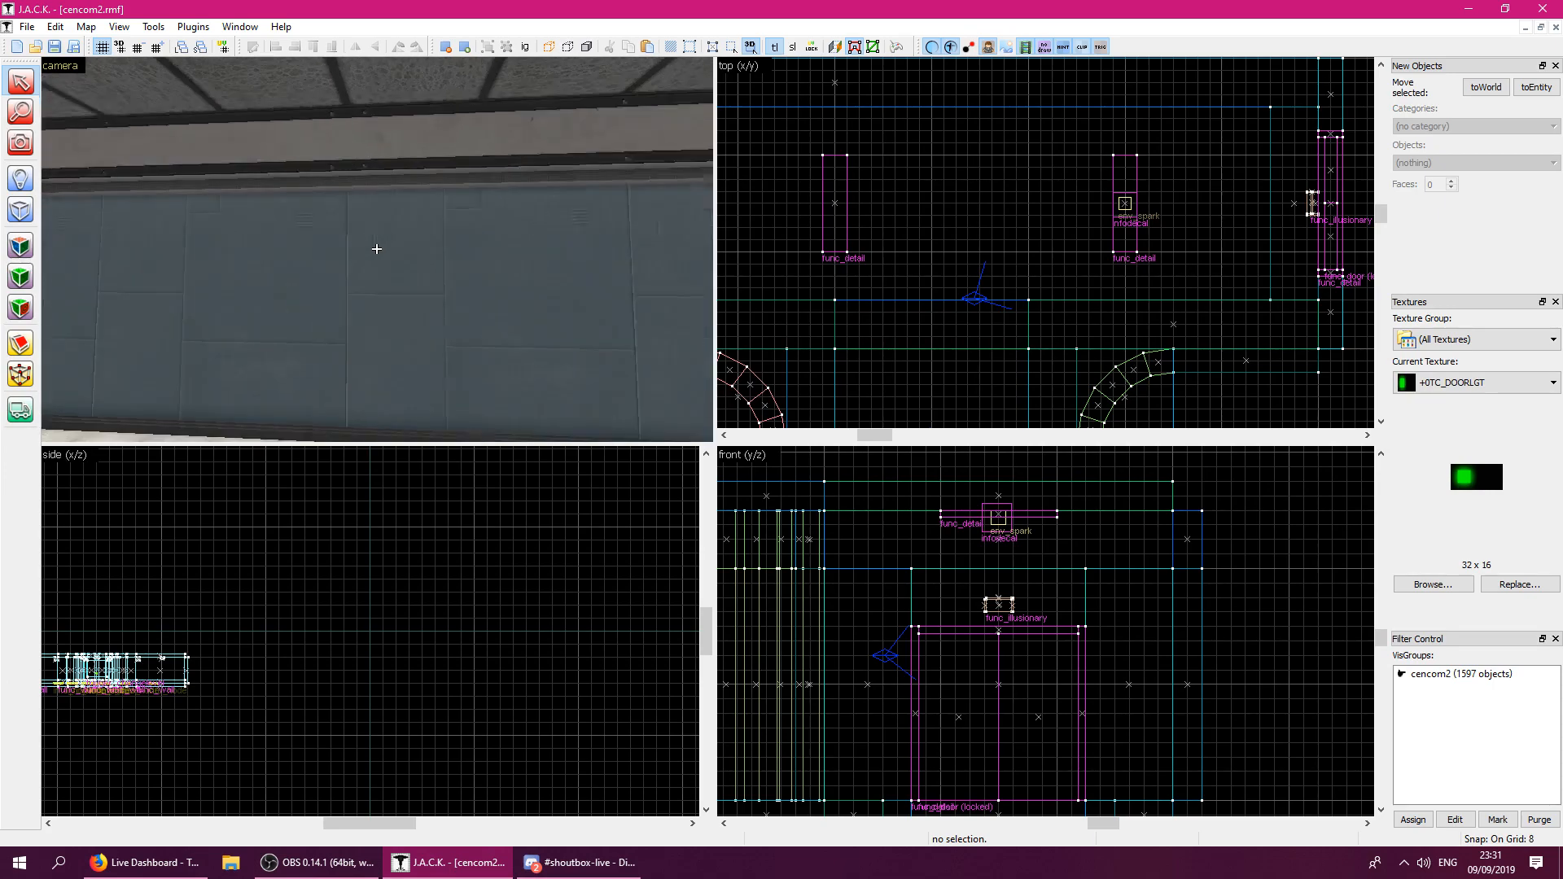
pyautogui.press('z')
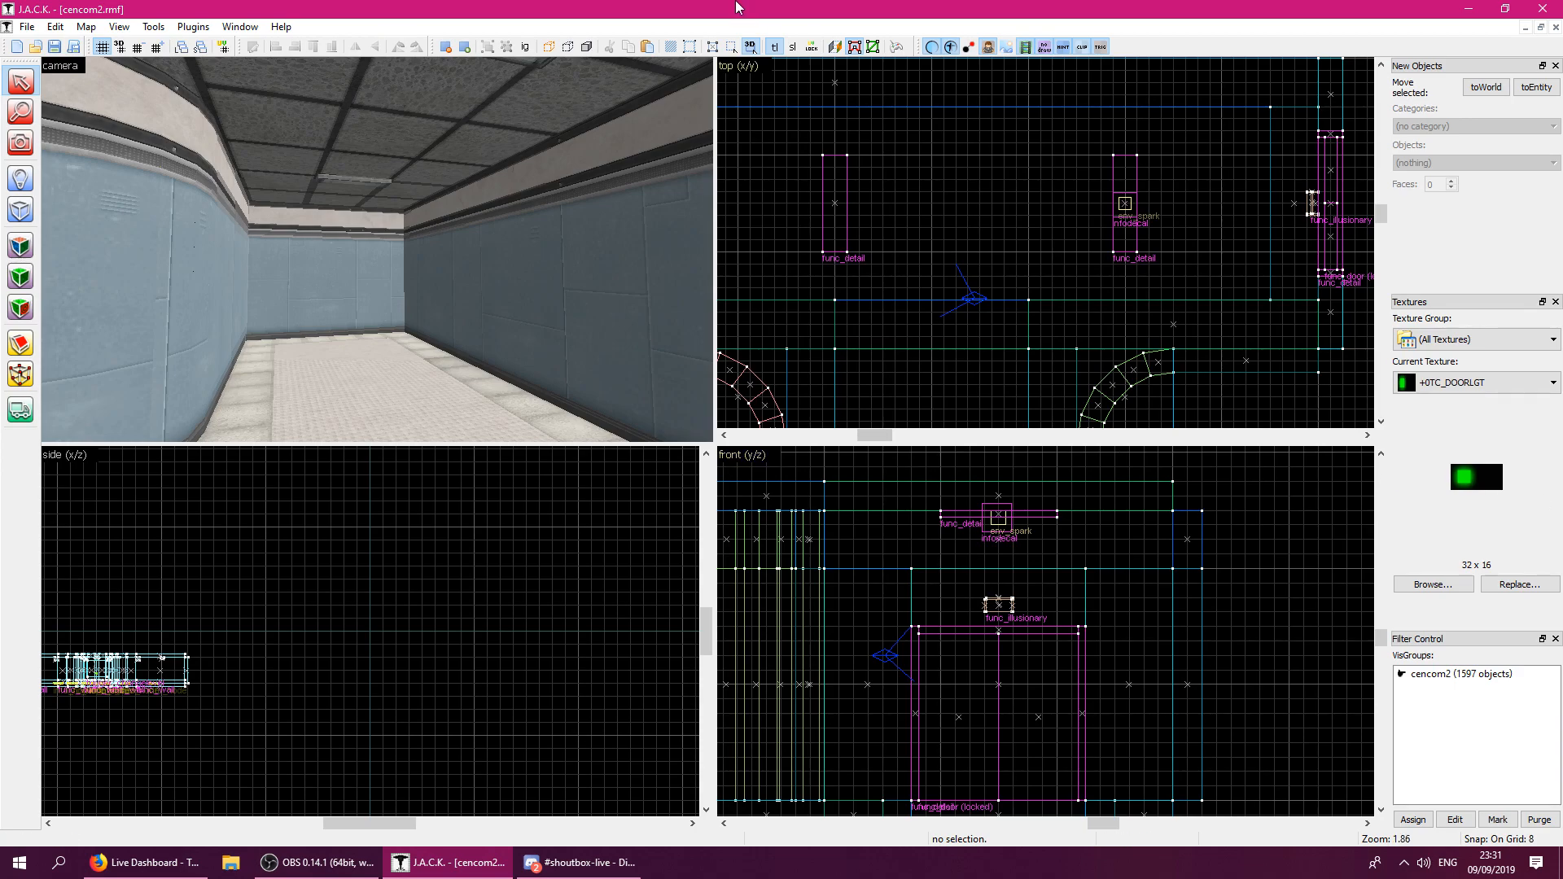
pyautogui.press('w')
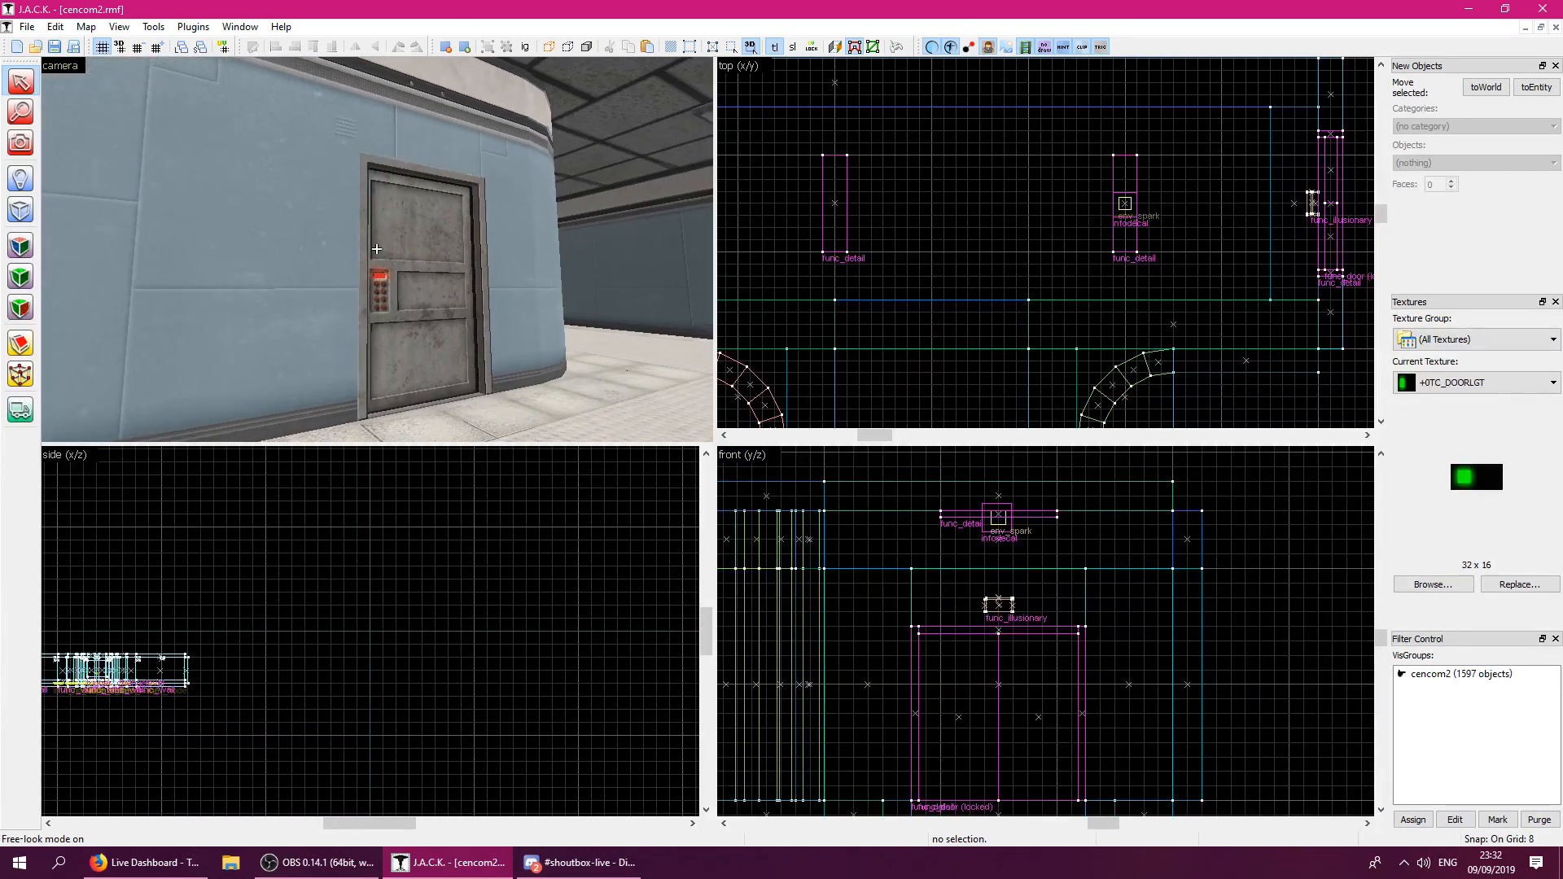
pyautogui.press('Right')
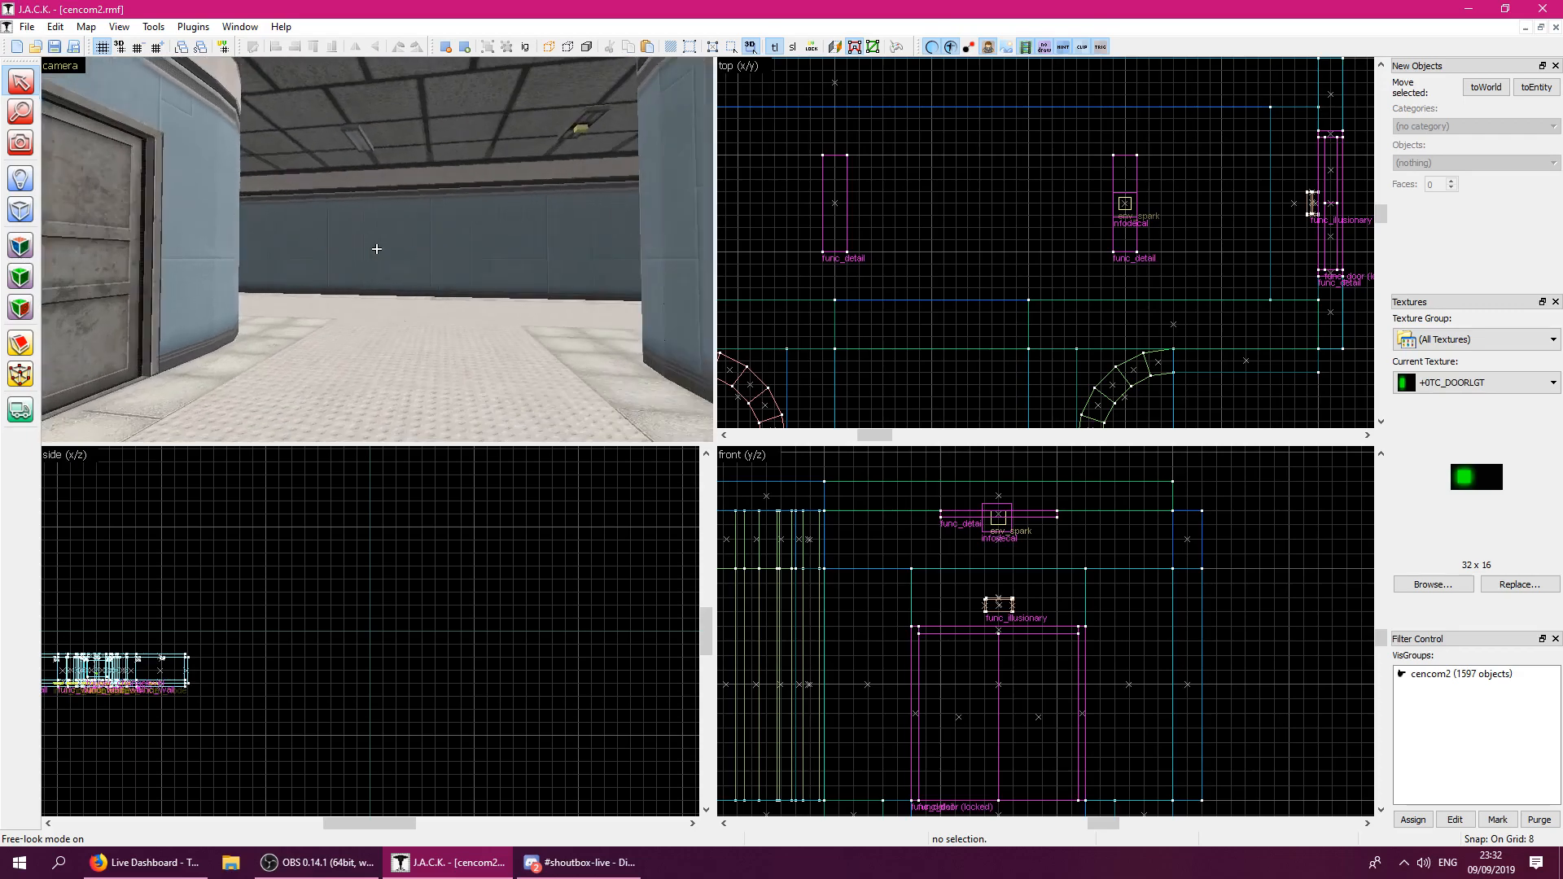
pyautogui.press('z')
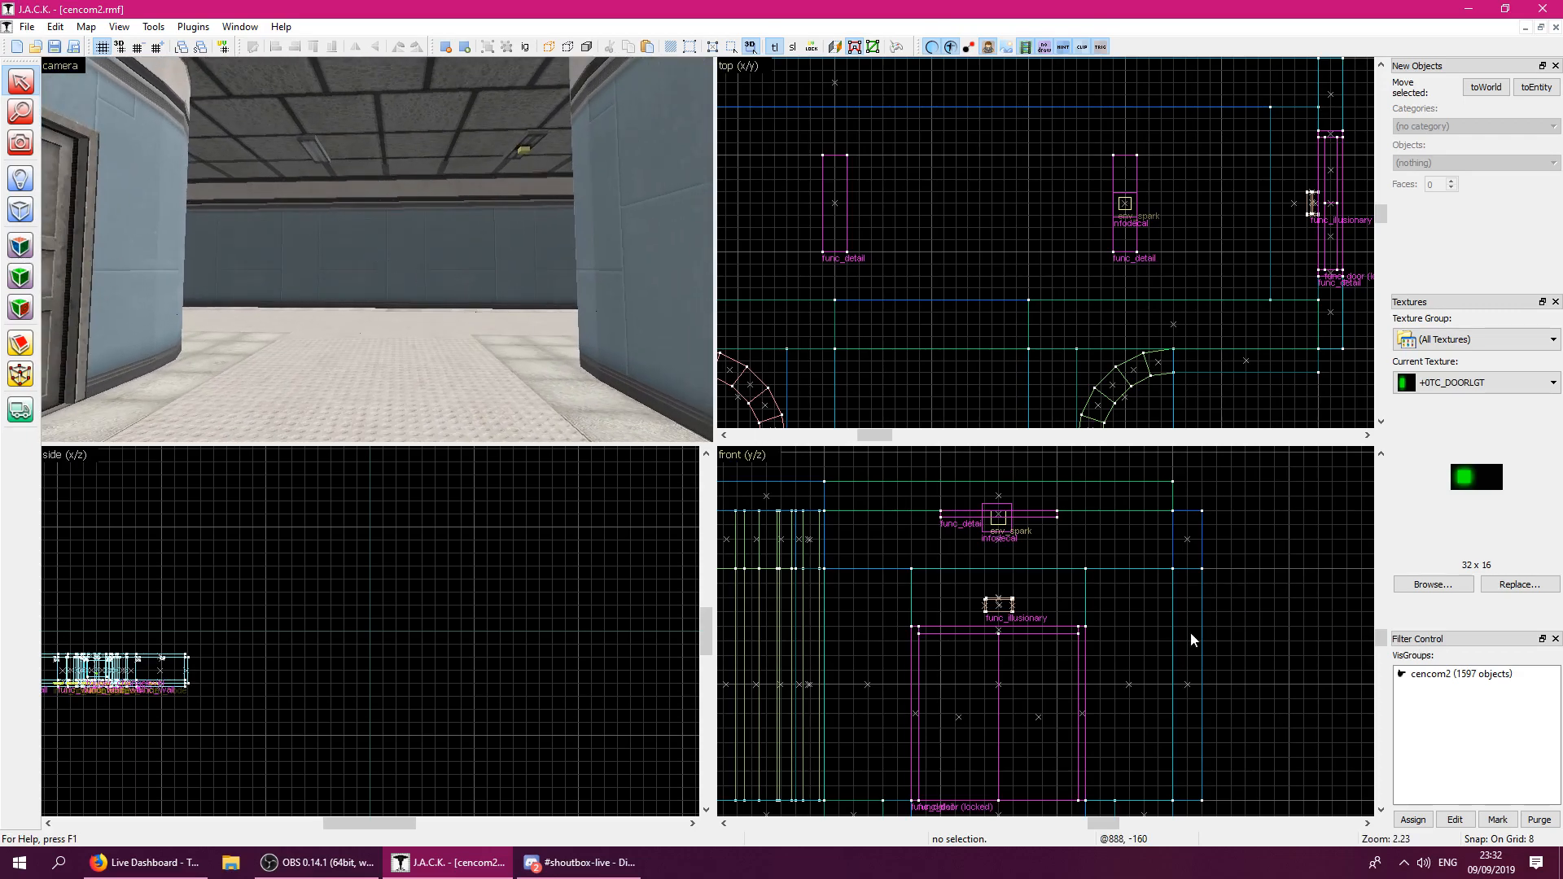
pyautogui.hotkey('alt', 'Tab')
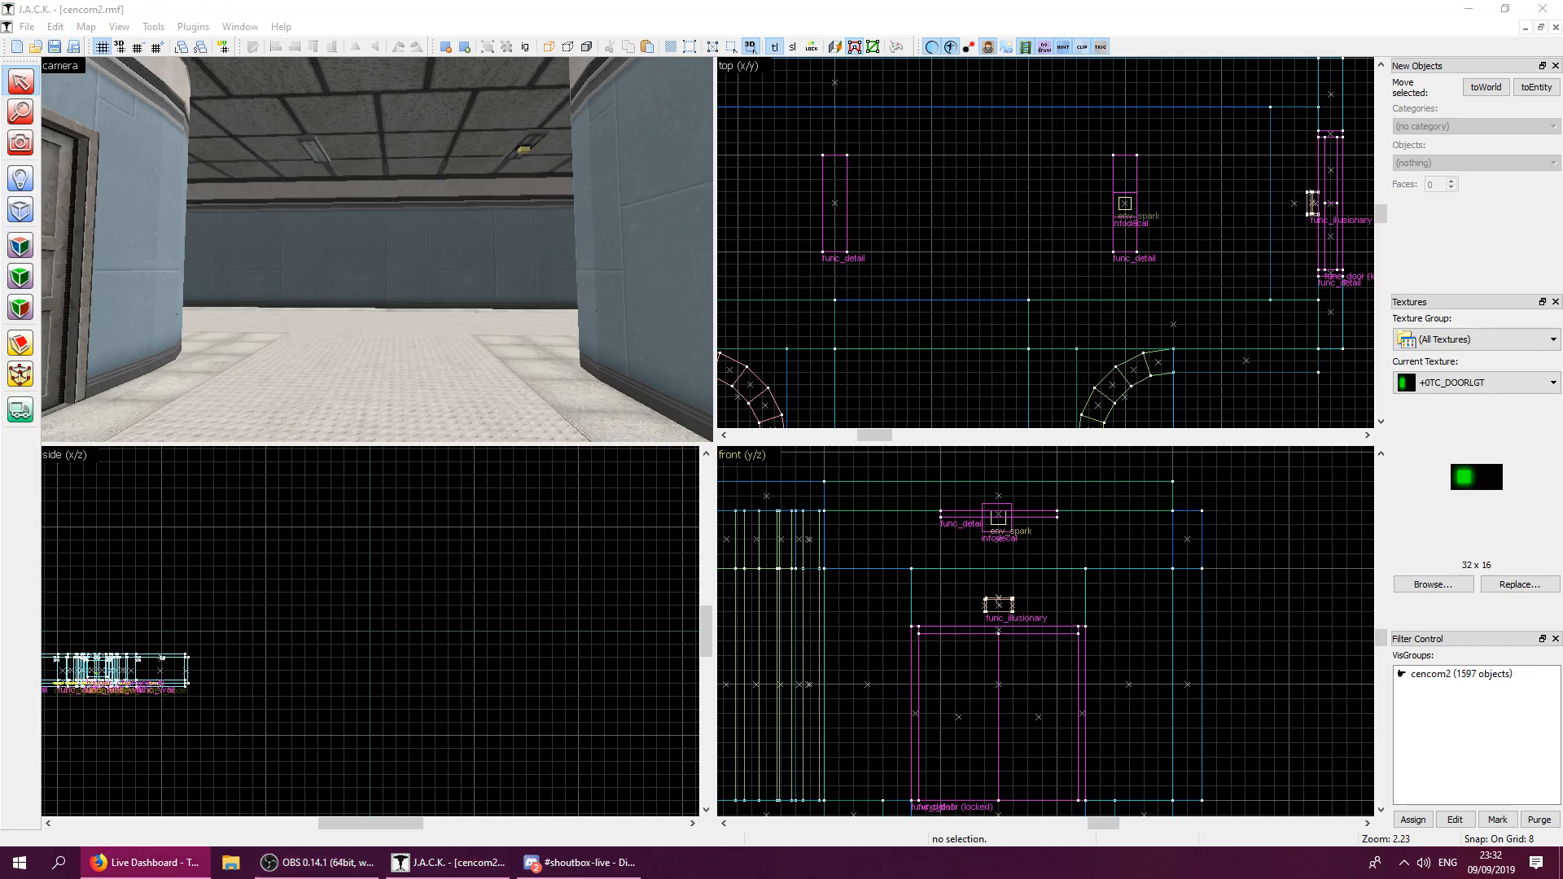
pyautogui.click(922, 24)
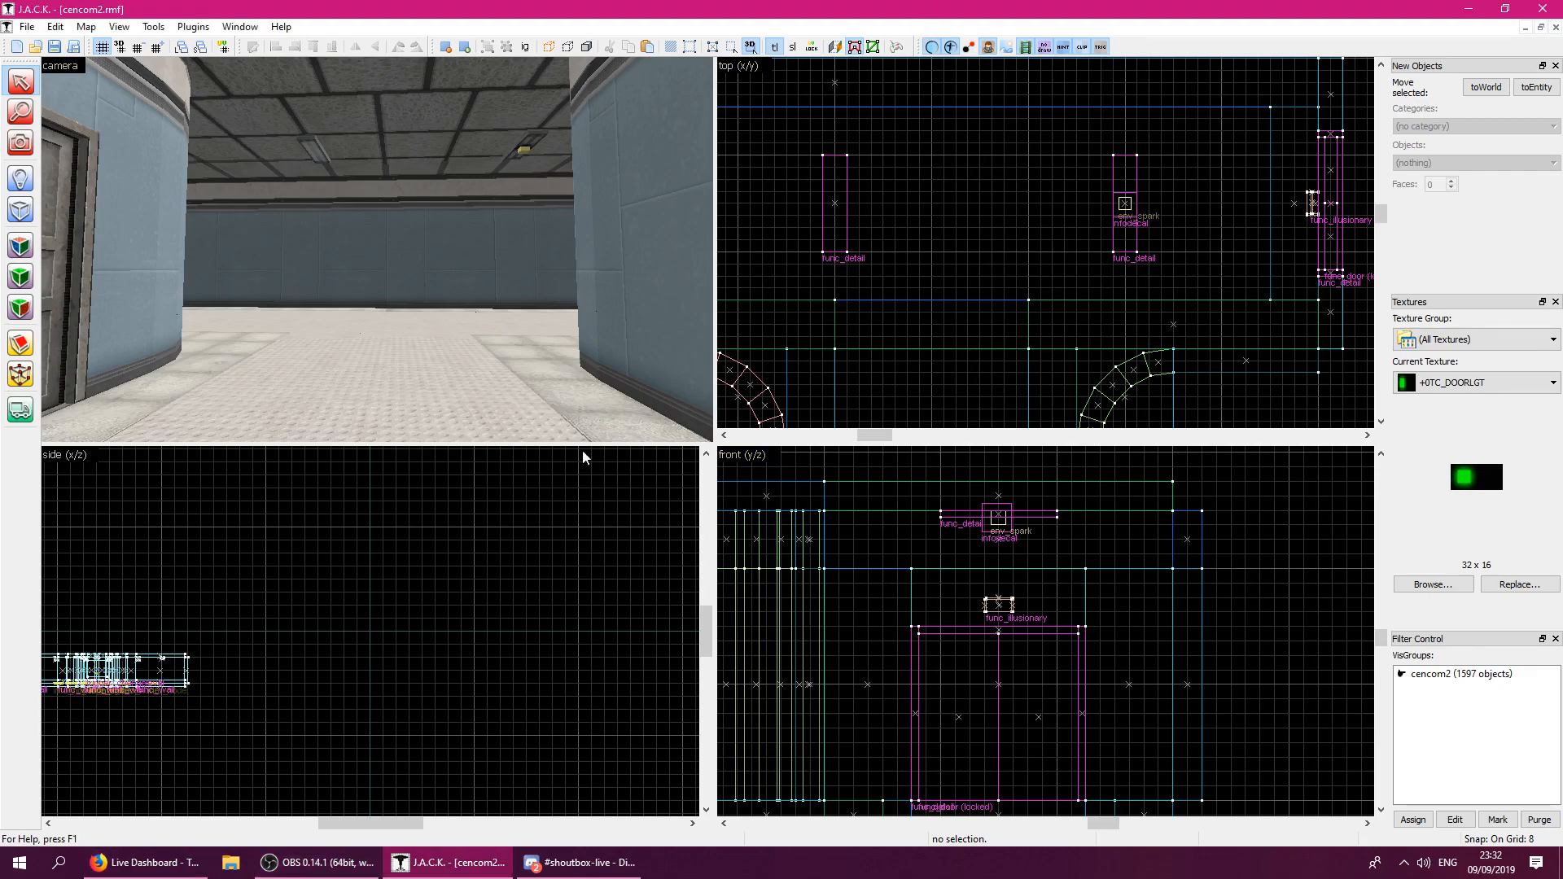
pyautogui.click(1405, 865)
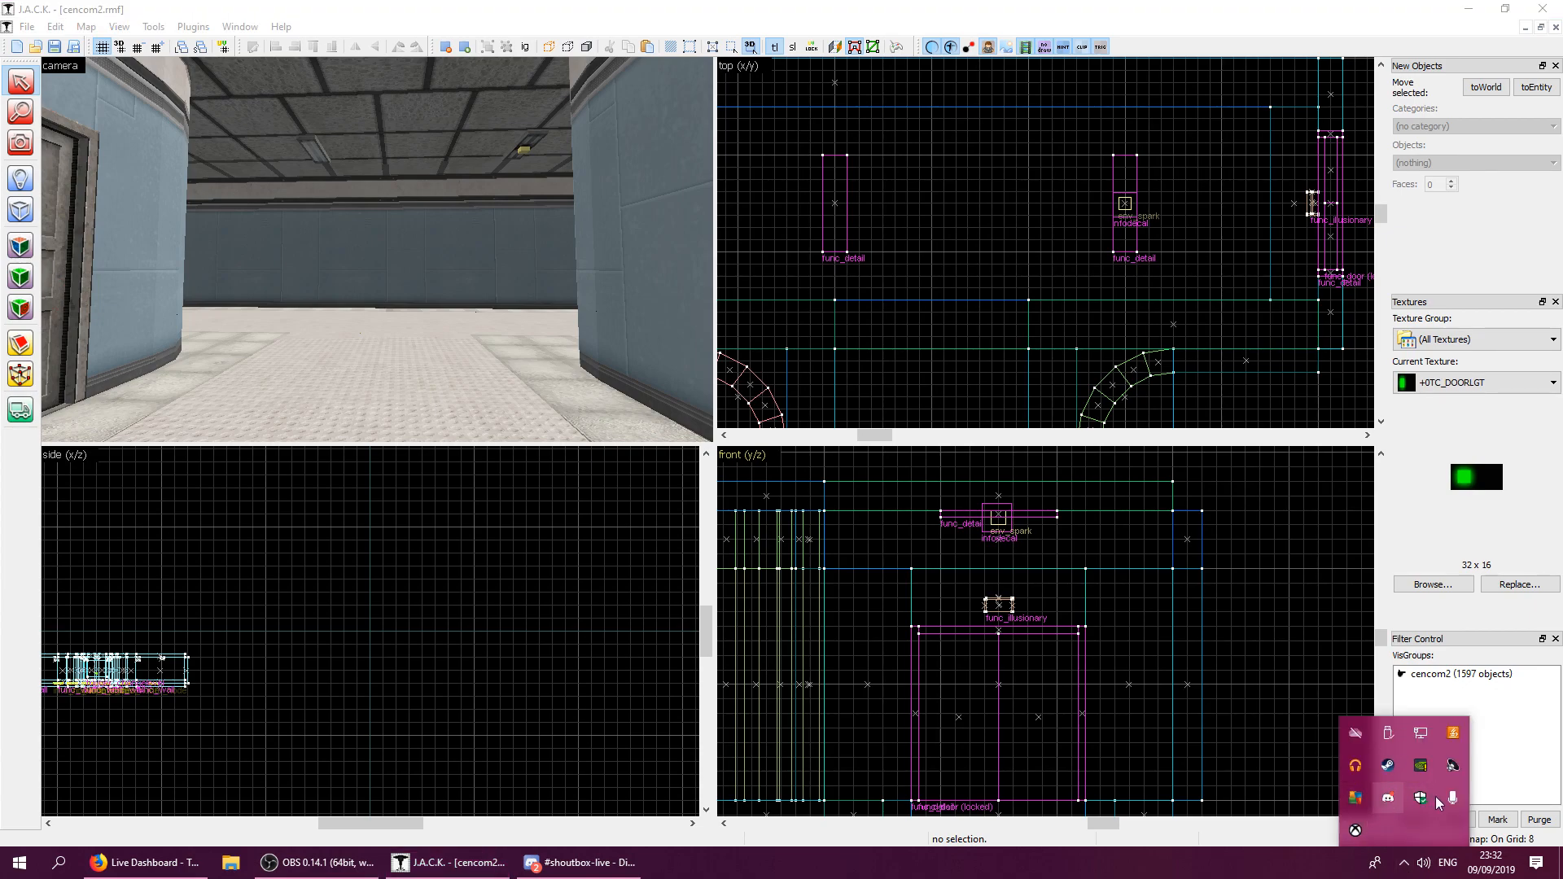
pyautogui.click(1256, 851)
pyautogui.click(688, 8)
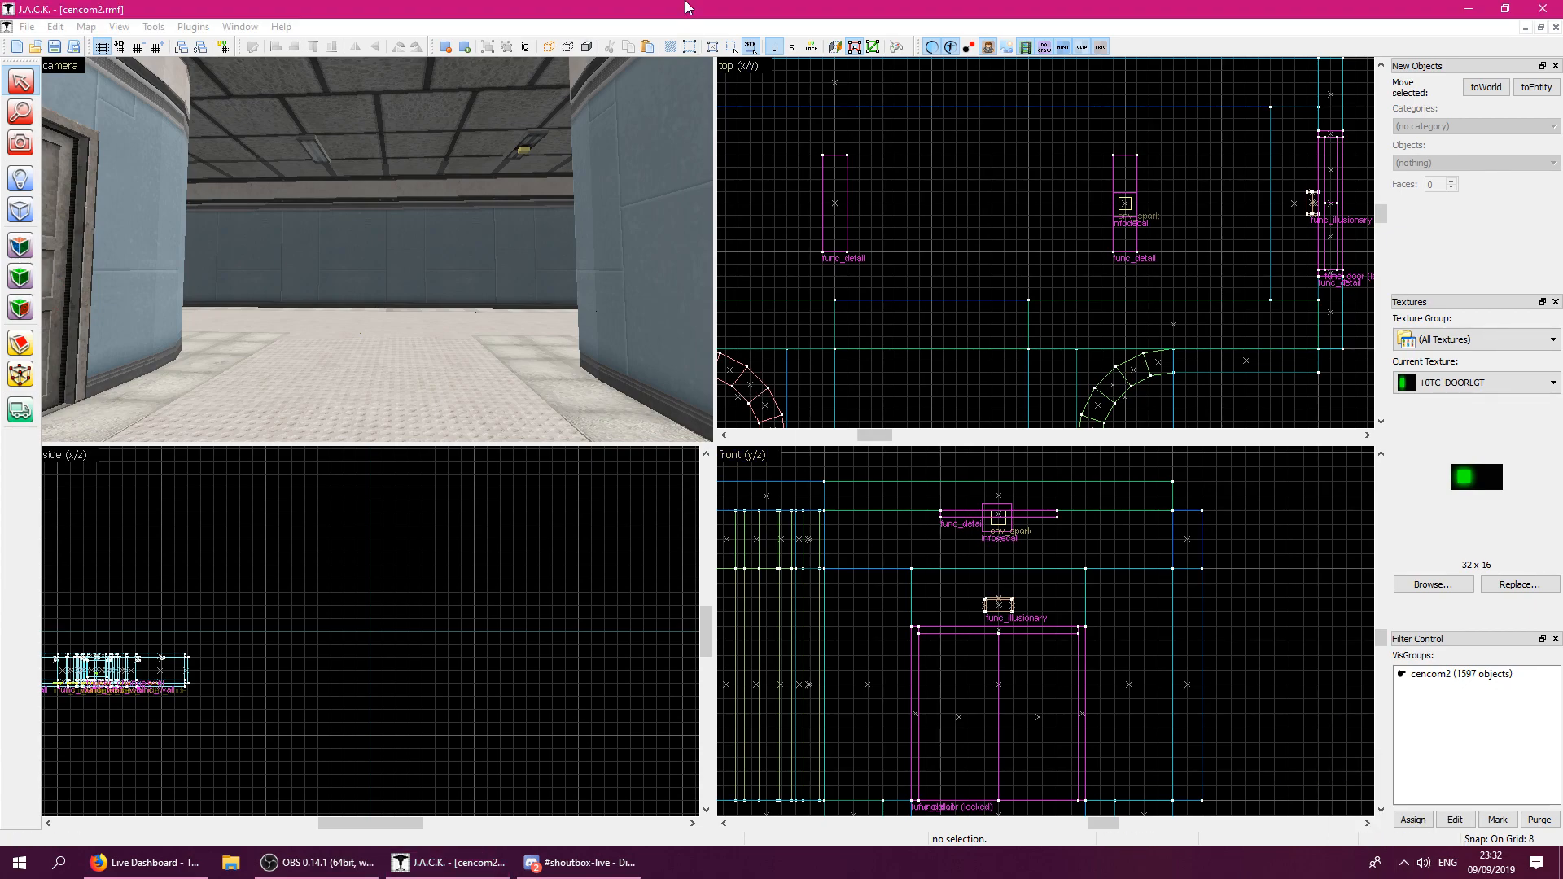
# Examine the corridor's ceiling lights, long wall and far end for areas that need detail.
pyautogui.press('z')
pyautogui.press('w')
pyautogui.press('w')
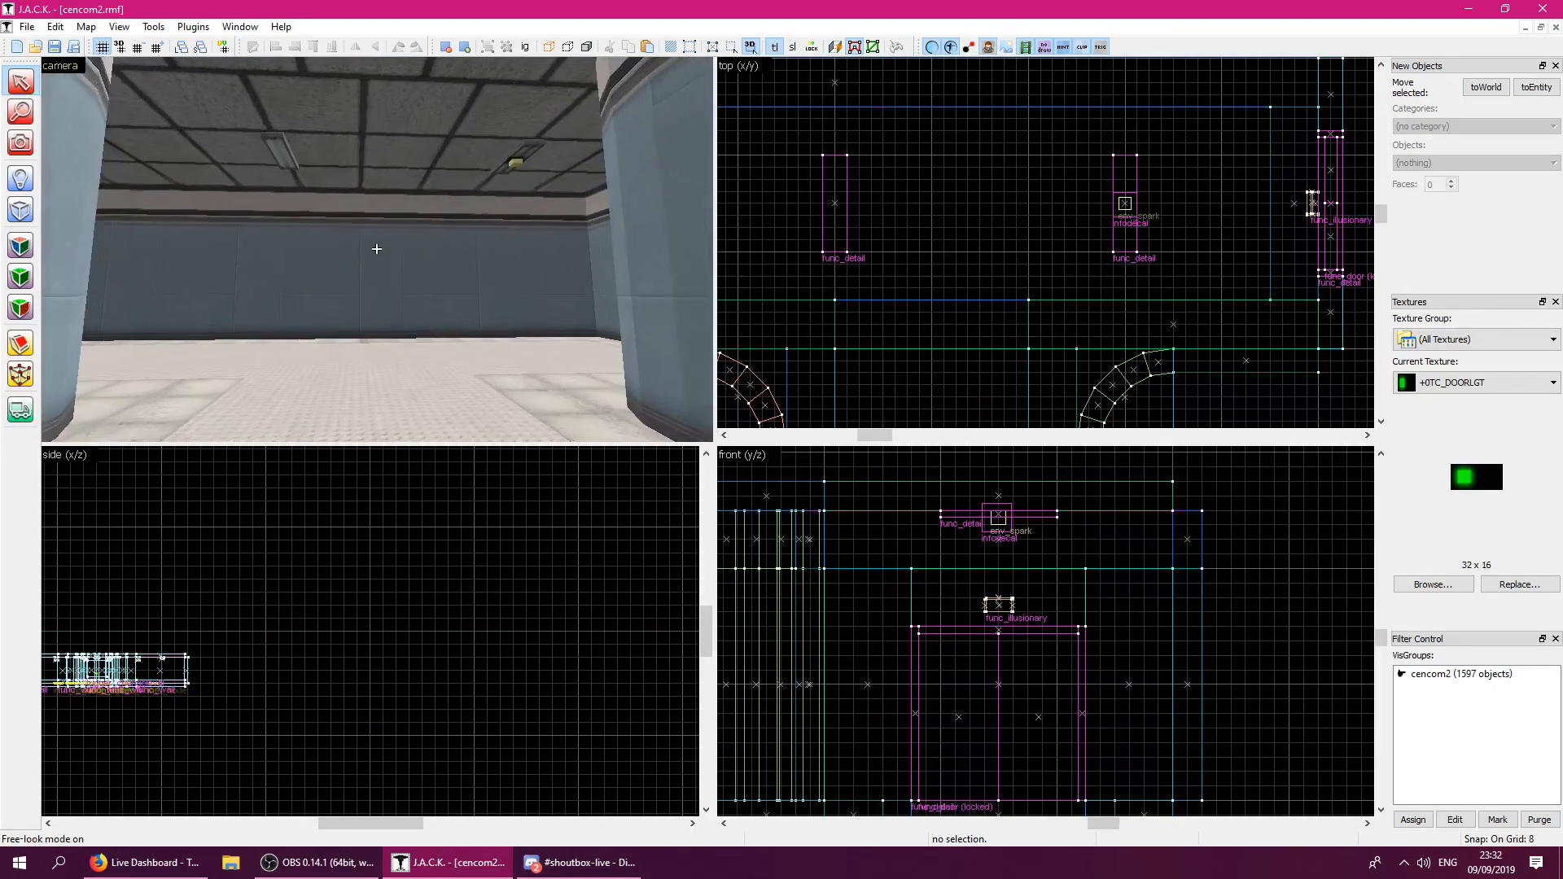
pyautogui.press('w')
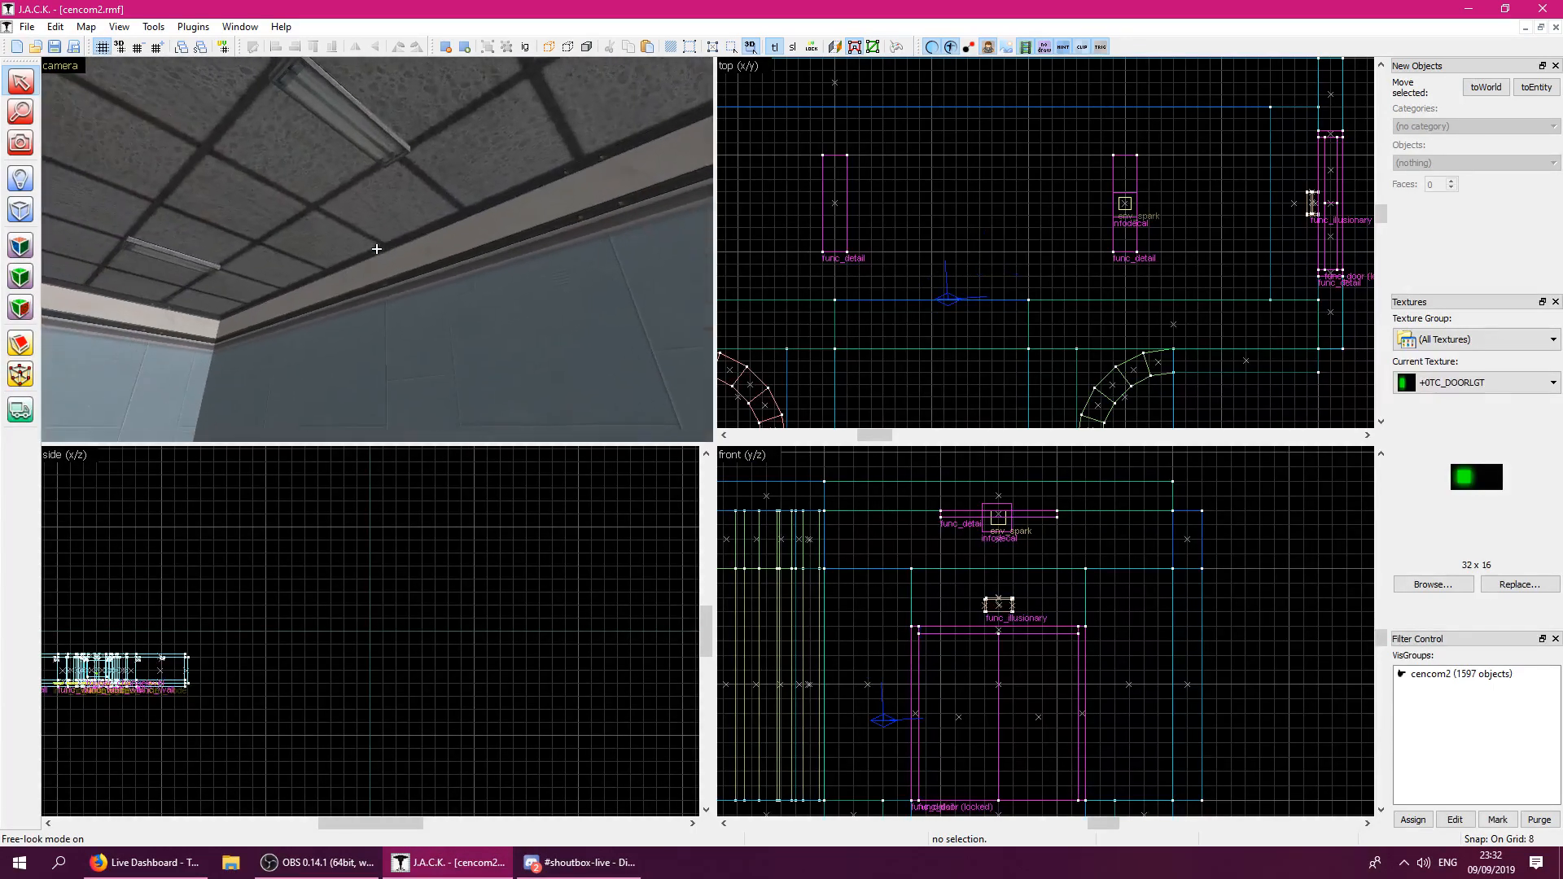
pyautogui.press('w')
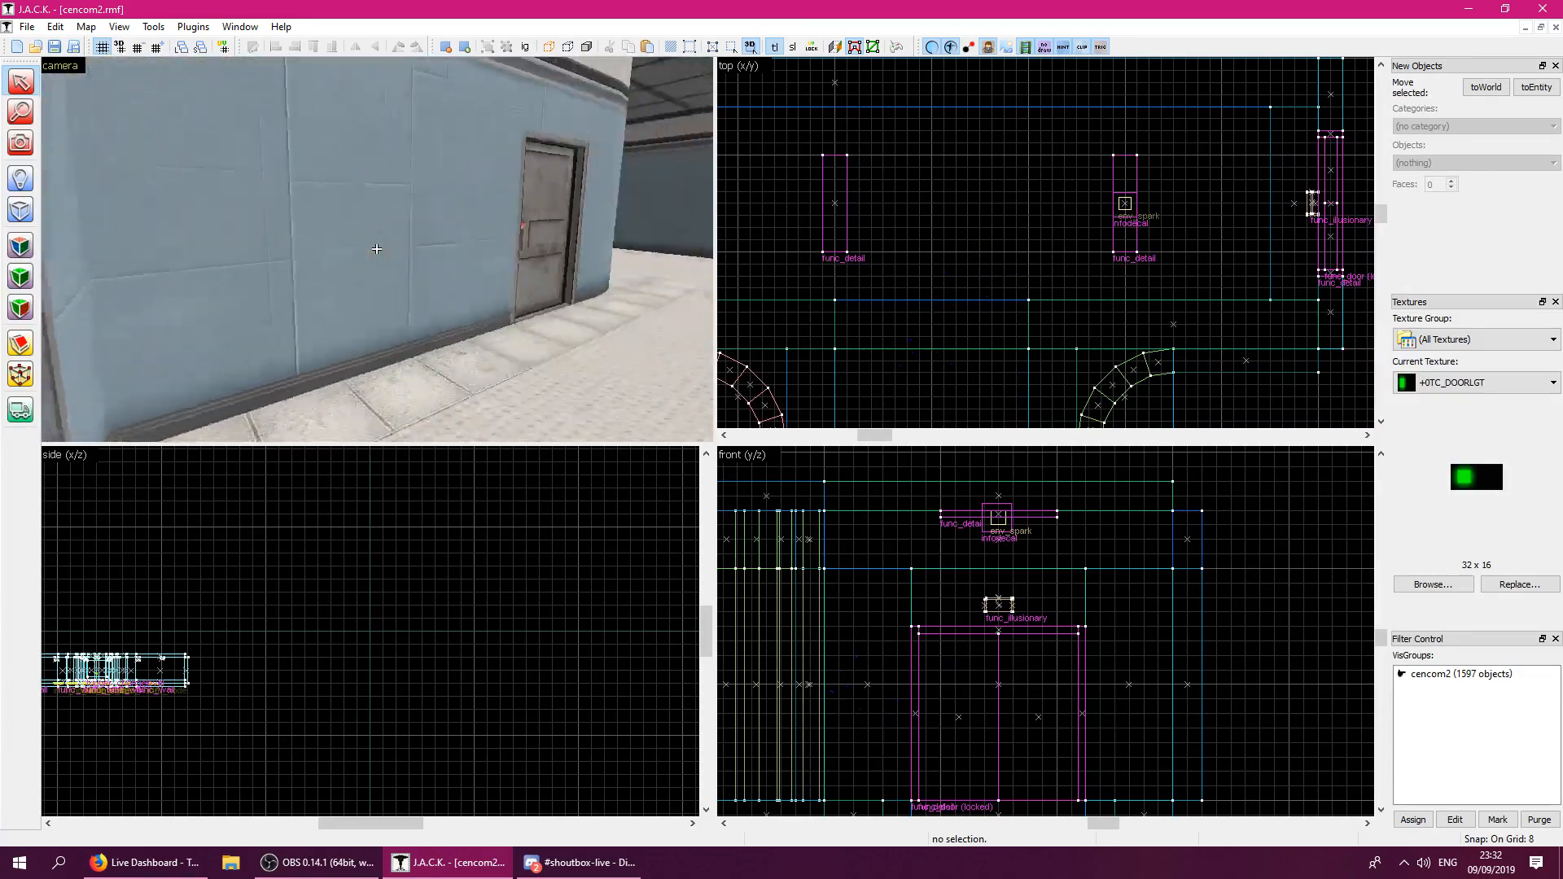
pyautogui.press('w')
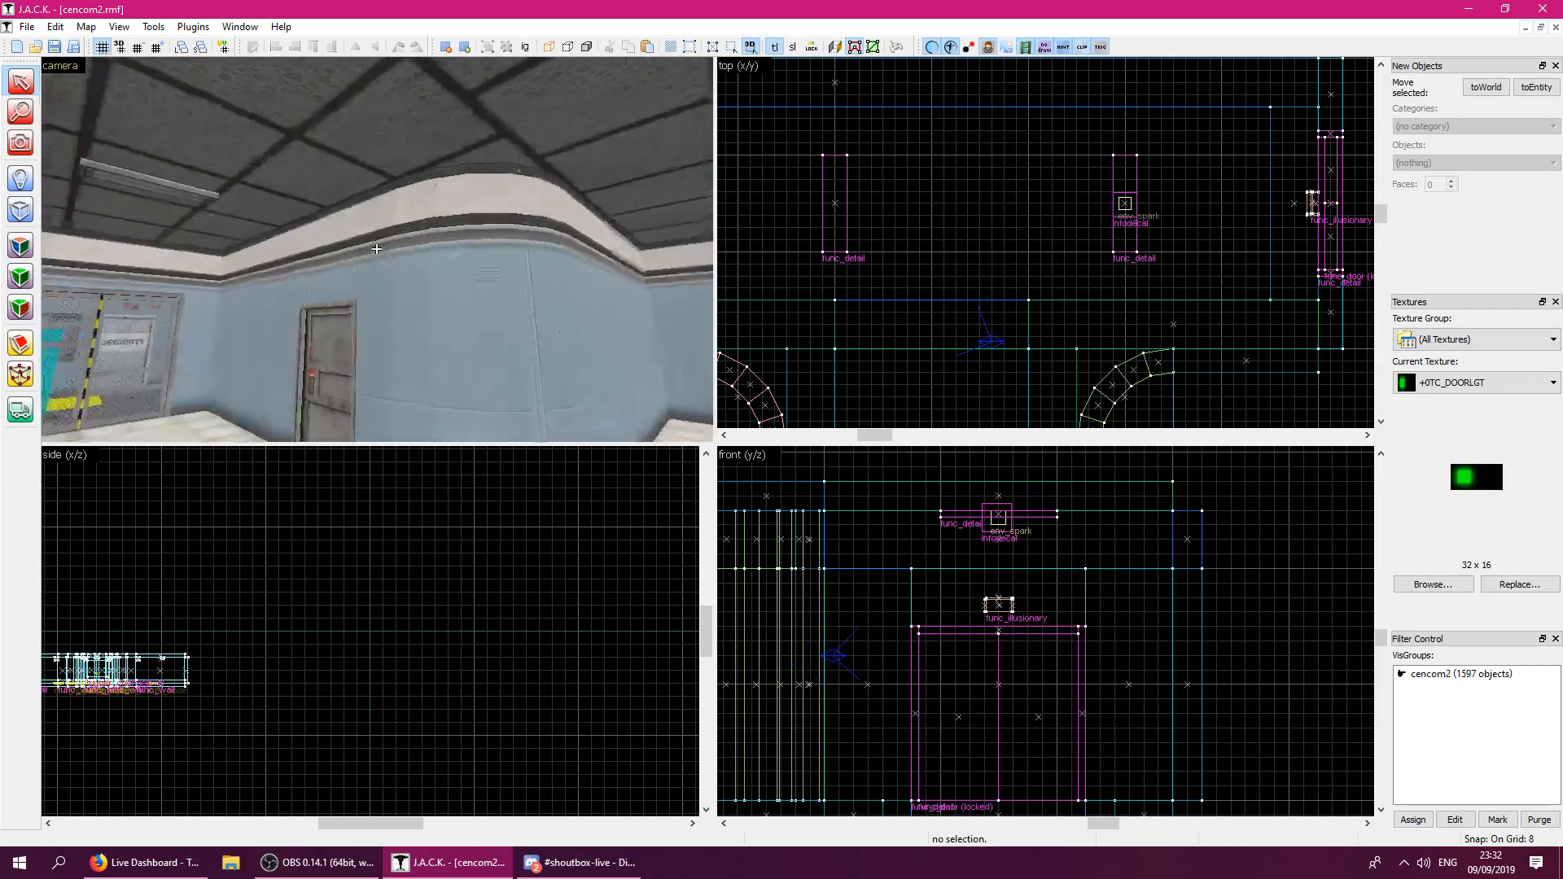
pyautogui.press('w')
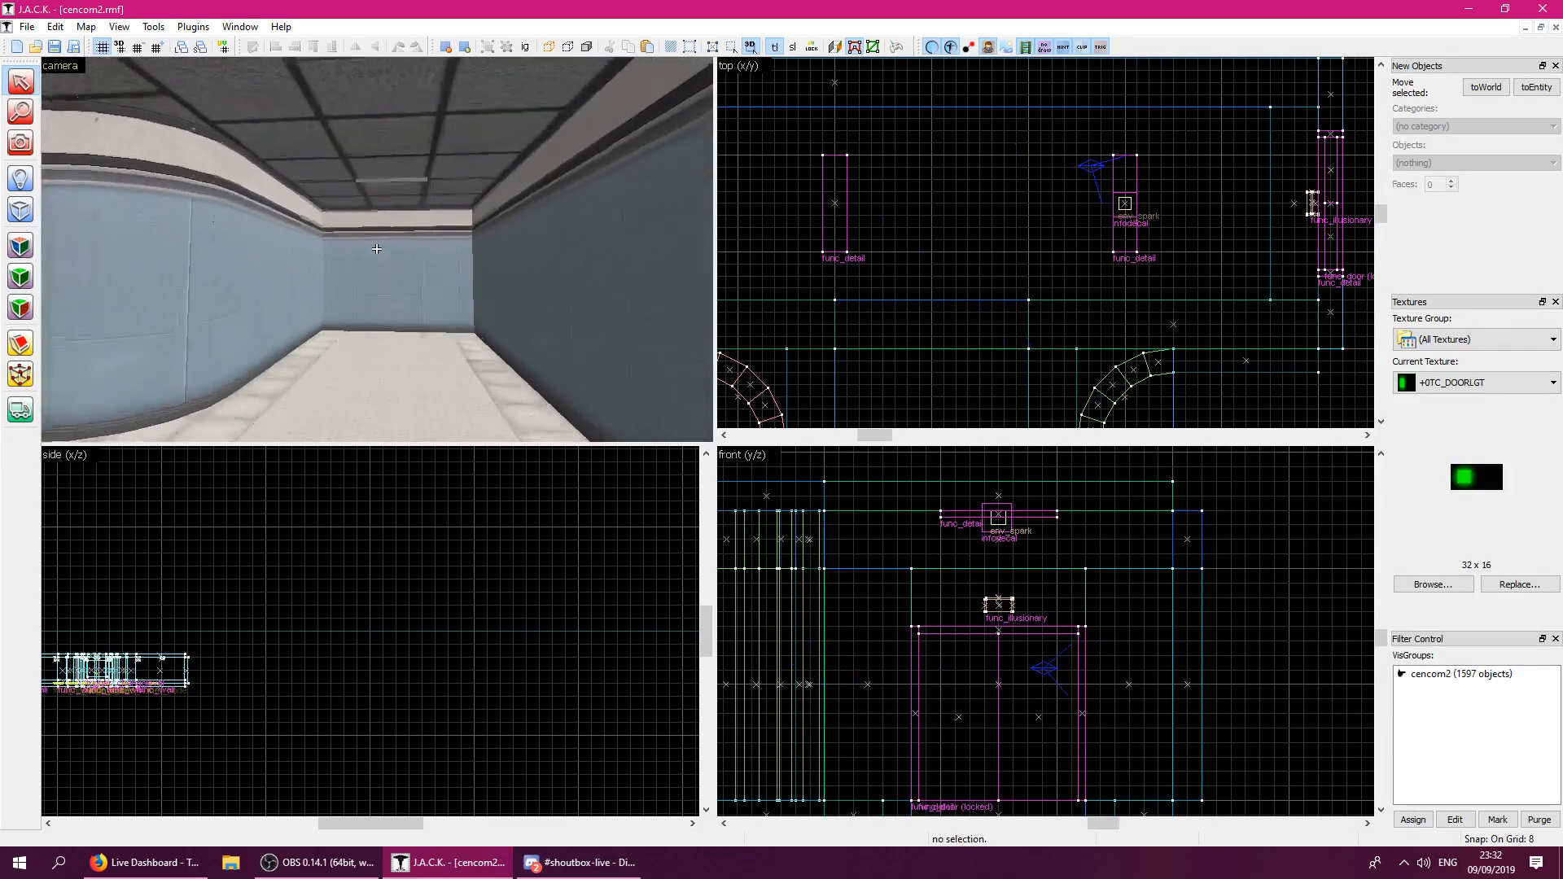
# Examine the corridor's side passage, curved walls, whiteboard wall and both ends for a spot that needs detail.
pyautogui.press('w')
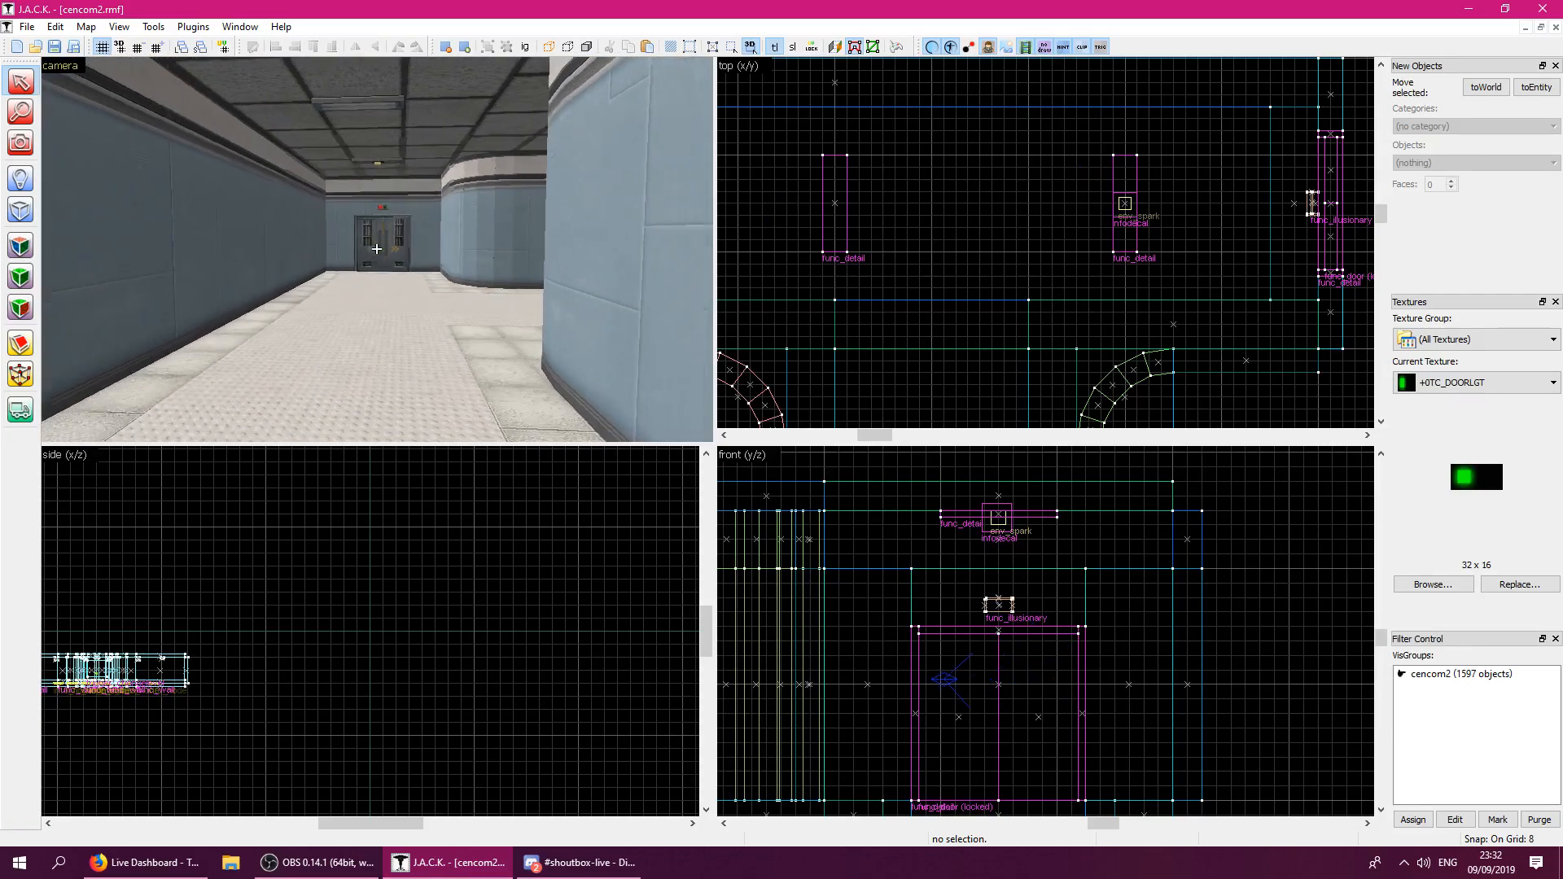
pyautogui.press('w')
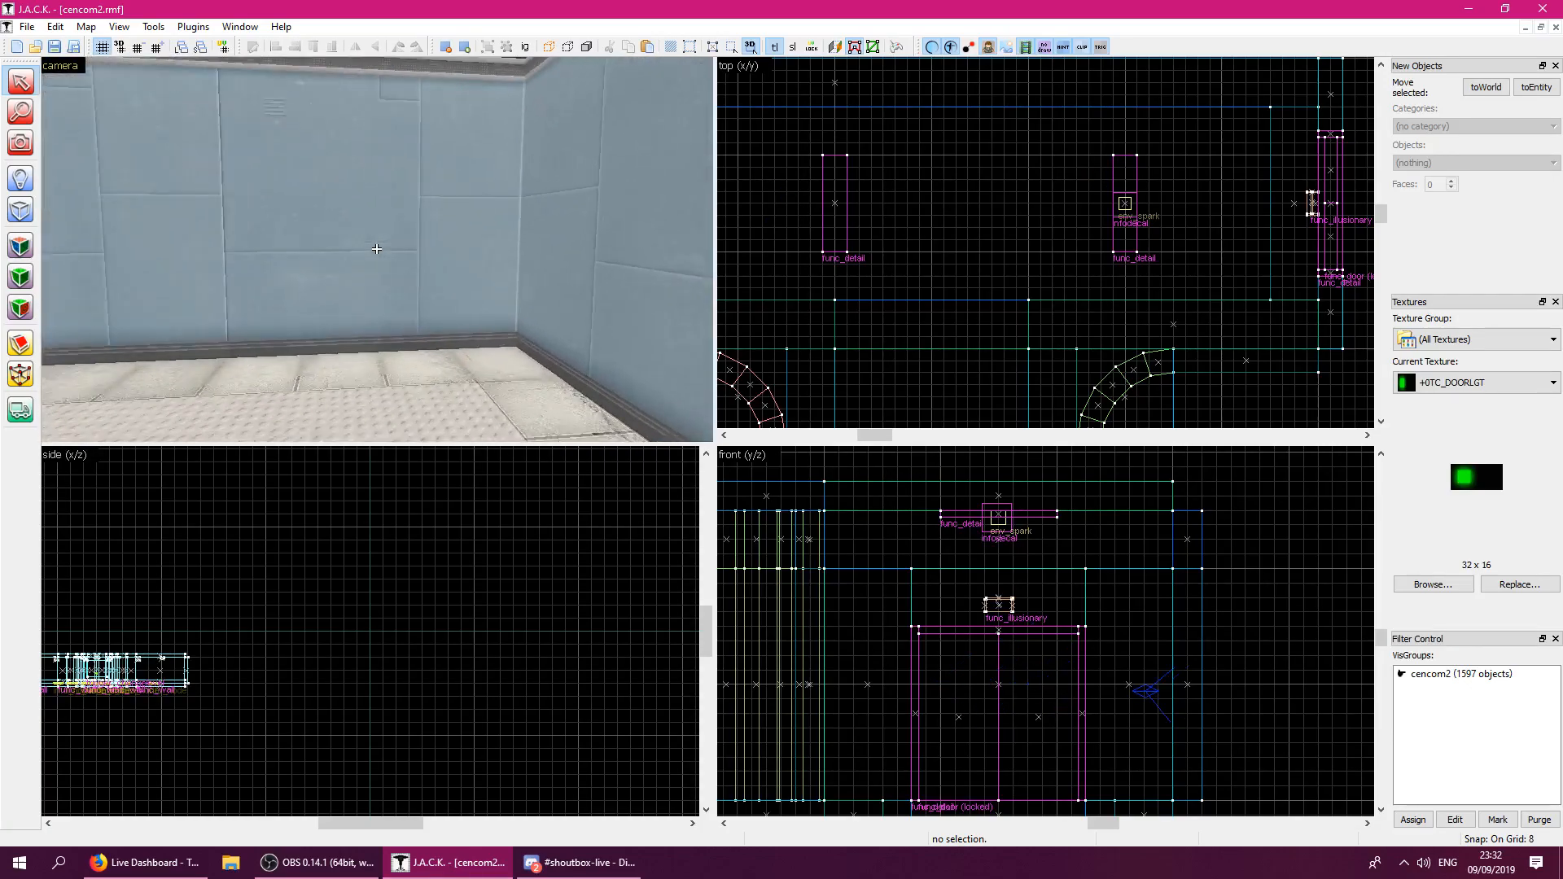
pyautogui.press('w')
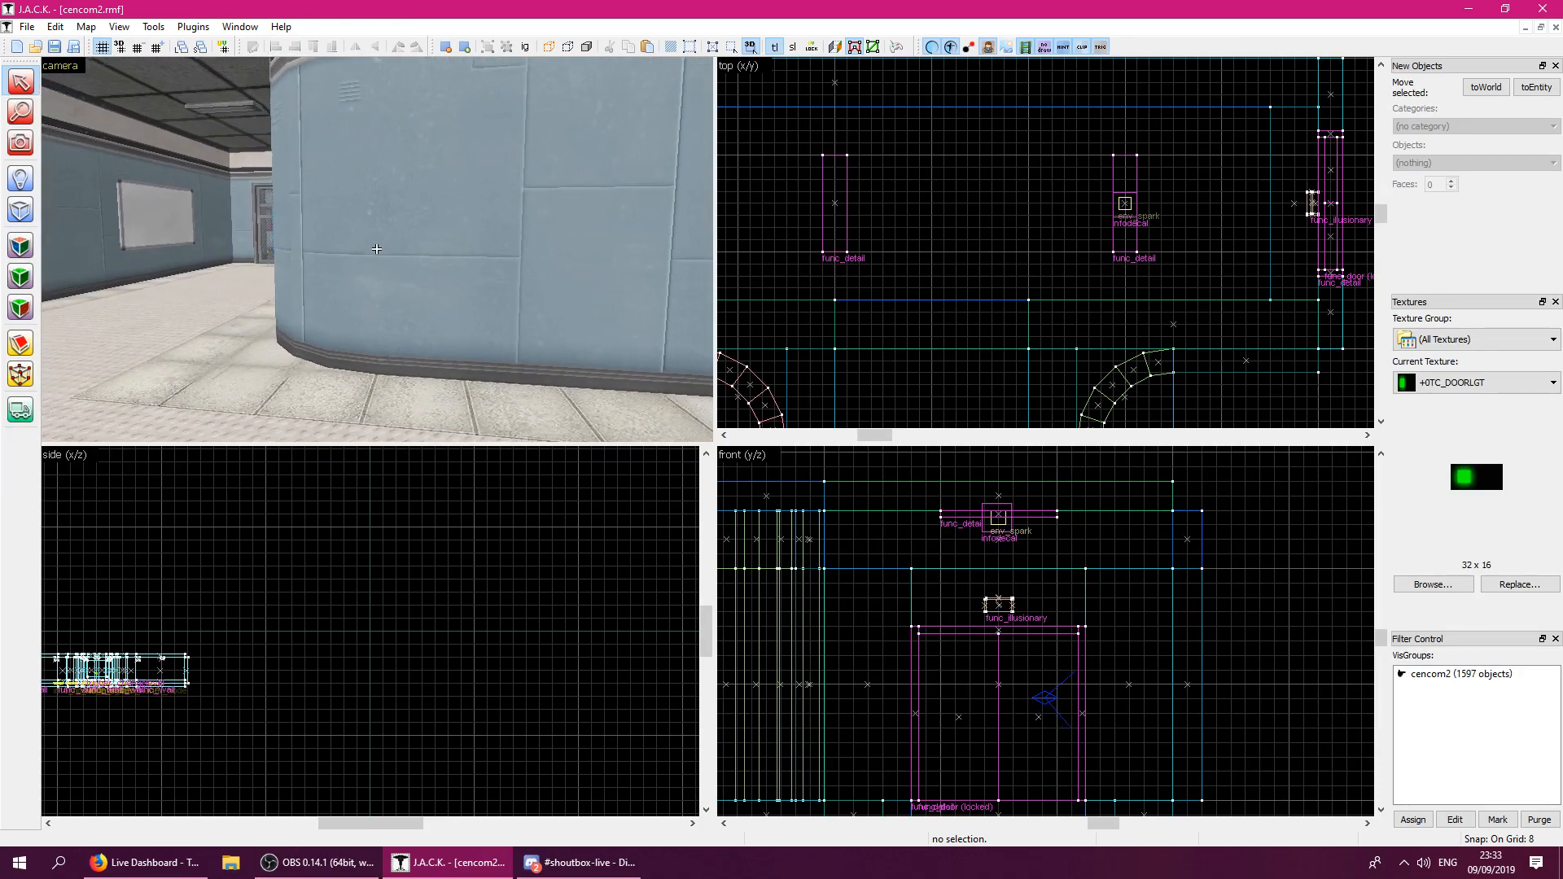
pyautogui.press('d')
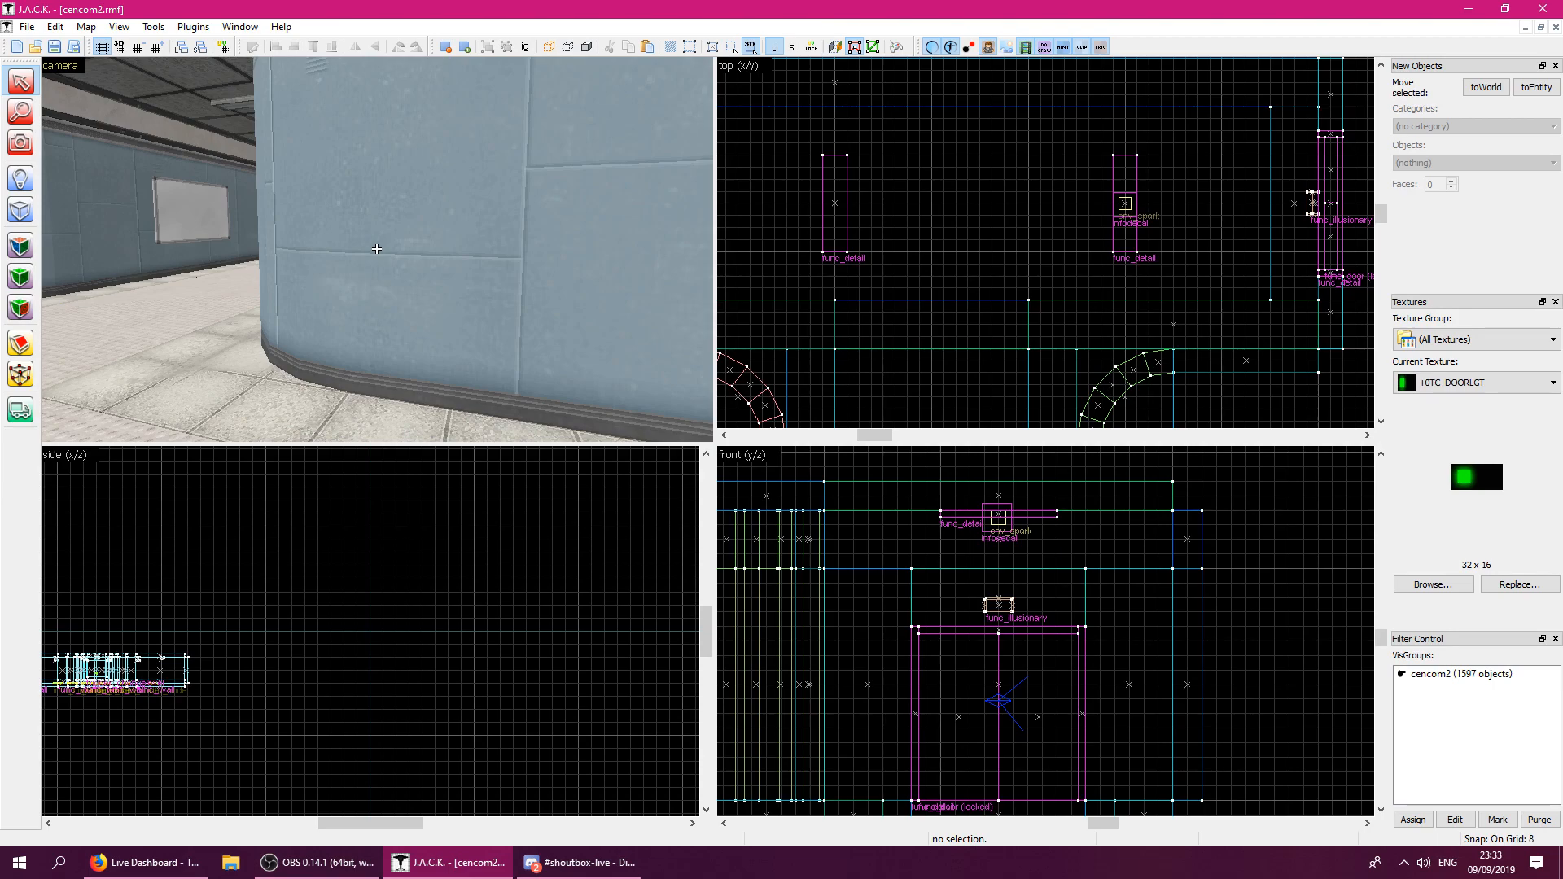
pyautogui.press('w')
pyautogui.press('a')
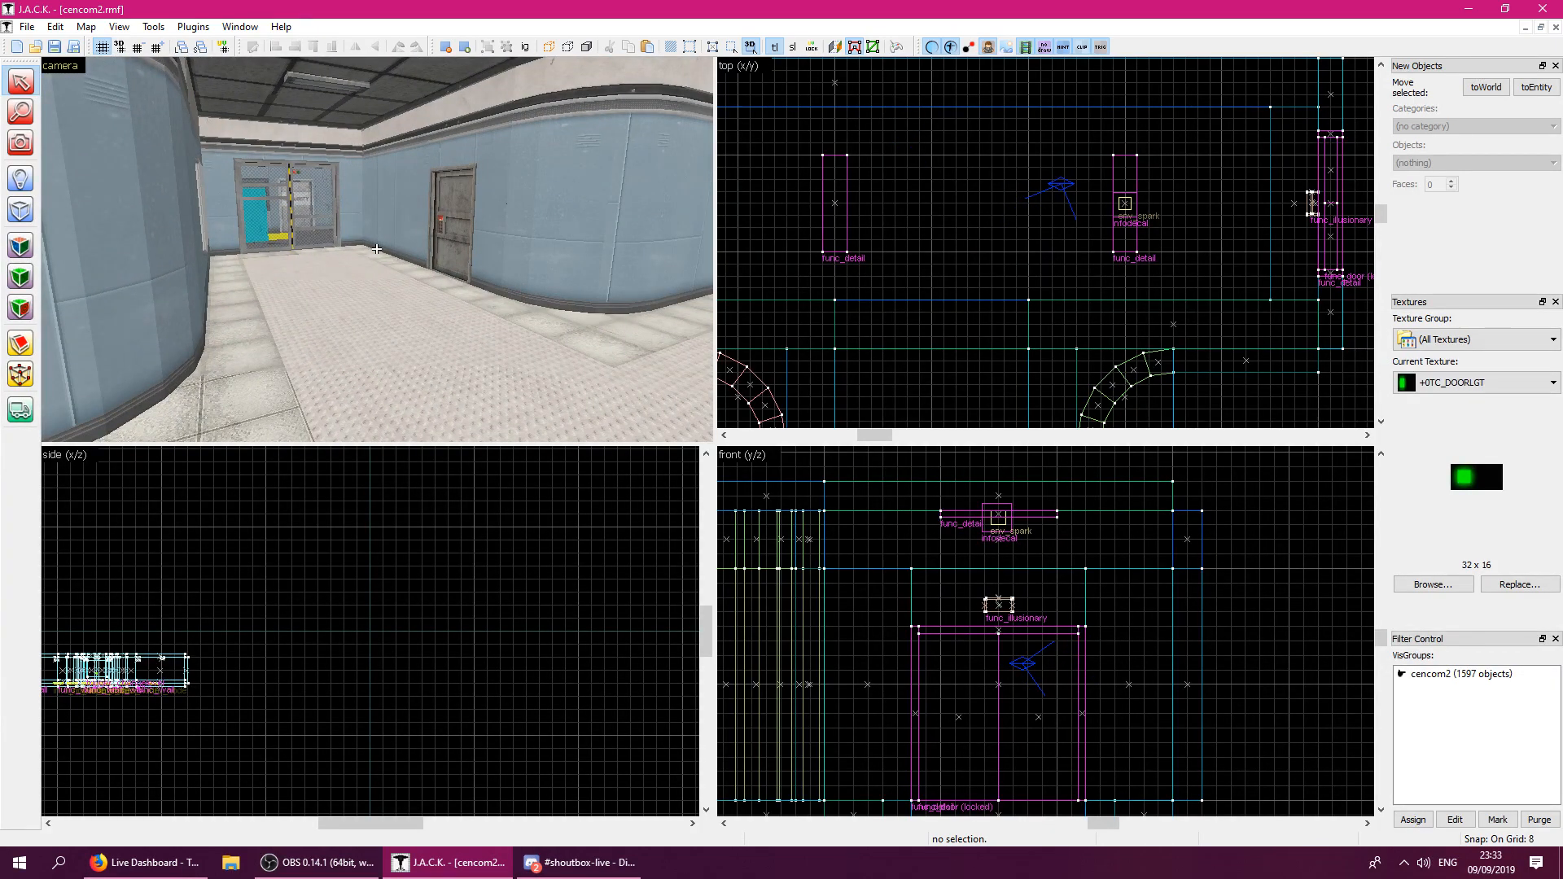
pyautogui.press('w')
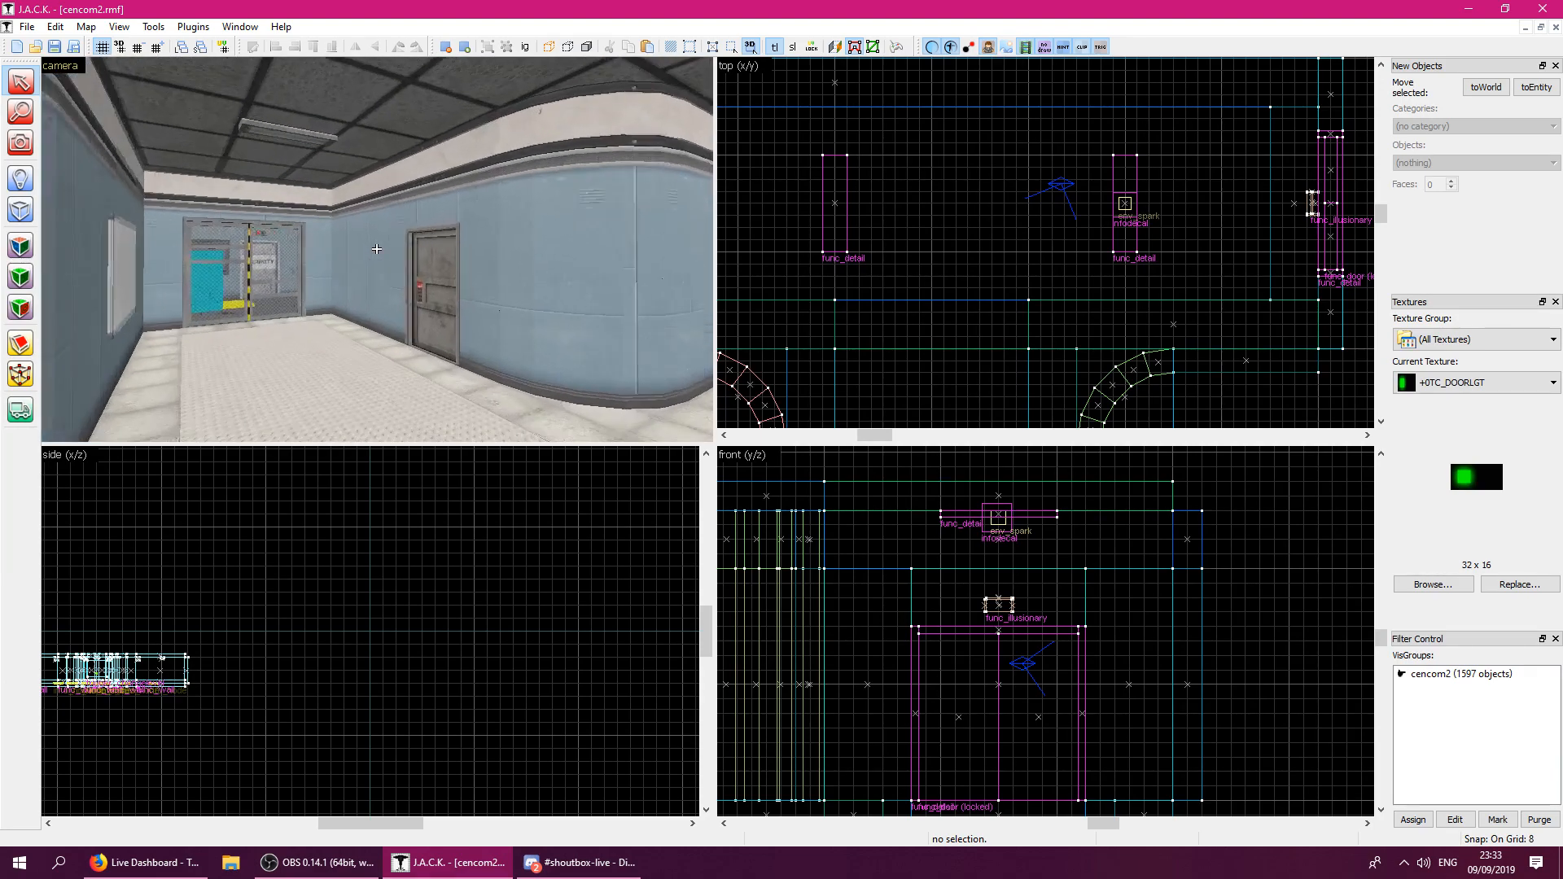
pyautogui.press('w')
pyautogui.press('a')
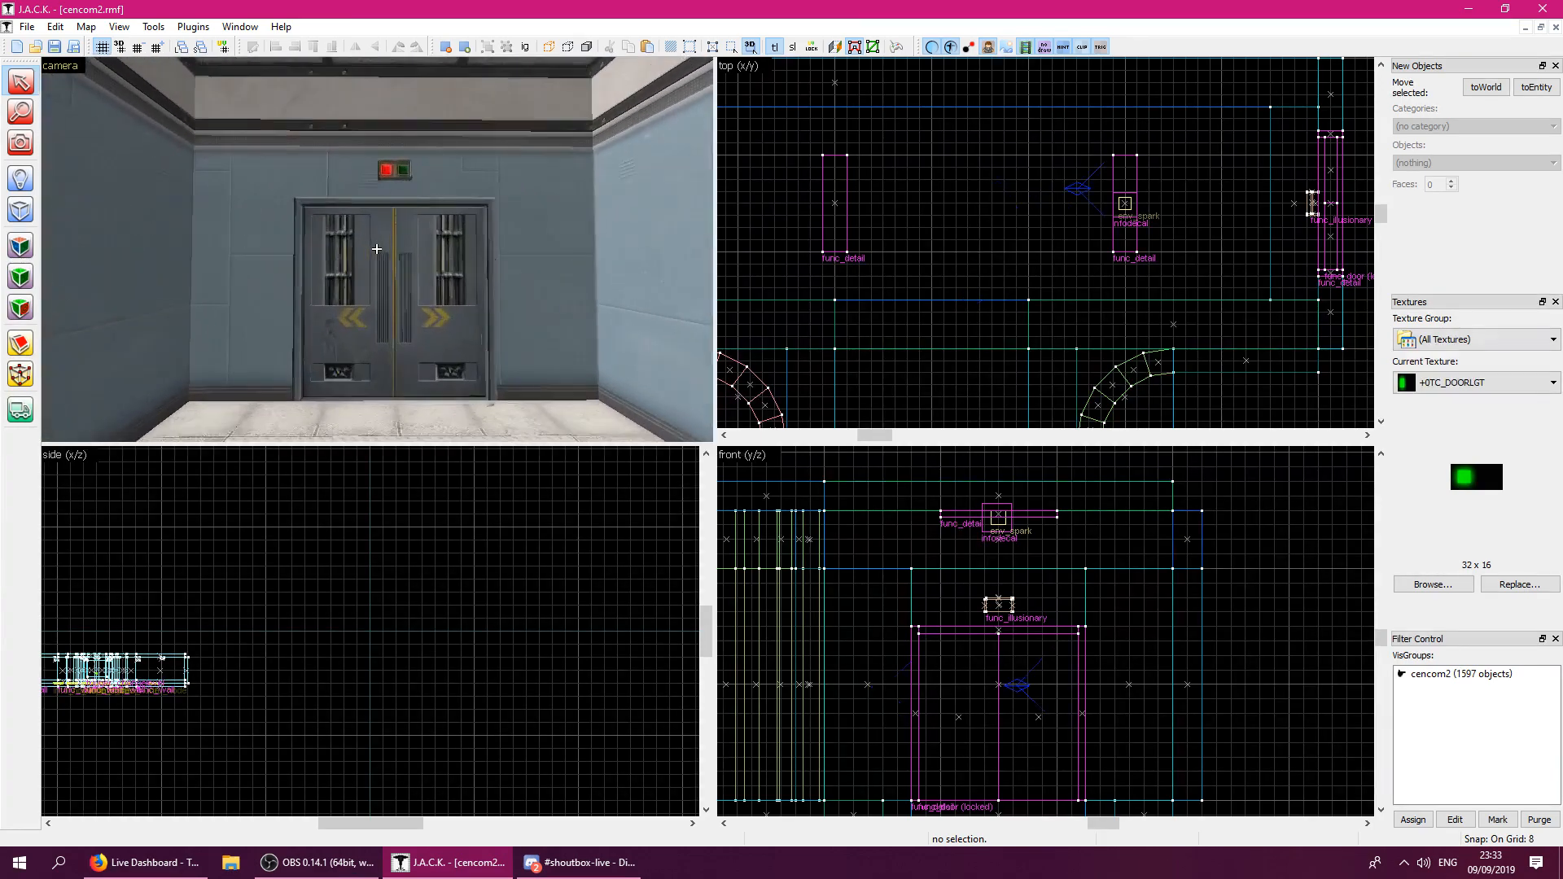
pyautogui.press('w')
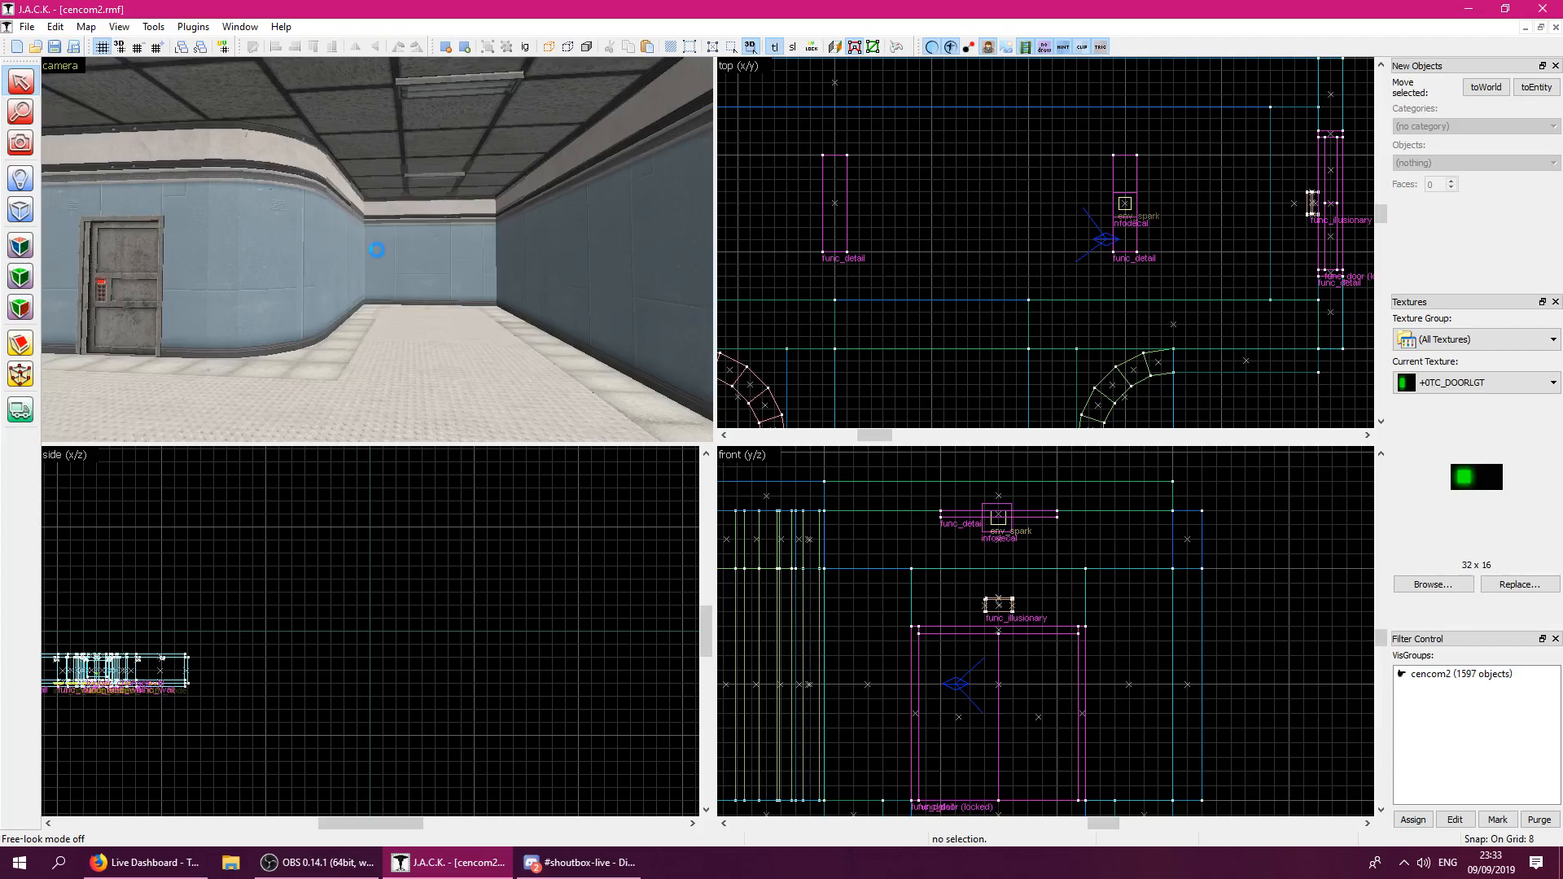
# Save the cencom2 map and set the grid snap to 16 units.
pyautogui.scroll(-7, 1174, 262)
pyautogui.scroll(3, 990, 250)
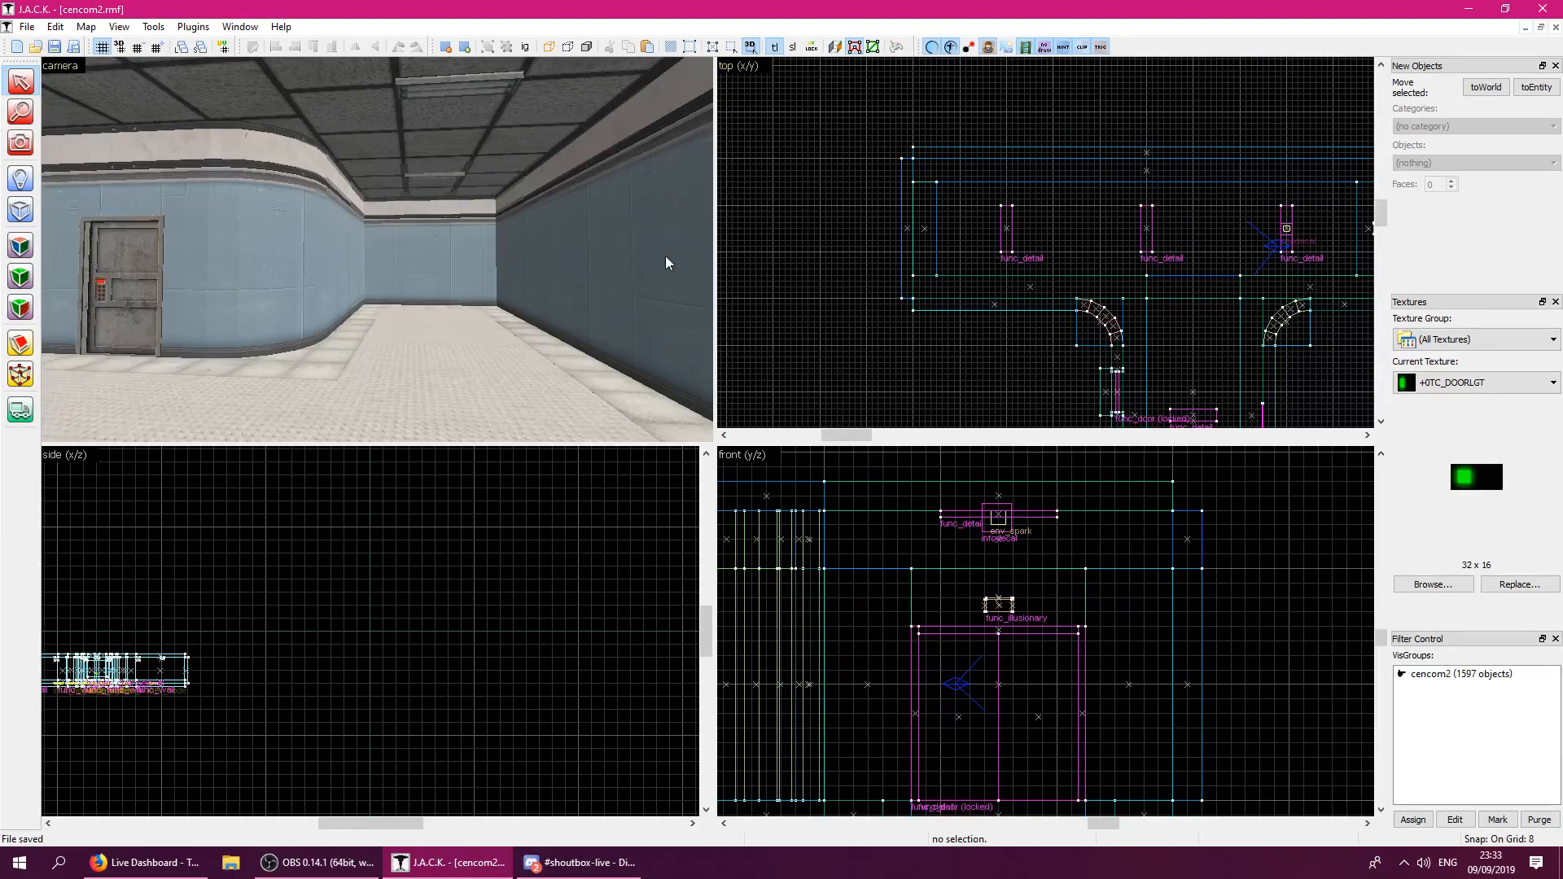
pyautogui.press(']')
pyautogui.press(']')
pyautogui.press('[')
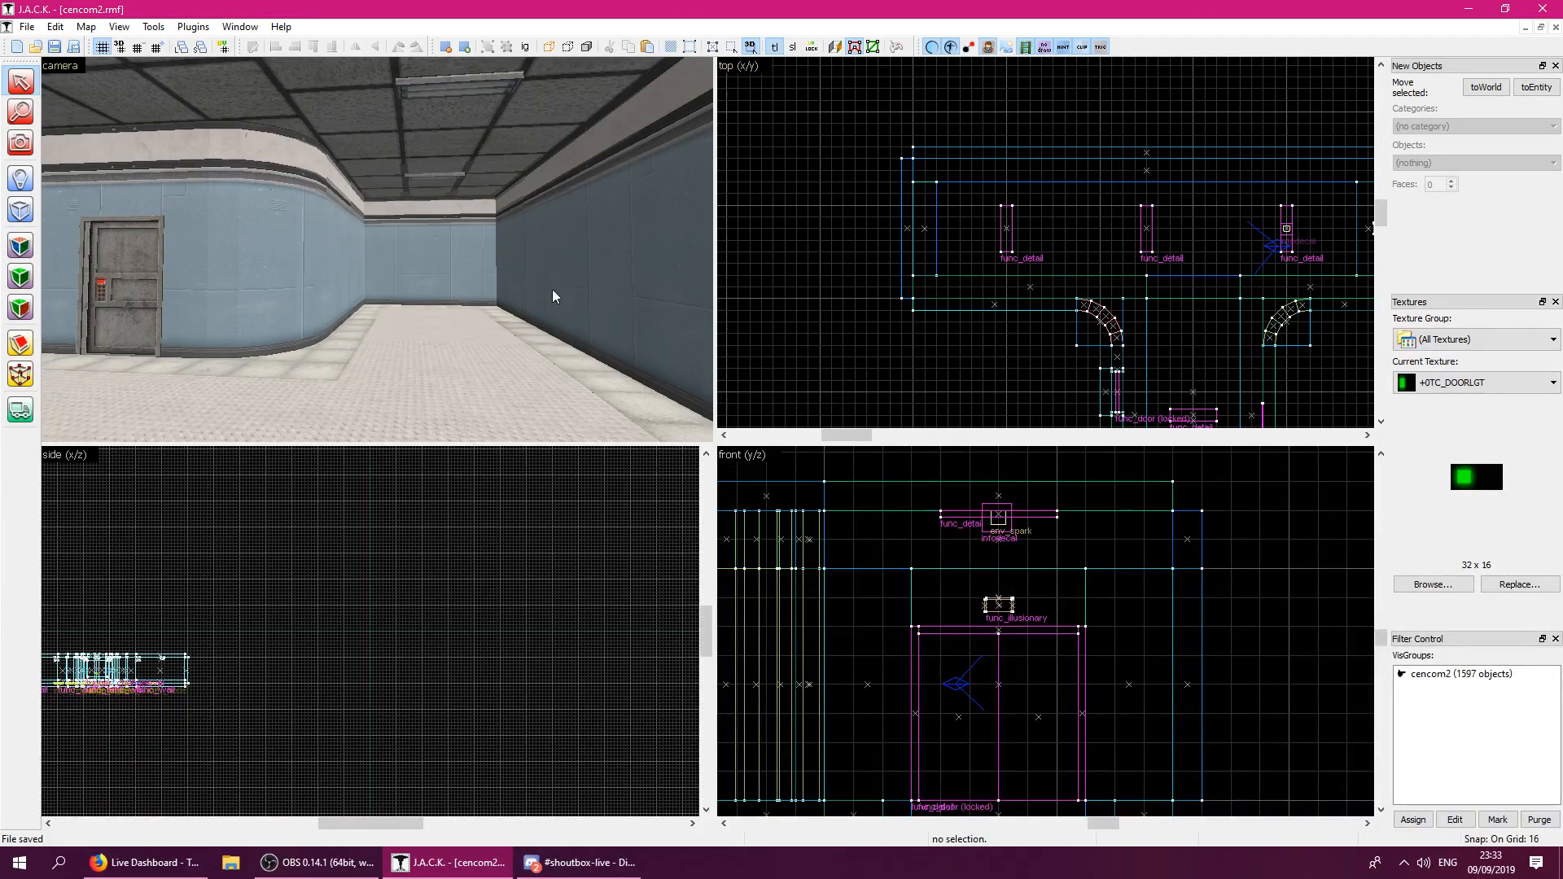
# Clip a 16-unit-wide section off each end of the straight wall beside the curved corner, keeping all pieces.
pyautogui.press('z')
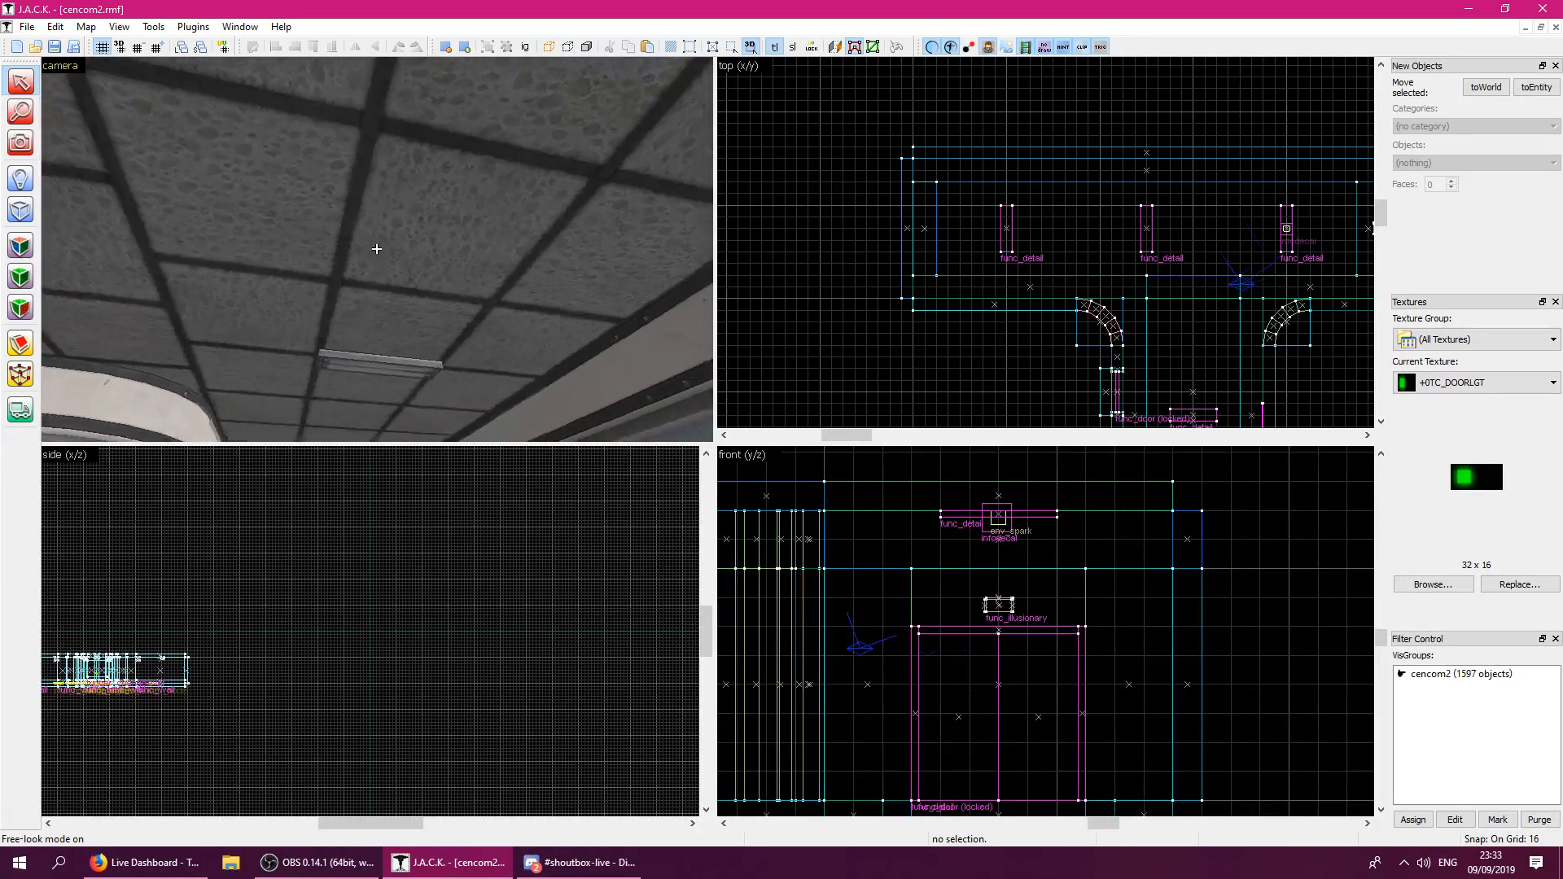
pyautogui.press('w')
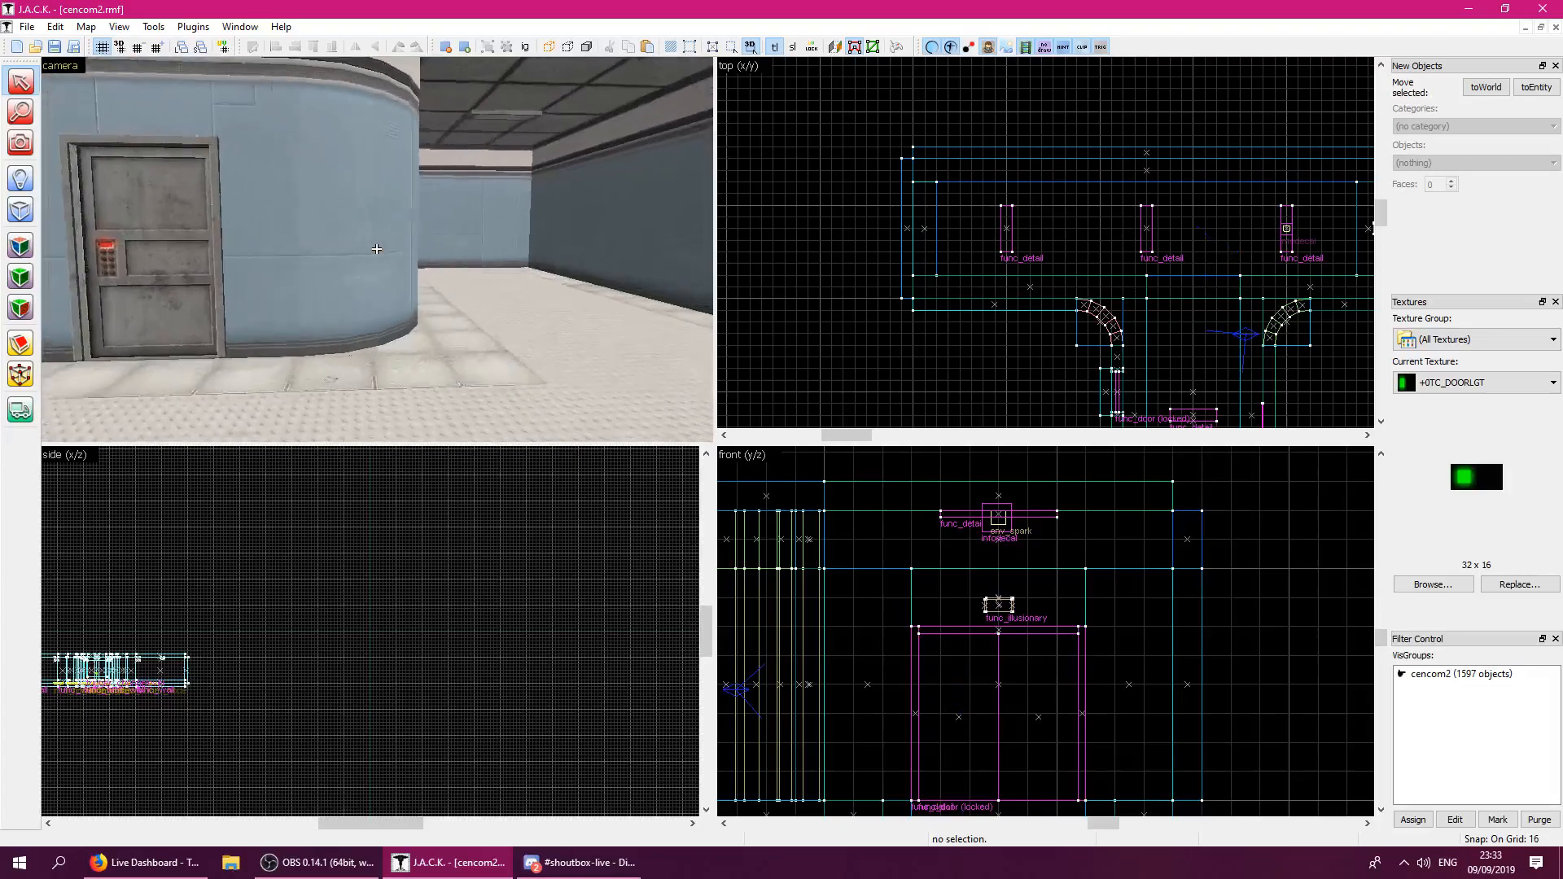
pyautogui.press('d')
pyautogui.press('z')
pyautogui.press('w')
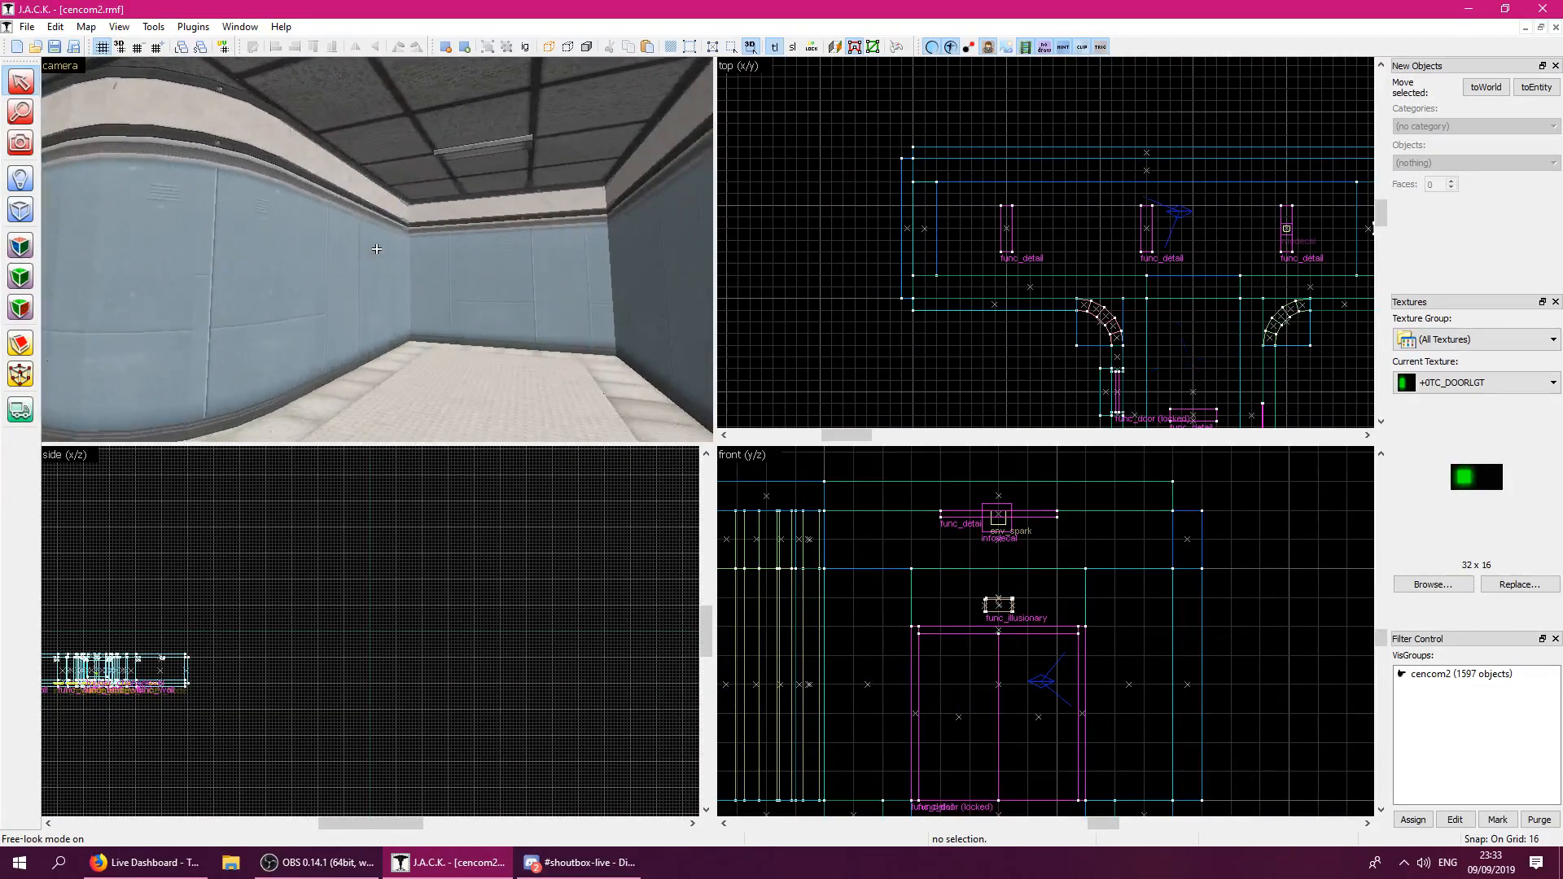
pyautogui.press('z')
pyautogui.click(376, 249)
pyautogui.scroll(3, 943, 322)
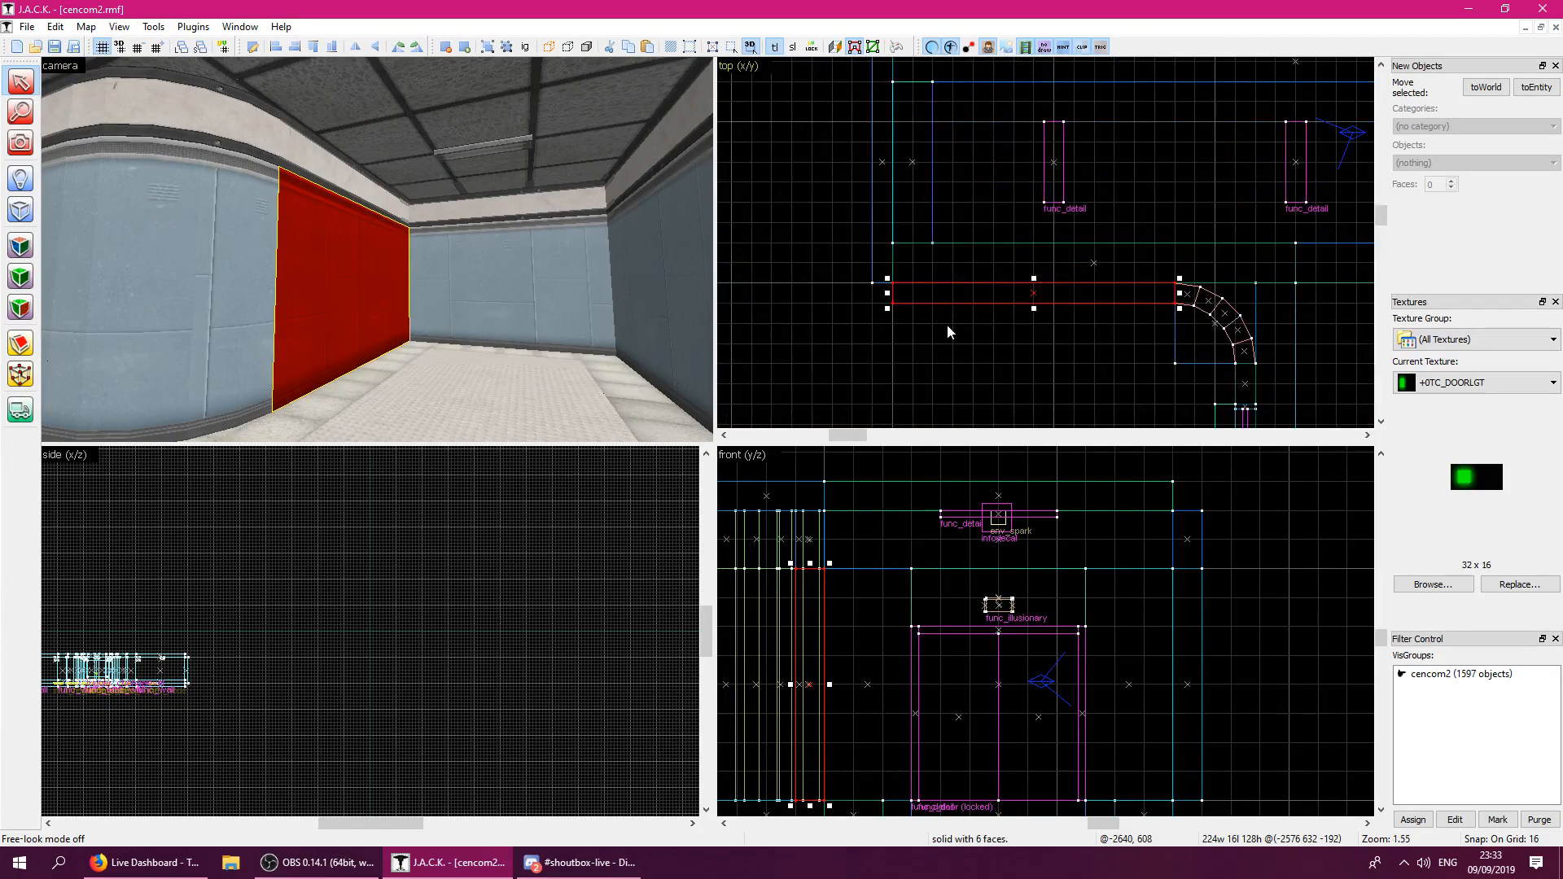
pyautogui.click(20, 345)
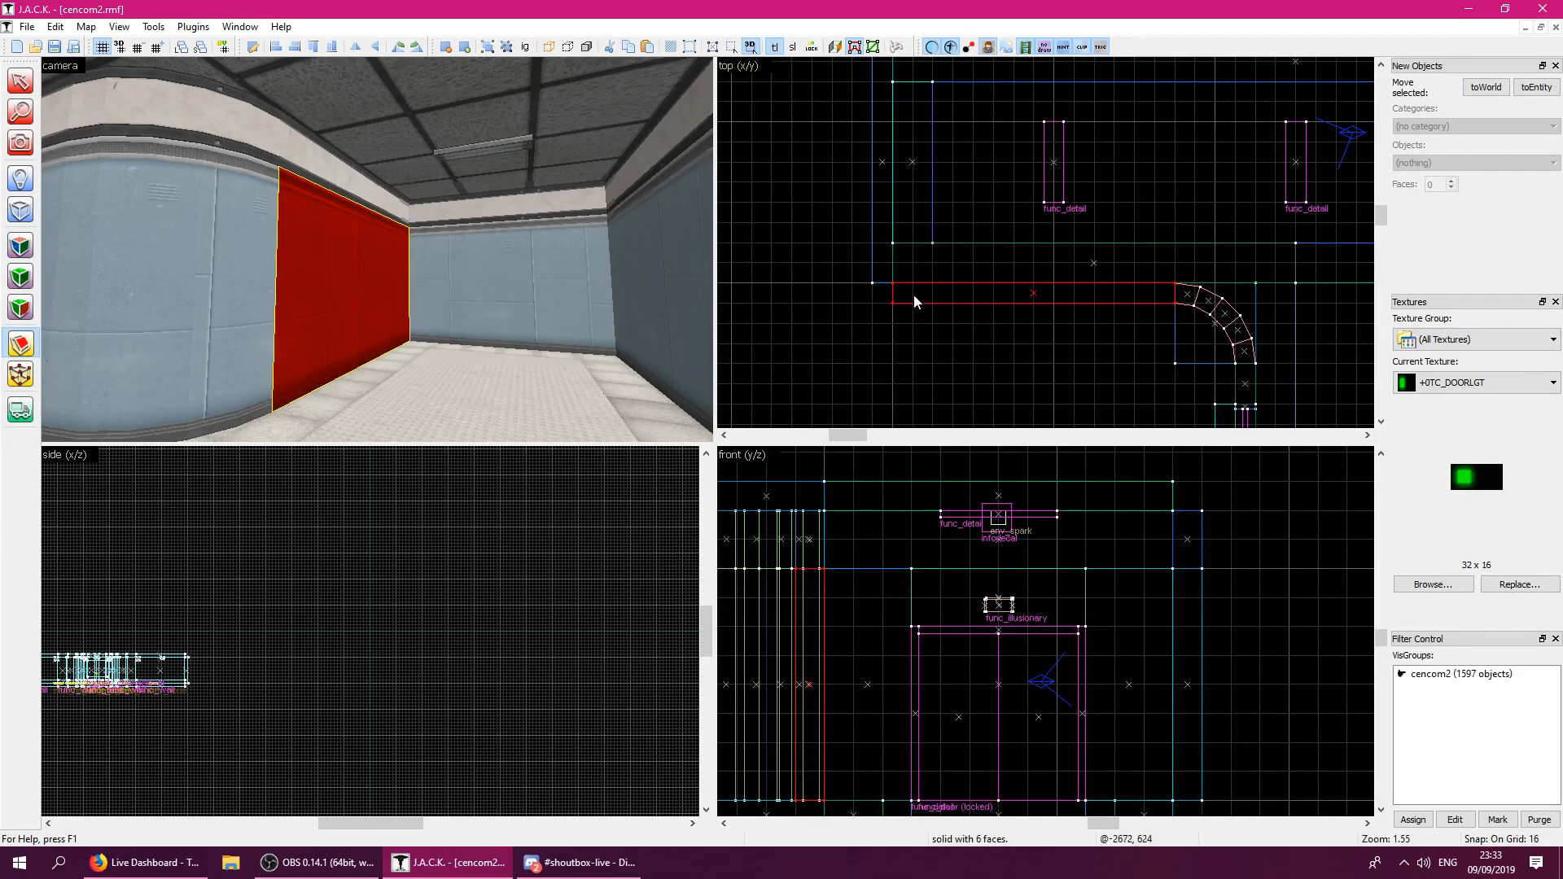
pyautogui.moveTo(1155, 283); pyautogui.dragTo(1156, 317)
pyautogui.press('Return')
pyautogui.click(21, 81)
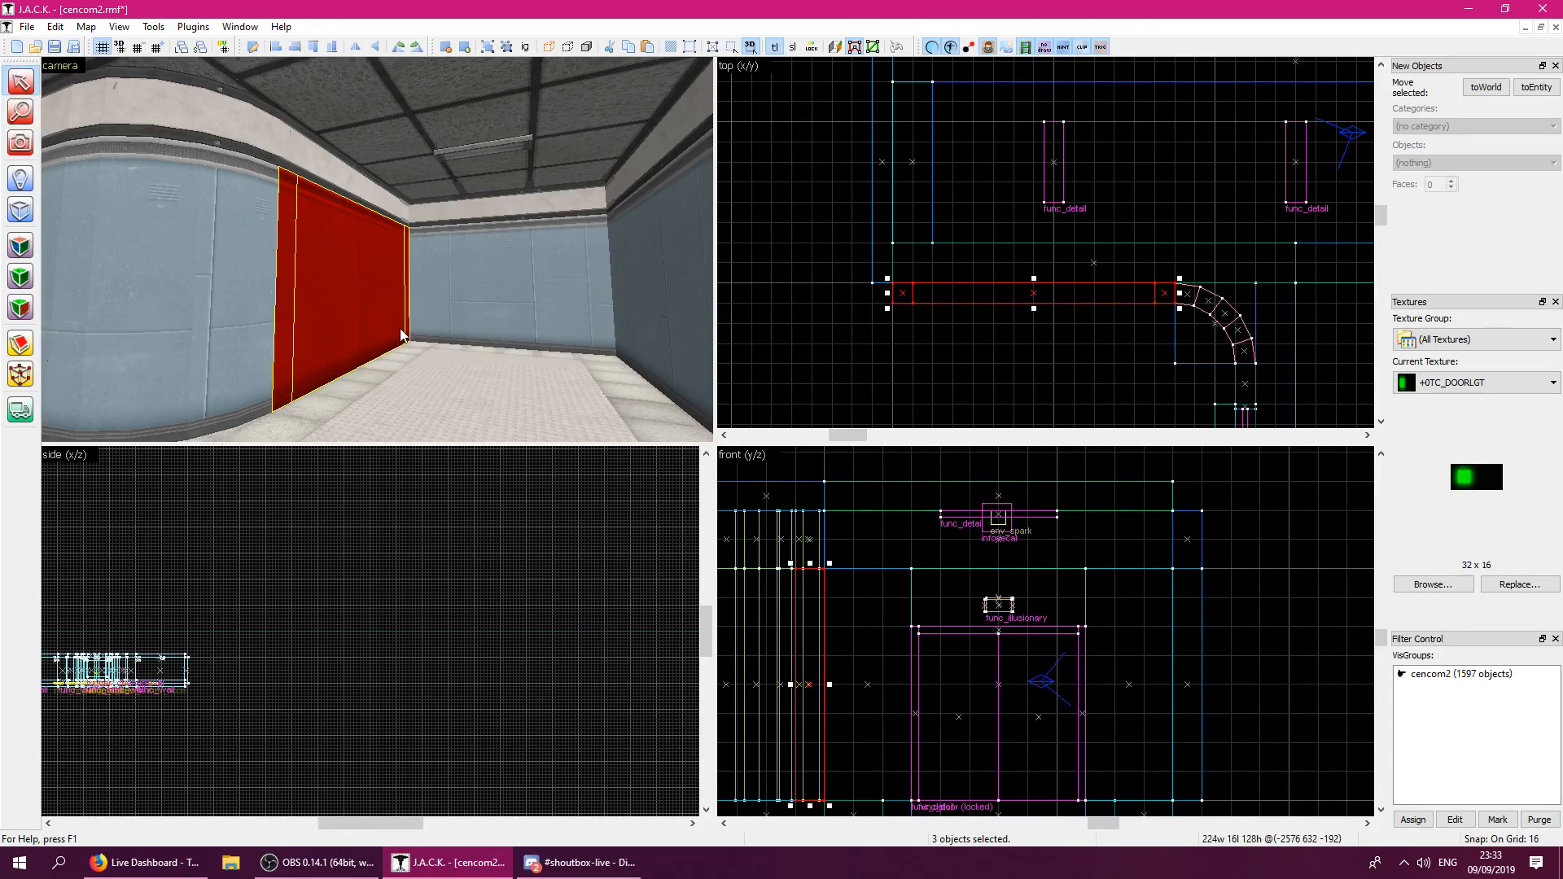
# Clip 16-unit-high strips off the top and bottom of the middle wall section, keeping all pieces.
pyautogui.click(344, 316)
pyautogui.click(20, 343)
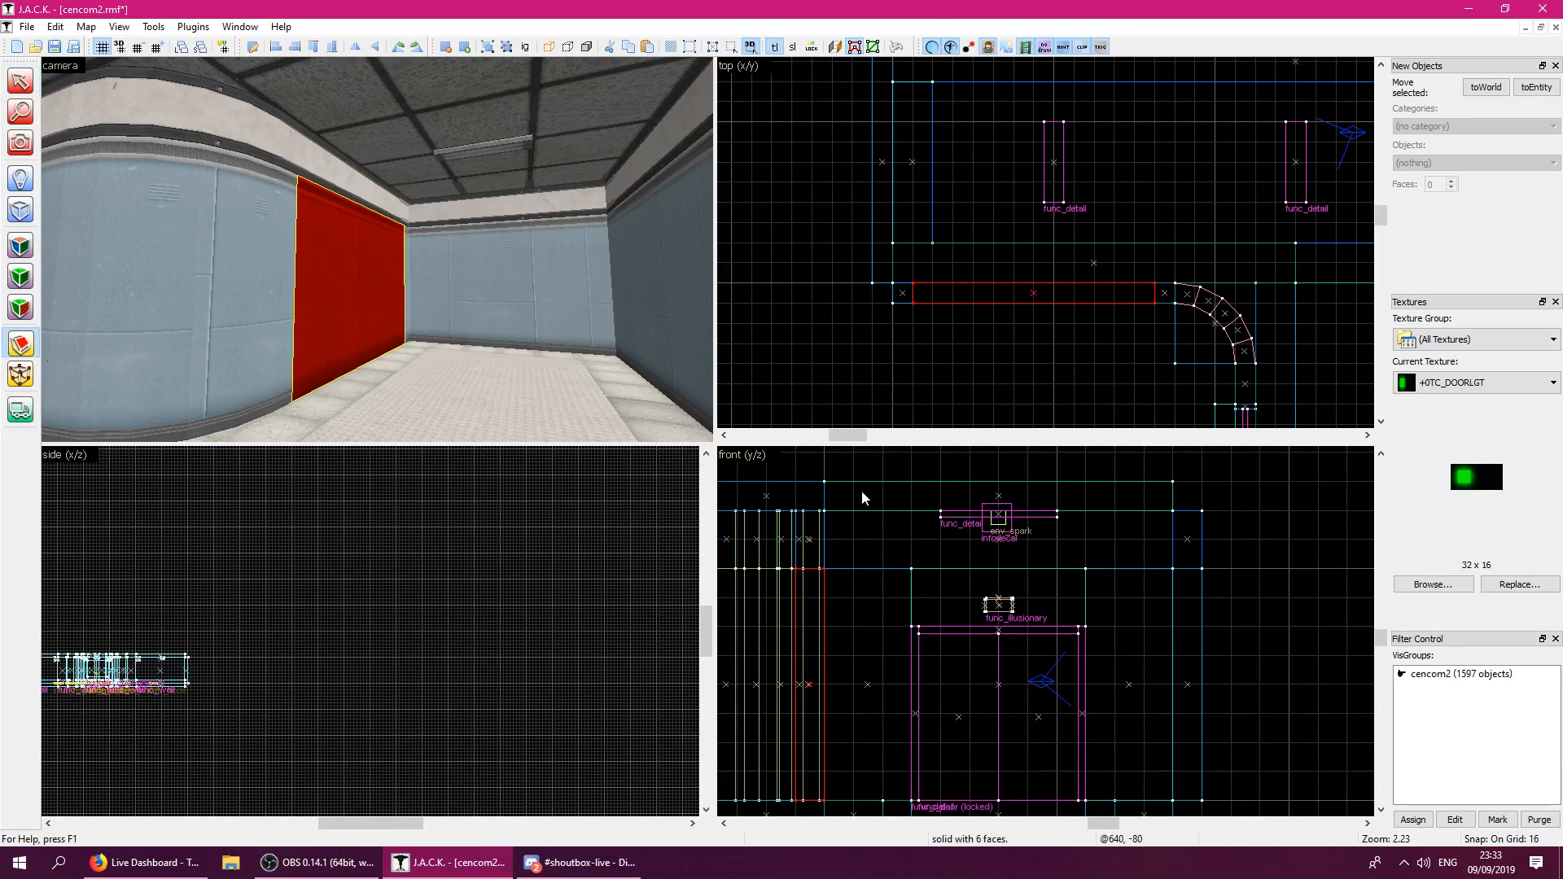
pyautogui.scroll(-2, 873, 602)
pyautogui.scroll(2, 873, 602)
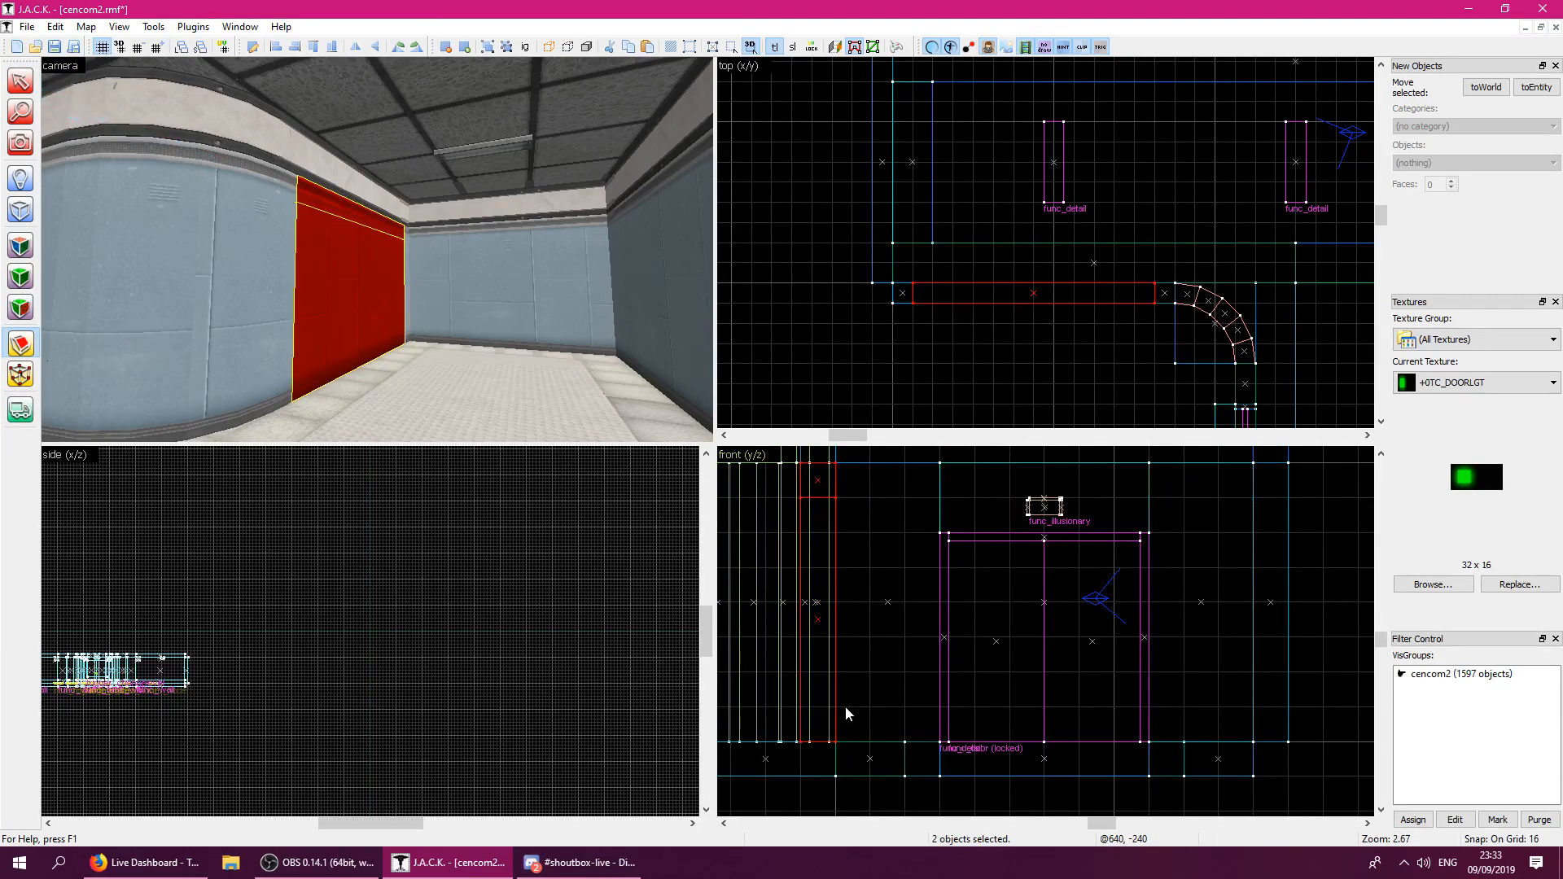
pyautogui.click(21, 81)
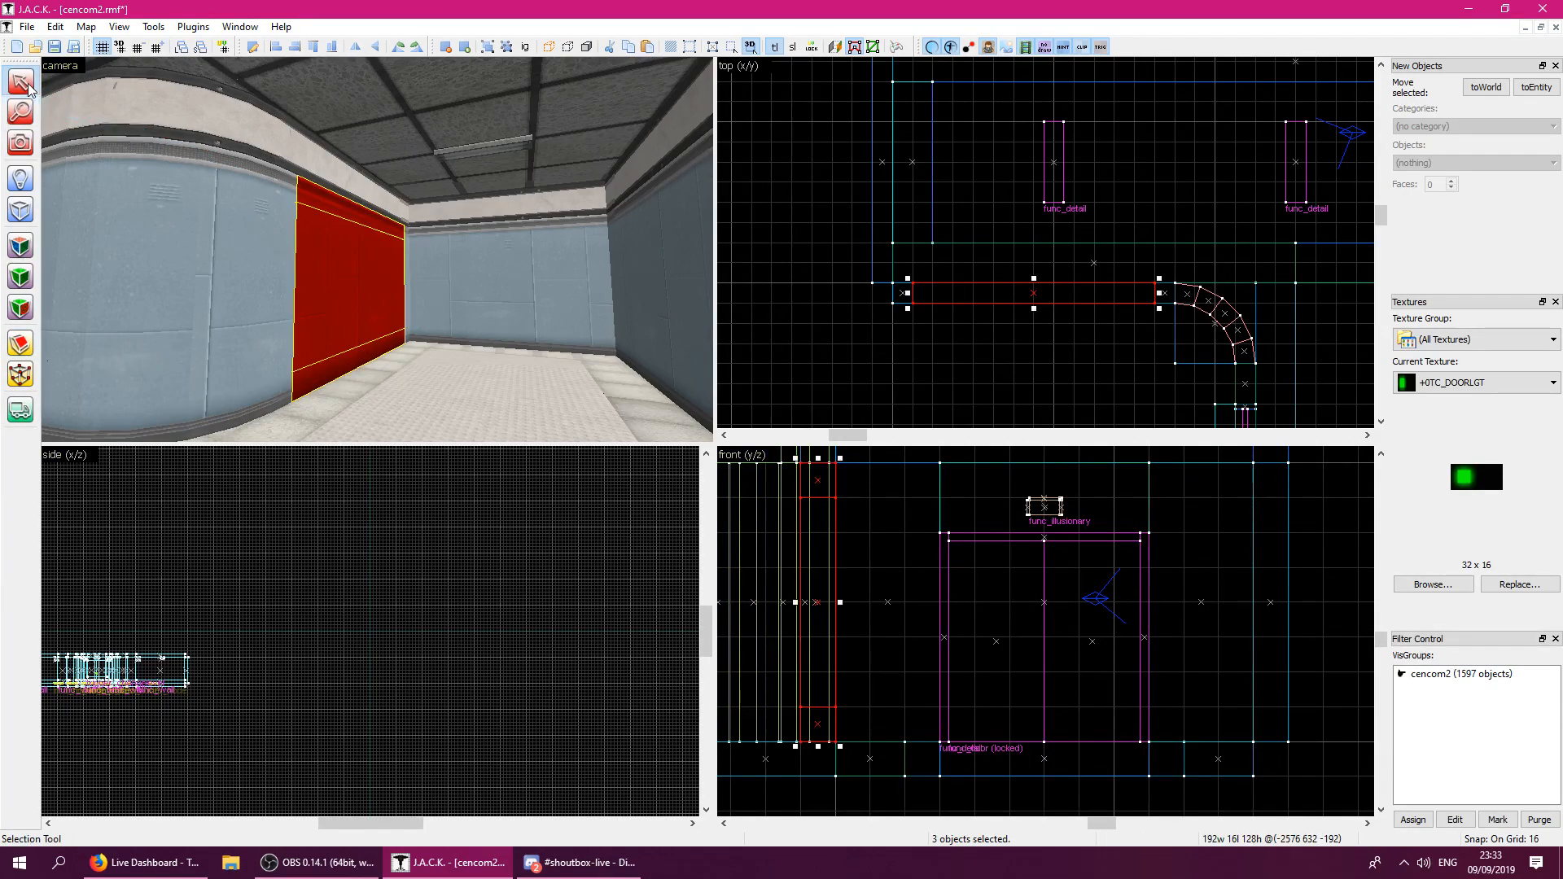
# Delete the centre piece of the clipped wall to open a window hole, and check the opening from the corridor.
pyautogui.press('Delete')
pyautogui.press('z')
pyautogui.press('d')
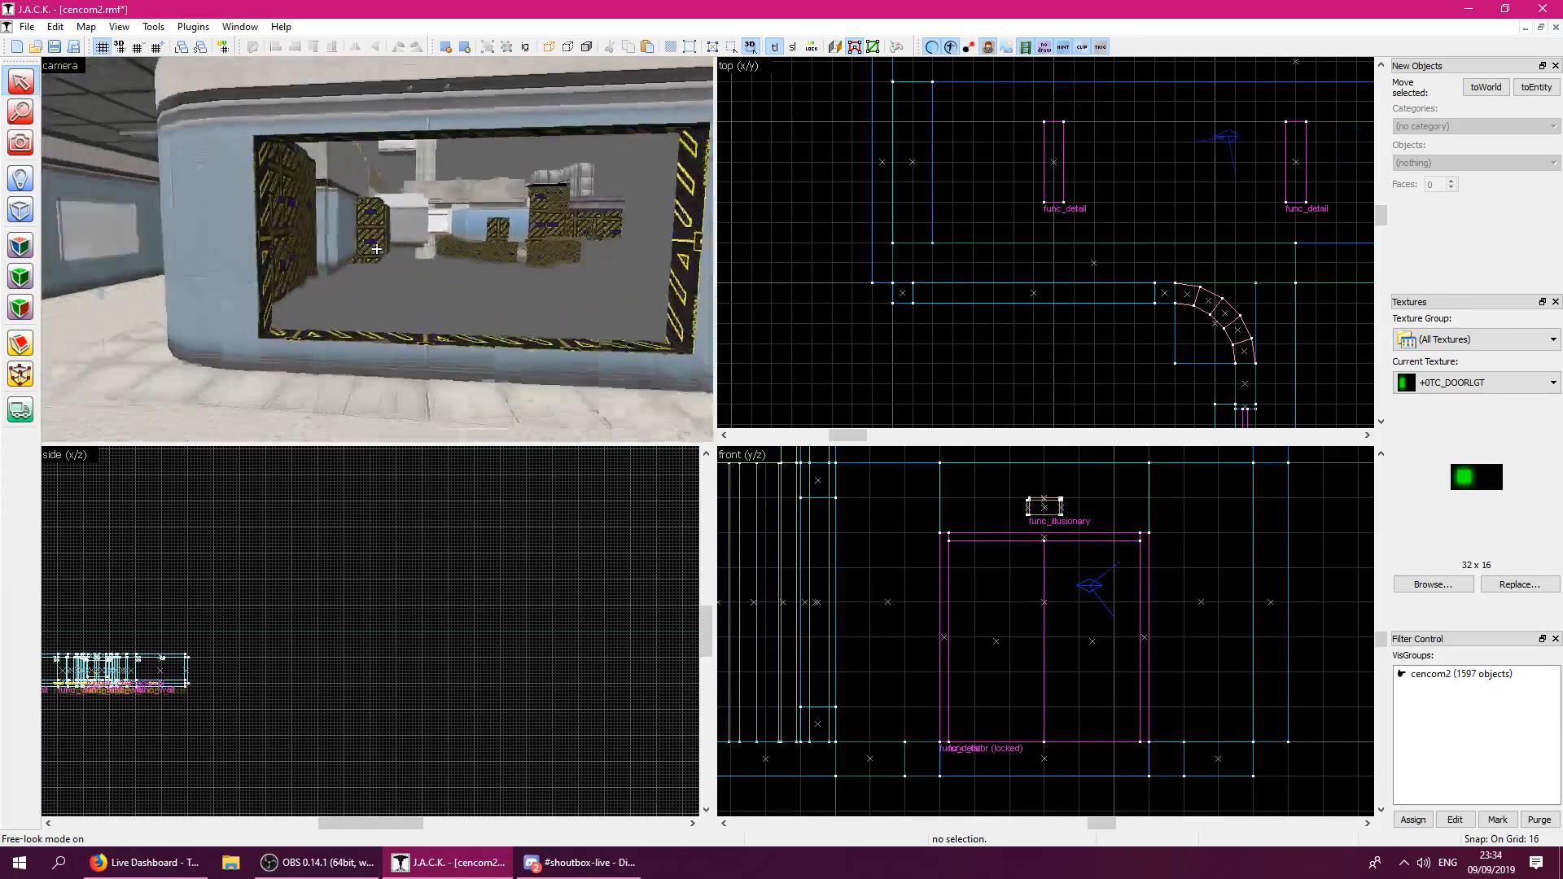
pyautogui.press('w')
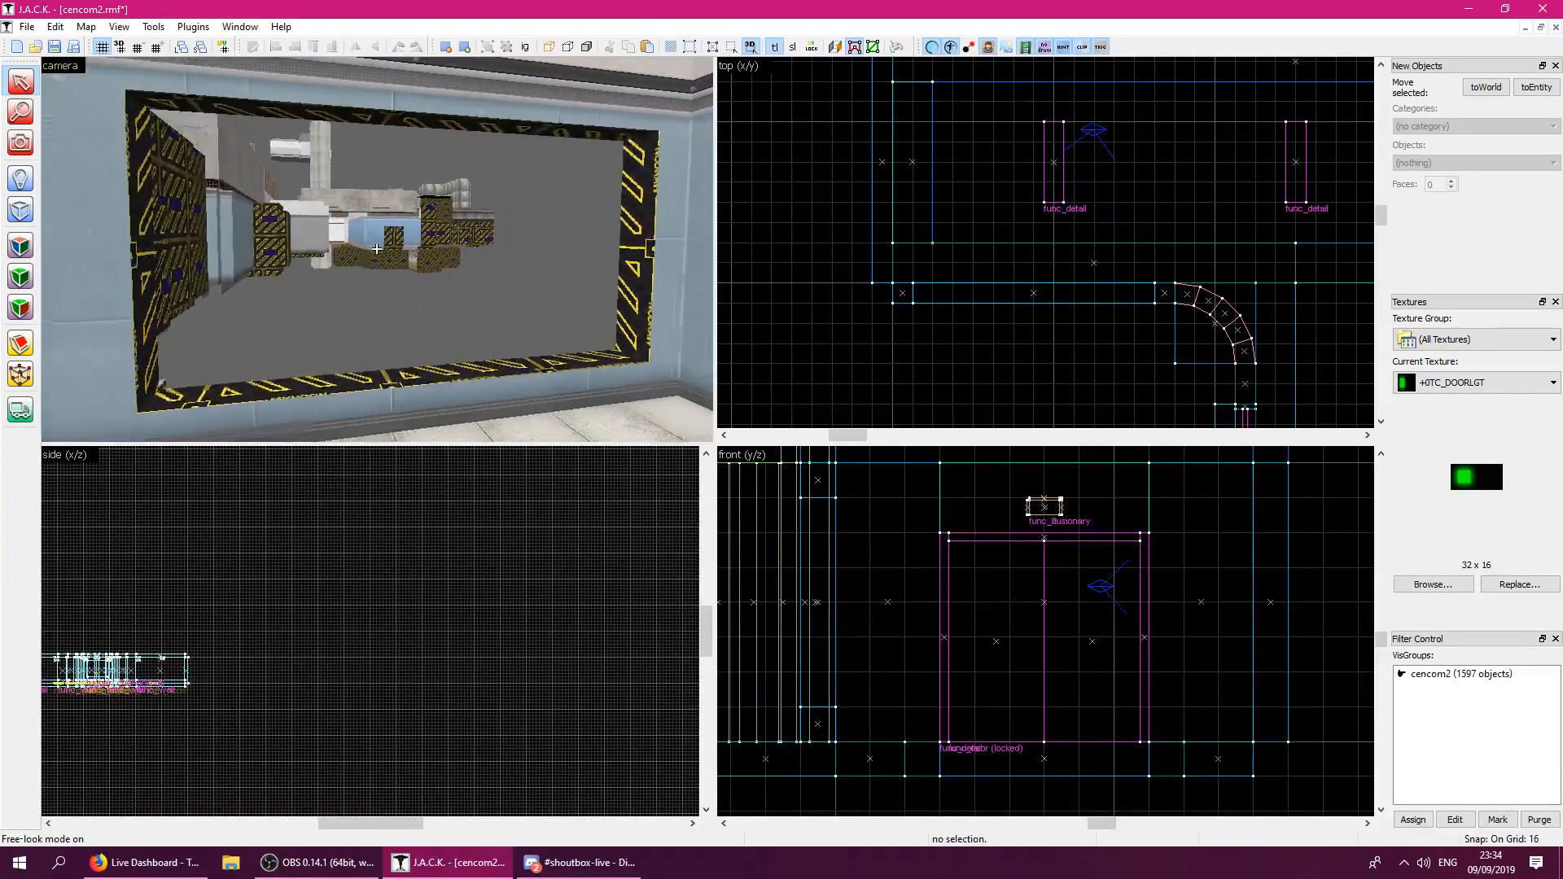
pyautogui.press('a')
pyautogui.press('s')
pyautogui.press('z')
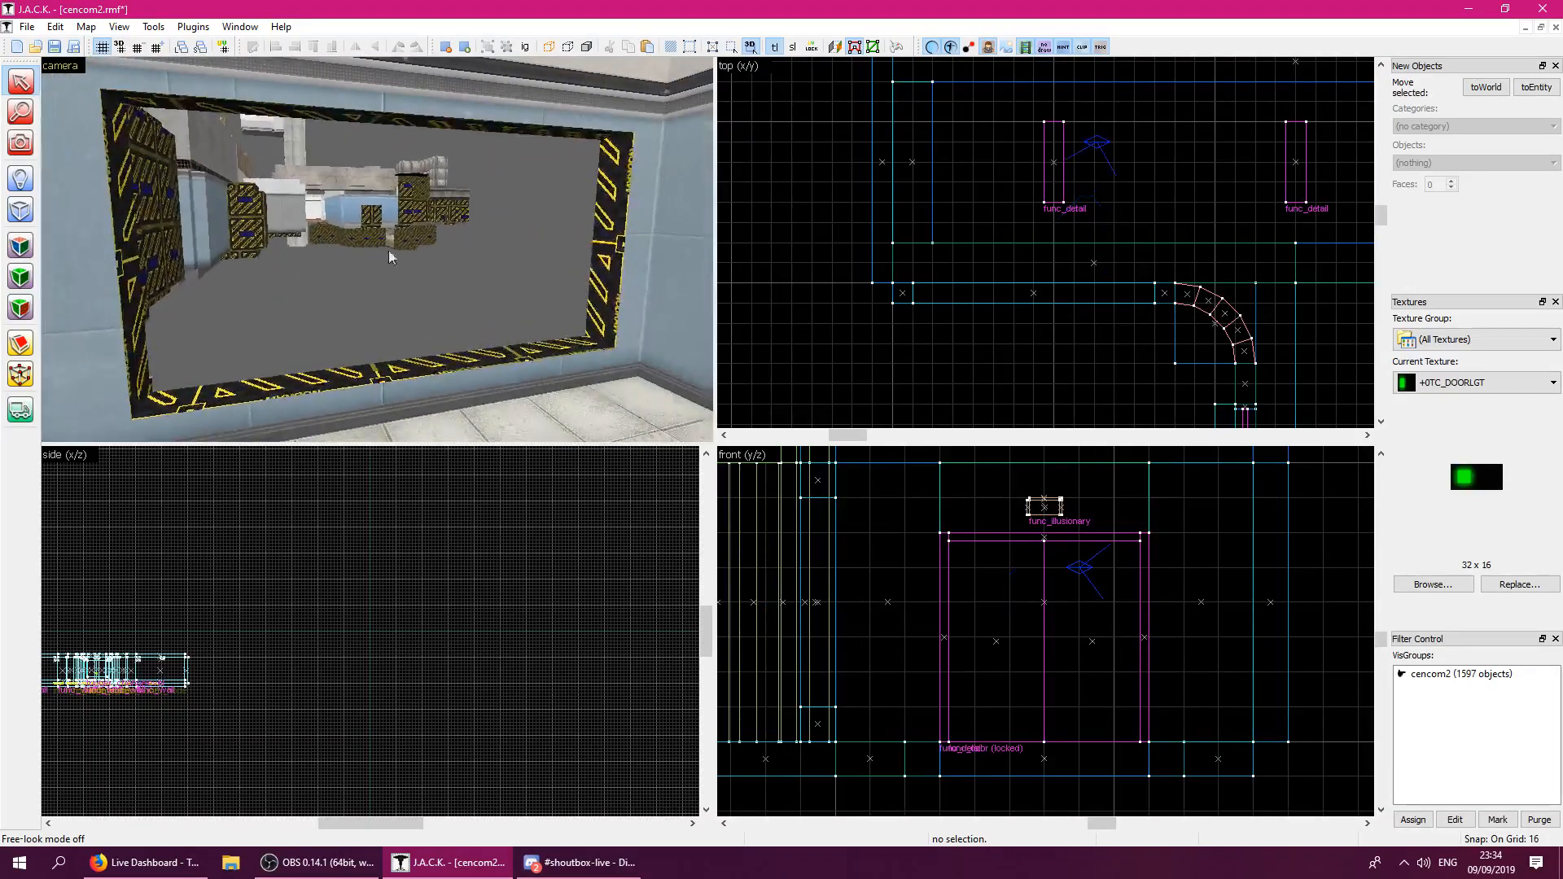
# Create a 192 x 16 x 96 unit block with the NULL texture directly behind the window opening.
pyautogui.click(1446, 577)
pyautogui.write('null')
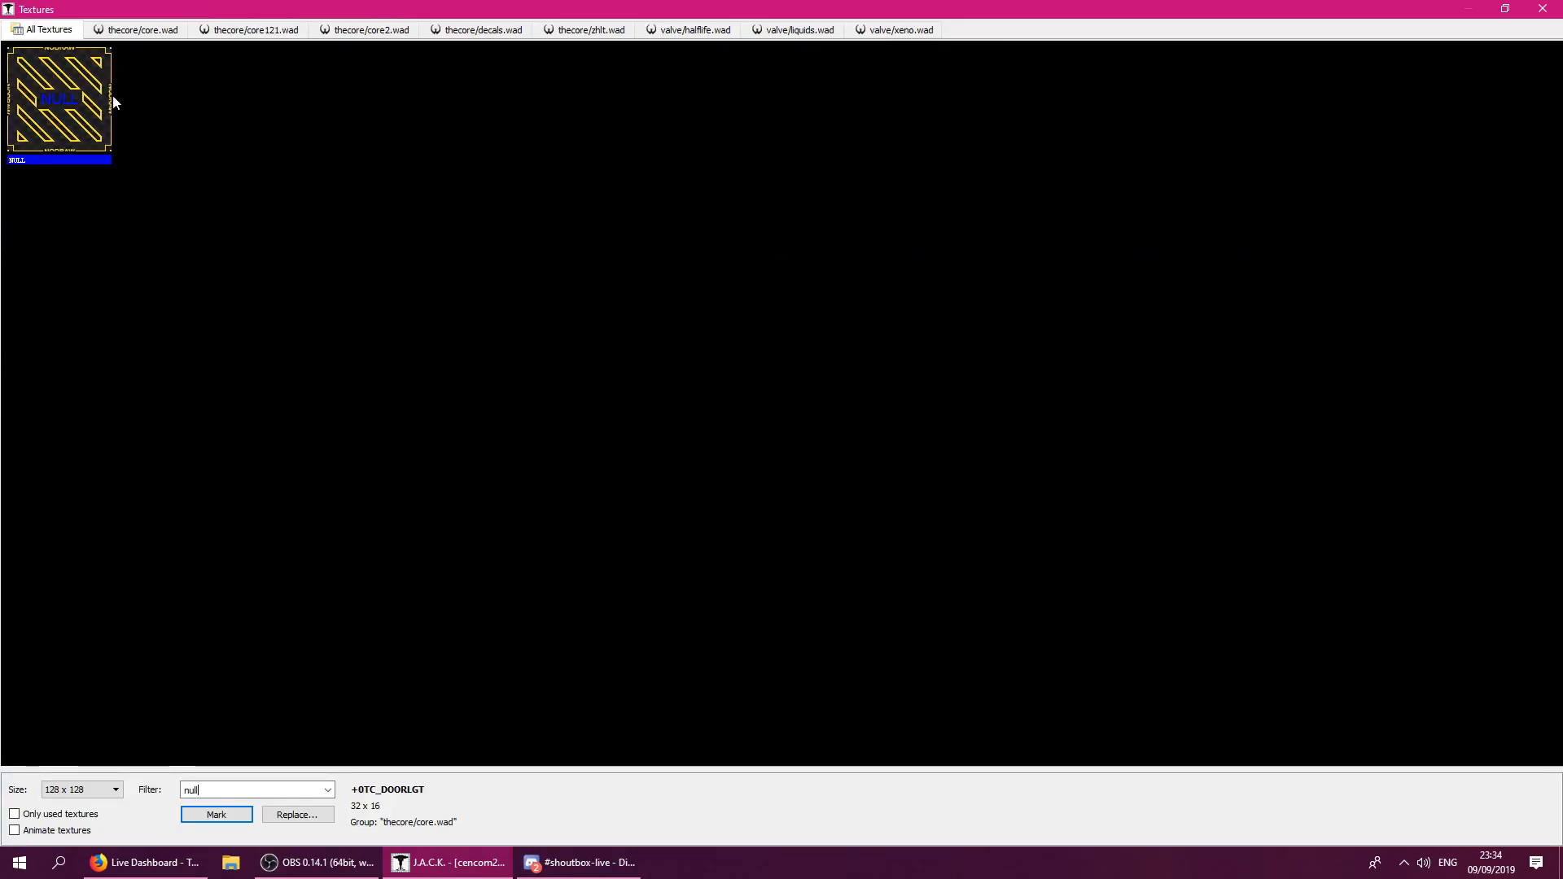
pyautogui.doubleClick(67, 85)
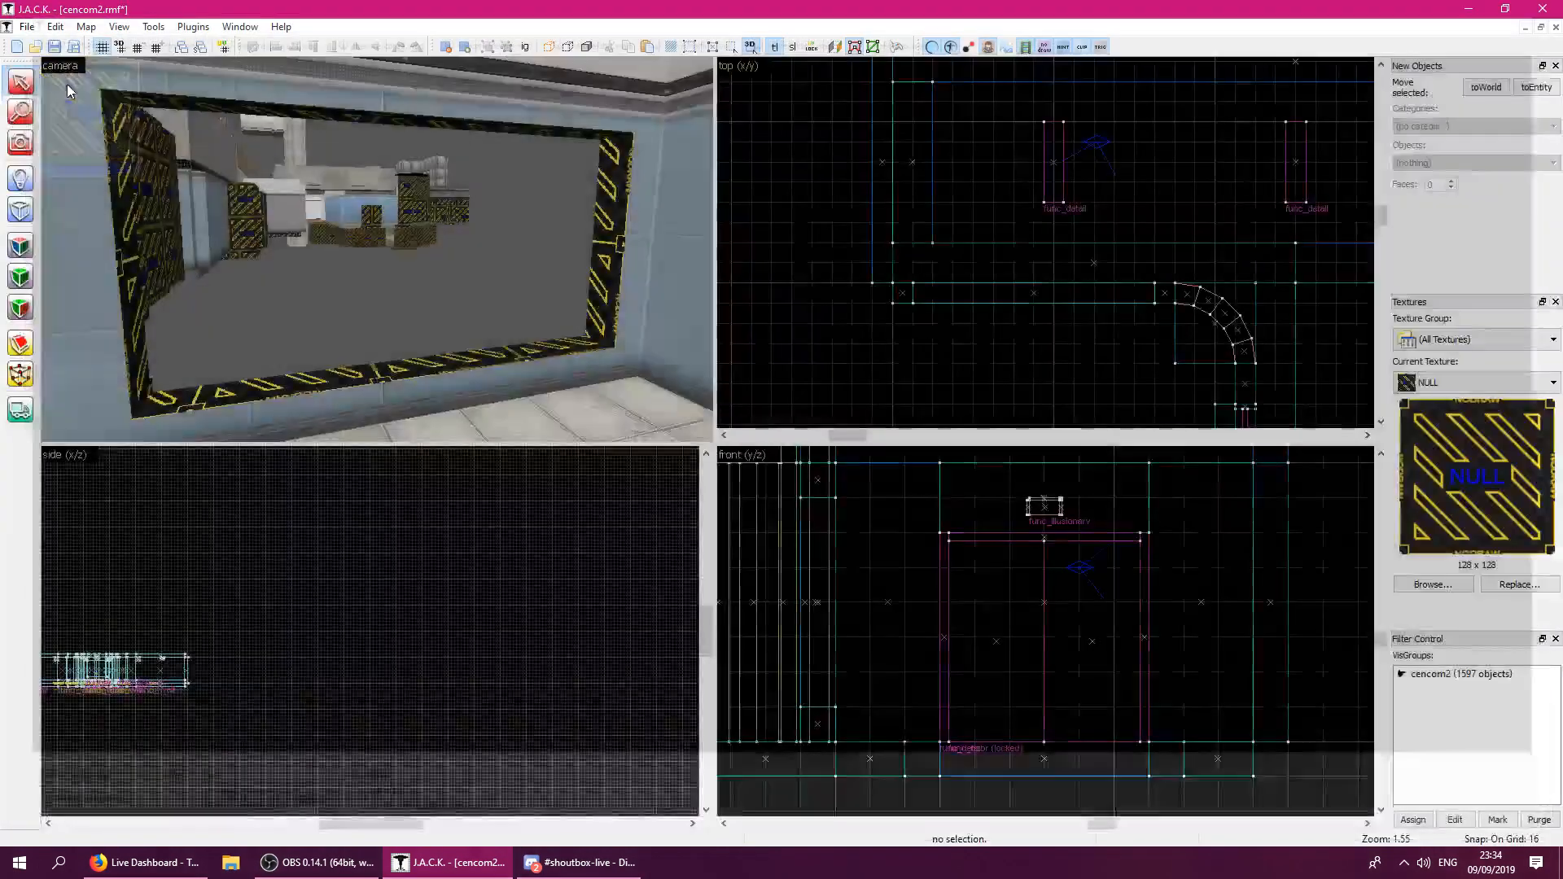
pyautogui.click(913, 307)
pyautogui.scroll(-4, 1056, 590)
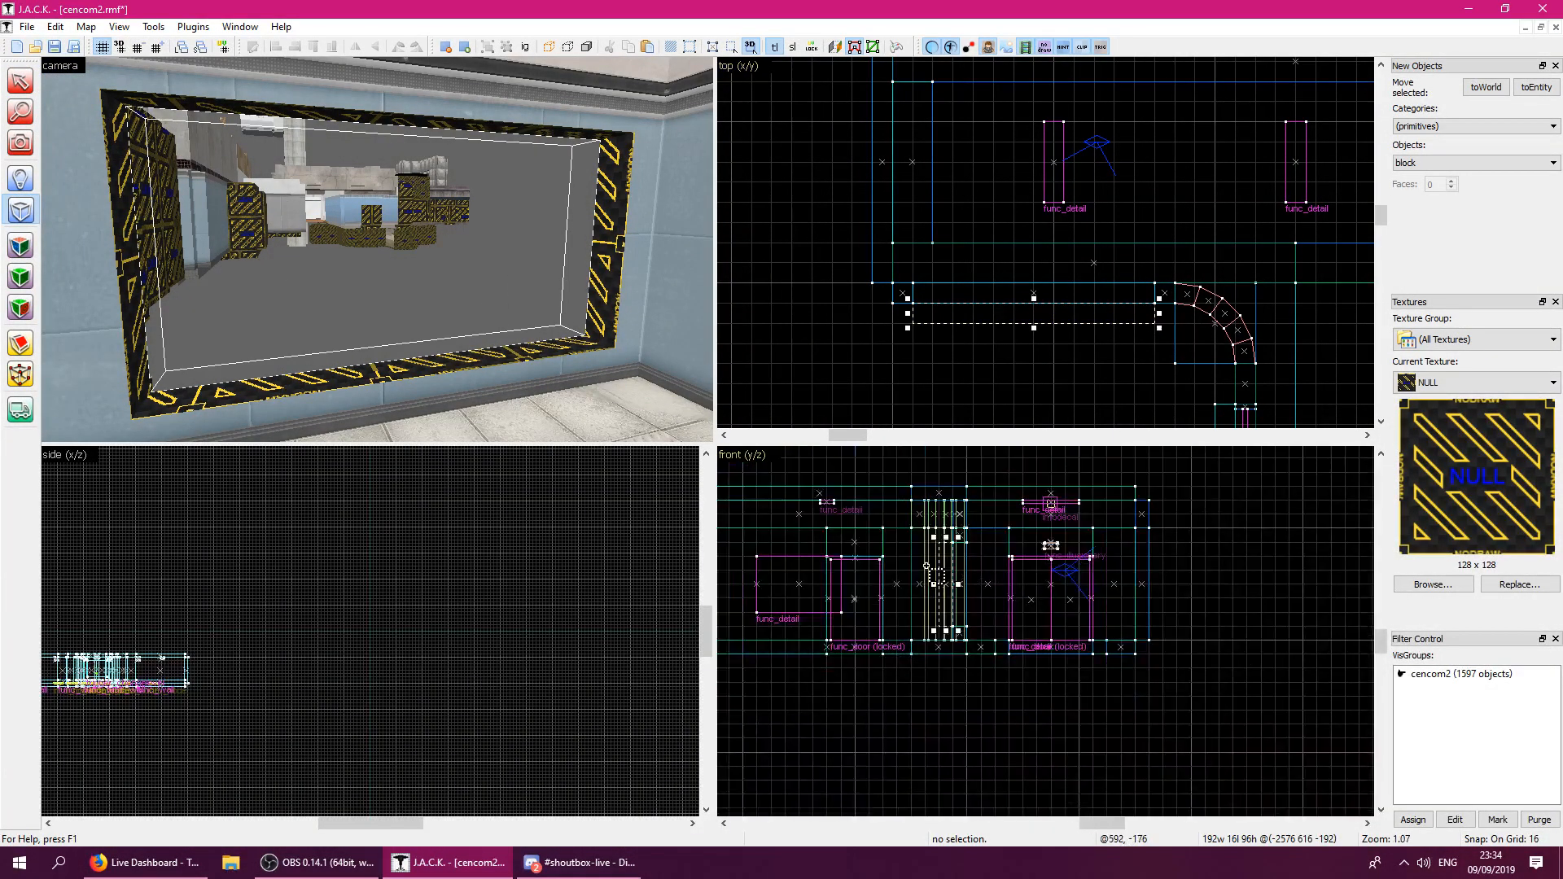
pyautogui.scroll(2, 926, 566)
pyautogui.press('Return')
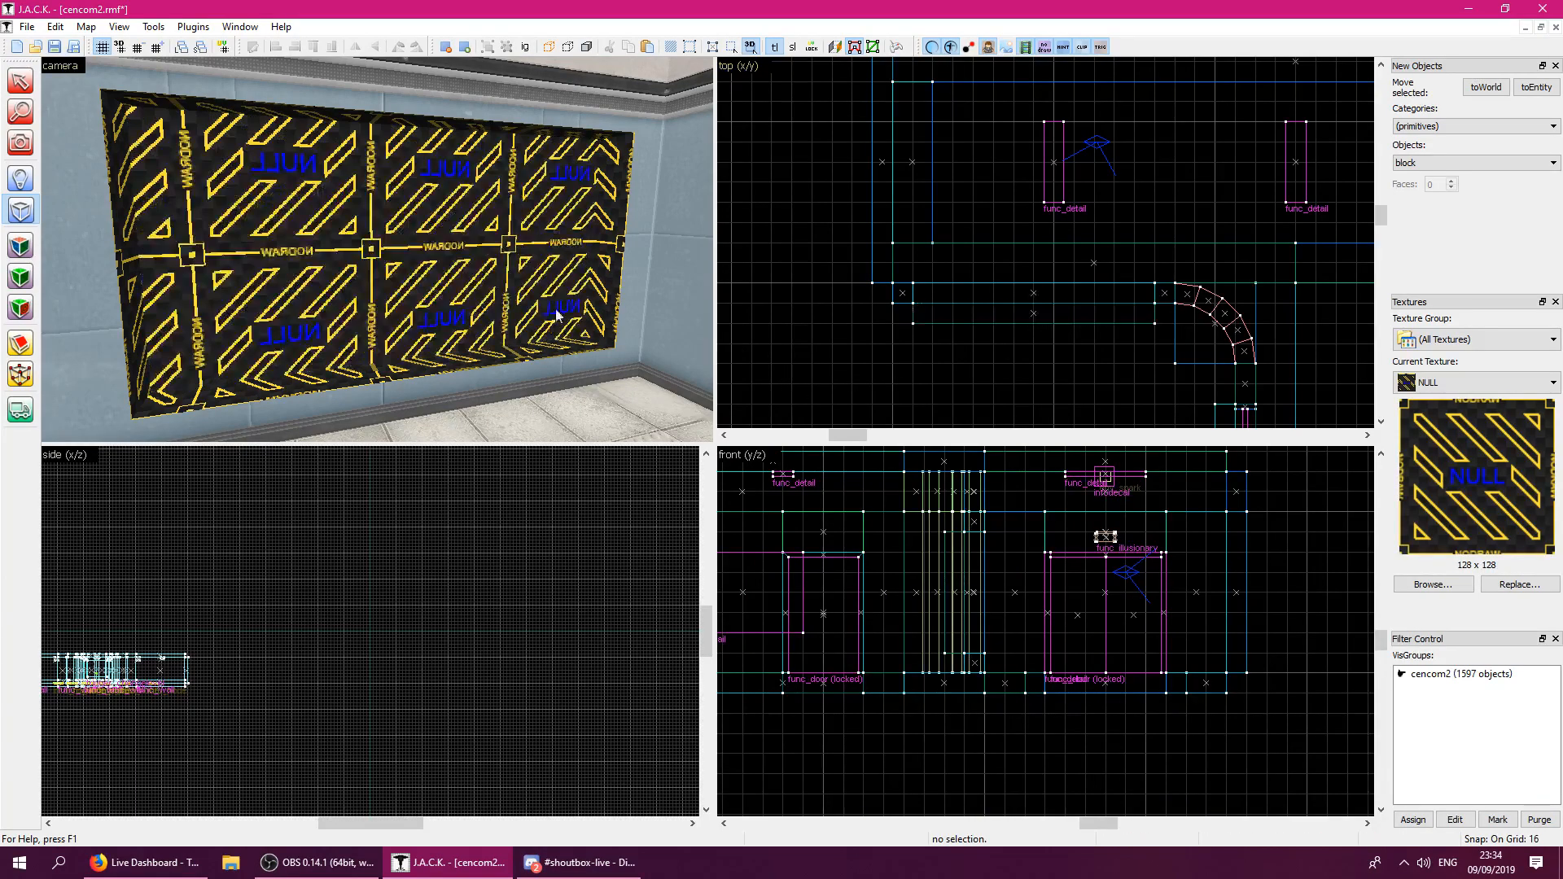
# Apply the BLACK texture to the corridor-facing side of the new block behind the window opening.
pyautogui.click(20, 244)
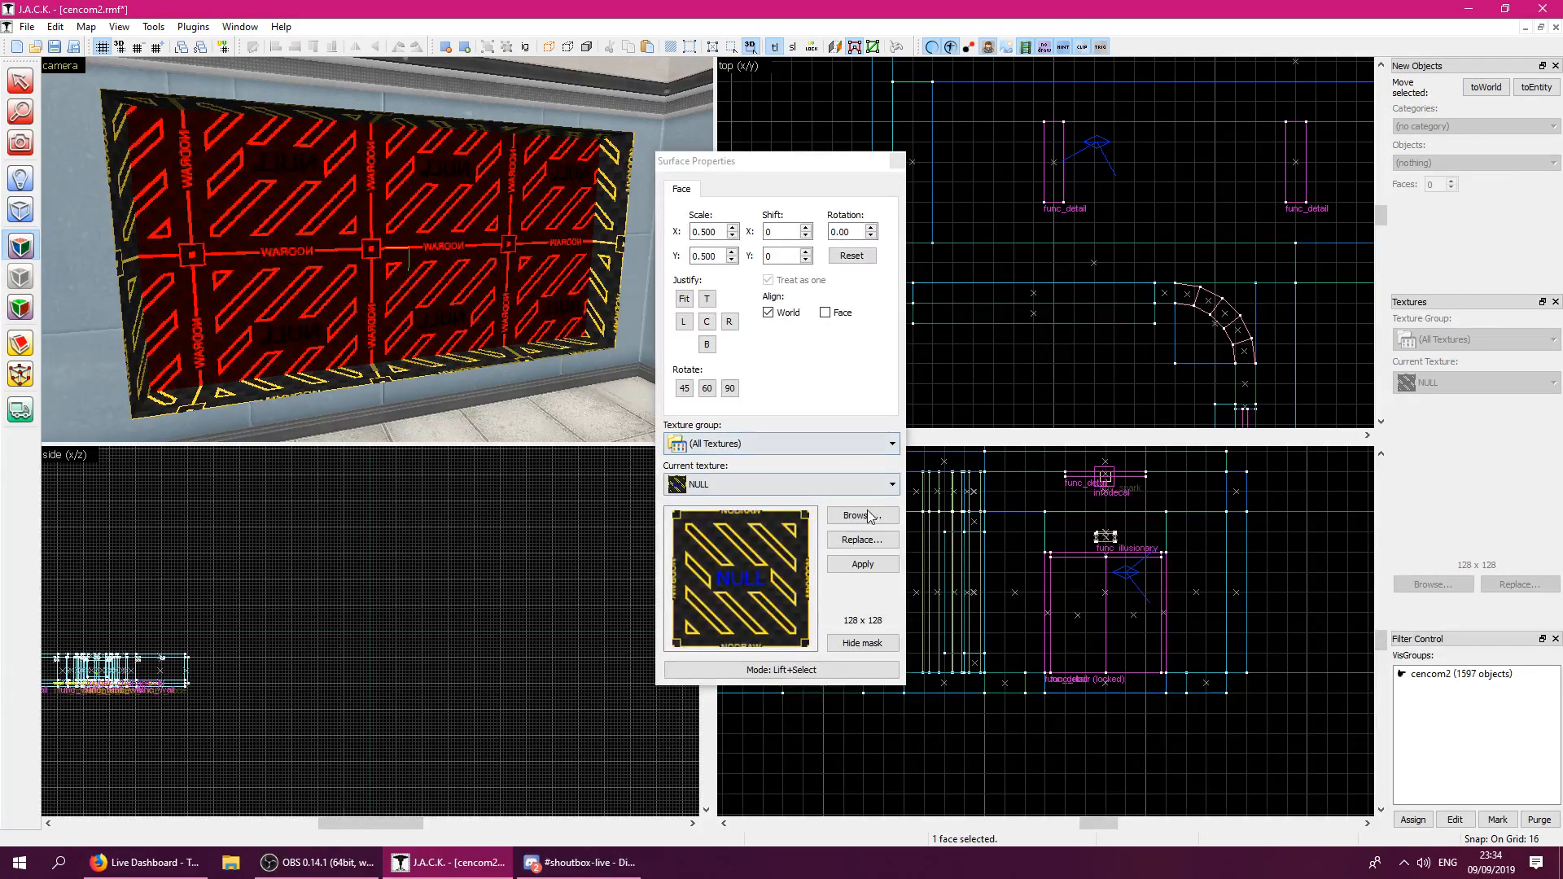
pyautogui.click(864, 509)
pyautogui.write('black')
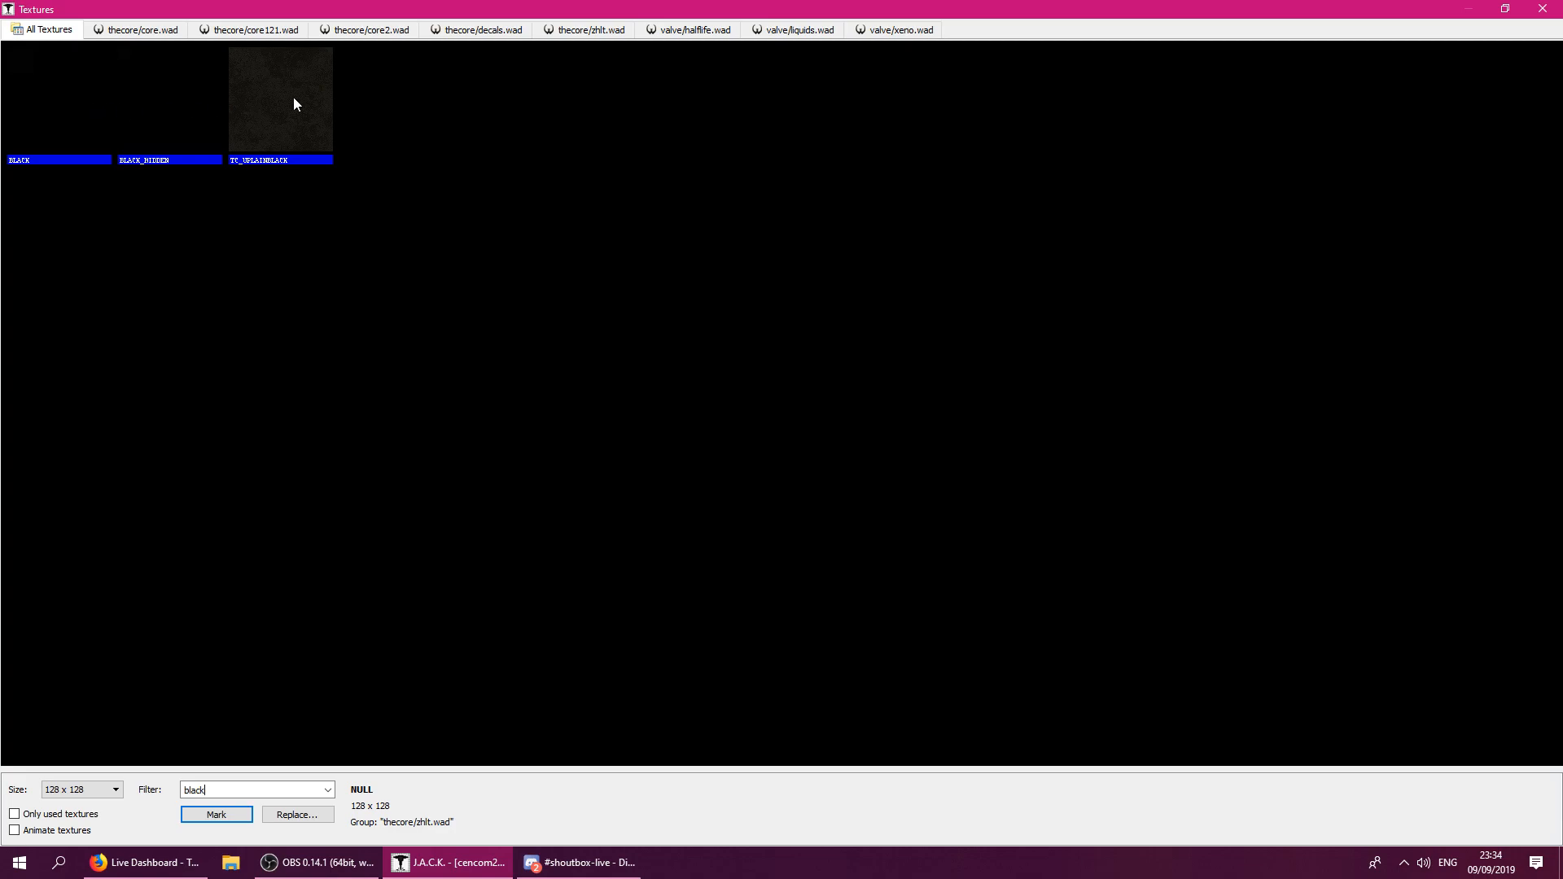
pyautogui.doubleClick(76, 97)
pyautogui.click(863, 565)
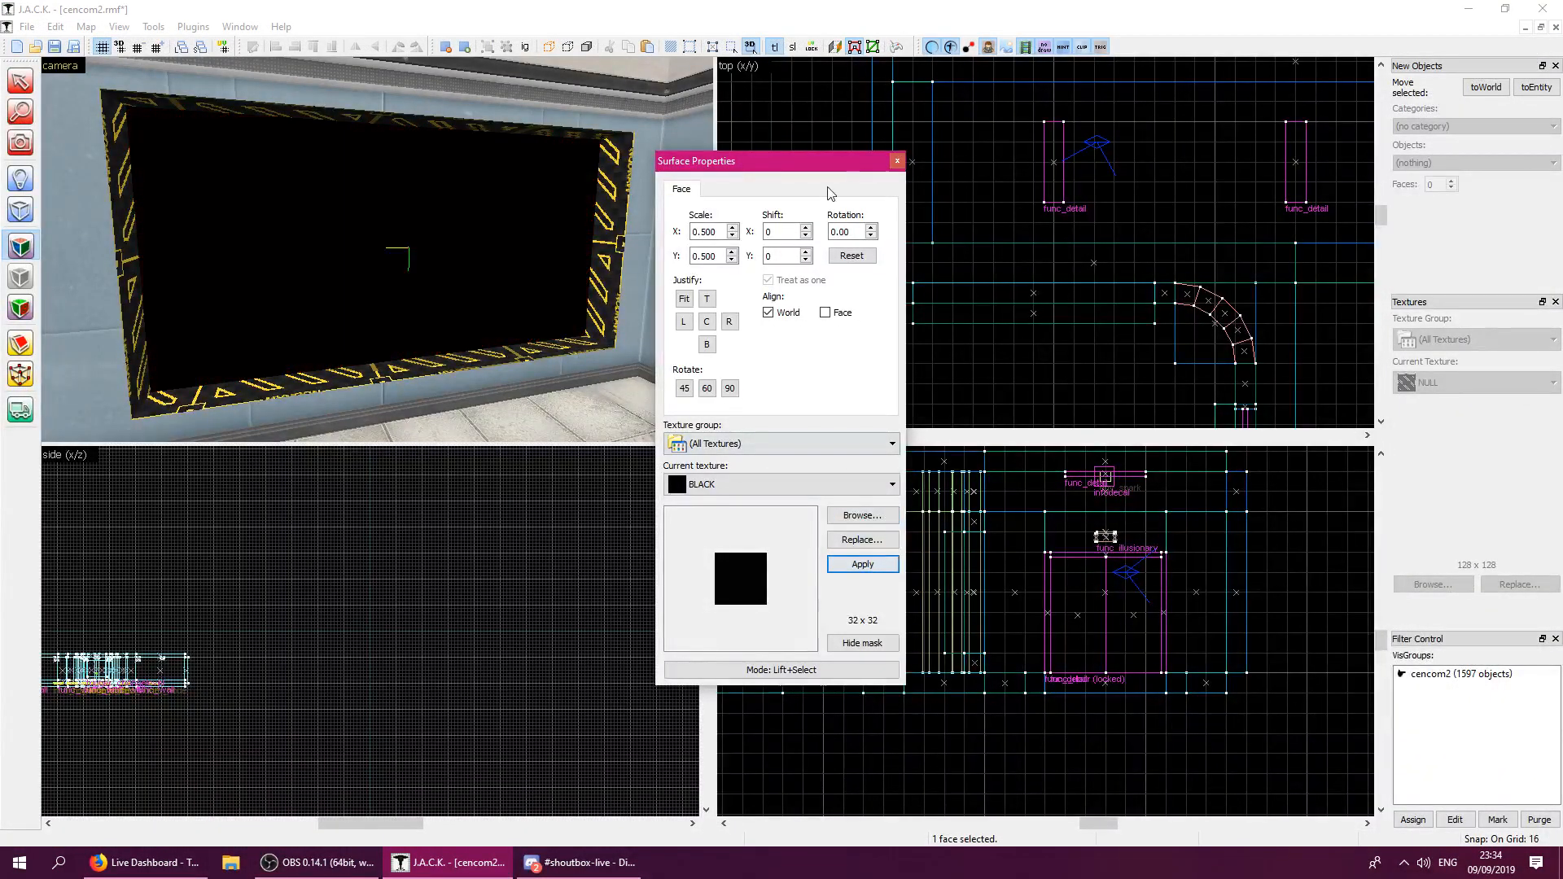
pyautogui.click(896, 160)
# Examine the keypad door and the walls around it up close.
pyautogui.press('z')
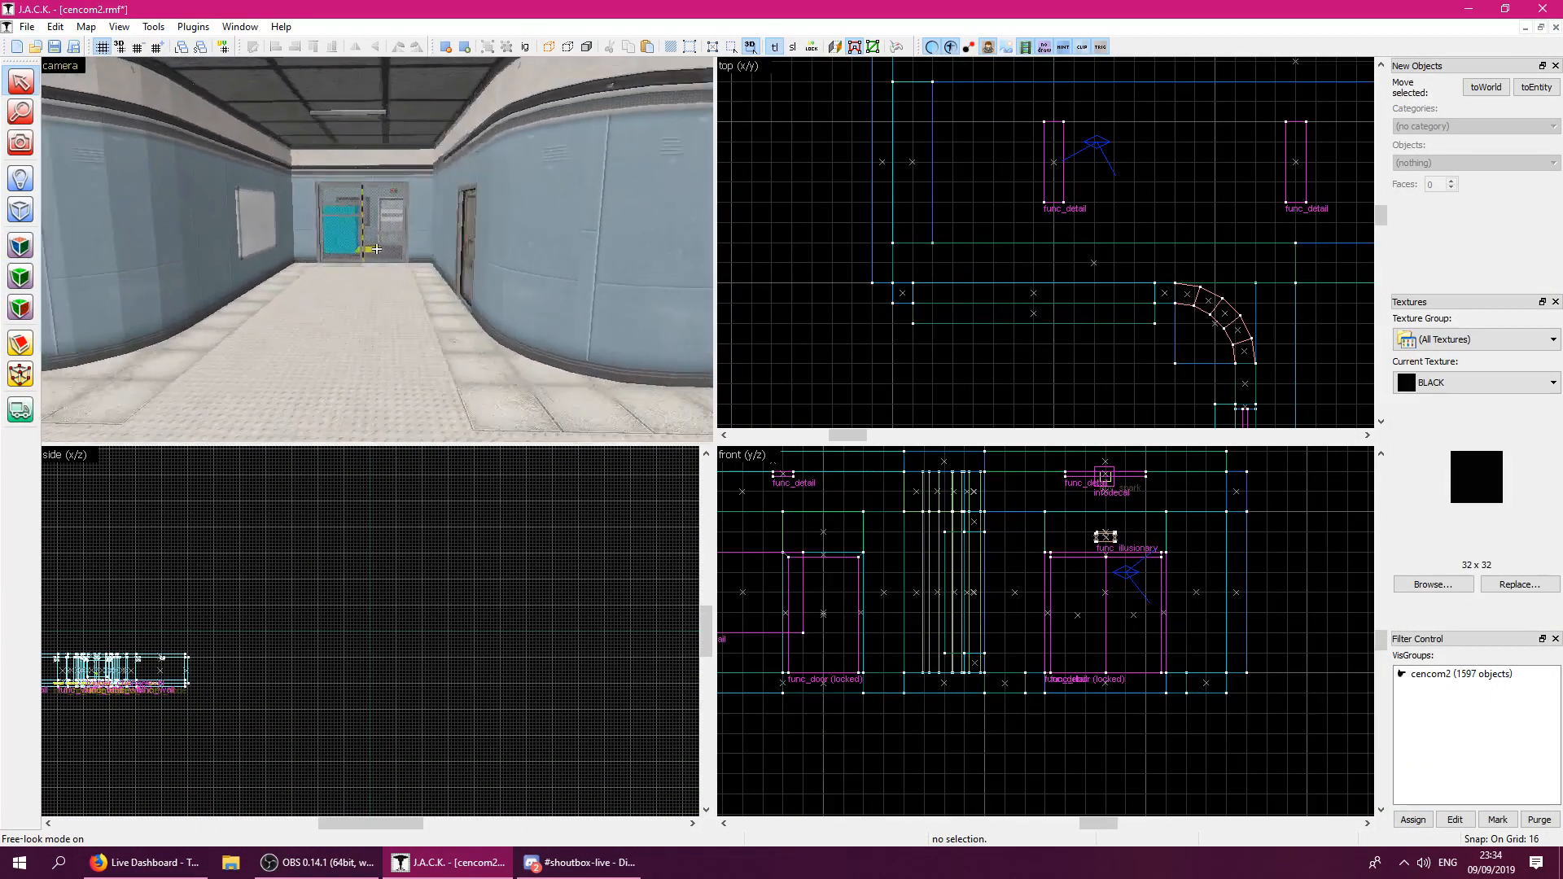
pyautogui.press('w')
pyautogui.press('s')
pyautogui.press('d')
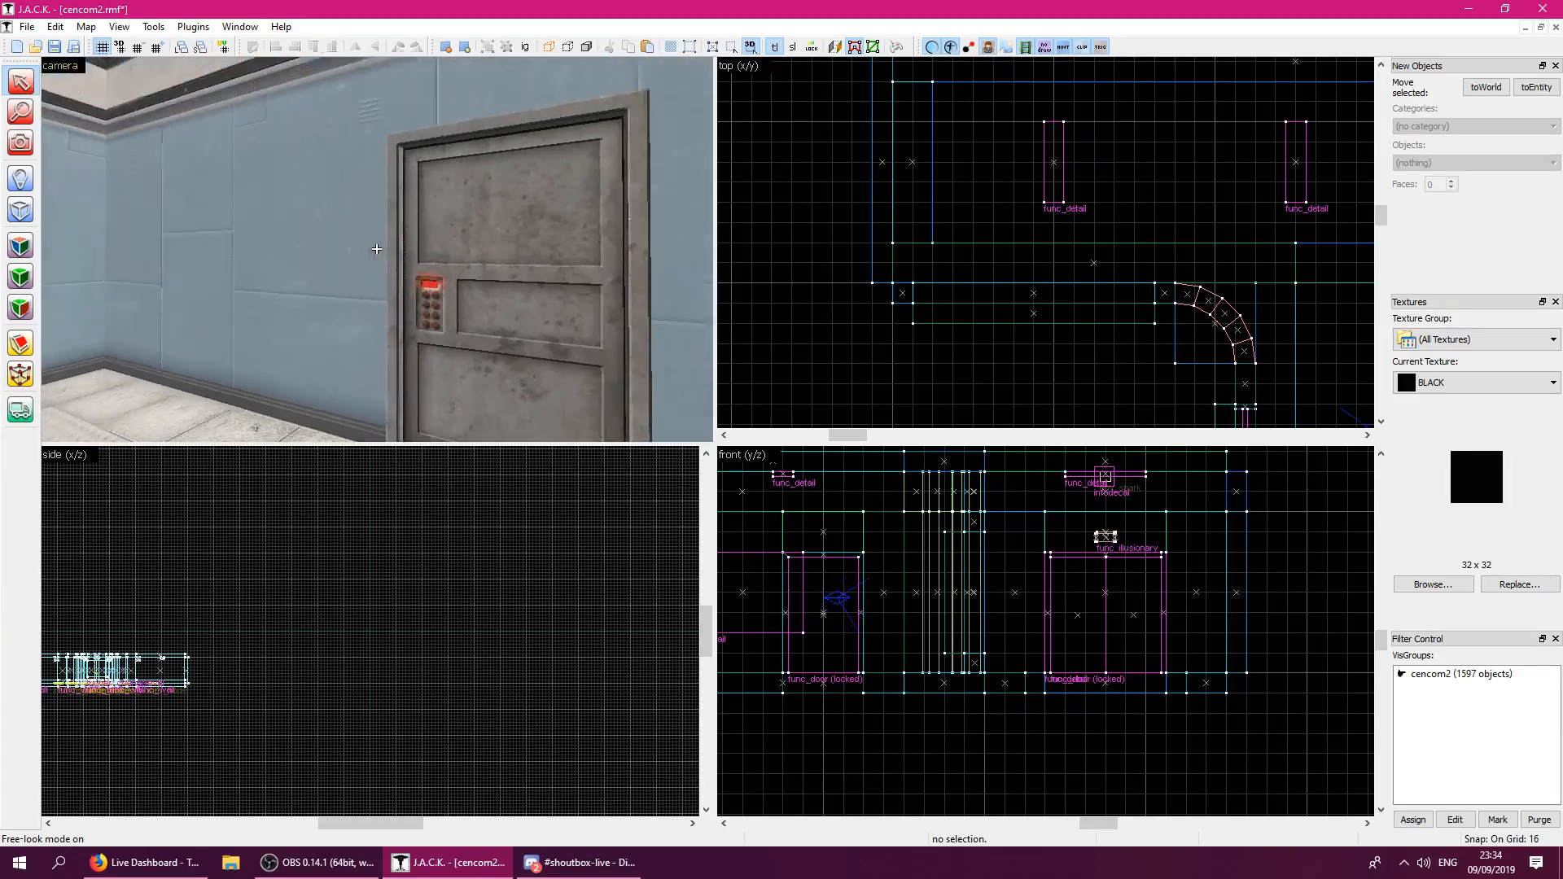
pyautogui.press('w')
pyautogui.press('s')
pyautogui.press('w')
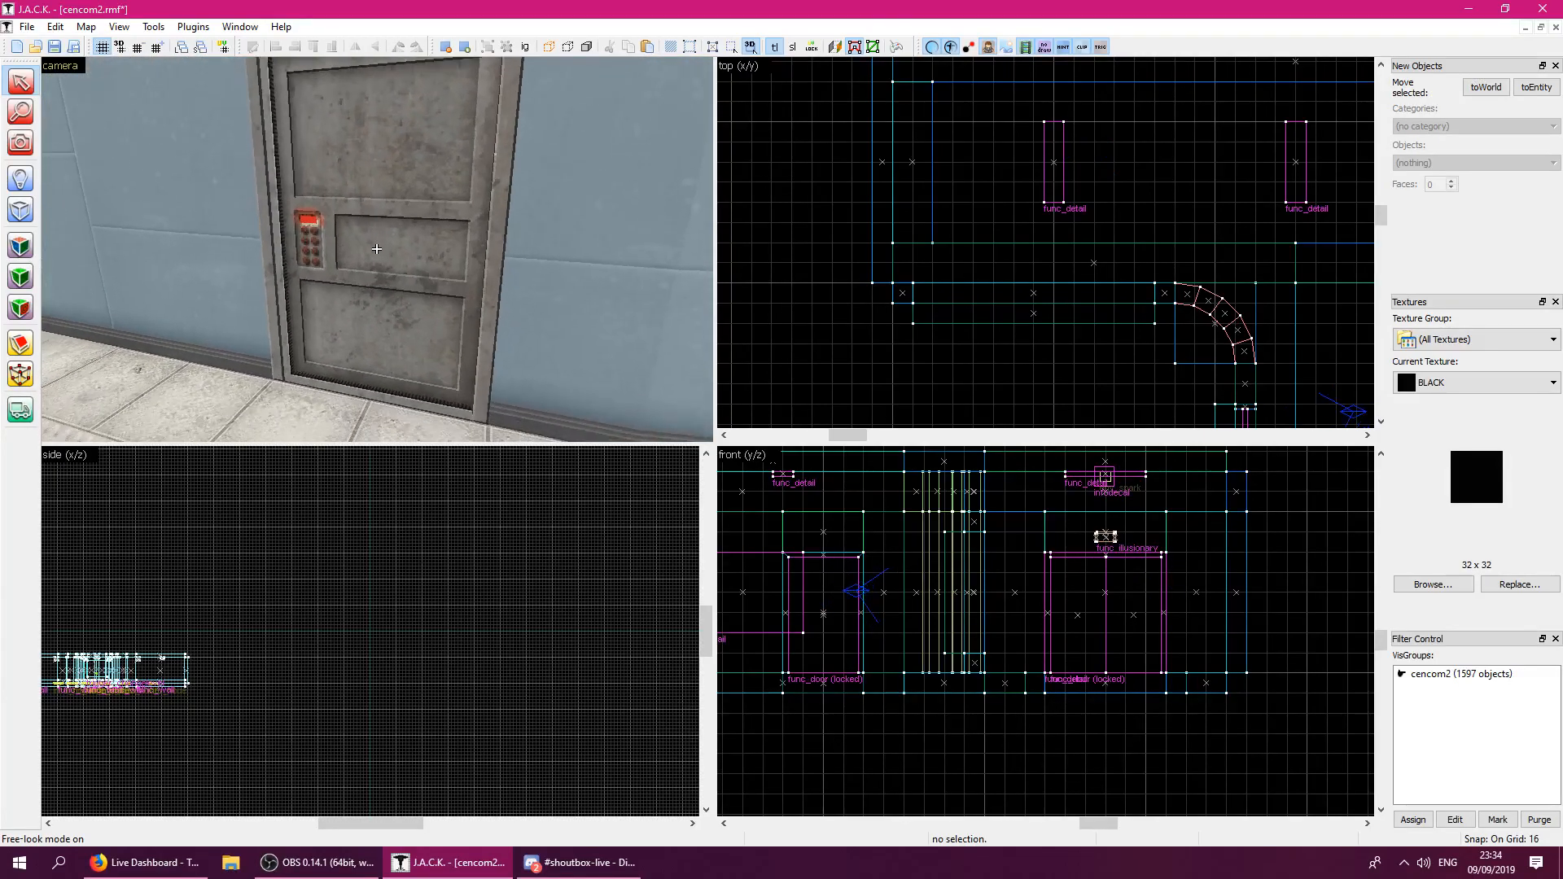
pyautogui.press('z')
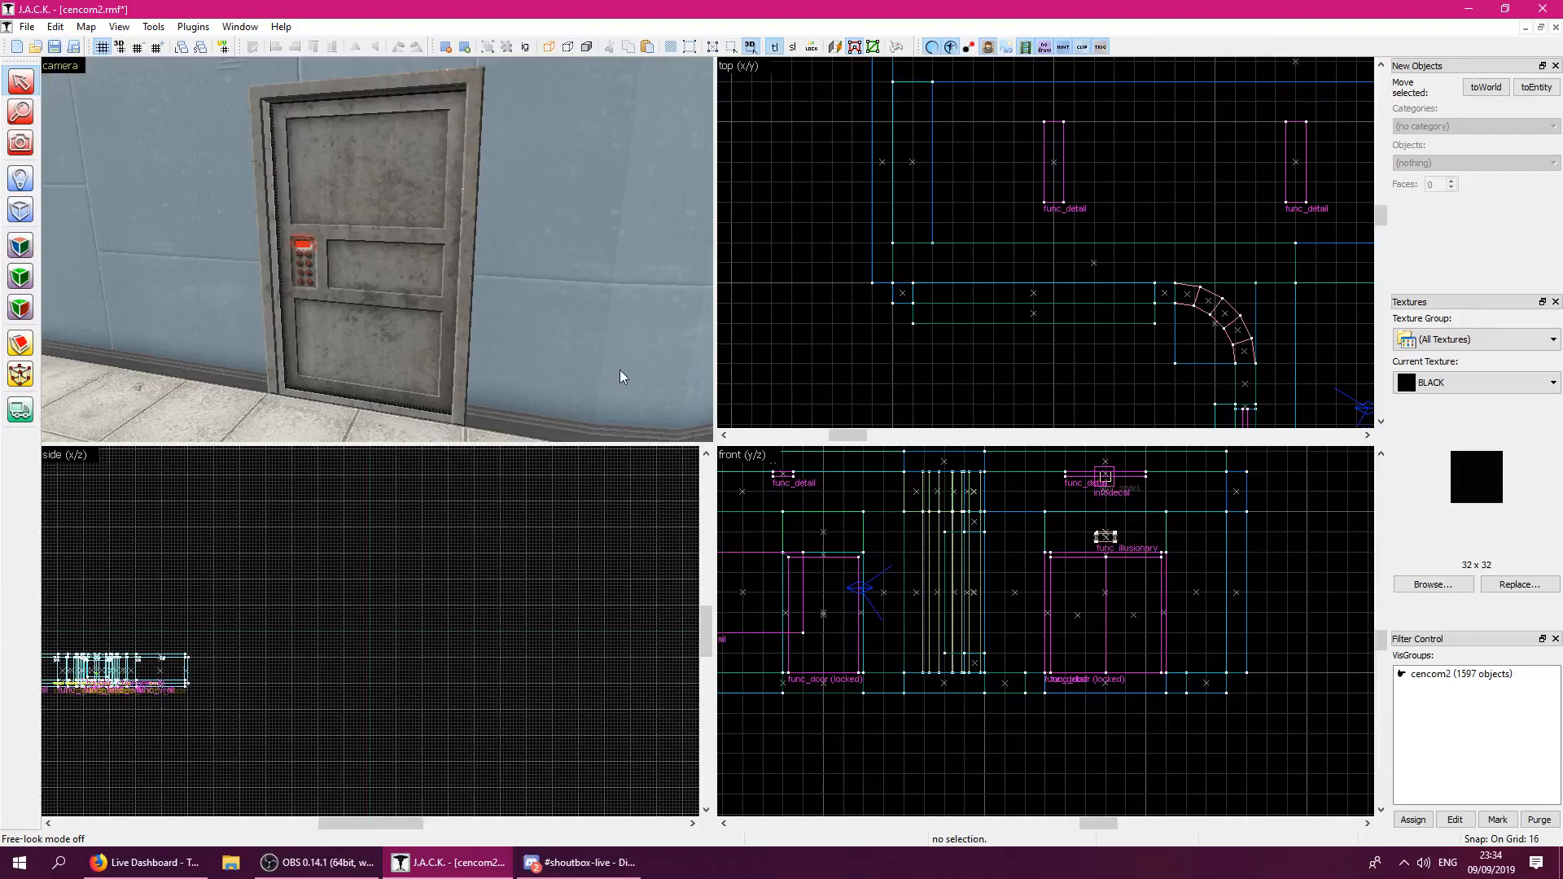
# Choose the C1A0B_DR4B door texture as the current texture from the textures filtered by "dr".
pyautogui.click(1433, 584)
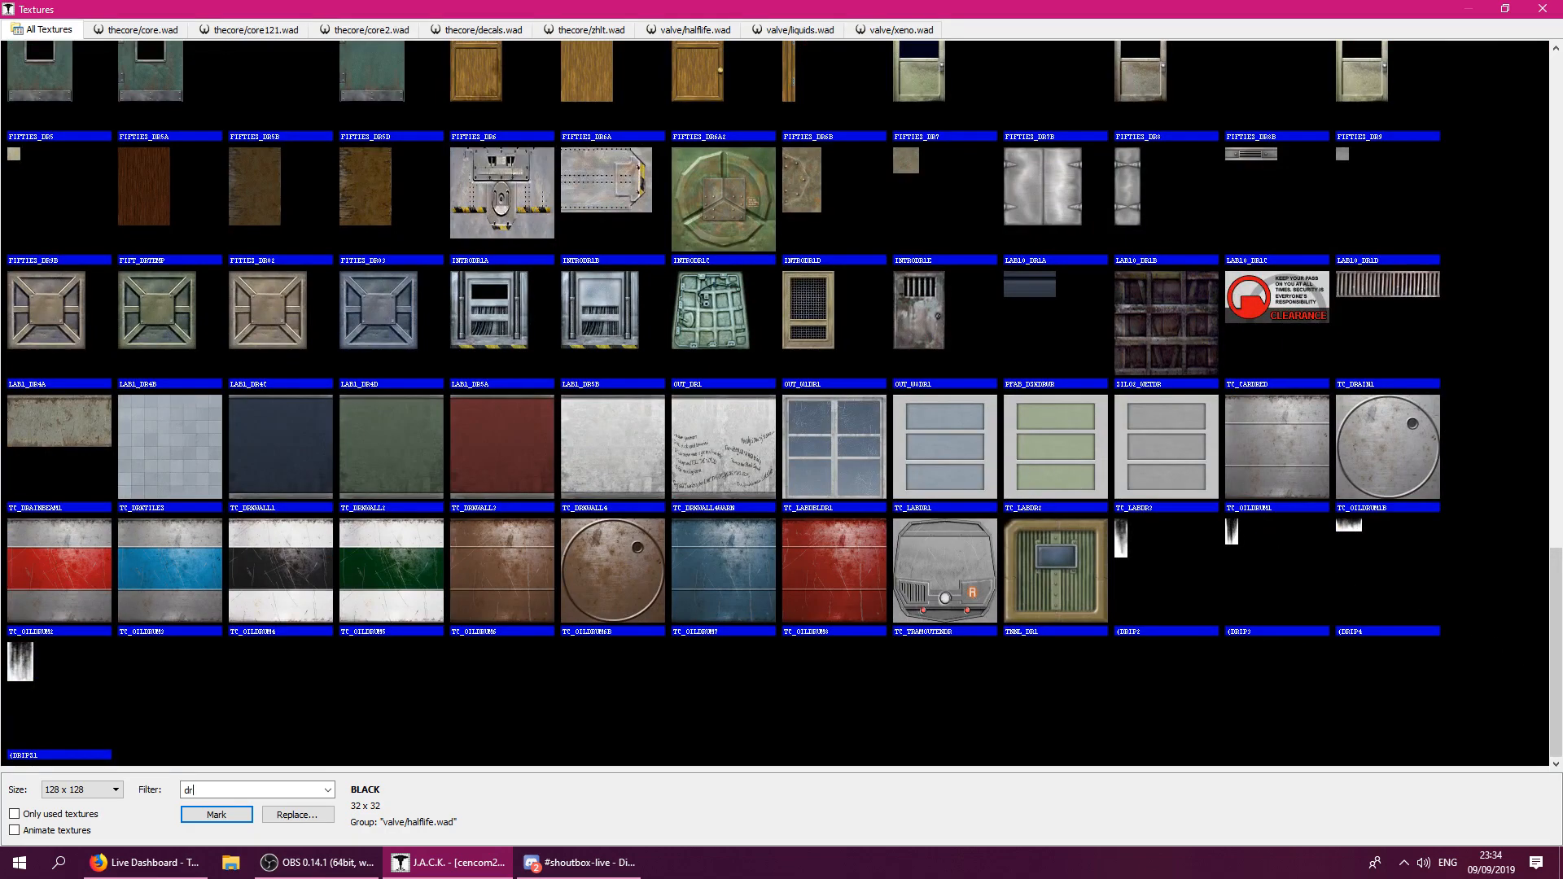
pyautogui.moveTo(1541, 664); pyautogui.dragTo(1546, 146)
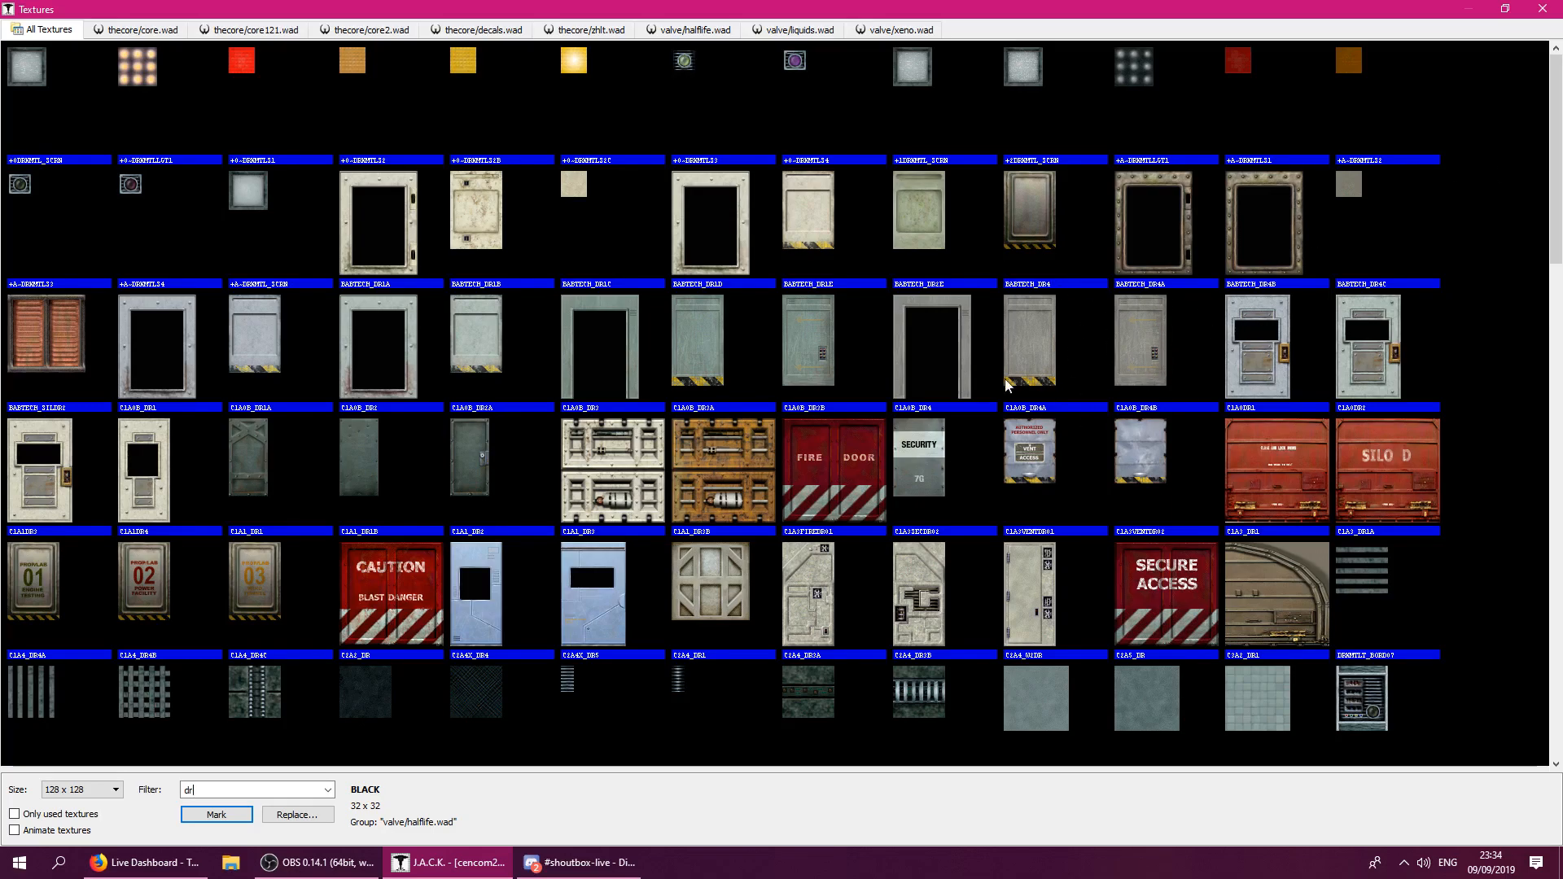
pyautogui.doubleClick(1163, 364)
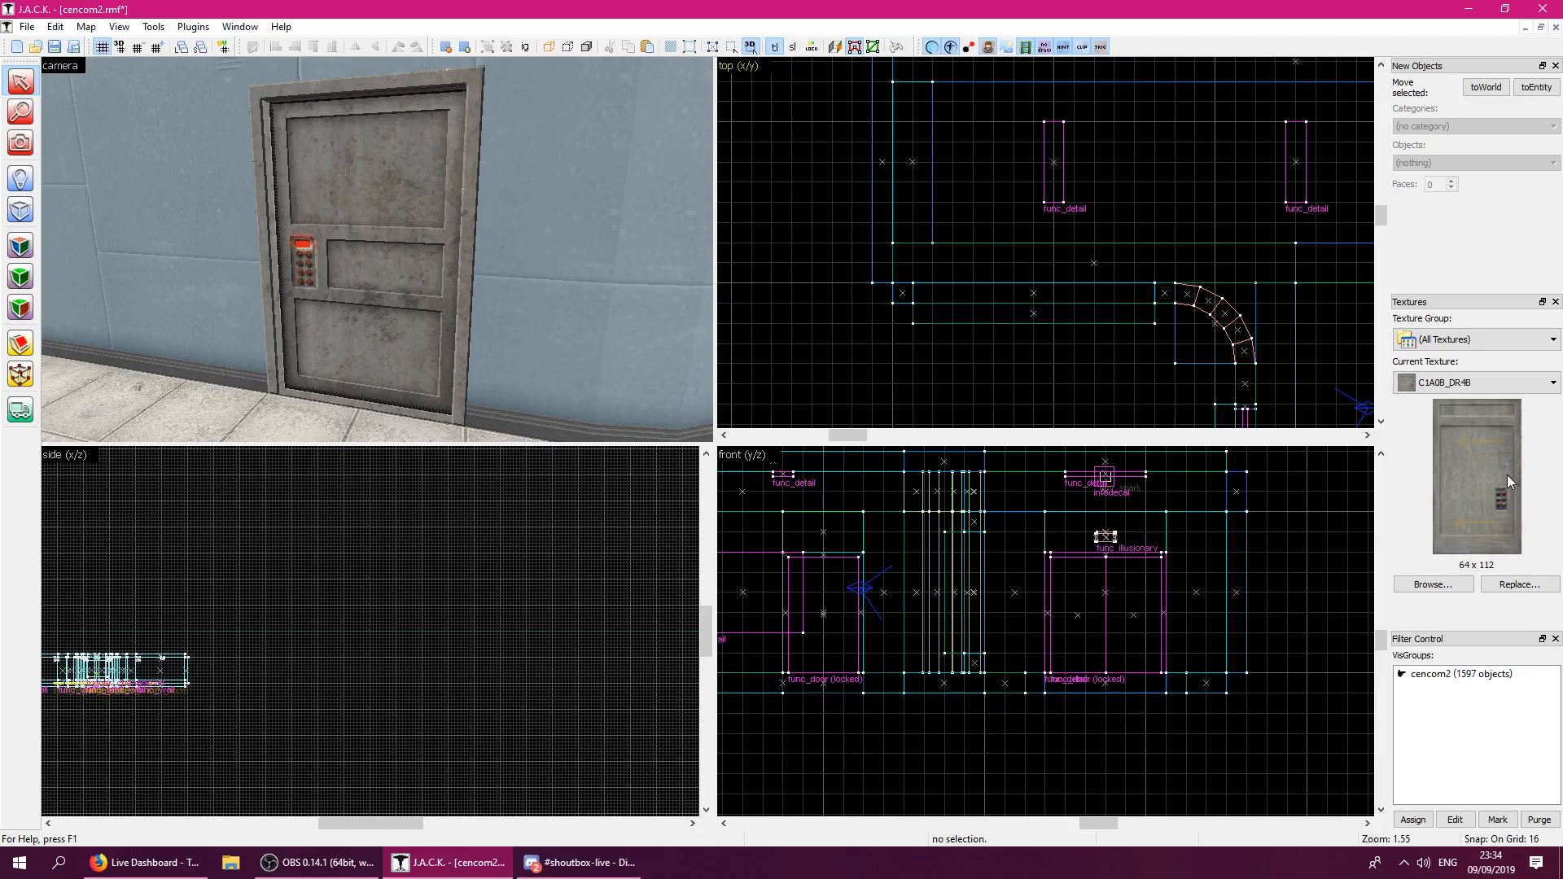
# Try to left-justify the TC_SUPURDORE1 texture on the four front faces of the keypad door and its frame.
pyautogui.click(368, 241)
pyautogui.press('z')
pyautogui.press('w')
pyautogui.press('z')
pyautogui.click(803, 328)
pyautogui.press('z')
pyautogui.press('s')
pyautogui.click(22, 248)
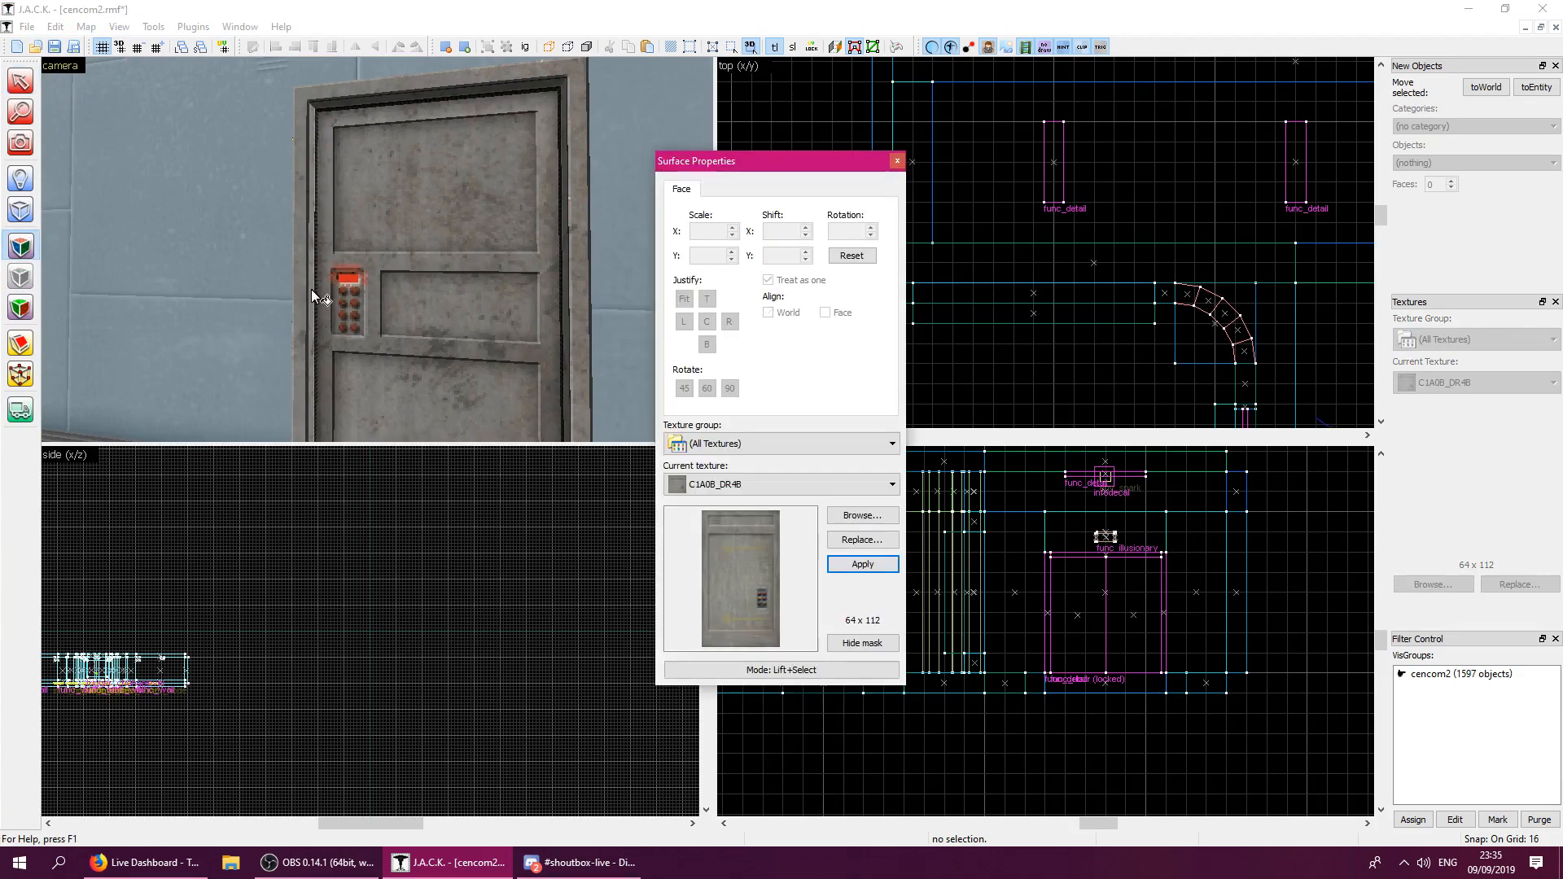
pyautogui.click(306, 287)
pyautogui.keyDown('ctrl'); pyautogui.click(385, 286); pyautogui.keyUp('ctrl')
pyautogui.keyDown('ctrl'); pyautogui.click(457, 85); pyautogui.keyUp('ctrl')
pyautogui.keyDown('ctrl'); pyautogui.click(579, 130); pyautogui.keyUp('ctrl')
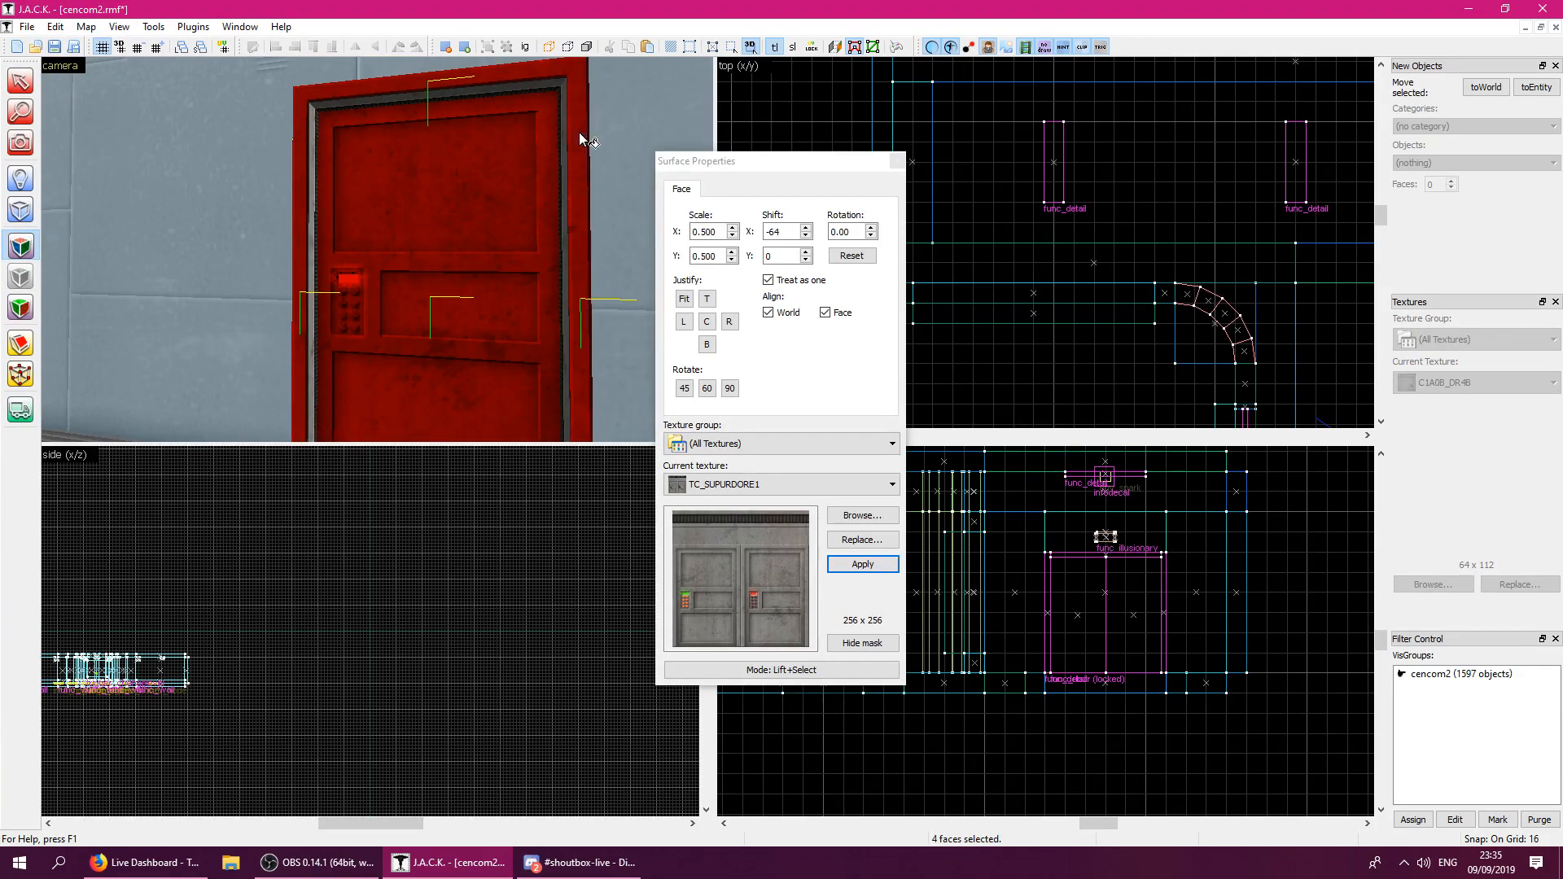
pyautogui.click(690, 323)
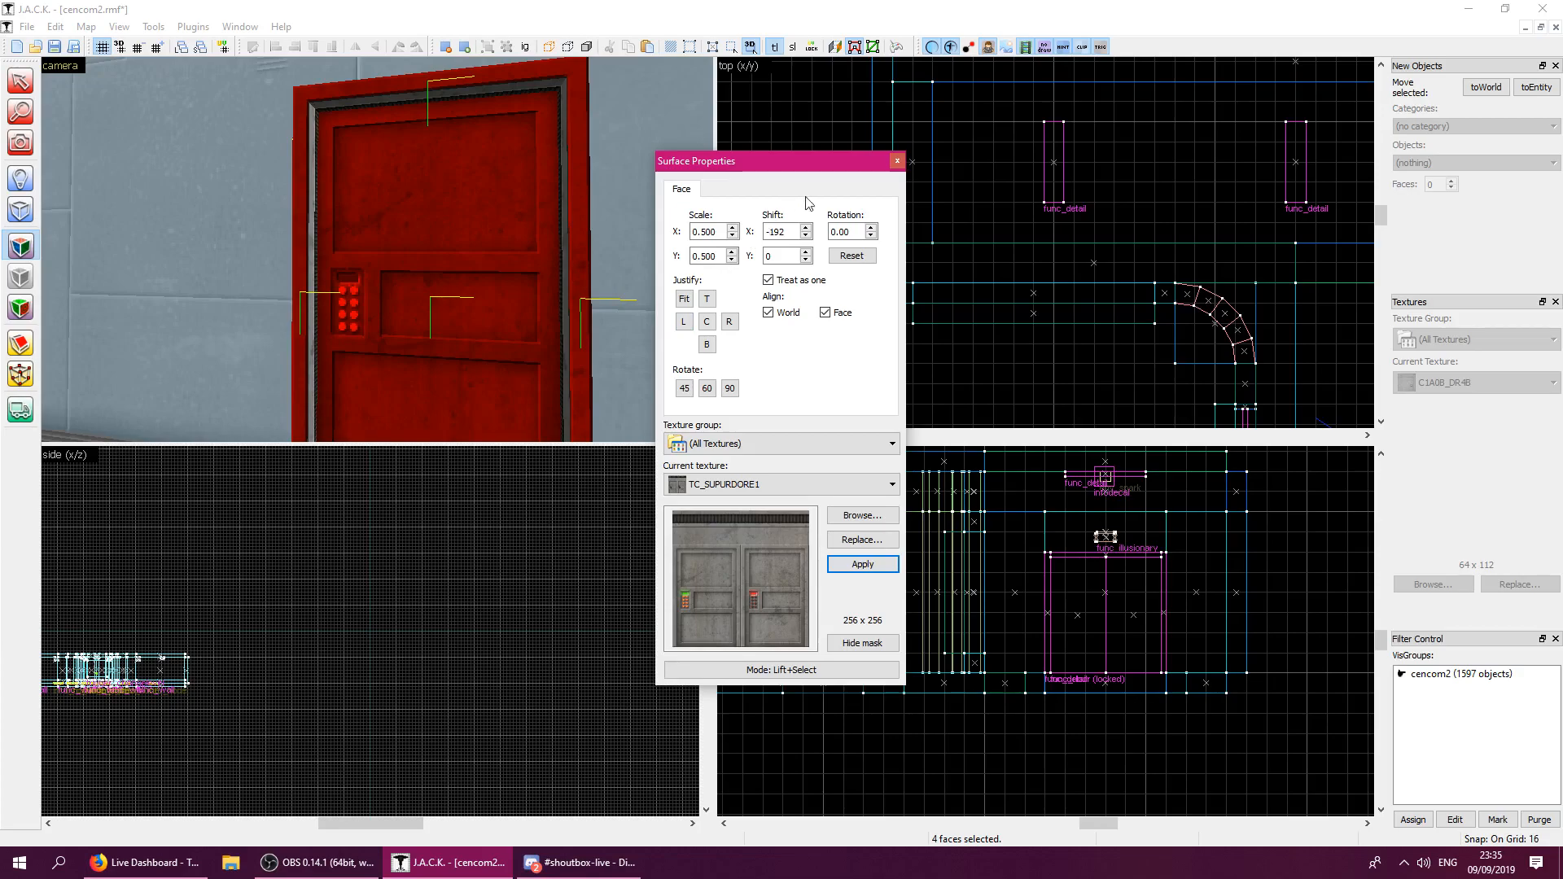
pyautogui.click(897, 162)
# Undo the texture justification on the keypad door and its frame.
pyautogui.press('z')
pyautogui.press('s')
pyautogui.press('z')
pyautogui.hotkey('ctrl', 'z')
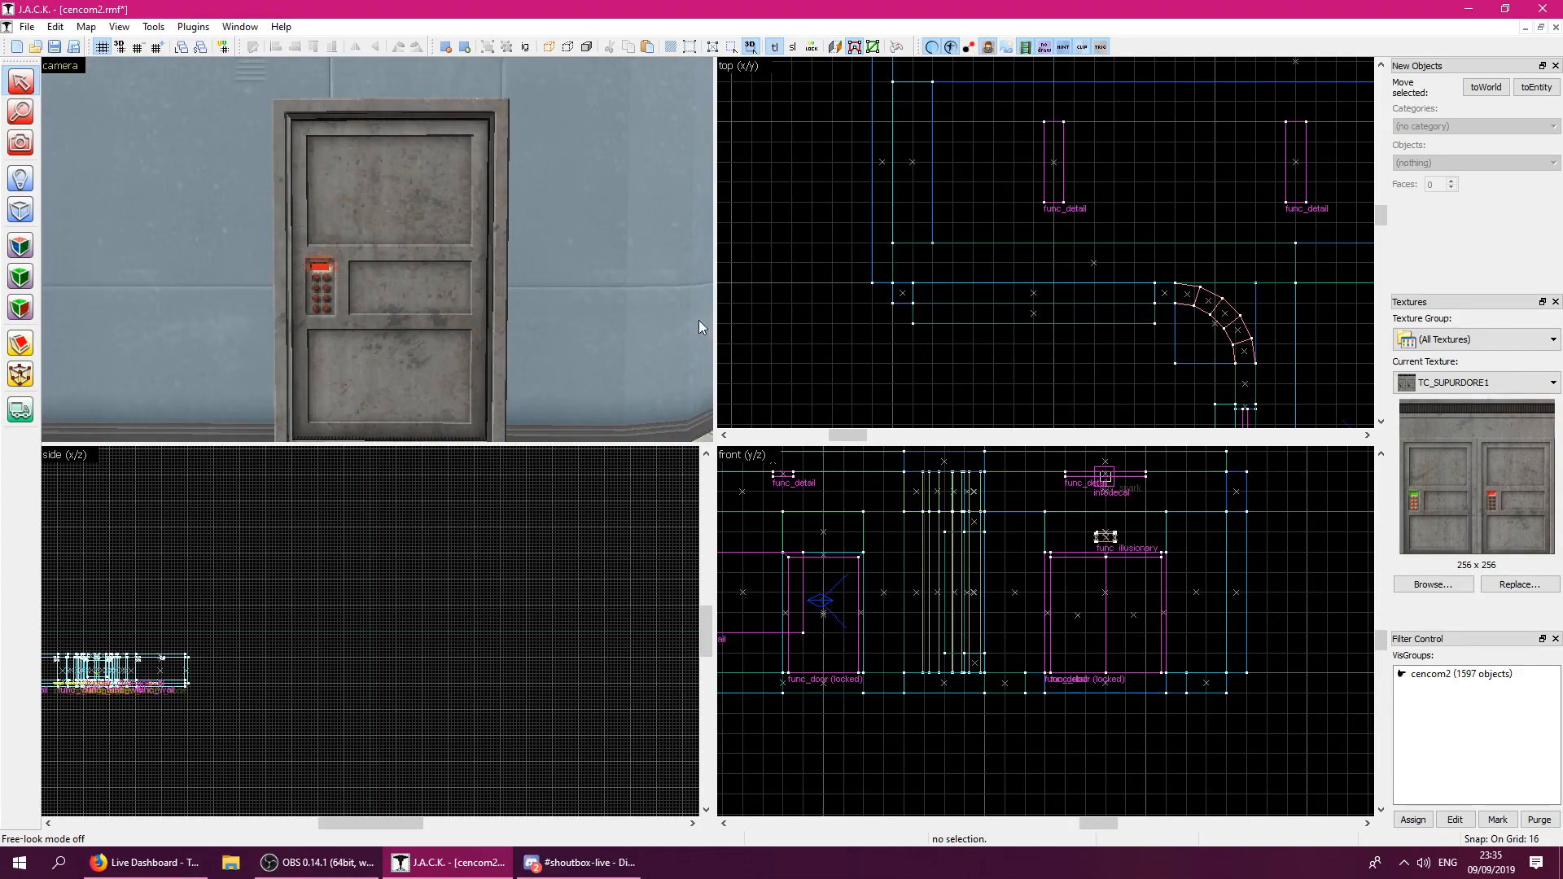
# Pick up the NULL texture from the inner side face of the window opening as the current texture.
pyautogui.press('z')
pyautogui.press('w')
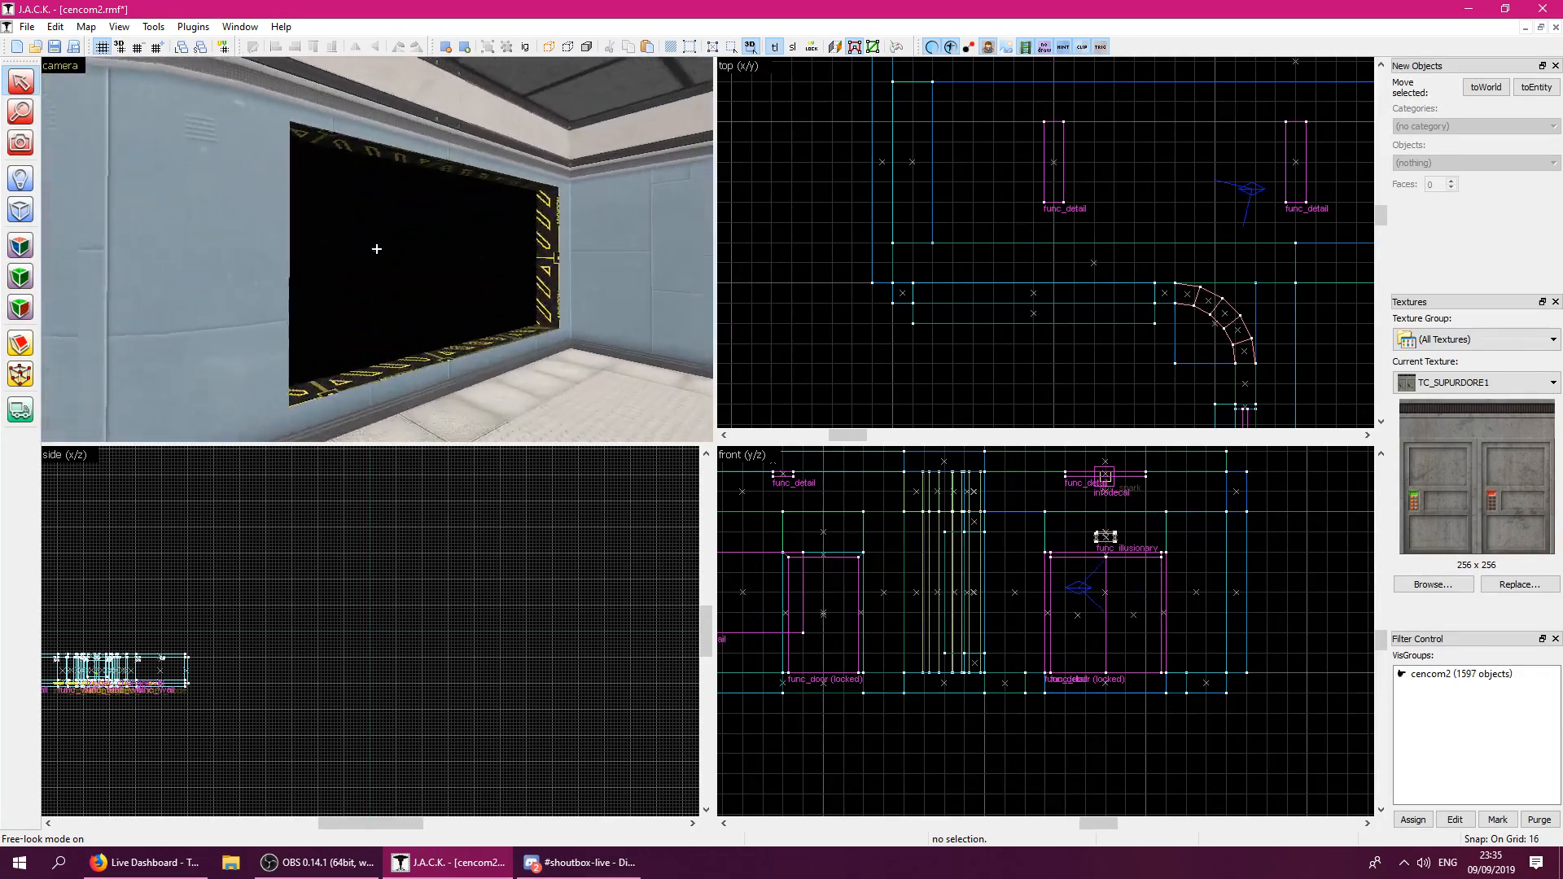
pyautogui.press('d')
pyautogui.press('d')
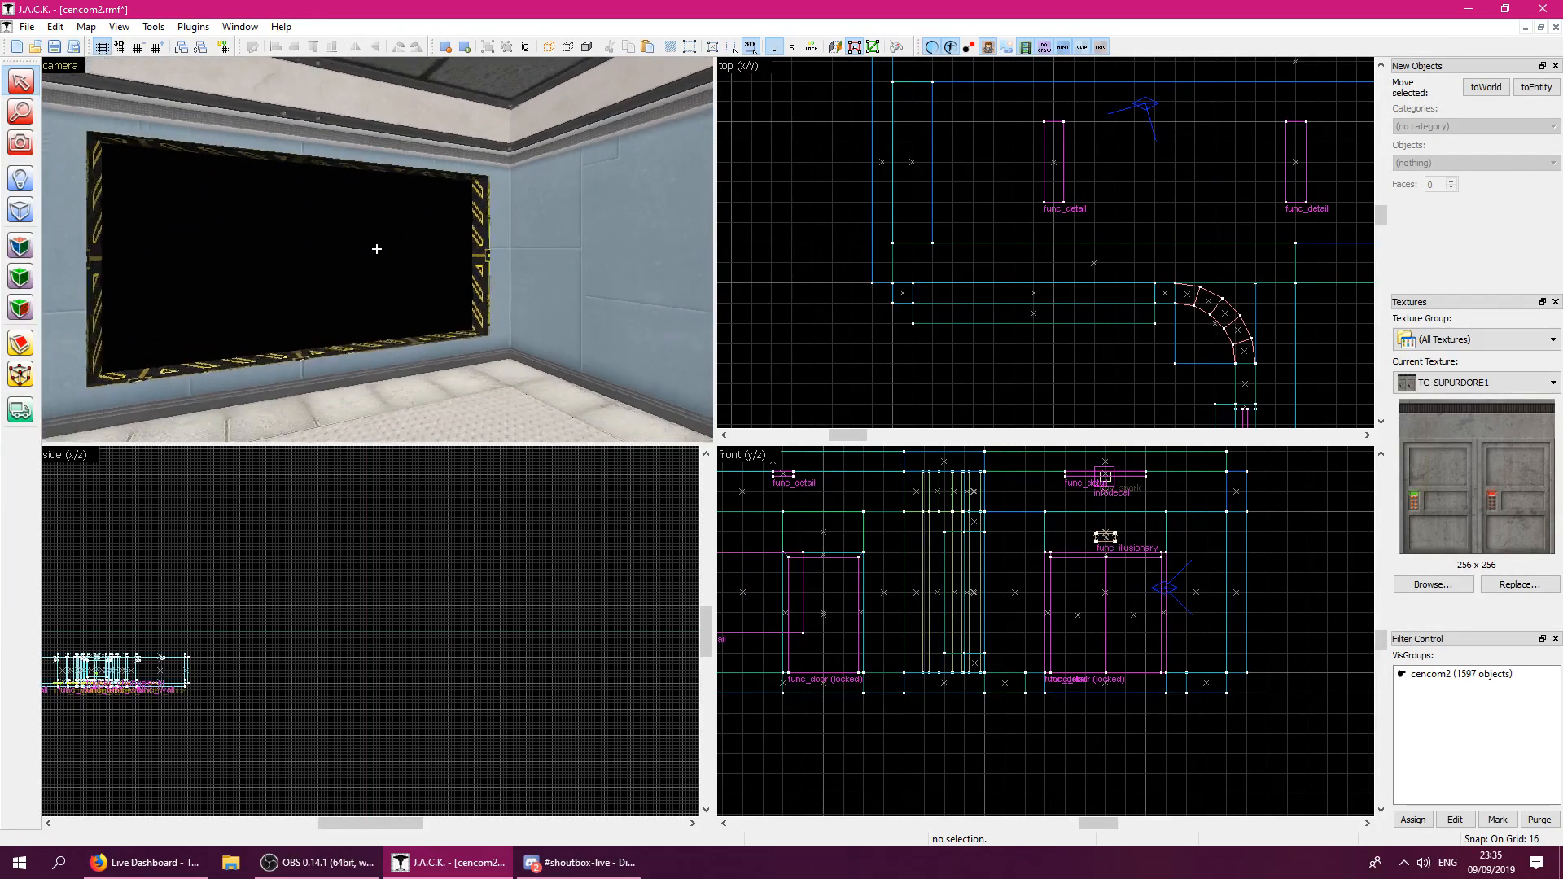
pyautogui.press('a')
pyautogui.press('z')
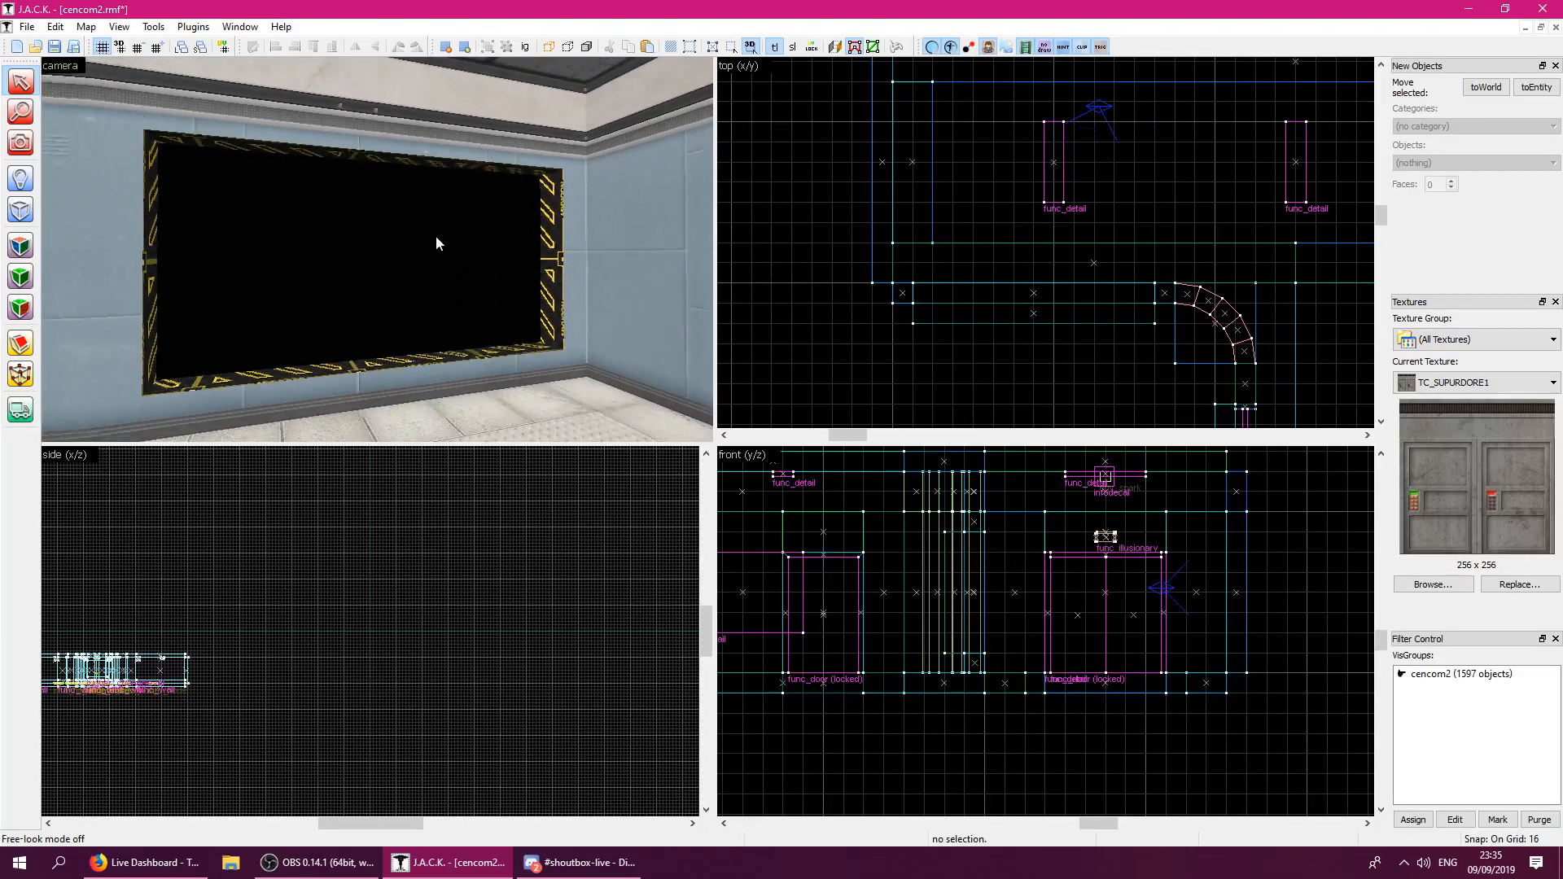
pyautogui.click(28, 252)
pyautogui.click(549, 295)
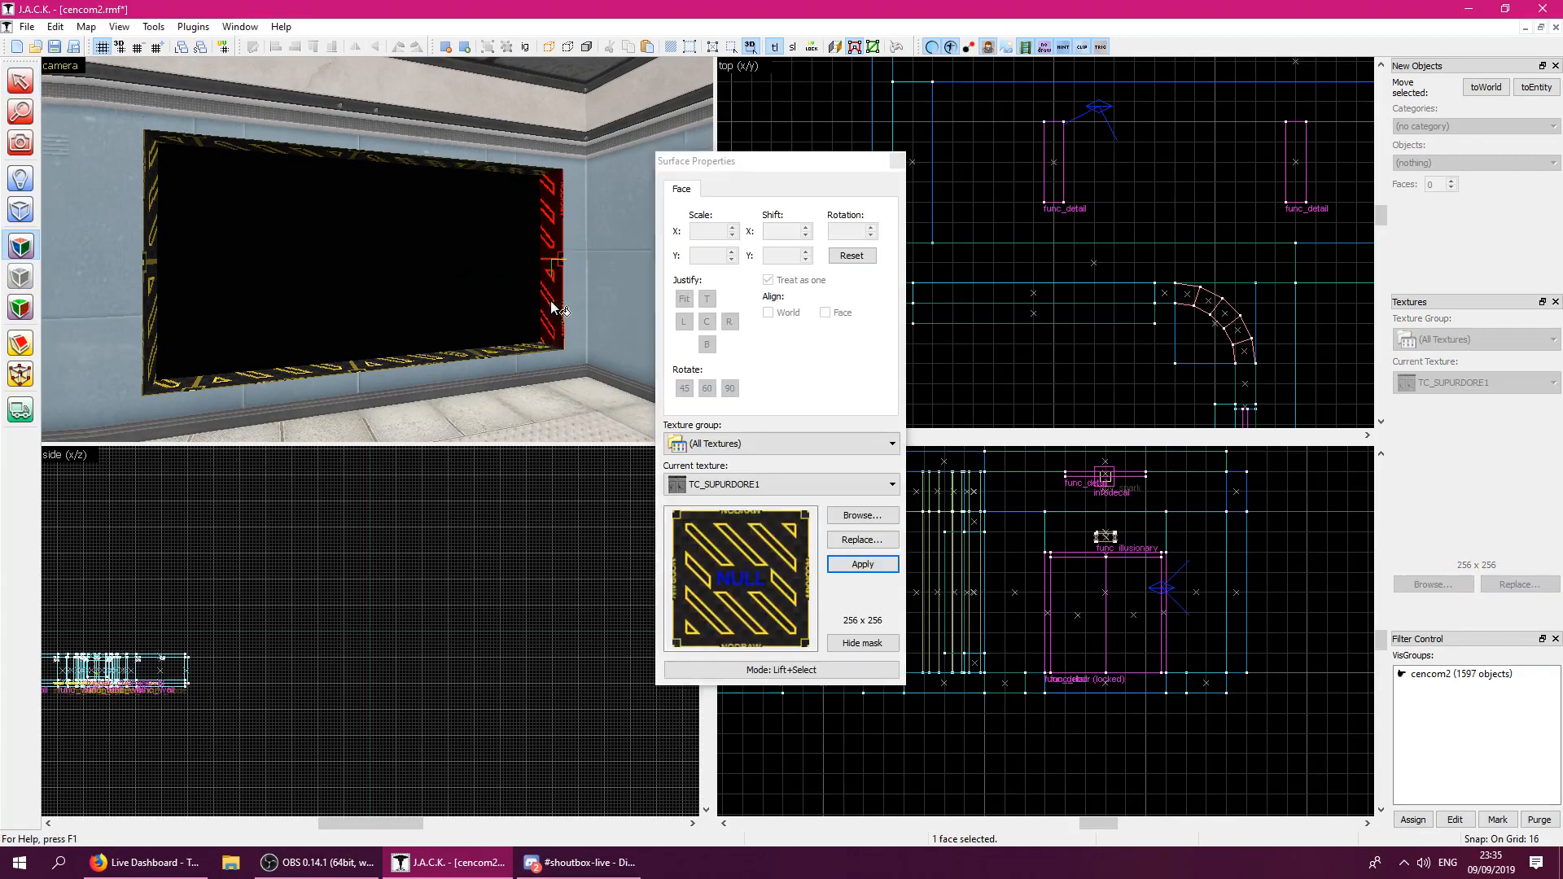
pyautogui.click(898, 162)
# Outline a narrow 4 x 16 x 92 unit block at one end of the window opening, using a grid of 4.
pyautogui.click(19, 210)
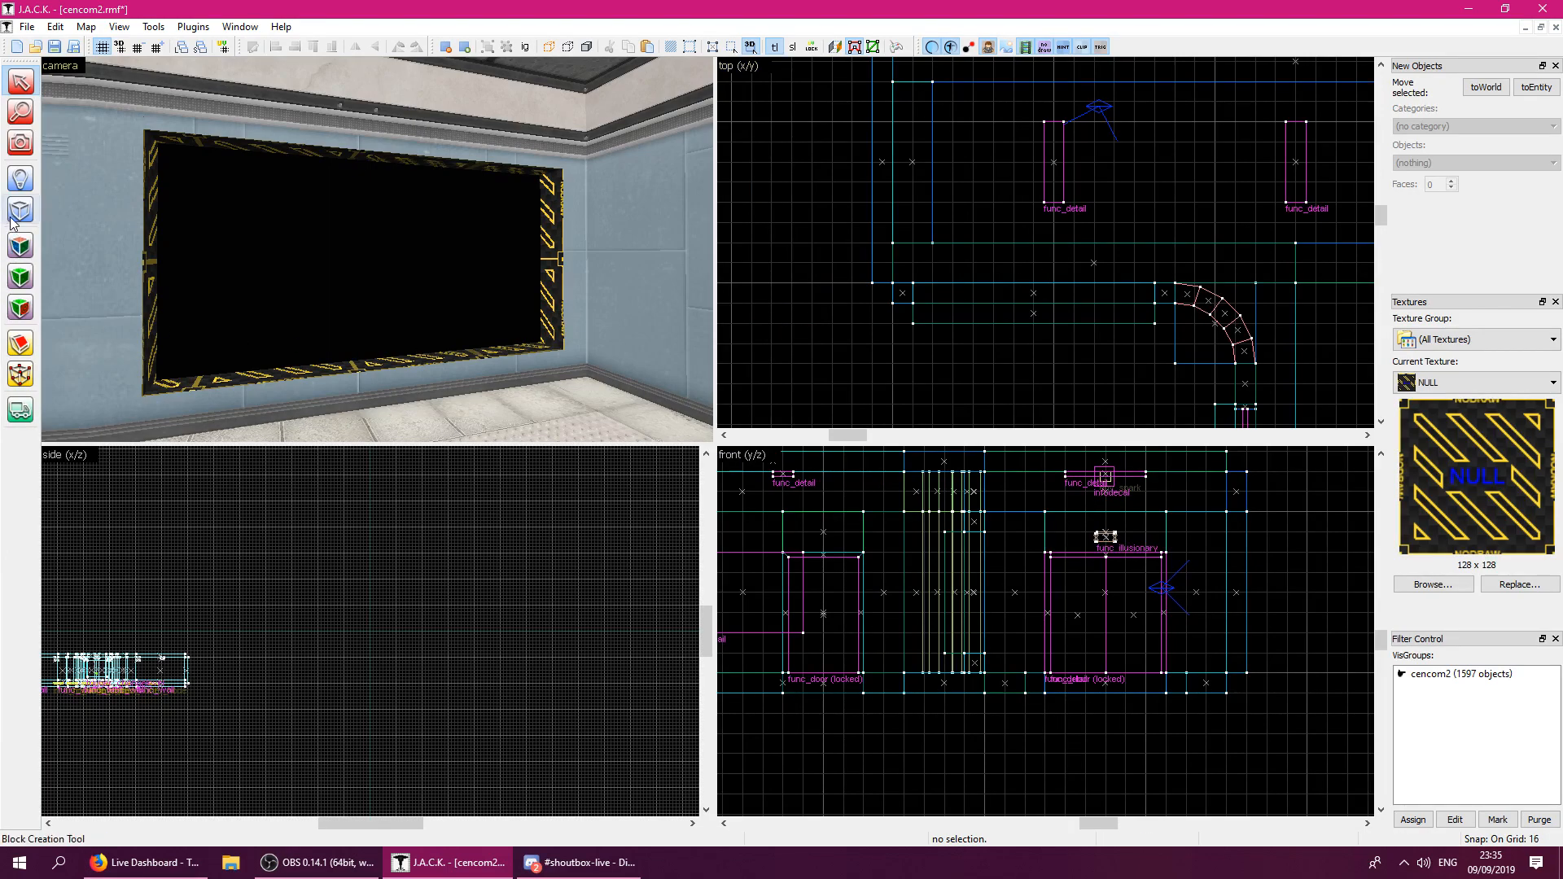
pyautogui.scroll(3, 924, 317)
pyautogui.press('[')
pyautogui.press('[')
pyautogui.moveTo(919, 297); pyautogui.dragTo(919, 298)
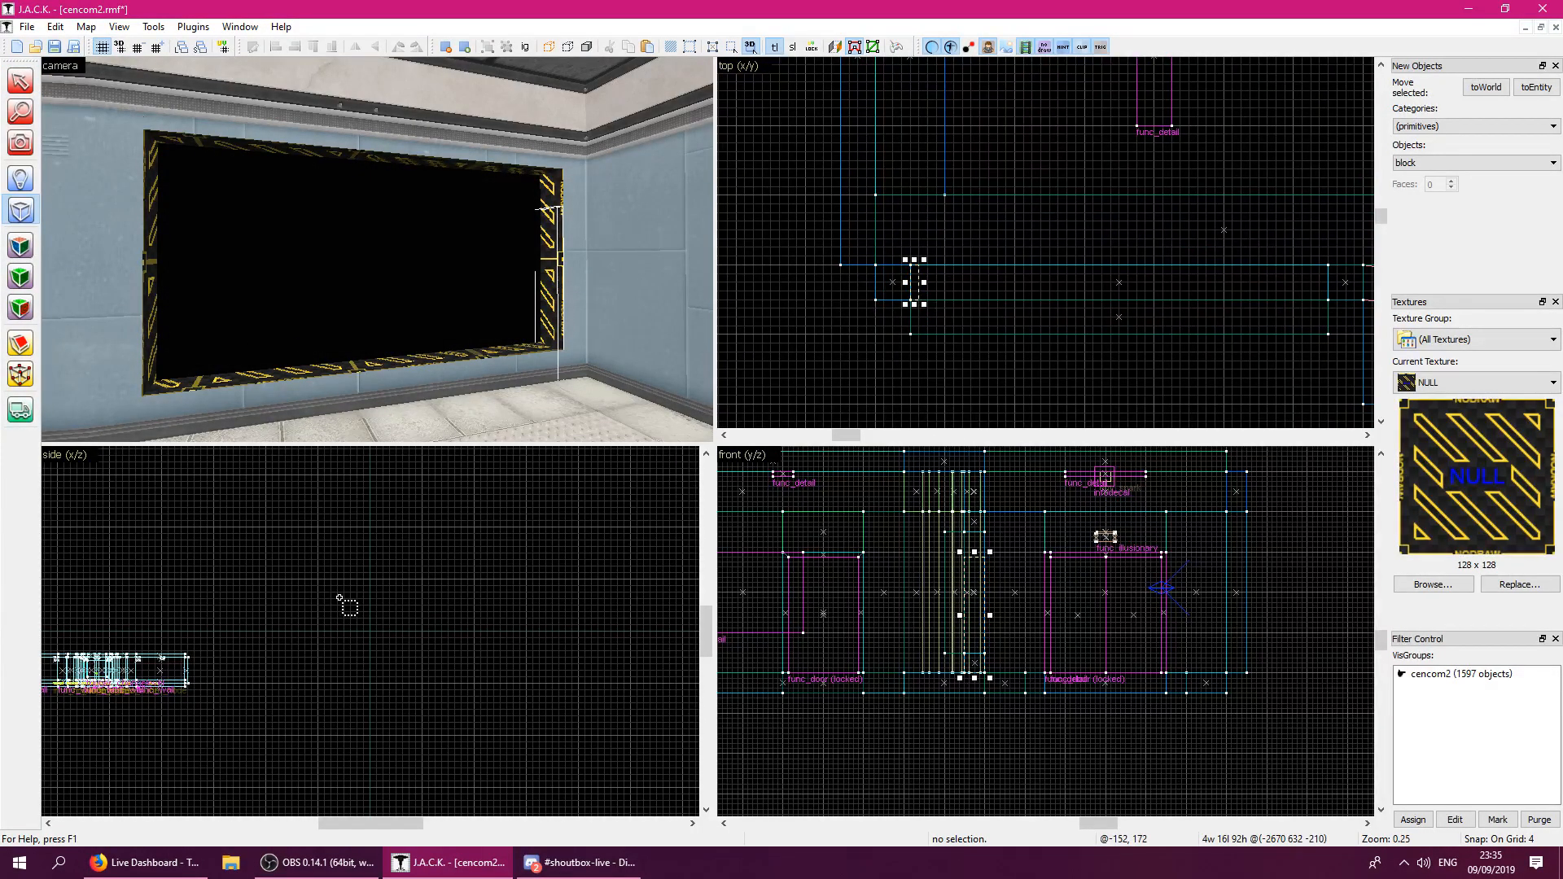
# Examine the overall layout of the map in the side view.
pyautogui.scroll(-5, 325, 602)
pyautogui.scroll(-2, 115, 653)
pyautogui.scroll(10, 192, 662)
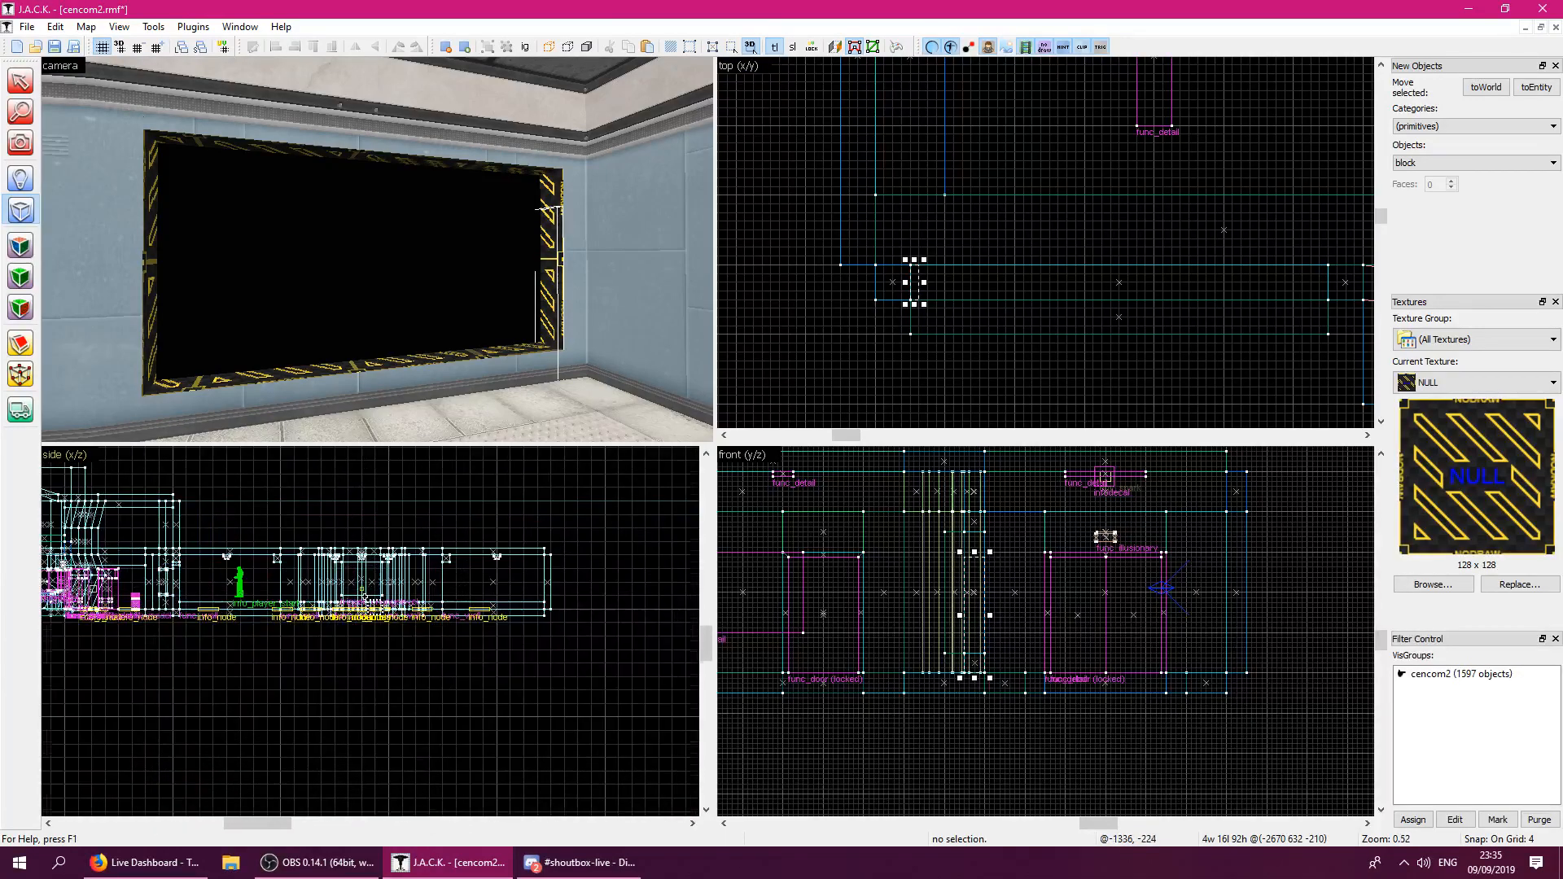
pyautogui.scroll(3, 415, 570)
pyautogui.scroll(-10, 114, 663)
pyautogui.moveTo(350, 822); pyautogui.dragTo(128, 822)
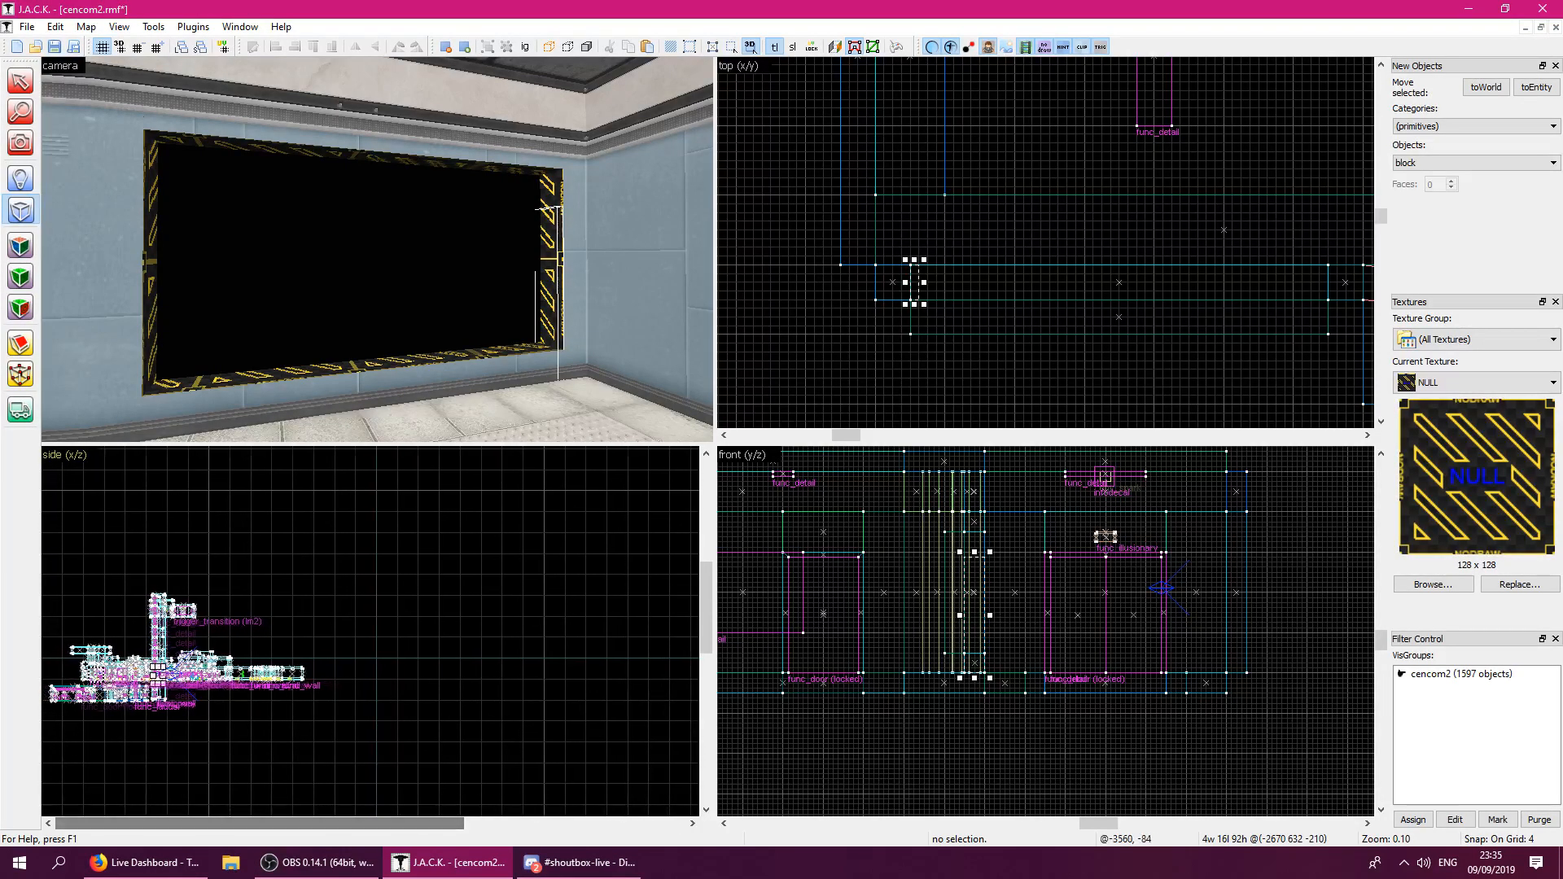
pyautogui.scroll(6, 86, 657)
pyautogui.scroll(2, 184, 650)
pyautogui.scroll(-7, 188, 655)
pyautogui.scroll(4, 261, 680)
pyautogui.scroll(-2, 933, 755)
# Examine the tall shaft and the levels above and below the main floor in the front view.
pyautogui.scroll(-10, 934, 756)
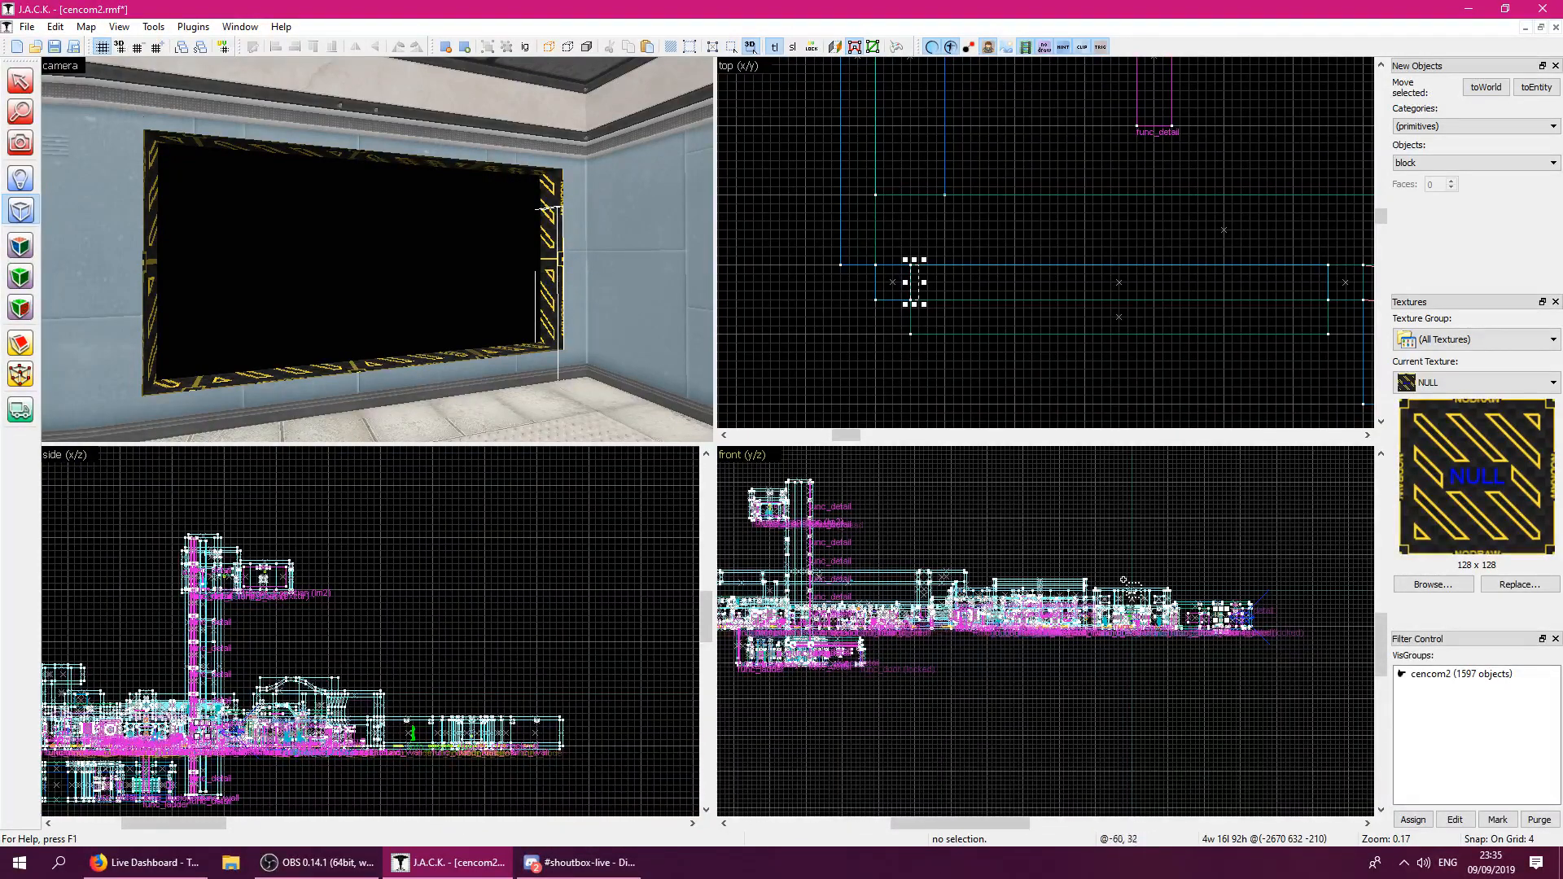
pyautogui.scroll(-2, 1013, 639)
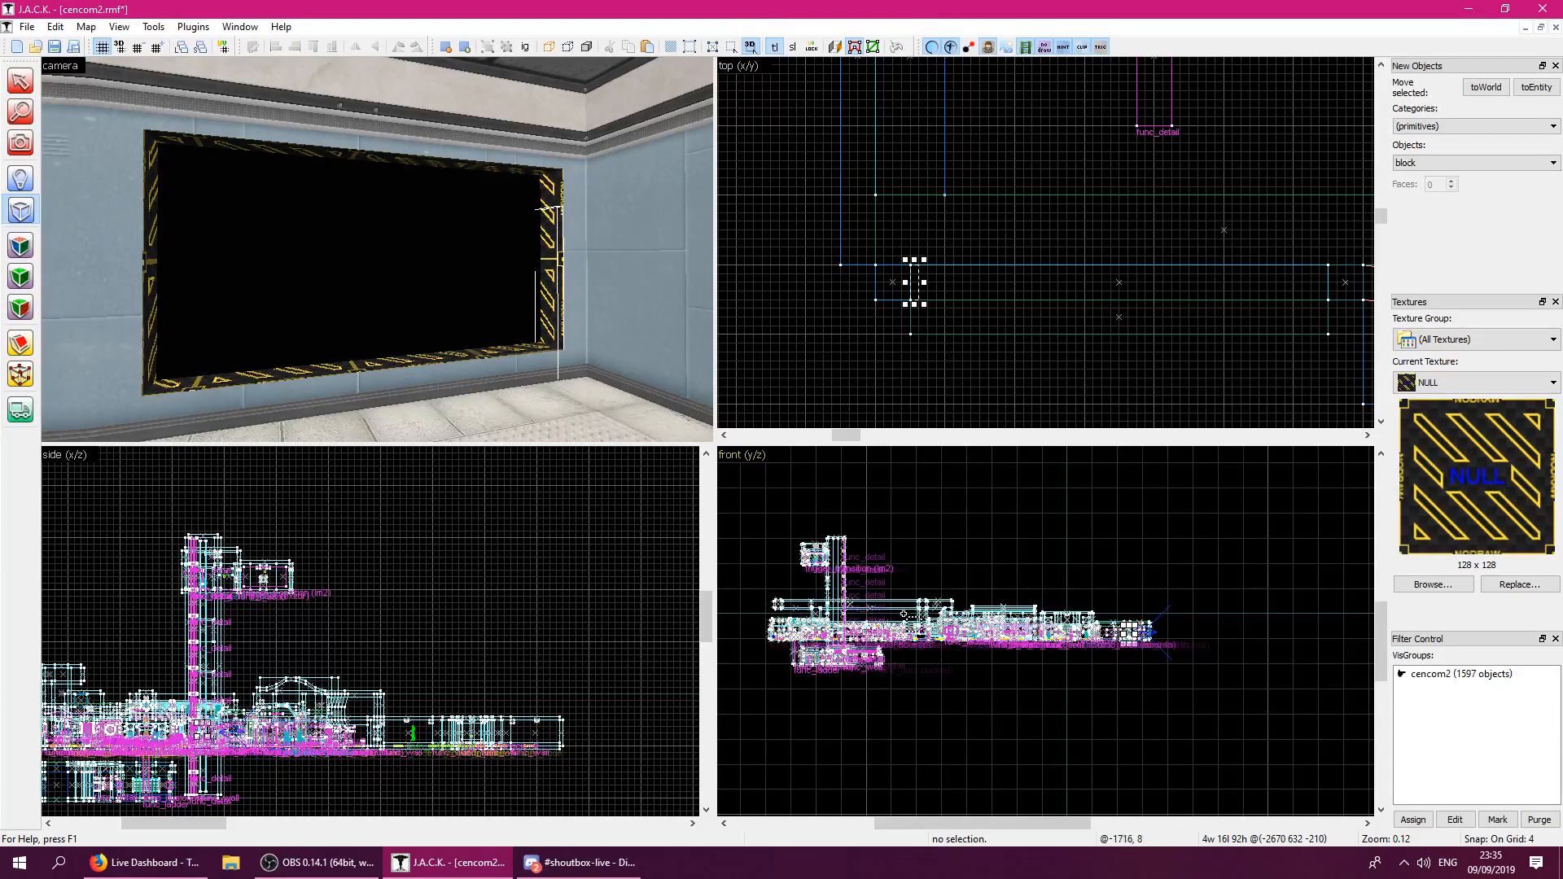
pyautogui.scroll(7, 886, 607)
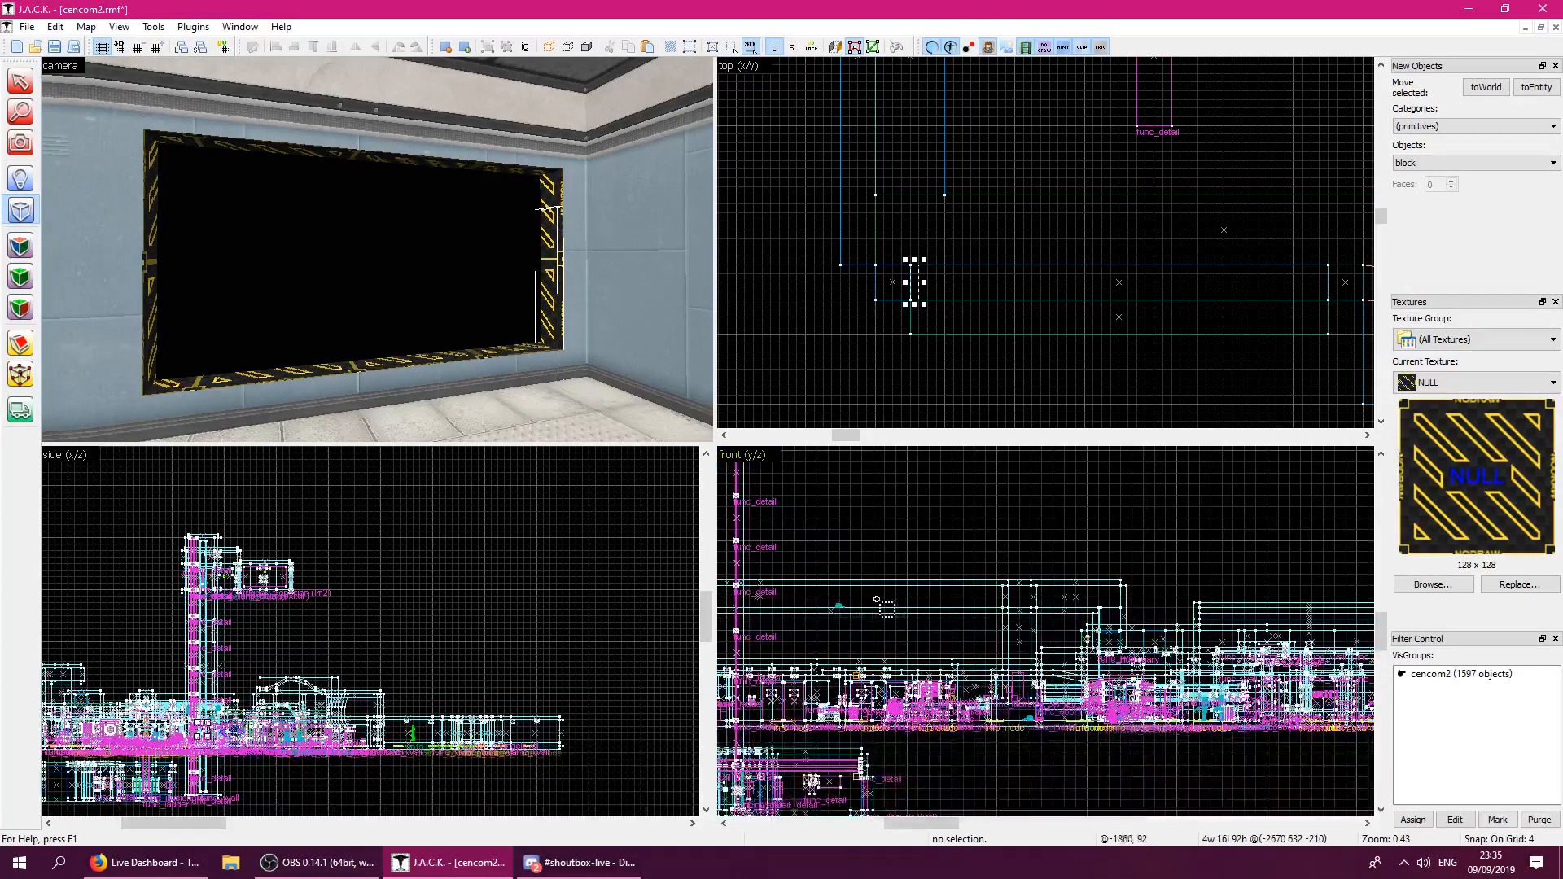
pyautogui.scroll(15, 839, 607)
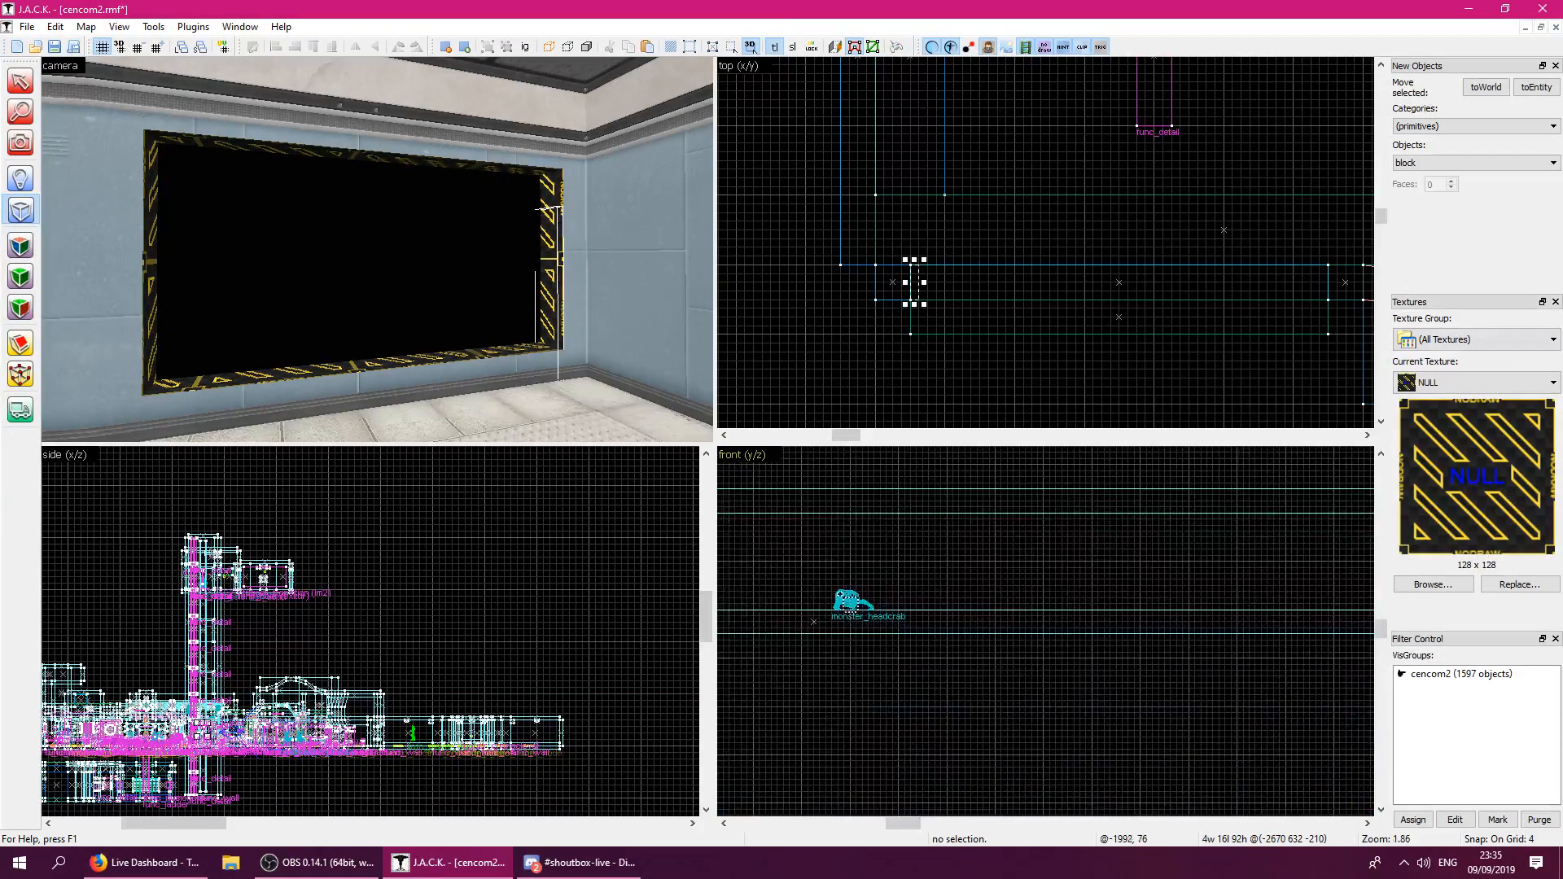
pyautogui.scroll(-18, 897, 572)
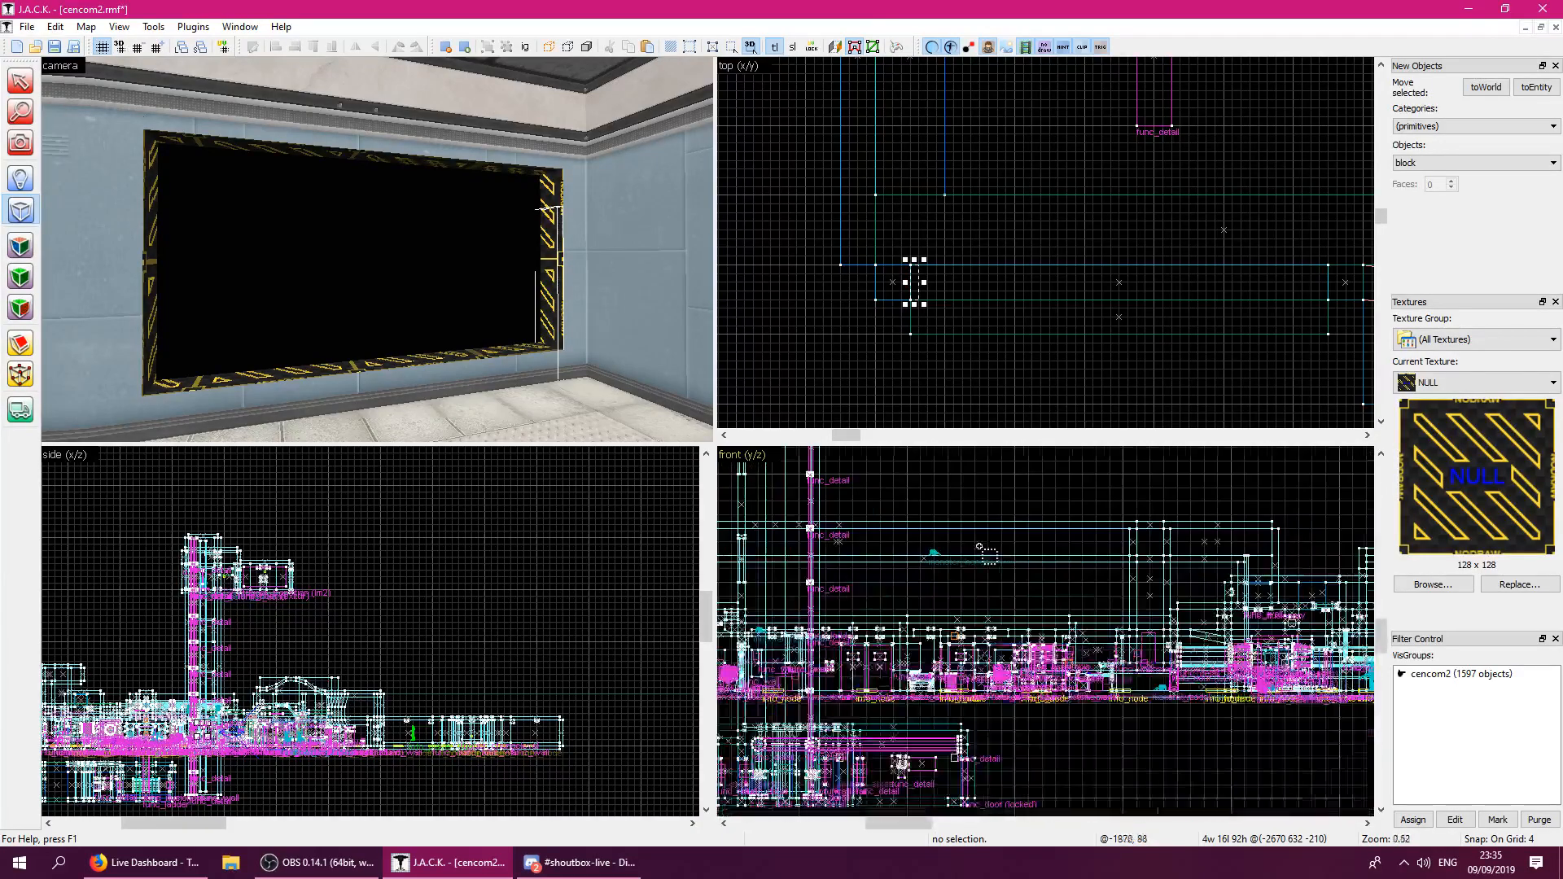
pyautogui.scroll(-4, 851, 524)
pyautogui.scroll(9, 844, 528)
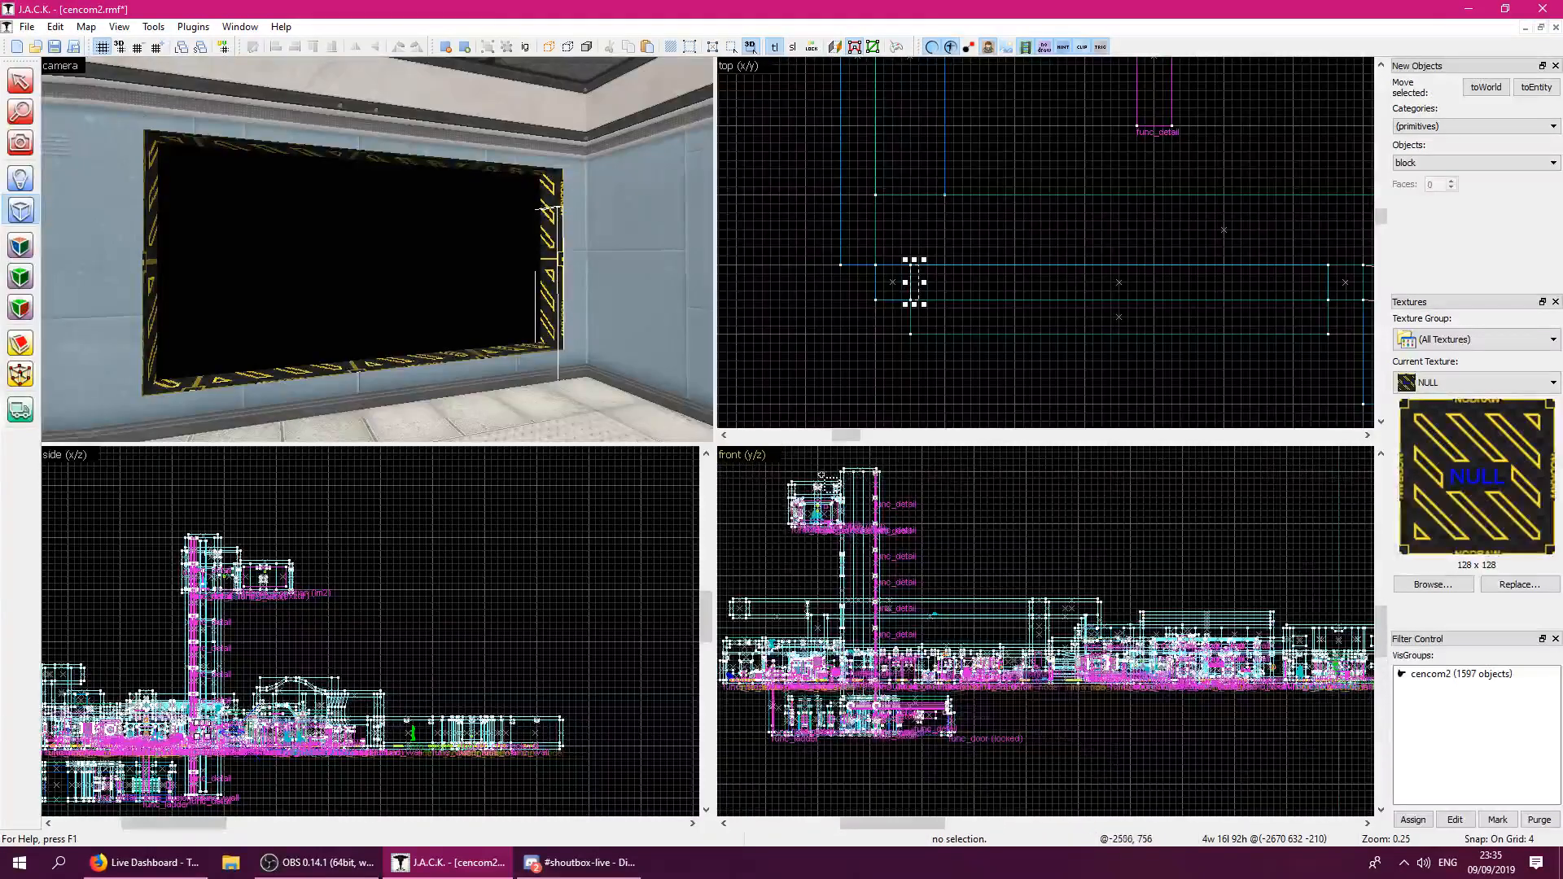
pyautogui.scroll(-2, 839, 528)
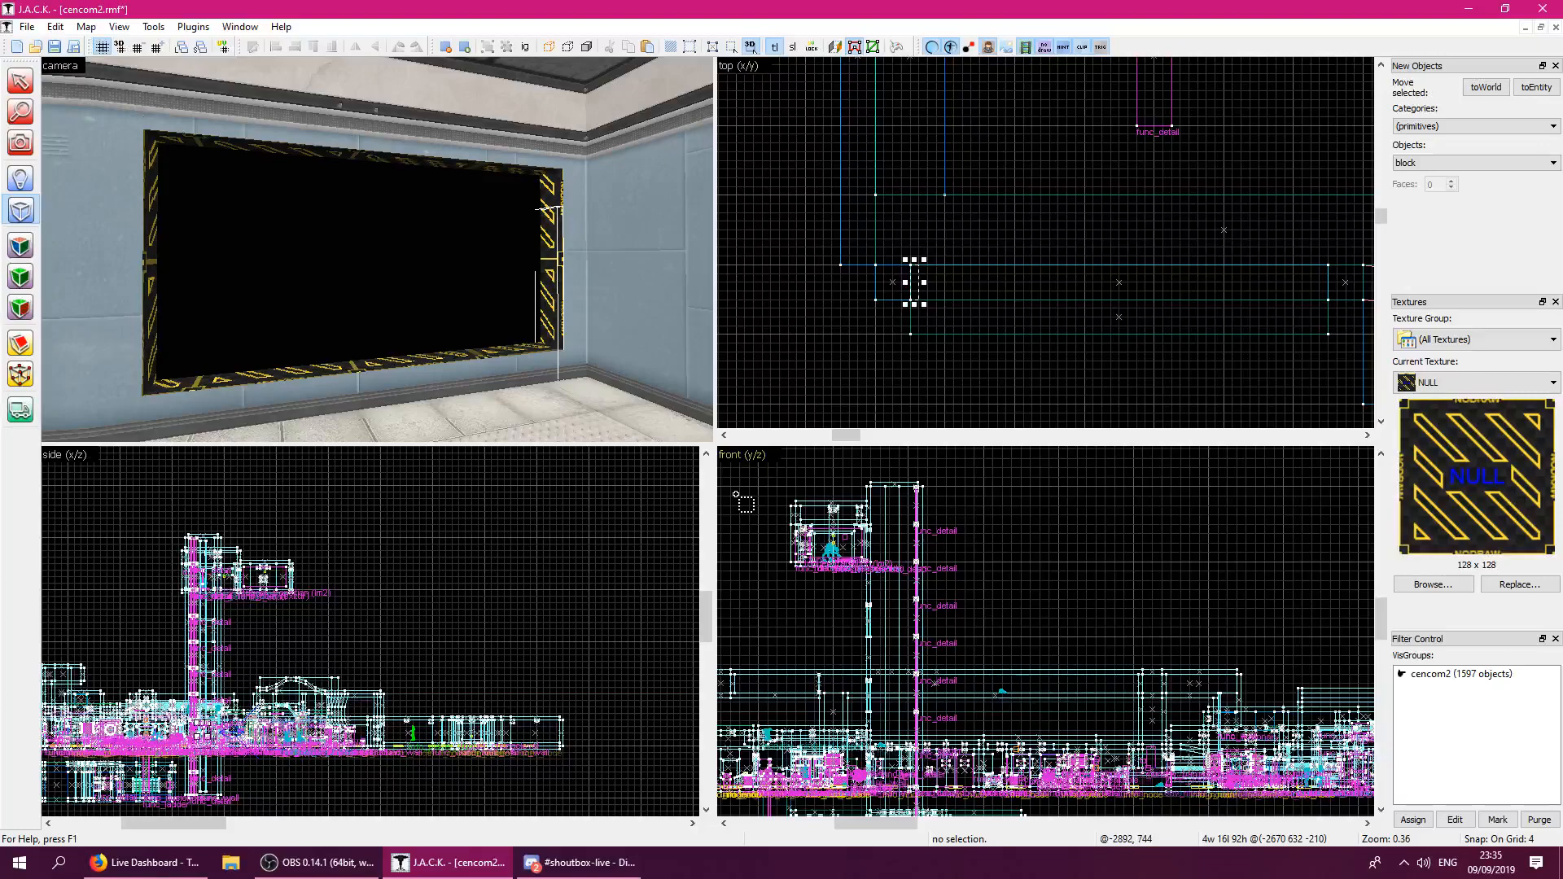
pyautogui.scroll(-2, 743, 501)
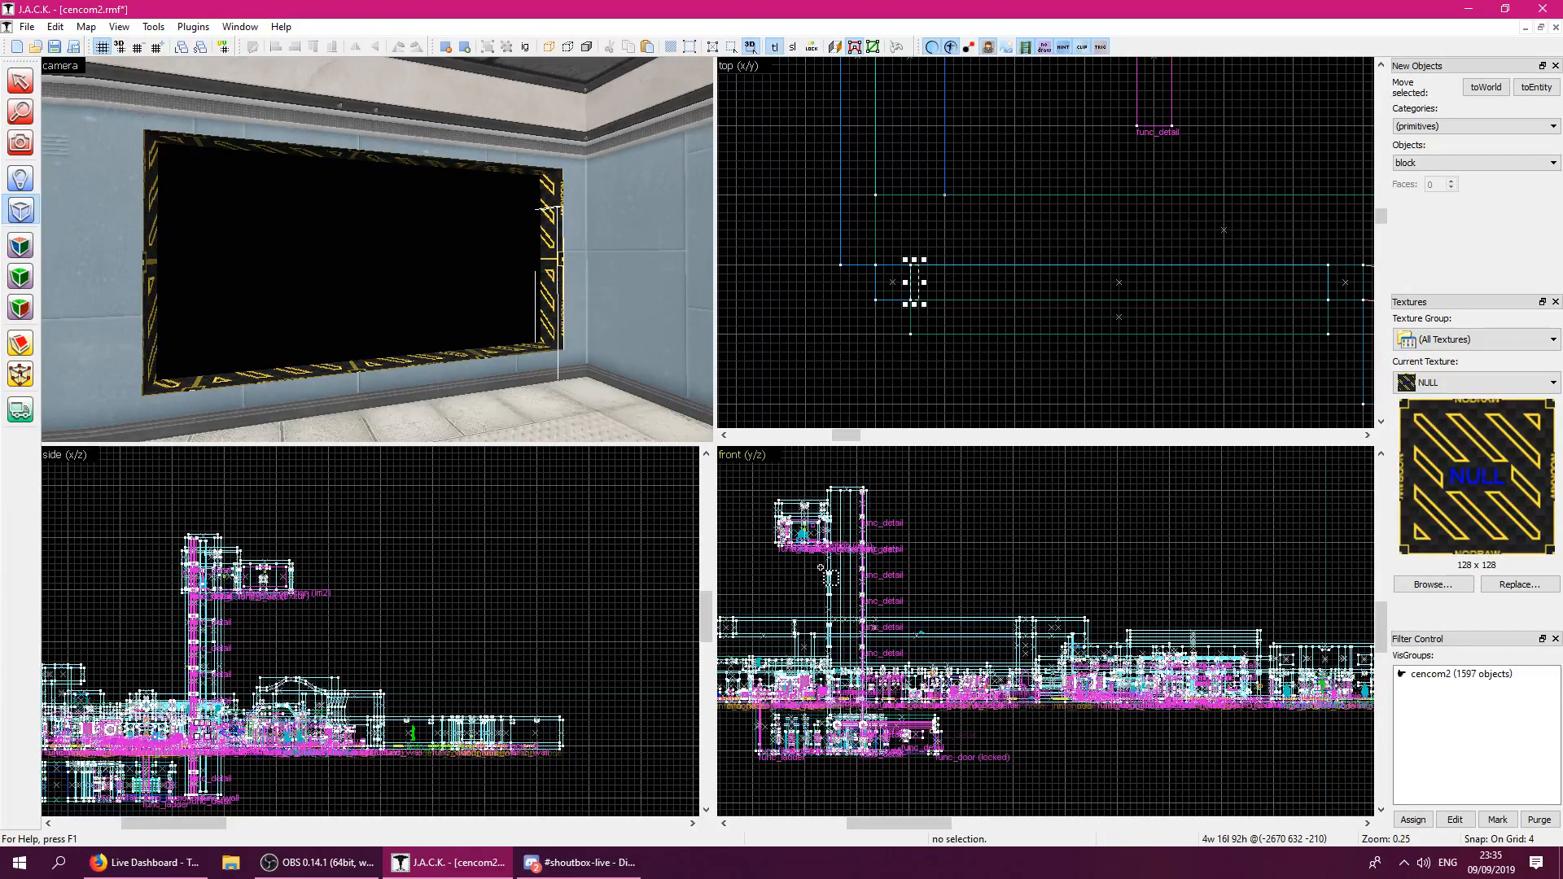
pyautogui.scroll(-2, 756, 495)
# Fly through the map's upper level and elevator shaft in the camera view to review the finished rooms.
pyautogui.press('z')
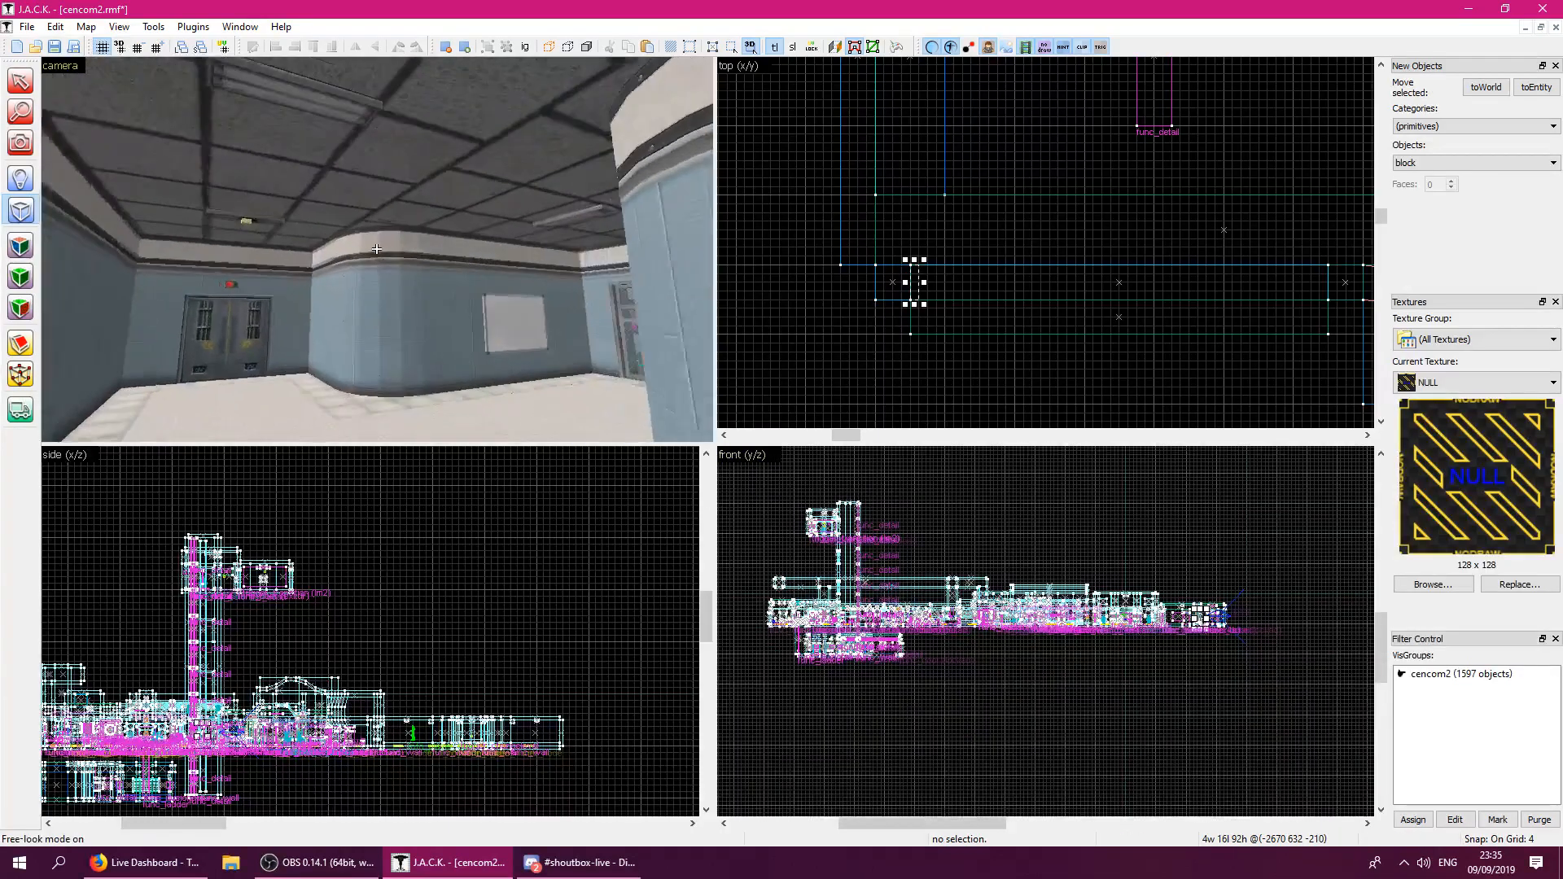
pyautogui.press('w')
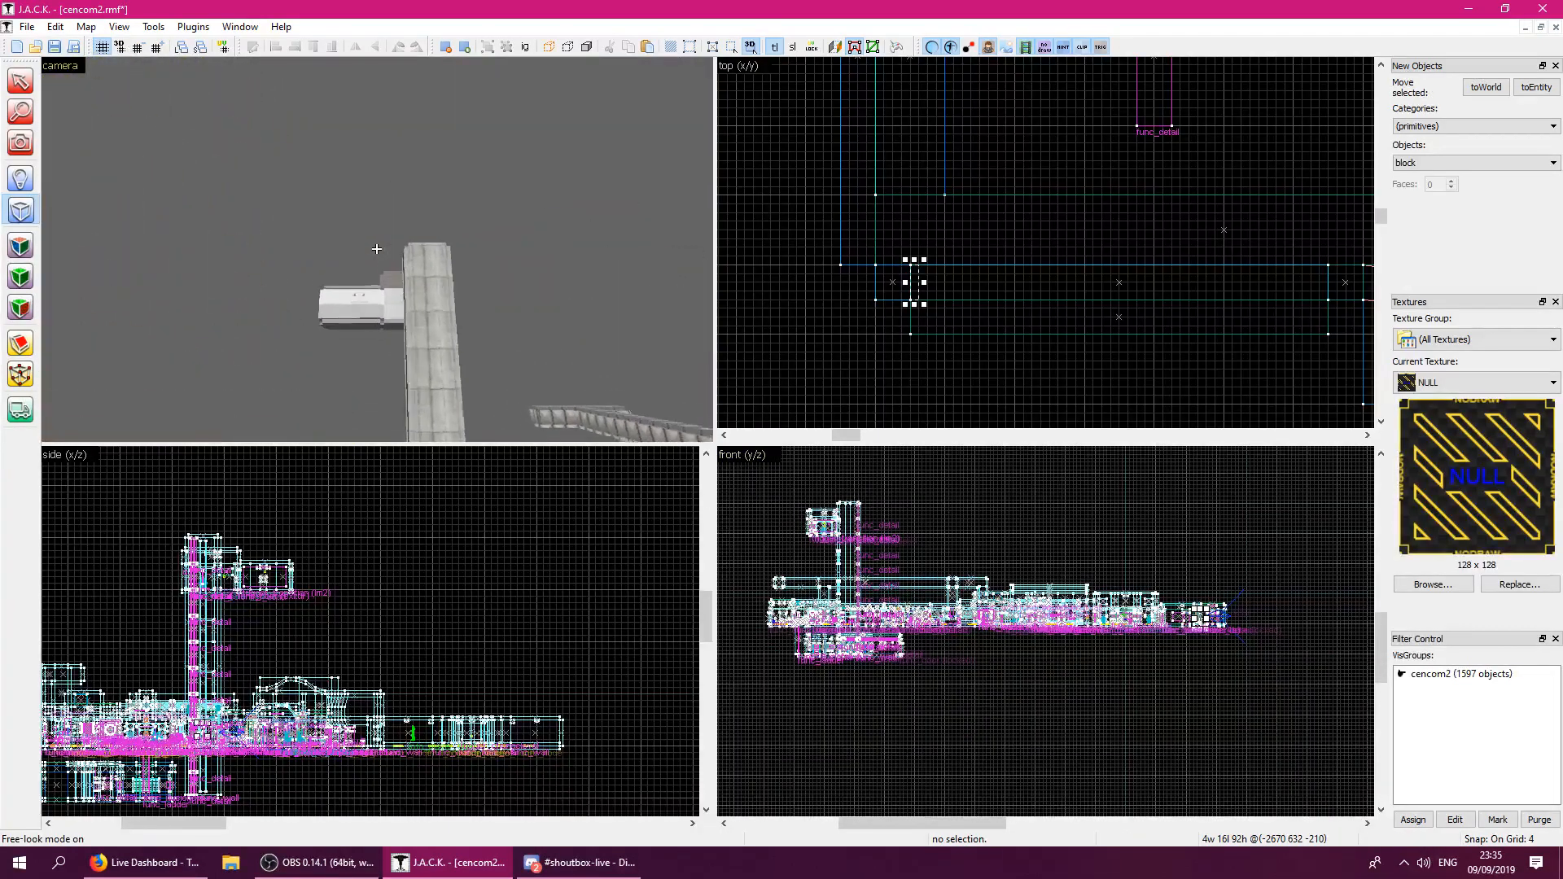
pyautogui.press('w')
pyautogui.press('z')
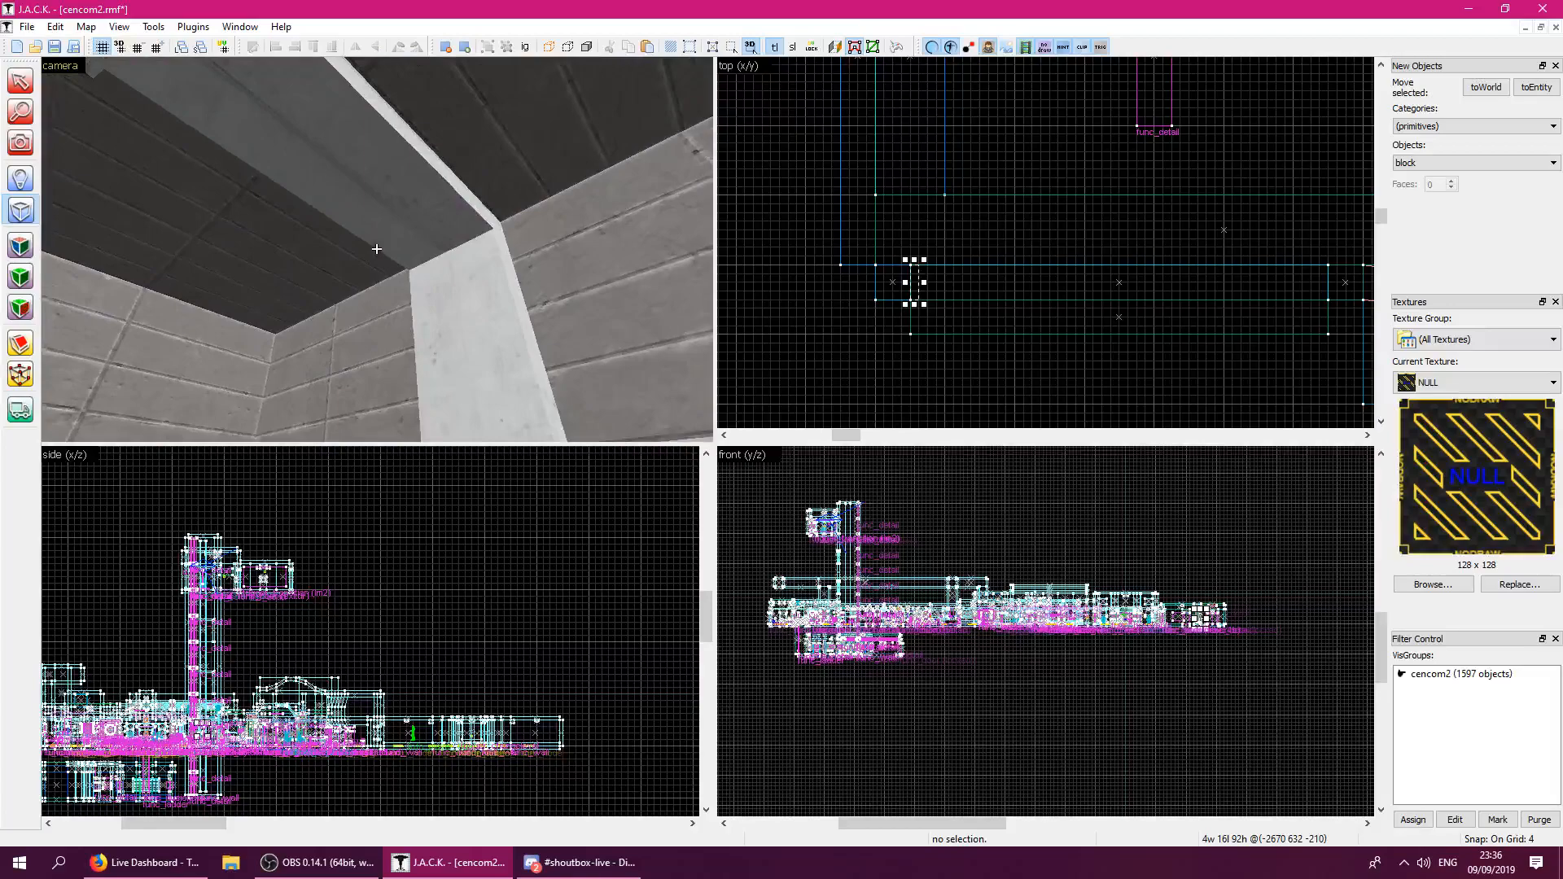
pyautogui.press('w')
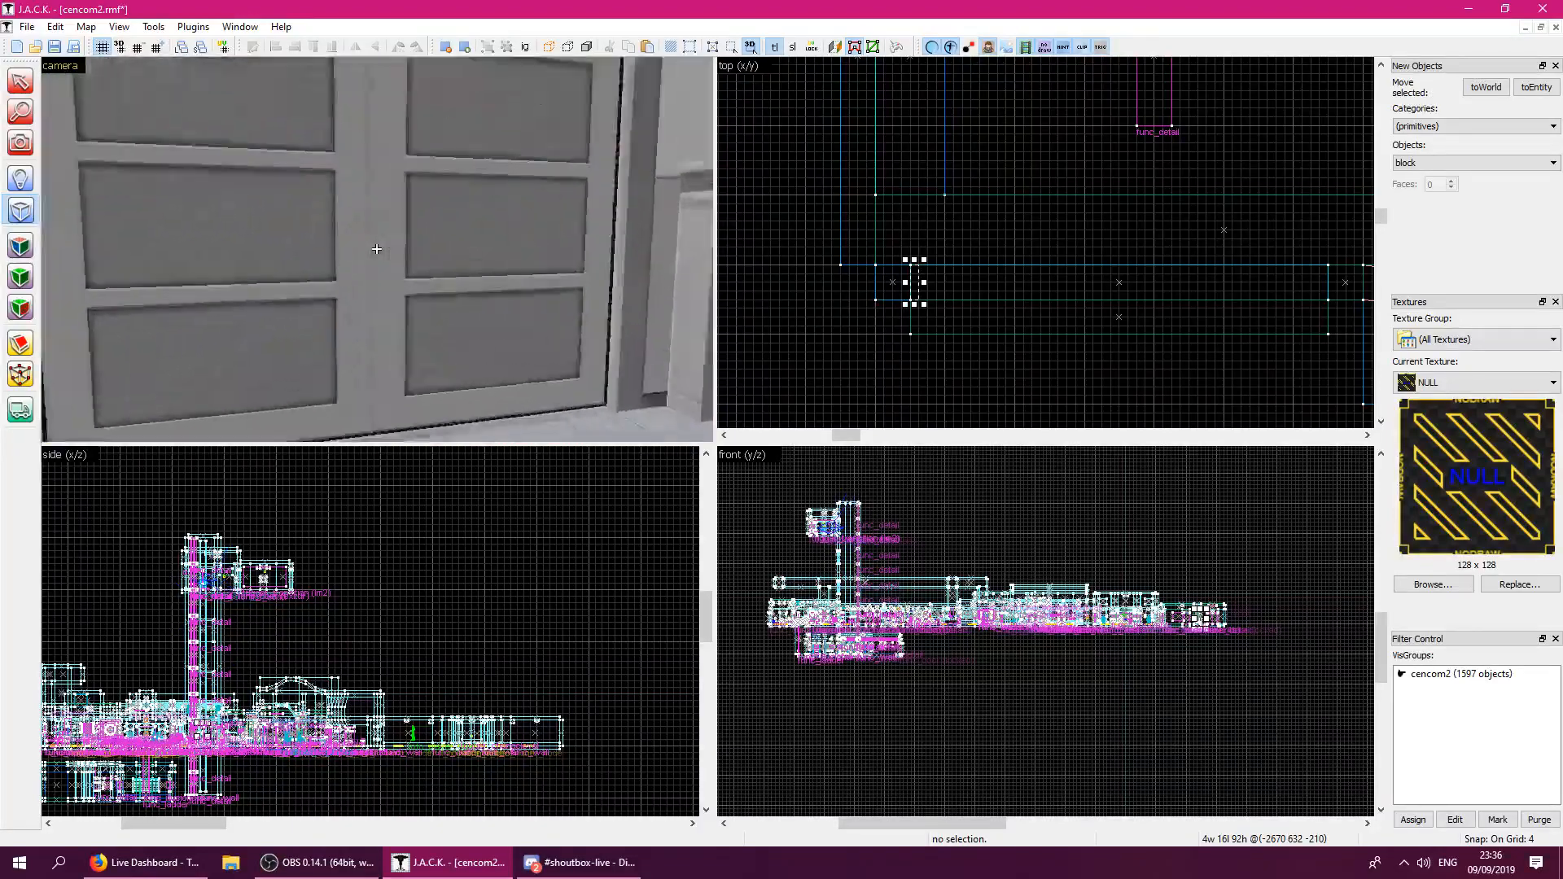
pyautogui.press('s')
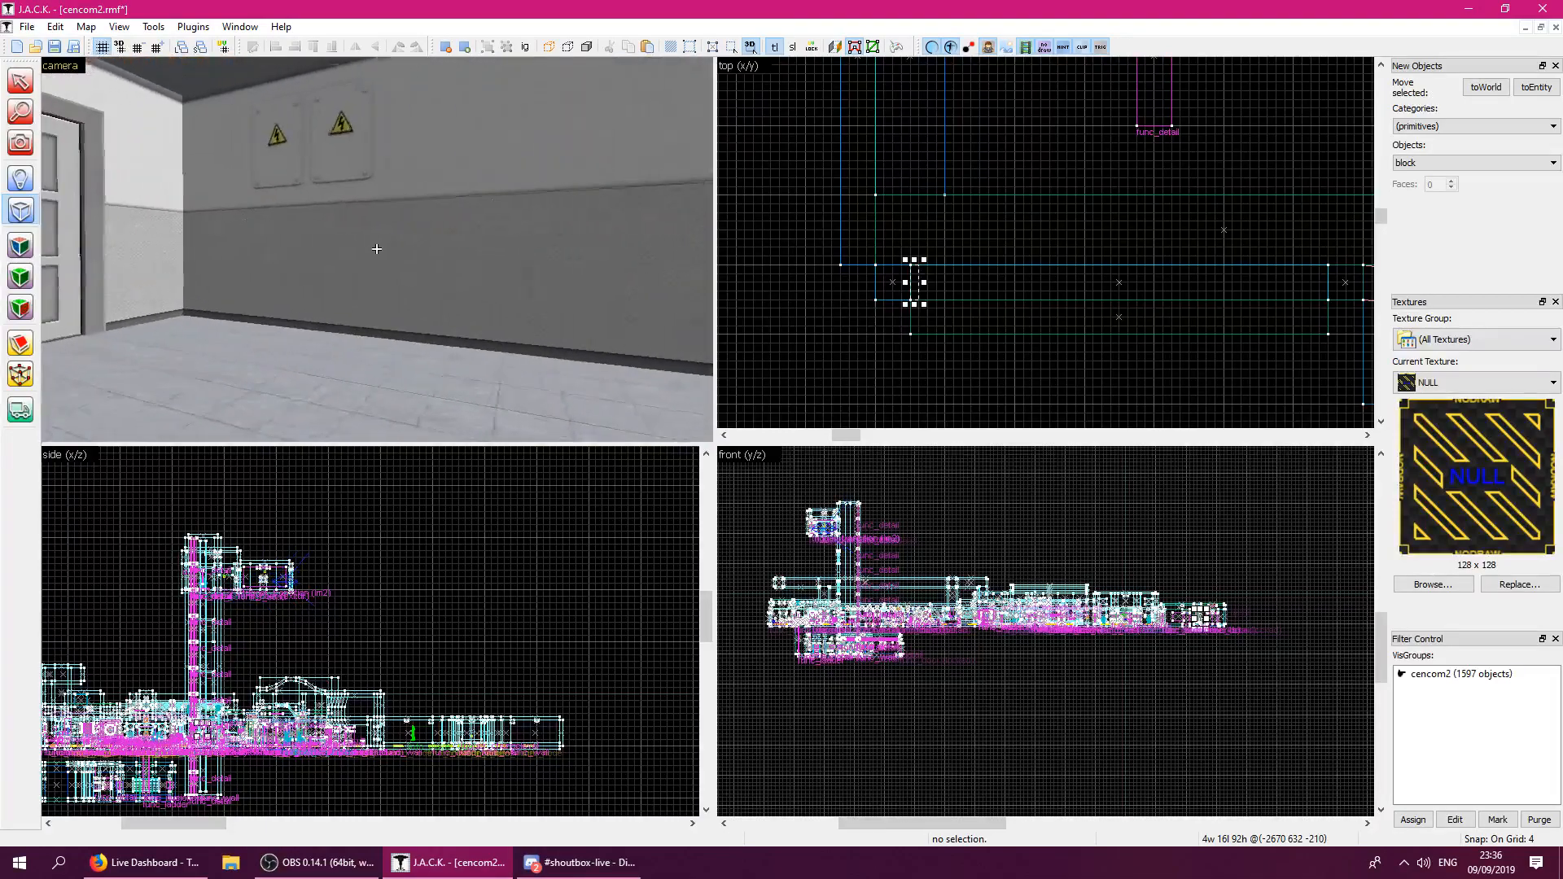
pyautogui.press('w')
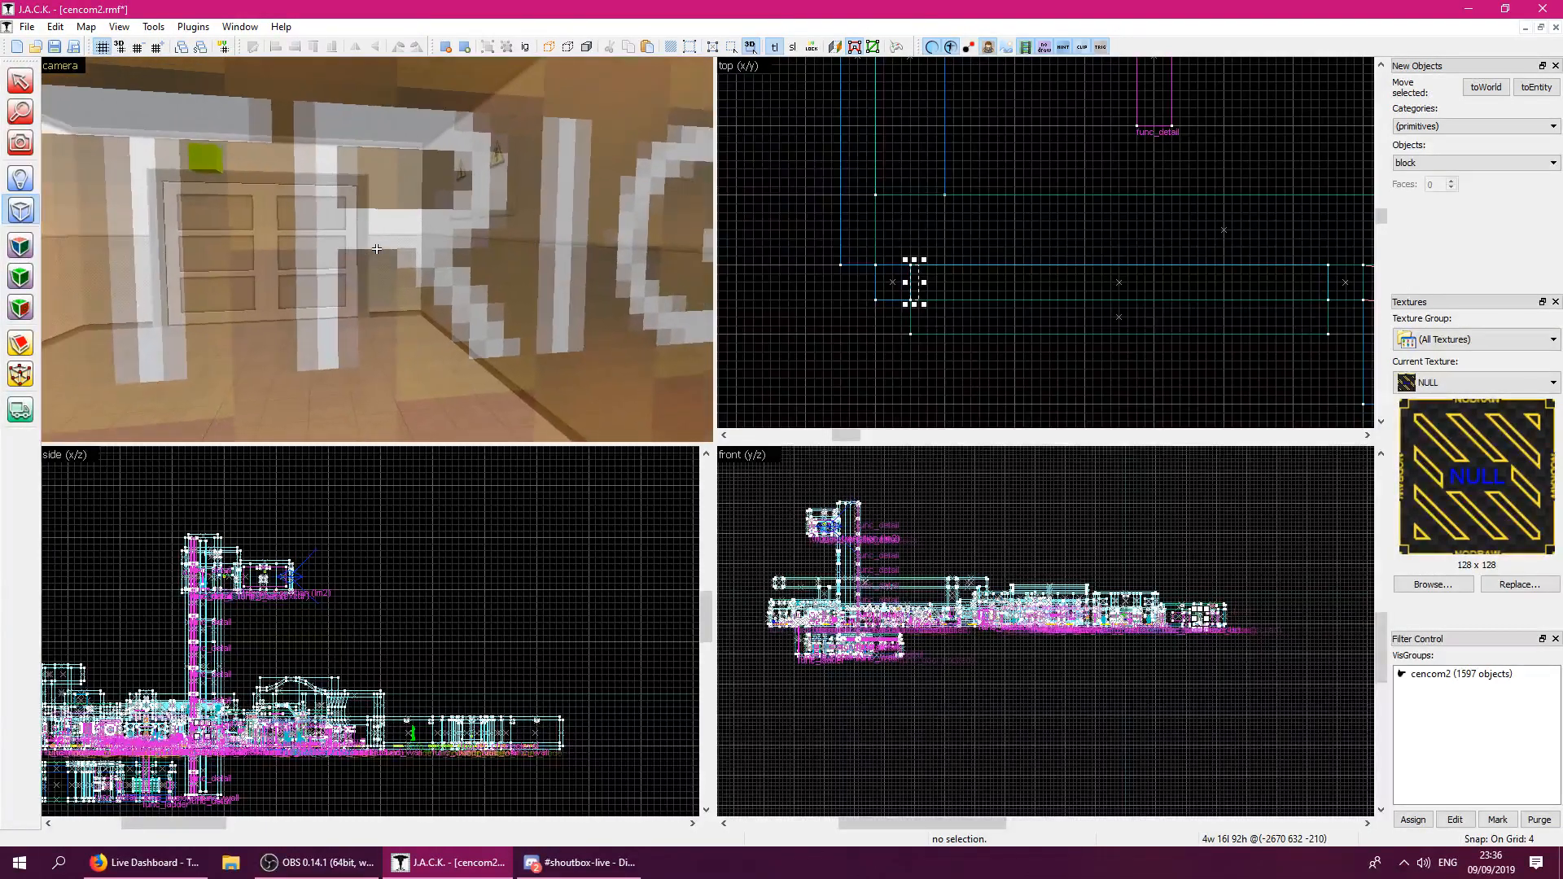
pyautogui.press('w')
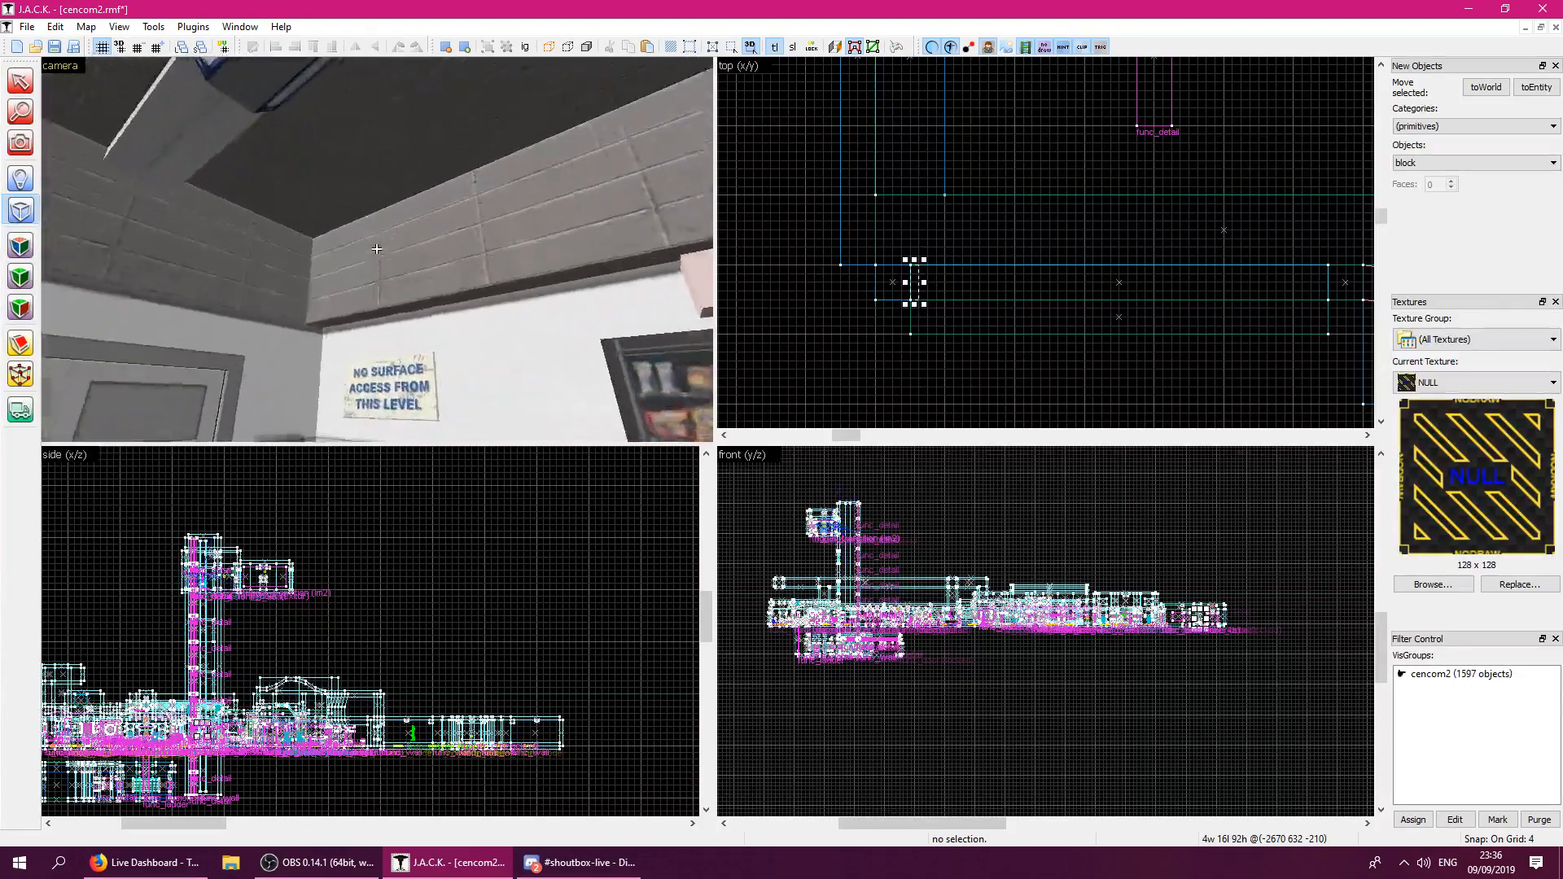
pyautogui.press('w')
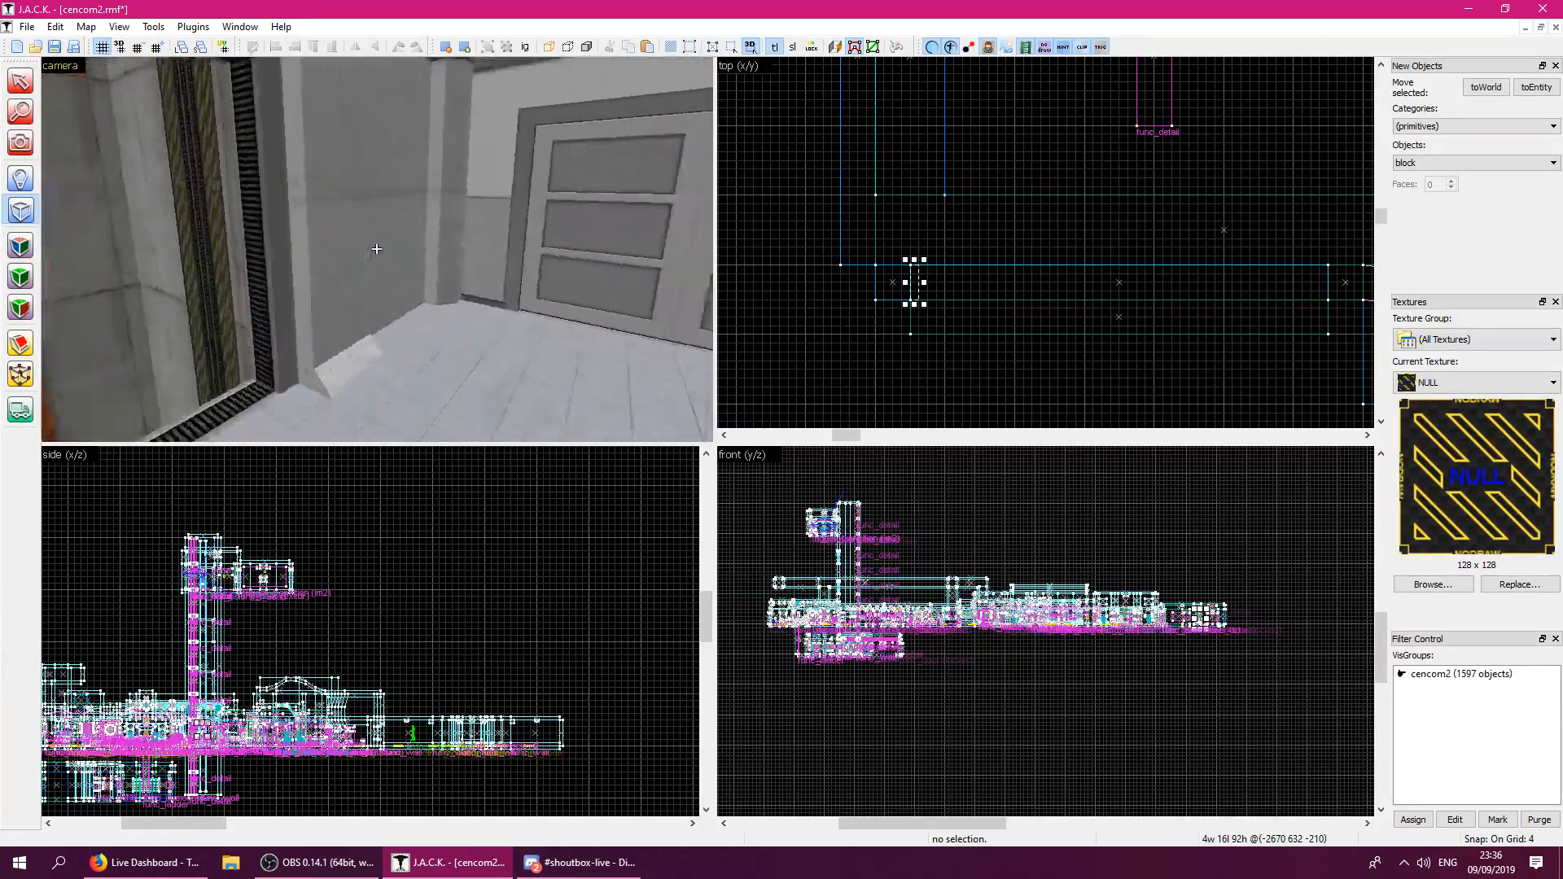
pyautogui.press('w')
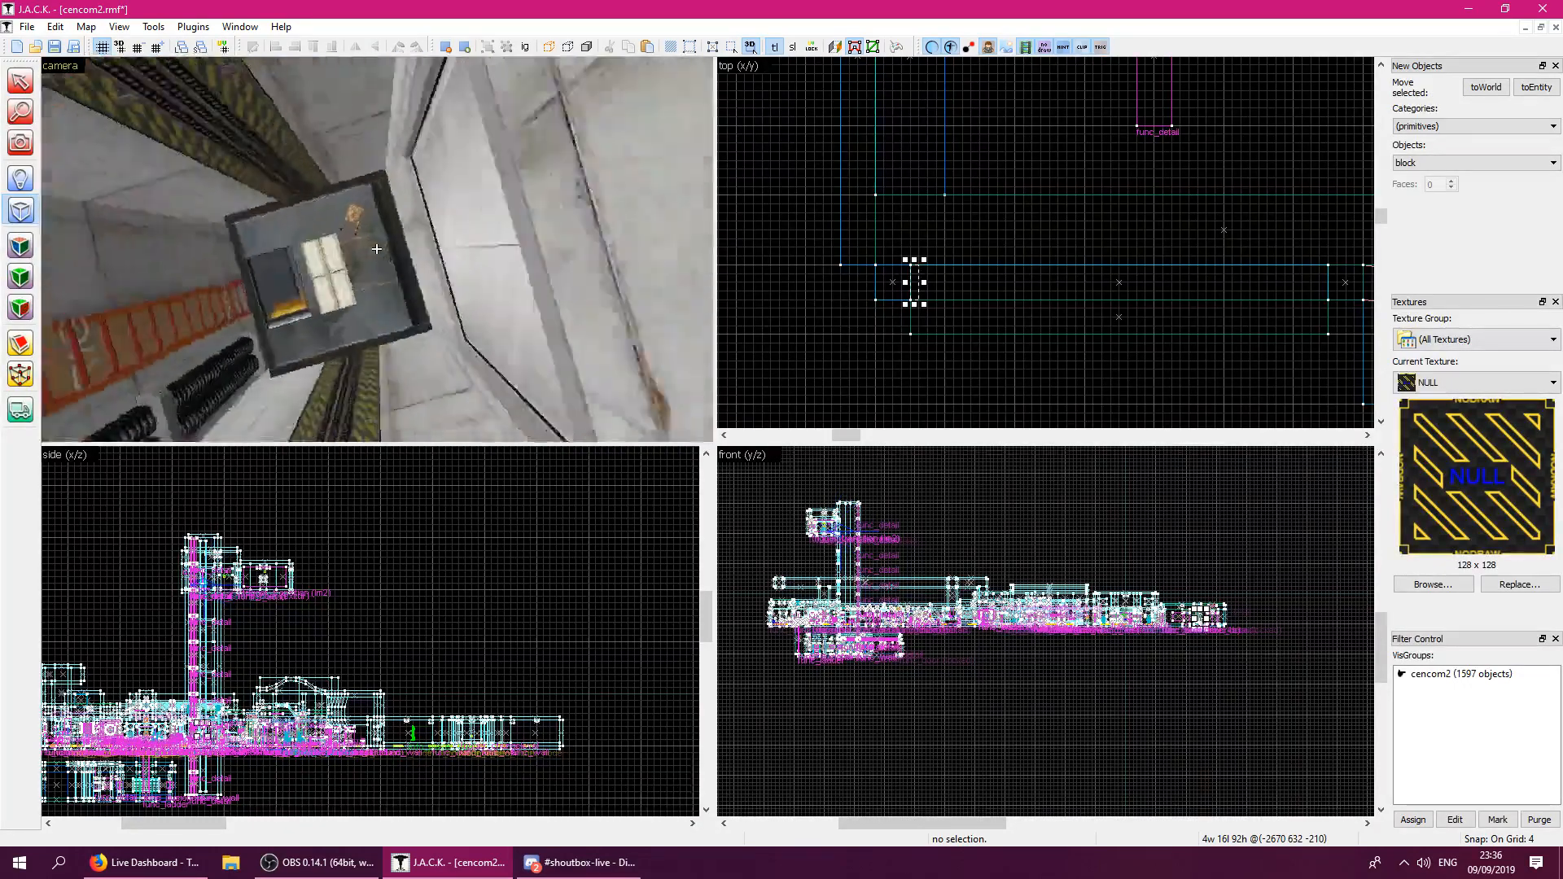
# Examine the map's exterior from outside, following the long raised duct over the roofs.
pyautogui.press('w')
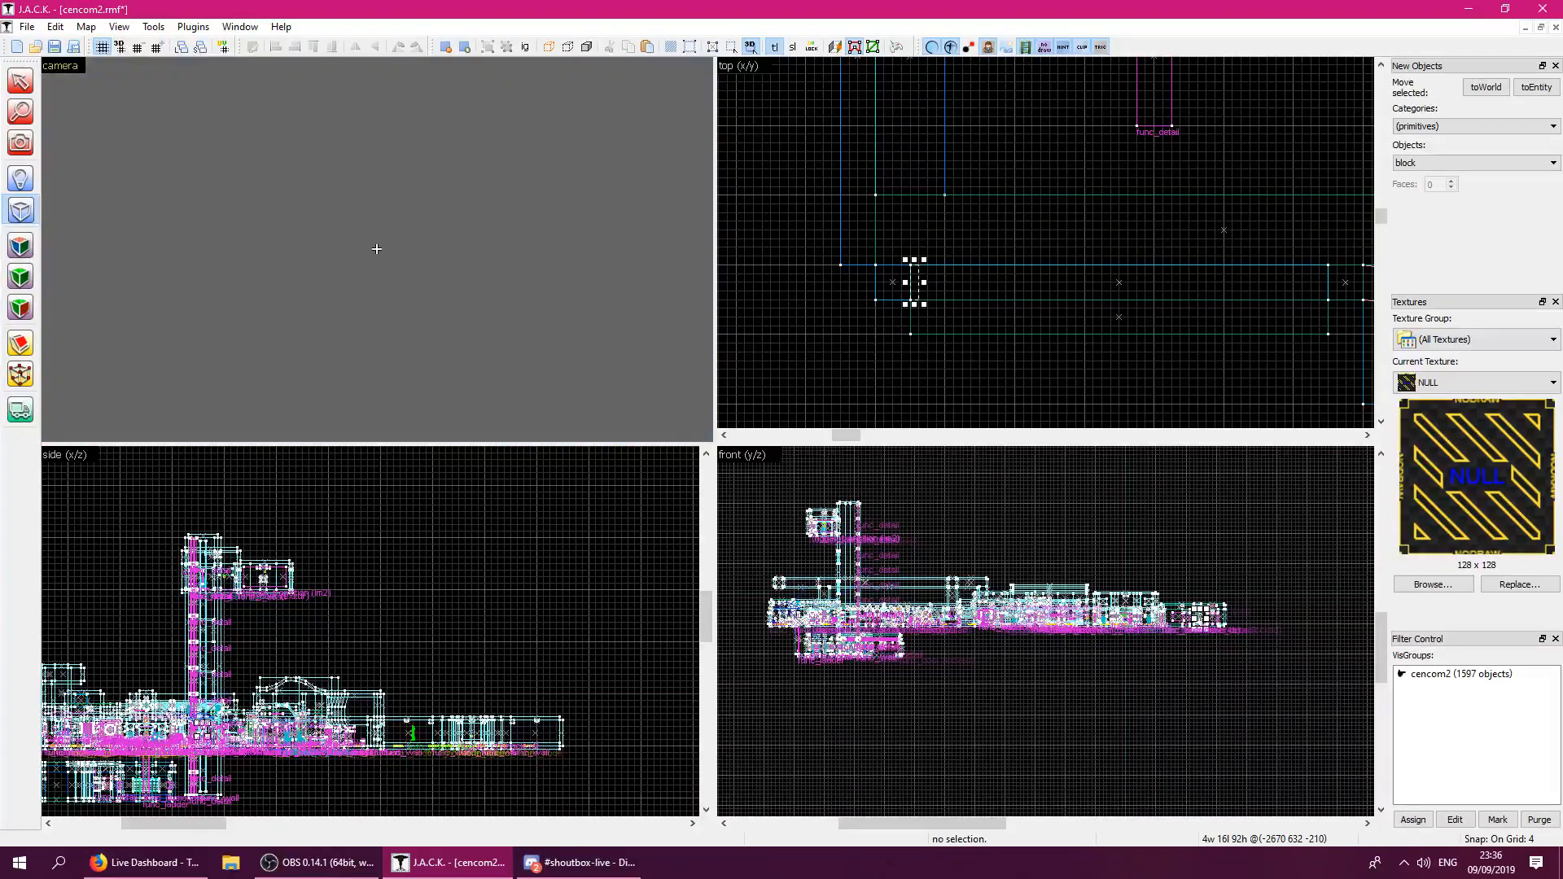
pyautogui.press('w')
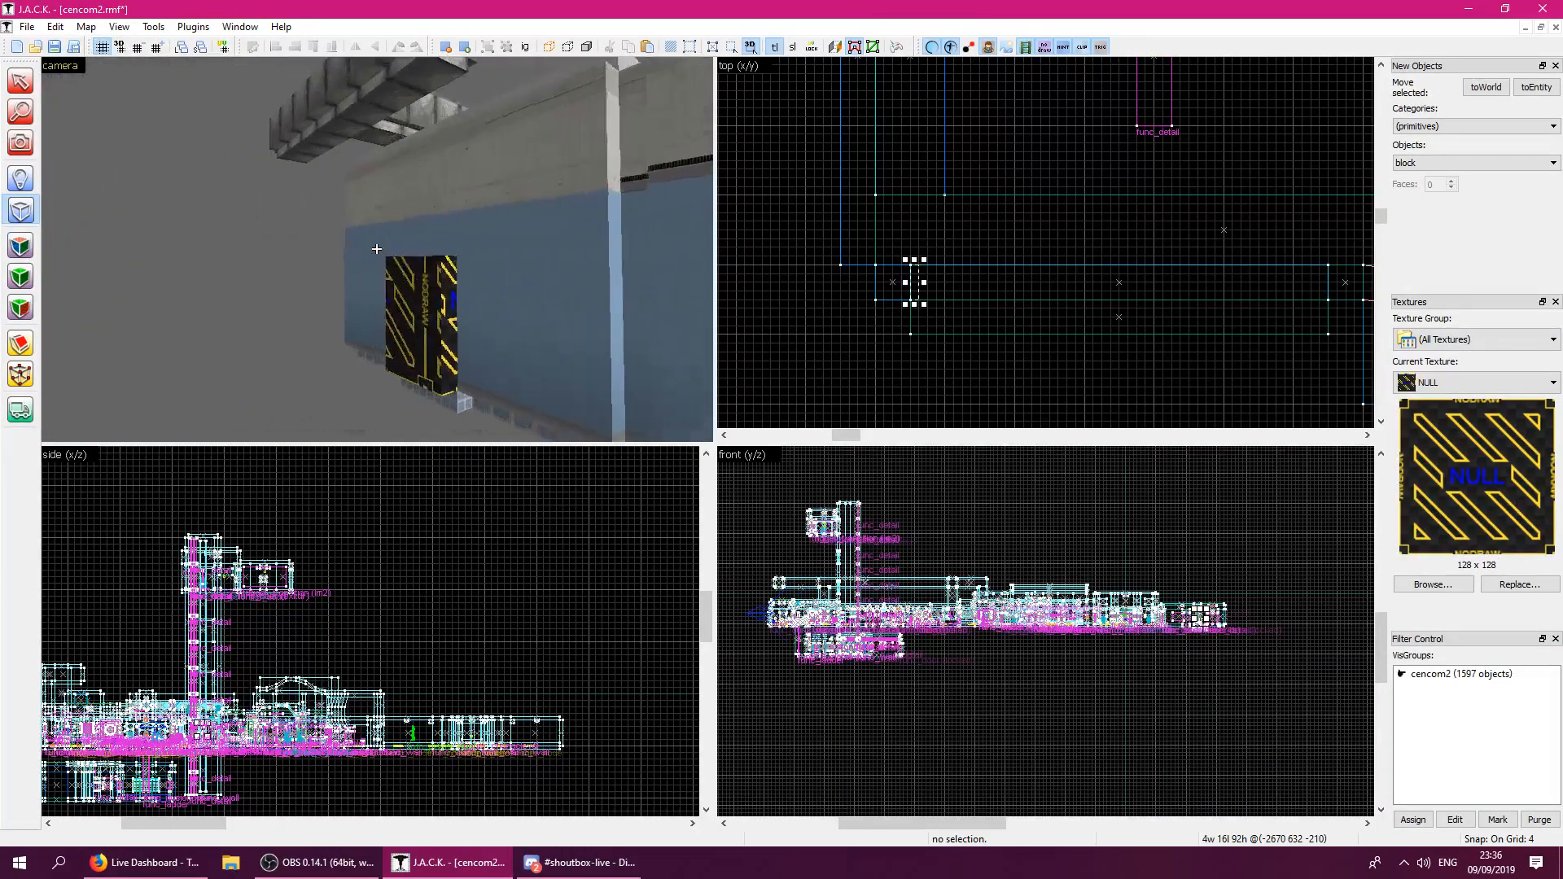
pyautogui.press('w')
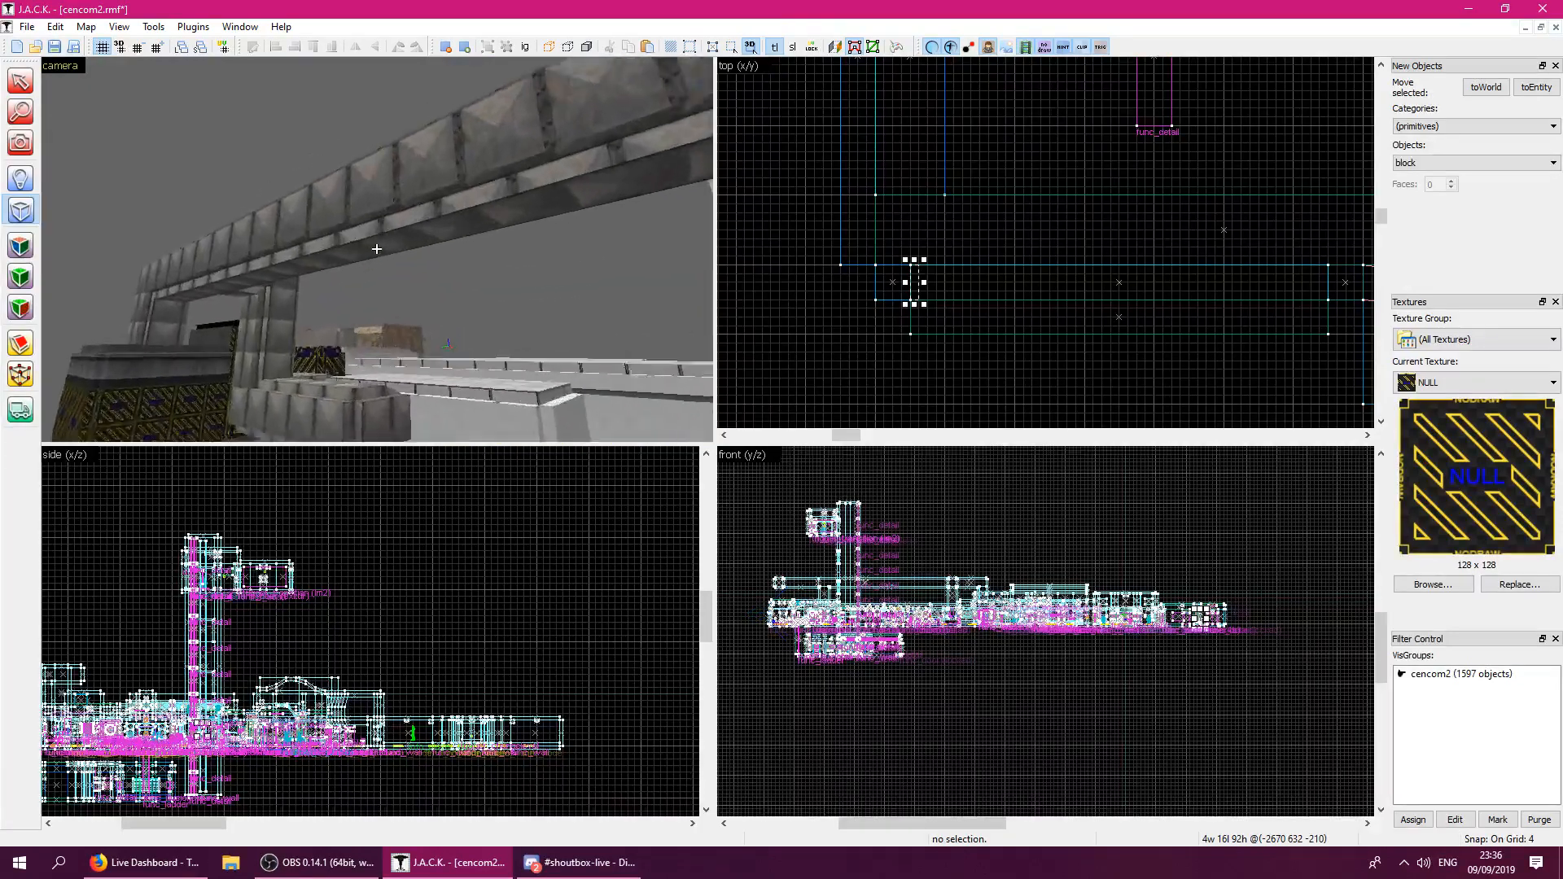
pyautogui.press('w')
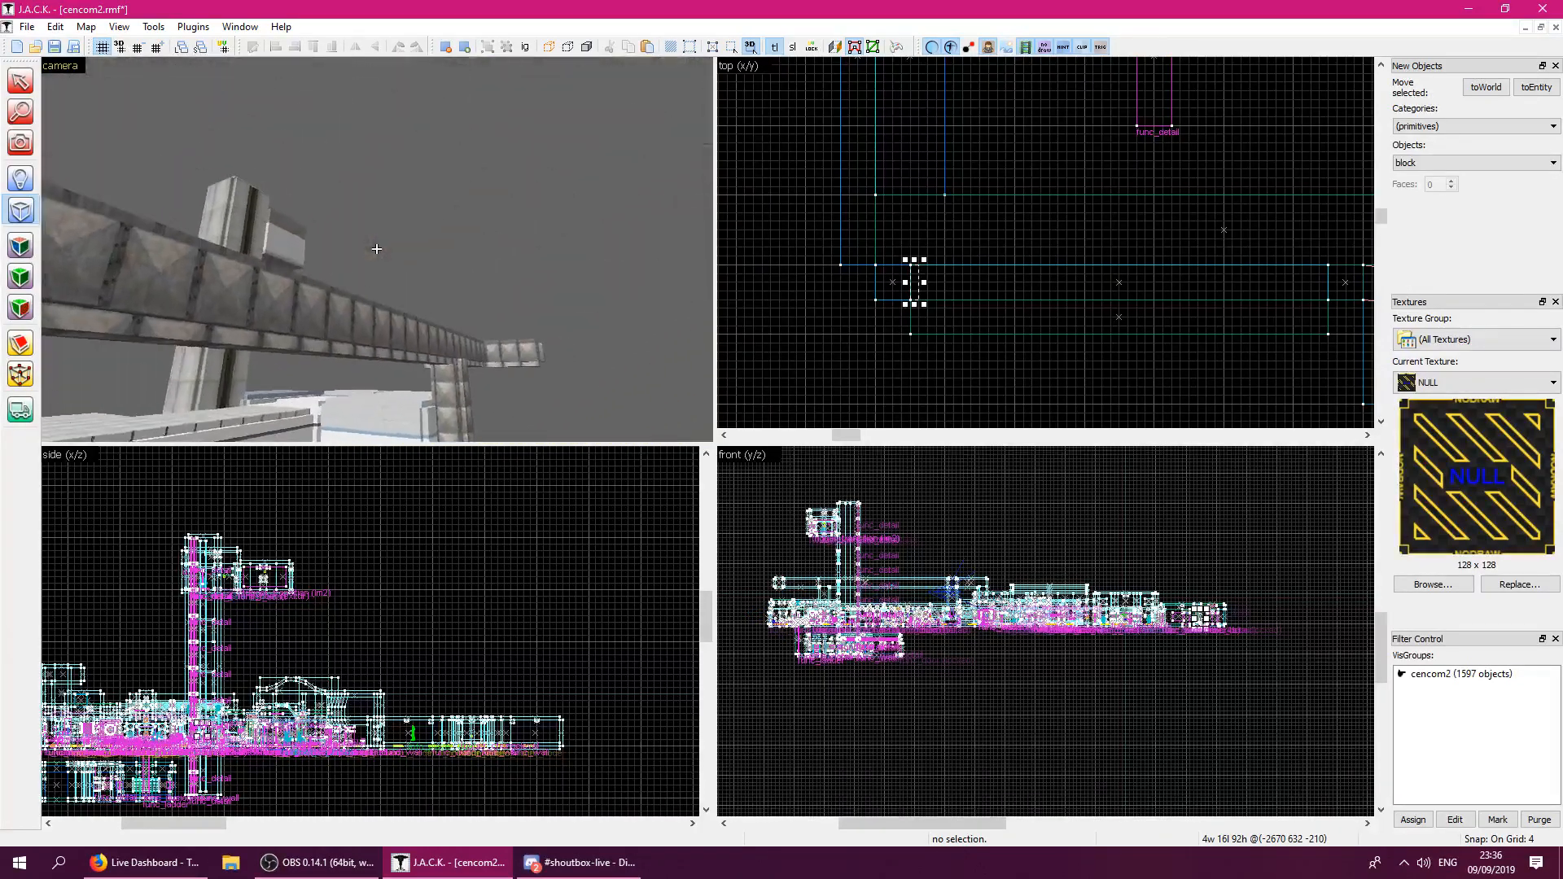
pyautogui.press('w')
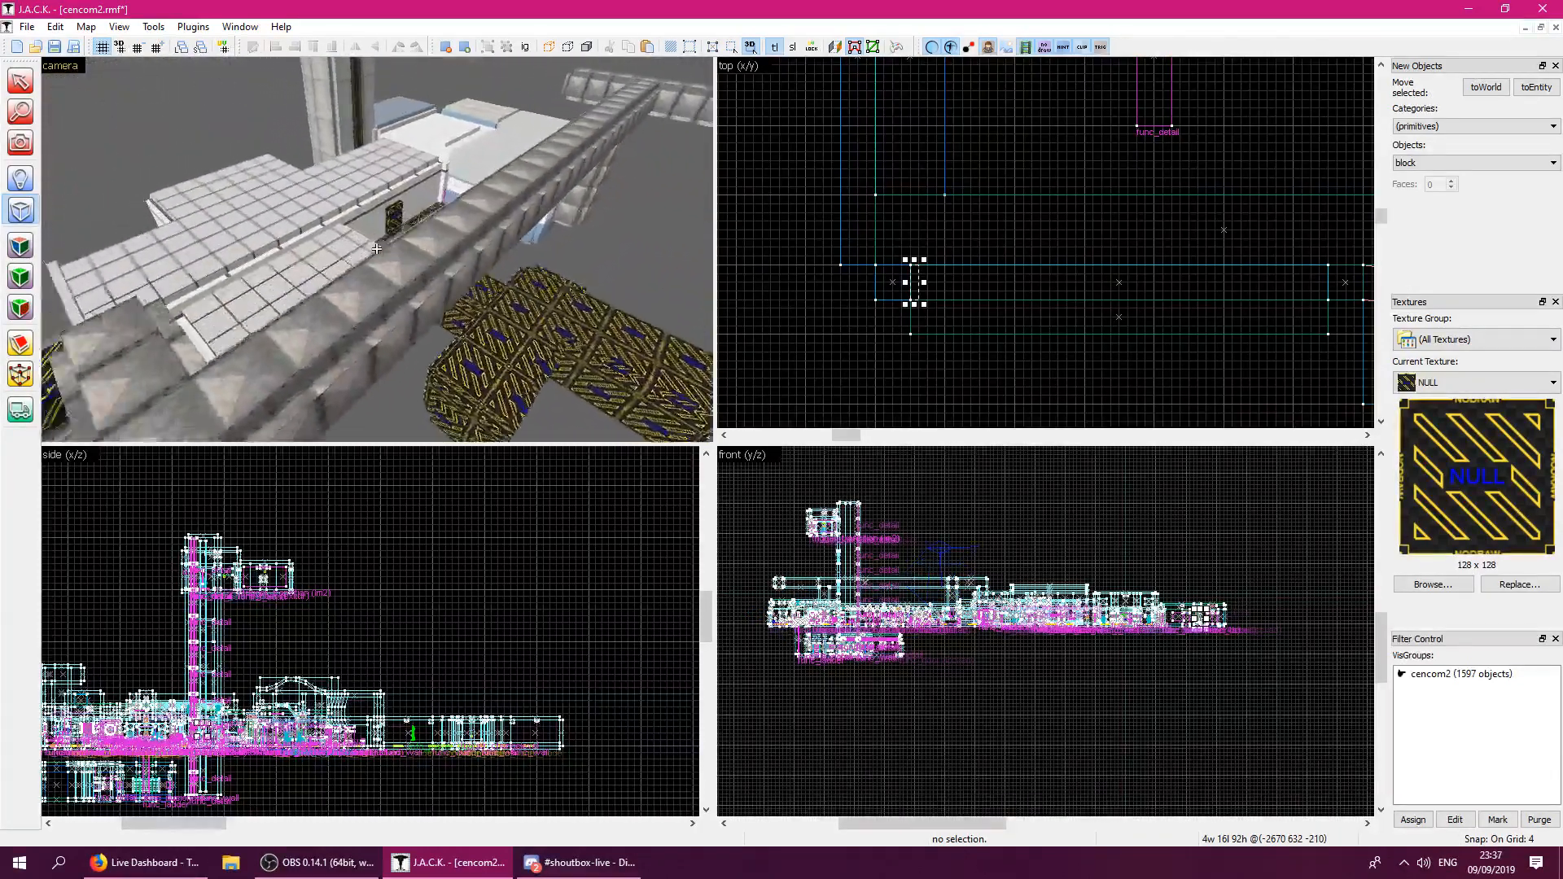
pyautogui.press('w')
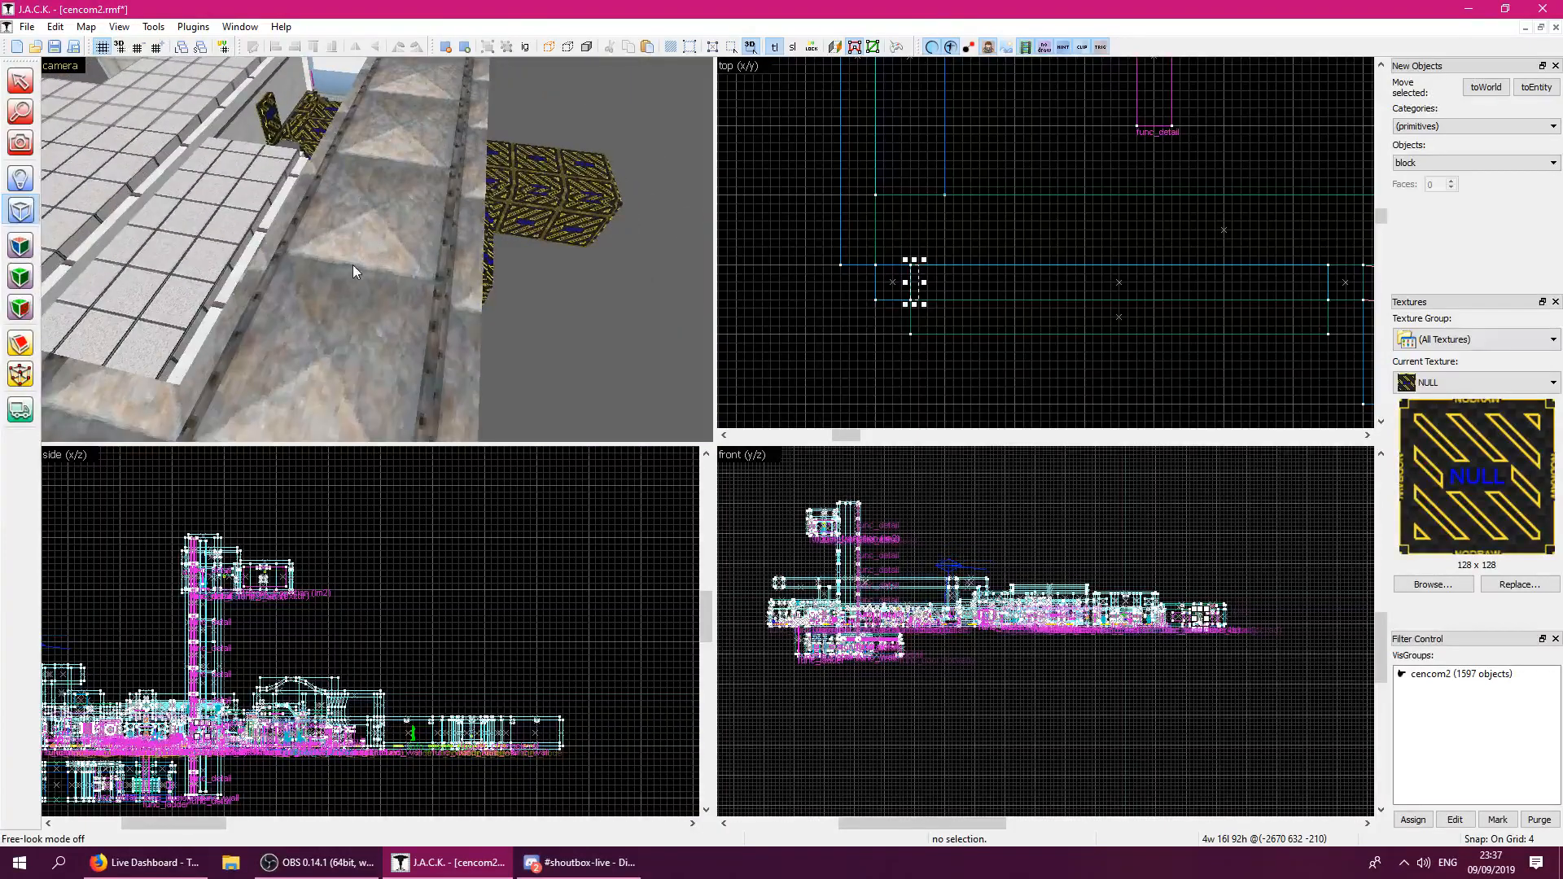
pyautogui.press('z')
pyautogui.press('w')
pyautogui.press('z')
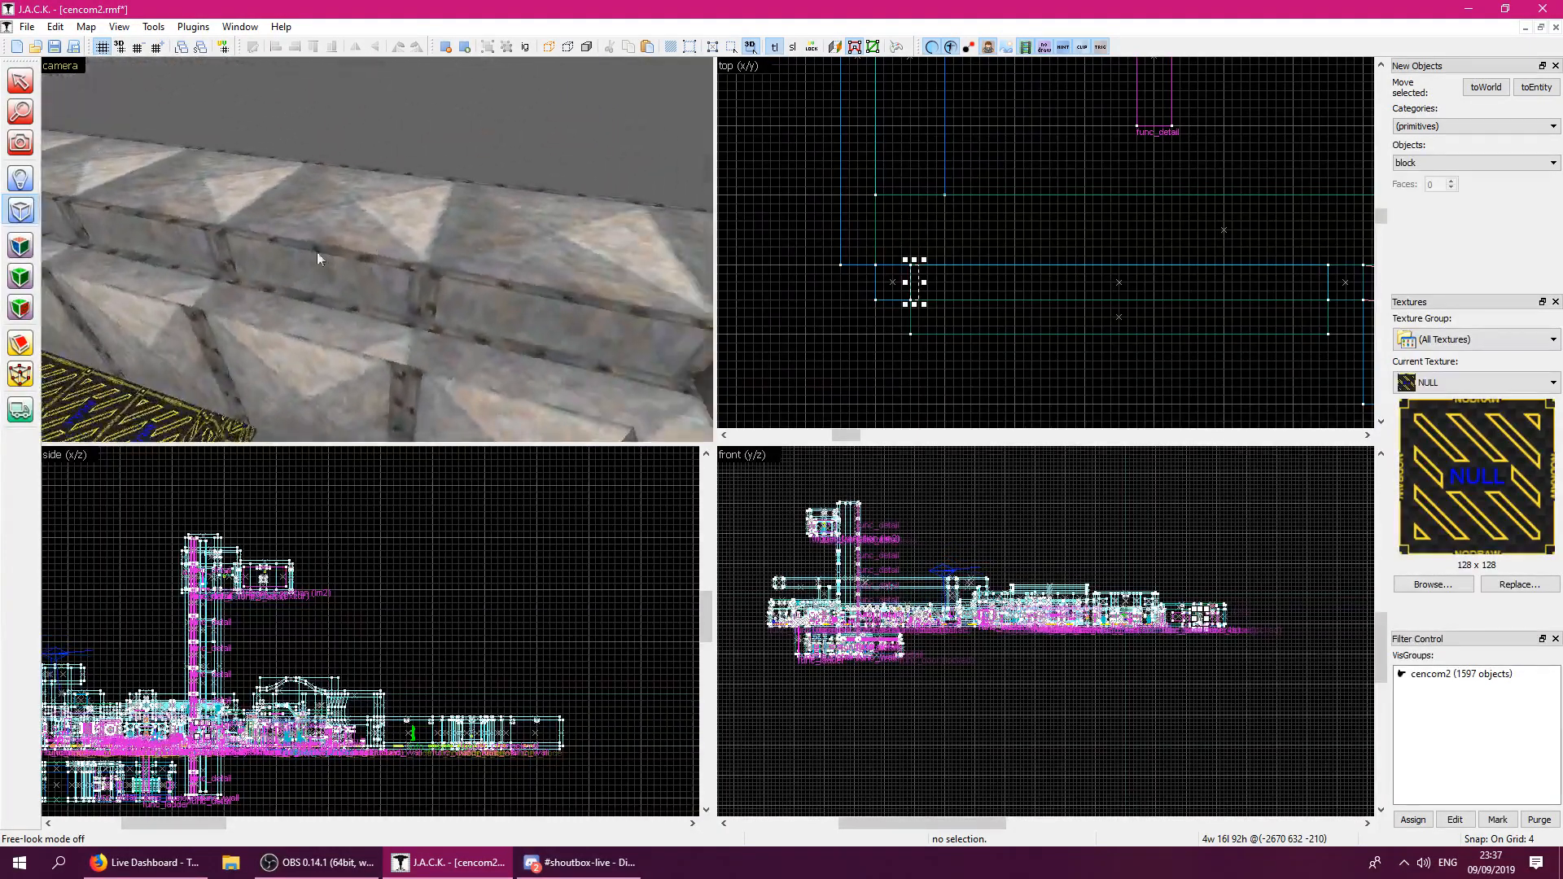
# Inspect the texture and alignment of the duct's outer faces, then look along its interior.
pyautogui.click(20, 246)
pyautogui.click(363, 246)
pyautogui.press('z')
pyautogui.press('w')
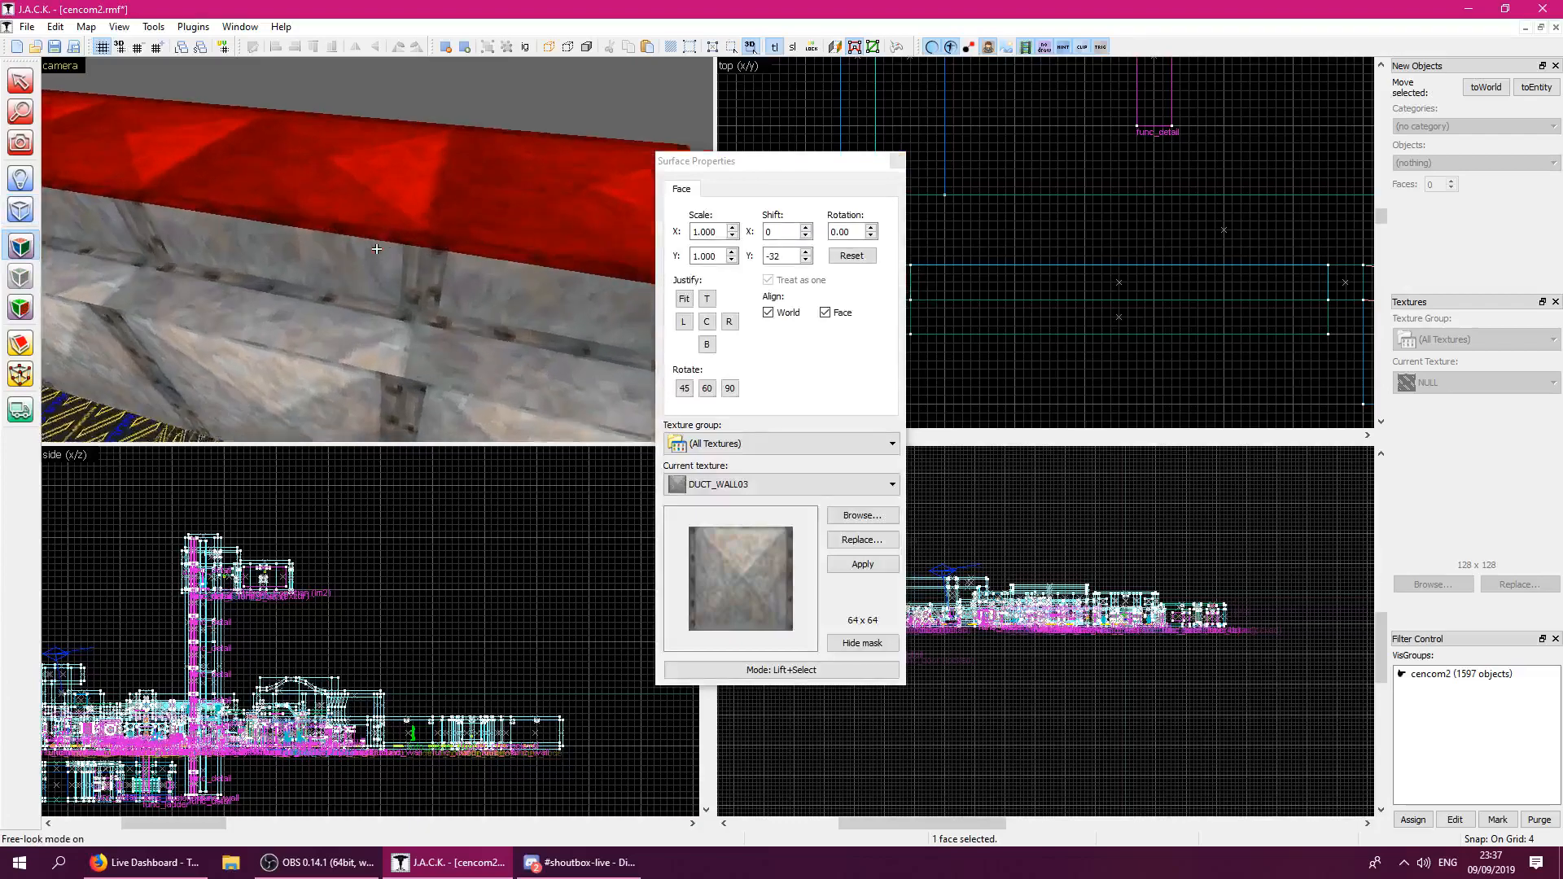
pyautogui.click(376, 249)
pyautogui.press('w')
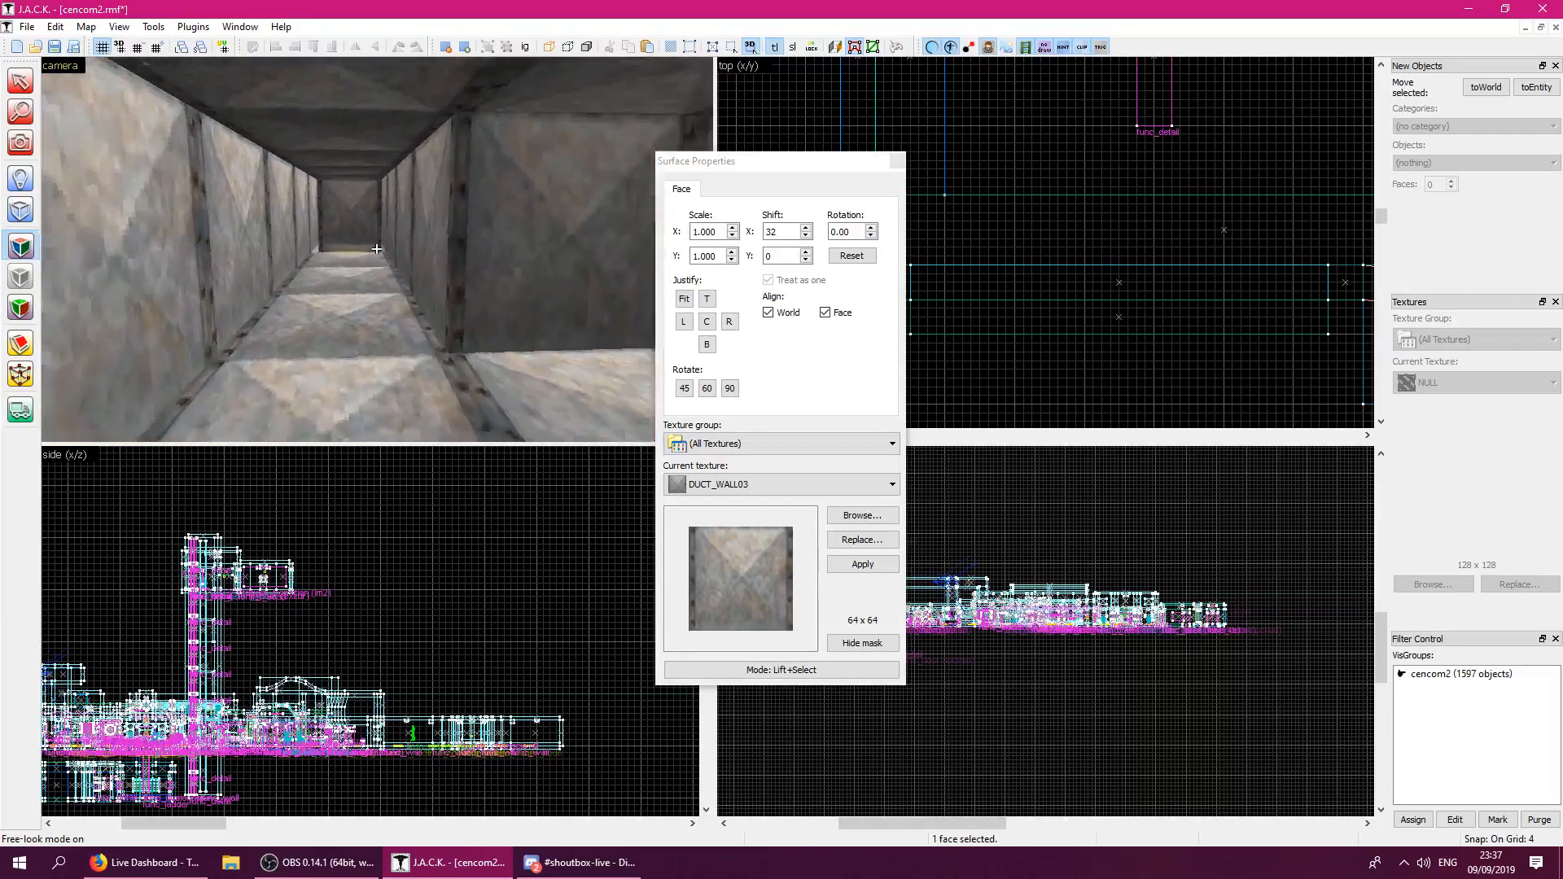
pyautogui.press('w')
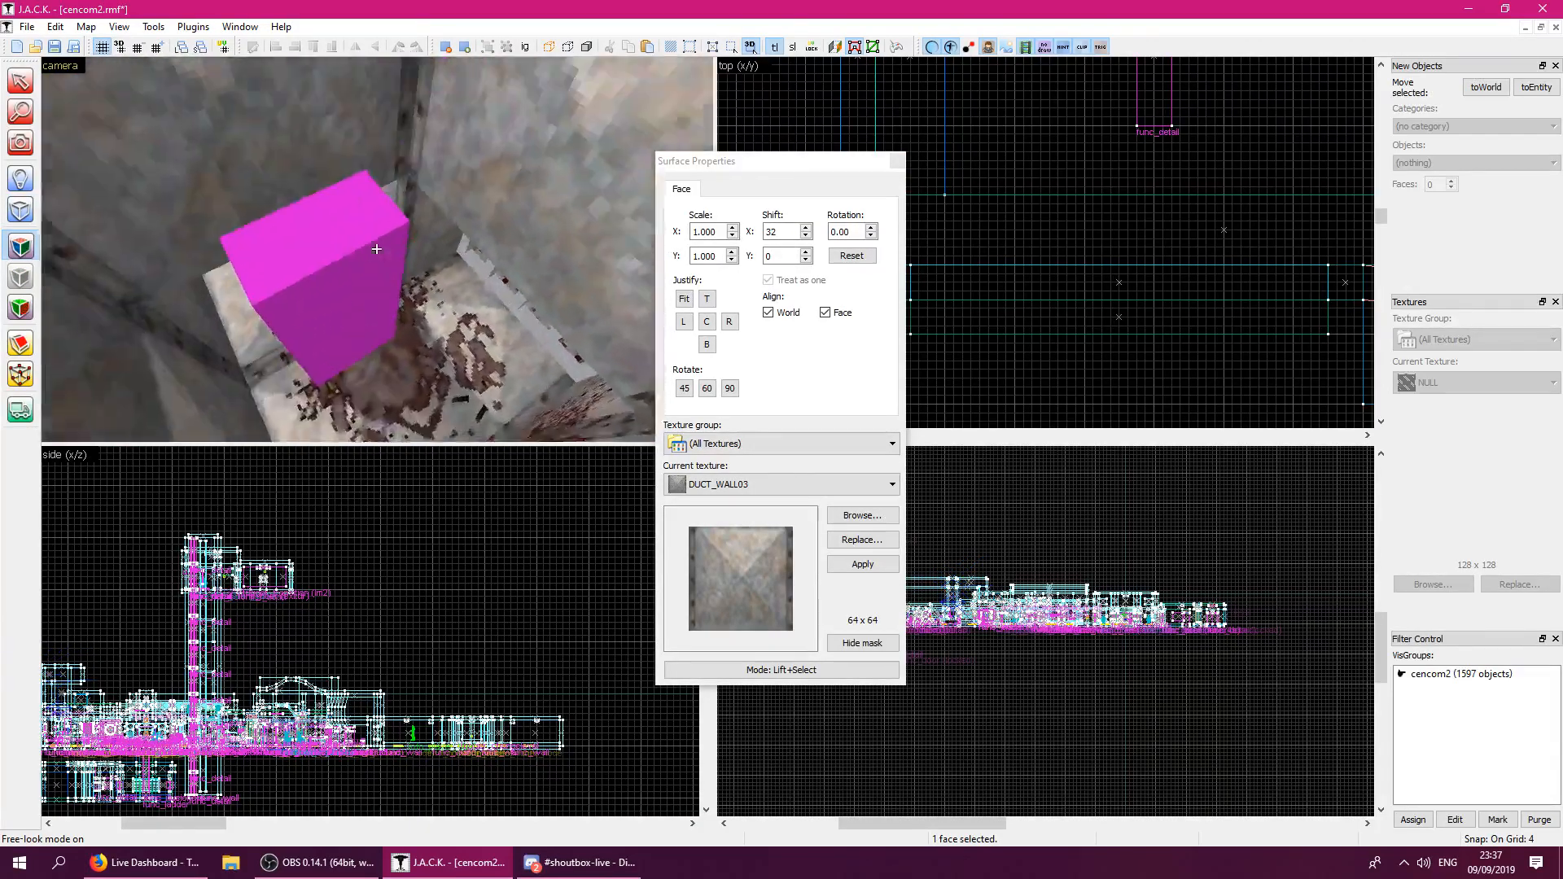
pyautogui.press('w')
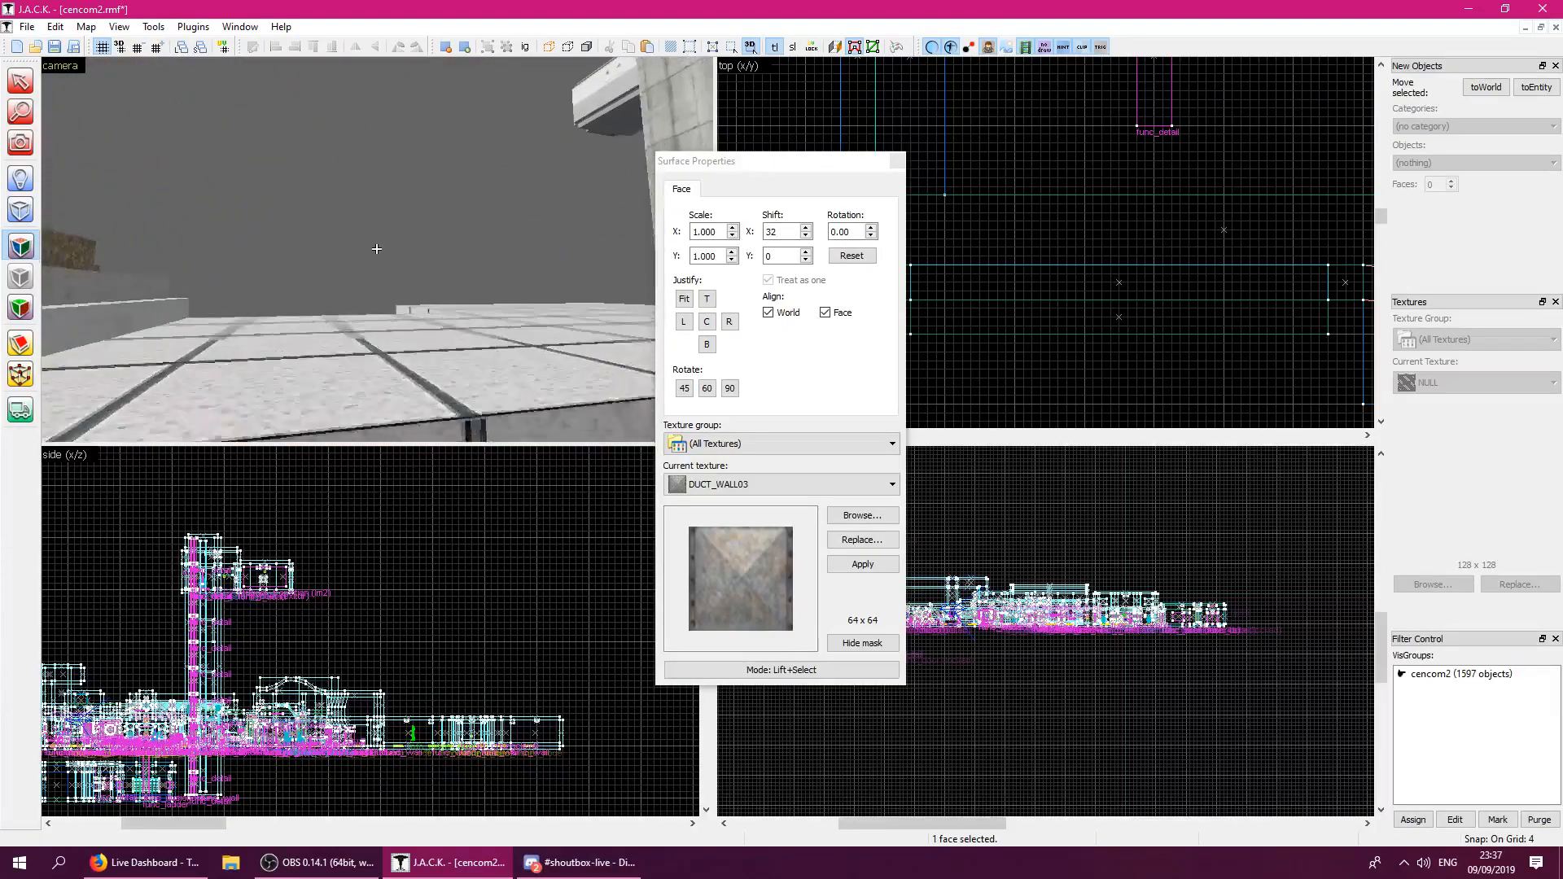
# Inspect the ceiling tile textures and their scale in the rooms around the main hallway.
pyautogui.press('w')
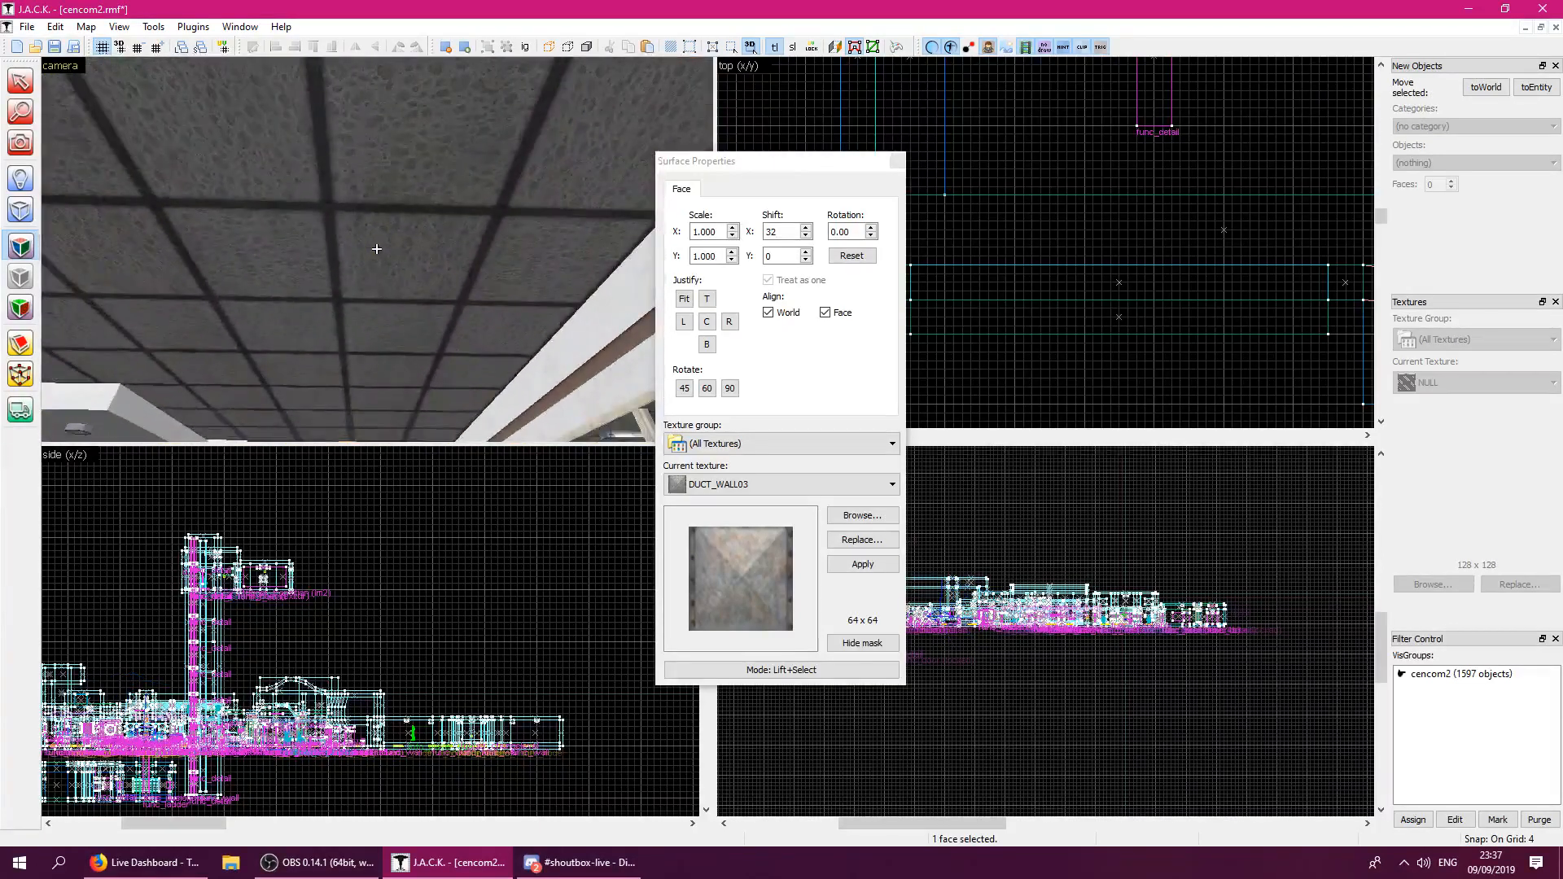
pyautogui.press('w')
pyautogui.press('z')
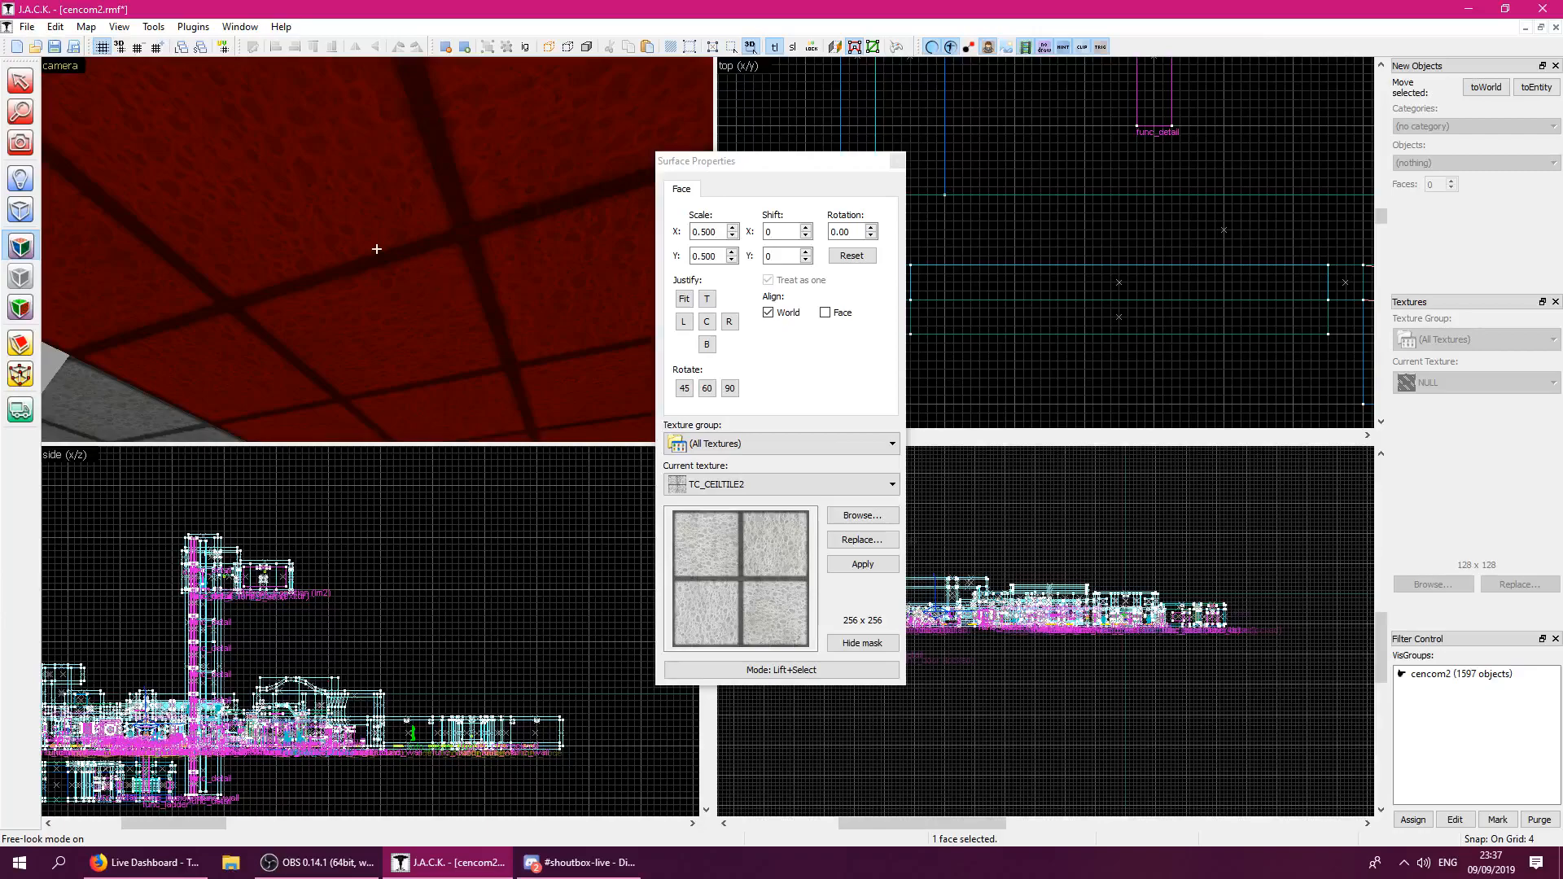
pyautogui.click(376, 249)
pyautogui.press('w')
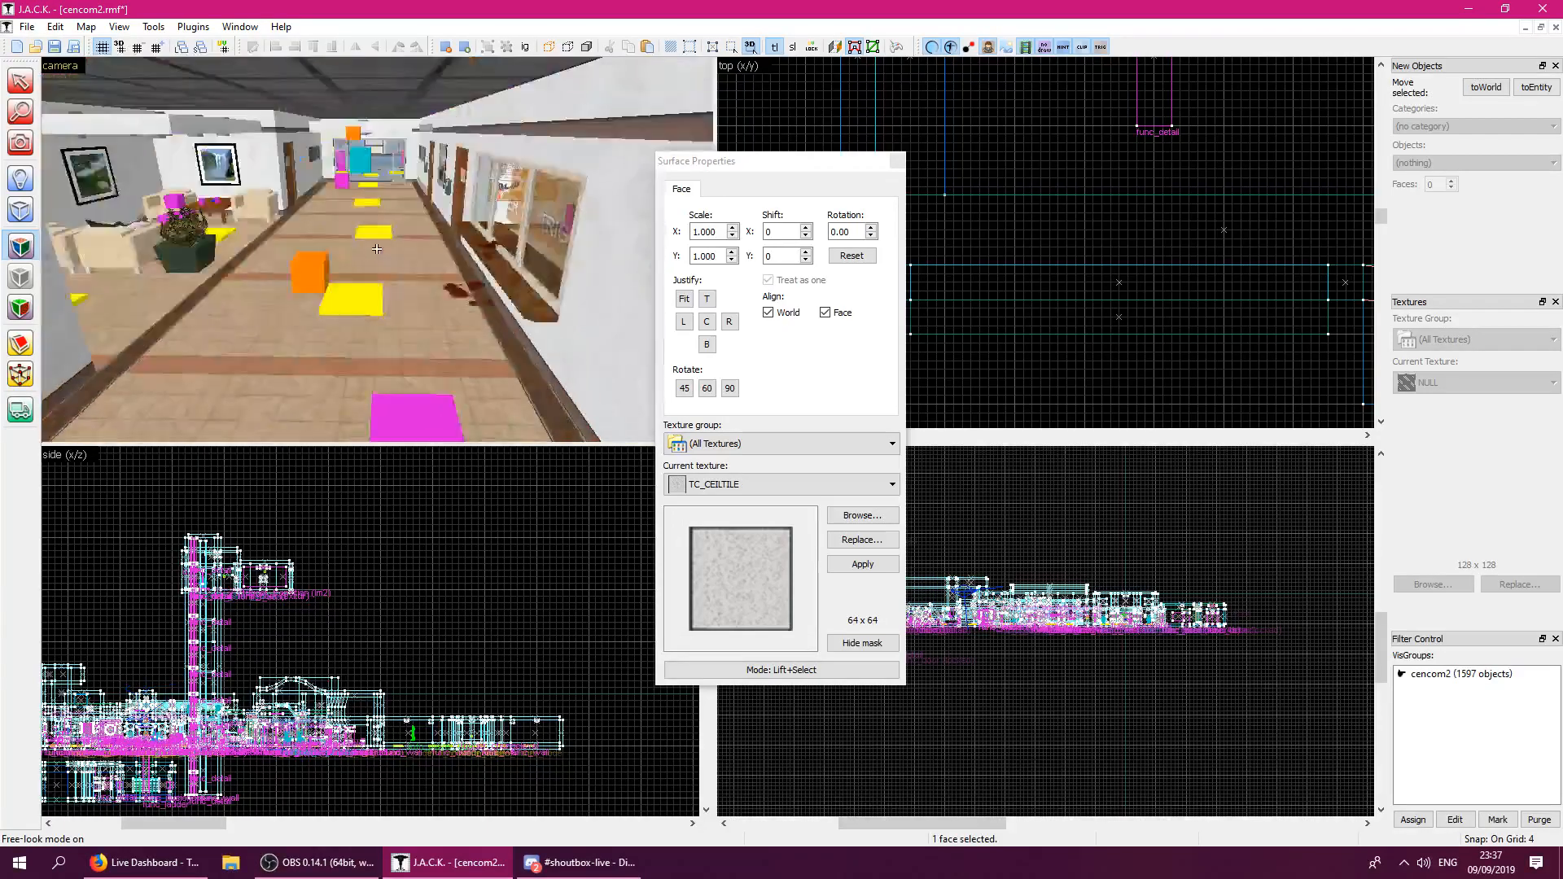
pyautogui.click(376, 248)
pyautogui.press('s')
pyautogui.click(377, 248)
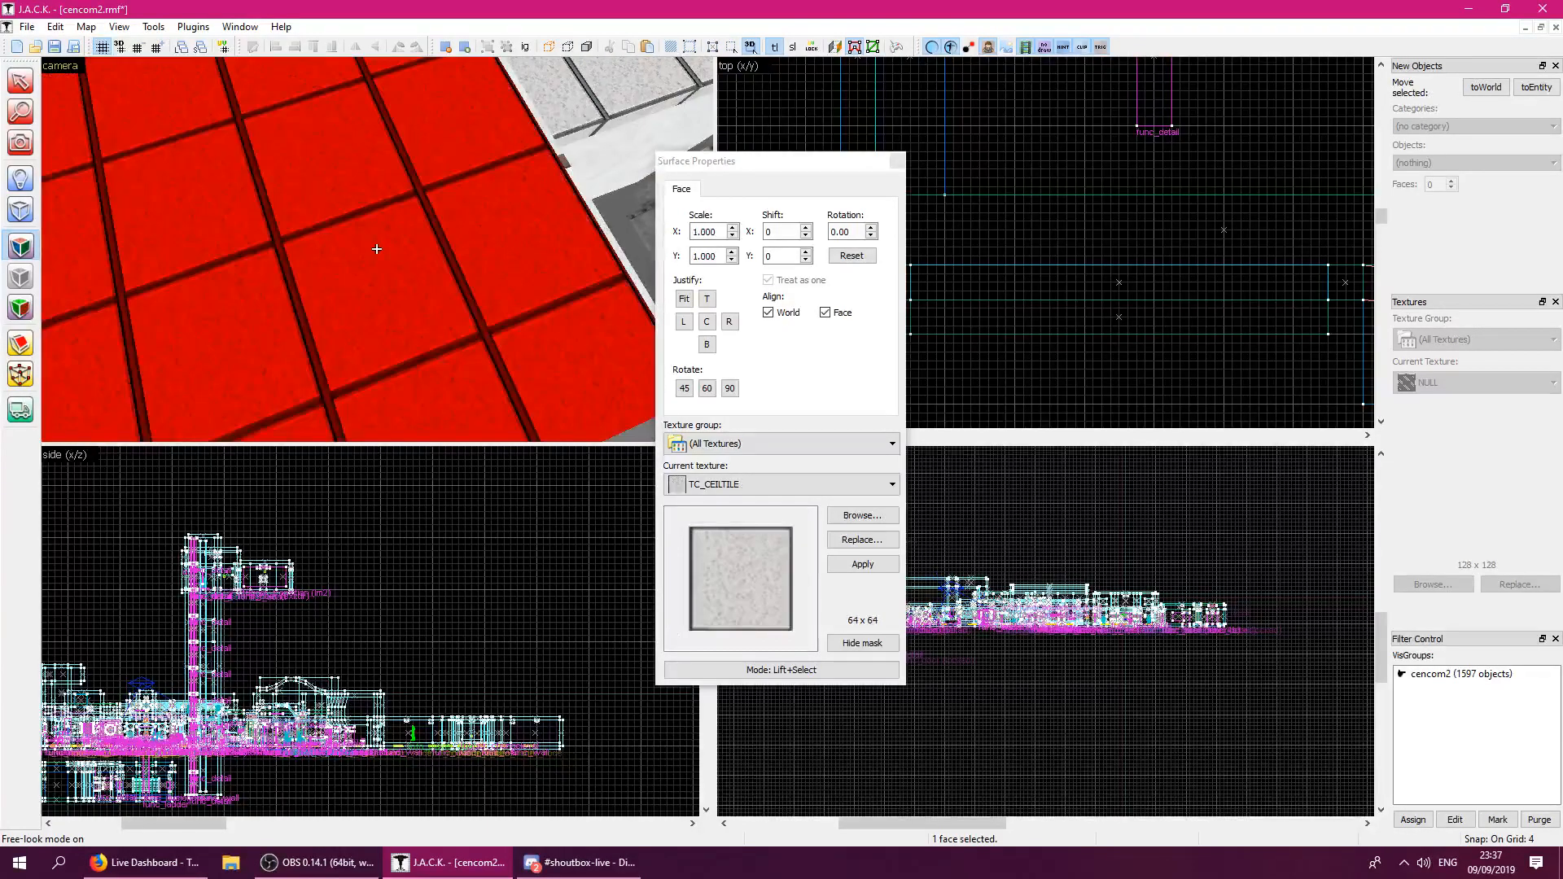
# Inspect the texture properties of the green lab walls in the curved outer section.
pyautogui.press('w')
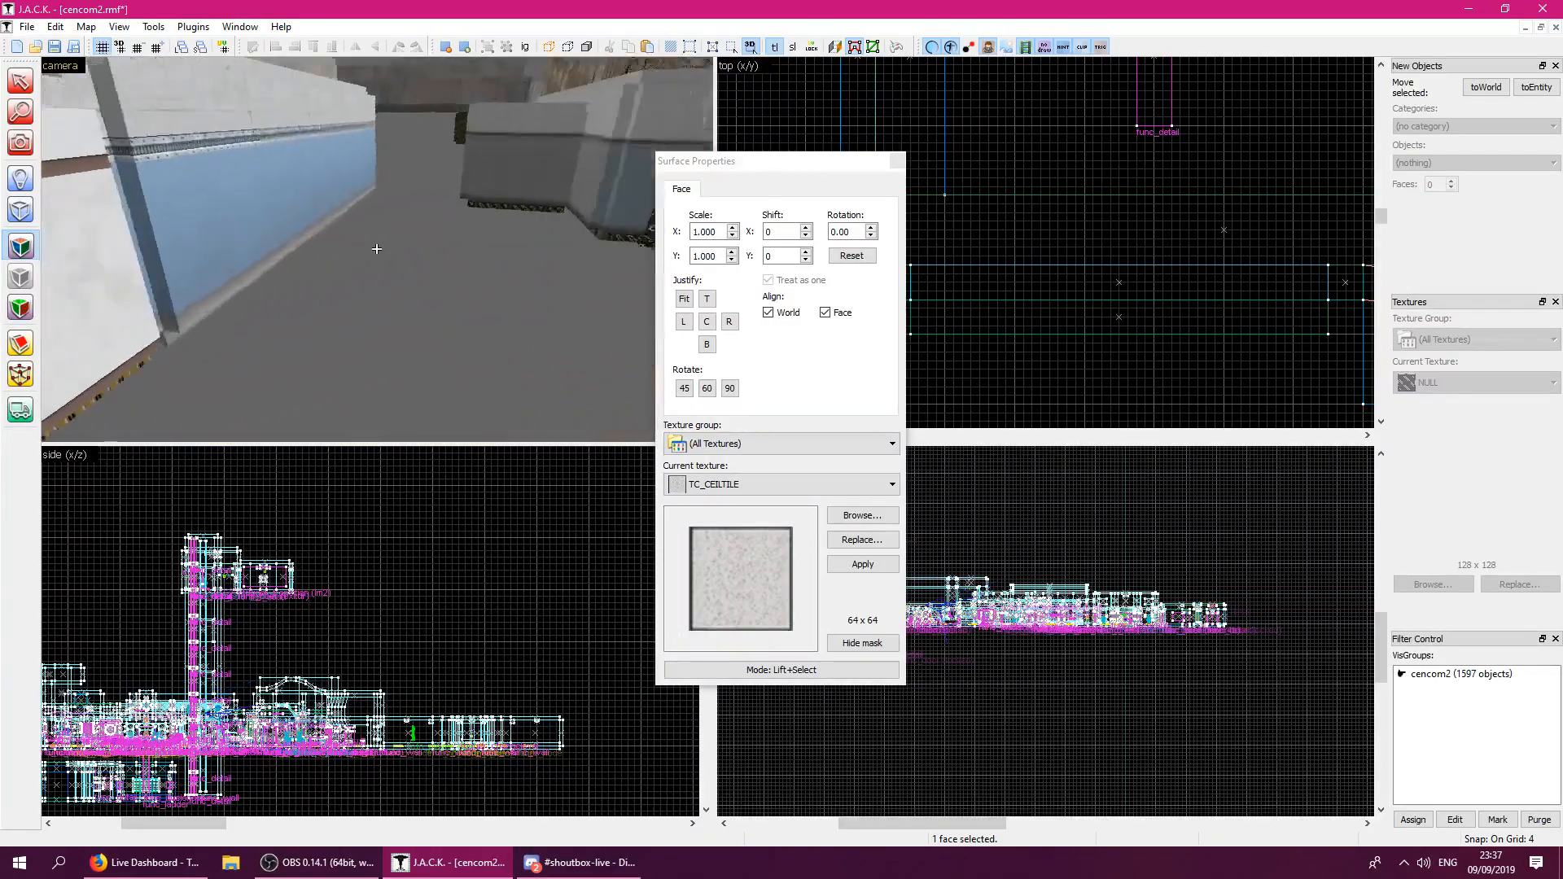
pyautogui.press('w')
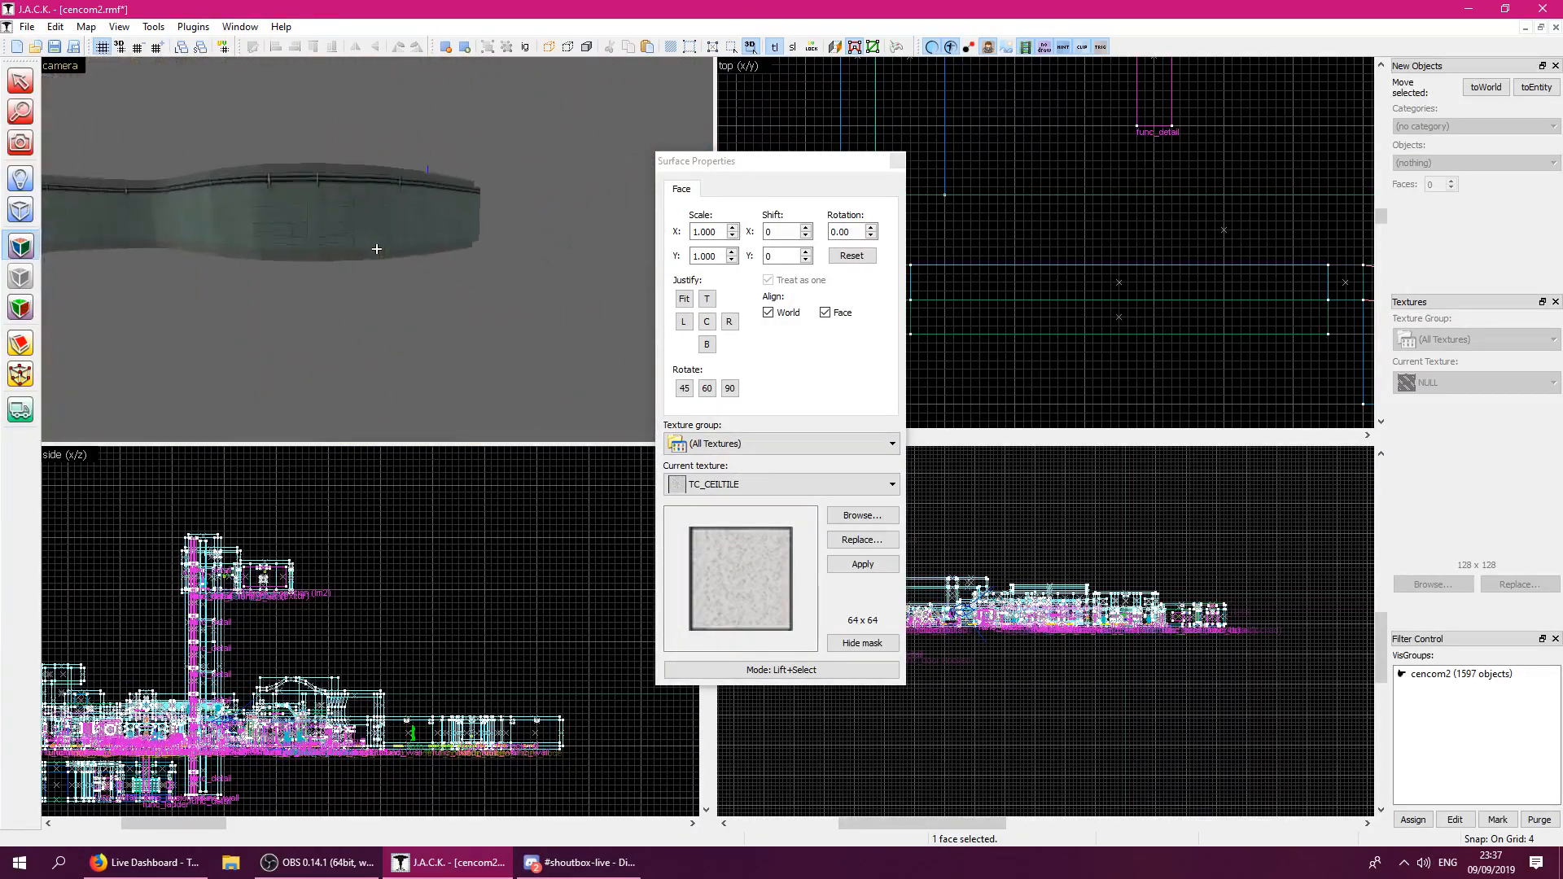
pyautogui.click(376, 249)
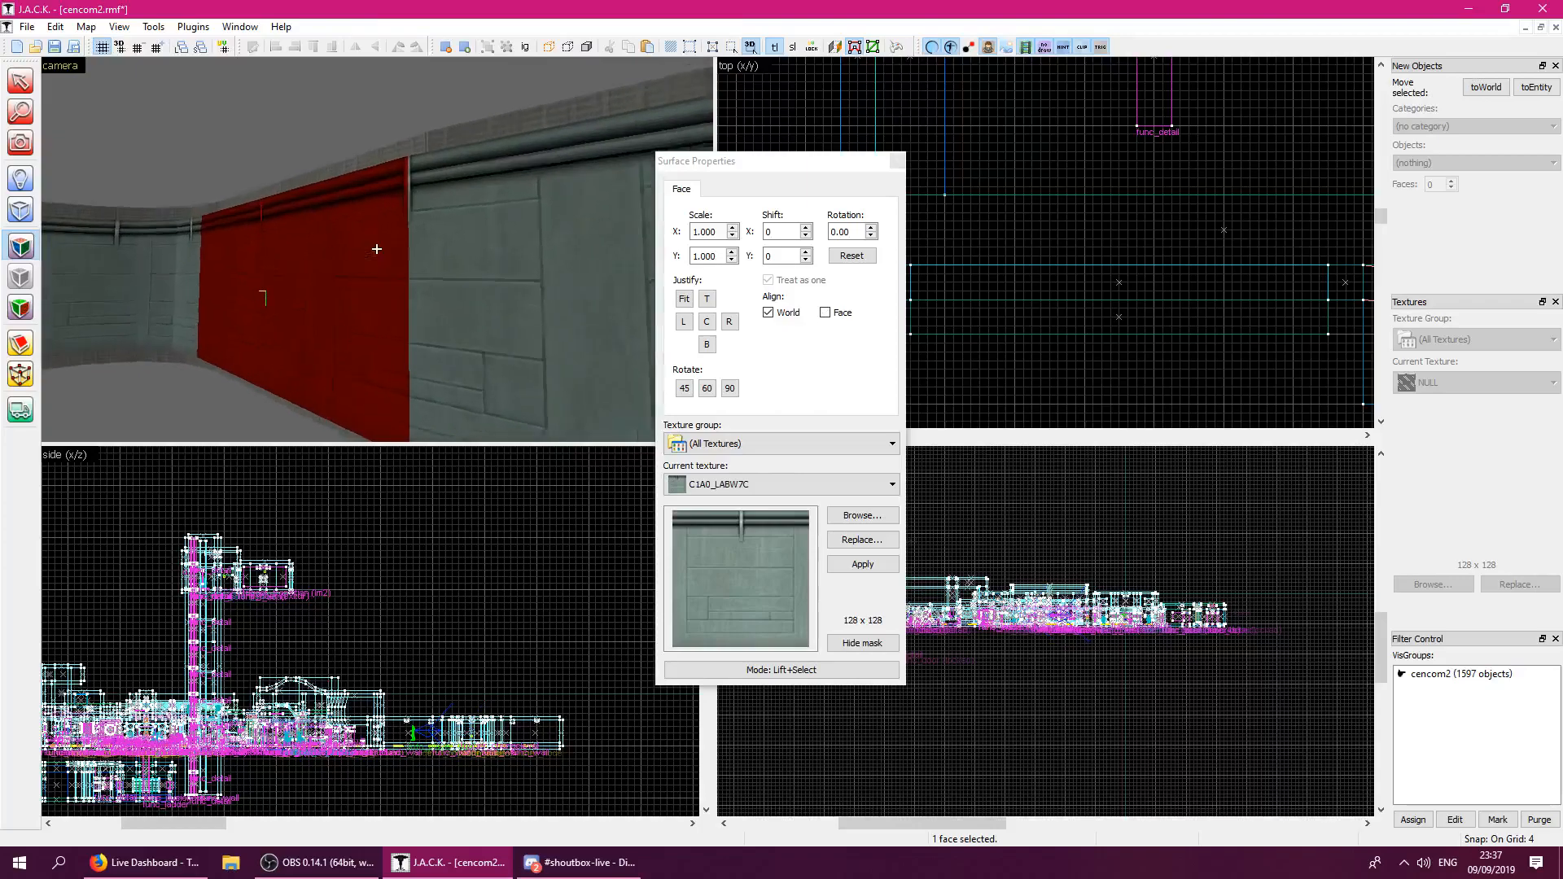
pyautogui.press('w')
pyautogui.press('s')
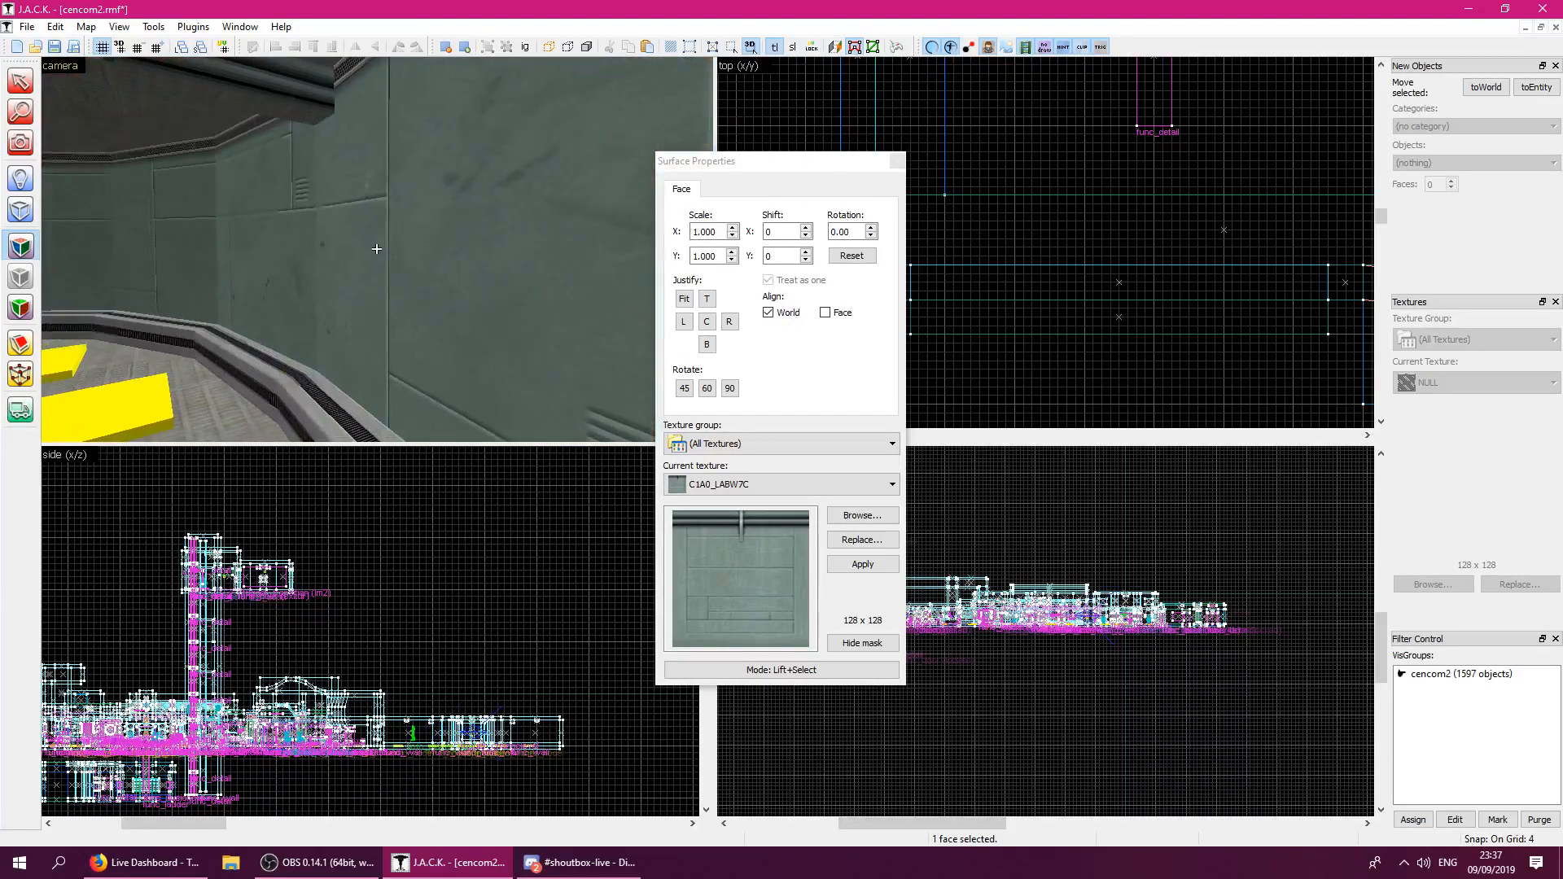
pyautogui.click(376, 249)
pyautogui.press('w')
pyautogui.press('w')
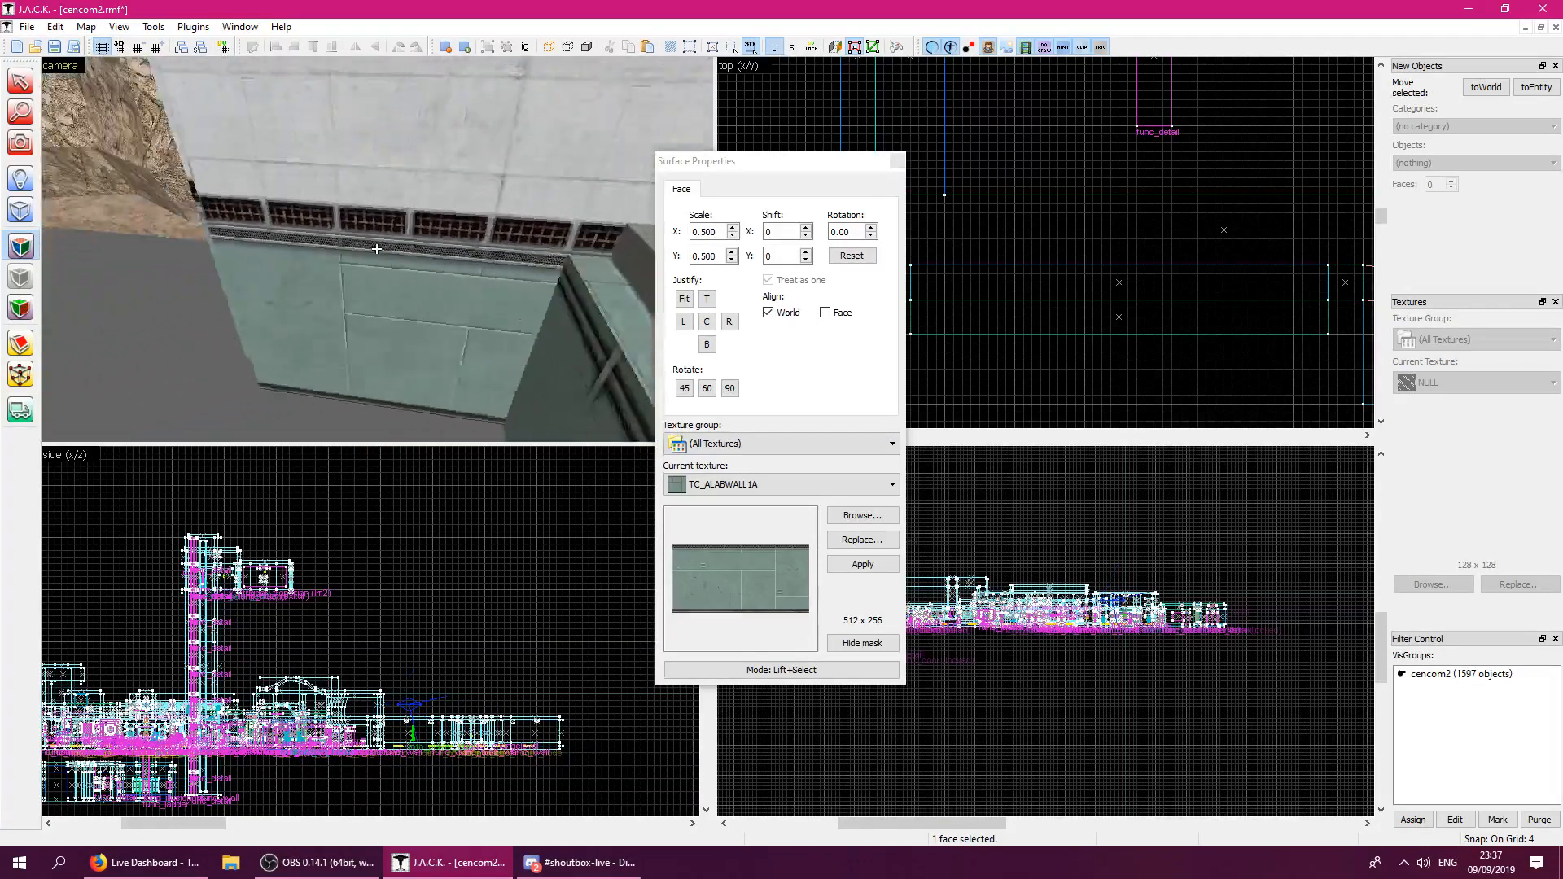
# Inspect the textures of the grille band and perforated trim along the tall walls, and close the surface properties.
pyautogui.click(376, 248)
pyautogui.press('w')
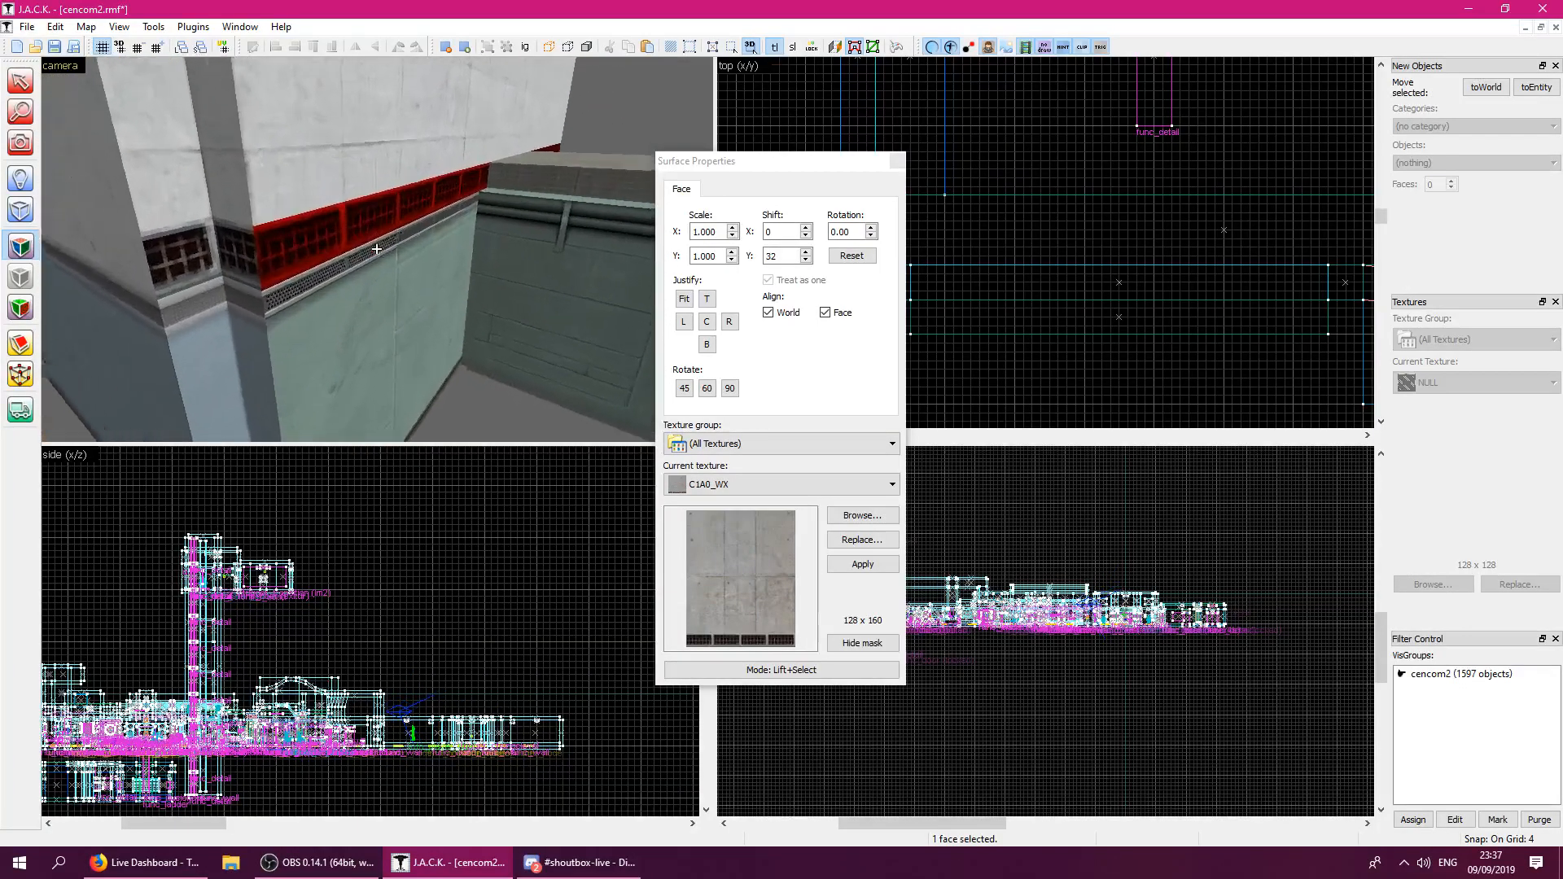
pyautogui.press('w')
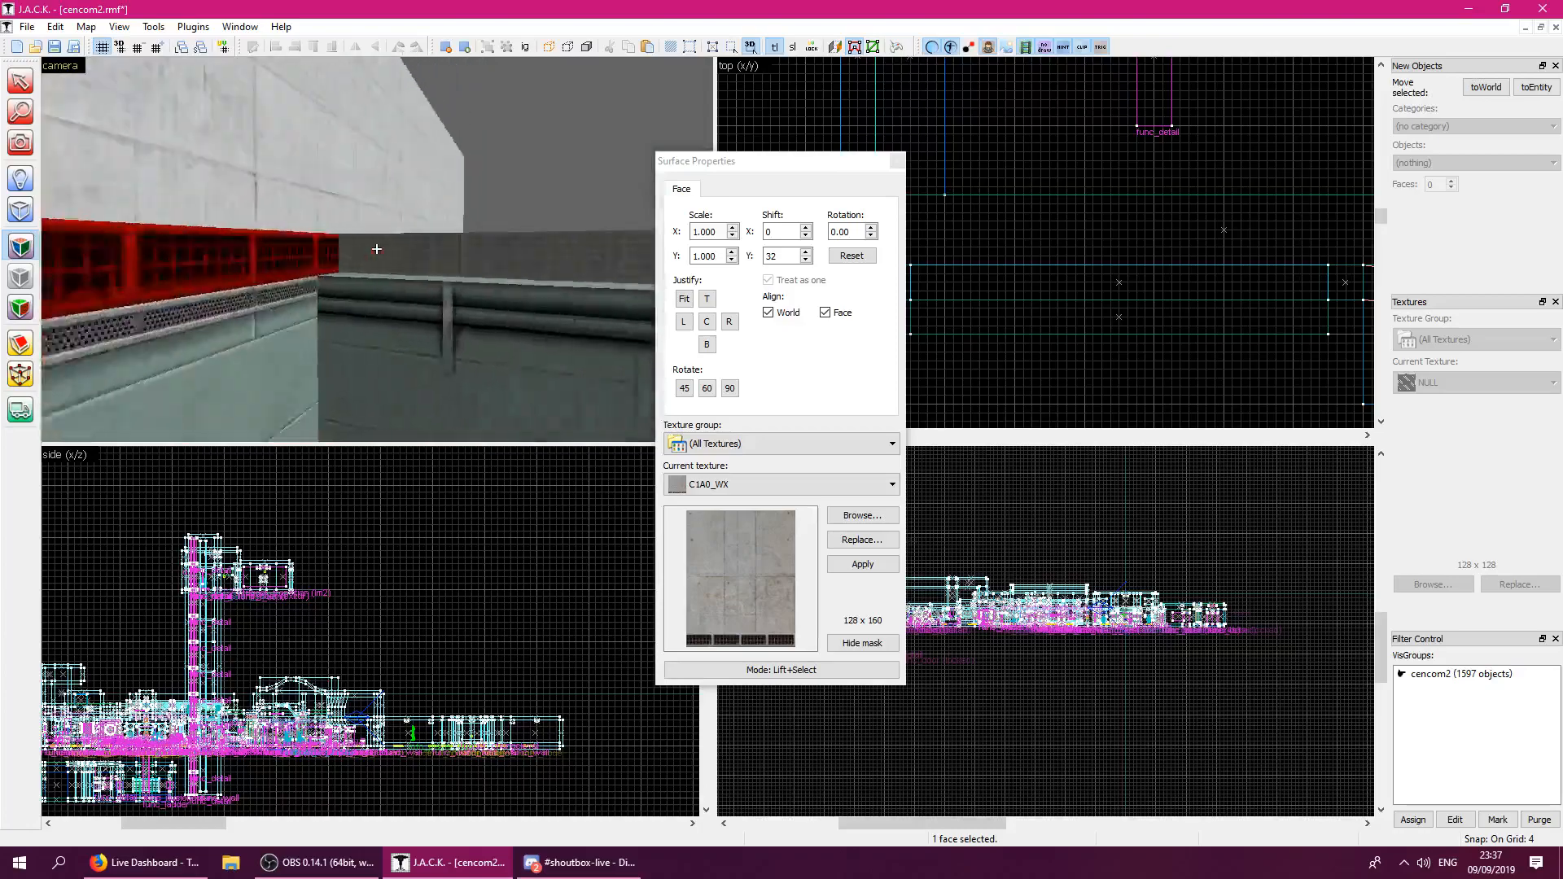
pyautogui.press('z')
pyautogui.keyDown('ctrl'); pyautogui.click(393, 308); pyautogui.keyUp('ctrl')
pyautogui.click(423, 265)
pyautogui.press('z')
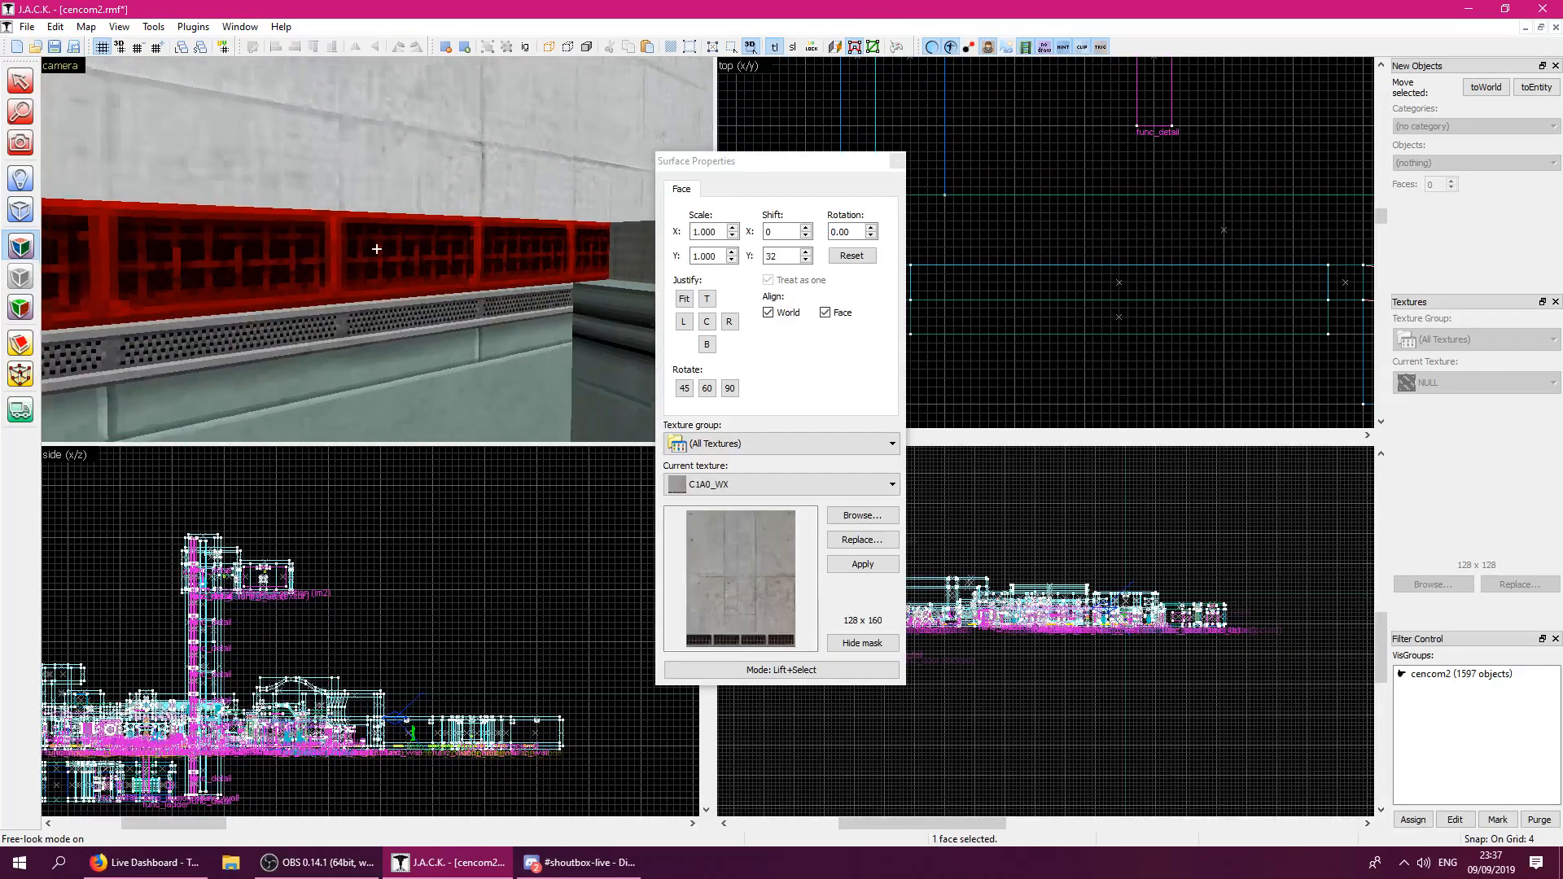
pyautogui.press('w')
pyautogui.click(377, 248)
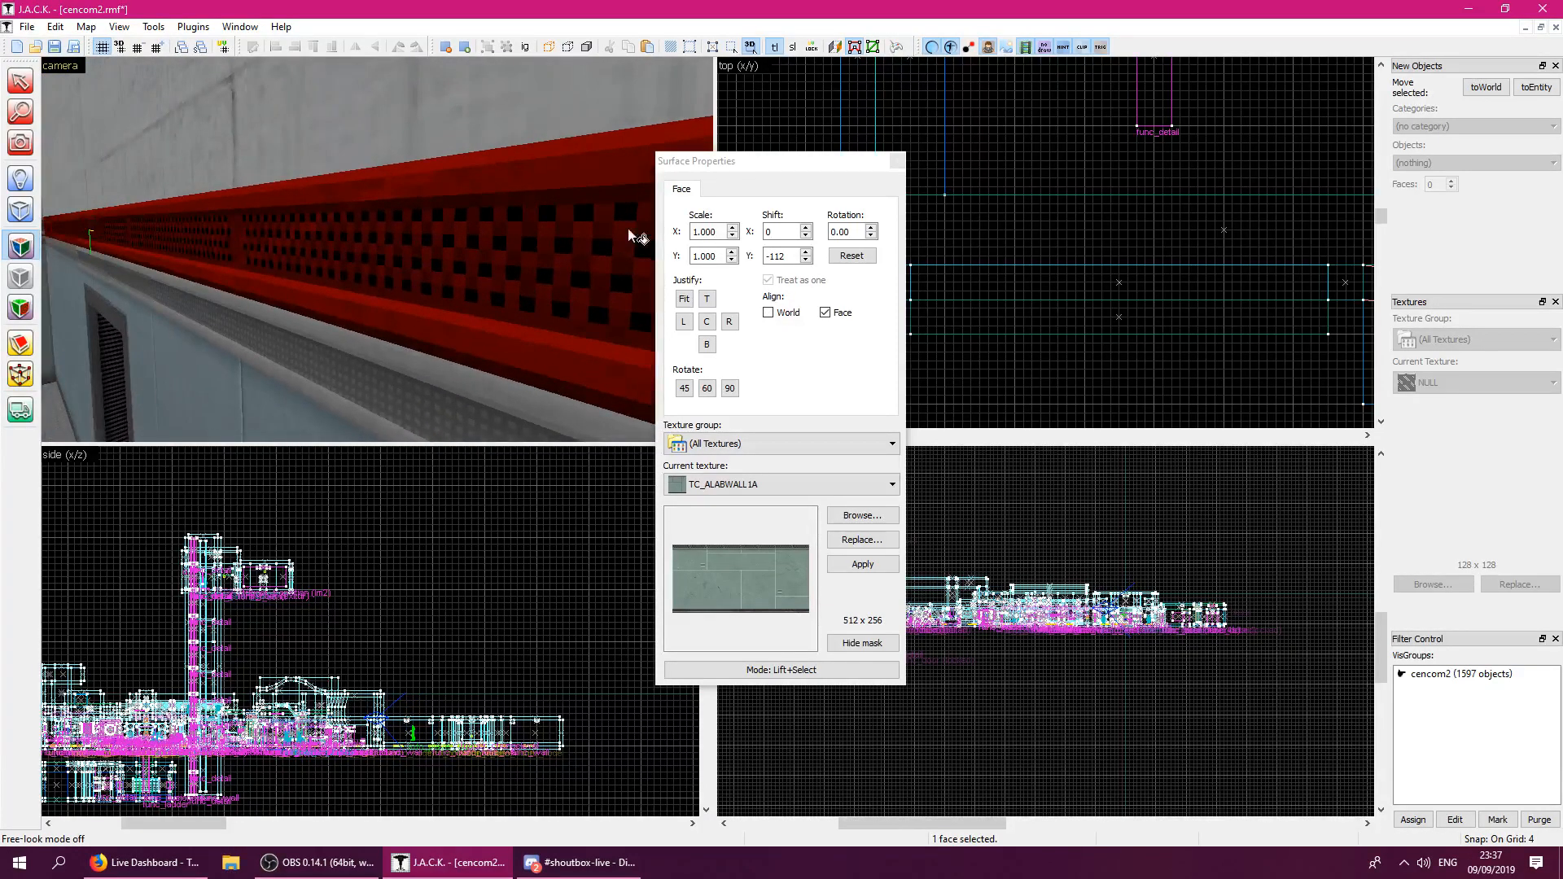
pyautogui.click(896, 160)
# Fly through the map from the vending machine hall, past the outdoor rock area, to the empty window opening in the corridor.
pyautogui.press('z')
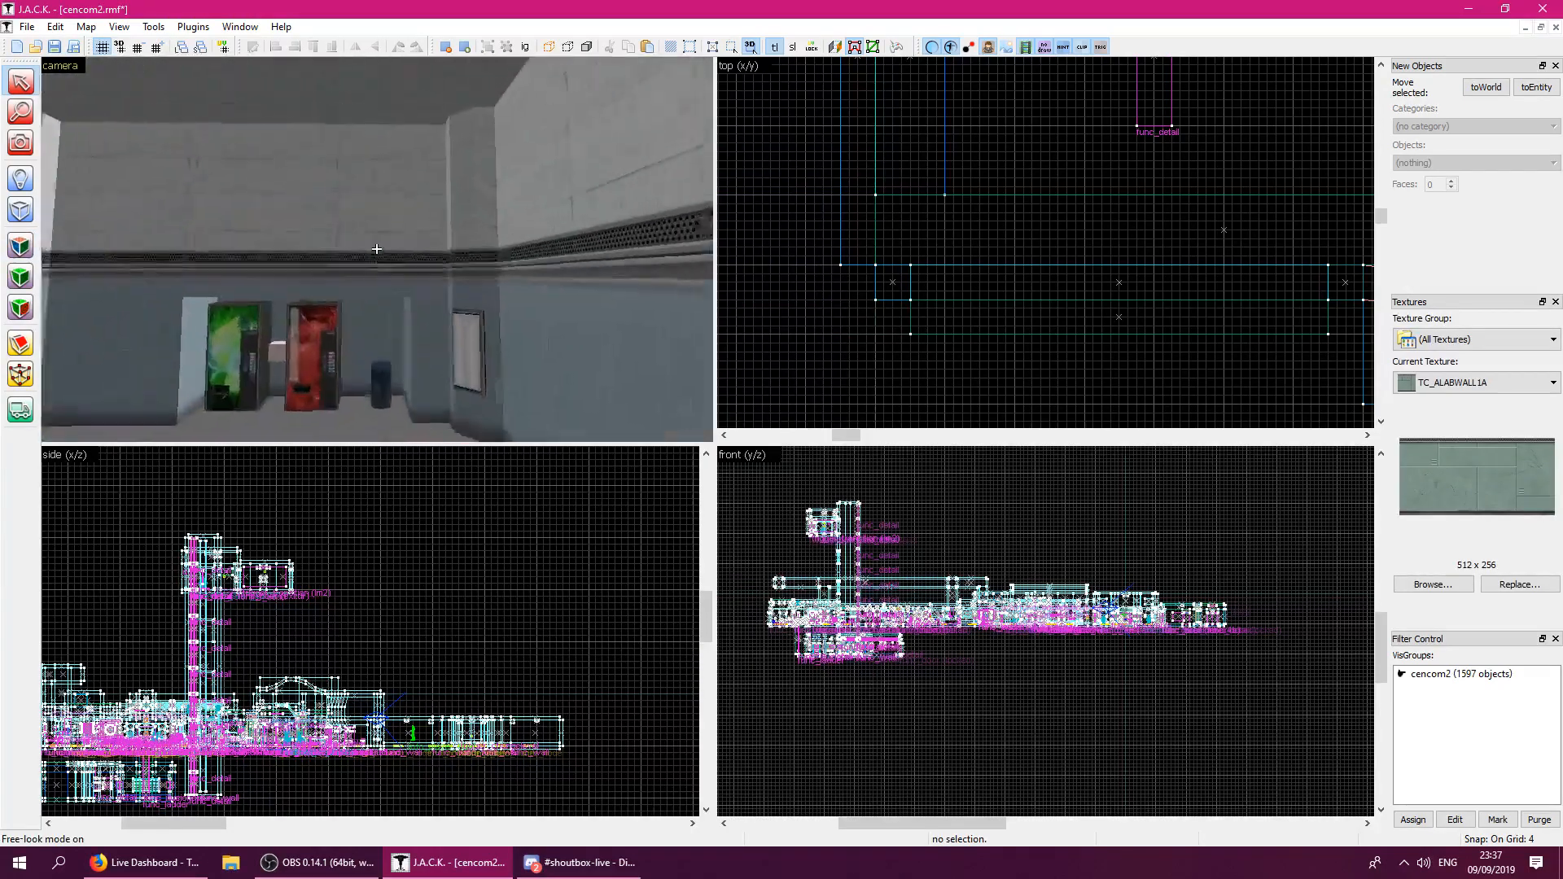
pyautogui.press('w')
pyautogui.press('s')
pyautogui.press('a')
pyautogui.press('w')
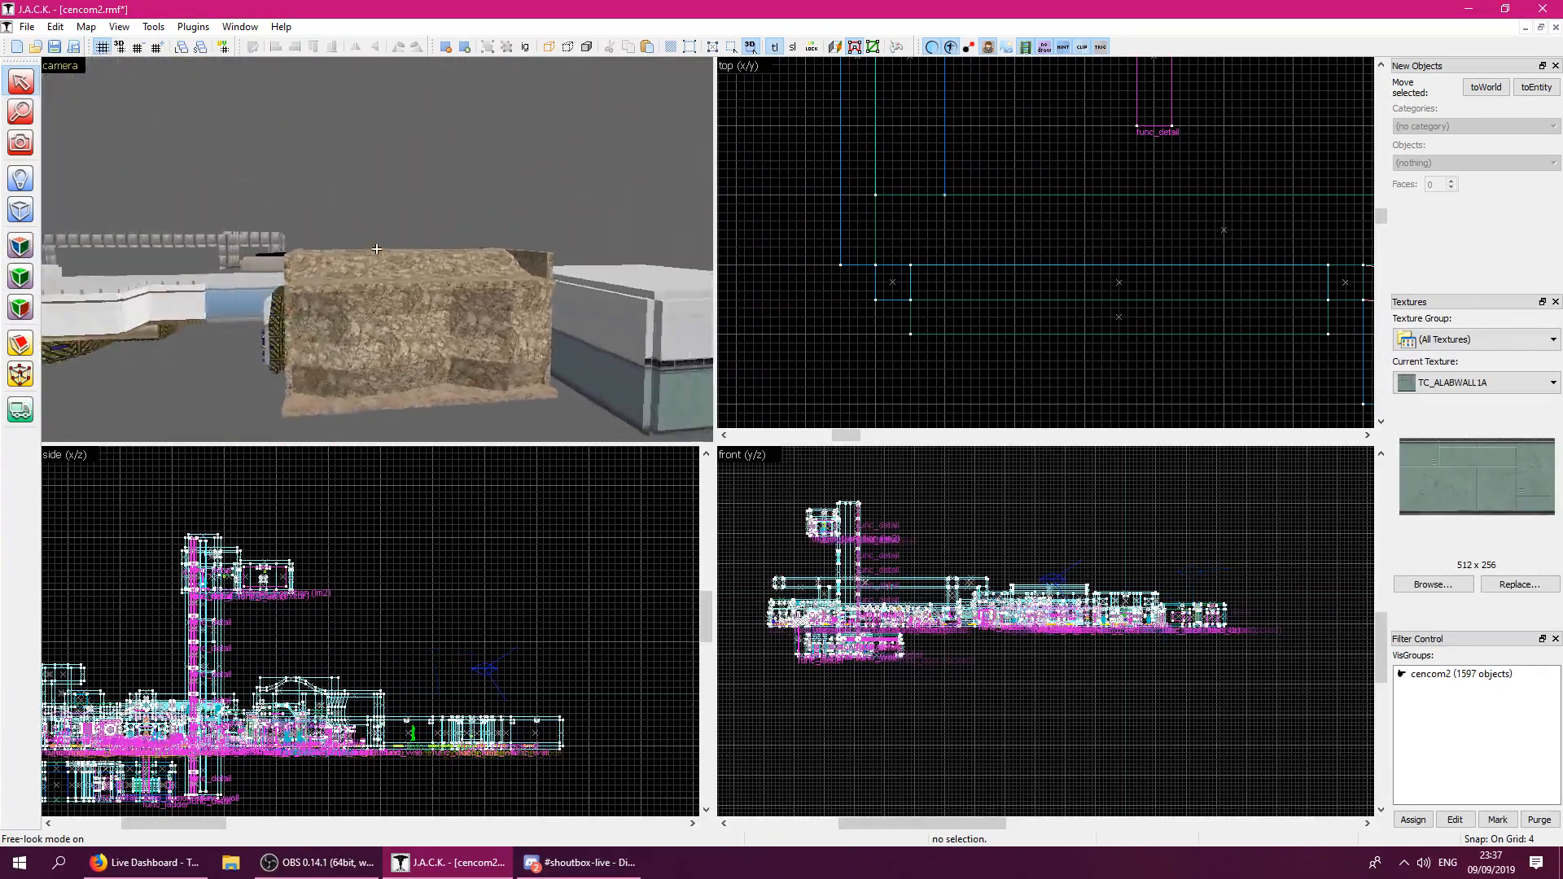
pyautogui.press('w')
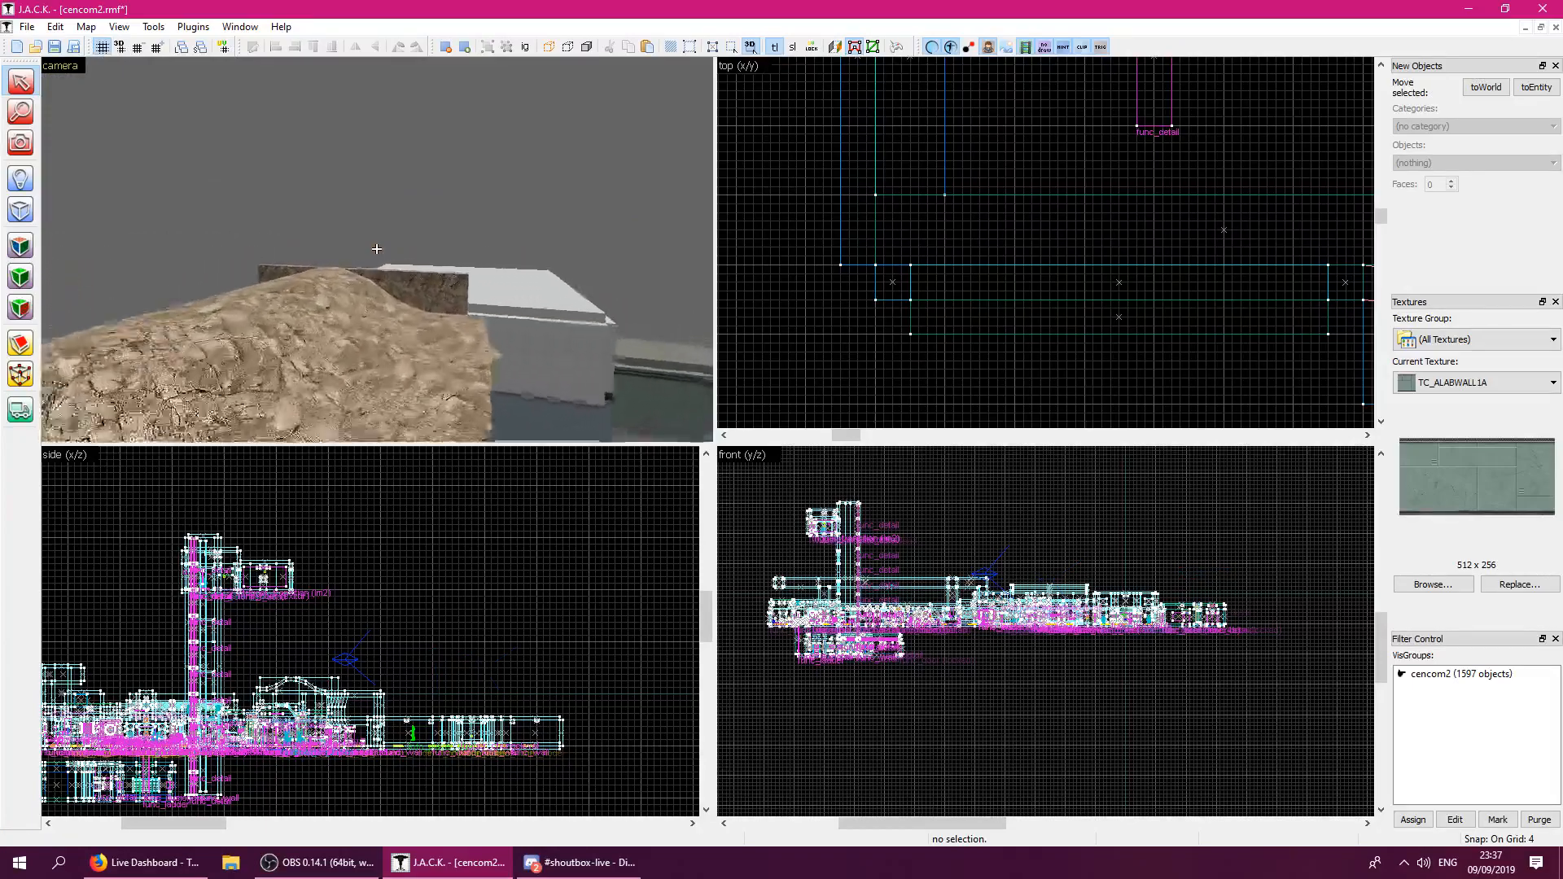
pyautogui.press('w')
pyautogui.press('w')
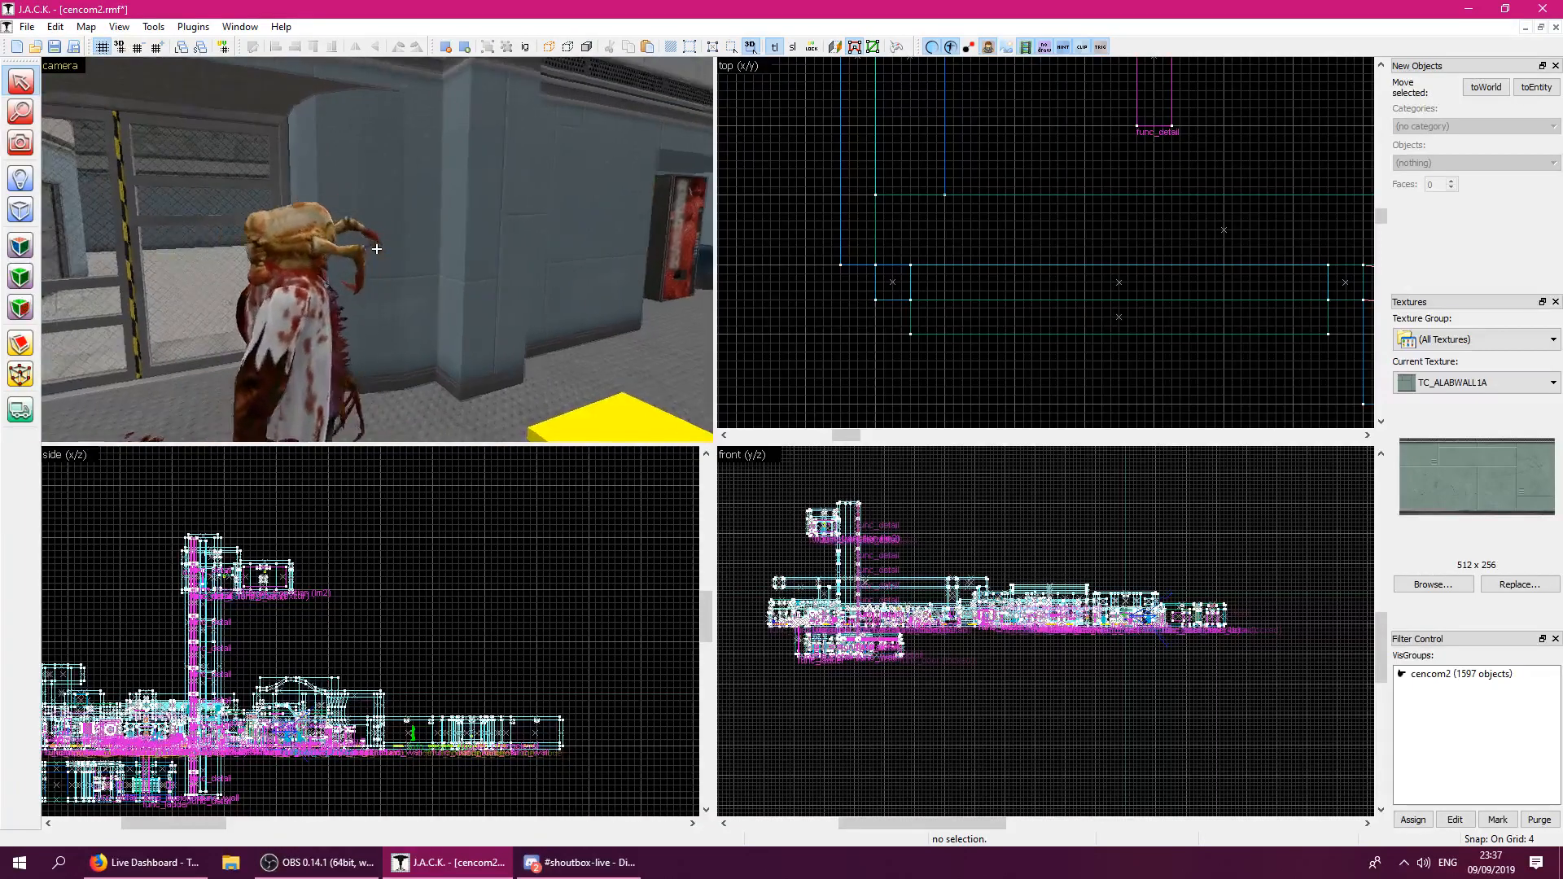
pyautogui.press('w')
pyautogui.press('w')
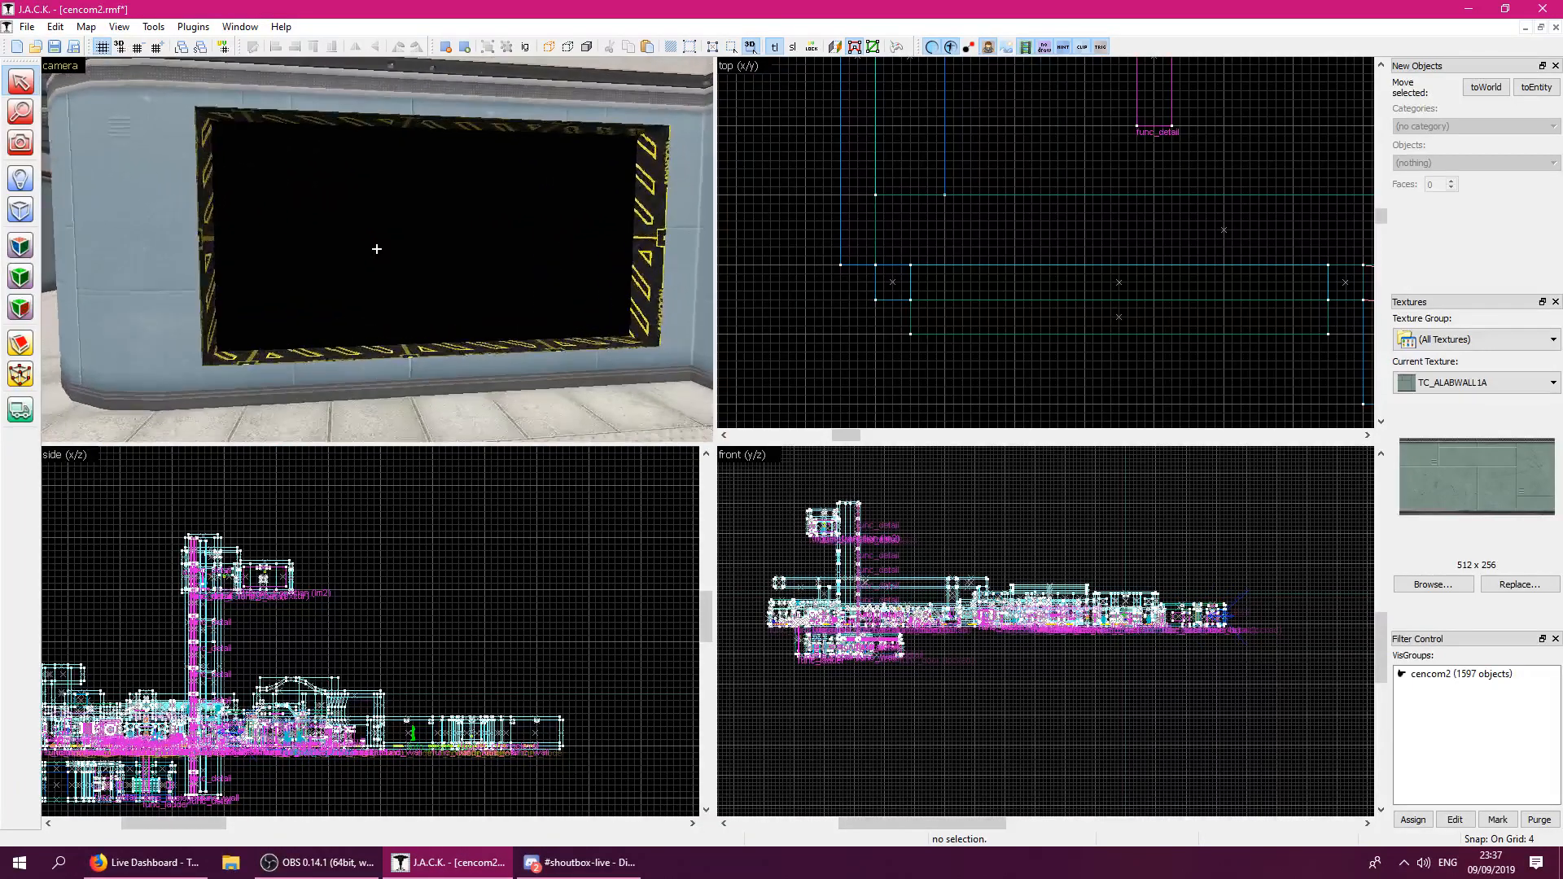
pyautogui.press('z')
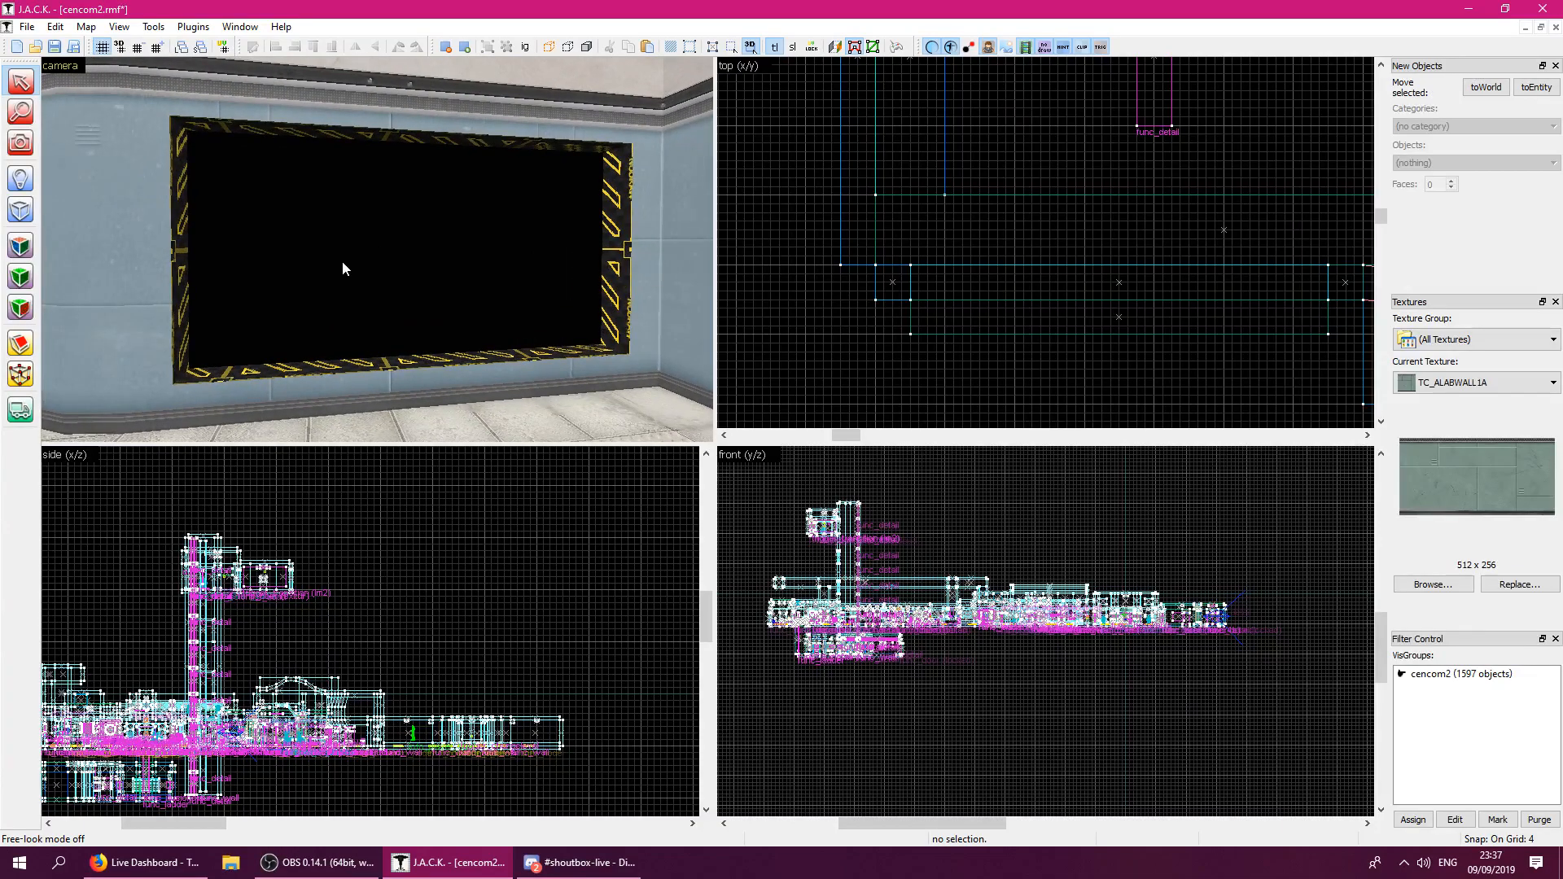
# Search the texture library for shutter, blind and "{" transparent textures, and select {TC_BLINDASABAT.
pyautogui.click(1411, 583)
pyautogui.write('blinds')
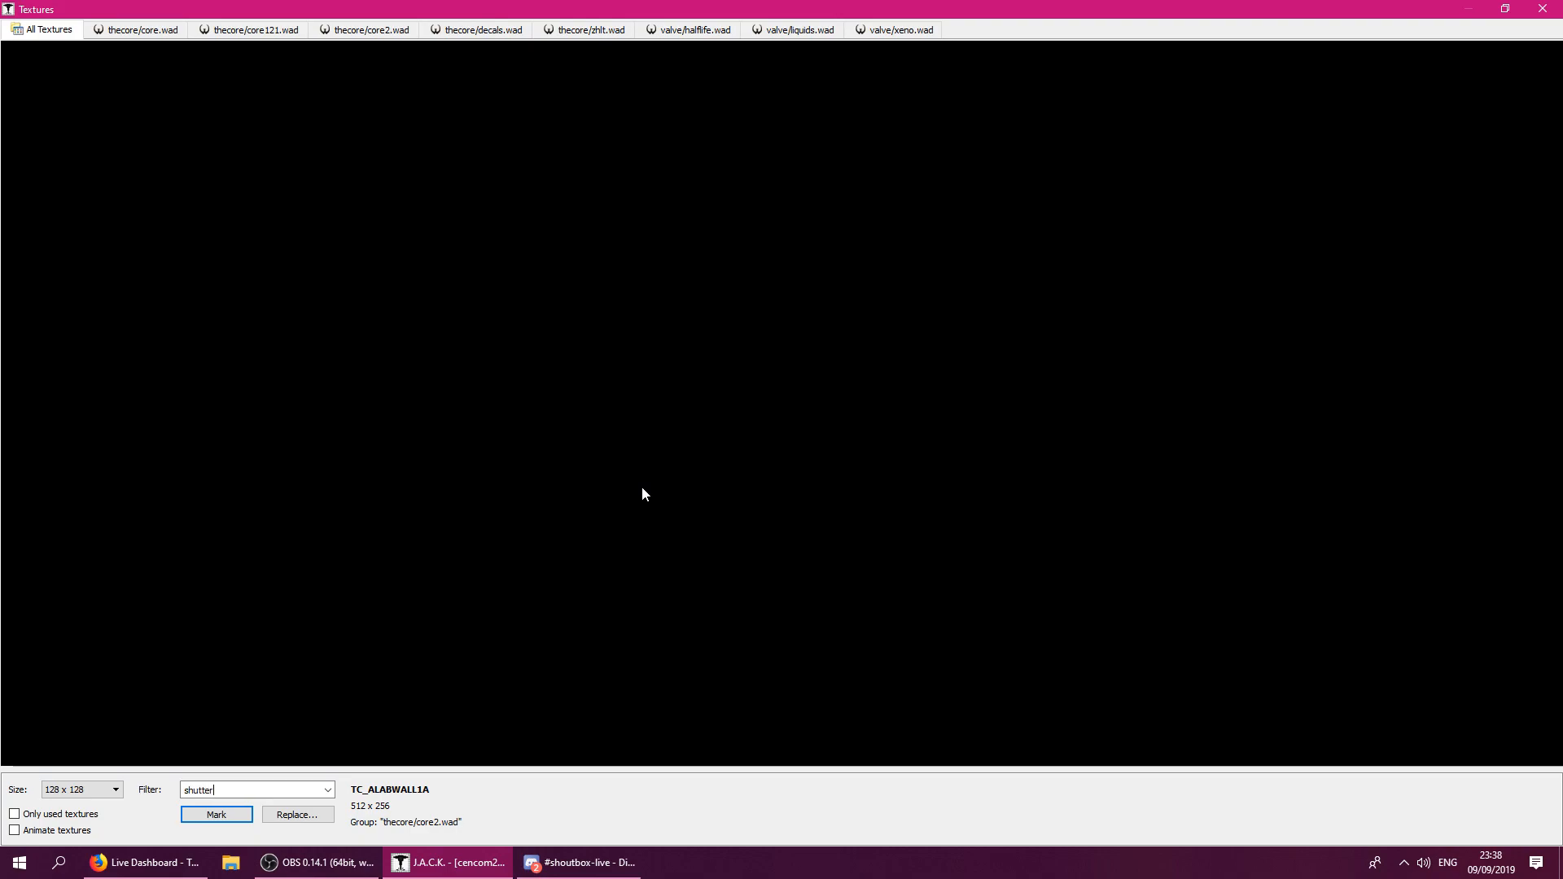
pyautogui.press('BackSpace')
pyautogui.write('blnd')
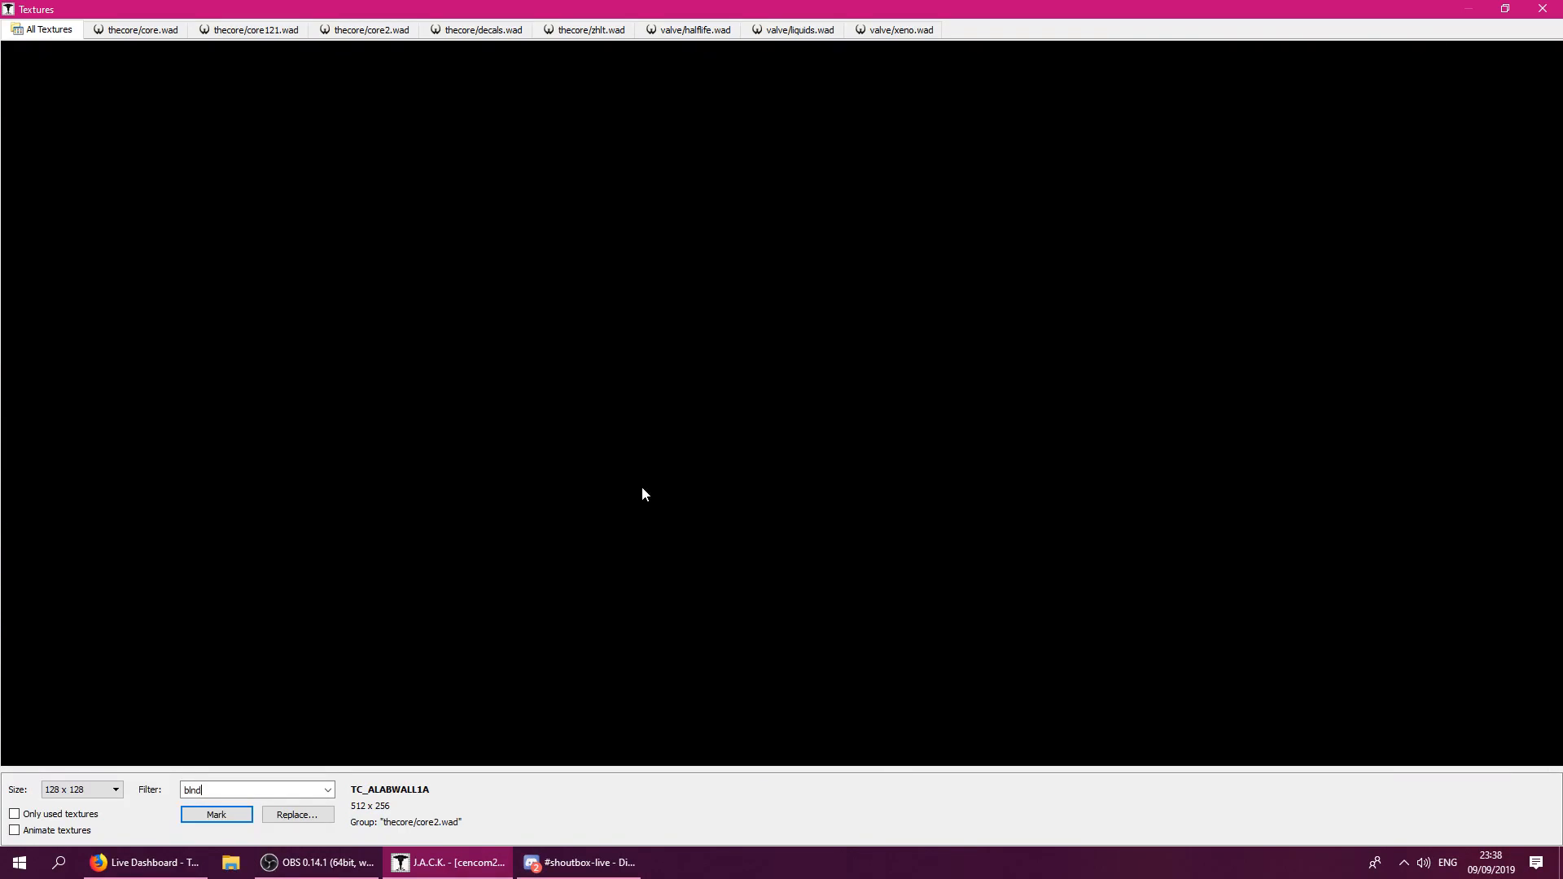
pyautogui.press('BackSpace')
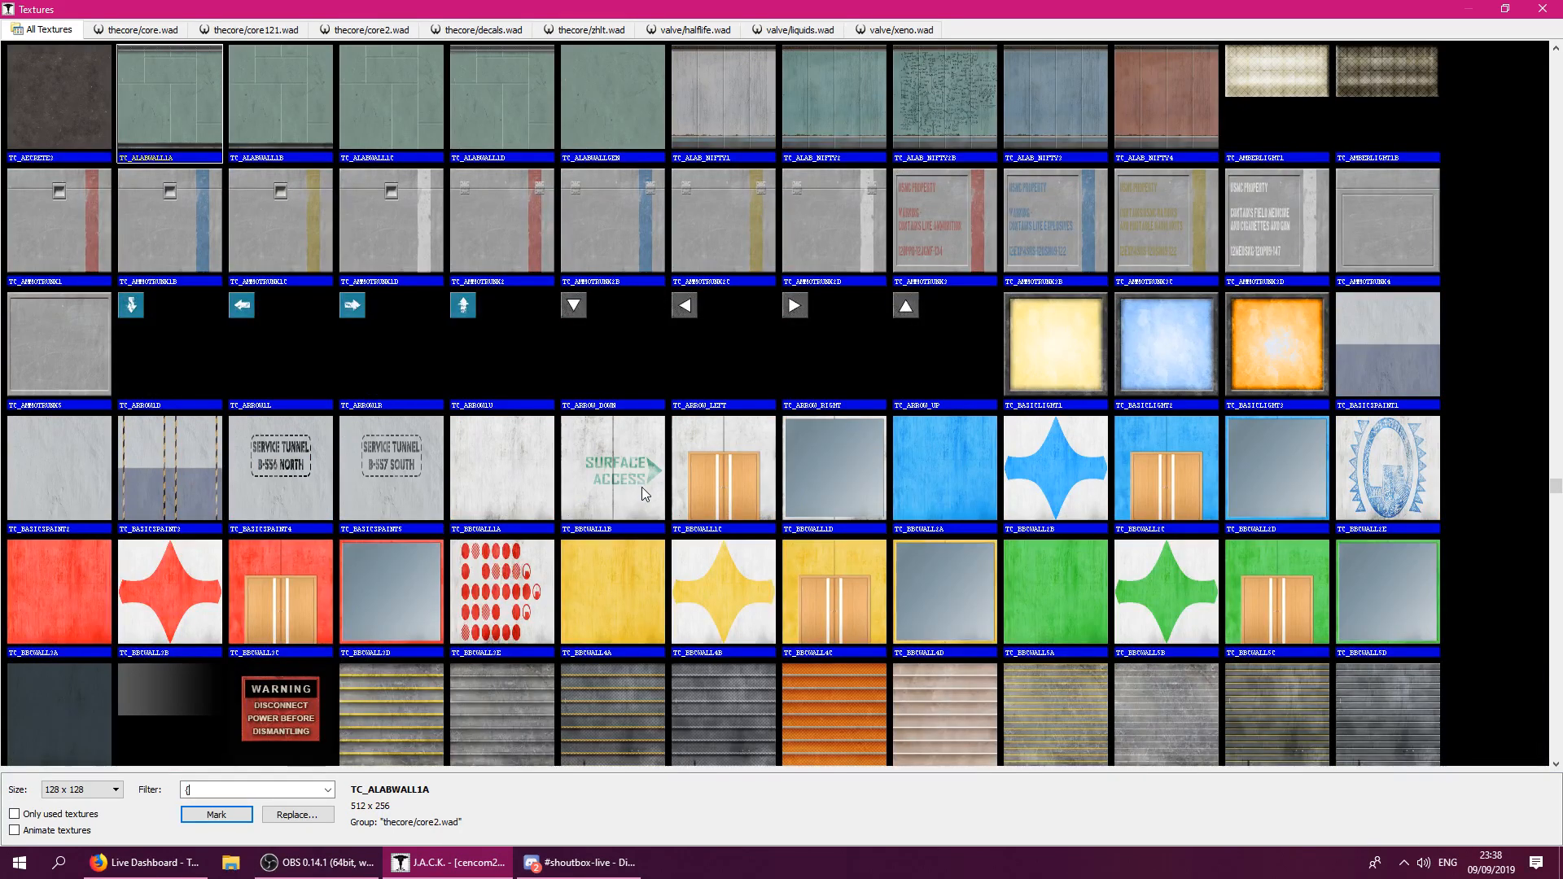
pyautogui.write('{')
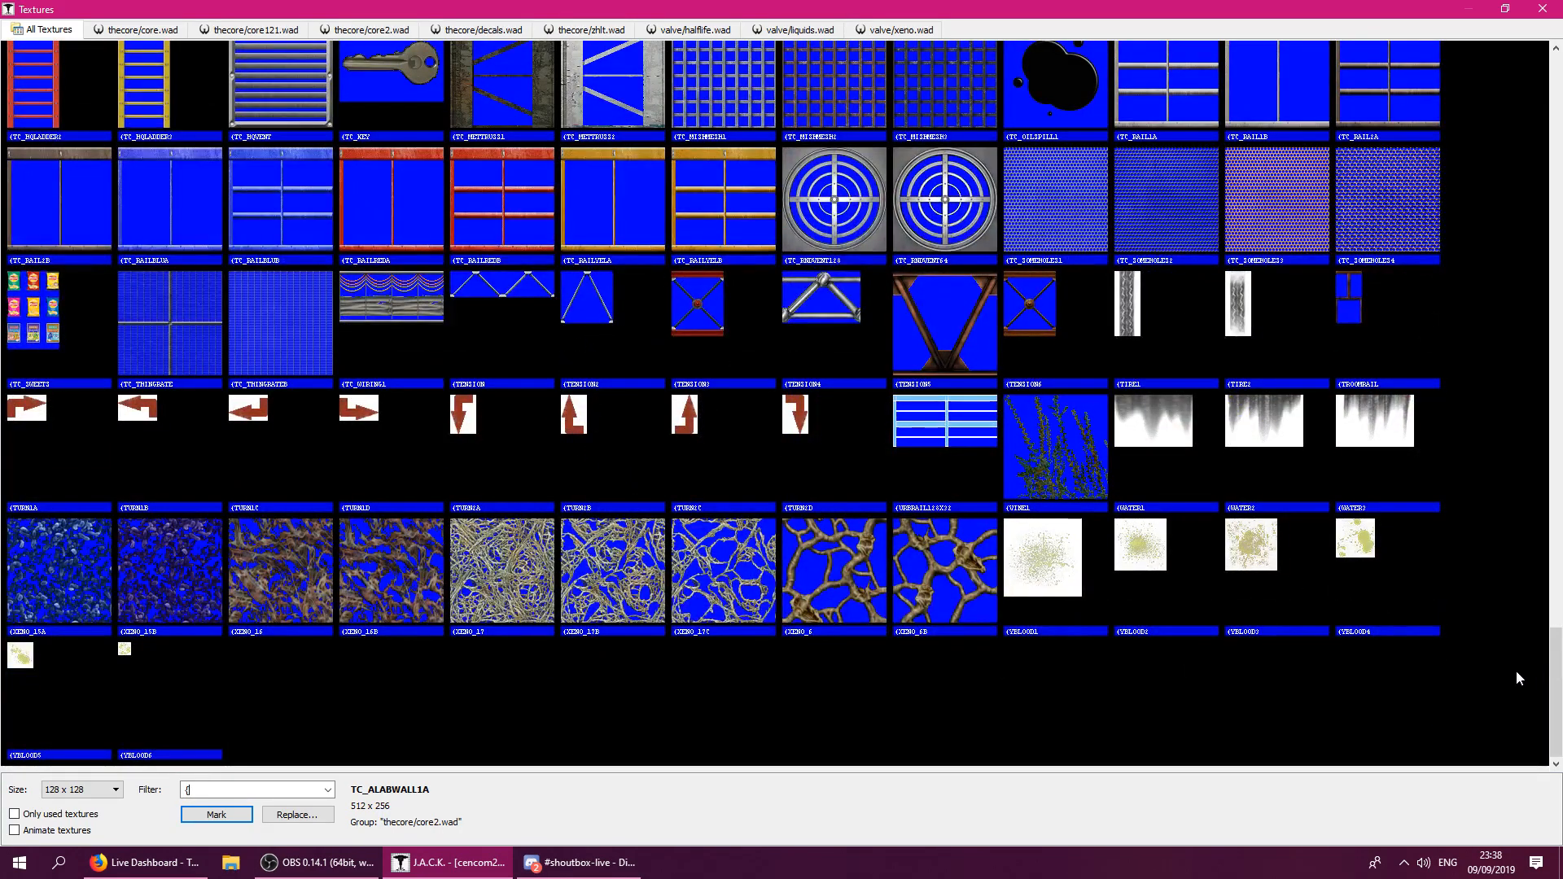
pyautogui.scroll(3, 1554, 692)
pyautogui.scroll(15, 1519, 179)
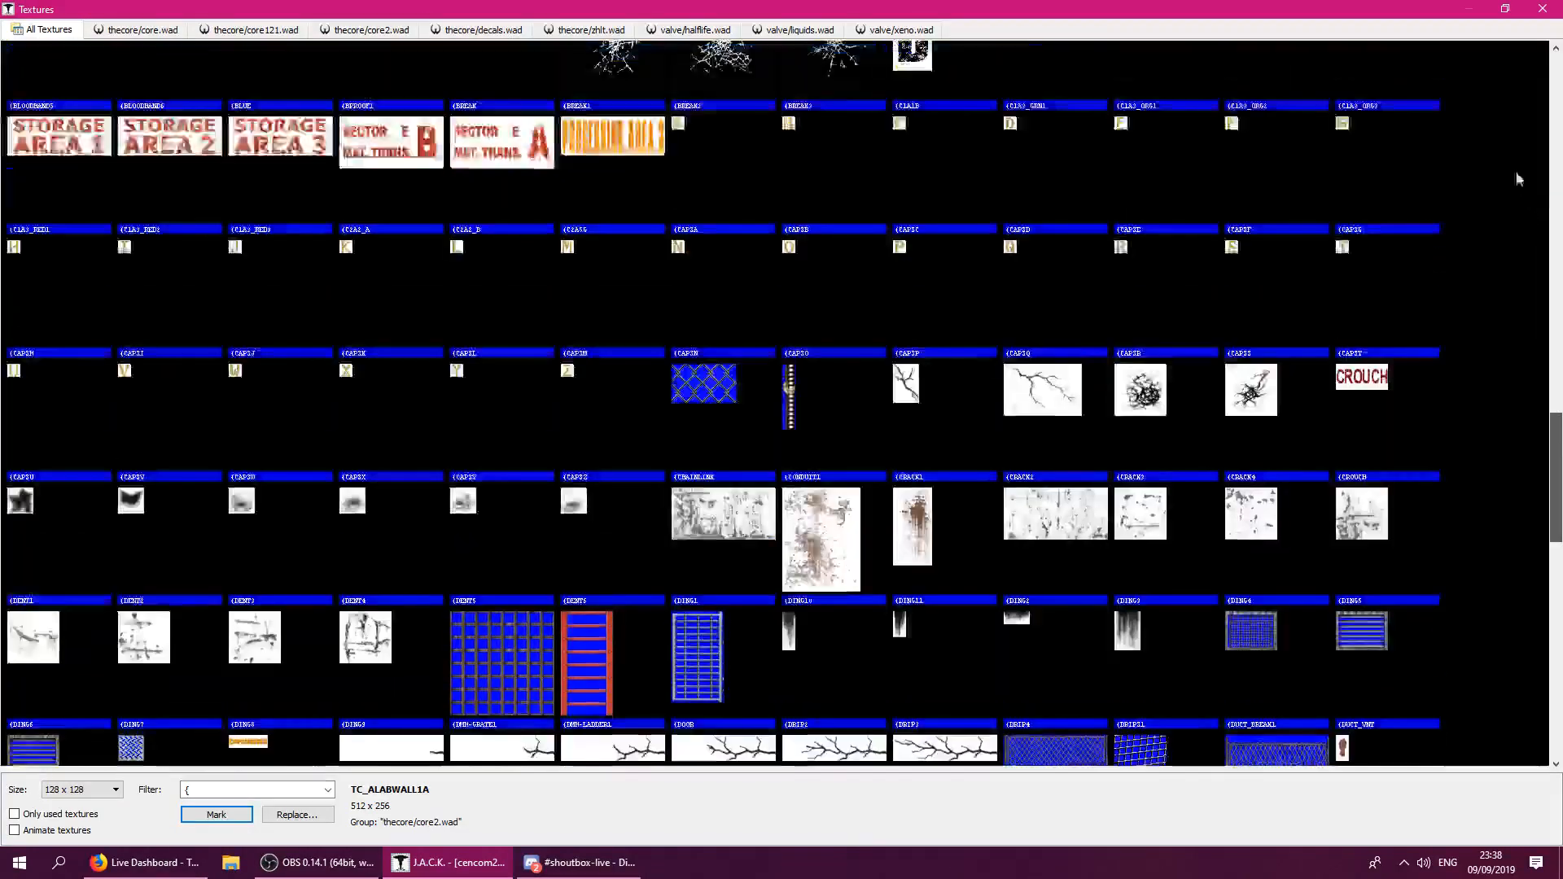
pyautogui.moveTo(1518, 179); pyautogui.dragTo(1557, 708)
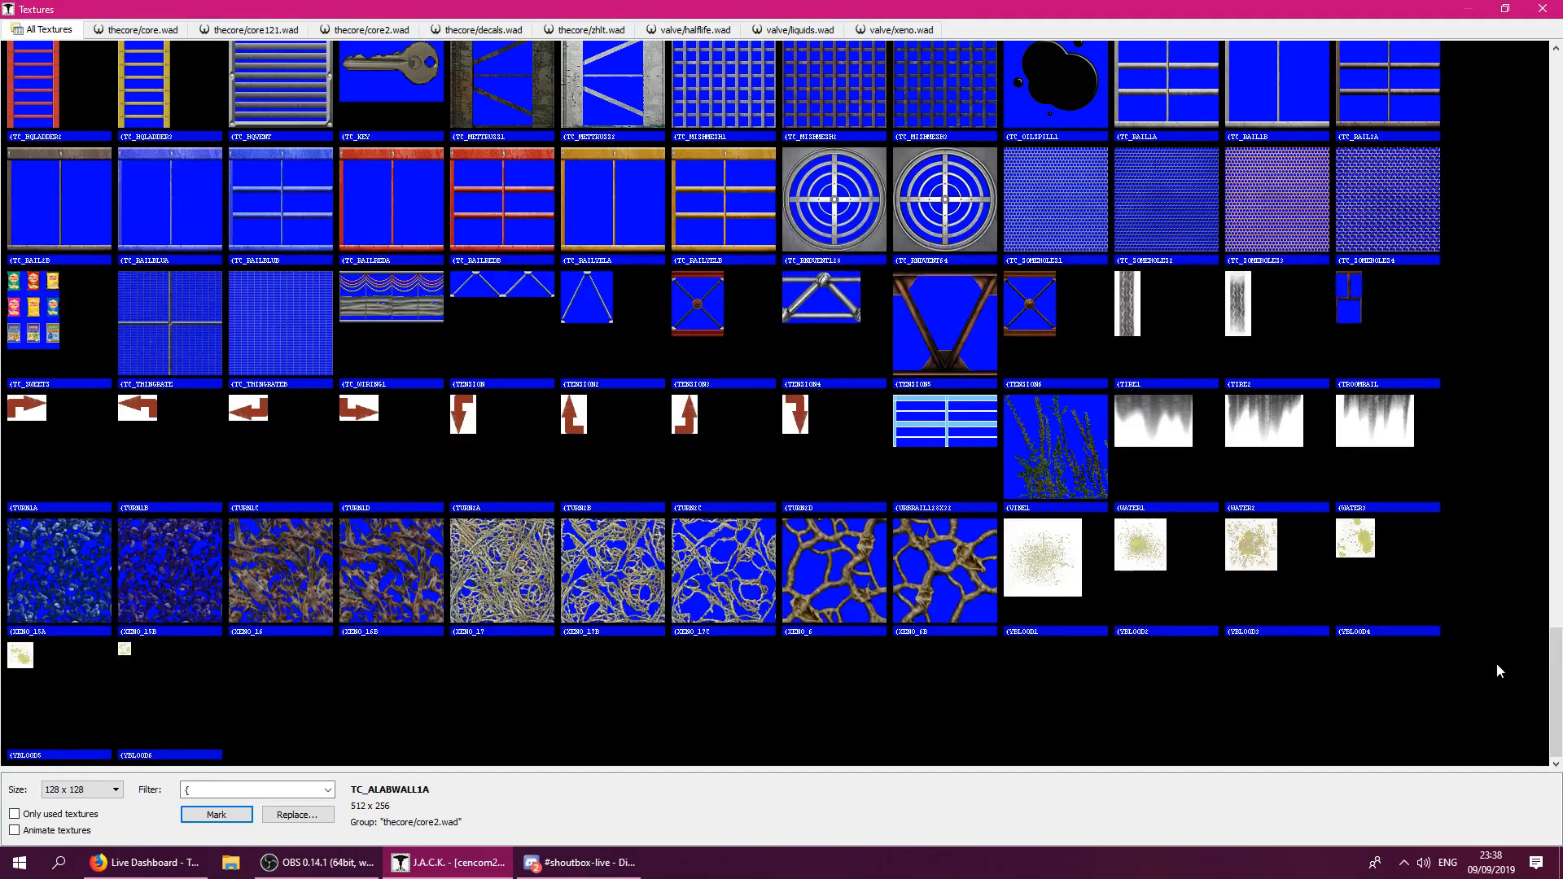
pyautogui.moveTo(1558, 645); pyautogui.dragTo(1558, 552)
pyautogui.click(989, 451)
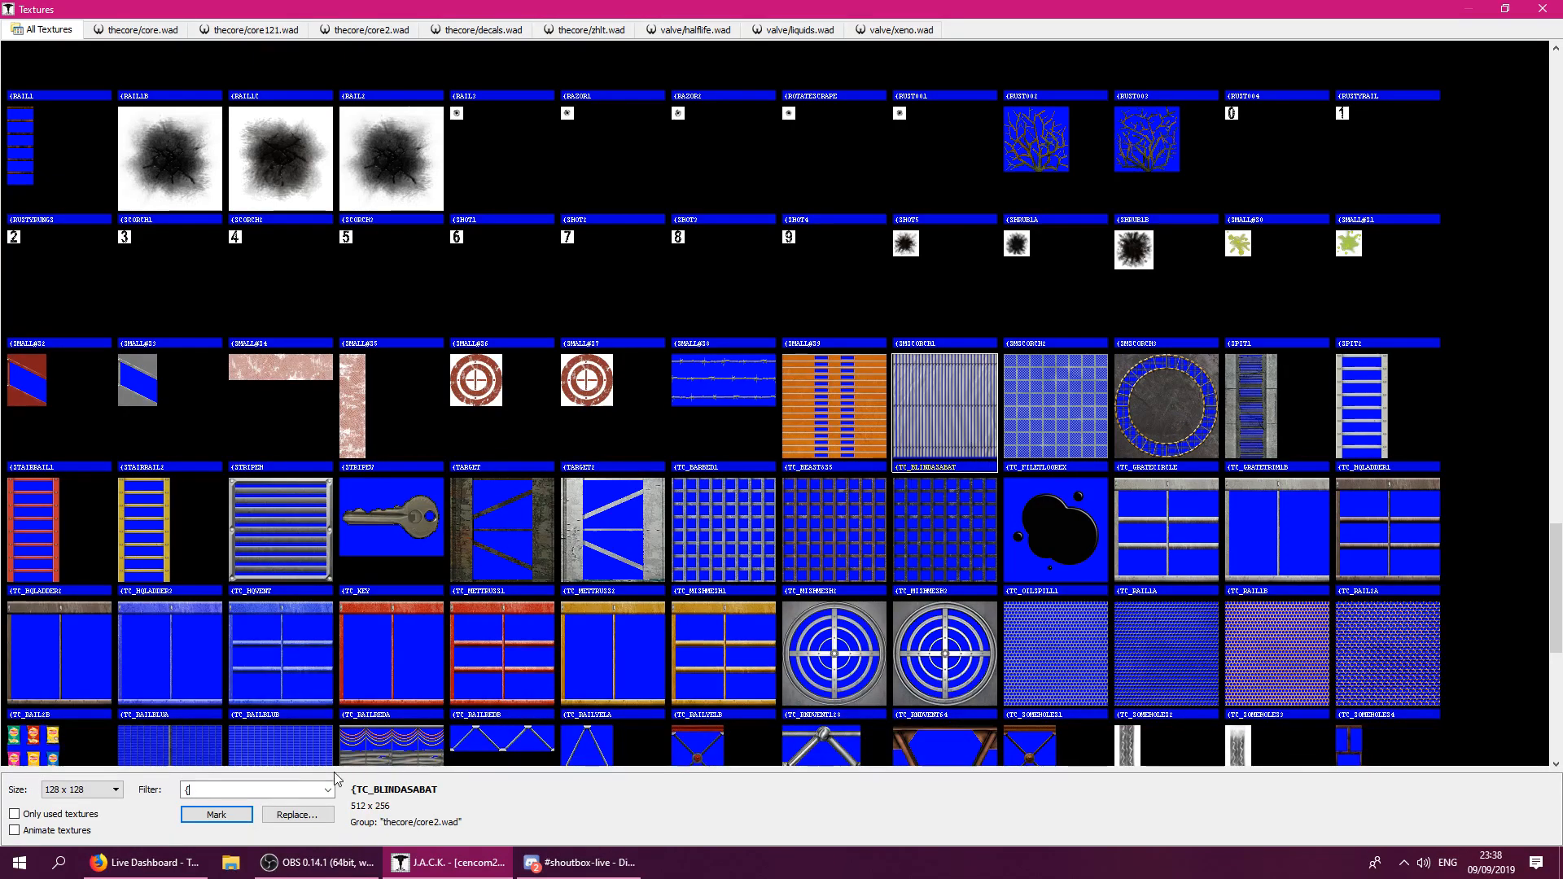
# Filter the texture library by "blindasabat" and make {TC_BLINDASABAT the current texture.
pyautogui.press('BackSpace')
pyautogui.write('blinds')
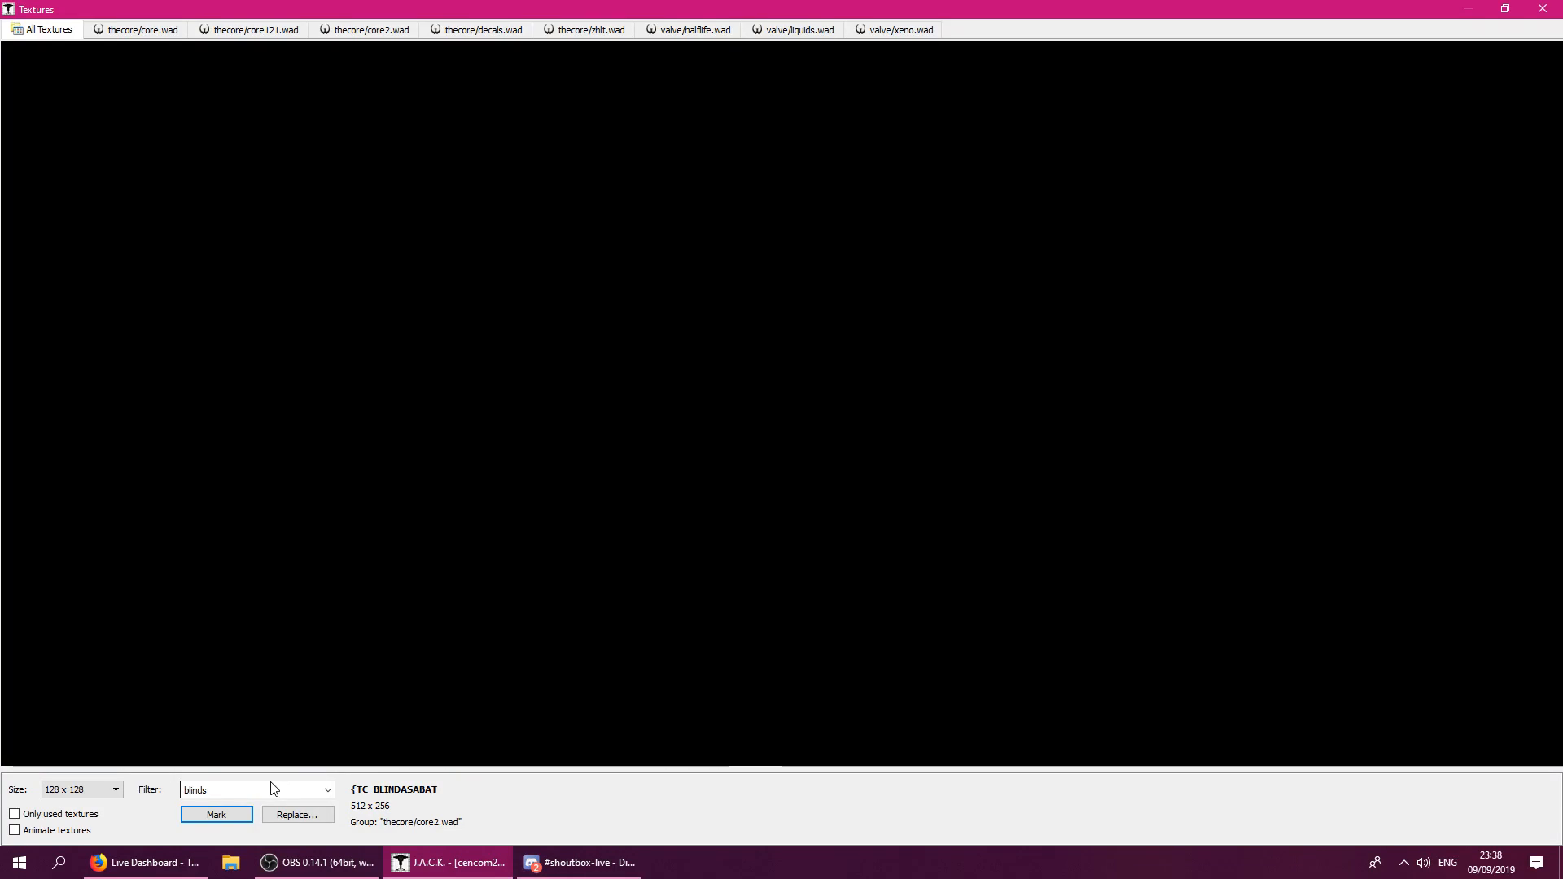
pyautogui.press('BackSpace')
pyautogui.write('asabat')
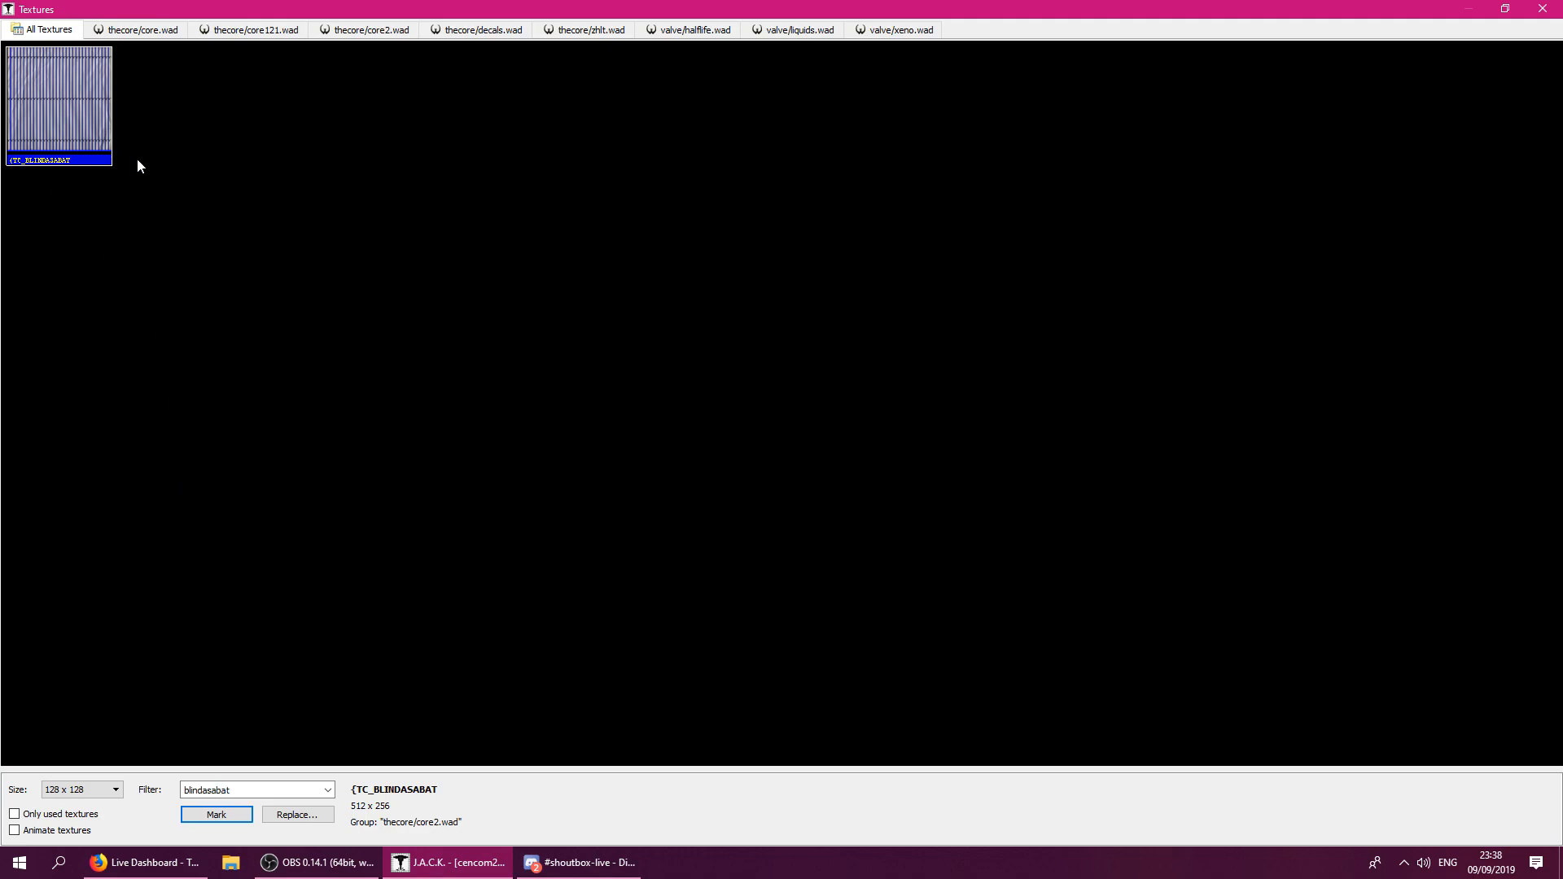
pyautogui.doubleClick(80, 83)
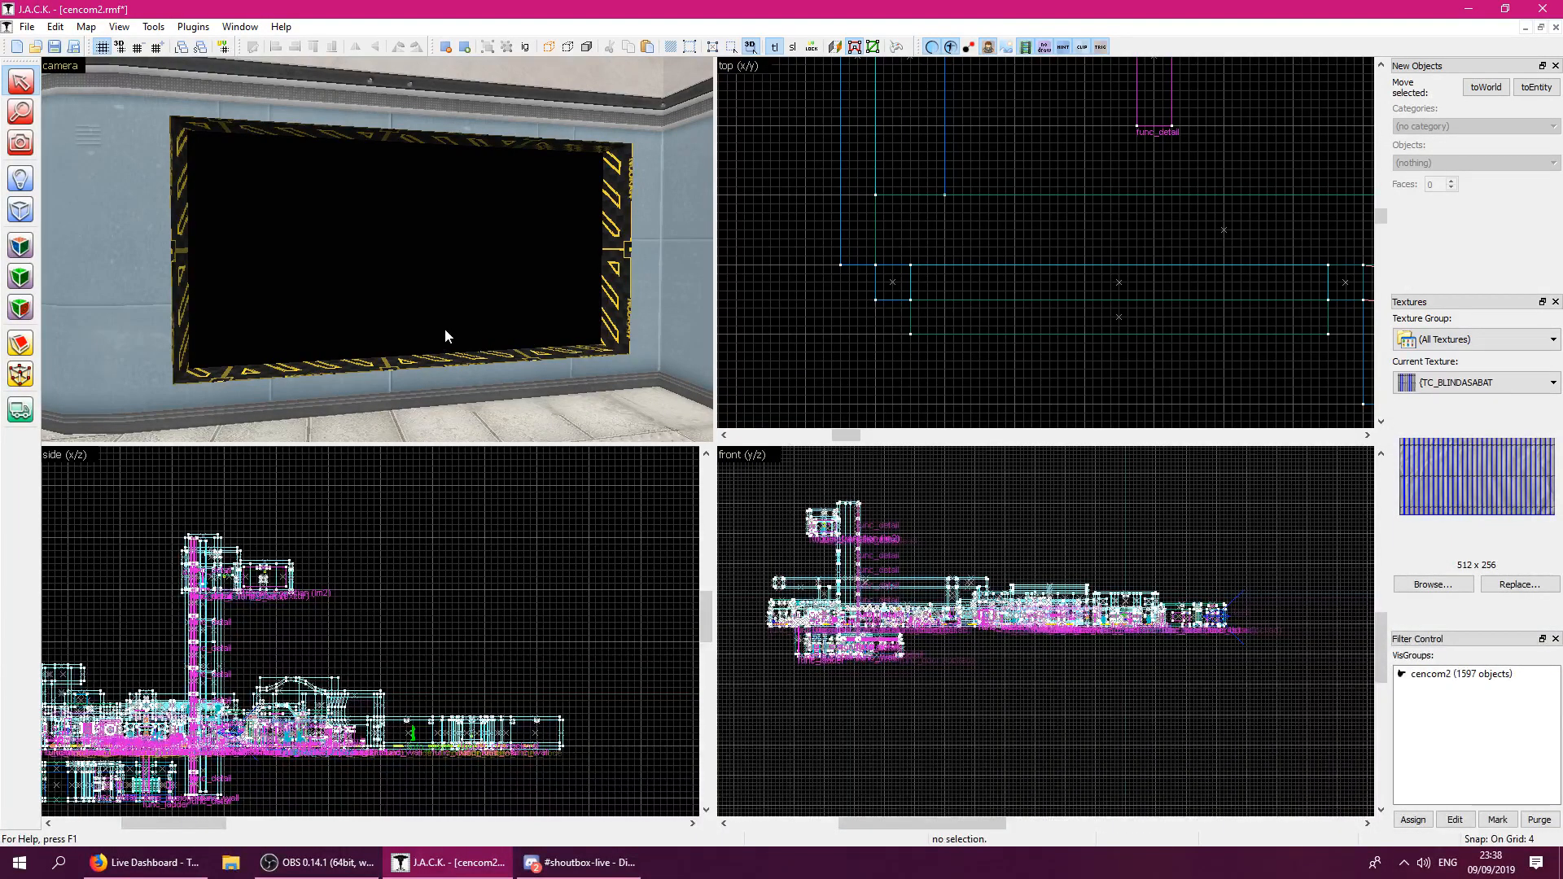
# Outline a thin block 192 units wide and 4 units deep across the recessed window opening in the top view.
pyautogui.press(']')
pyautogui.press(']')
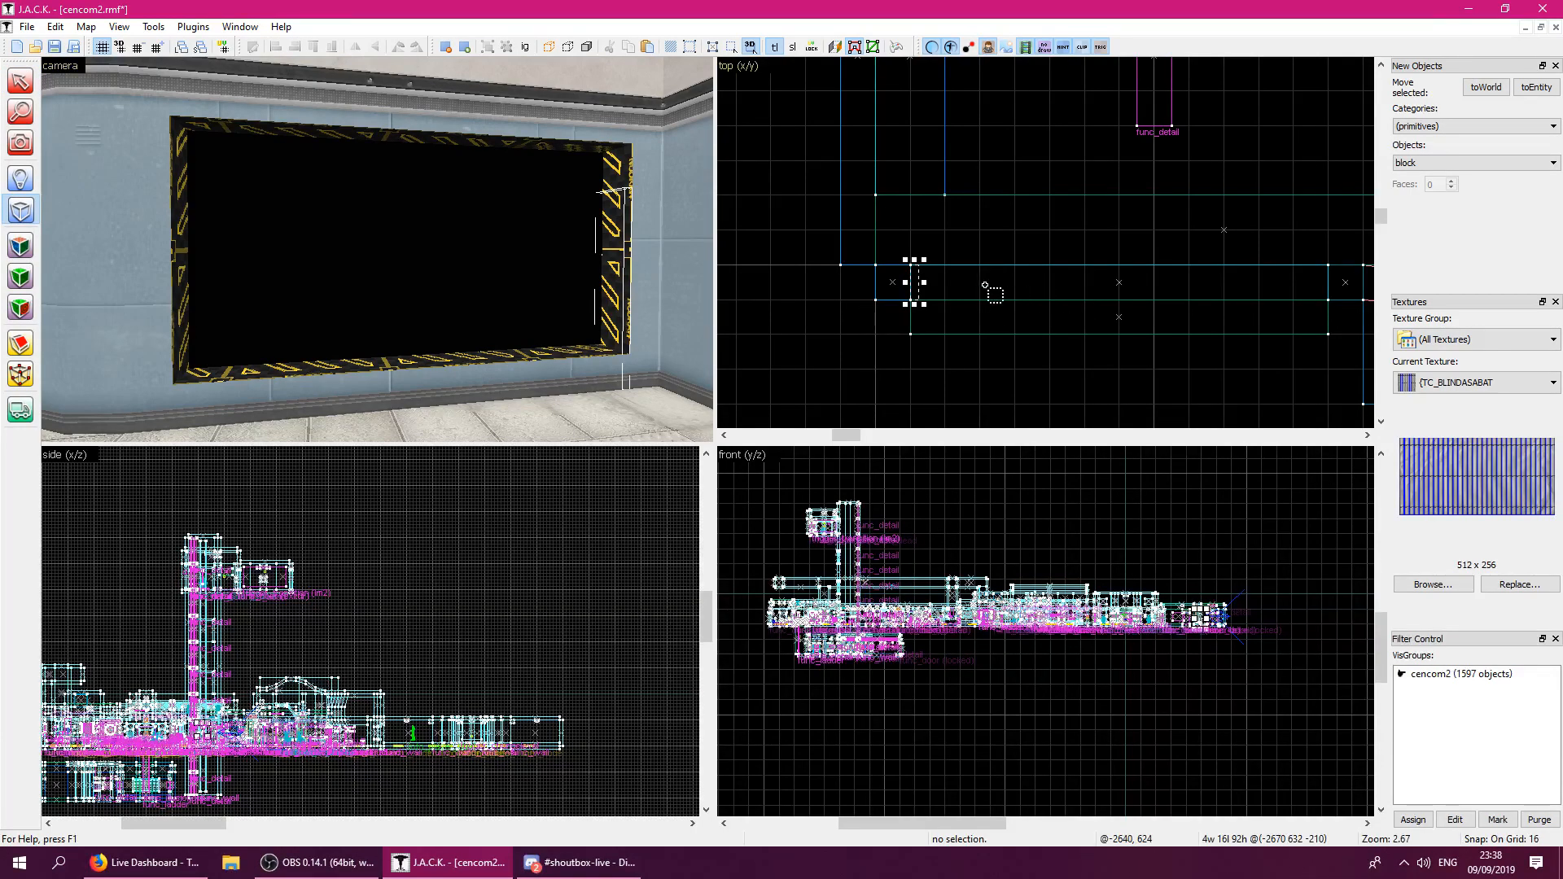
pyautogui.press('[')
pyautogui.moveTo(925, 260); pyautogui.dragTo(967, 277)
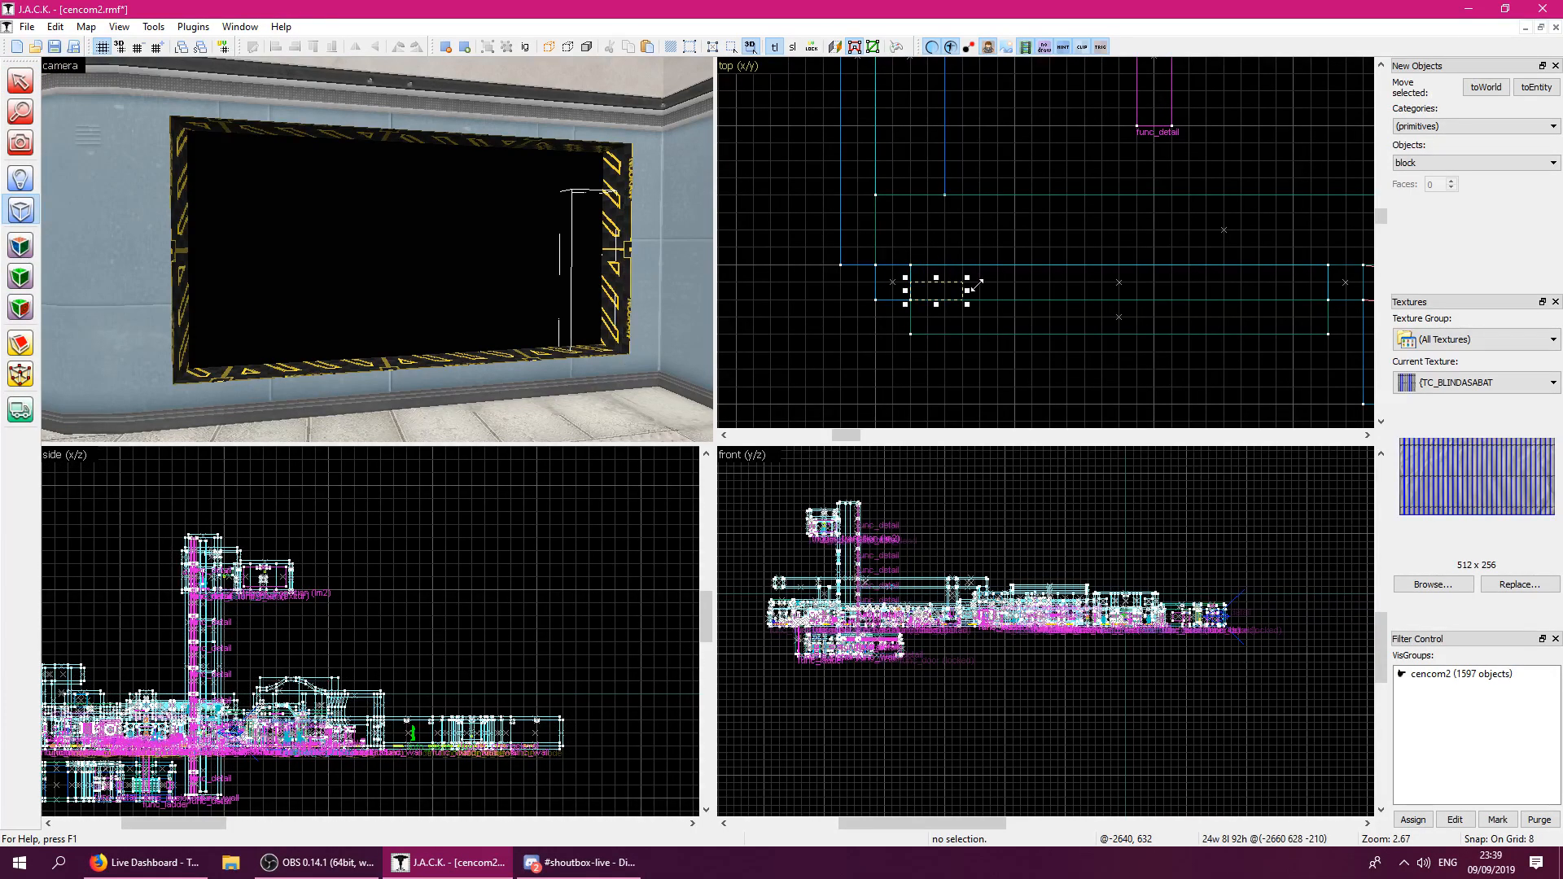
pyautogui.press('[')
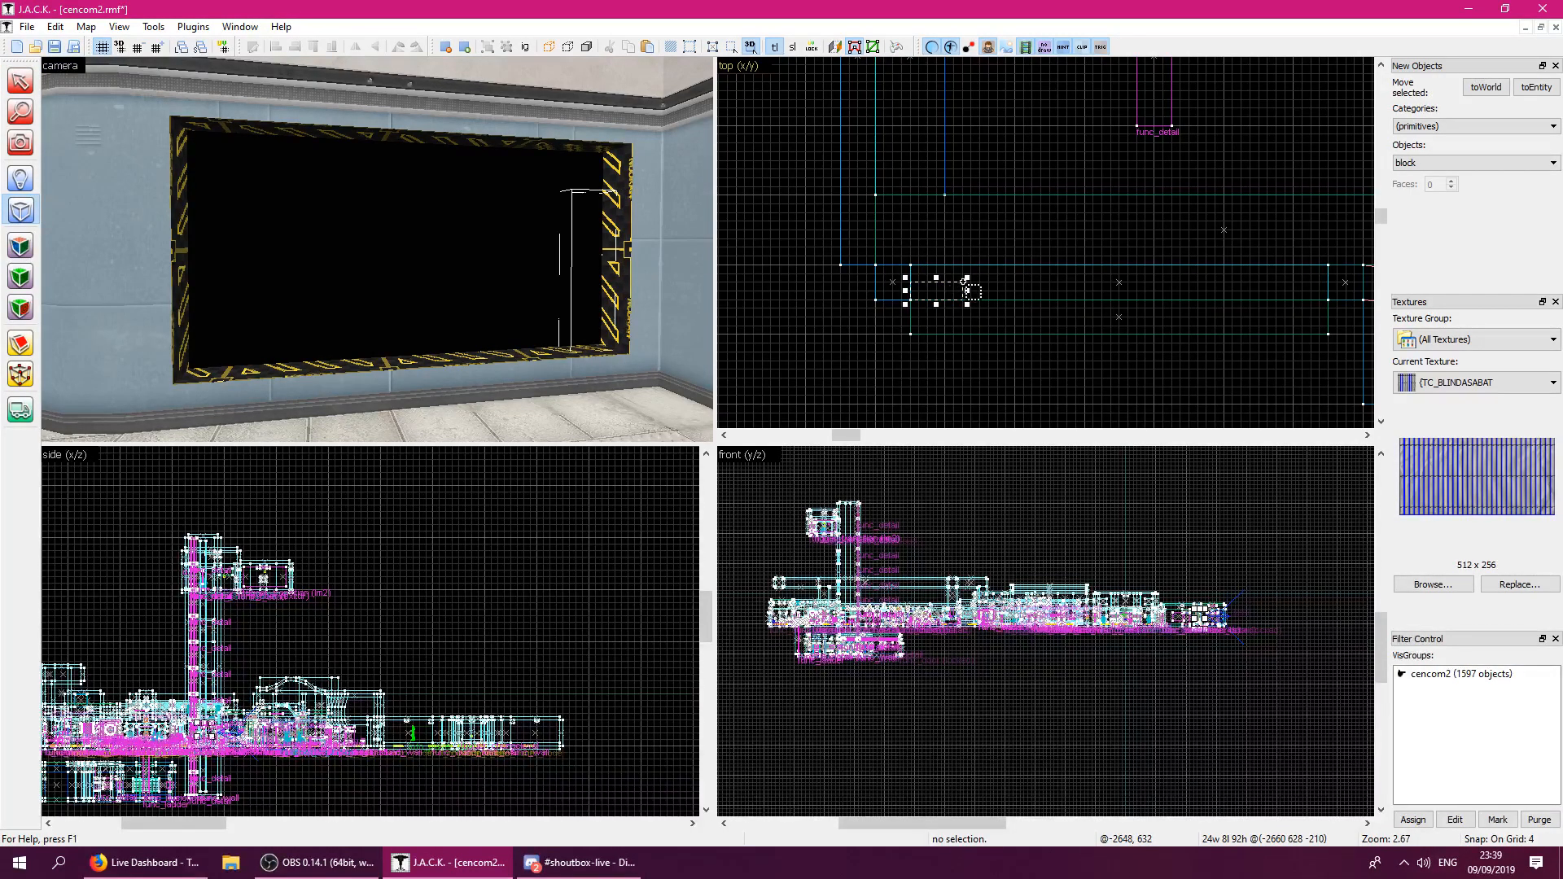
pyautogui.moveTo(967, 277); pyautogui.dragTo(1334, 285)
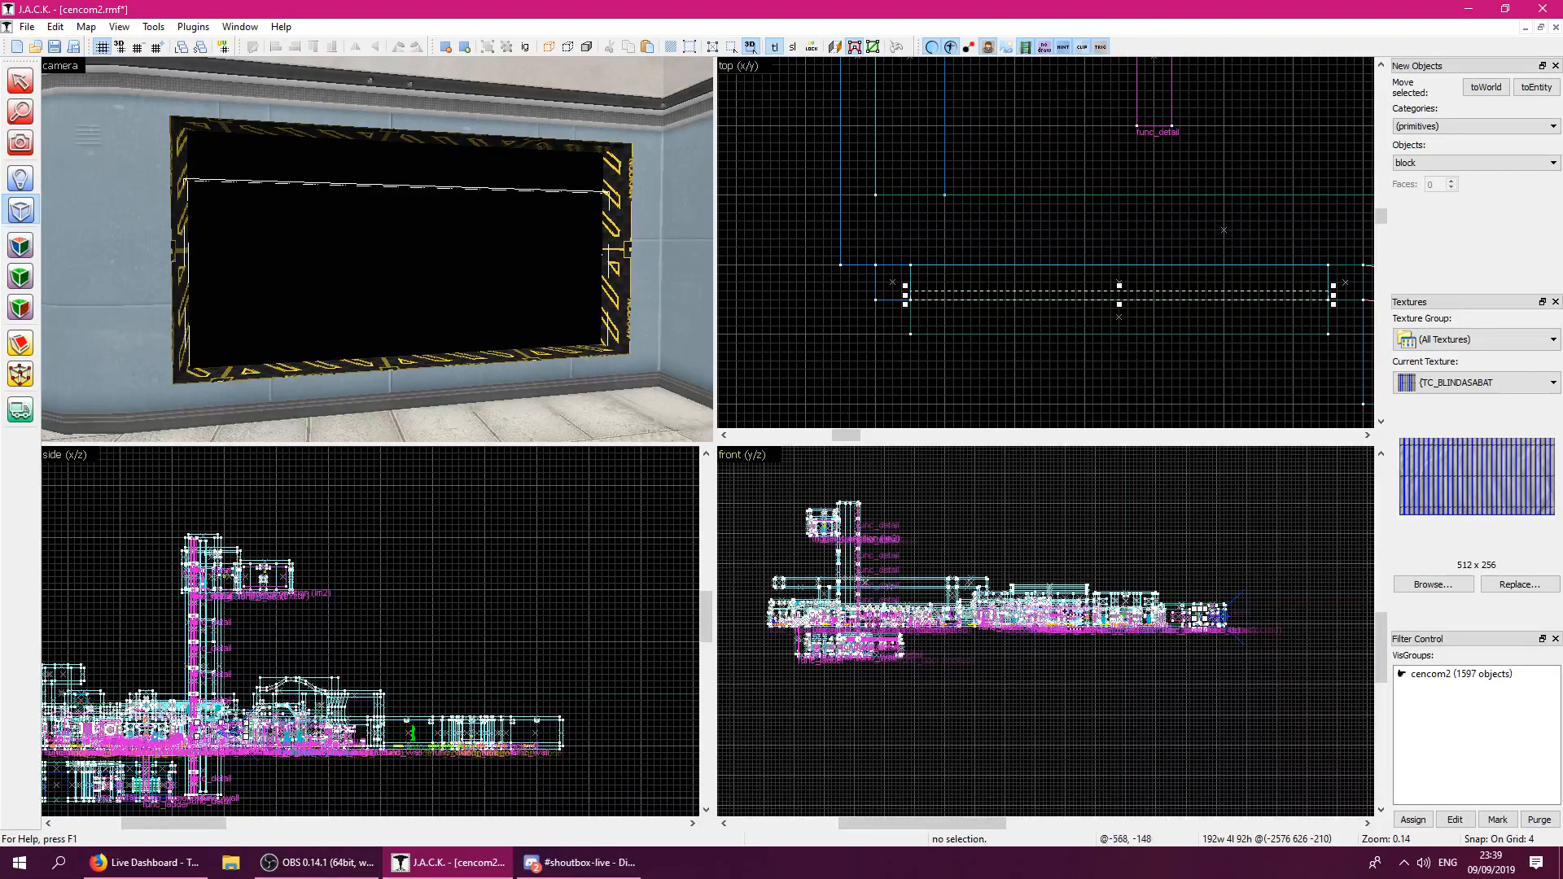
# Find the NULL texture in the texture library and make it the current texture.
pyautogui.scroll(2, 1243, 616)
pyautogui.scroll(-1, 1244, 617)
pyautogui.click(1431, 585)
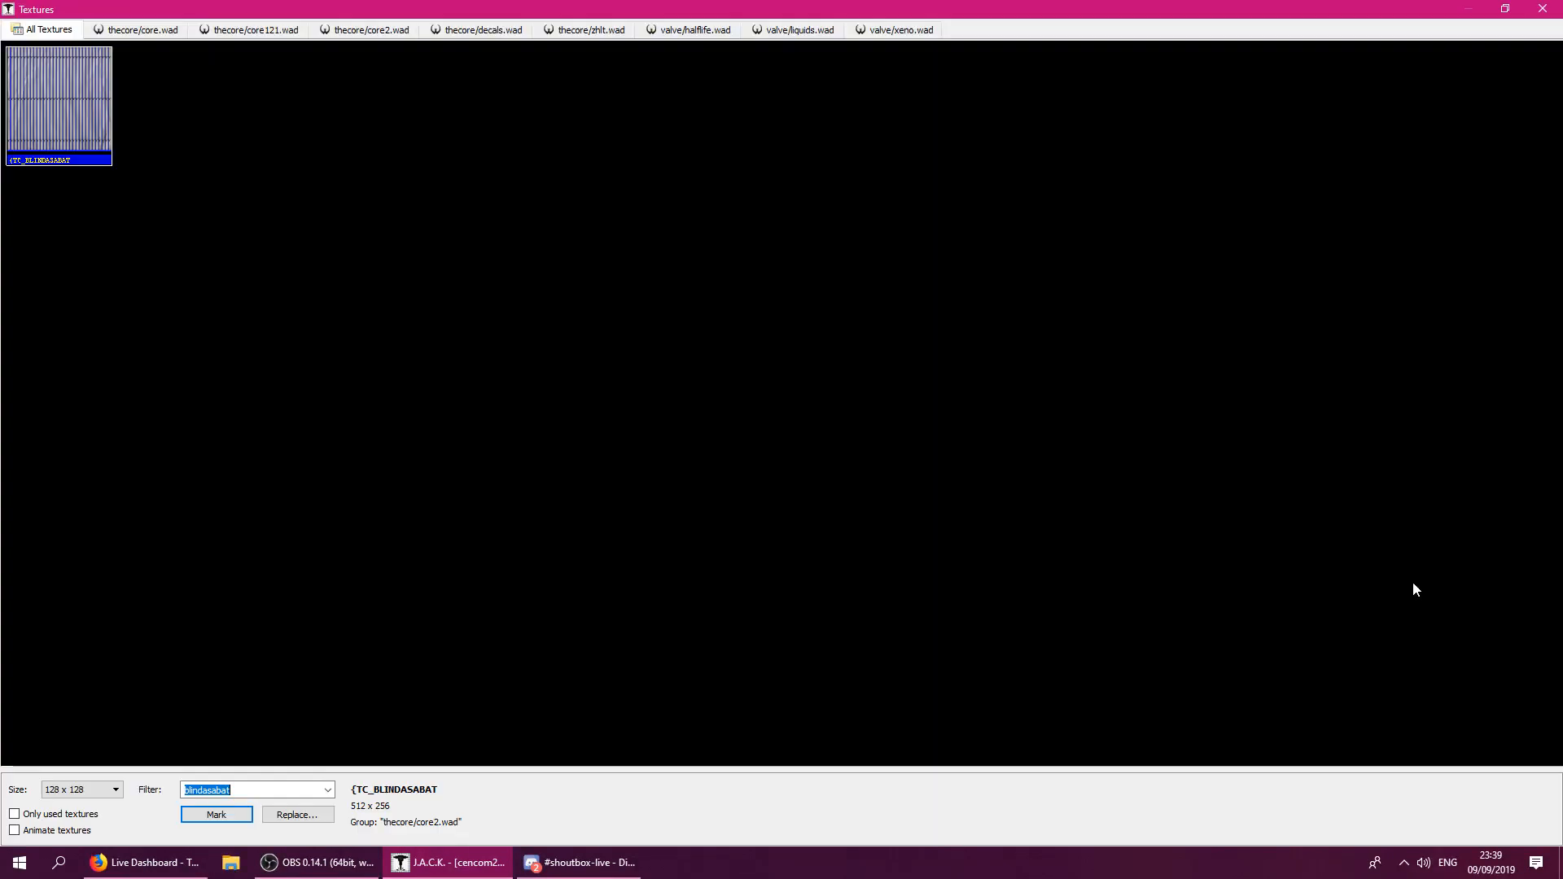
pyautogui.write('null')
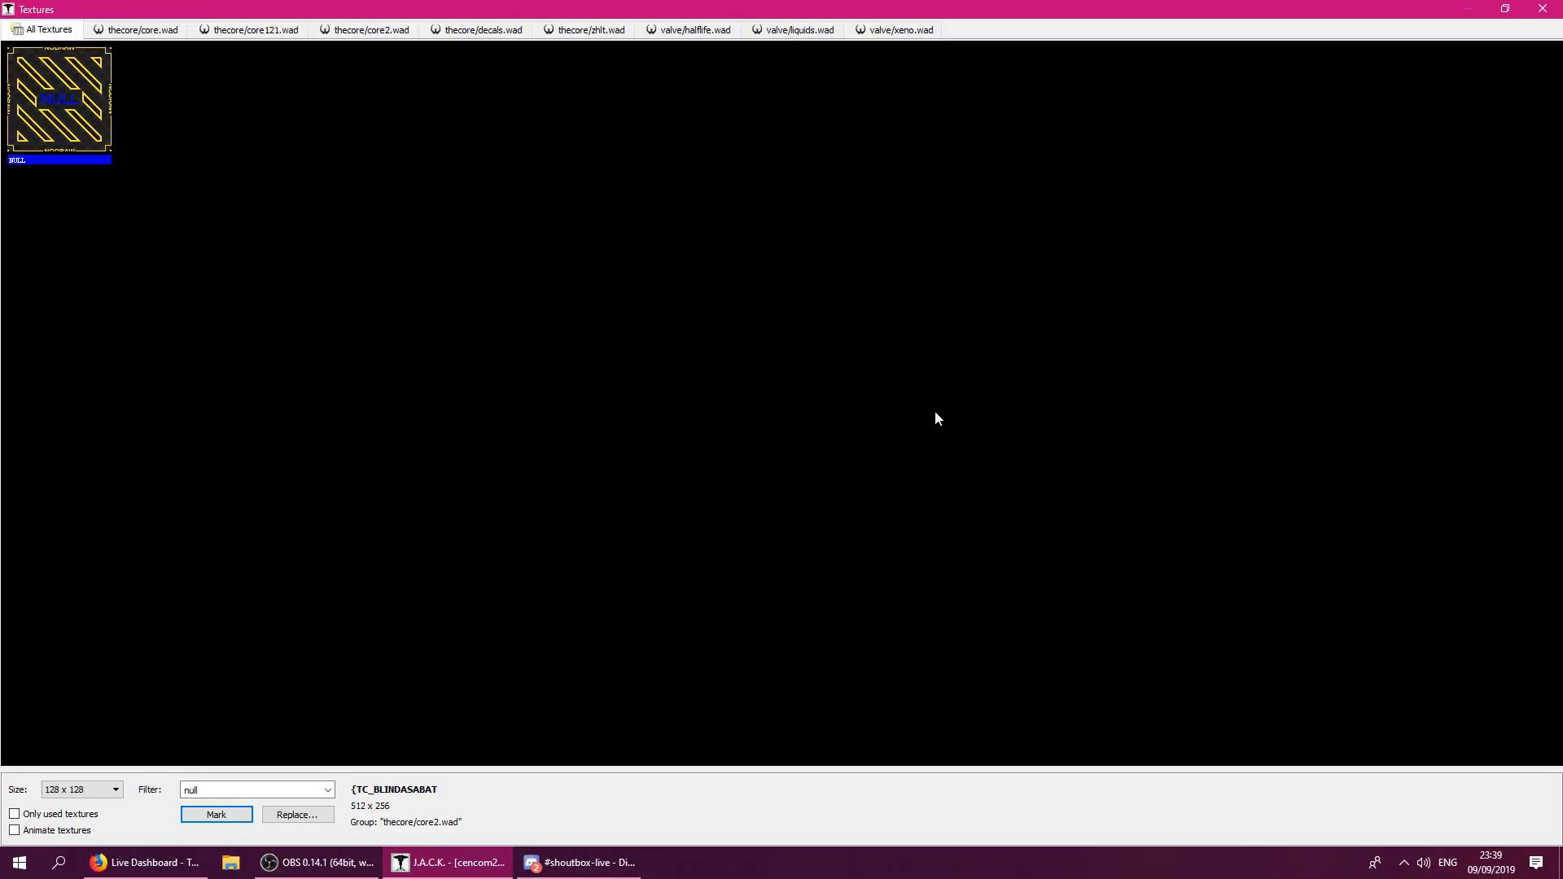
pyautogui.doubleClick(100, 109)
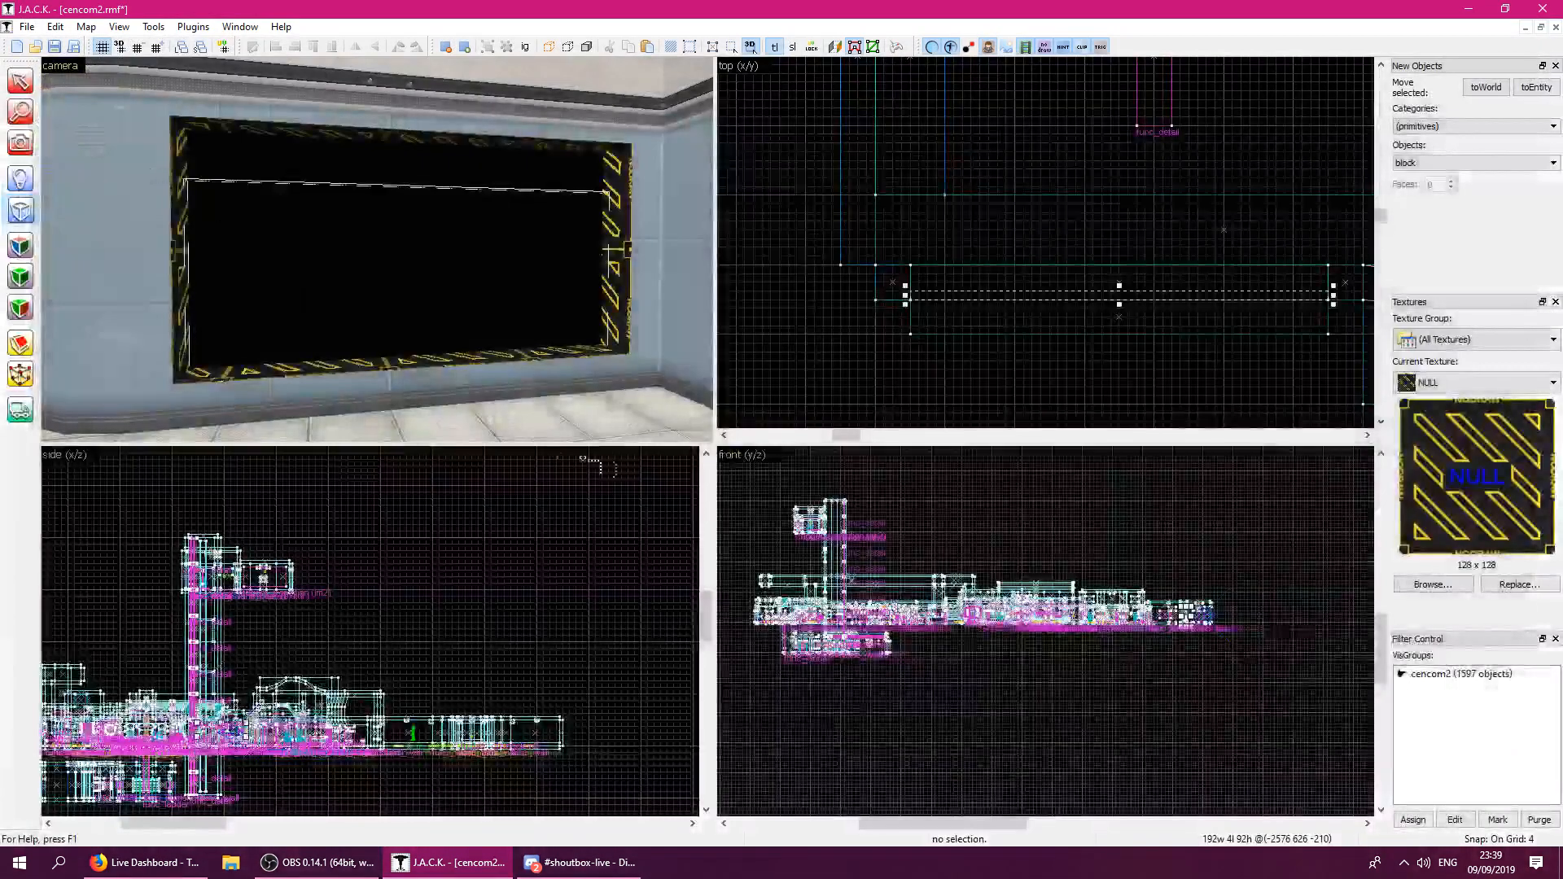
# Extend the thin block's height in the front view to fill the window opening, and create the block.
pyautogui.scroll(8, 1133, 638)
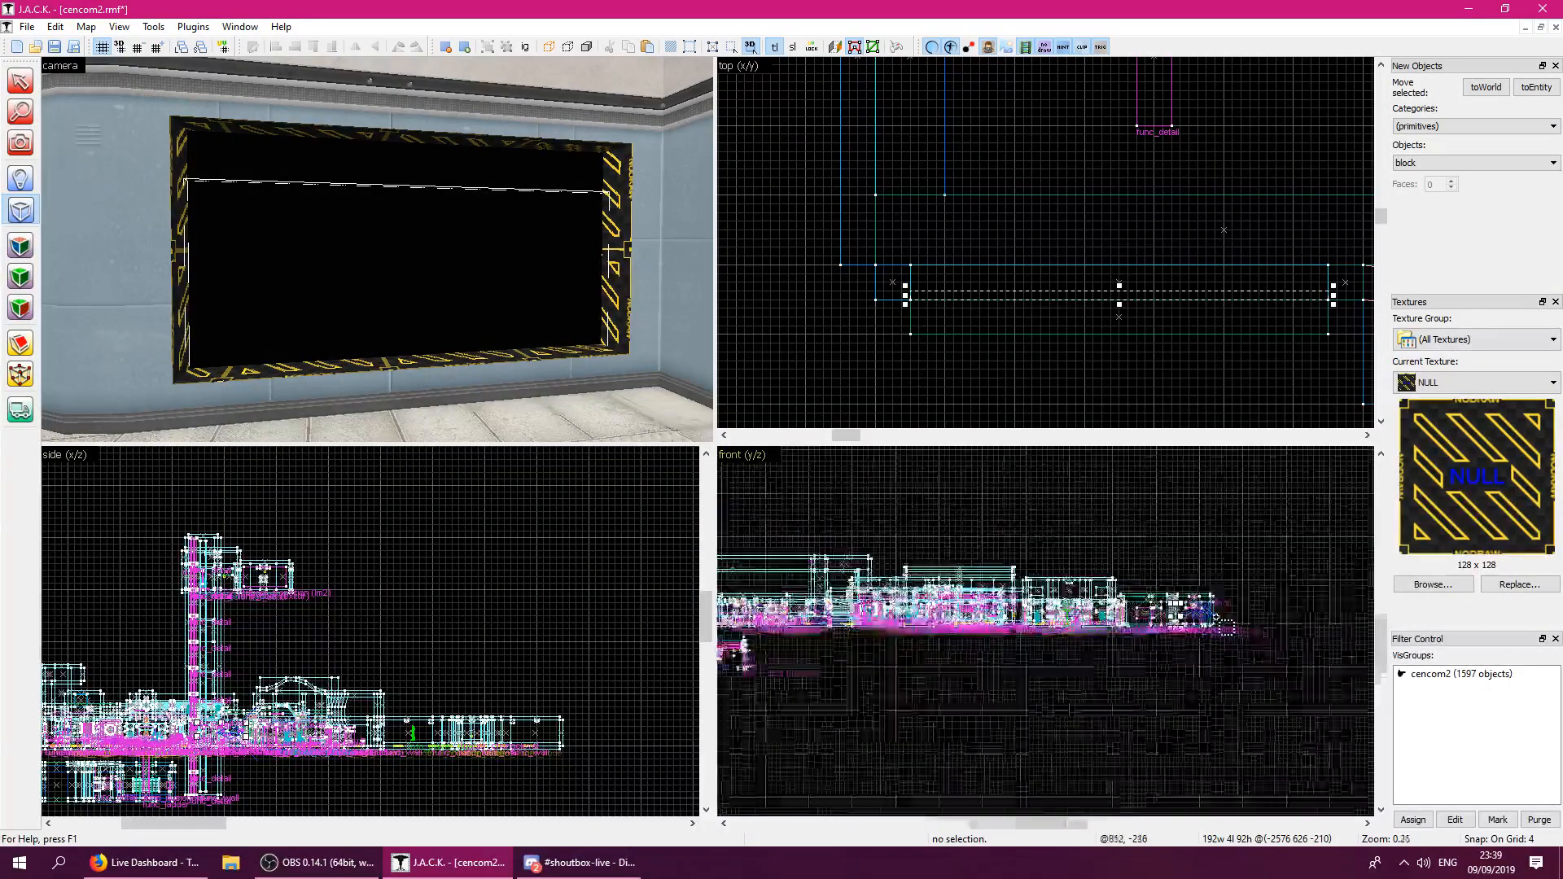
pyautogui.moveTo(1123, 654)
pyautogui.mouseDown()
pyautogui.moveTo(1172, 634)
pyautogui.moveTo(1136, 498)
pyautogui.moveTo(1158, 475)
pyautogui.mouseUp()
pyautogui.press('Return')
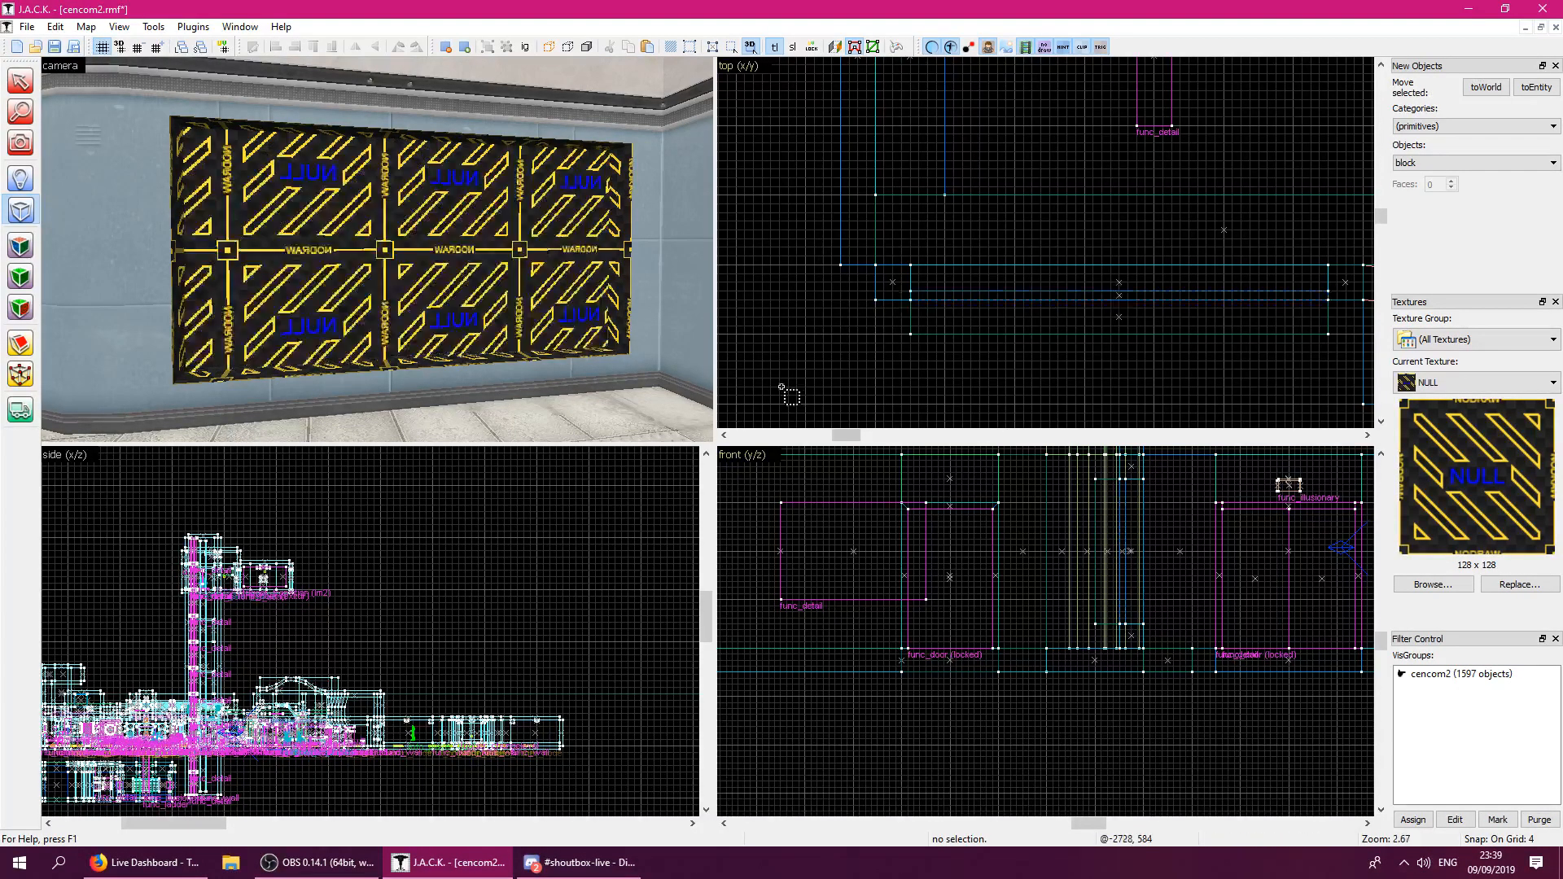
# Apply the {TC_BLINDASABAT texture to the room-facing face of the block in the window opening.
pyautogui.click(21, 246)
pyautogui.click(462, 277)
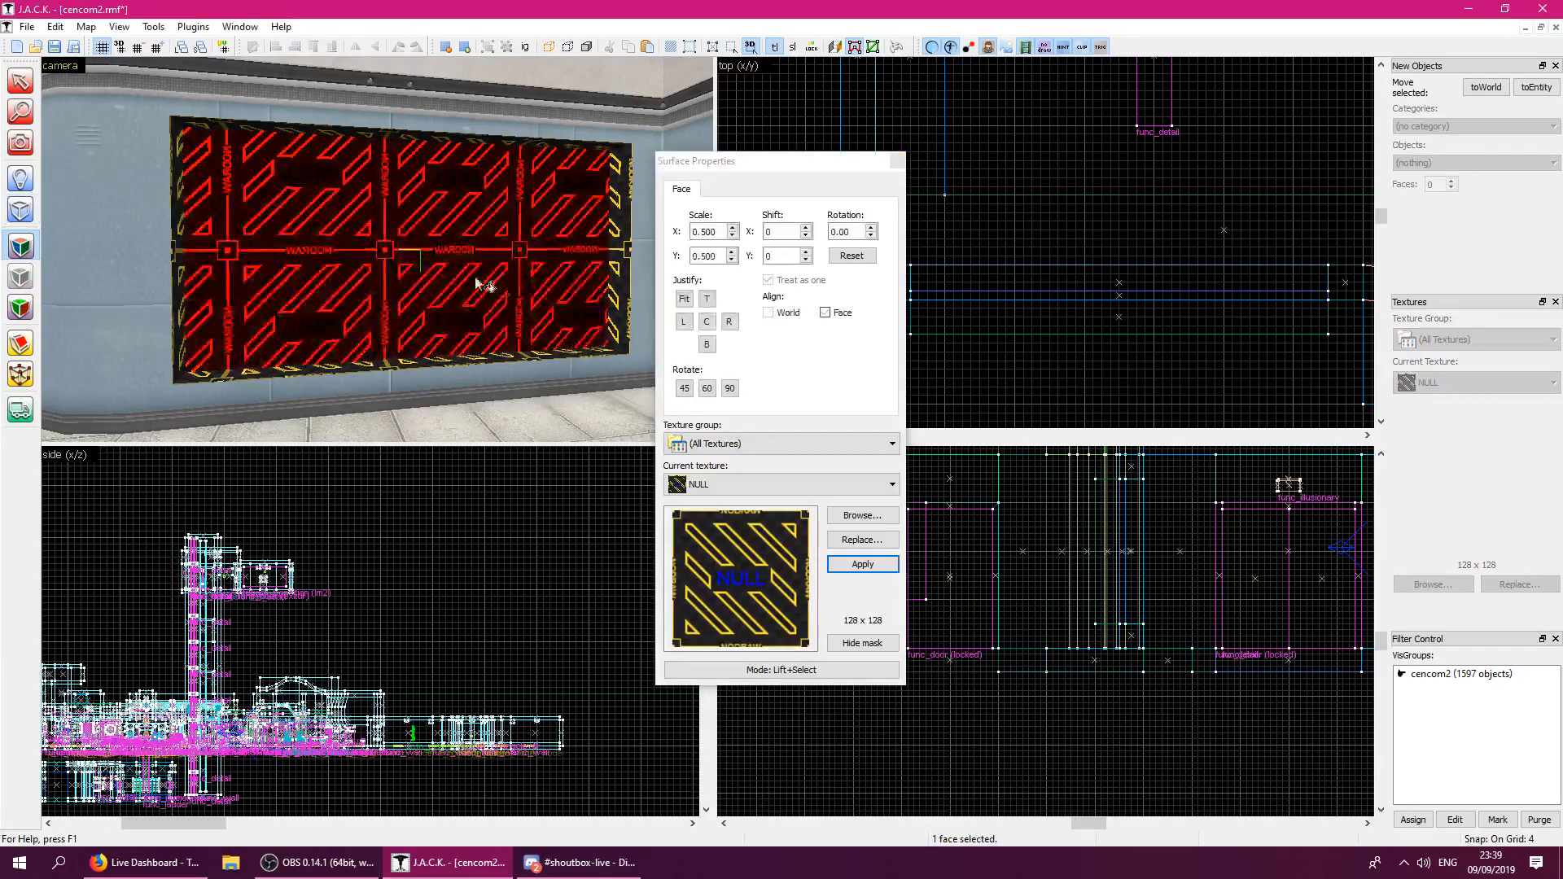
pyautogui.click(862, 516)
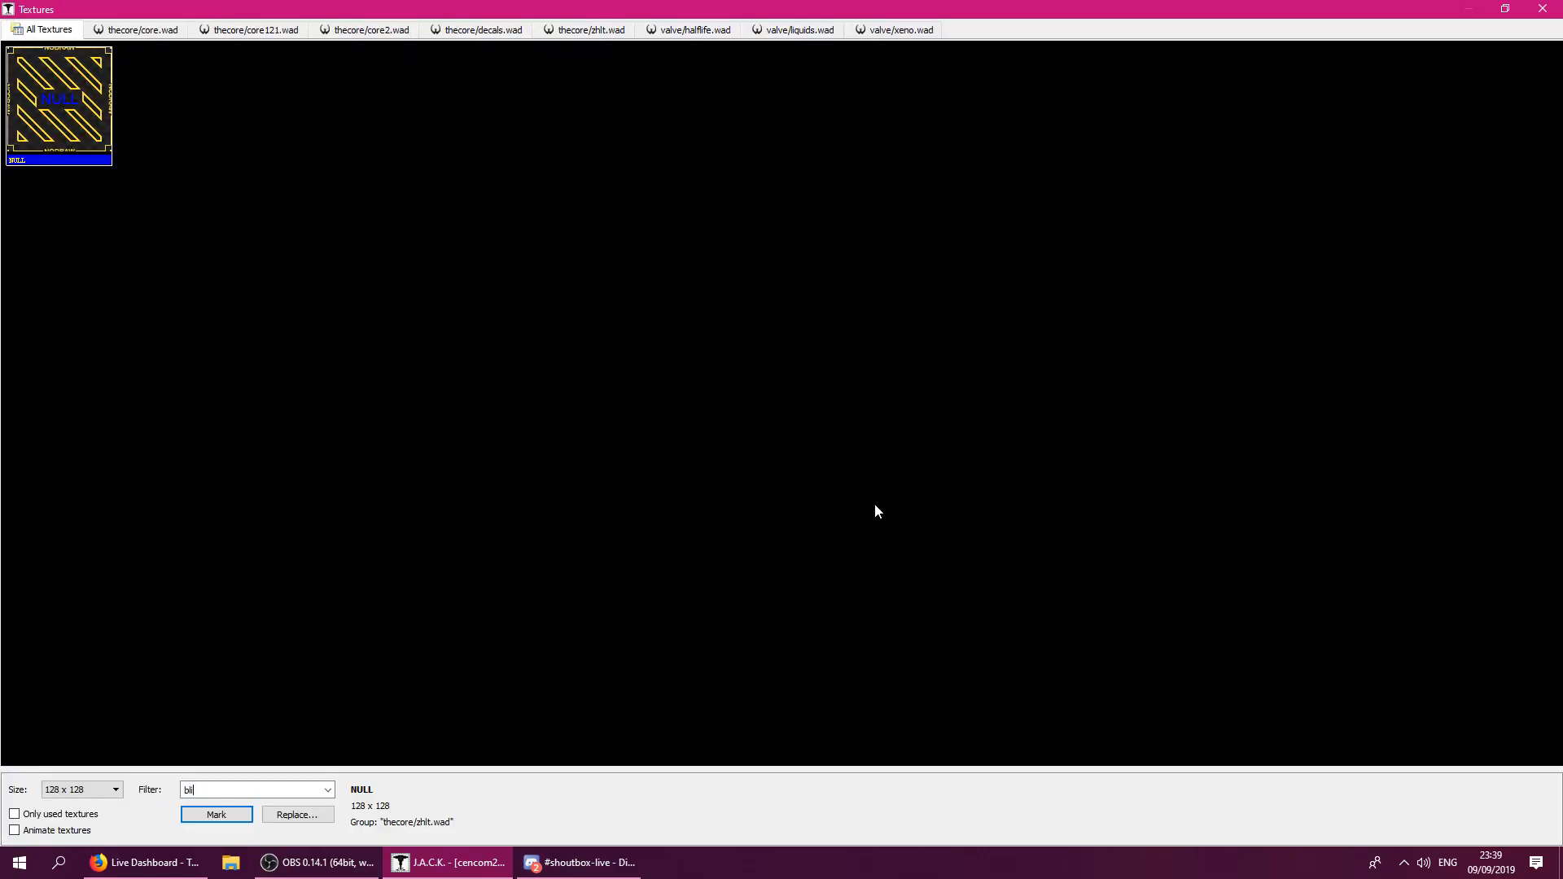
pyautogui.doubleClick(62, 132)
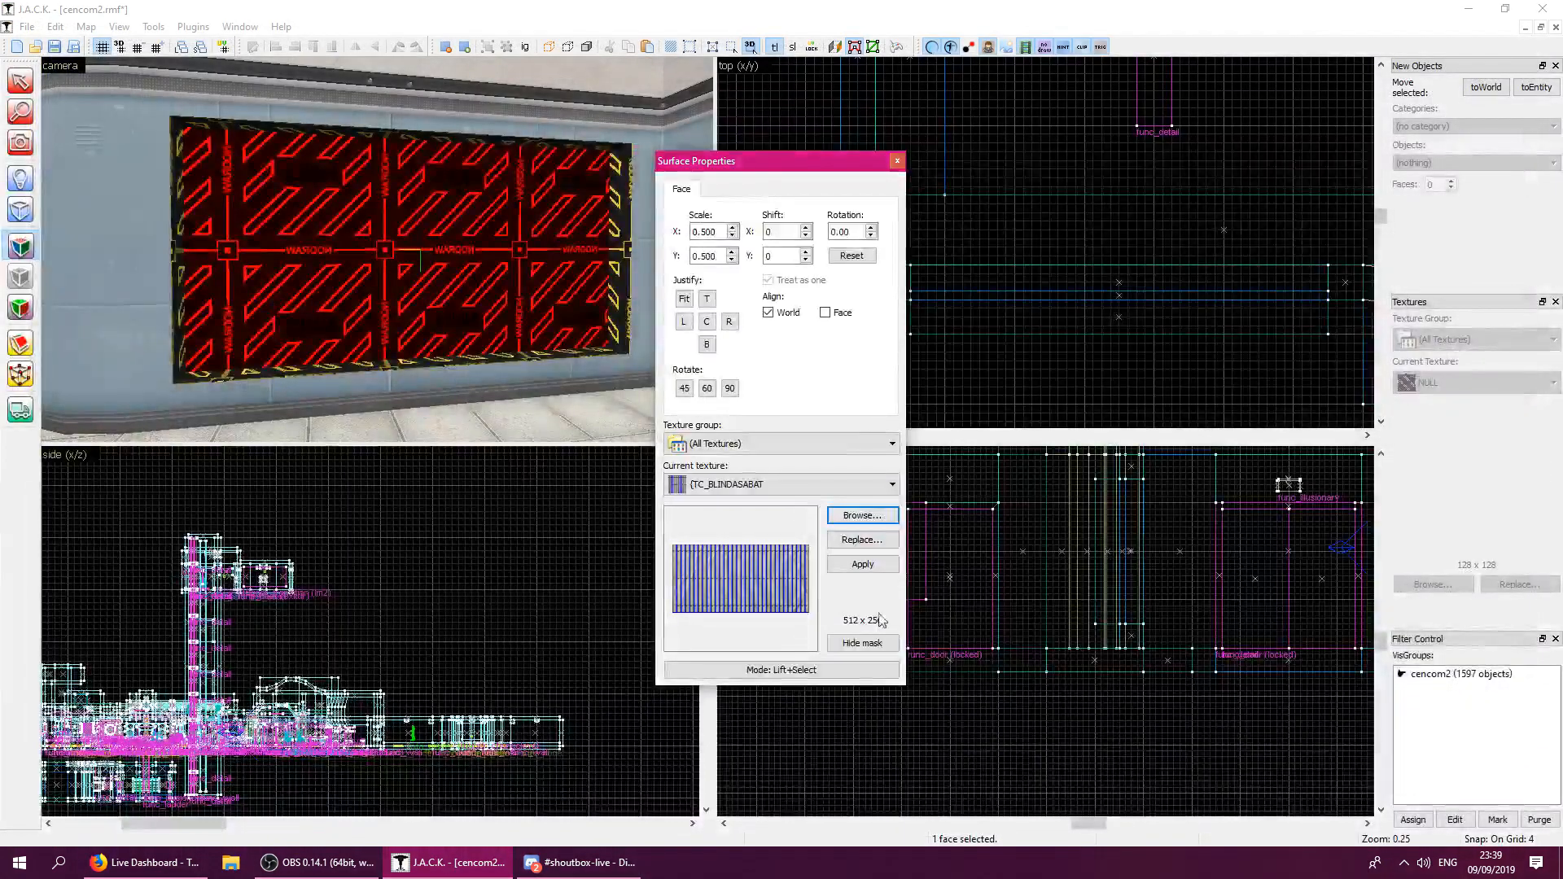
pyautogui.click(863, 564)
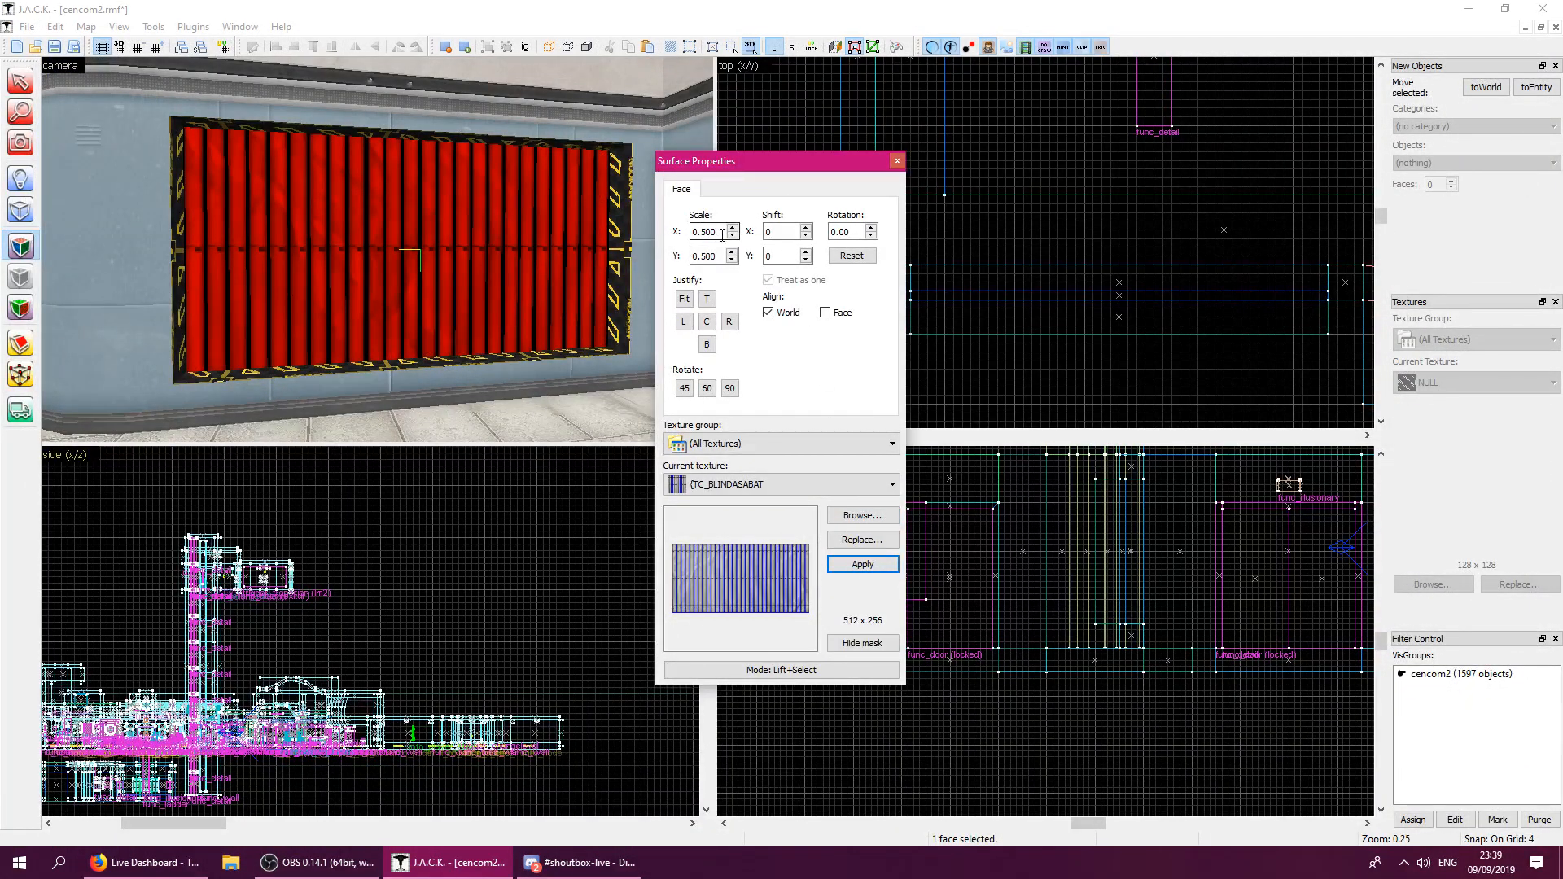
# Set the blinds face's texture scale to 0.25 in X and Y, justify it to the top, and close the surface properties.
pyautogui.write('25')
pyautogui.moveTo(706, 256); pyautogui.dragTo(729, 256)
pyautogui.write('25')
pyautogui.click(707, 300)
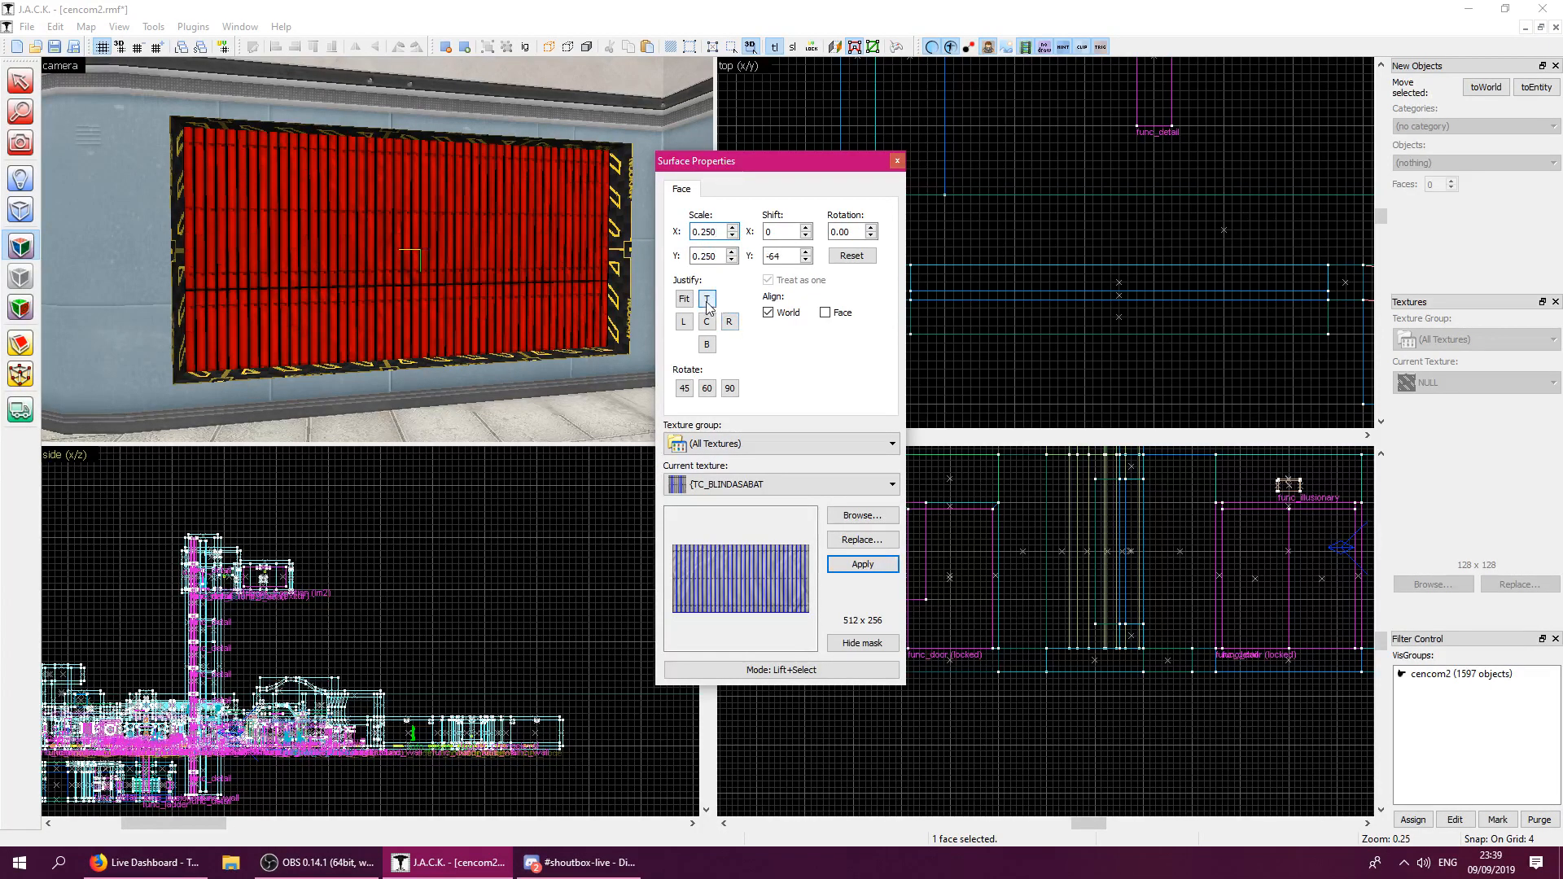
pyautogui.click(898, 160)
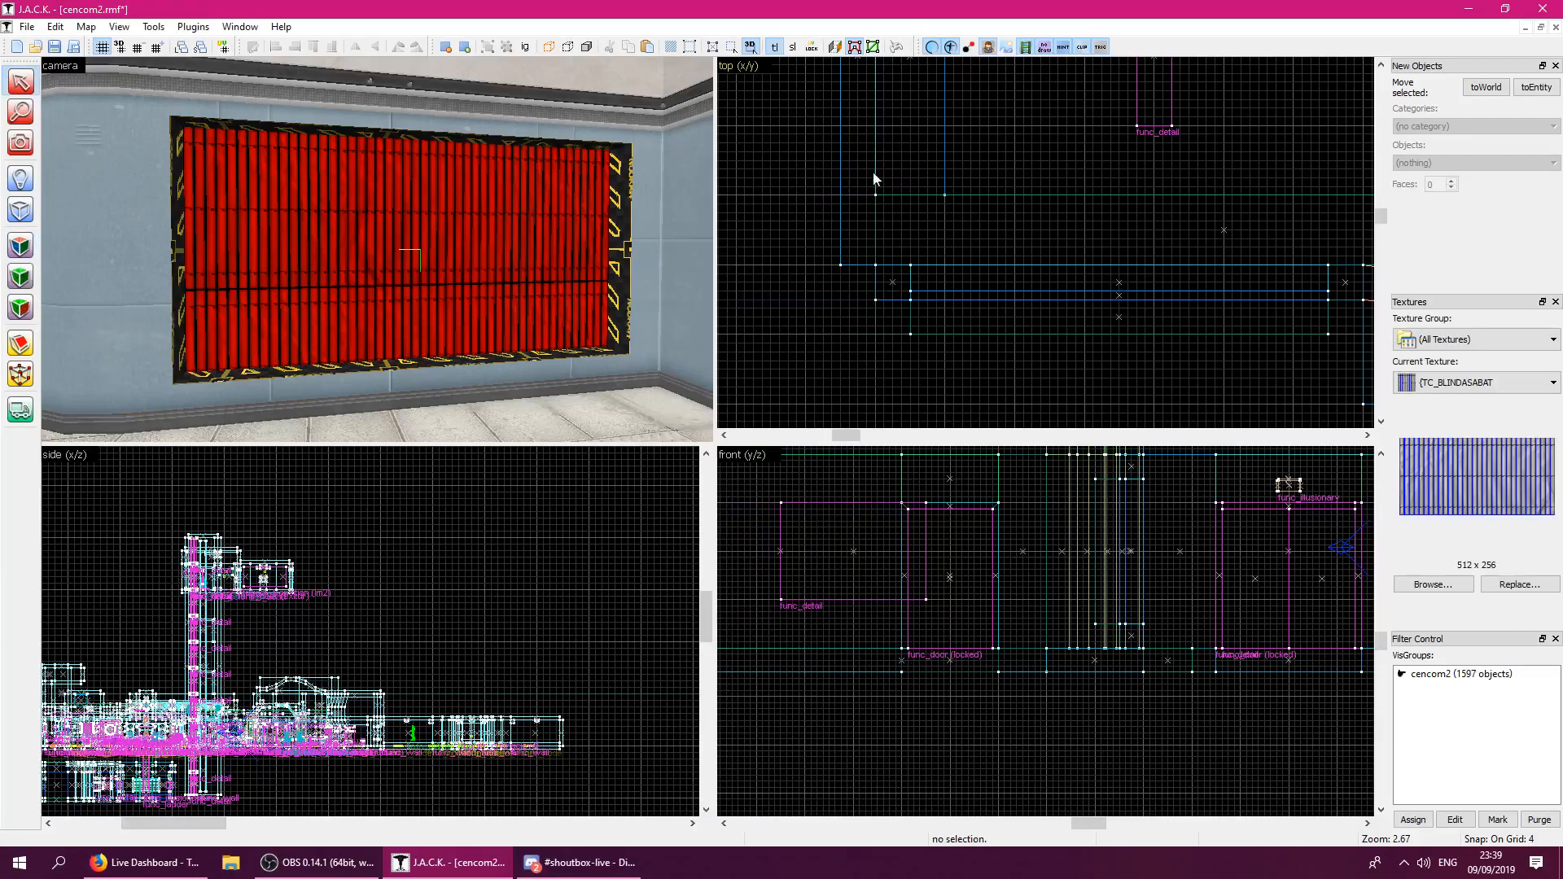
# Reselect the blinds face, set its texture scale to 0.5 in X and Y, centre it, and view the window from farther back.
pyautogui.press('z')
pyautogui.press('w')
pyautogui.press('z')
pyautogui.hotkey('shift', 'a')
pyautogui.click(432, 300)
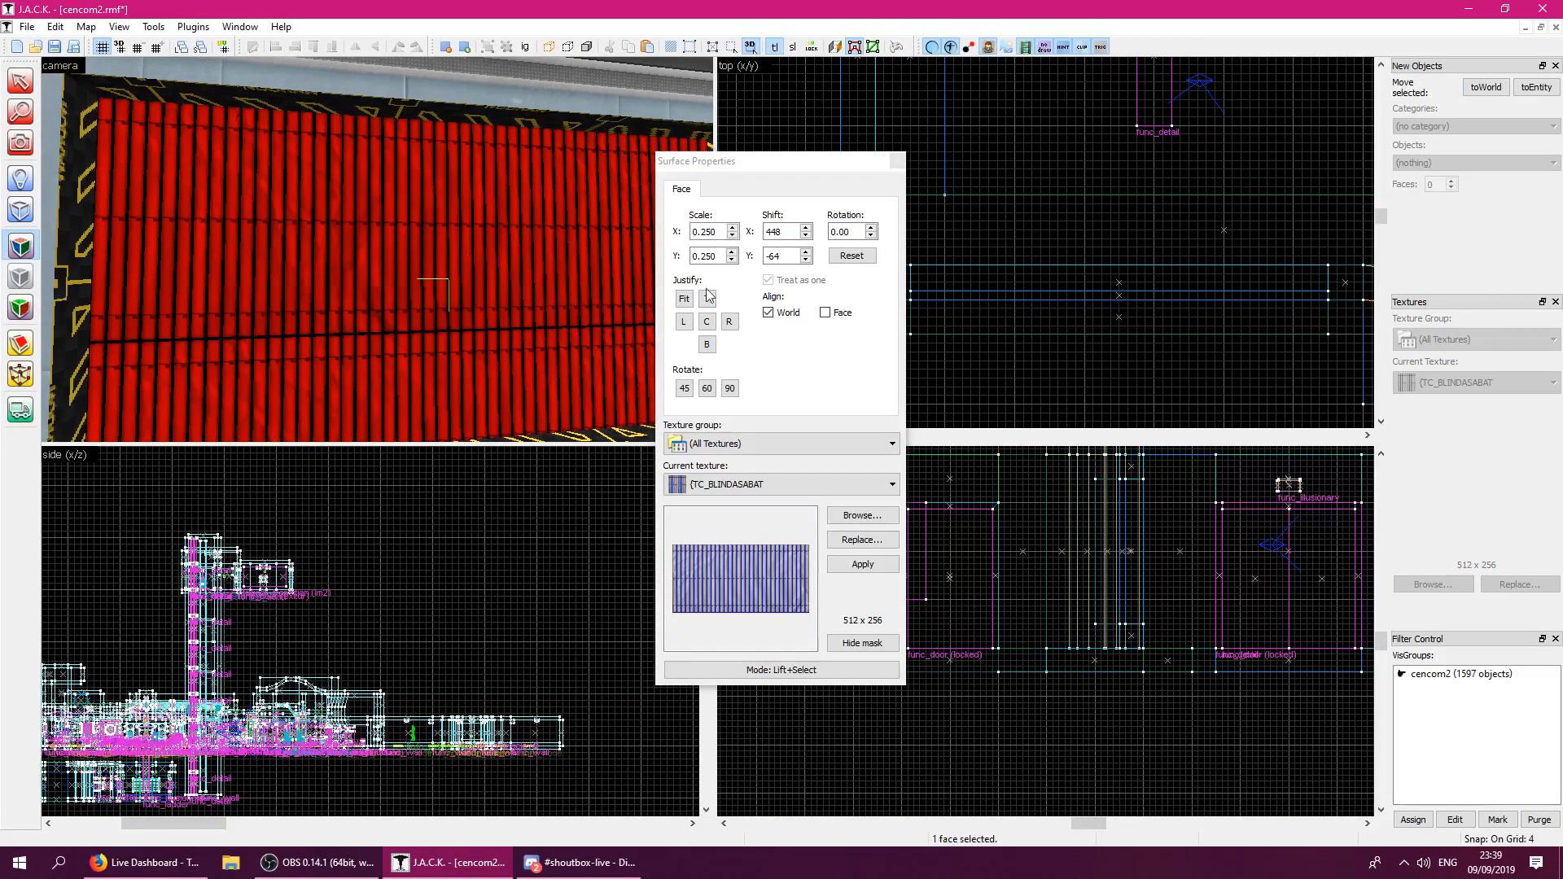
pyautogui.moveTo(702, 232); pyautogui.dragTo(729, 256)
pyautogui.write('5')
pyautogui.click(718, 233)
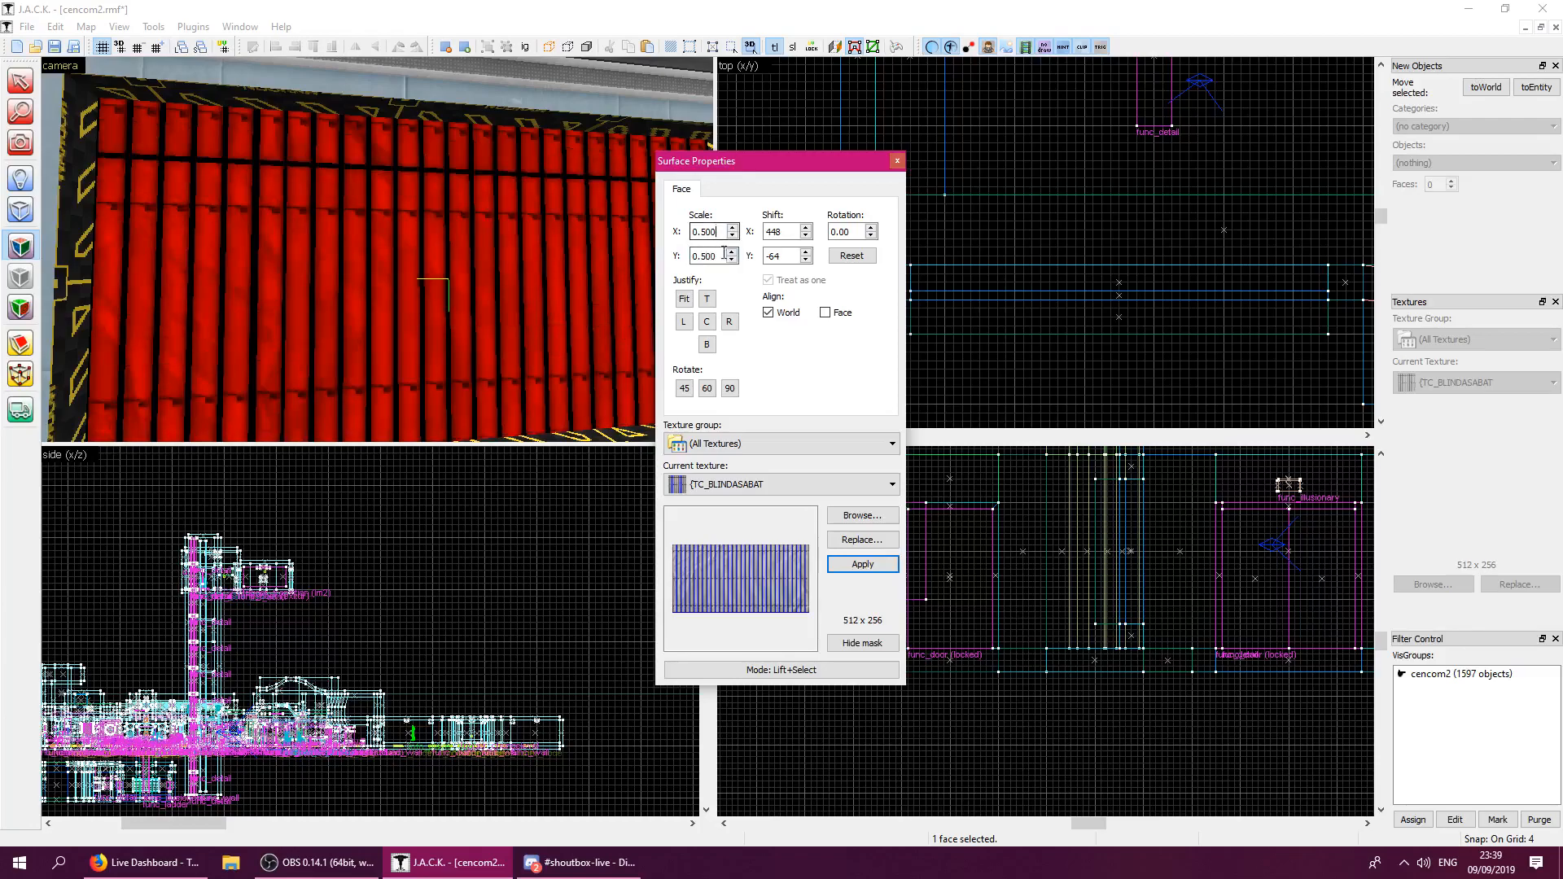
pyautogui.click(707, 321)
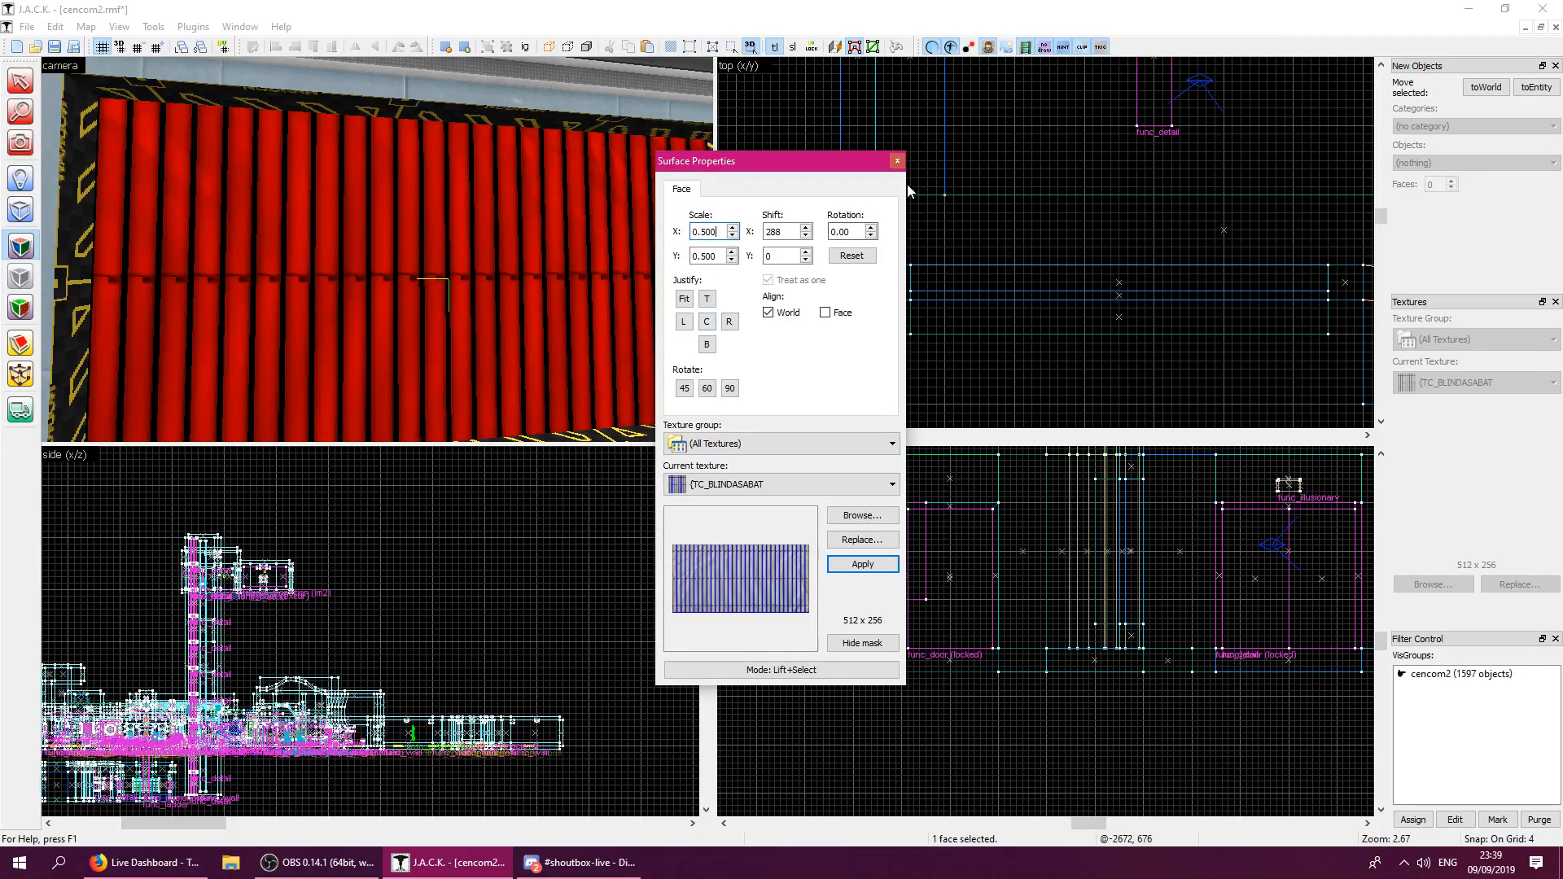
pyautogui.click(897, 161)
pyautogui.press('z')
pyautogui.press('s')
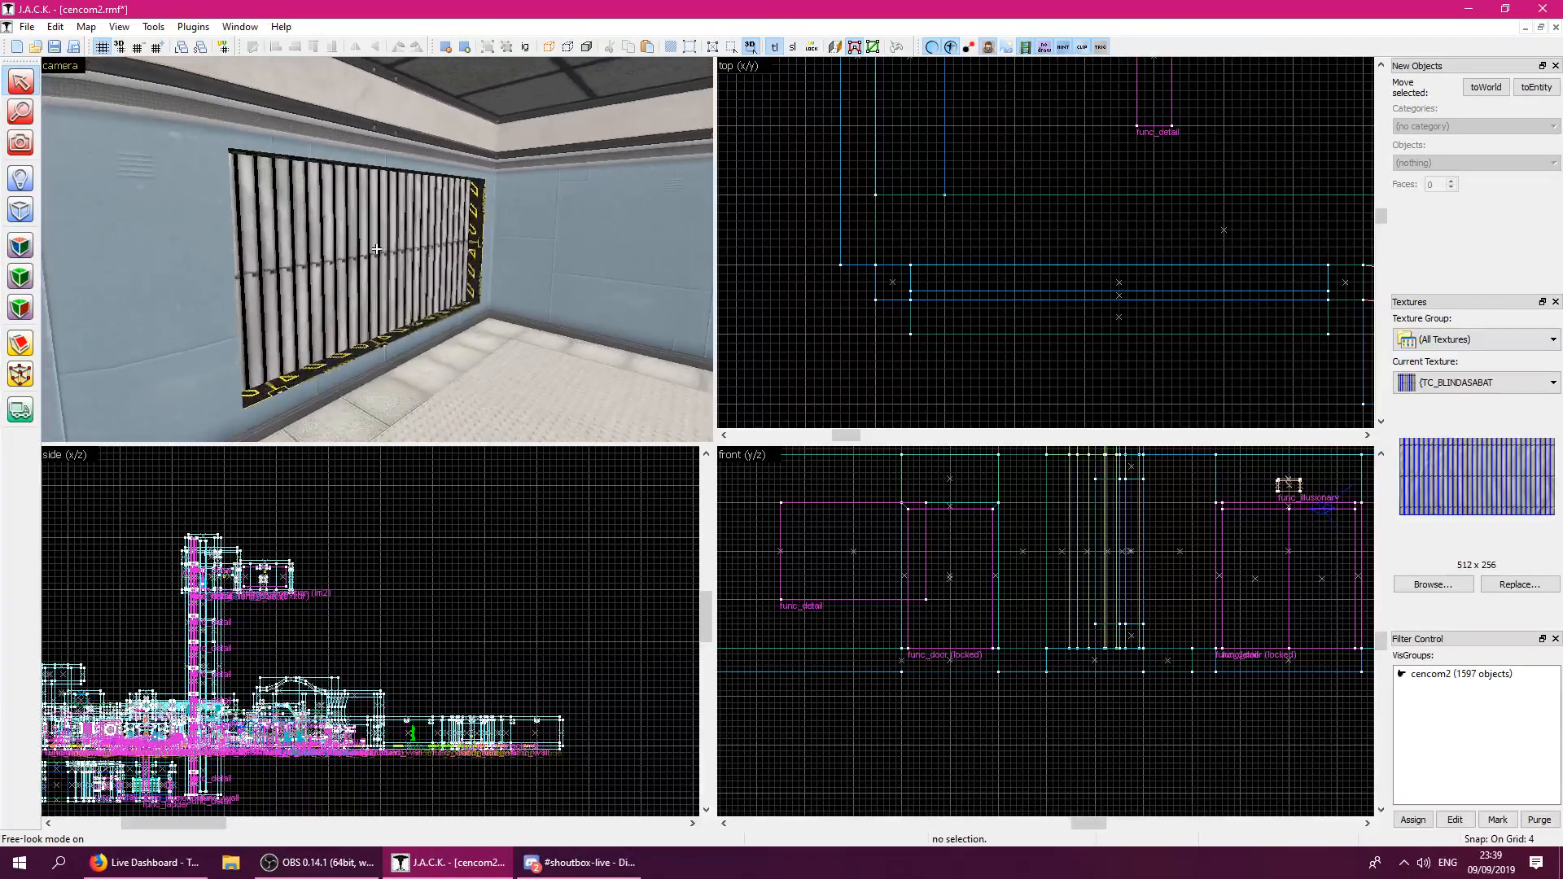
# Set the texture rotation of the blinds face in the window opening to 270.
pyautogui.press('w')
pyautogui.press('d')
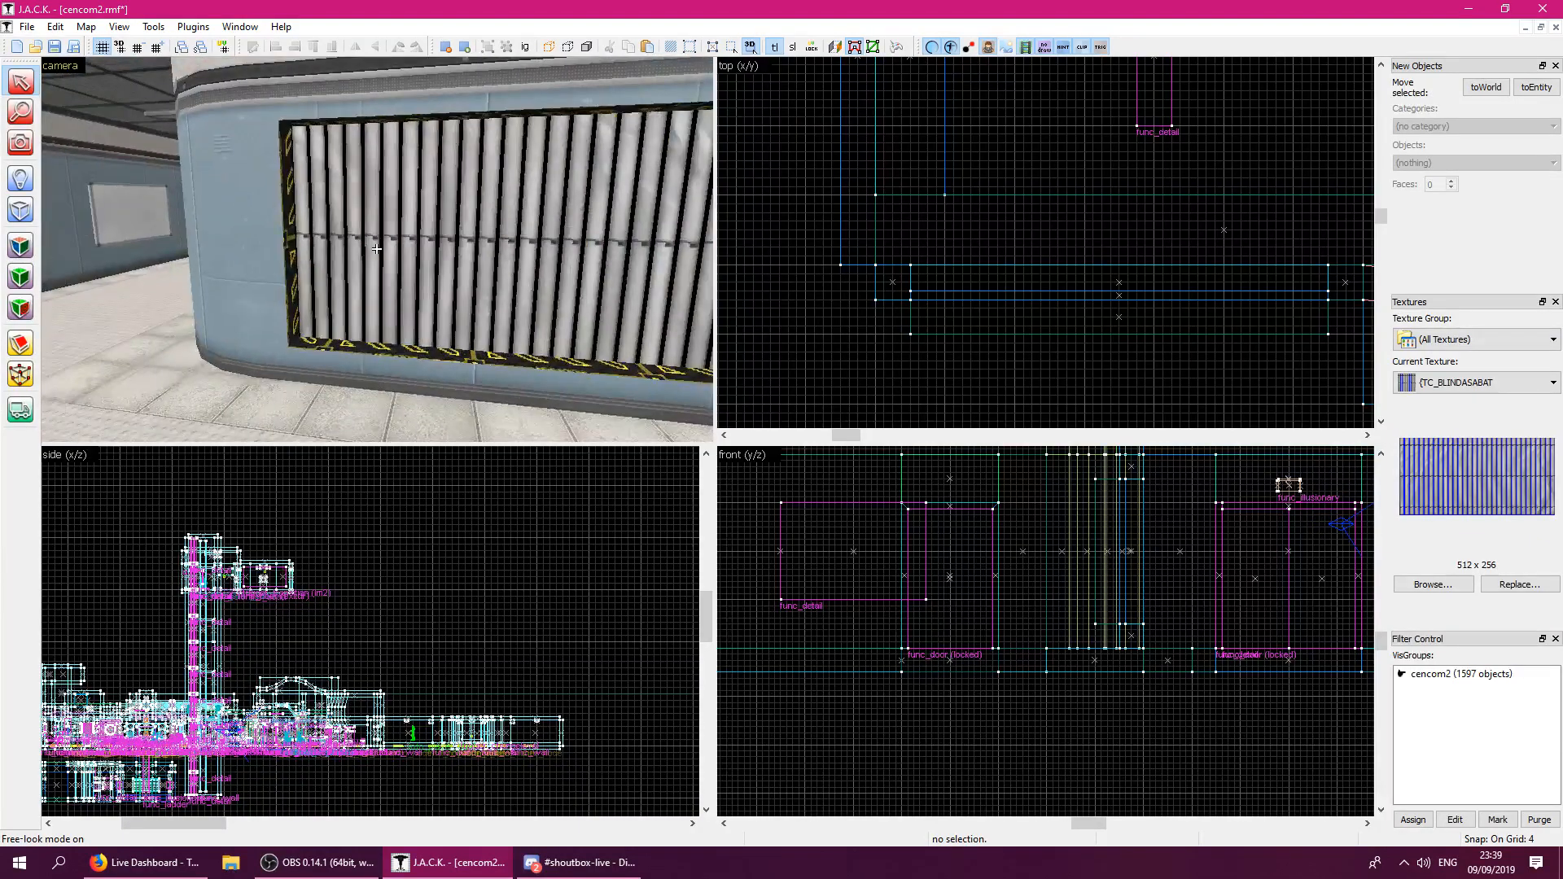
pyautogui.press('d')
pyautogui.click(20, 246)
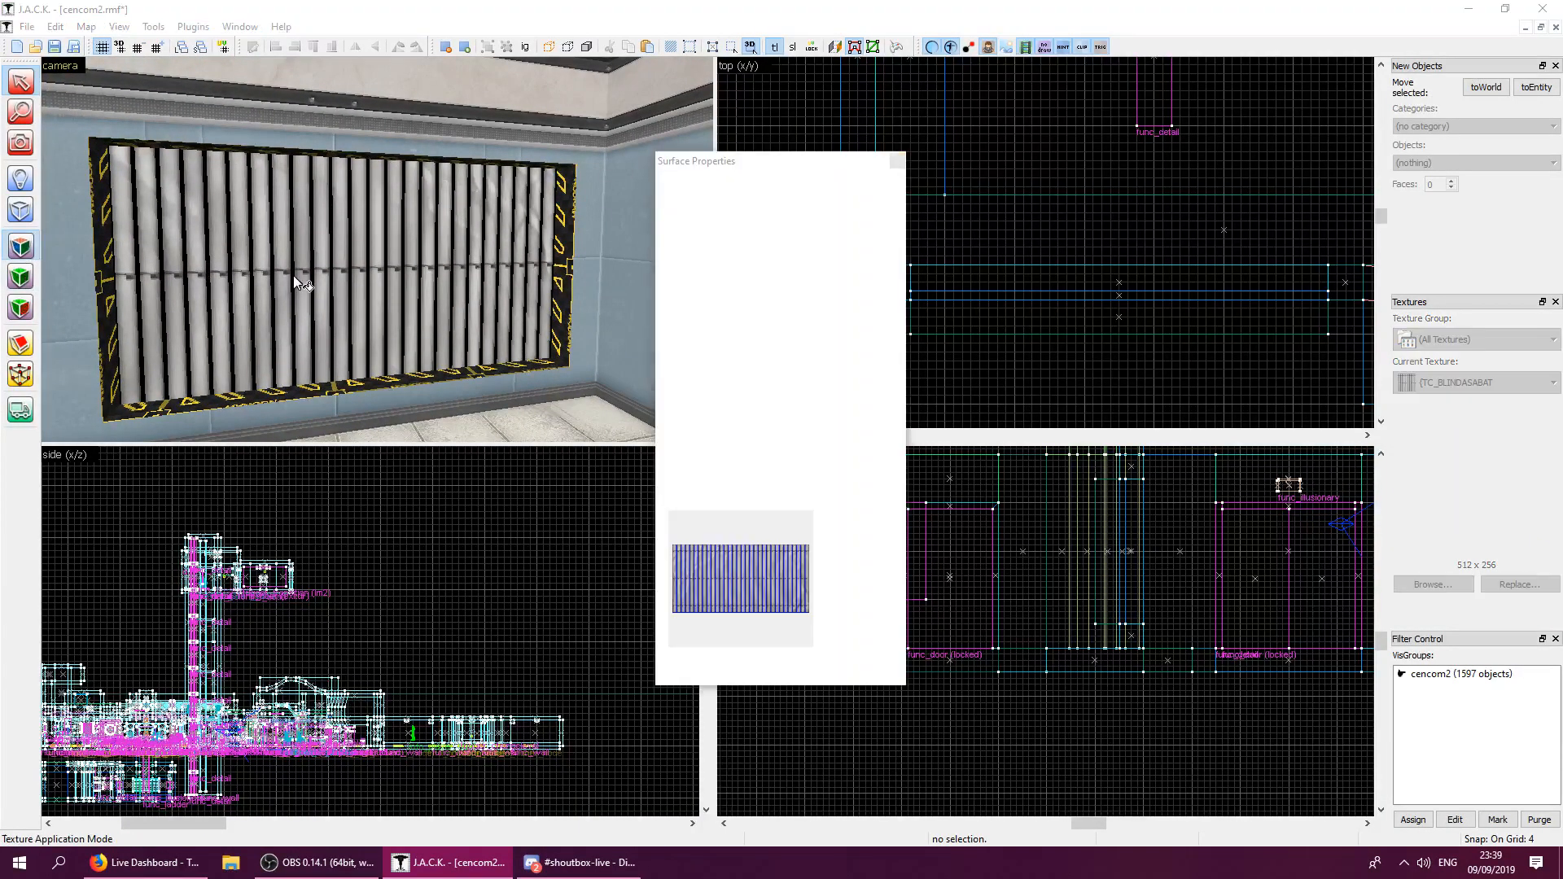
pyautogui.click(358, 277)
pyautogui.doubleClick(837, 231)
pyautogui.write('270')
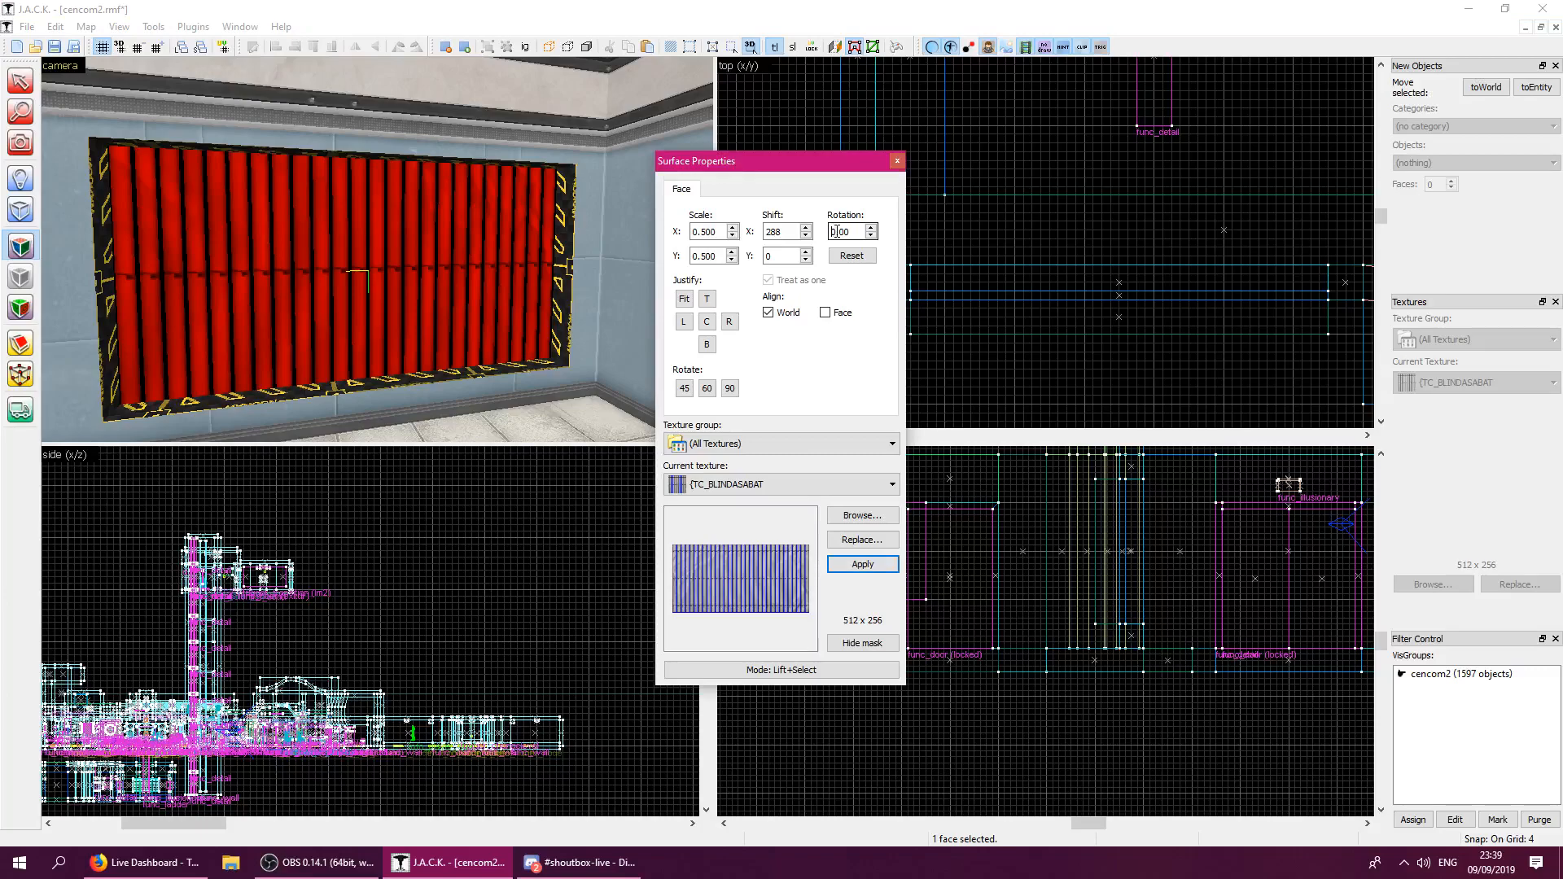
pyautogui.press('Return')
# Try left and bottom justification on the blinds texture, centre it, and close the surface properties.
pyautogui.click(685, 322)
pyautogui.click(708, 344)
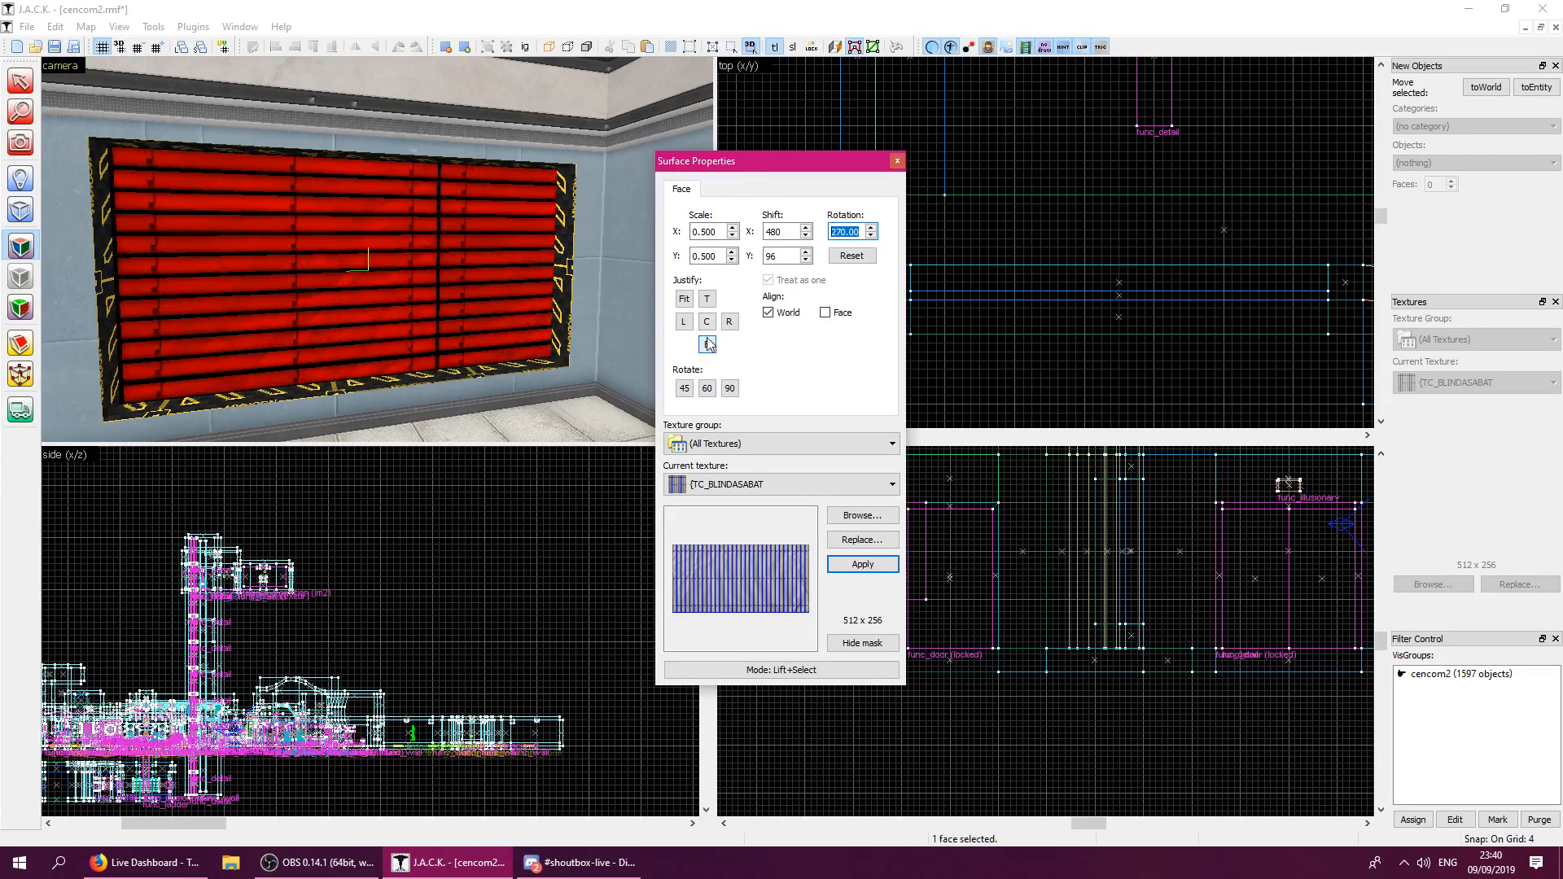
pyautogui.click(707, 321)
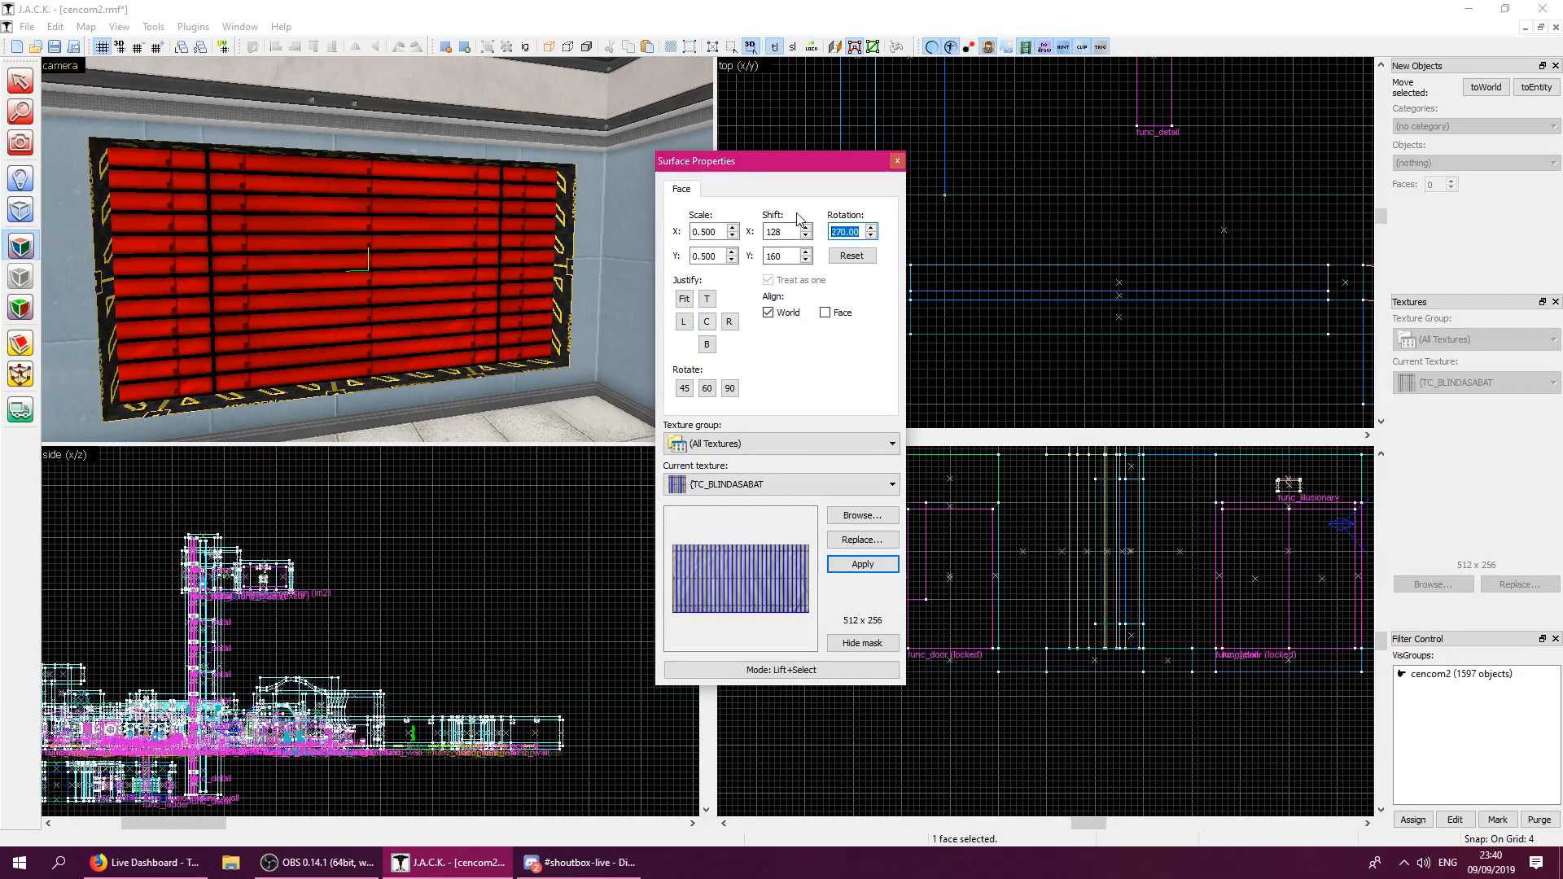
pyautogui.click(897, 162)
# Examine the rotated blinds in the window opening from close up and from farther back, selecting and deselecting the block.
pyautogui.press('z')
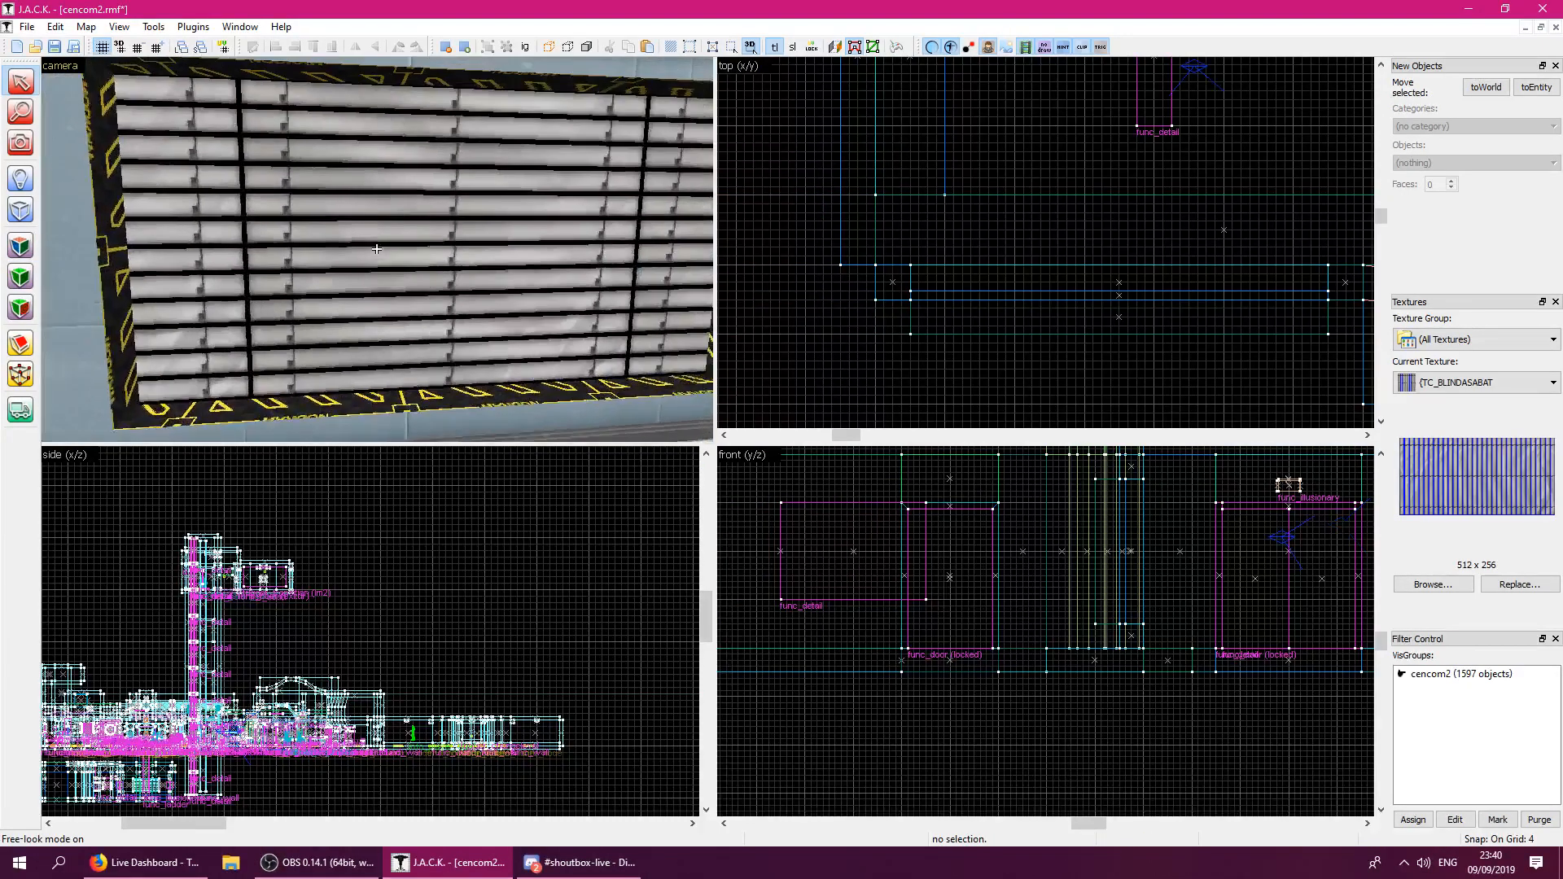
pyautogui.press('a')
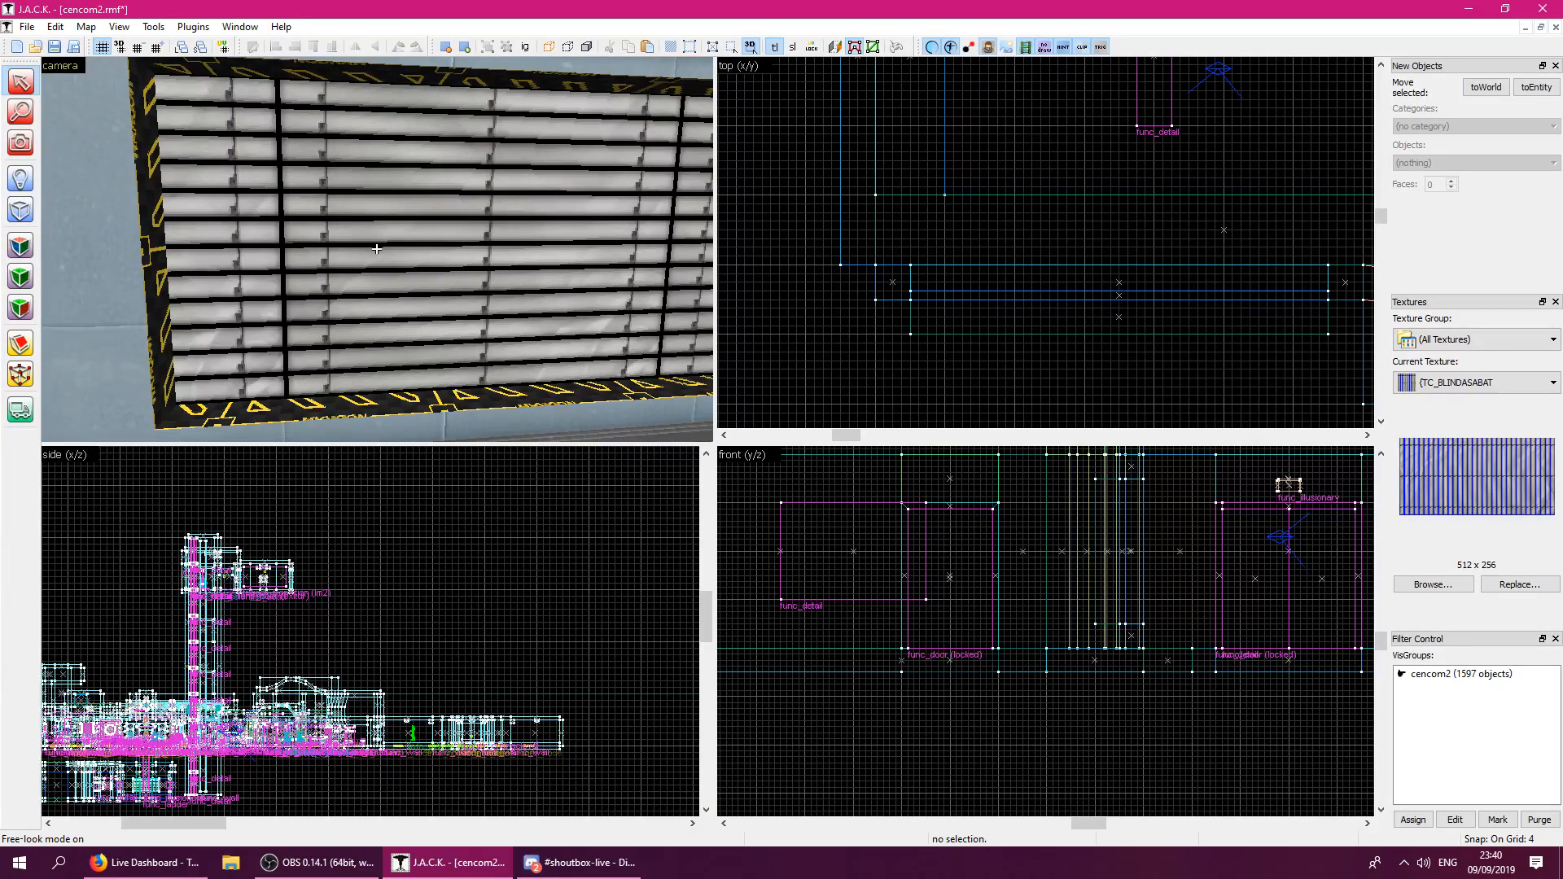
pyautogui.press('z')
pyautogui.click(417, 239)
pyautogui.press('z')
pyautogui.press('s')
pyautogui.press('z')
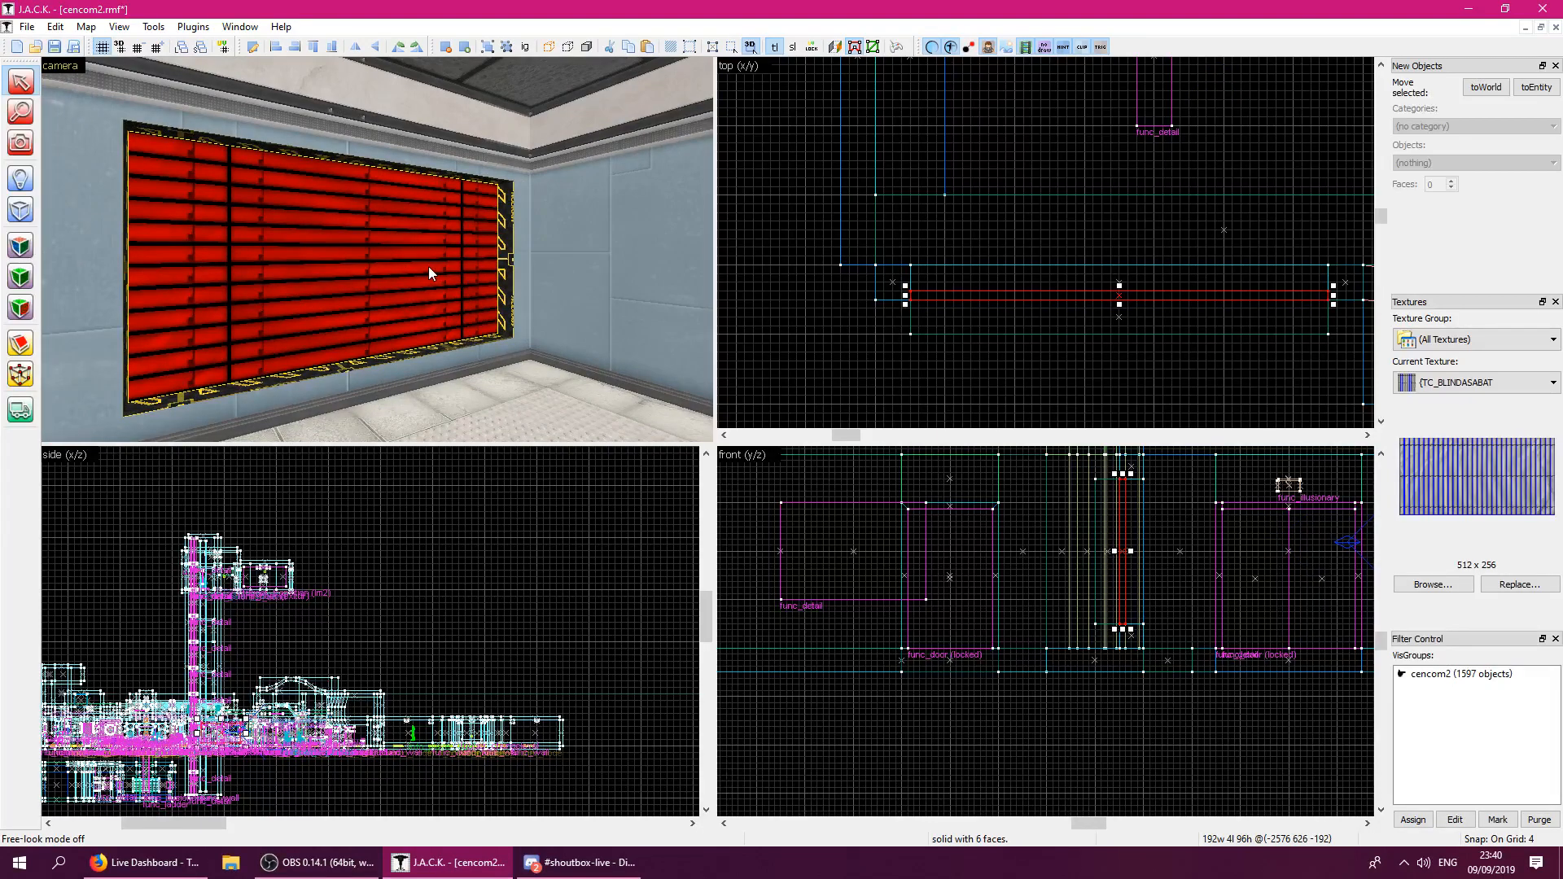
pyautogui.click(774, 332)
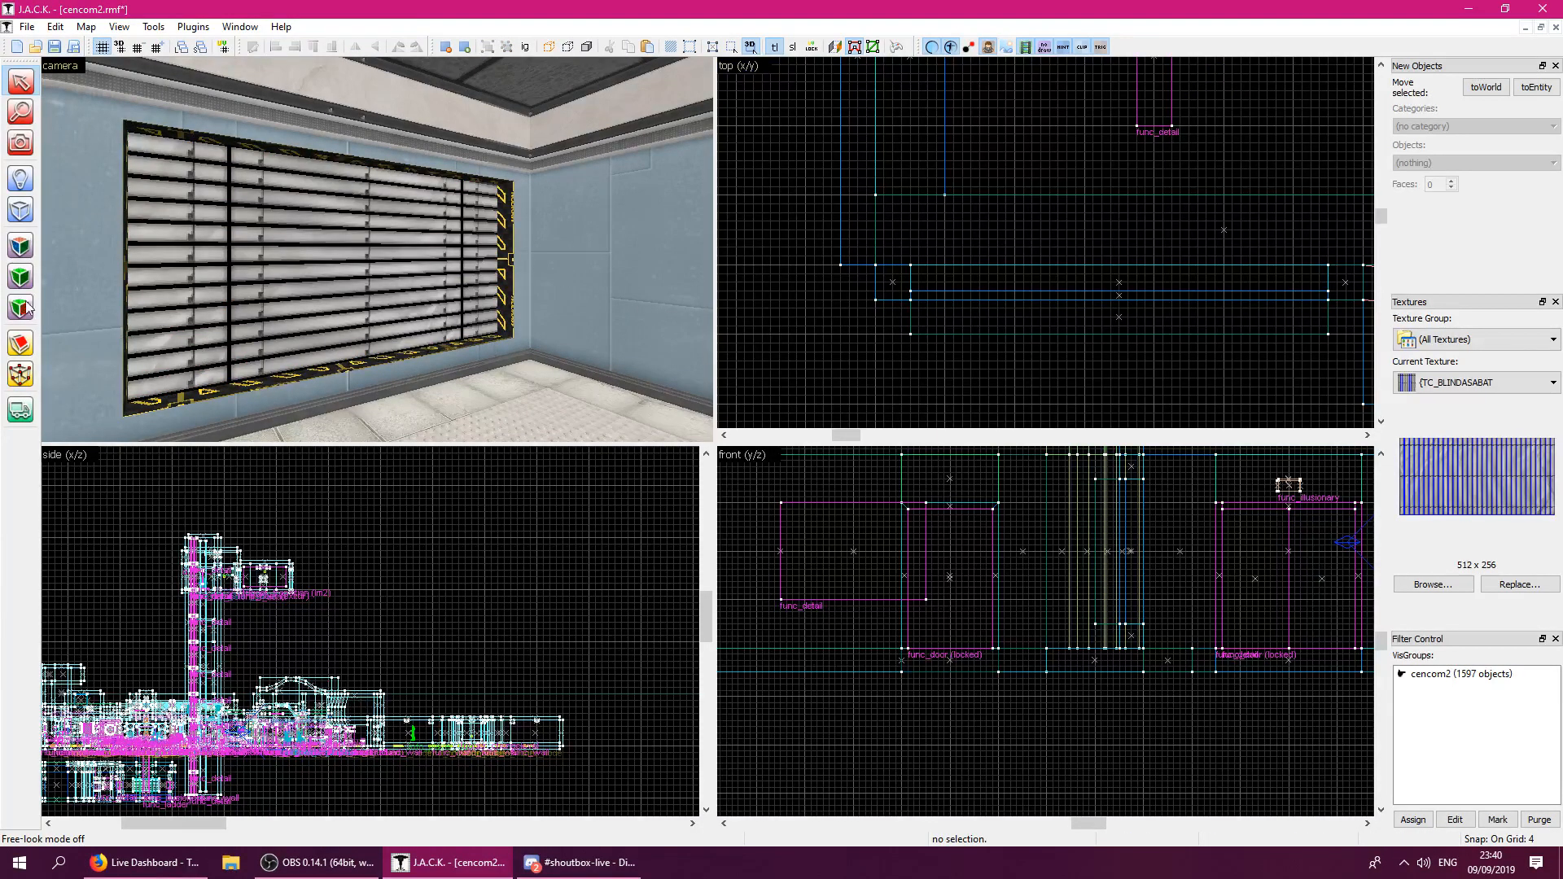
# Reselect the blinds face, try top and centre justification, and fit the texture to the face.
pyautogui.click(19, 255)
pyautogui.click(282, 271)
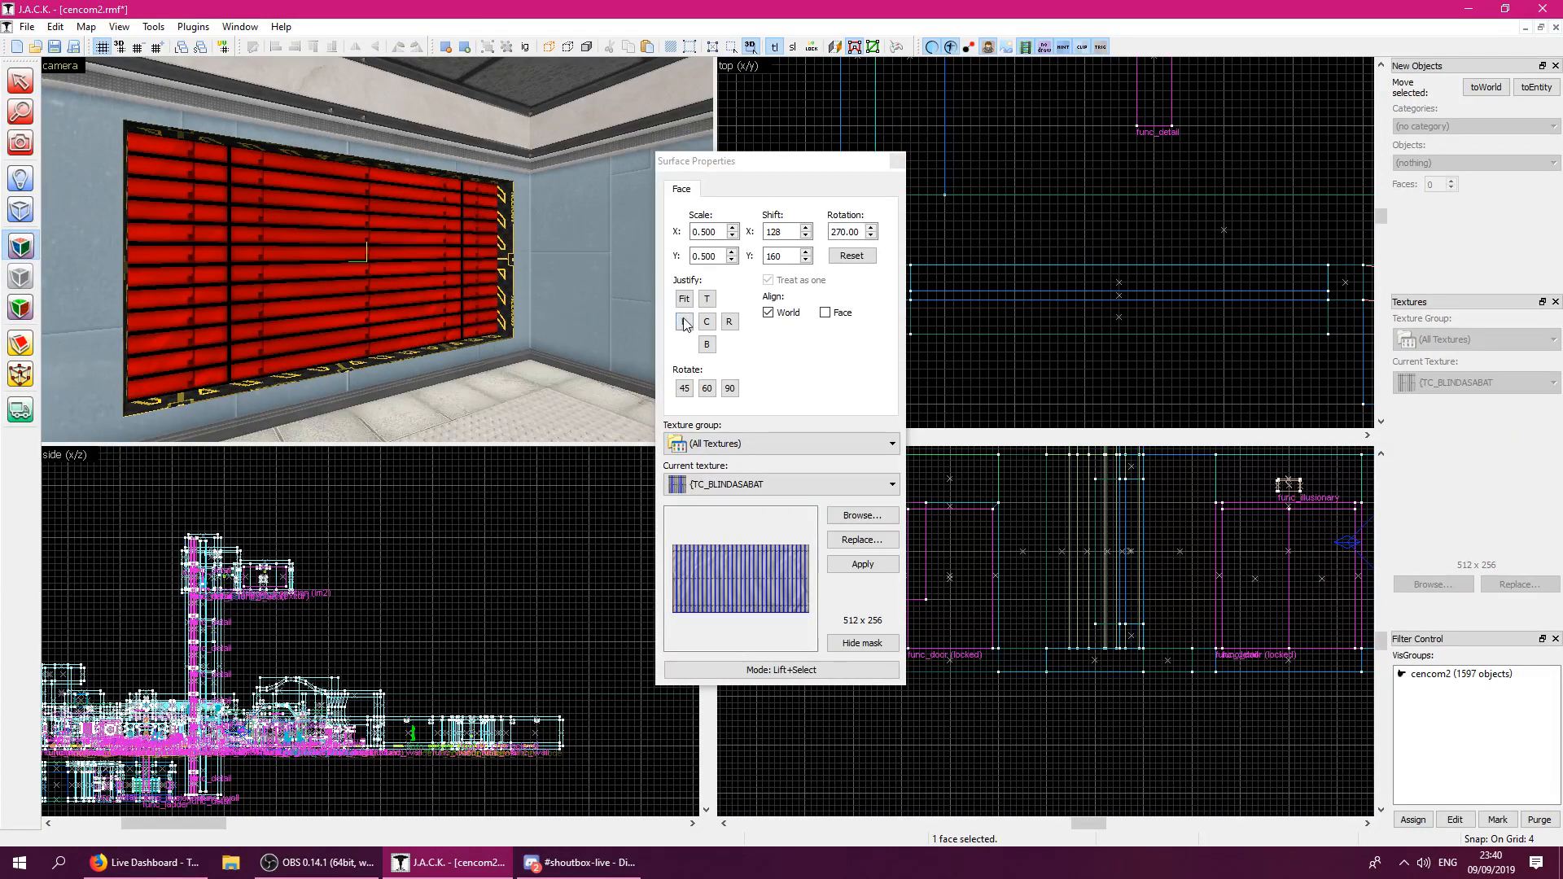
pyautogui.click(707, 301)
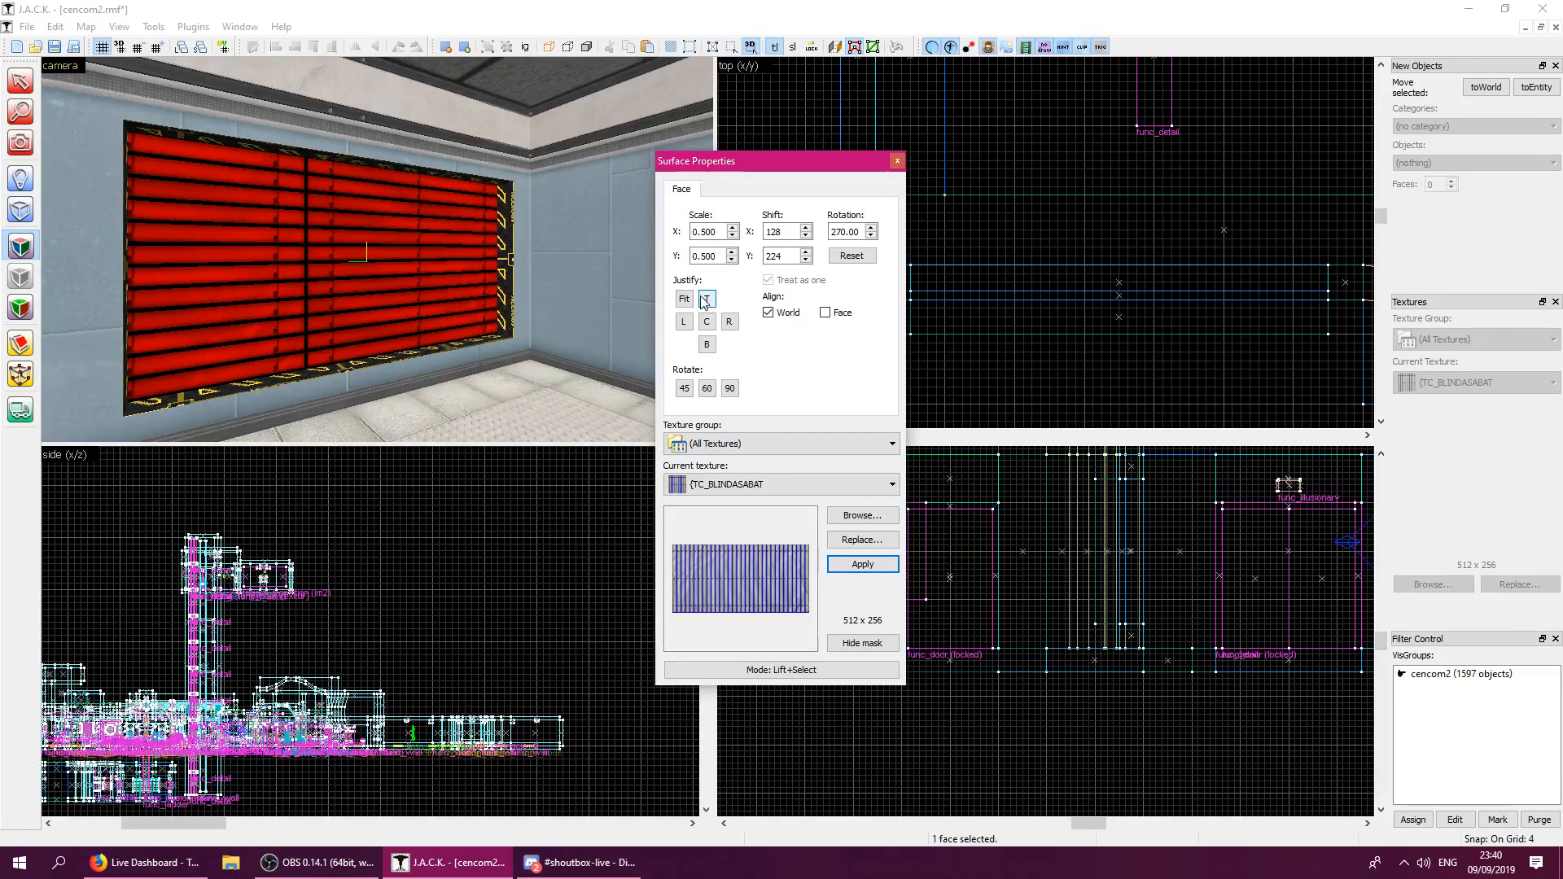
pyautogui.click(707, 322)
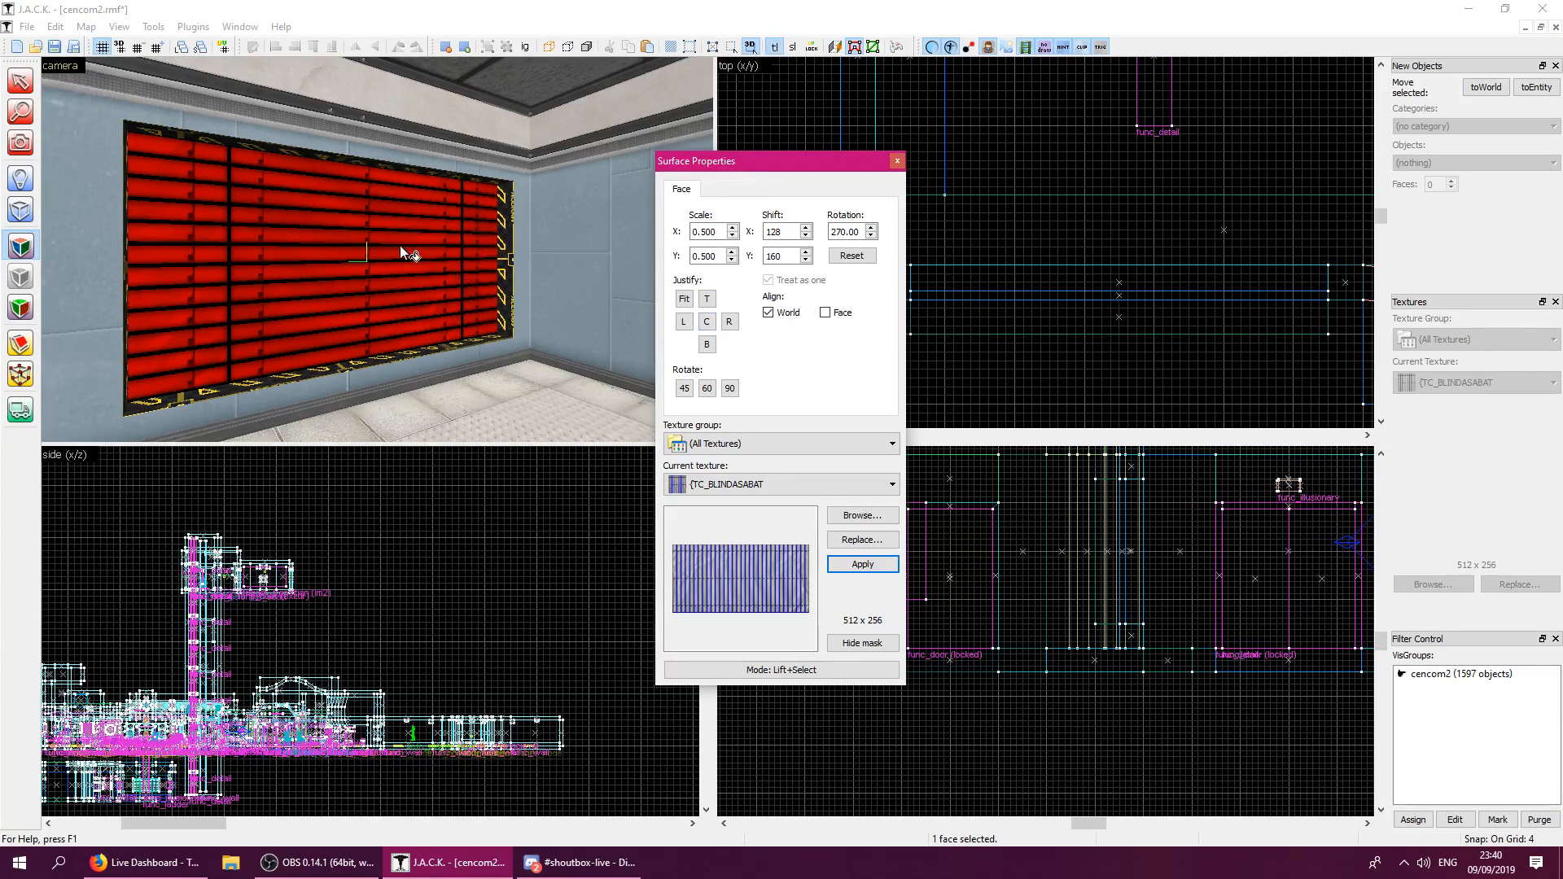
pyautogui.click(684, 300)
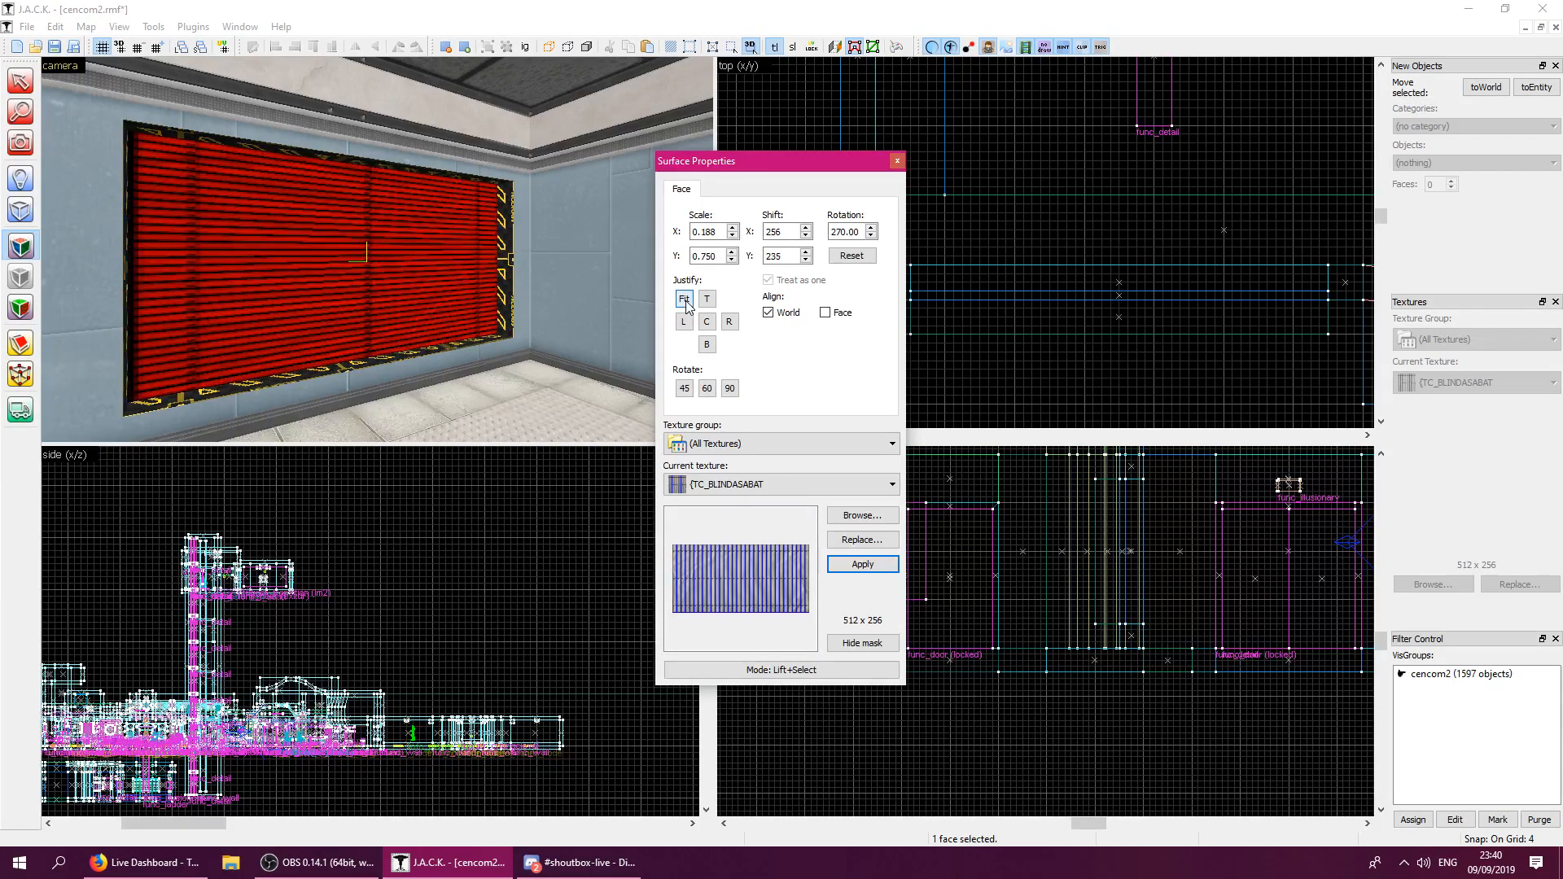
# Set the blinds texture's X scale to 0.75 and check the slats in the camera view.
pyautogui.click(409, 320)
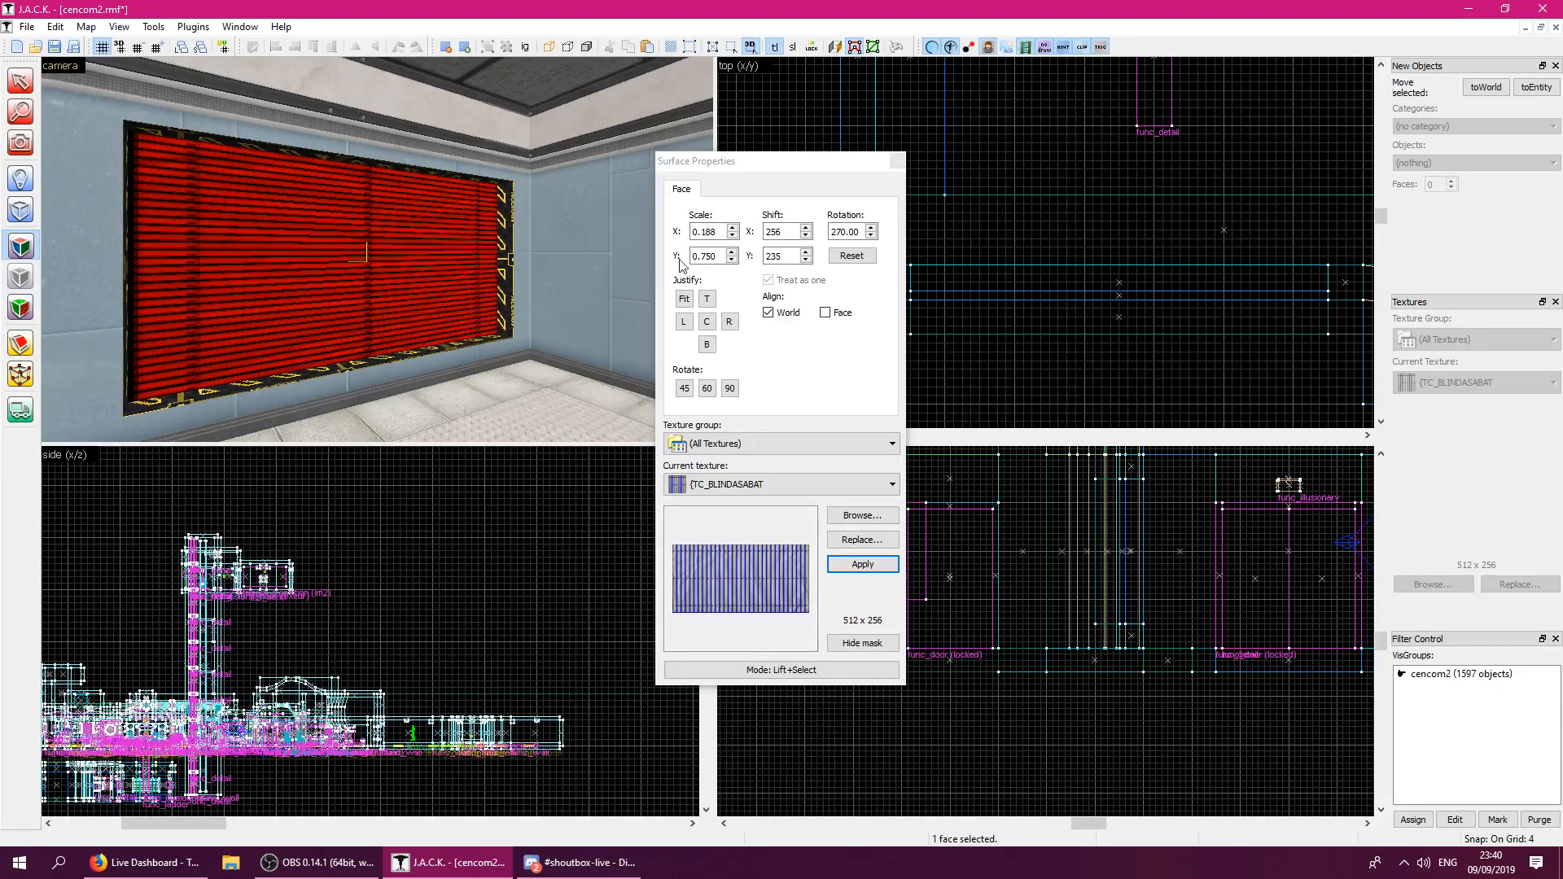
pyautogui.moveTo(701, 236); pyautogui.dragTo(755, 239)
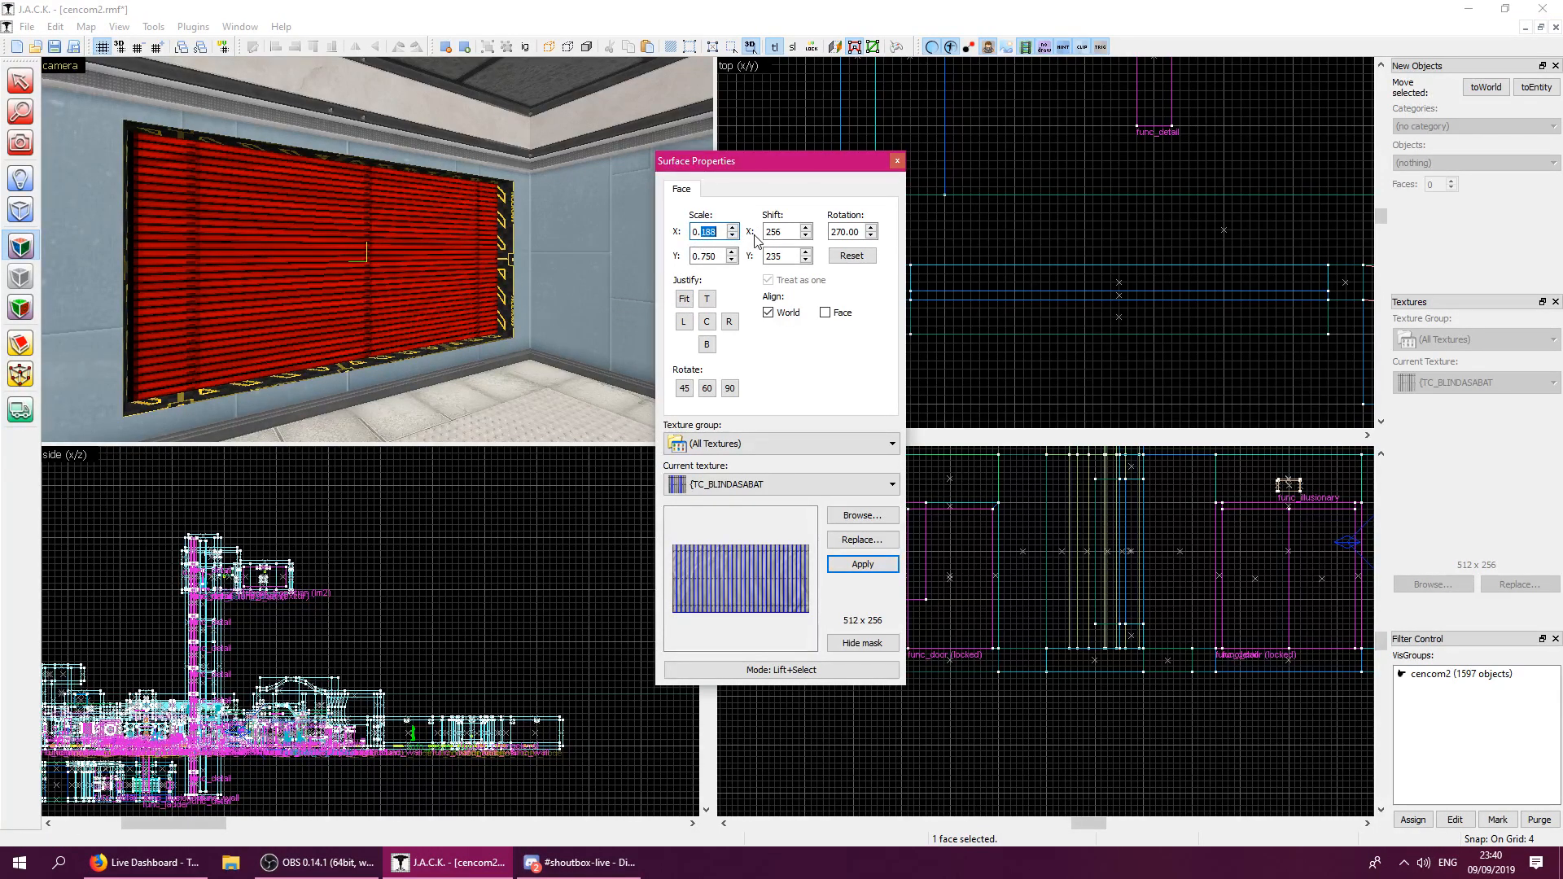
pyautogui.write('75')
pyautogui.press('Return')
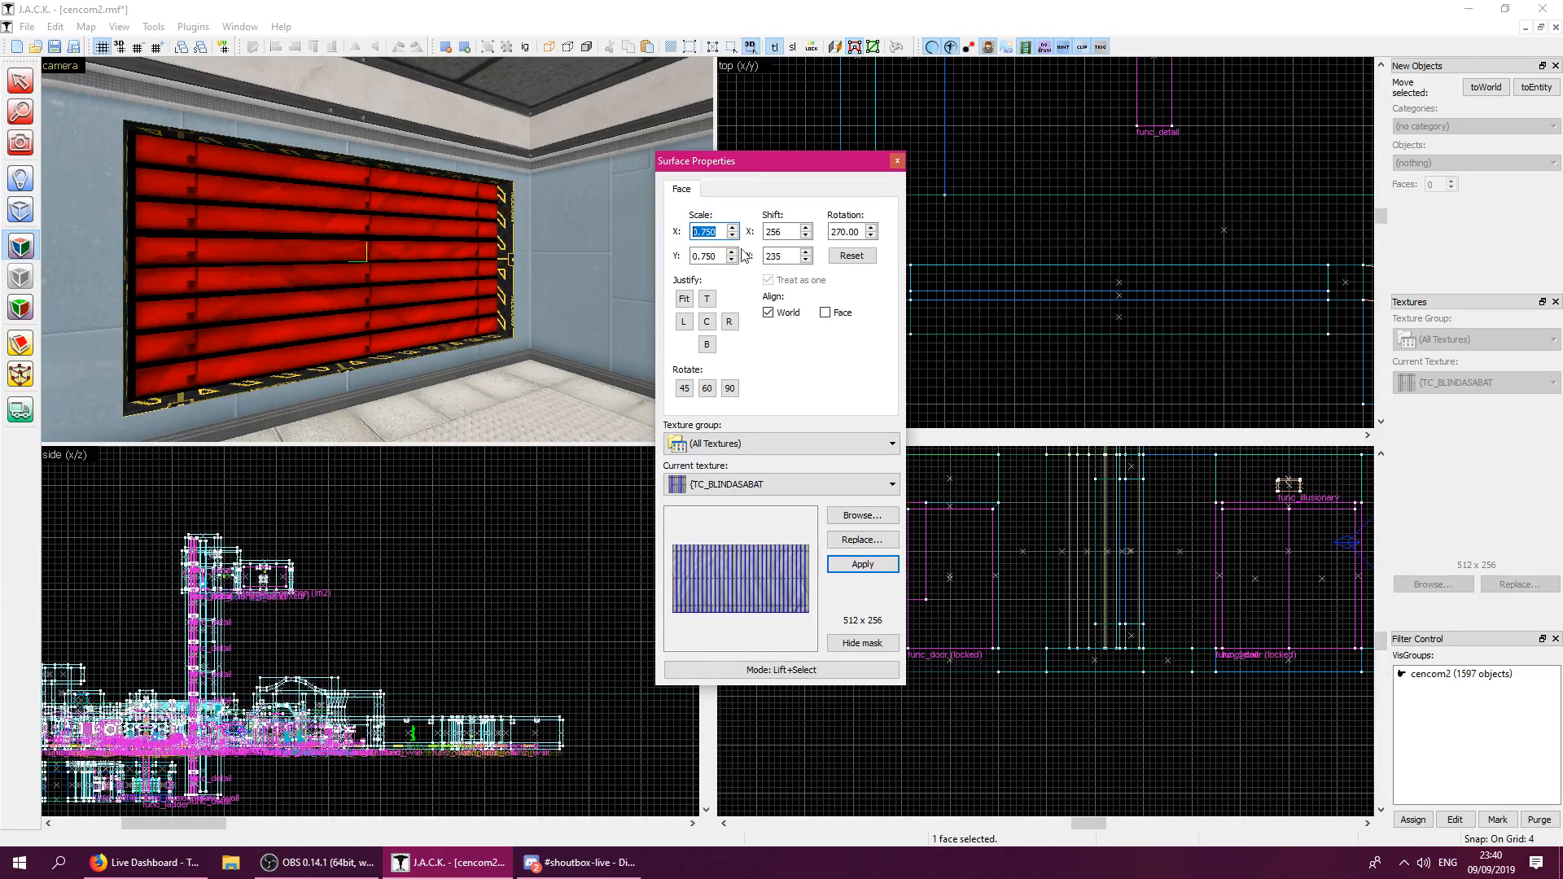
pyautogui.click(461, 356)
pyautogui.press('z')
pyautogui.press('s')
pyautogui.press('z')
pyautogui.click(389, 256)
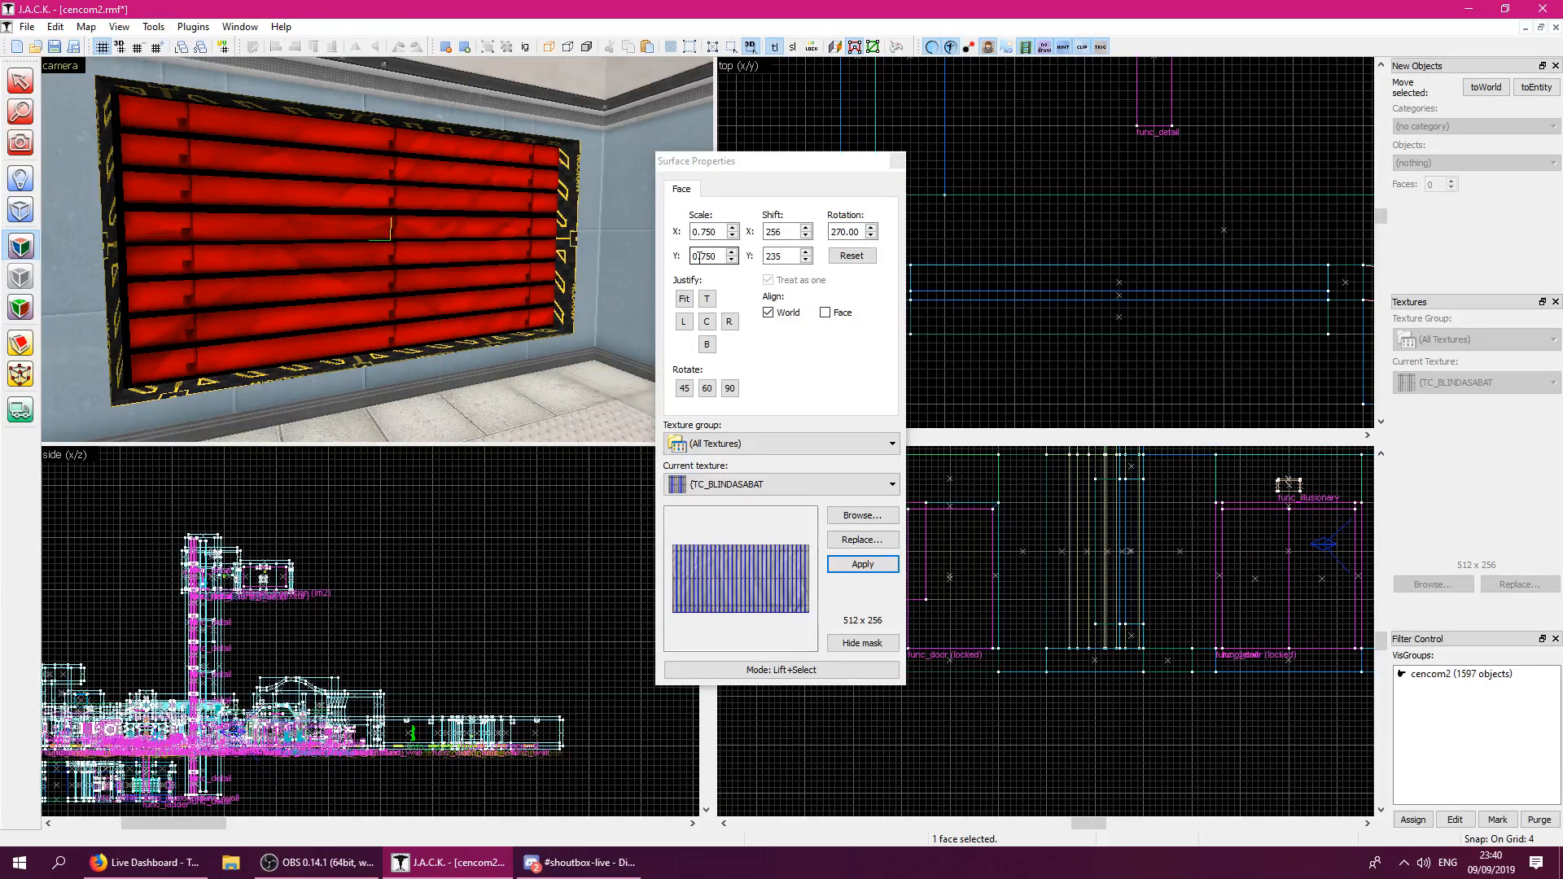
# Set the blinds texture's scale to 0.375 in both X and Y.
pyautogui.click(700, 258)
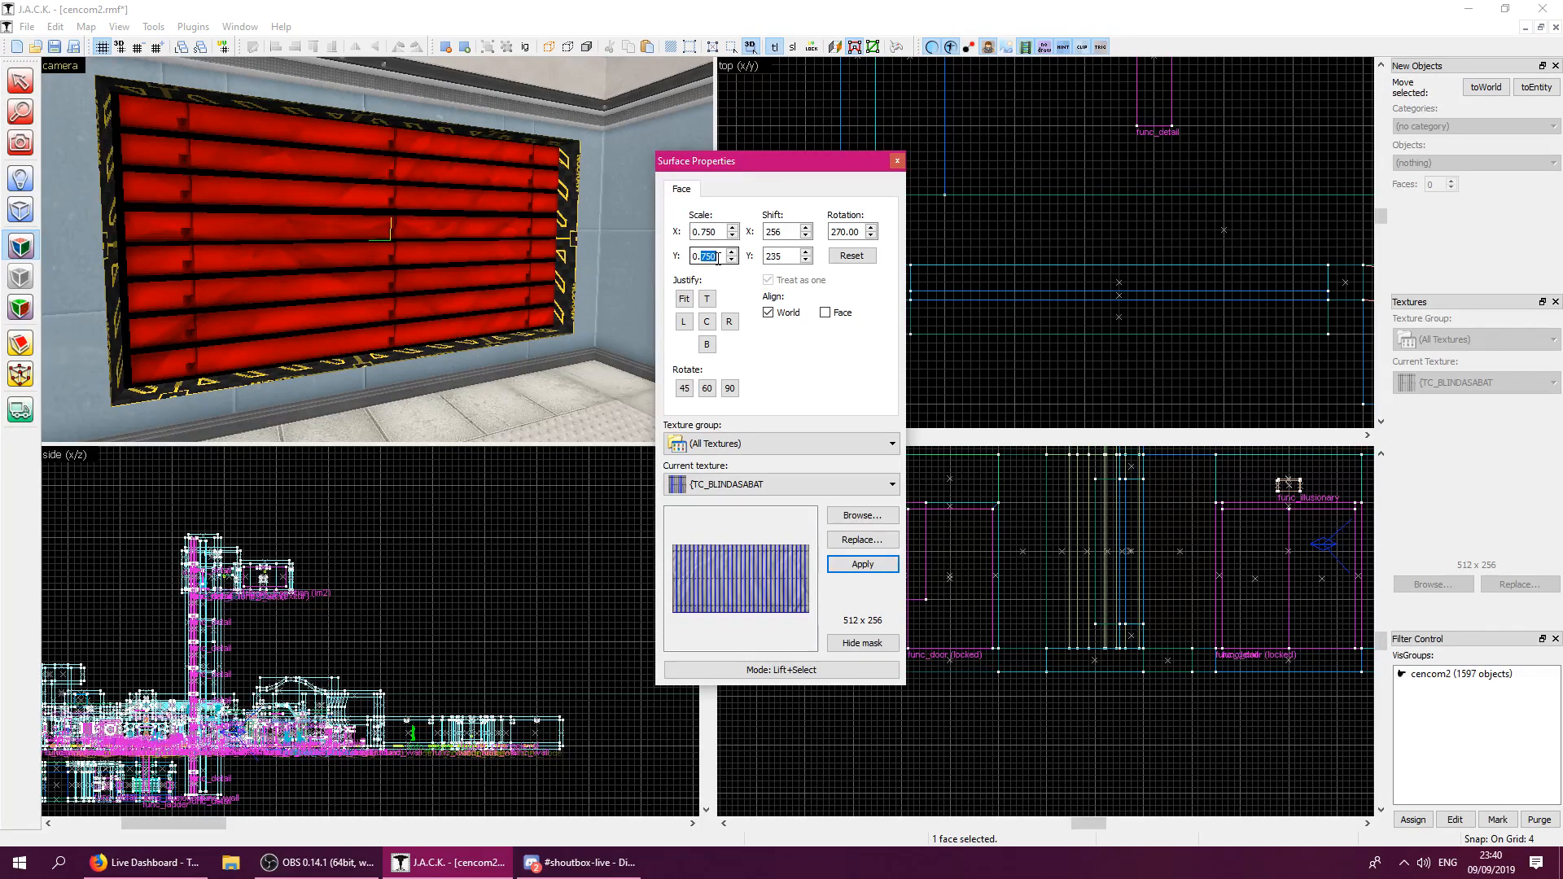
pyautogui.moveTo(703, 238); pyautogui.dragTo(720, 236)
pyautogui.write('735')
pyautogui.click(436, 359)
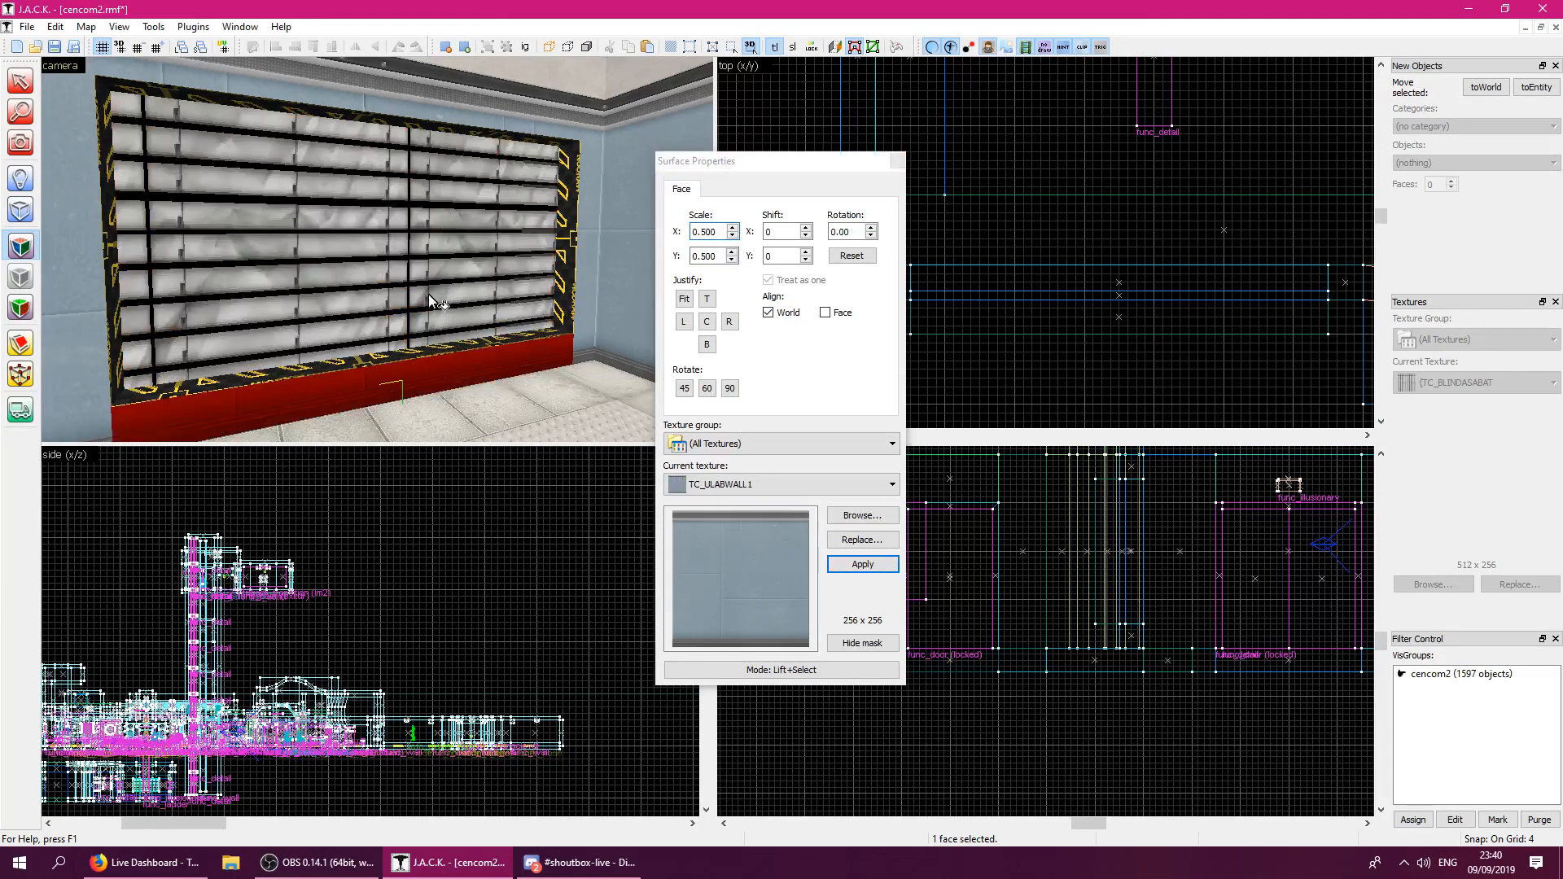
pyautogui.moveTo(702, 232); pyautogui.dragTo(728, 232)
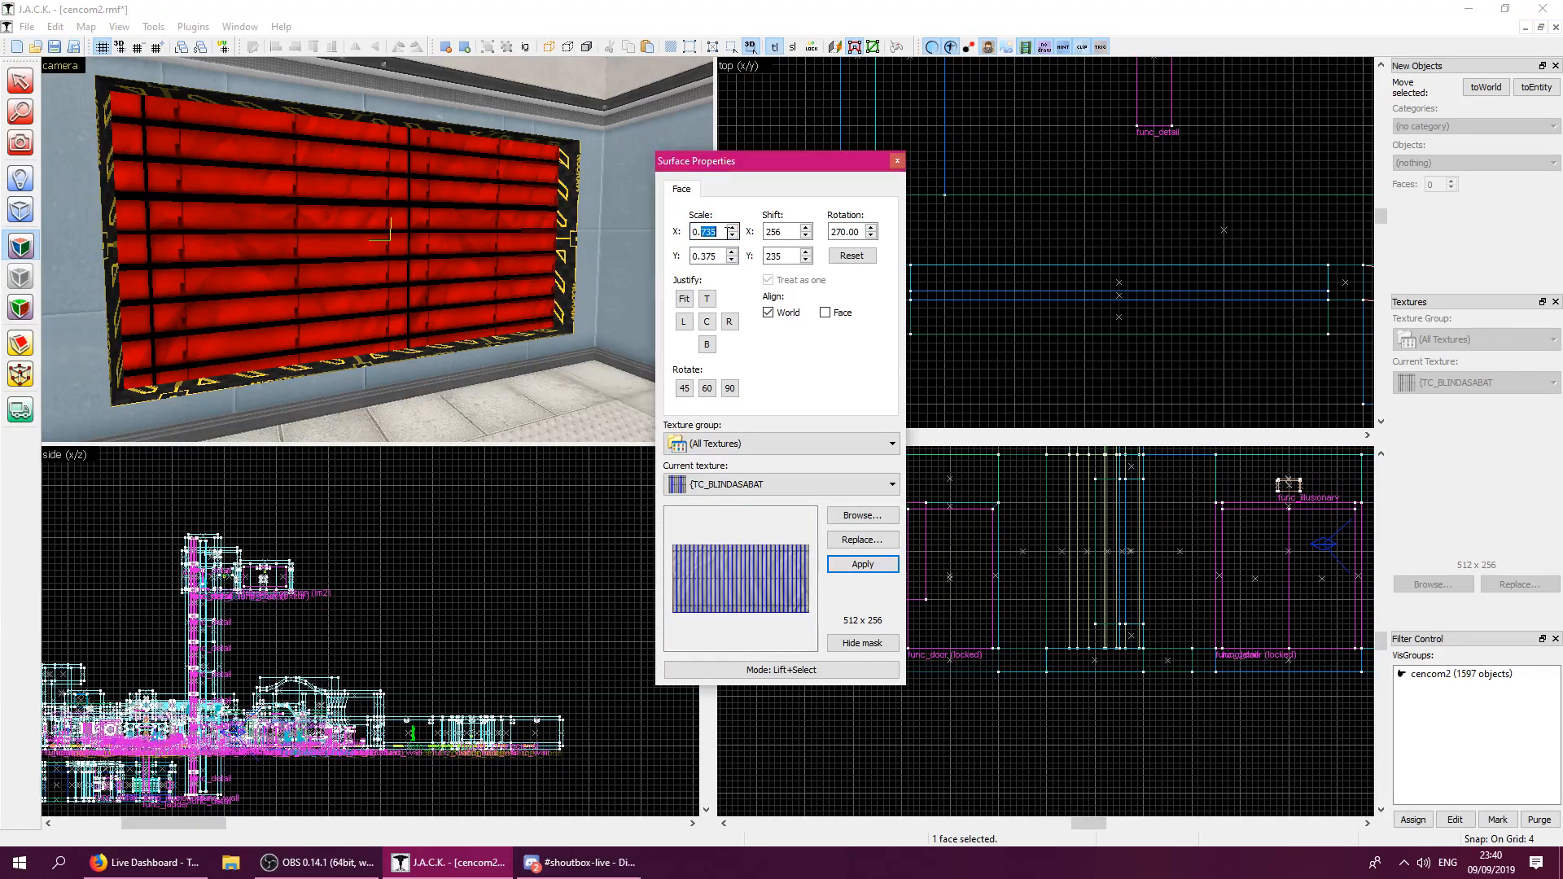
pyautogui.write('375')
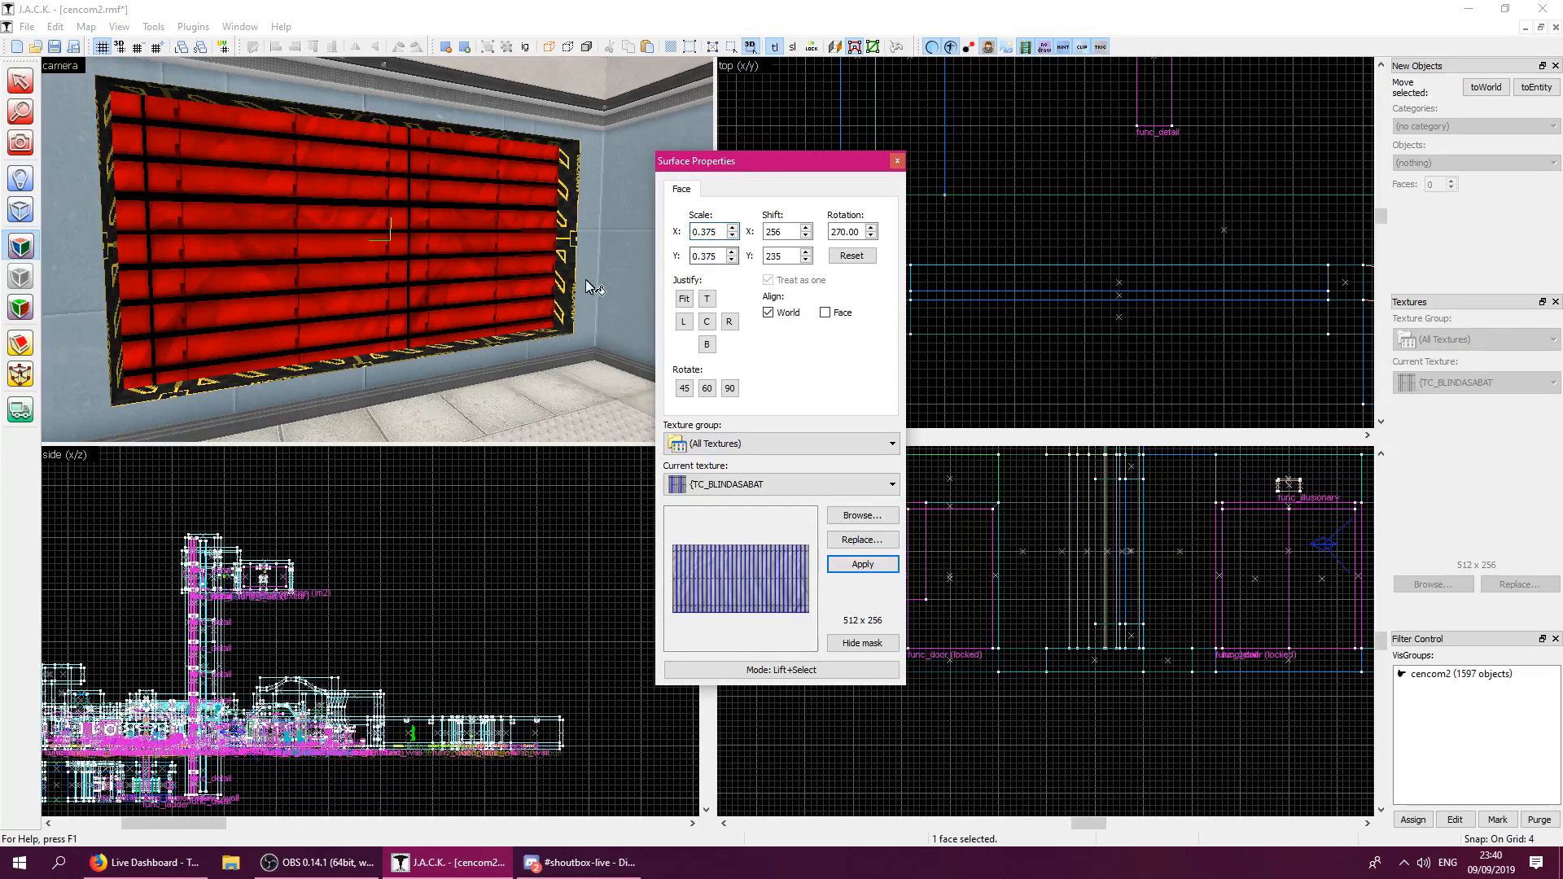
# Try left and top justification on the rescaled blinds texture, and centre it after viewing the window head-on.
pyautogui.click(515, 328)
pyautogui.click(684, 322)
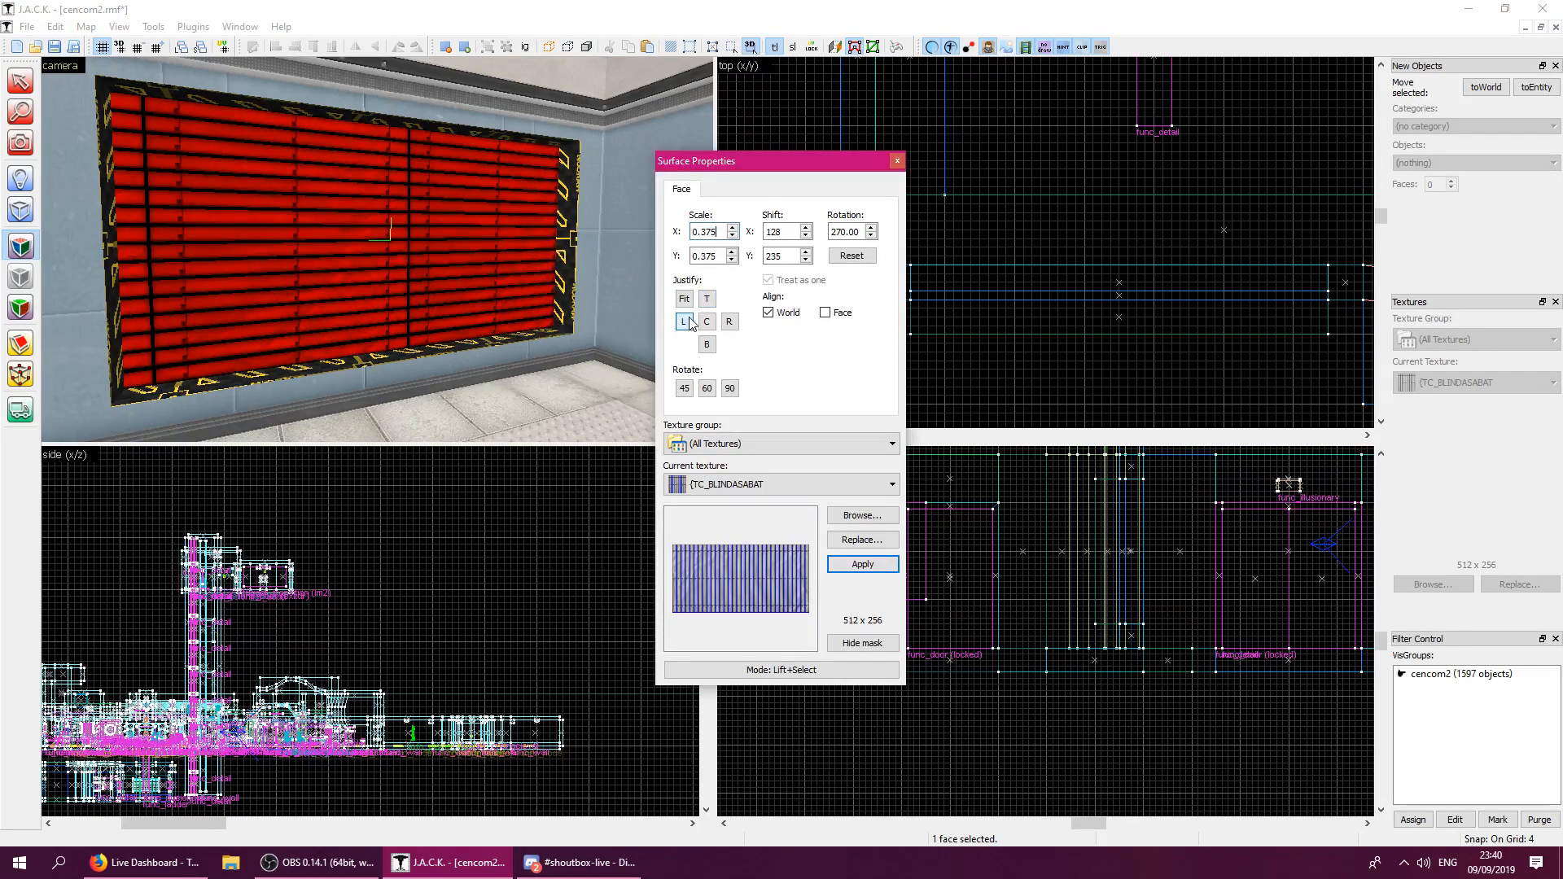
pyautogui.click(706, 299)
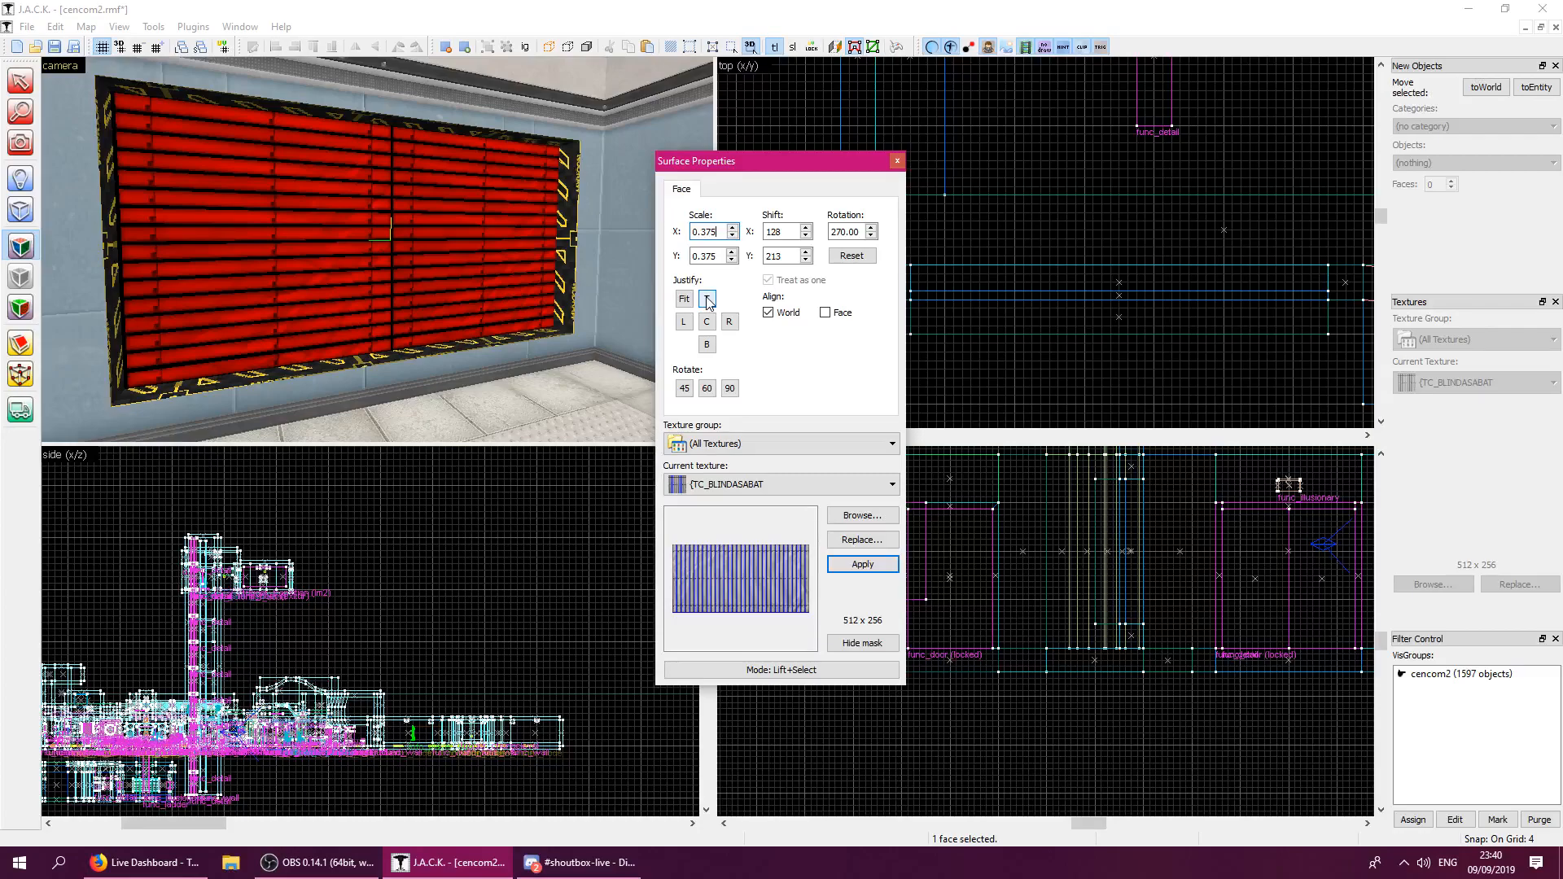
pyautogui.click(489, 351)
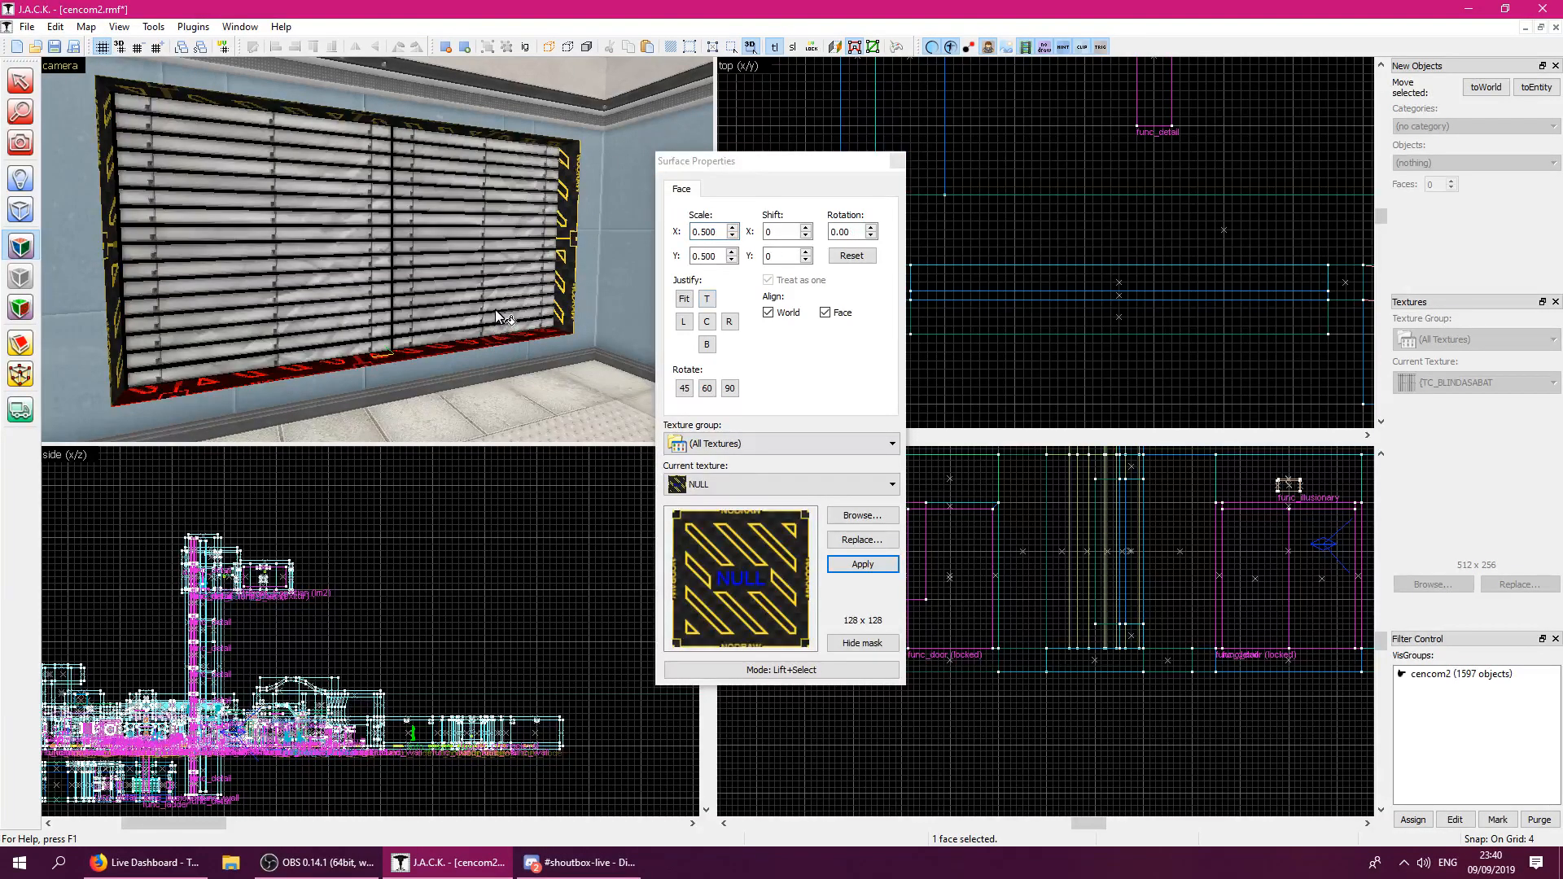
pyautogui.click(402, 287)
pyautogui.press('z')
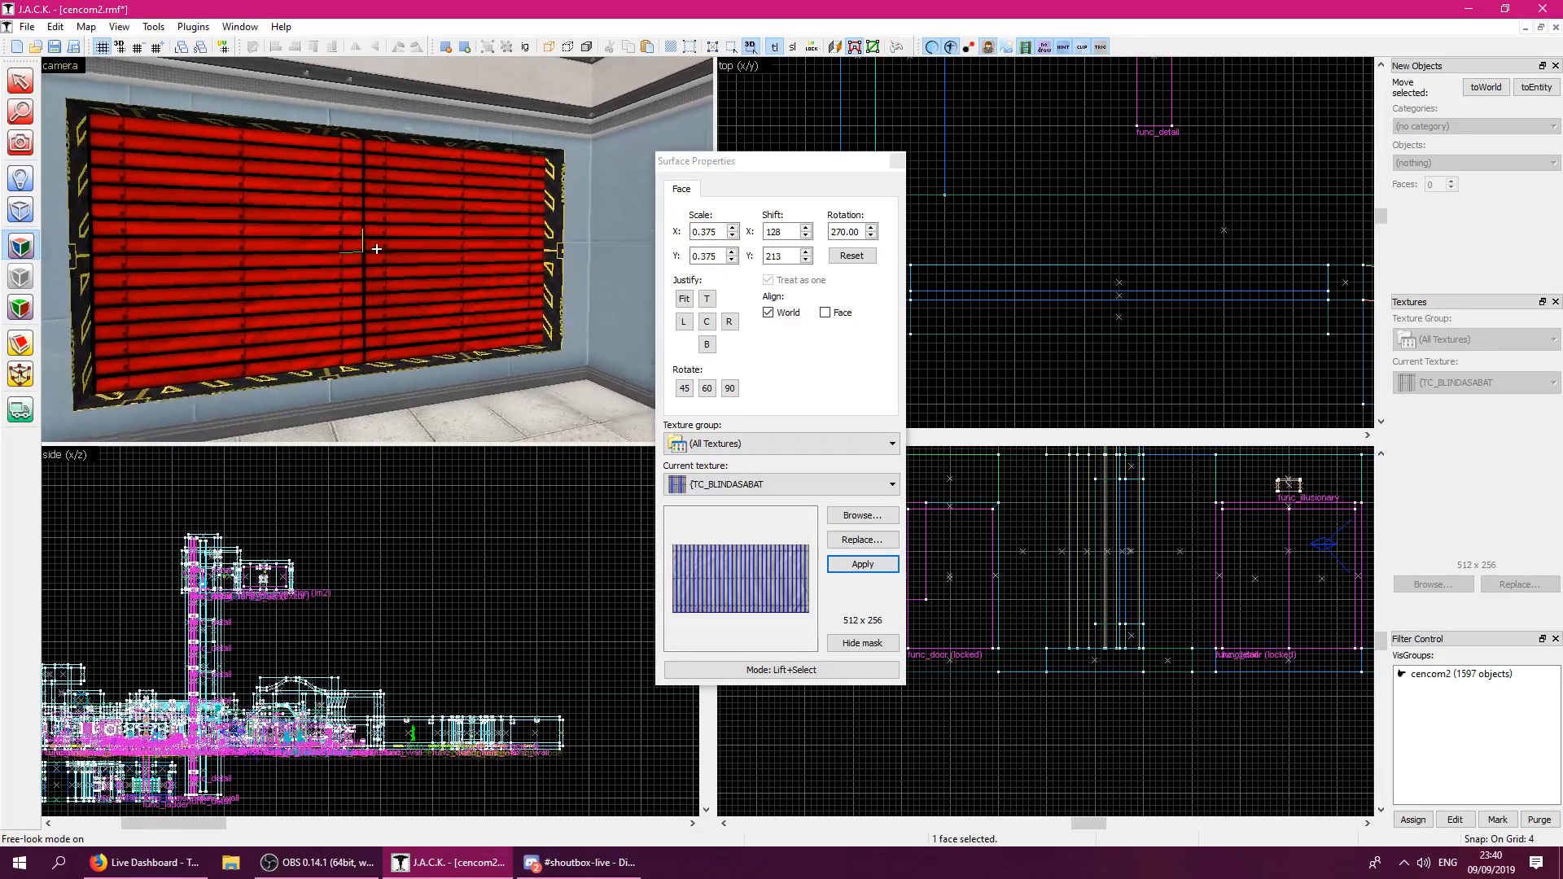
pyautogui.press('z')
pyautogui.click(706, 322)
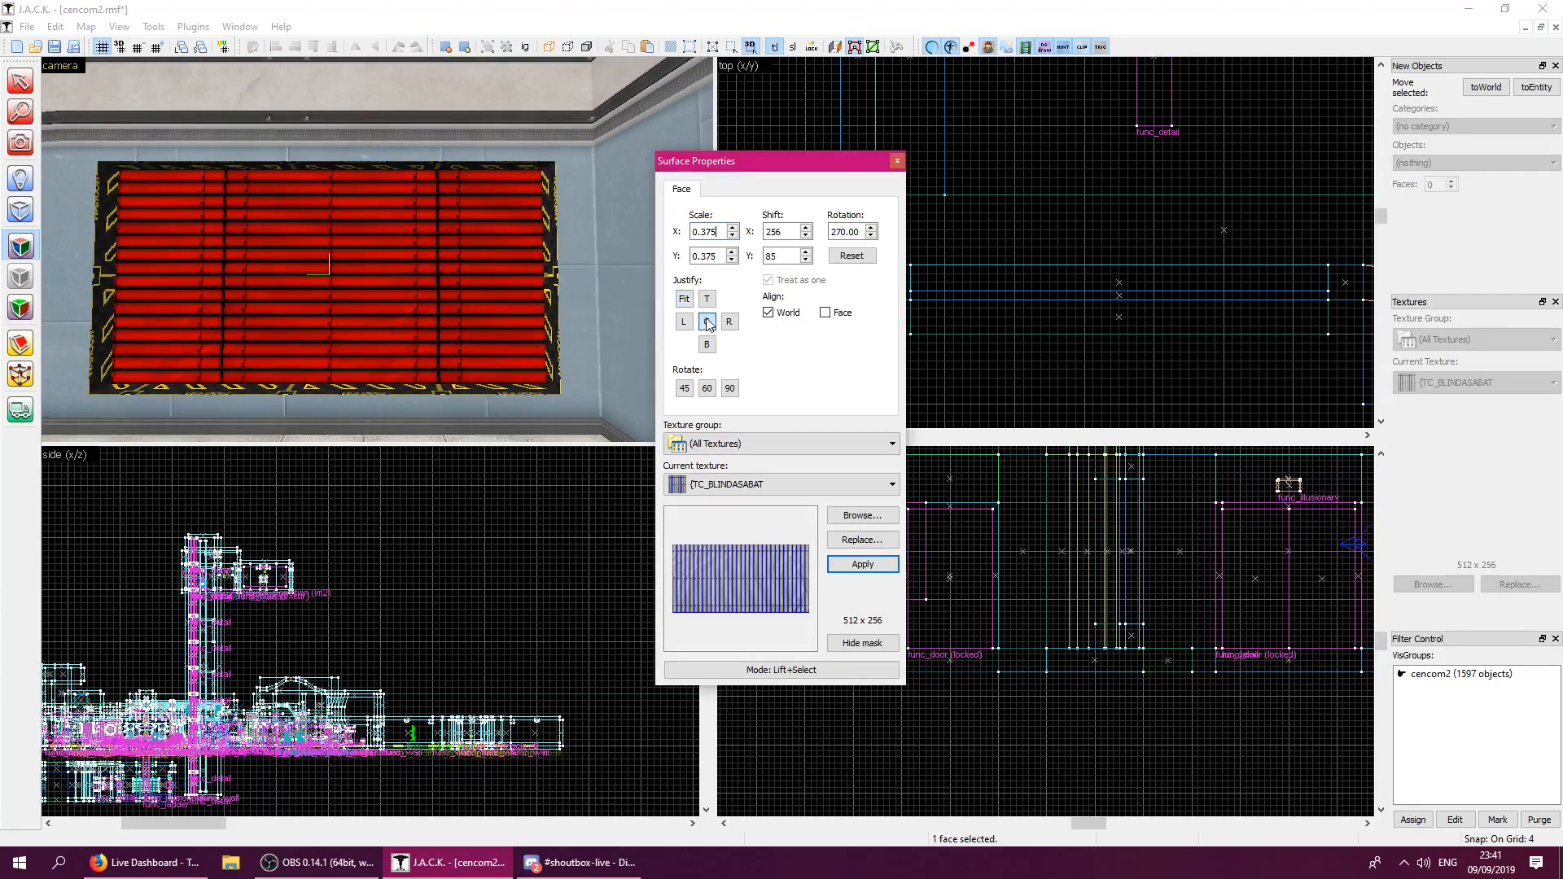
# Close the surface properties and delete the blinds block from the window opening.
pyautogui.click(896, 161)
pyautogui.click(368, 277)
pyautogui.press('Delete')
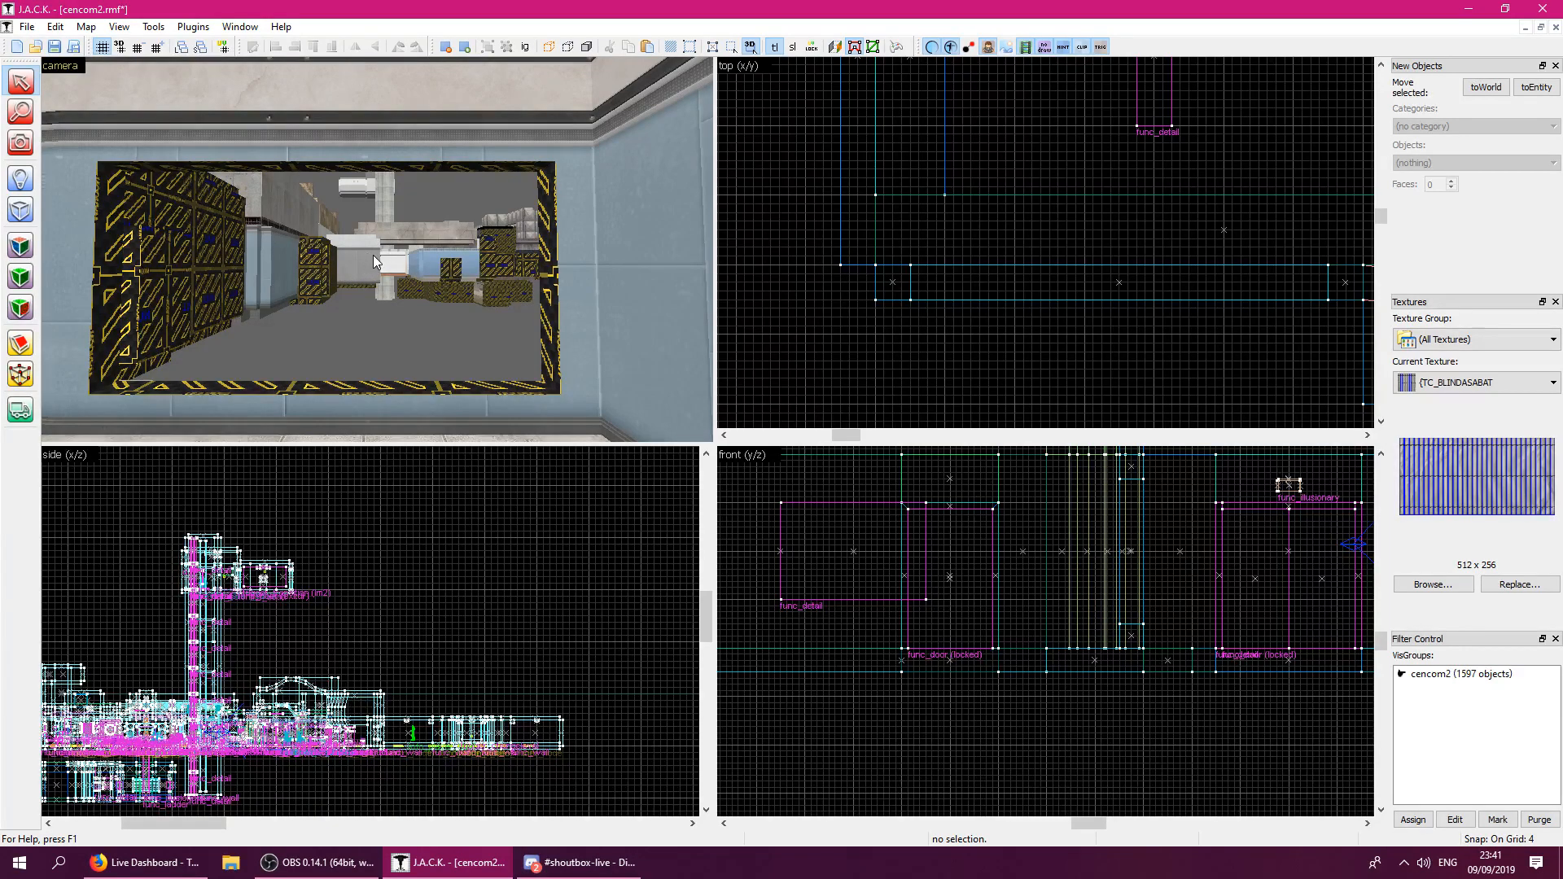
# Inspect the area behind the open window and locate the base block under the curved wall corner in the top view.
pyautogui.press('z')
pyautogui.press('w')
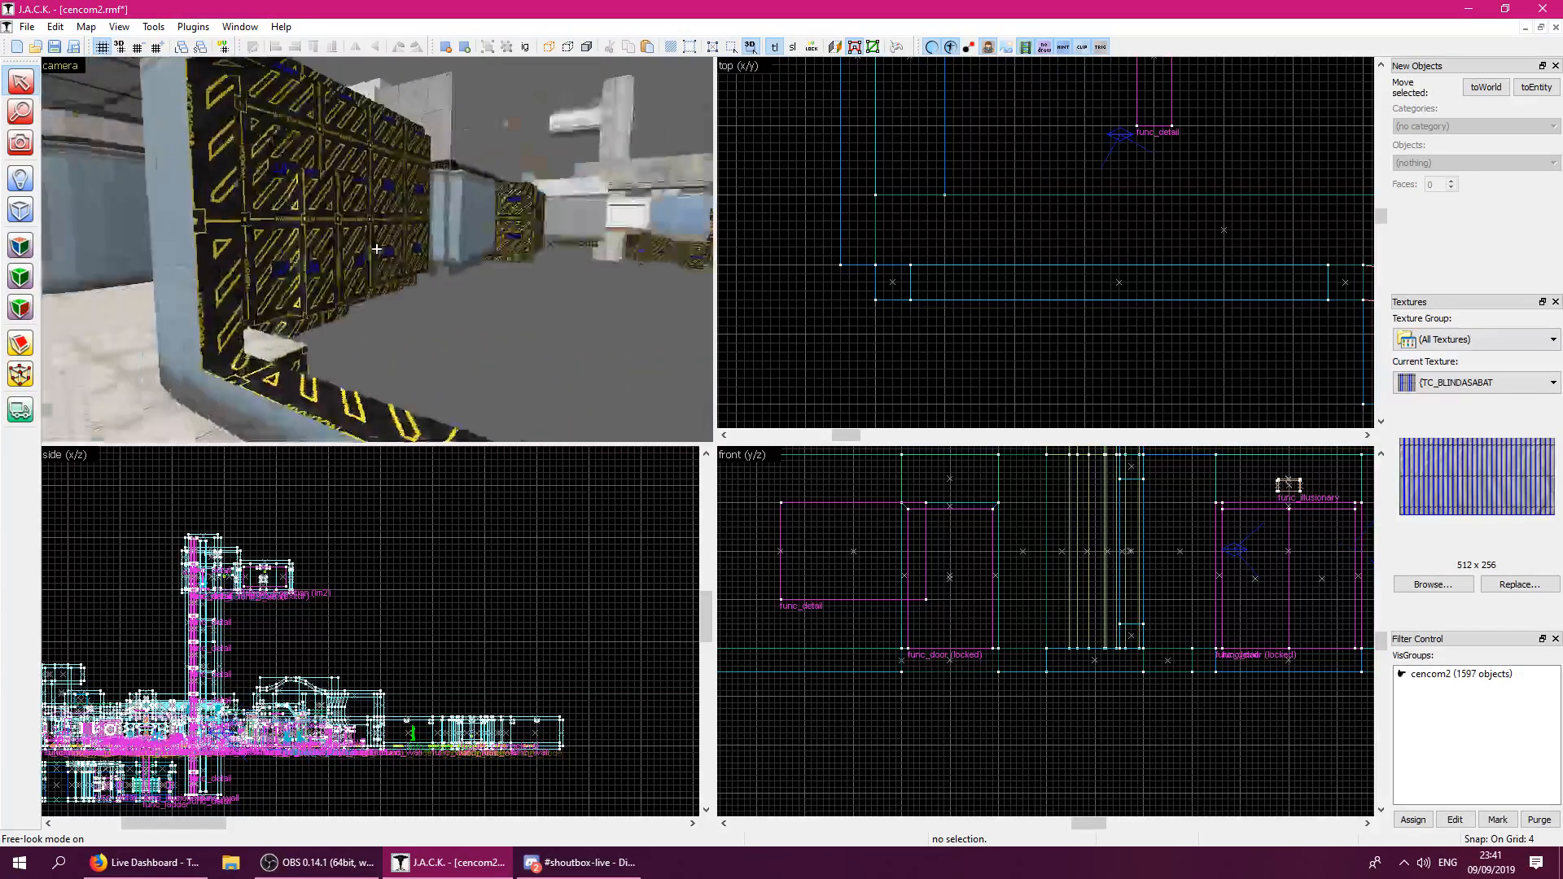
pyautogui.press('z')
pyautogui.click(269, 322)
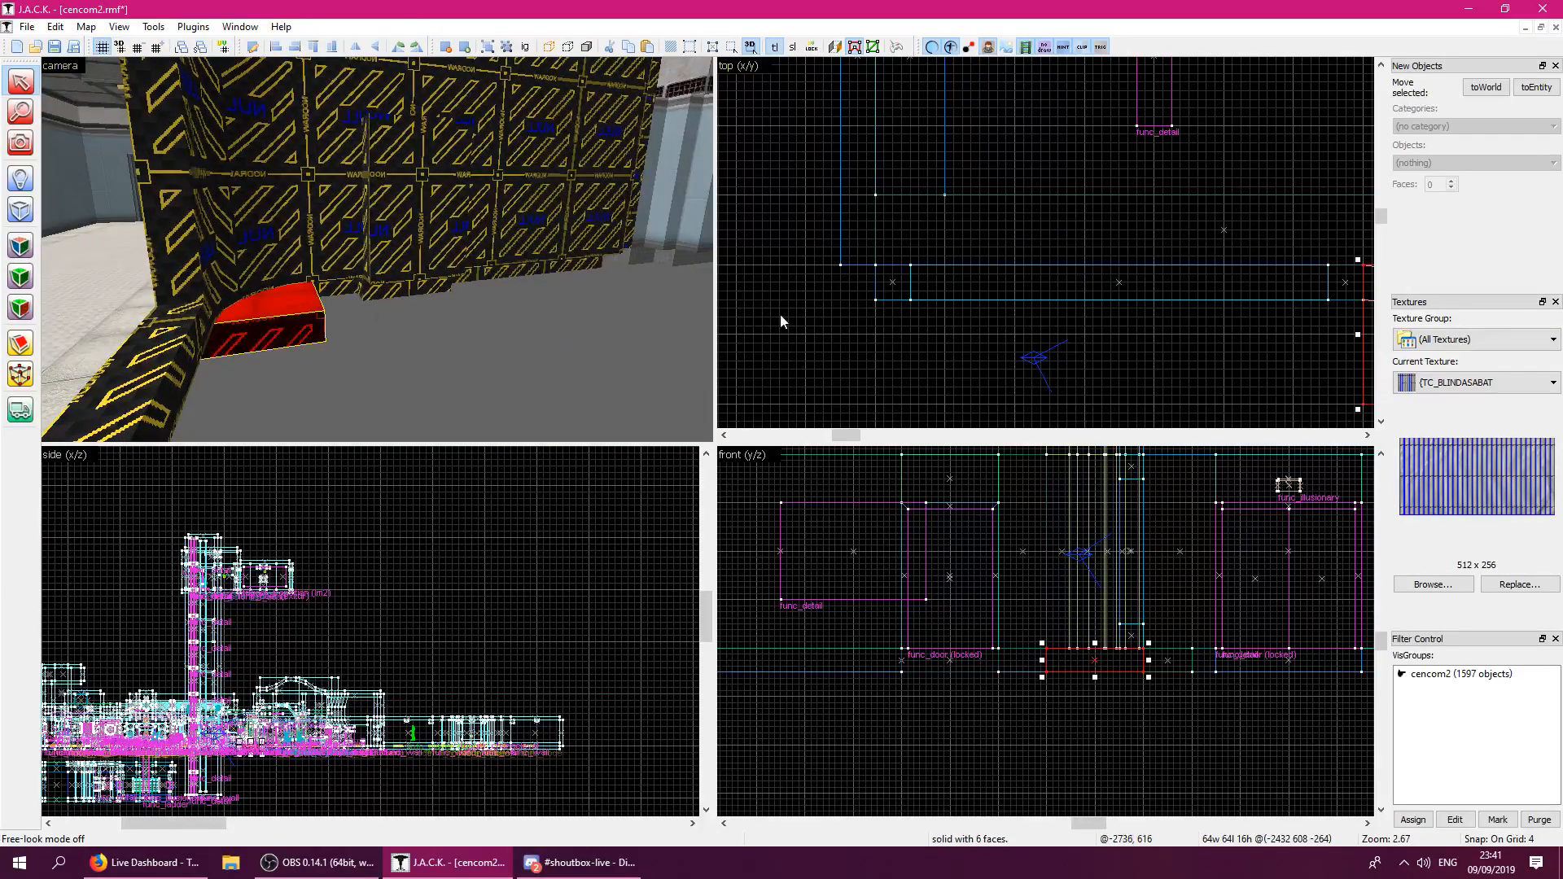
pyautogui.scroll(-3, 938, 310)
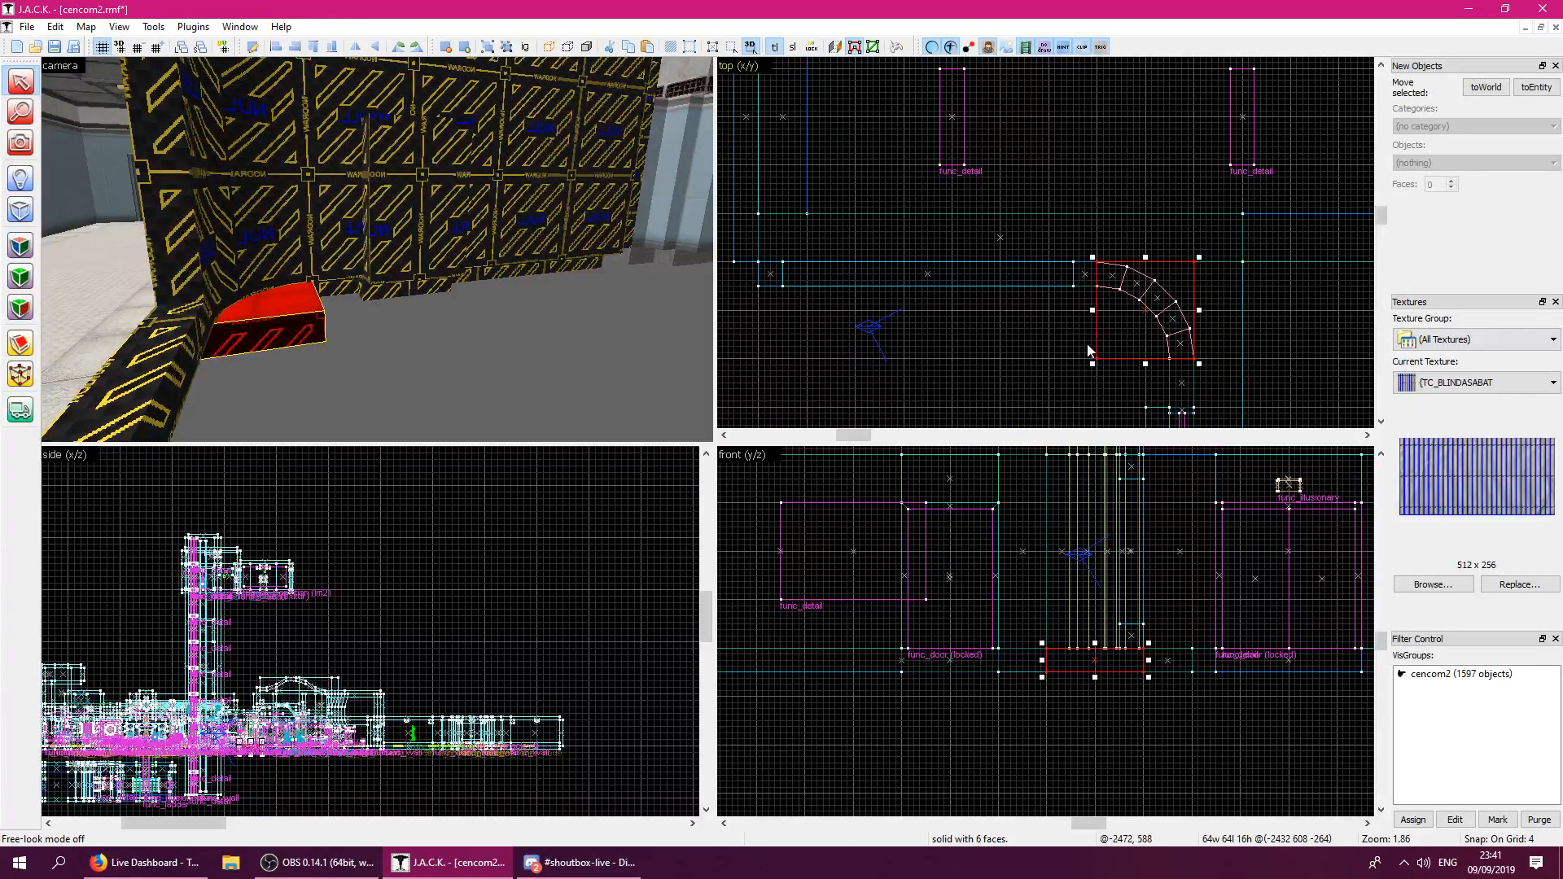
pyautogui.press('Escape')
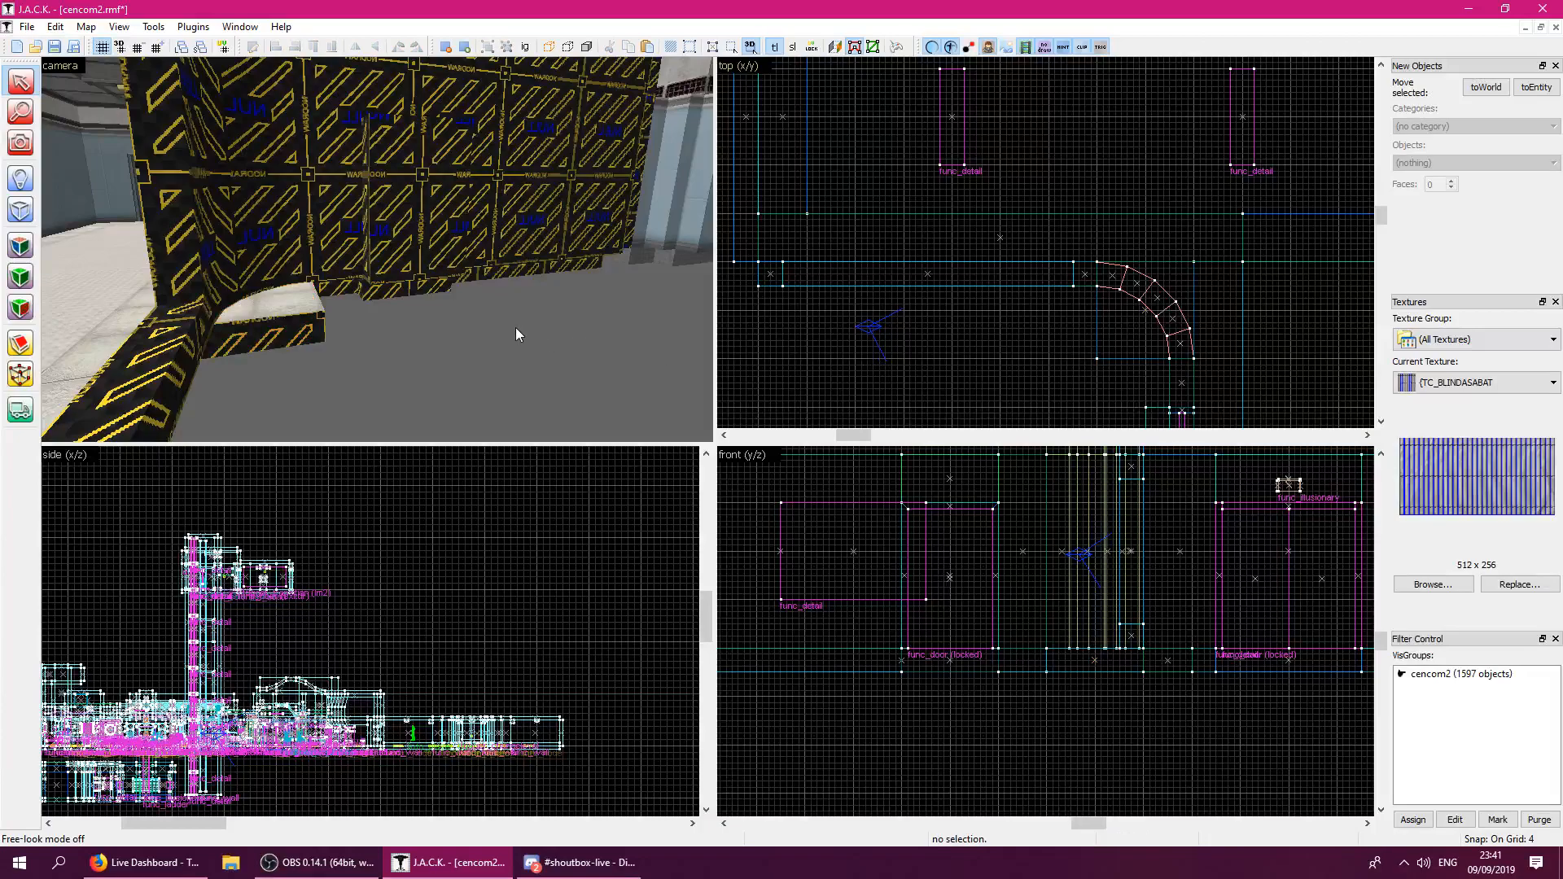
# Increase the grid size to 8 and recheck the base block beside the curved wall corner.
pyautogui.press(']')
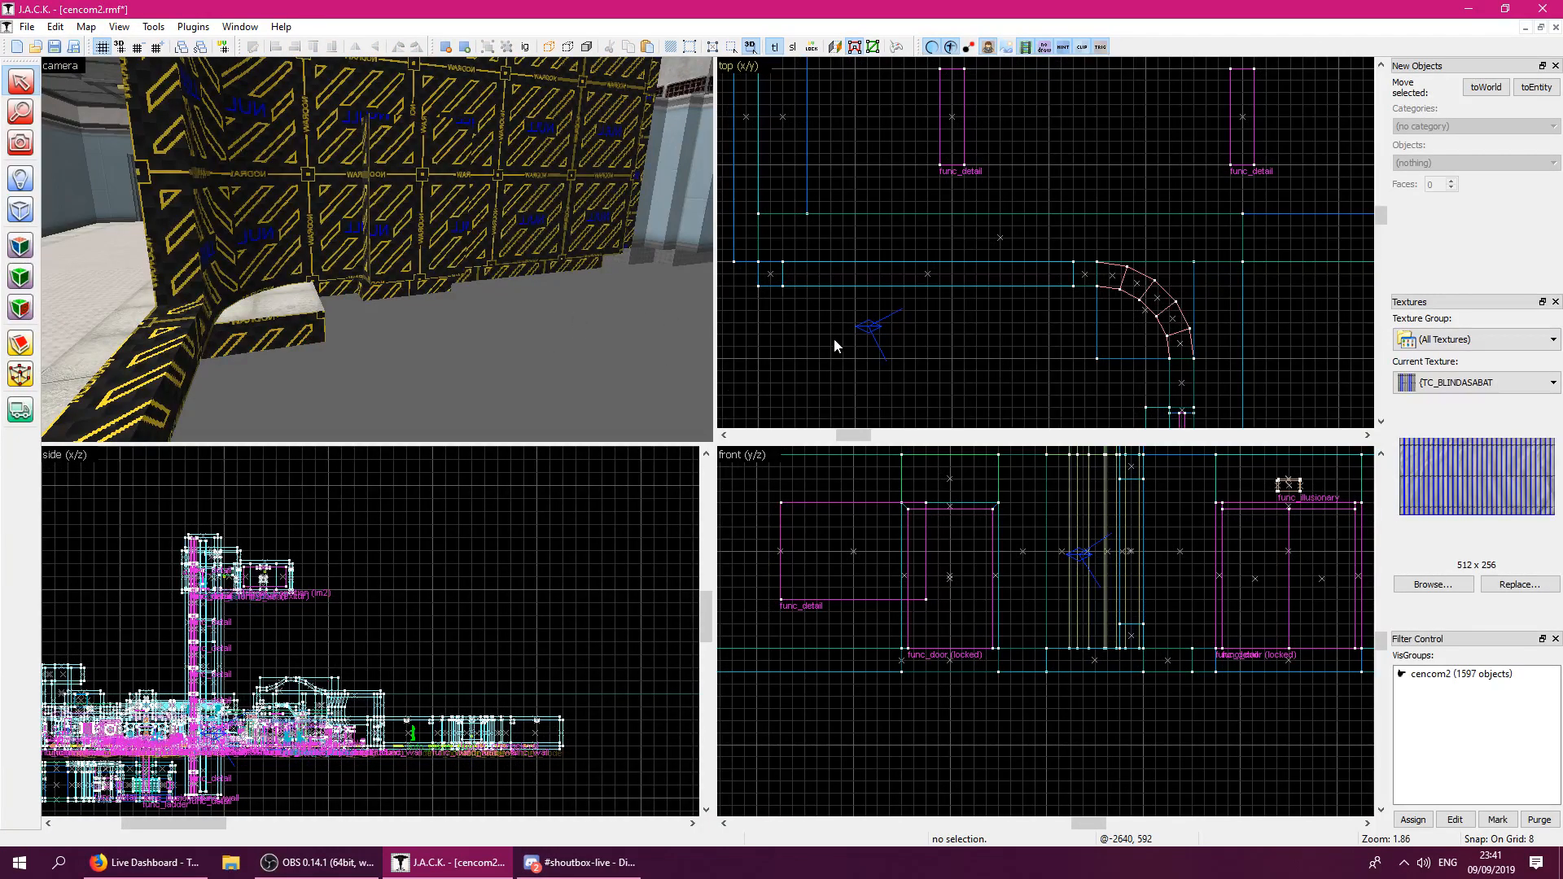
pyautogui.click(285, 299)
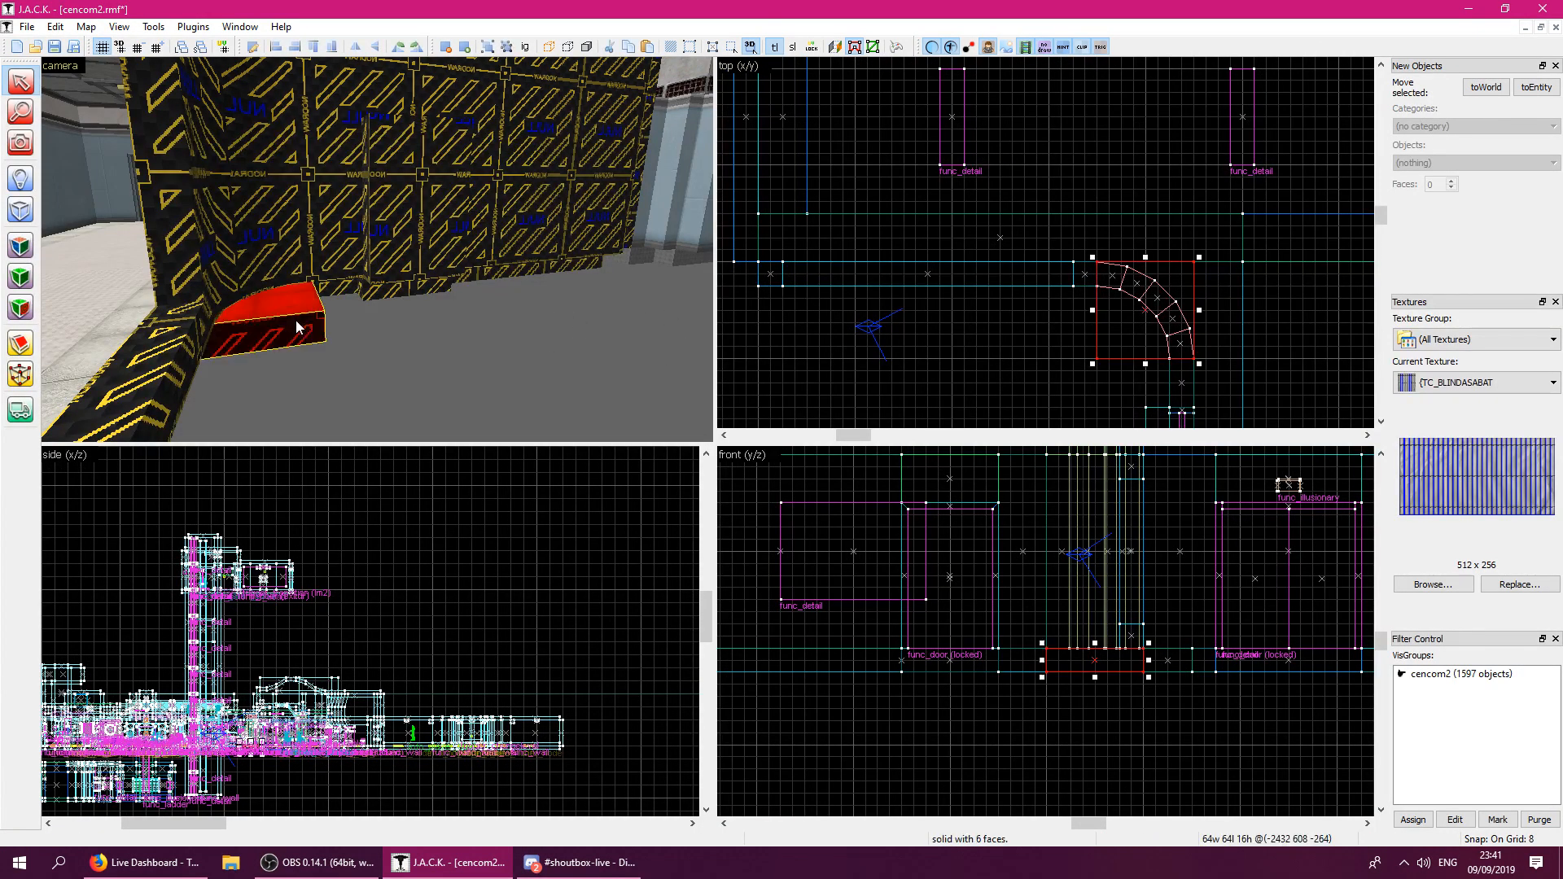
pyautogui.click(936, 380)
pyautogui.press('z')
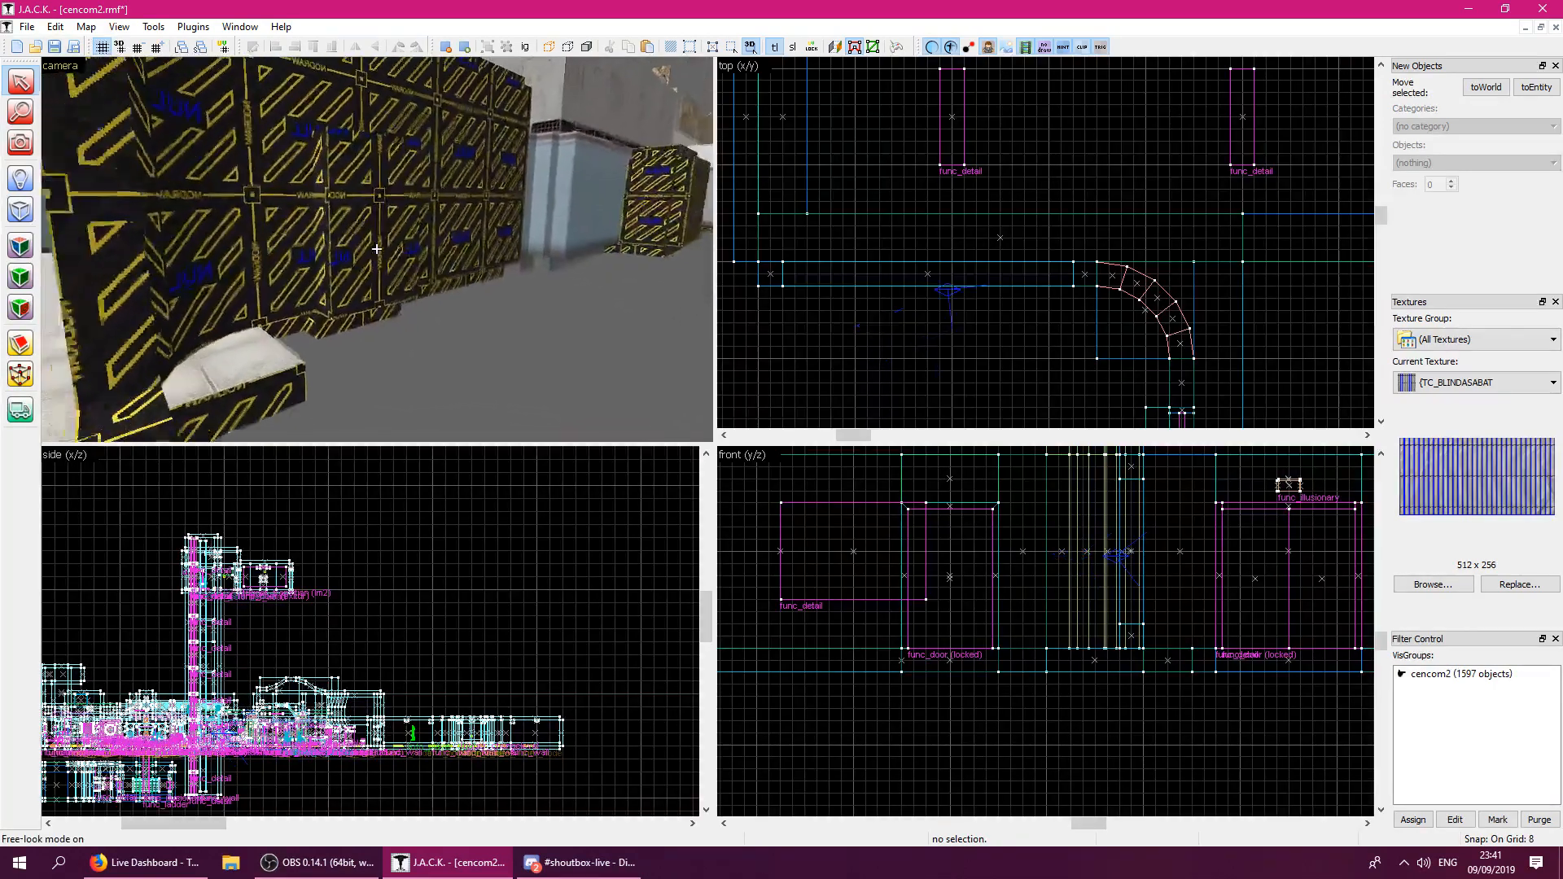
pyautogui.press('z')
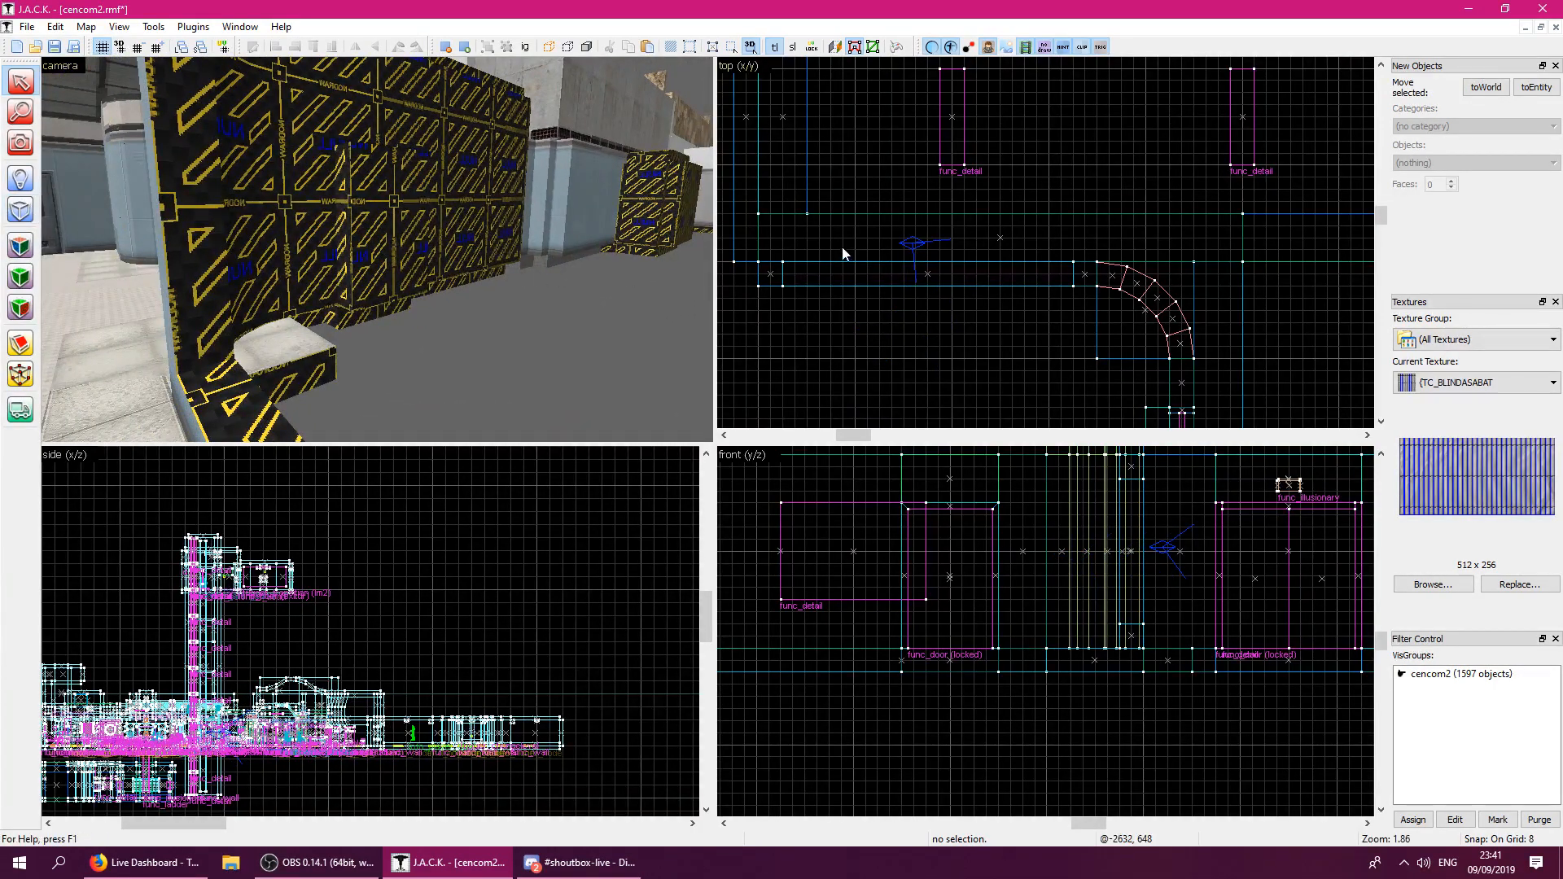
# Increase the grid size to 16 and pick up the NULL texture from the wall behind the window.
pyautogui.press(']')
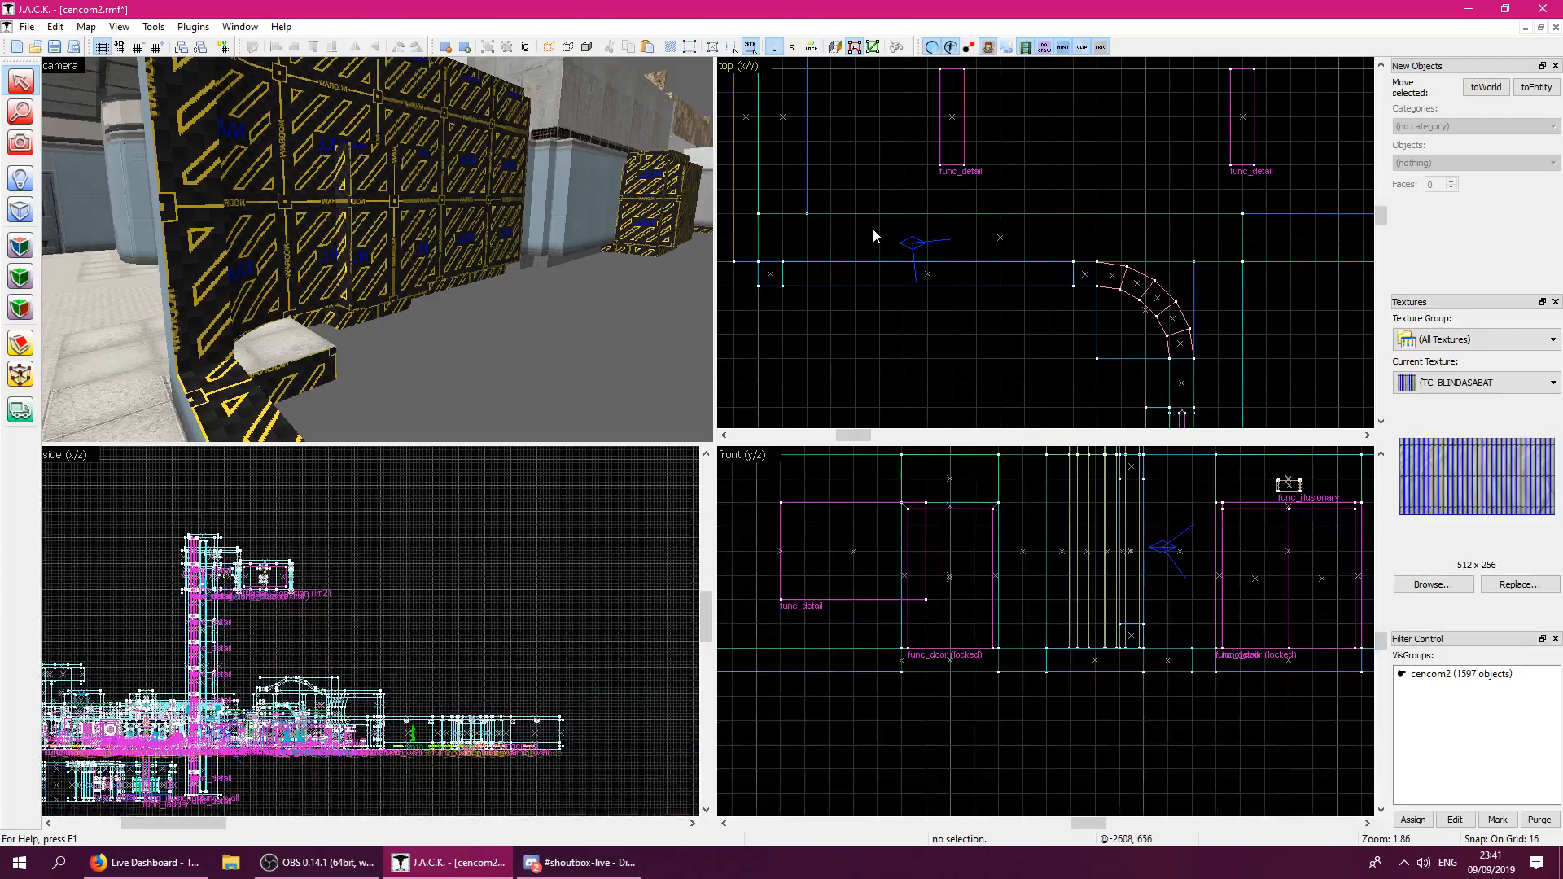
pyautogui.click(21, 246)
pyautogui.click(248, 231)
pyautogui.click(898, 161)
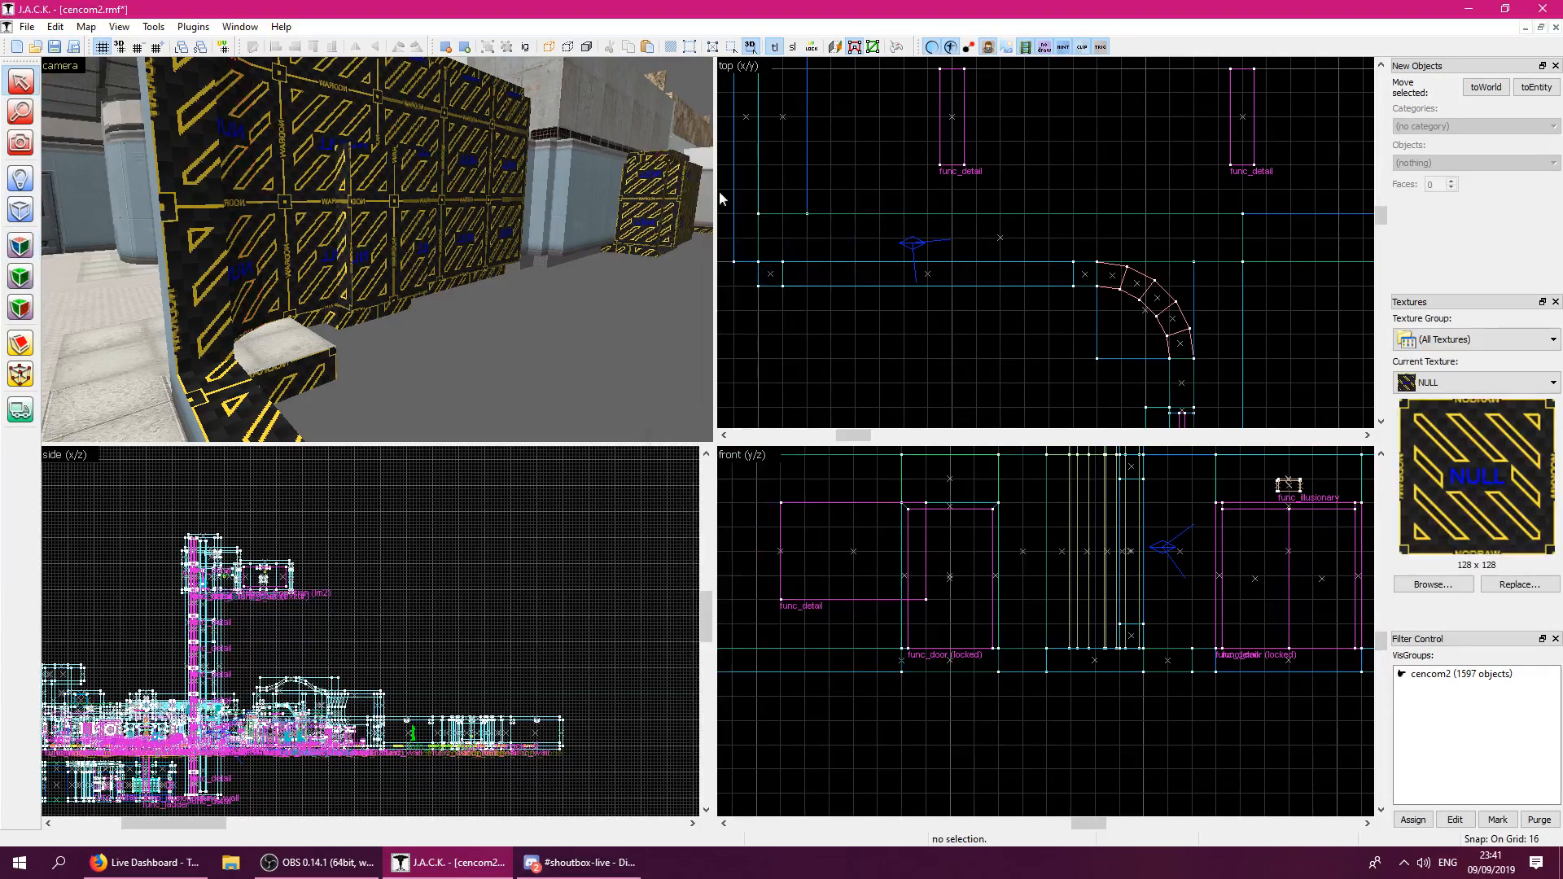
# Rebuild the base inside the curved wall corner from a 16 by 48 NULL block and an adjoining 32 by 16 block.
pyautogui.click(21, 211)
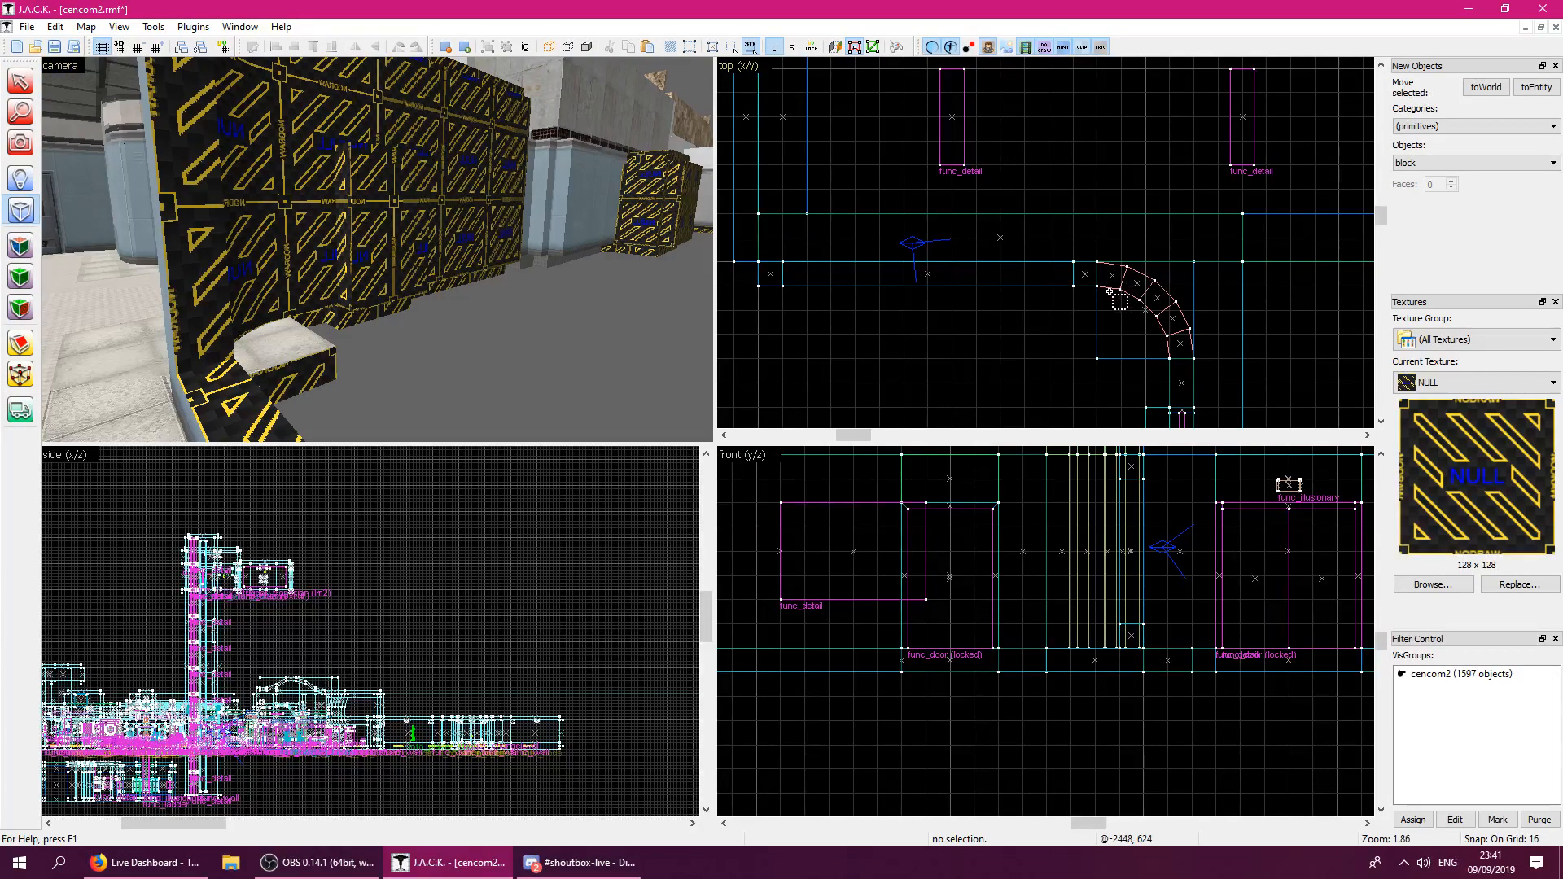
pyautogui.moveTo(1122, 315); pyautogui.dragTo(1166, 364)
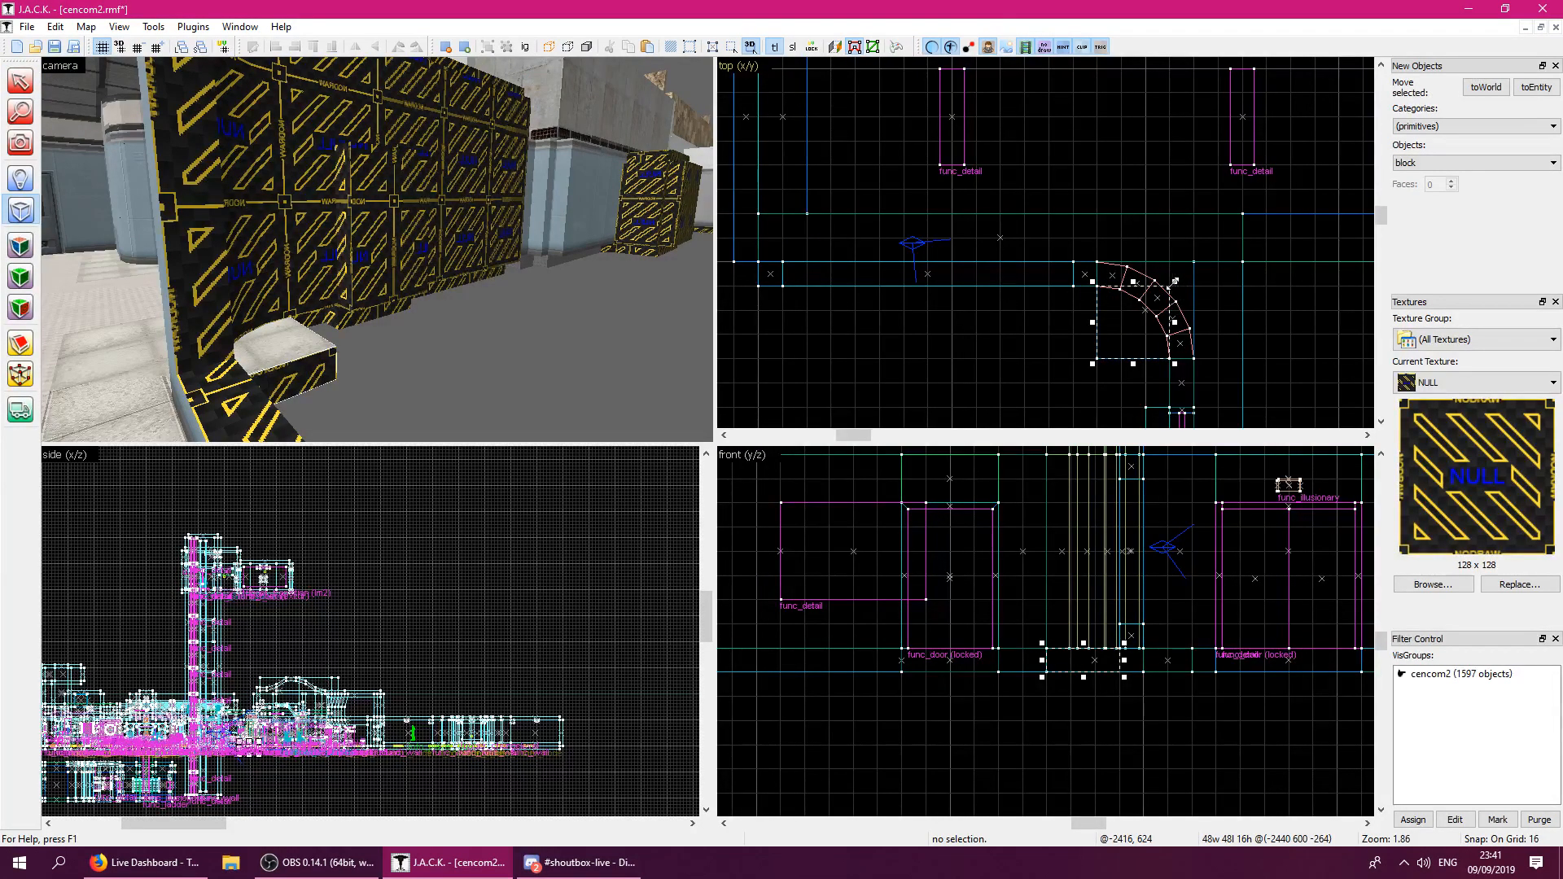
pyautogui.press('Return')
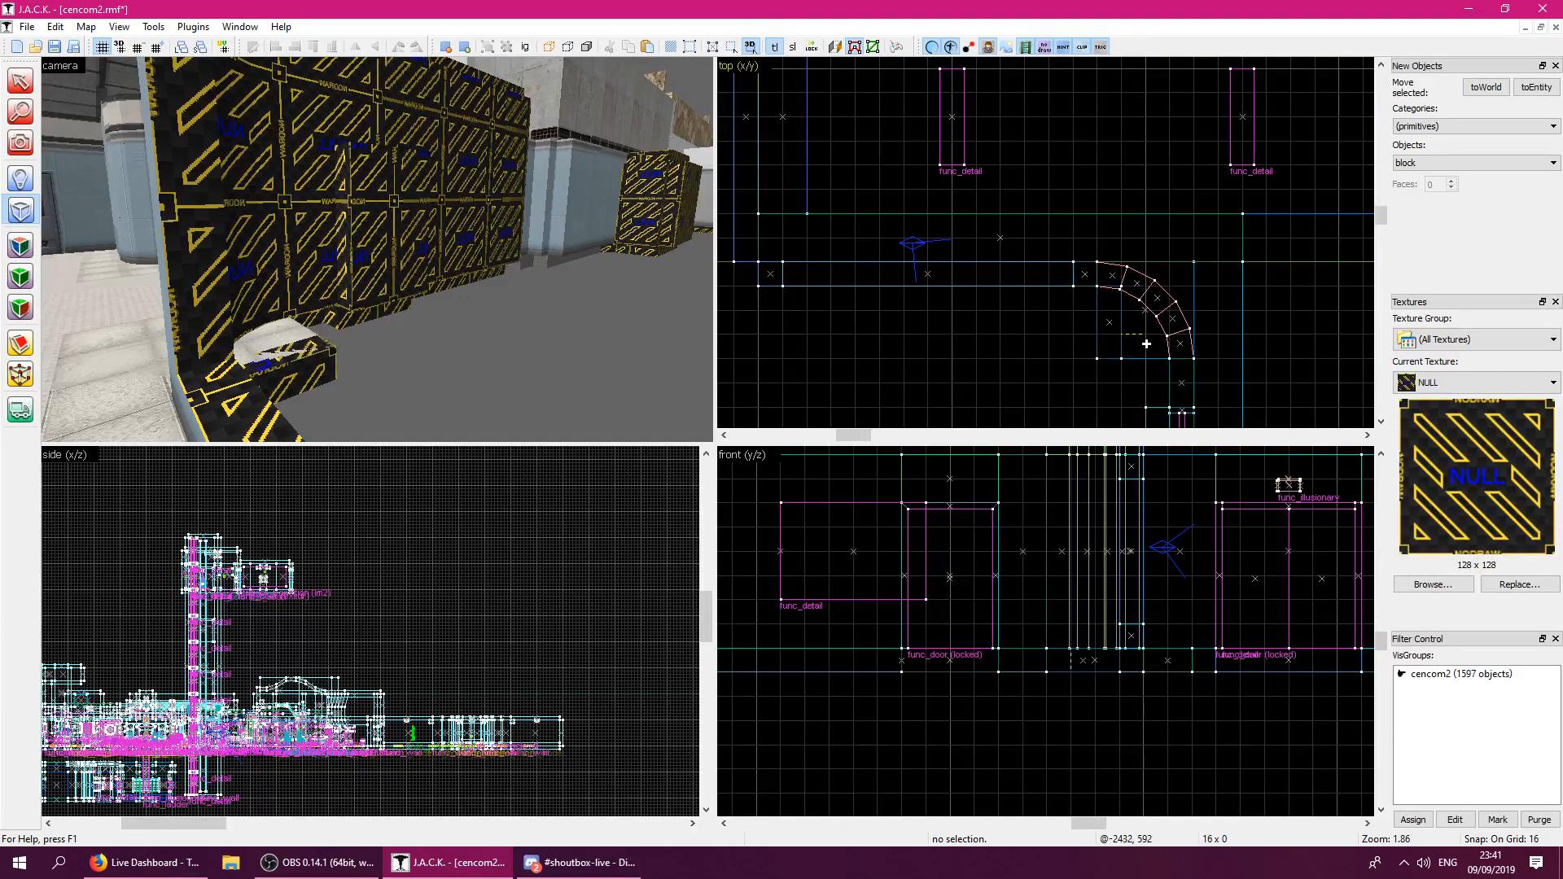
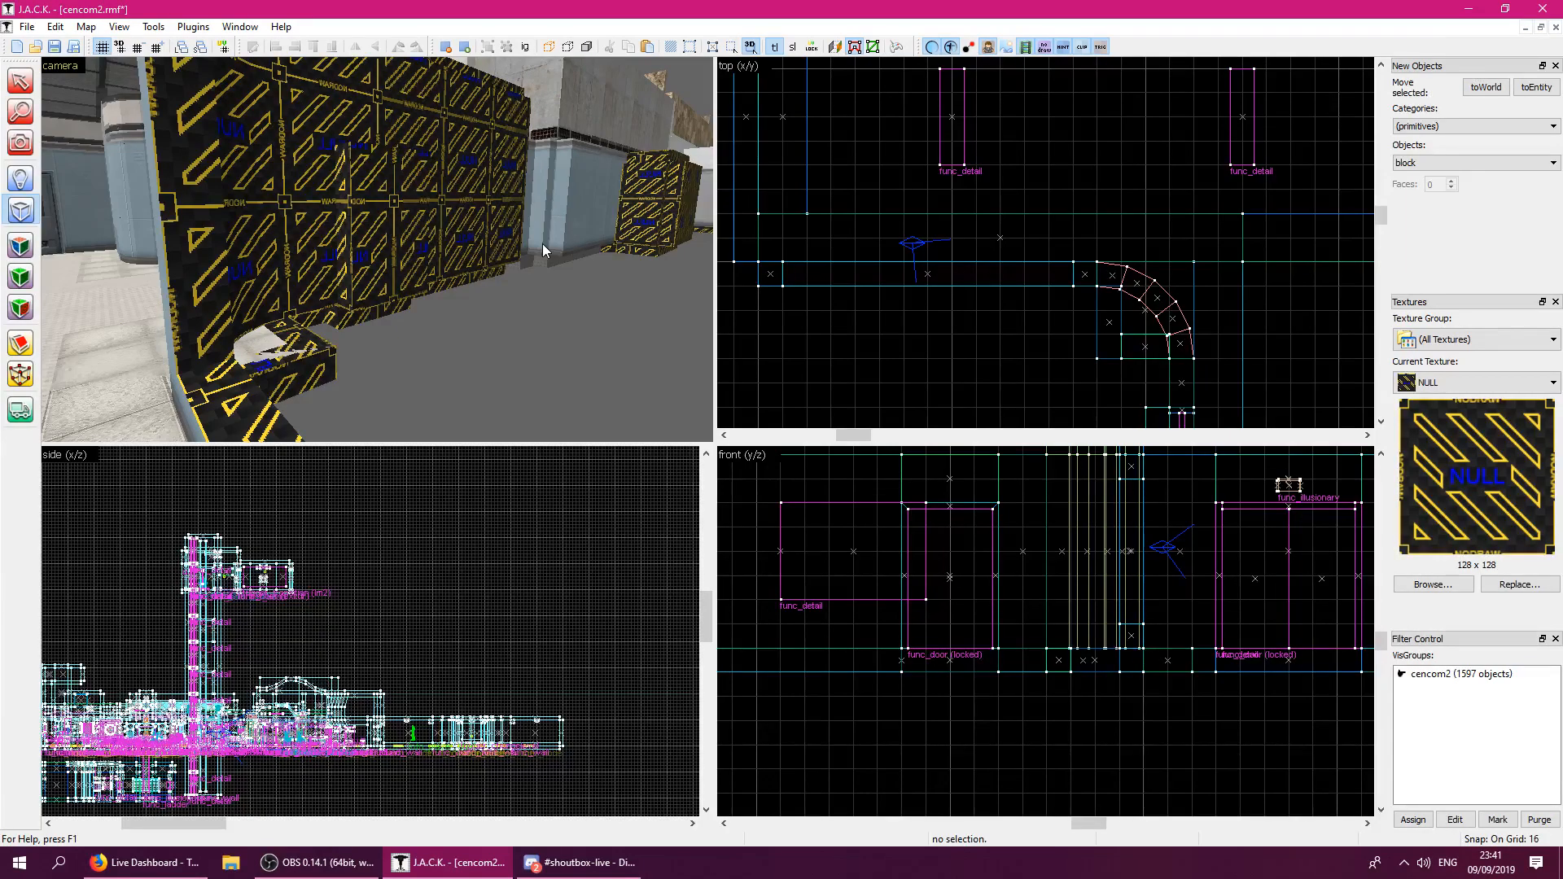
# Select a face of the curved corridor wall beside the door and fit its TC_ULABWALL1 texture.
pyautogui.click(19, 245)
pyautogui.click(122, 254)
pyautogui.press('z')
pyautogui.press('w')
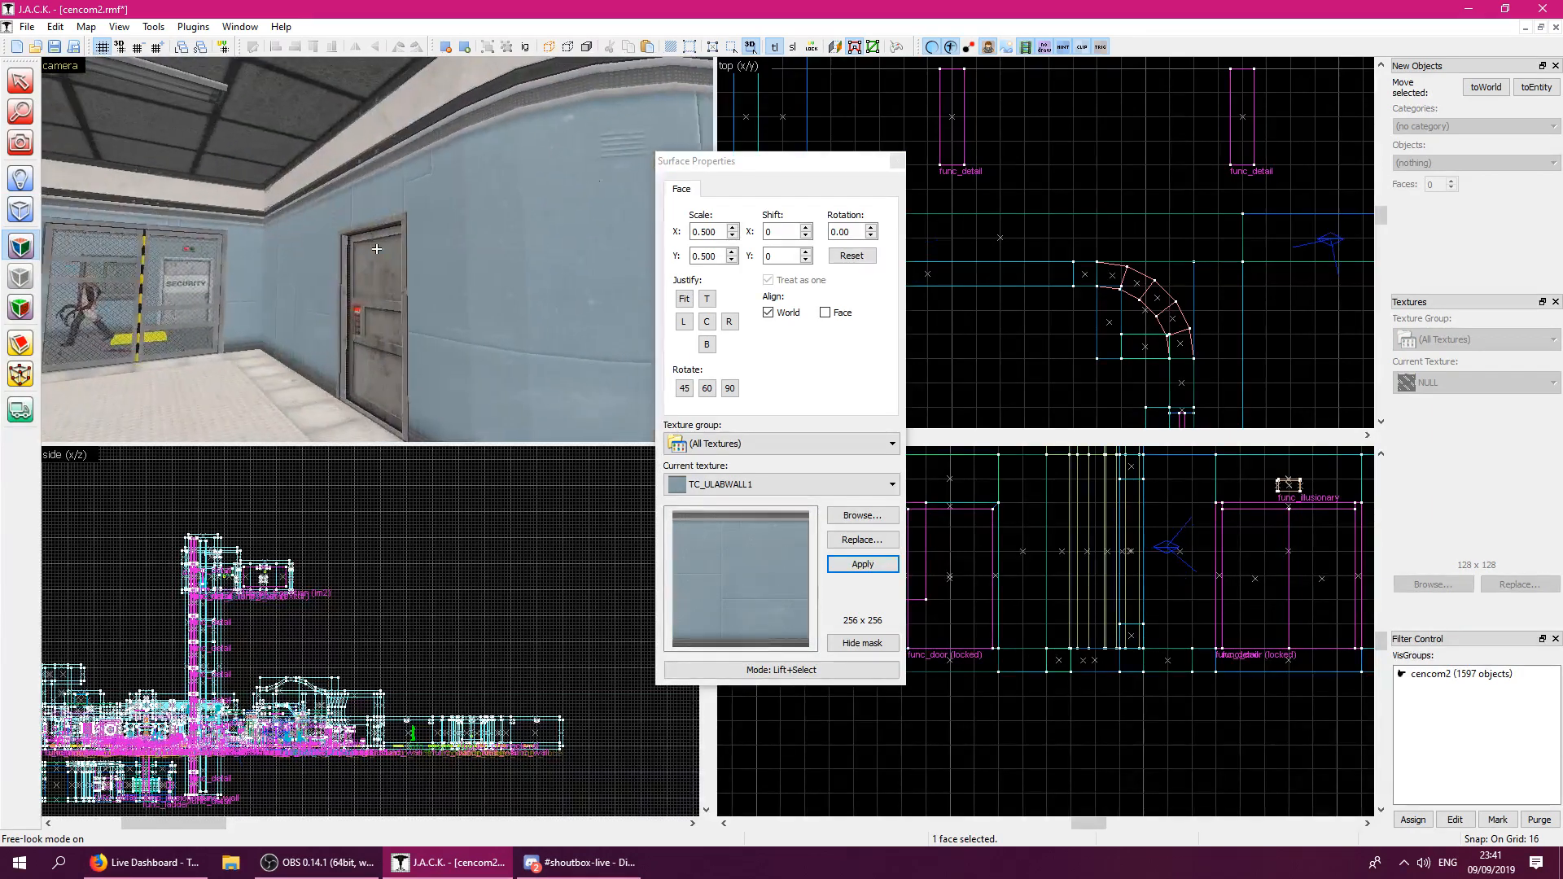
pyautogui.press('a')
pyautogui.press('z')
pyautogui.click(349, 256)
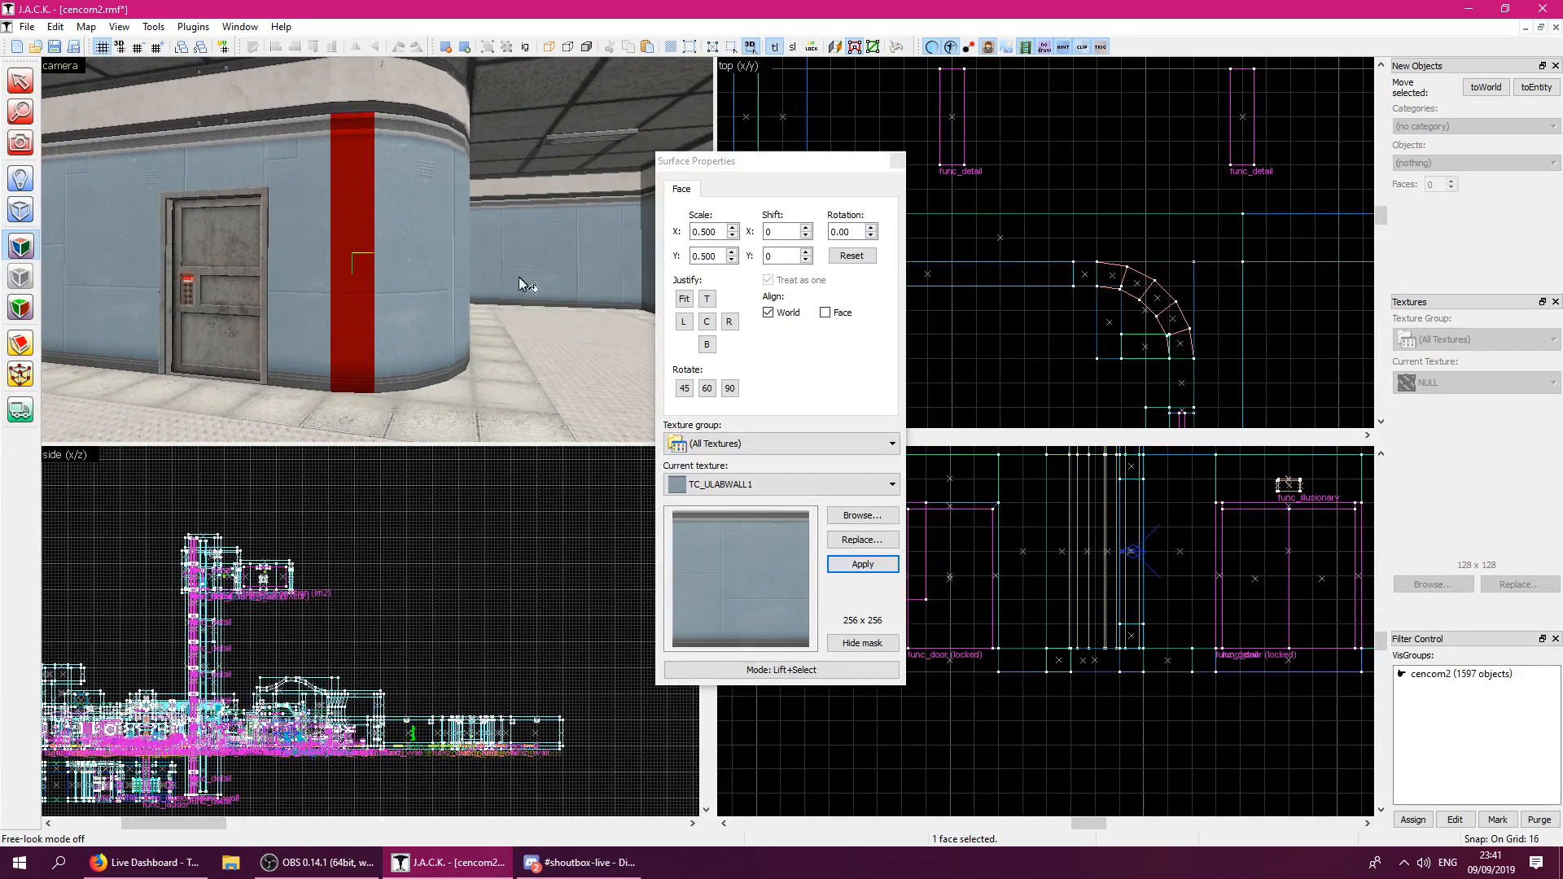
pyautogui.click(683, 300)
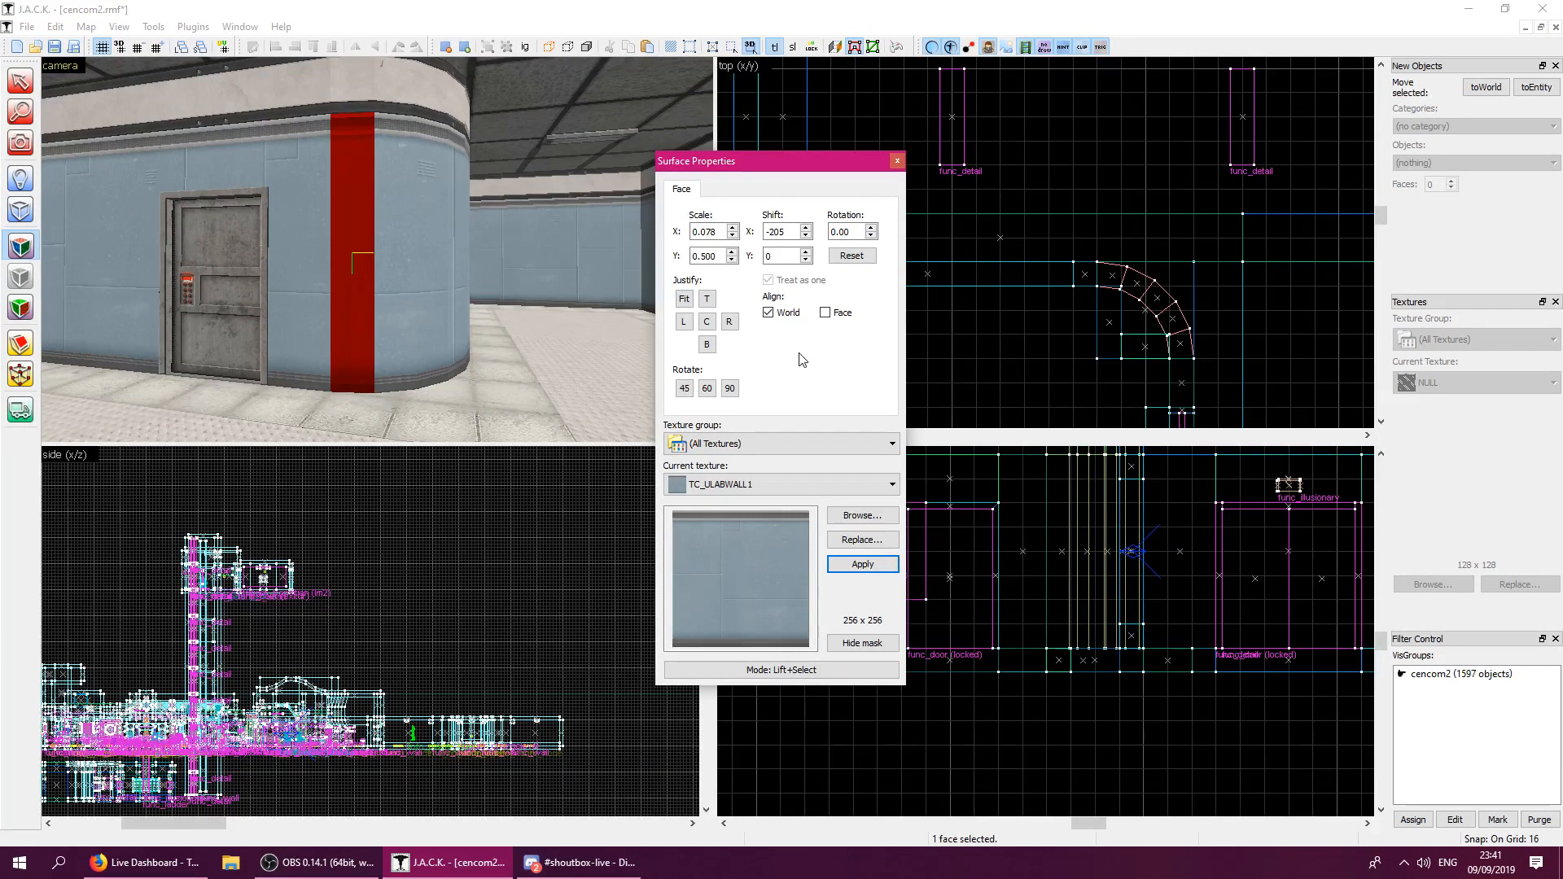
# Check the texture settings of another curved wall face and close the surface properties.
pyautogui.click(459, 297)
pyautogui.press('z')
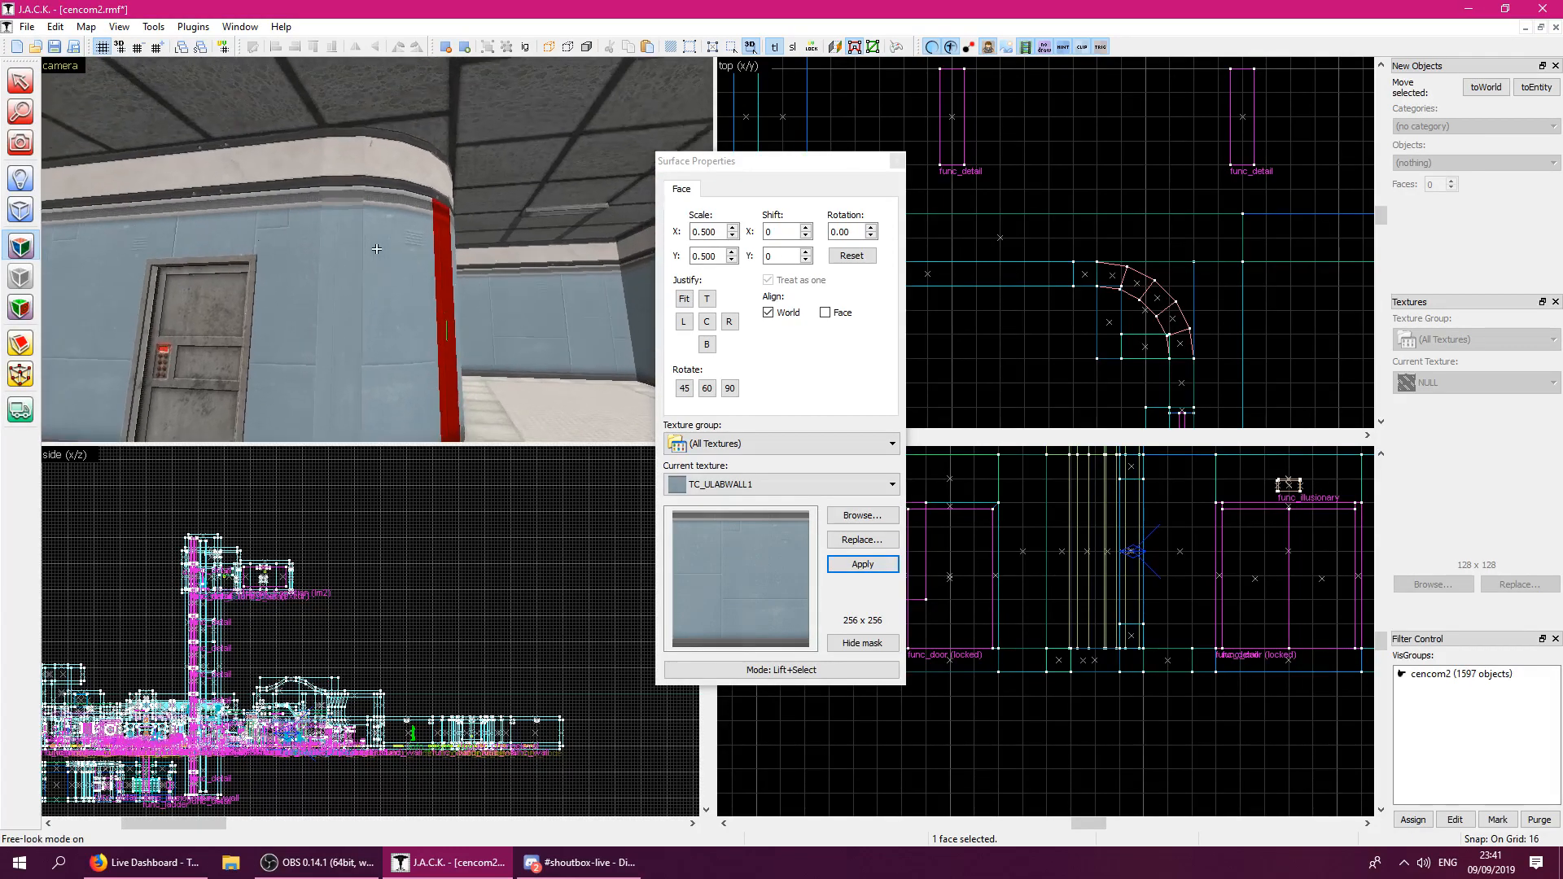
pyautogui.press('z')
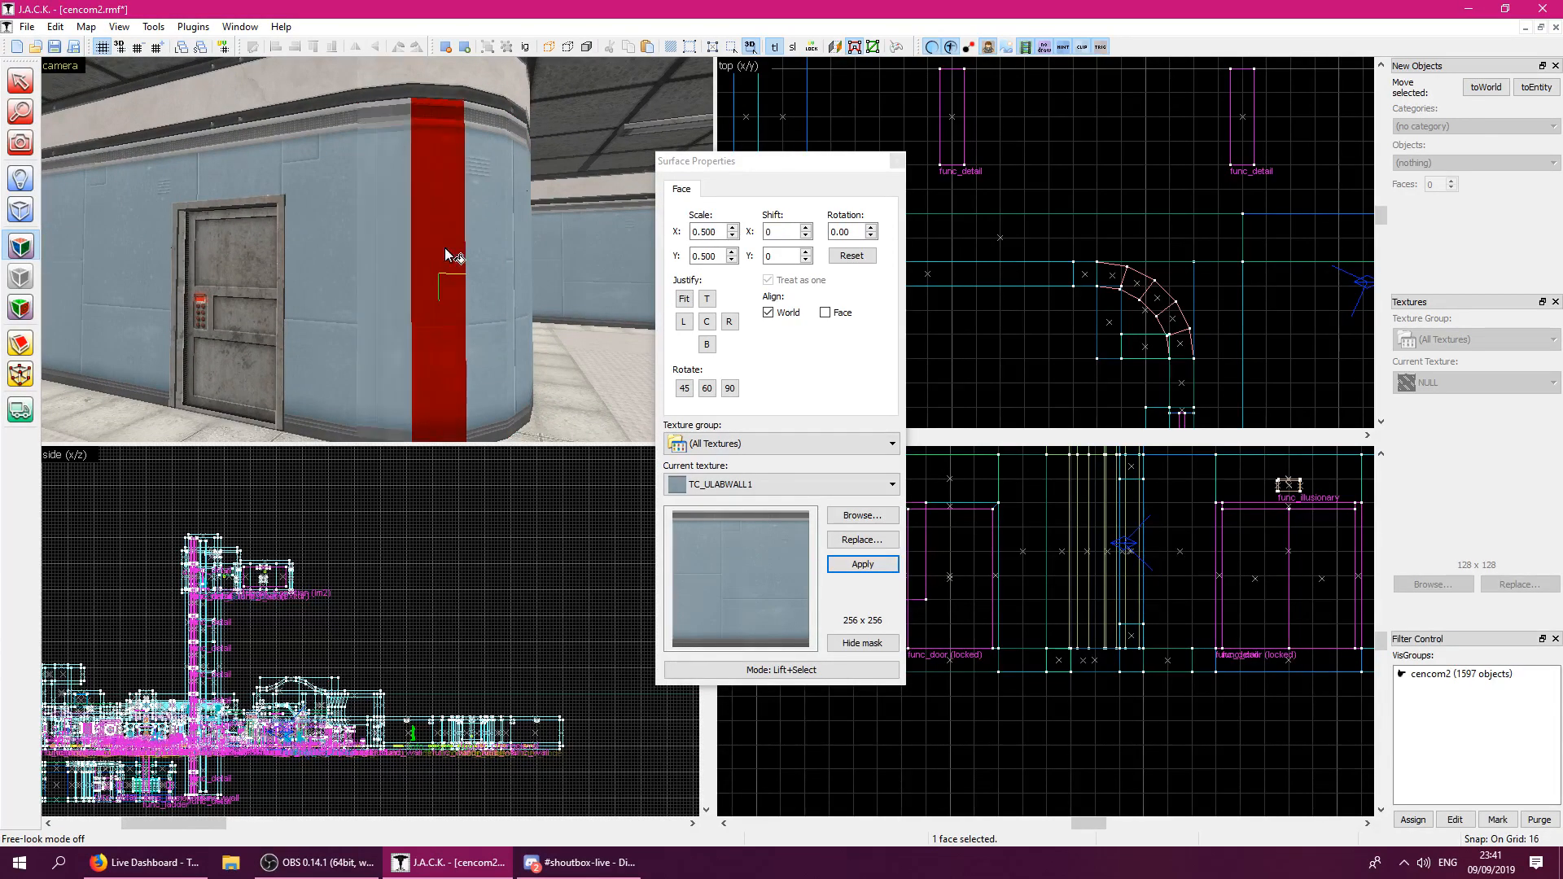
pyautogui.click(898, 160)
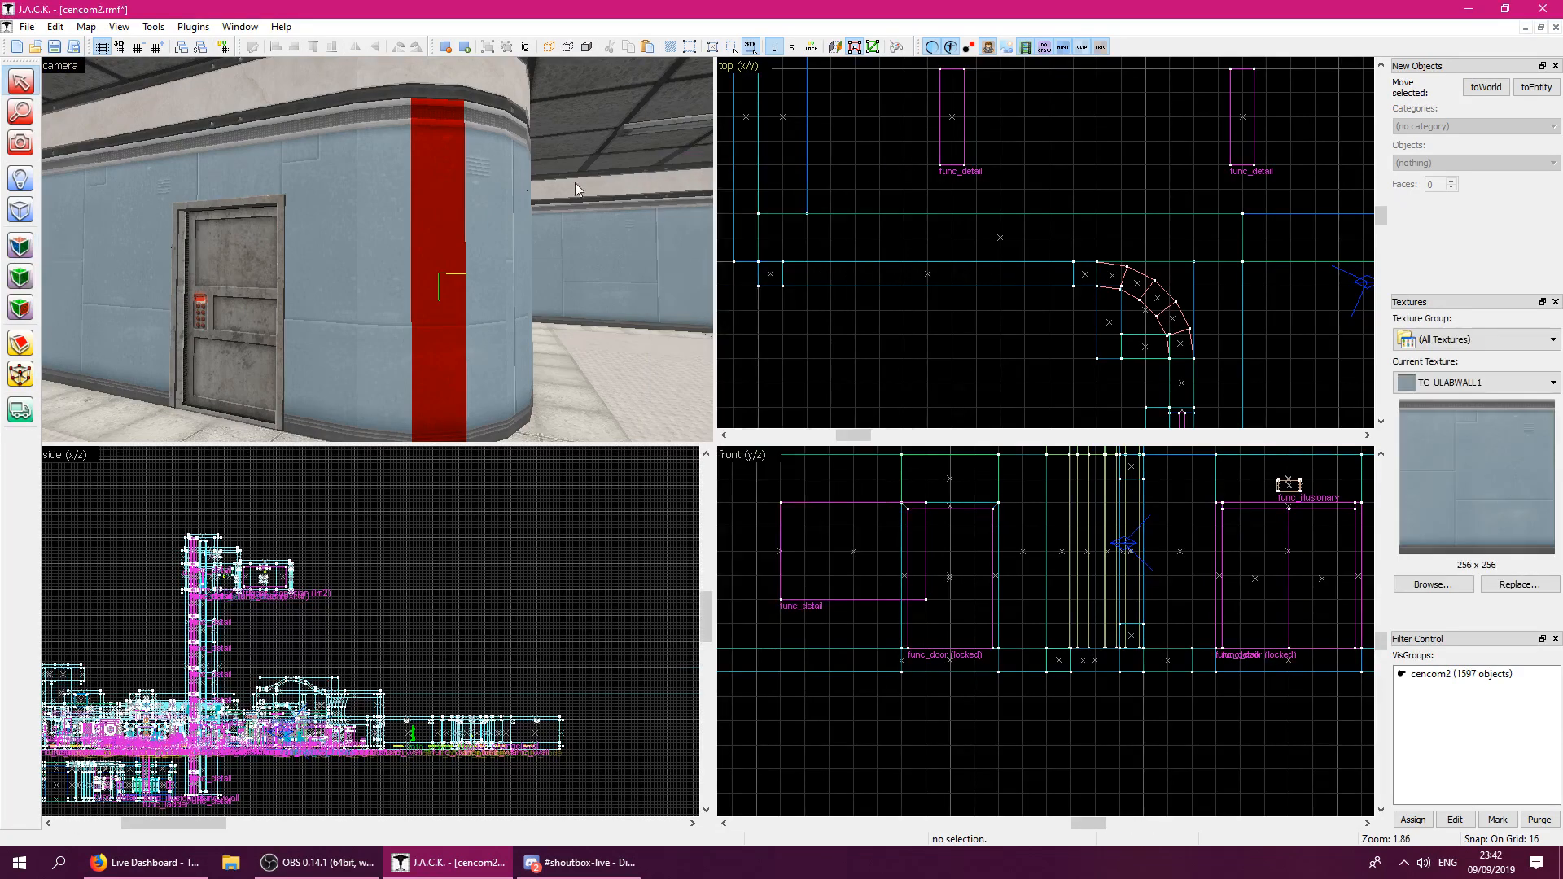
# Examine the rebuilt base and surrounding walls behind the open window.
pyautogui.press('z')
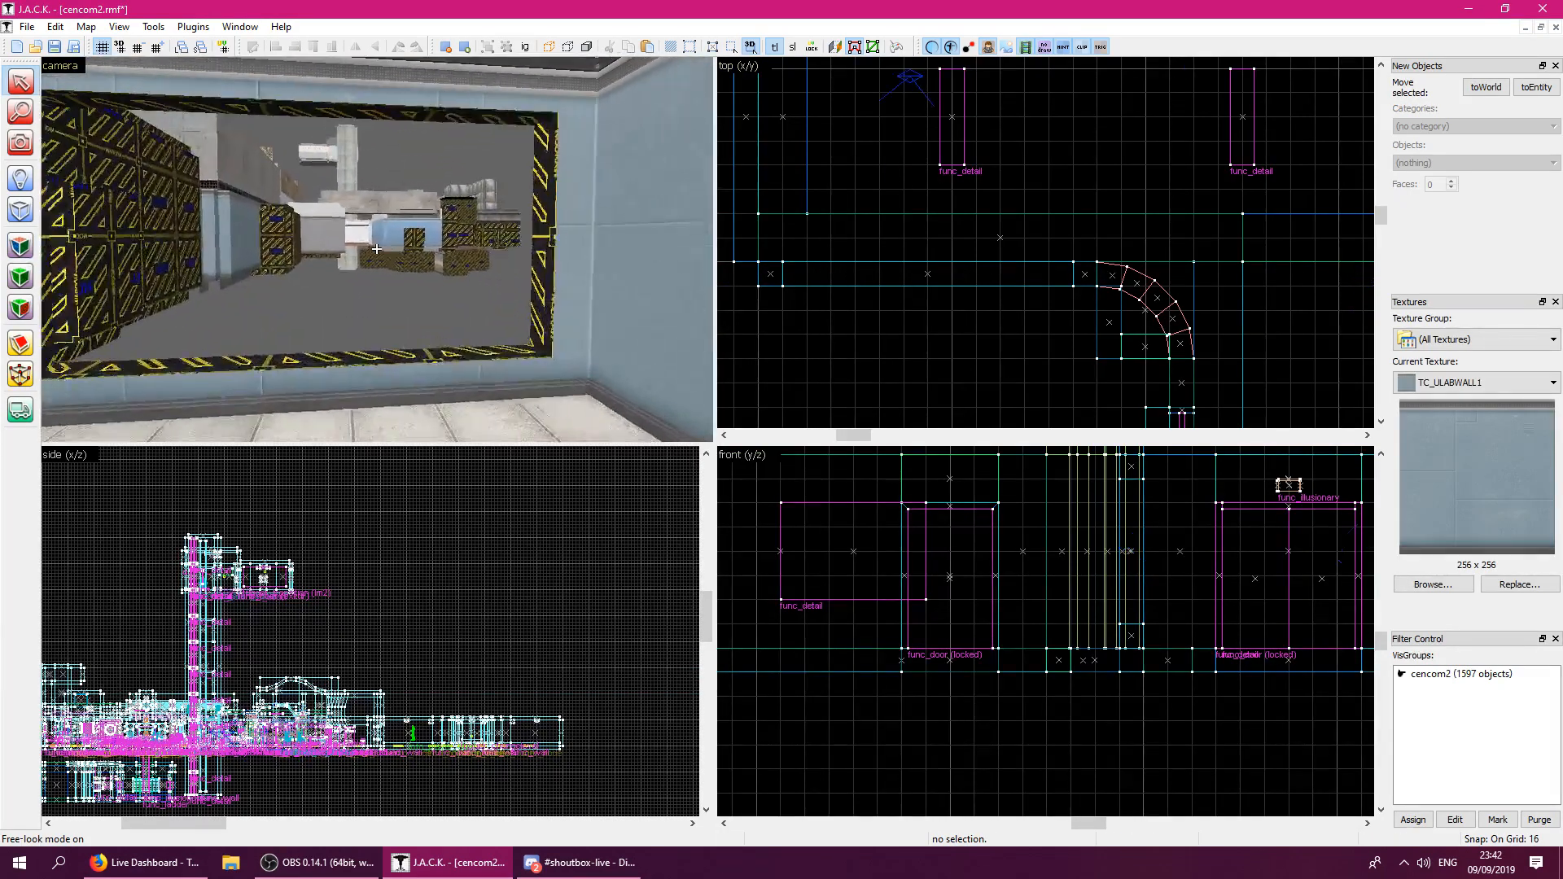
pyautogui.press('w')
pyautogui.press('z')
pyautogui.click(284, 279)
pyautogui.press('Escape')
pyautogui.press('z')
pyautogui.press('s')
pyautogui.press('w')
pyautogui.press('z')
pyautogui.click(373, 356)
pyautogui.click(374, 356)
pyautogui.click(372, 362)
# Select both base blocks behind the curved wall corner.
pyautogui.press('z')
pyautogui.press('w')
pyautogui.press('d')
pyautogui.press('z')
pyautogui.click(384, 230)
pyautogui.press('z')
pyautogui.press('z')
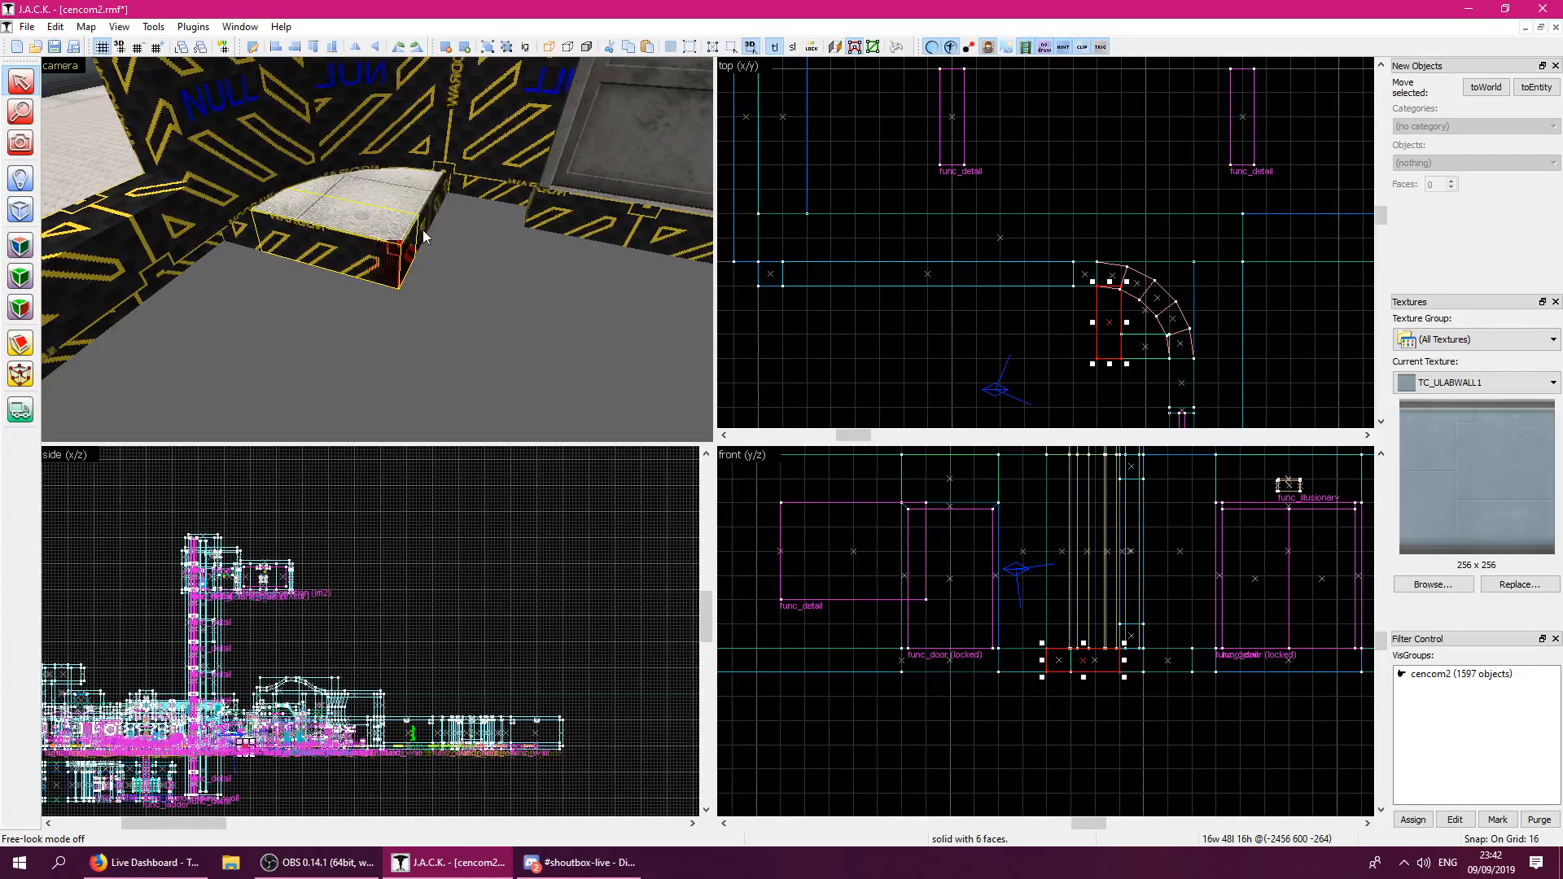
pyautogui.keyDown('ctrl'); pyautogui.click(428, 217); pyautogui.keyUp('ctrl')
pyautogui.press('z')
pyautogui.press('d')
pyautogui.press('z')
pyautogui.keyDown('ctrl'); pyautogui.click(382, 208); pyautogui.keyUp('ctrl')
pyautogui.keyDown('ctrl'); pyautogui.click(355, 194); pyautogui.keyUp('ctrl')
# Clone the two base blocks upward and stretch the copies to fill the height of the wall corner.
pyautogui.moveTo(1082, 649); pyautogui.dragTo(1084, 622)
pyautogui.scroll(1, 1085, 481)
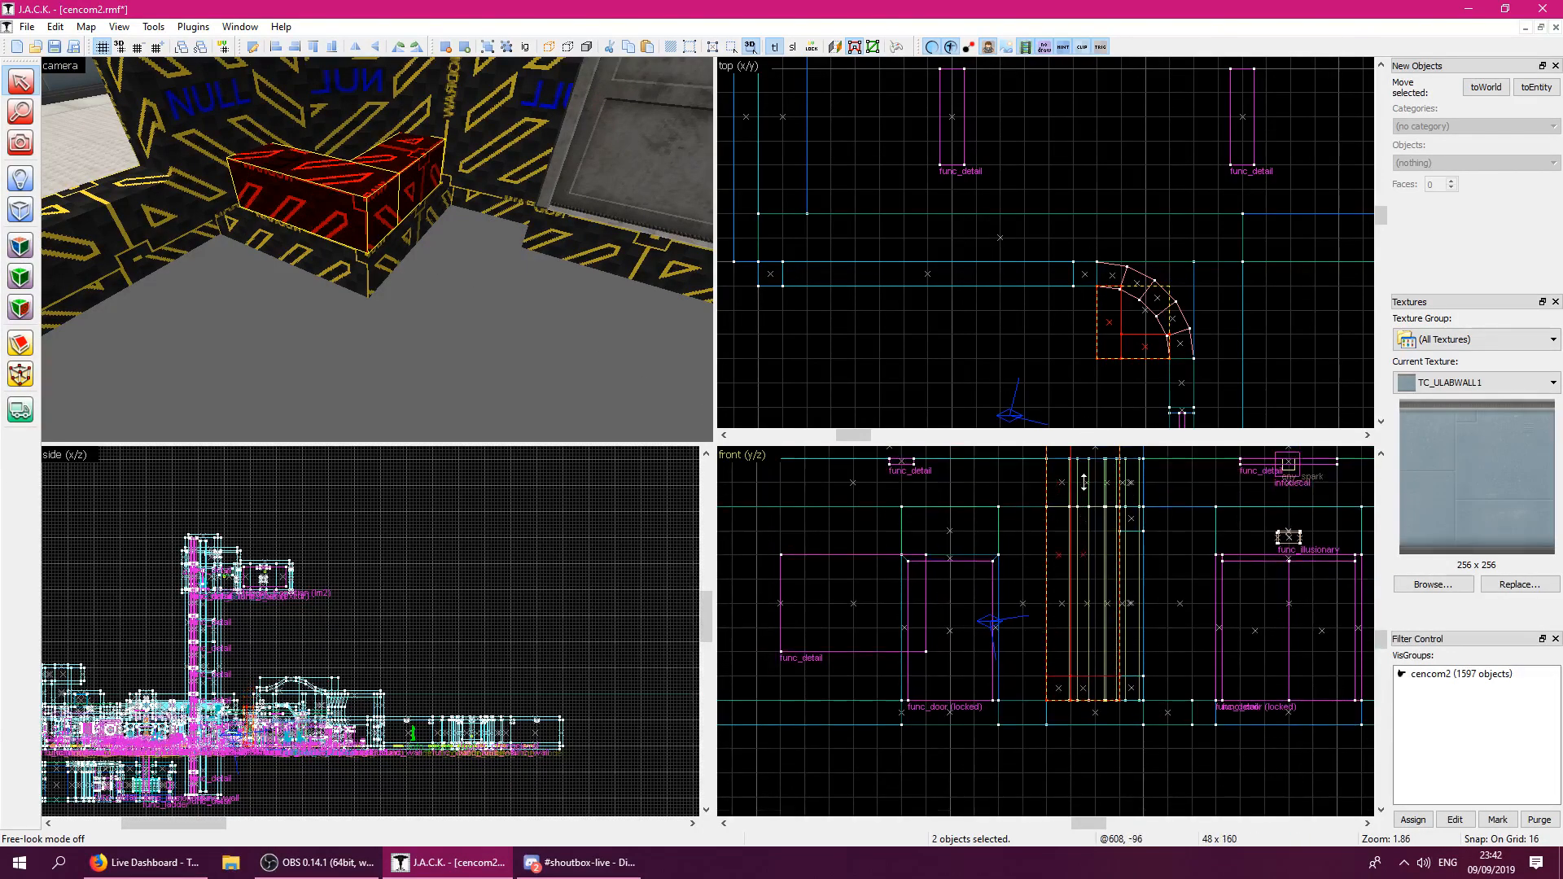
pyautogui.moveTo(1087, 503); pyautogui.dragTo(1092, 512)
pyautogui.click(930, 393)
pyautogui.press('z')
pyautogui.press('z')
# Pick up the NULL texture at 0.500 scale from the door wall and apply it to the new corner column's faces.
pyautogui.click(19, 245)
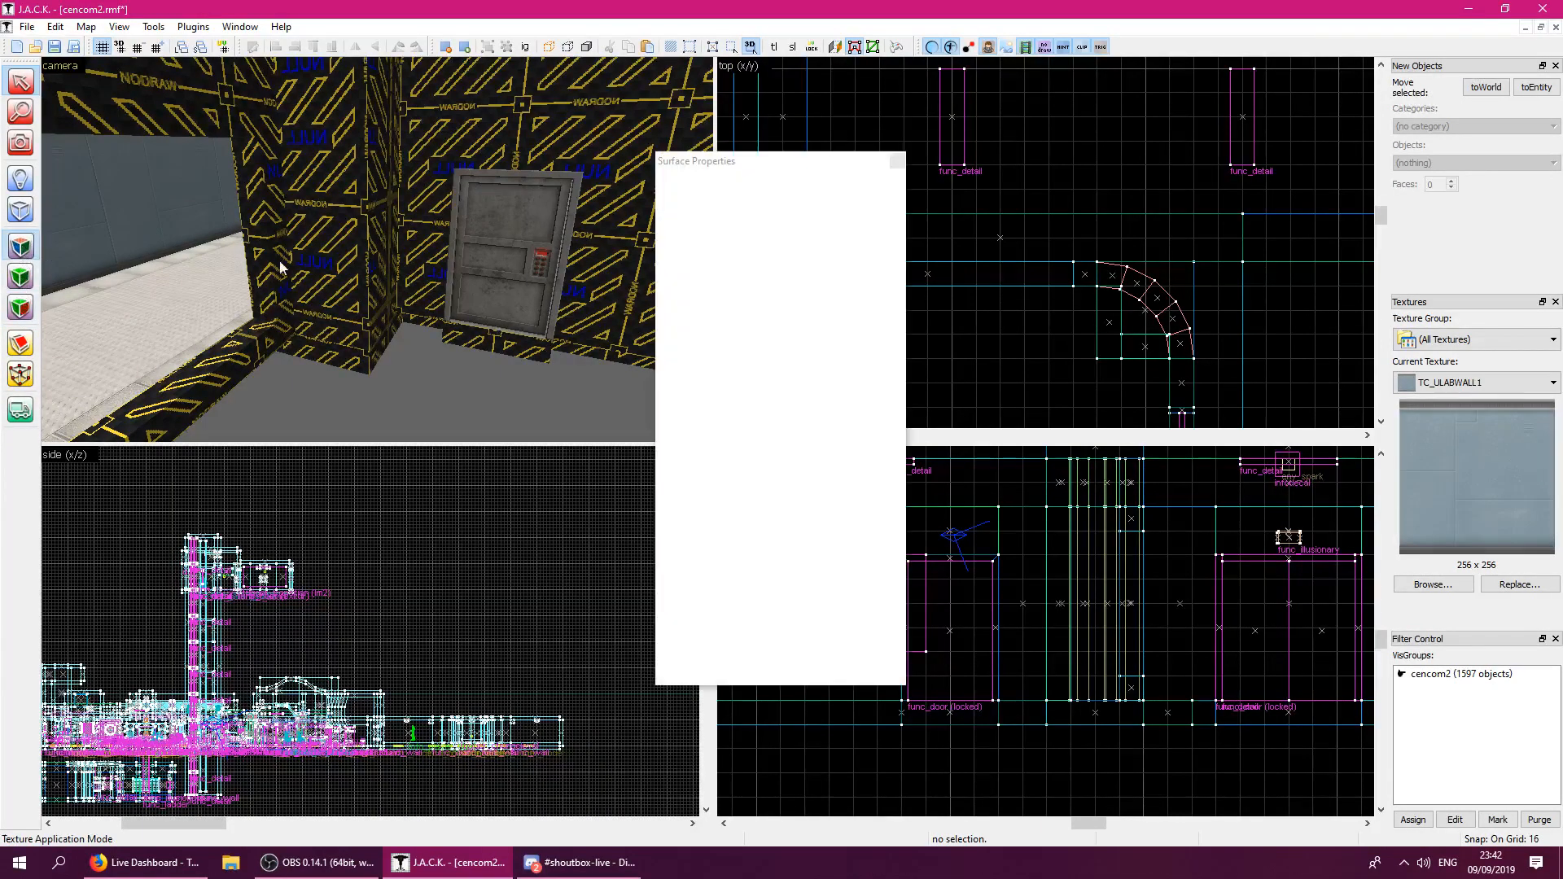
pyautogui.click(429, 244)
pyautogui.rightClick(353, 313)
pyautogui.rightClick(370, 298)
pyautogui.press('z')
pyautogui.press('z')
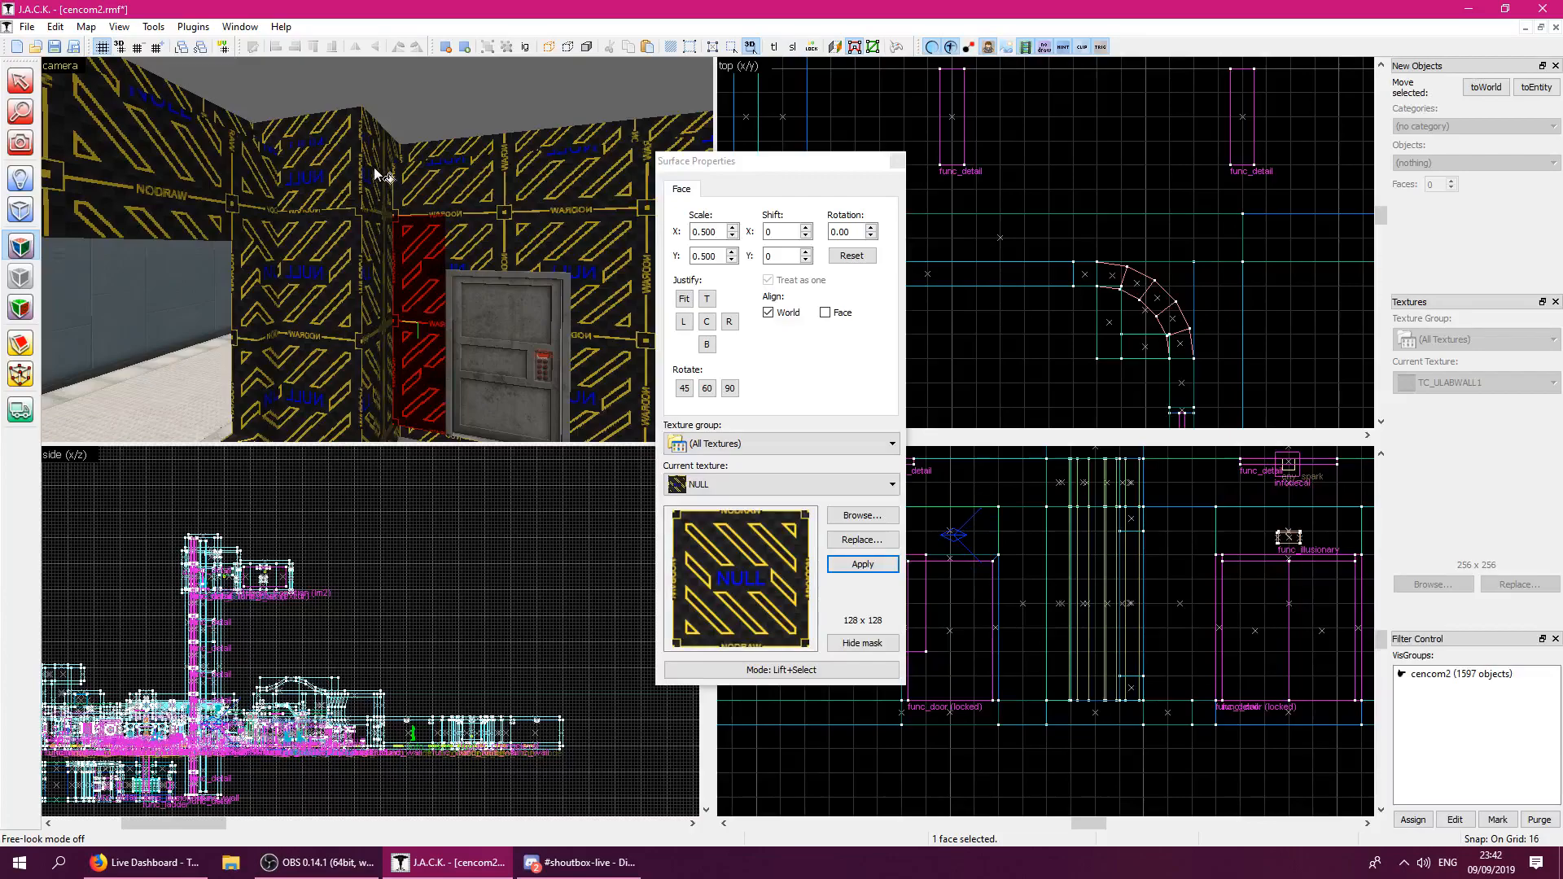
pyautogui.rightClick(323, 187)
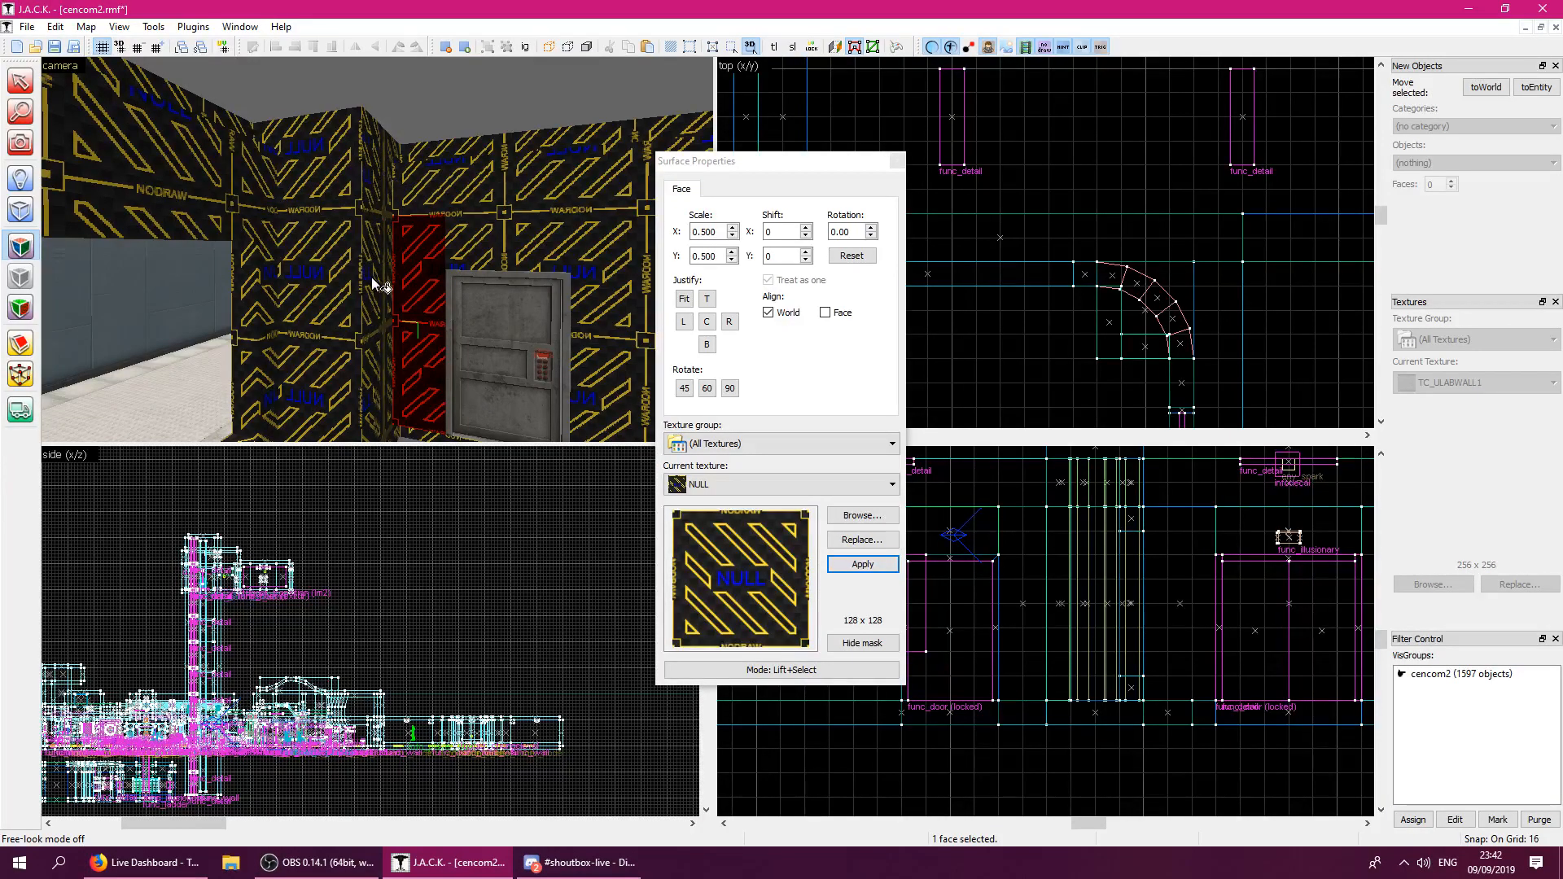
pyautogui.click(899, 162)
# Create two upper NULL wall blocks enclosing the room behind the window, one 16 units thick and the other 272 by 16.
pyautogui.press('z')
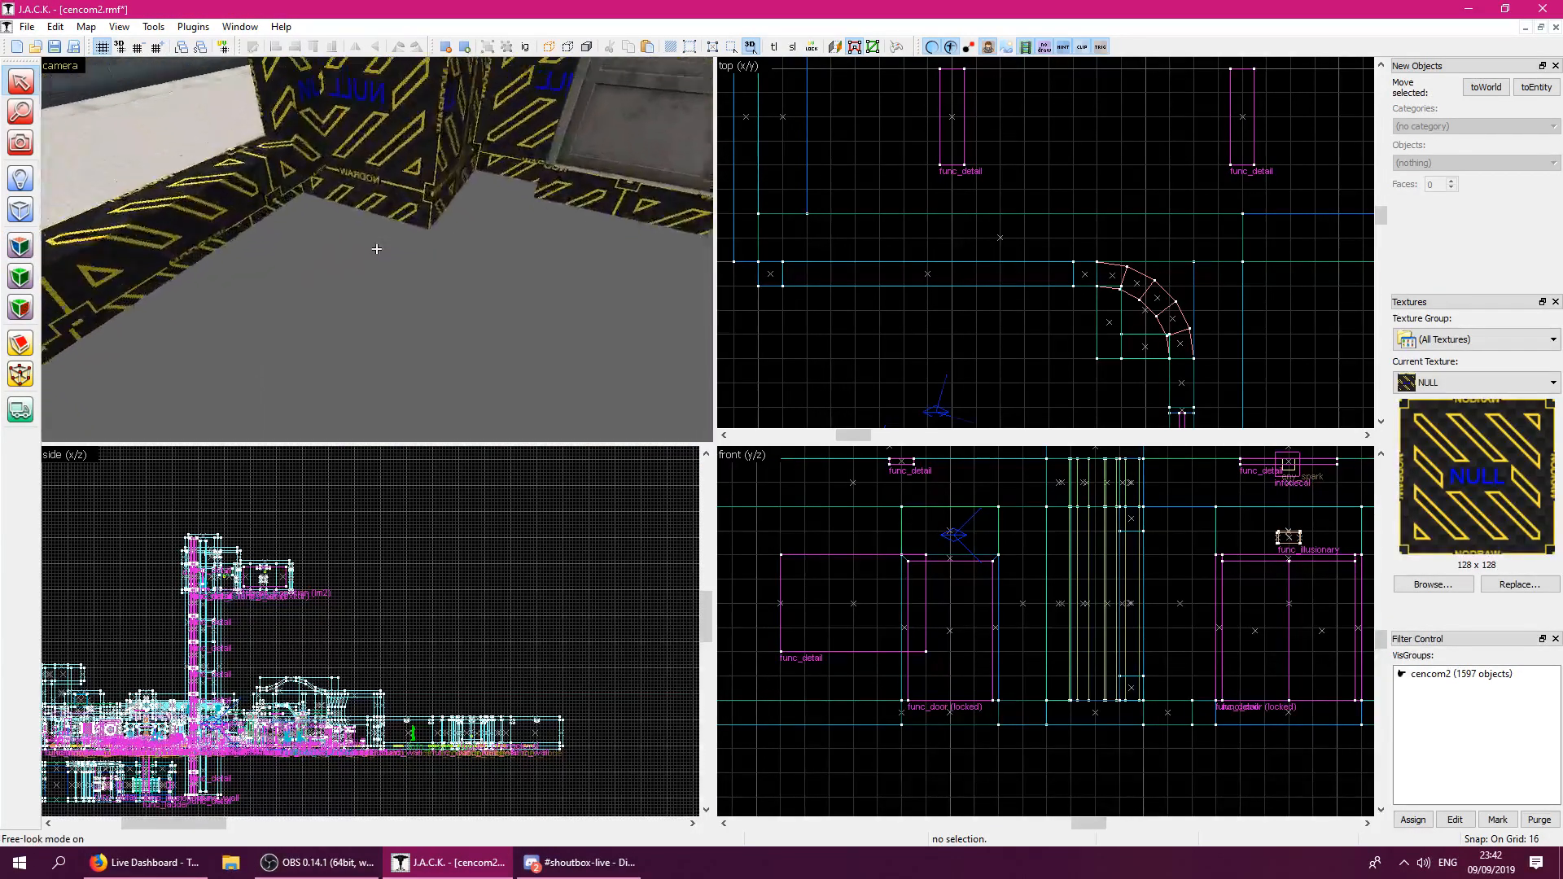
pyautogui.press('w')
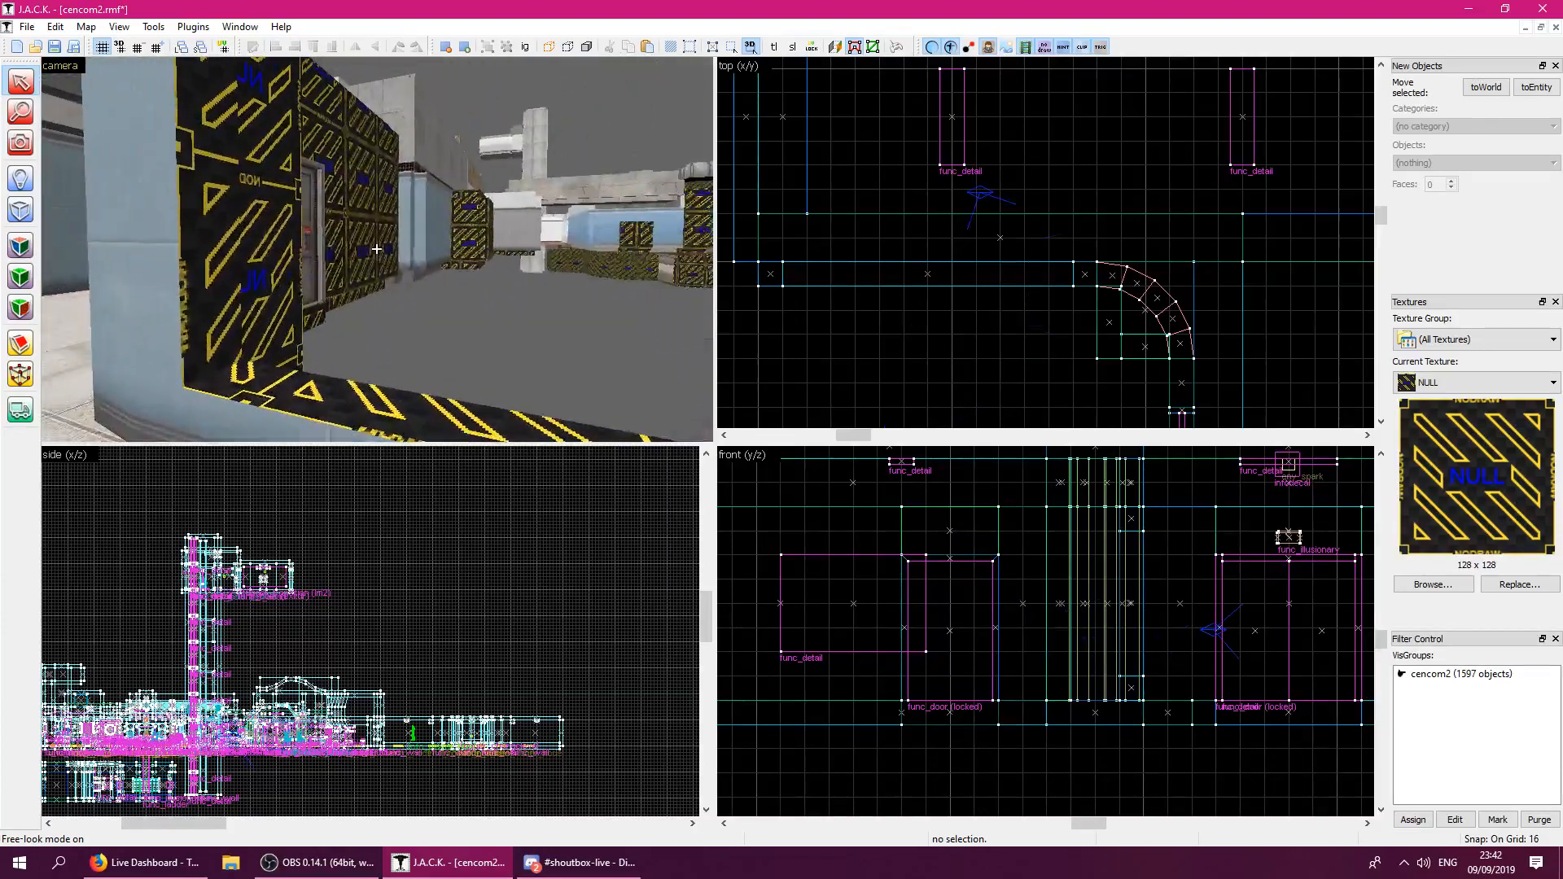
pyautogui.press('z')
pyautogui.click(19, 210)
pyautogui.scroll(-3, 912, 378)
pyautogui.scroll(2, 940, 374)
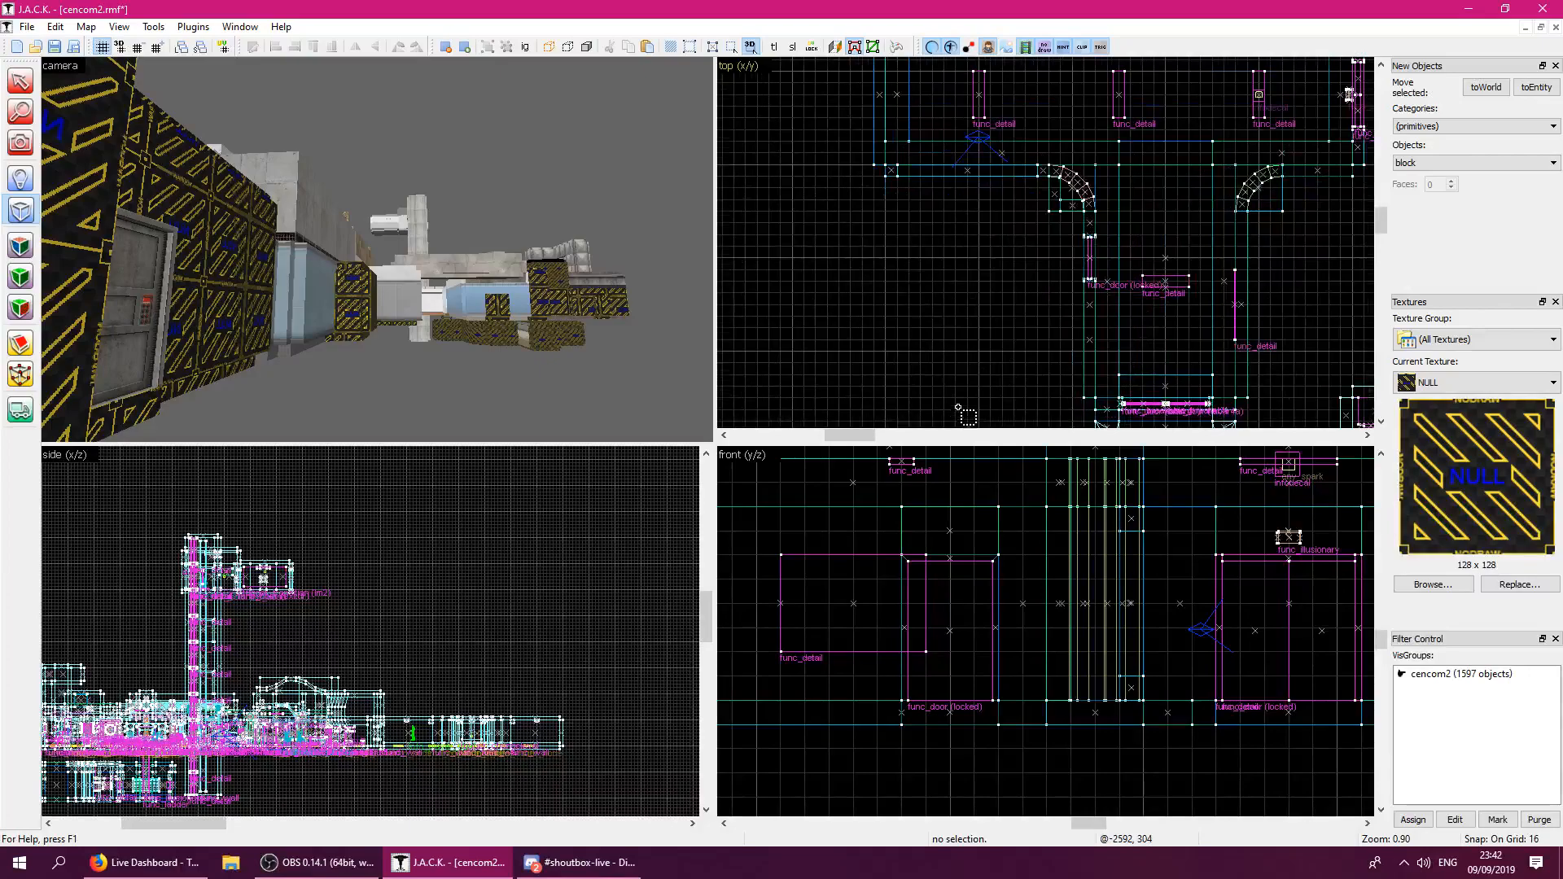
pyautogui.scroll(2, 1050, 358)
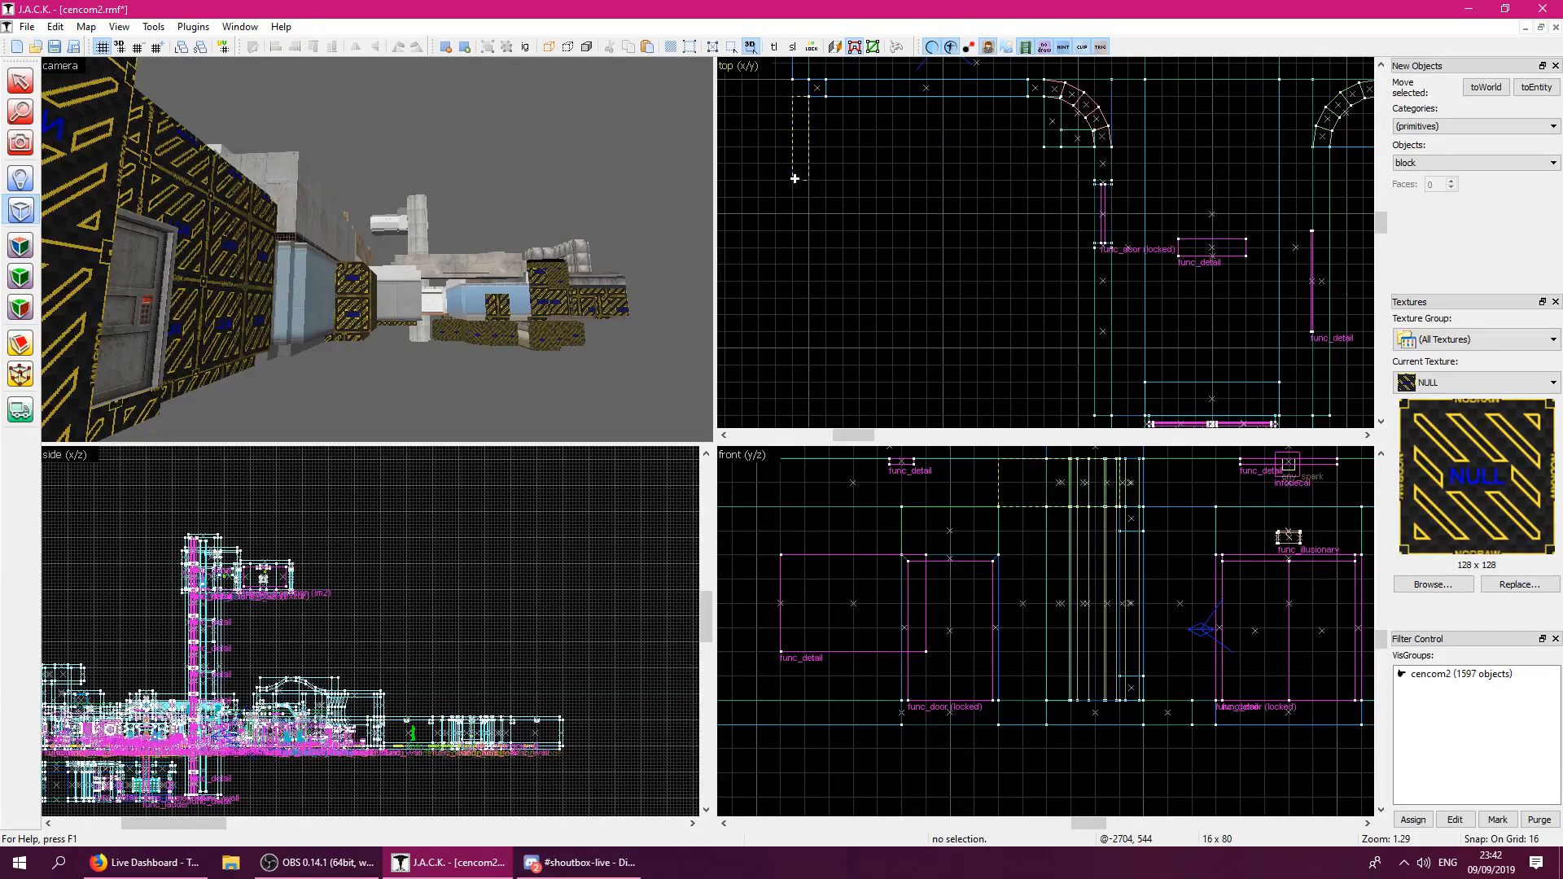
pyautogui.moveTo(797, 204); pyautogui.dragTo(797, 348)
pyautogui.press('Return')
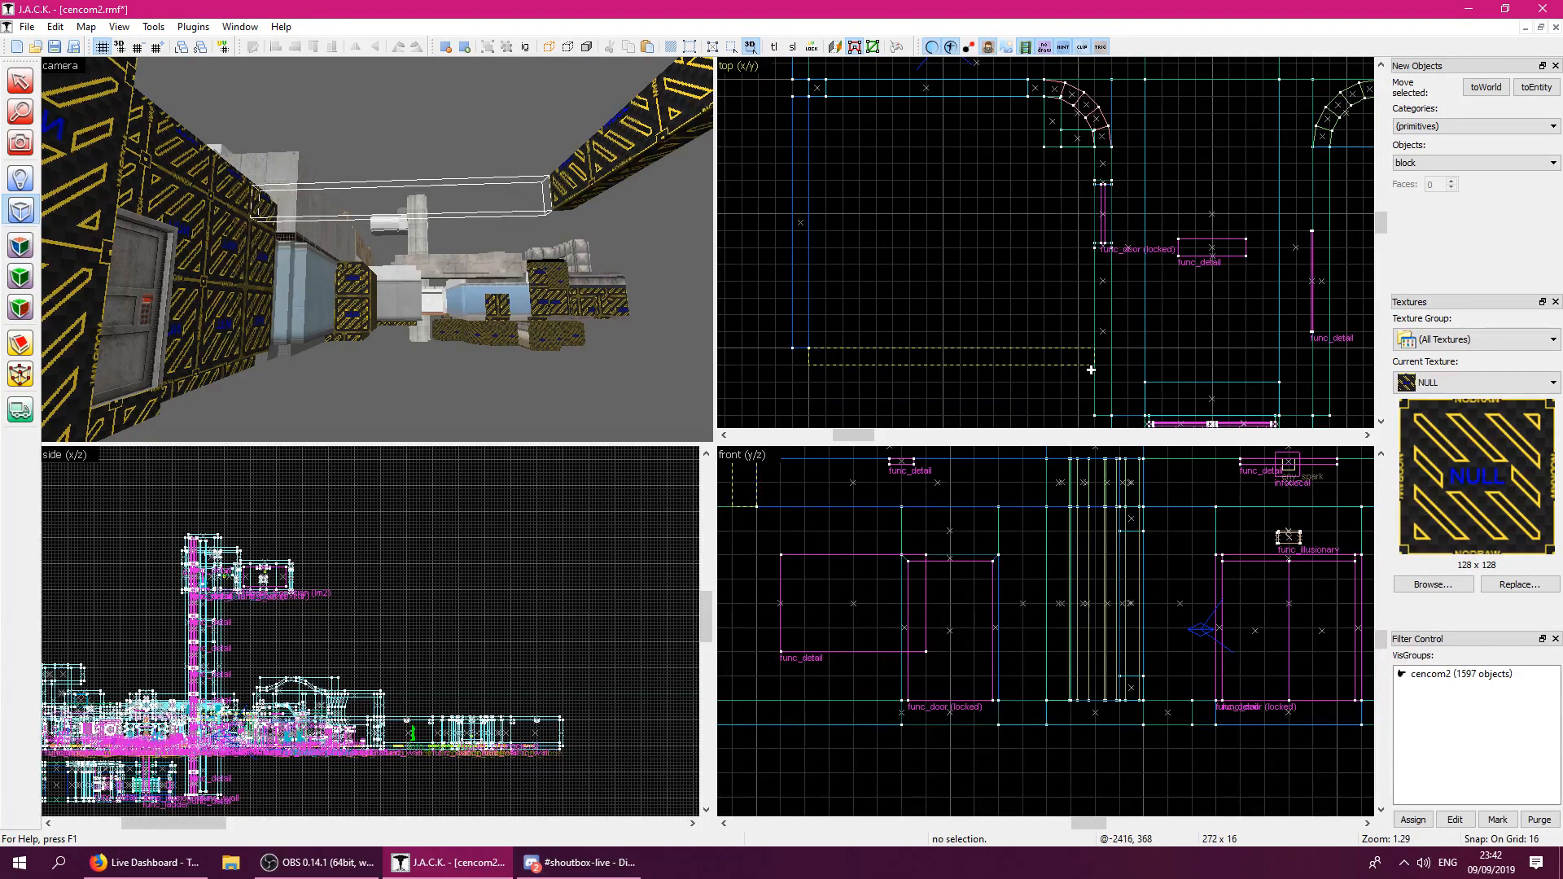
pyautogui.scroll(-2, 880, 511)
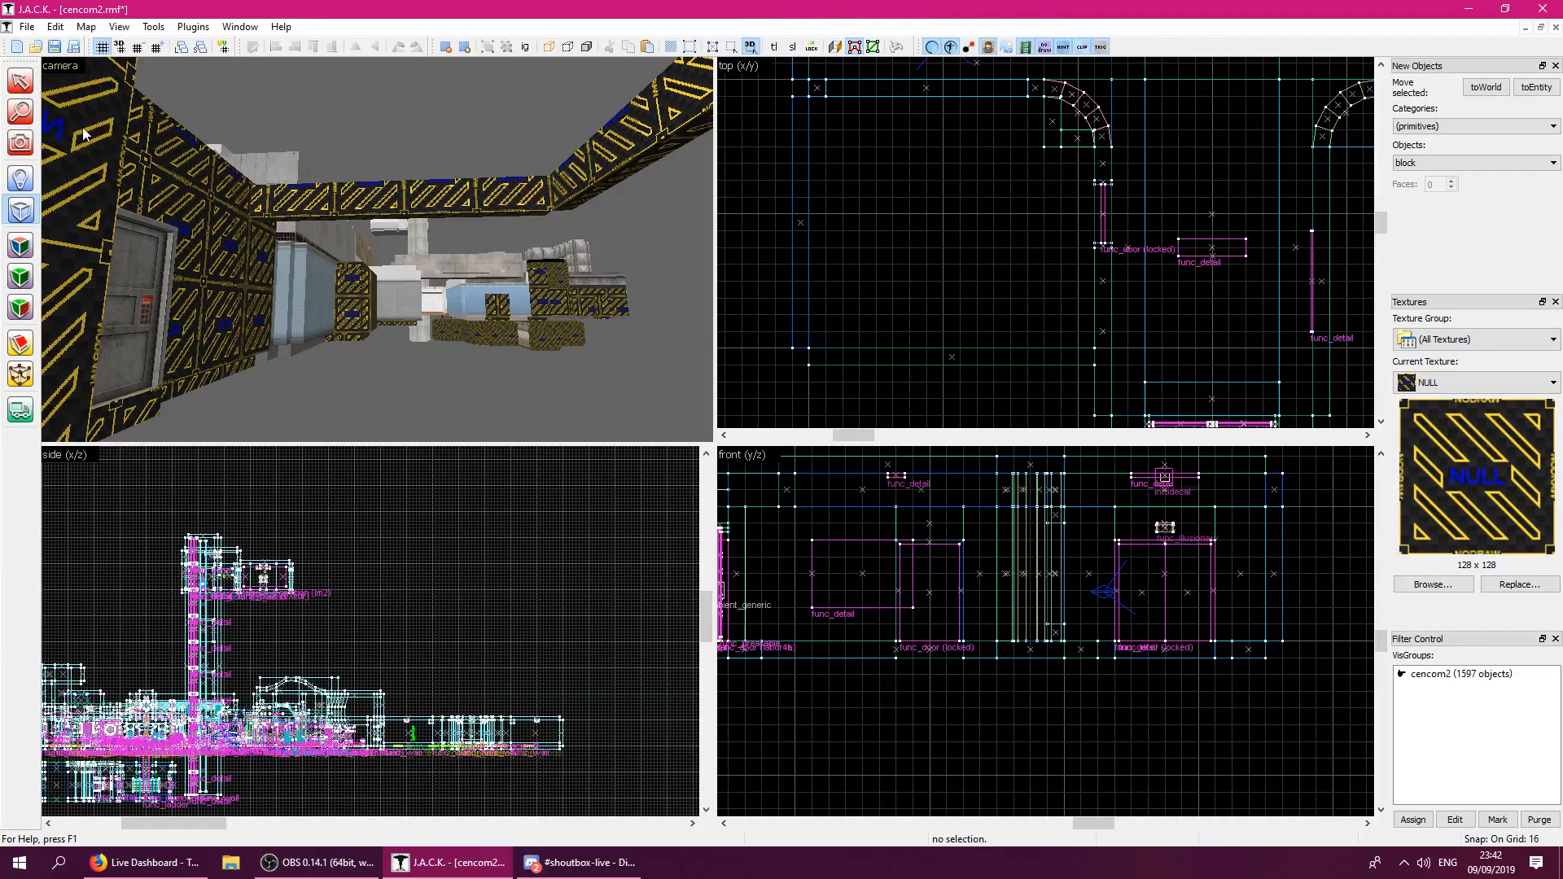
# Clone the two upper wall blocks downward and stretch the copies to 128 units high.
pyautogui.click(20, 80)
pyautogui.click(346, 201)
pyautogui.keyDown('ctrl'); pyautogui.click(563, 197); pyautogui.keyUp('ctrl')
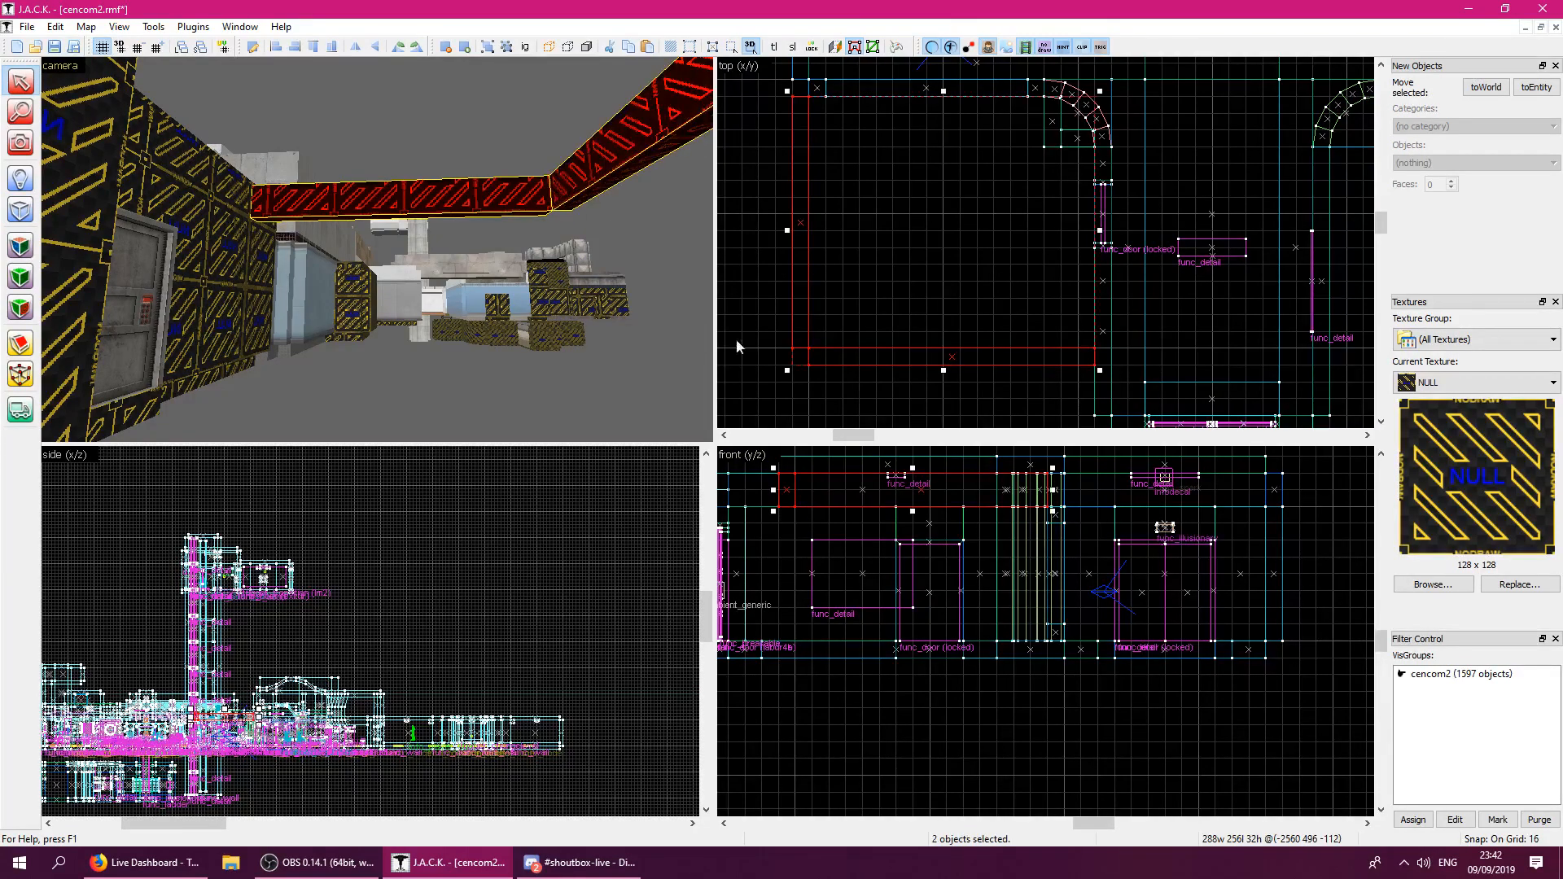
pyautogui.moveTo(806, 488); pyautogui.dragTo(808, 517)
pyautogui.moveTo(914, 546); pyautogui.dragTo(903, 652)
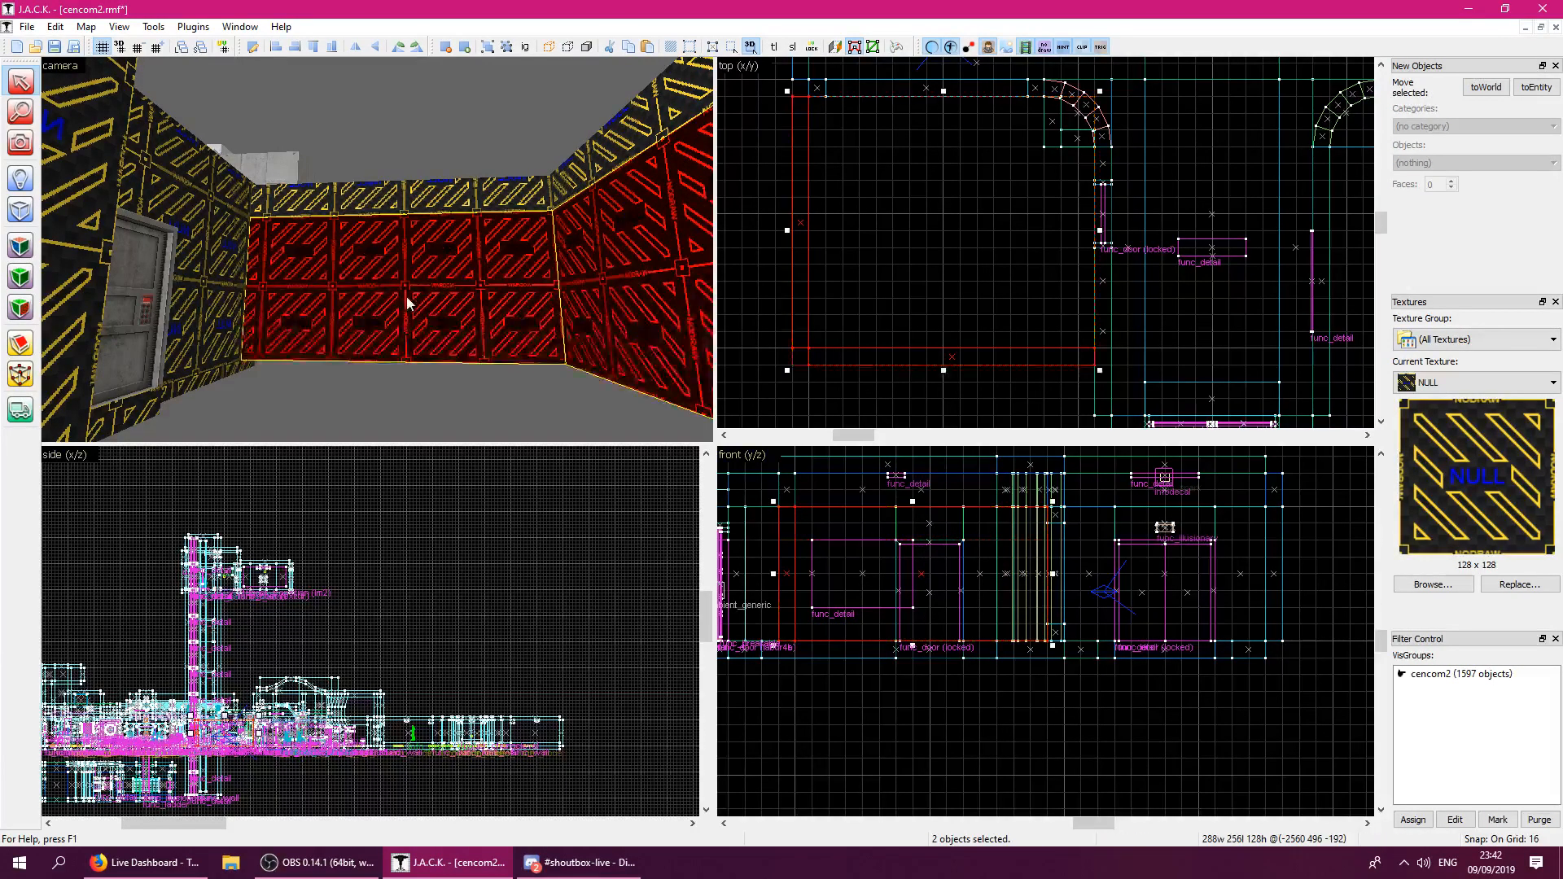
pyautogui.press('Escape')
# Create a 48 by 192 NULL floor block, 16 units high, along the door wall between the corner and the far wall.
pyautogui.click(21, 210)
pyautogui.moveTo(1040, 143); pyautogui.dragTo(1100, 354)
pyautogui.moveTo(910, 606); pyautogui.dragTo(911, 622)
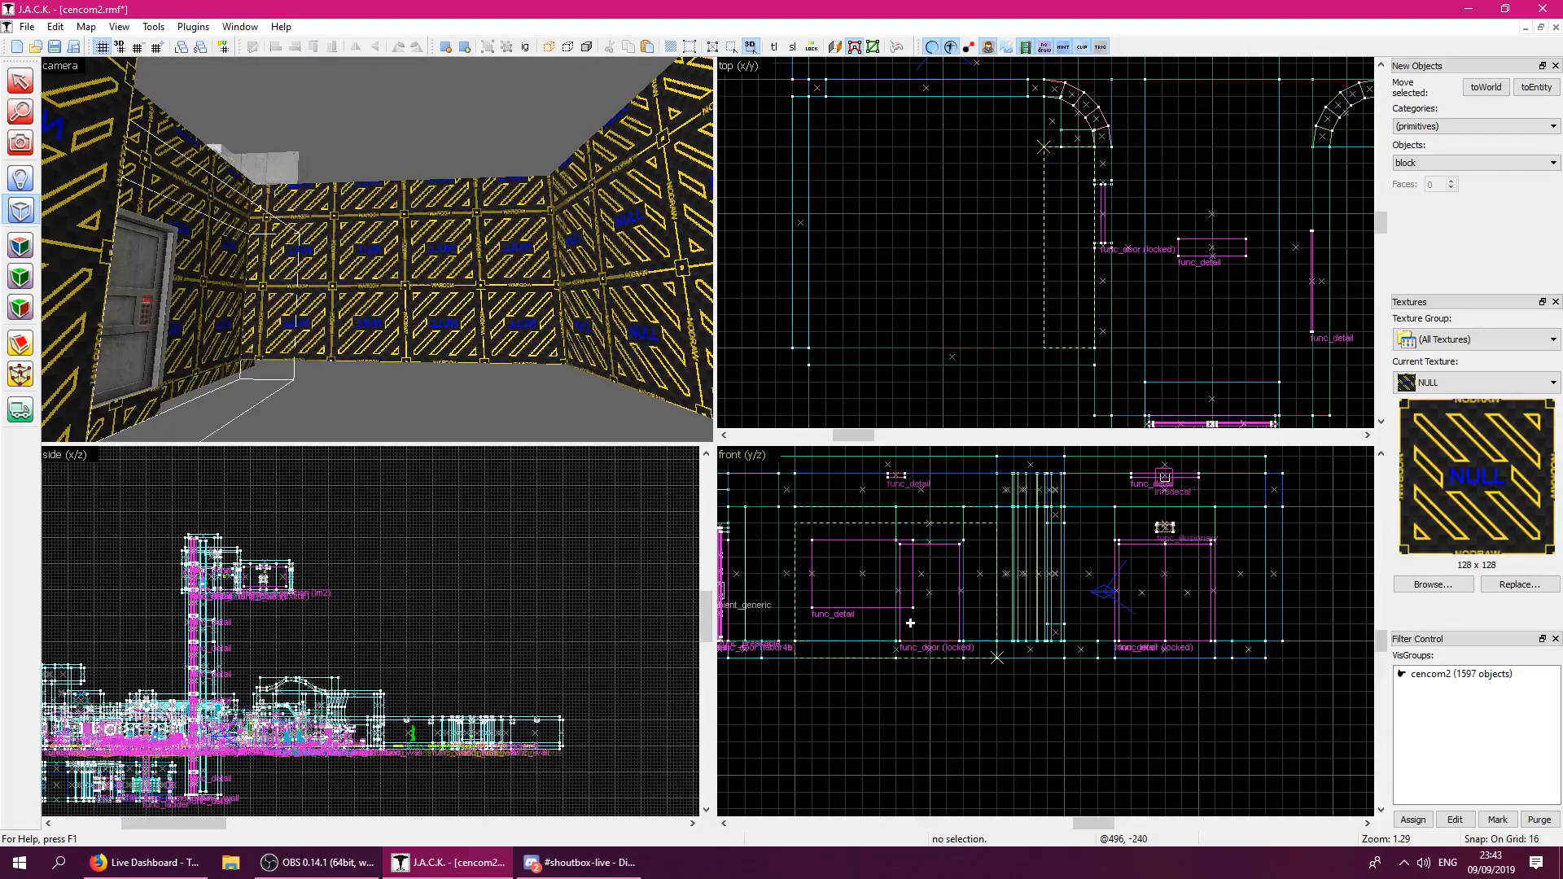
pyautogui.press('Return')
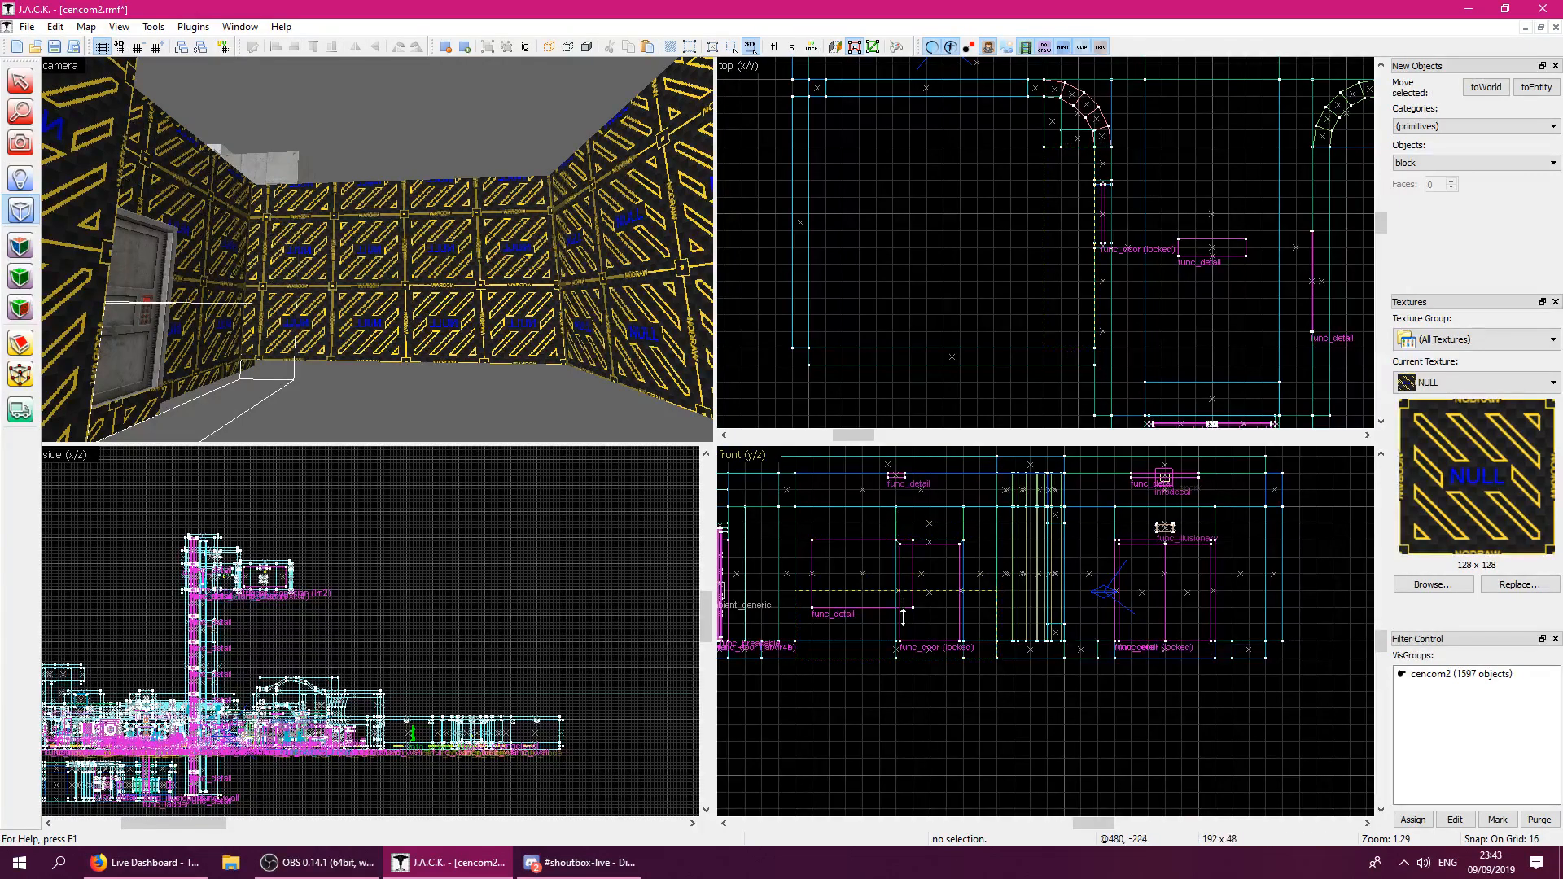
pyautogui.press('Escape')
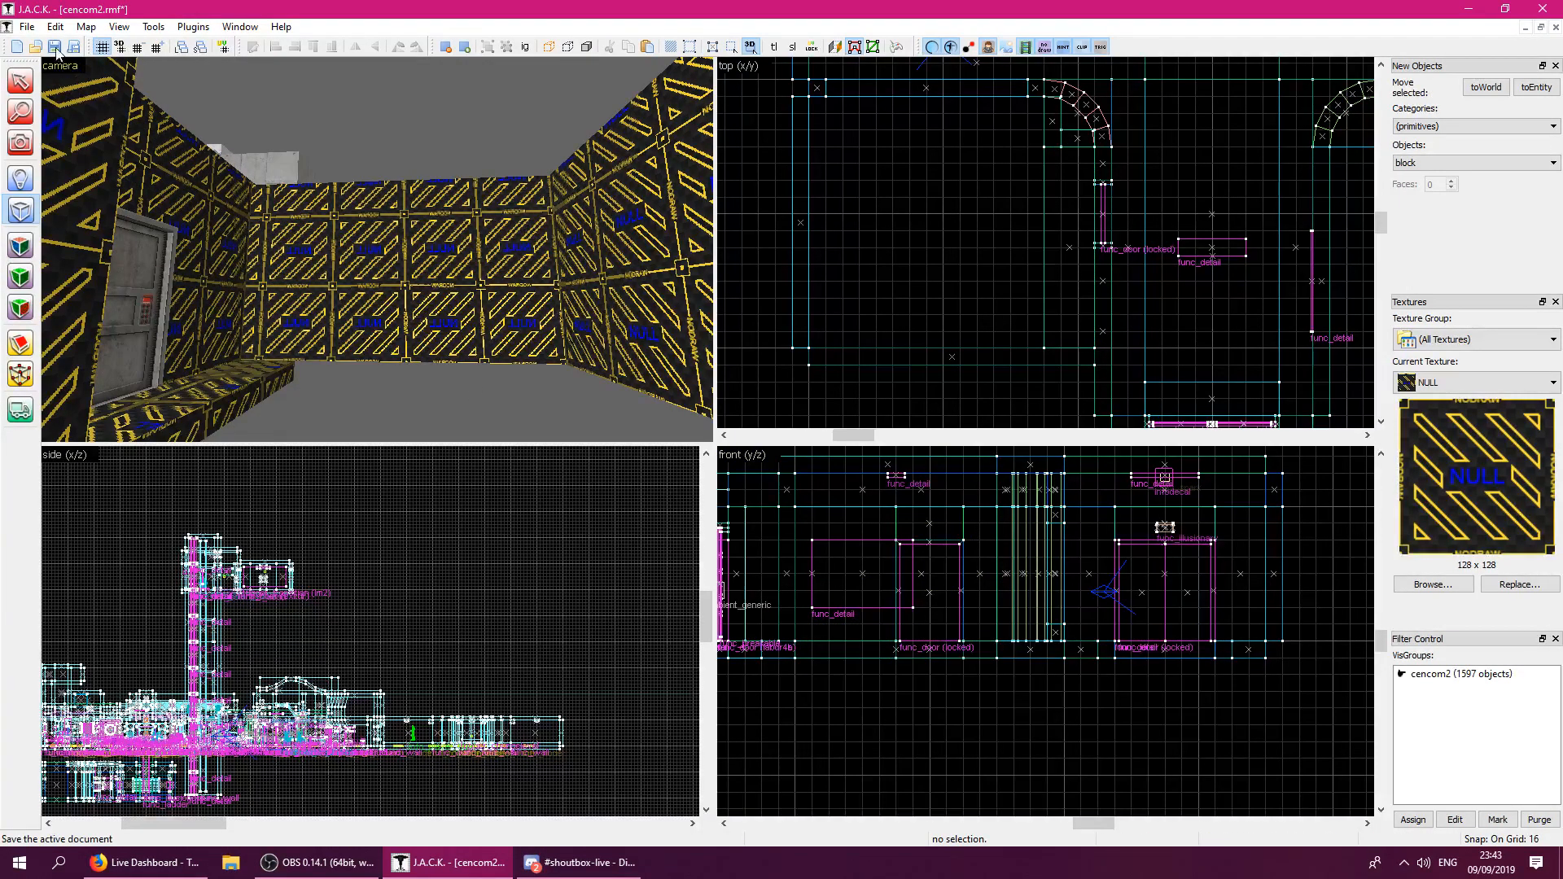
# Clone the floor strip by the door up to ceiling level and look over the room.
pyautogui.click(20, 82)
pyautogui.click(235, 375)
pyautogui.moveTo(860, 655); pyautogui.dragTo(860, 471)
pyautogui.click(866, 296)
pyautogui.press('z')
pyautogui.press('s')
pyautogui.press('w')
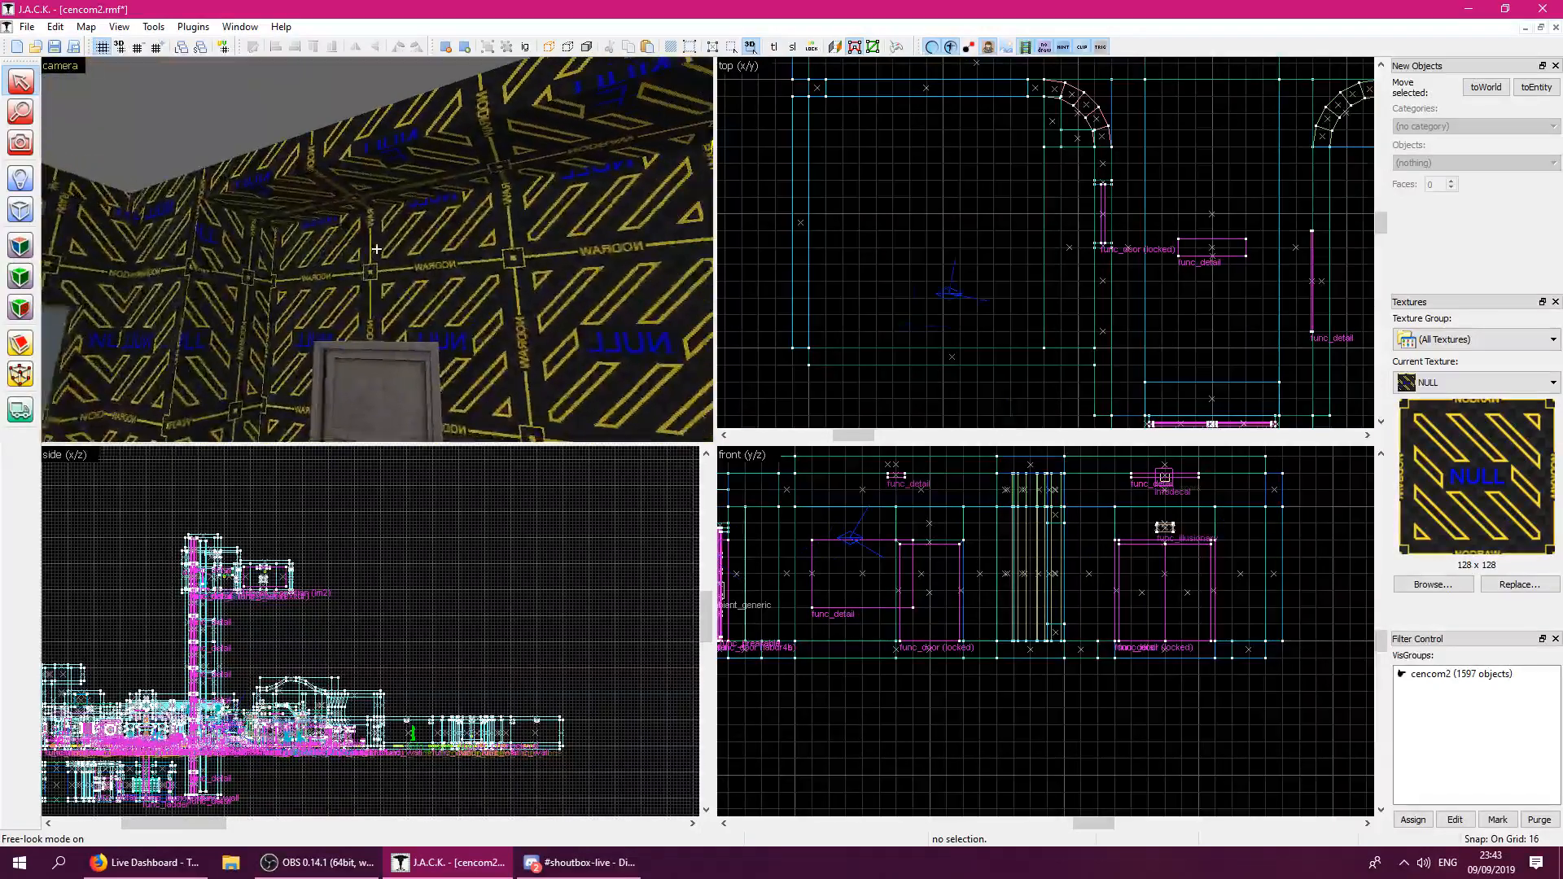
pyautogui.press('w')
pyautogui.press('s')
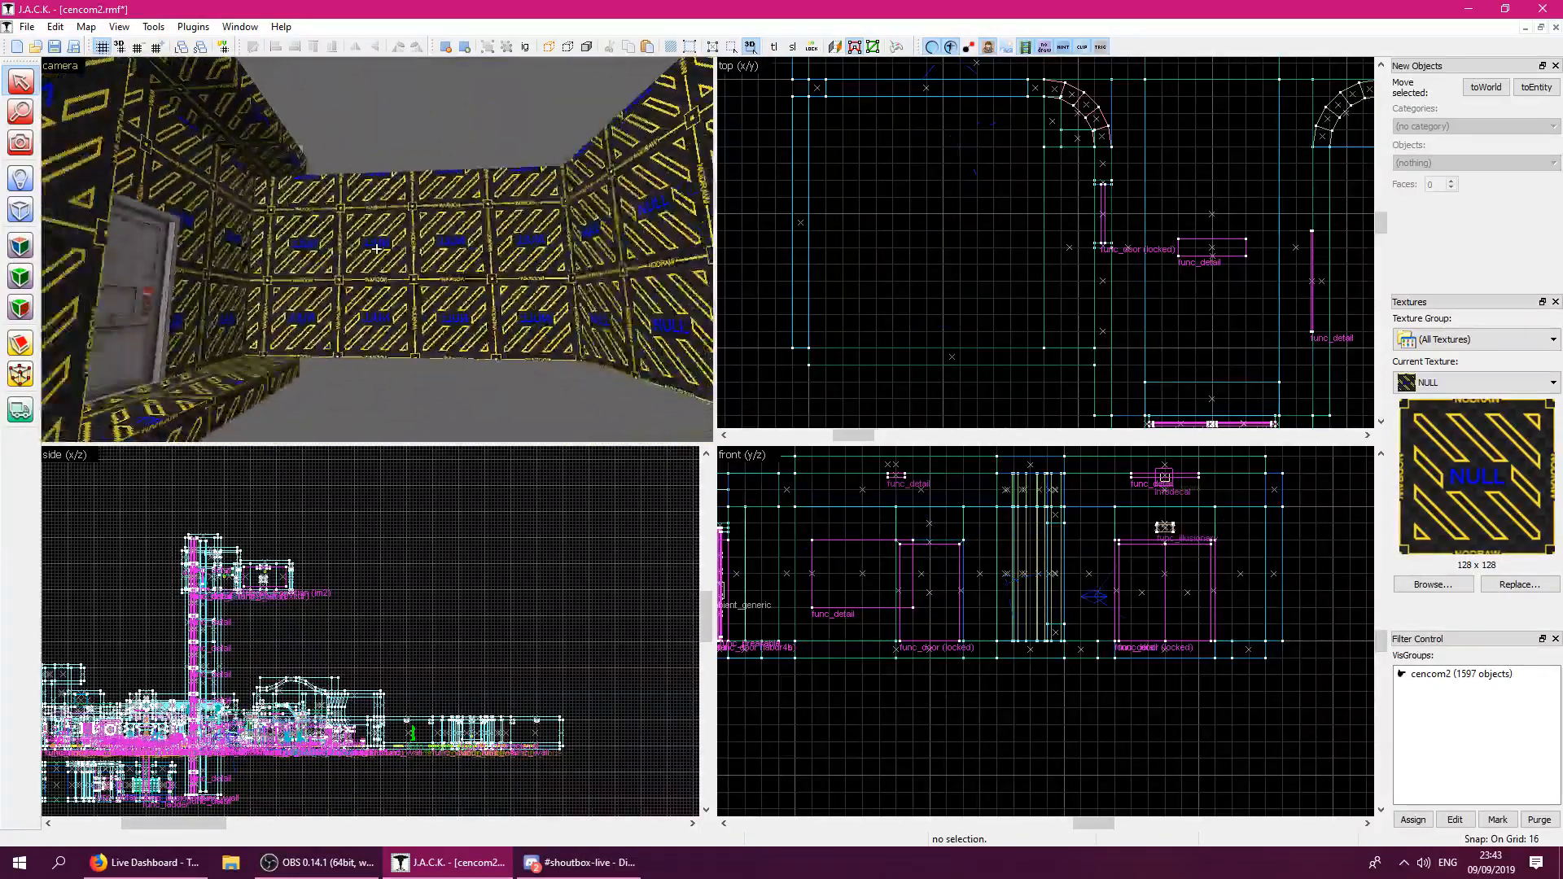
# Clone the floor and ceiling strips together to the adjacent area against the window wall.
pyautogui.press('z')
pyautogui.click(203, 418)
pyautogui.keyDown('ctrl'); pyautogui.click(305, 204); pyautogui.keyUp('ctrl')
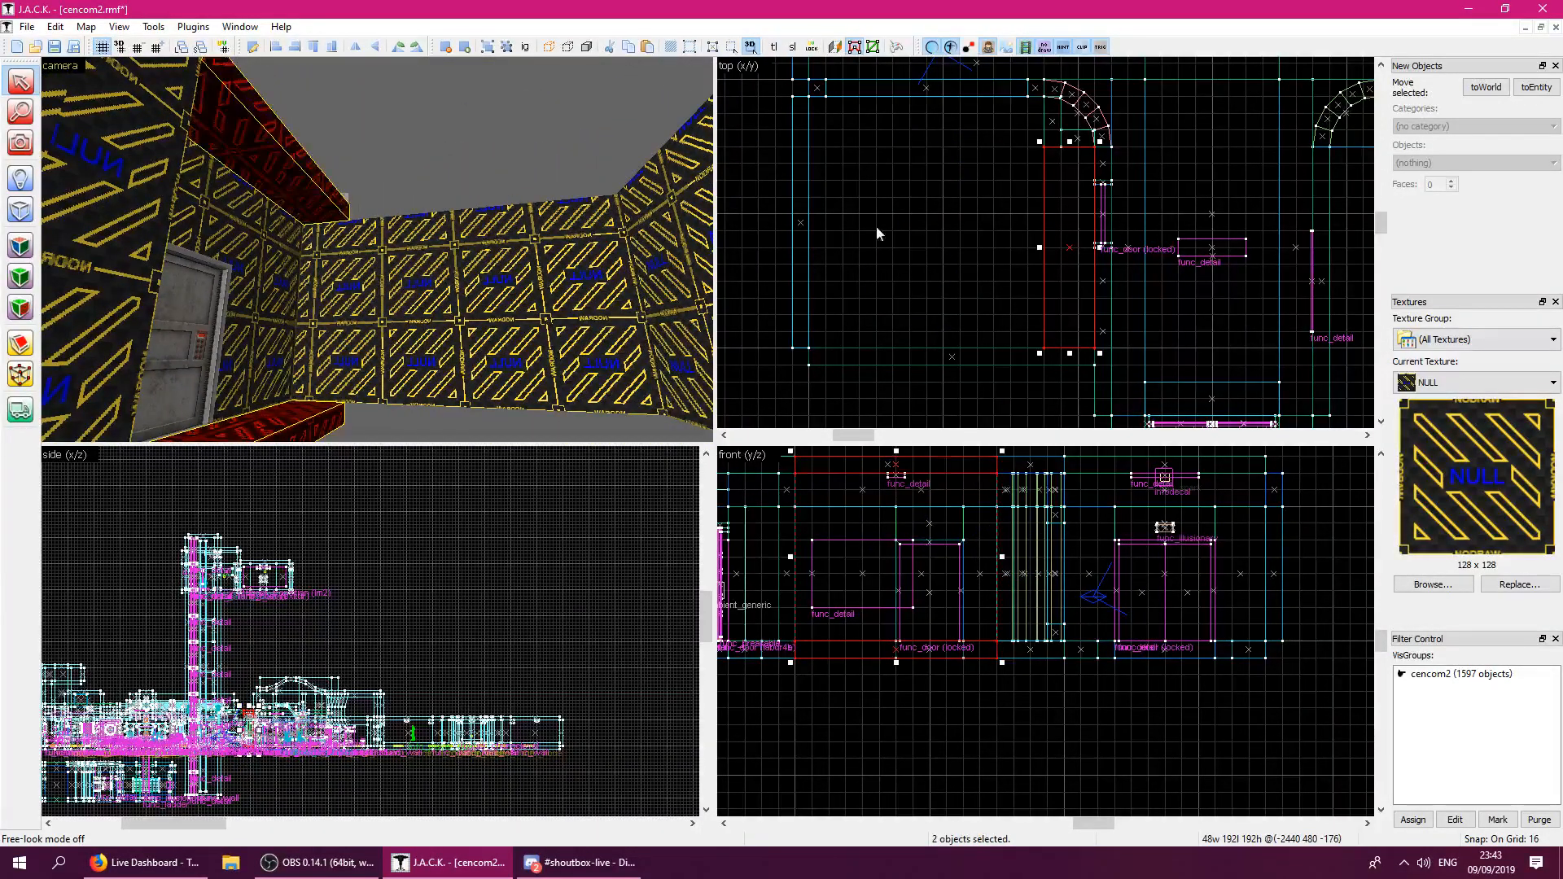
pyautogui.moveTo(1067, 229); pyautogui.dragTo(1015, 177)
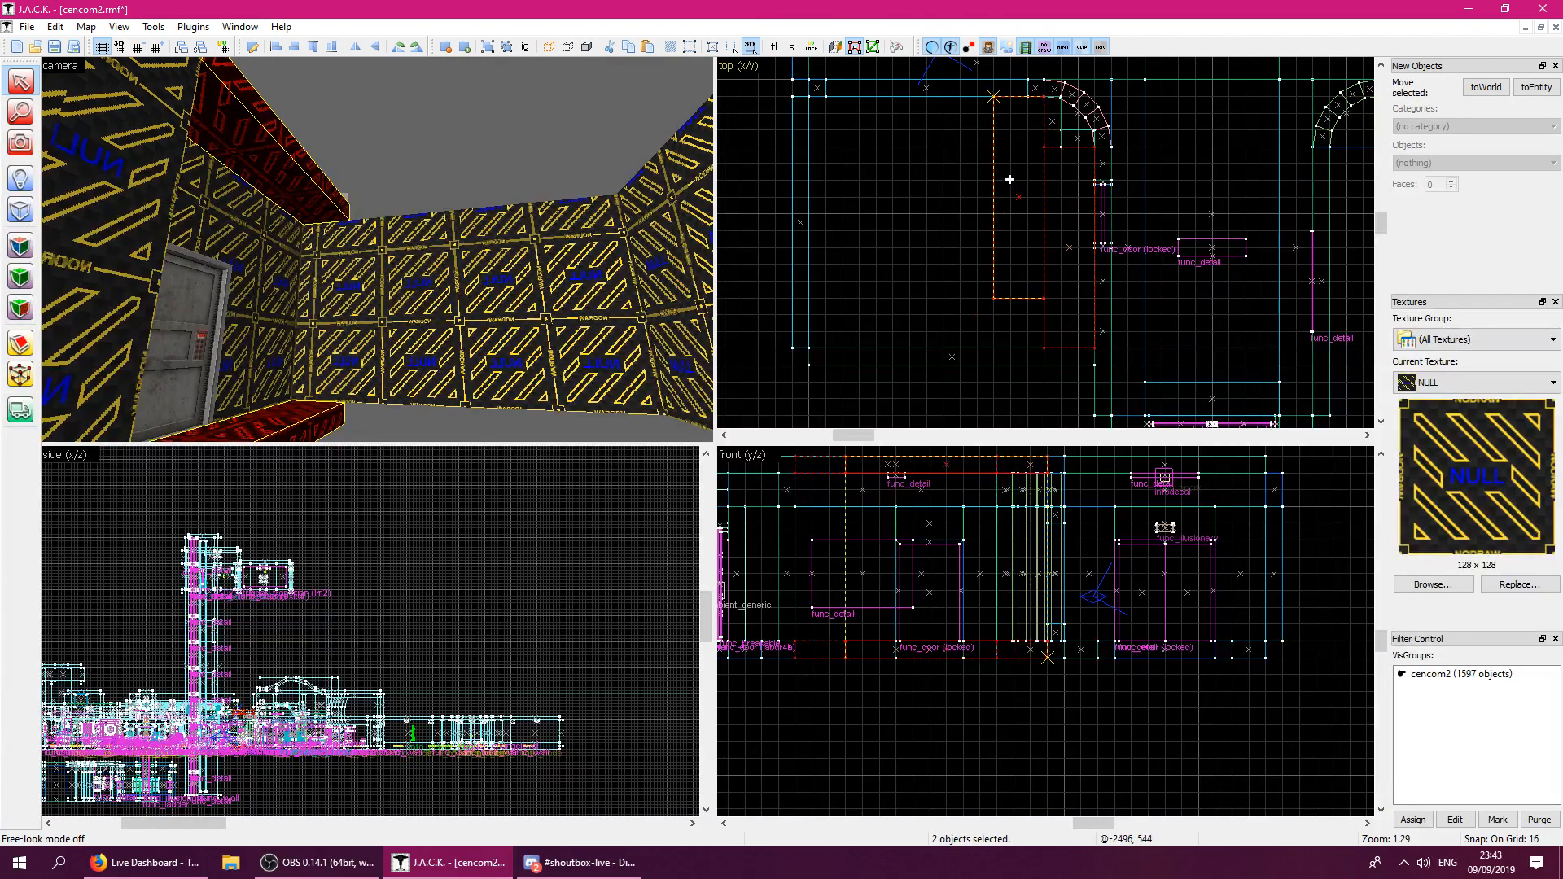
pyautogui.click(992, 307)
# Stretch the cloned floor and ceiling blocks across the rest of the room to its far walls, and review the enclosure.
pyautogui.click(314, 147)
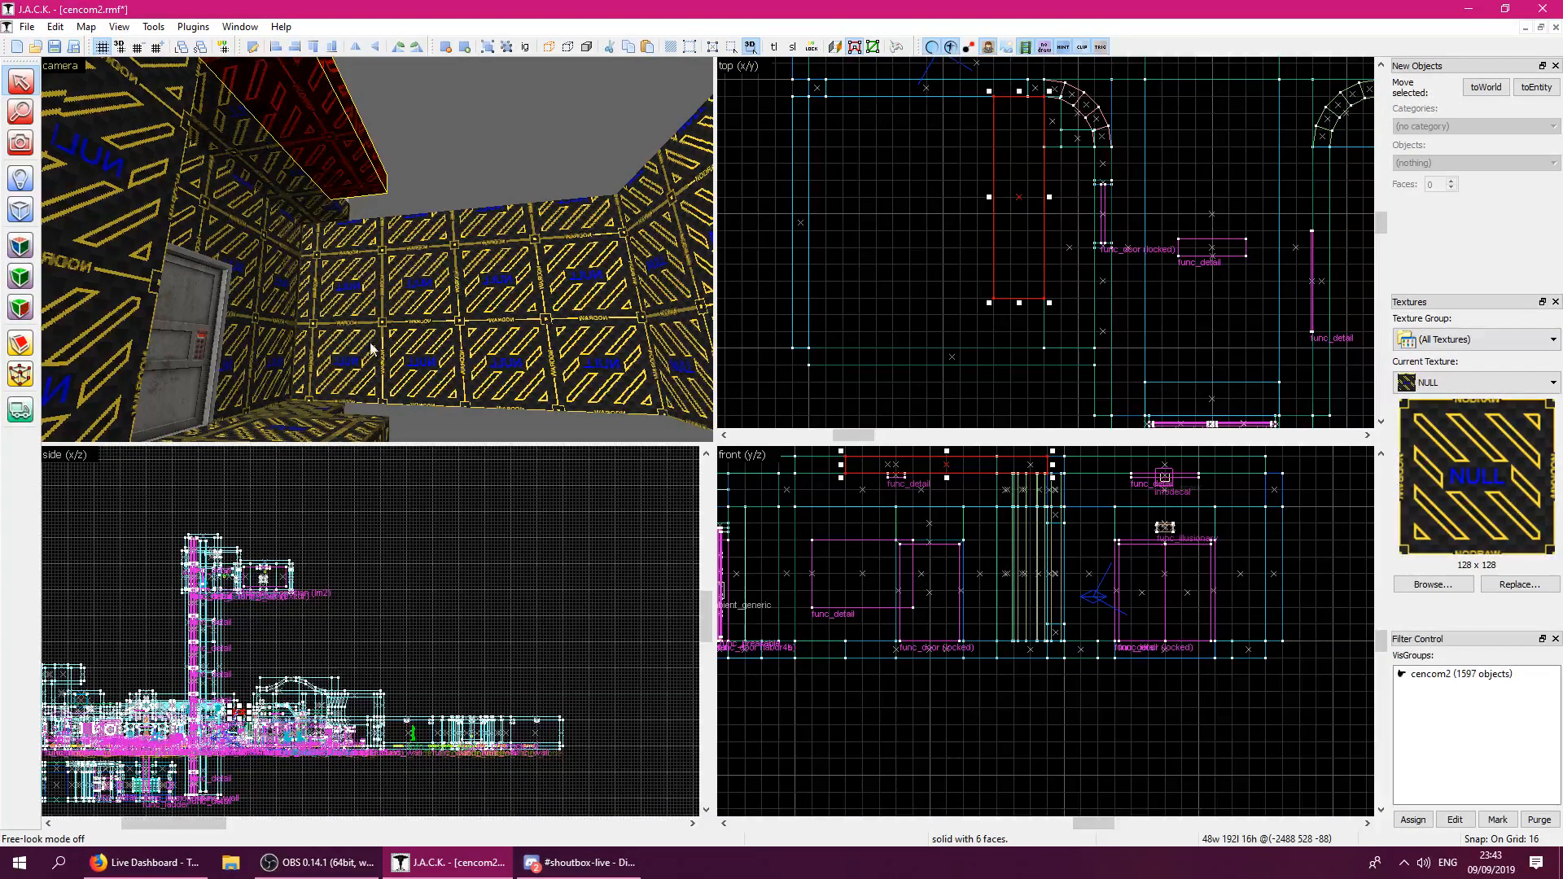
pyautogui.keyDown('ctrl'); pyautogui.click(344, 430); pyautogui.keyUp('ctrl')
pyautogui.moveTo(988, 305); pyautogui.dragTo(806, 354)
pyautogui.click(792, 403)
pyautogui.press('s')
pyautogui.press('w')
pyautogui.press('w')
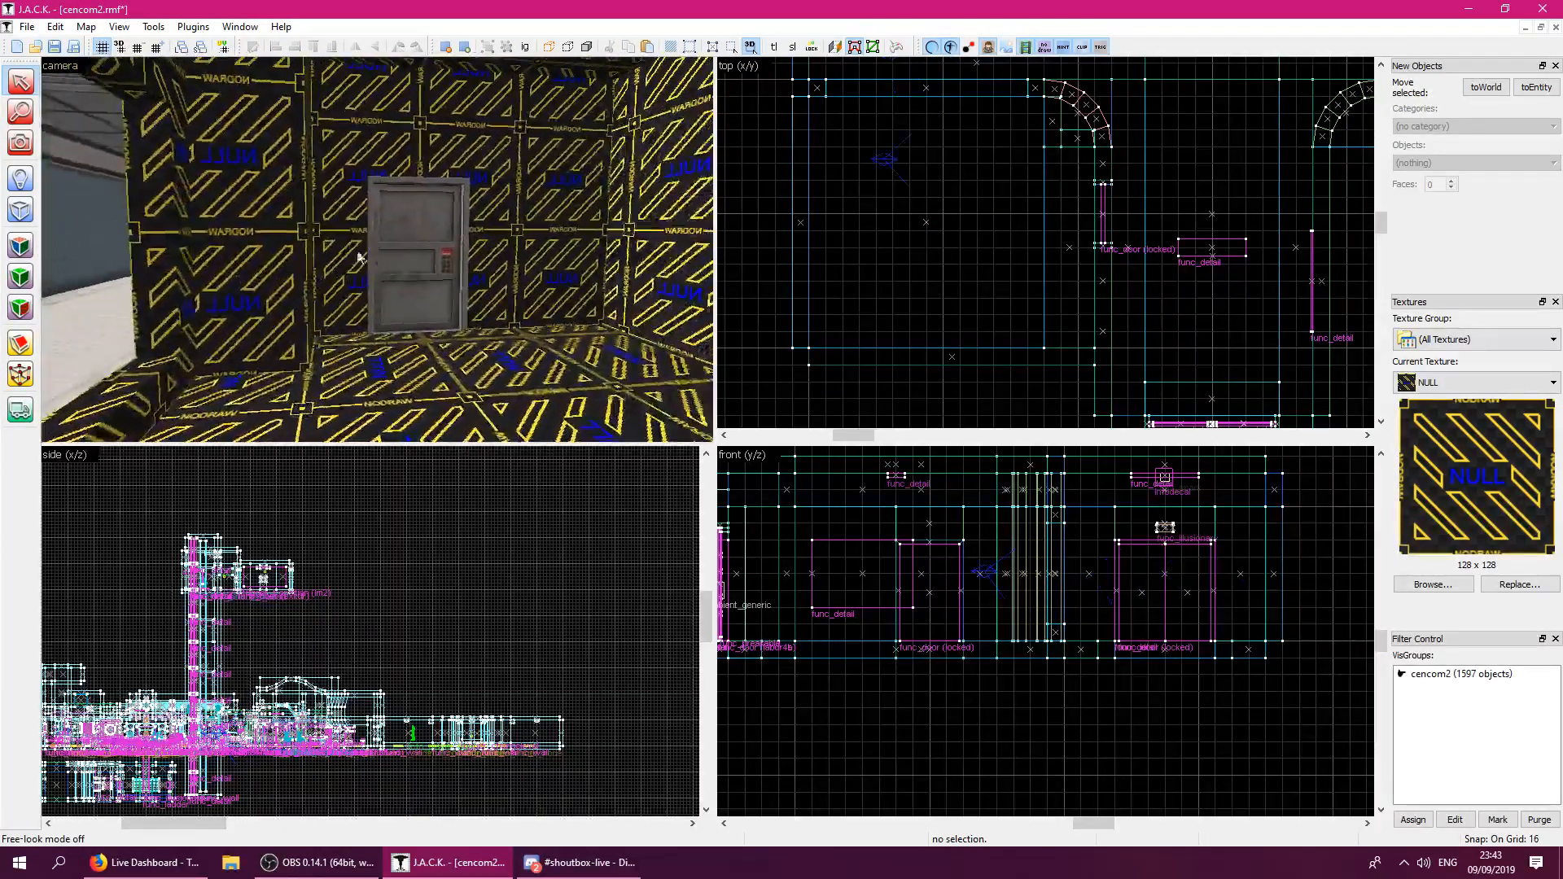
# Select the NULL face of the wall section beside the door and choose the TC_NEWPLASTER1 texture, filtering the textures by "plast".
pyautogui.click(20, 212)
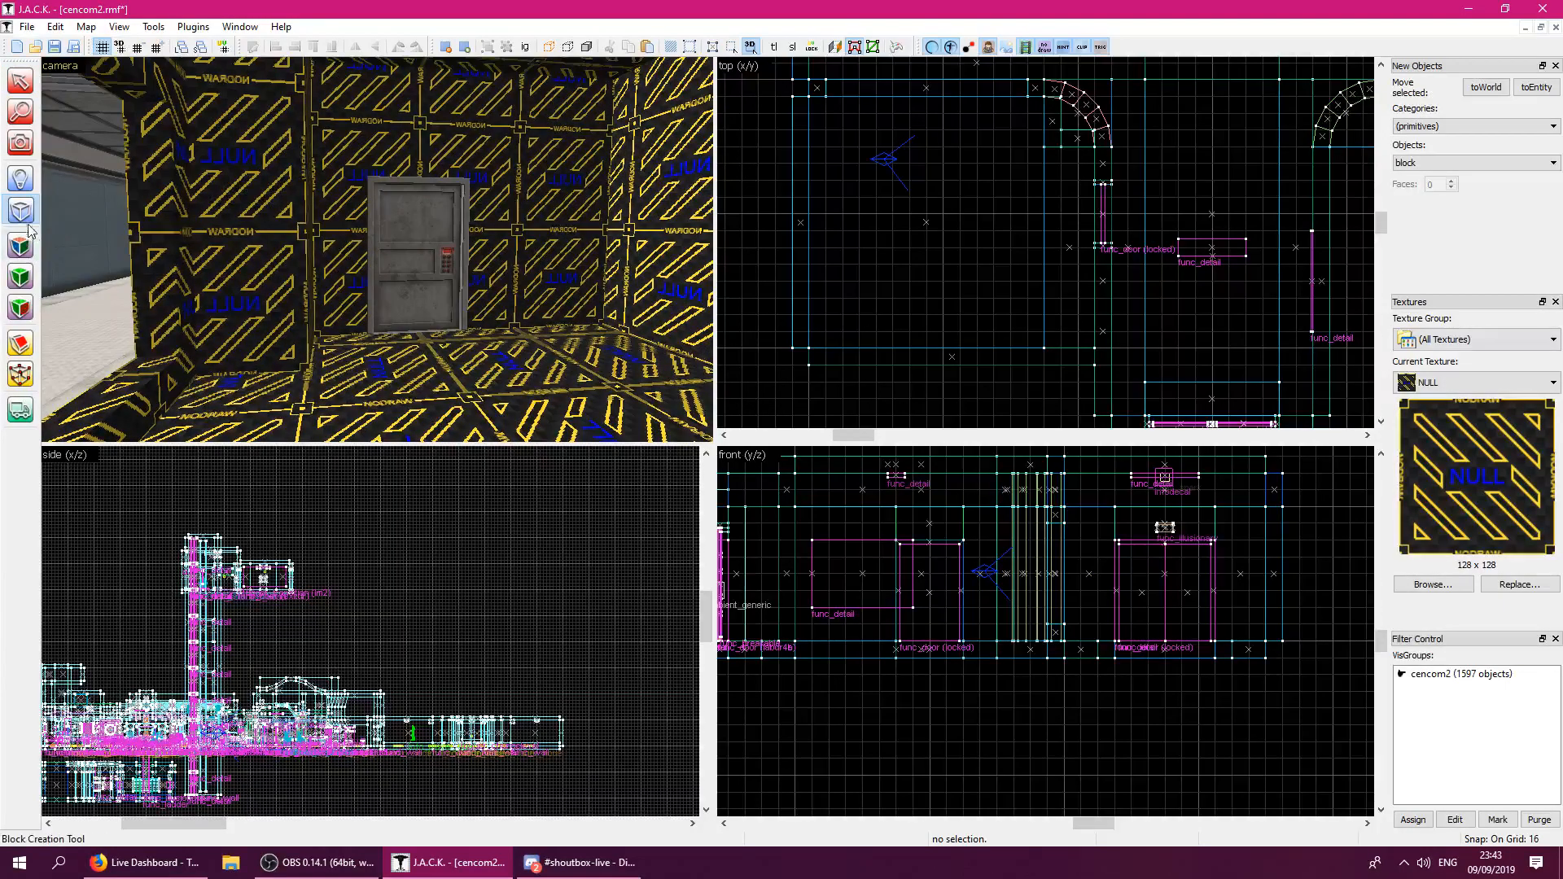
pyautogui.click(20, 246)
pyautogui.click(212, 270)
pyautogui.press('z')
pyautogui.press('z')
pyautogui.click(371, 255)
pyautogui.click(189, 248)
pyautogui.click(319, 283)
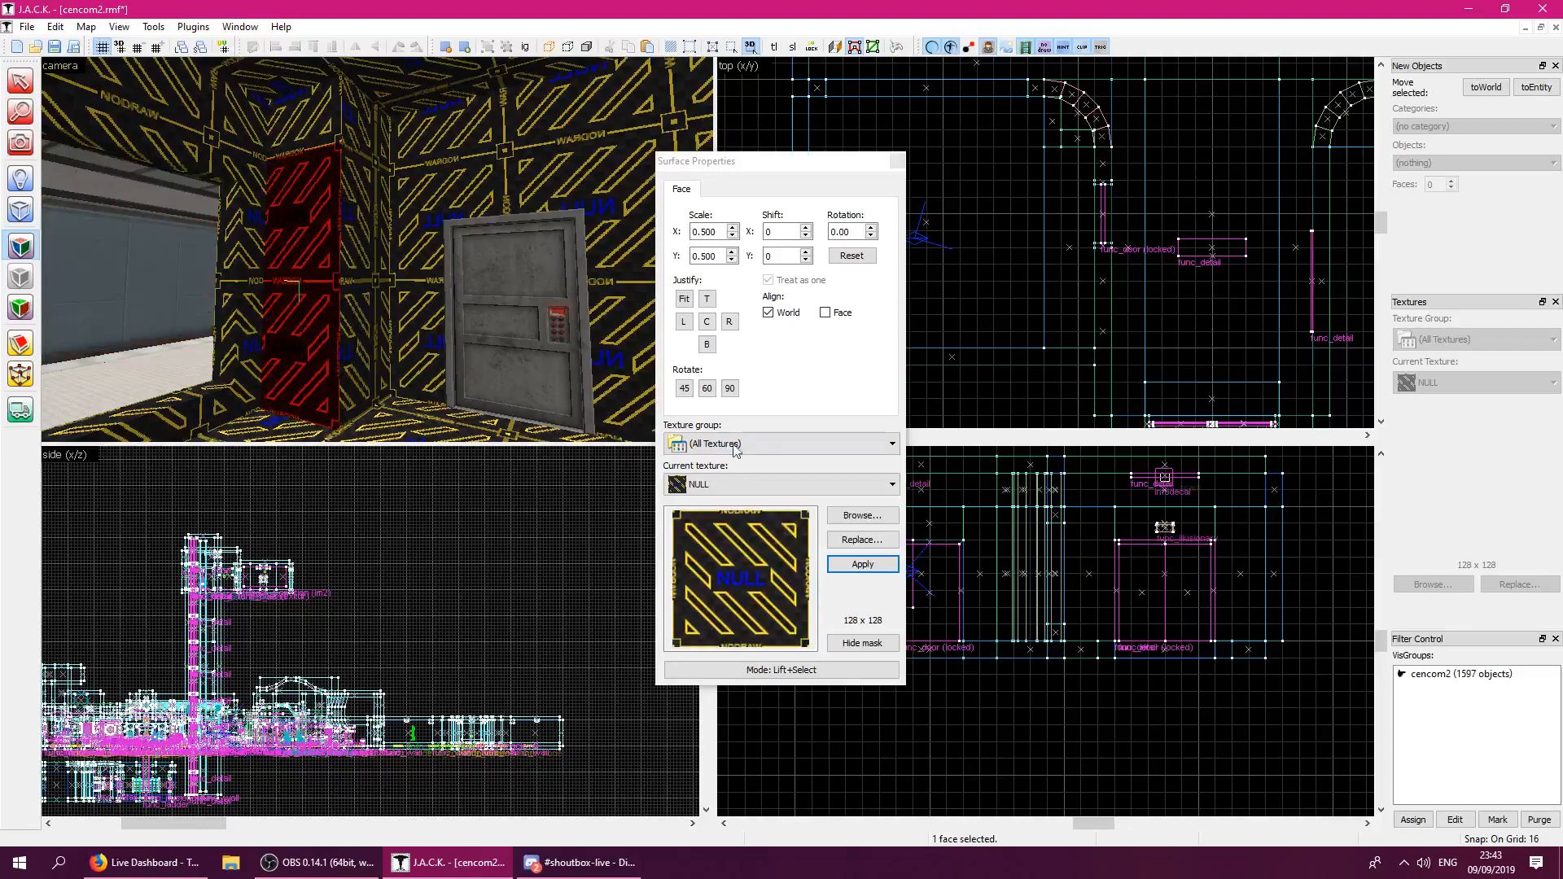
pyautogui.click(872, 519)
pyautogui.write('plast')
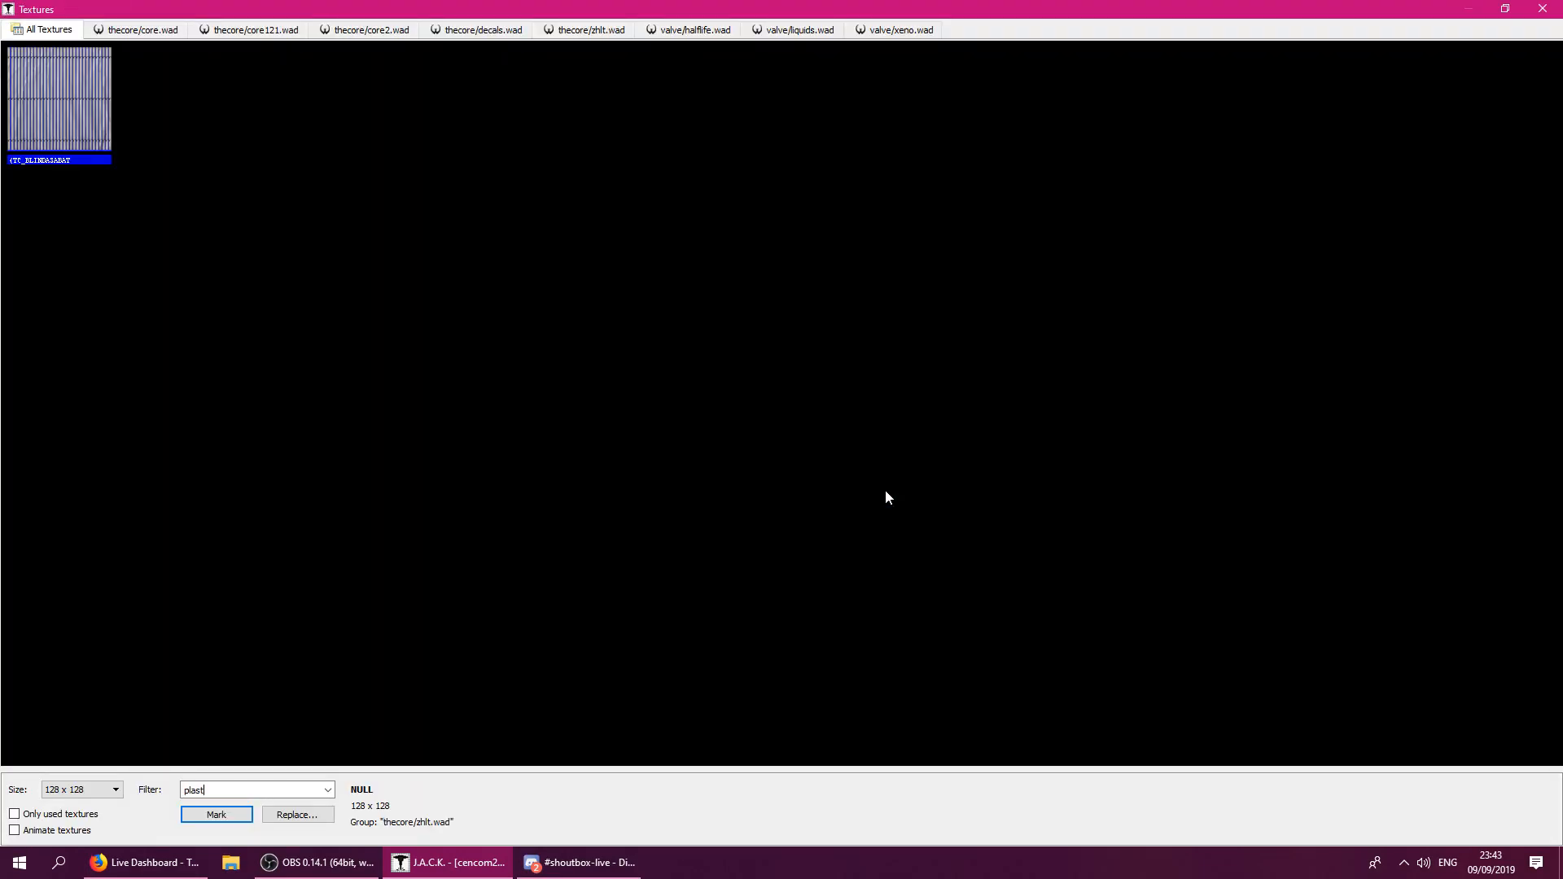
pyautogui.doubleClick(692, 130)
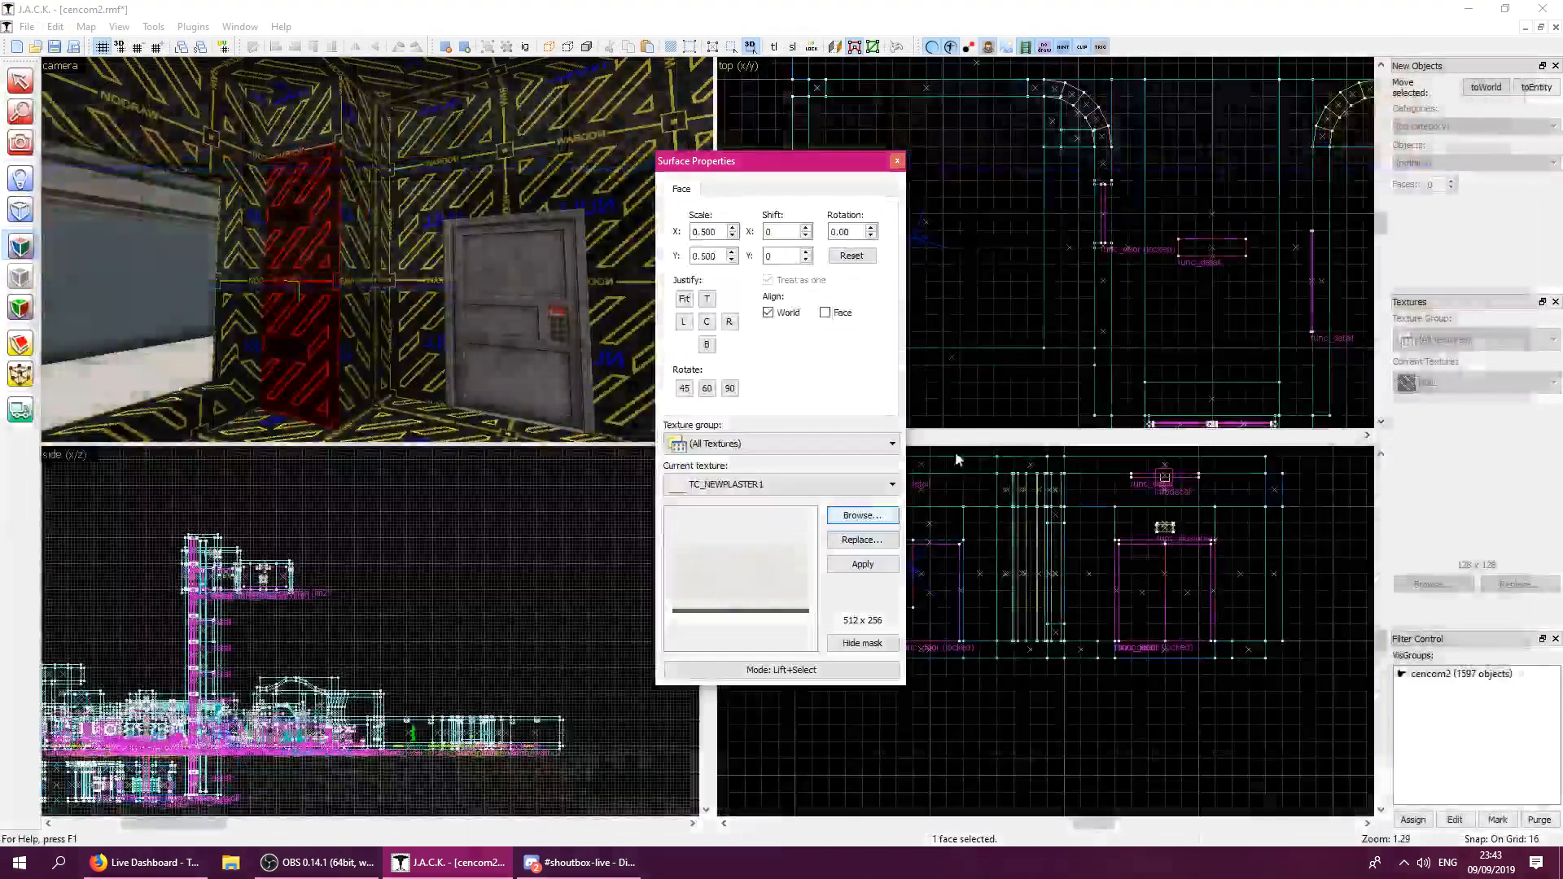
# Apply the plaster to the front of the wall section beside the door and return its narrow side face to NULL.
pyautogui.rightClick(364, 335)
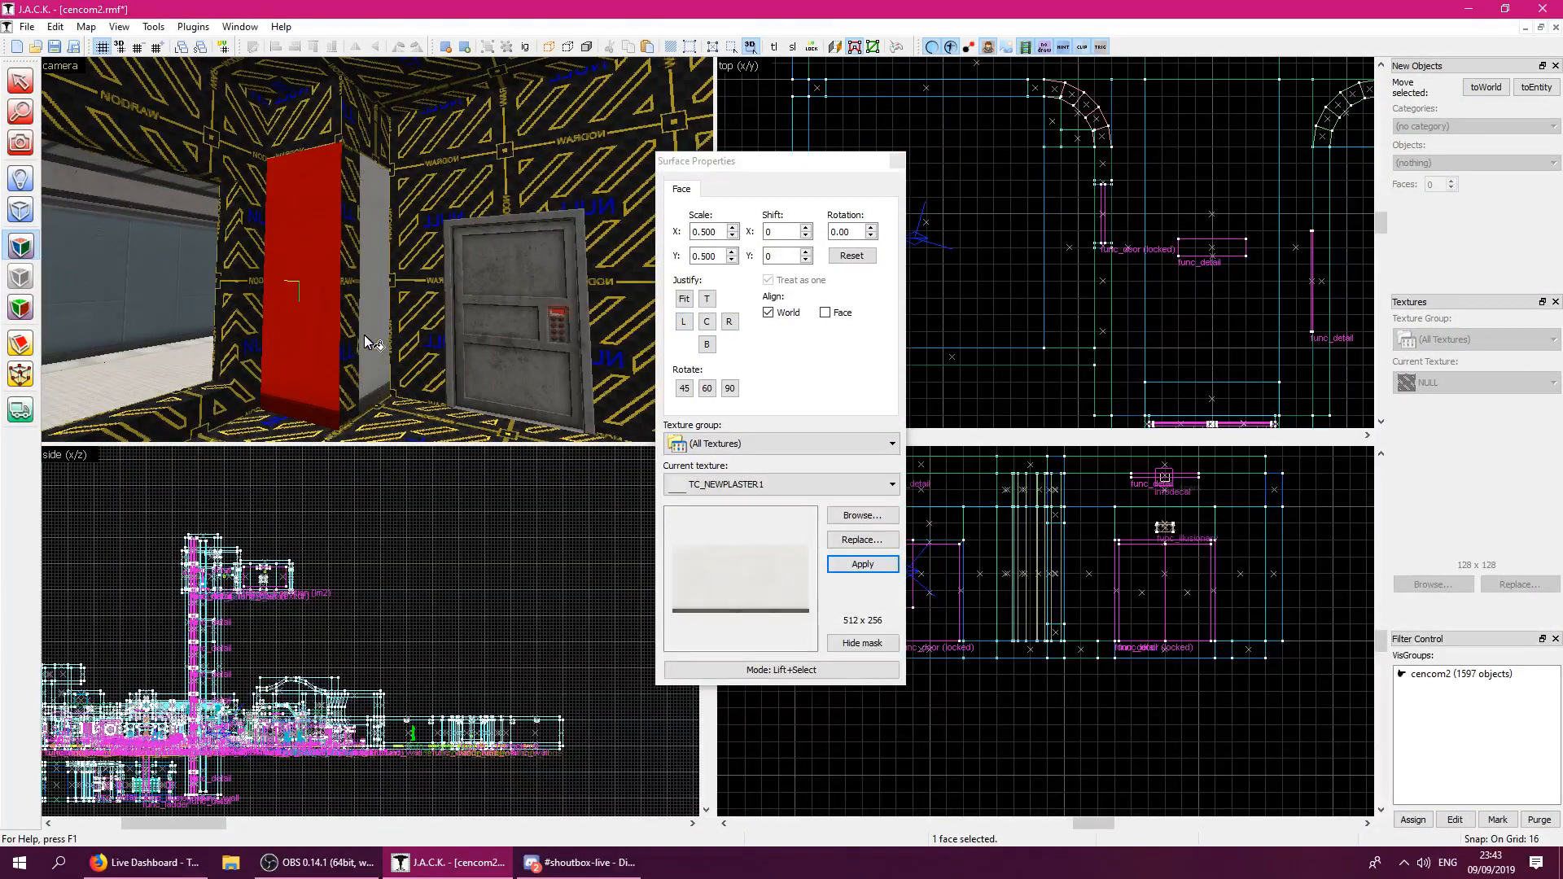
pyautogui.rightClick(350, 336)
pyautogui.click(351, 131)
pyautogui.rightClick(371, 232)
pyautogui.rightClick(351, 241)
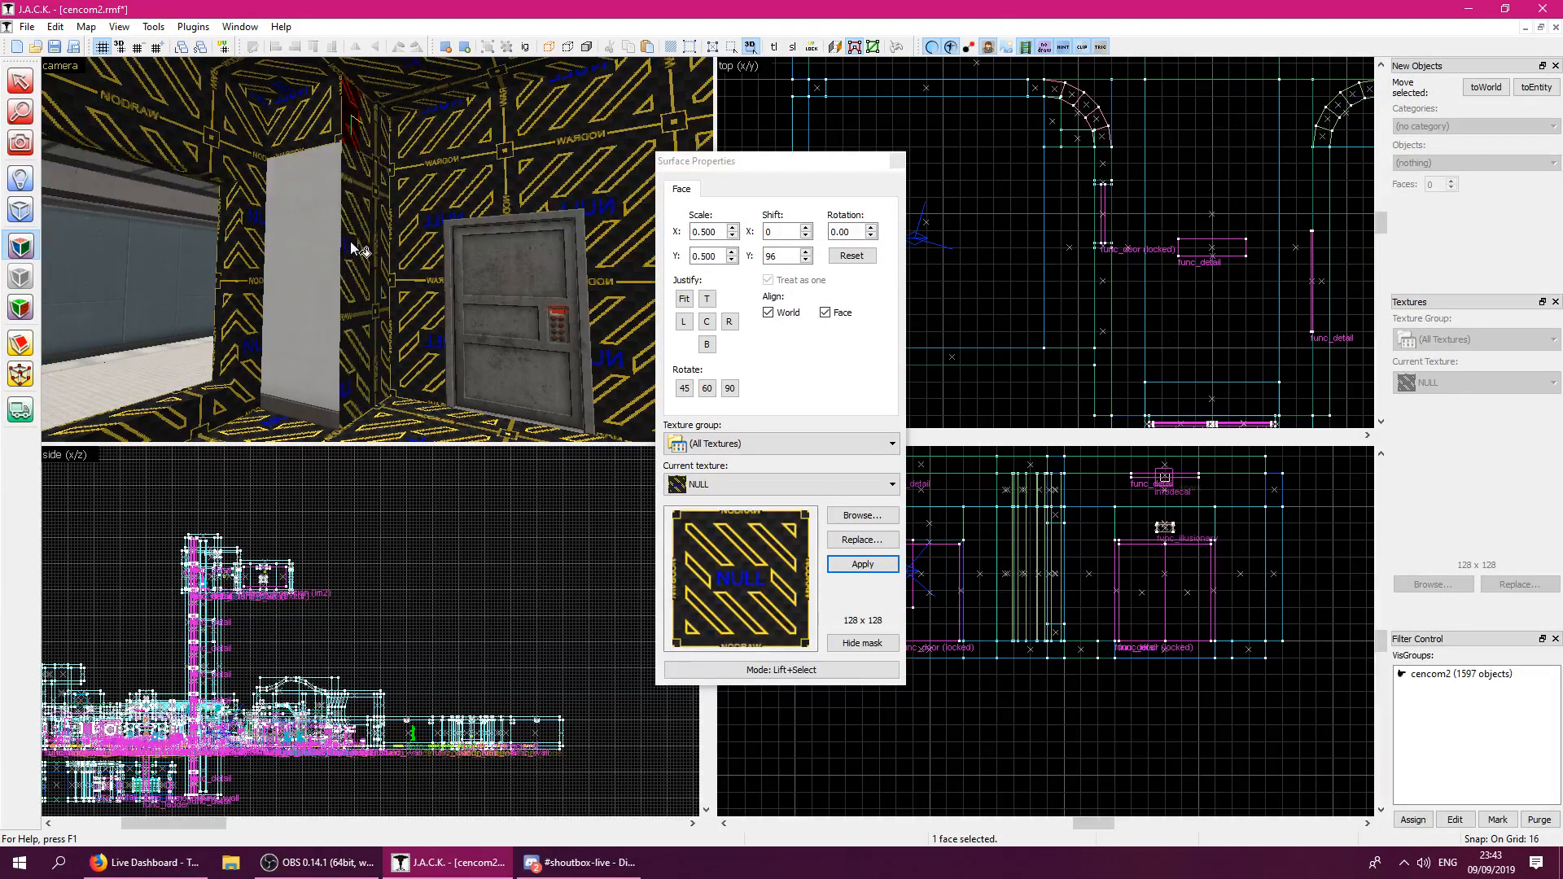
# Lift TC_NEWPLASTER1 from the finished wall section and apply it to the door wall and the room's remaining walls.
pyautogui.click(311, 285)
pyautogui.press('z')
pyautogui.press('z')
pyautogui.rightClick(378, 249)
pyautogui.rightClick(438, 153)
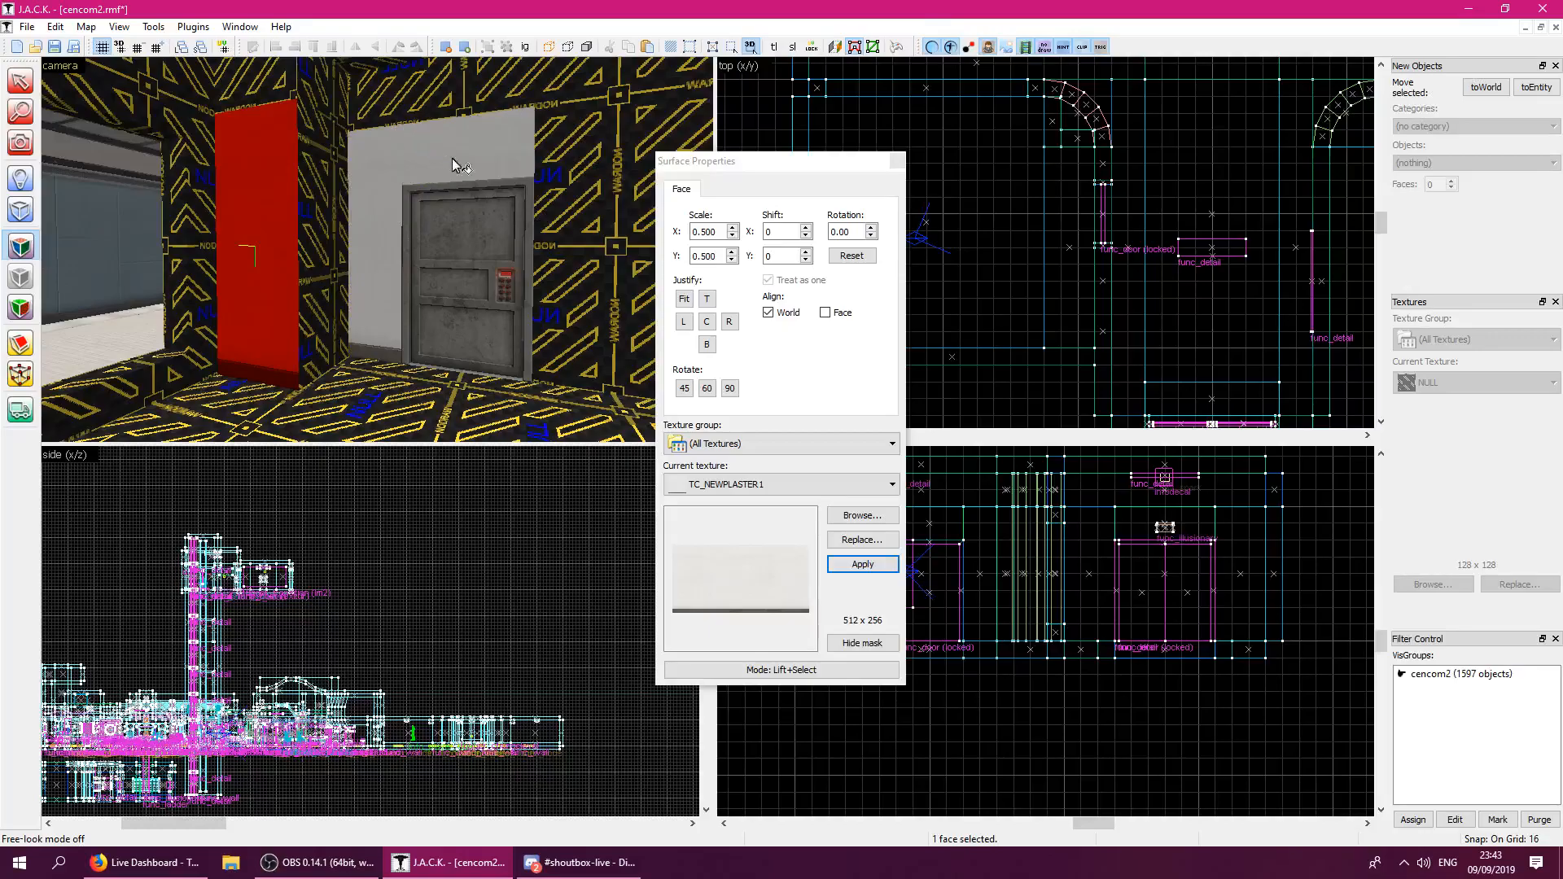
pyautogui.rightClick(575, 184)
pyautogui.press('z')
pyautogui.rightClick(376, 249)
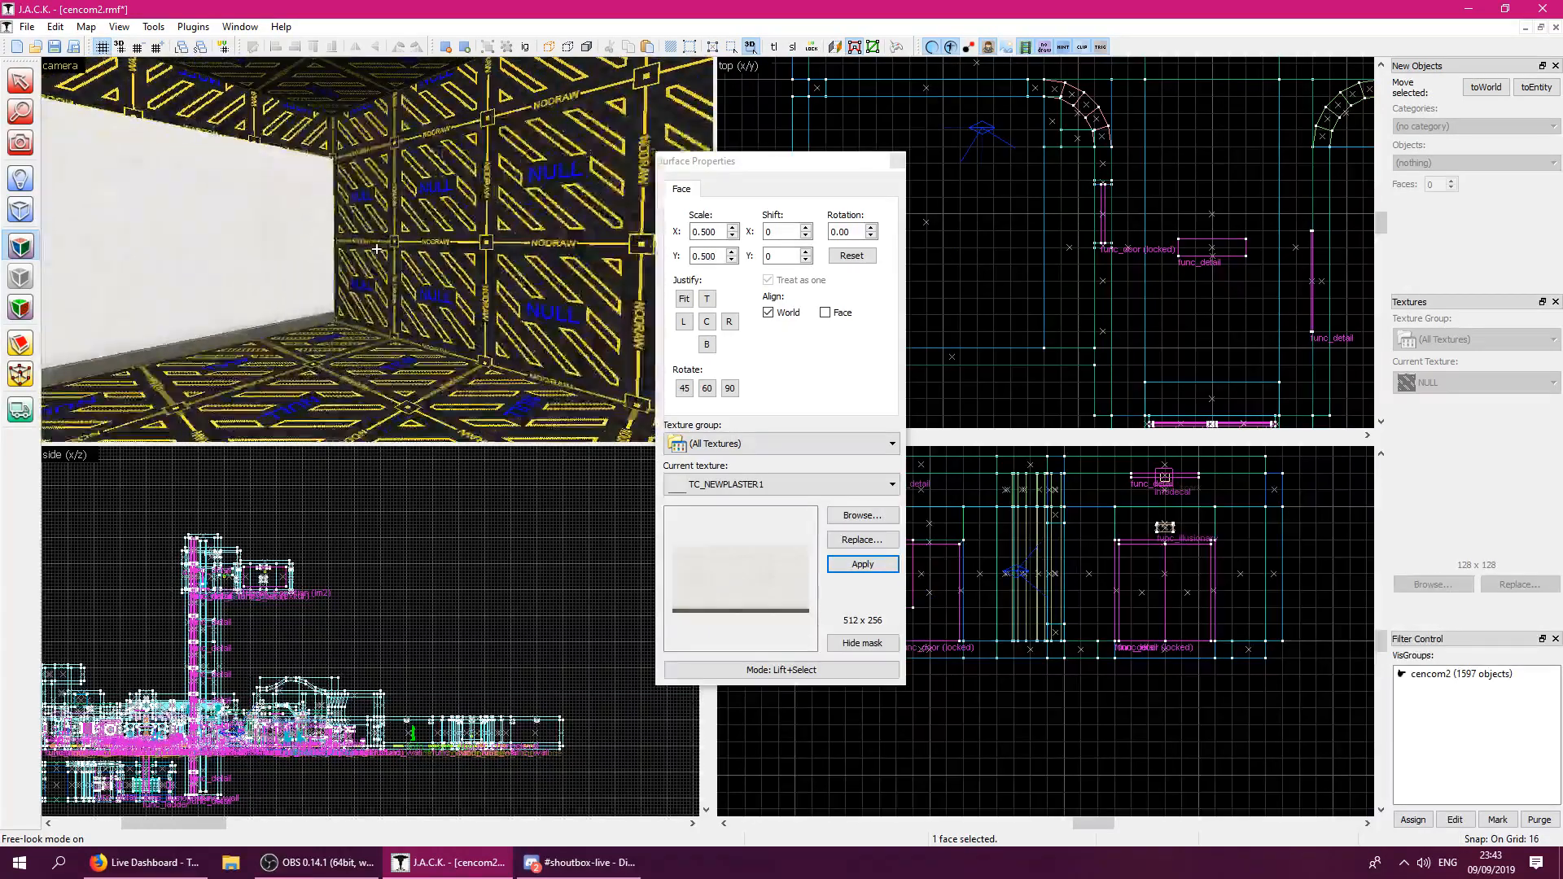
pyautogui.rightClick(376, 249)
pyautogui.press('s')
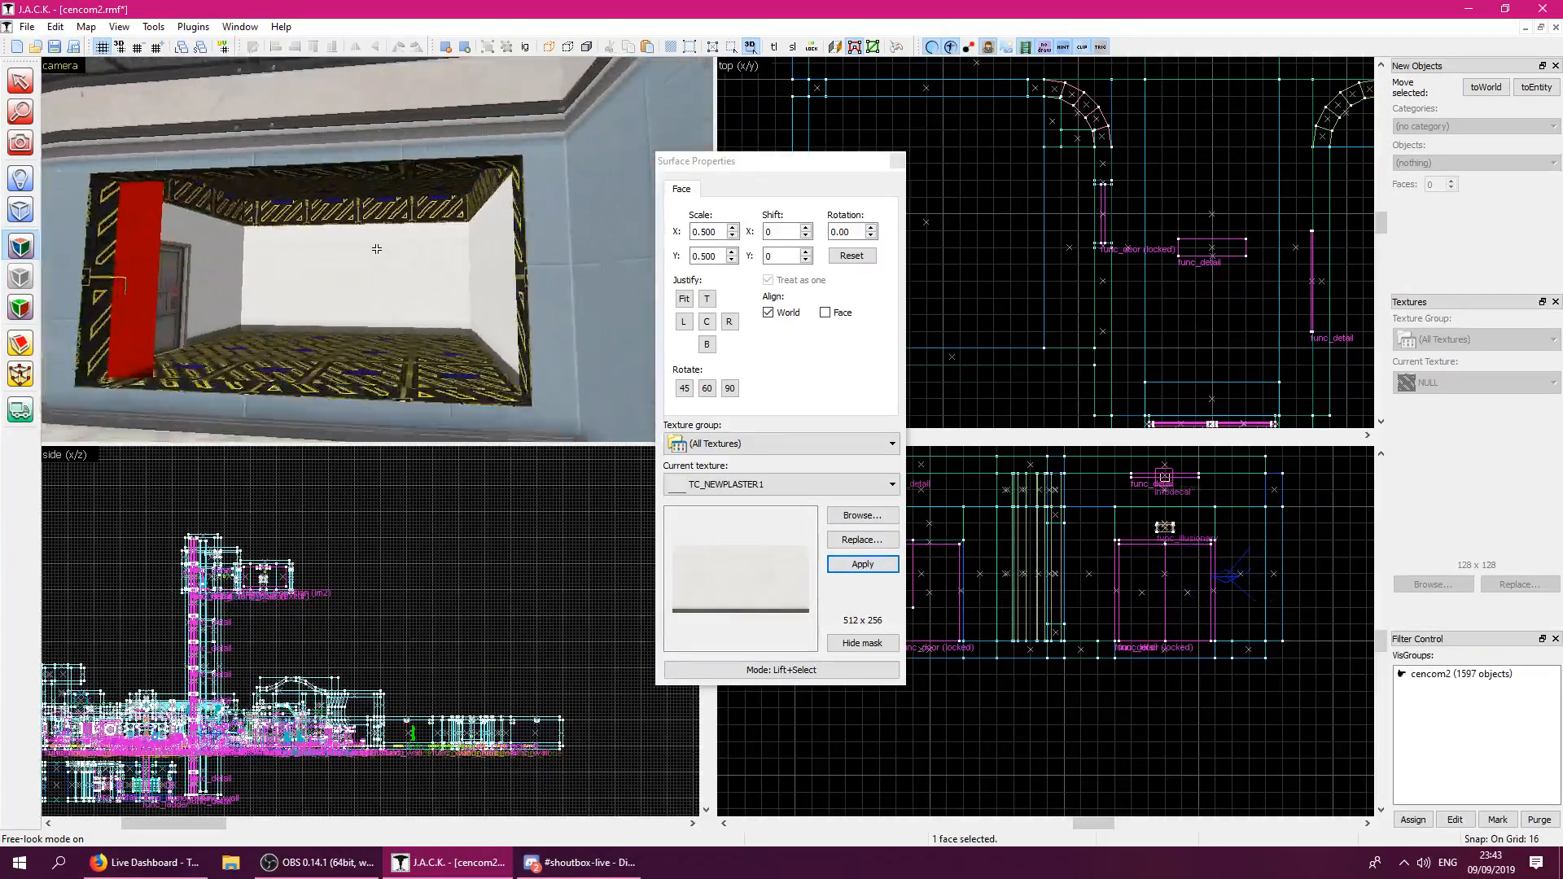
# Select both floor faces of the room and texture them with TC_CARPET2, filtering the textures by "carp".
pyautogui.press('z')
pyautogui.click(398, 261)
pyautogui.press('z')
pyautogui.press('w')
pyautogui.press('z')
pyautogui.keyDown('ctrl'); pyautogui.click(398, 262); pyautogui.keyUp('ctrl')
pyautogui.click(863, 515)
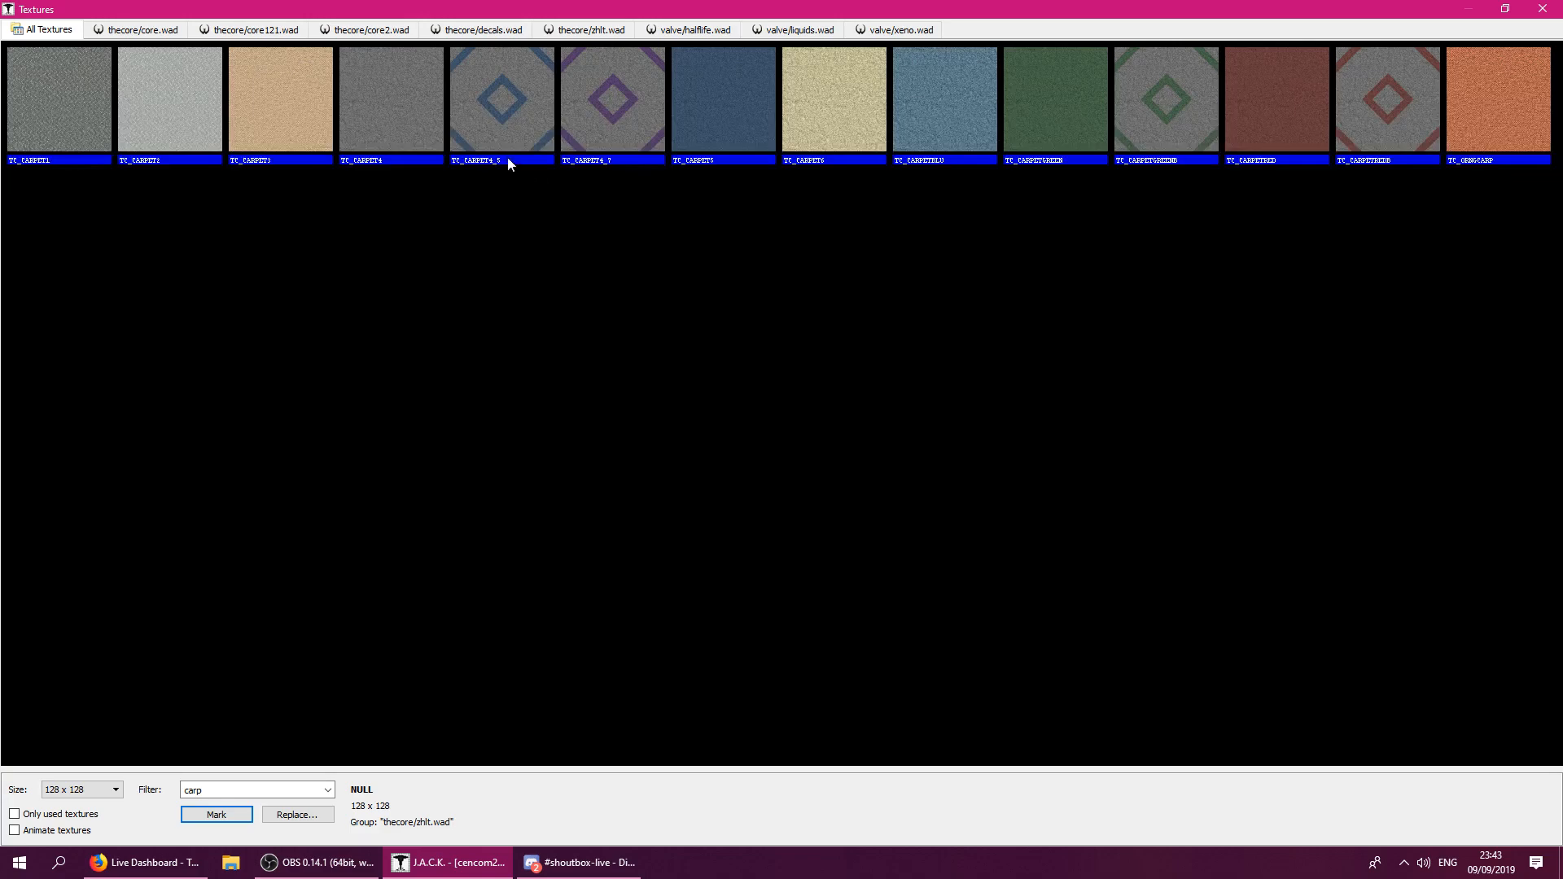
pyautogui.doubleClick(177, 120)
pyautogui.click(872, 566)
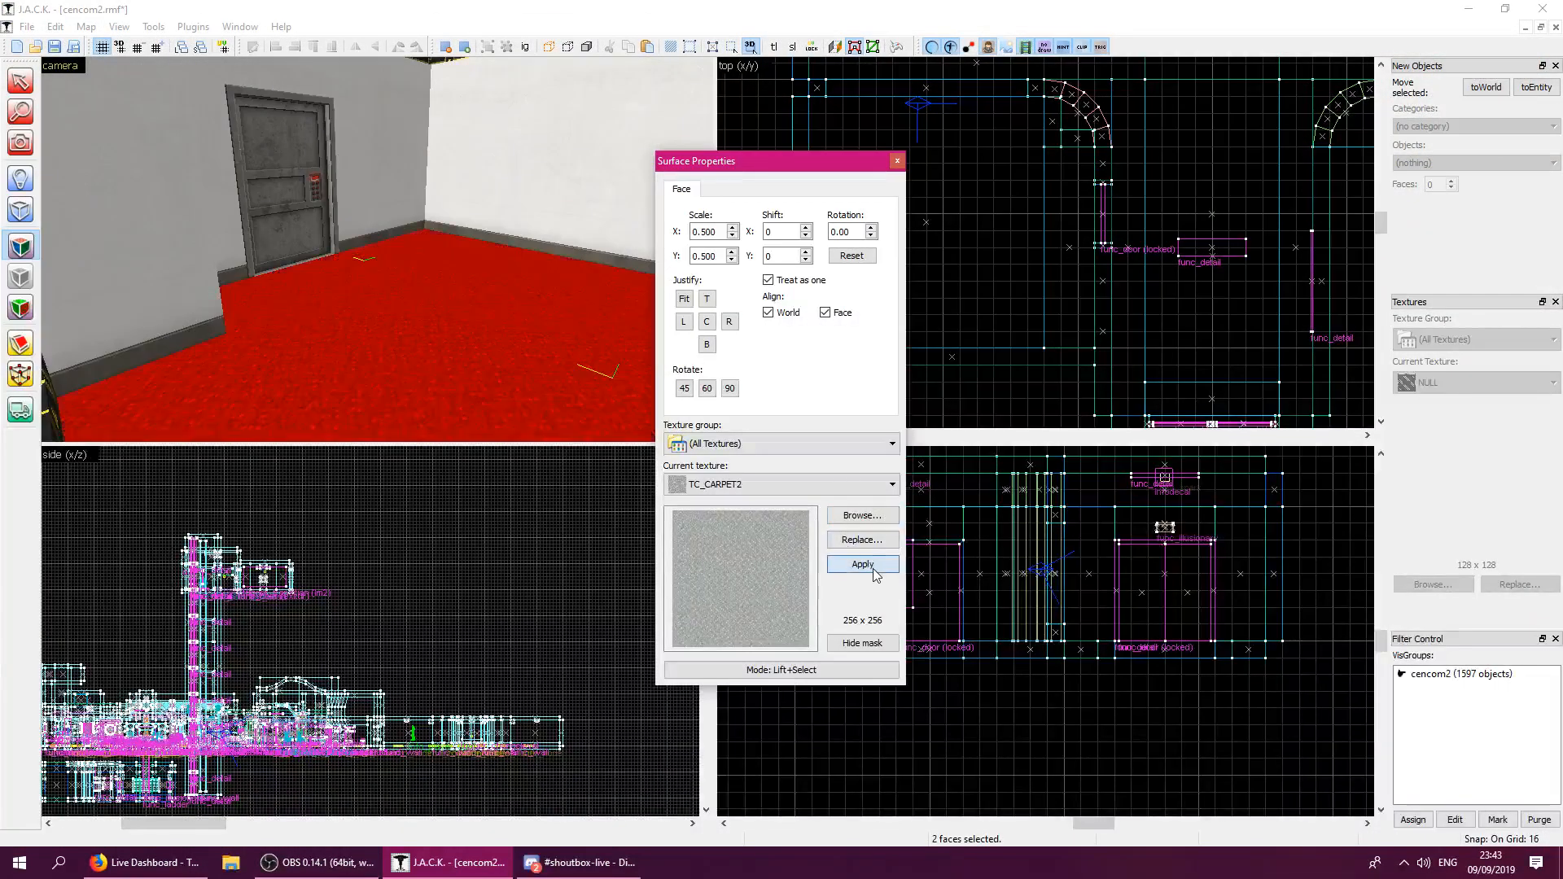
pyautogui.click(897, 164)
# Lift the TC_ABOVEHALF3A trim texture from the corridor and apply it to the NULL band along the top of the room's walls.
pyautogui.press('z')
pyautogui.press('s')
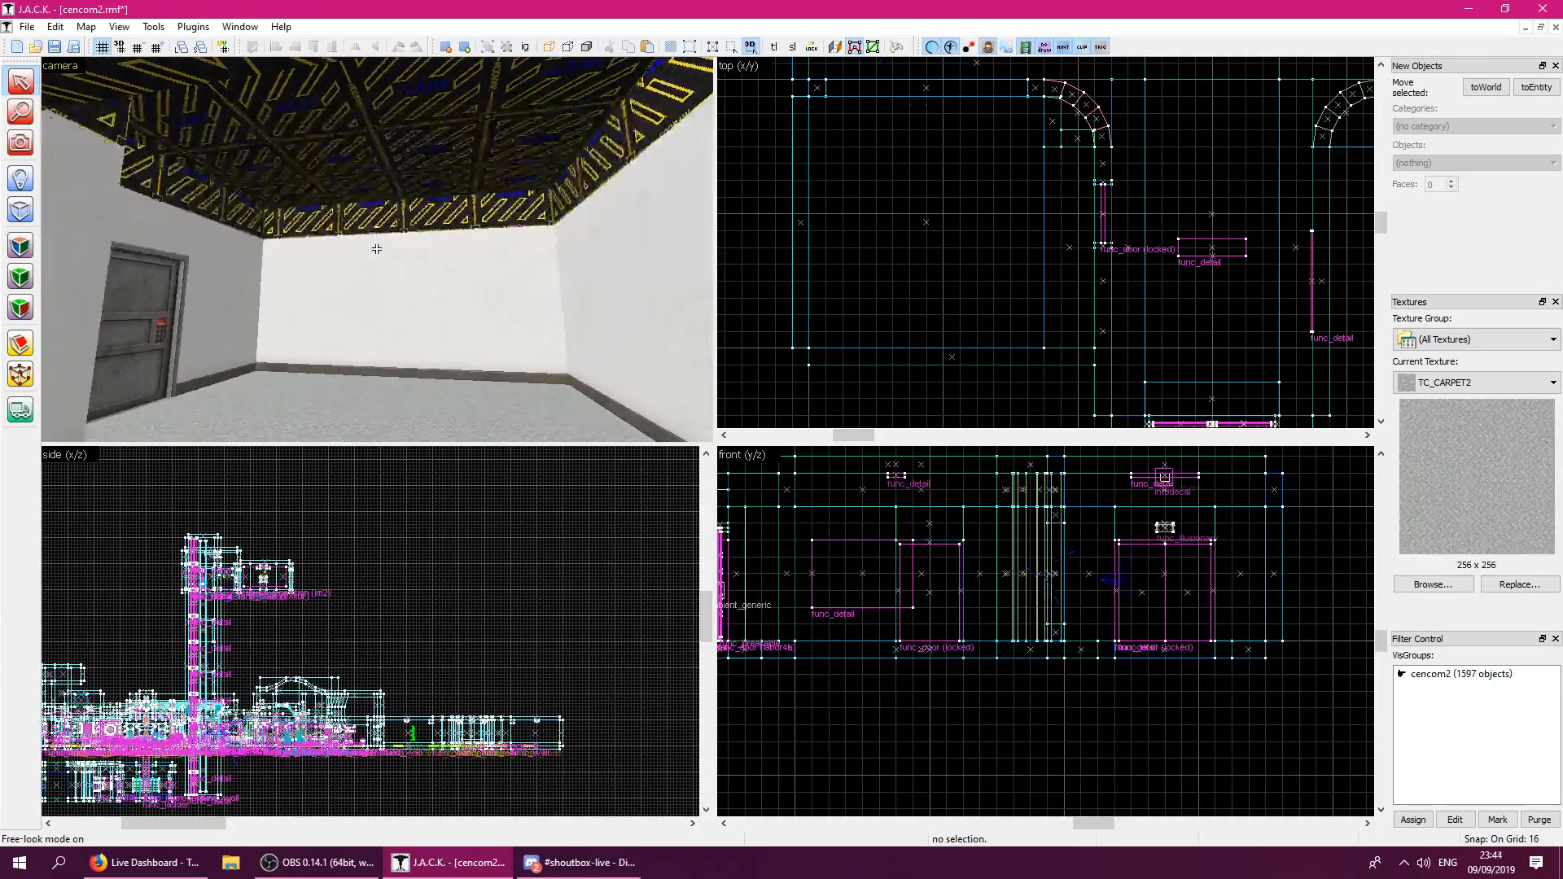
pyautogui.press('z')
pyautogui.click(21, 246)
pyautogui.click(179, 175)
pyautogui.press('z')
pyautogui.press('w')
pyautogui.press('z')
pyautogui.click(377, 192)
pyautogui.press('z')
pyautogui.press('s')
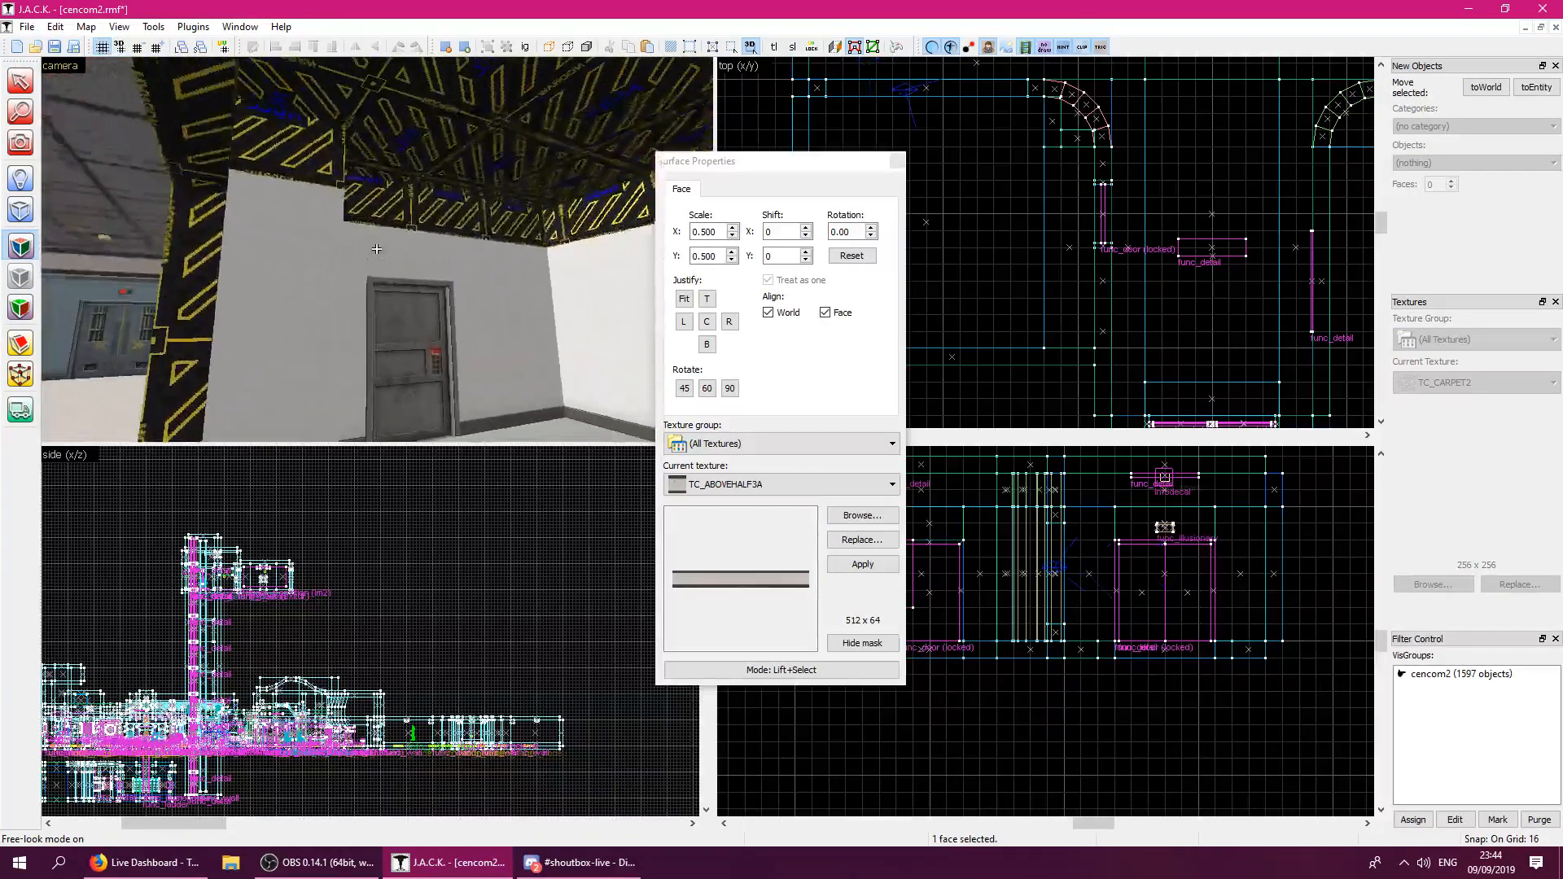
pyautogui.press('z')
pyautogui.press('z')
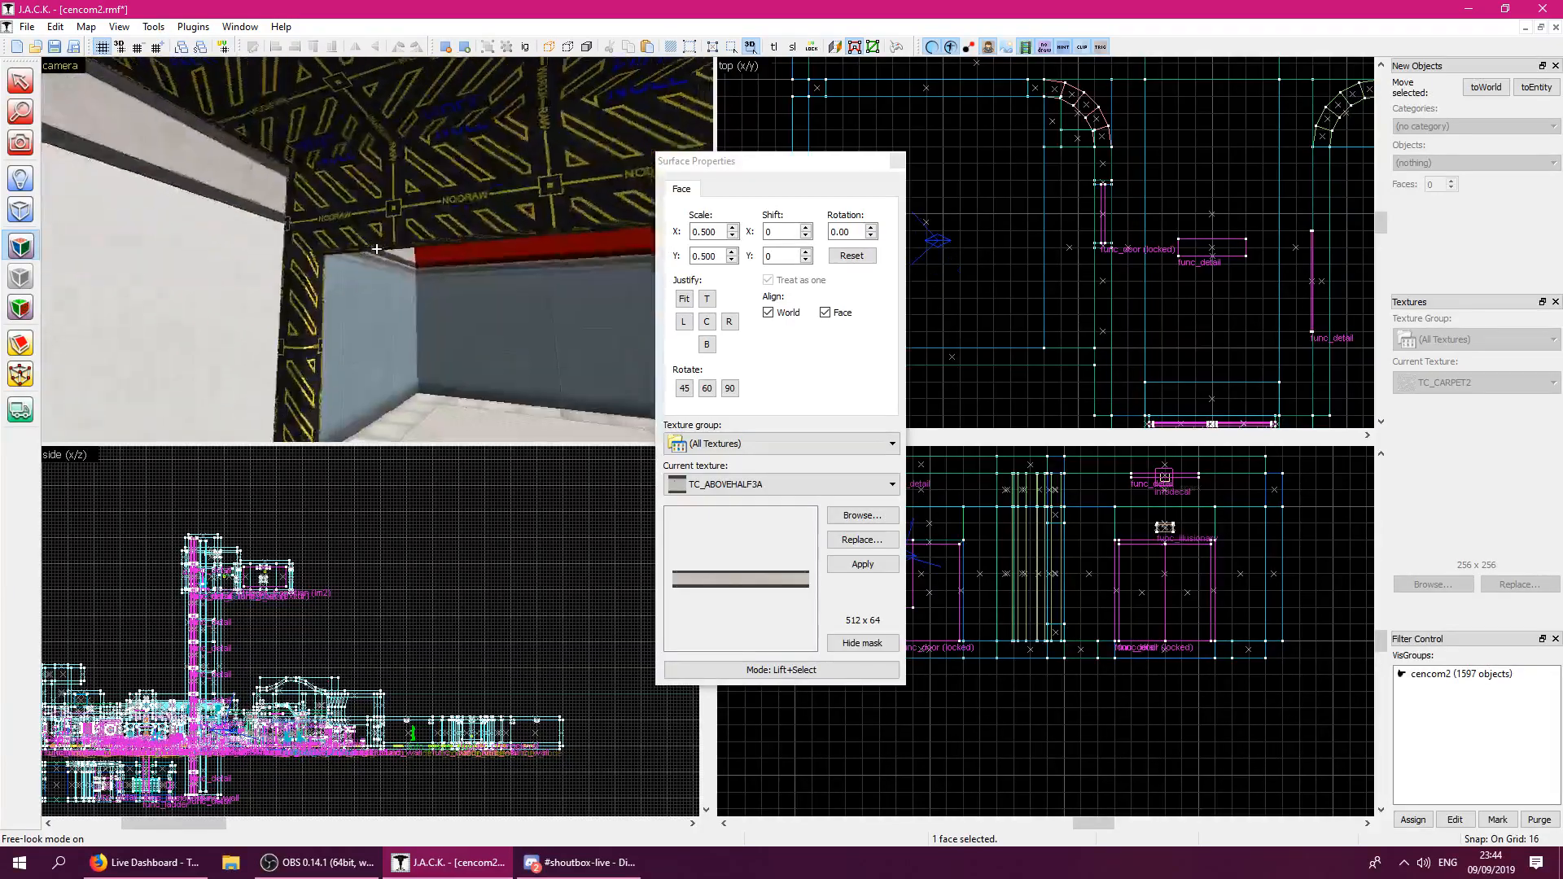
# Lift TC_CEILTILE2 from the corridor ceiling, apply it to the room's ceiling faces and finish texturing.
pyautogui.click(377, 248)
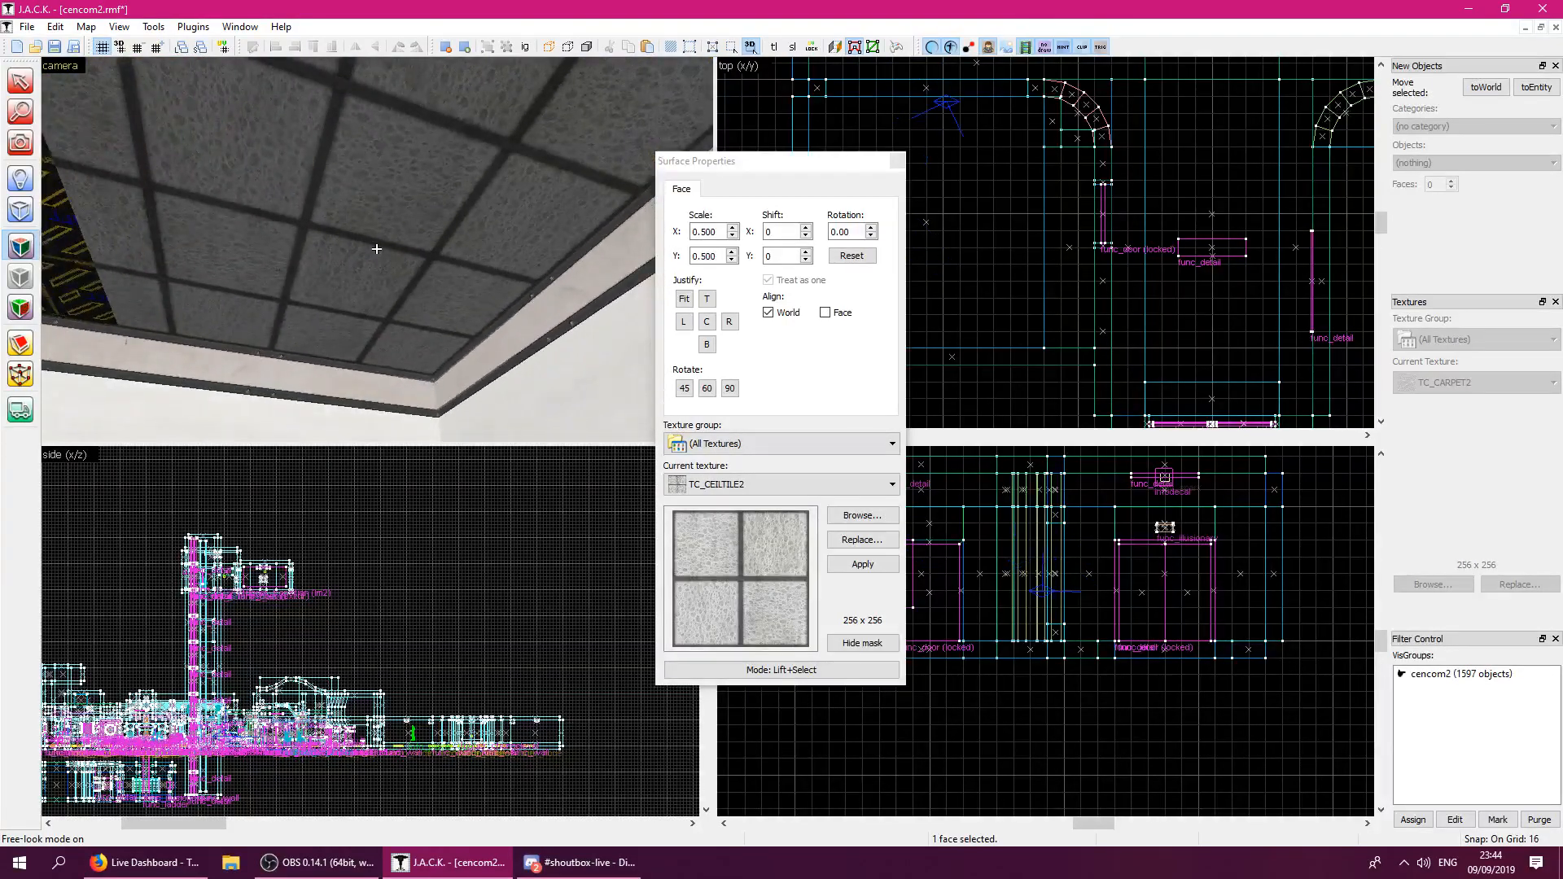
pyautogui.press('z')
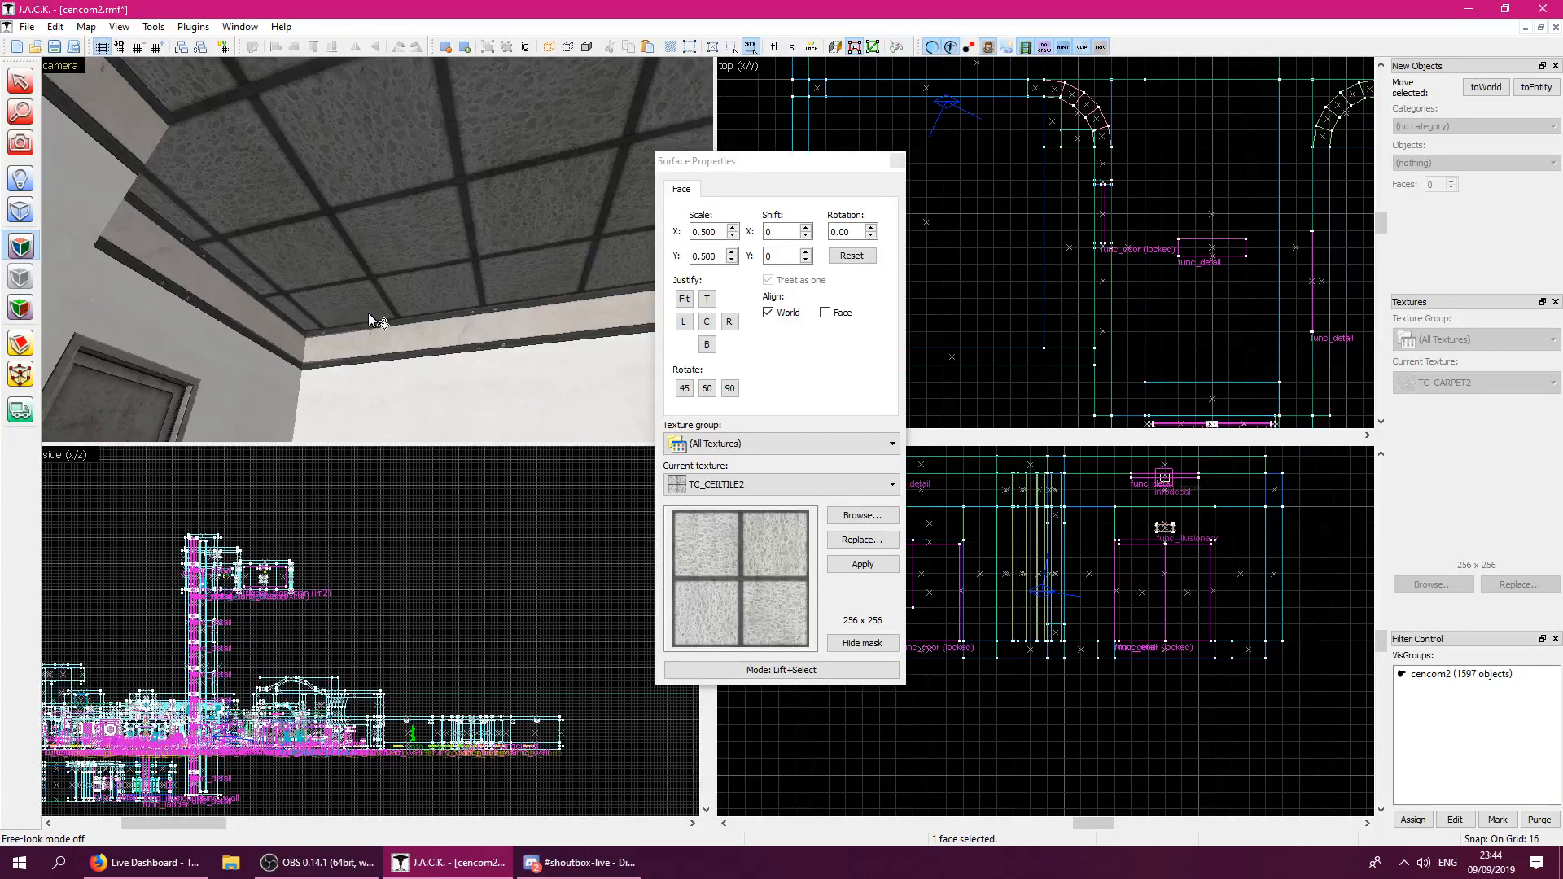
pyautogui.press('z')
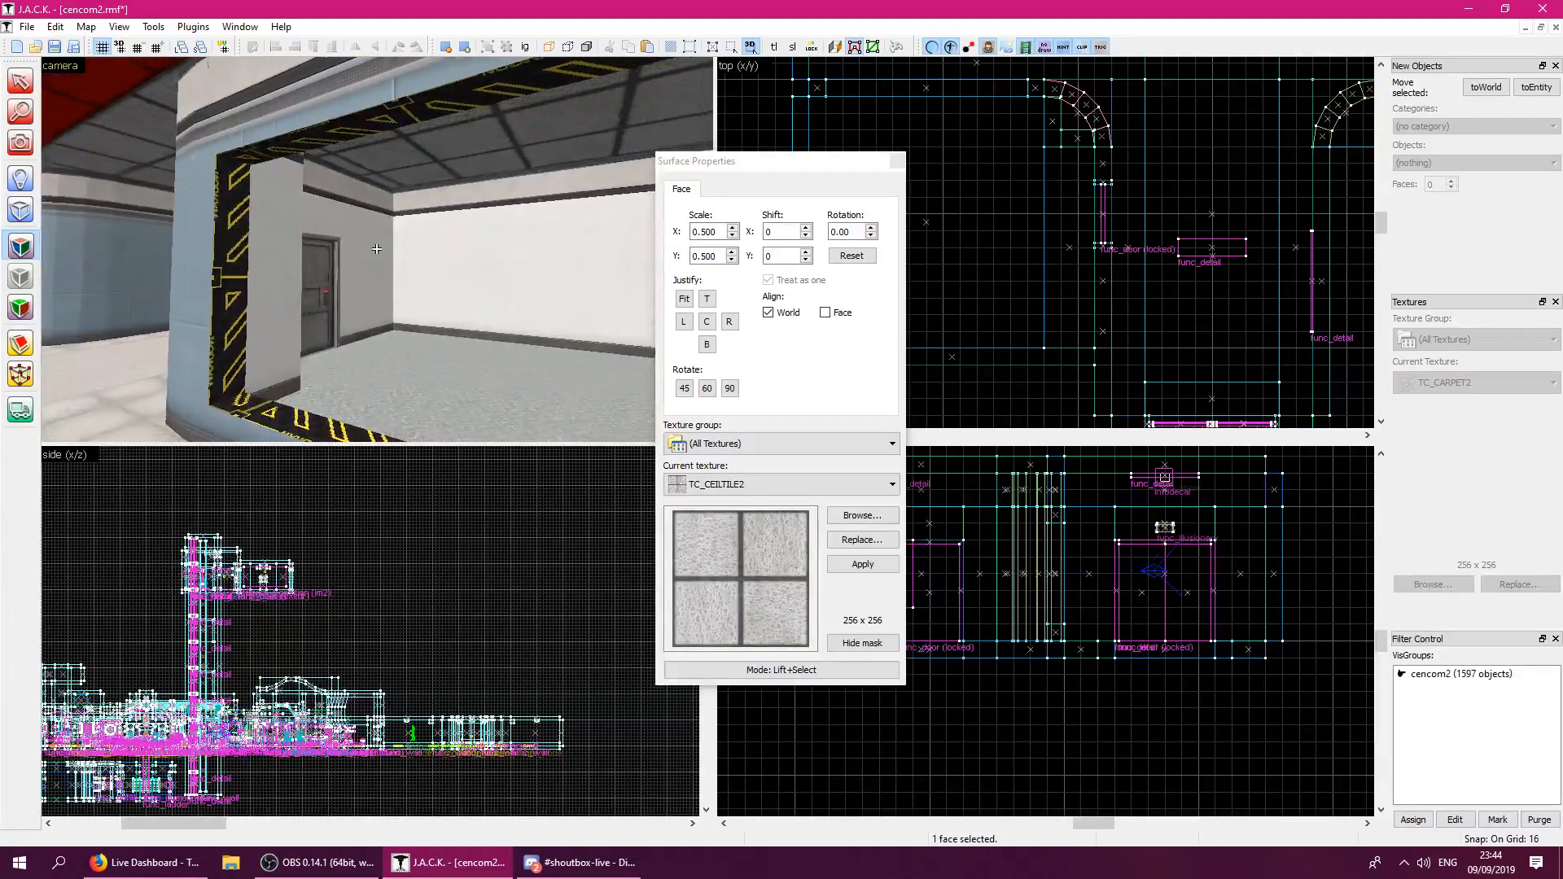
pyautogui.press('z')
pyautogui.click(897, 161)
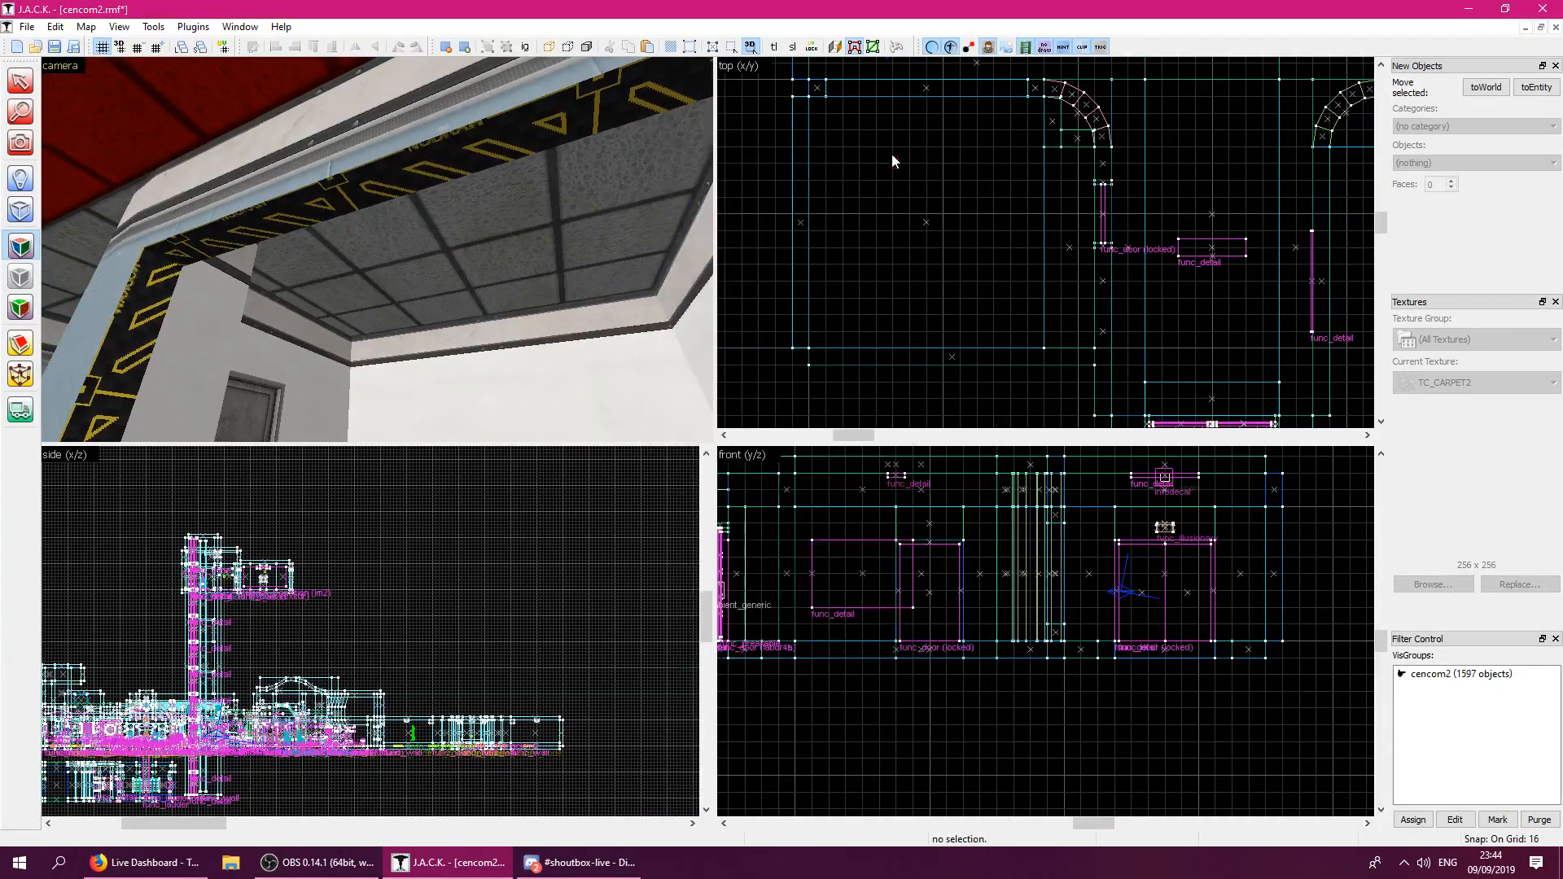
# Examine the textured room from the corridor through the framed window opening.
pyautogui.press('z')
pyautogui.press('s')
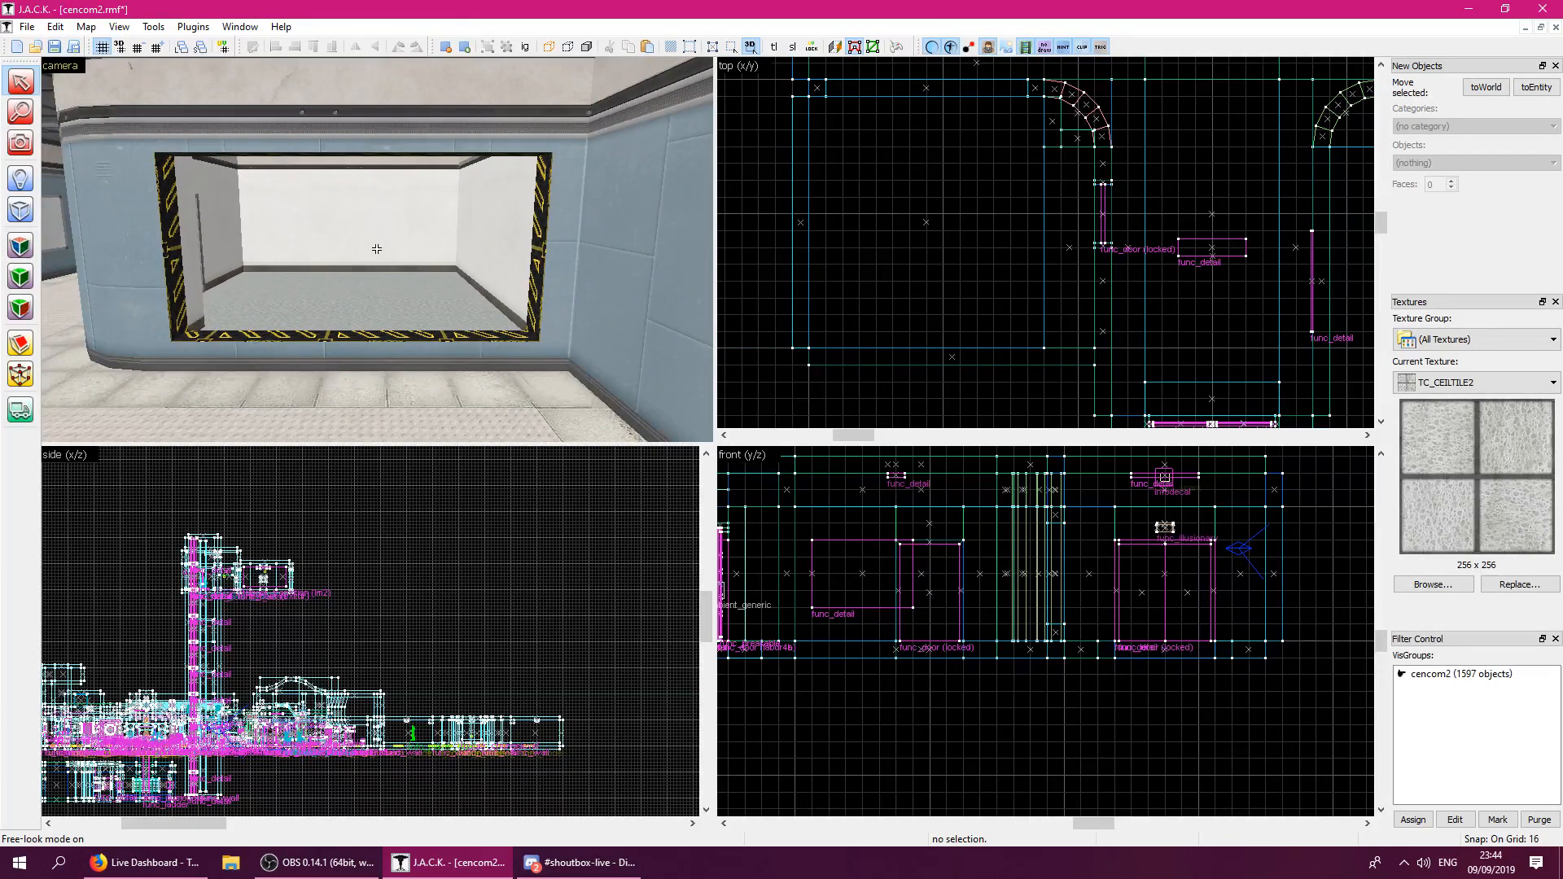
pyautogui.press('w')
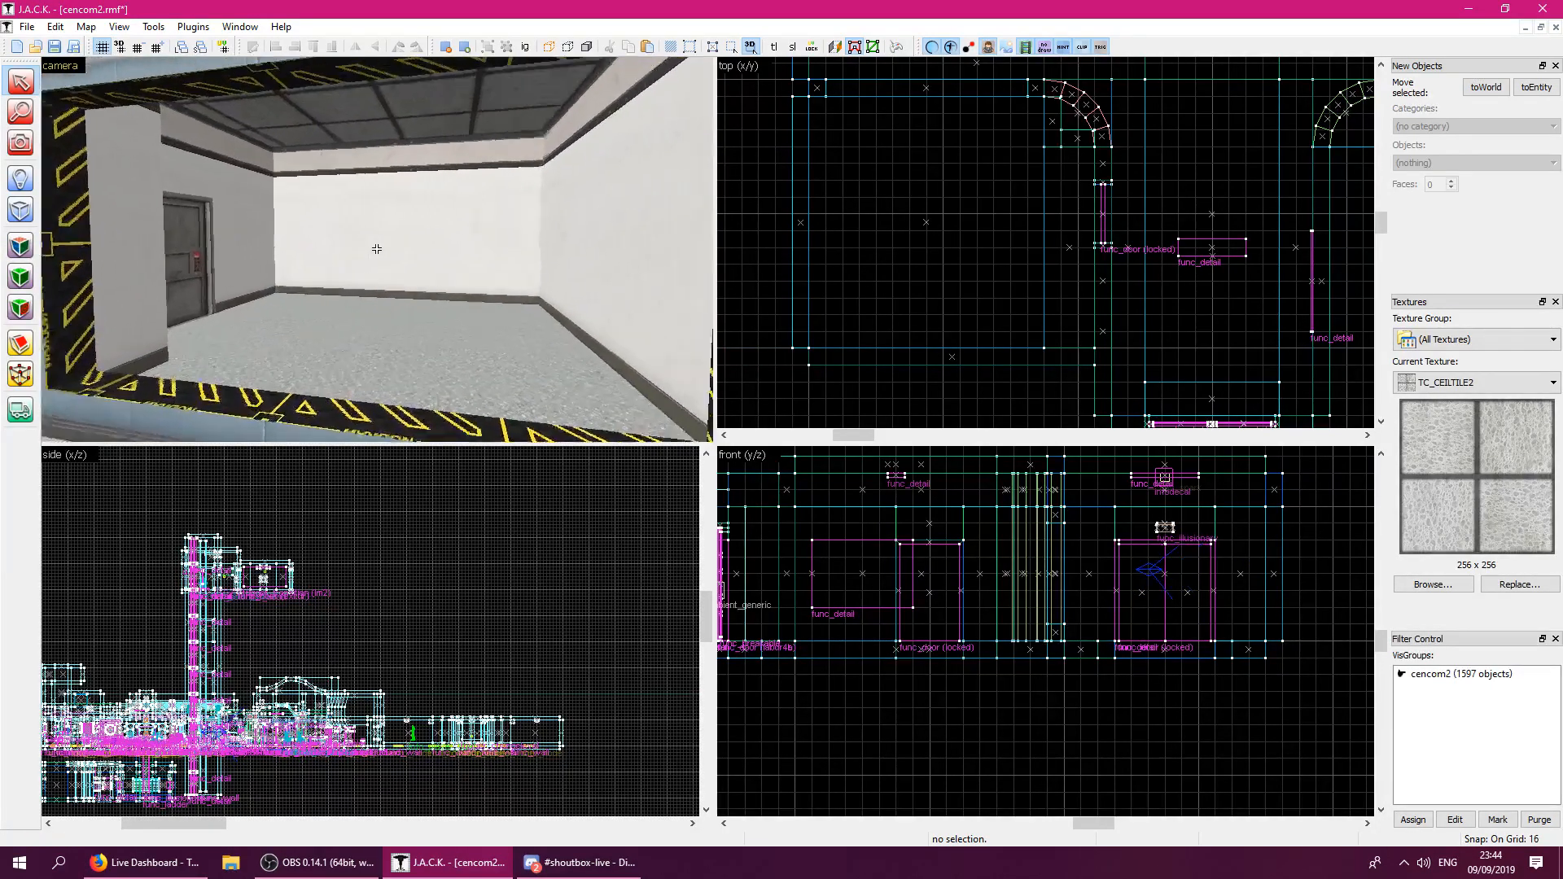
pyautogui.press('z')
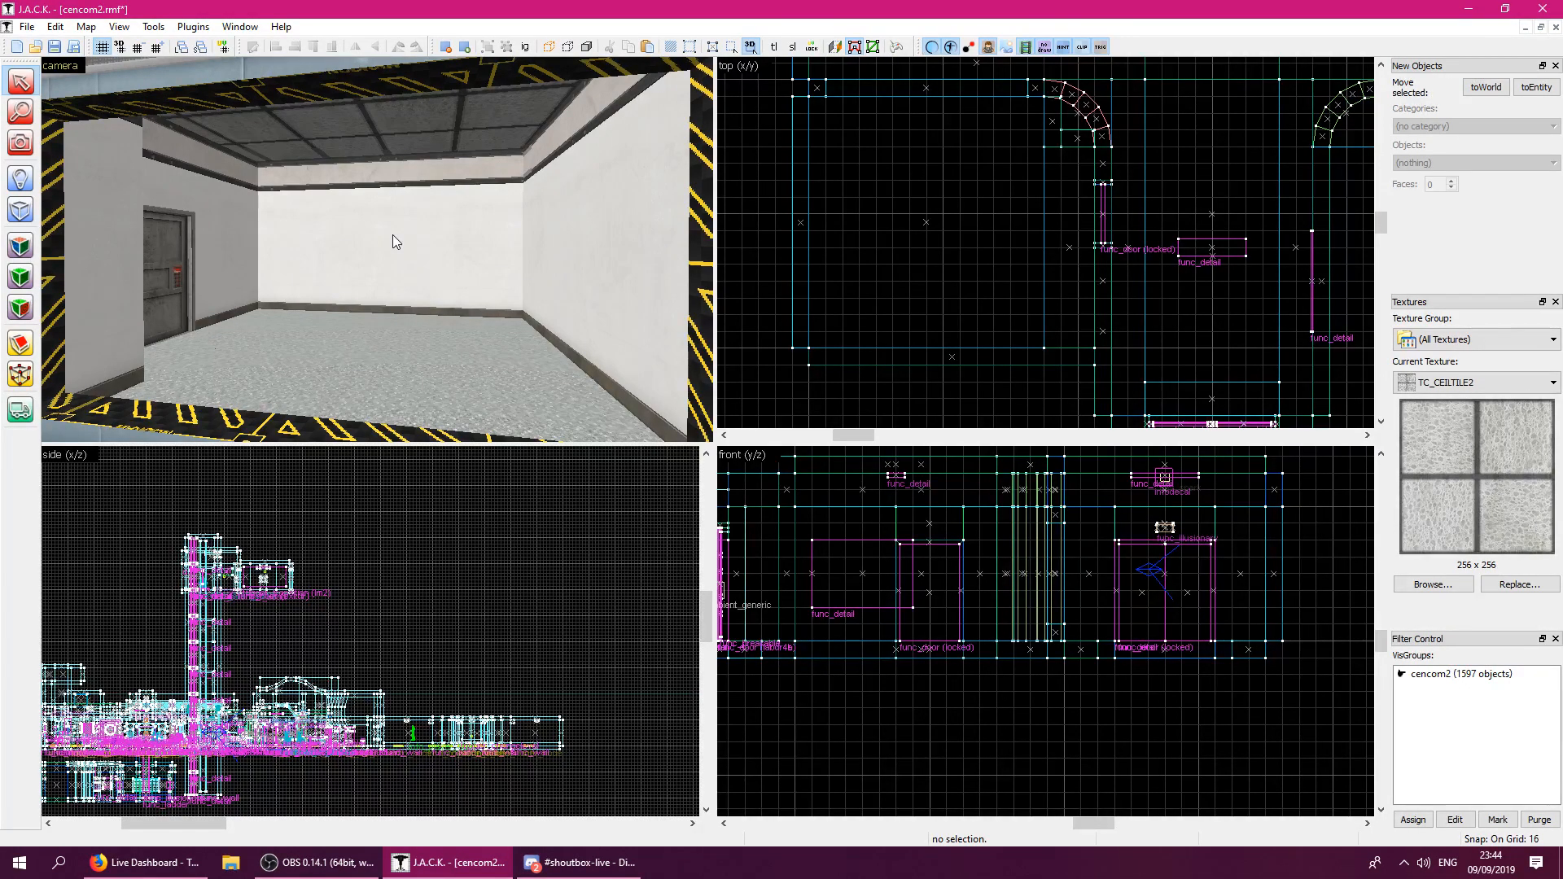
pyautogui.press('z')
pyautogui.press('s')
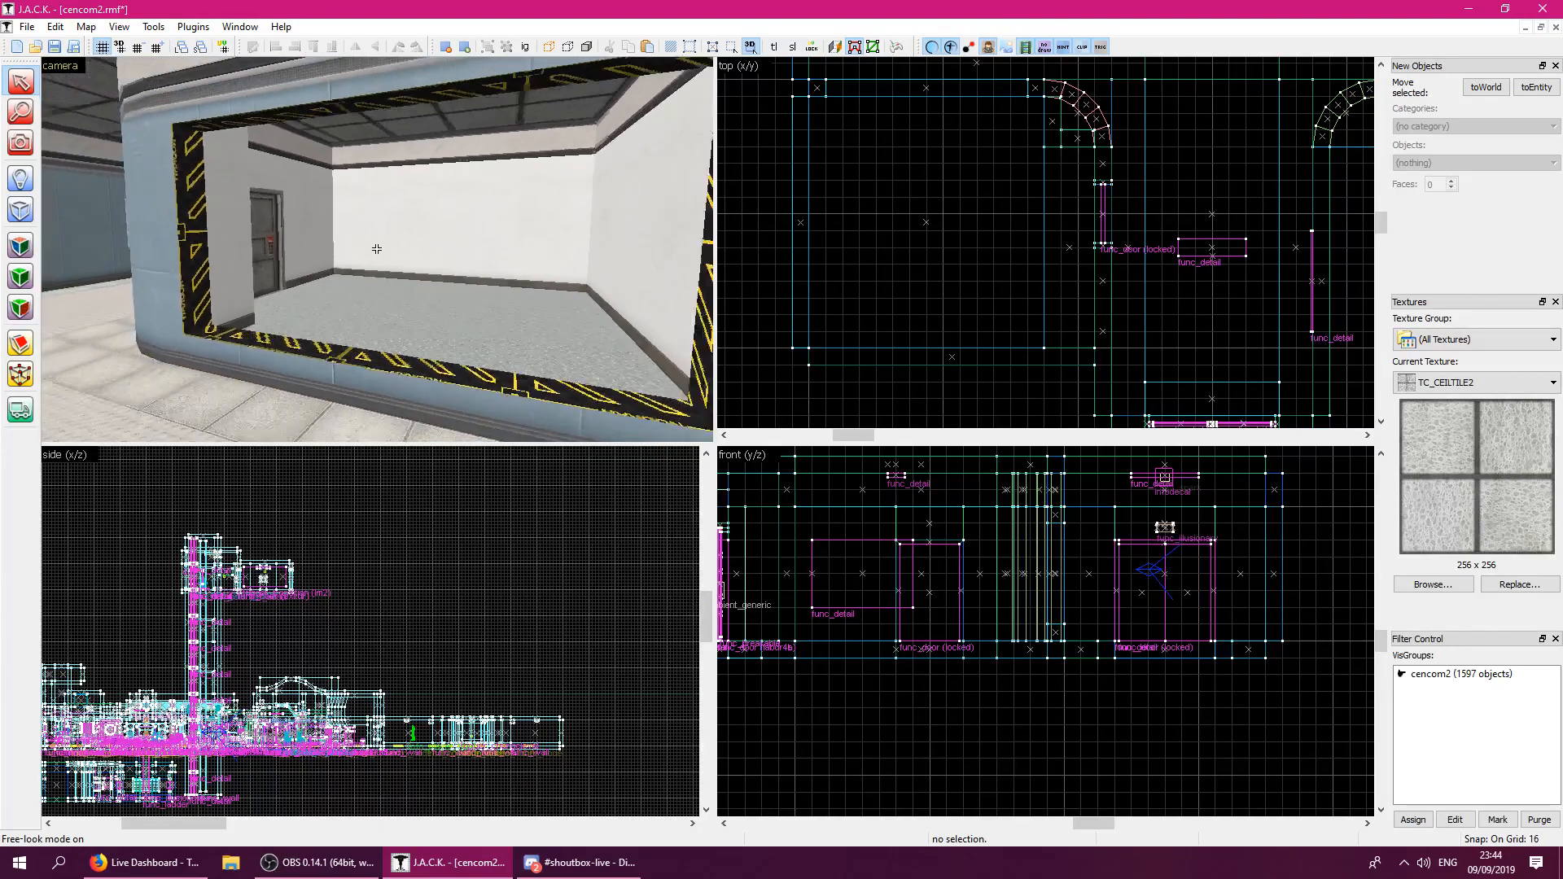
pyautogui.press('w')
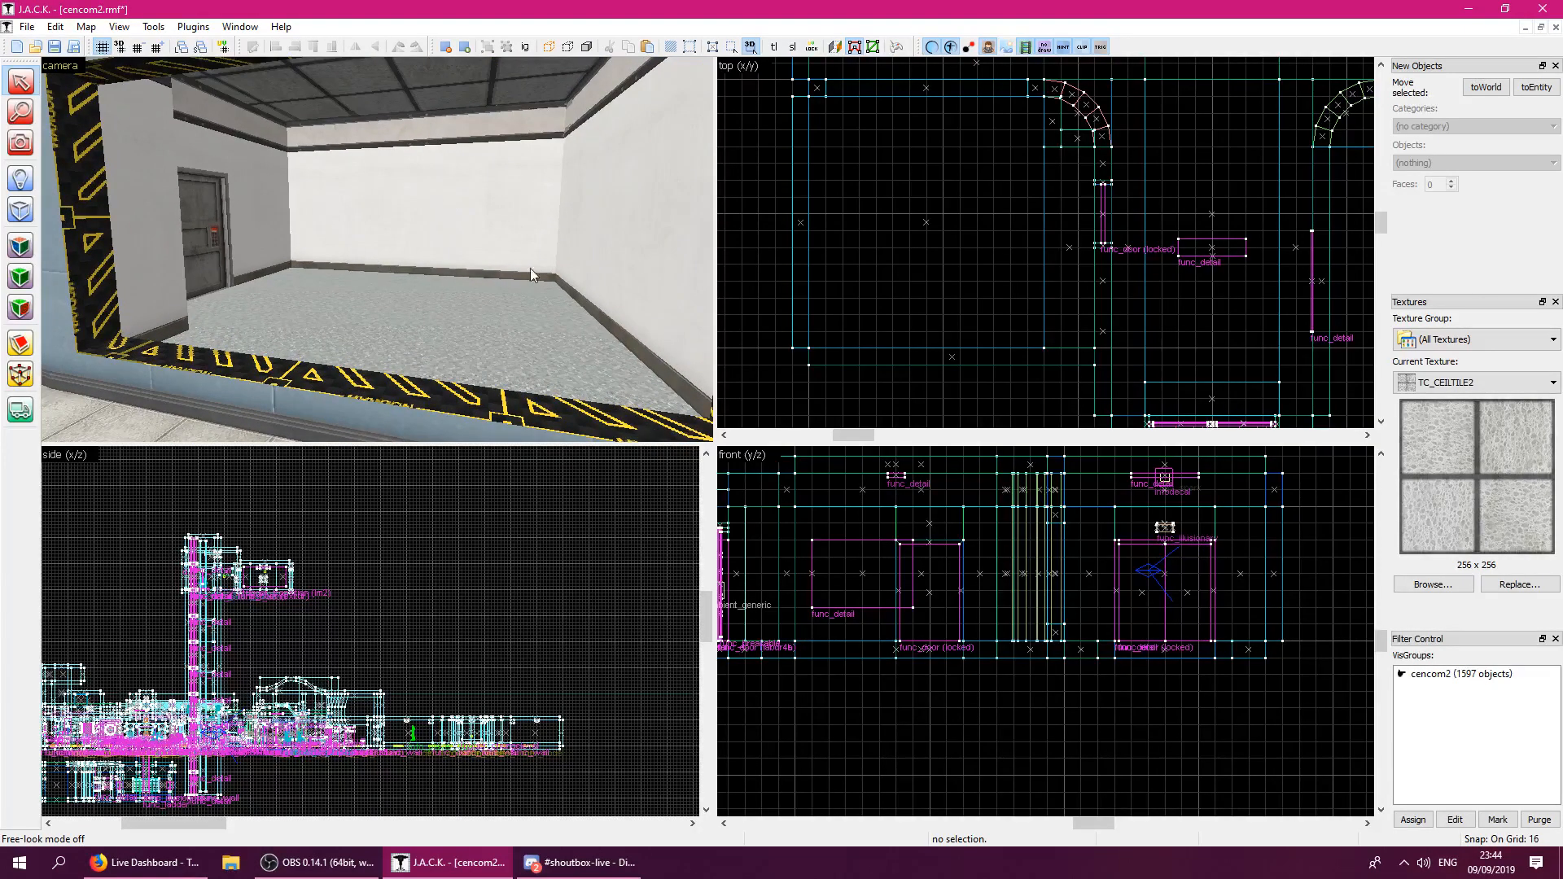
# Sample the NULL texture from the window opening's inner faces to make it the current texture.
pyautogui.click(20, 246)
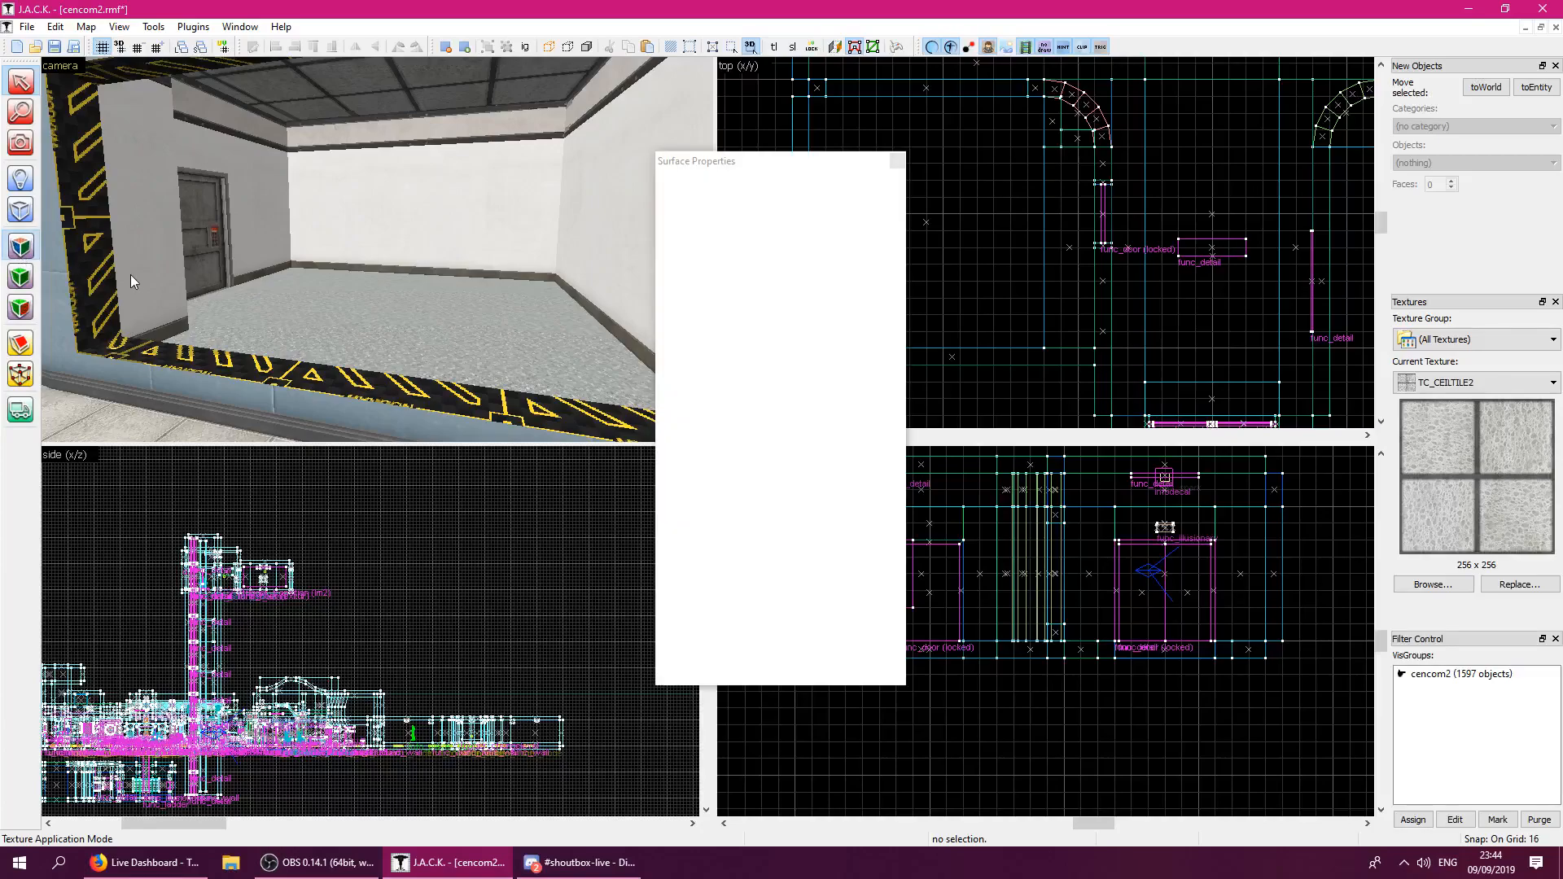
pyautogui.click(125, 272)
pyautogui.click(456, 390)
pyautogui.click(891, 167)
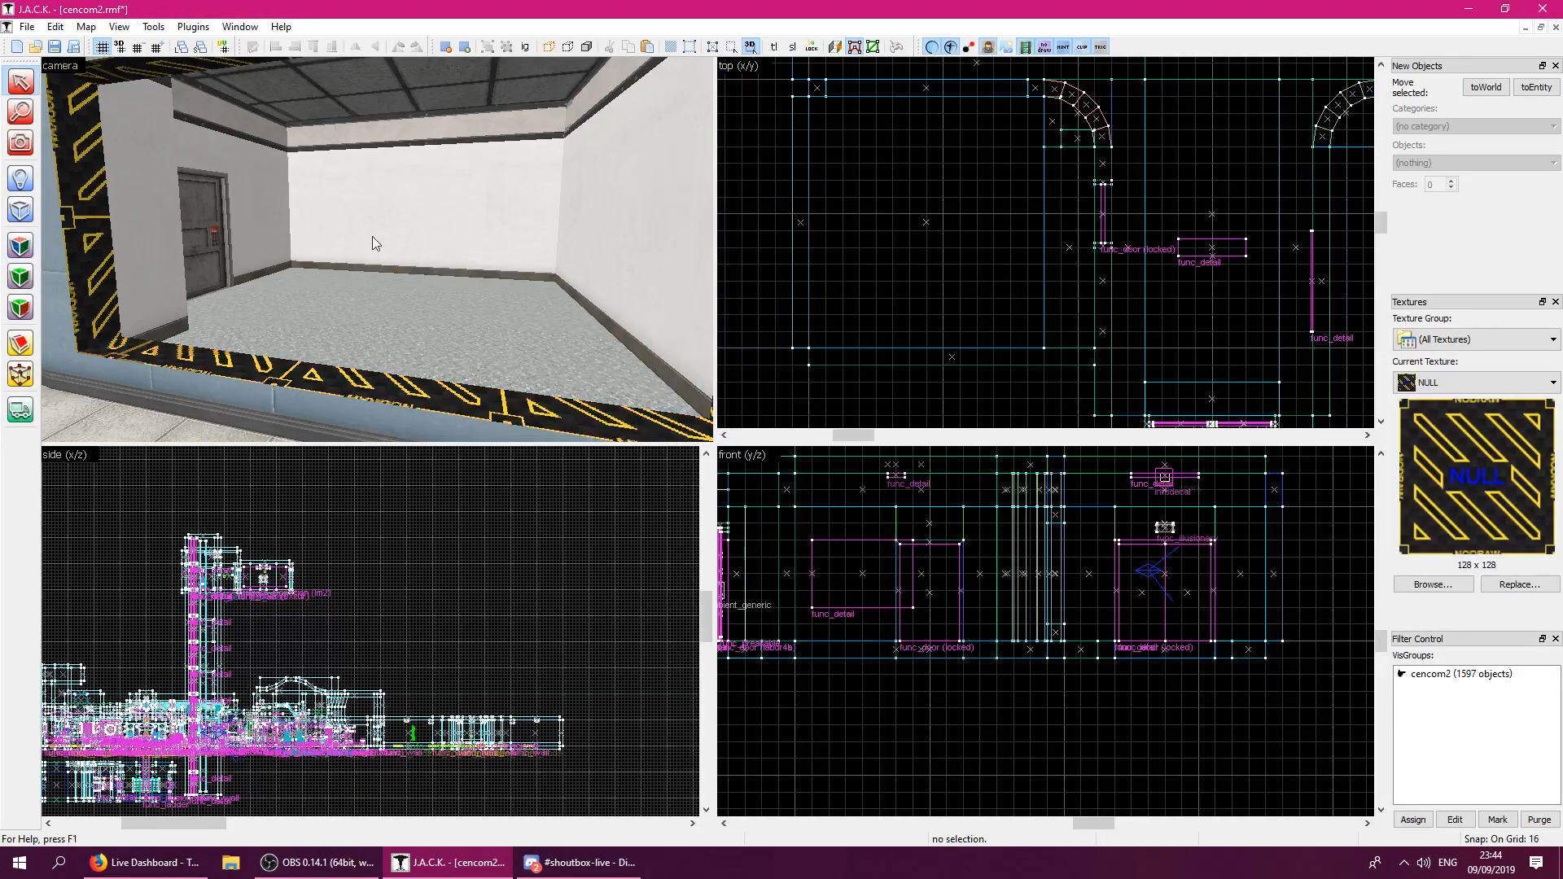
# Create a NULL block 184 by 16 units and 4 units high along the bottom of the window opening, on a 4-unit grid.
pyautogui.click(20, 210)
pyautogui.scroll(6, 907, 183)
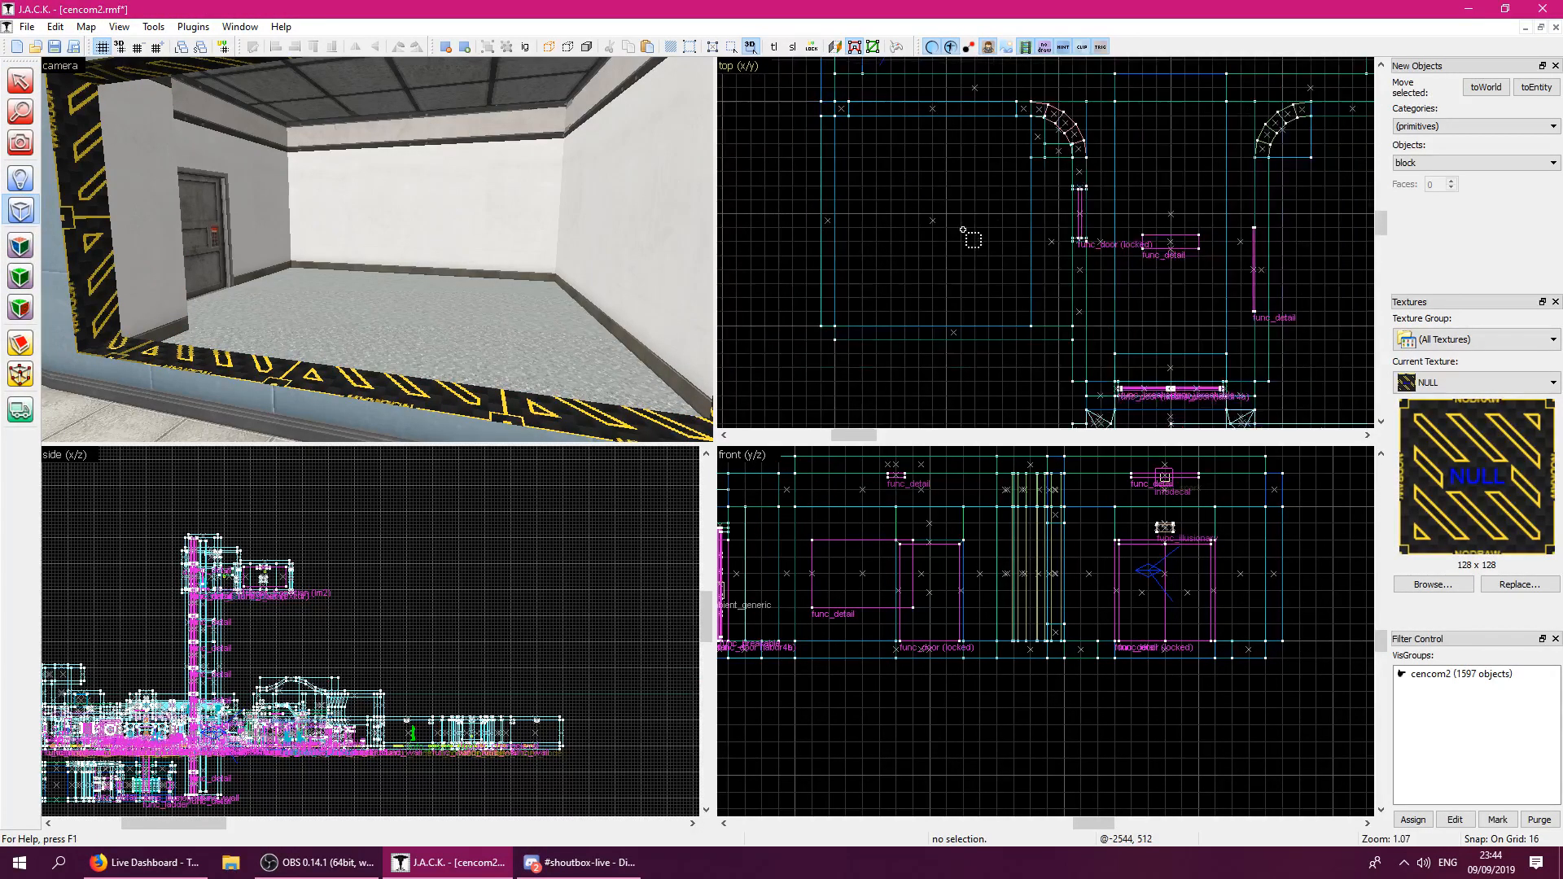
pyautogui.press('[')
pyautogui.scroll(-4, 888, 161)
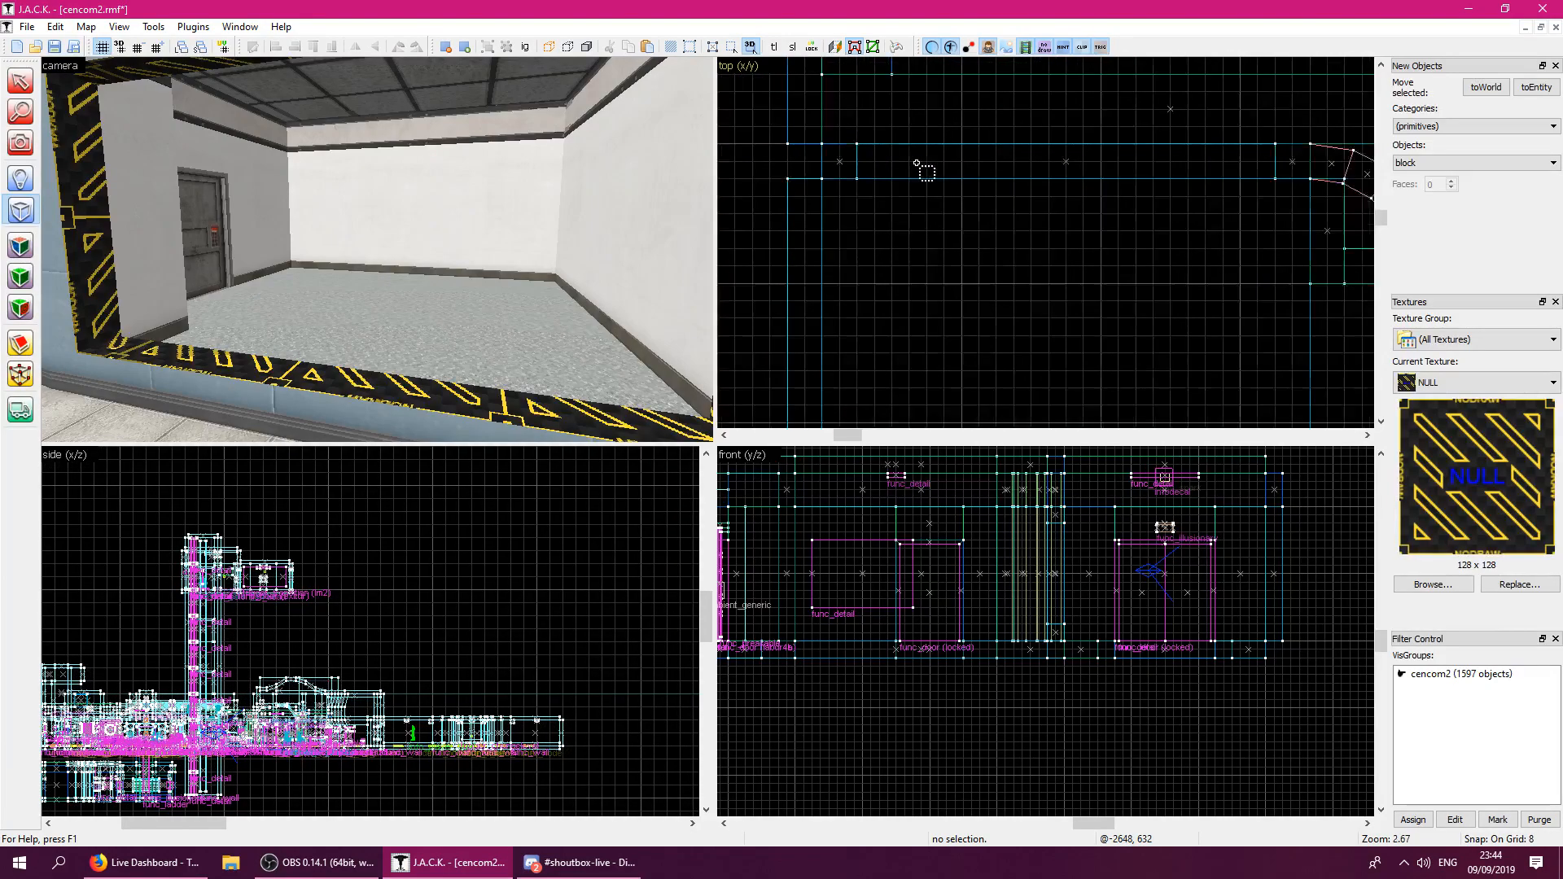
pyautogui.press('[')
pyautogui.moveTo(880, 145); pyautogui.dragTo(1153, 168)
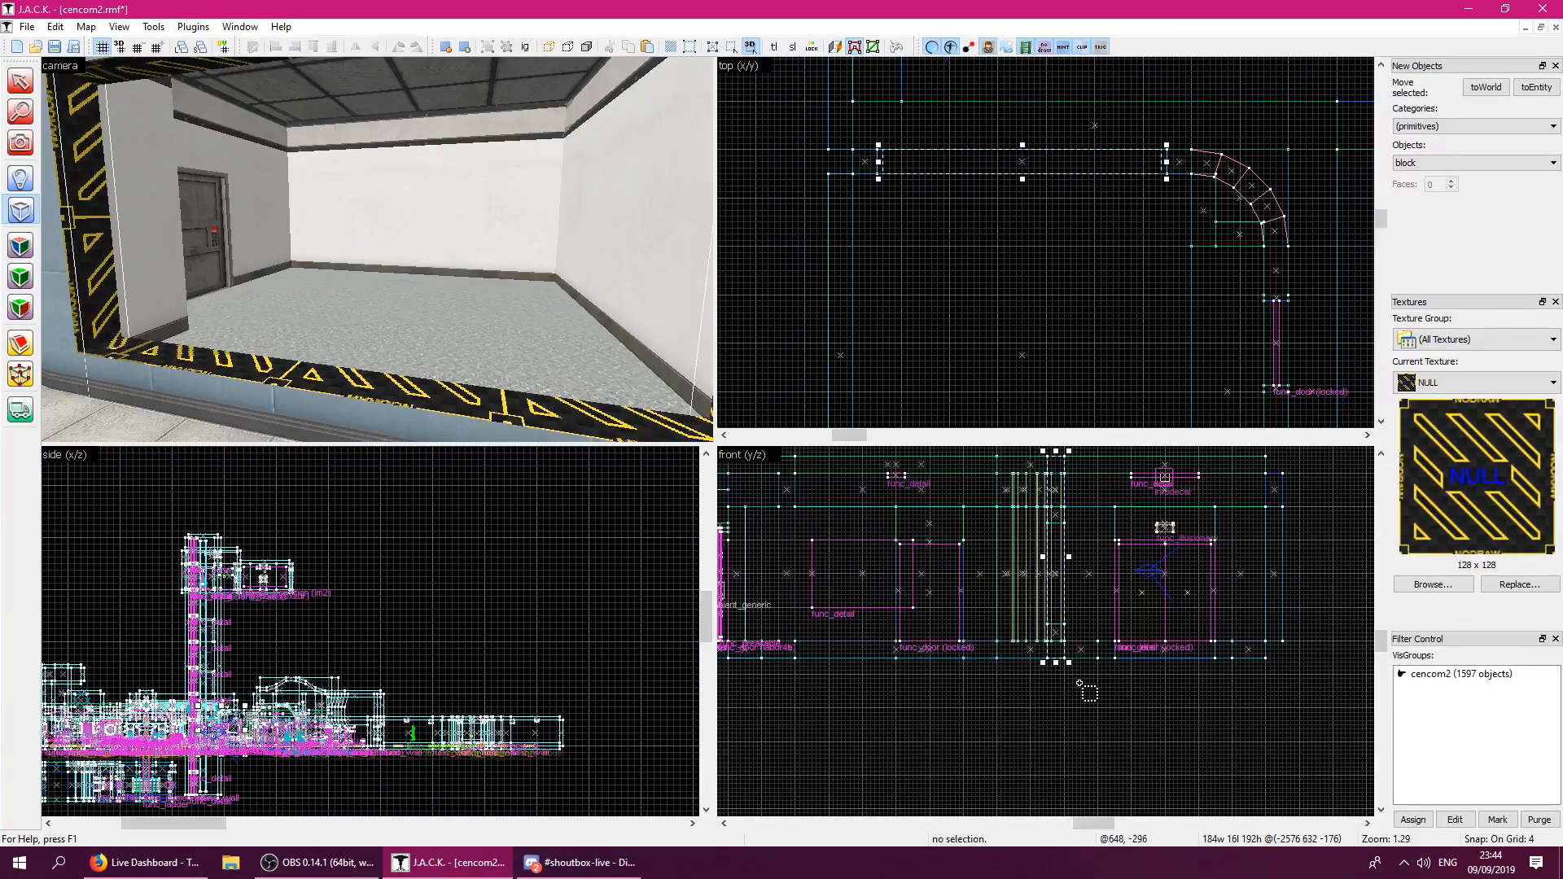
pyautogui.moveTo(1057, 666); pyautogui.dragTo(1072, 630)
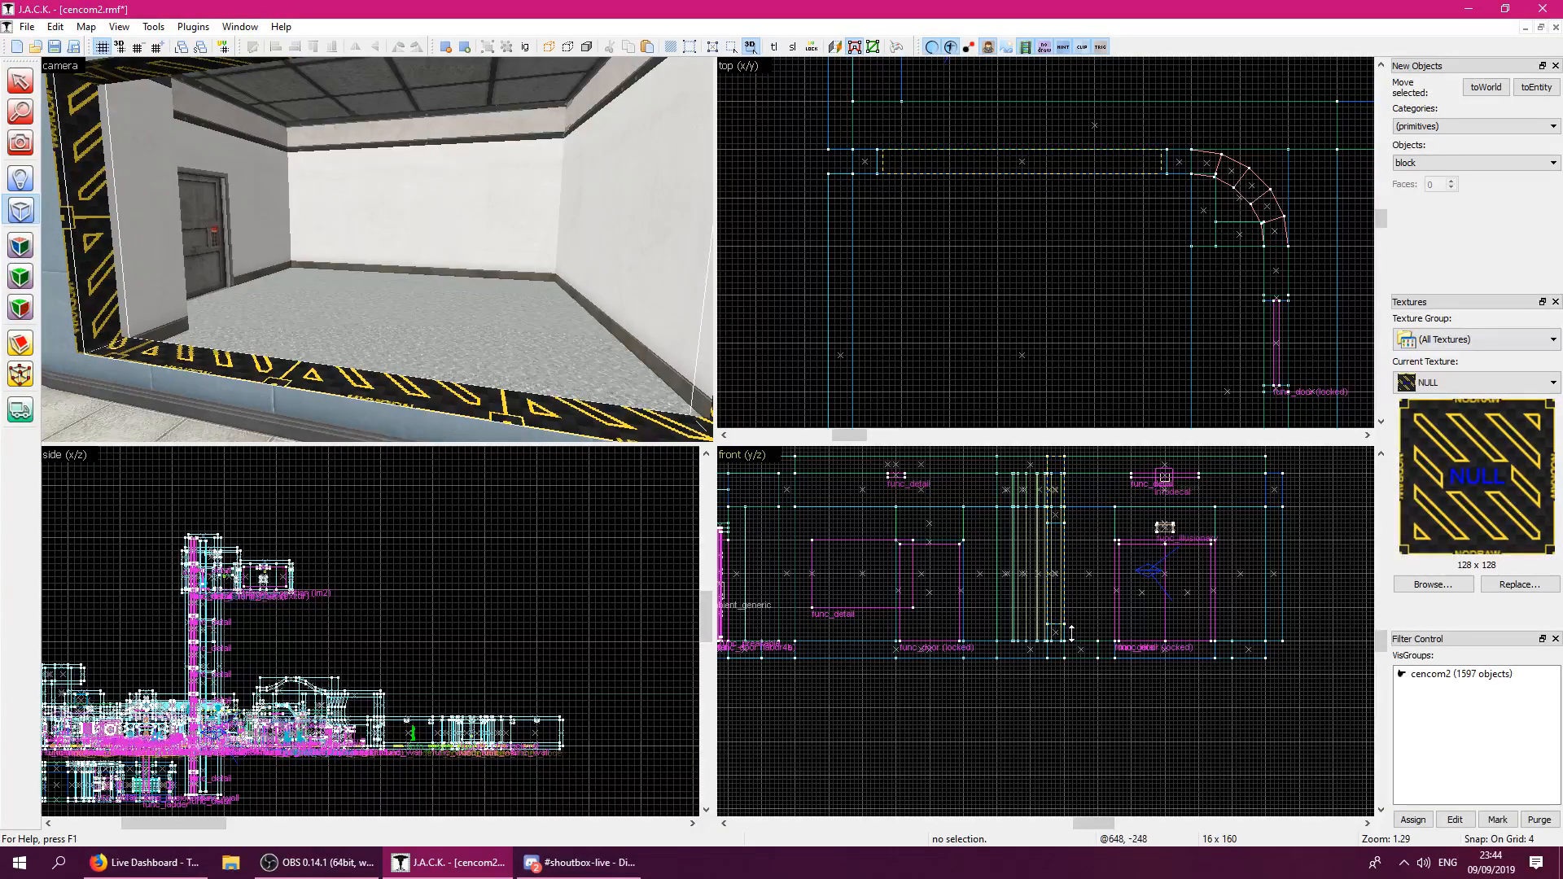
pyautogui.moveTo(1056, 453); pyautogui.dragTo(1078, 622)
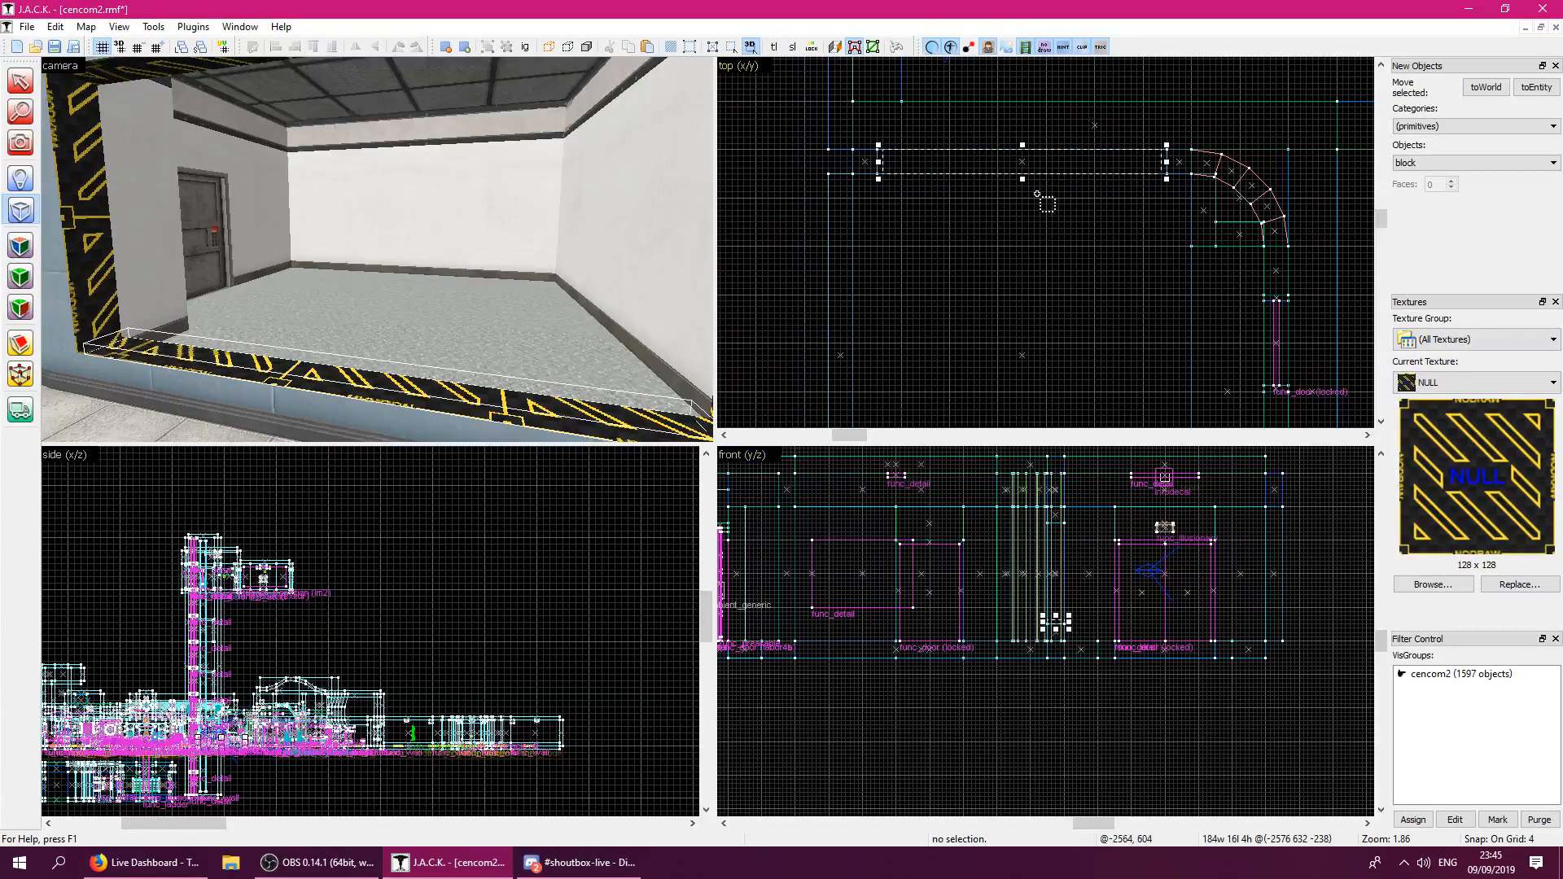
pyautogui.press('Return')
# Create a matching thin NULL strip along the upper edge of the window opening.
pyautogui.scroll(3, 1075, 501)
pyautogui.moveTo(1010, 576)
pyautogui.mouseDown()
pyautogui.moveTo(1048, 588)
pyautogui.moveTo(1014, 578)
pyautogui.mouseUp()
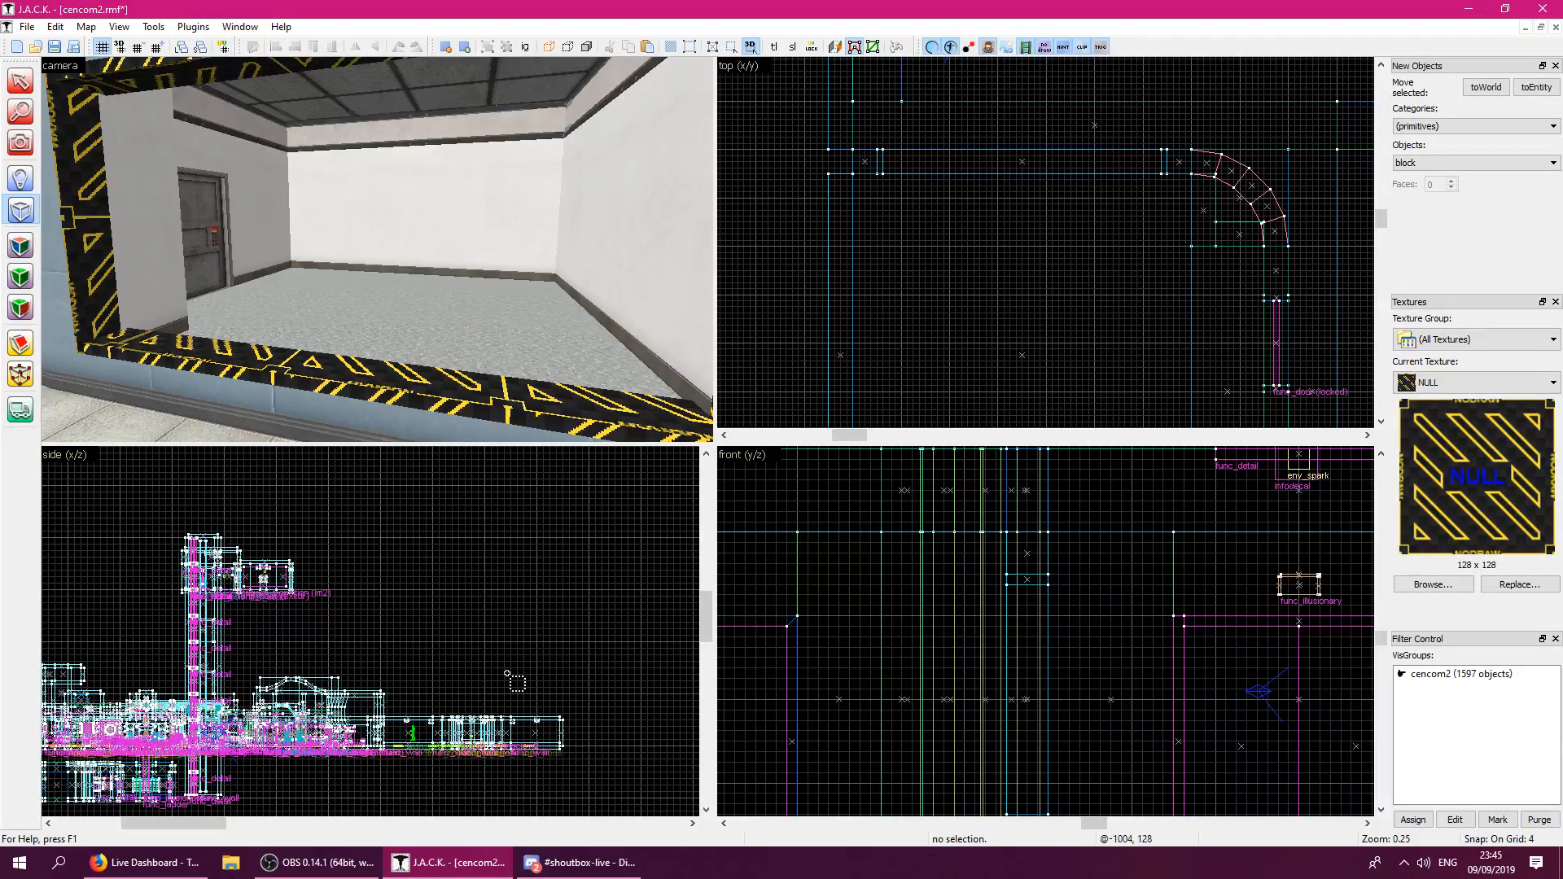
pyautogui.scroll(-4, 1009, 587)
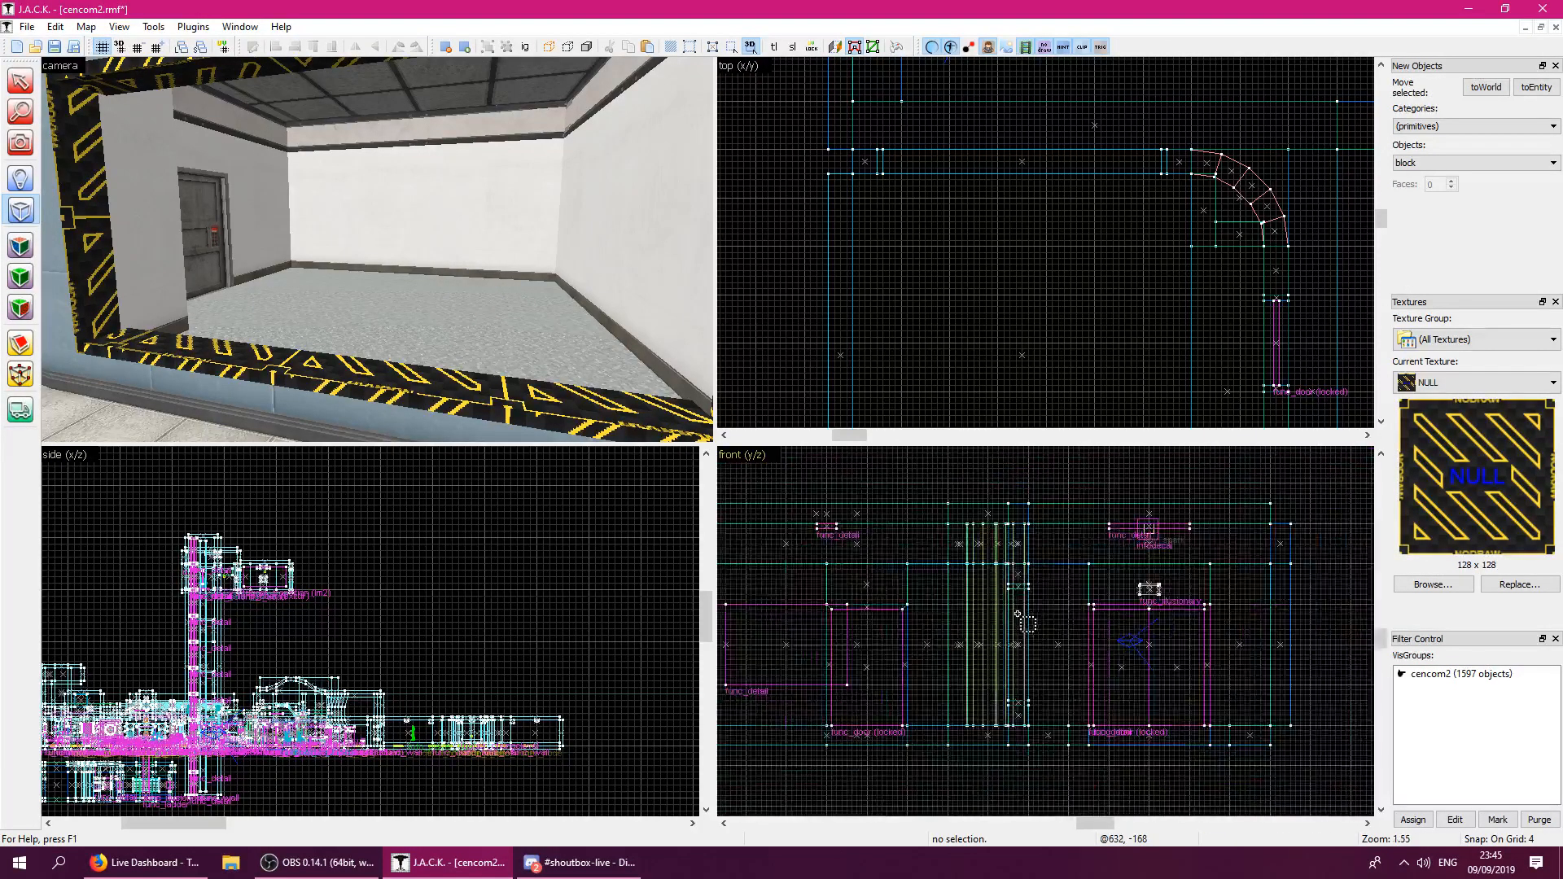
# Create a vertical NULL block 4 by 16 units and 88 units high along one side edge of the window opening.
pyautogui.moveTo(1009, 590); pyautogui.dragTo(1027, 705)
pyautogui.scroll(-3, 189, 761)
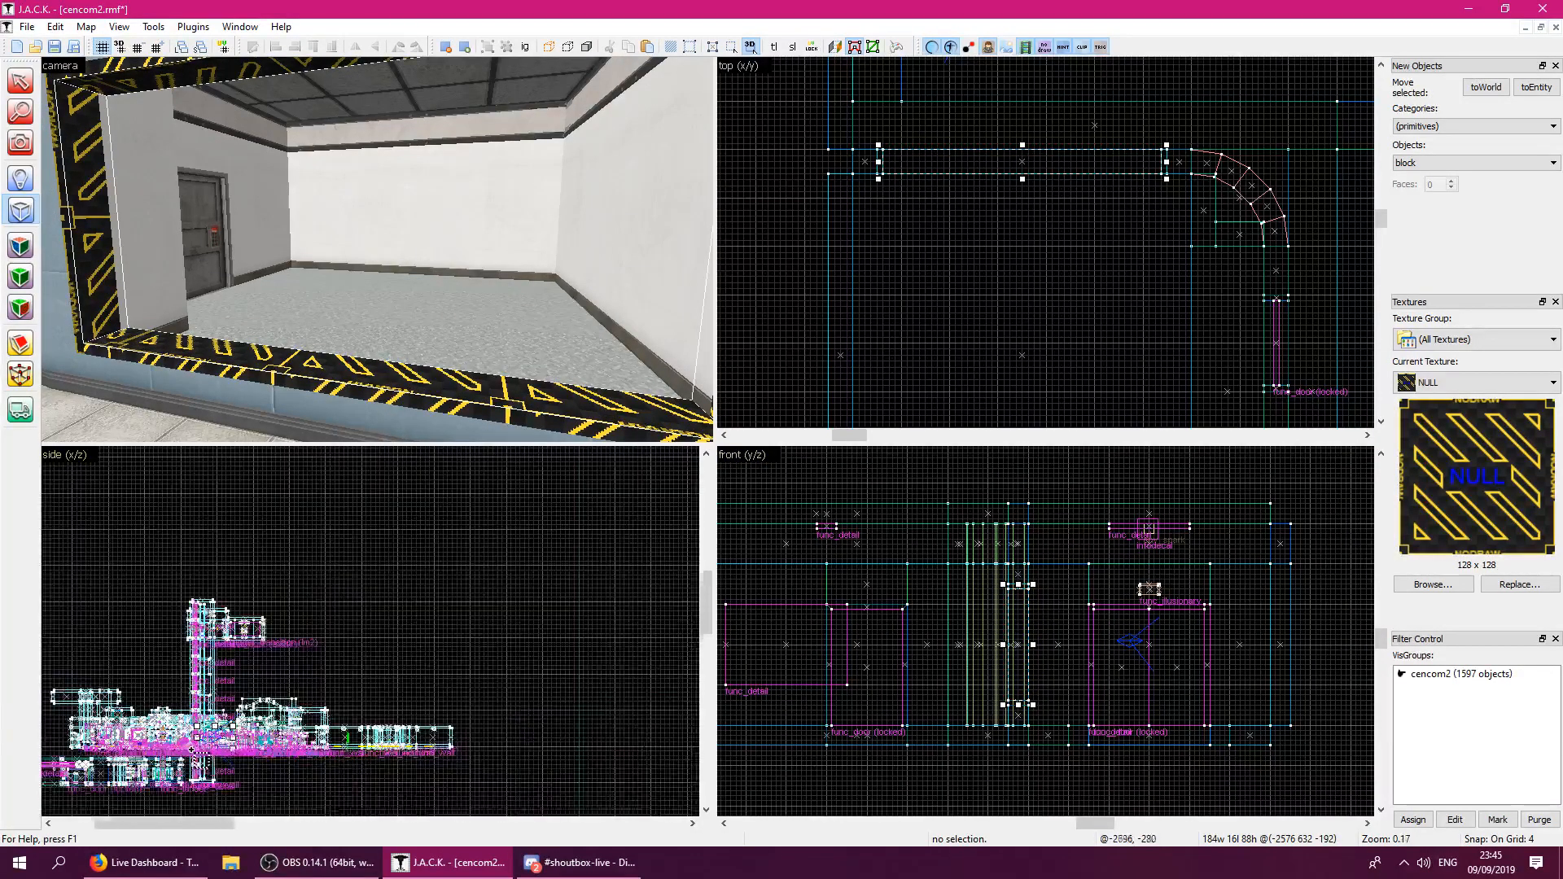
pyautogui.scroll(3, 175, 782)
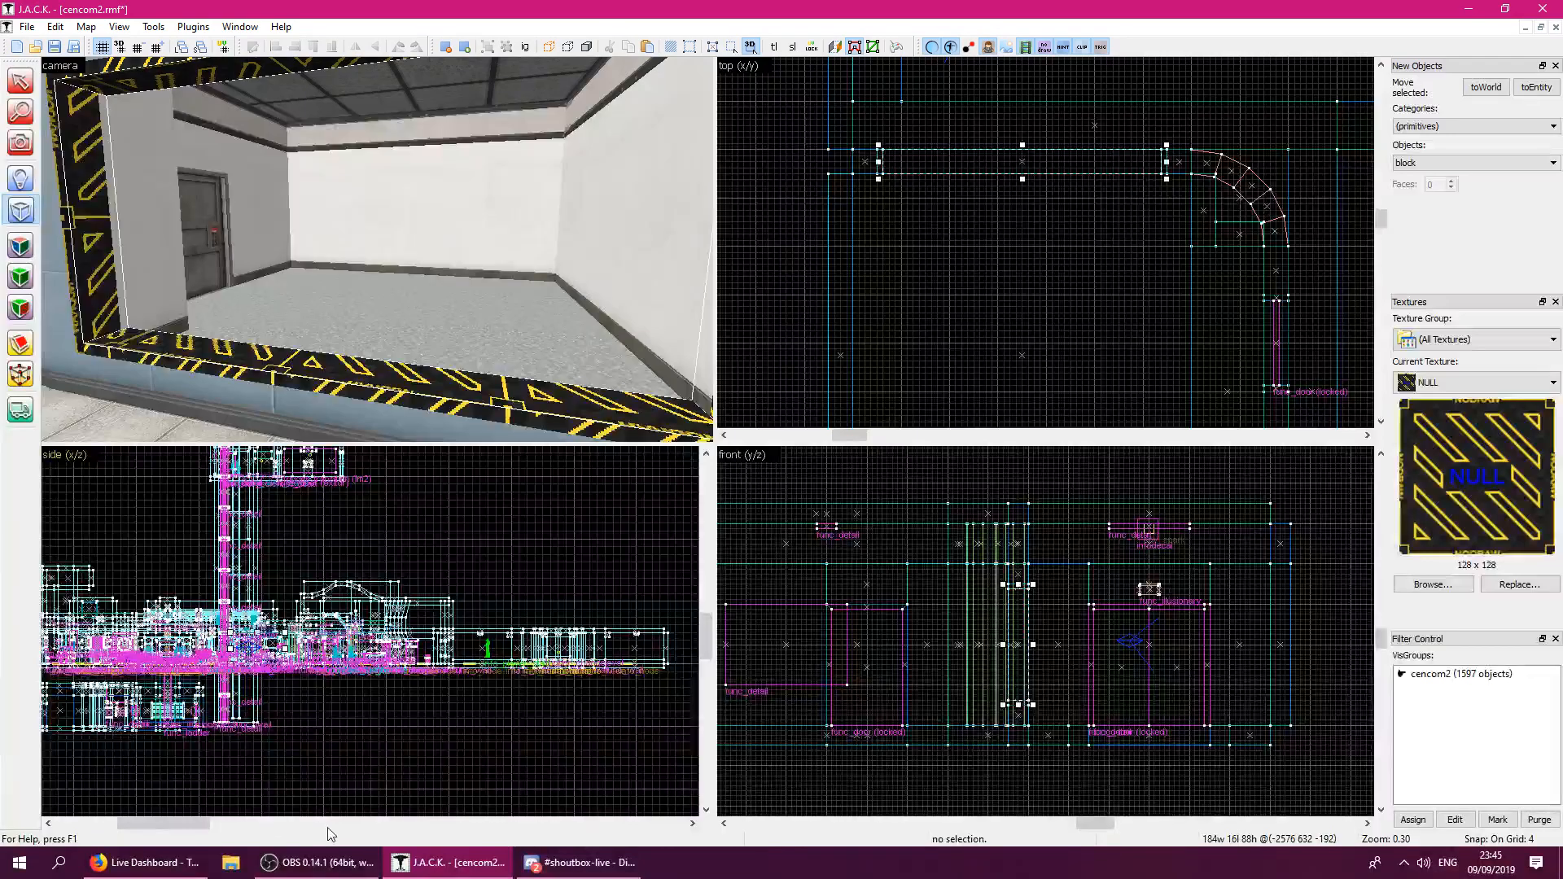
pyautogui.scroll(3, 219, 651)
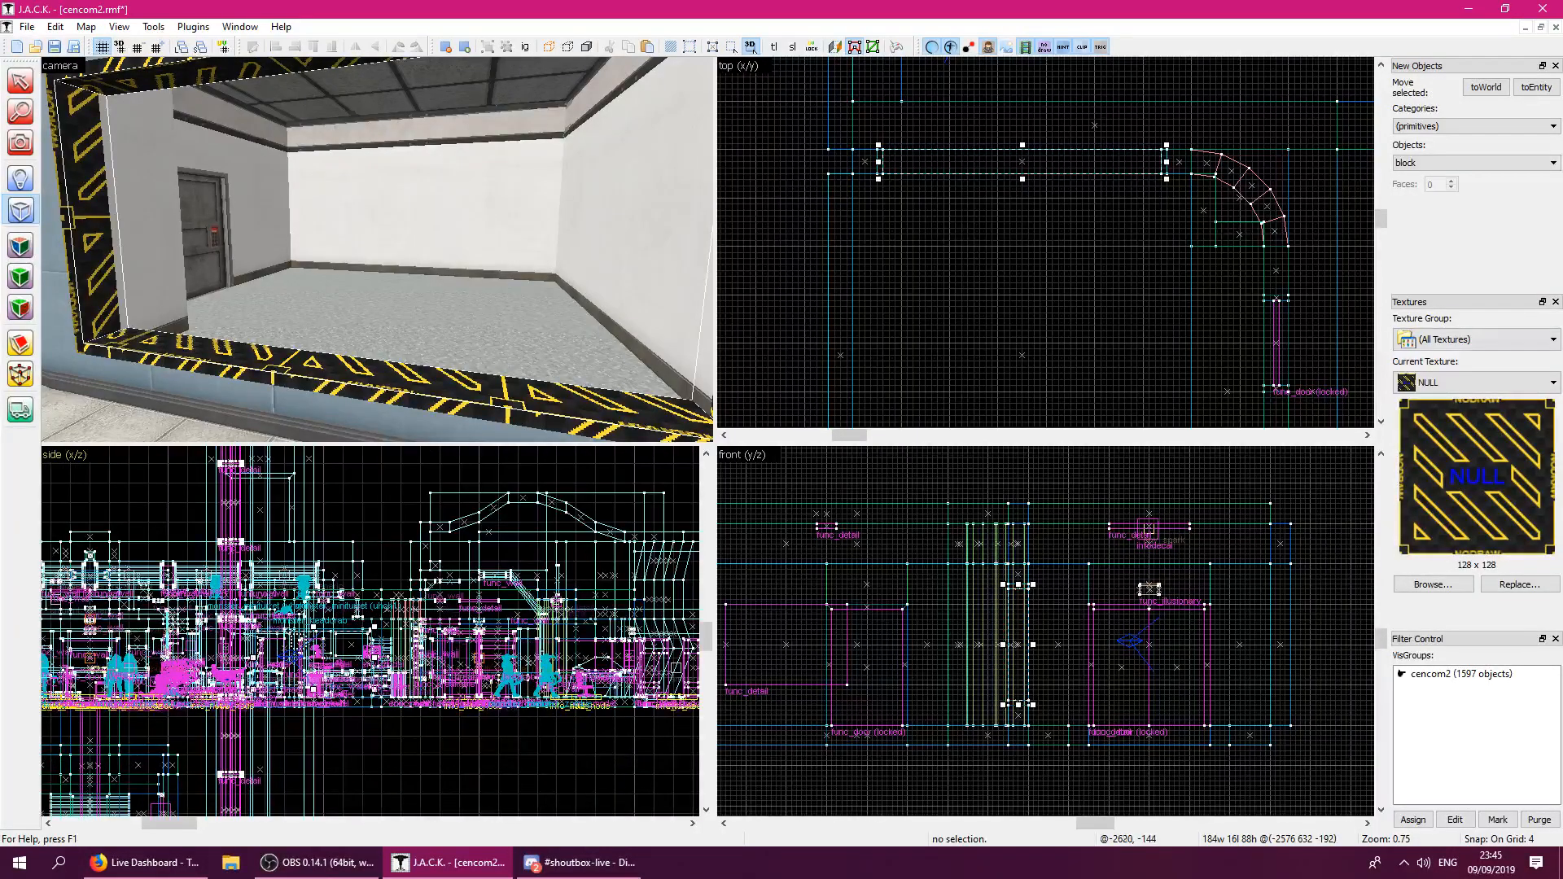
pyautogui.scroll(5, 380, 635)
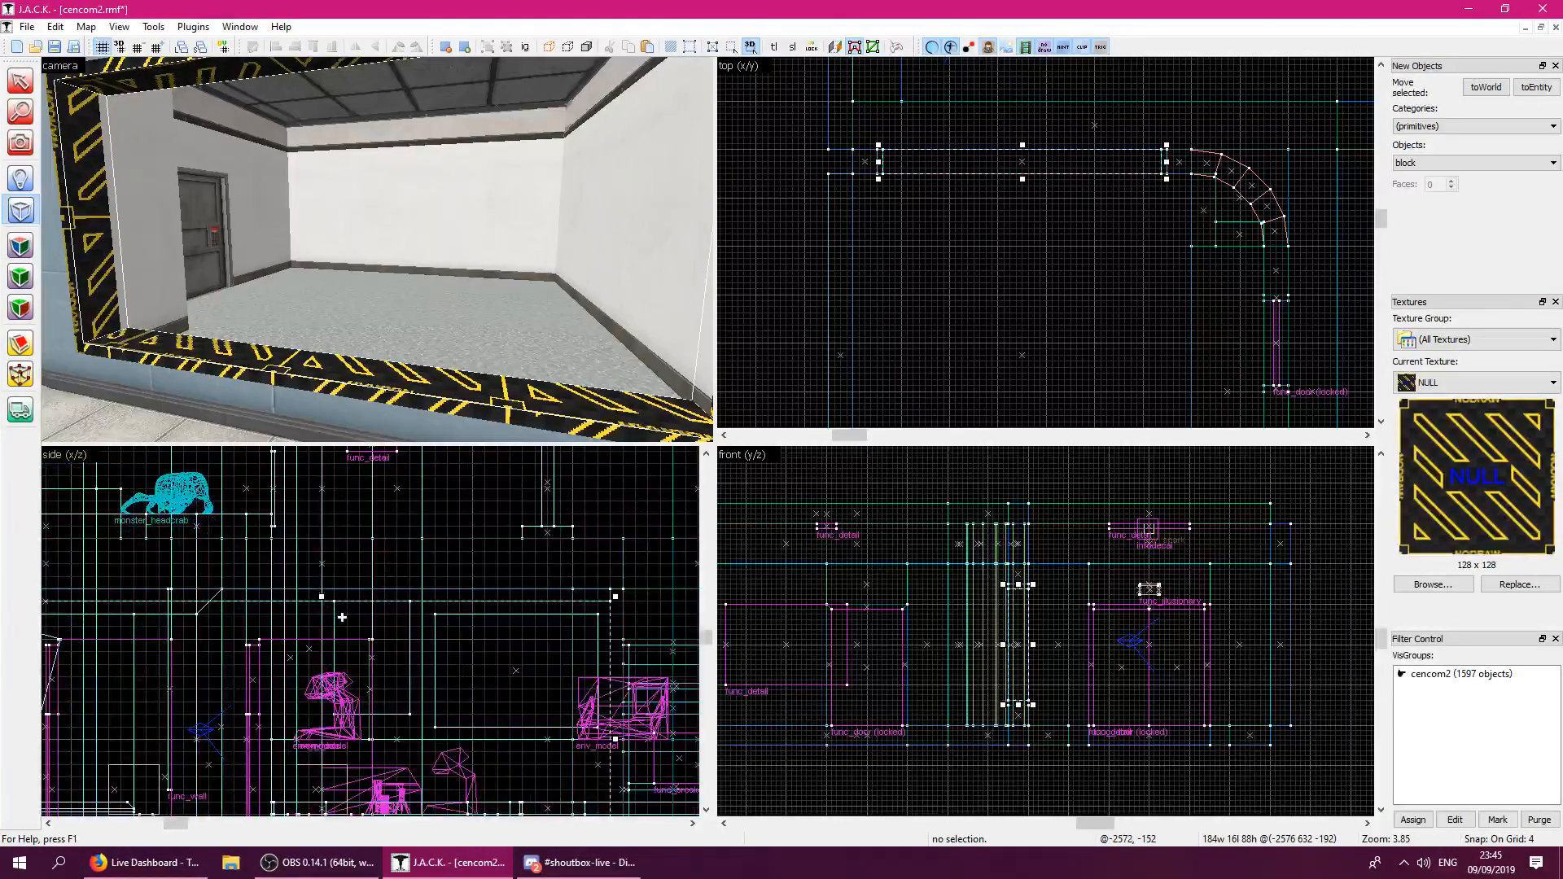
pyautogui.moveTo(913, 161); pyautogui.dragTo(907, 162)
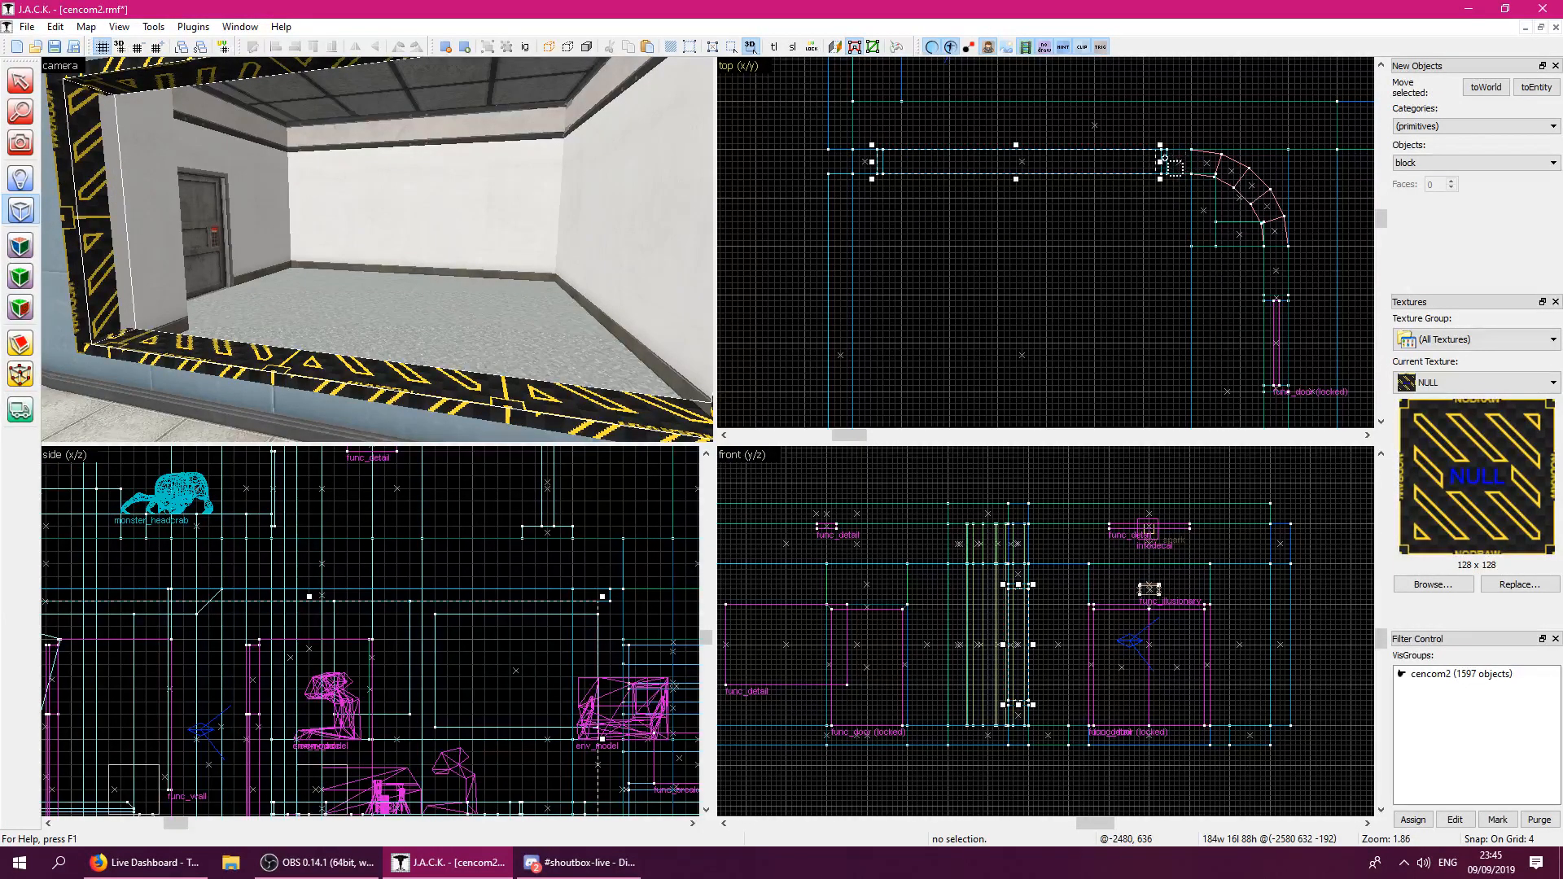
pyautogui.moveTo(1158, 163); pyautogui.dragTo(890, 192)
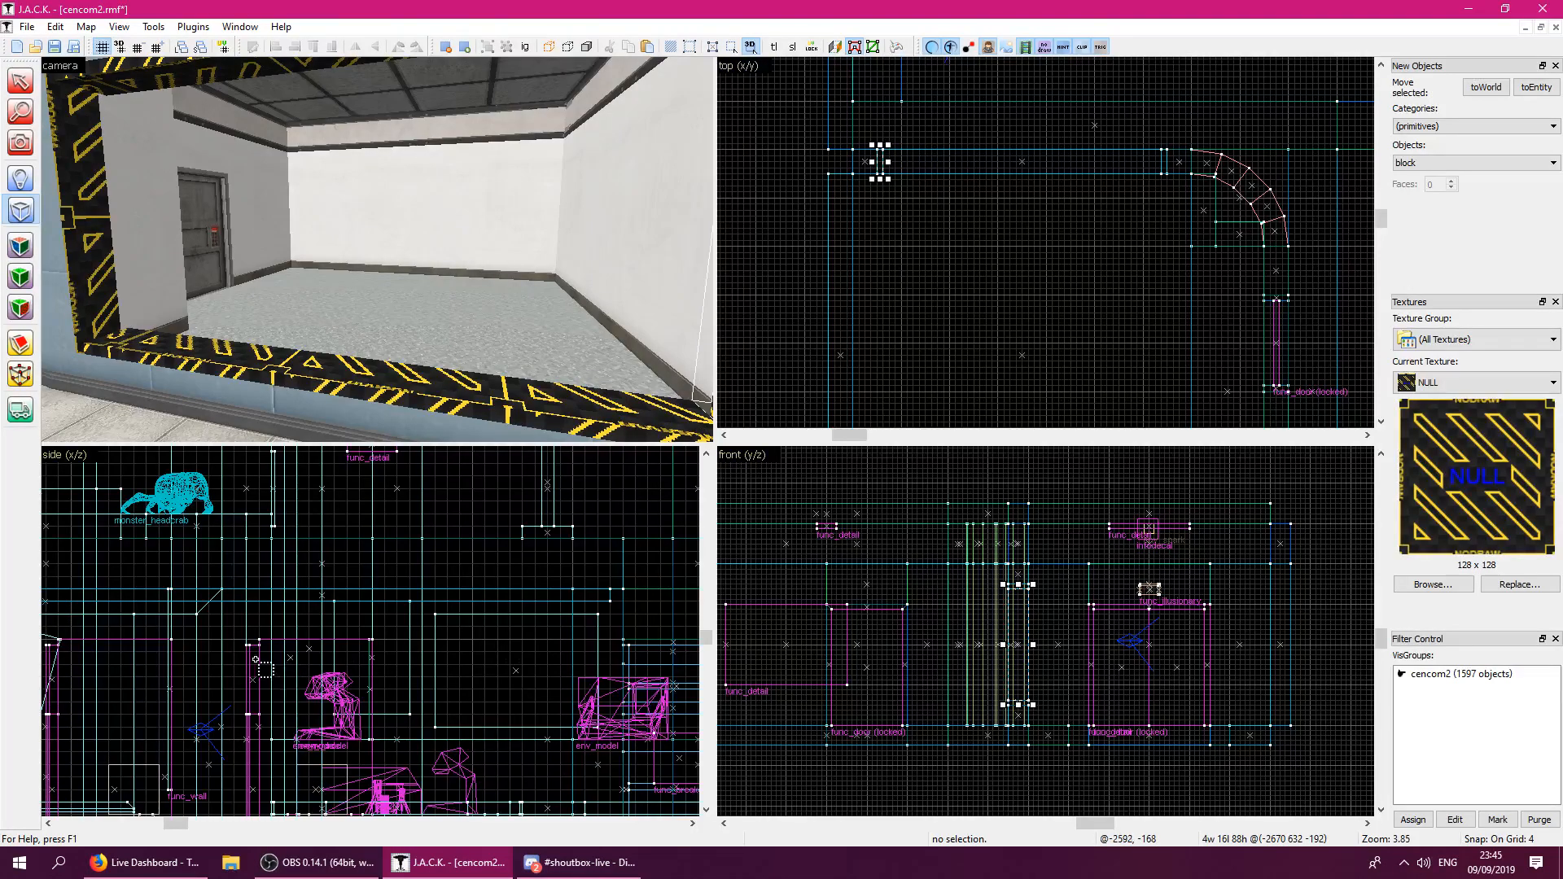
pyautogui.scroll(-5, 271, 659)
pyautogui.scroll(7, 95, 579)
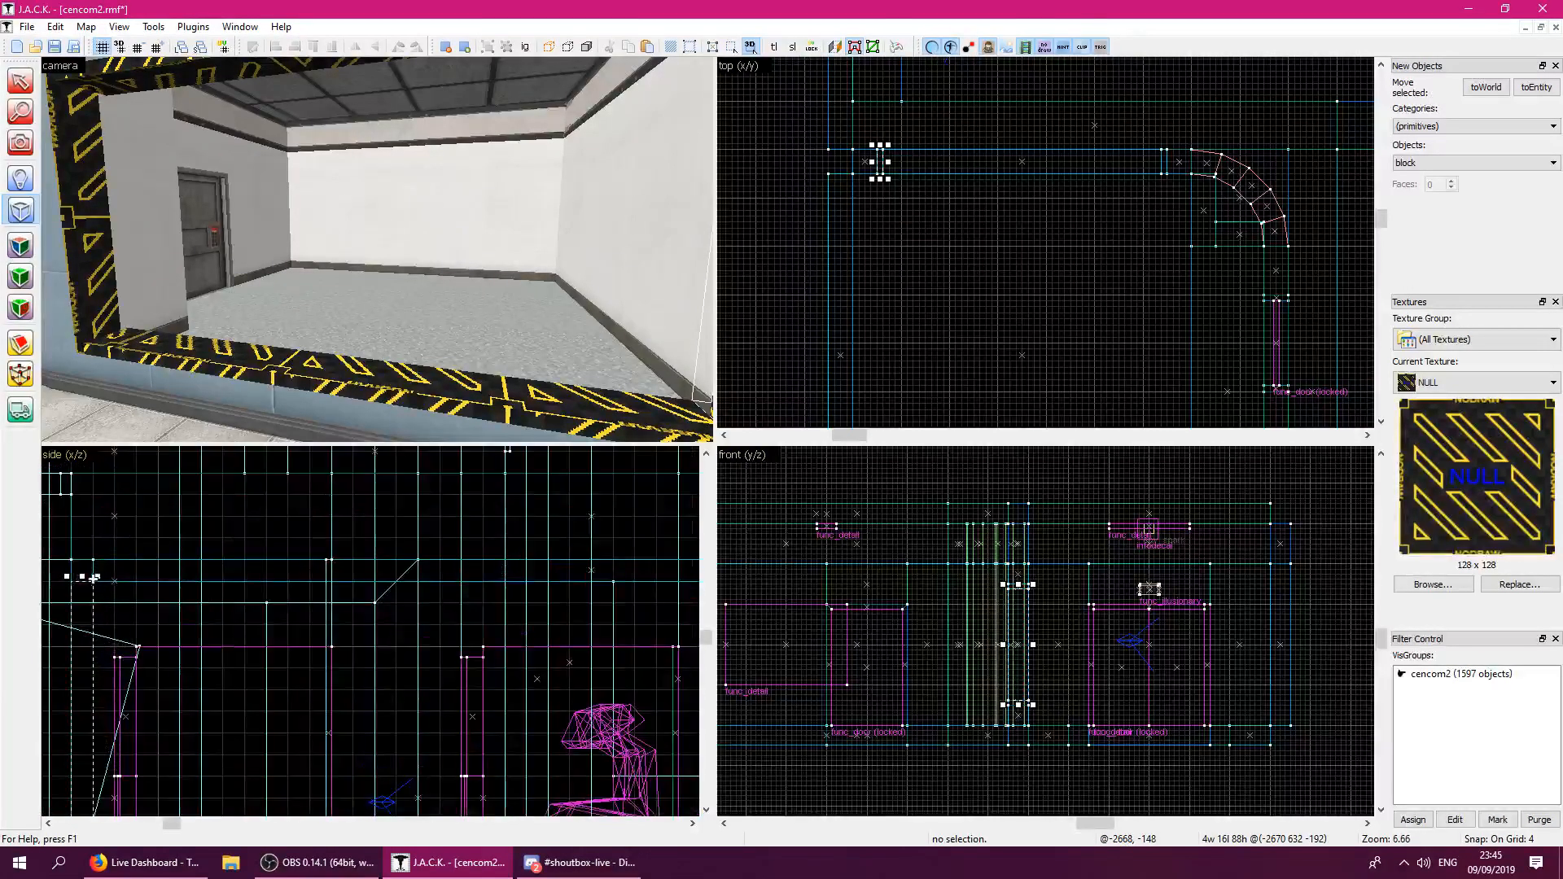
pyautogui.moveTo(709, 639); pyautogui.dragTo(708, 645)
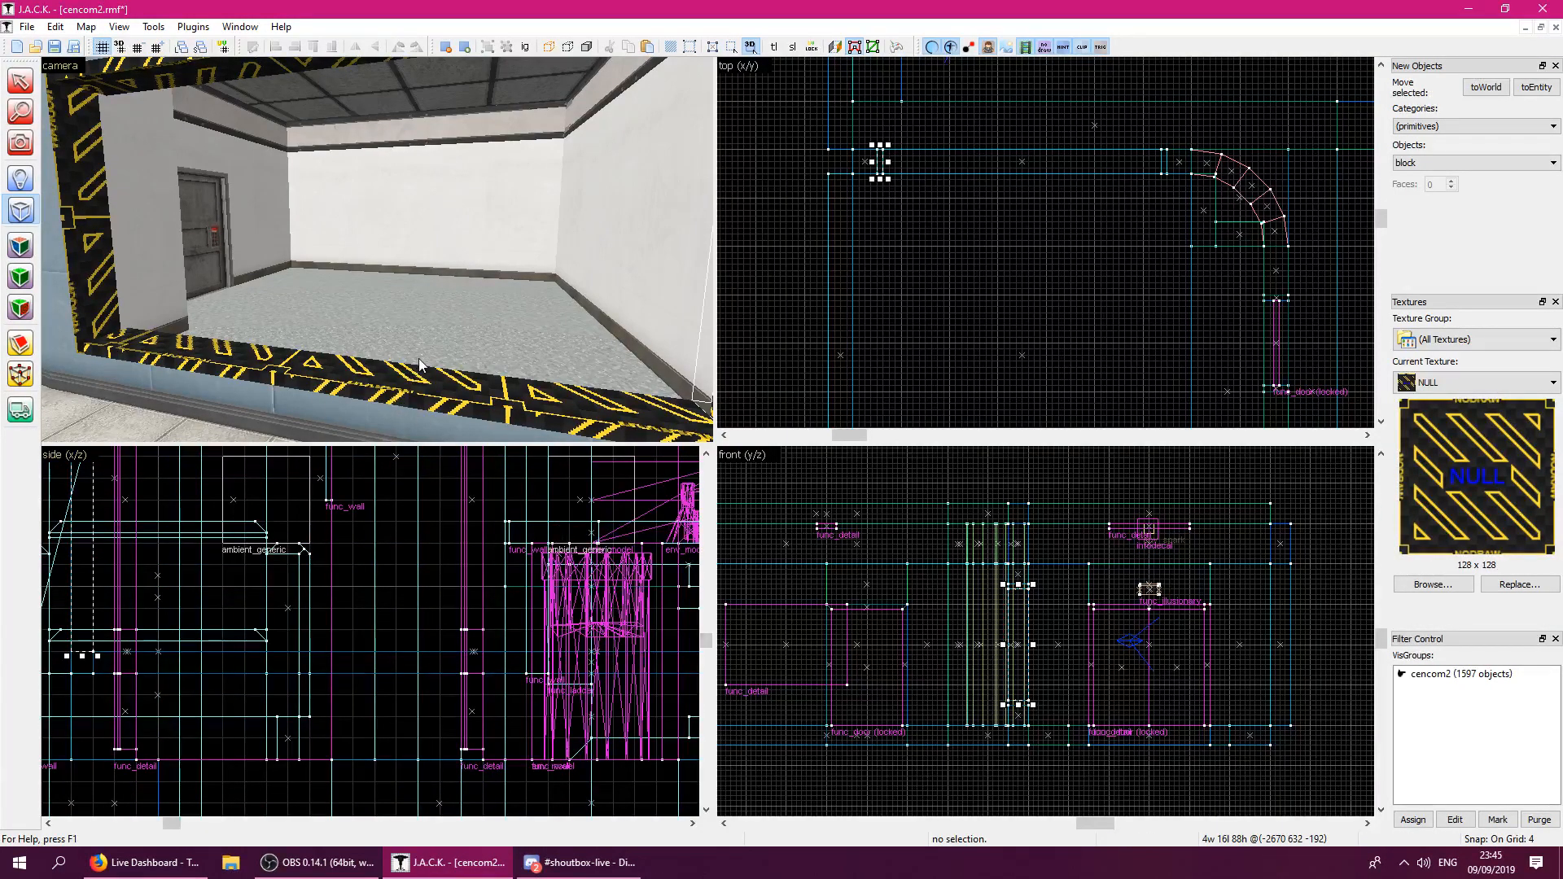
pyautogui.press('z')
pyautogui.press('z')
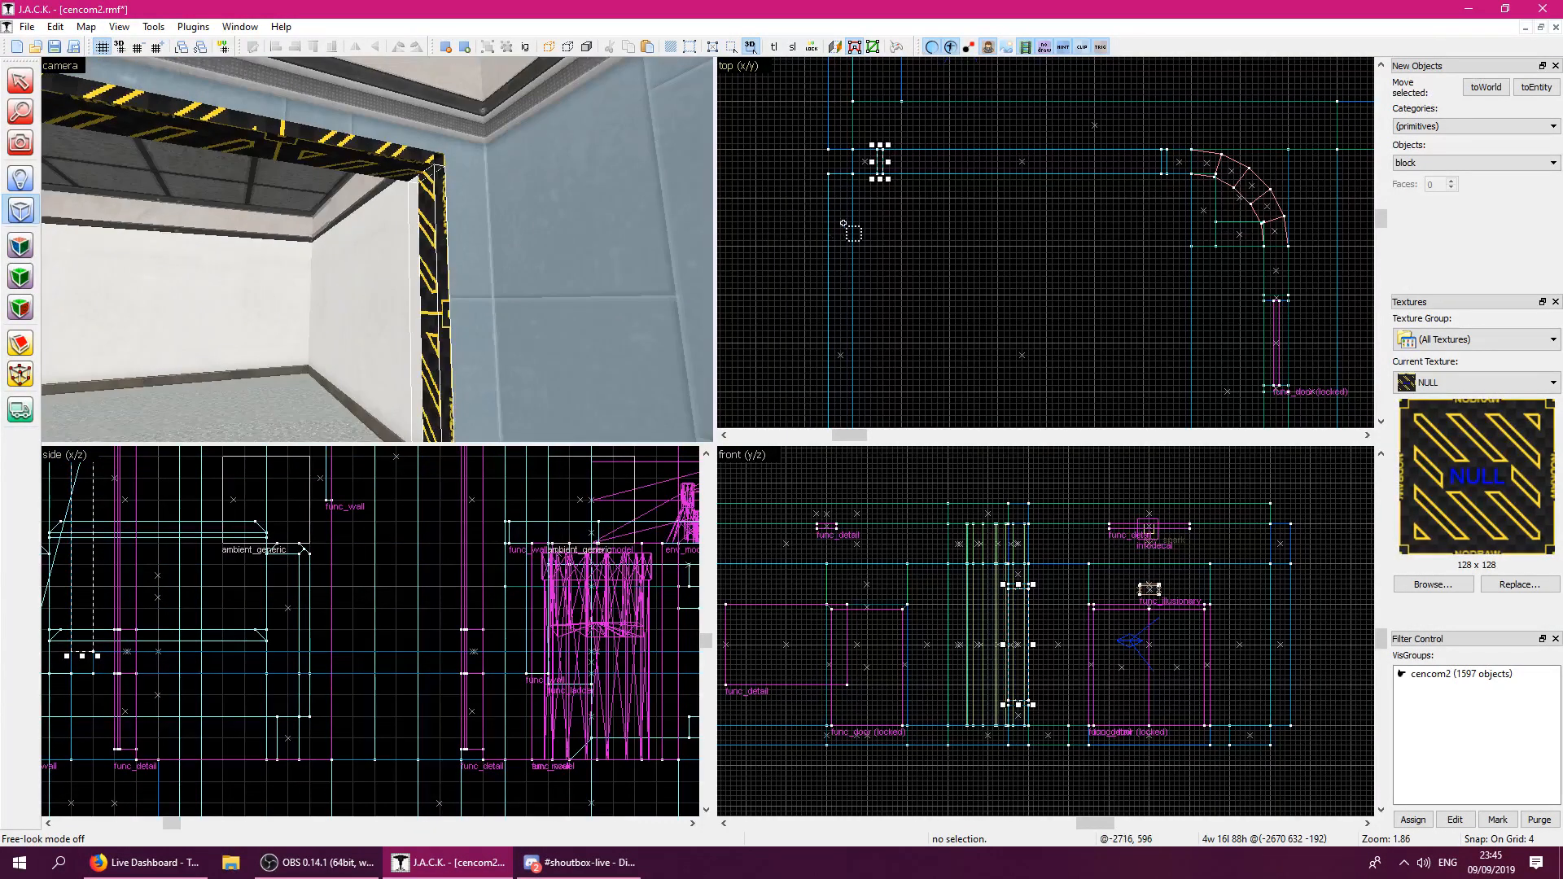
# Copy the vertical NULL strip to the opposite side edge of the window opening.
pyautogui.click(827, 221)
pyautogui.click(20, 80)
pyautogui.click(368, 224)
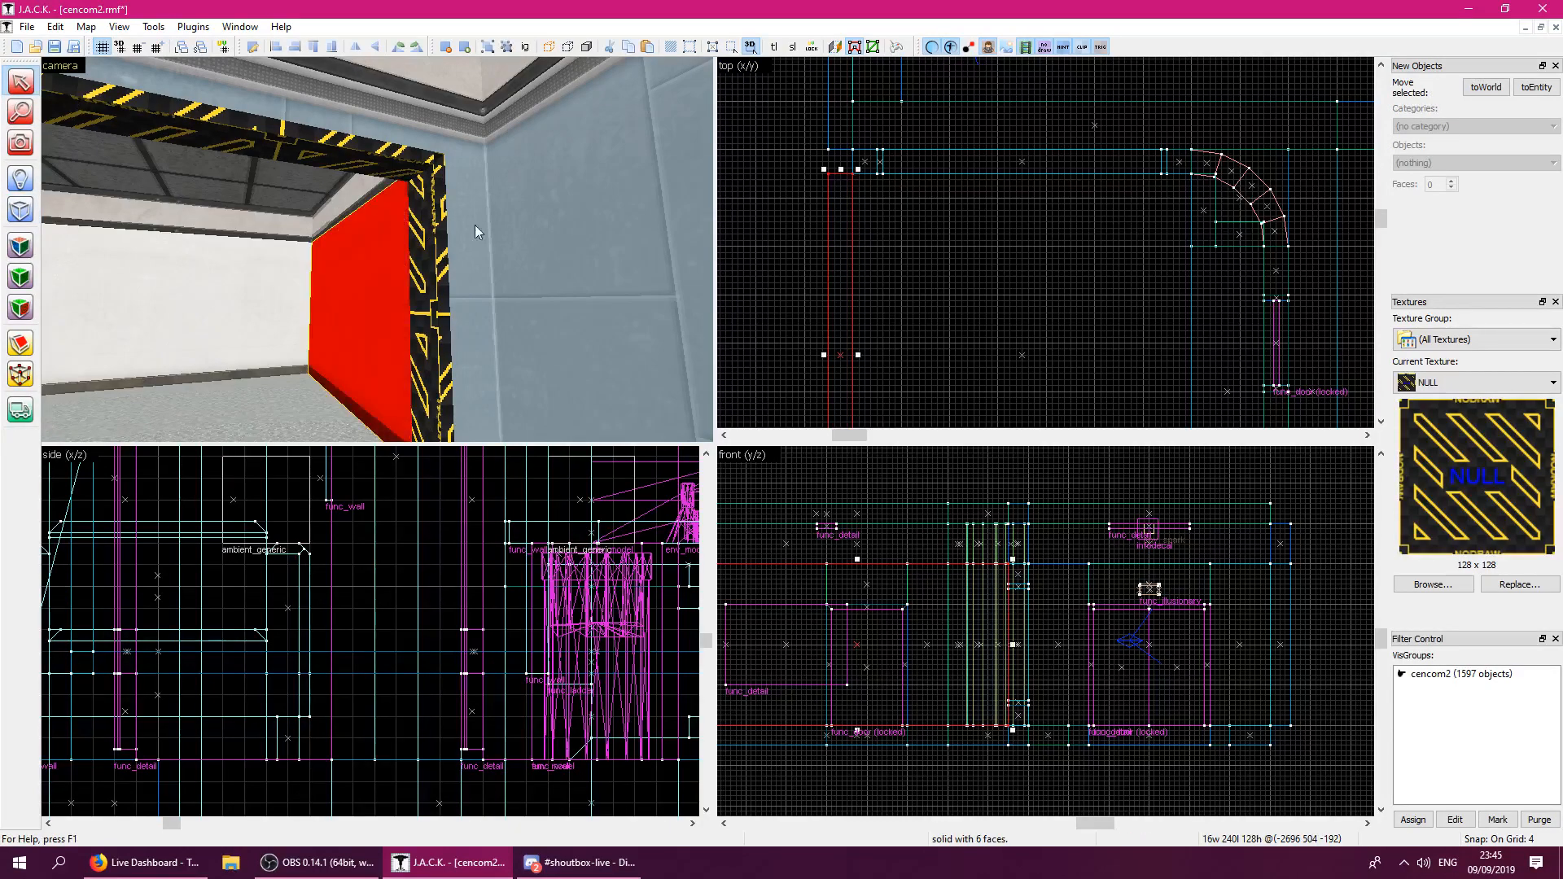
pyautogui.click(435, 212)
pyautogui.moveTo(878, 162)
pyautogui.mouseDown()
pyautogui.moveTo(1134, 139)
pyautogui.moveTo(1162, 155)
pyautogui.mouseUp()
# Select all four NULL frame strips and miter their two lower corners by moving the corner vertices.
pyautogui.press('z')
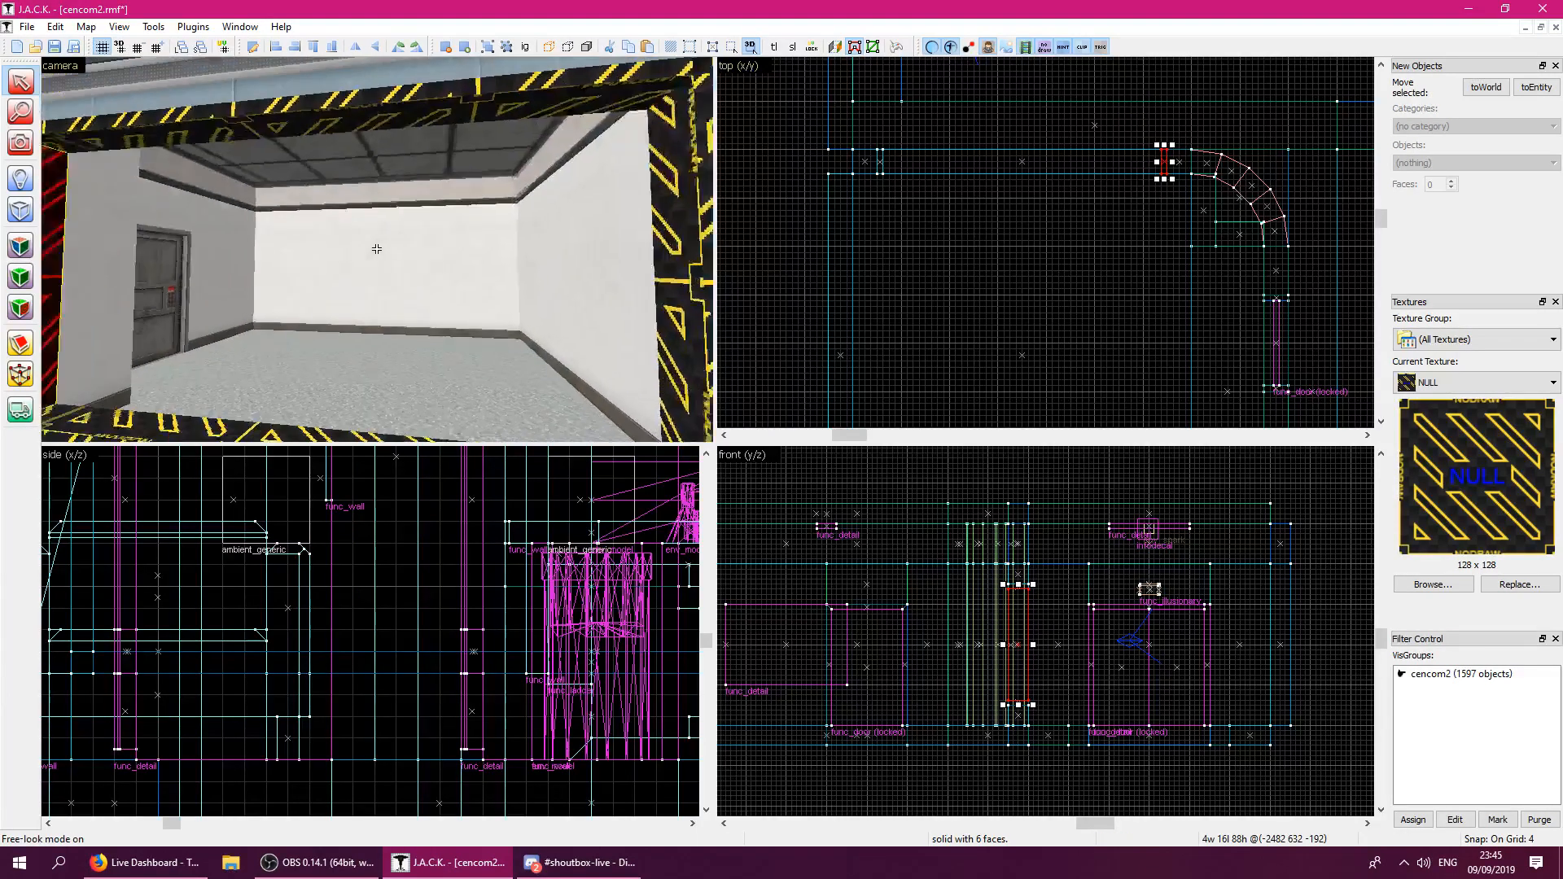
pyautogui.press('s')
pyautogui.press('z')
pyautogui.keyDown('ctrl'); pyautogui.click(330, 396); pyautogui.keyUp('ctrl')
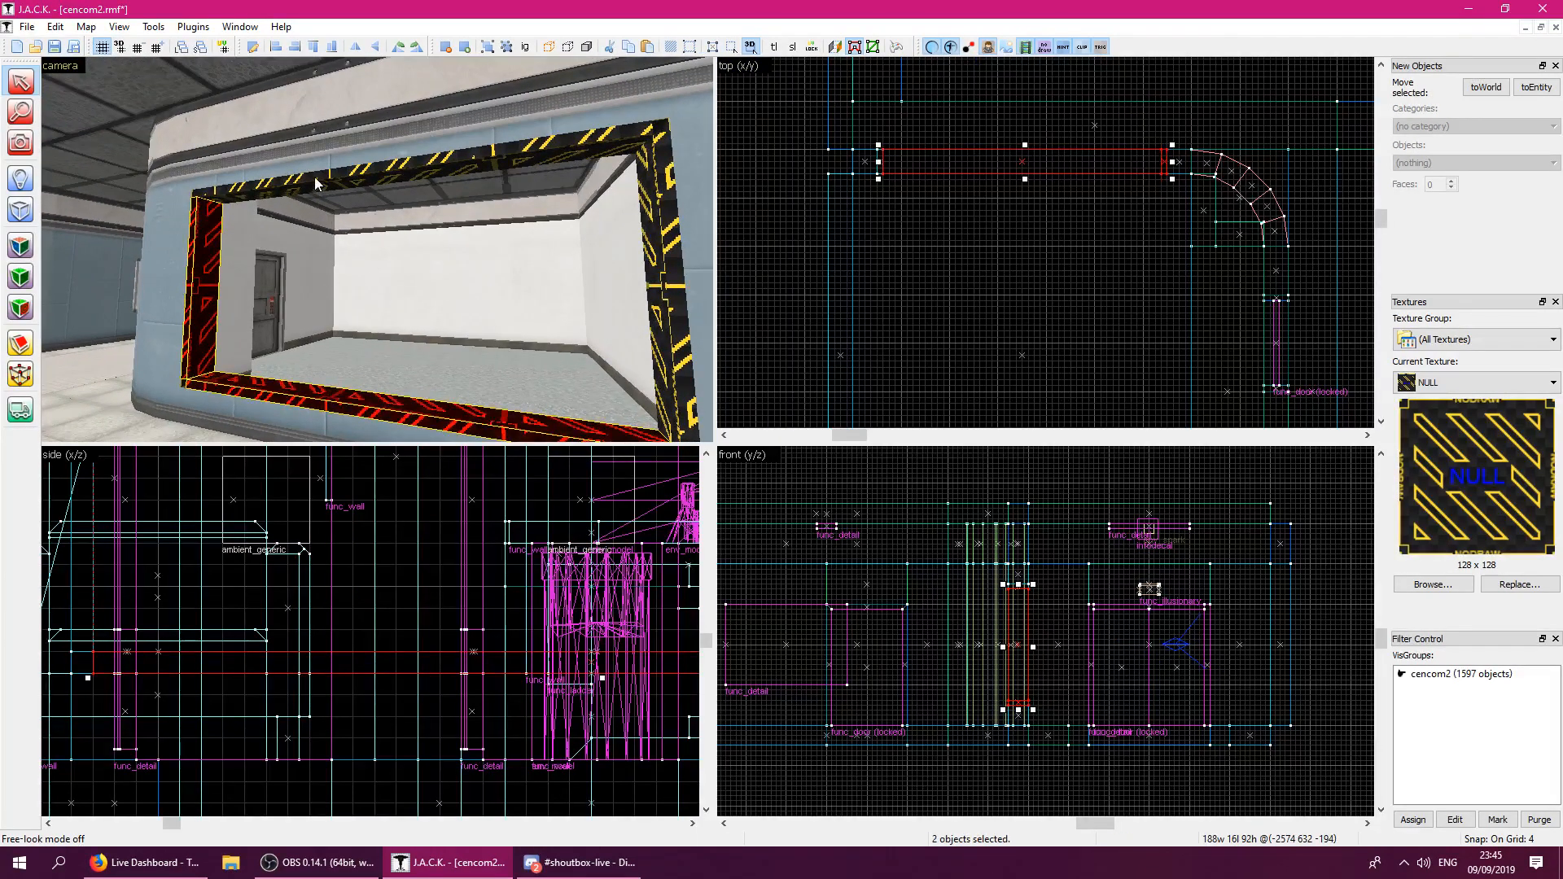
pyautogui.keyDown('ctrl'); pyautogui.click(317, 184); pyautogui.keyUp('ctrl')
pyautogui.keyDown('ctrl'); pyautogui.click(680, 251); pyautogui.keyUp('ctrl')
pyautogui.click(21, 375)
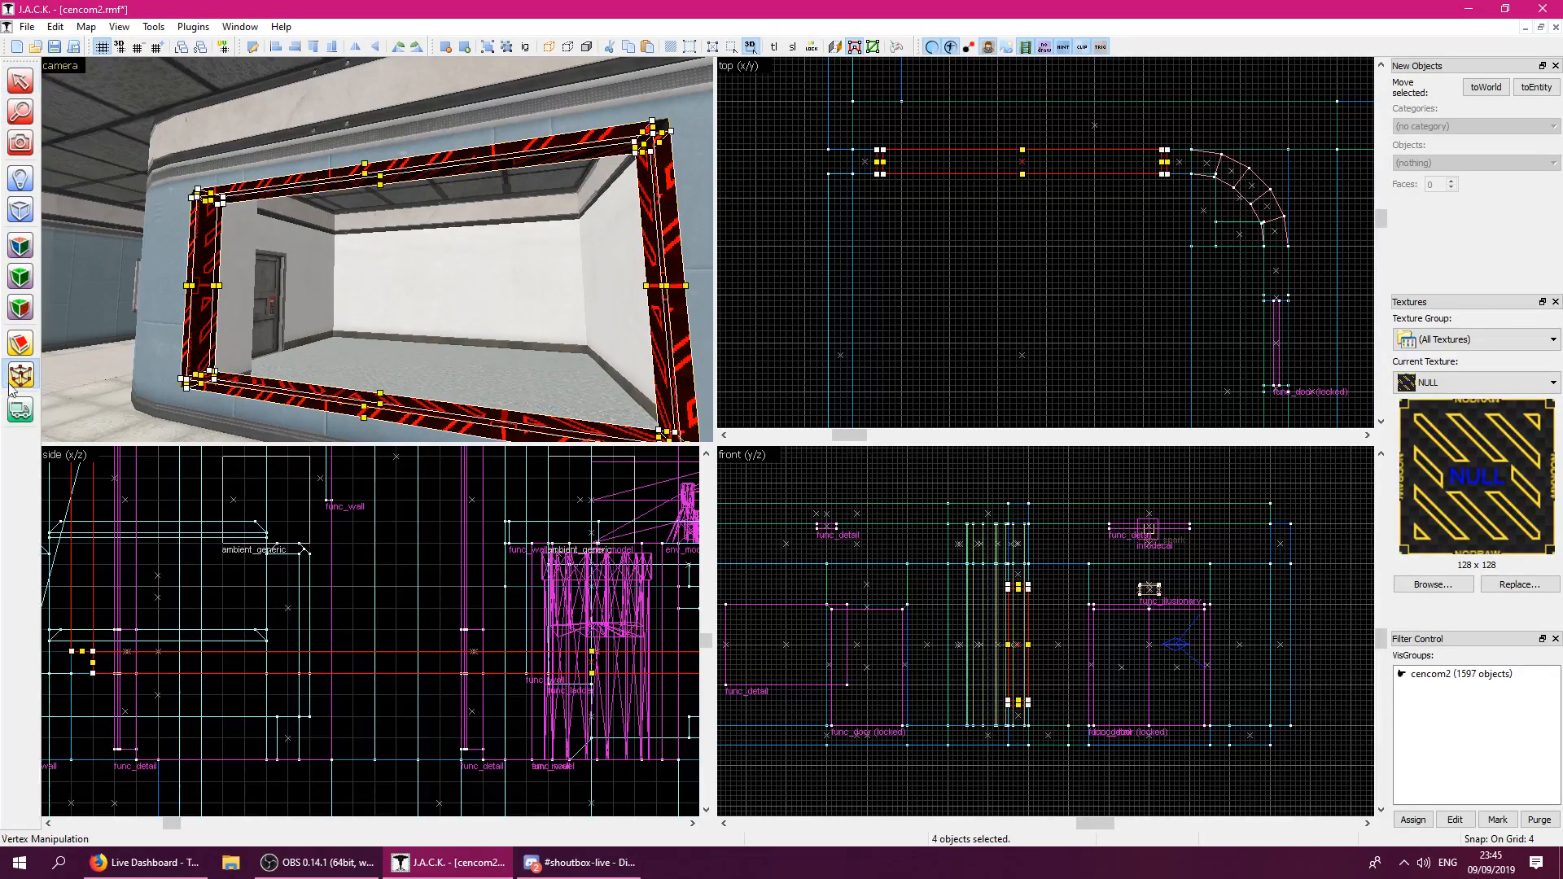
pyautogui.moveTo(70, 667); pyautogui.dragTo(72, 673)
pyautogui.scroll(-4, 114, 696)
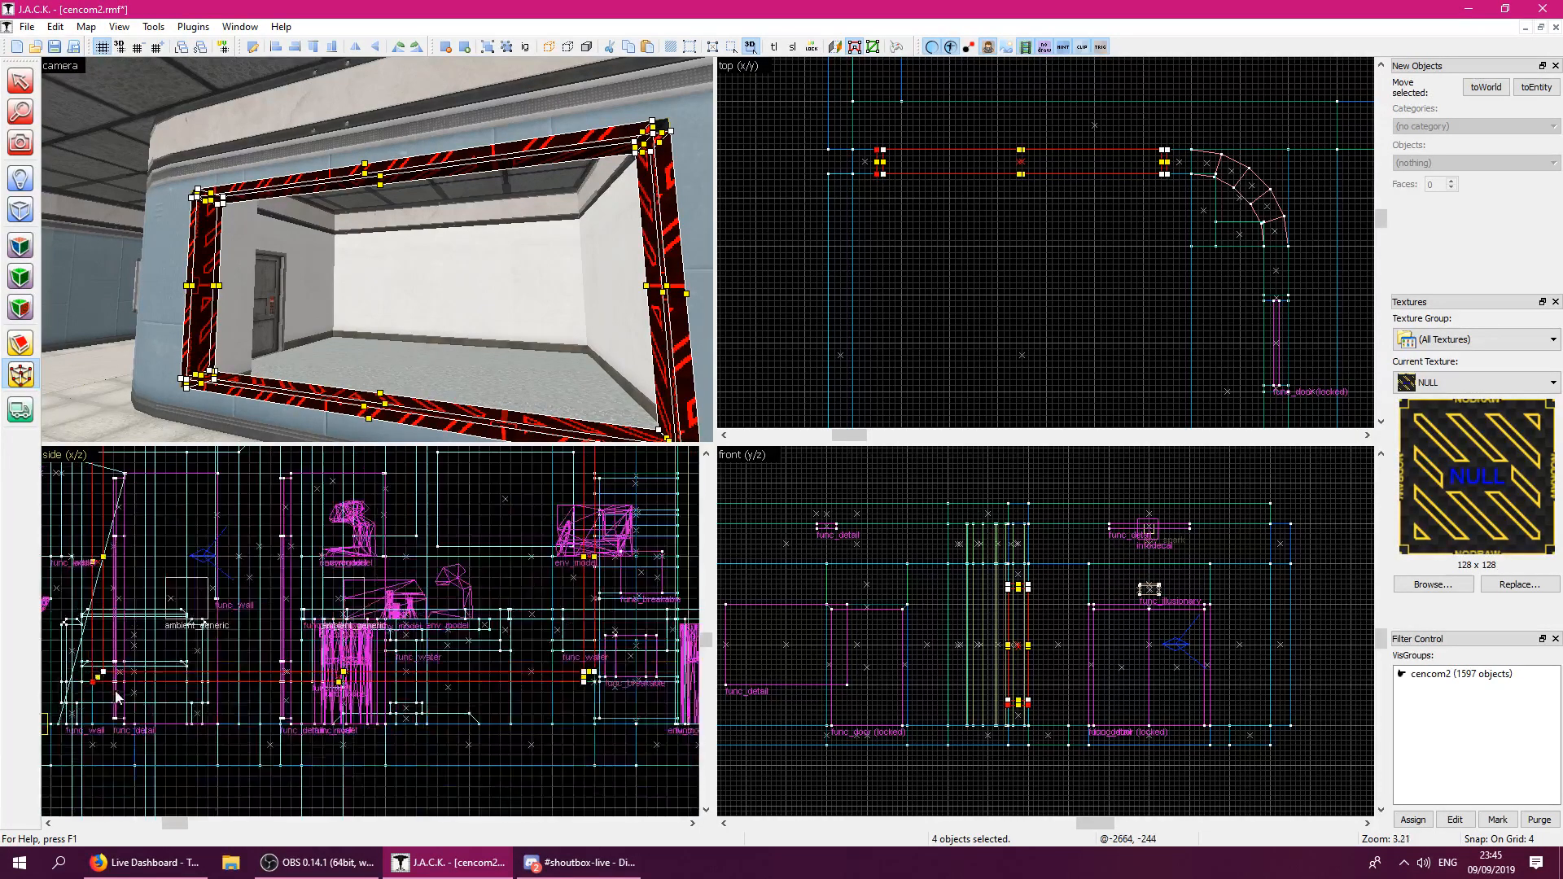
pyautogui.scroll(6, 432, 613)
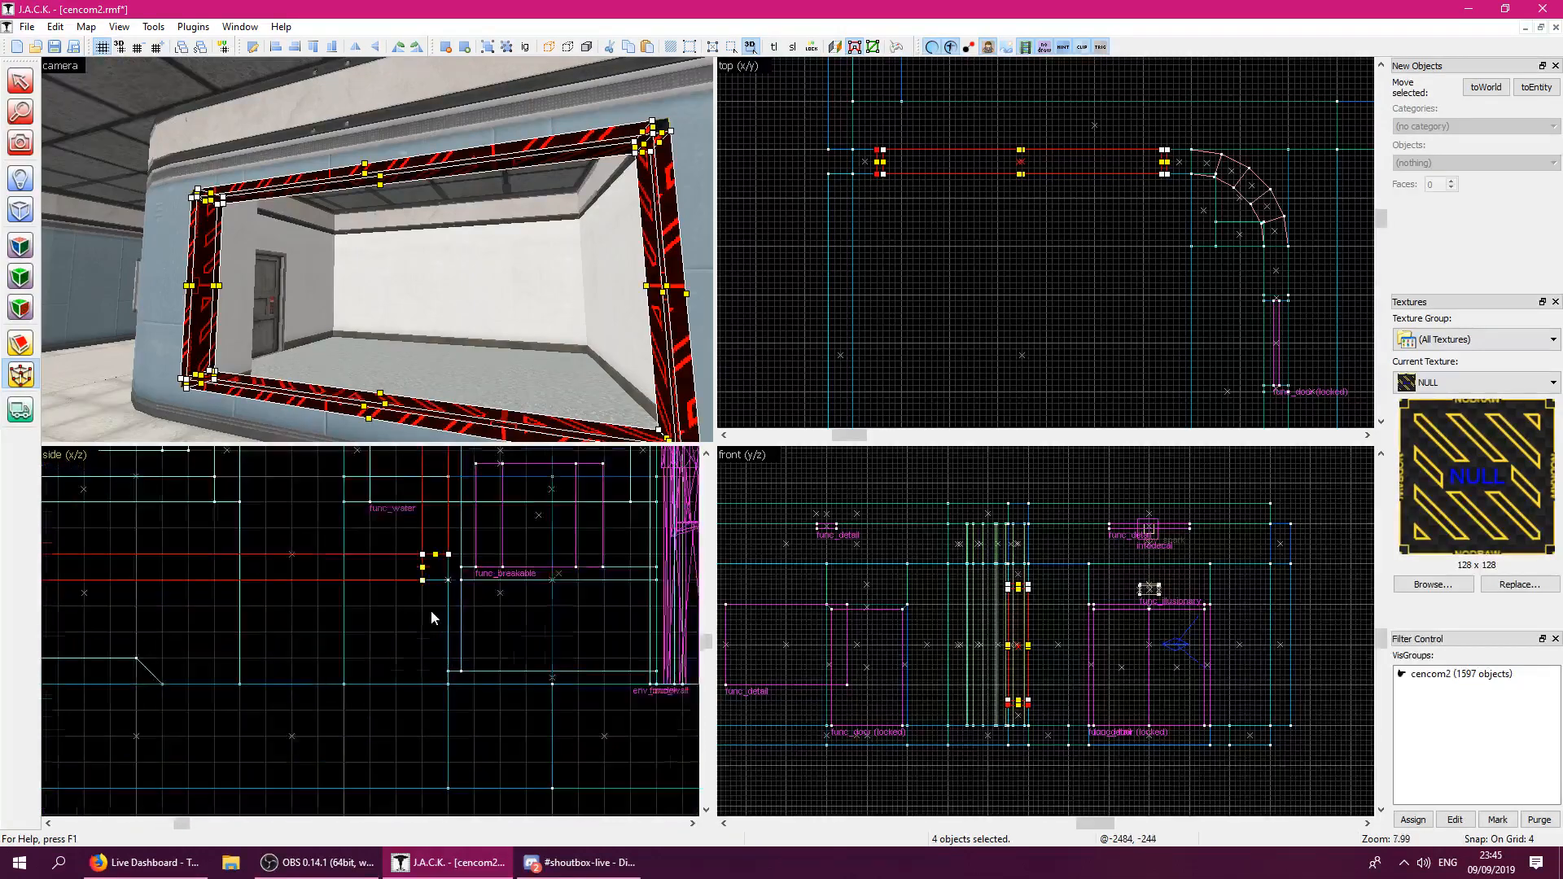
pyautogui.moveTo(421, 575); pyautogui.dragTo(462, 577)
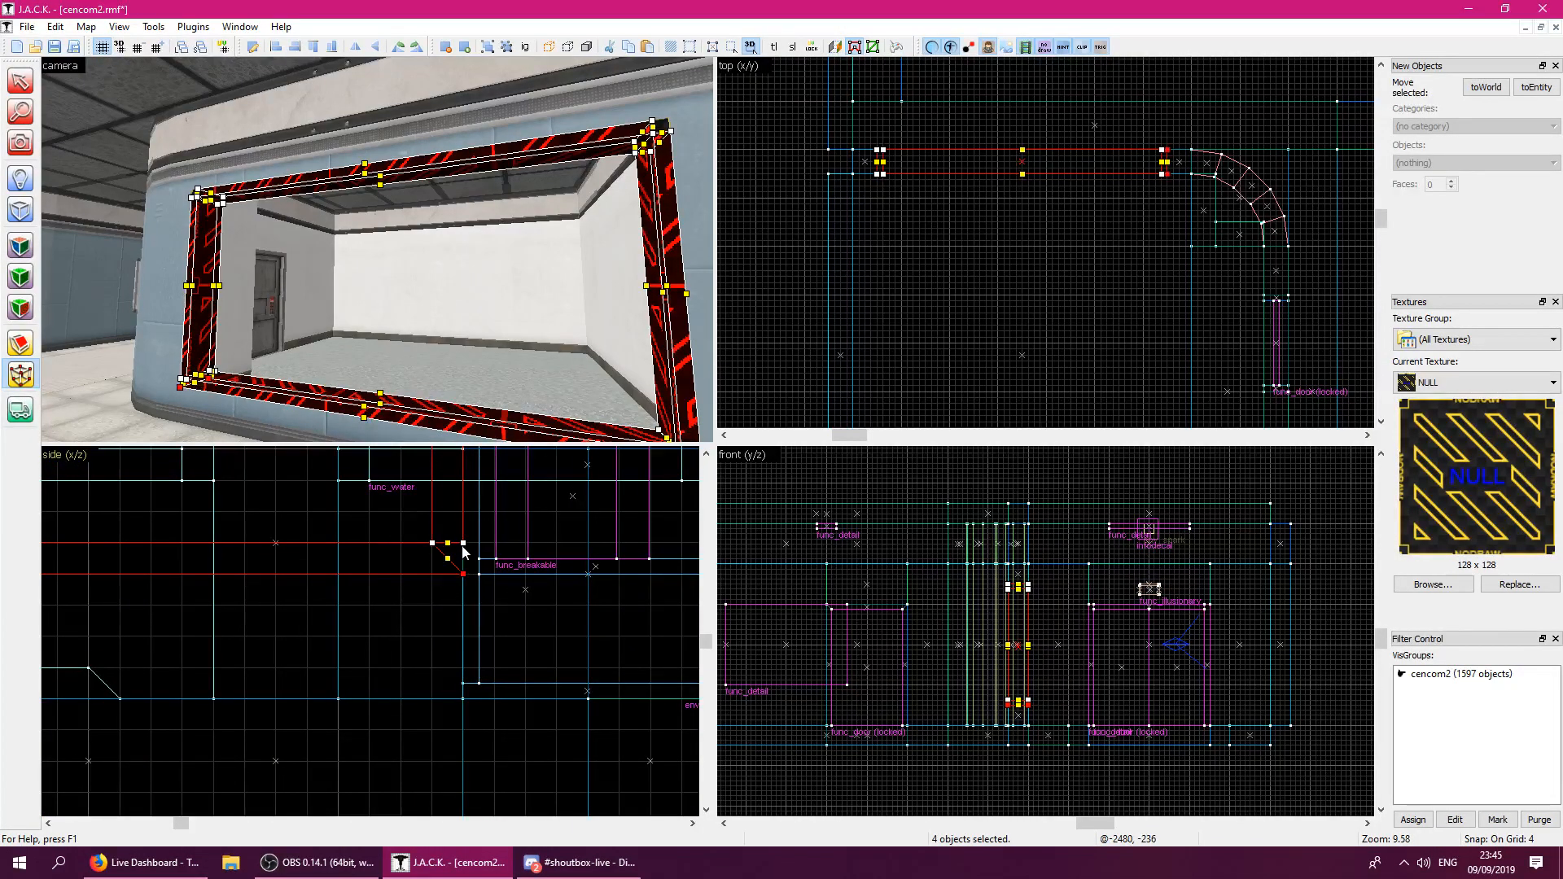
# Miter the two upper corners of the window frame by moving the strips' end vertices.
pyautogui.scroll(-5, 481, 604)
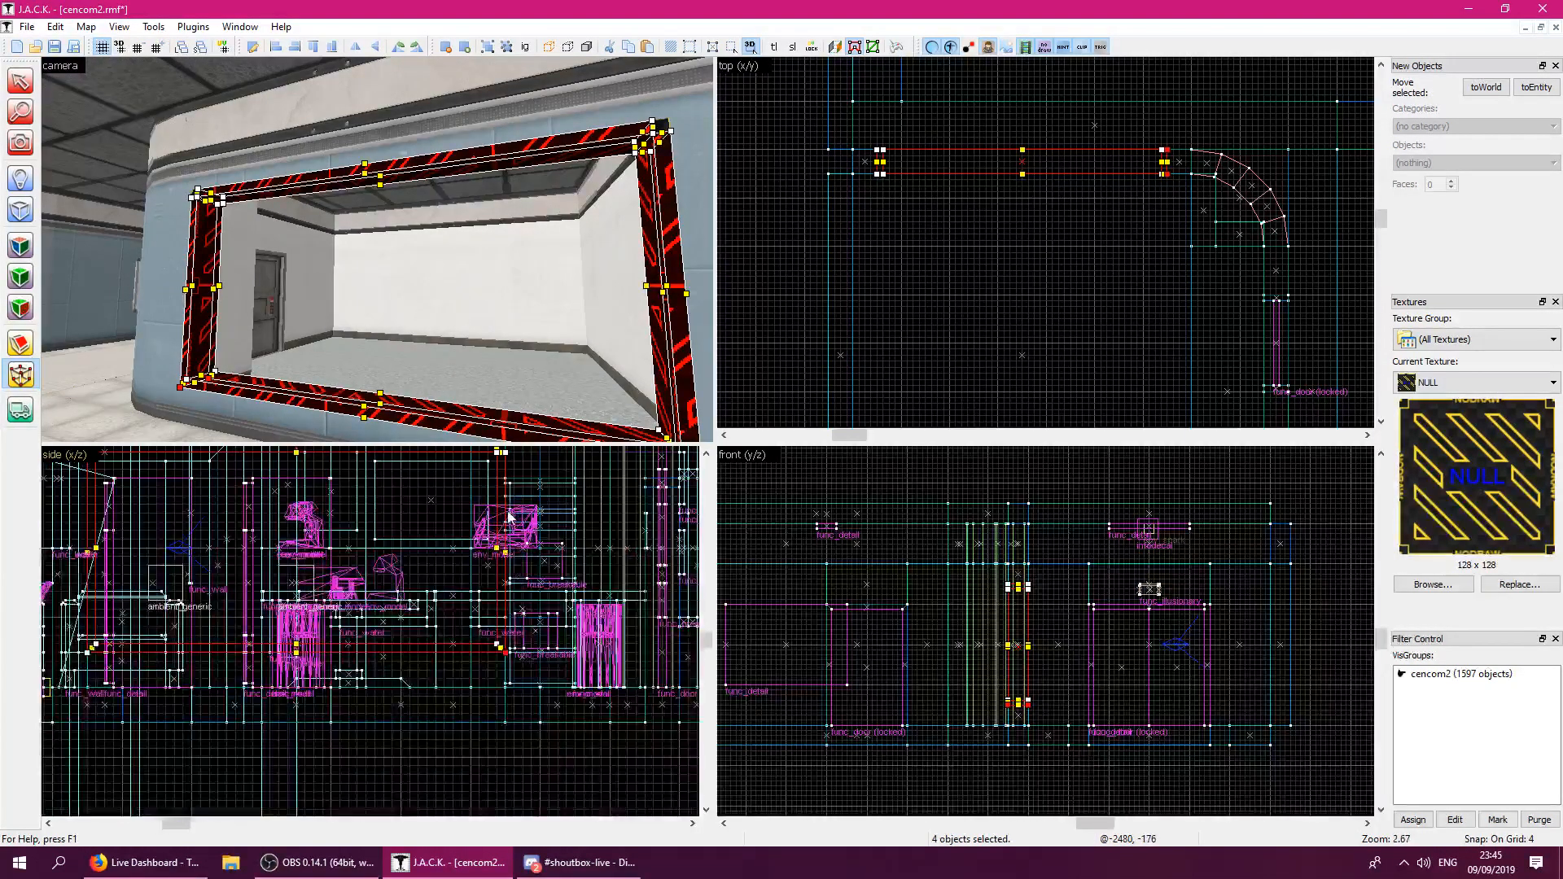
pyautogui.scroll(6, 487, 625)
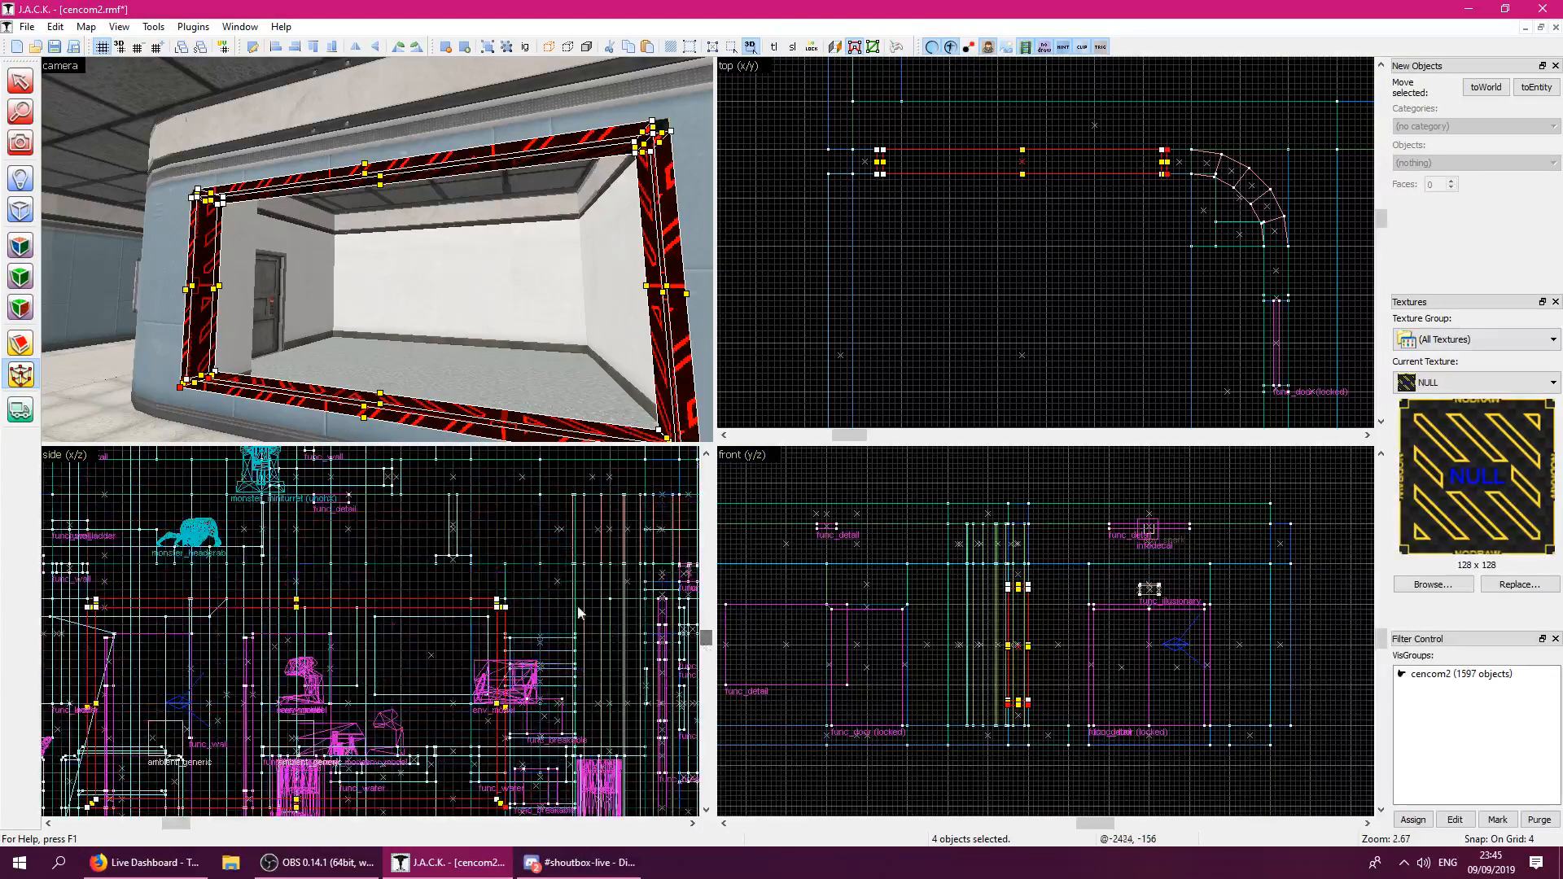
pyautogui.moveTo(487, 612); pyautogui.dragTo(503, 606)
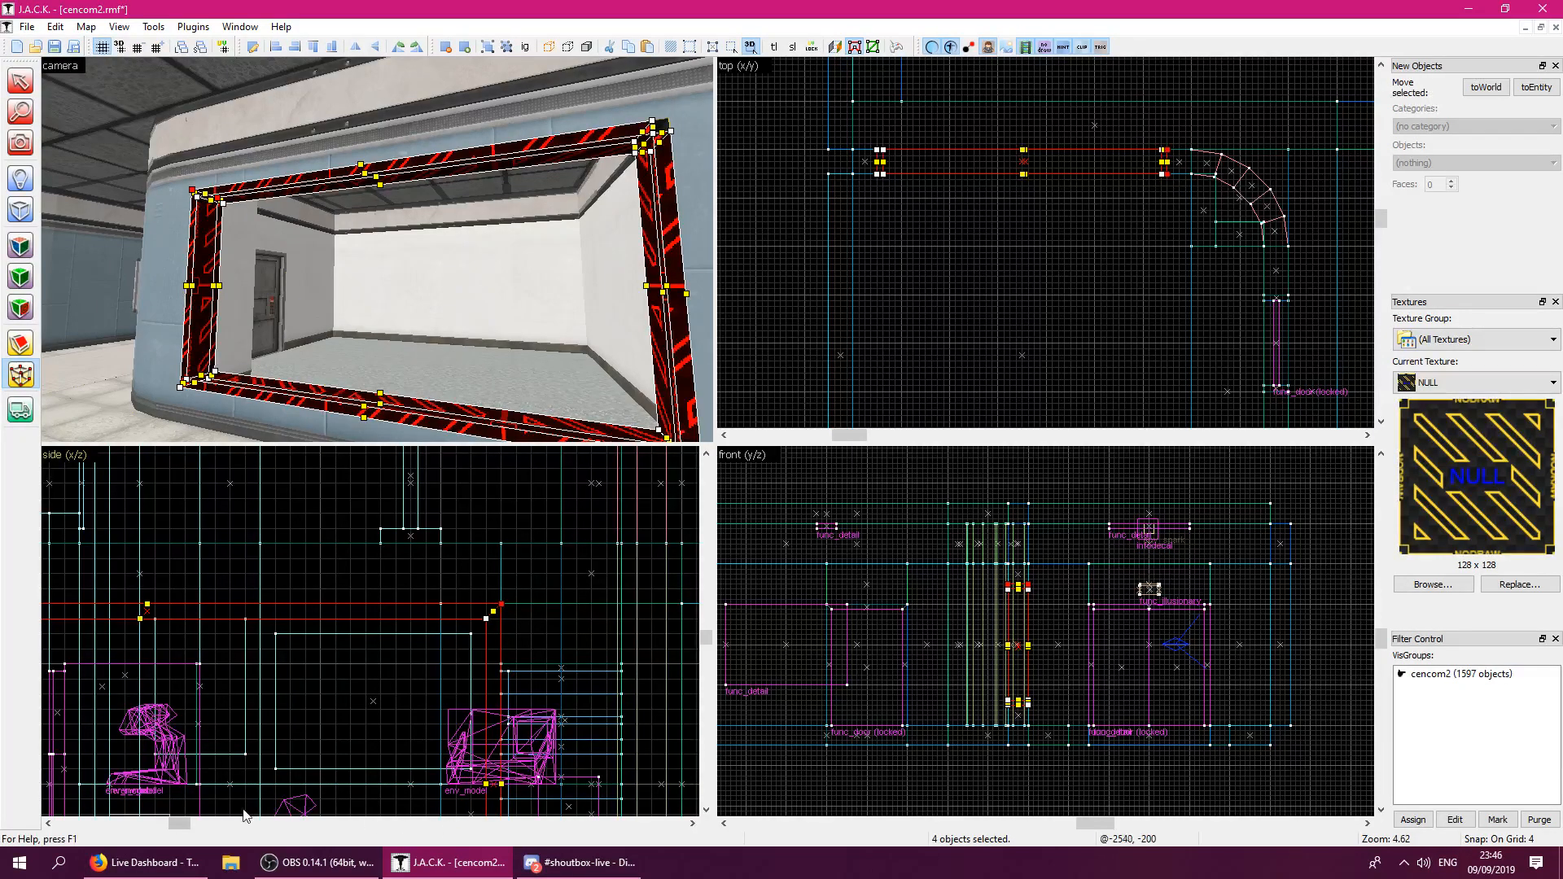
pyautogui.moveTo(184, 825); pyautogui.dragTo(174, 825)
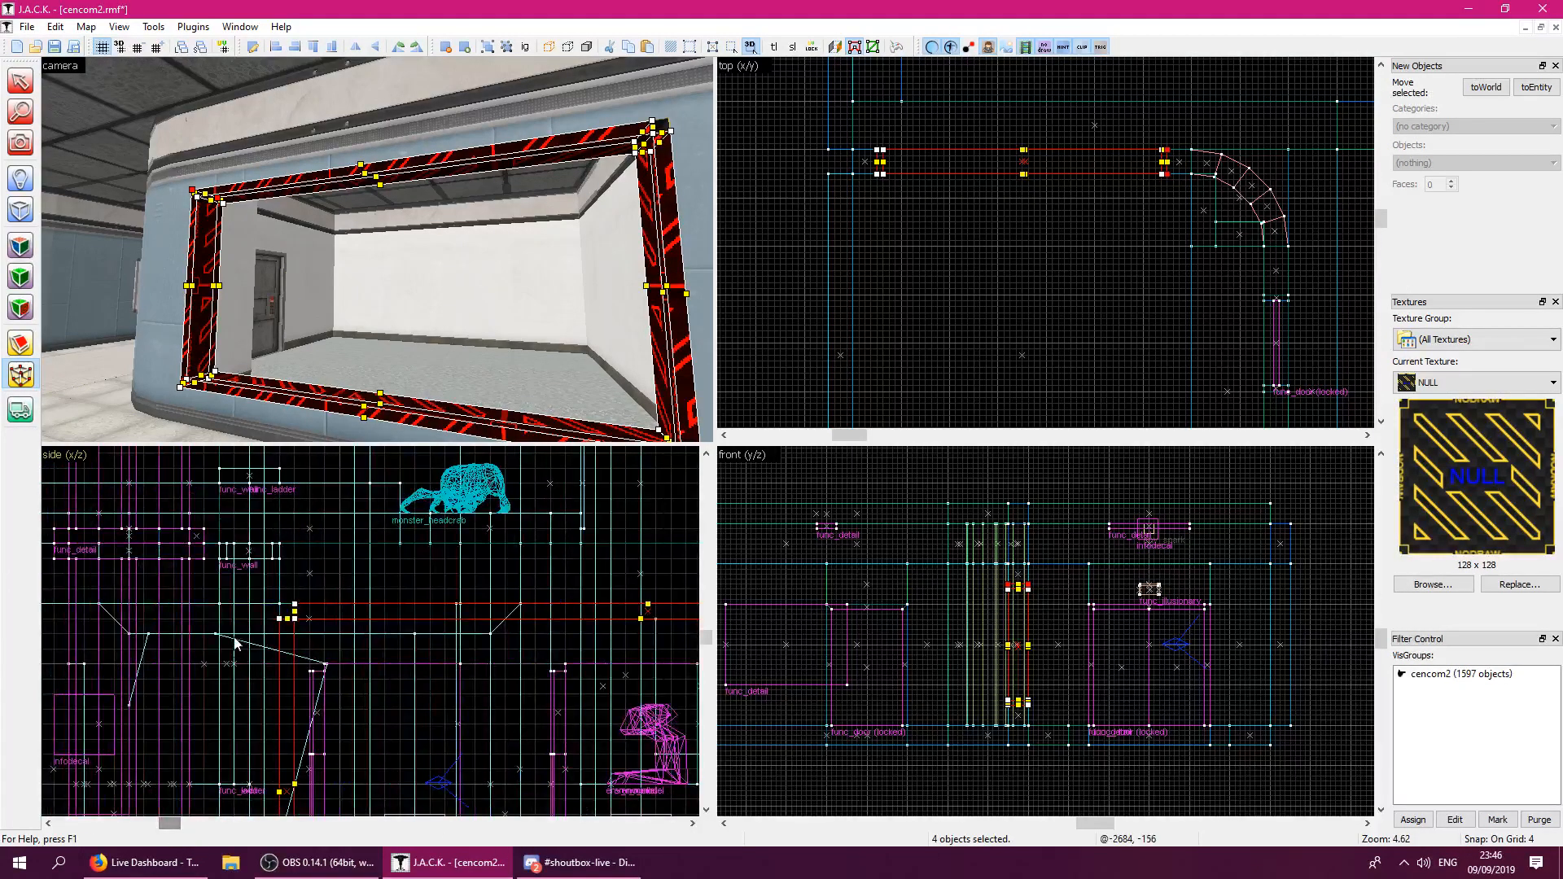
pyautogui.moveTo(281, 618); pyautogui.dragTo(280, 605)
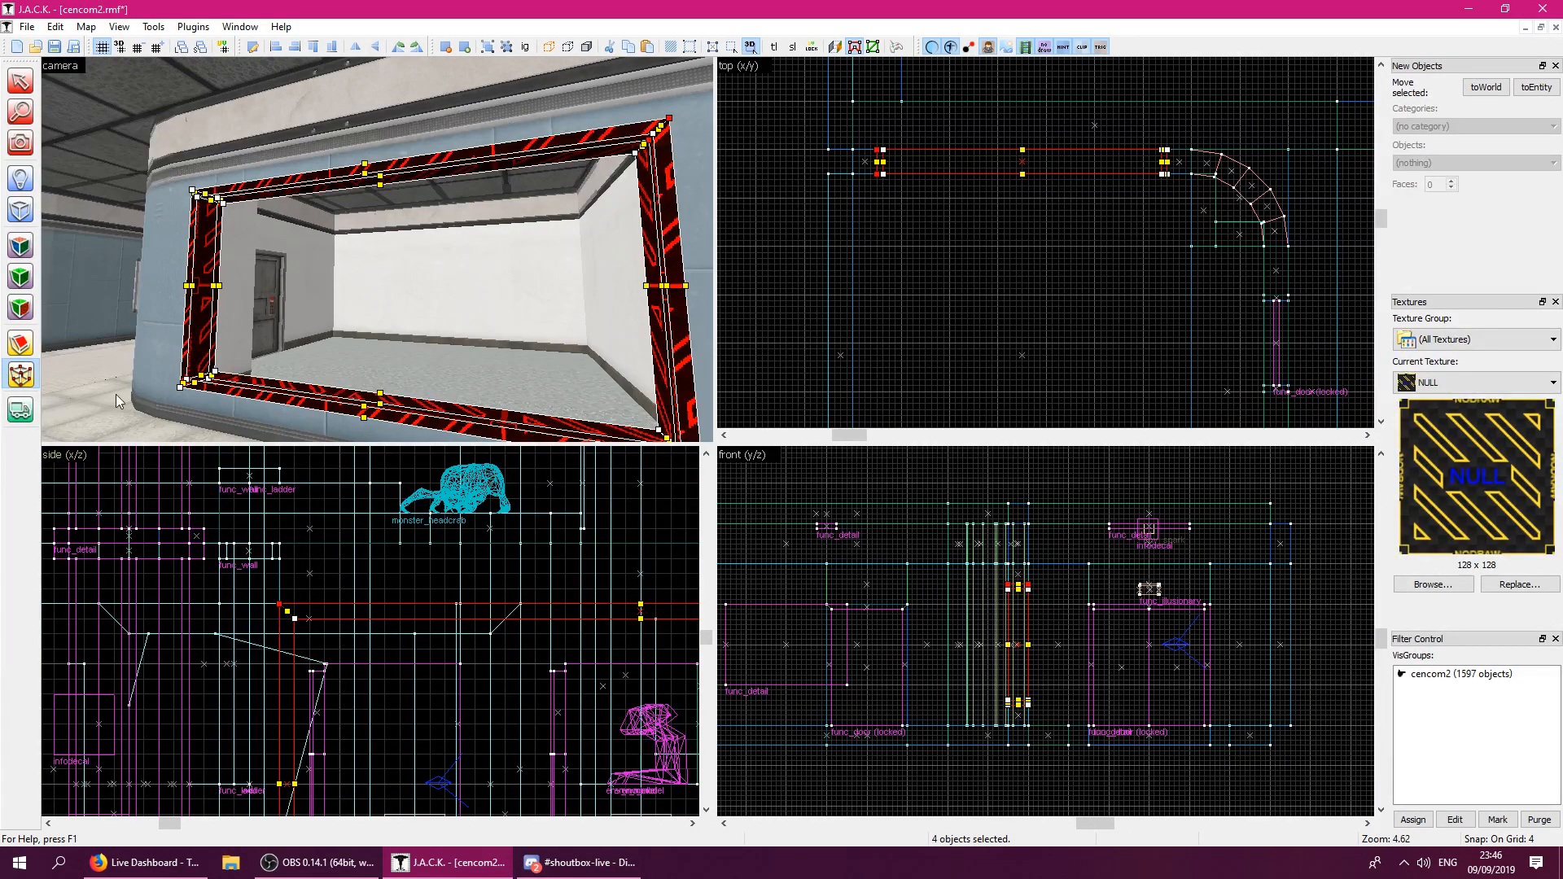
# Select a side face of the window frame and choose TC_METTRIM4B from the trim textures.
pyautogui.click(21, 82)
pyautogui.click(21, 245)
pyautogui.click(217, 320)
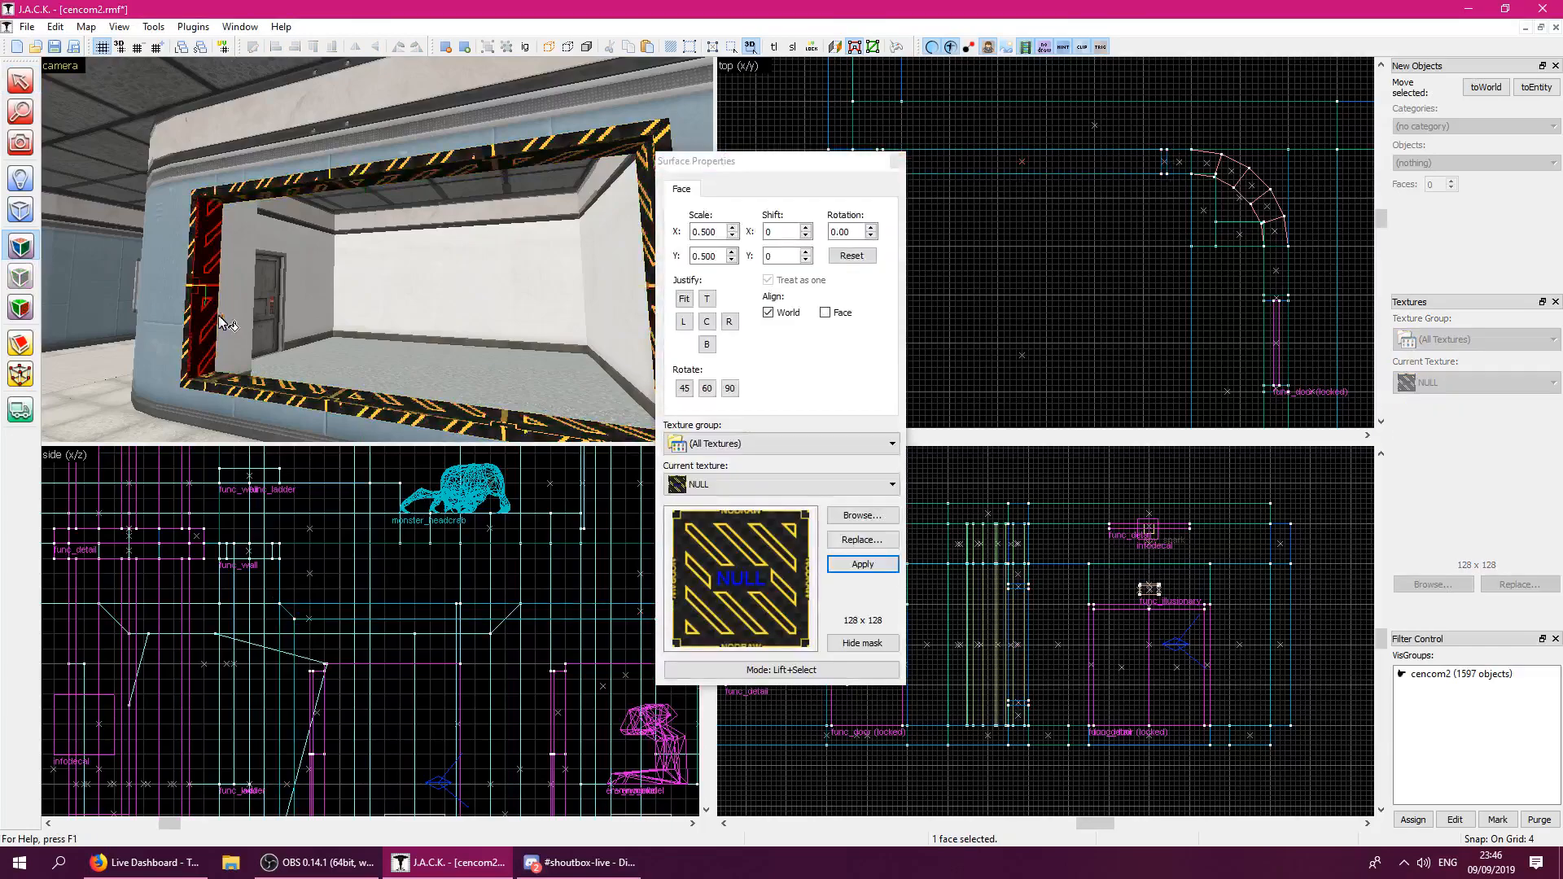
pyautogui.click(847, 517)
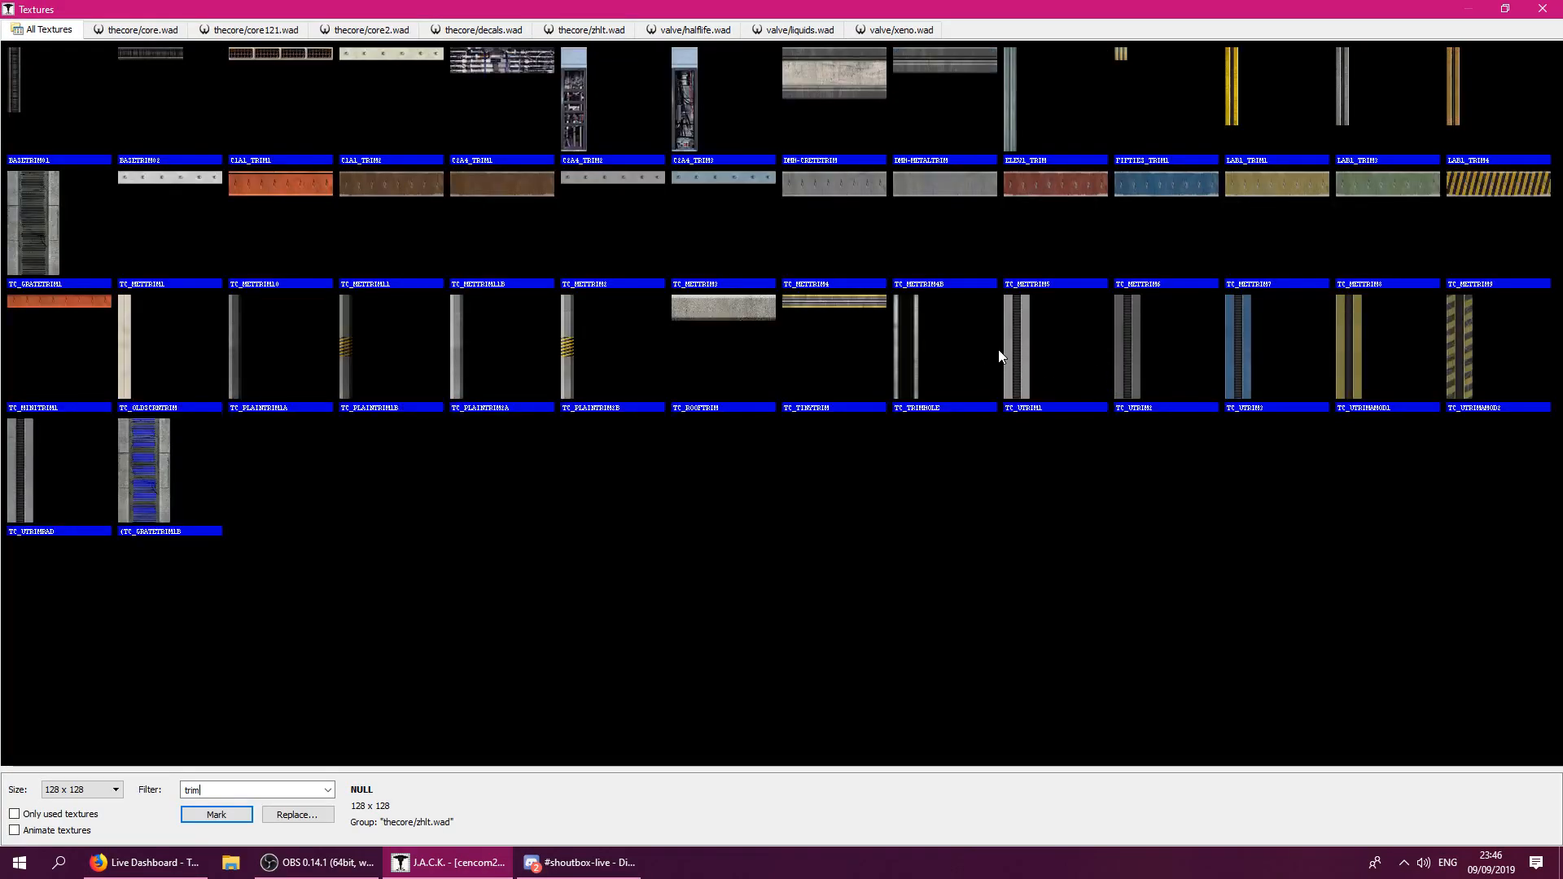
pyautogui.doubleClick(946, 219)
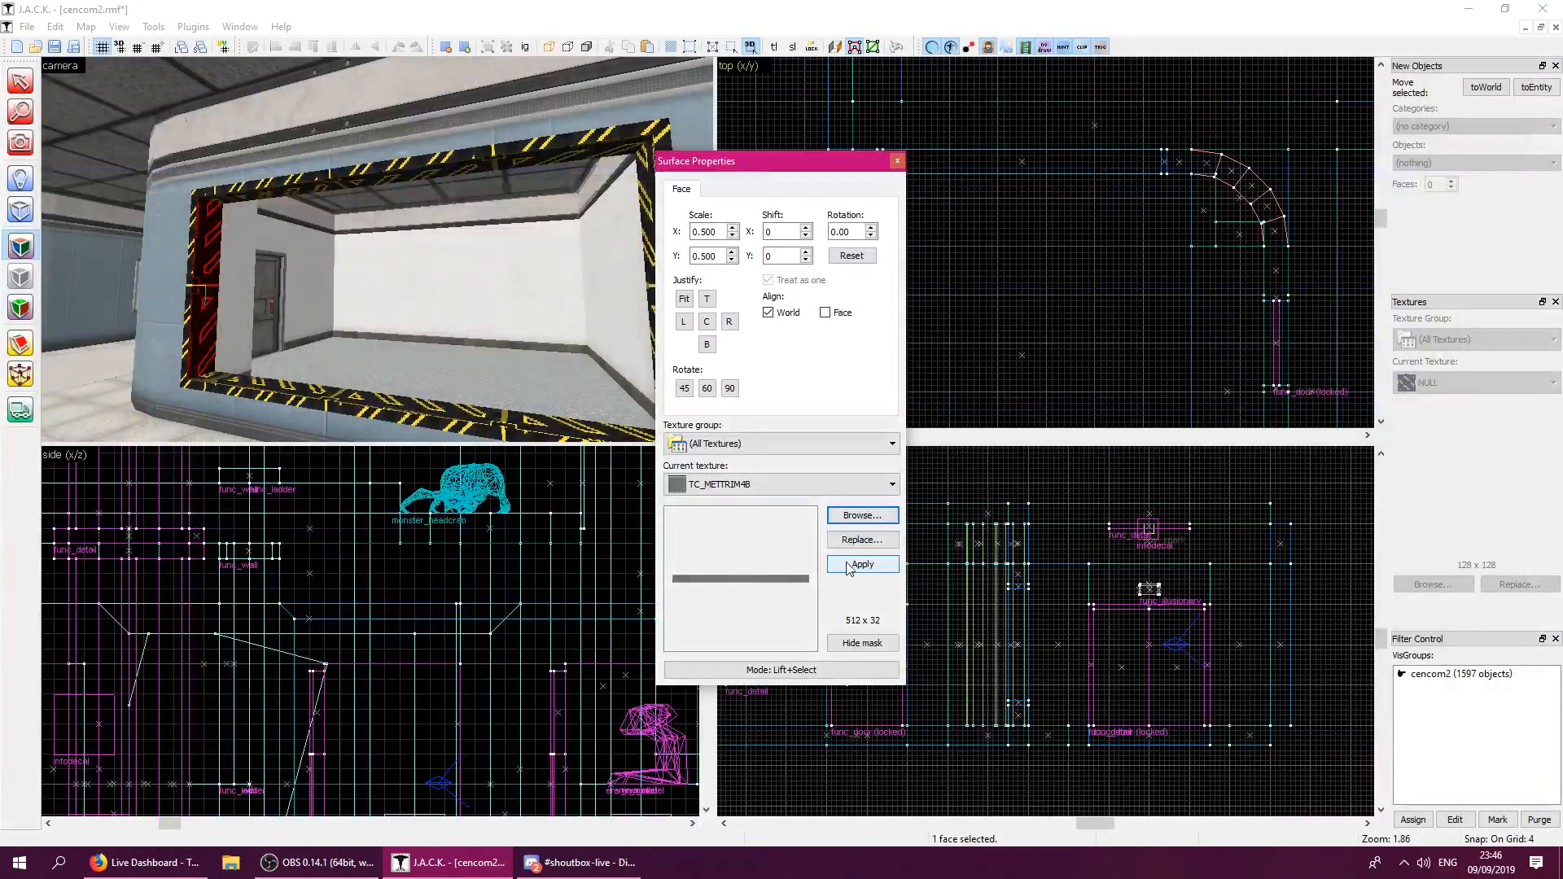
# Apply TC_METTRIM4B to the window frame's faces and select the faces of an upright strip.
pyautogui.click(257, 392)
pyautogui.press('z')
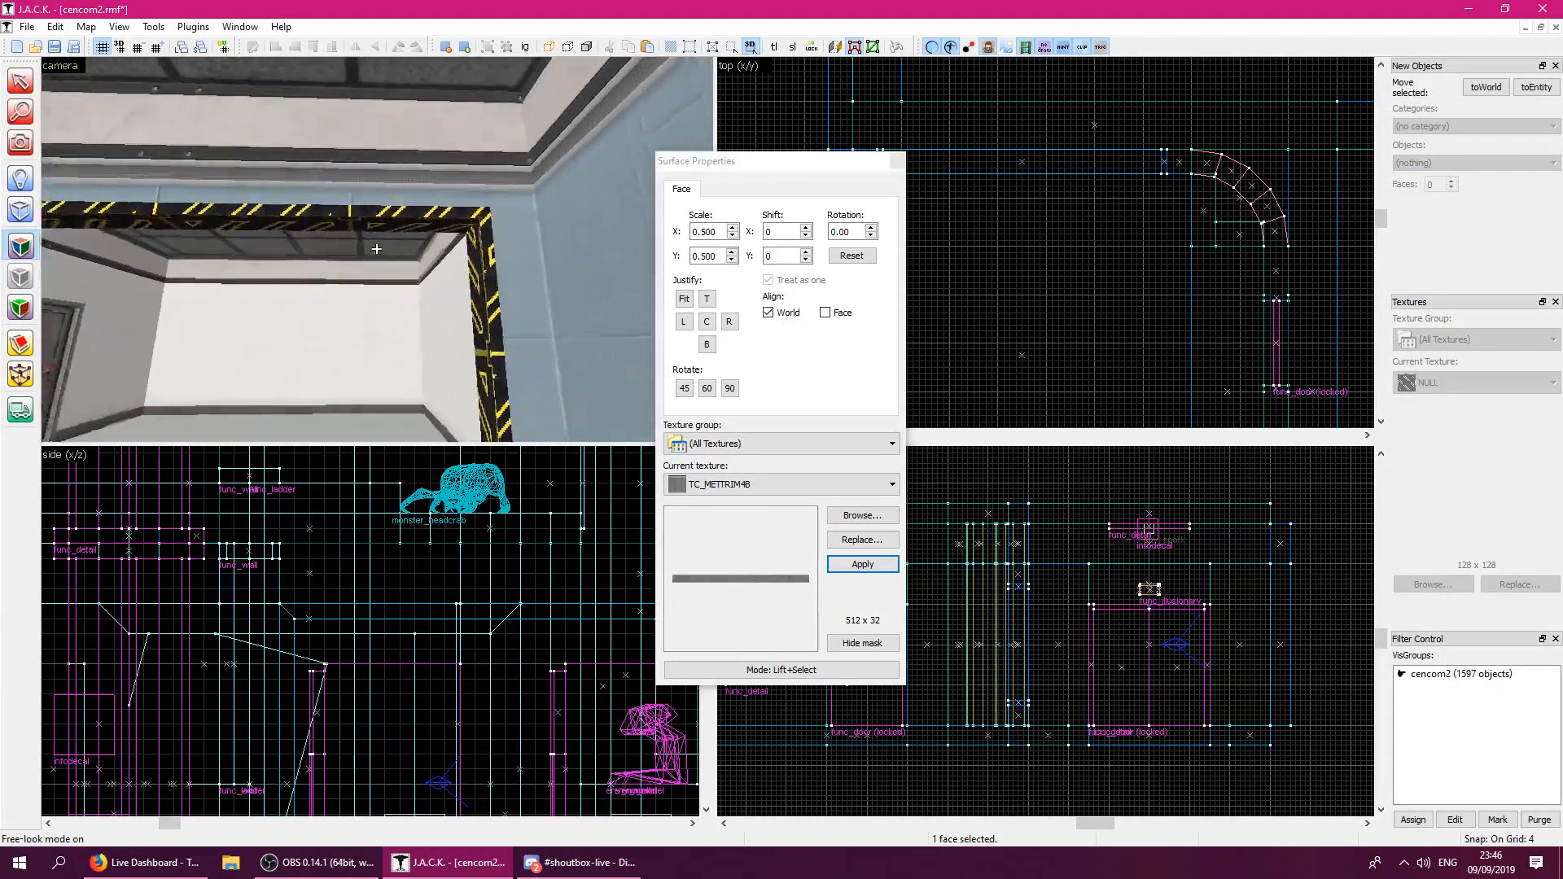
pyautogui.rightClick(377, 249)
pyautogui.rightClick(377, 249)
pyautogui.press('z')
pyautogui.click(412, 310)
pyautogui.press('z')
pyautogui.press('z')
pyautogui.keyDown('ctrl'); pyautogui.click(181, 324); pyautogui.keyUp('ctrl')
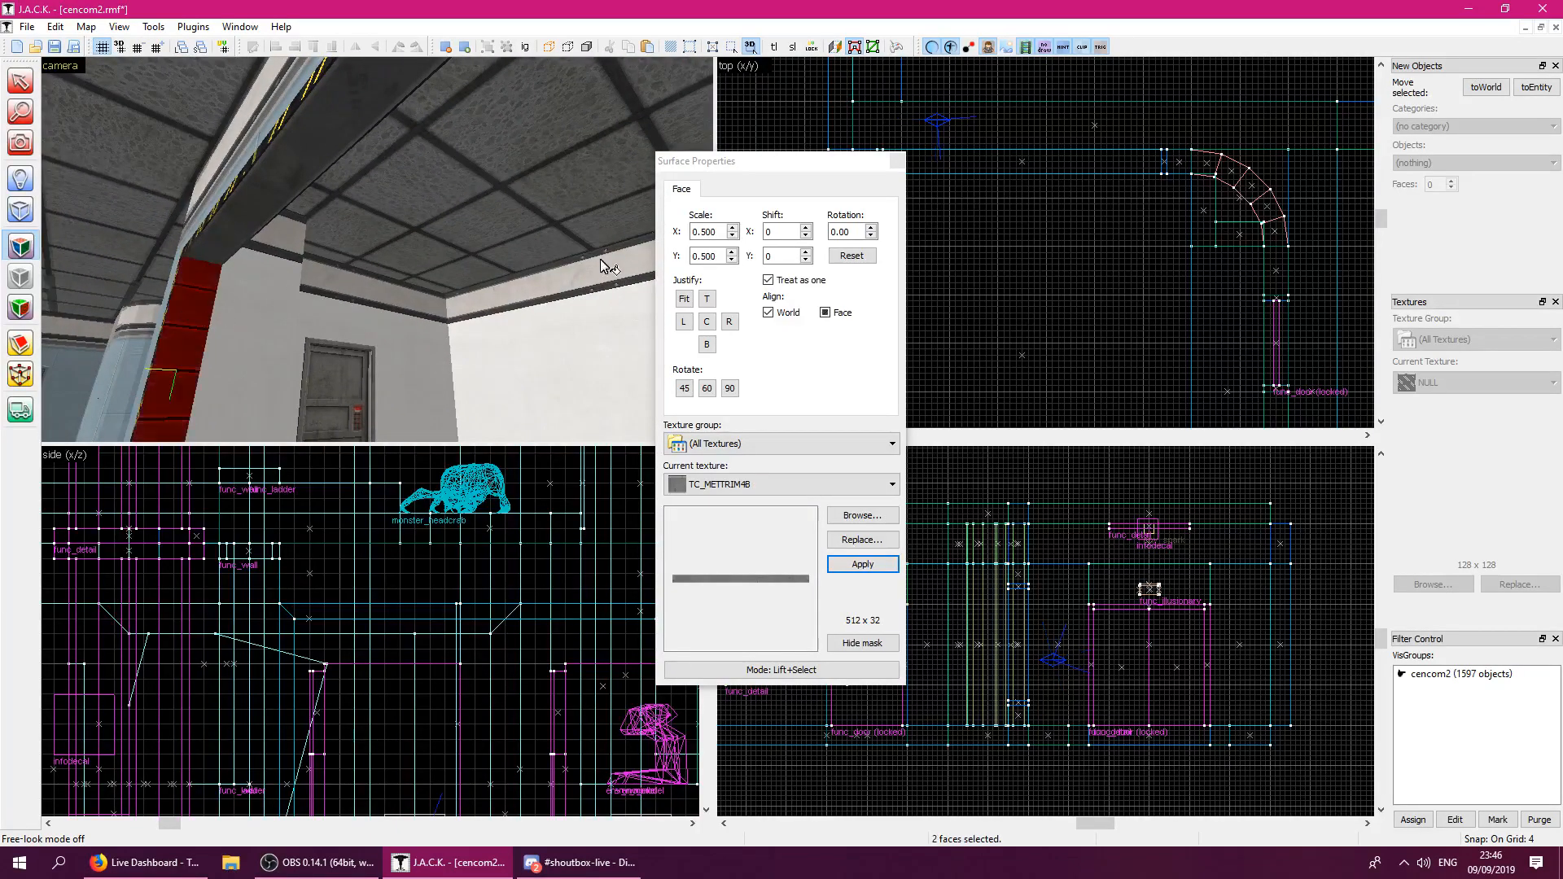
# Rotate the metal trim texture on the window frame's upright faces so it runs along the strips.
pyautogui.click(831, 232)
pyautogui.press('Return')
pyautogui.click(197, 333)
pyautogui.press('z')
pyautogui.press('d')
pyautogui.rightClick(377, 249)
pyautogui.press('z')
pyautogui.press('s')
pyautogui.press('z')
pyautogui.press('a')
pyautogui.press('z')
# Copy the TC_METTRIM4B texture onto the window frame's remaining visible faces and finish the face editing.
pyautogui.rightClick(310, 277)
pyautogui.click(368, 378)
pyautogui.rightClick(369, 390)
pyautogui.press('z')
pyautogui.press('w')
pyautogui.press('z')
pyautogui.rightClick(391, 231)
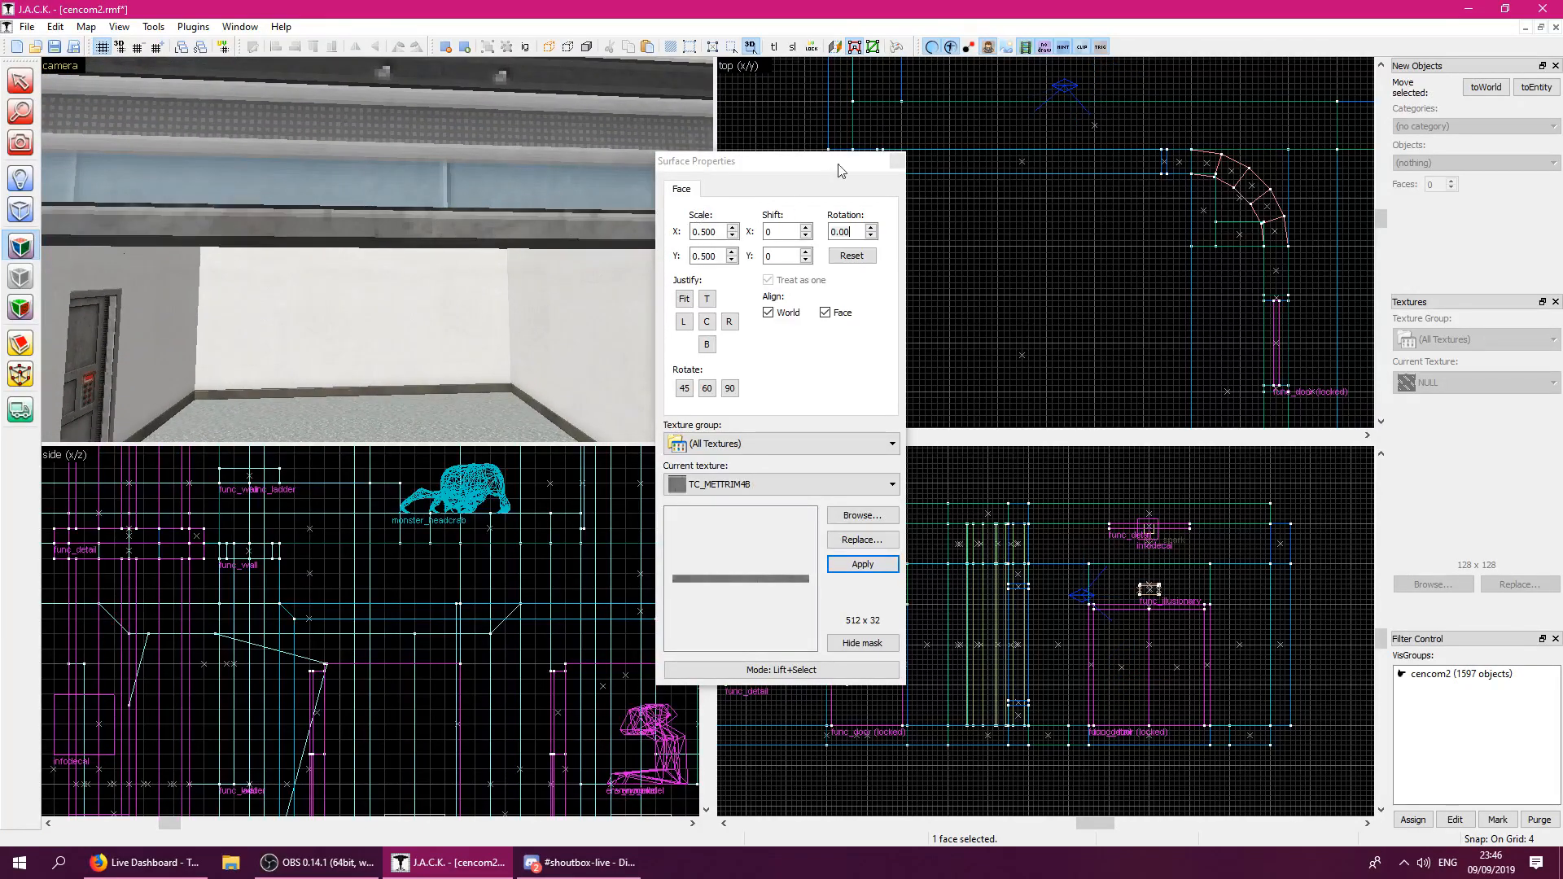
pyautogui.click(896, 161)
# Examine the metal-trimmed window frame from the corridor.
pyautogui.press('z')
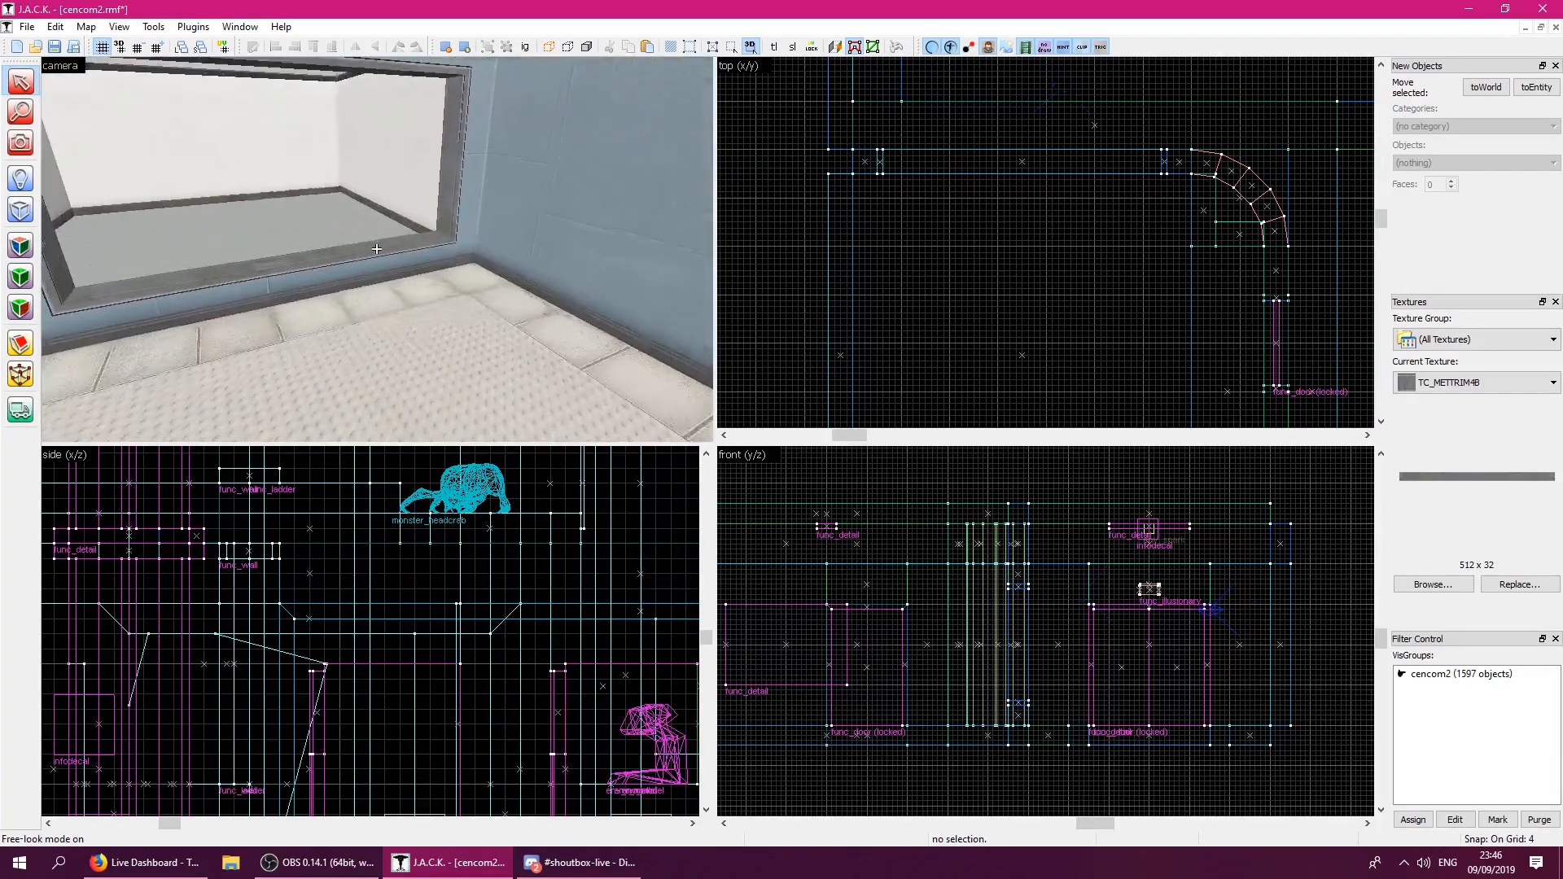
pyautogui.press('s')
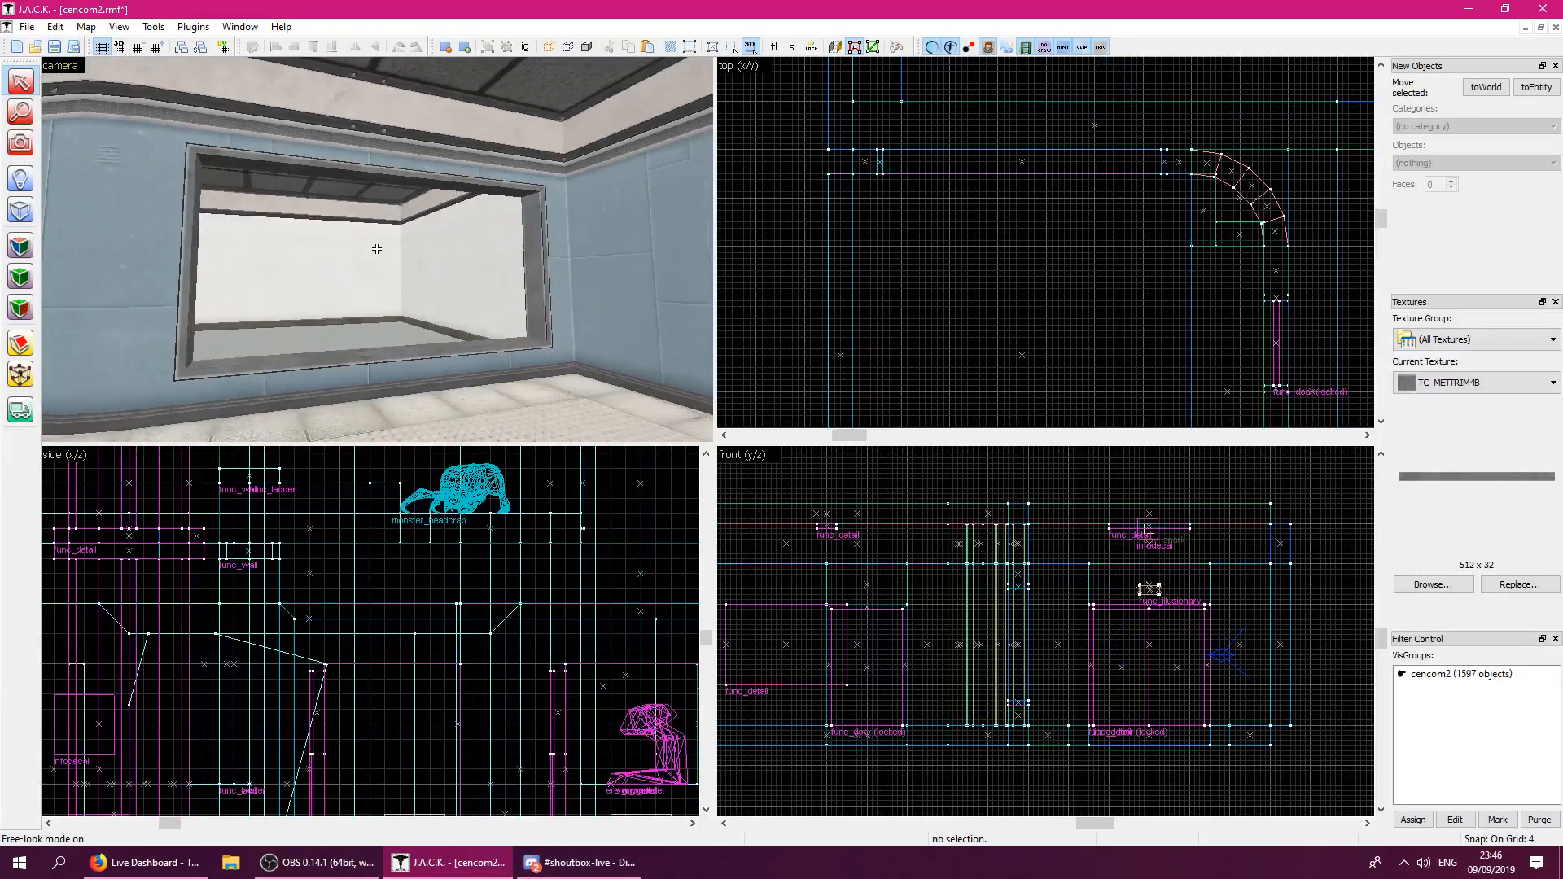
pyautogui.press('w')
pyautogui.press('d')
pyautogui.press('z')
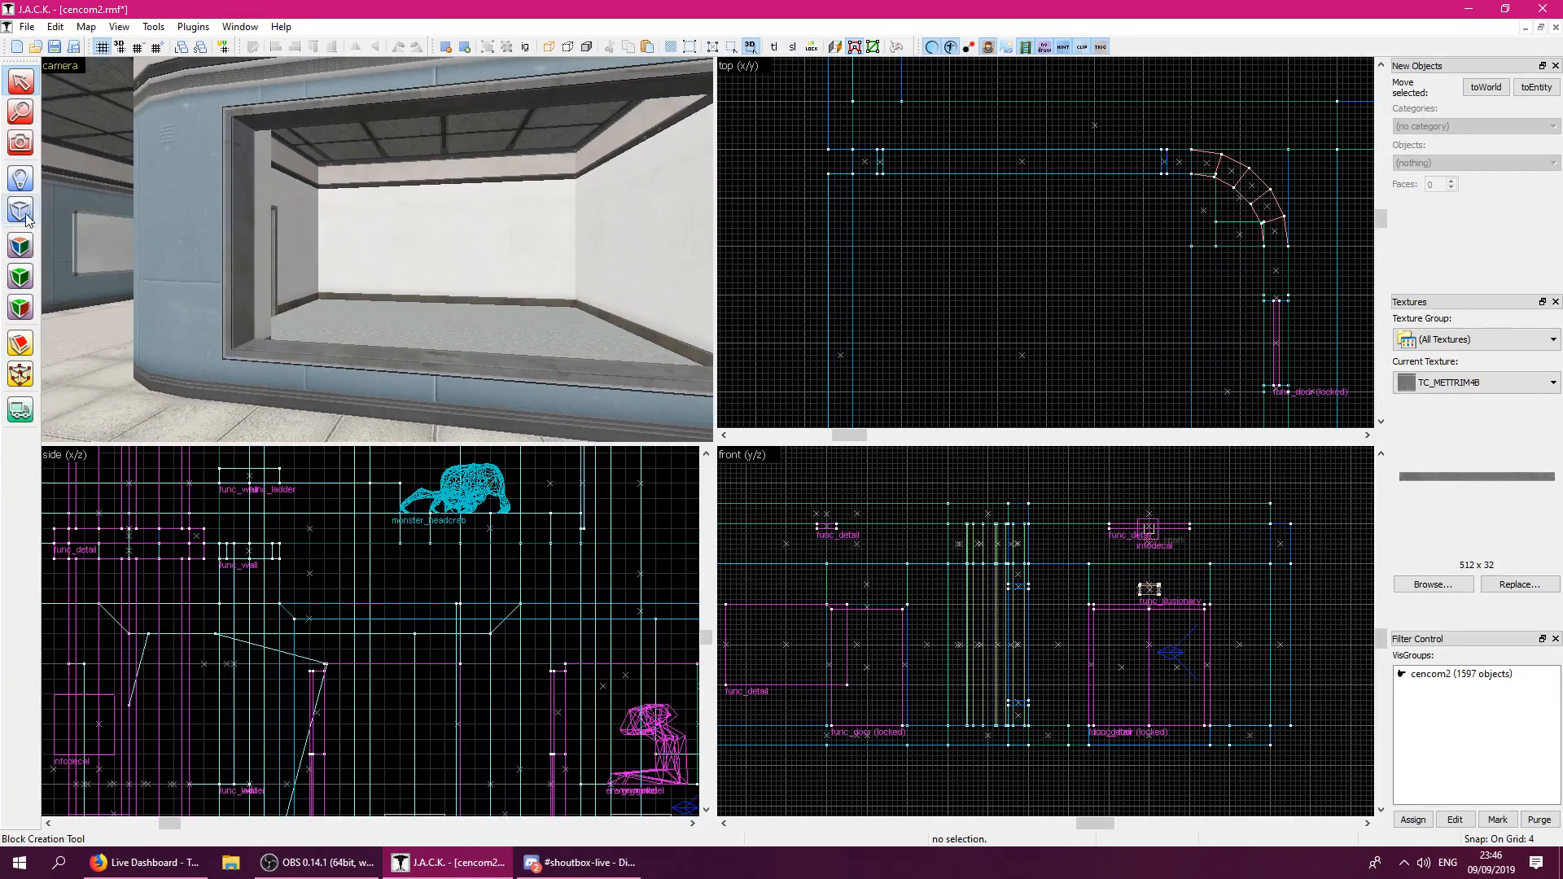
# Sample the NULL texture from a face at the window to make it the current texture again.
pyautogui.click(25, 214)
pyautogui.scroll(2, 990, 137)
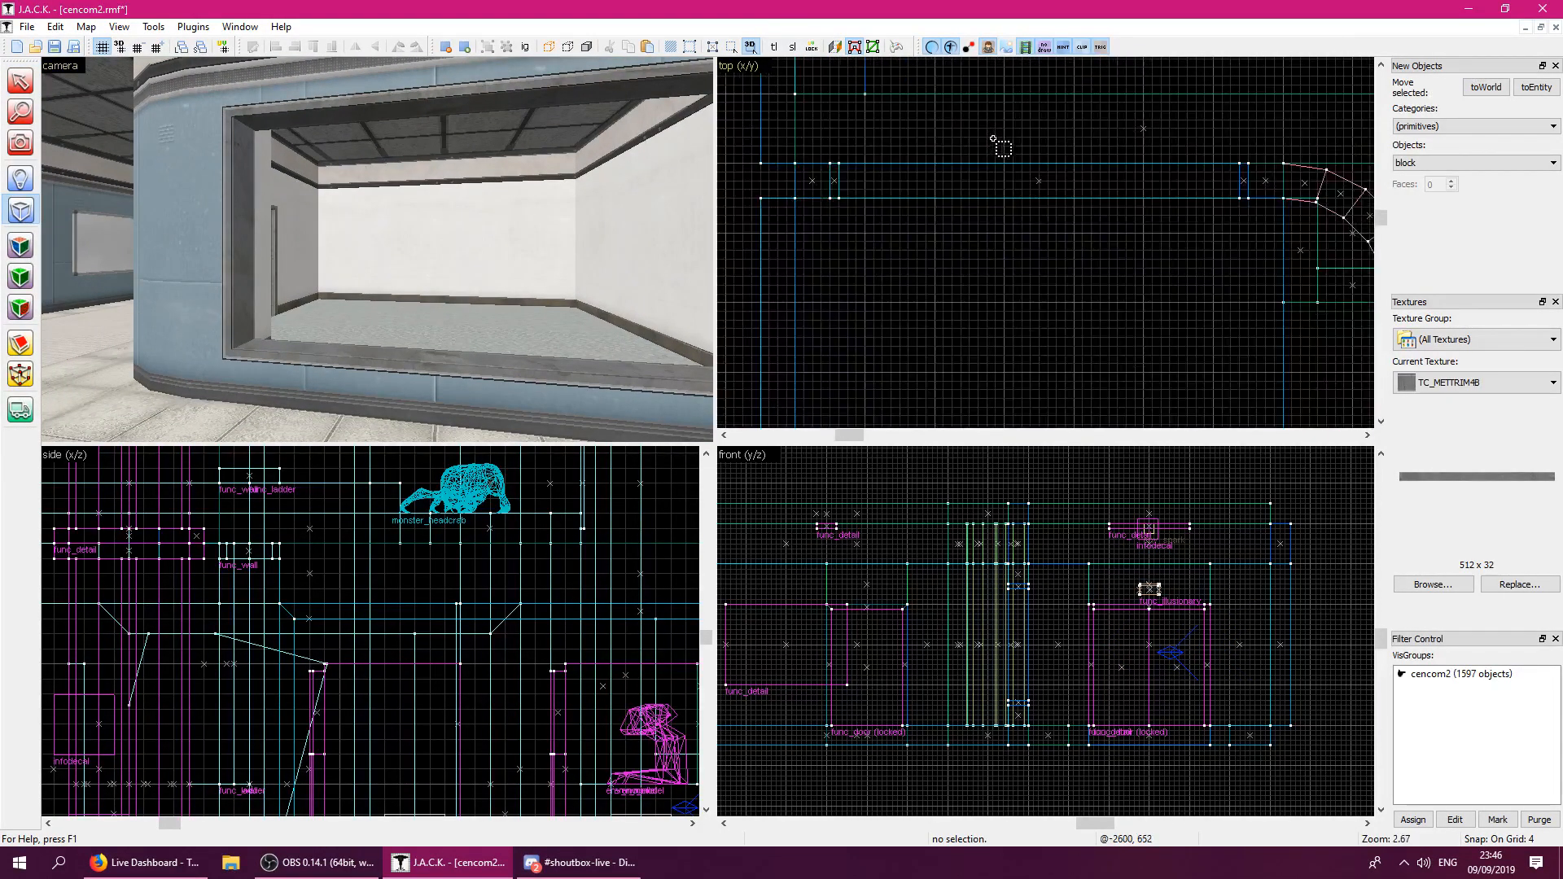
pyautogui.click(20, 246)
pyautogui.click(236, 260)
pyautogui.press('z')
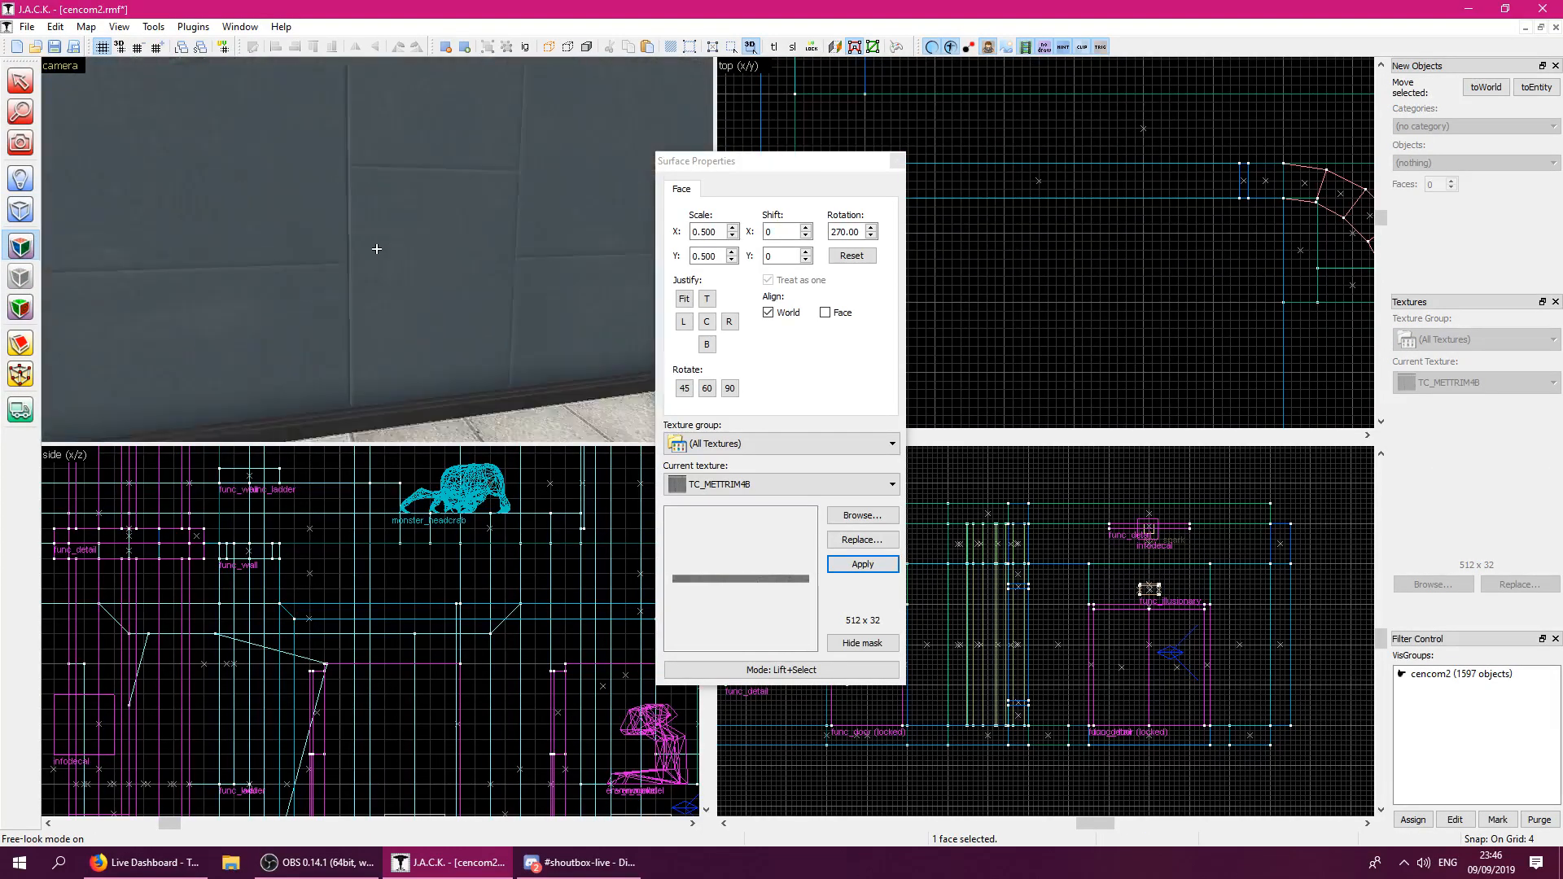
pyautogui.press('w')
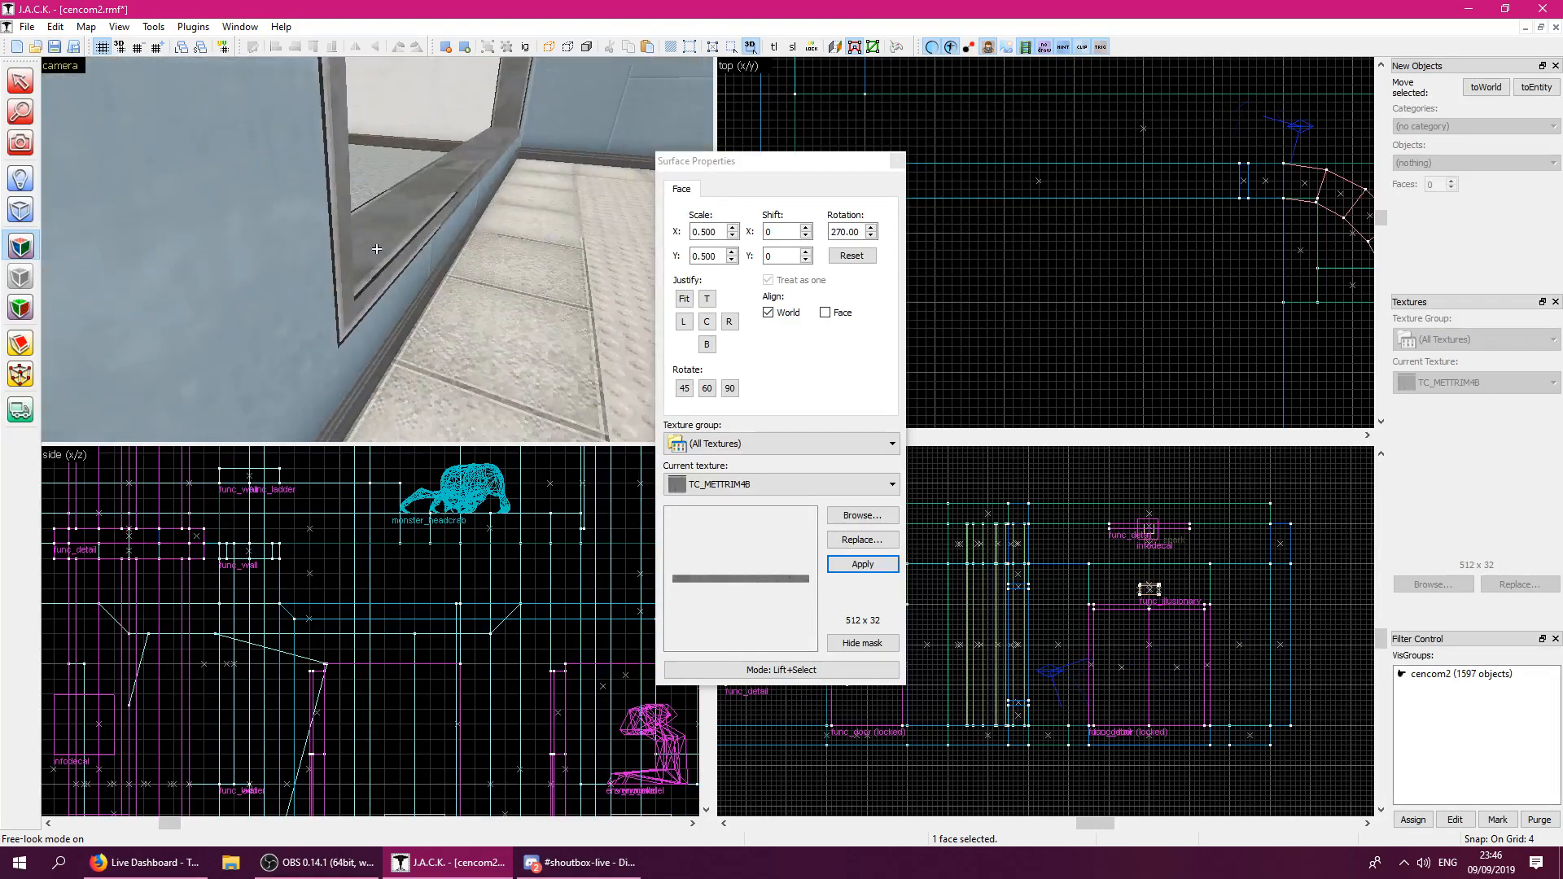
pyautogui.click(376, 249)
pyautogui.press('w')
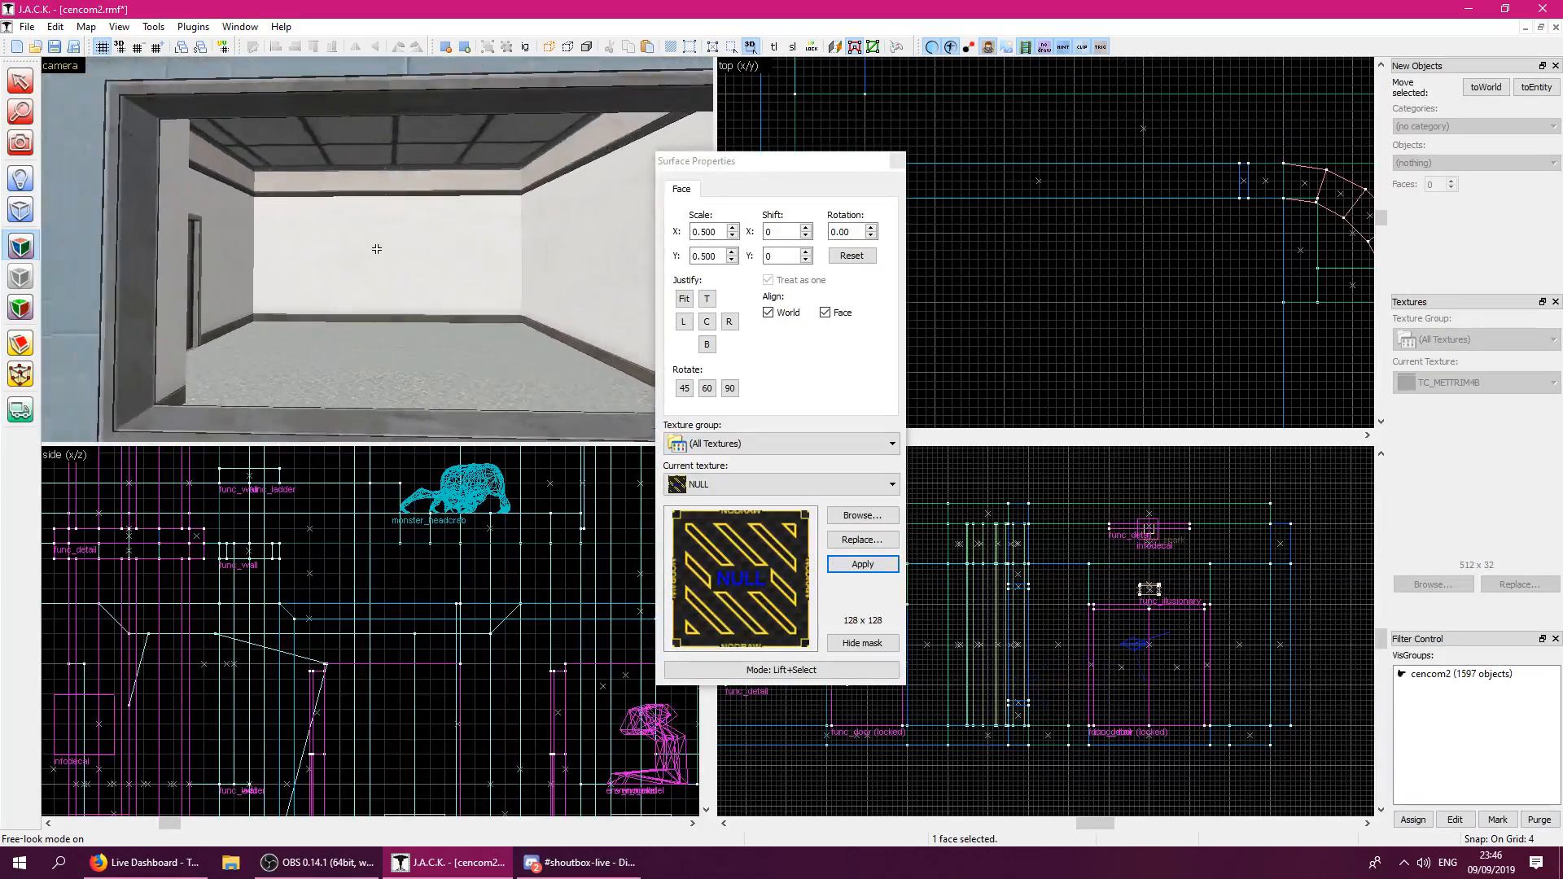
pyautogui.press('z')
pyautogui.click(897, 160)
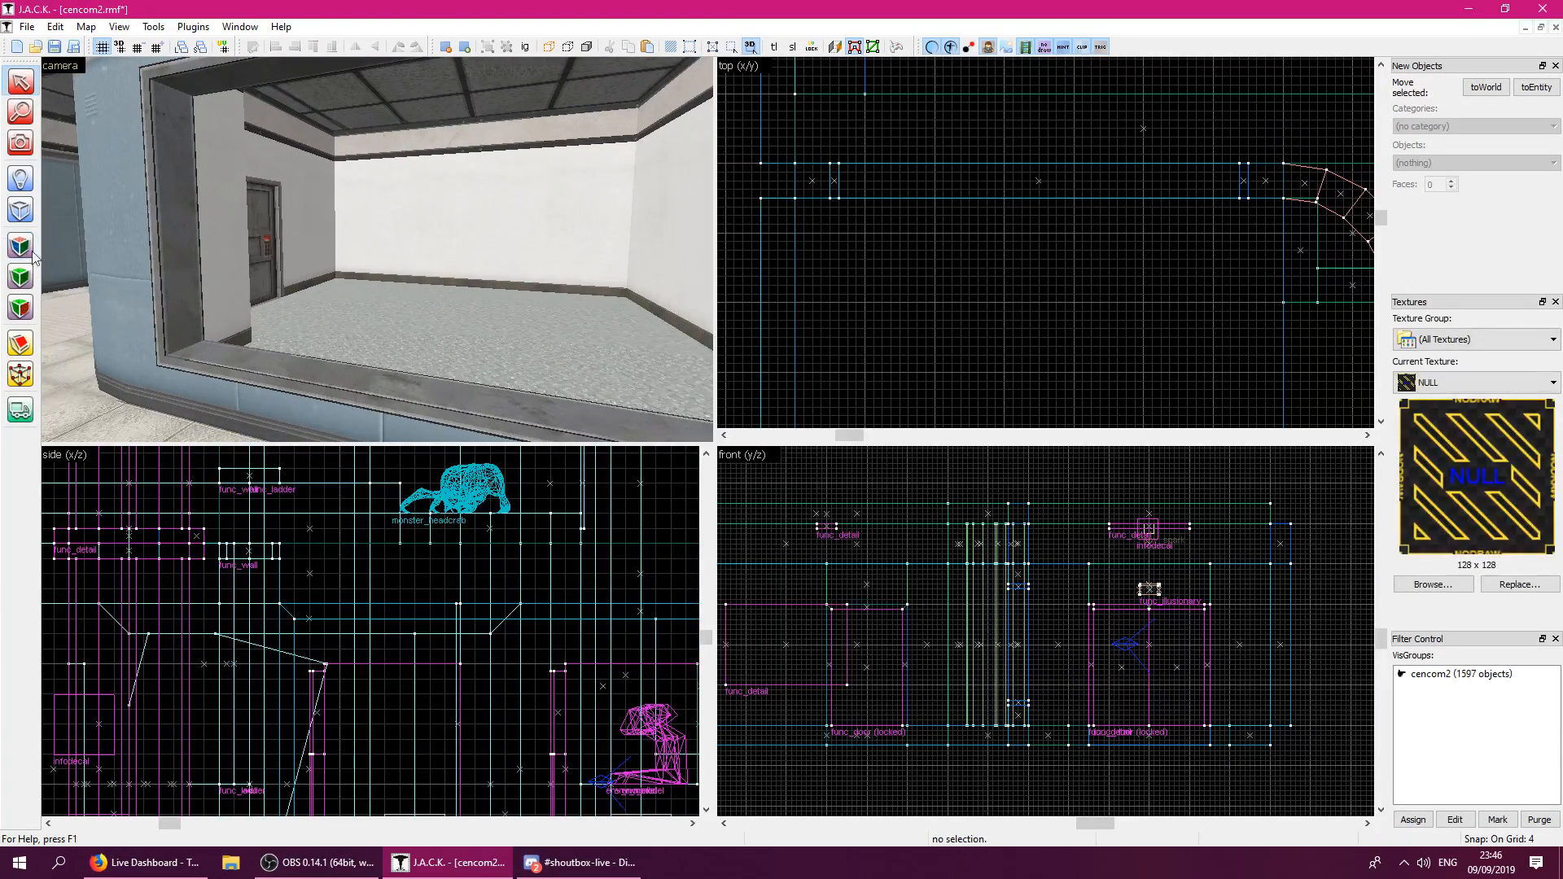
# Create two upright NULL-textured mullion blocks in the window opening, each 4 wide, 16 deep and 96 high.
pyautogui.click(21, 211)
pyautogui.moveTo(937, 163); pyautogui.dragTo(942, 197)
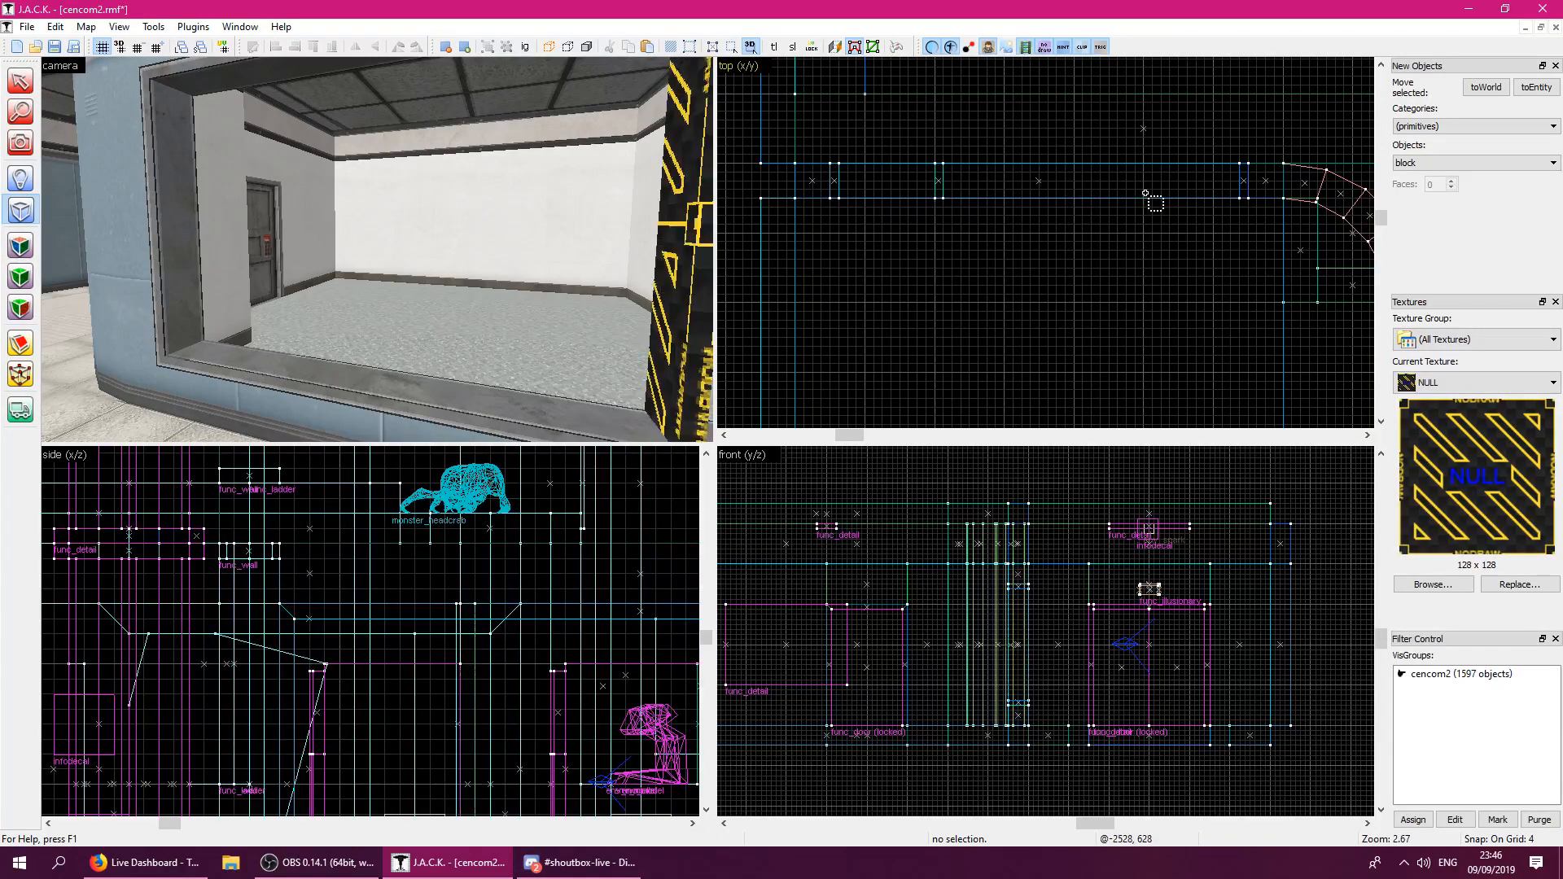
pyautogui.moveTo(1137, 166); pyautogui.dragTo(1143, 198)
pyautogui.press('Return')
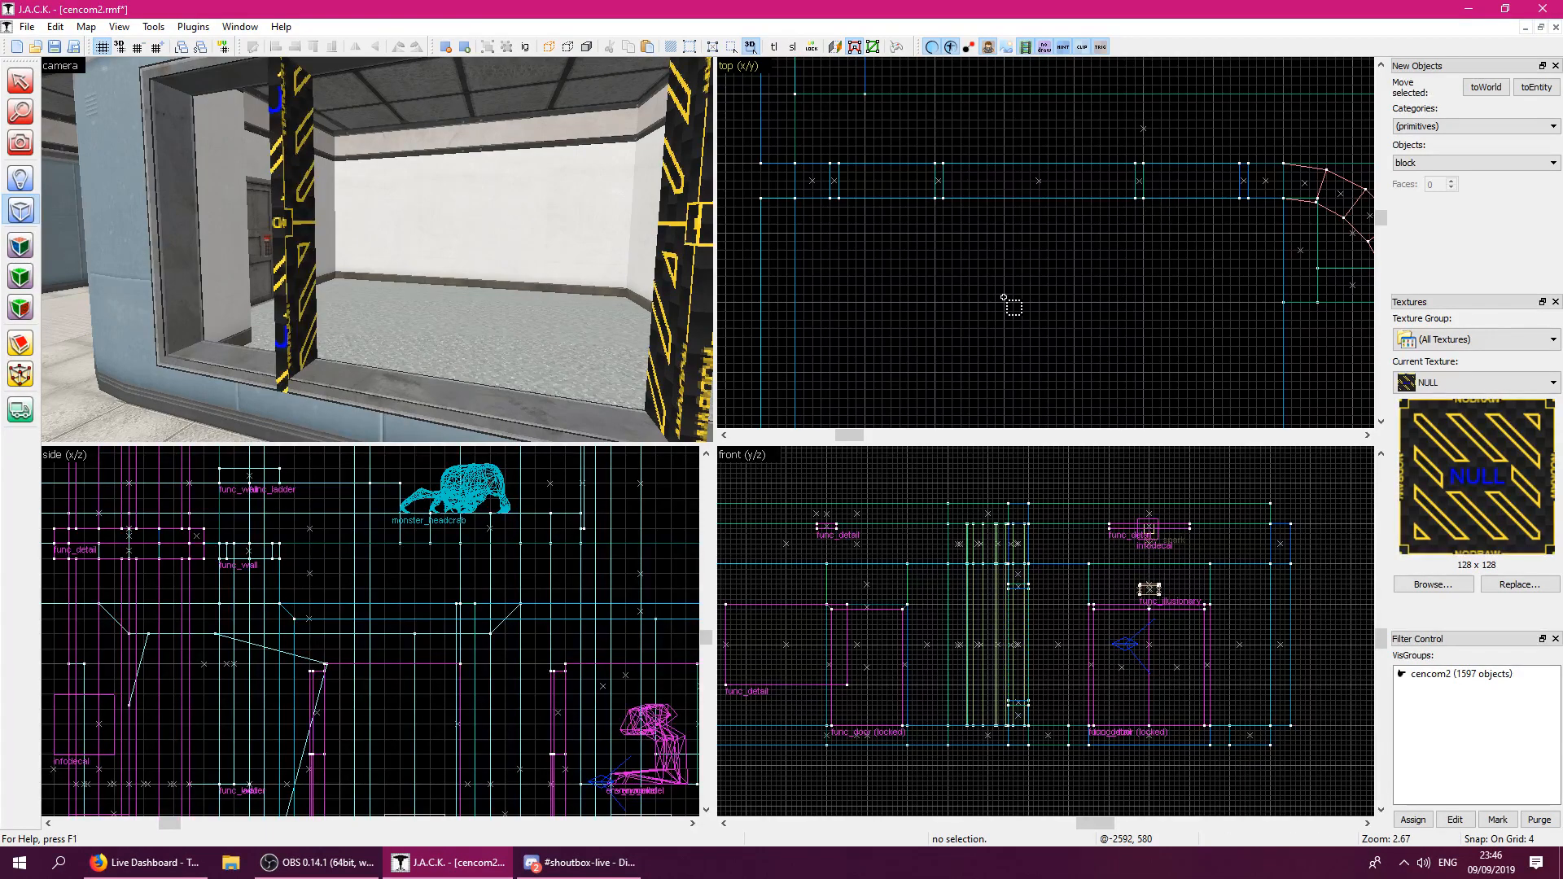
# Shorten both window mullions together at the upper and lower ends to 88 units high so they fit inside the frame.
pyautogui.click(25, 83)
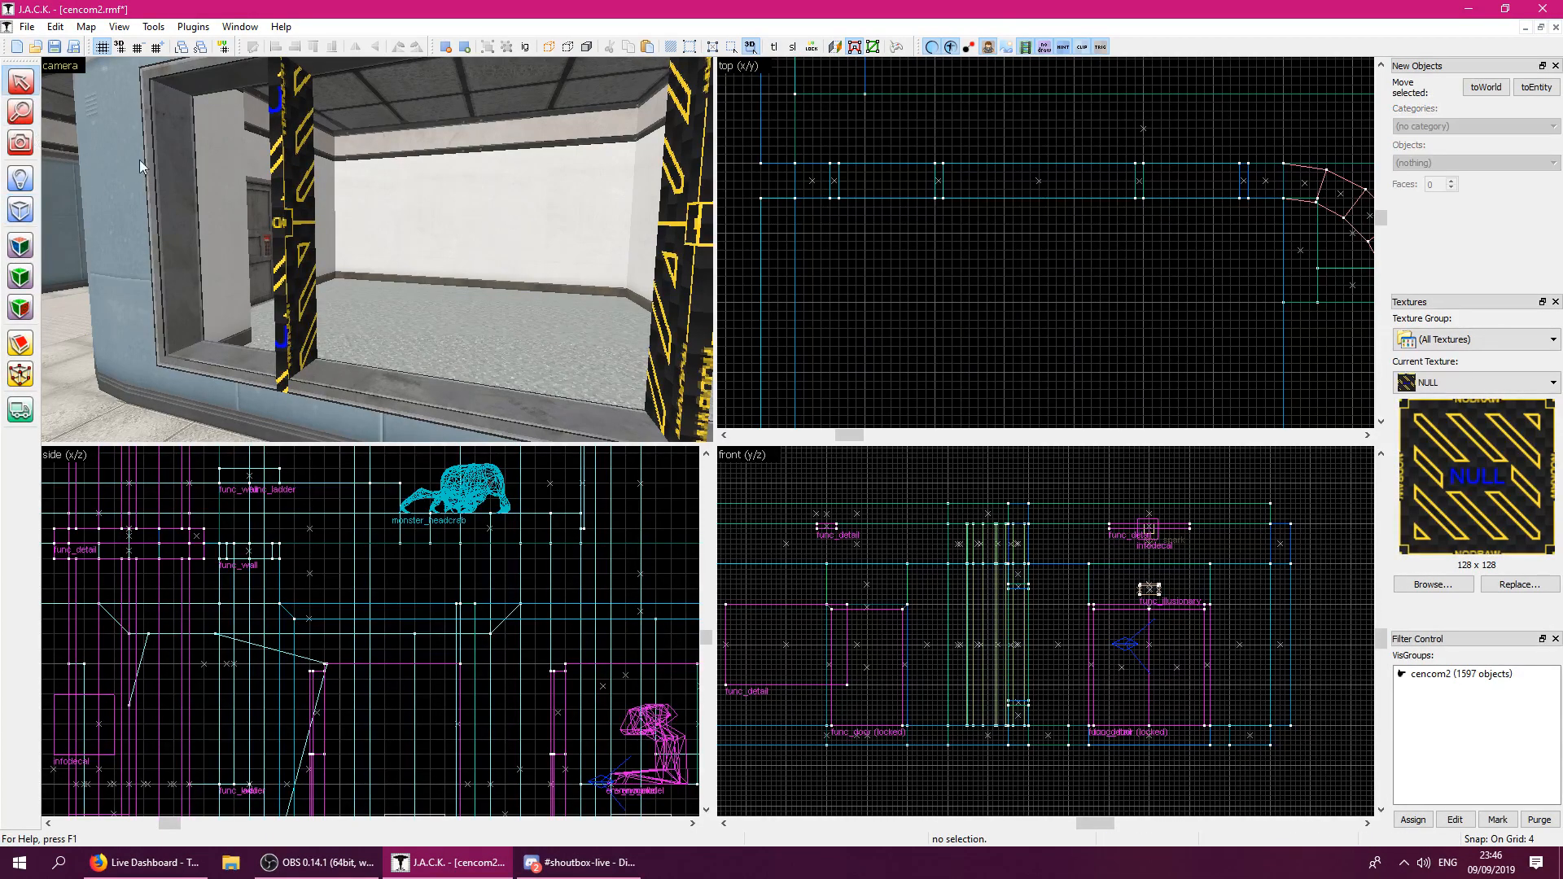
pyautogui.press('z')
pyautogui.press('s')
pyautogui.press('z')
pyautogui.click(255, 230)
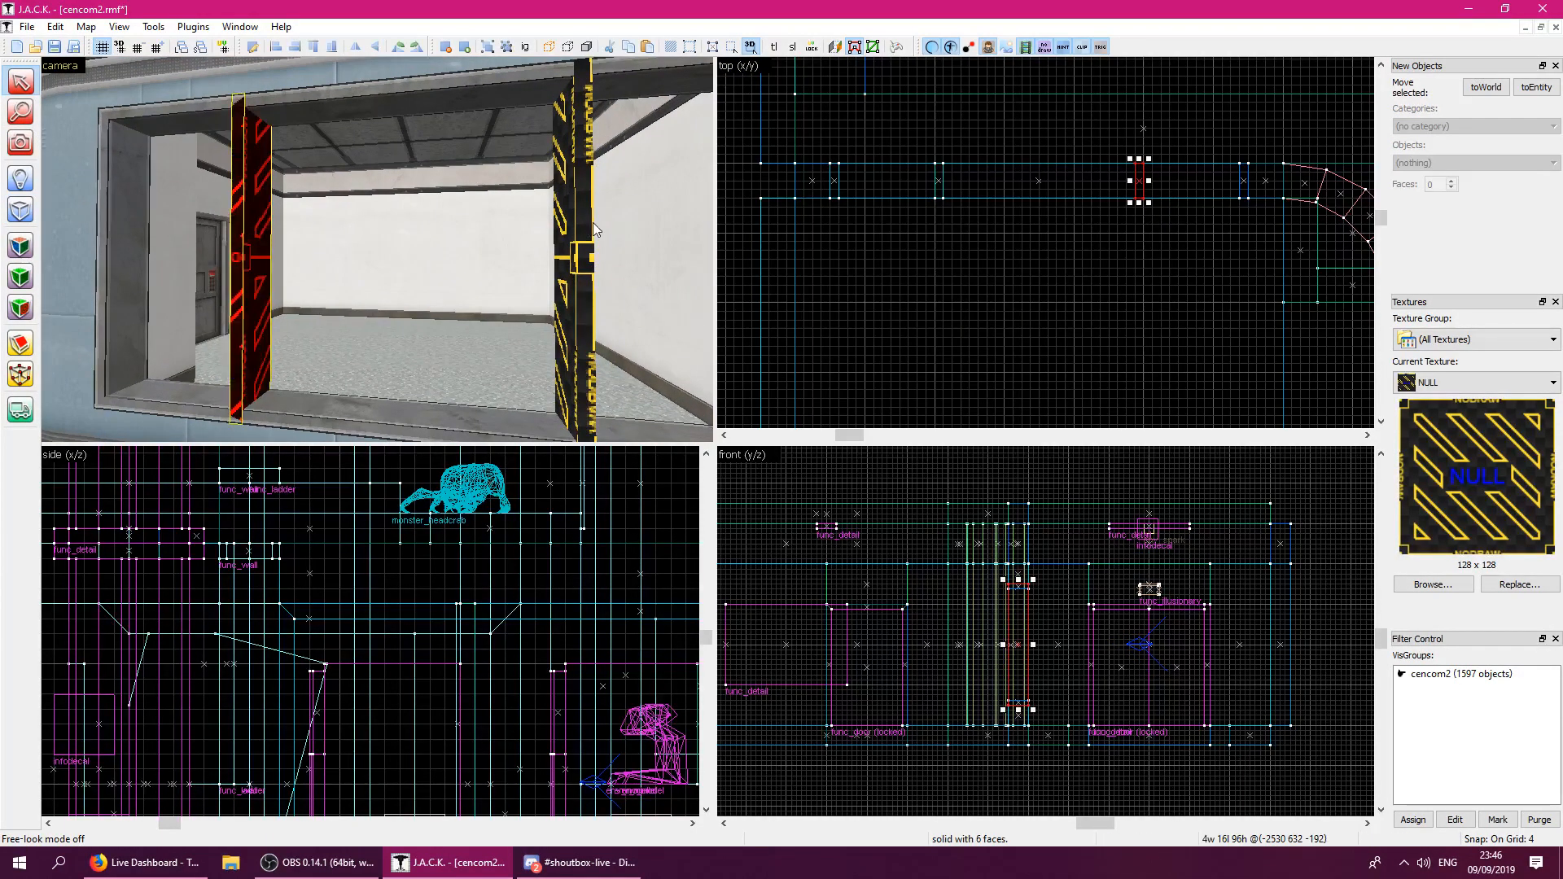
pyautogui.keyDown('ctrl'); pyautogui.click(582, 232); pyautogui.keyUp('ctrl')
pyautogui.scroll(-1, 537, 629)
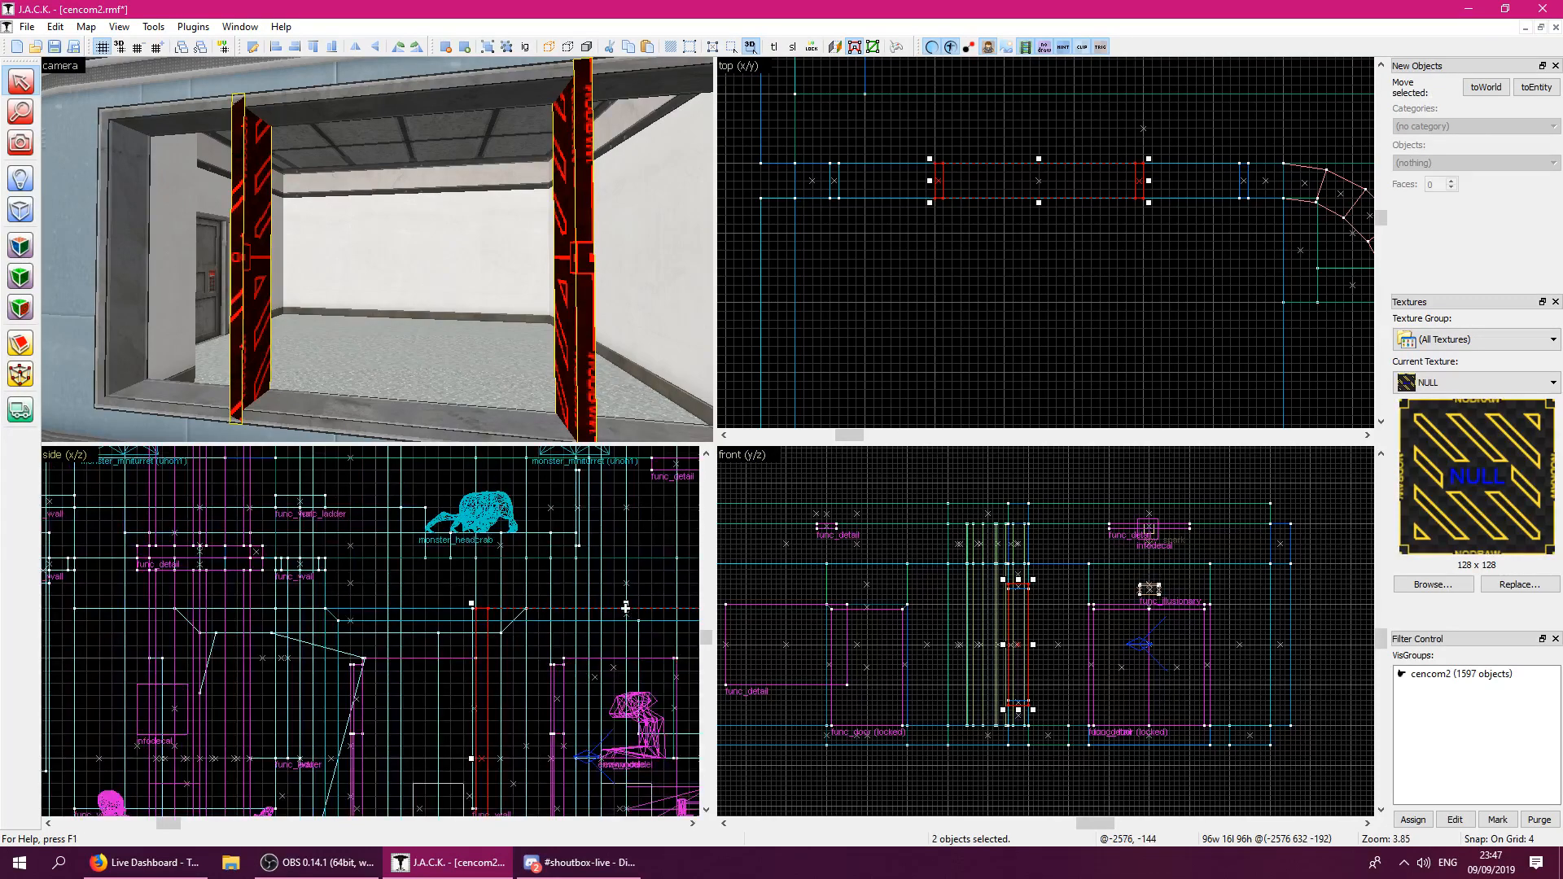
pyautogui.moveTo(627, 612); pyautogui.dragTo(626, 625)
pyautogui.scroll(-4, 626, 624)
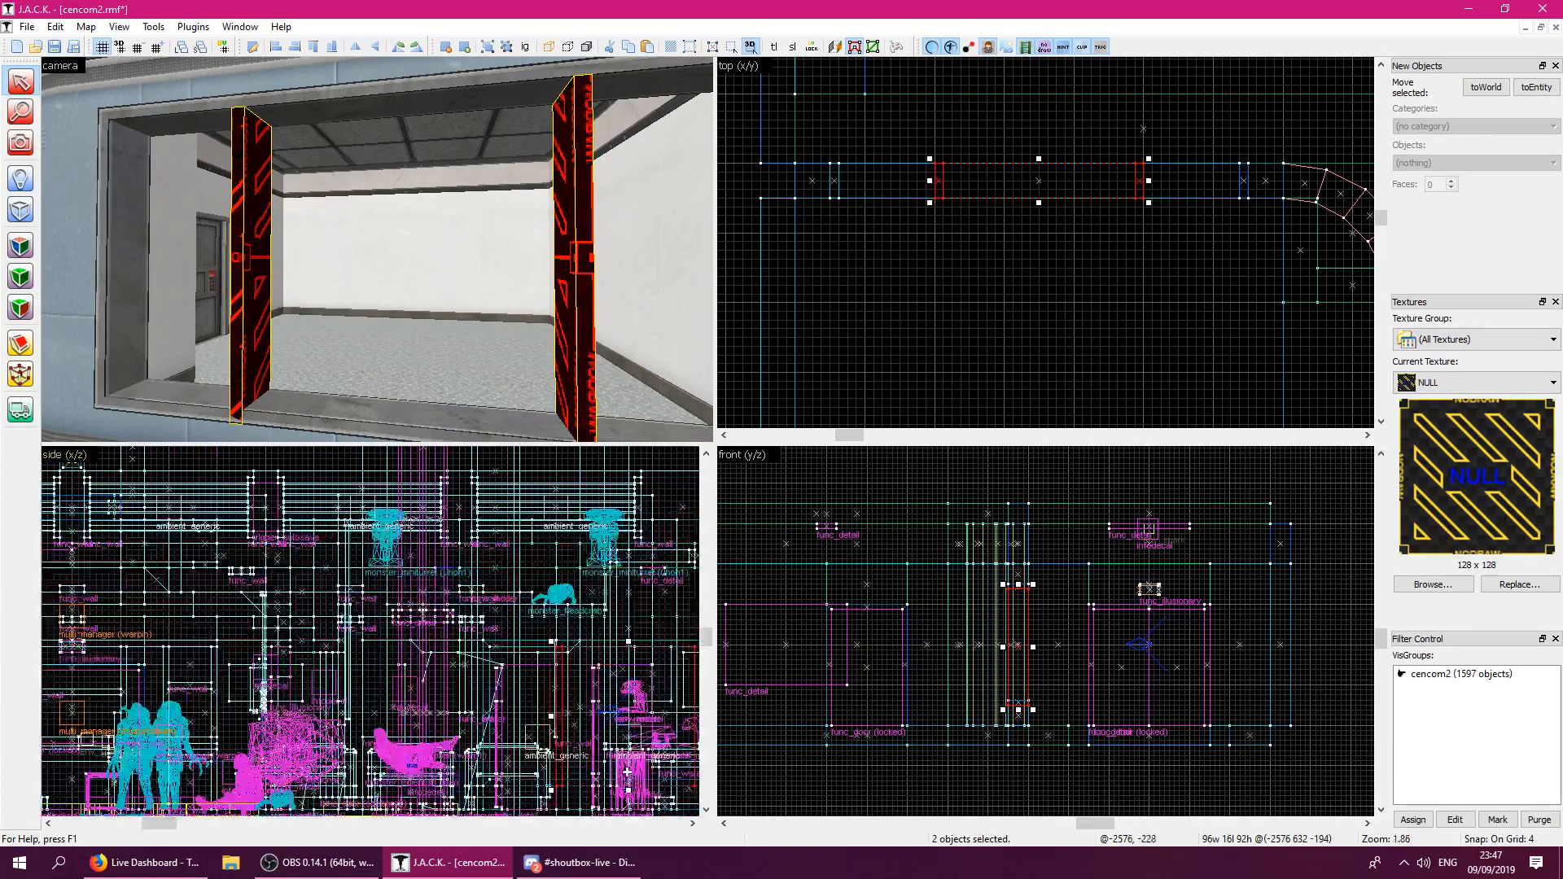
pyautogui.moveTo(628, 792); pyautogui.dragTo(628, 785)
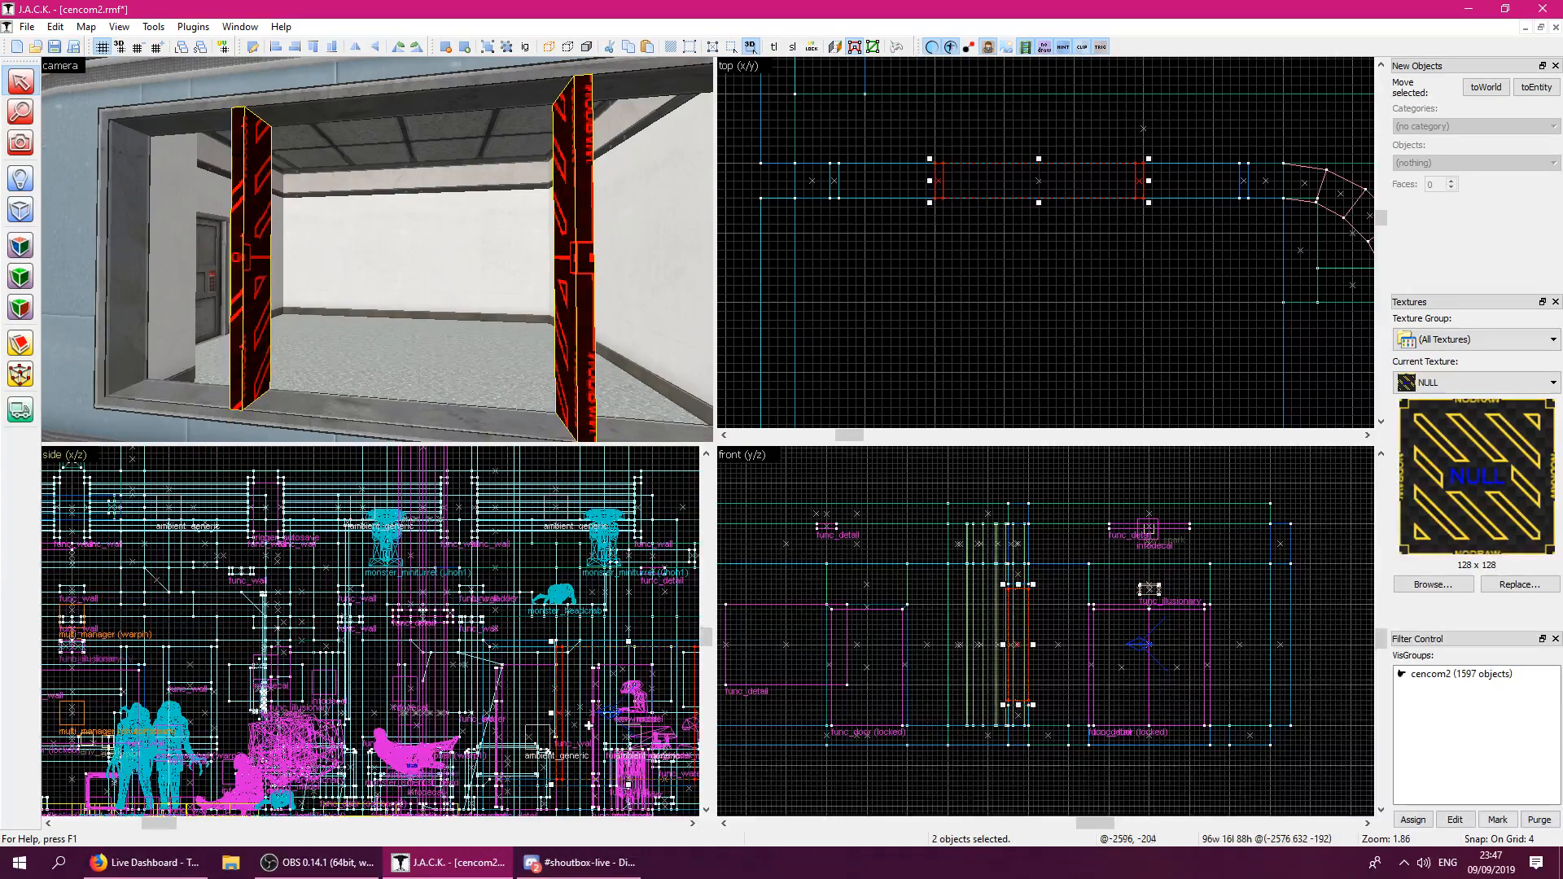
# Sample the TC_METTRIM4B texture from the window frame's upright and apply it to the first mullion's faces.
pyautogui.click(801, 383)
pyautogui.click(21, 246)
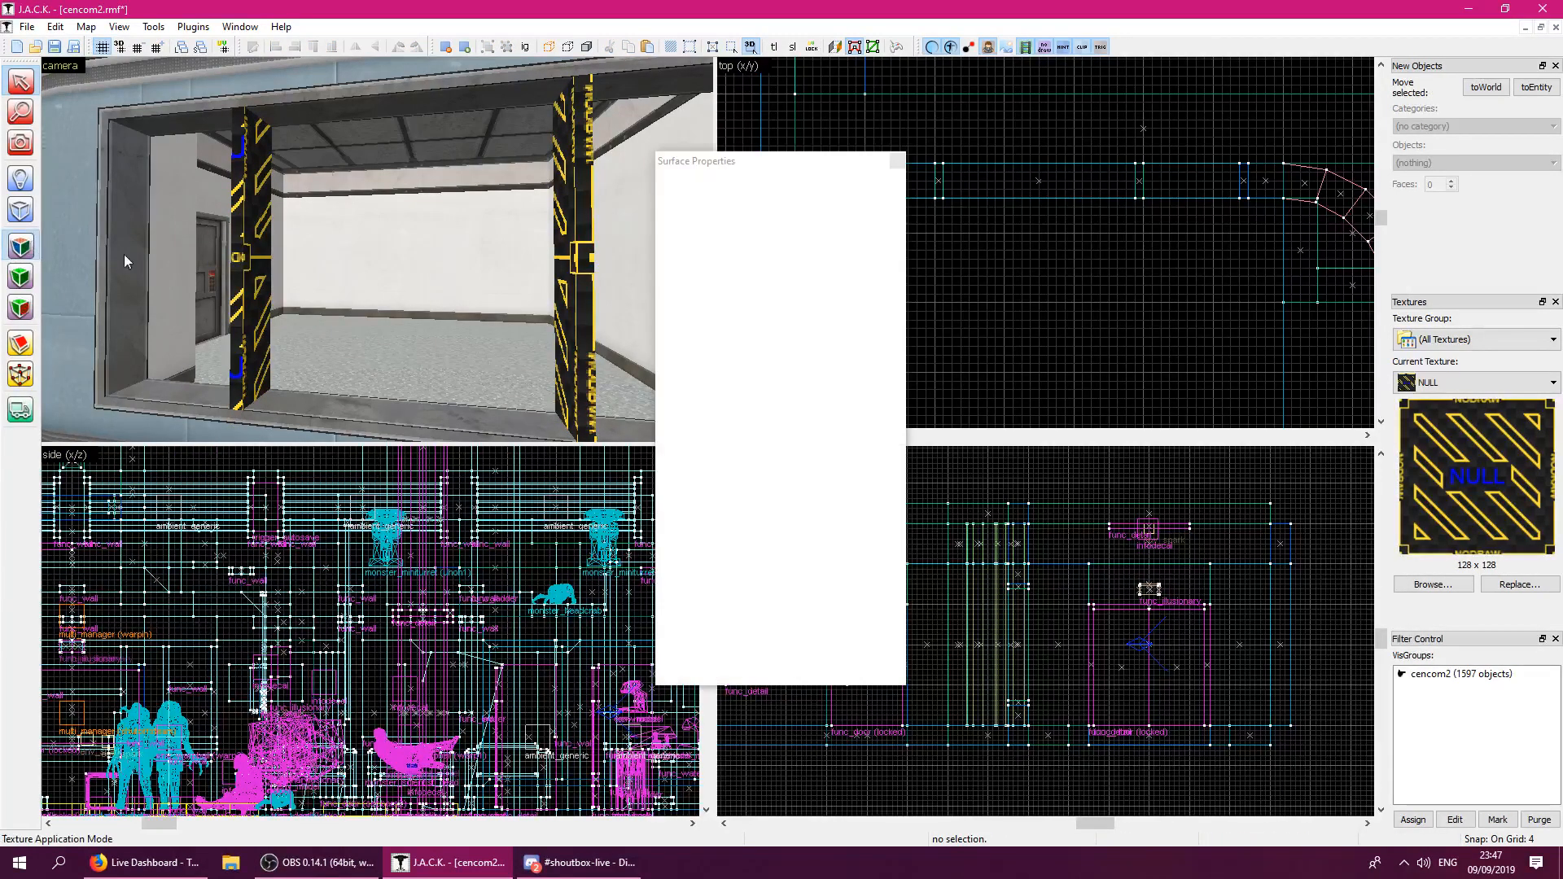
pyautogui.click(129, 264)
pyautogui.rightClick(255, 291)
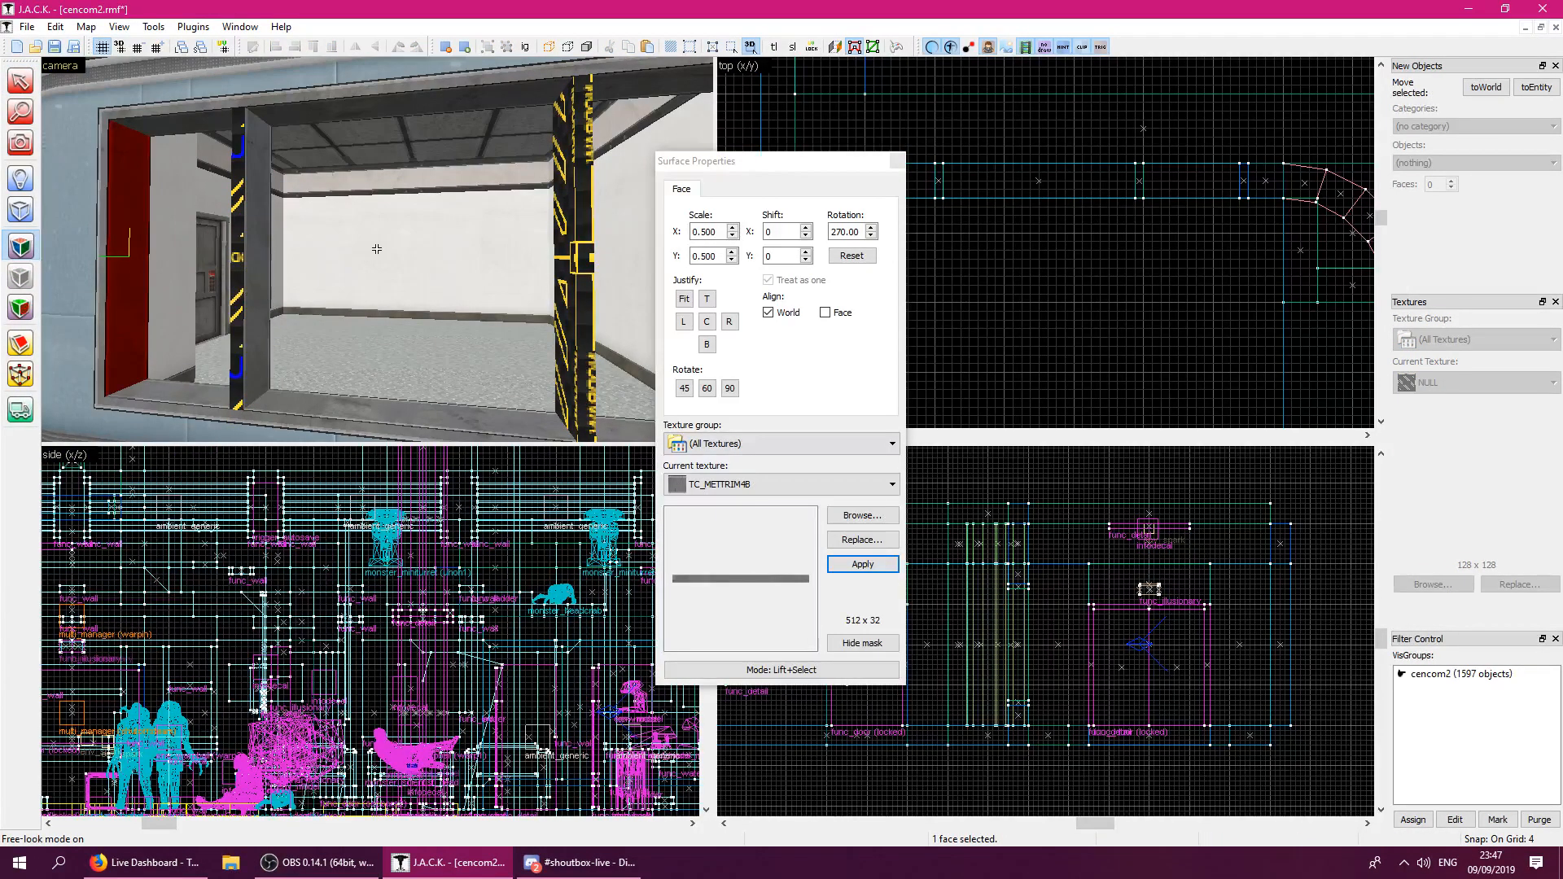
pyautogui.press('w')
pyautogui.press('z')
pyautogui.rightClick(396, 253)
# Apply the rotated TC_METTRIM4B texture to the remaining visible faces of both mullions and finish the face editing.
pyautogui.press('z')
pyautogui.press('d')
pyautogui.press('z')
pyautogui.press('z')
pyautogui.press('s')
pyautogui.press('a')
pyautogui.press('z')
pyautogui.rightClick(399, 250)
pyautogui.rightClick(424, 251)
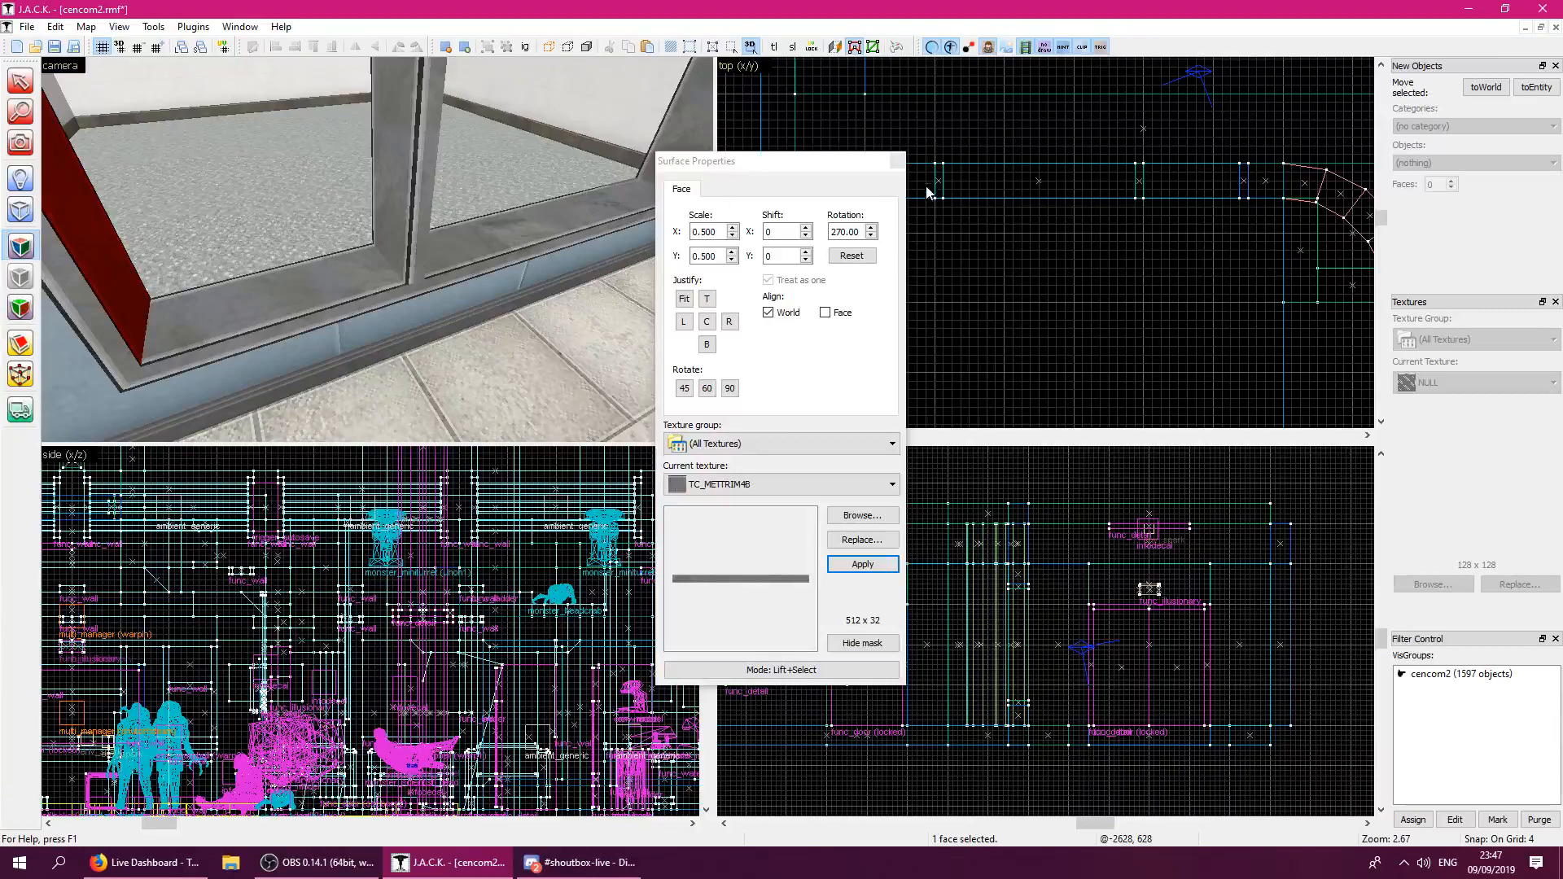
pyautogui.click(897, 161)
pyautogui.press('z')
pyautogui.press('s')
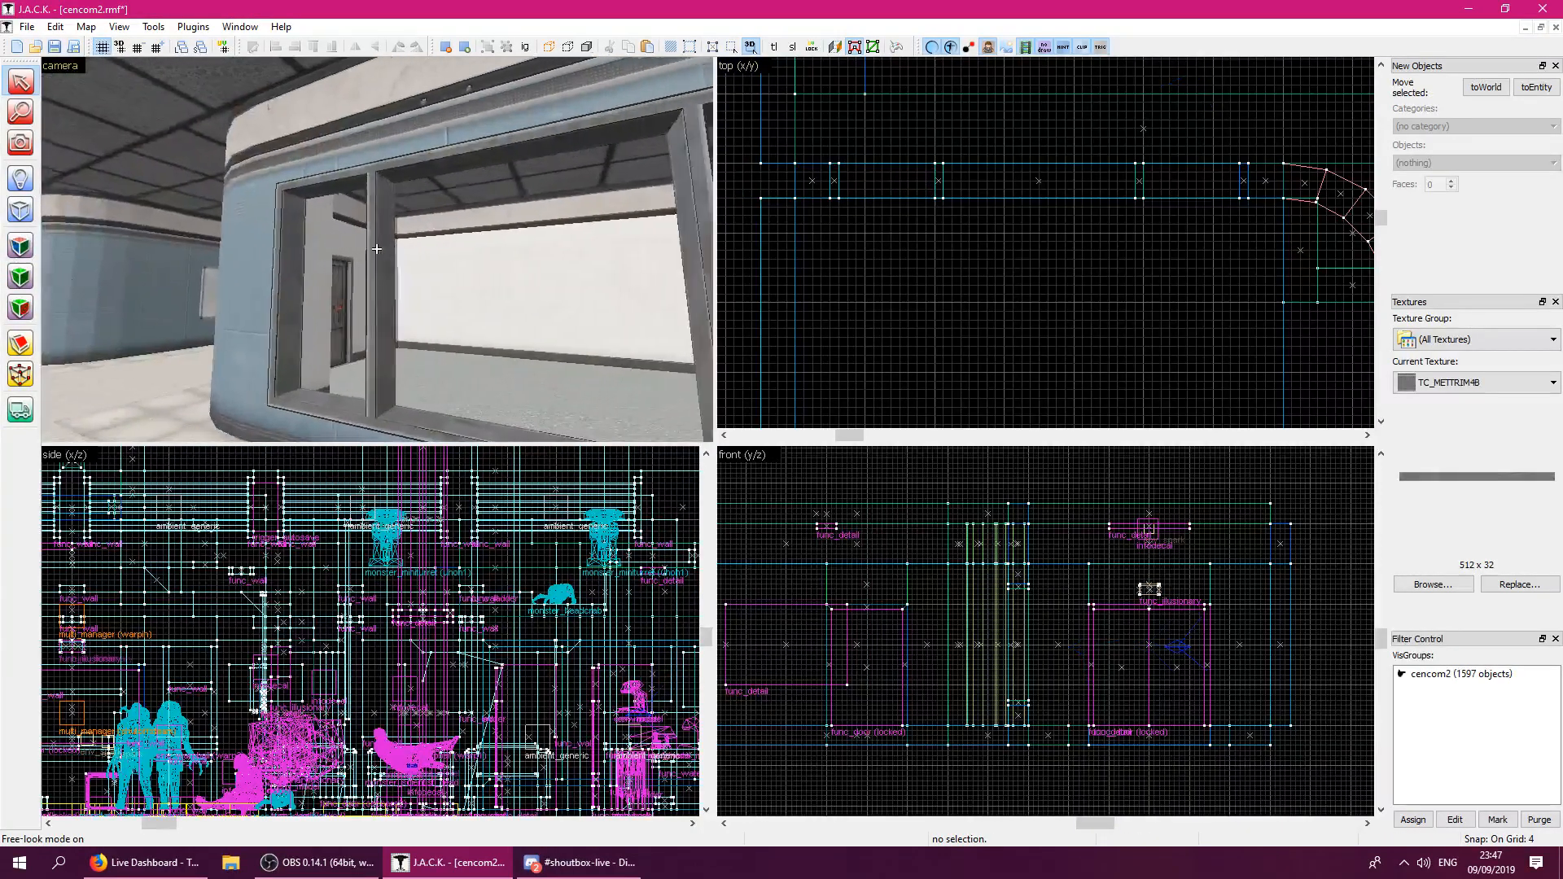
pyautogui.press('d')
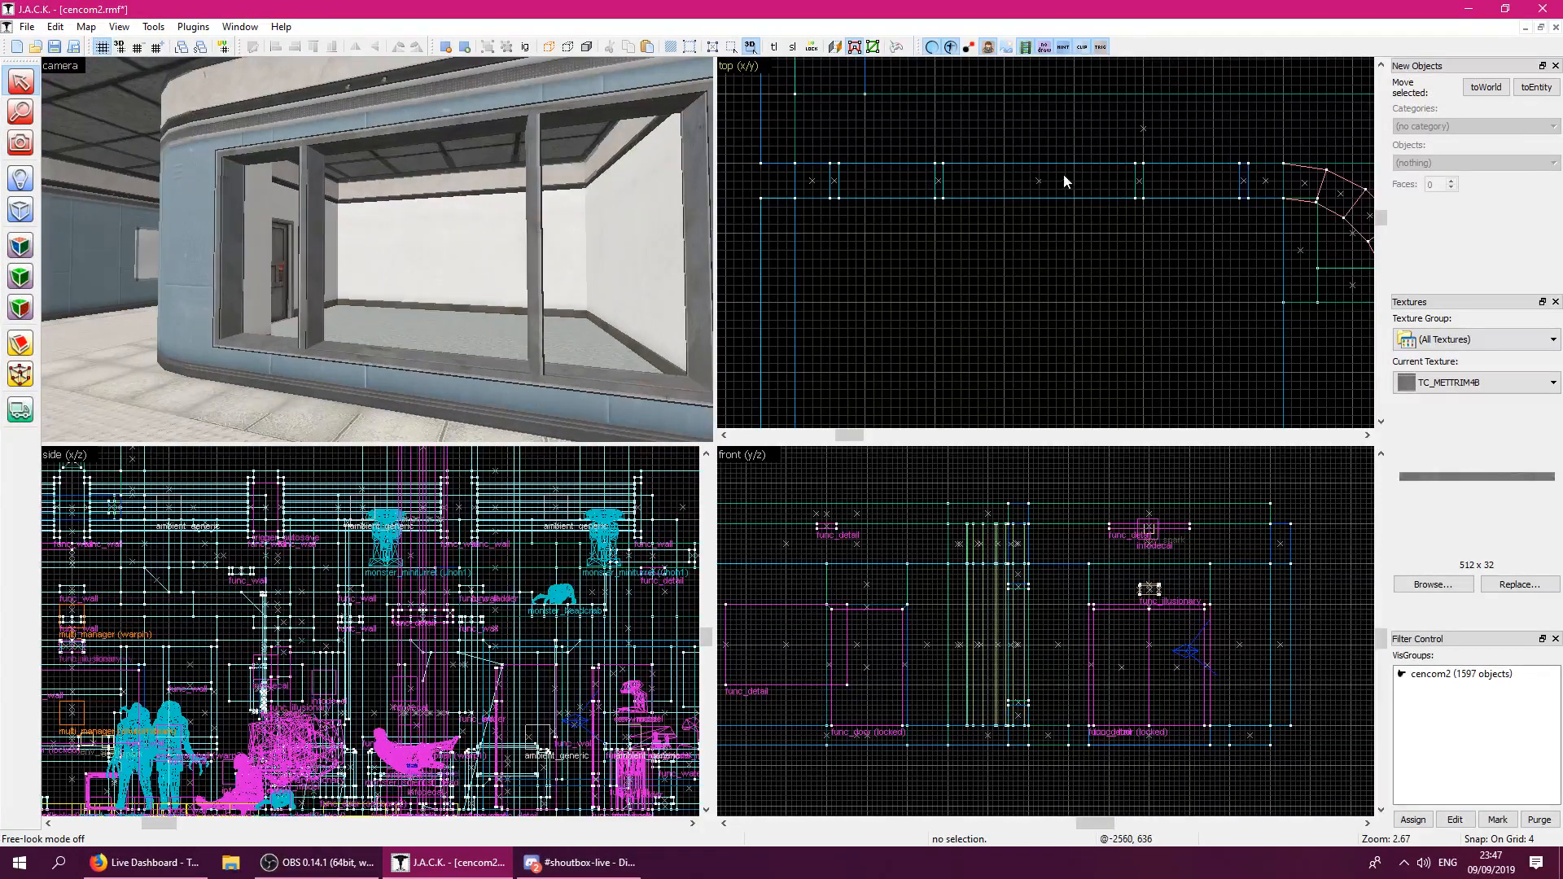
# Move both window mullions inward, towards the middle of the opening, to even out the three window sections.
pyautogui.scroll(2, 944, 184)
pyautogui.click(933, 187)
pyautogui.moveTo(936, 189); pyautogui.dragTo(974, 189)
pyautogui.click(1197, 208)
pyautogui.click(1219, 185)
pyautogui.moveTo(1219, 185); pyautogui.dragTo(1173, 181)
pyautogui.press('Escape')
# Examine the mullion spacing and metal trim of the window from several positions in the corridor.
pyautogui.press('z')
pyautogui.press('w')
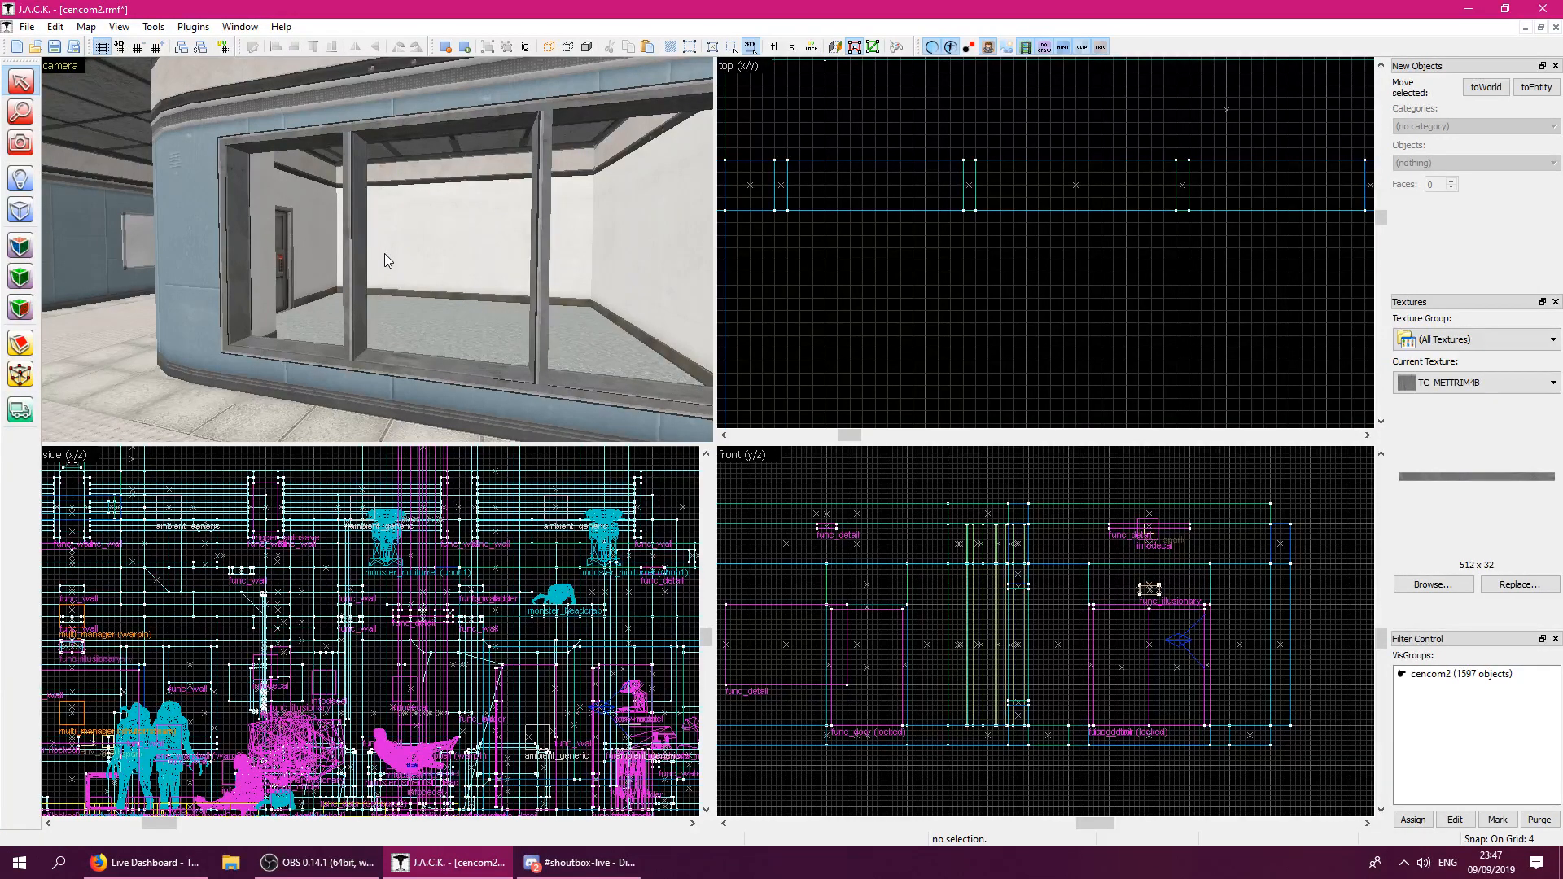
pyautogui.press('s')
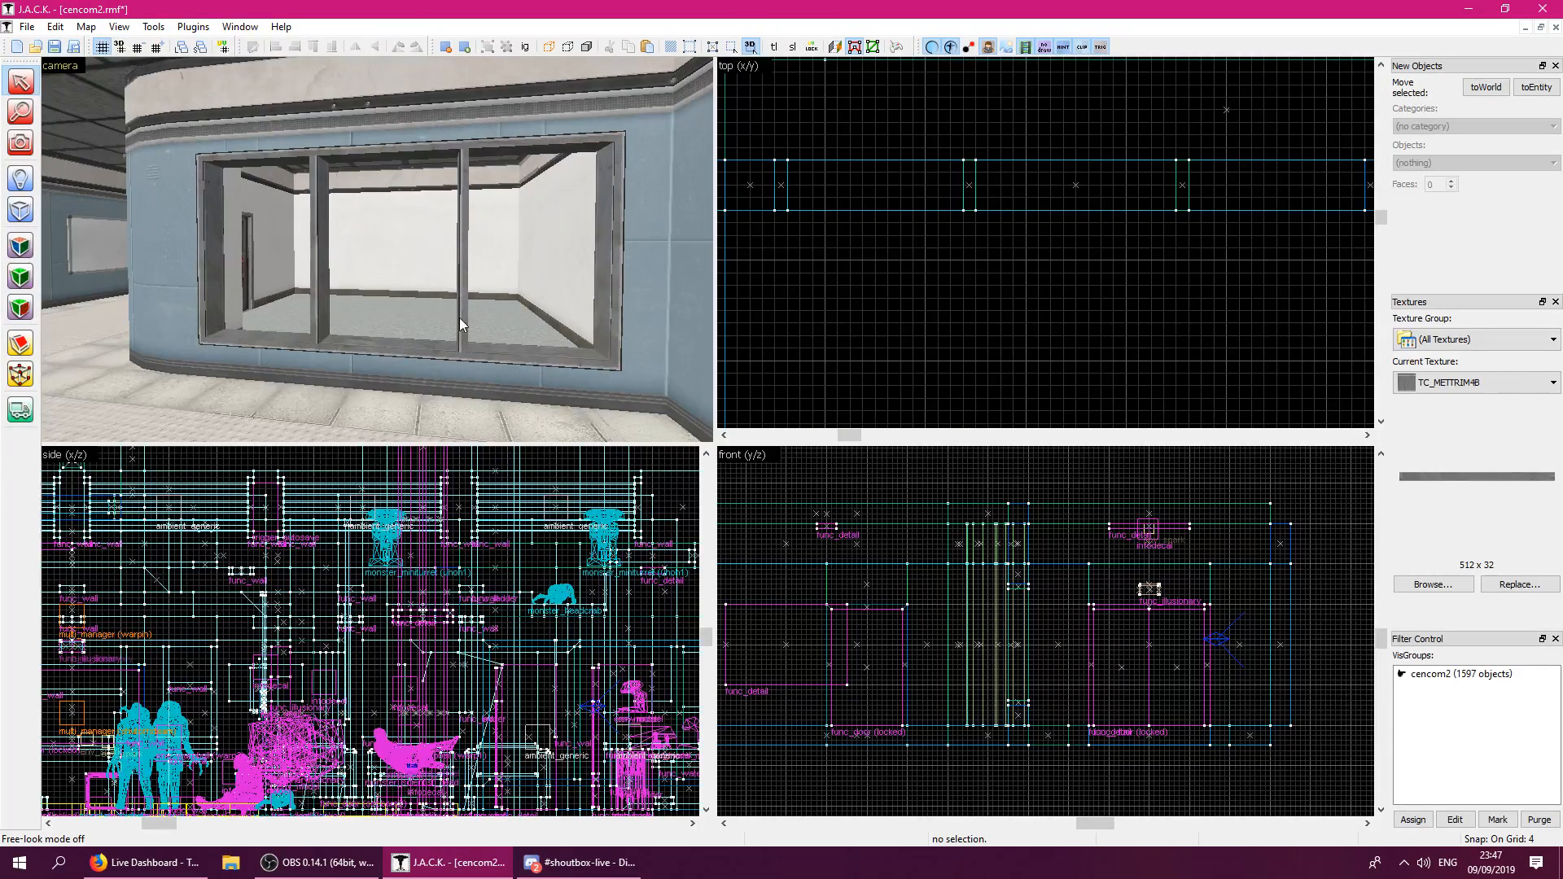
pyautogui.press('z')
pyautogui.press('w')
pyautogui.press('z')
pyautogui.click(320, 315)
pyautogui.press('Escape')
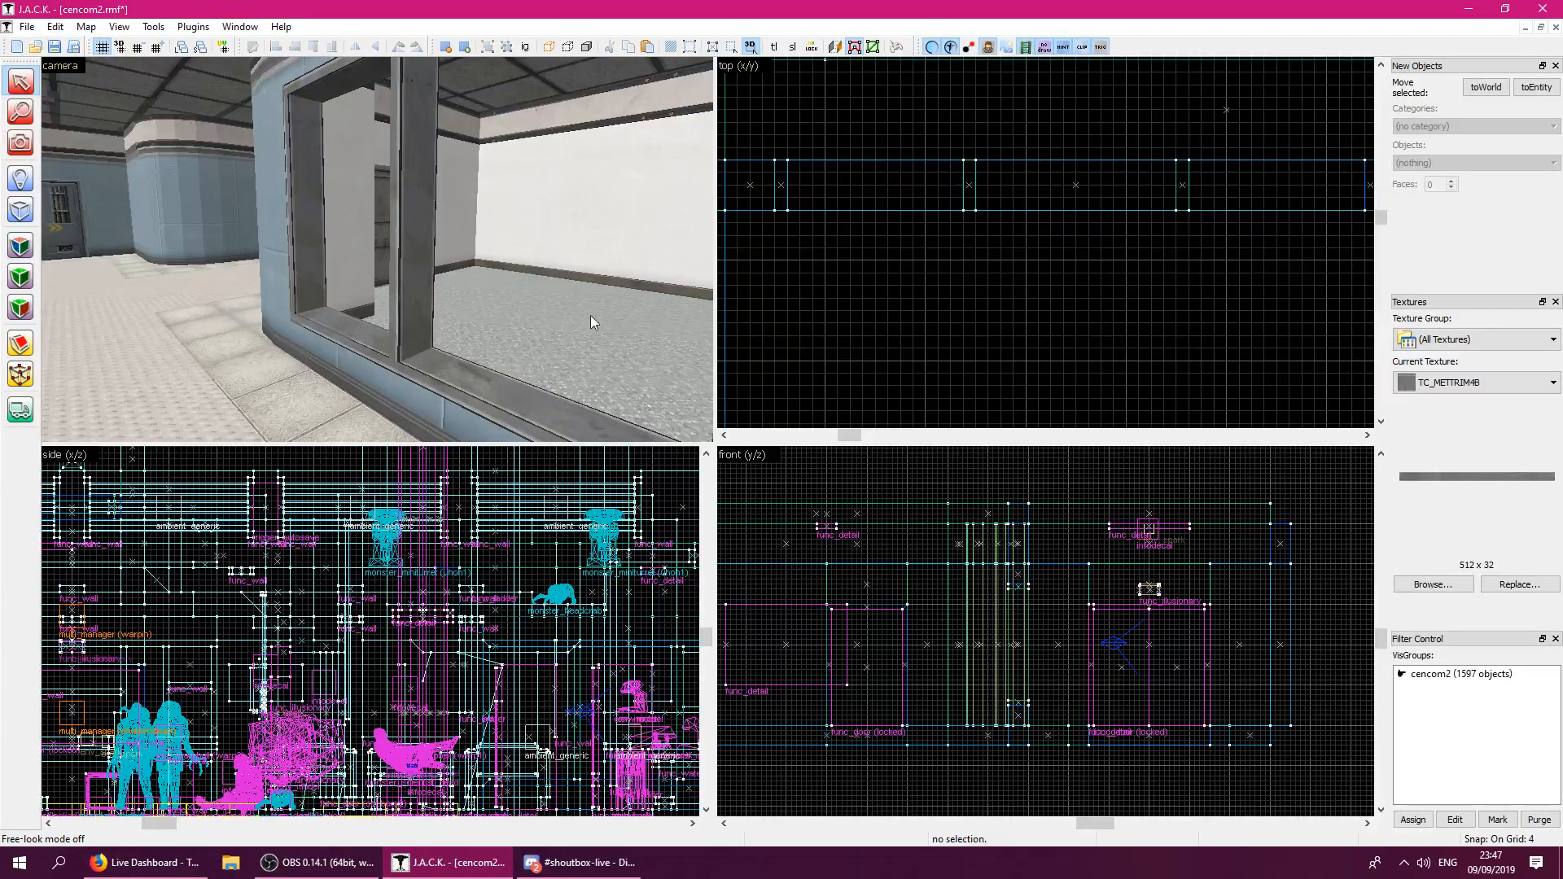
pyautogui.press('z')
pyautogui.press('s')
pyautogui.press('z')
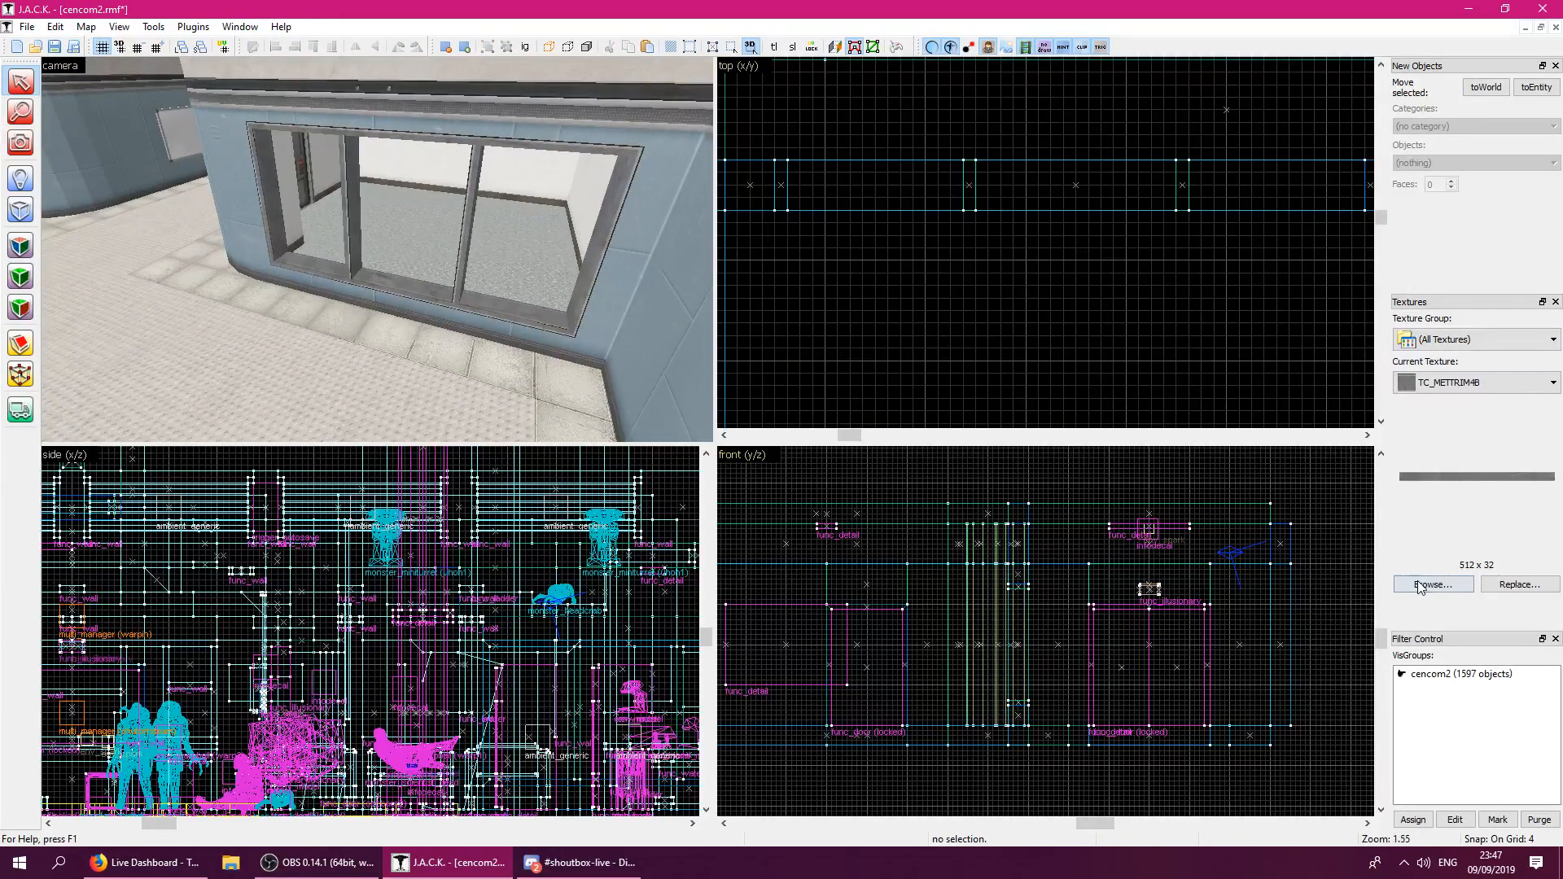
# Choose the TC_NUMETAL4 texture and outline a pane block 56 wide, 4 thick and 80 high between the frame and the nearest mullion.
pyautogui.click(1409, 543)
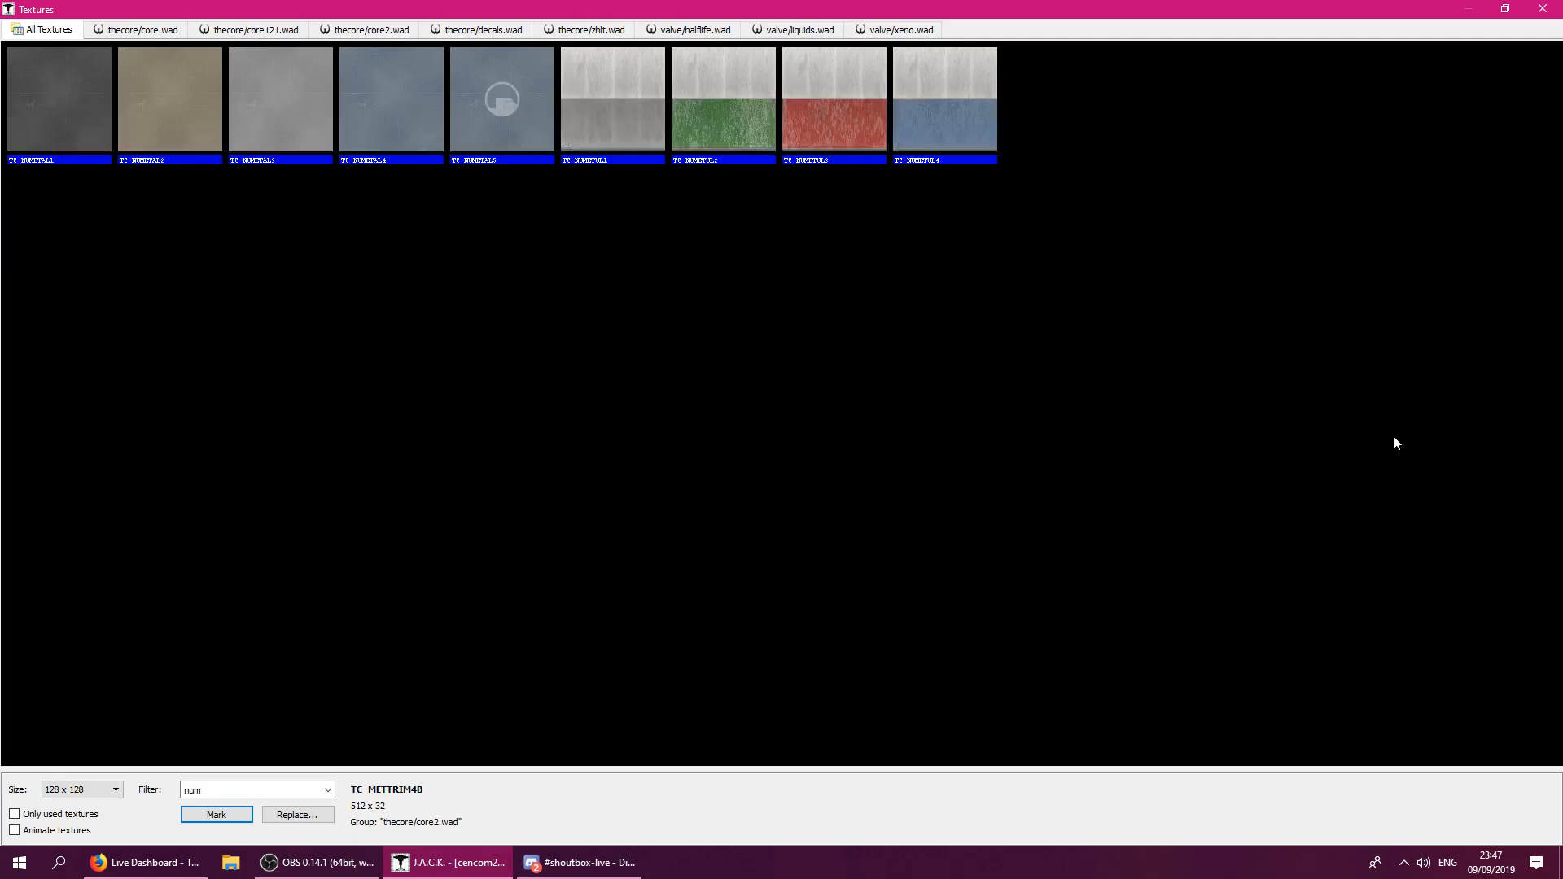
pyautogui.doubleClick(399, 105)
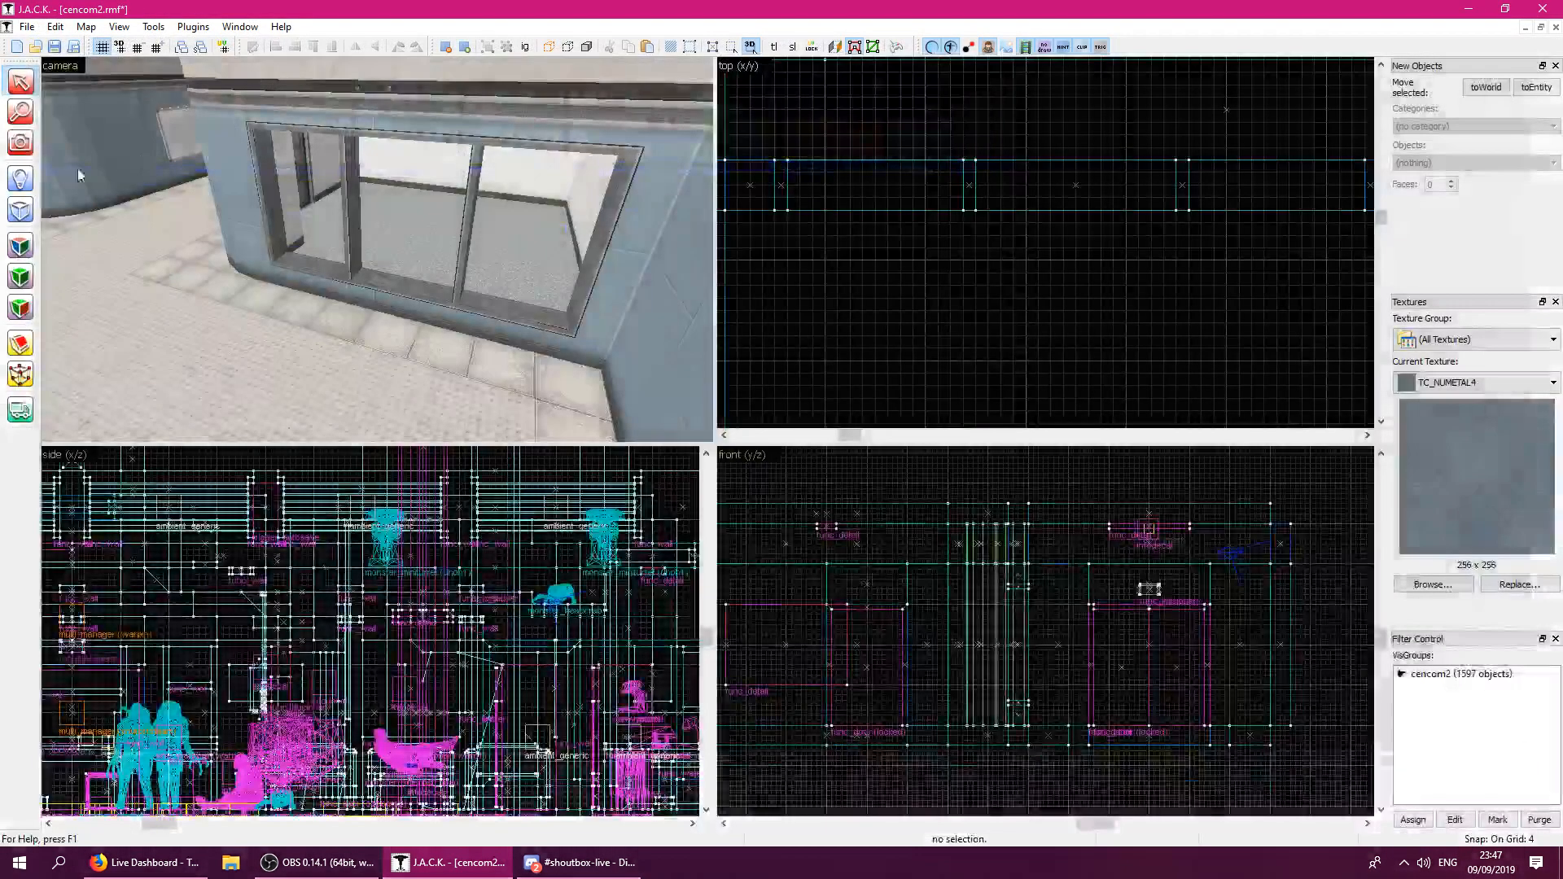
pyautogui.scroll(-2, 839, 213)
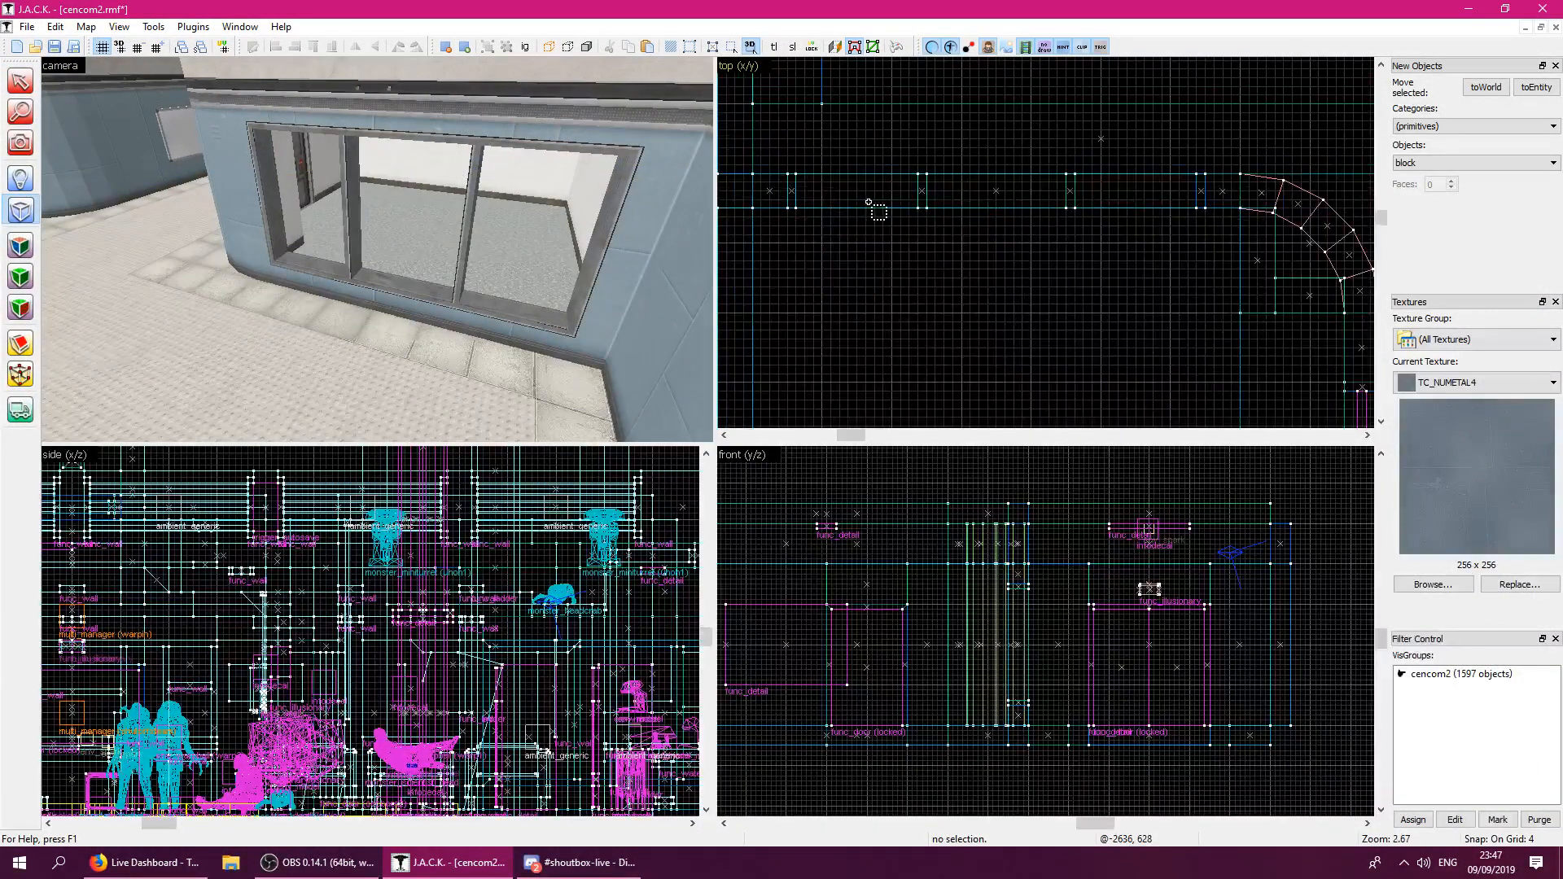
pyautogui.moveTo(796, 193); pyautogui.dragTo(917, 199)
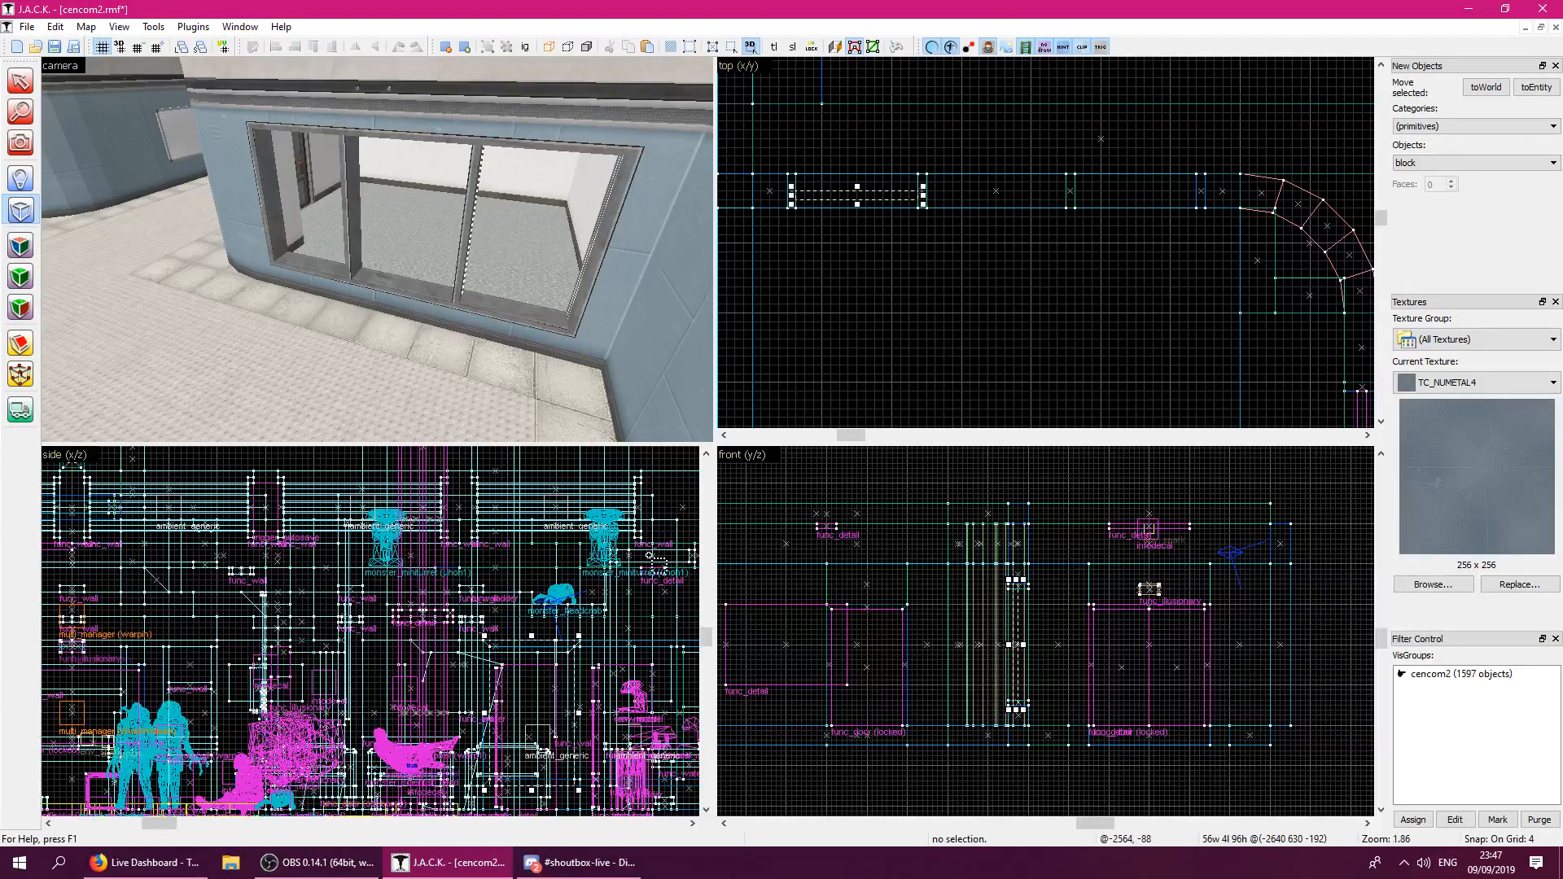
pyautogui.scroll(3, 1017, 626)
pyautogui.moveTo(1002, 512); pyautogui.dragTo(1002, 532)
pyautogui.moveTo(1008, 780); pyautogui.dragTo(1009, 761)
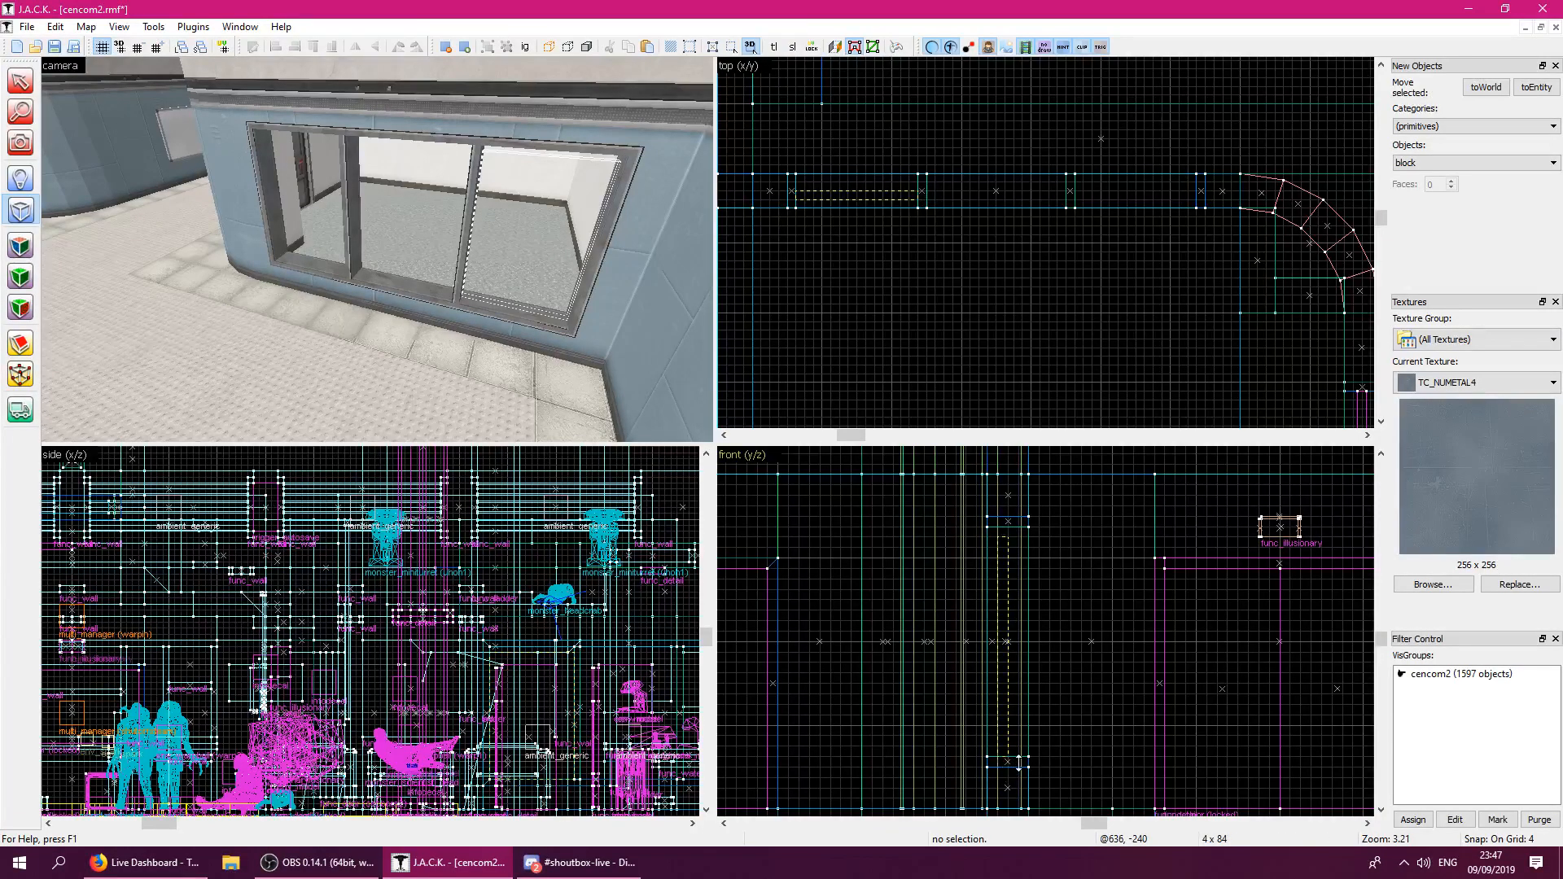
pyautogui.scroll(1, 909, 222)
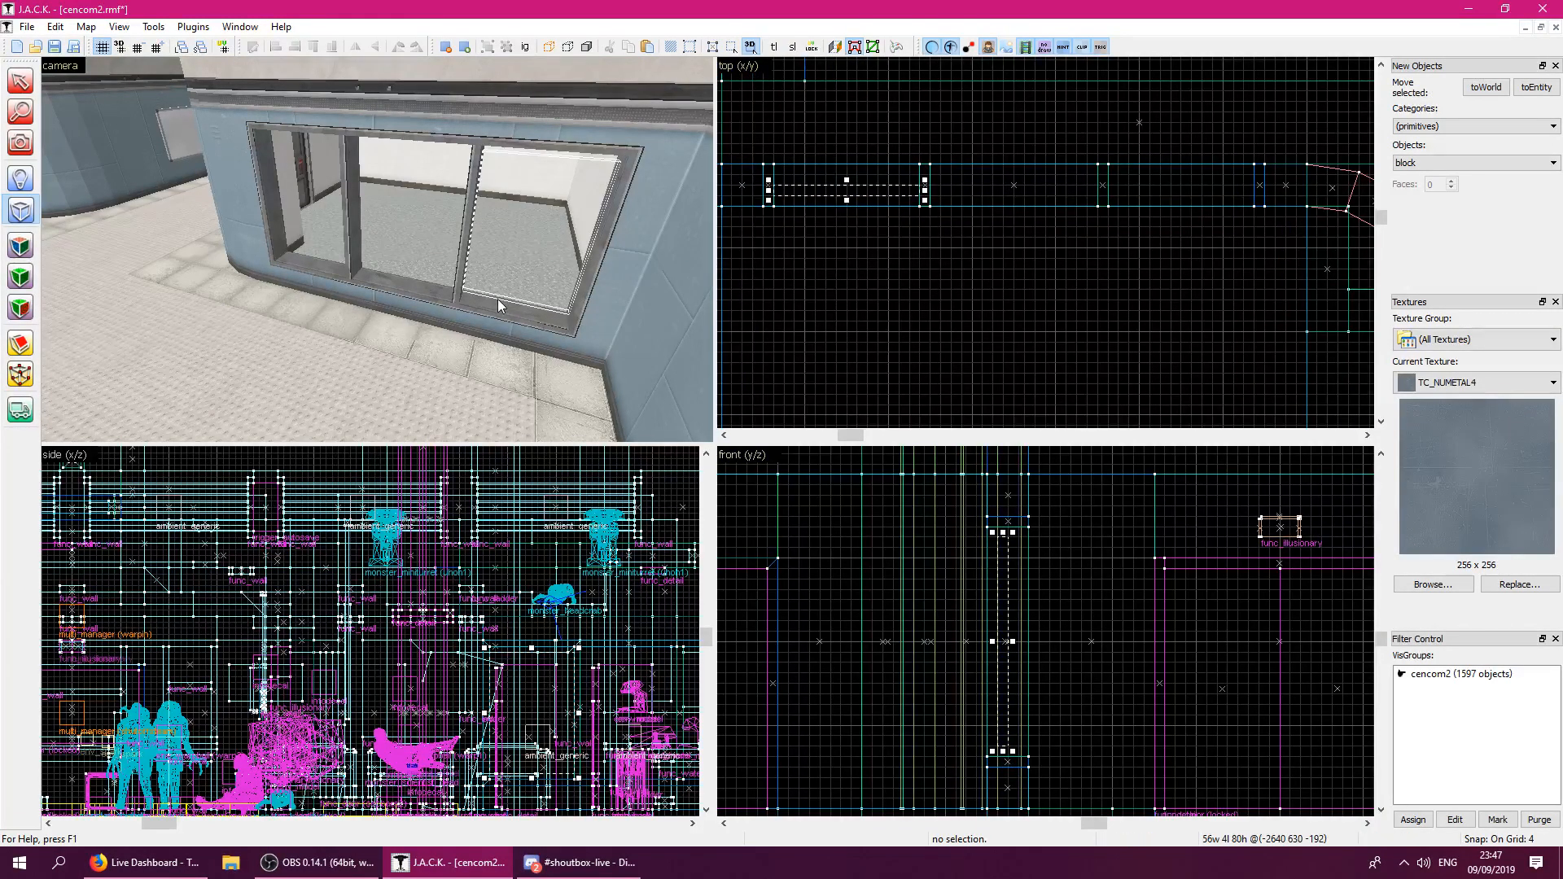
# Stretch the pane outline to 88 units high, thin it to 1 unit and create the block in the window section.
pyautogui.press('z')
pyautogui.press('w')
pyautogui.press('w')
pyautogui.press('z')
pyautogui.moveTo(1007, 750); pyautogui.dragTo(1012, 757)
pyautogui.press('z')
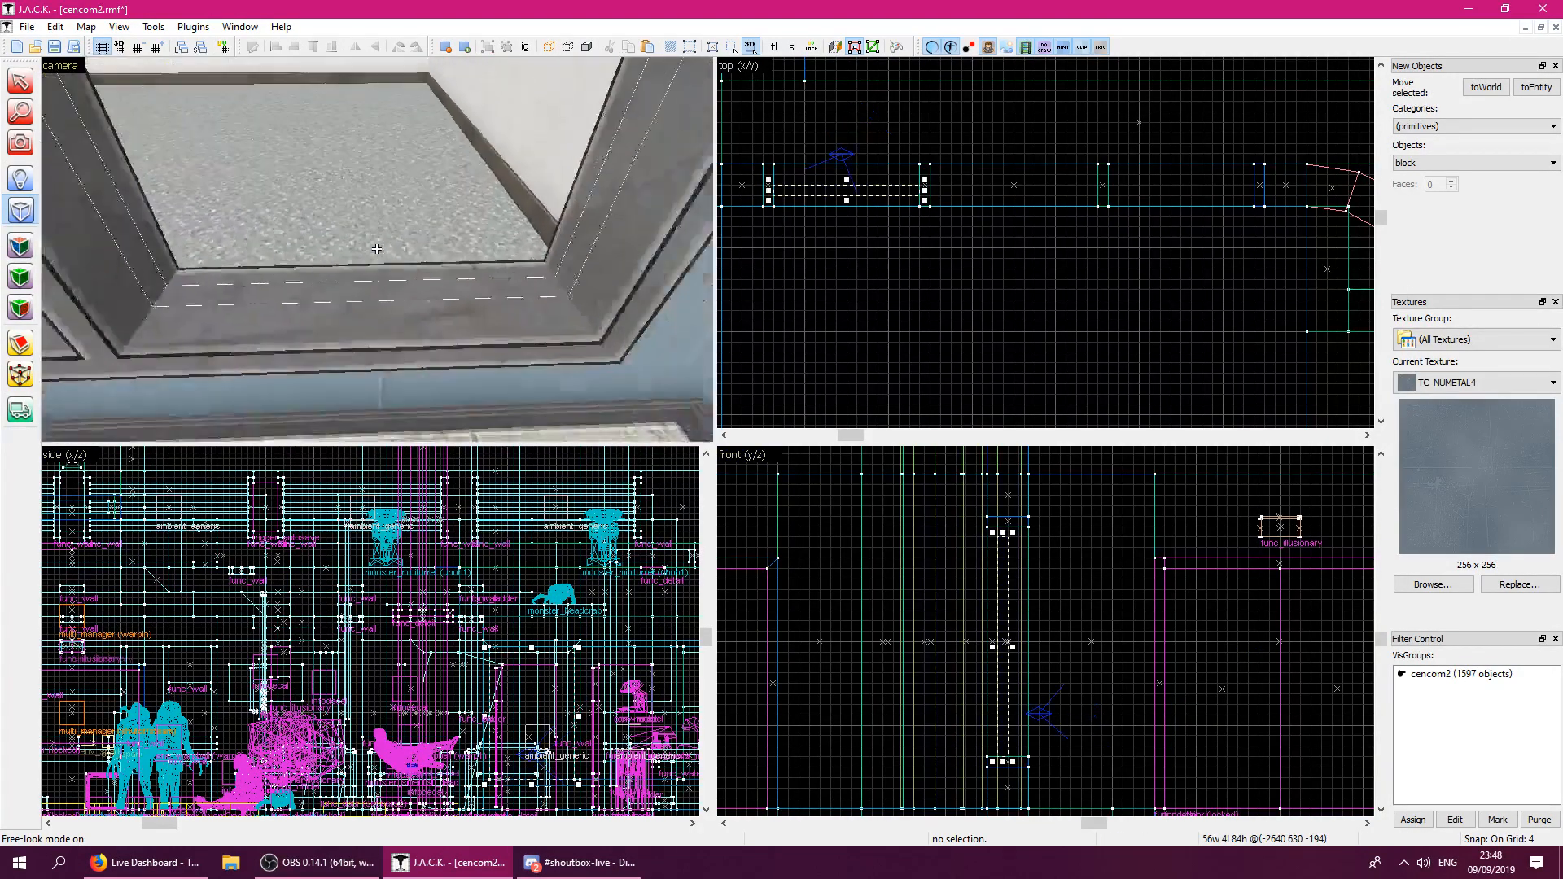
pyautogui.press('w')
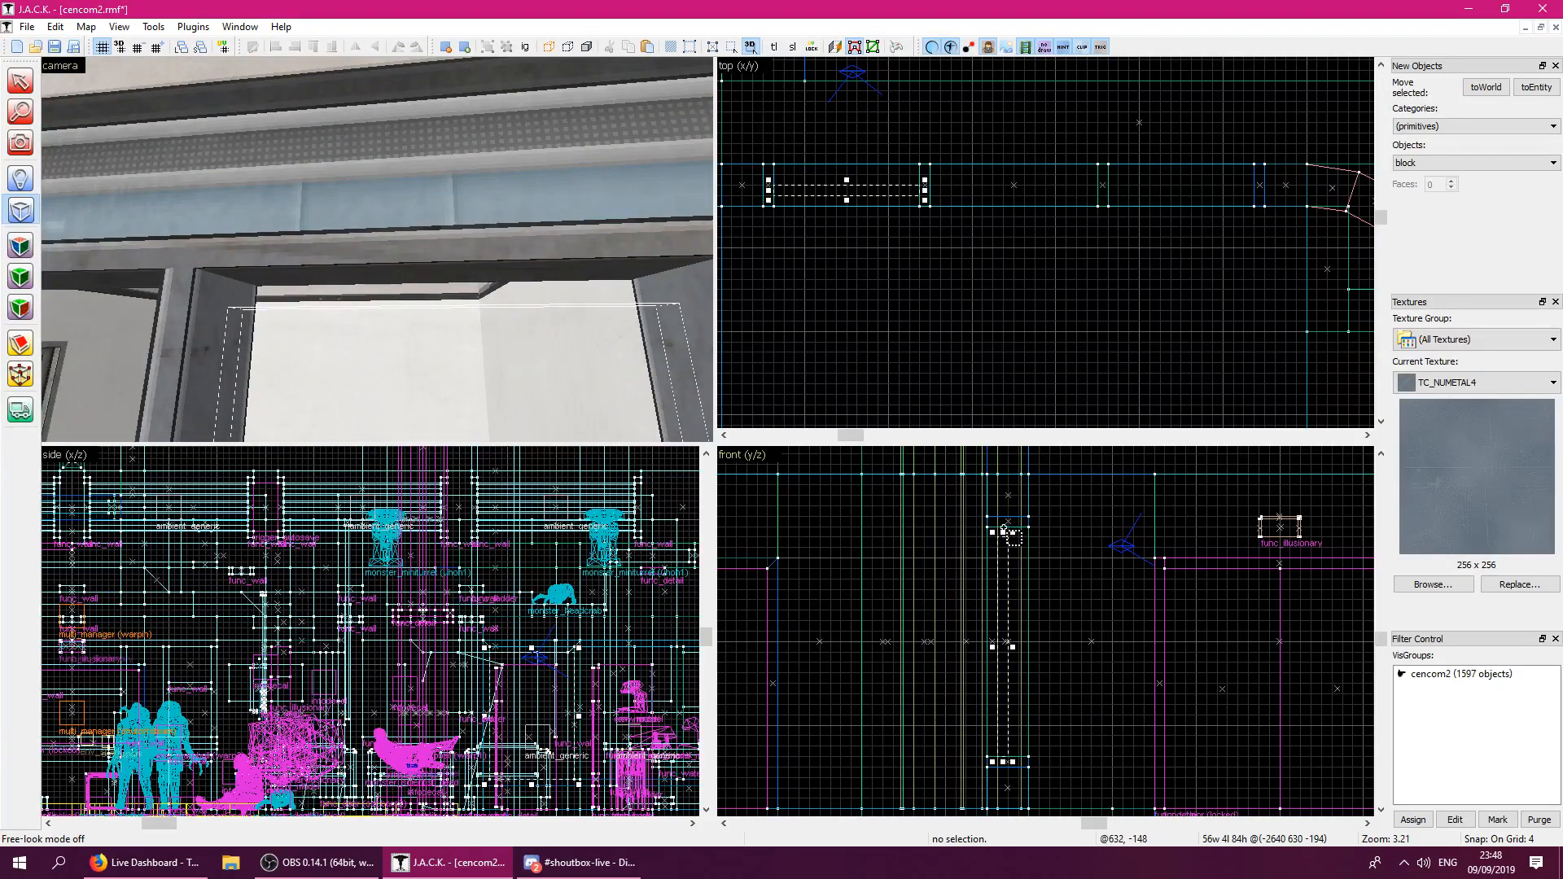
pyautogui.moveTo(1007, 533); pyautogui.dragTo(1007, 522)
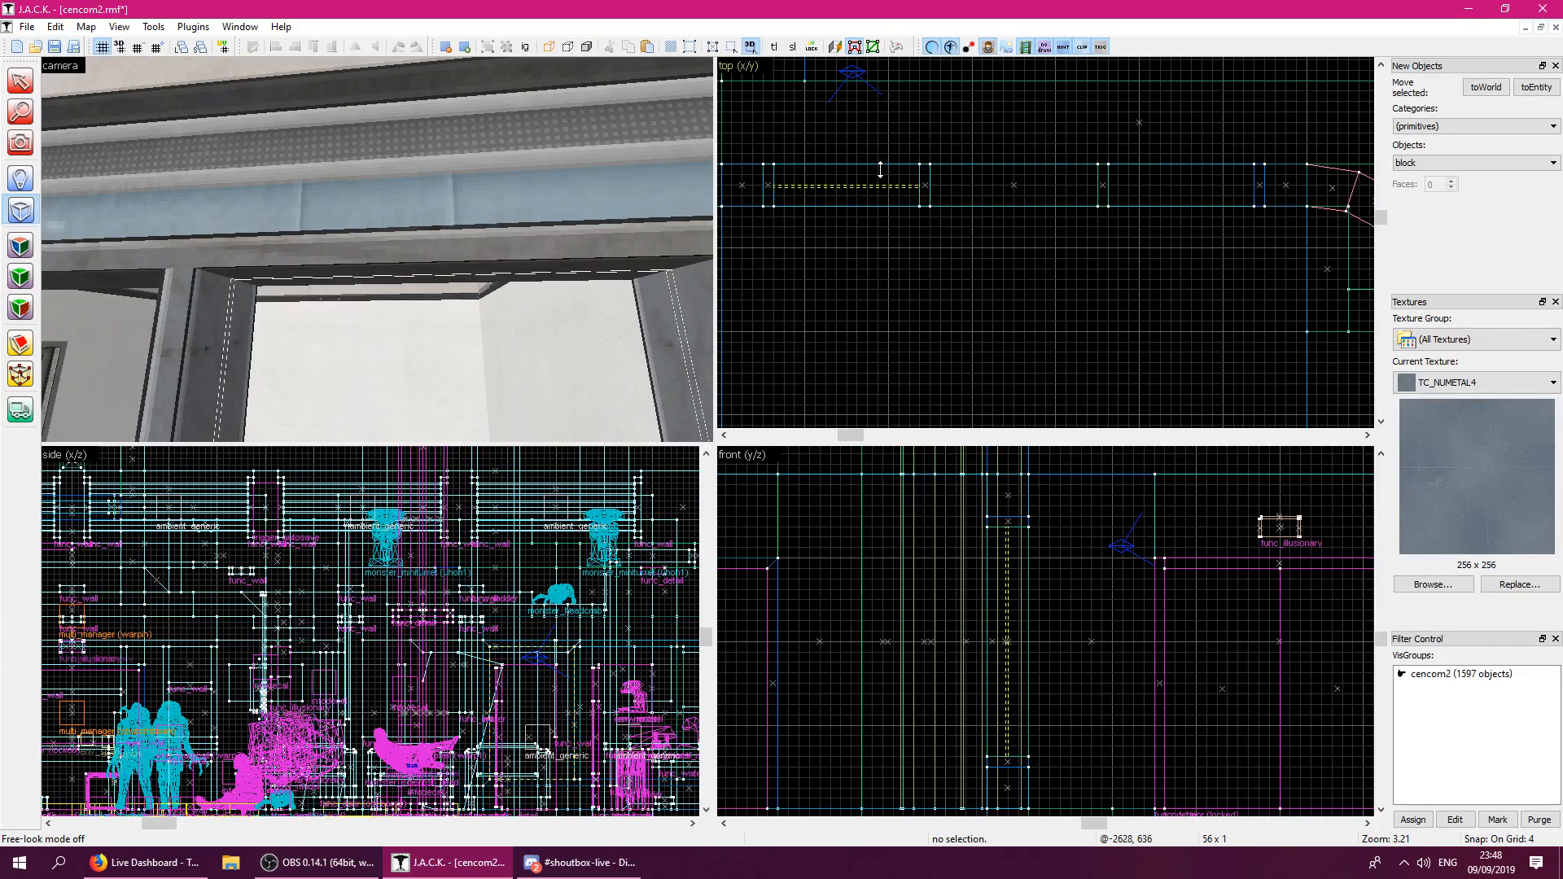
pyautogui.press('Return')
pyautogui.press('z')
pyautogui.press('s')
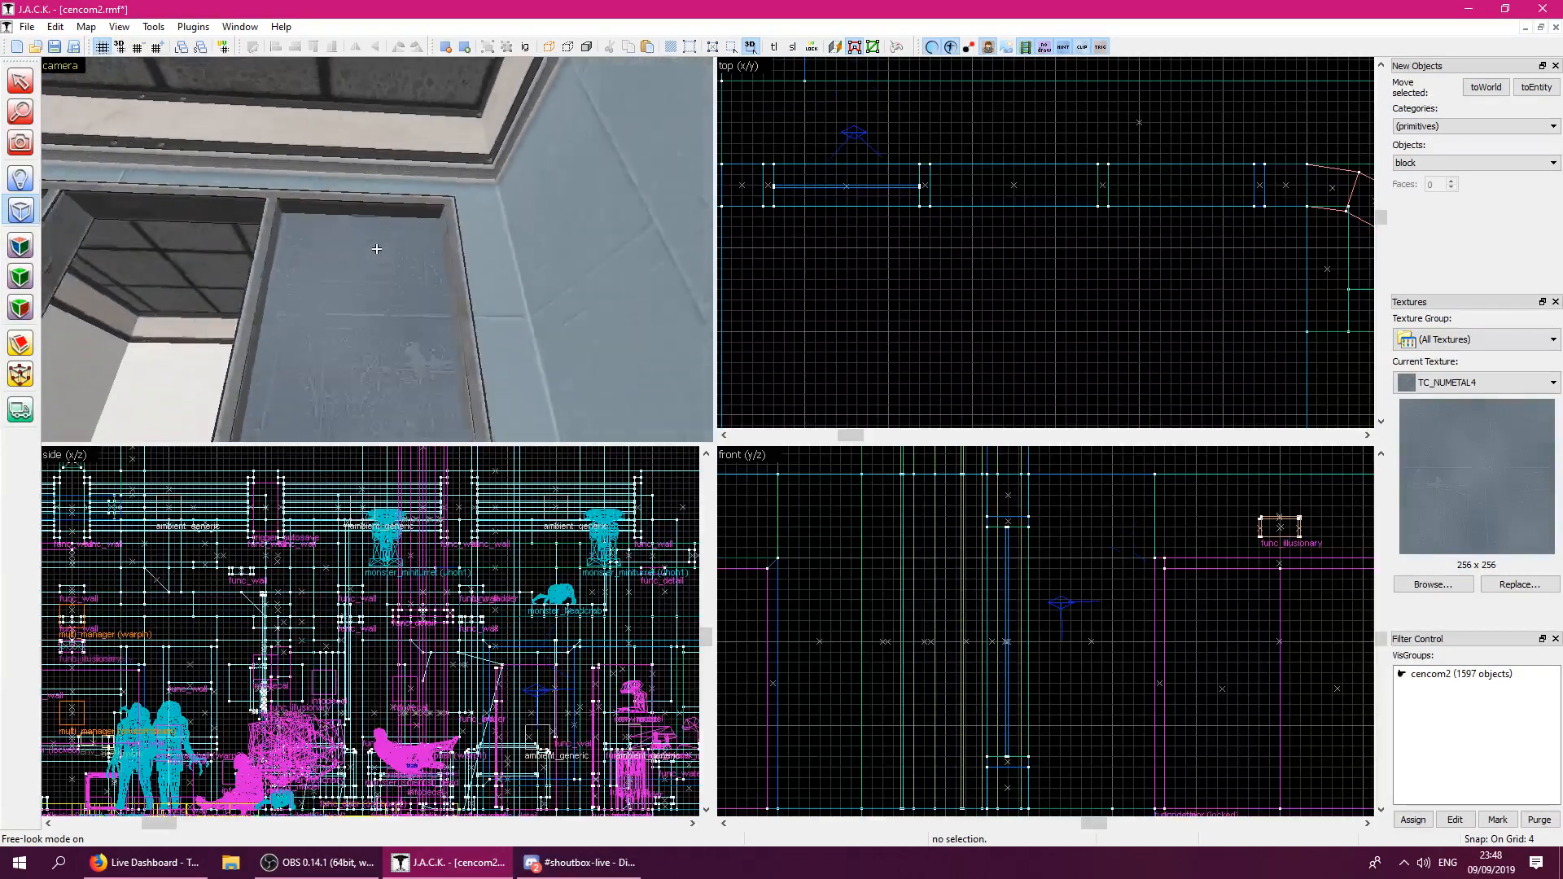
pyautogui.press('z')
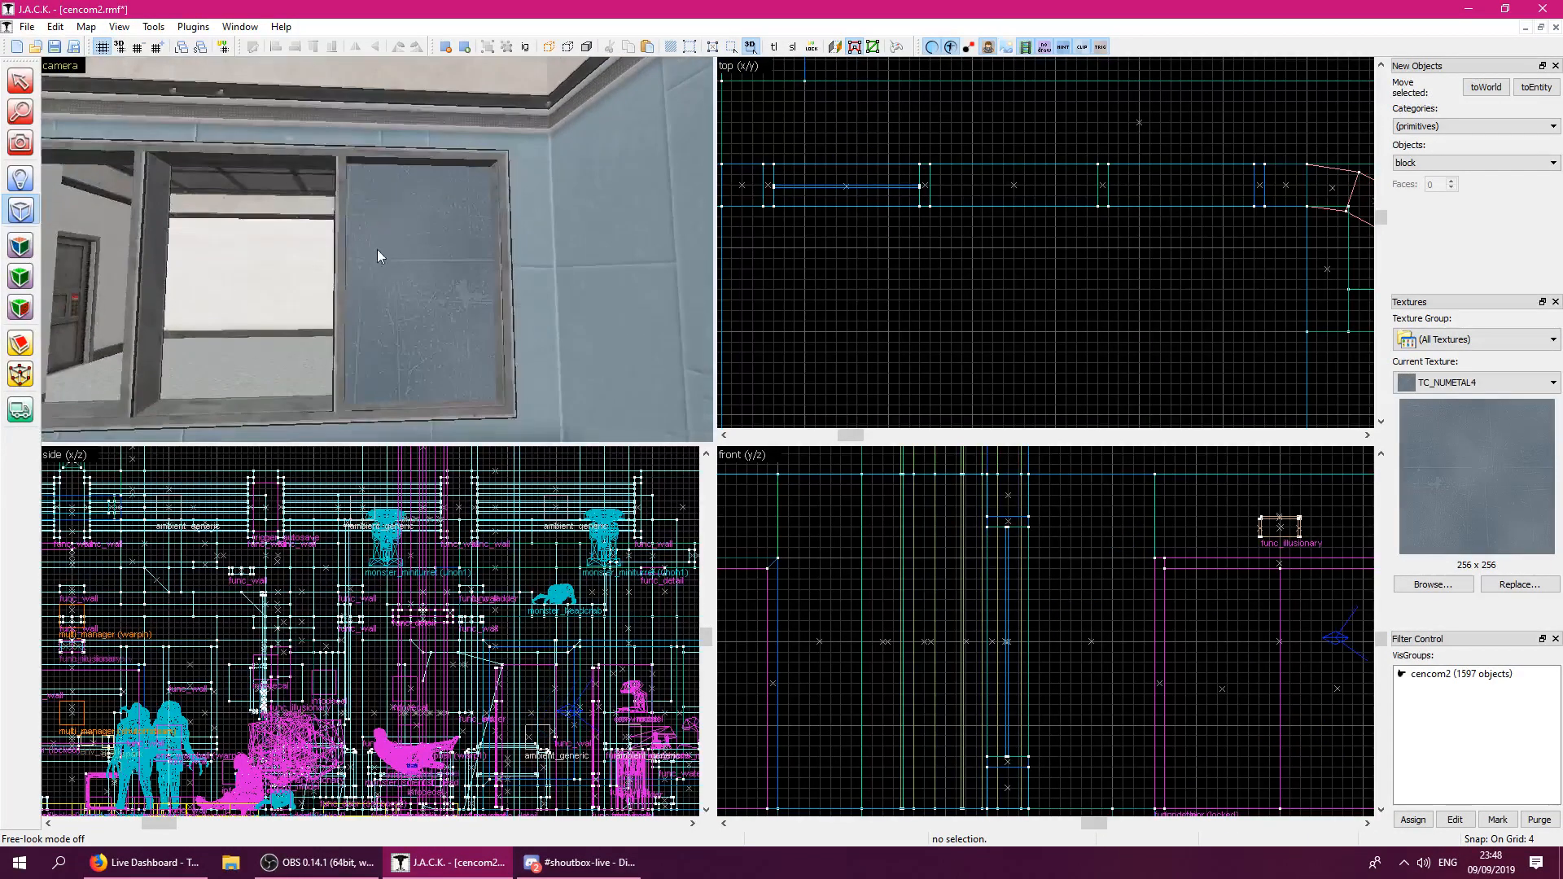
# Turn the new window pane into a brush entity and set its class to func_breakable.
pyautogui.click(21, 82)
pyautogui.click(420, 261)
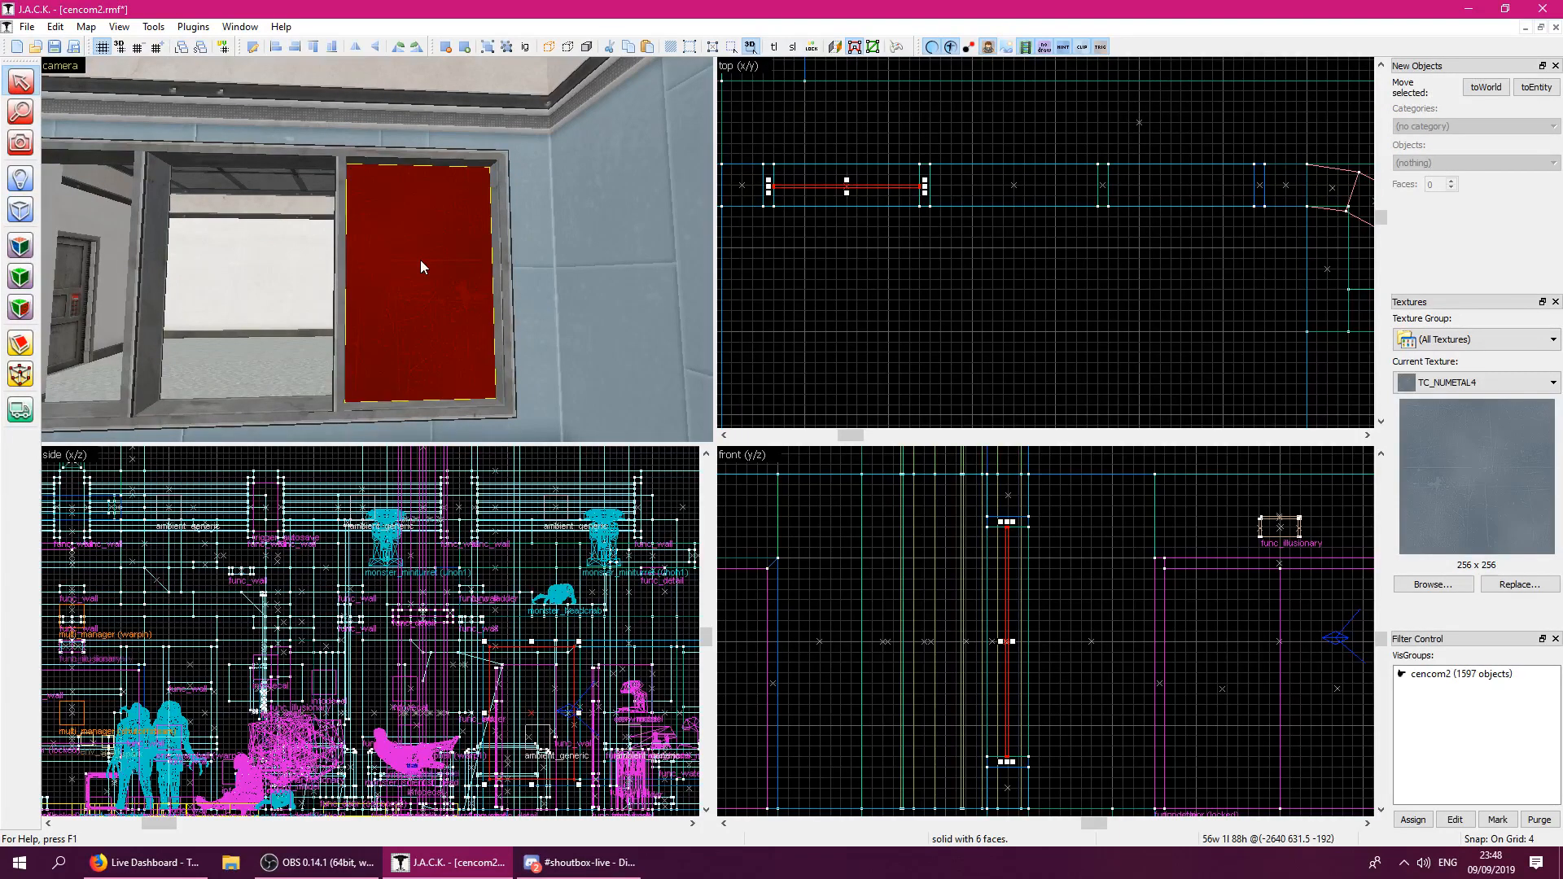
pyautogui.hotkey('alt', 'Return')
pyautogui.click(615, 351)
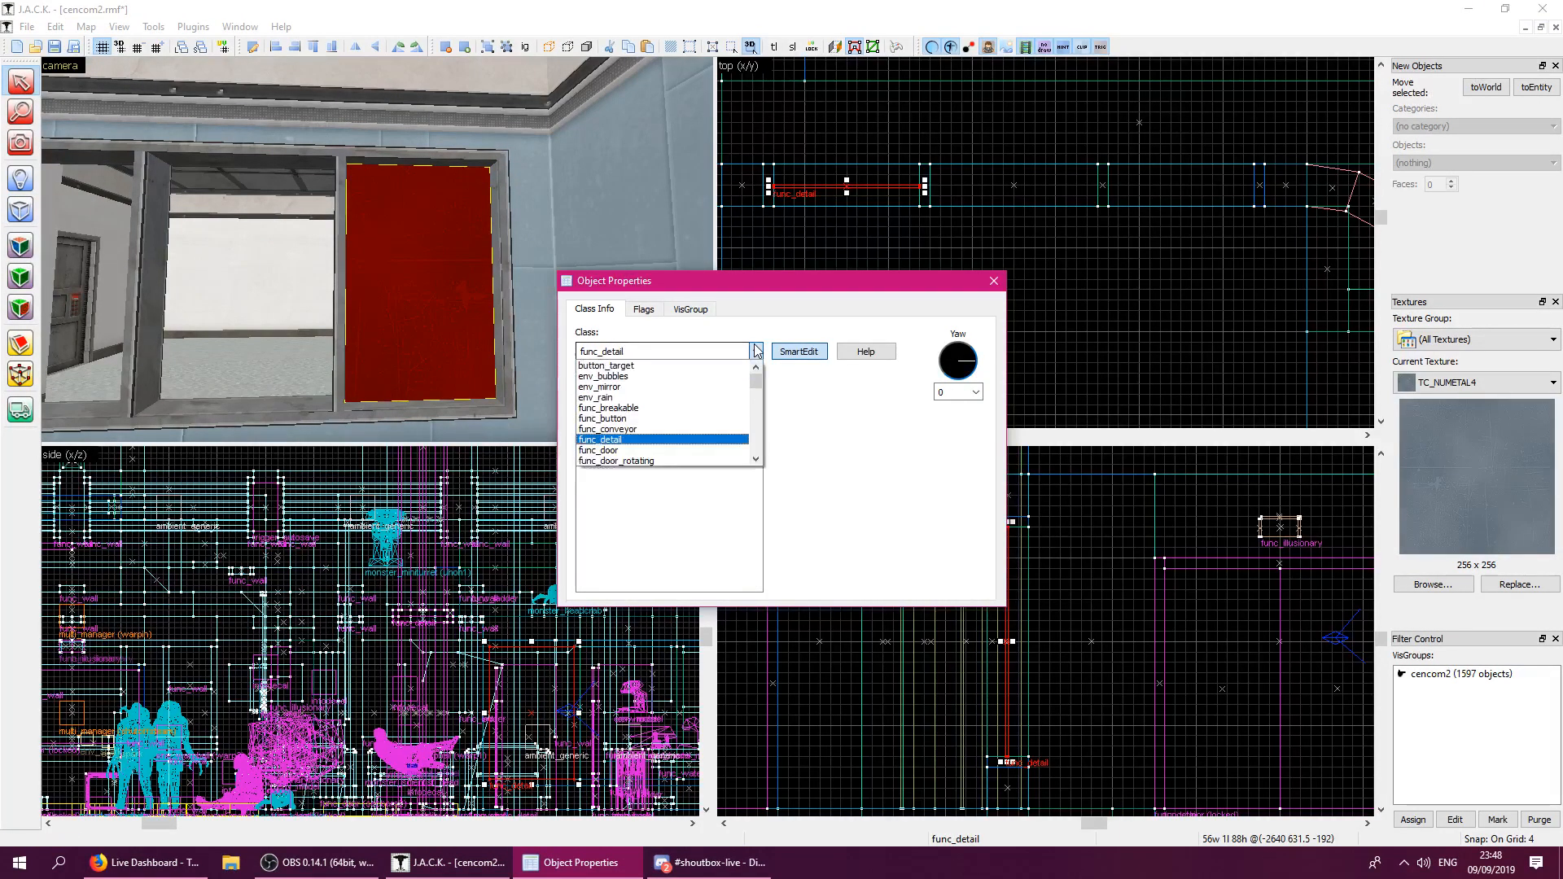
pyautogui.click(640, 410)
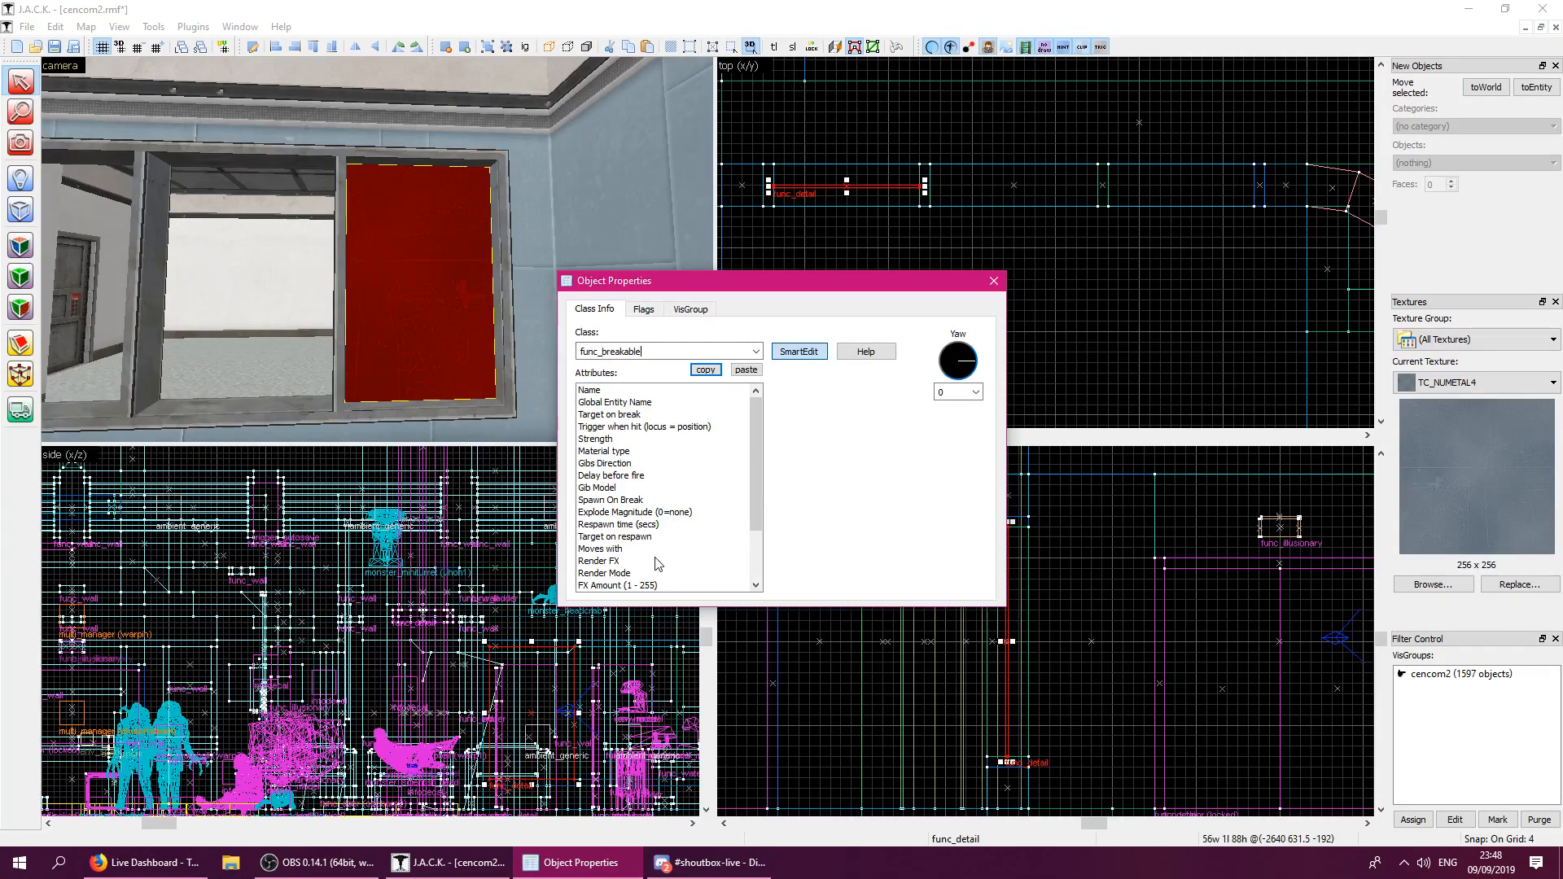
# Set the window pane's FX Amount to 1000 and its material type to Unbreakable Glass.
pyautogui.click(619, 586)
pyautogui.write('1000')
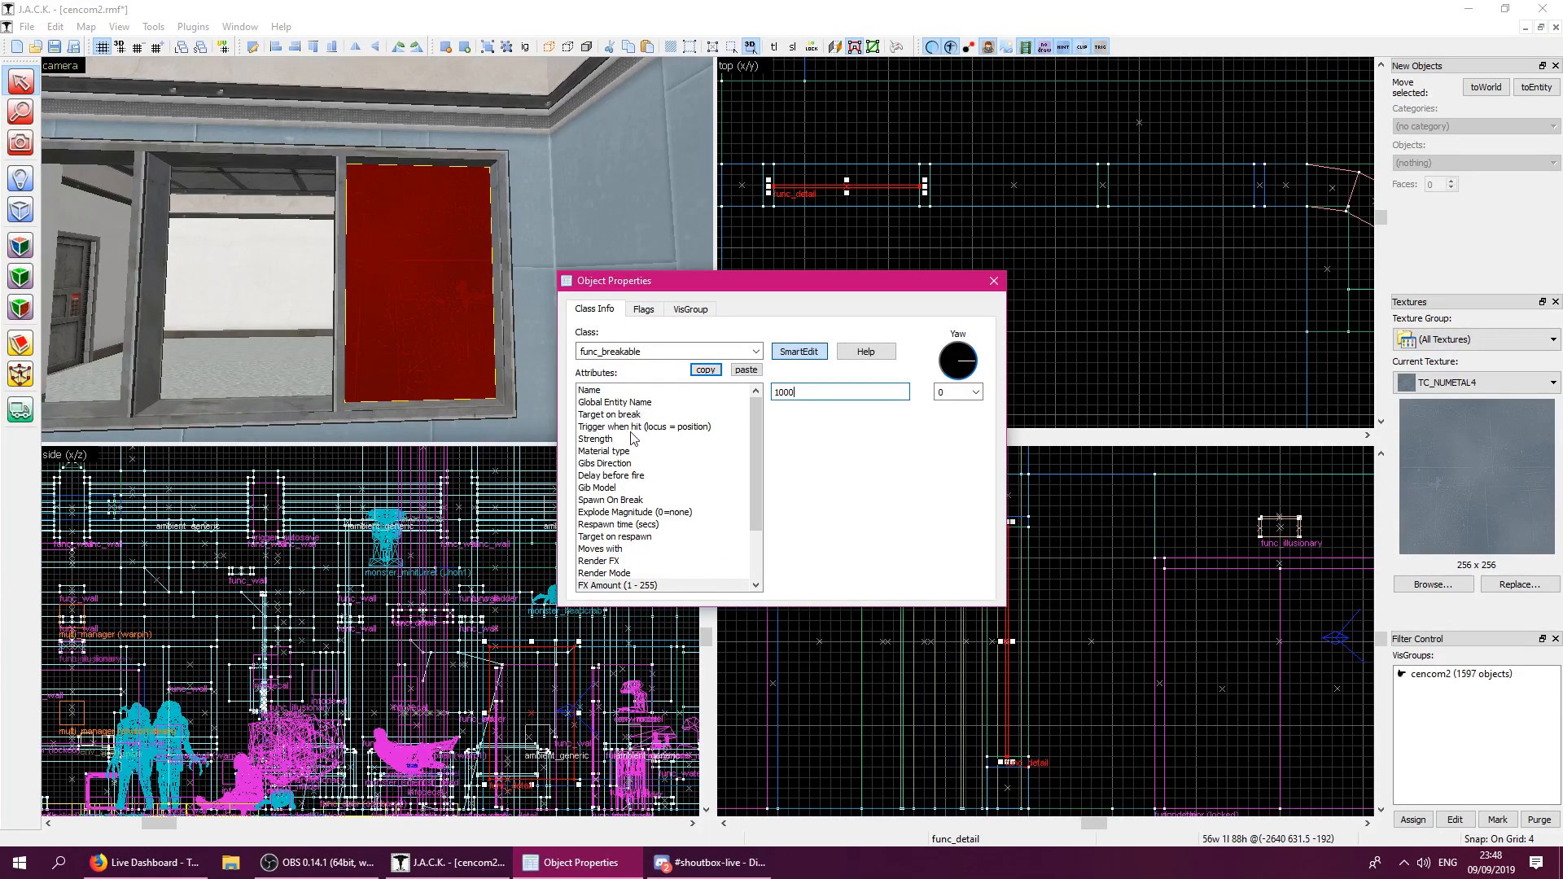
pyautogui.click(626, 453)
pyautogui.click(835, 392)
pyautogui.click(823, 485)
# Review the window pane's FX Amount and lighting attributes, leaving the texlight style at Normal (on).
pyautogui.scroll(-2, 753, 482)
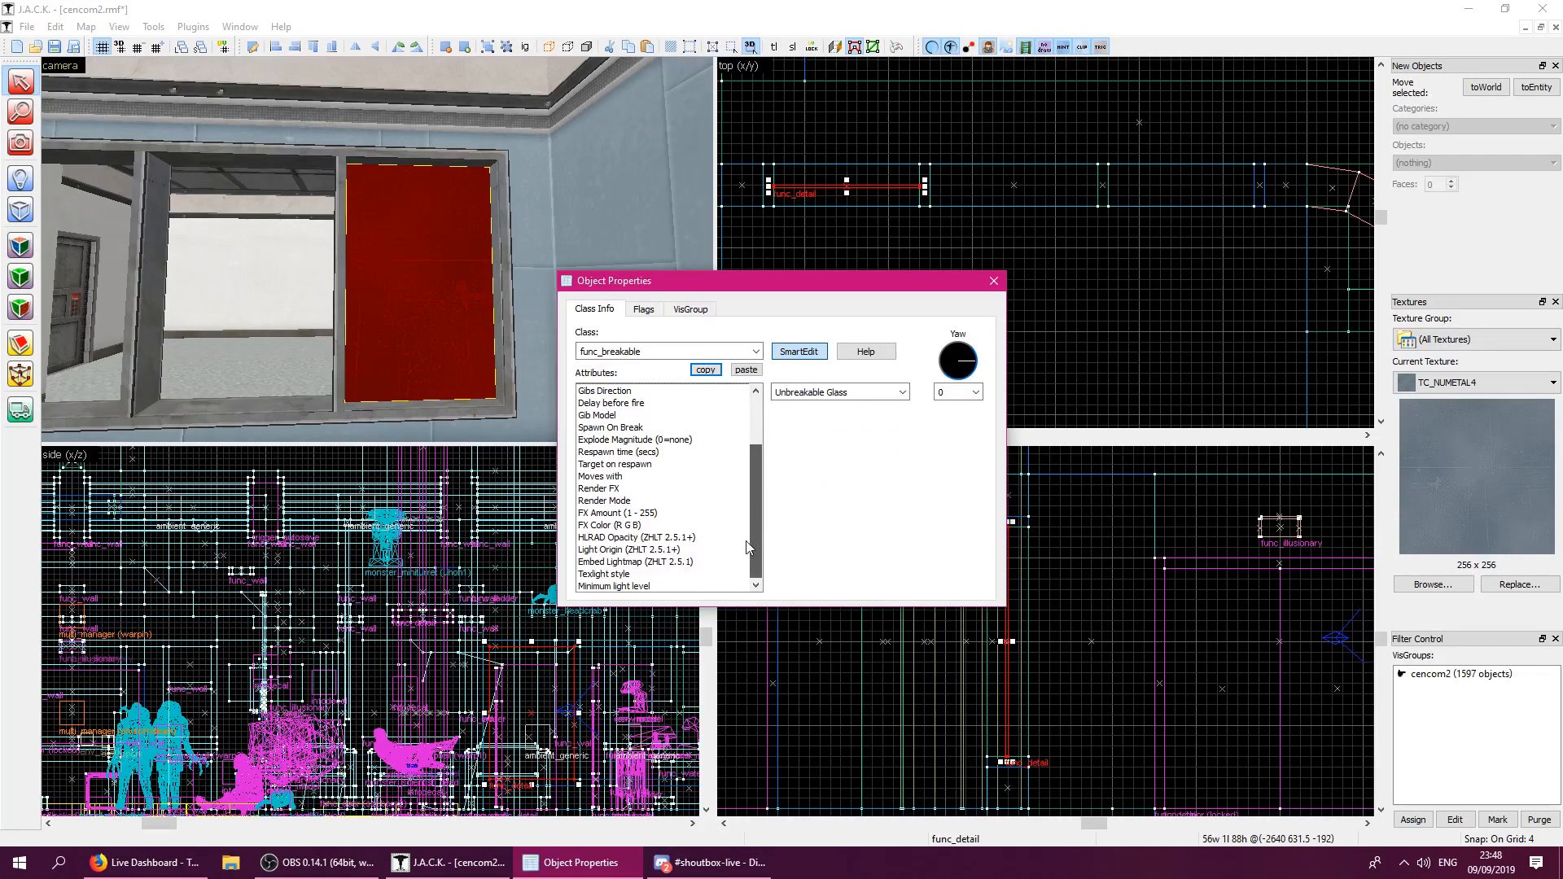
pyautogui.click(670, 514)
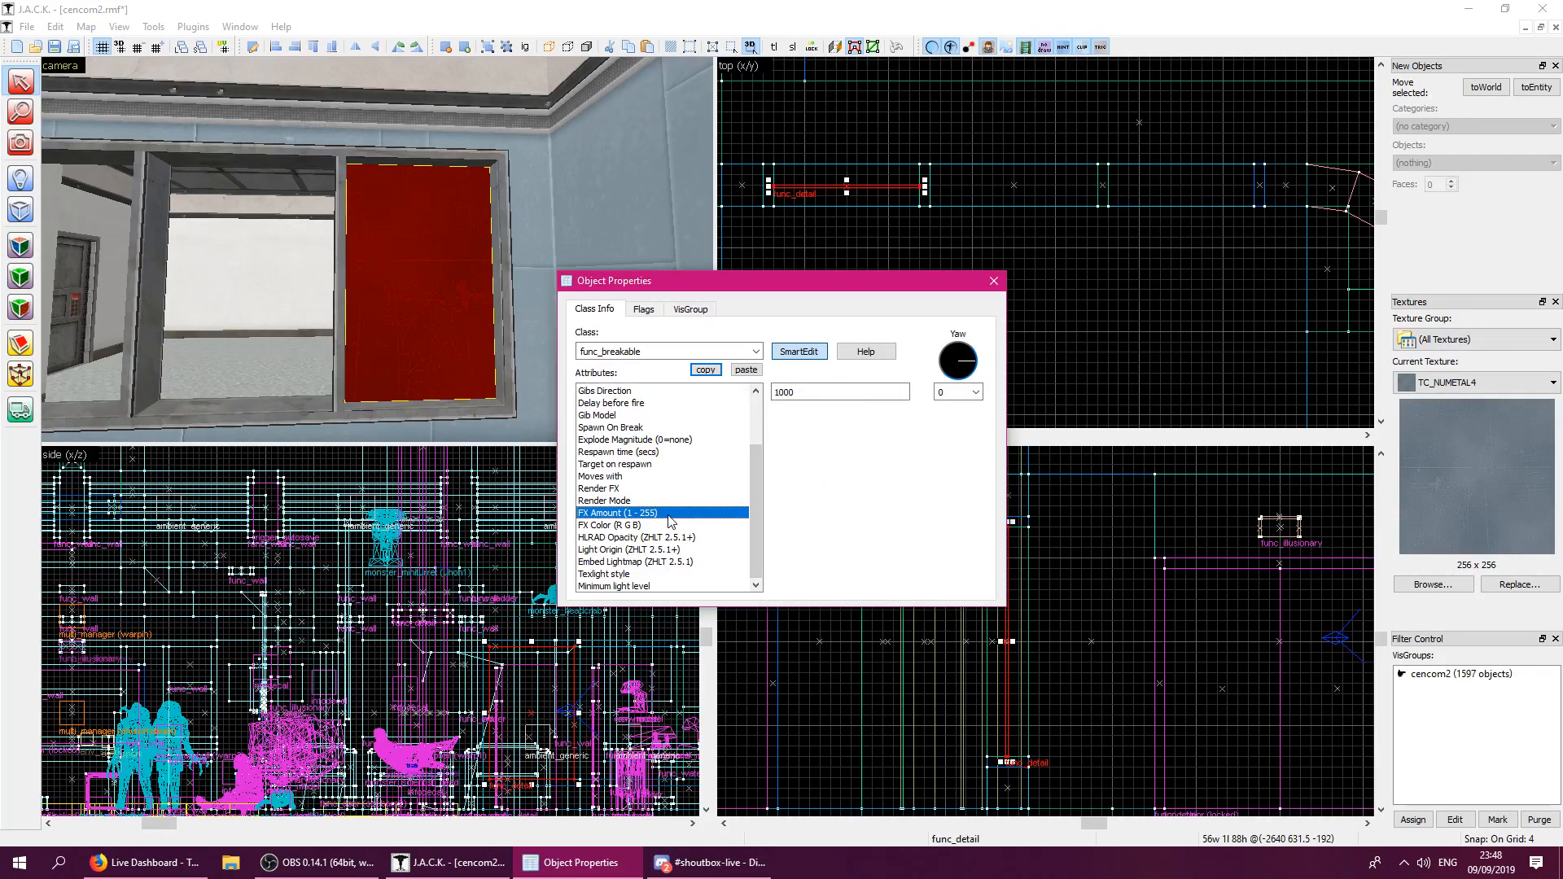
pyautogui.click(651, 574)
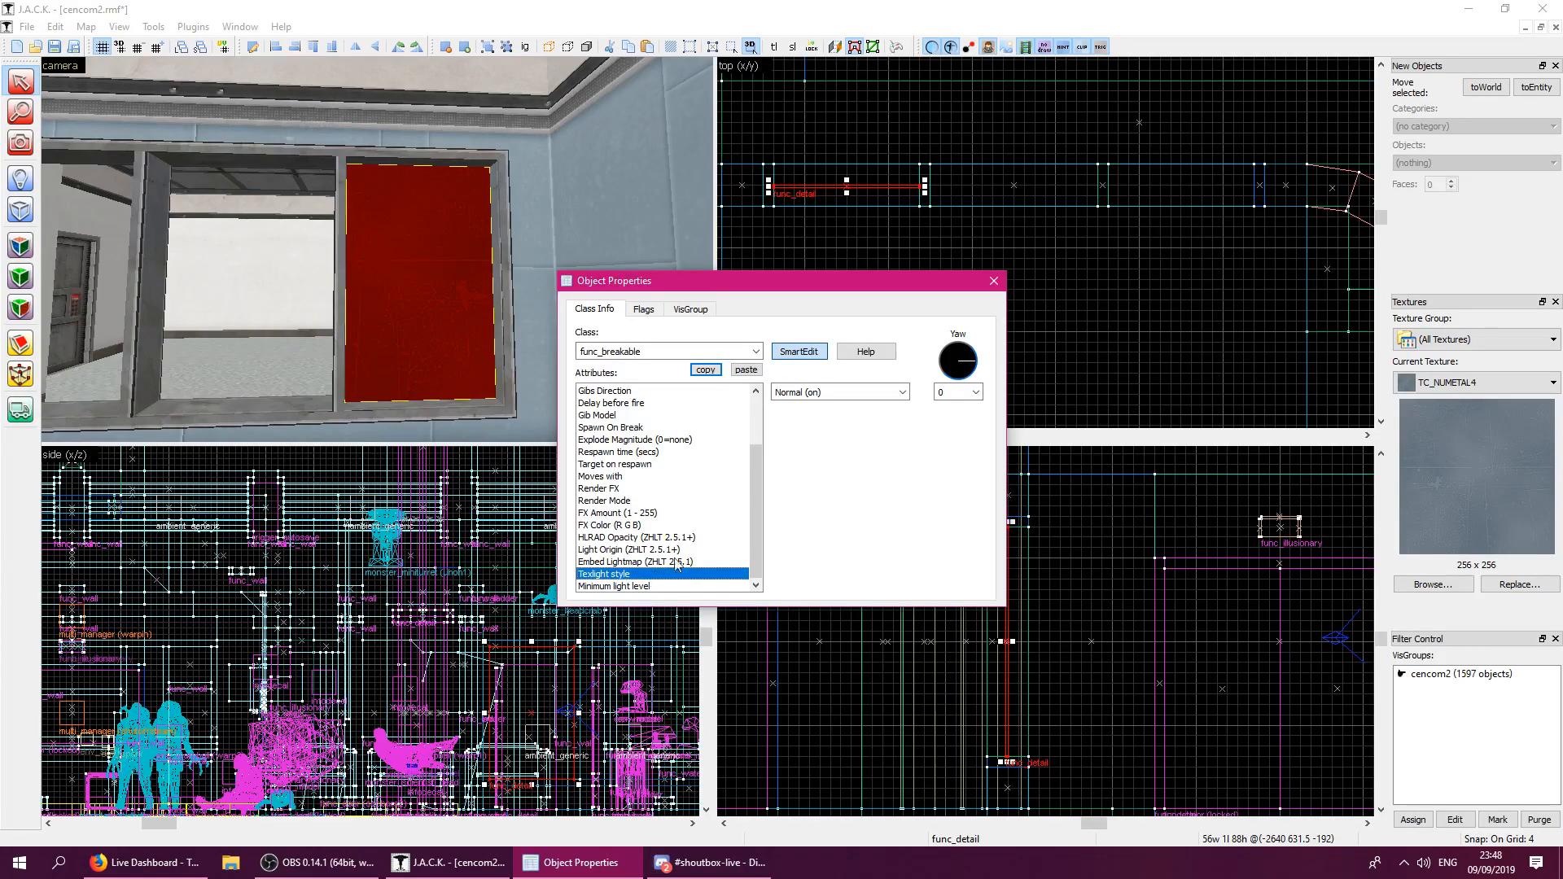
pyautogui.click(903, 392)
pyautogui.click(904, 405)
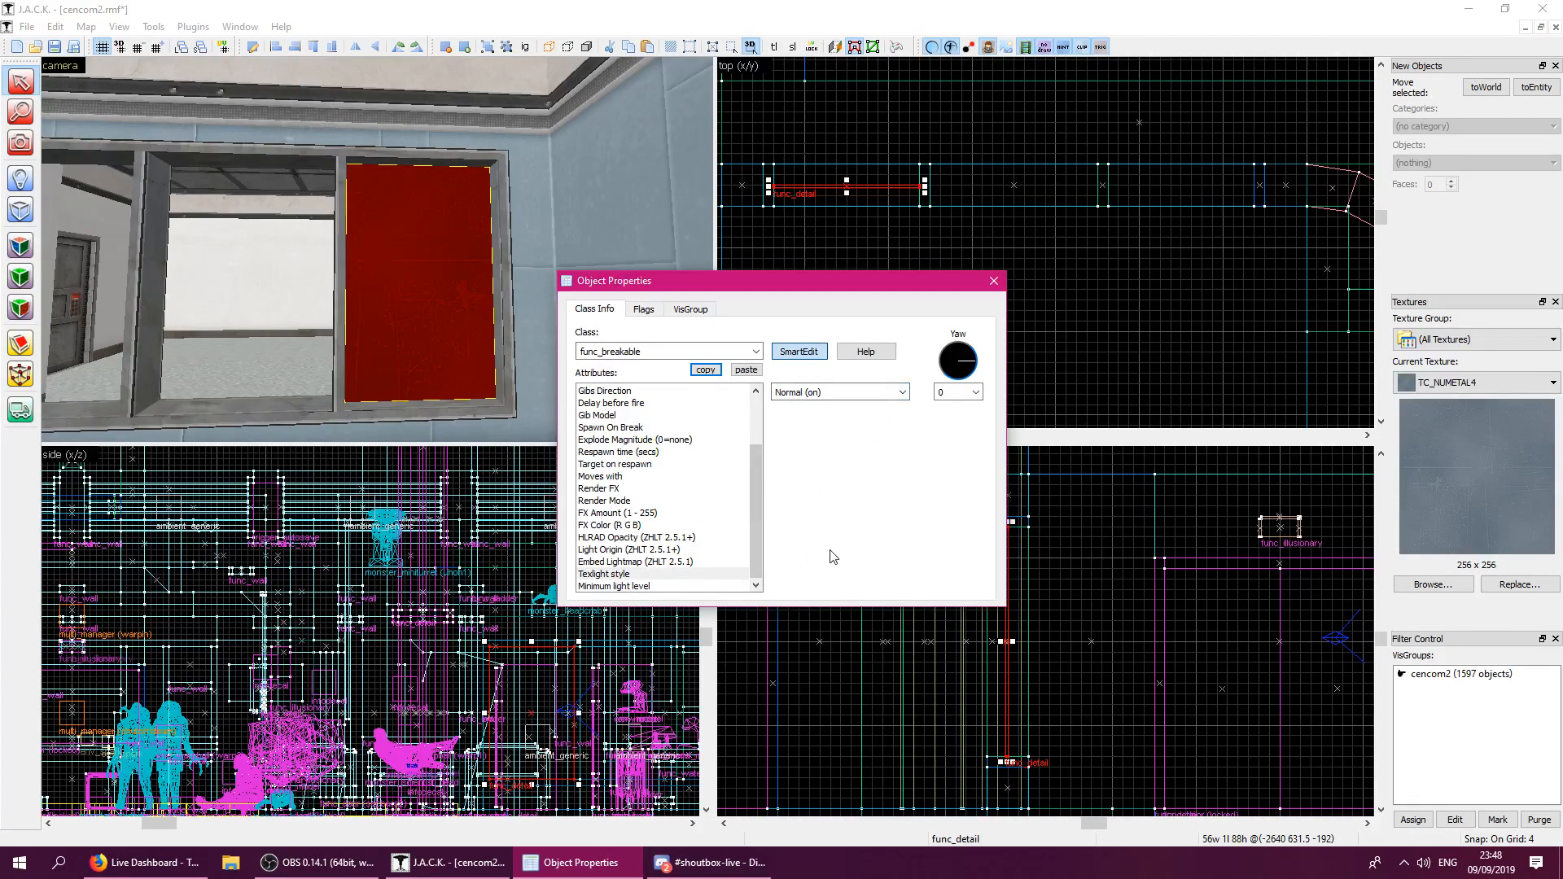
# Set the window pane's Embed Lightmap attribute to Embed (1) and its Strength to 1000.
pyautogui.click(684, 563)
pyautogui.click(904, 392)
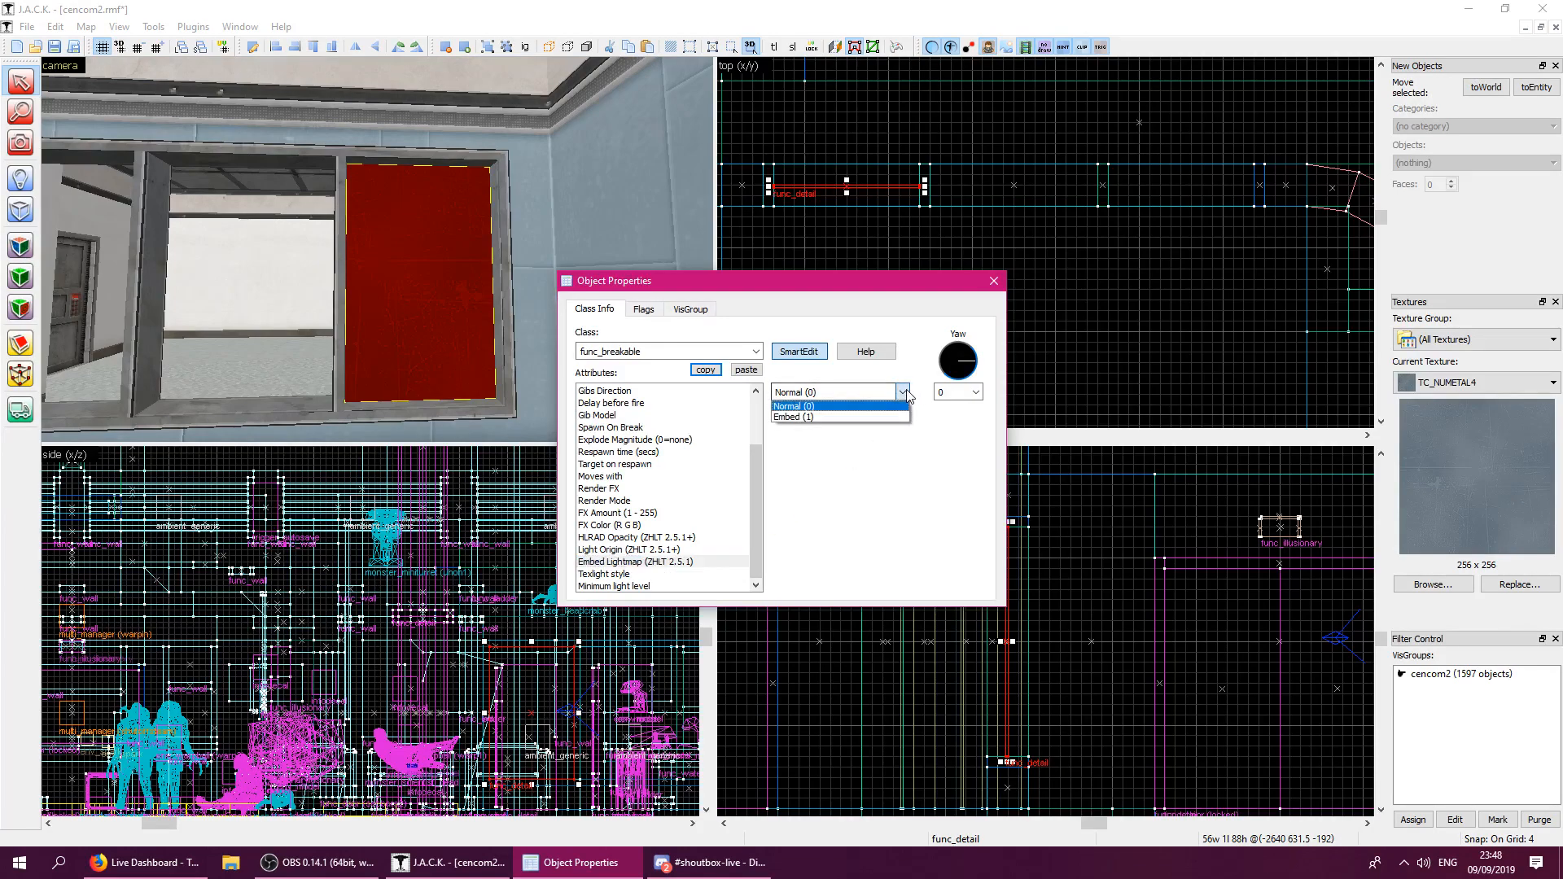
pyautogui.click(861, 417)
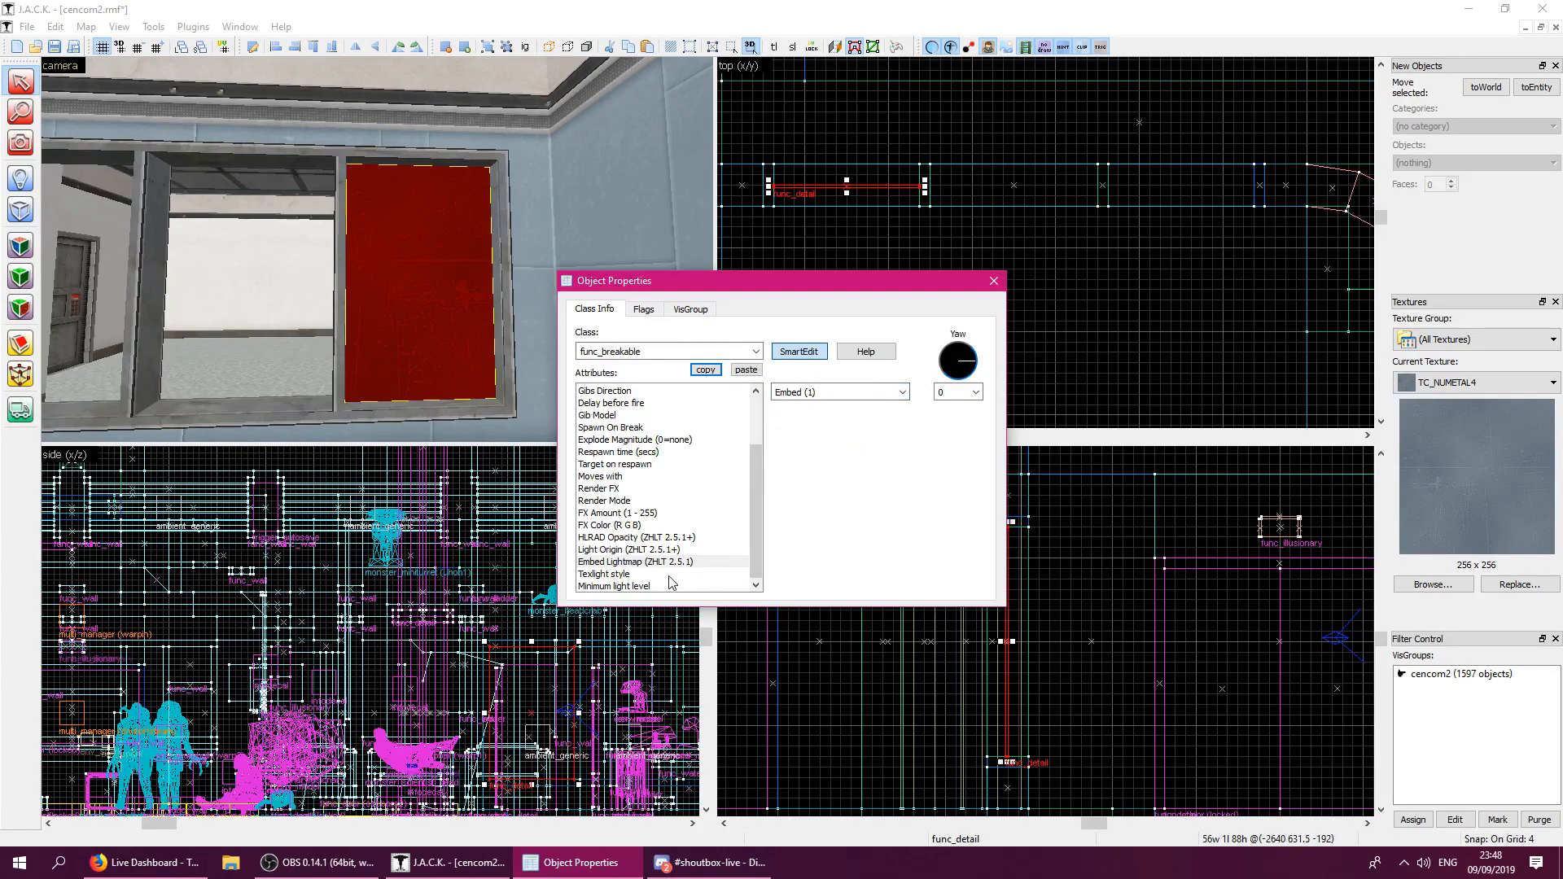
pyautogui.click(658, 514)
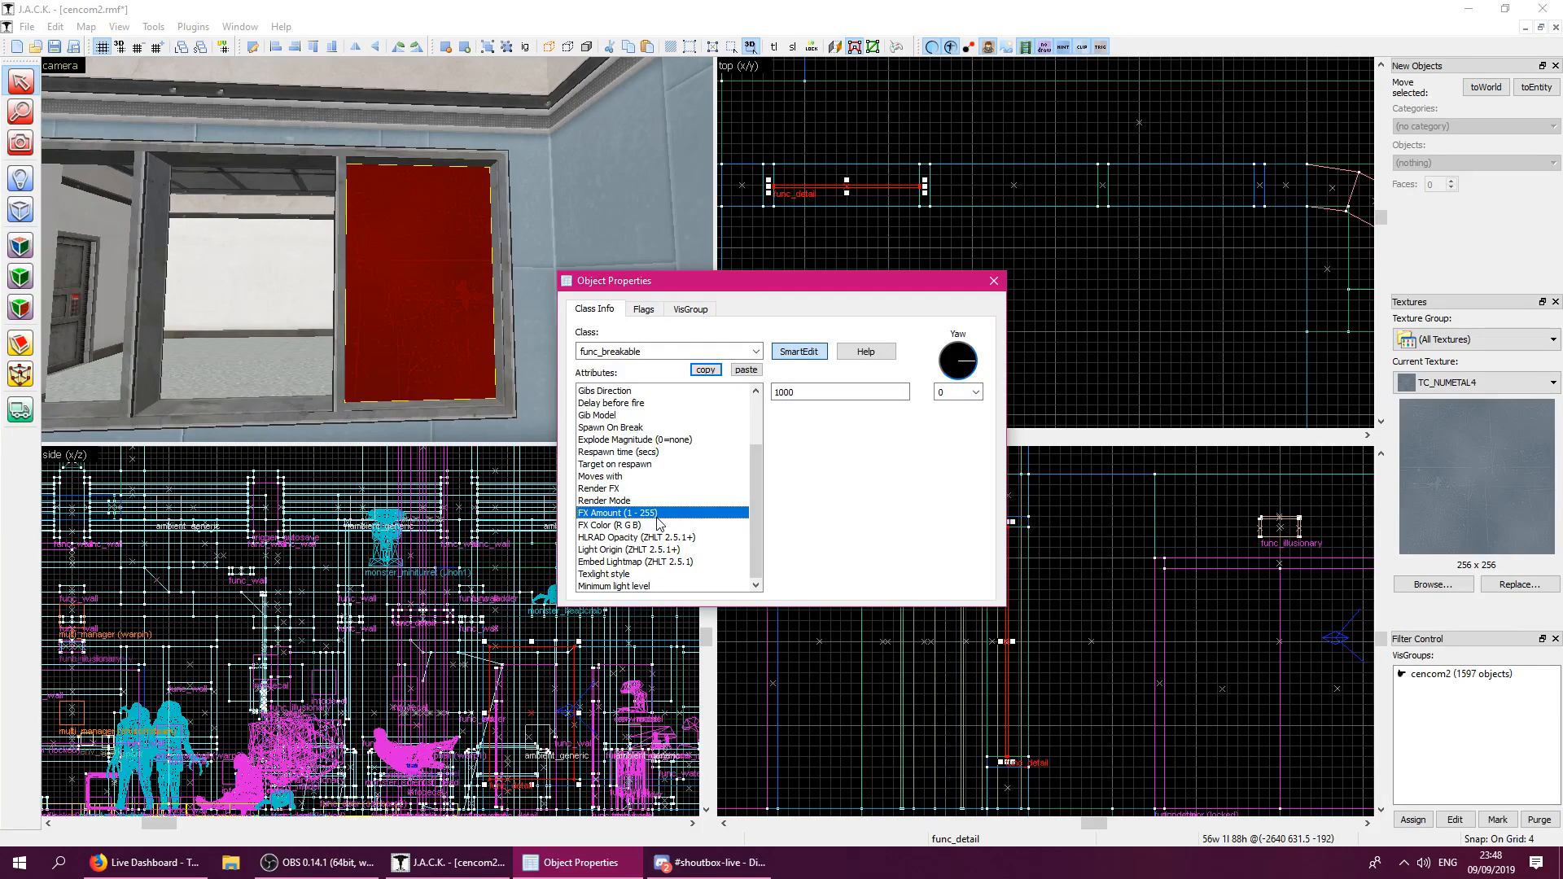
pyautogui.scroll(2, 715, 430)
pyautogui.click(639, 439)
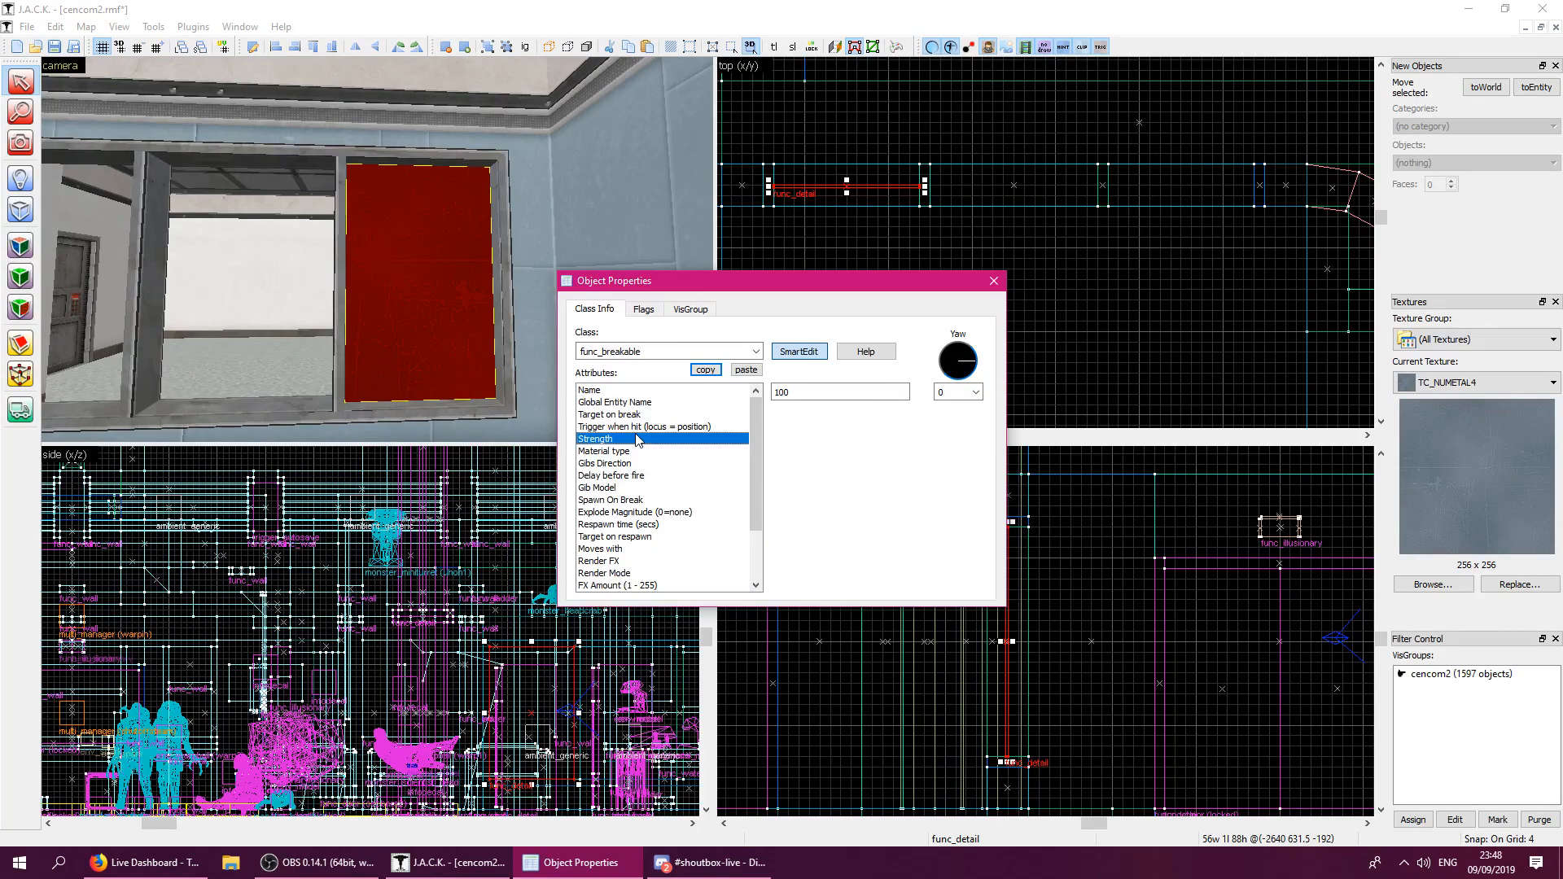
pyautogui.click(817, 392)
pyautogui.write('0')
pyautogui.scroll(-2, 755, 539)
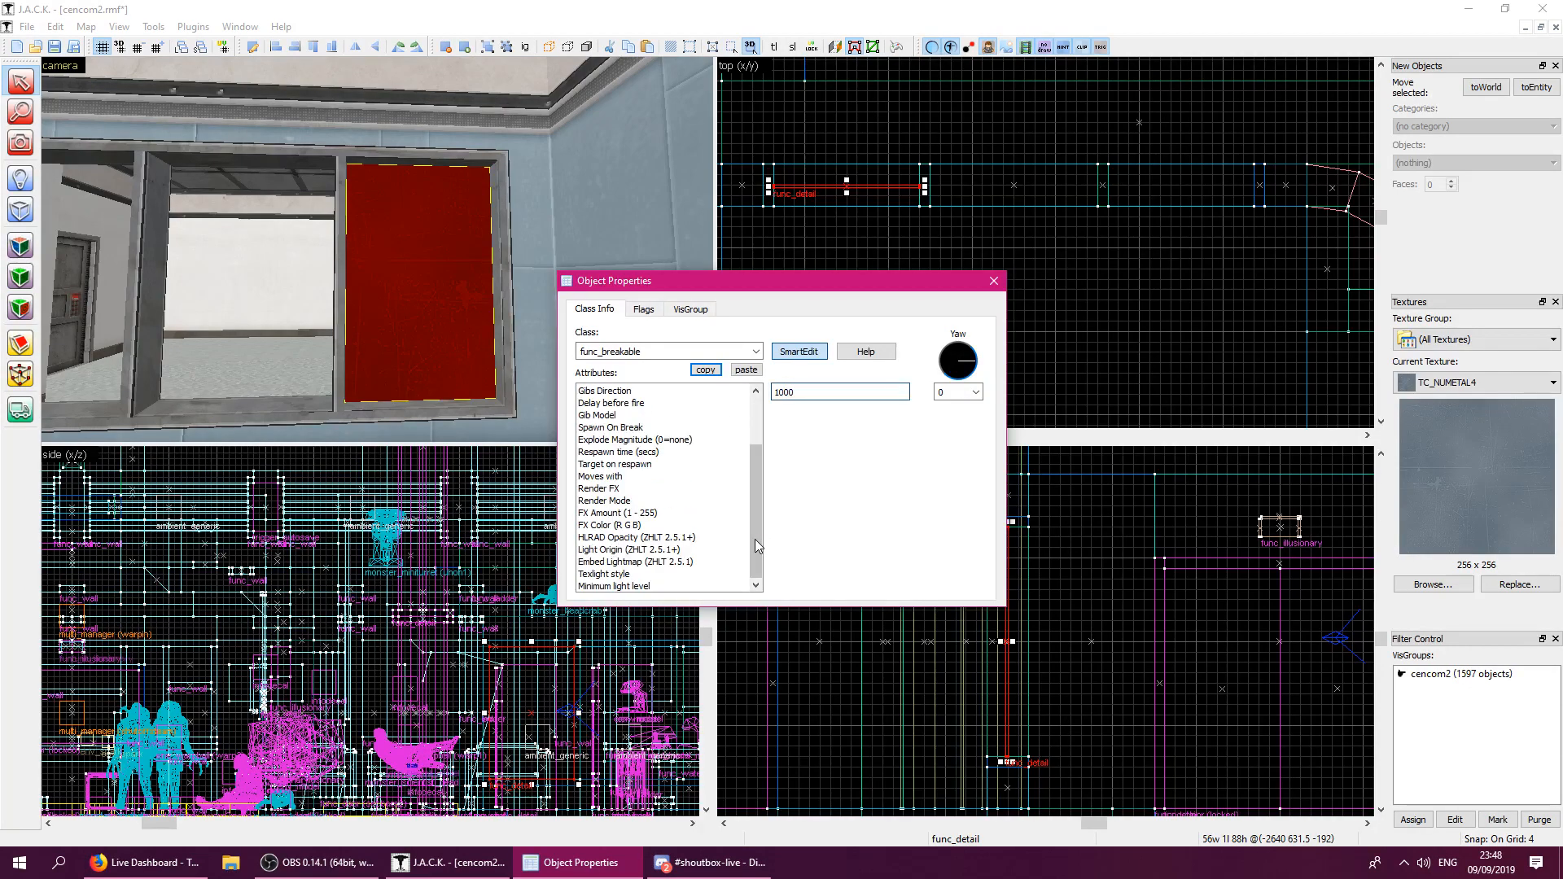
# Set the window pane's FX Amount to 75 and its Render Mode to Texture.
pyautogui.click(628, 490)
pyautogui.click(662, 468)
pyautogui.click(653, 480)
pyautogui.click(645, 504)
pyautogui.click(649, 512)
pyautogui.click(819, 396)
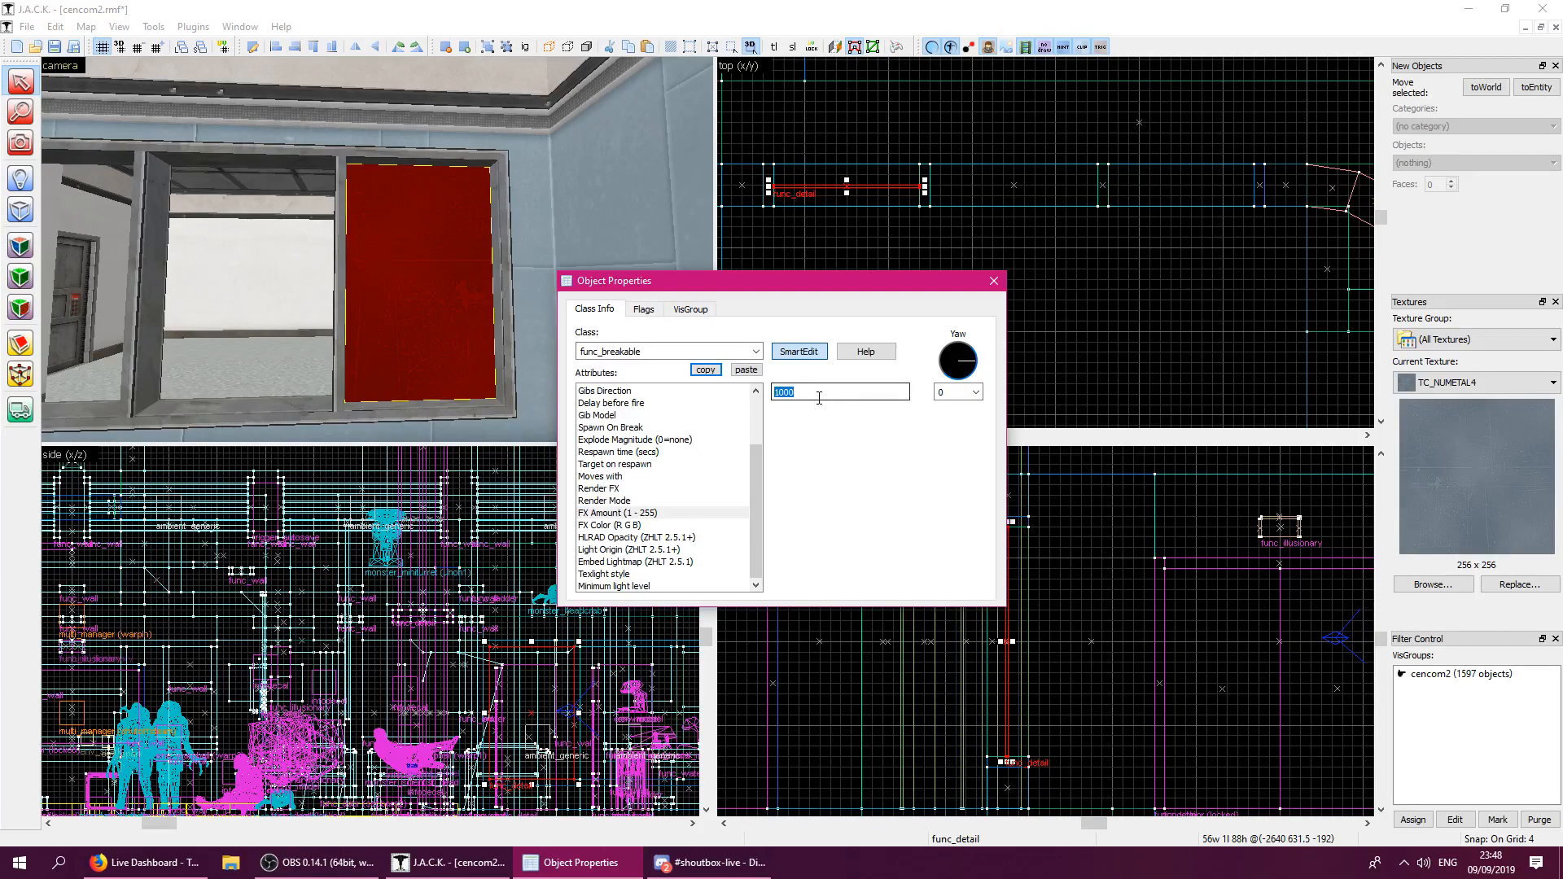
pyautogui.write('75')
pyautogui.click(693, 500)
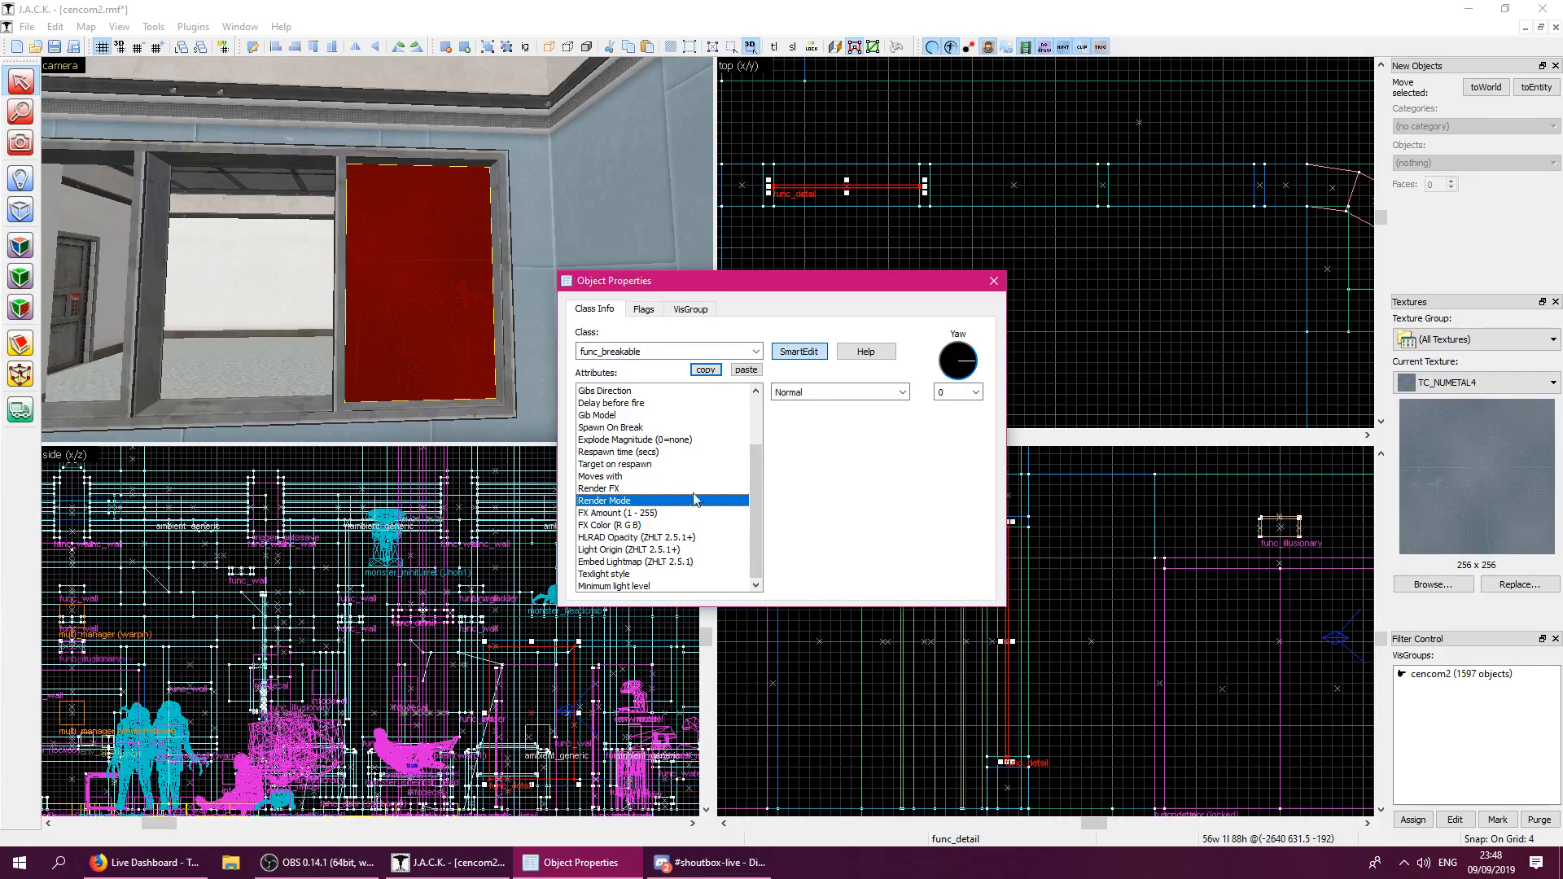
pyautogui.click(903, 396)
pyautogui.click(843, 428)
pyautogui.click(993, 281)
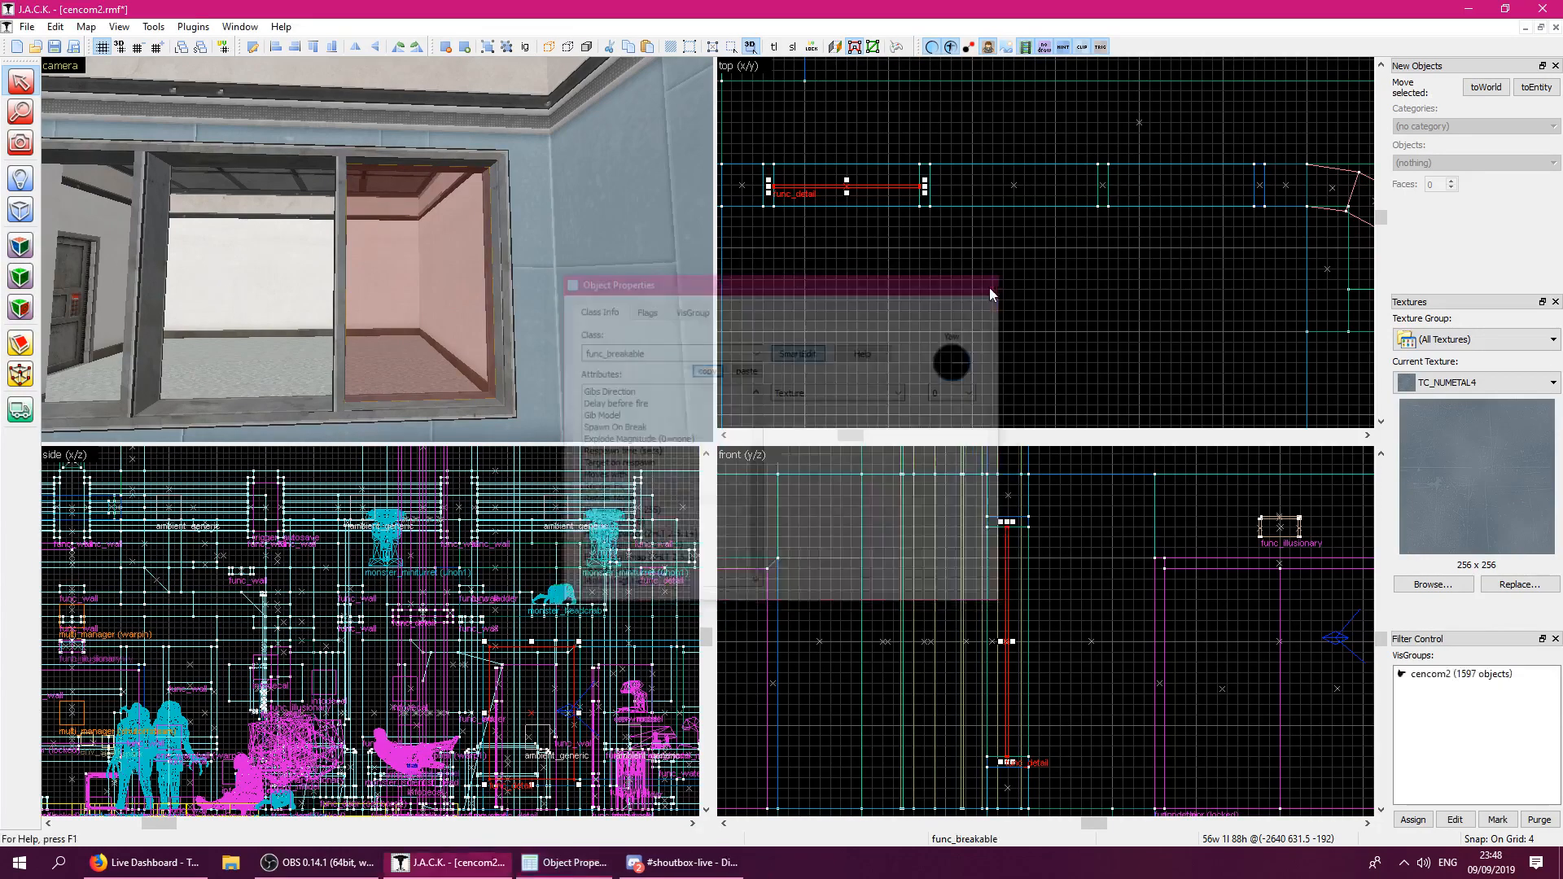
# Inspect the transparent pane from the corridor and check its FX Amount in the object properties.
pyautogui.press('Escape')
pyautogui.press('z')
pyautogui.press('w')
pyautogui.press('w')
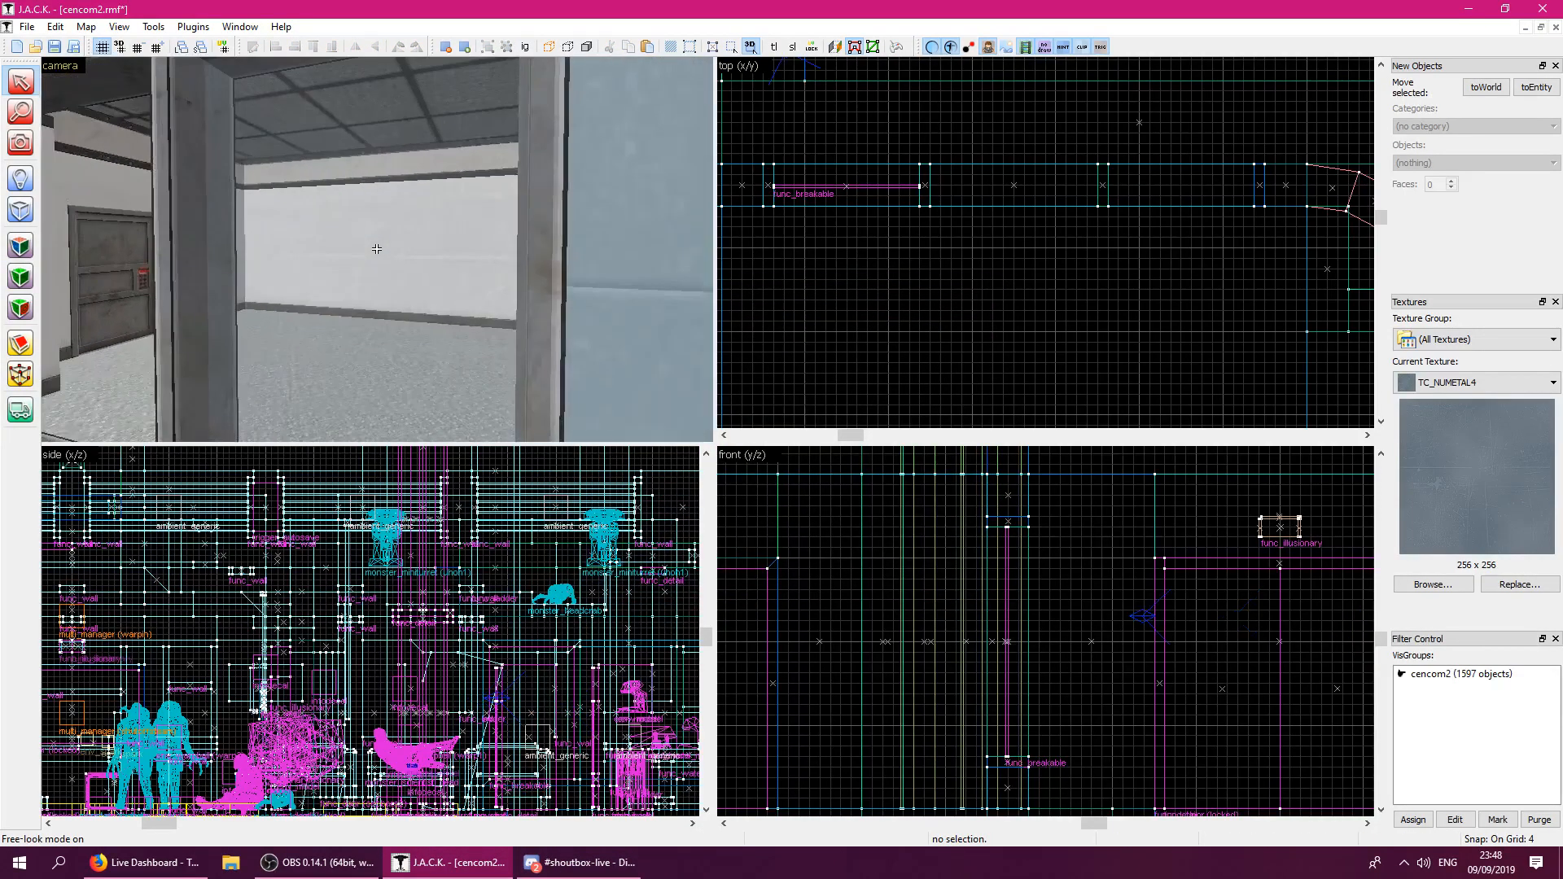
pyautogui.press('z')
pyautogui.press('z')
pyautogui.press('s')
pyautogui.press('z')
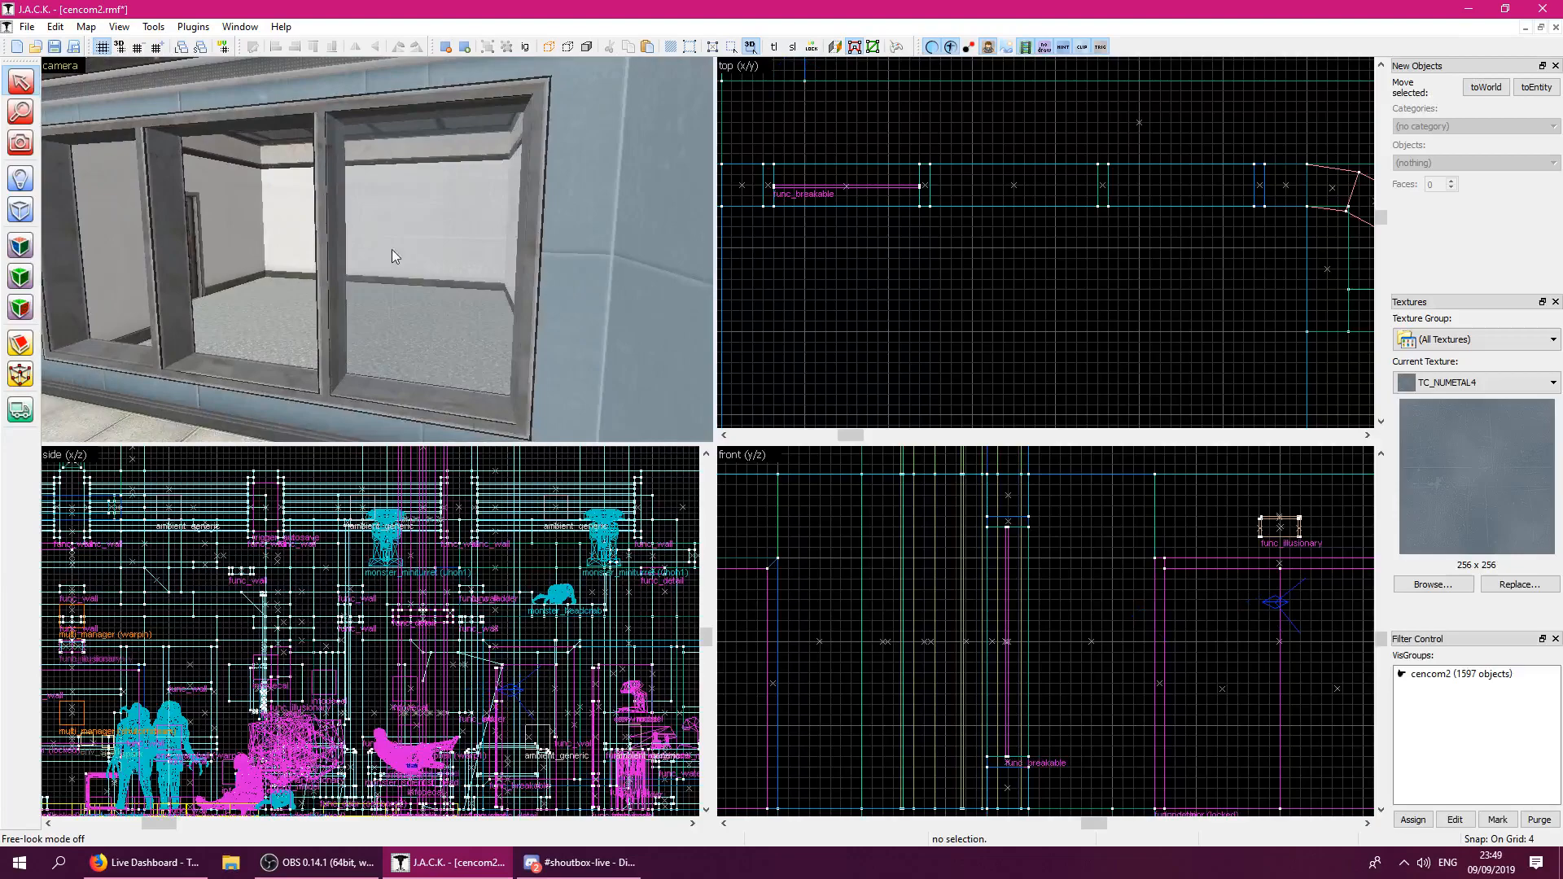
pyautogui.doubleClick(408, 250)
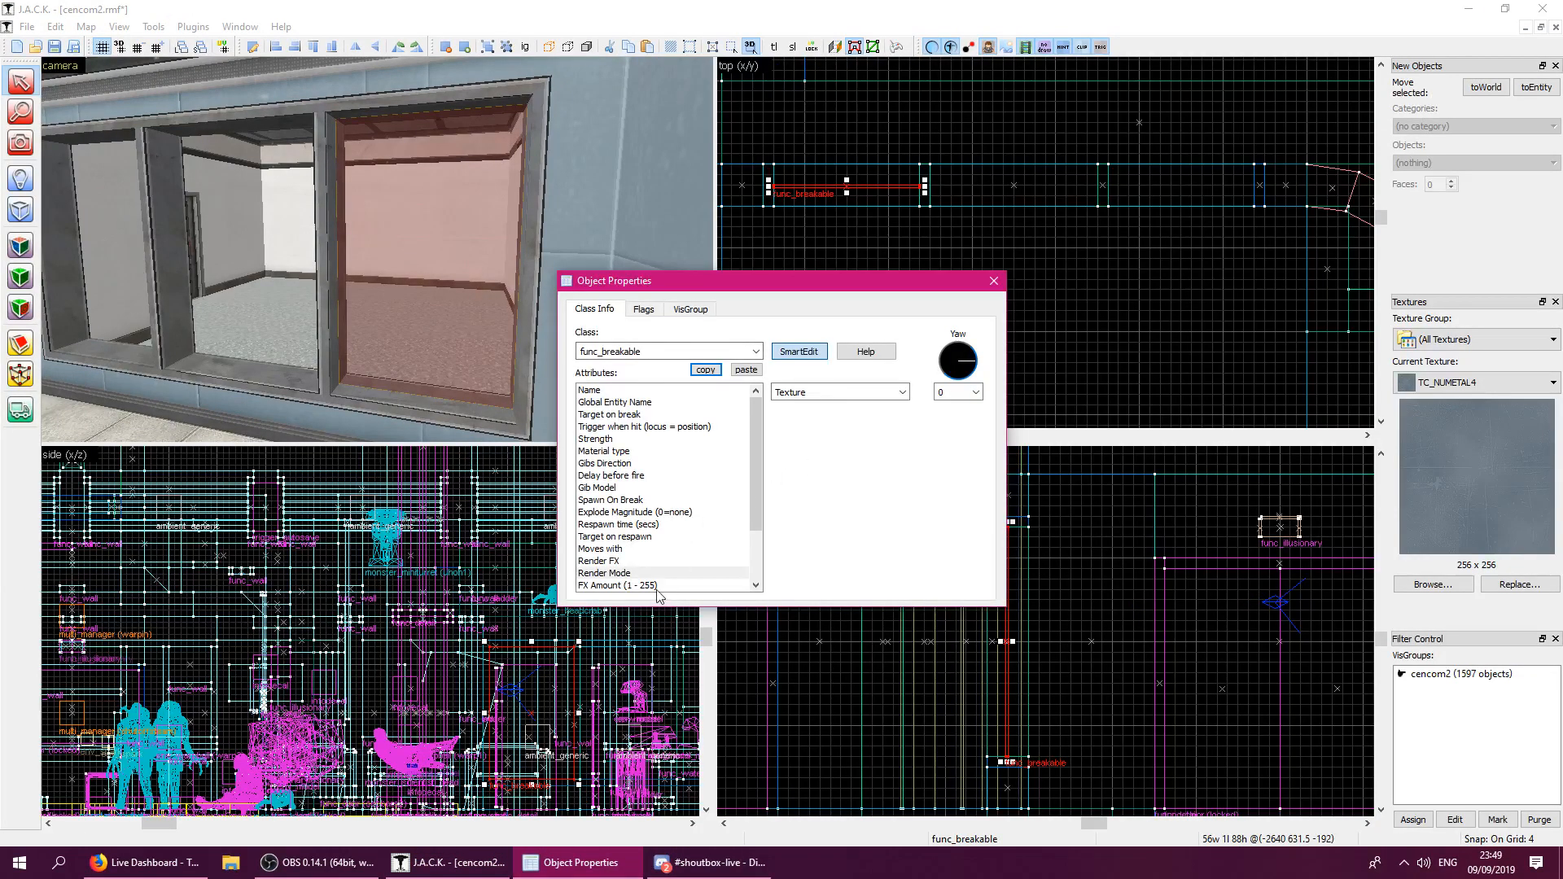
pyautogui.click(659, 585)
pyautogui.doubleClick(812, 394)
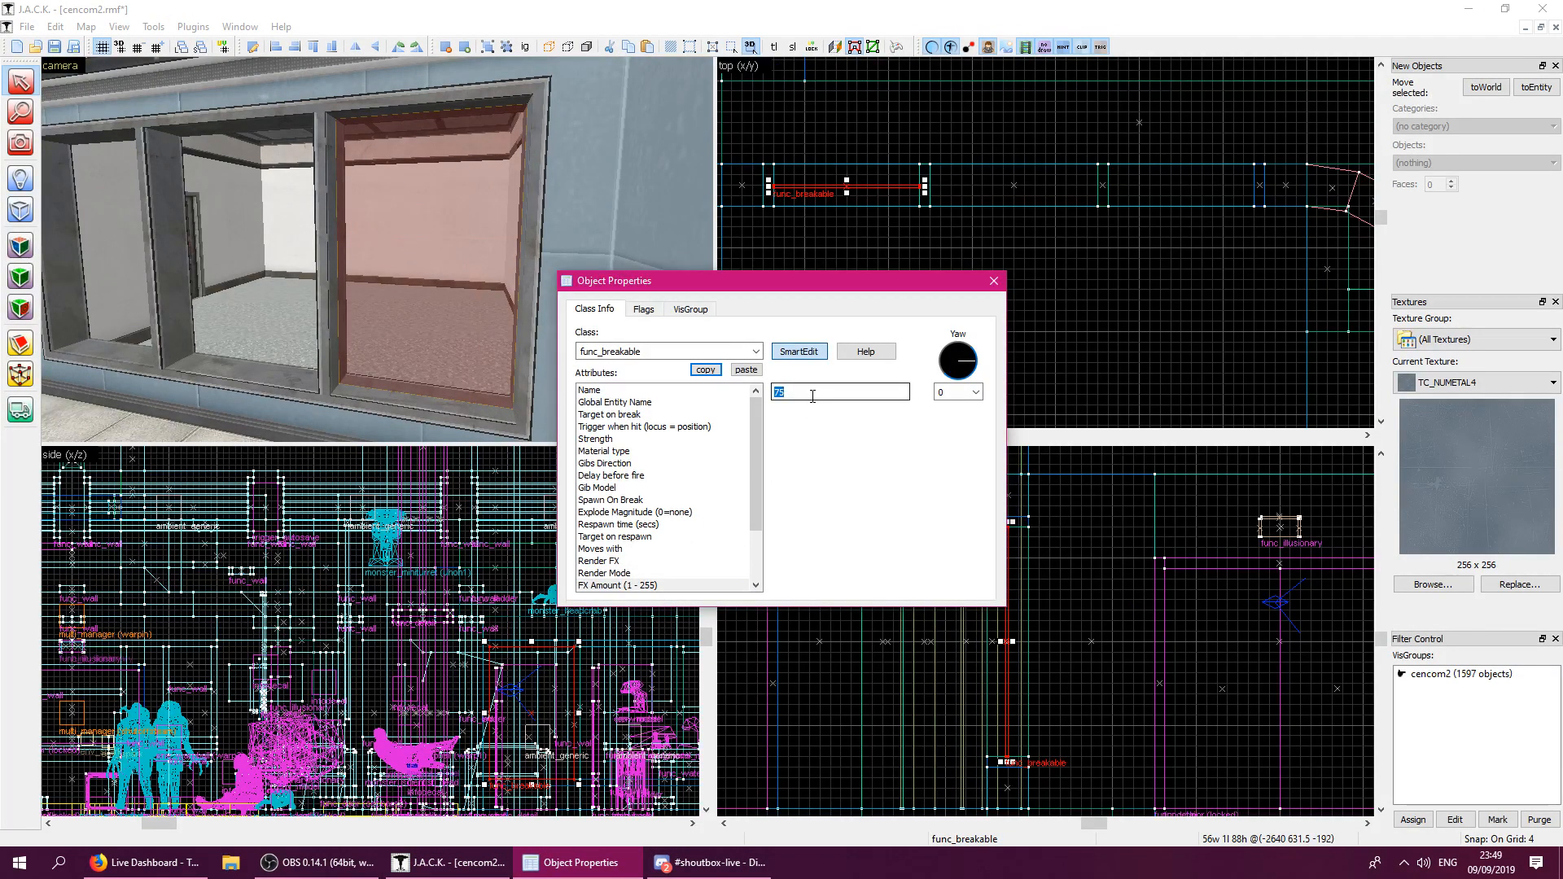
pyautogui.click(994, 284)
pyautogui.click(1043, 287)
pyautogui.scroll(-5, 520, 281)
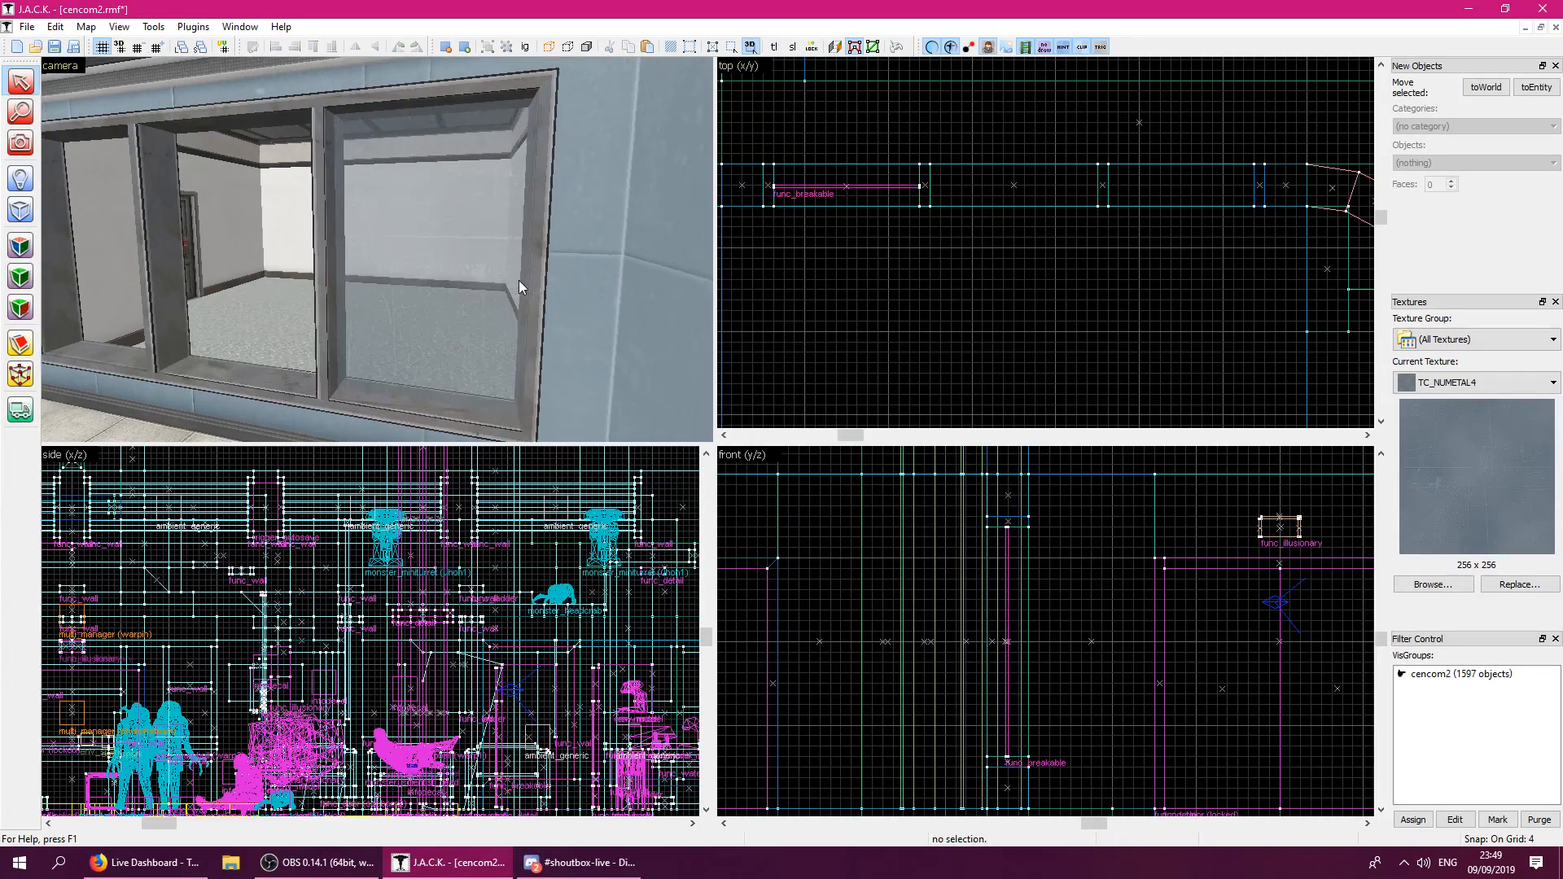
# Copy the finished glass pane into the middle window section and again into the remaining empty section.
pyautogui.press('z')
pyautogui.press('z')
pyautogui.click(463, 325)
pyautogui.scroll(-6, 499, 656)
pyautogui.scroll(7, 507, 658)
pyautogui.keyDown('shift'); pyautogui.moveTo(481, 664); pyautogui.dragTo(572, 675); pyautogui.keyUp('shift')
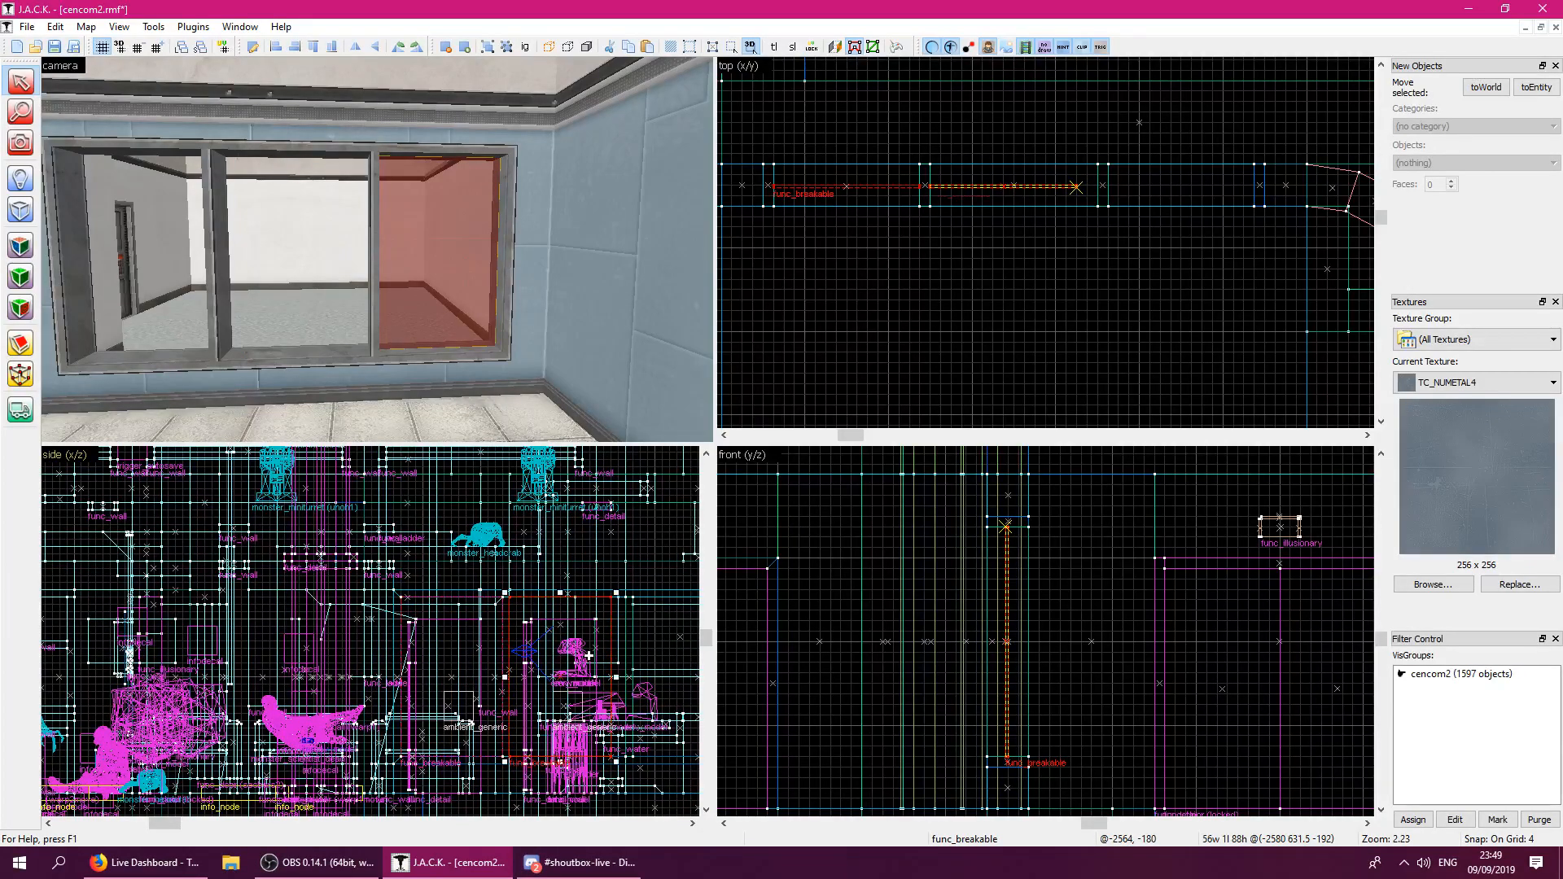
pyautogui.click(588, 655)
pyautogui.moveTo(579, 664); pyautogui.dragTo(637, 621)
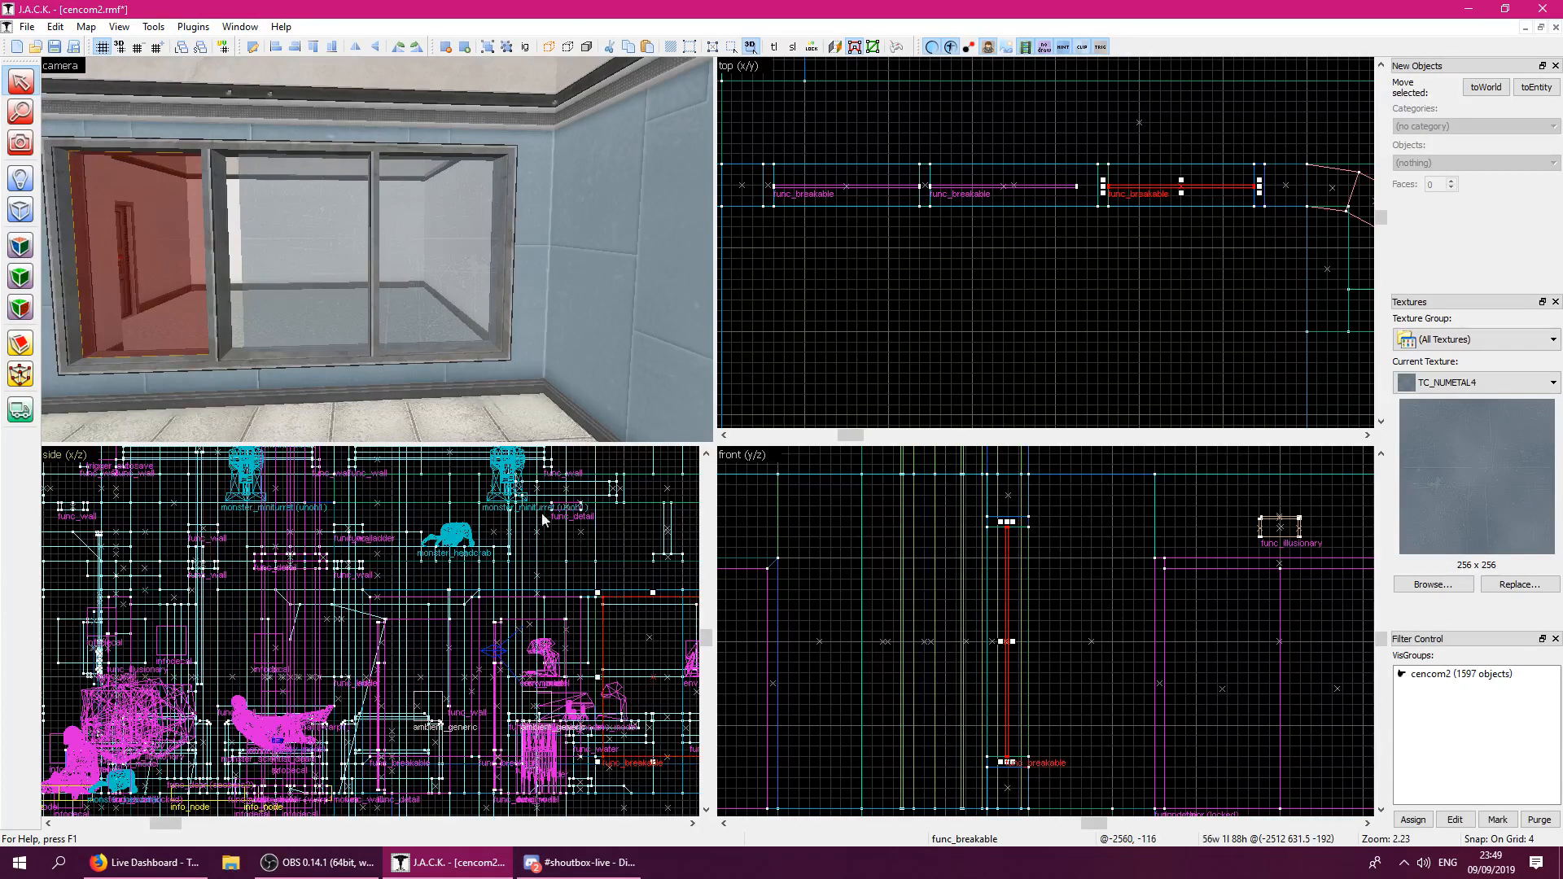
# Widen the middle glass pane to 64 units so it fills the gap between the mullions.
pyautogui.press('w')
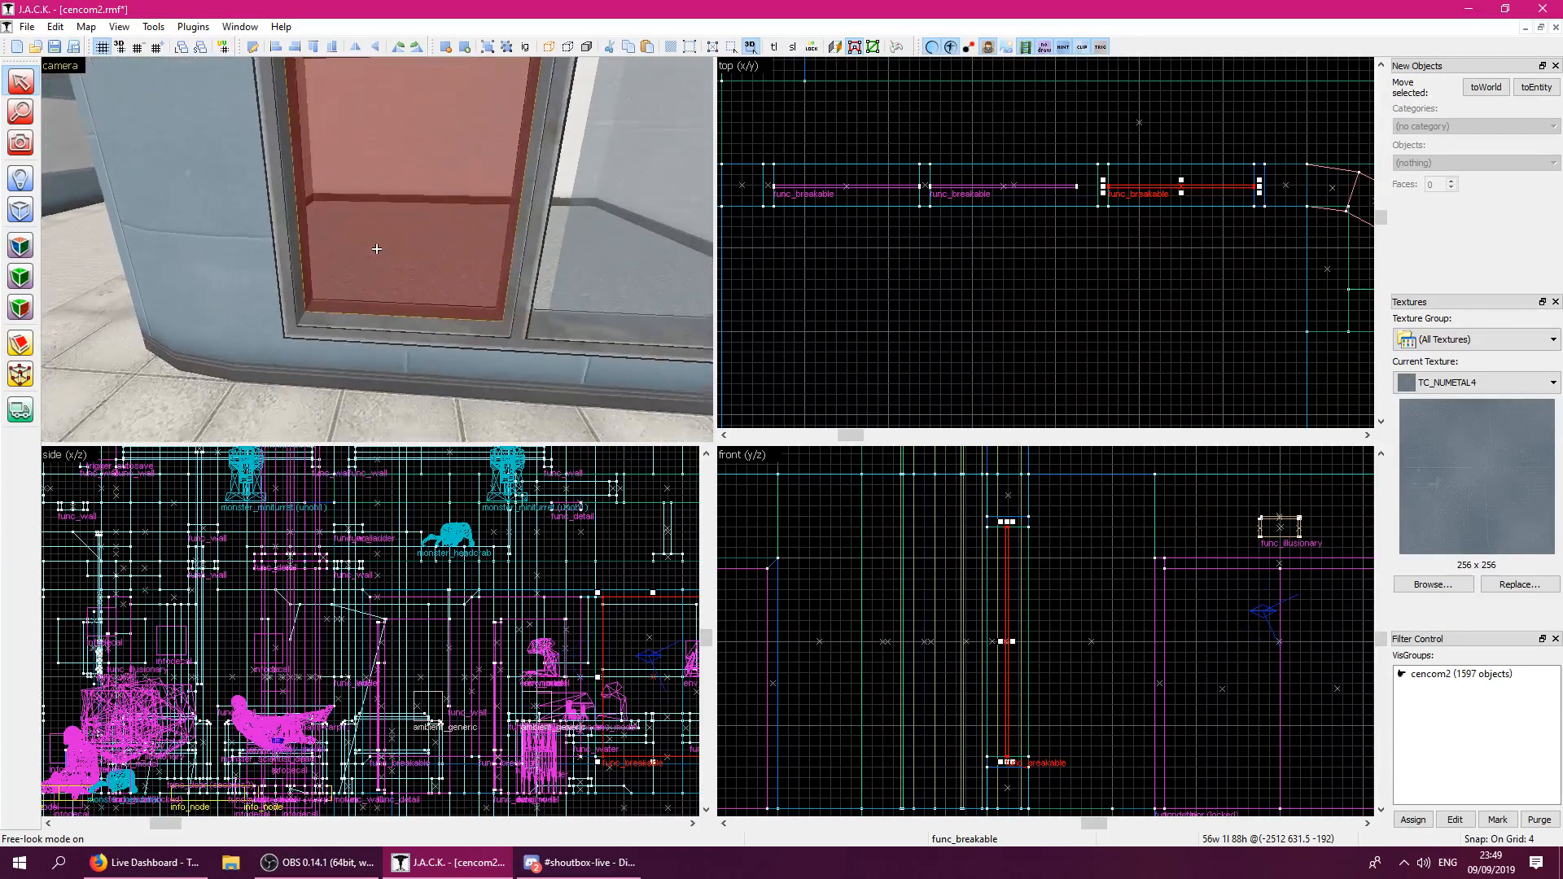
pyautogui.press('s')
pyautogui.press('d')
pyautogui.press('z')
pyautogui.click(409, 288)
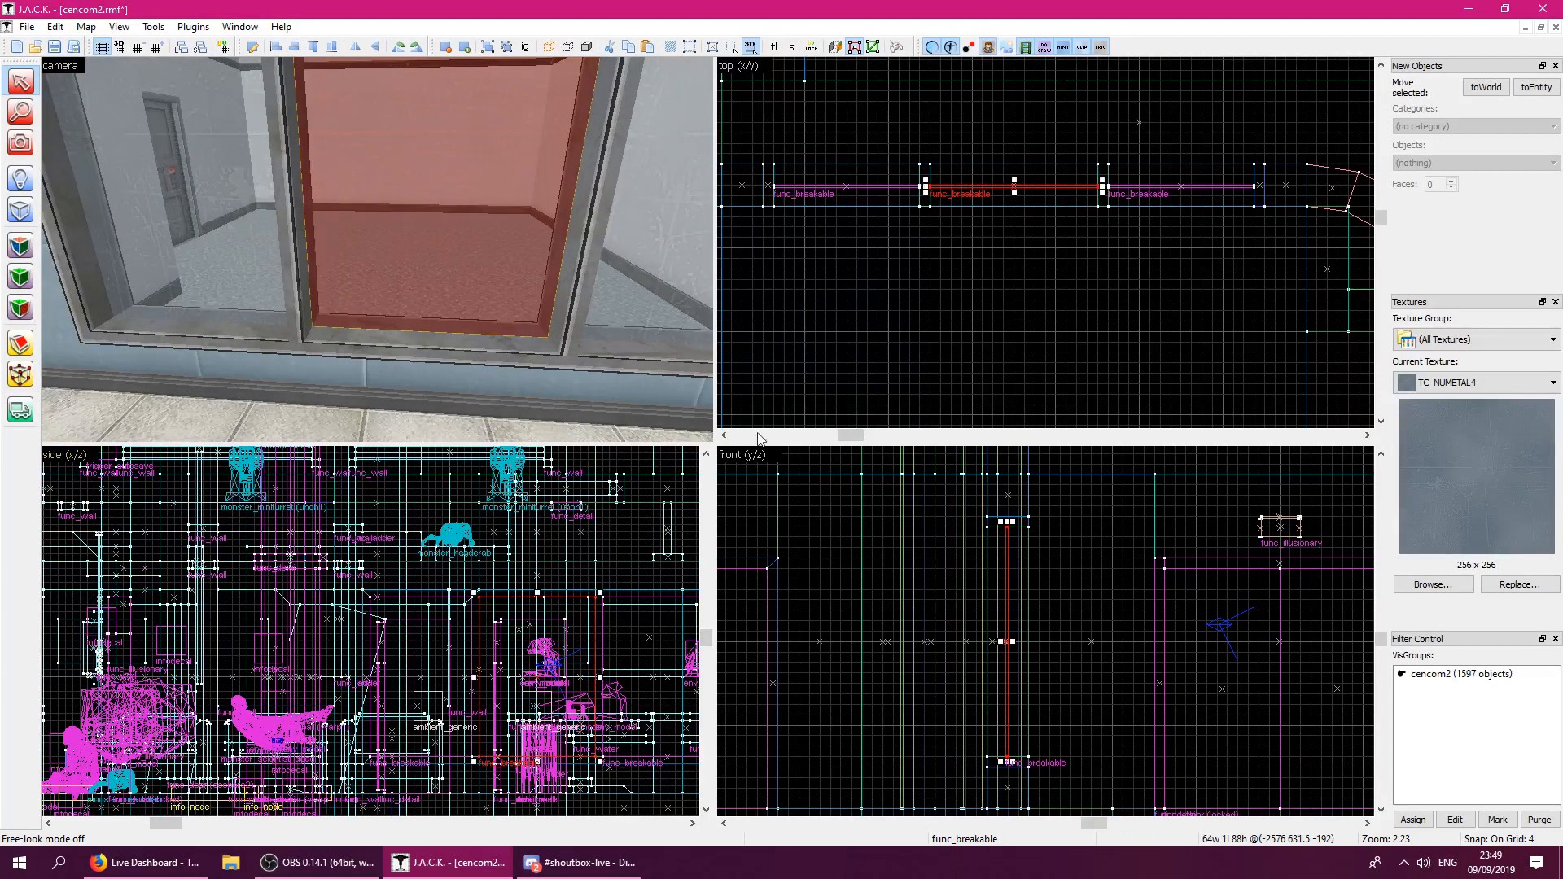
pyautogui.click(803, 383)
# Apply the TC_NUMETAL5 logo texture to the middle pane's corridor face, mirrored with X scale -0.500 and X shift -160.
pyautogui.press('z')
pyautogui.press('d')
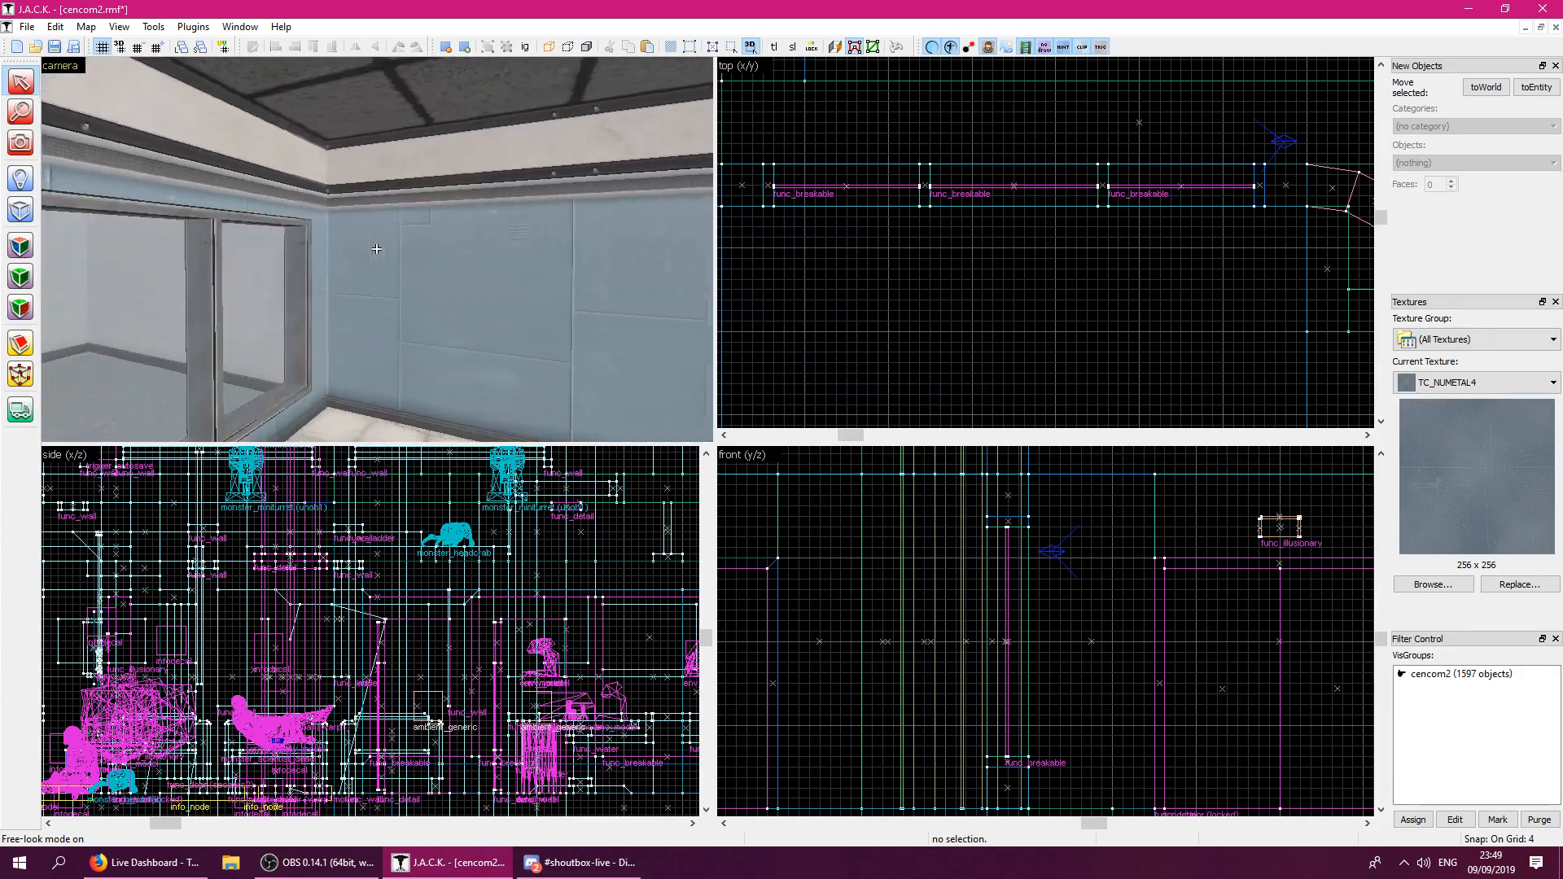
pyautogui.press('s')
pyautogui.press('w')
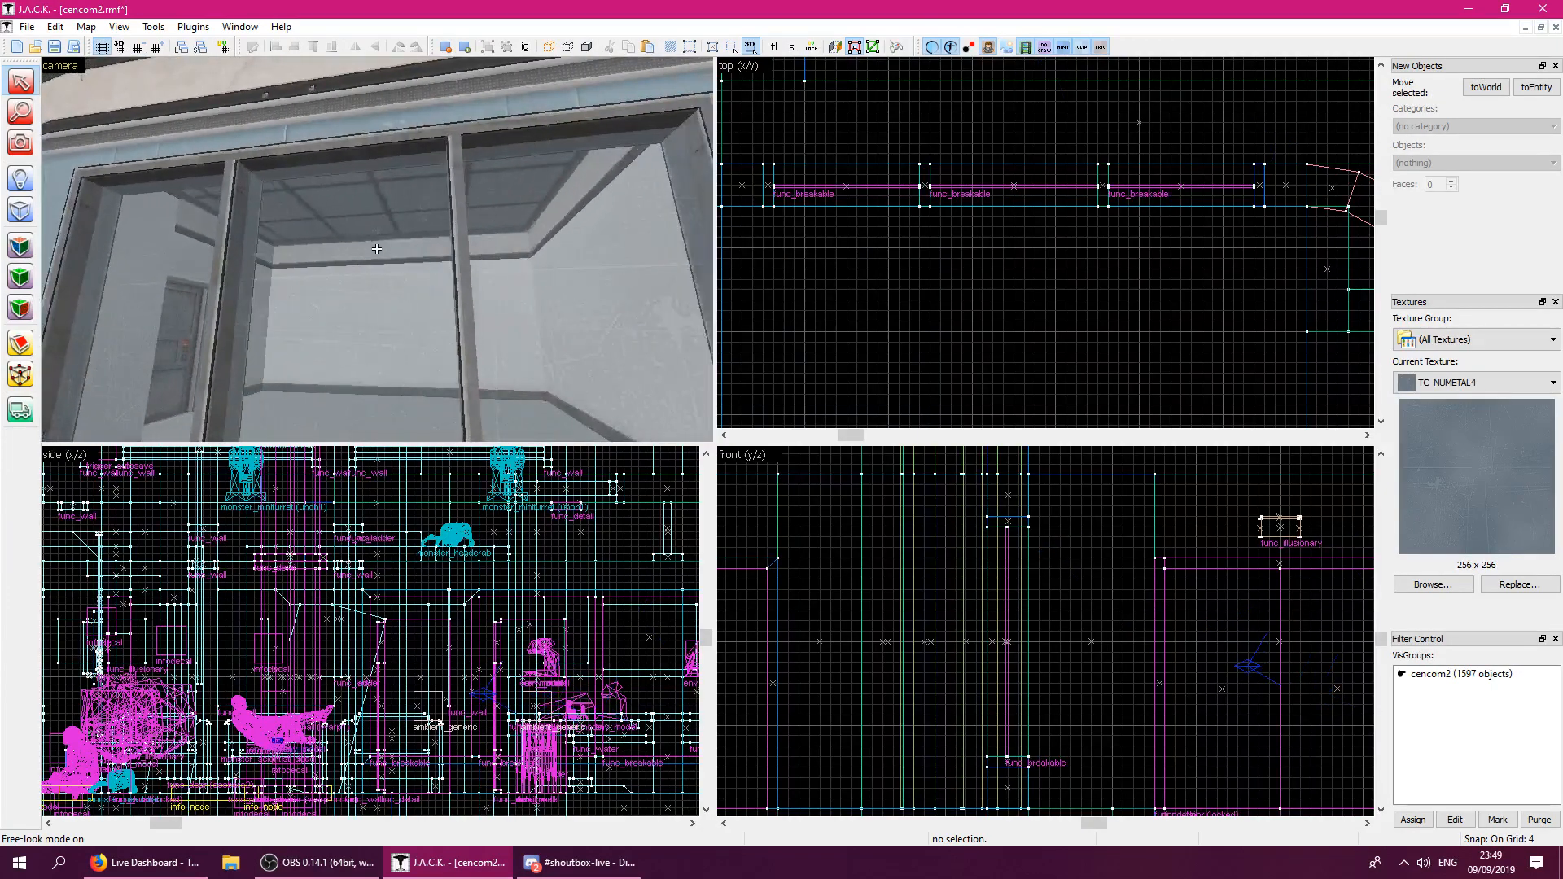
pyautogui.click(23, 244)
pyautogui.click(342, 303)
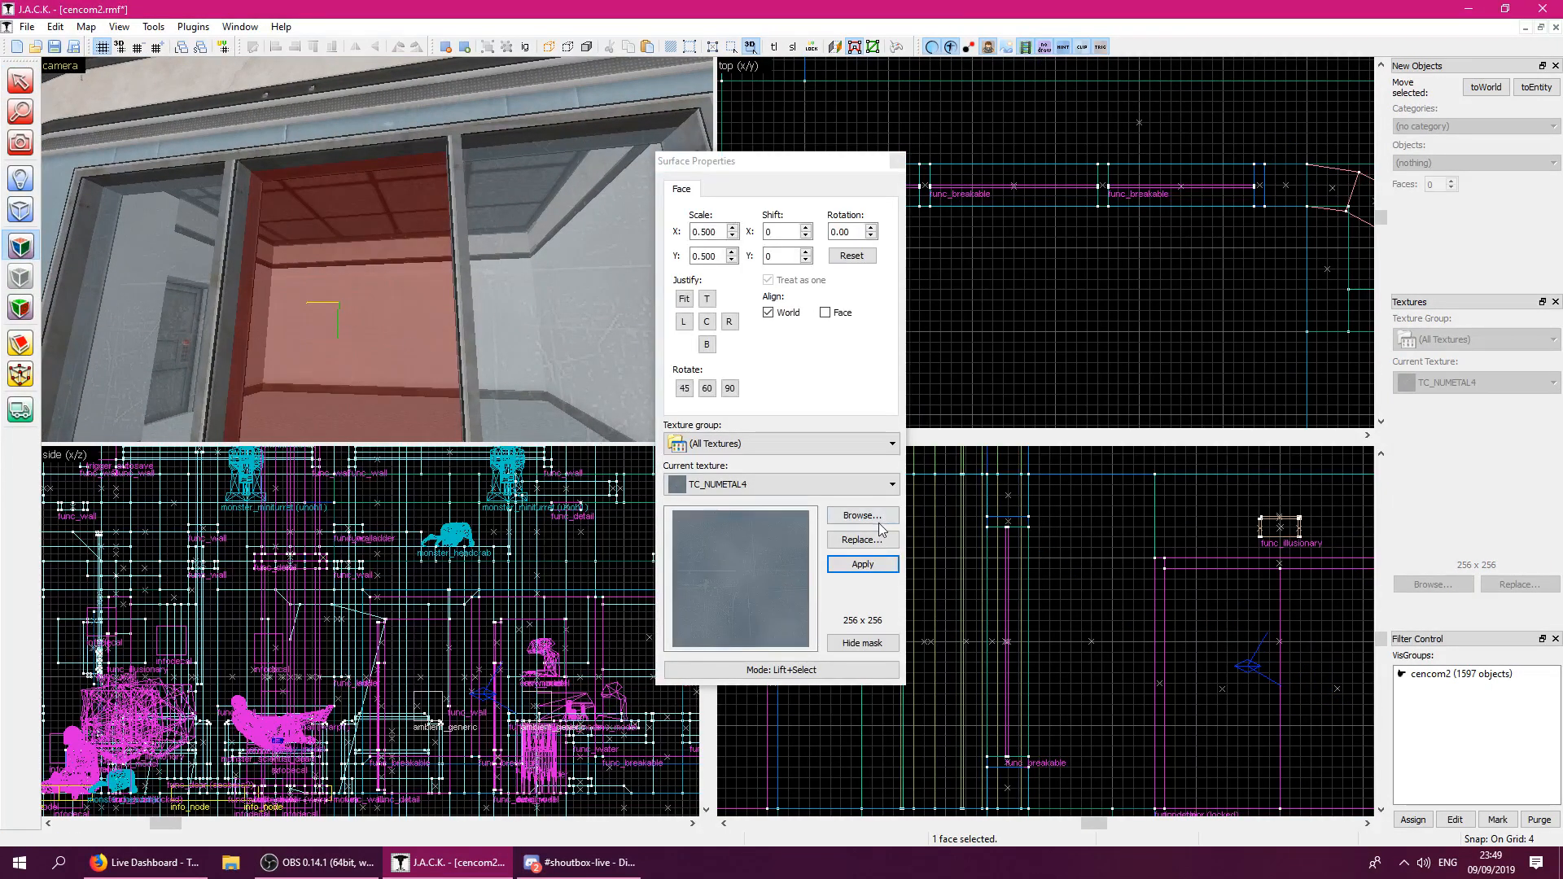
pyautogui.click(863, 520)
pyautogui.doubleClick(519, 133)
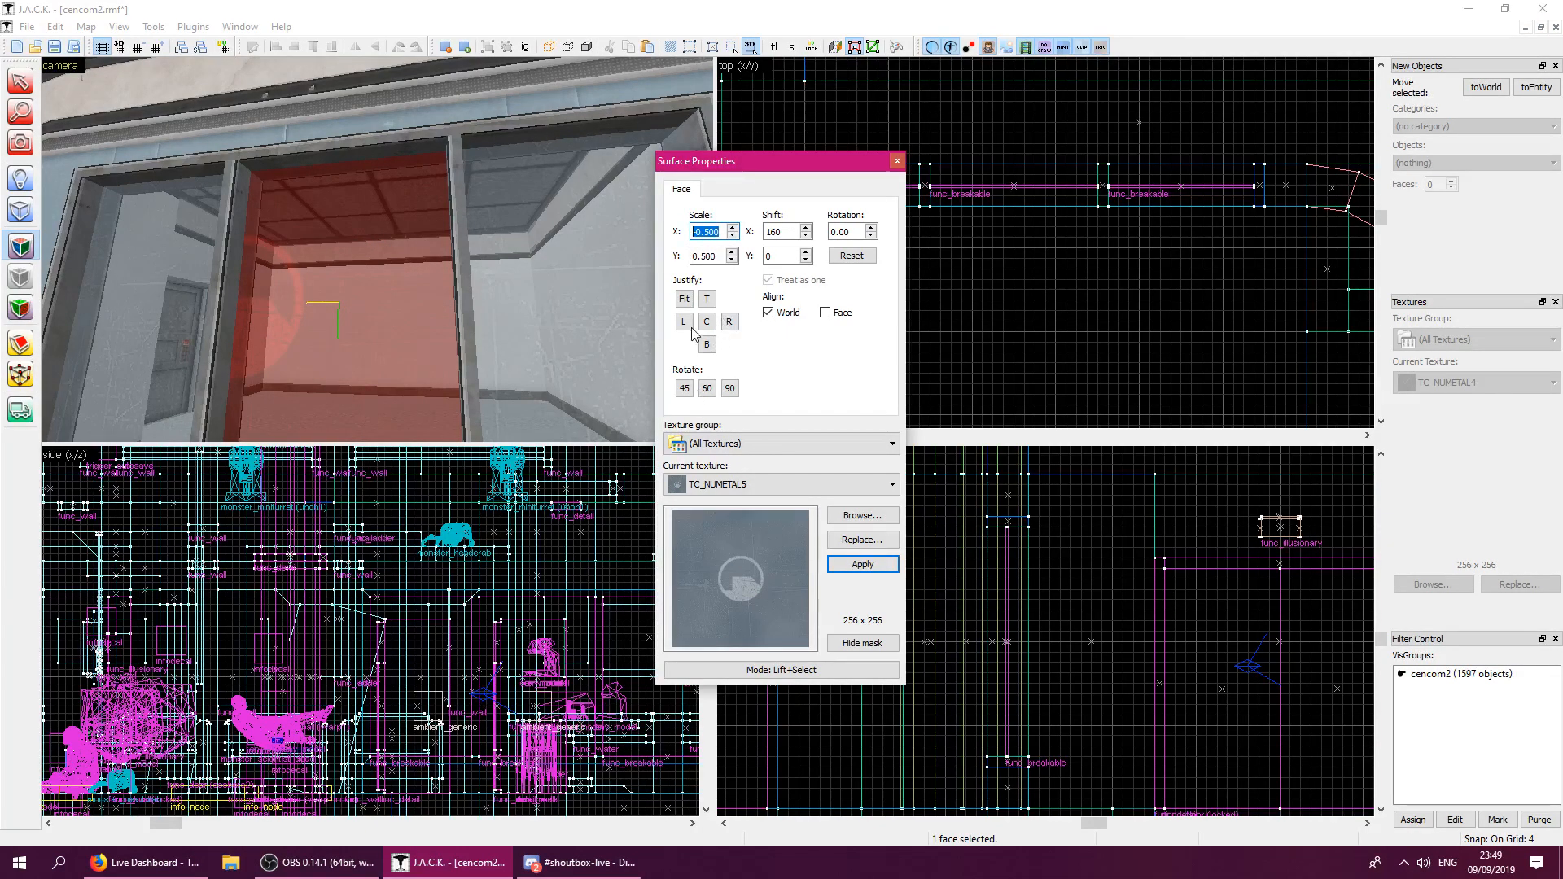
pyautogui.click(375, 354)
# Check the window from the room side, sample the NULL texture on a mullion's face and leave face editing.
pyautogui.press('z')
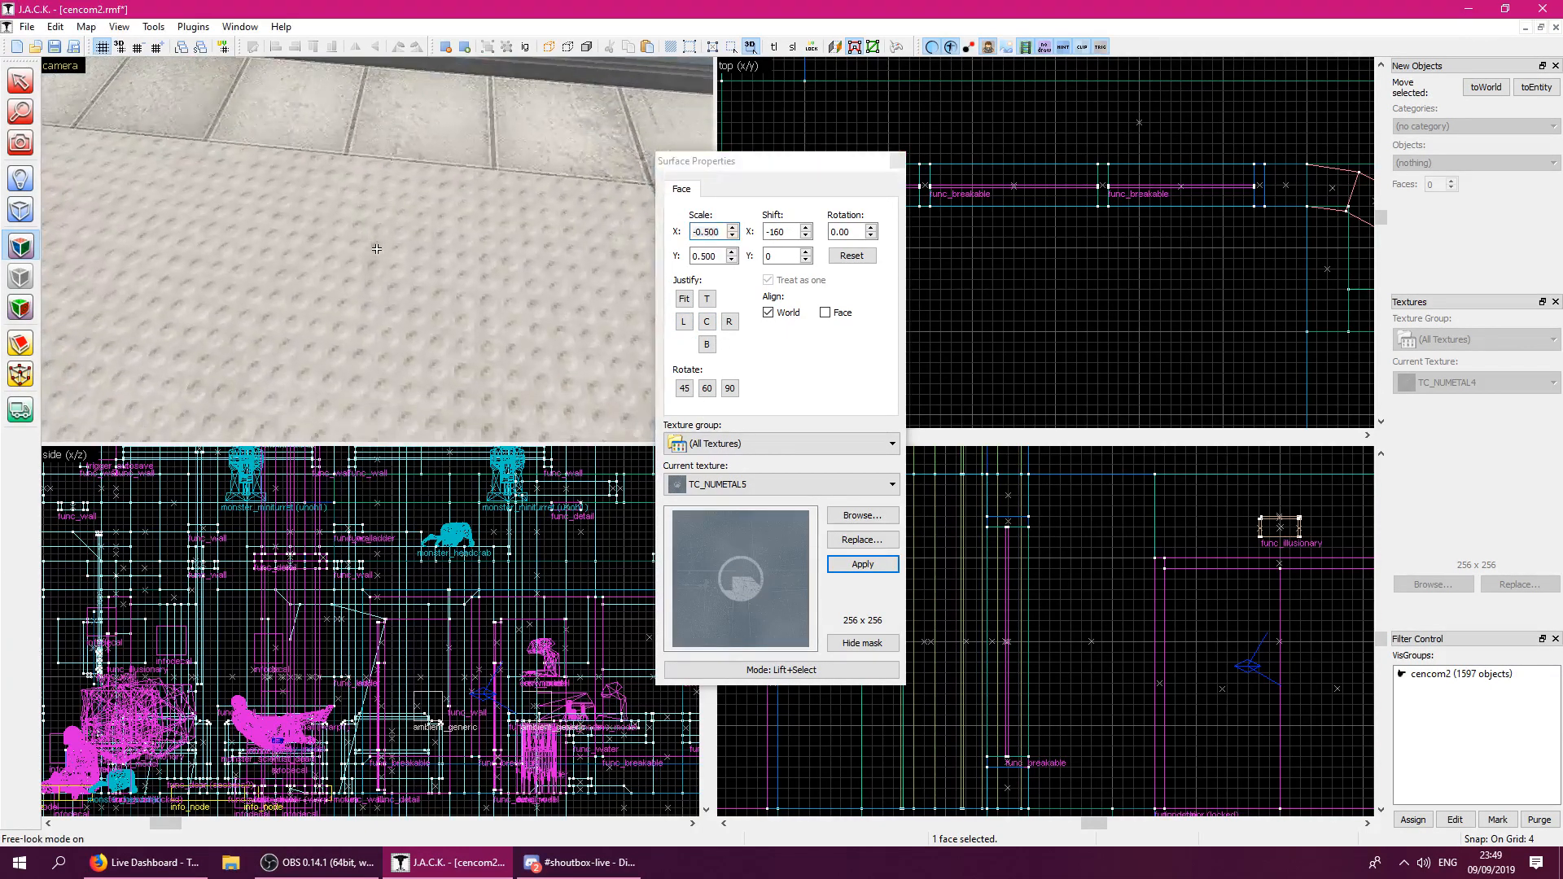
pyautogui.press('w')
pyautogui.press('s')
pyautogui.press('w')
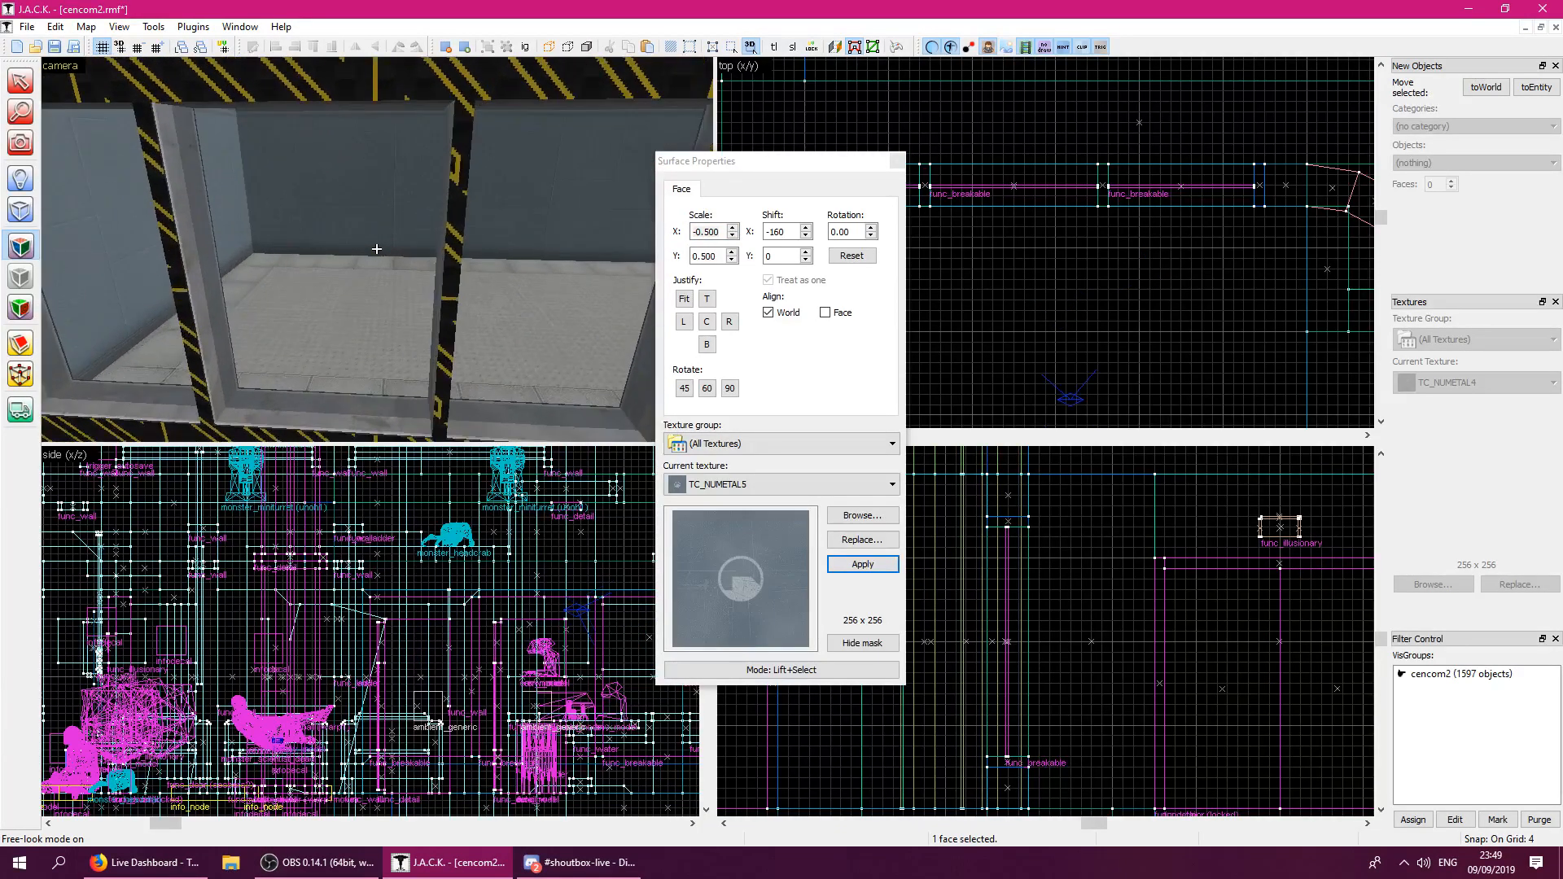
pyautogui.click(461, 277)
pyautogui.press('z')
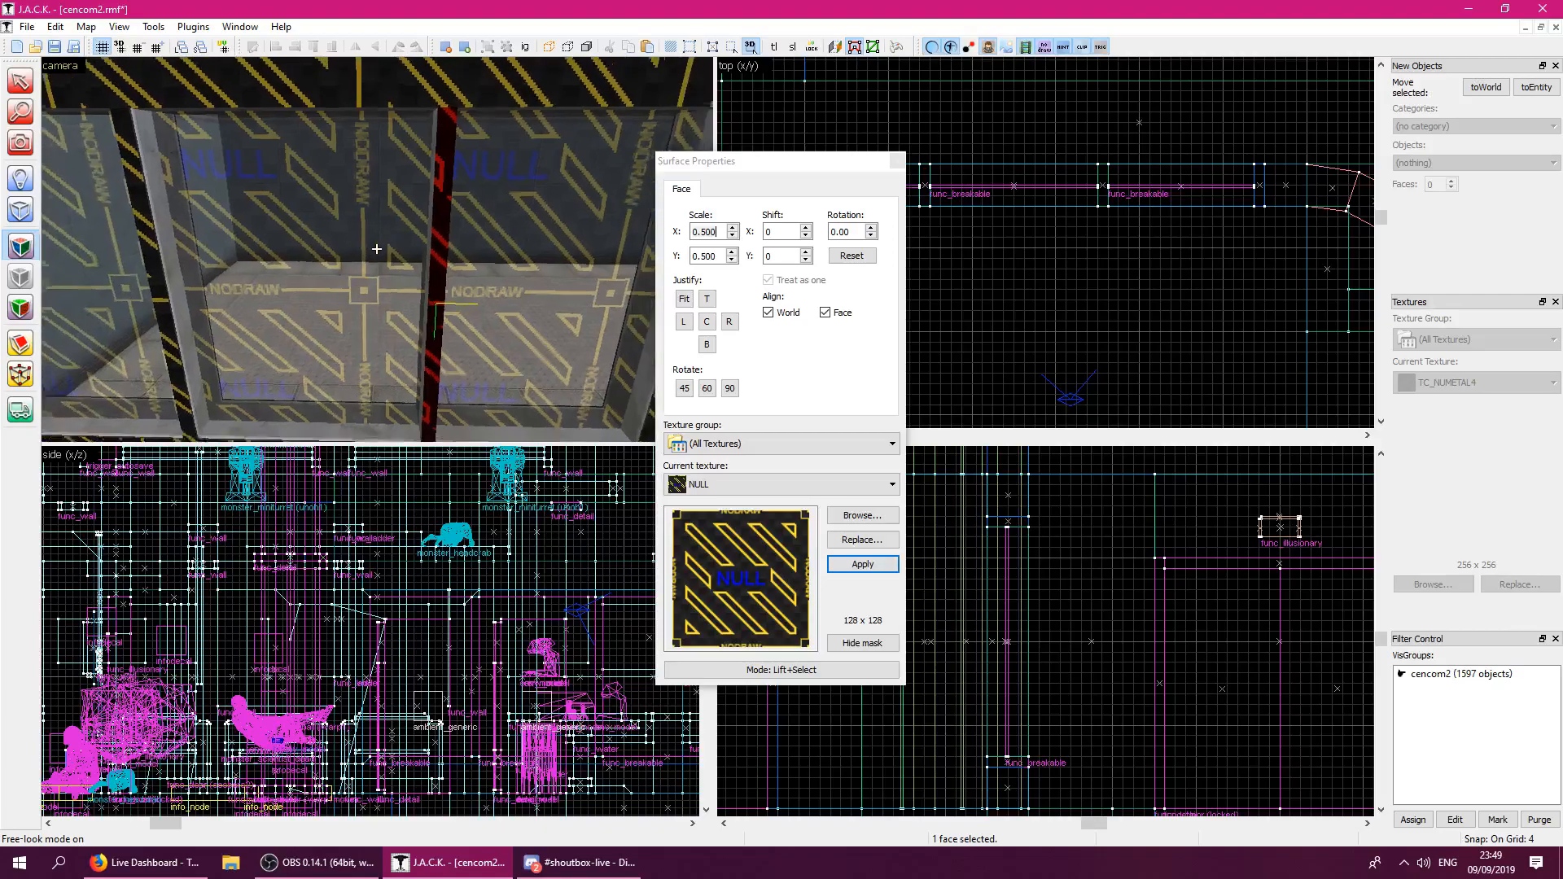
pyautogui.press('s')
pyautogui.click(898, 161)
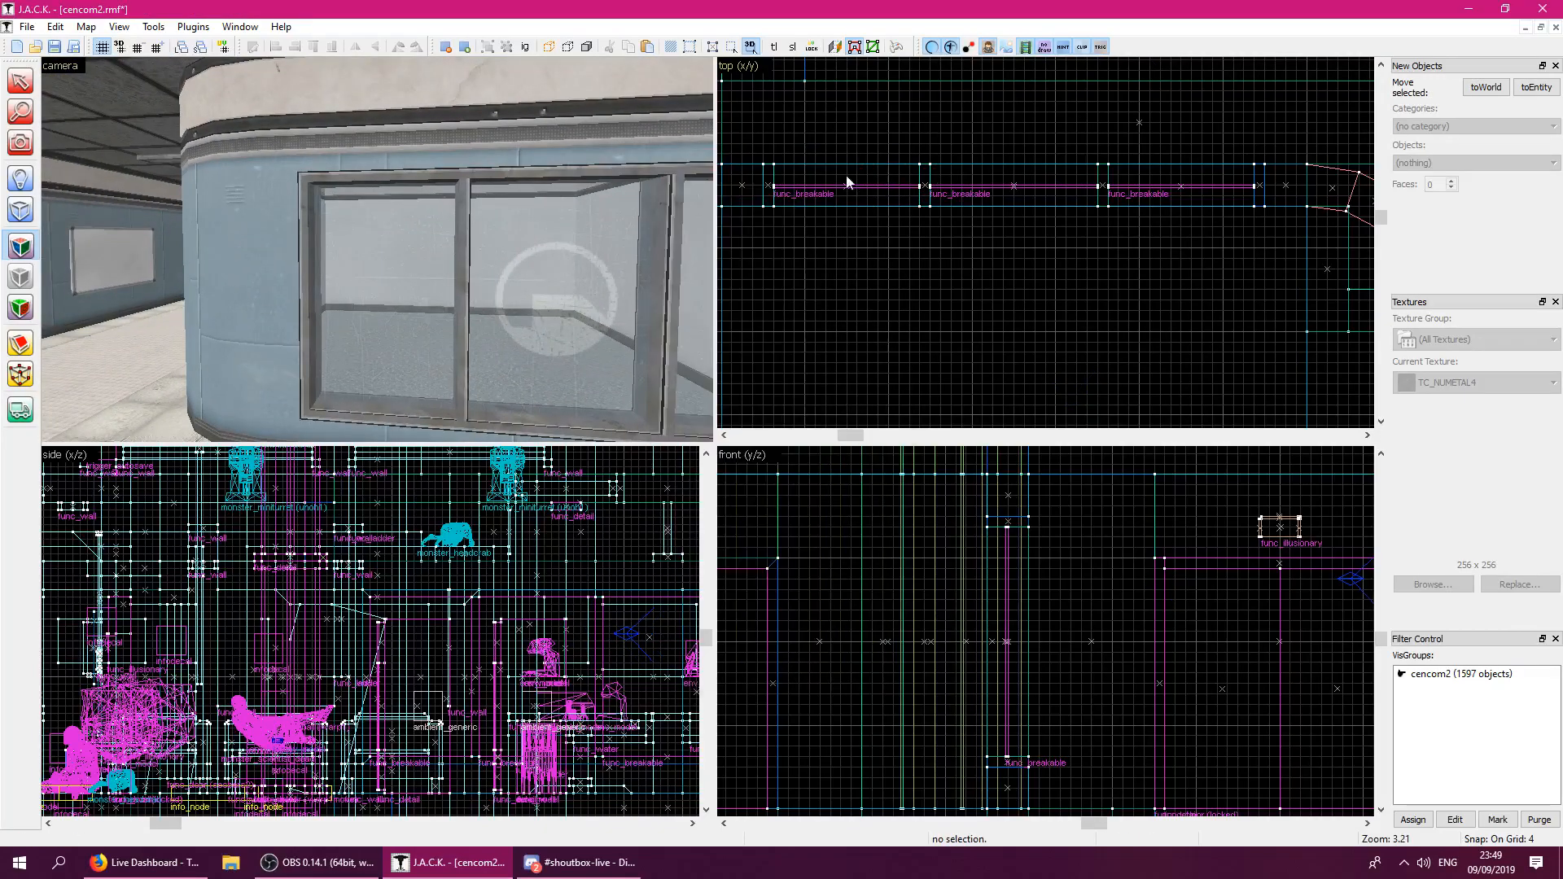
# Examine the logo pane and the window from the corridor, and the walls and floor inside the room.
pyautogui.press('z')
pyautogui.press('w')
pyautogui.press('s')
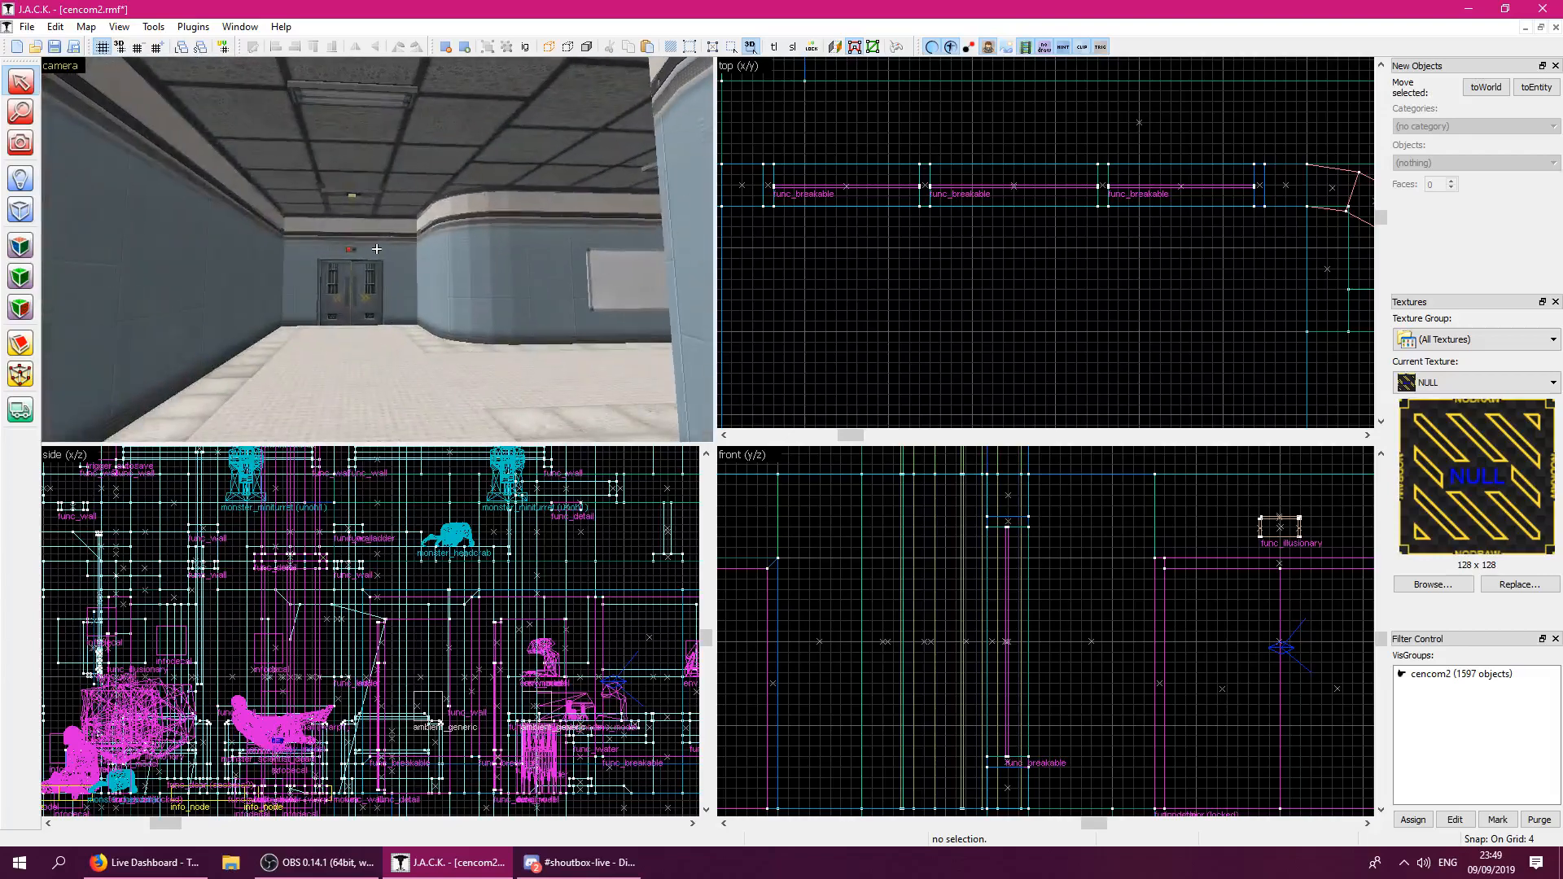
pyautogui.press('d')
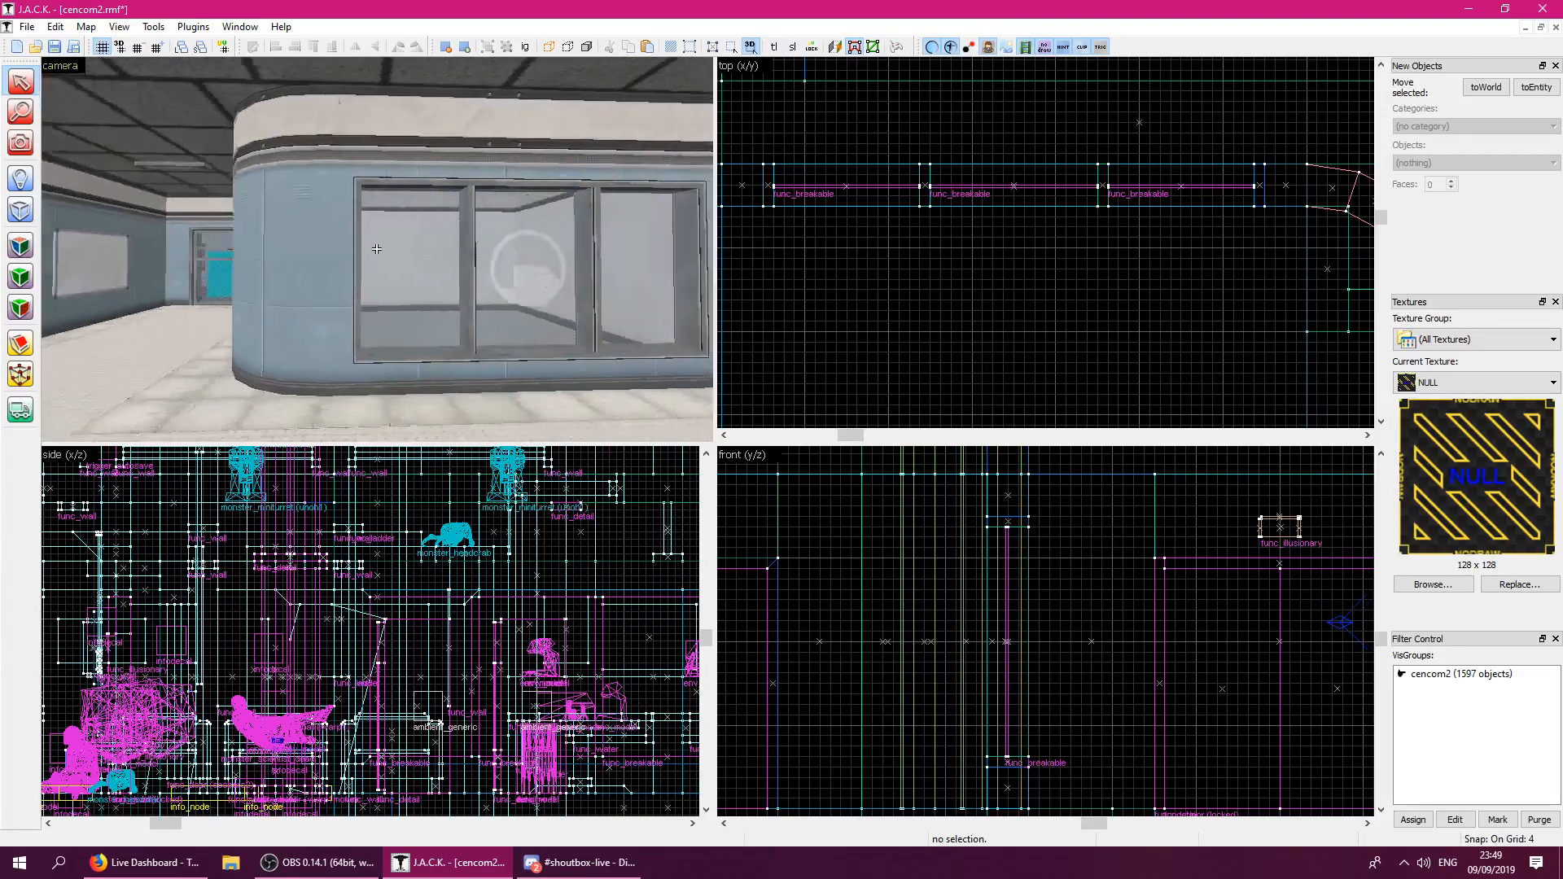
pyautogui.press('w')
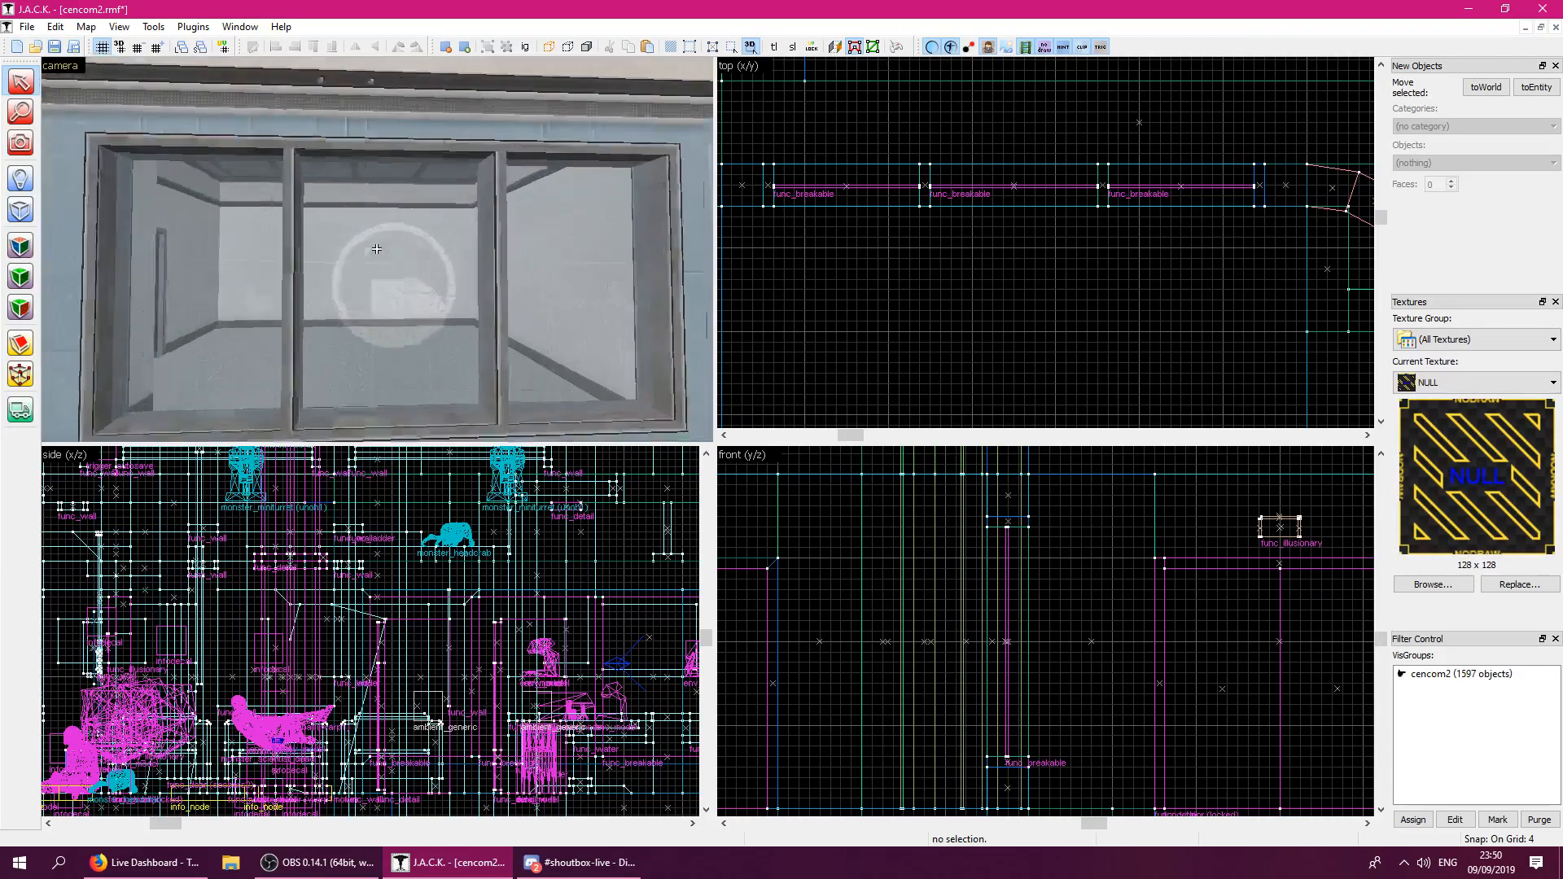
pyautogui.press('d')
pyautogui.press('a')
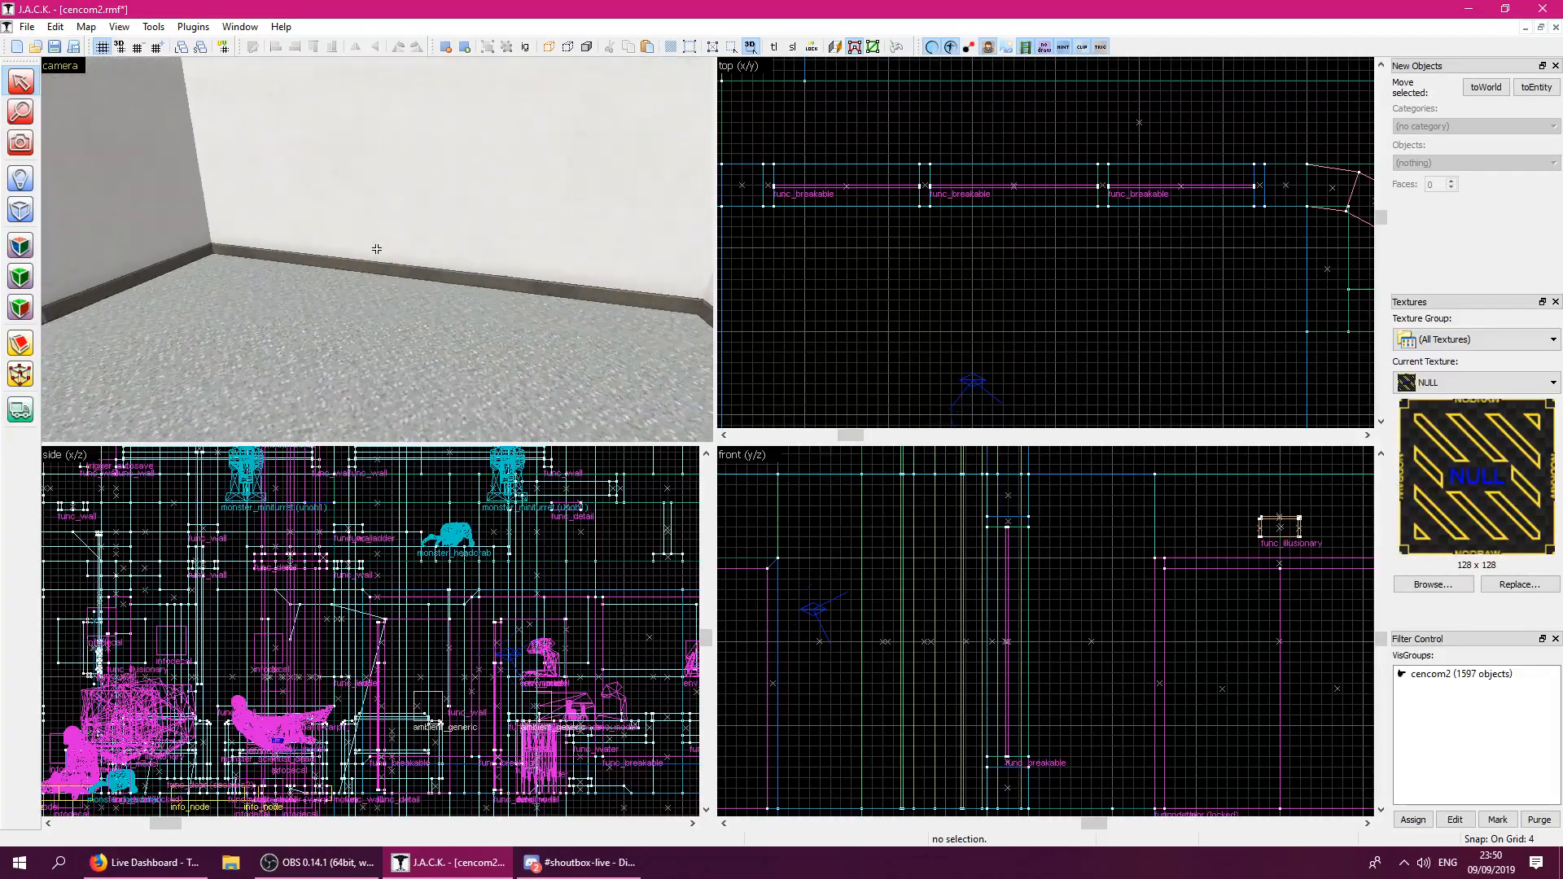
pyautogui.press('w')
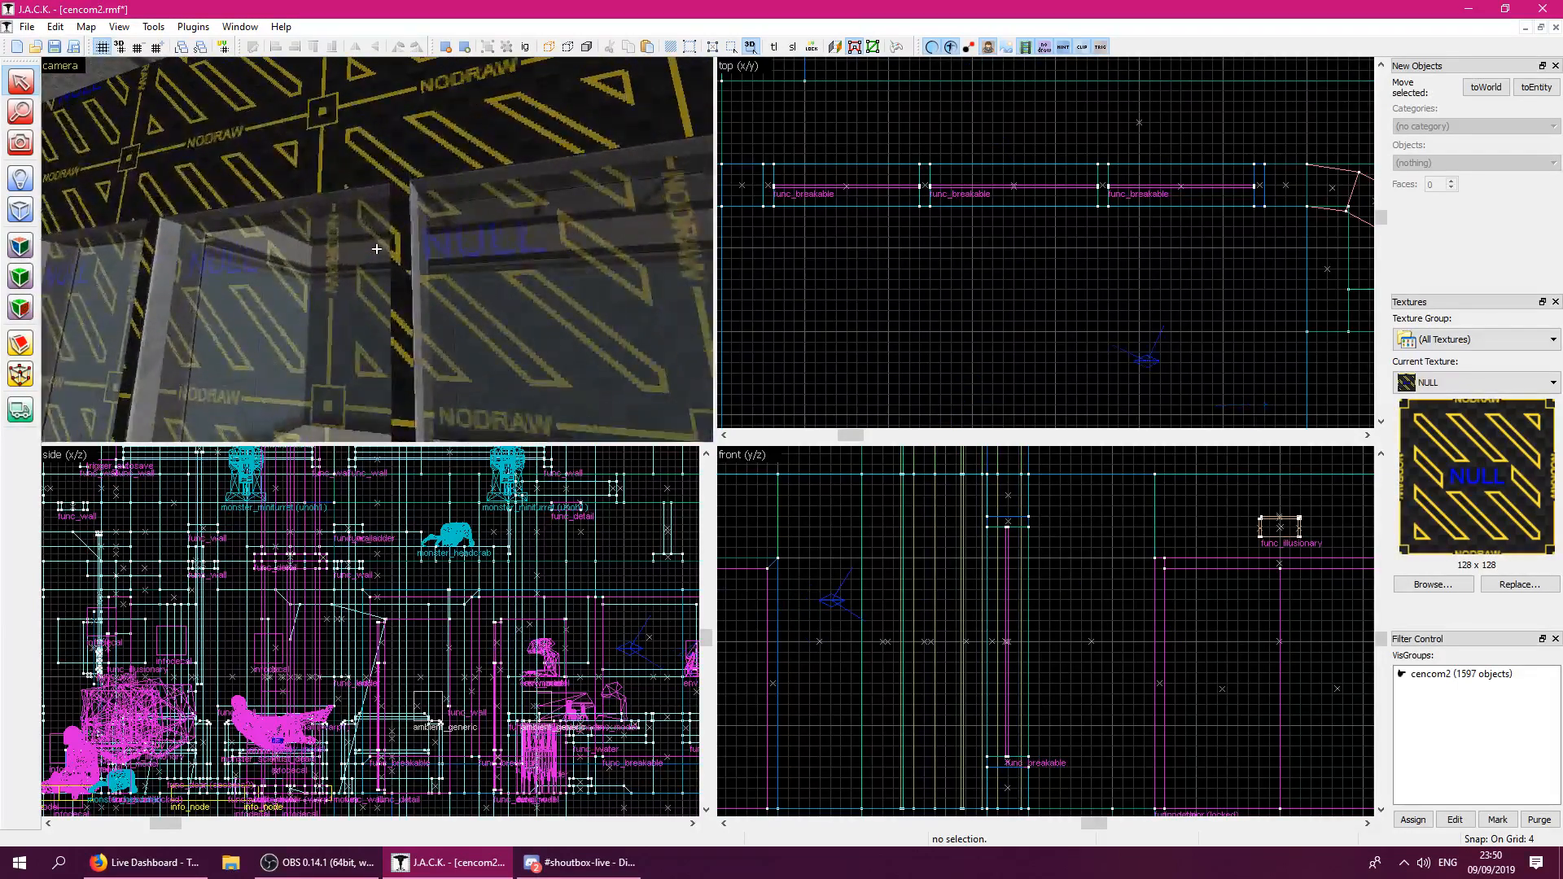
pyautogui.press('s')
pyautogui.press('w')
pyautogui.press('a')
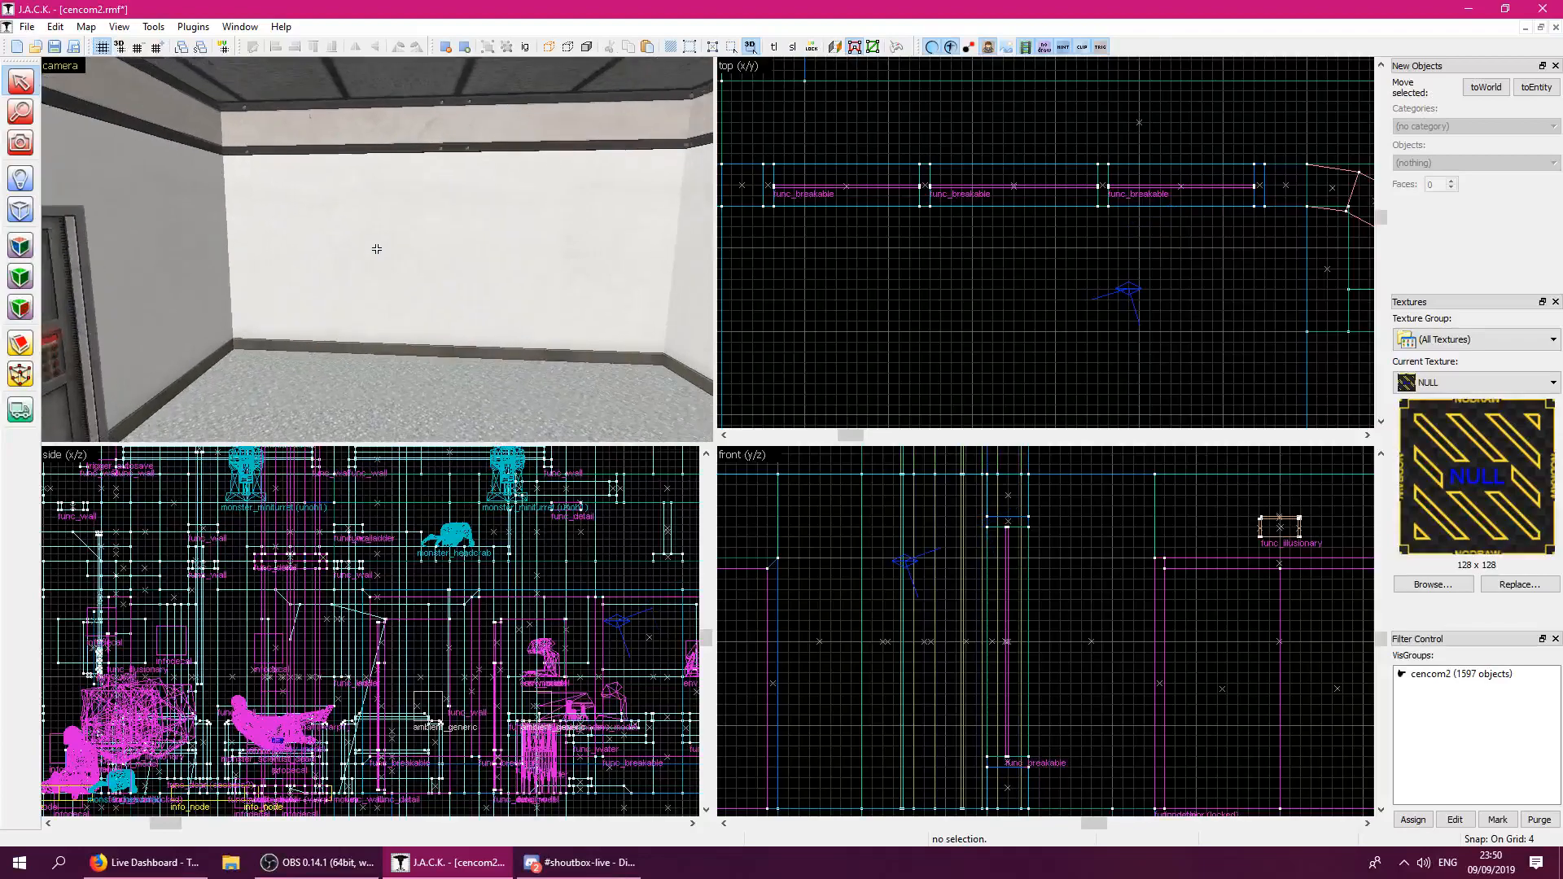
pyautogui.press('z')
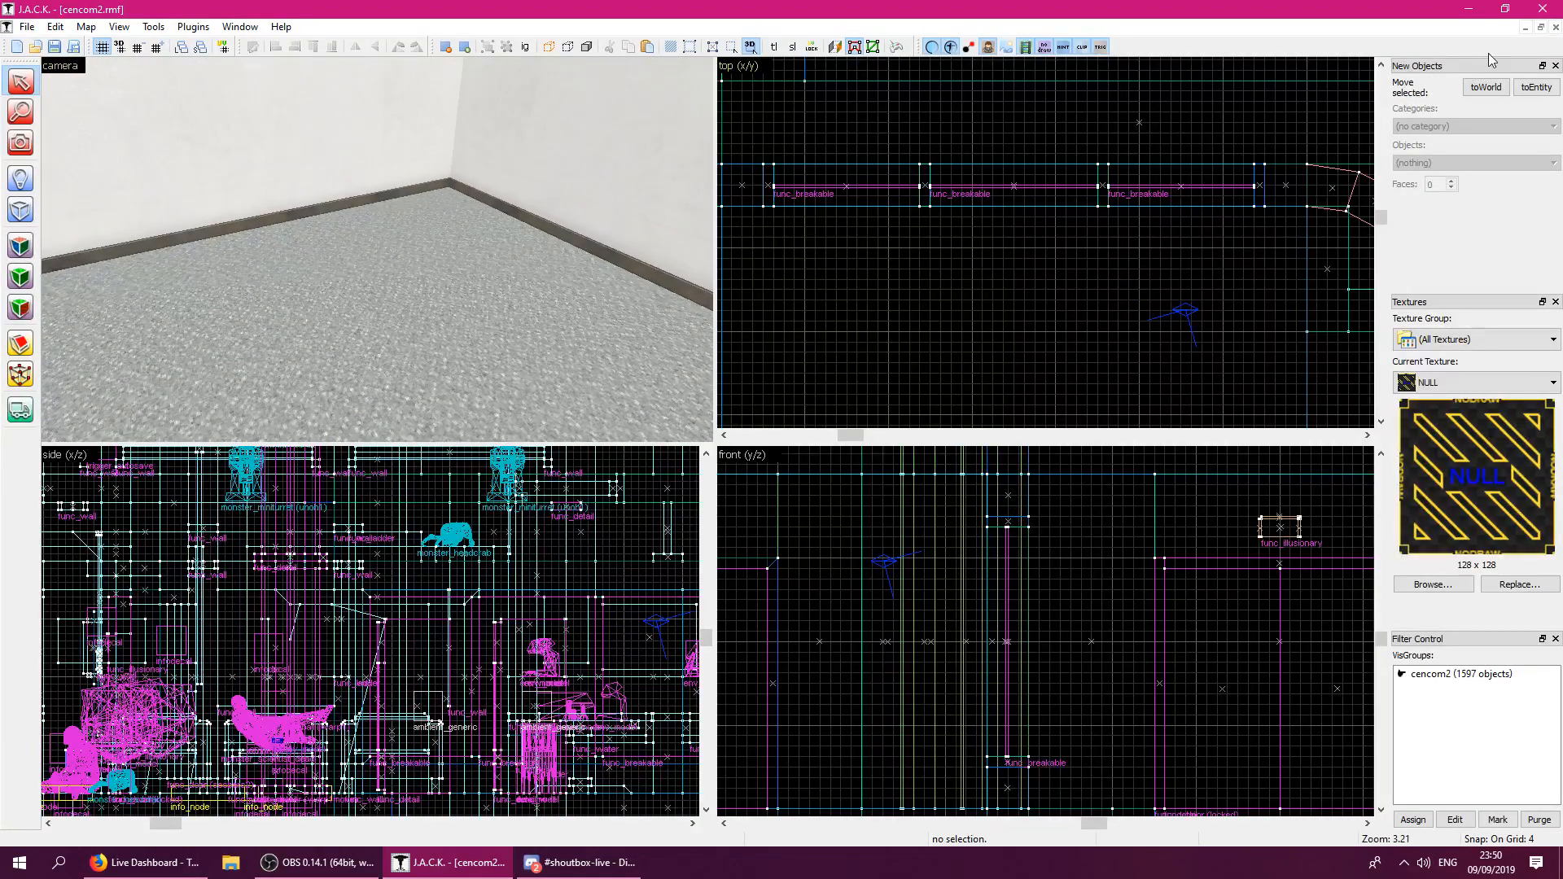
# Reduce the cencom2 map to a floating window and bring the tc_prefabs.rmf window into view in front of it.
pyautogui.click(1540, 29)
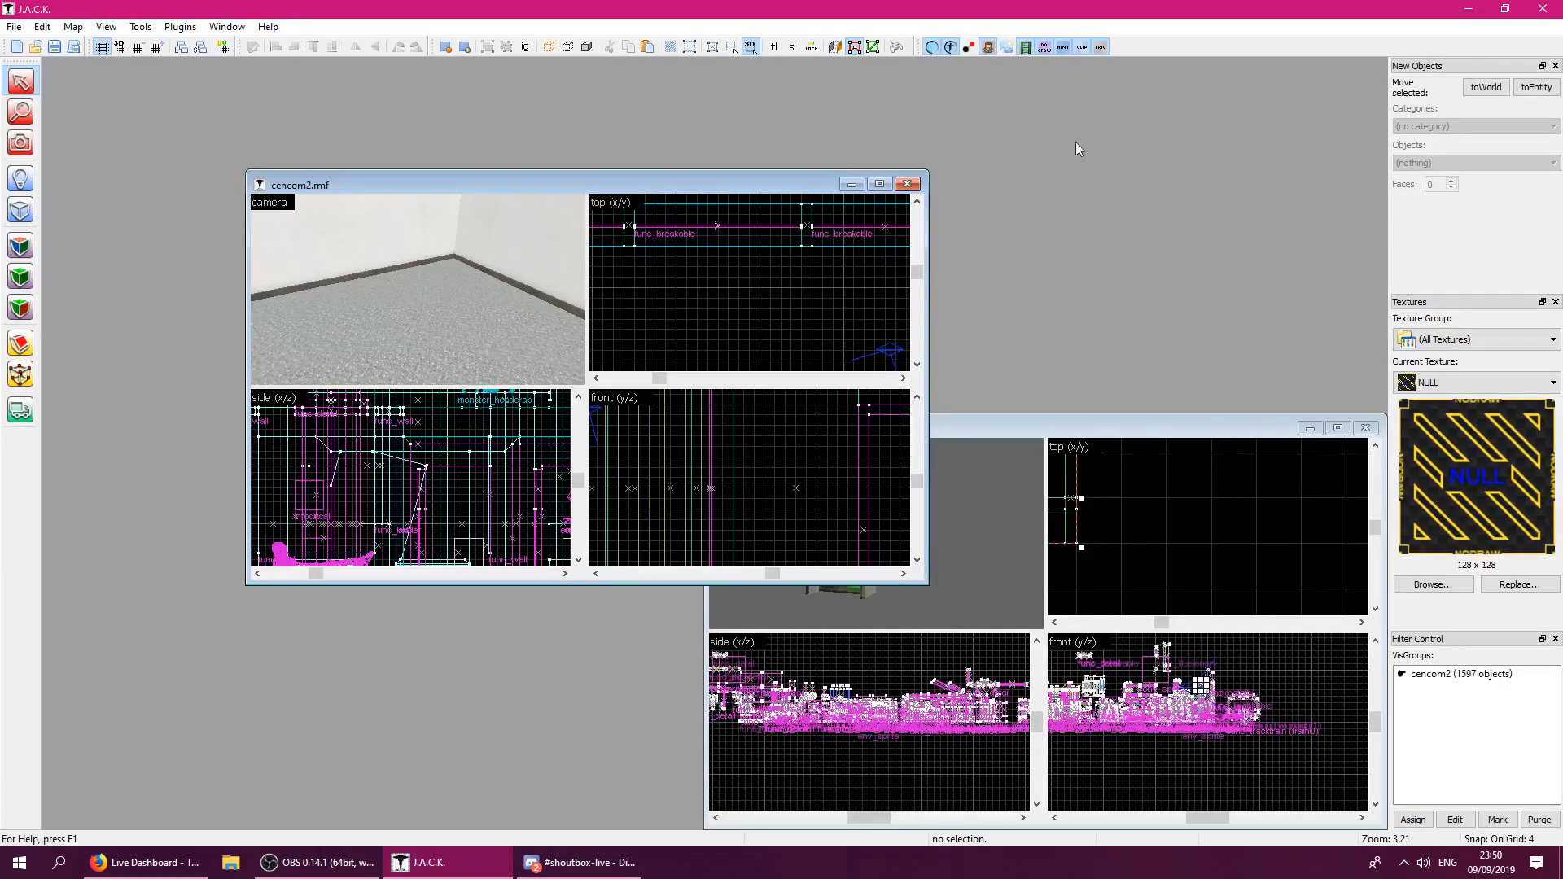
pyautogui.click(1161, 424)
pyautogui.moveTo(1140, 422); pyautogui.dragTo(965, 7)
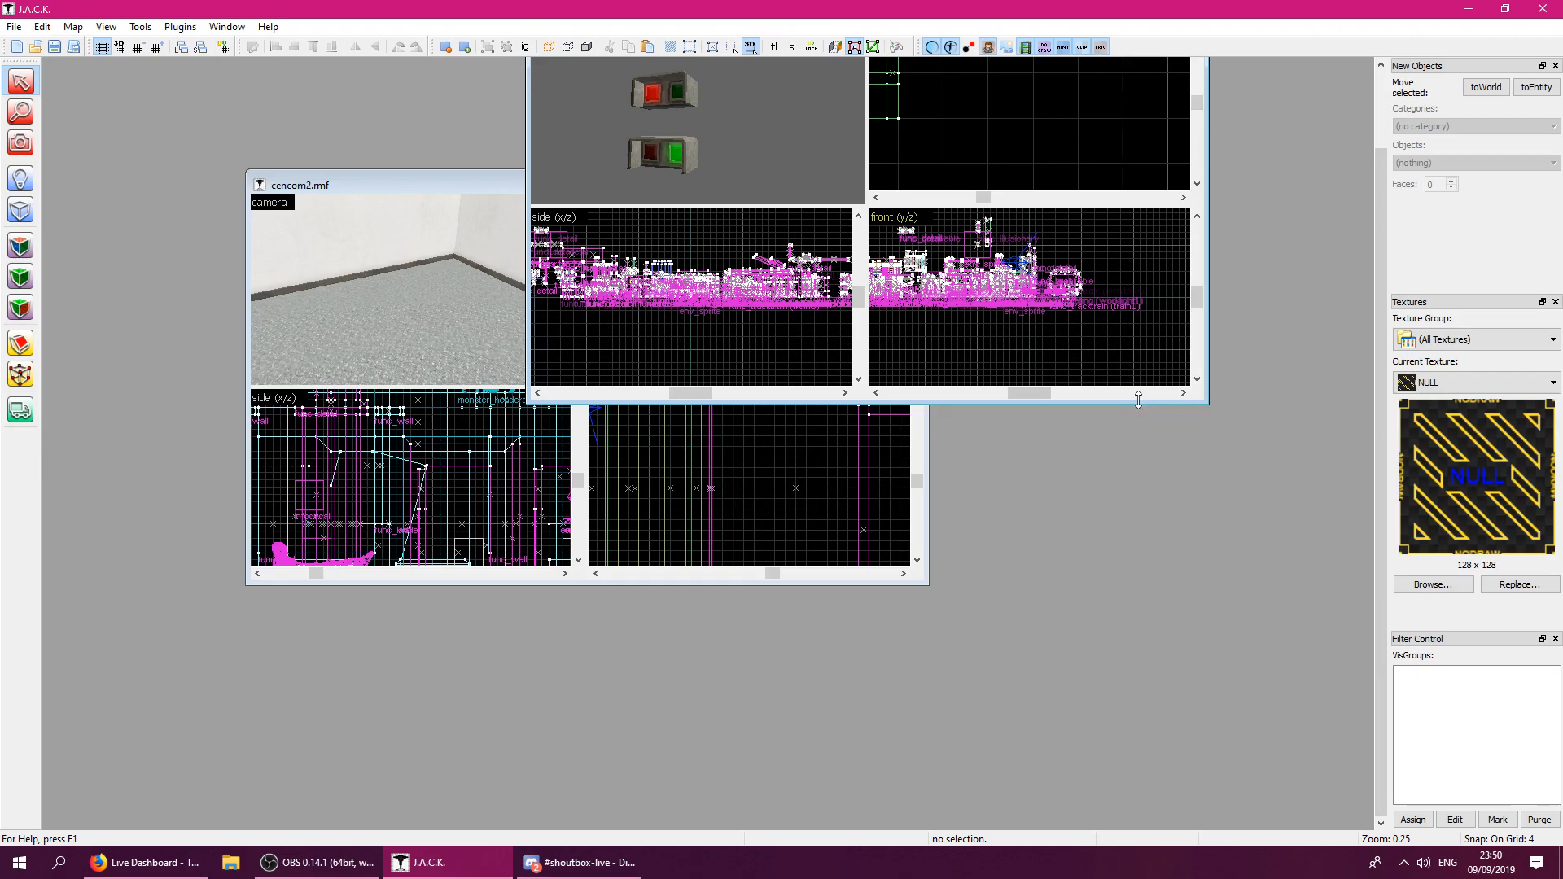
pyautogui.click(445, 178)
pyautogui.click(686, 125)
pyautogui.click(1382, 120)
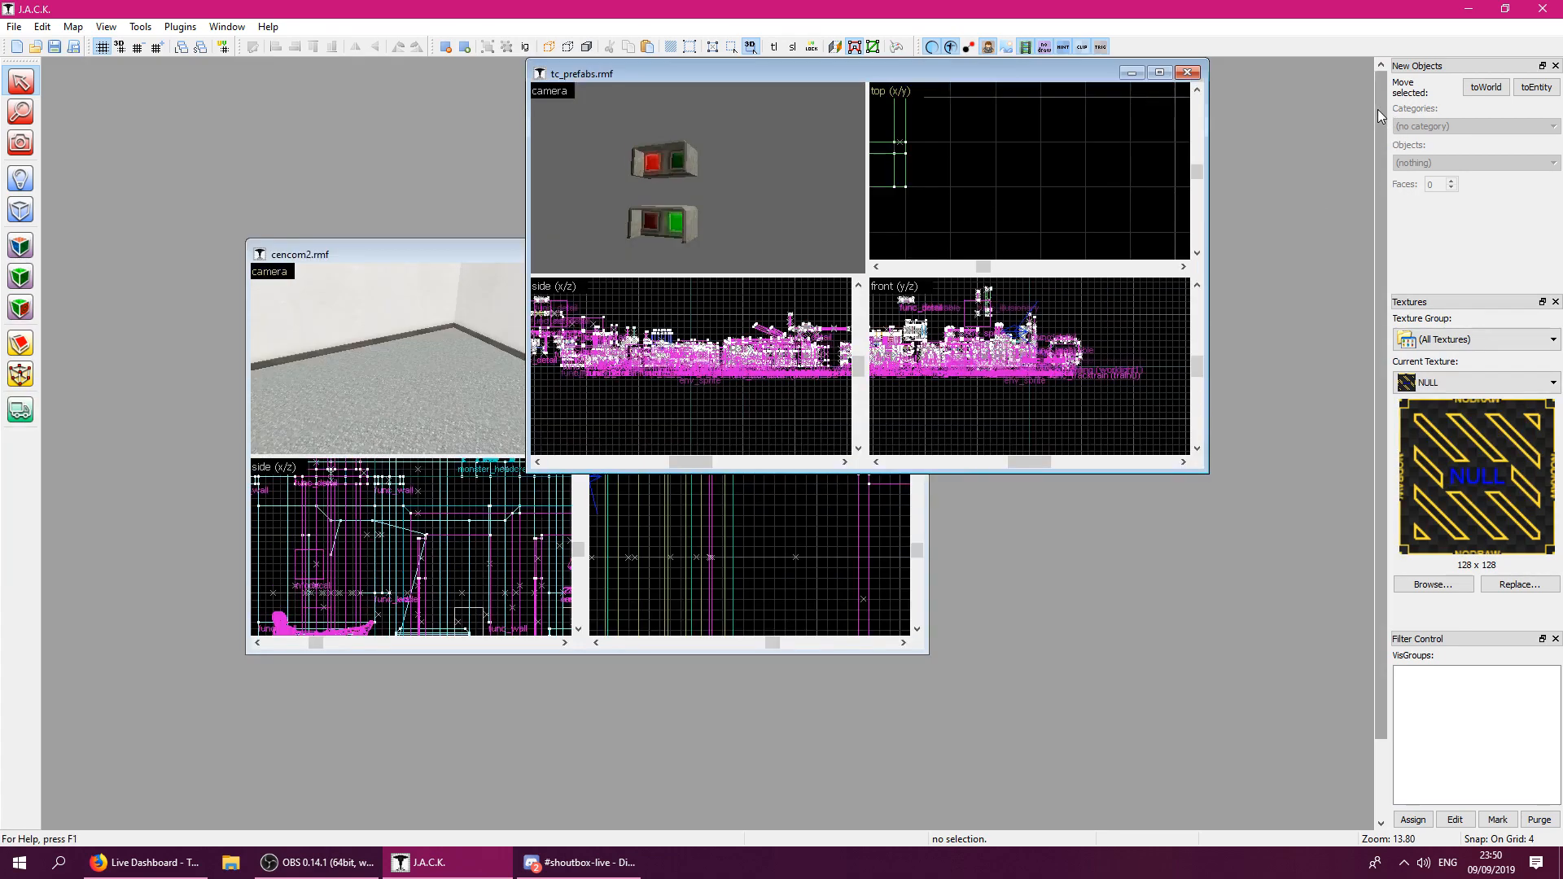
# Bring the tc_prefabs.rmf window fully into view and maximize it.
pyautogui.moveTo(1075, 89); pyautogui.dragTo(1087, 7)
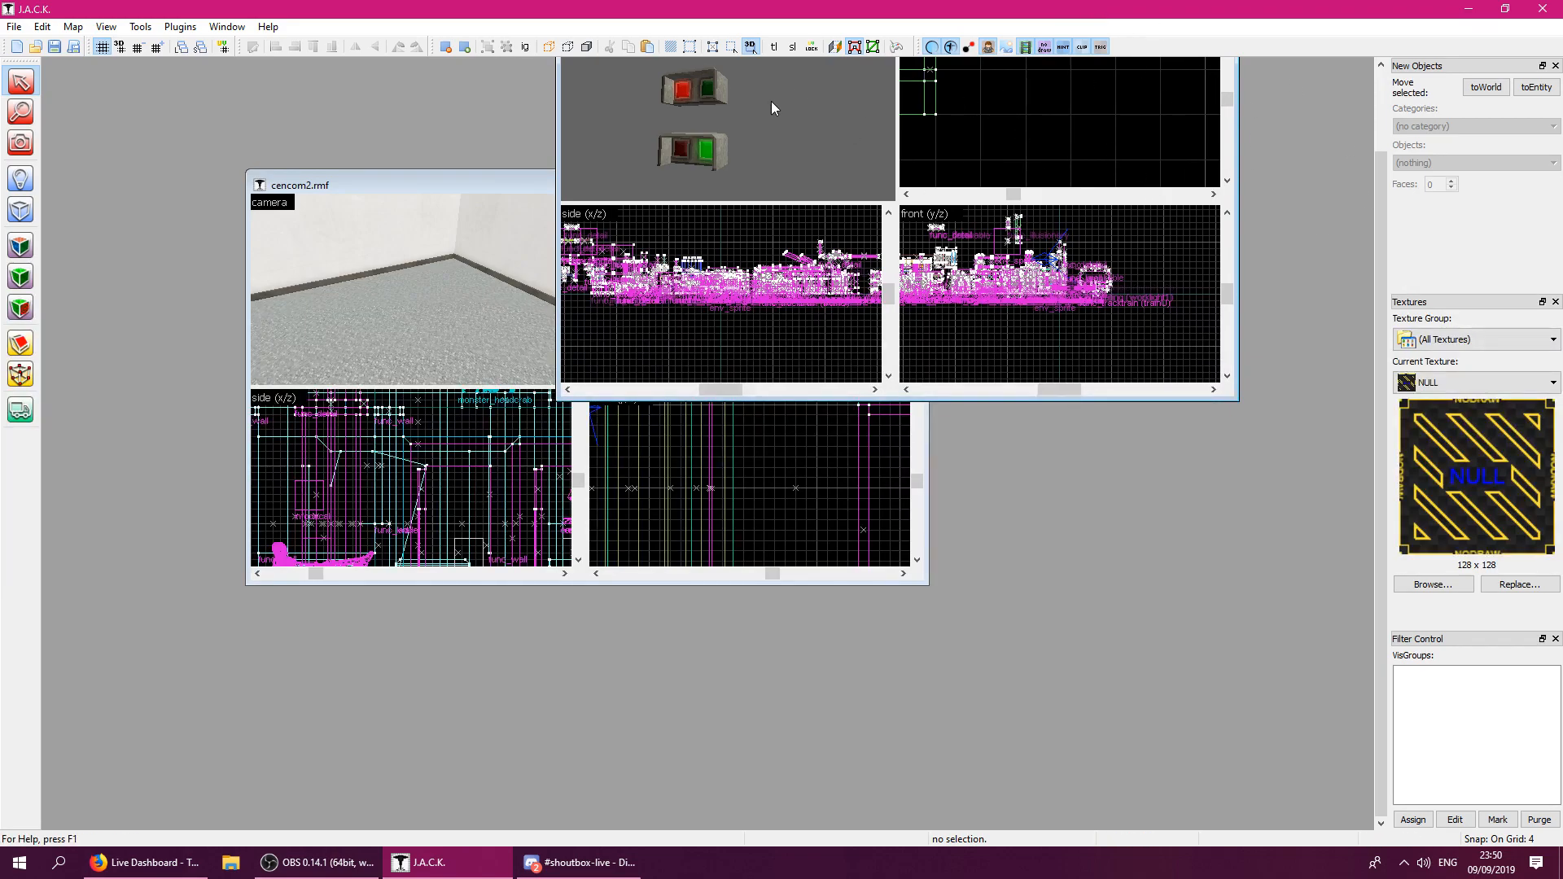
pyautogui.click(922, 84)
pyautogui.click(1159, 107)
pyautogui.click(675, 92)
pyautogui.click(1134, 105)
pyautogui.scroll(1, 1380, 188)
pyautogui.moveTo(1112, 67); pyautogui.dragTo(1164, 310)
pyautogui.moveTo(1044, 324); pyautogui.dragTo(1052, 163)
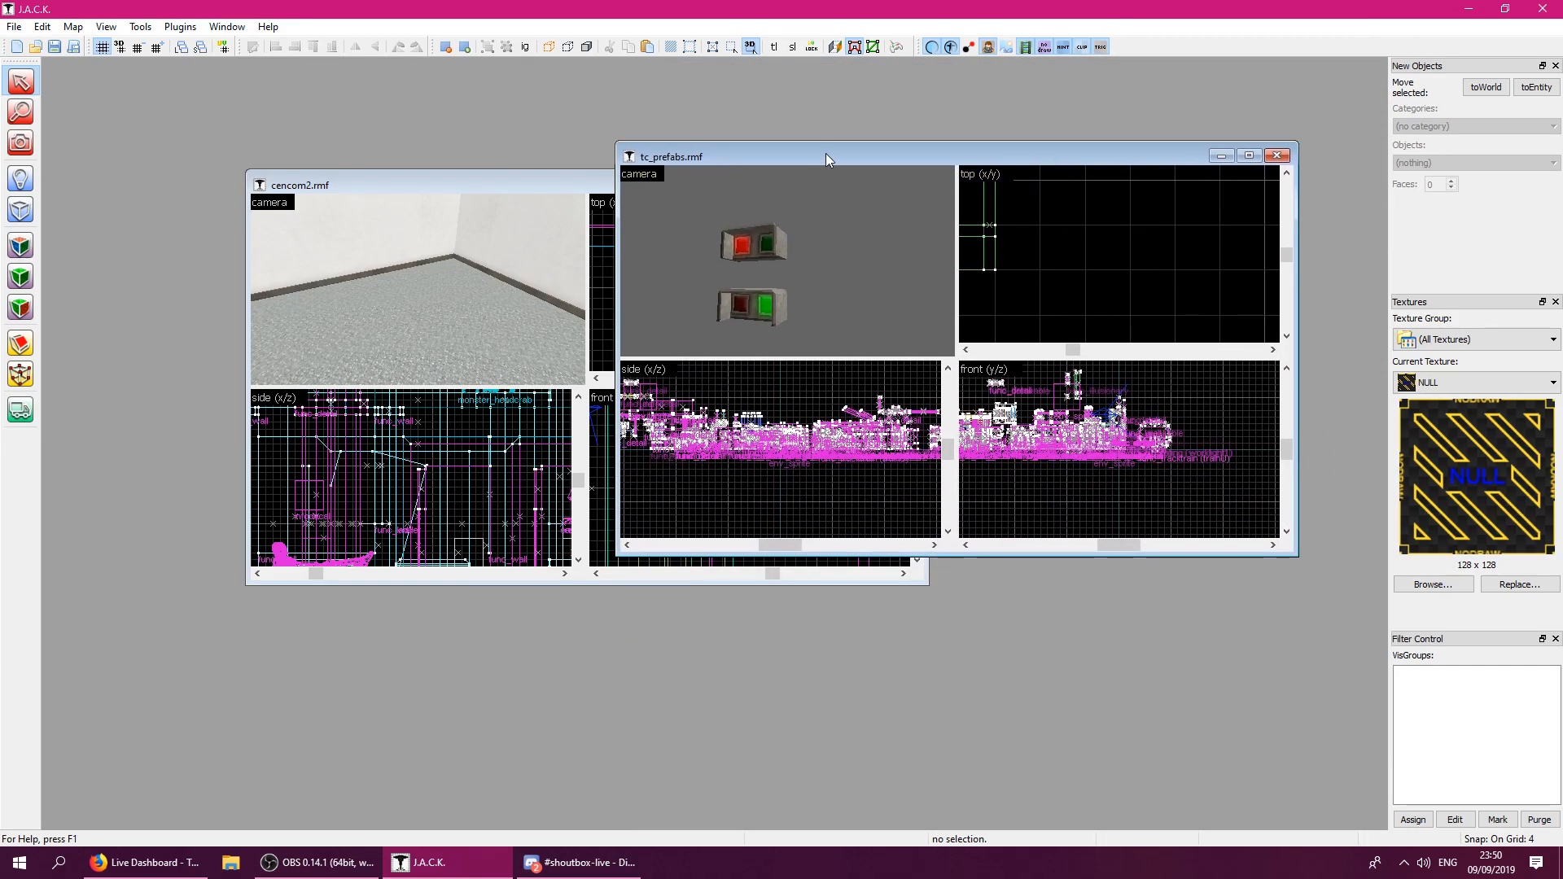
pyautogui.doubleClick(825, 153)
# Find the desk with computers among the prefabs and copy the monitor, tower and keyboard set at its near end.
pyautogui.press('z')
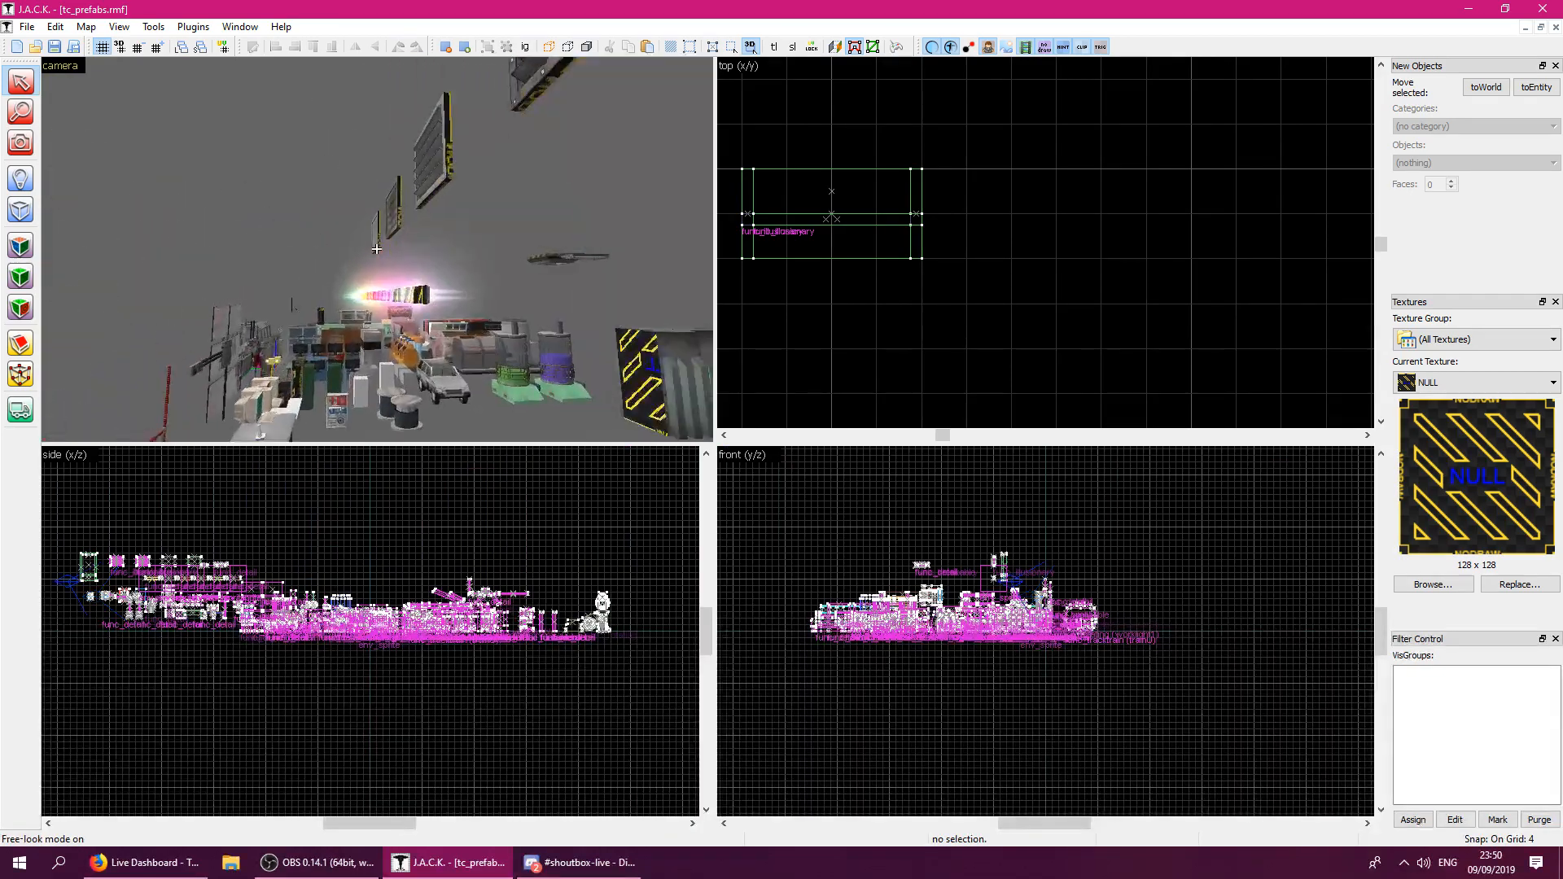
pyautogui.press('w')
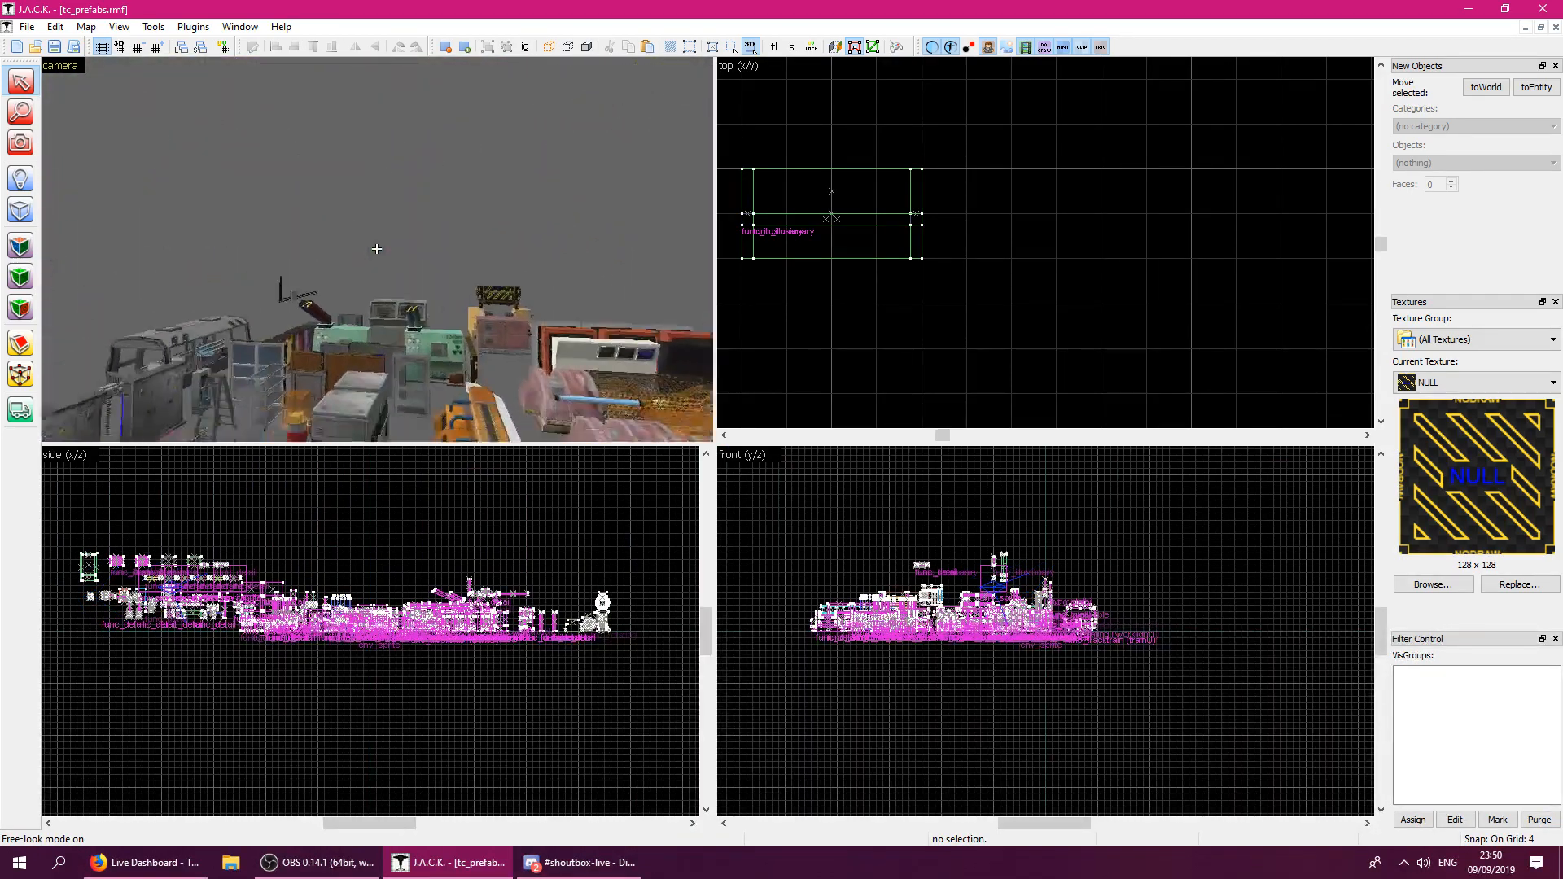
pyautogui.press('s')
pyautogui.press('d')
pyautogui.press('d')
pyautogui.press('w')
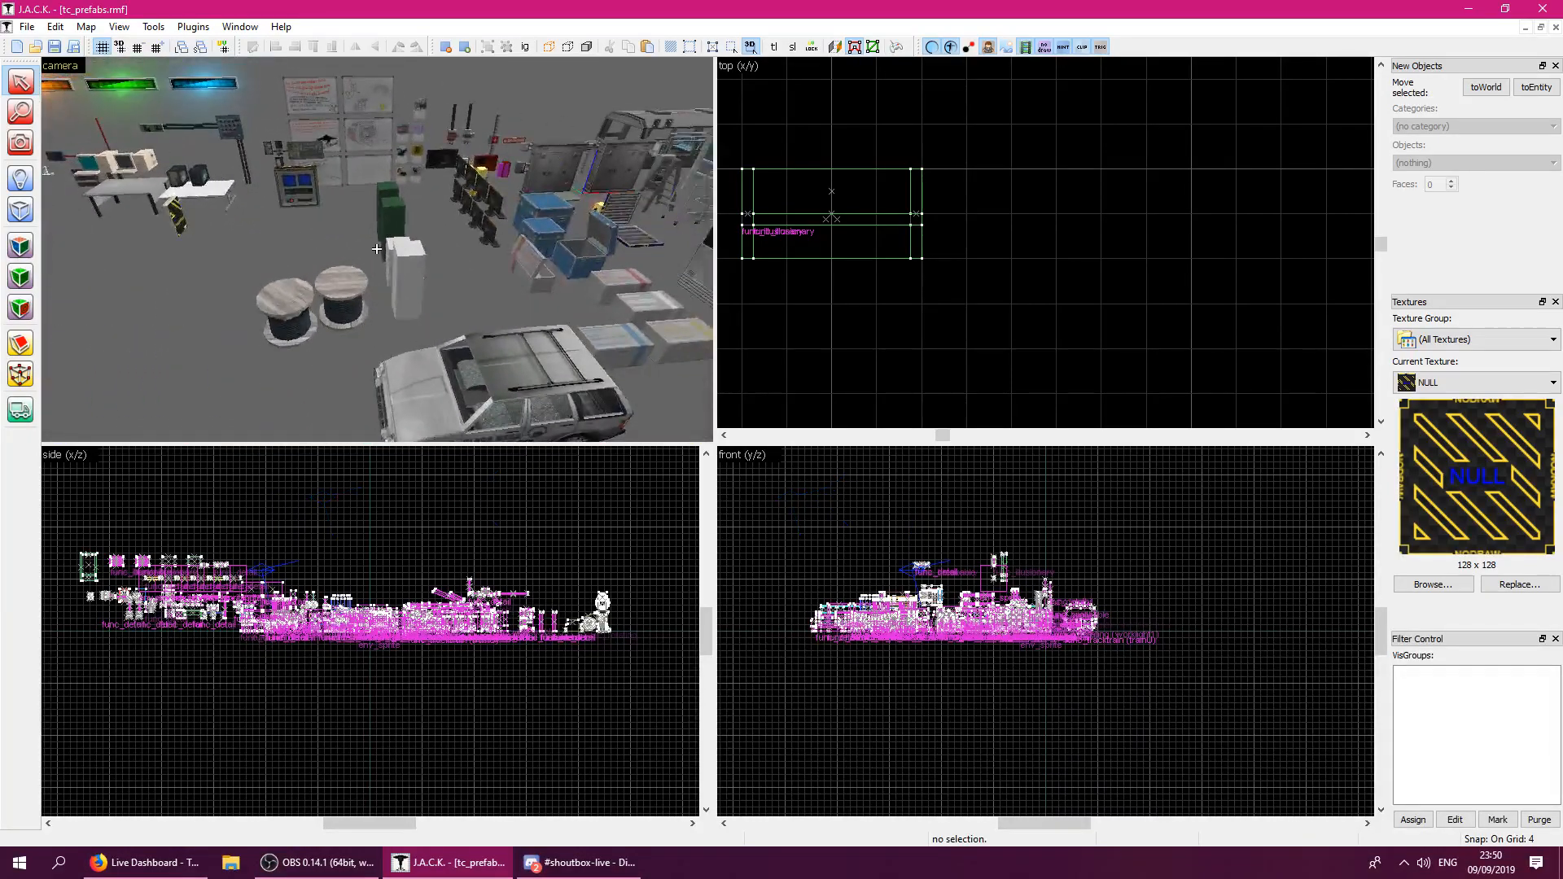
pyautogui.press('w')
pyautogui.press('w')
pyautogui.press('s')
pyautogui.press('z')
pyautogui.click(374, 248)
pyautogui.keyDown('ctrl'); pyautogui.click(421, 235); pyautogui.keyUp('ctrl')
pyautogui.keyDown('ctrl'); pyautogui.click(364, 287); pyautogui.keyUp('ctrl')
pyautogui.rightClick(341, 220)
pyautogui.click(427, 232)
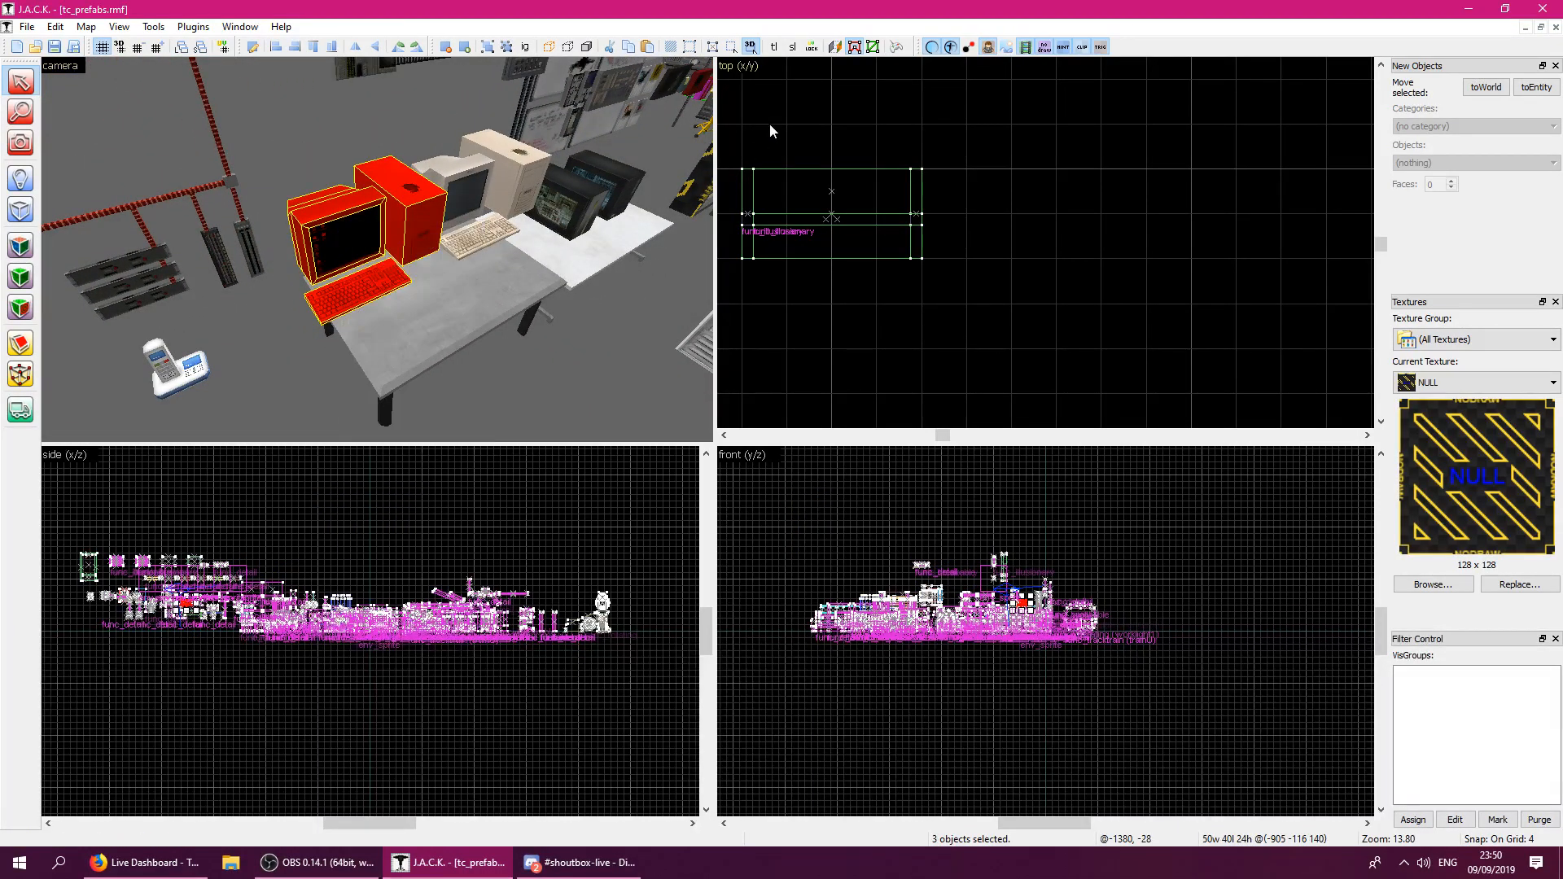
# Return to the cencom2.rmf map, maximize it and bring the new windowed room into close top view.
pyautogui.click(1540, 27)
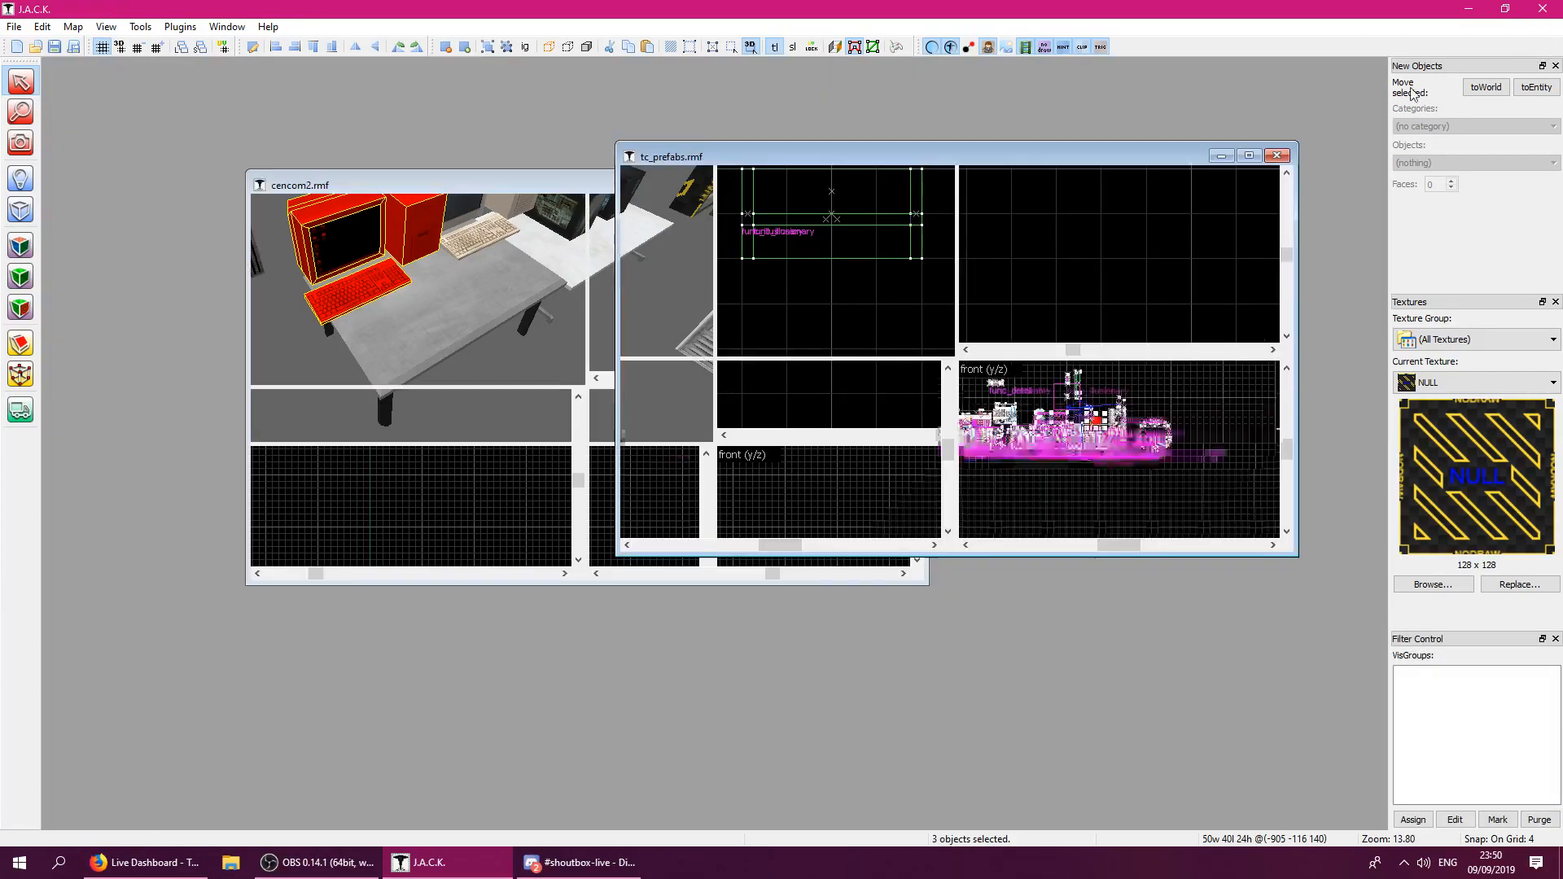
pyautogui.click(565, 178)
pyautogui.doubleClick(573, 187)
pyautogui.scroll(5, 1058, 292)
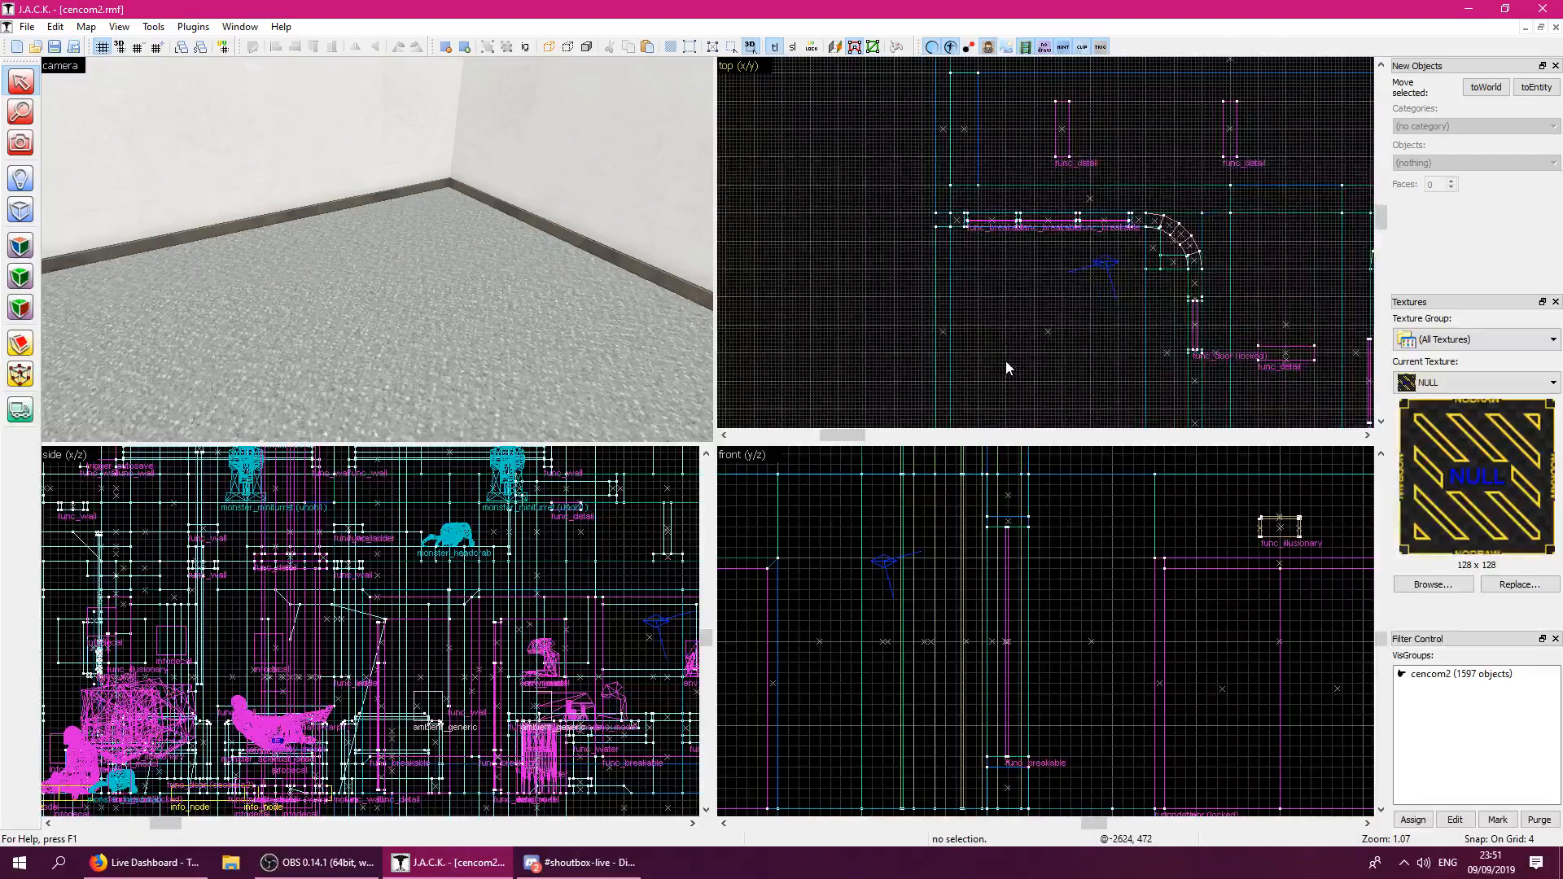
# With the grid at 16, paste the computer into the windowed room, turn it around and place it in the corner opposite the window.
pyautogui.press(']')
pyautogui.press(']')
pyautogui.press(']')
pyautogui.moveTo(1380, 223)
pyautogui.mouseDown()
pyautogui.moveTo(1346, 236)
pyautogui.moveTo(1378, 216)
pyautogui.mouseUp()
pyautogui.press('[')
pyautogui.rightClick(1051, 282)
pyautogui.click(1084, 290)
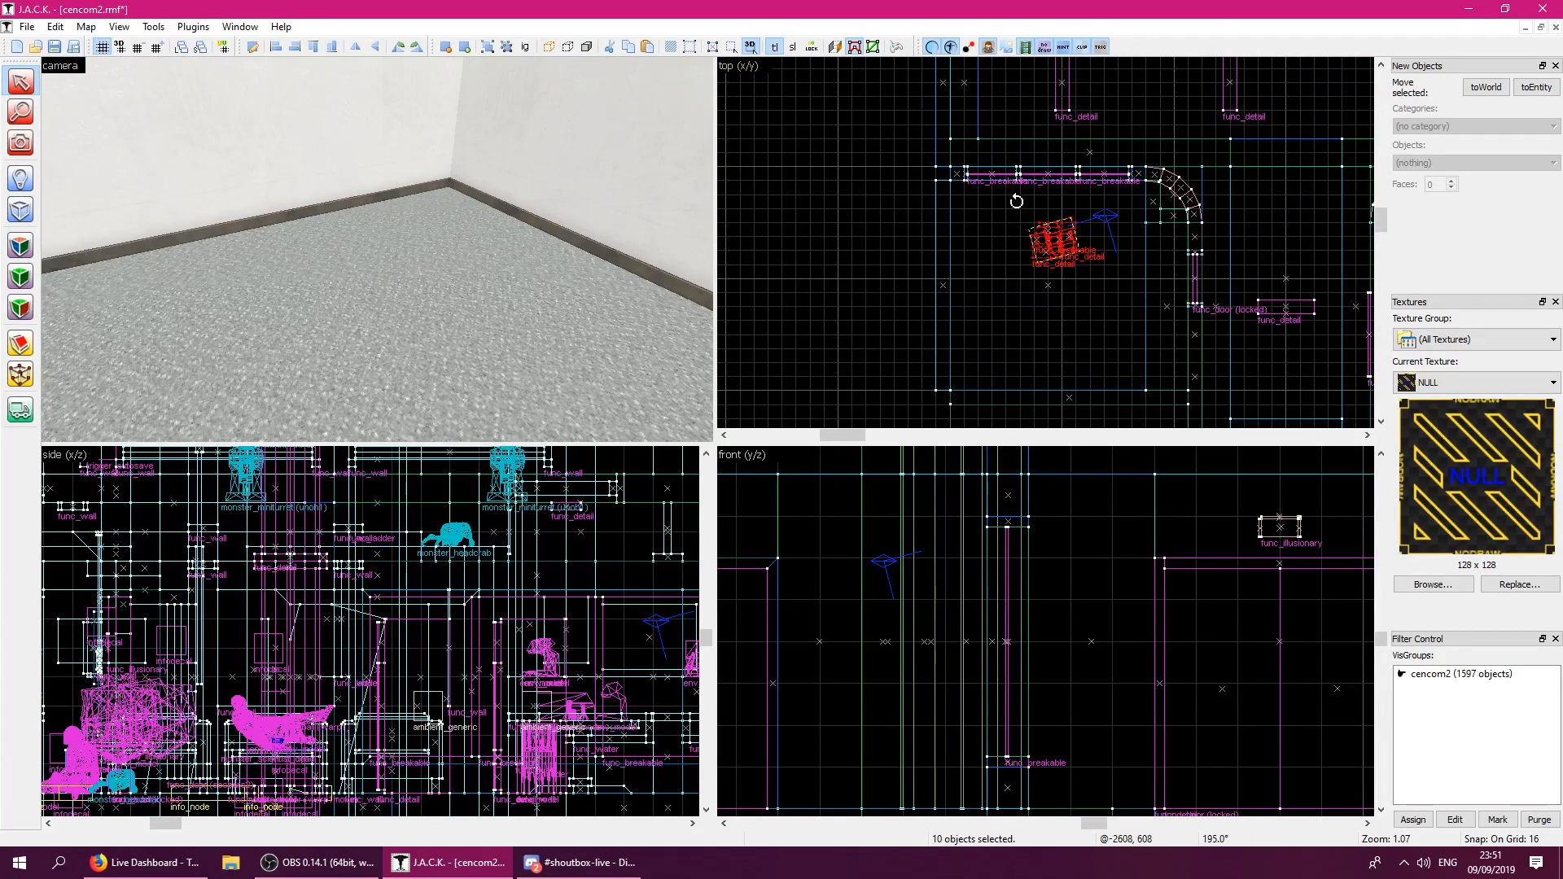
pyautogui.moveTo(992, 354); pyautogui.dragTo(993, 354)
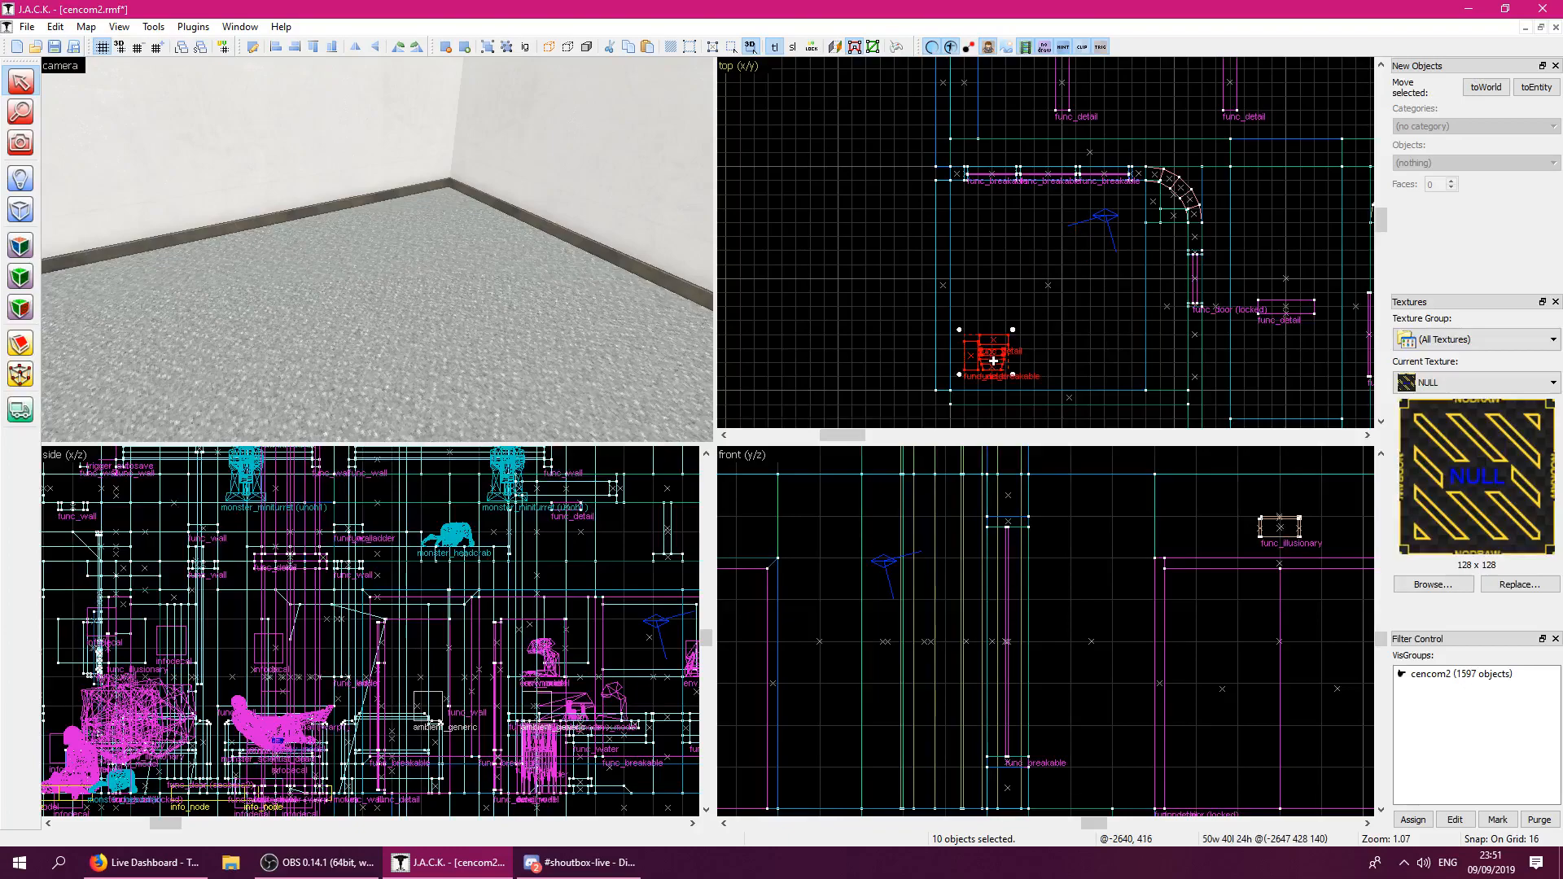
# Lower the computer to near the room's floor in the front view and deselect it.
pyautogui.scroll(-3, 1009, 702)
pyautogui.moveTo(951, 633); pyautogui.dragTo(958, 692)
pyautogui.click(809, 354)
# Examine the placed computer through the window from the corridor and up close inside the room.
pyautogui.press('z')
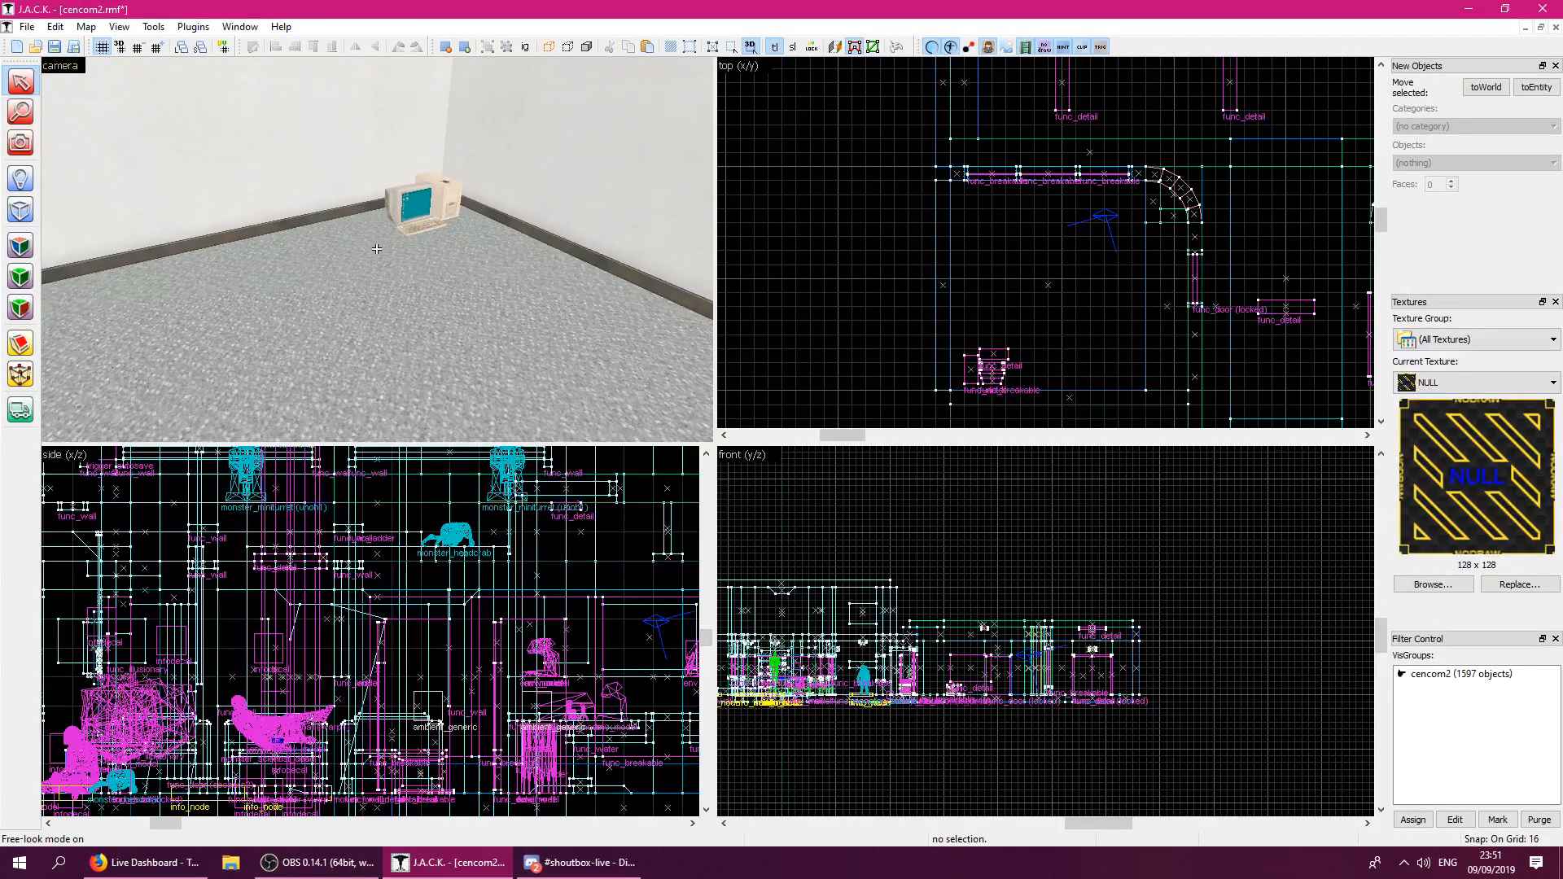
pyautogui.press('w')
pyautogui.press('s')
pyautogui.press('w')
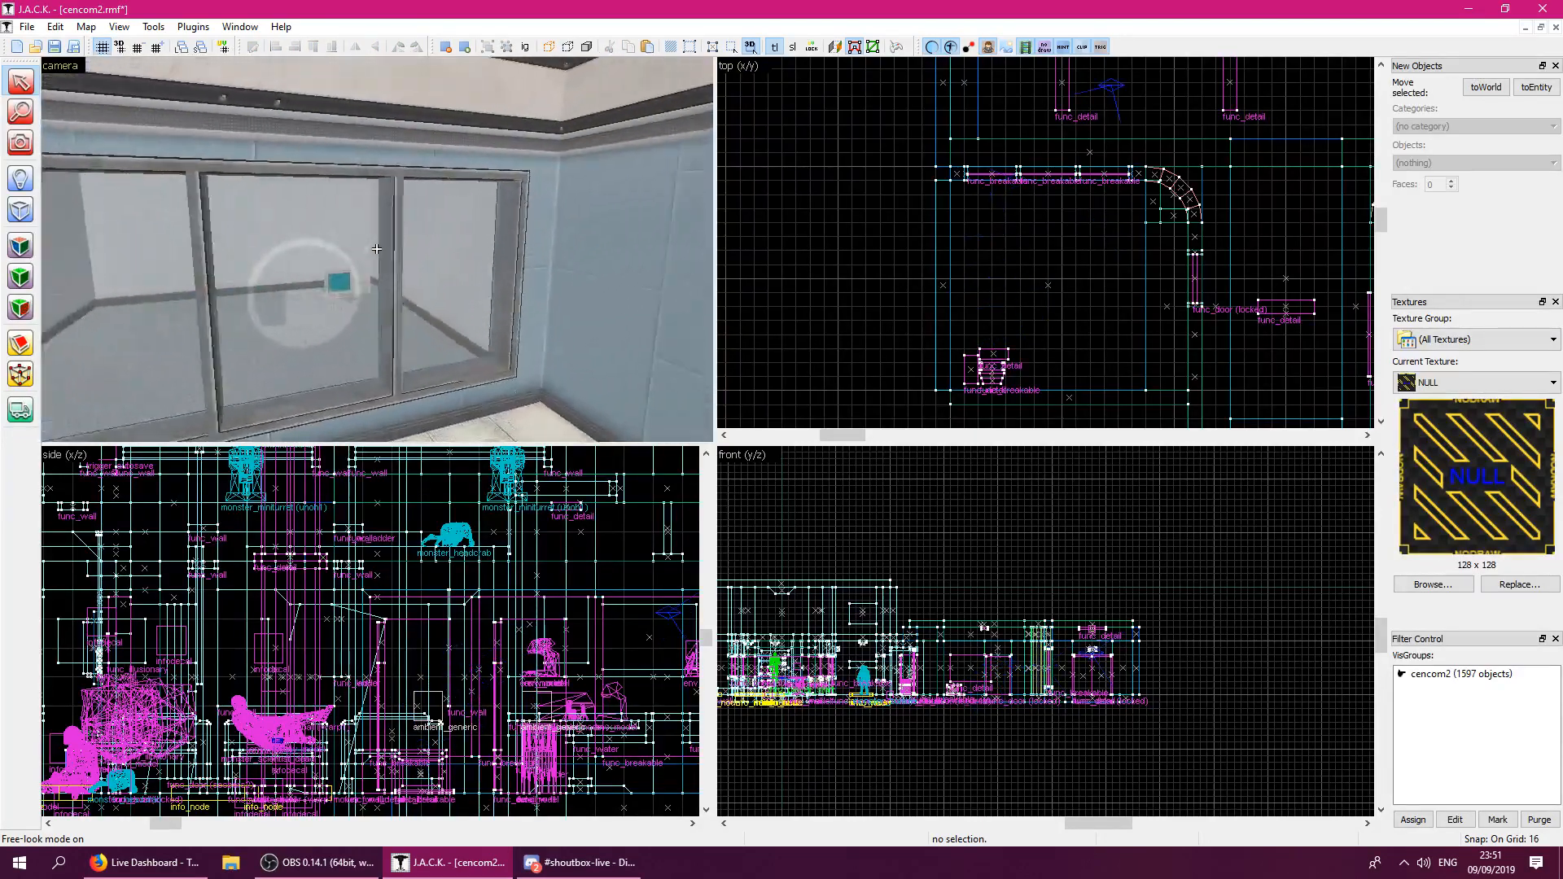
pyautogui.press('s')
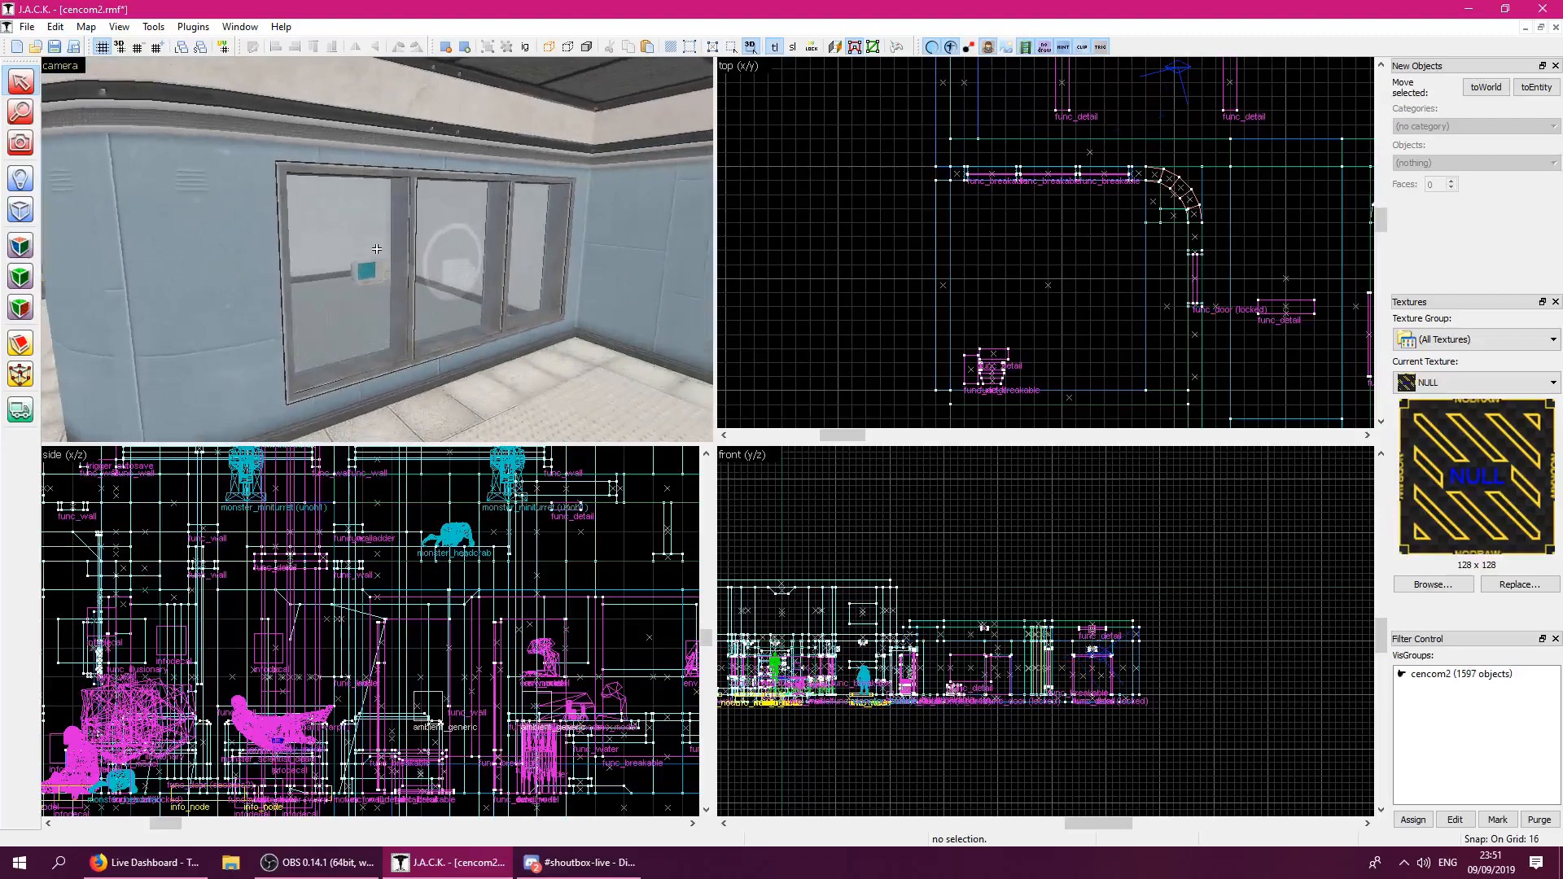
pyautogui.press('w')
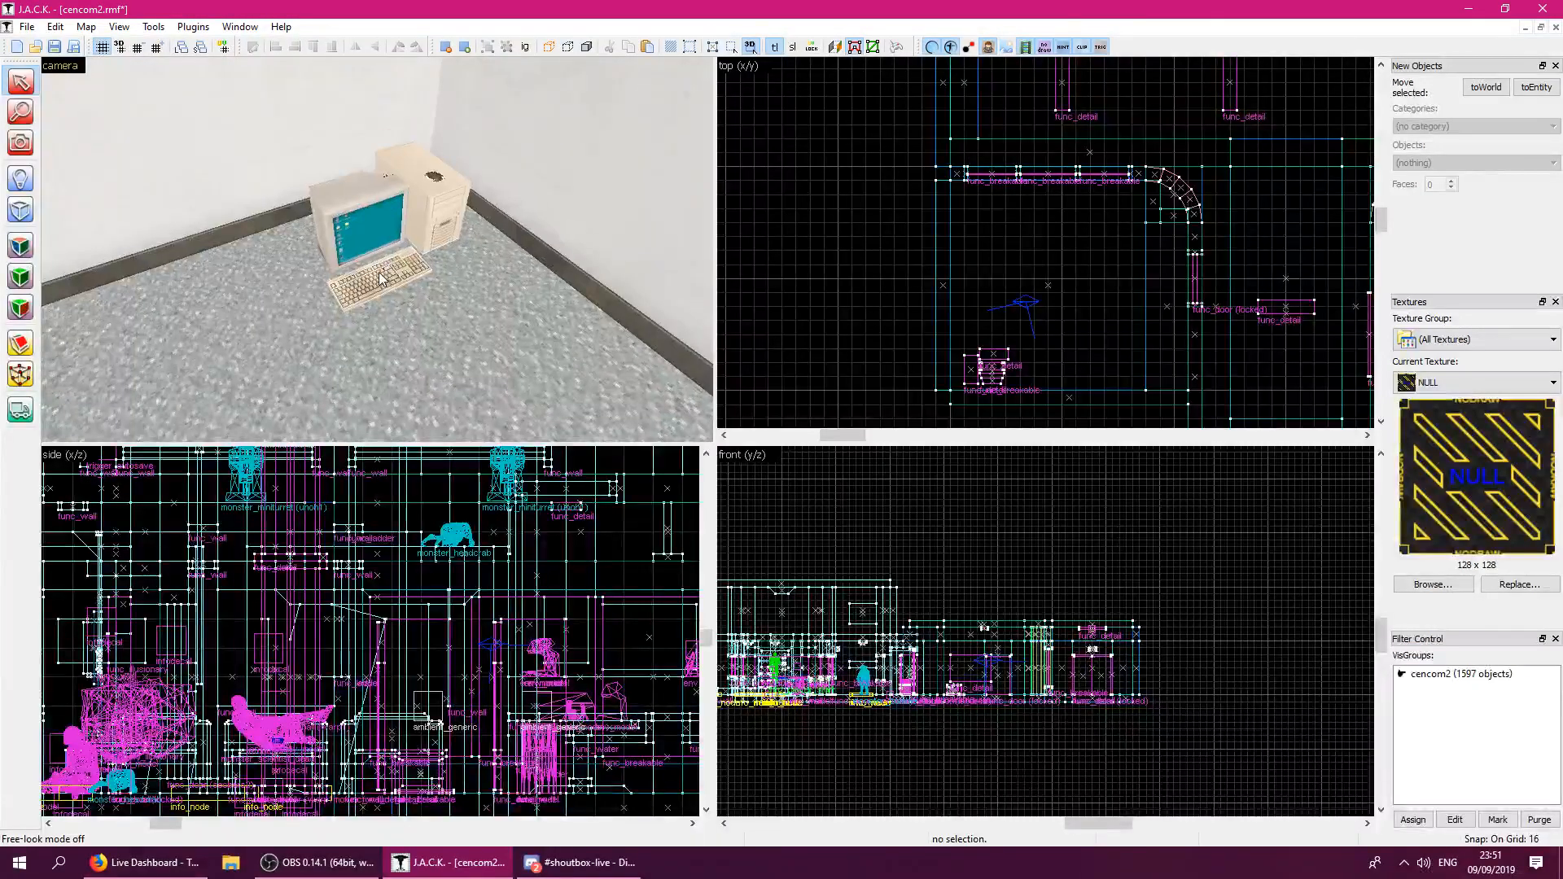
# Examine the security area and its existing furniture elsewhere in the cencom2 map.
pyautogui.click(1541, 28)
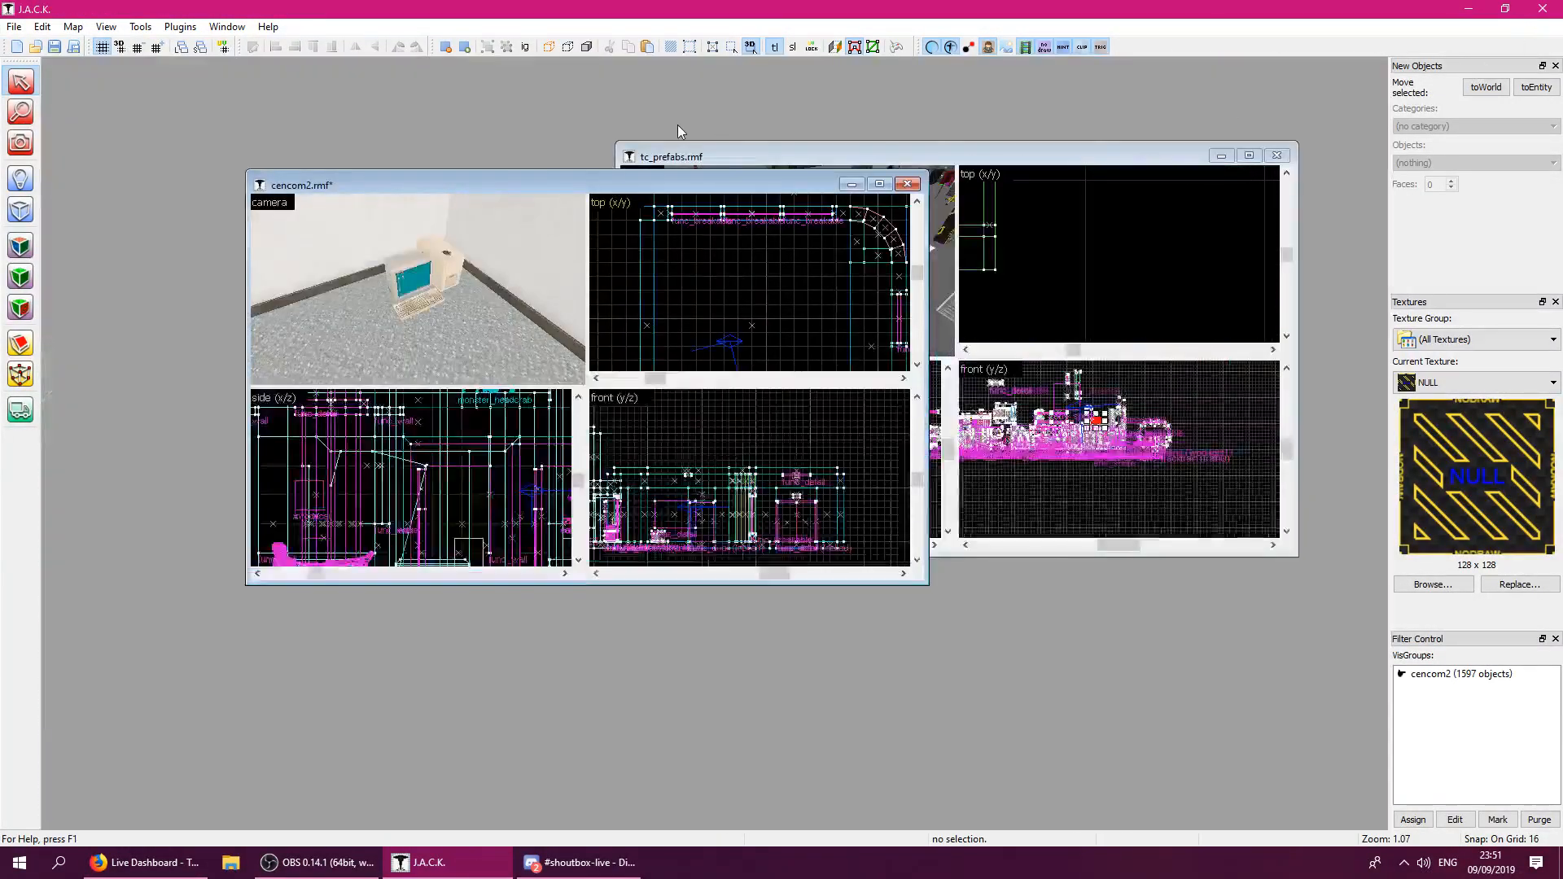
pyautogui.doubleClick(531, 179)
pyautogui.press('z')
pyautogui.press('w')
pyautogui.press('w')
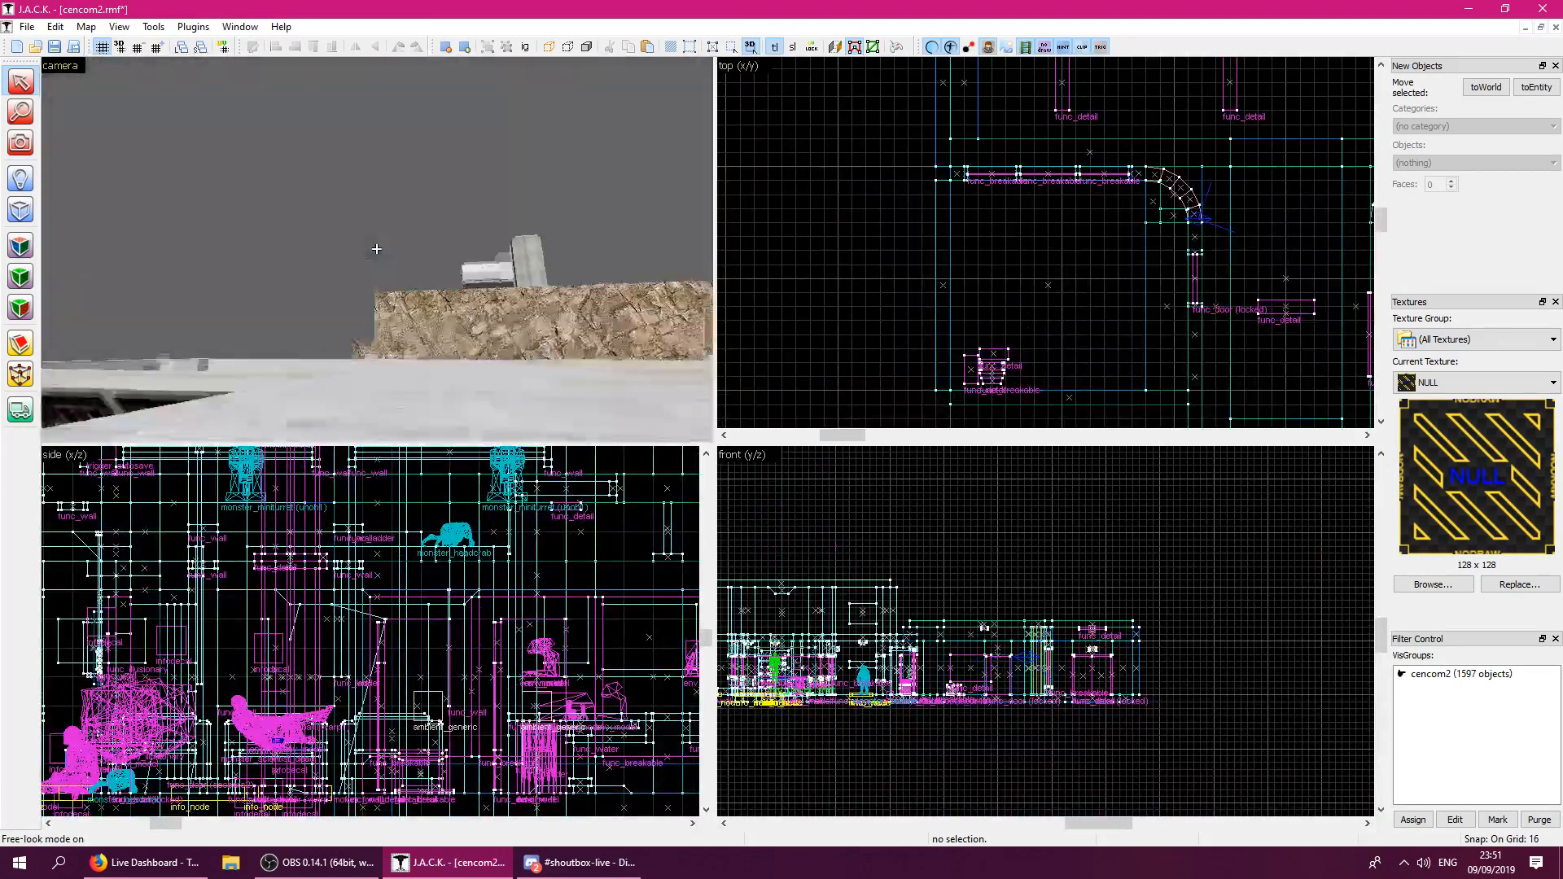
pyautogui.press('w')
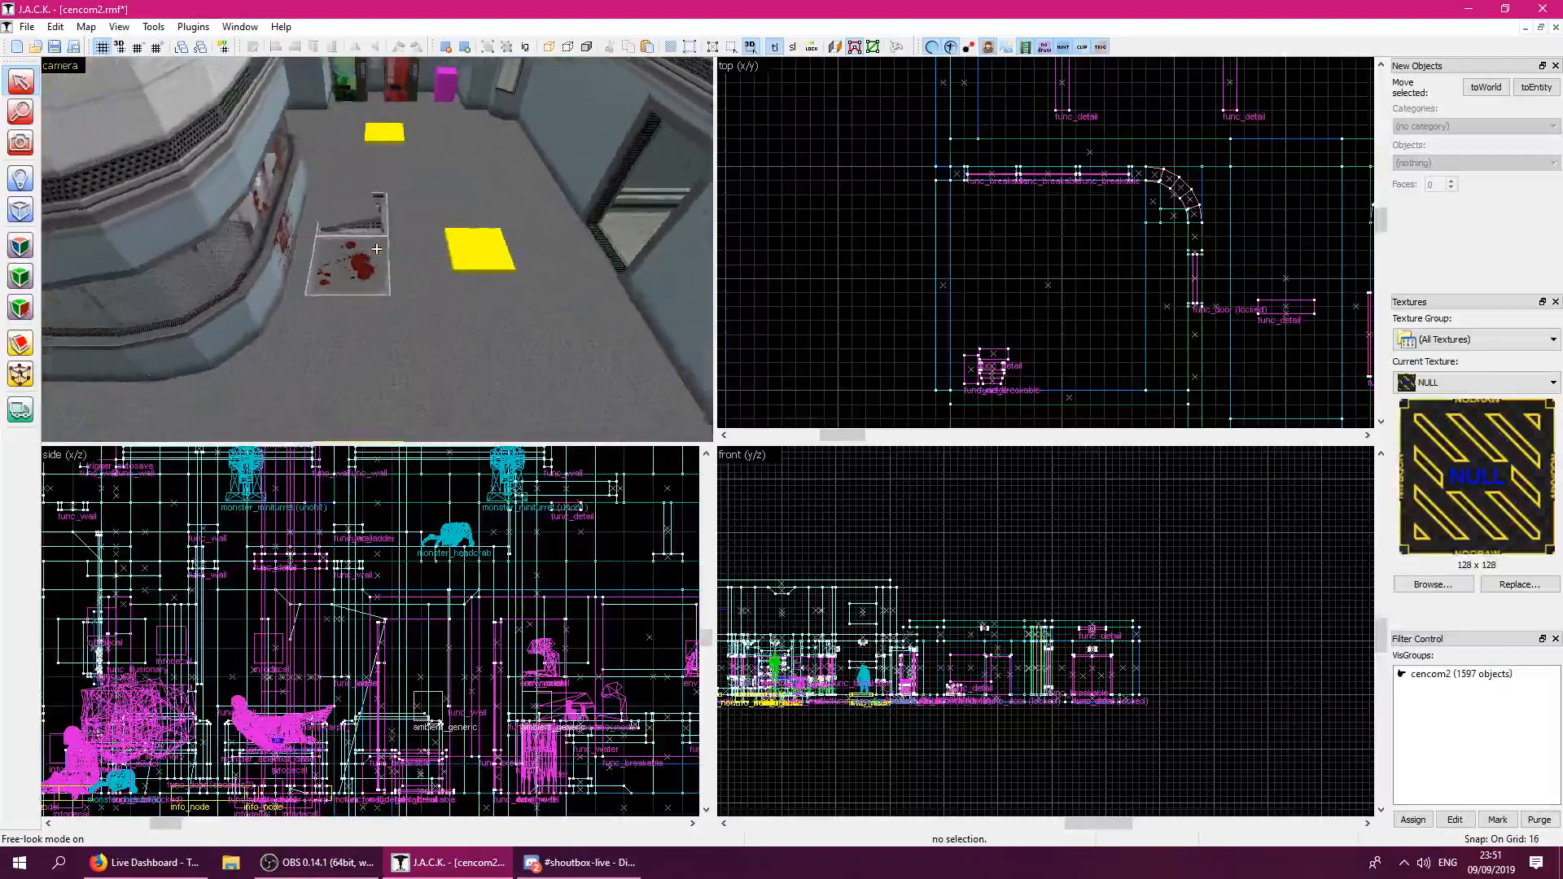
pyautogui.press('w')
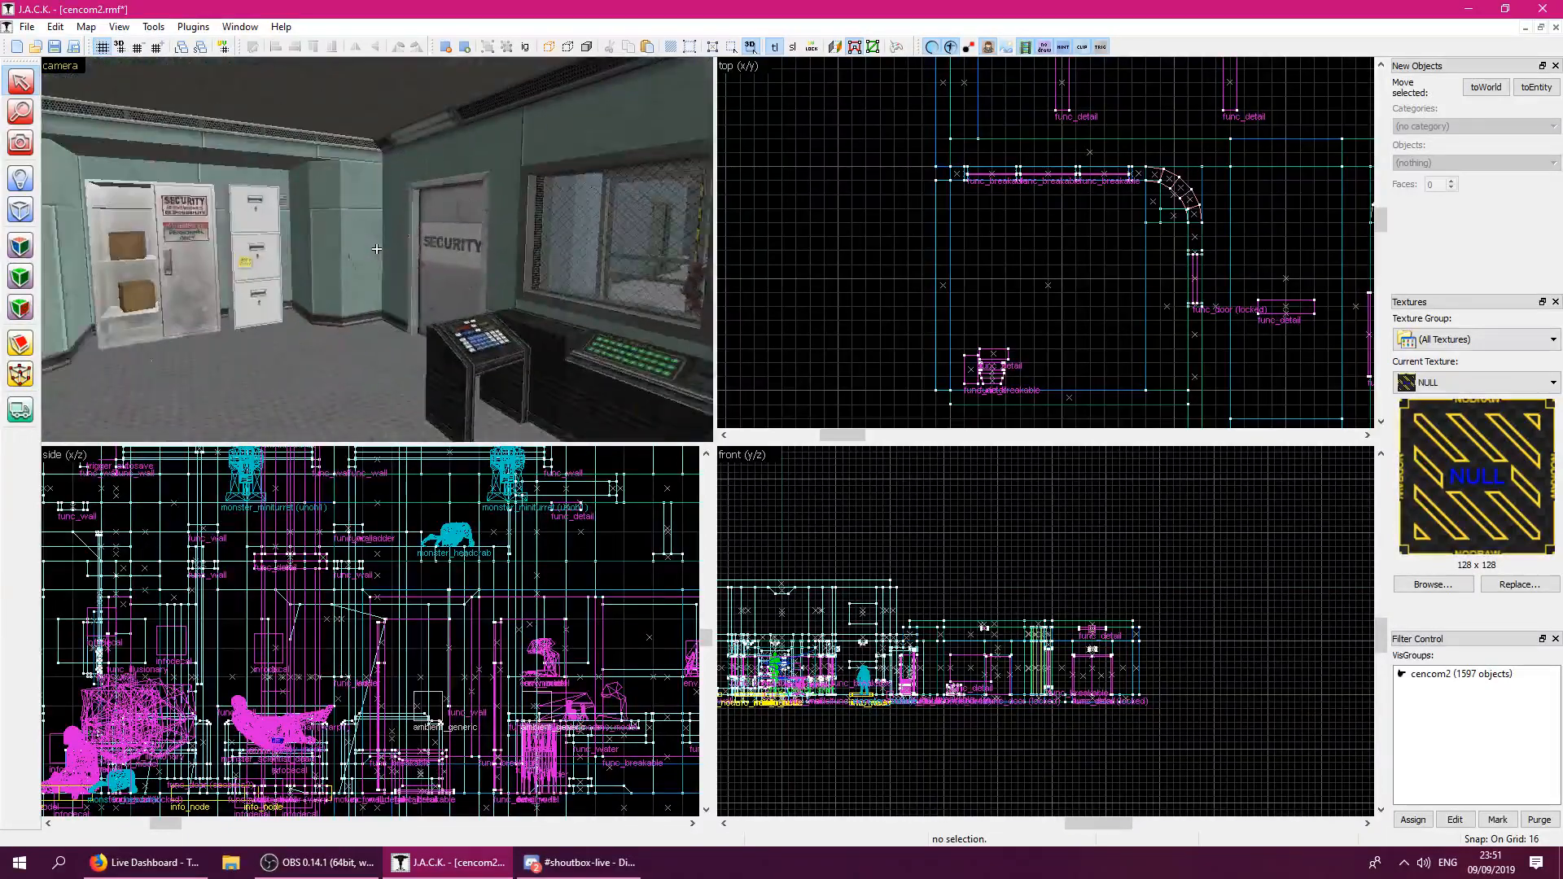
pyautogui.press('w')
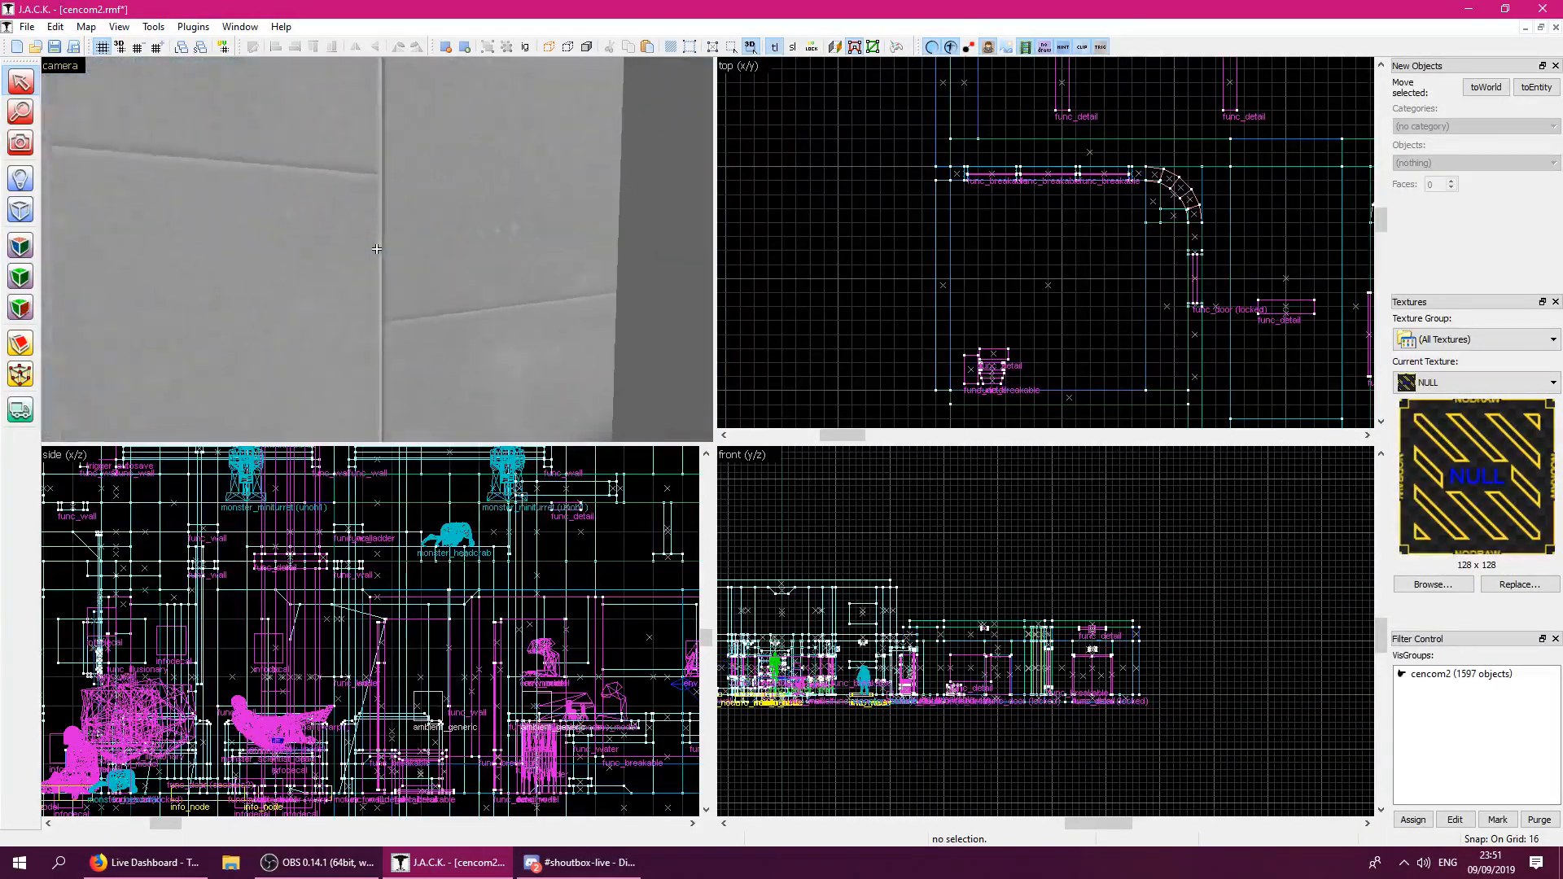
# Look through the cencom2 map's offices, main corridor and secure access hall in the camera view.
pyautogui.press('s')
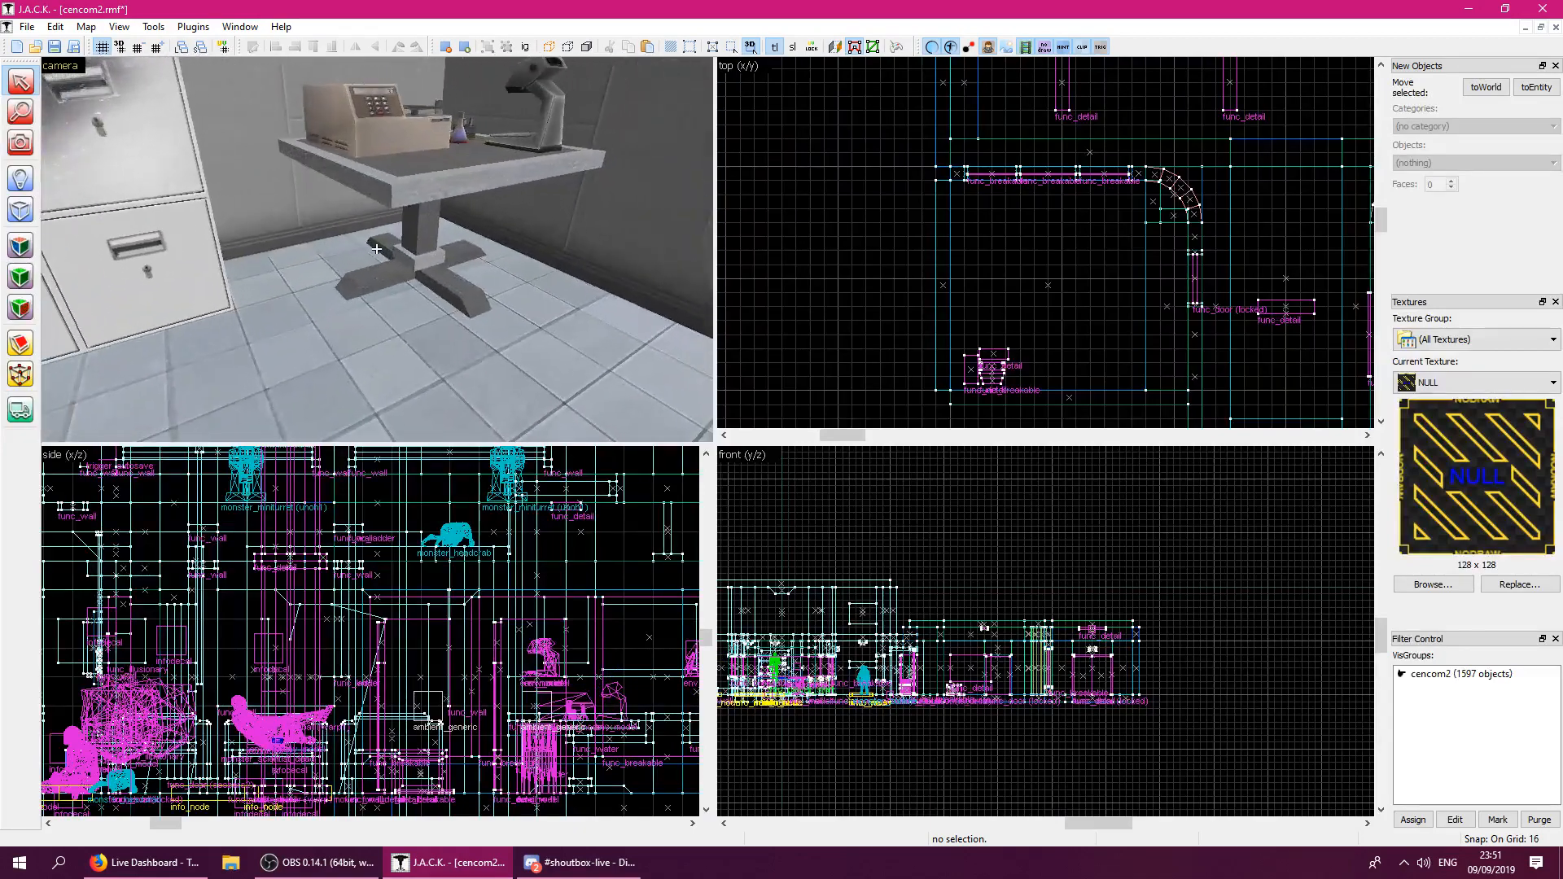
pyautogui.press('w')
pyautogui.press('s')
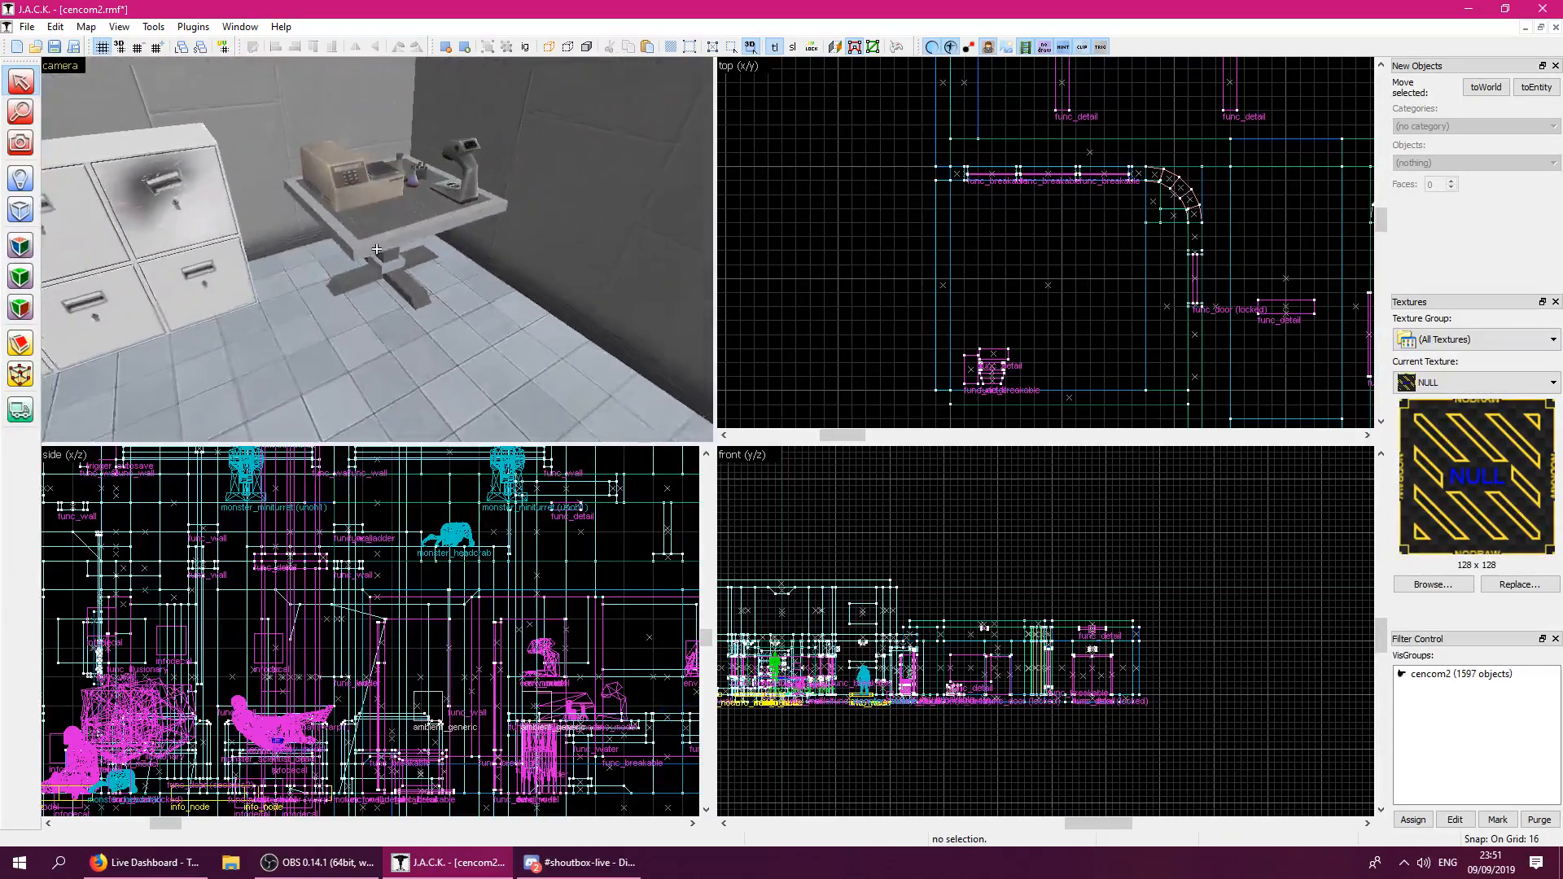
pyautogui.press('w')
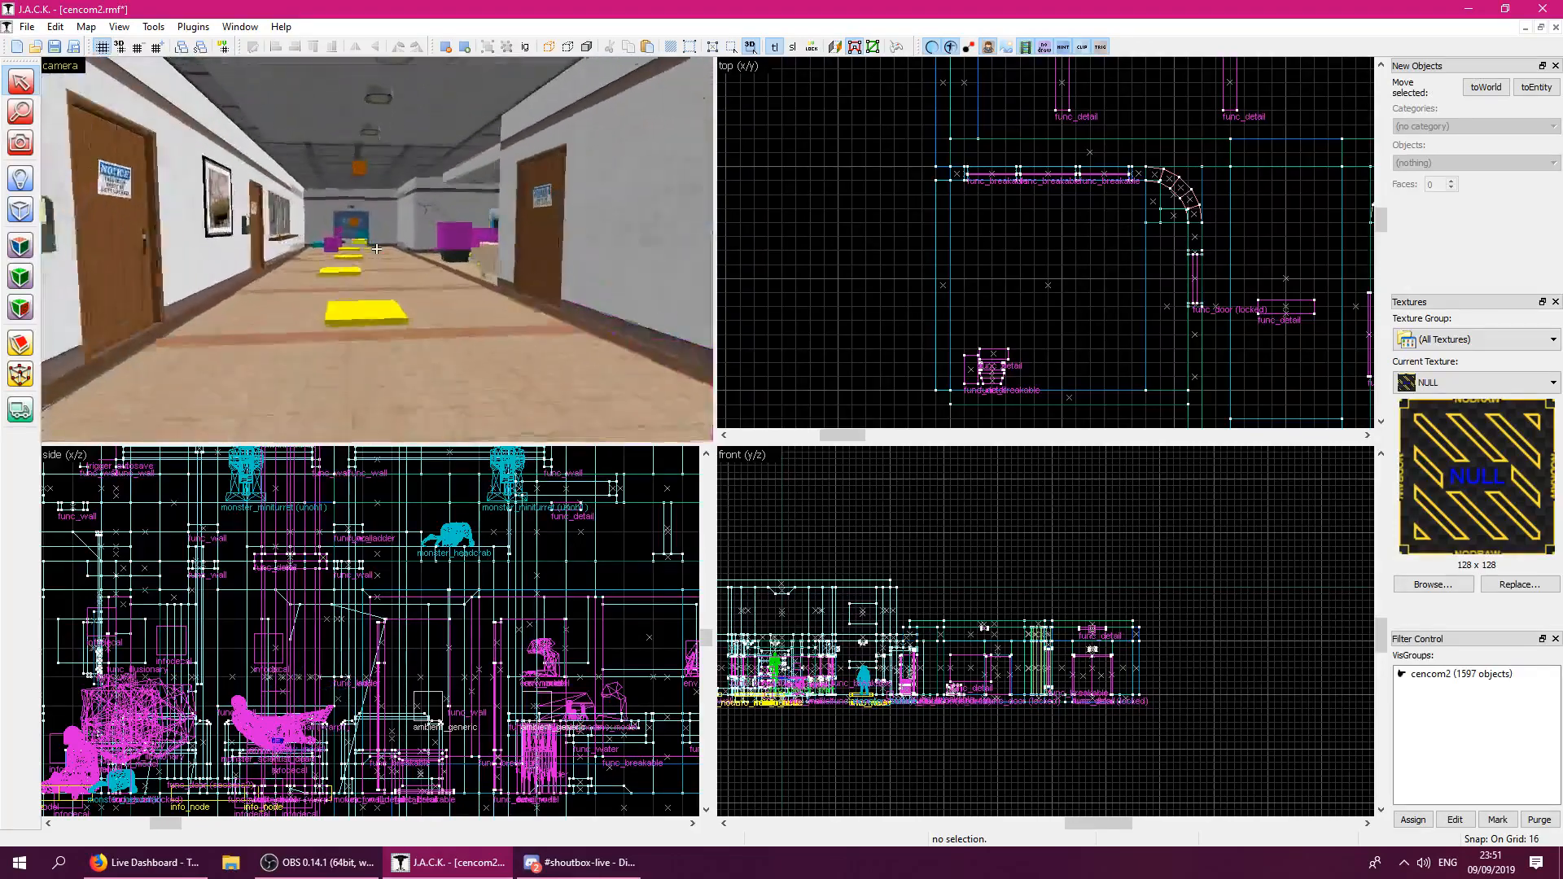
pyautogui.press('w')
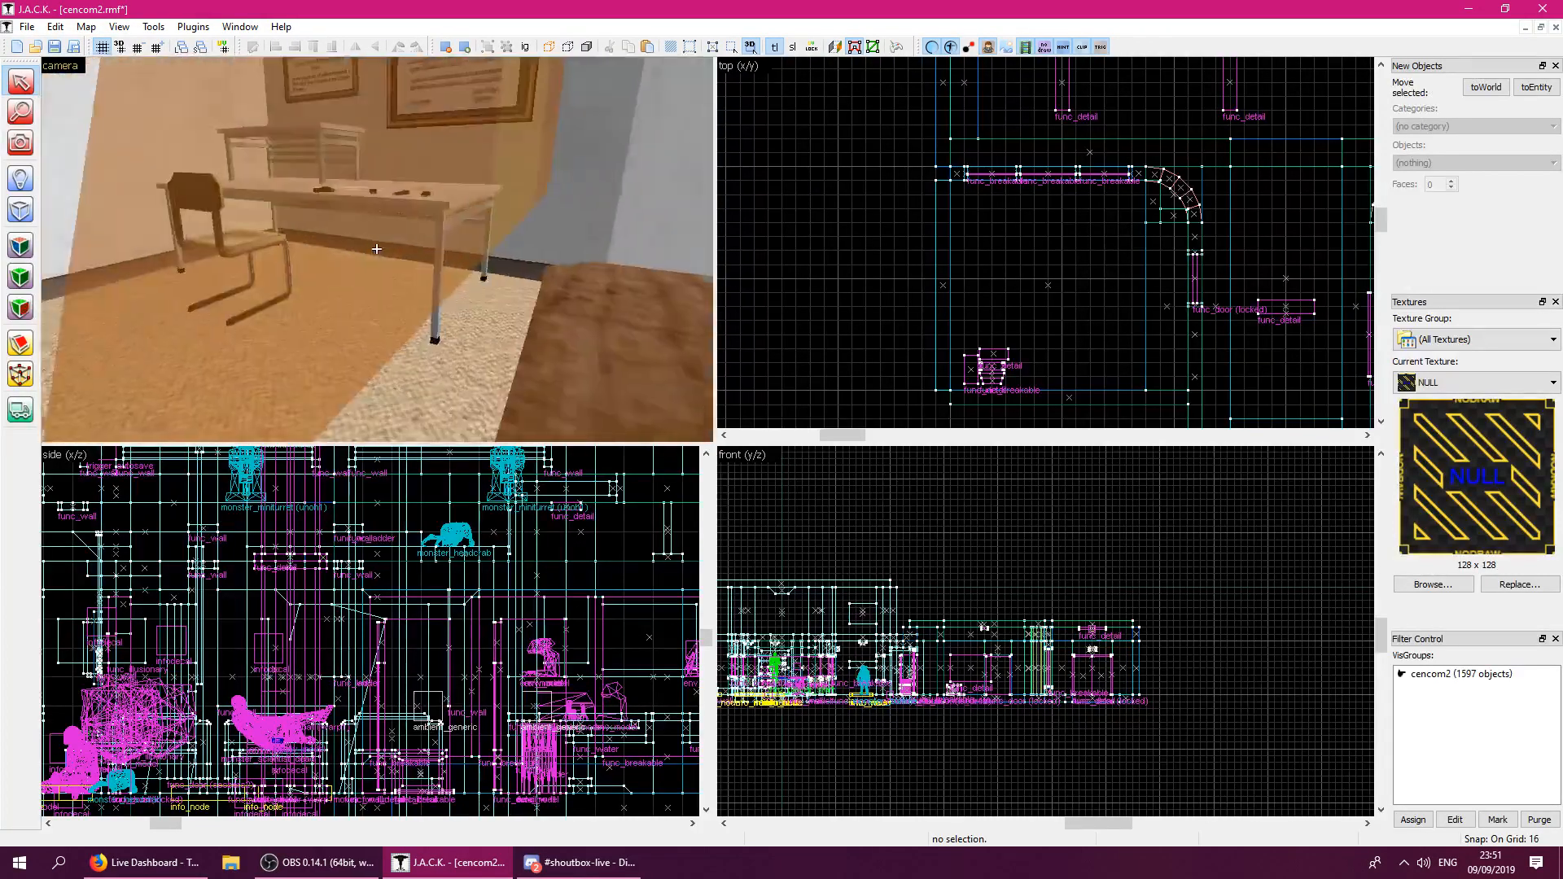
pyautogui.press('s')
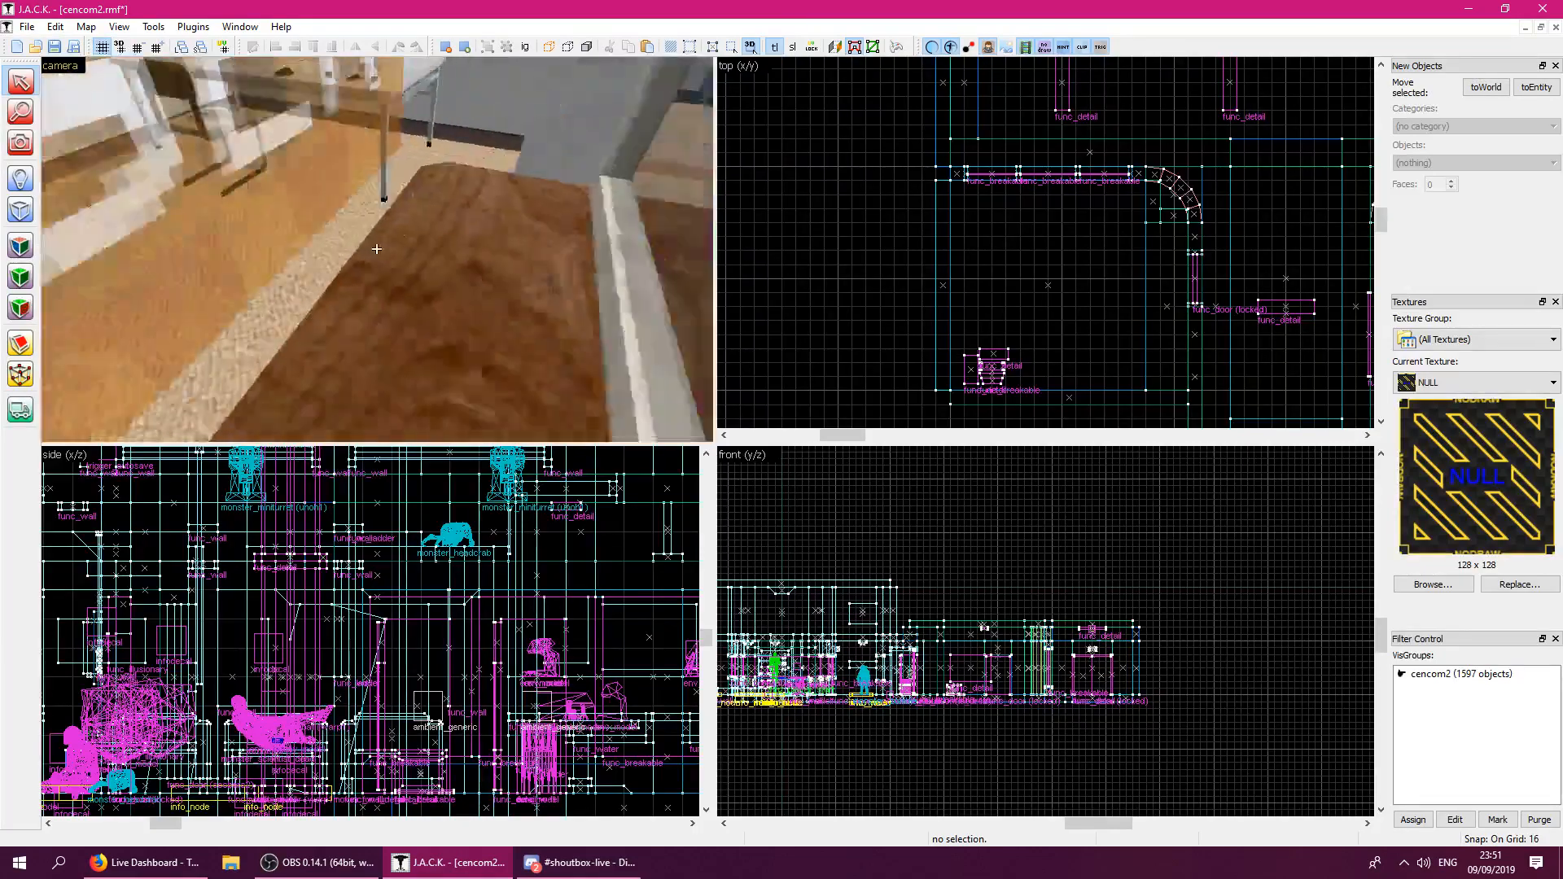
pyautogui.press('d')
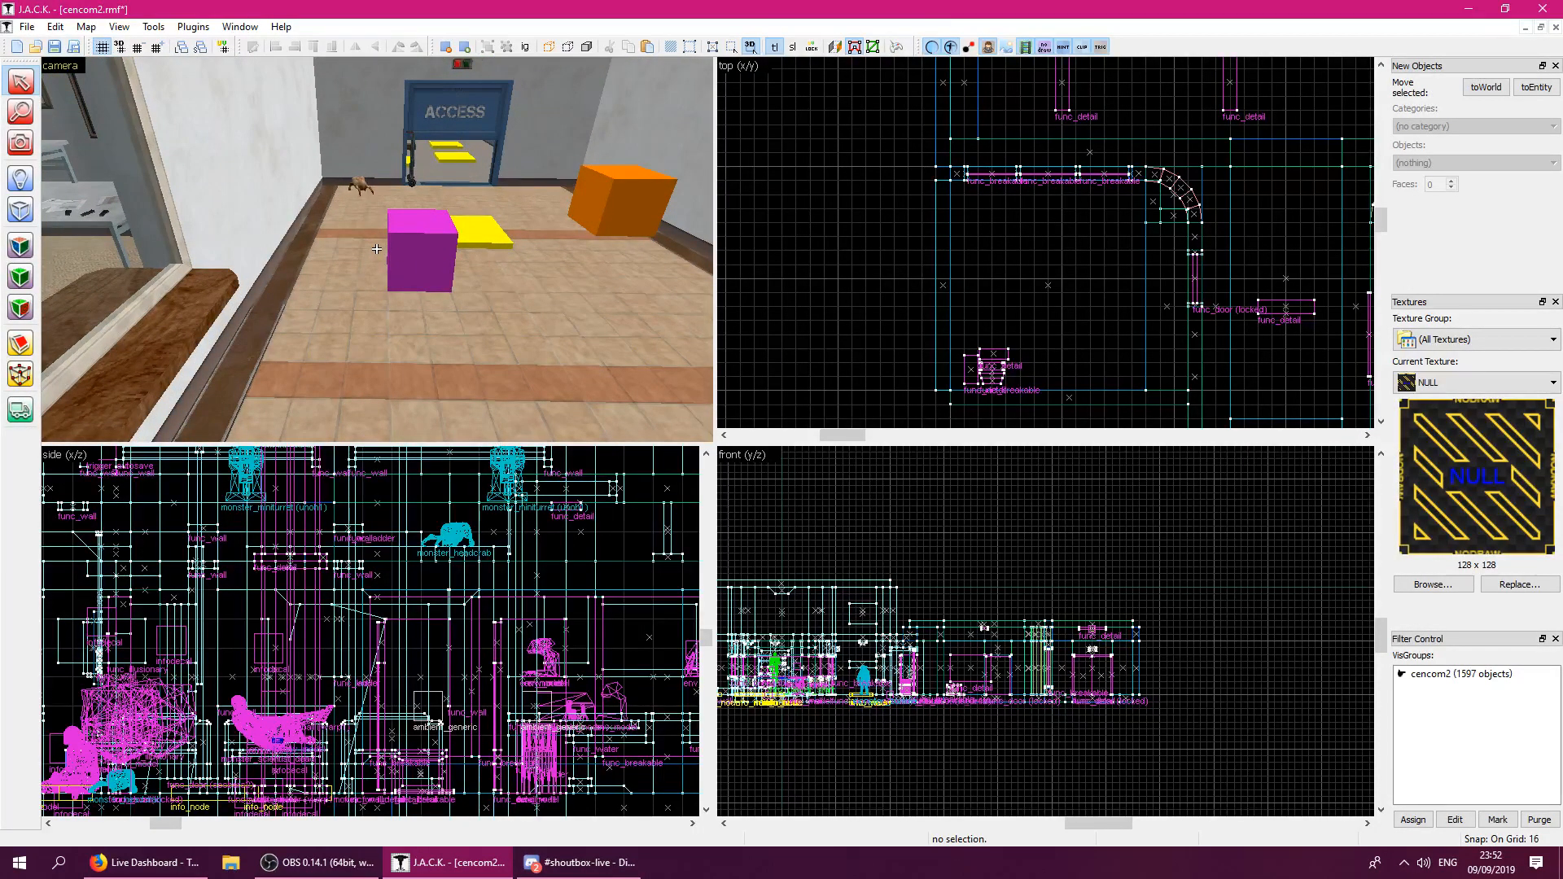
pyautogui.press('w')
pyautogui.press('w')
pyautogui.press('w')
pyautogui.press('w')
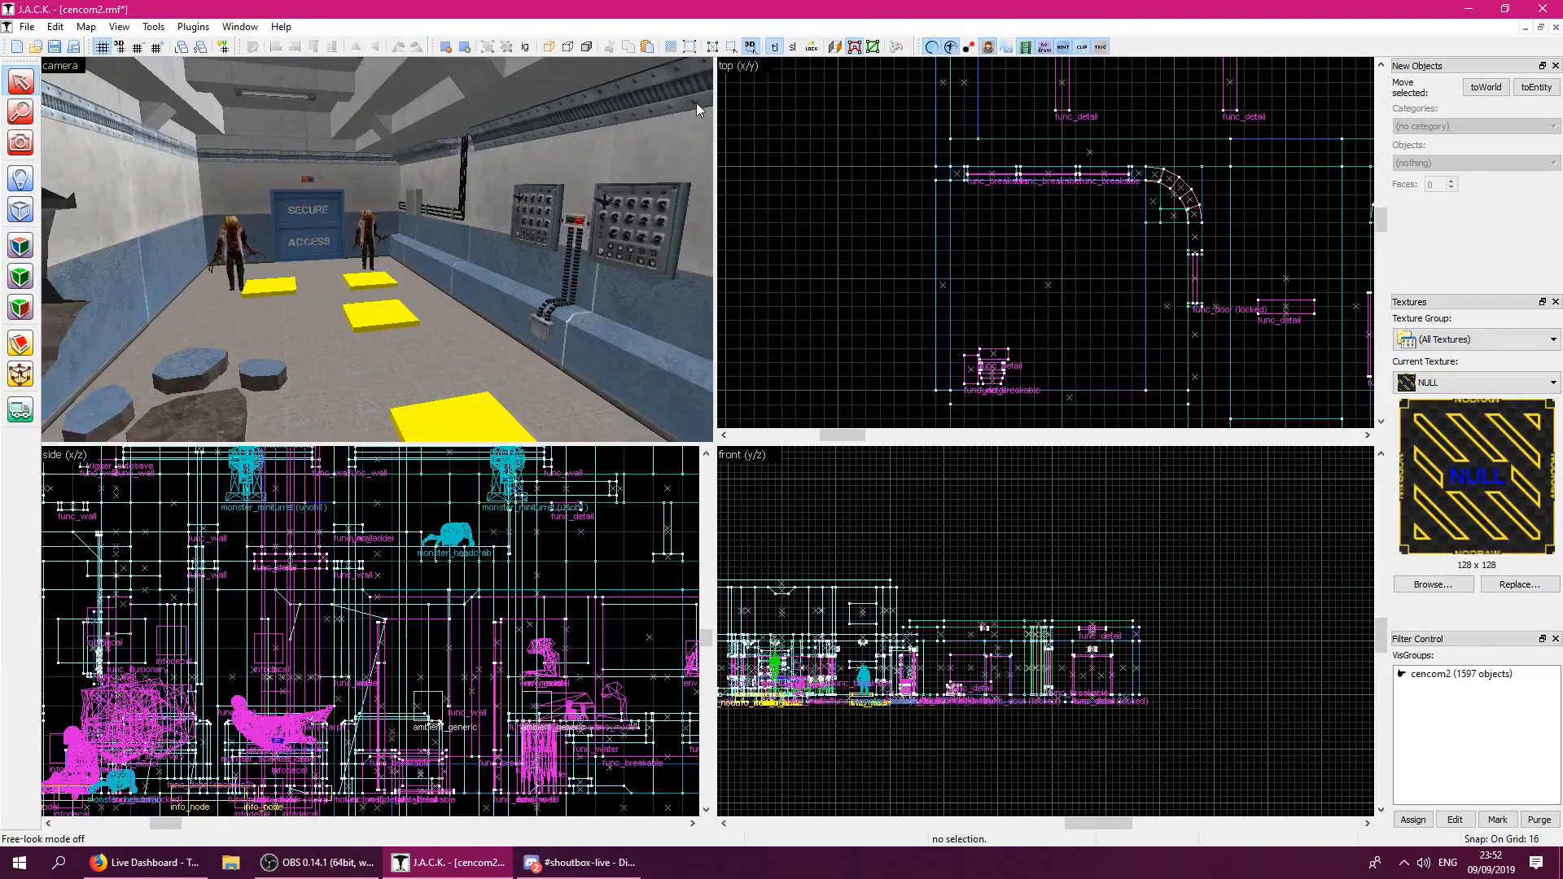
# Open the map cenold2b.rmf with the Half-Life game configuration and maximize its window.
pyautogui.click(1540, 28)
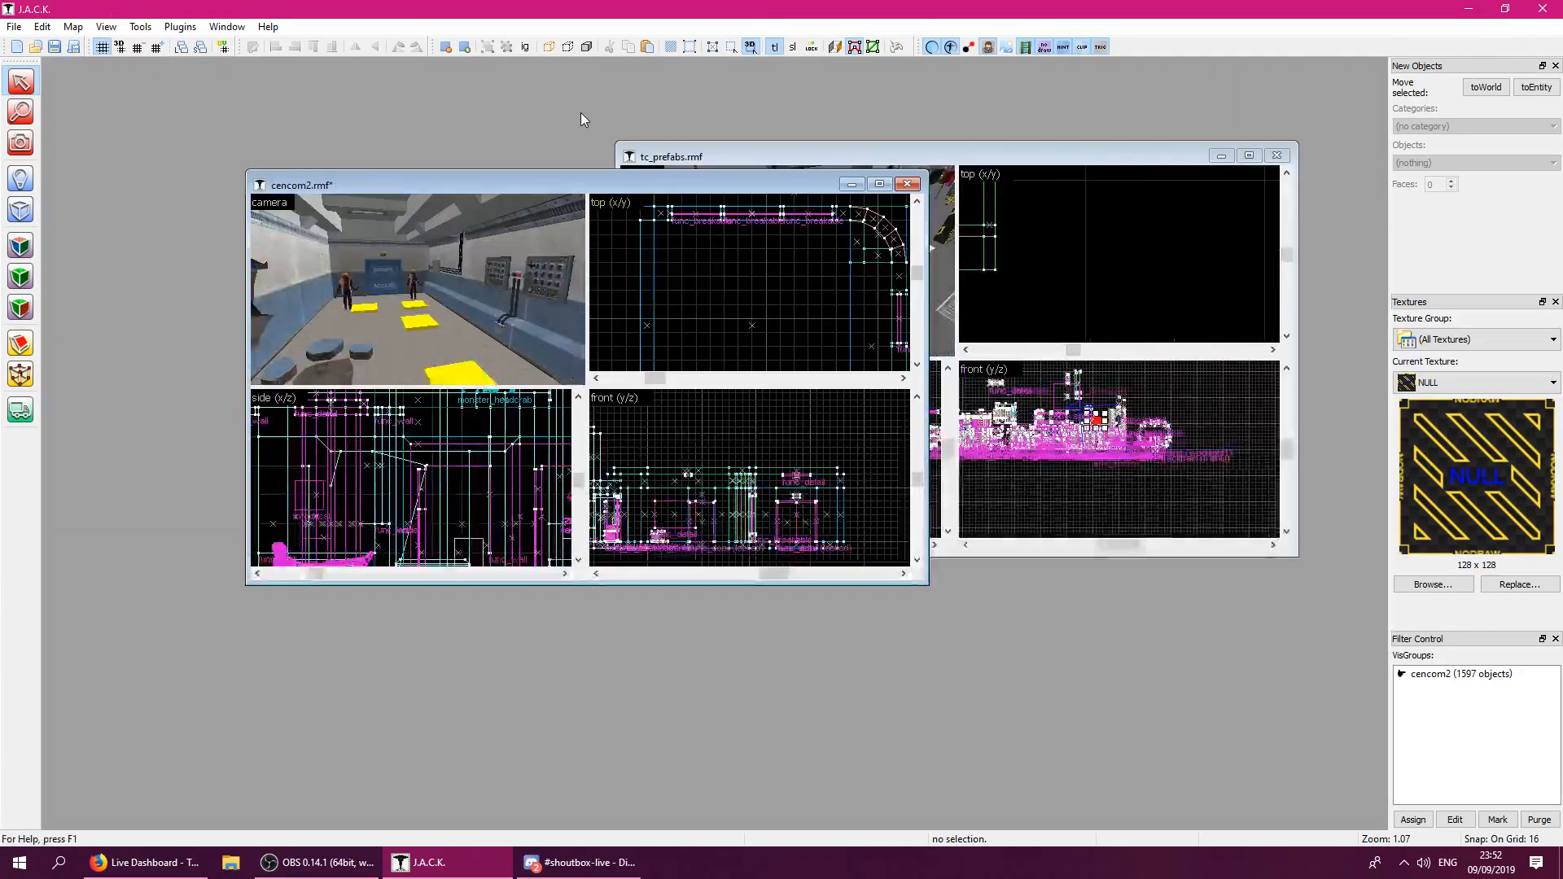
pyautogui.click(10, 12)
pyautogui.click(10, 37)
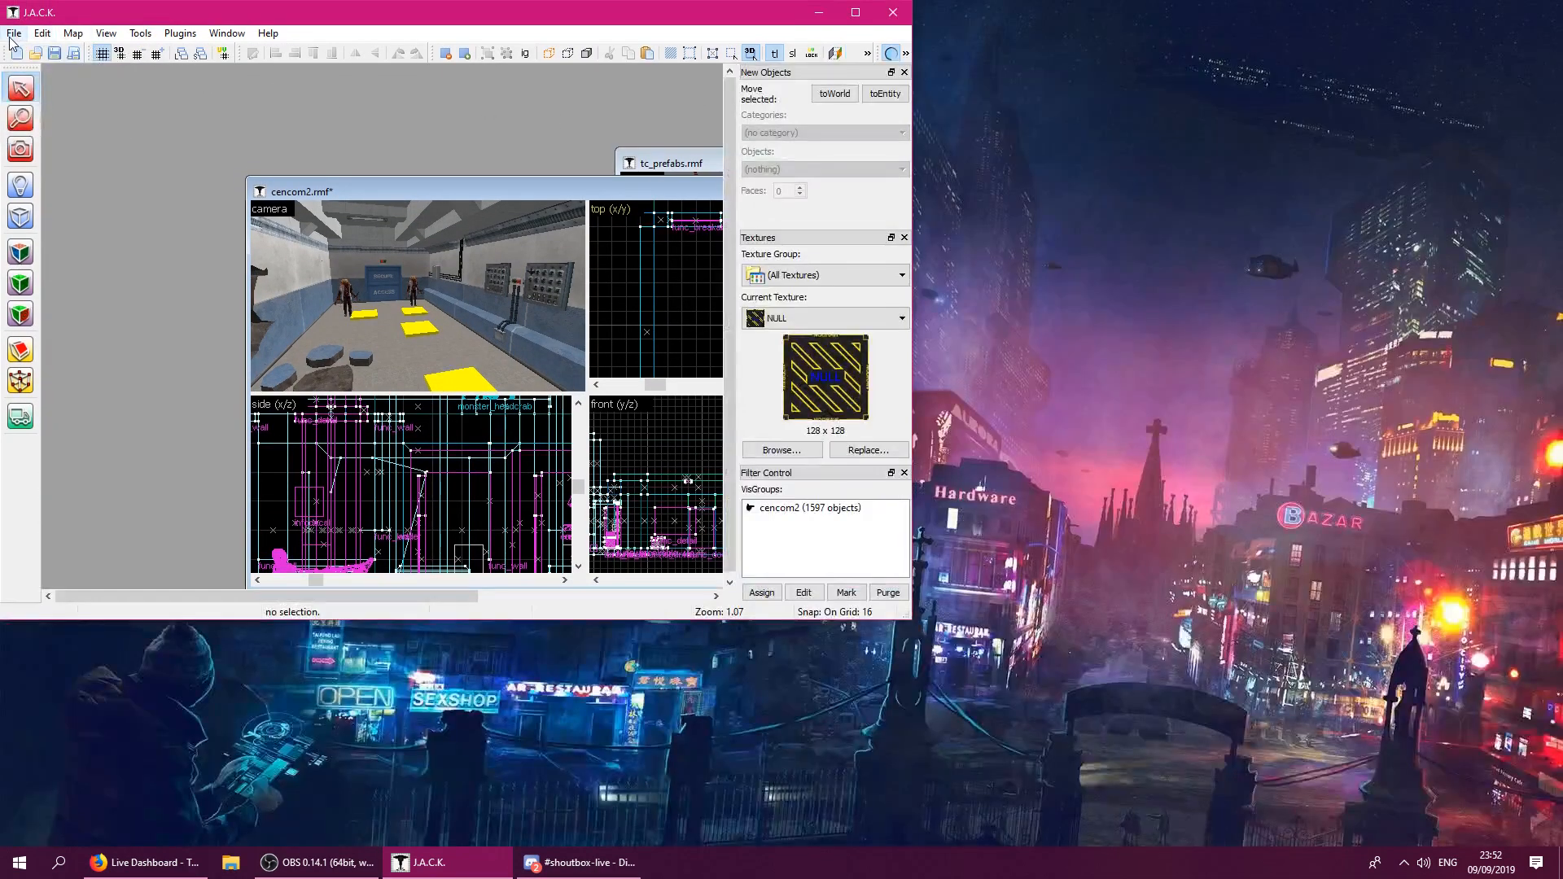
pyautogui.doubleClick(317, 6)
pyautogui.click(13, 27)
pyautogui.click(24, 62)
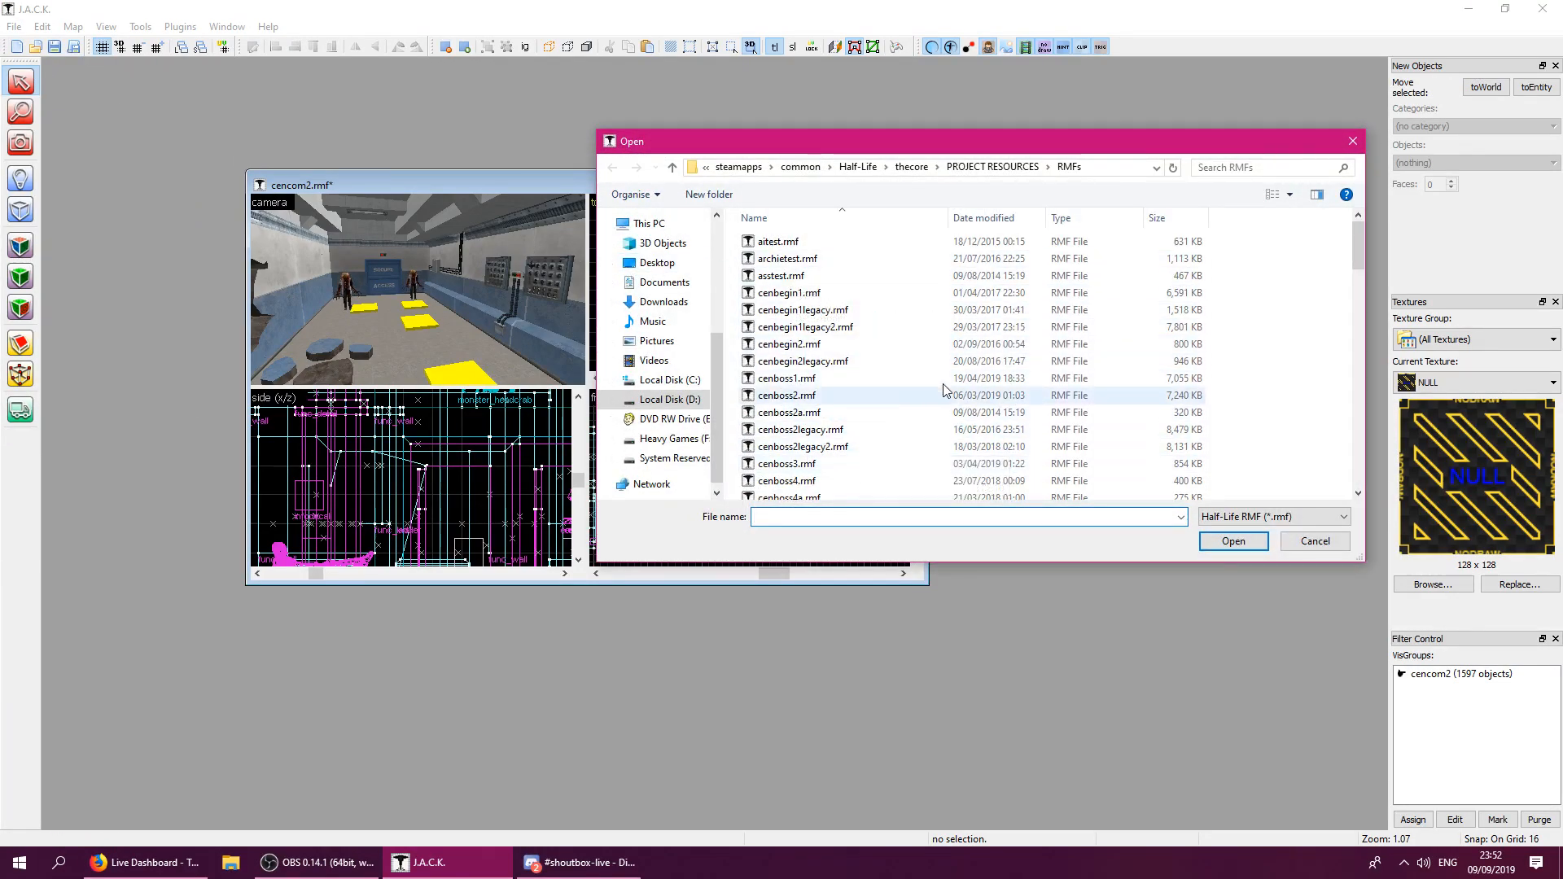
pyautogui.moveTo(1358, 237); pyautogui.dragTo(1356, 382)
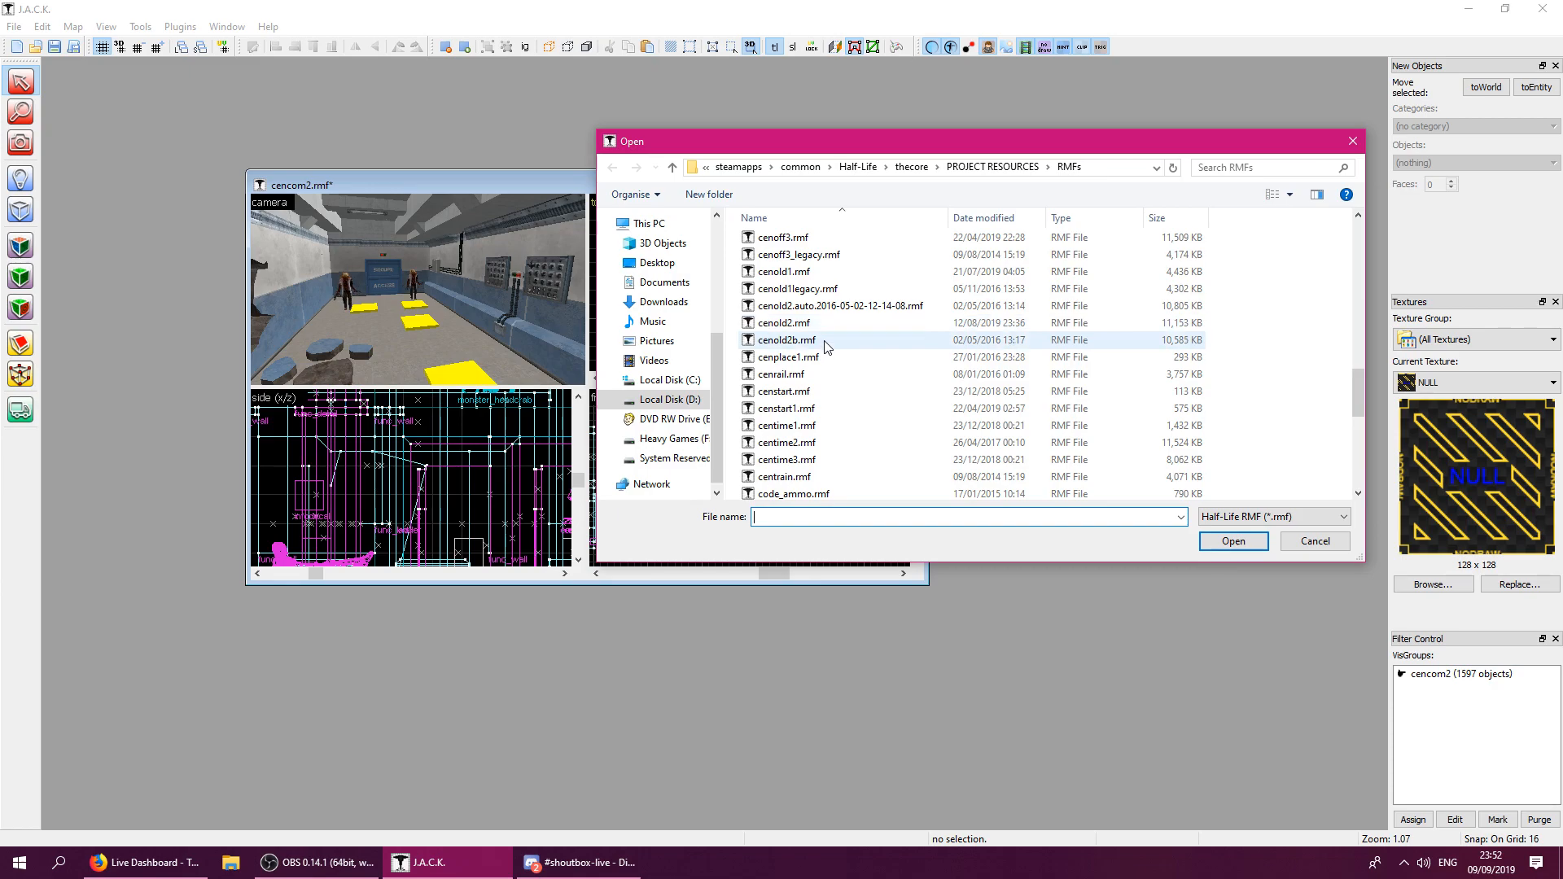
pyautogui.click(827, 348)
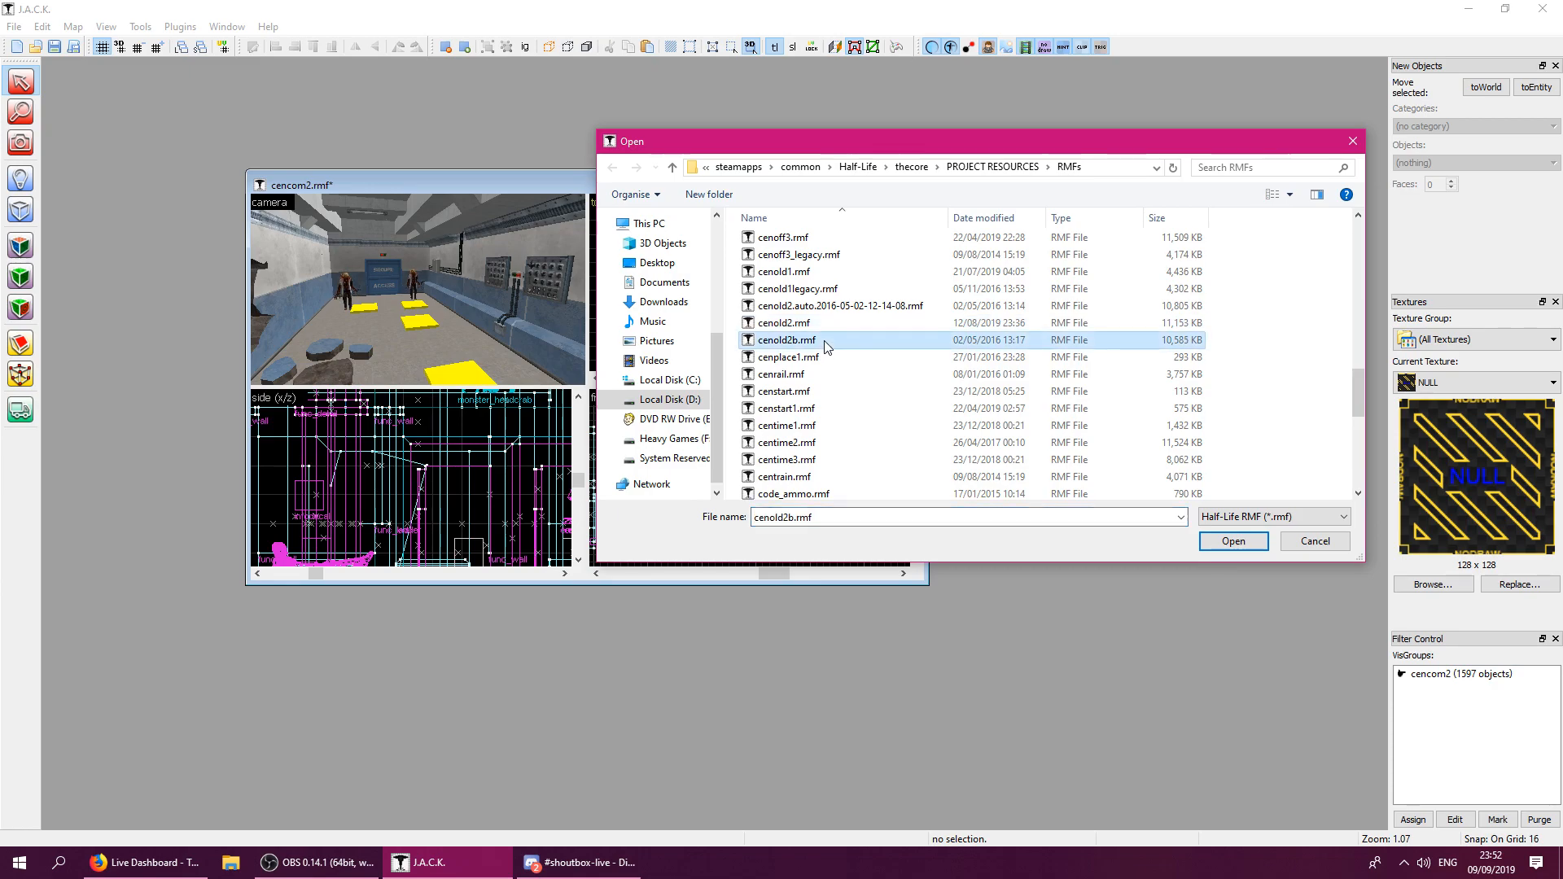
pyautogui.doubleClick(827, 348)
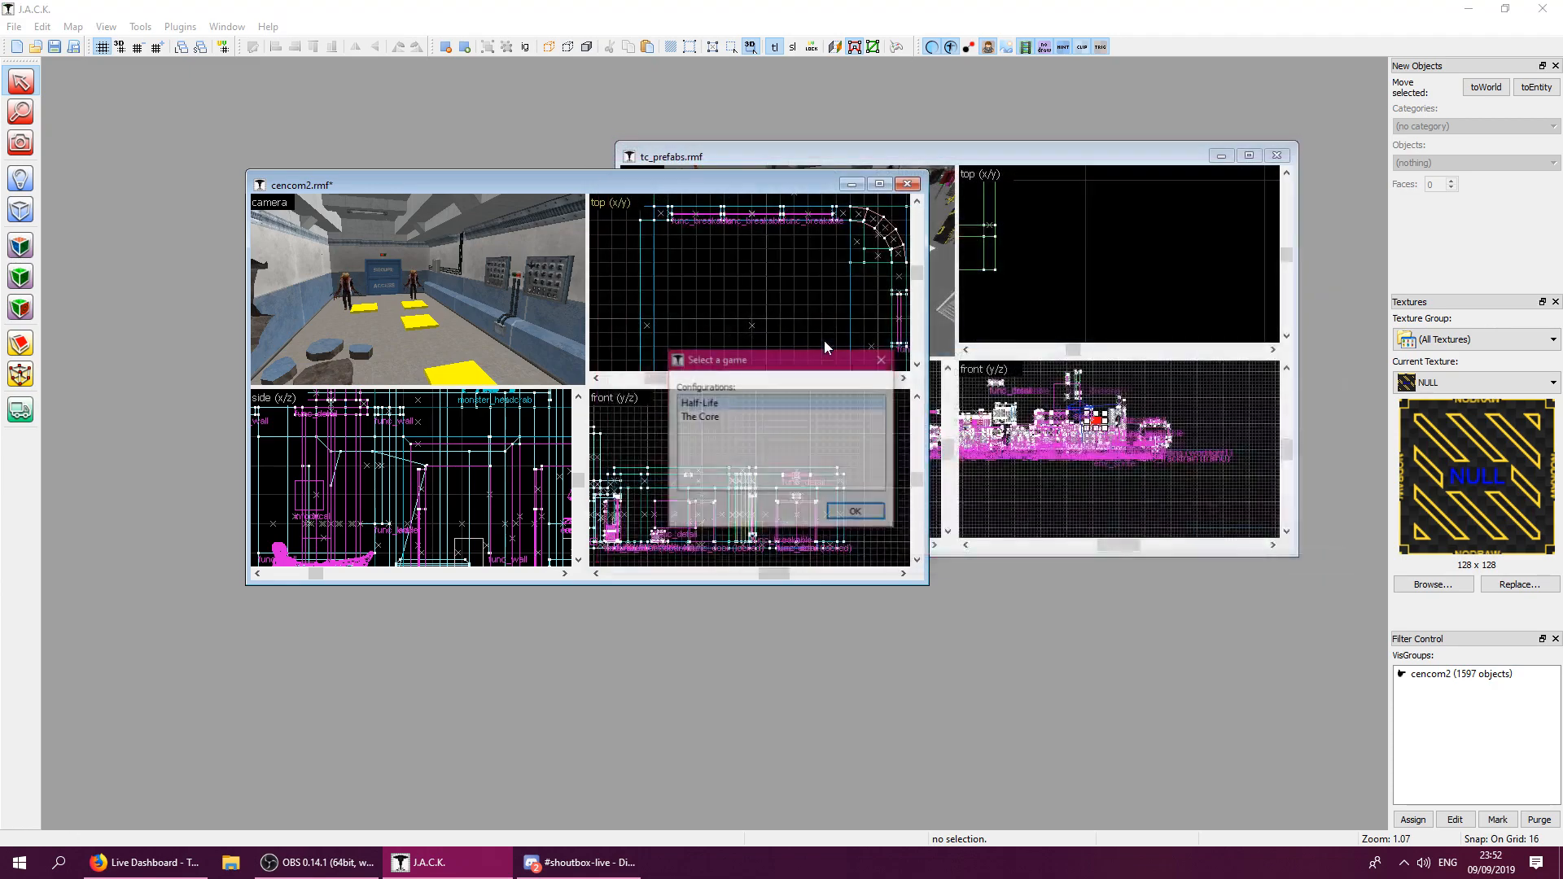
pyautogui.doubleClick(806, 404)
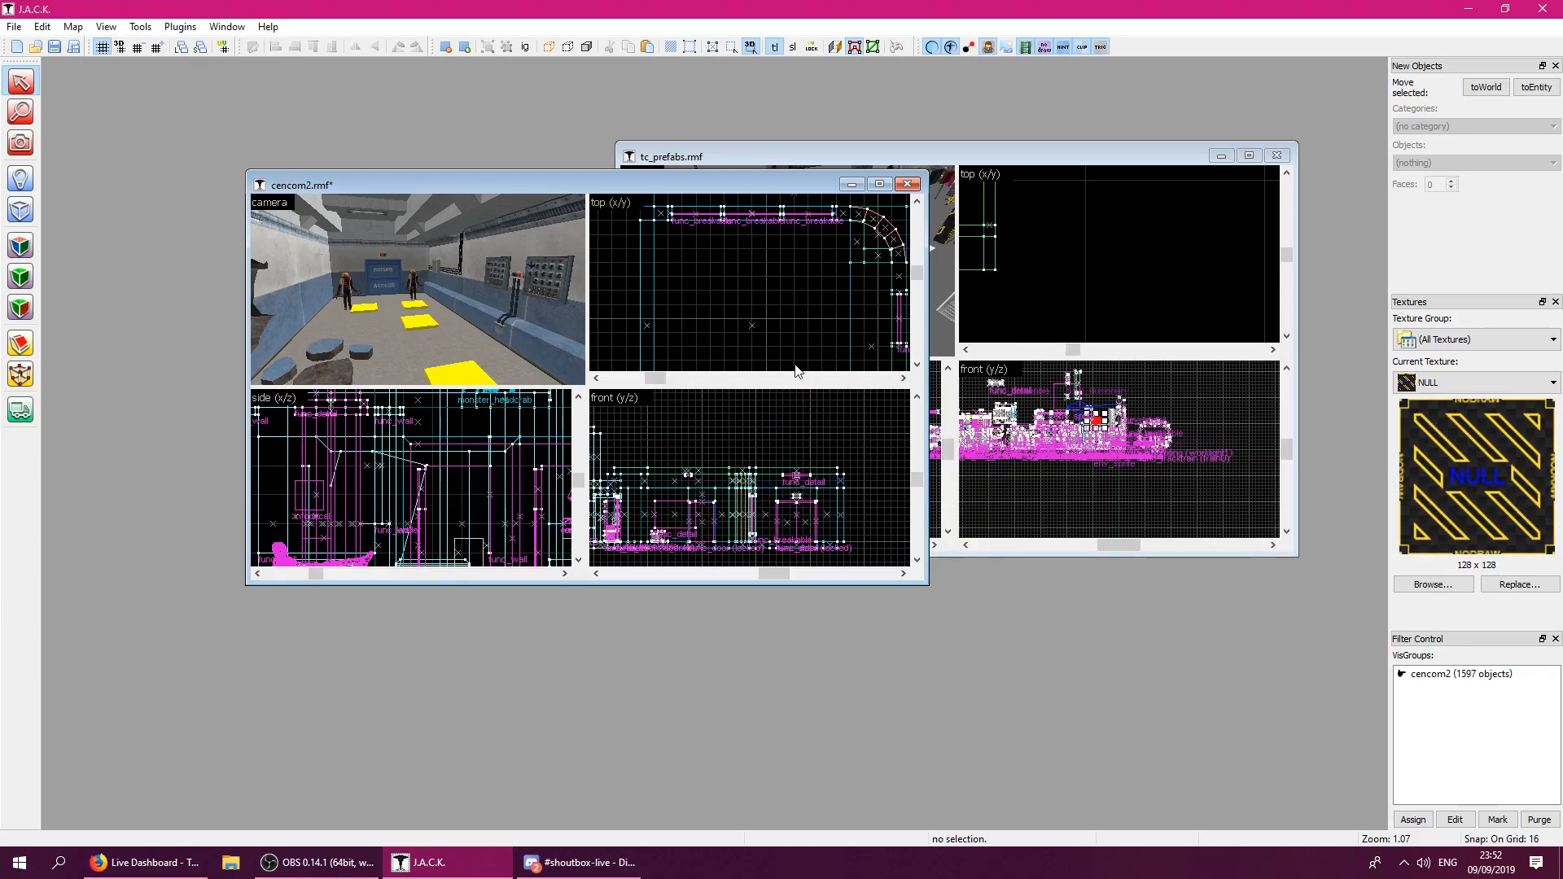
pyautogui.doubleClick(471, 435)
# Search the cenold2b map's red-striped corridors and security office for desk furniture and props.
pyautogui.press('z')
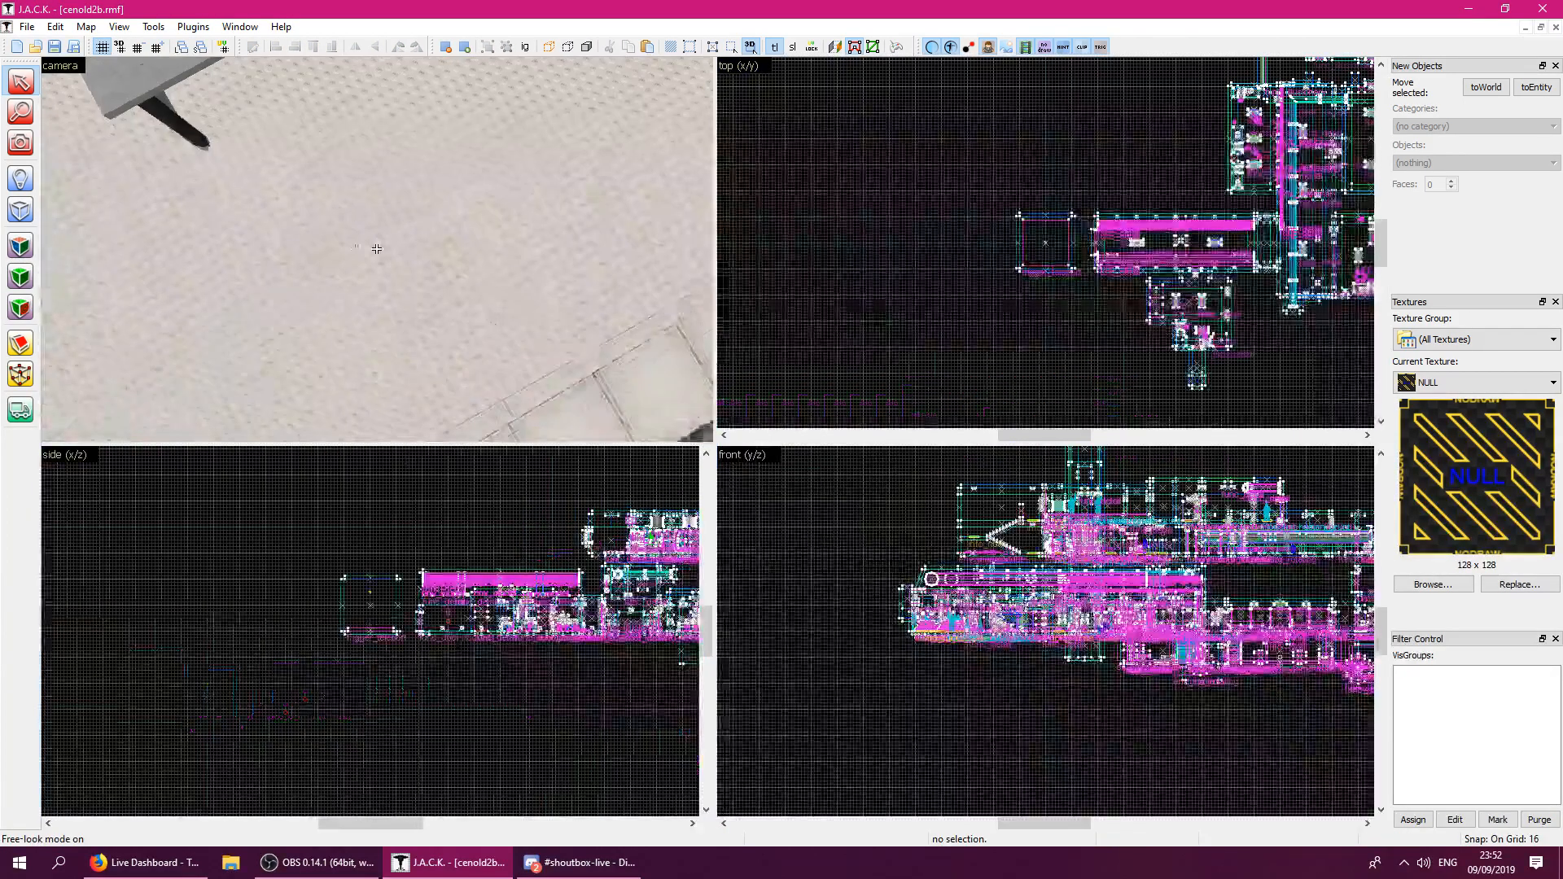
pyautogui.press('w')
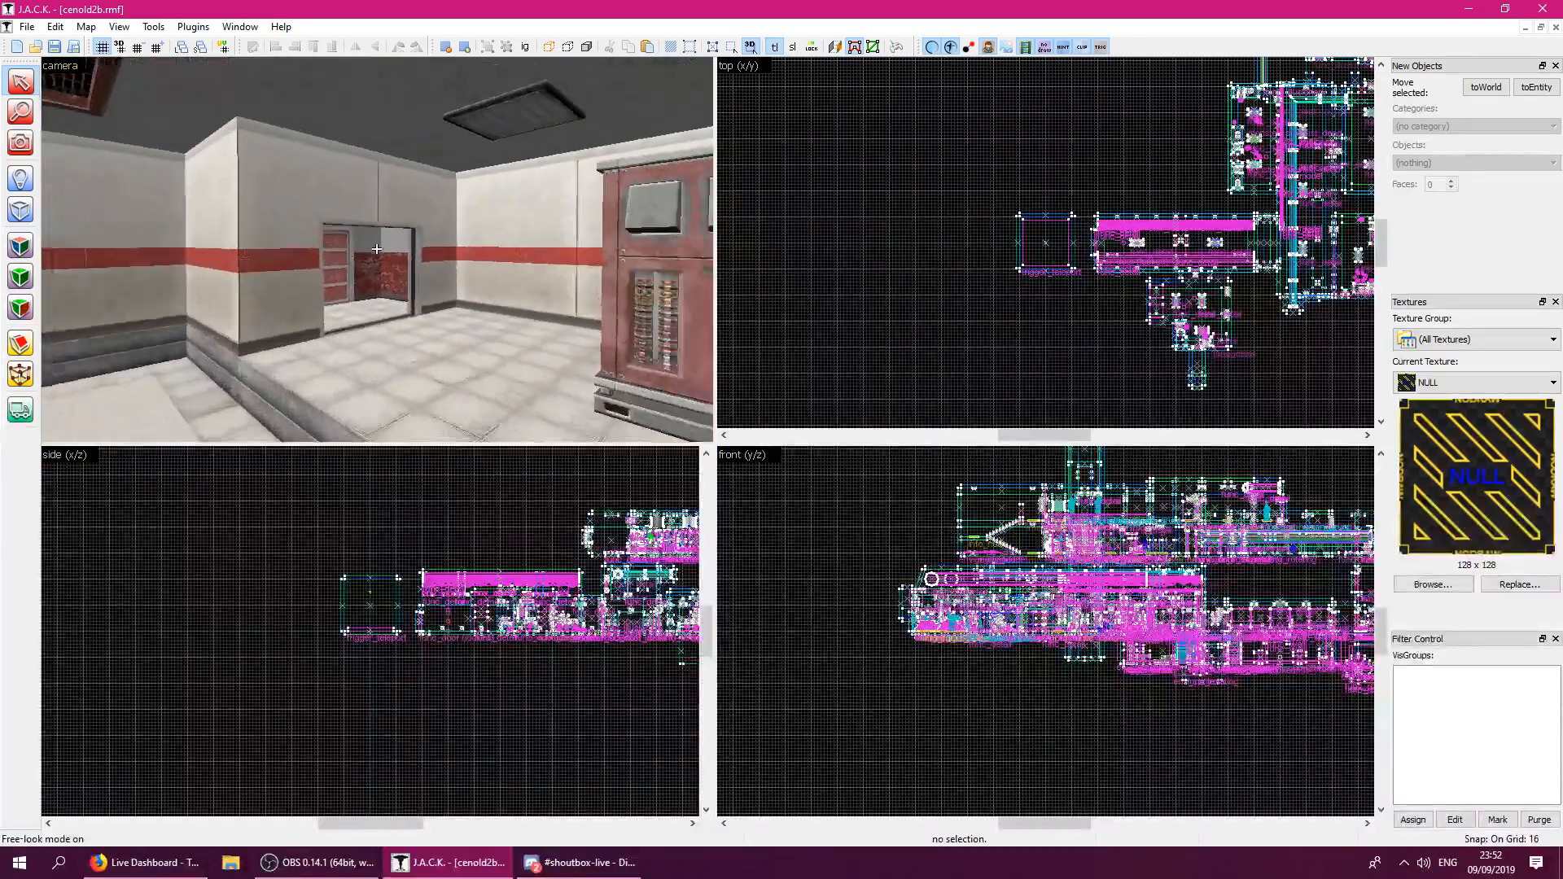
pyautogui.press('w')
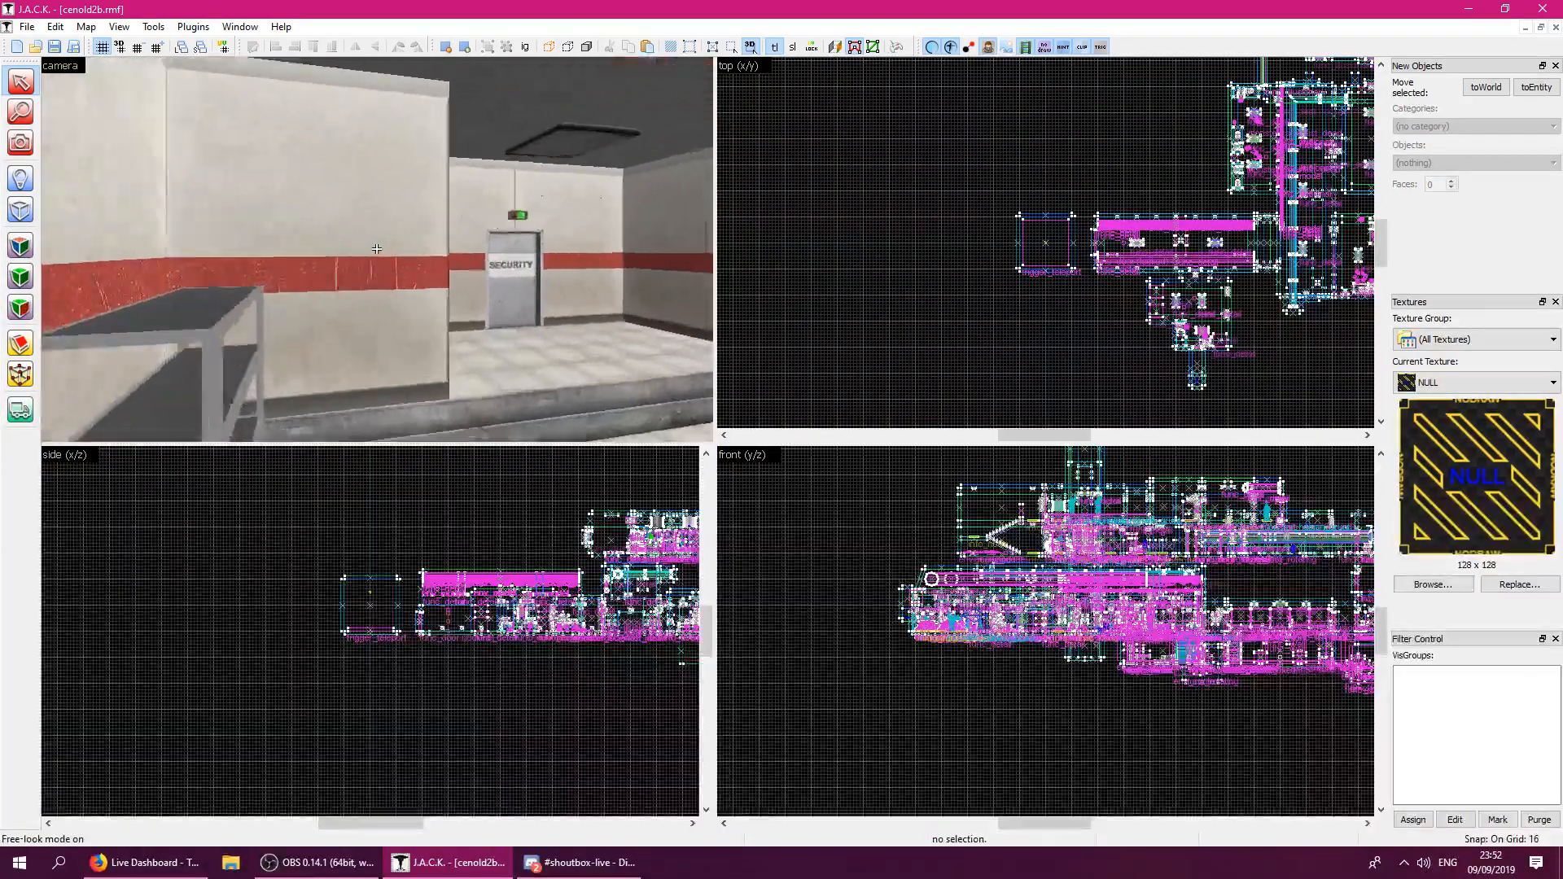
pyautogui.press('w')
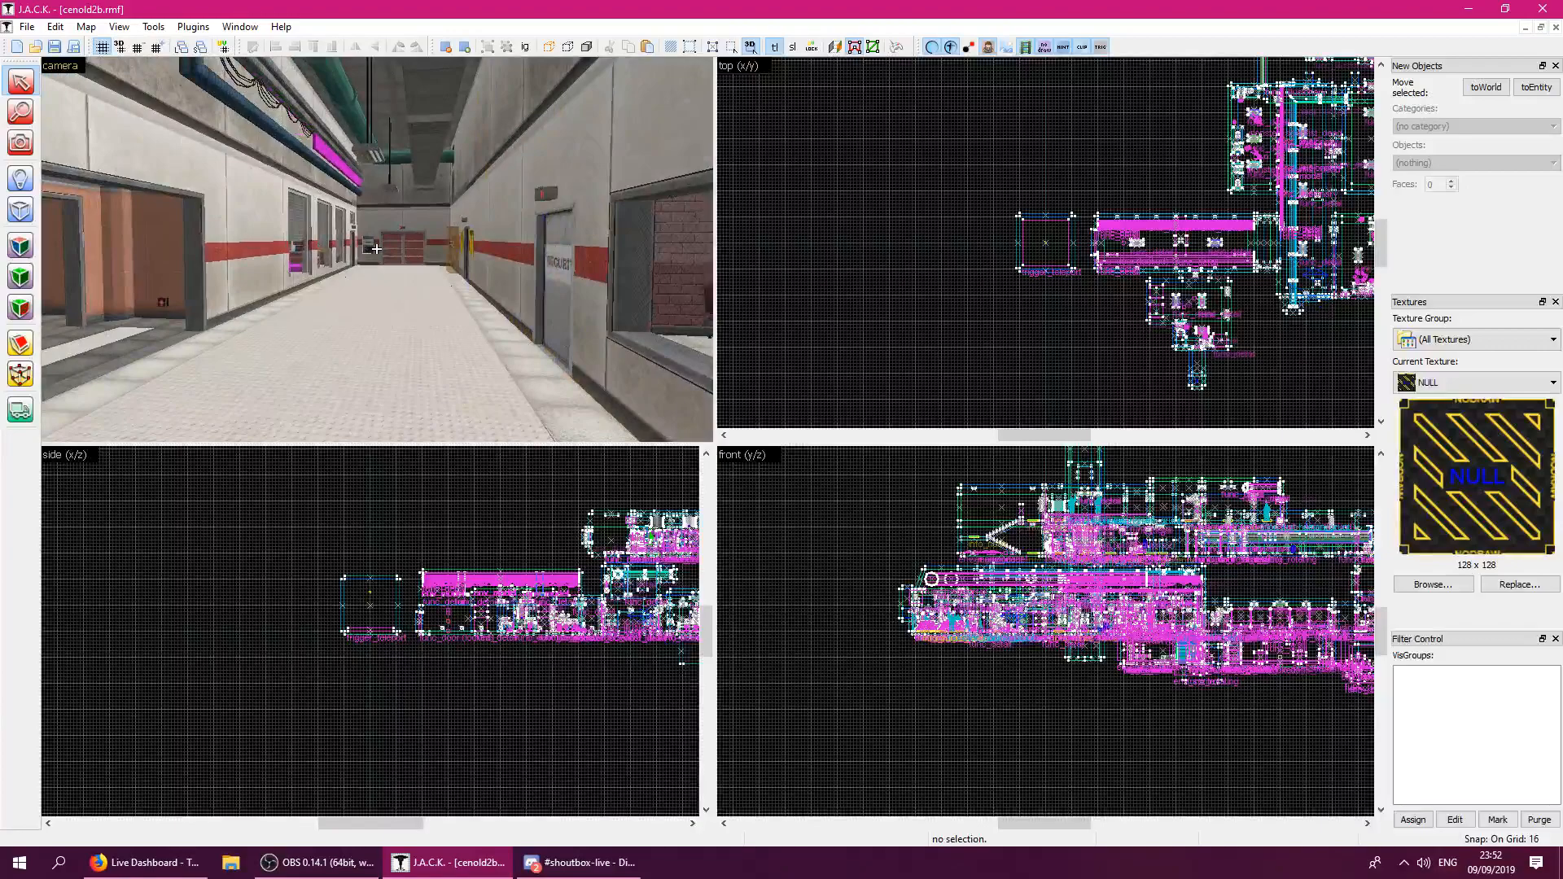
pyautogui.press('w')
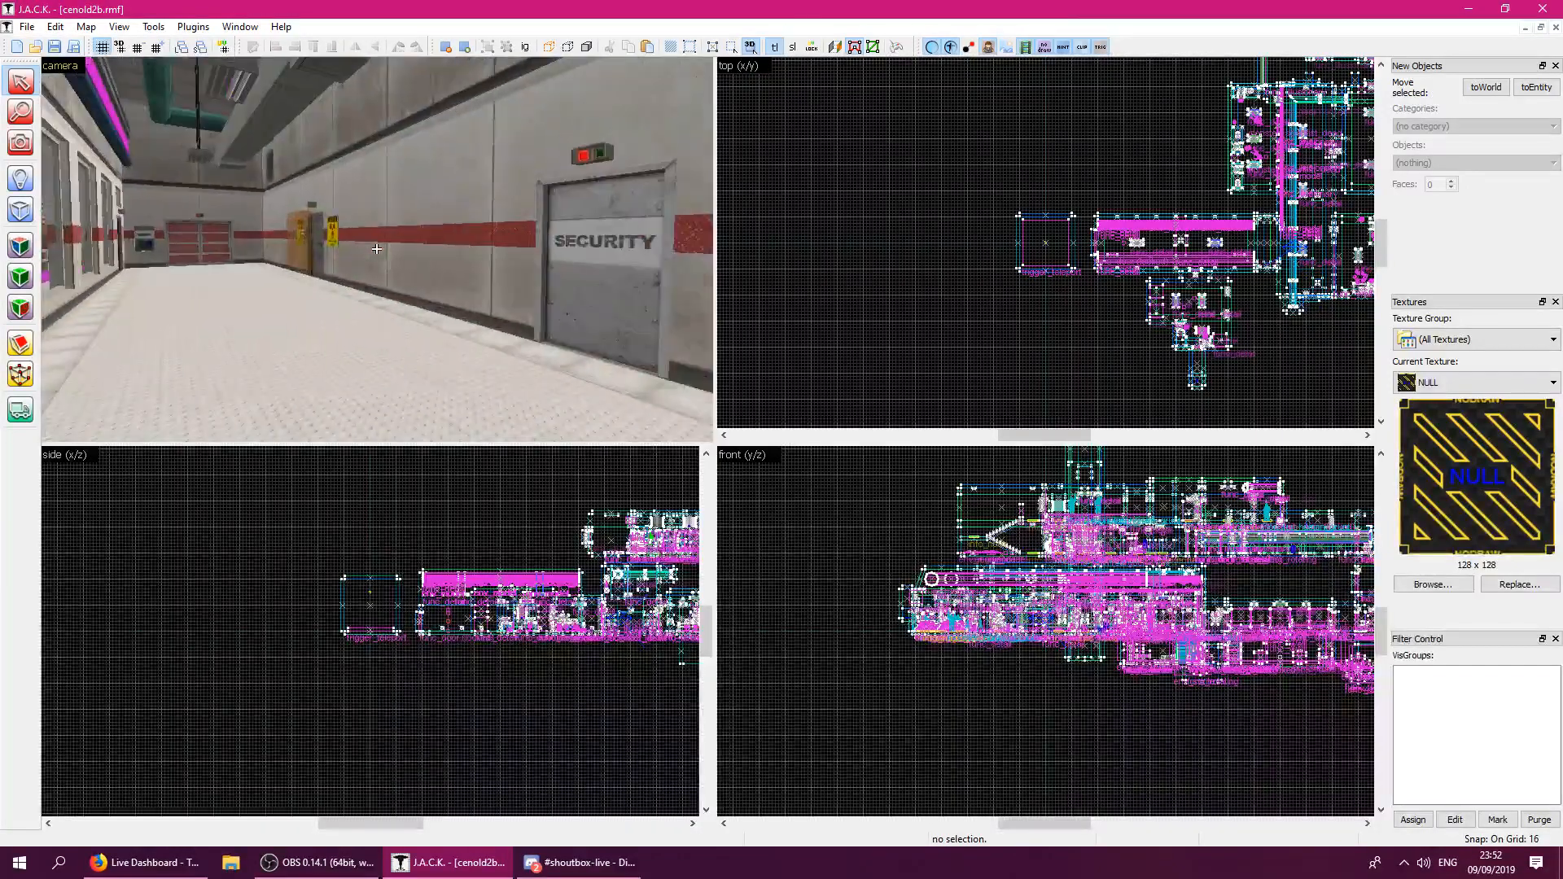
pyautogui.press('w')
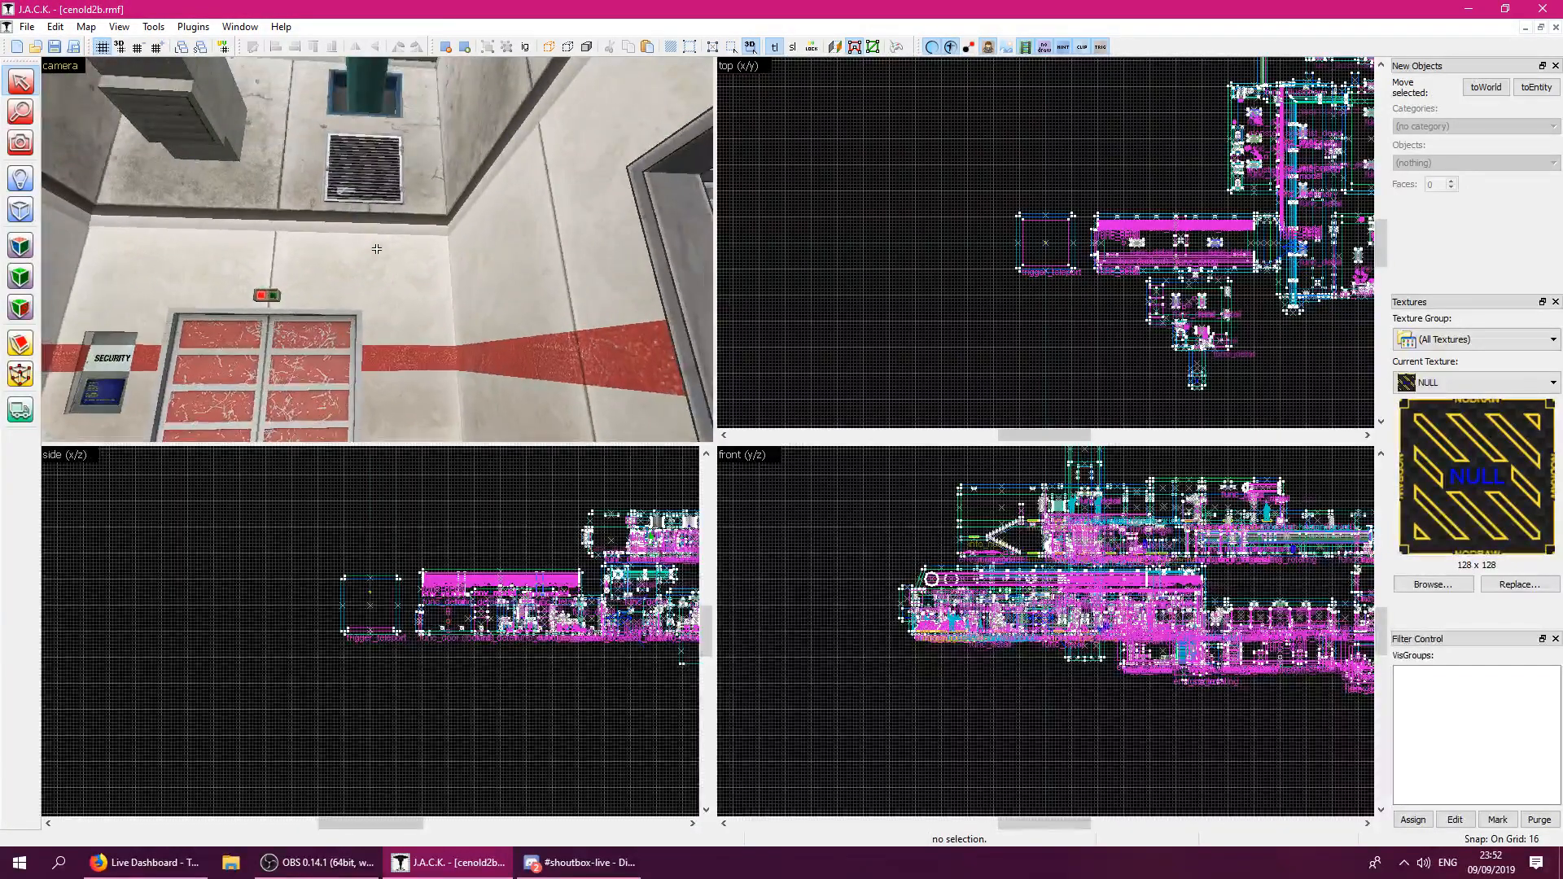
pyautogui.press('w')
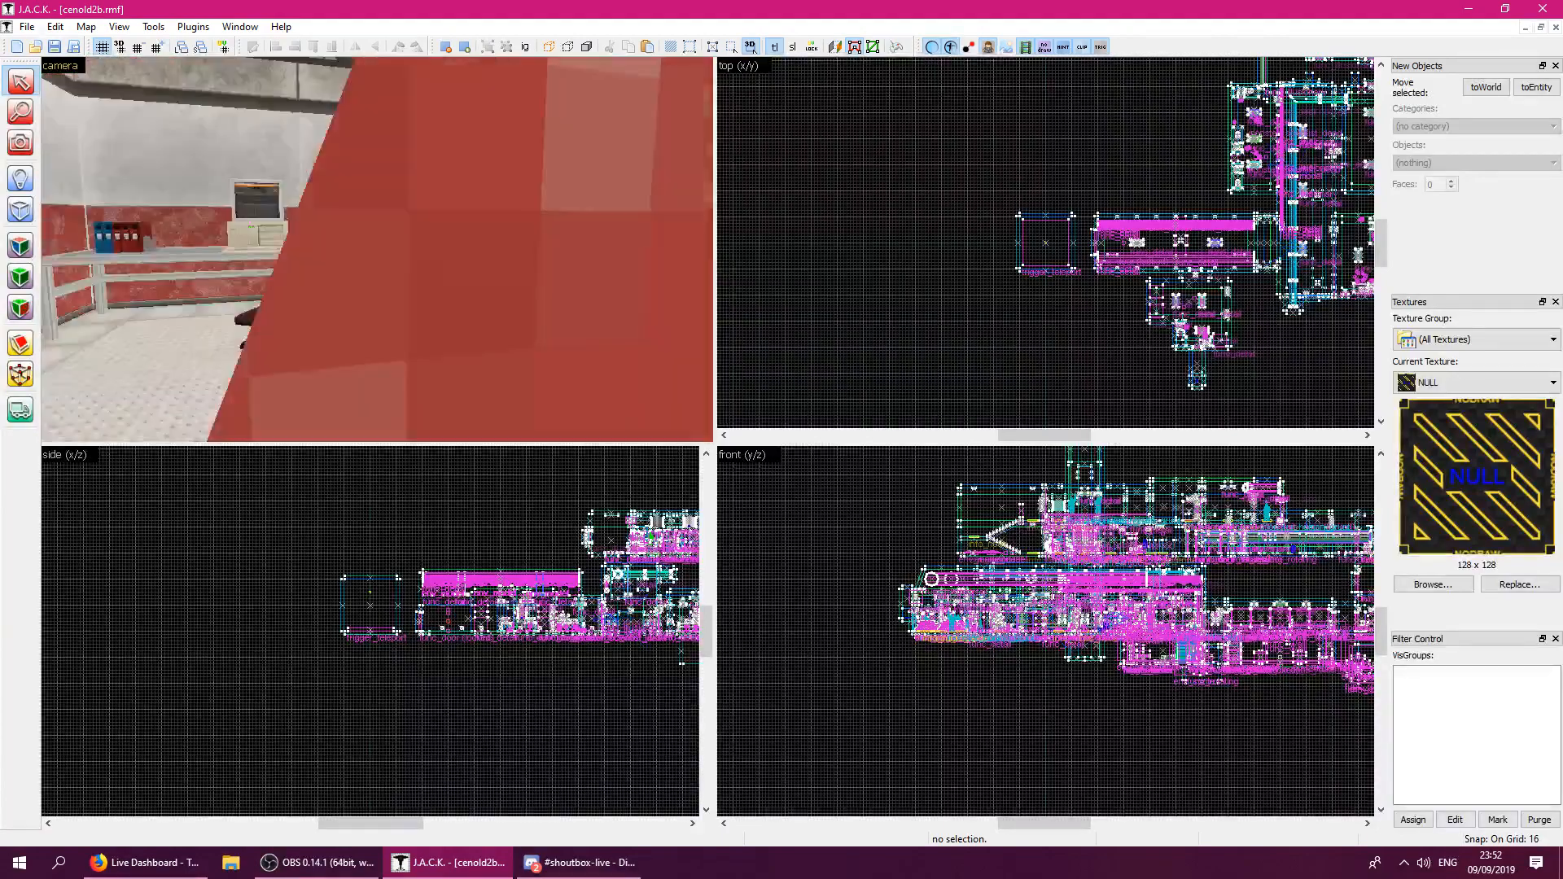
pyautogui.press('w')
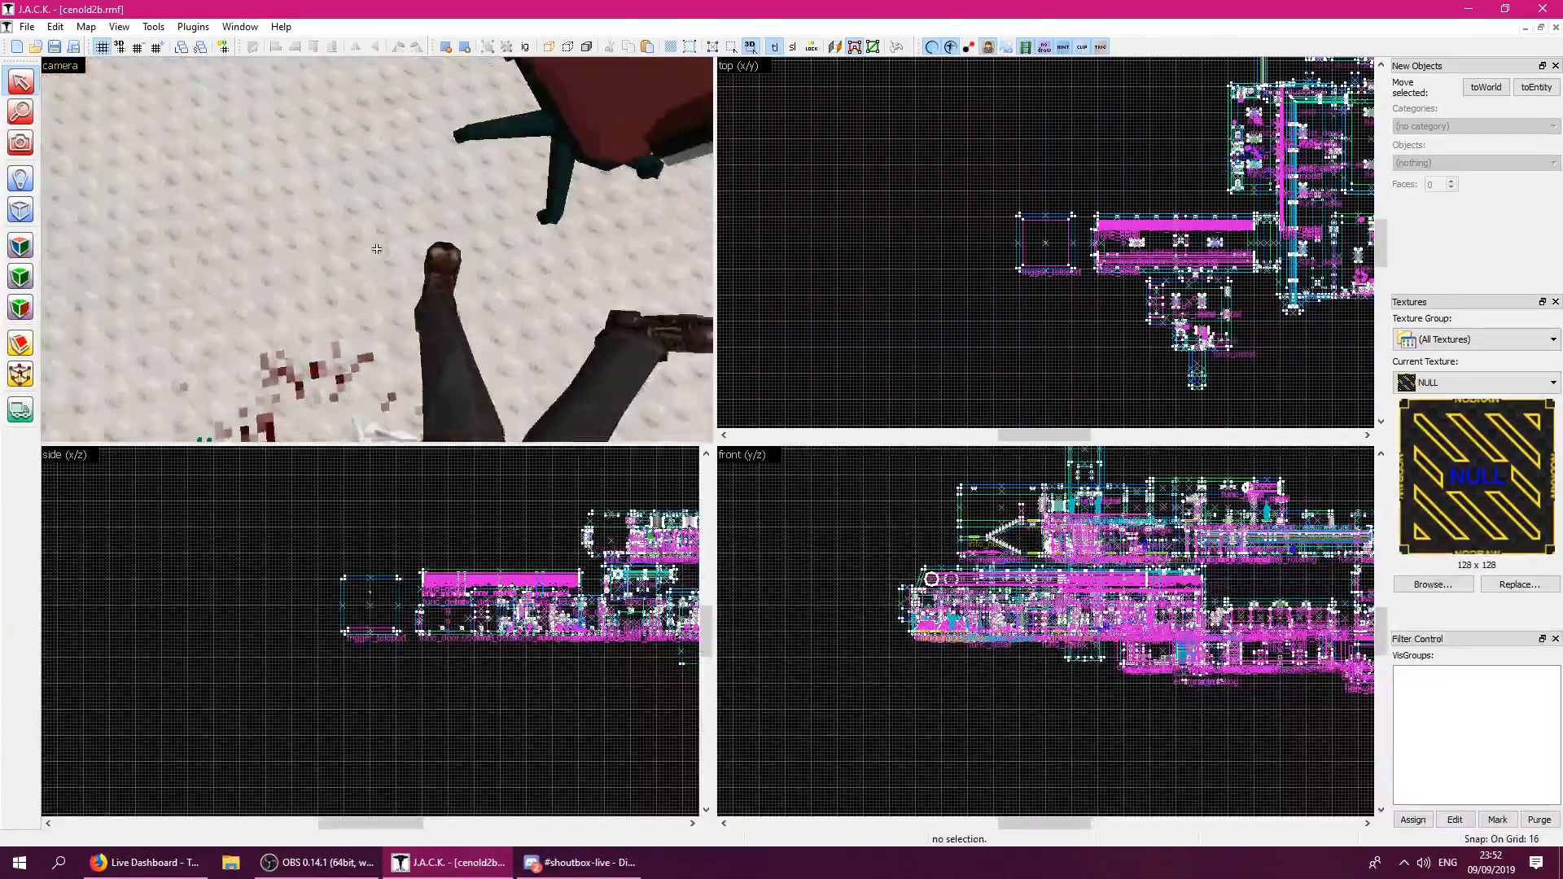
pyautogui.press('w')
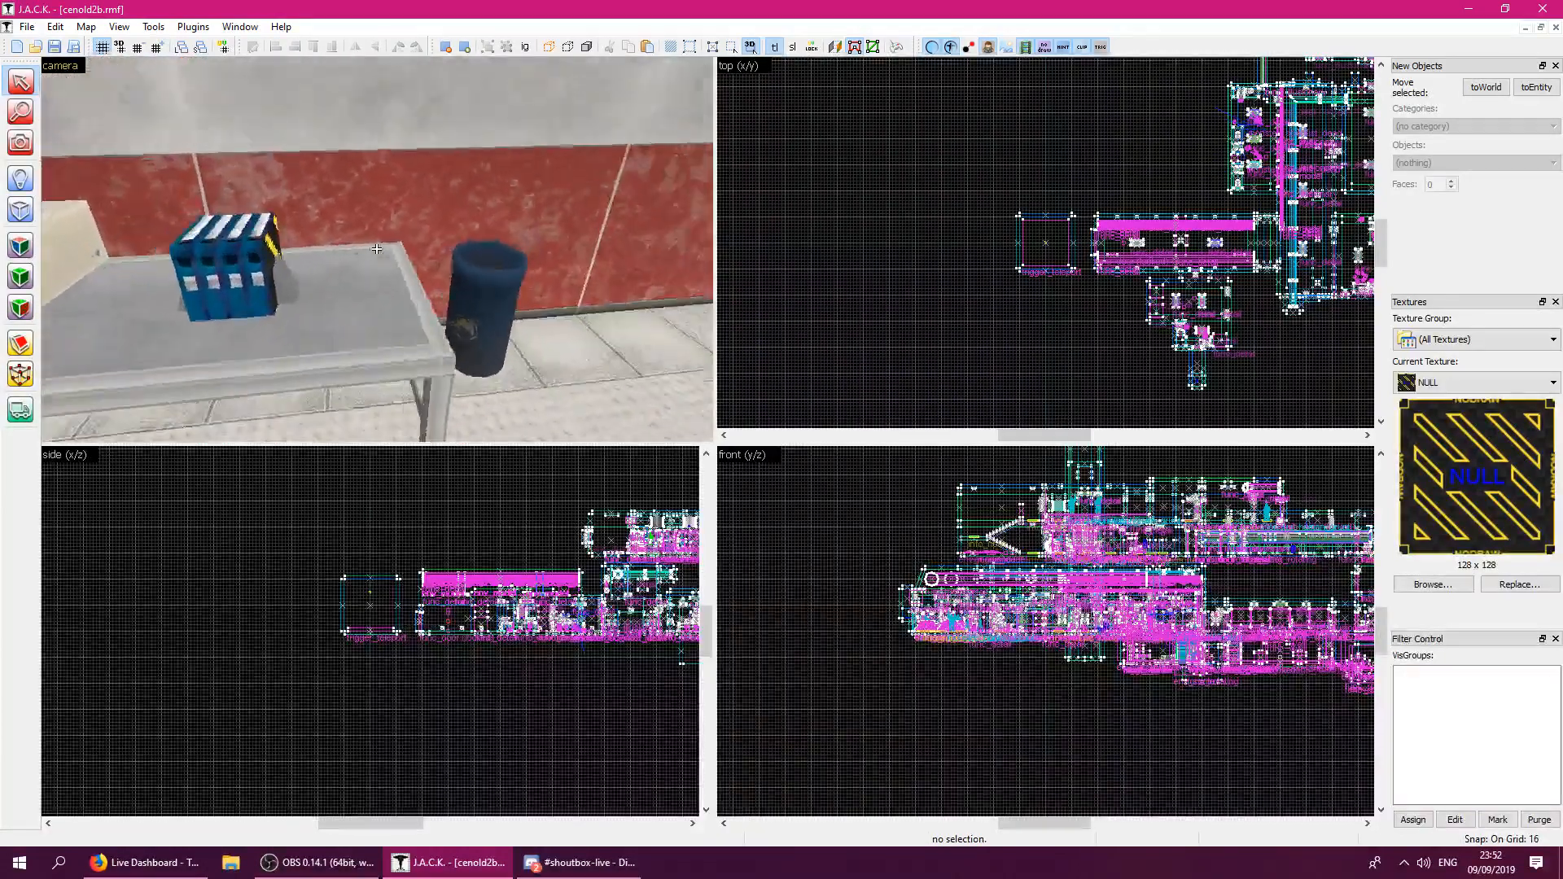
pyautogui.press('w')
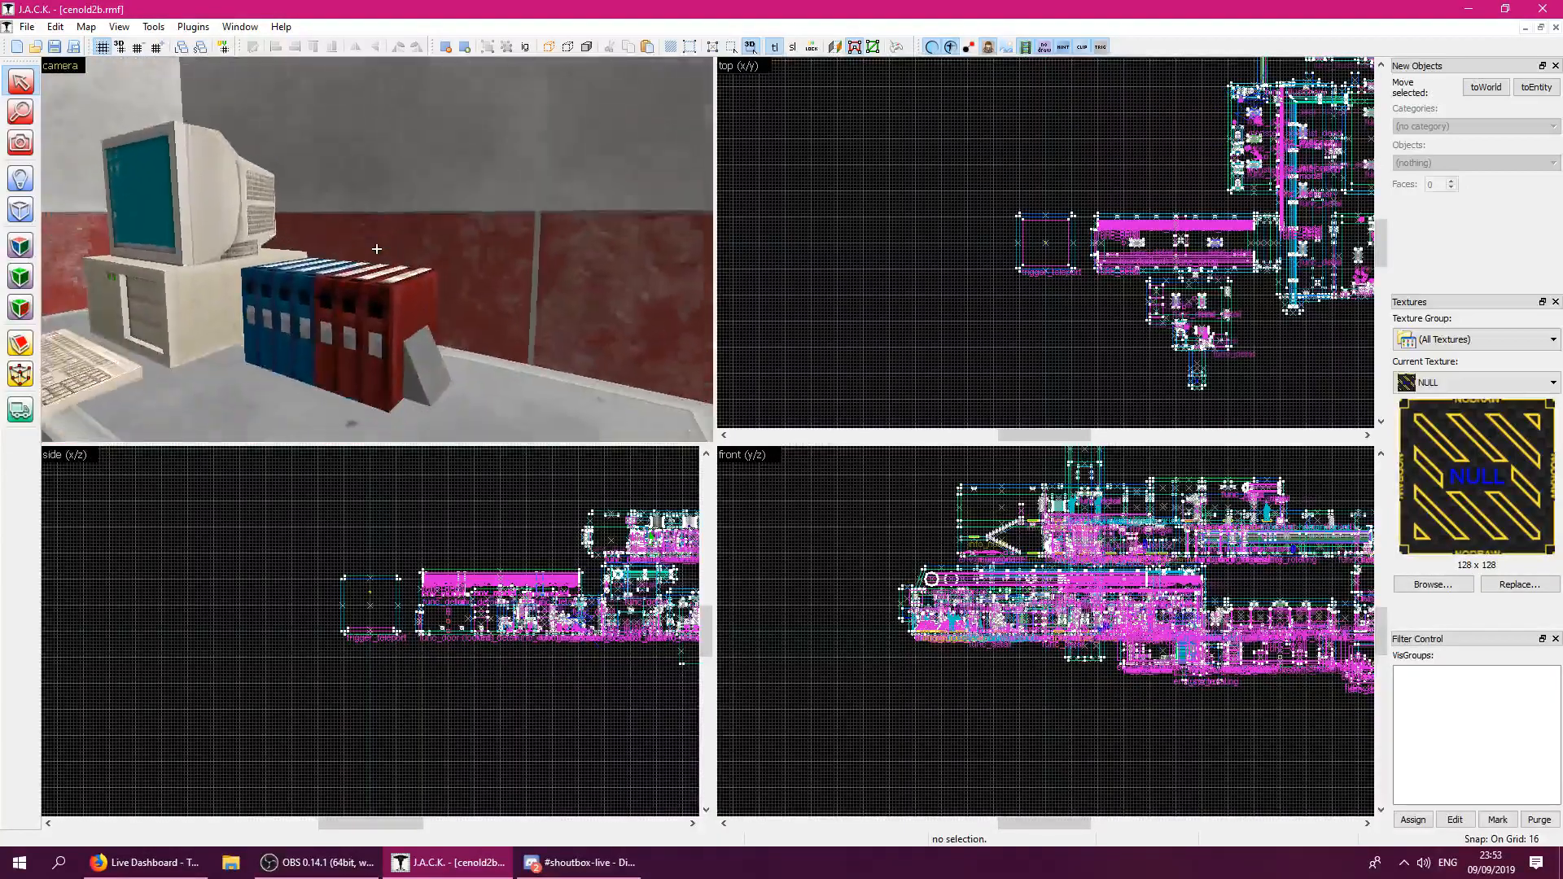
# Select the row of binders, the tabletop beneath it and the tabletop's edge trim in the security office.
pyautogui.press('z')
pyautogui.click(385, 248)
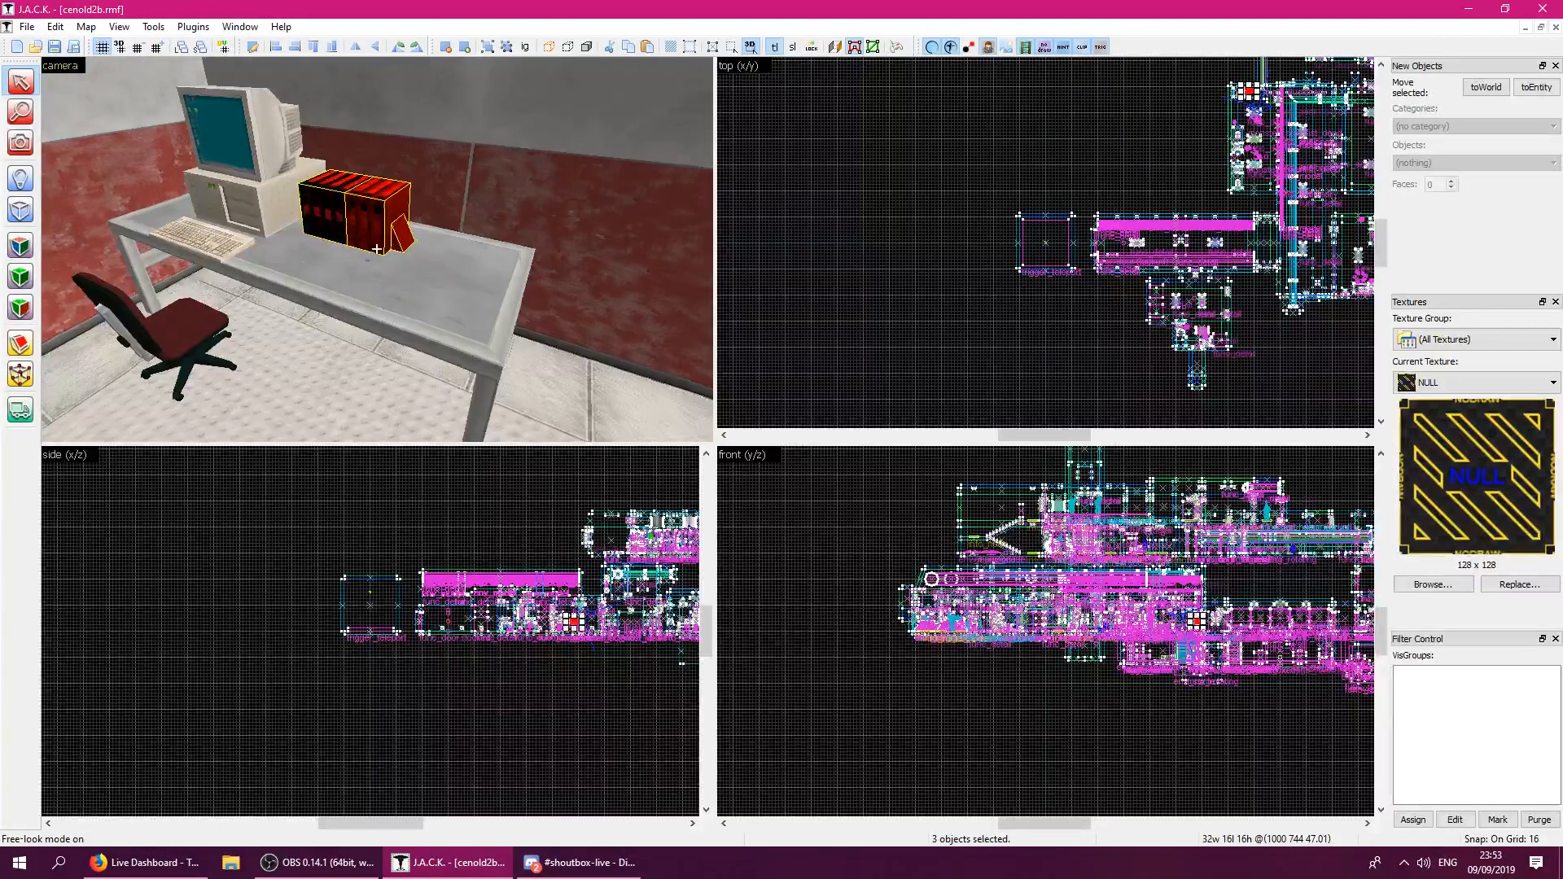
pyautogui.press('z')
pyautogui.keyDown('ctrl'); pyautogui.click(460, 250); pyautogui.keyUp('ctrl')
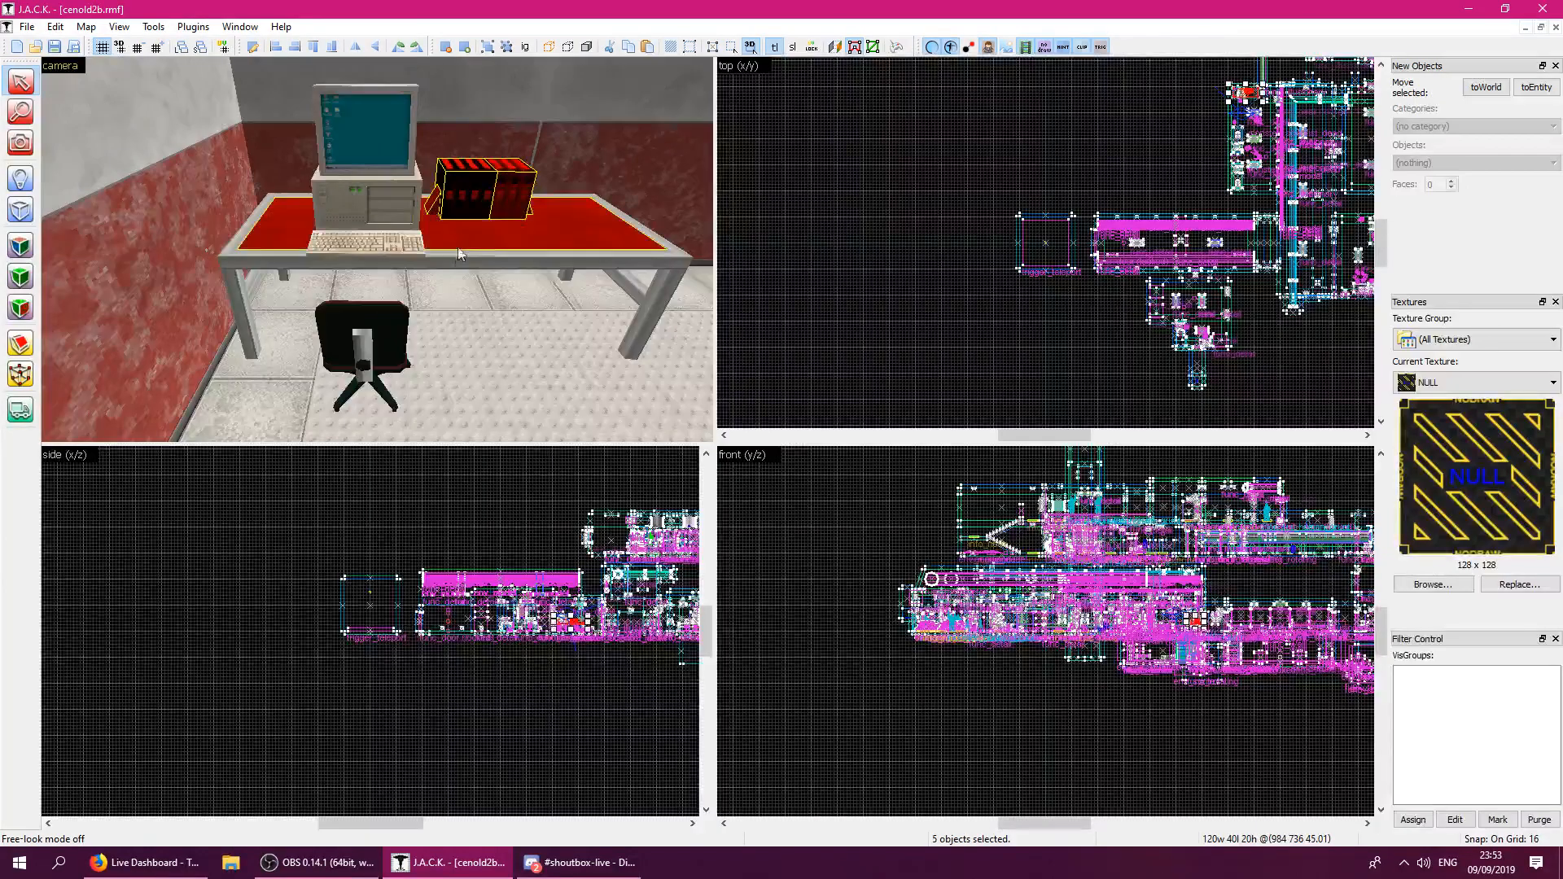
pyautogui.keyDown('ctrl'); pyautogui.click(626, 262); pyautogui.keyUp('ctrl')
pyautogui.keyDown('ctrl'); pyautogui.click(654, 244); pyautogui.keyUp('ctrl')
# Add the legs and crossbars beneath one end of the desk to the selection, leaving out the wall behind.
pyautogui.press('z')
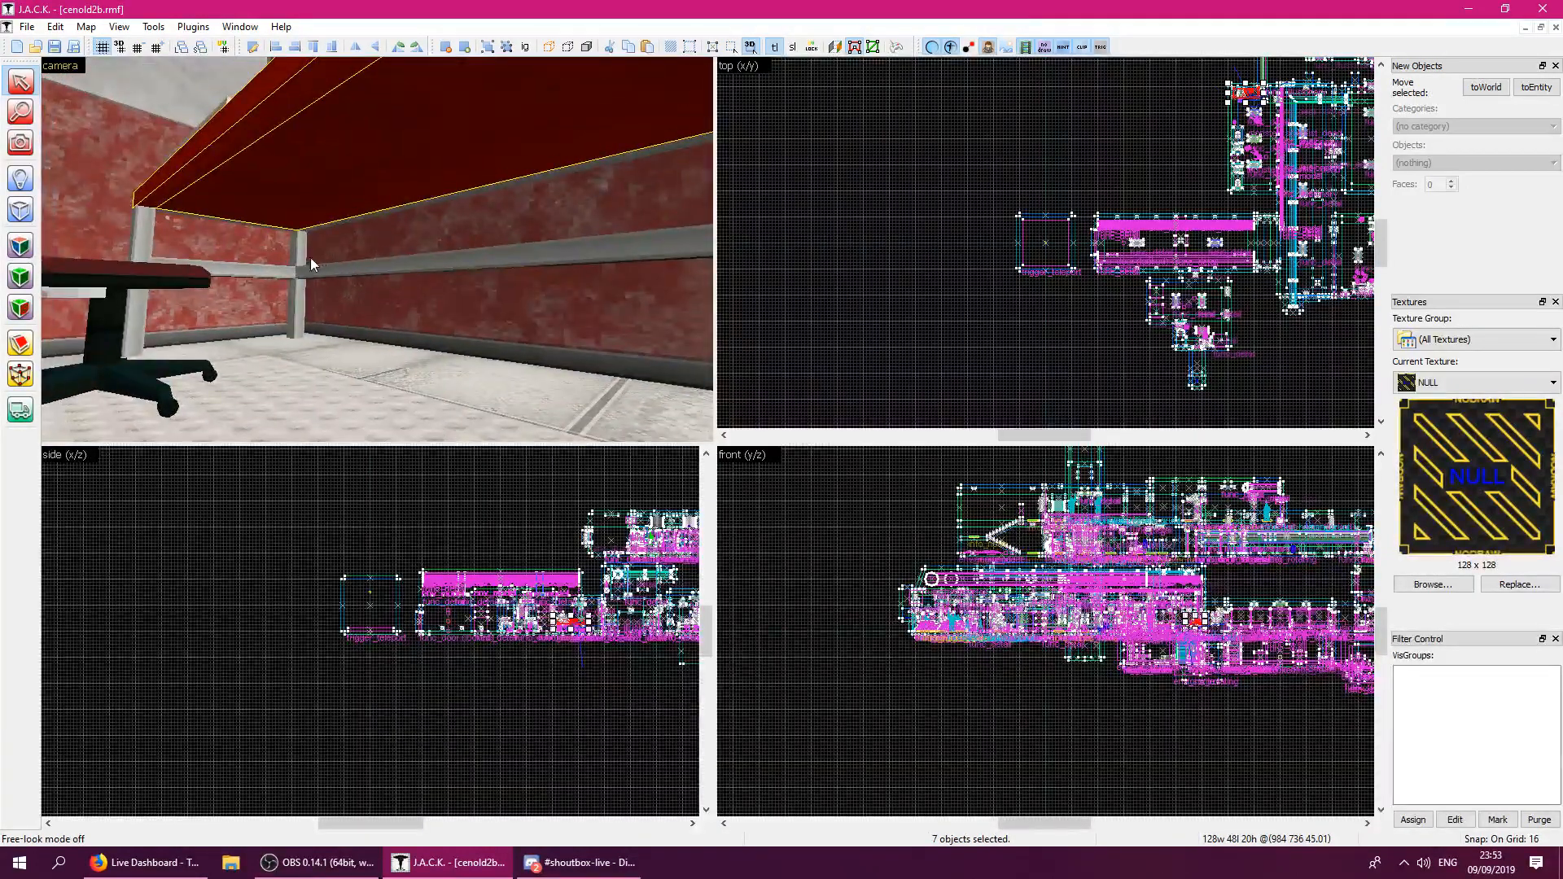
pyautogui.keyDown('ctrl'); pyautogui.click(300, 271); pyautogui.keyUp('ctrl')
pyautogui.keyDown('ctrl'); pyautogui.click(293, 278); pyautogui.keyUp('ctrl')
pyautogui.keyDown('ctrl'); pyautogui.click(149, 319); pyautogui.keyUp('ctrl')
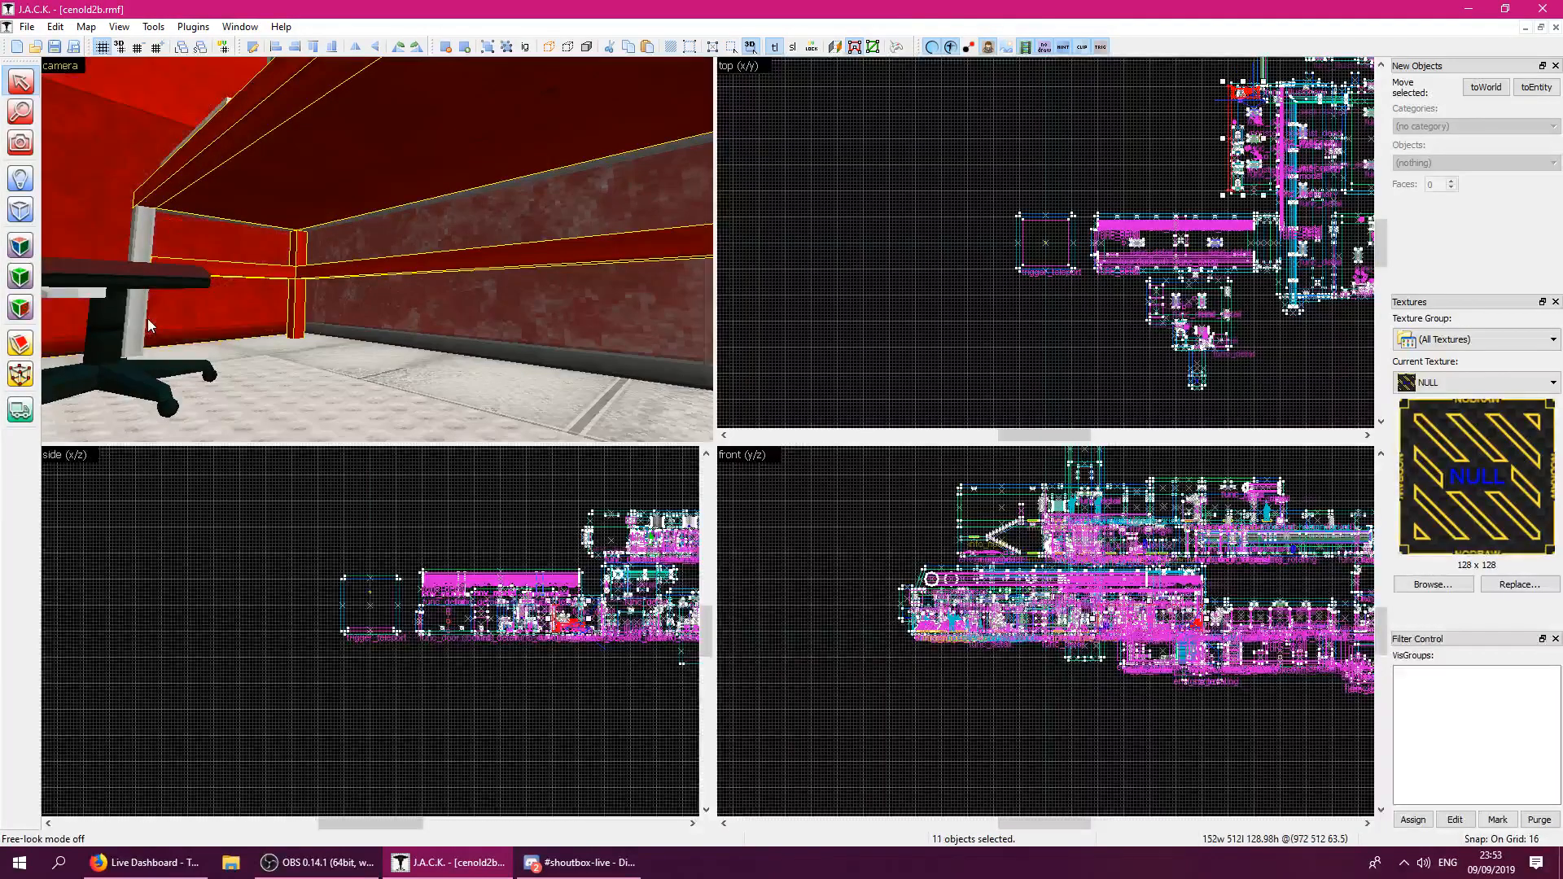
pyautogui.keyDown('ctrl'); pyautogui.click(210, 316); pyautogui.keyUp('ctrl')
pyautogui.press('z')
pyautogui.press('z')
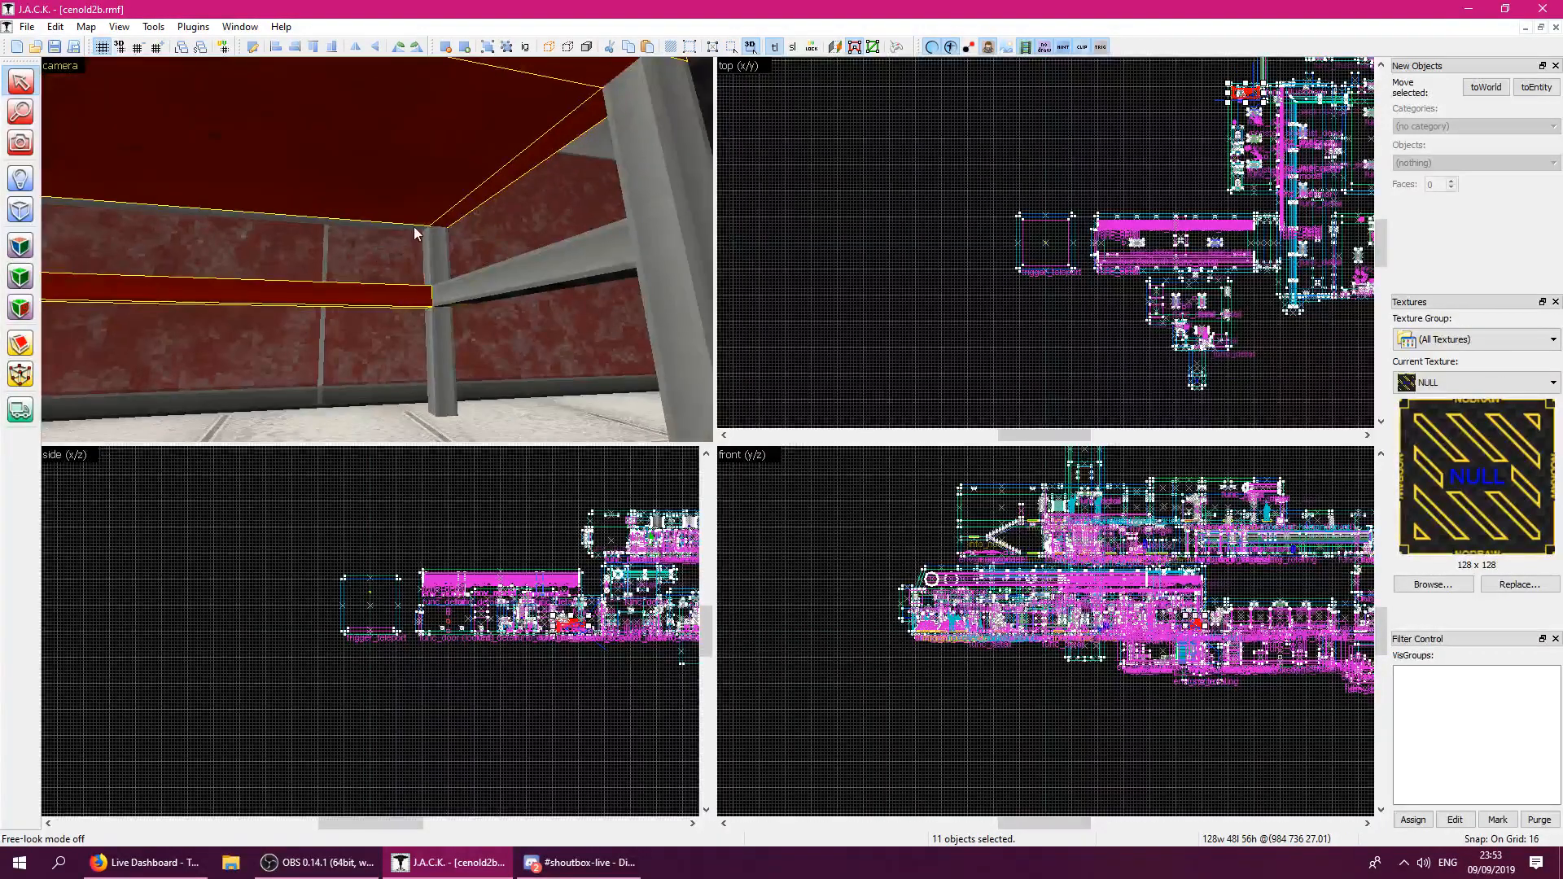
# Add the remaining legs and crossbar at the opposite end of the desk to the selection.
pyautogui.keyDown('ctrl'); pyautogui.click(420, 231); pyautogui.keyUp('ctrl')
pyautogui.keyDown('ctrl'); pyautogui.click(422, 241); pyautogui.keyUp('ctrl')
pyautogui.keyDown('ctrl'); pyautogui.click(570, 256); pyautogui.keyUp('ctrl')
pyautogui.keyDown('ctrl'); pyautogui.click(640, 208); pyautogui.keyUp('ctrl')
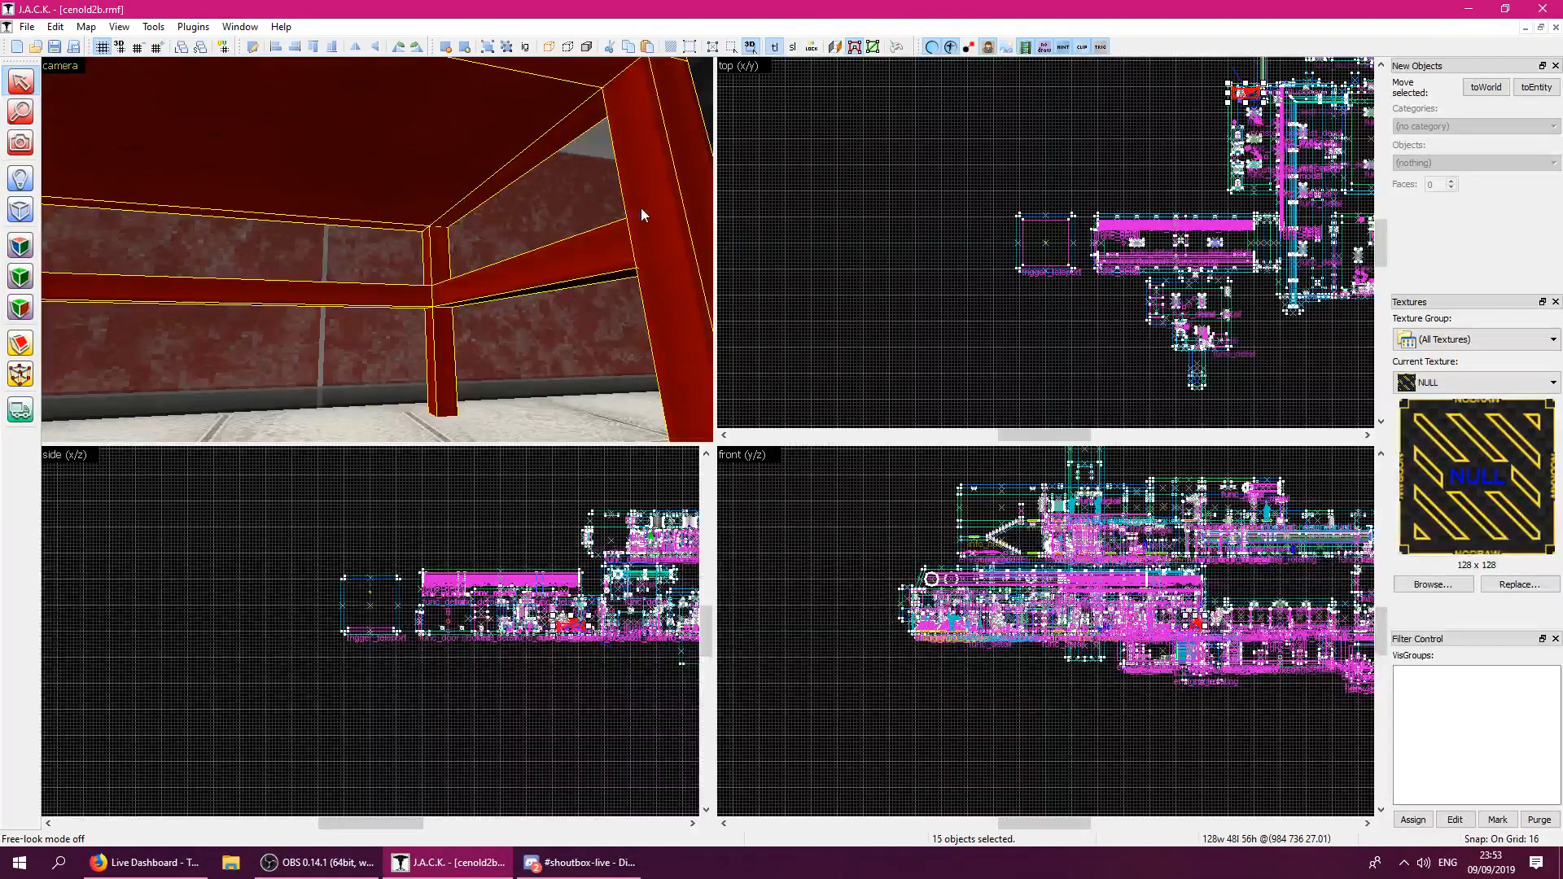
# Add the office chair to the selection and copy the chair together with the desk and binders.
pyautogui.press('z')
pyautogui.press('s')
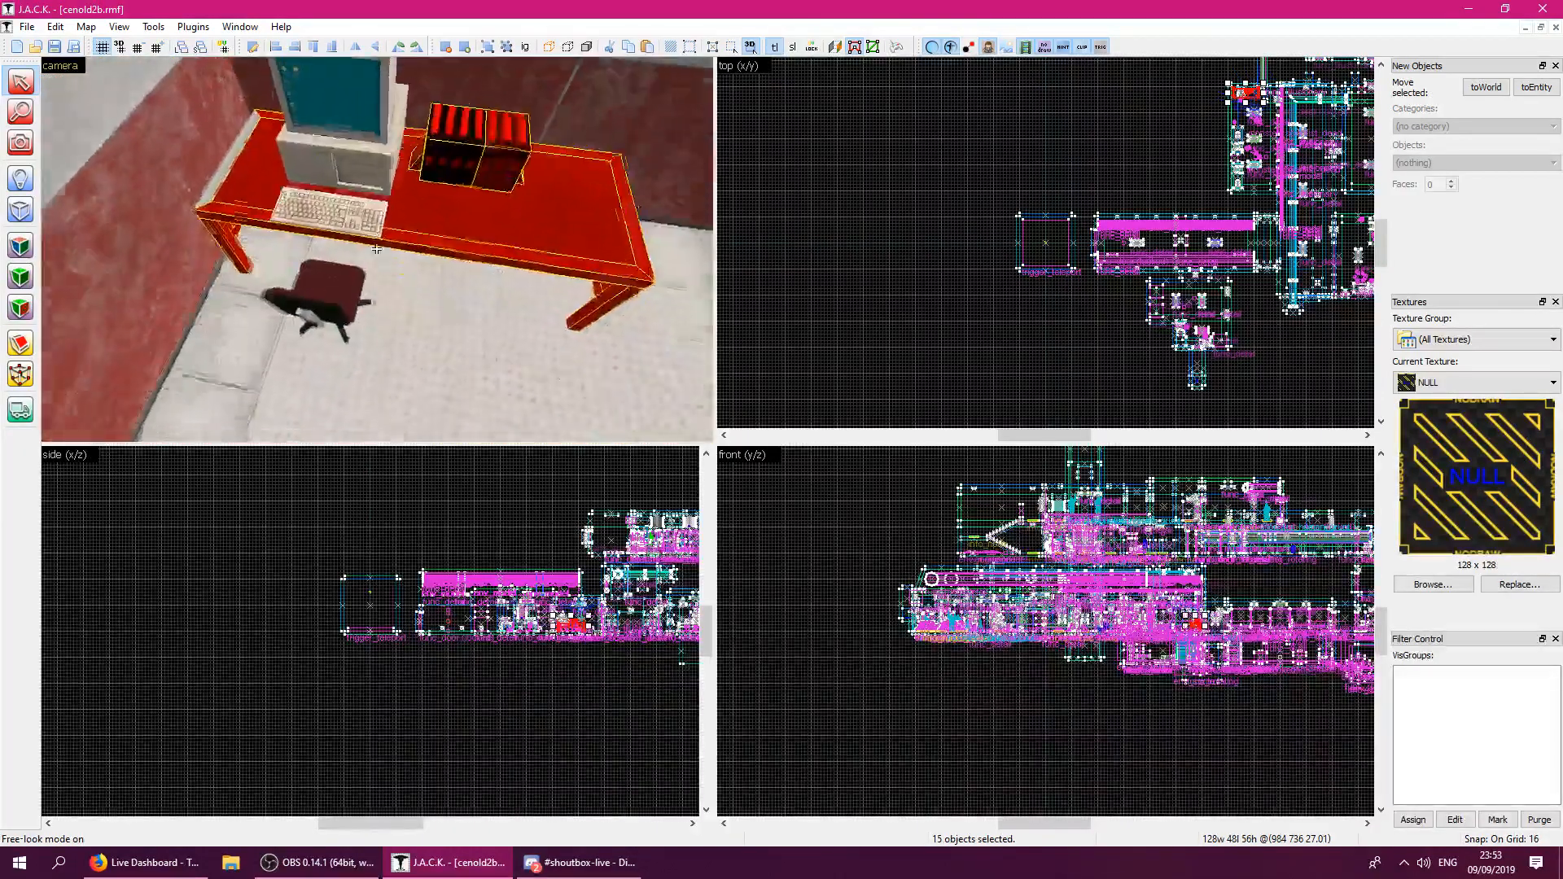
pyautogui.press('z')
pyautogui.keyDown('ctrl'); pyautogui.click(357, 242); pyautogui.keyUp('ctrl')
pyautogui.press('z')
pyautogui.press('d')
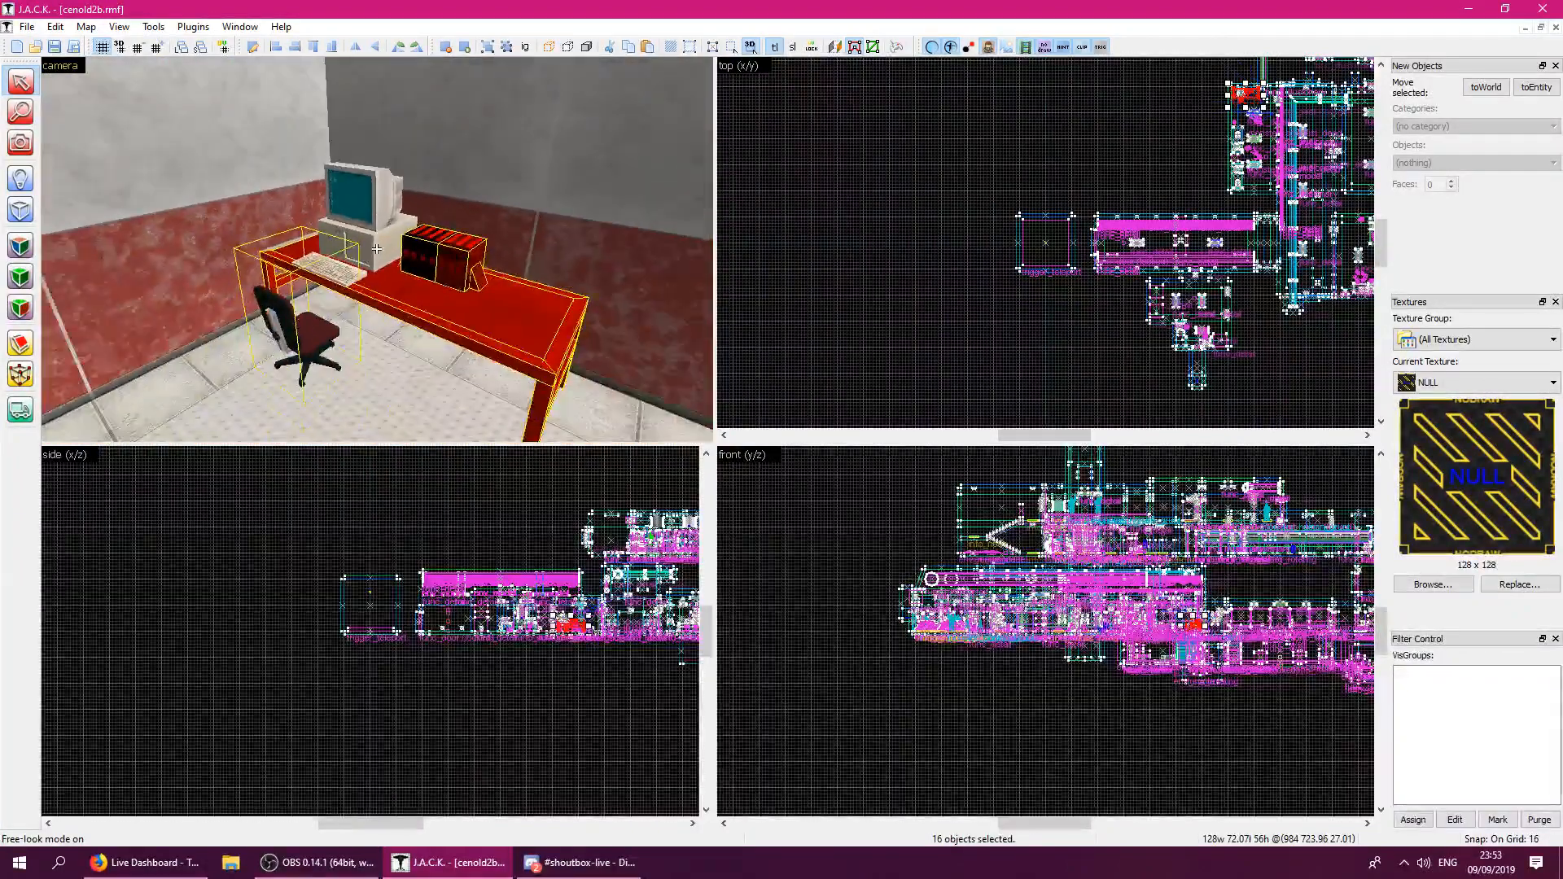
pyautogui.press('z')
pyautogui.rightClick(437, 285)
pyautogui.click(485, 293)
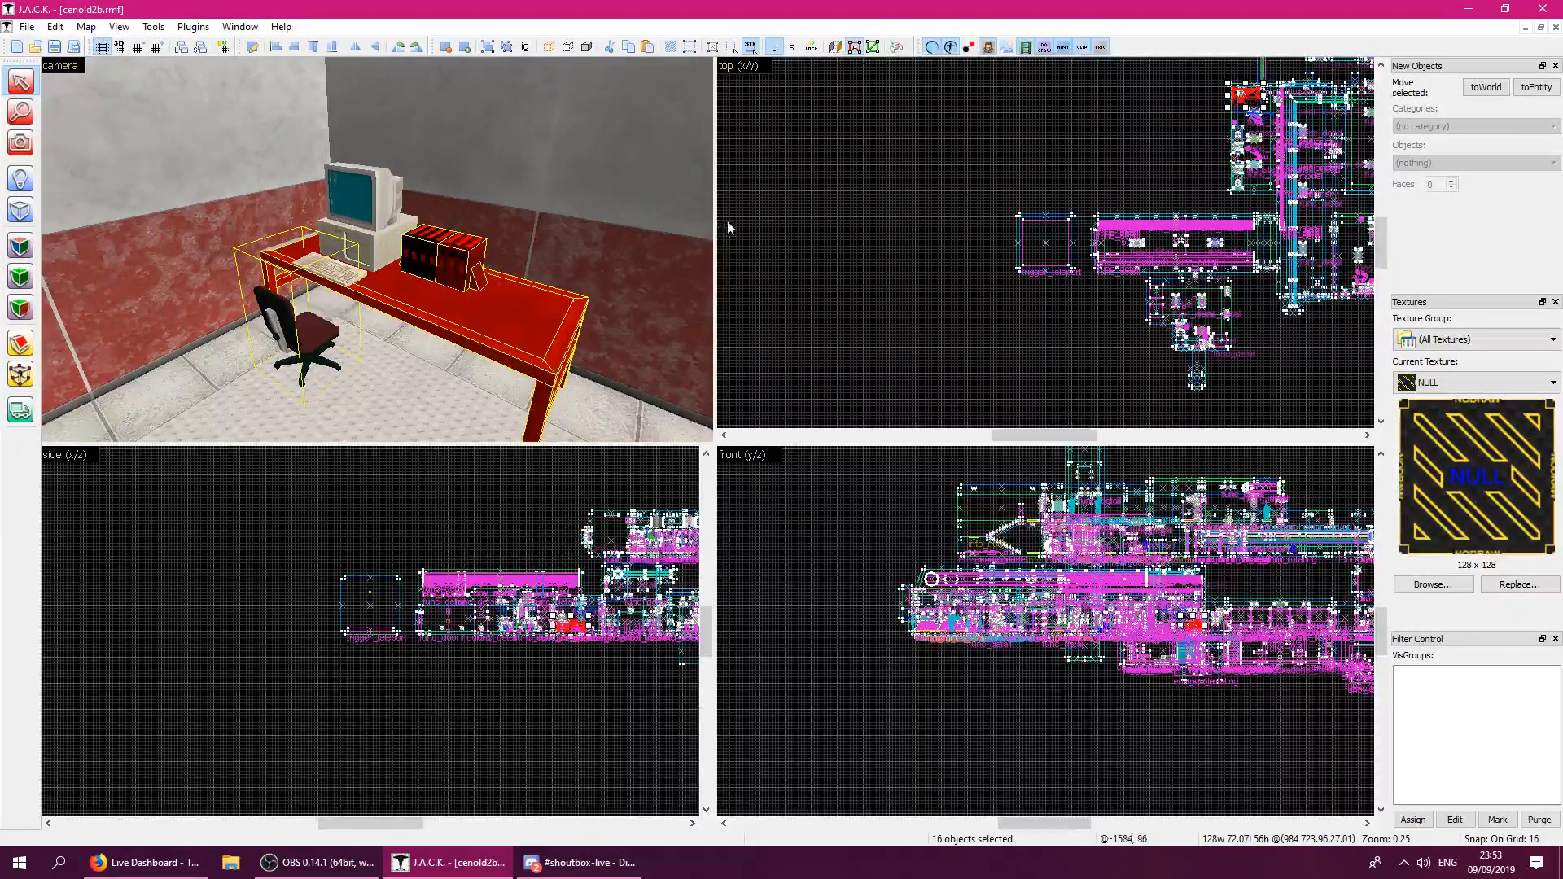
# Restore the maximized map window and bring the tc_prefabs.rmf map to the front.
pyautogui.click(1541, 28)
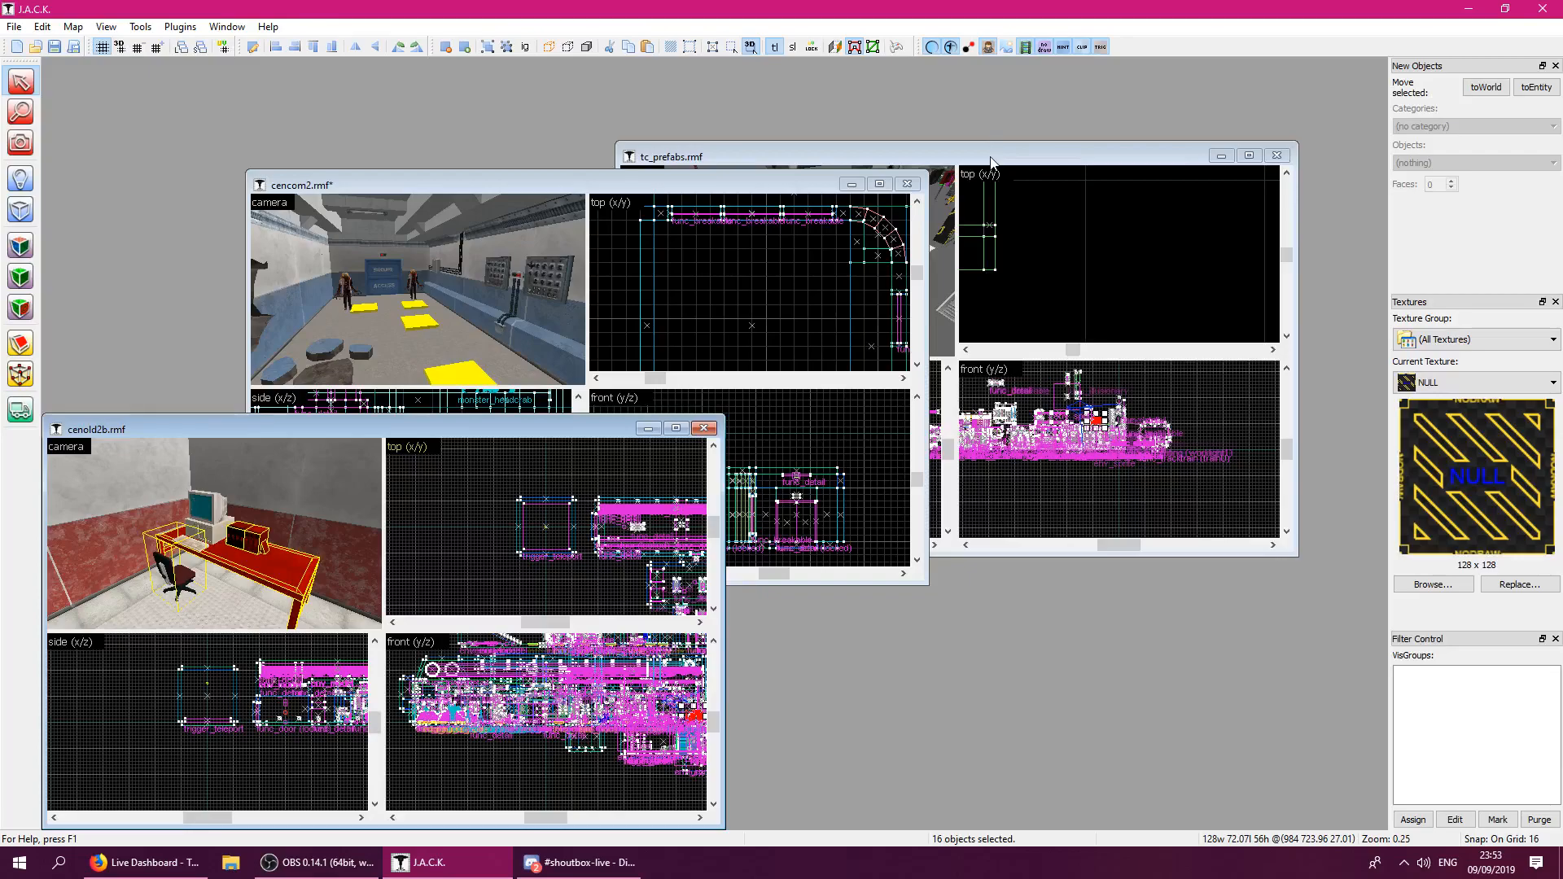
pyautogui.click(991, 159)
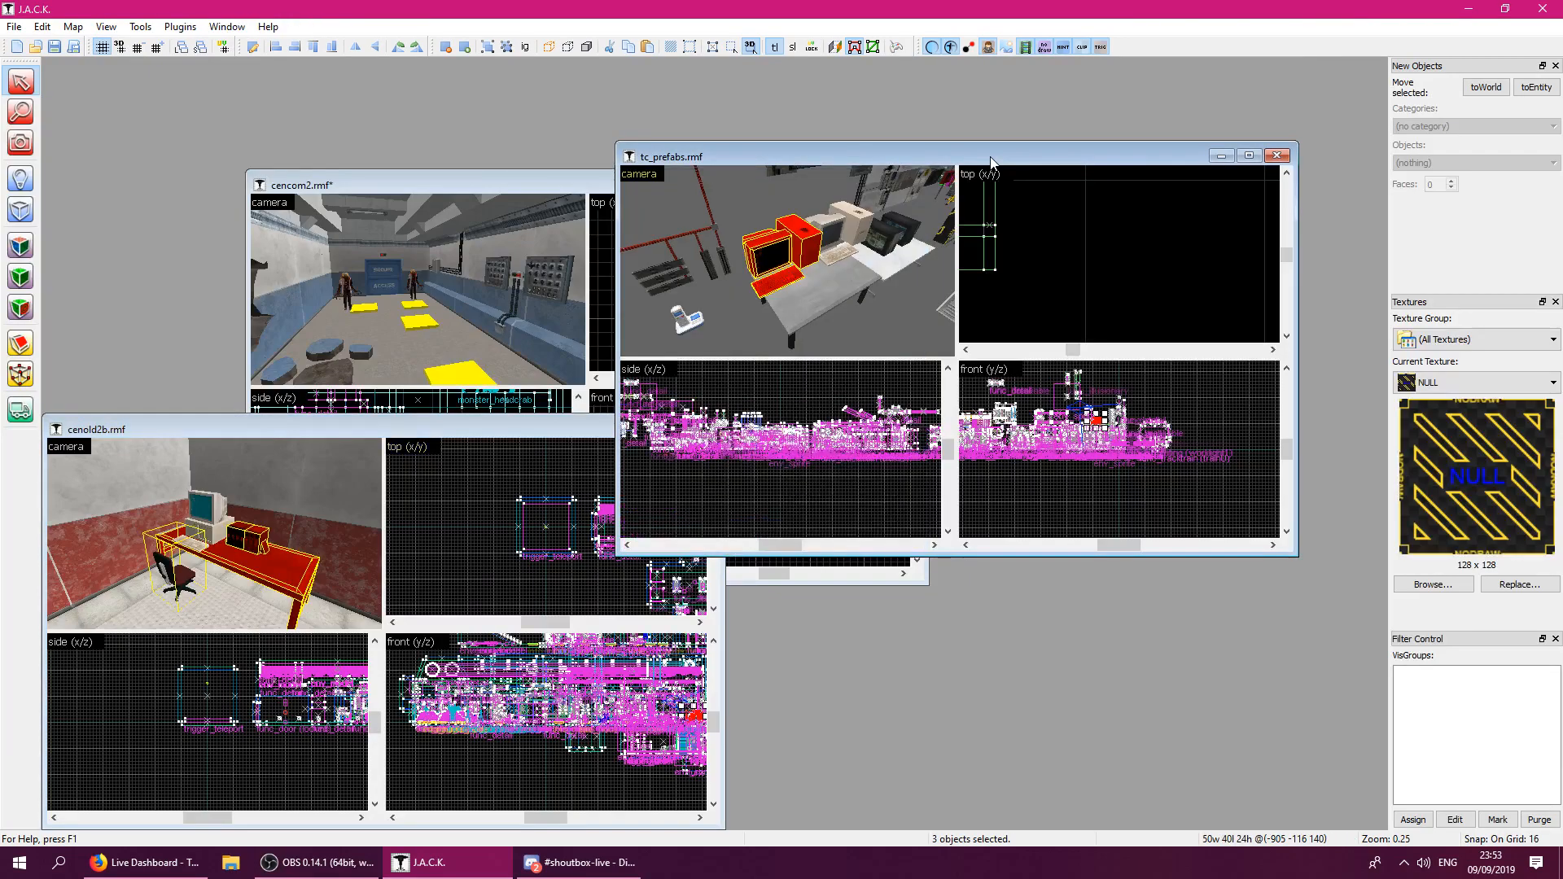
# Switch to the cencom2 map and paste the copied desk, binders and chair into the office containing the computer.
pyautogui.doubleClick(496, 178)
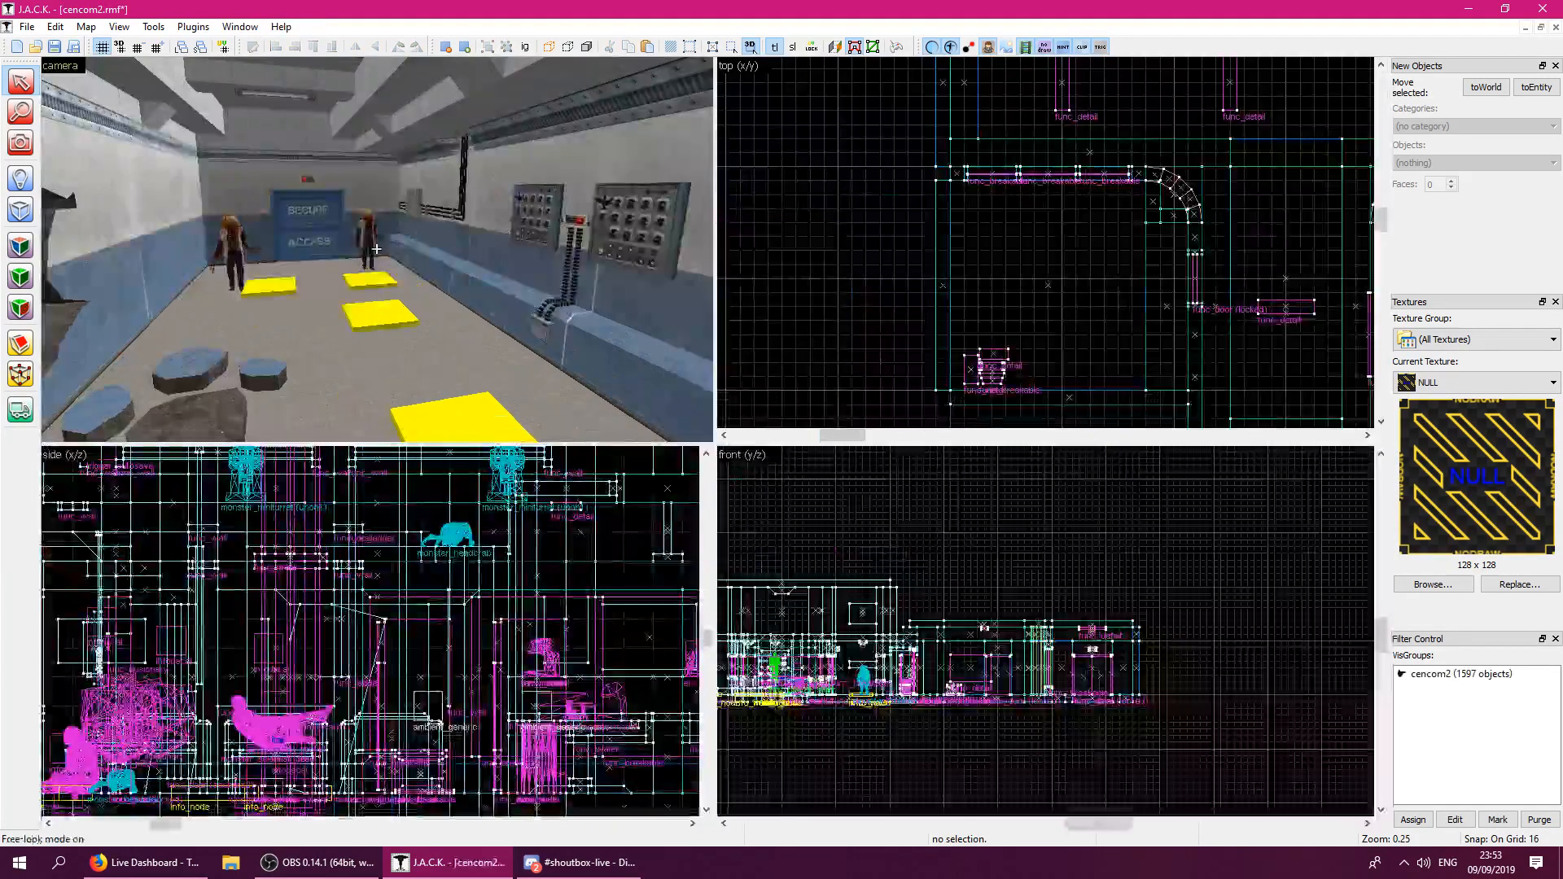
pyautogui.press('z')
pyautogui.press('w')
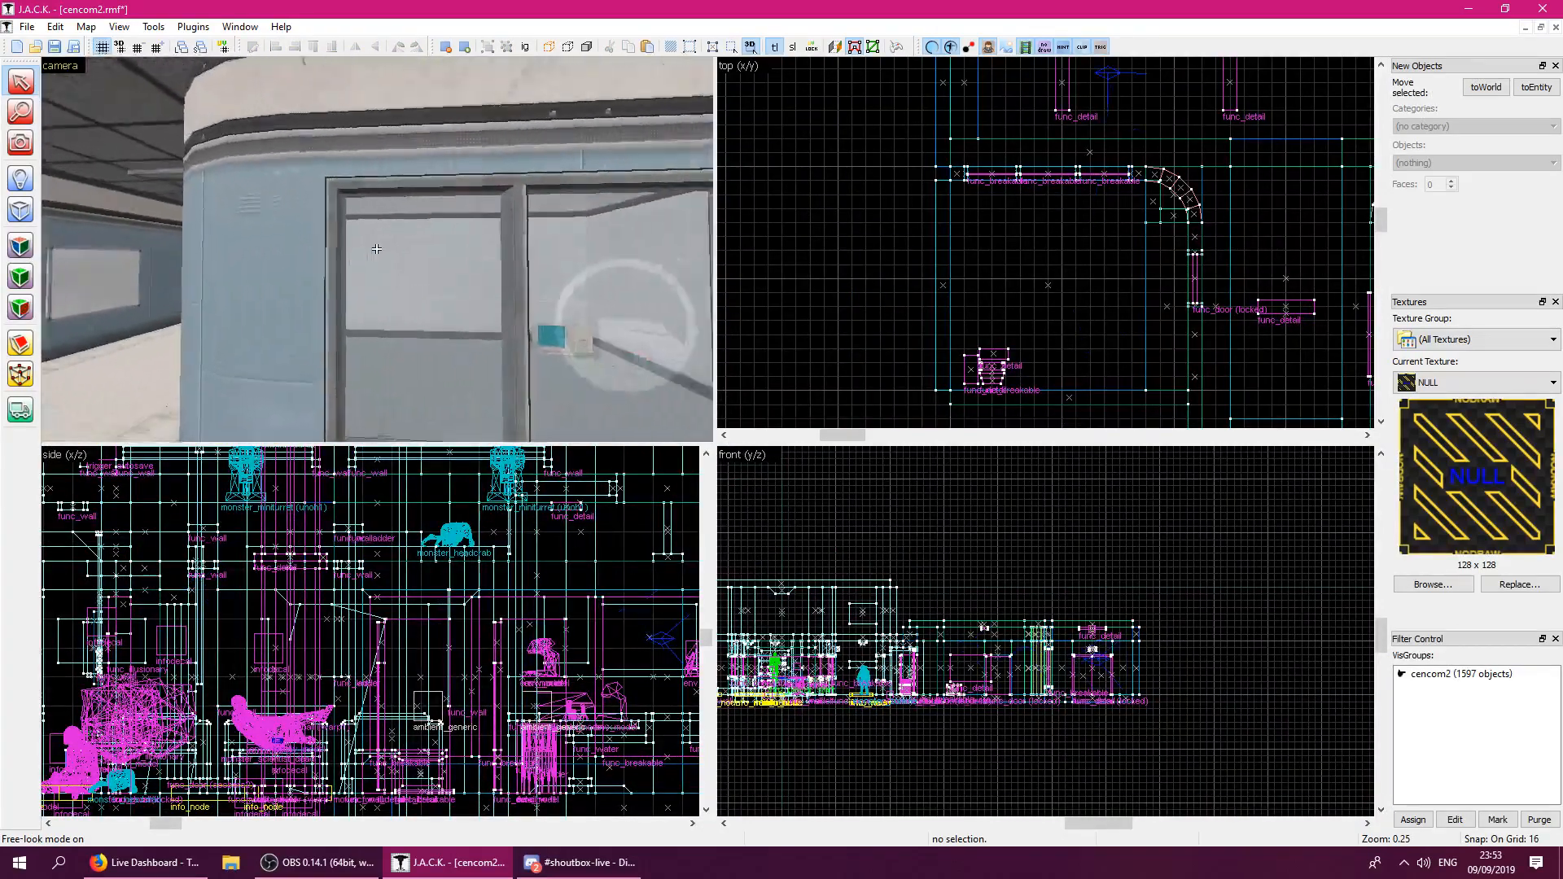
pyautogui.press('z')
pyautogui.rightClick(1054, 372)
pyautogui.click(1089, 367)
pyautogui.scroll(3, 1082, 350)
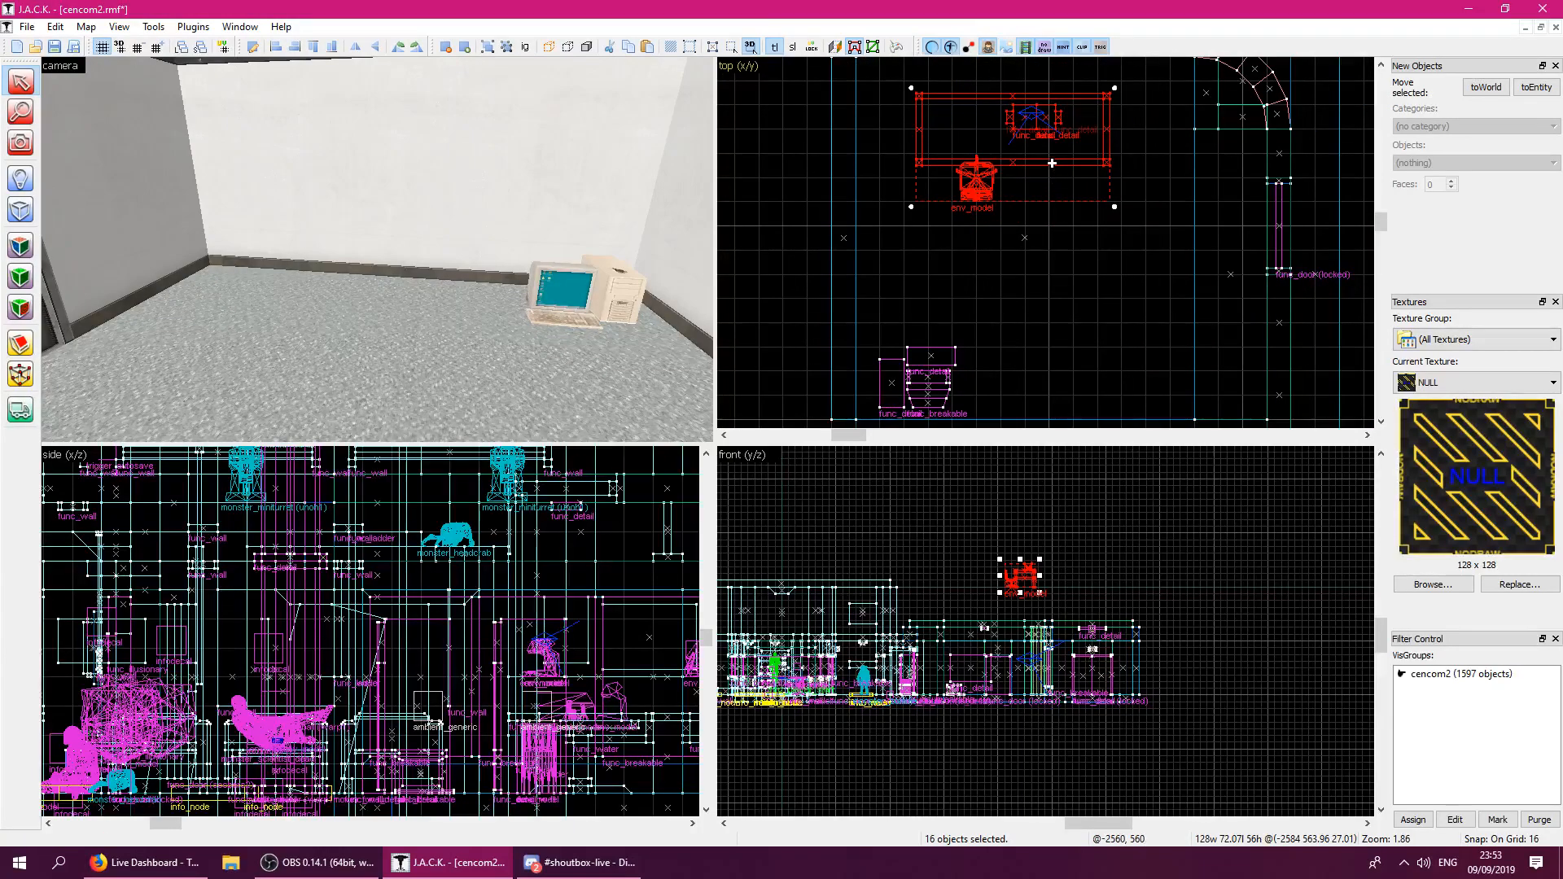
# Move the pasted furniture over the computer in the office corner and lower it onto the floor, using grid size 8.
pyautogui.moveTo(1091, 155); pyautogui.dragTo(955, 376)
pyautogui.press('[')
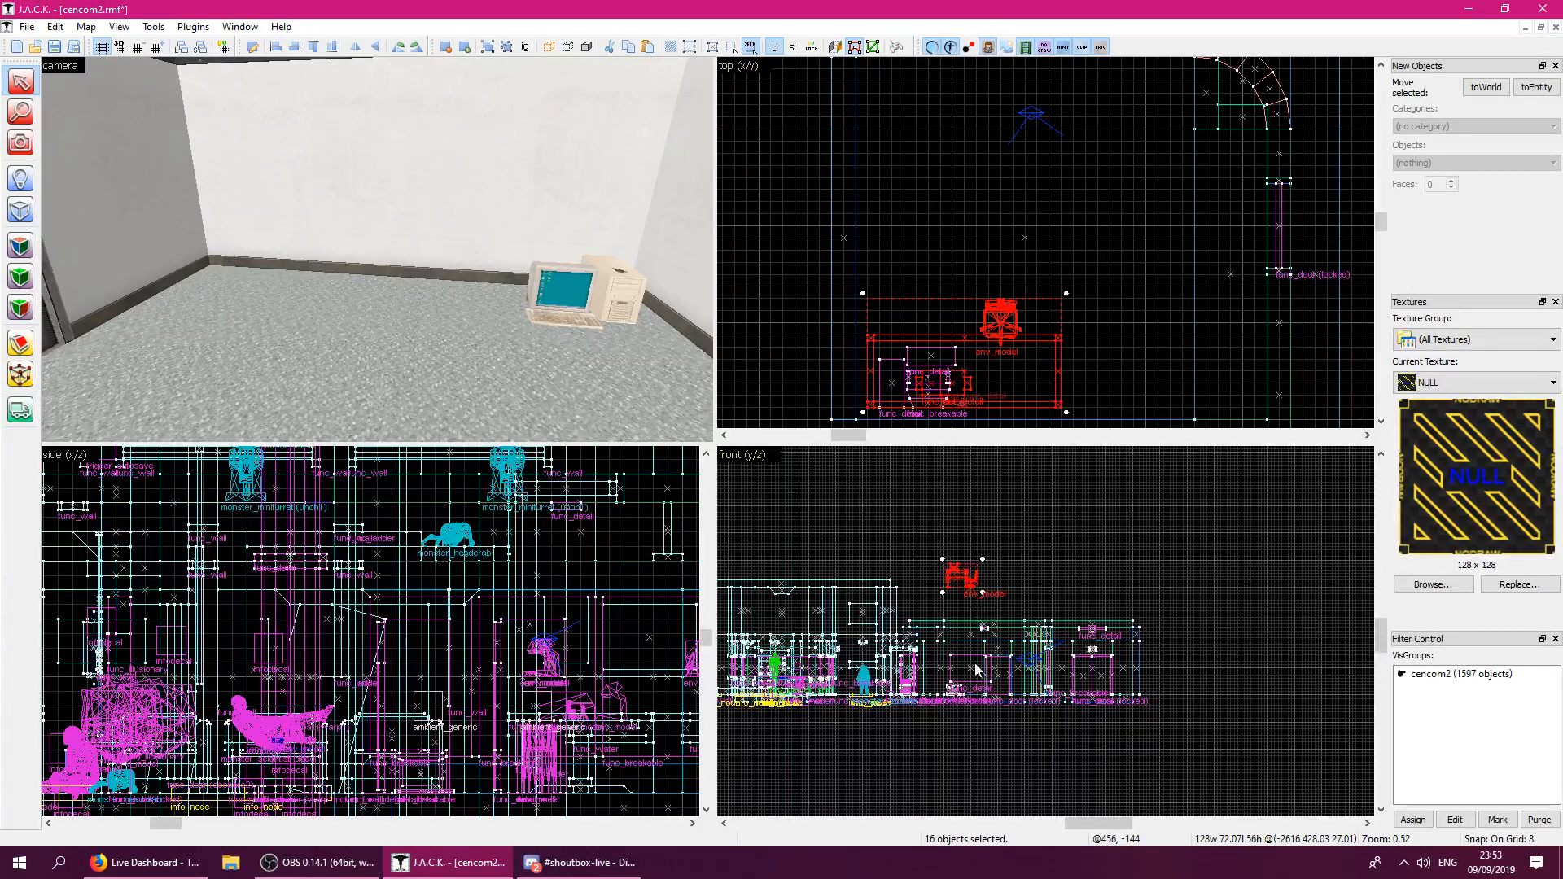
pyautogui.scroll(6, 978, 670)
pyautogui.moveTo(956, 532); pyautogui.dragTo(954, 715)
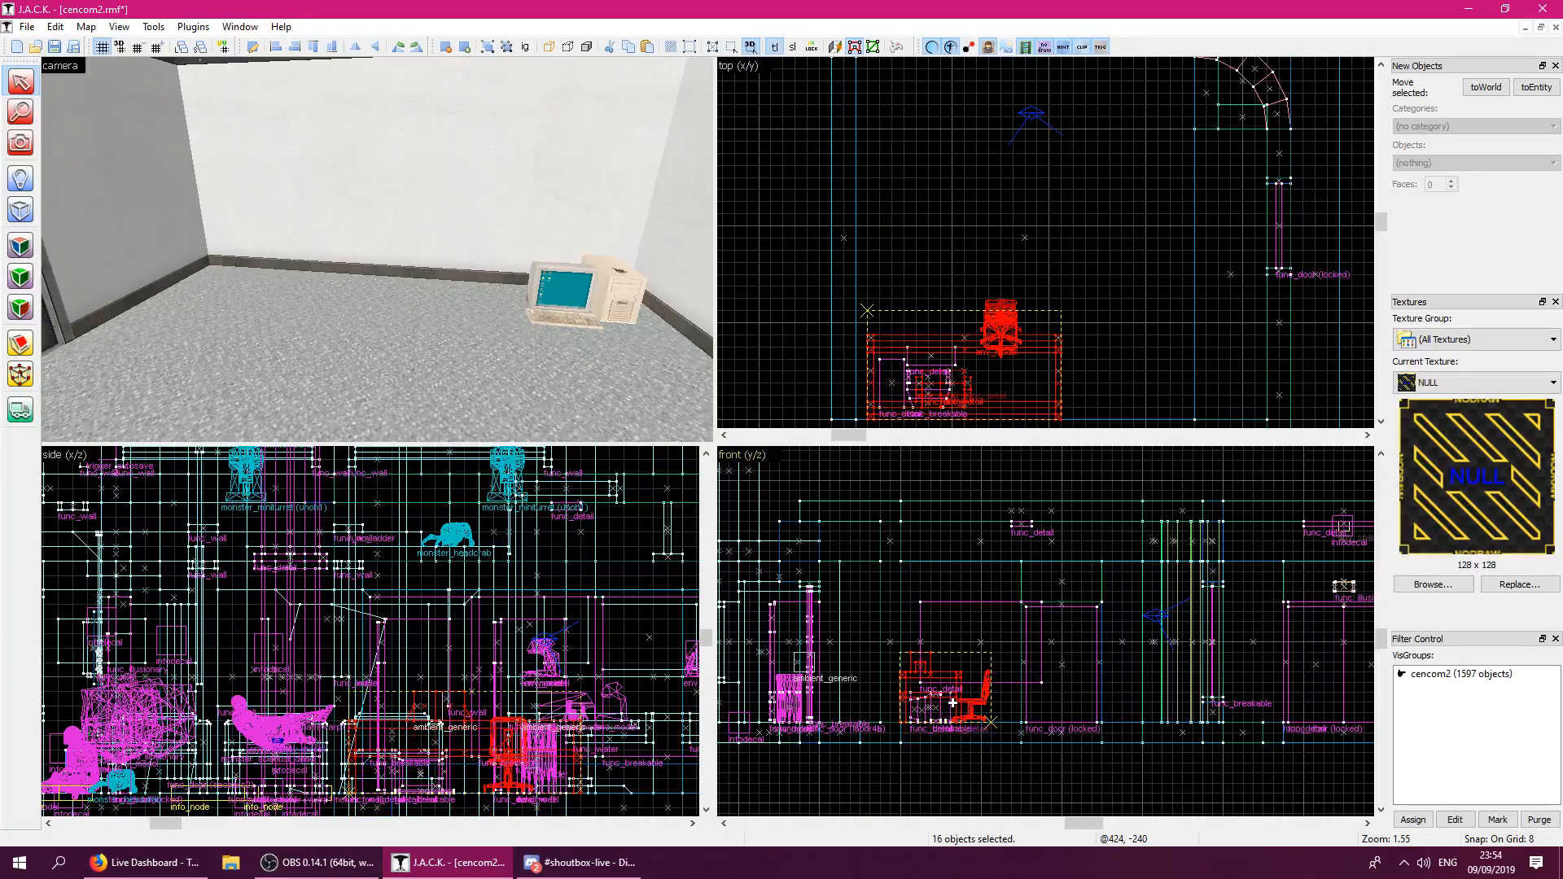
pyautogui.scroll(5, 931, 759)
pyautogui.moveTo(922, 602); pyautogui.dragTo(929, 604)
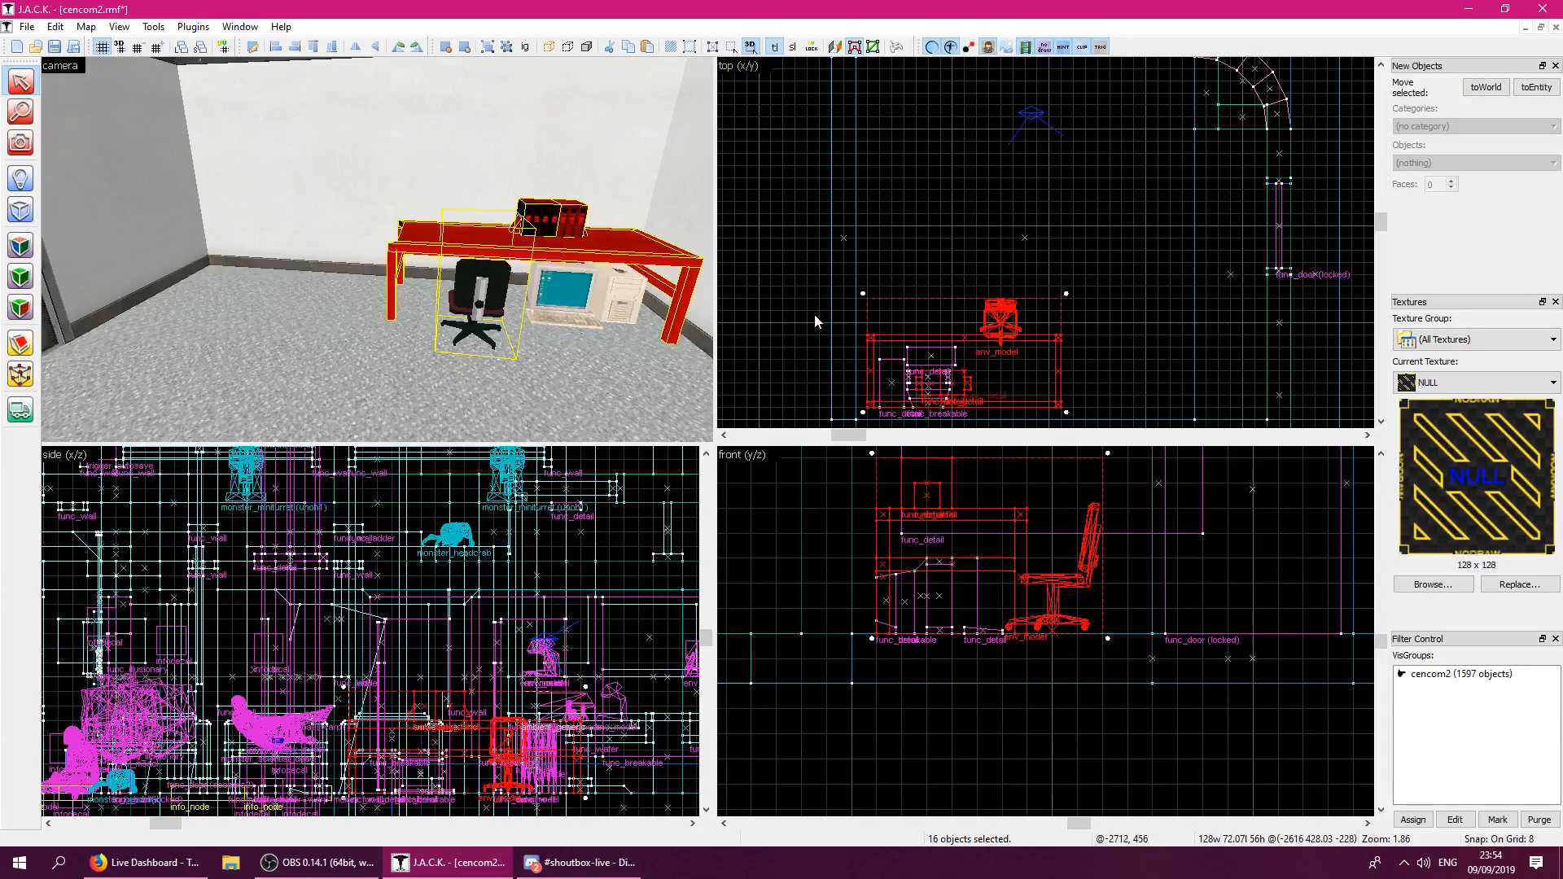
# Move the monitor, tower and keyboard up from the floor onto the desktop beside the binders, with grid size 4.
pyautogui.scroll(4, 883, 391)
pyautogui.click(574, 292)
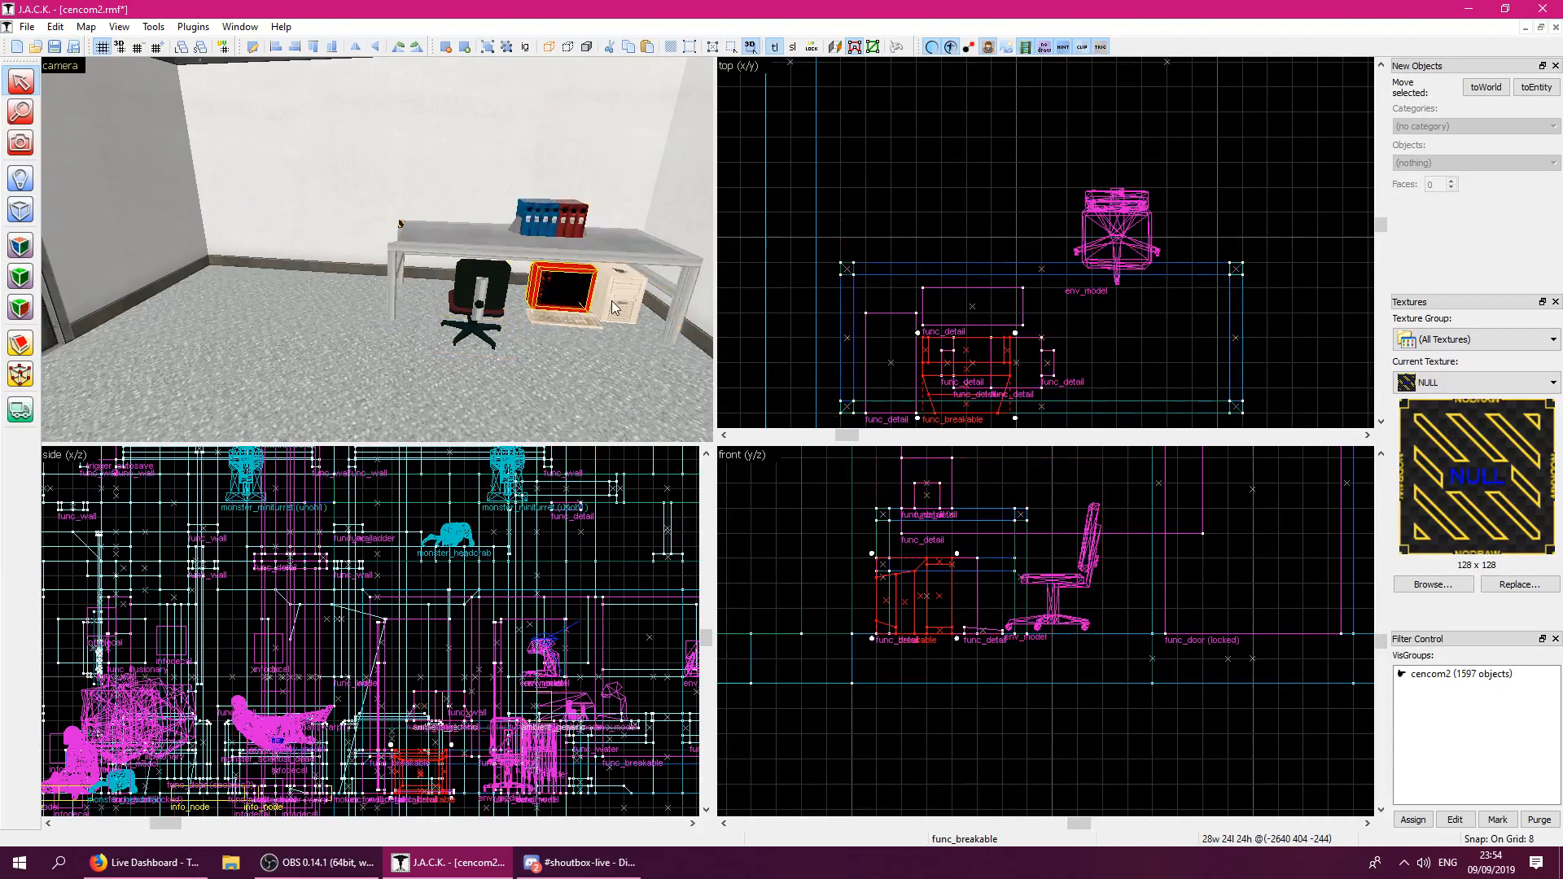
pyautogui.moveTo(986, 376); pyautogui.dragTo(1144, 359)
pyautogui.moveTo(934, 594); pyautogui.dragTo(998, 477)
pyautogui.press('[')
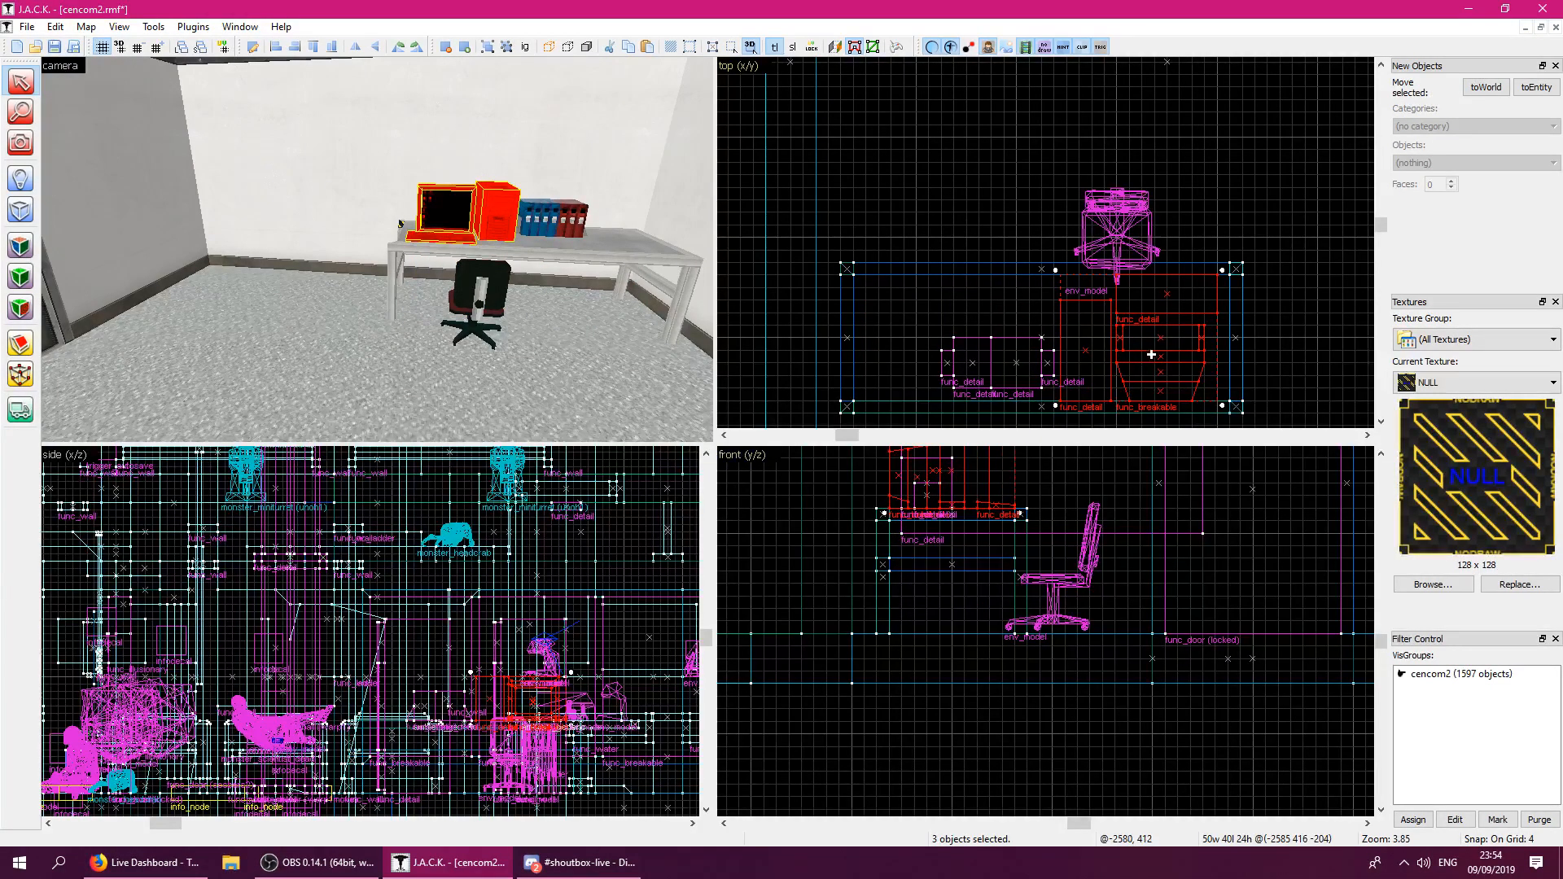
# Select all the binder pieces on the desk and shift them along the desktop, away from the computer.
pyautogui.press('z')
pyautogui.press('w')
pyautogui.press('z')
pyautogui.press('z')
pyautogui.press('d')
pyautogui.press('w')
pyautogui.press('z')
pyautogui.click(315, 265)
pyautogui.press('z')
pyautogui.press('a')
pyautogui.press('s')
pyautogui.press('z')
pyautogui.keyDown('ctrl'); pyautogui.click(388, 248); pyautogui.keyUp('ctrl')
pyautogui.keyDown('ctrl'); pyautogui.click(449, 243); pyautogui.keyUp('ctrl')
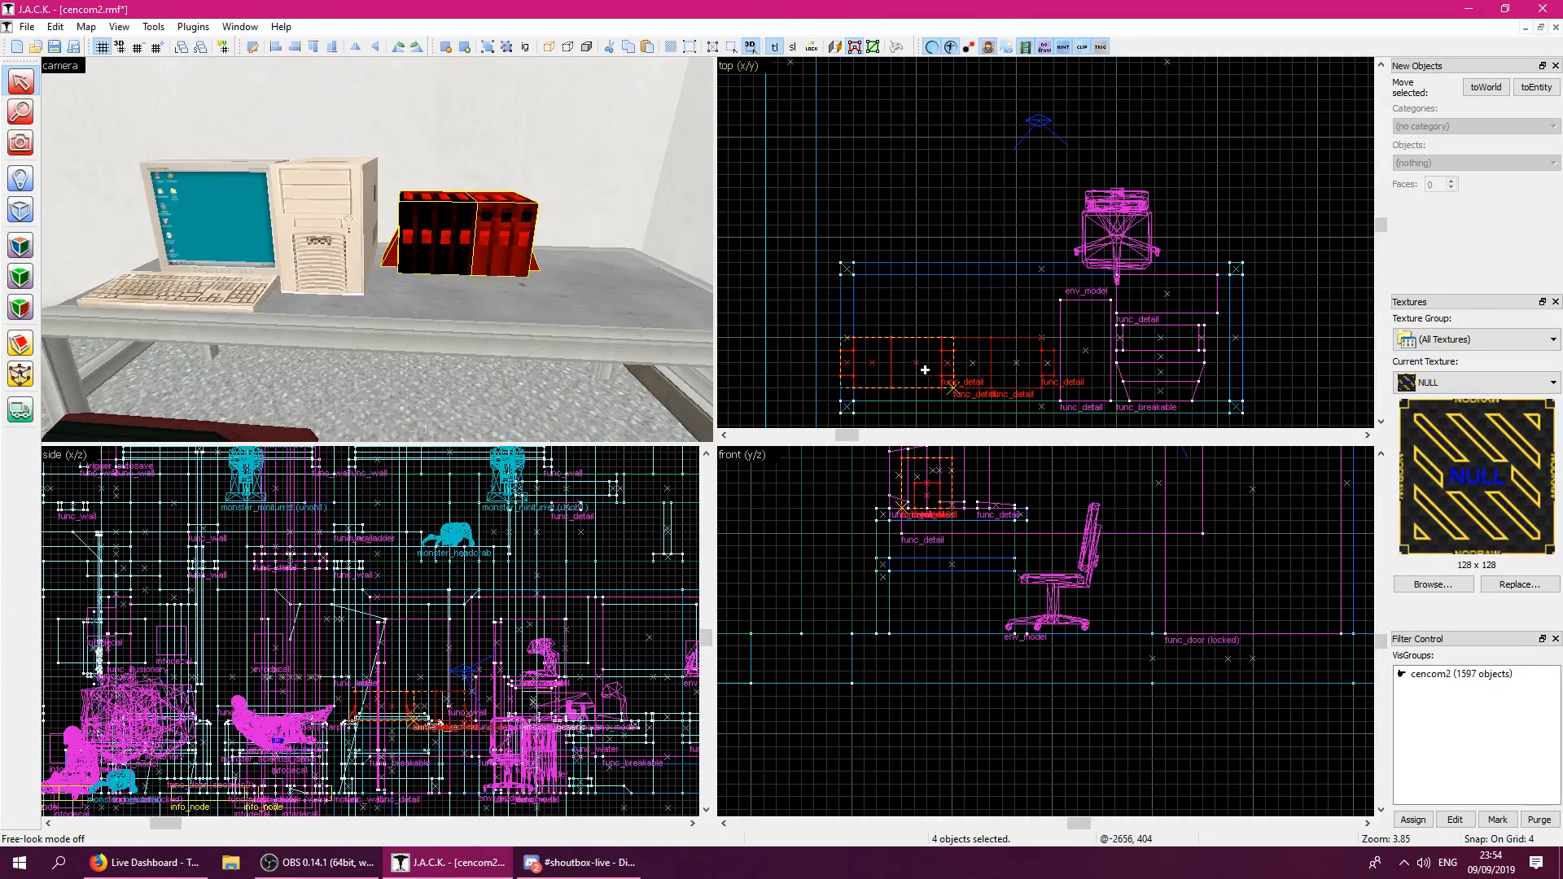
pyautogui.moveTo(938, 369); pyautogui.dragTo(938, 369)
# Select the computer with its keyboard and shift it slightly along the desktop towards the binders.
pyautogui.click(325, 256)
pyautogui.keyDown('ctrl'); pyautogui.click(255, 246); pyautogui.keyUp('ctrl')
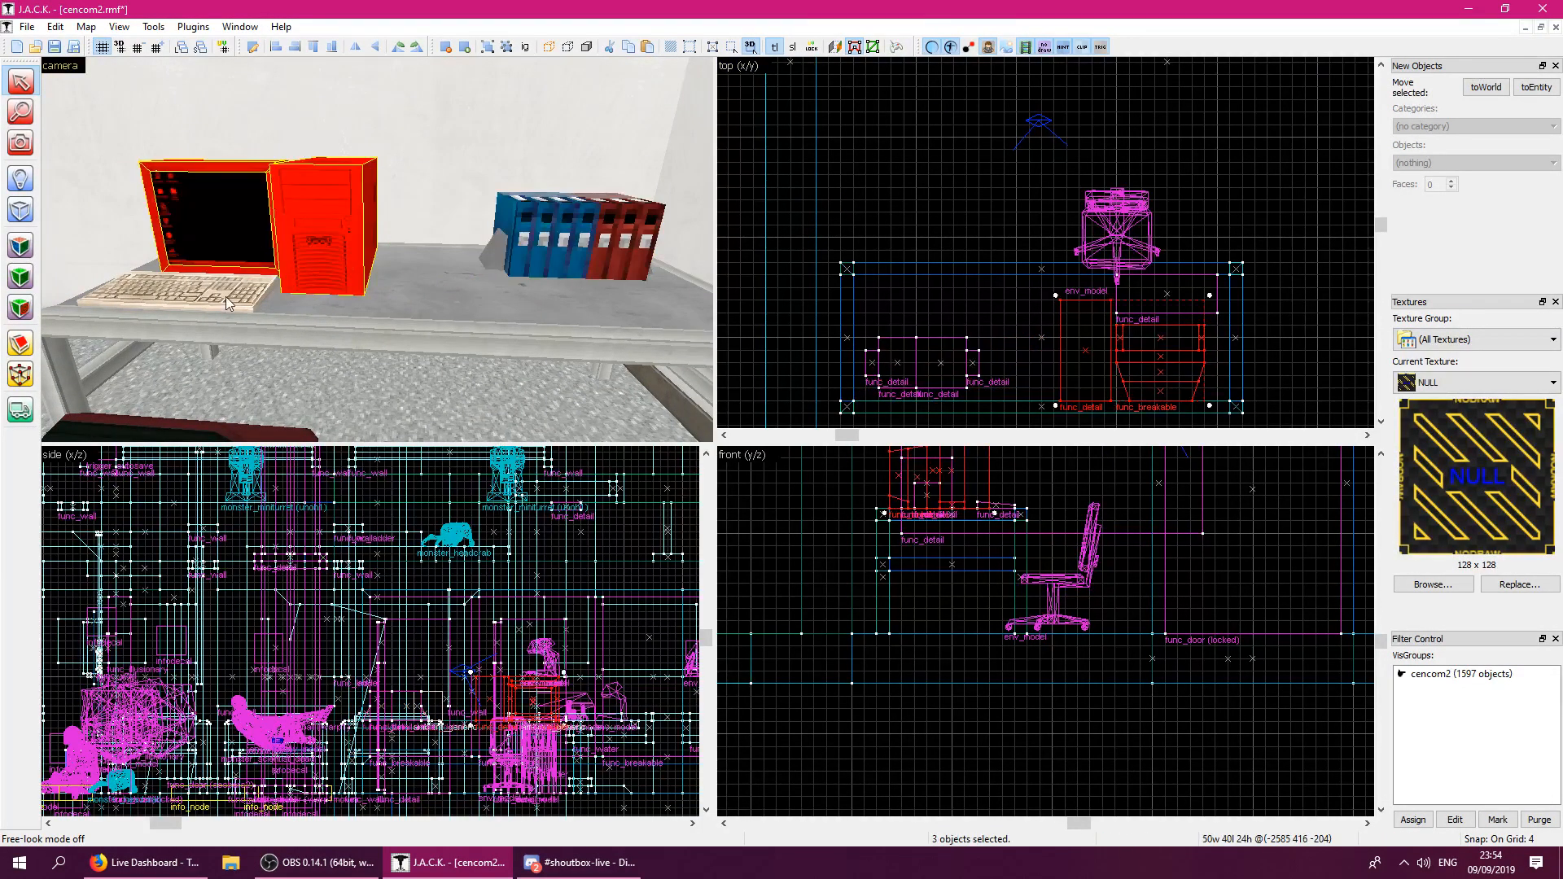
pyautogui.moveTo(1088, 347); pyautogui.dragTo(1050, 342)
pyautogui.click(1306, 345)
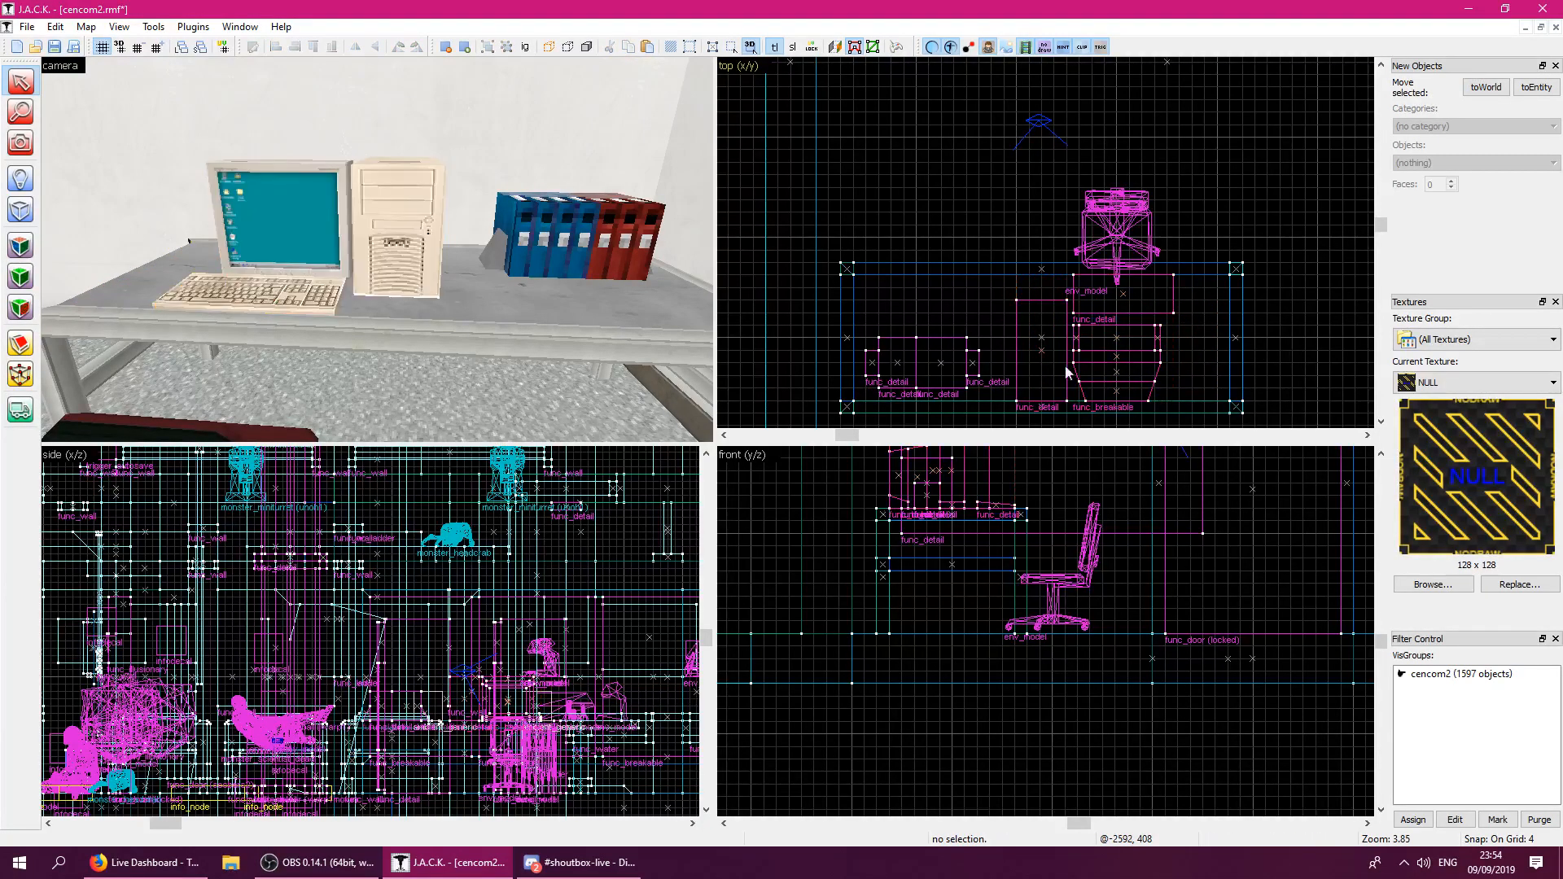
# Move the office chair closer to the desk so it sits partly under the tabletop.
pyautogui.press('z')
pyautogui.press('s')
pyautogui.press('a')
pyautogui.press('z')
pyautogui.click(396, 254)
pyautogui.moveTo(1121, 223); pyautogui.dragTo(1123, 252)
pyautogui.press('Escape')
# Examine the surfaces at the exposed end of the desk, beside the computer, from several angles.
pyautogui.press('z')
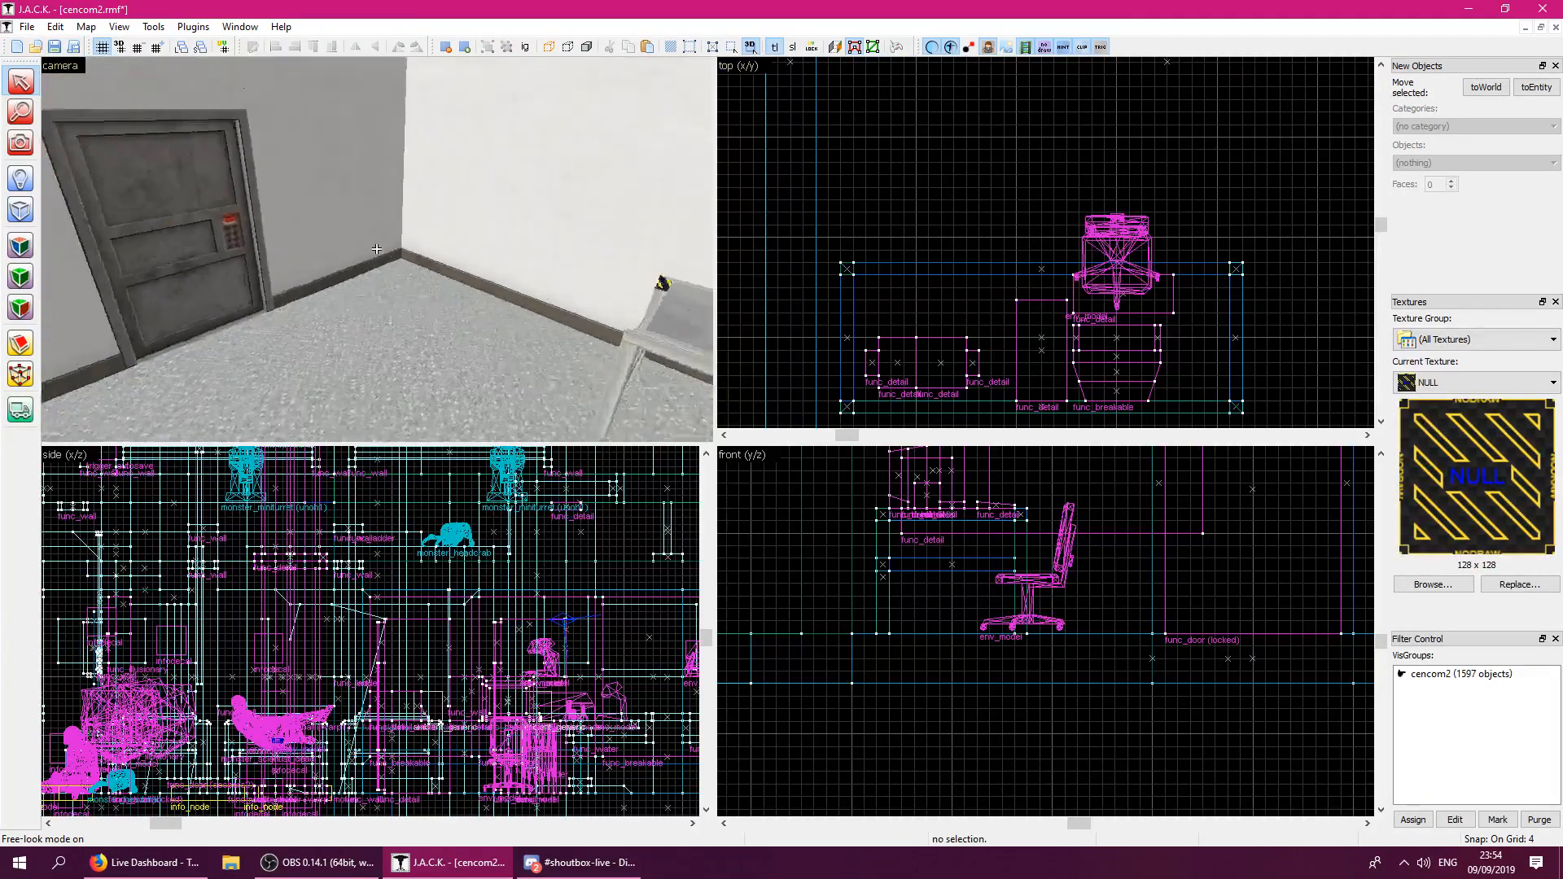
pyautogui.press('a')
pyautogui.press('w')
pyautogui.press('a')
pyautogui.press('w')
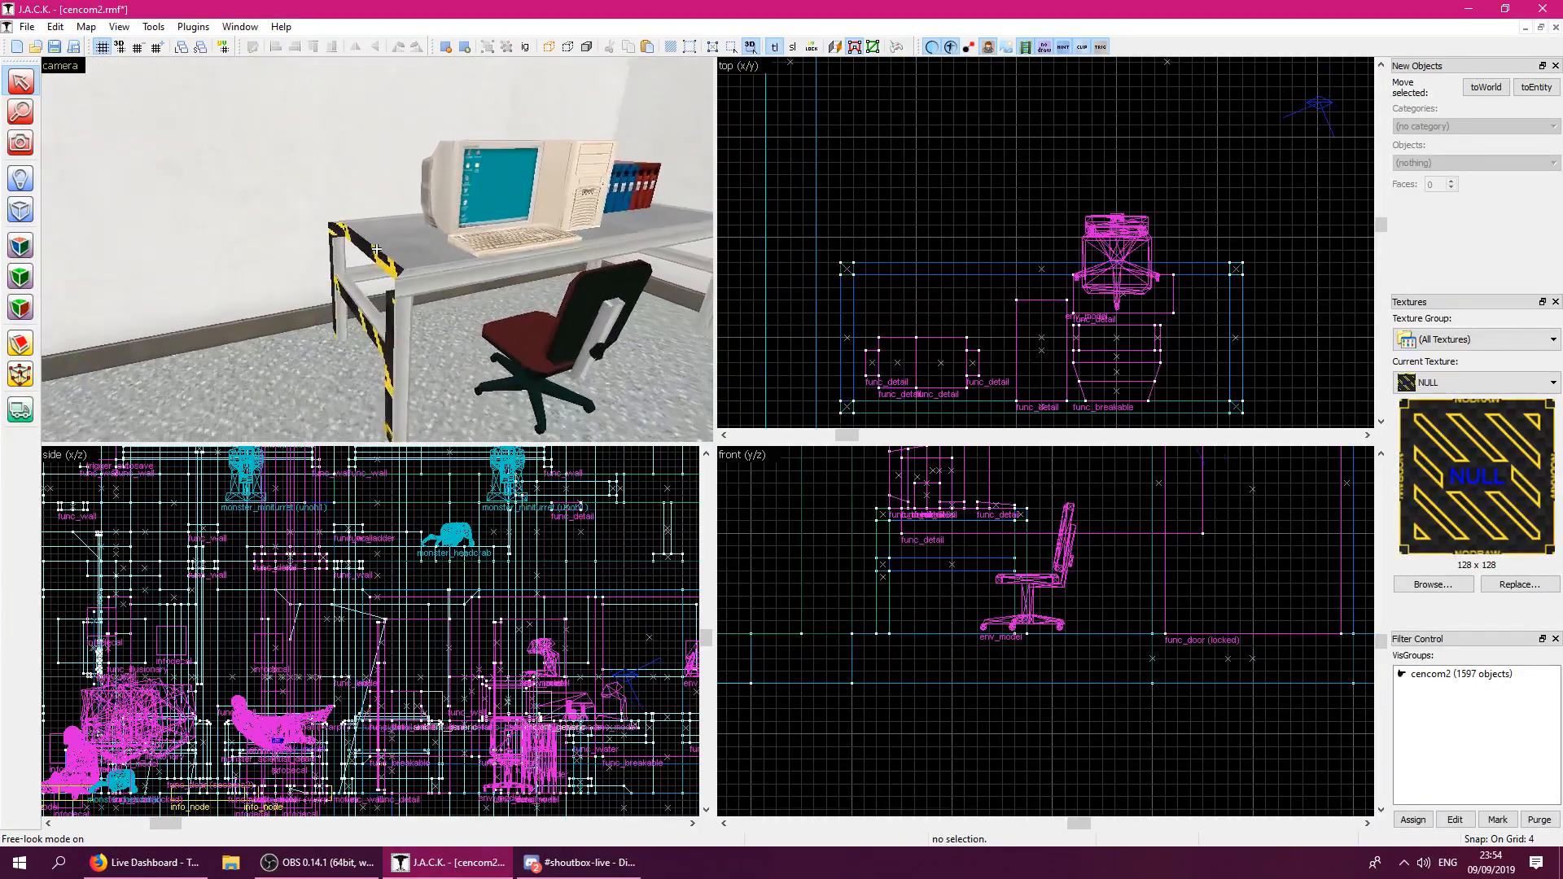
pyautogui.press('w')
pyautogui.press('s')
pyautogui.press('d')
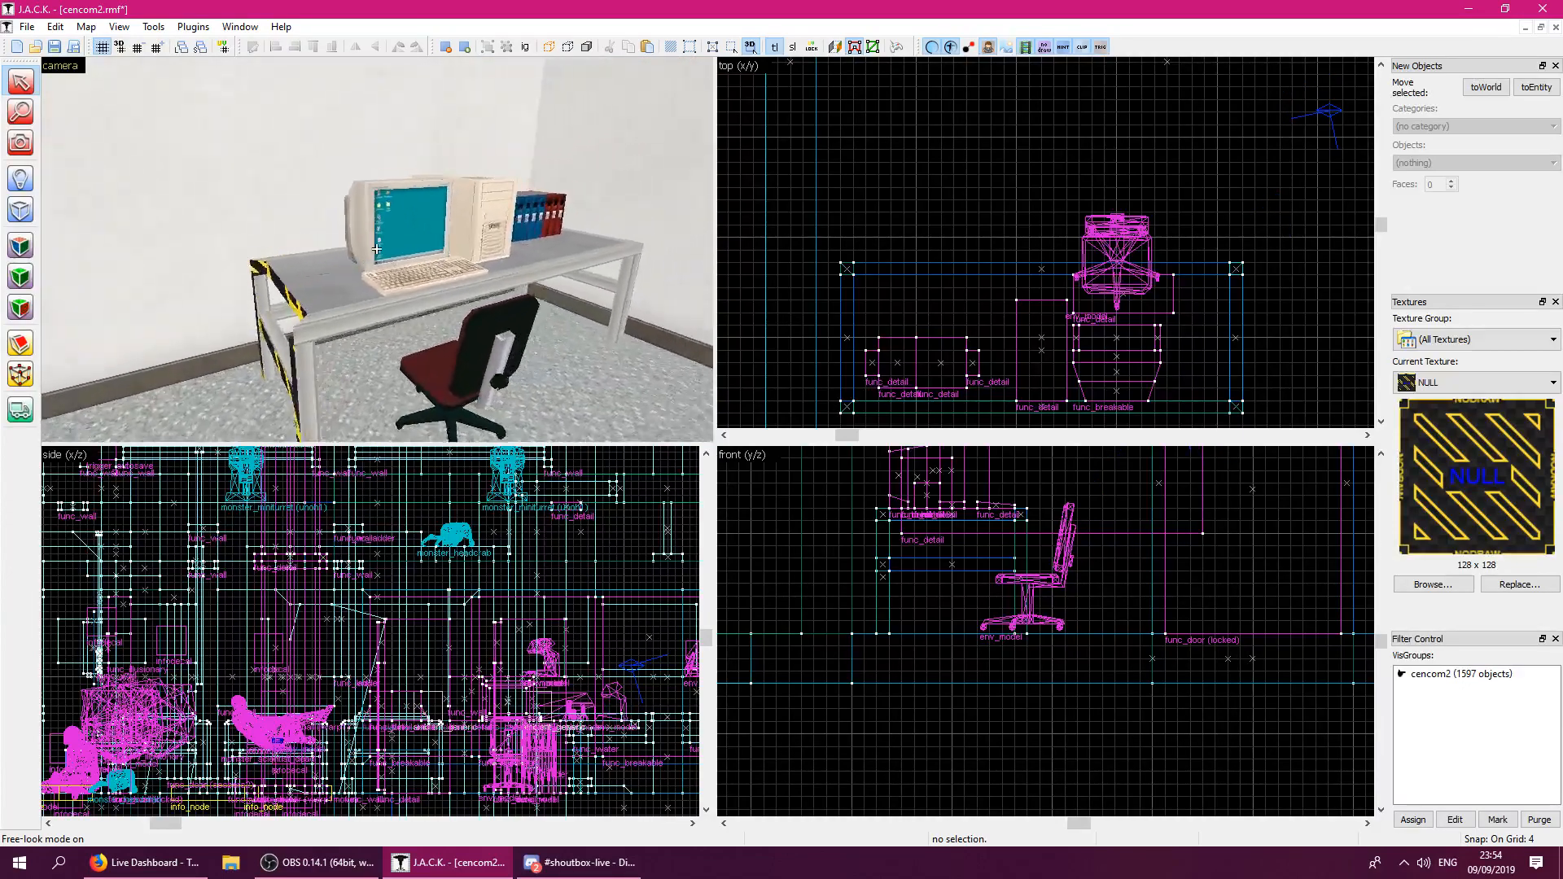
pyautogui.press('w')
pyautogui.press('z')
pyautogui.press('s')
pyautogui.press('z')
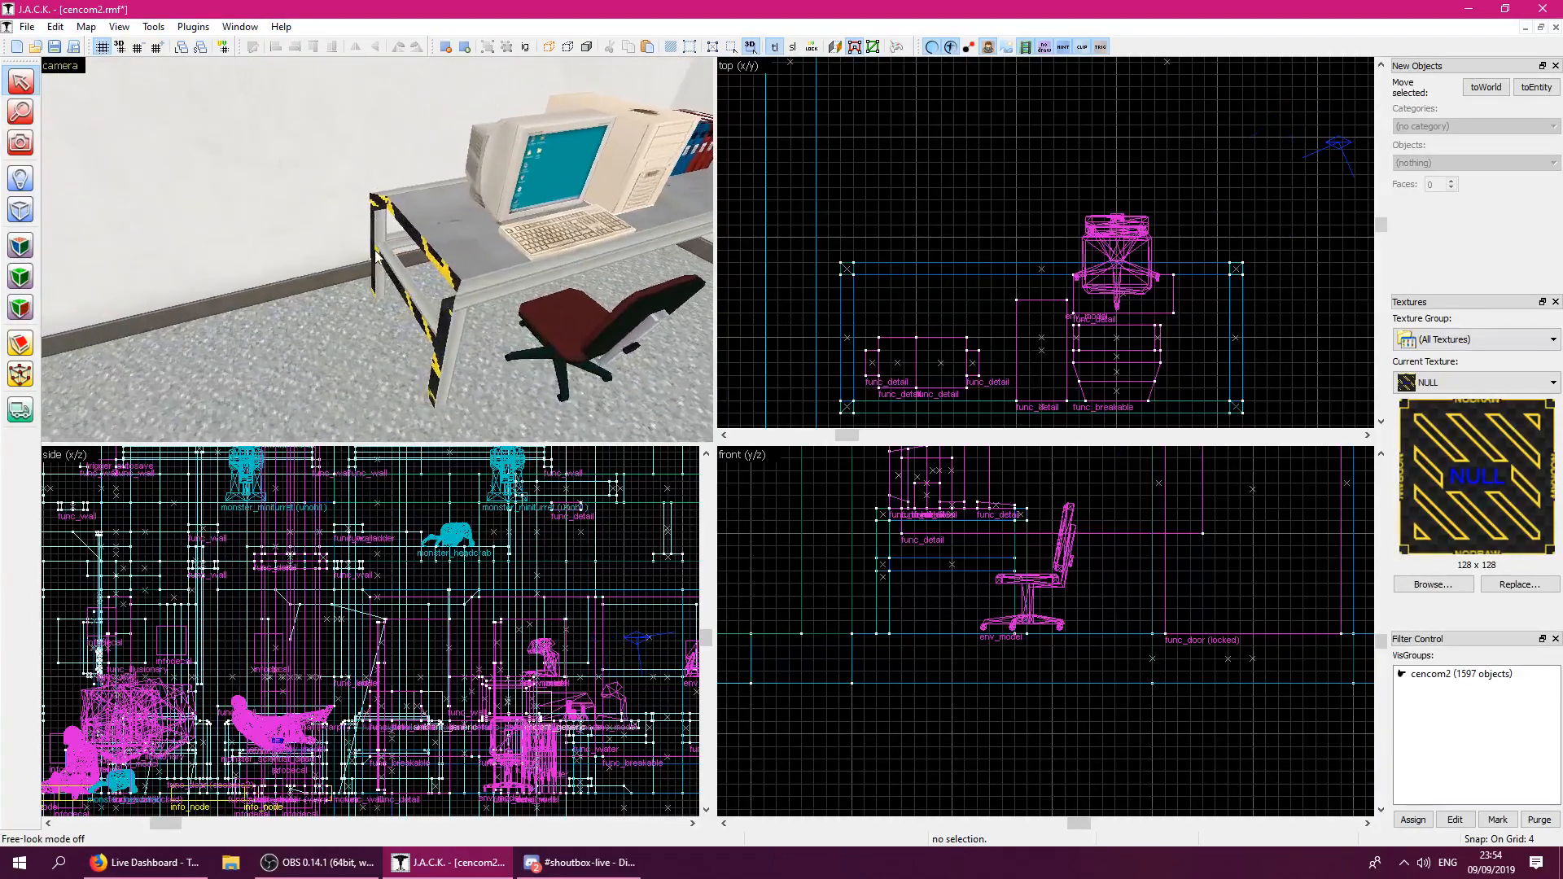
# Select the frame bar along the tabletop's exposed end beside the computer.
pyautogui.press('z')
pyautogui.press('d')
pyautogui.press('z')
pyautogui.click(554, 276)
pyautogui.click(552, 276)
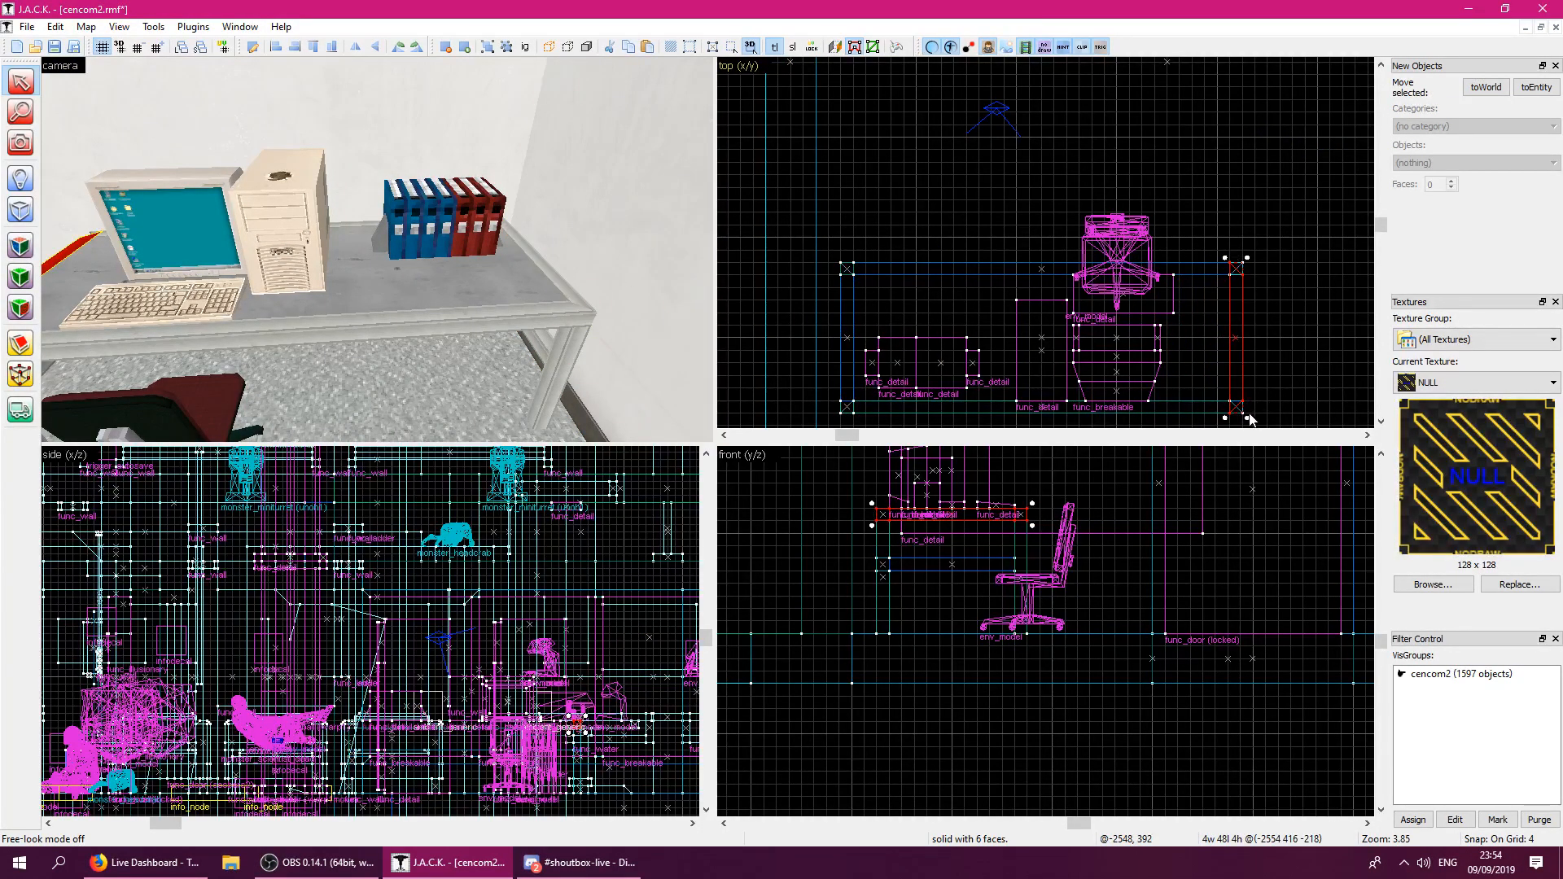
pyautogui.press('z')
pyautogui.press('a')
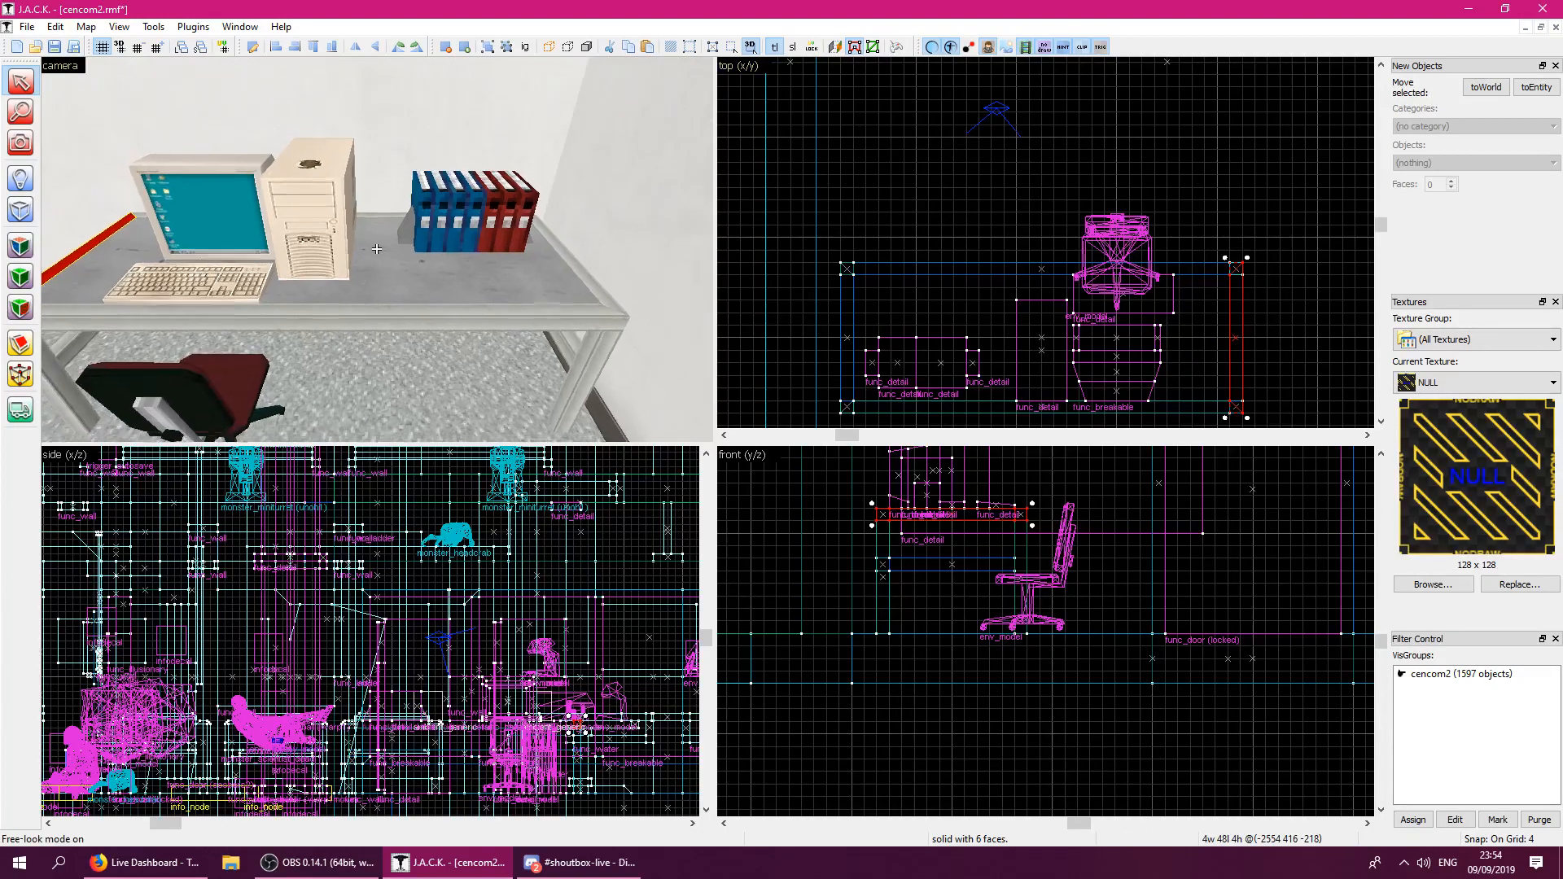
pyautogui.press('z')
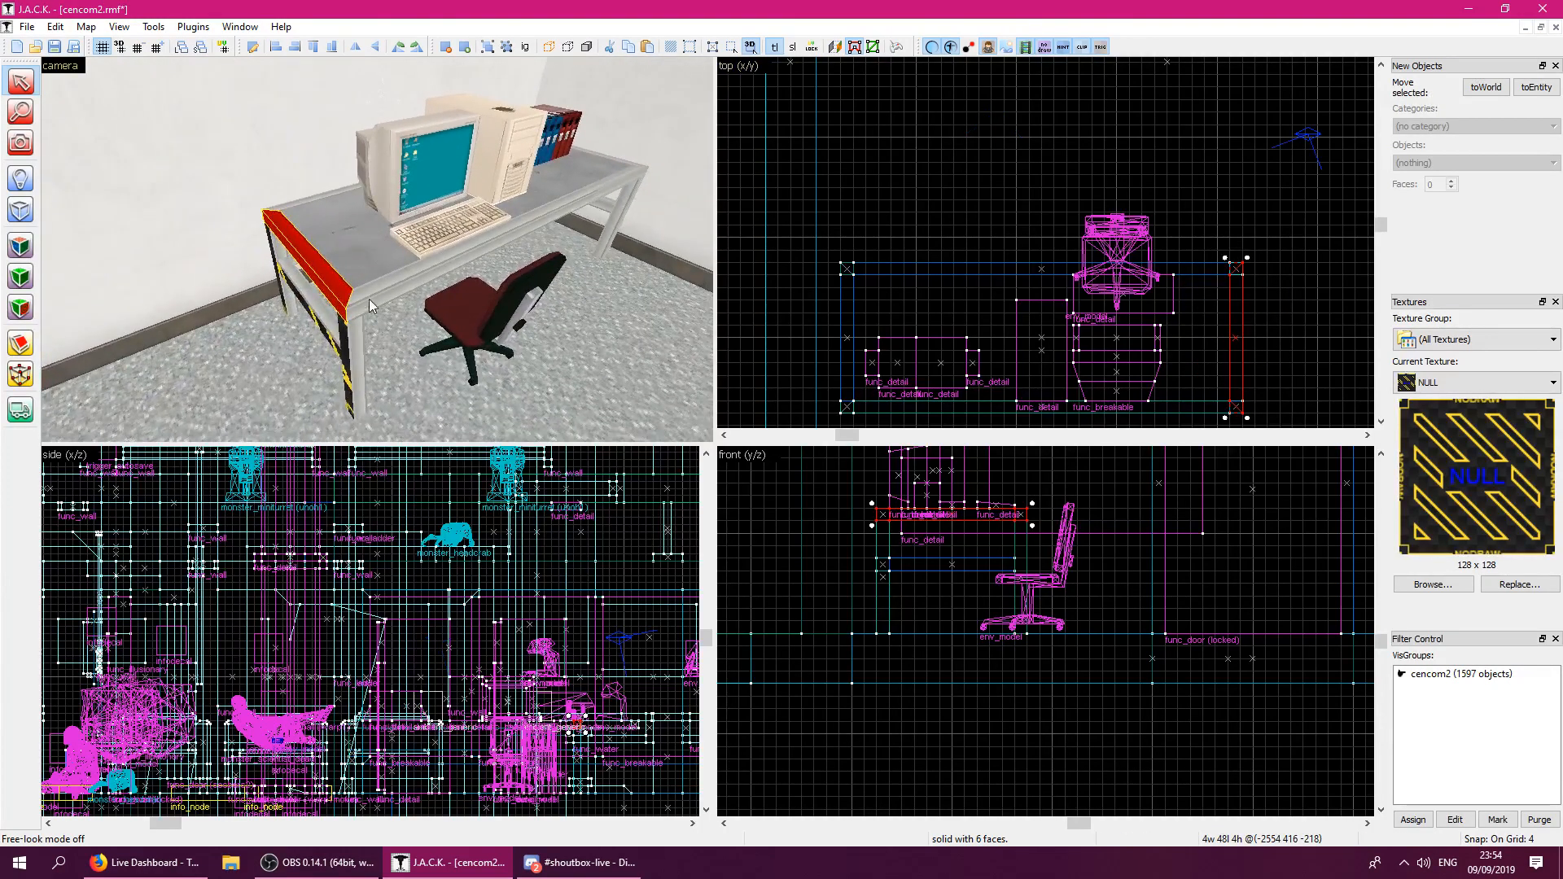
# Copy the TC_FRAME texture from a finished leg face onto the NULL leg faces at the desk's exposed end.
pyautogui.click(24, 256)
pyautogui.click(357, 356)
pyautogui.press('z')
pyautogui.press('w')
pyautogui.press('z')
pyautogui.click(372, 245)
pyautogui.press('z')
pyautogui.press('s')
pyautogui.press('z')
pyautogui.rightClick(372, 246)
pyautogui.rightClick(346, 236)
pyautogui.press('z')
pyautogui.press('a')
pyautogui.press('z')
pyautogui.rightClick(345, 244)
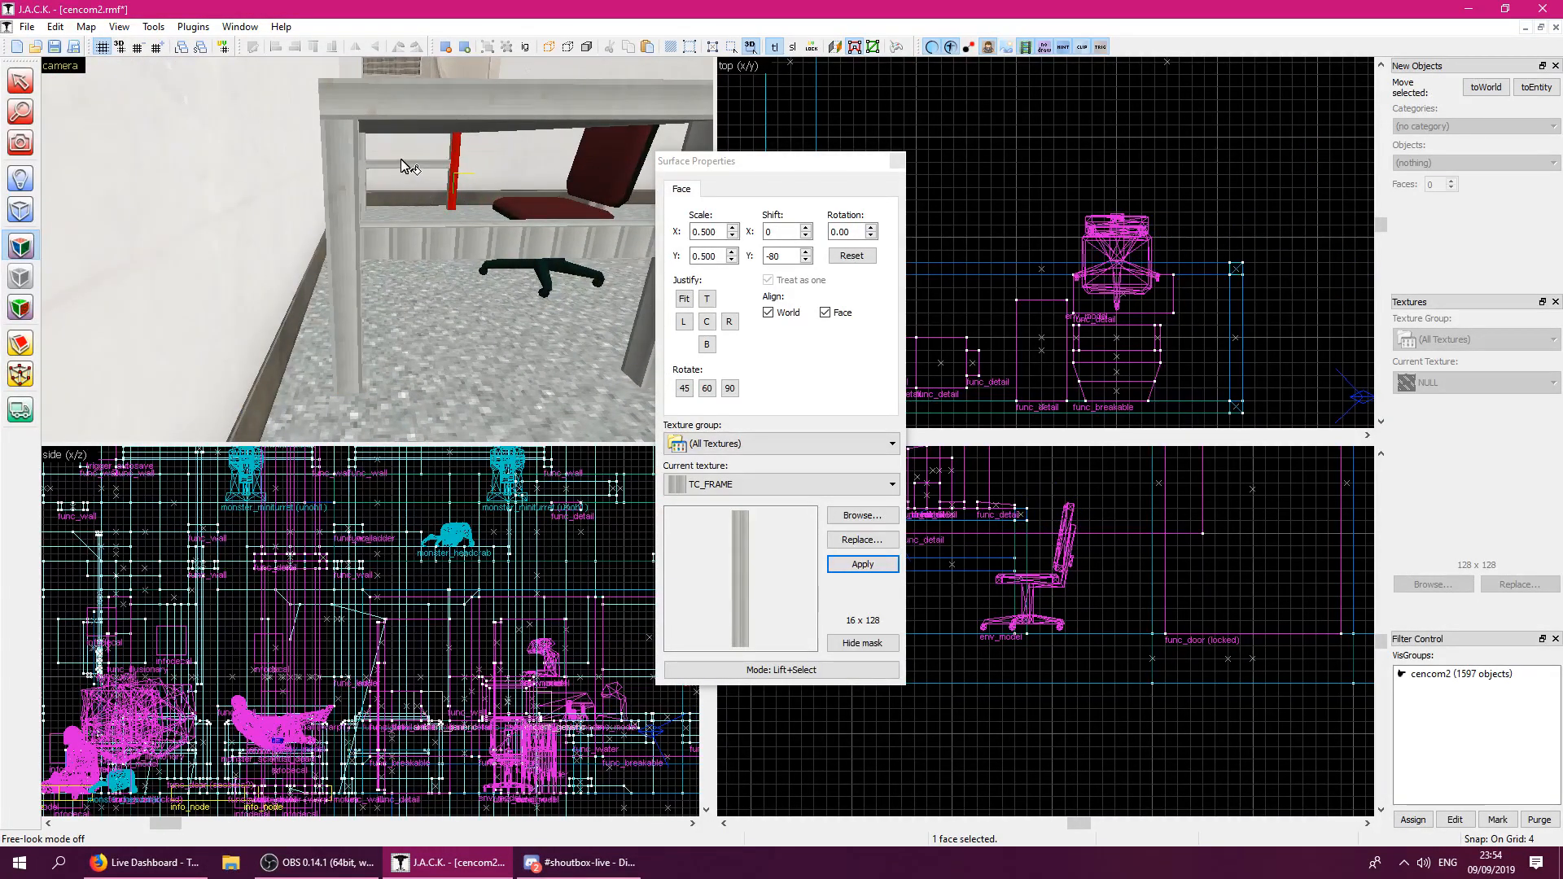
# Carry the crossbar's TC_FRAME texture with 90° rotation over to the horizontal bars at the desk's exposed end.
pyautogui.rightClick(431, 230)
pyautogui.press('z')
pyautogui.press('a')
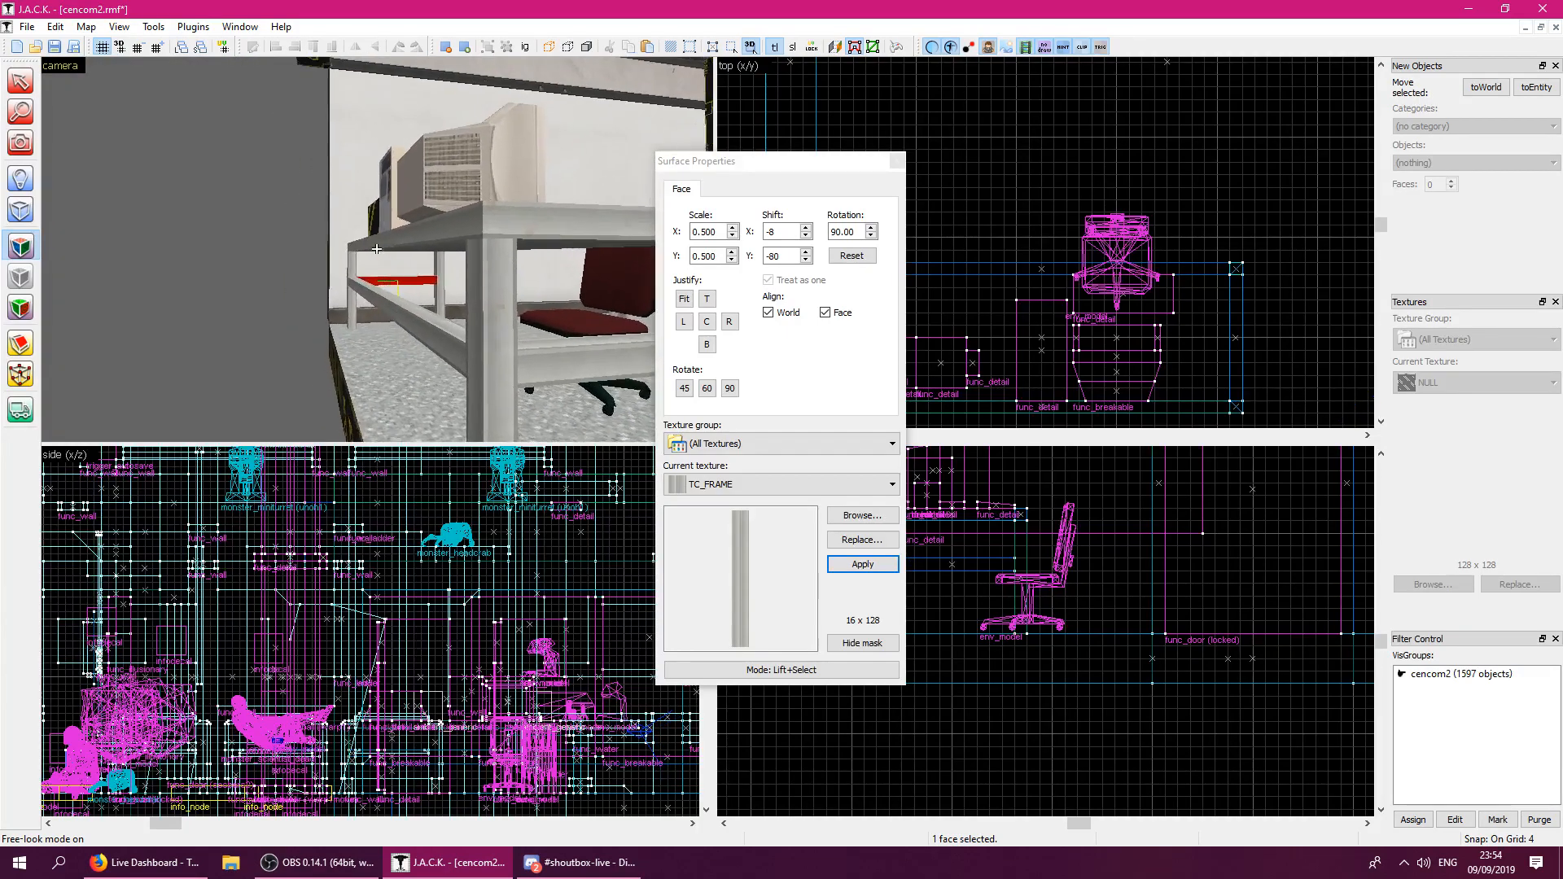
pyautogui.press('d')
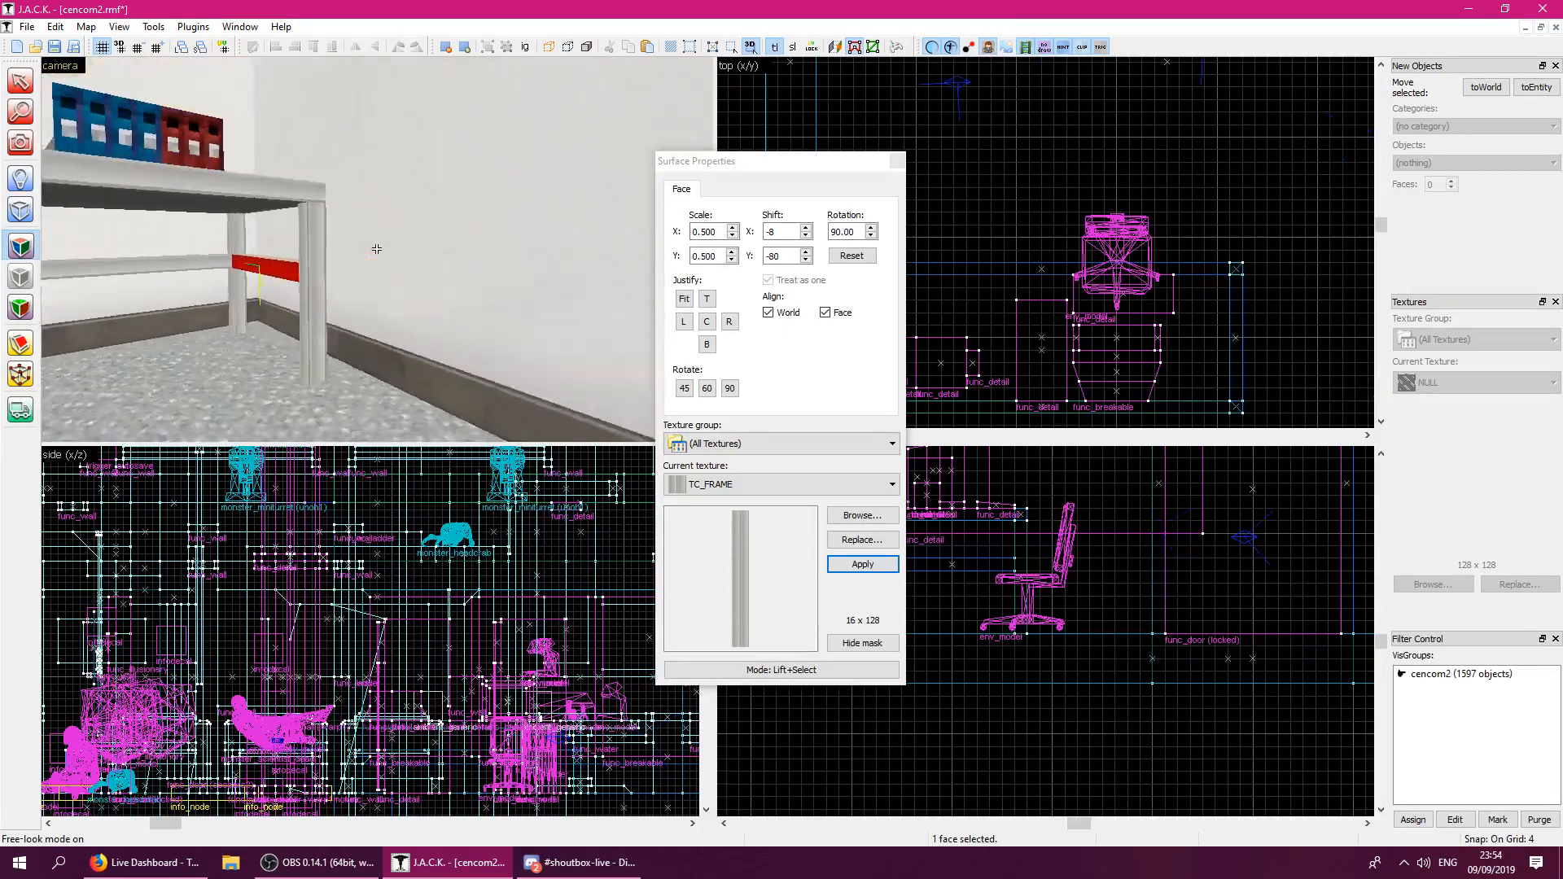
pyautogui.press('z')
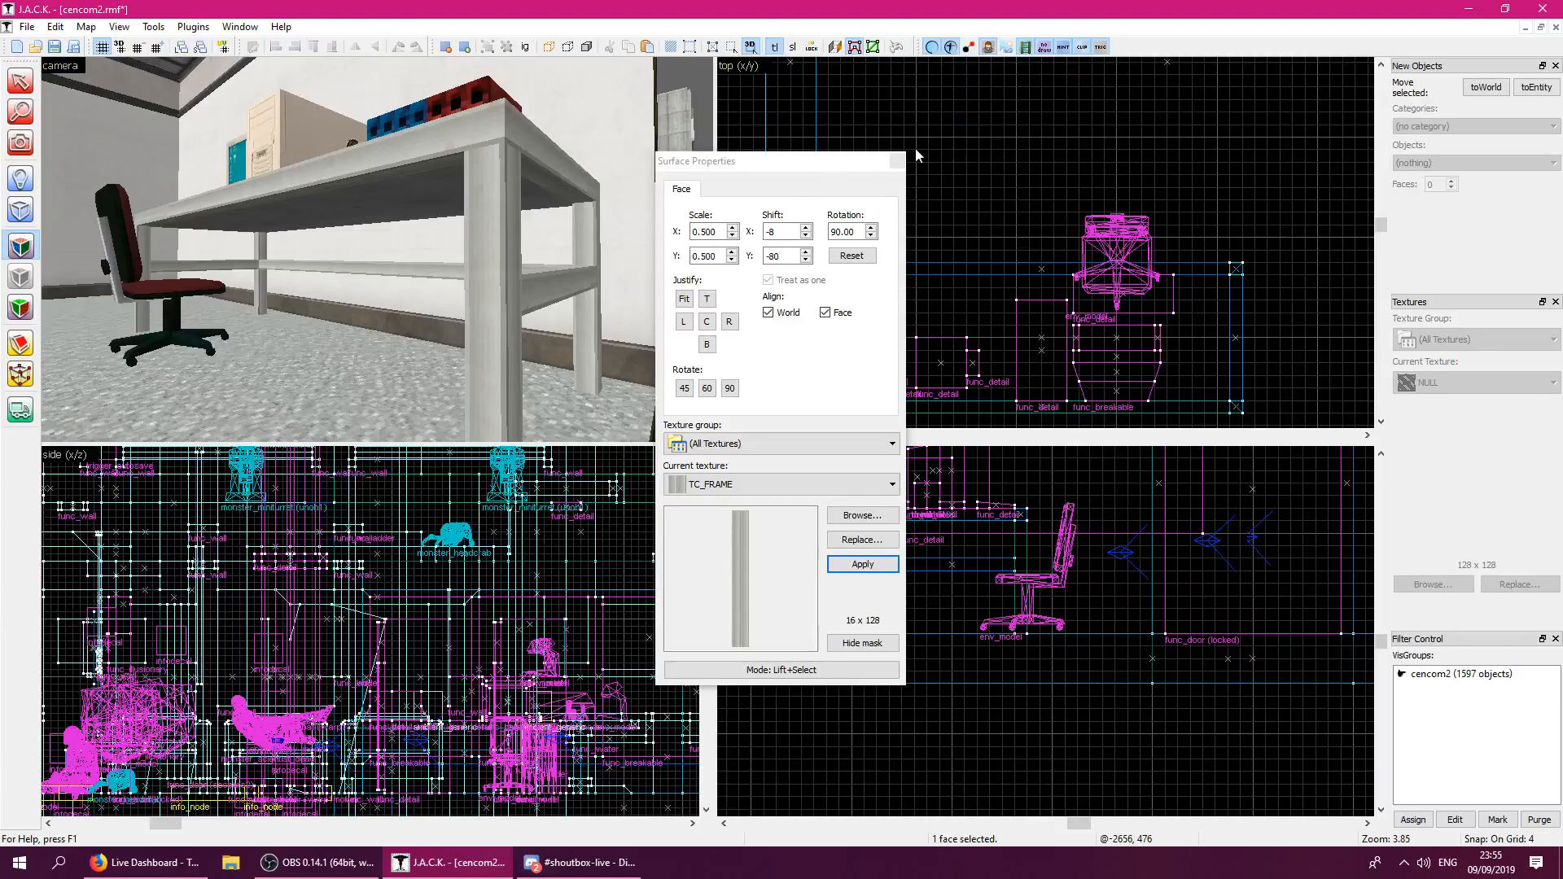
# Select the desk's front leg at the binder end together with the tabletop and adjoining frame bars.
pyautogui.hotkey('shift', 's')
pyautogui.click(487, 303)
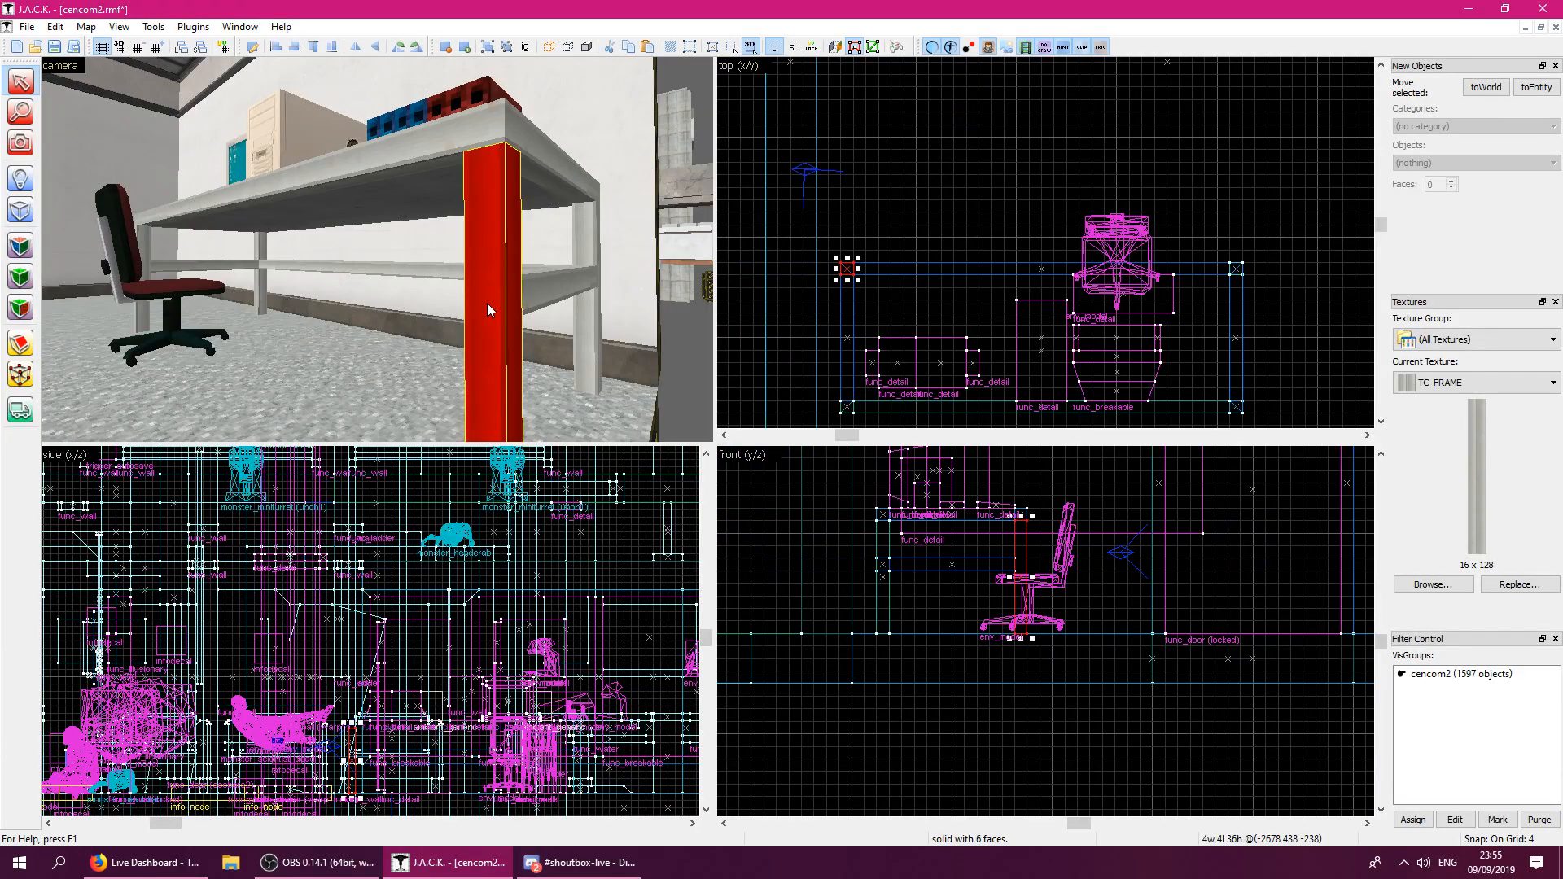
pyautogui.keyDown('ctrl'); pyautogui.click(563, 186); pyautogui.keyUp('ctrl')
pyautogui.keyDown('ctrl'); pyautogui.click(537, 197); pyautogui.keyUp('ctrl')
pyautogui.keyDown('ctrl'); pyautogui.click(468, 166); pyautogui.keyUp('ctrl')
pyautogui.keyDown('ctrl'); pyautogui.click(451, 140); pyautogui.keyUp('ctrl')
pyautogui.keyDown('ctrl'); pyautogui.click(484, 213); pyautogui.keyUp('ctrl')
pyautogui.keyDown('ctrl'); pyautogui.click(443, 272); pyautogui.keyUp('ctrl')
# Add the remaining legs, crossbars and tabletop edge bars to the desk selection.
pyautogui.press('z')
pyautogui.press('w')
pyautogui.press('z')
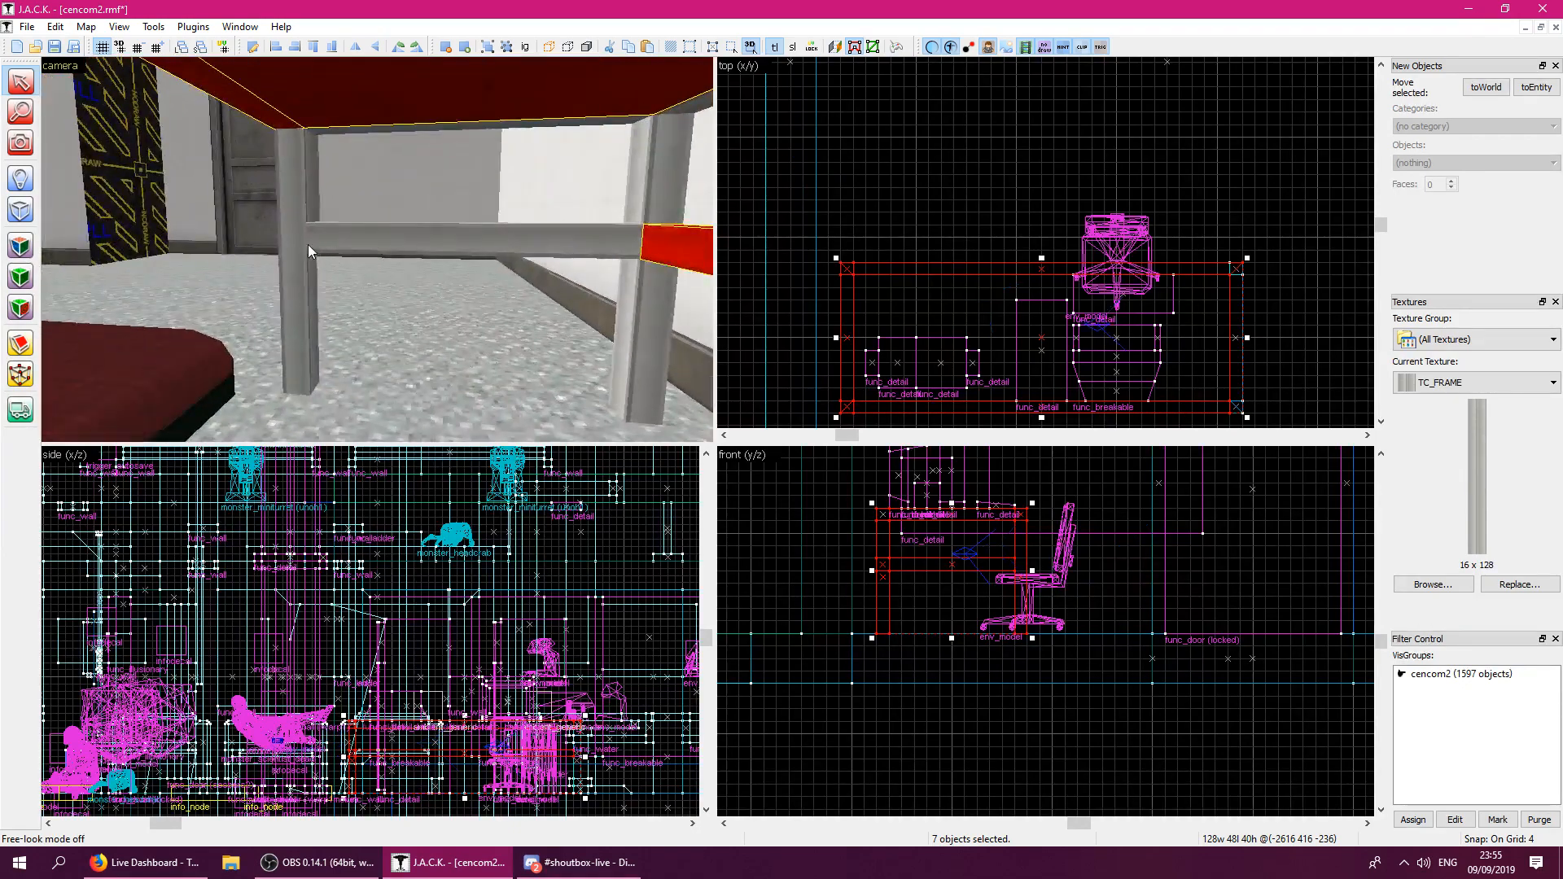
pyautogui.keyDown('ctrl'); pyautogui.click(309, 248); pyautogui.keyUp('ctrl')
pyautogui.keyDown('ctrl'); pyautogui.click(650, 310); pyautogui.keyUp('ctrl')
pyautogui.press('z')
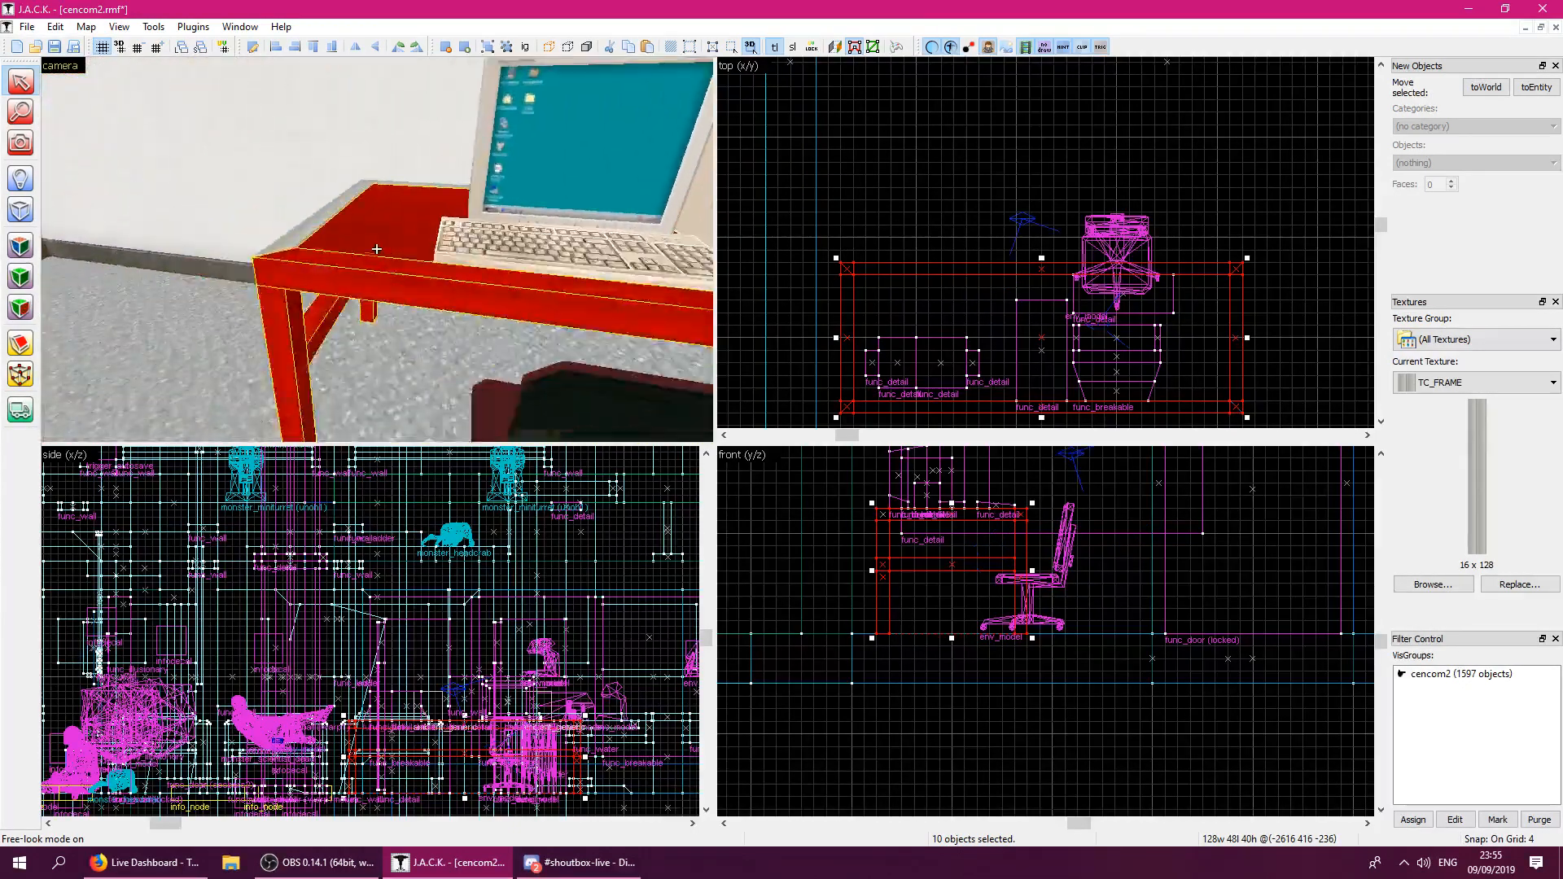
pyautogui.press('a')
pyautogui.press('z')
pyautogui.keyDown('ctrl'); pyautogui.click(390, 298); pyautogui.keyUp('ctrl')
pyautogui.press('z')
pyautogui.press('a')
pyautogui.press('z')
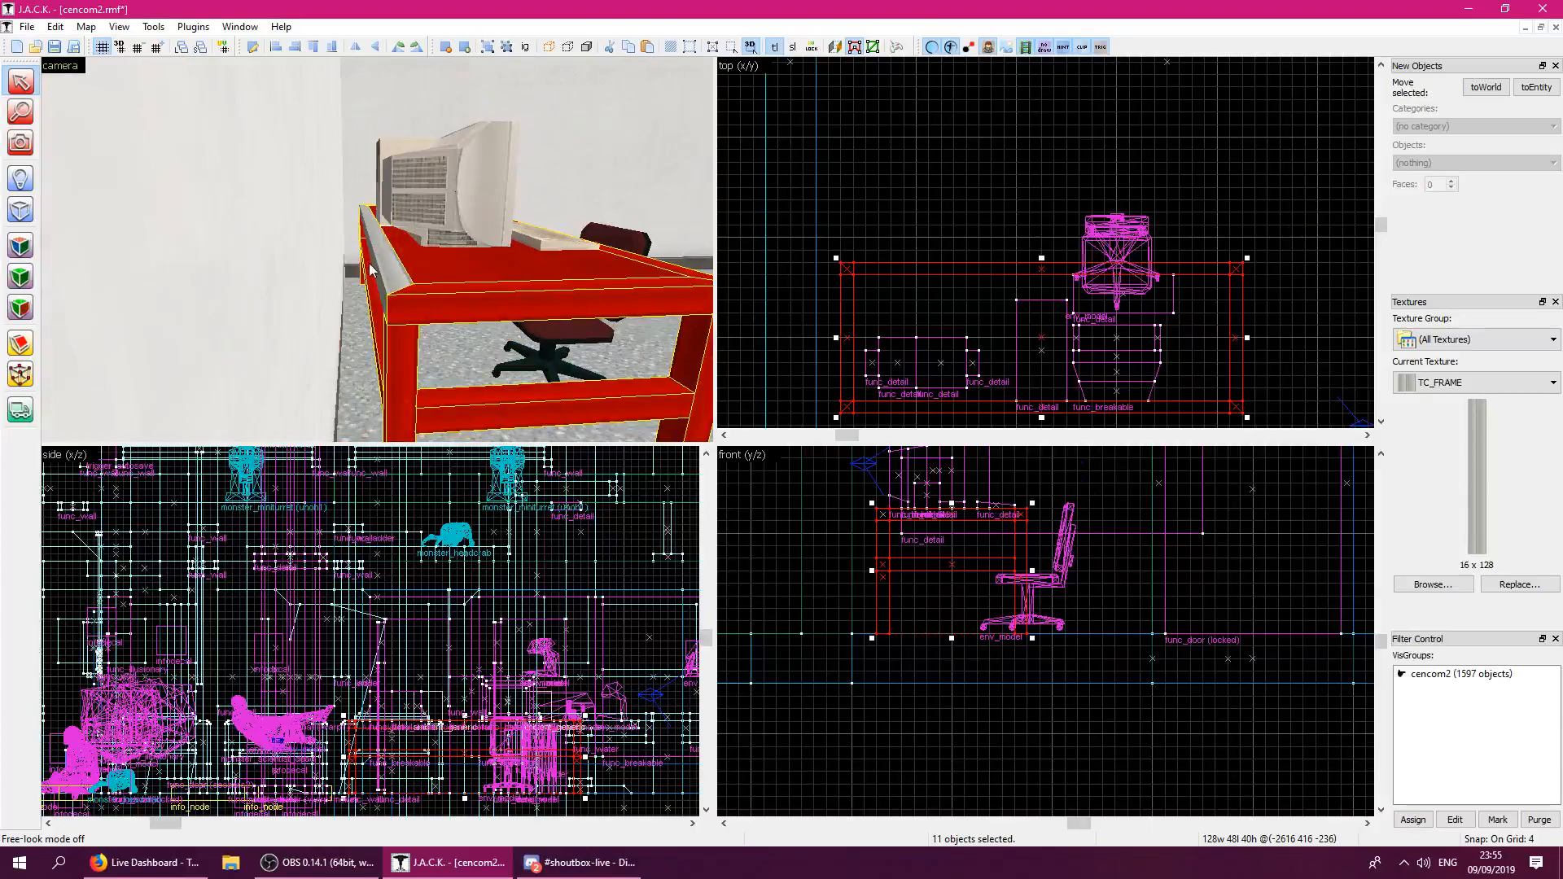
pyautogui.press('d')
pyautogui.press('s')
pyautogui.press('z')
# Group the selected desk pieces and copy the desk without the computer, binders or chair.
pyautogui.keyDown('shift'); pyautogui.moveTo(937, 323); pyautogui.dragTo(639, 52); pyautogui.keyUp('shift')
pyautogui.hotkey('ctrl', 'z')
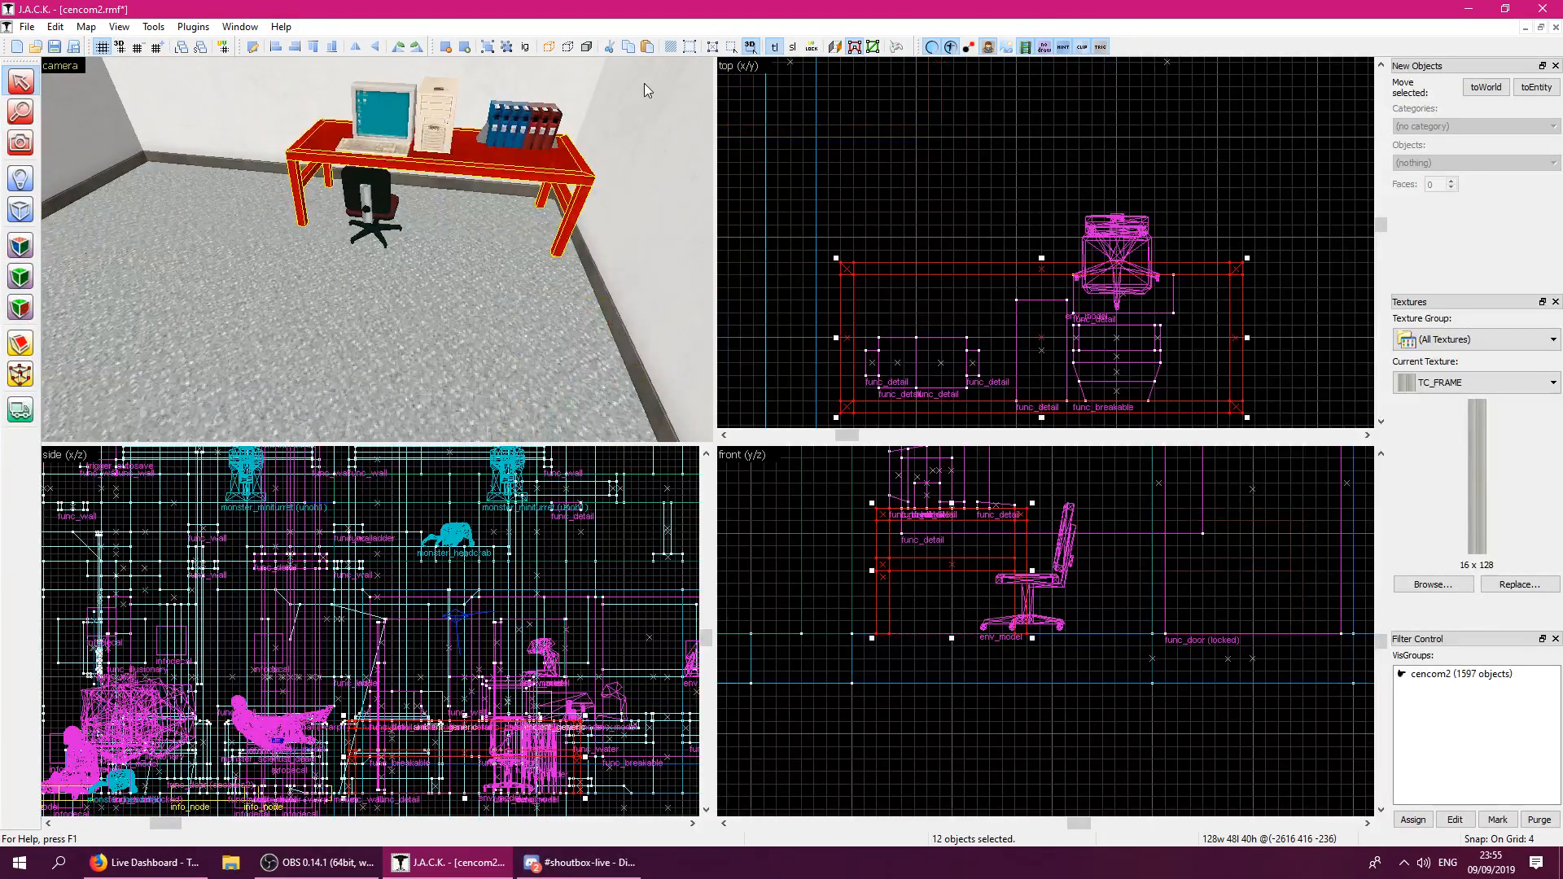
pyautogui.hotkey('ctrl', 'g')
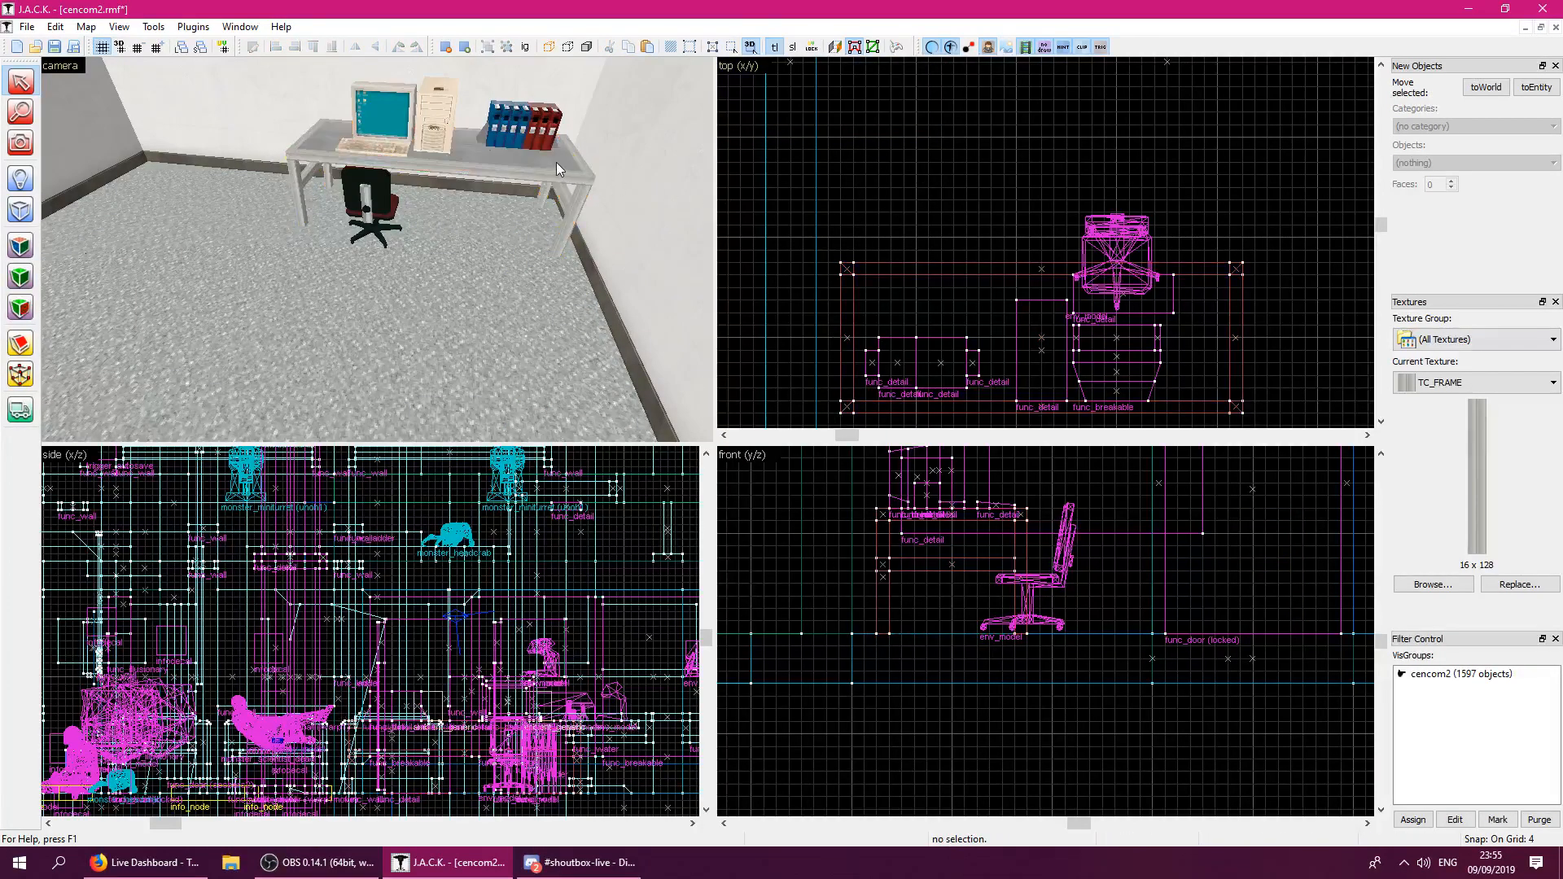
# Restore the map windows and maximize the tc_prefabs.rmf map.
pyautogui.click(1542, 27)
pyautogui.click(1058, 153)
pyautogui.doubleClick(1058, 153)
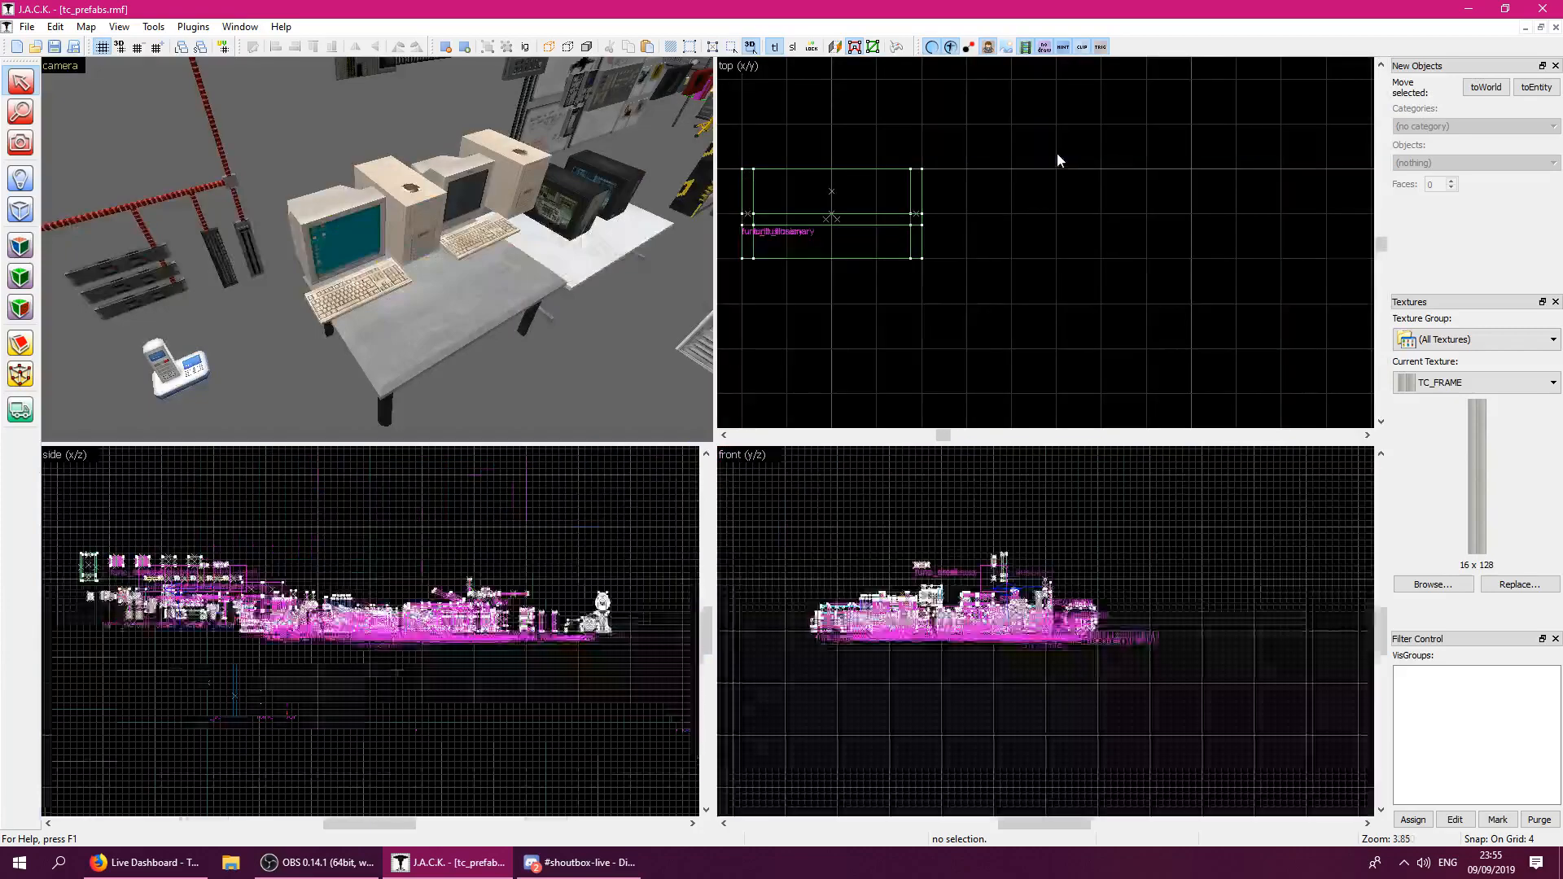
# Paste the grouped desk and position it in line beside the existing computer desks in the top view.
pyautogui.click(491, 265)
pyautogui.scroll(-8, 937, 297)
pyautogui.scroll(-3, 1018, 286)
pyautogui.scroll(8, 1112, 308)
pyautogui.press('Escape')
pyautogui.press('z')
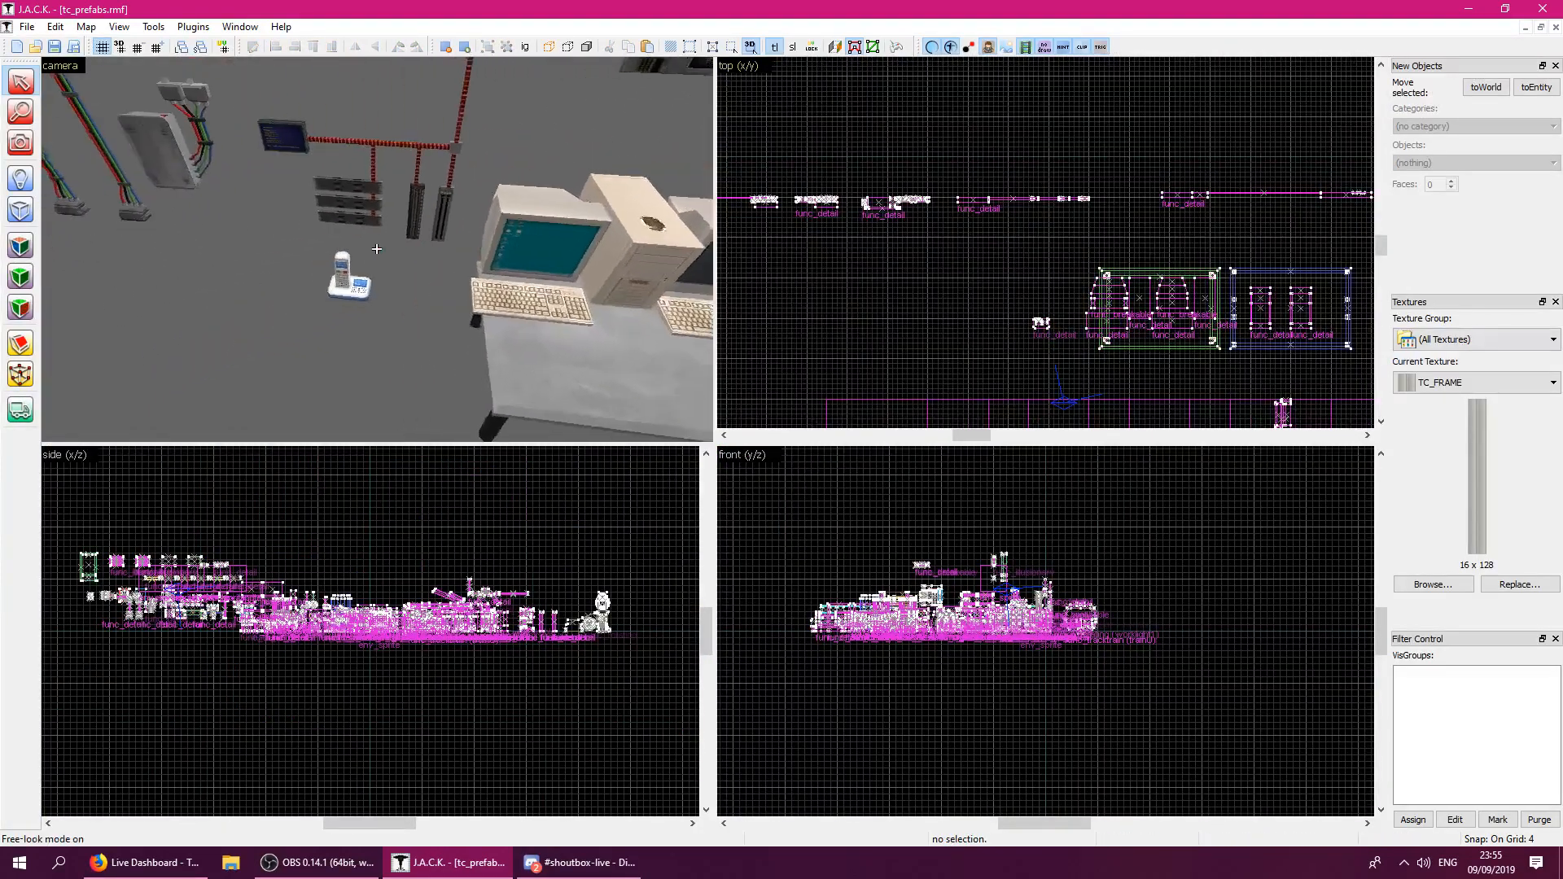
pyautogui.press('z')
pyautogui.rightClick(855, 360)
pyautogui.click(897, 374)
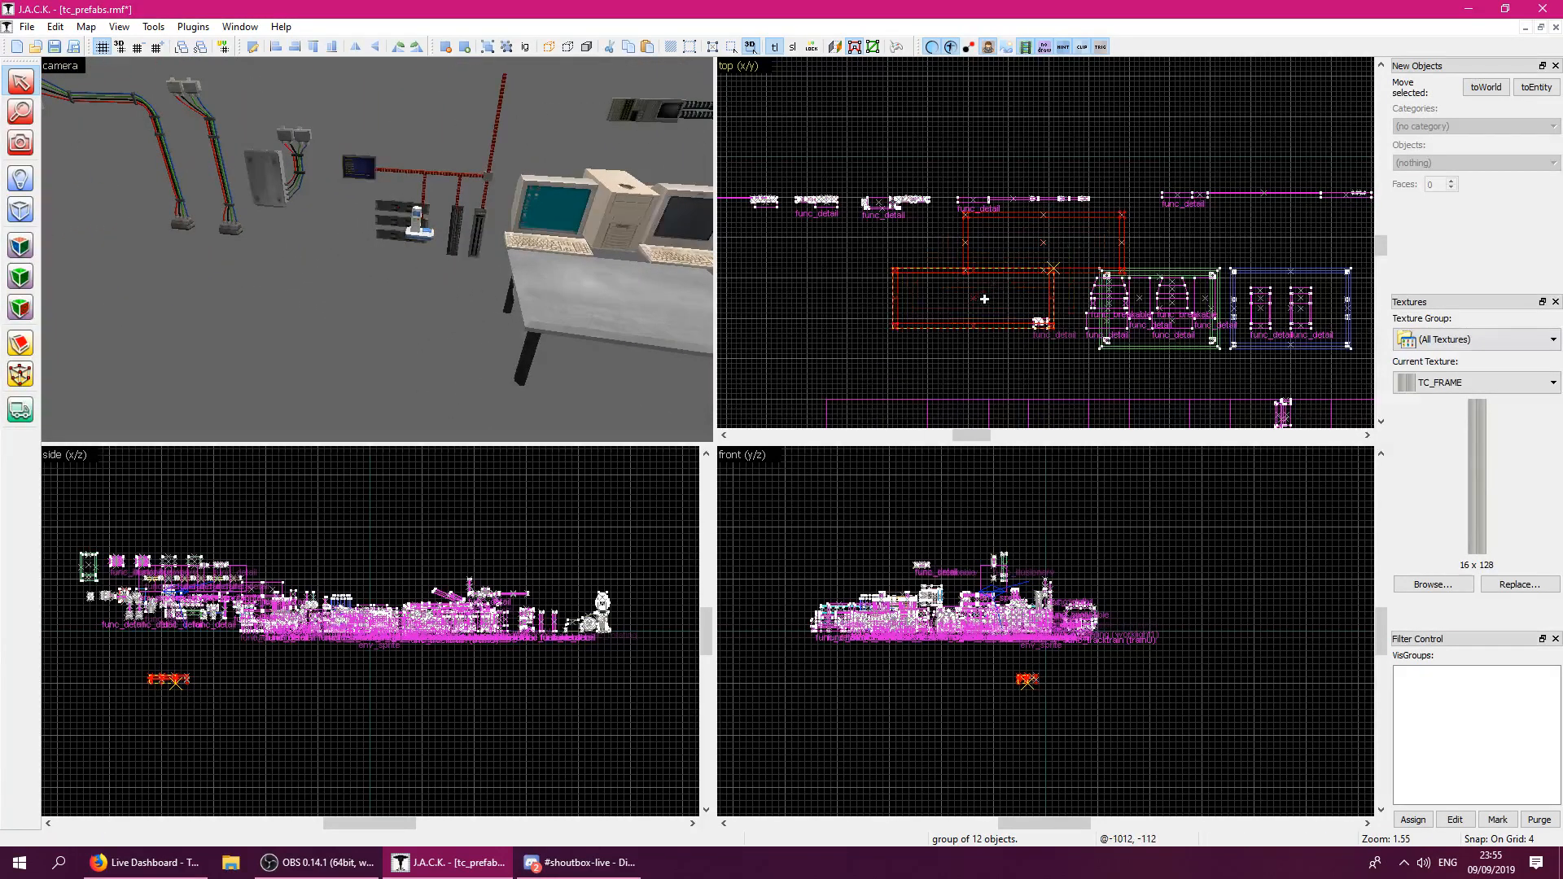
pyautogui.moveTo(982, 308); pyautogui.dragTo(983, 308)
# Raise the pasted desk to the height of the neighbouring desks in the side view and deselect it.
pyautogui.scroll(4, 139, 667)
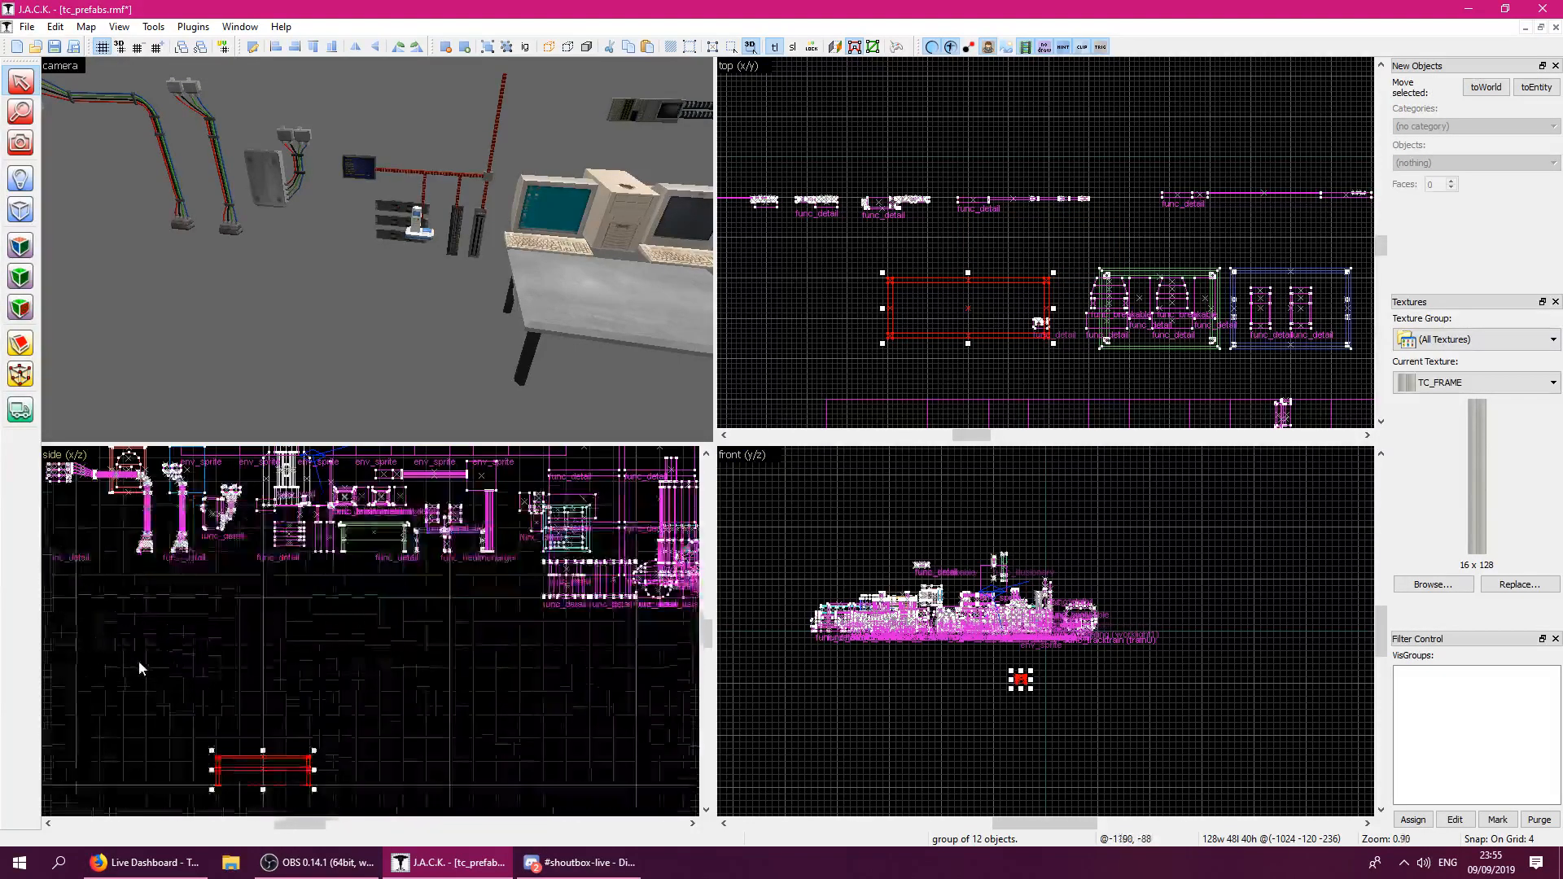
pyautogui.moveTo(258, 730); pyautogui.dragTo(289, 578)
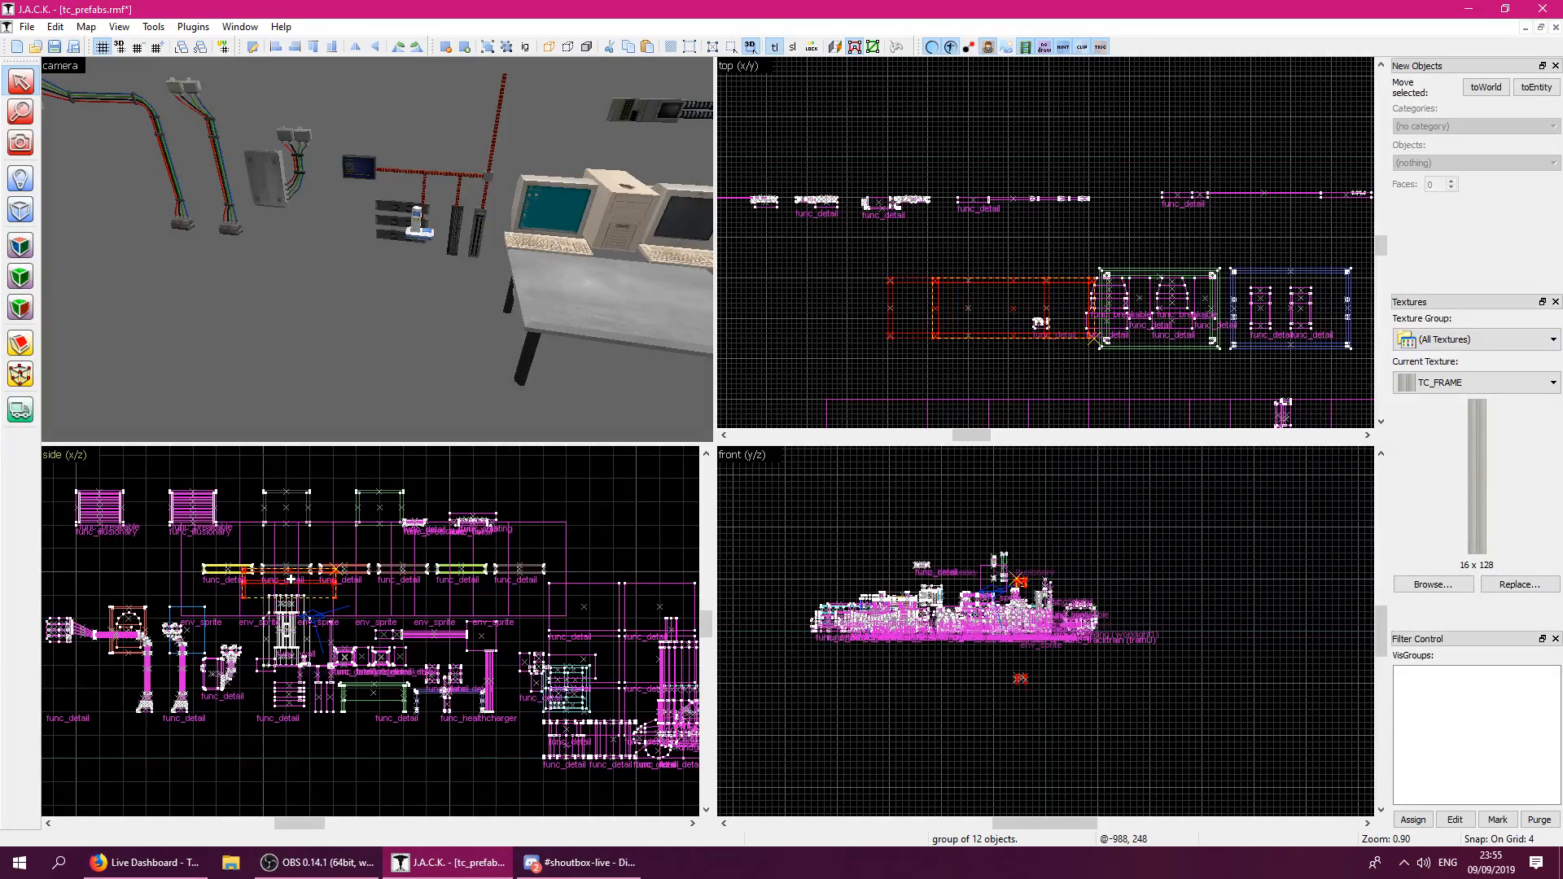
pyautogui.scroll(3, 318, 631)
pyautogui.moveTo(308, 488); pyautogui.dragTo(243, 708)
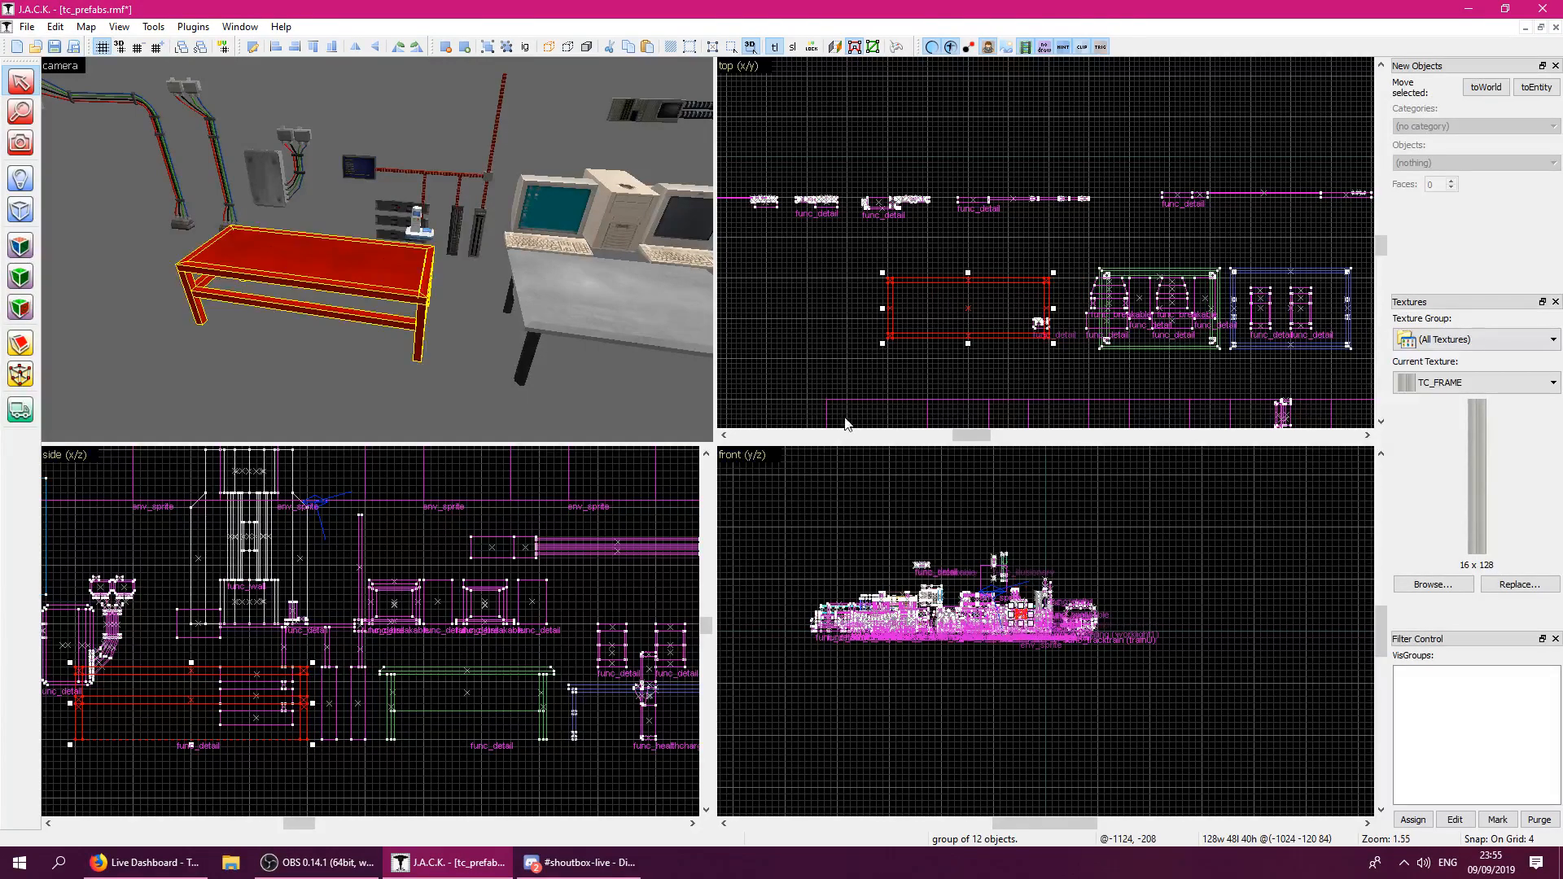
pyautogui.click(819, 372)
pyautogui.press('z')
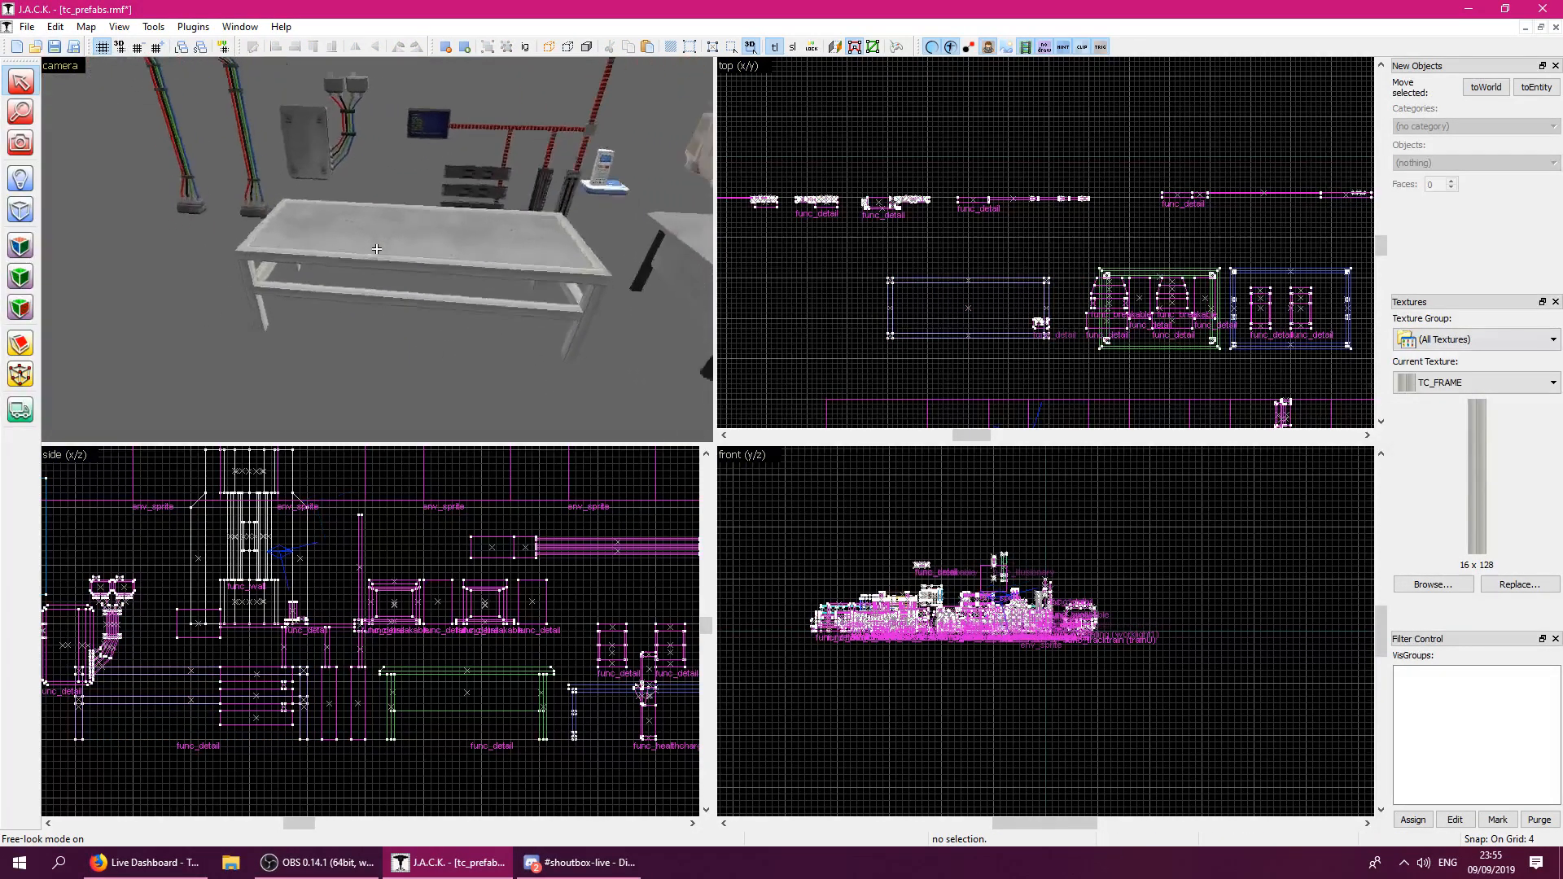
# Check the pasted desk's alignment with the neighbouring desks and save the tc_prefabs.rmf map.
pyautogui.press('a')
pyautogui.press('z')
pyautogui.hotkey('ctrl', 's')
pyautogui.press('z')
pyautogui.press('a')
pyautogui.press('d')
pyautogui.press('z')
pyautogui.click(307, 202)
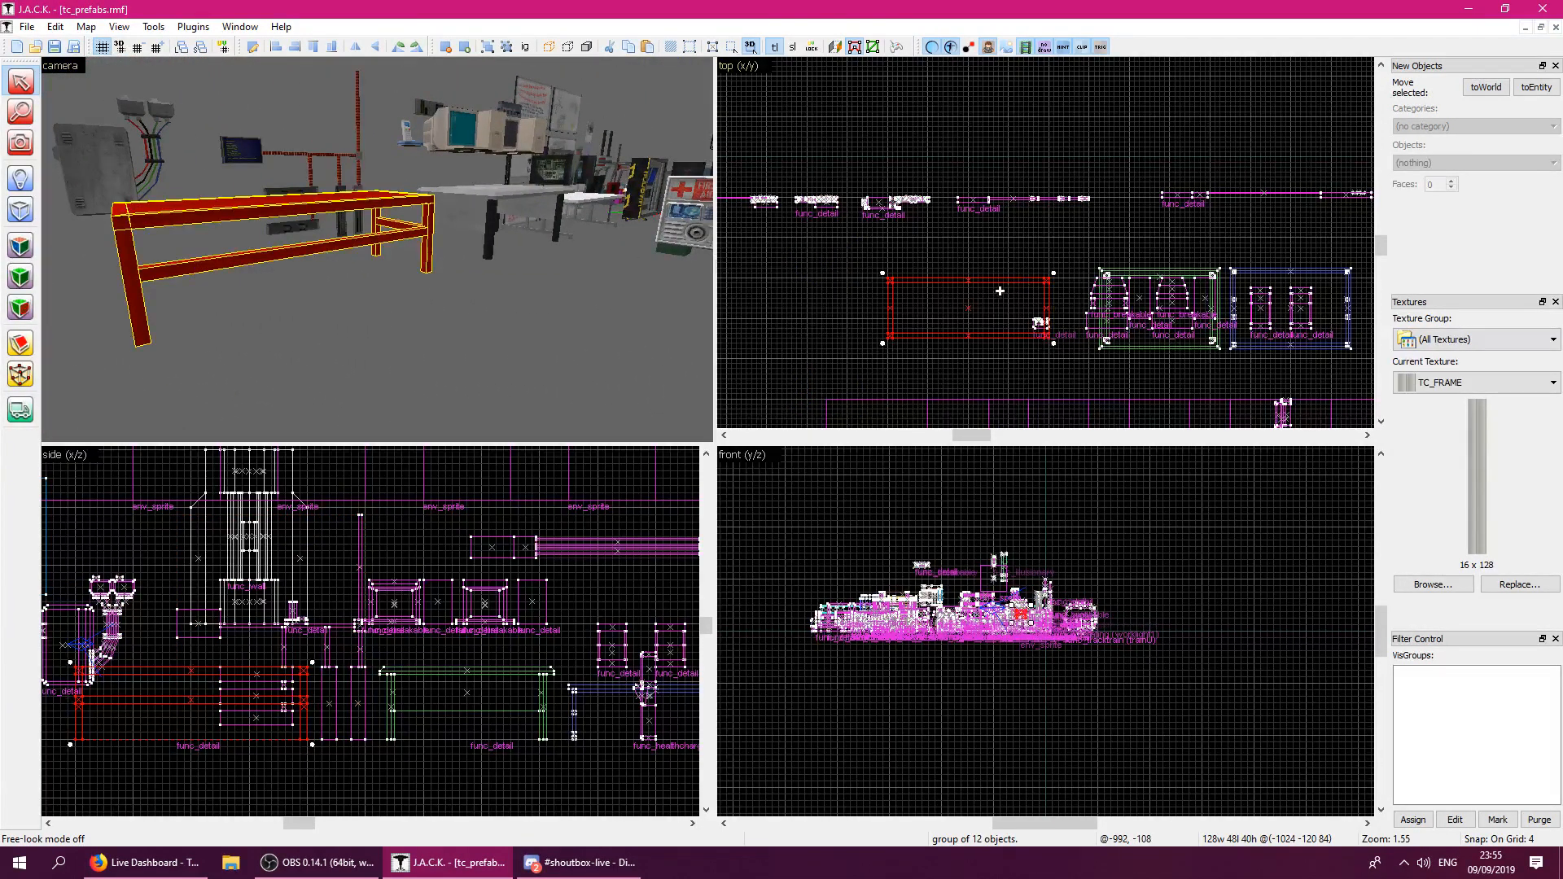
pyautogui.moveTo(888, 277); pyautogui.dragTo(1075, 334)
pyautogui.press('Escape')
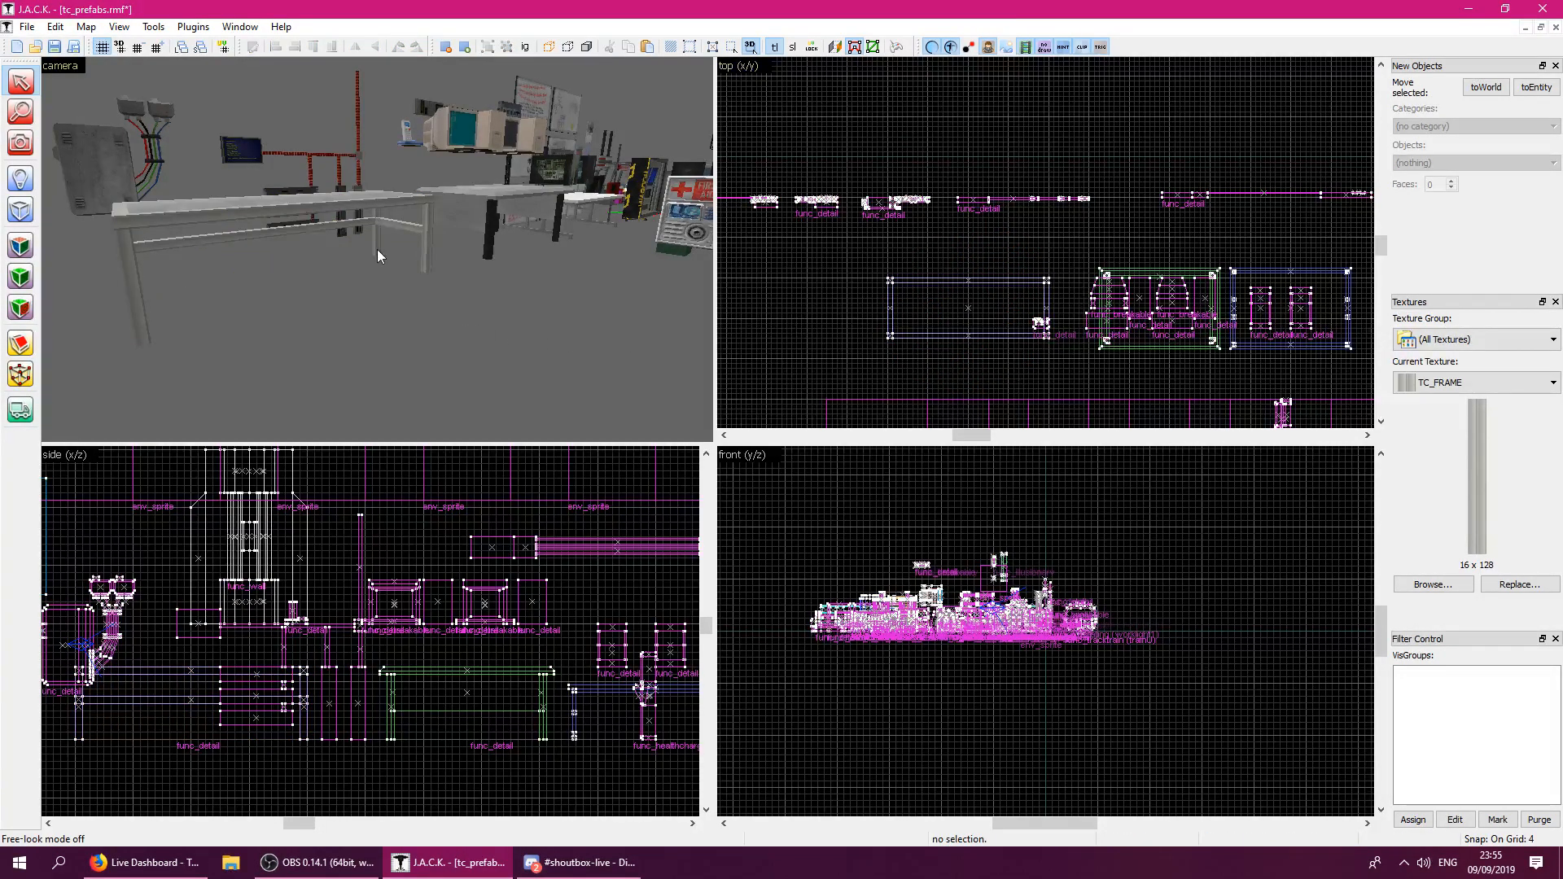
# Return to the cencom2.rmf map, maximize it and deselect the office desk.
pyautogui.click(1542, 28)
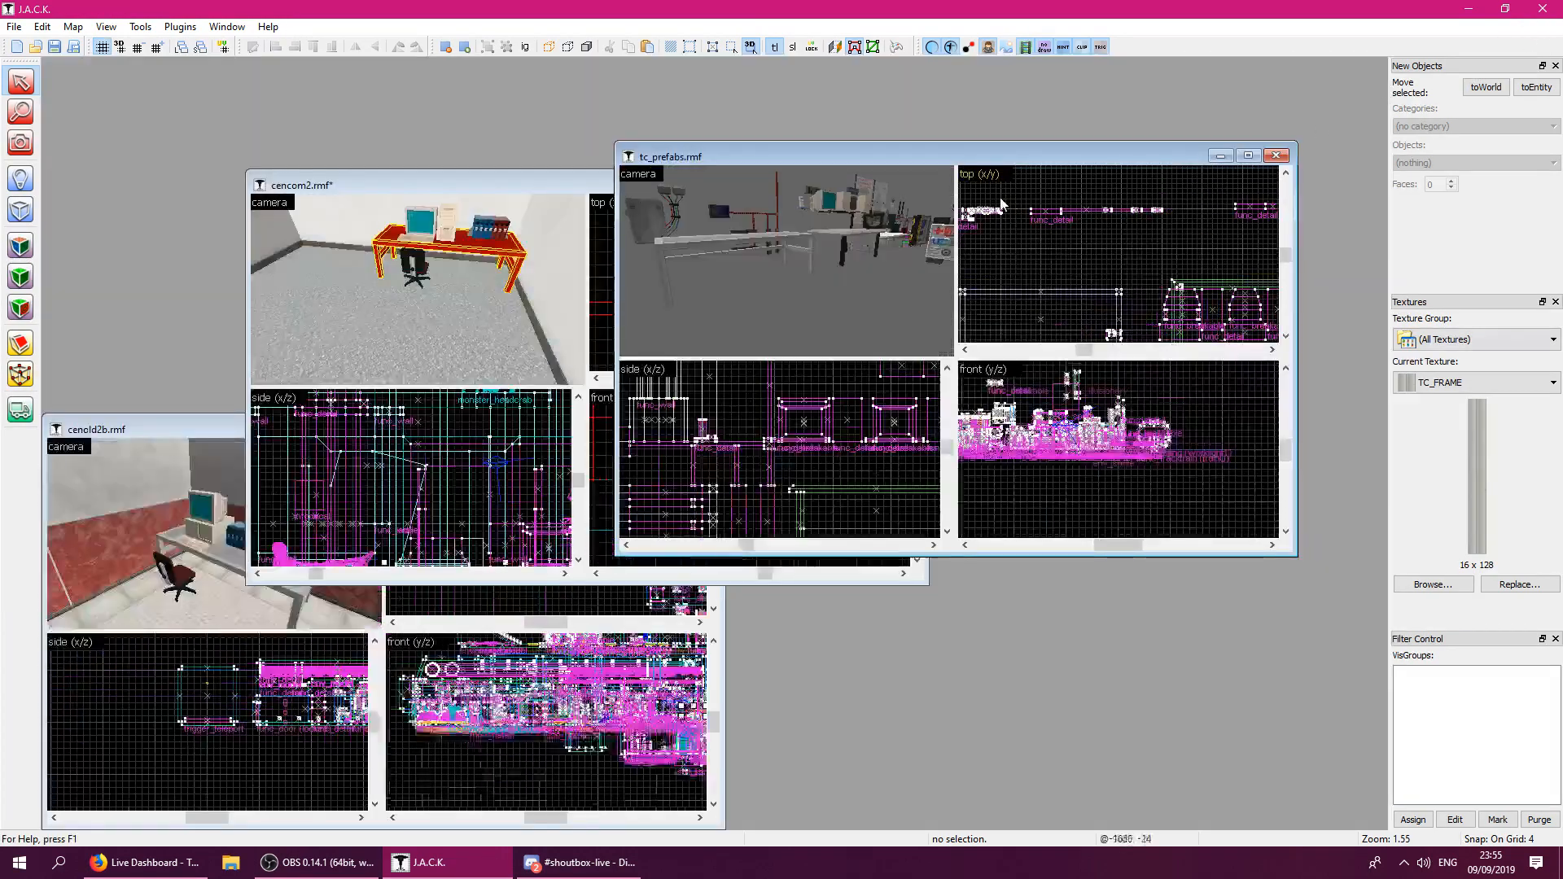
pyautogui.click(512, 179)
pyautogui.doubleClick(510, 178)
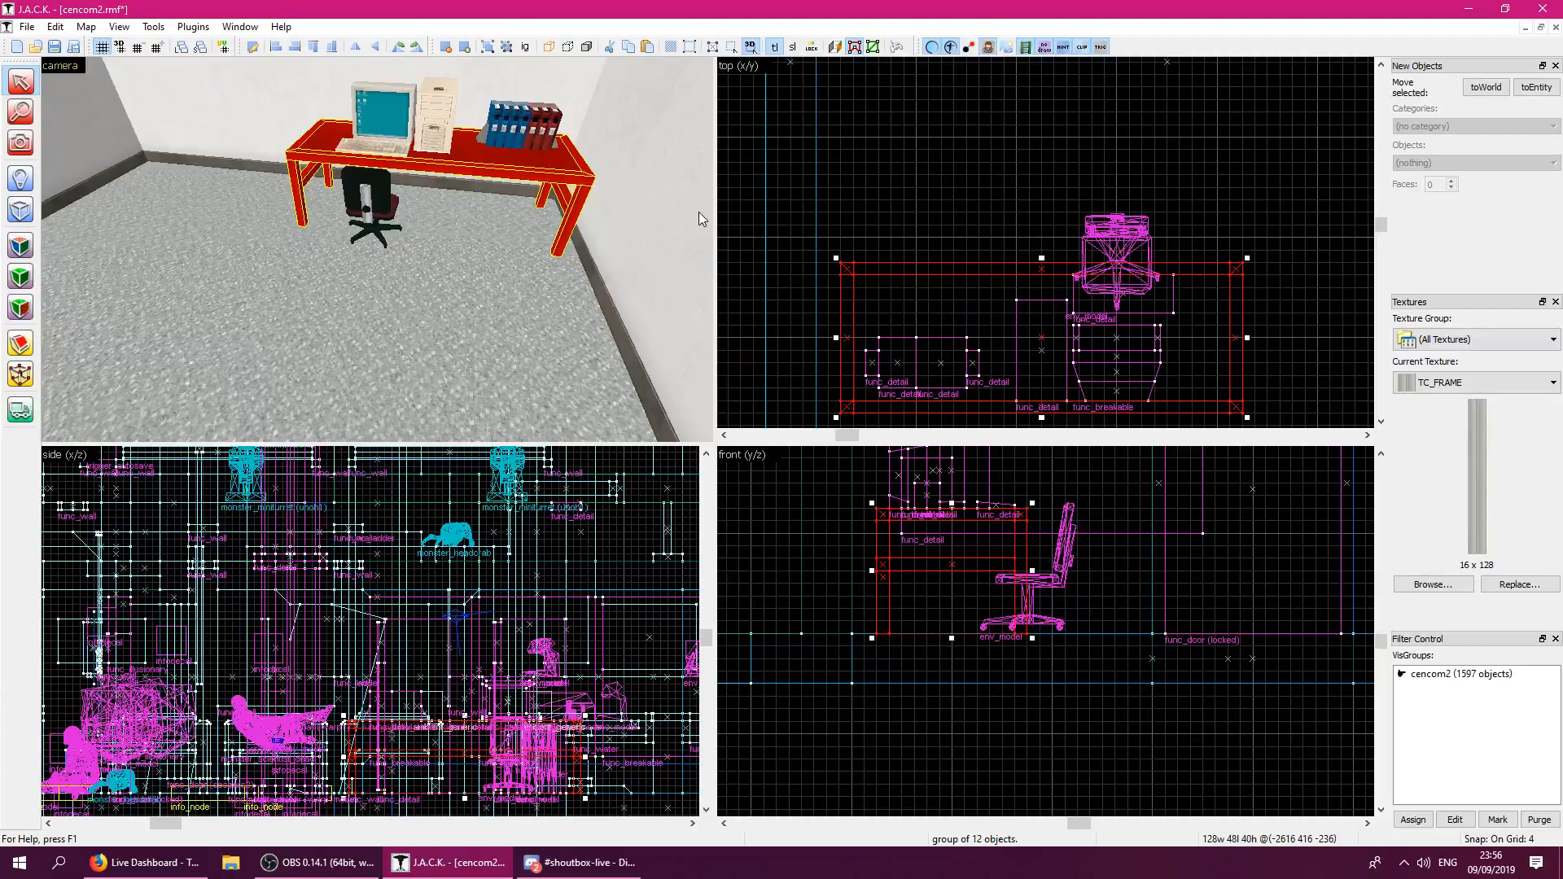
pyautogui.click(770, 272)
# Examine the cencom2 office around the furnished desk for space for more furniture.
pyautogui.press('z')
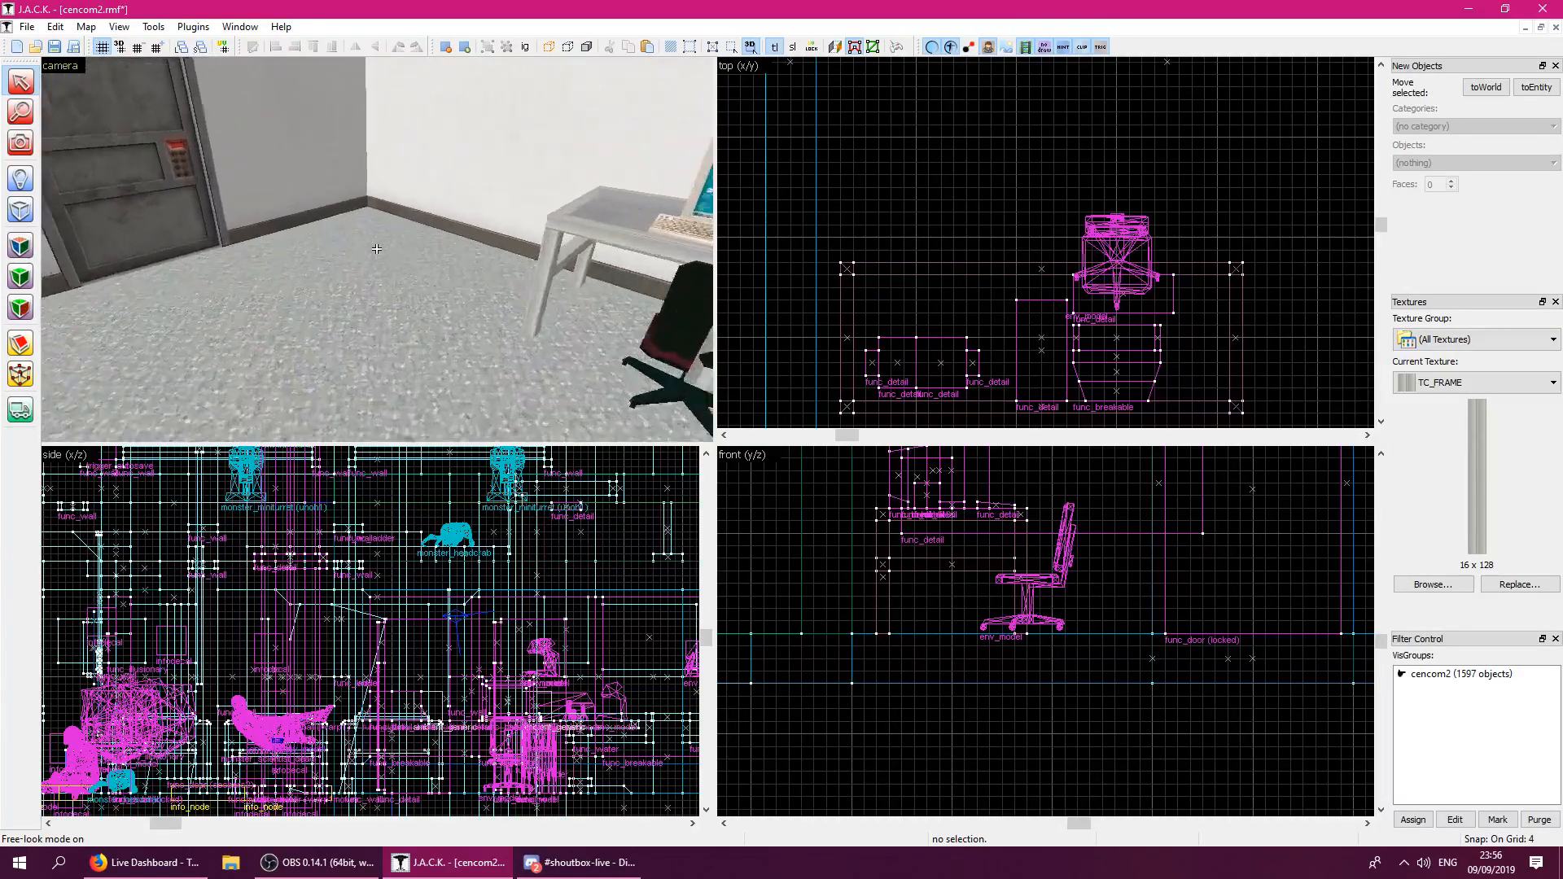
pyautogui.click(453, 216)
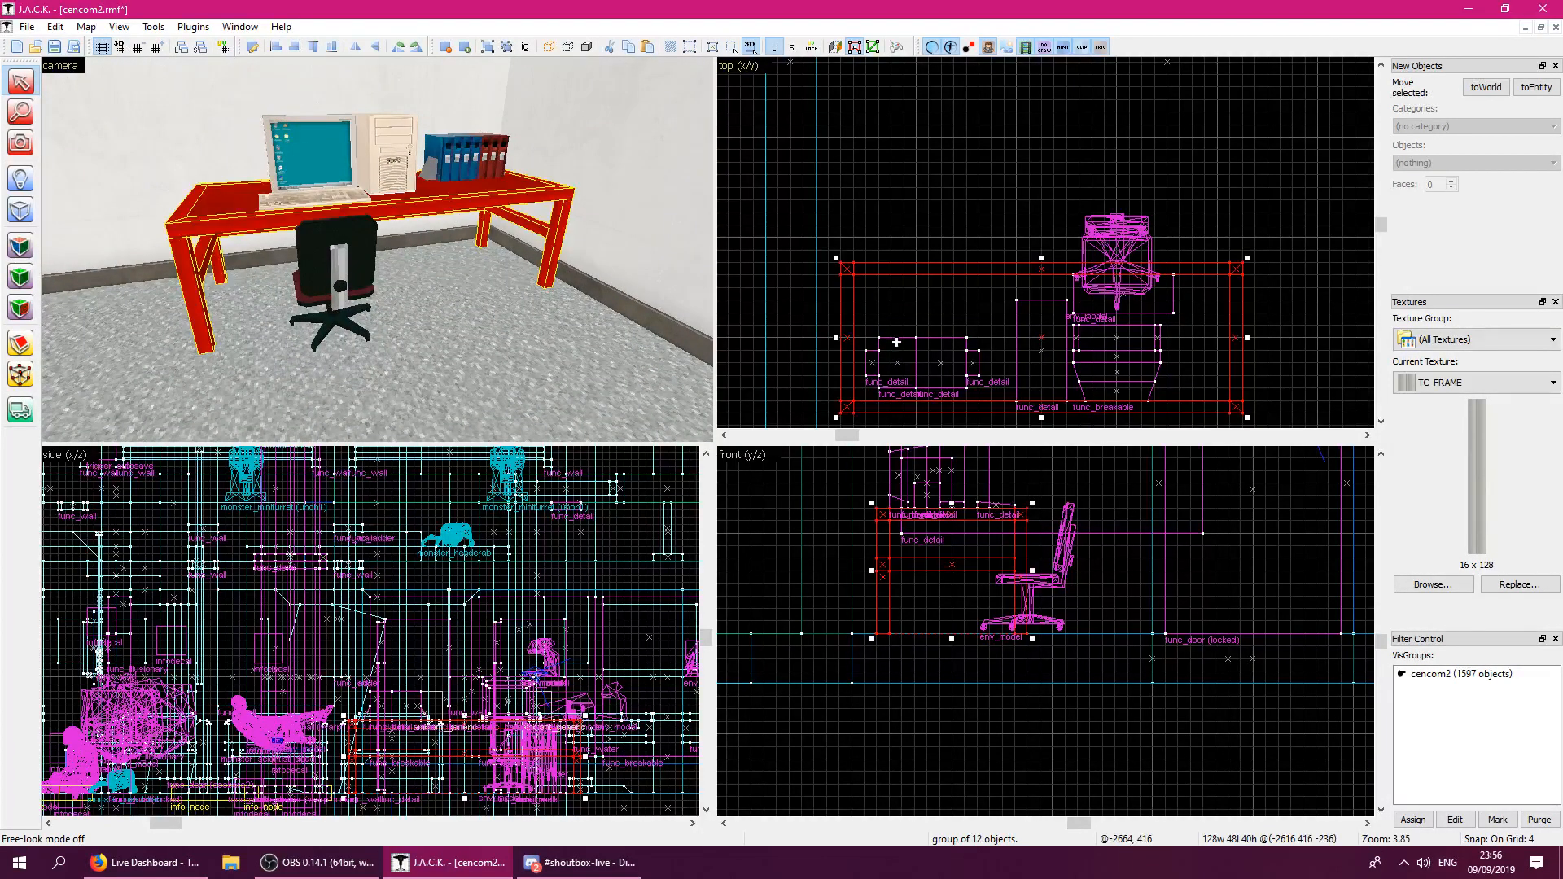
pyautogui.scroll(-2, 947, 385)
pyautogui.press('Escape')
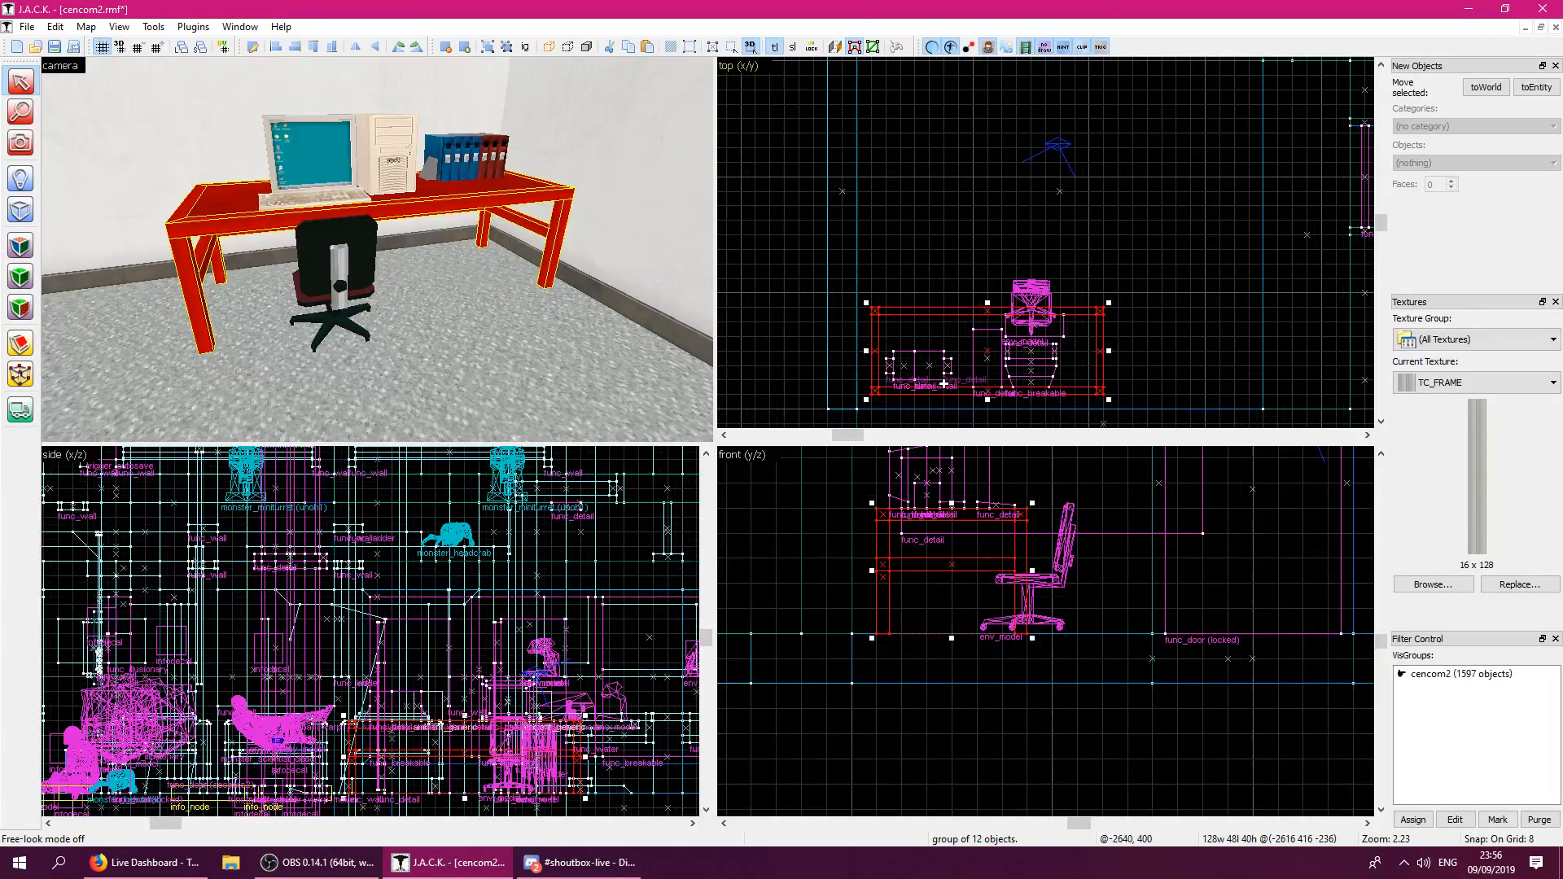
pyautogui.press('z')
pyautogui.press('w')
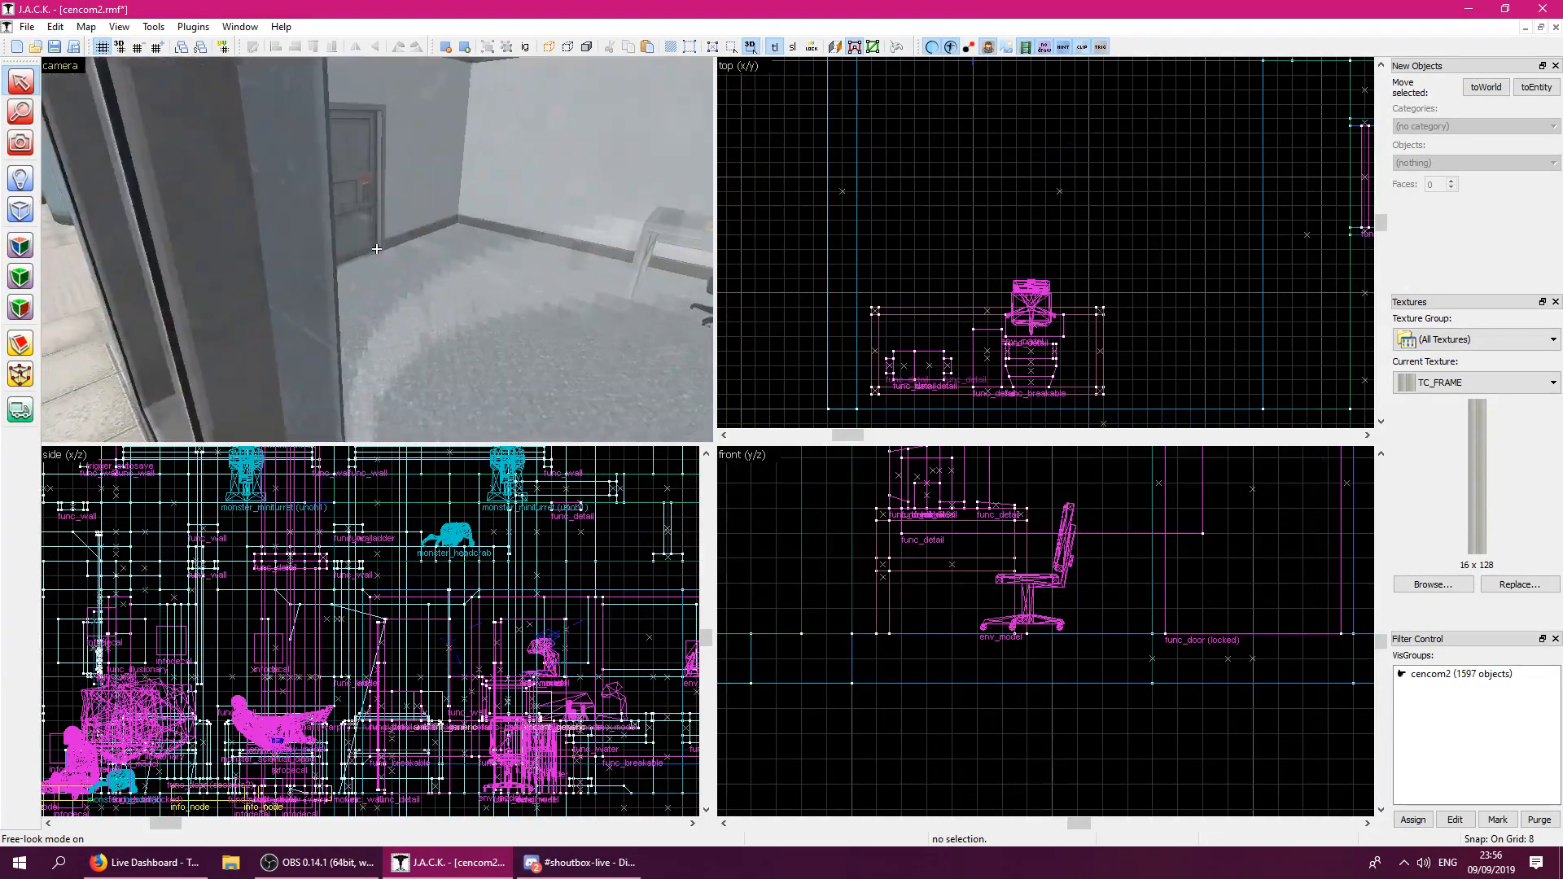
pyautogui.press('s')
pyautogui.press('s')
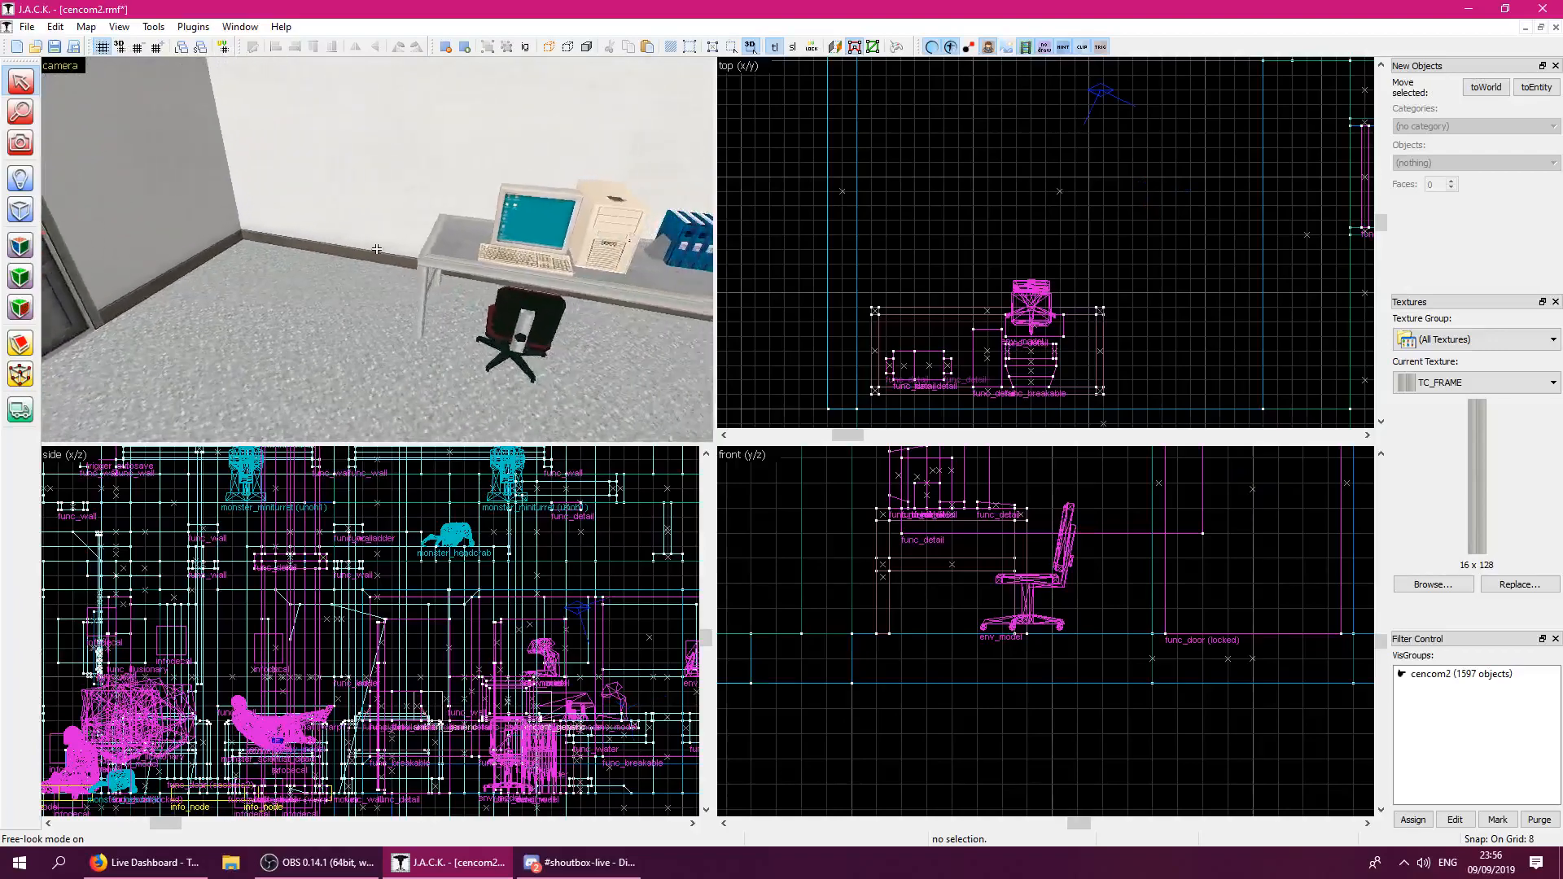
pyautogui.press('z')
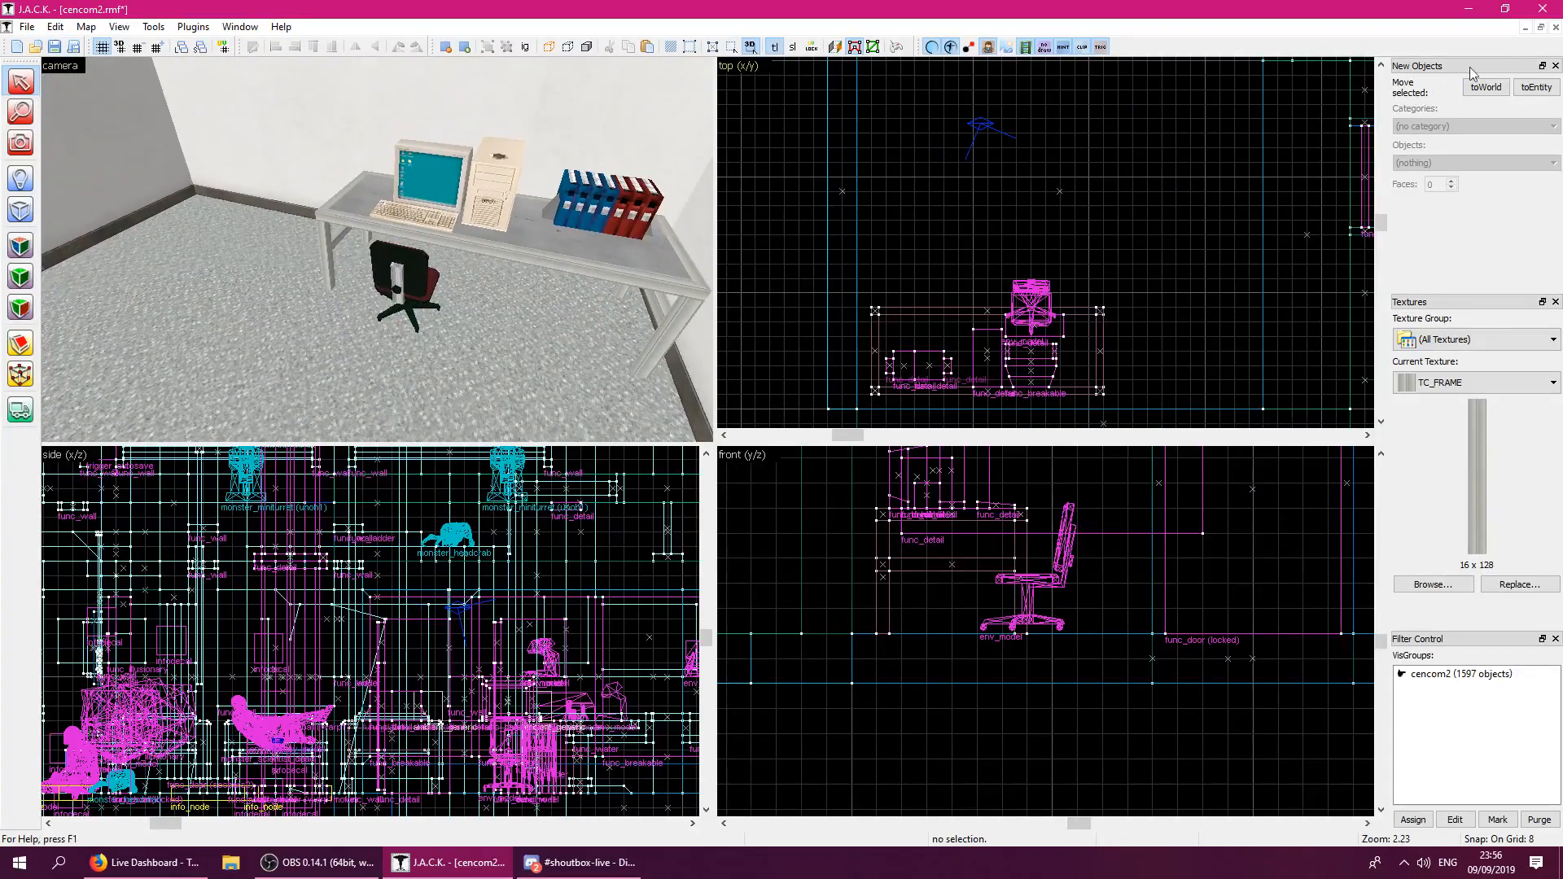
# Maximize the tc_prefabs.rmf map and find the white filing cabinets in the 3D view.
pyautogui.click(1542, 29)
pyautogui.doubleClick(1027, 155)
pyautogui.press('z')
pyautogui.press('w')
pyautogui.press('s')
pyautogui.press('w')
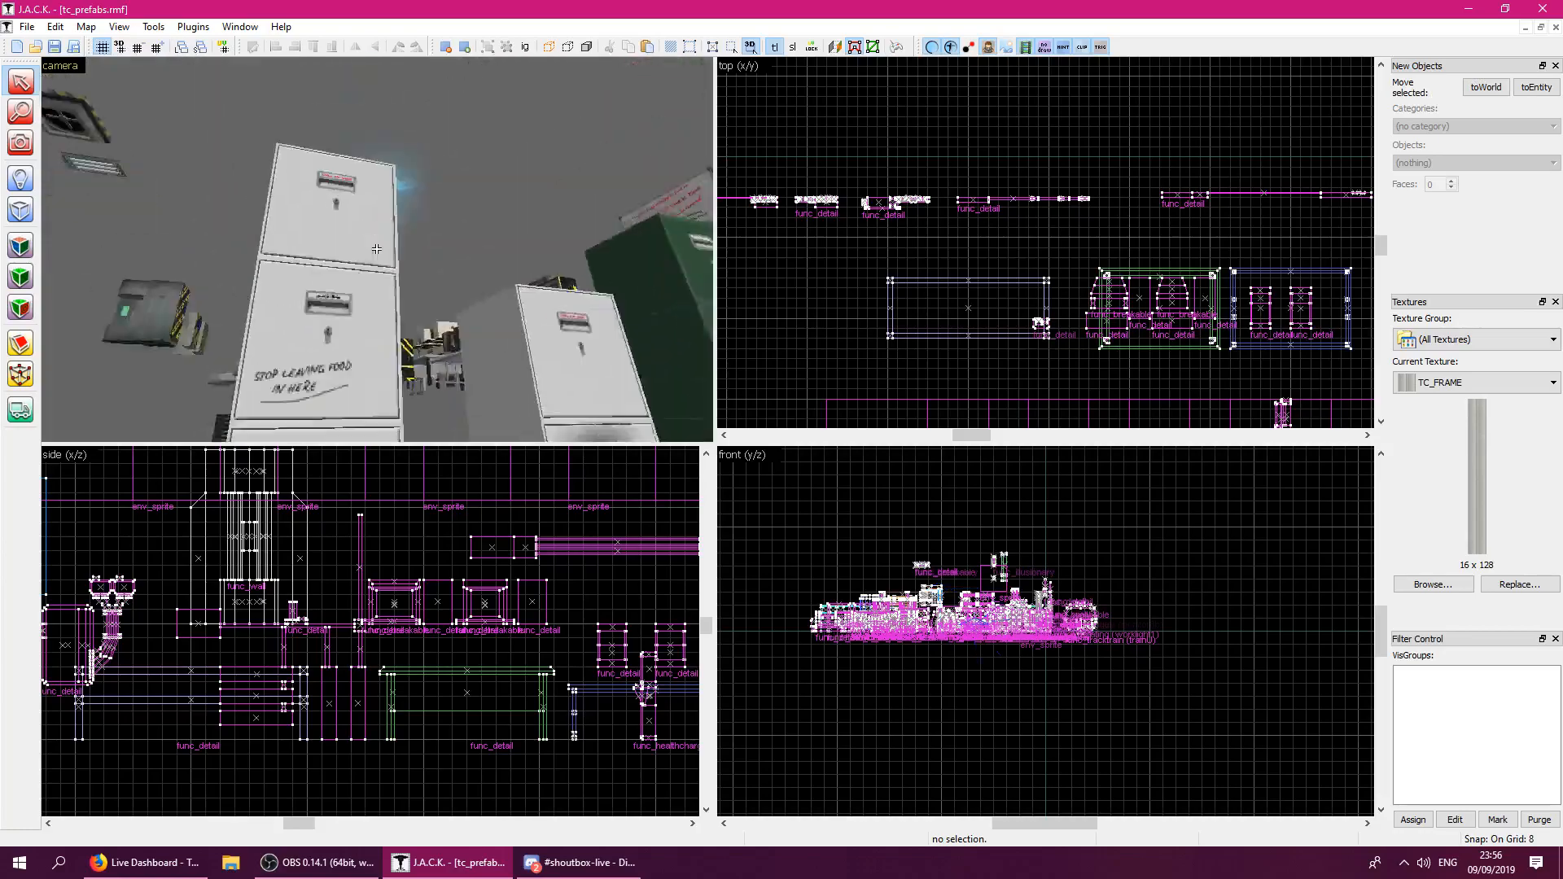
pyautogui.press('s')
pyautogui.press('a')
pyautogui.press('z')
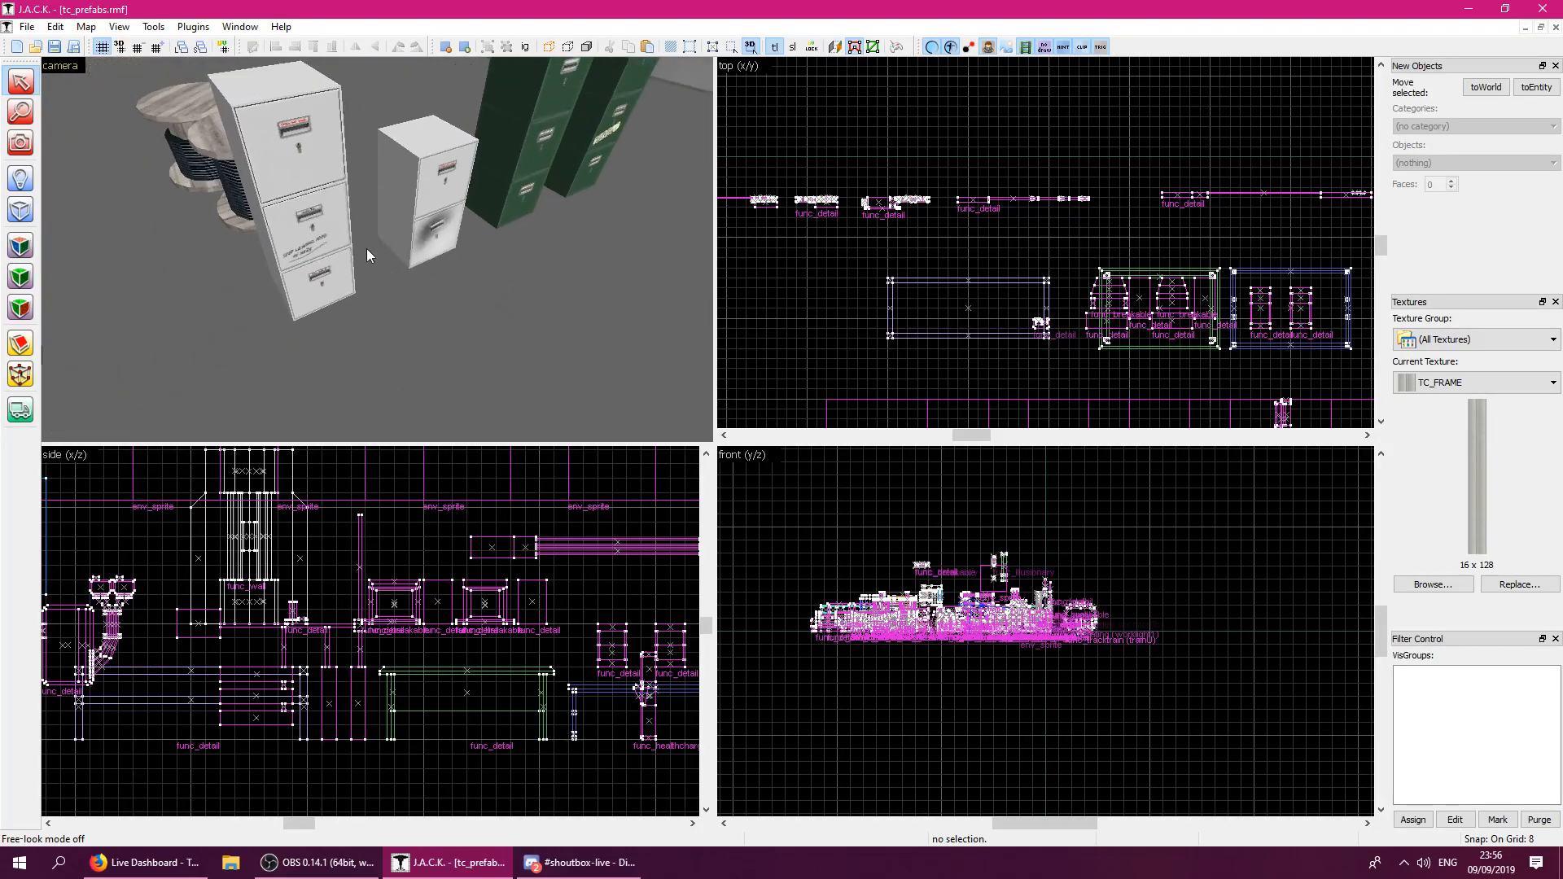
# Copy the tall white three-drawer filing cabinet and return to the maximized cencom2.rmf map.
pyautogui.click(334, 248)
pyautogui.rightClick(304, 245)
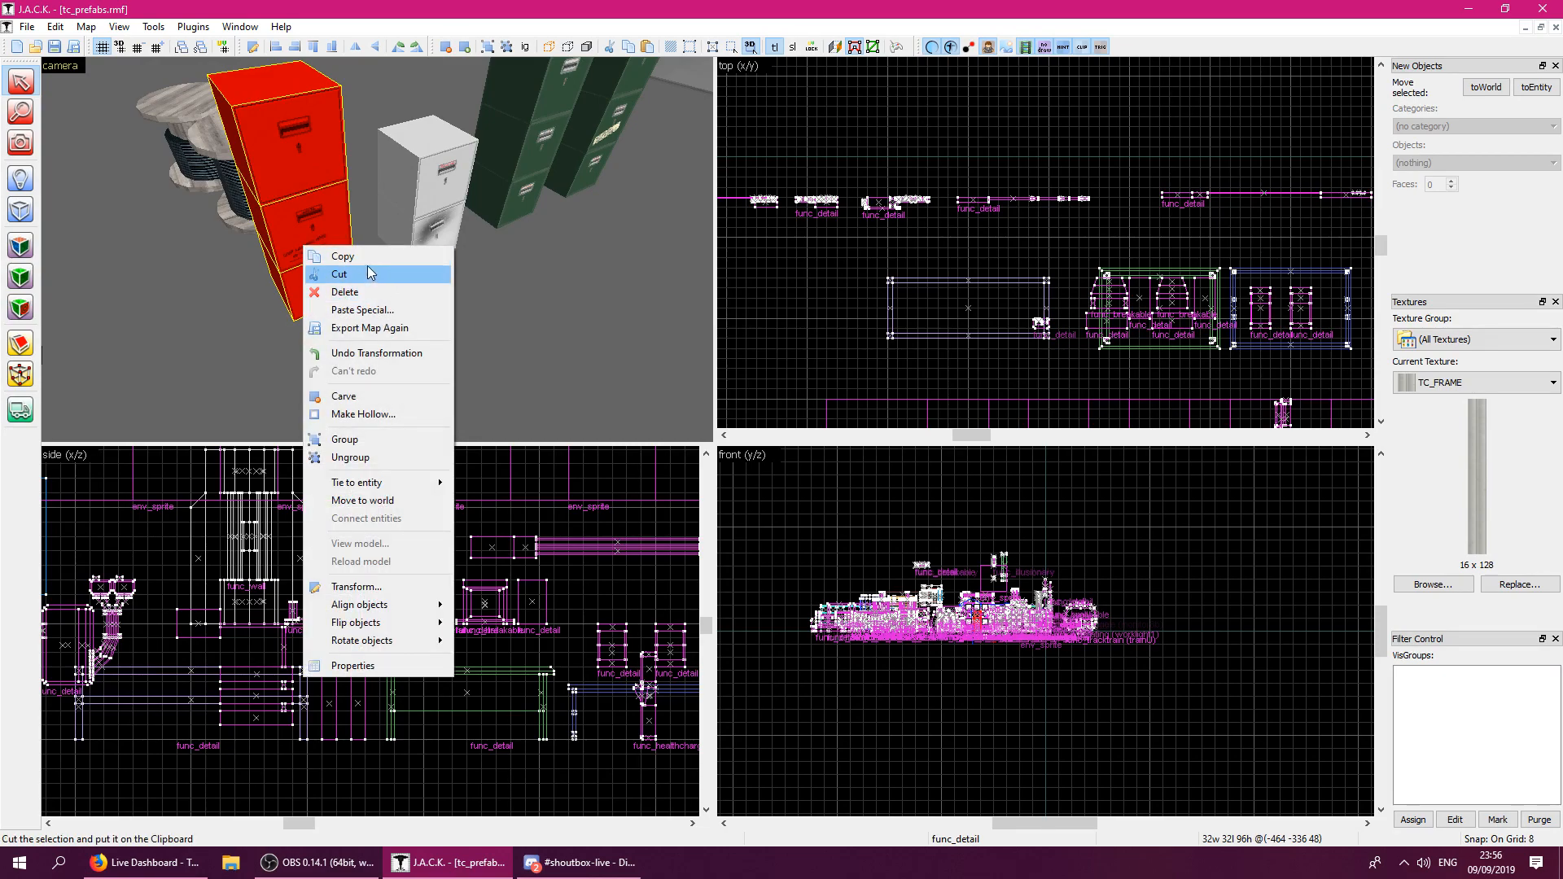
pyautogui.click(342, 255)
pyautogui.click(1542, 27)
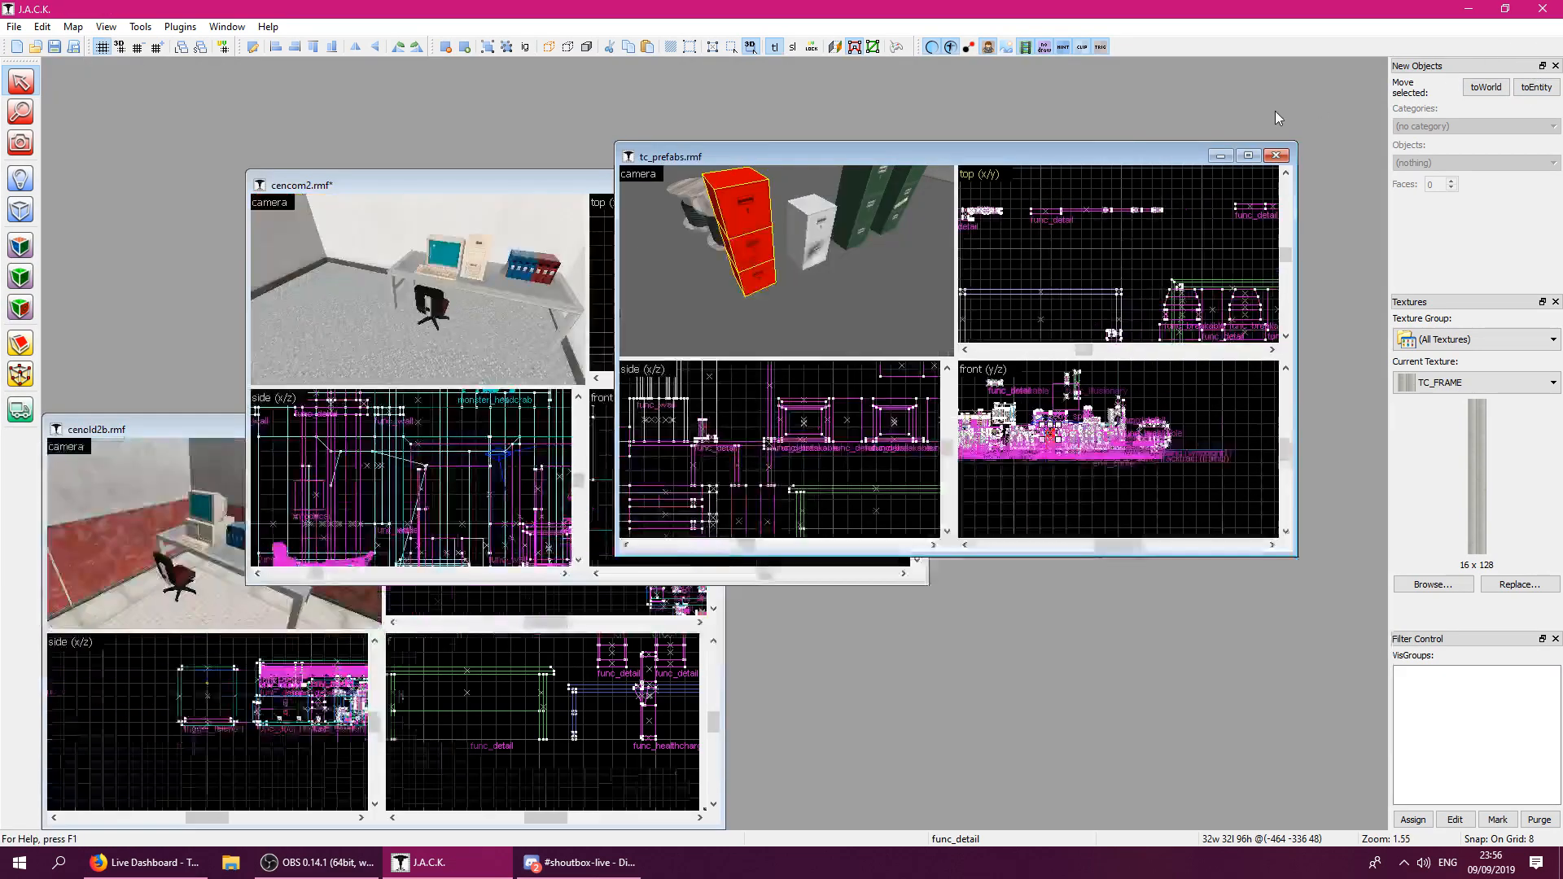
pyautogui.doubleClick(523, 179)
pyautogui.rightClick(743, 260)
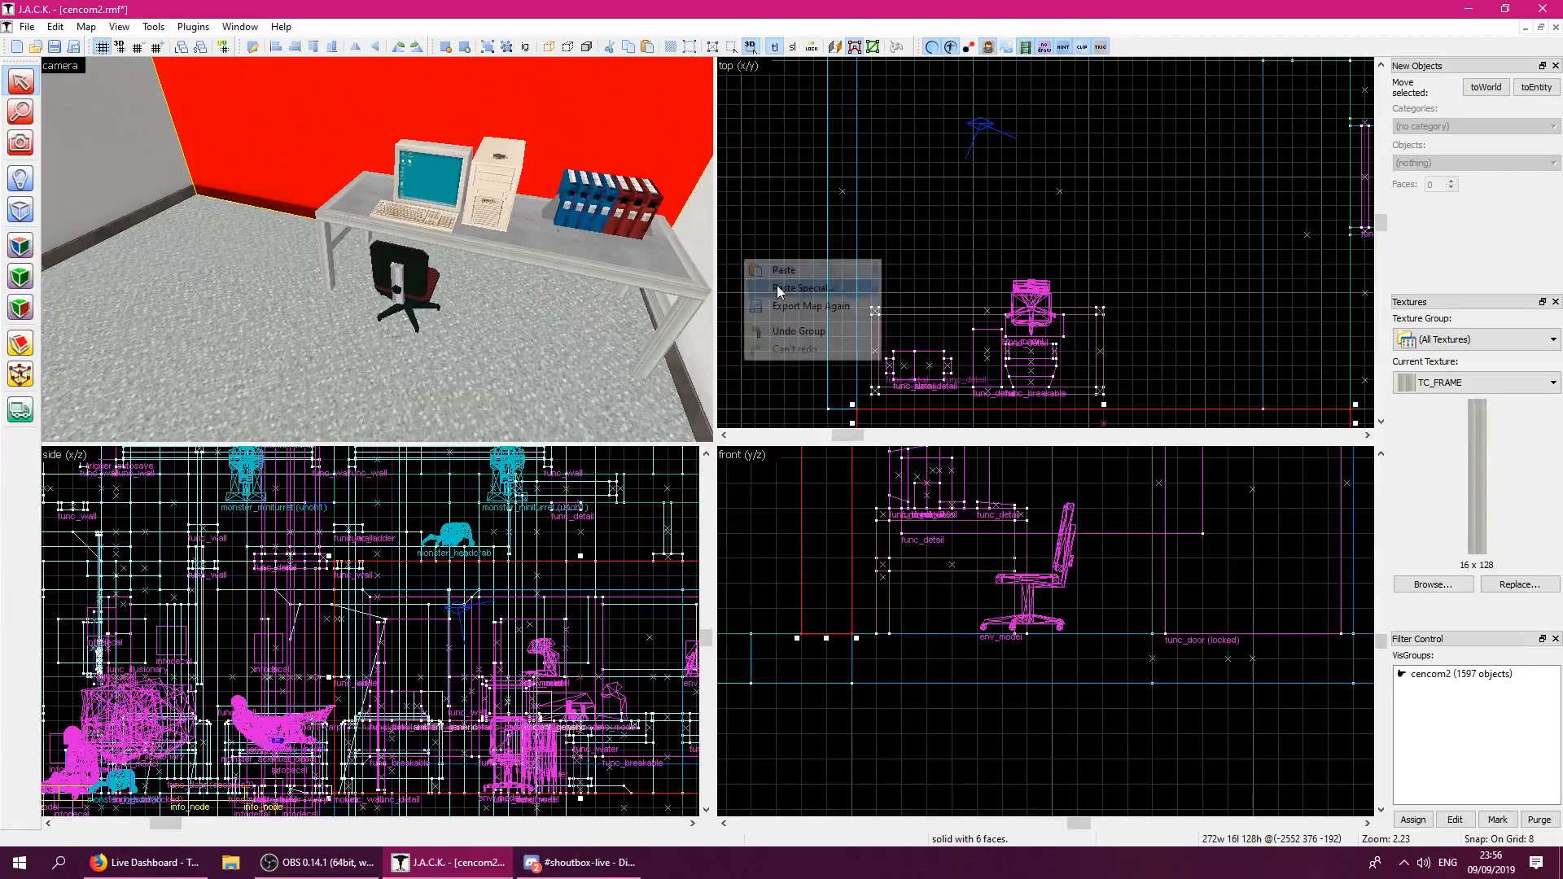
pyautogui.click(782, 300)
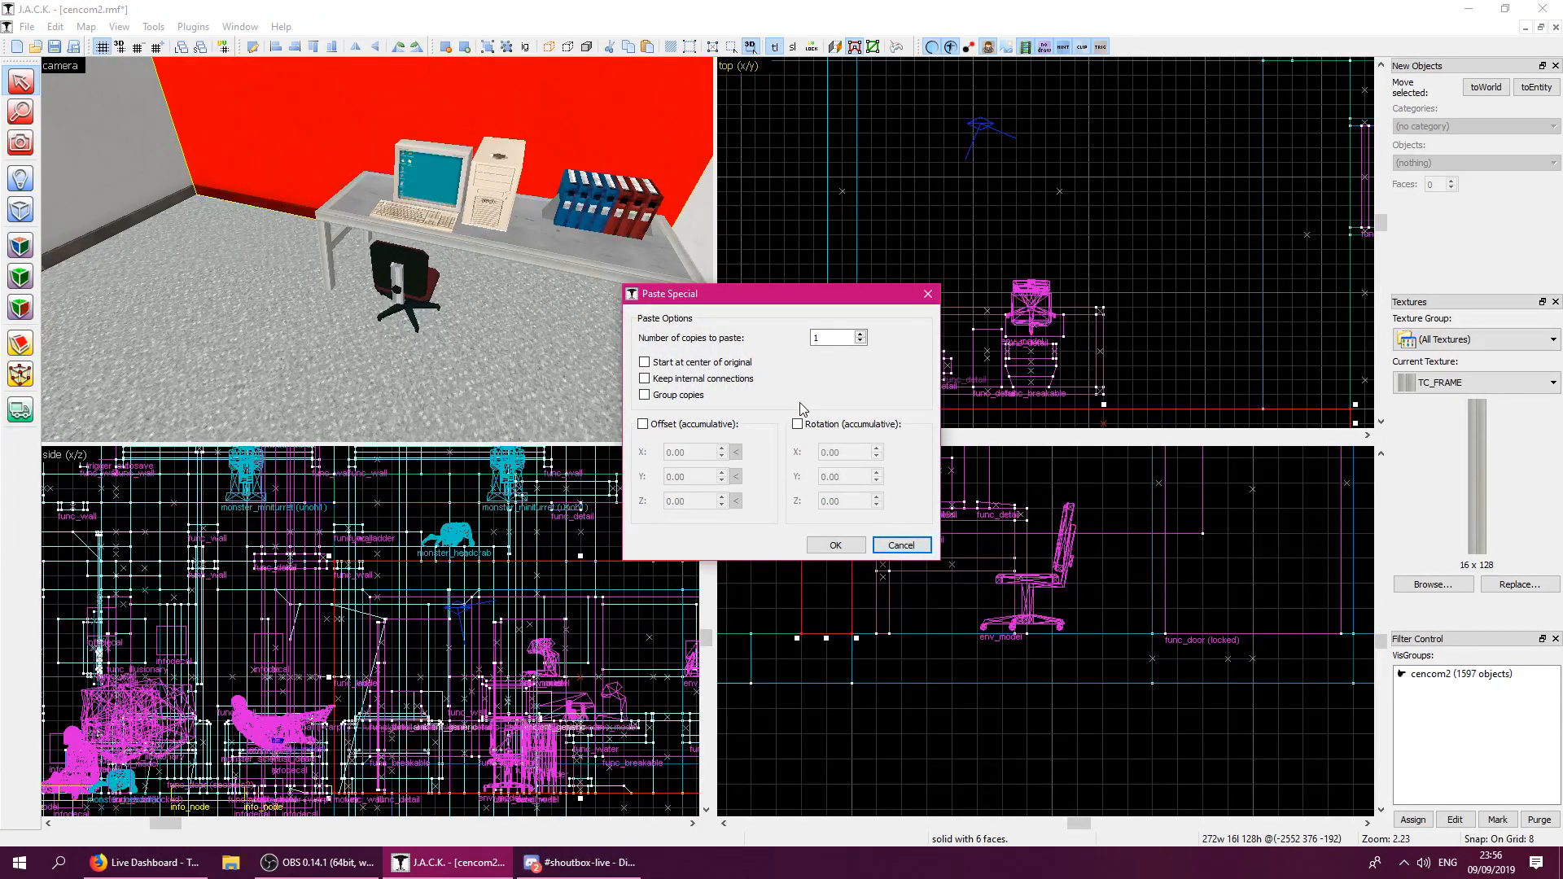
pyautogui.click(901, 545)
# Paste the filing cabinet and place it beside the desk against the same wall in the top view.
pyautogui.click(913, 255)
pyautogui.rightClick(914, 256)
pyautogui.click(936, 256)
pyautogui.moveTo(1057, 255); pyautogui.dragTo(1187, 387)
# Lower the filing cabinet onto the office floor, rotate it 270° so its drawers face the room, and deselect it.
pyautogui.scroll(-1, 1104, 627)
pyautogui.scroll(-6, 1104, 627)
pyautogui.scroll(2, 1054, 501)
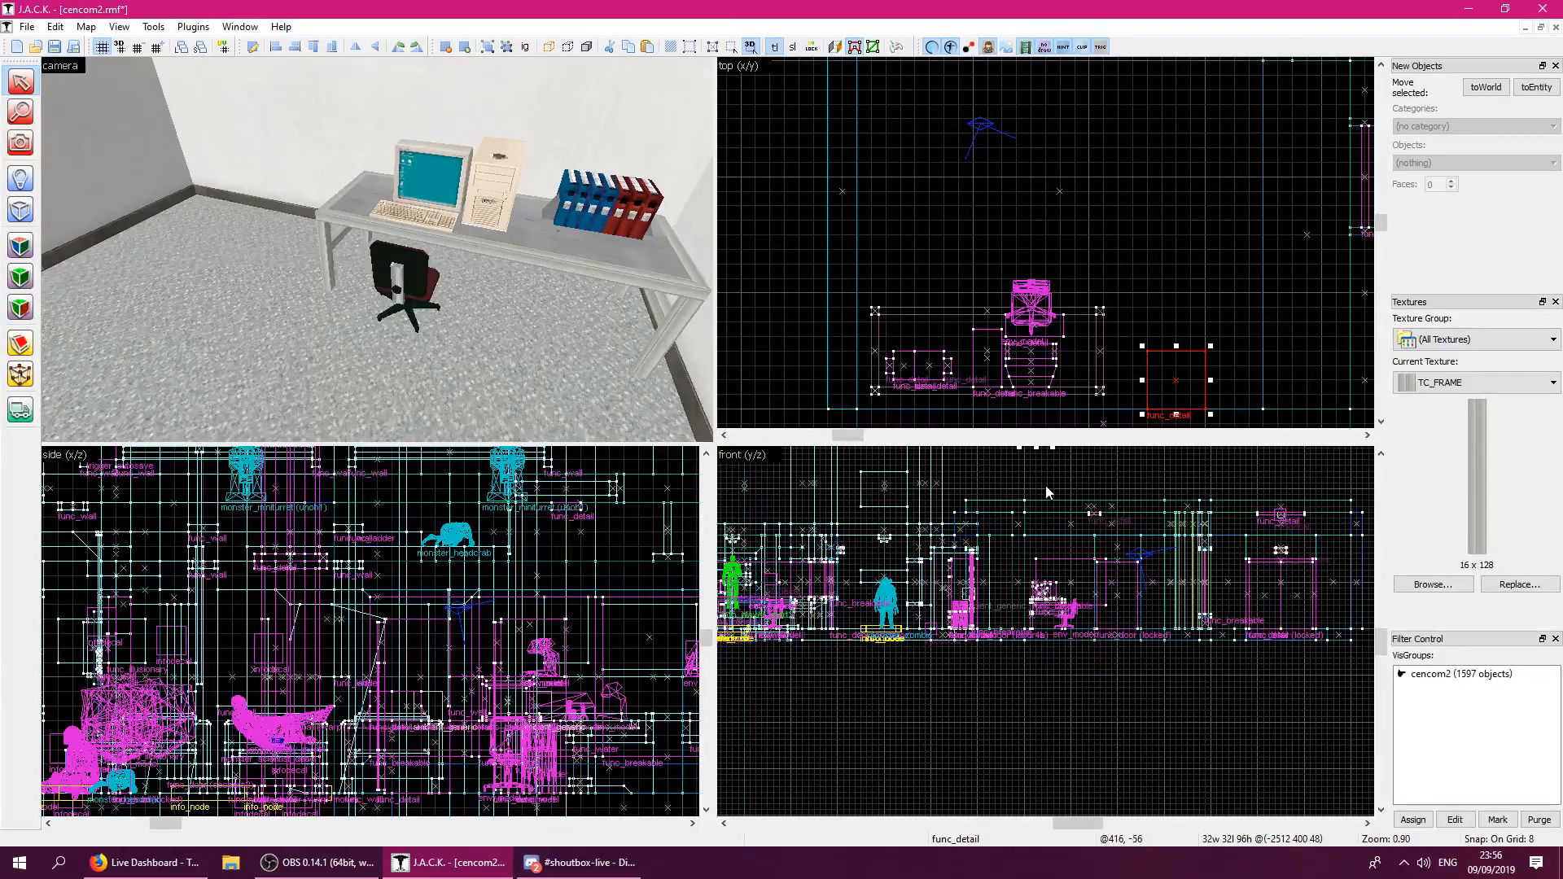
pyautogui.scroll(-4, 1045, 472)
pyautogui.moveTo(1041, 457)
pyautogui.mouseDown()
pyautogui.moveTo(1039, 557)
pyautogui.moveTo(1062, 457)
pyautogui.moveTo(1042, 452)
pyautogui.mouseUp()
pyautogui.scroll(11, 1038, 552)
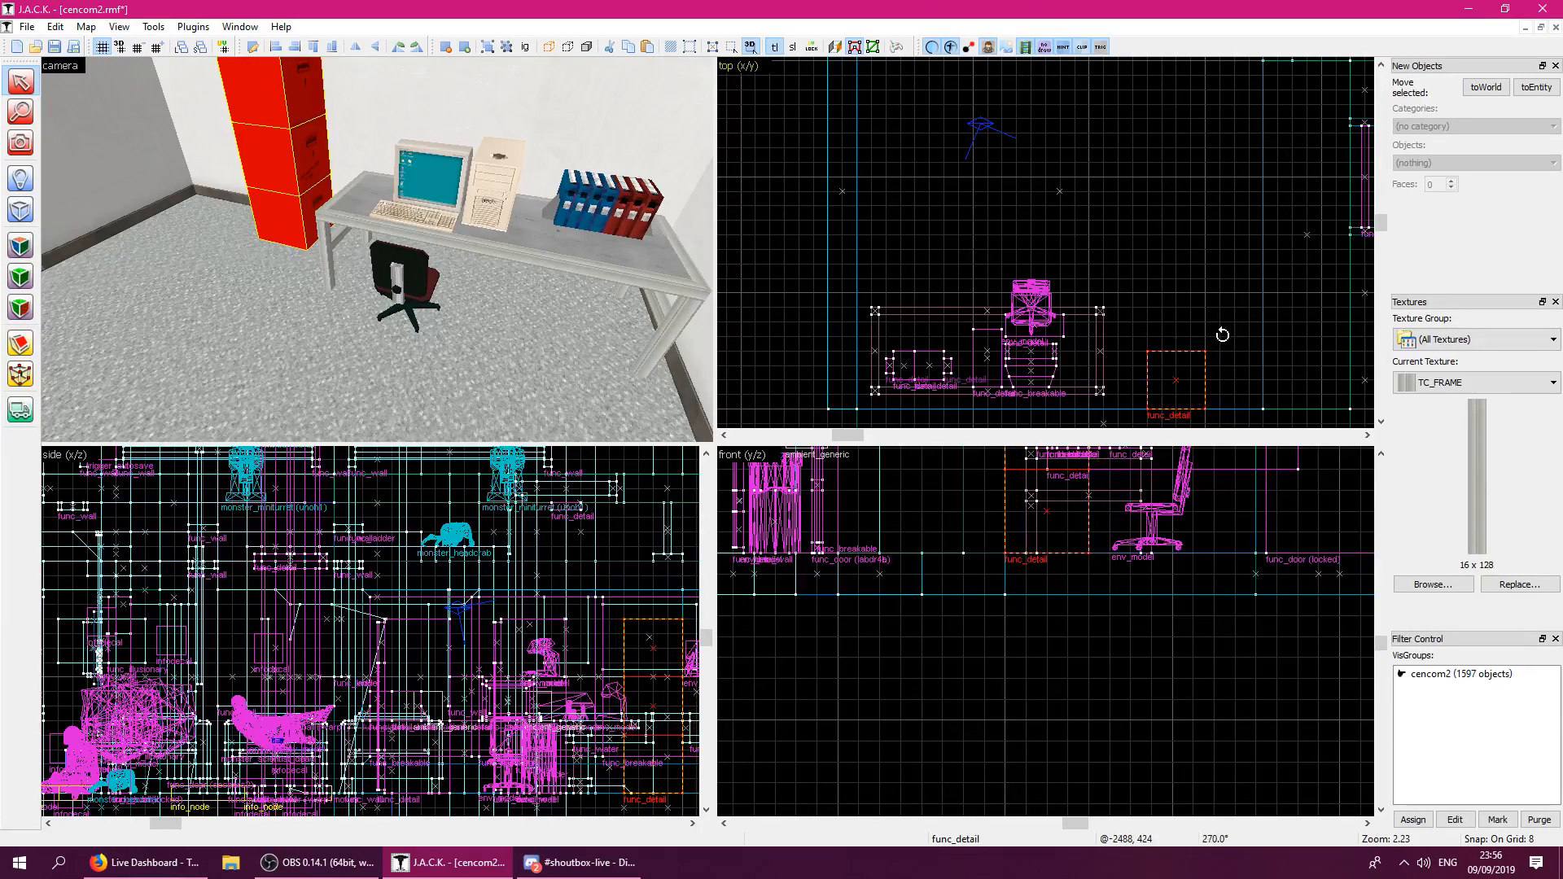
pyautogui.click(1162, 284)
# Replace the handwritten-note texture on the cabinet's middle drawer with TC_FILECAB1E lifted from the bottom drawer.
pyautogui.press('z')
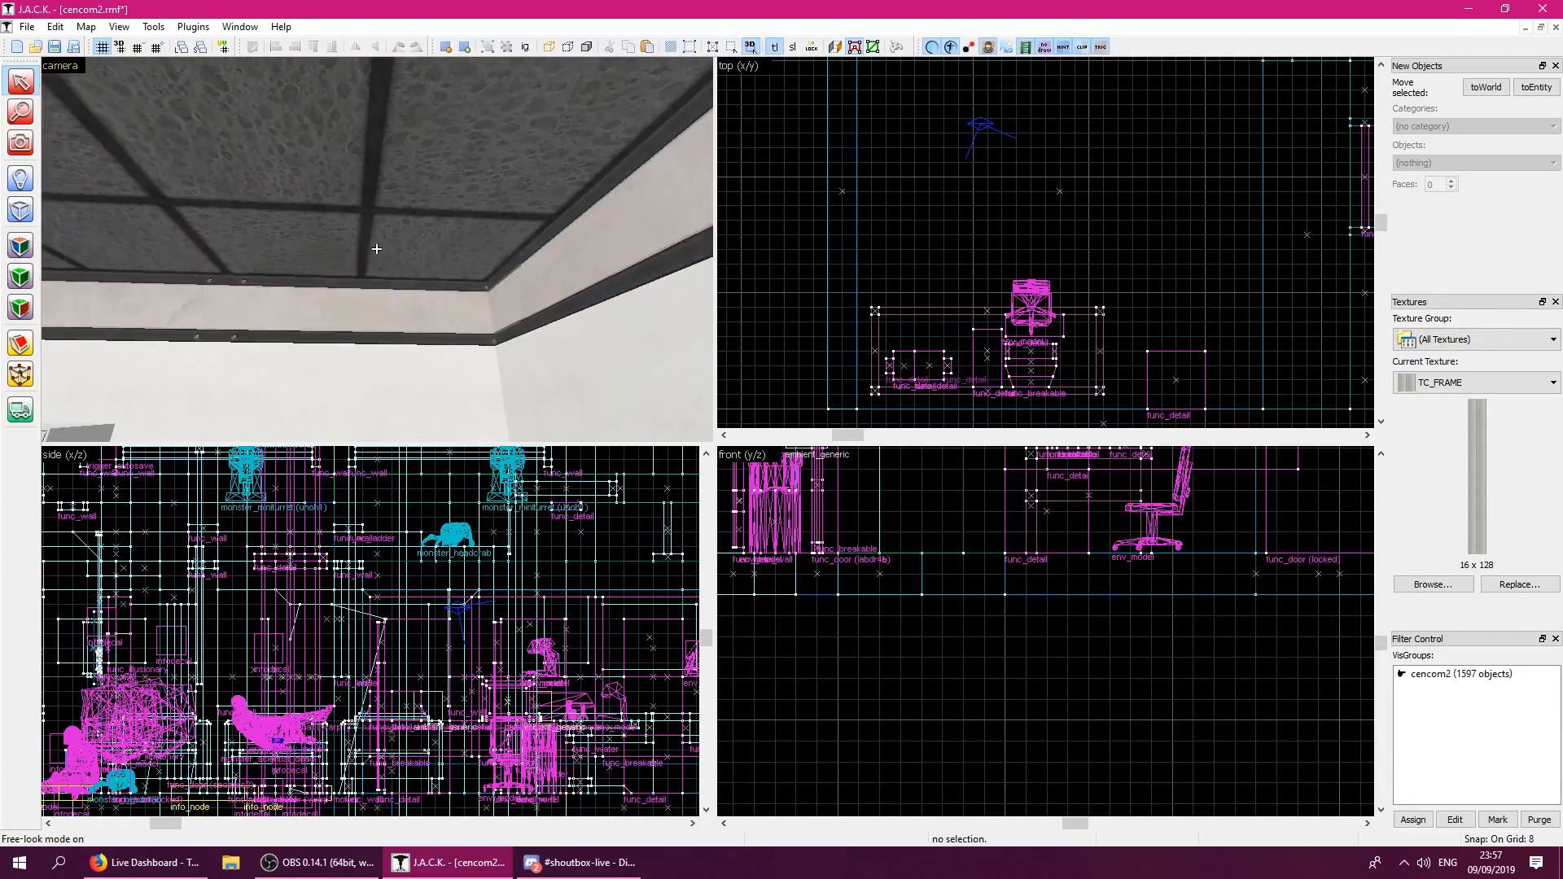
pyautogui.press('w')
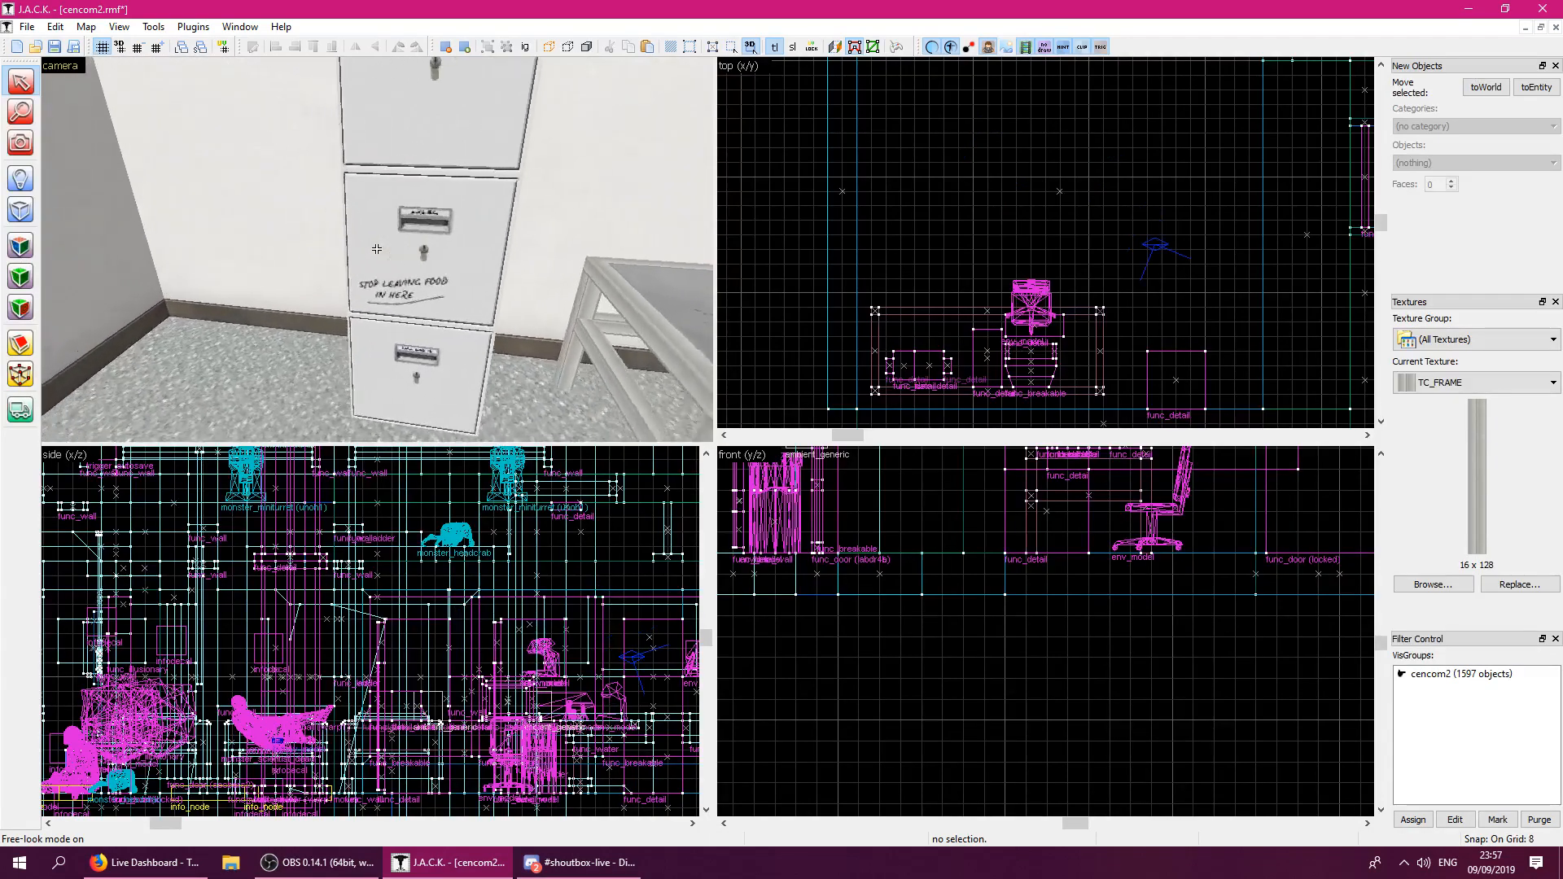
pyautogui.press('s')
pyautogui.press('z')
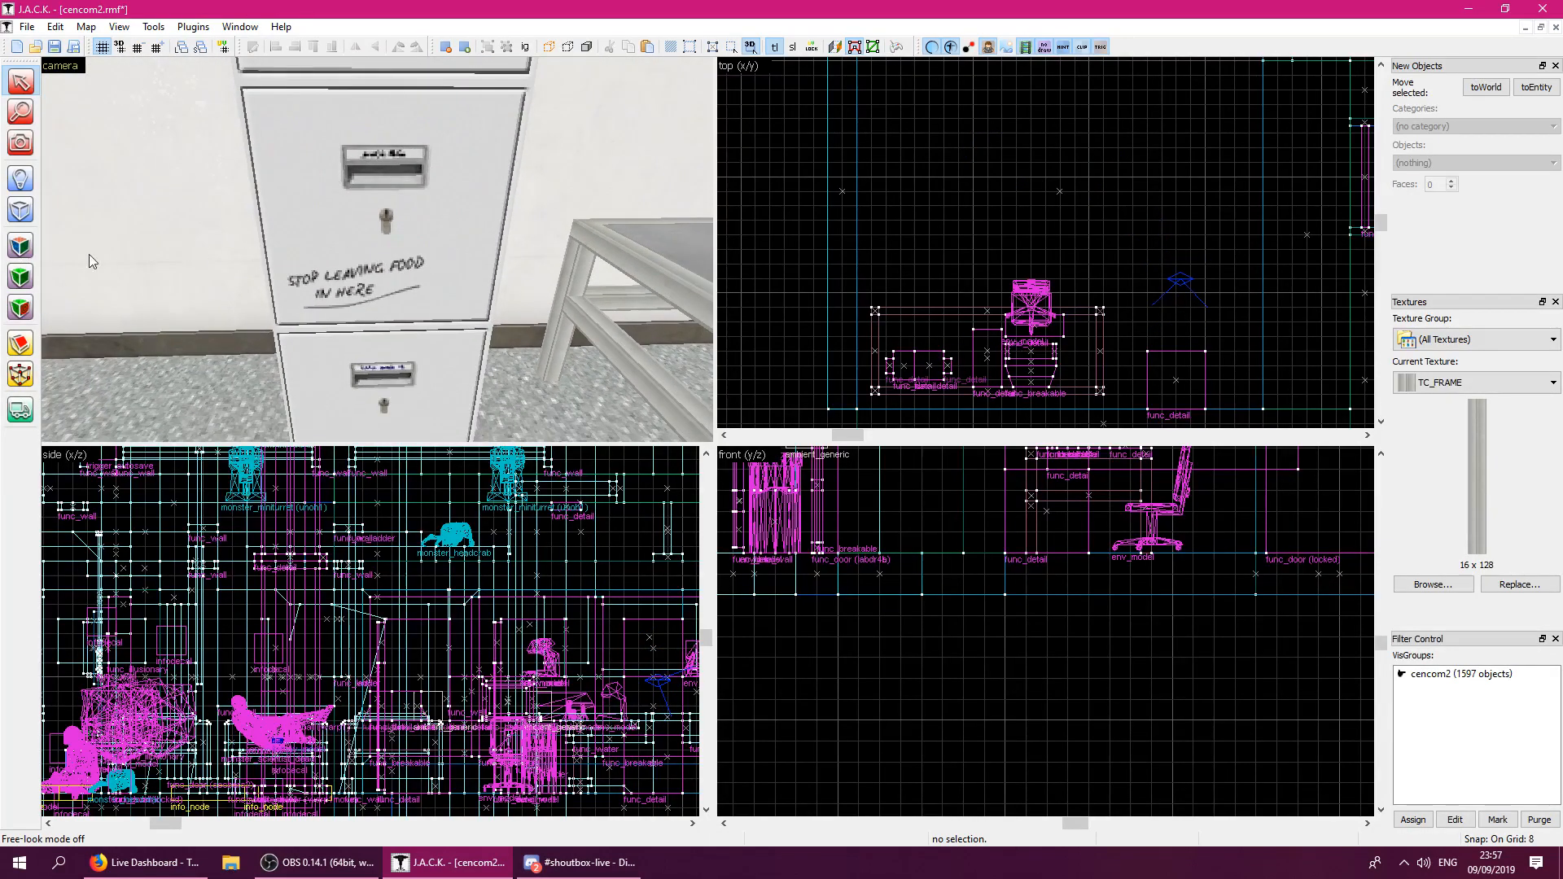
pyautogui.click(27, 247)
pyautogui.click(346, 372)
pyautogui.rightClick(384, 285)
pyautogui.press('s')
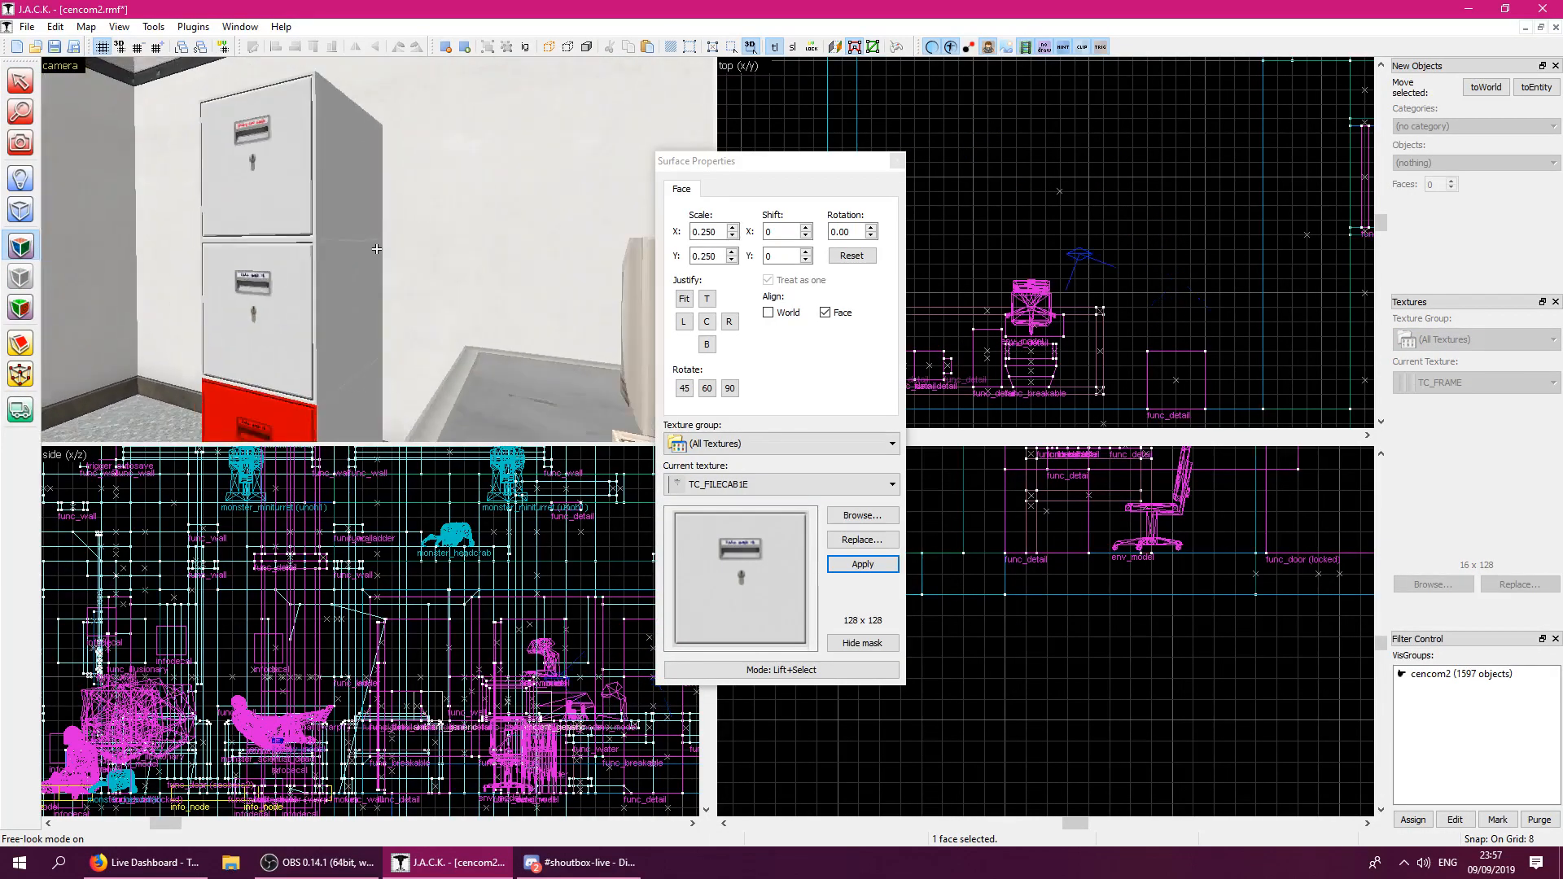
pyautogui.press('z')
pyautogui.click(897, 166)
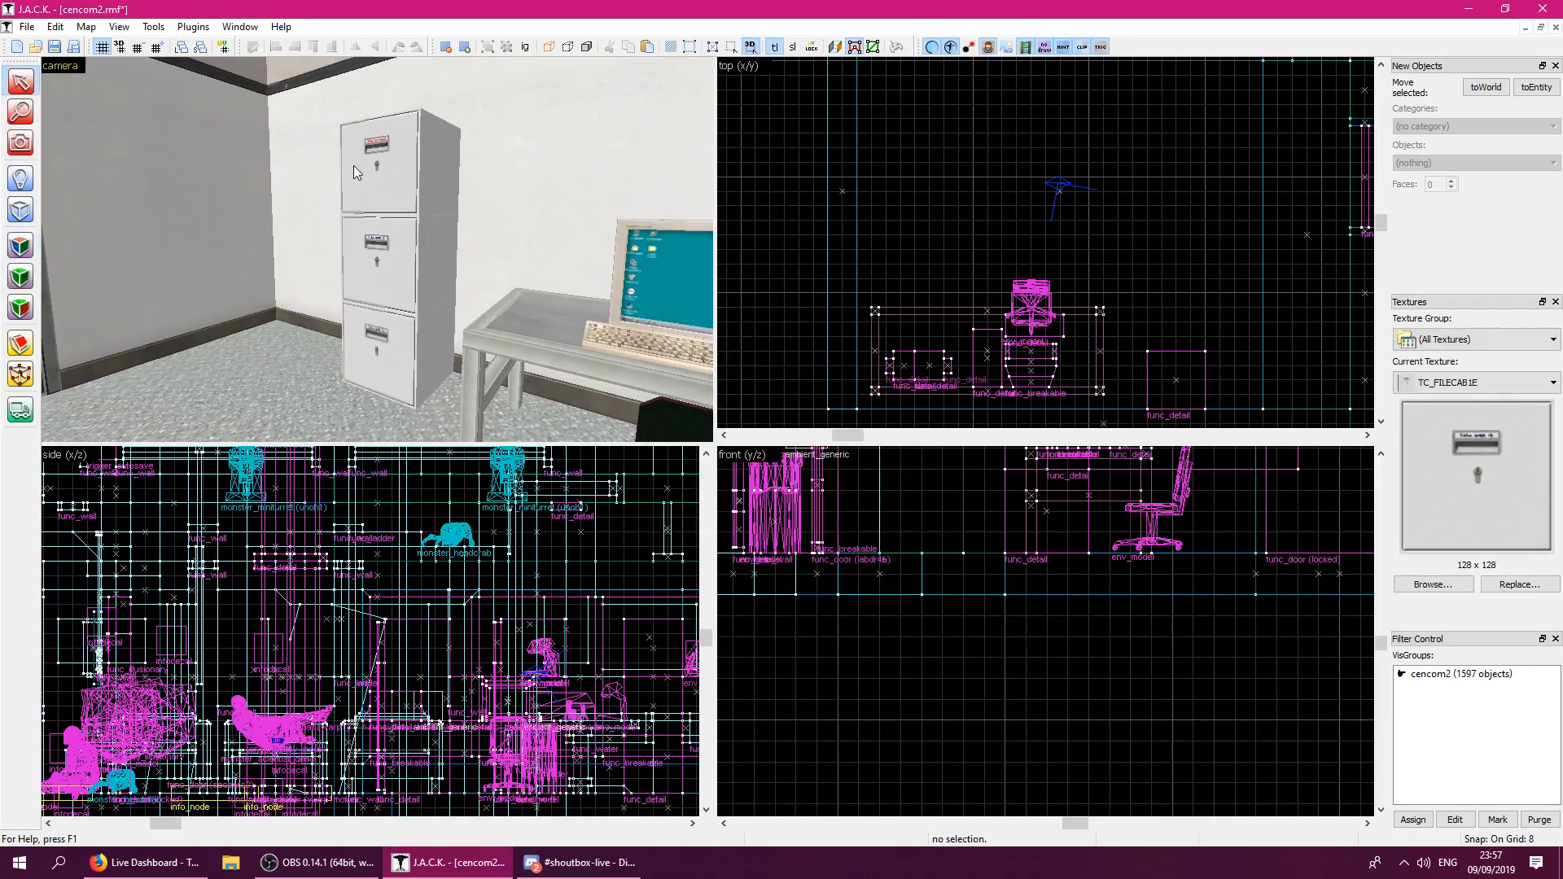
# Duplicate the filing cabinet beside the original and texture the copy's top drawer front with TC_FILECAB1A, filtering the textures by filecab.
pyautogui.click(423, 257)
pyautogui.keyDown('shift'); pyautogui.moveTo(1187, 393); pyautogui.dragTo(1260, 394); pyautogui.keyUp('shift')
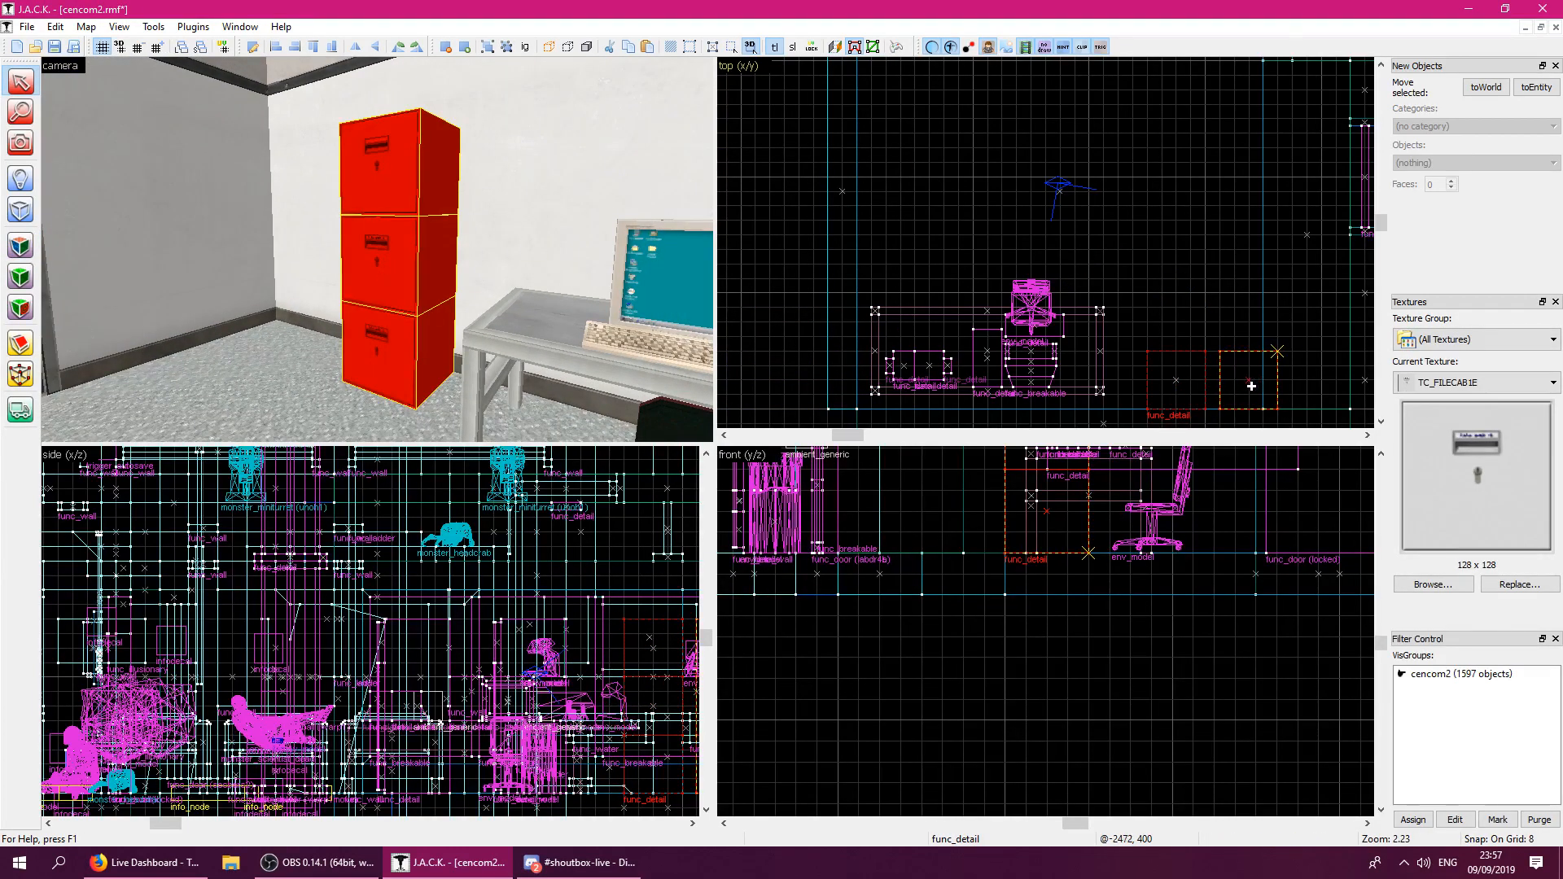
pyautogui.click(20, 245)
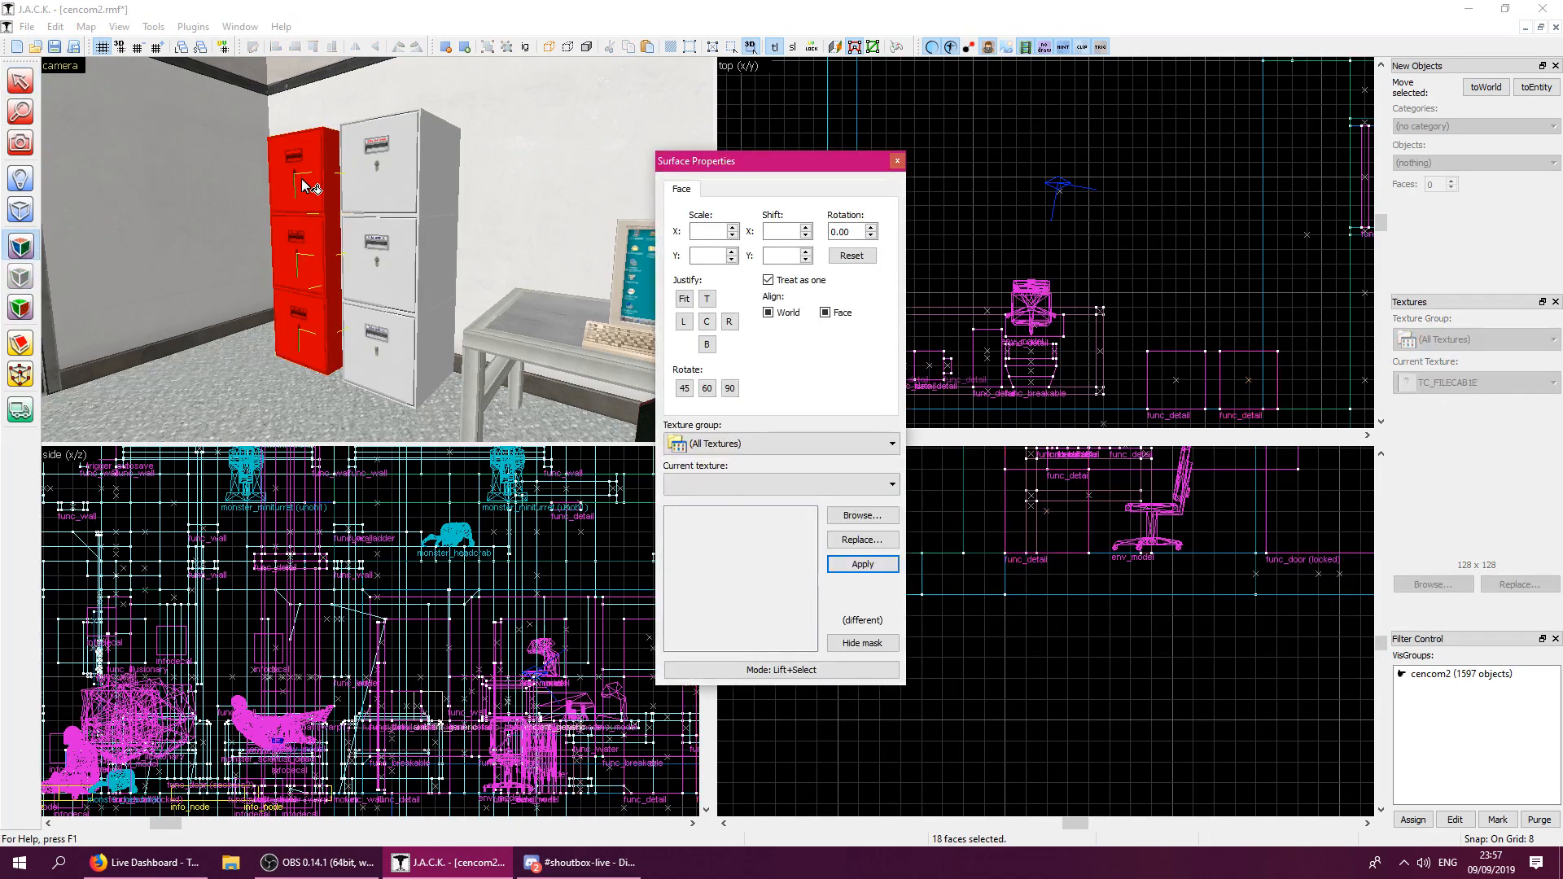
pyautogui.click(860, 517)
pyautogui.write('filcab')
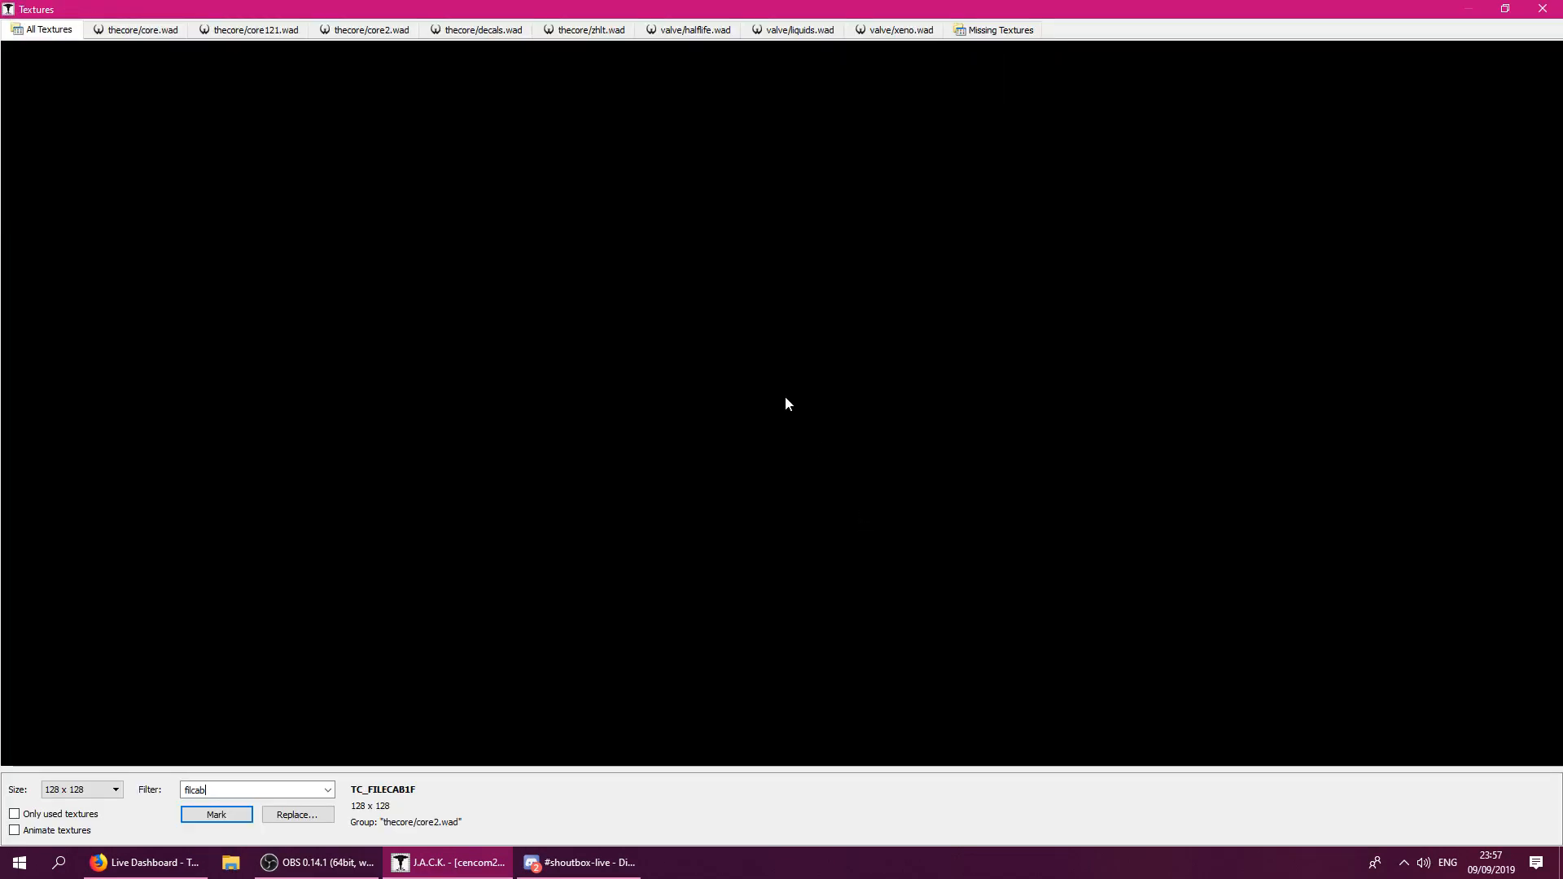
pyautogui.press('BackSpace')
pyautogui.press('BackSpace')
pyautogui.press('BackSpace')
pyautogui.write('ecab')
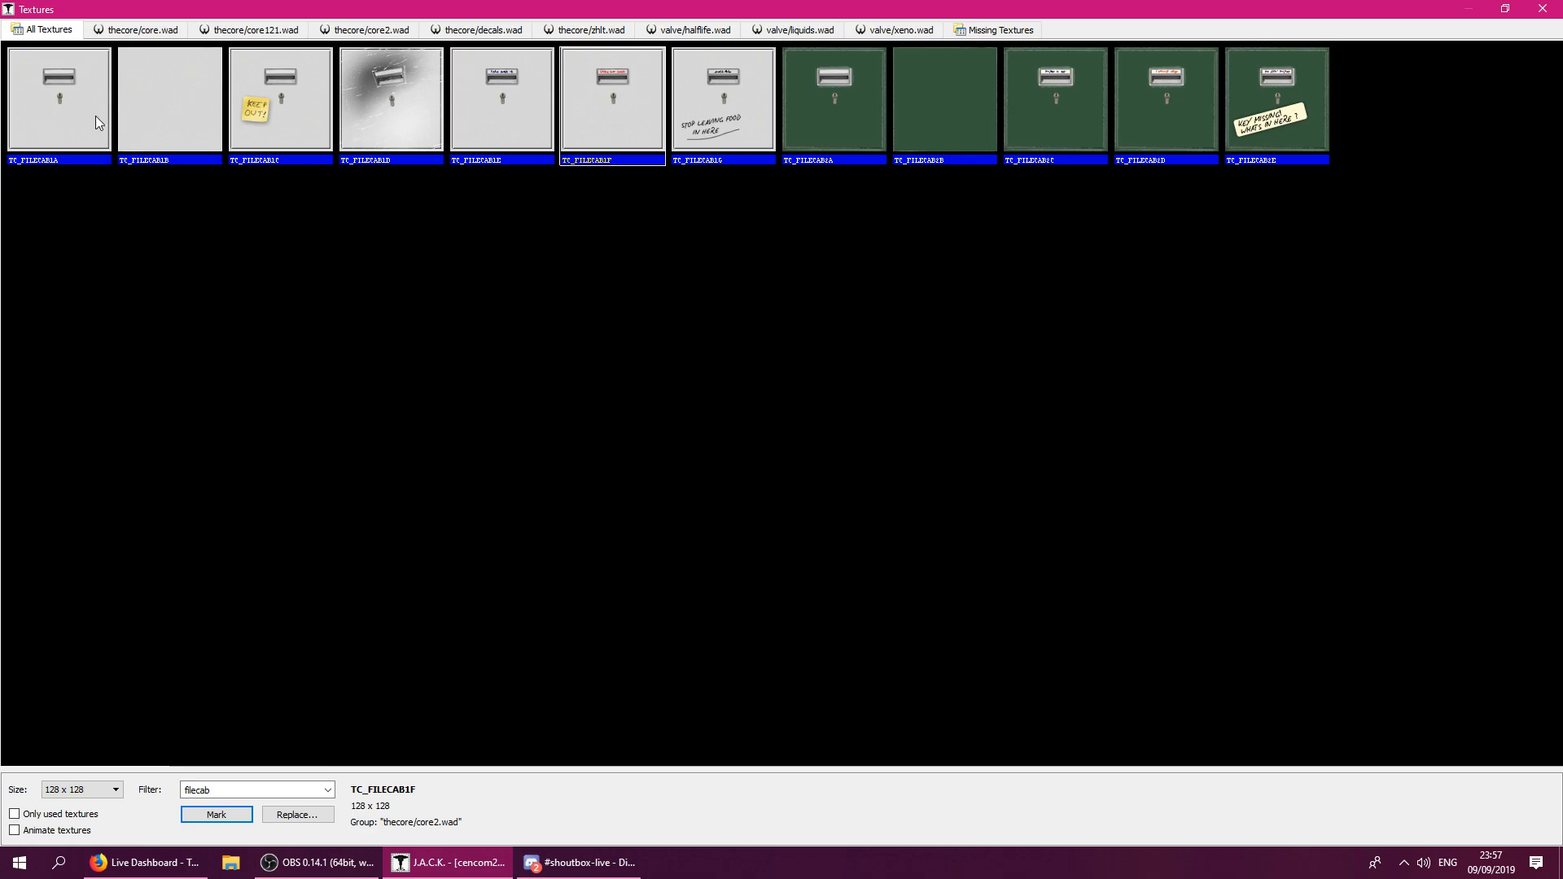
pyautogui.doubleClick(72, 122)
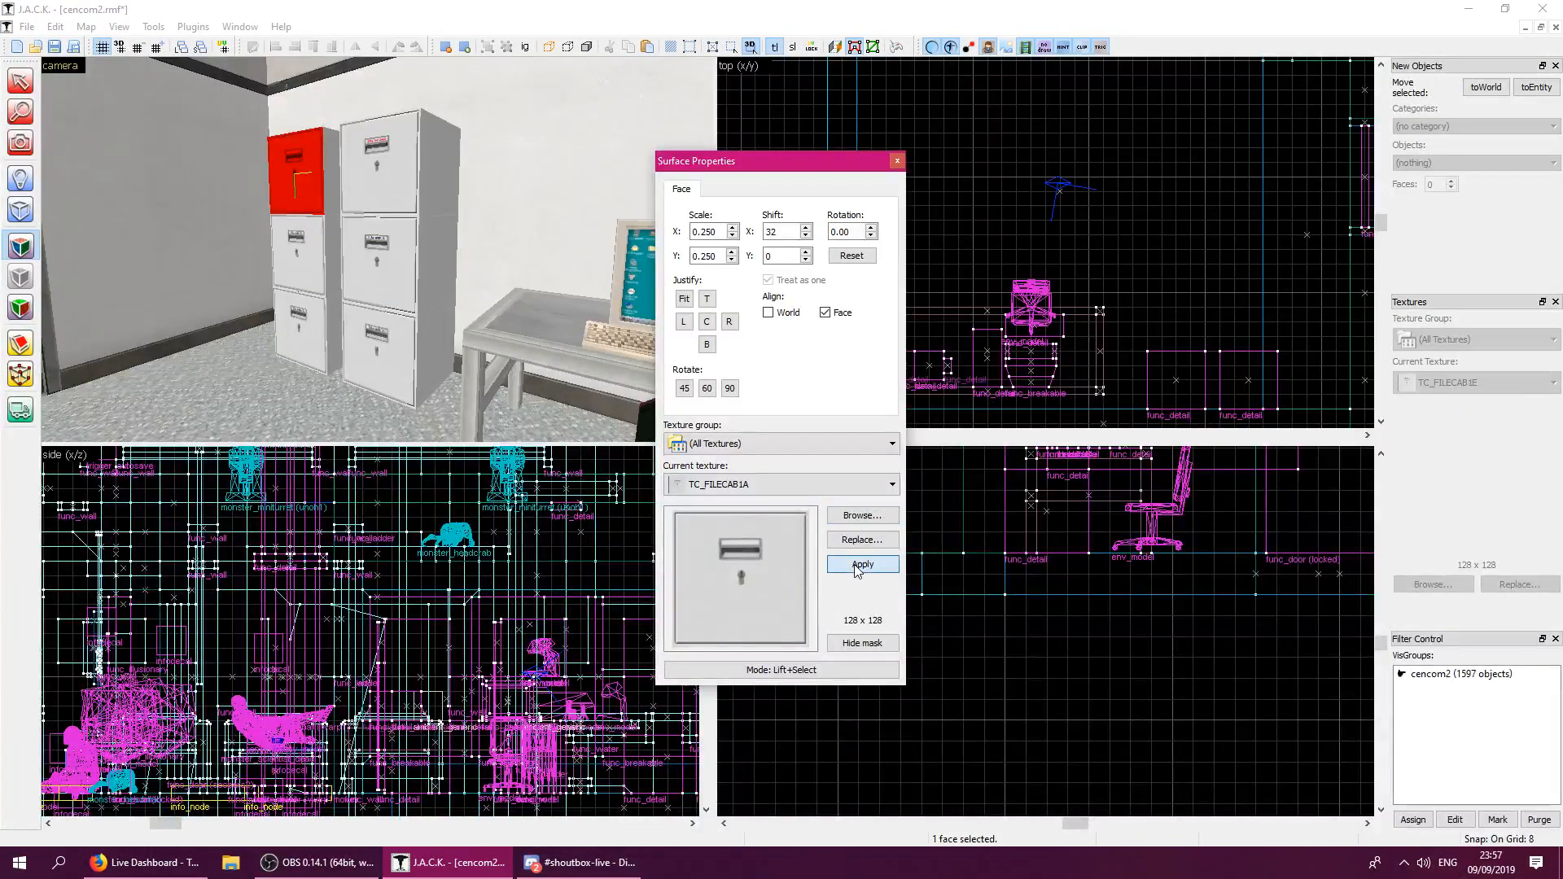
# Apply the scorched TC_FILECAB1D texture to the copied cabinet's bottom drawer front and close the surface properties.
pyautogui.click(322, 313)
pyautogui.click(863, 515)
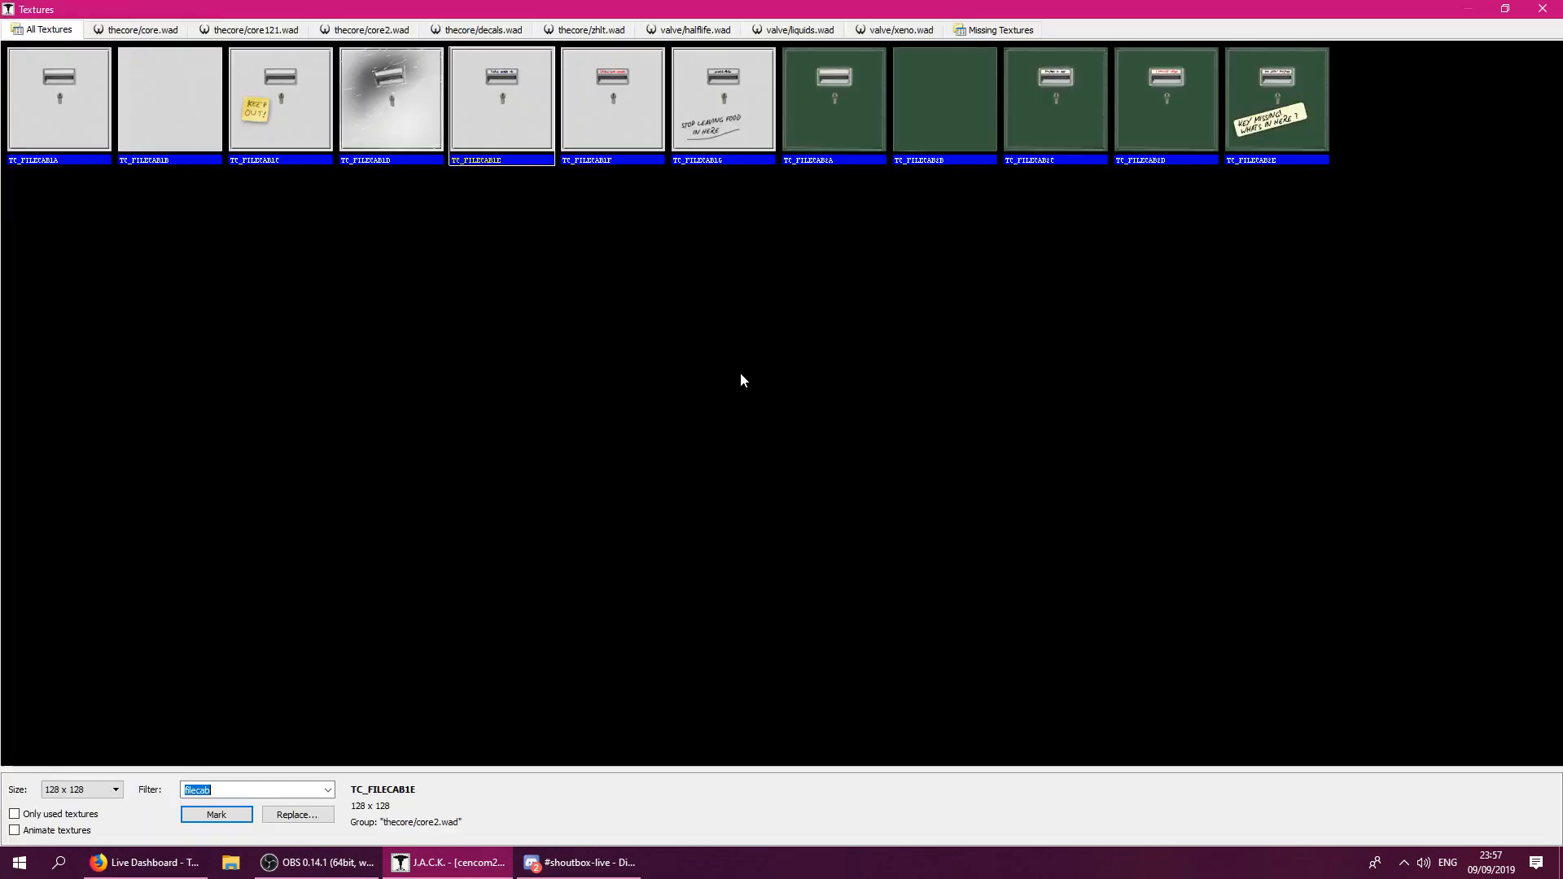
pyautogui.doubleClick(393, 111)
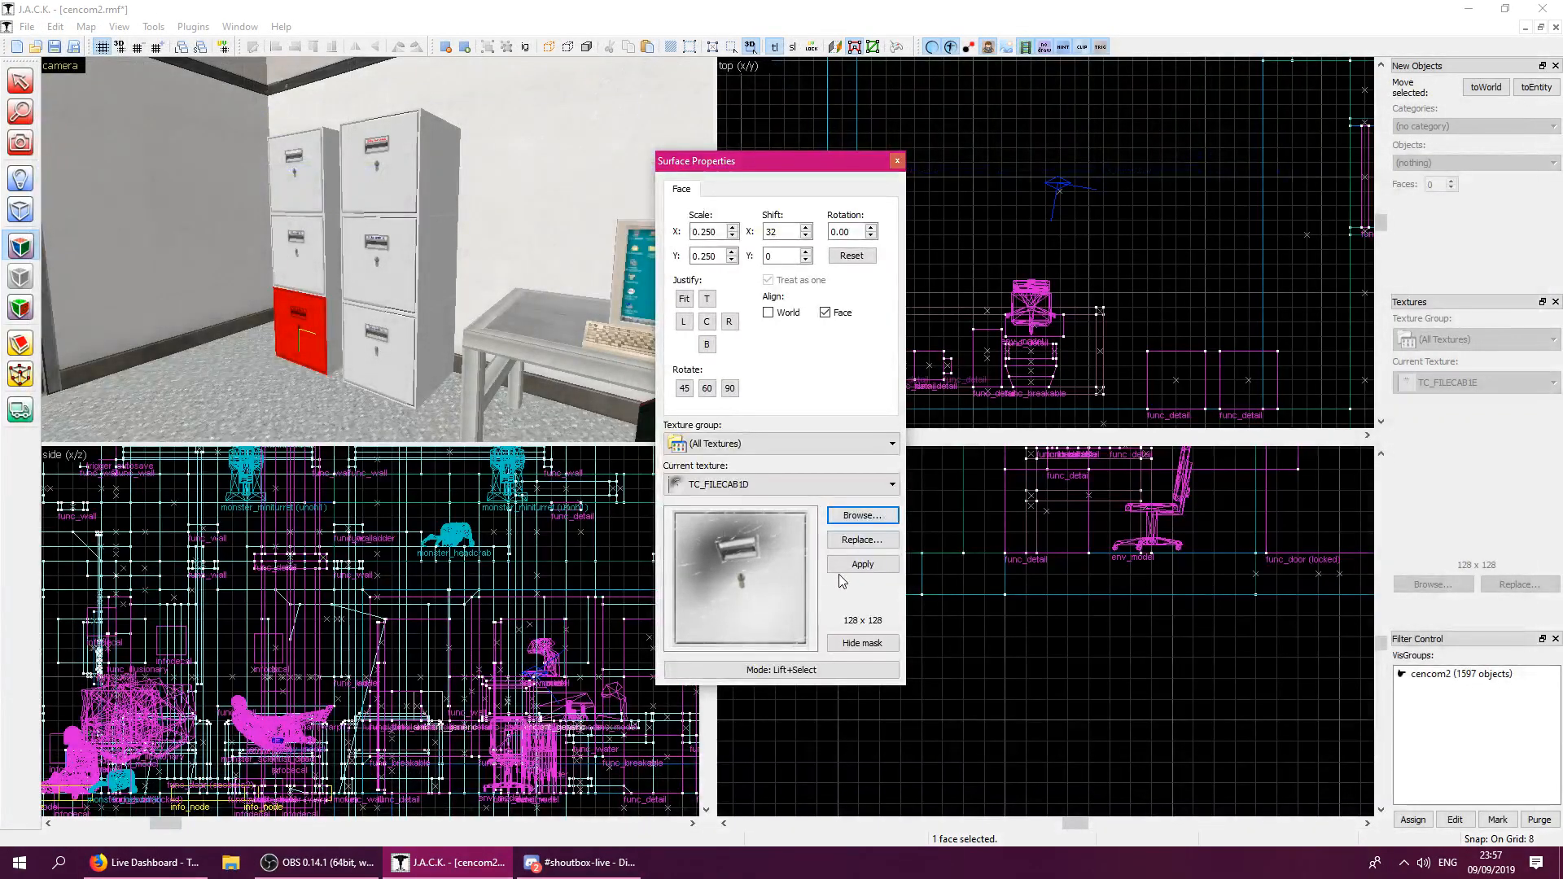
pyautogui.click(897, 161)
# Examine the scorched bottom drawer up close and compare both filing cabinets from several angles.
pyautogui.press('z')
pyautogui.press('s')
pyautogui.press('w')
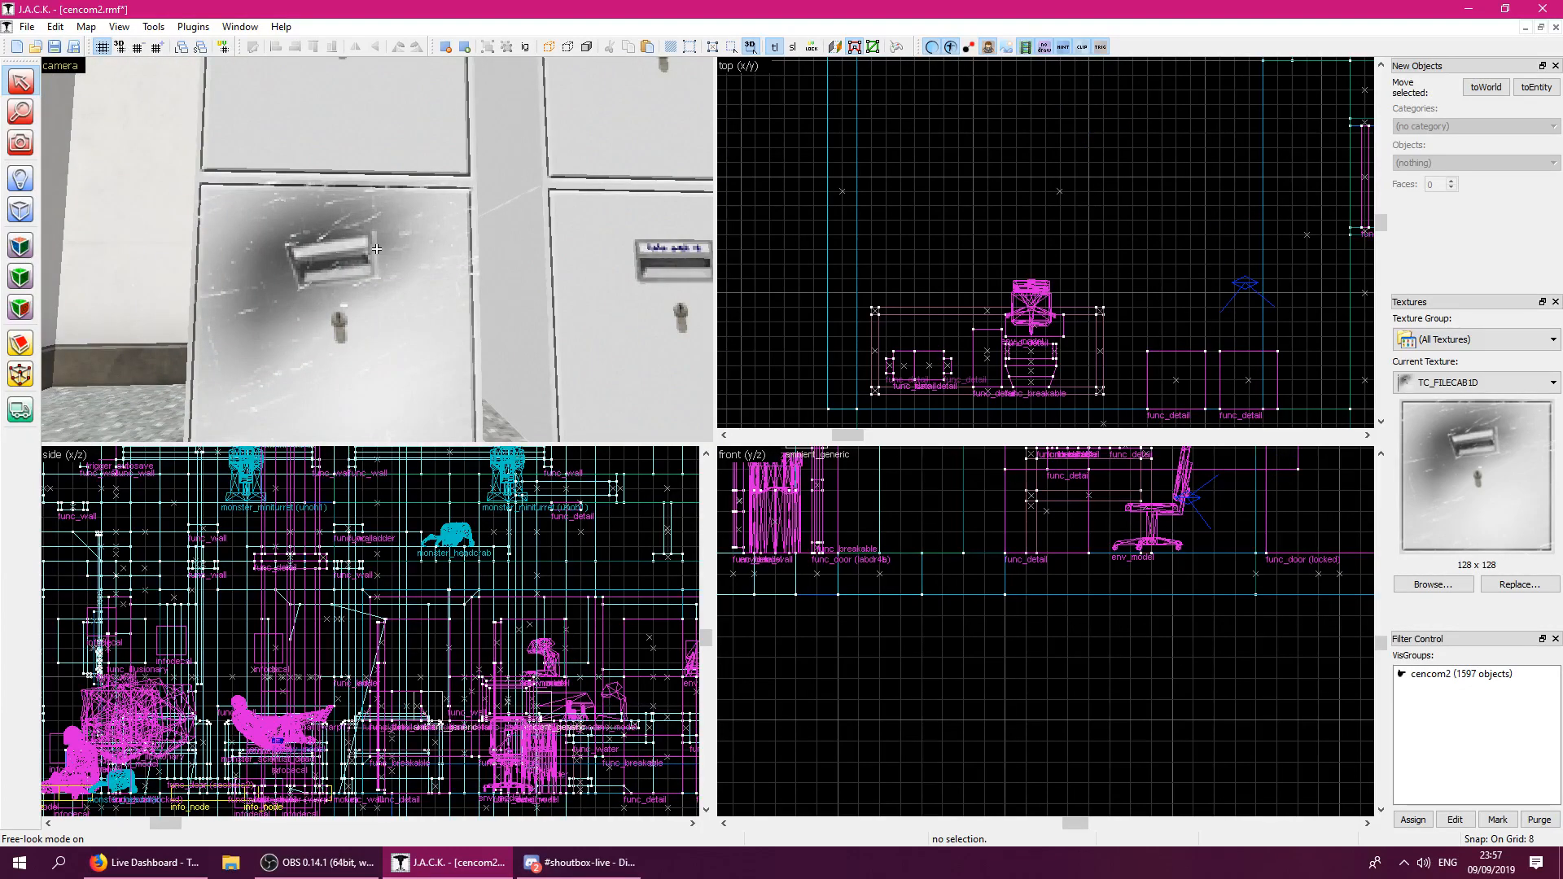
pyautogui.press('s')
pyautogui.press('w')
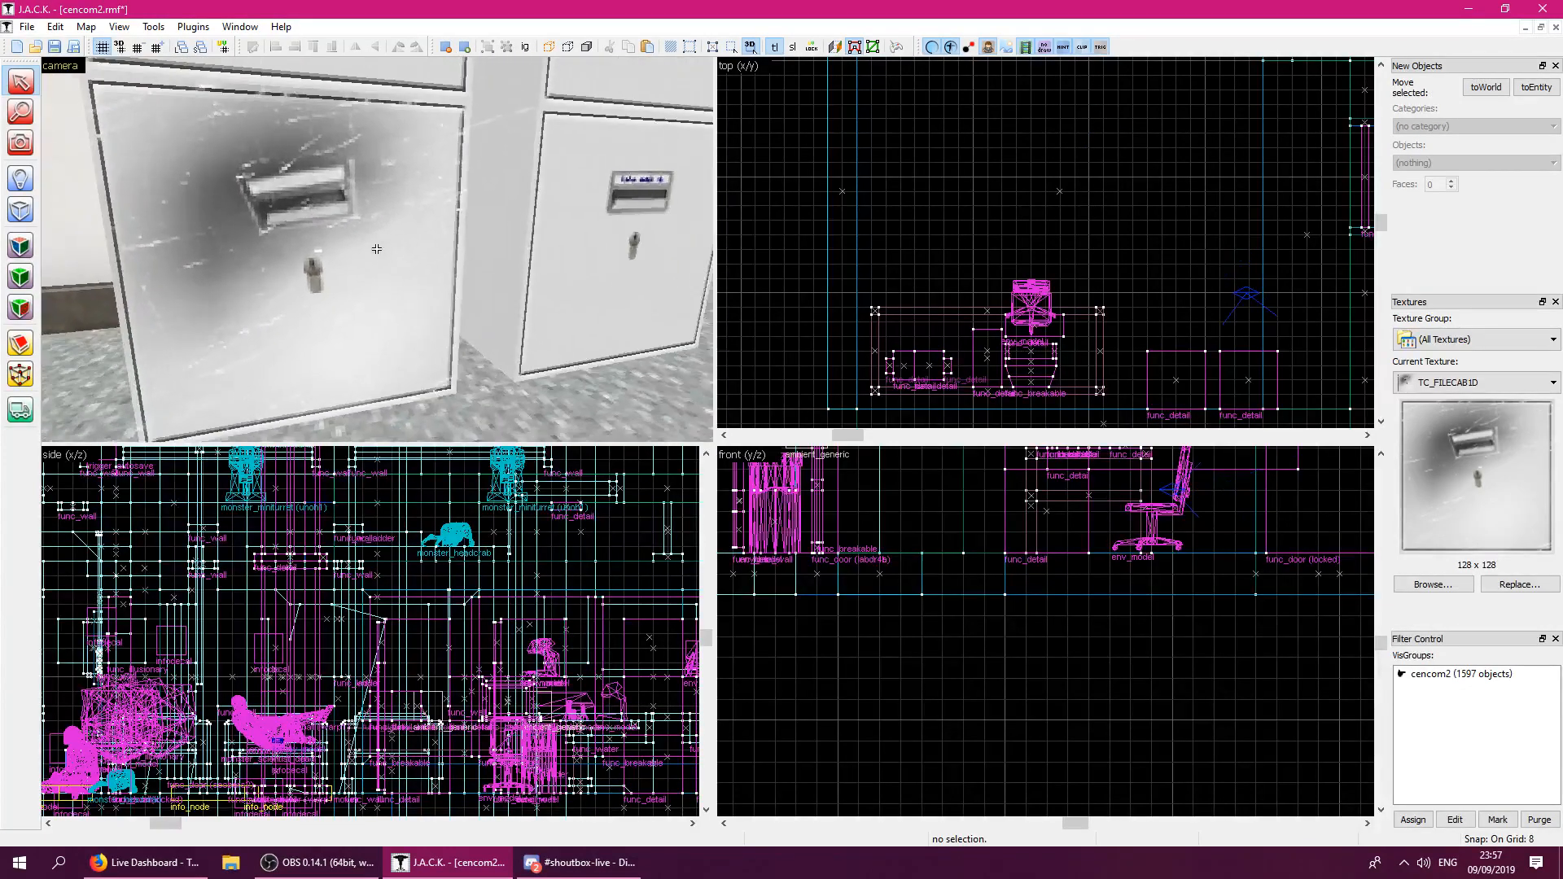
pyautogui.press('s')
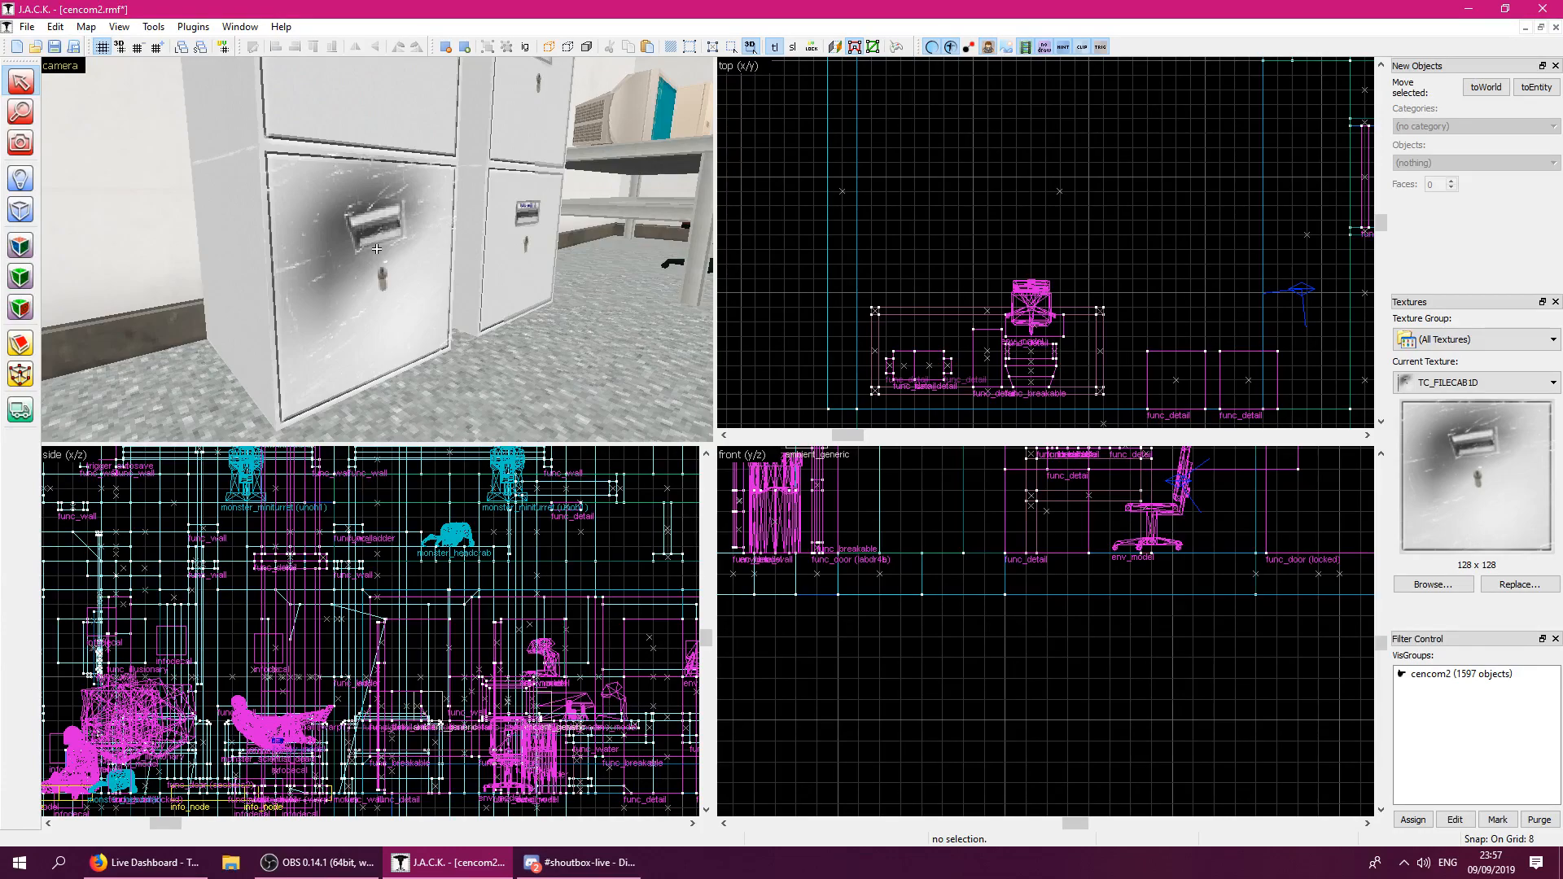
pyautogui.press('s')
pyautogui.press('w')
pyautogui.press('s')
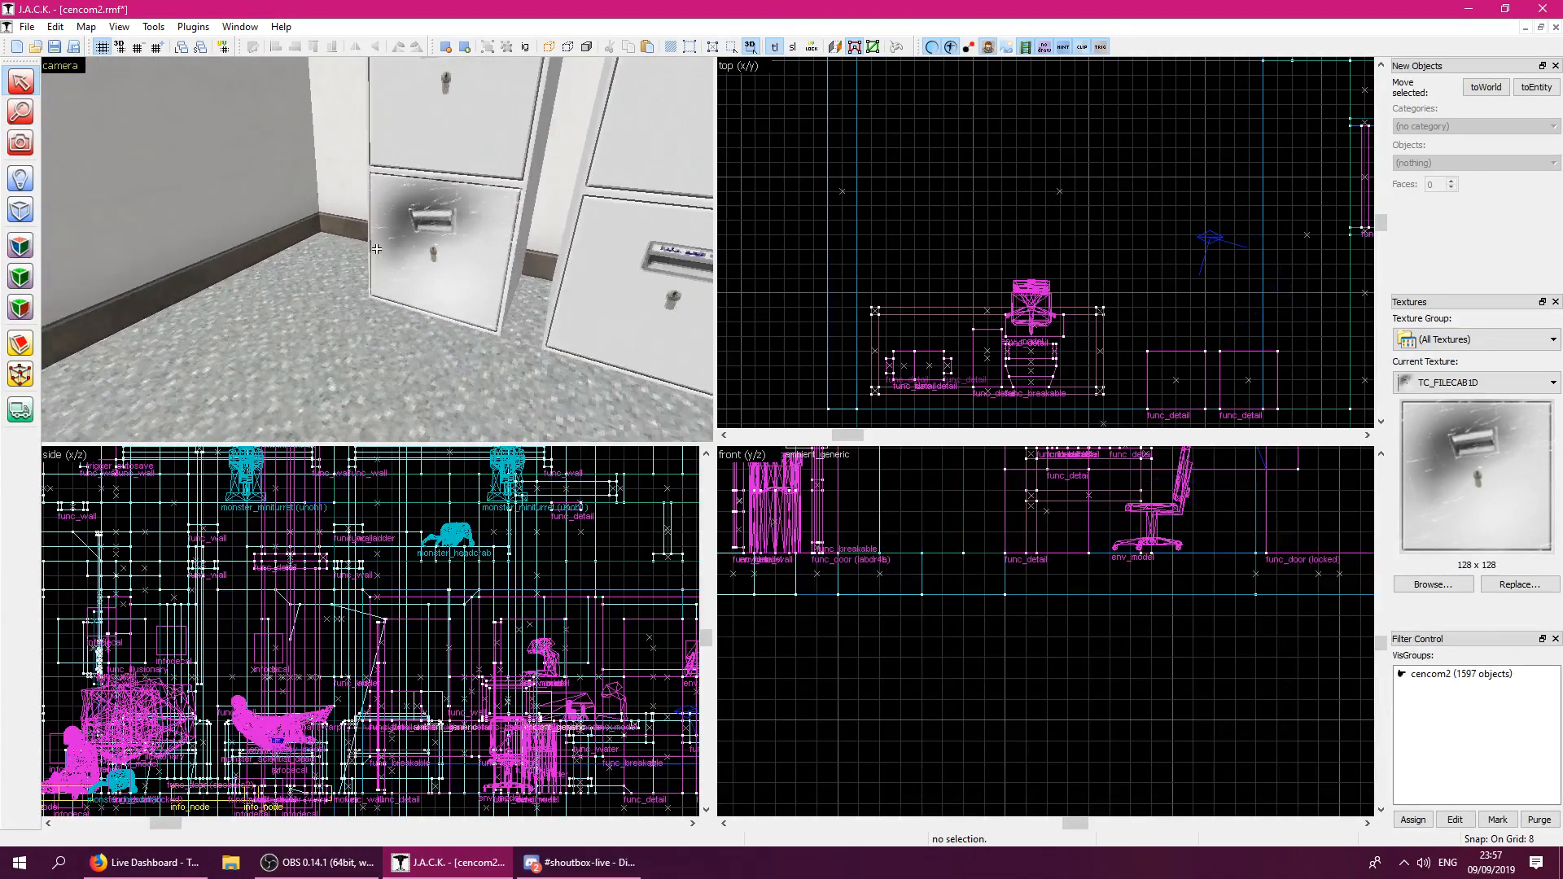
pyautogui.press('a')
pyautogui.press('s')
pyautogui.press('d')
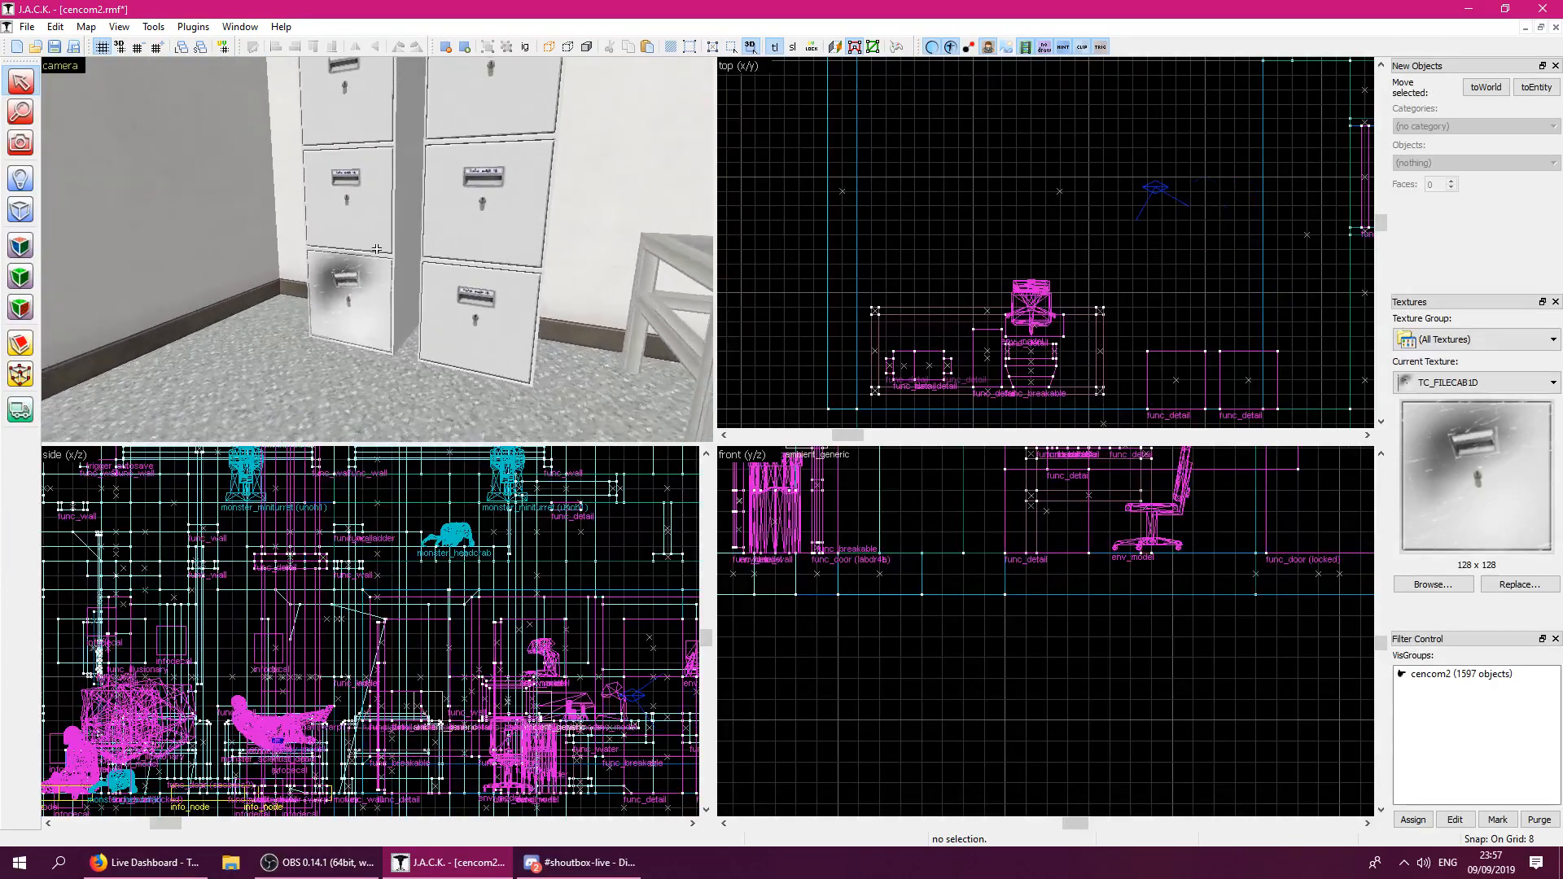
# Replace the scorched texture on the copied cabinet's bottom drawer front with TC_FILECAB1F and close the surface properties.
pyautogui.press('w')
pyautogui.press('d')
pyautogui.press('s')
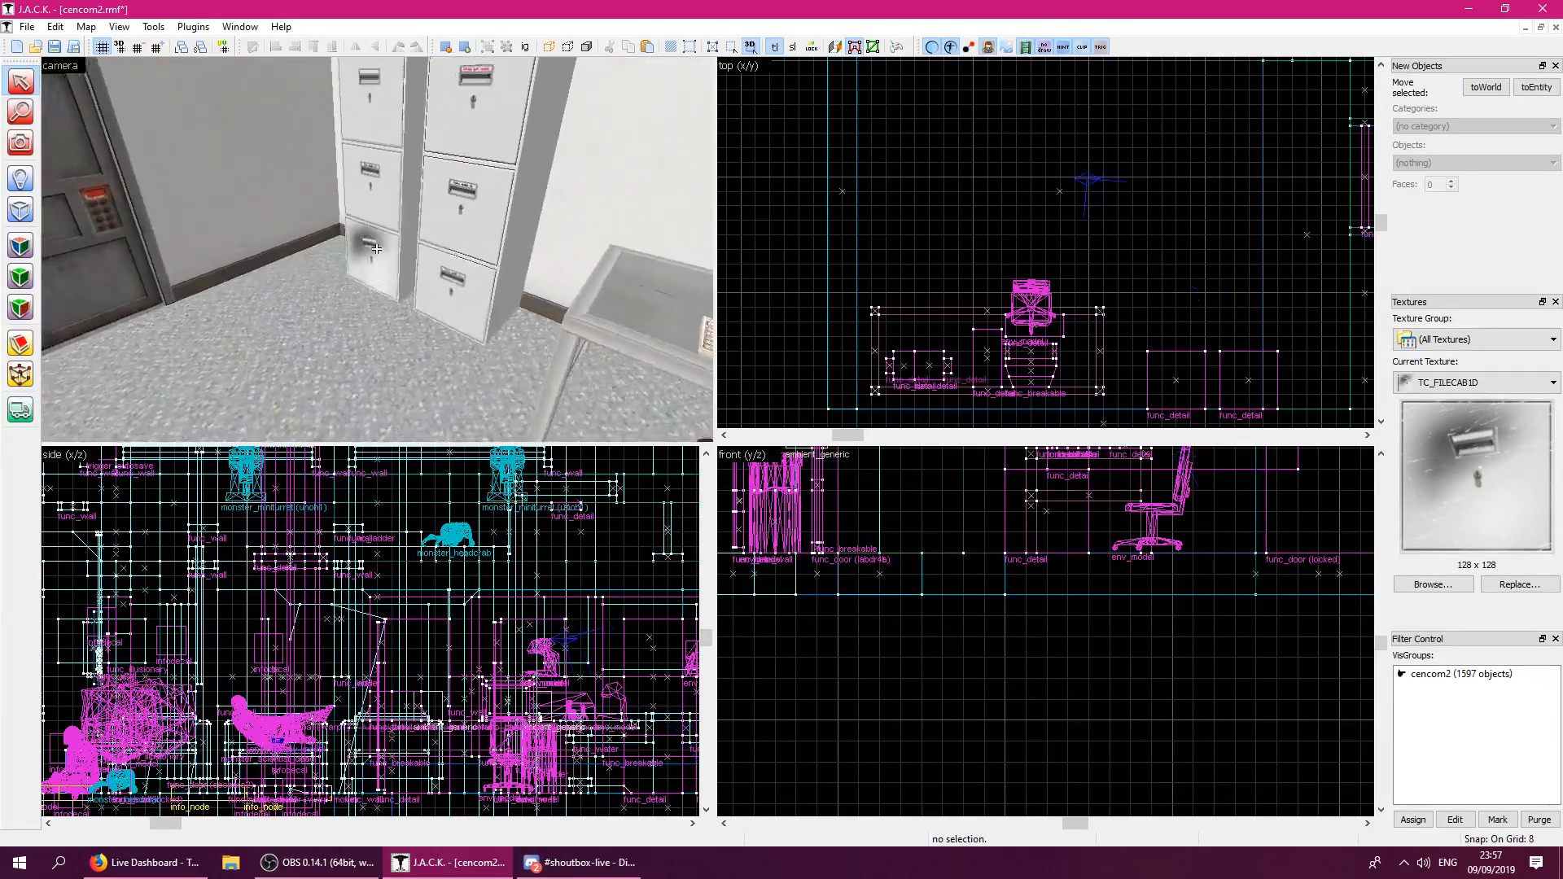
pyautogui.press('w')
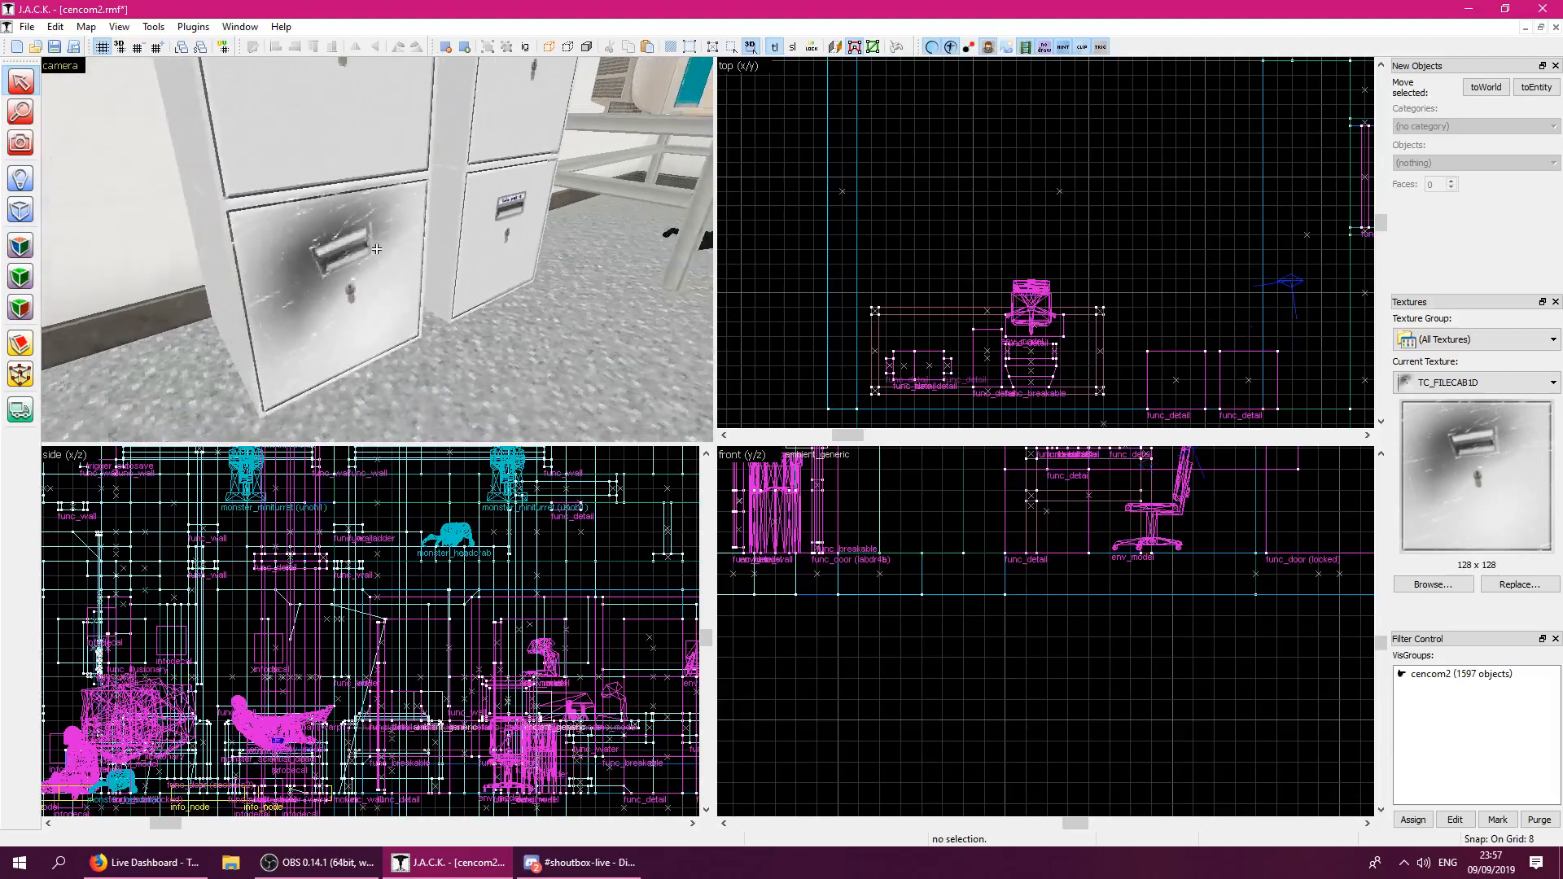
pyautogui.click(20, 246)
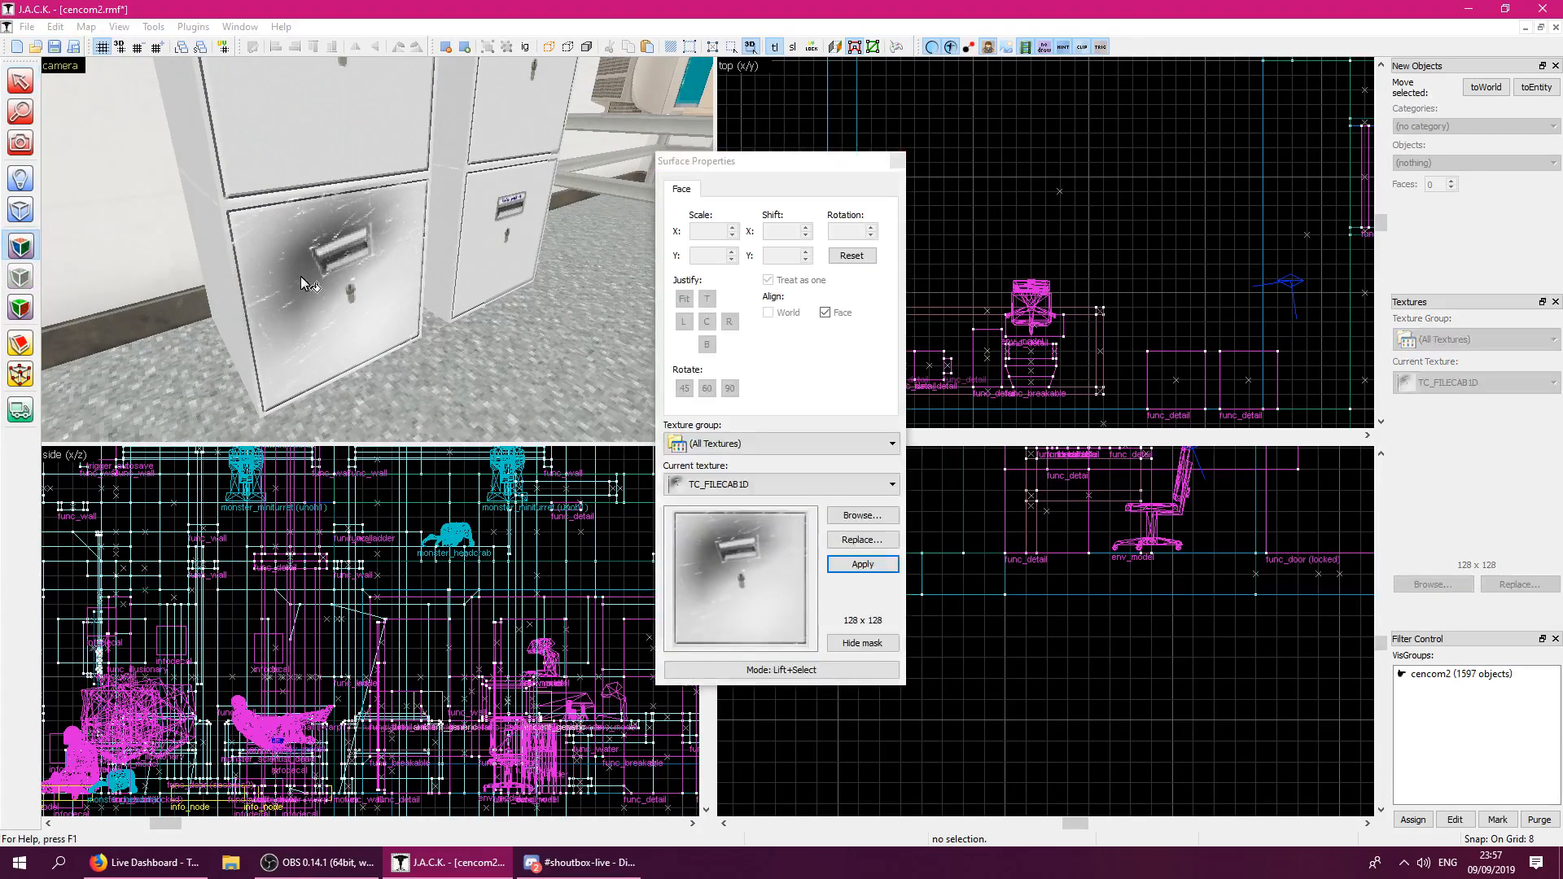
pyautogui.click(300, 276)
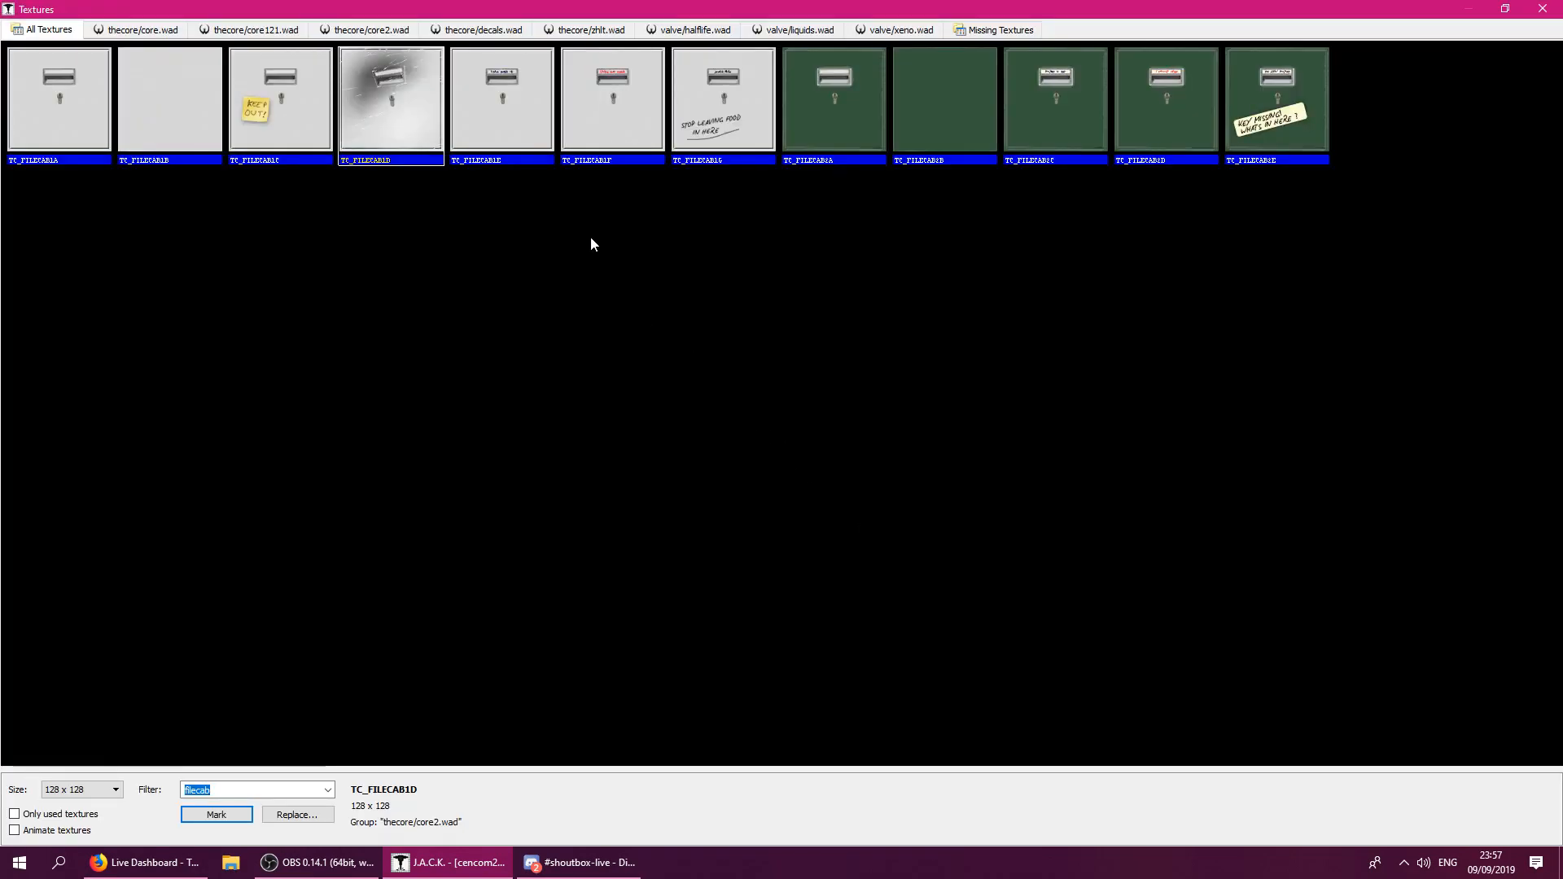
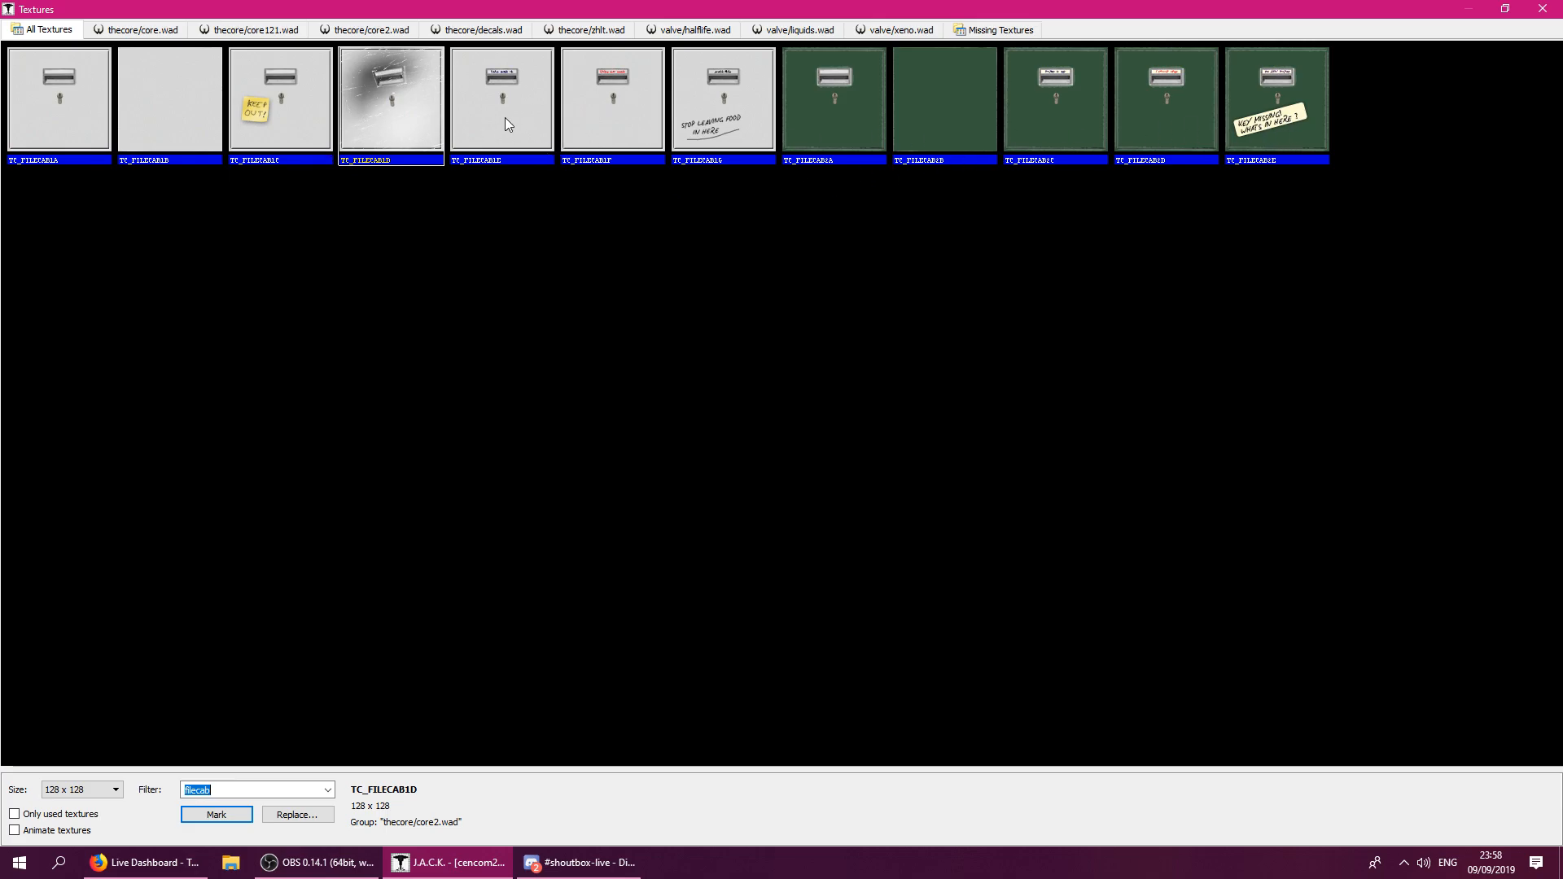
pyautogui.doubleClick(604, 103)
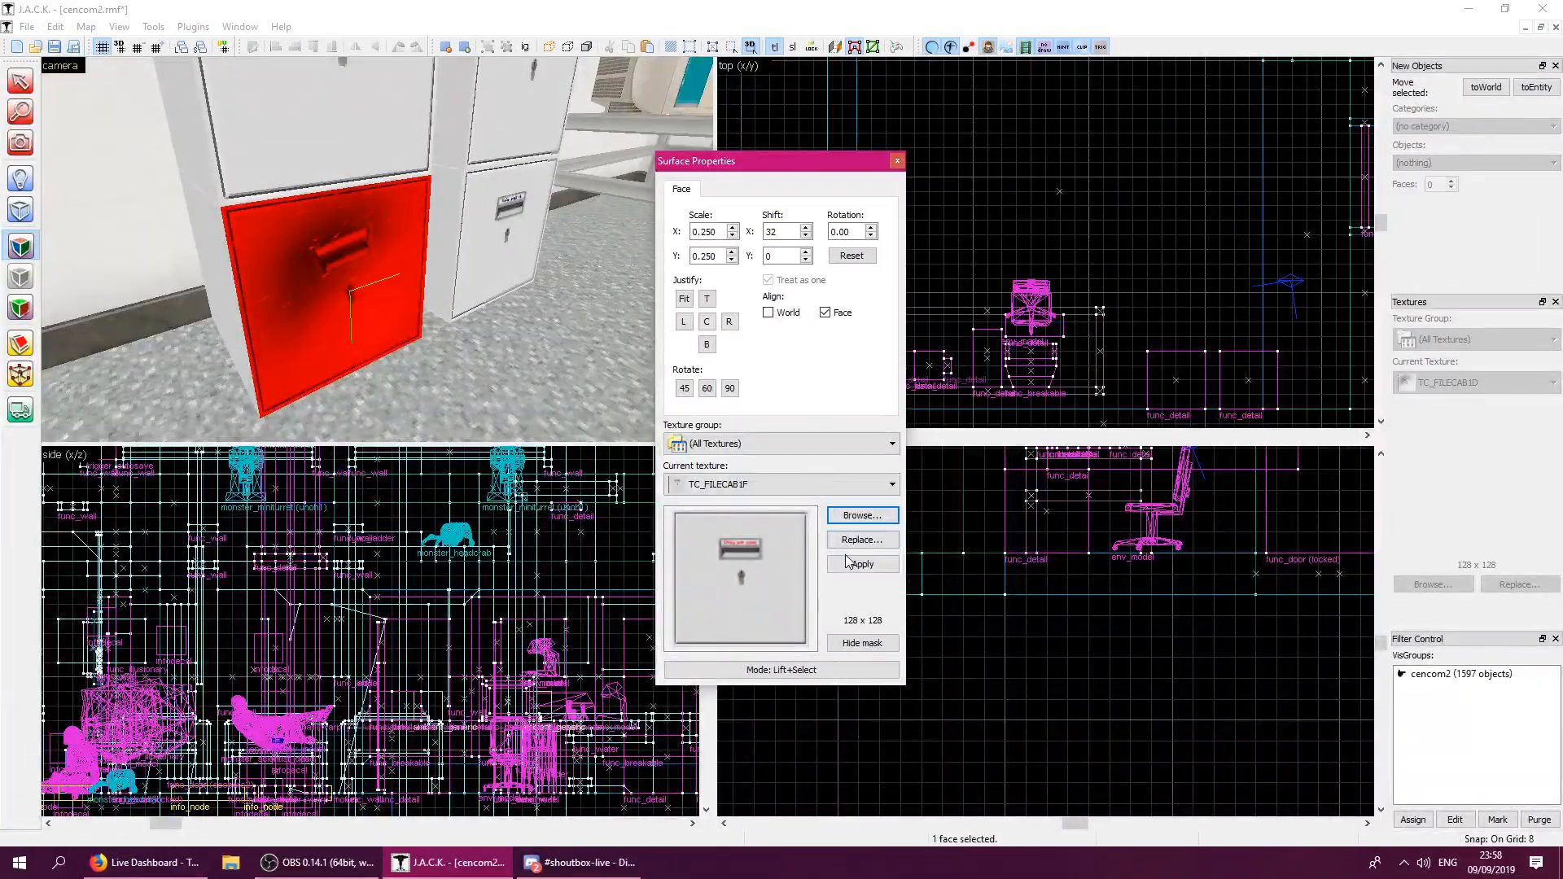
pyautogui.click(896, 162)
# Examine the furnished office from inside and through its windows, then look at the bare wall beside the desk.
pyautogui.press('z')
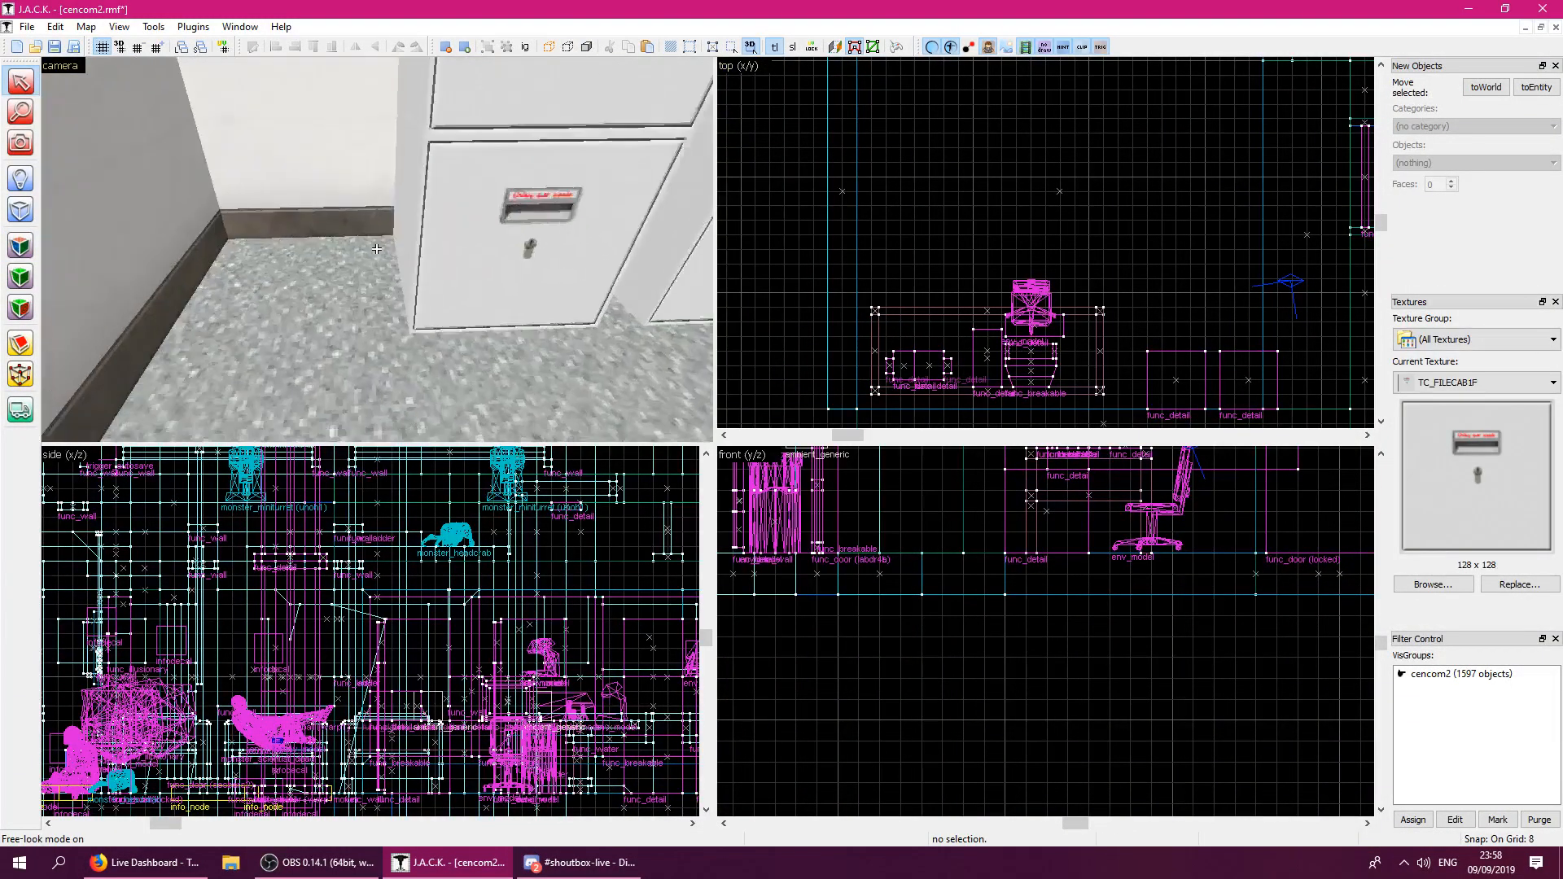
pyautogui.press('s')
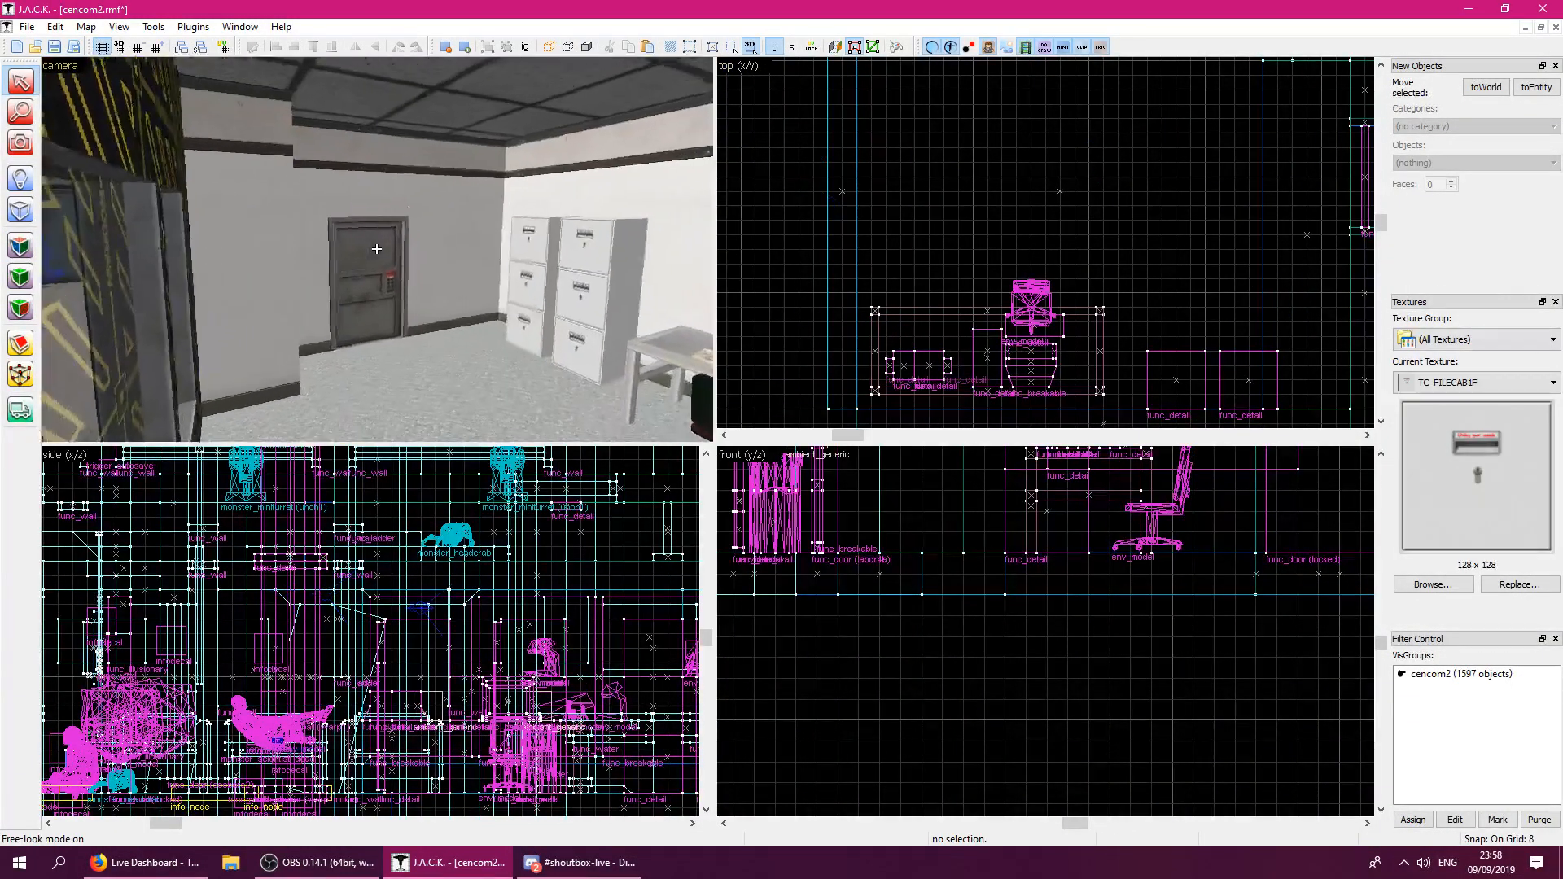
pyautogui.press('w')
pyautogui.press('s')
pyautogui.press('w')
pyautogui.press('s')
pyautogui.press('d')
pyautogui.press('a')
pyautogui.press('d')
pyautogui.press('w')
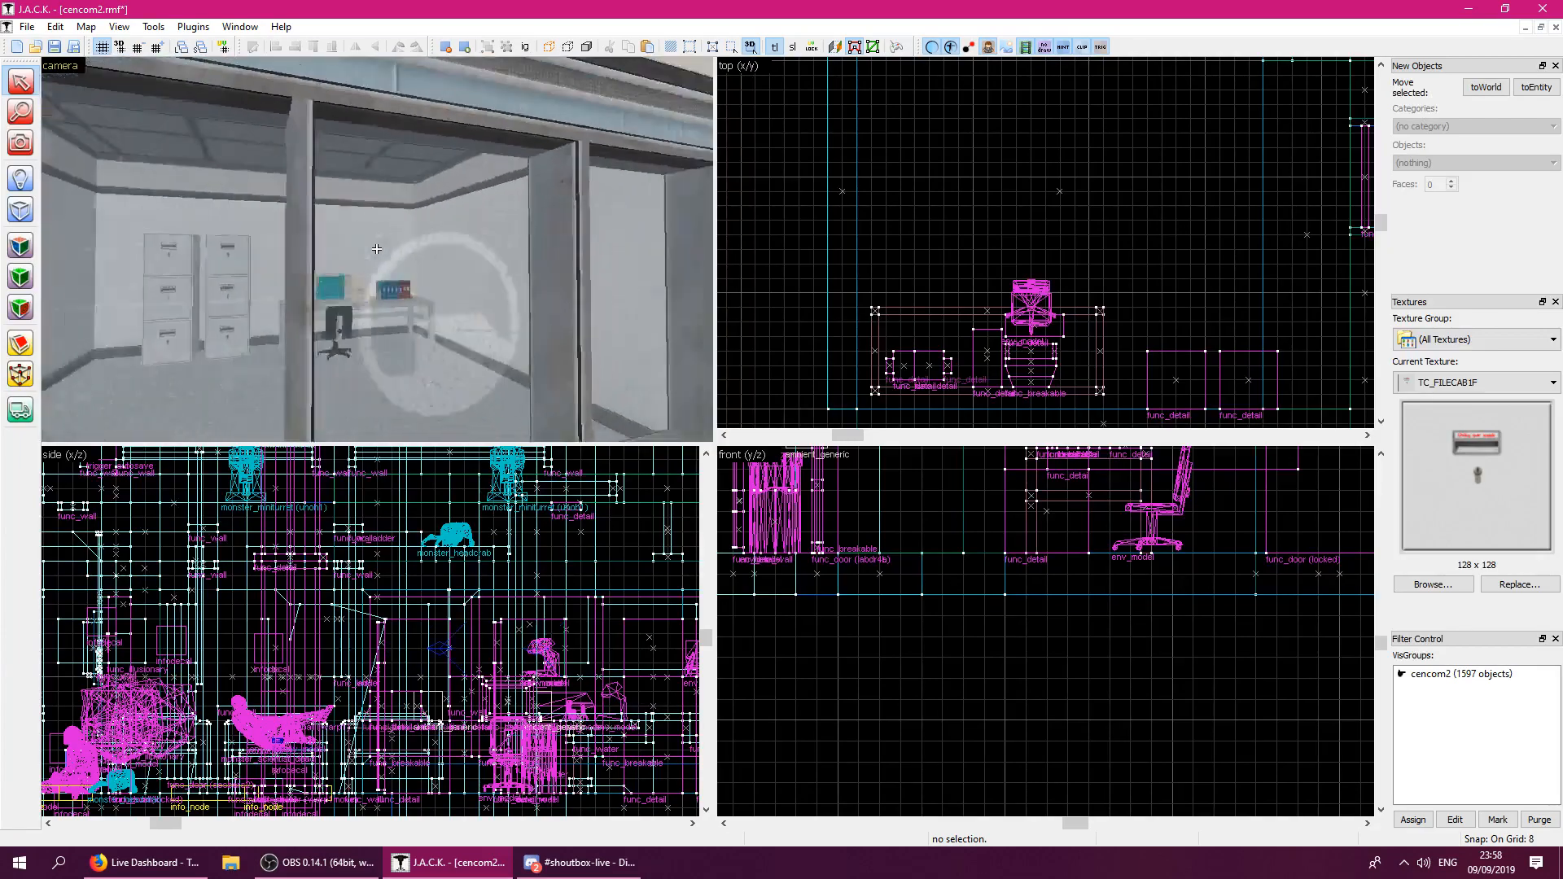
pyautogui.press('s')
pyautogui.press('z')
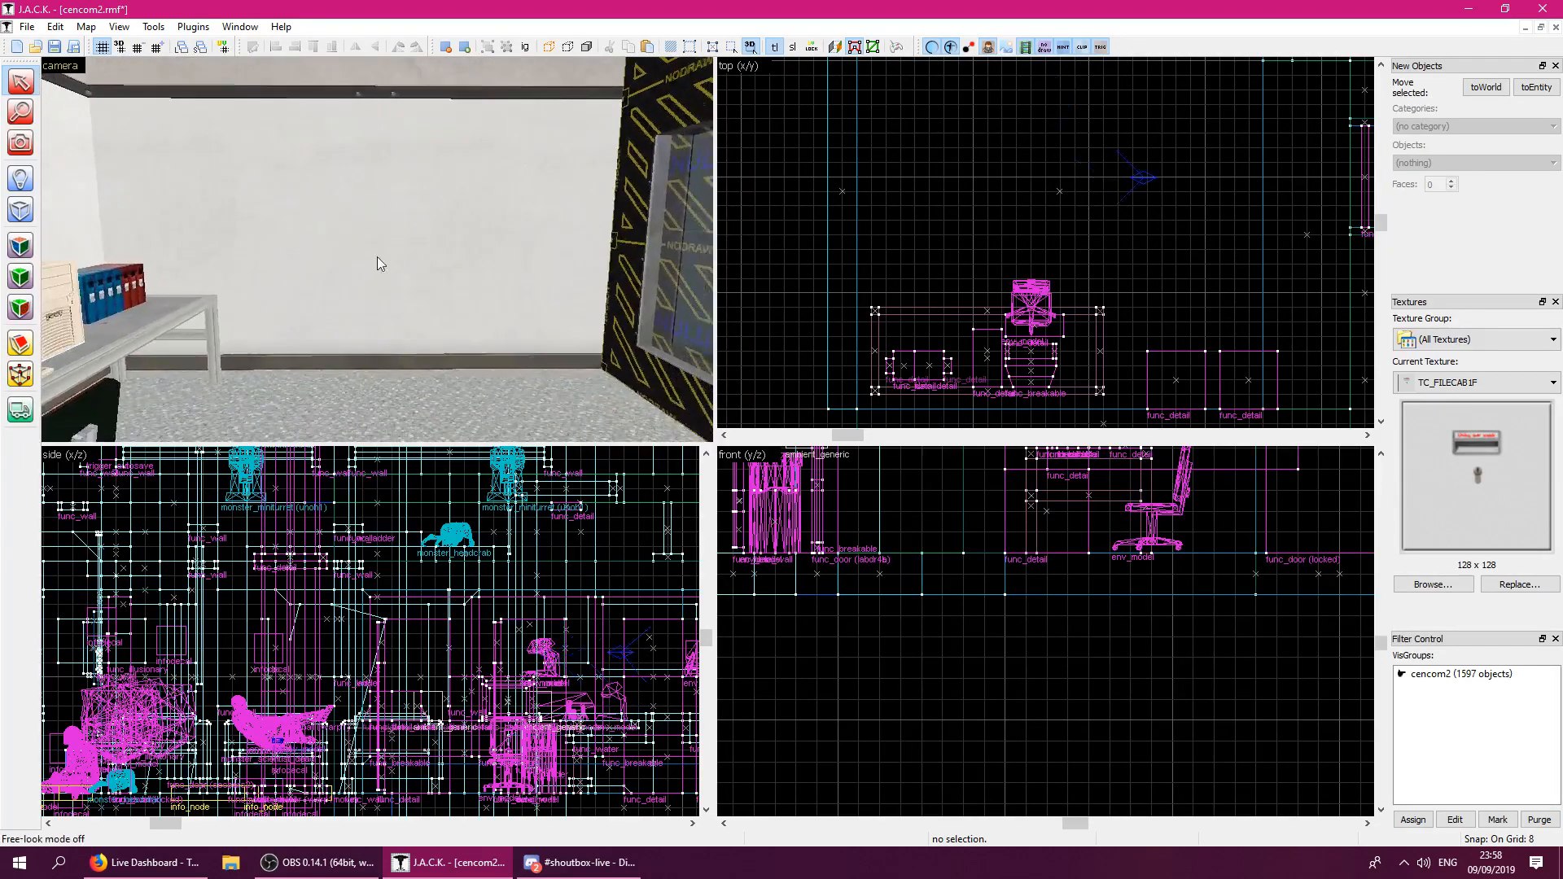
# Choose the DMH-CORK2 texture by filtering for cork and sketch a block 8 by 128 by 96 units along the office's bare wall.
pyautogui.click(1433, 584)
pyautogui.write('n otic')
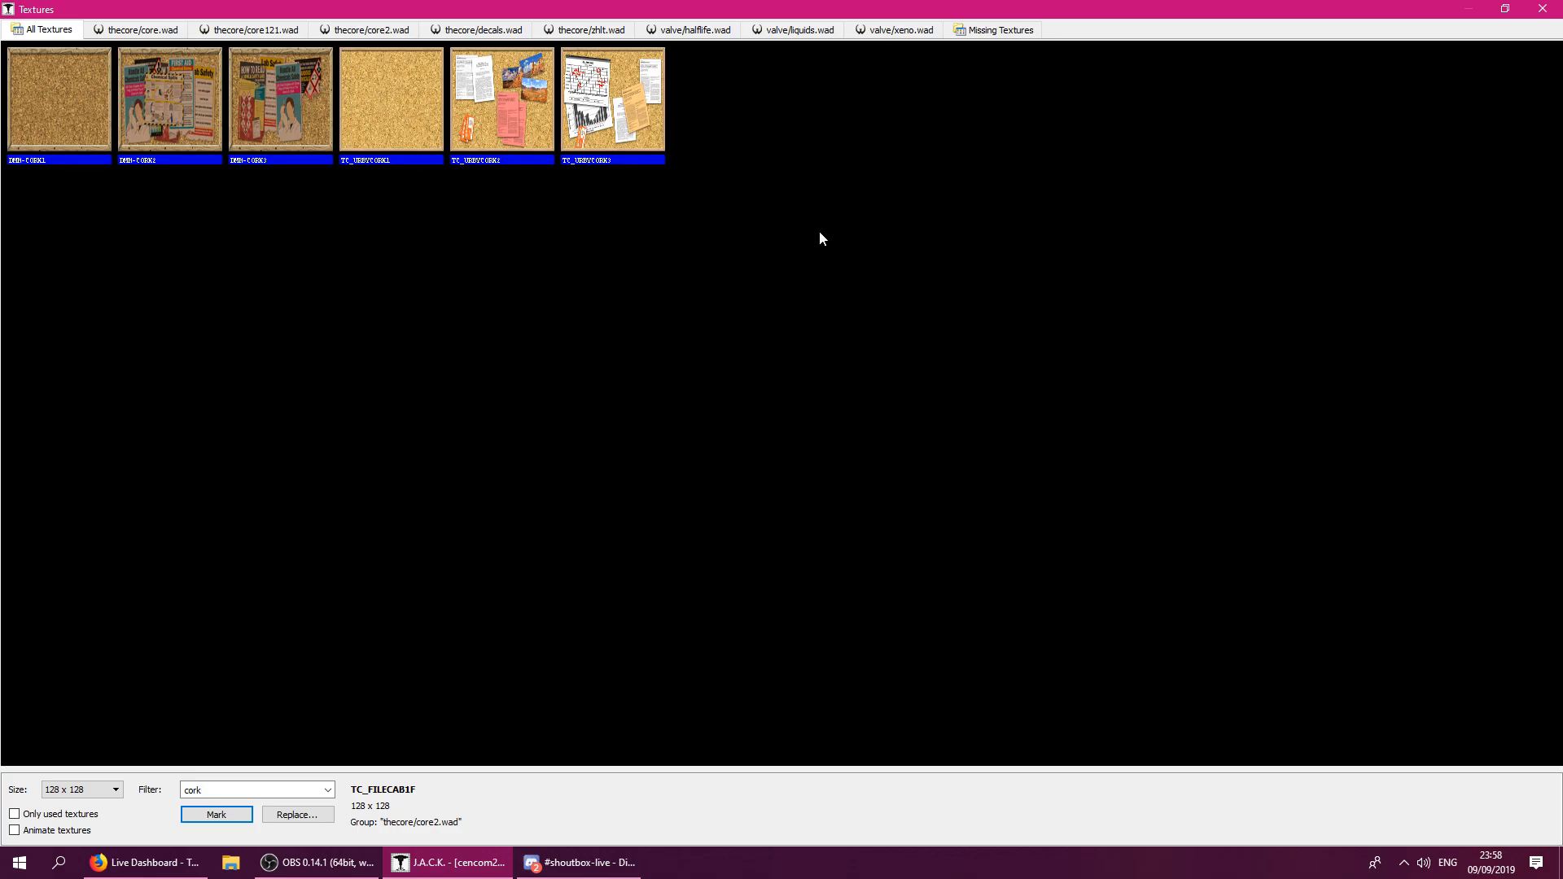
pyautogui.doubleClick(184, 95)
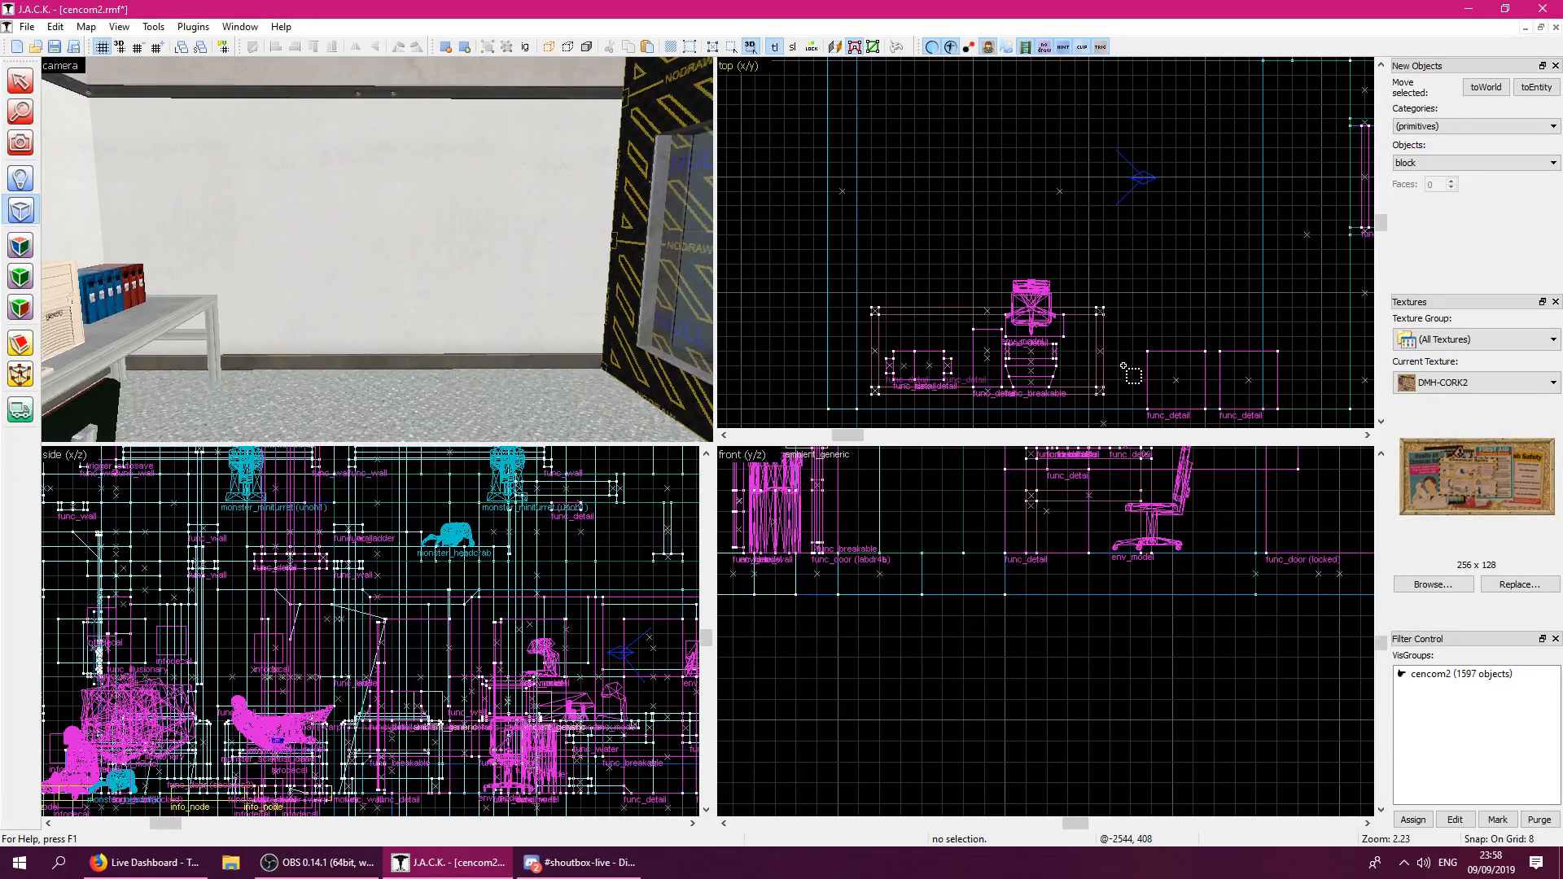
pyautogui.scroll(-4, 1125, 368)
pyautogui.scroll(1, 1023, 263)
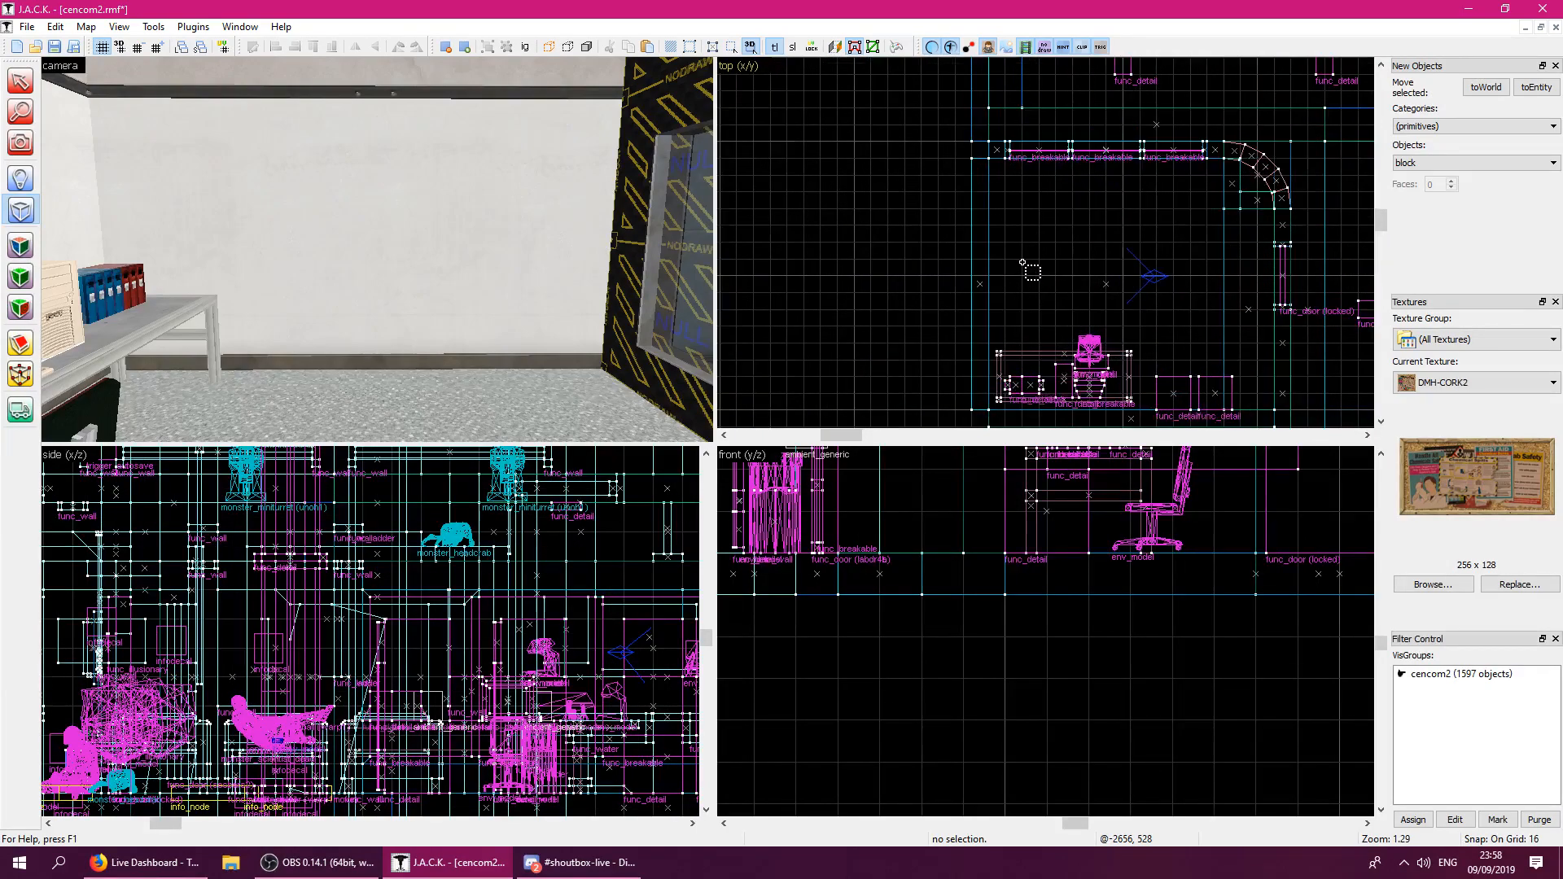
pyautogui.scroll(1, 1016, 264)
pyautogui.moveTo(987, 196); pyautogui.dragTo(995, 356)
pyautogui.scroll(-2, 957, 643)
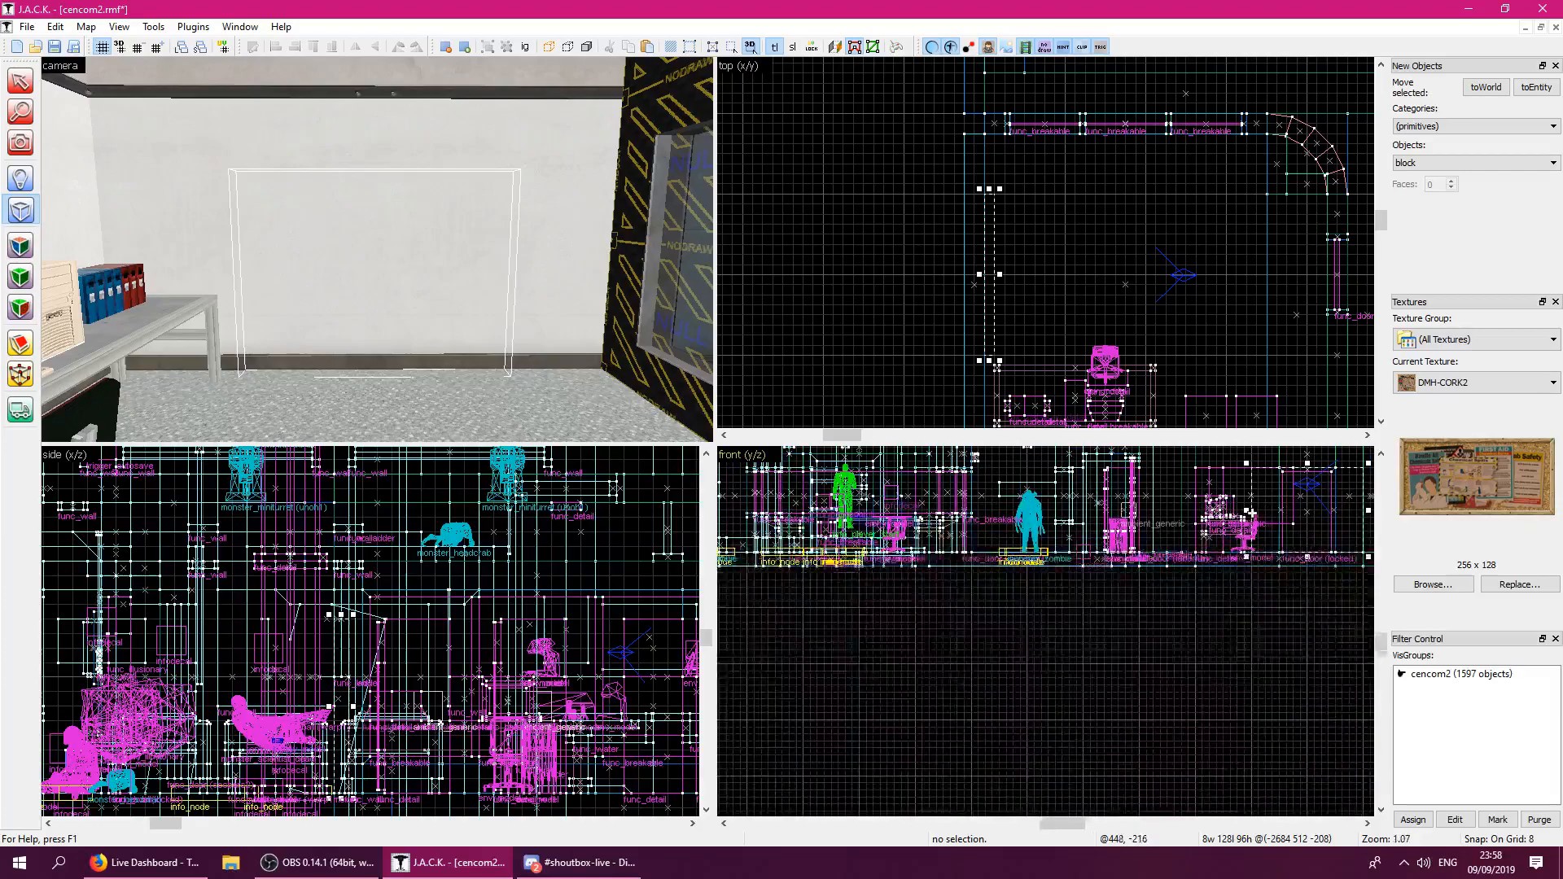
# Resize the corkboard block to 4 by 128 by 64 units, shift it along the wall and create it.
pyautogui.moveTo(1305, 561); pyautogui.dragTo(1312, 534)
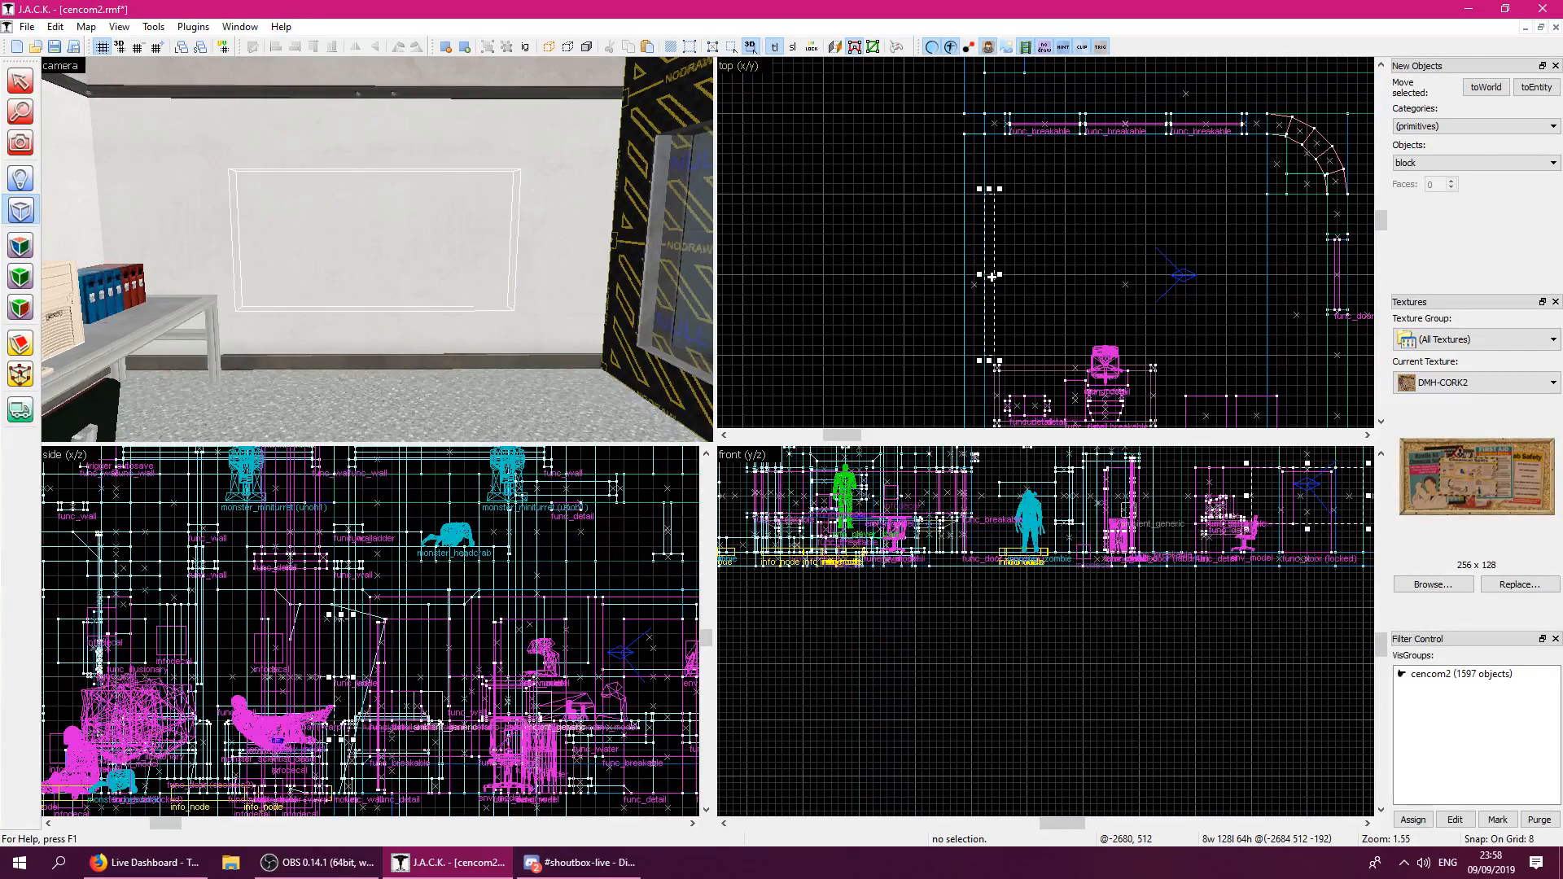
pyautogui.press('[')
pyautogui.scroll(1, 992, 275)
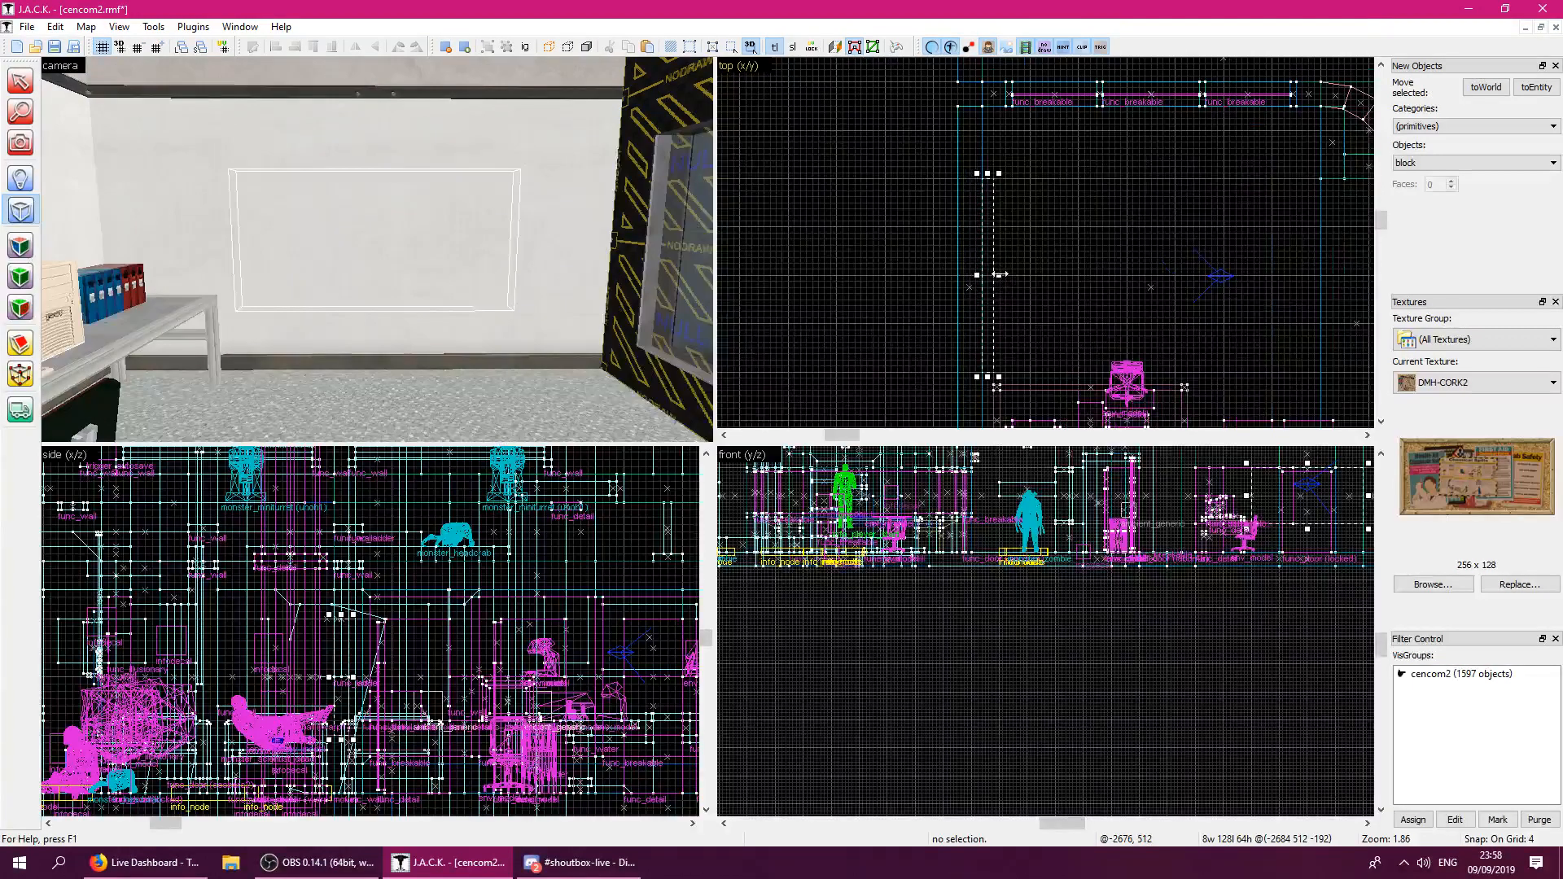
pyautogui.scroll(2, 1266, 505)
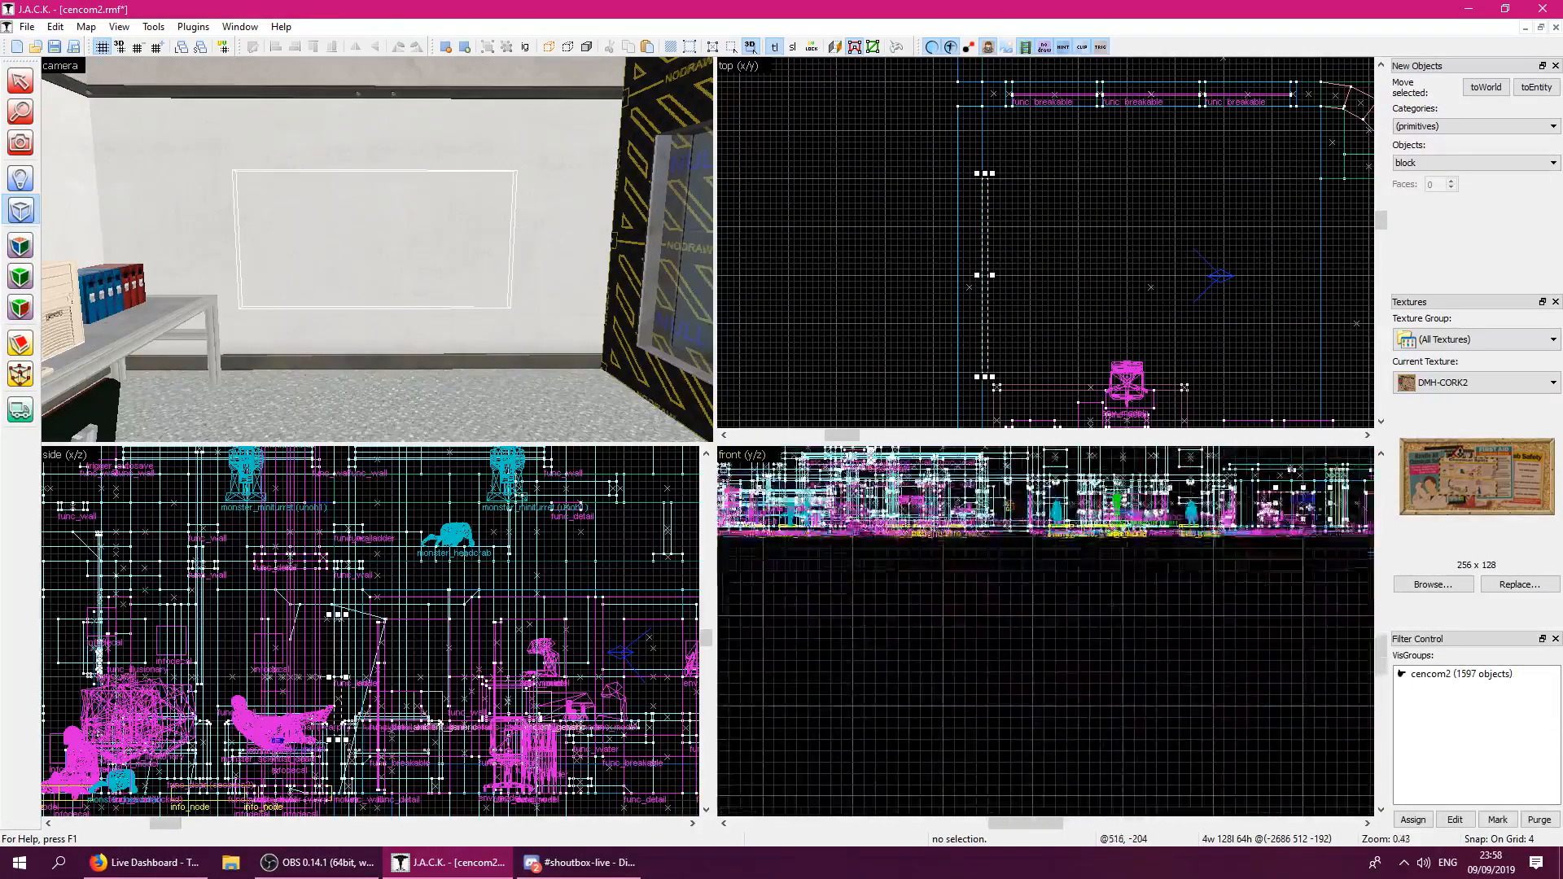
pyautogui.moveTo(1224, 494)
pyautogui.mouseDown()
pyautogui.moveTo(1264, 493)
pyautogui.moveTo(1209, 504)
pyautogui.mouseUp()
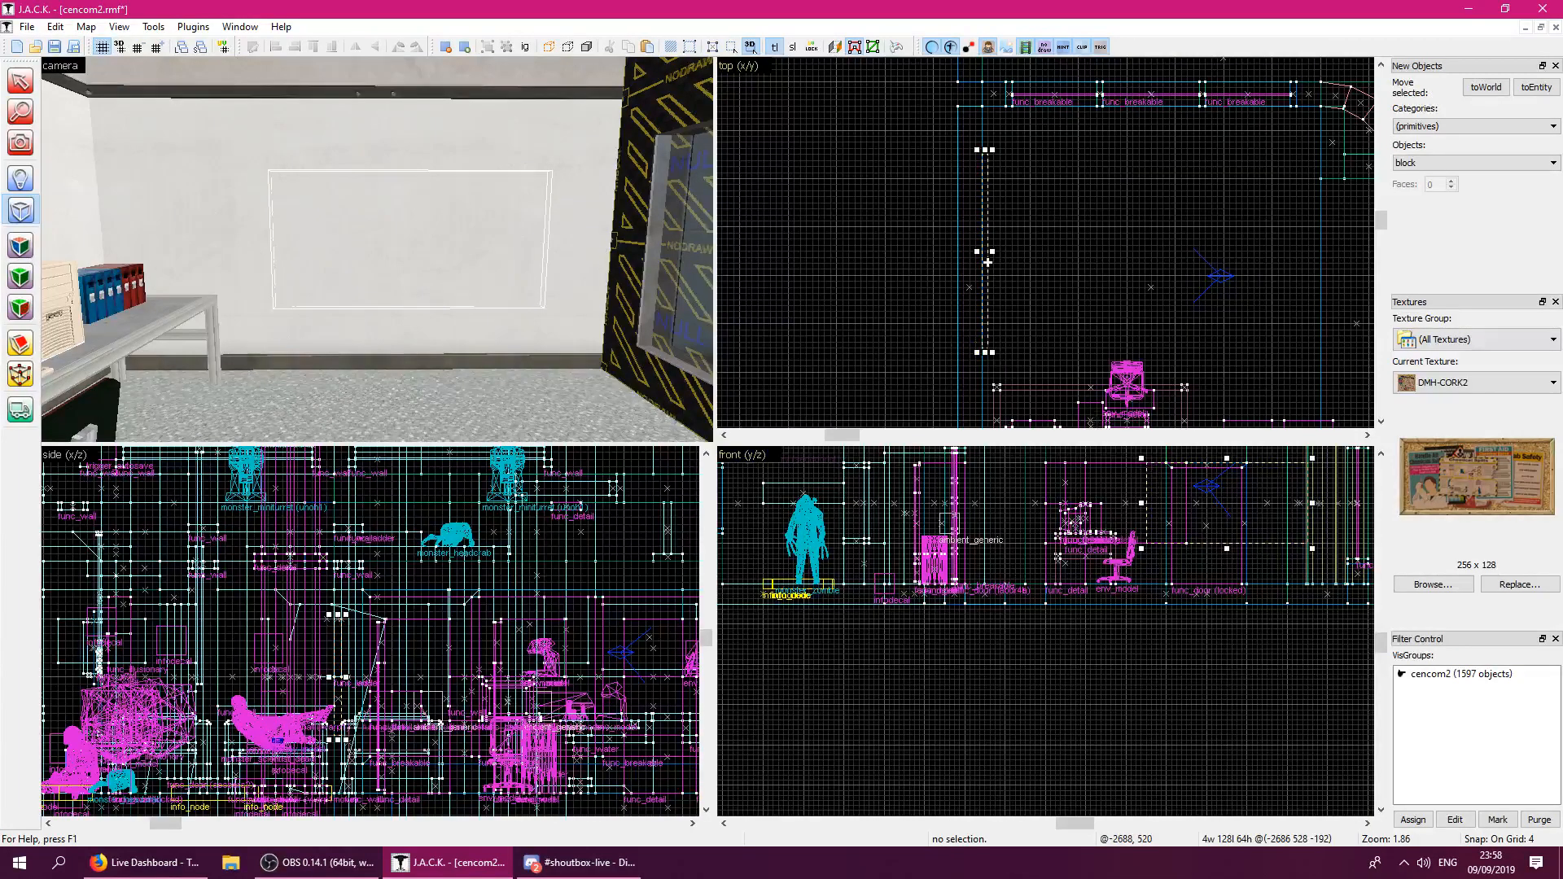
pyautogui.press('Return')
# Fit the DMH-CORK2 texture to the corkboard's front face and right-justify it on the side edge.
pyautogui.click(20, 246)
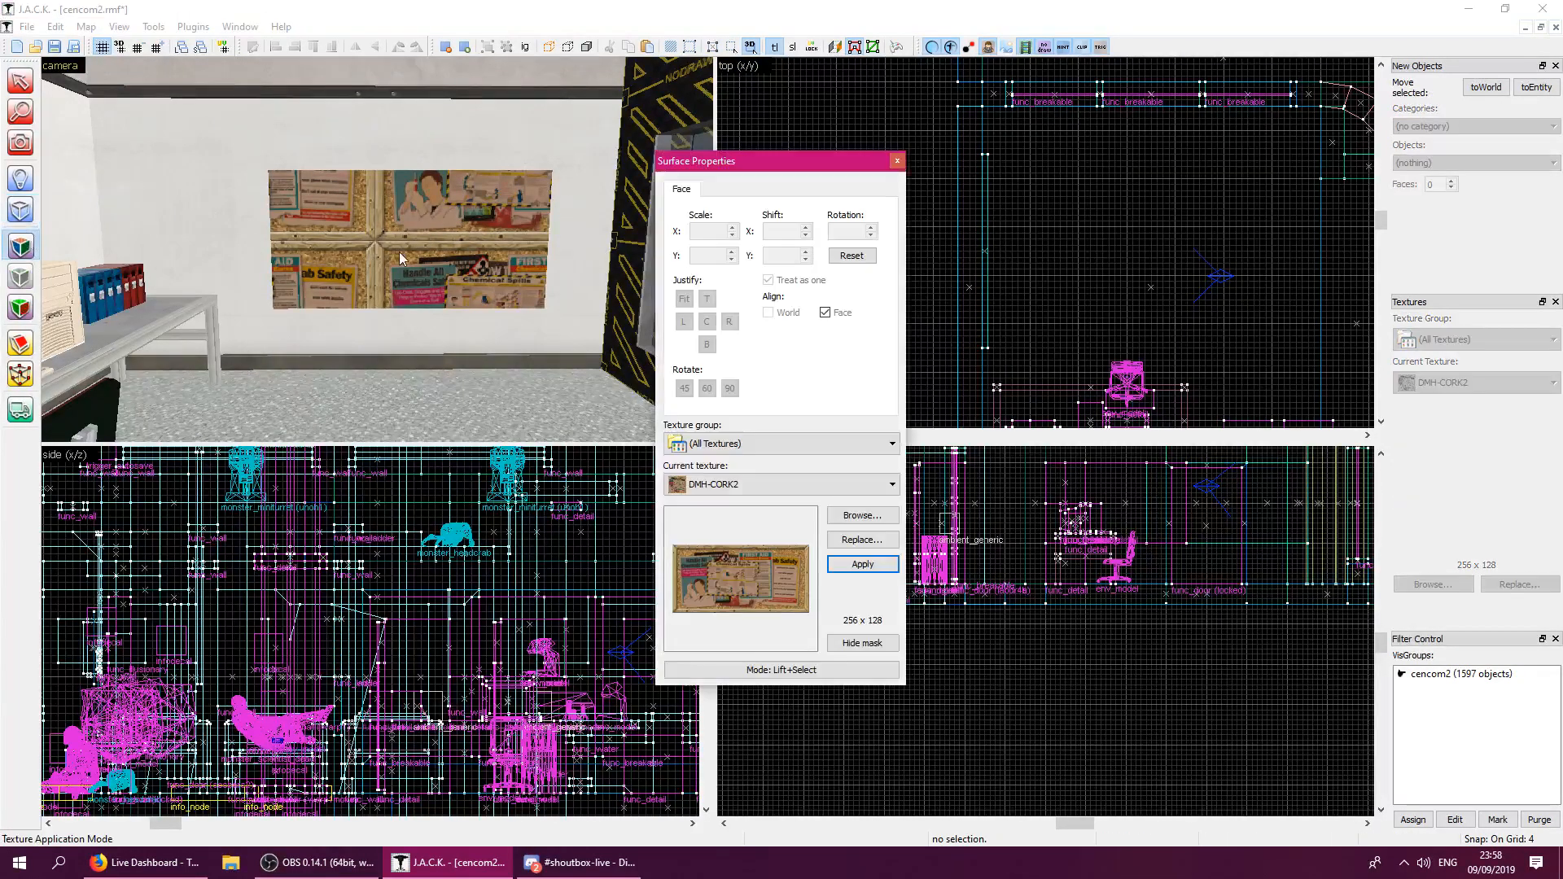
pyautogui.click(411, 245)
pyautogui.press('z')
pyautogui.press('w')
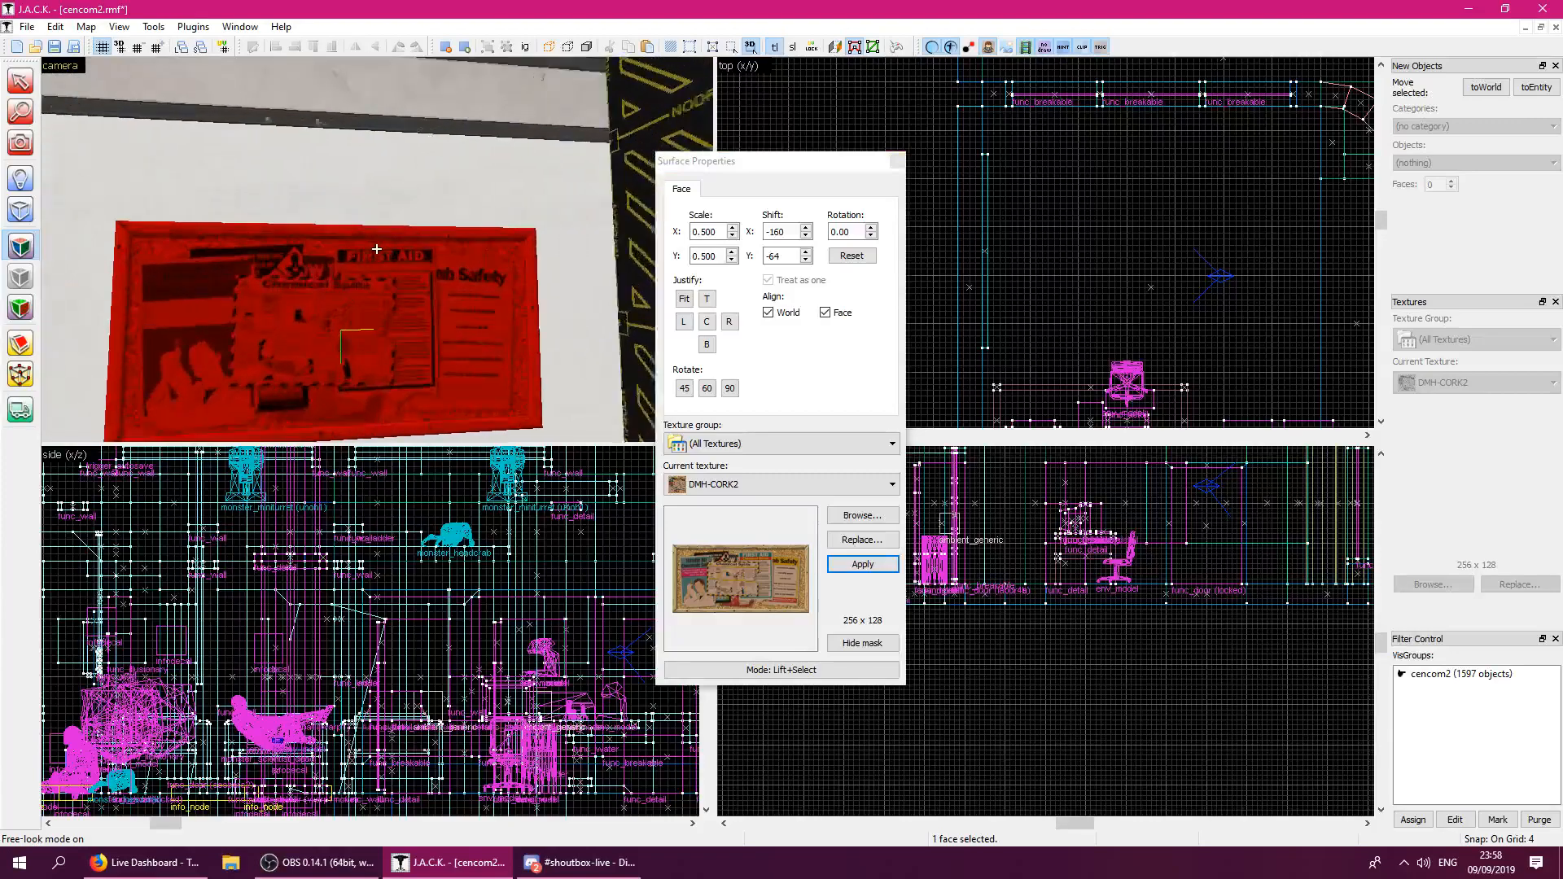
pyautogui.press('d')
pyautogui.press('z')
pyautogui.click(365, 251)
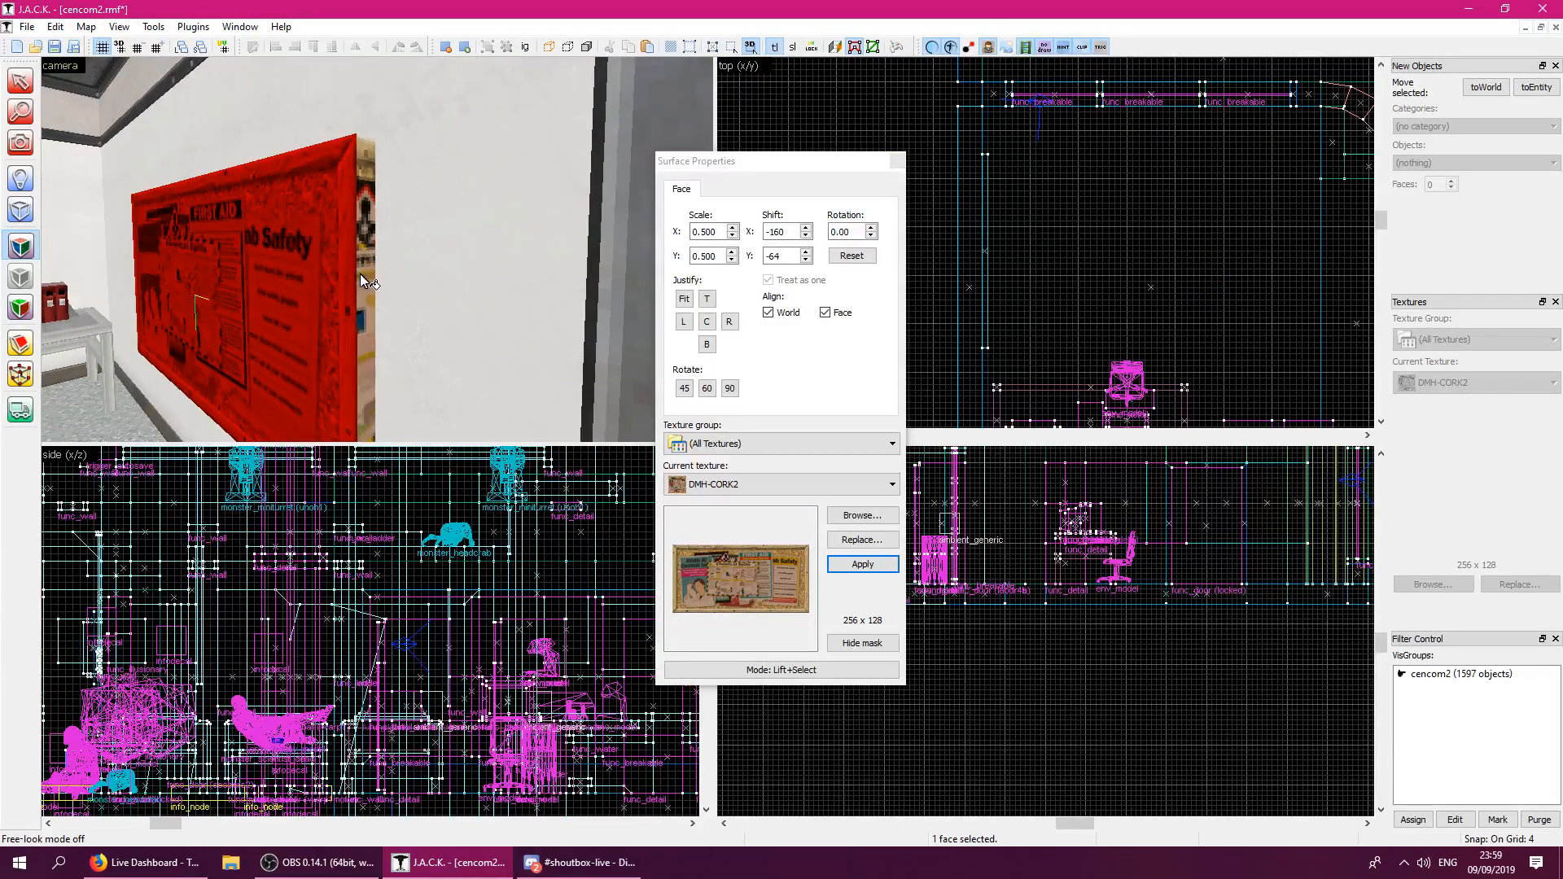
pyautogui.click(729, 323)
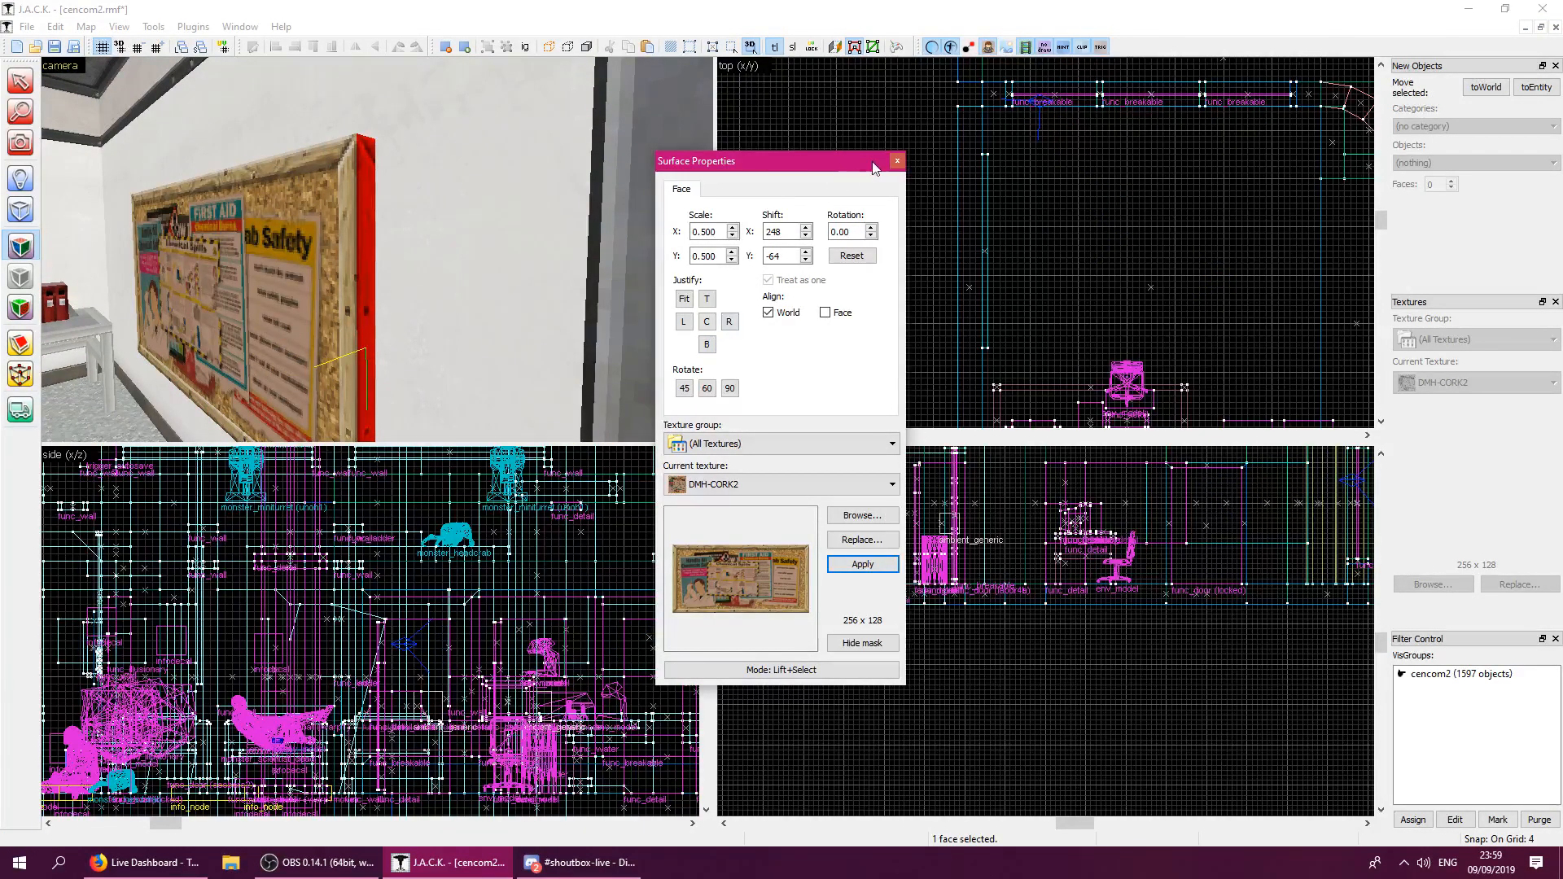
pyautogui.click(898, 161)
# Inspect the corkboard on the office wall and delete it.
pyautogui.press('z')
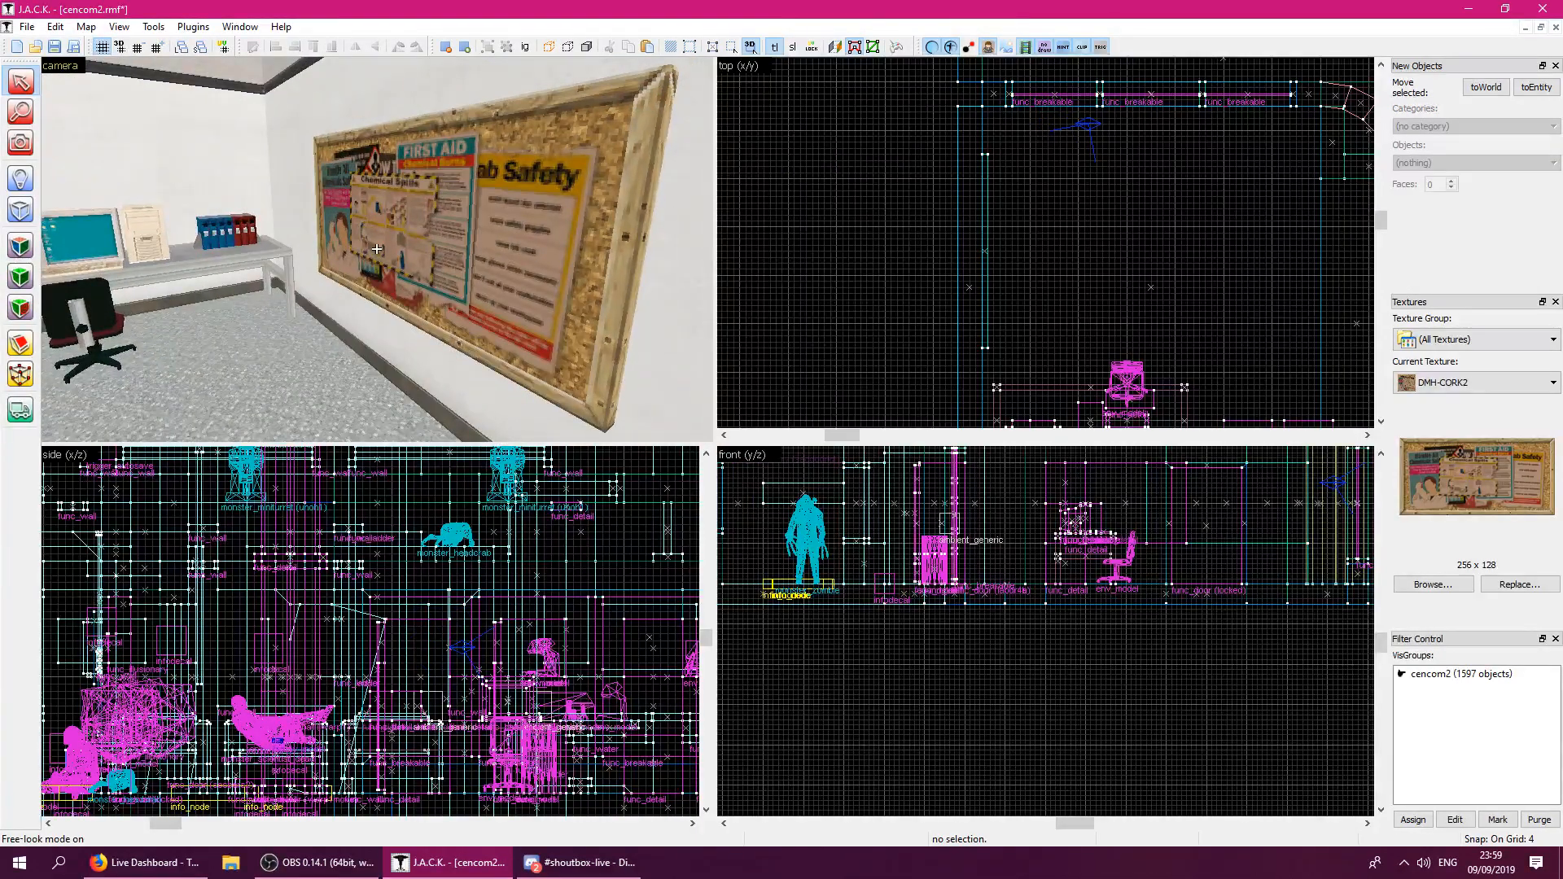
pyautogui.press('s')
pyautogui.press('w')
pyautogui.press('w')
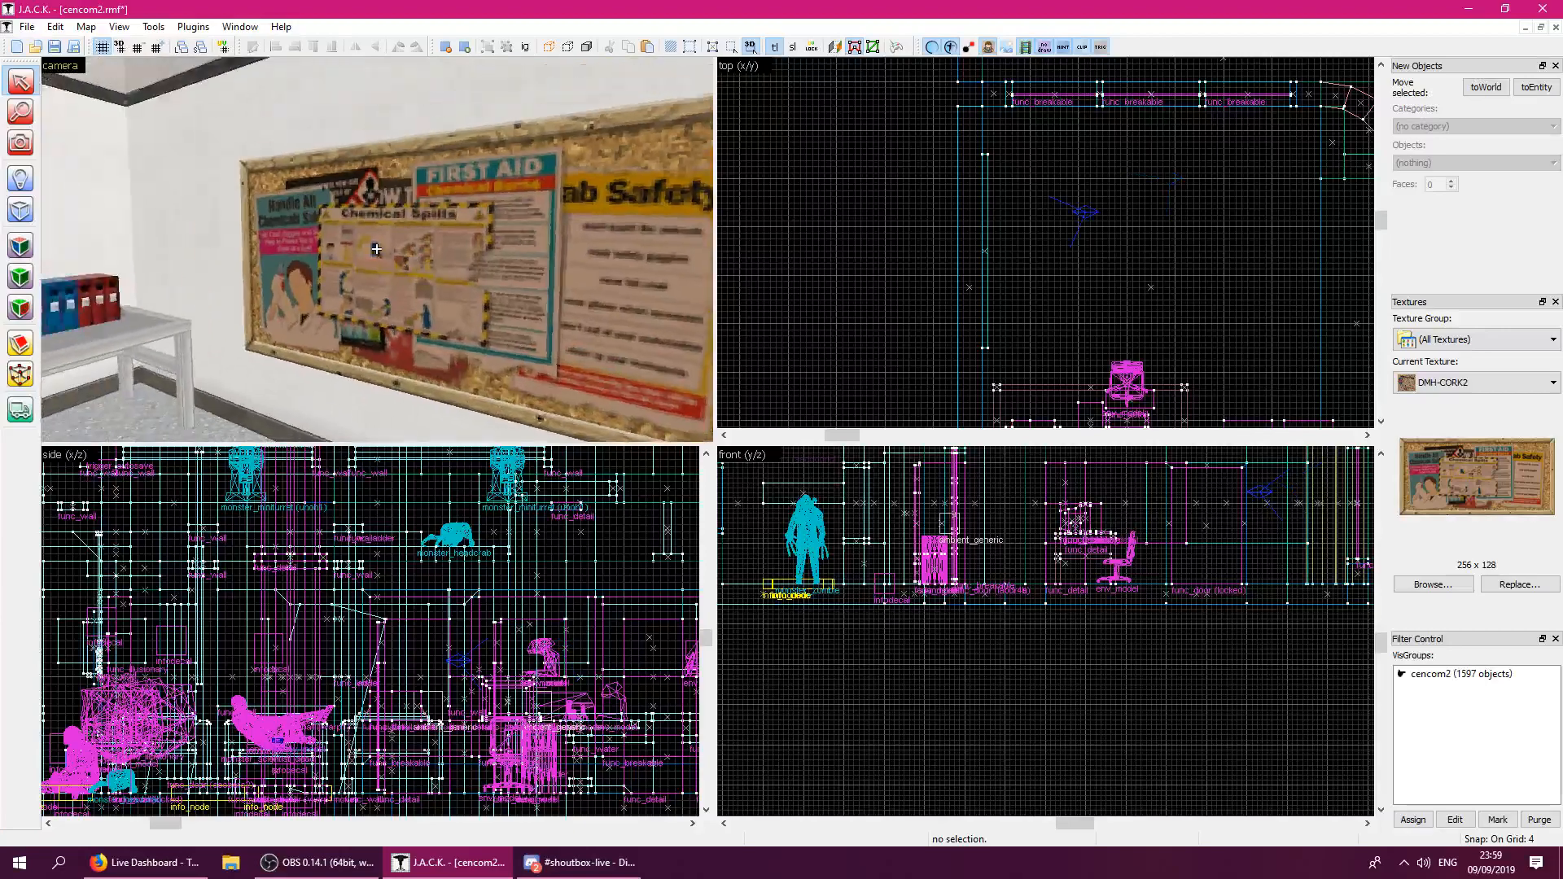
pyautogui.press('s')
pyautogui.press('z')
pyautogui.click(525, 322)
pyautogui.press(']')
pyautogui.press(']')
pyautogui.moveTo(1172, 500); pyautogui.dragTo(1172, 500)
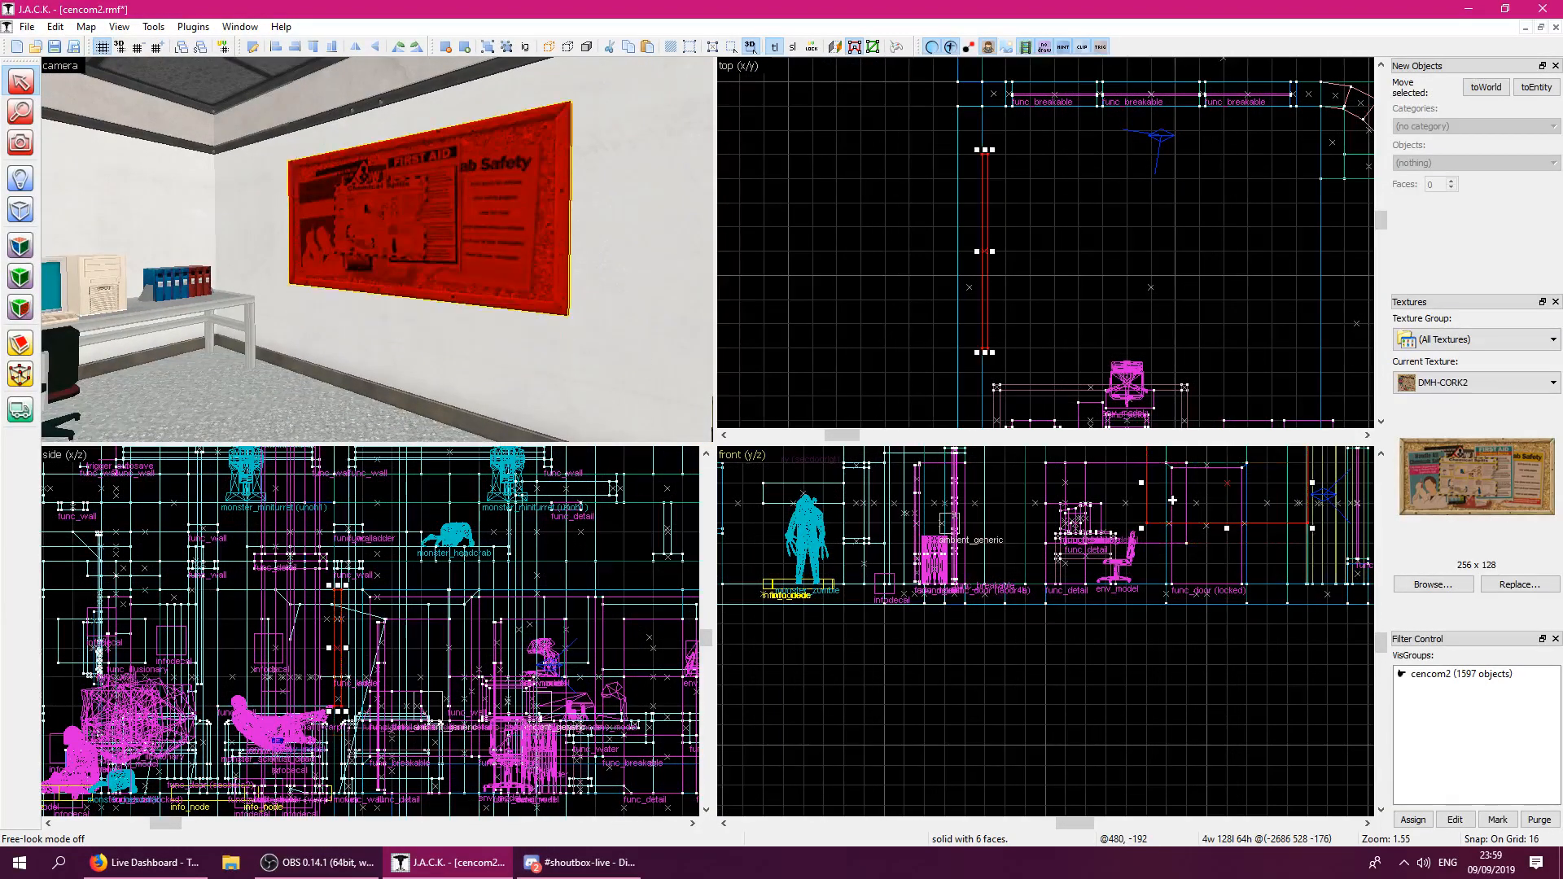
pyautogui.press('Delete')
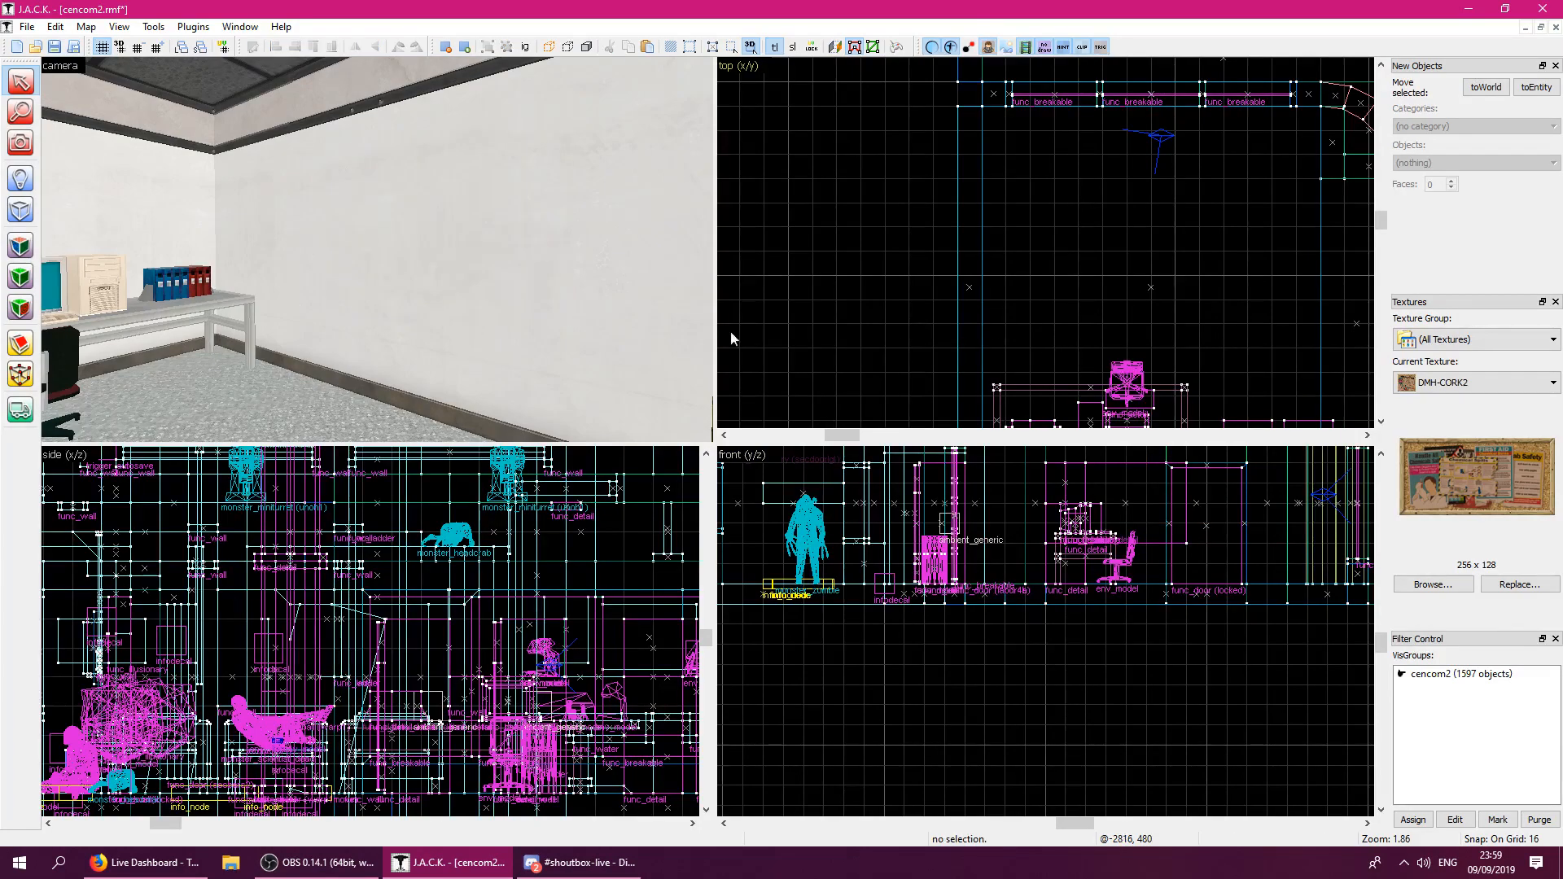
# Copy the whiteboard from the corridor wall into the office near the bare wall.
pyautogui.press('z')
pyautogui.press('w')
pyautogui.click(377, 250)
pyautogui.press('z')
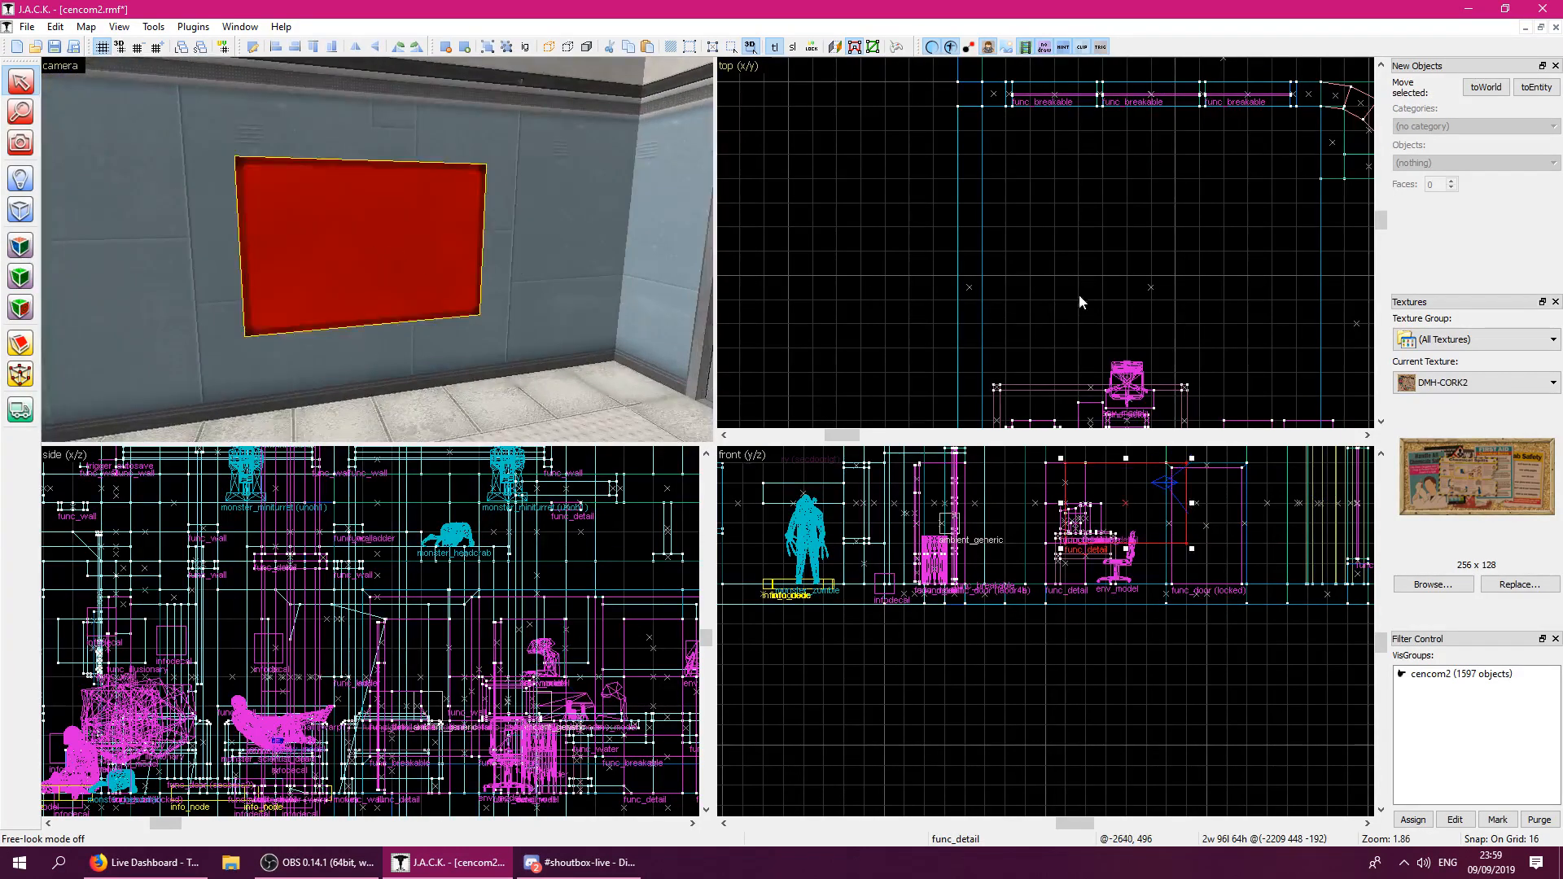
pyautogui.scroll(-6, 1049, 297)
pyautogui.scroll(4, 1291, 327)
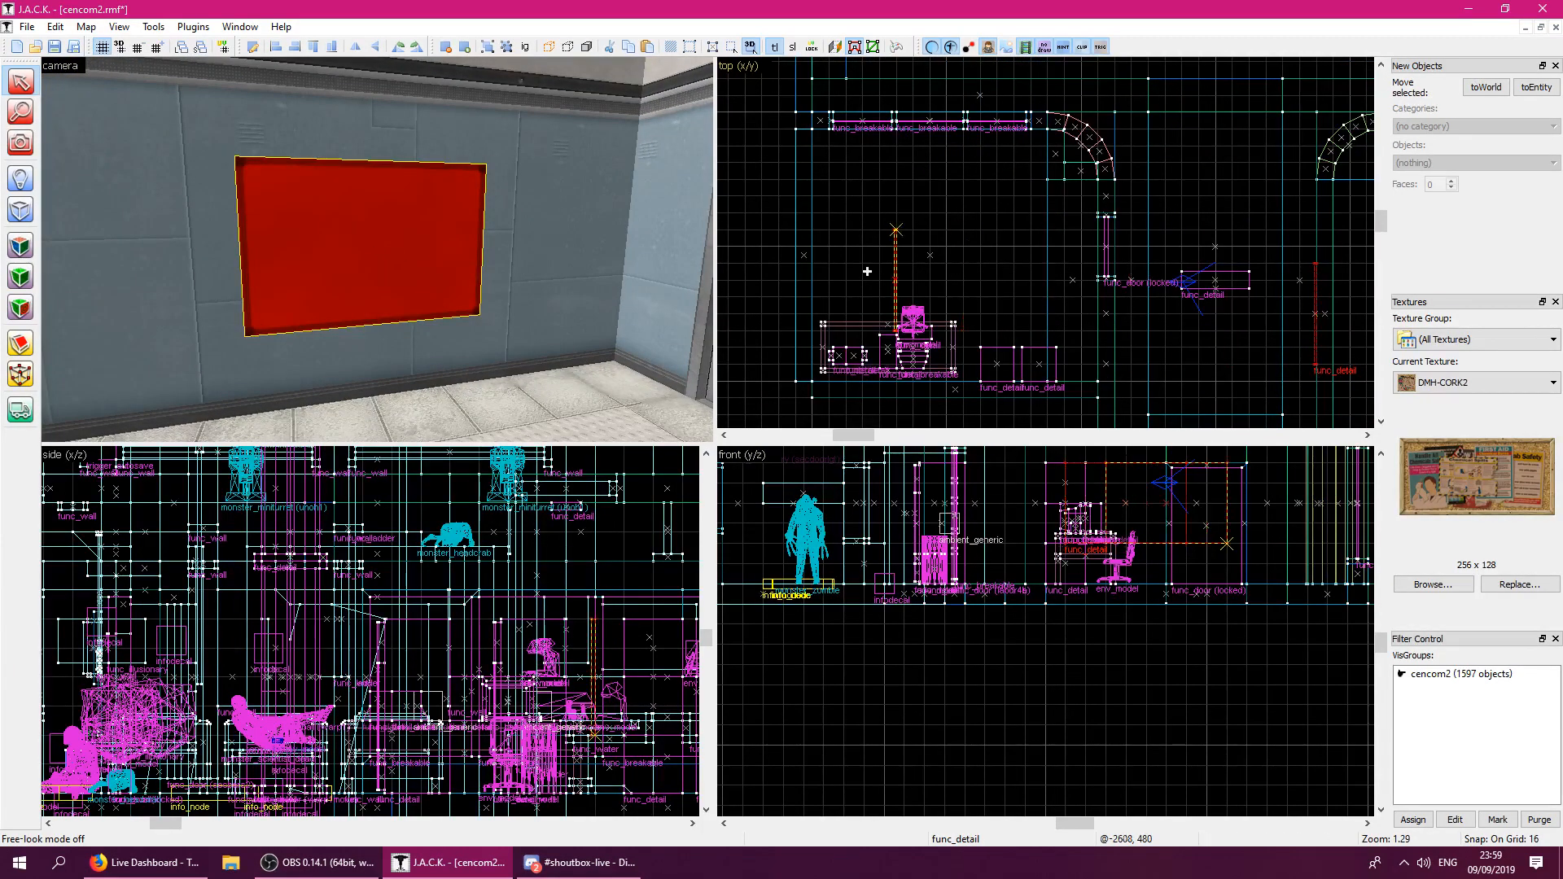
pyautogui.keyDown('shift'); pyautogui.moveTo(818, 237); pyautogui.dragTo(817, 237); pyautogui.keyUp('shift')
# Align the copied whiteboard flush against the office's bare wall, refining the grid down to 2 units.
pyautogui.press('z')
pyautogui.press('w')
pyautogui.press('d')
pyautogui.press('z')
pyautogui.scroll(4, 817, 238)
pyautogui.click(803, 239)
pyautogui.moveTo(813, 144); pyautogui.dragTo(811, 144)
pyautogui.scroll(2, 803, 139)
pyautogui.press('[')
pyautogui.press('[')
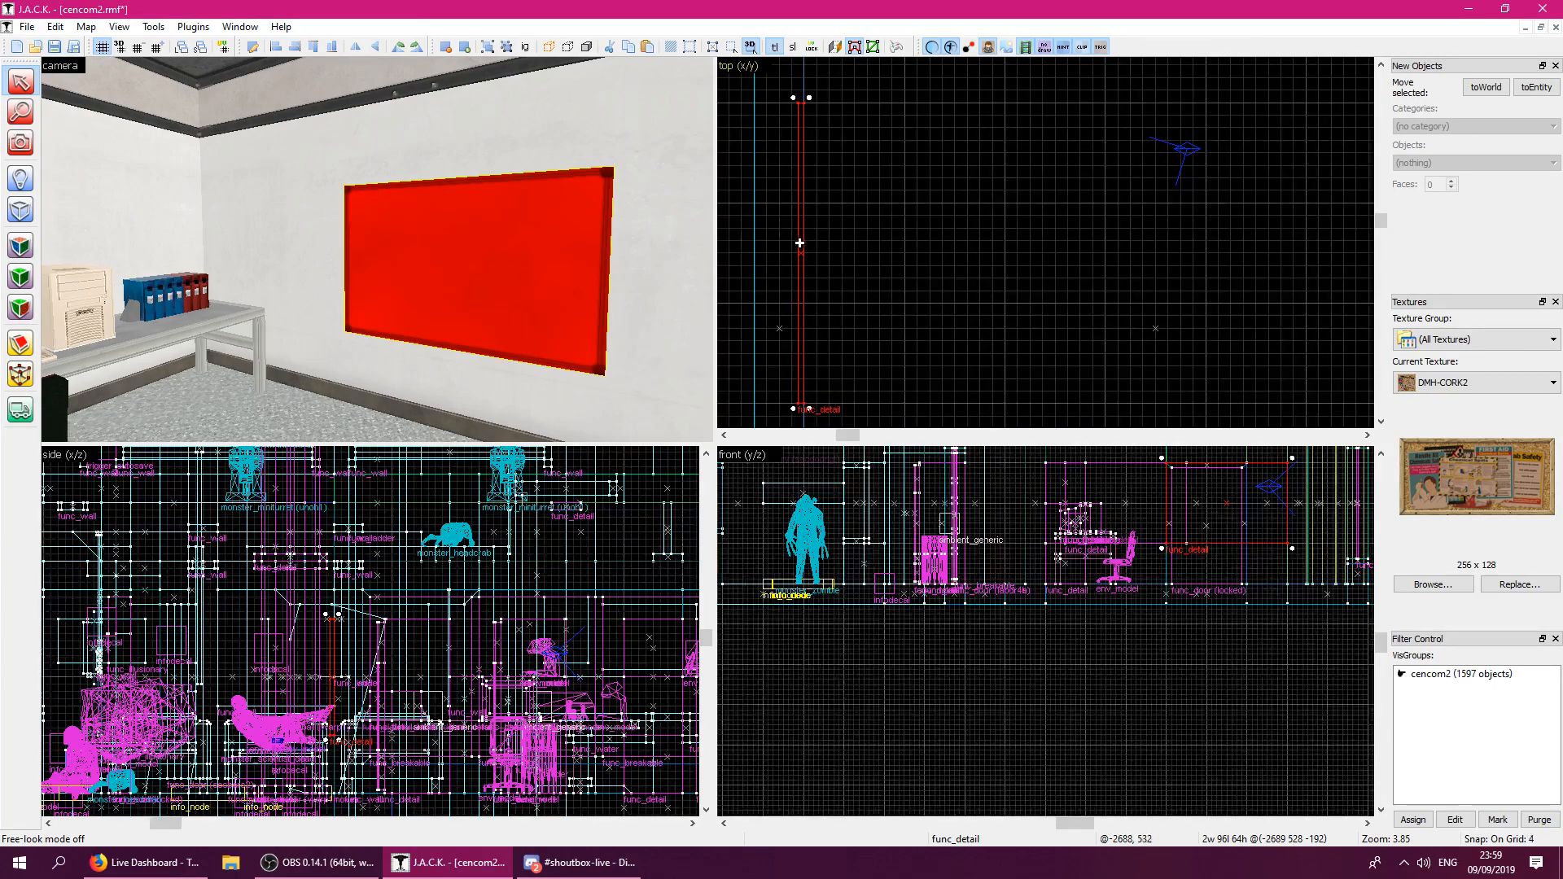
pyautogui.moveTo(815, 244); pyautogui.dragTo(814, 236)
pyautogui.press('[')
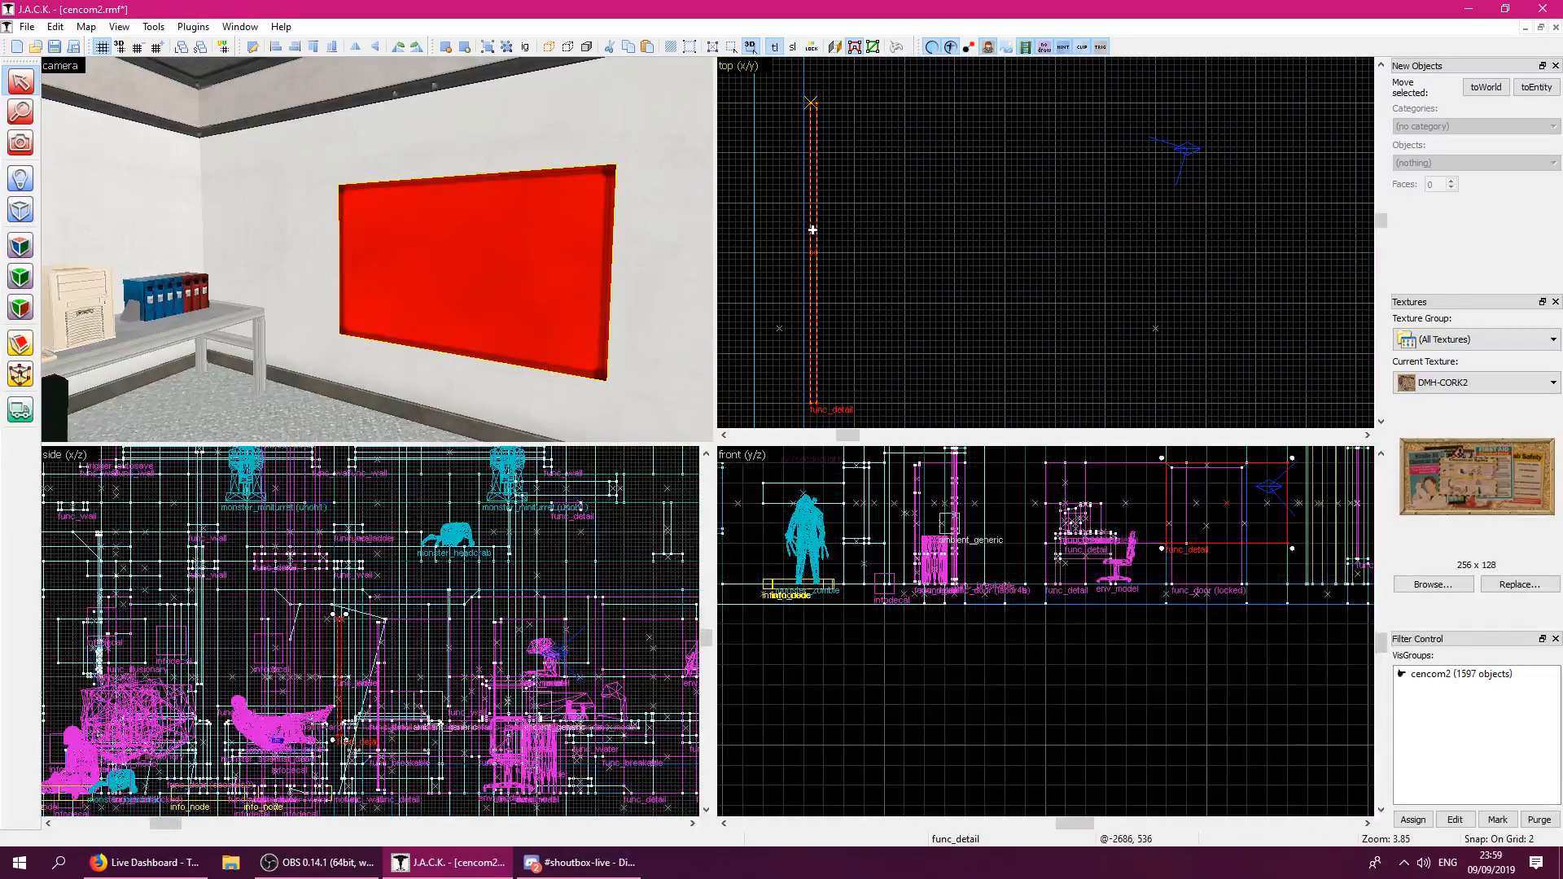
pyautogui.click(872, 261)
# Apply the TC_EASELBRD1 texture to the office whiteboard's front face, filtering the textures by brd.
pyautogui.press('z')
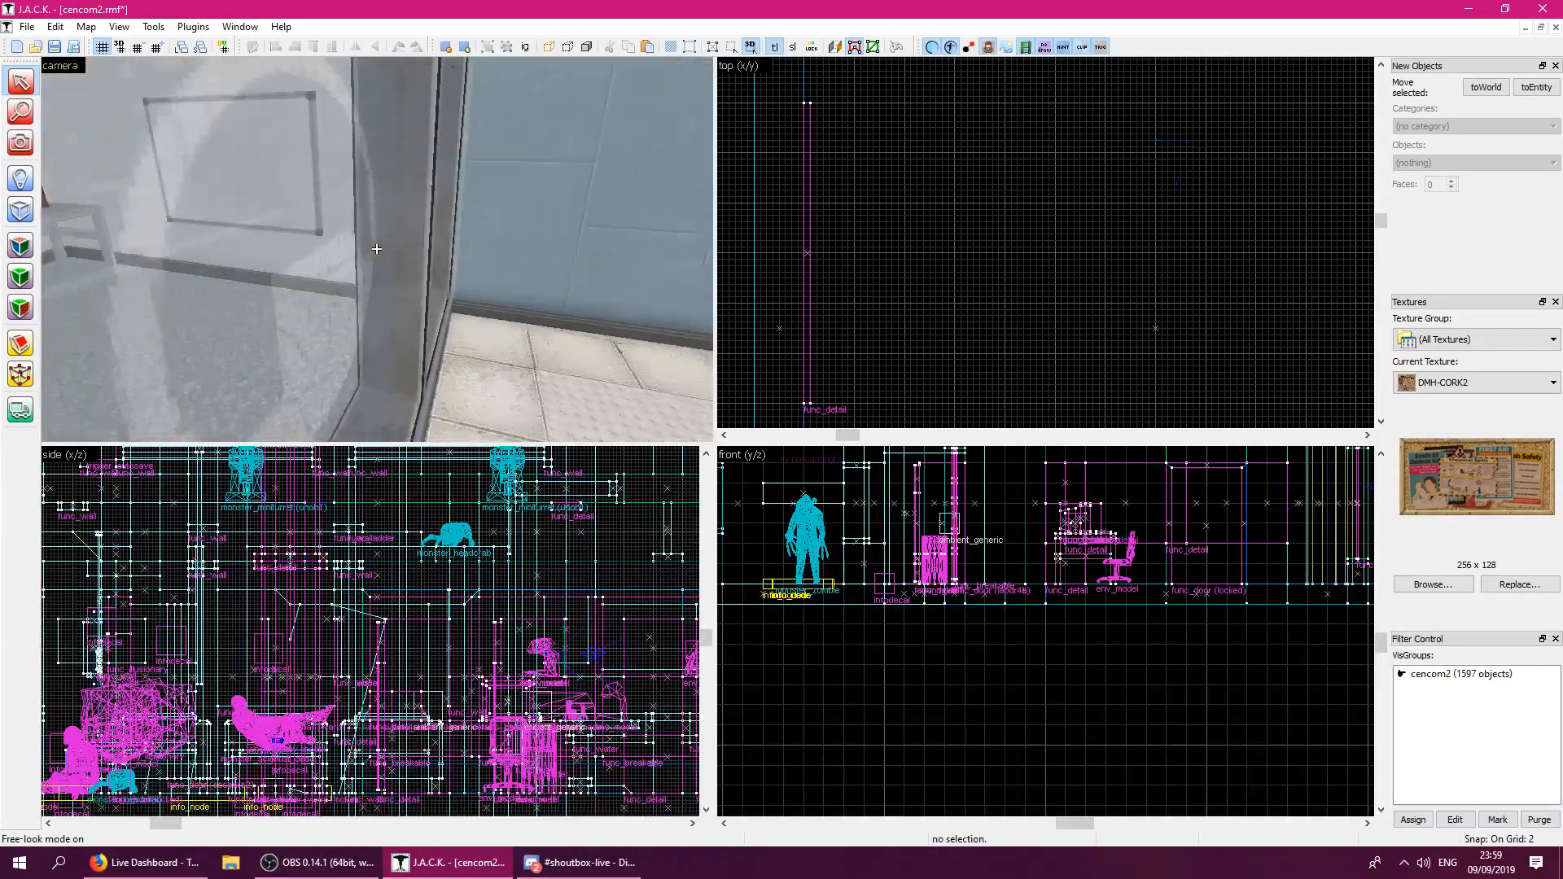
pyautogui.press('z')
pyautogui.click(20, 244)
pyautogui.click(293, 298)
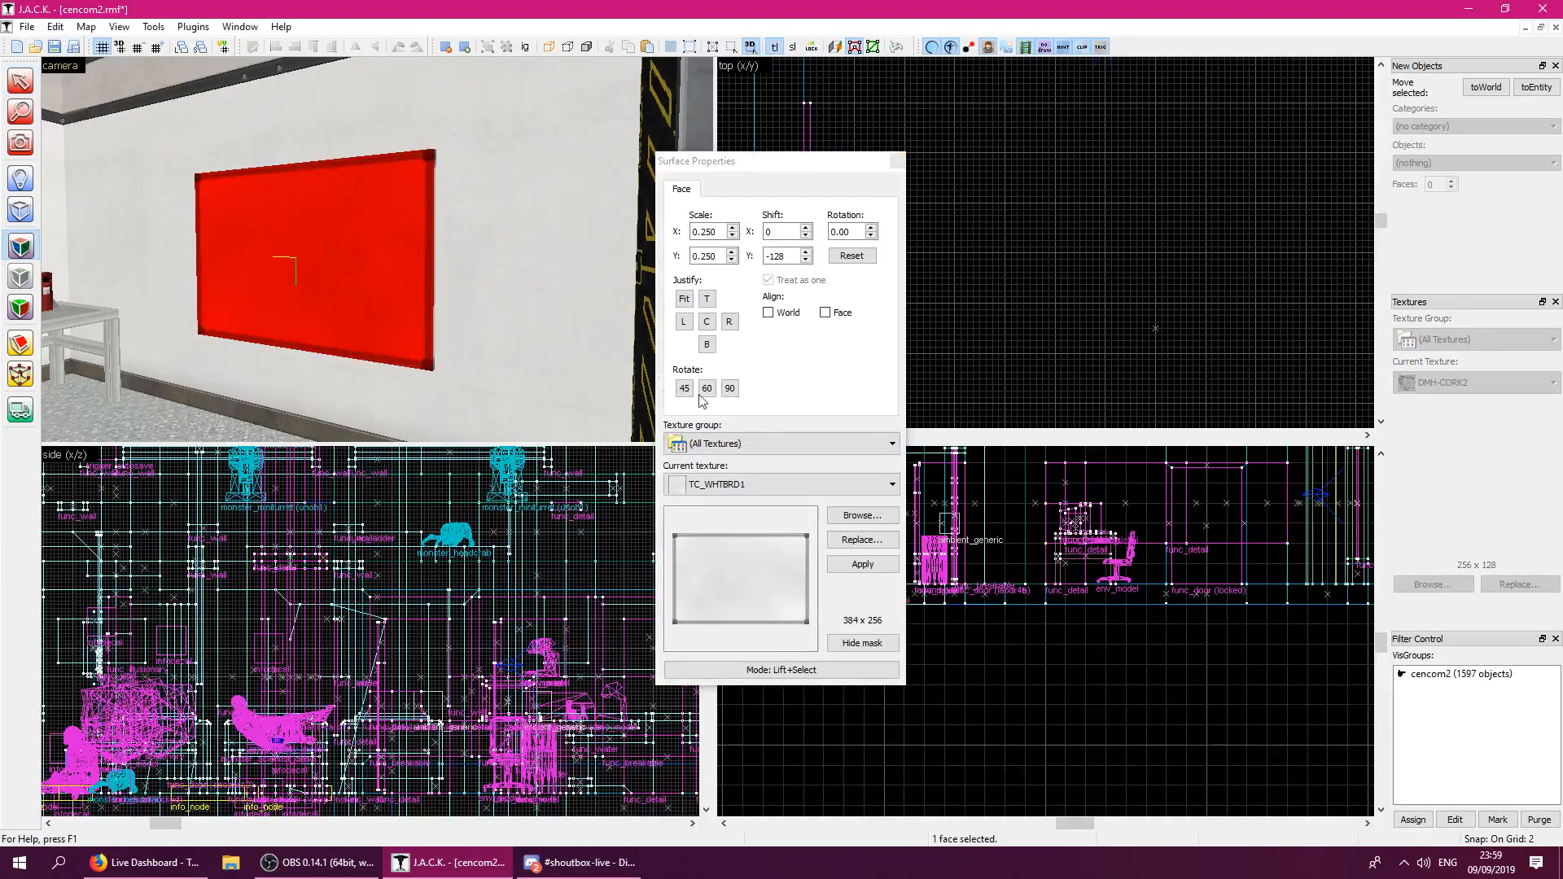
pyautogui.click(861, 516)
pyautogui.write('b')
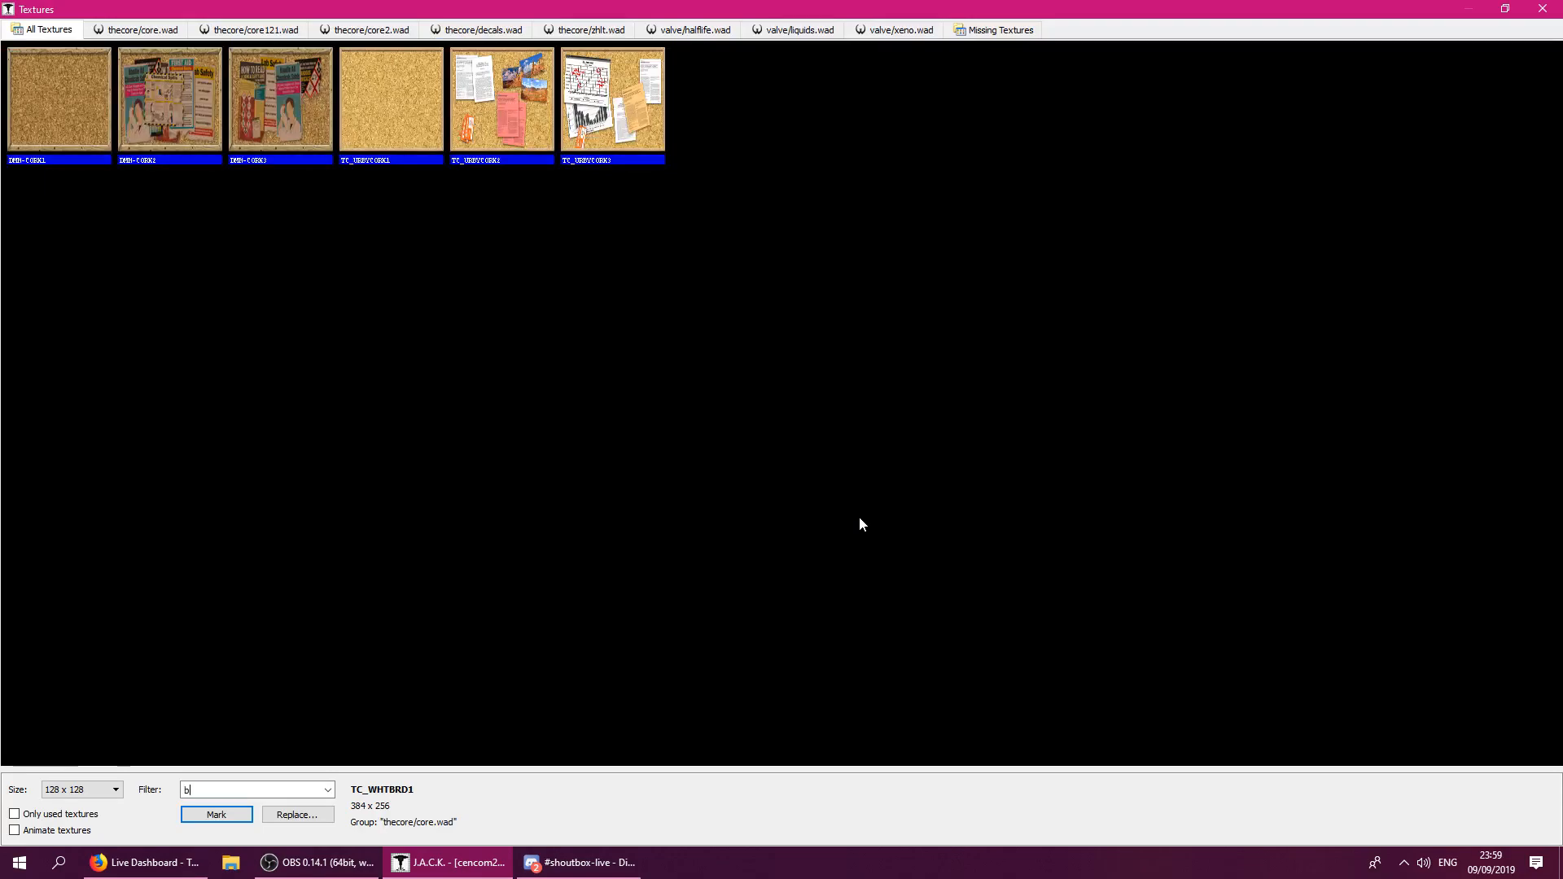
pyautogui.write('rd')
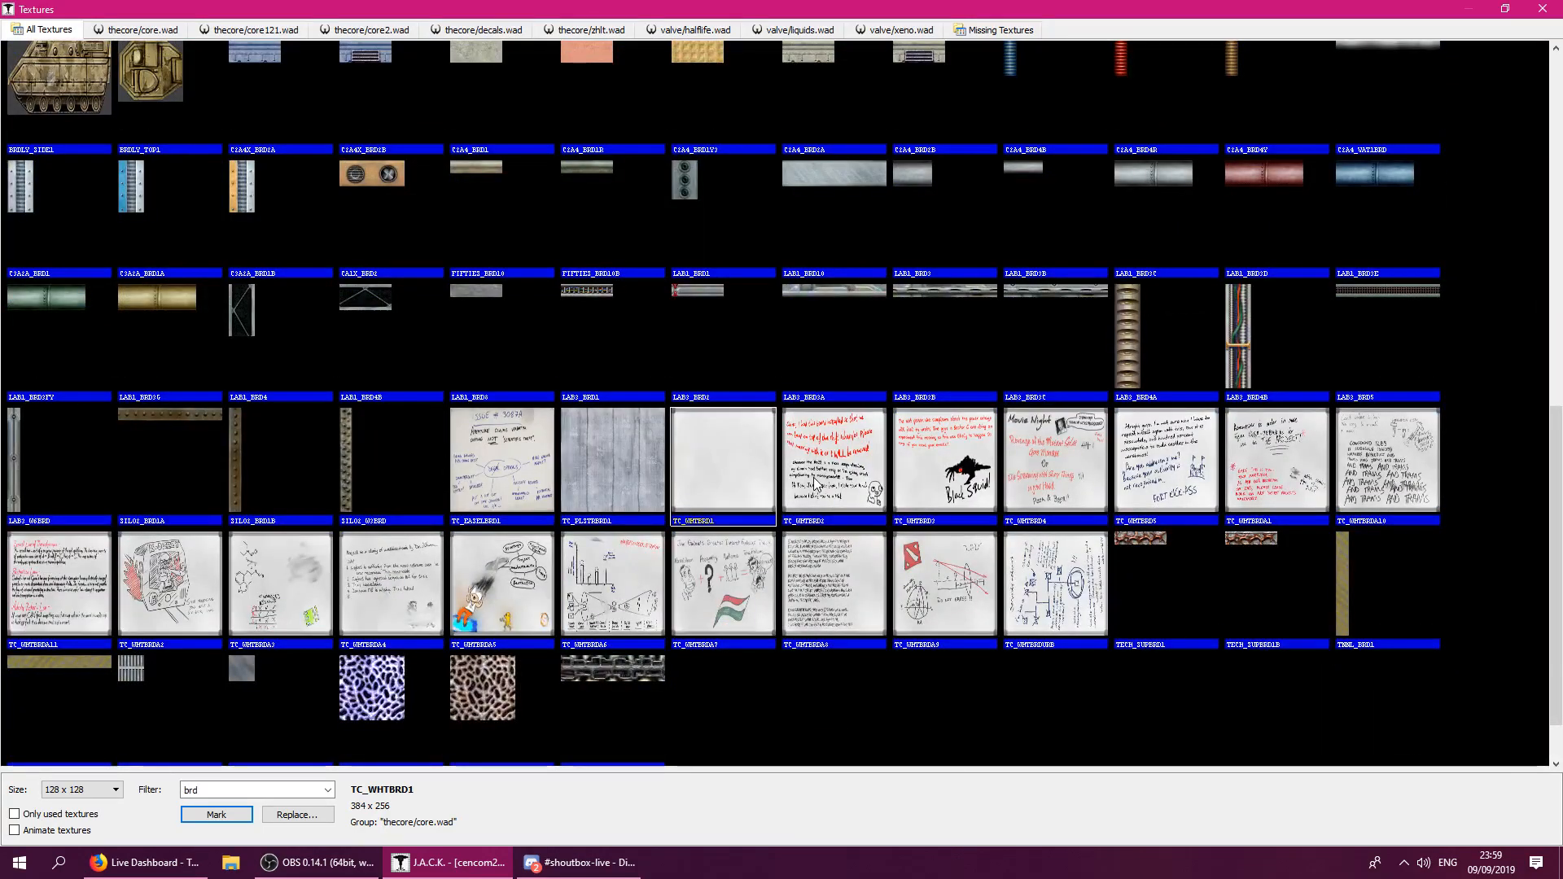
pyautogui.doubleClick(538, 440)
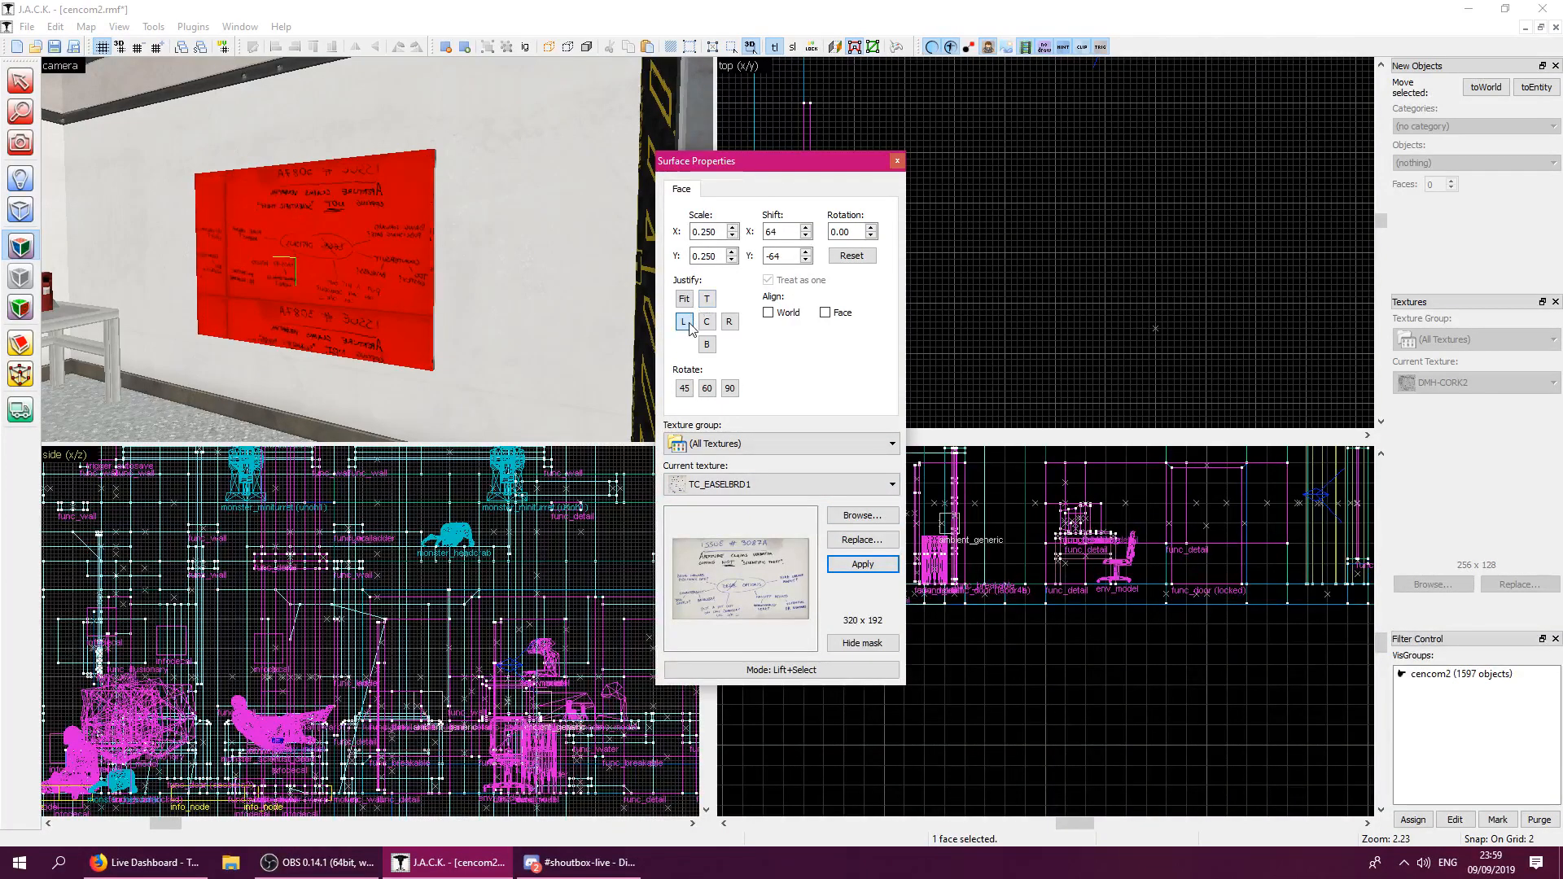
# Replace the office whiteboard's front texture with TC_WHTBRDA4, justify it to the top left and mirror it horizontally so the writing reads correctly.
pyautogui.click(522, 319)
pyautogui.press('z')
pyautogui.press('a')
pyautogui.press('z')
pyautogui.click(370, 255)
pyautogui.click(859, 515)
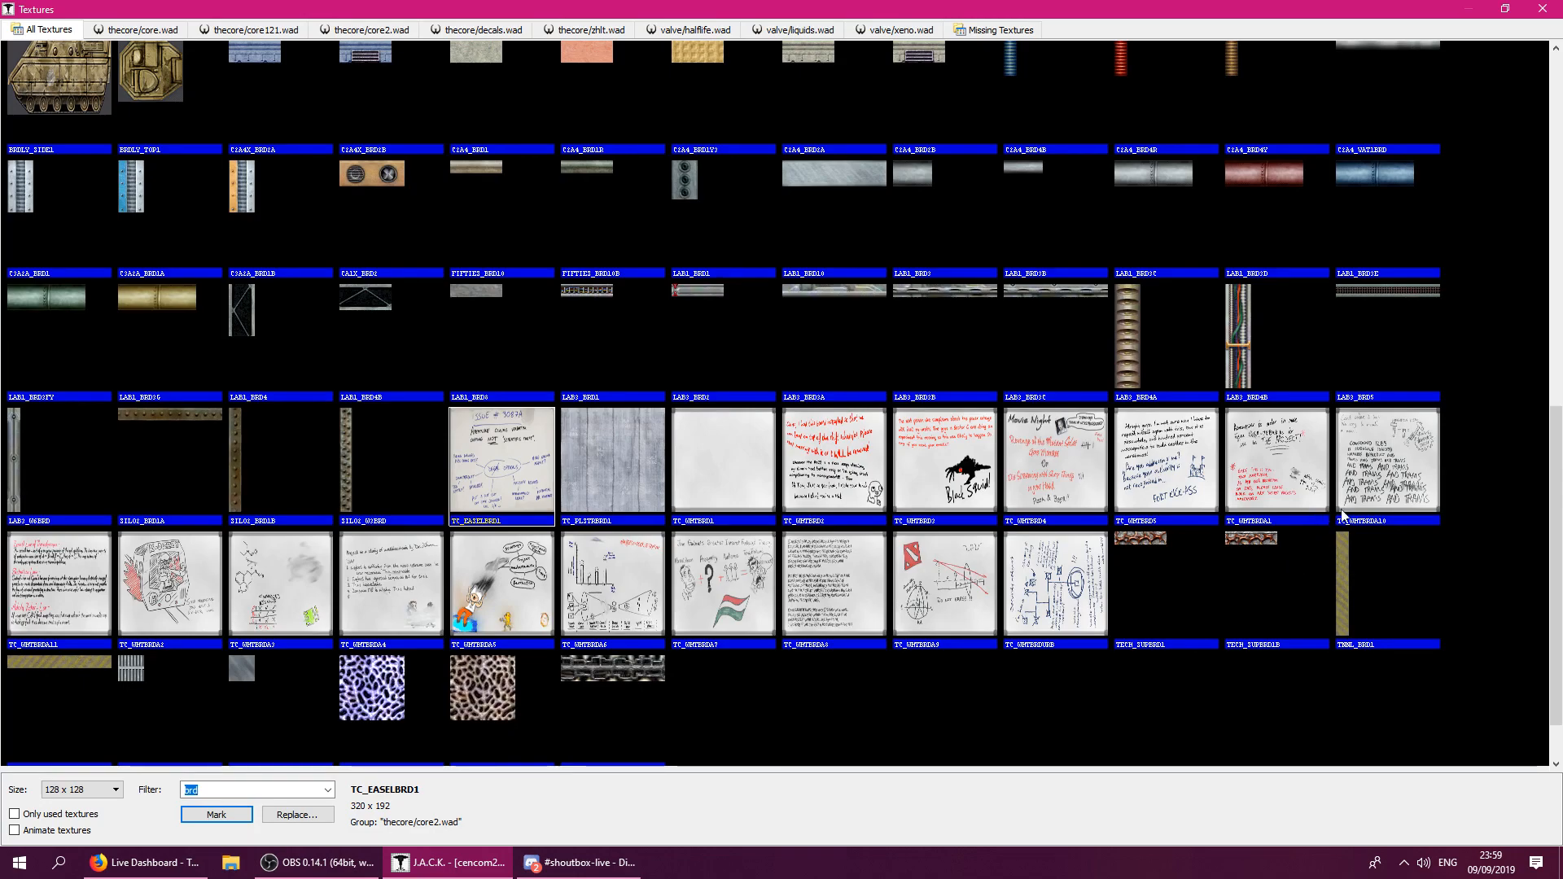
pyautogui.doubleClick(365, 624)
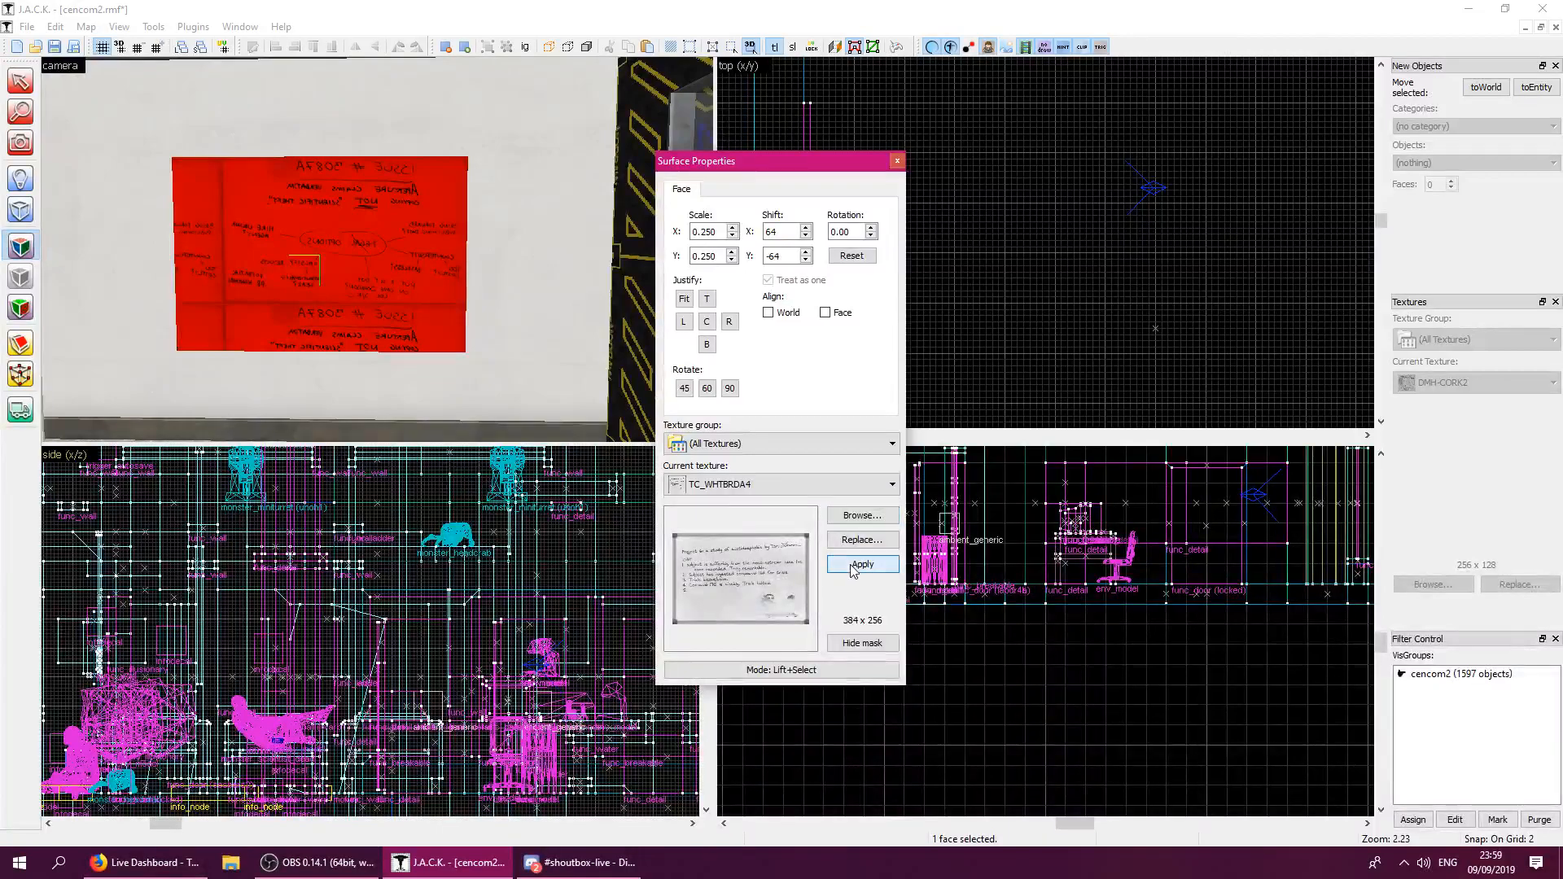
pyautogui.click(706, 300)
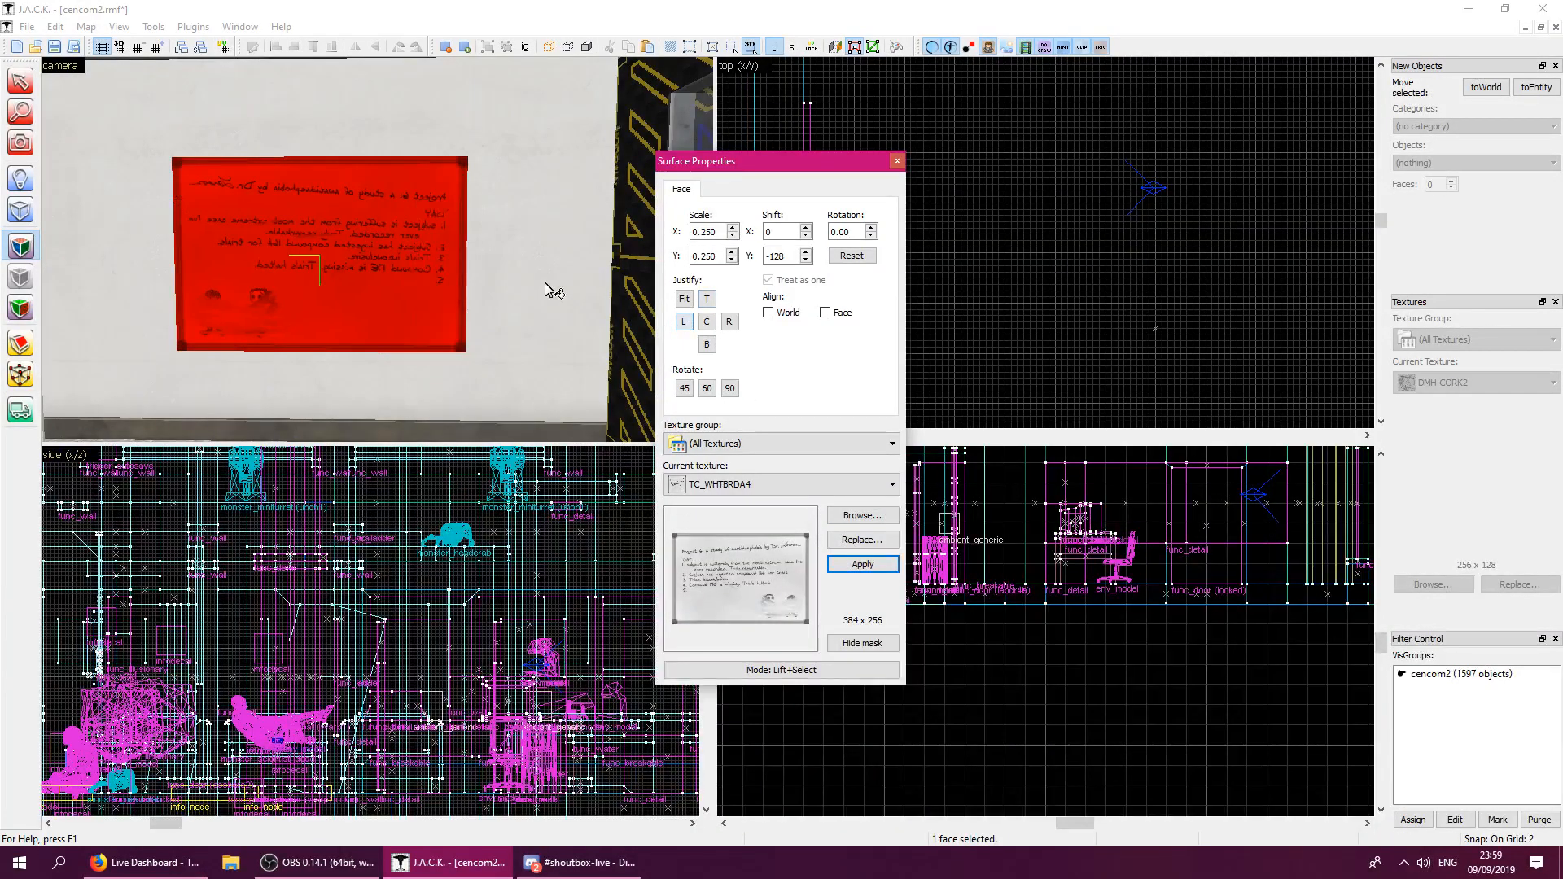
pyautogui.click(473, 274)
pyautogui.click(692, 232)
pyautogui.click(899, 162)
# Inspect the retextured office whiteboard up close and from a distance, checking its writing and the smudged drawing.
pyautogui.press('z')
pyautogui.press('w')
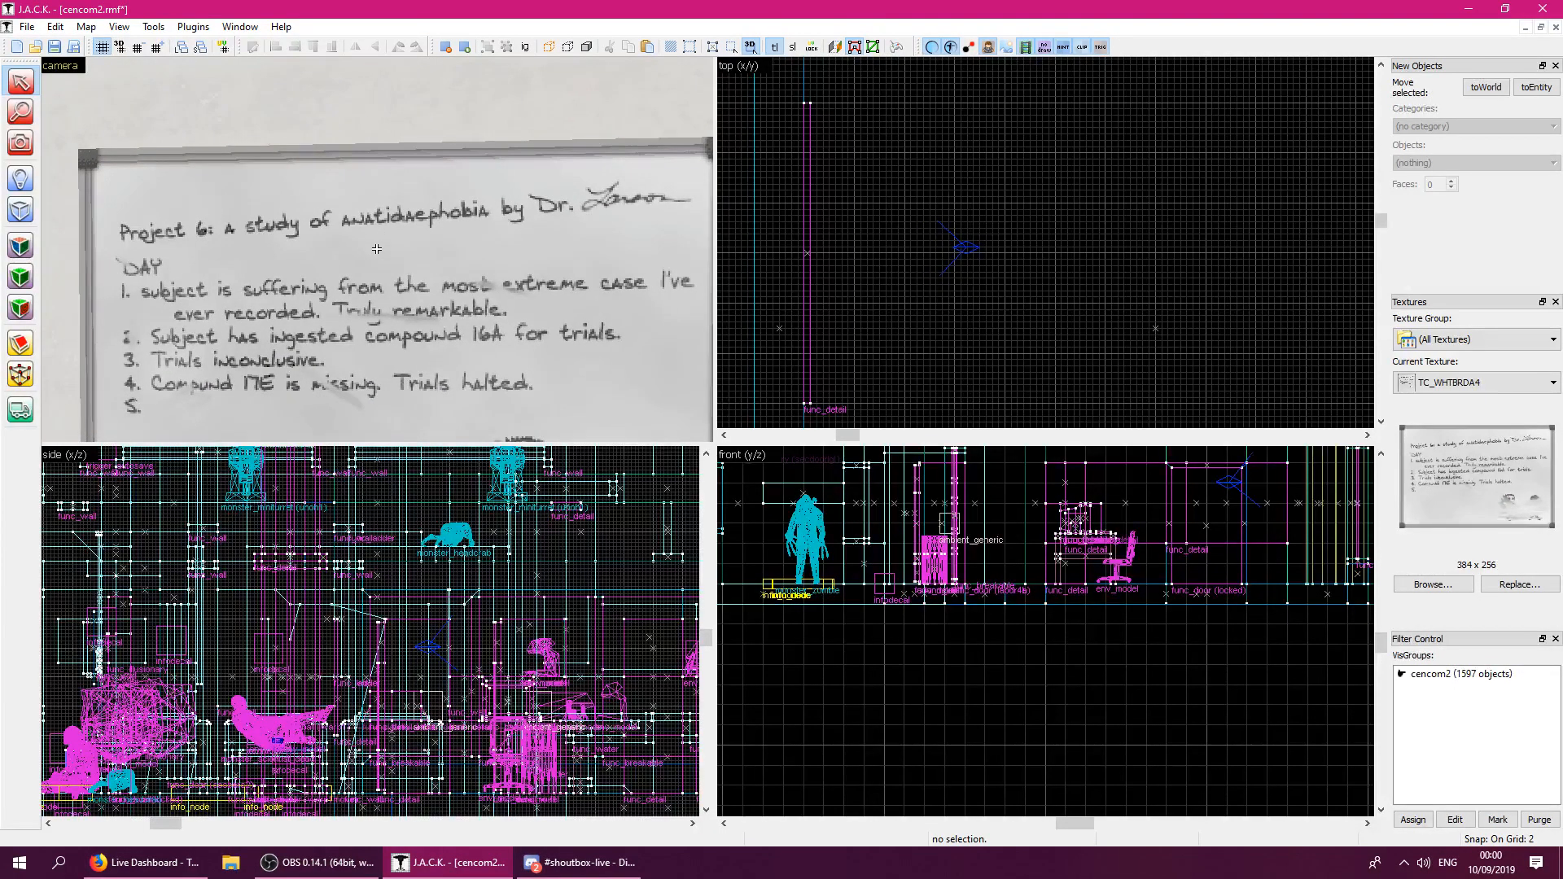
pyautogui.press('w')
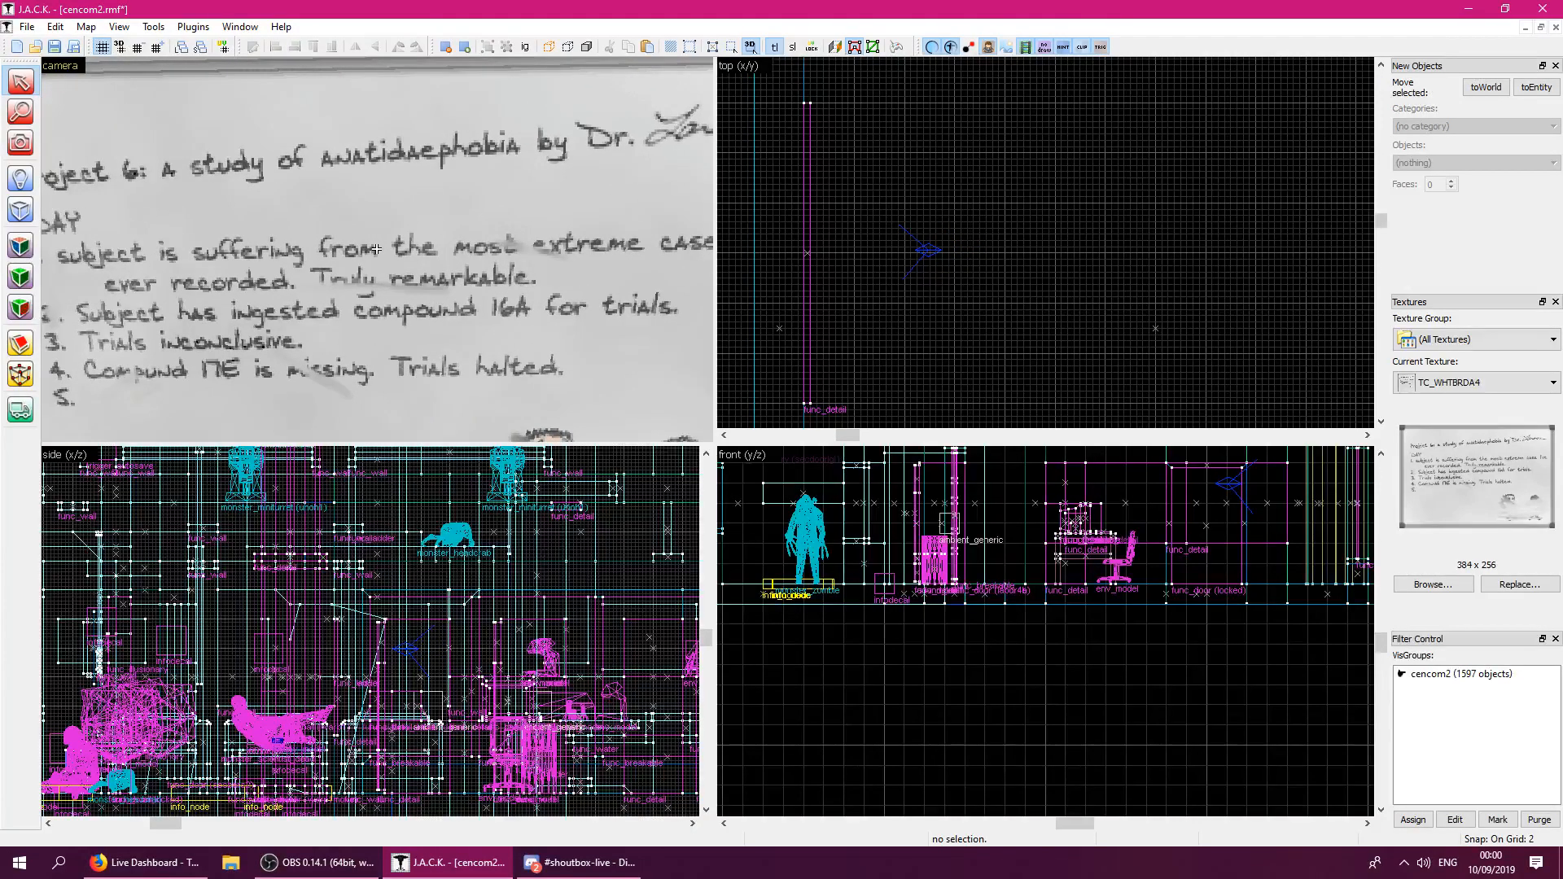
pyautogui.press('s')
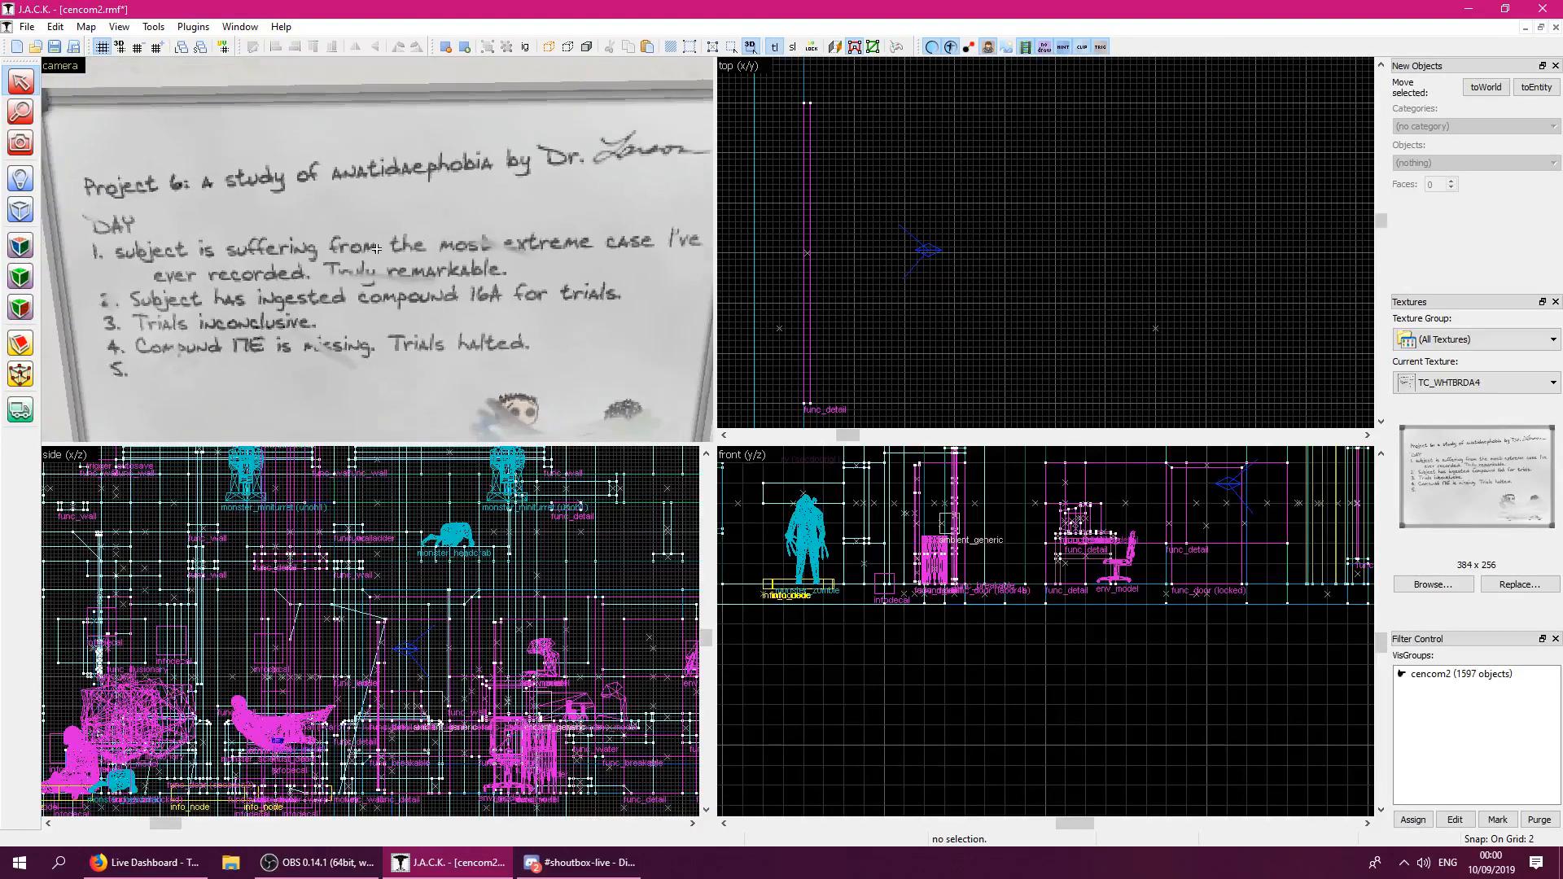
pyautogui.press('w')
pyautogui.press('s')
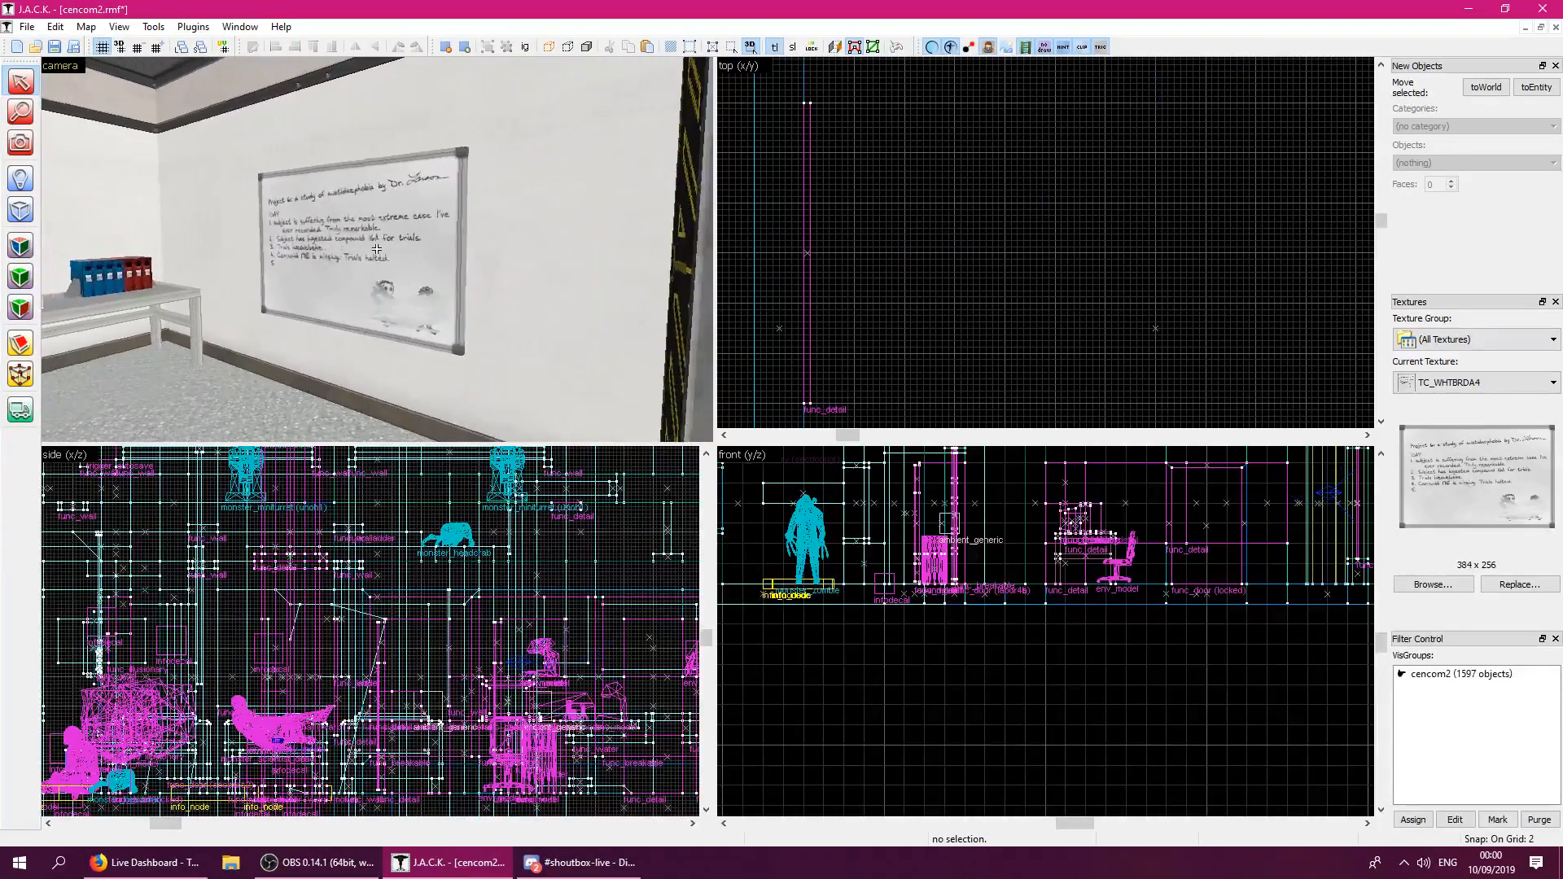
pyautogui.press('w')
pyautogui.press('s')
pyautogui.press('w')
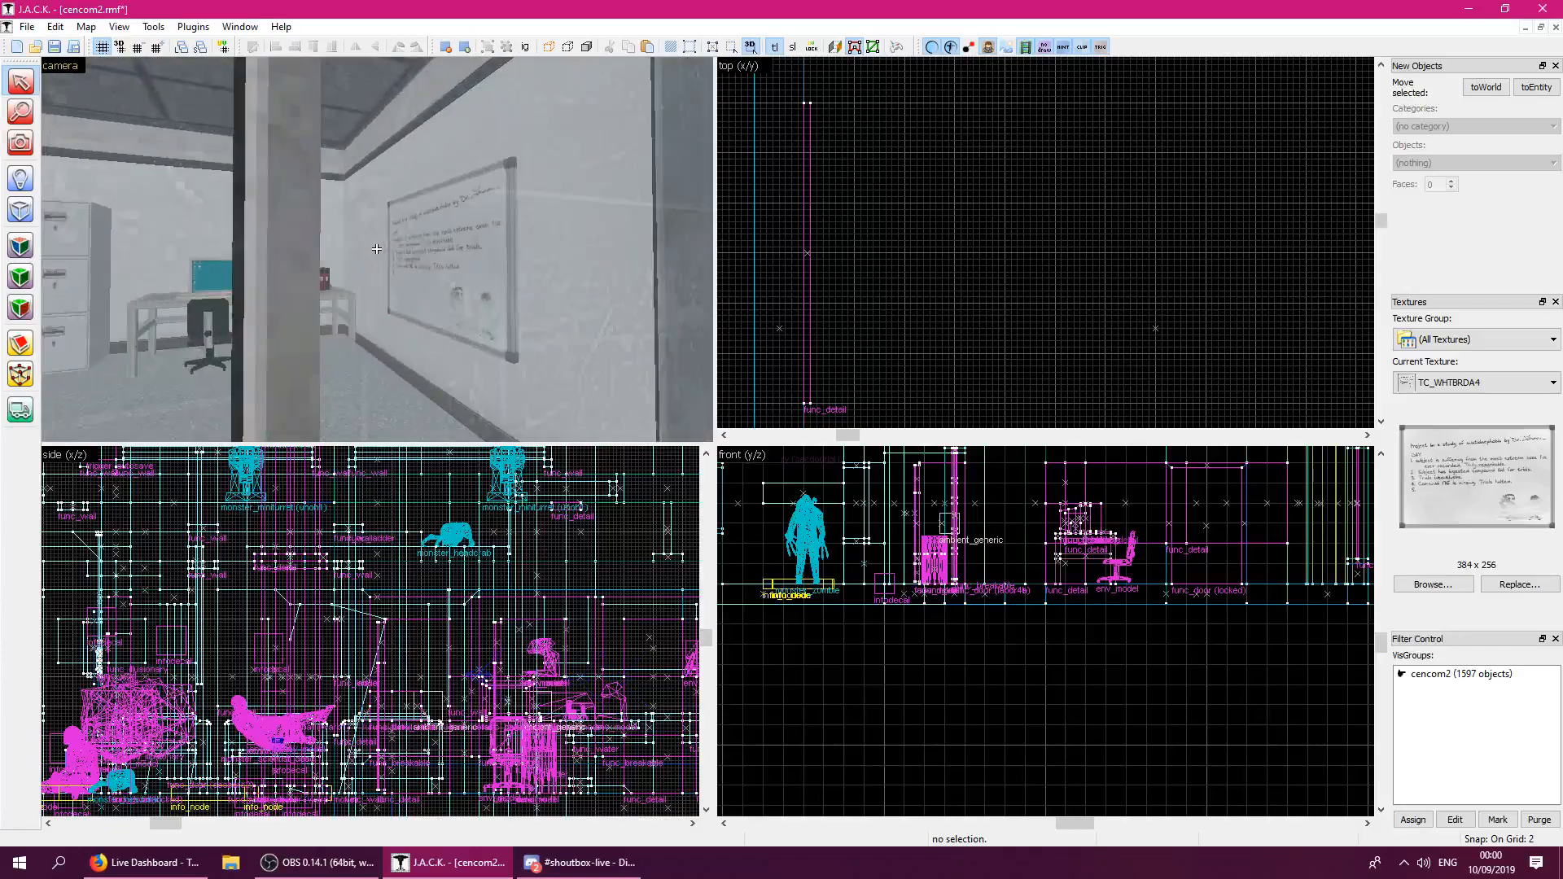
pyautogui.press('a')
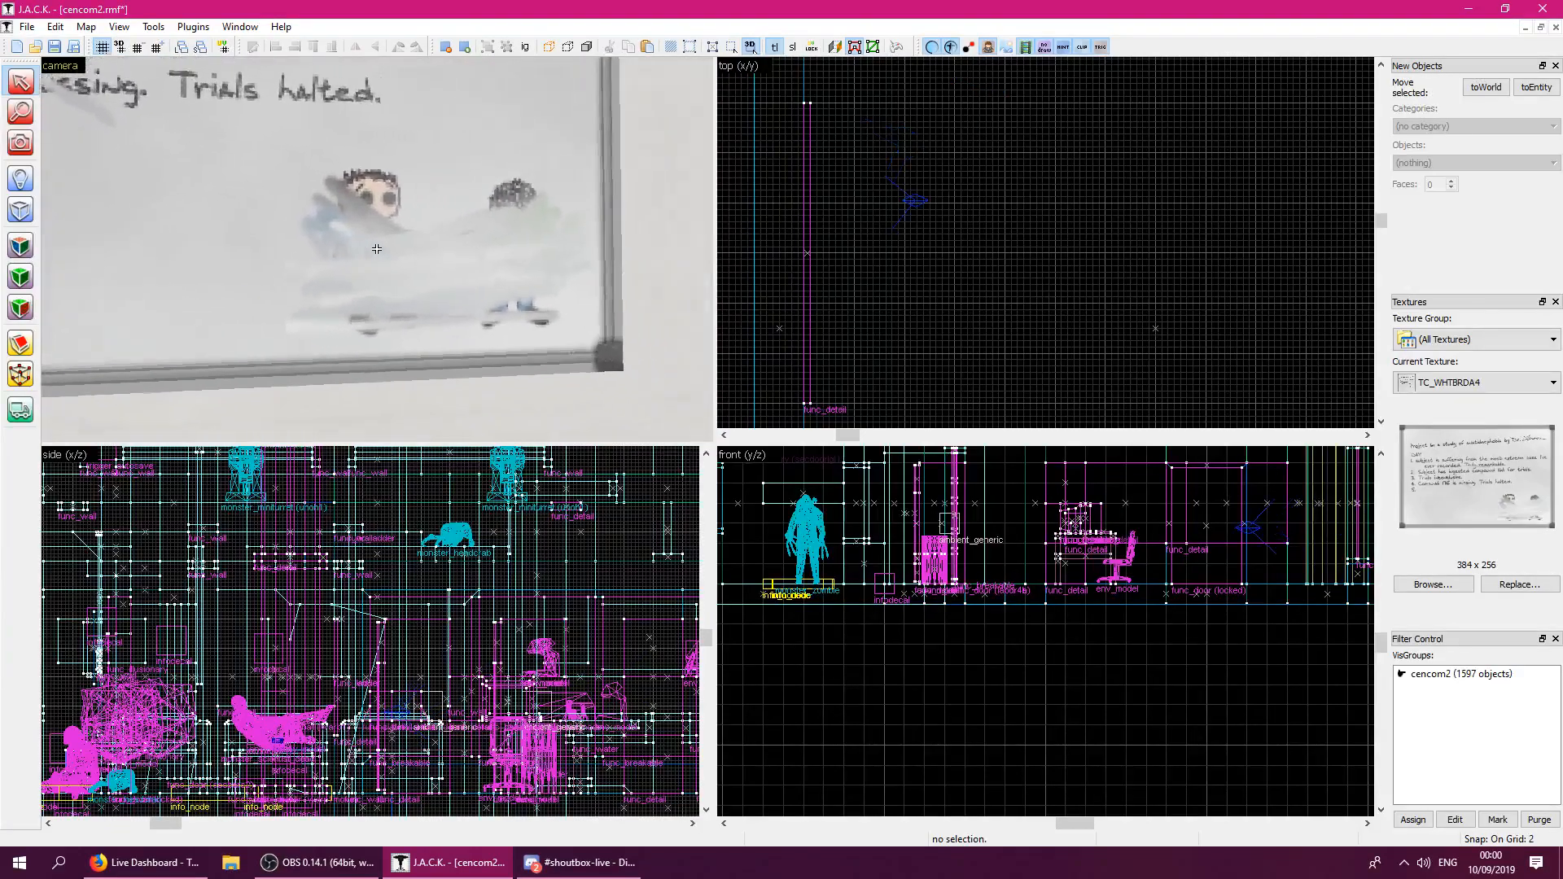
pyautogui.press('w')
pyautogui.press('s')
pyautogui.press('w')
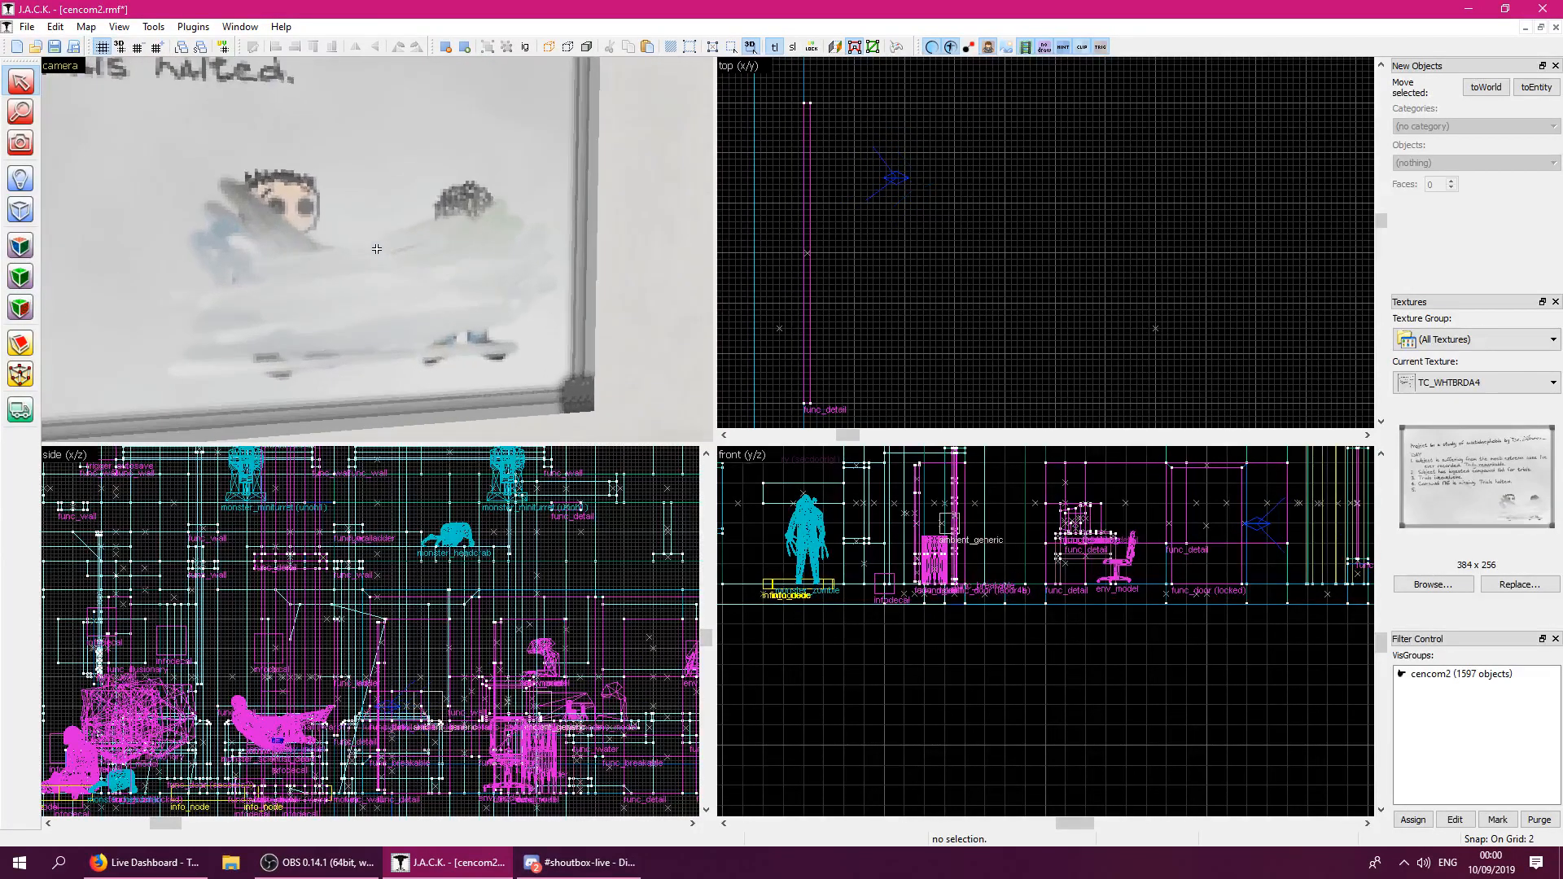
pyautogui.press('s')
pyautogui.press('z')
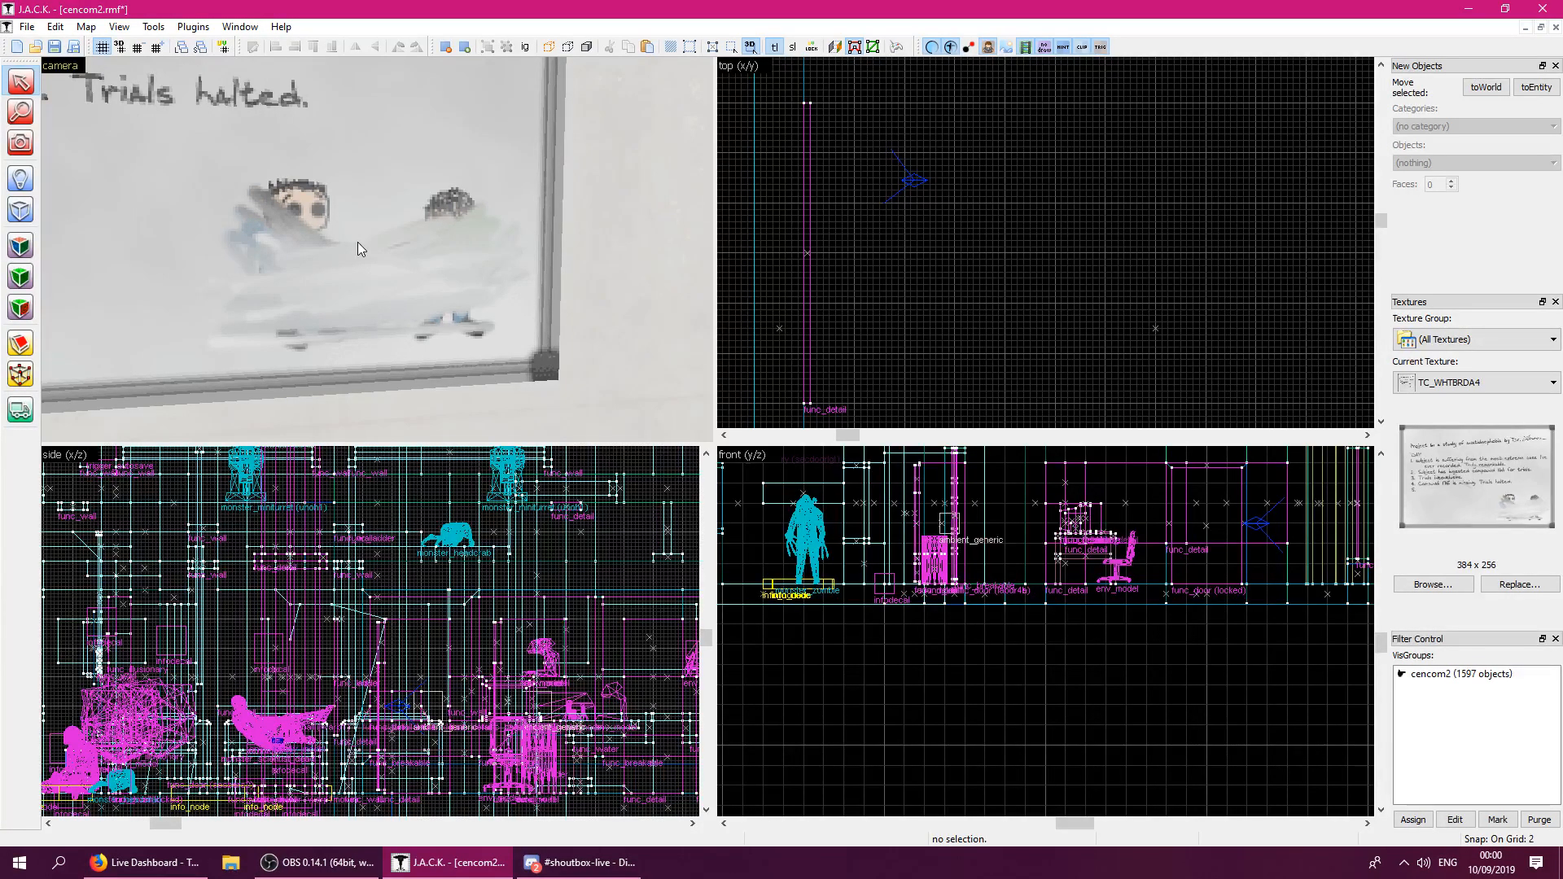
pyautogui.press('z')
pyautogui.press('s')
pyautogui.press('w')
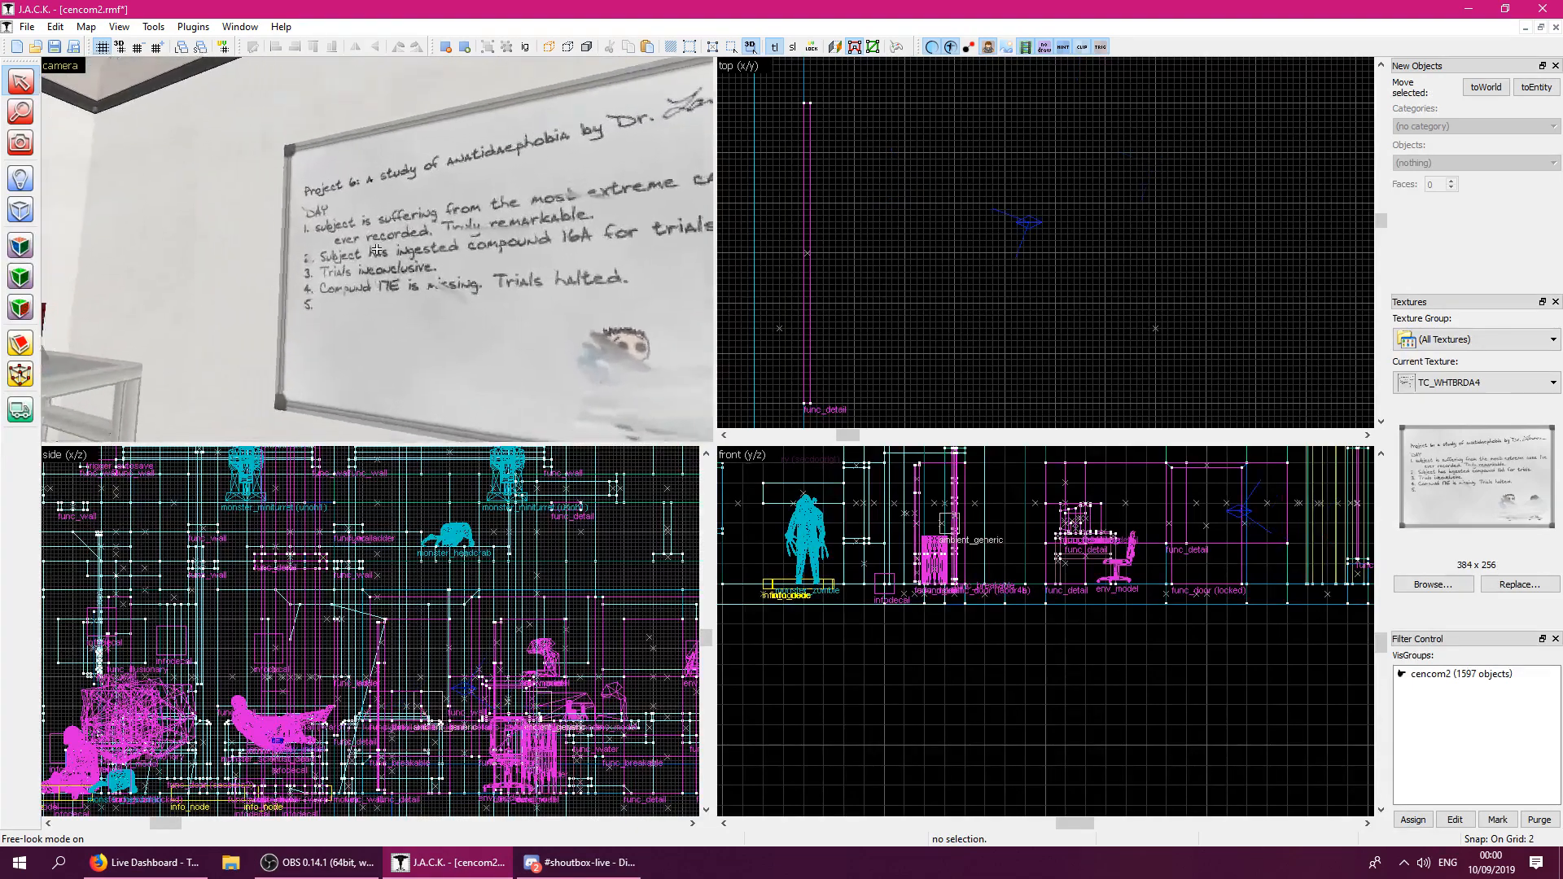
# Save the cencom2 map.
pyautogui.press('z')
pyautogui.hotkey('ctrl', 's')
pyautogui.press('z')
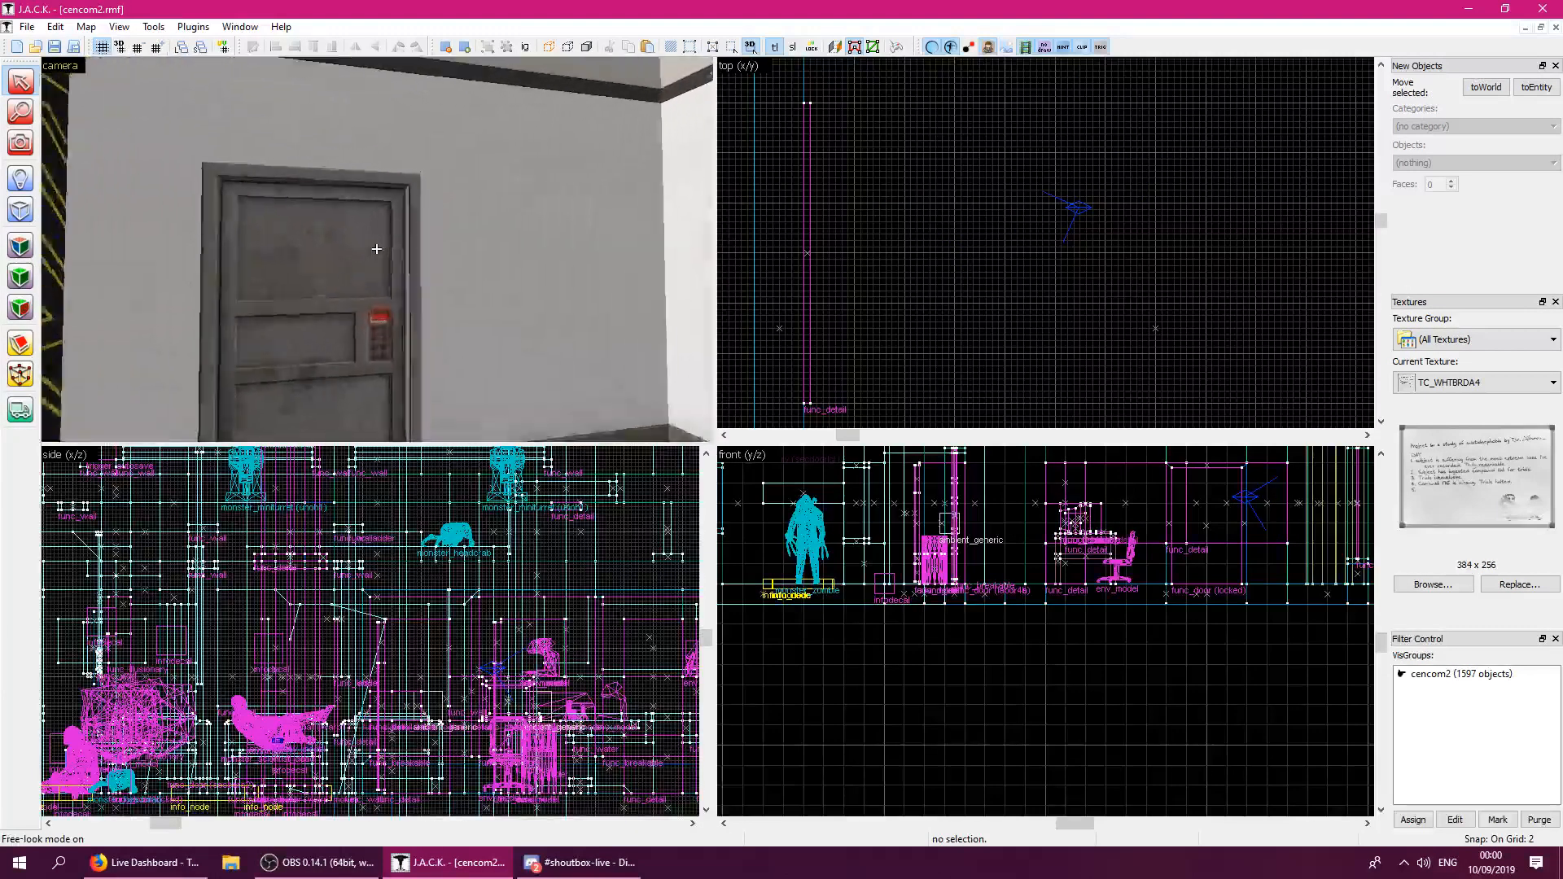
# Review the furnished office from inside and through its window from the corridor.
pyautogui.press('w')
pyautogui.press('s')
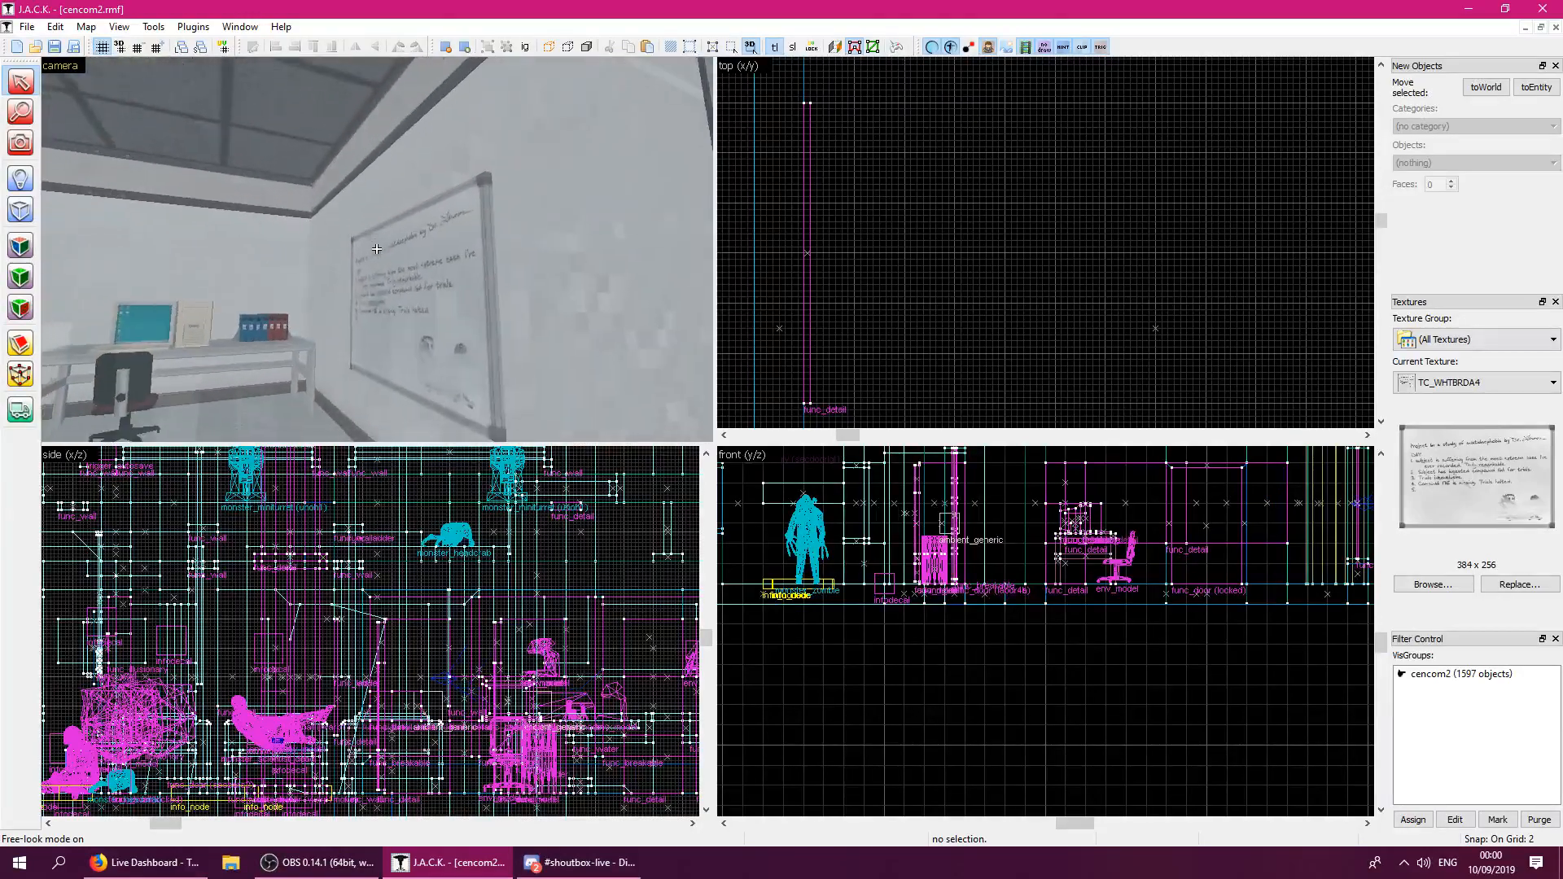
pyautogui.press('s')
pyautogui.press('w')
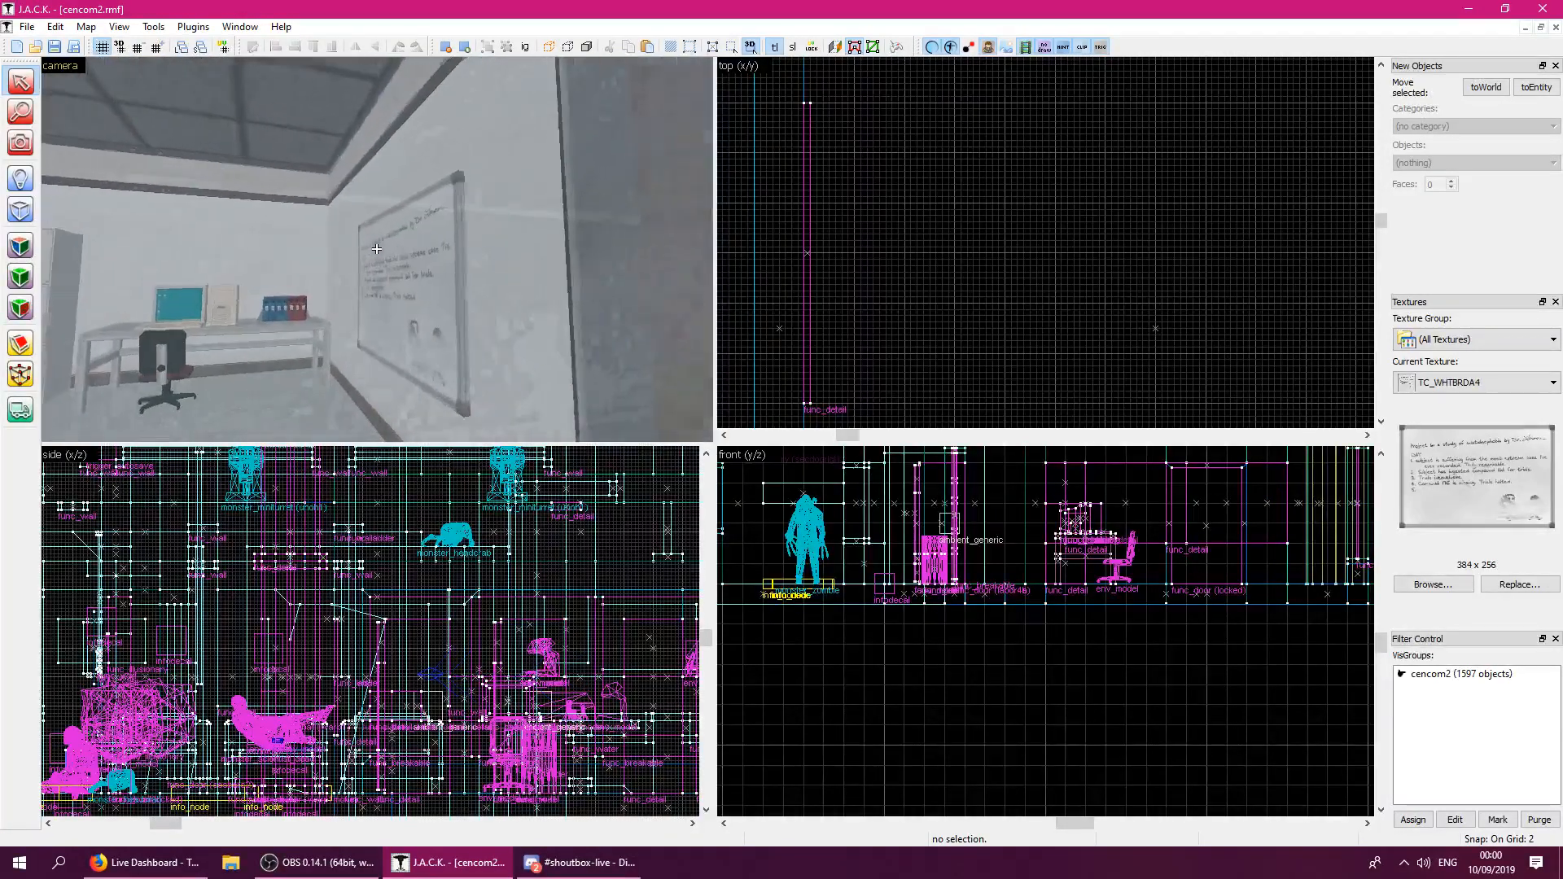
pyautogui.press('w')
pyautogui.press('s')
pyautogui.press('w')
pyautogui.press('s')
pyautogui.press('w')
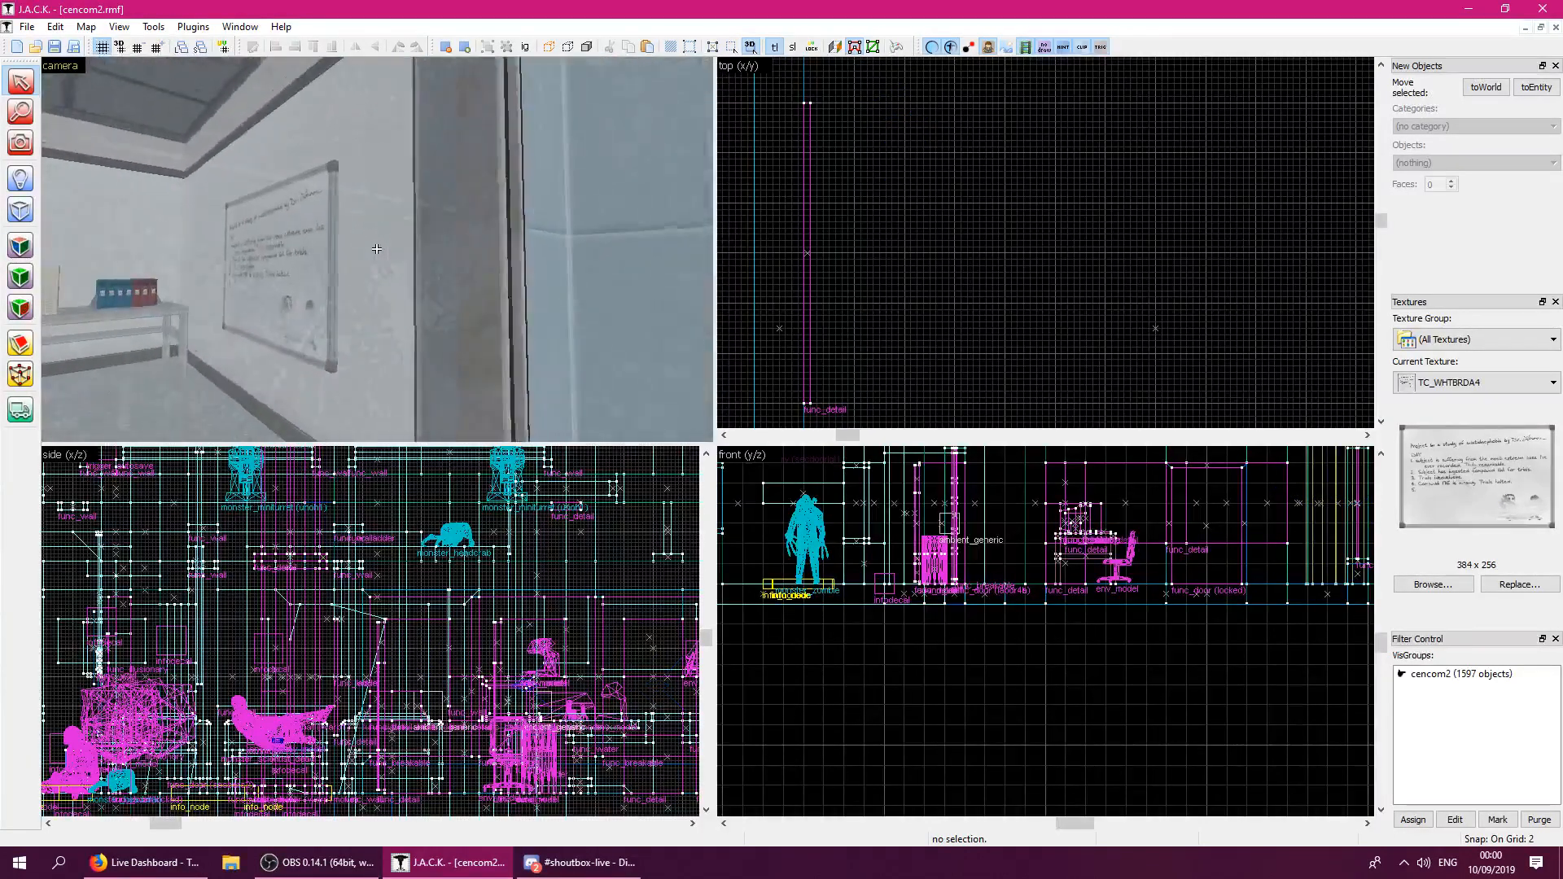
pyautogui.press('s')
pyautogui.press('w')
pyautogui.press('s')
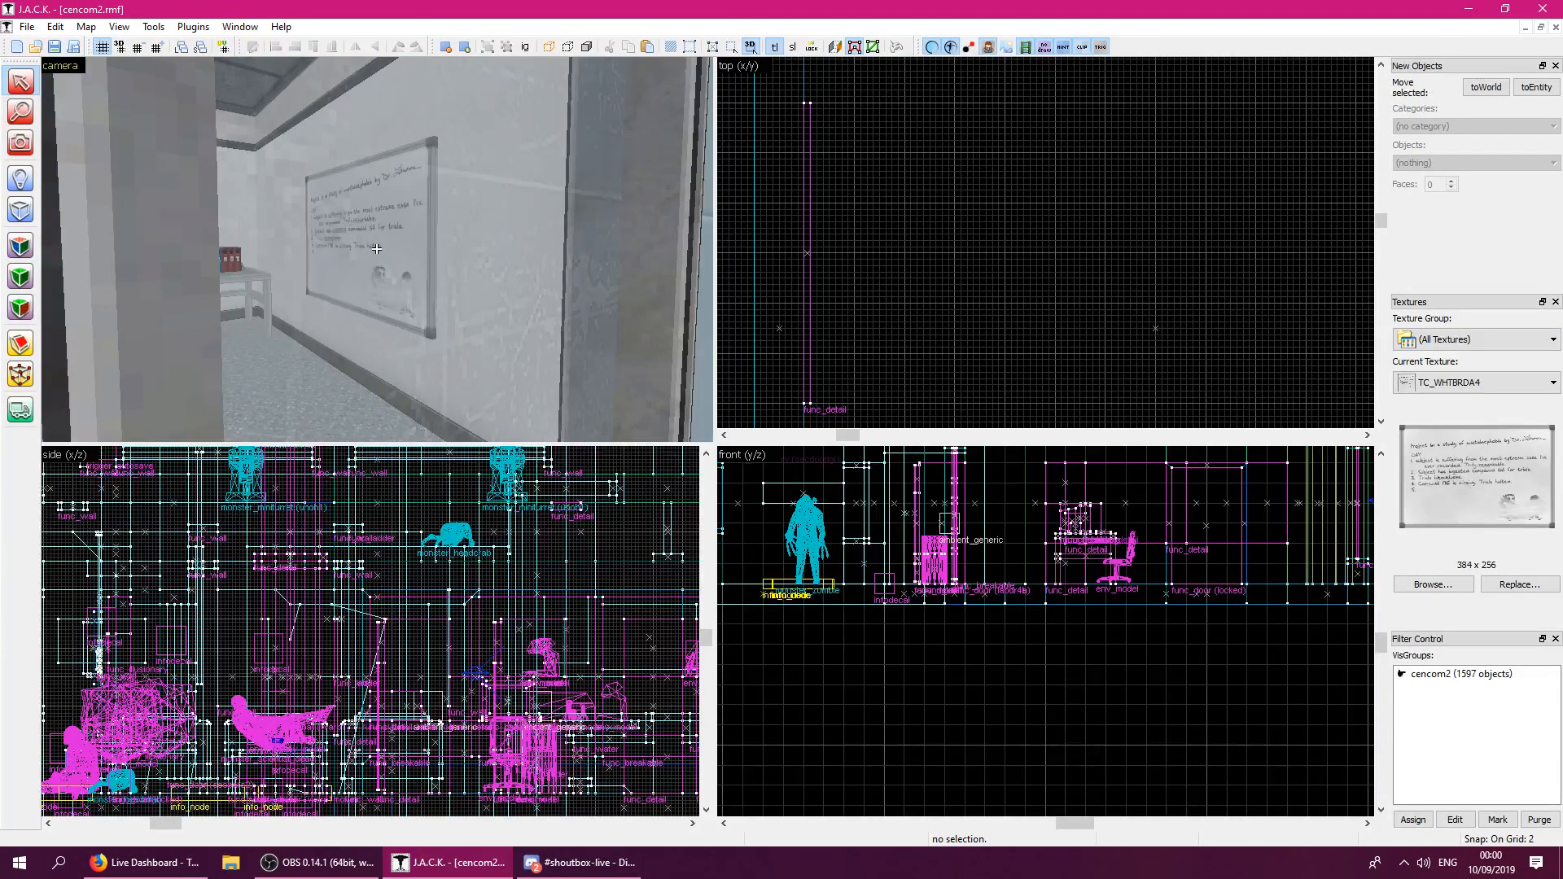
pyautogui.press('w')
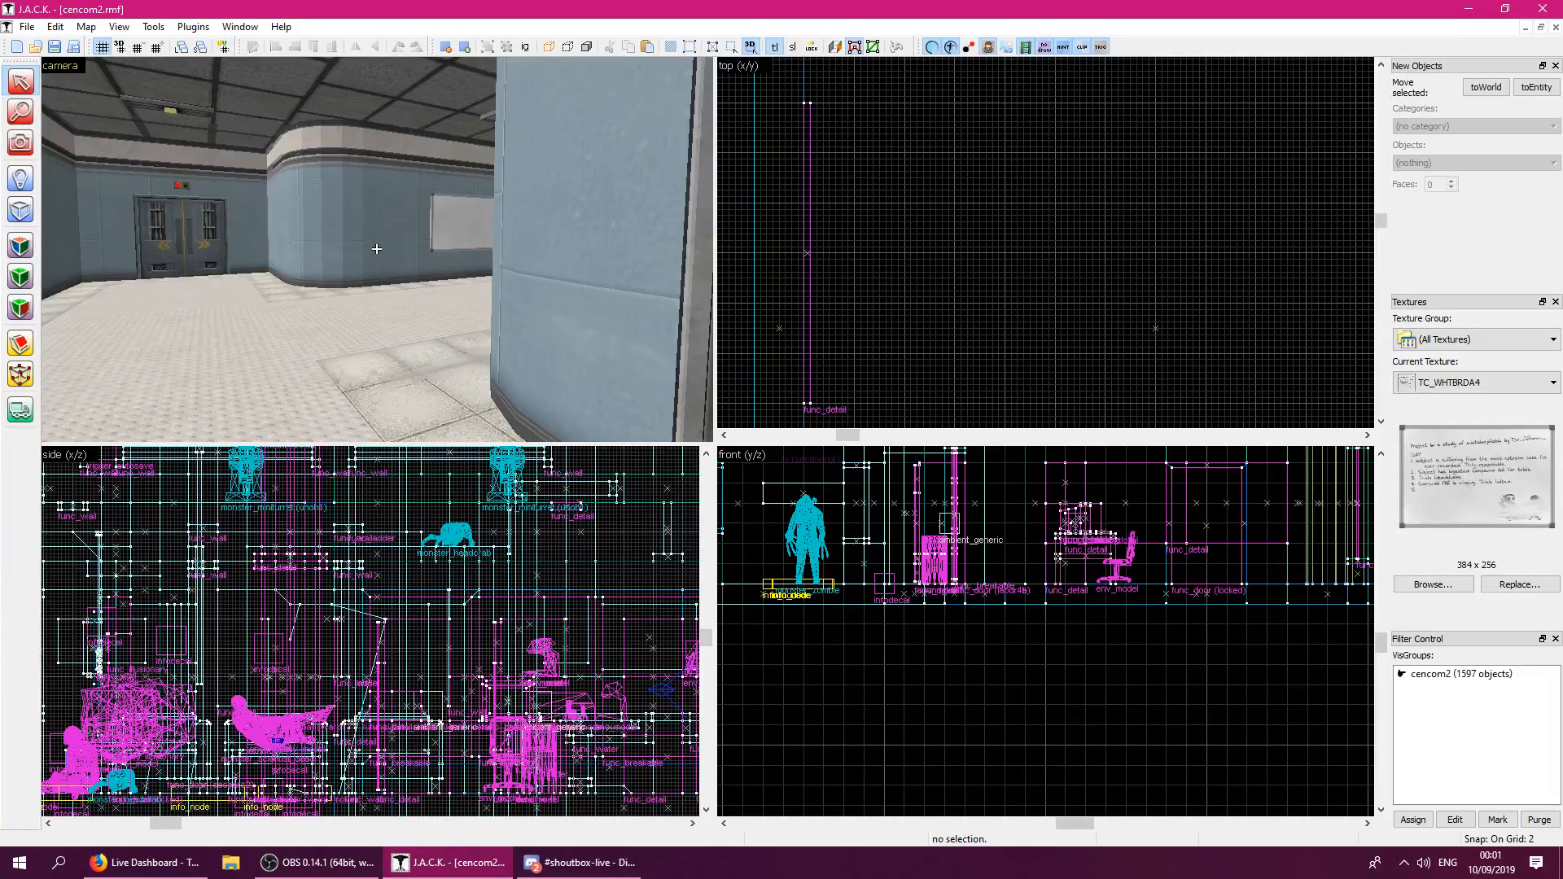
pyautogui.press('w')
pyautogui.press('w')
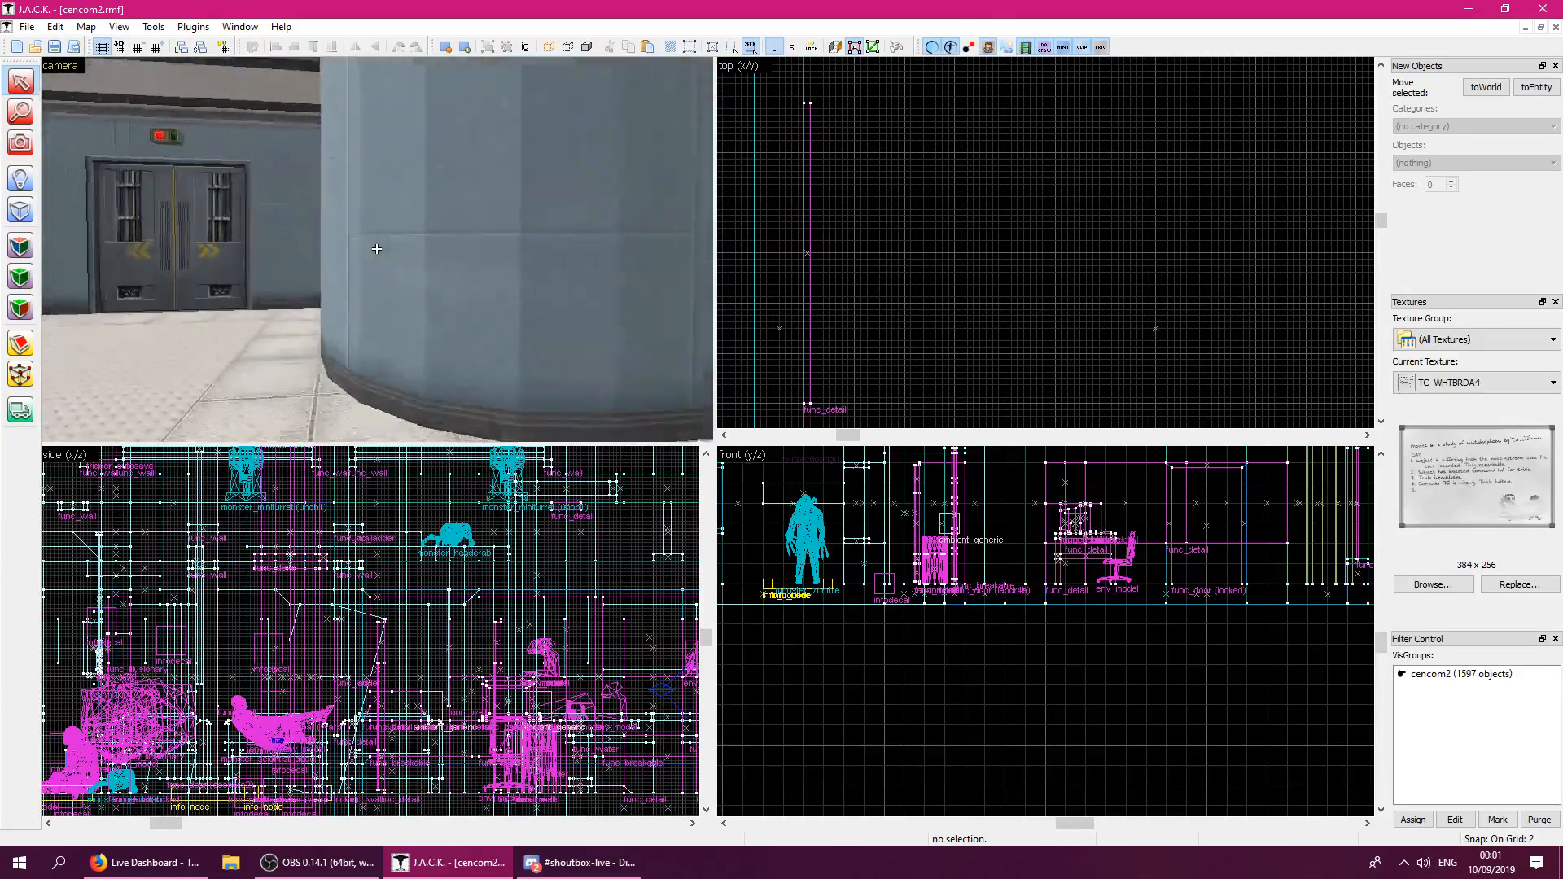
pyautogui.press('w')
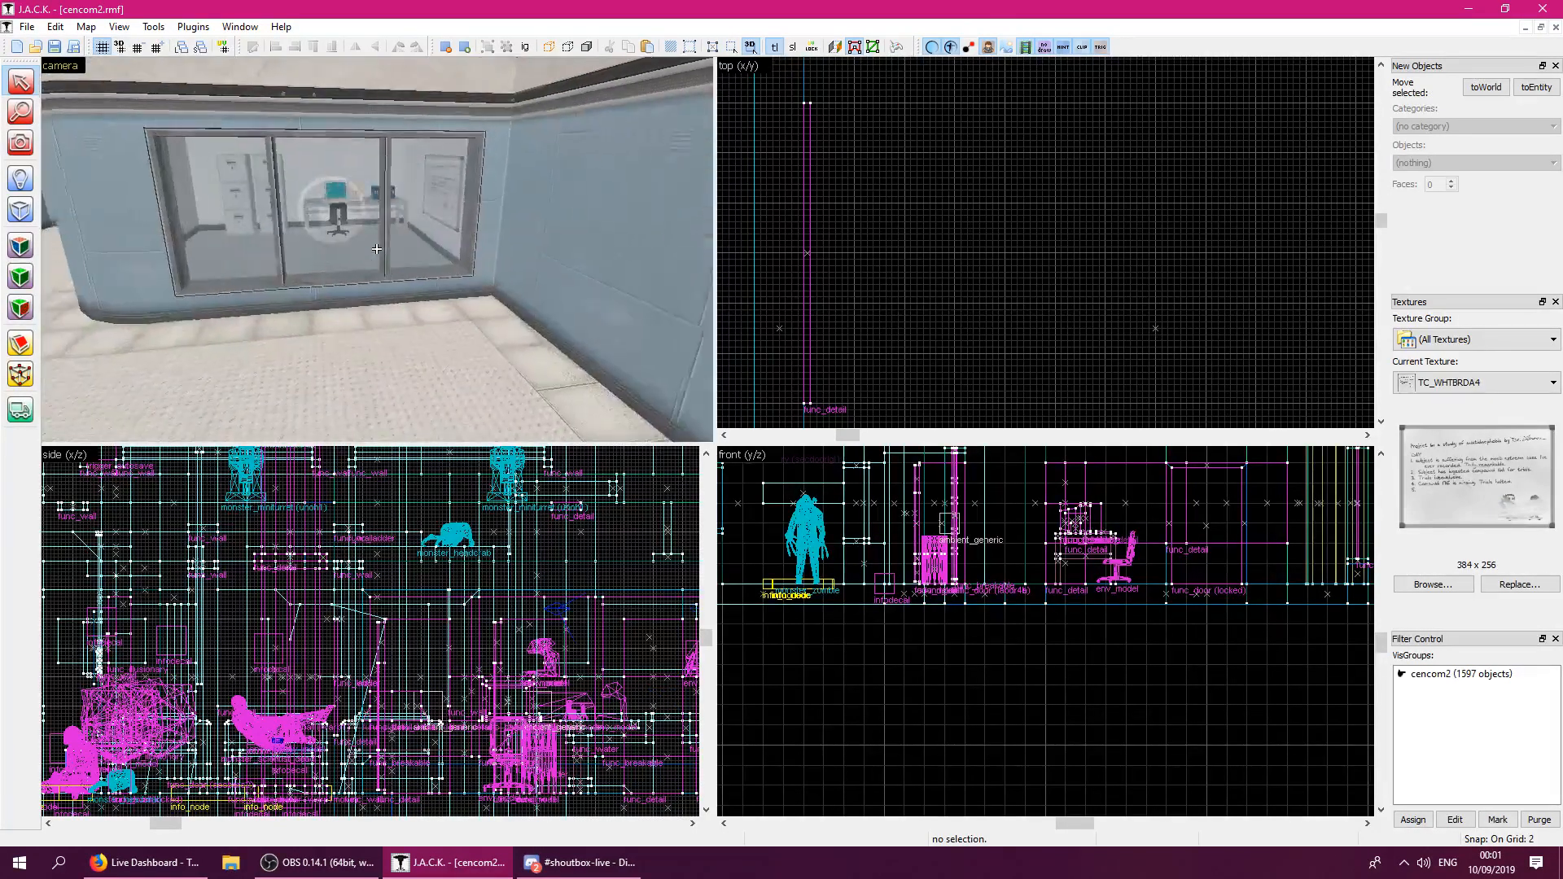
# Copy a corridor ceiling light into the middle of the office ceiling, using a grid of 16 units.
pyautogui.press('z')
pyautogui.scroll(-6, 969, 270)
pyautogui.press(']')
pyautogui.press(']')
pyautogui.press(']')
pyautogui.scroll(-1, 1067, 197)
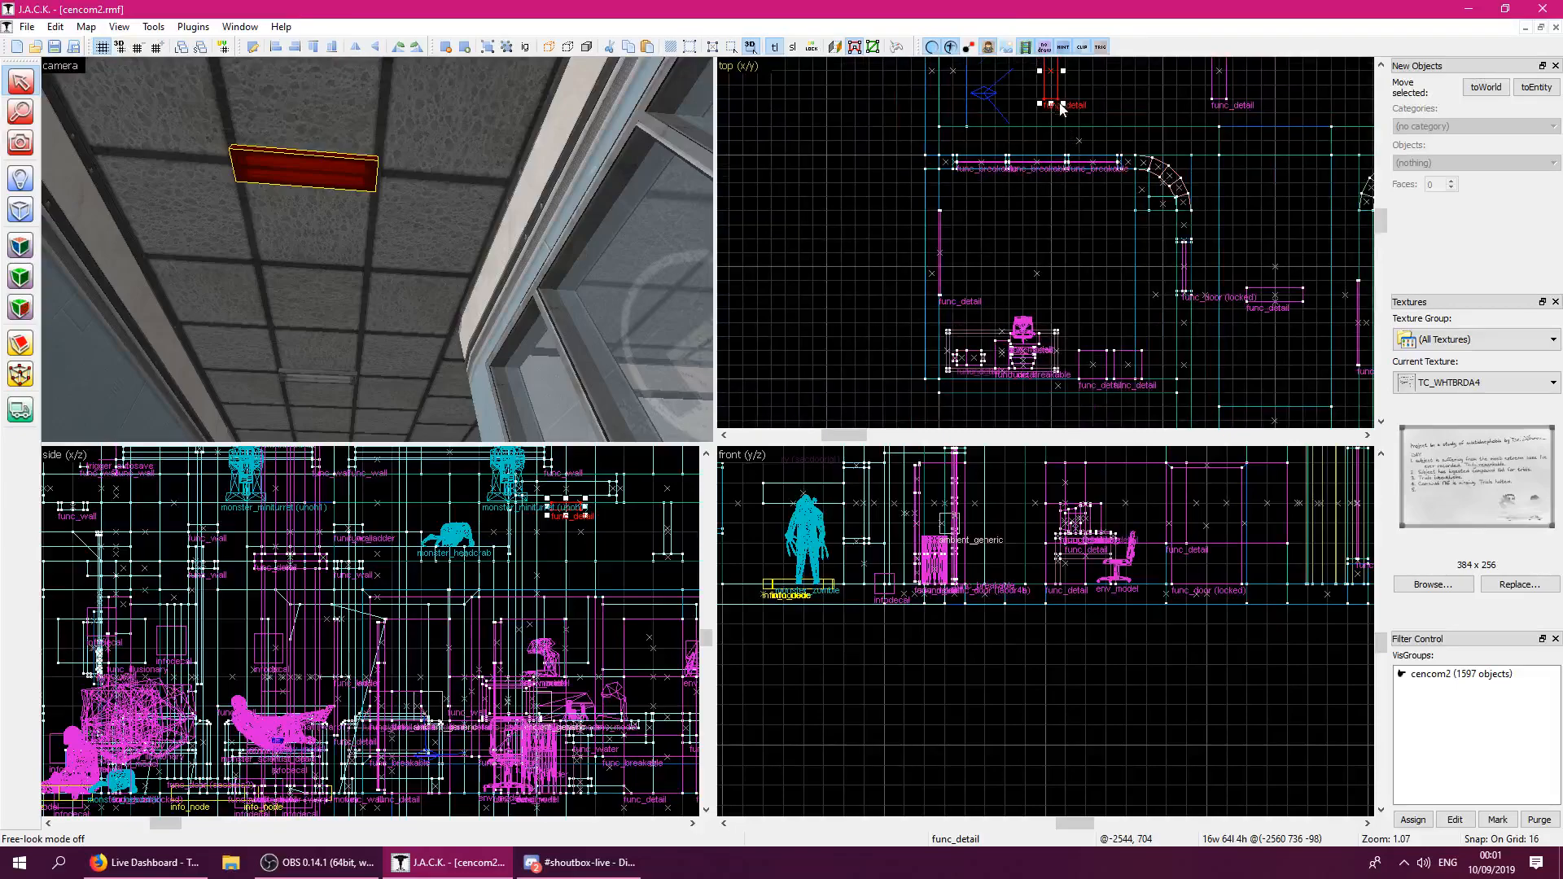
pyautogui.press('z')
pyautogui.press('w')
pyautogui.press('z')
pyautogui.click(733, 223)
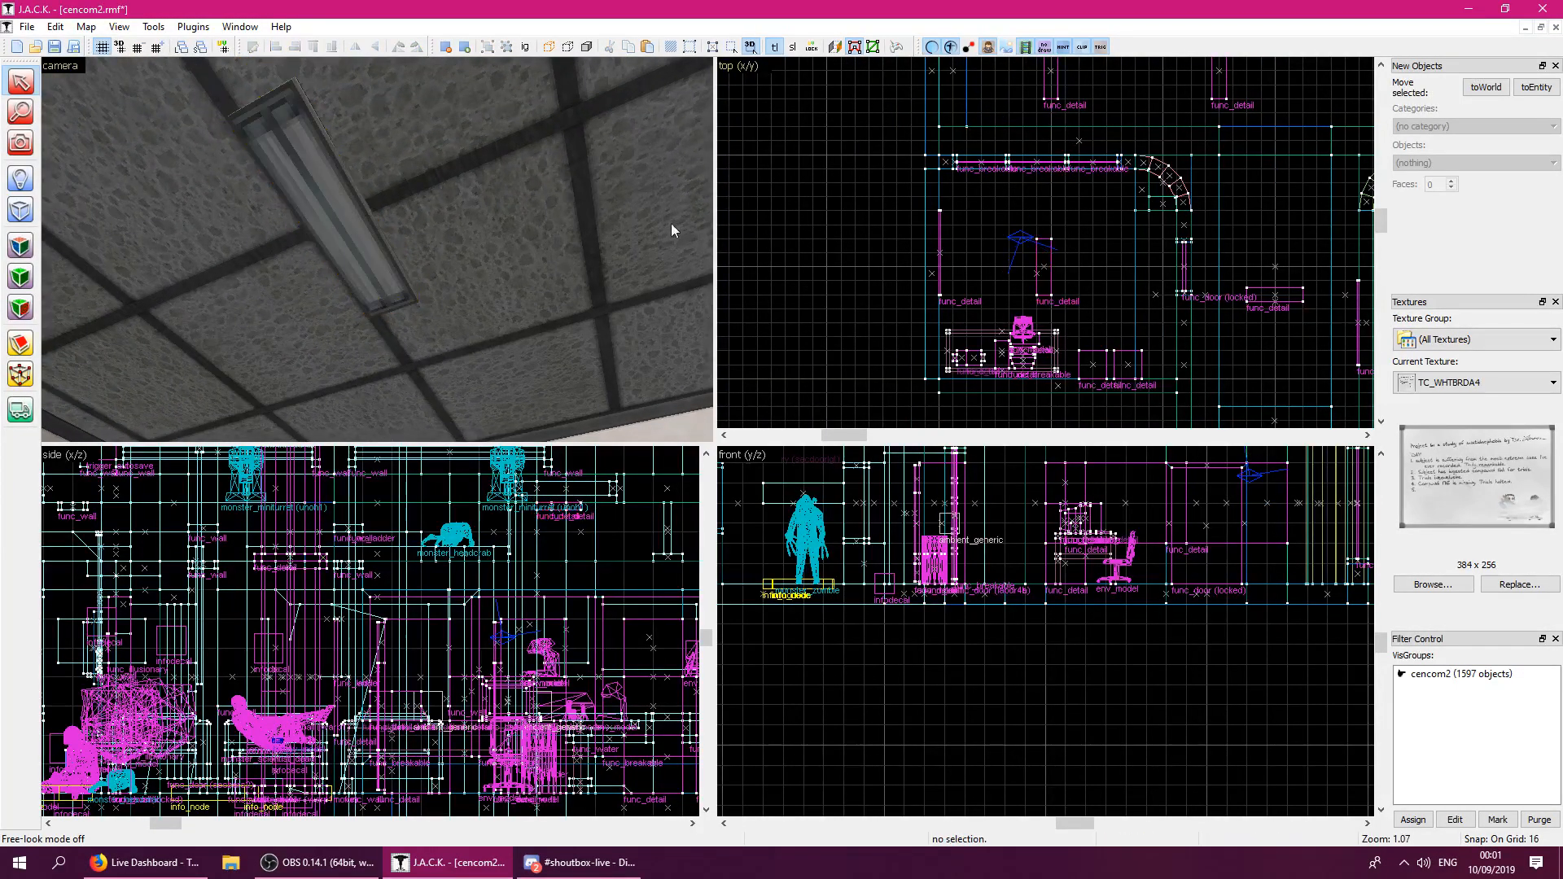
# Reduce the grid to 8 units and rotate the office ceiling light by 90 degrees.
pyautogui.press('z')
pyautogui.press('a')
pyautogui.press('z')
pyautogui.press('[')
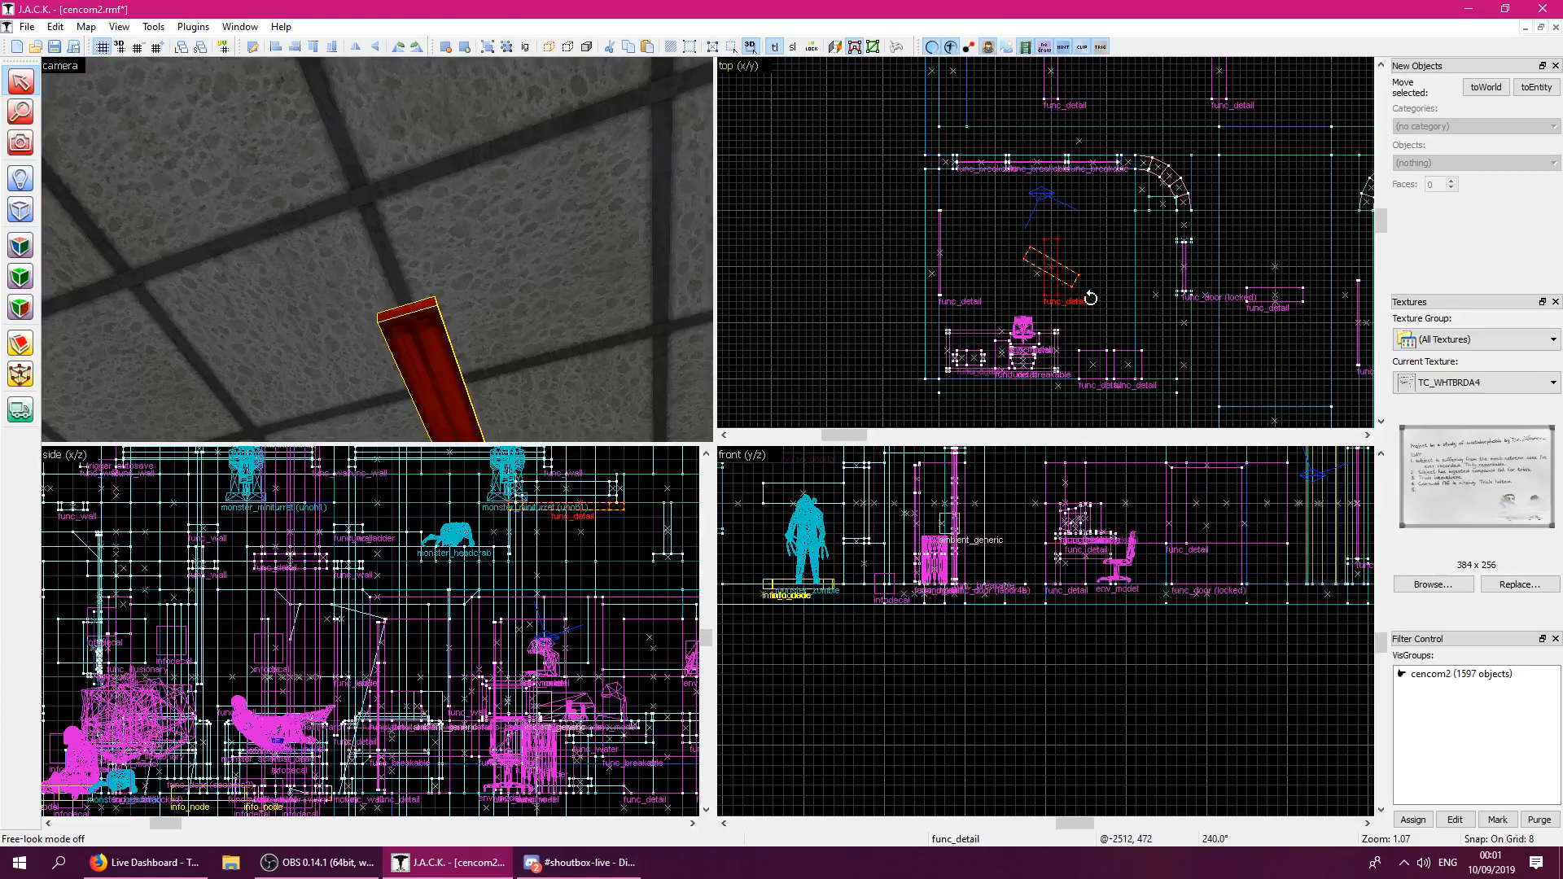
pyautogui.press('Escape')
pyautogui.press('z')
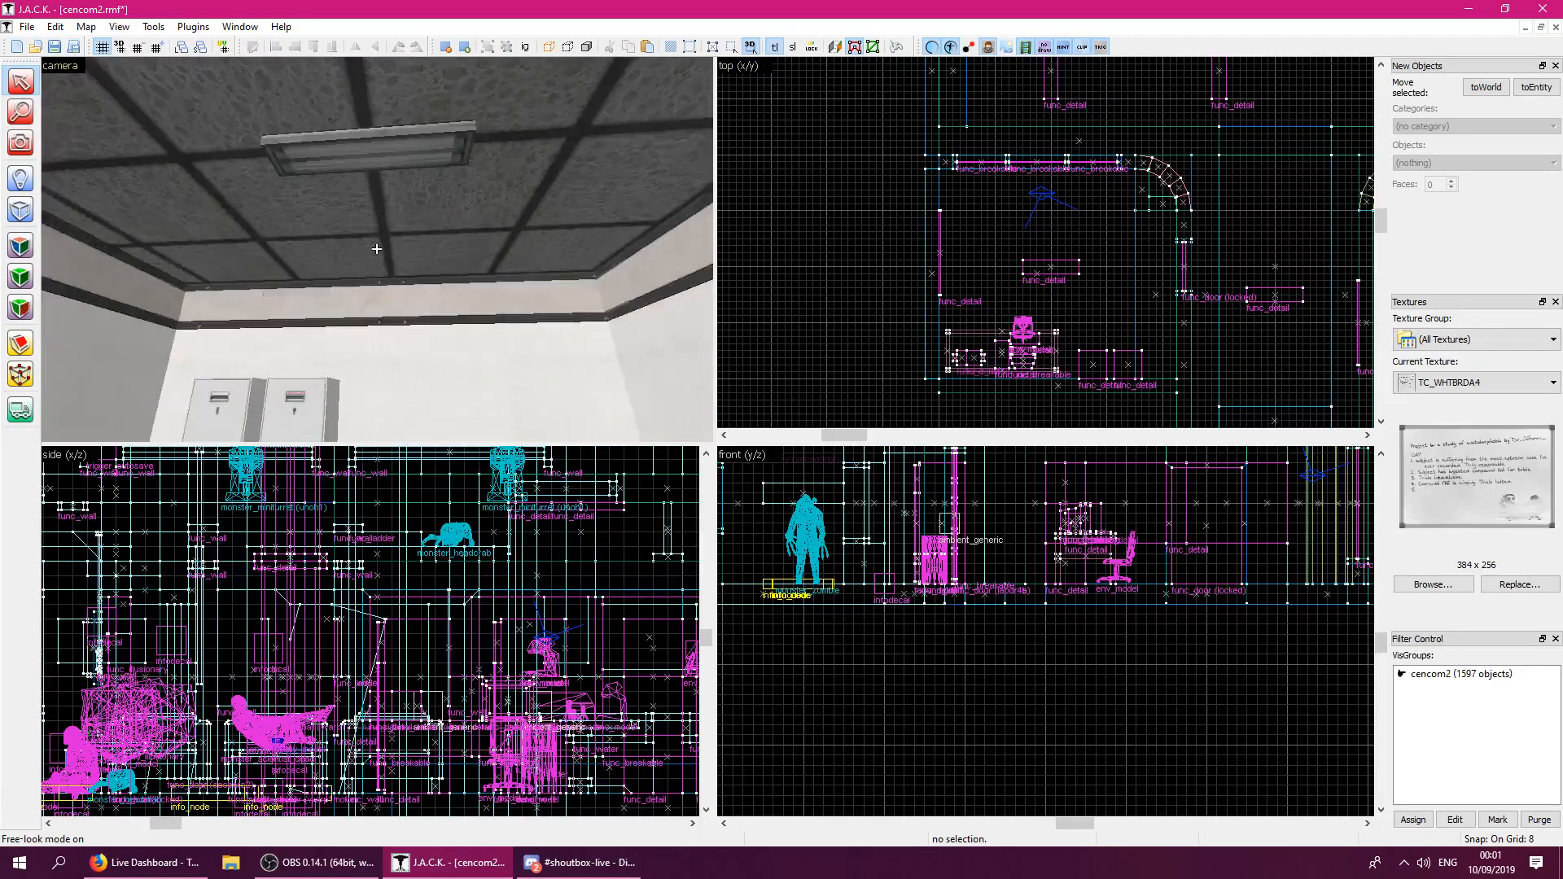
# Pick up the NULL texture from a hidden face and apply it to the unseen rear faces of the objects on the desk.
pyautogui.press('z')
pyautogui.click(22, 247)
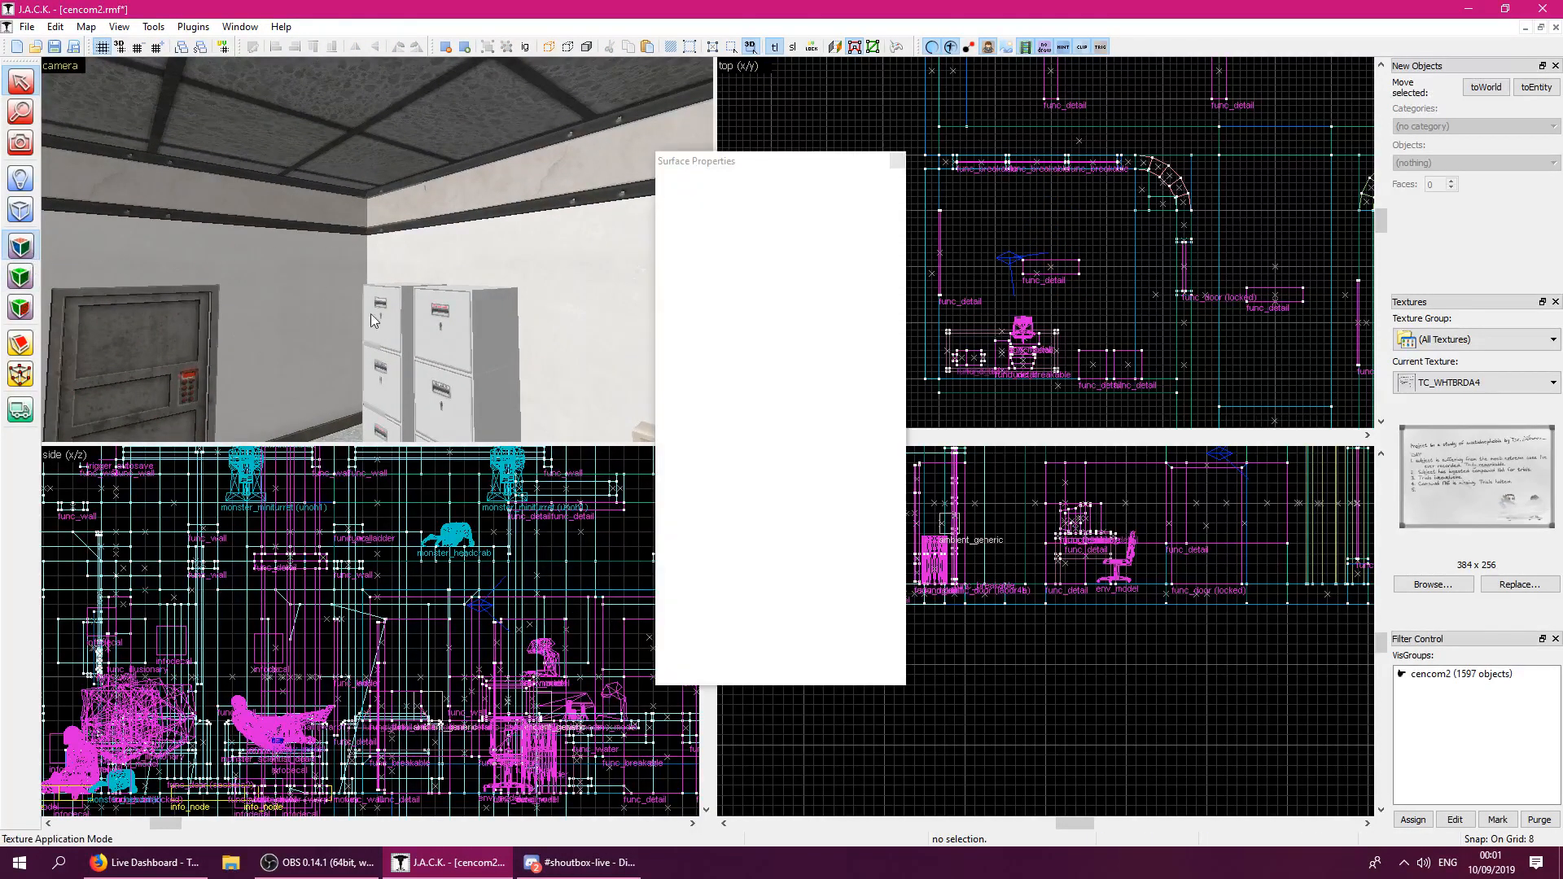
pyautogui.click(441, 324)
pyautogui.press('z')
pyautogui.press('d')
pyautogui.press('z')
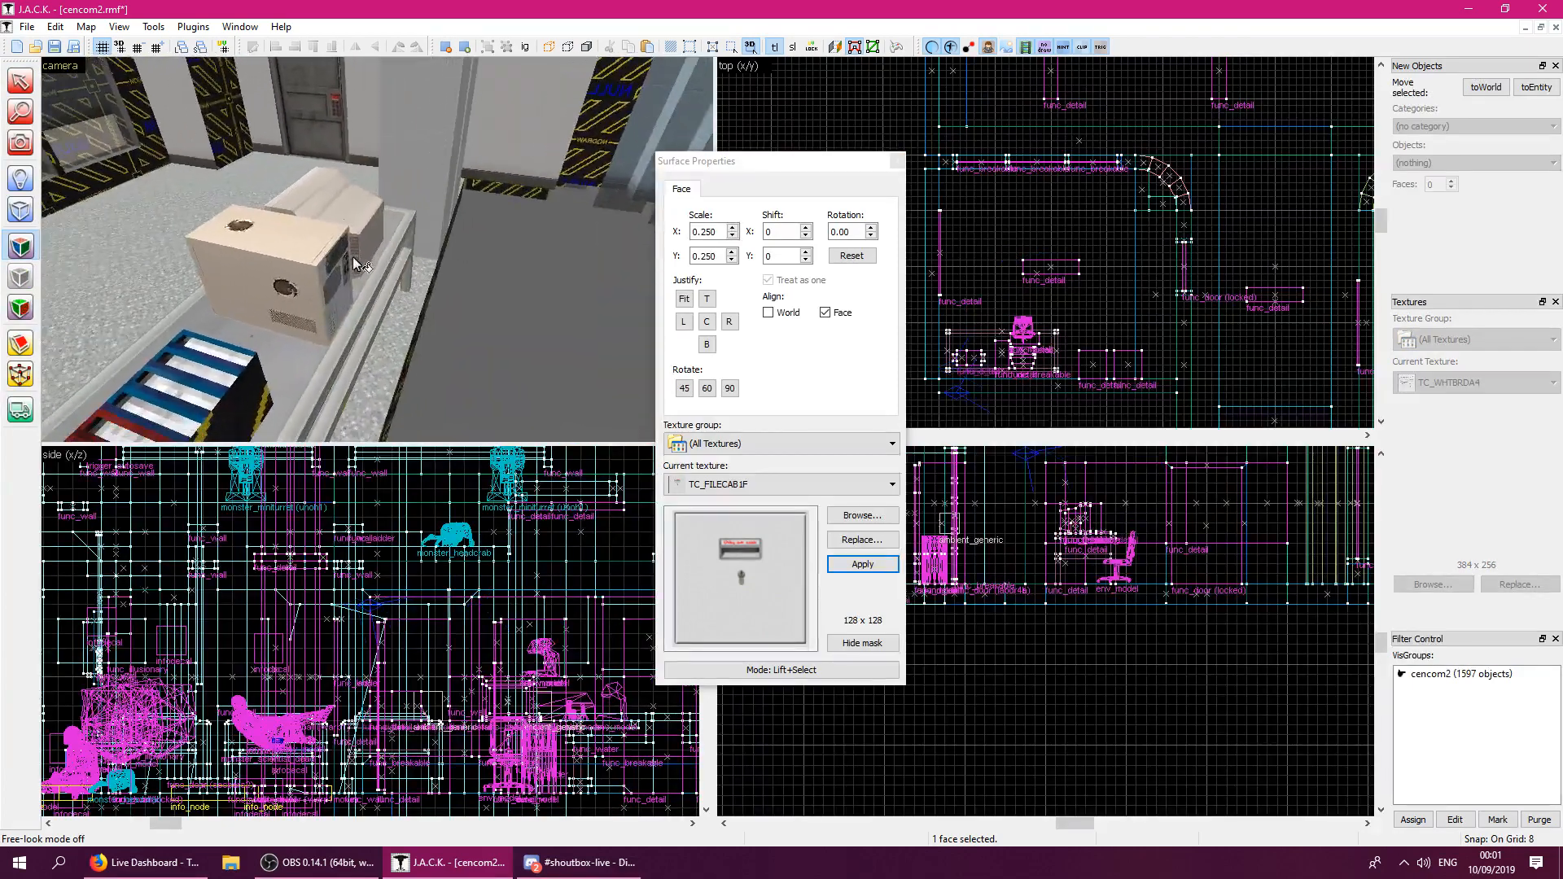
pyautogui.click(268, 328)
pyautogui.press('z')
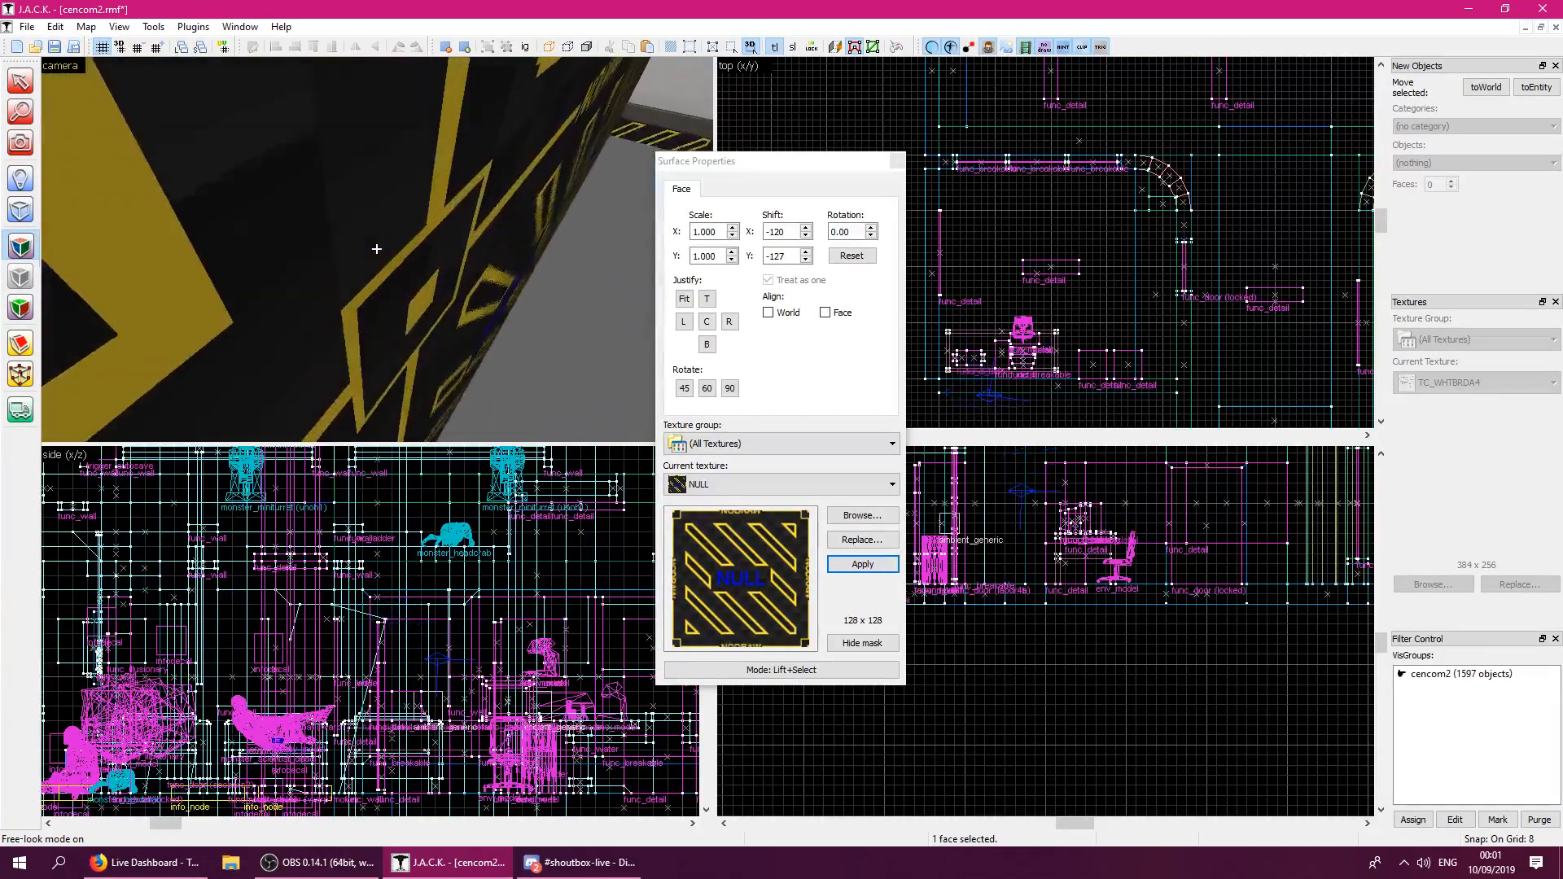
pyautogui.press('z')
pyautogui.rightClick(381, 252)
pyautogui.rightClick(425, 192)
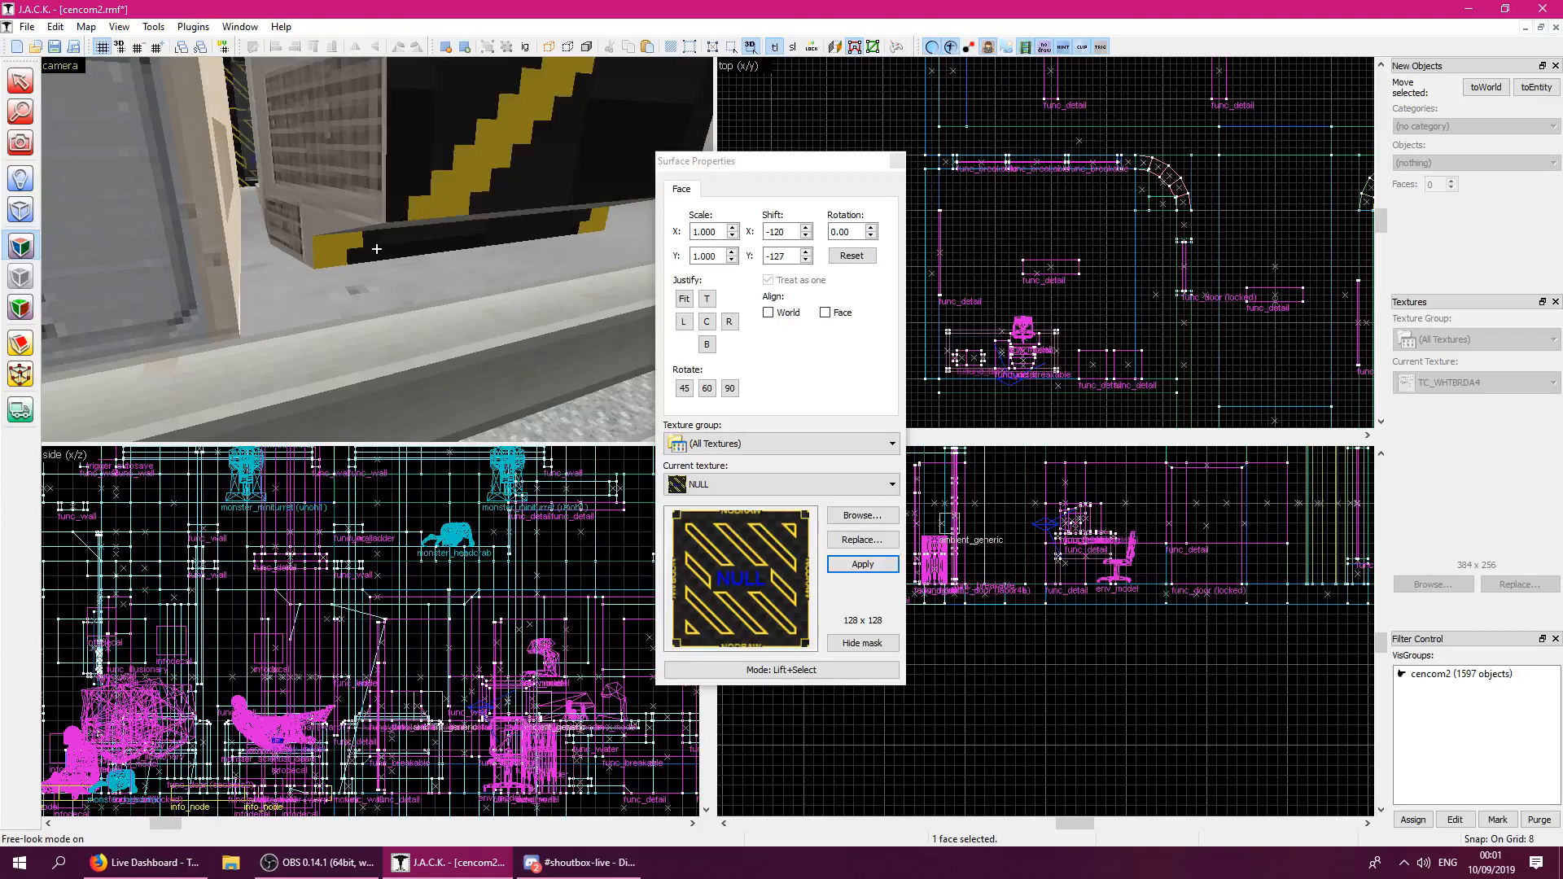
# Apply the NULL texture to the hidden rear faces of the filing cabinets against the wall.
pyautogui.press('z')
pyautogui.press('d')
pyautogui.press('w')
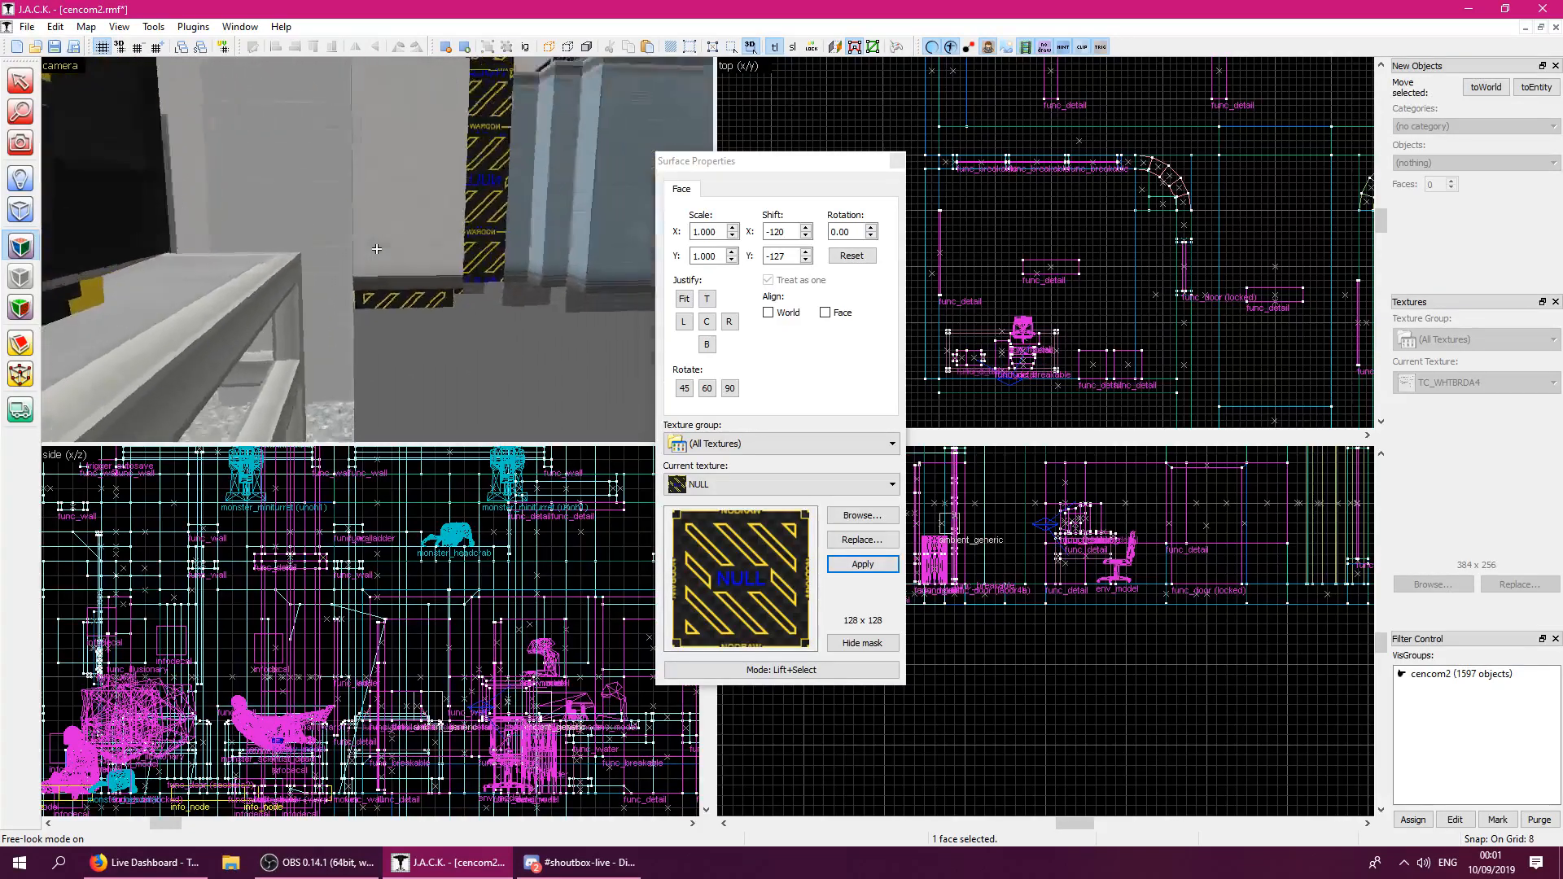
pyautogui.press('w')
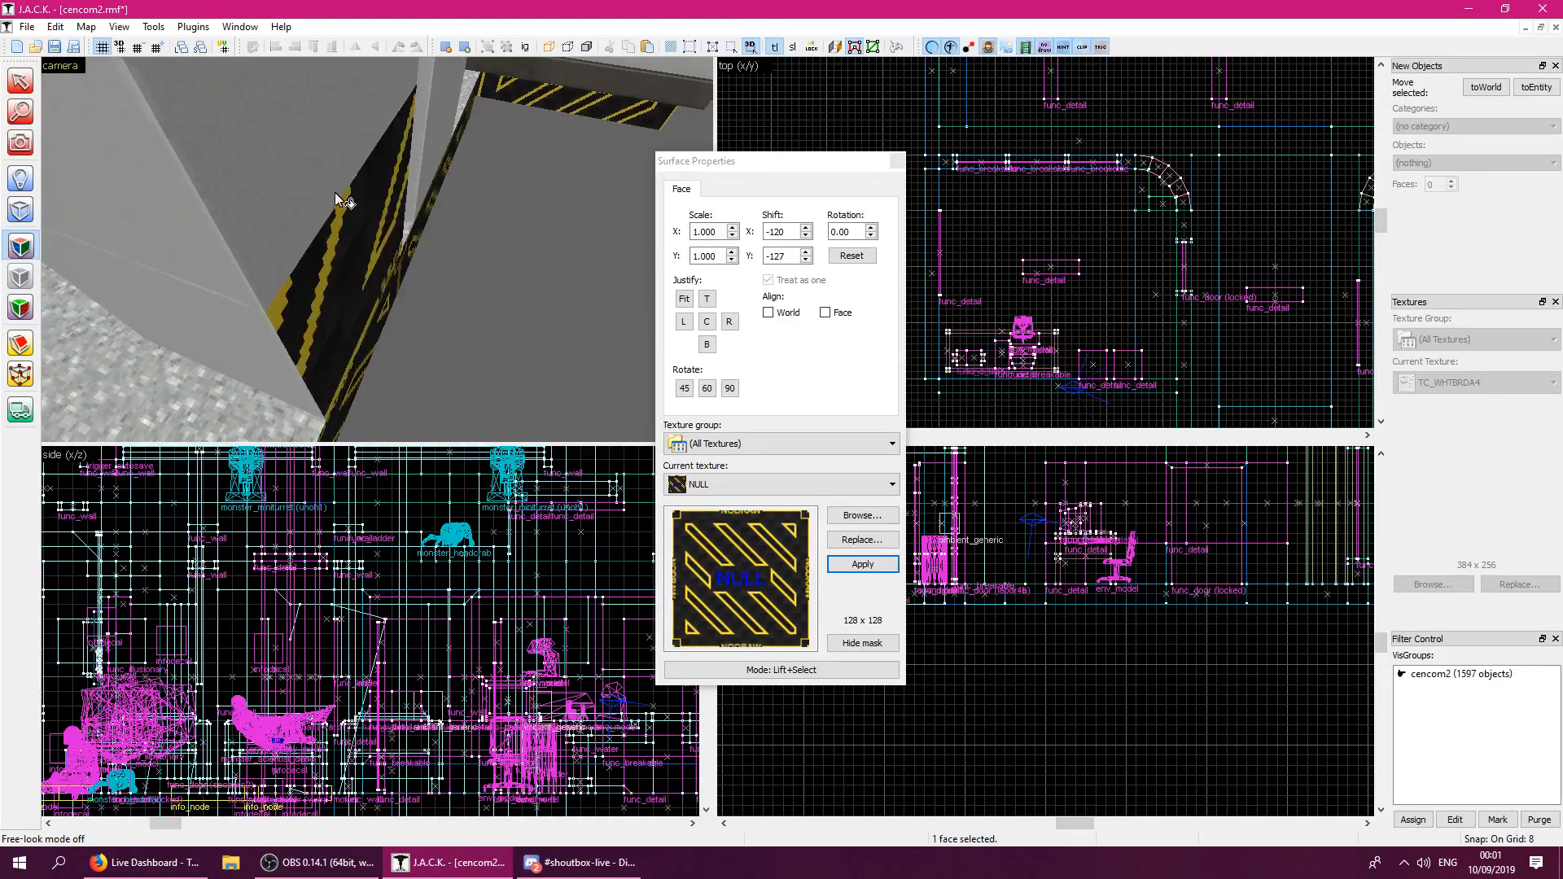
pyautogui.rightClick(336, 193)
pyautogui.press('z')
pyautogui.press('w')
pyautogui.press('z')
pyautogui.rightClick(381, 267)
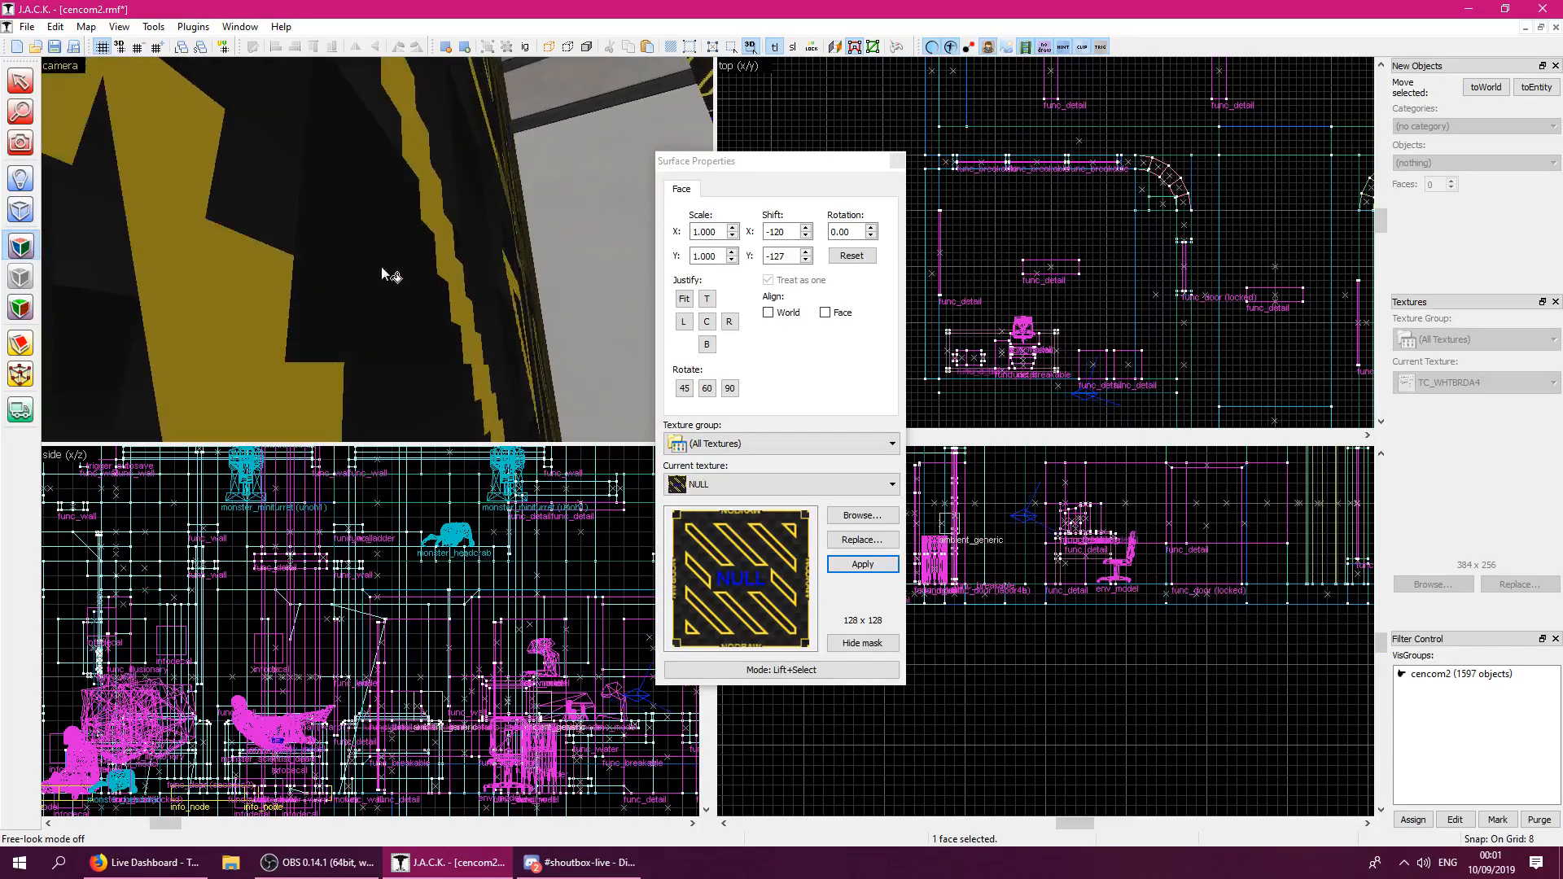
pyautogui.press('z')
pyautogui.press('w')
pyautogui.press('z')
# Replace the texture on the office ceiling light's face with the unlit +A~FIFTIES_LGT2, filtering the textures by "lgt".
pyautogui.press('z')
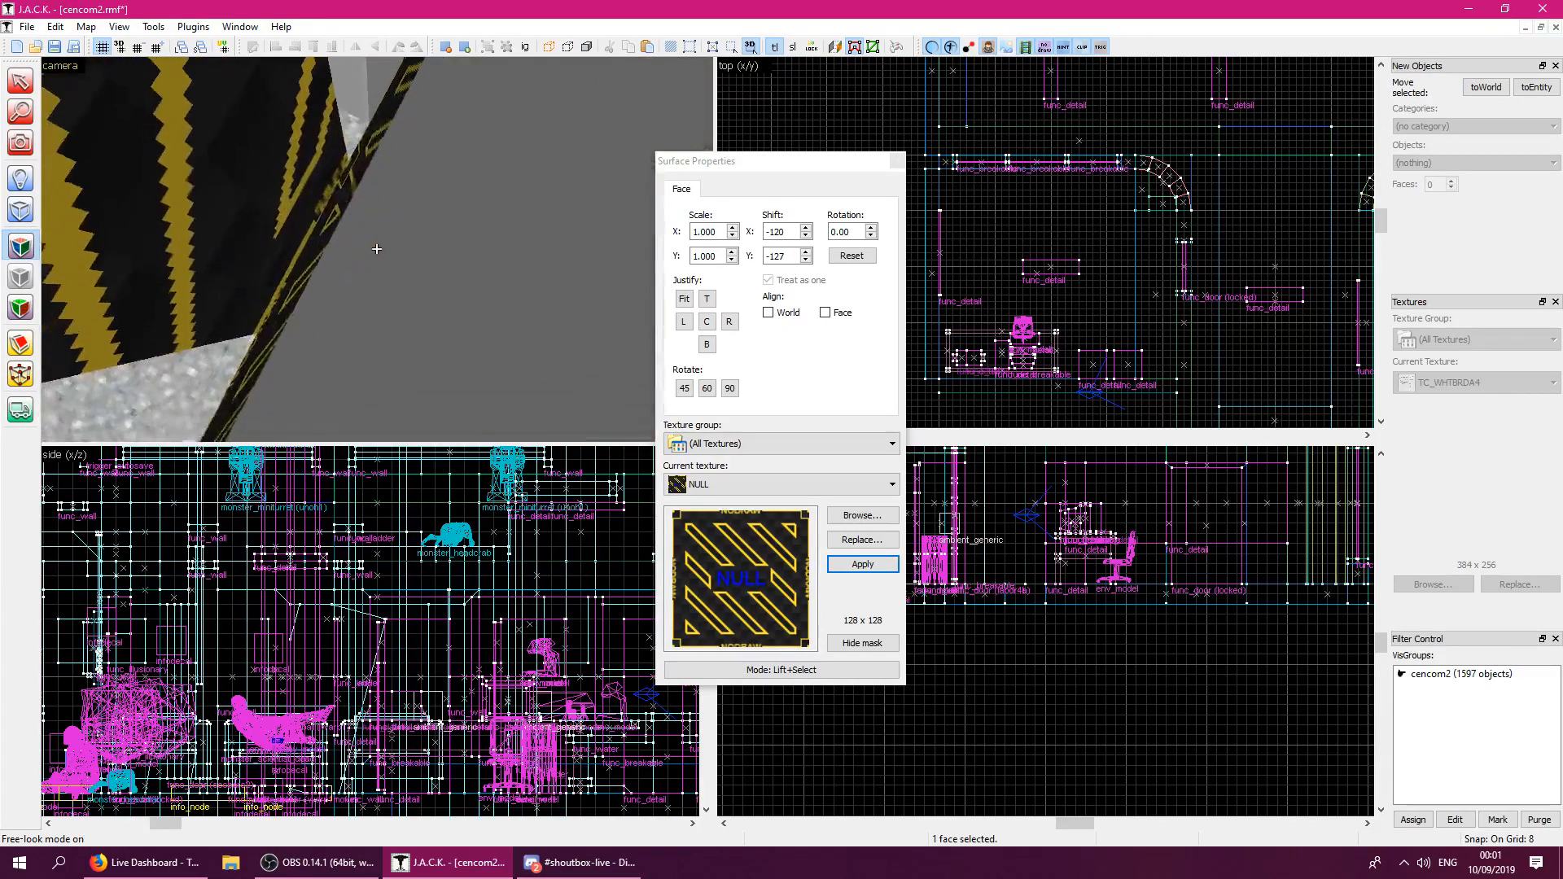
pyautogui.press('w')
pyautogui.press('w')
pyautogui.moveTo(377, 248)
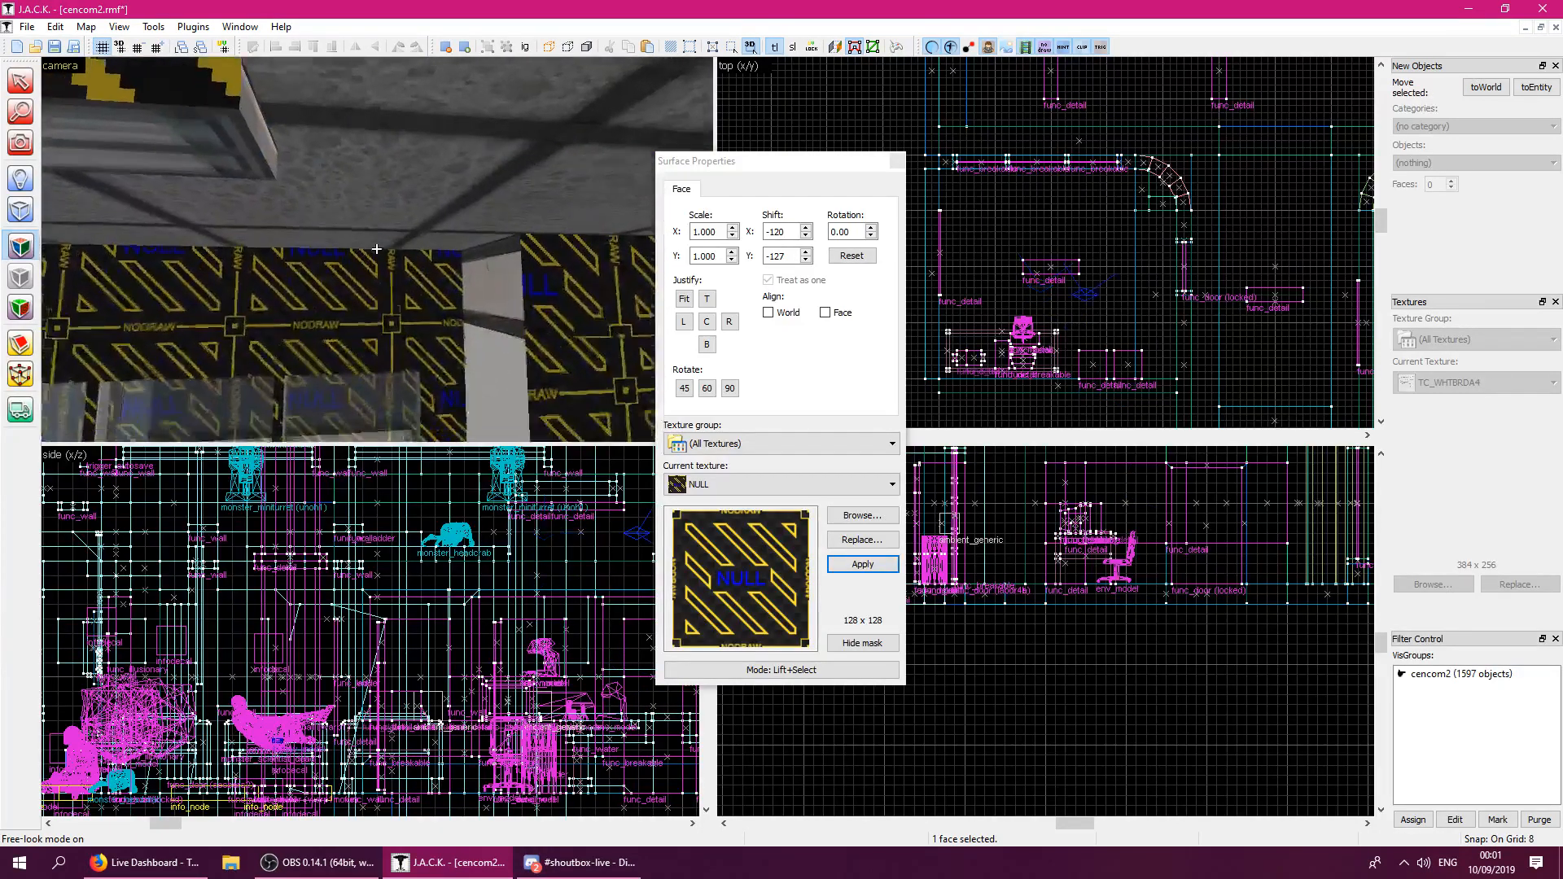
pyautogui.press('w')
pyautogui.press('z')
pyautogui.click(513, 199)
pyautogui.press('z')
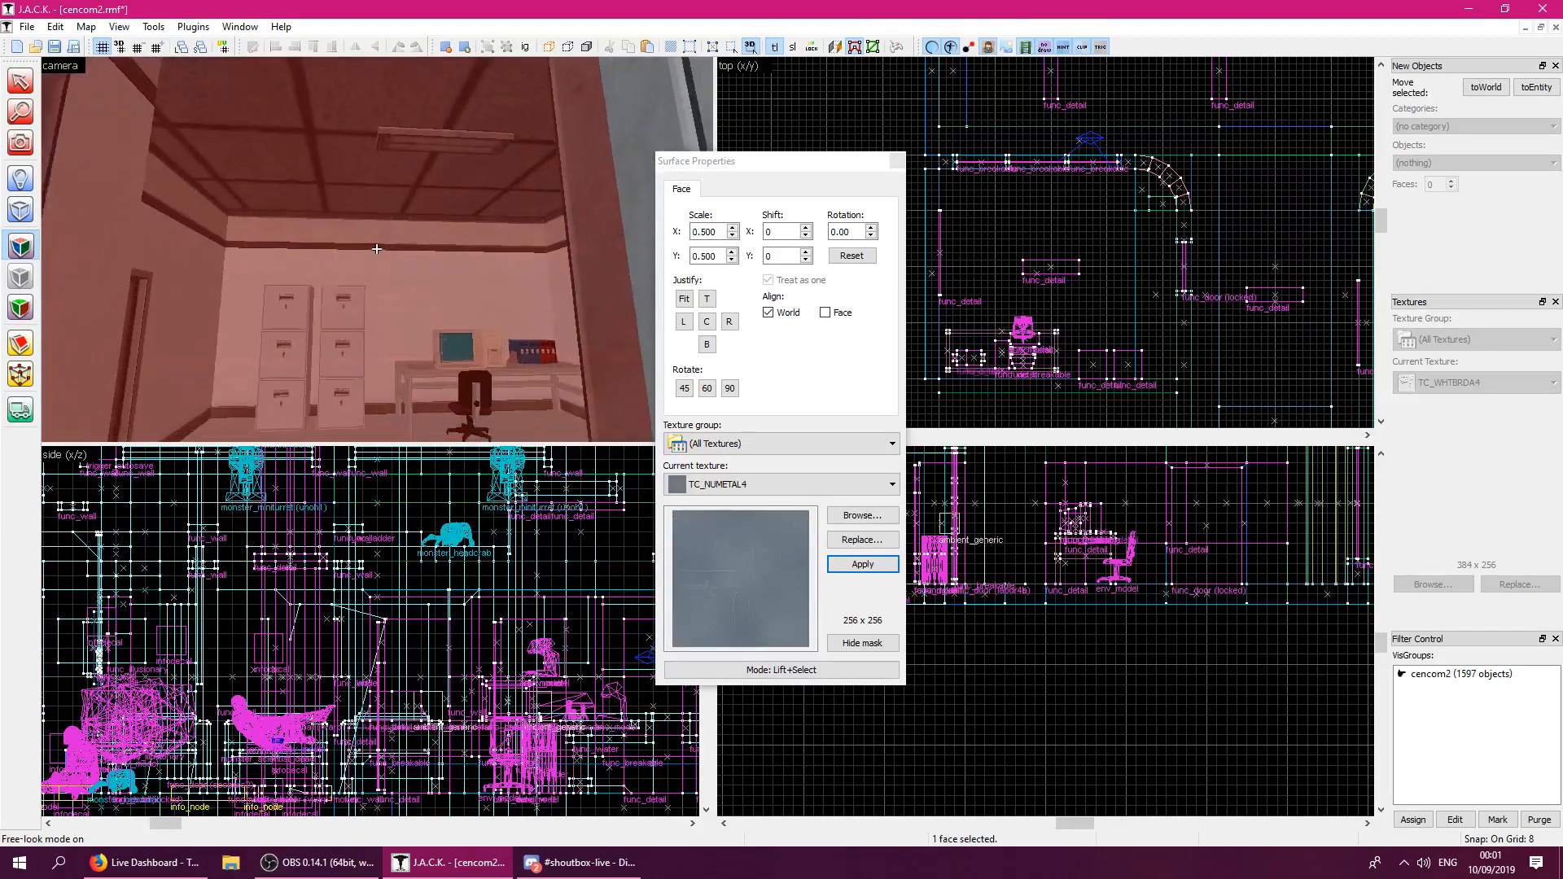
pyautogui.press('w')
pyautogui.press('z')
pyautogui.click(386, 257)
pyautogui.click(863, 515)
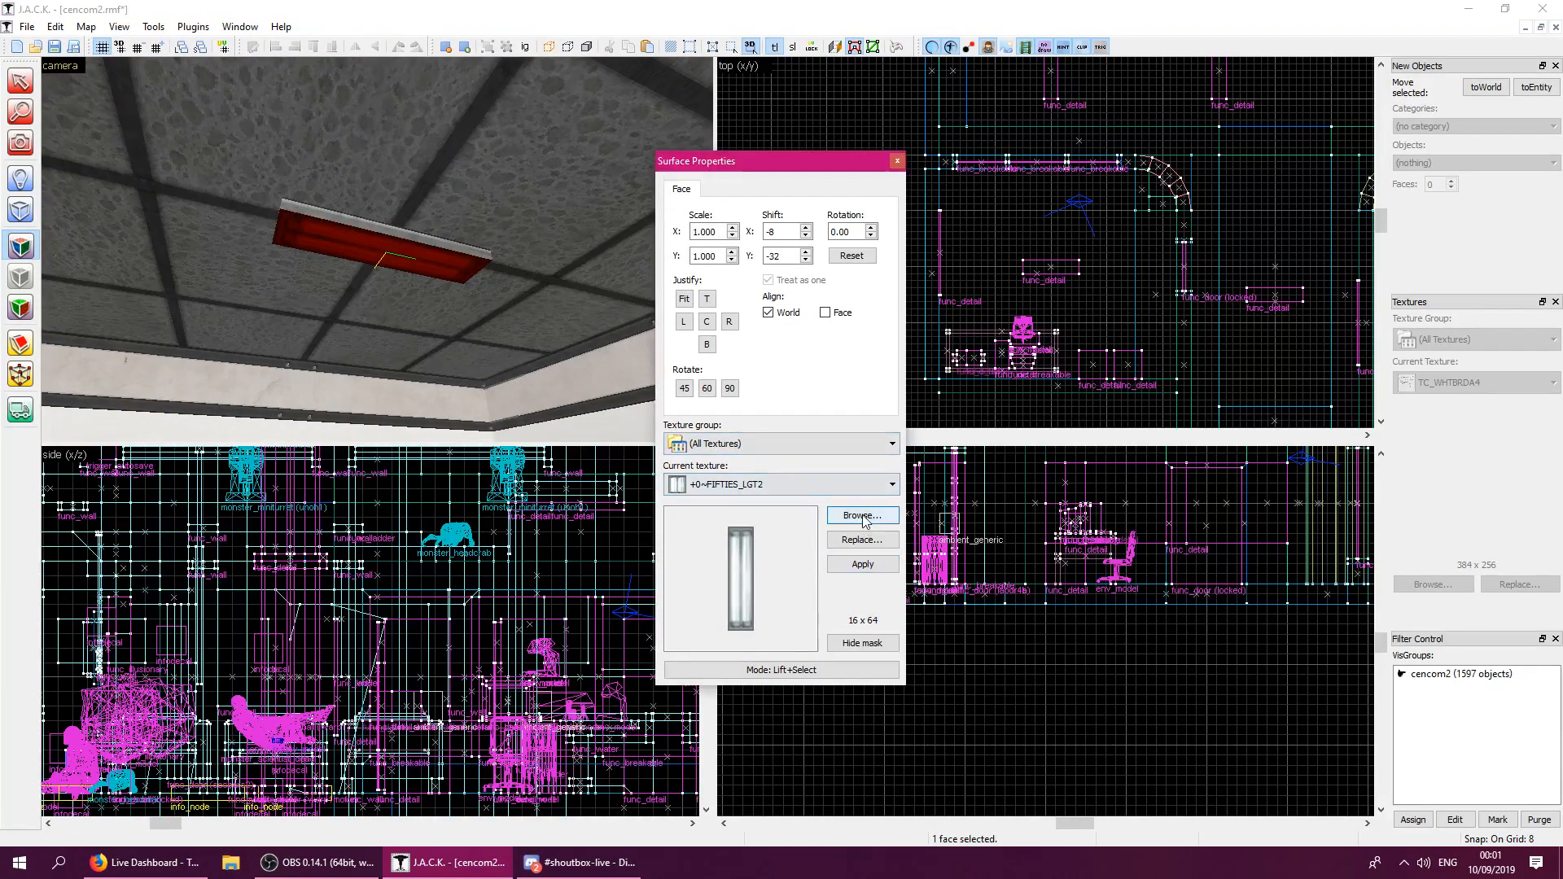
pyautogui.write('lgt')
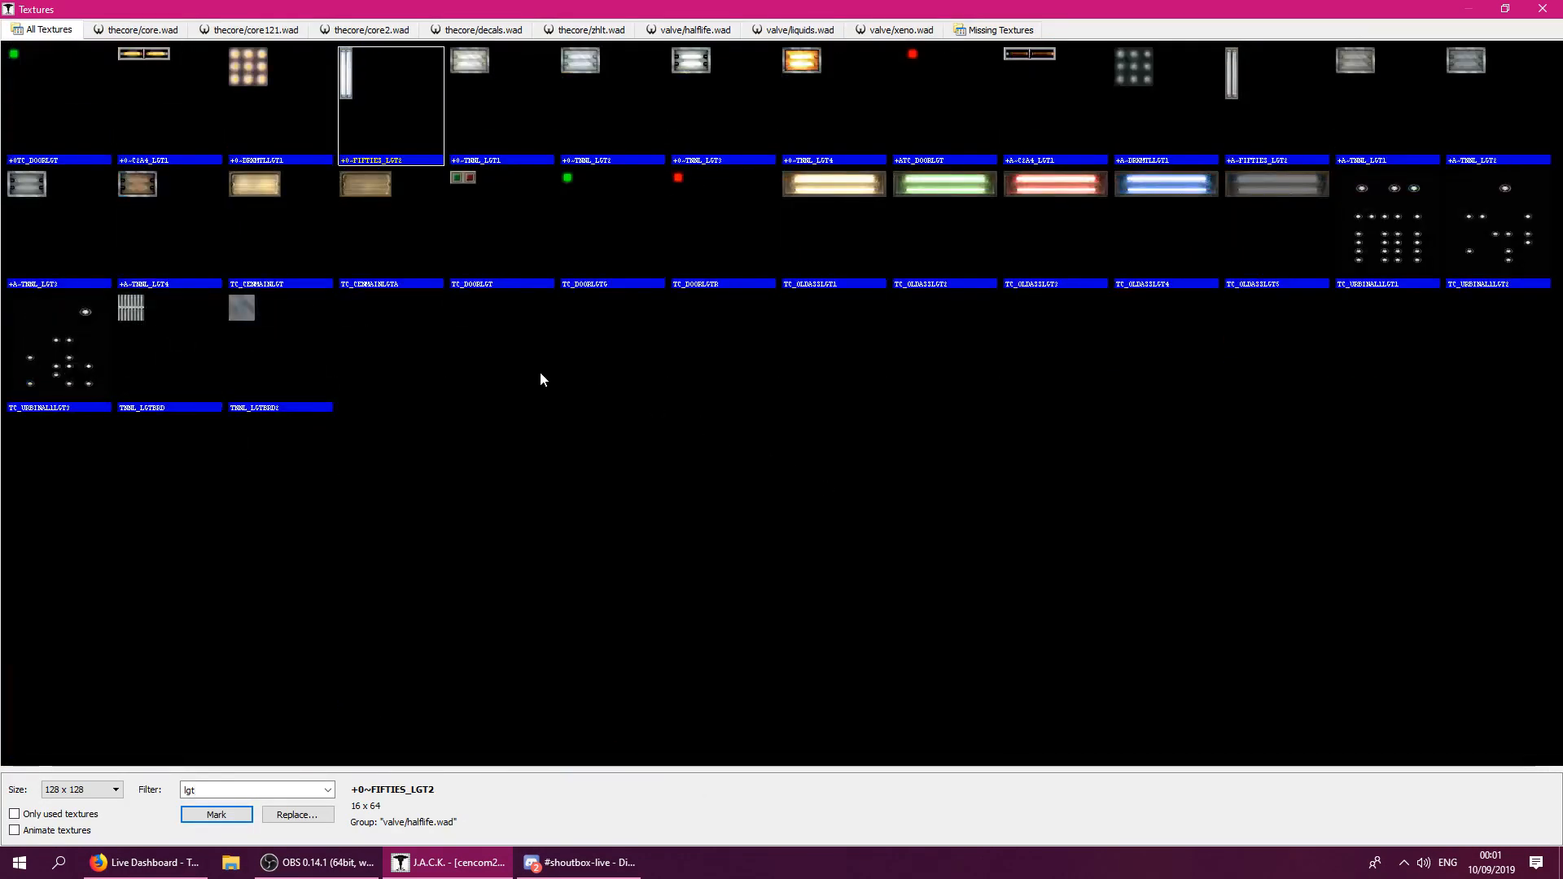
pyautogui.doubleClick(1266, 130)
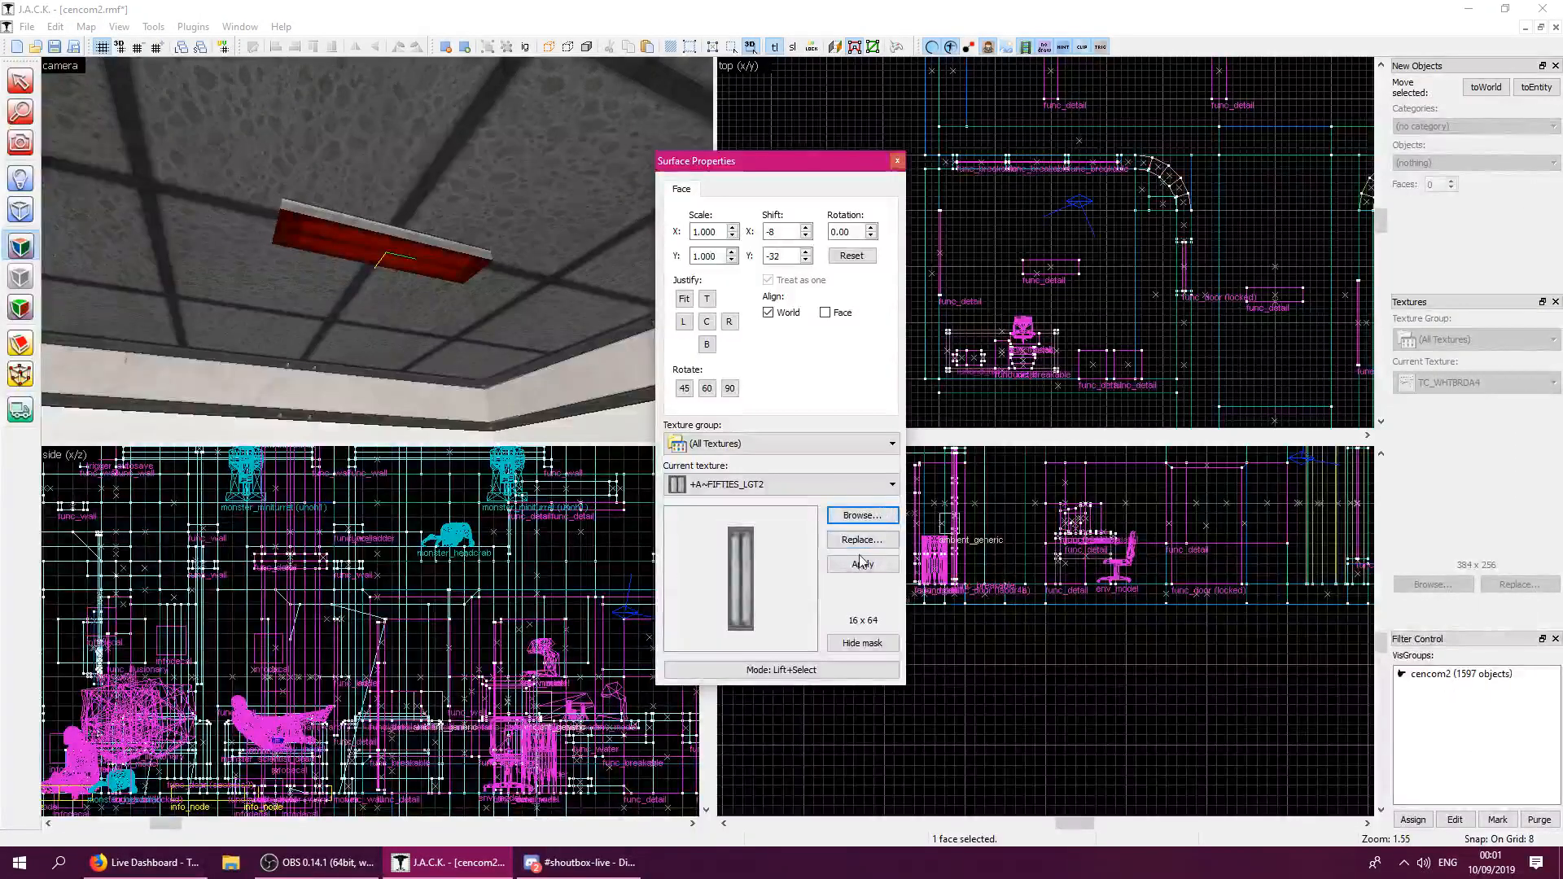
pyautogui.click(897, 161)
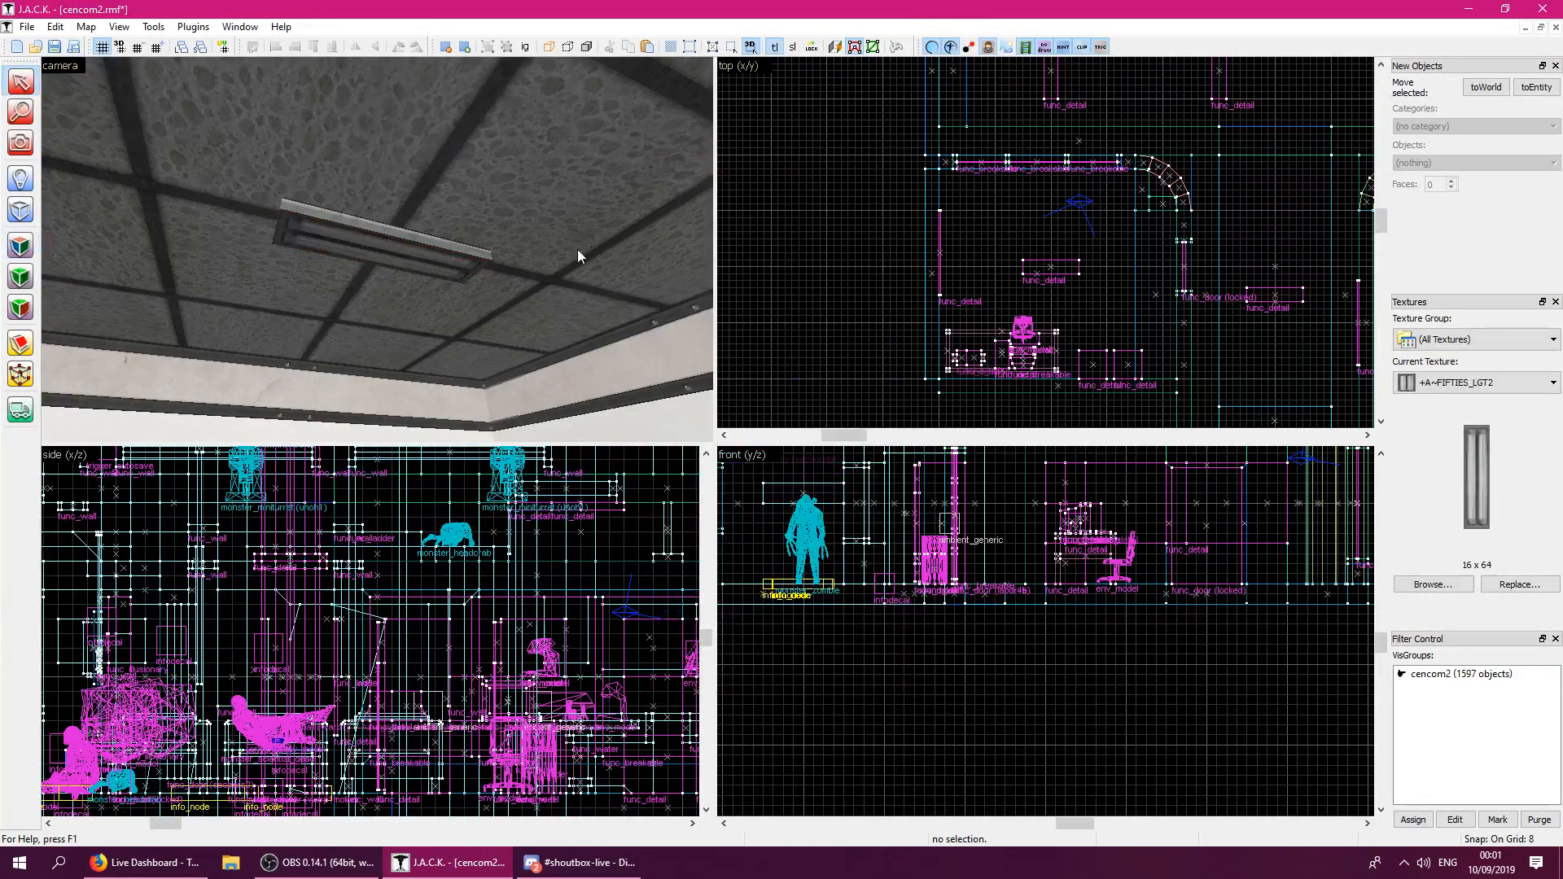
# Save the cencom2 map with the office ceiling light retextured.
pyautogui.press('z')
pyautogui.press('w')
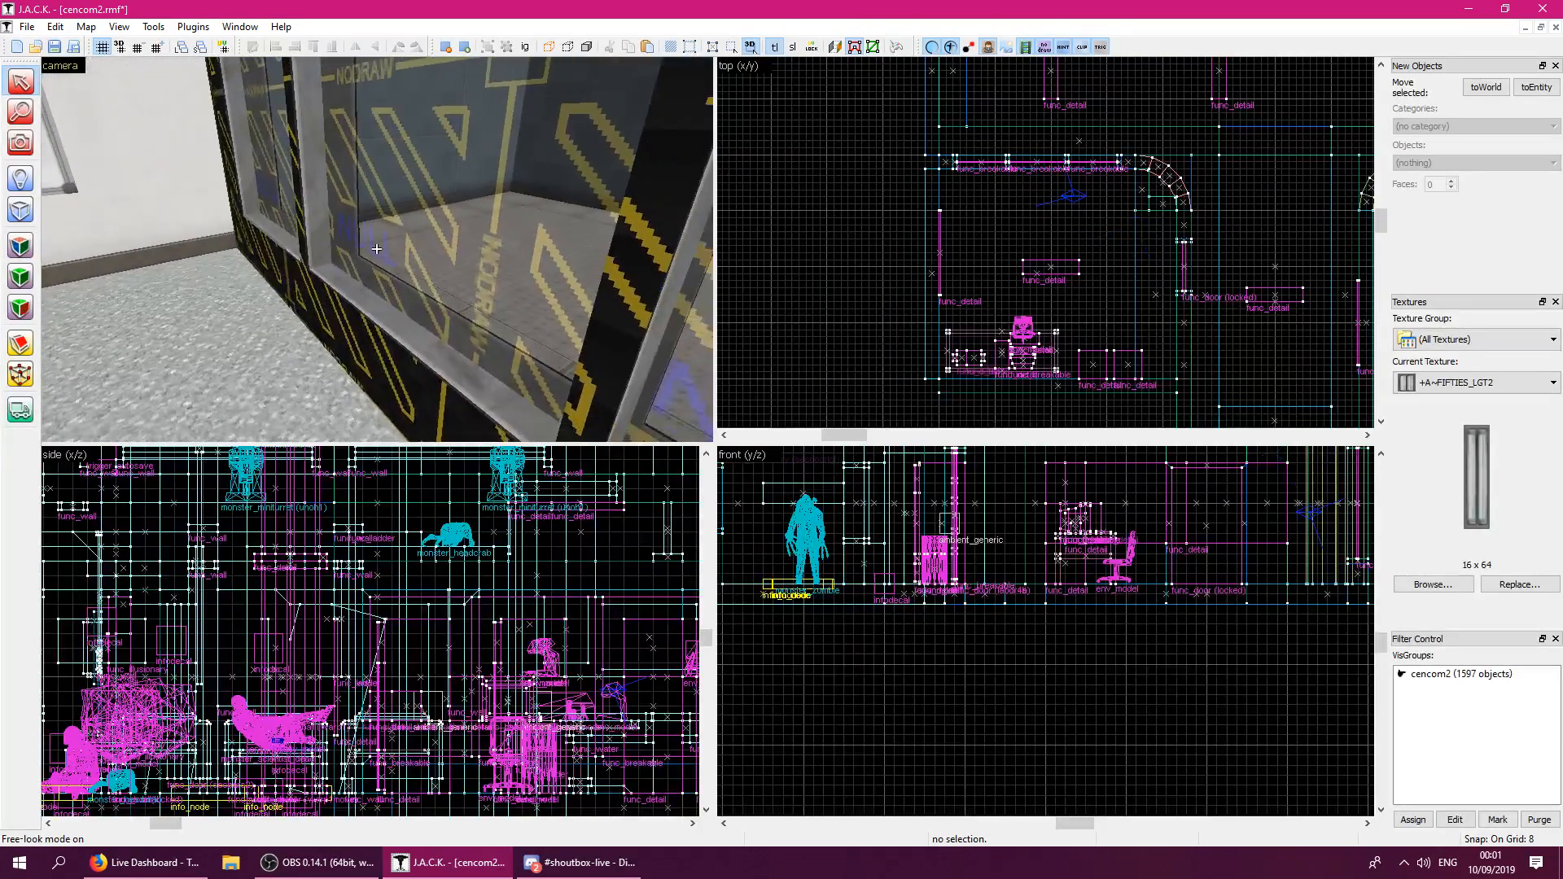
pyautogui.press('w')
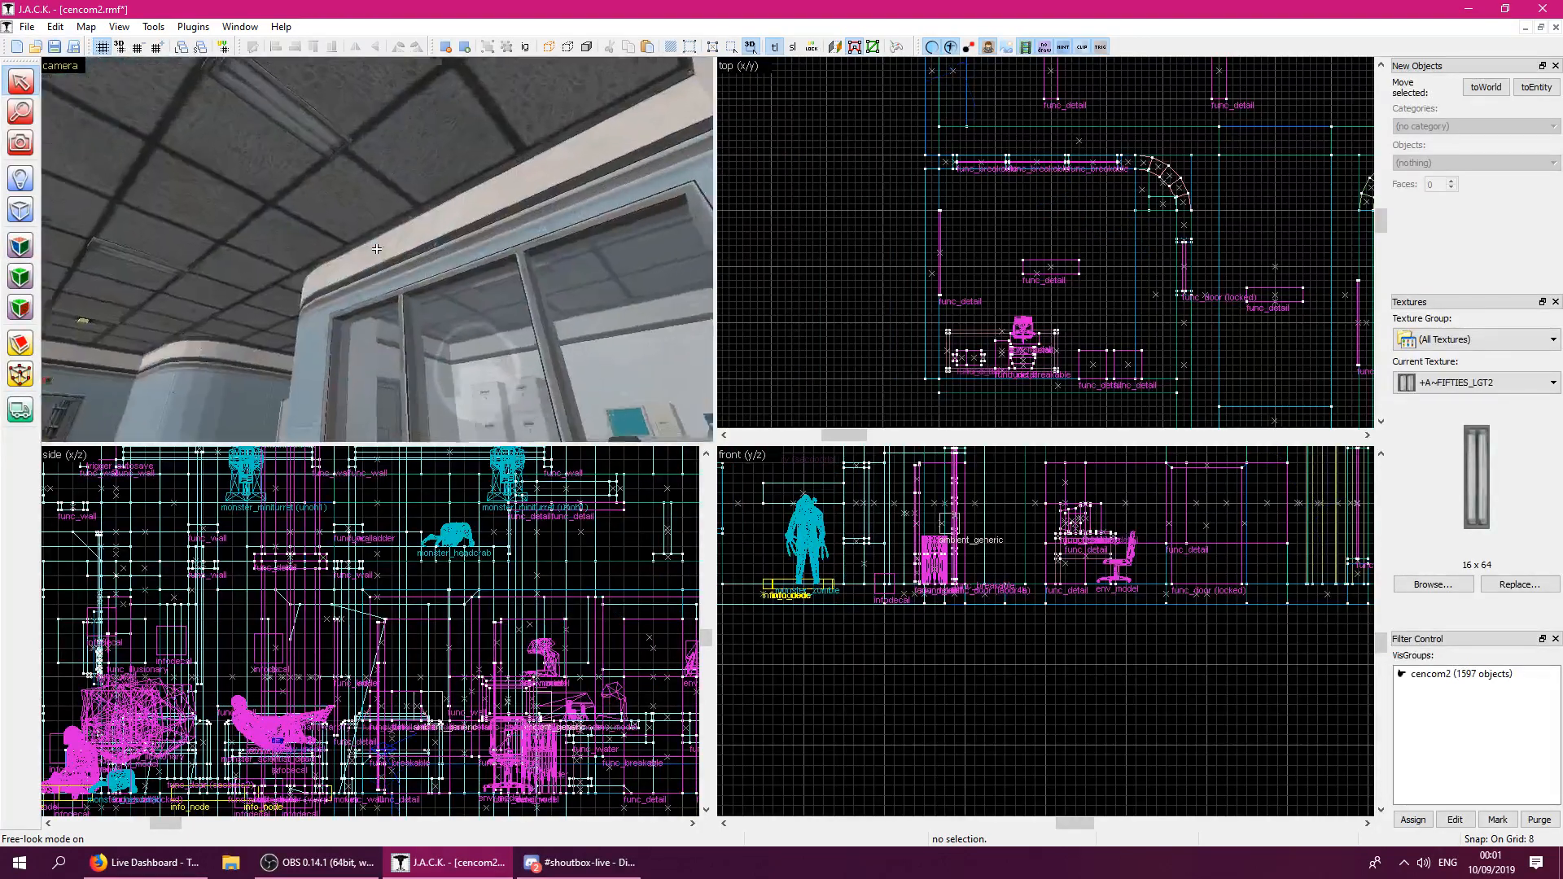
pyautogui.press('z')
pyautogui.hotkey('ctrl', 's')
# Search the textures for "post" and "pic", and choose the planet picture TC_PICA_8 as the current texture.
pyautogui.press('z')
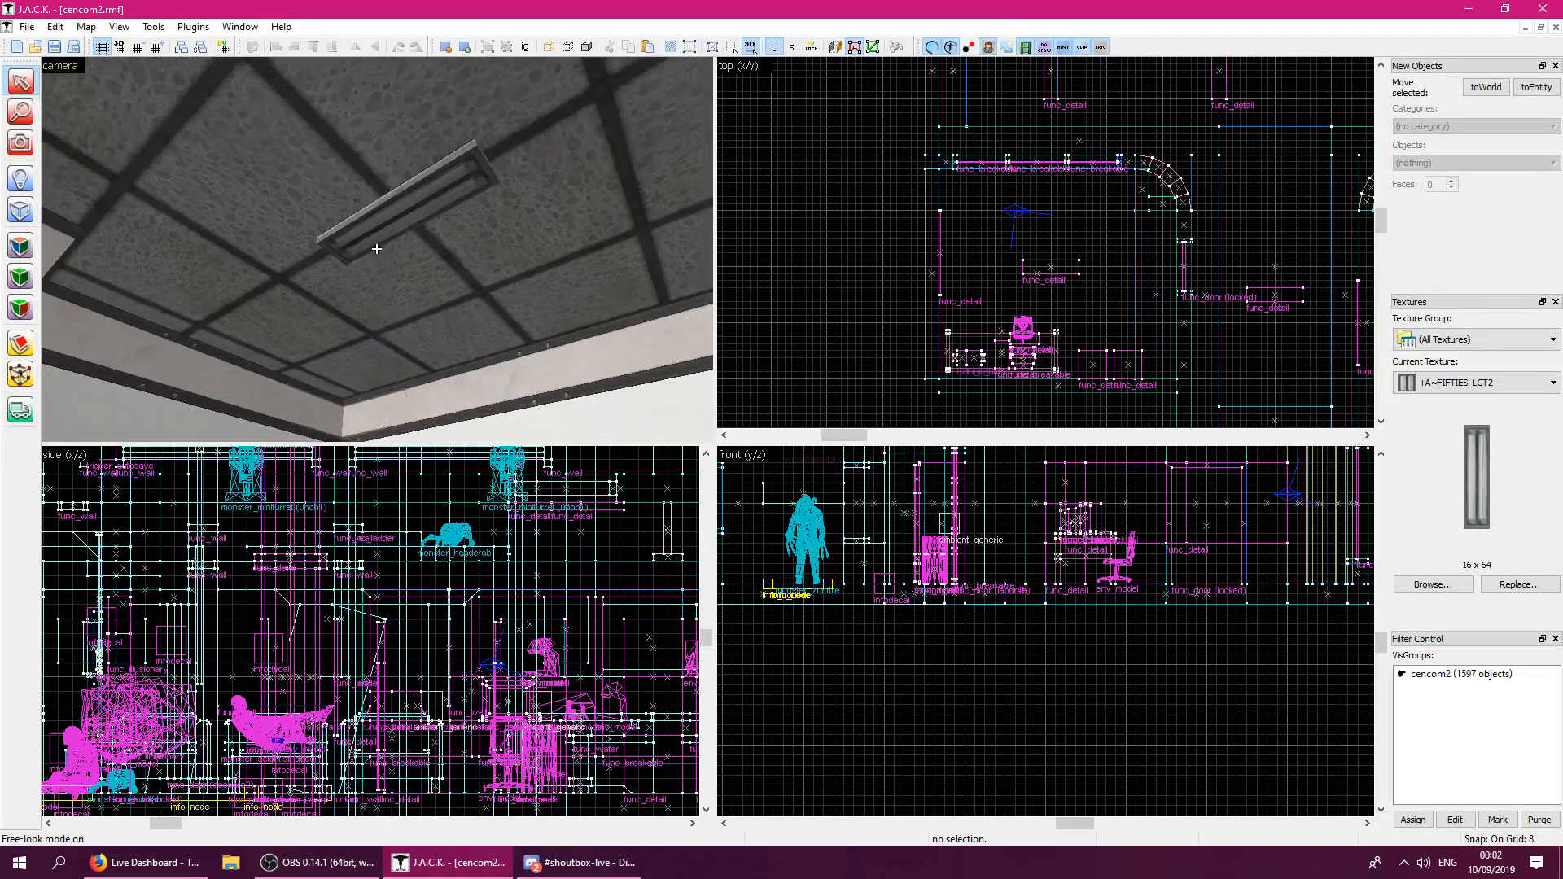
pyautogui.press('d')
pyautogui.press('w')
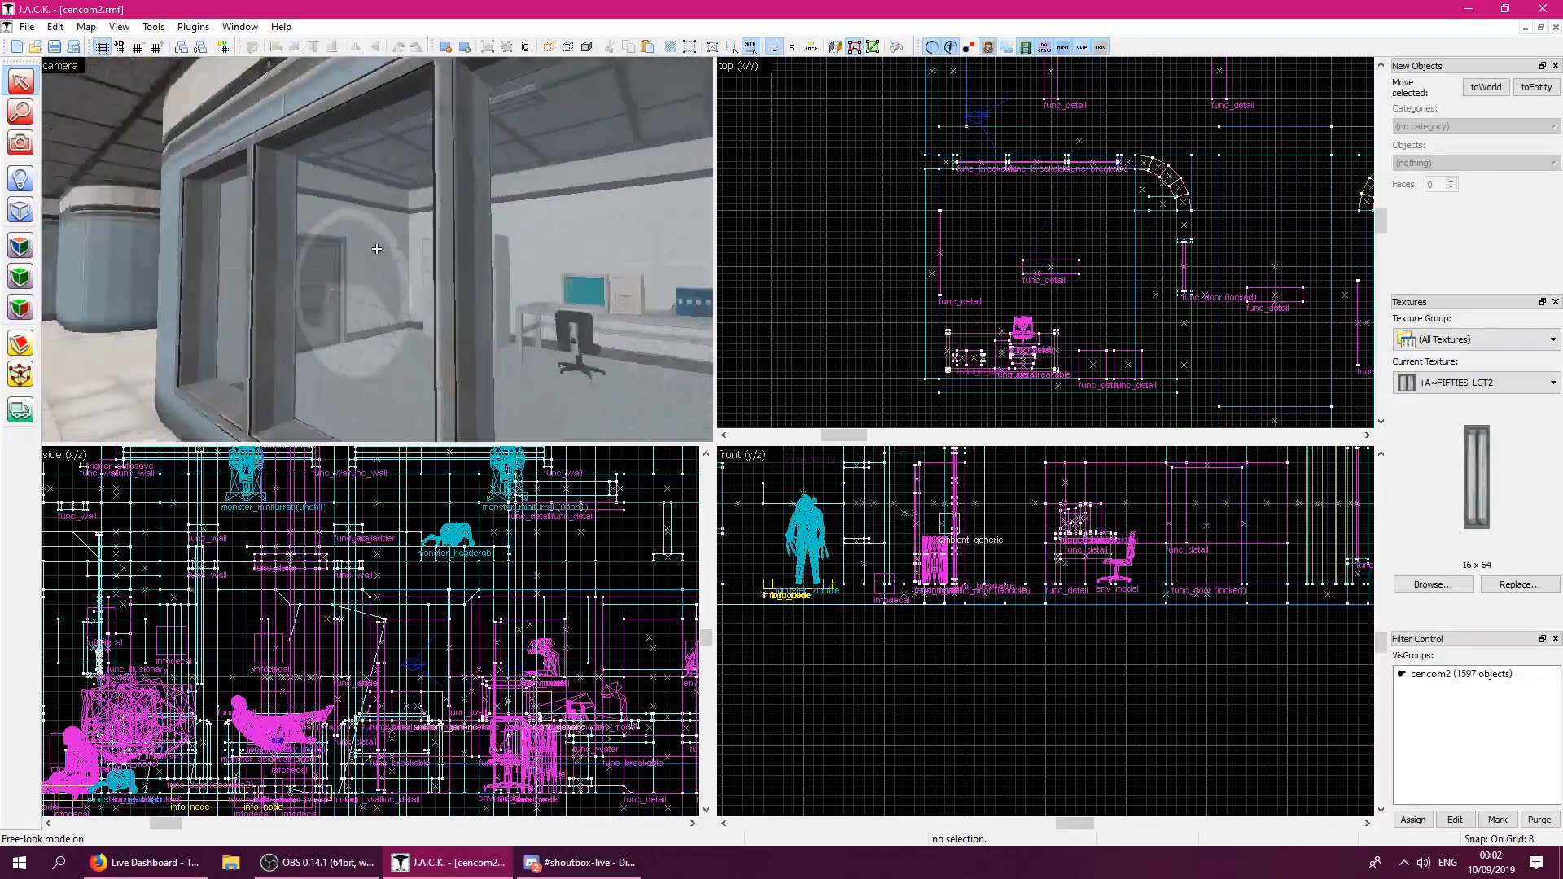
pyautogui.press('w')
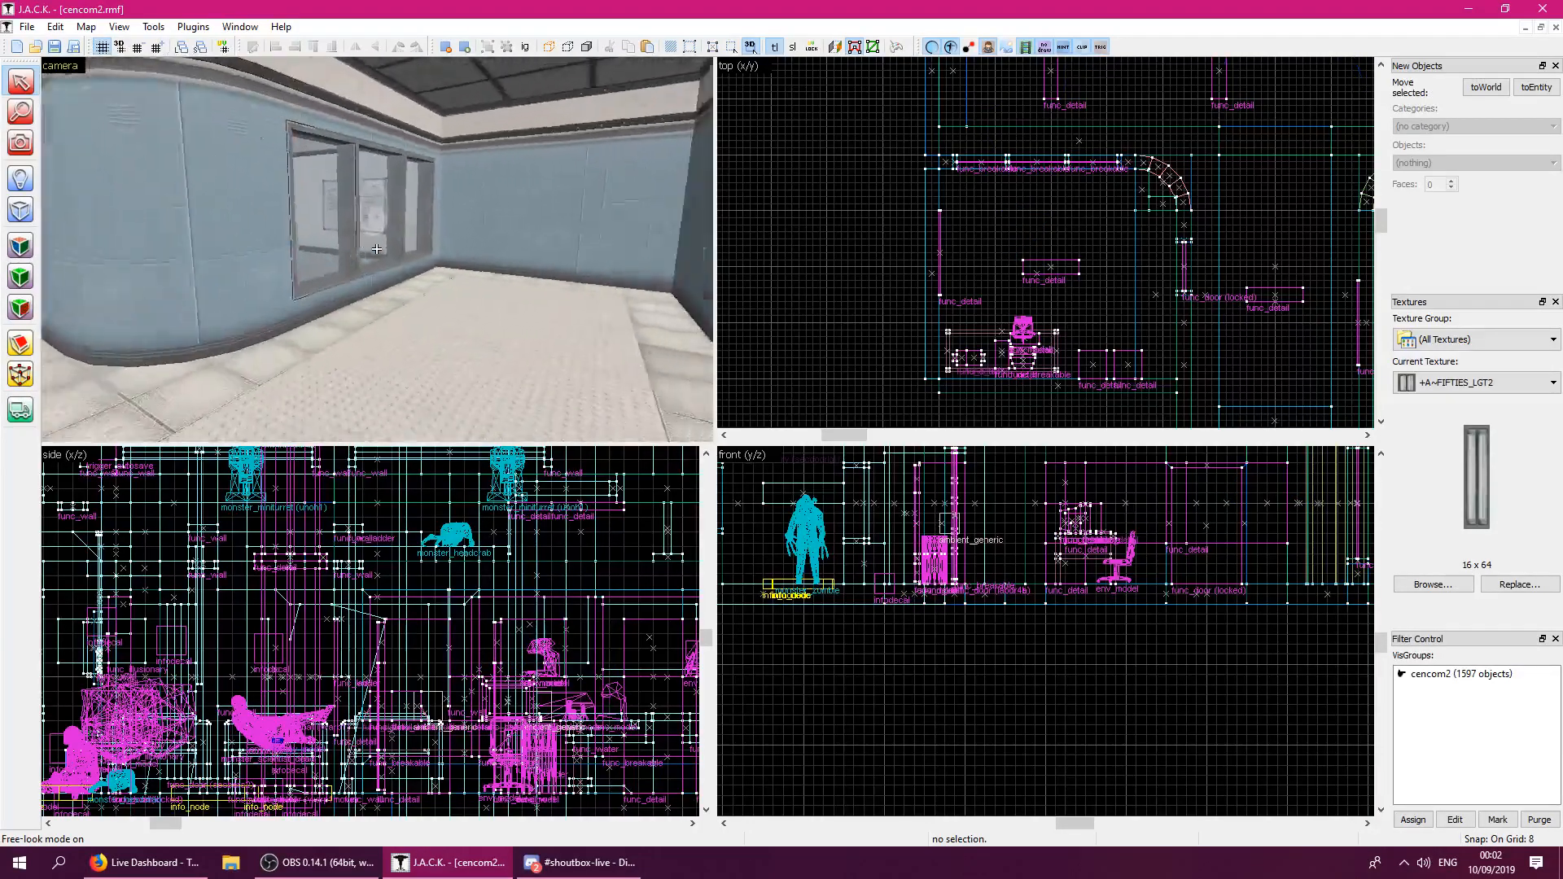
pyautogui.press('w')
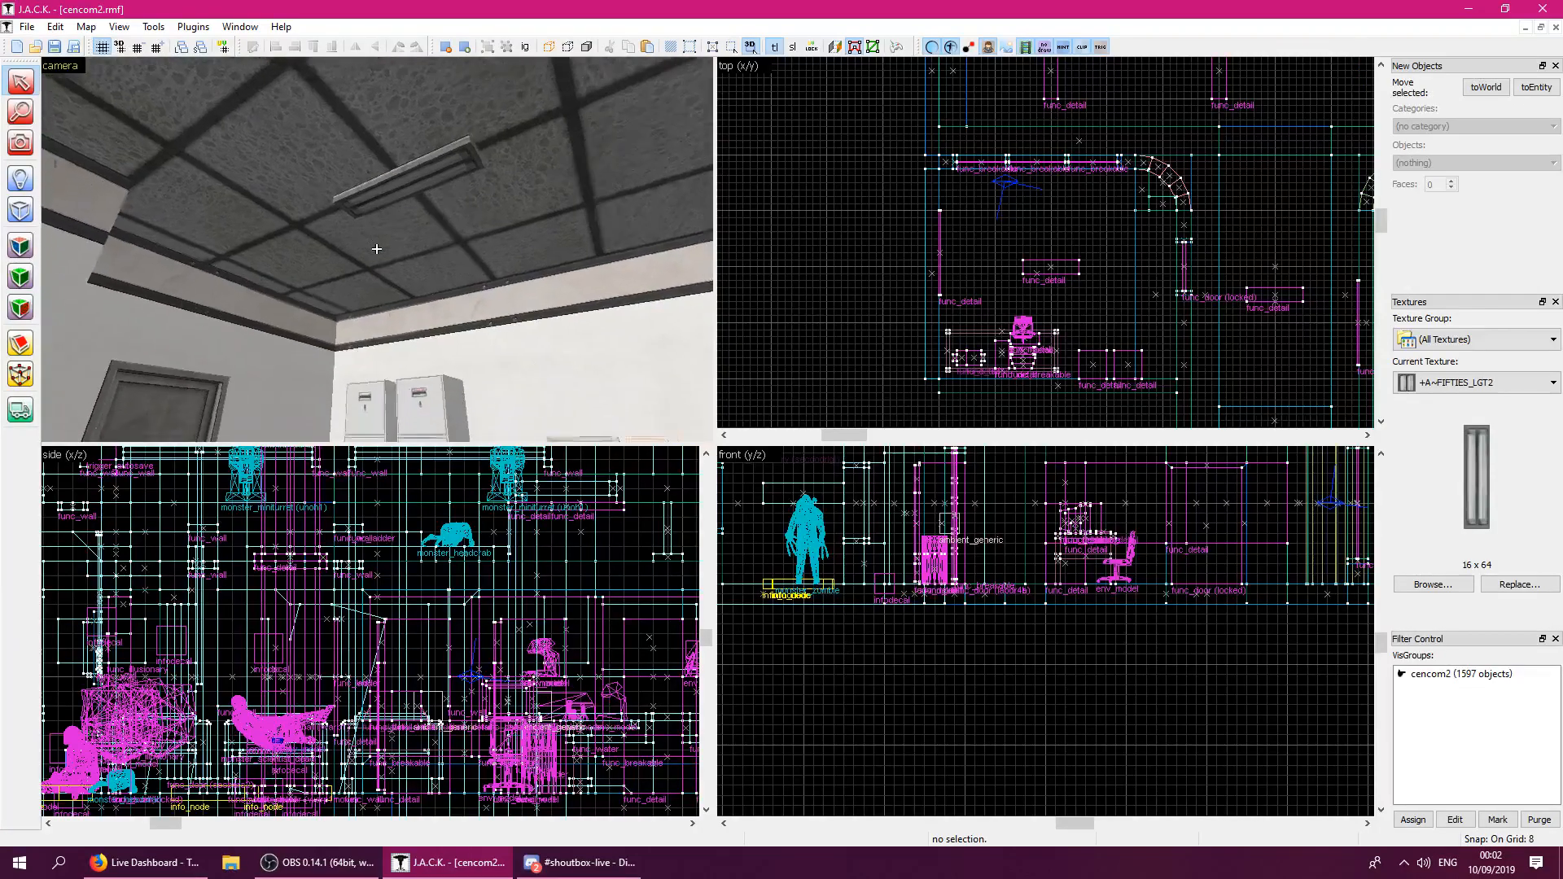
pyautogui.press('w')
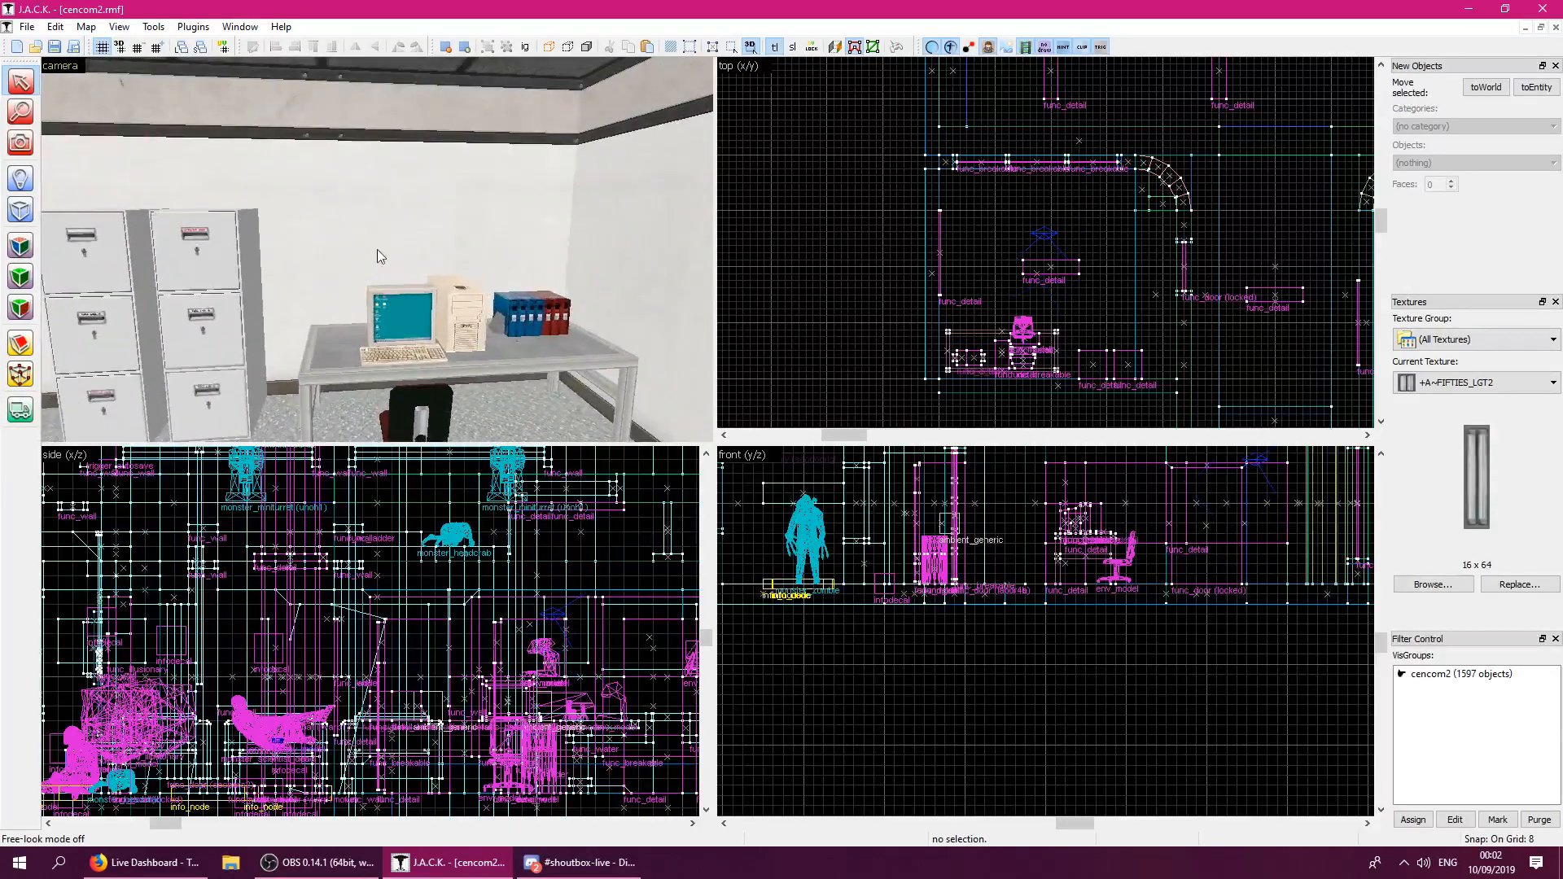
pyautogui.click(1433, 586)
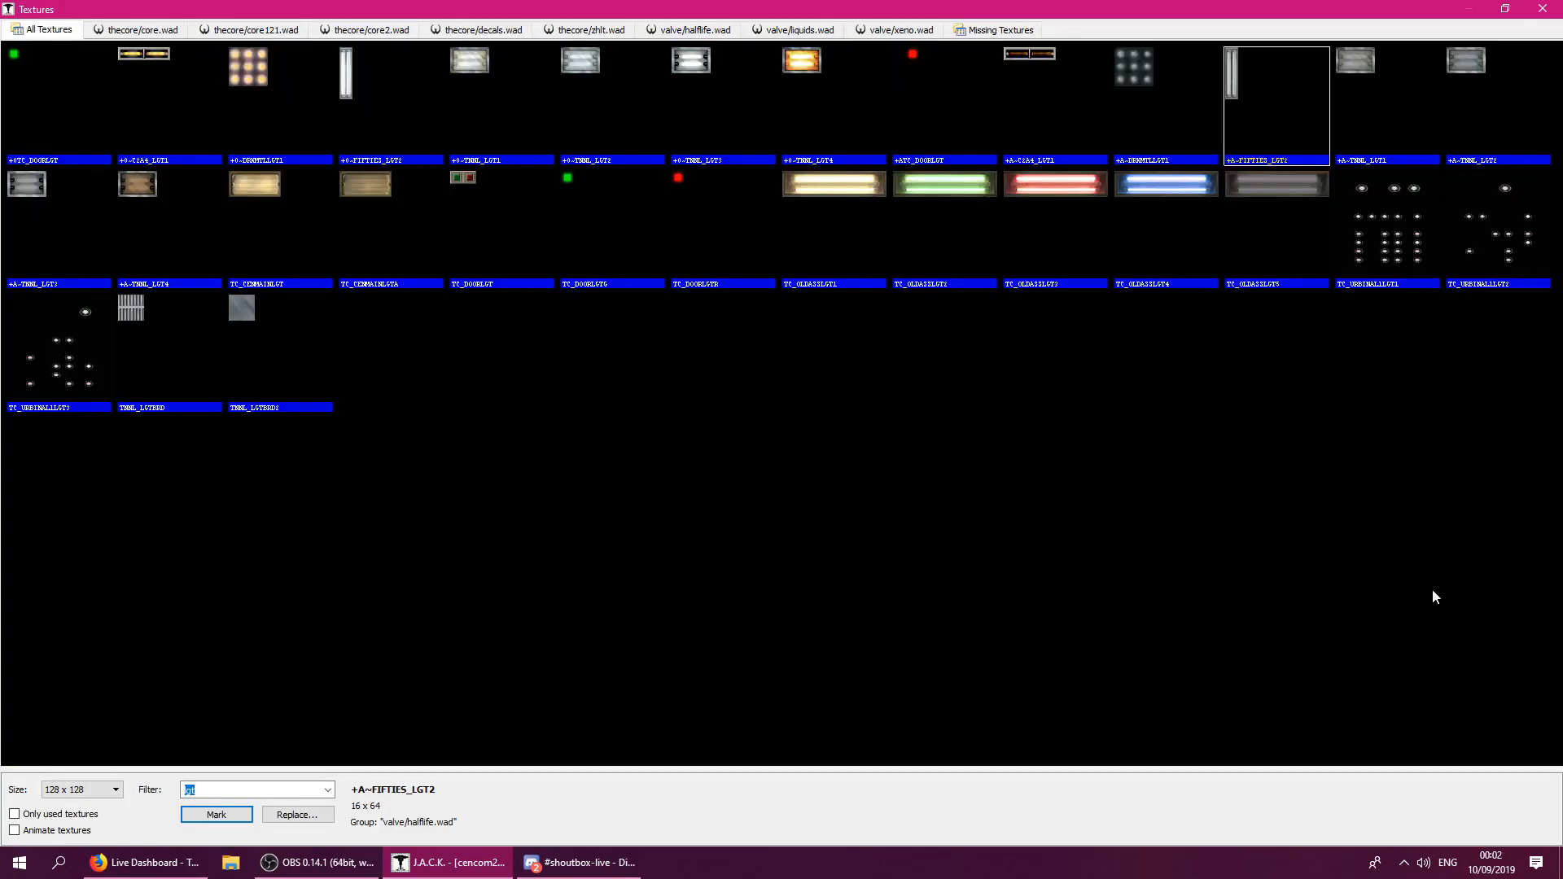
pyautogui.write('post')
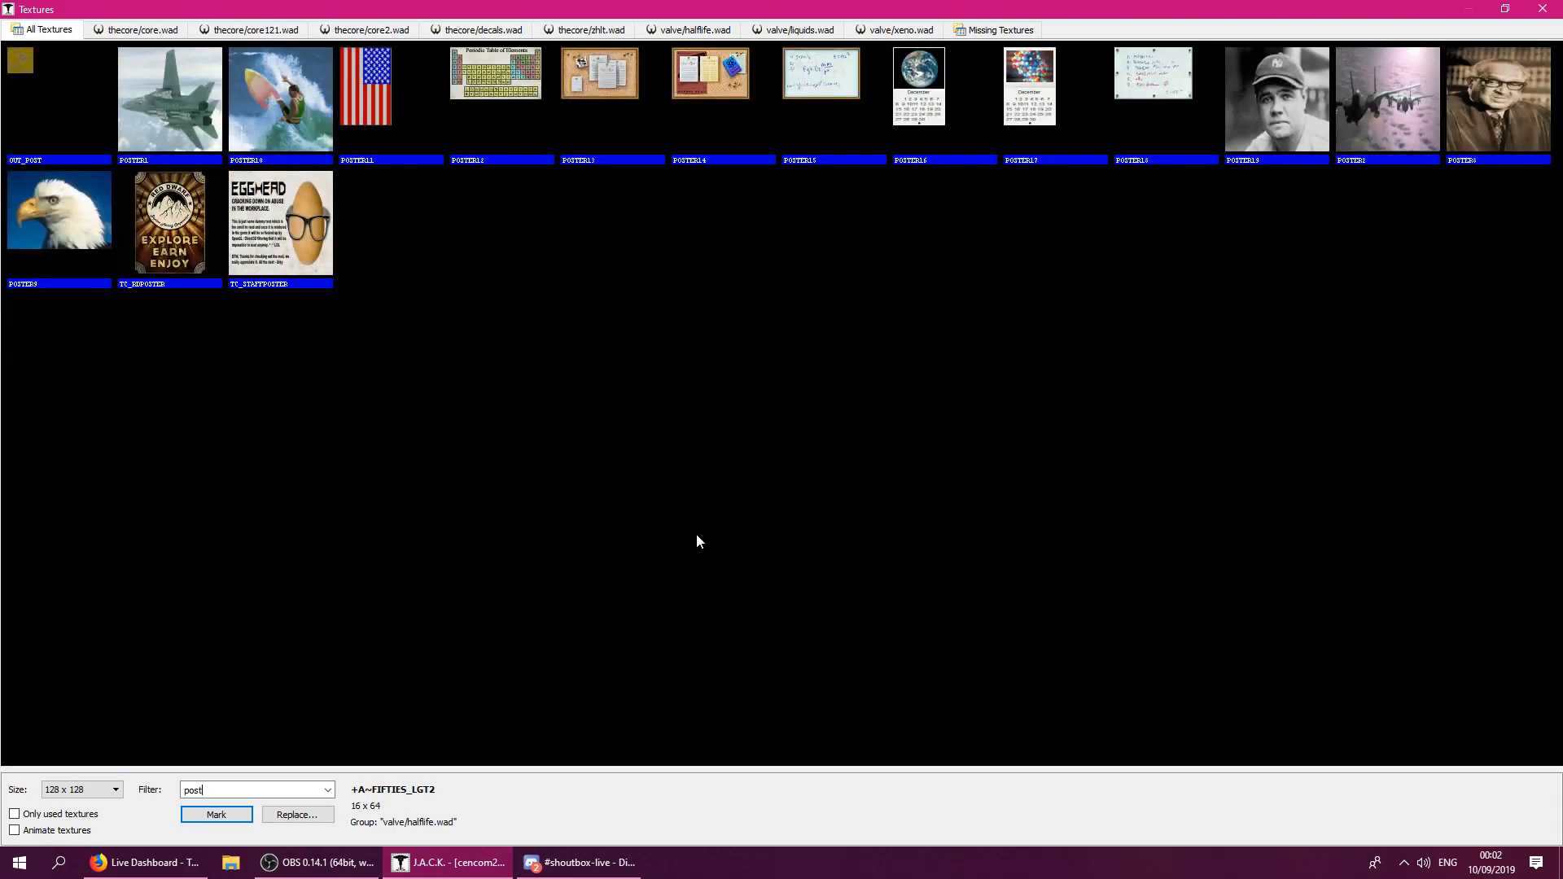
pyautogui.write('pic')
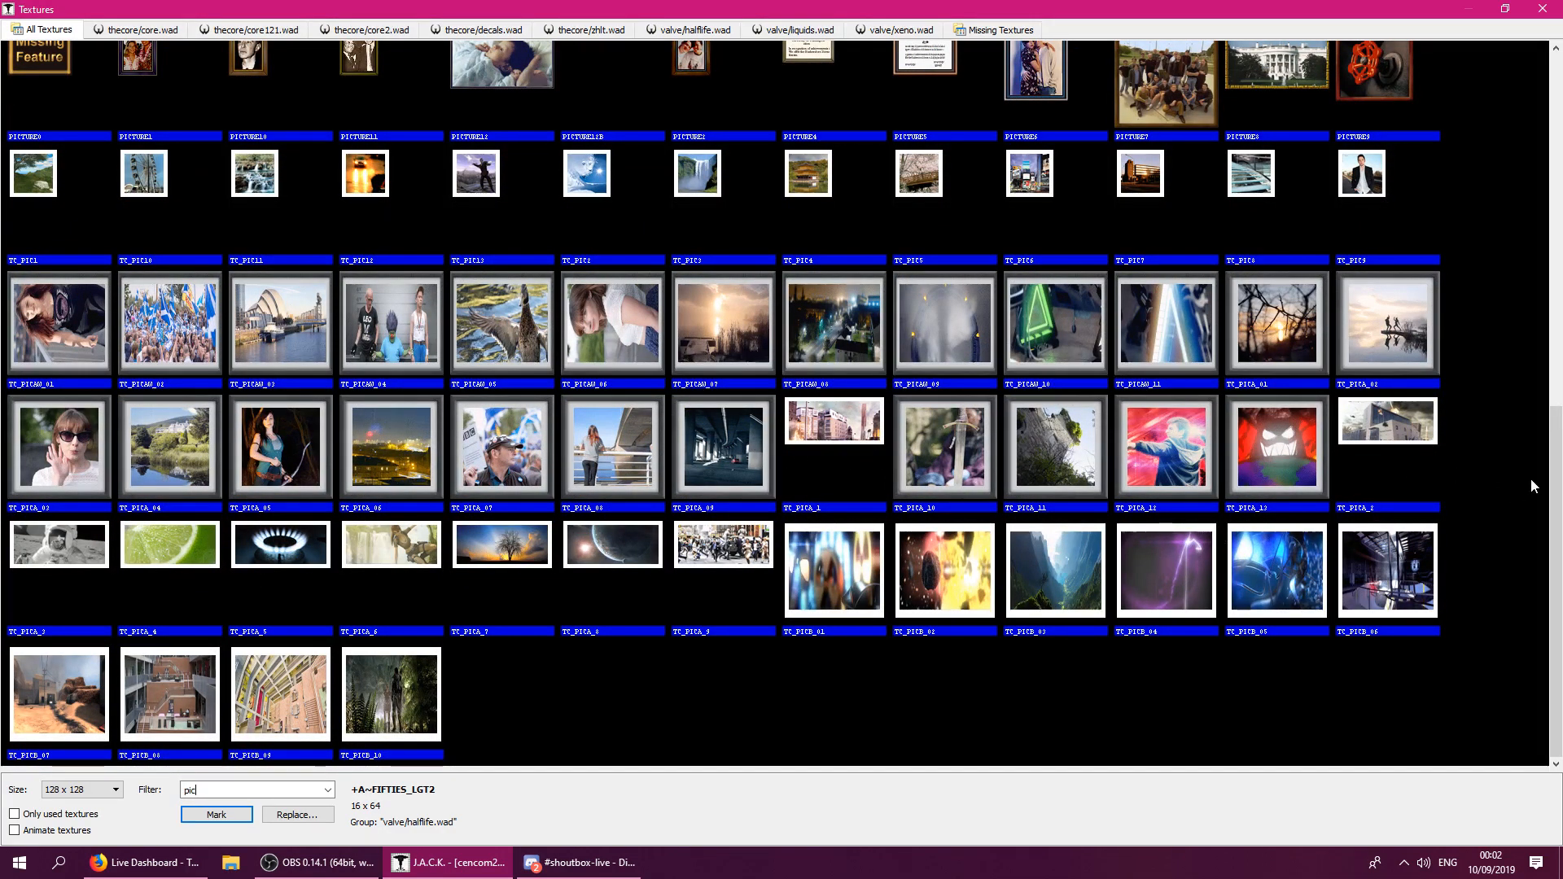
pyautogui.moveTo(1556, 489); pyautogui.dragTo(1550, 86)
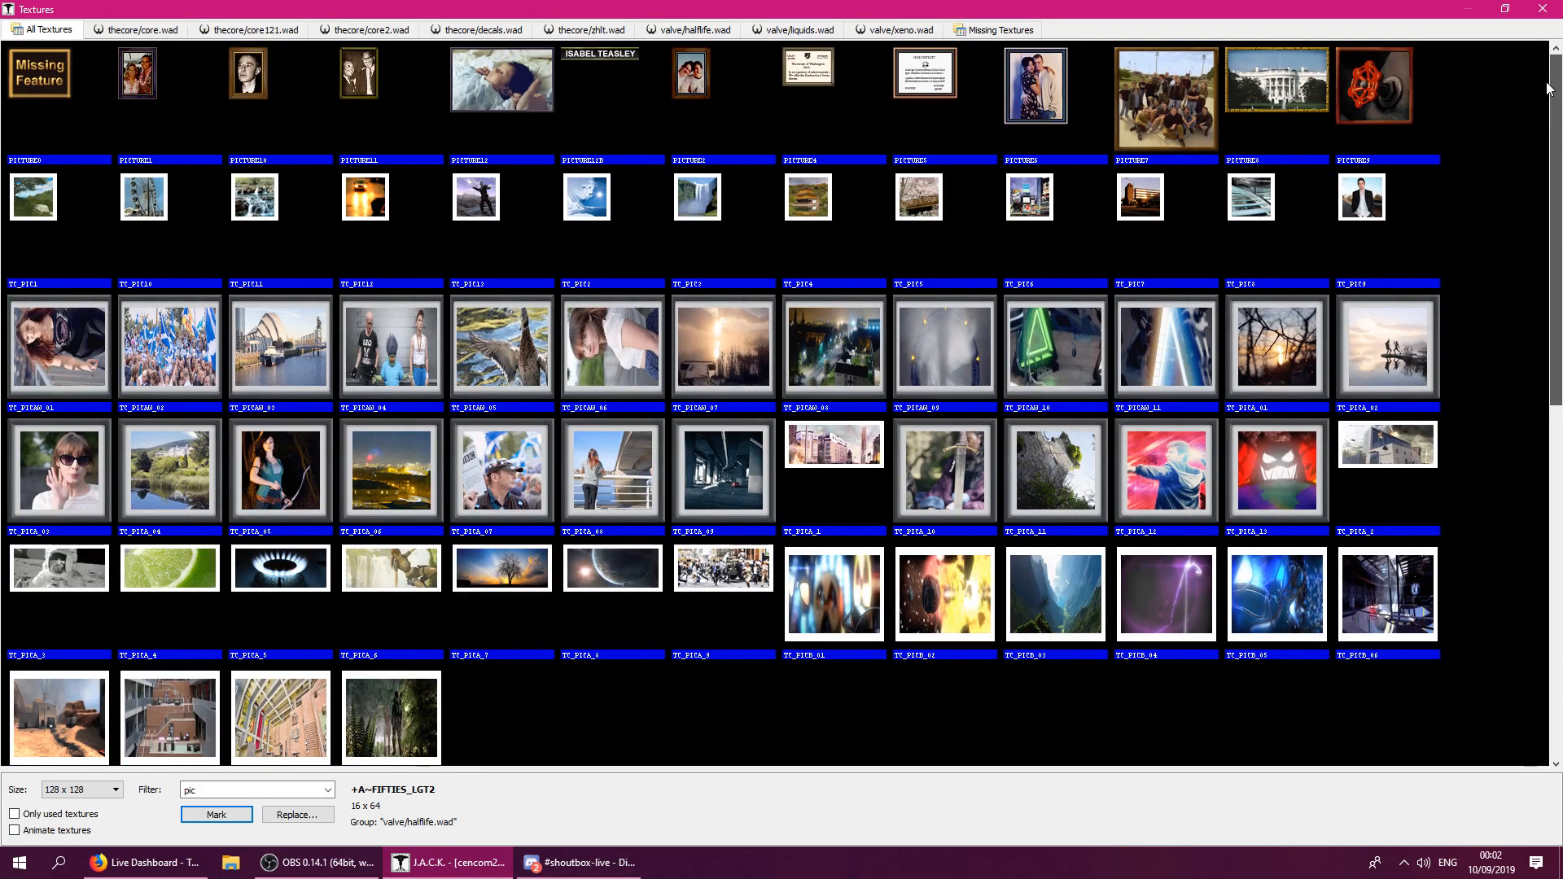
pyautogui.scroll(-1, 1507, 545)
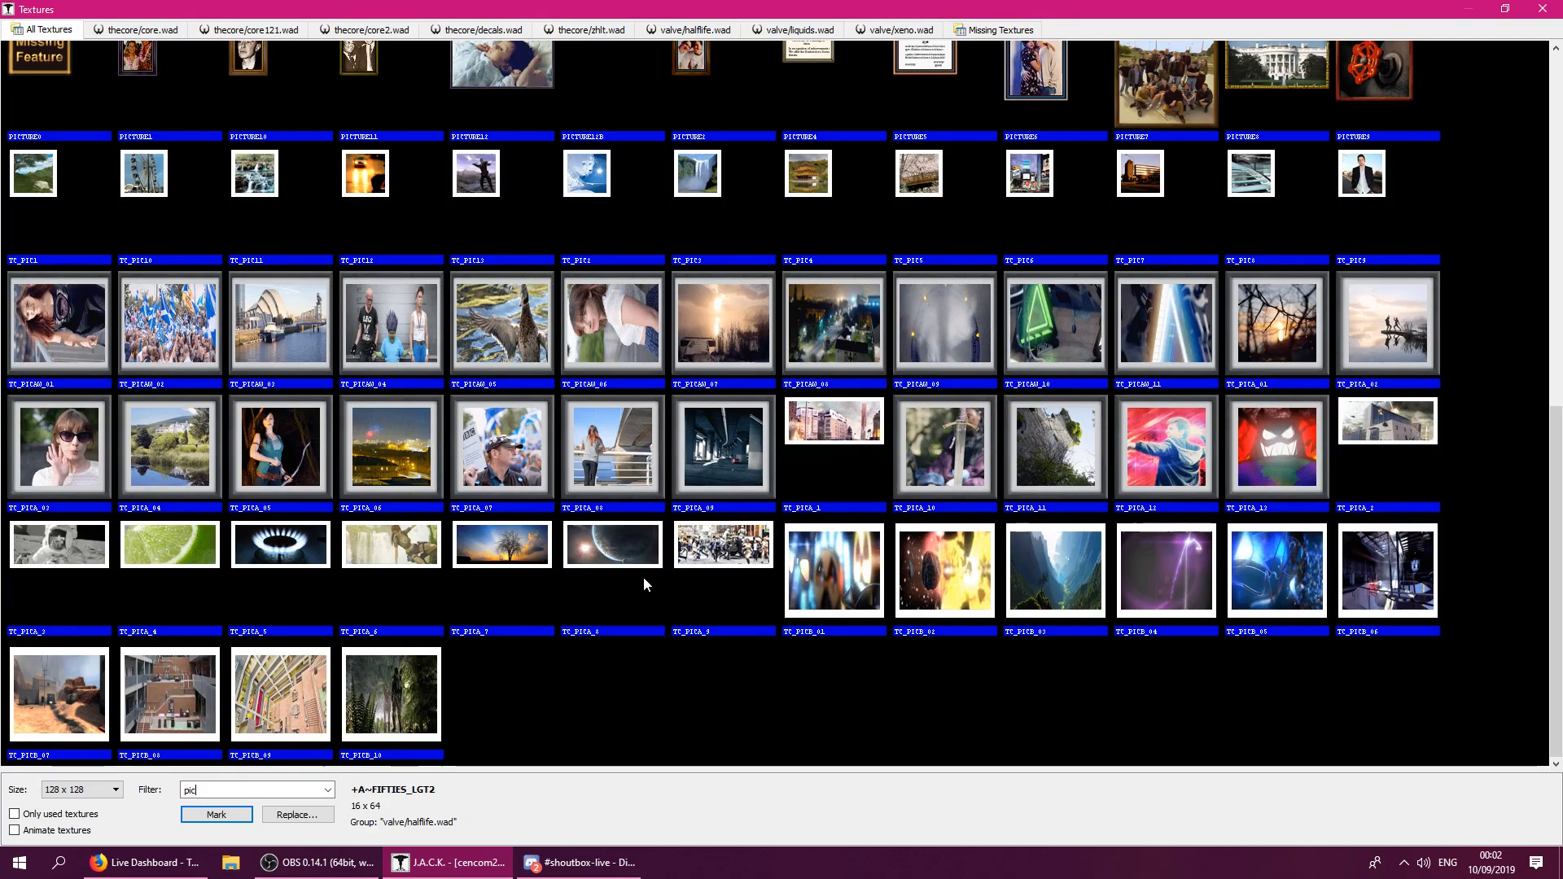
pyautogui.doubleClick(611, 559)
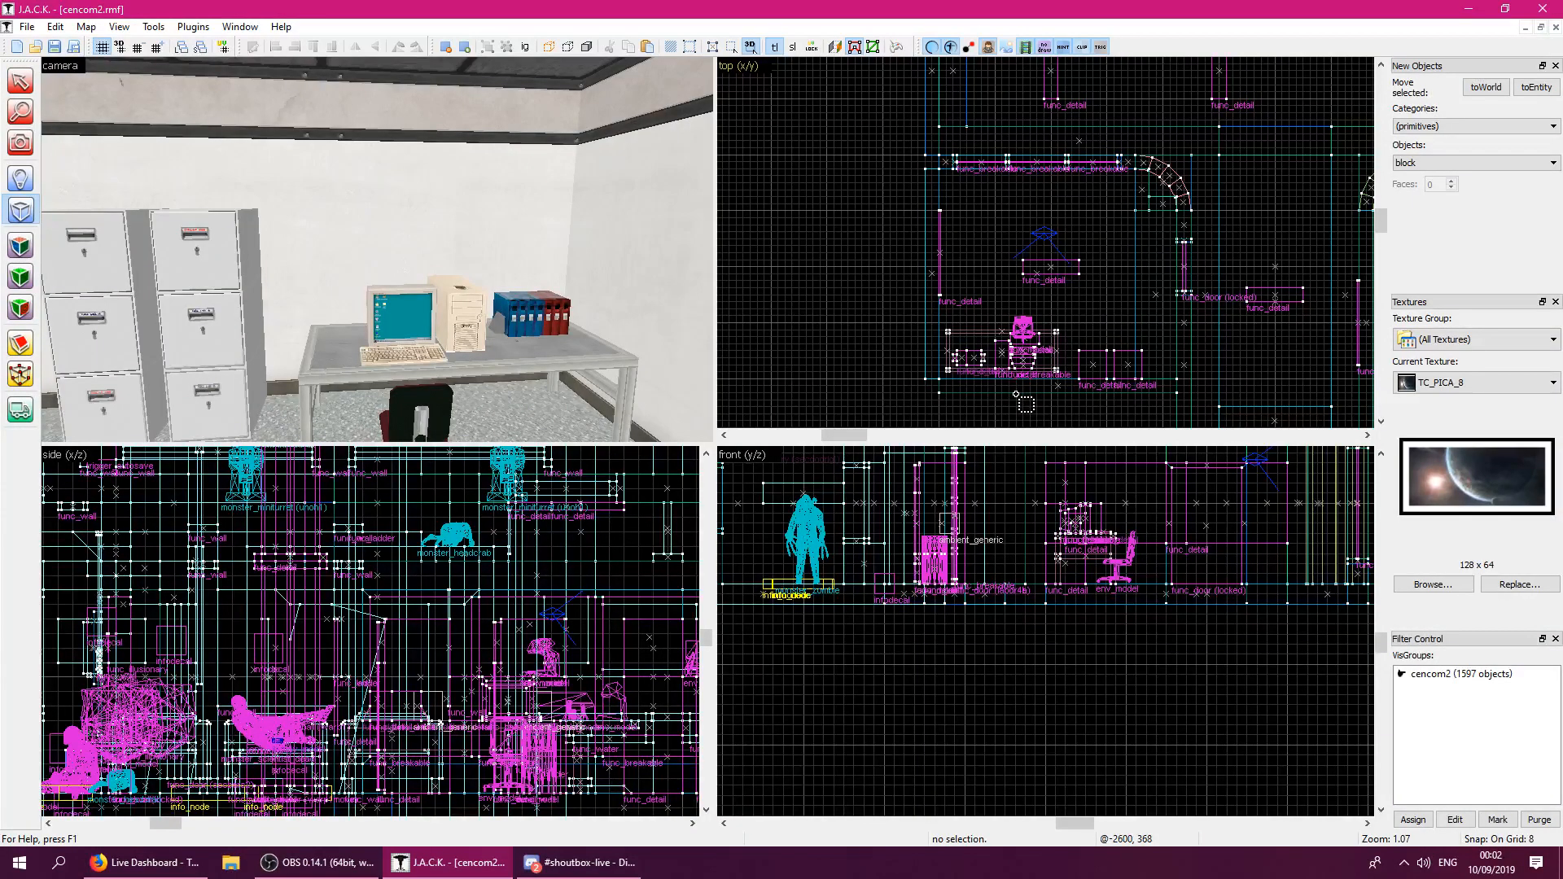
# Reduce the grid to 4 units and create a 64 × 4 × 32 unit picture block on the wall above the desk.
pyautogui.scroll(4, 1015, 394)
pyautogui.press('[')
pyautogui.press('[')
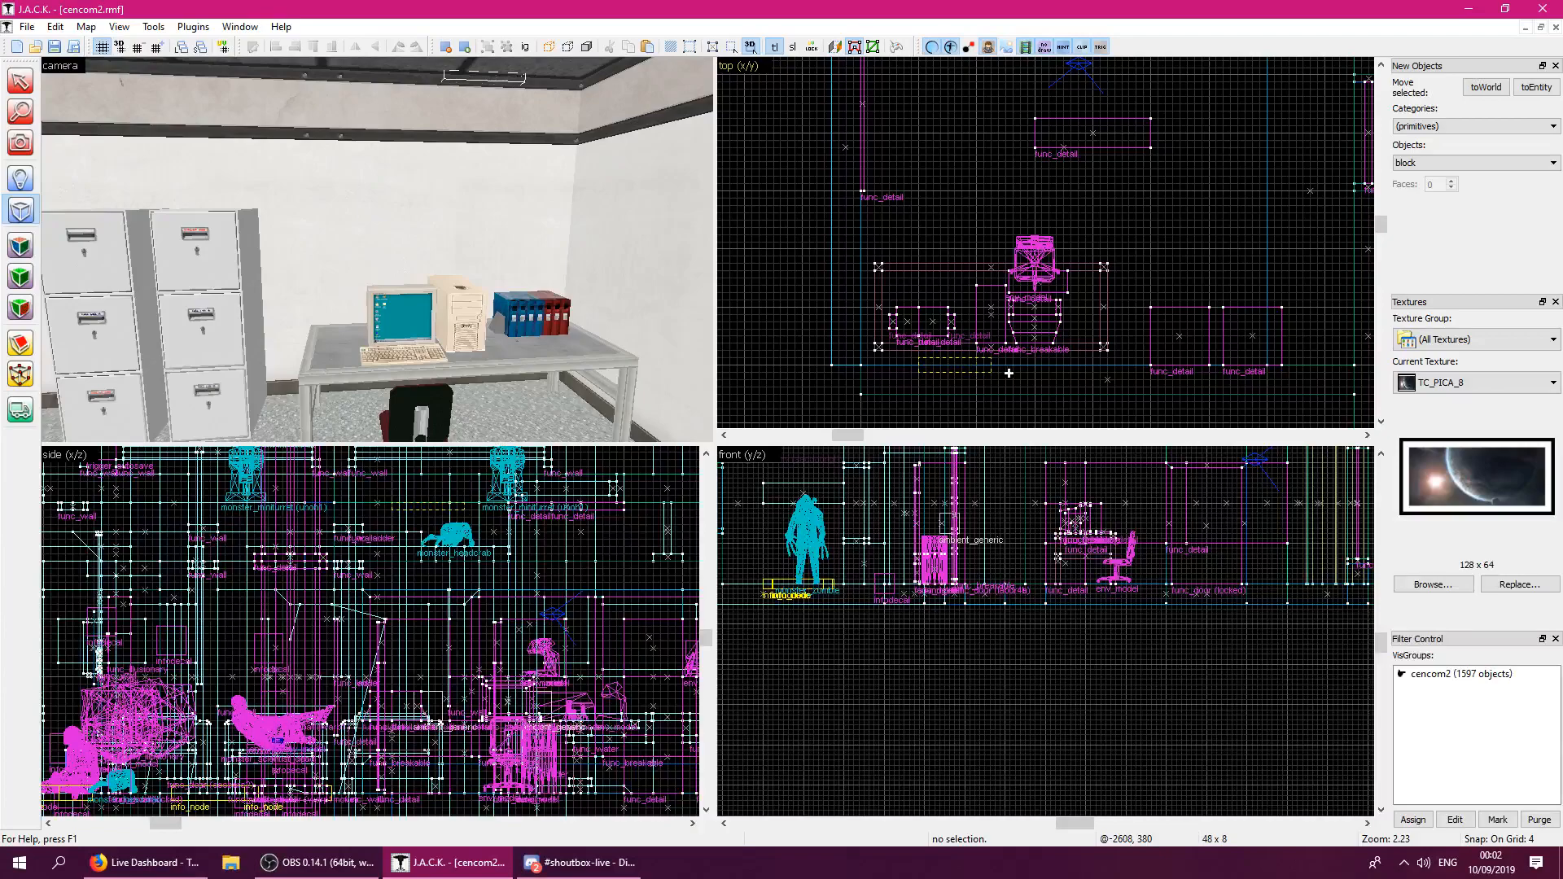
pyautogui.moveTo(1034, 367); pyautogui.dragTo(1034, 366)
pyautogui.scroll(-4, 1063, 468)
pyautogui.moveTo(1056, 454); pyautogui.dragTo(1075, 538)
pyautogui.scroll(2, 1065, 486)
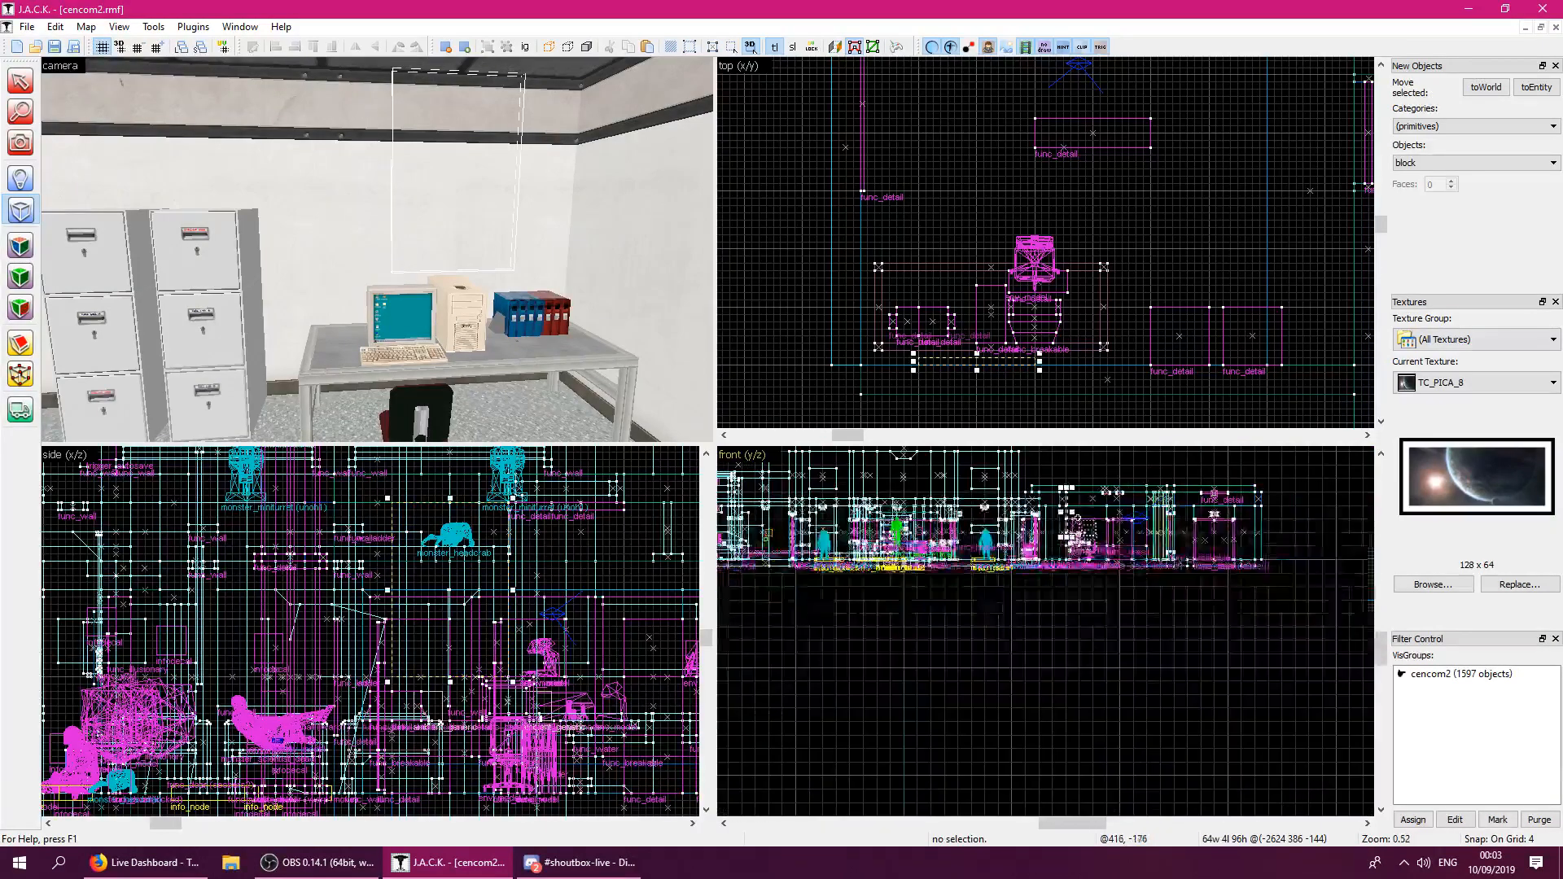
pyautogui.moveTo(1057, 474); pyautogui.dragTo(1100, 539)
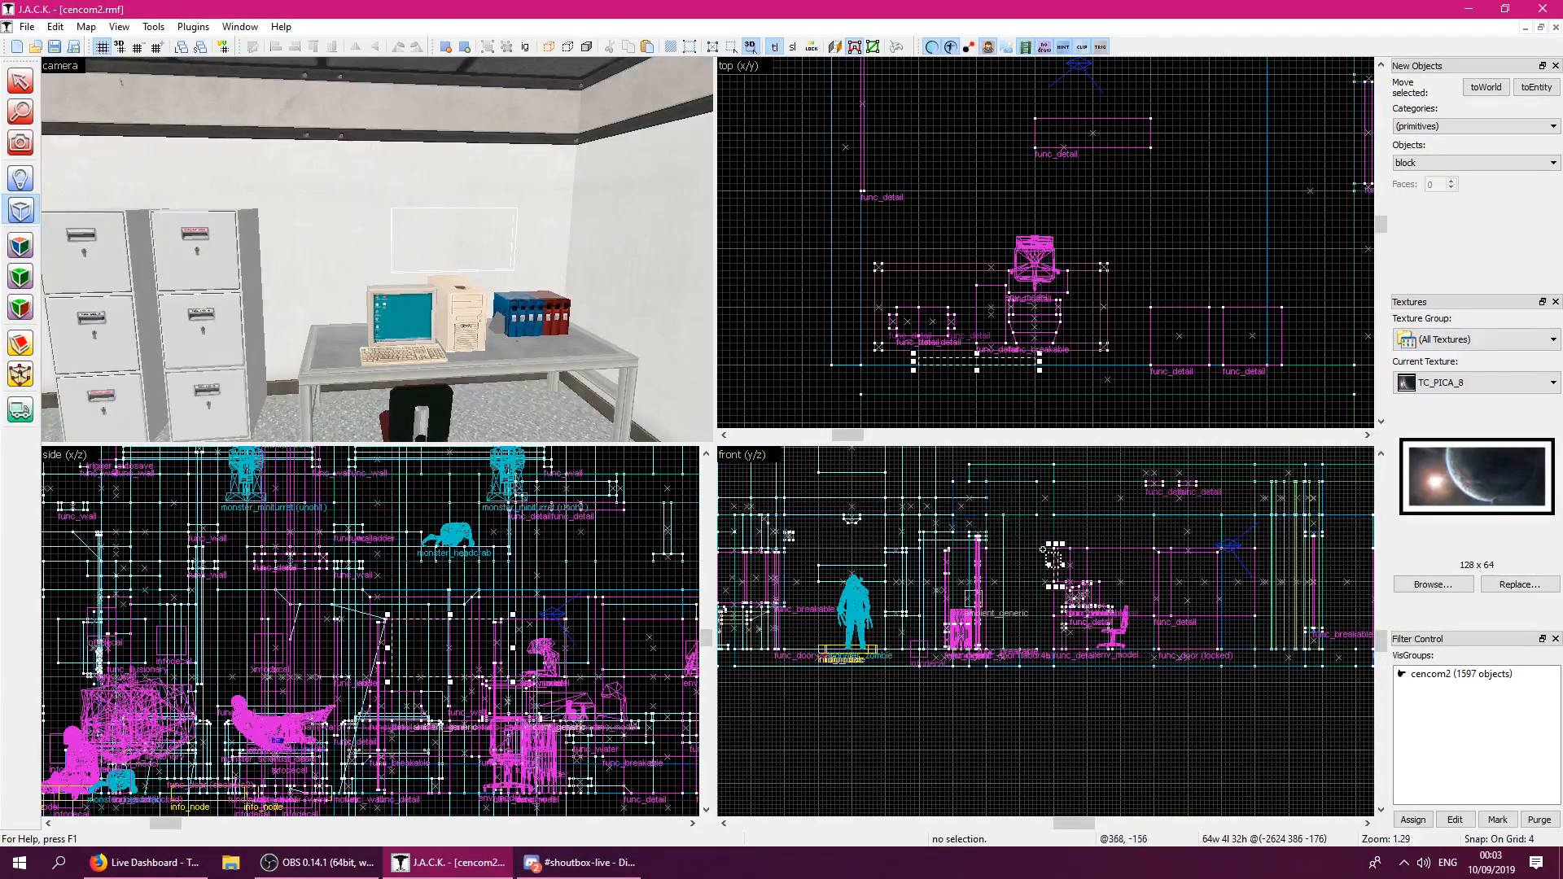
pyautogui.scroll(5, 1056, 556)
pyautogui.moveTo(1056, 556); pyautogui.dragTo(1057, 520)
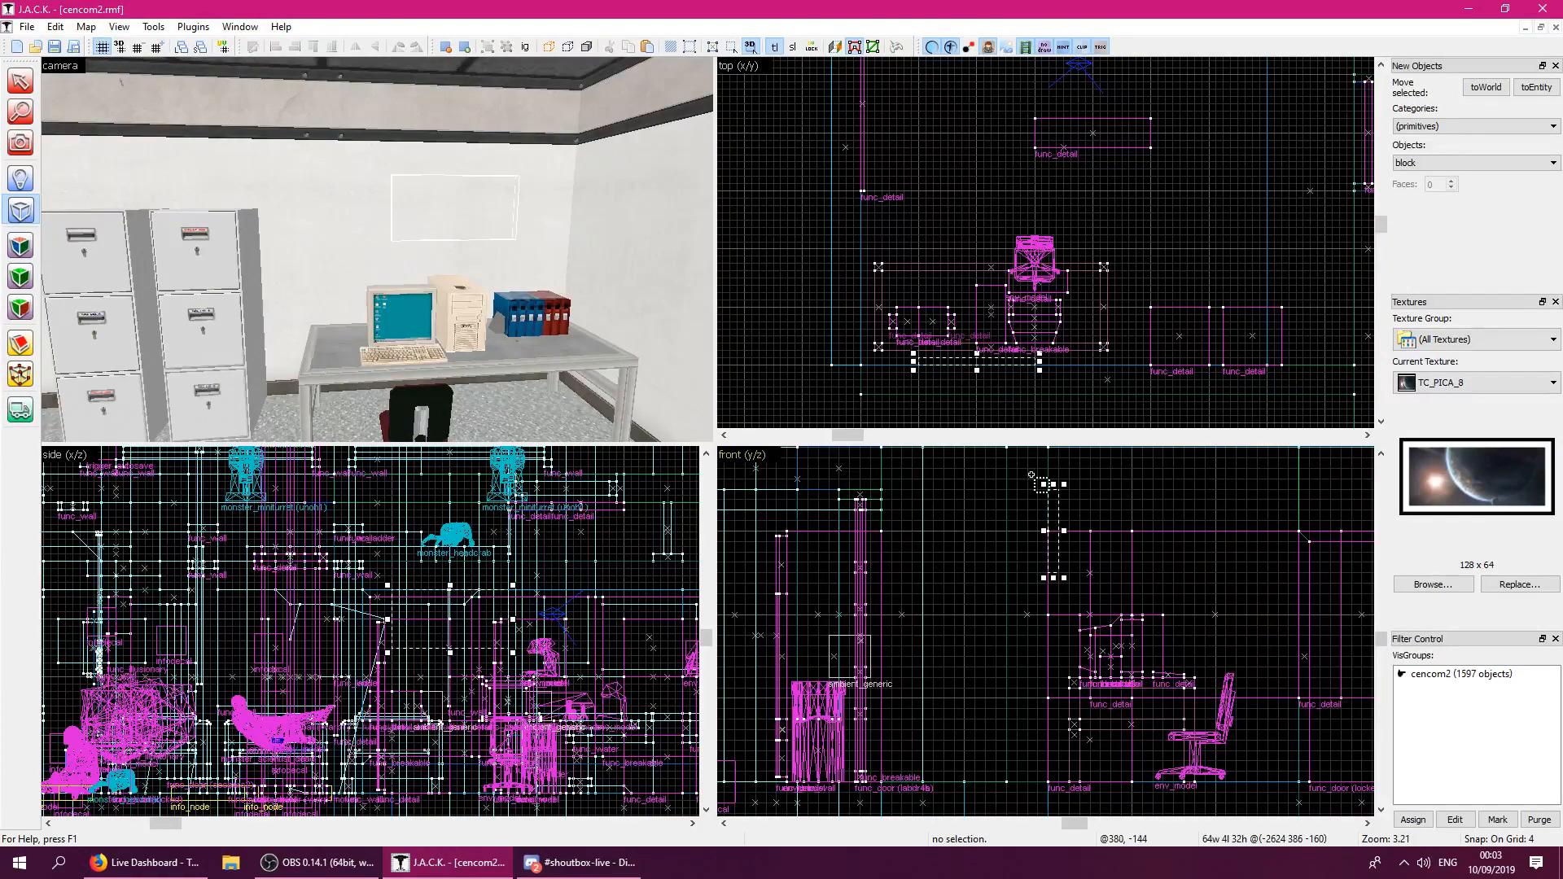
pyautogui.press('Escape')
# Thin the picture block to 1 unit deep against the wall and tie it to a func_detail entity.
pyautogui.press('z')
pyautogui.press('z')
pyautogui.click(21, 81)
pyautogui.click(432, 246)
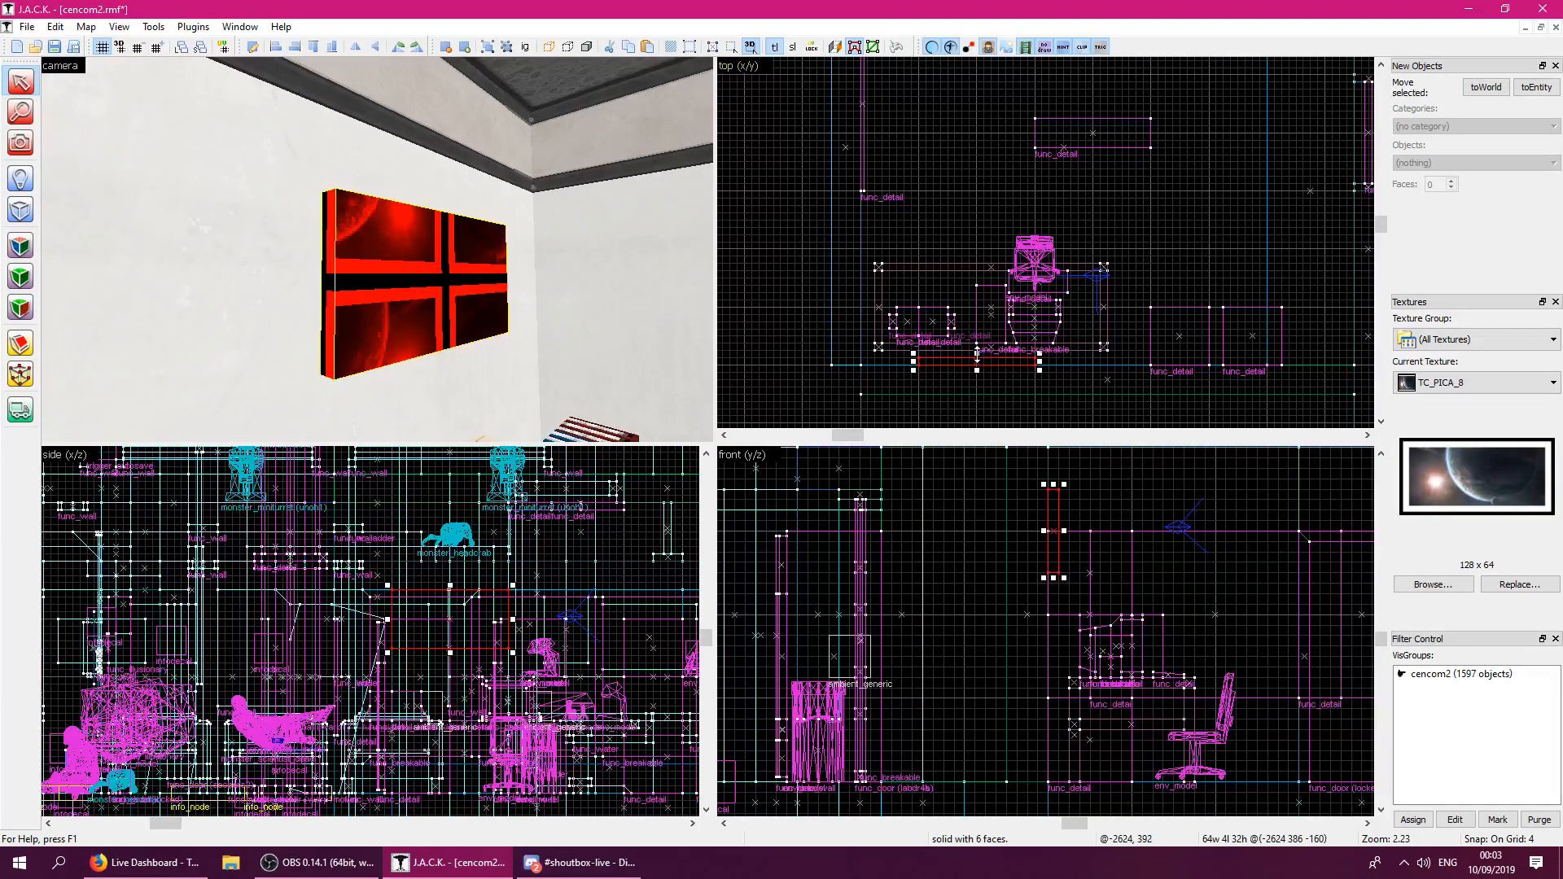
pyautogui.hotkey('ctrl', 't')
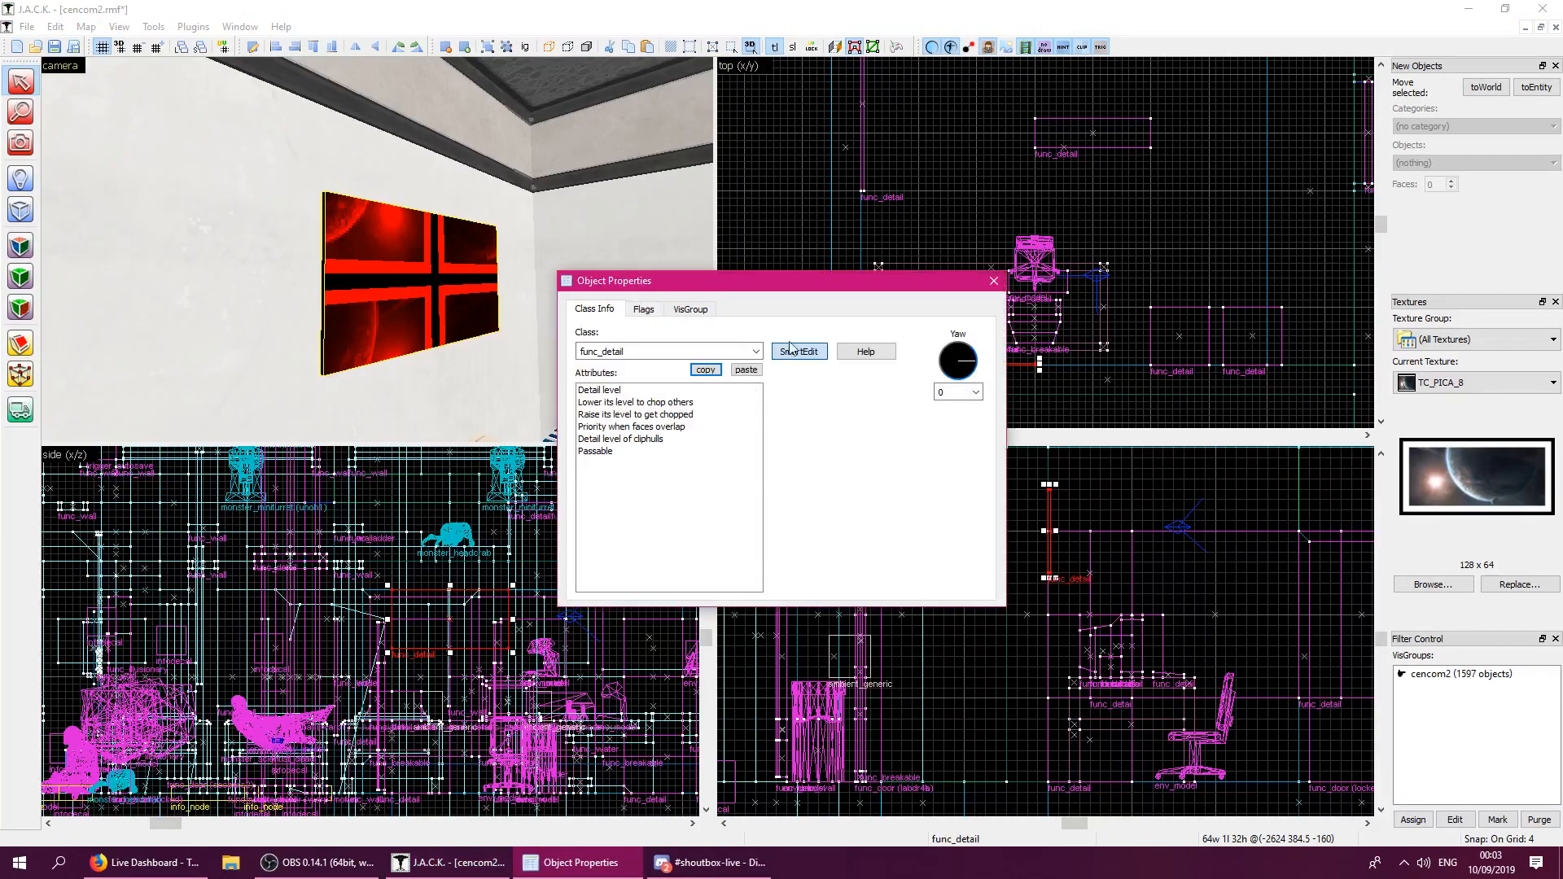
pyautogui.click(993, 281)
# Justify the picture block's TC_PICA_8 texture to the top and left of its faces.
pyautogui.click(20, 246)
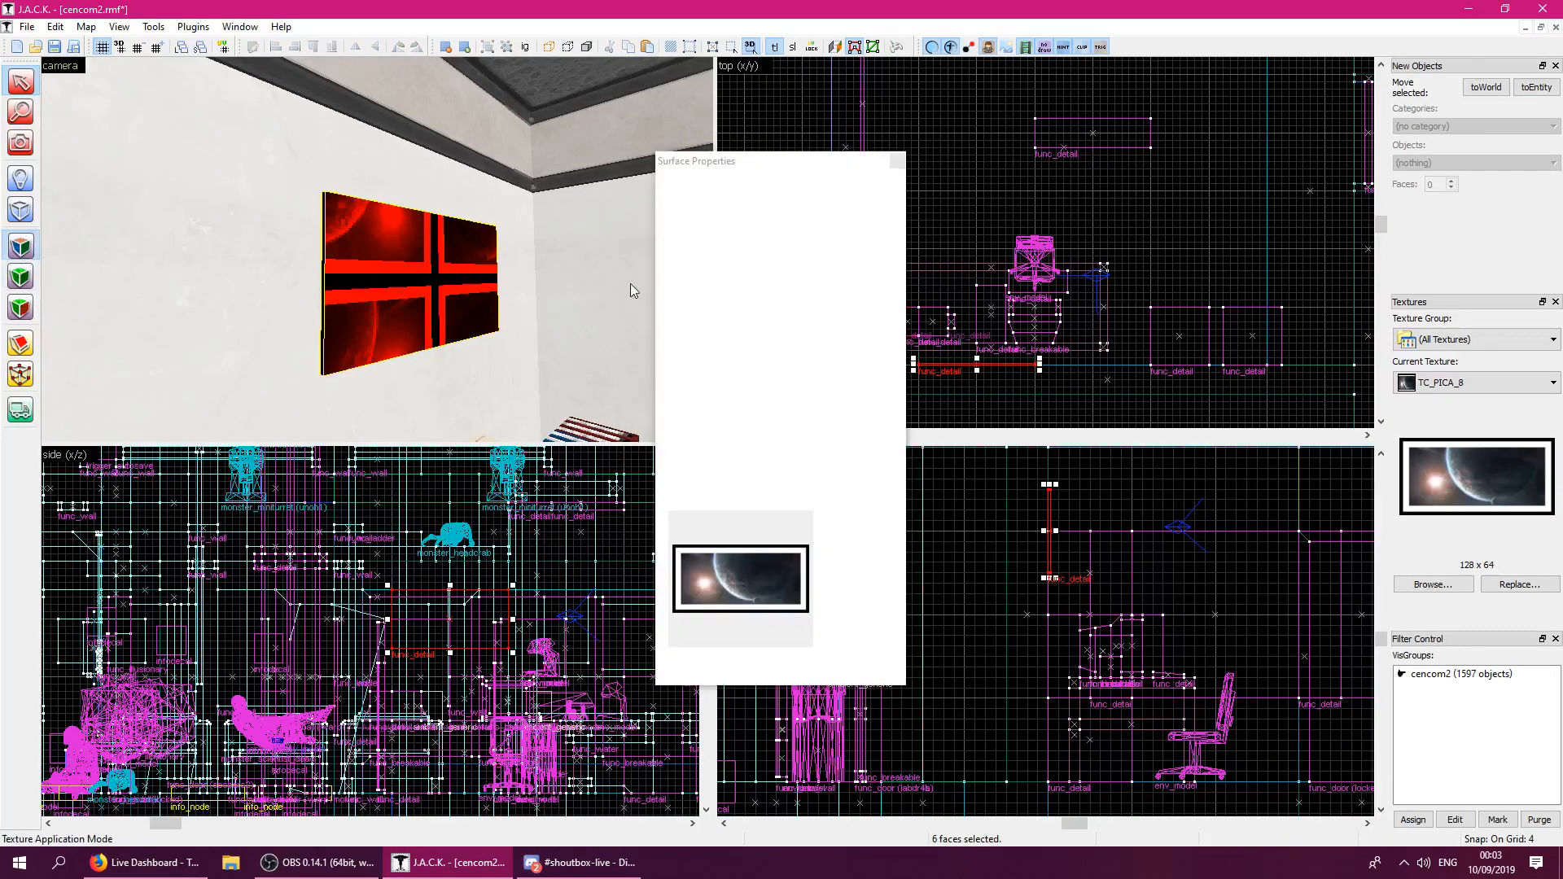
pyautogui.click(706, 295)
pyautogui.click(686, 321)
pyautogui.click(277, 314)
# Pick up the NULL texture behind the office wall and apply it to the picture's hidden rear face.
pyautogui.press('z')
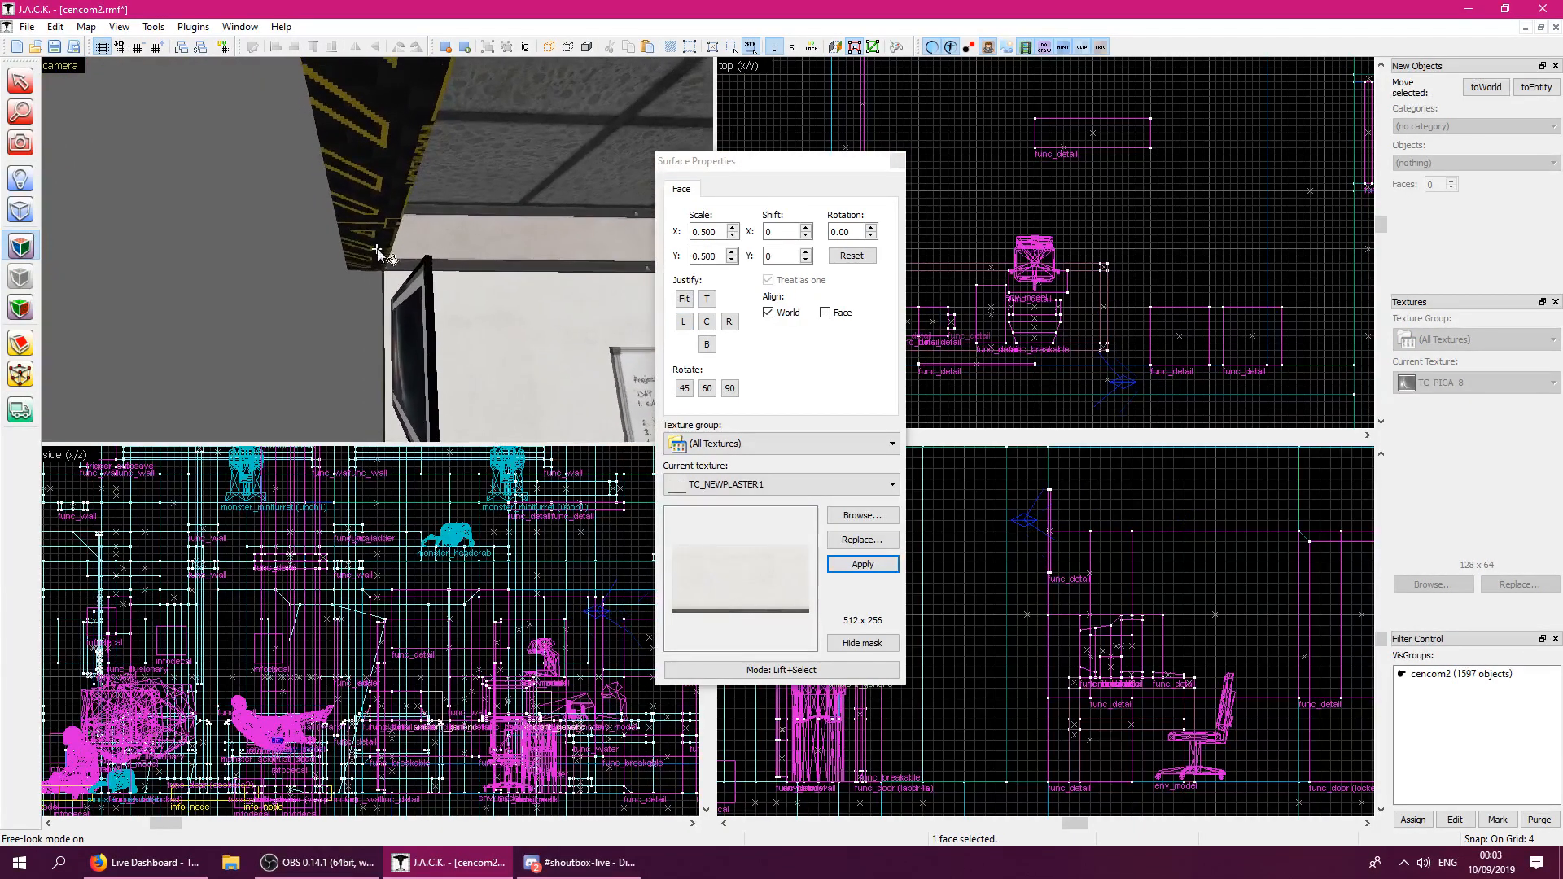
pyautogui.press('z')
pyautogui.click(432, 319)
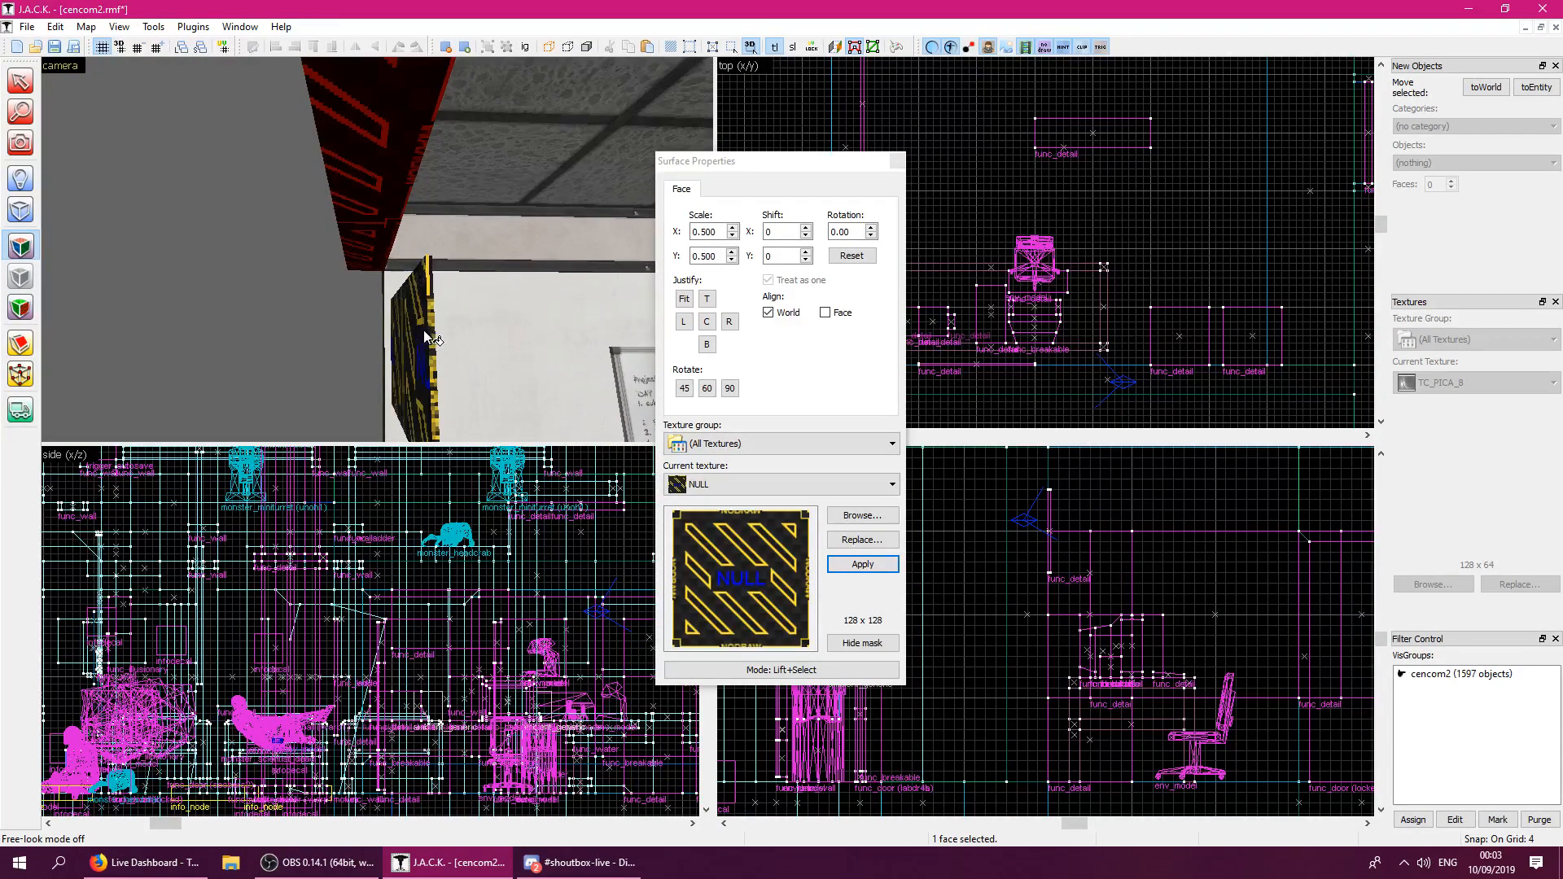
# Lift TC_PICA_8 from the picture's front and apply it to the frame's side edge, justified left, keeping the surrounding wall in plaster.
pyautogui.press('z')
pyautogui.press('d')
pyautogui.press('z')
pyautogui.click(349, 270)
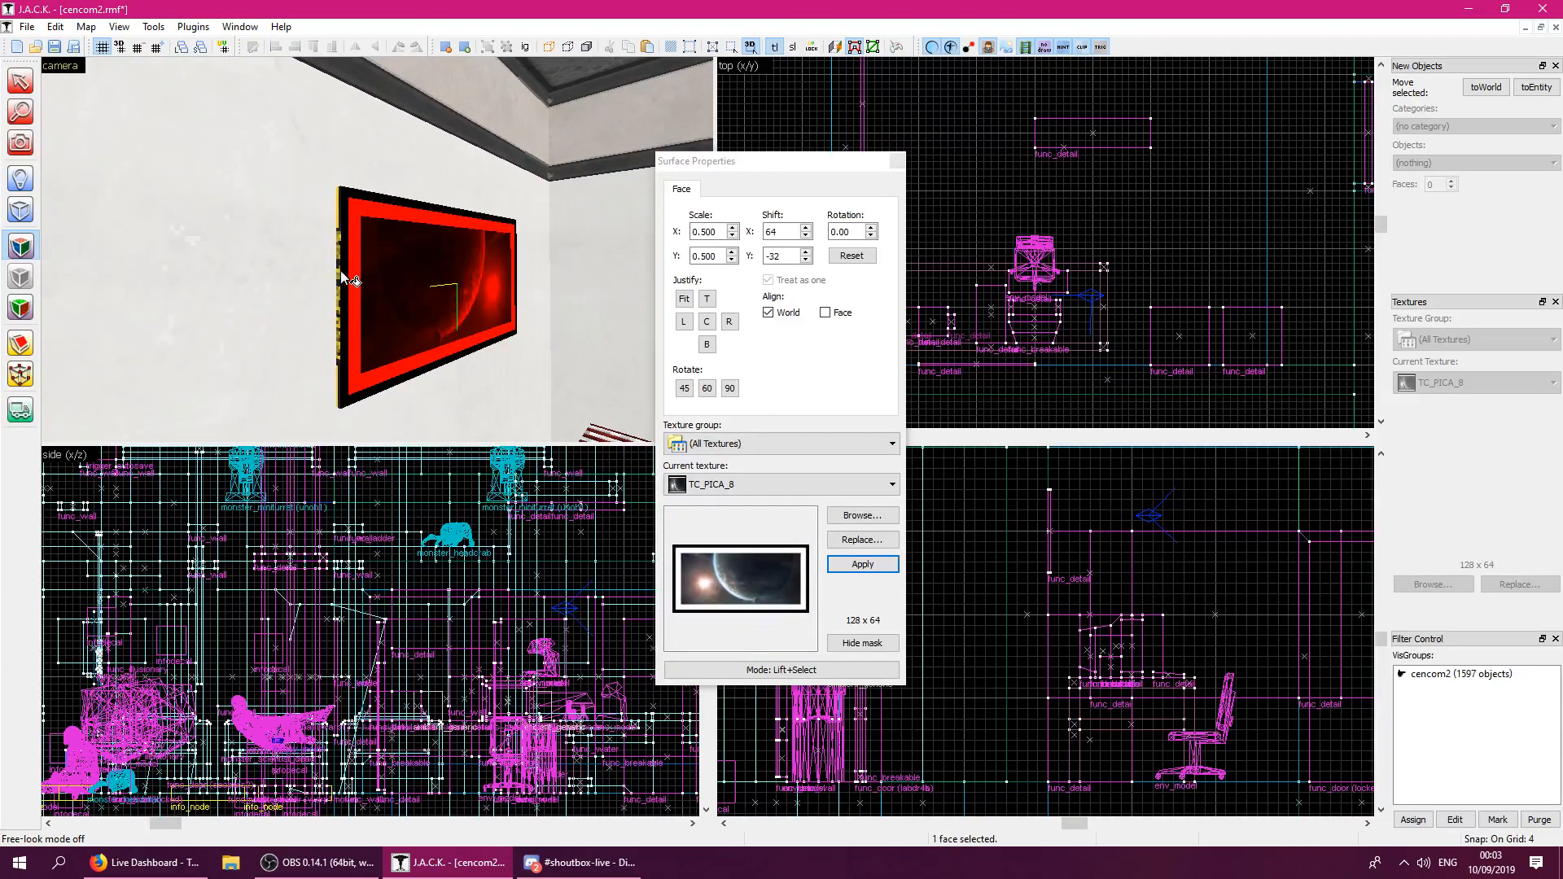
pyautogui.rightClick(336, 276)
pyautogui.rightClick(339, 277)
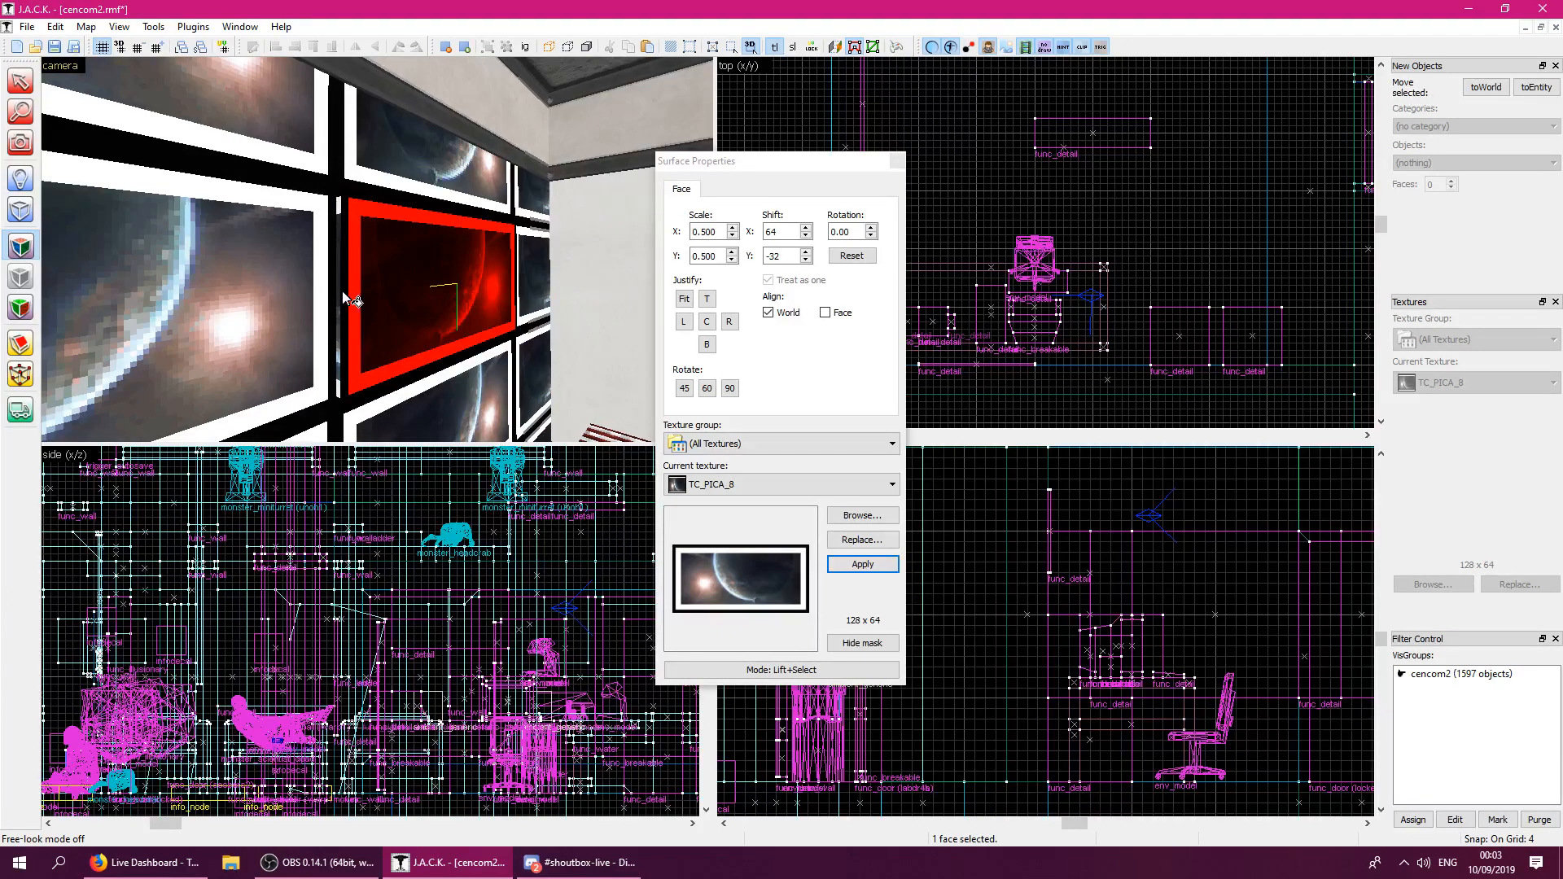
pyautogui.click(341, 291)
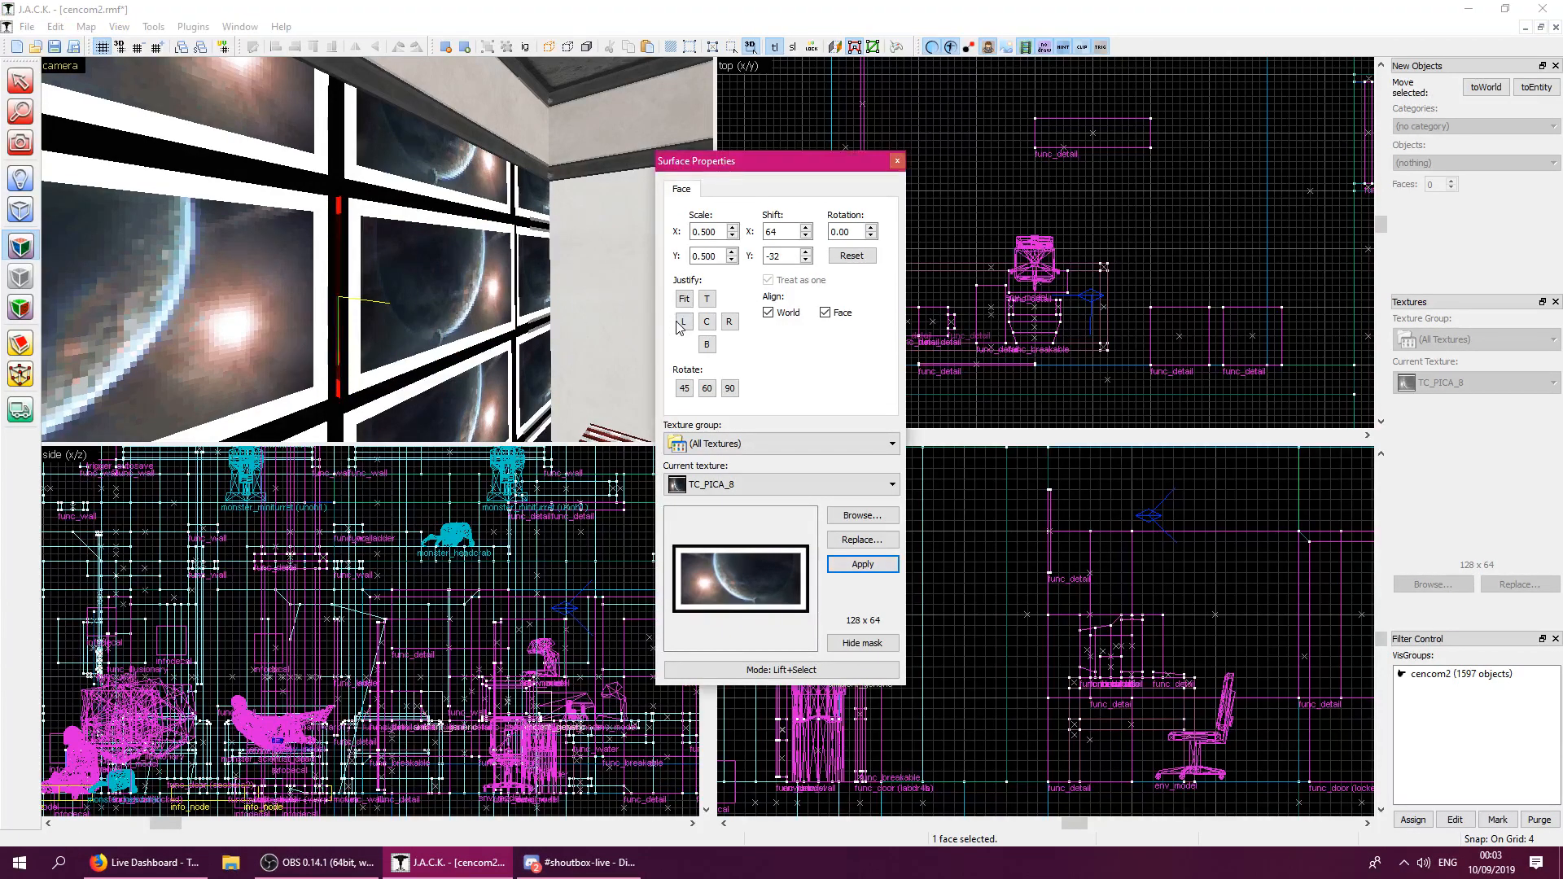
pyautogui.click(583, 289)
pyautogui.rightClick(542, 276)
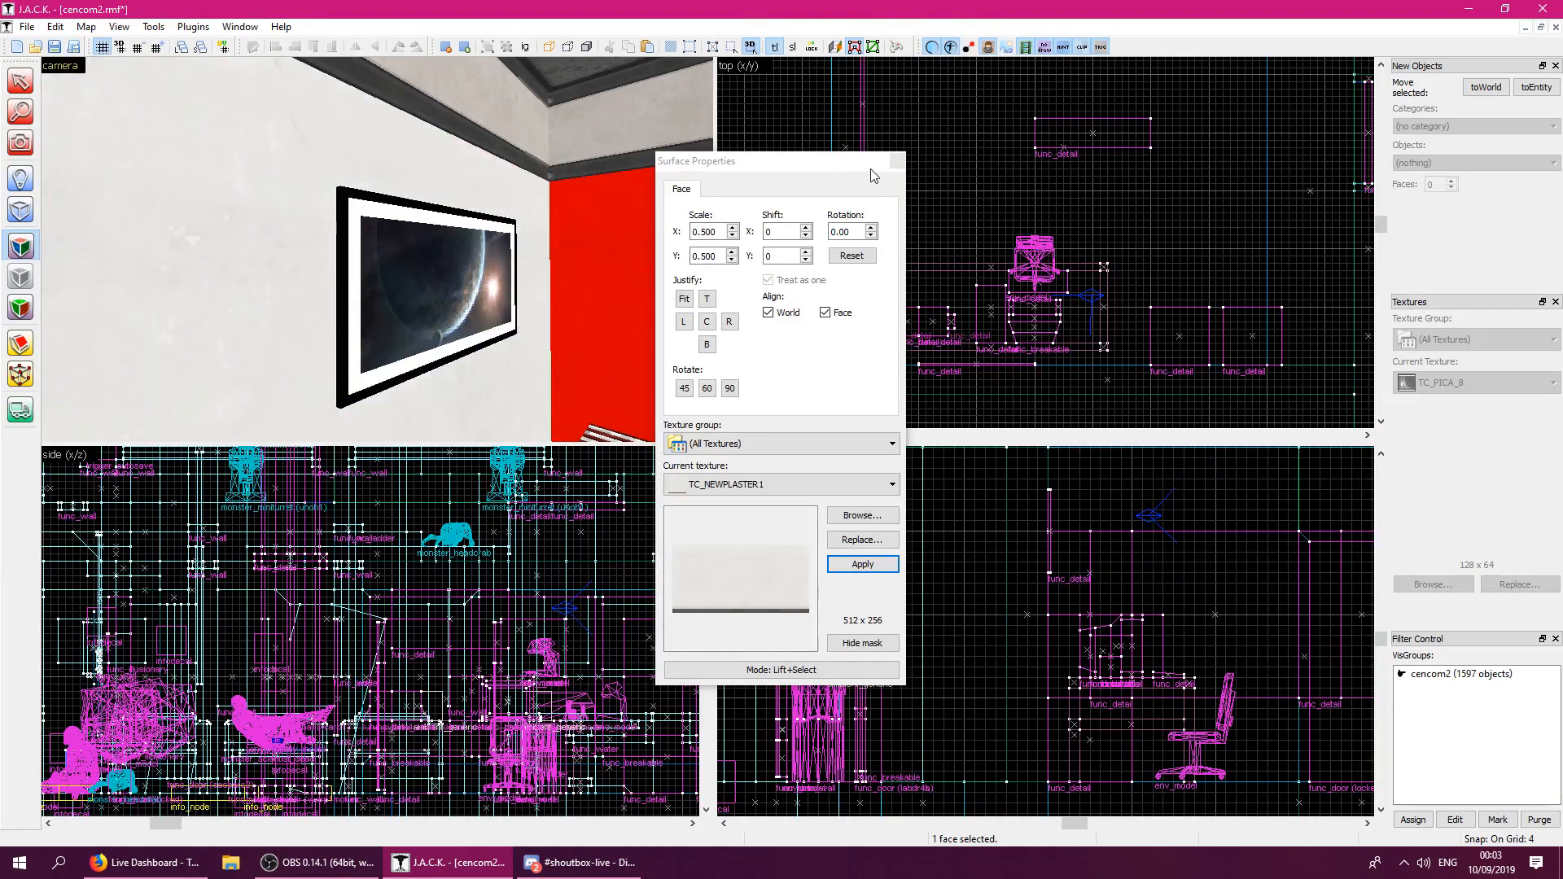
pyautogui.click(895, 162)
pyautogui.hotkey('shift', 's')
pyautogui.press('z')
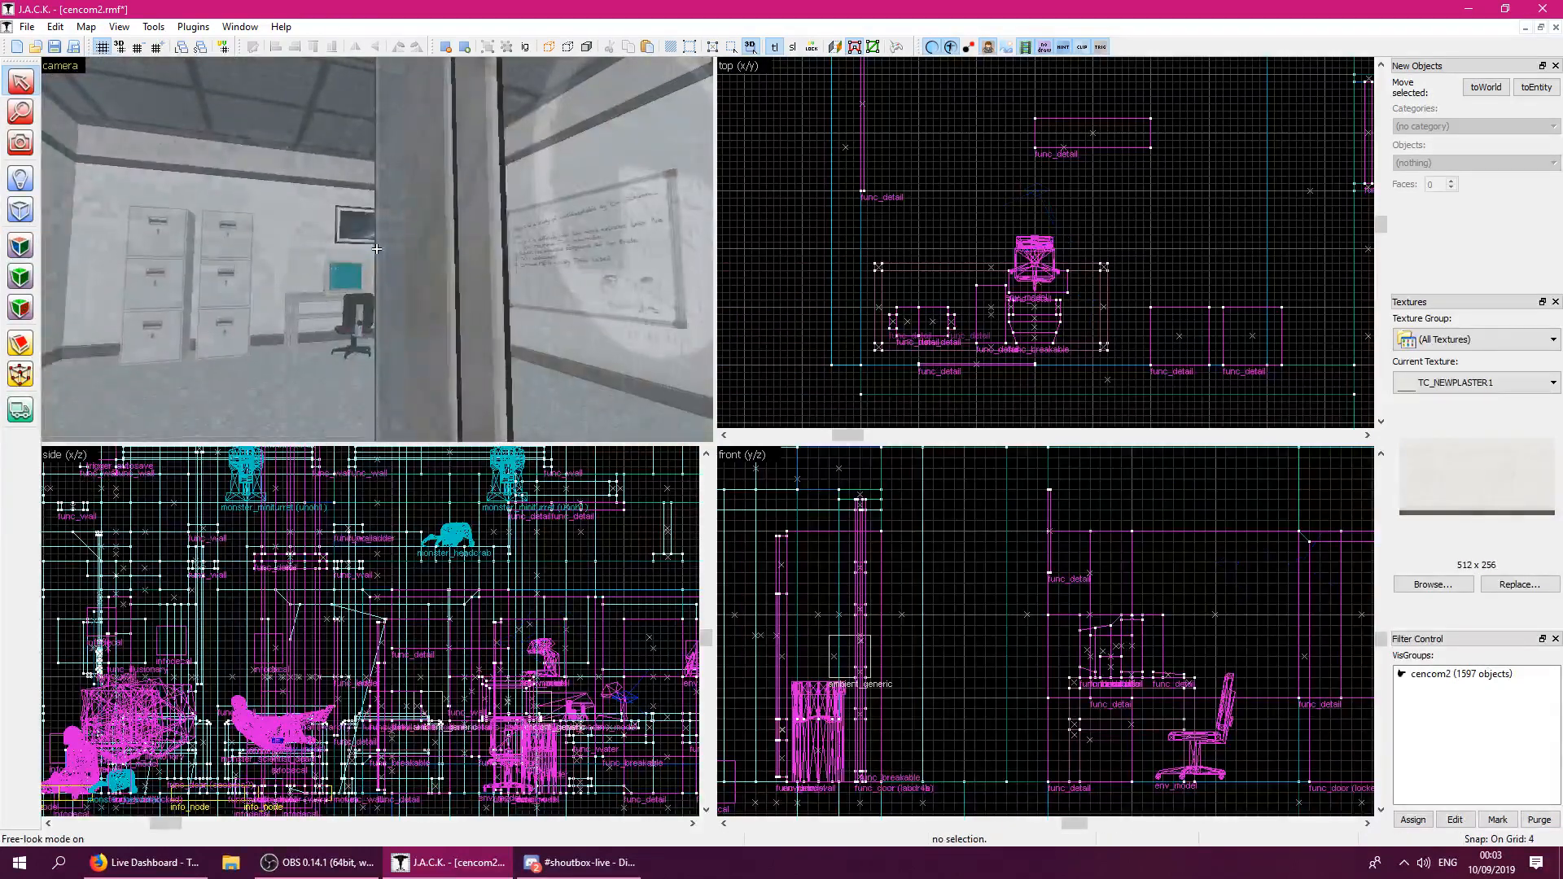
pyautogui.press('s')
pyautogui.press('w')
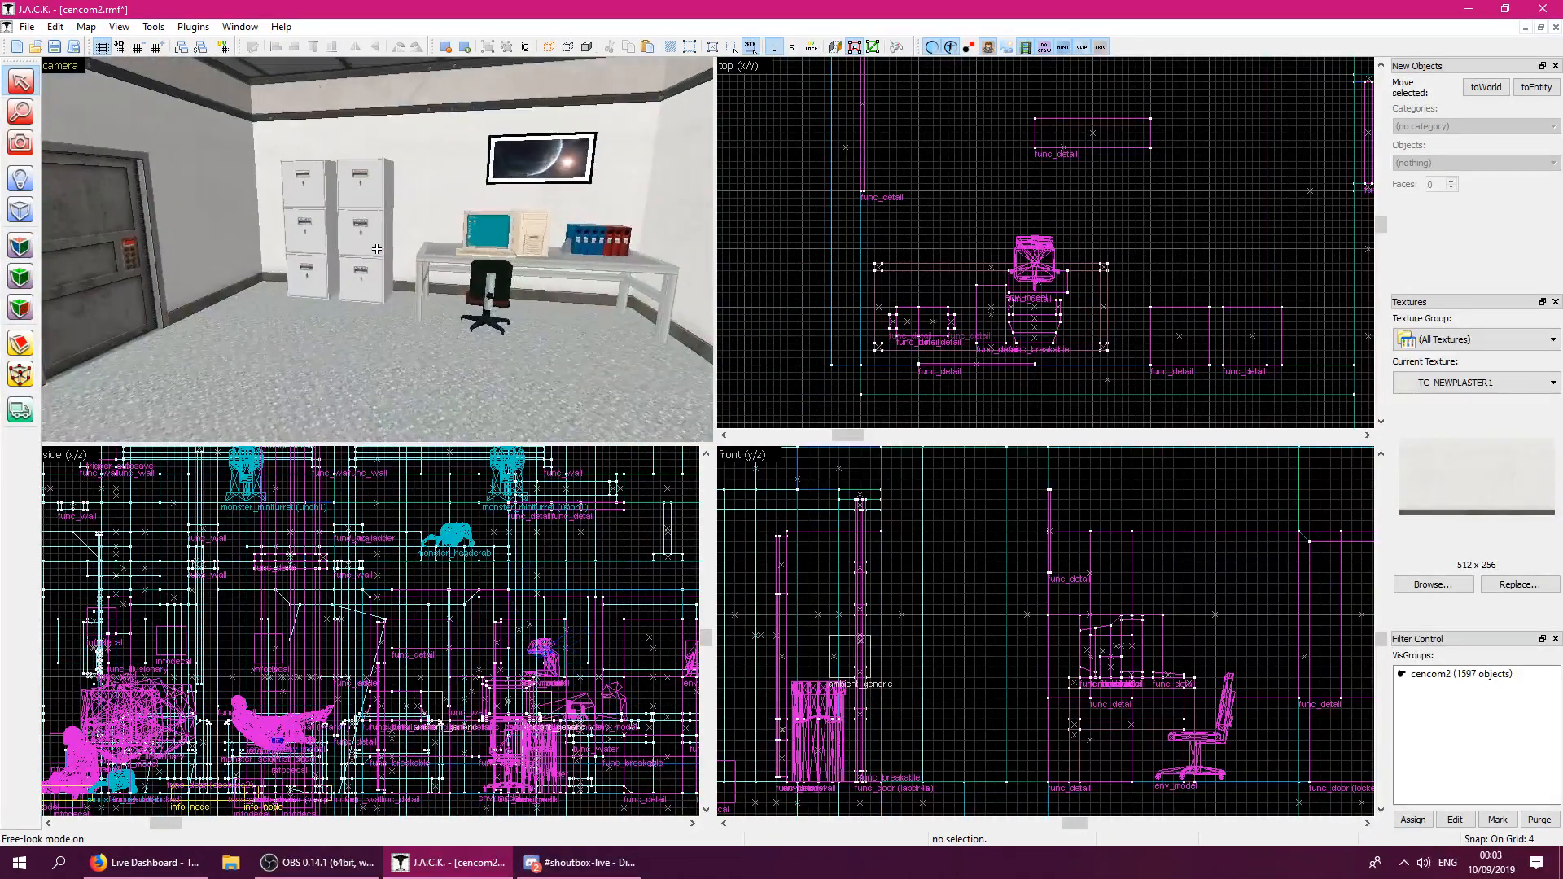
# Rotate the planet picture on the wall above the desk by a few degrees so that it hangs crooked.
pyautogui.press('z')
pyautogui.press('w')
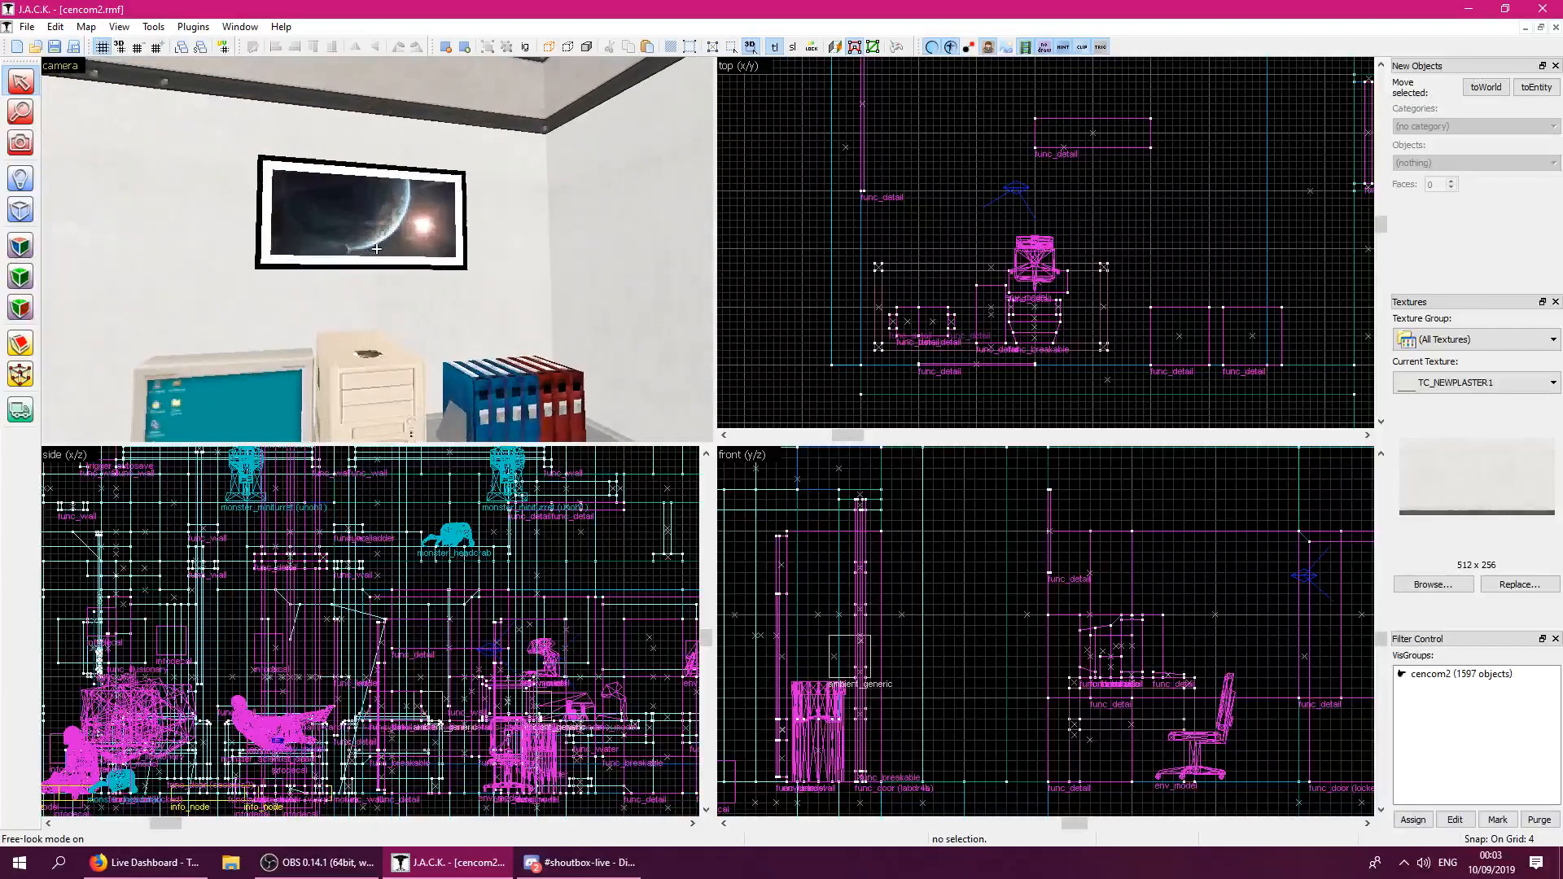
pyautogui.click(379, 255)
pyautogui.scroll(3, 501, 603)
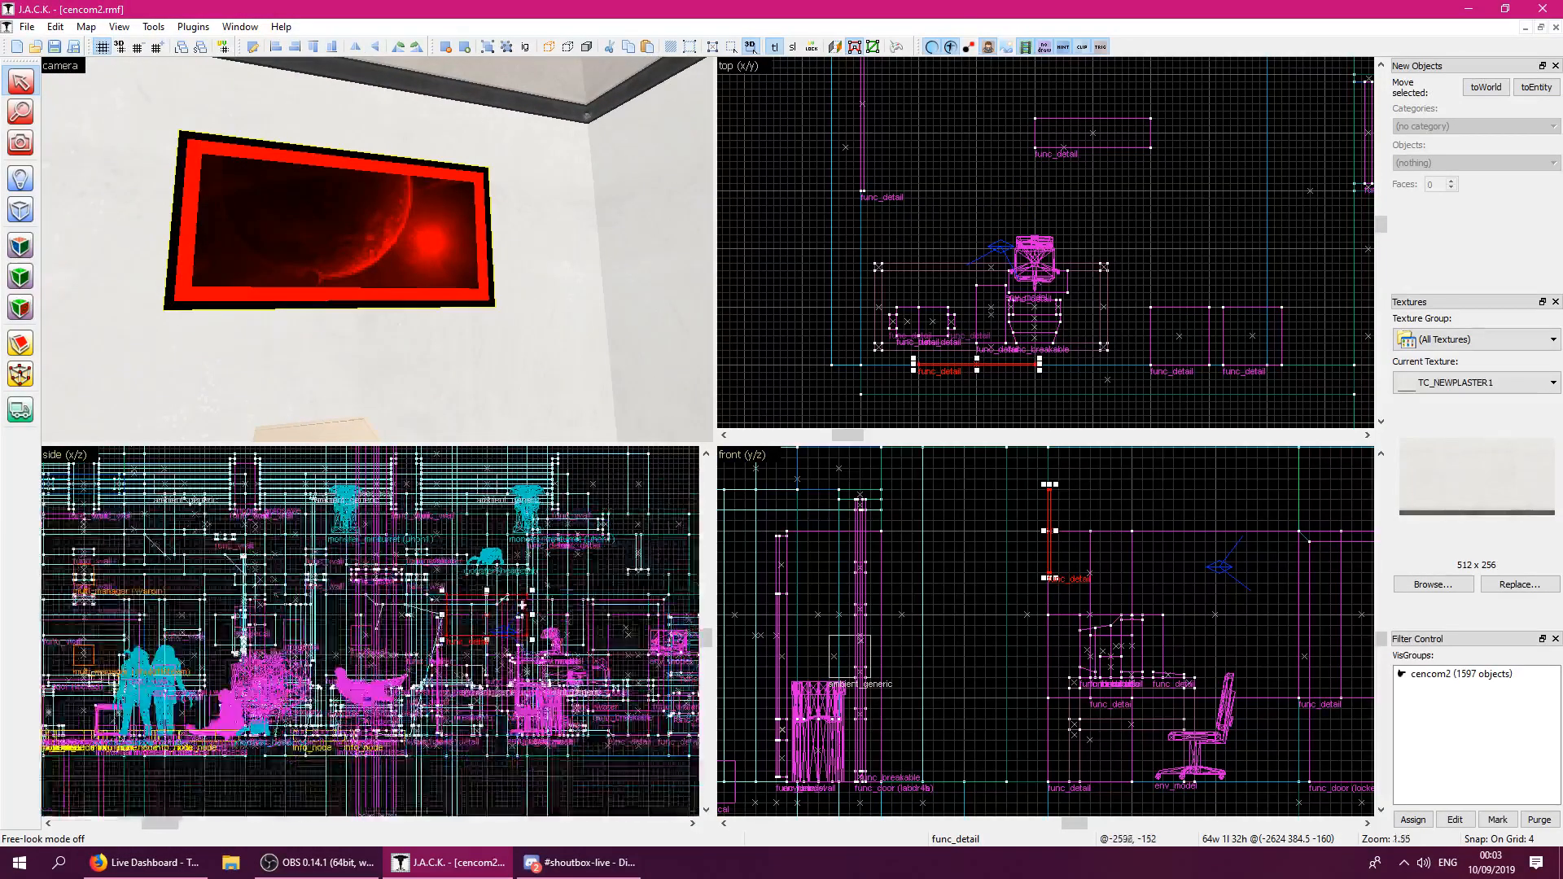
pyautogui.scroll(2, 579, 588)
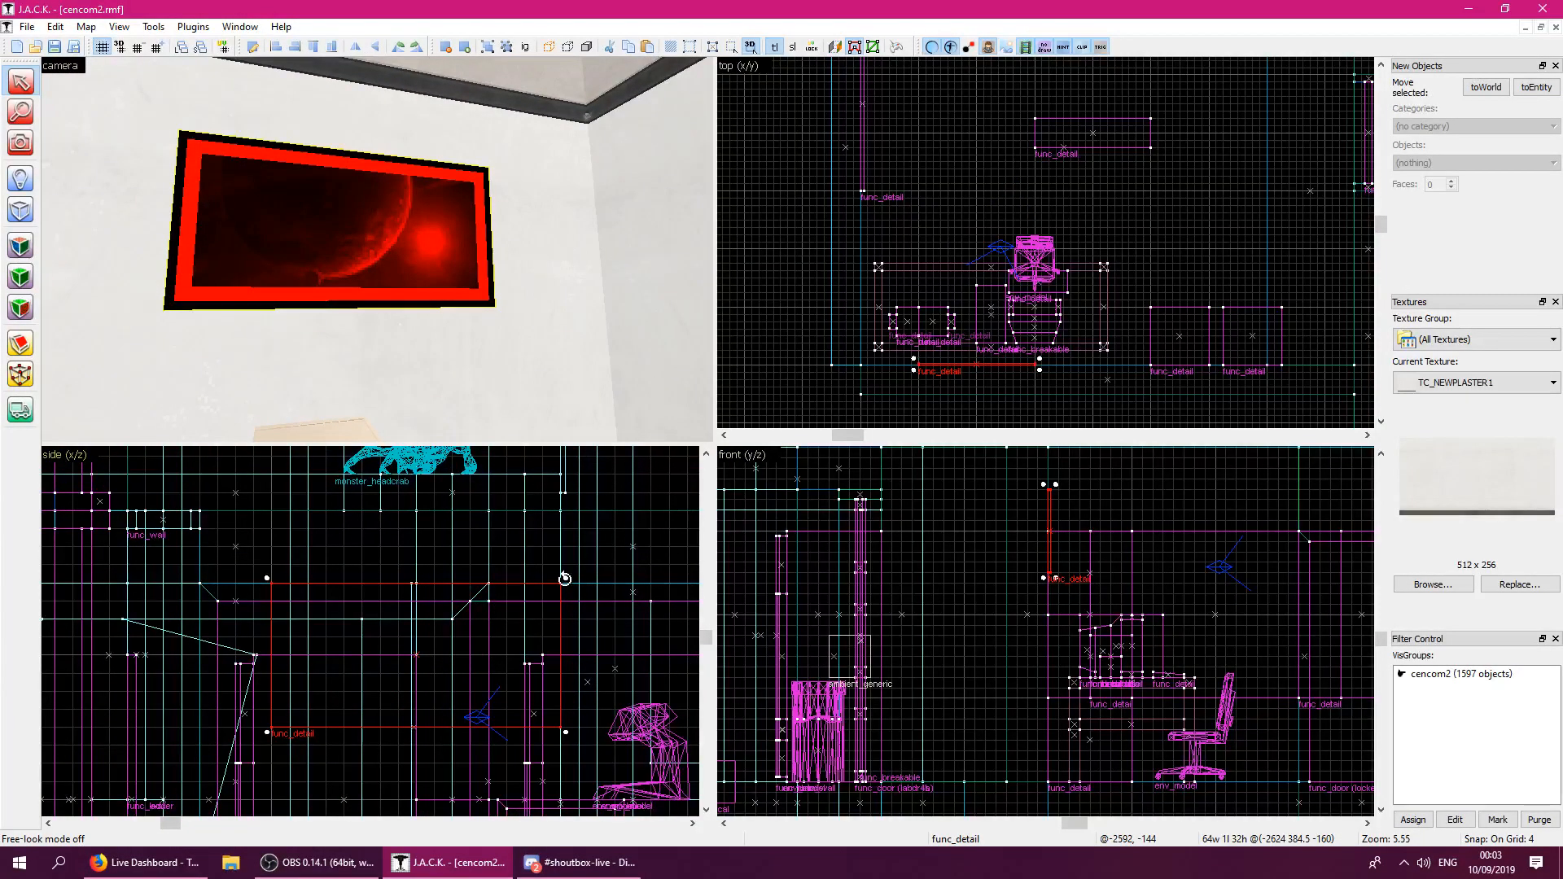
pyautogui.moveTo(564, 579); pyautogui.dragTo(561, 576)
pyautogui.press('Escape')
# Inspect the furnished office from inside and through the corridor windows, including the column beside the windows and the door.
pyautogui.press('z')
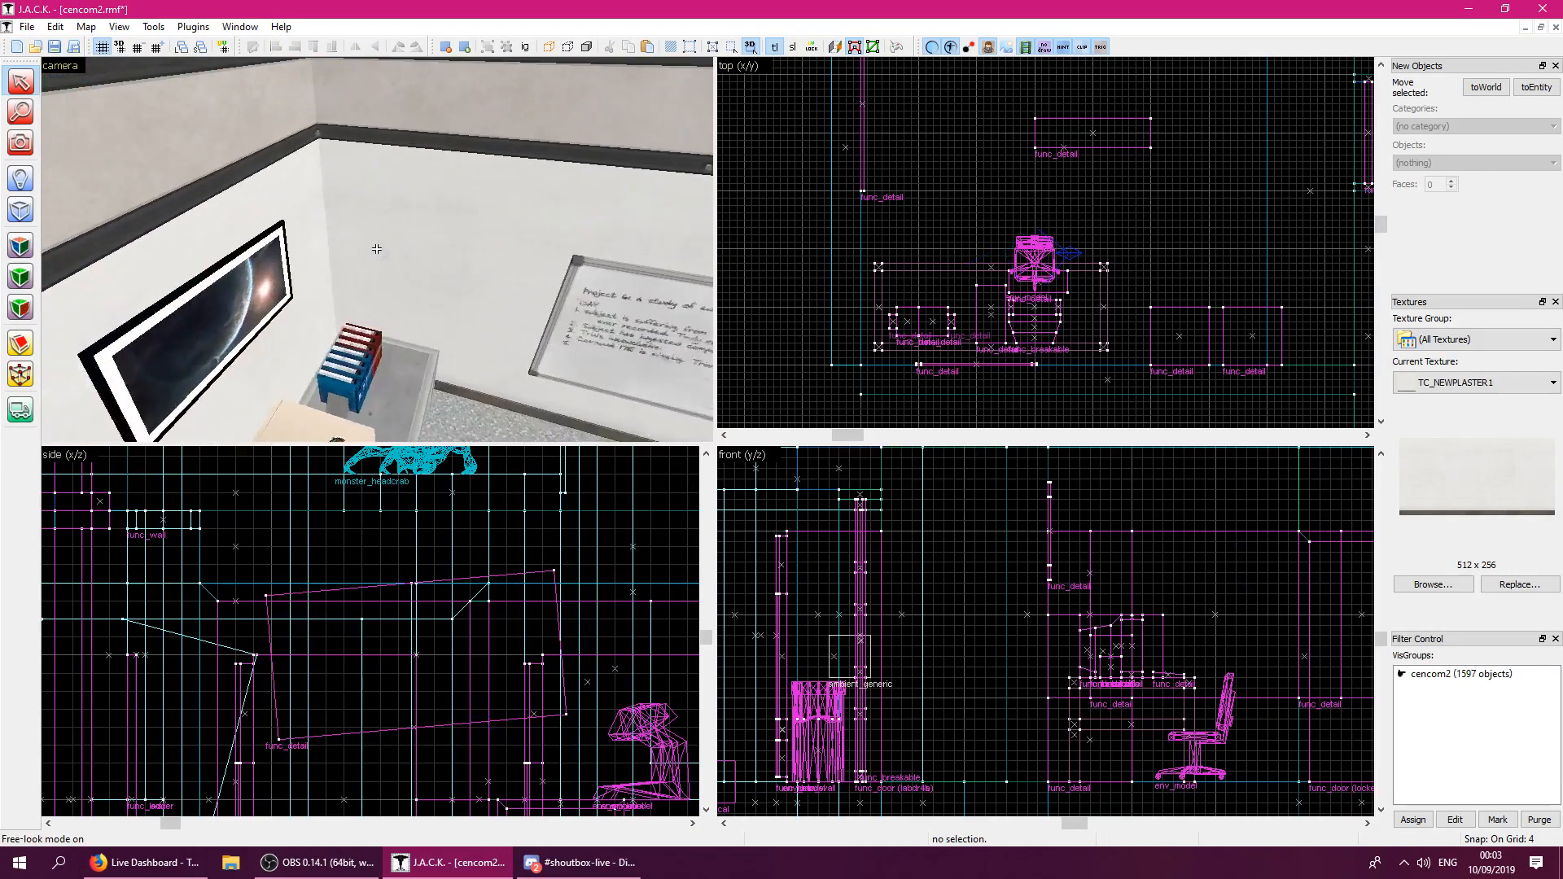
pyautogui.press('s')
pyautogui.press('s')
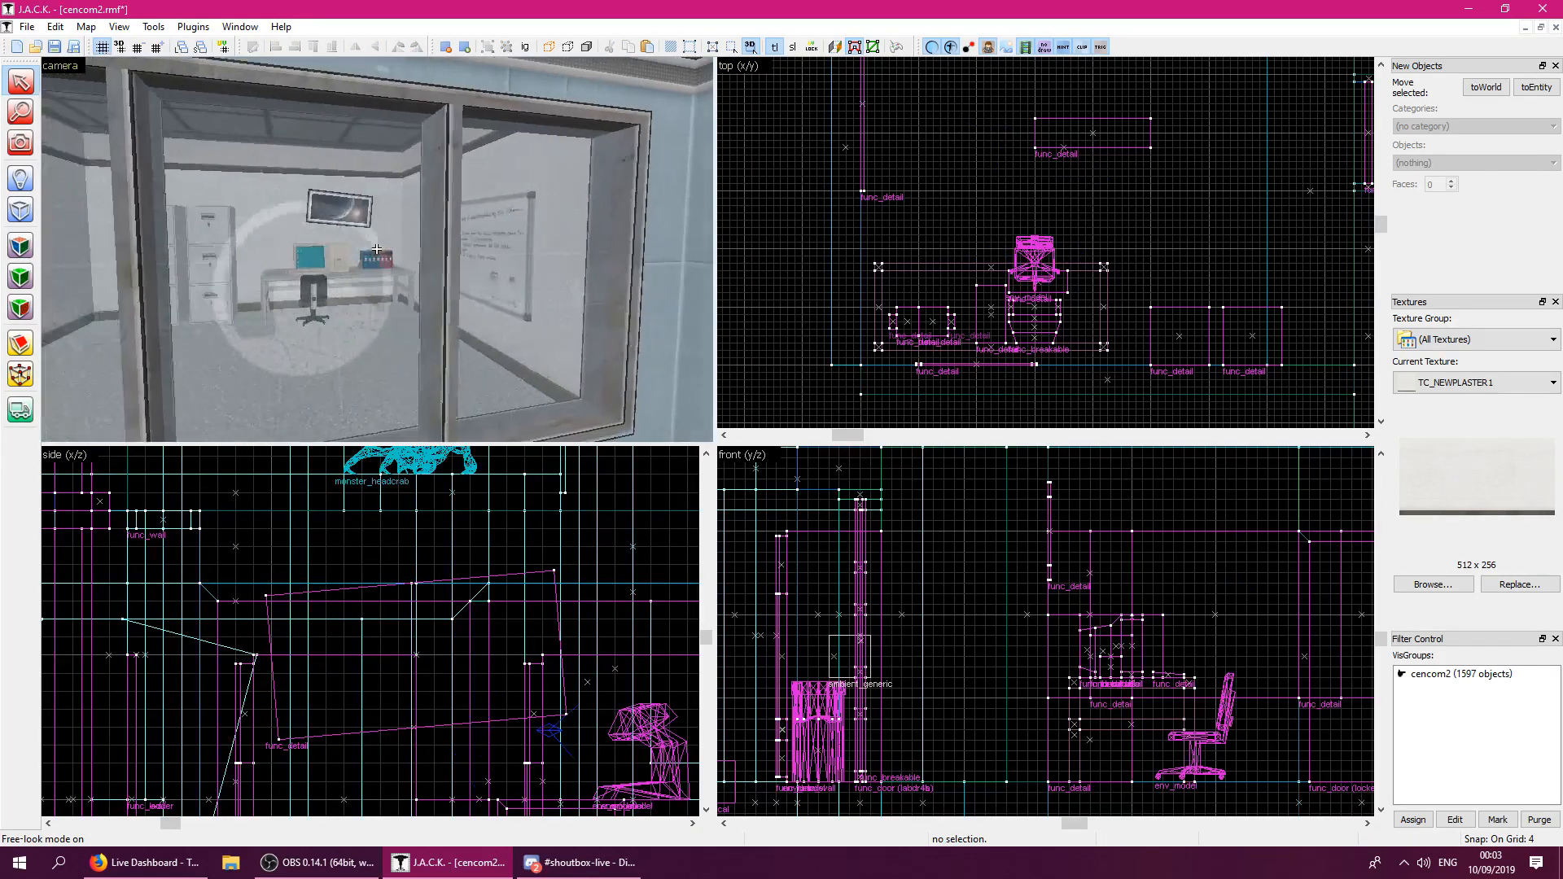
pyautogui.press('z')
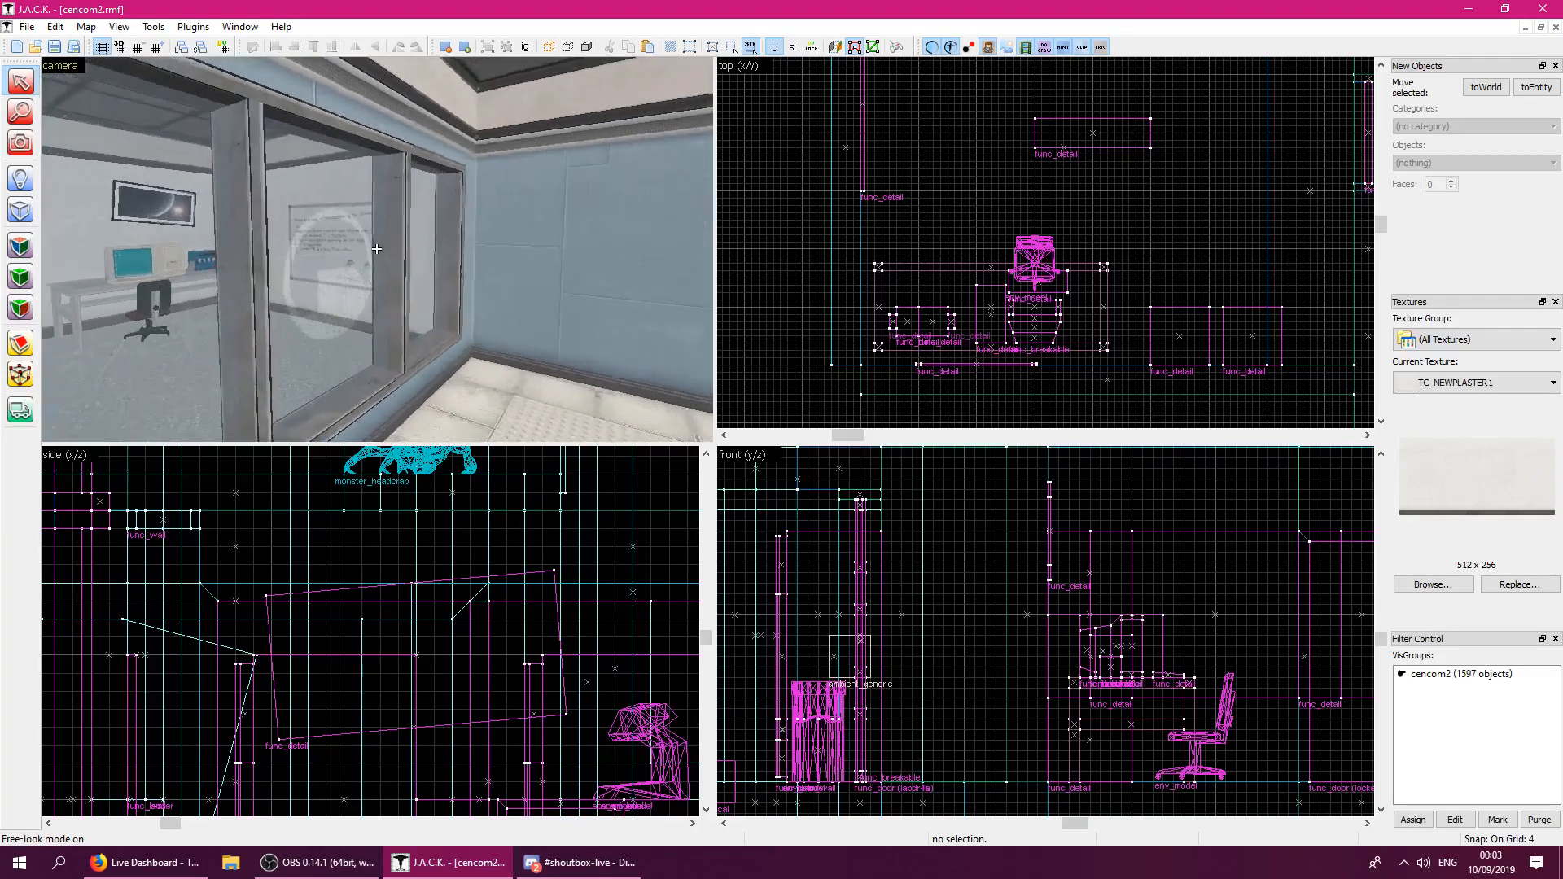
pyautogui.press('w')
pyautogui.press('w')
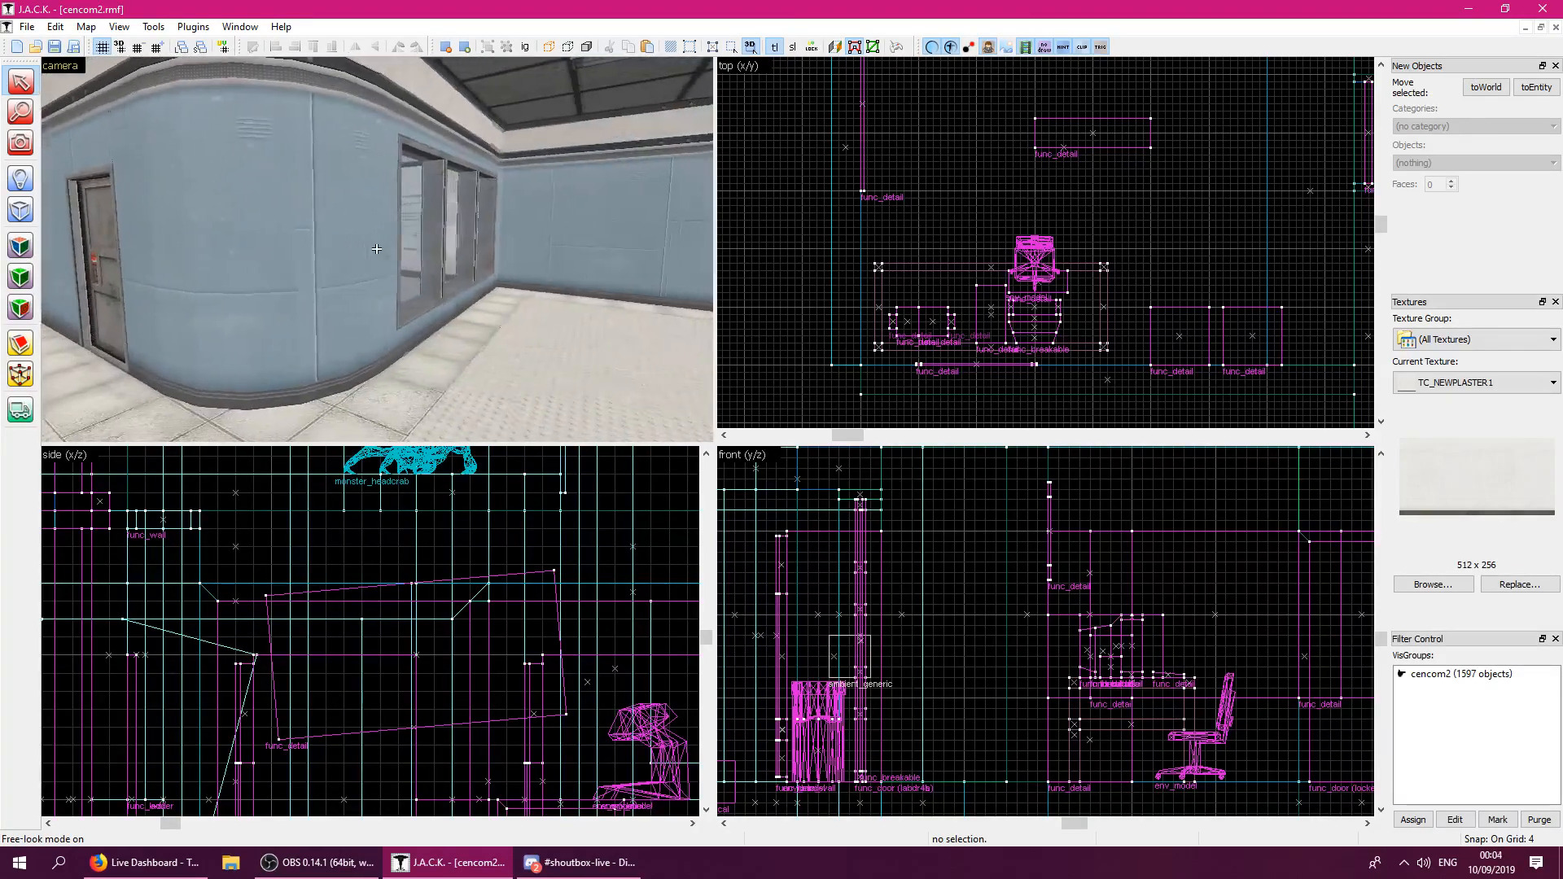
pyautogui.press('w')
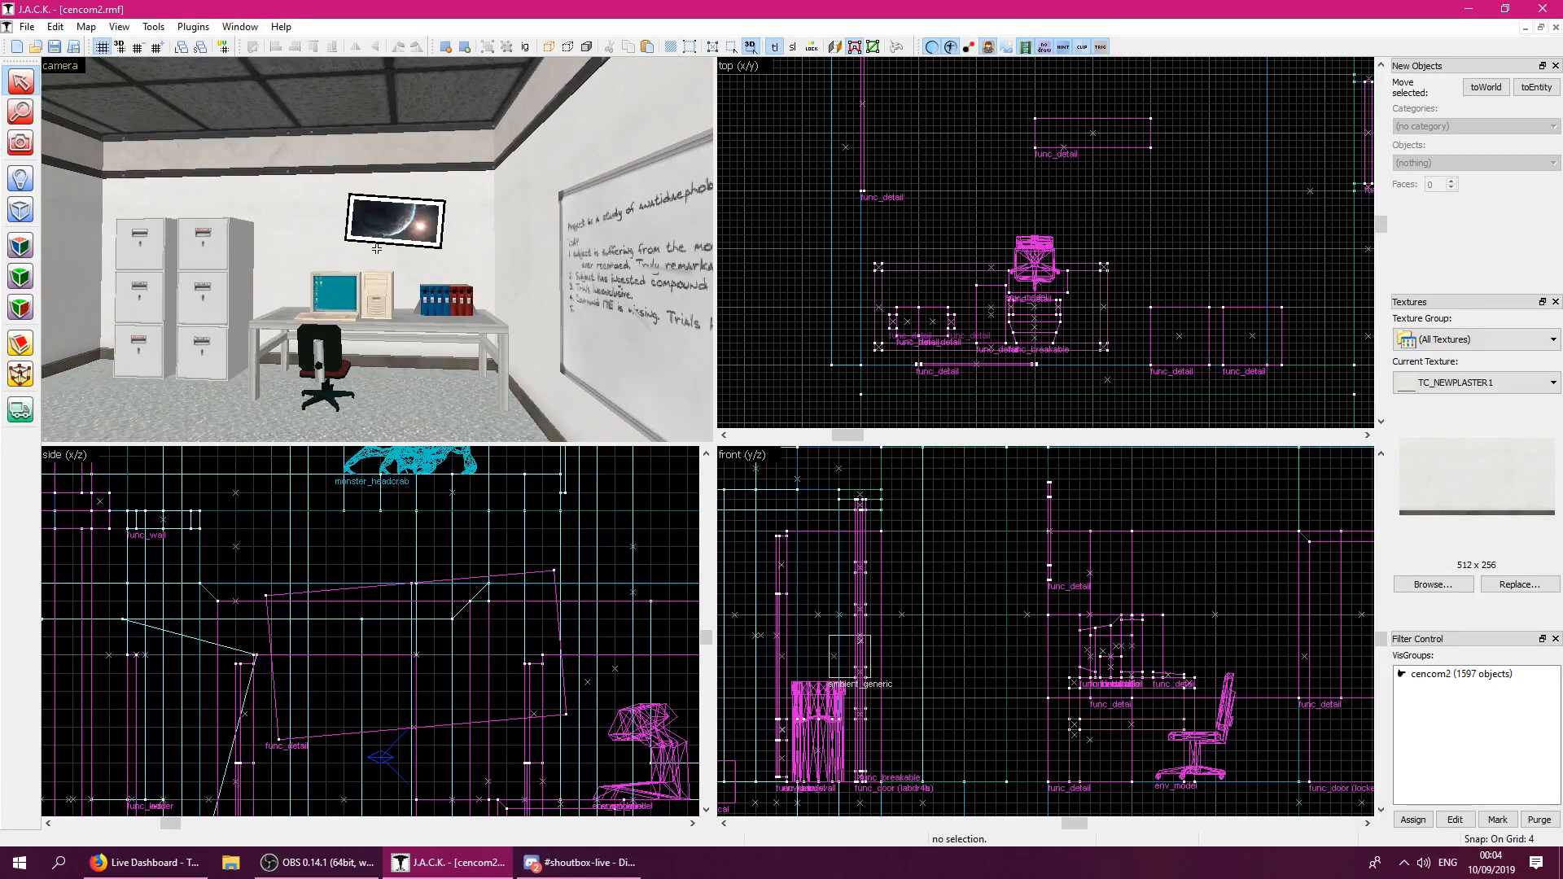
pyautogui.press('s')
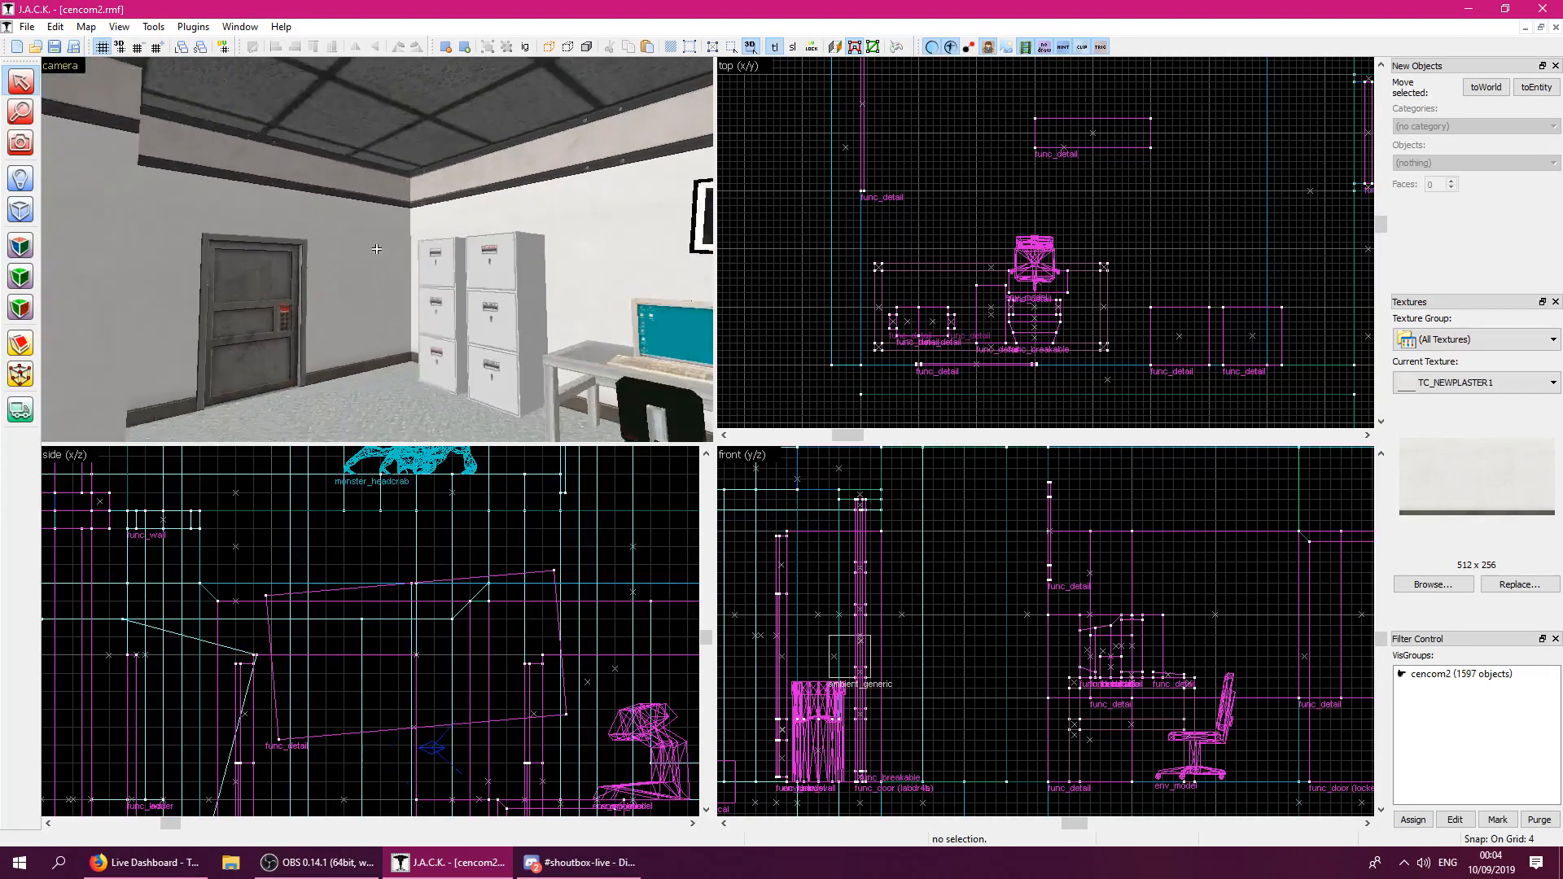
pyautogui.press('w')
pyautogui.press('w')
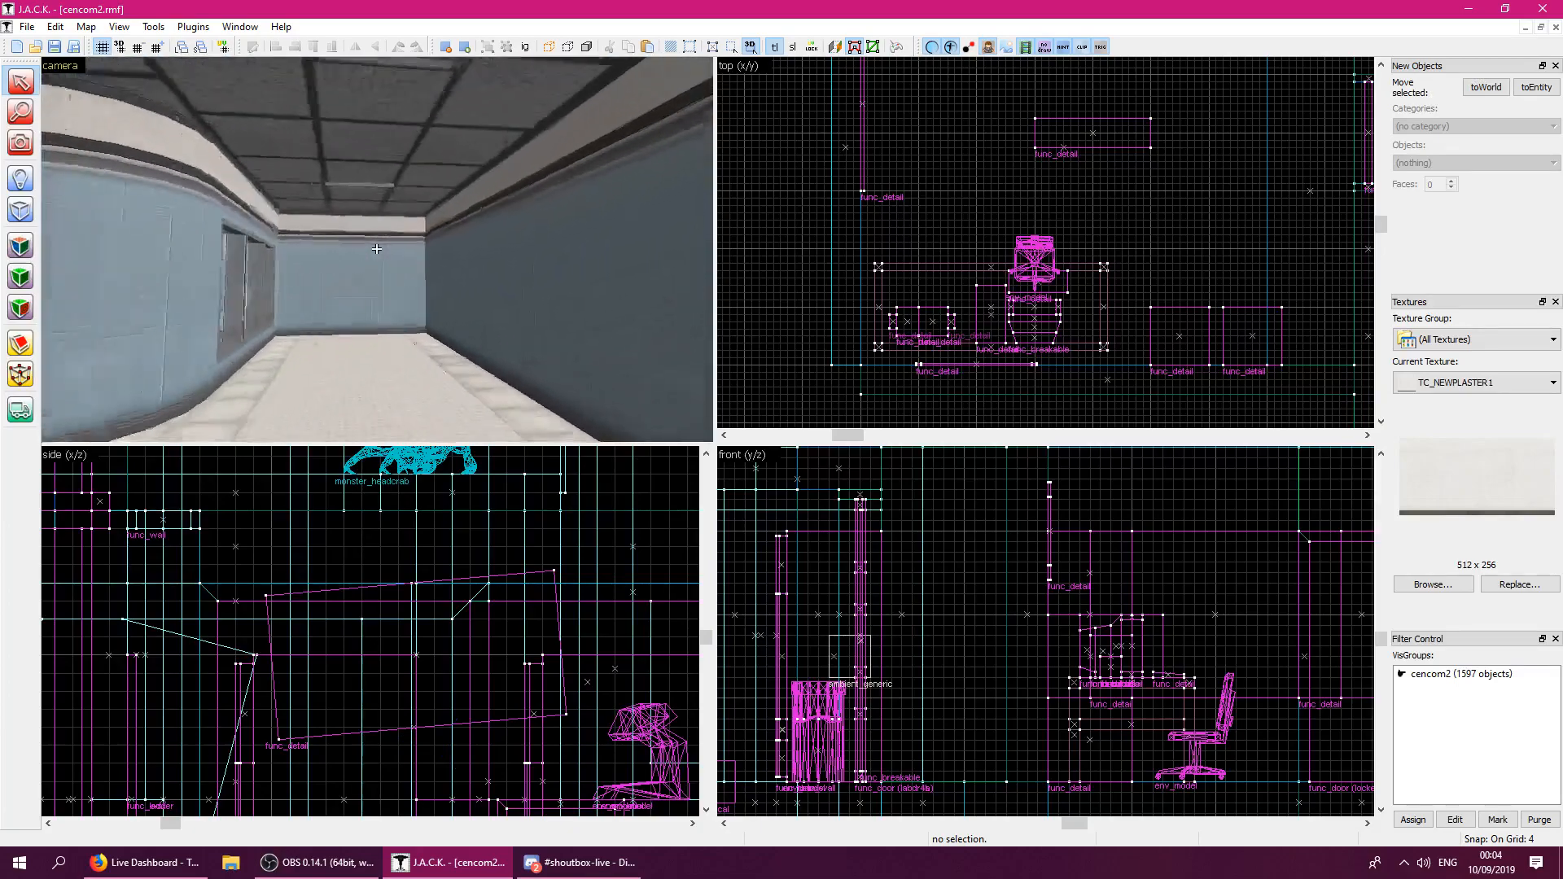
pyautogui.press('w')
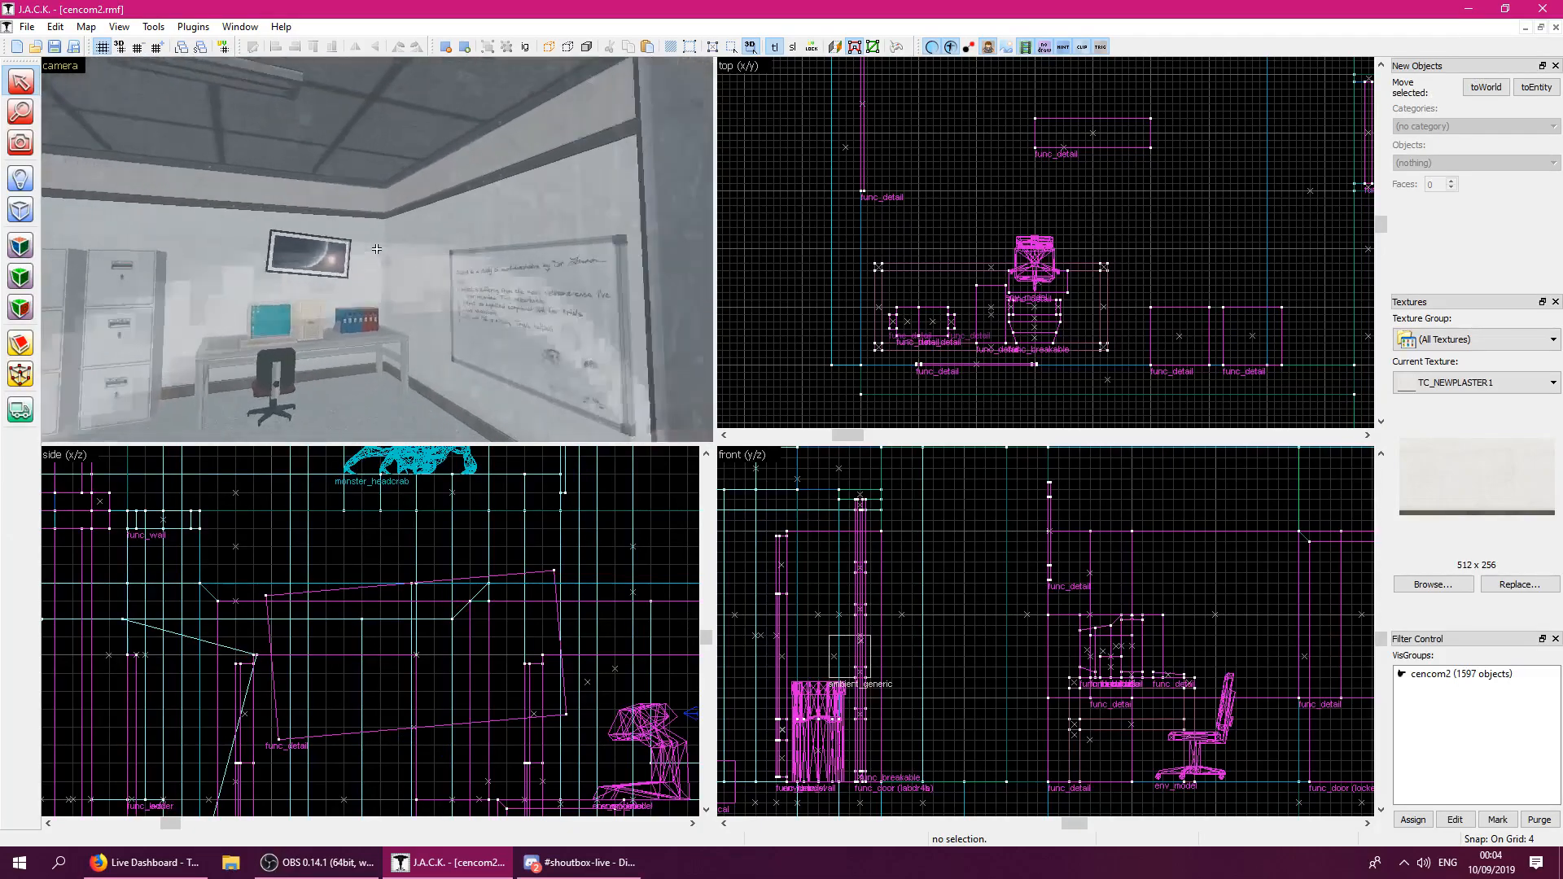
pyautogui.press('Left')
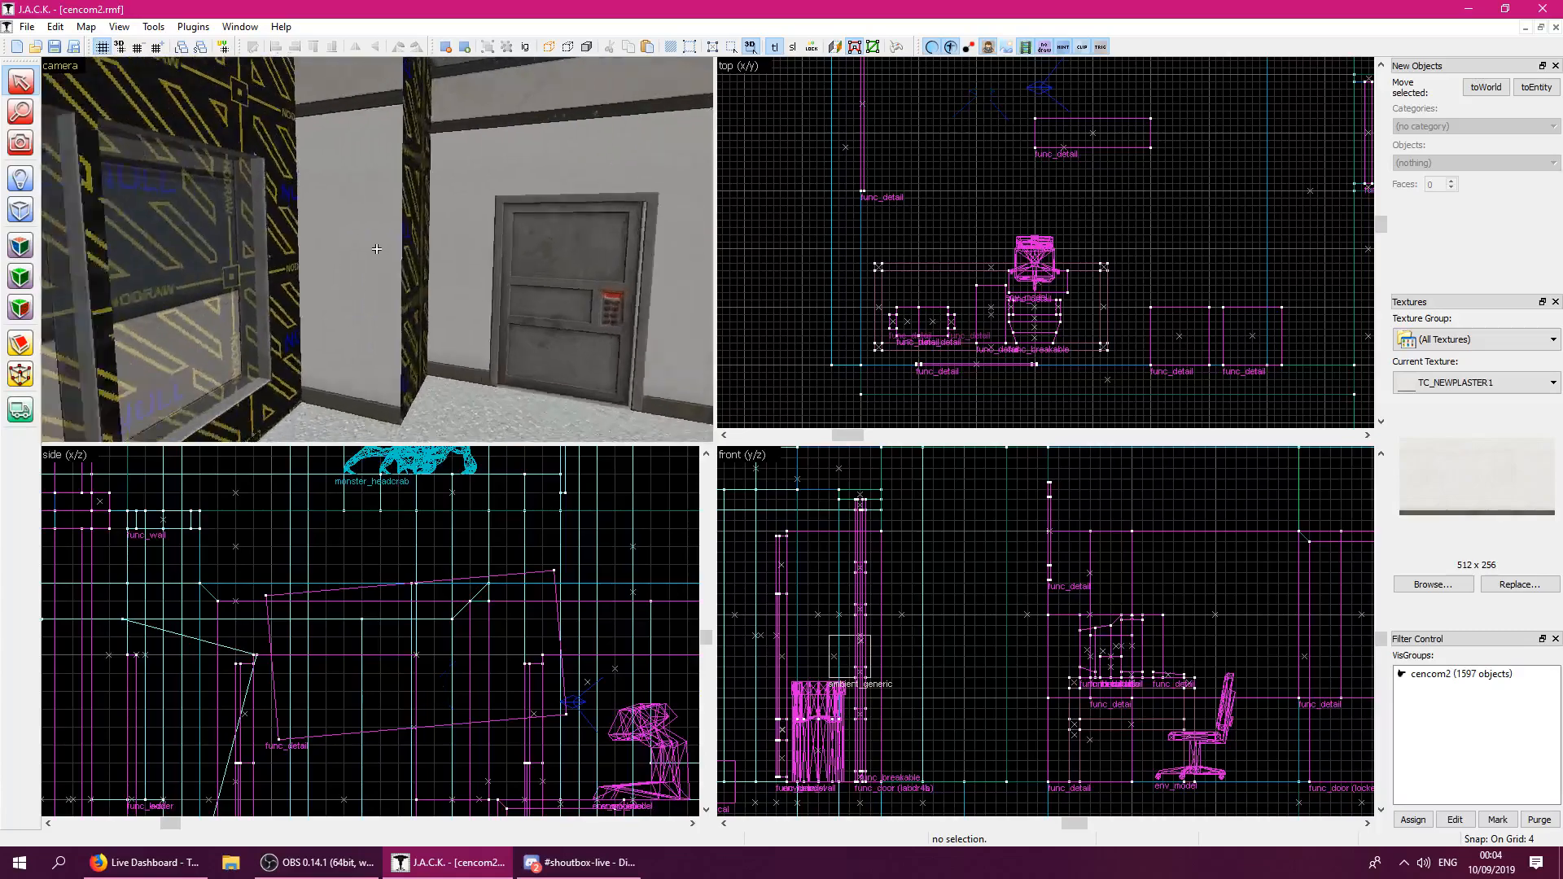
pyautogui.press('z')
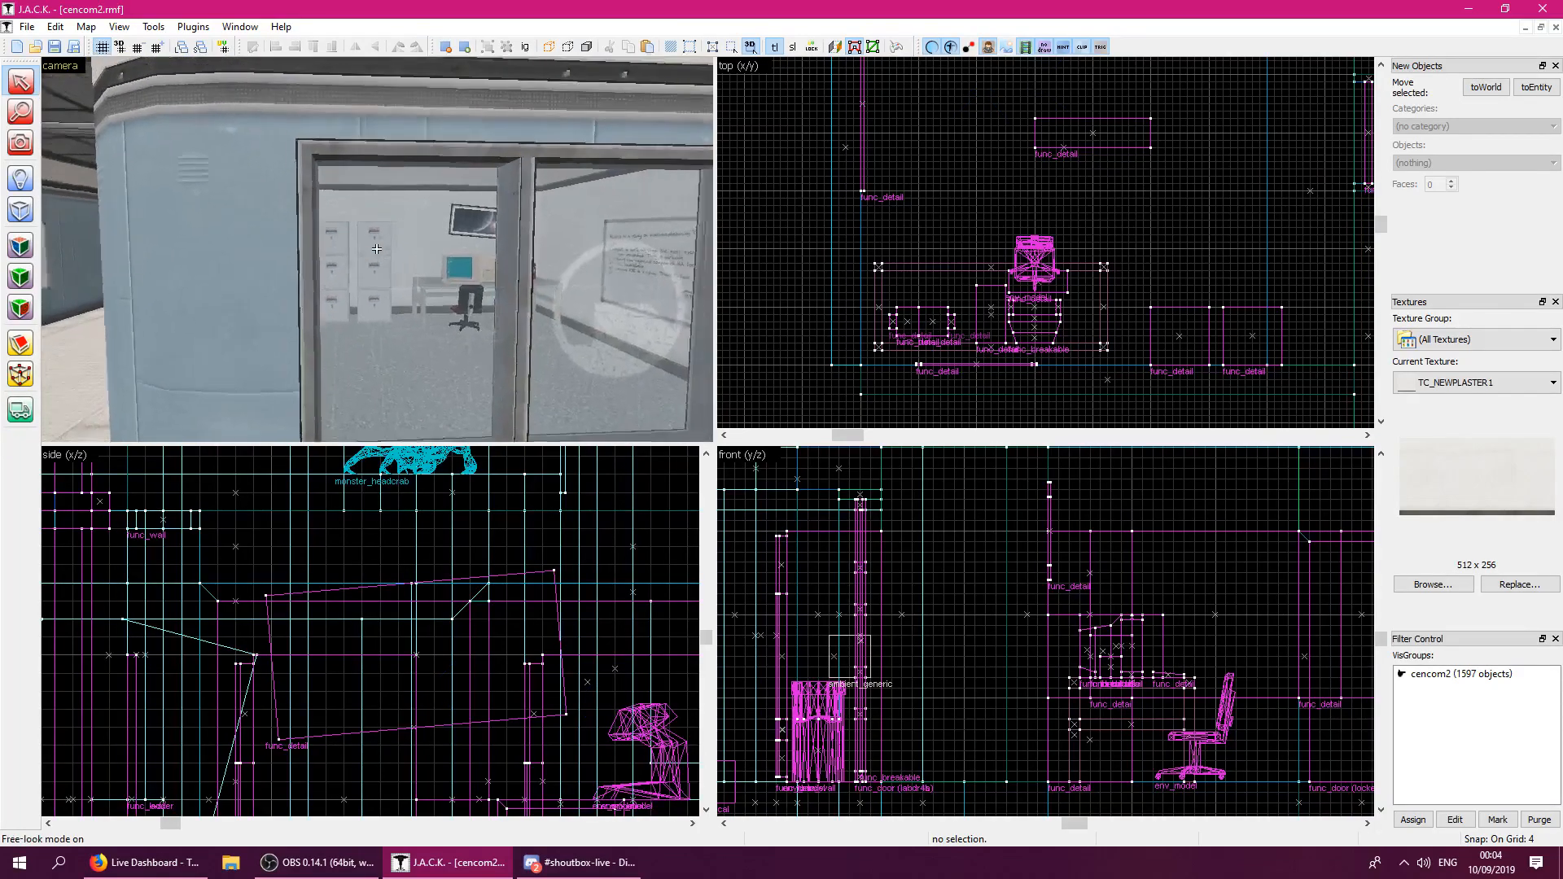
pyautogui.press('w')
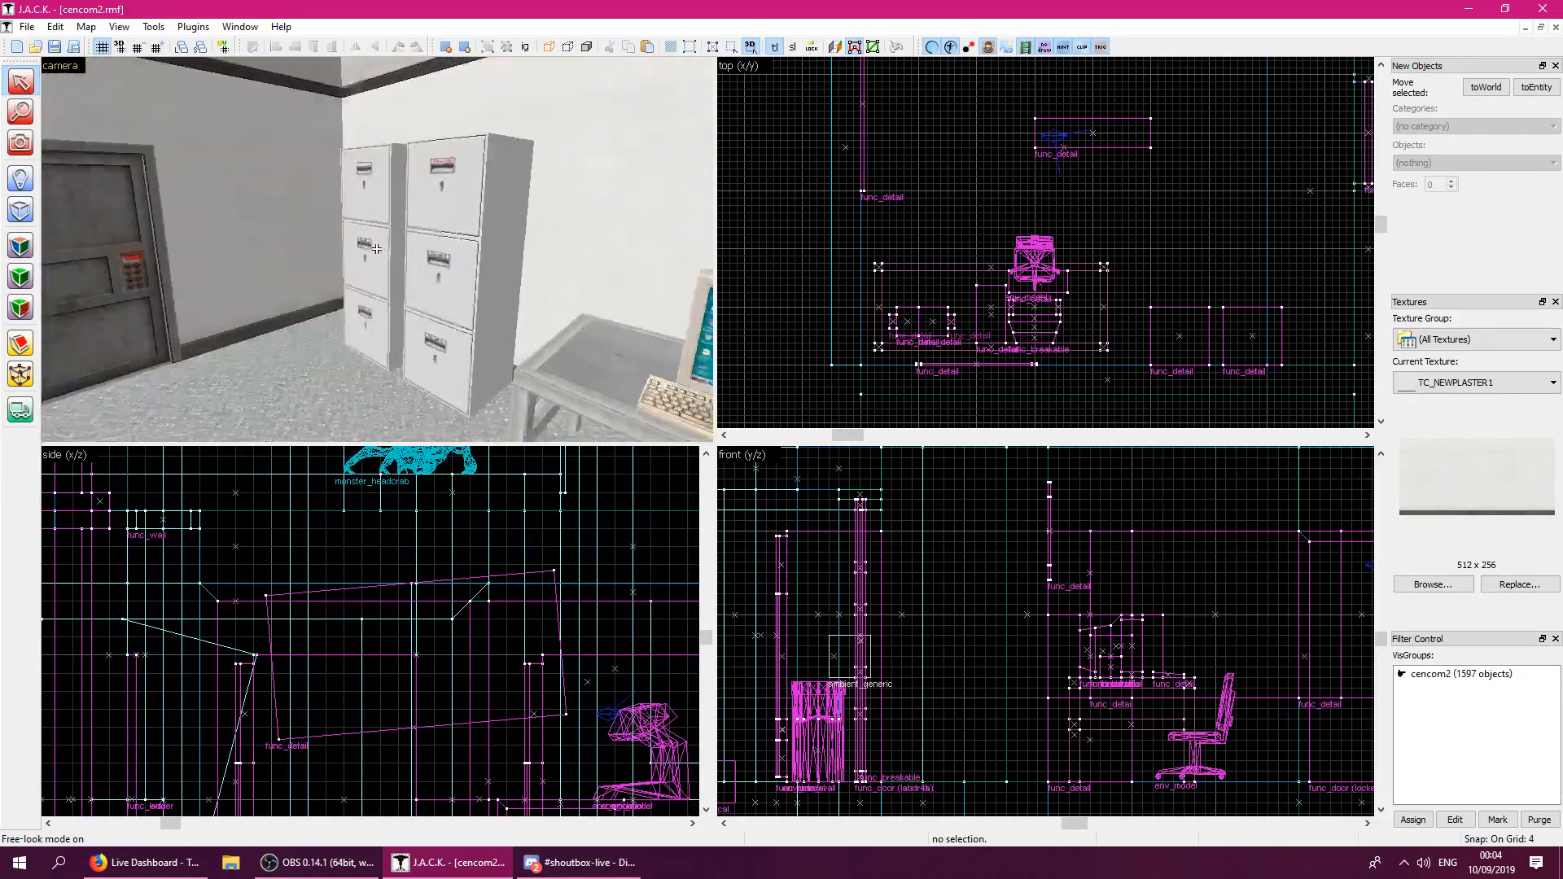
pyautogui.press('d')
pyautogui.press('Left')
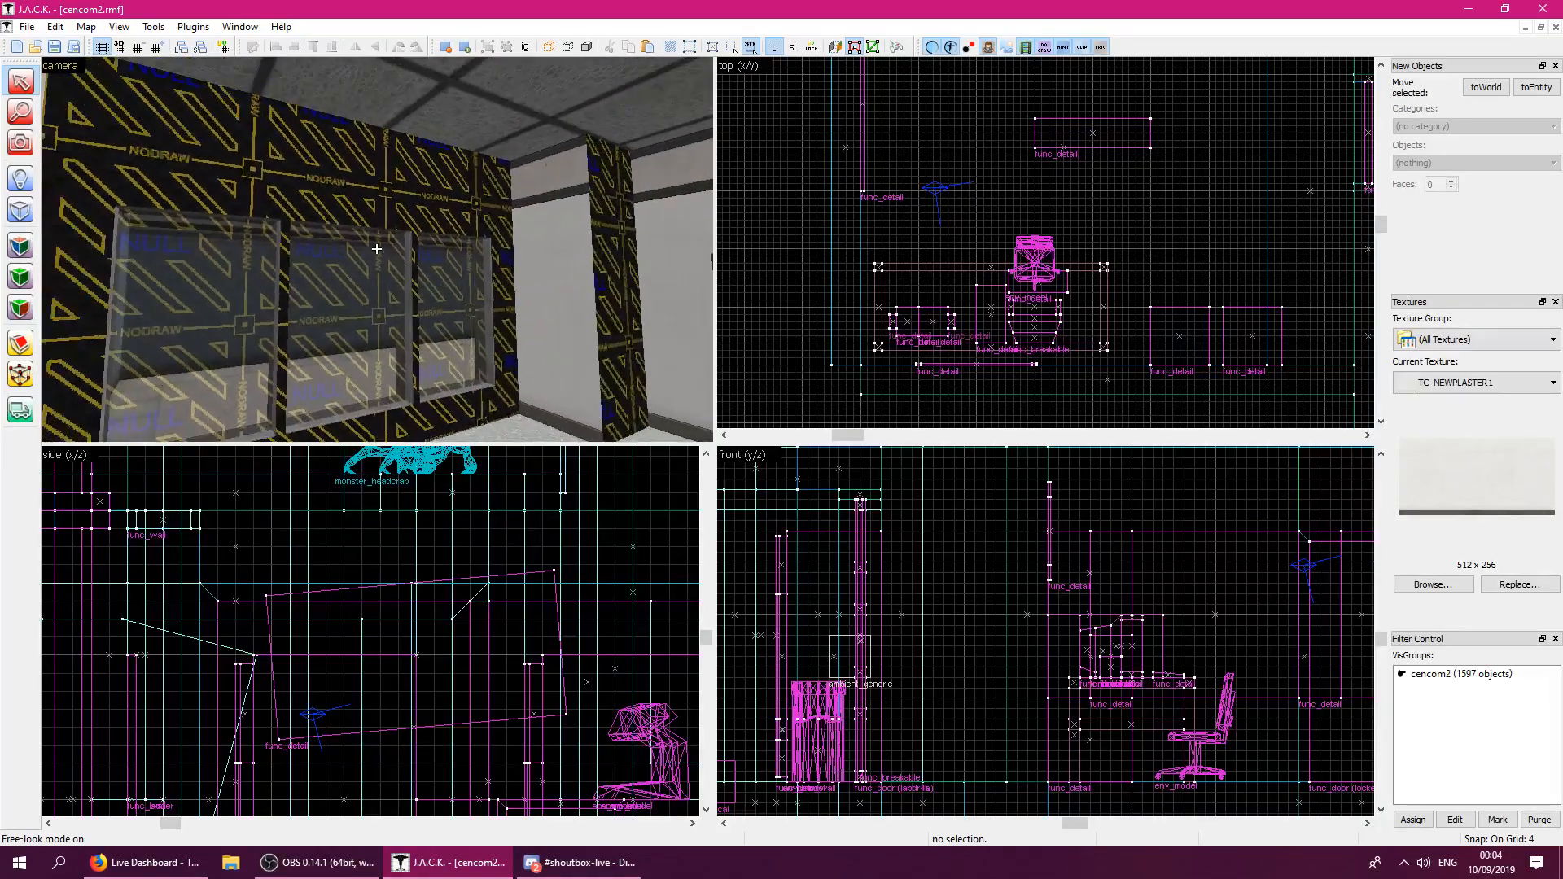
pyautogui.press('Right')
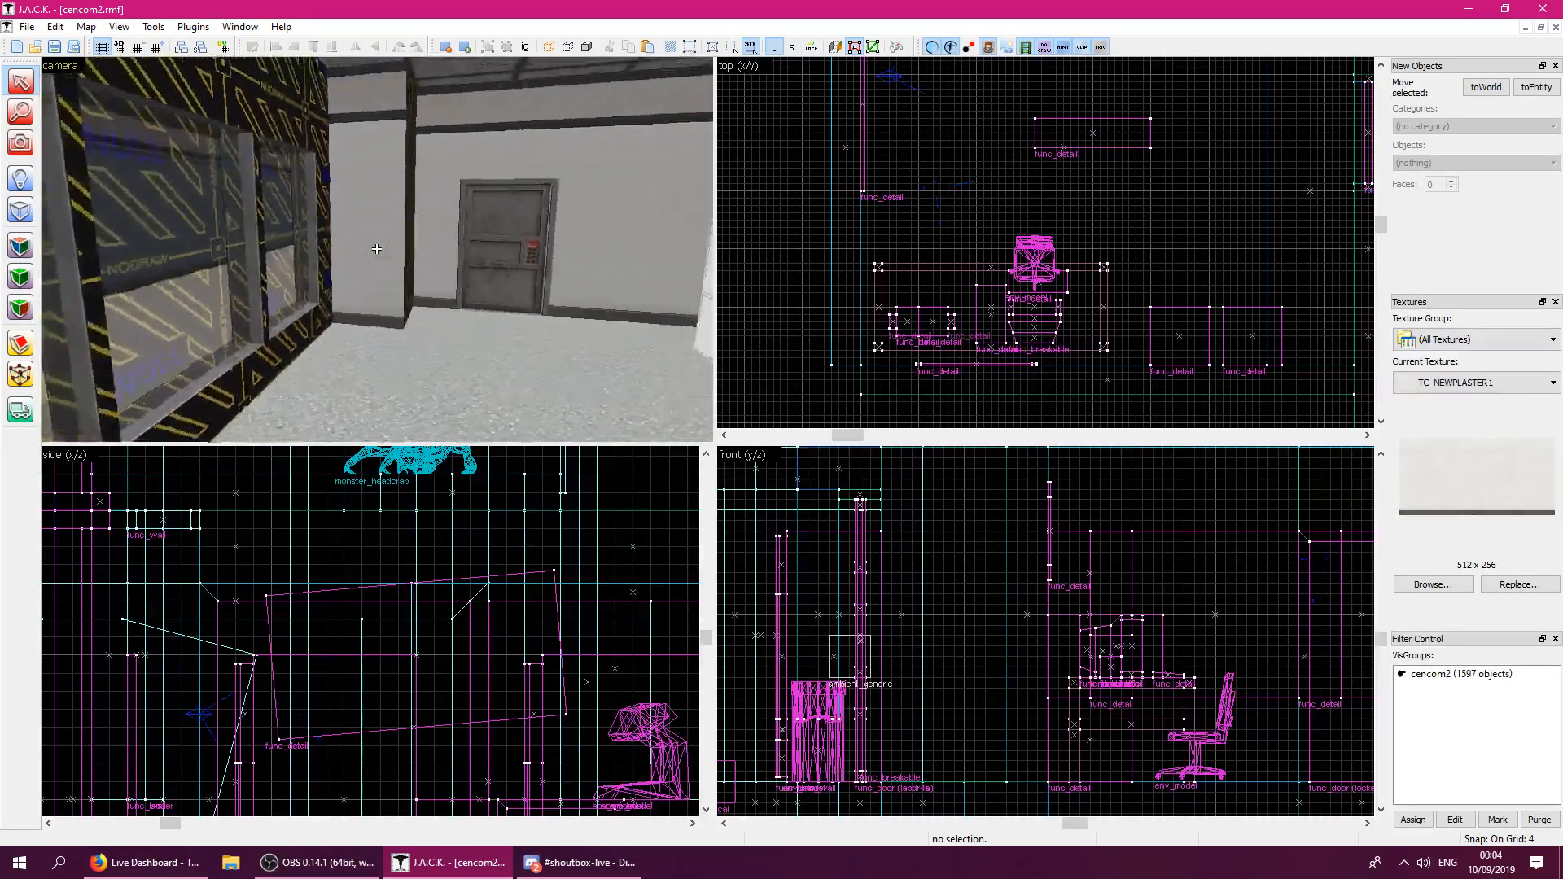
# Refine the grid to 2 and separate a 16 by 16 unit end section from the two column brushes beside the windows.
pyautogui.press('z')
pyautogui.click(378, 246)
pyautogui.scroll(-5, 1134, 279)
pyautogui.scroll(8, 1216, 167)
pyautogui.scroll(3, 1160, 153)
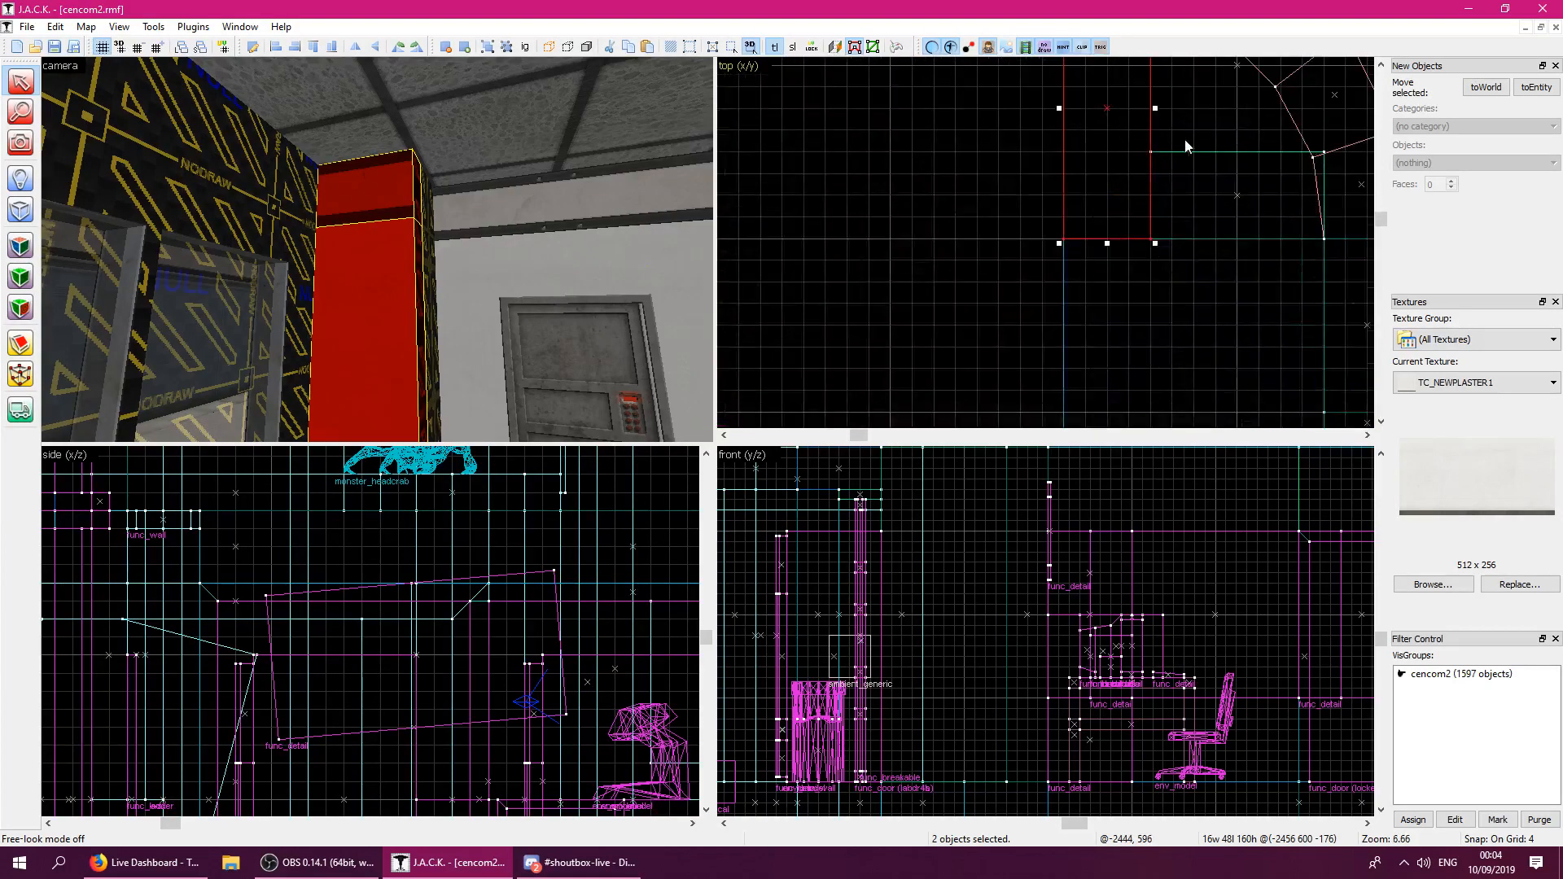
pyautogui.press('[')
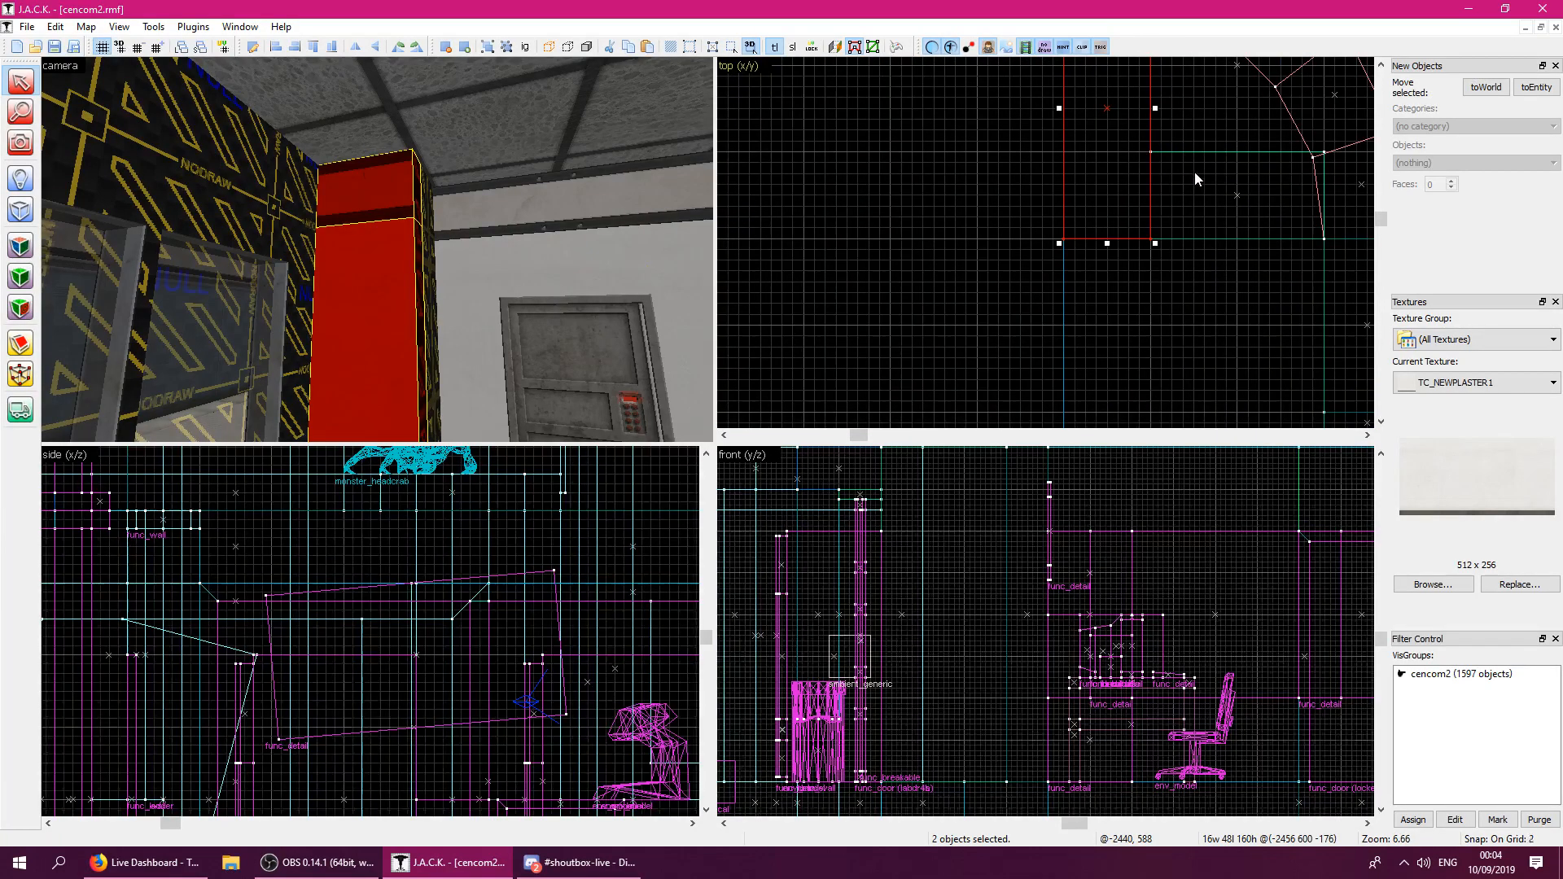
pyautogui.scroll(1, 1180, 208)
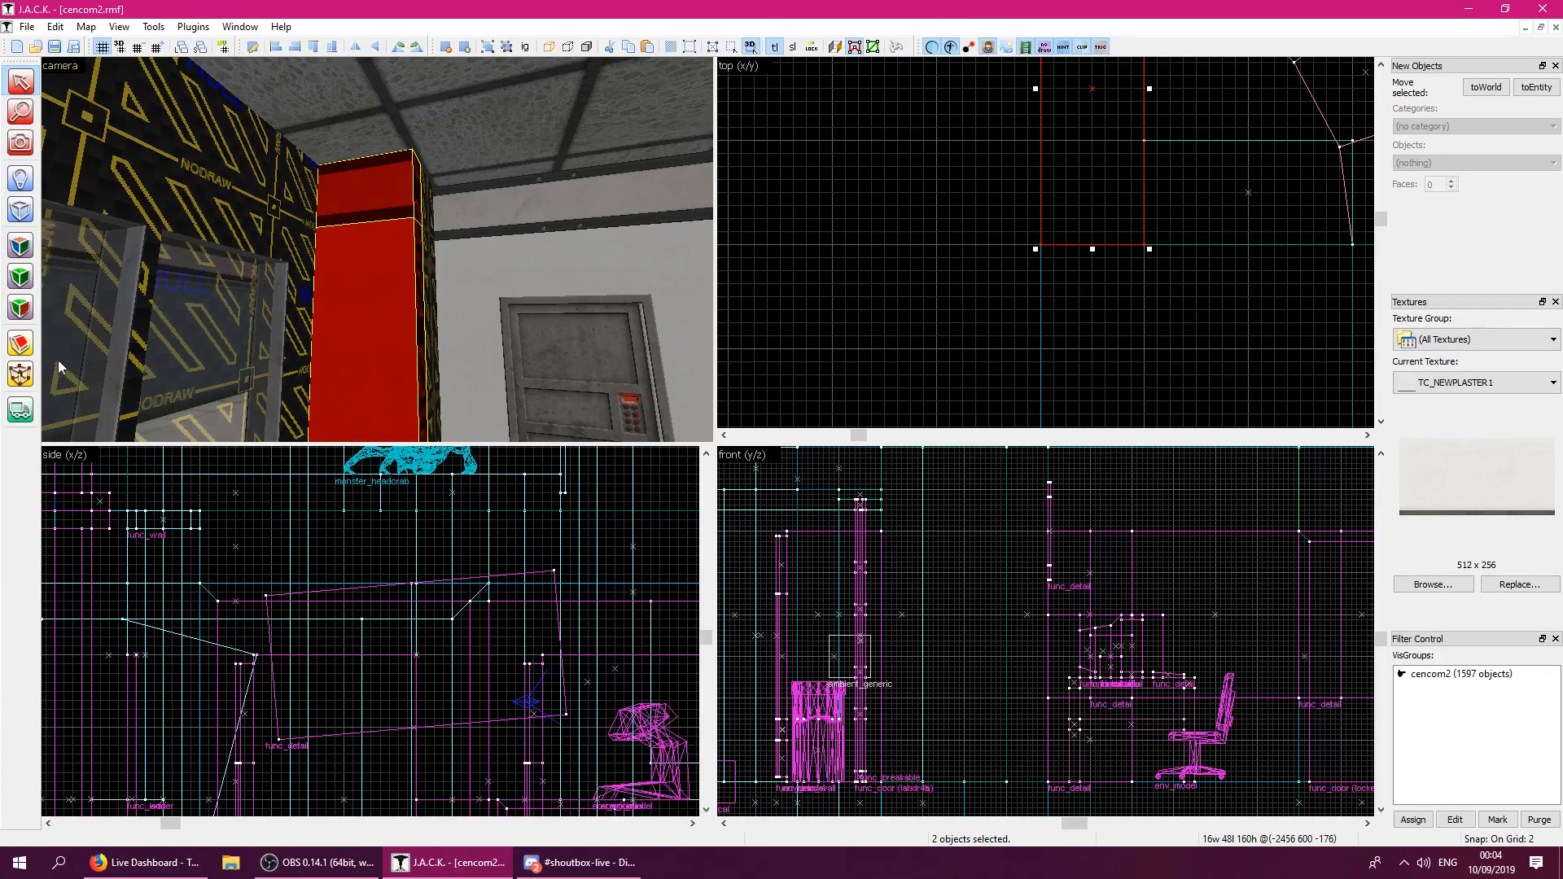
pyautogui.click(21, 345)
pyautogui.click(21, 81)
pyautogui.moveTo(1093, 249)
pyautogui.mouseDown()
pyautogui.moveTo(1094, 128)
pyautogui.moveTo(1092, 331)
pyautogui.moveTo(1074, 309)
pyautogui.moveTo(1097, 251)
pyautogui.mouseUp()
pyautogui.click(21, 343)
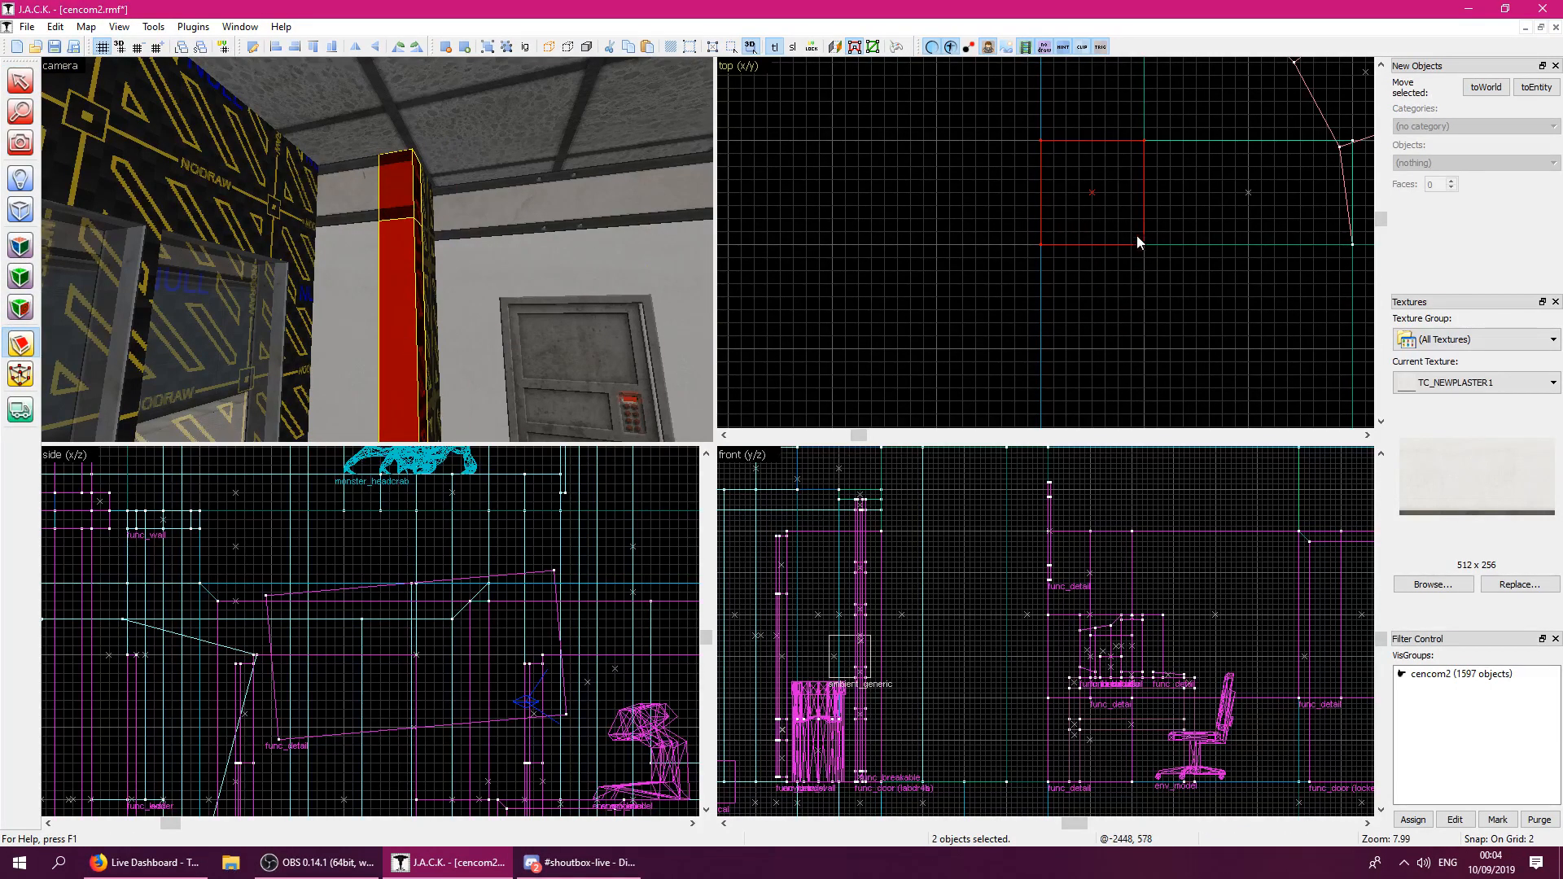
# Clip the outer corner of the column's end section with three angled cuts to form a rounded edge.
pyautogui.moveTo(1092, 234); pyautogui.dragTo(1054, 192)
pyautogui.click(27, 347)
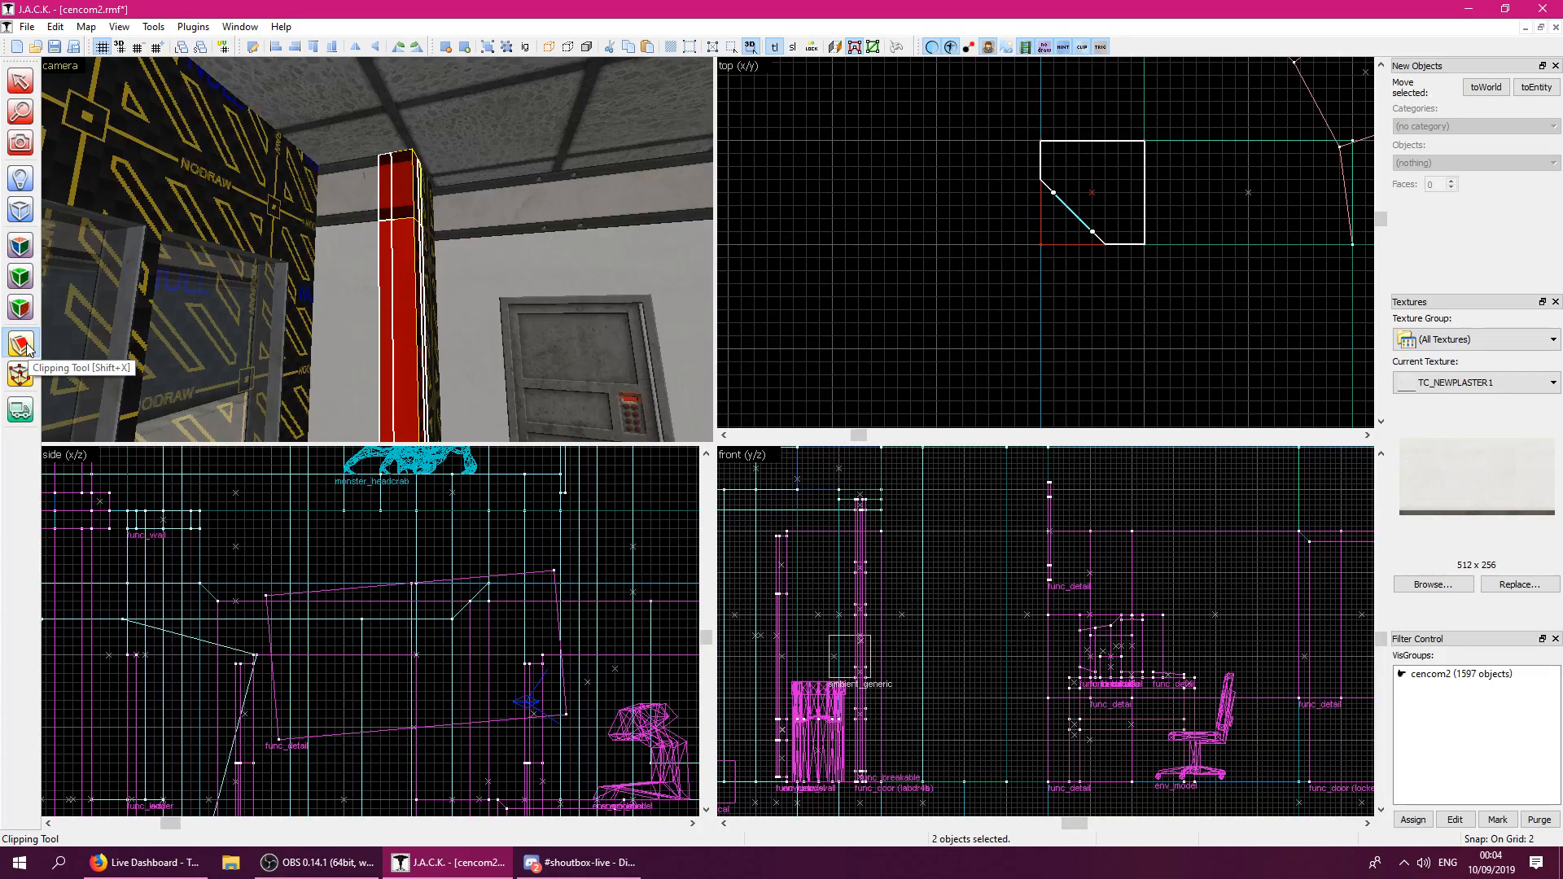
pyautogui.press('Return')
pyautogui.moveTo(1094, 232)
pyautogui.mouseDown()
pyautogui.moveTo(1144, 245)
pyautogui.moveTo(1042, 218)
pyautogui.mouseUp()
pyautogui.press('Return')
pyautogui.moveTo(1043, 143); pyautogui.dragTo(1039, 96)
pyautogui.press('Return')
# Match the rounded column's surfaces to the adjoining wall, with TC_NEWPLASTER1 on the main part and TC_ABOVEHALF3A on the band above.
pyautogui.click(20, 246)
pyautogui.click(364, 236)
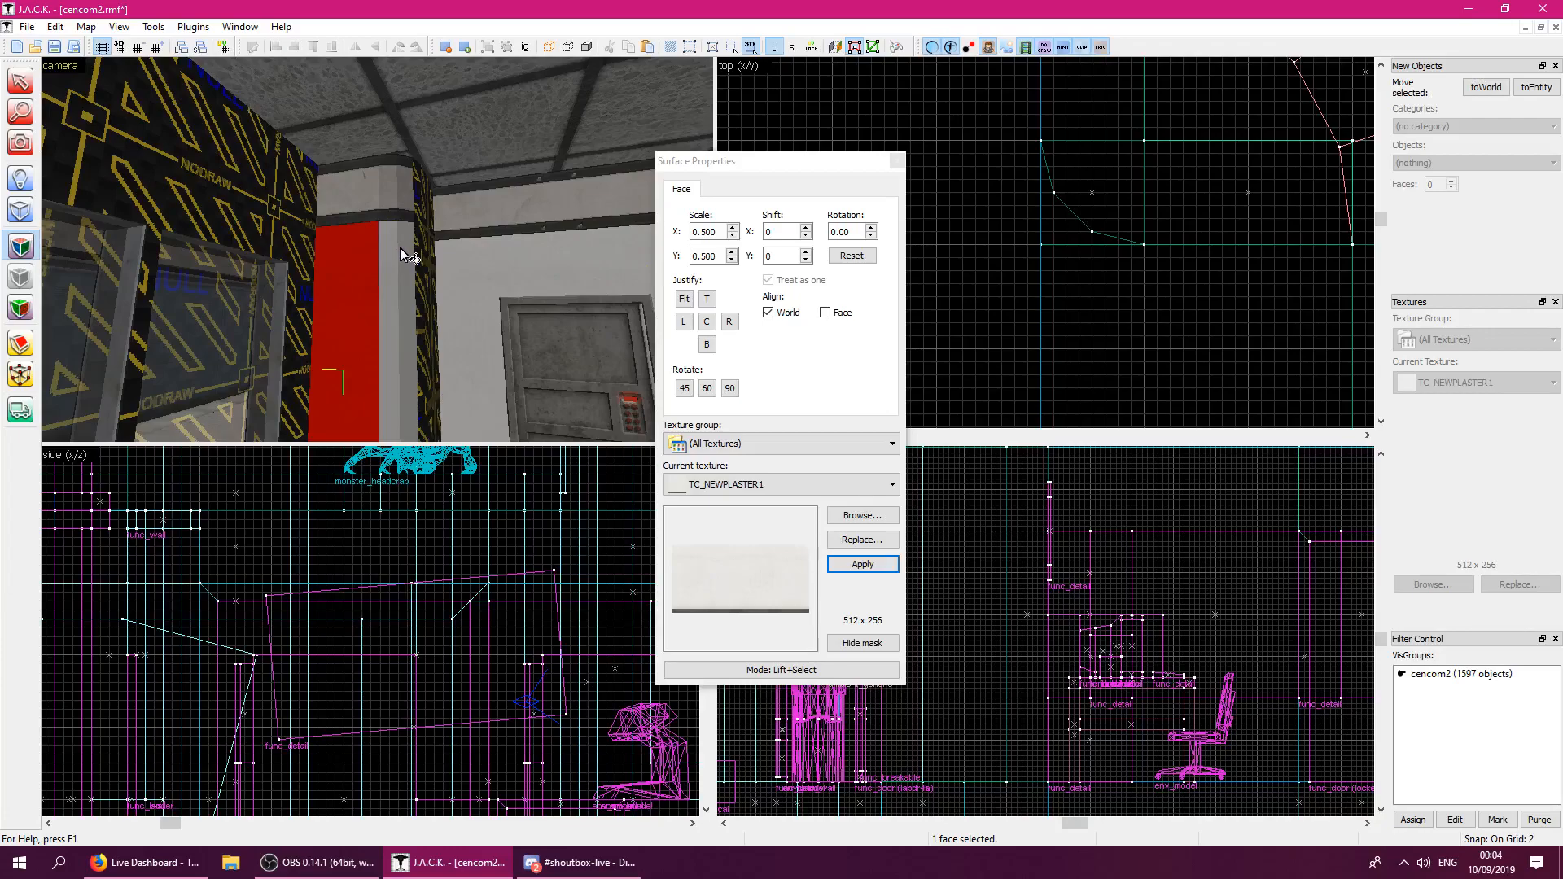
pyautogui.press('z')
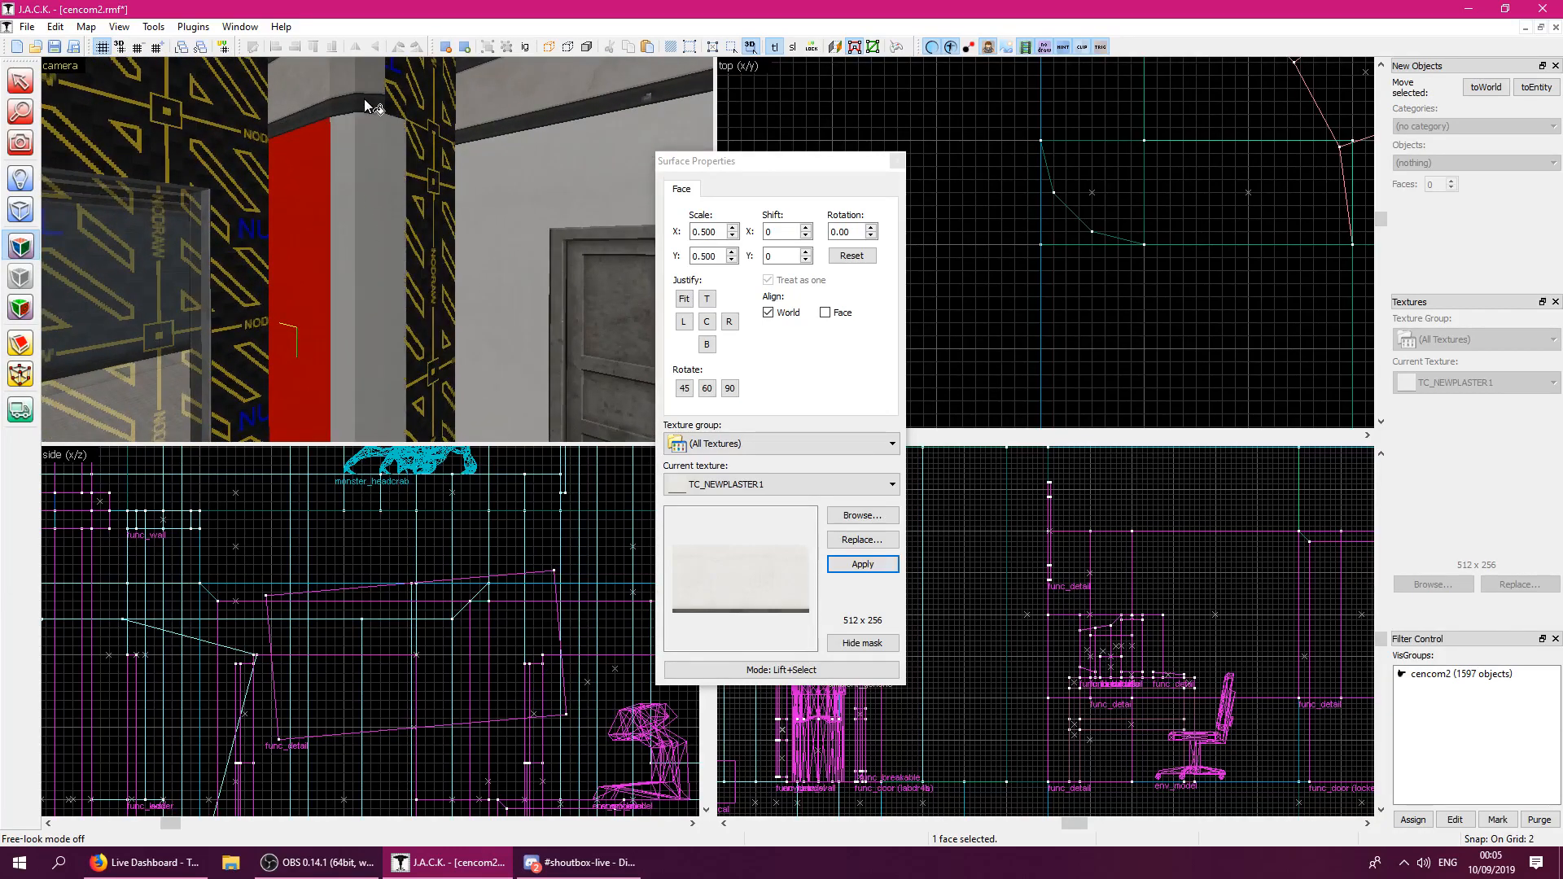
pyautogui.click(365, 98)
pyautogui.click(897, 160)
# Examine the floor brushes around the base of the rounded column from the office and corridor sides.
pyautogui.press('z')
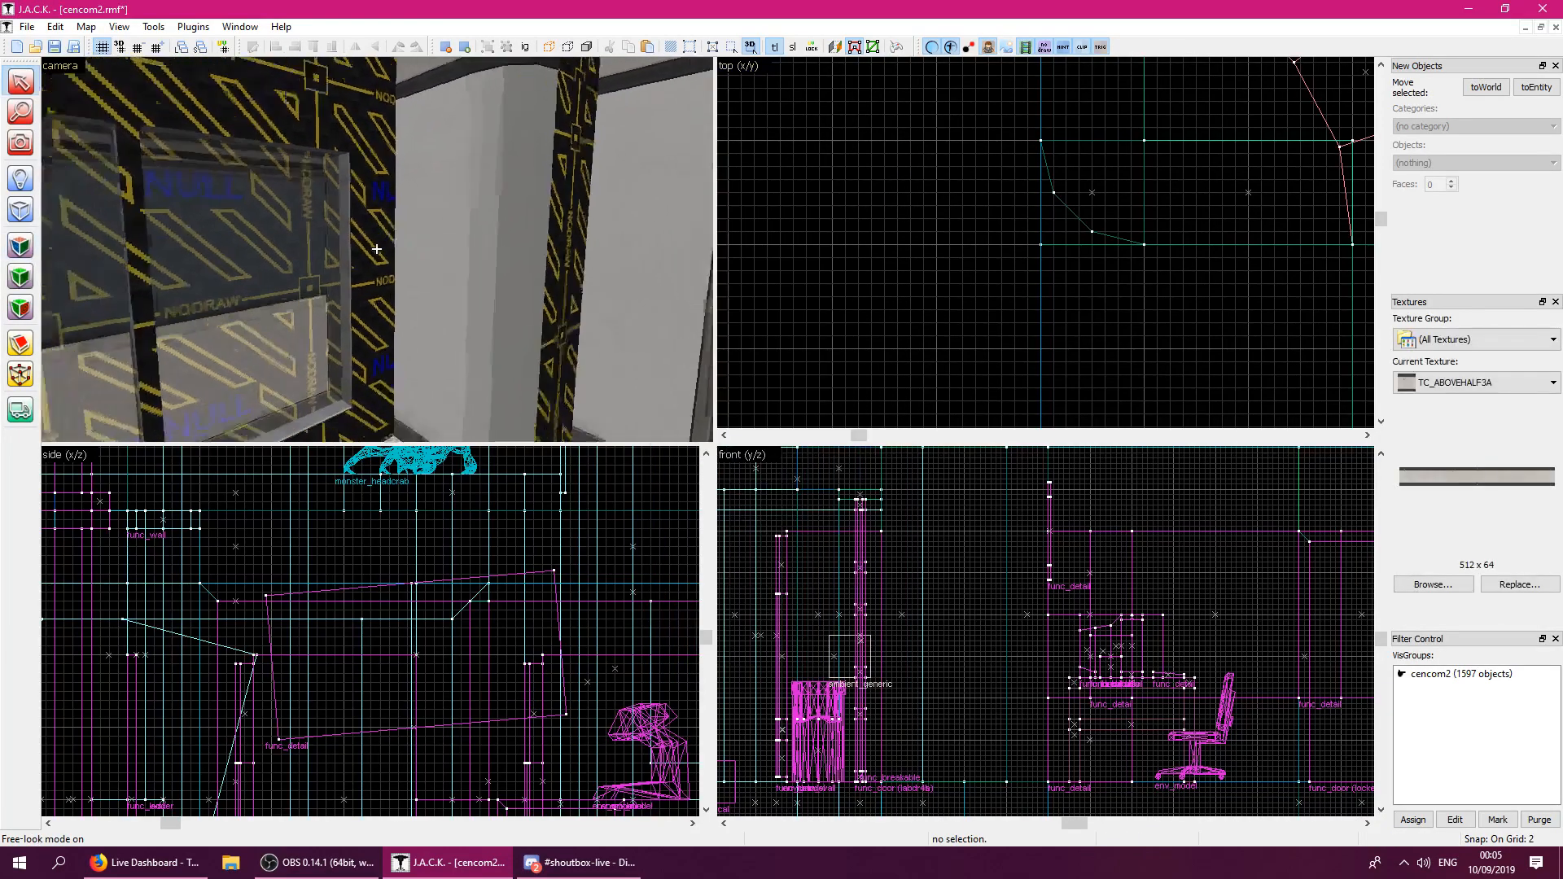
pyautogui.press('w')
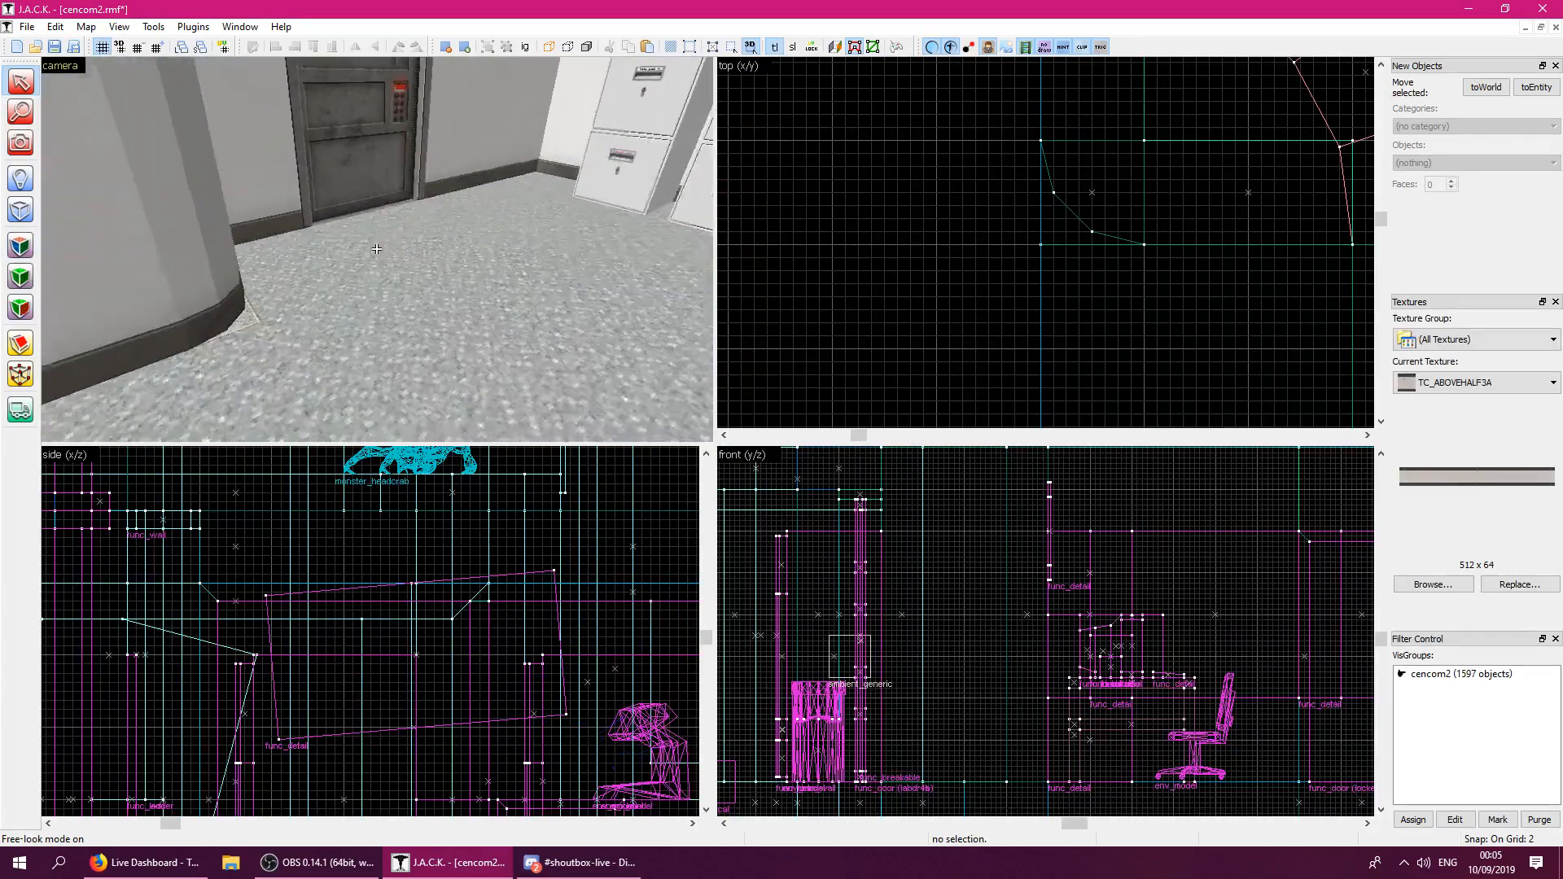
pyautogui.click(376, 248)
pyautogui.press('s')
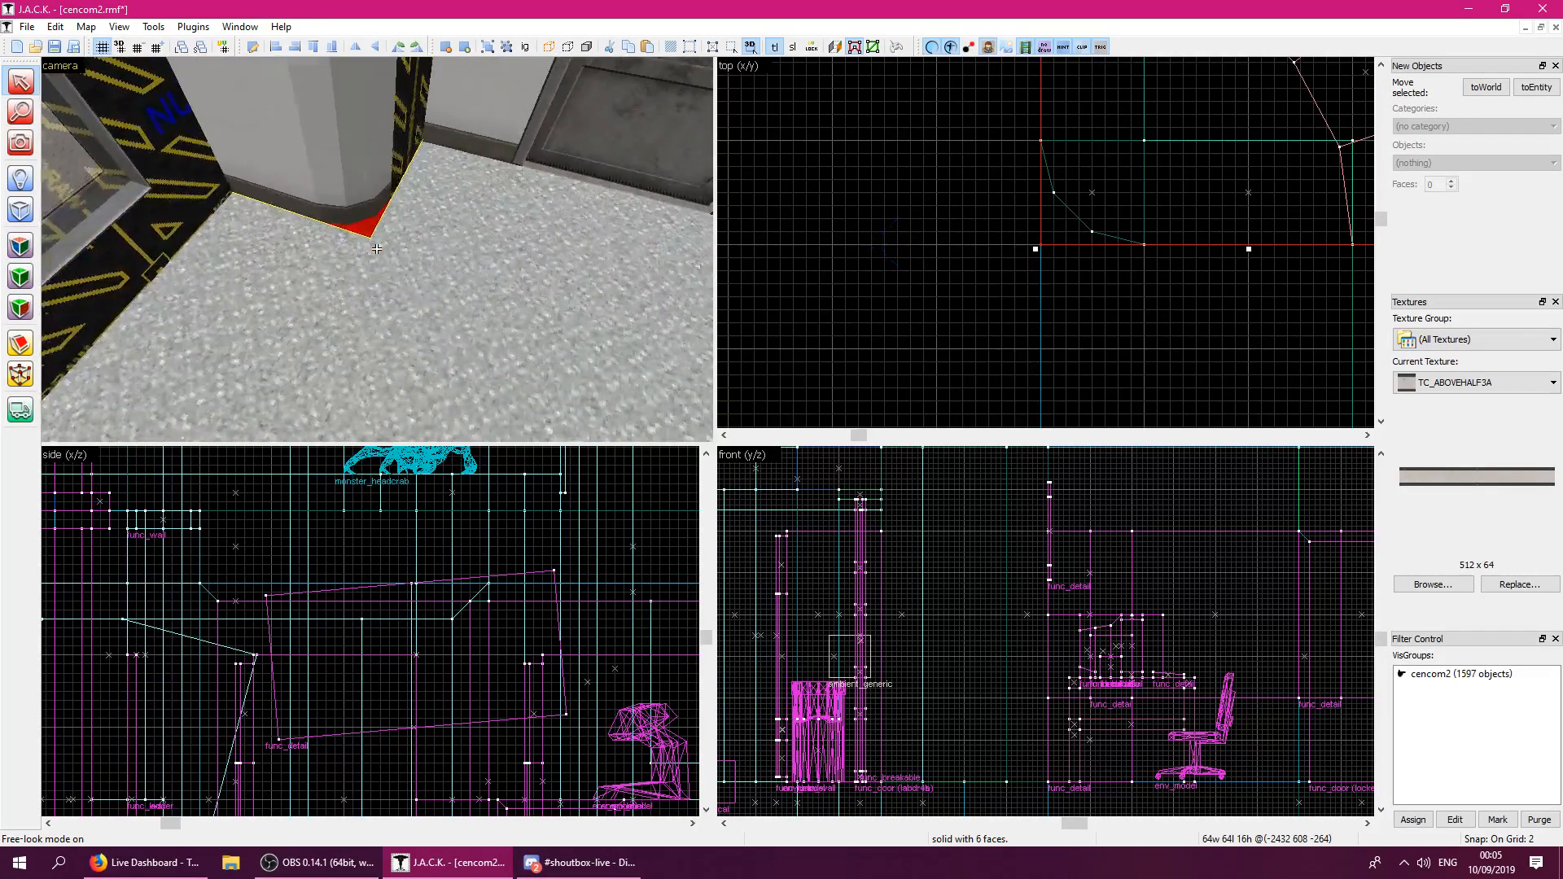
pyautogui.press('w')
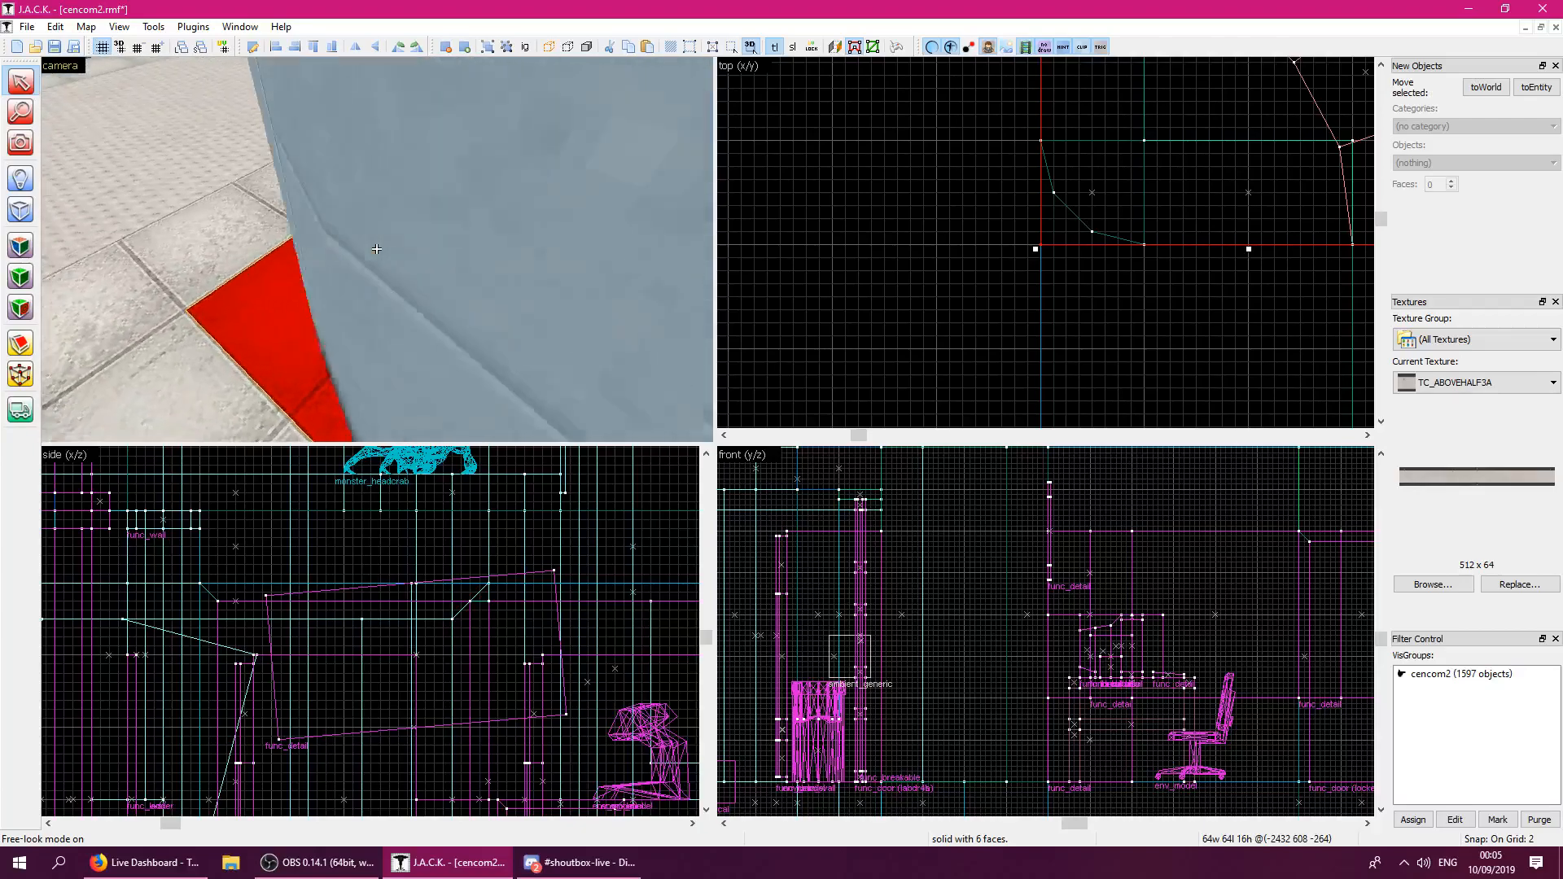
pyautogui.press('s')
pyautogui.press('z')
pyautogui.click(350, 291)
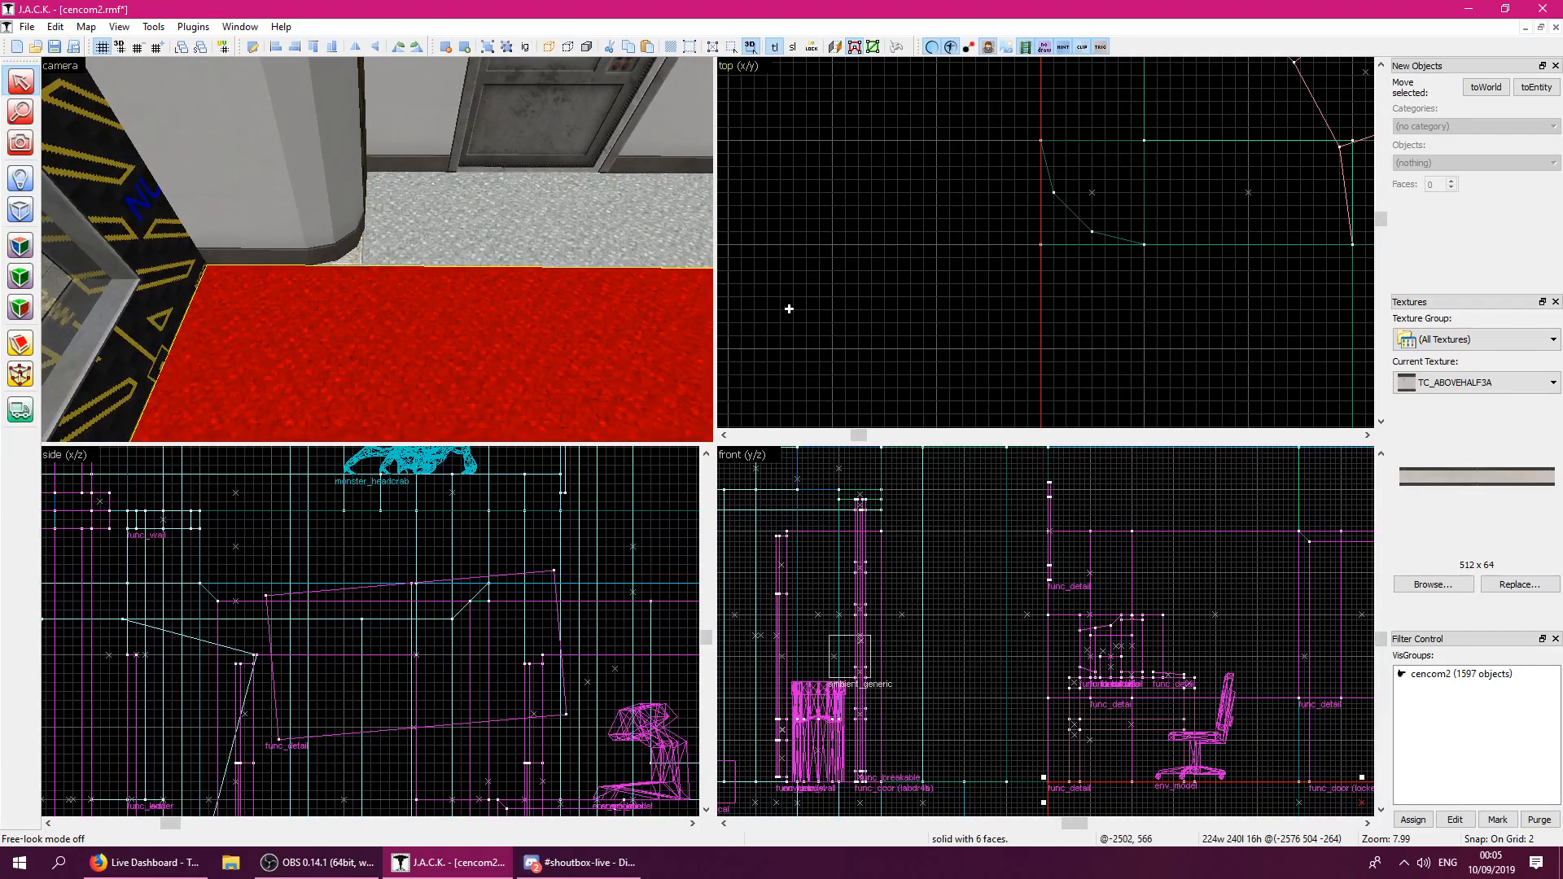
pyautogui.scroll(-3, 1039, 261)
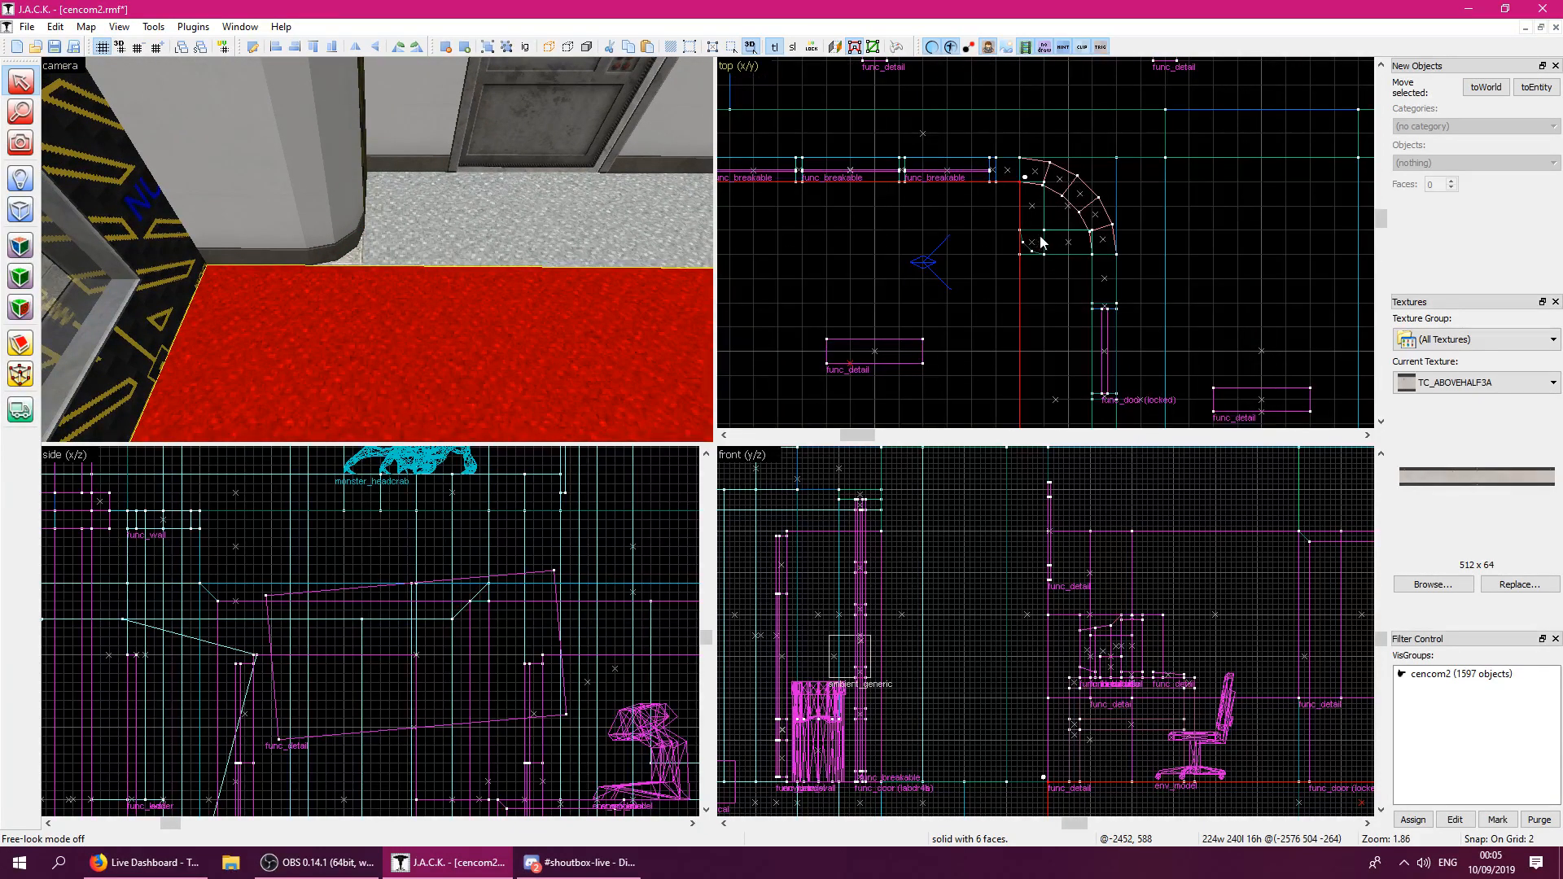
pyautogui.click(1223, 246)
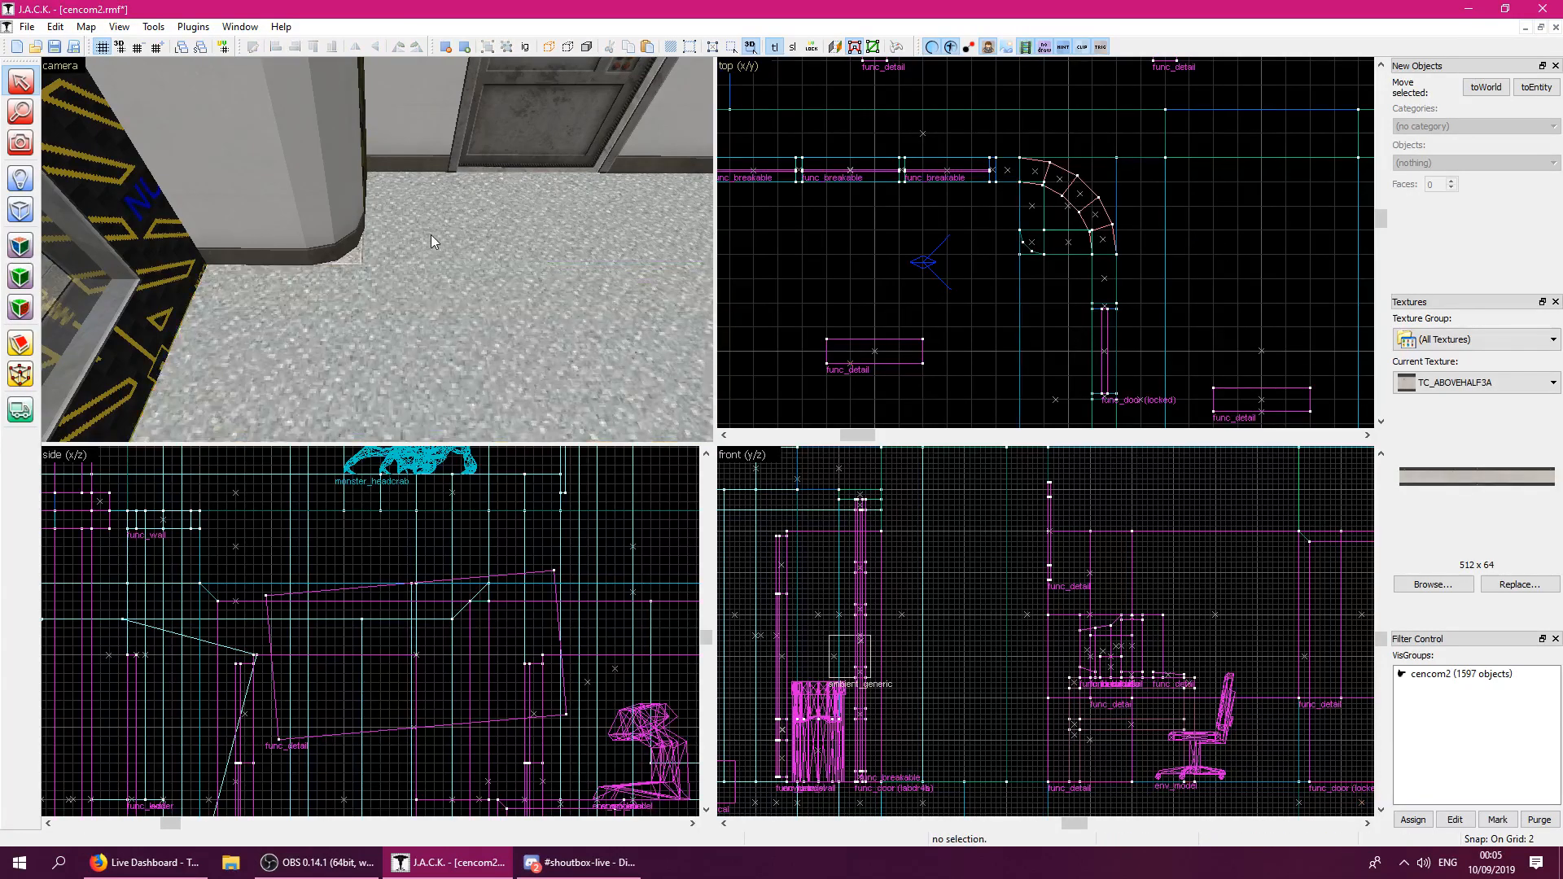
# Review the office through the corridor windows and survey the surrounding corridor walls and doors.
pyautogui.press('z')
pyautogui.press('s')
pyautogui.press('w')
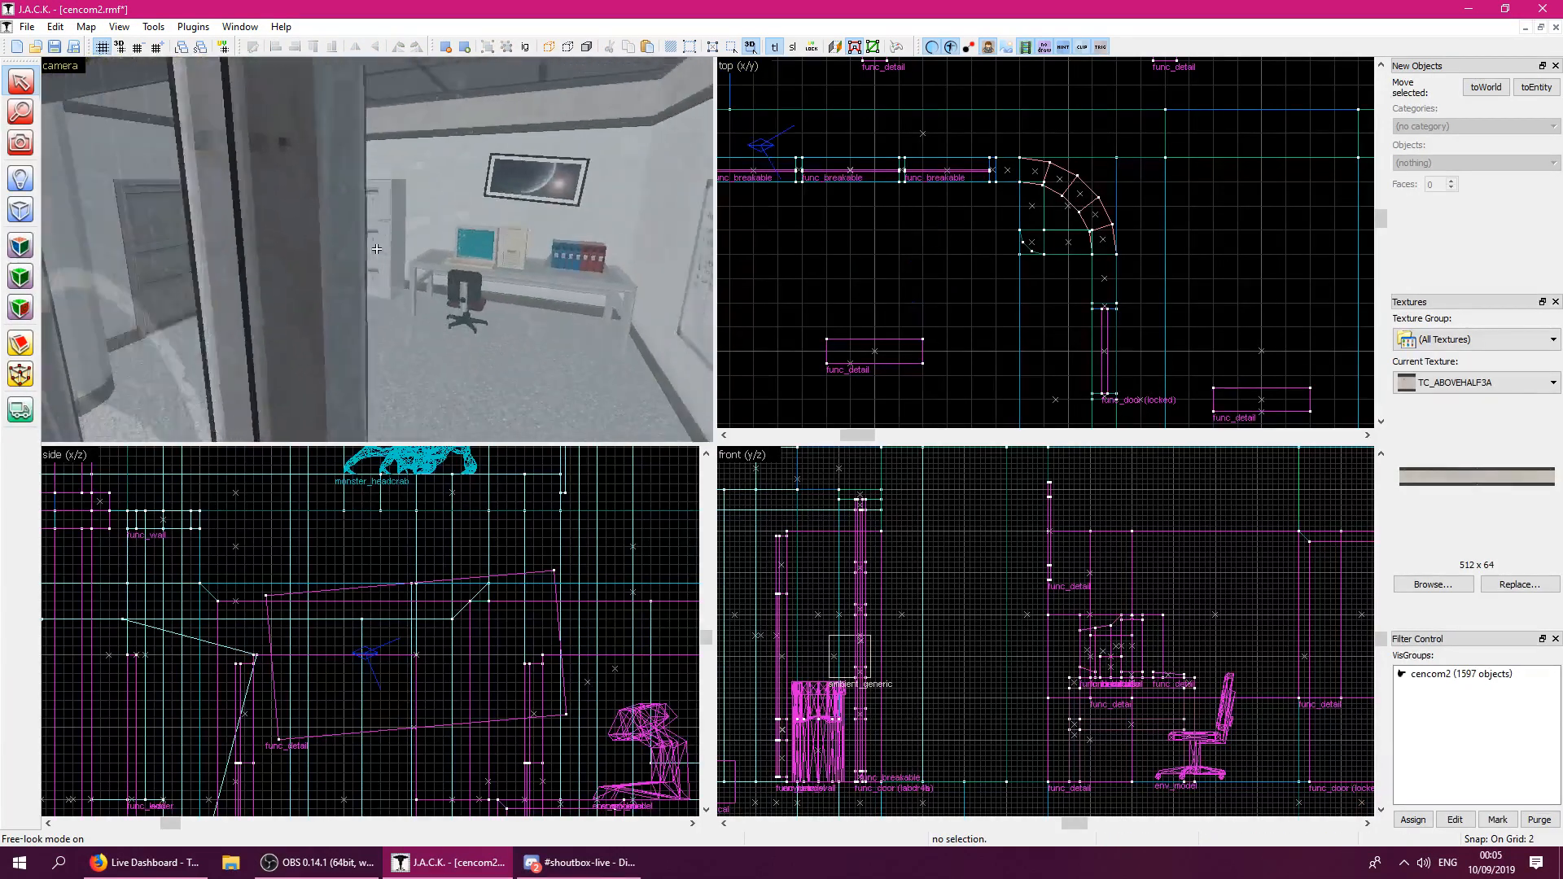
pyautogui.press('s')
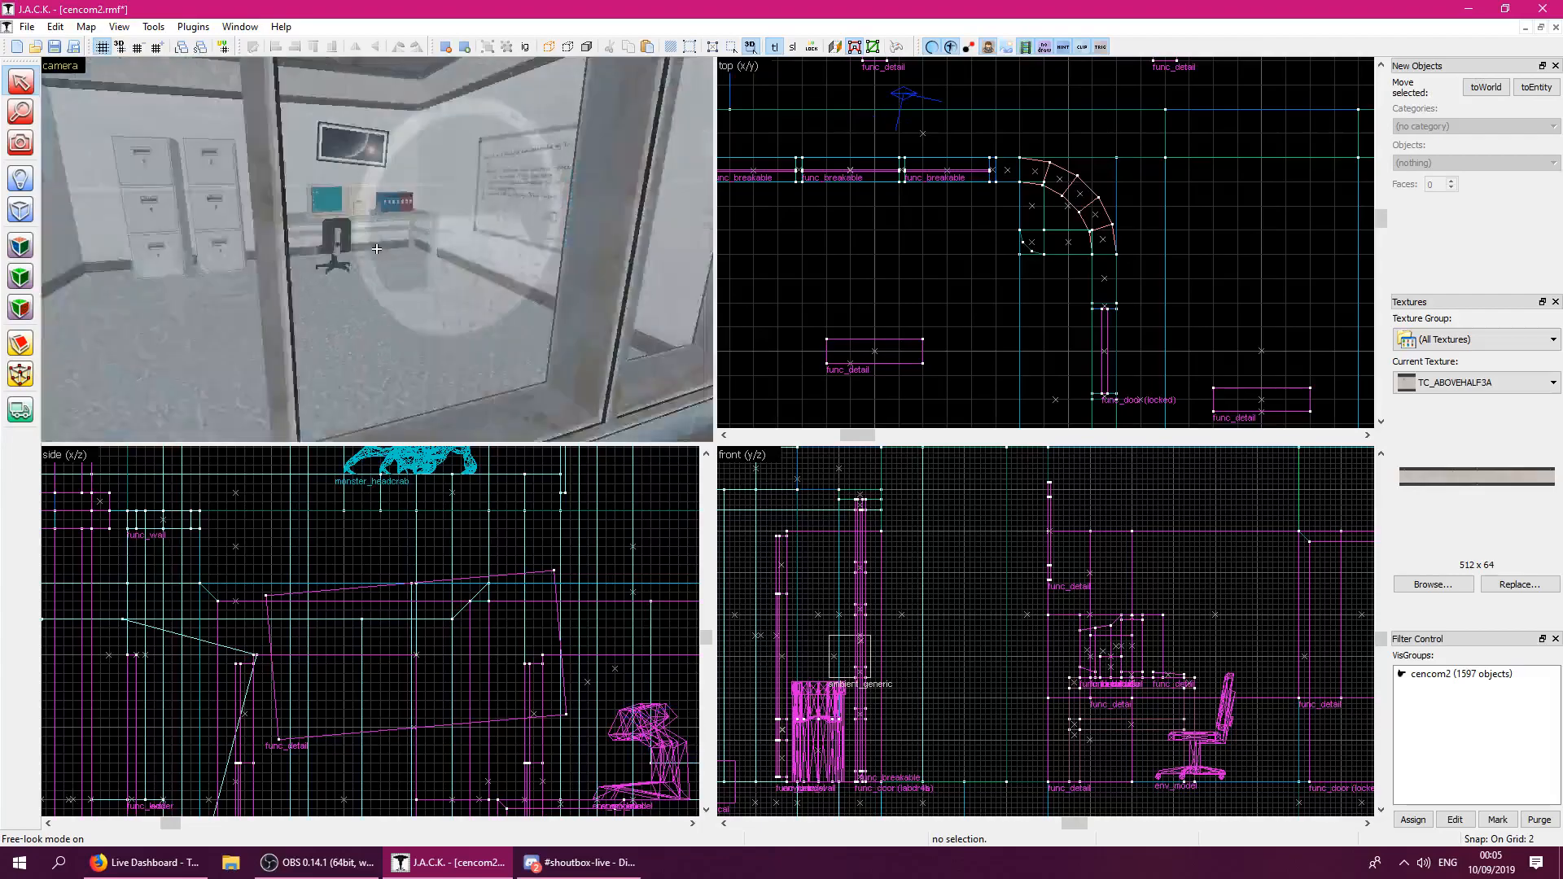
pyautogui.press('w')
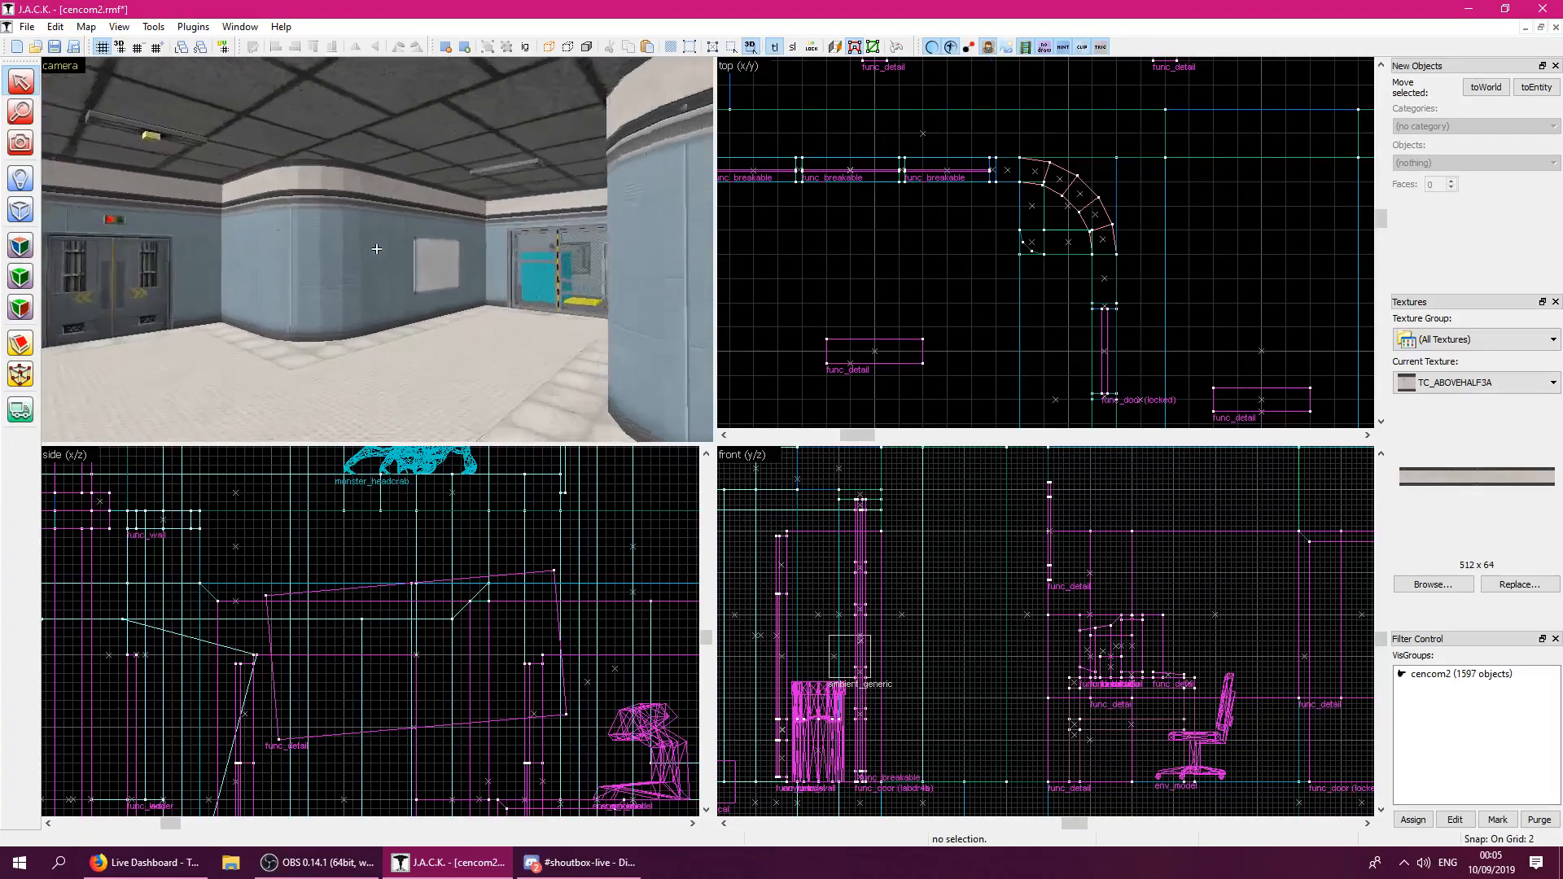
pyautogui.press('w')
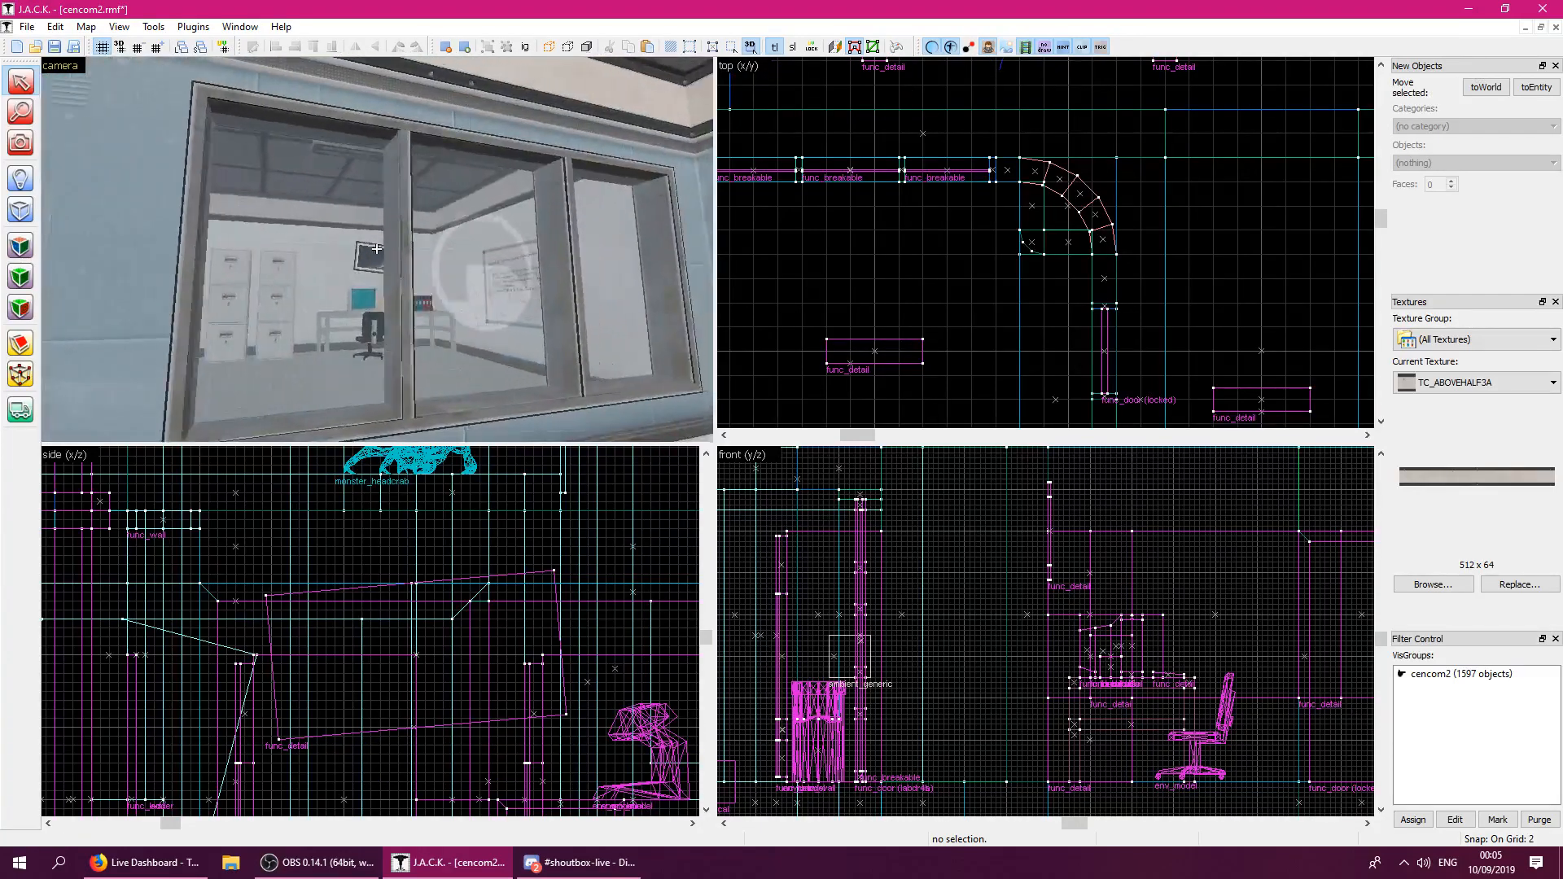
pyautogui.press('s')
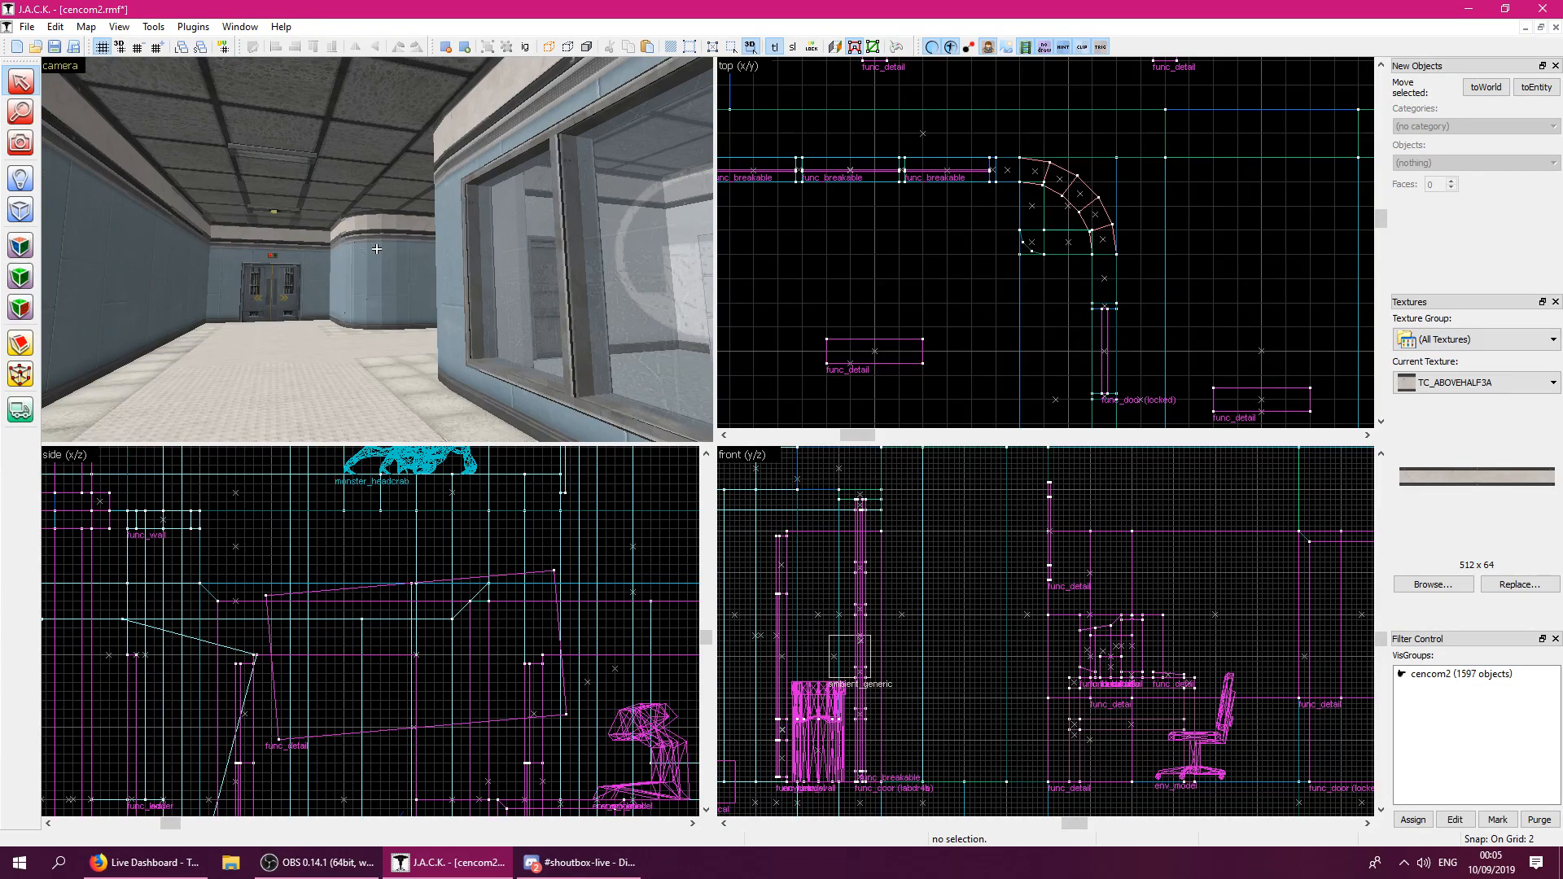
# Examine the corridor from both ends, including the double door, the rounded corners and the windowed office wall.
pyautogui.press('w')
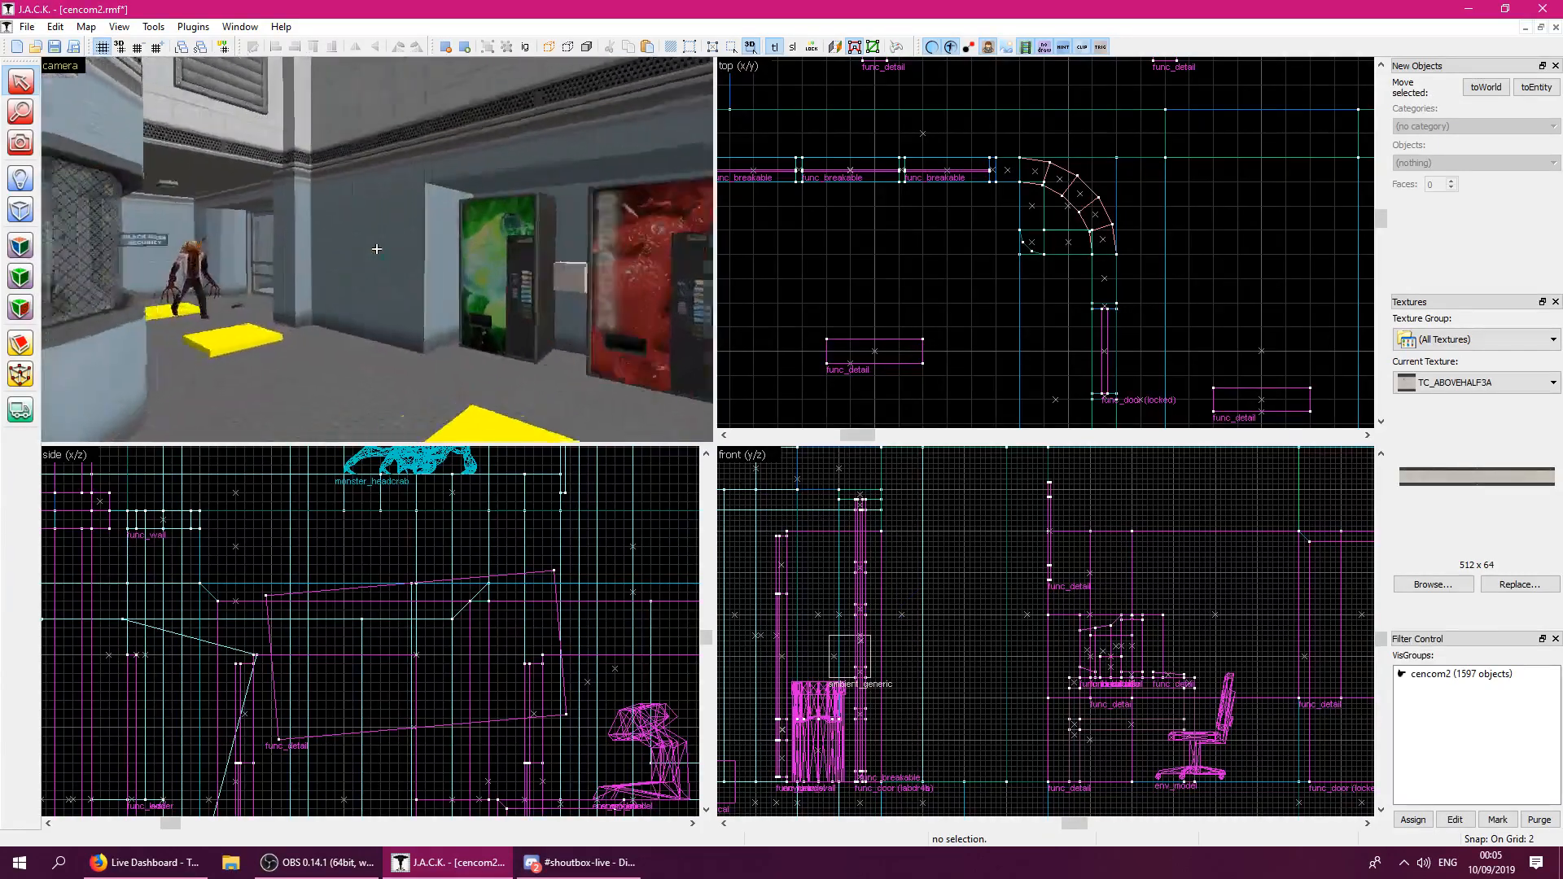
pyautogui.press('s')
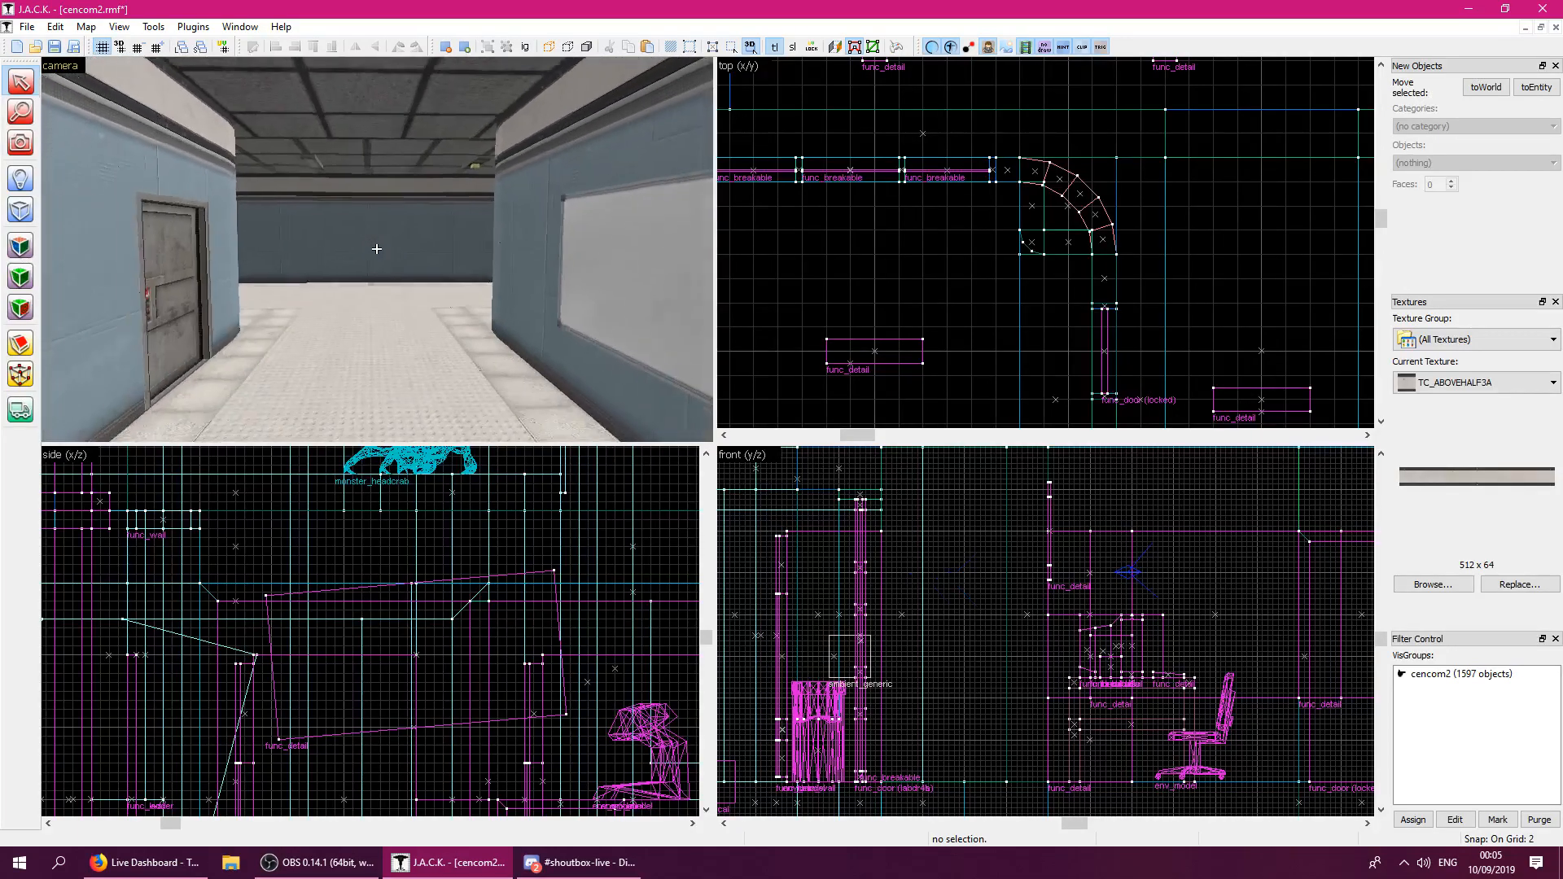
pyautogui.press('w')
pyautogui.press('w')
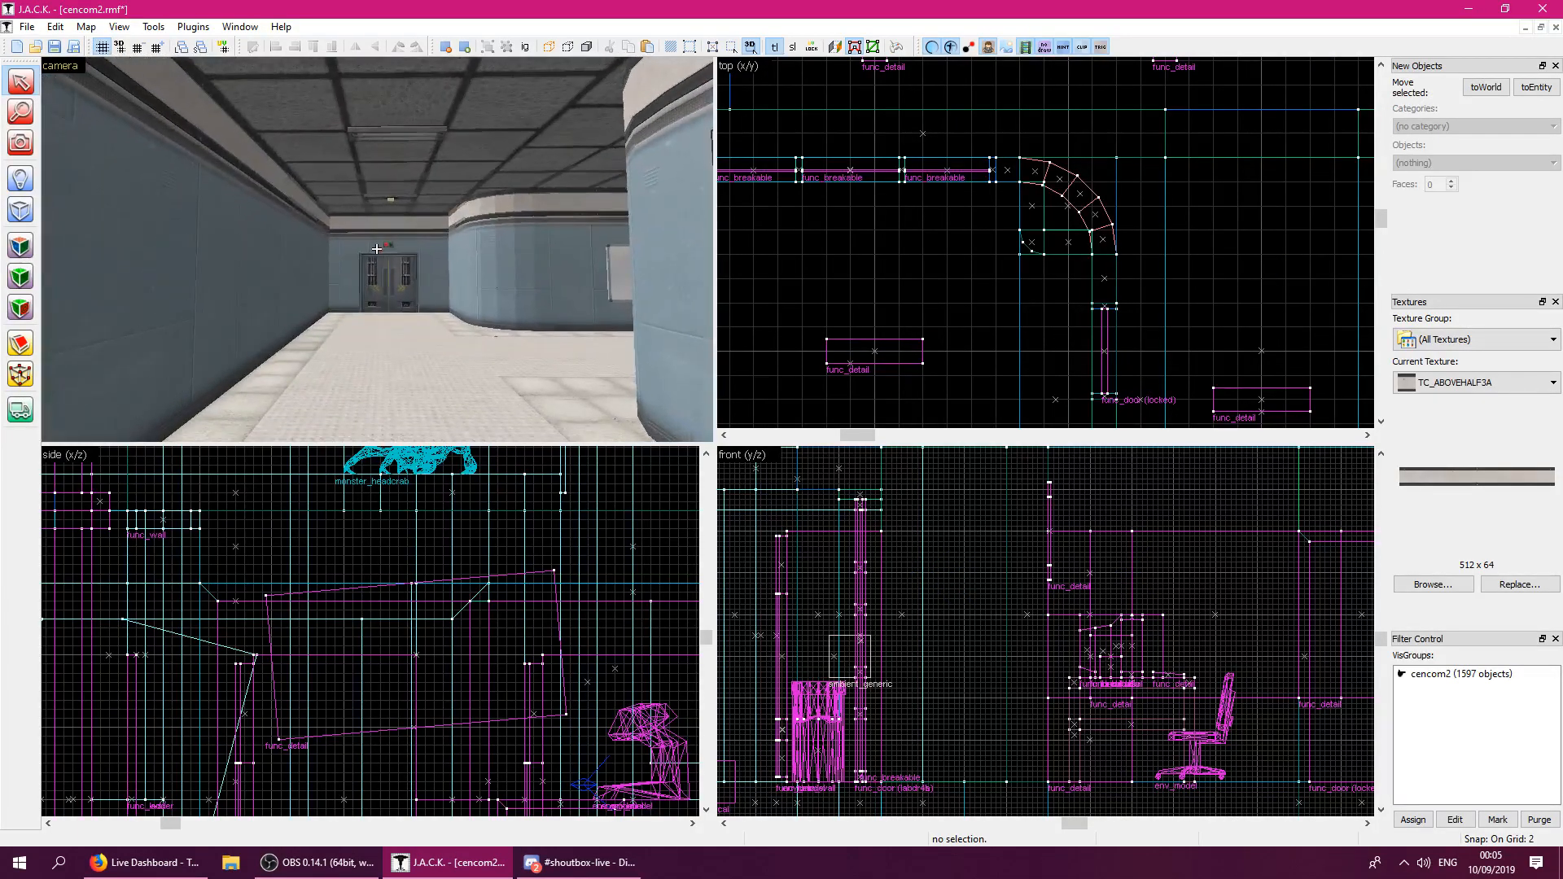
pyautogui.press('w')
pyautogui.press('w')
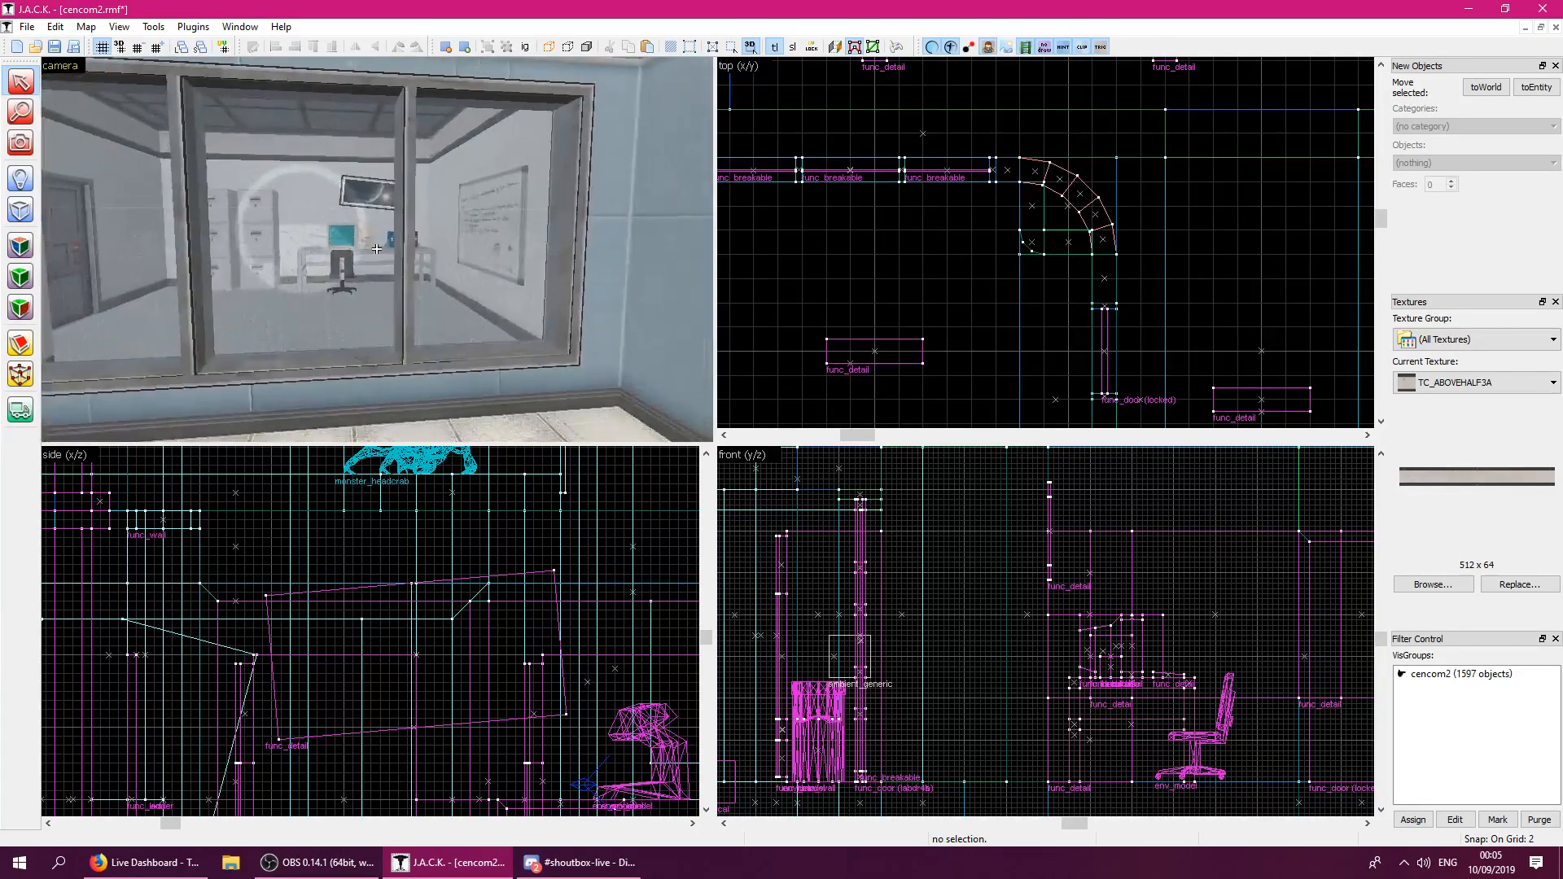
pyautogui.press('s')
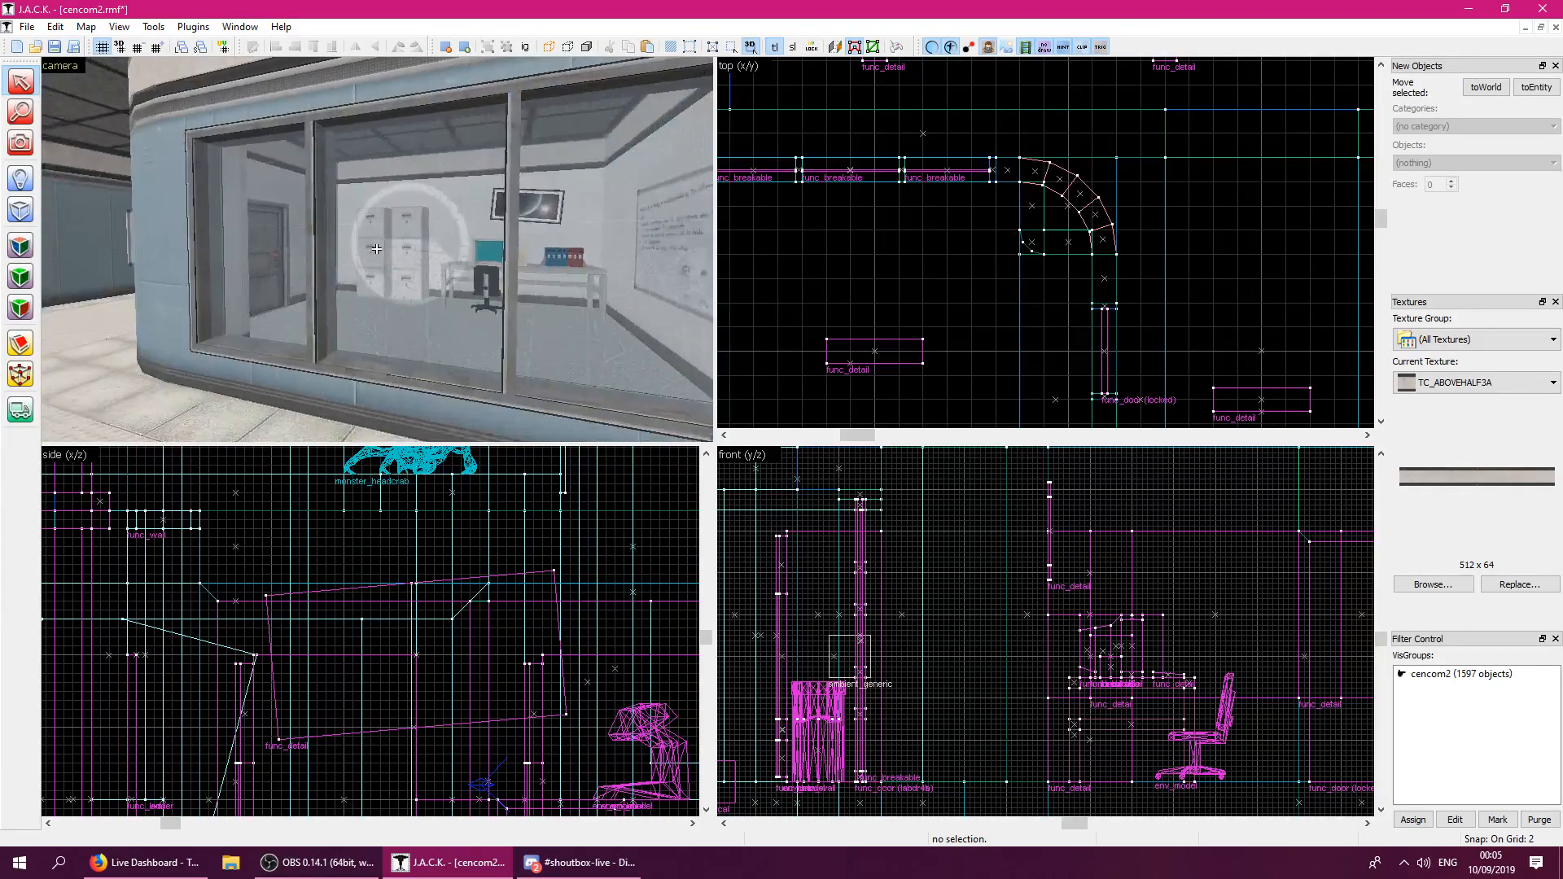
pyautogui.press('w')
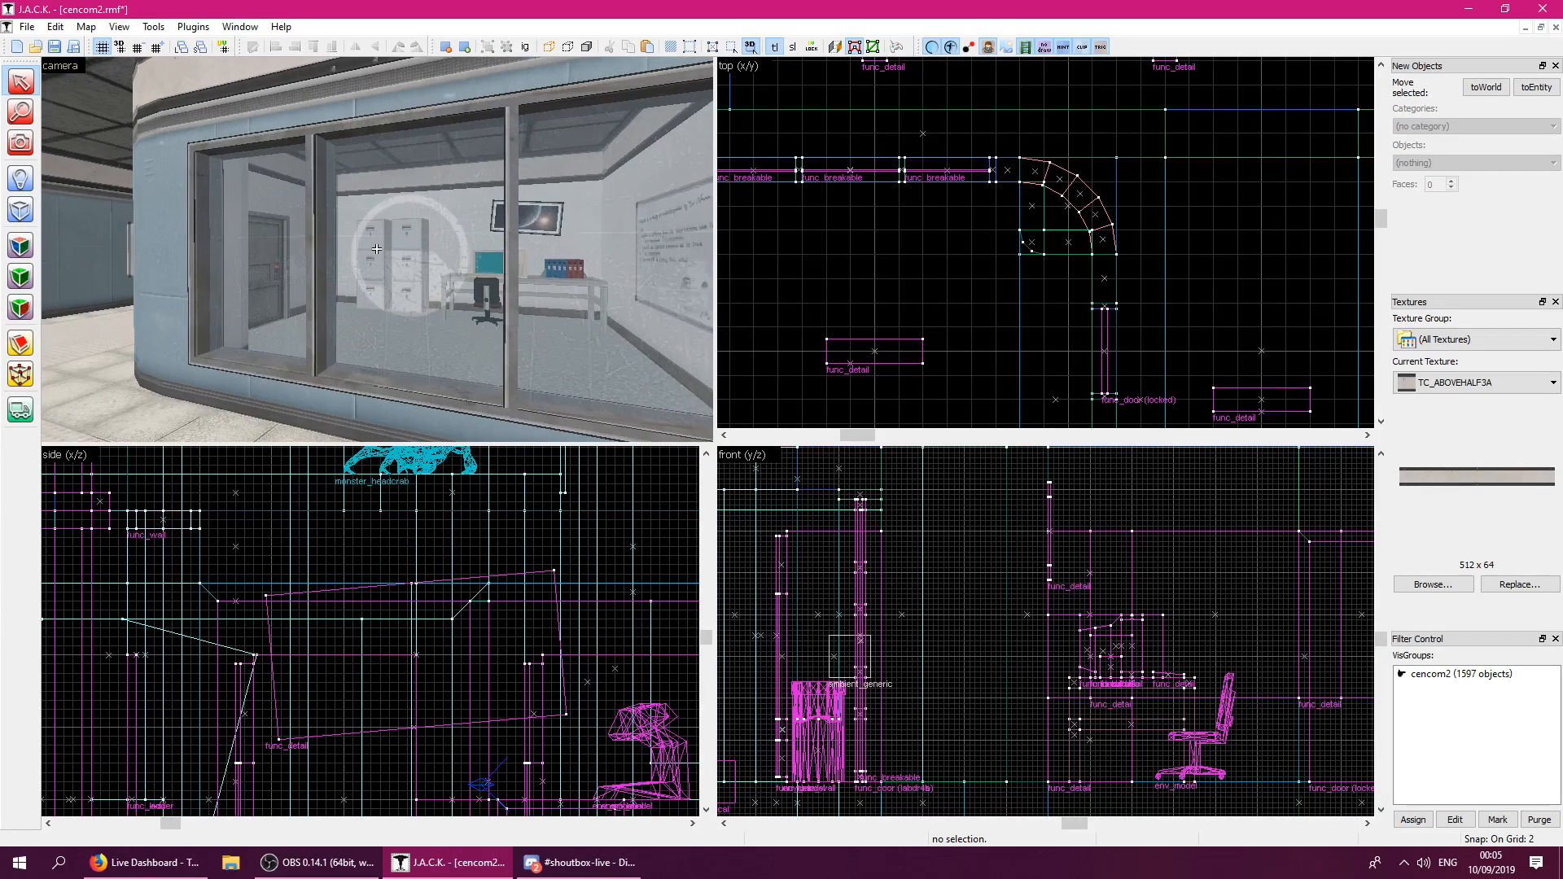
pyautogui.press('s')
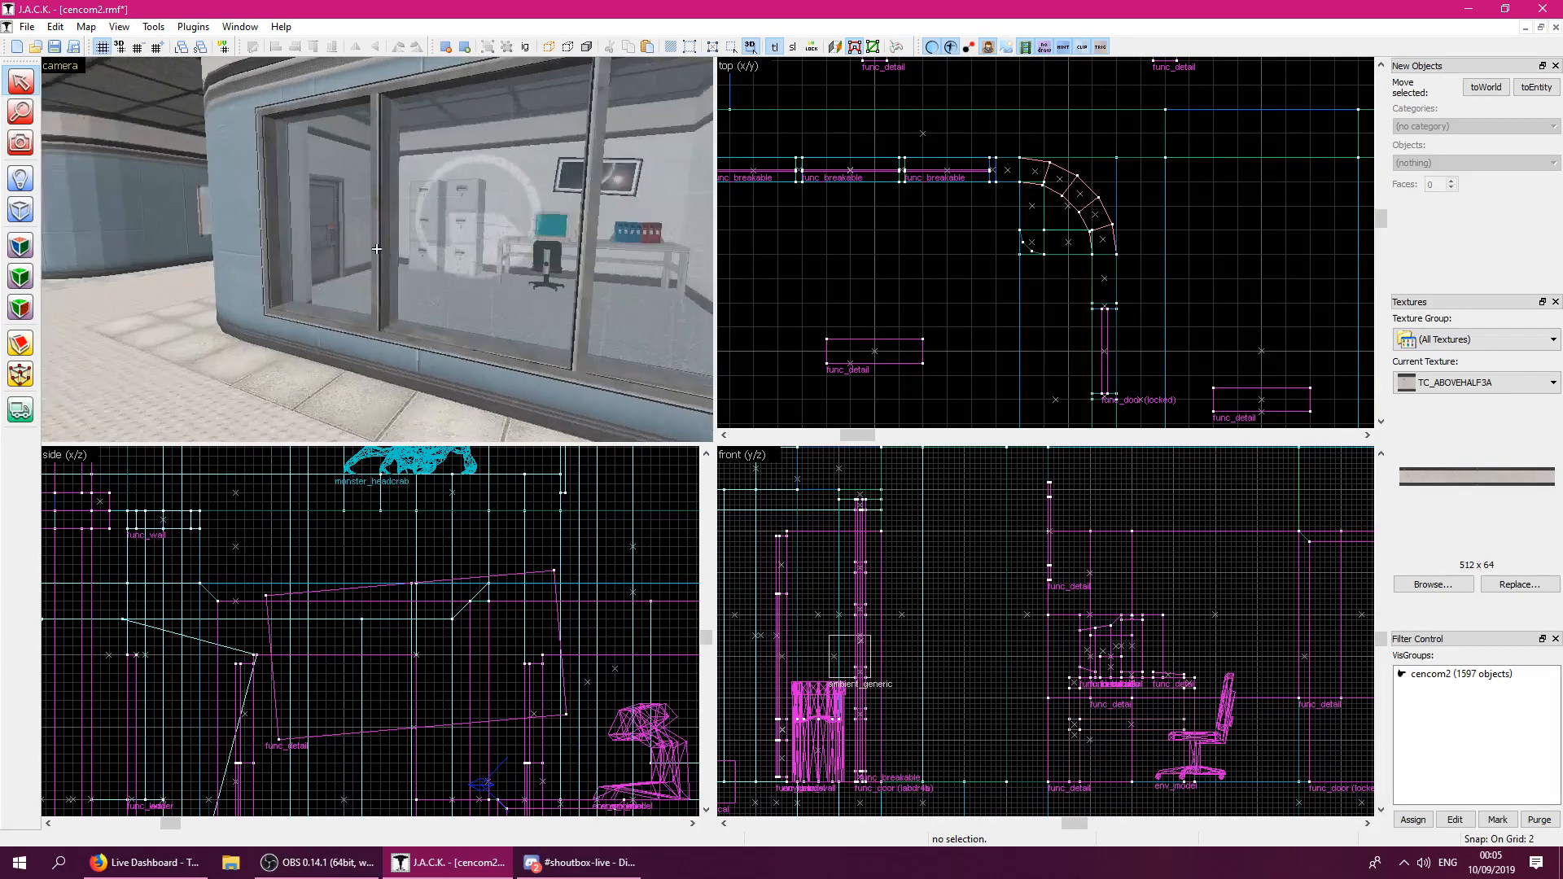
# Set the grid snap to 16 units.
pyautogui.click(378, 251)
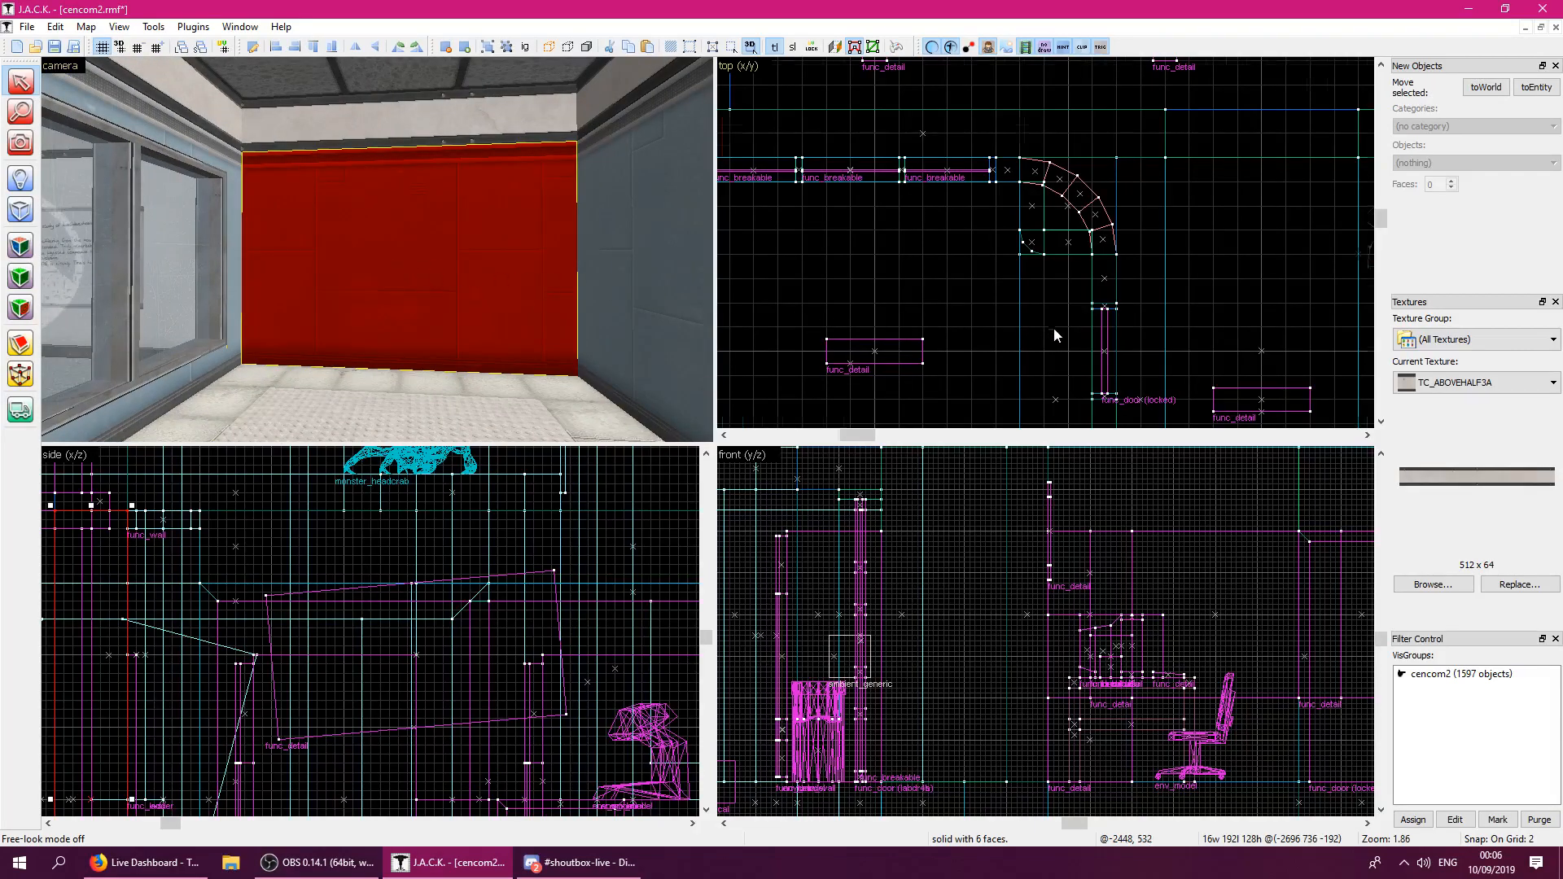
pyautogui.scroll(-6, 1052, 326)
pyautogui.click(1283, 228)
pyautogui.scroll(4, 1283, 228)
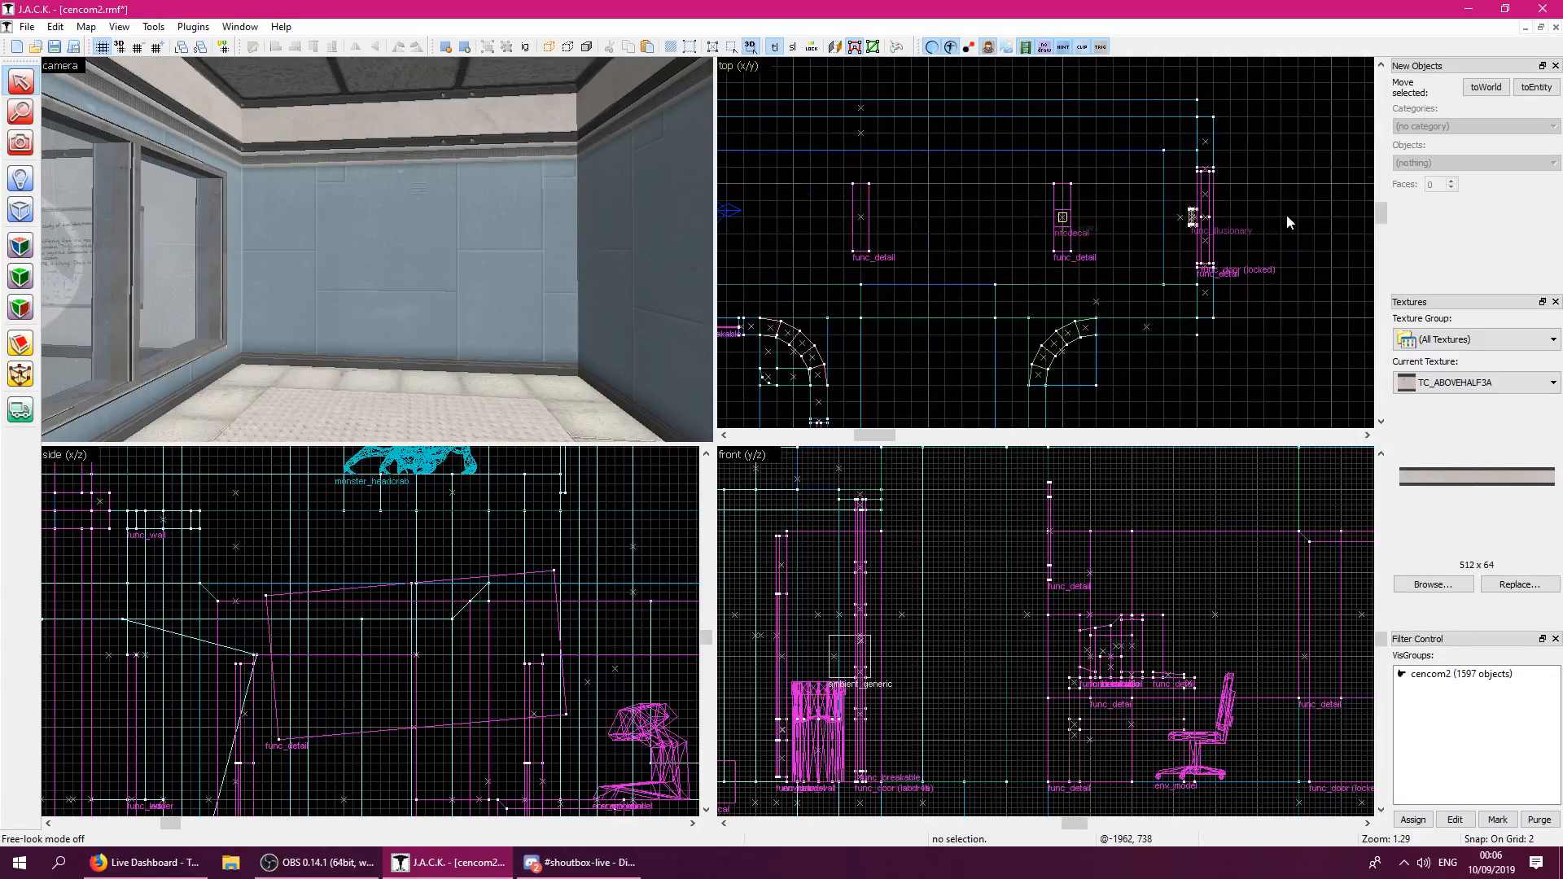
pyautogui.press(']')
pyautogui.press(']')
pyautogui.press(']')
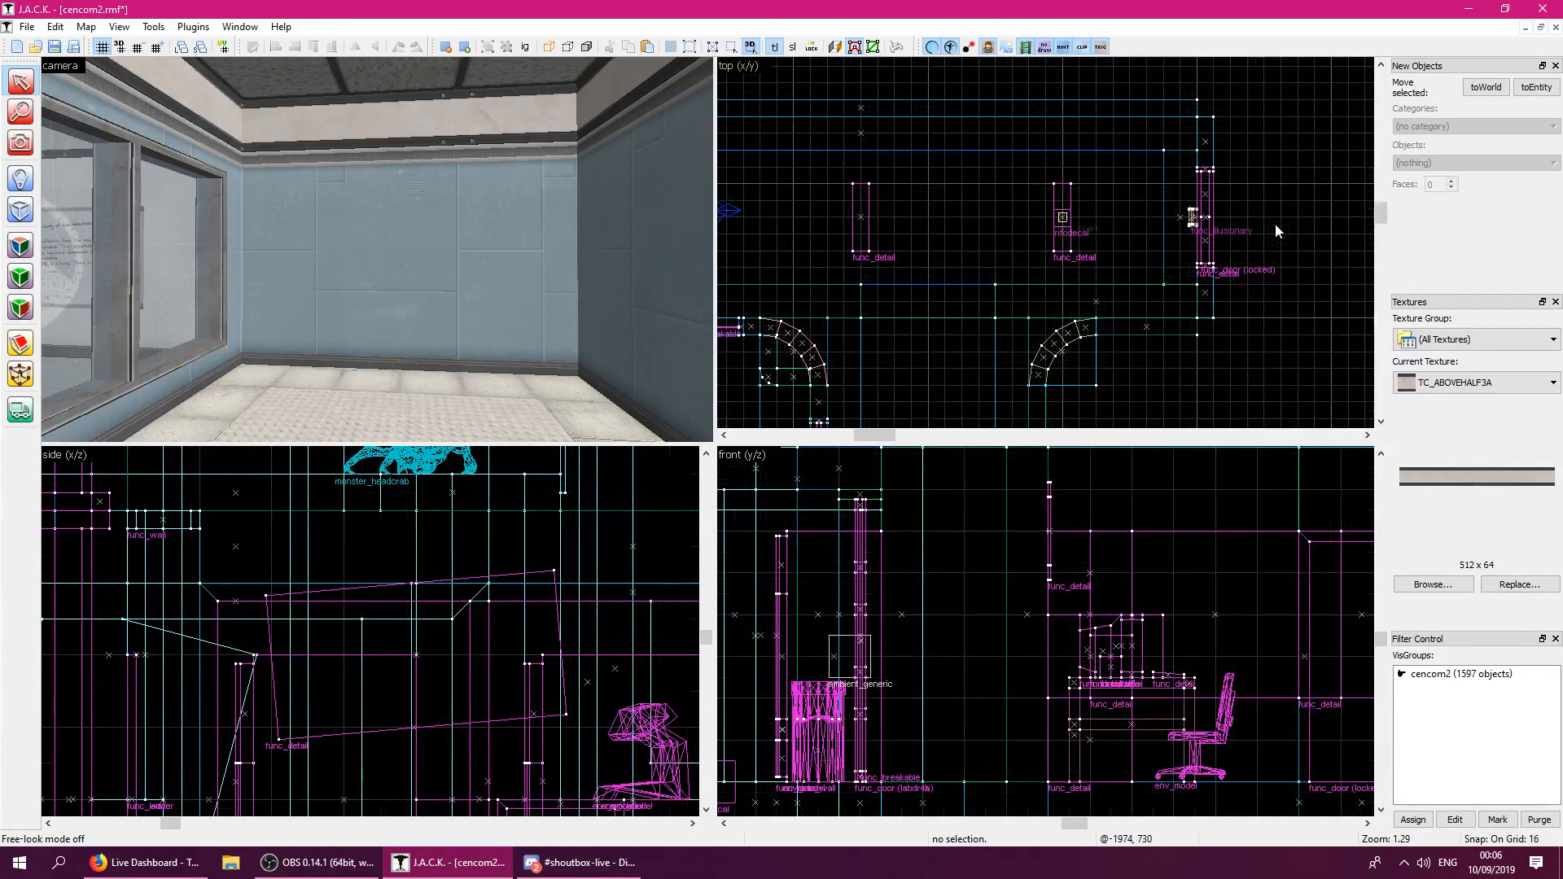
# Pick up the NULL texture from the outer wall face beside the corridor's double door.
pyautogui.click(21, 244)
pyautogui.click(373, 261)
pyautogui.press('z')
pyautogui.press('w')
pyautogui.press('z')
pyautogui.click(415, 254)
pyautogui.click(750, 167)
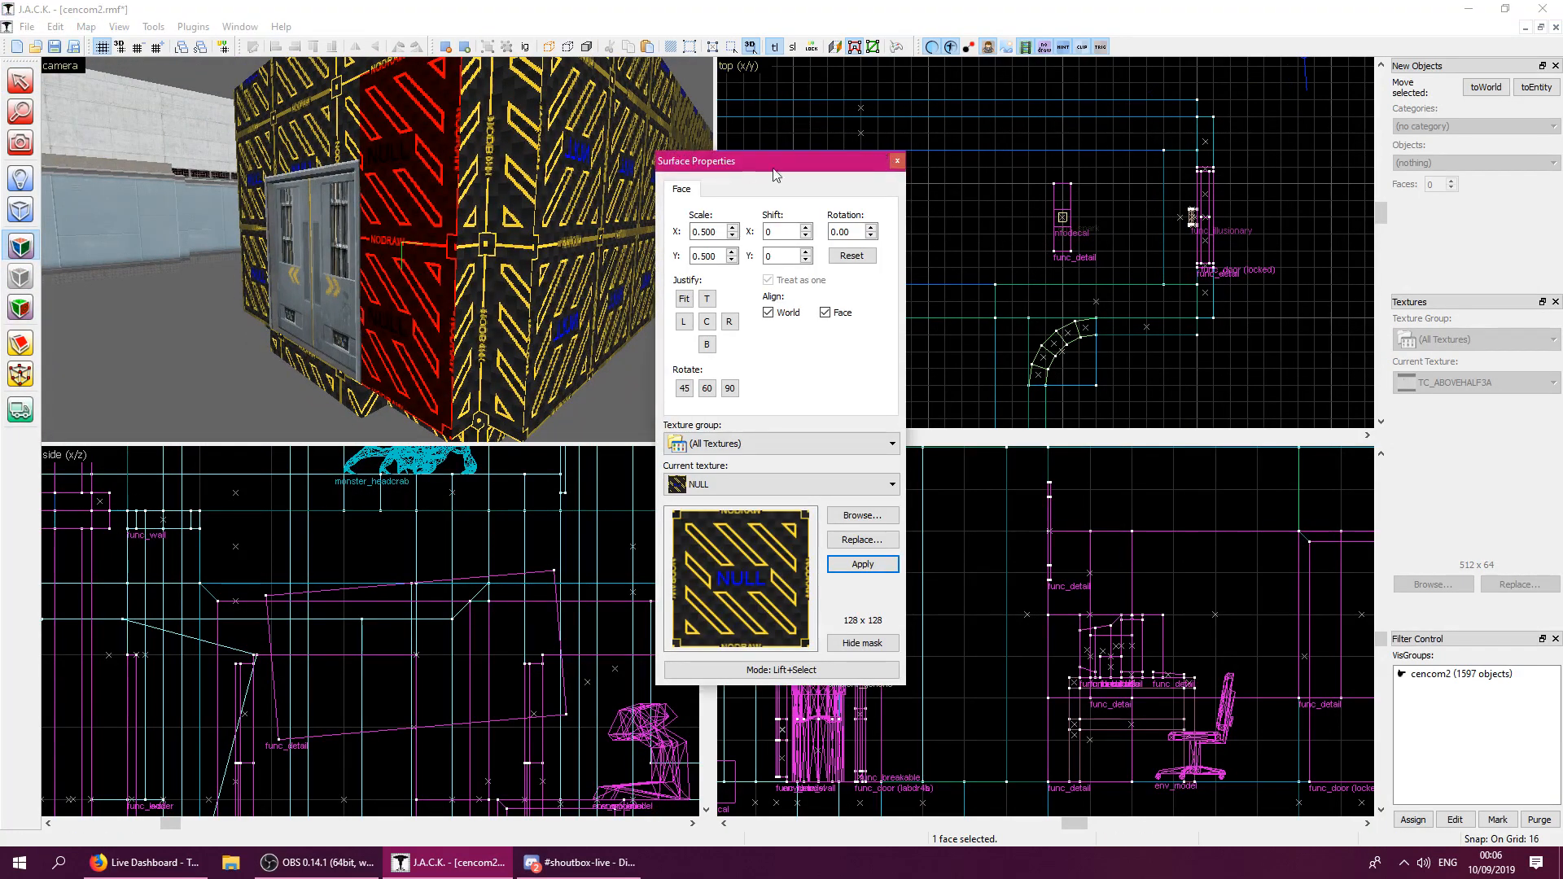
pyautogui.click(896, 164)
# Create a NULL block 16 by 96 units in plan directly behind the double door and its frame.
pyautogui.click(362, 193)
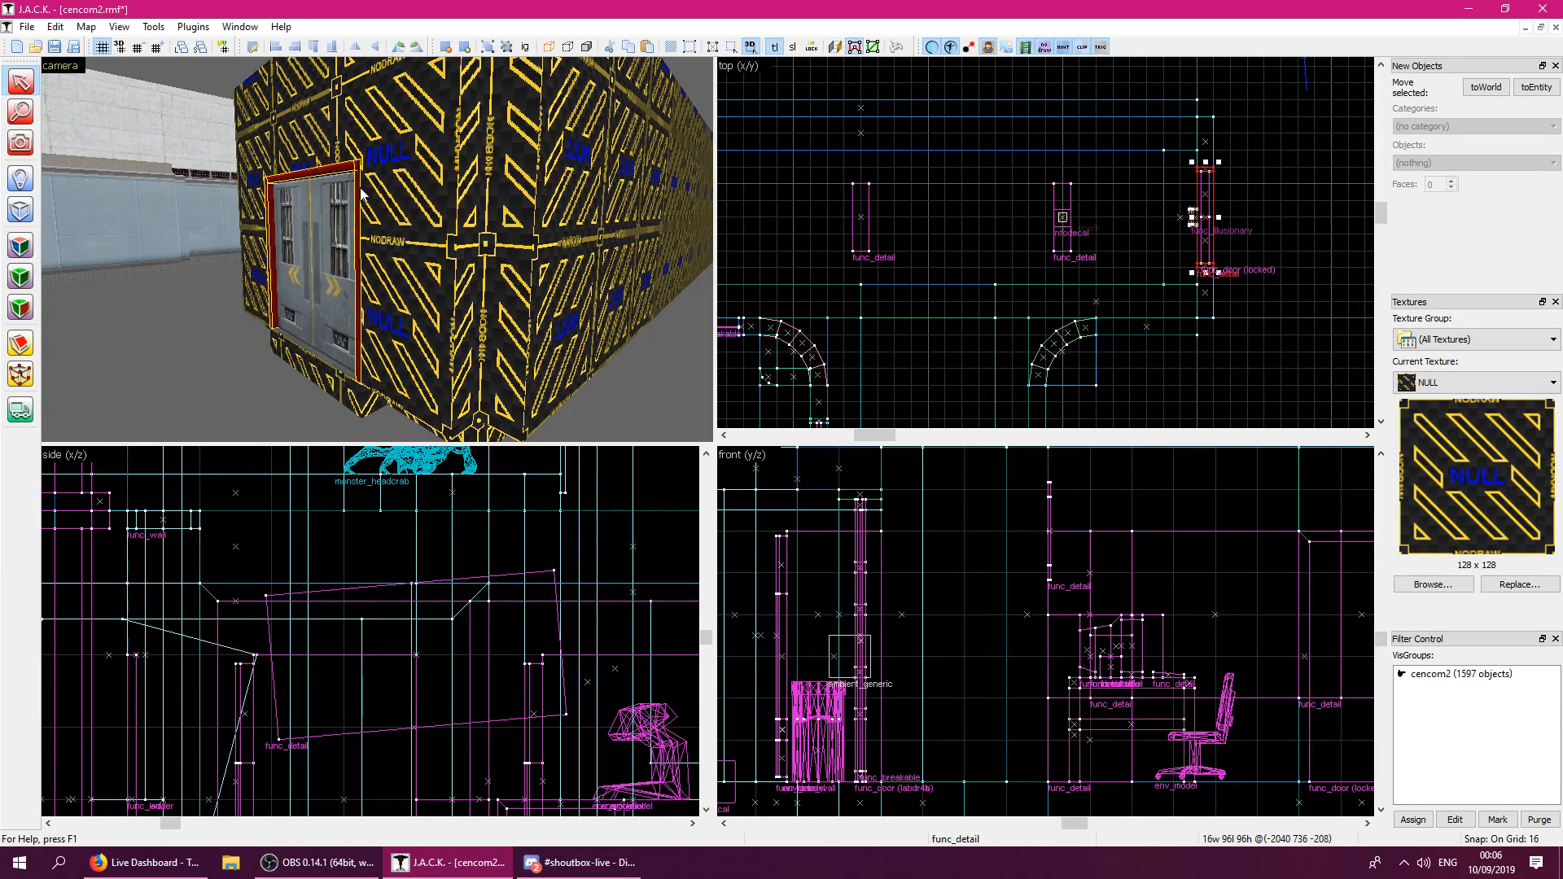
pyautogui.click(20, 210)
pyautogui.moveTo(1209, 173); pyautogui.dragTo(1236, 273)
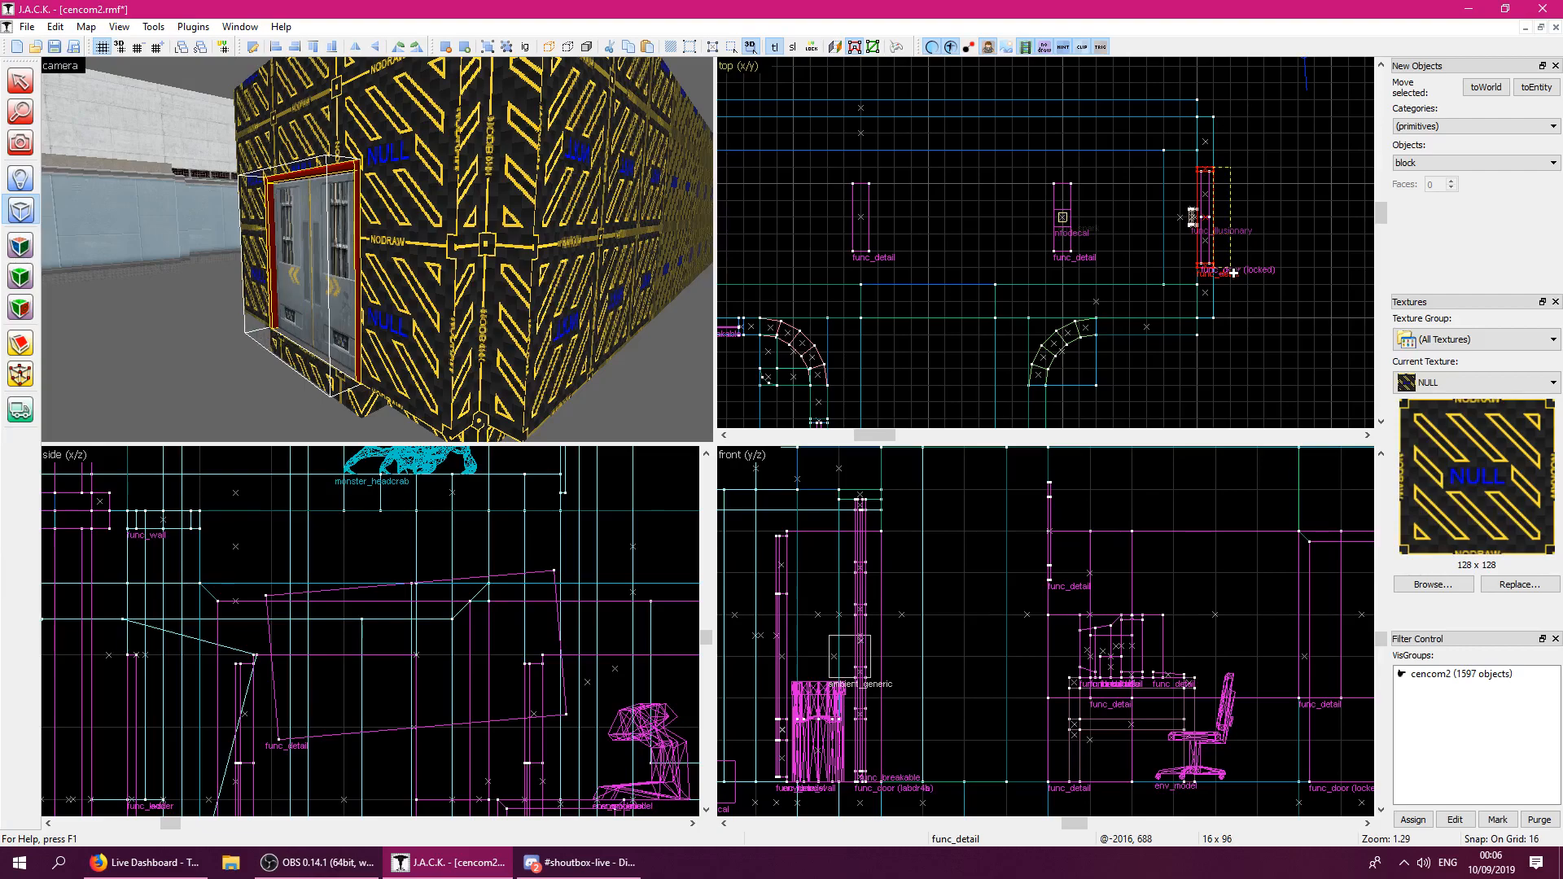
pyautogui.scroll(2, 979, 576)
pyautogui.scroll(-7, 985, 613)
pyautogui.press('Return')
# Rebuild the blank end wall as two side sections and a 96-unit-wide, 32-unit-high lintel, leaving a doorway opening.
pyautogui.press('z')
pyautogui.press('w')
pyautogui.press('z')
pyautogui.click(19, 77)
pyautogui.click(465, 240)
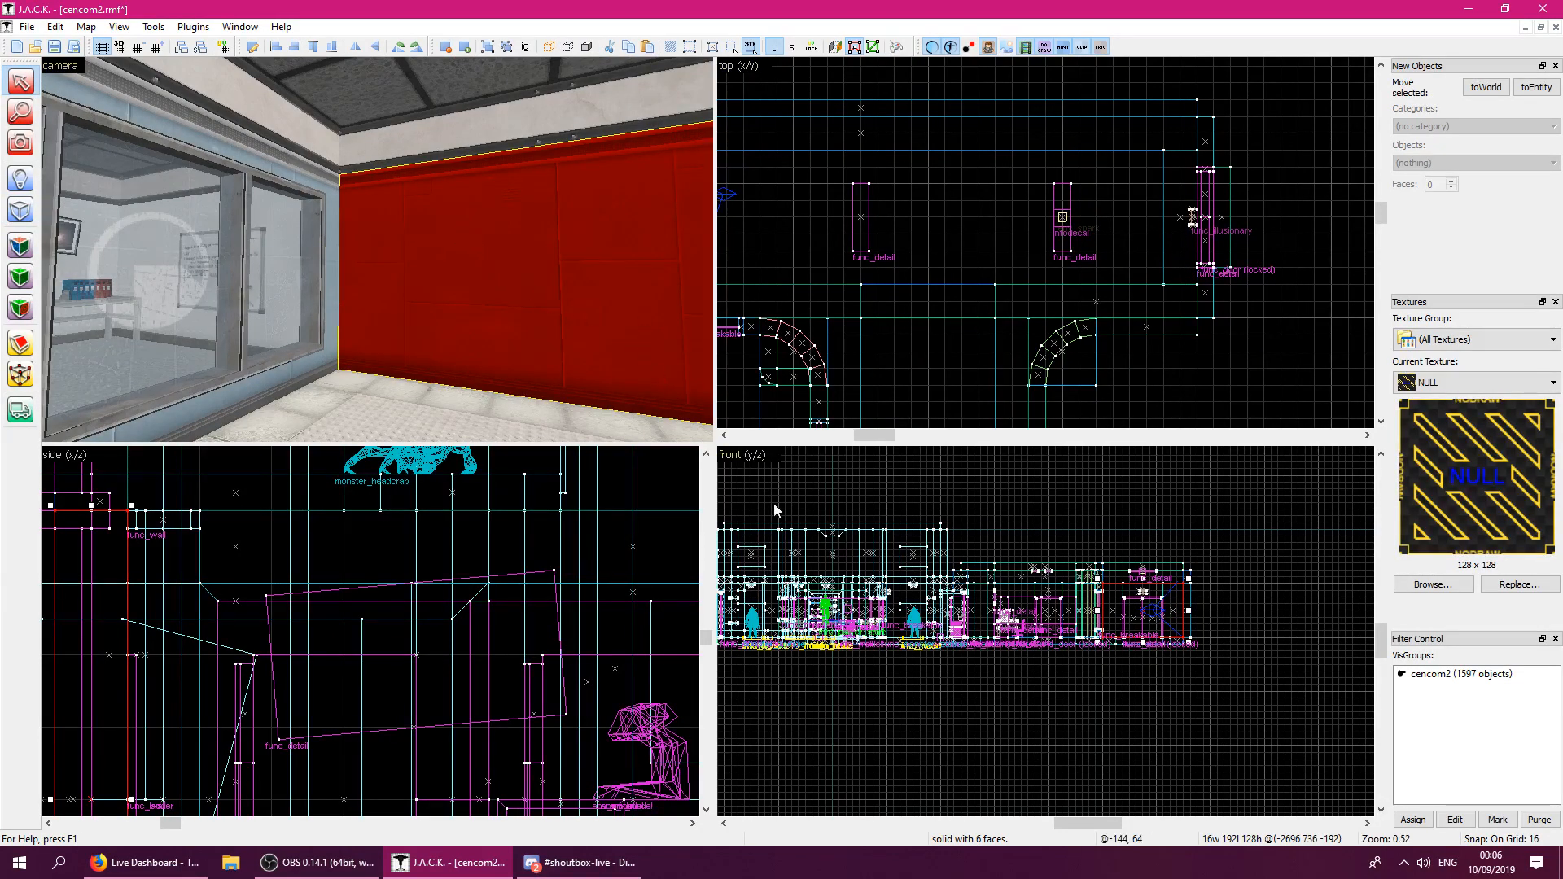
pyautogui.scroll(4, 1205, 607)
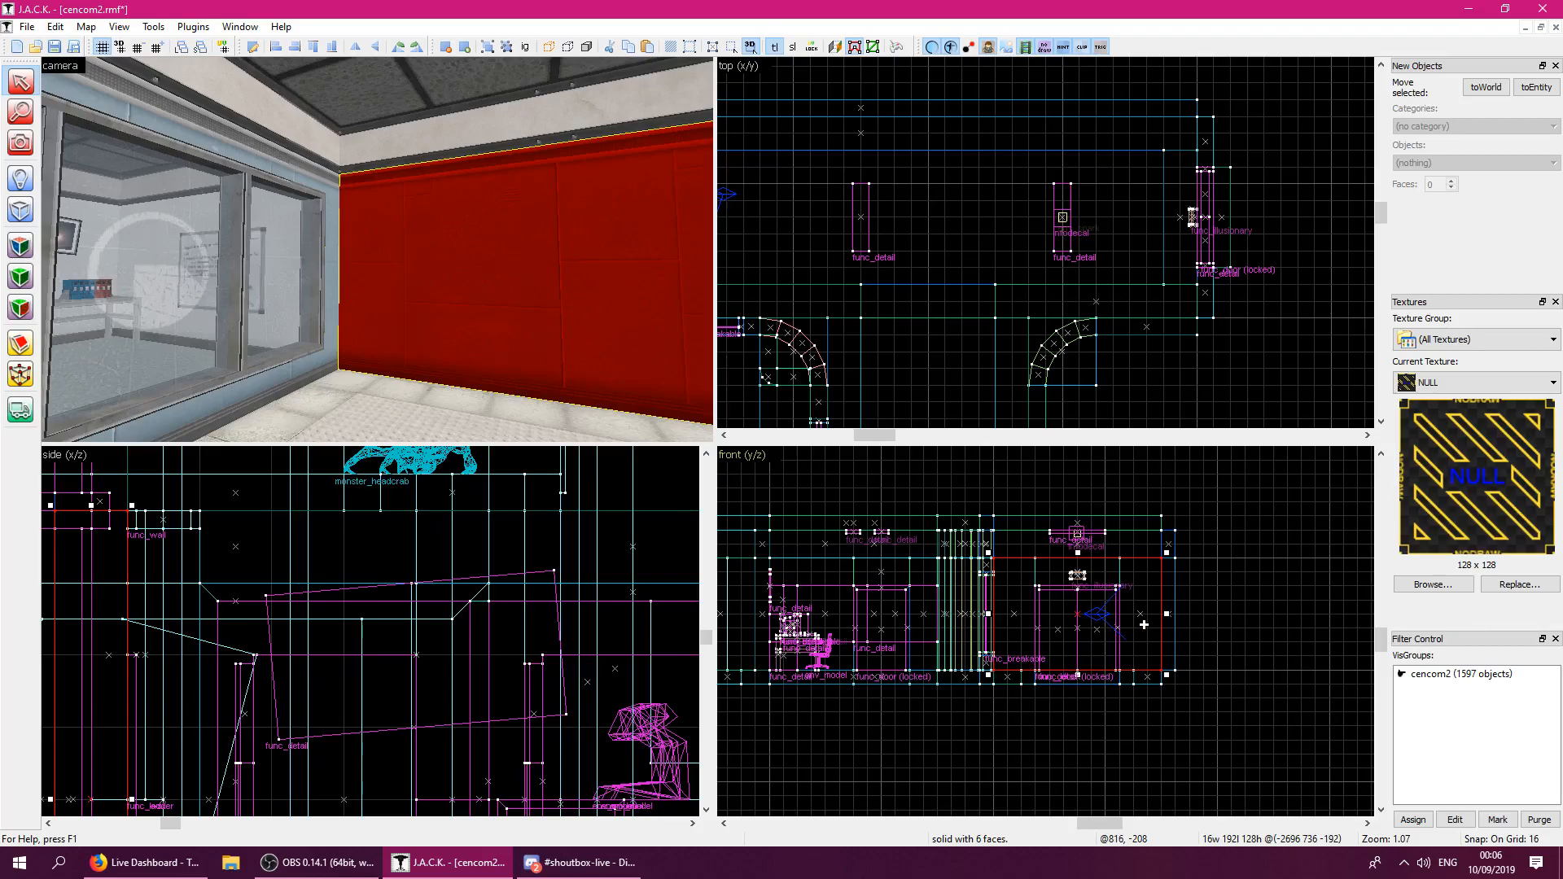
pyautogui.scroll(1, 1139, 620)
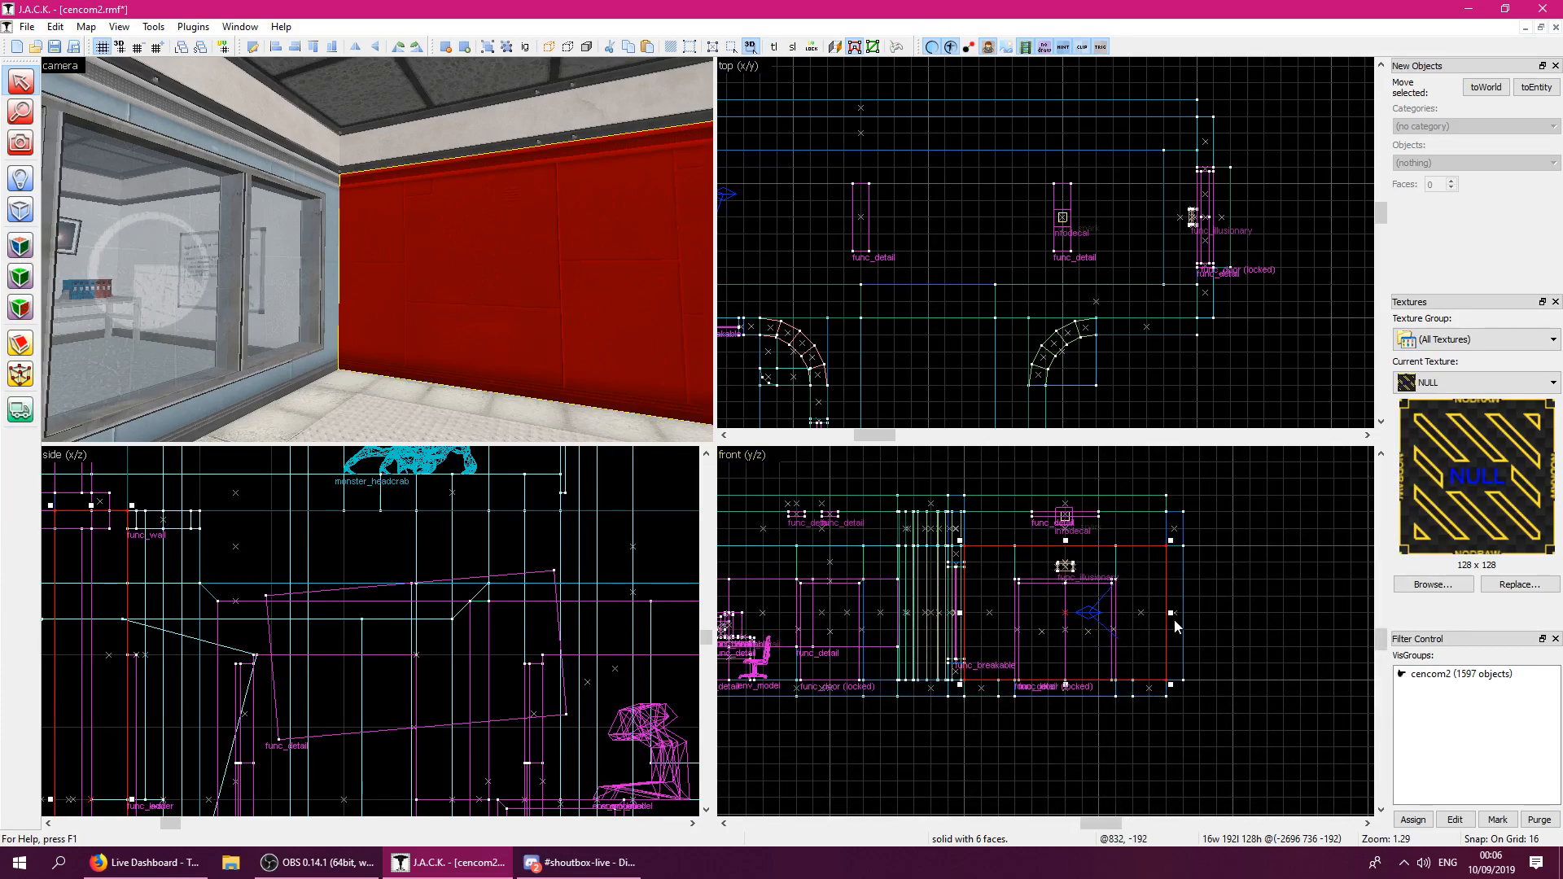
pyautogui.moveTo(1172, 615); pyautogui.dragTo(1016, 615)
pyautogui.moveTo(987, 601)
pyautogui.keyDown('shift'); pyautogui.mouseDown()
pyautogui.moveTo(1141, 607)
pyautogui.moveTo(1133, 590)
pyautogui.mouseUp(); pyautogui.keyUp('shift')
pyautogui.keyDown('shift'); pyautogui.moveTo(1121, 590); pyautogui.dragTo(1085, 592); pyautogui.keyUp('shift')
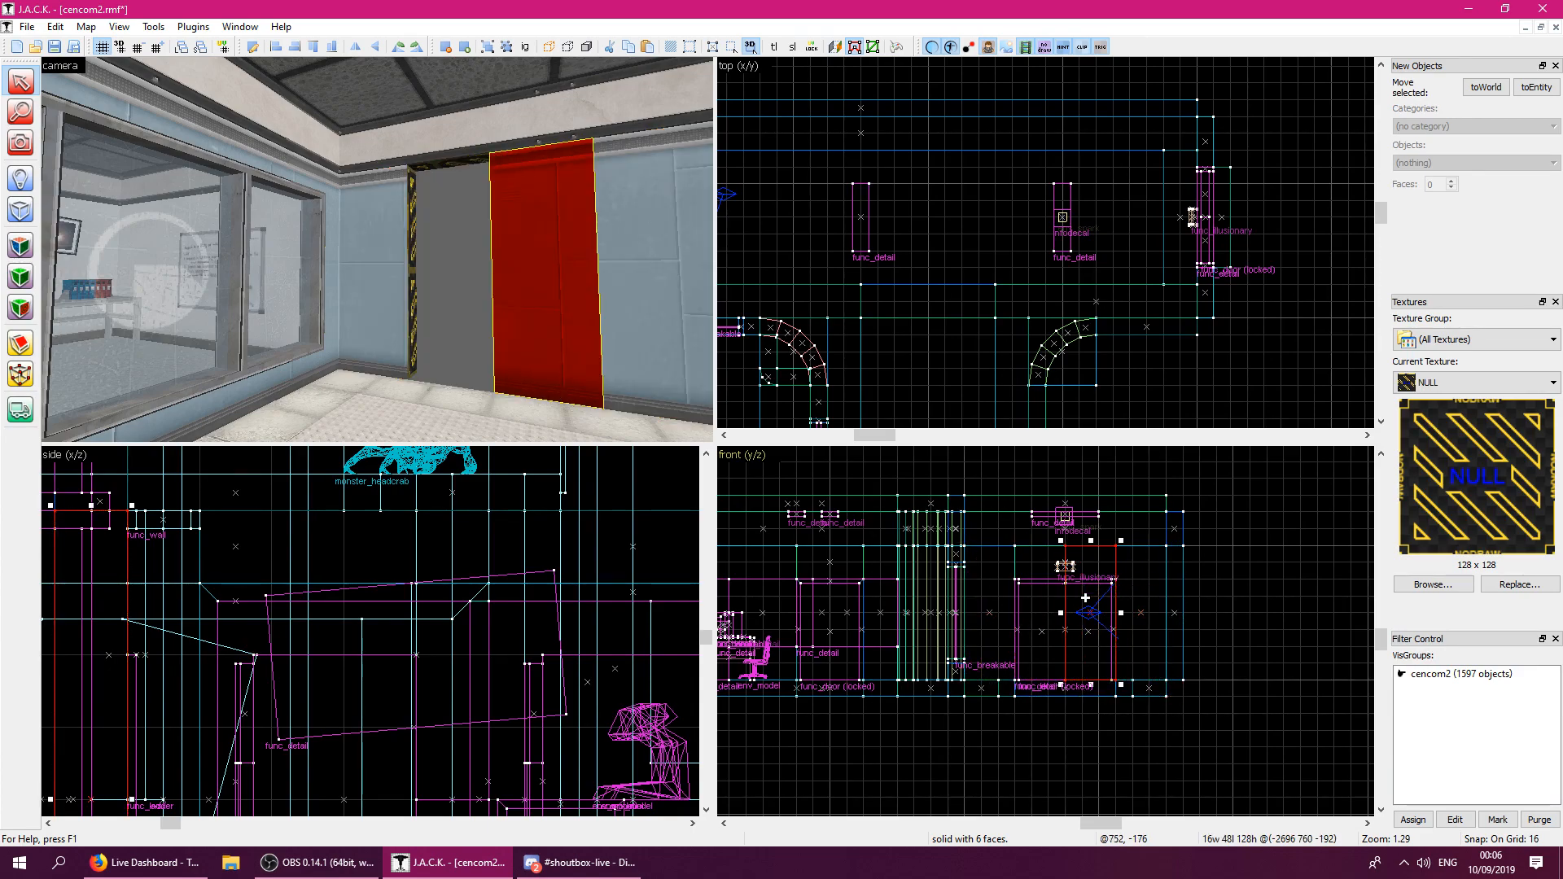
pyautogui.moveTo(1059, 684); pyautogui.dragTo(1018, 584)
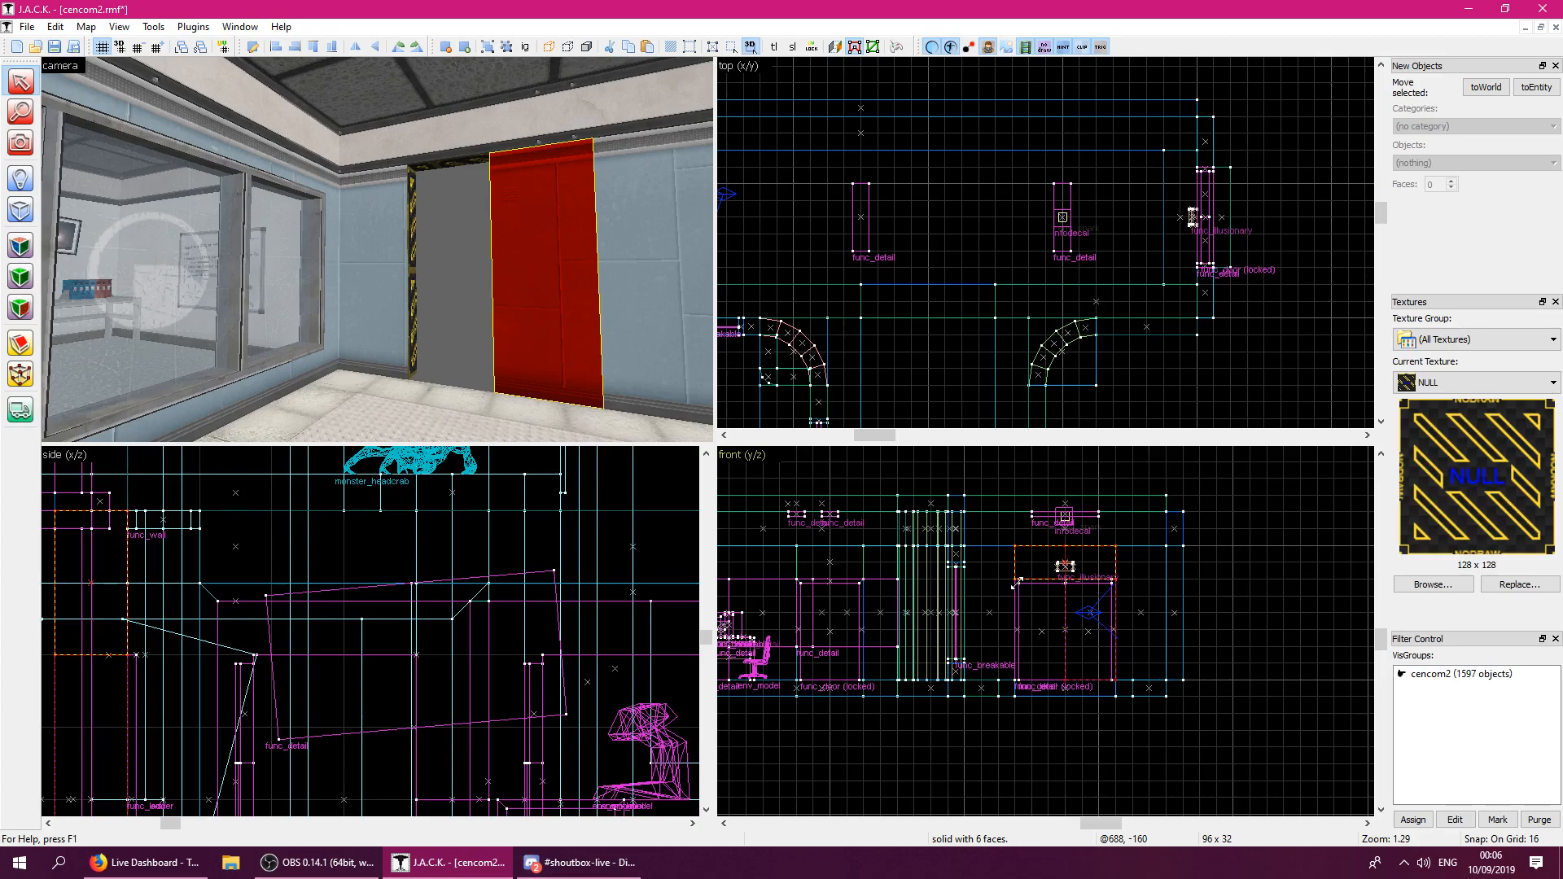
pyautogui.press('Return')
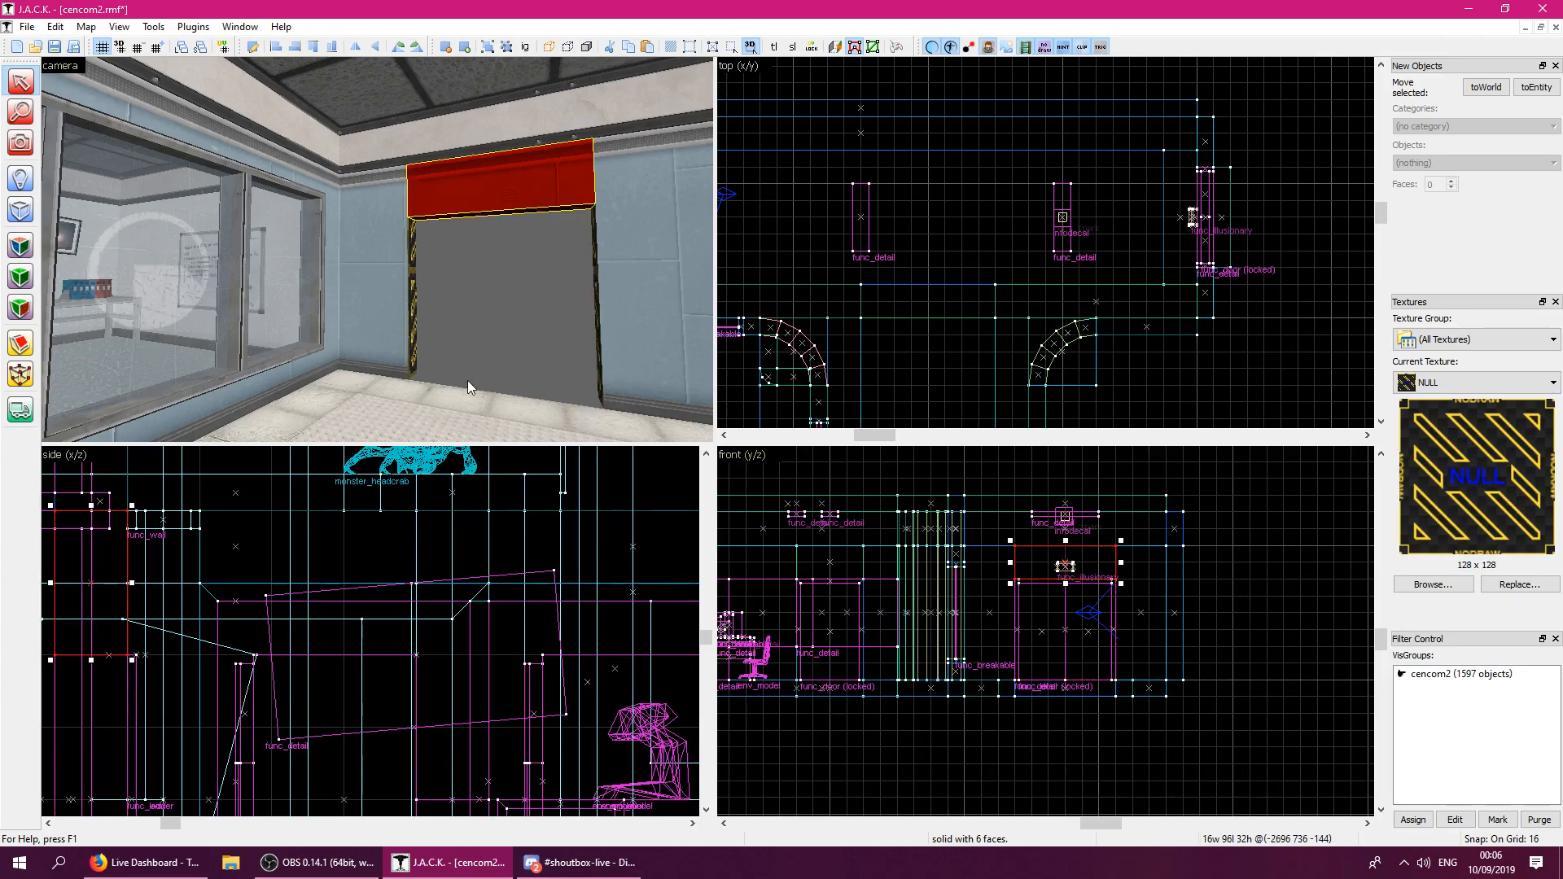
# Copy the double door with its frame, NULL backing block and indicator light into the opposite wall's opening, mirrored to face the corridor.
pyautogui.click(760, 257)
pyautogui.press('z')
pyautogui.press('w')
pyautogui.press('z')
pyautogui.click(356, 289)
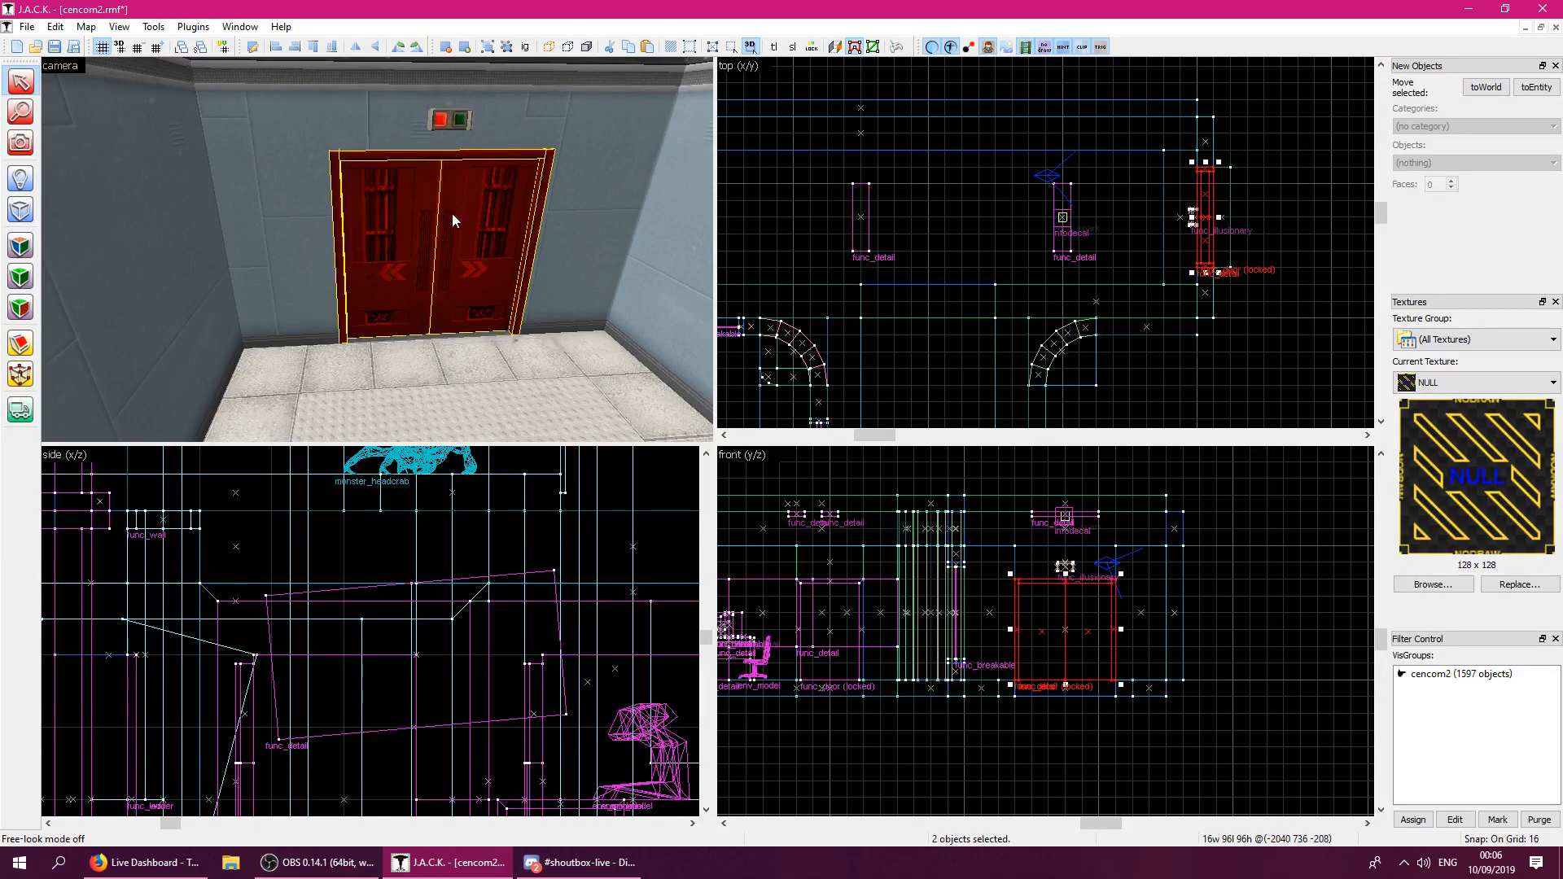
pyautogui.keyDown('ctrl'); pyautogui.click(426, 336); pyautogui.keyUp('ctrl')
pyautogui.press('z')
pyautogui.press('w')
pyautogui.press('z')
pyautogui.keyDown('ctrl'); pyautogui.click(396, 255); pyautogui.keyUp('ctrl')
pyautogui.press('z')
pyautogui.press('d')
pyautogui.press('z')
pyautogui.keyDown('ctrl'); pyautogui.click(335, 203); pyautogui.keyUp('ctrl')
pyautogui.keyDown('ctrl'); pyautogui.click(339, 206); pyautogui.keyUp('ctrl')
pyautogui.hotkey('alt', 'Return')
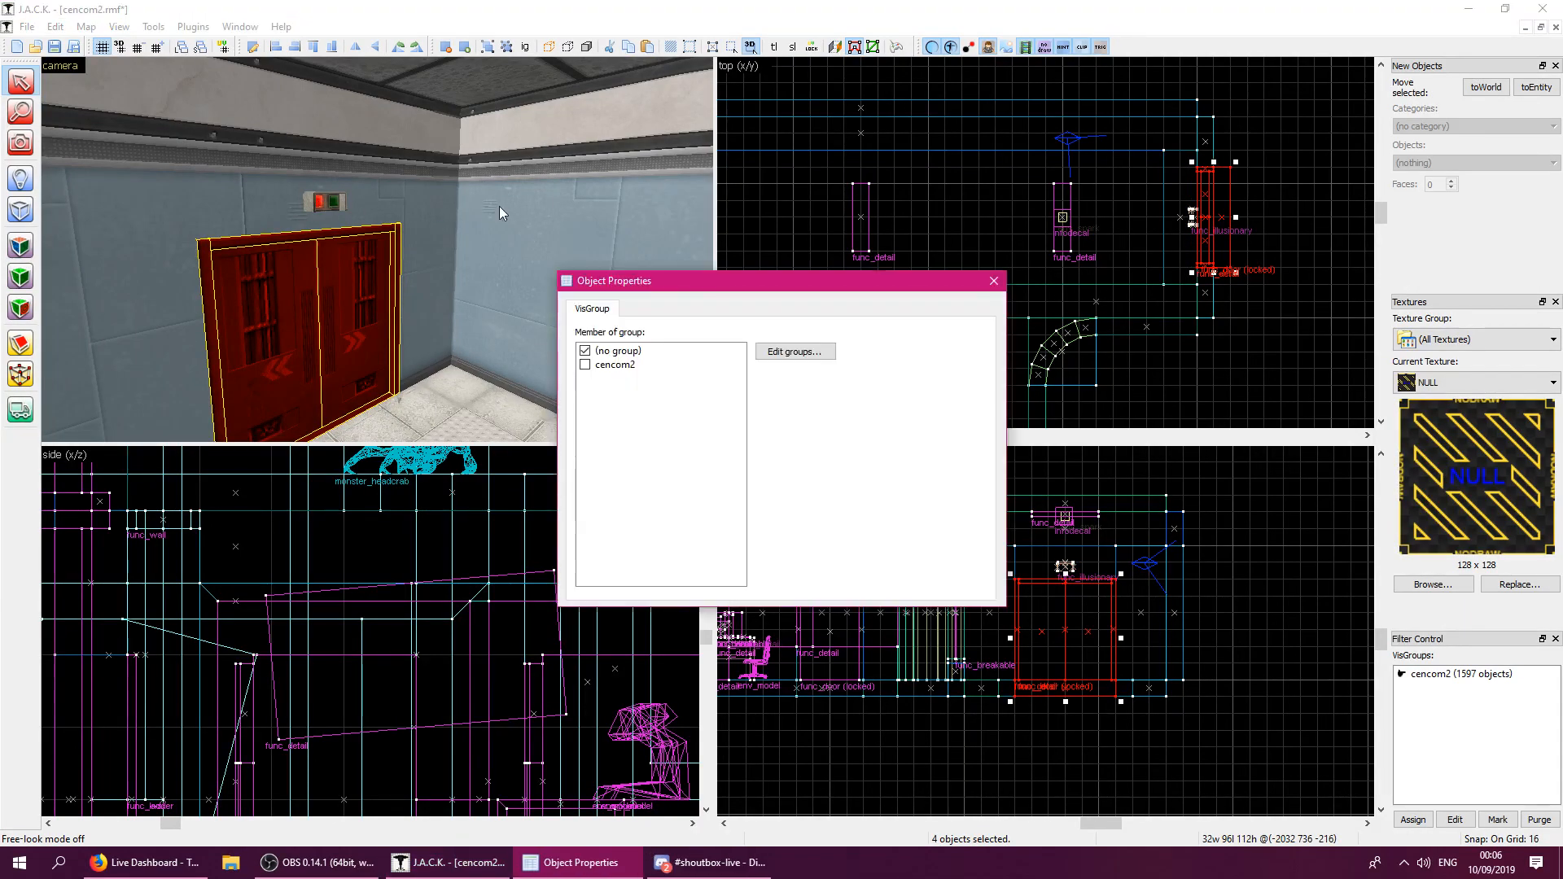
pyautogui.click(993, 281)
pyautogui.keyDown('ctrl'); pyautogui.click(330, 202); pyautogui.keyUp('ctrl')
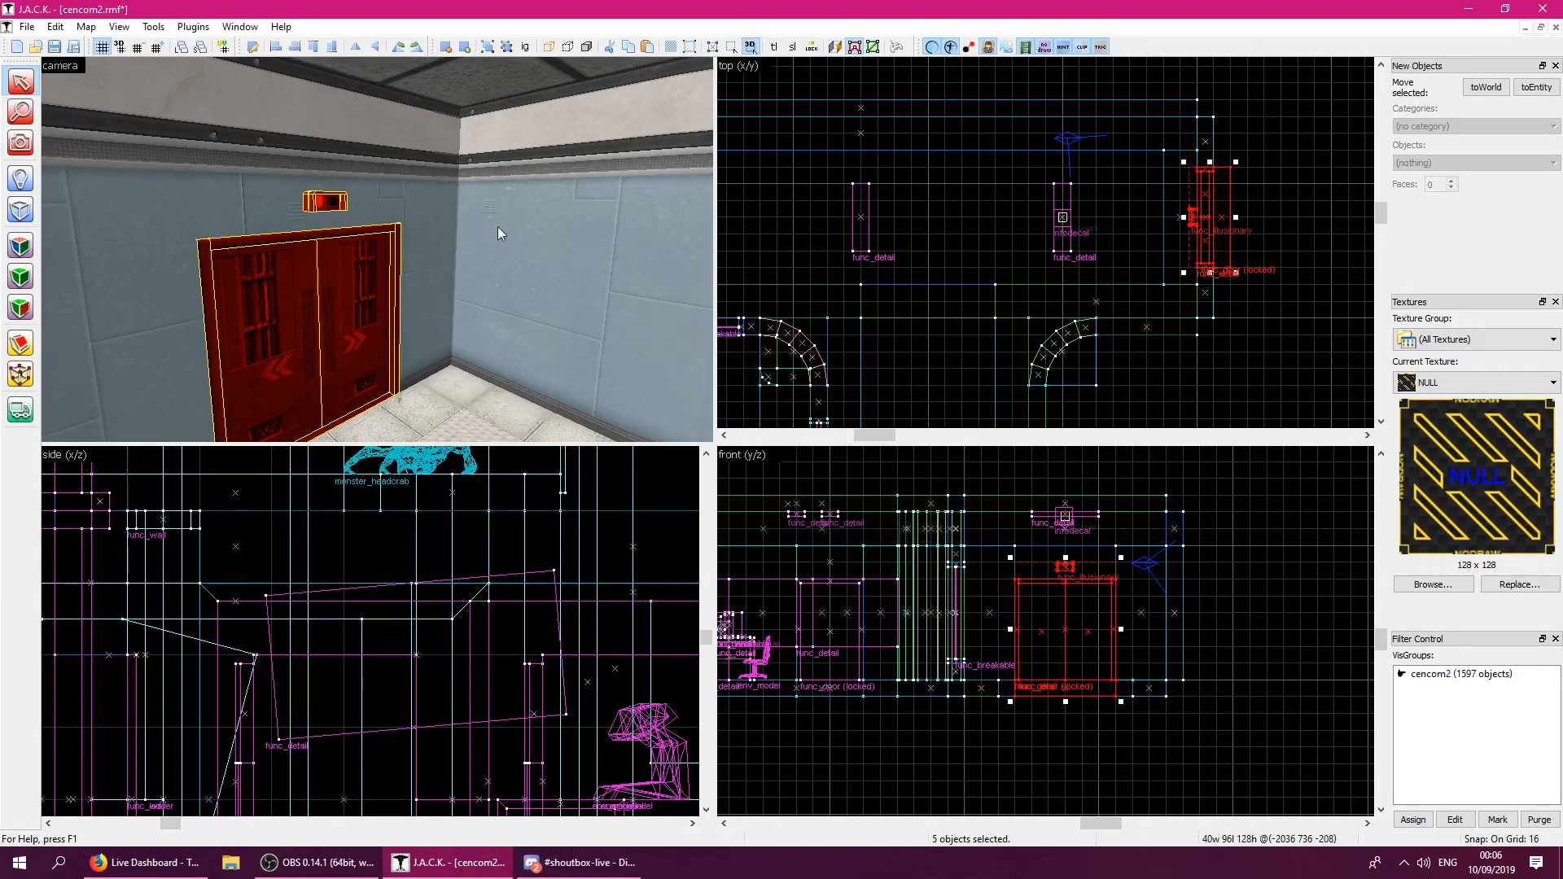
pyautogui.scroll(-2, 1249, 277)
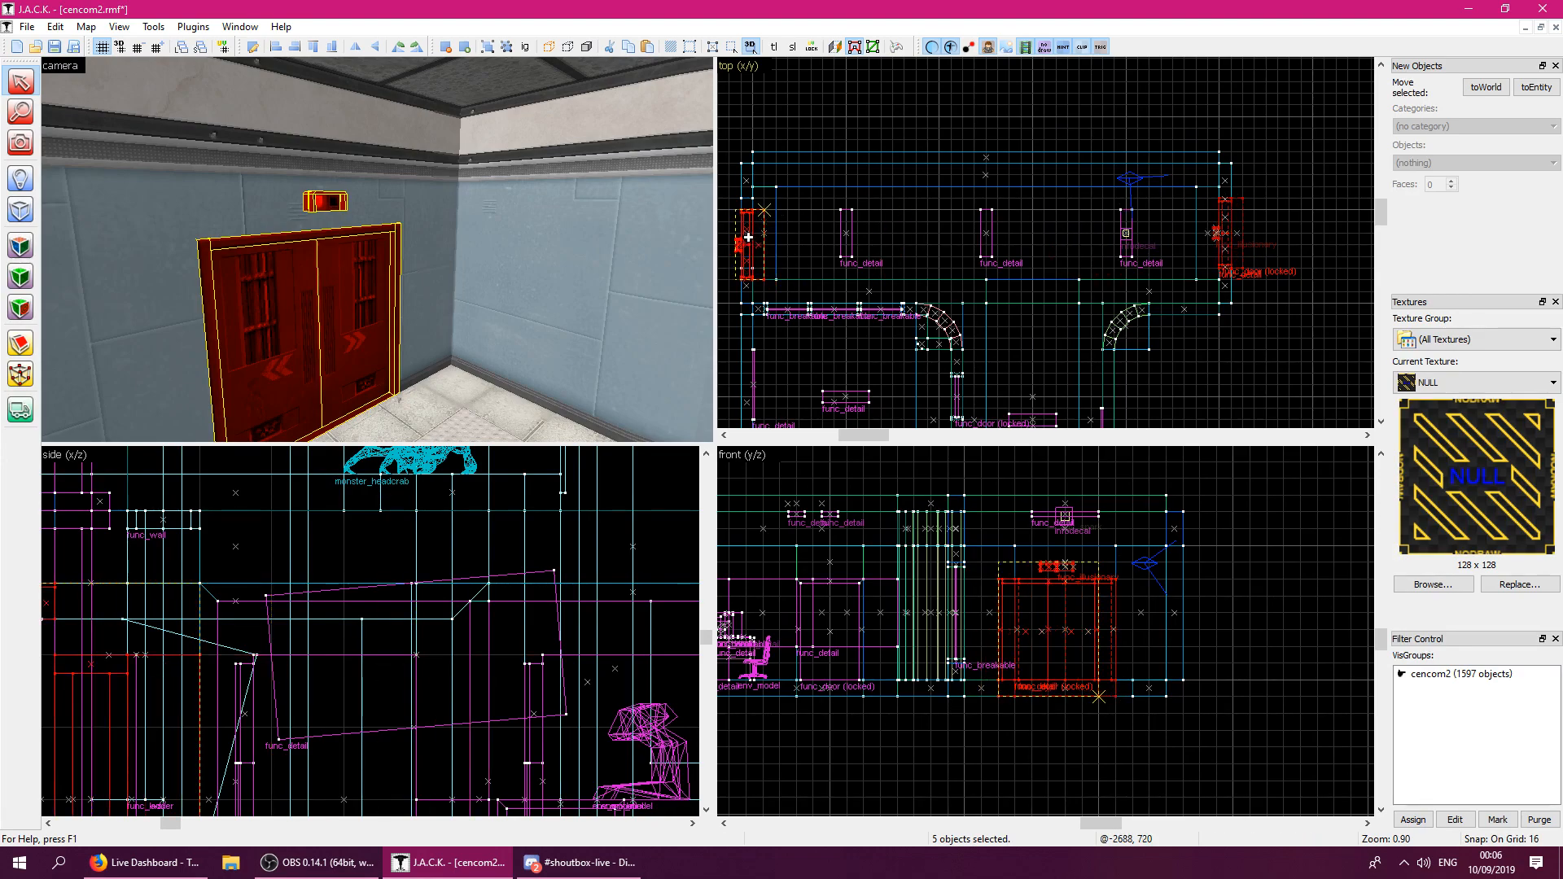
pyautogui.moveTo(749, 231)
pyautogui.mouseDown()
pyautogui.moveTo(773, 231)
pyautogui.moveTo(780, 182)
pyautogui.moveTo(765, 185)
pyautogui.moveTo(770, 223)
pyautogui.moveTo(750, 229)
pyautogui.mouseUp()
pyautogui.scroll(3, 770, 222)
pyautogui.click(852, 232)
# Adjust the horizontal texture scale on the TC_UTRIM2 inner side face of the copied door frame.
pyautogui.press('z')
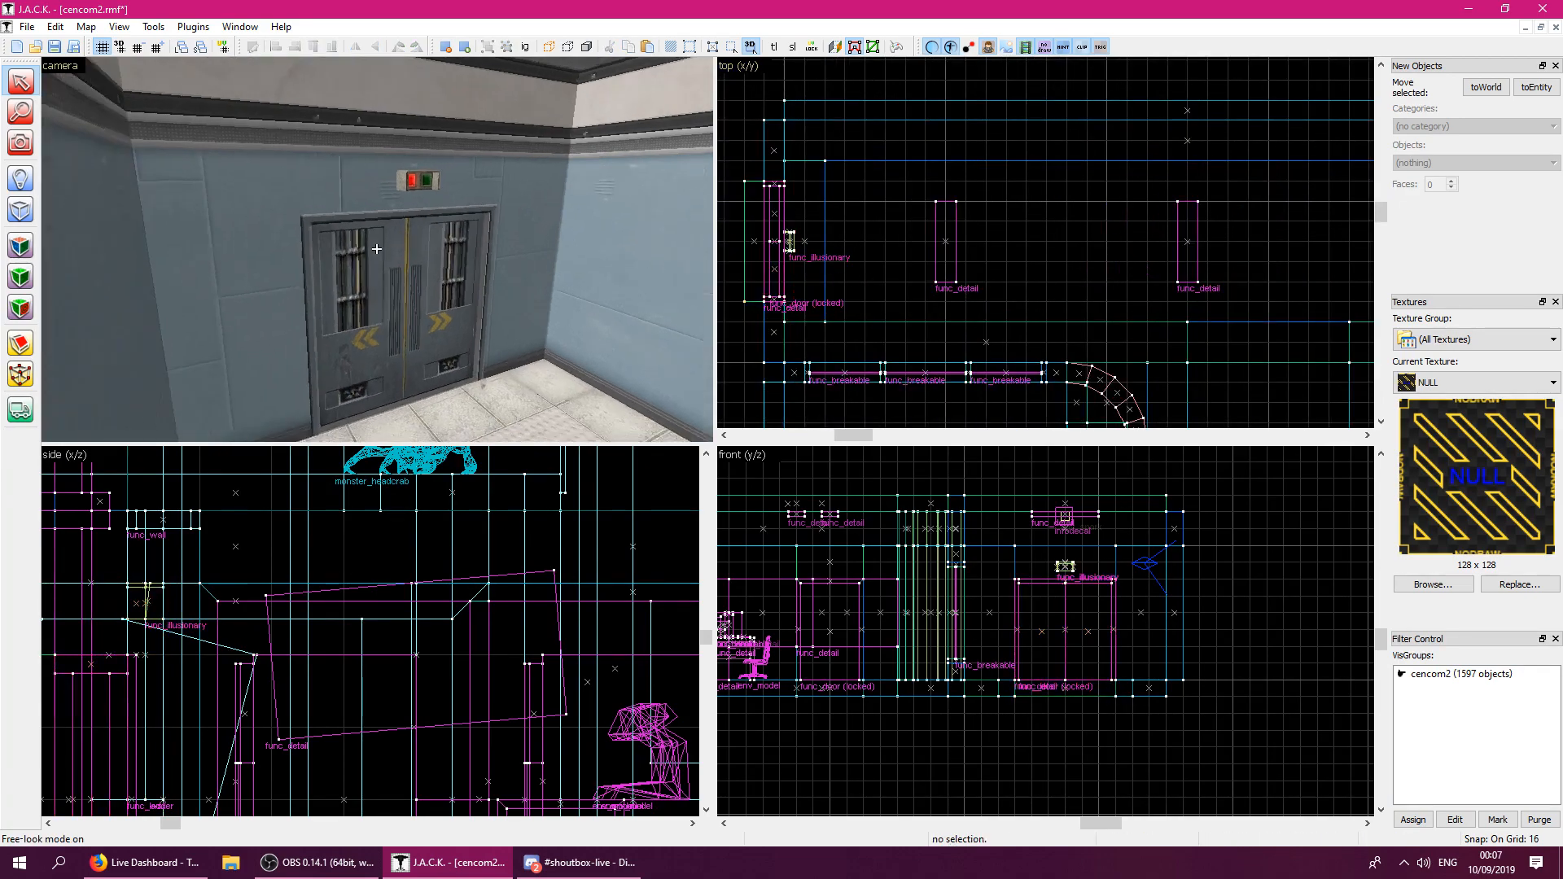
pyautogui.press('s')
pyautogui.press('w')
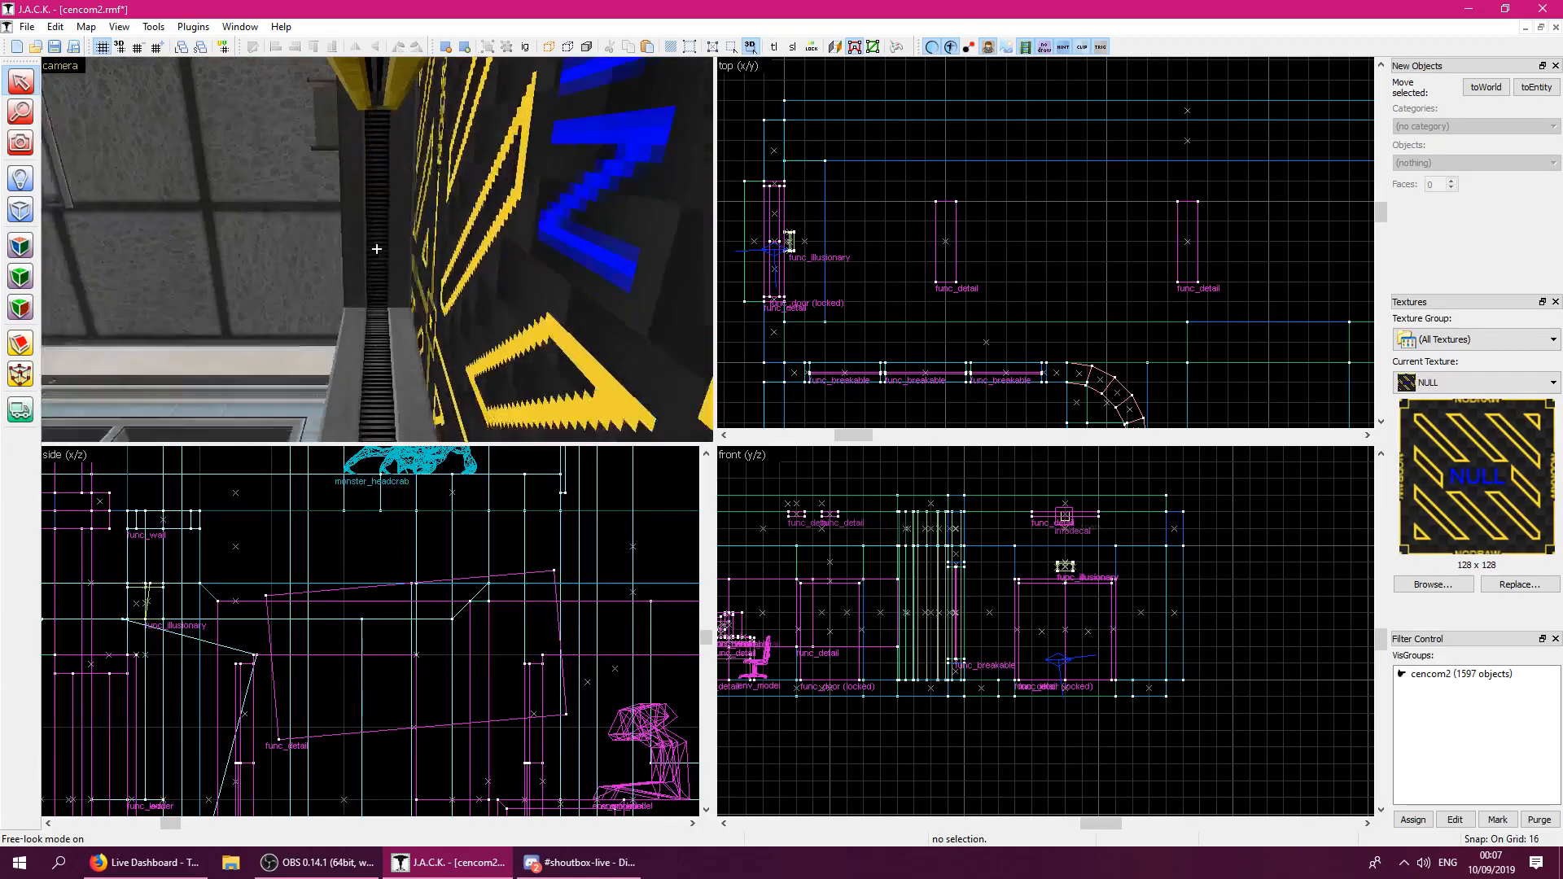
pyautogui.press('w')
pyautogui.press('w')
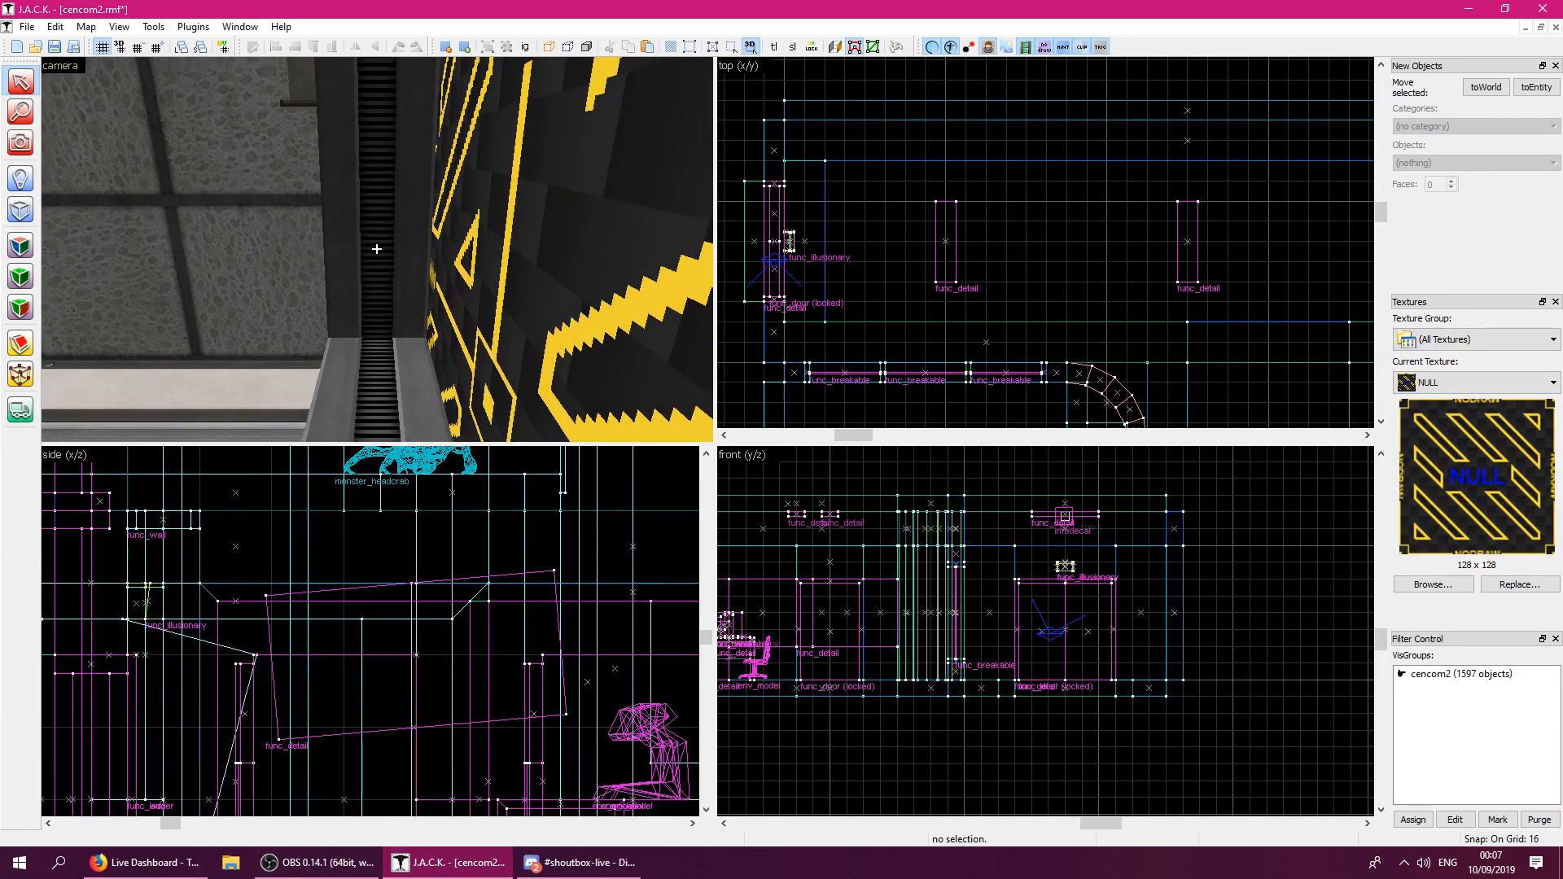
pyautogui.press('z')
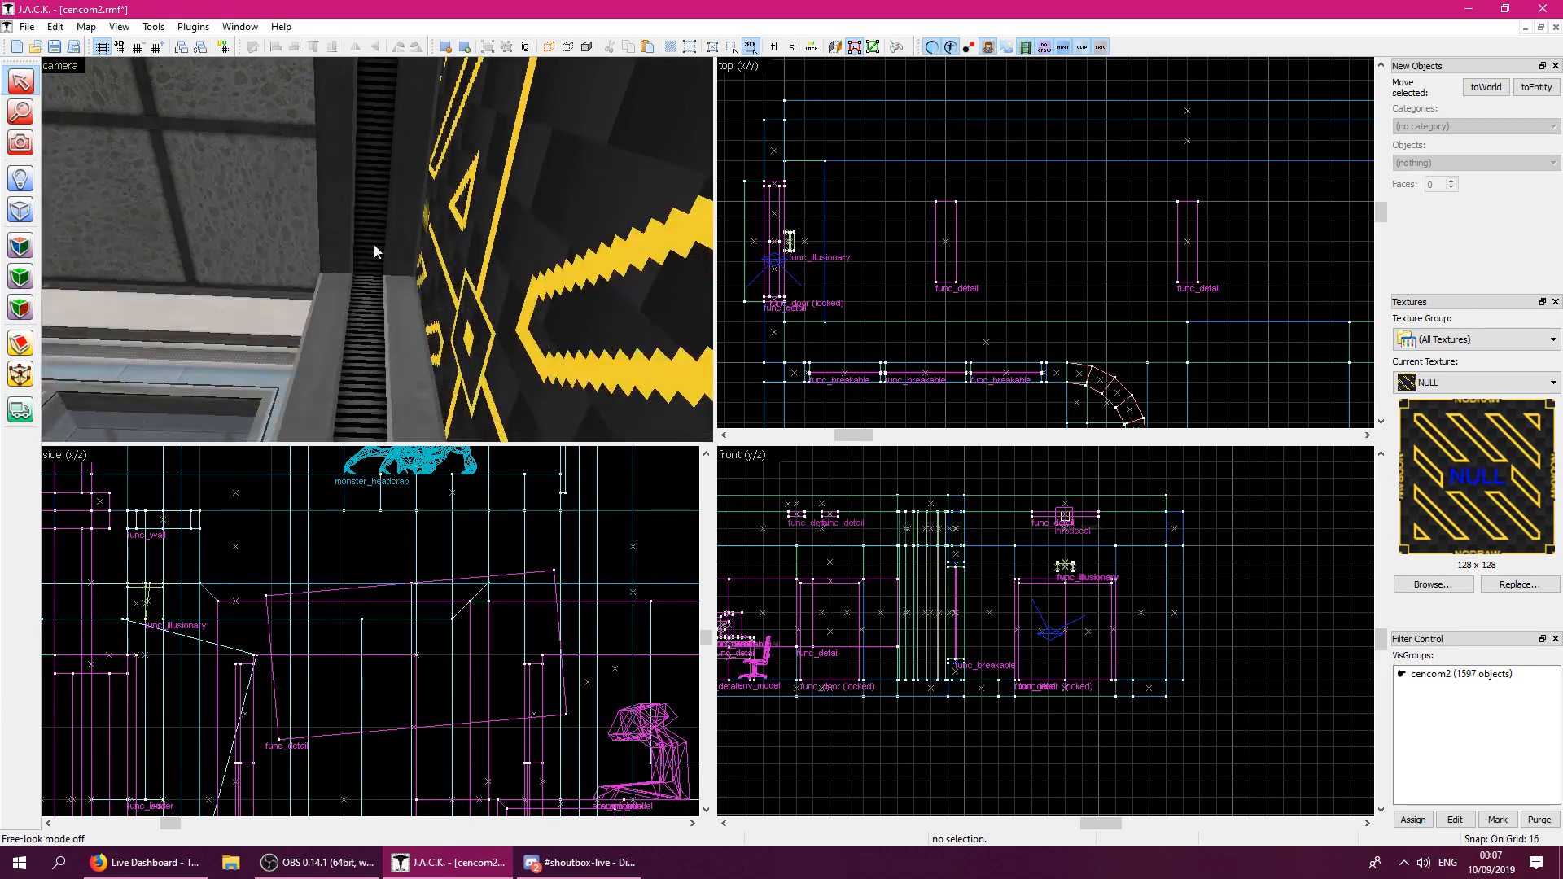
pyautogui.click(20, 246)
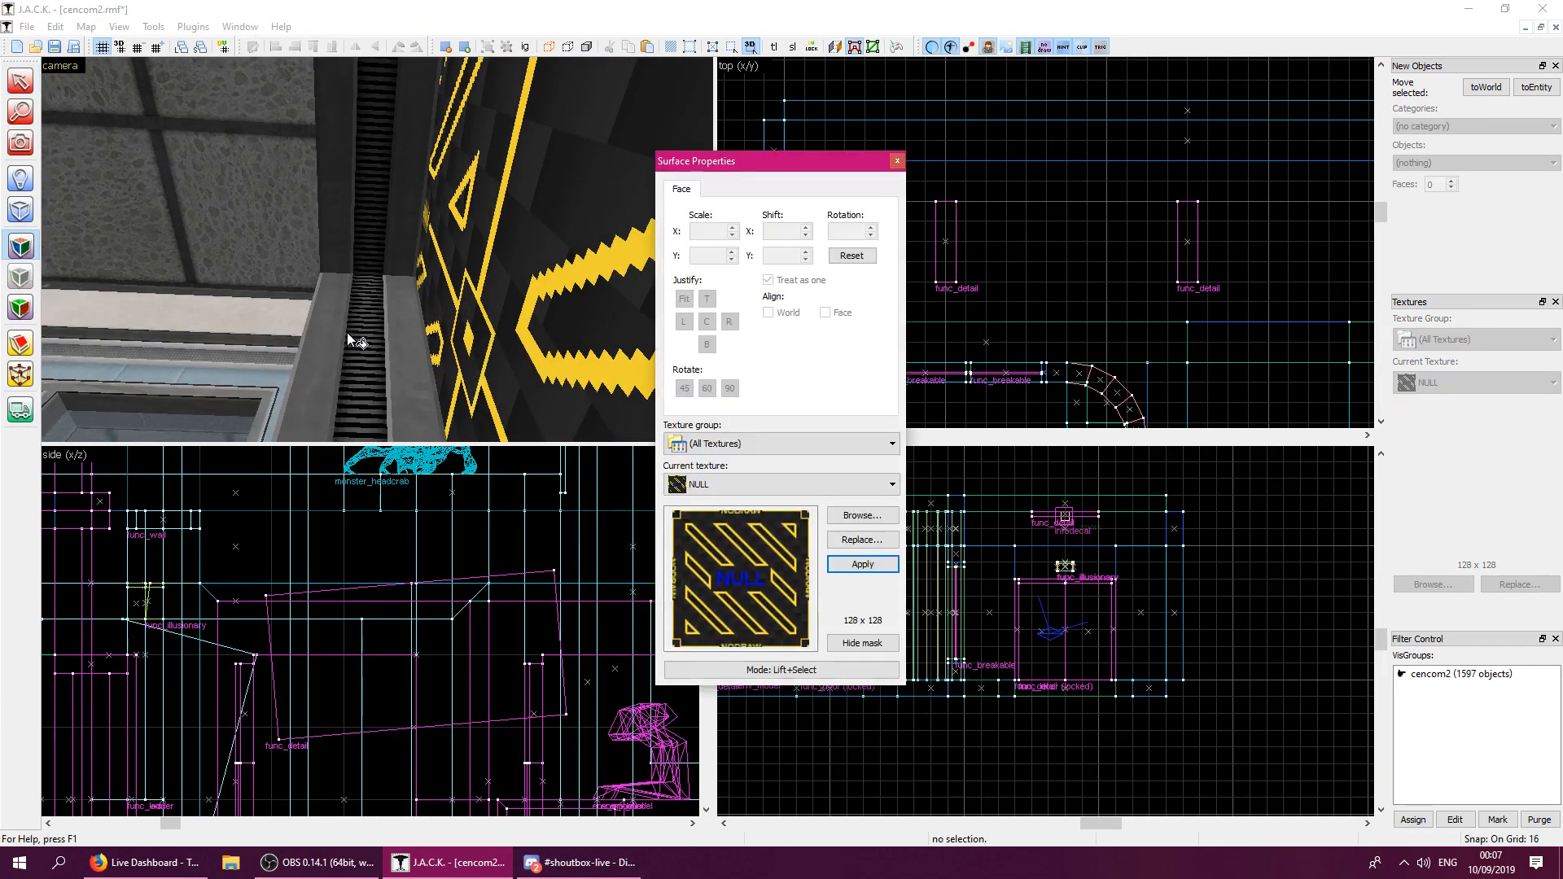
pyautogui.click(343, 332)
pyautogui.press('z')
pyautogui.press('w')
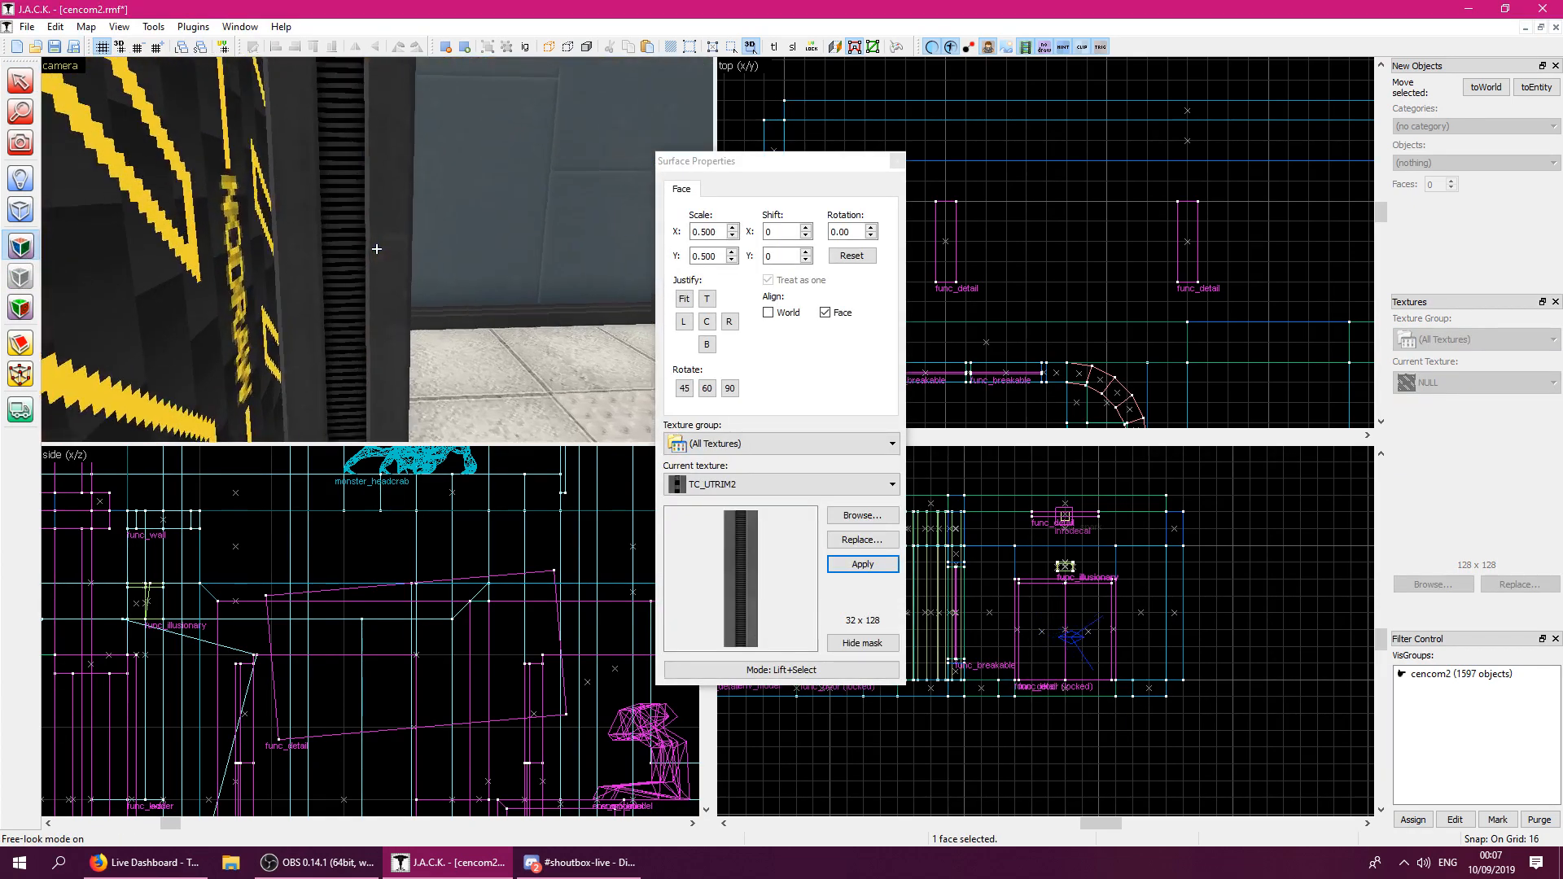
pyautogui.press('z')
pyautogui.click(694, 232)
pyautogui.doubleClick(694, 232)
pyautogui.click(898, 161)
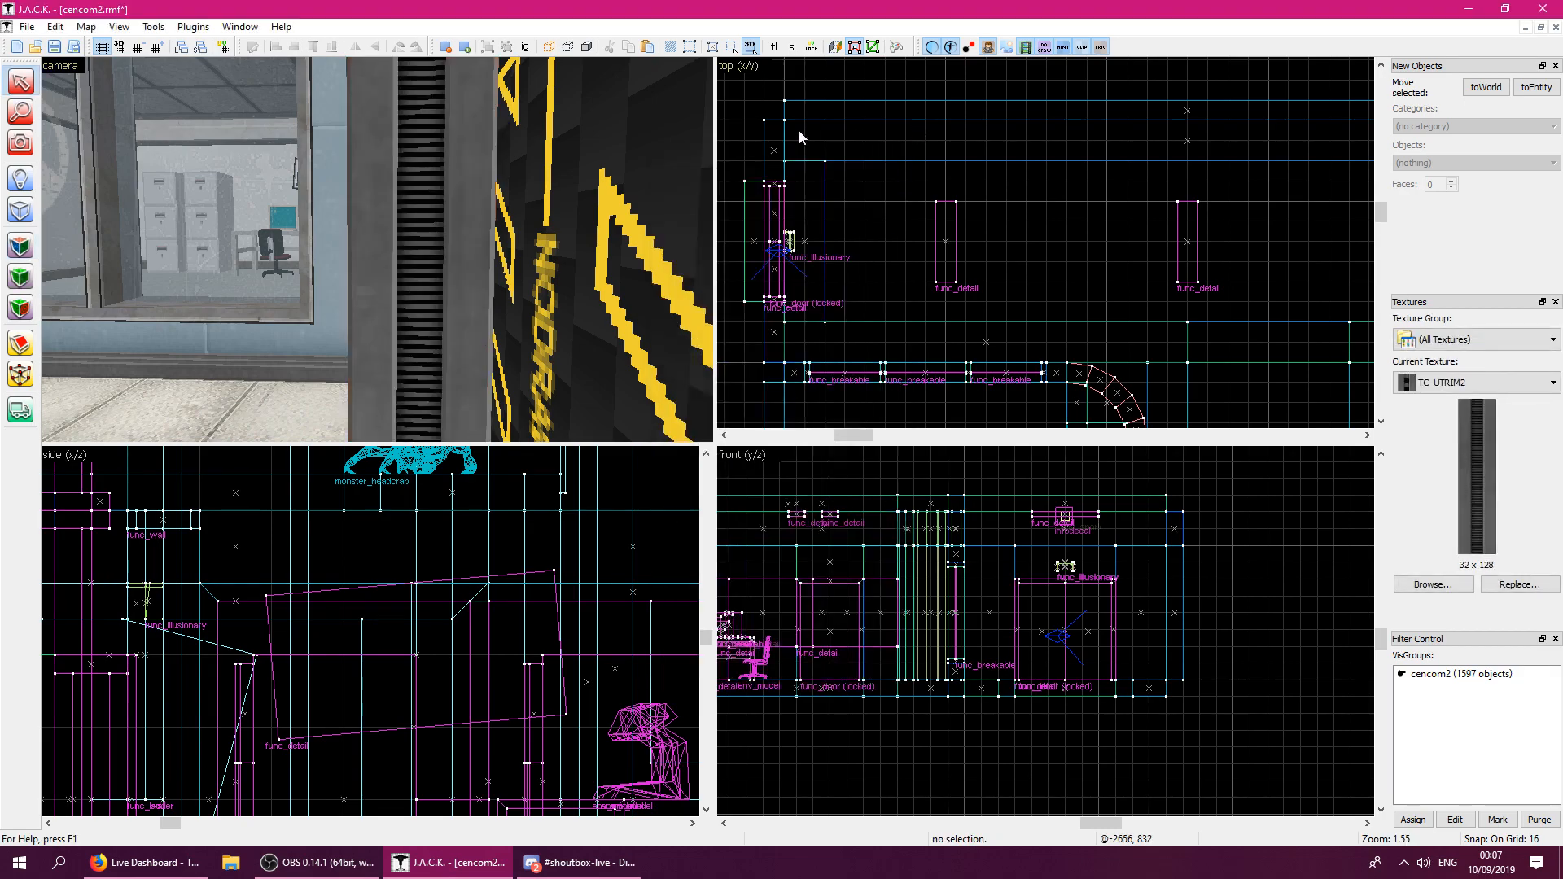
# Retexture the red indicator face above the copied double door with +0TC_DOORLGT, filtering the textures by "door".
pyautogui.press('z')
pyautogui.press('z')
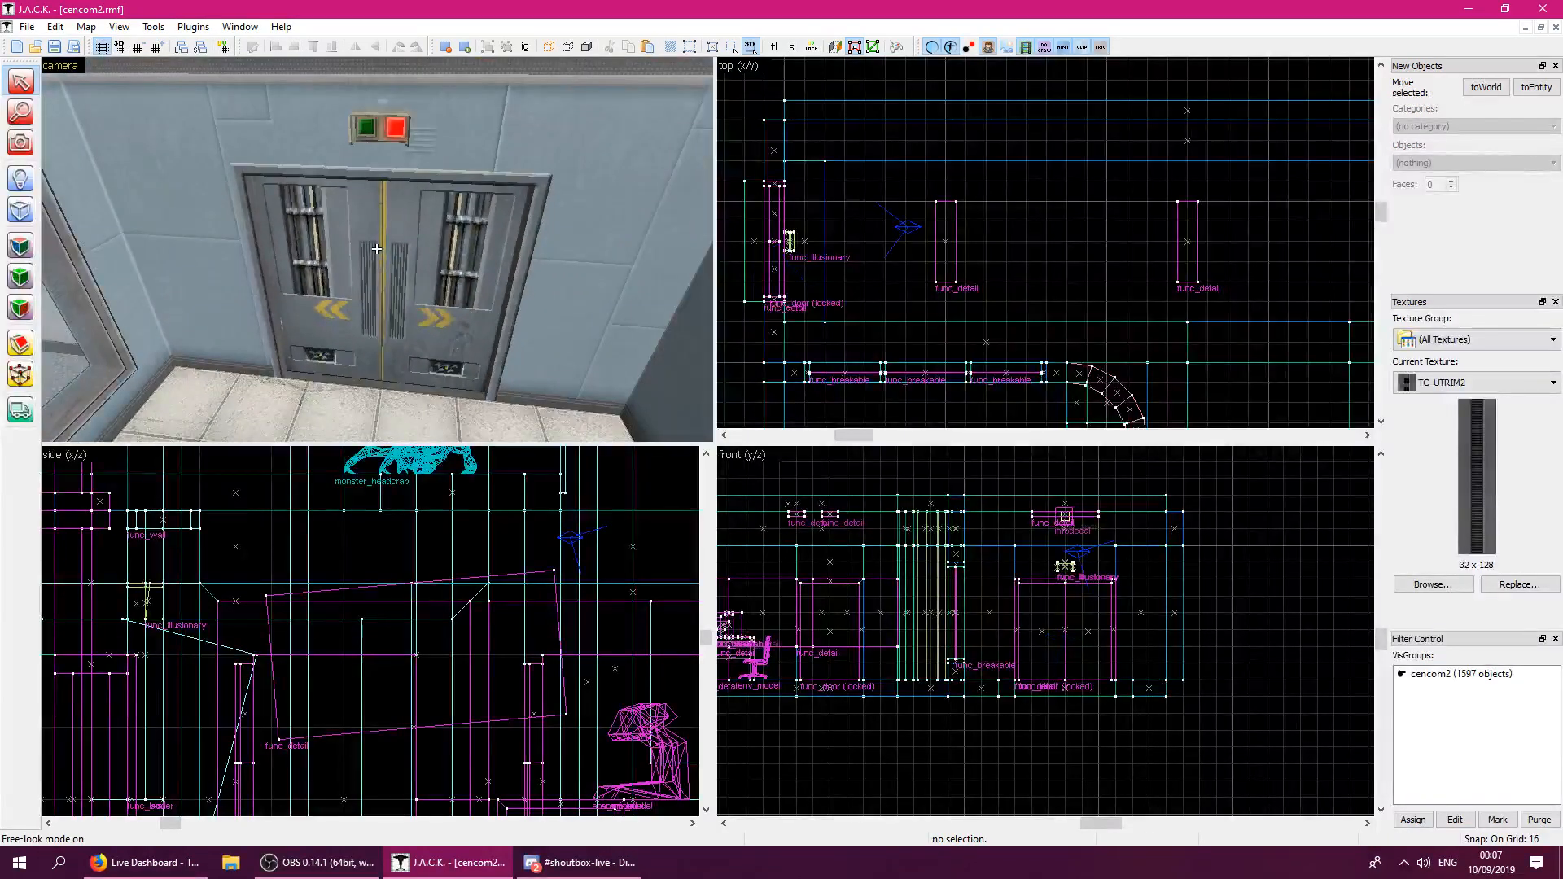
pyautogui.press('w')
pyautogui.press('z')
pyautogui.click(21, 247)
pyautogui.click(392, 237)
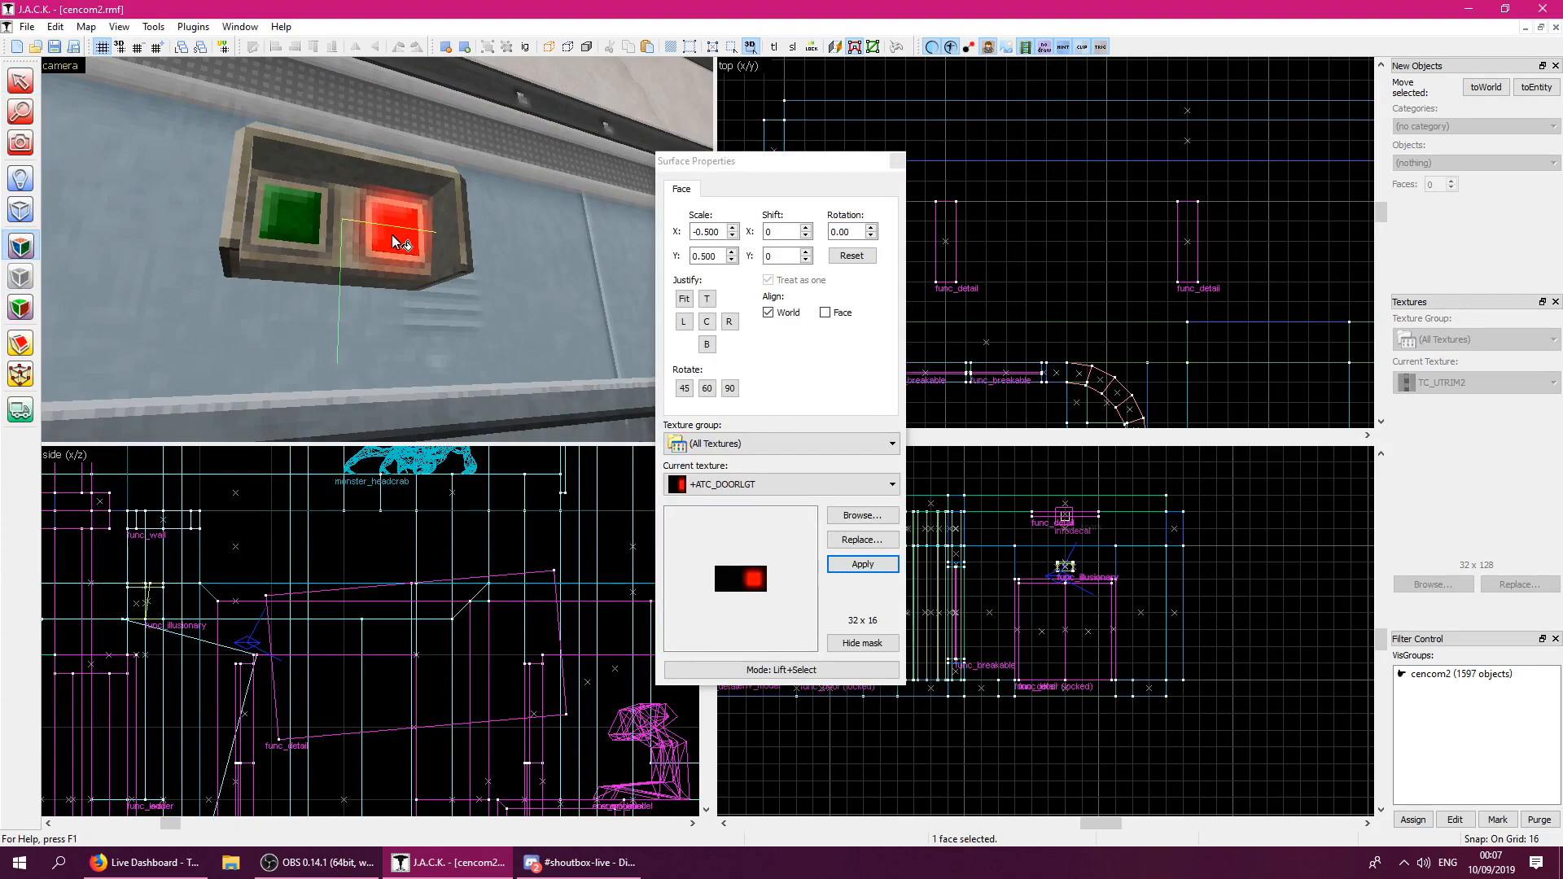
pyautogui.click(863, 515)
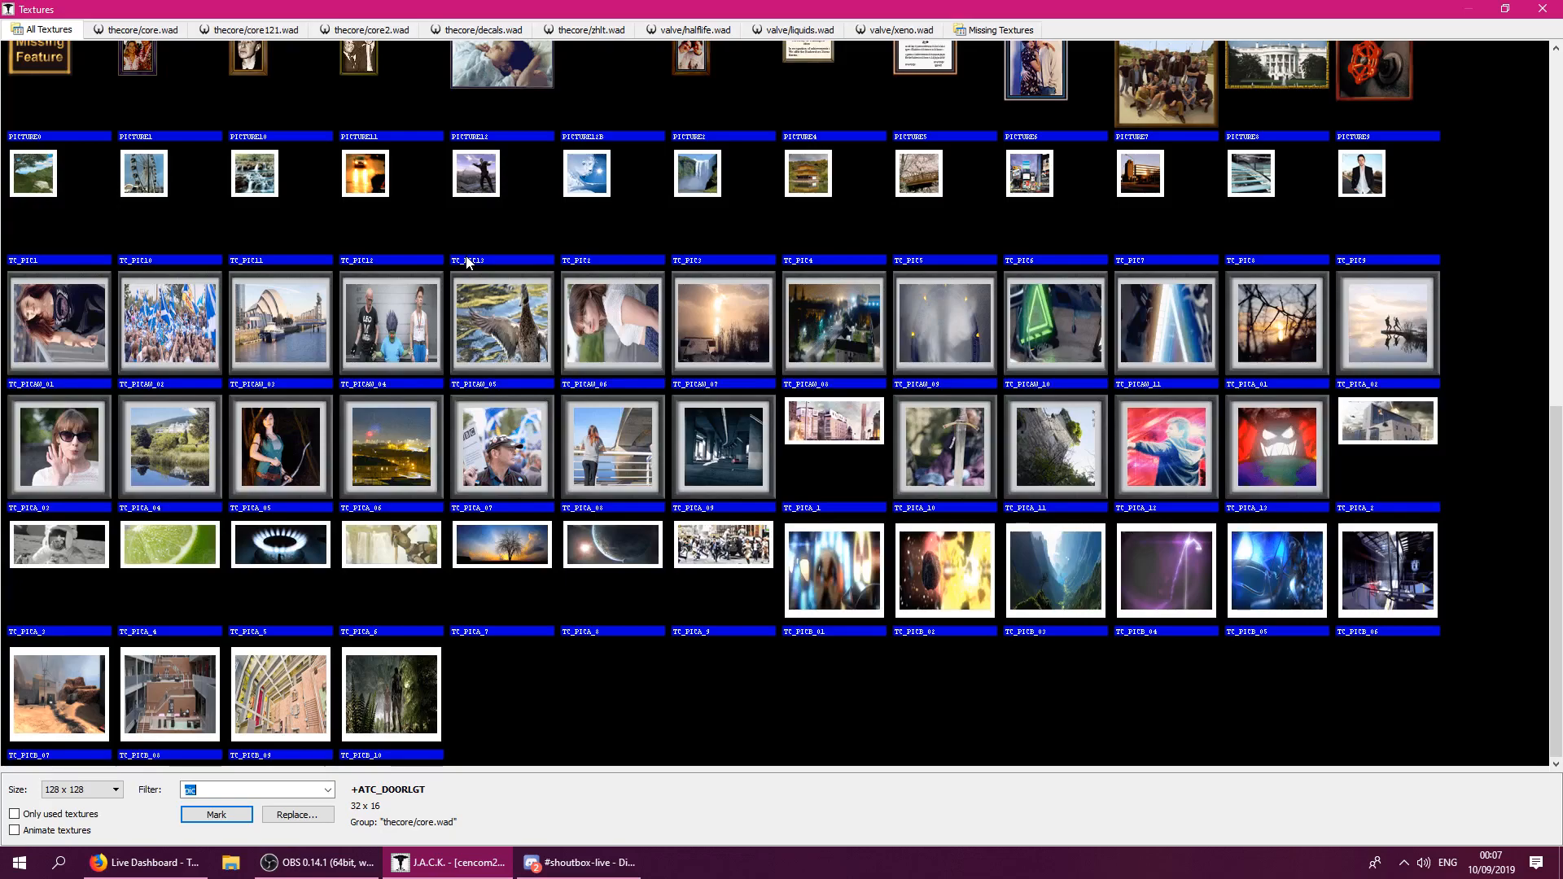
pyautogui.write('dore')
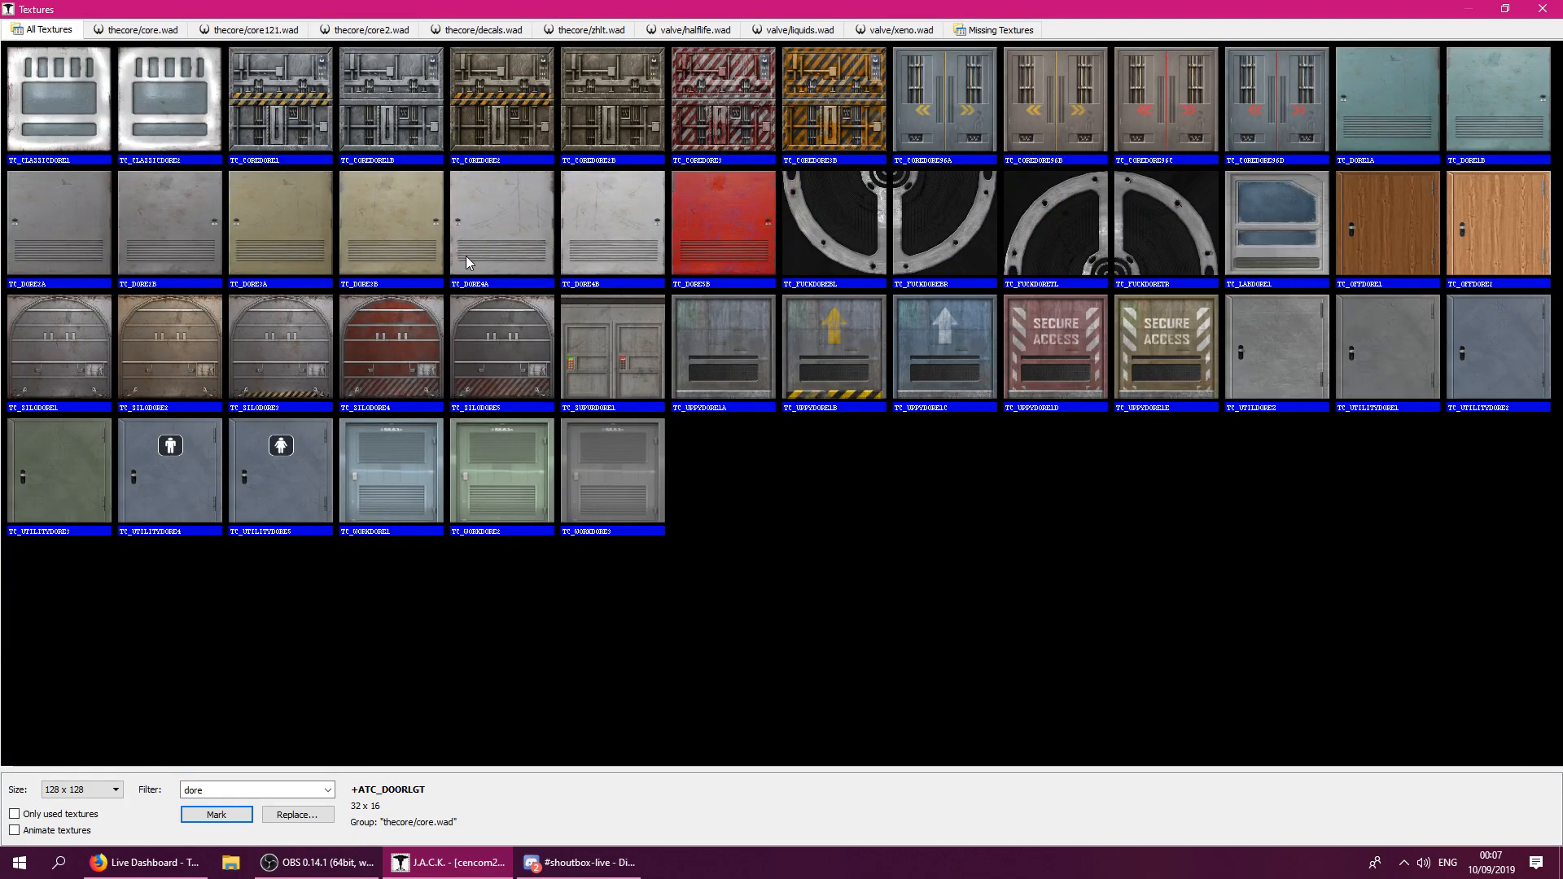
pyautogui.press('BackSpace')
pyautogui.press('BackSpace')
pyautogui.write('ro')
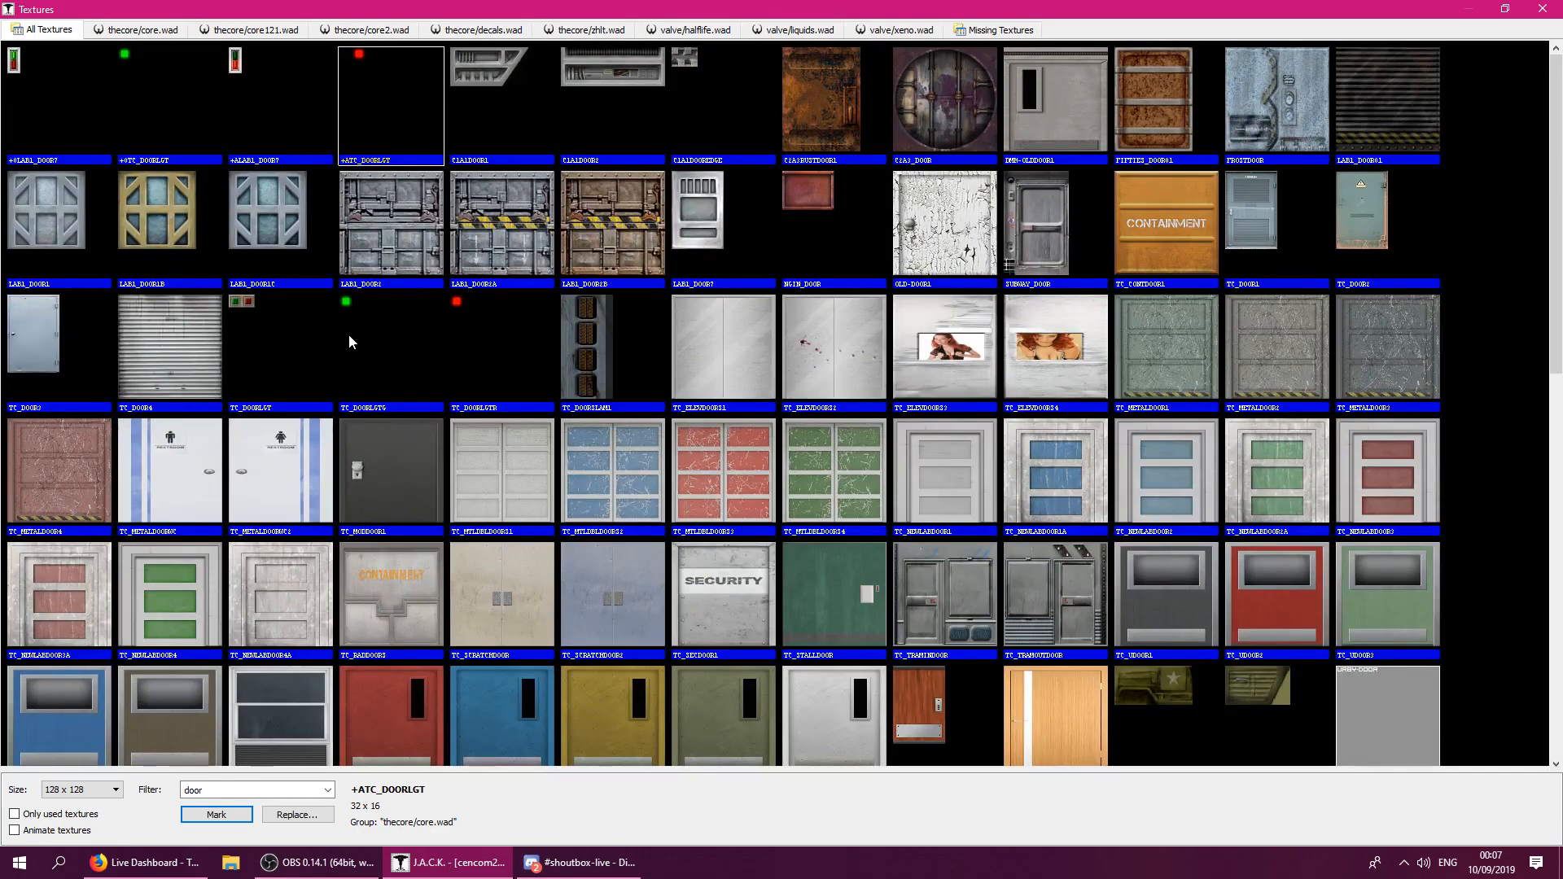
pyautogui.doubleClick(169, 115)
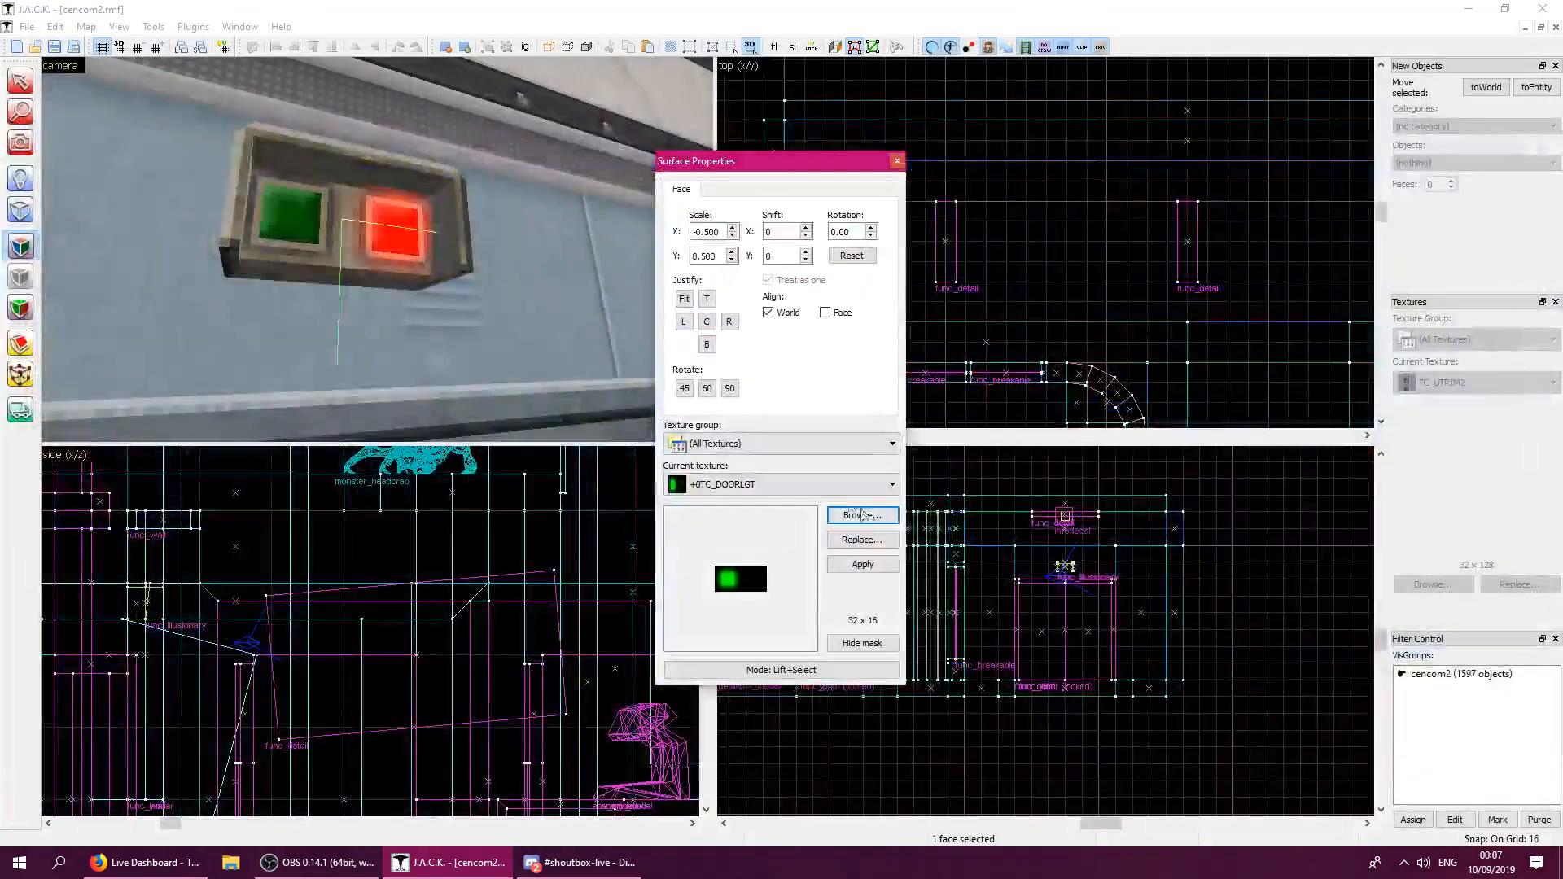
pyautogui.click(894, 564)
pyautogui.click(897, 161)
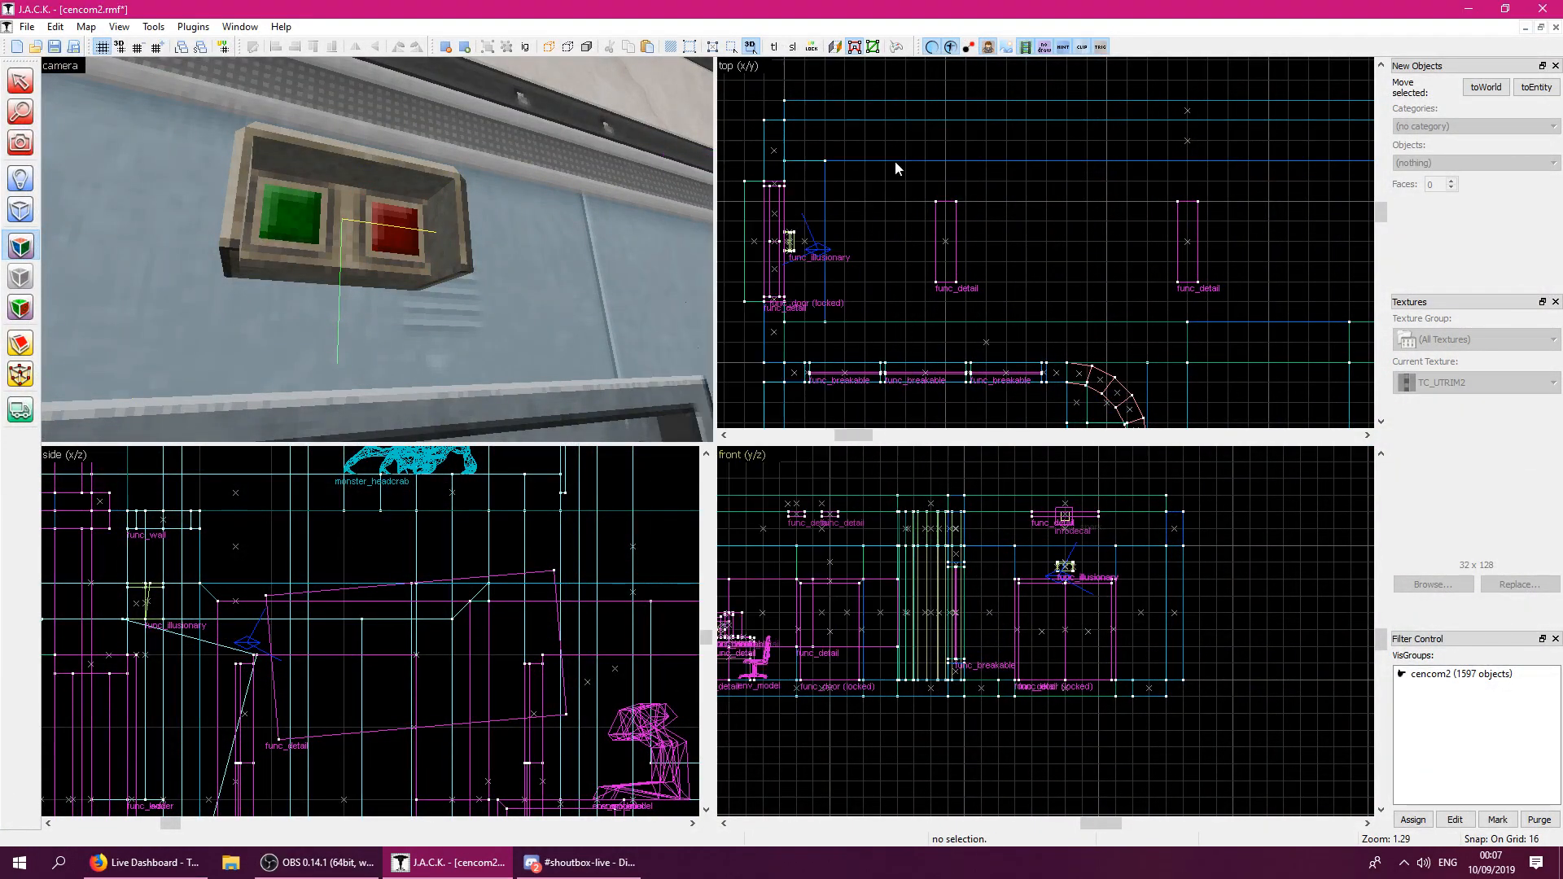
# Examine the double doors at both corridor ends, their indicator lights, the office windows and the surrounding walls.
pyautogui.press('z')
pyautogui.press('s')
pyautogui.press('d')
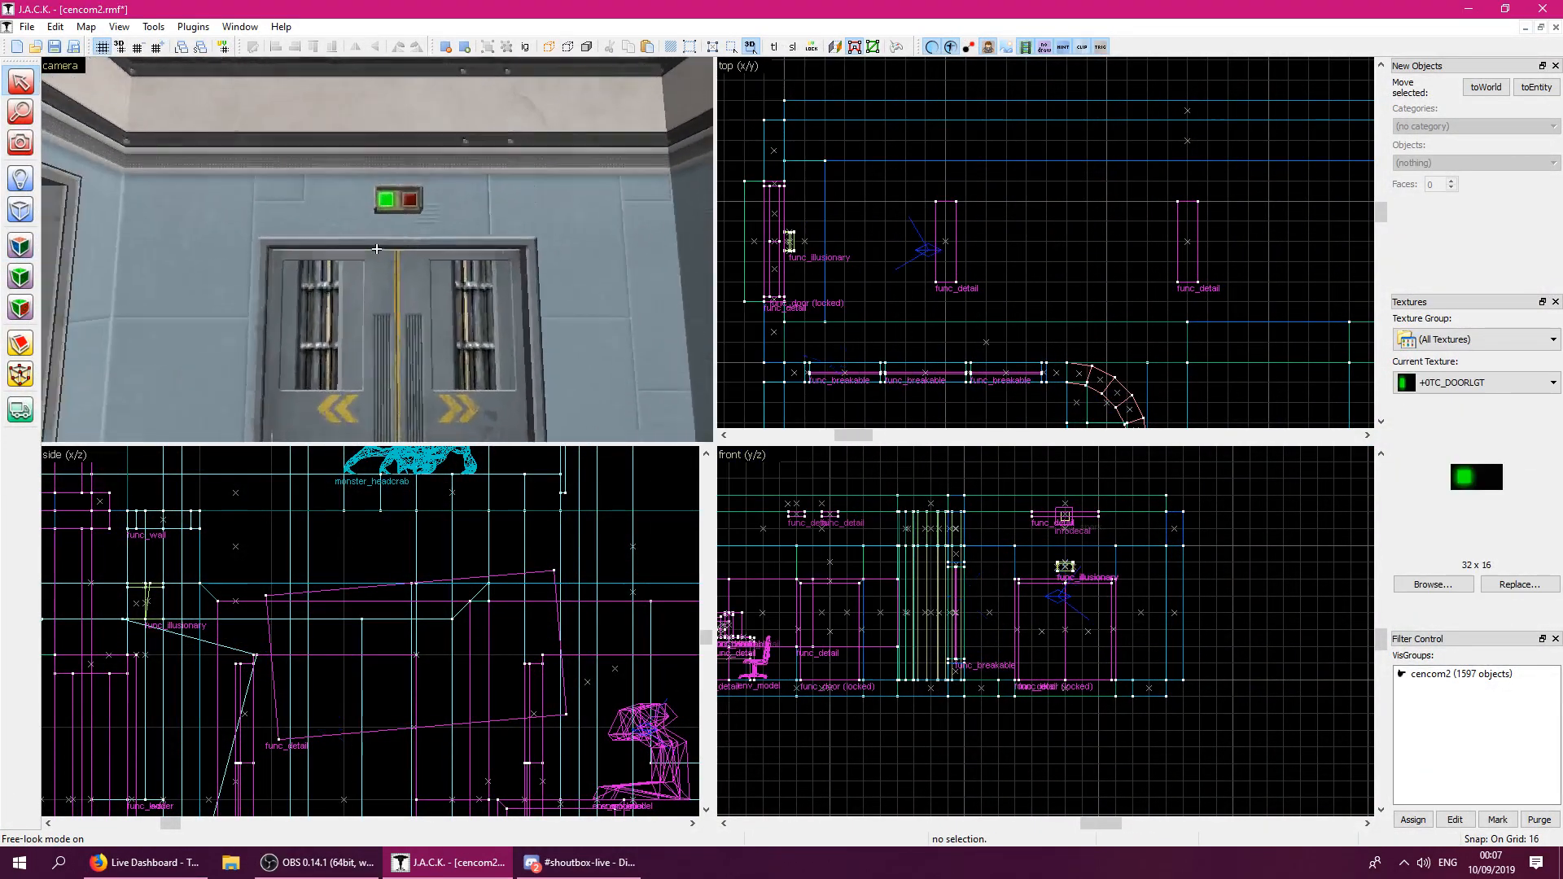
pyautogui.press('z')
pyautogui.press('w')
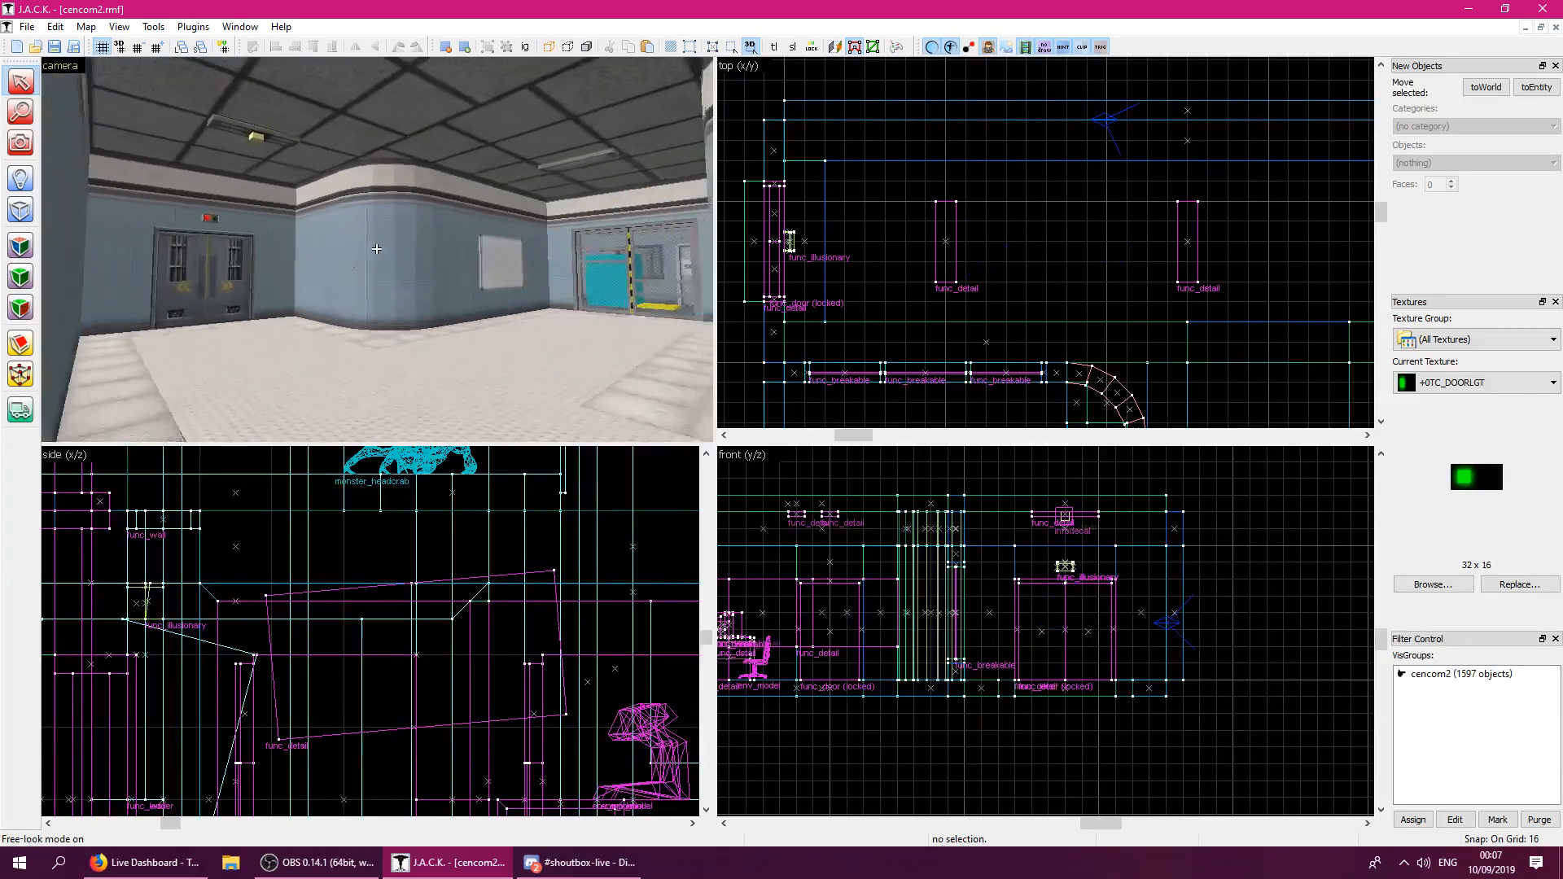
pyautogui.press('w')
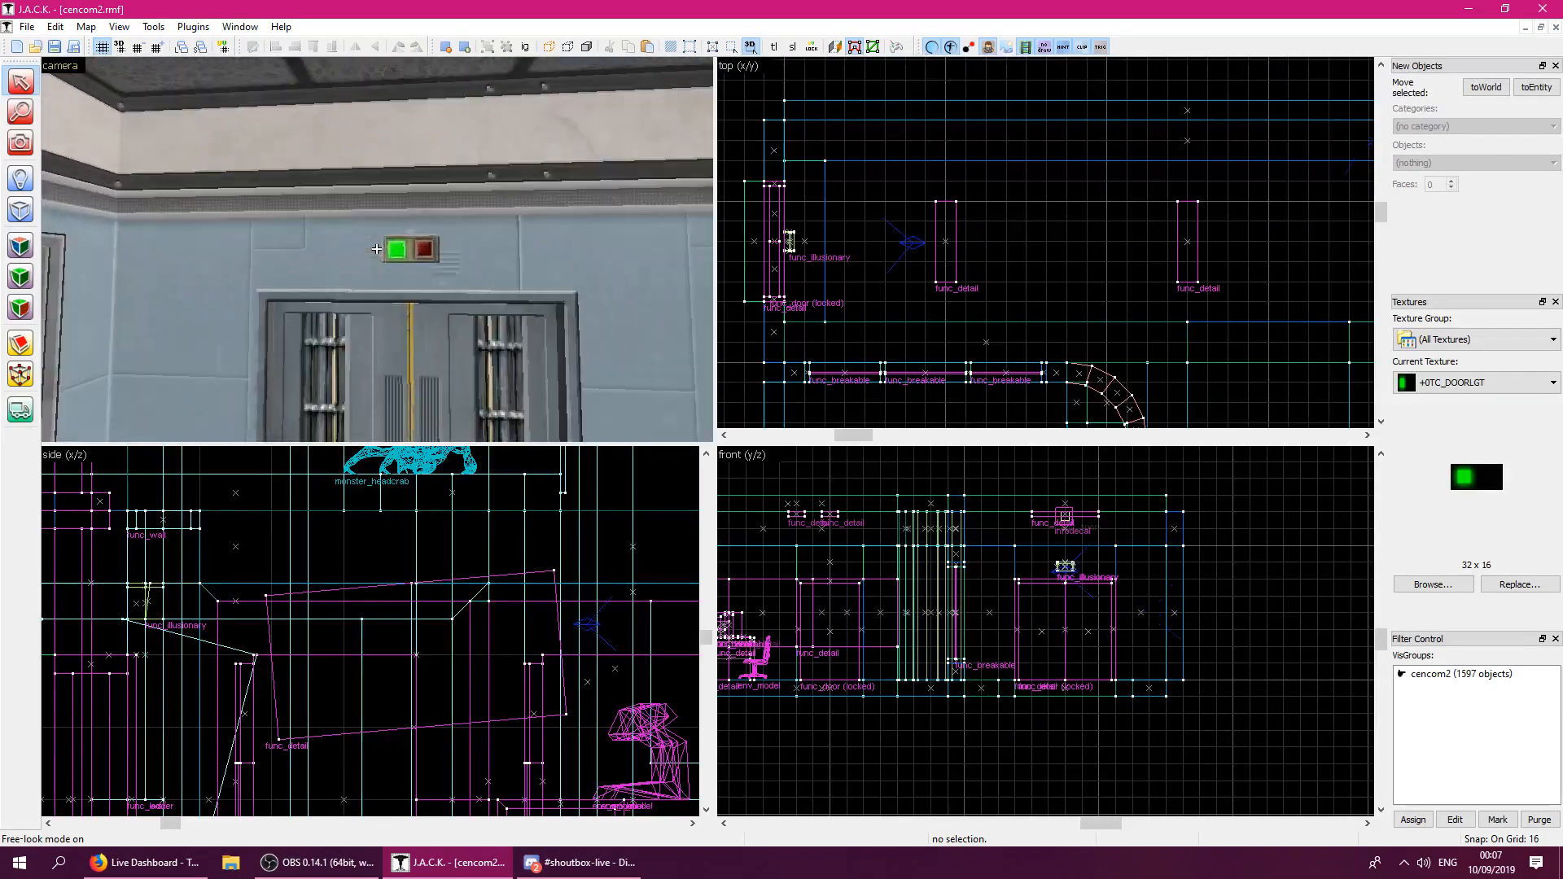
pyautogui.press('w')
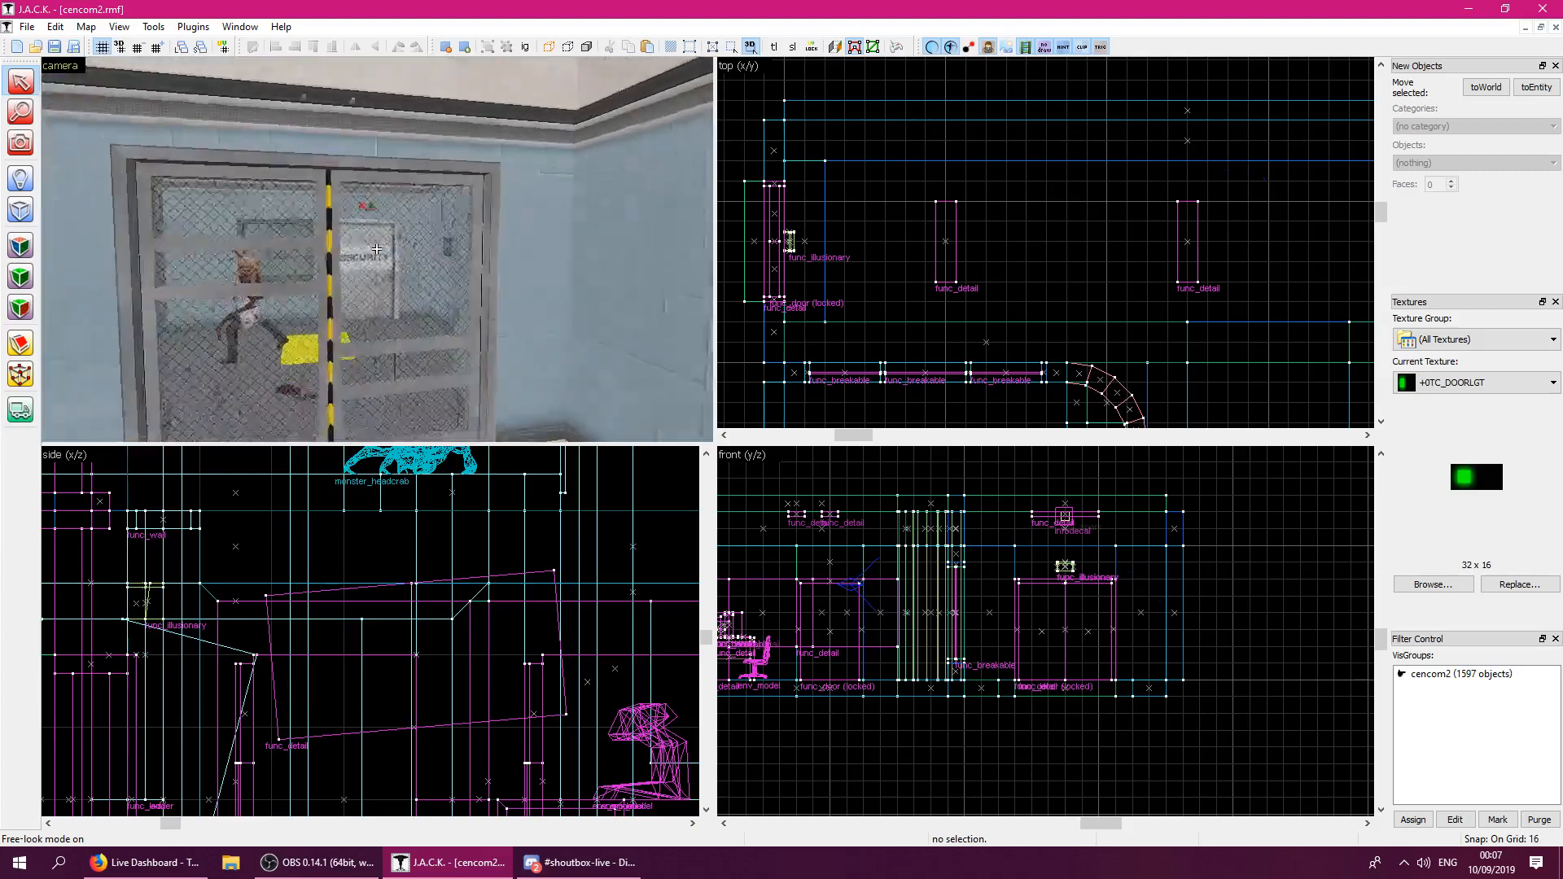
pyautogui.press('w')
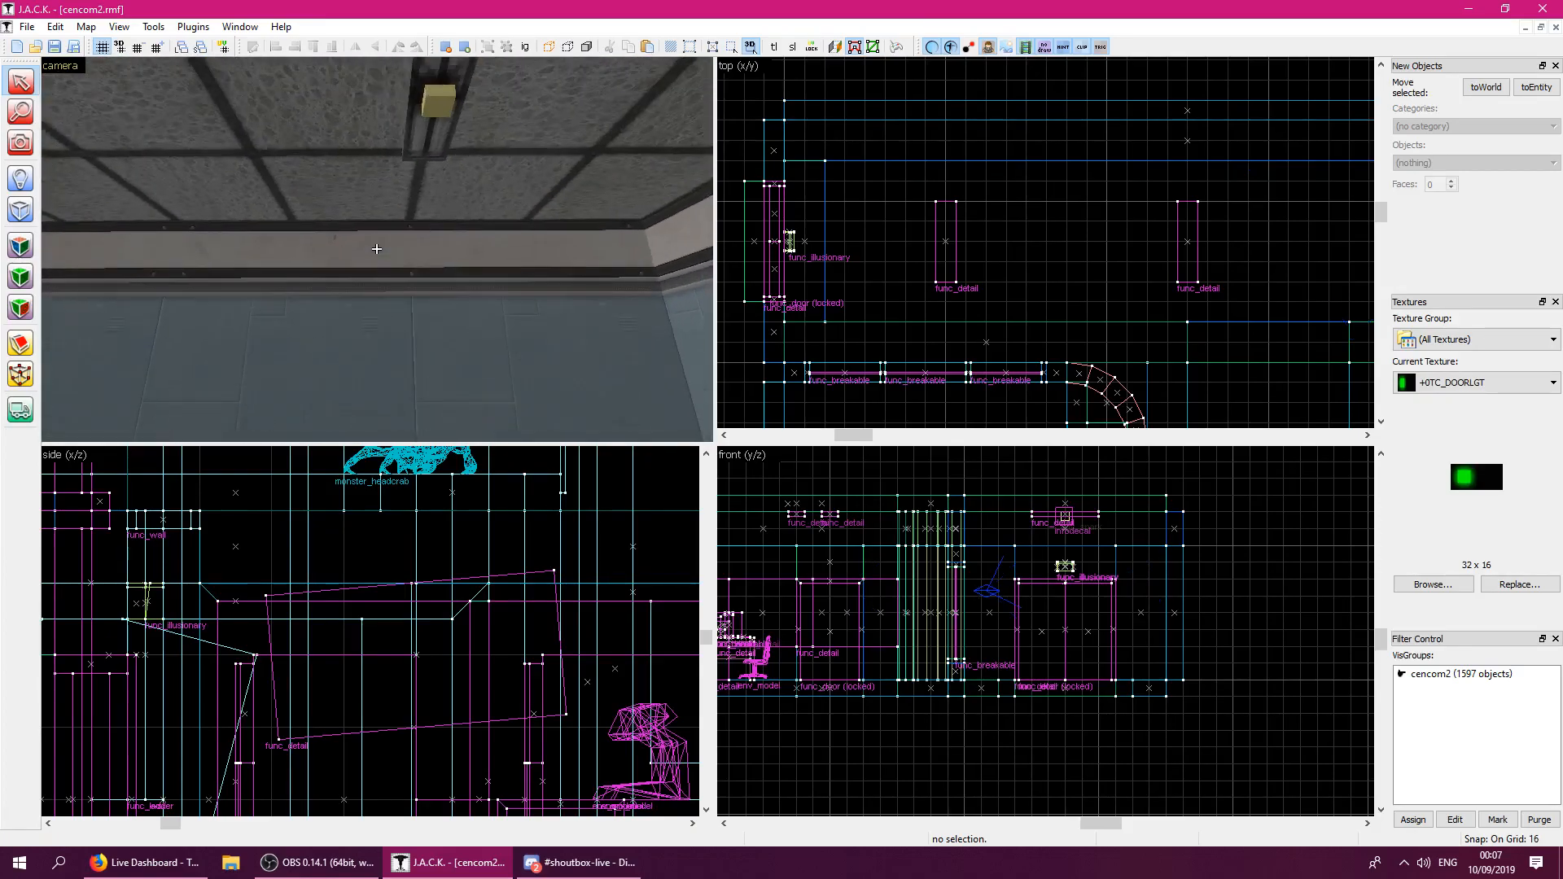
pyautogui.press('w')
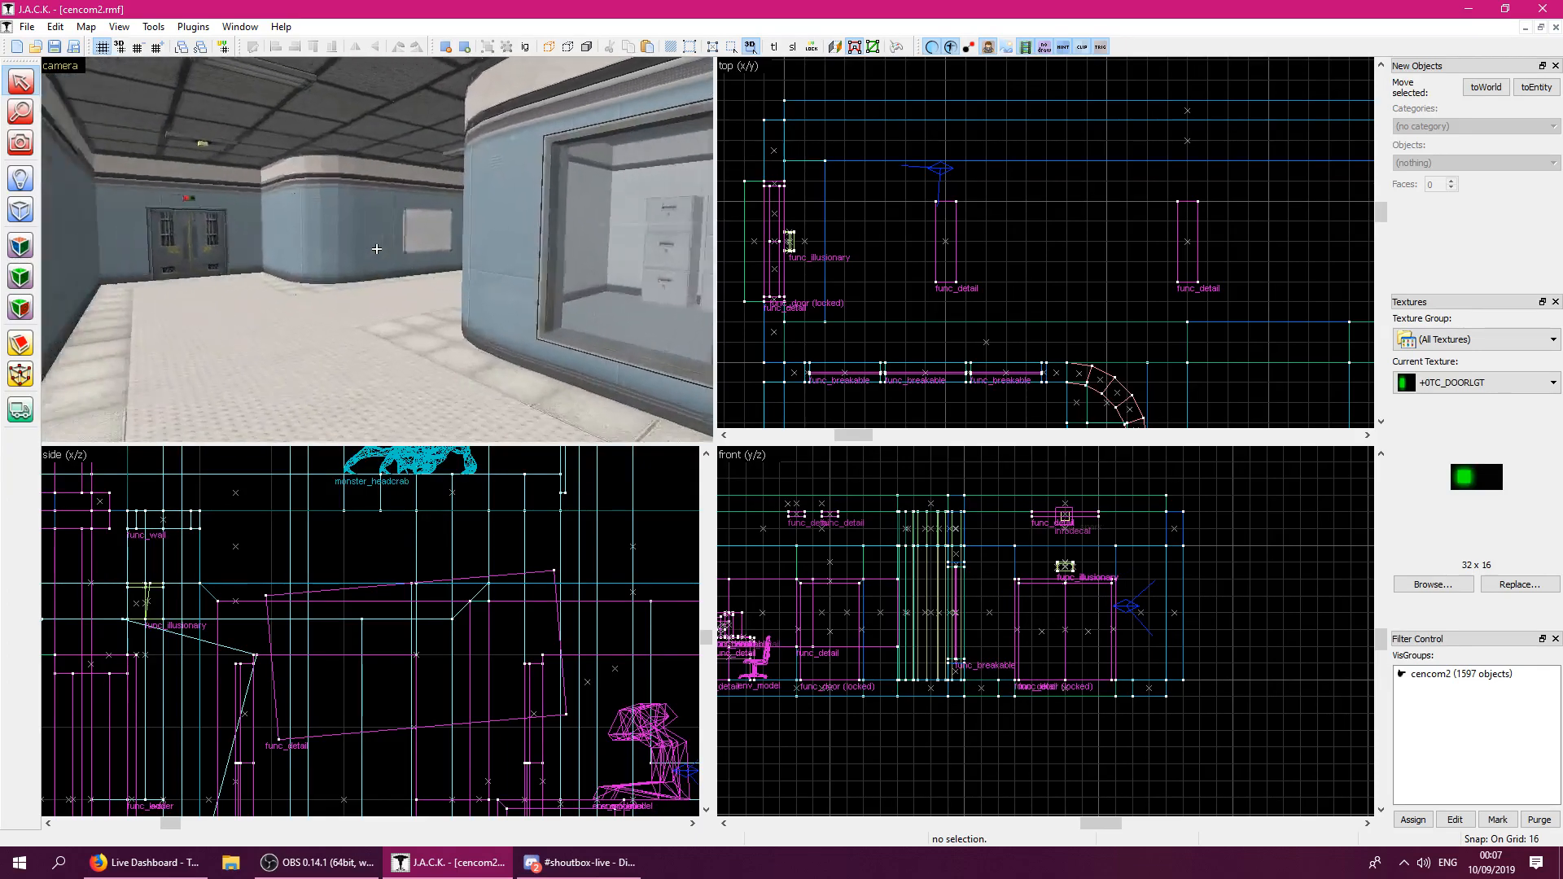
pyautogui.press('w')
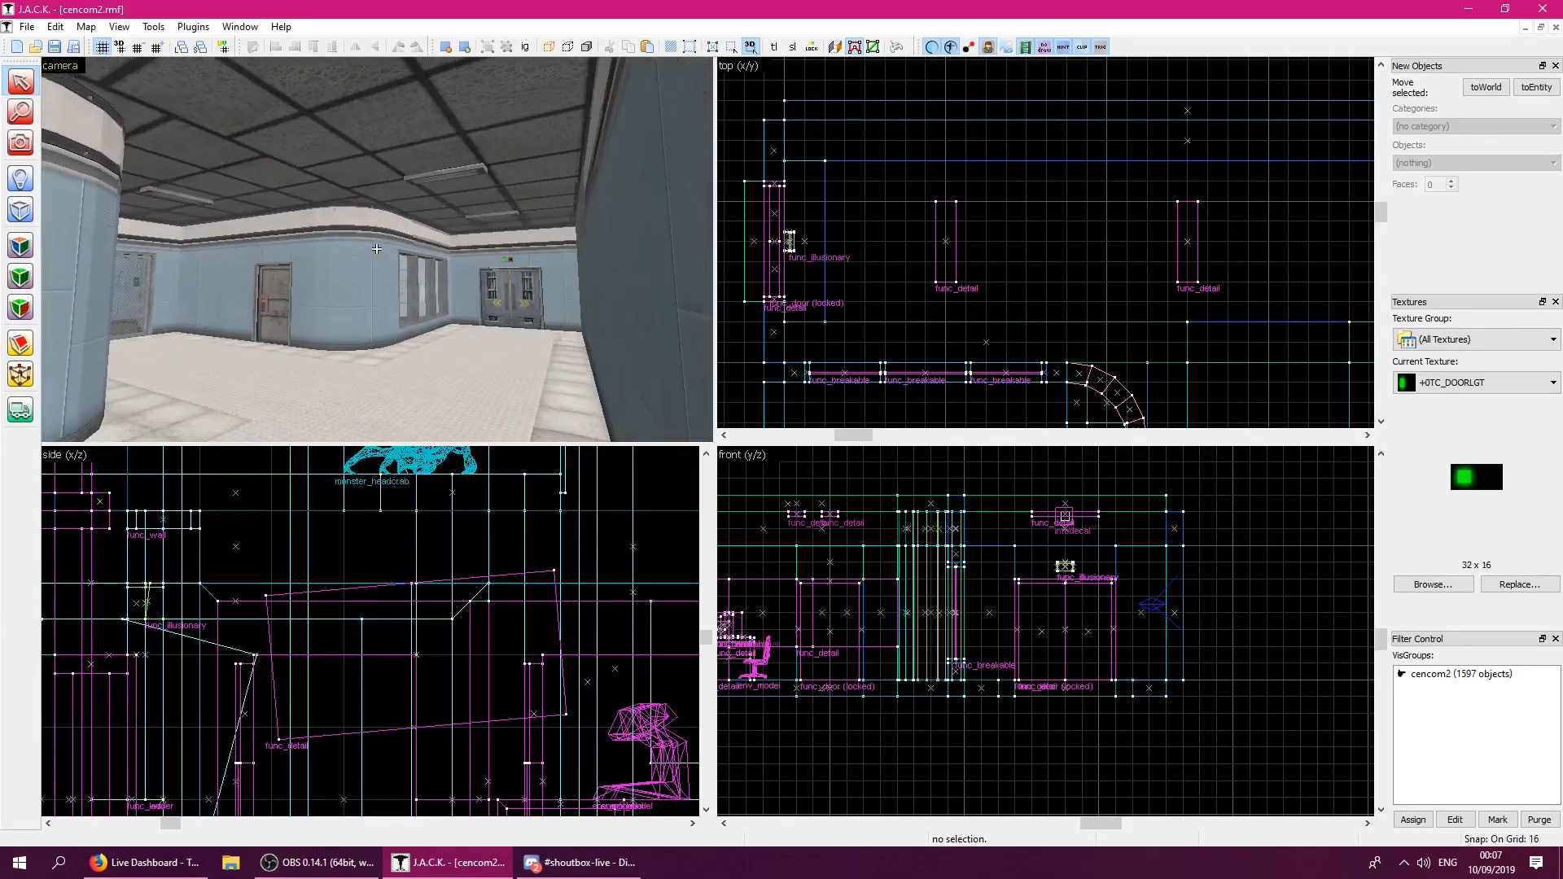
pyautogui.press('w')
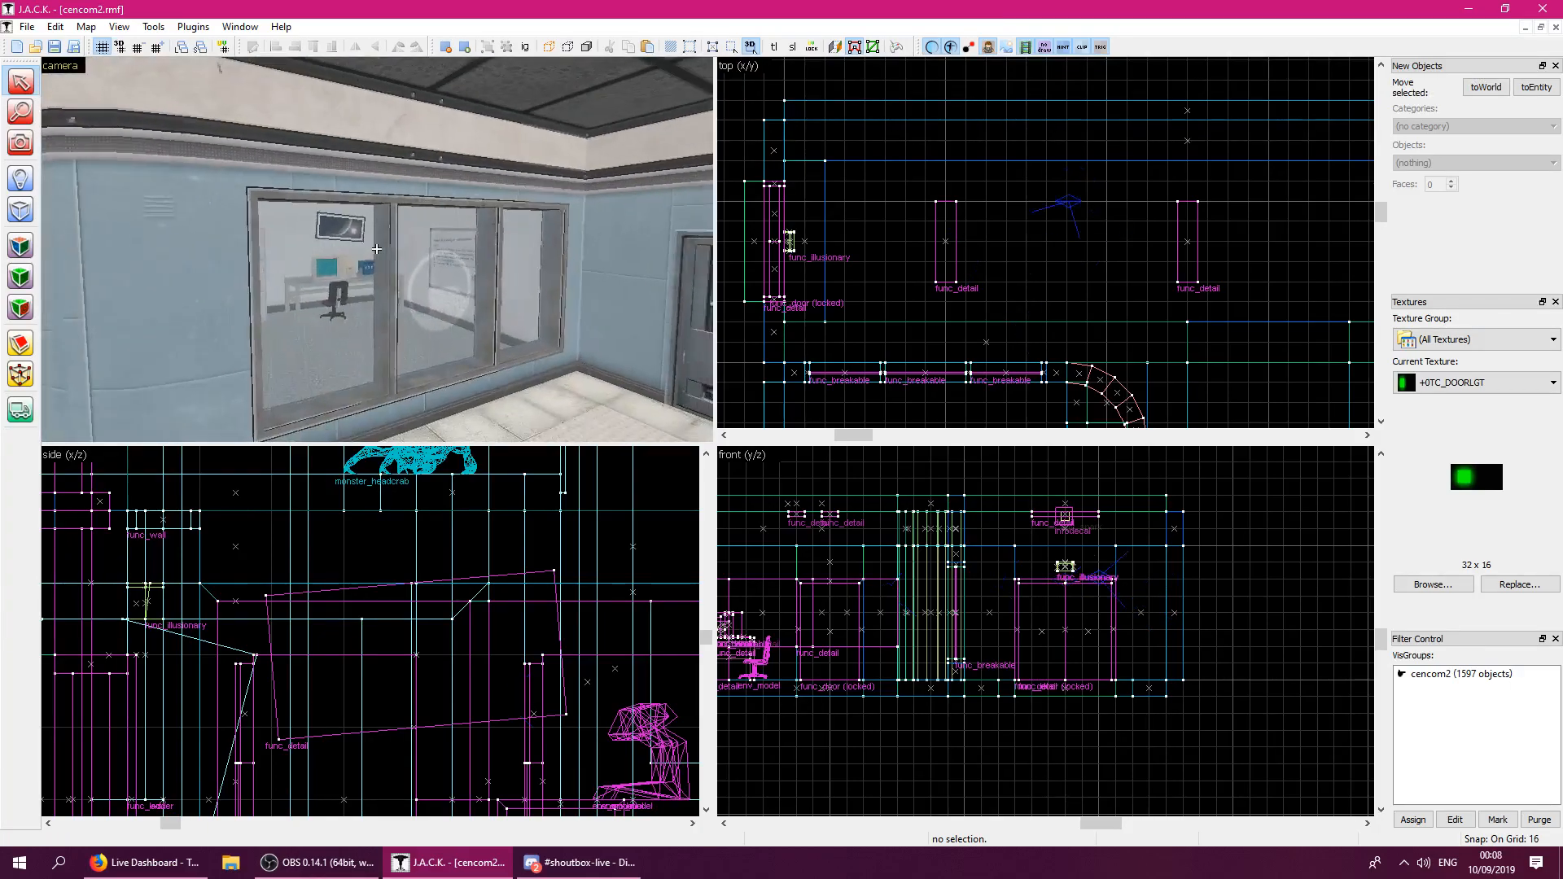
pyautogui.press('a')
pyautogui.press('s')
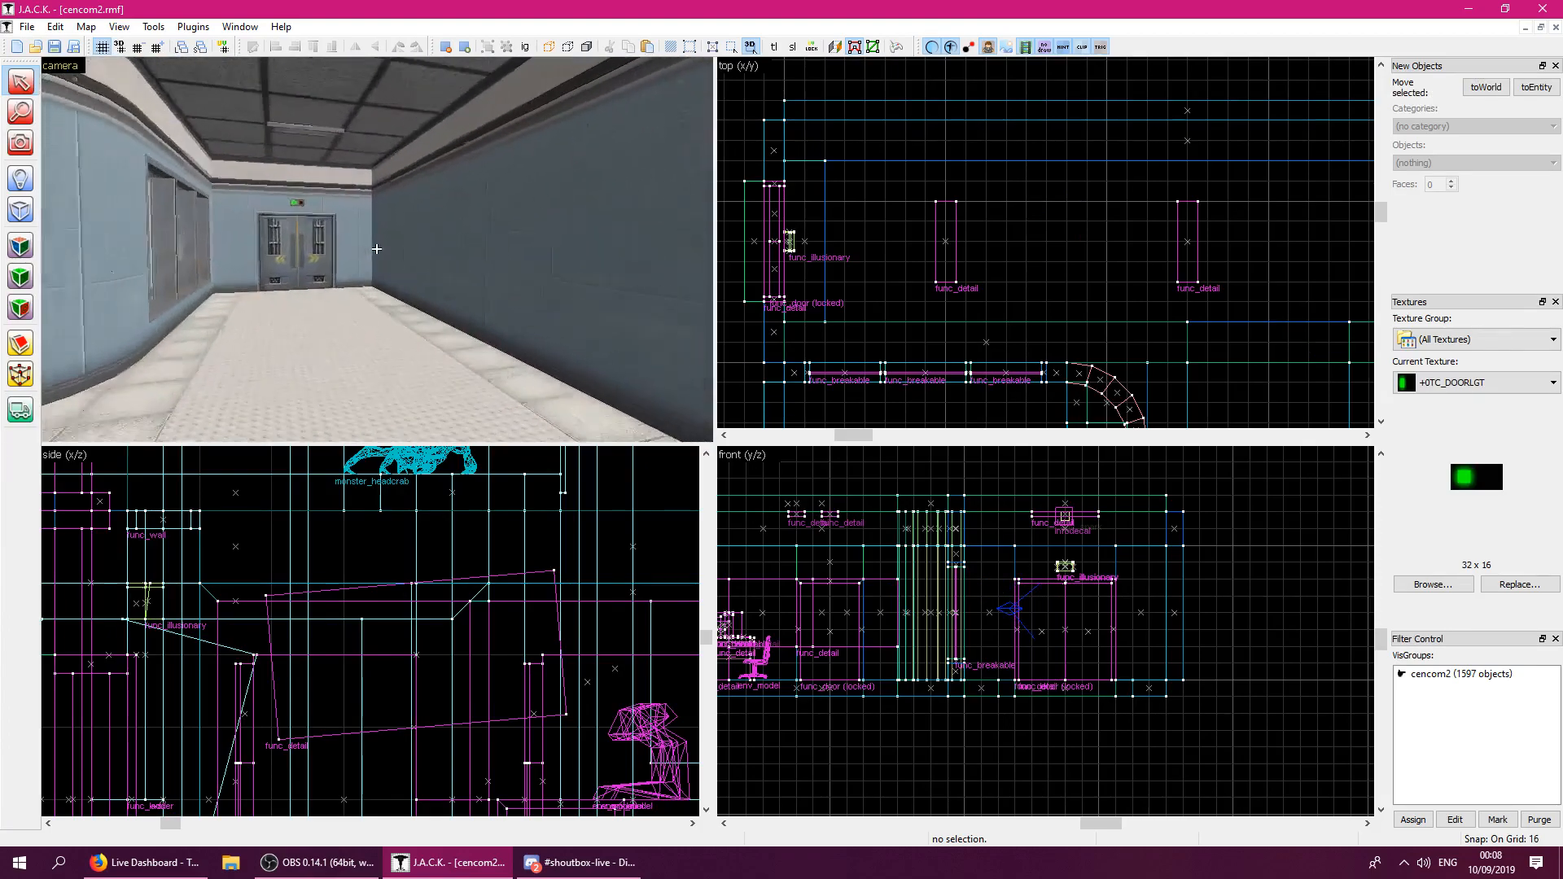
pyautogui.press('a')
pyautogui.press('s')
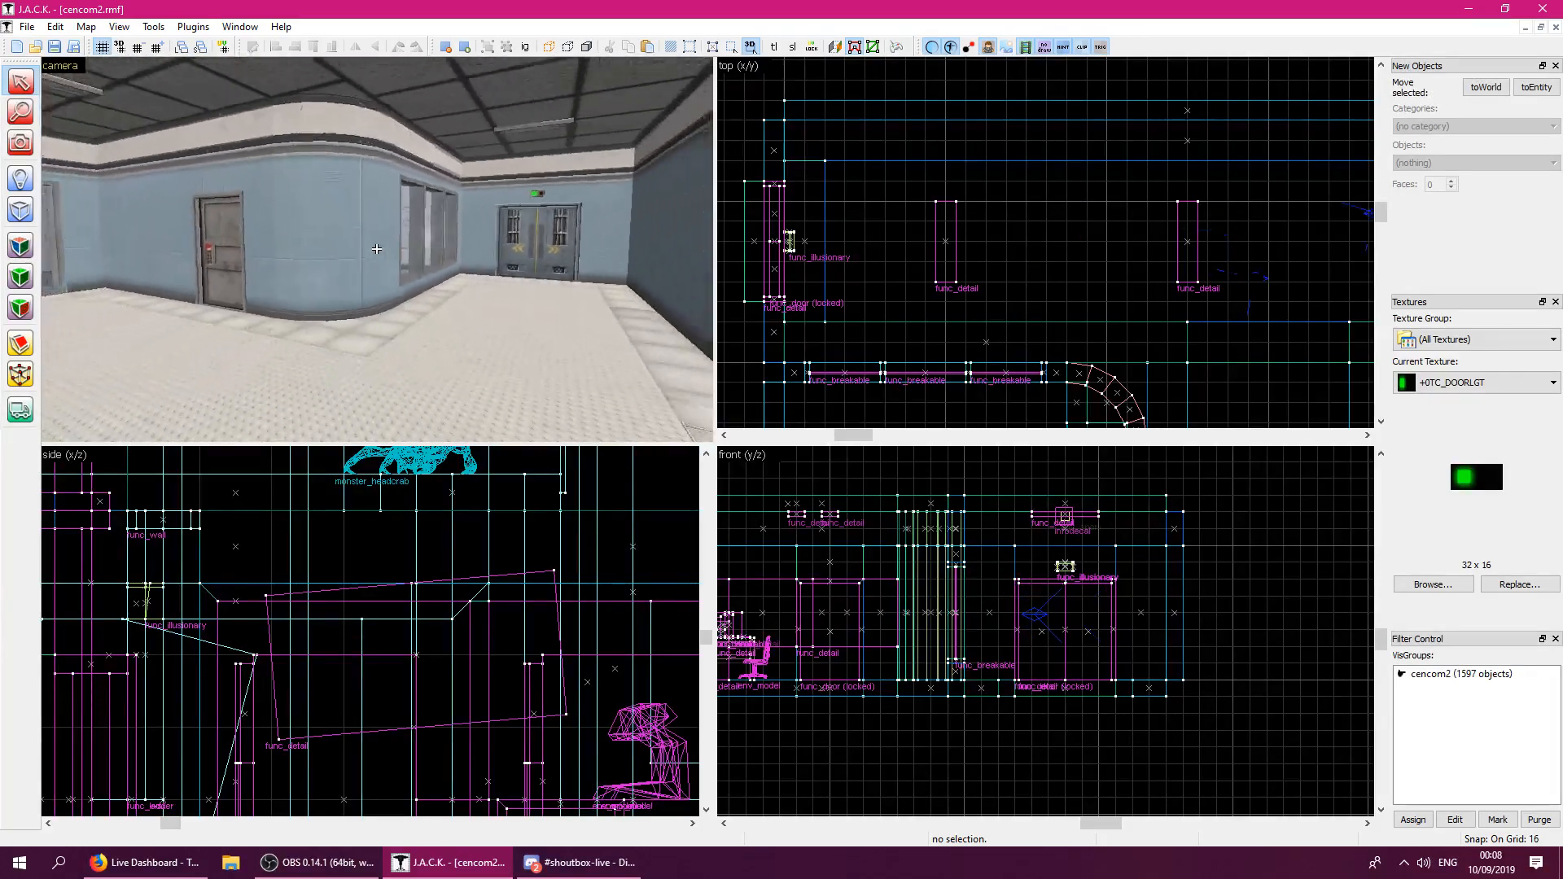
pyautogui.press('z')
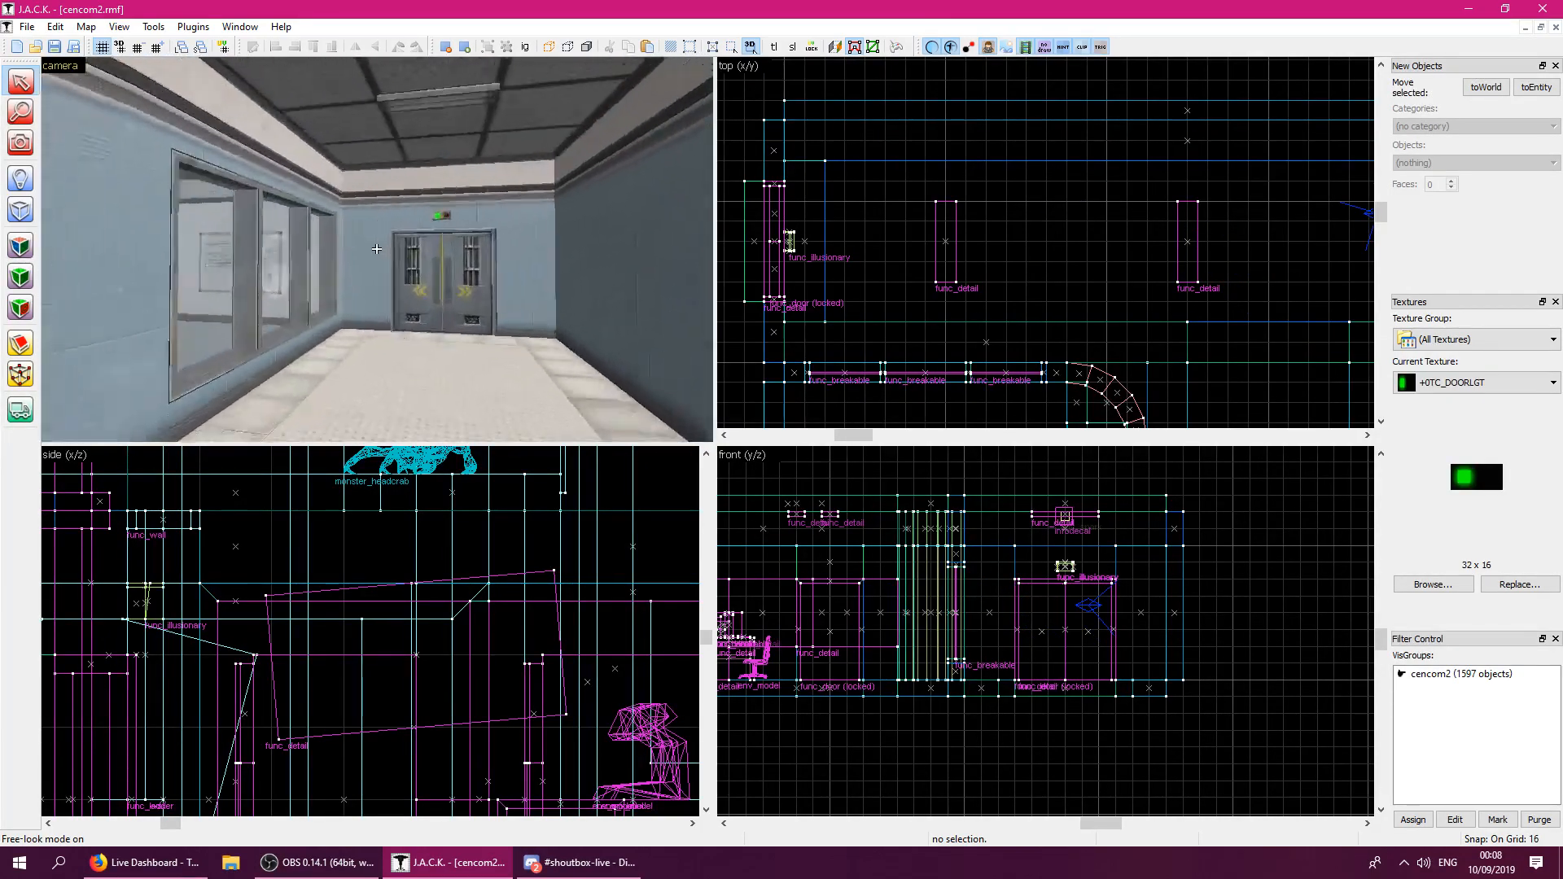
# Try raising the corridor whiteboard 16 units with texture lock enabled, then undo the move and deselect it.
pyautogui.press('d')
pyautogui.press('w')
pyautogui.click(377, 256)
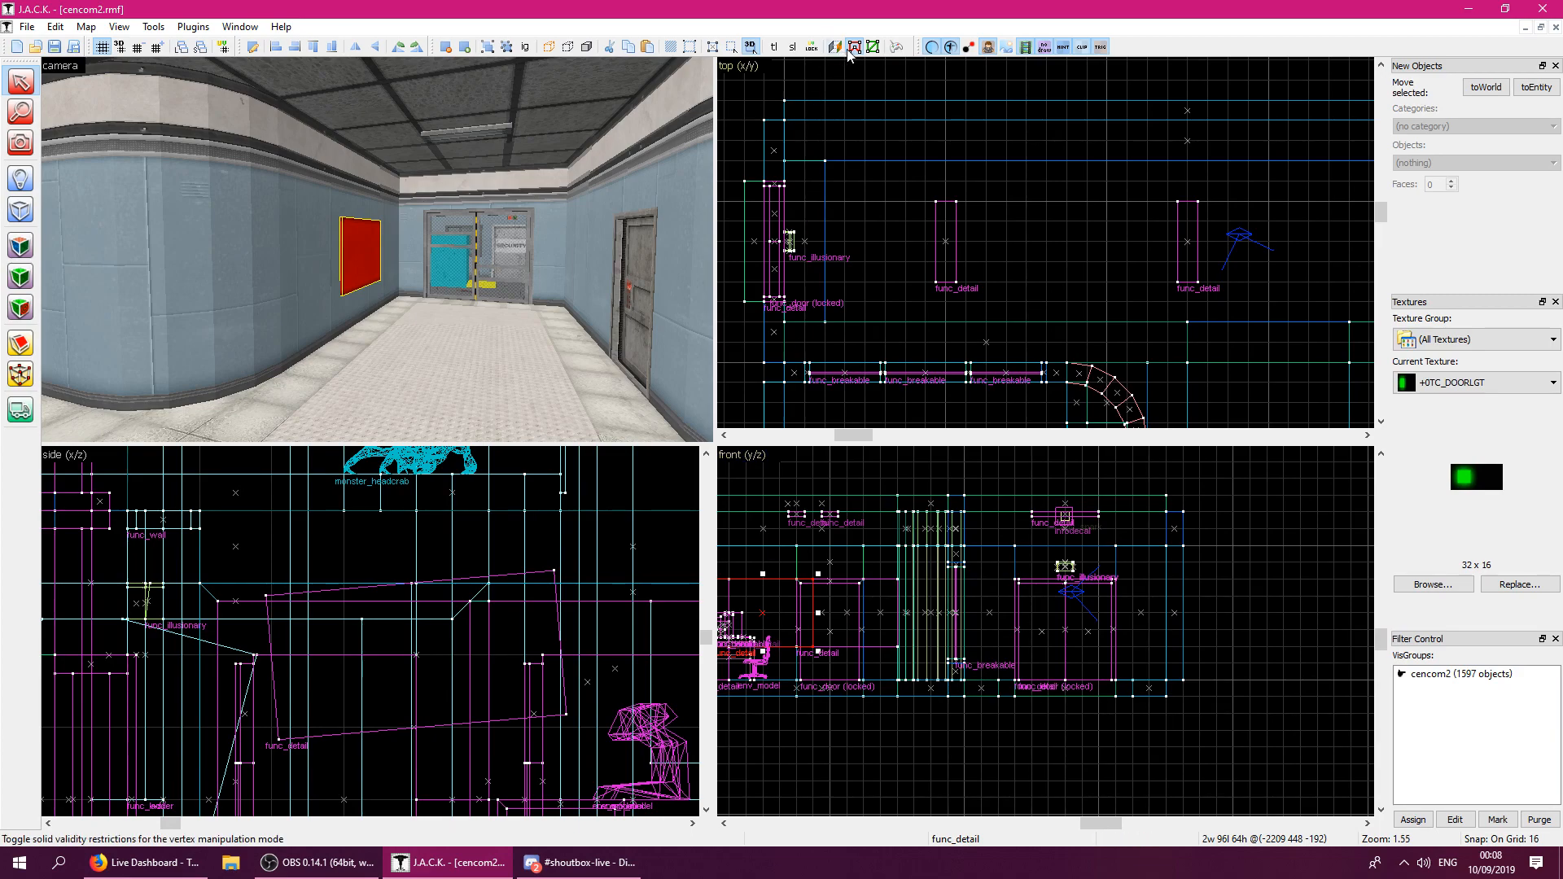
pyautogui.click(774, 47)
pyautogui.moveTo(776, 611); pyautogui.dragTo(776, 596)
pyautogui.press('z')
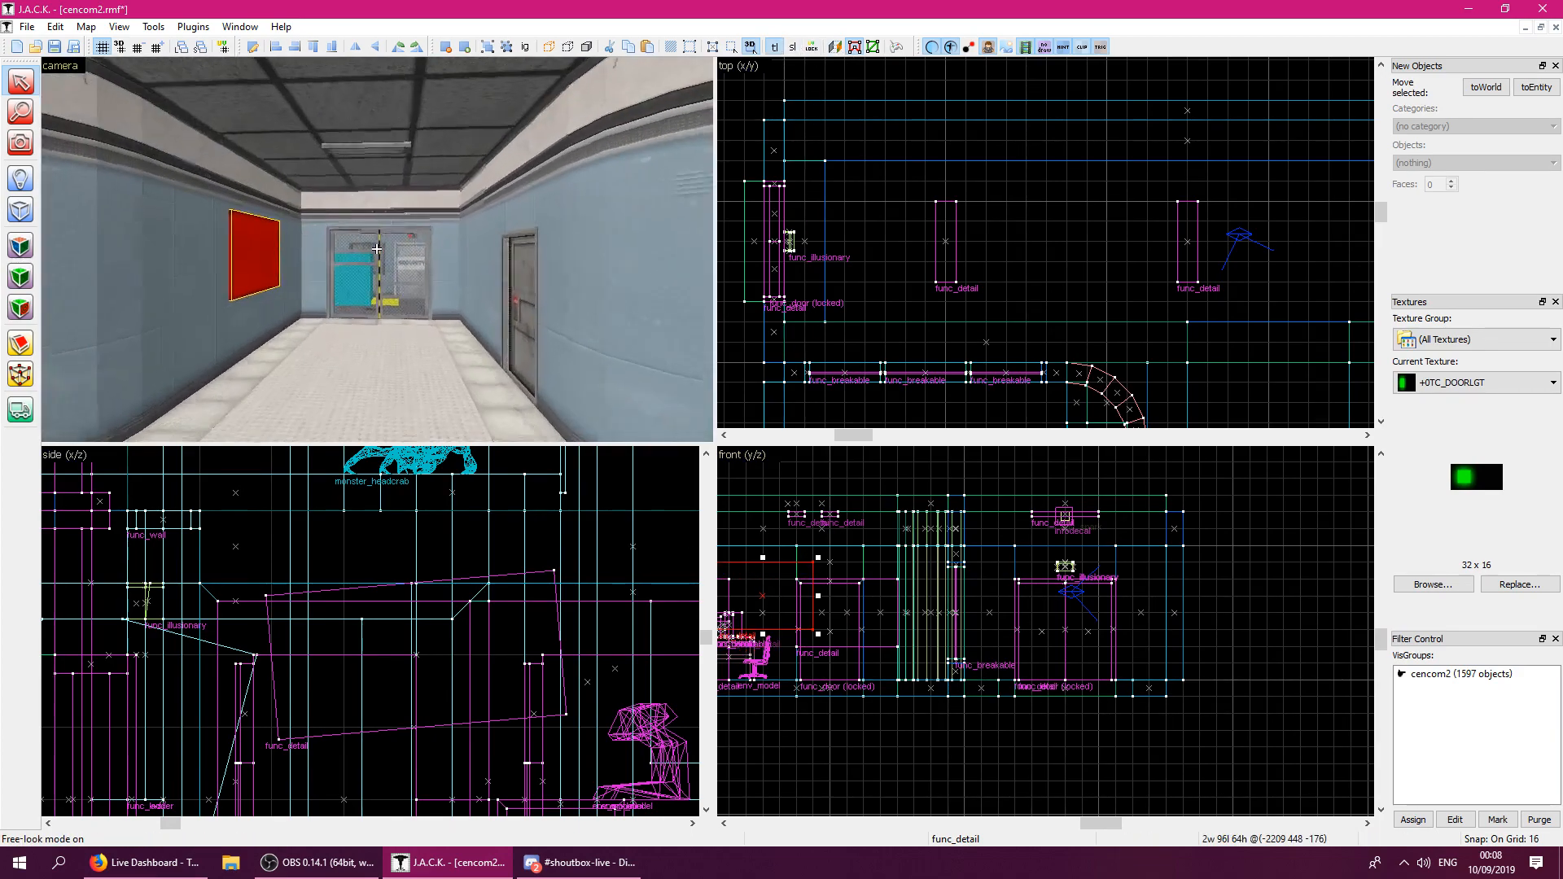
pyautogui.press('z')
pyautogui.hotkey('ctrl', 'z')
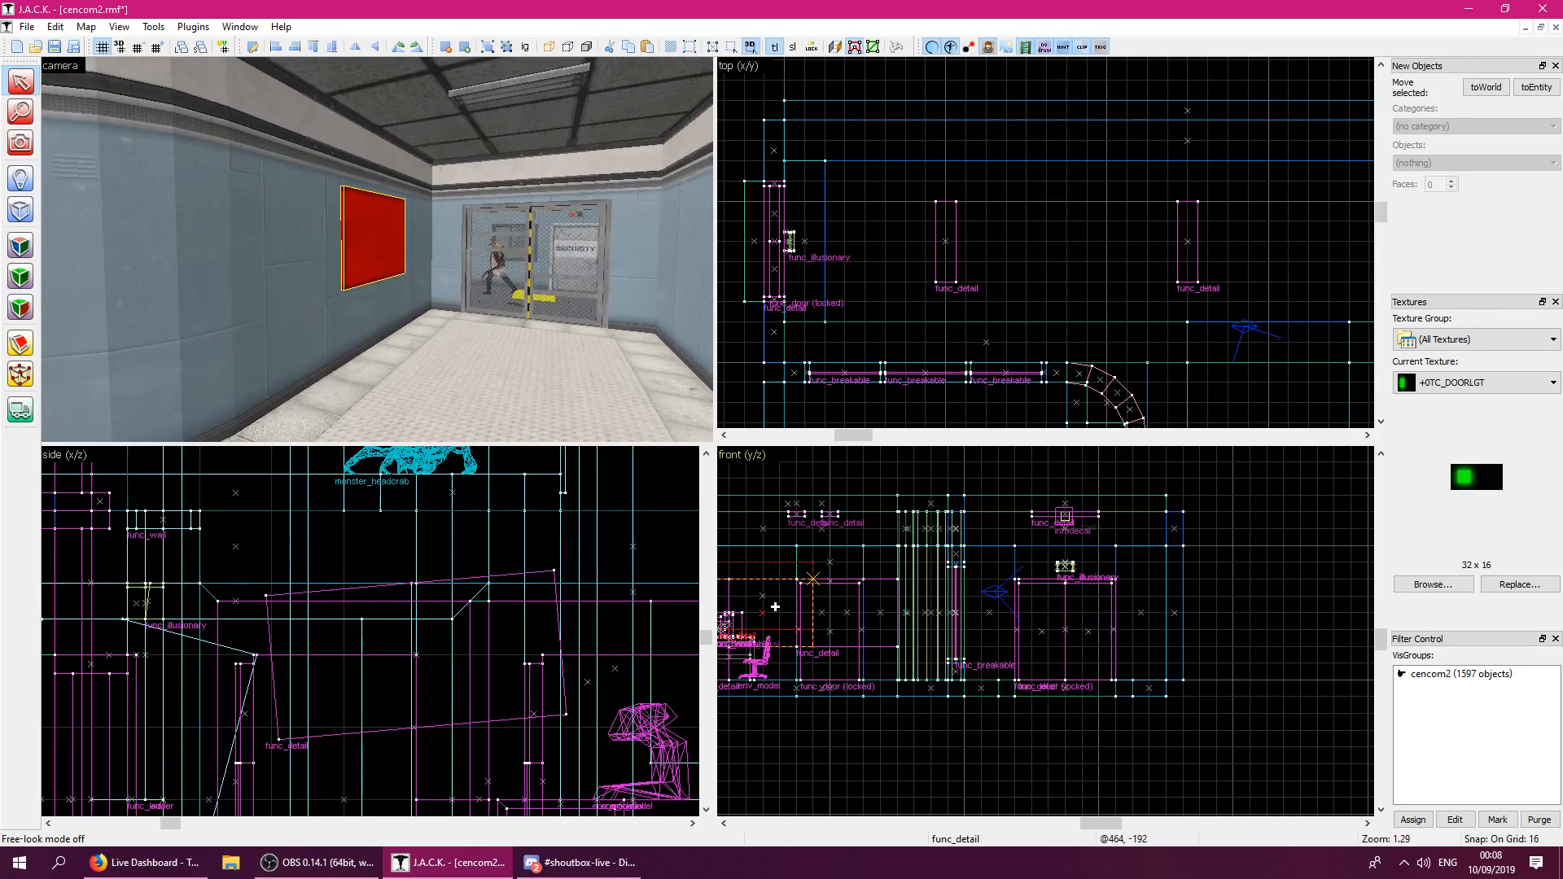
pyautogui.press('z')
pyautogui.press('z')
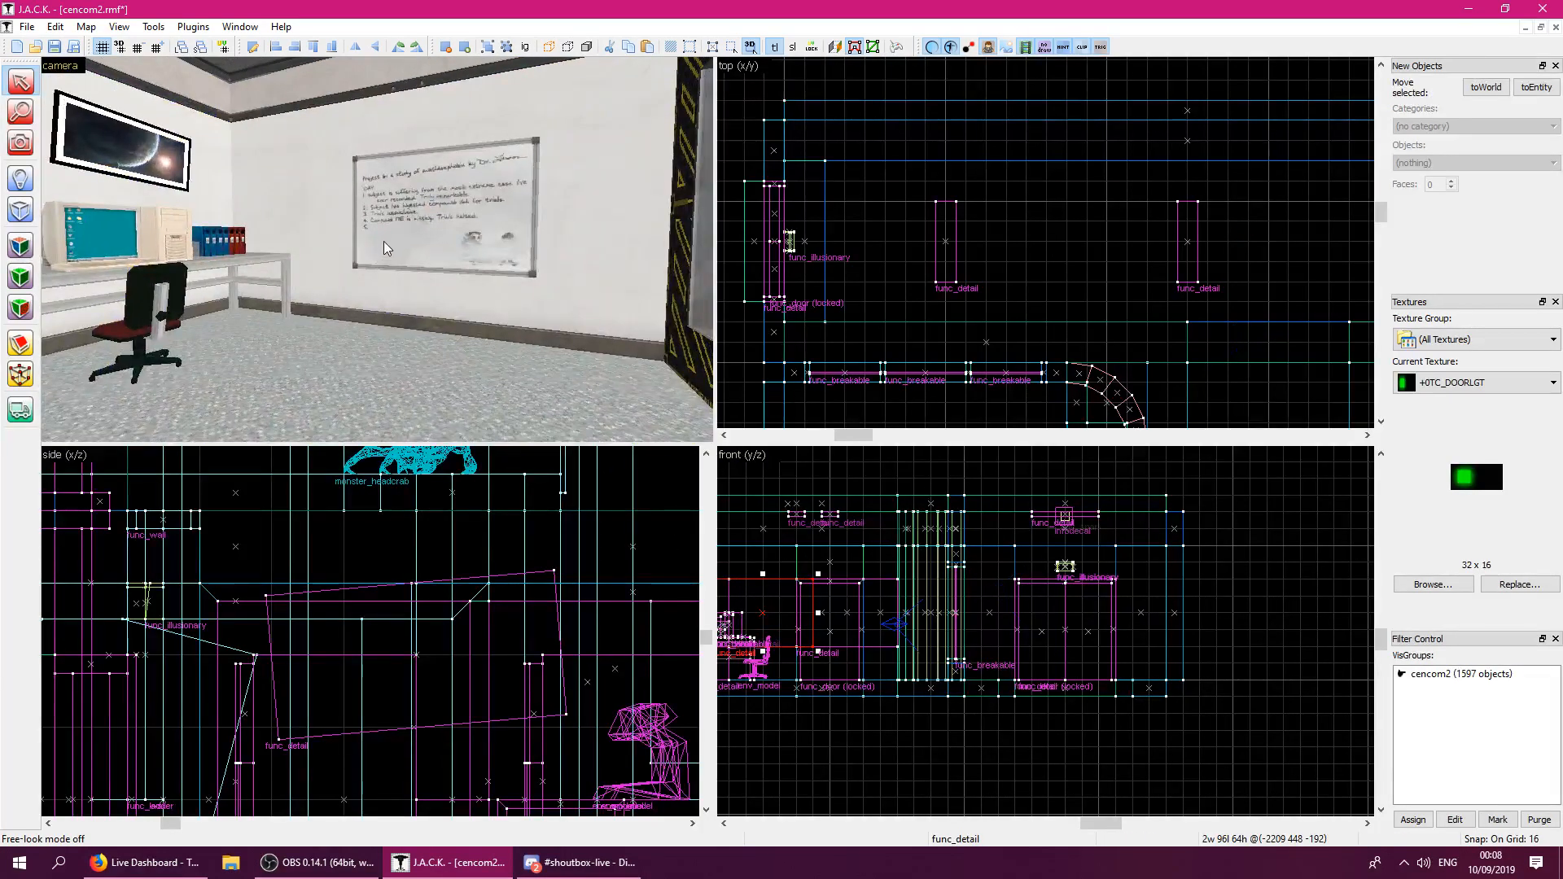
pyautogui.click(387, 246)
pyautogui.click(736, 339)
# Inspect the corridor whiteboard and the adjoining curved wall, and save the map.
pyautogui.press('z')
pyautogui.press('w')
pyautogui.press('w')
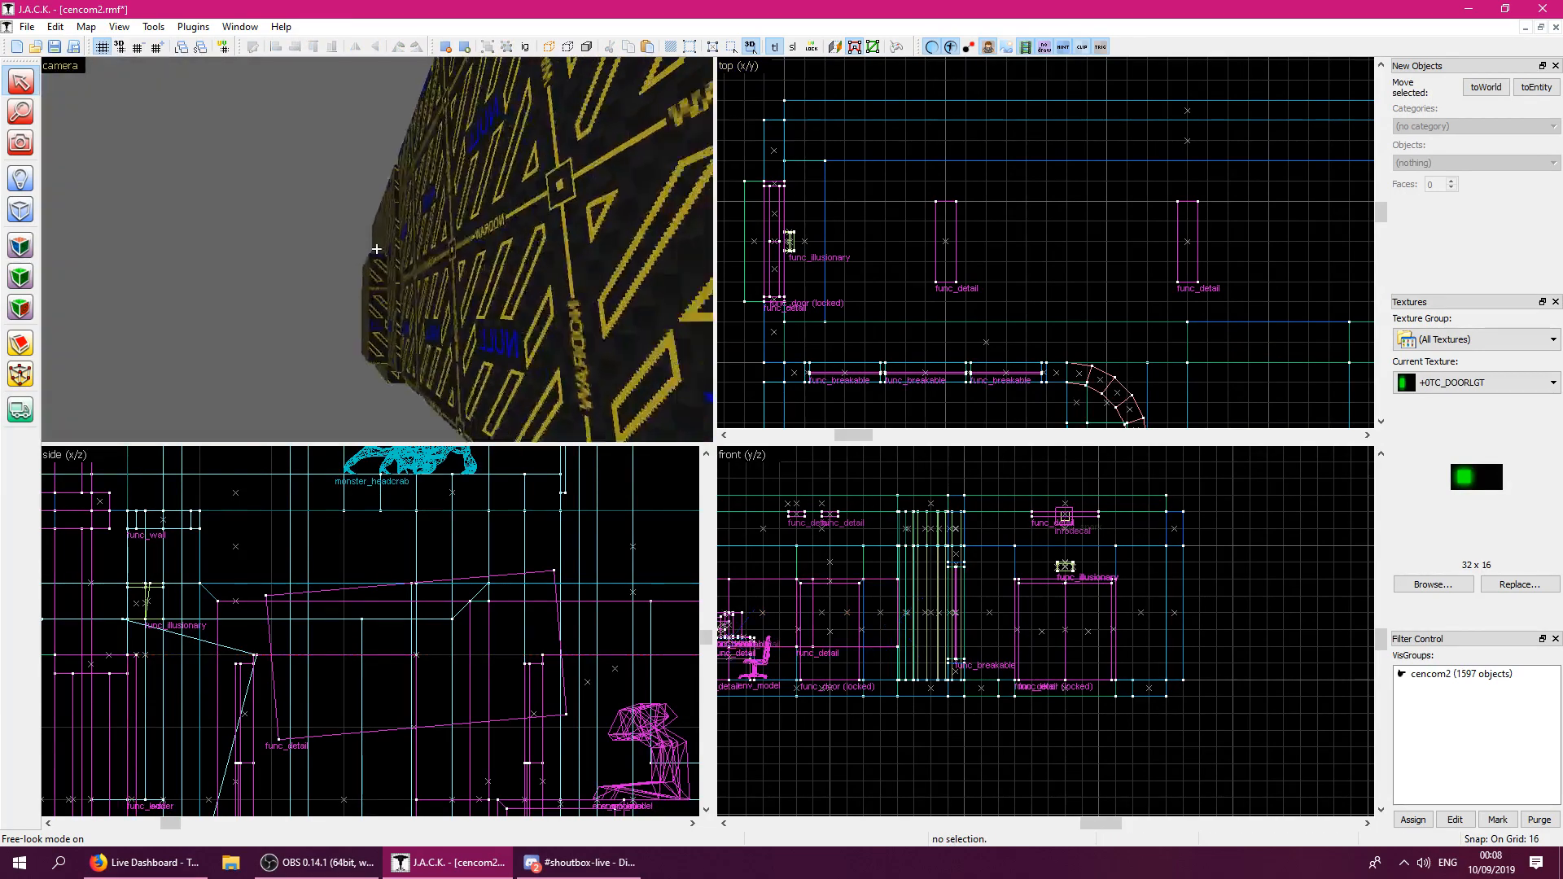
pyautogui.press('w')
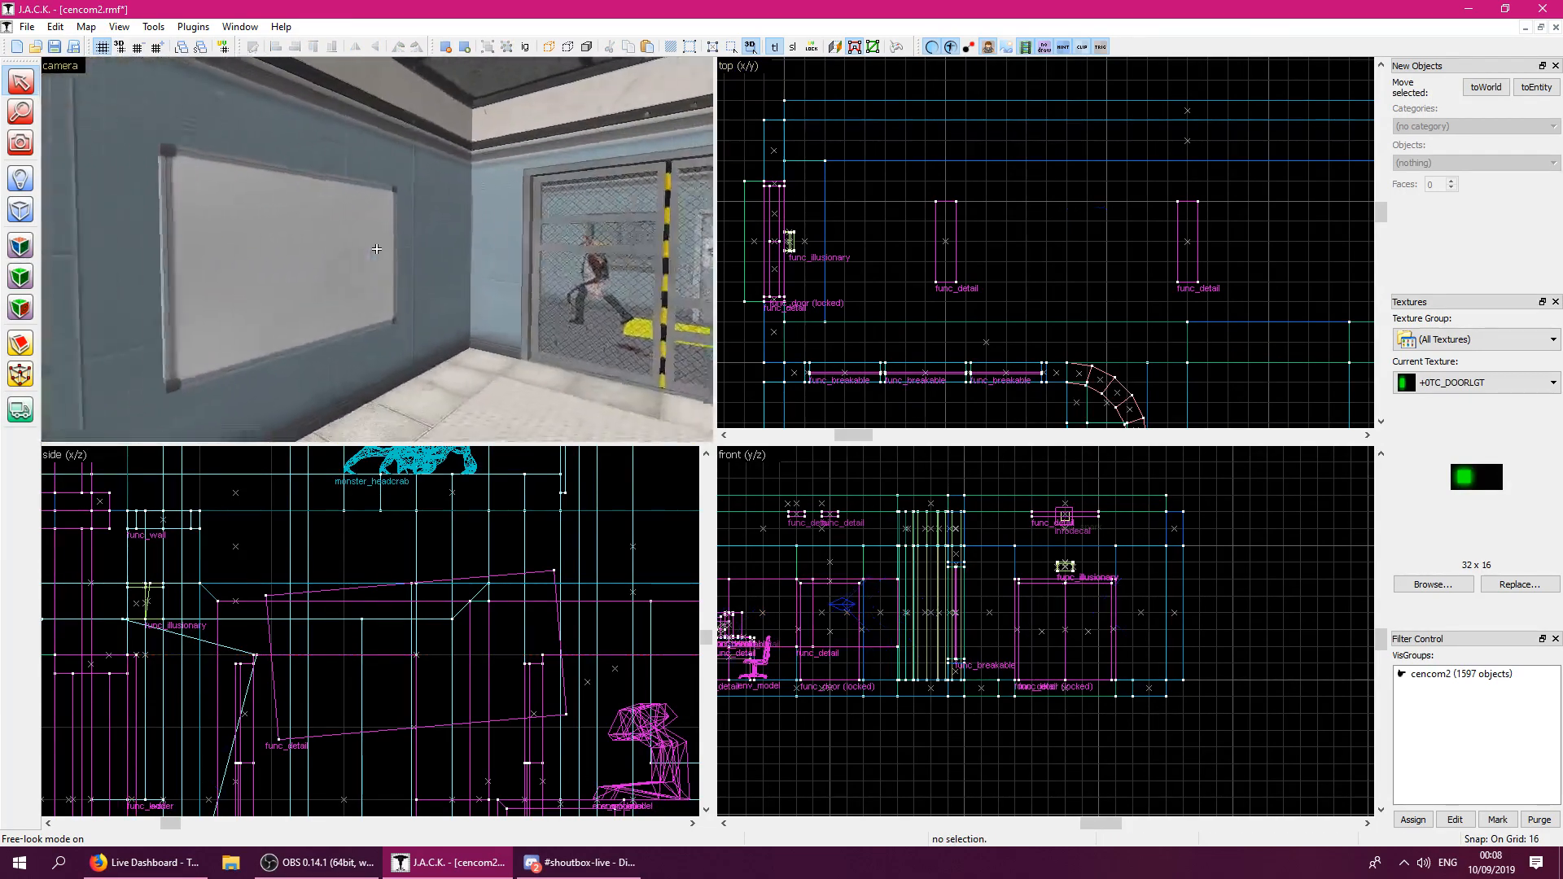
pyautogui.press('z')
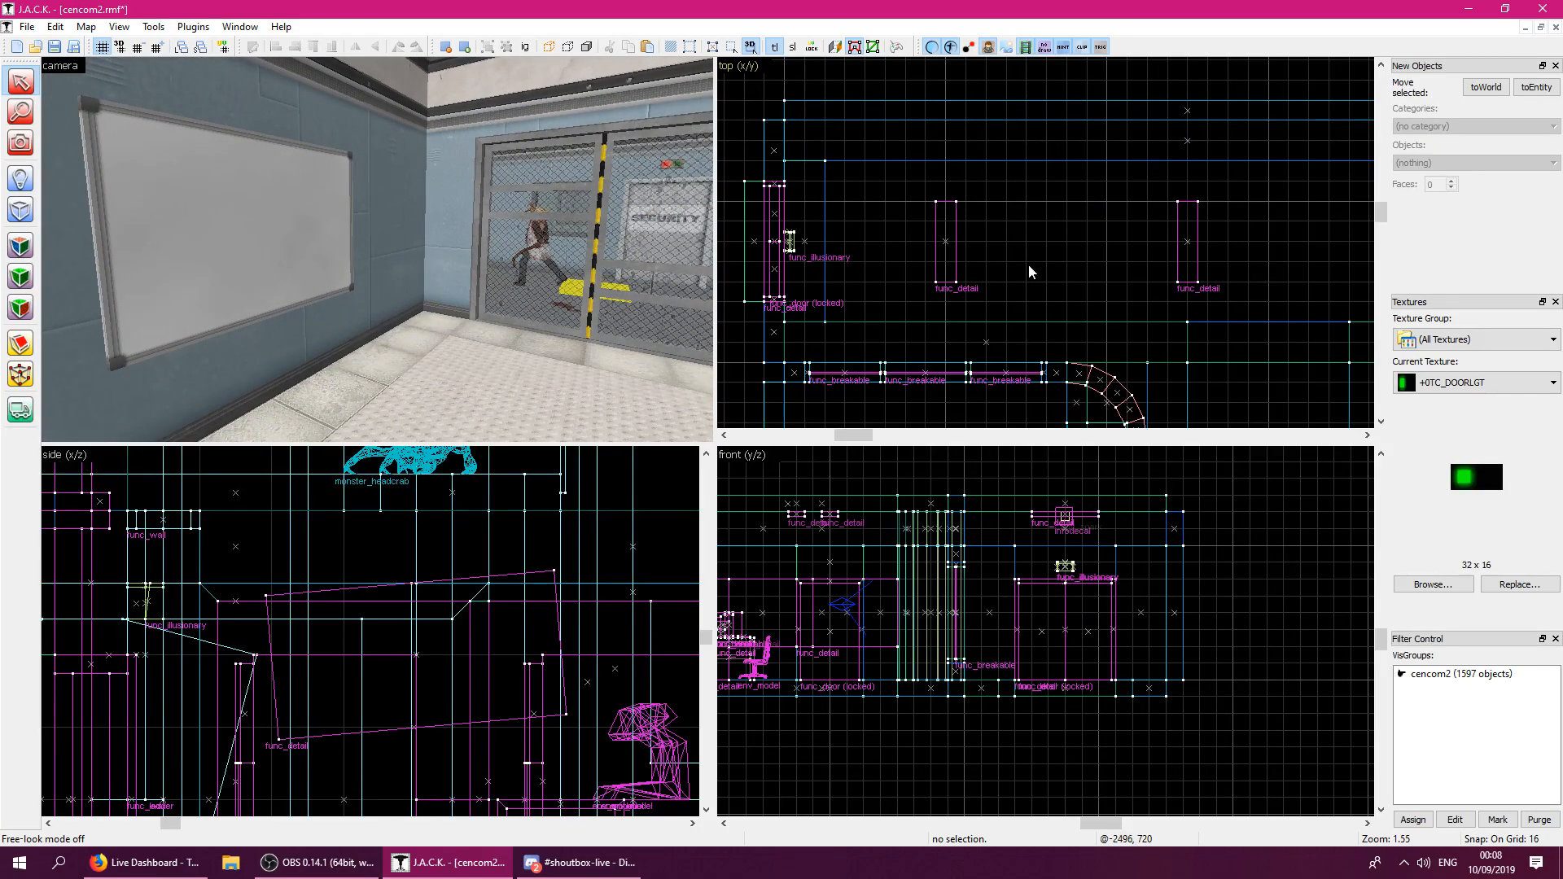
pyautogui.press('z')
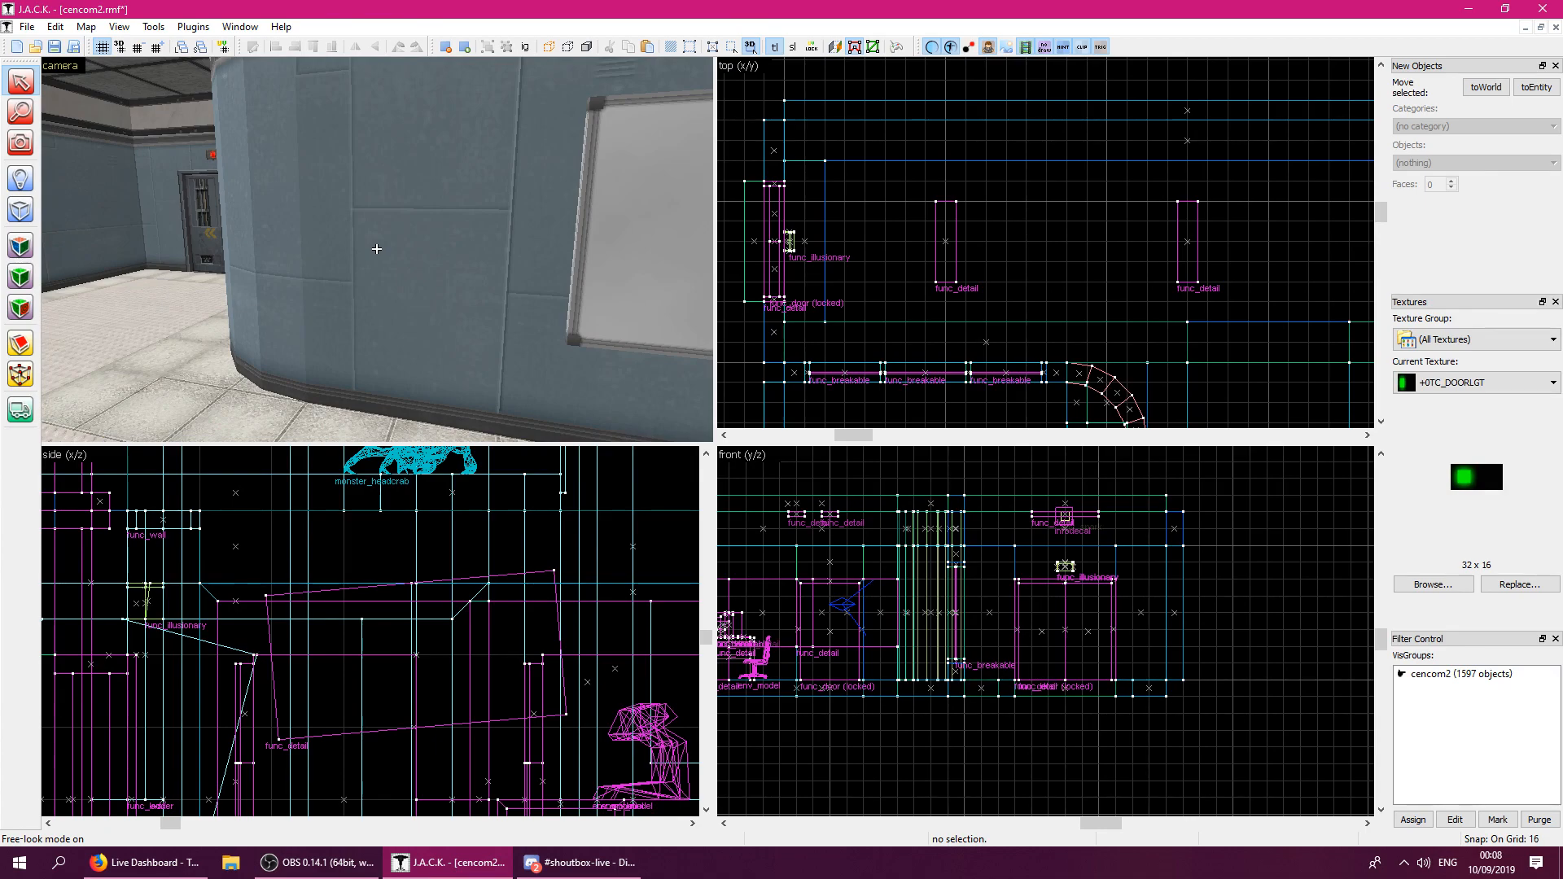
pyautogui.press('w')
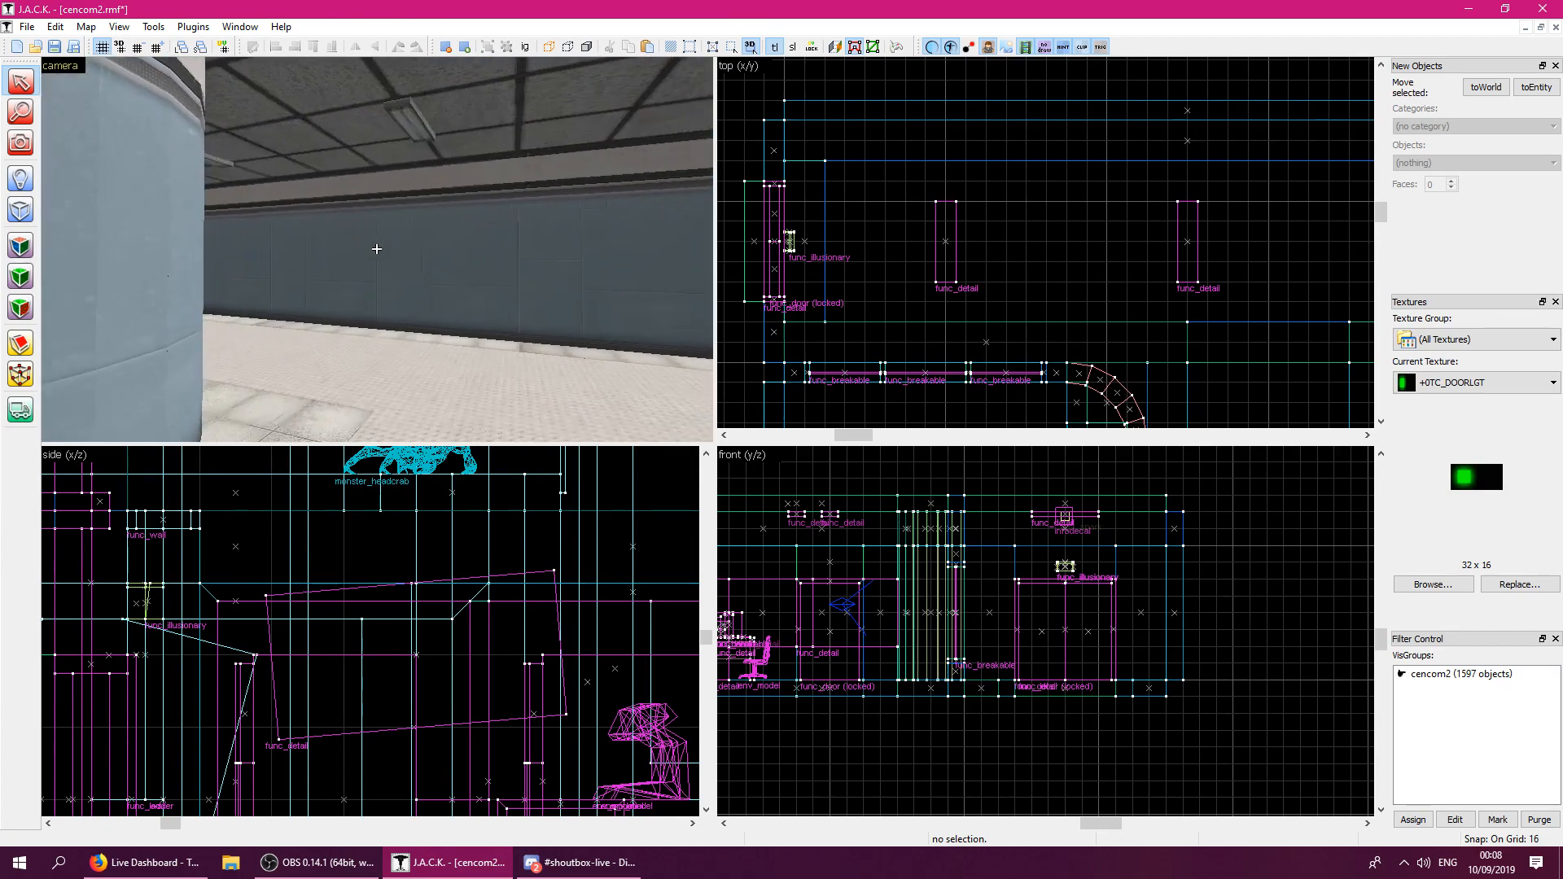
pyautogui.press('z')
pyautogui.hotkey('ctrl', 's')
# Review the corridor from the chain-link gate to the far double door, including the office windows and floor.
pyautogui.press('z')
pyautogui.press('w')
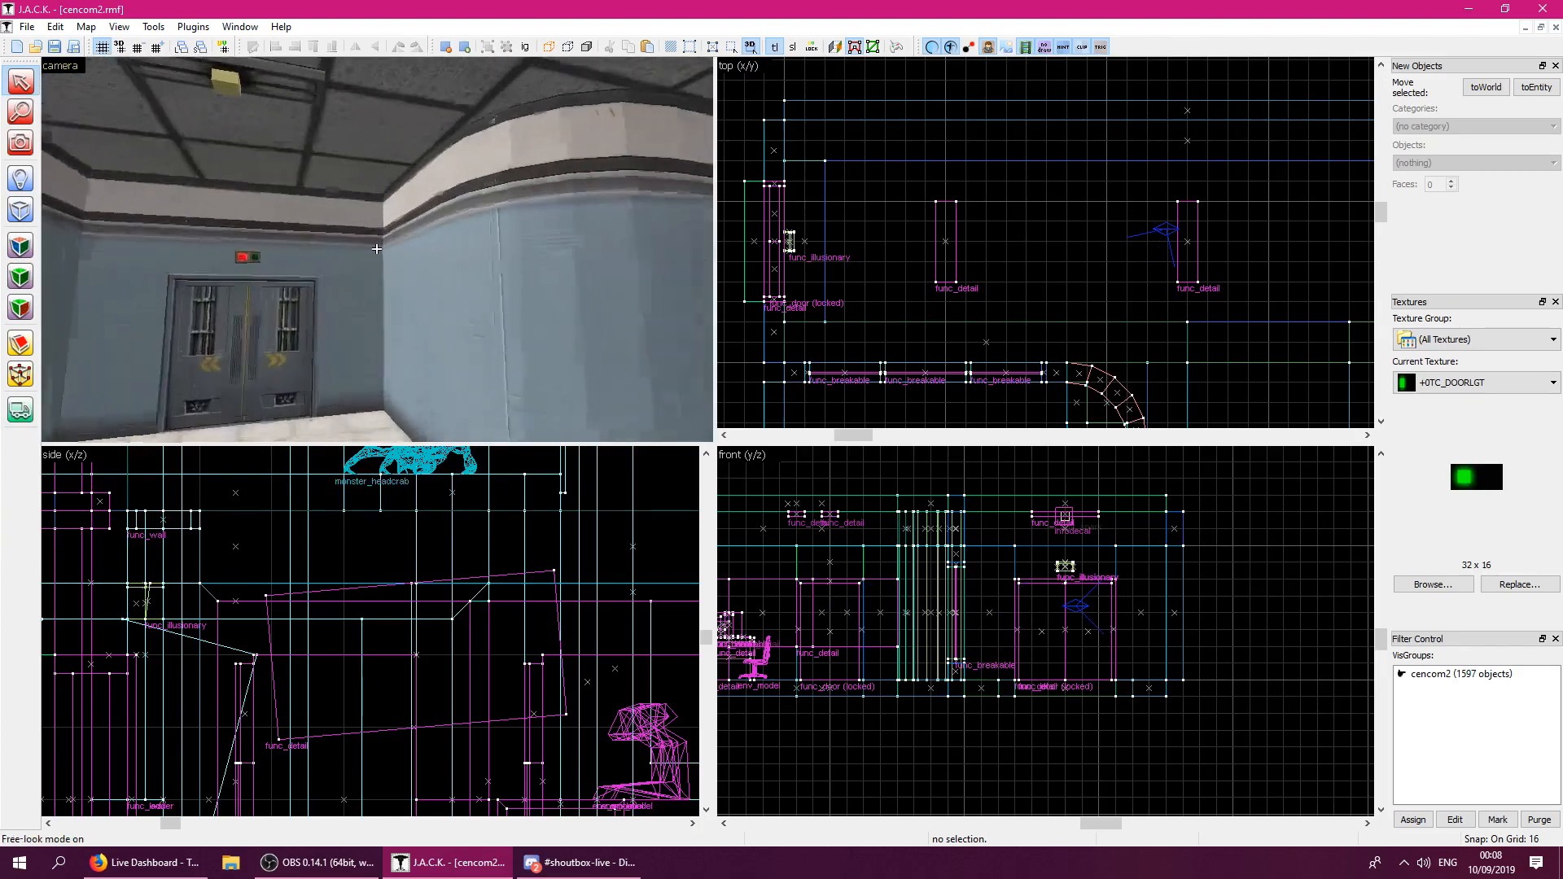
pyautogui.press('w')
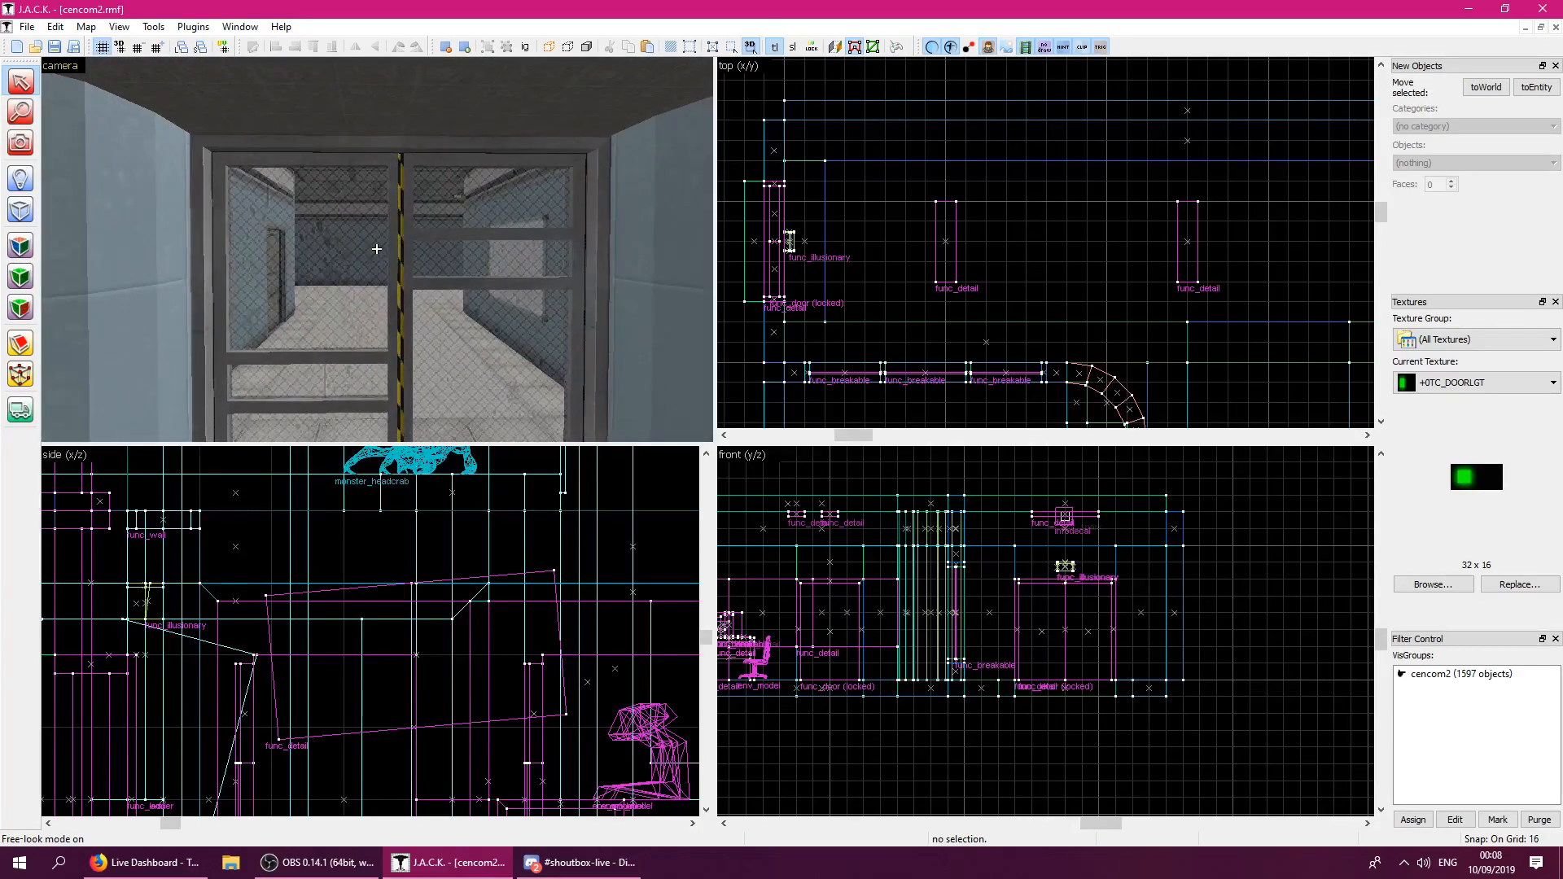
pyautogui.press('z')
pyautogui.press('w')
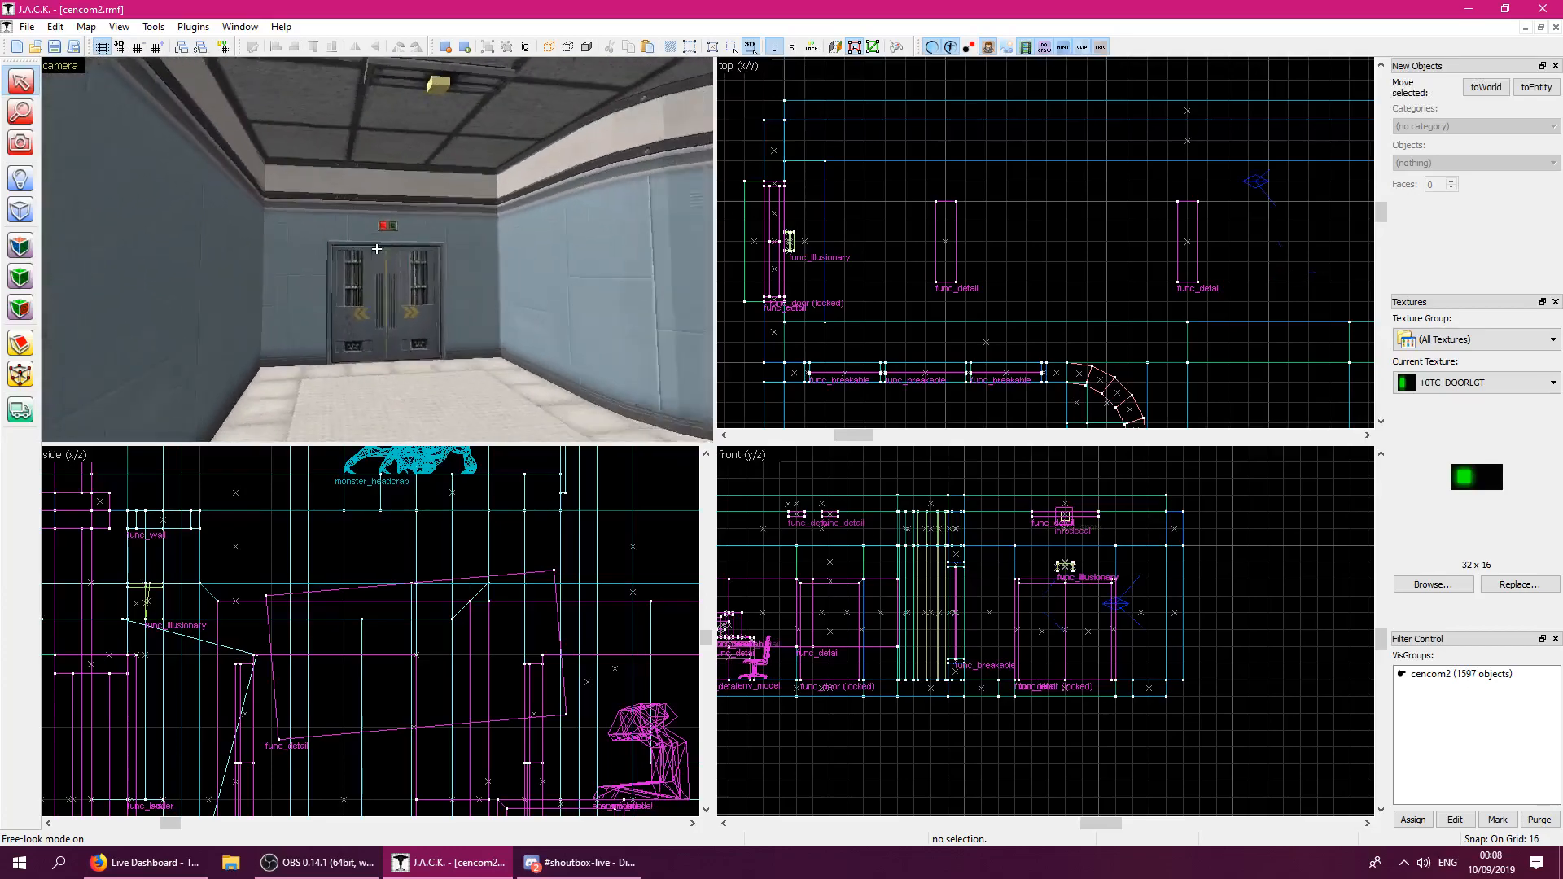
pyautogui.press('w')
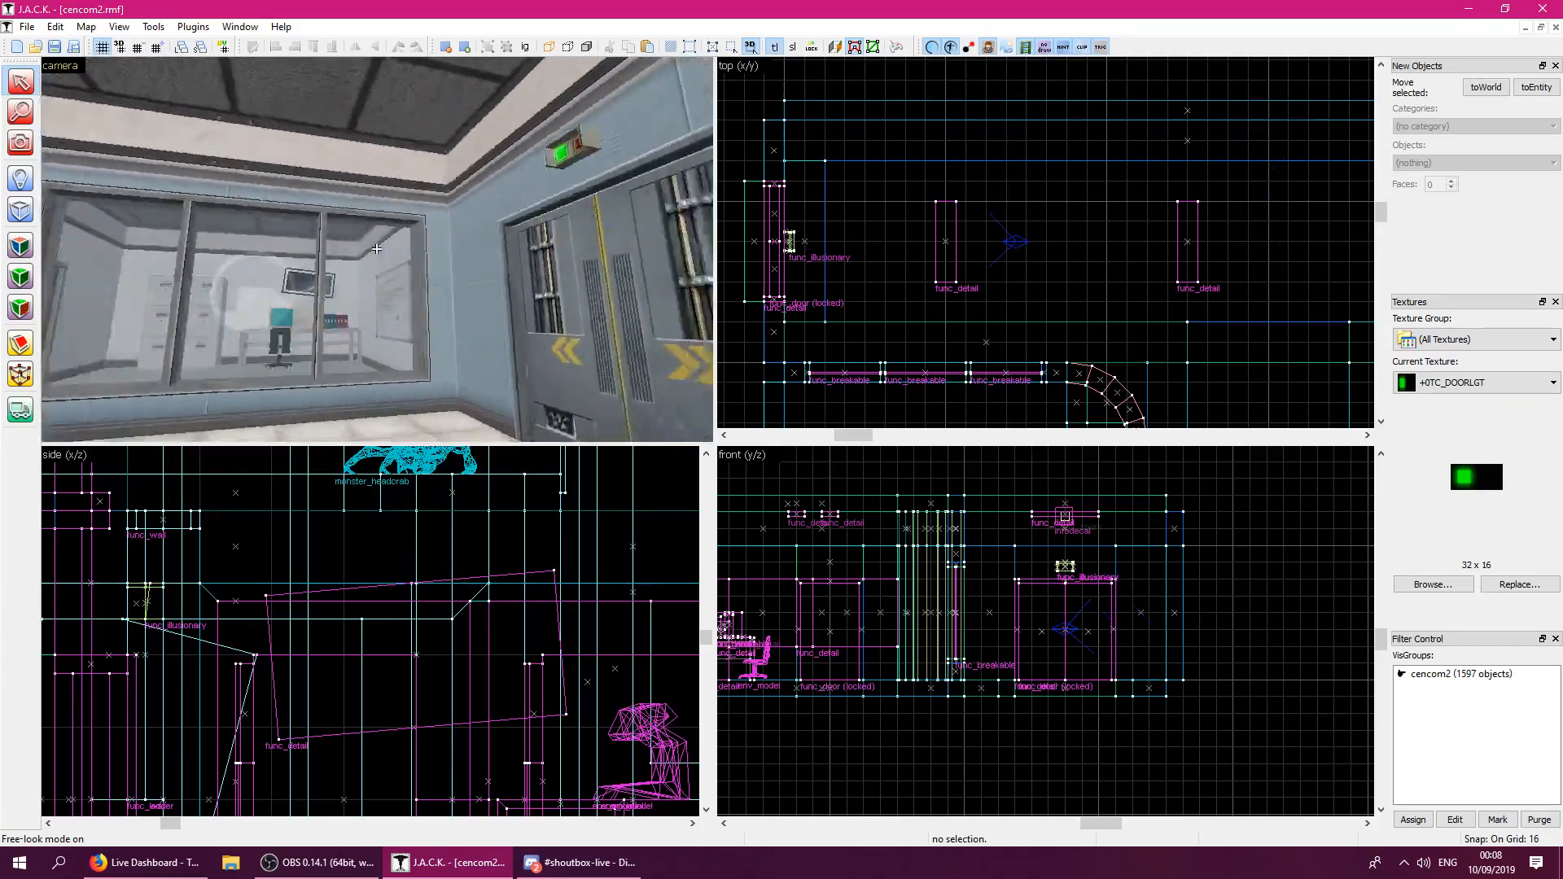
pyautogui.press('w')
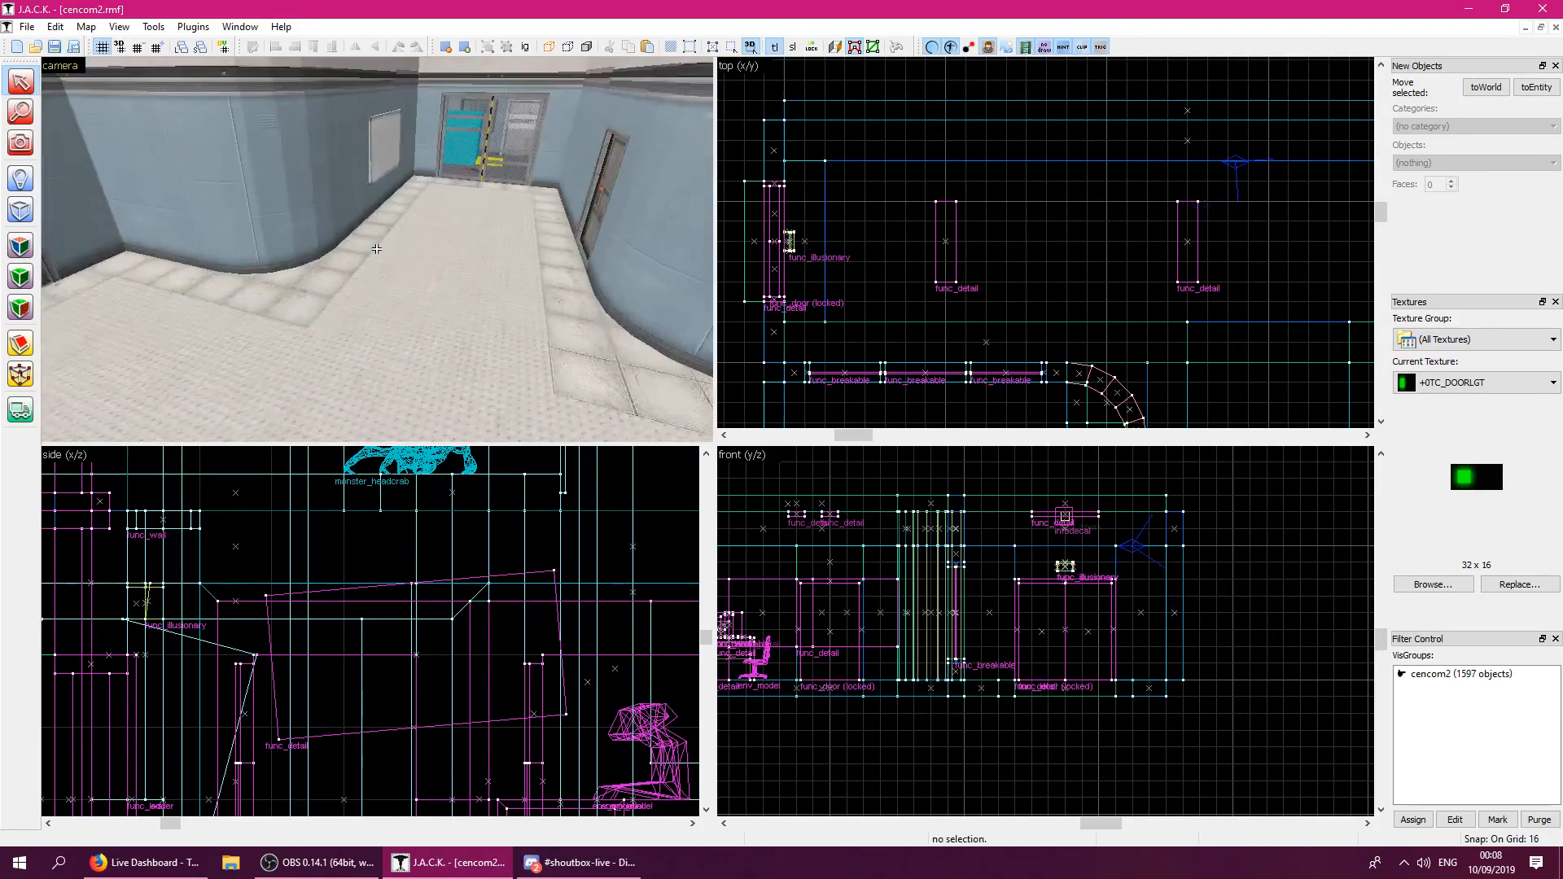
pyautogui.press('w')
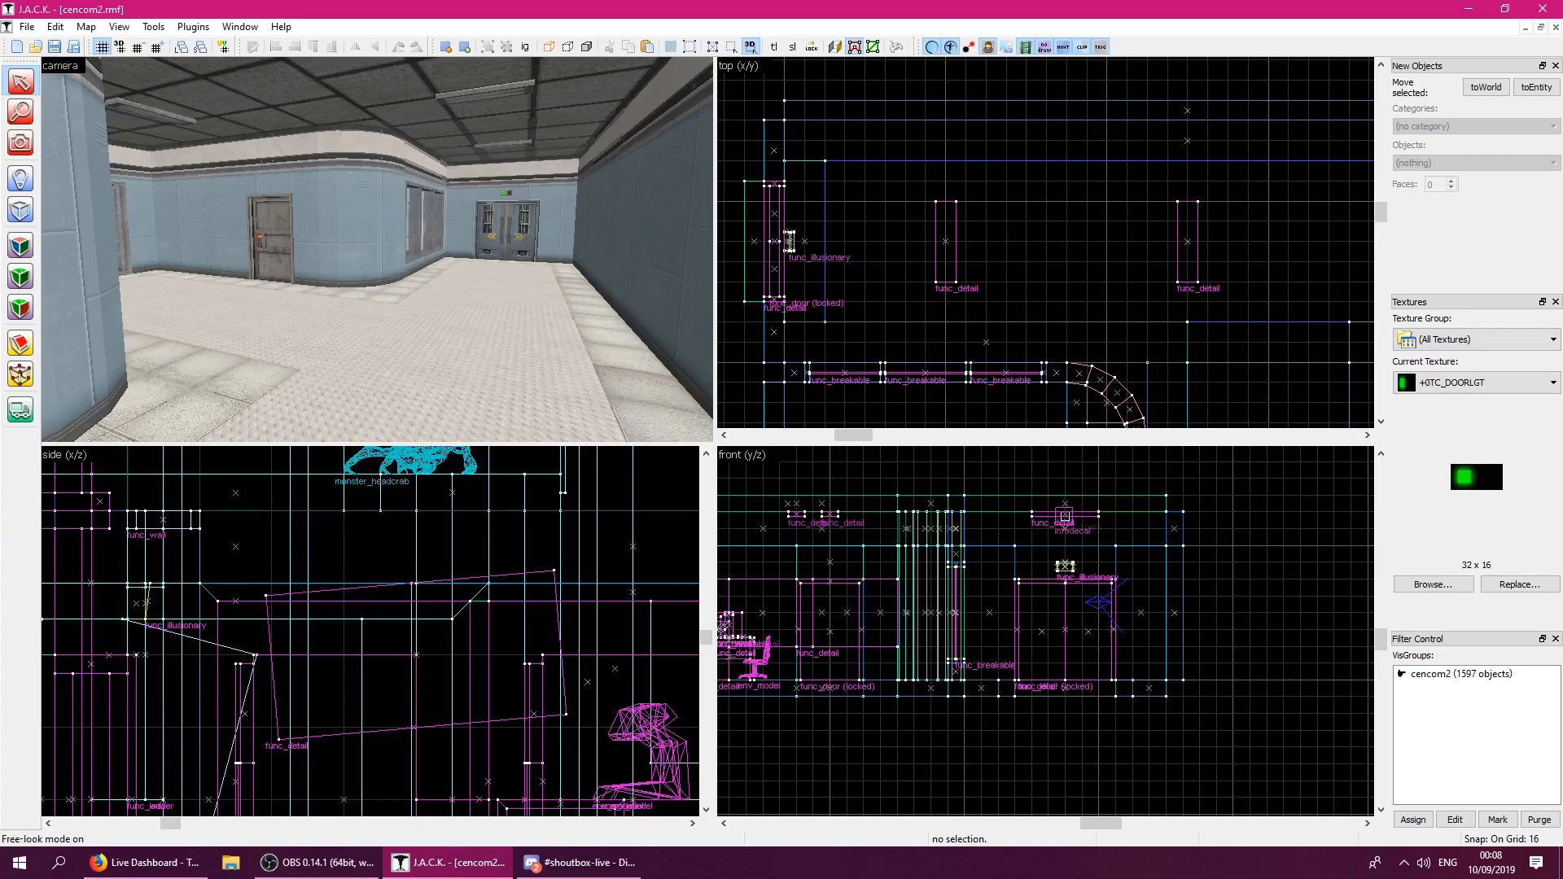
# Compile the cencom2 map, close the compile log and show the hidden system tray applications.
pyautogui.click(896, 46)
pyautogui.click(926, 578)
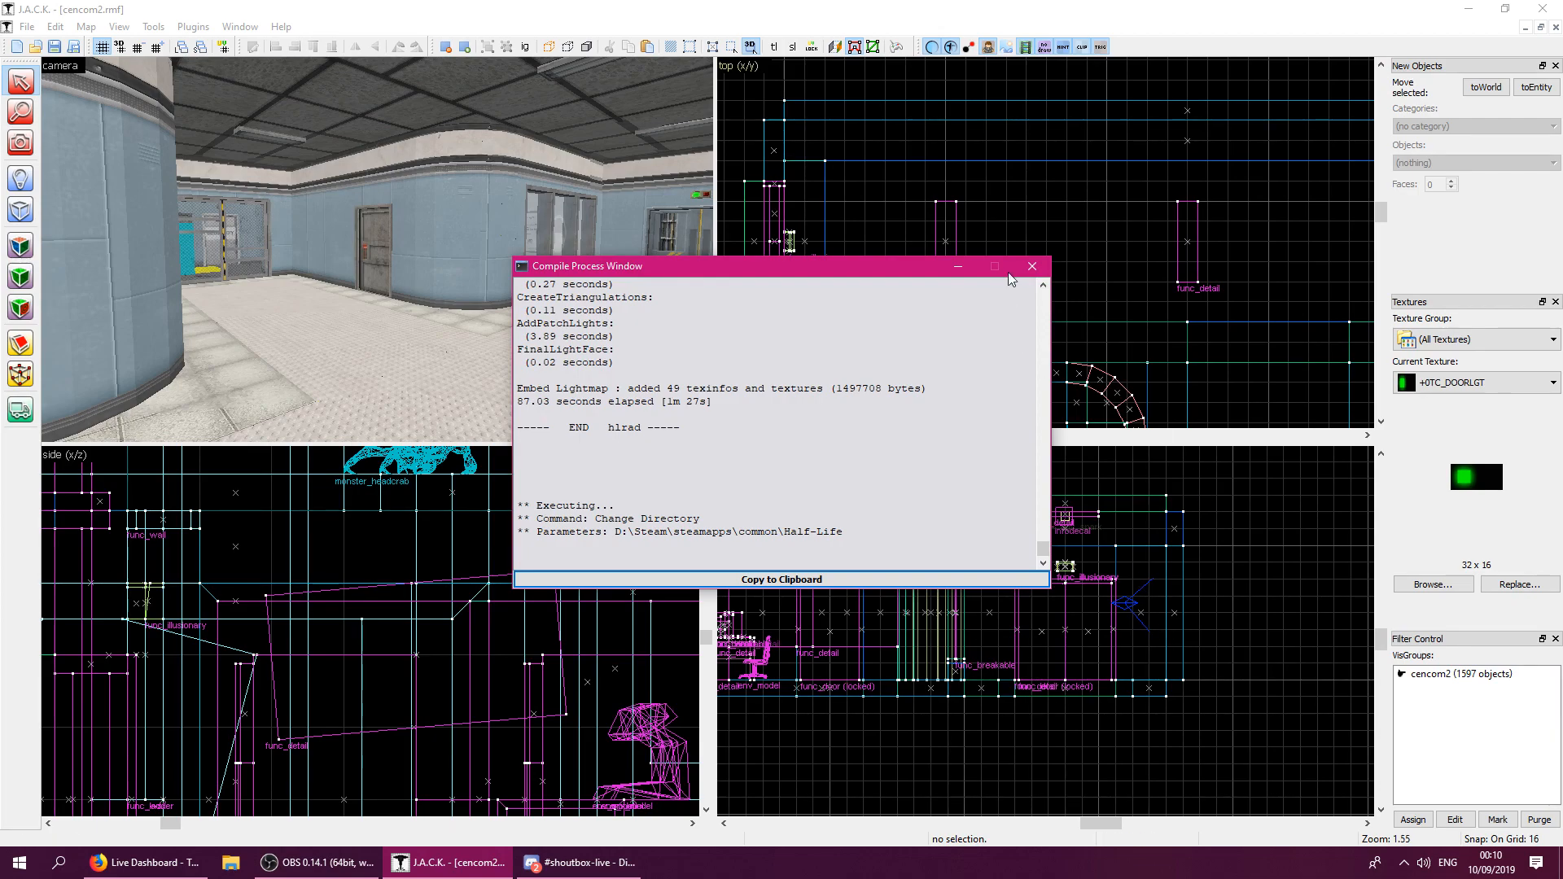
pyautogui.click(1404, 862)
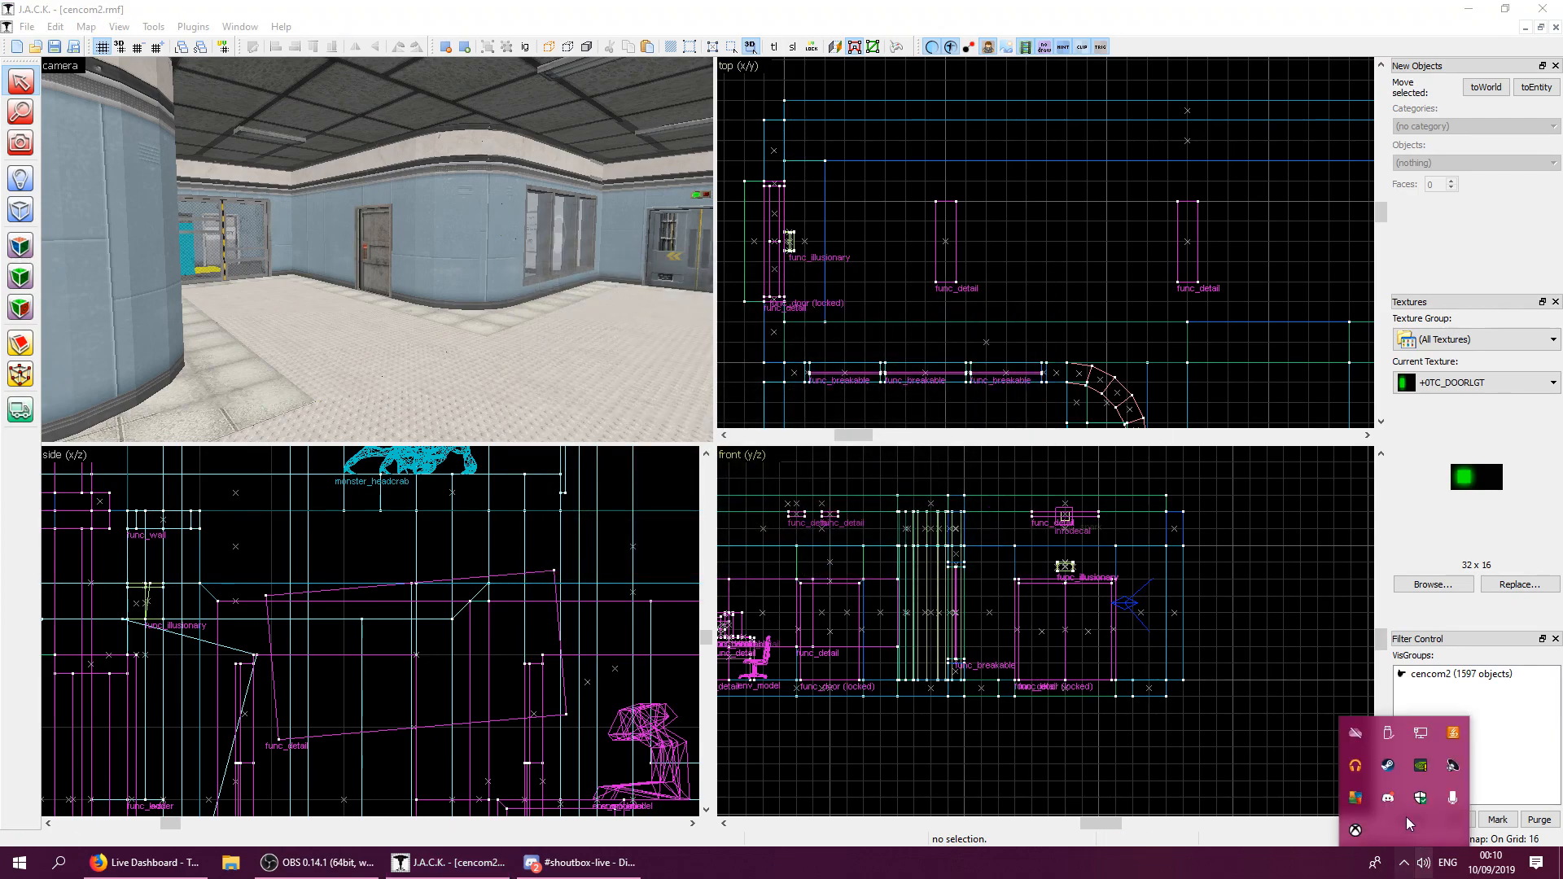
# Switch to Steam, launch The Core from the game library and load the cencom2 map with the console command map cencom2.
pyautogui.rightClick(1392, 763)
pyautogui.click(1431, 639)
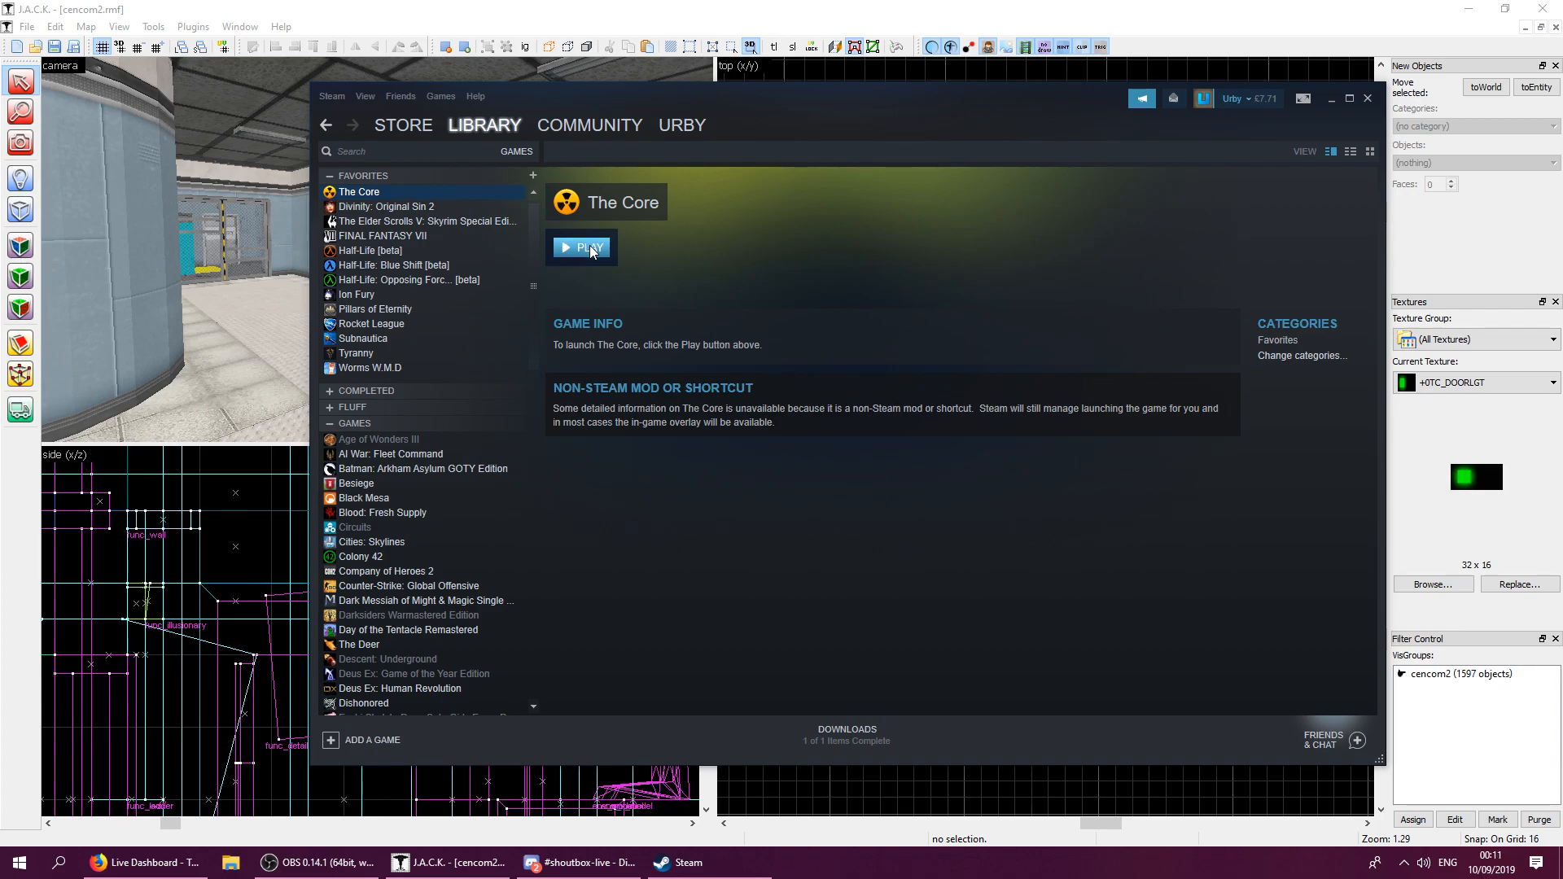
pyautogui.click(592, 251)
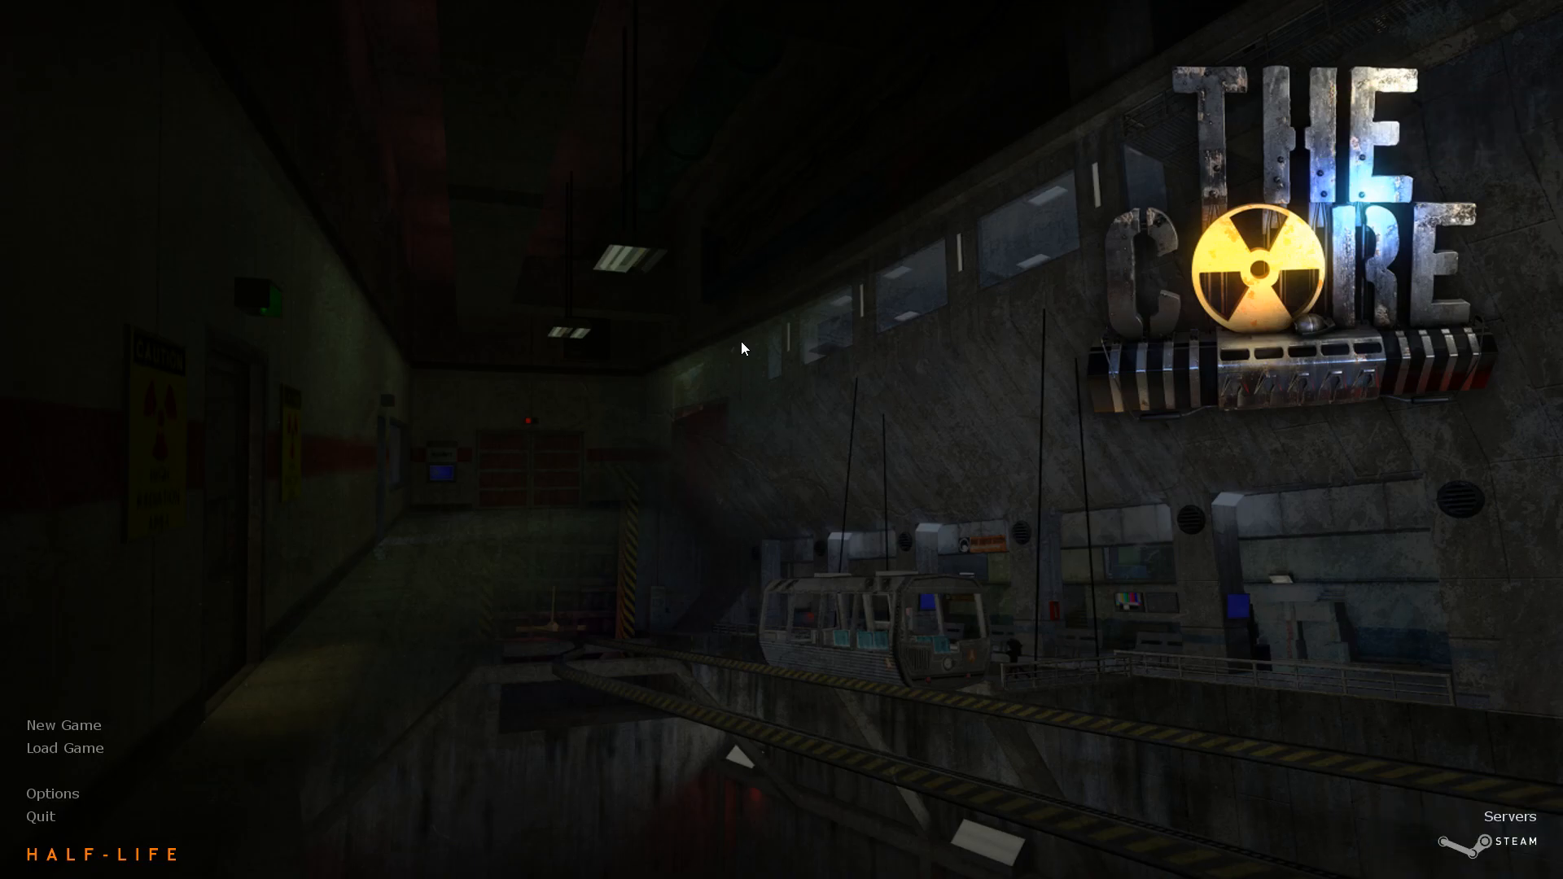
pyautogui.press('`')
pyautogui.write('map cencom2')
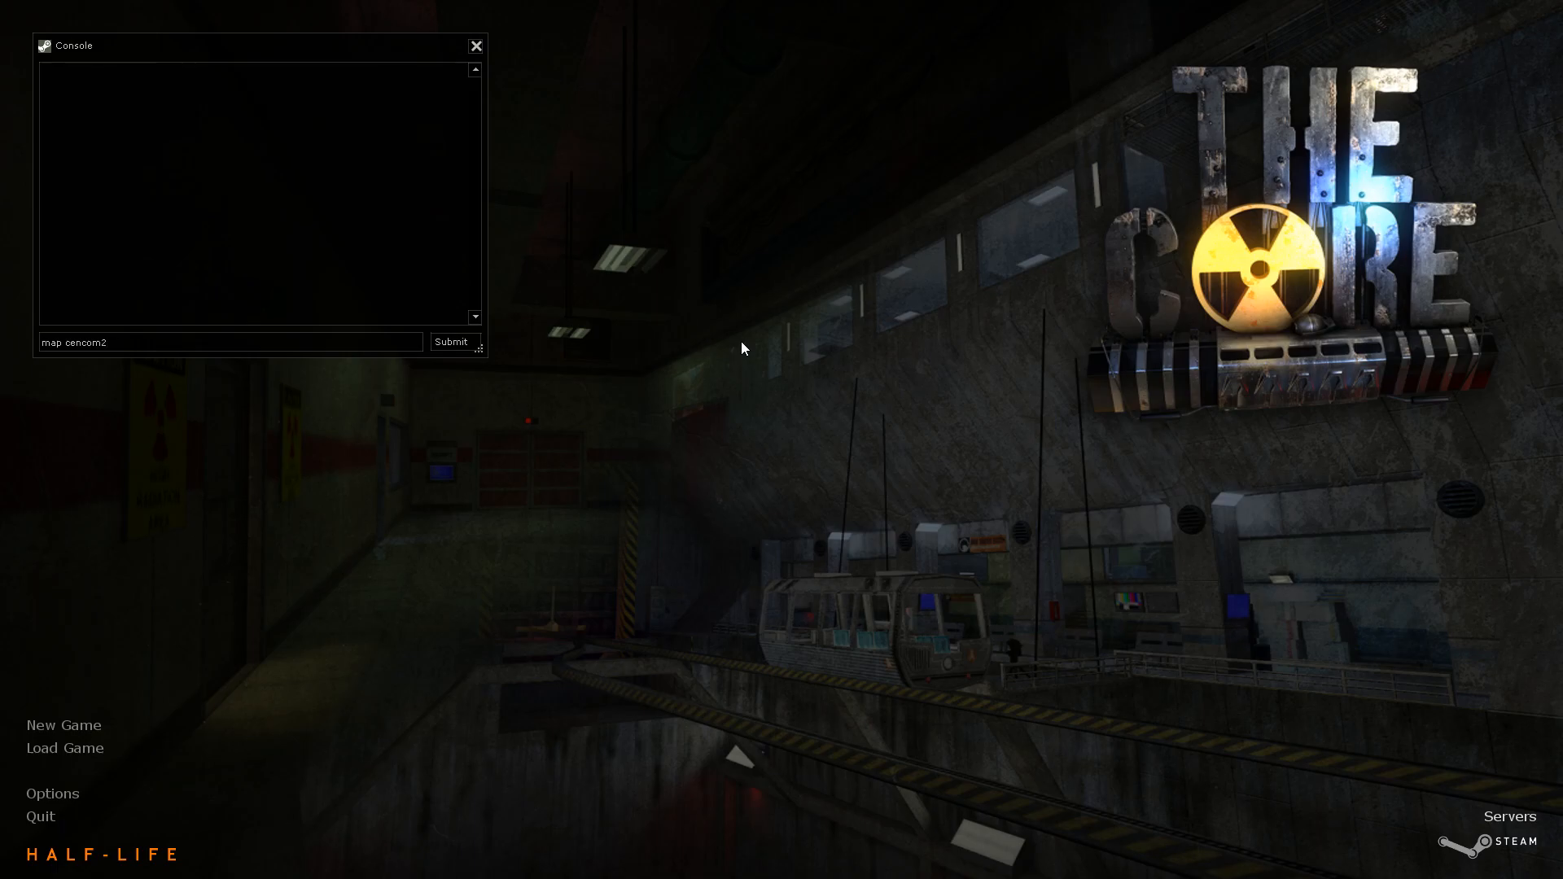
pyautogui.press('Return')
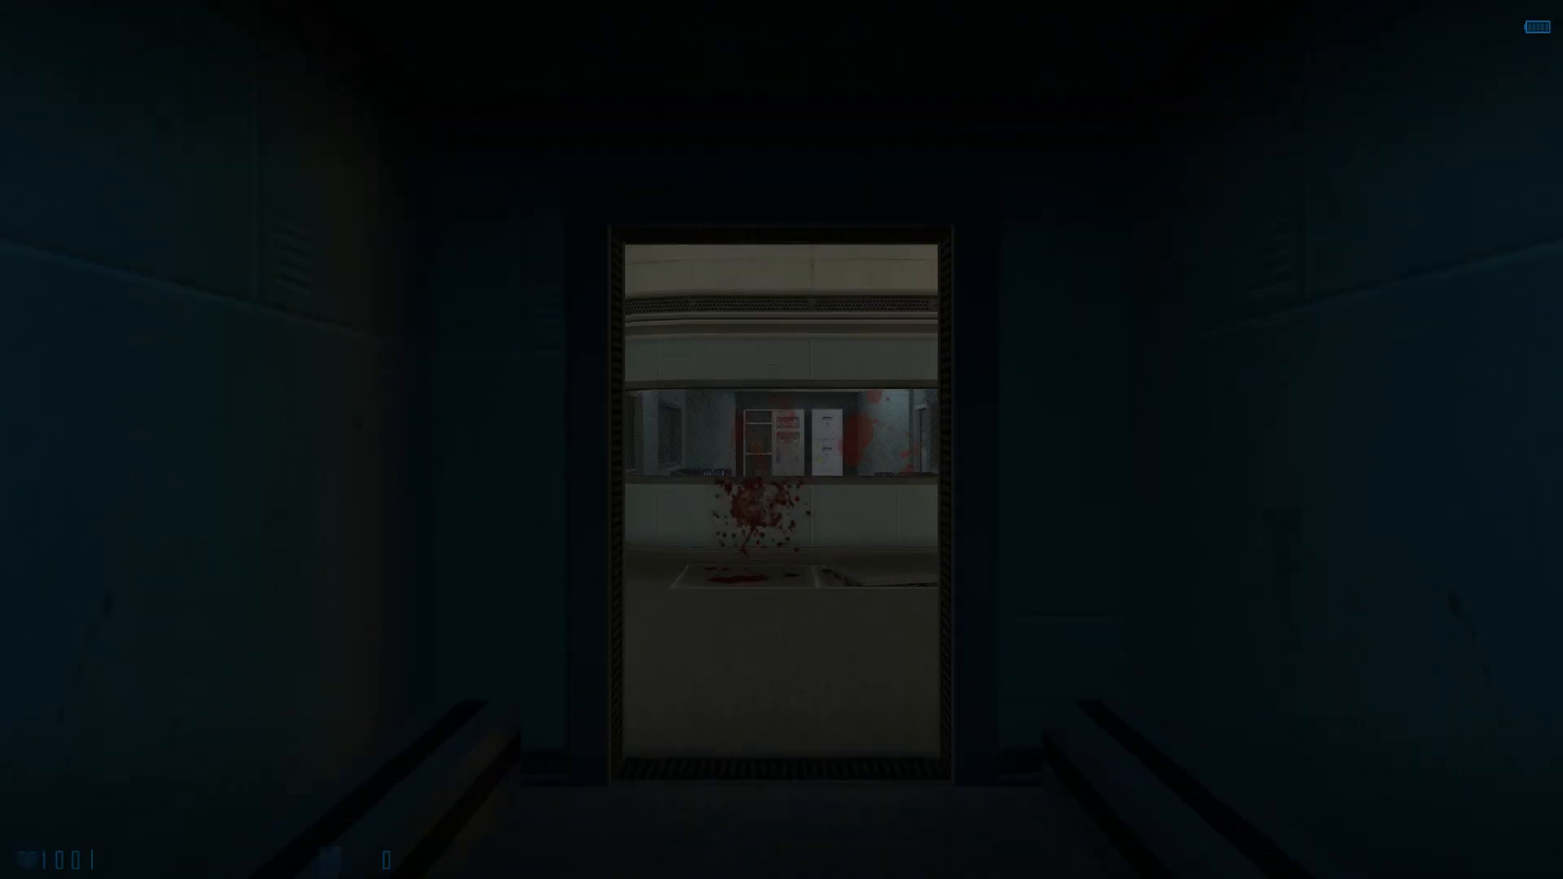
# Enable notarget through the game console and resume the game.
pyautogui.press('Escape')
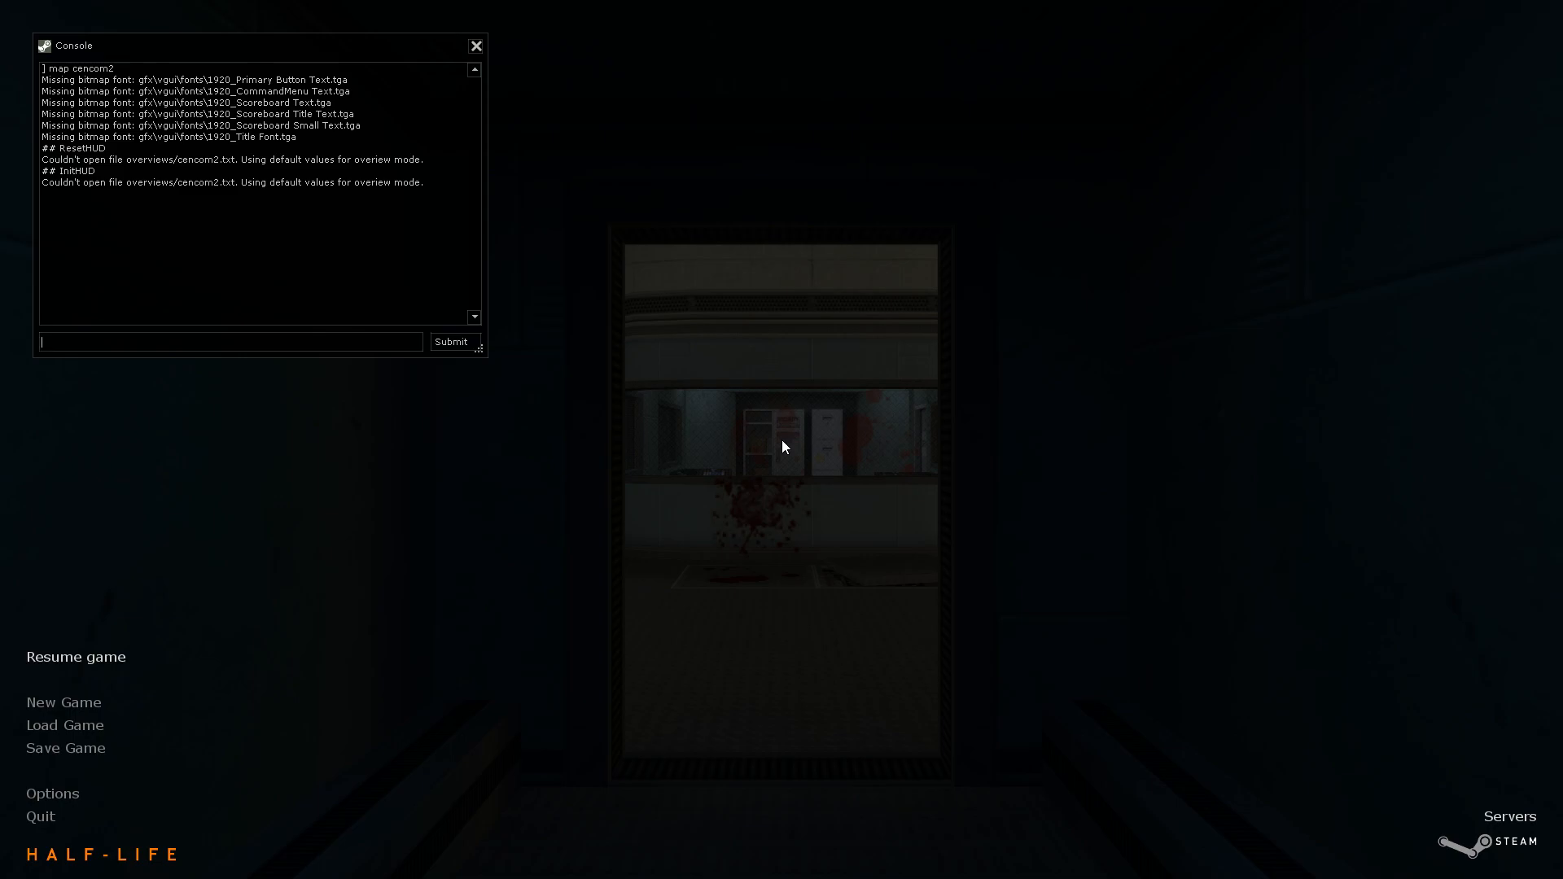
pyautogui.press('Escape')
pyautogui.press('Escape')
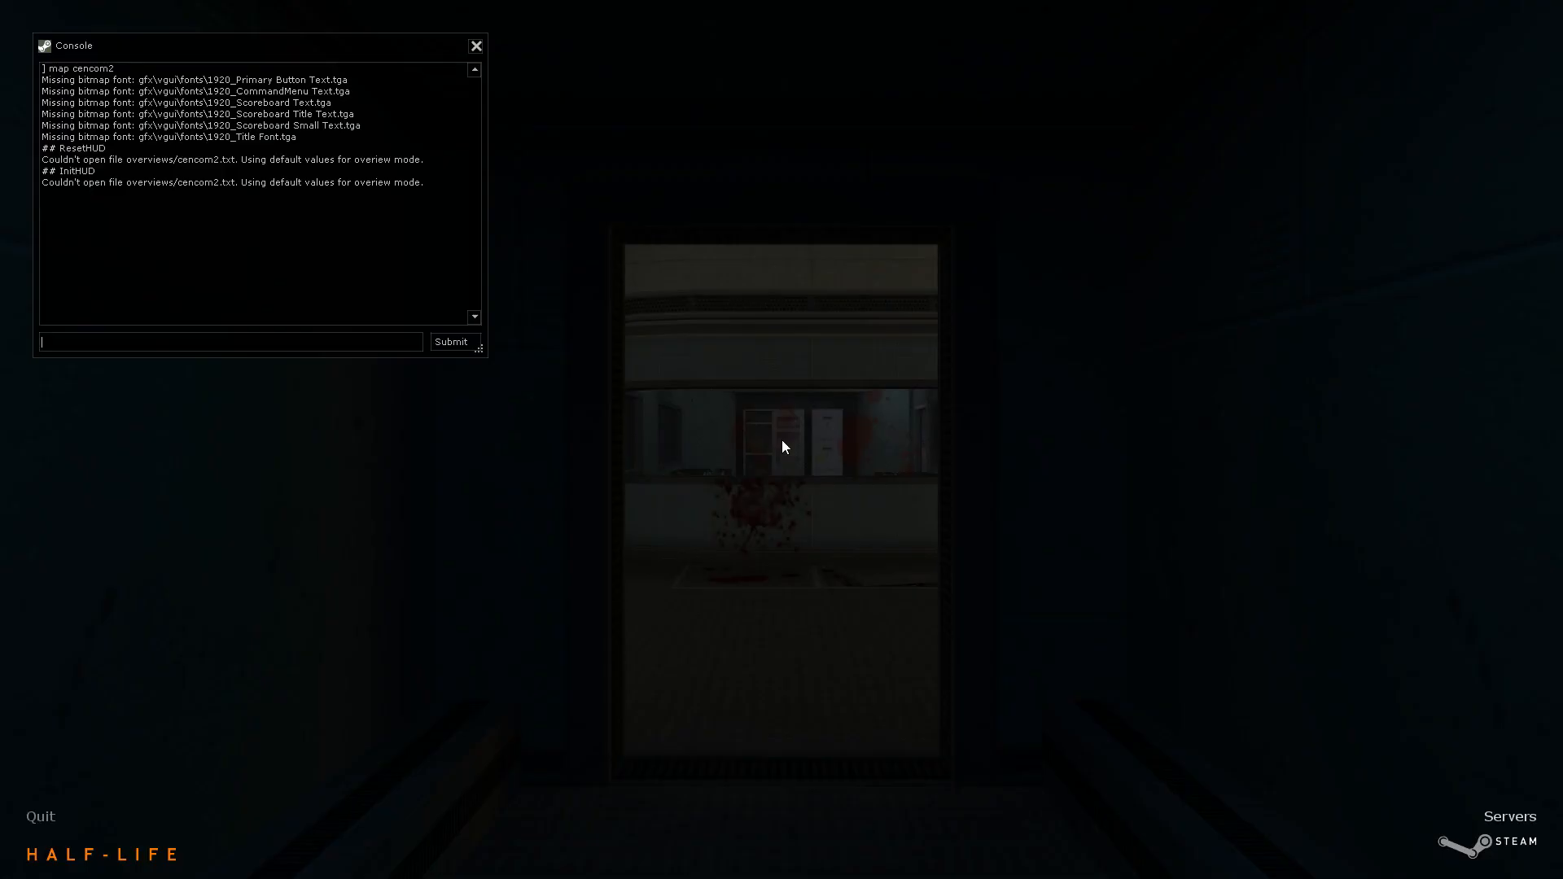
pyautogui.write('notarget')
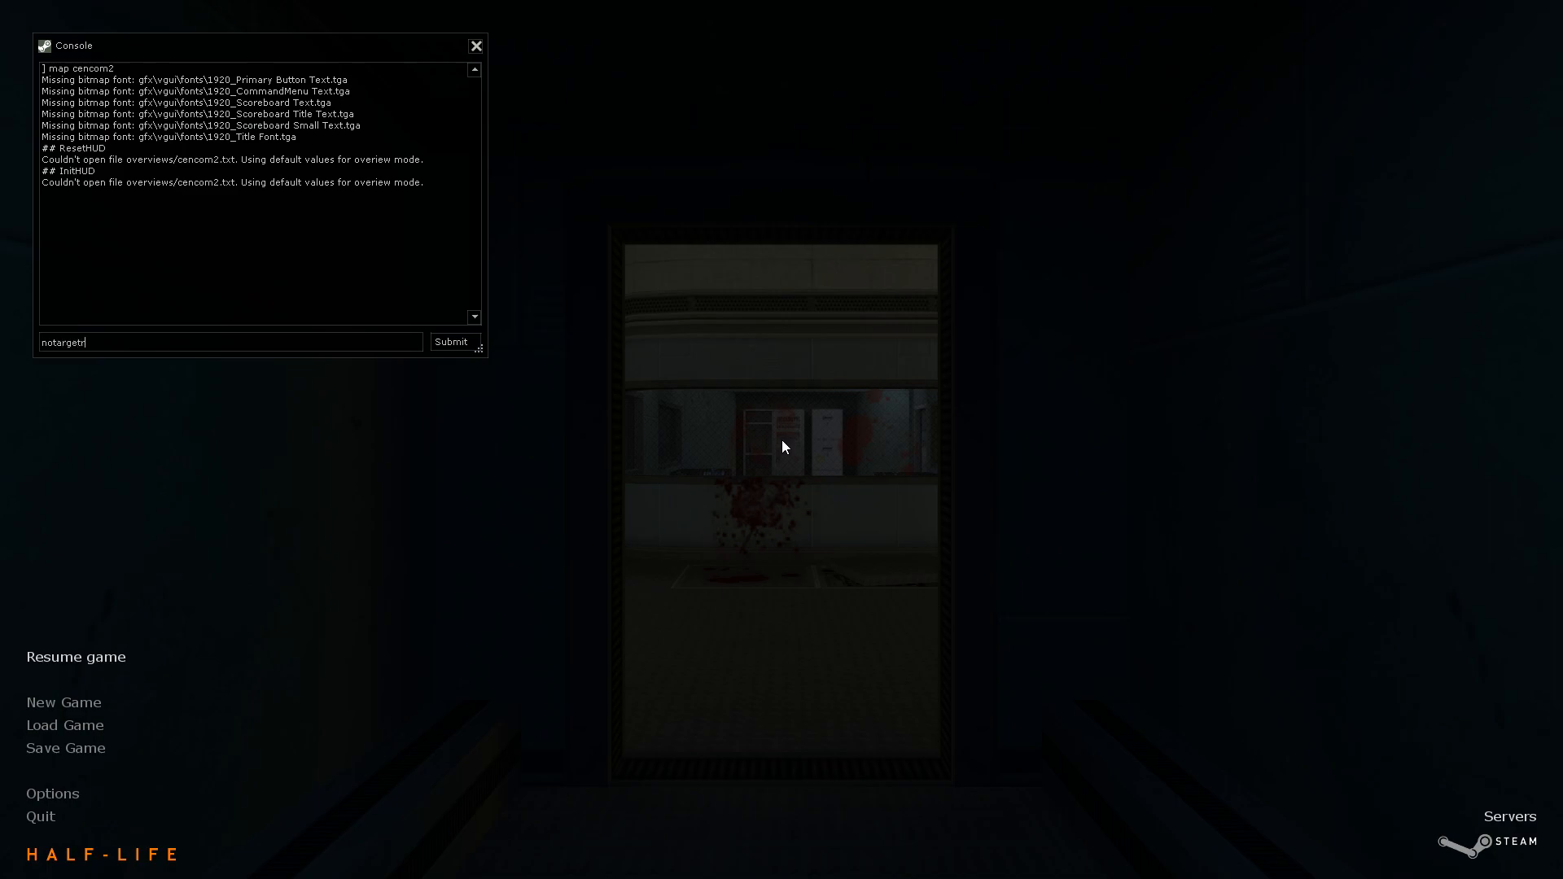
pyautogui.press('Return')
pyautogui.press('Escape')
# Walk from the starting doorway past the security booth and vending machines into the blue corridor with the whiteboard.
pyautogui.press('w')
pyautogui.press('w')
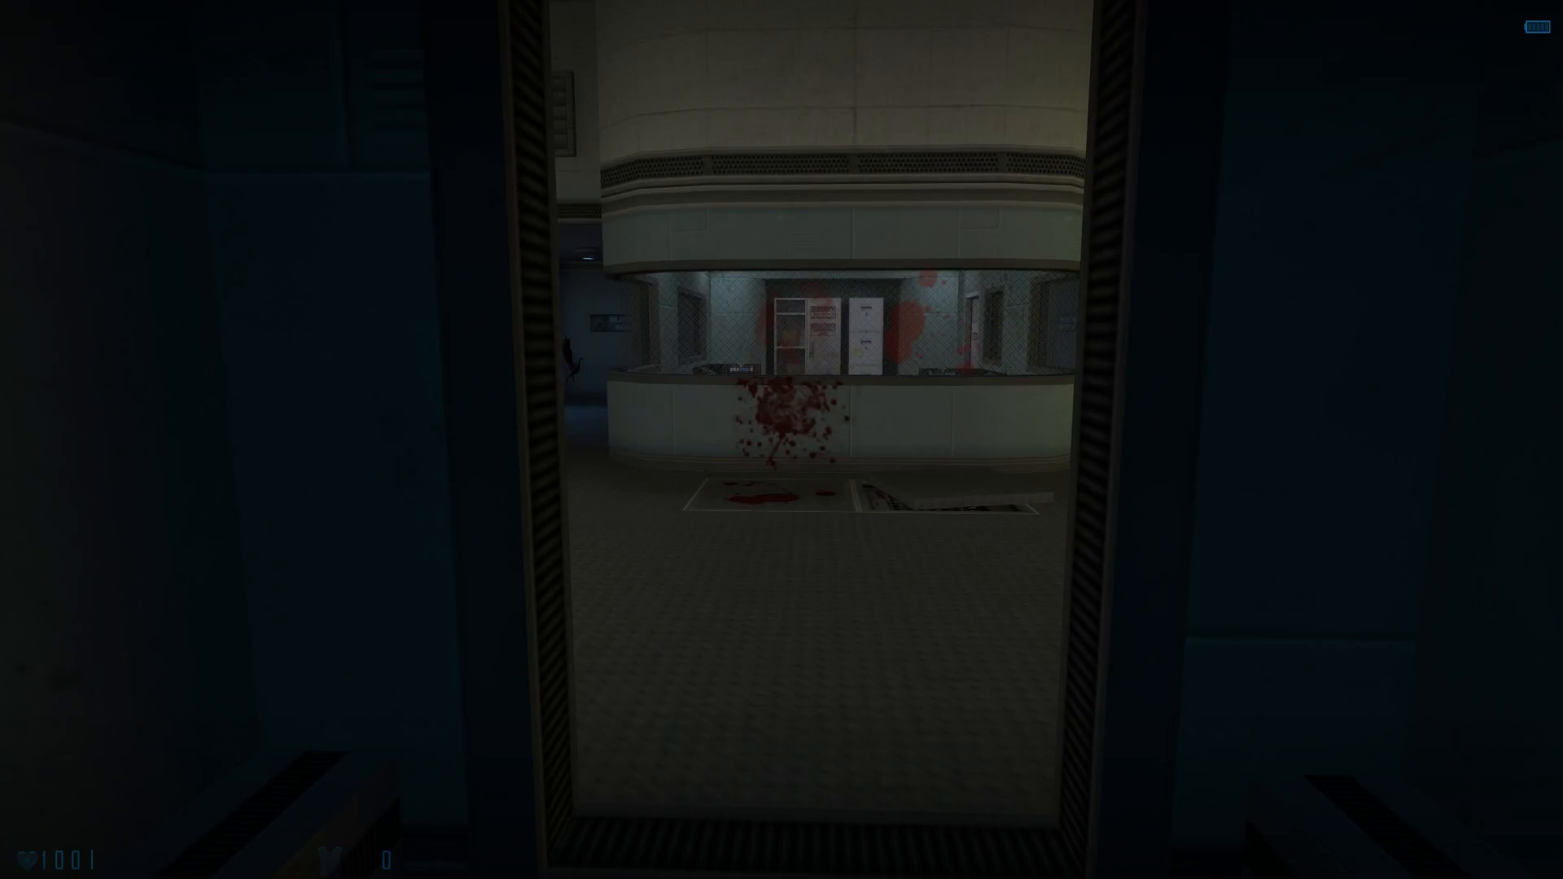
pyautogui.press('w')
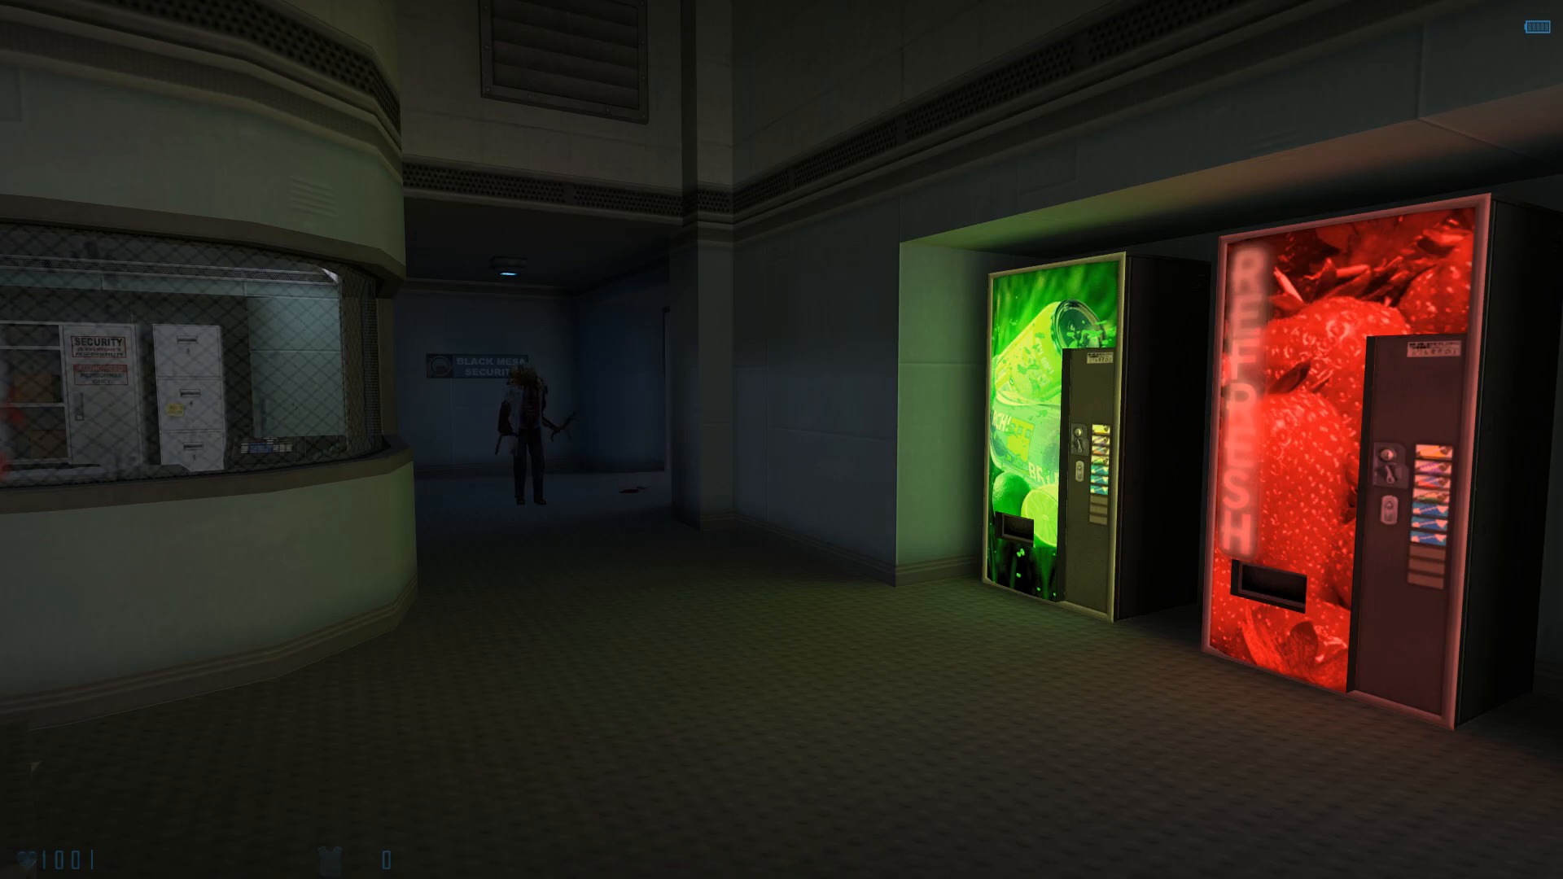
pyautogui.press('w')
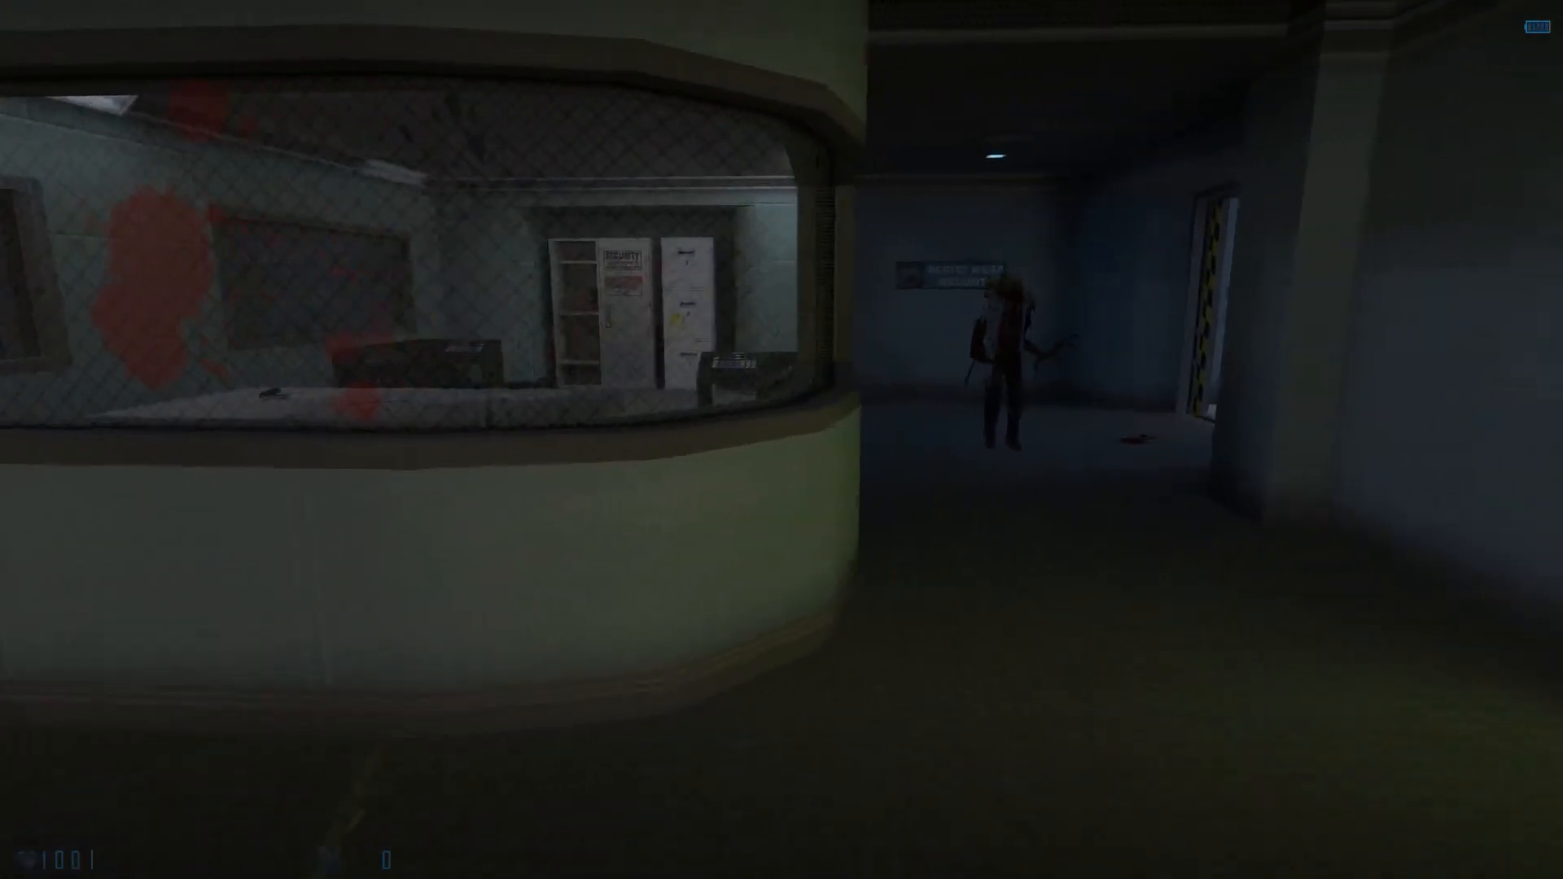
pyautogui.press('w')
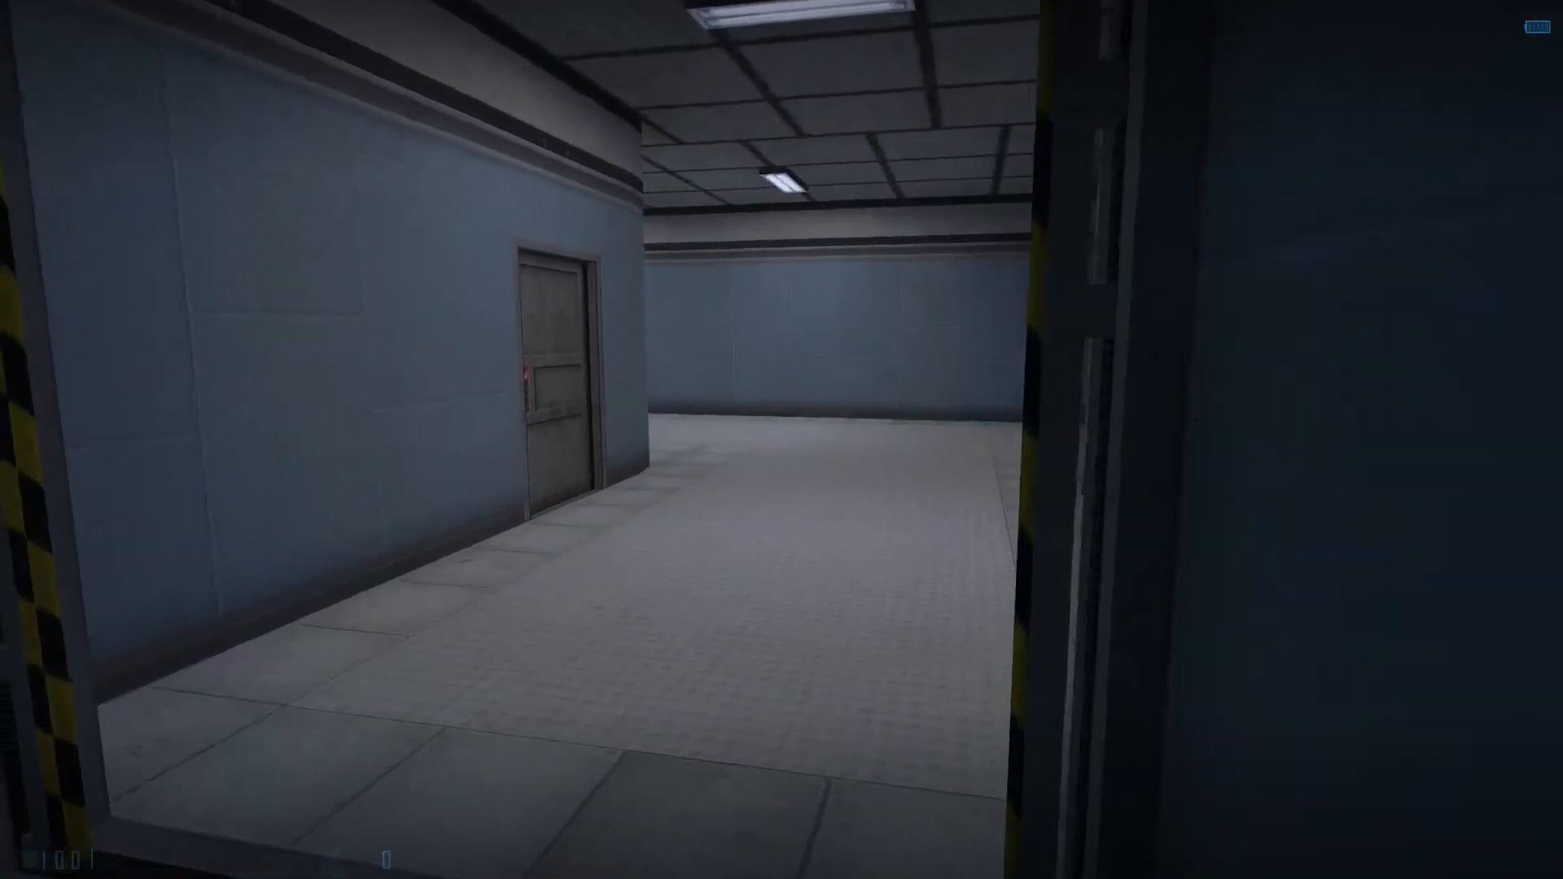
pyautogui.press('w')
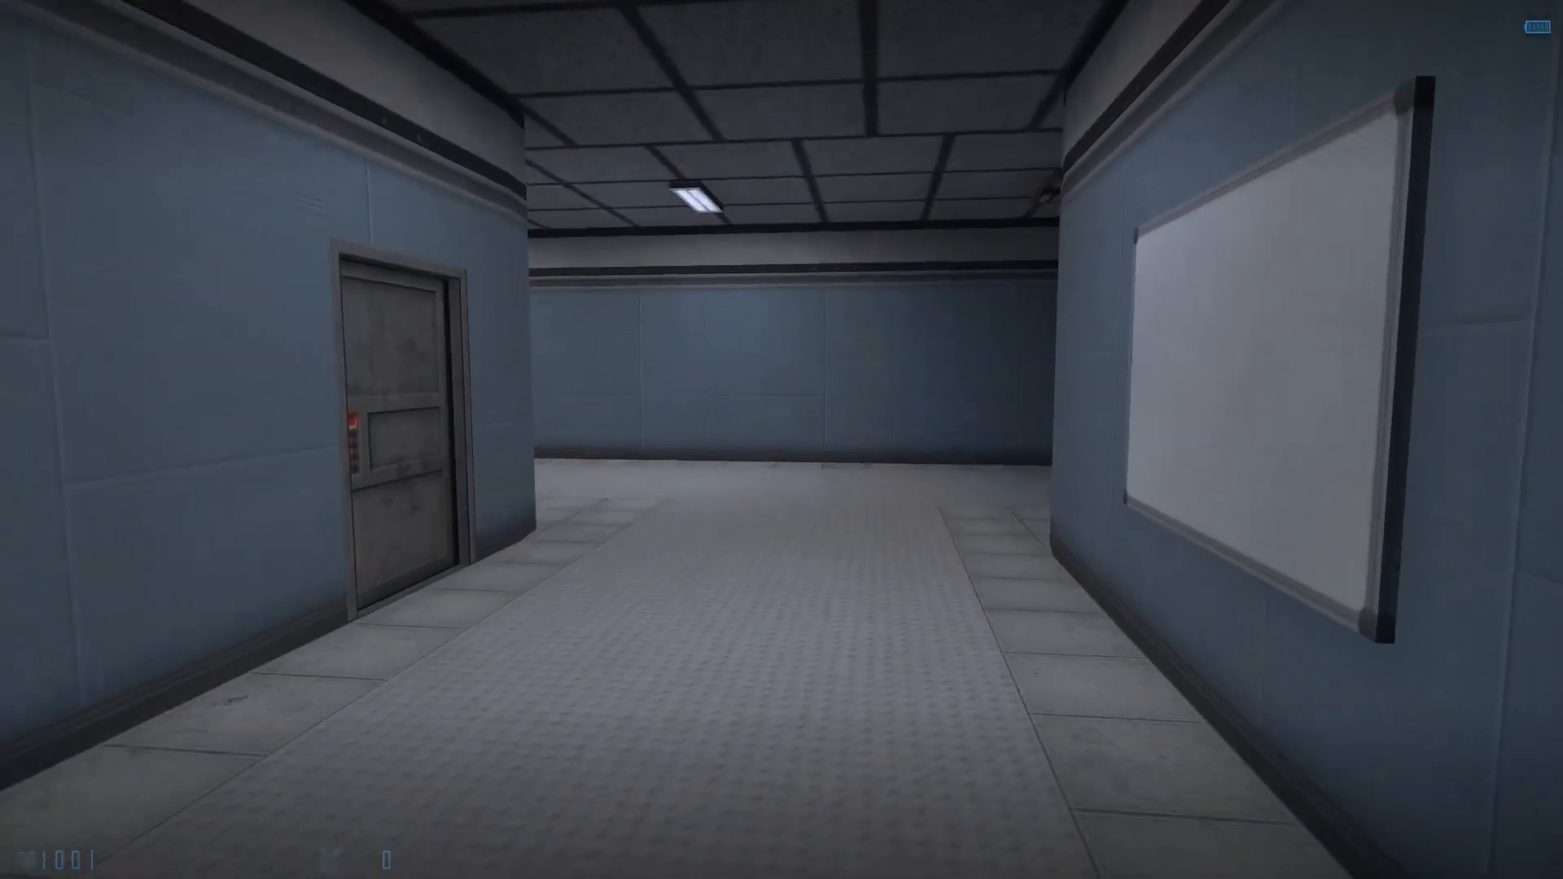
pyautogui.press('w')
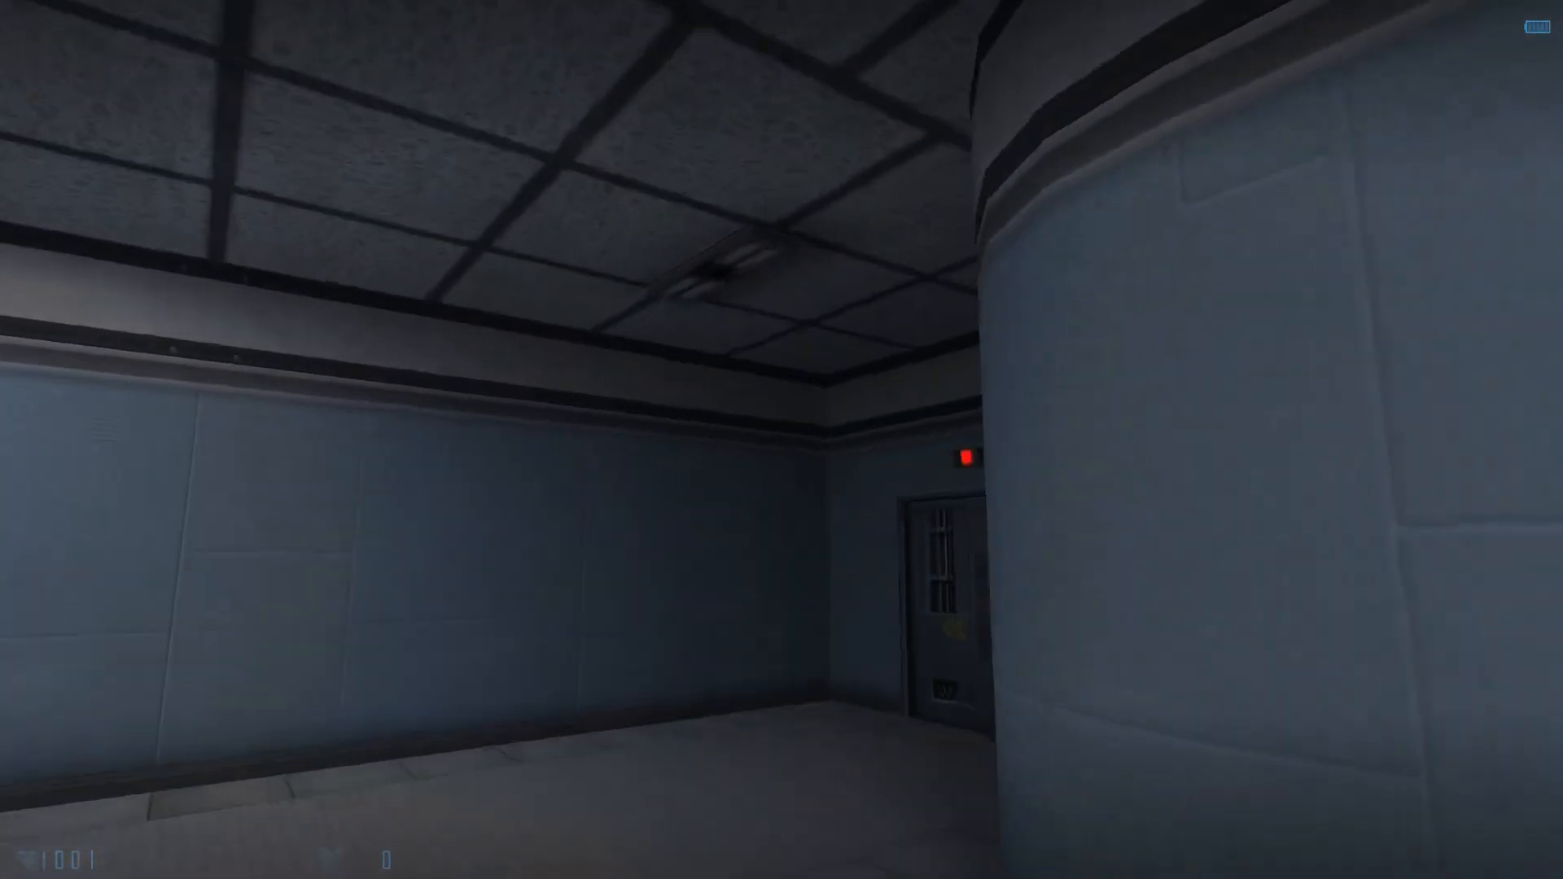
# Inspect the corridor's curved walls, ceiling lights and the indicator lights above both double doors.
pyautogui.press('w')
pyautogui.press('d')
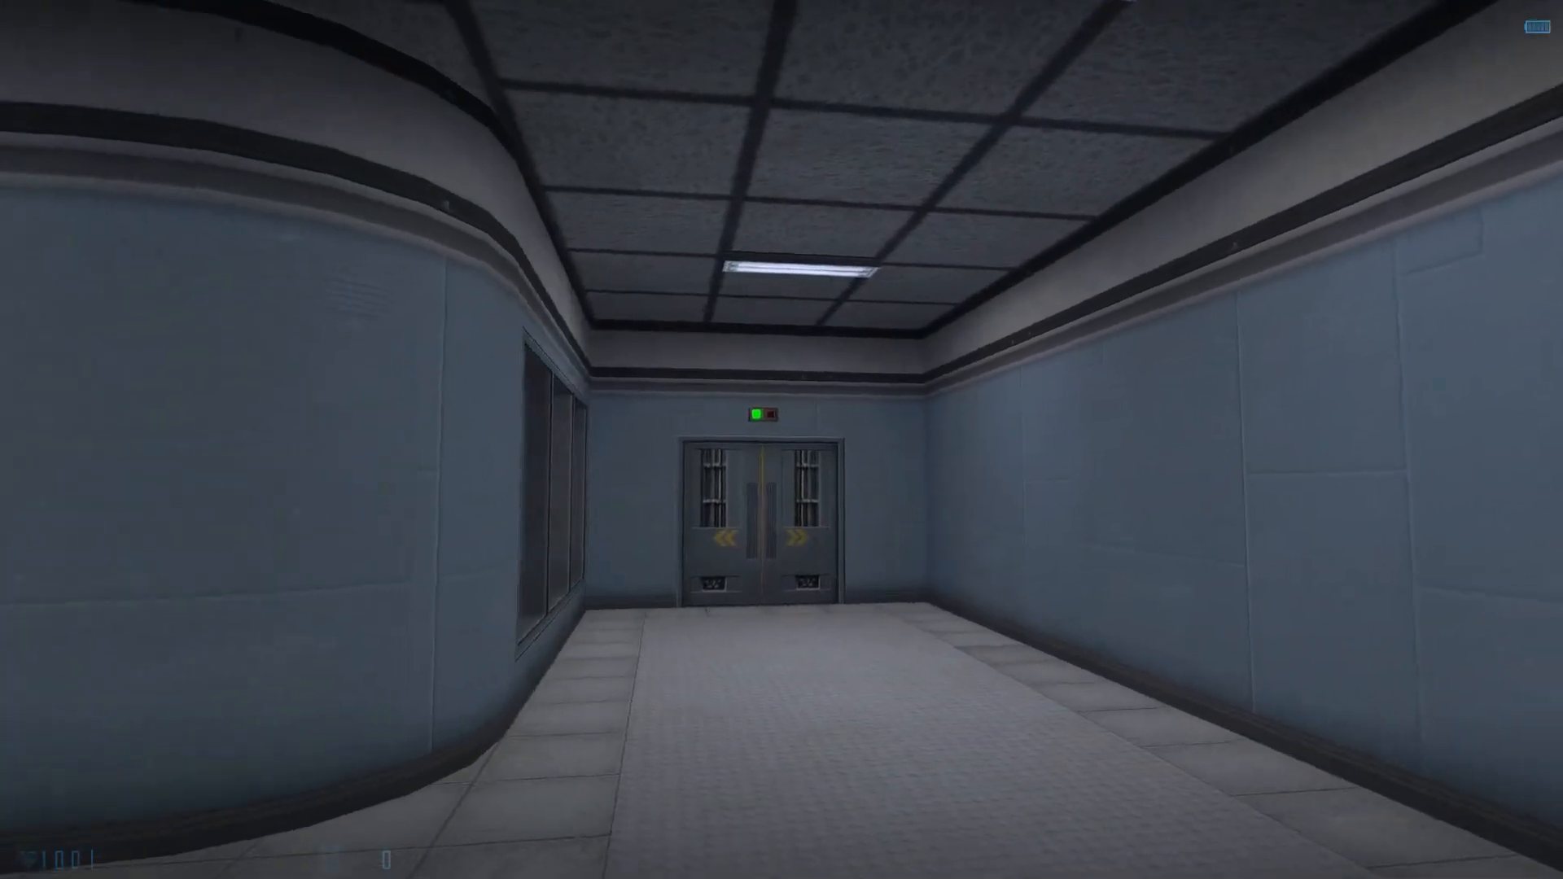
pyautogui.press('w')
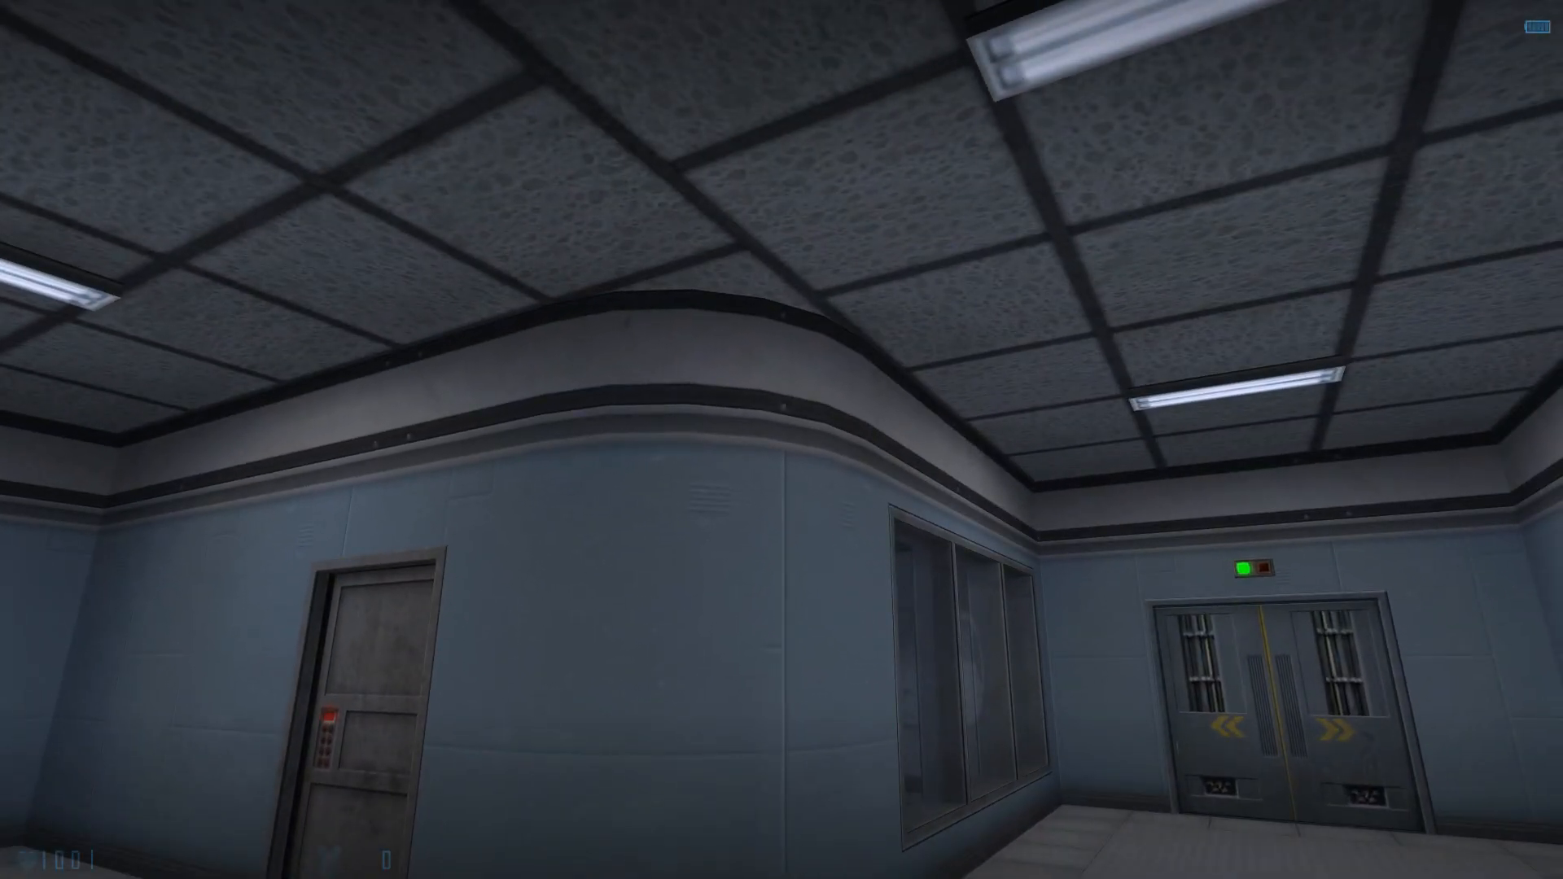
pyautogui.press('w')
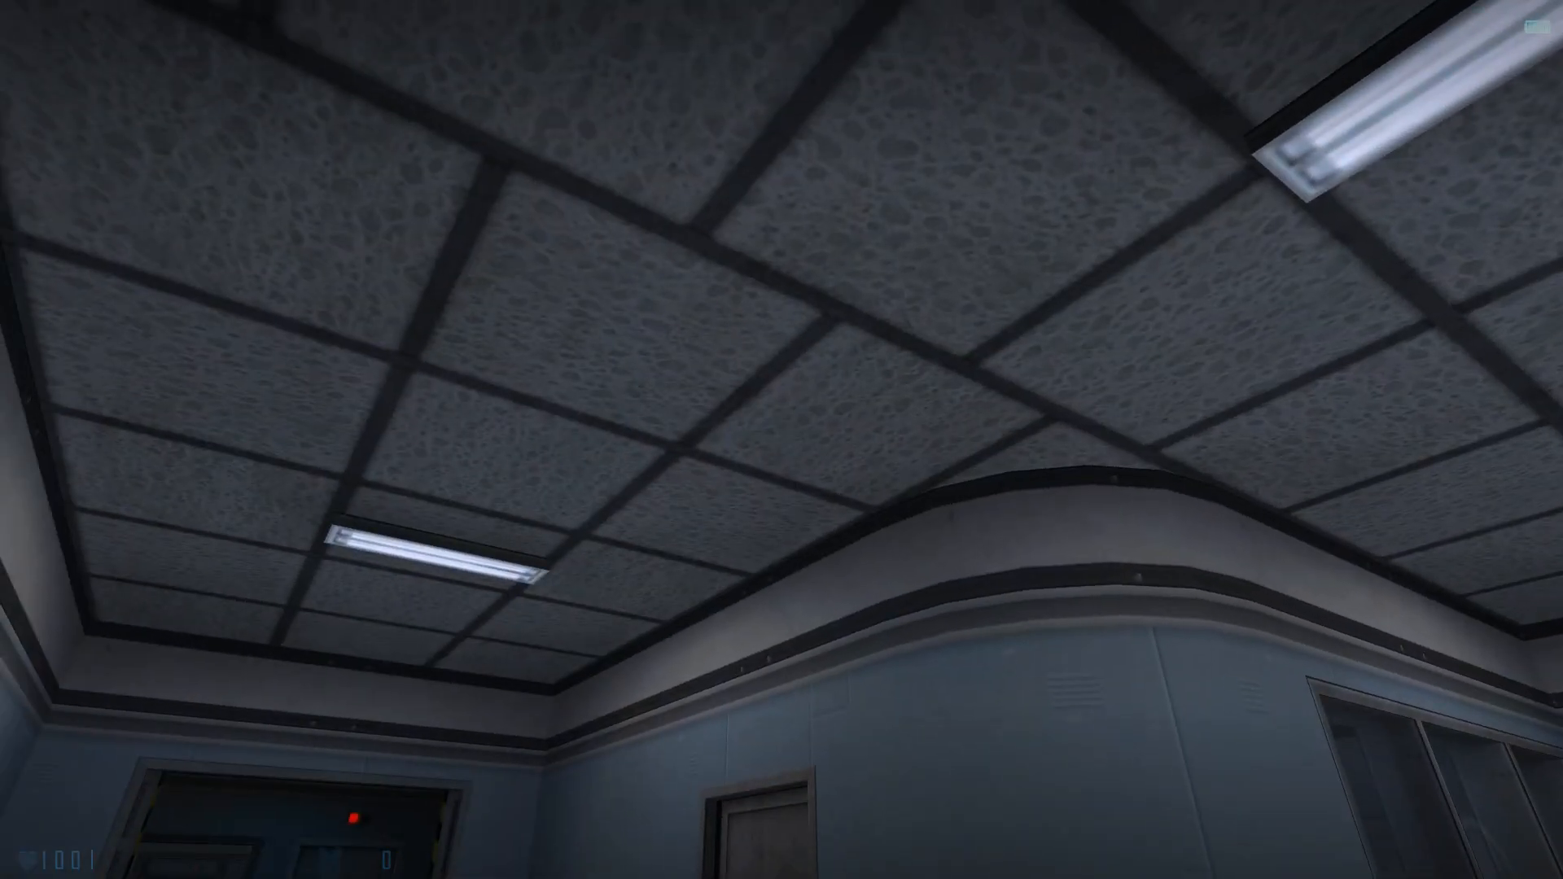
pyautogui.press('w')
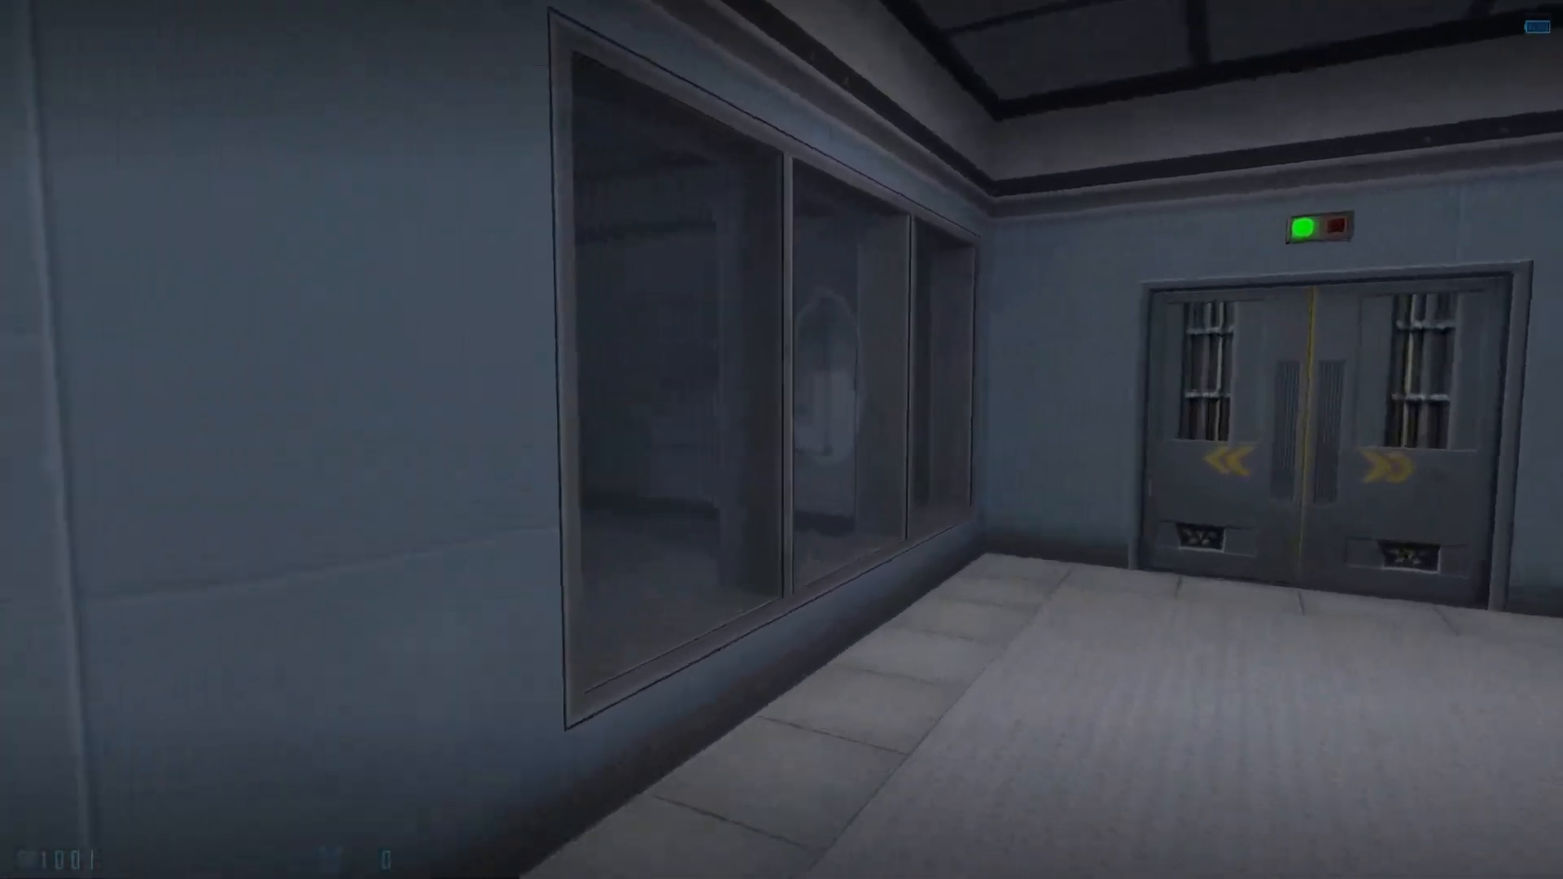
# Examine the dark office interior through the corridor windows, including the desk monitor, filing cabinets and wall picture.
pyautogui.press('w')
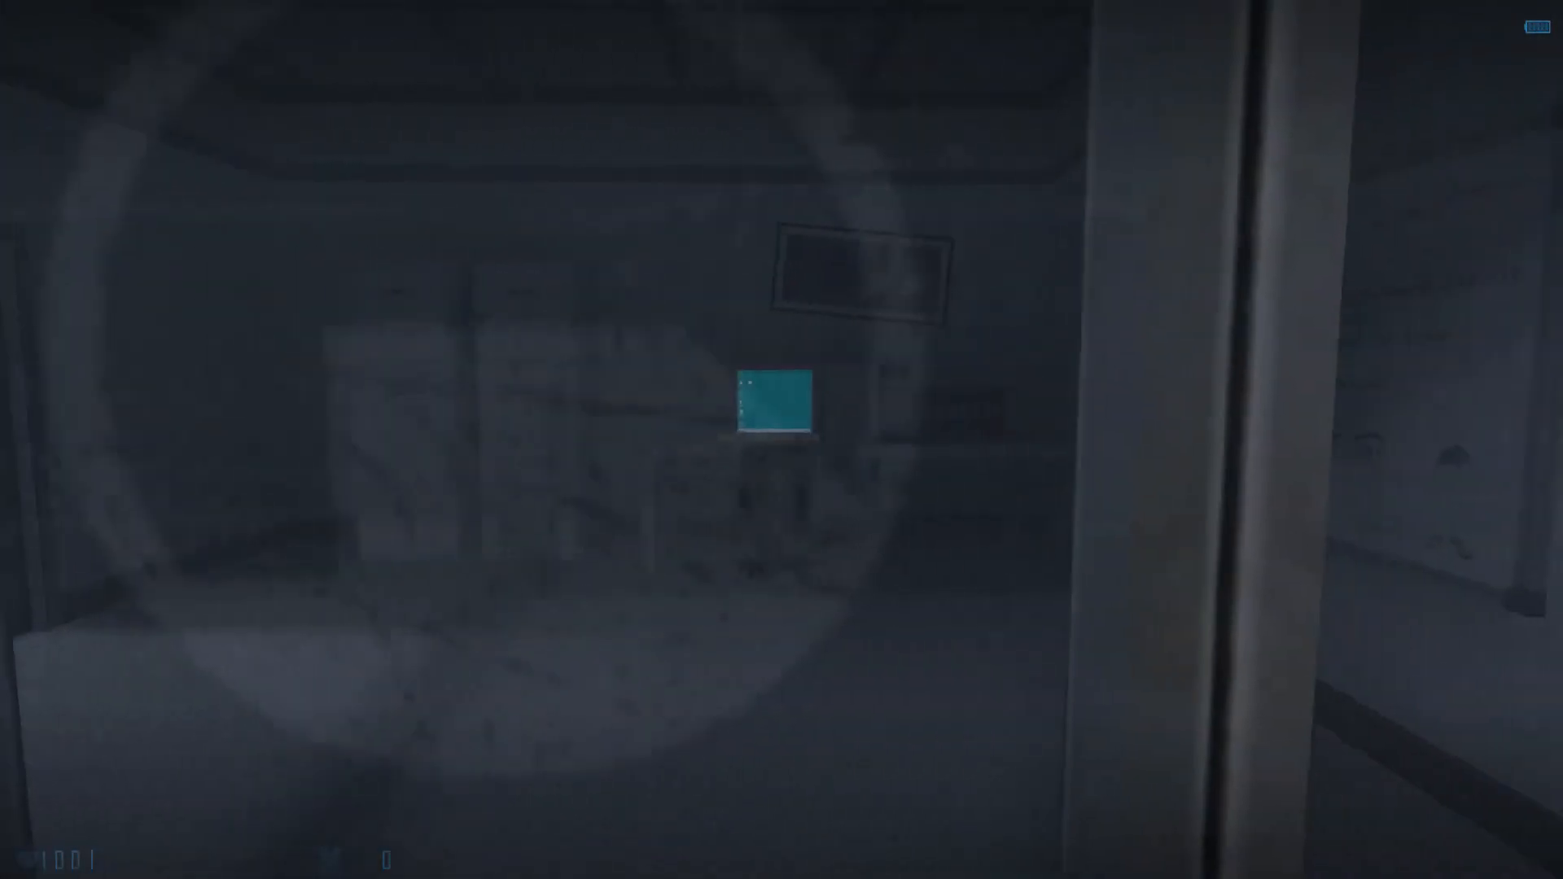
pyautogui.press('d')
pyautogui.press('a')
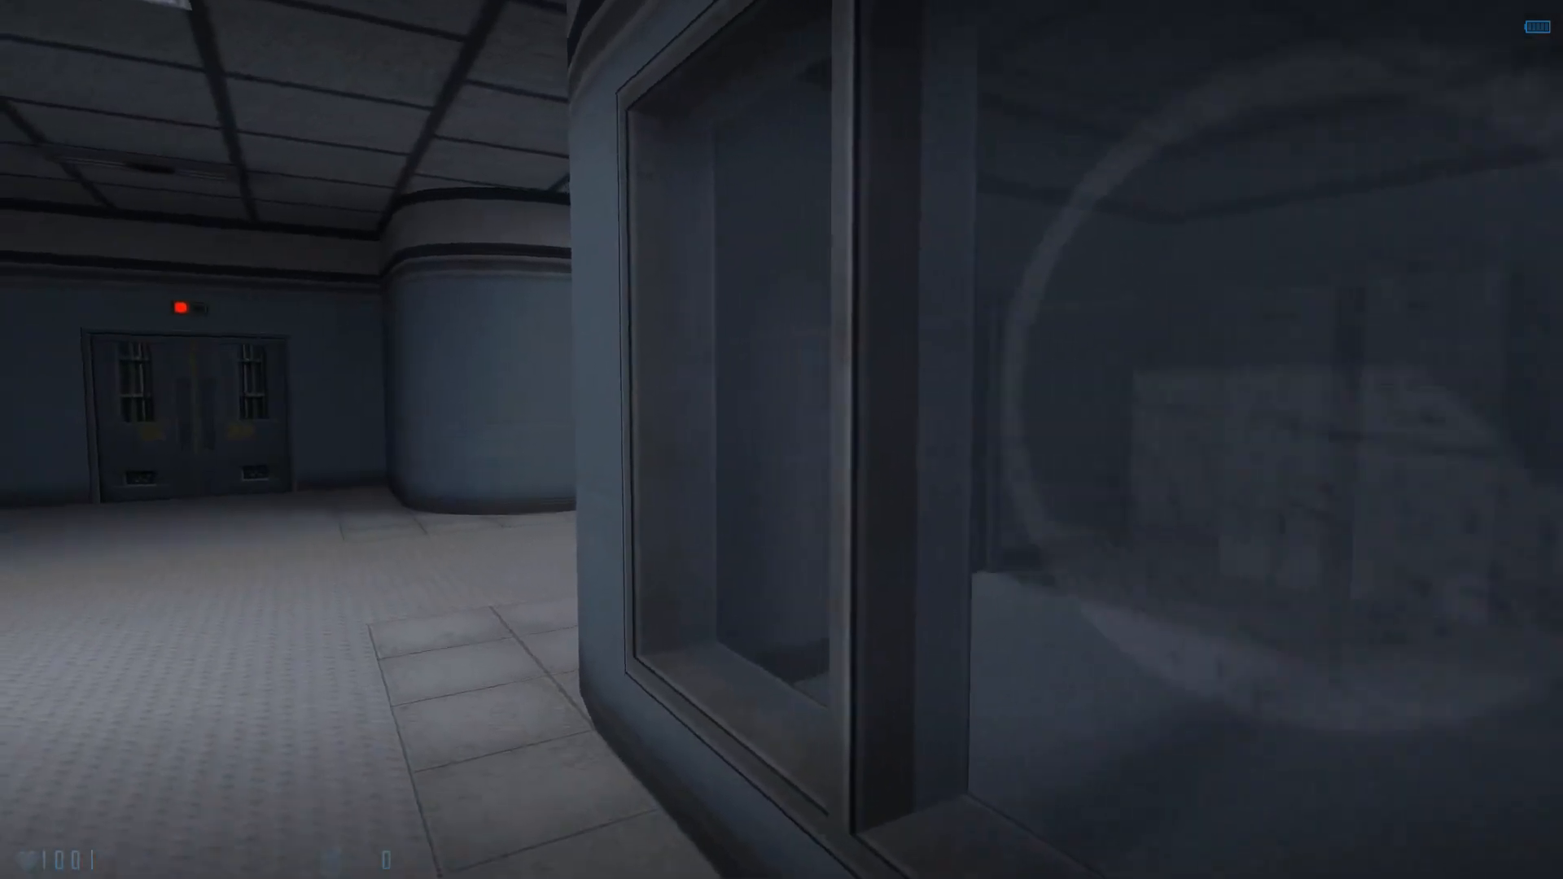
pyautogui.press('w')
pyautogui.press('a')
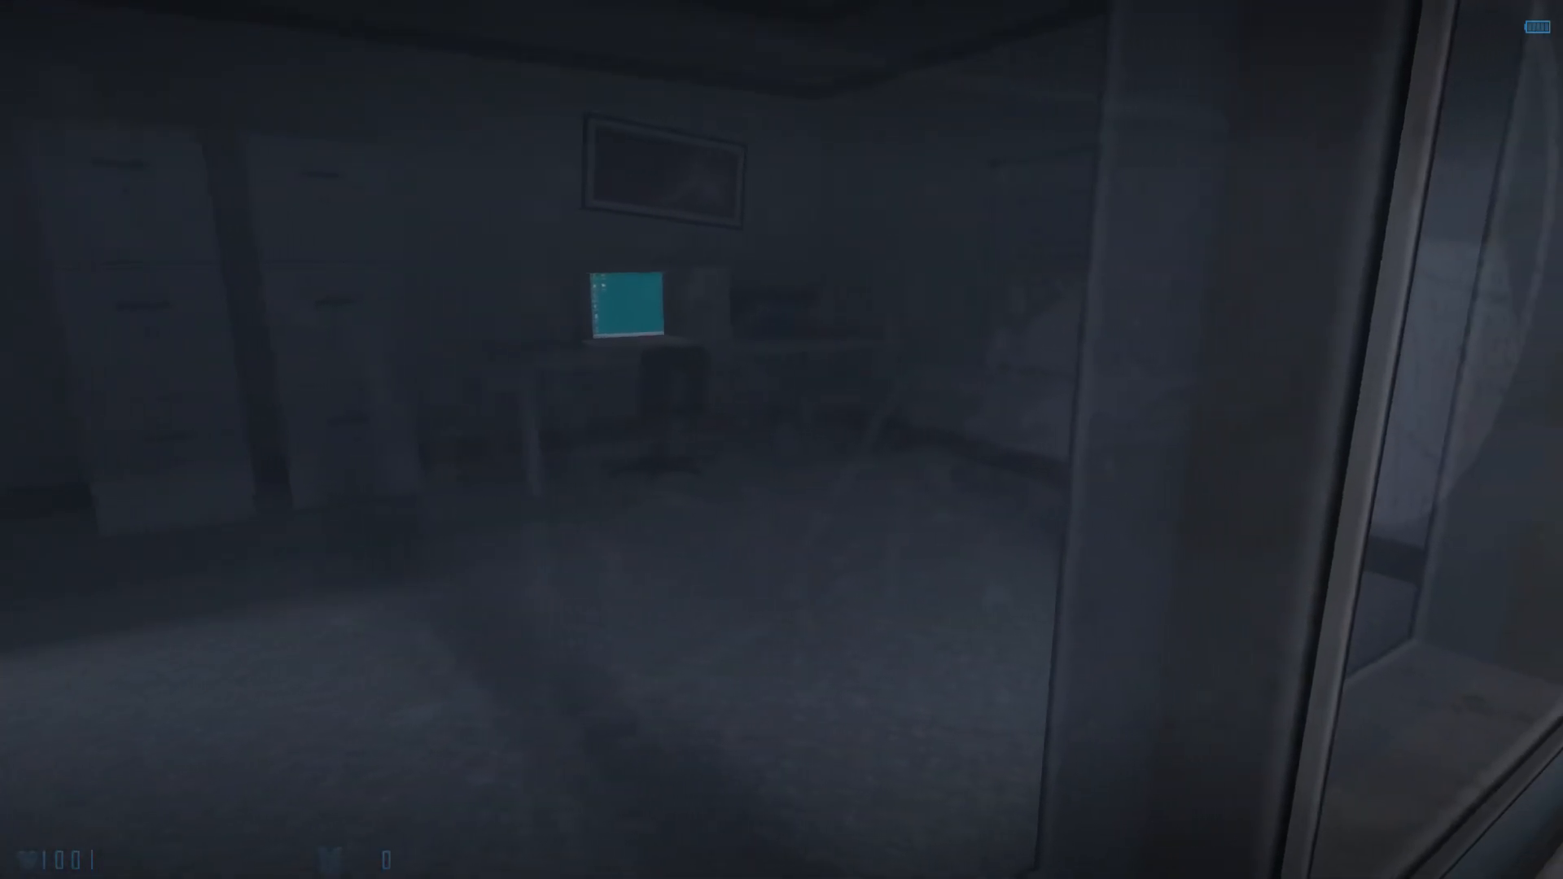
pyautogui.press('s')
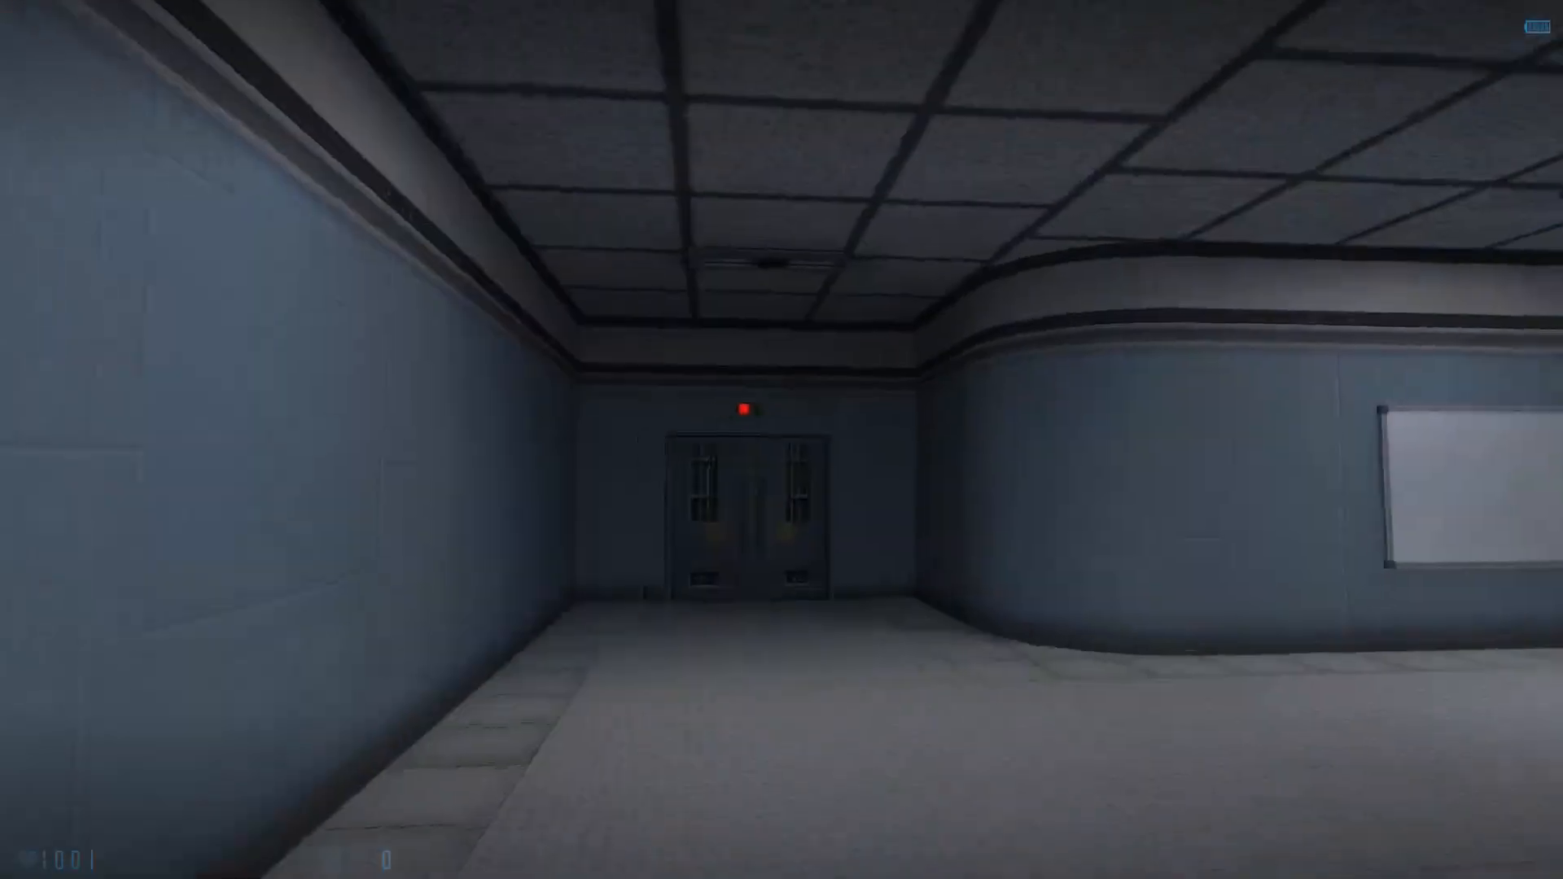
# Check the corridor junction from the red-lit double door, including the whiteboard, locked office door and security entrance.
pyautogui.press('w')
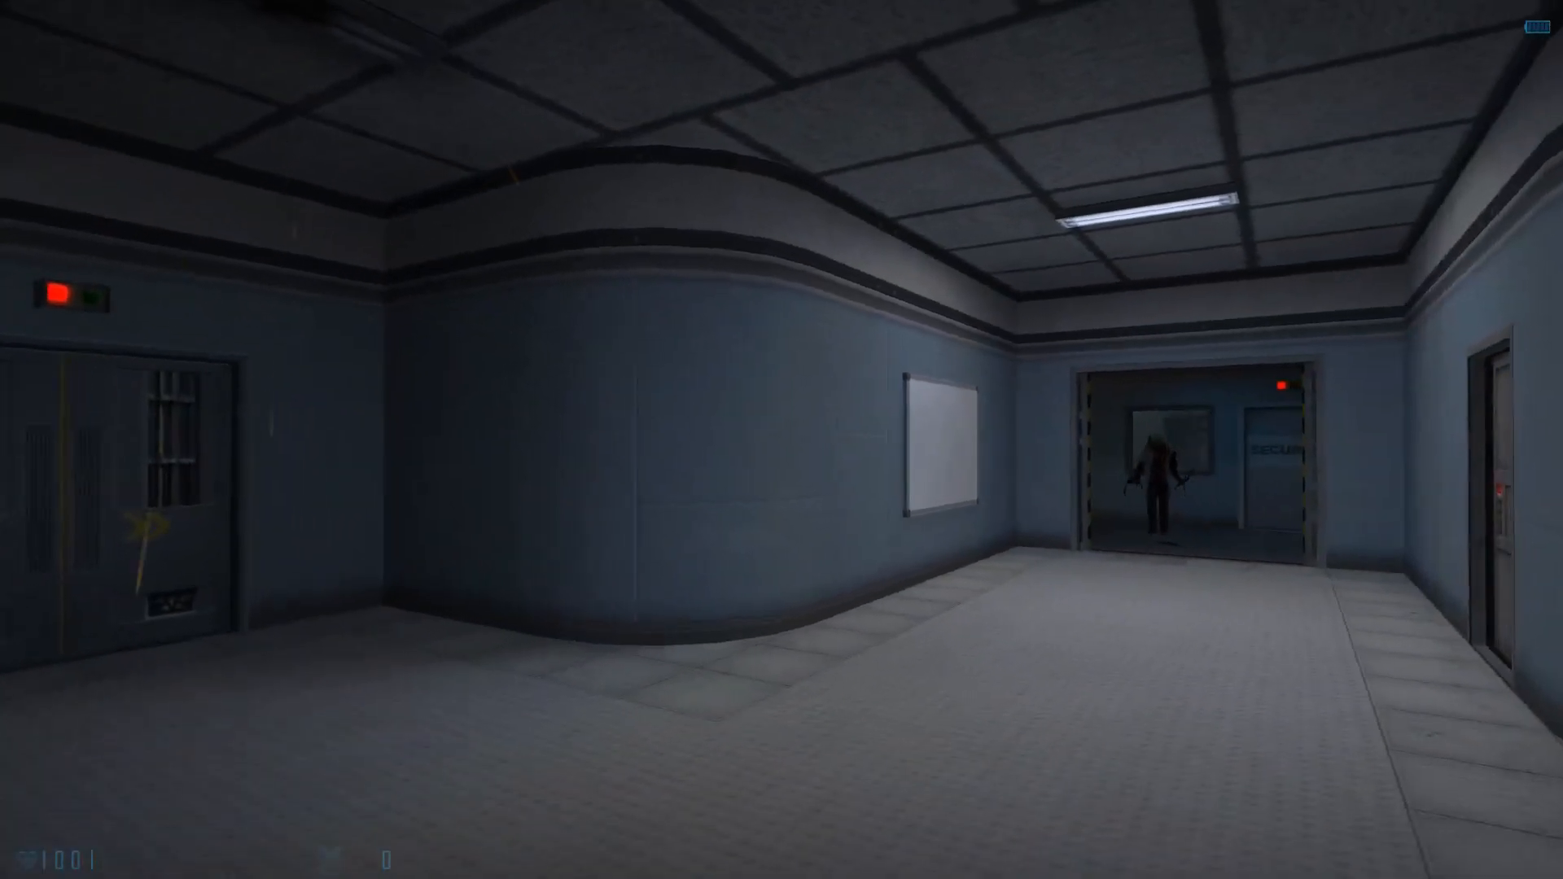
pyautogui.press('w')
pyautogui.press('a')
pyautogui.press('w')
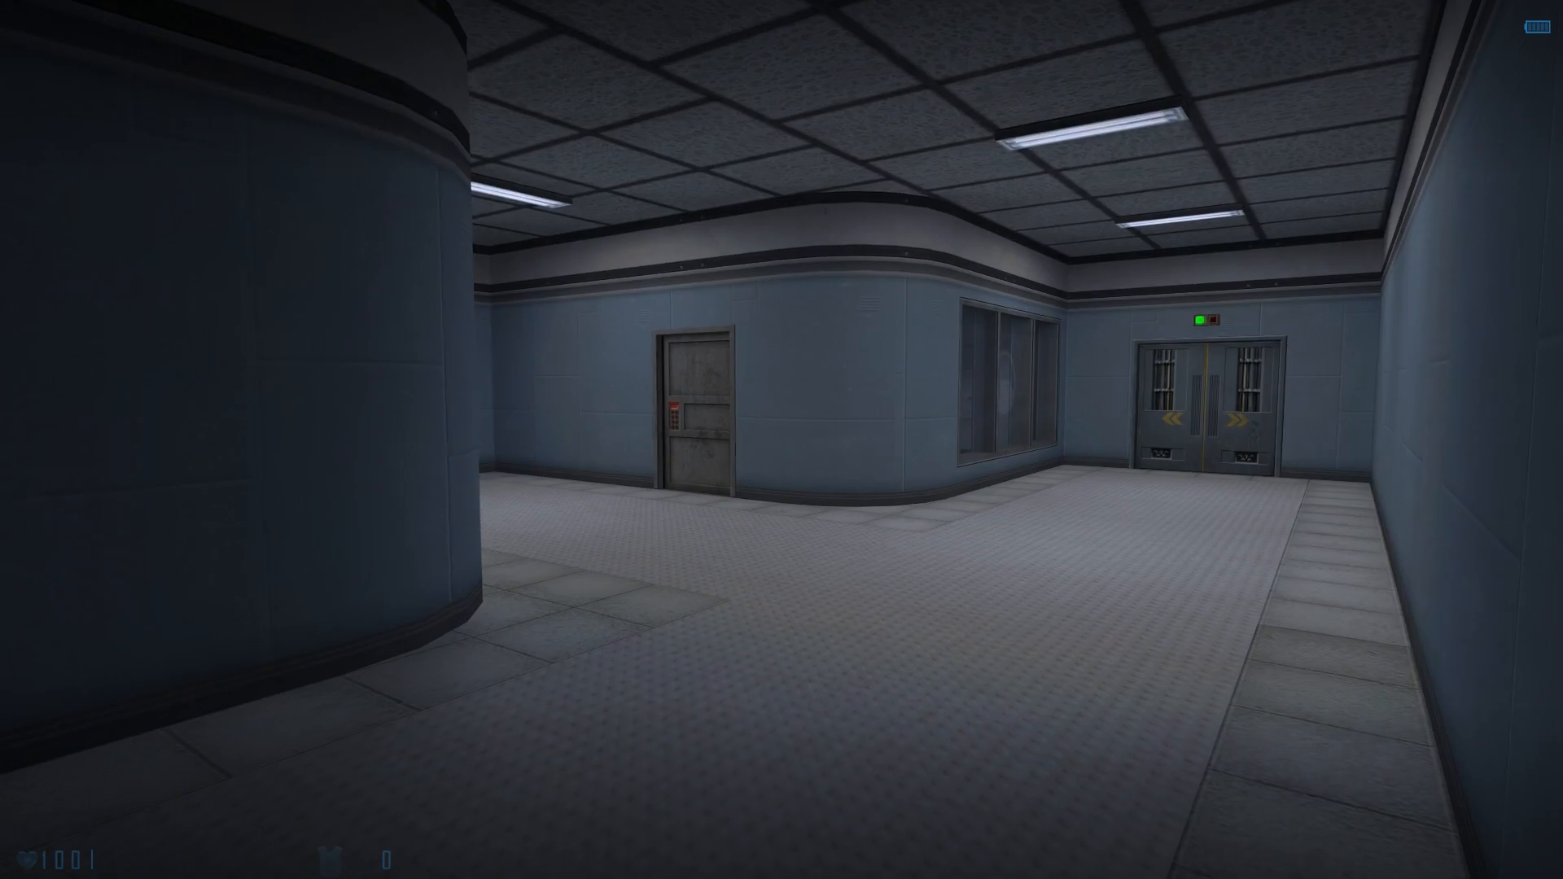
pyautogui.press('w')
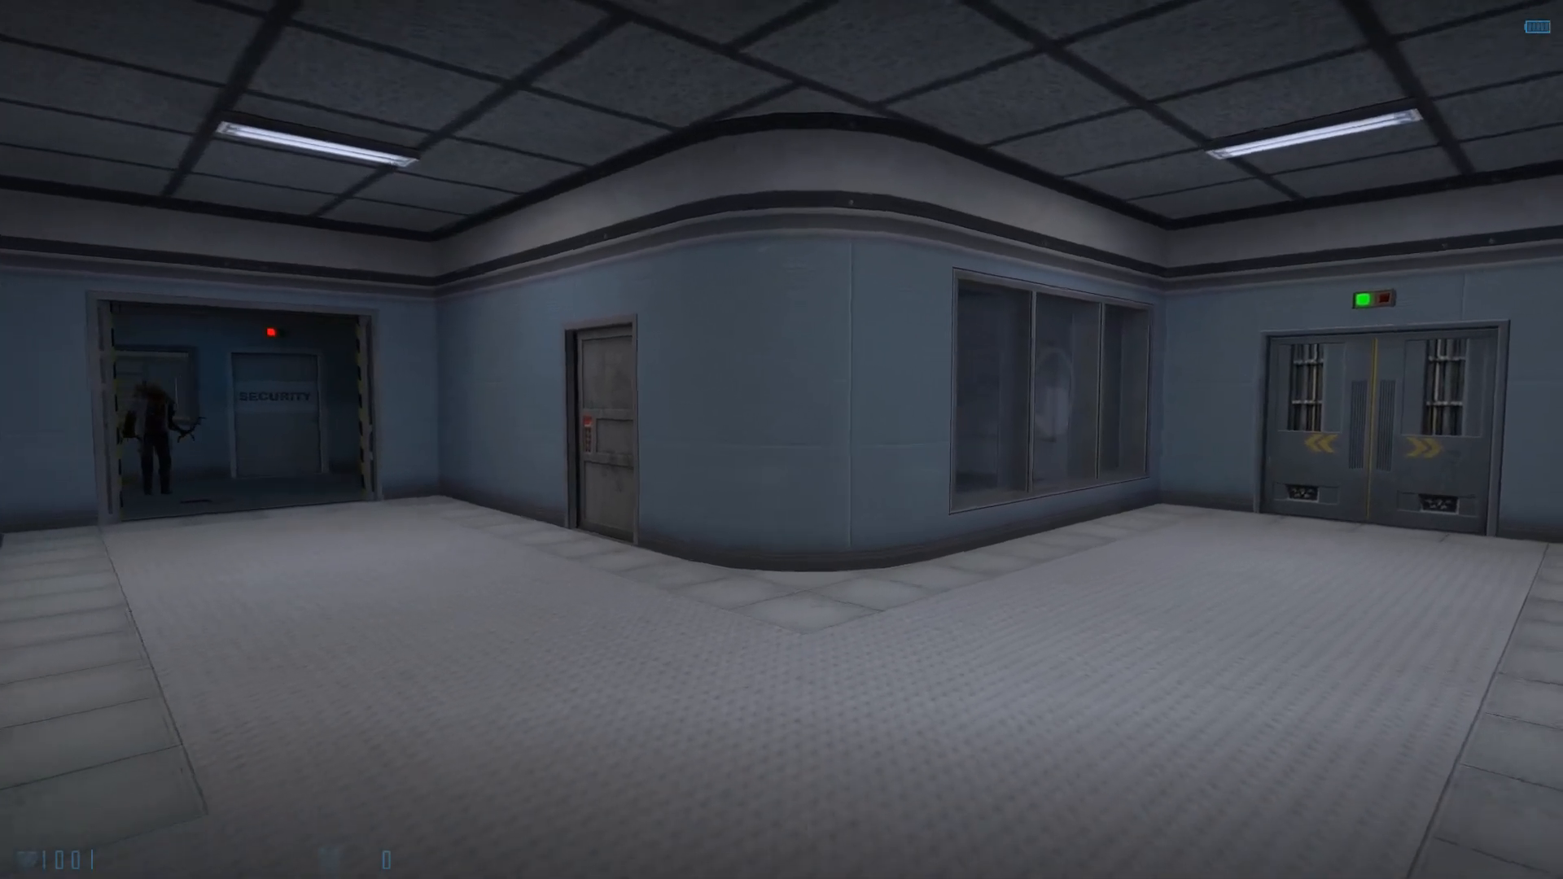
# Inspect the office windows and the green-lit double door at close range.
pyautogui.press('w')
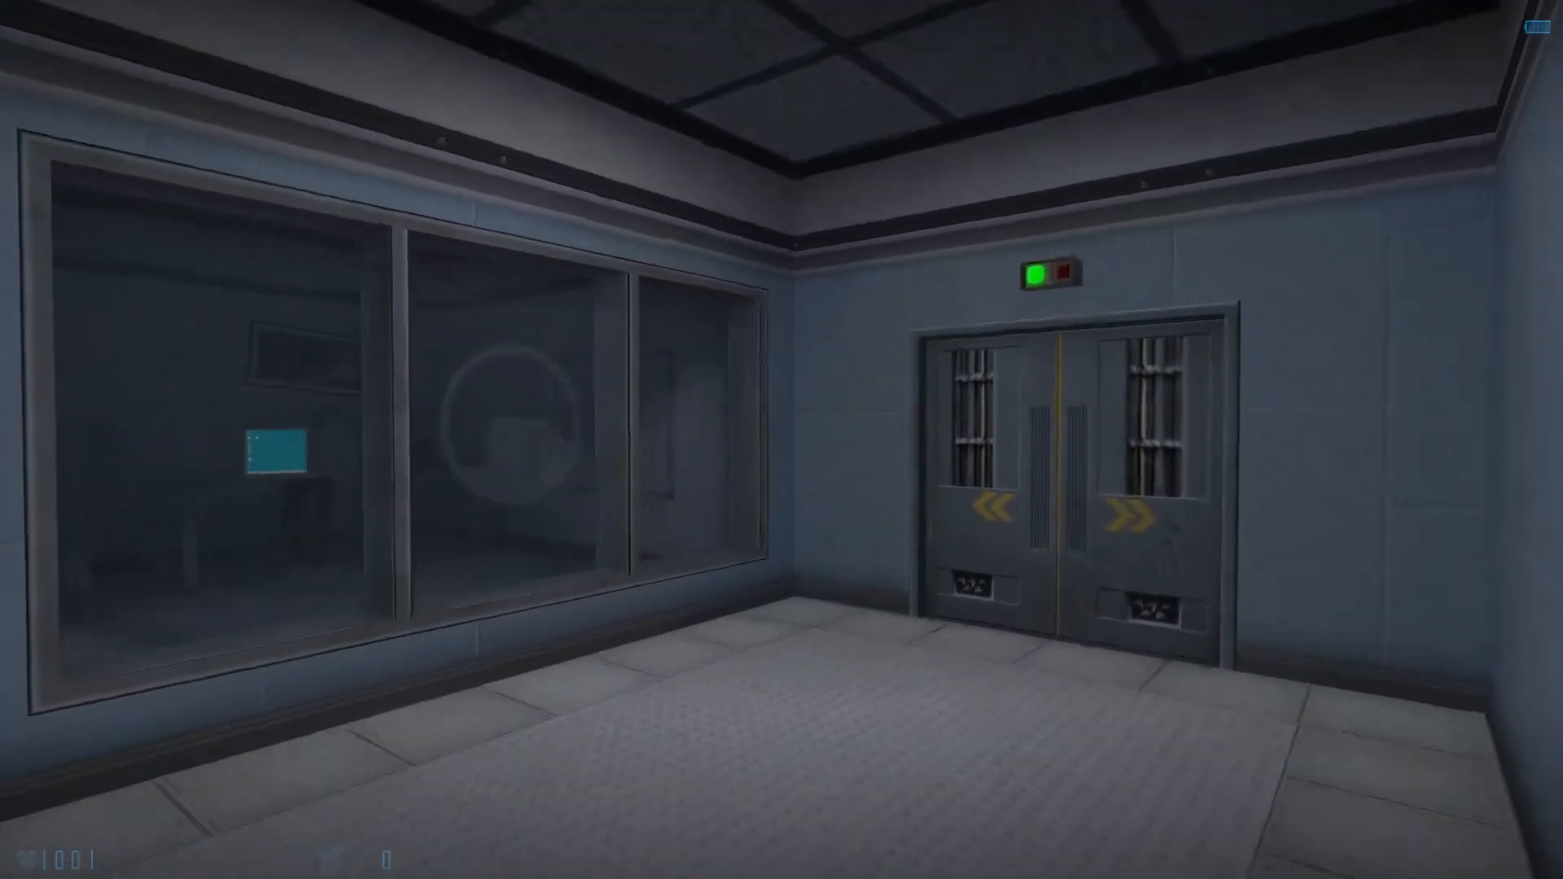
pyautogui.press('w')
pyautogui.press('d')
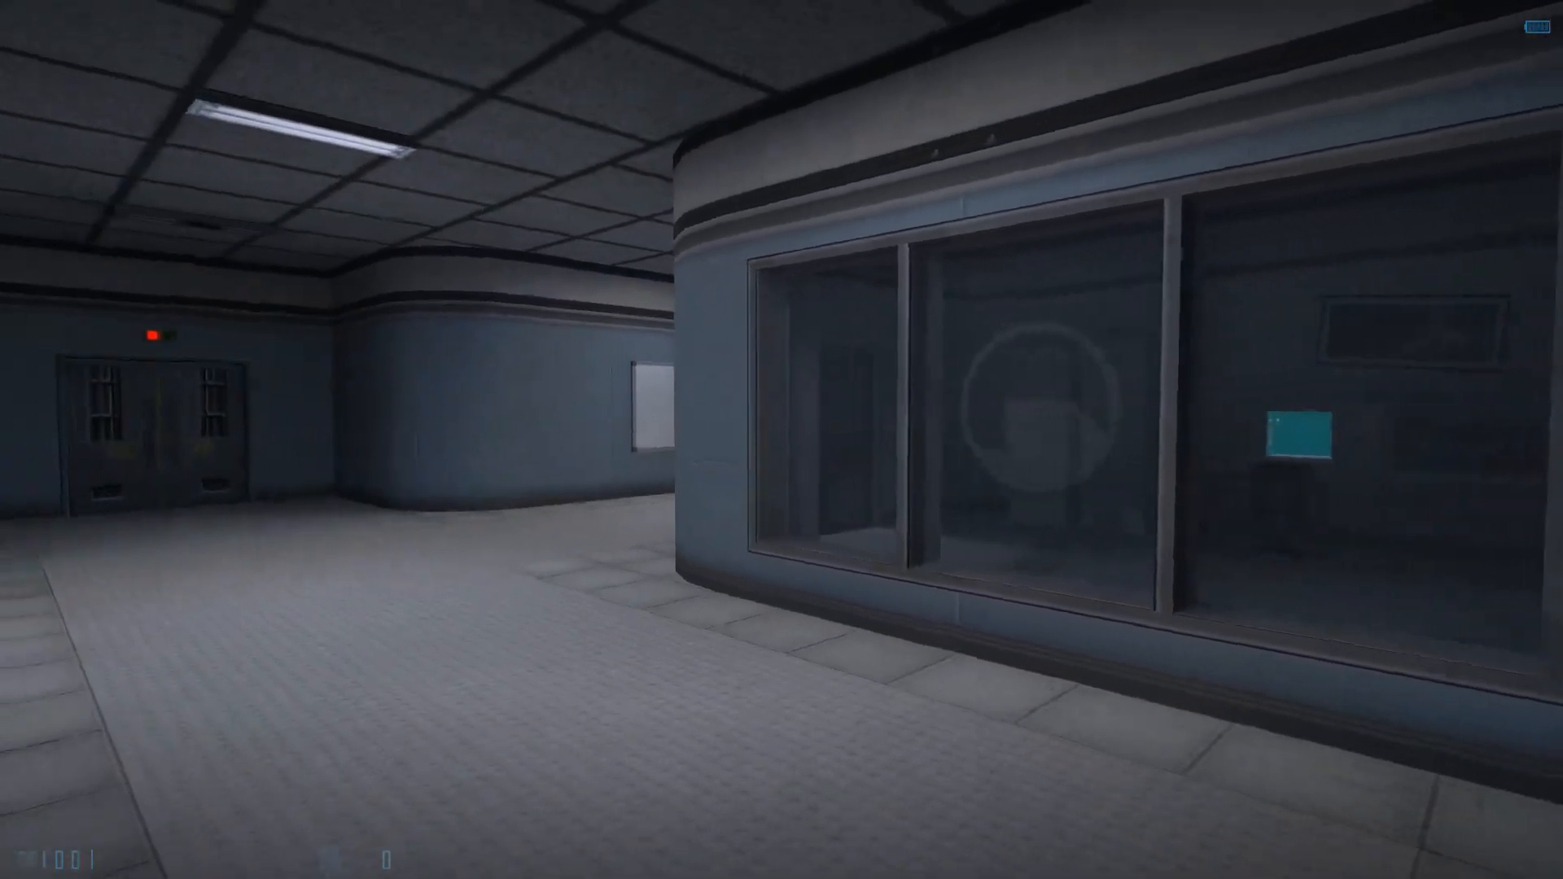
pyautogui.press('a')
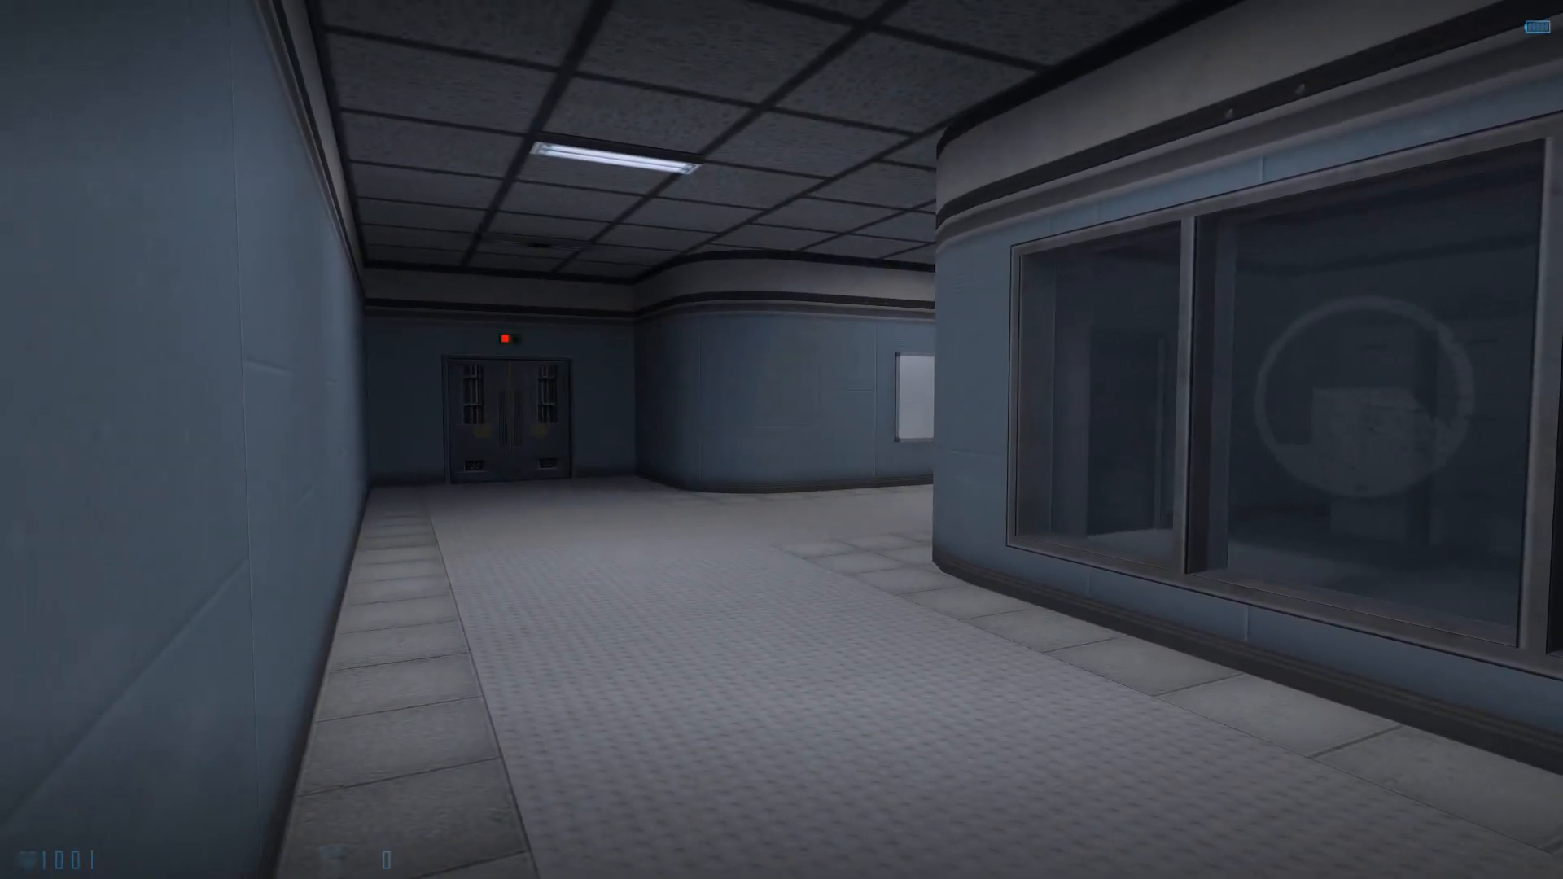
# Review the corridor's ceiling tiles, working and broken light fixtures, and floor borders while walking between both ends.
pyautogui.press('w')
pyautogui.press('w')
pyautogui.press('w')
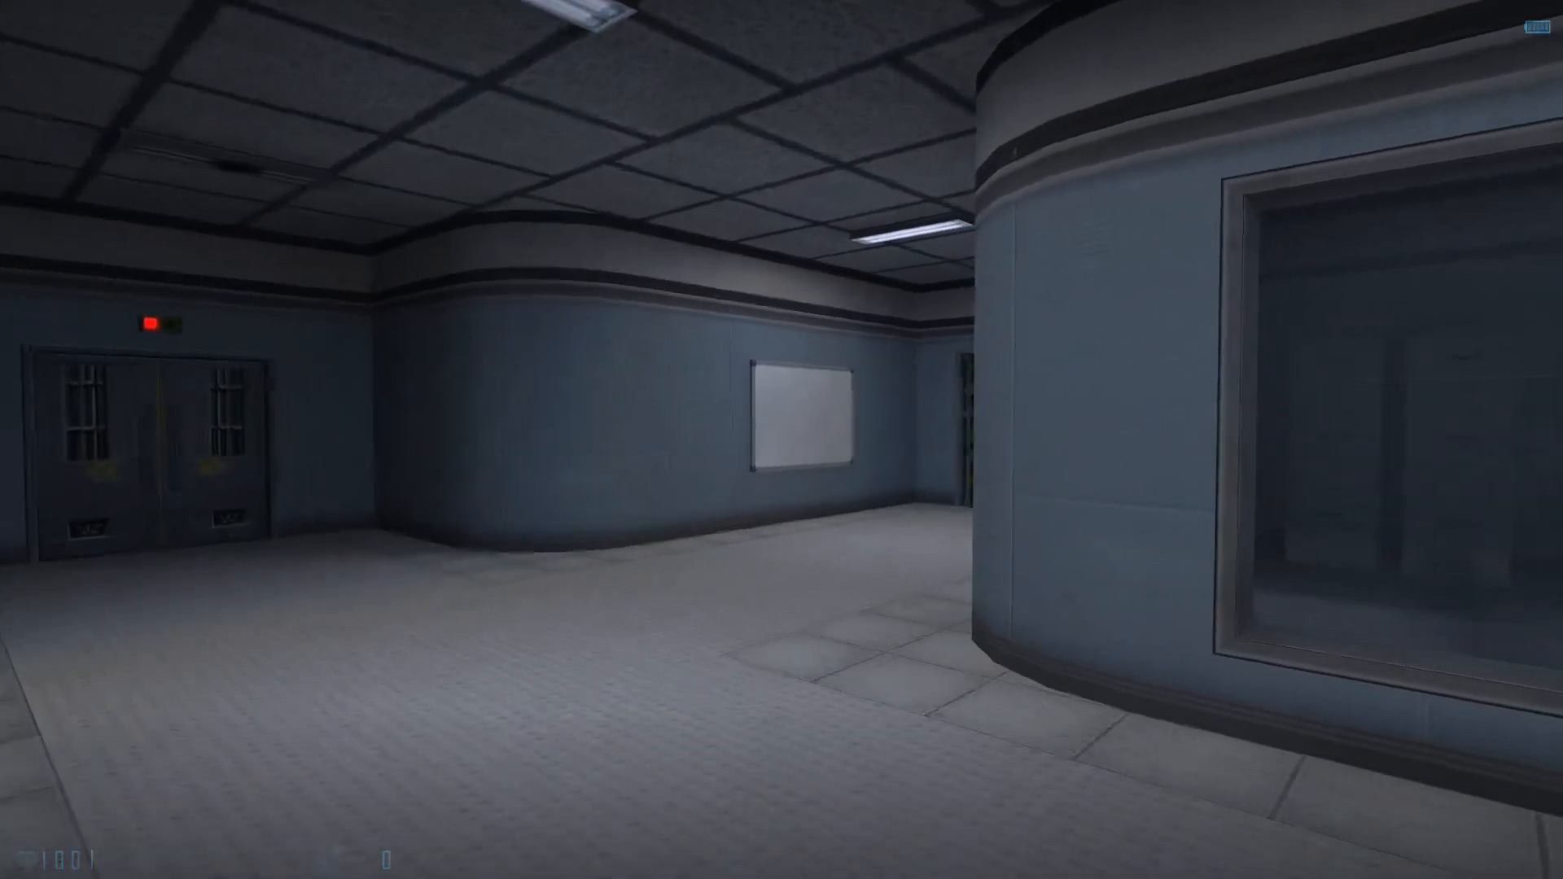
pyautogui.press('w')
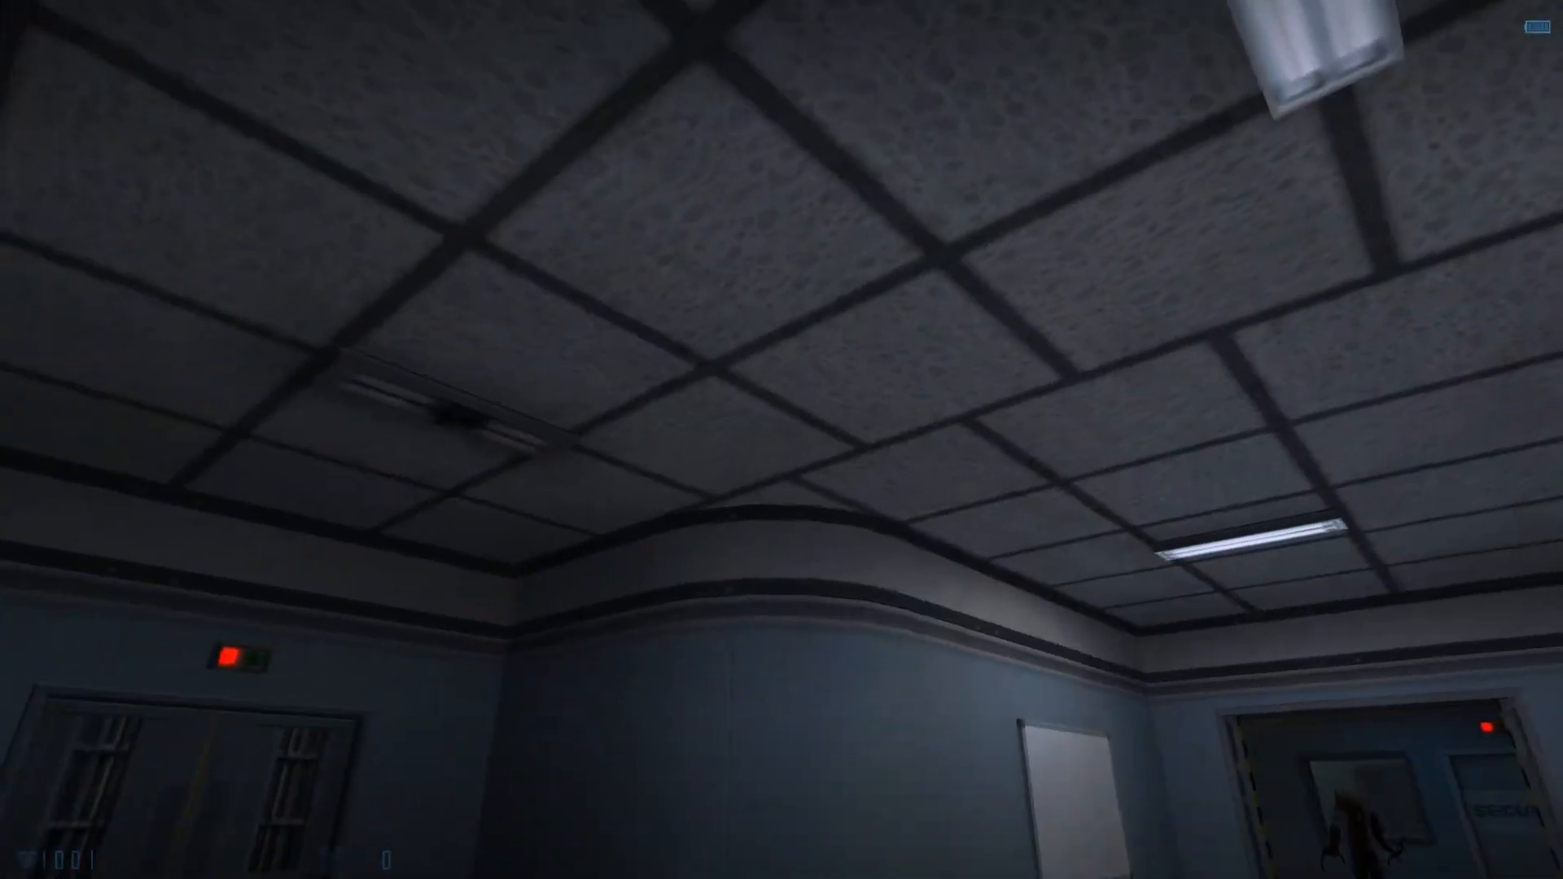
pyautogui.press('w')
pyautogui.press('s')
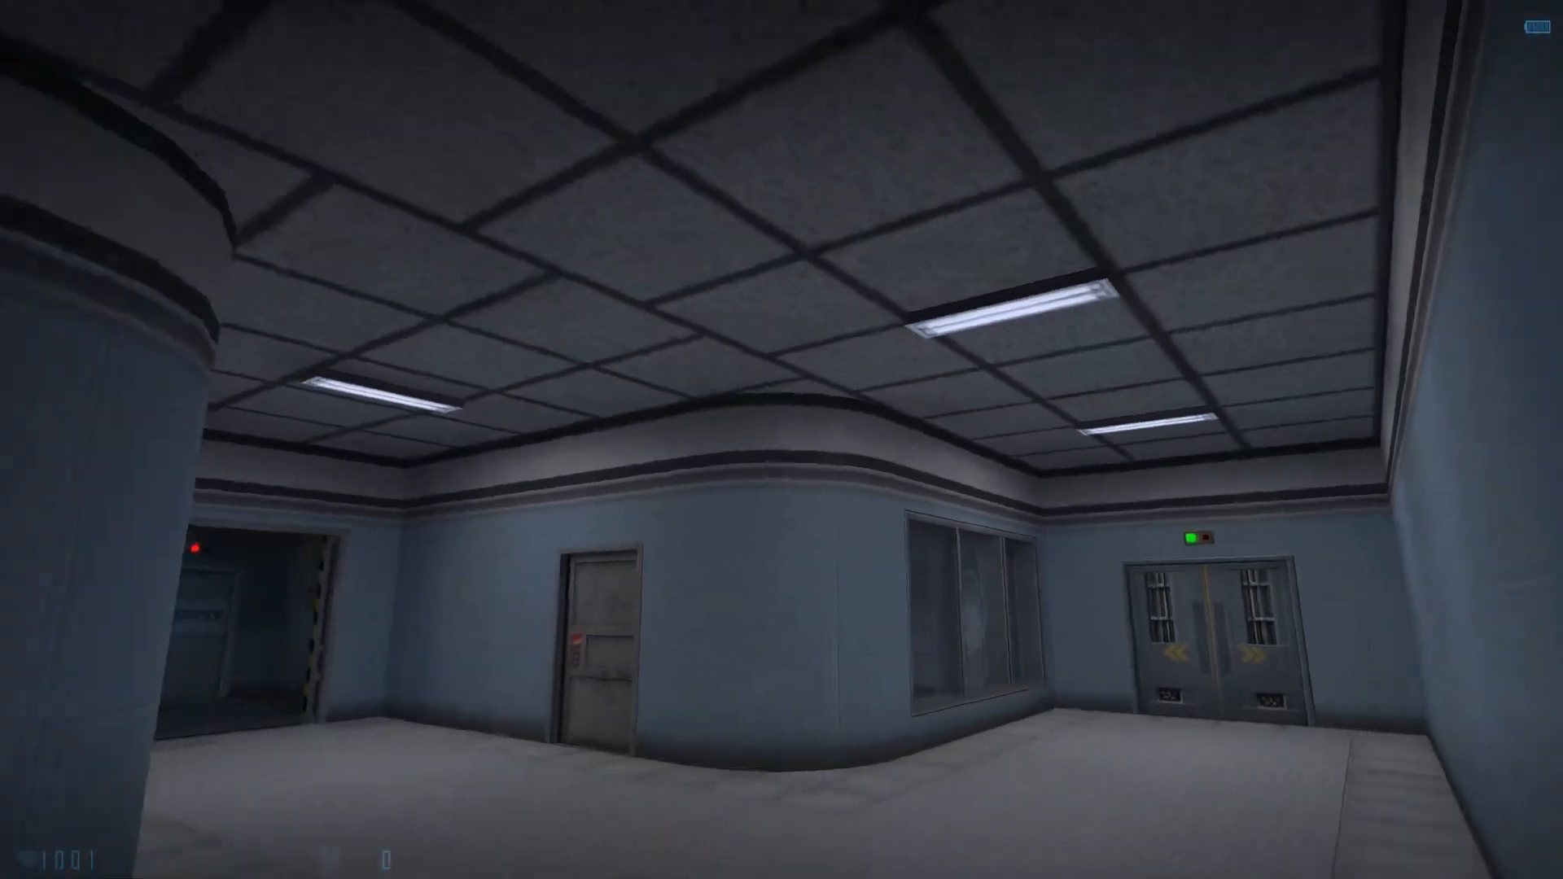
pyautogui.press('s')
pyautogui.press('w')
pyautogui.press('w')
pyautogui.press('w')
# Load the urban map through the game console.
pyautogui.press('`')
pyautogui.write('map urban')
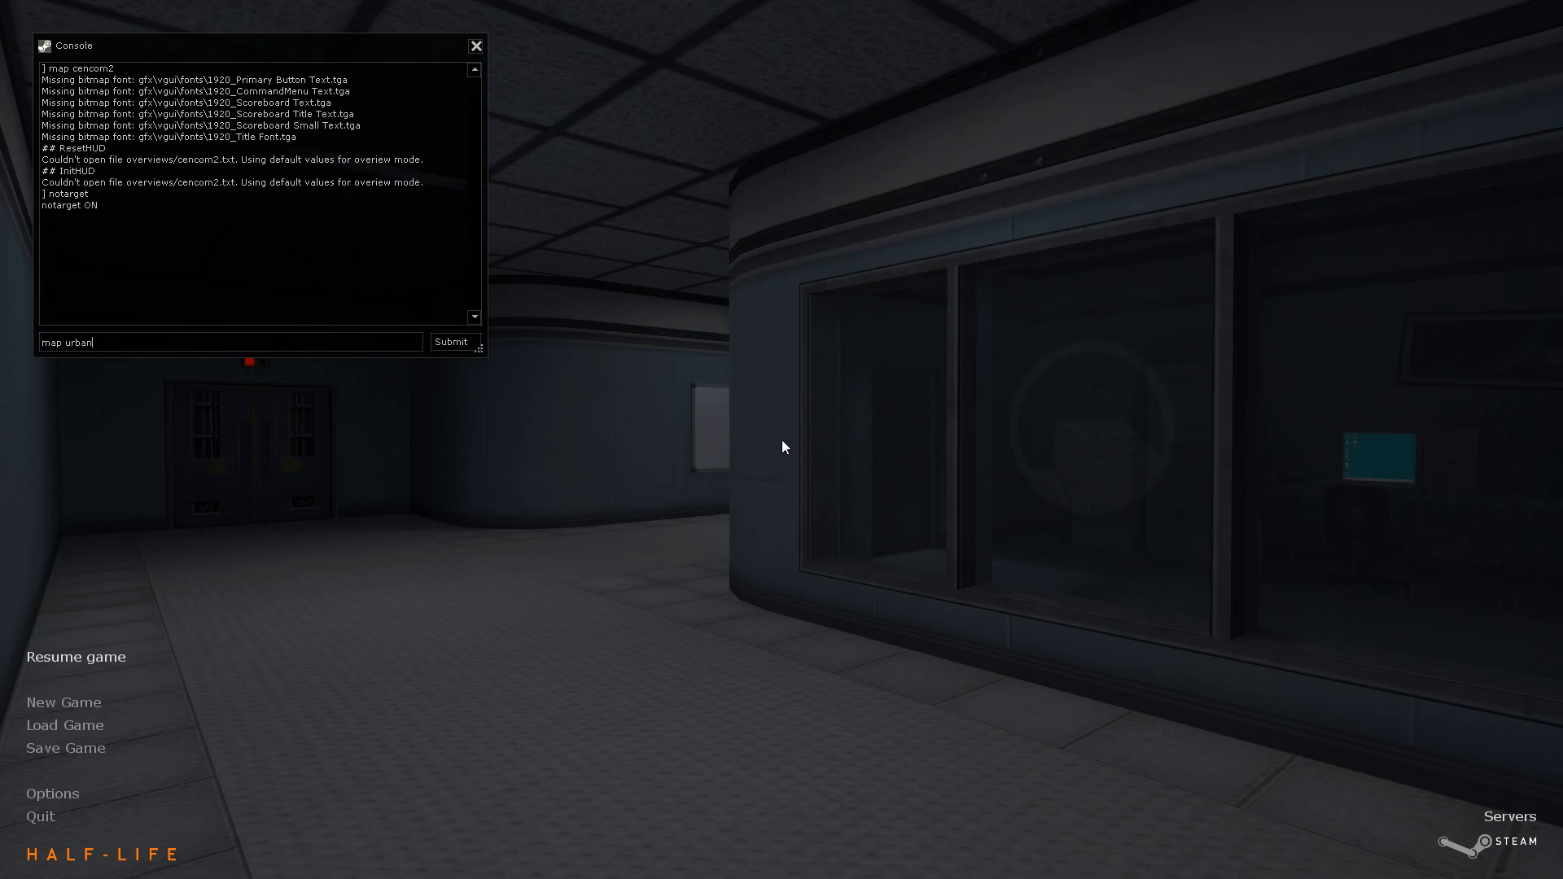
pyautogui.press('Return')
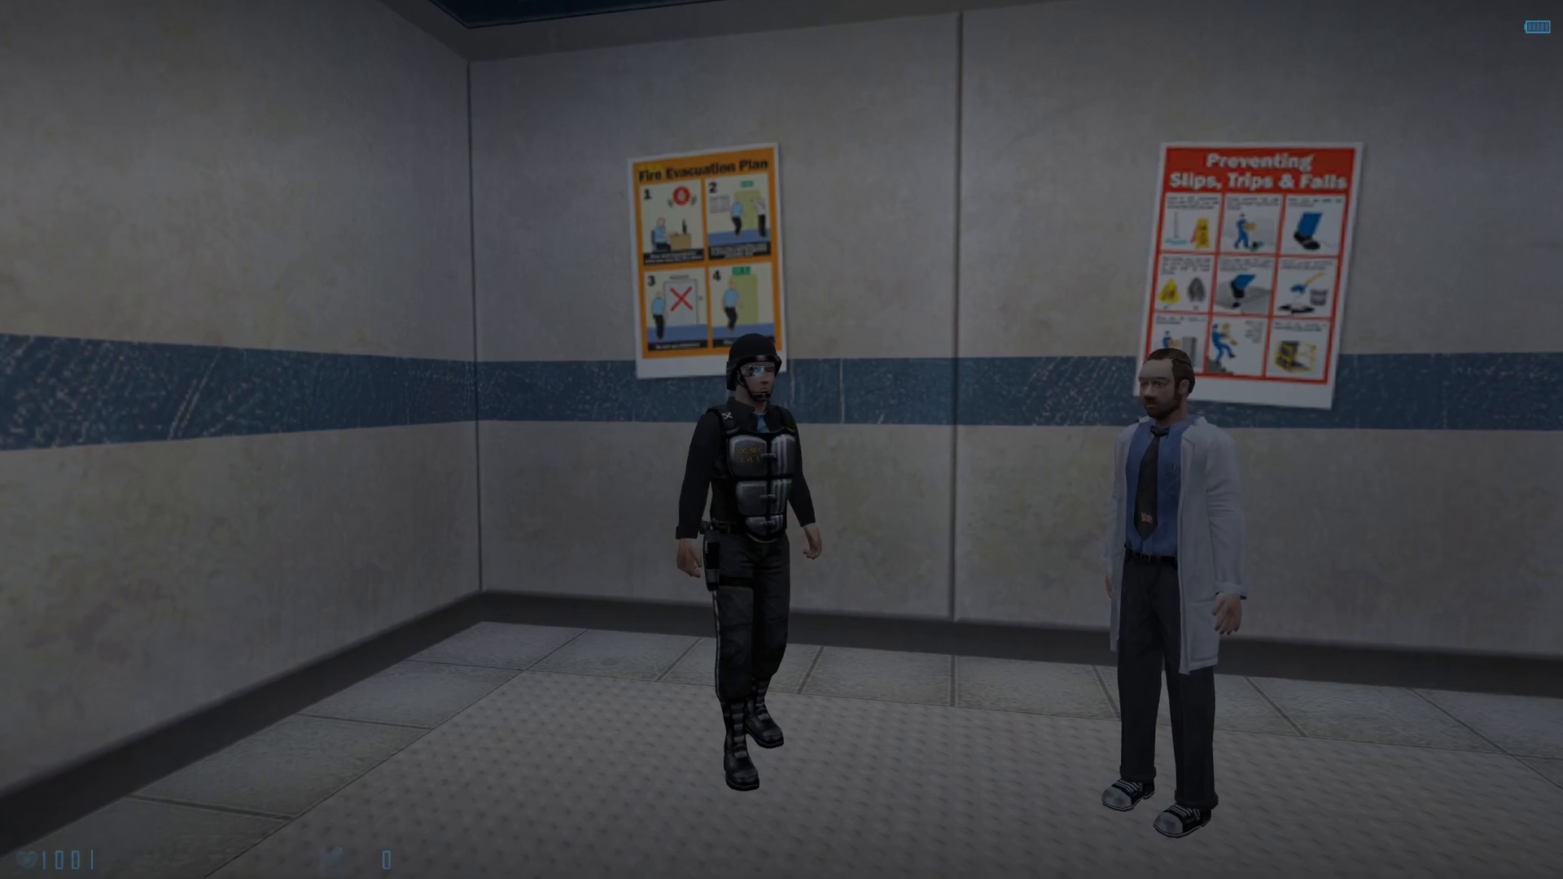
# Examine the security guard and scientist standing in front of the safety posters.
pyautogui.press('w')
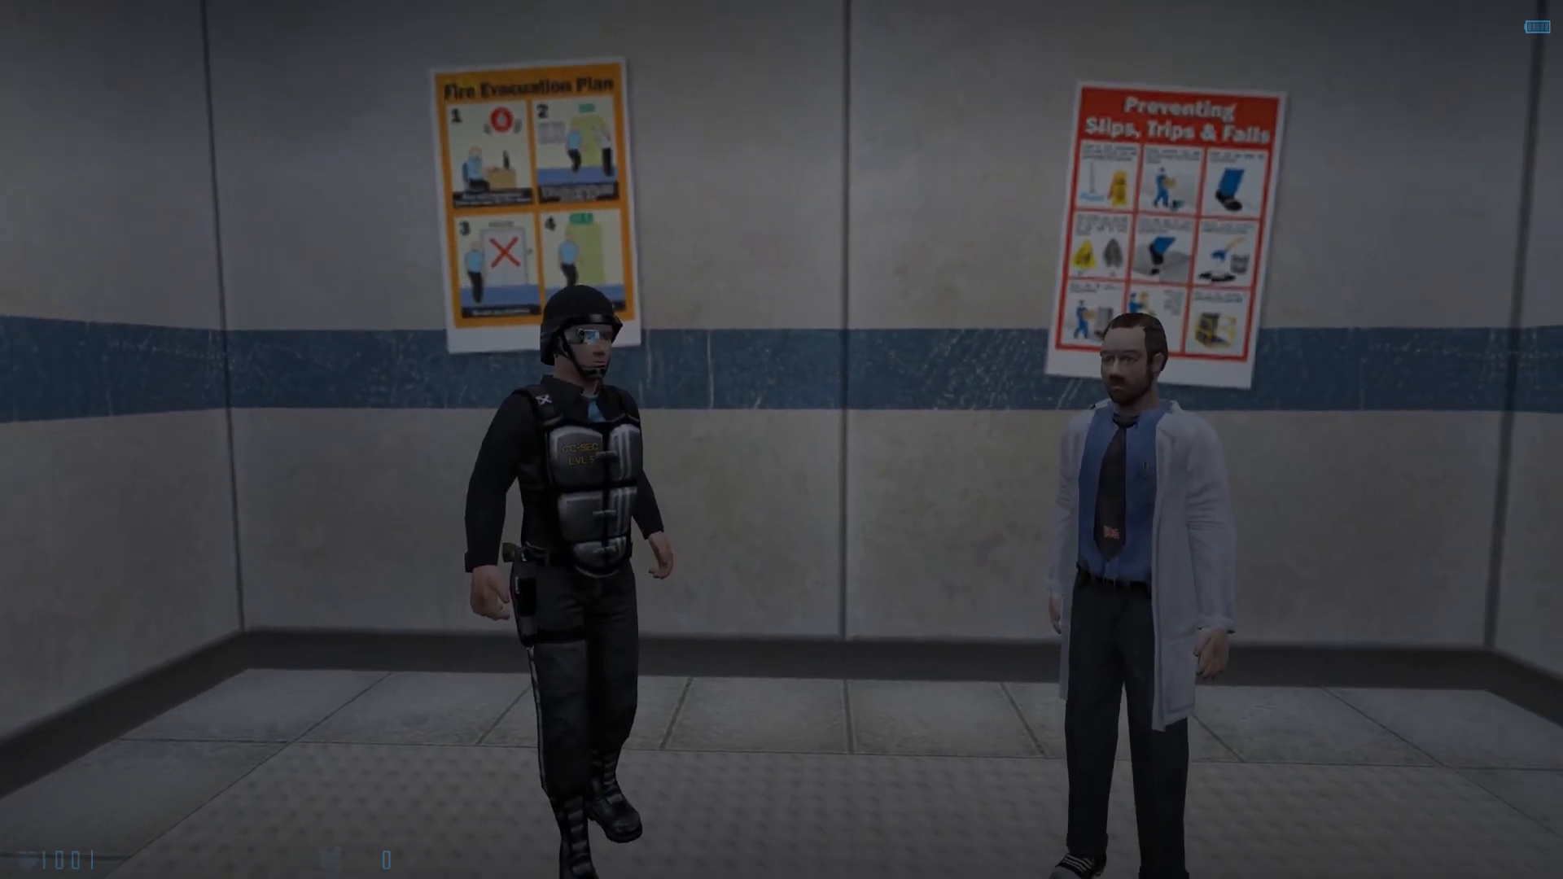
pyautogui.press('w')
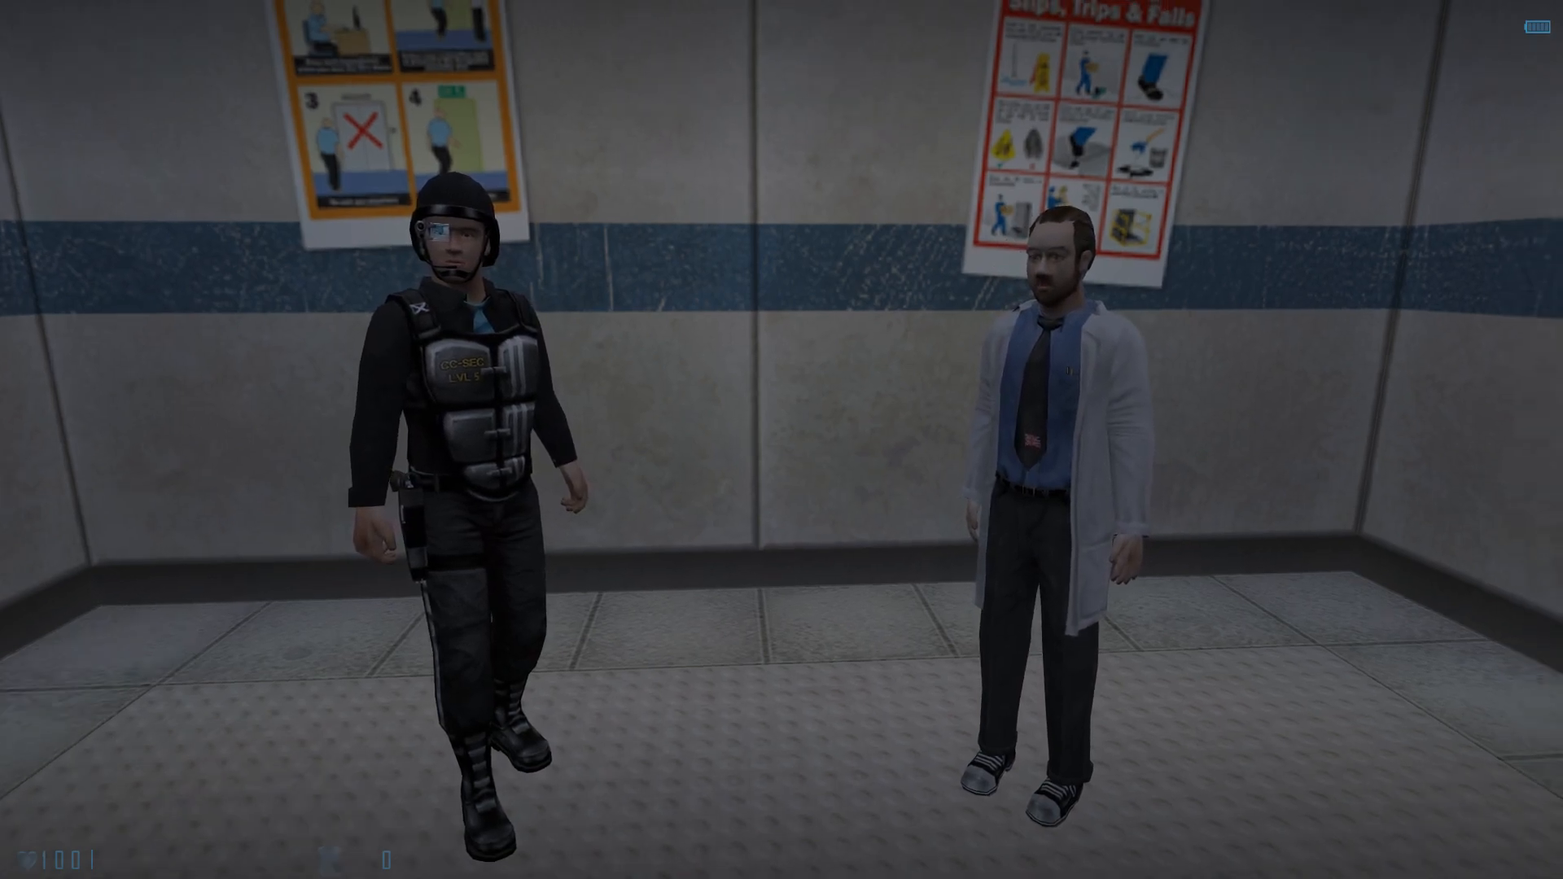
pyautogui.press('s')
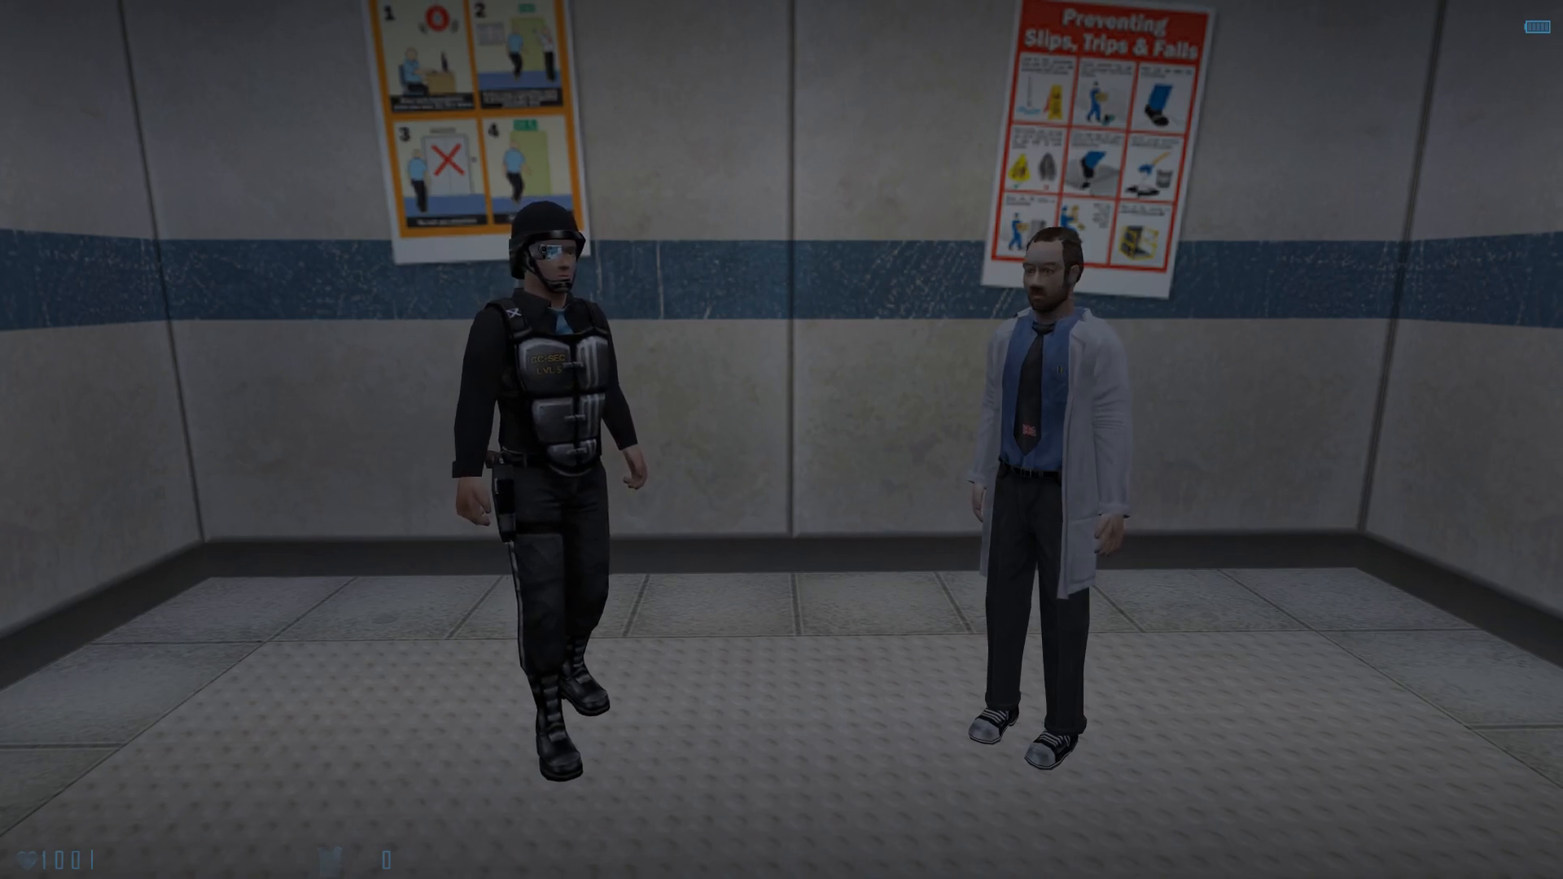
# Examine the scientist's face, lab coat and tie at close range, with the security guard in view for comparison.
pyautogui.press('w')
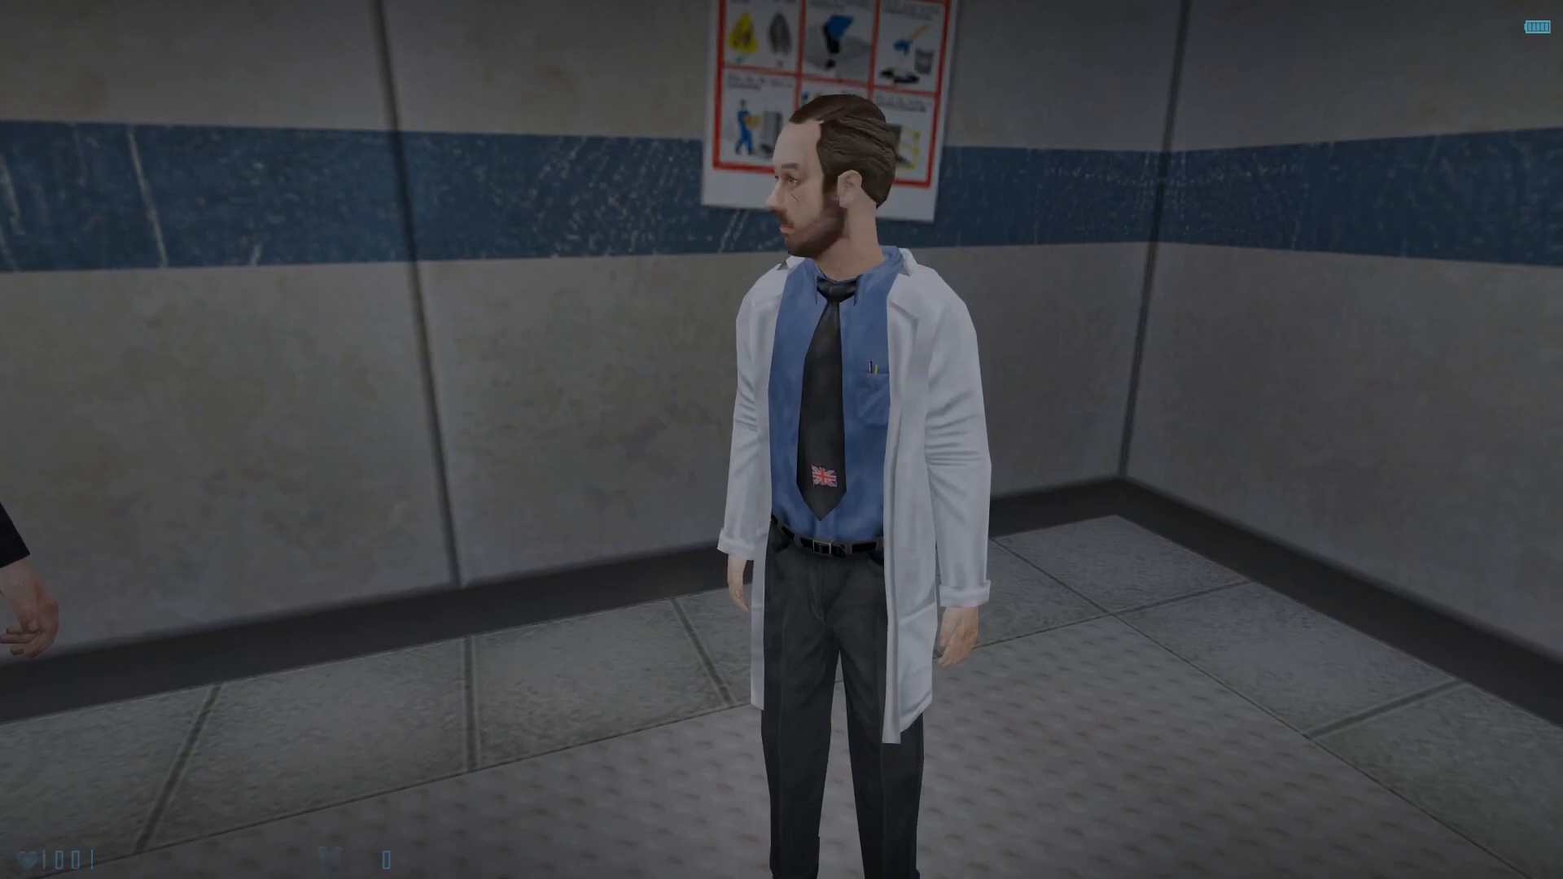
pyautogui.press('s')
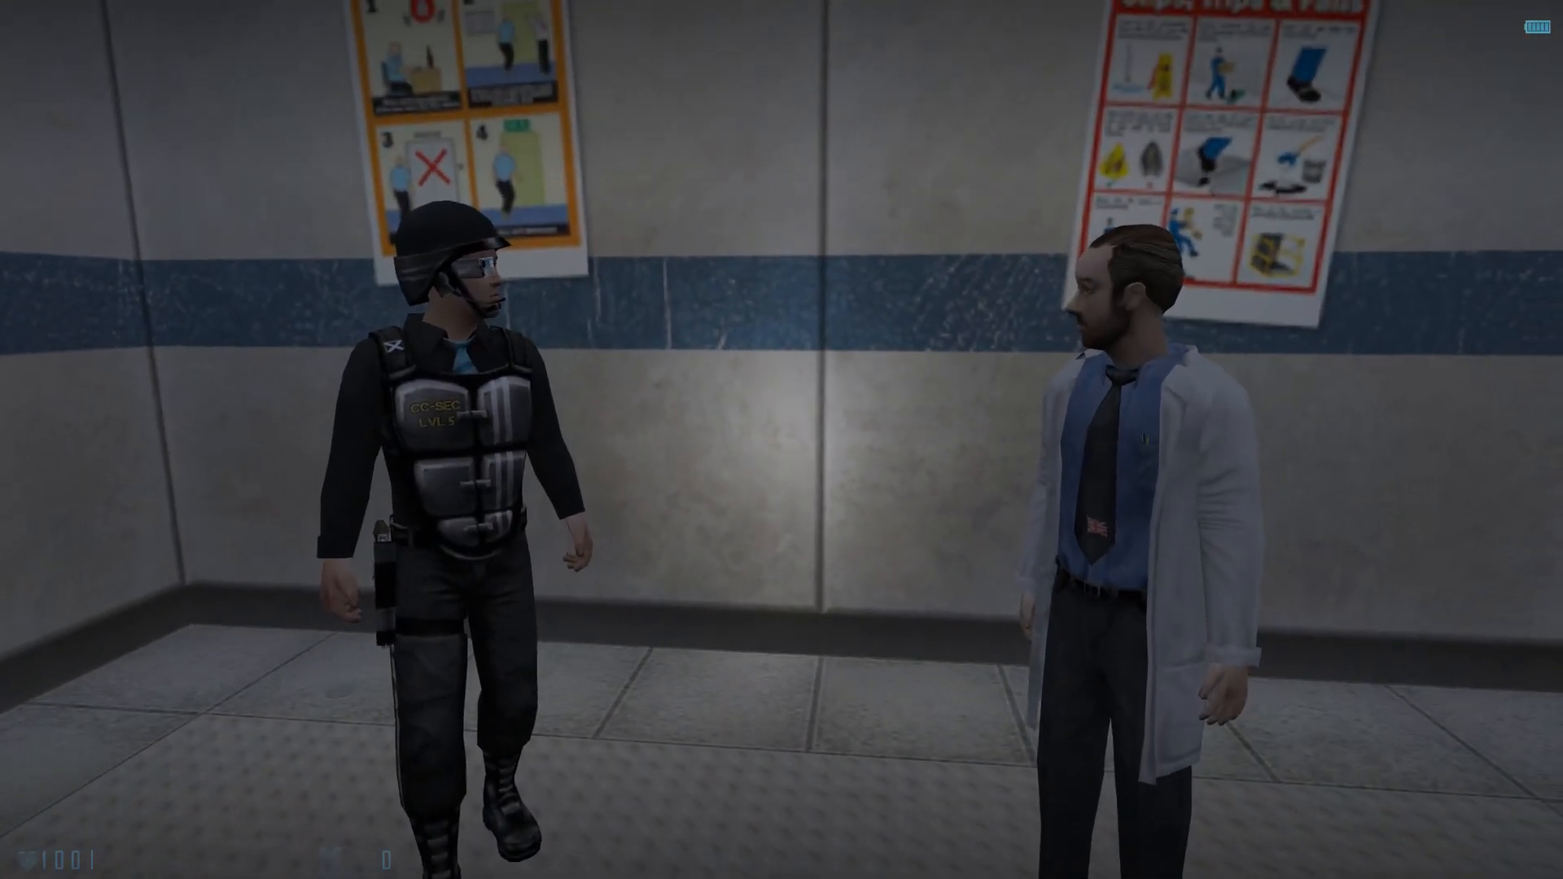
pyautogui.press('w')
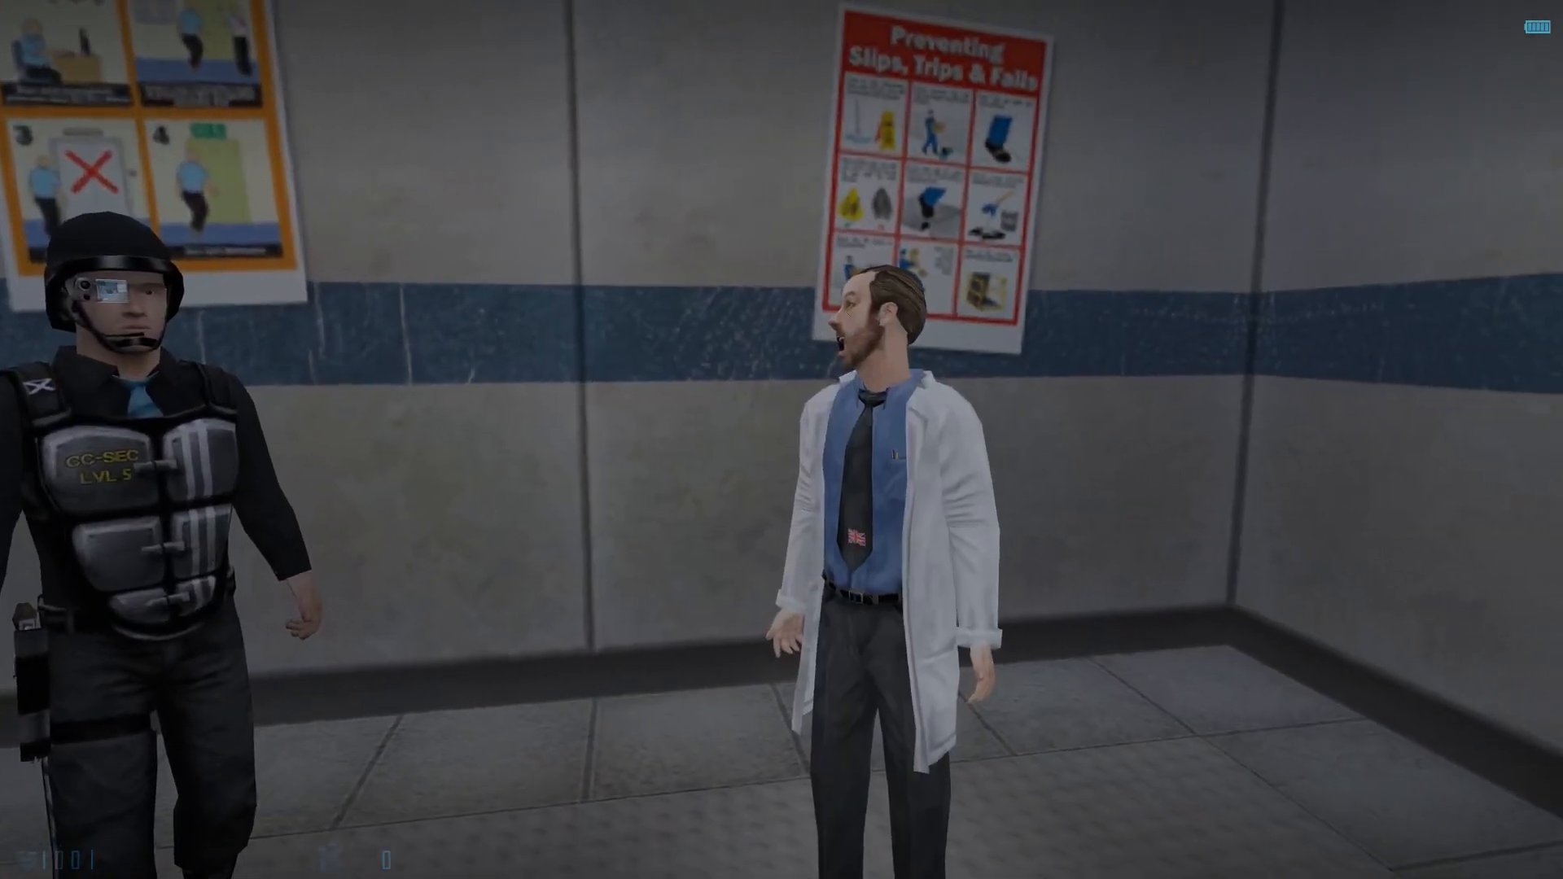
pyautogui.press('f')
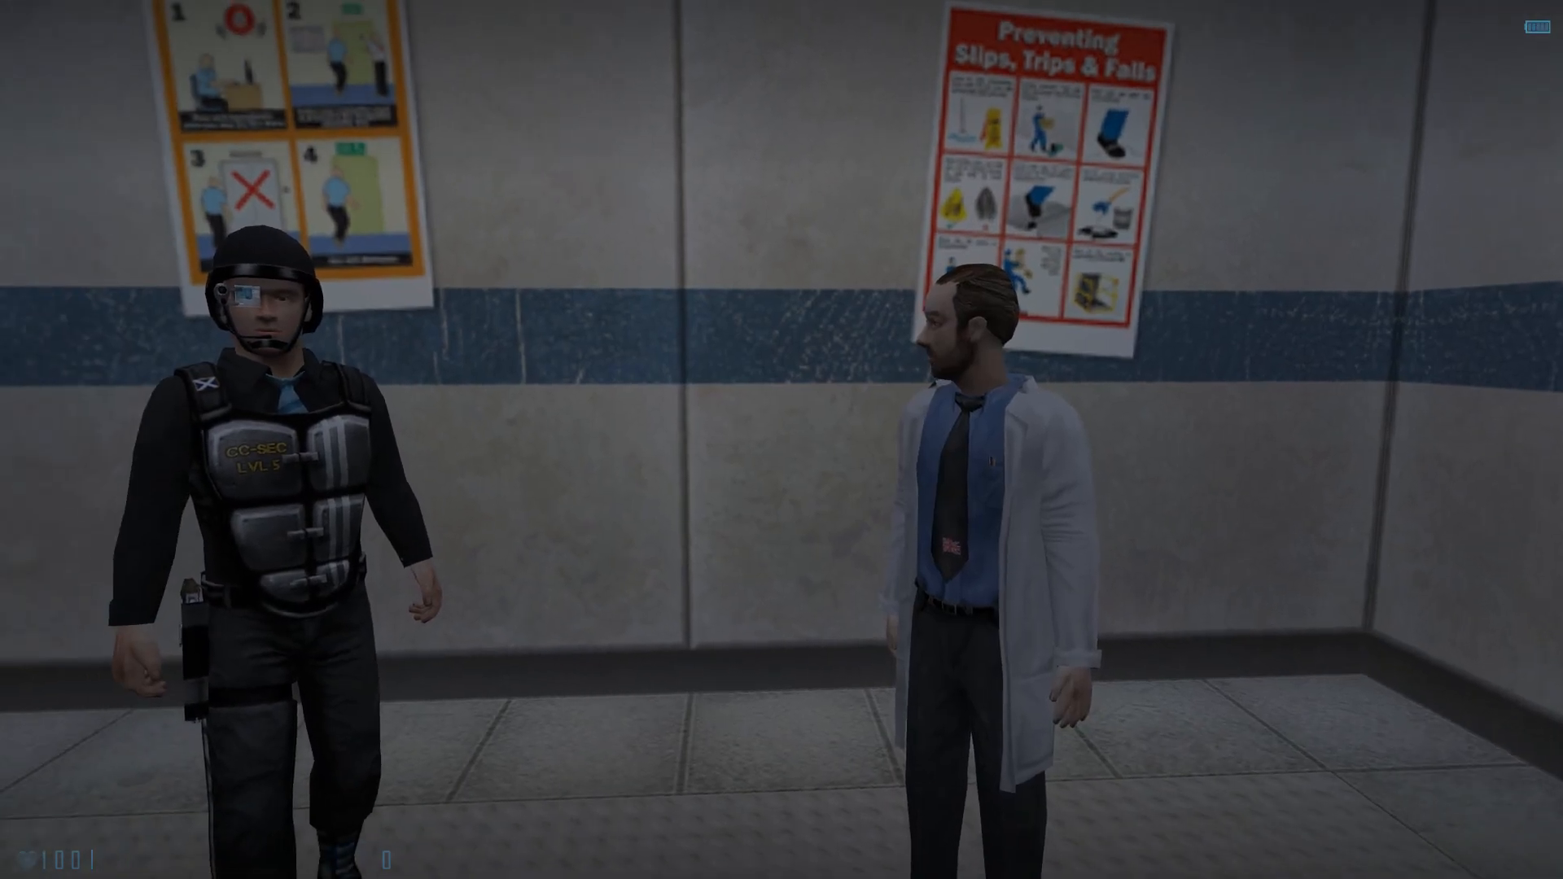
pyautogui.press('w')
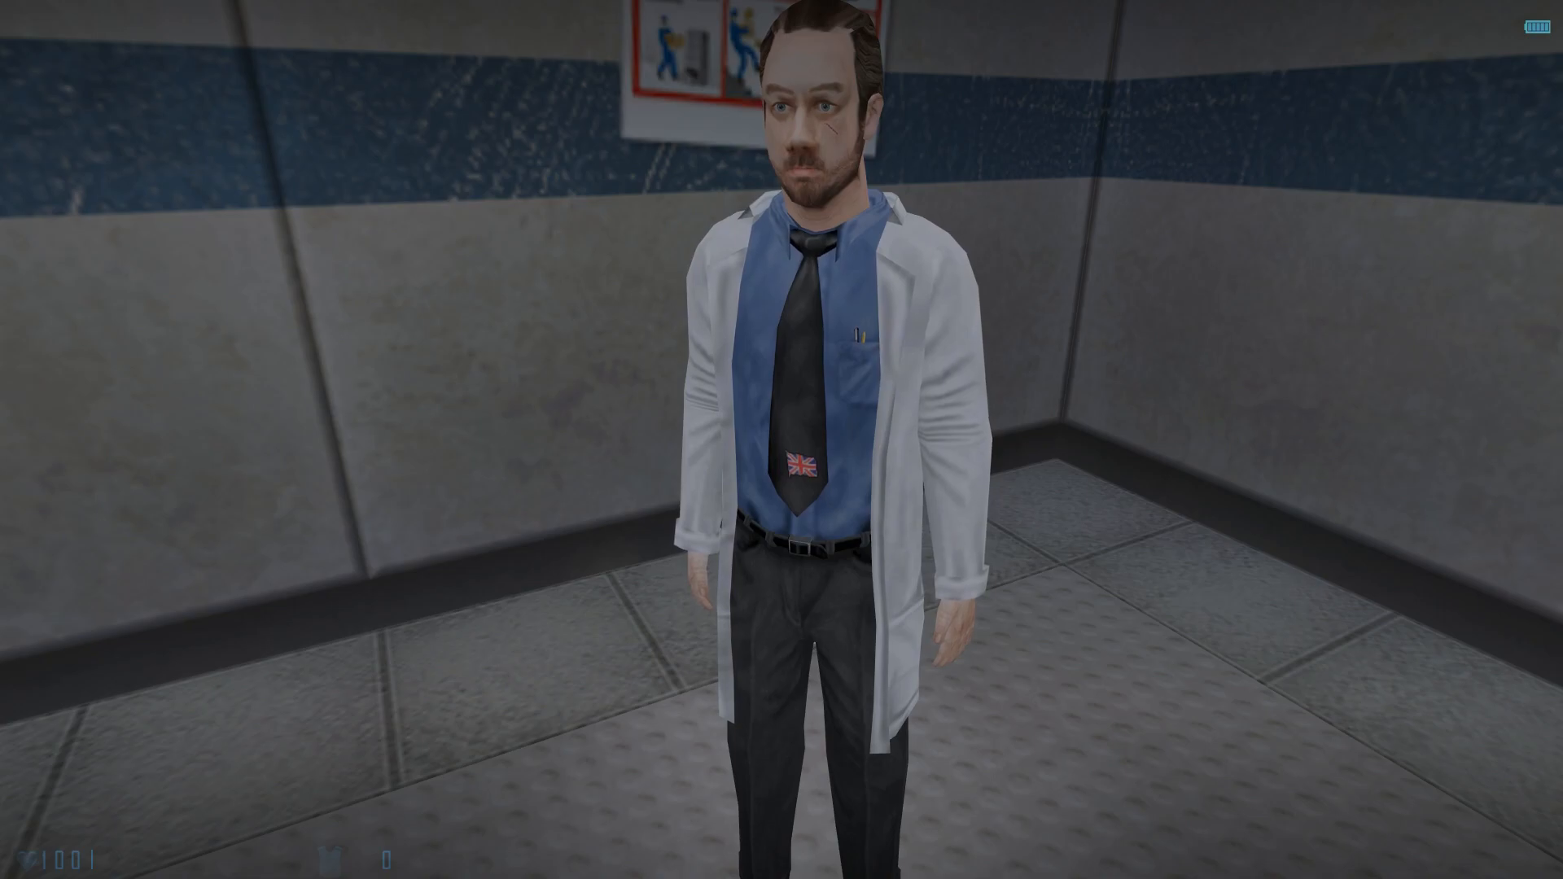
pyautogui.press('s')
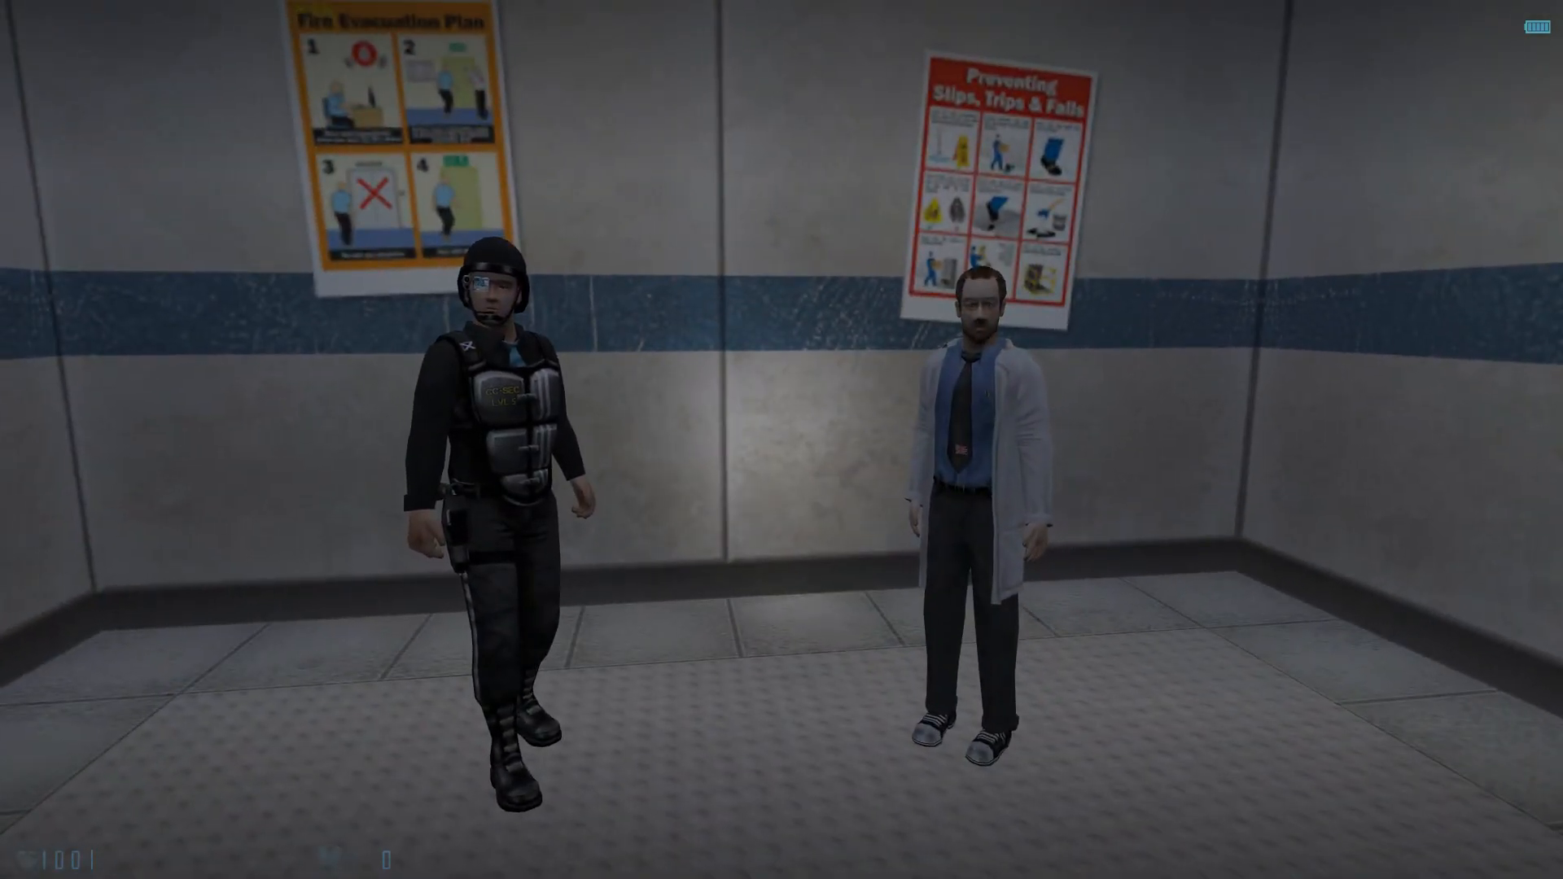
# Inspect the security guard's helmet, eyepiece and armoured vest up close in front of the Fire Evacuation Plan poster.
pyautogui.press('w')
pyautogui.press('w')
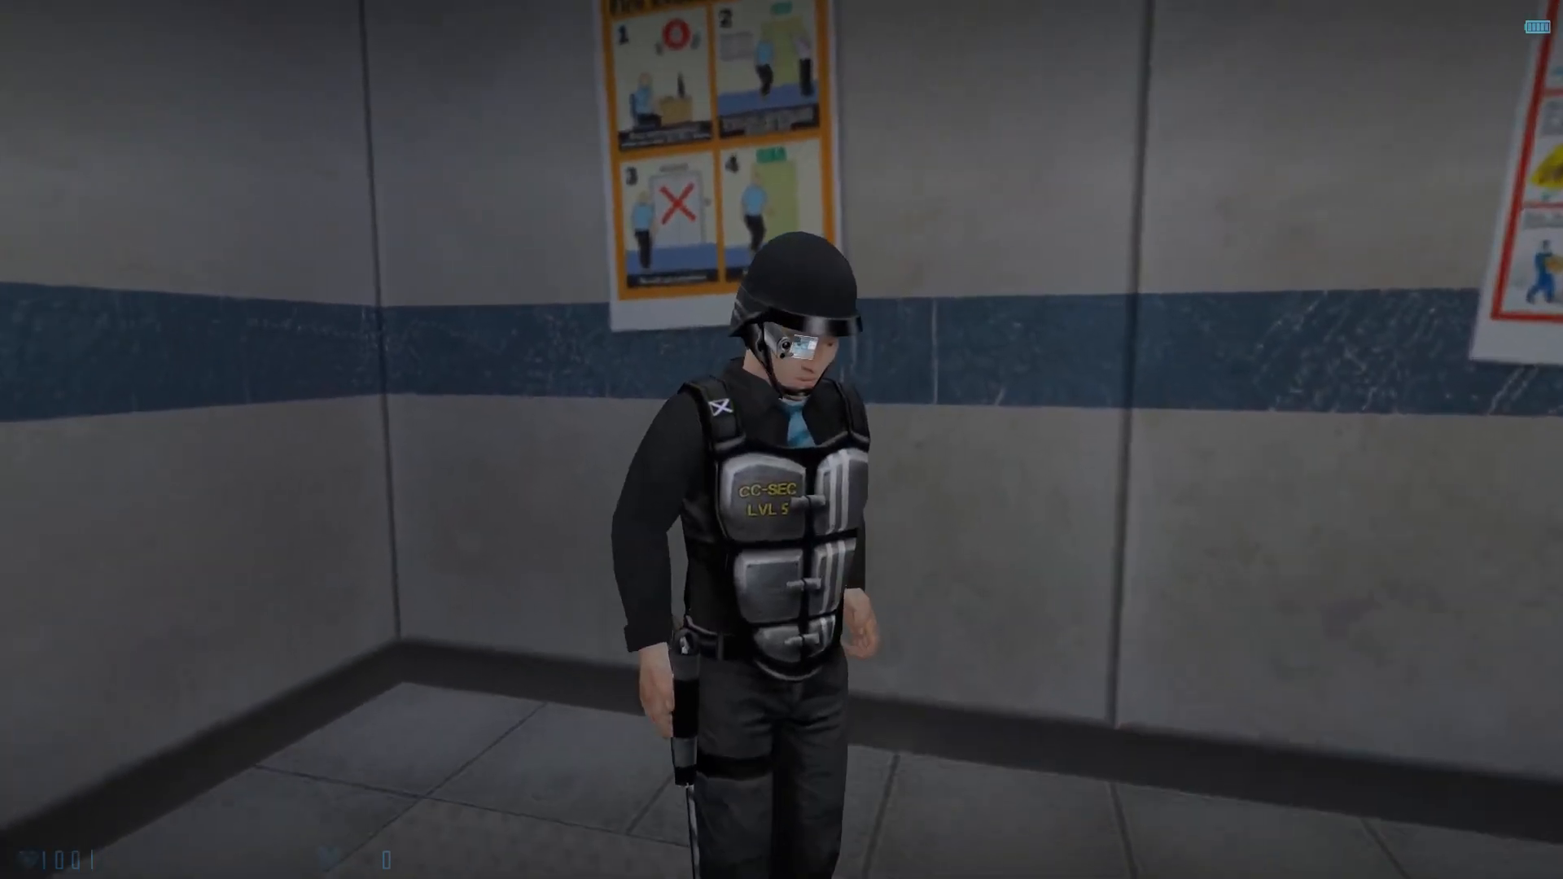
pyautogui.press('s')
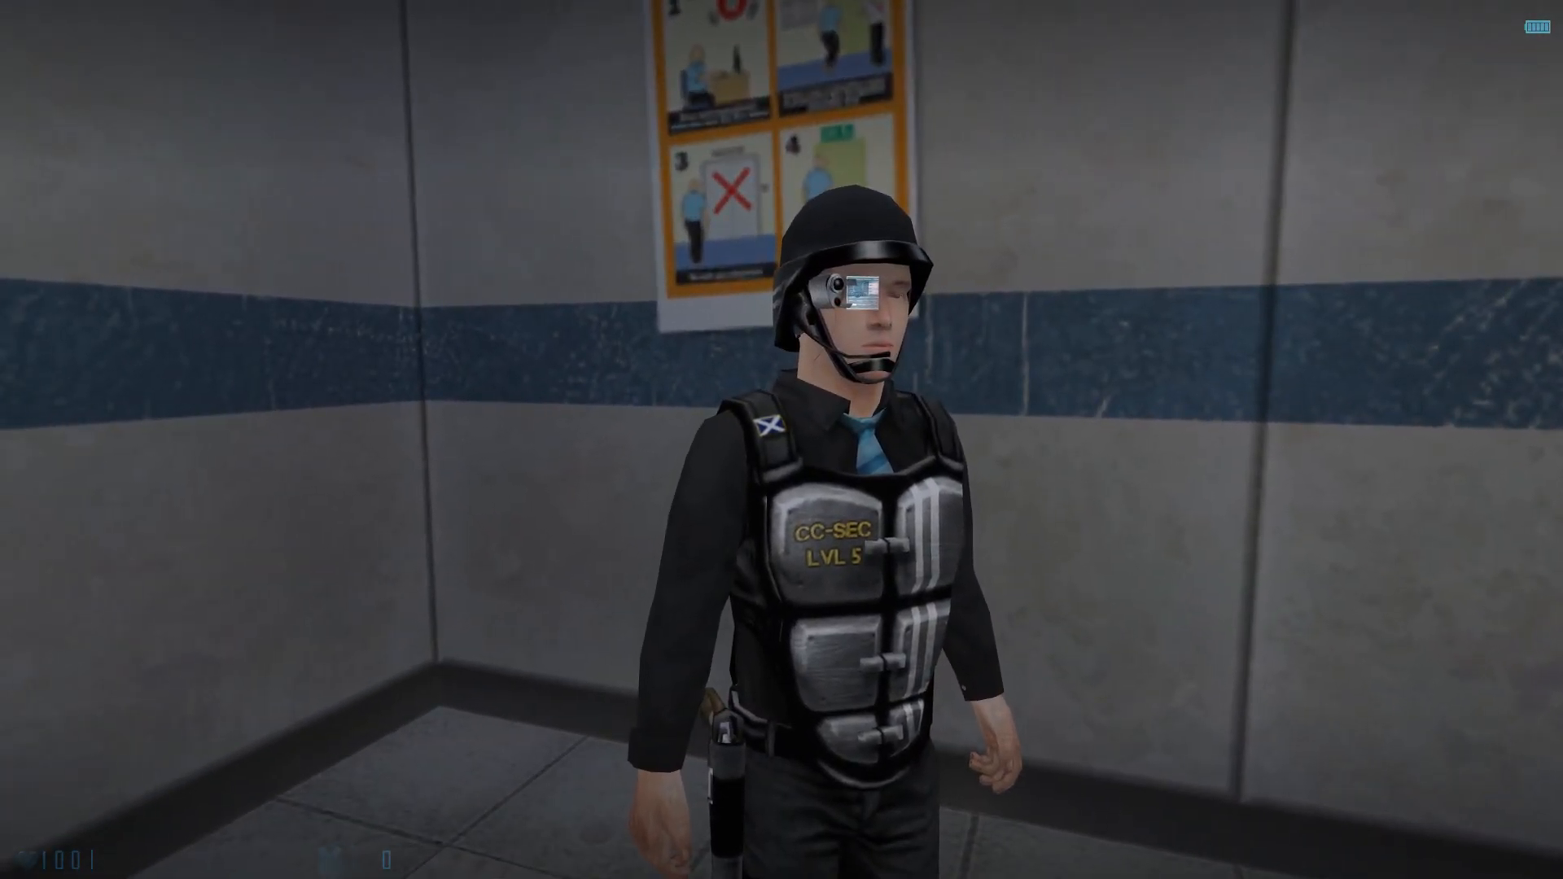
pyautogui.press('s')
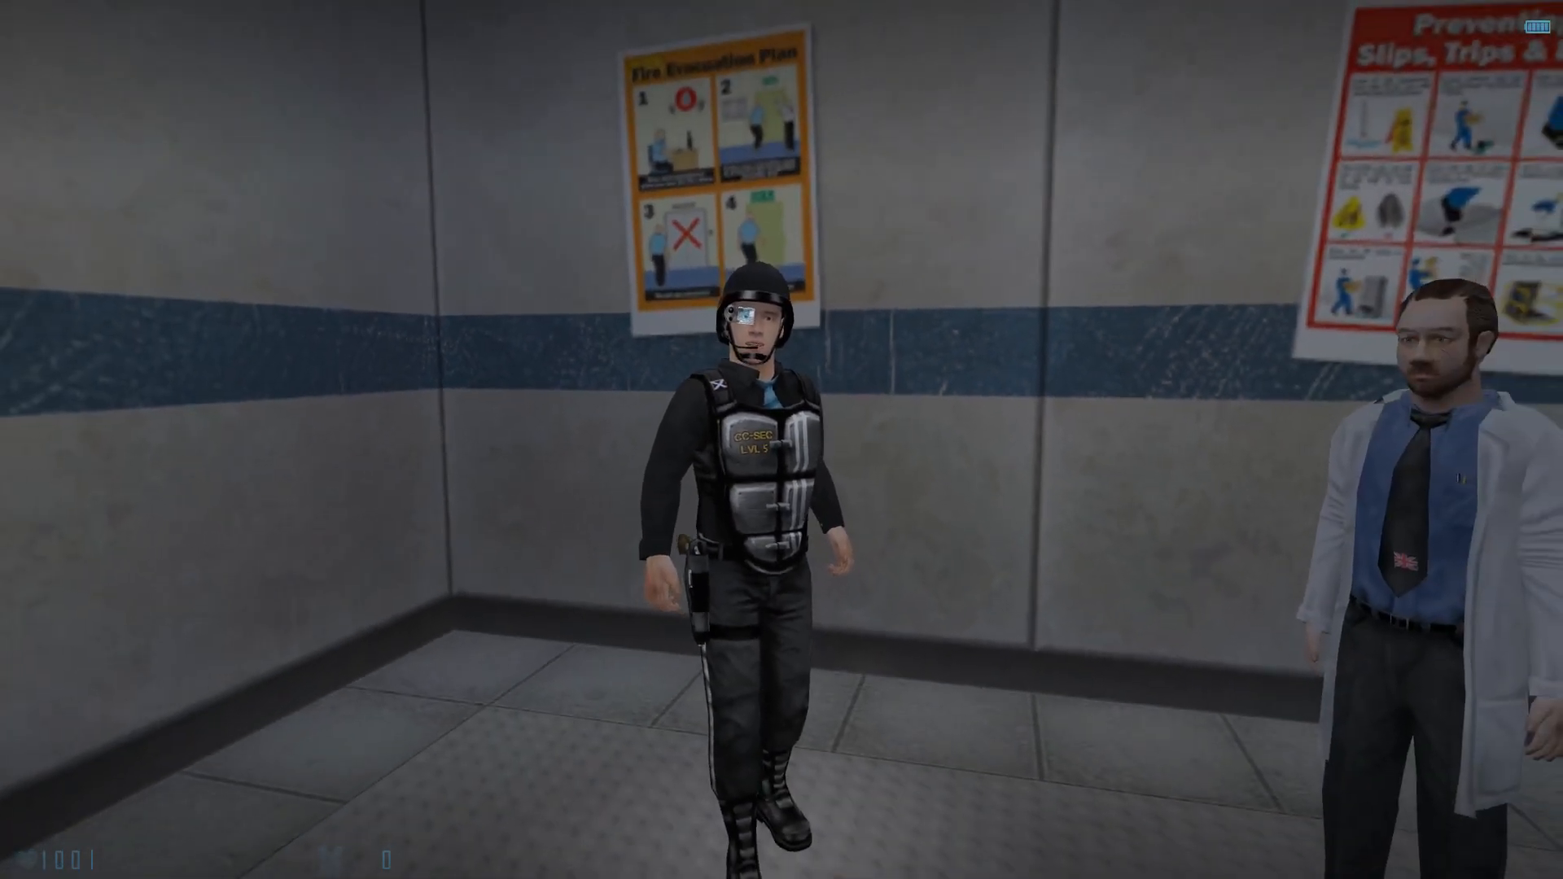
pyautogui.press('w')
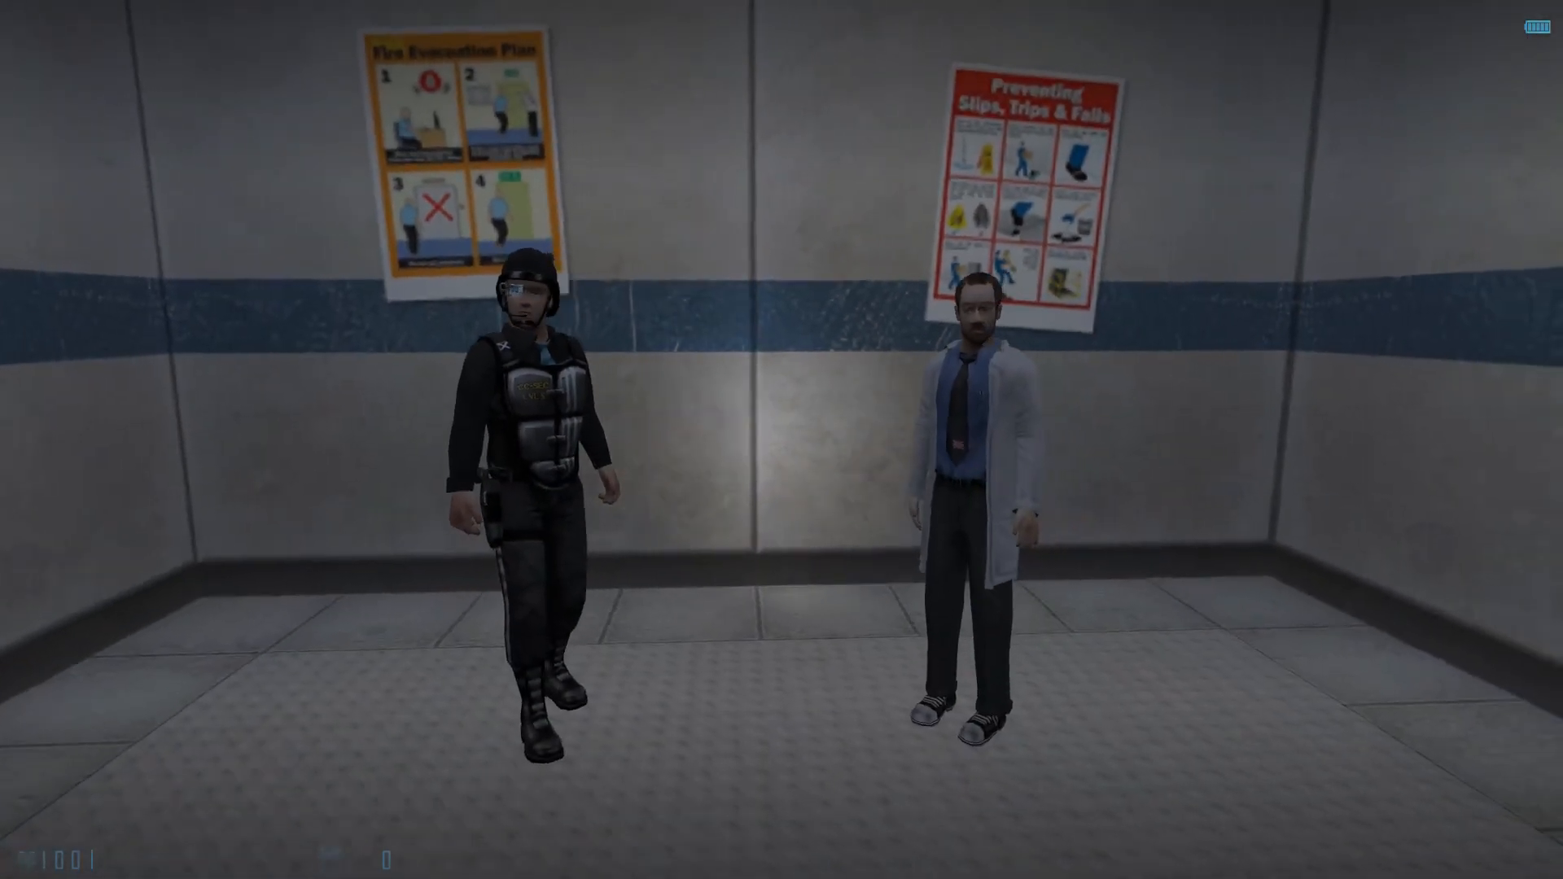
# View the guard and scientist together in front of the two safety posters from near and far.
pyautogui.press('w')
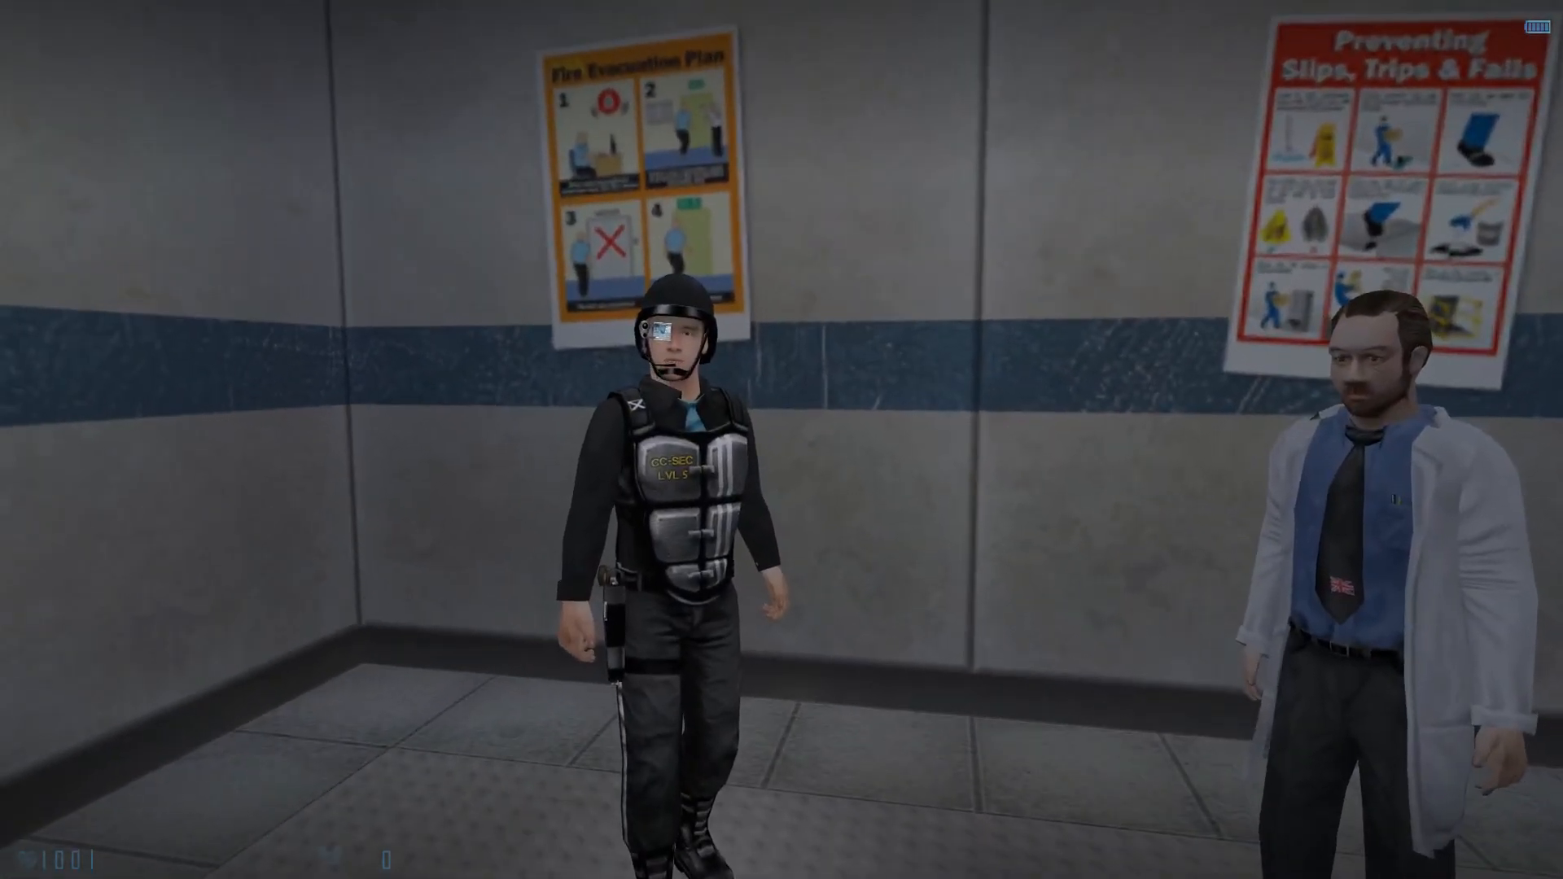
pyautogui.press('w')
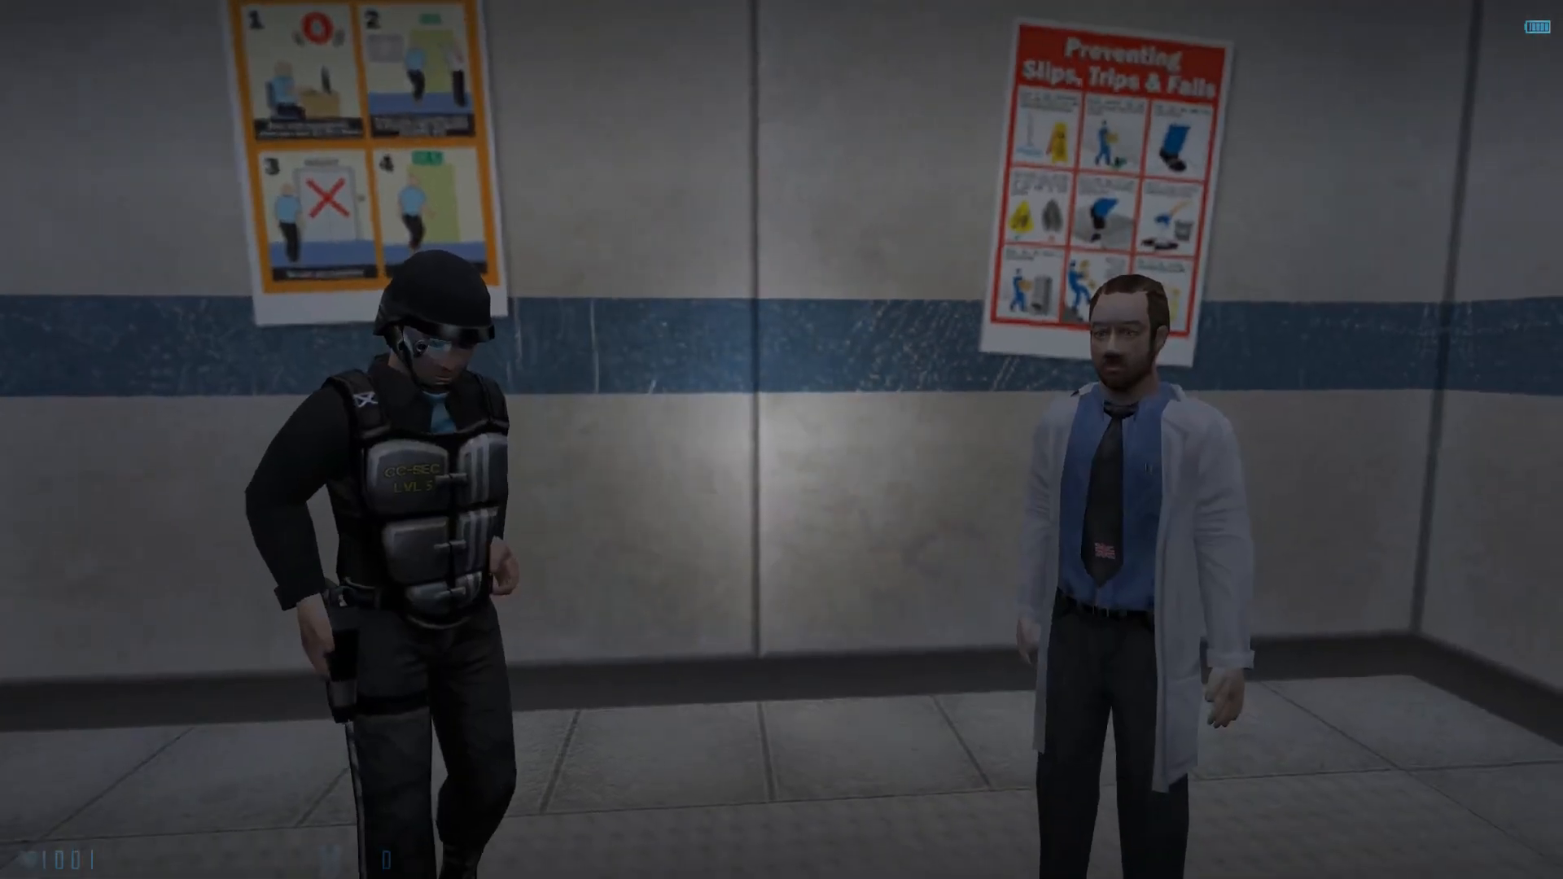
pyautogui.press('s')
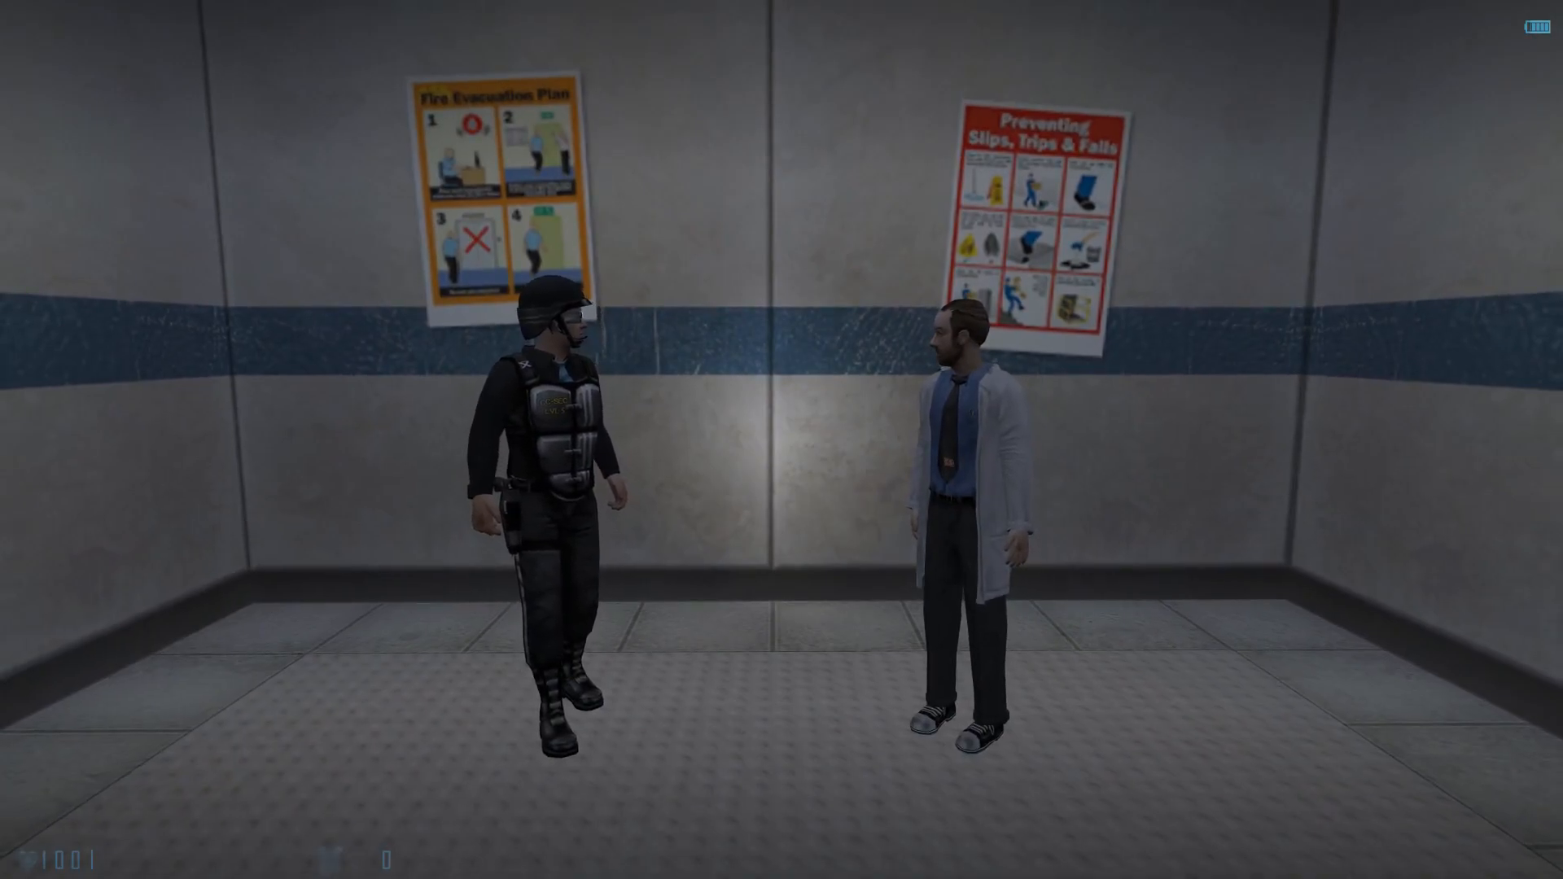
pyautogui.press('w')
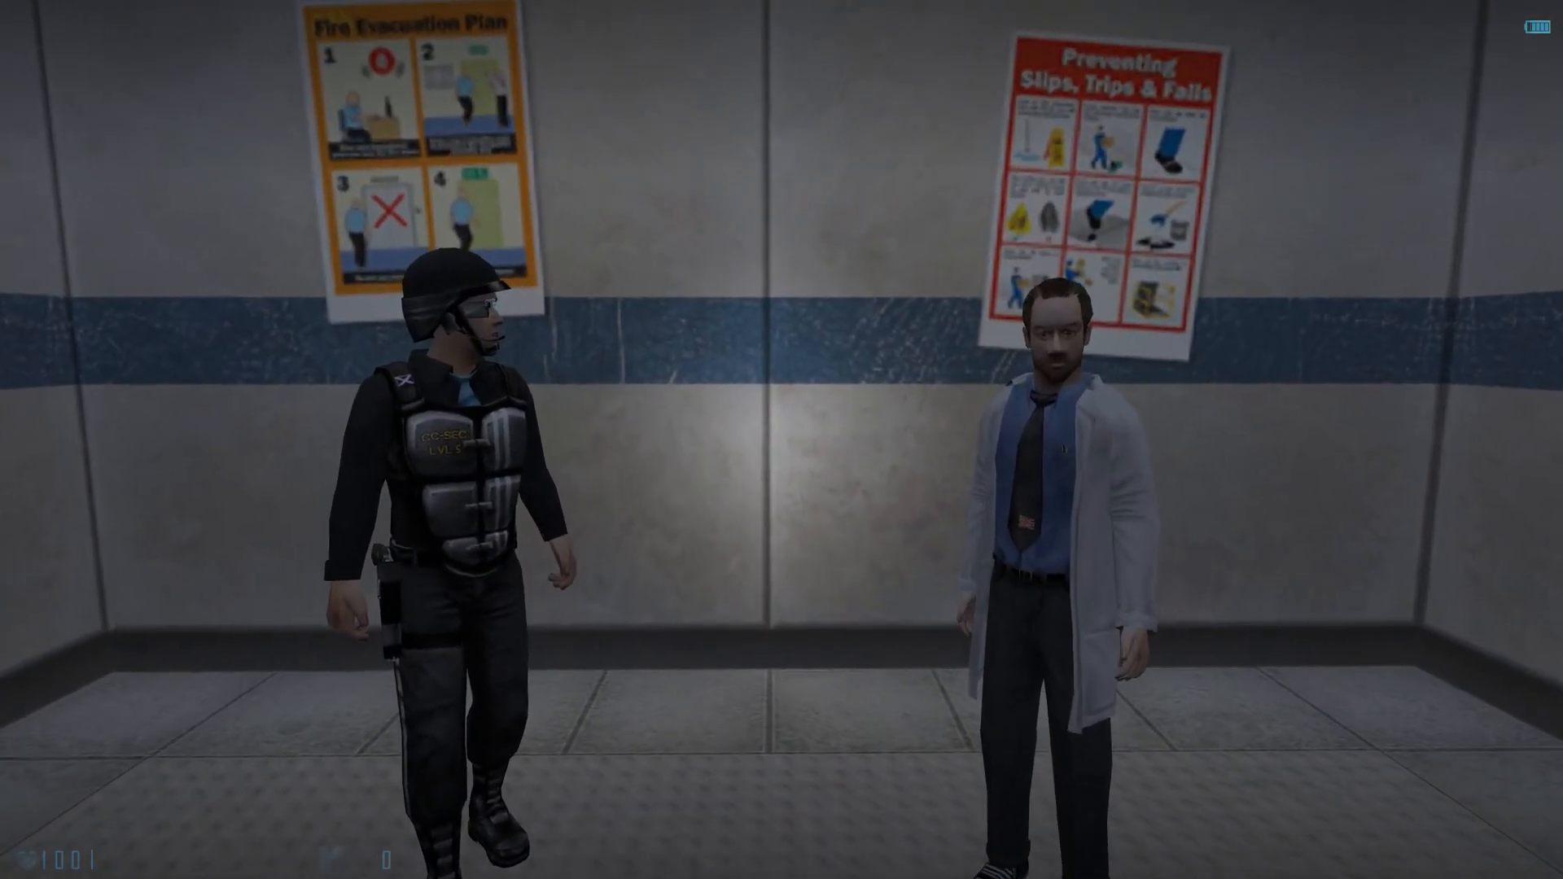
pyautogui.press('w')
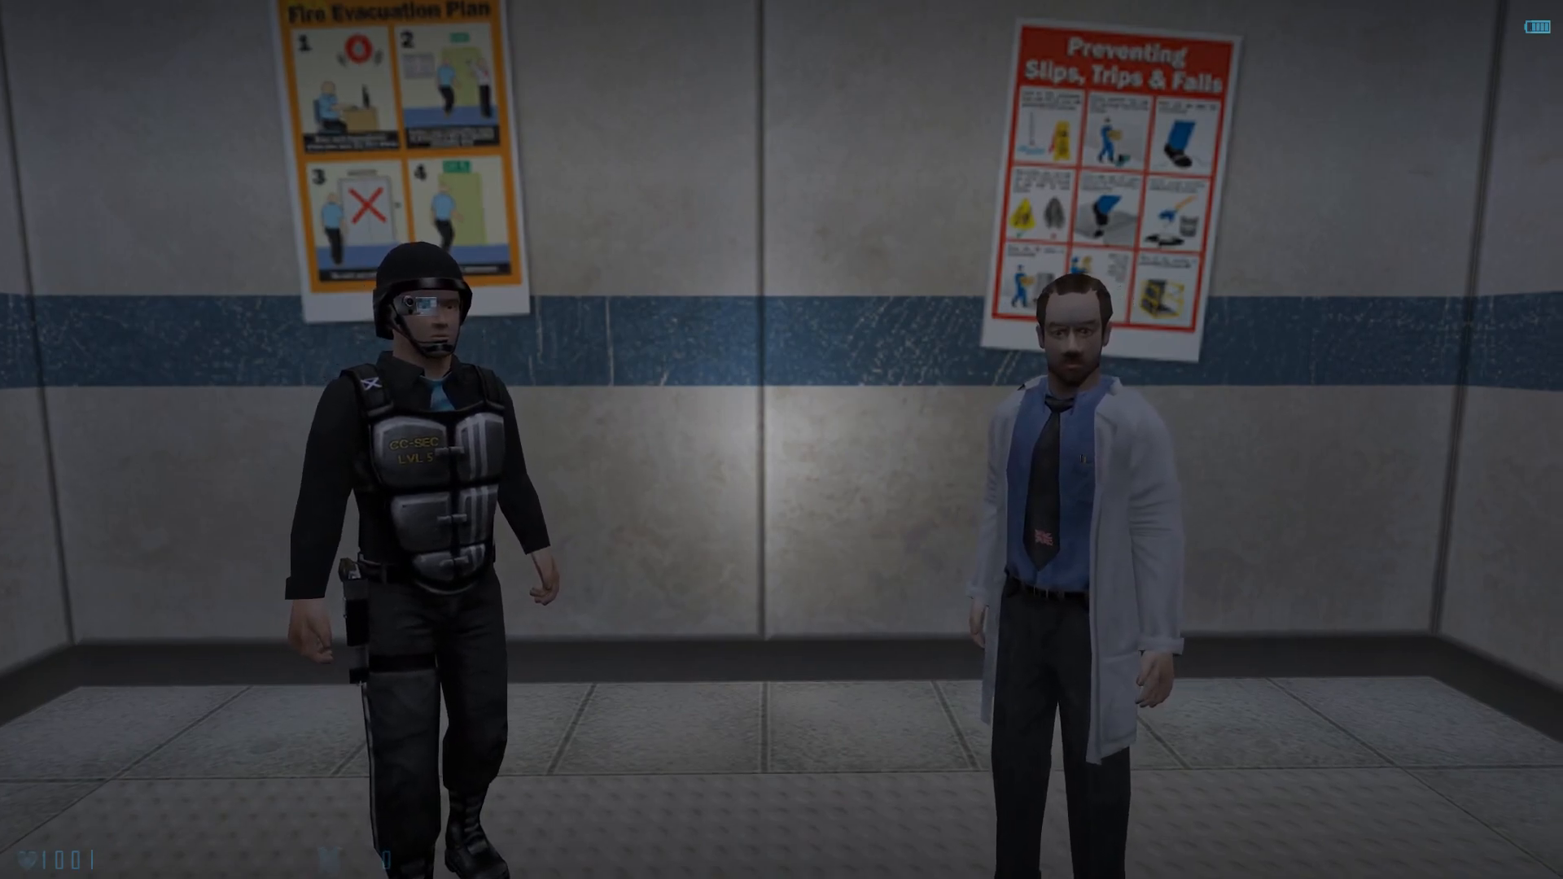
pyautogui.press('s')
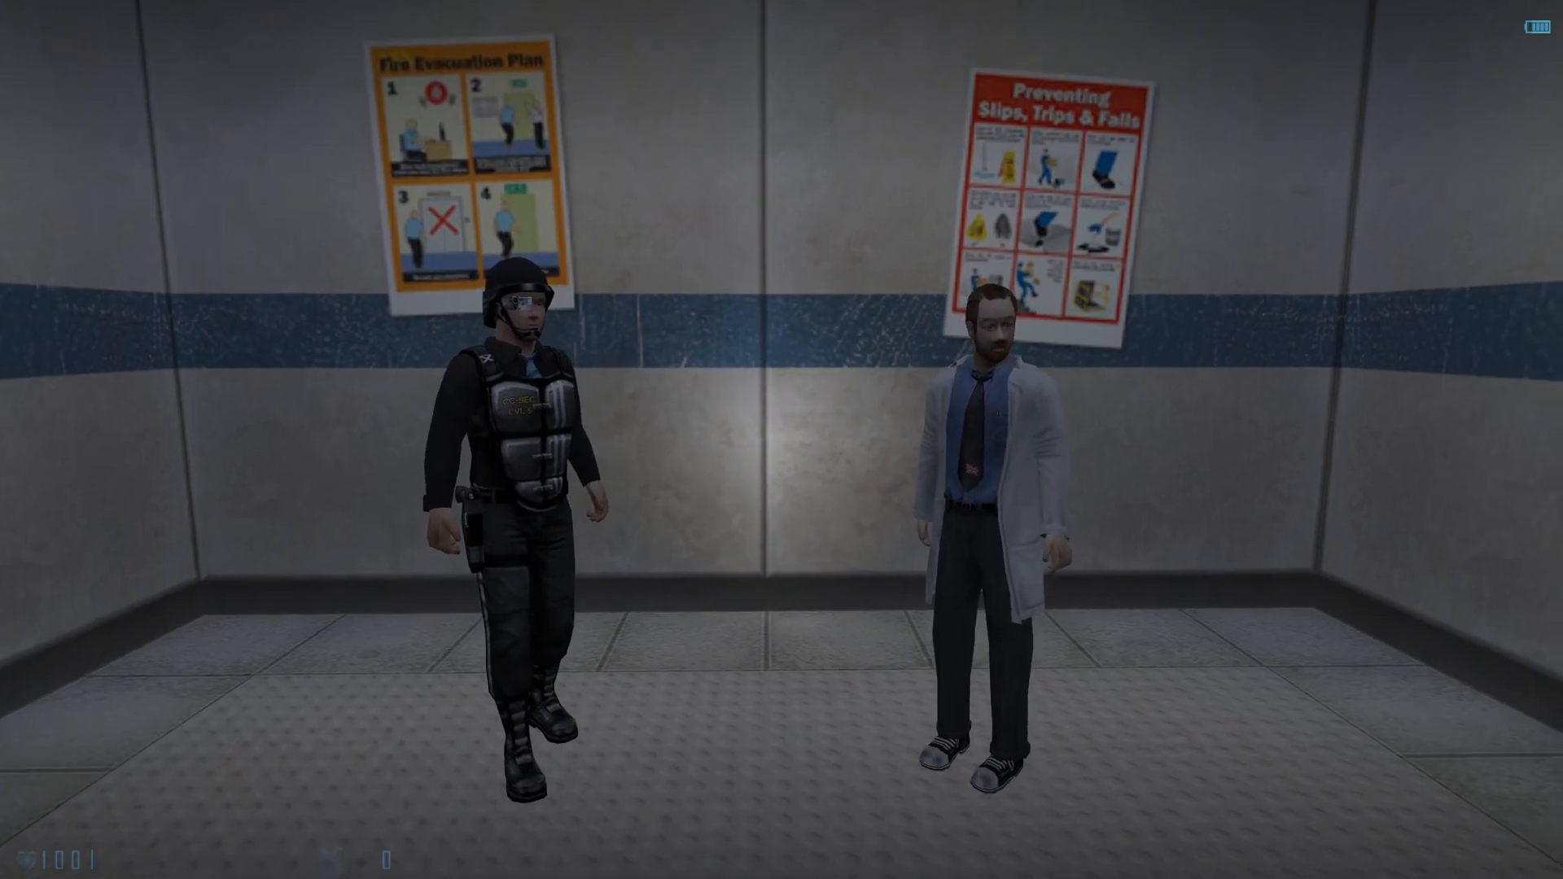
pyautogui.press('w')
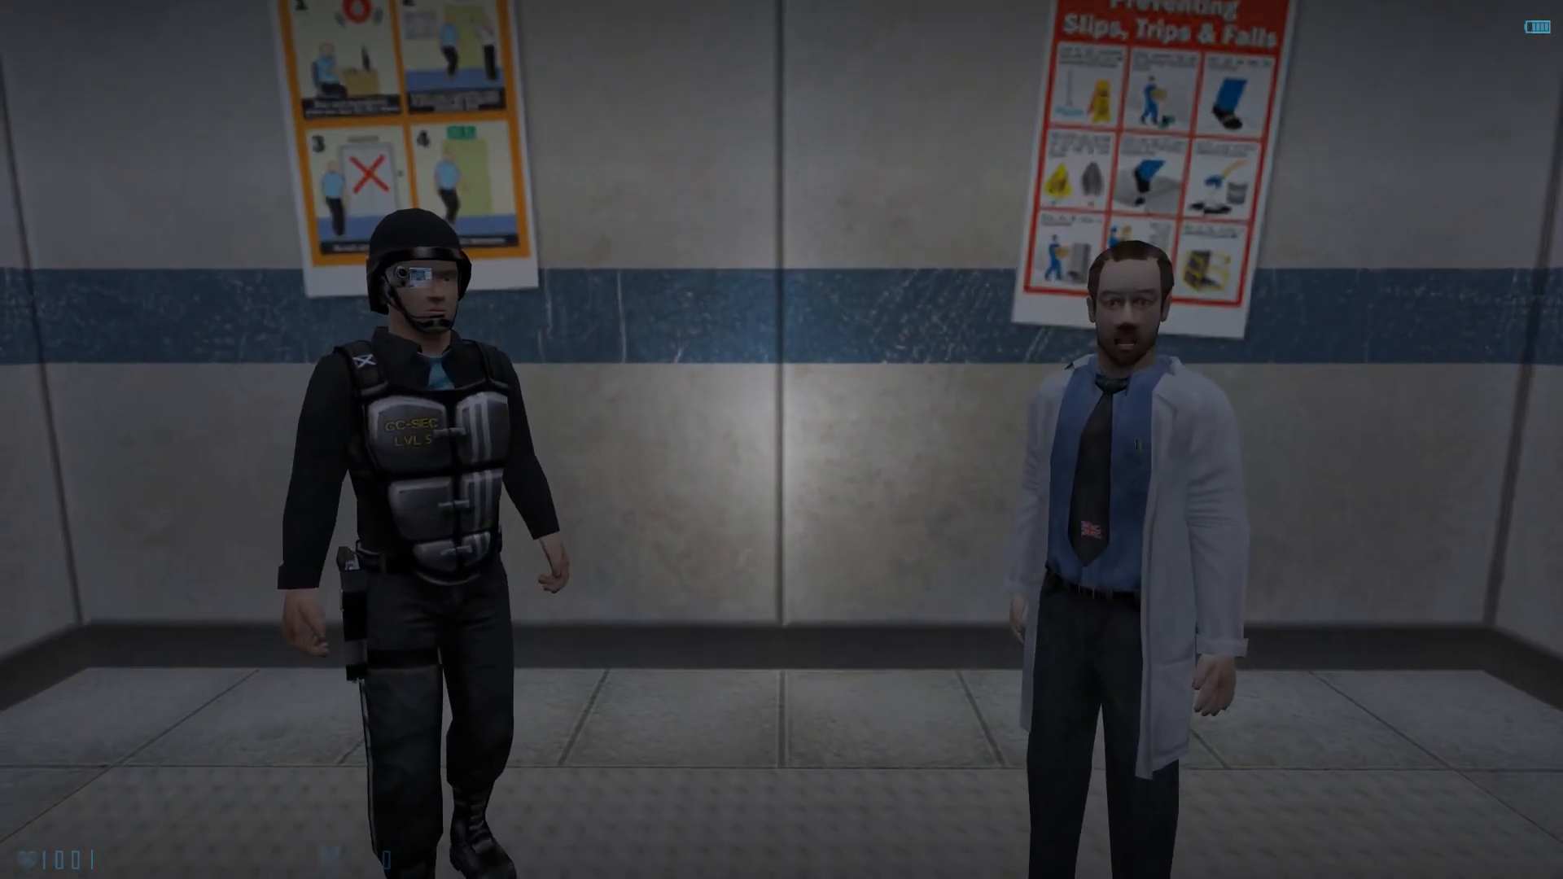
pyautogui.press('s')
# Exit the game with the console command quit and return to the cencom2 map in J.A.C.K.
pyautogui.press('`')
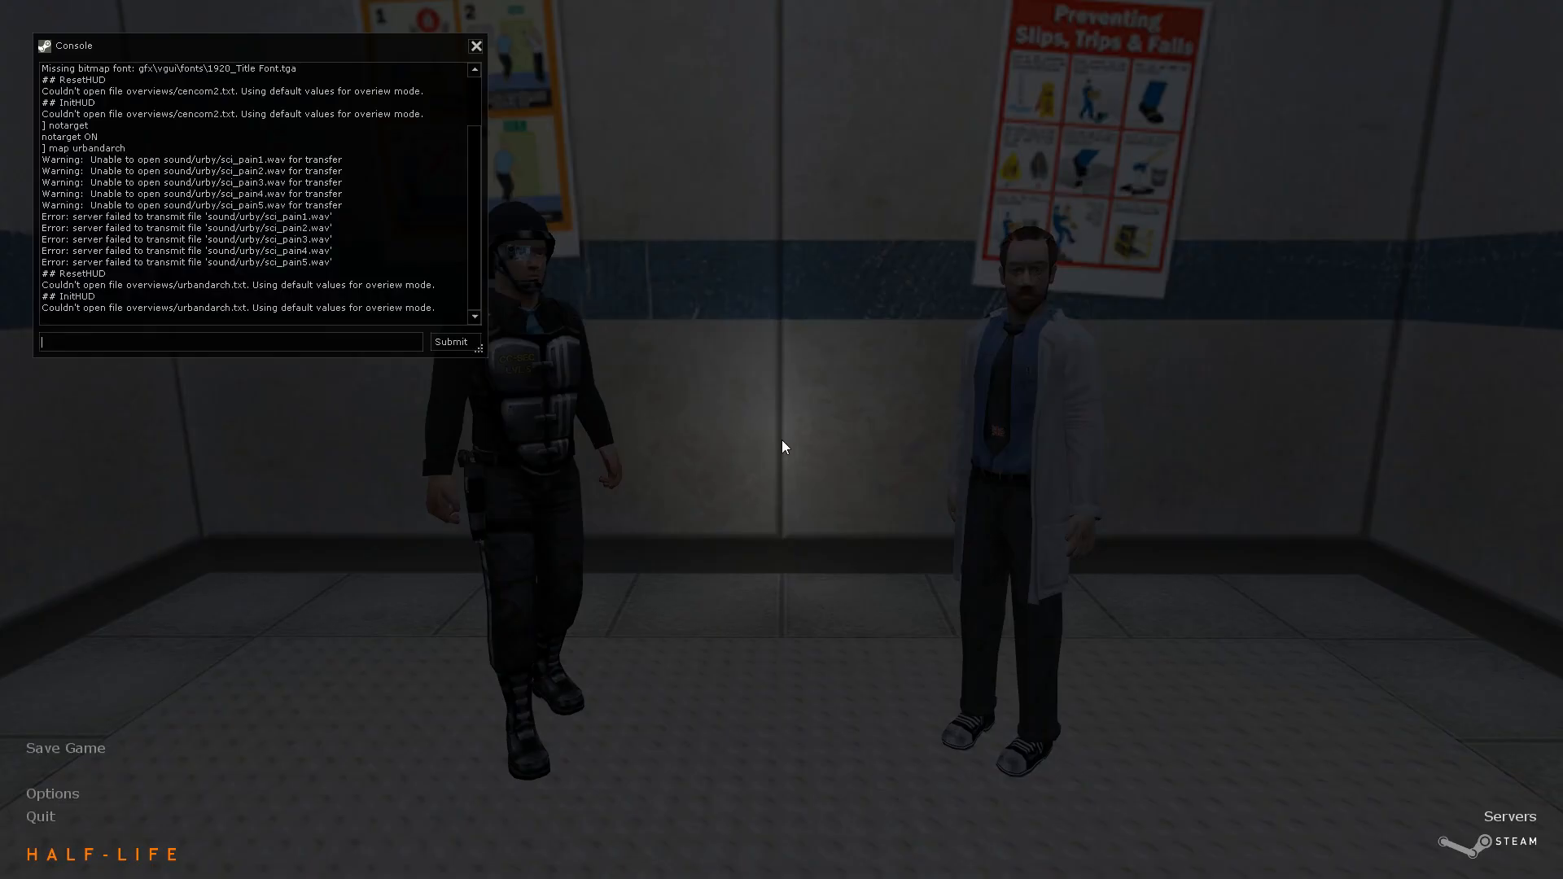
pyautogui.write('qwui')
pyautogui.press('BackSpace')
pyautogui.press('BackSpace')
pyautogui.press('BackSpace')
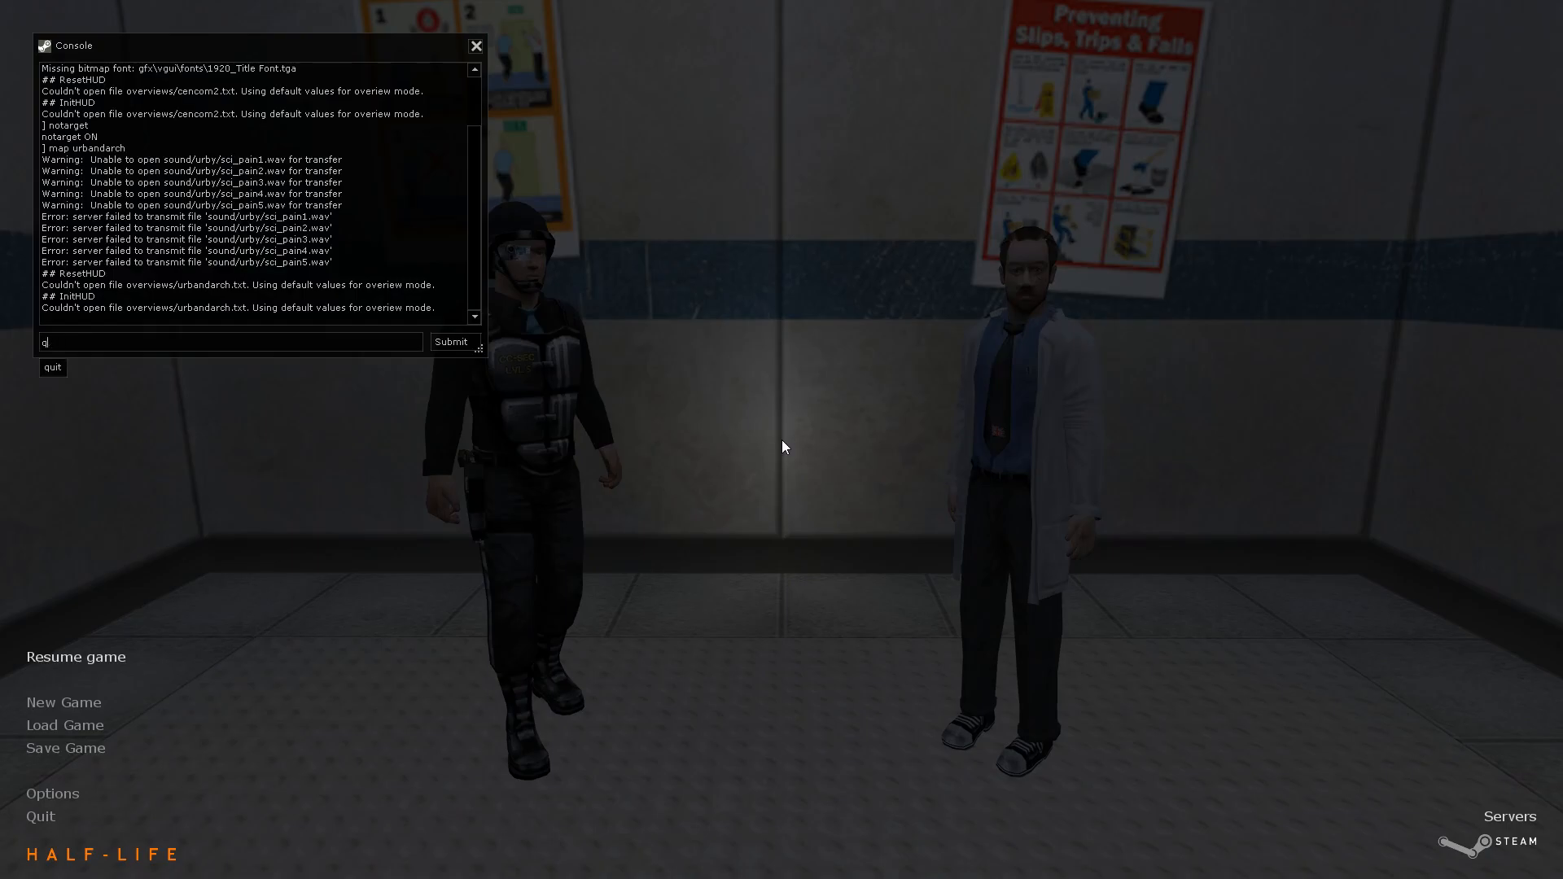
pyautogui.write('uit')
pyautogui.press('Return')
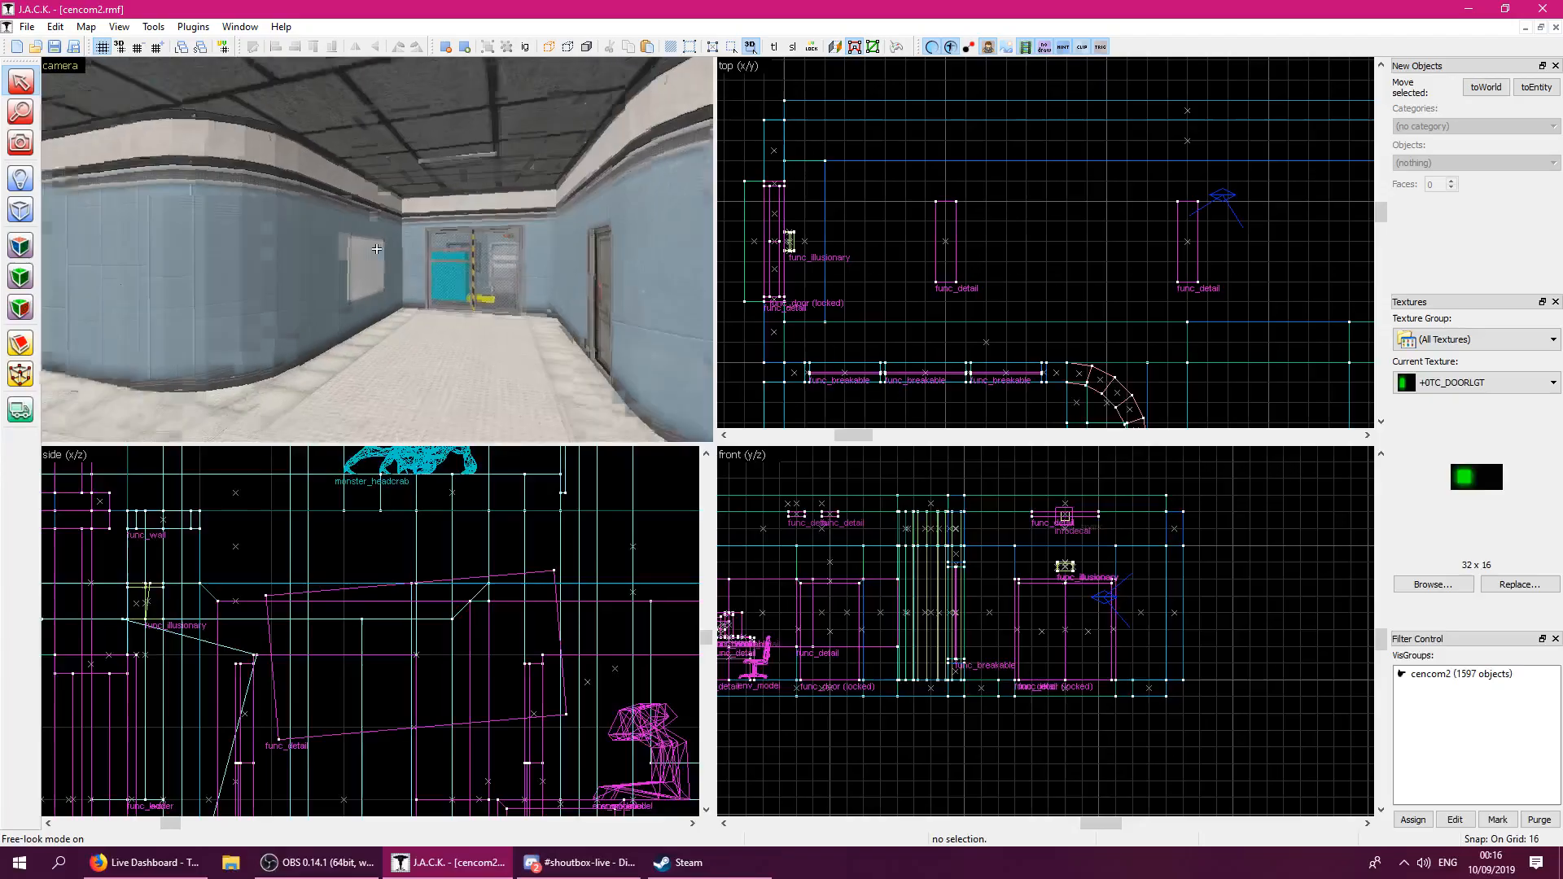
# Review the corridor's curved walls, office door, ceiling lights and double doors in the 3D camera view.
pyautogui.press('s')
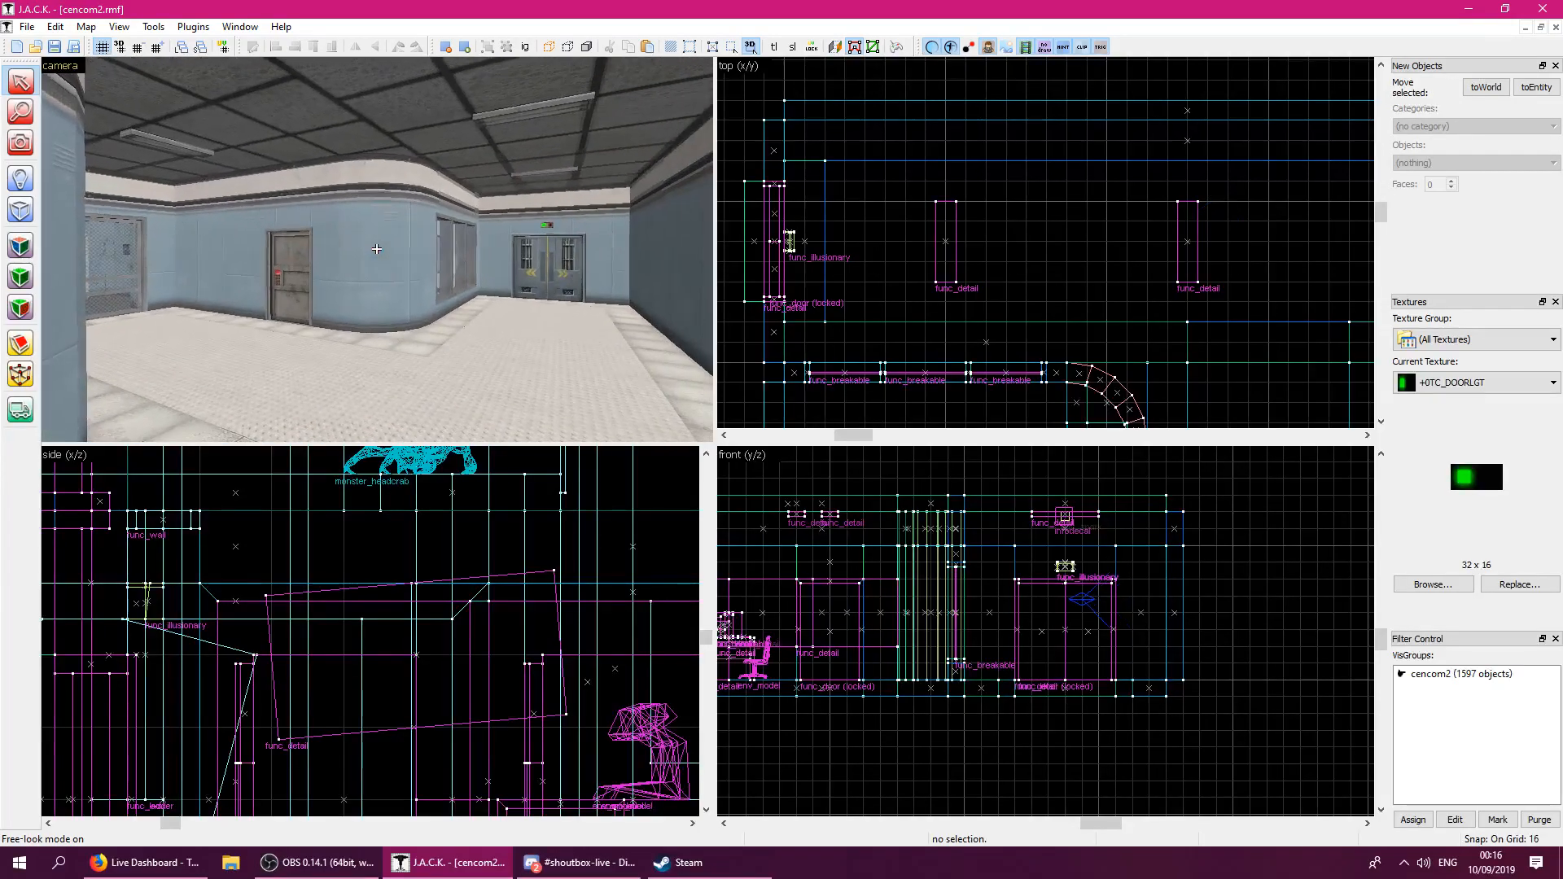
pyautogui.press('w')
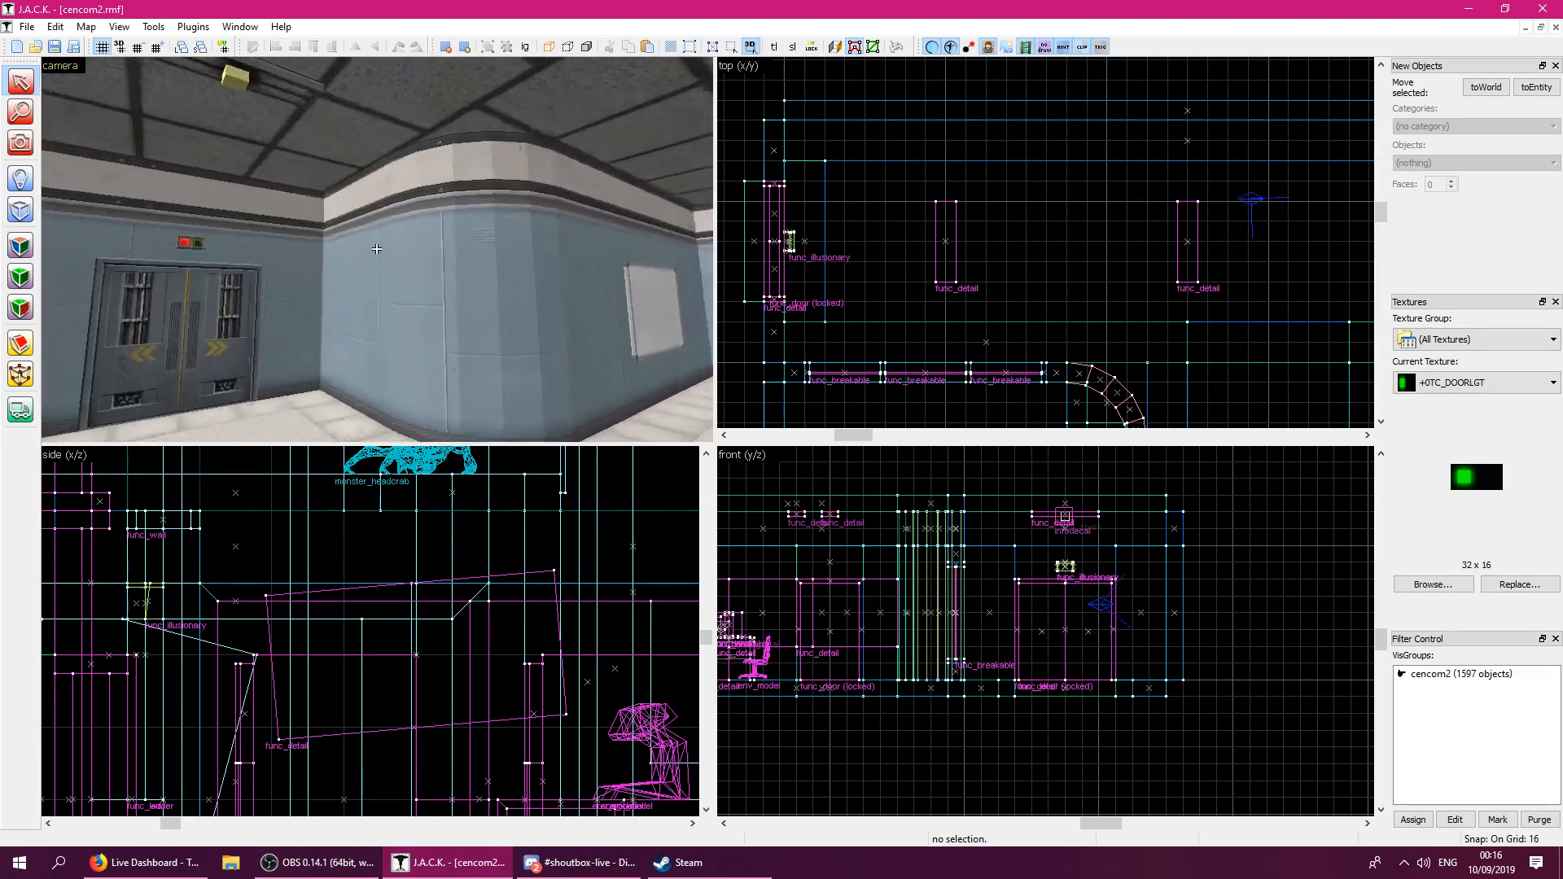
pyautogui.press('w')
pyautogui.press('s')
pyautogui.press('z')
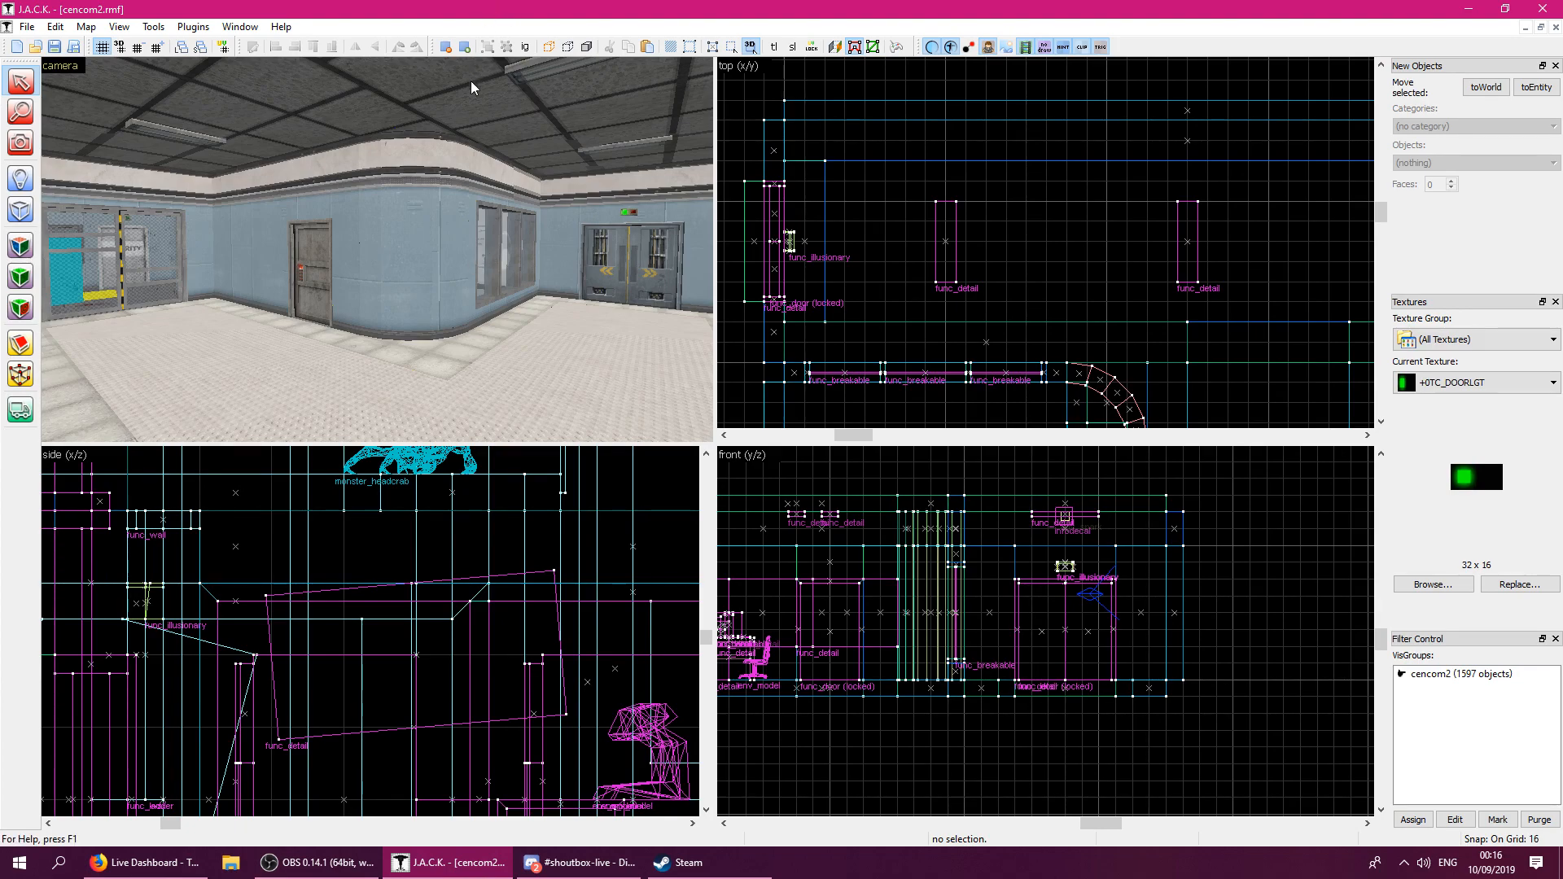
pyautogui.press('z')
pyautogui.press('w')
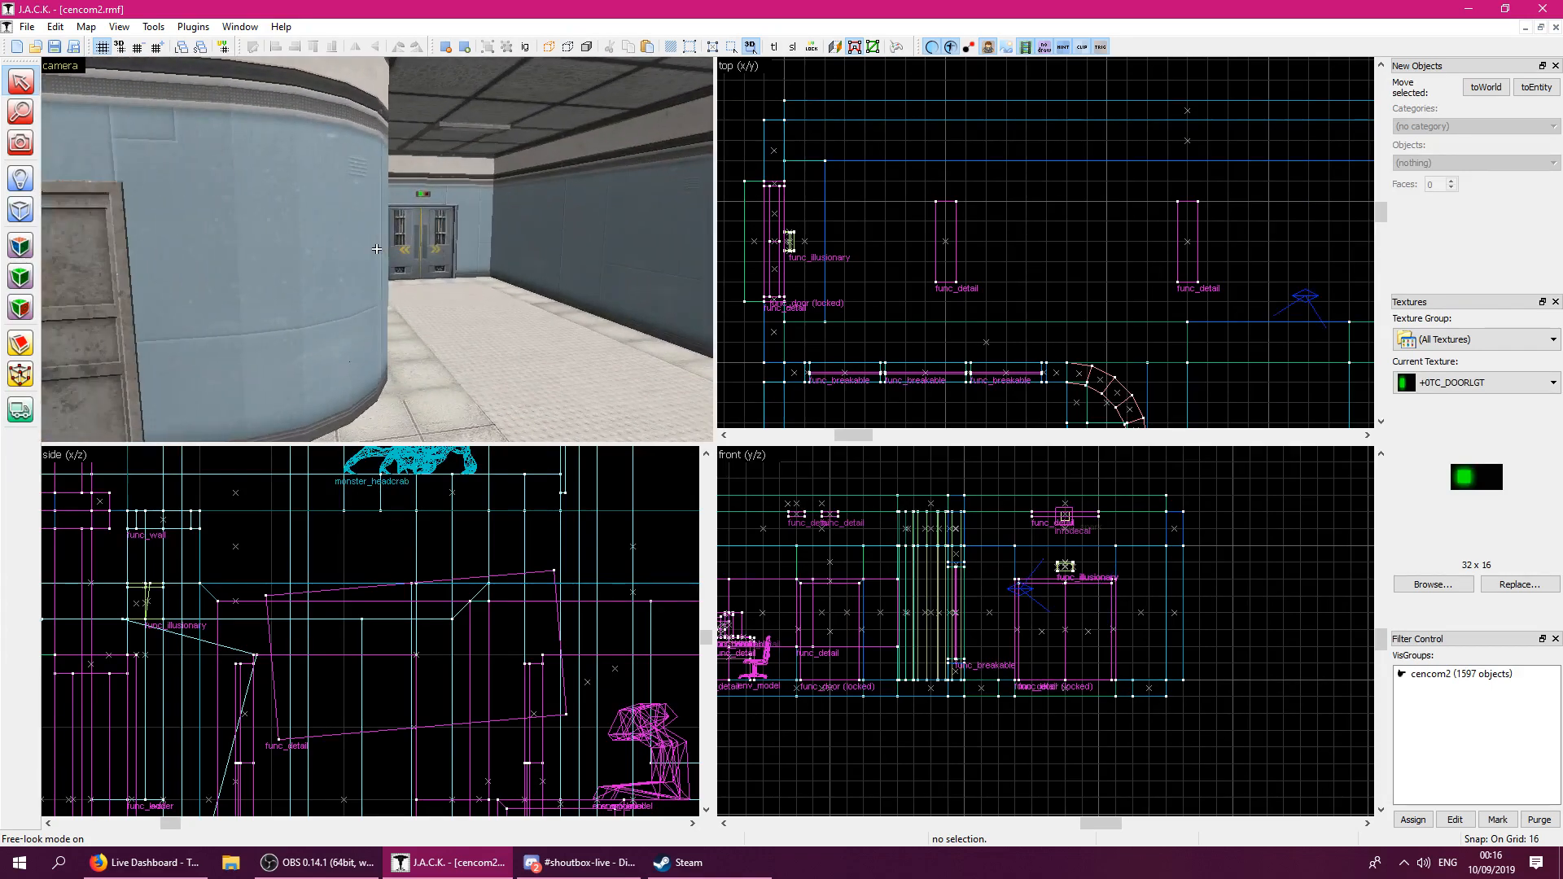
pyautogui.press('w')
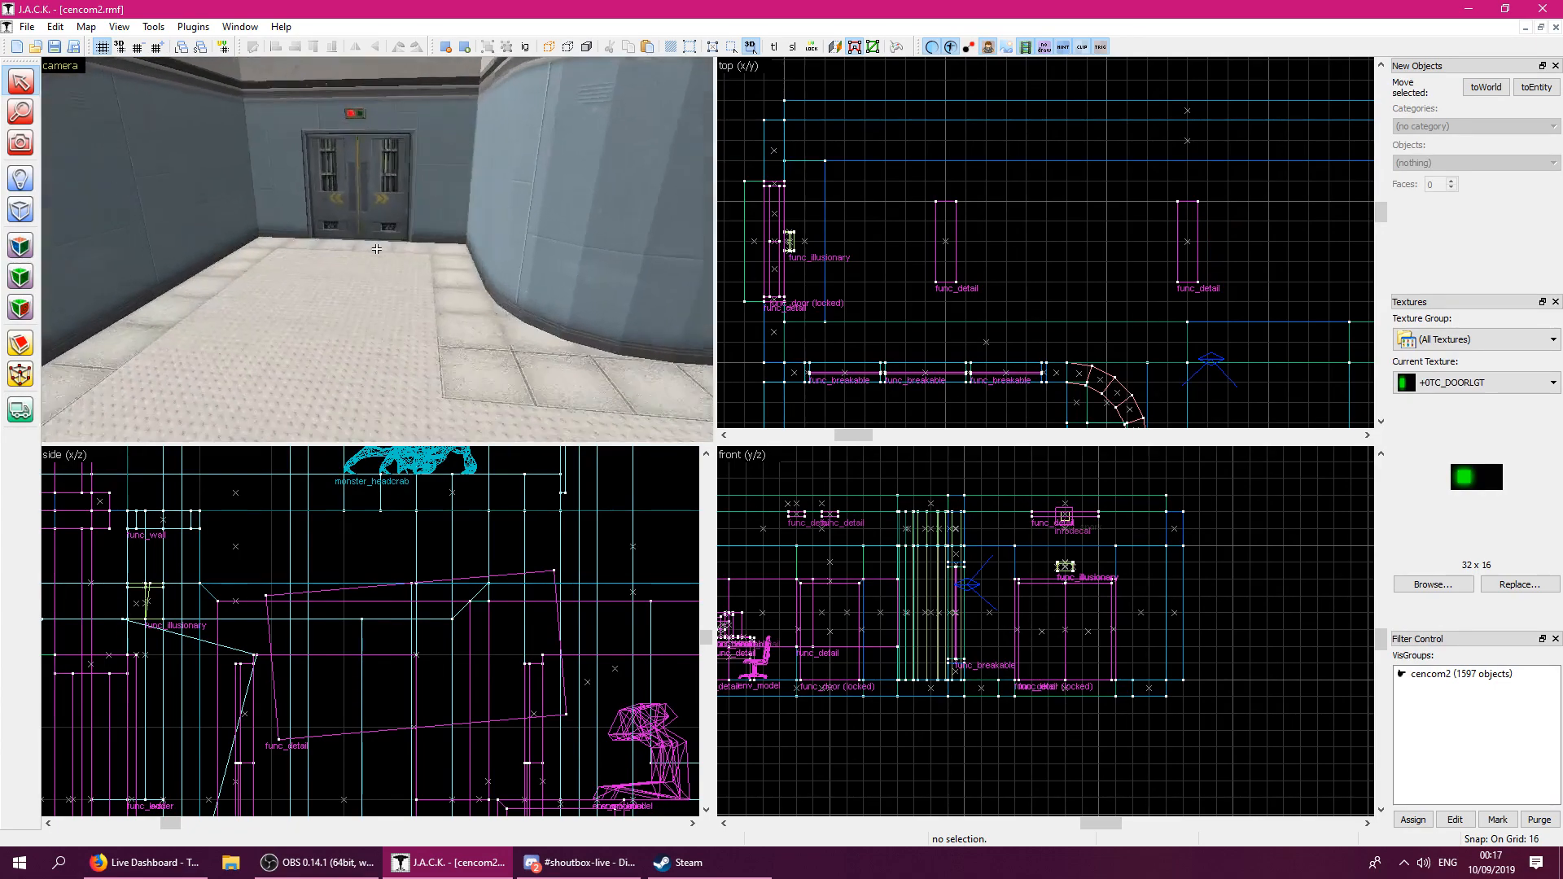
pyautogui.press('w')
pyautogui.press('a')
pyautogui.press('s')
pyautogui.press('z')
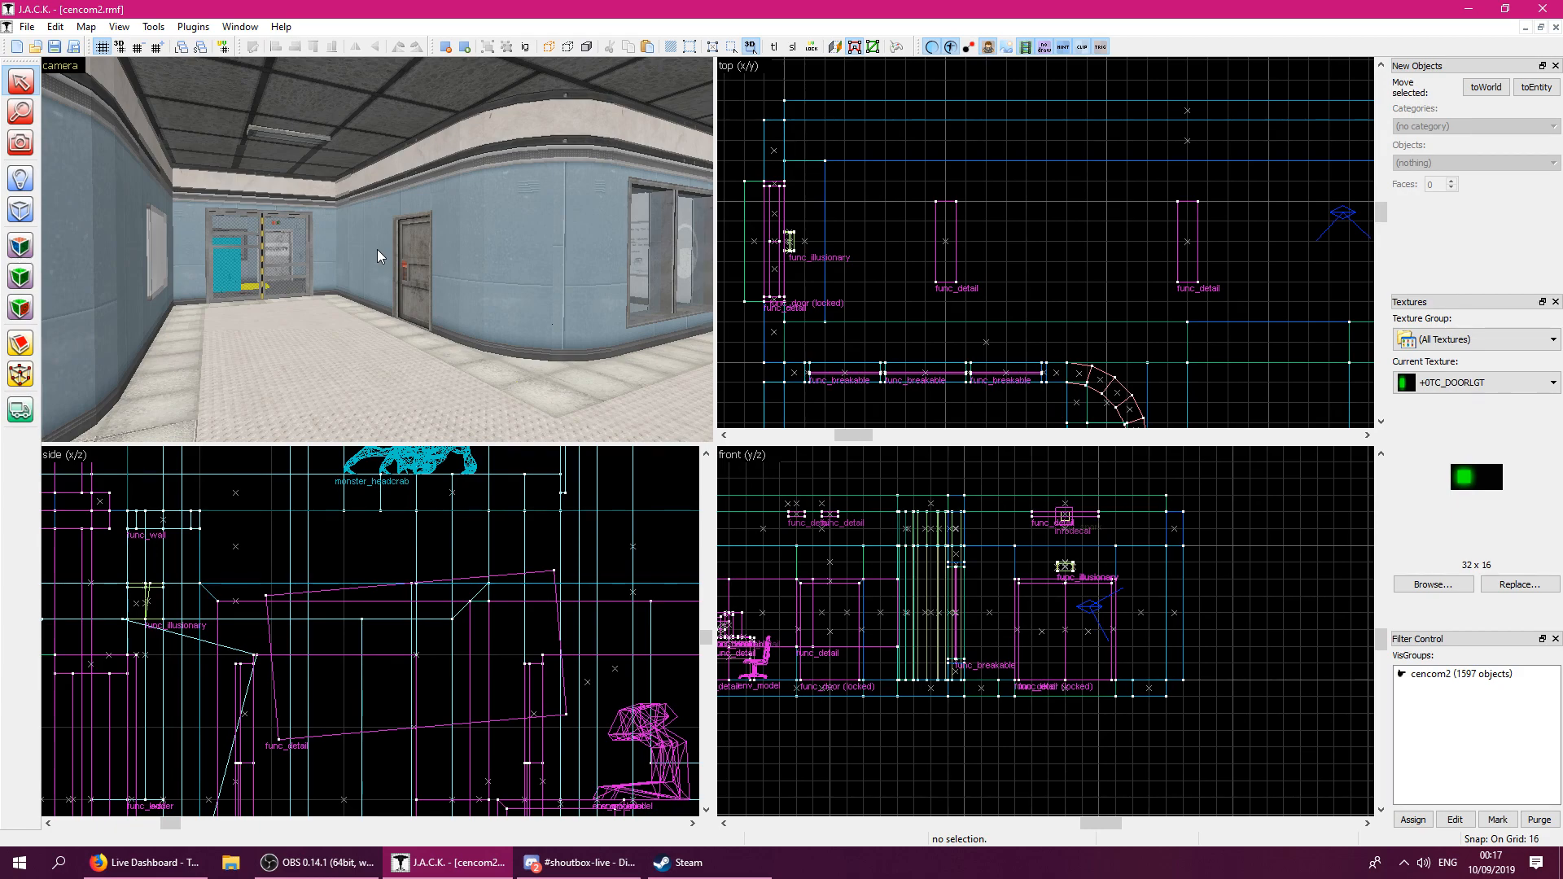
# Examine the office interior through its windows and the surrounding corridor junction in the 3D camera view.
pyautogui.press('z')
pyautogui.press('s')
pyautogui.press('z')
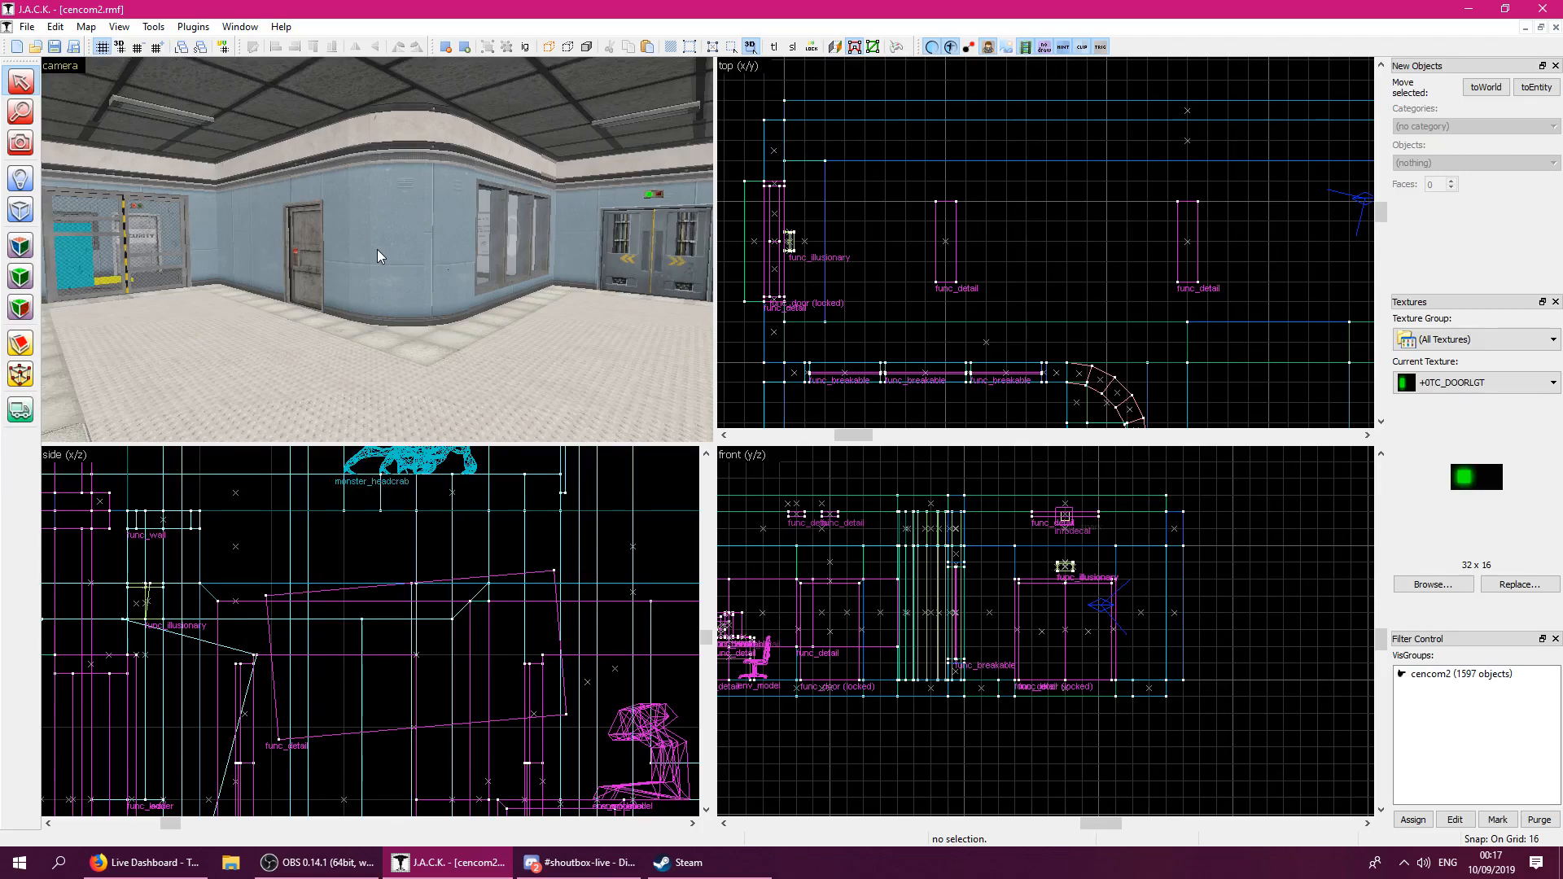
pyautogui.press('z')
pyautogui.press('w')
pyautogui.press('w')
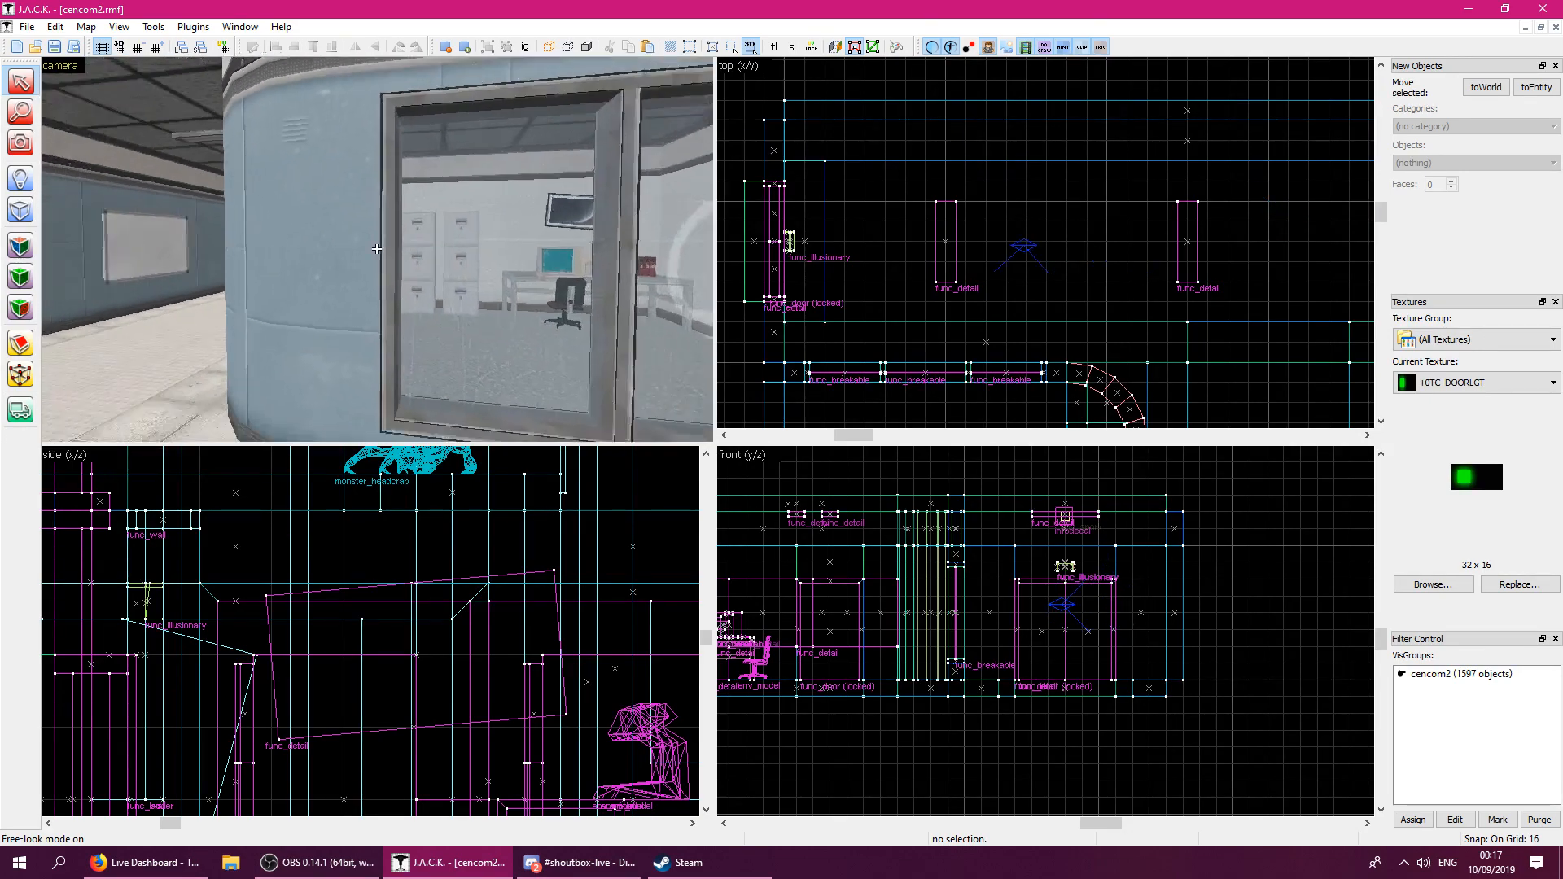
pyautogui.press('w')
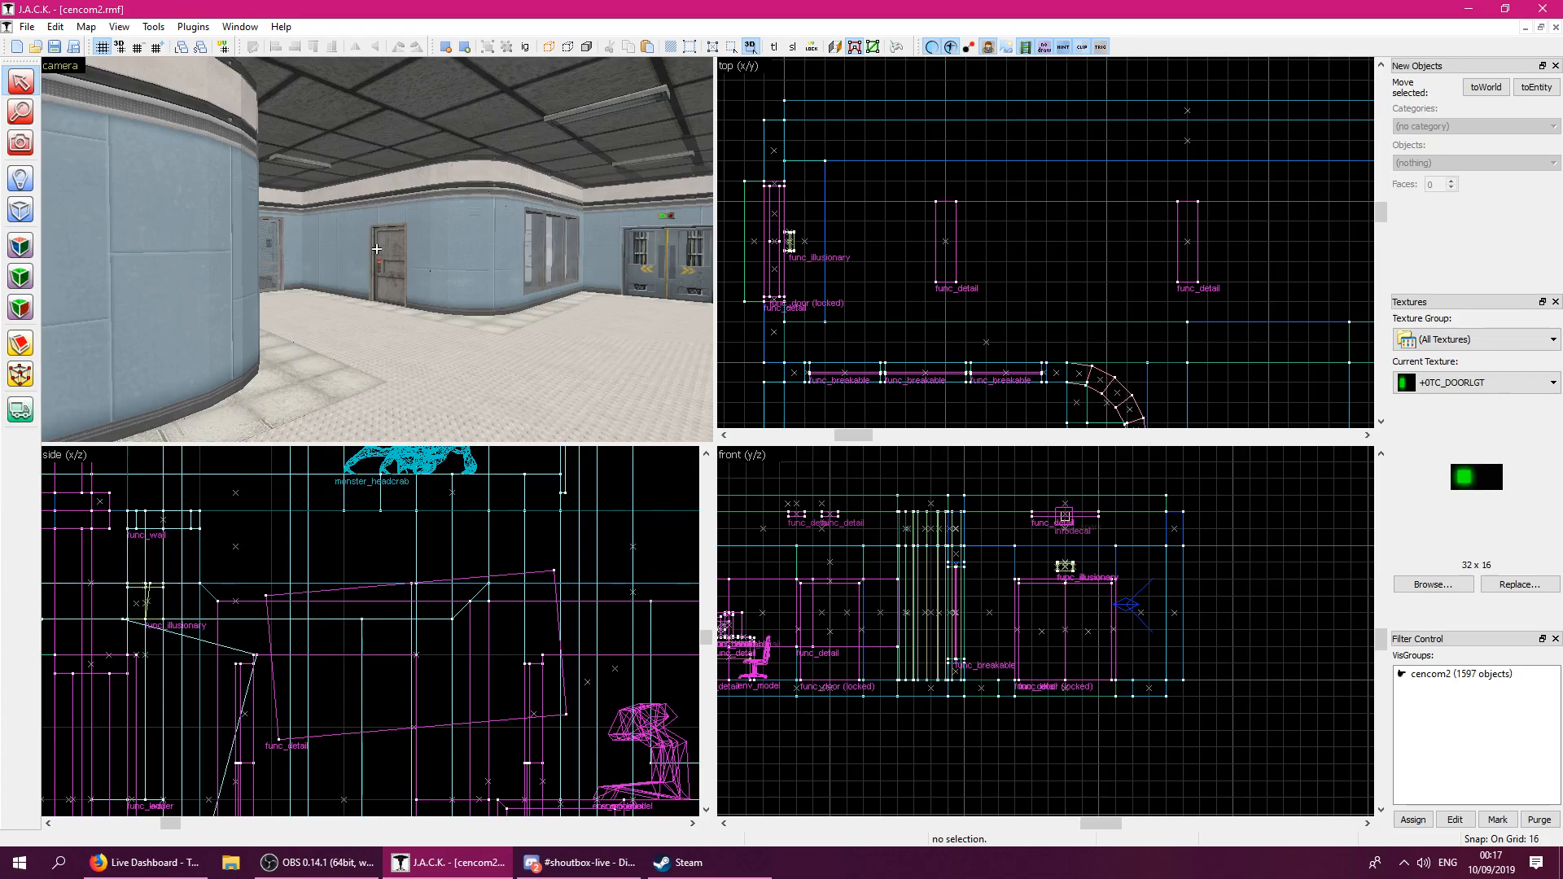
pyautogui.press('w')
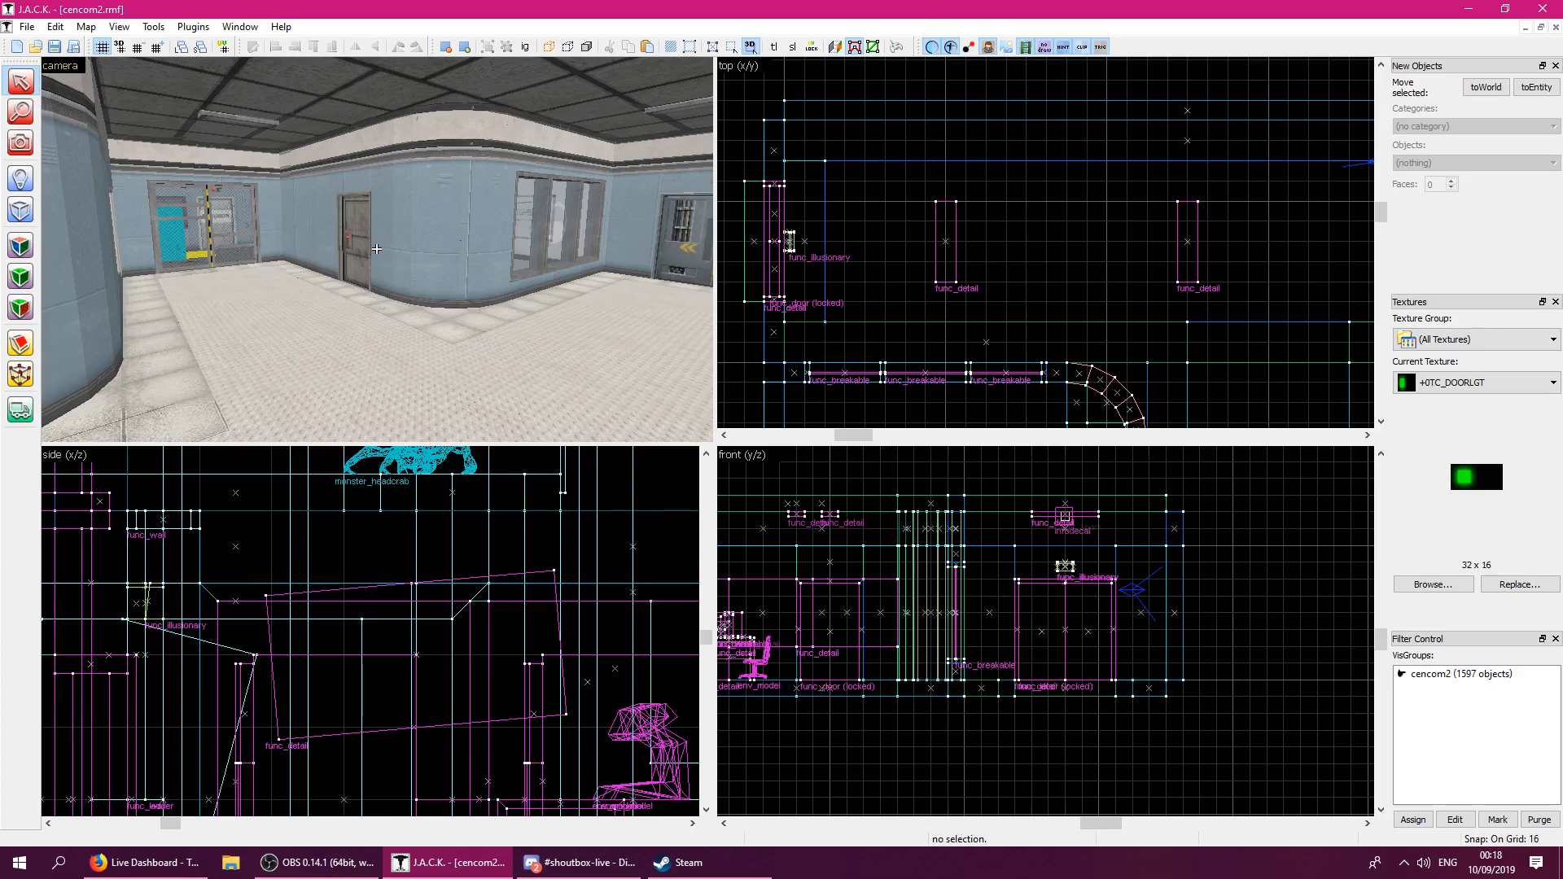
pyautogui.press('d')
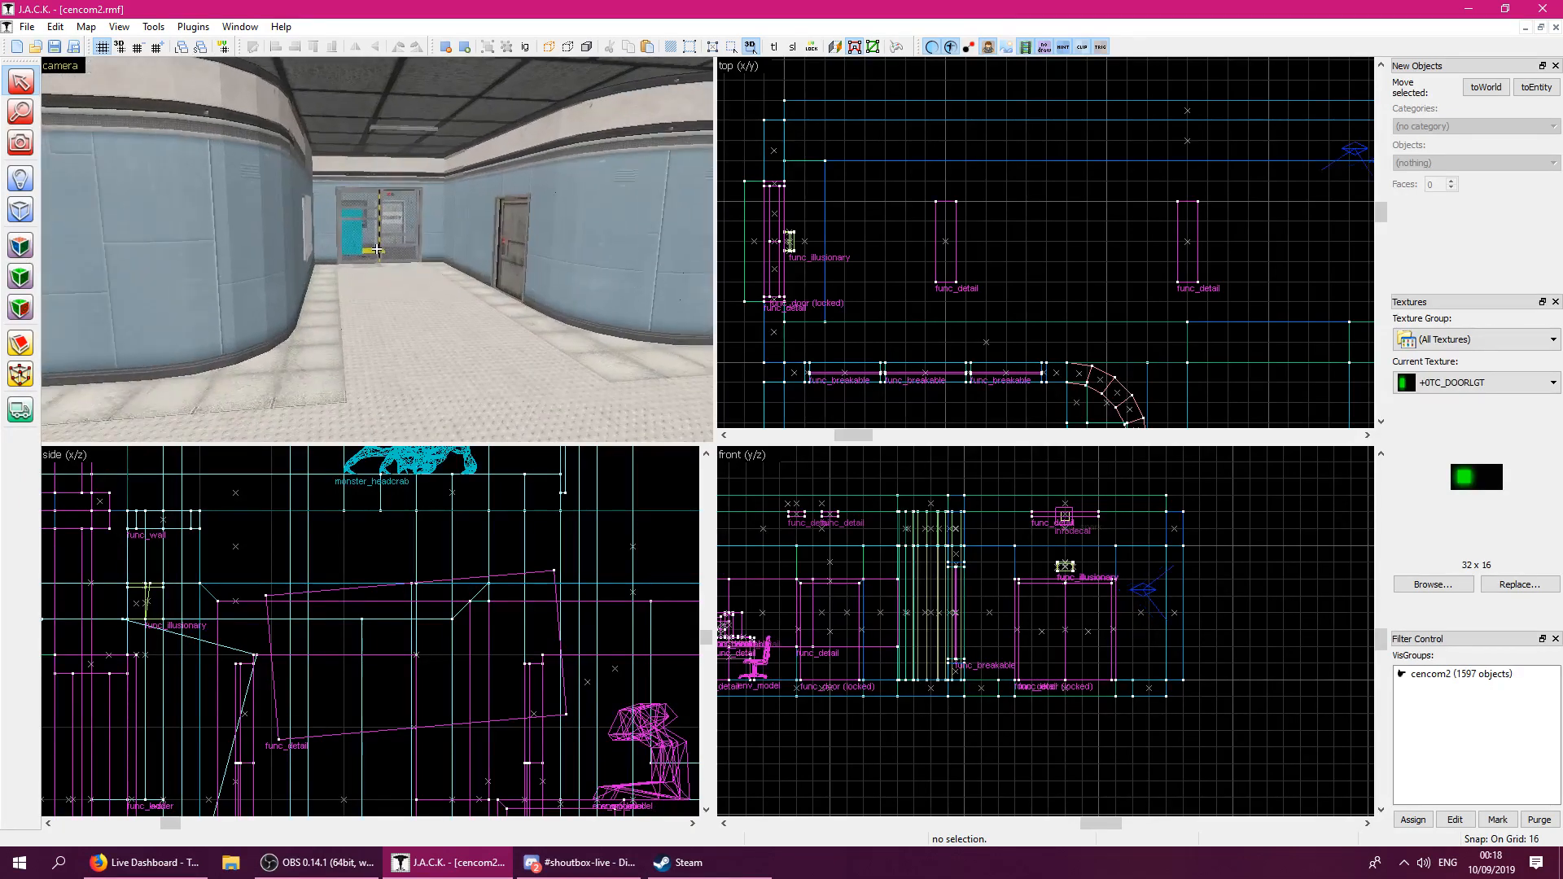
pyautogui.press('z')
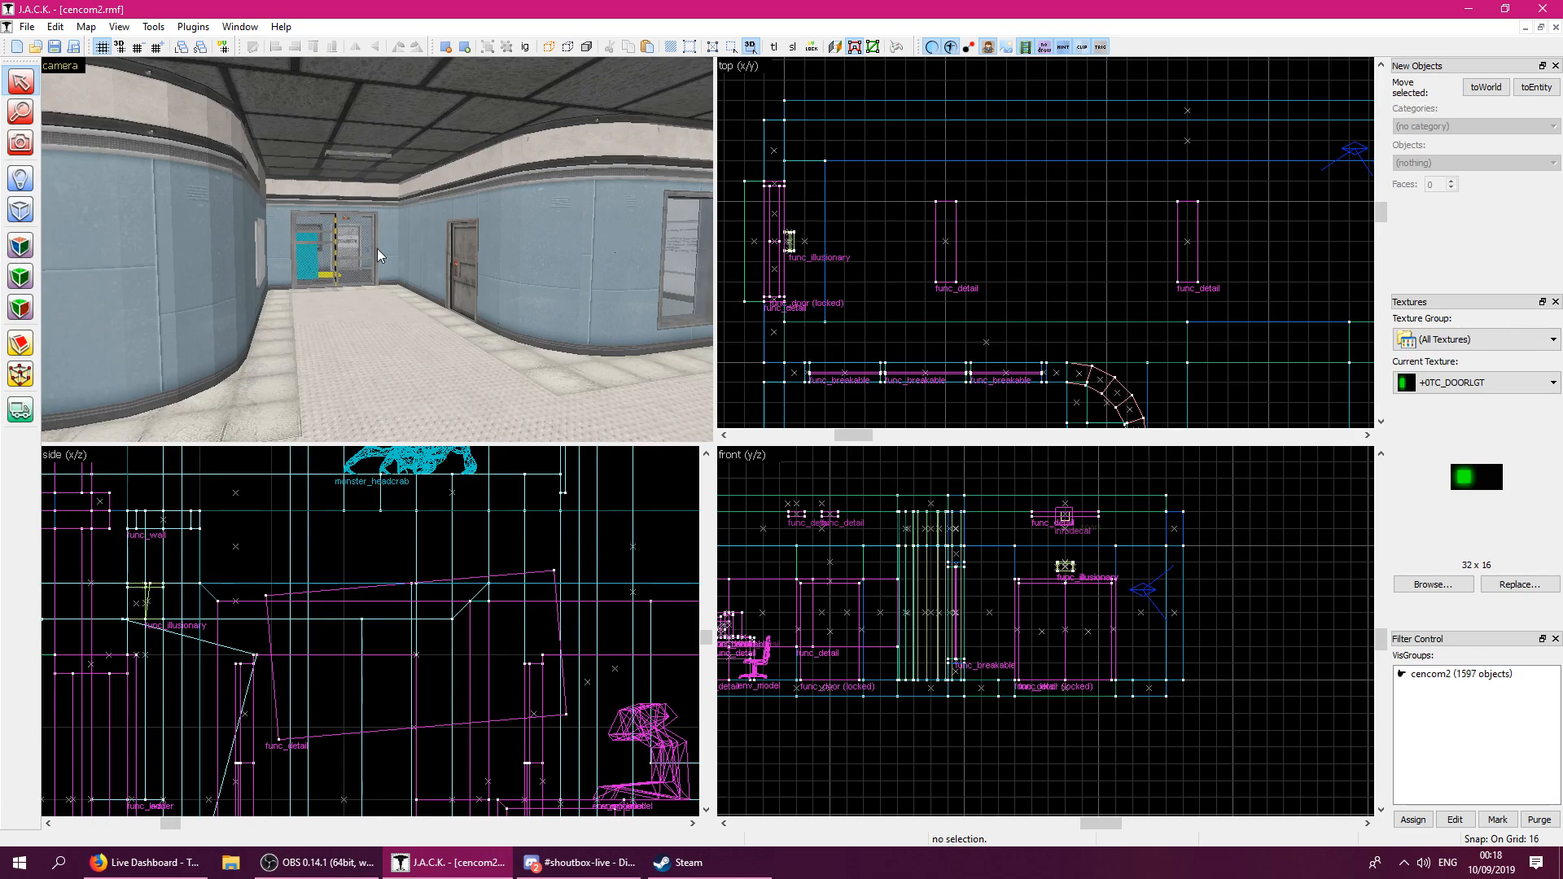
pyautogui.press('z')
pyautogui.press('w')
pyautogui.press('z')
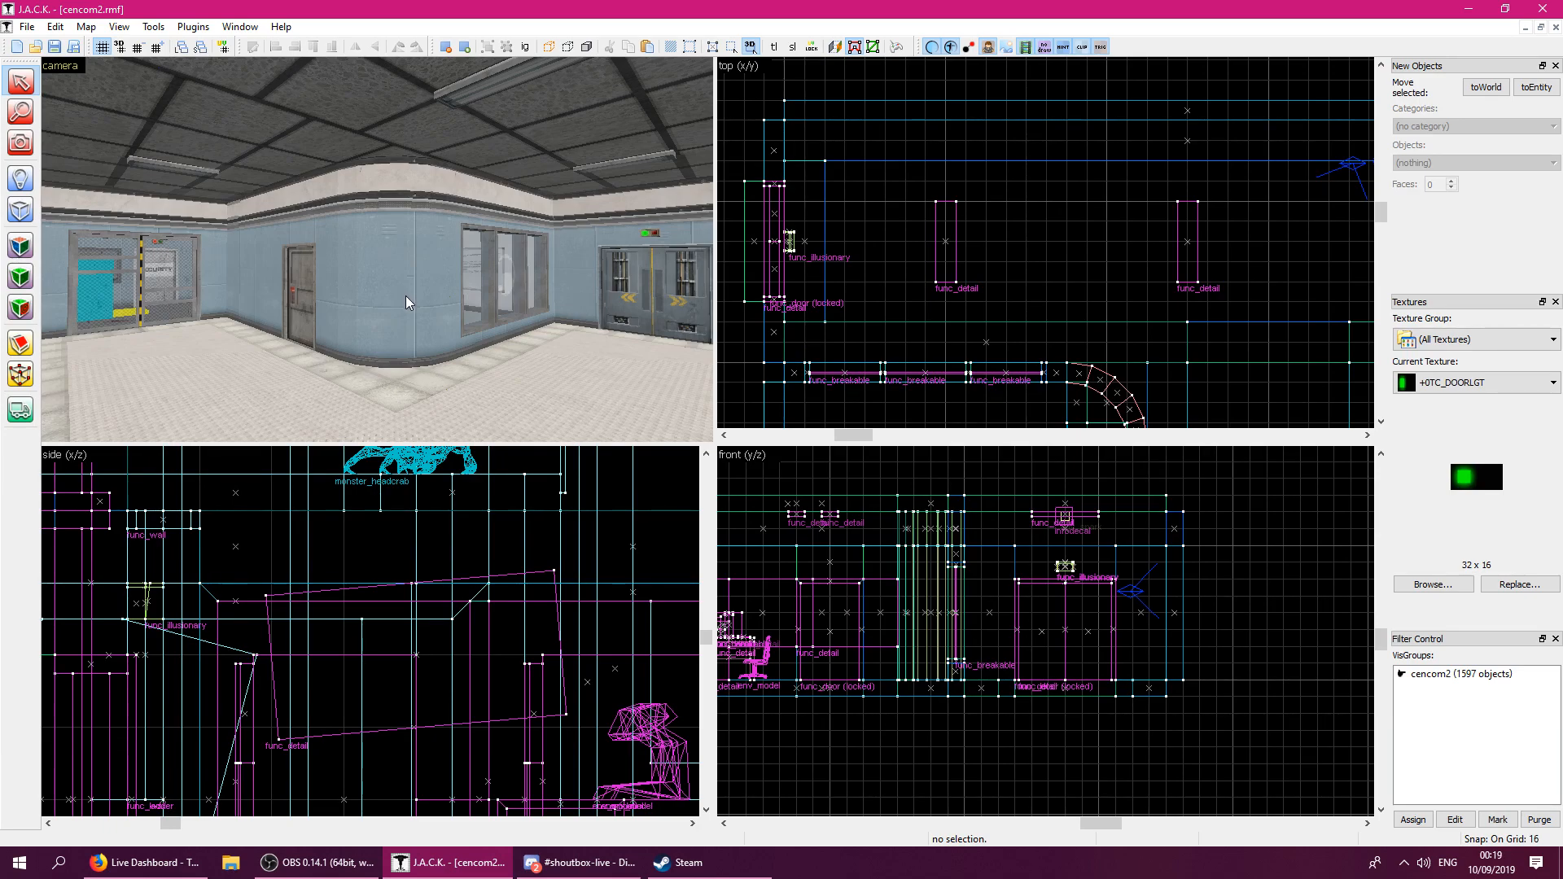
pyautogui.press('z')
pyautogui.press('z')
pyautogui.press('z')
pyautogui.press('z')
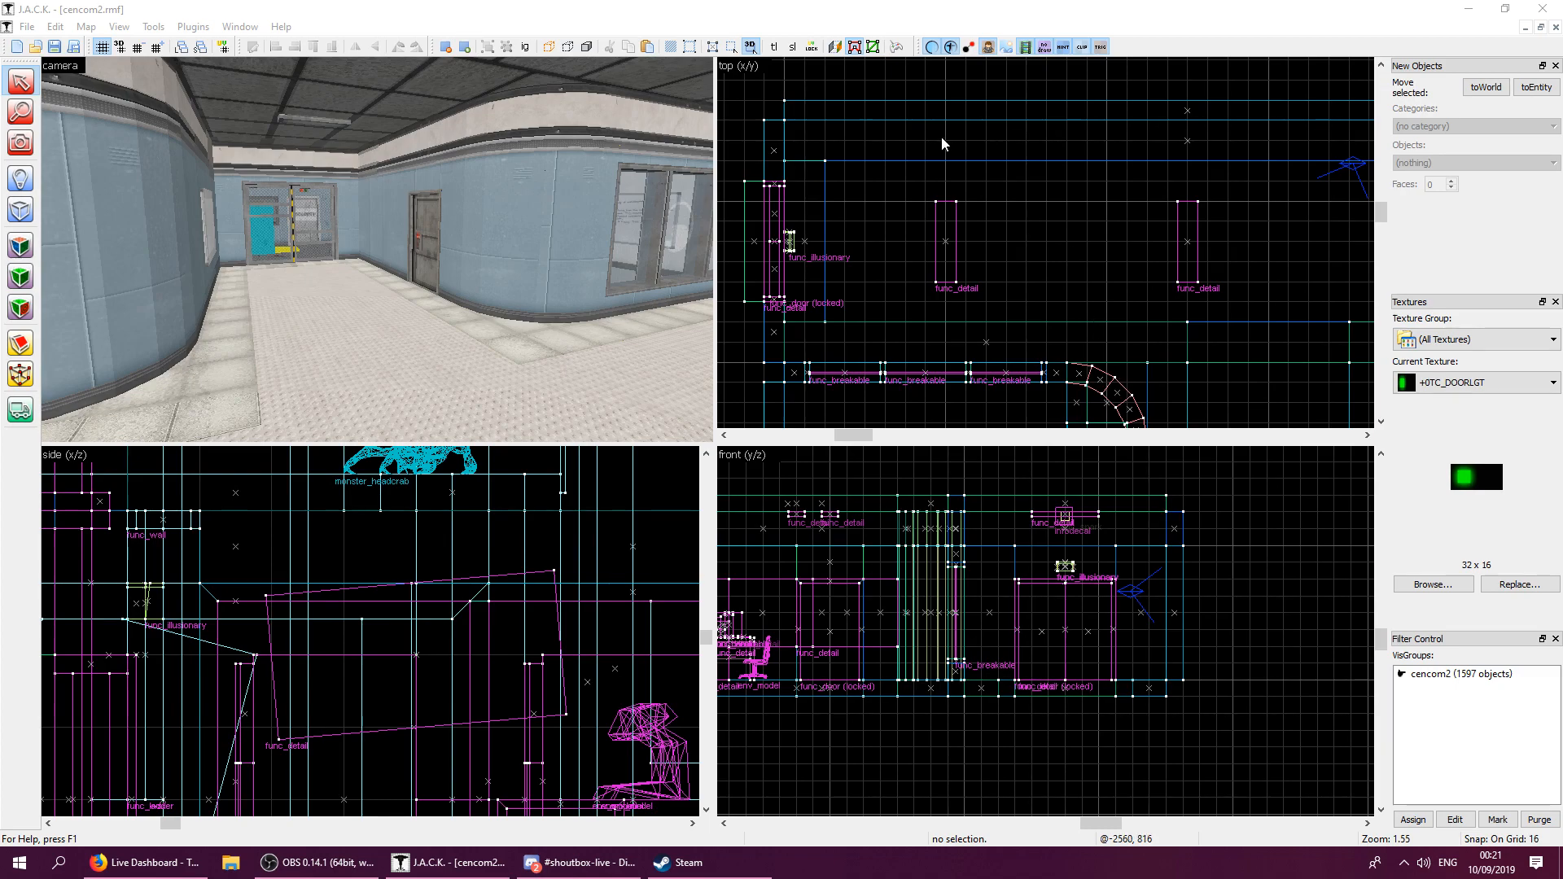
pyautogui.click(704, 7)
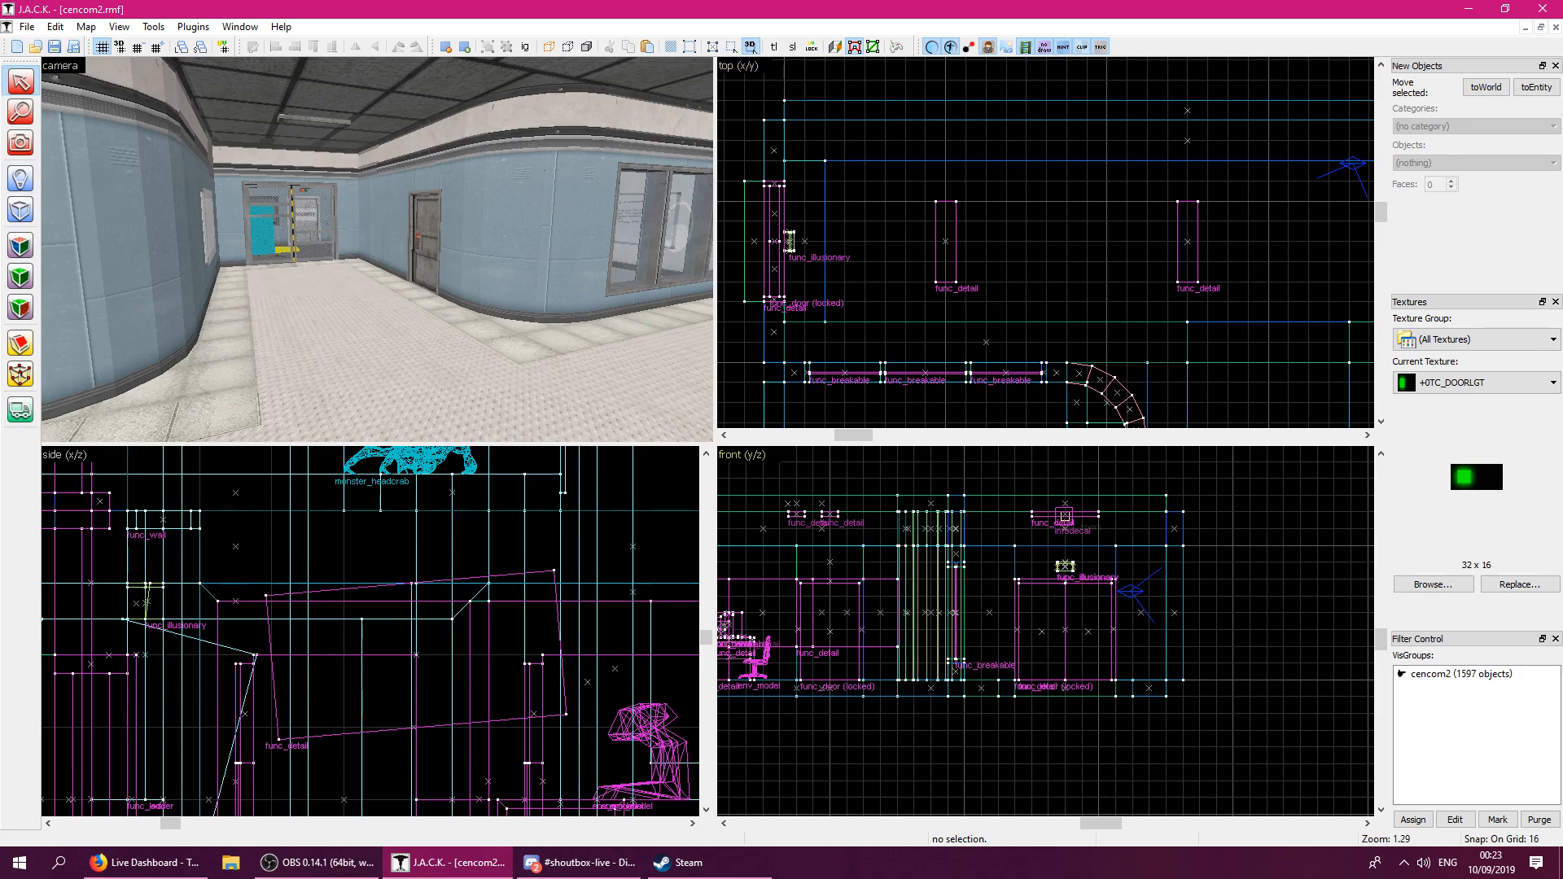
# Inspect the corridor's double doors, the curved corner with the office door and the windowed office in the 3D camera view.
pyautogui.hotkey('alt', 'Tab')
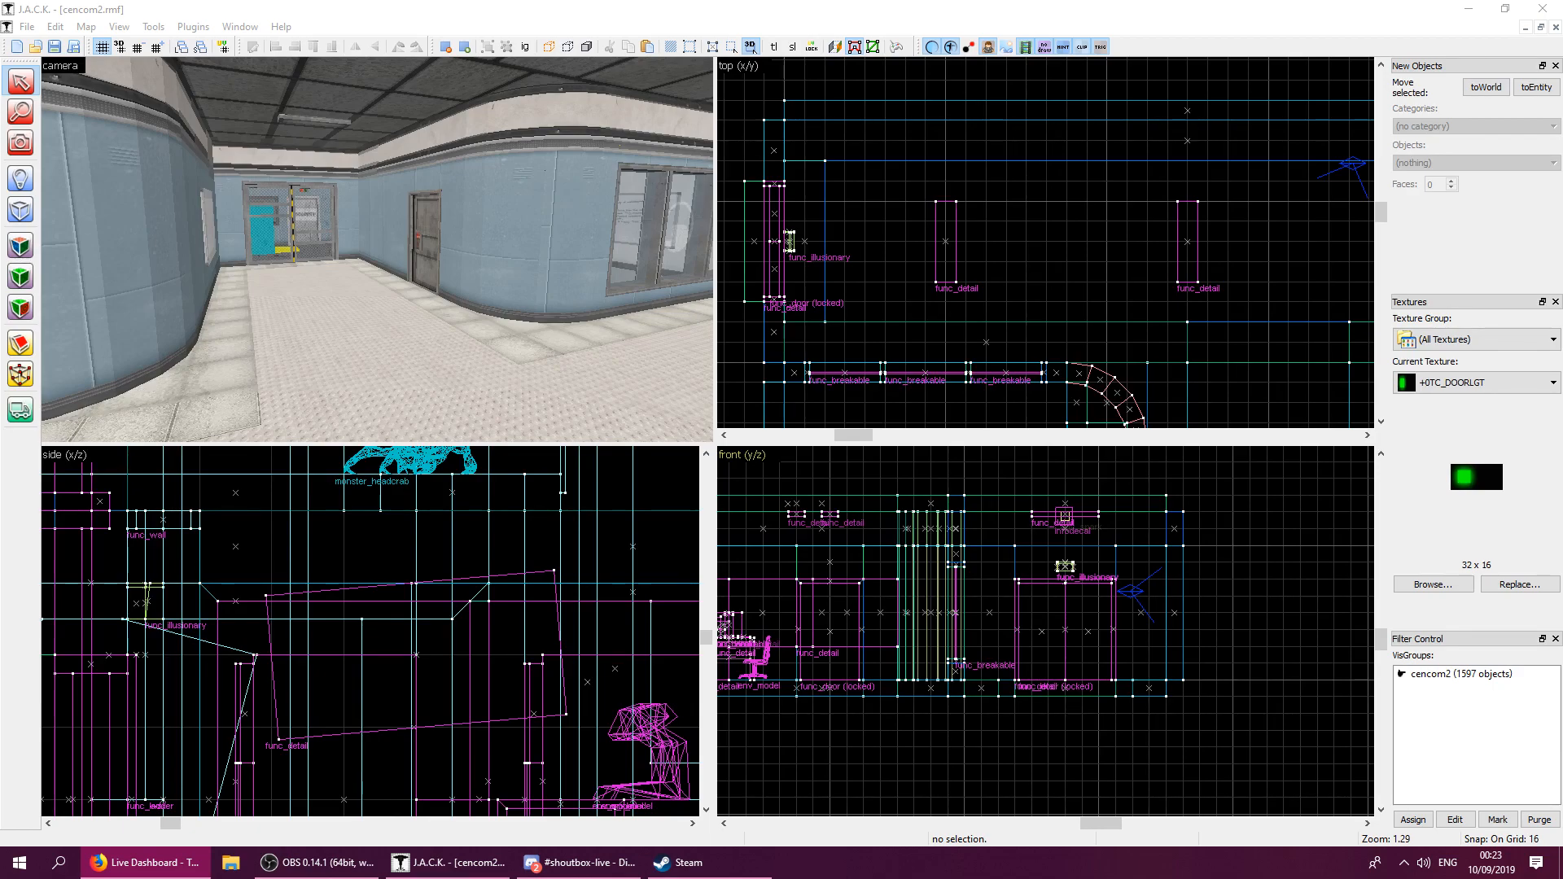
pyautogui.click(925, 7)
pyautogui.press('z')
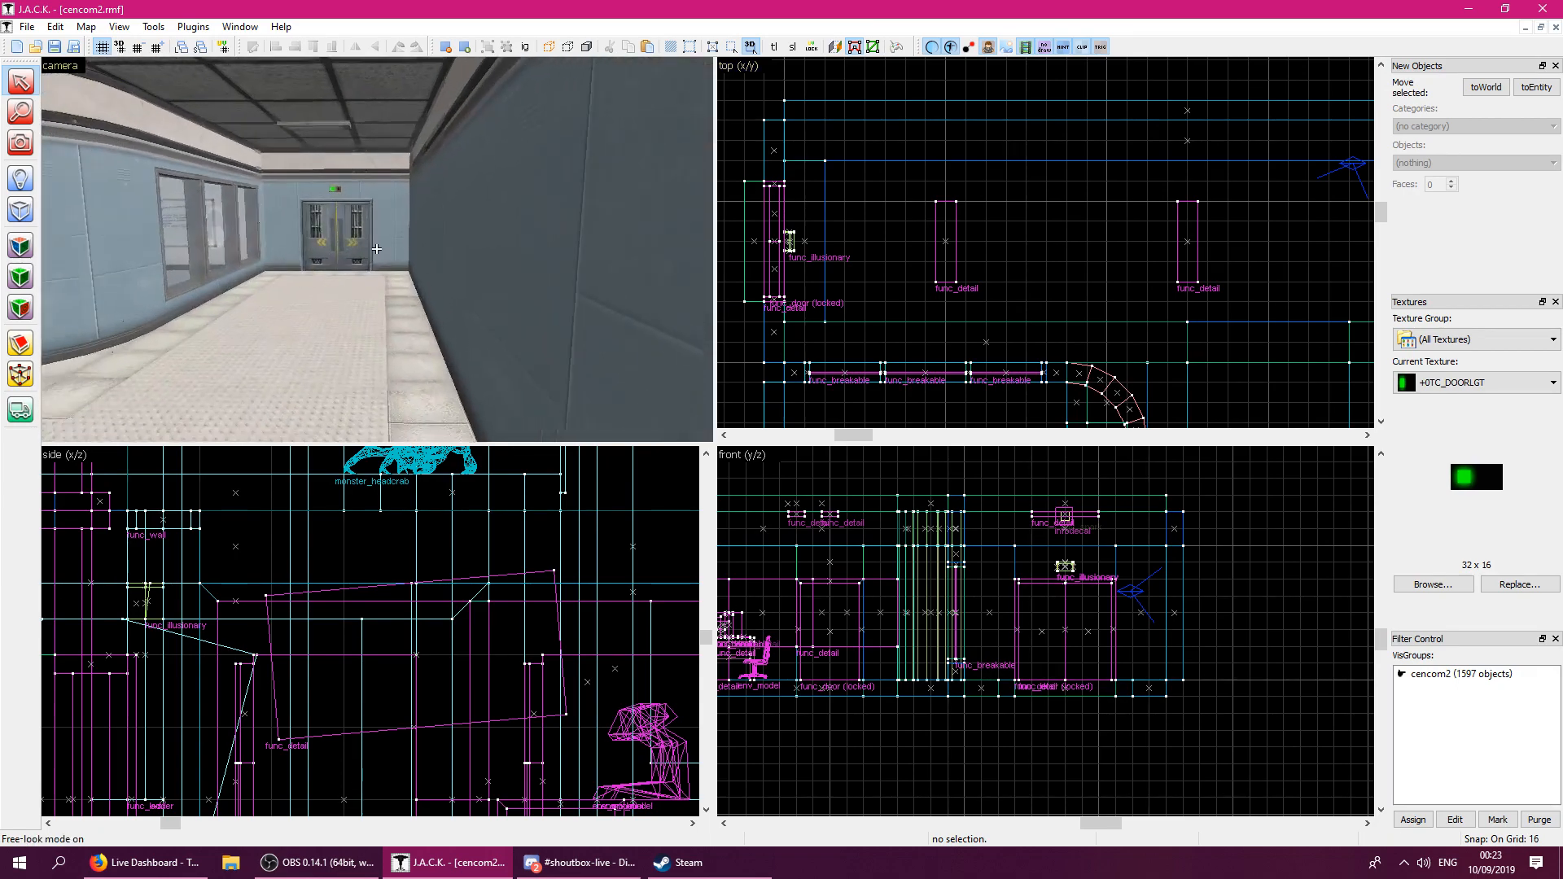
pyautogui.press('z')
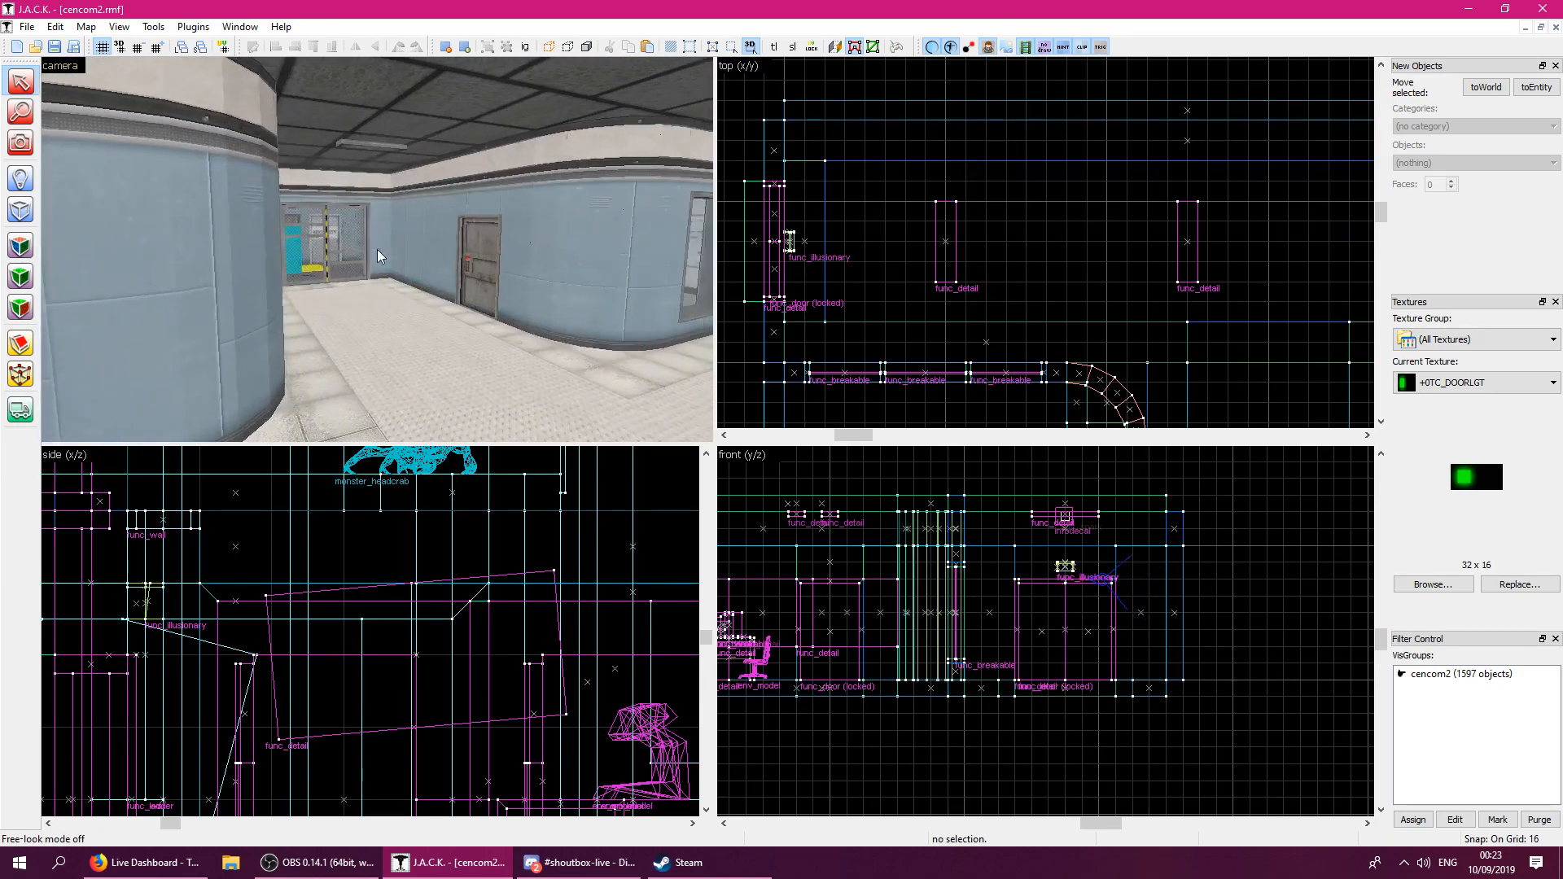
pyautogui.press('z')
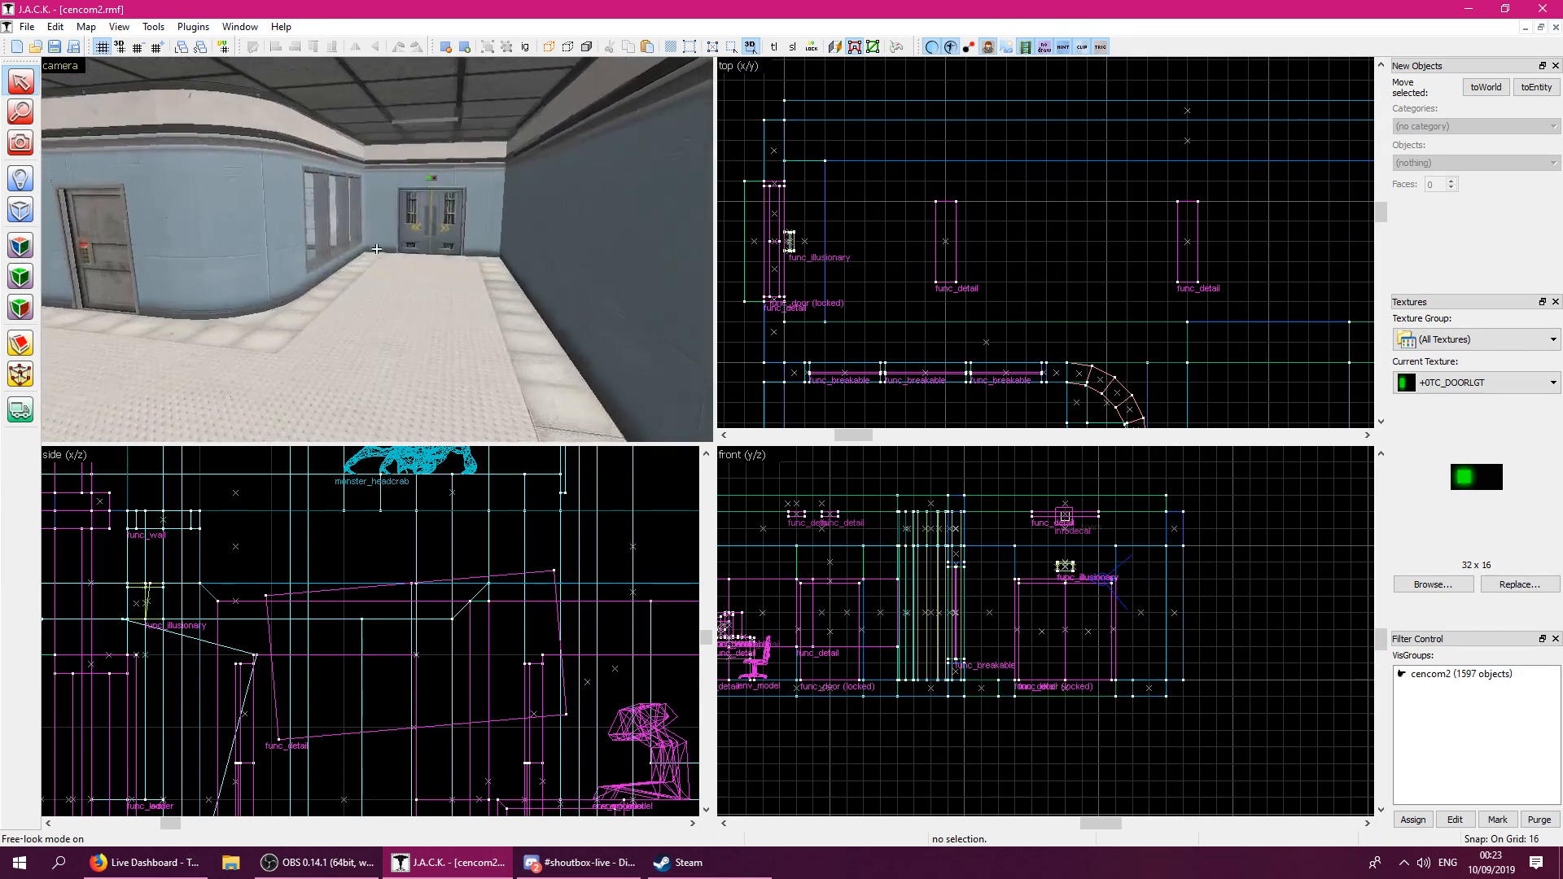
pyautogui.press('d')
pyautogui.press('s')
pyautogui.press('s')
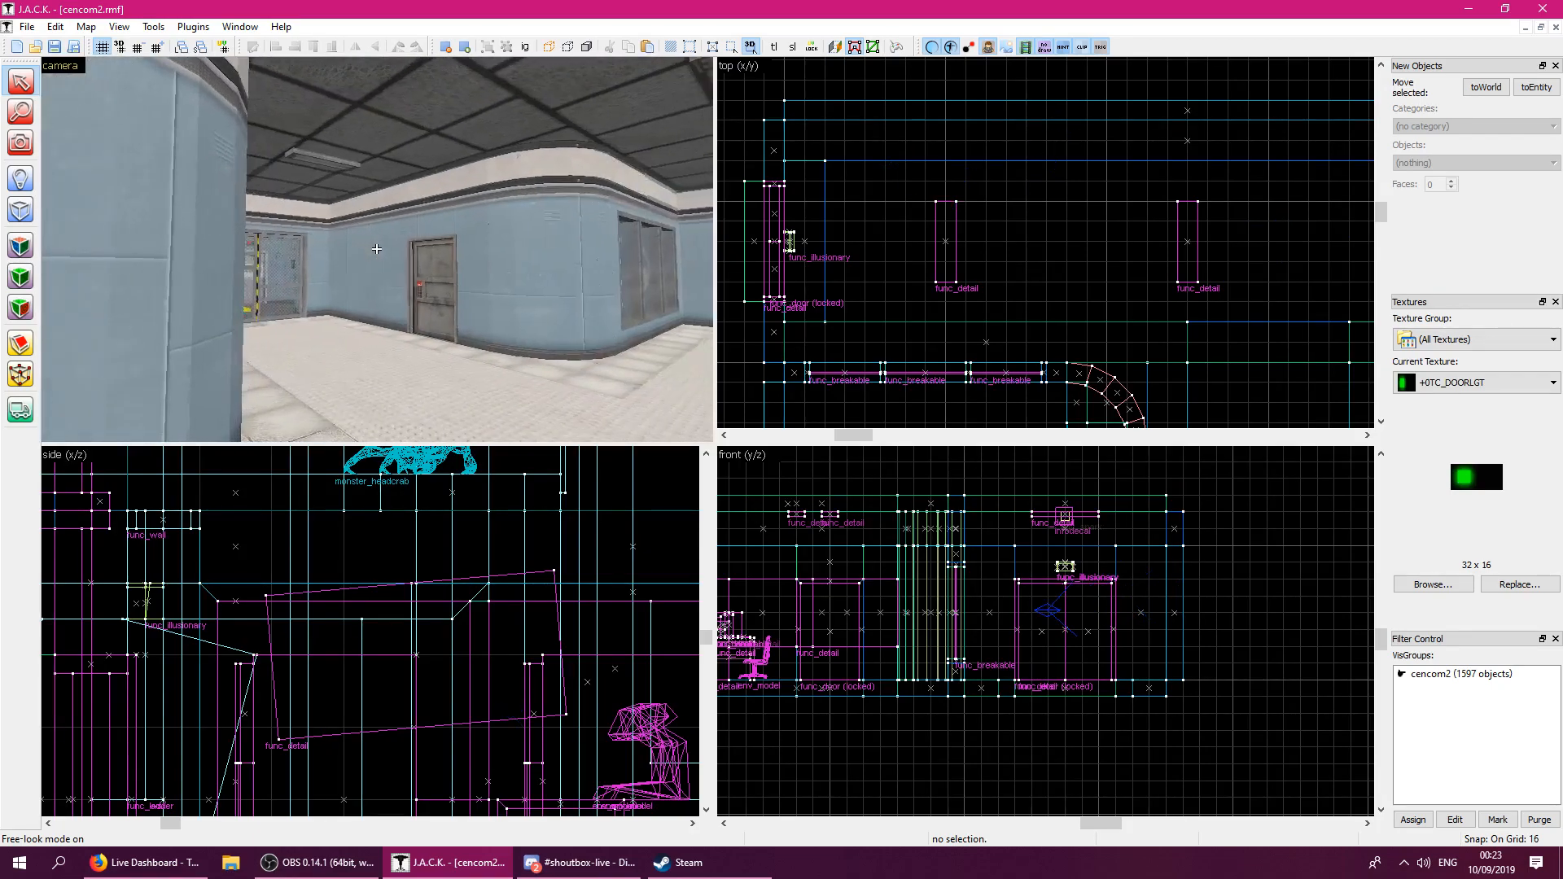
pyautogui.press('w')
pyautogui.press('d')
pyautogui.press('z')
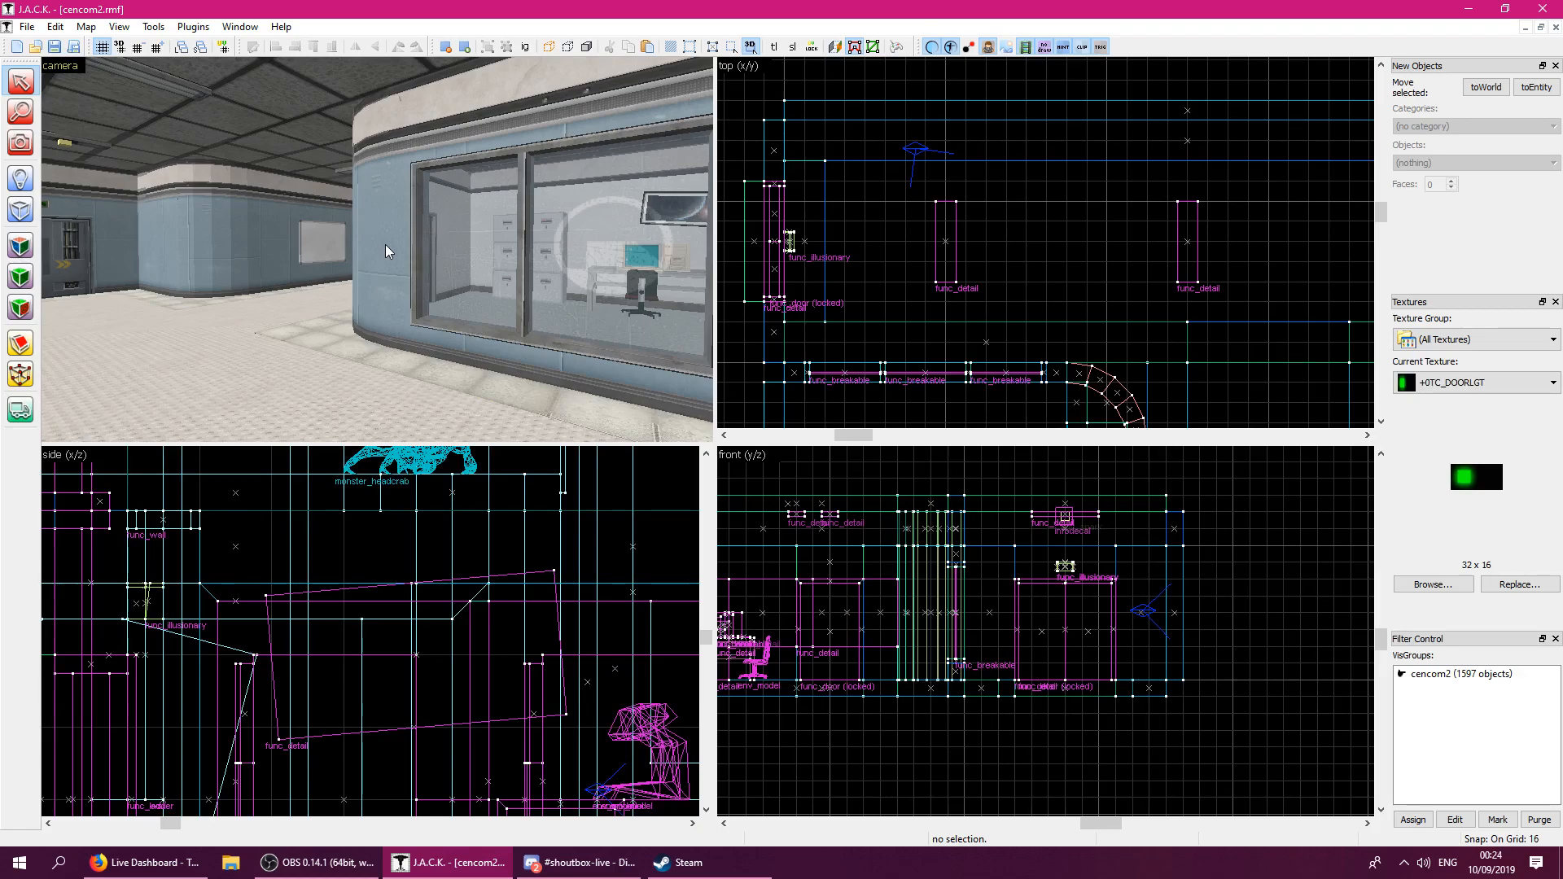
# Check the corridor in both directions, from the far double doors back to the striped glass entrance and wall board, in the 3D view.
pyautogui.press('z')
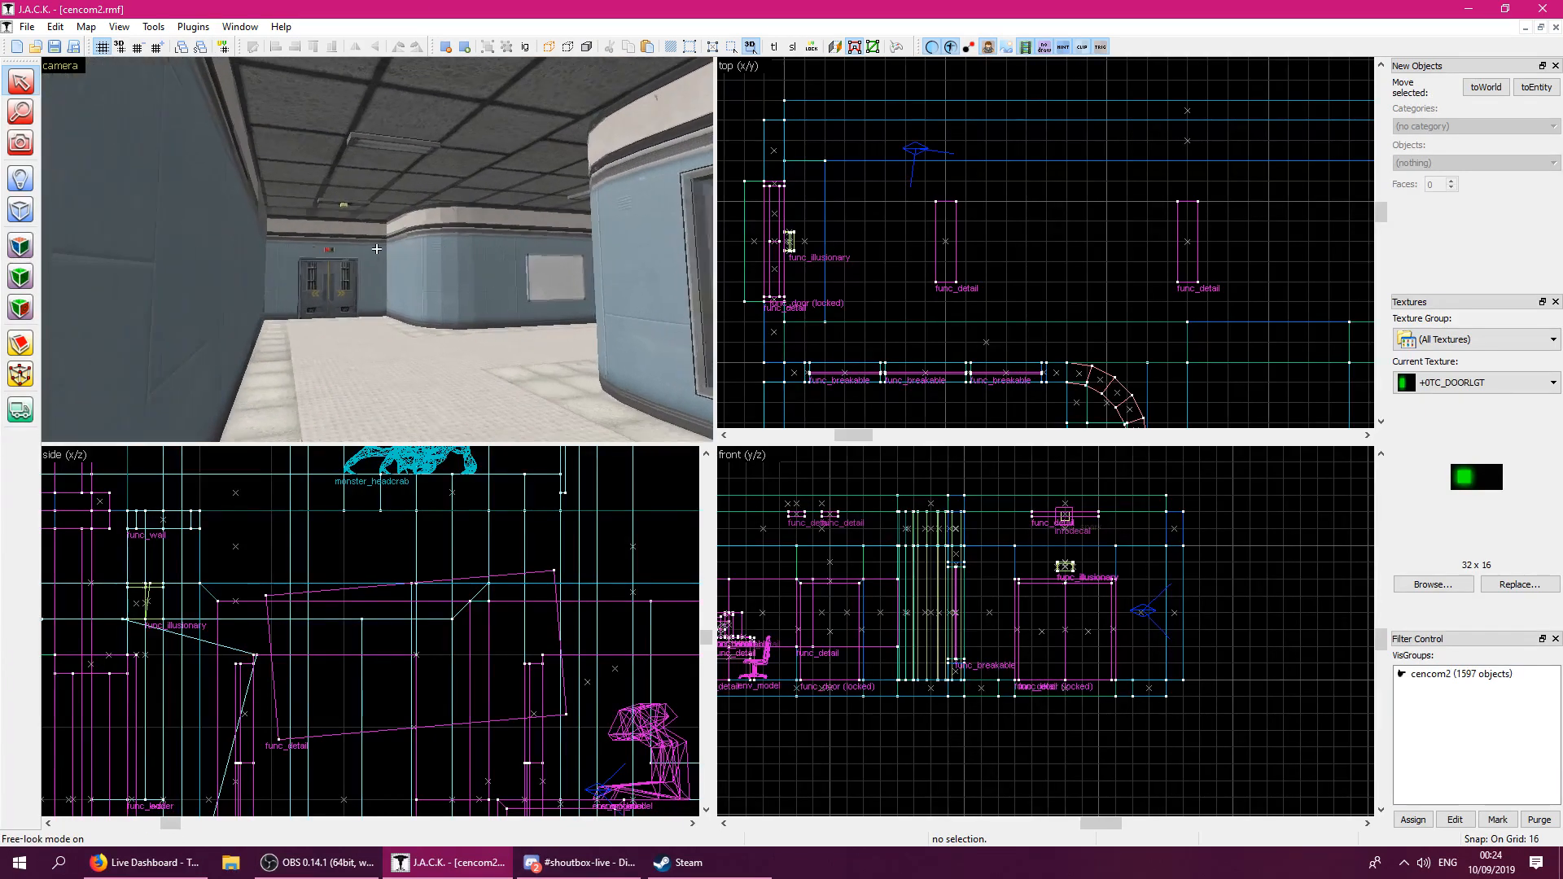
pyautogui.press('s')
pyautogui.press('z')
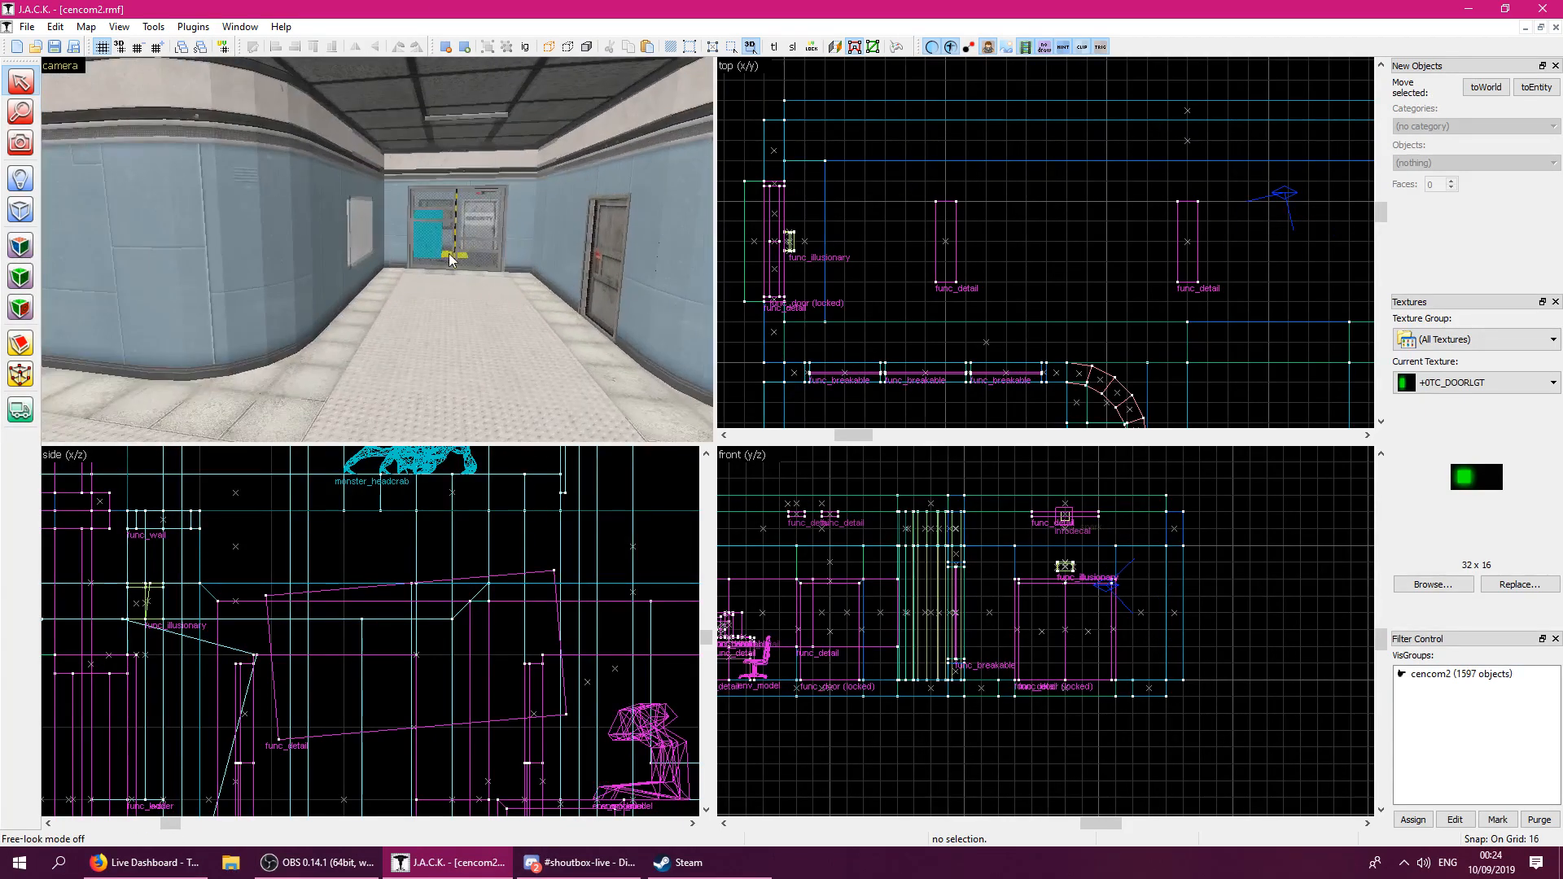
pyautogui.press('z')
pyautogui.press('w')
pyautogui.press('z')
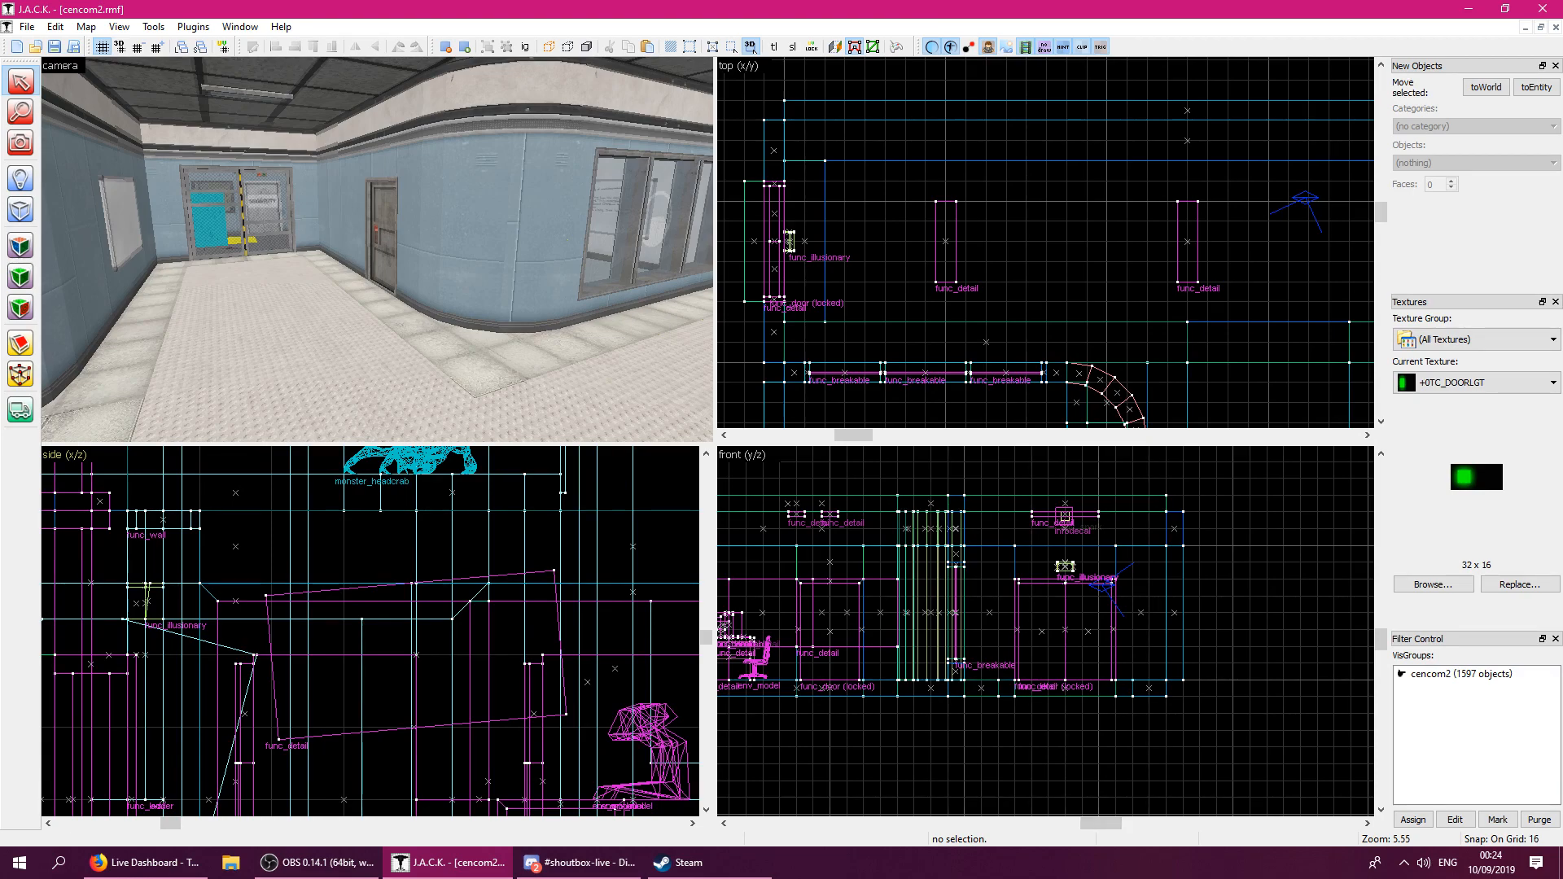
pyautogui.hotkey('alt', 'Tab')
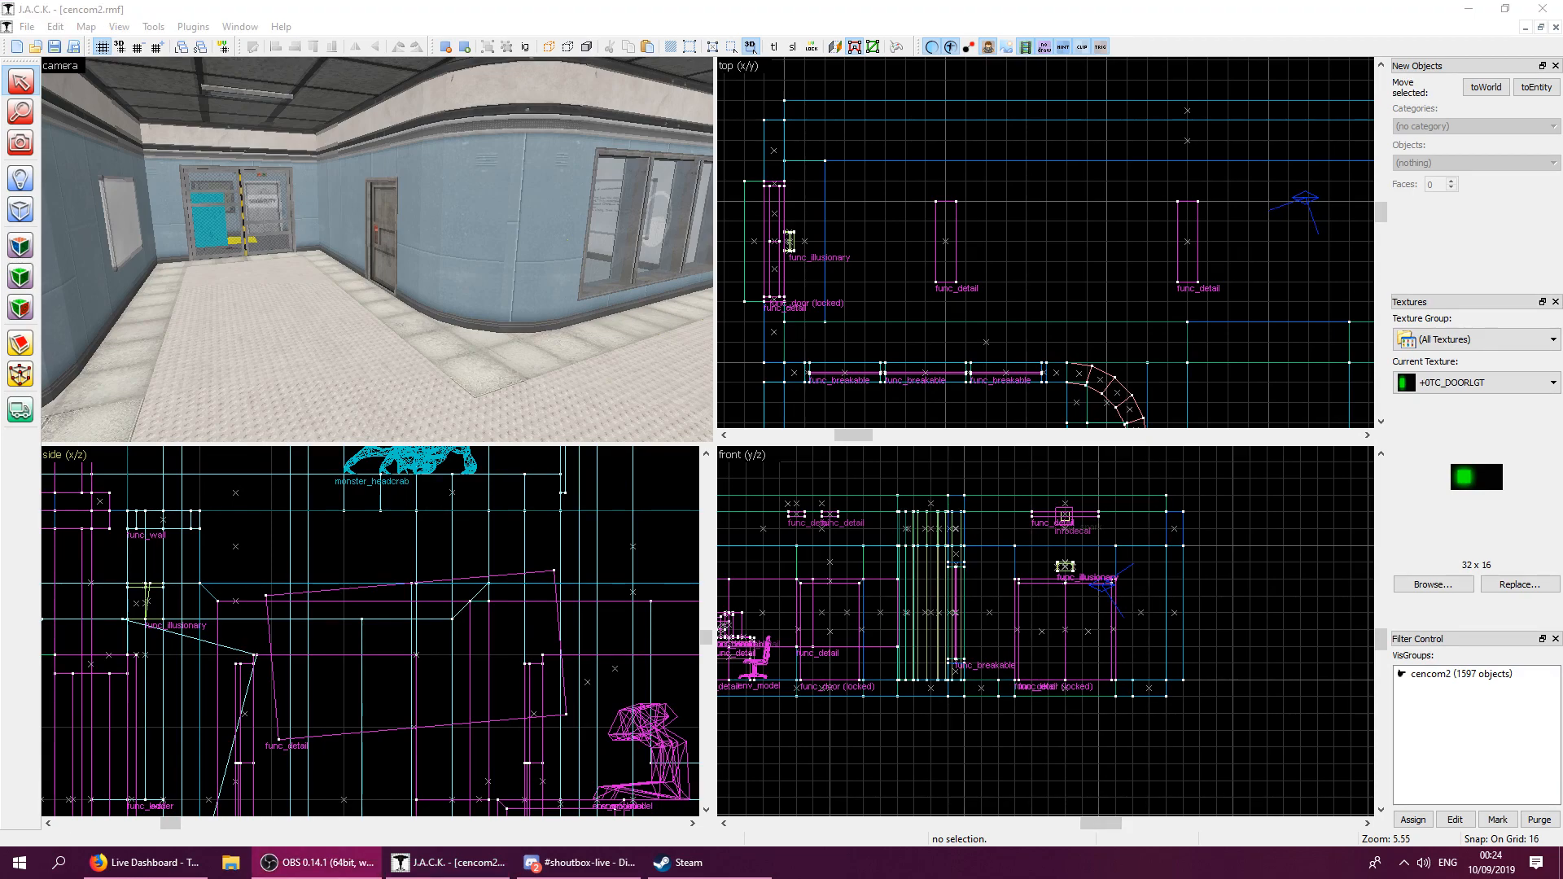